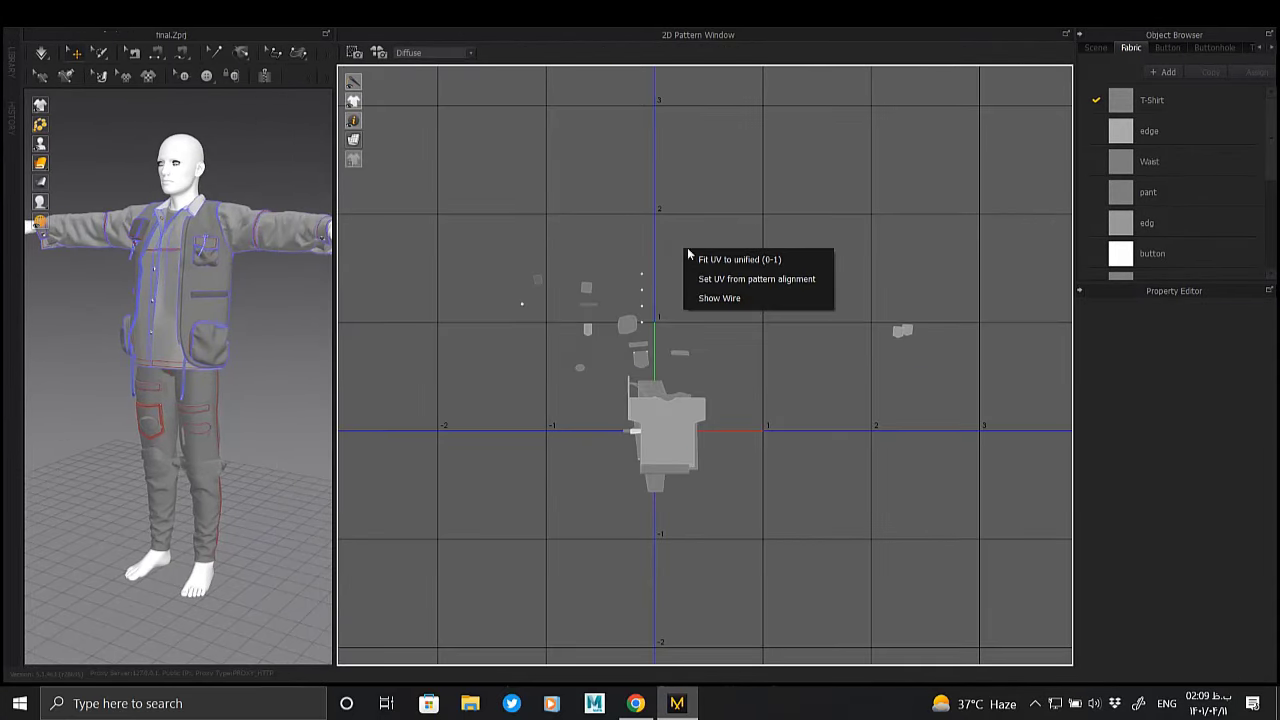
Marquee-select the top group of pattern pieces and drag them down toward the 0,0 origin
scroll(691, 271, down, 5)
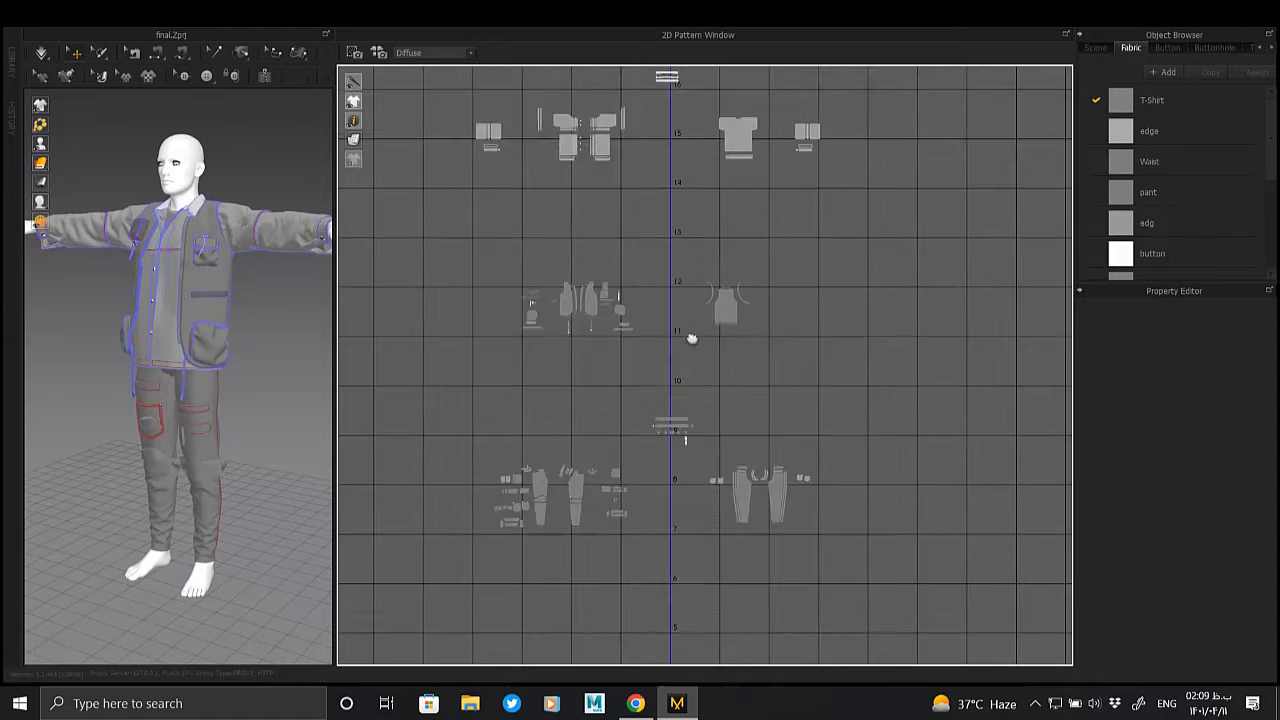
scroll(685, 400, up, 3)
drag(789, 279, 789, 279)
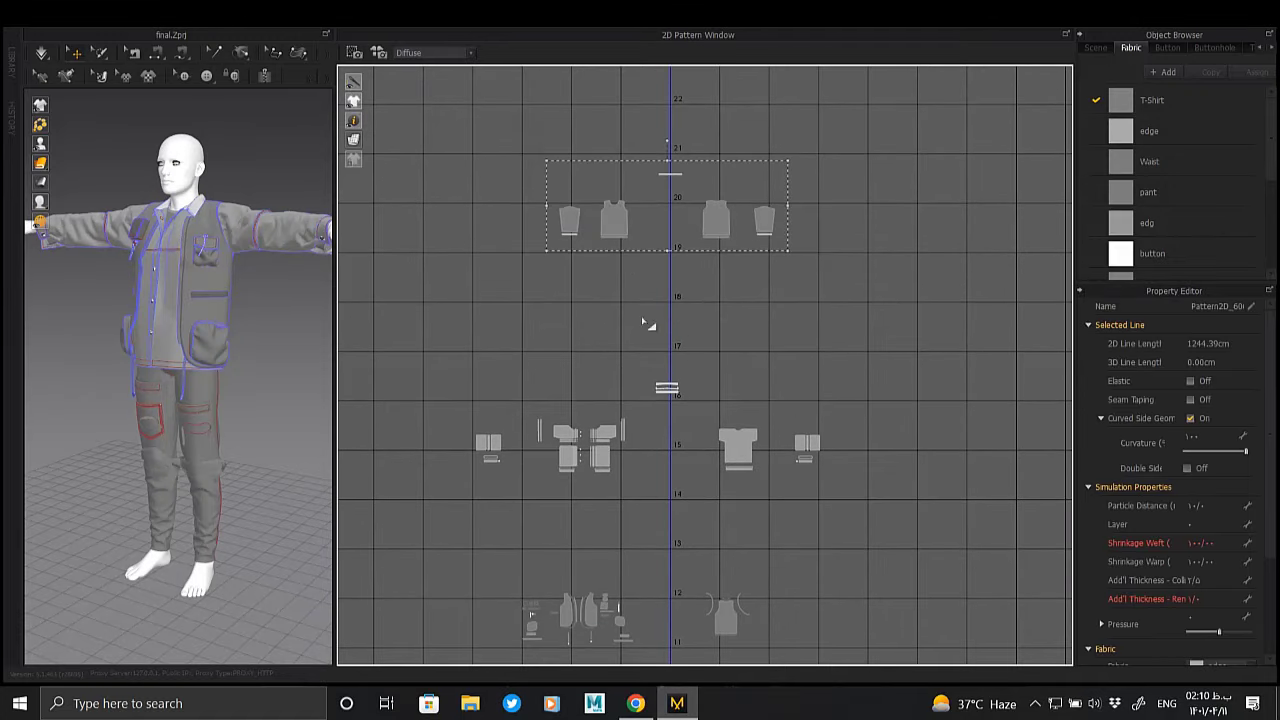
middle_drag(651, 323, 655, 260)
scroll(488, 155, down, 3)
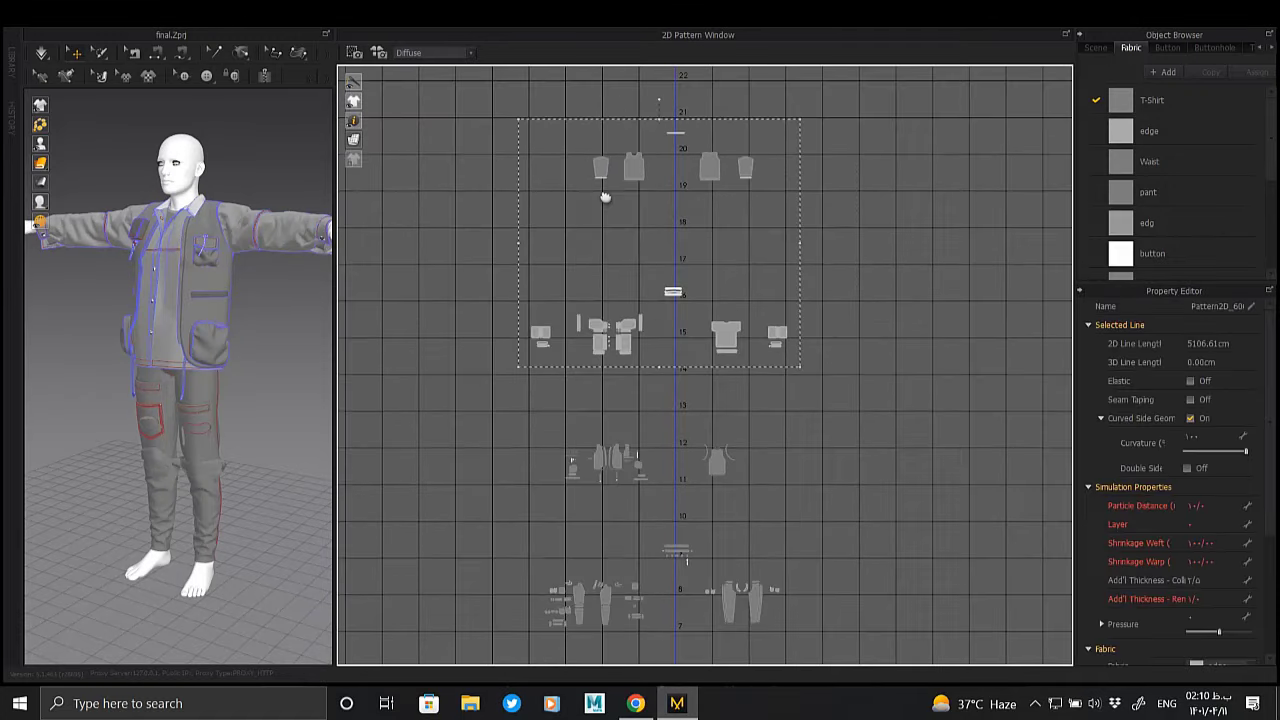
scroll(684, 220, up, 1)
drag(940, 652, 712, 247)
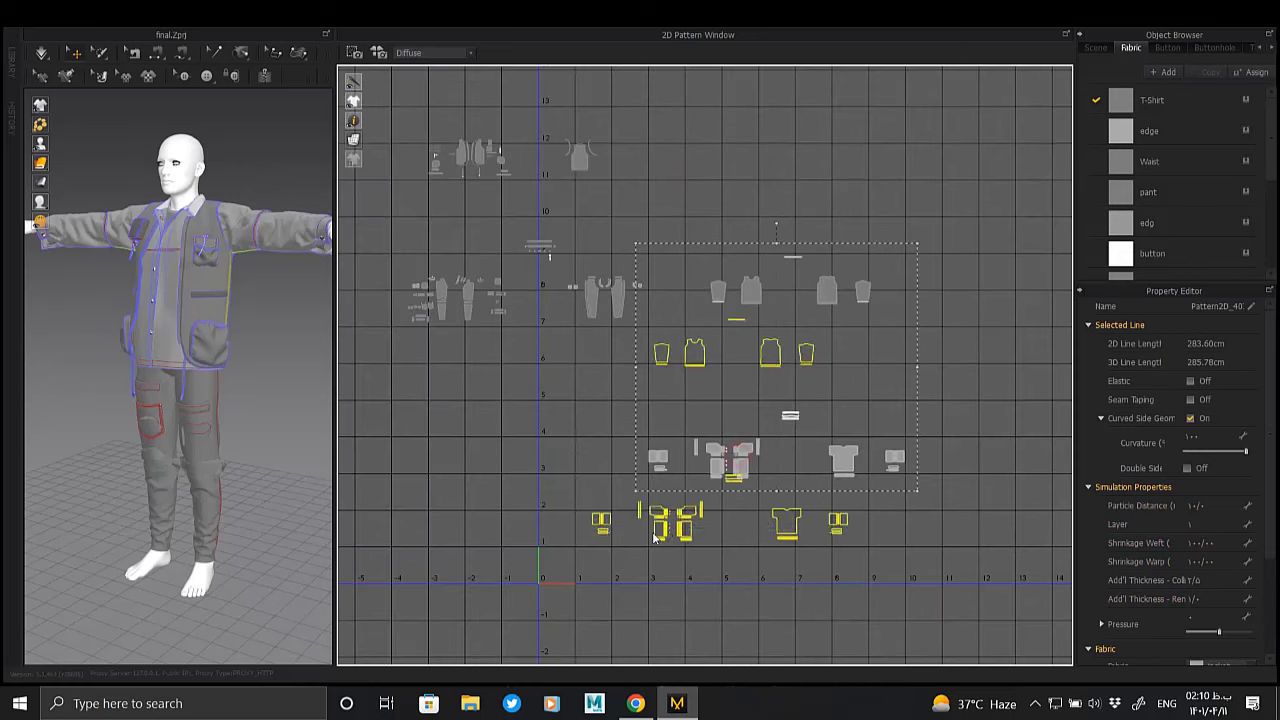
click(655, 538)
Clear the selection and paste the copied pieces for placement
scroll(680, 428, down, 2)
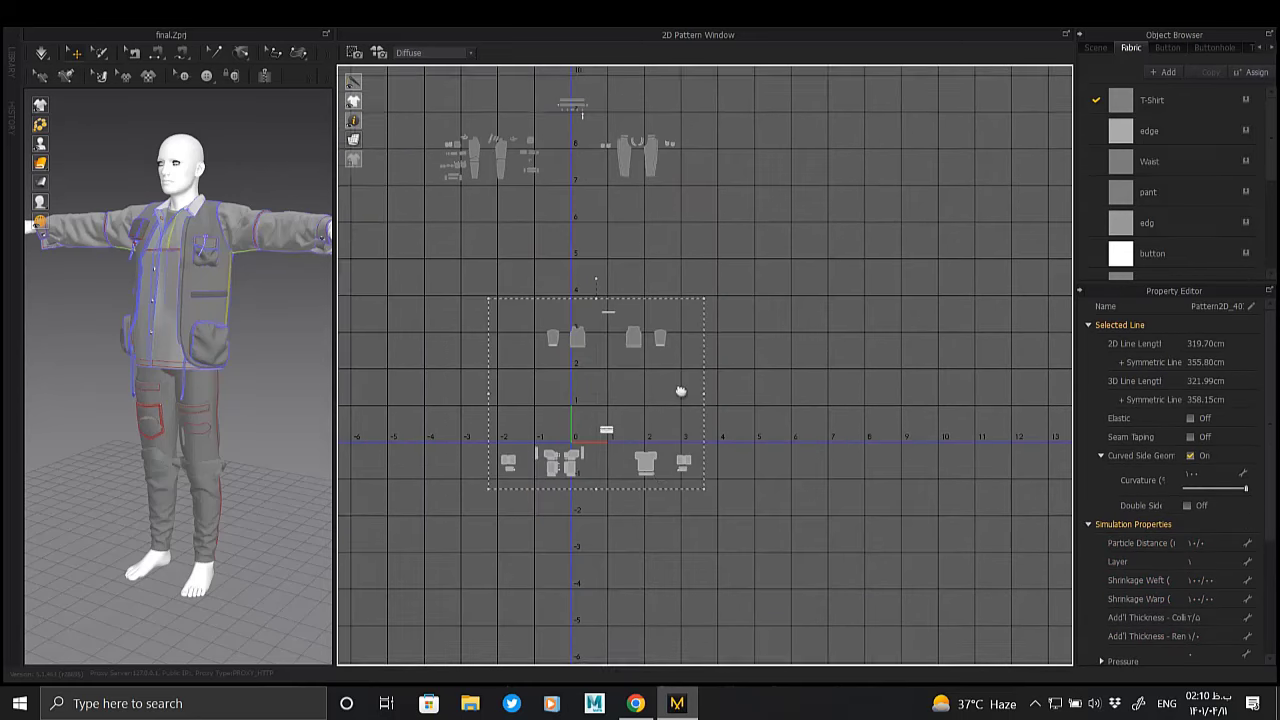
click(821, 367)
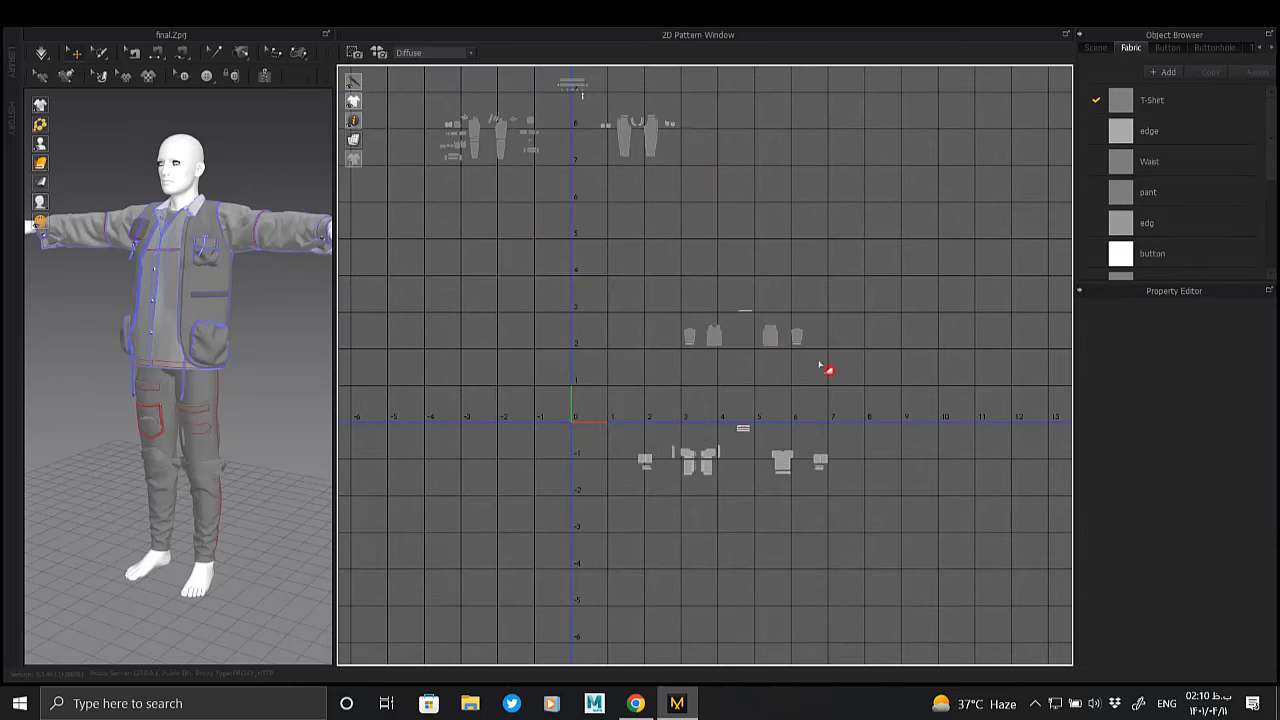
key(ctrl+v)
Drop the pasted pieces near the origin and clear the selection
click(519, 372)
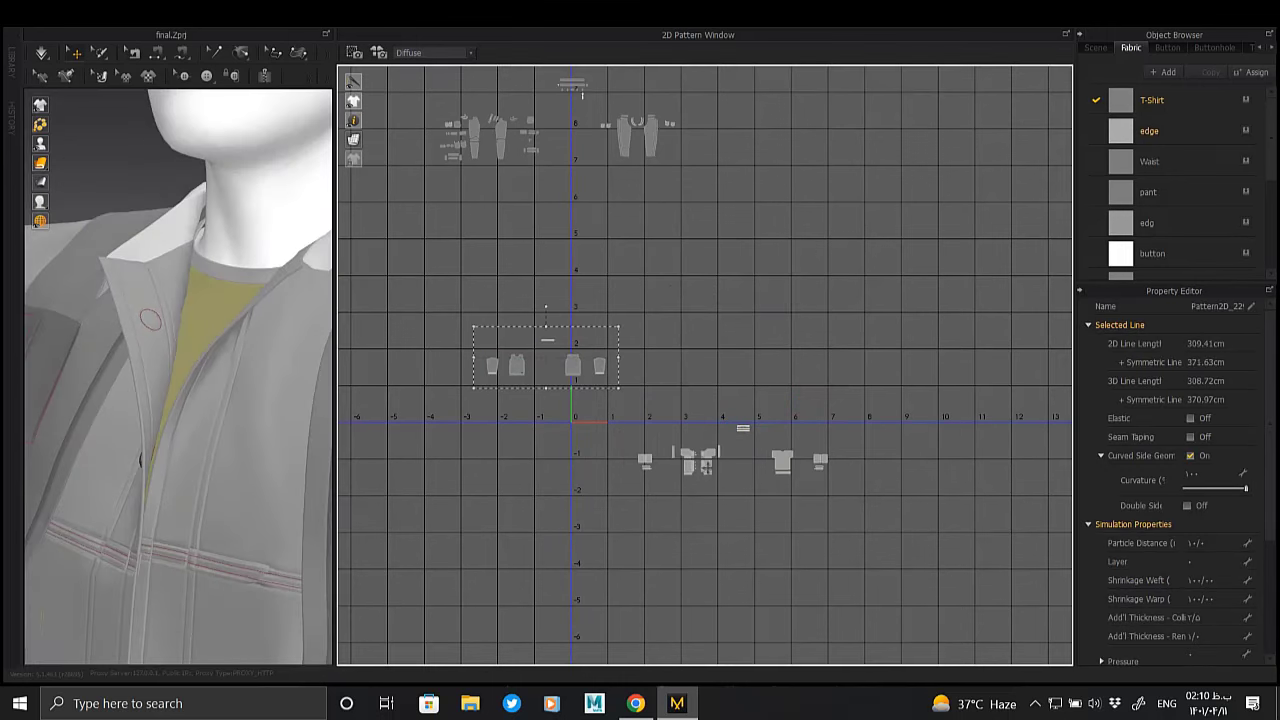
scroll(771, 366, up, 5)
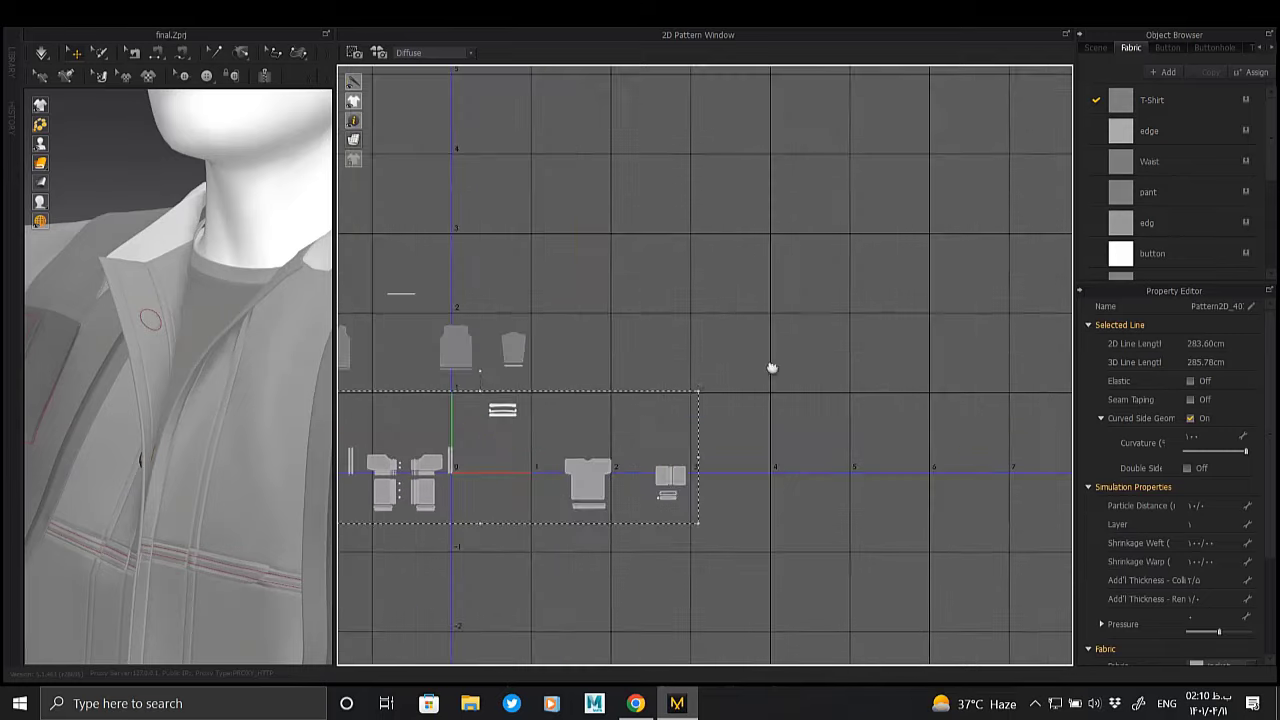
click(571, 394)
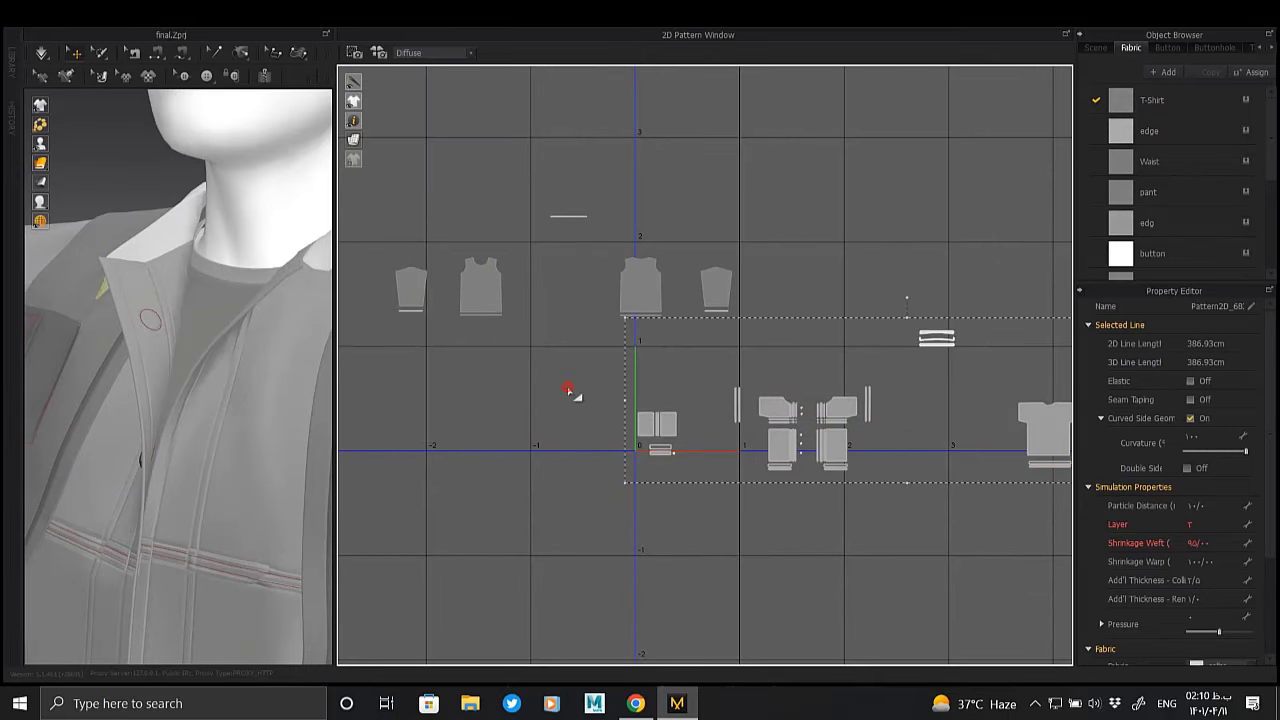
scroll(600, 390, up, 3)
Copy and paste the small pieces from left of the origin
drag(660, 475, 660, 472)
key(ctrl+c)
key(ctrl+v)
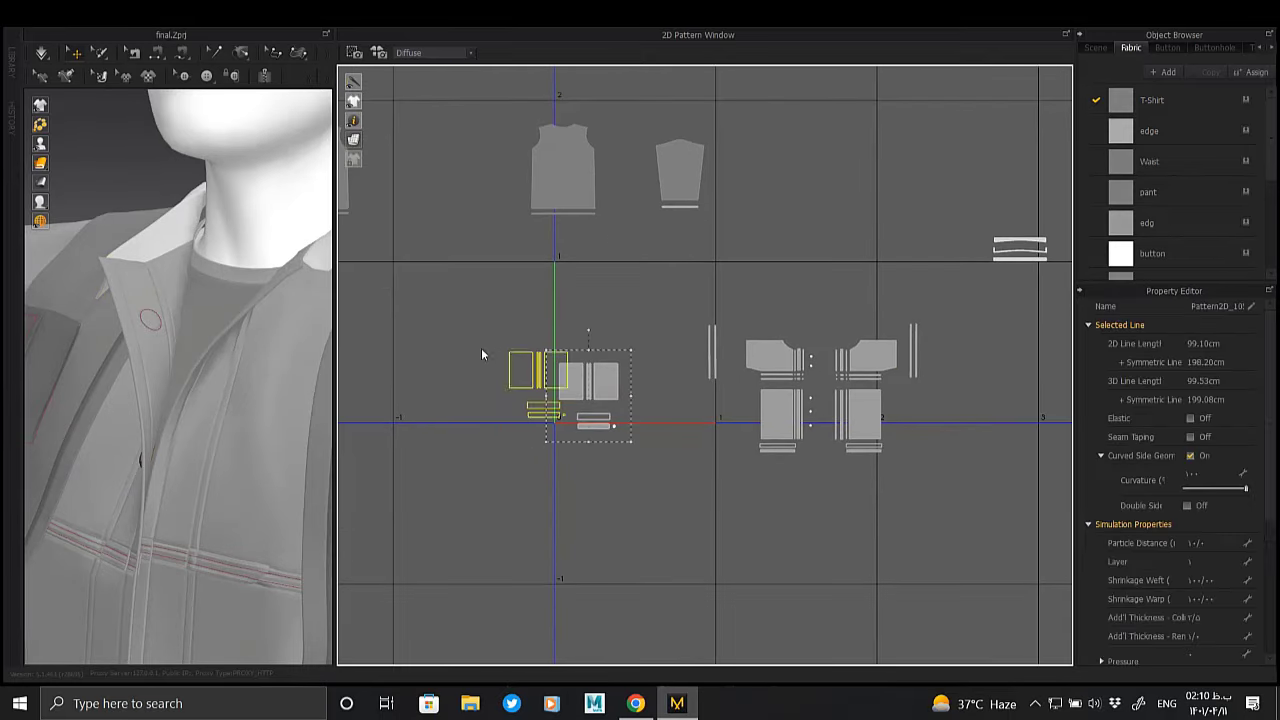
scroll(216, 341, down, 5)
right_drag(216, 341, 213, 398)
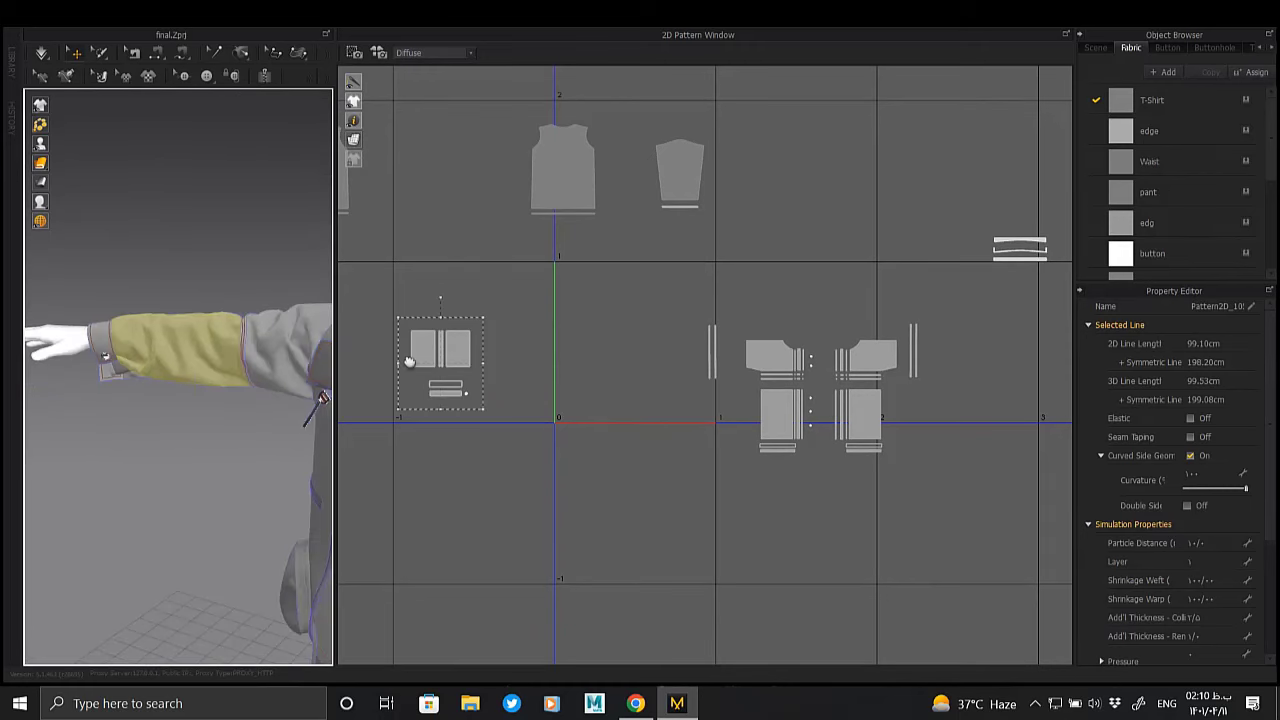
Move the jacket front pieces next to the origin and select the loose vertical strips
drag(658, 286, 978, 484)
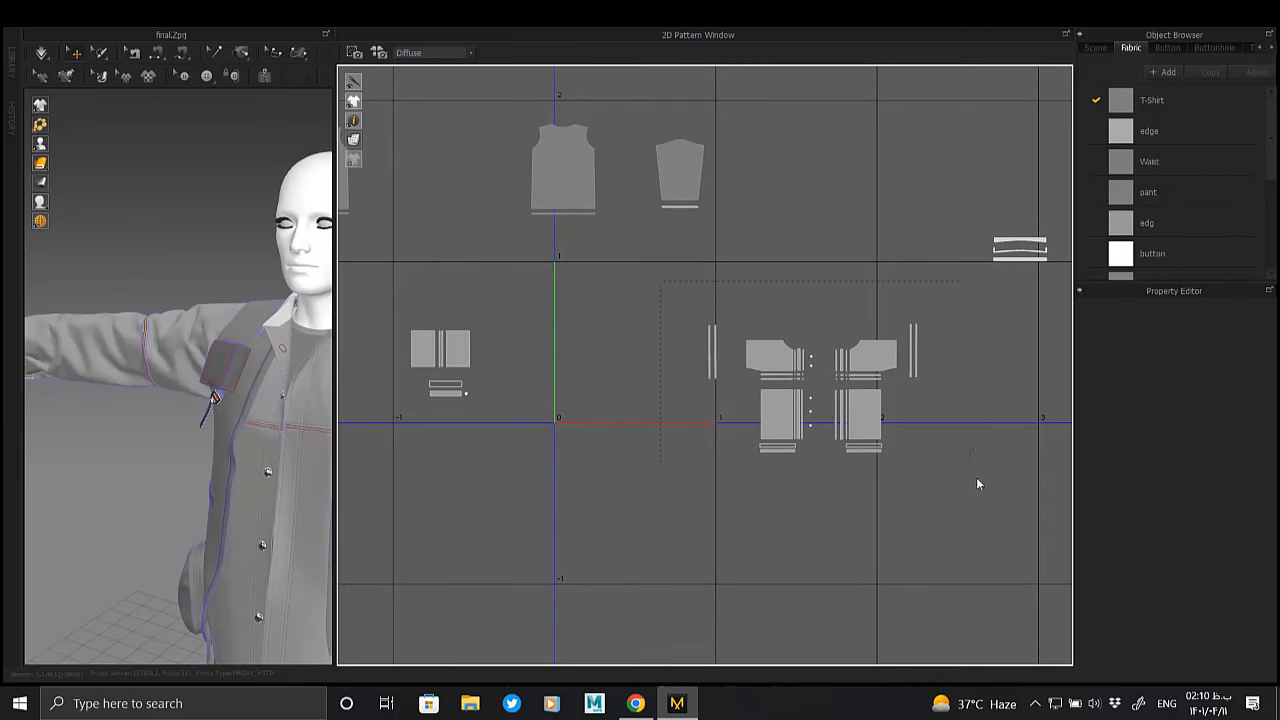
drag(860, 410, 685, 373)
drag(490, 268, 550, 356)
click(737, 300)
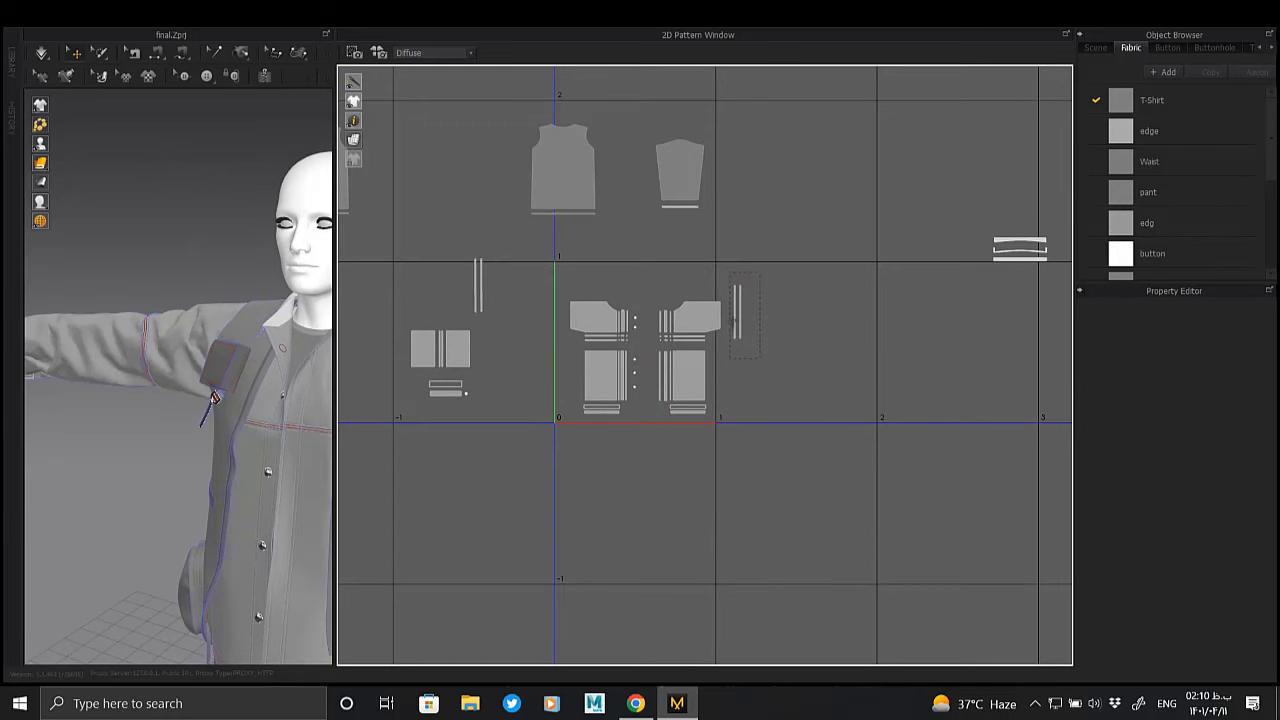
Move the T-shirt and its adjacent small piece left beside the jacket fronts
right_drag(736, 354, 486, 363)
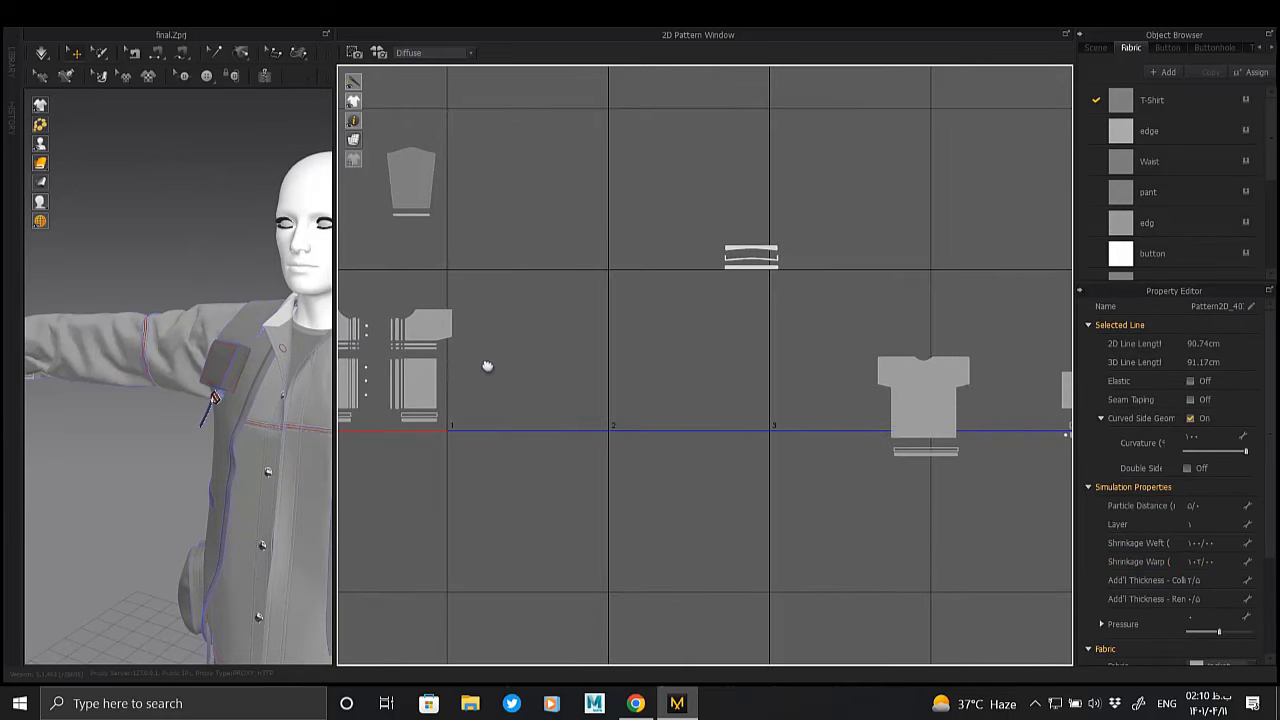
scroll(571, 354, down, 5)
scroll(586, 366, up, 5)
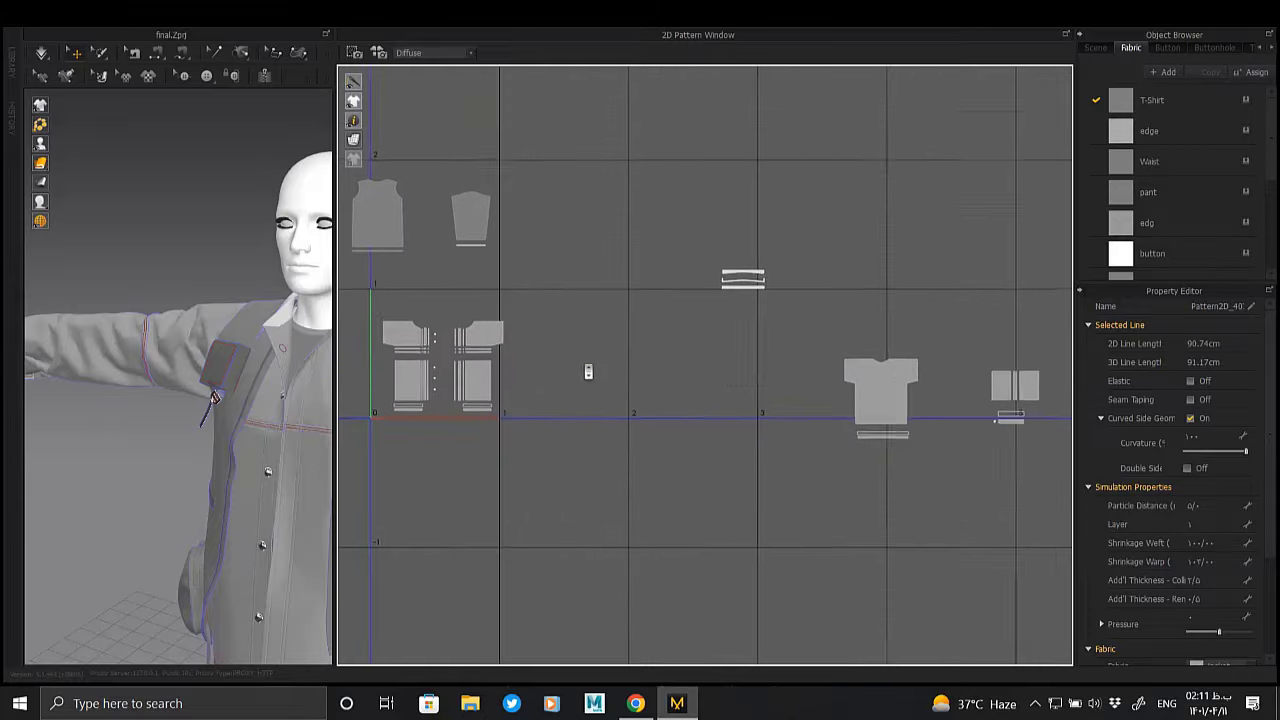
drag(1020, 474, 830, 340)
drag(896, 376, 572, 366)
Select the small strip pieces at upper right and zoom in on the shirt strips
drag(800, 320, 684, 258)
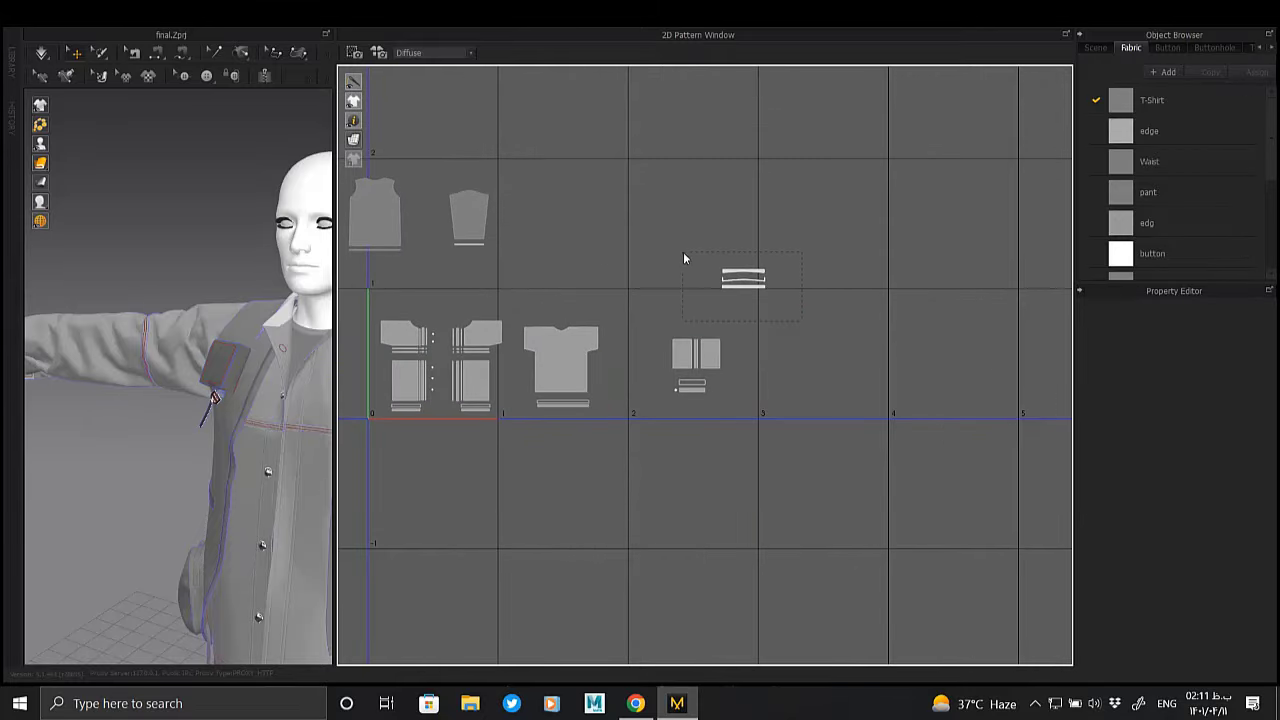
scroll(640, 300, up, 2)
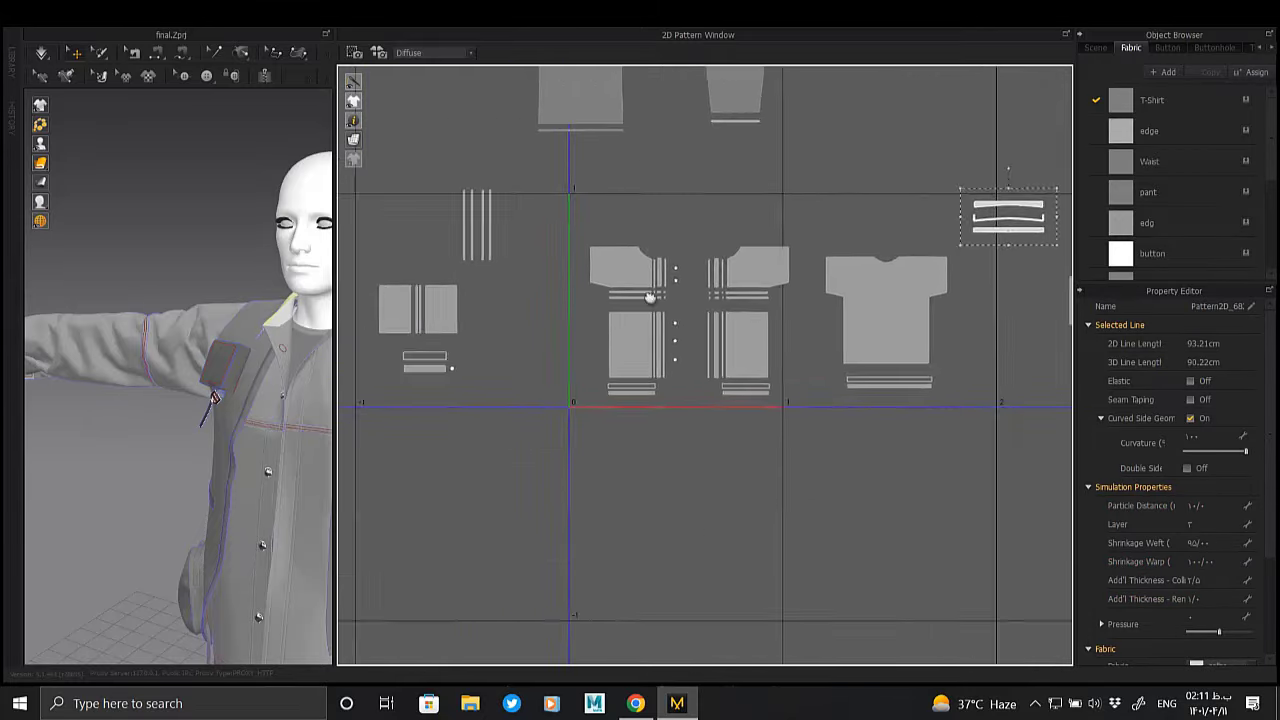
scroll(650, 294, up, 2)
scroll(580, 340, up, 3)
mouse_move(566, 341)
middle_down()
mouse_move(766, 406)
mouse_move(700, 470)
middle_up()
Move the middle and bottom horizontal strips up into the gap under the others
scroll(697, 286, up, 2)
click(721, 300)
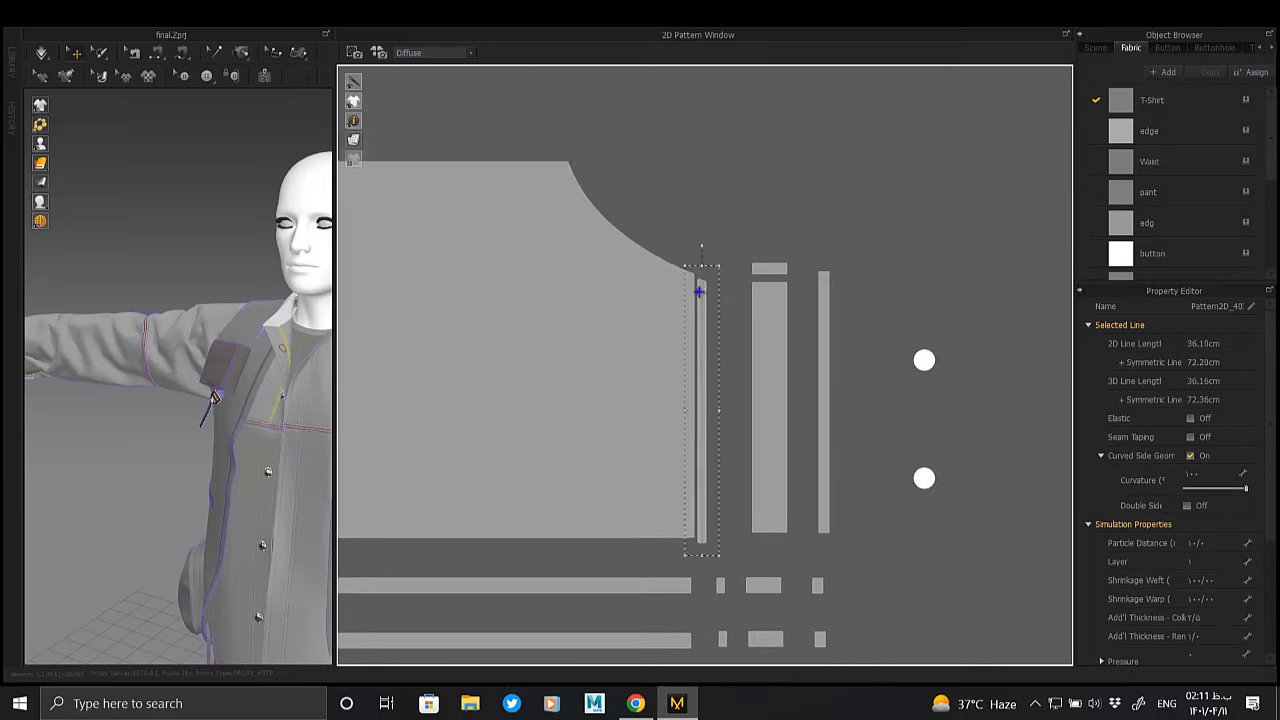
scroll(697, 360, up, 2)
scroll(708, 377, down, 3)
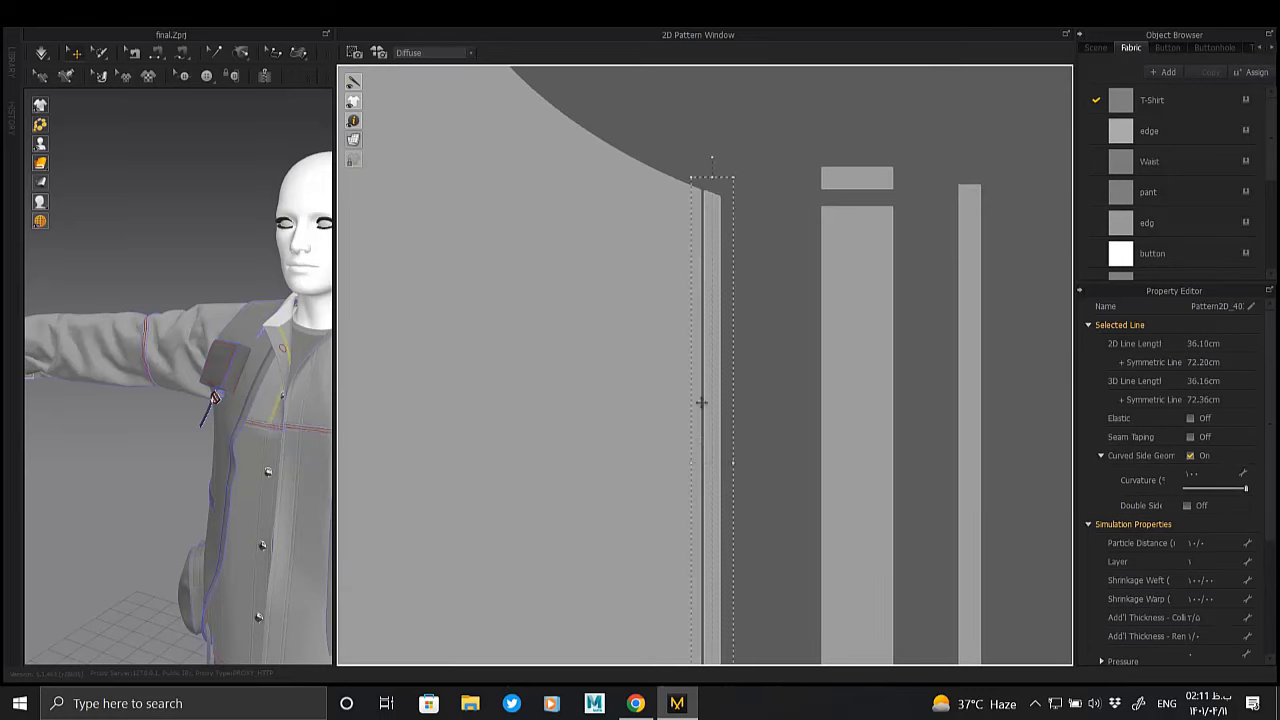
scroll(729, 380, down, 2)
middle_drag(729, 380, 686, 330)
click(686, 356)
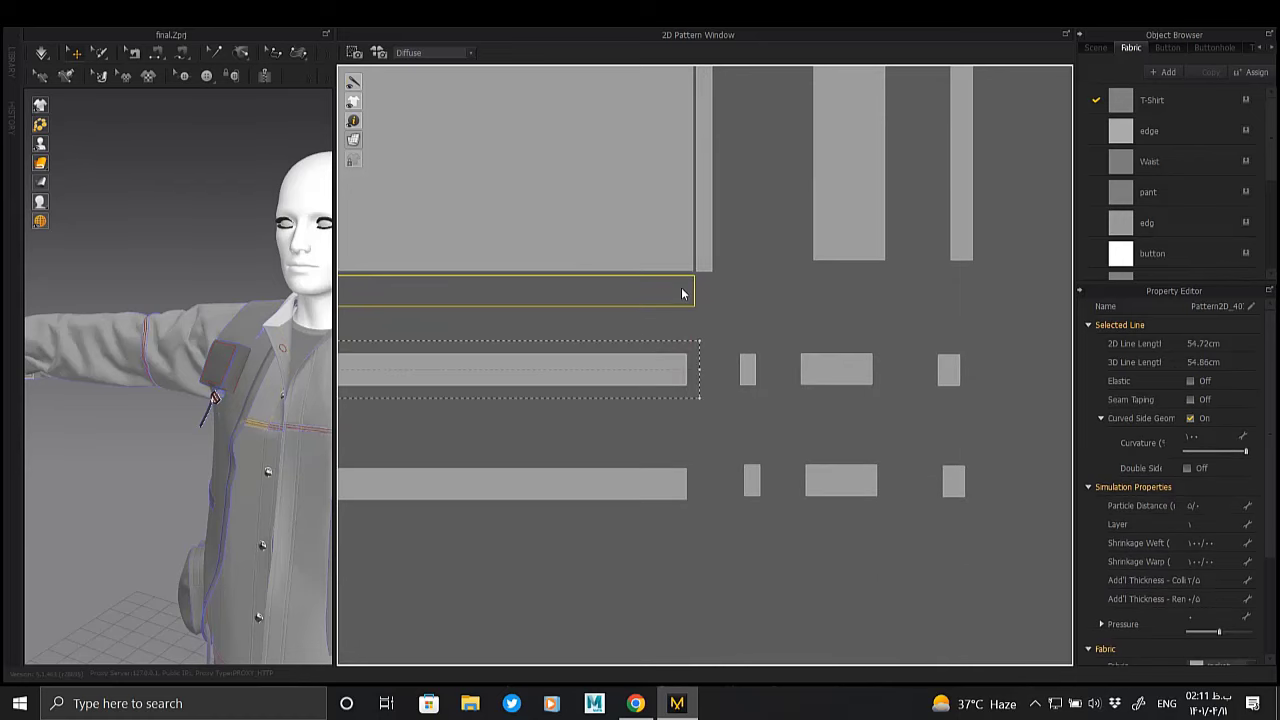
drag(682, 293, 682, 293)
drag(671, 477, 679, 326)
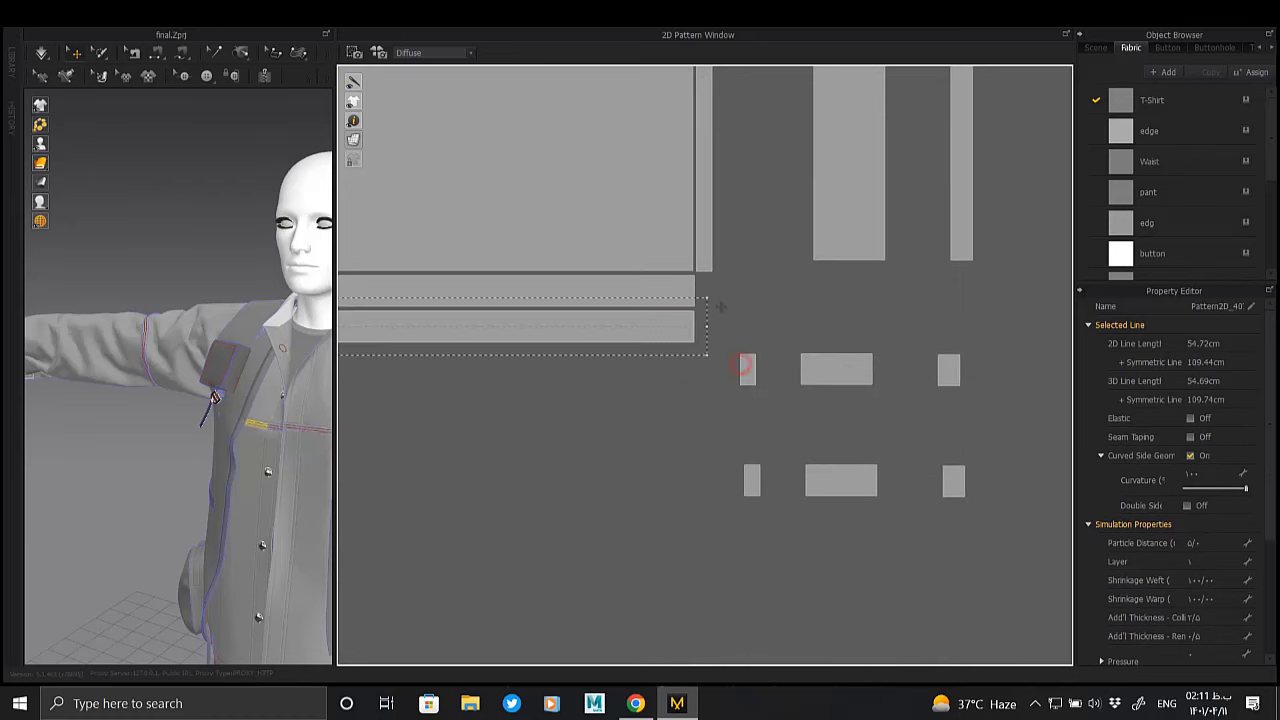
Place the 3.00 cm piece beside the strips and the tall 38 cm strip into its slot
click(748, 370)
drag(745, 462, 719, 342)
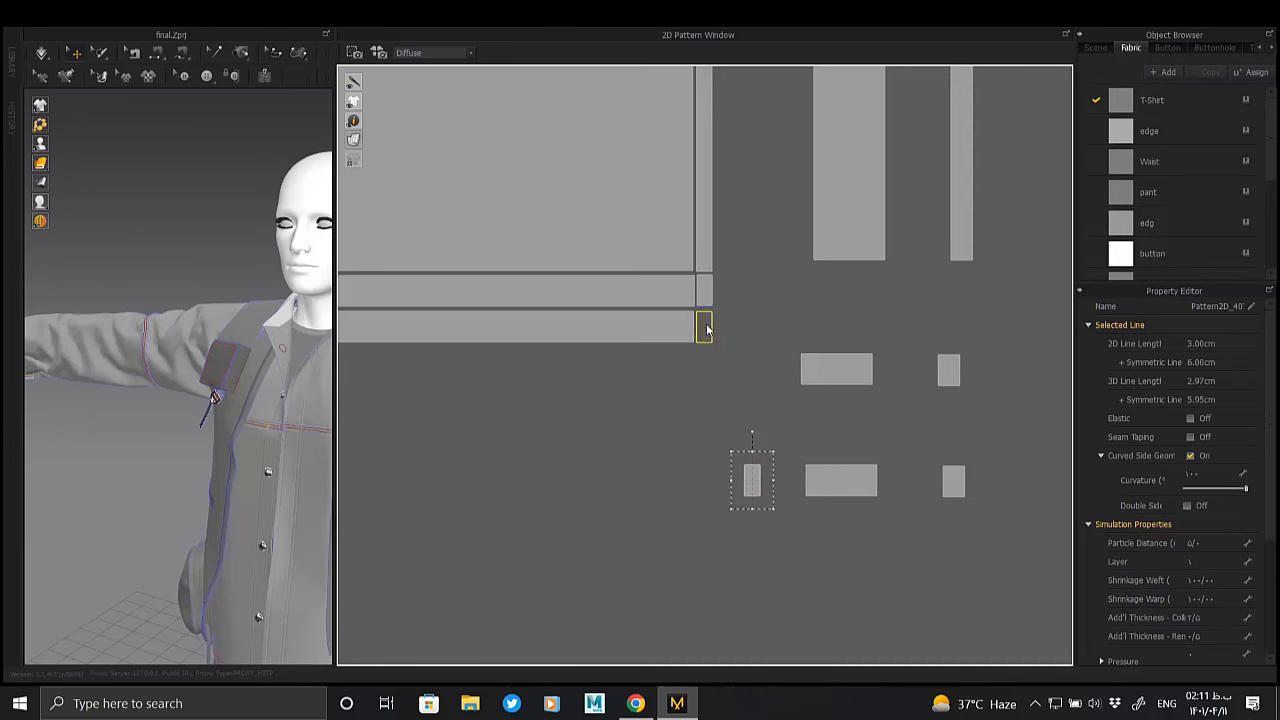
middle_drag(833, 279, 751, 443)
click(751, 443)
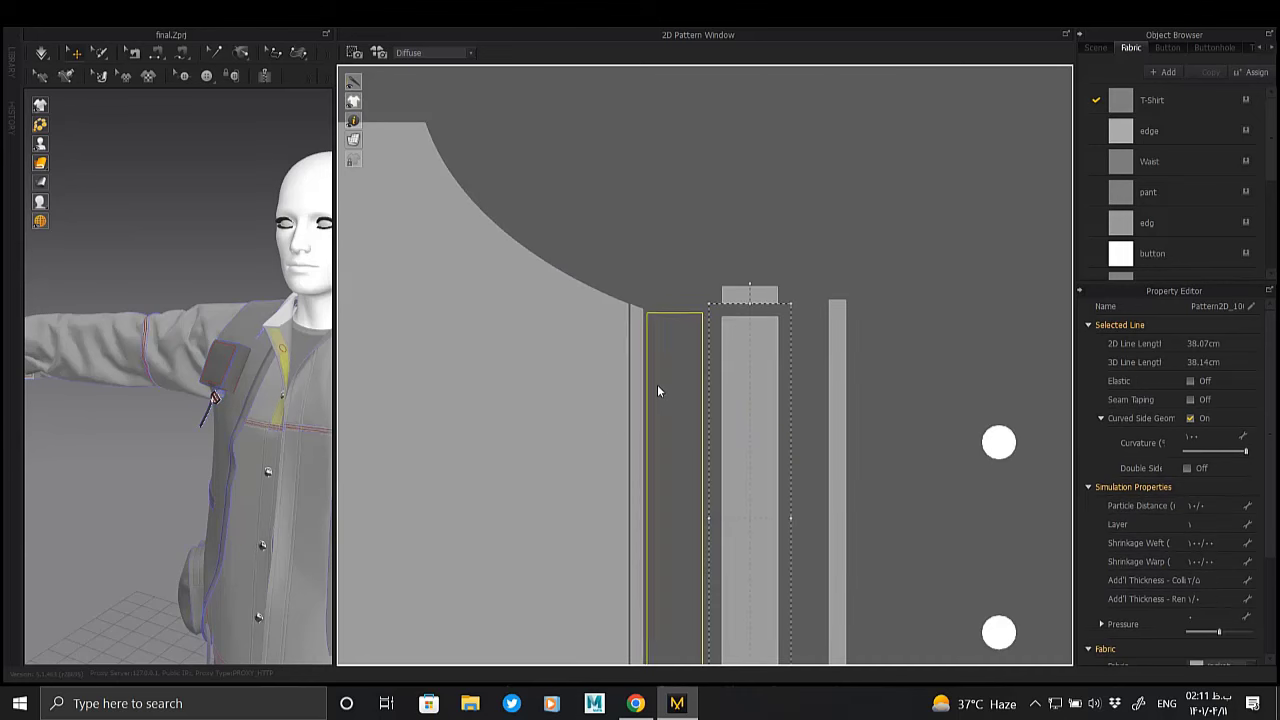
drag(659, 393, 660, 398)
click(771, 303)
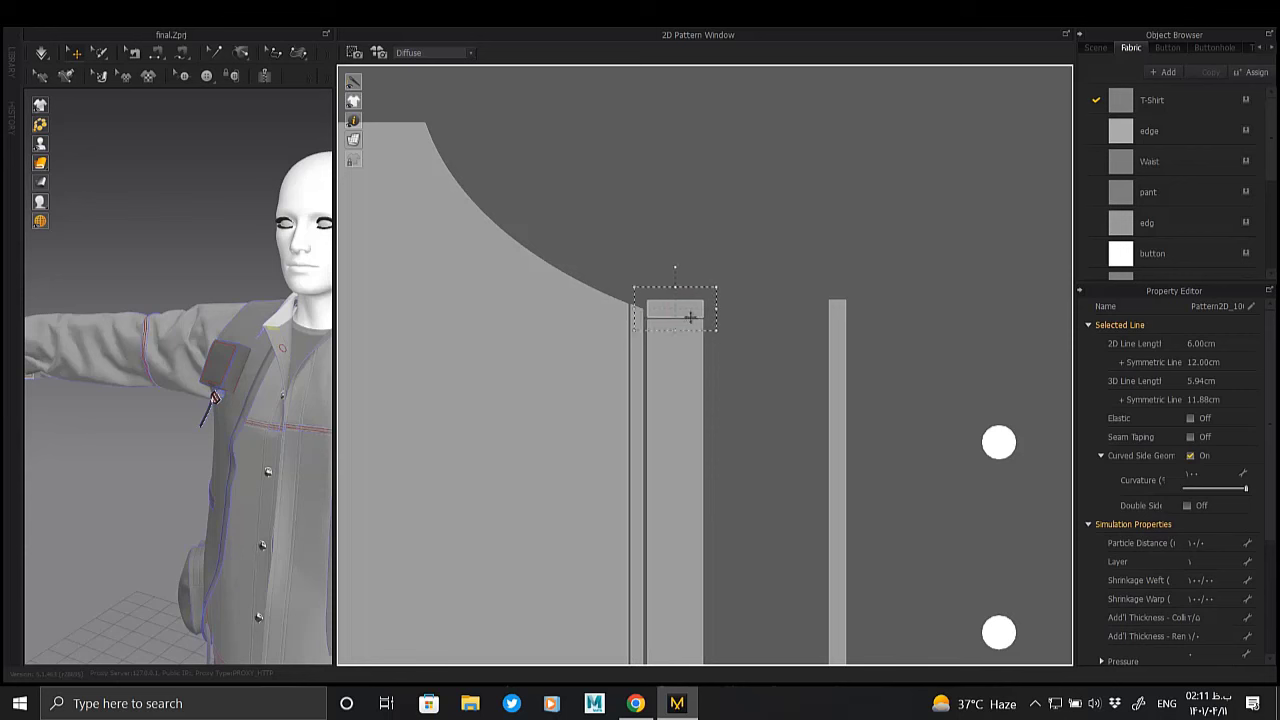
Fit the 6.60 cm piece below the tall strip and the 3.40 cm piece into the corner gap
middle_drag(723, 344, 723, 286)
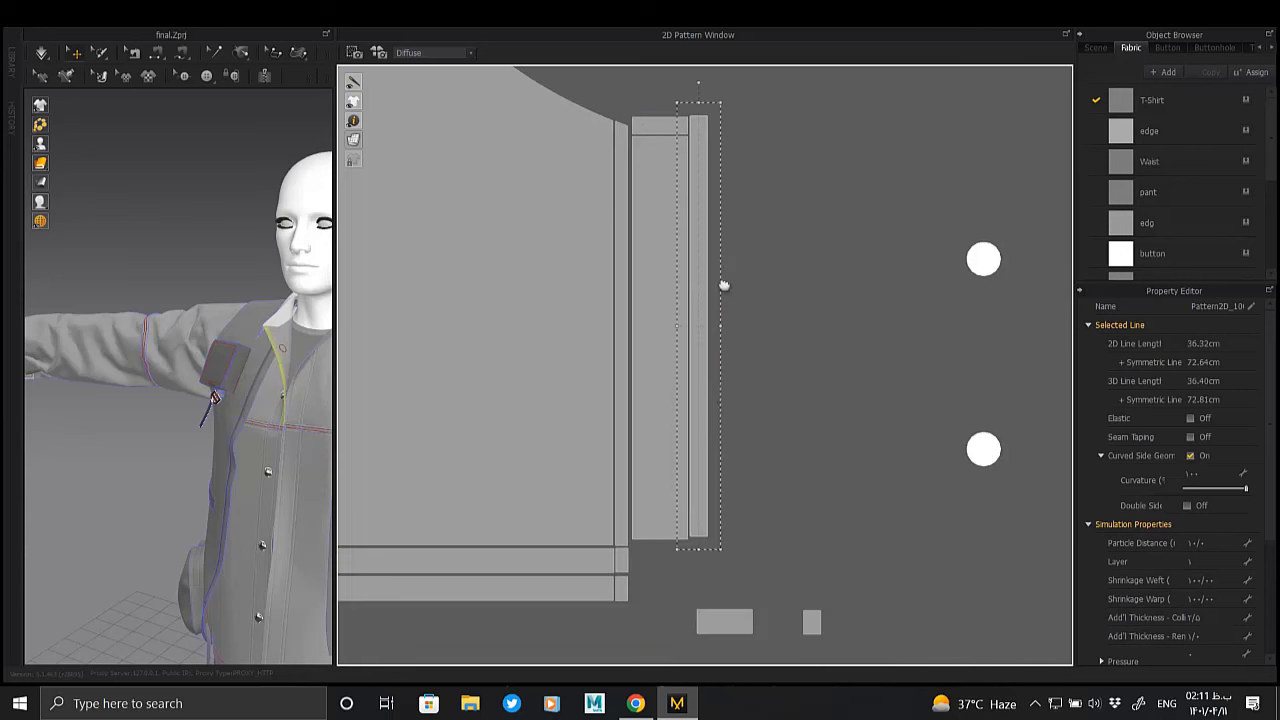
middle_drag(717, 520, 742, 357)
click(744, 318)
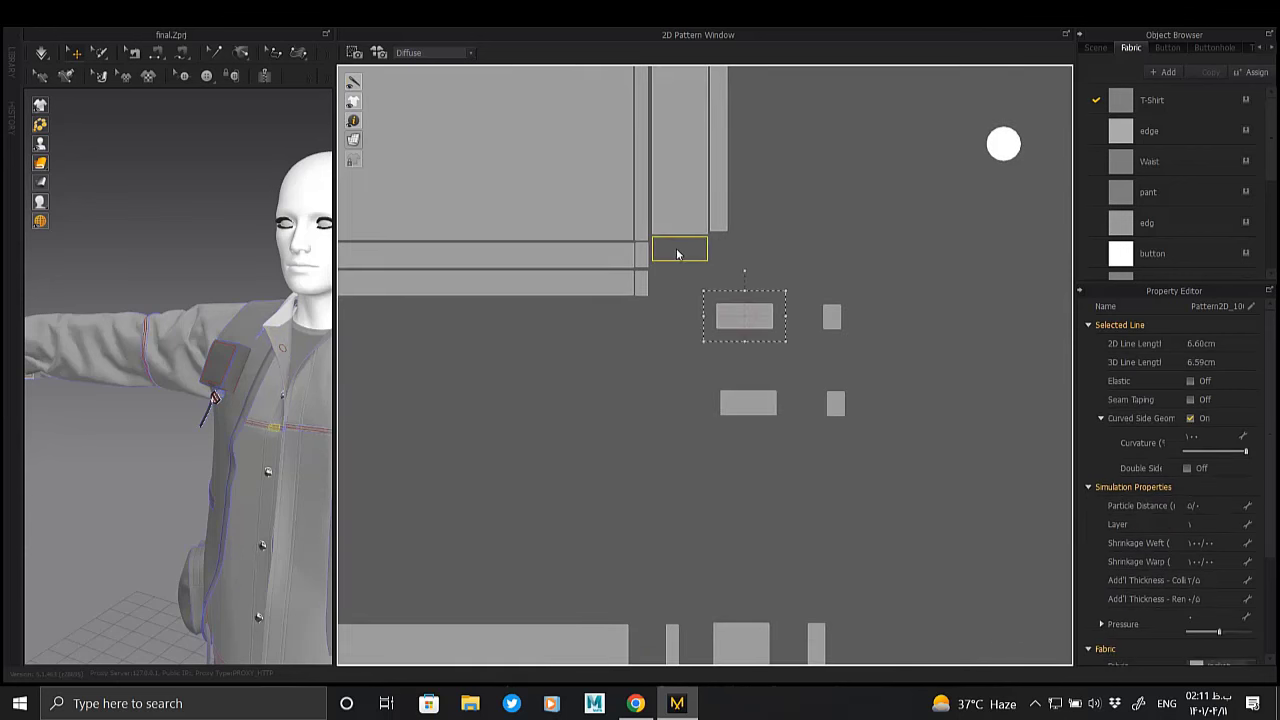
drag(693, 298, 689, 280)
click(836, 317)
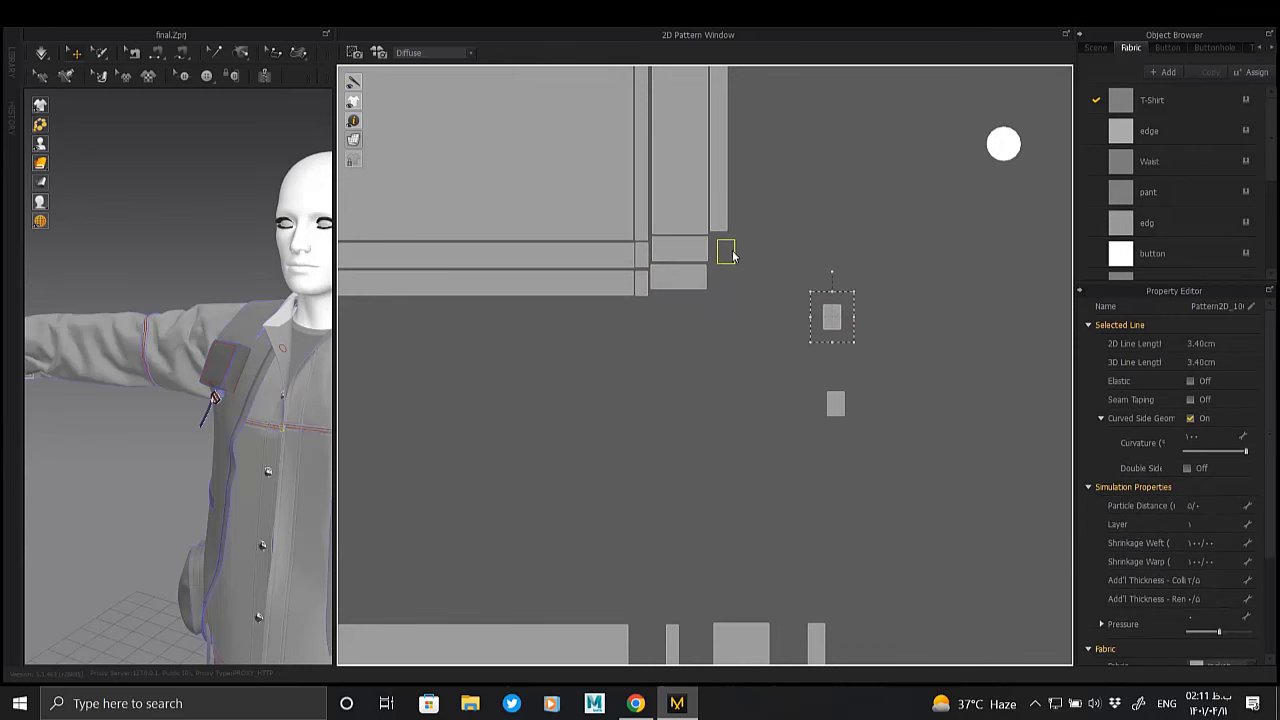
drag(838, 404, 727, 287)
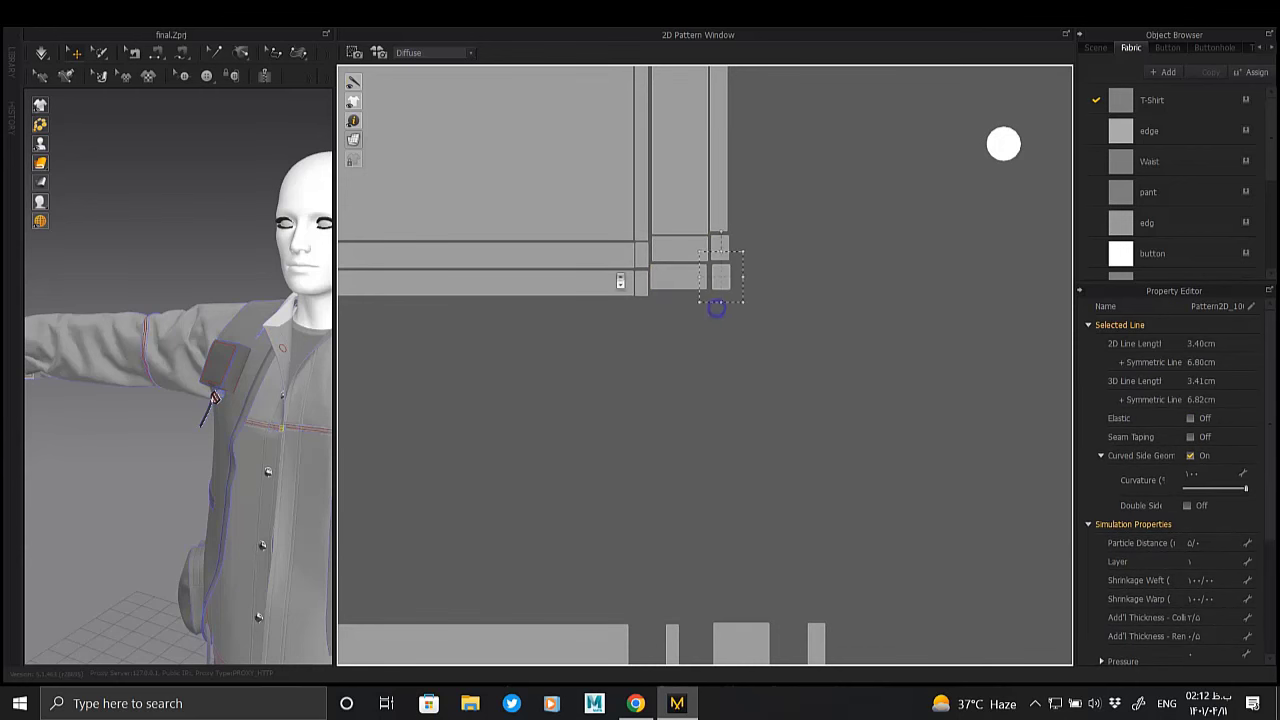
Push the strips and tall pieces flush against the large panel's side and bottom edges
scroll(716, 308, down, 3)
scroll(683, 337, up, 3)
scroll(580, 314, up, 2)
scroll(541, 275, up, 2)
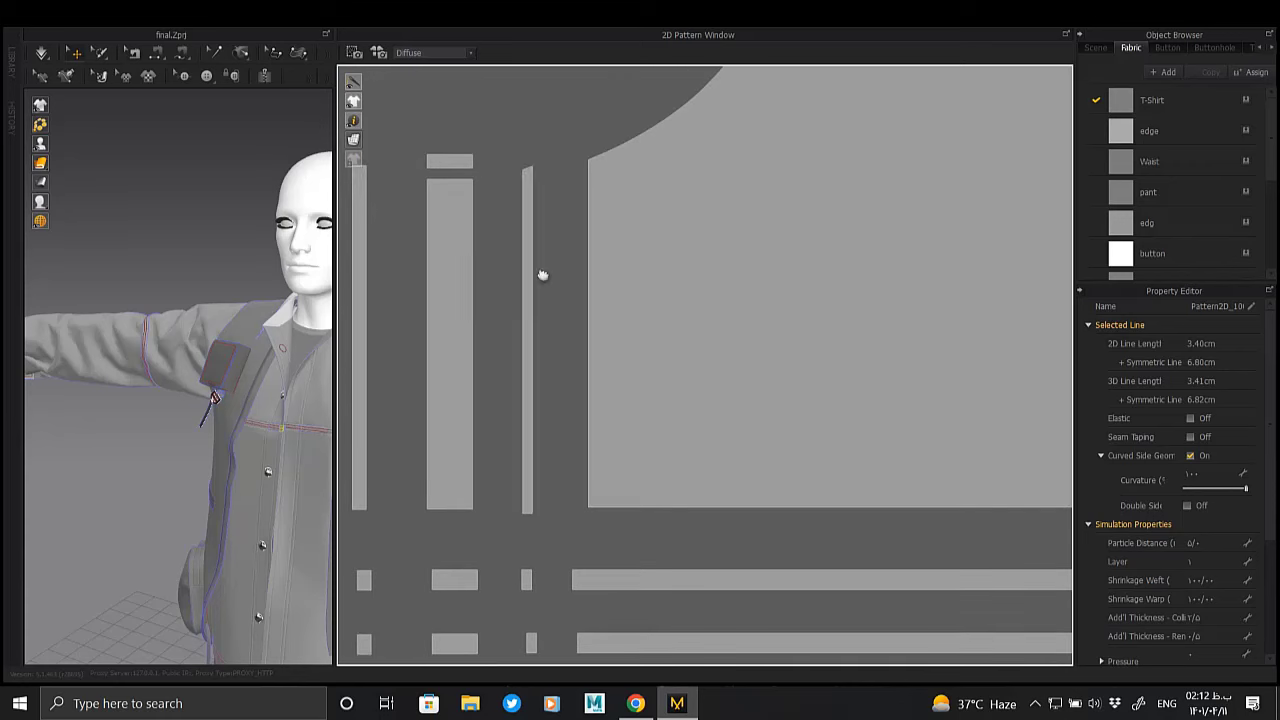
drag(563, 245, 580, 237)
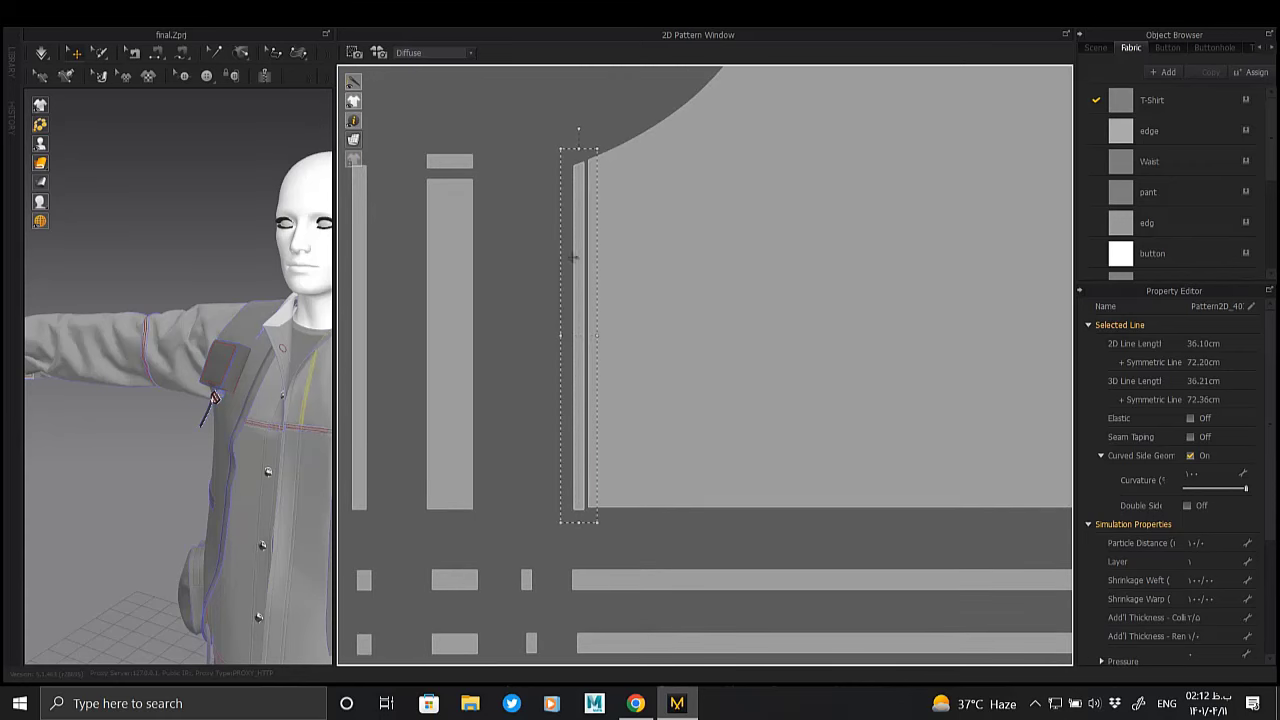
drag(644, 583, 642, 524)
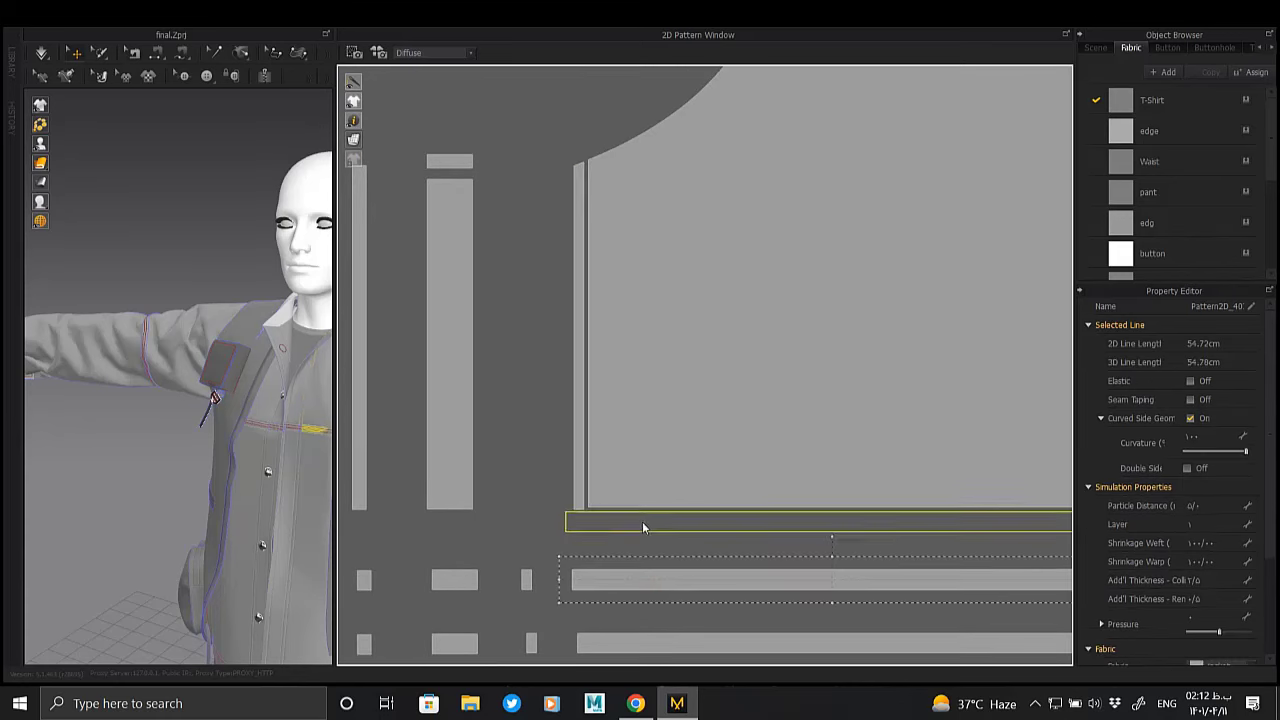
drag(628, 641, 627, 546)
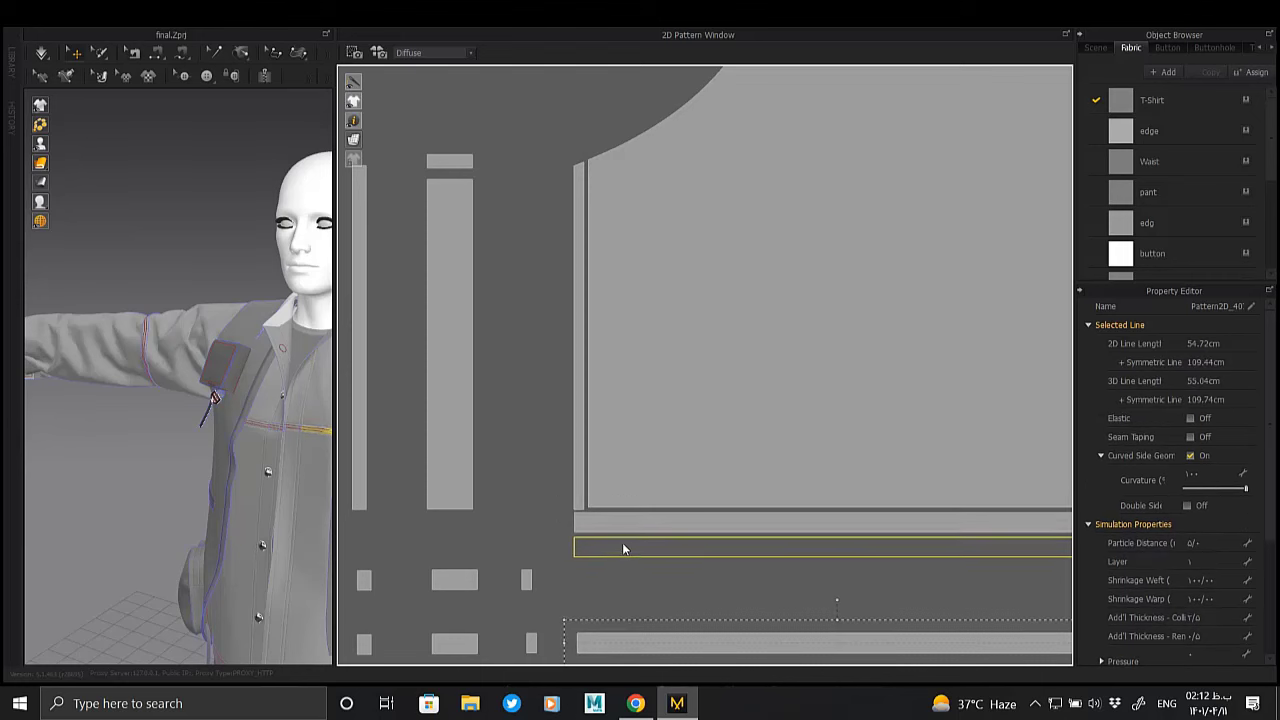
drag(462, 289, 558, 290)
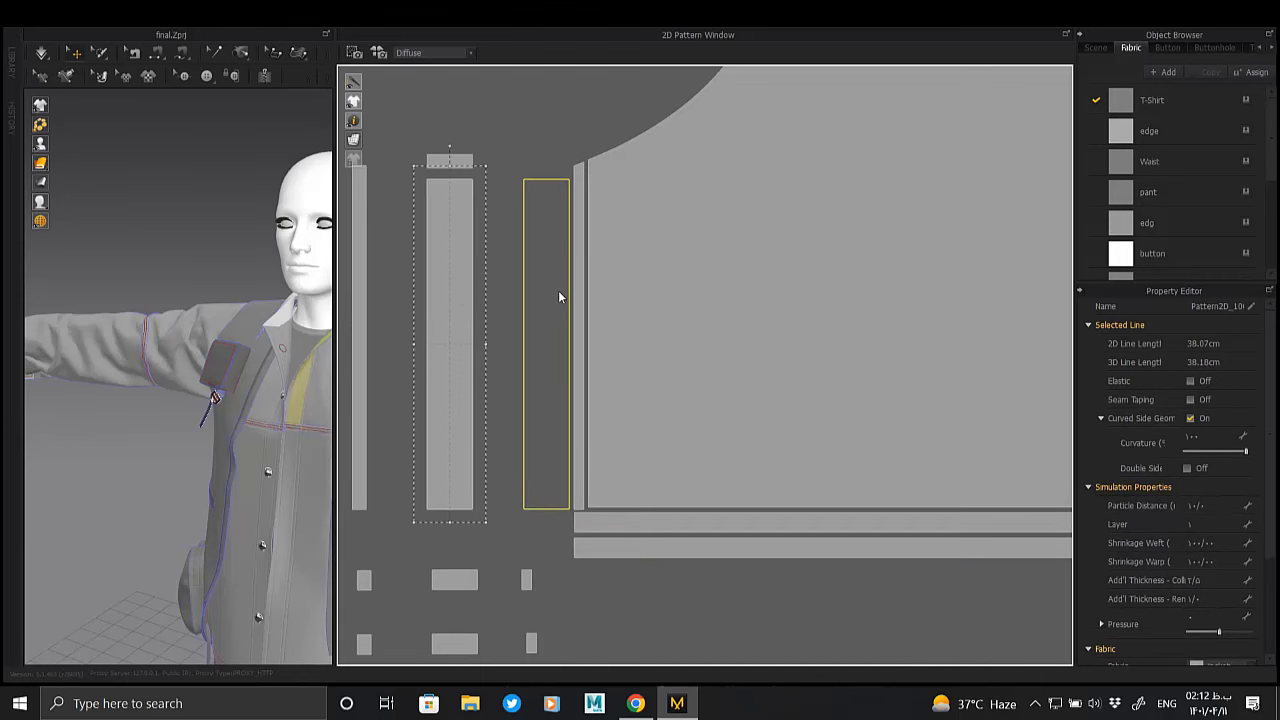
drag(463, 161, 558, 177)
middle_drag(528, 530, 558, 390)
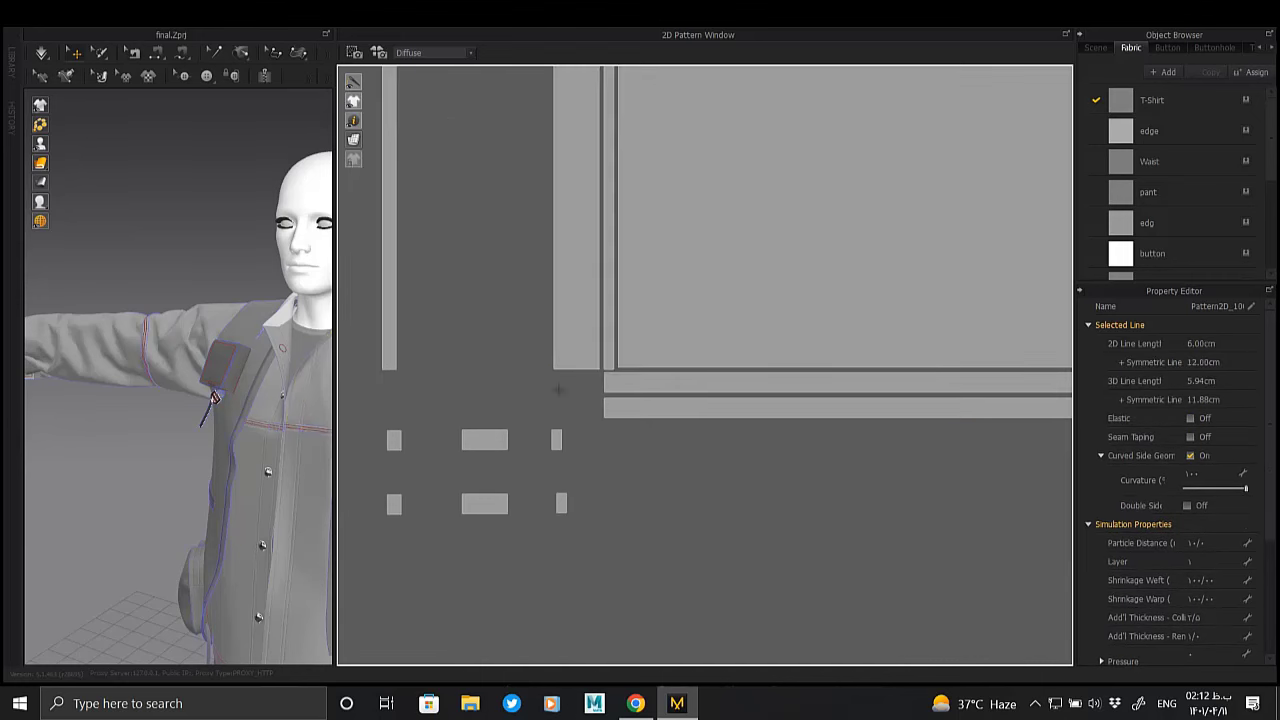
Select the two long horizontal strips and the two small pieces beside them
scroll(597, 425, down, 3)
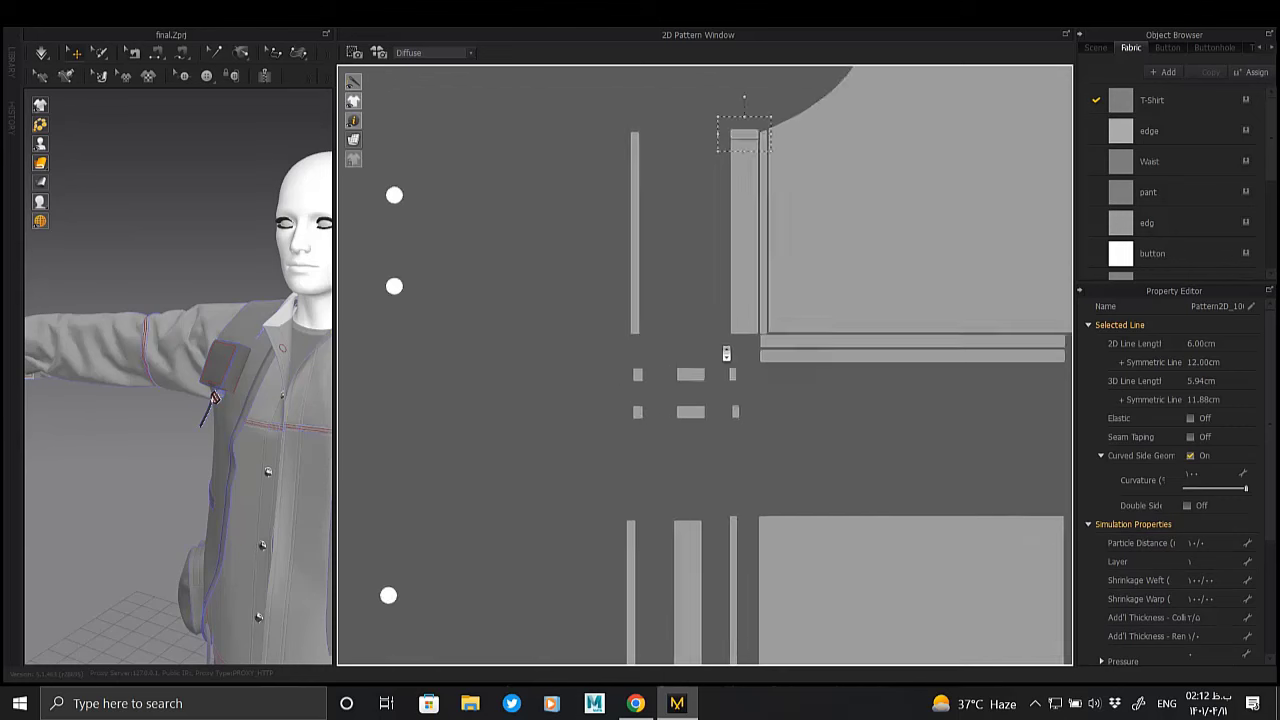
scroll(726, 354, down, 2)
scroll(700, 362, up, 4)
middle_drag(770, 362, 677, 366)
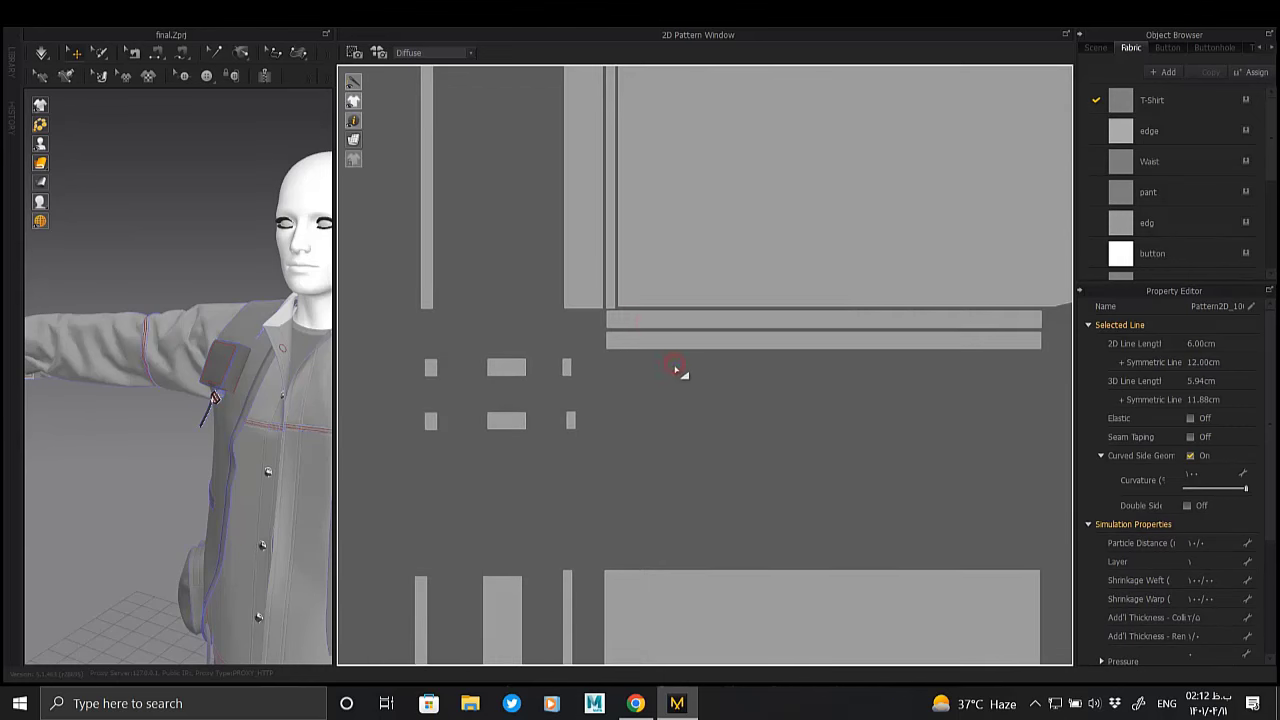
click(648, 329)
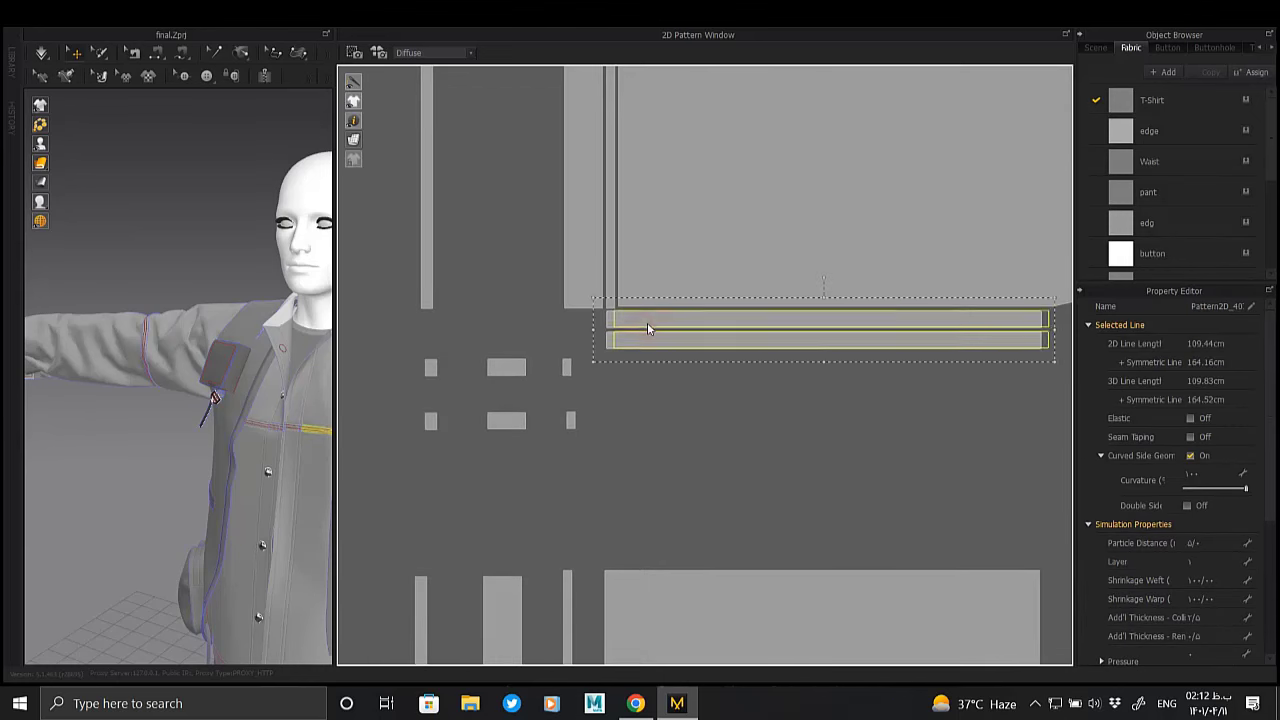
click(565, 365)
click(573, 414)
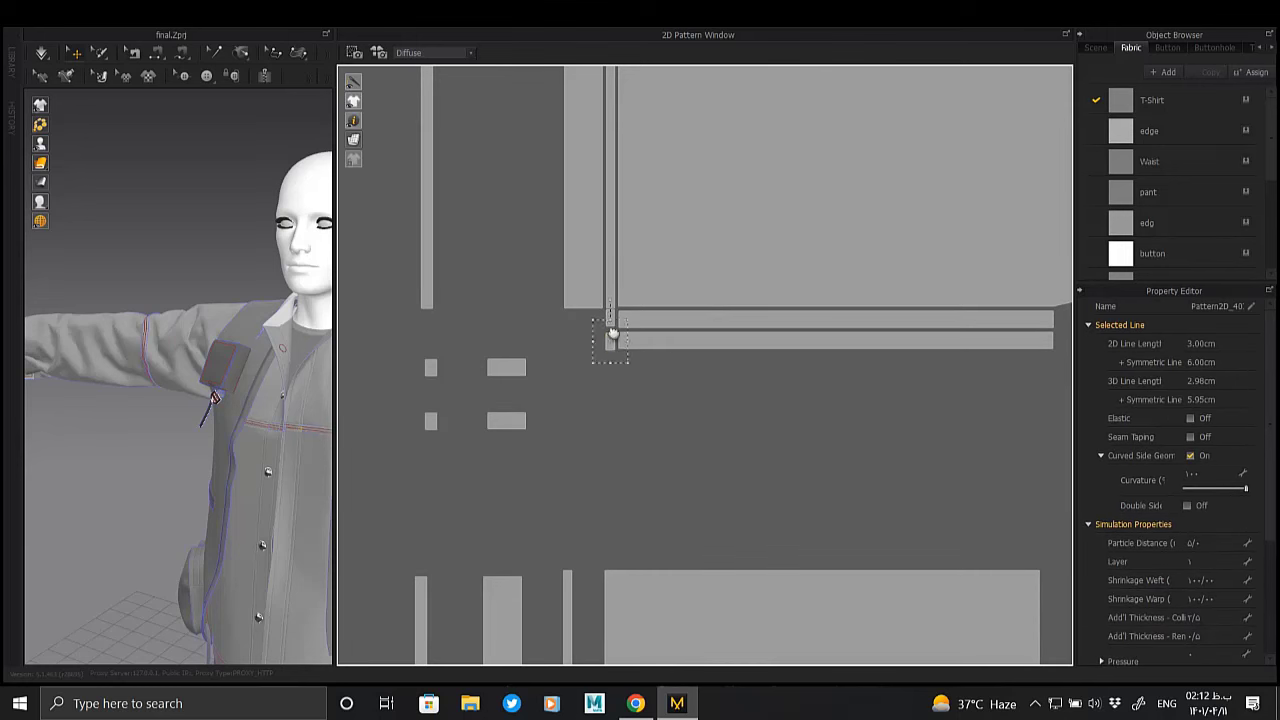
Move the two small pieces under the big panel and set the long strip beside it
scroll(611, 333, up, 5)
scroll(612, 336, down, 2)
scroll(689, 340, down, 2)
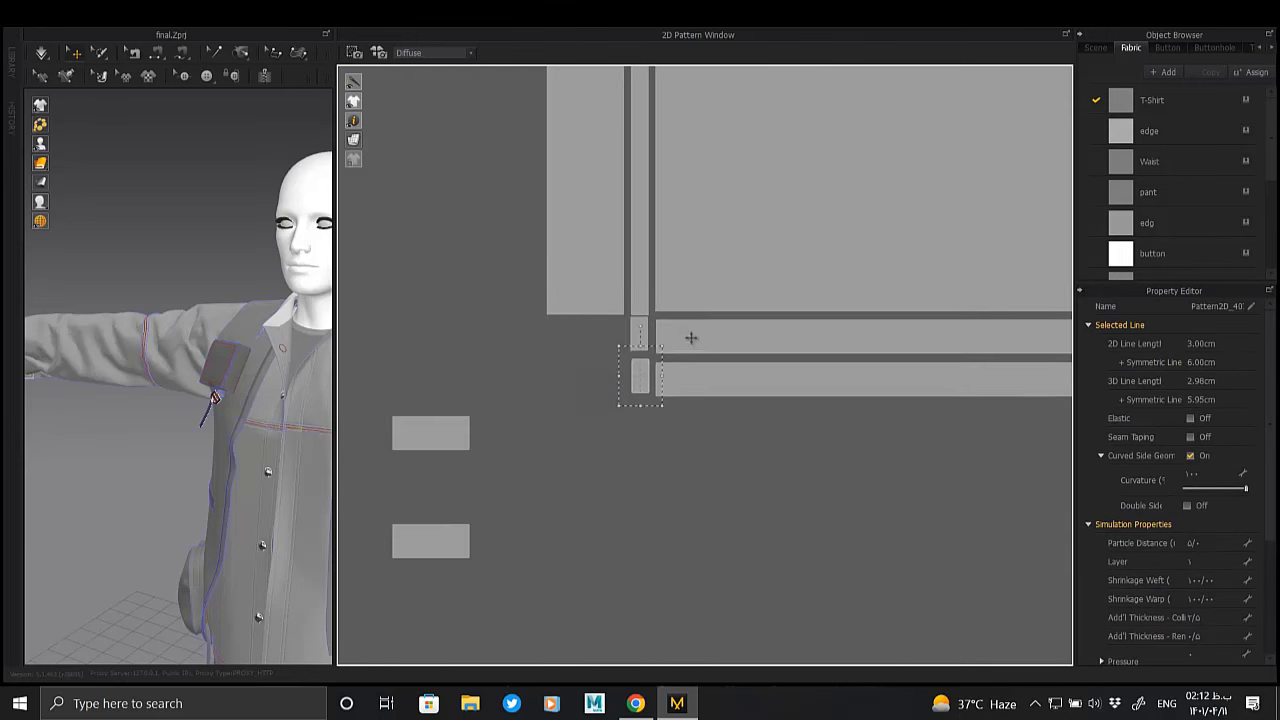
click(670, 373)
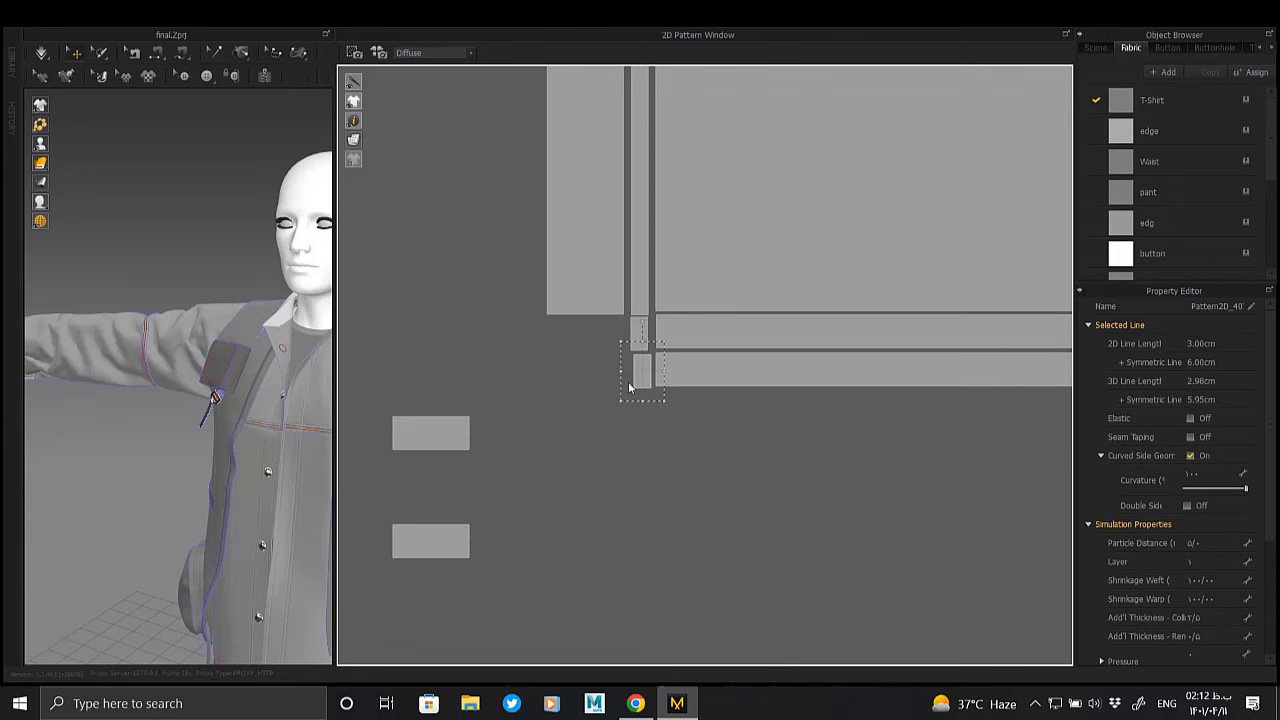
mouse_move(443, 433)
mouse_down()
mouse_move(594, 351)
mouse_move(597, 331)
mouse_up()
mouse_move(441, 525)
mouse_down()
mouse_move(591, 400)
mouse_move(591, 367)
mouse_up()
scroll(549, 357, down, 2)
scroll(565, 445, down, 1)
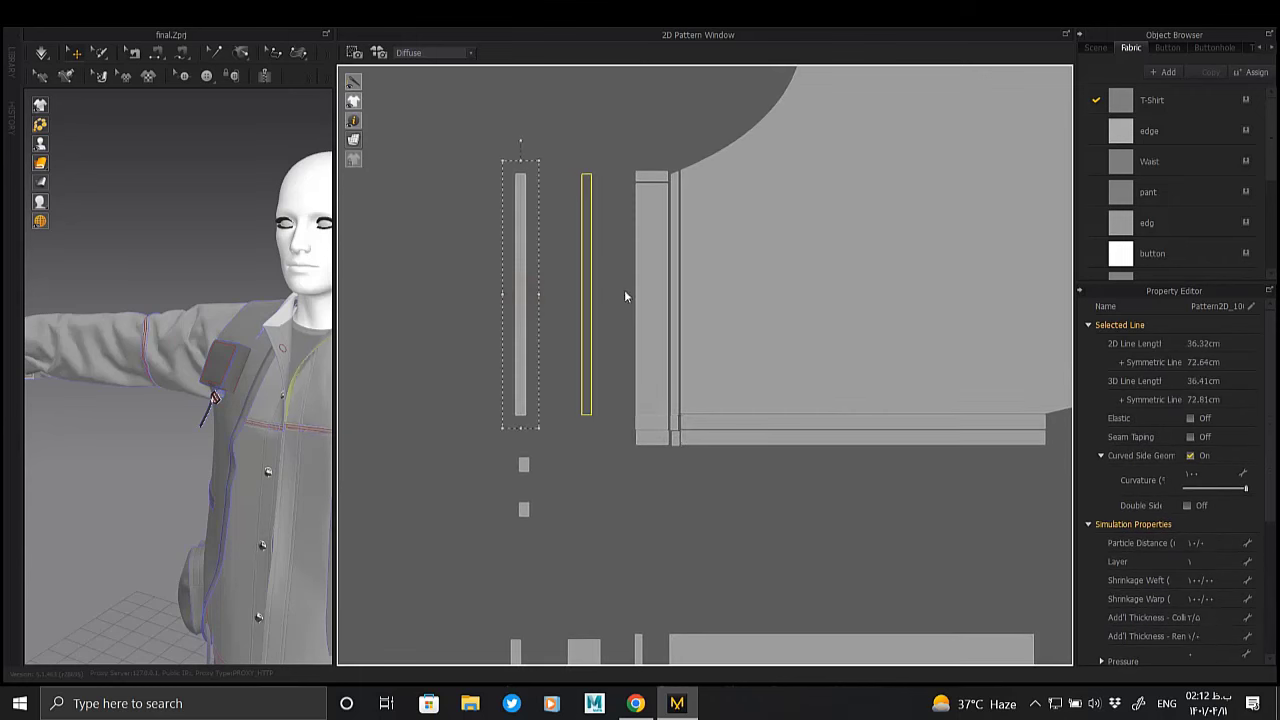
drag(624, 296, 632, 289)
Drag both small square pieces together into the corner by the big panel
drag(498, 438, 548, 532)
mouse_move(526, 464)
mouse_down()
mouse_move(629, 424)
mouse_move(591, 374)
mouse_up()
scroll(737, 354, up, 3)
scroll(616, 346, down, 2)
scroll(606, 400, down, 1)
scroll(605, 401, up, 1)
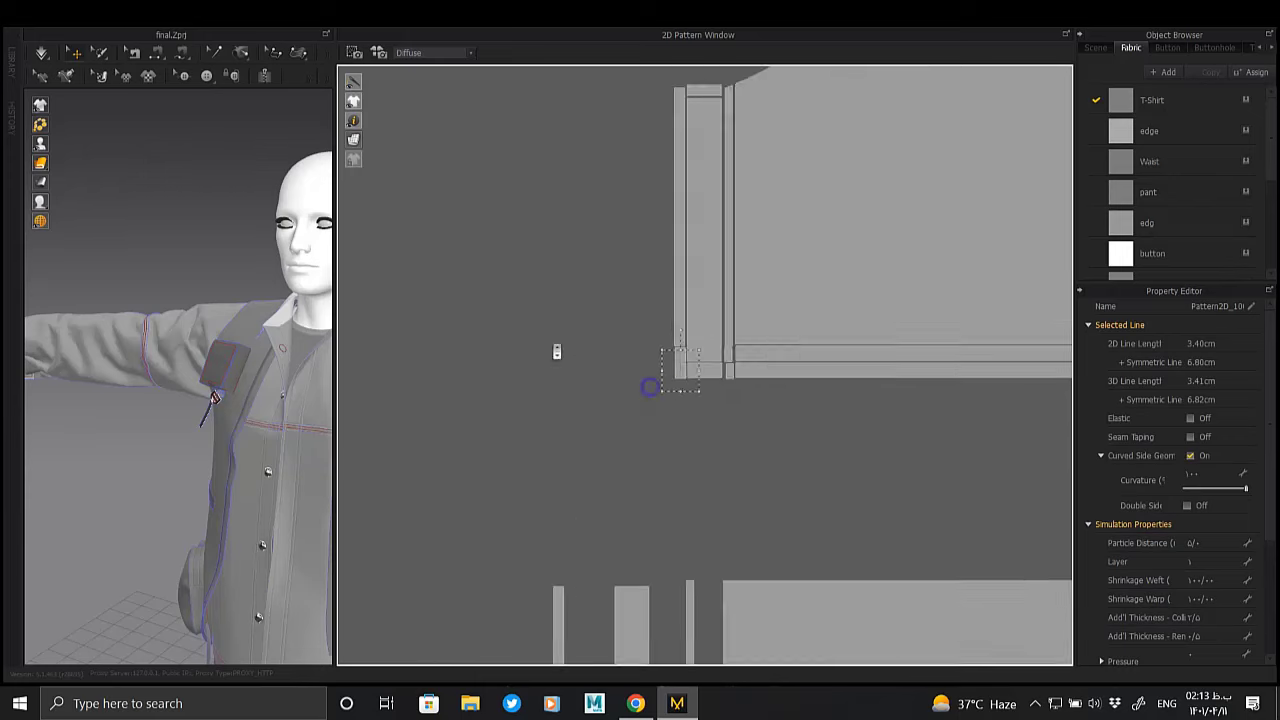
scroll(620, 360, down, 3)
scroll(649, 371, up, 1)
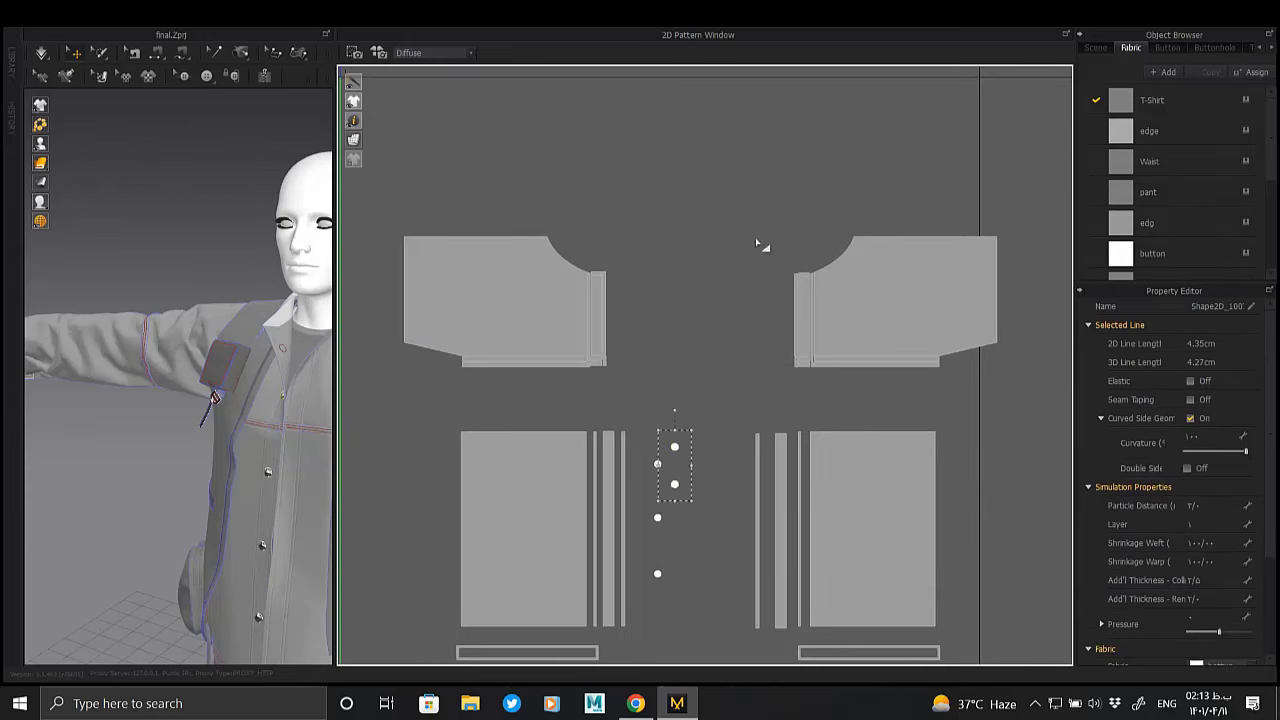
Paste pieces, then select the upper neck-curve panel and the middle strip
key(ctrl+v)
click(699, 324)
scroll(699, 324, up, 2)
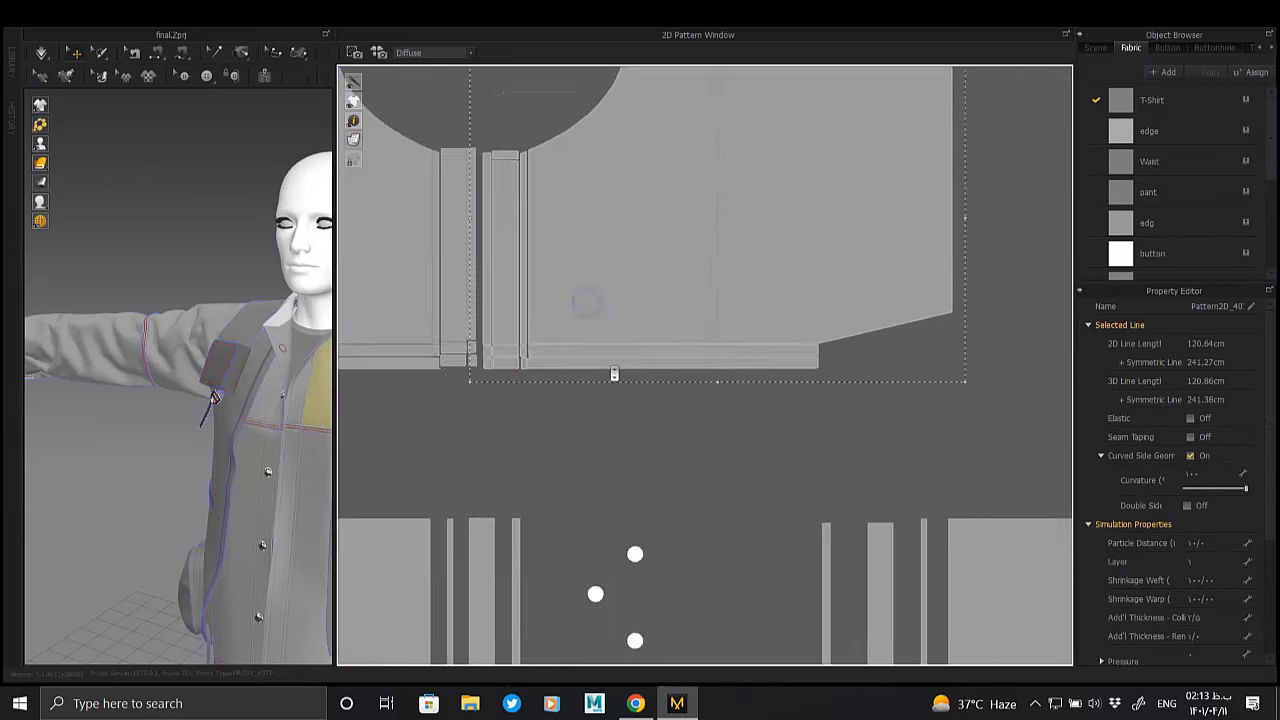
scroll(640, 340, up, 2)
click(660, 337)
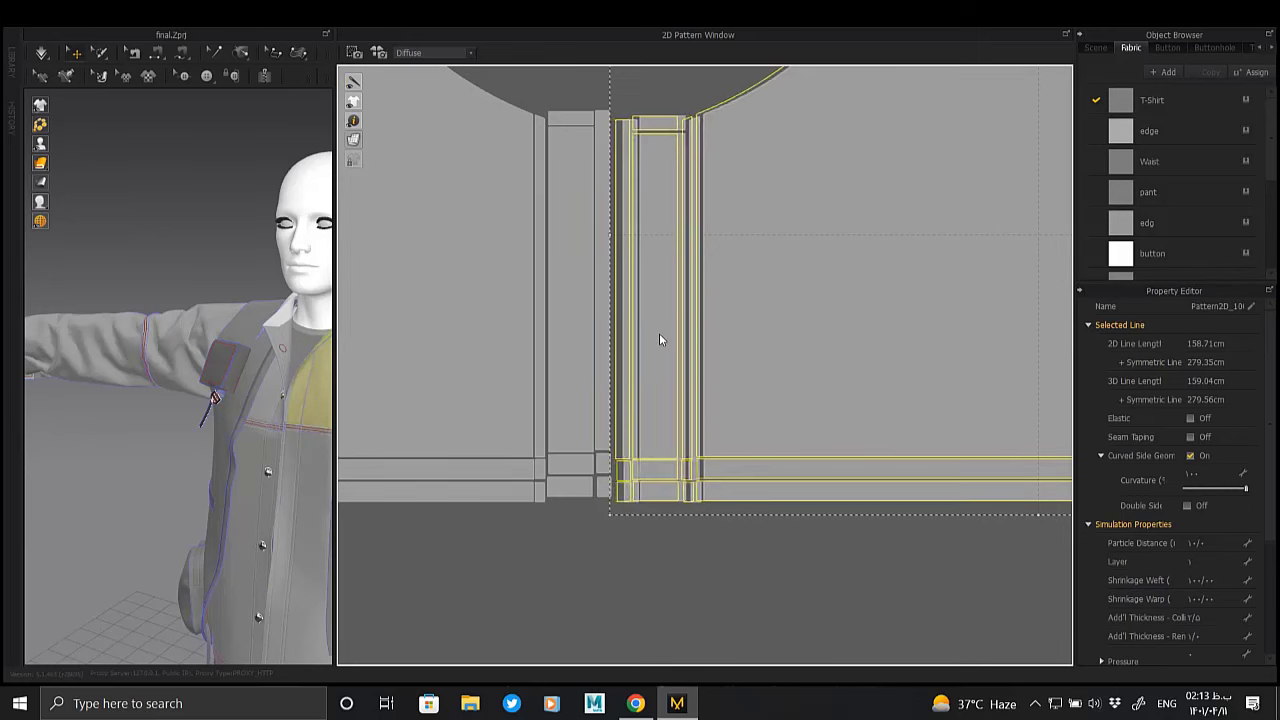
Zoom into the front strips and select the narrow strip's edges
click(659, 340)
scroll(640, 330, down, 2)
scroll(600, 300, down, 2)
scroll(640, 335, up, 1)
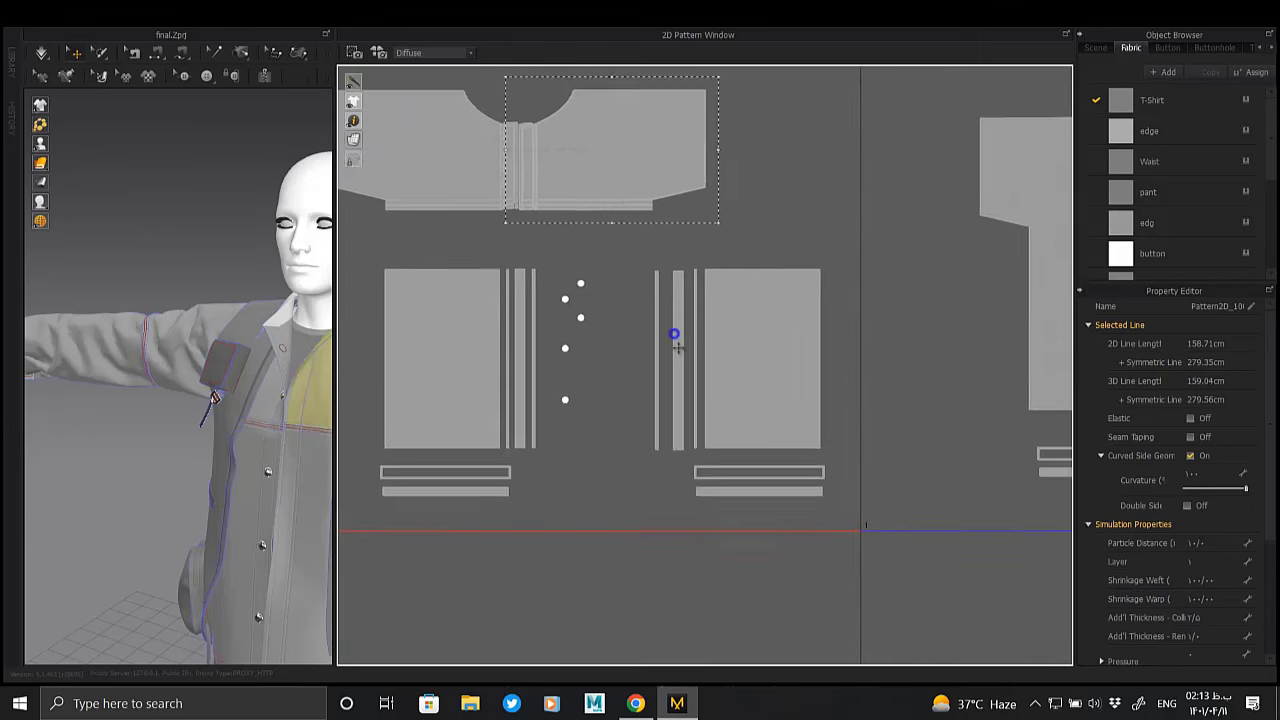
scroll(677, 347, up, 3)
scroll(548, 318, up, 2)
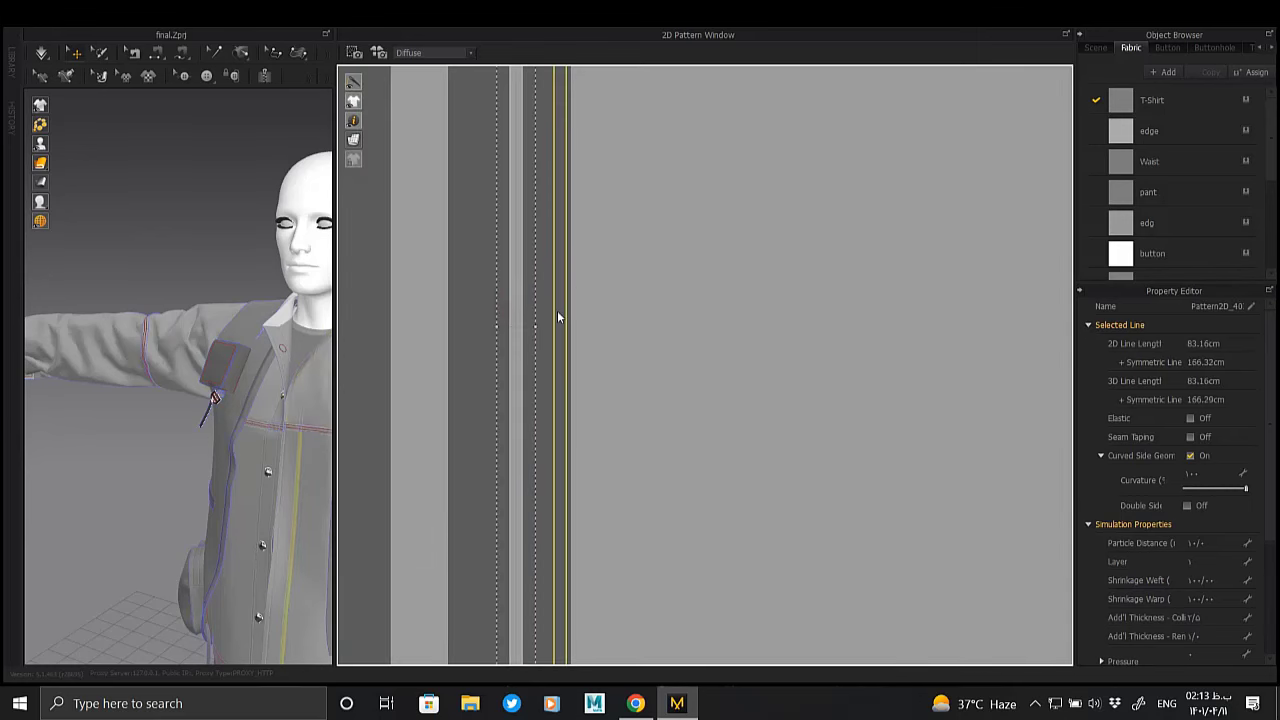
click(428, 309)
click(532, 312)
drag(532, 312, 667, 318)
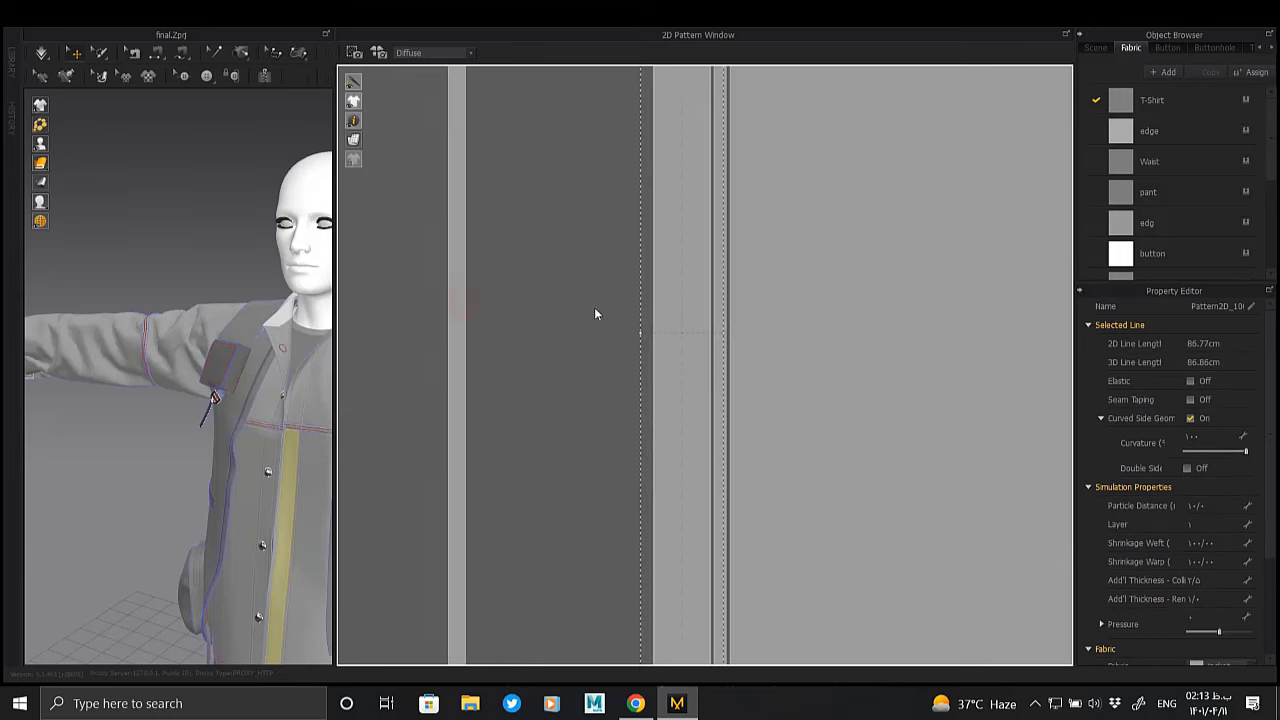
click(636, 310)
Drag the wide light strip left until it sits against the thin strips
scroll(656, 328, down, 3)
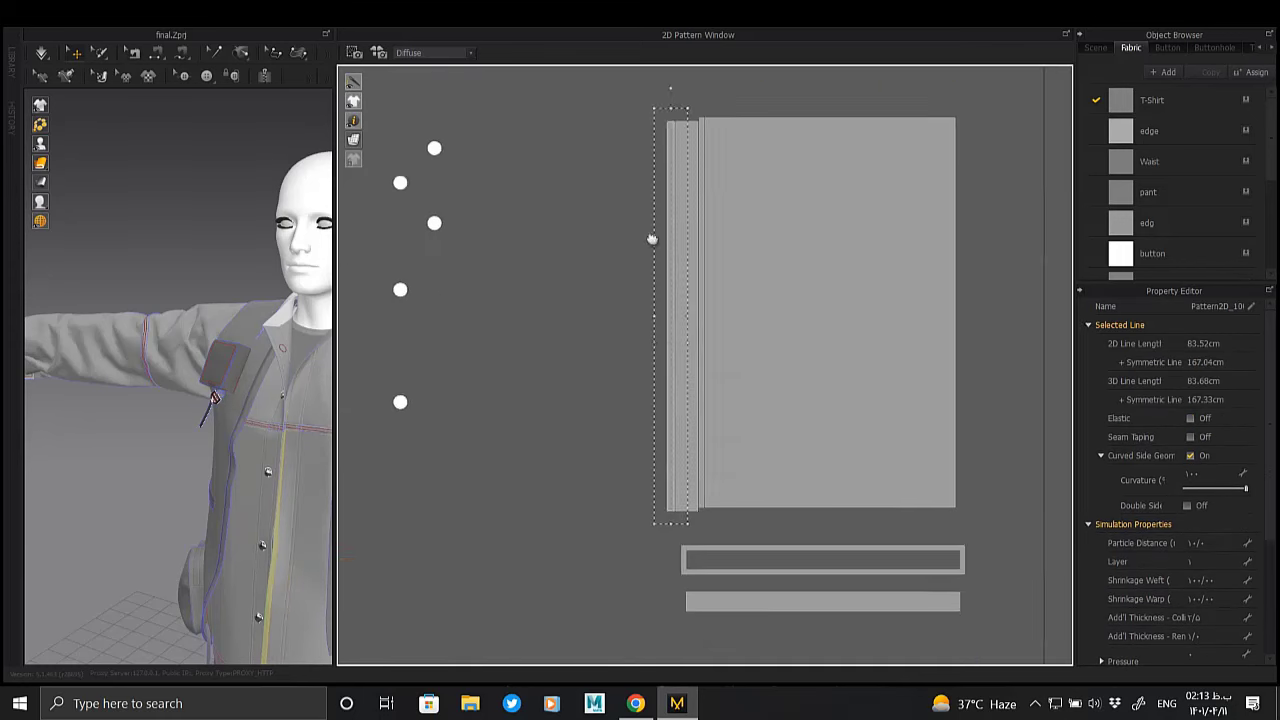
scroll(640, 400, up, 1)
scroll(585, 370, up, 2)
scroll(600, 358, up, 2)
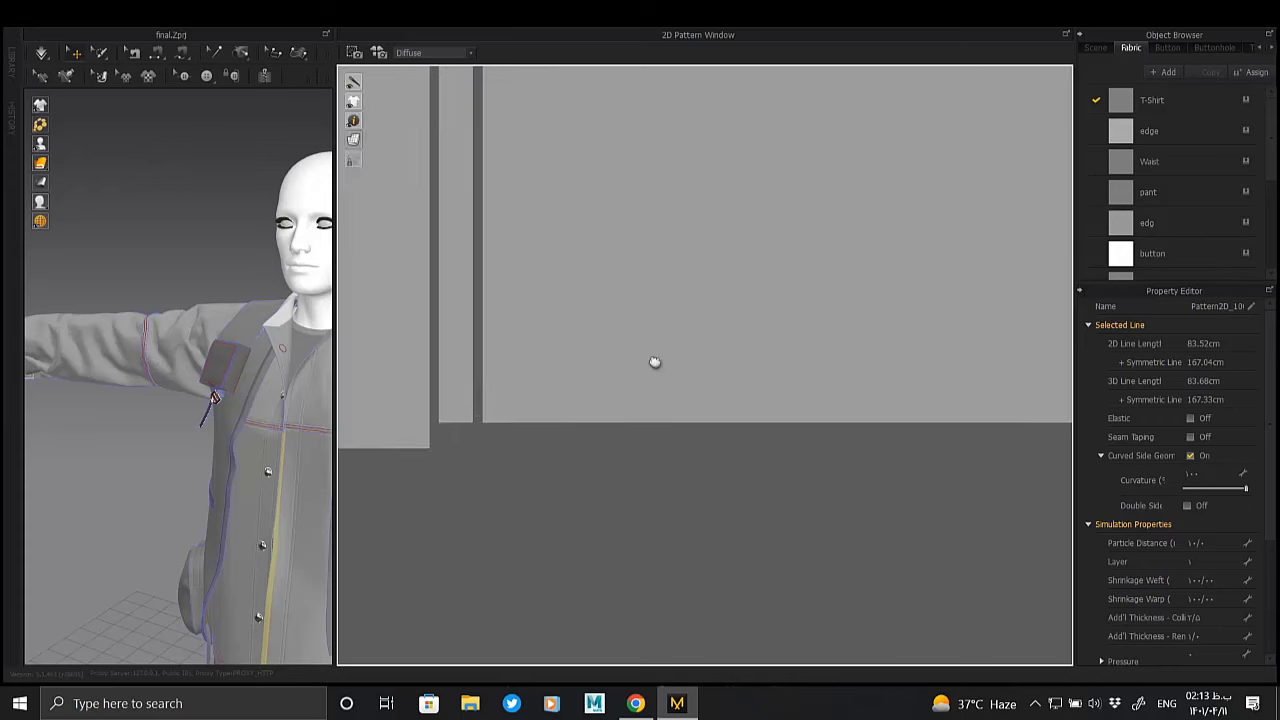
scroll(644, 356, down, 1)
click(670, 352)
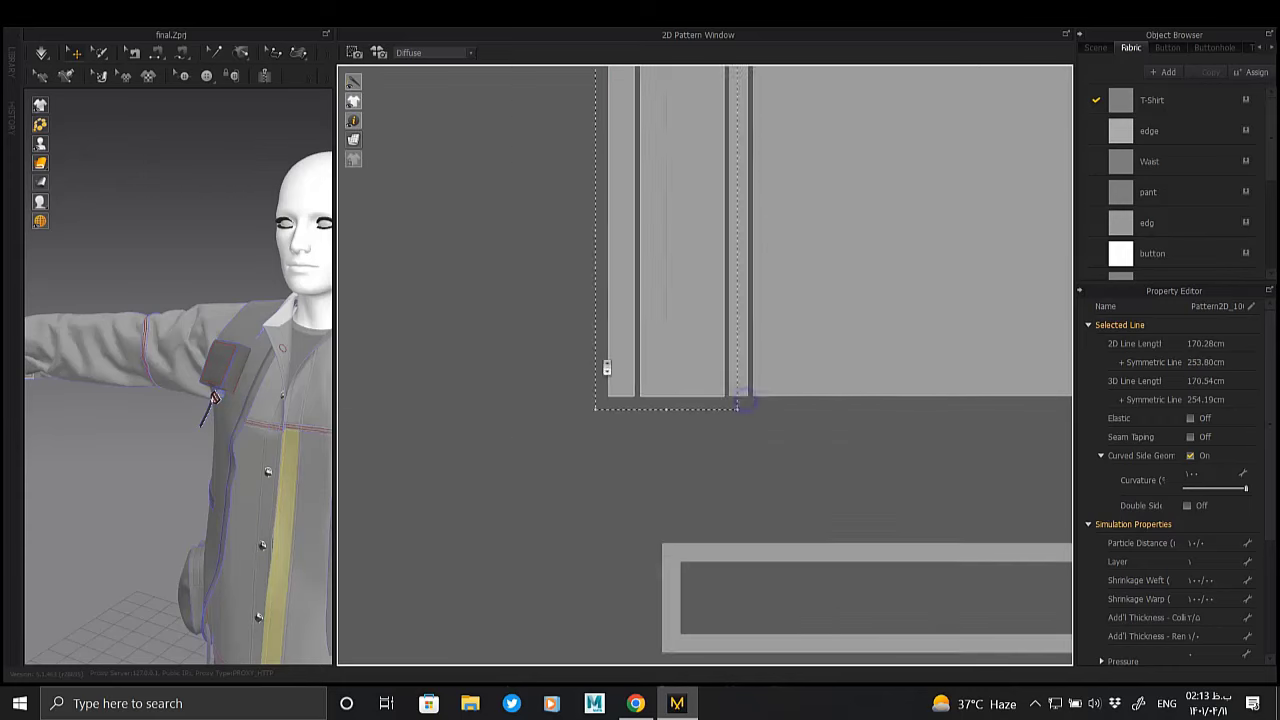
scroll(670, 350, down, 3)
scroll(698, 387, up, 3)
scroll(640, 358, up, 2)
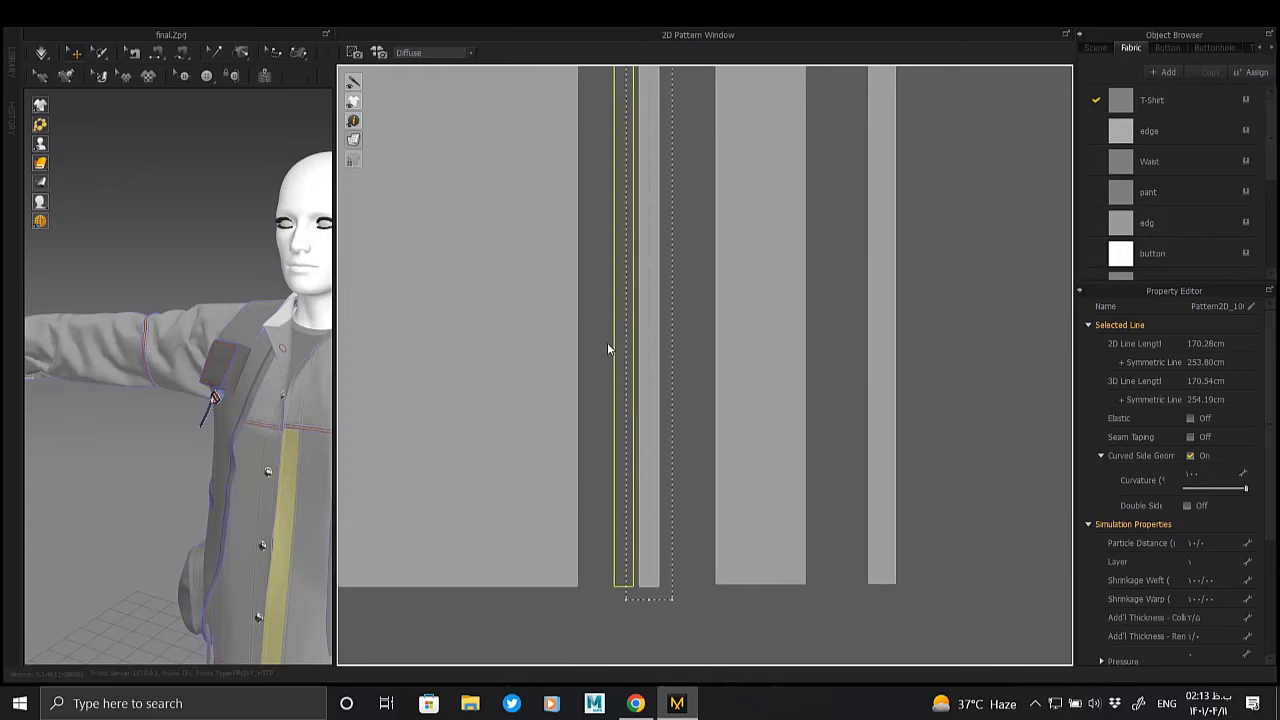
click(590, 346)
drag(744, 379, 632, 366)
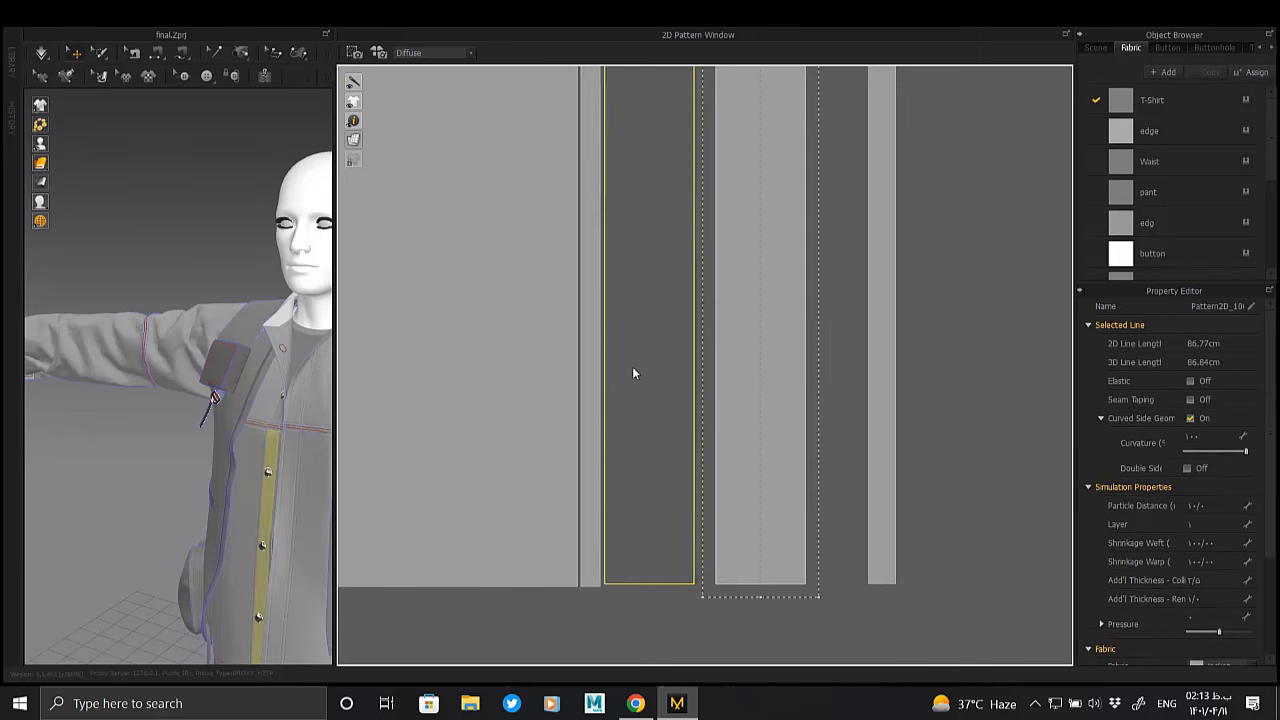
Select the right thin strip and zoom back out
click(858, 430)
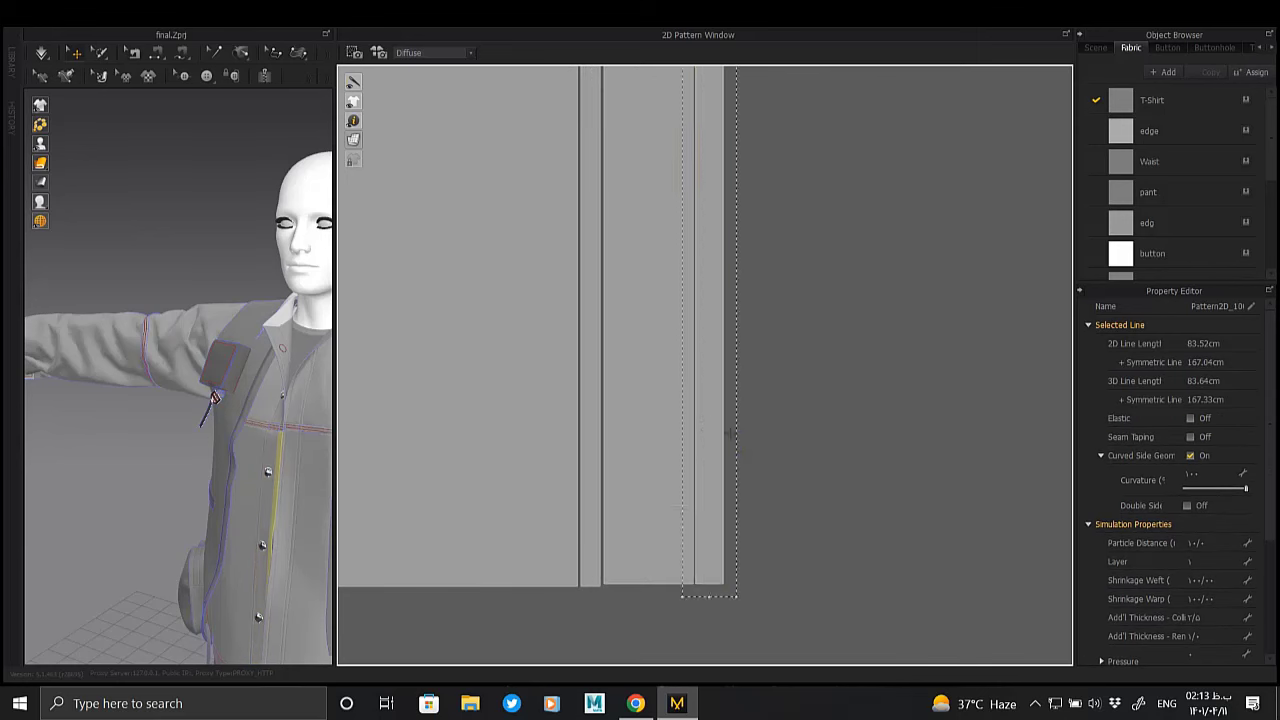
scroll(704, 418, down, 2)
scroll(602, 420, down, 2)
scroll(602, 420, down, 2)
Select the waistband piece, the pieces around it, and the right-hand waistband piece
scroll(260, 480, up, 3)
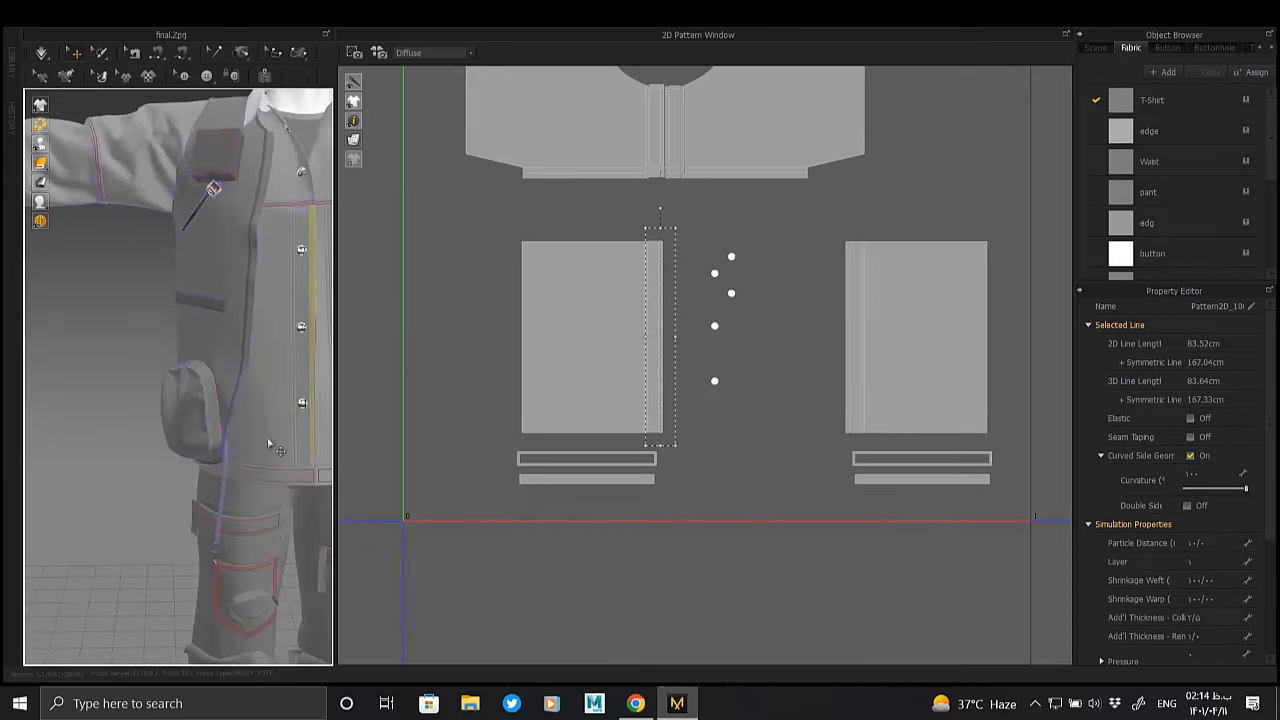
scroll(260, 480, up, 2)
click(655, 466)
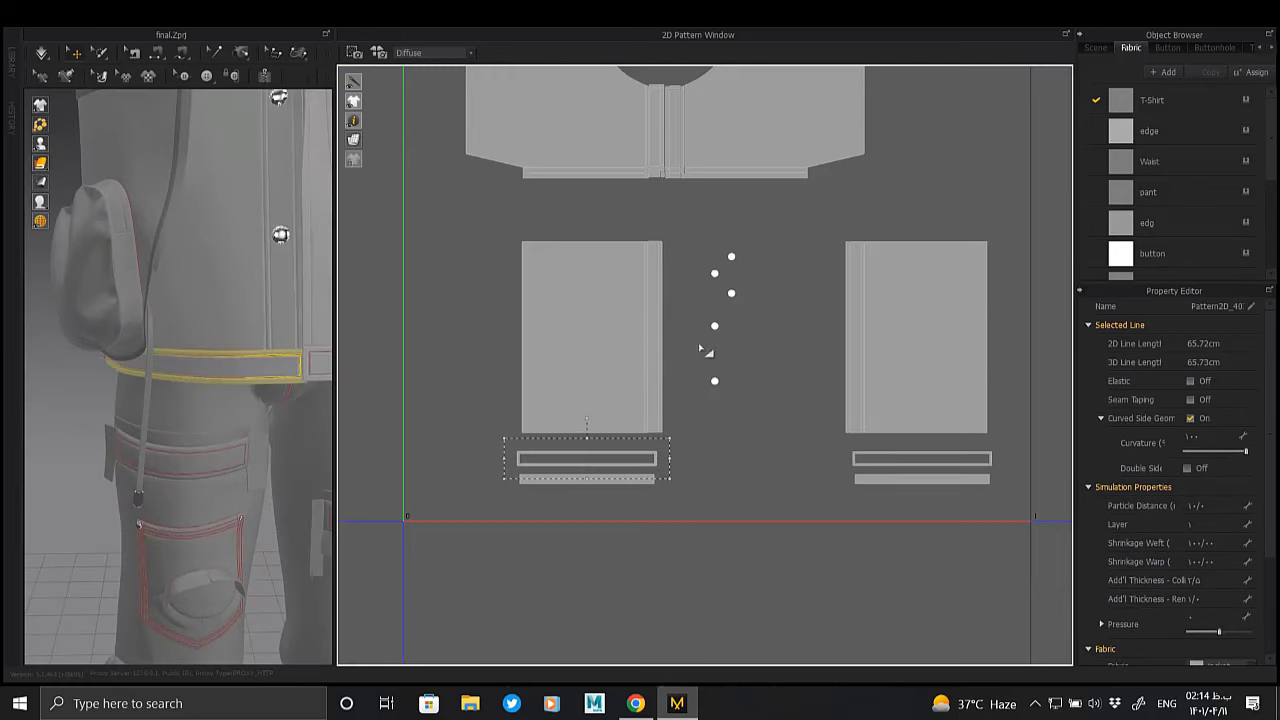
right_drag(700, 348, 659, 345)
drag(668, 507, 453, 447)
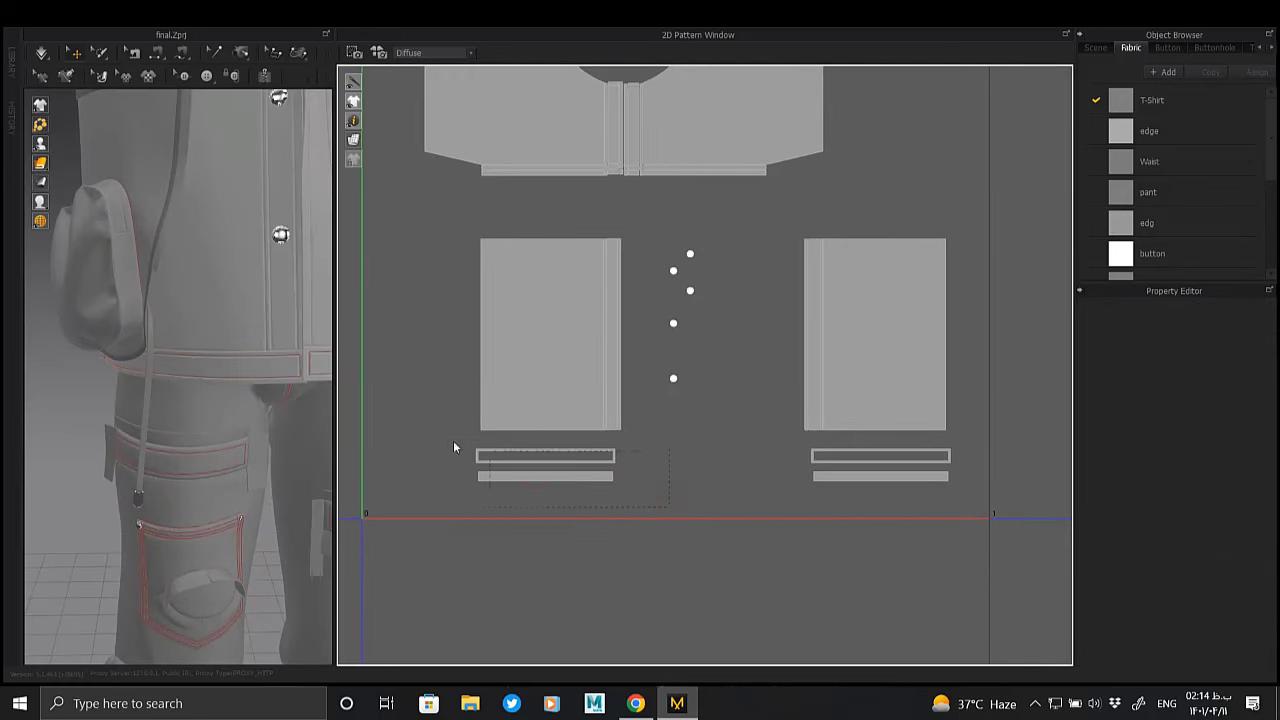
click(932, 470)
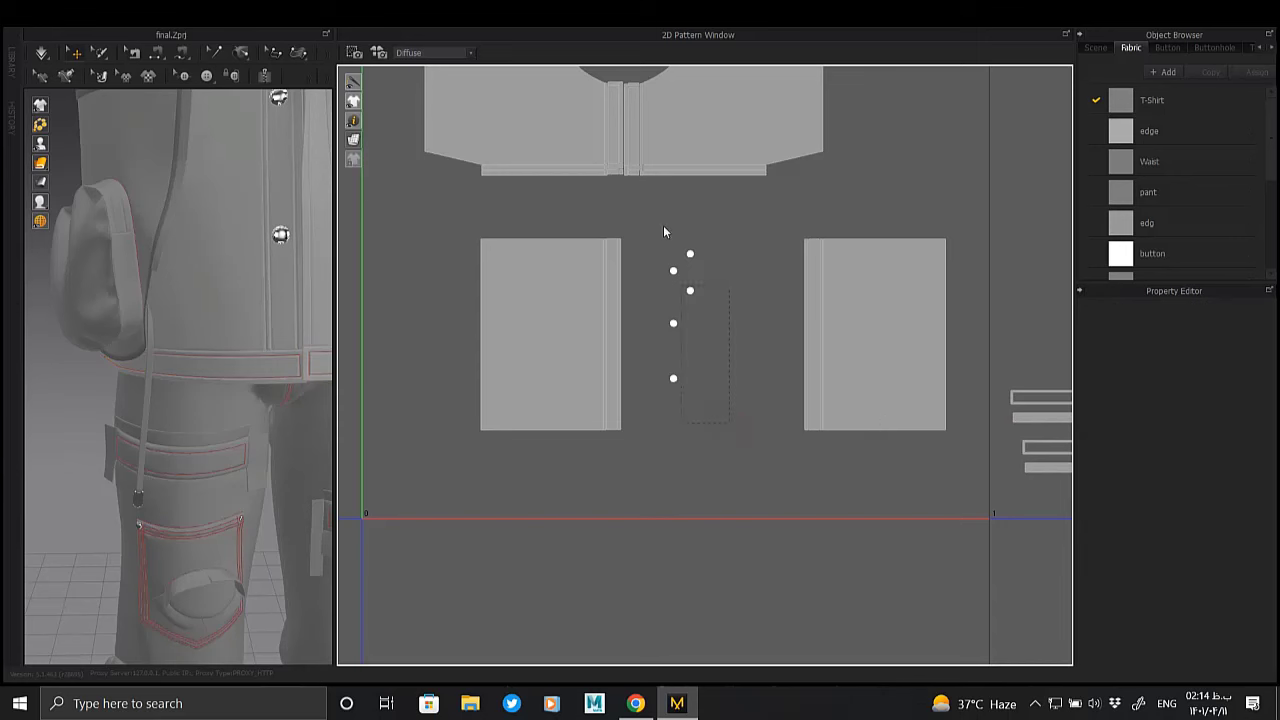
Select the left rectangular panel and a strip edge, then zoom out and deselect
click(525, 300)
scroll(600, 323, up, 5)
scroll(563, 339, up, 2)
scroll(575, 330, down, 2)
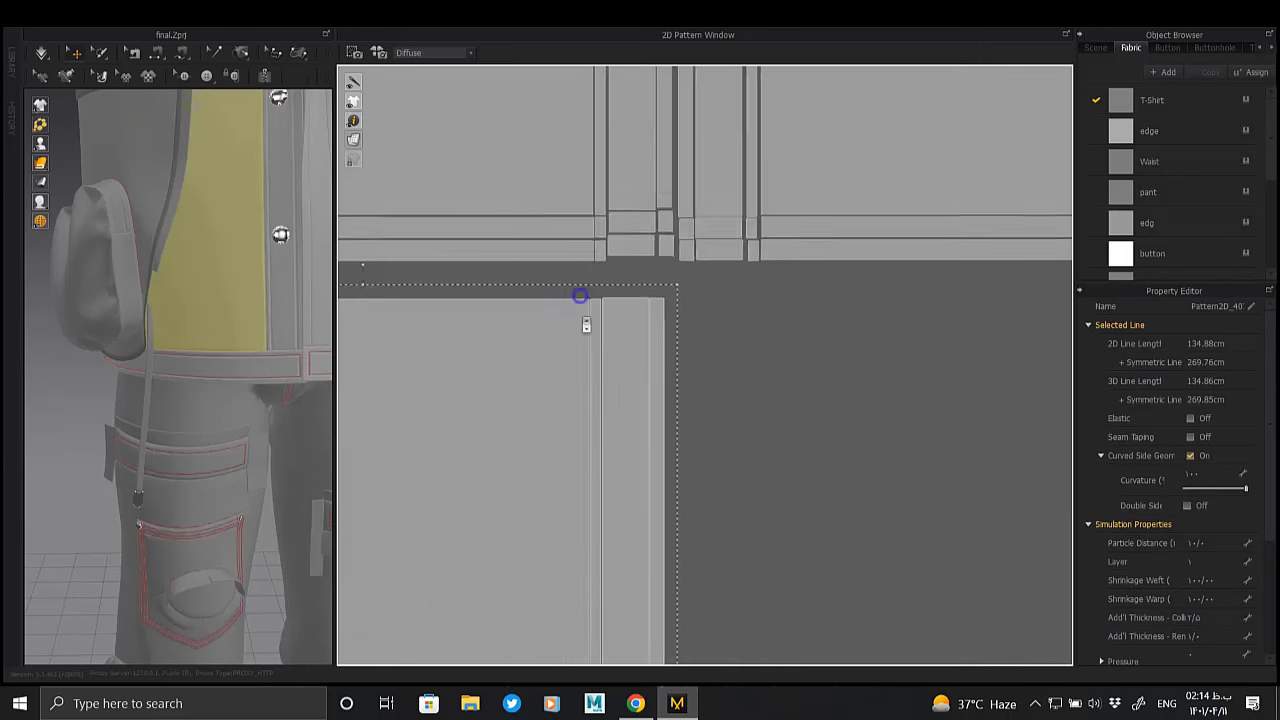
click(614, 300)
scroll(630, 320, down, 2)
scroll(766, 300, down, 3)
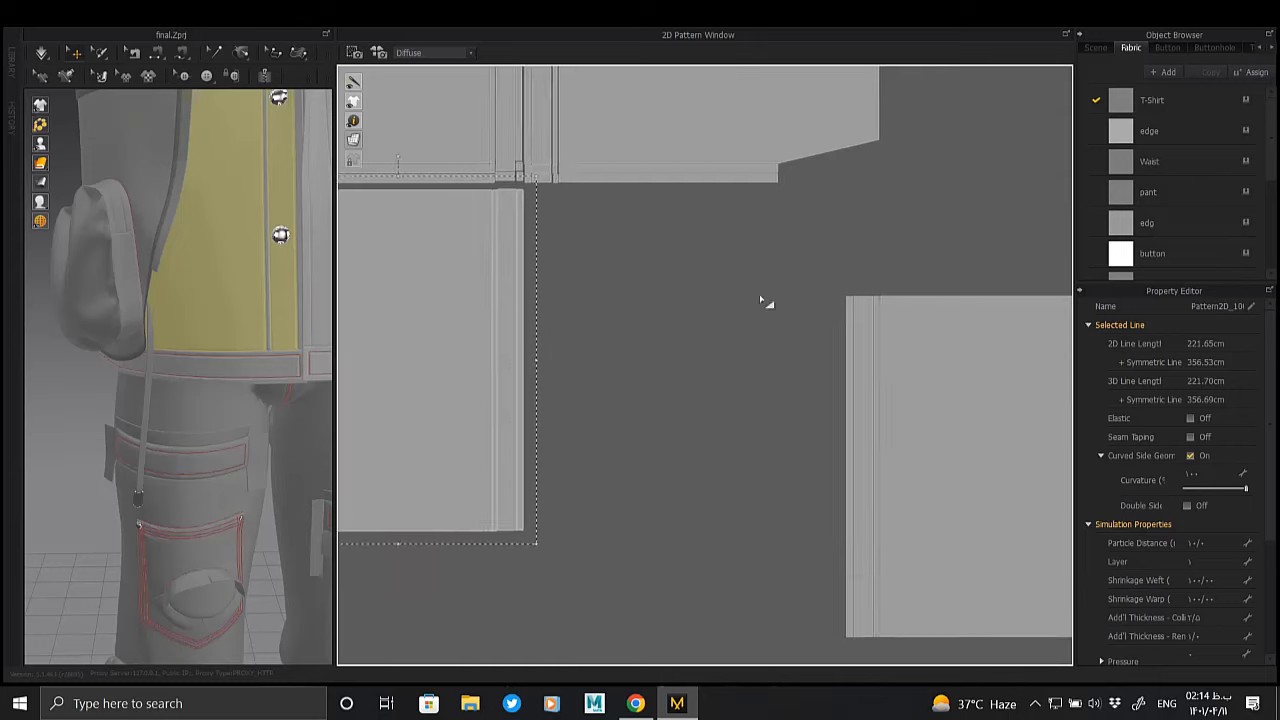
scroll(900, 480, down, 2)
click(952, 552)
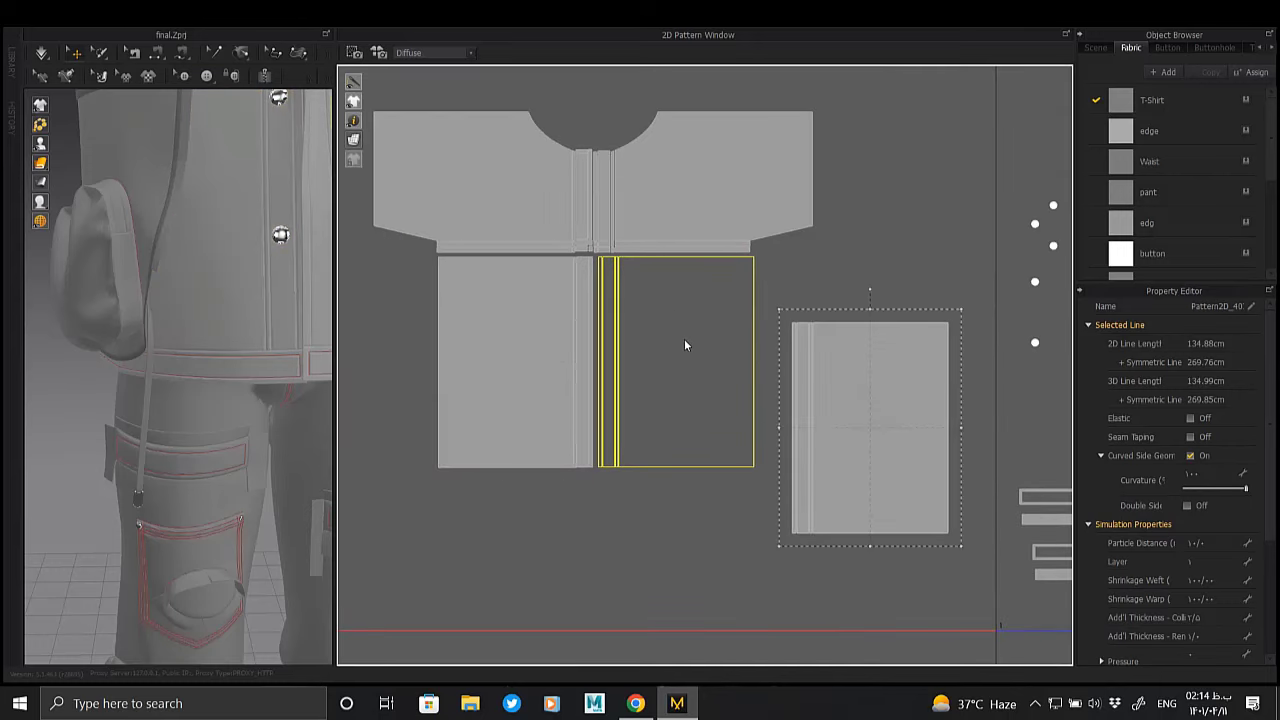
Move the rectangular panel beside the left front panel and nudge the open-front pattern onto the baseline
drag(702, 334, 681, 338)
scroll(741, 381, down, 5)
scroll(663, 334, up, 3)
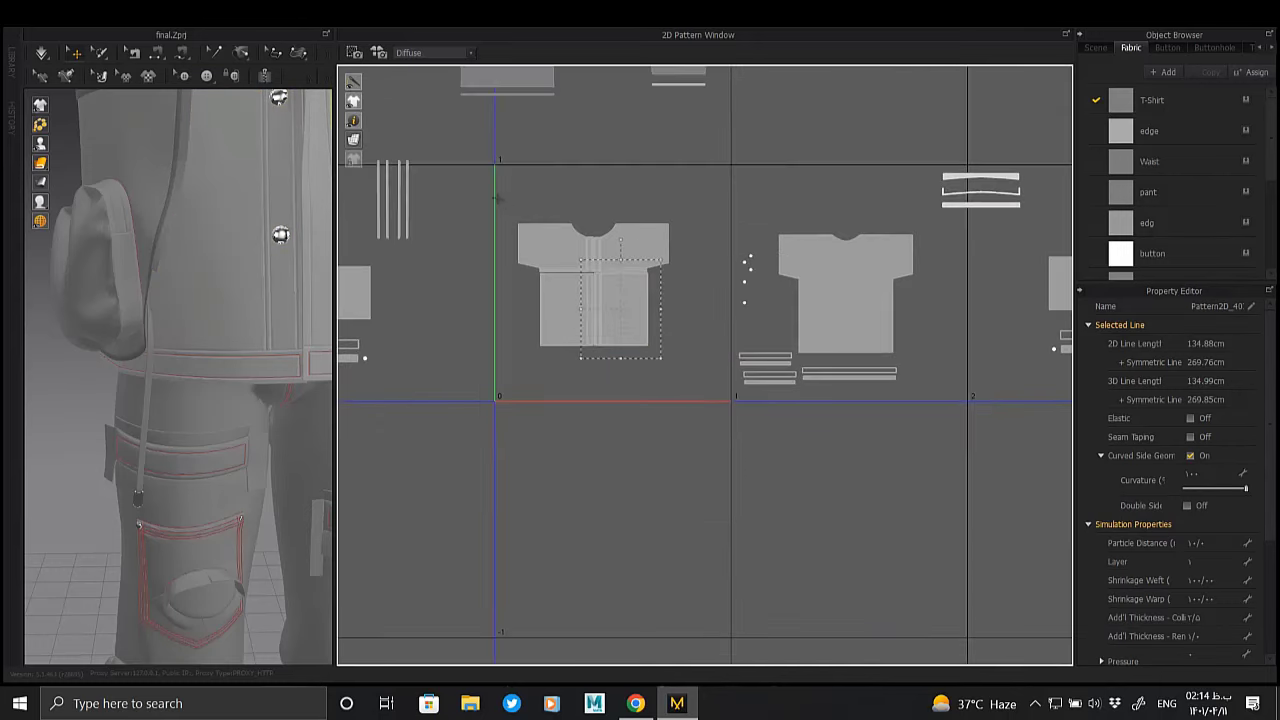
drag(583, 332, 578, 335)
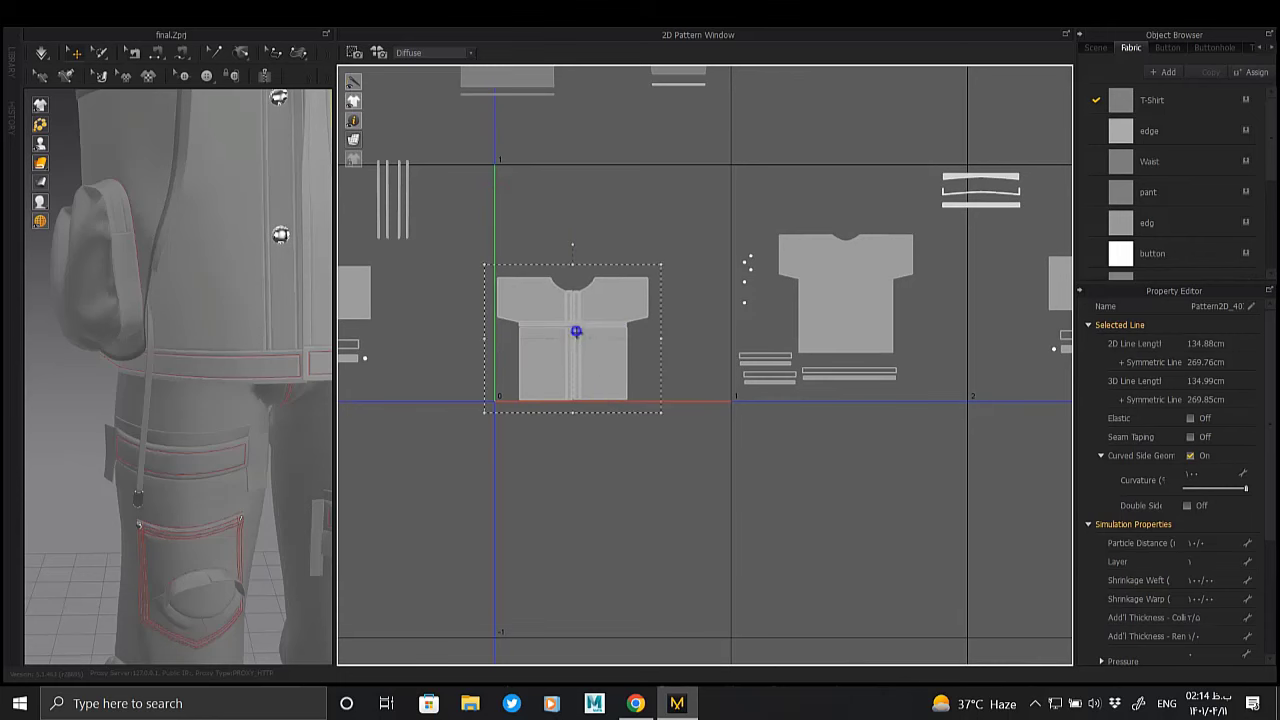
scroll(575, 331, up, 3)
scroll(700, 340, down, 3)
scroll(716, 346, down, 2)
Shift the open-front pattern to the lower right and pan to inspect the sleeve corner
drag(668, 354, 860, 479)
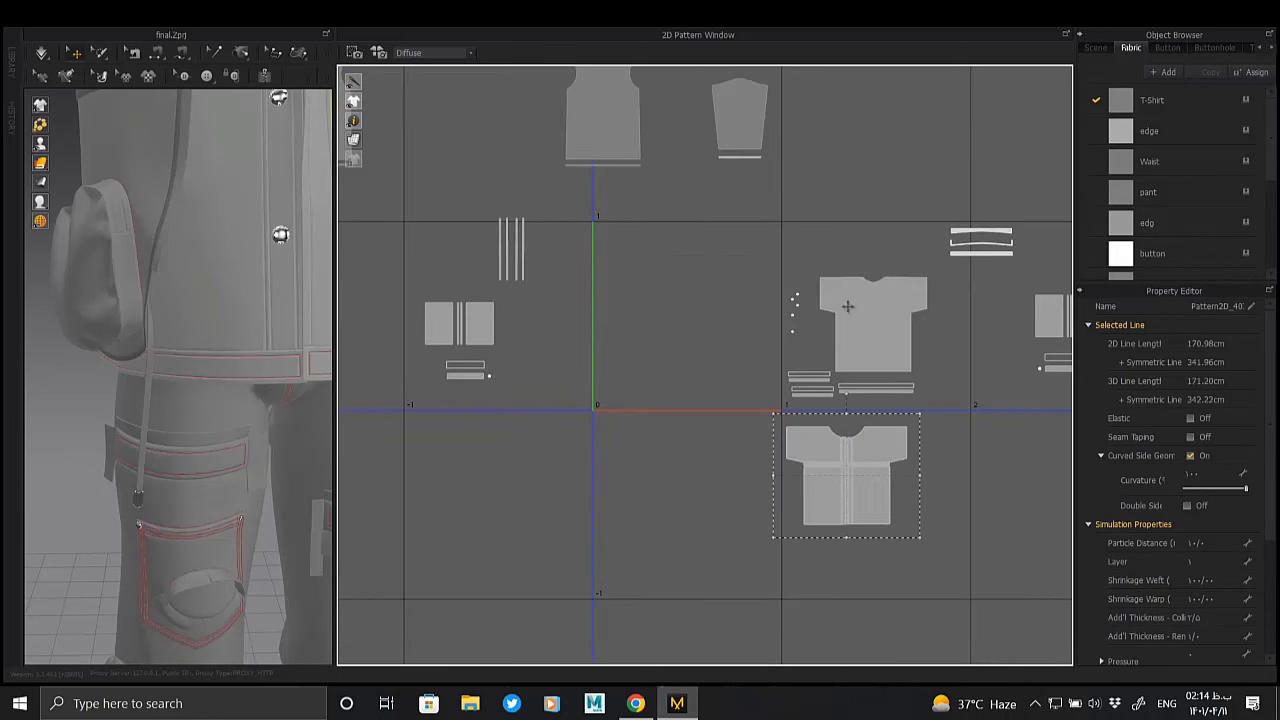
click(628, 342)
scroll(625, 339, up, 3)
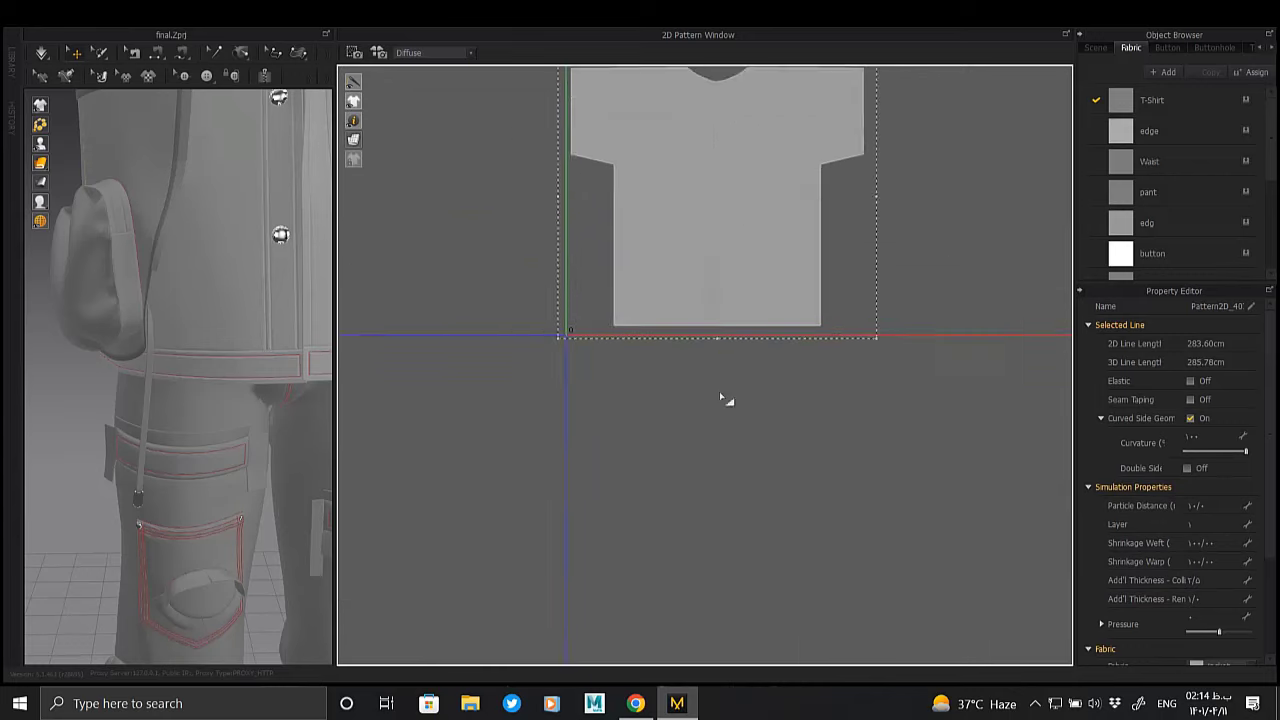
scroll(719, 391, up, 2)
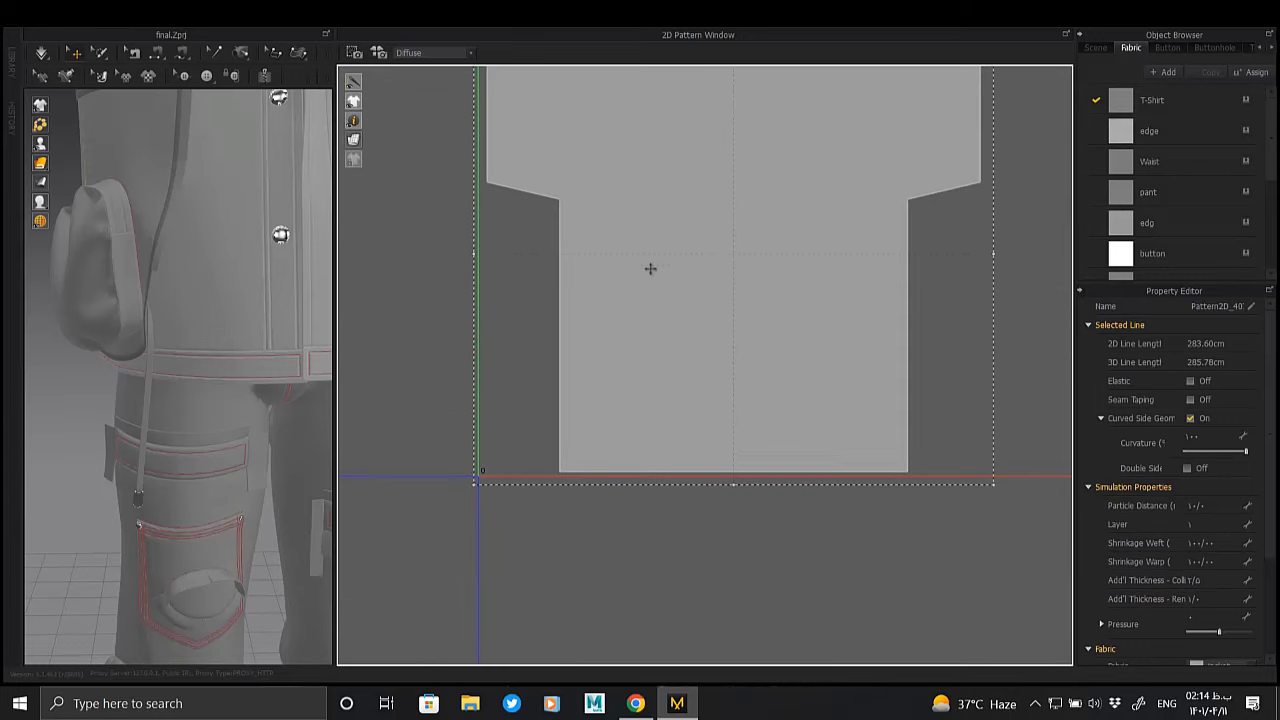
scroll(650, 268, up, 5)
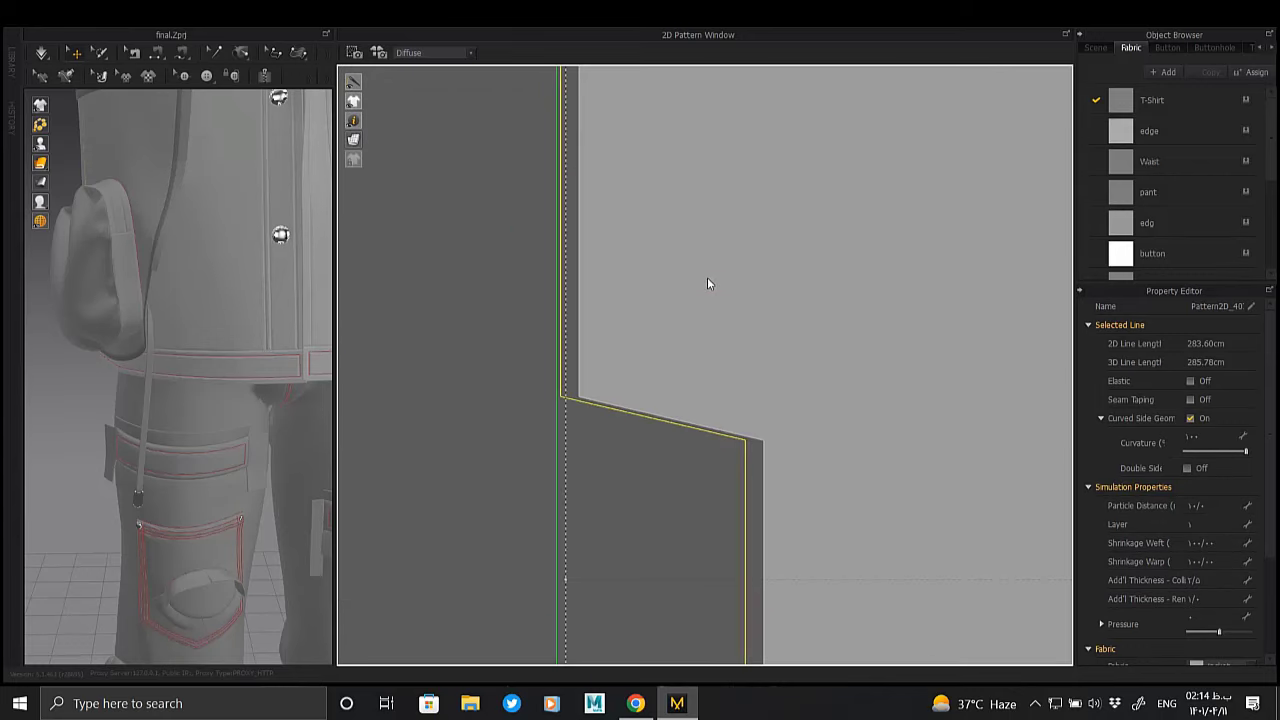
middle_drag(707, 277, 632, 189)
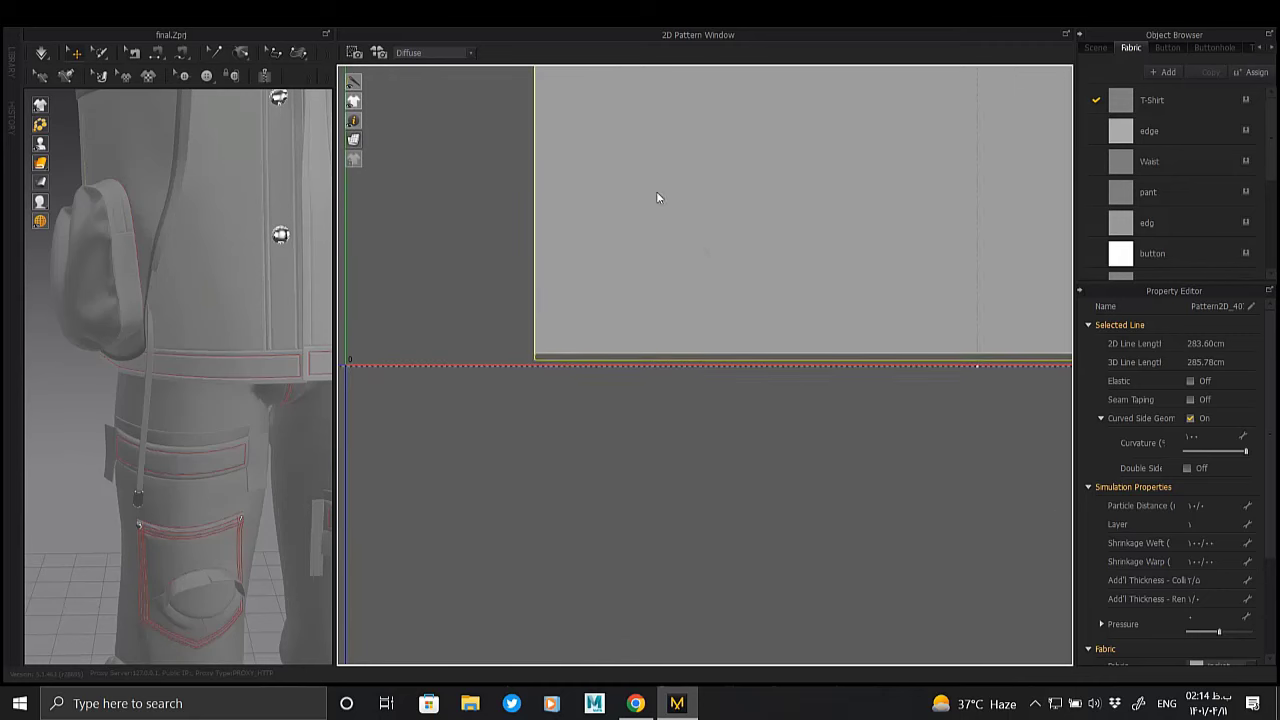
scroll(656, 191, down, 5)
scroll(705, 420, down, 2)
Paste the cut pattern and drop it above the T-shirt pattern
key(ctrl+v)
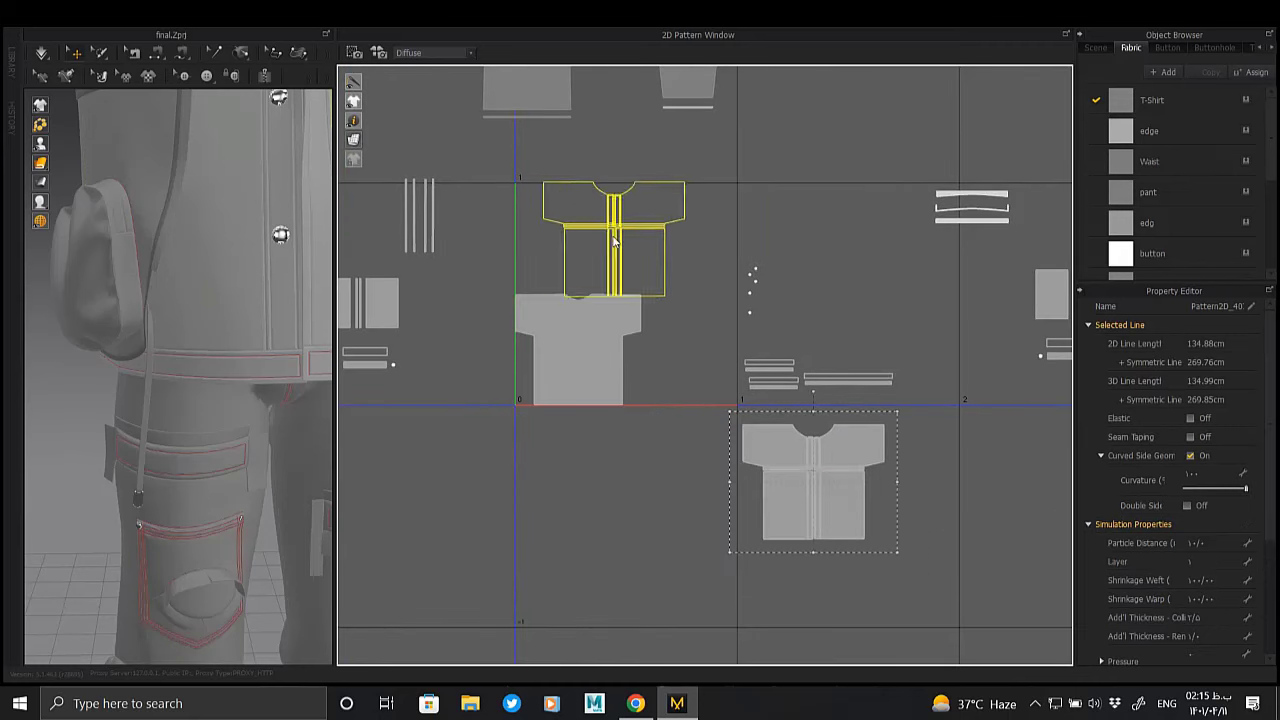
click(679, 197)
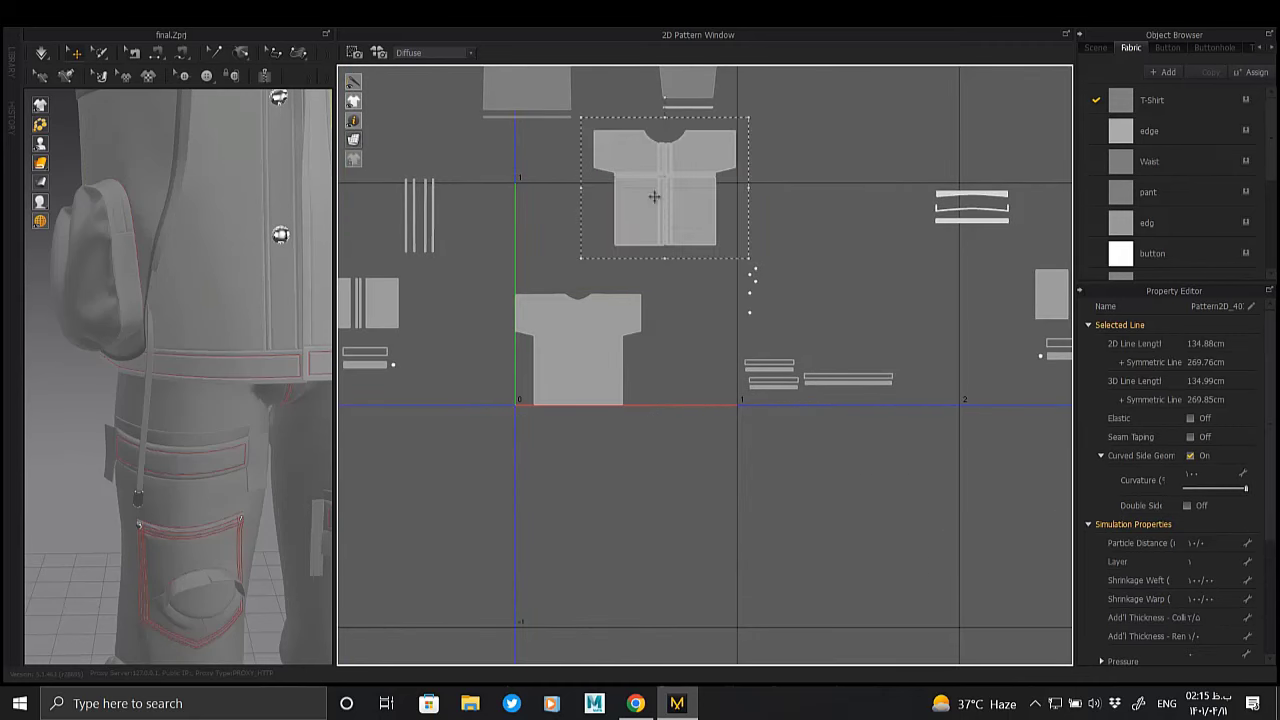
click(706, 209)
scroll(800, 294, up, 5)
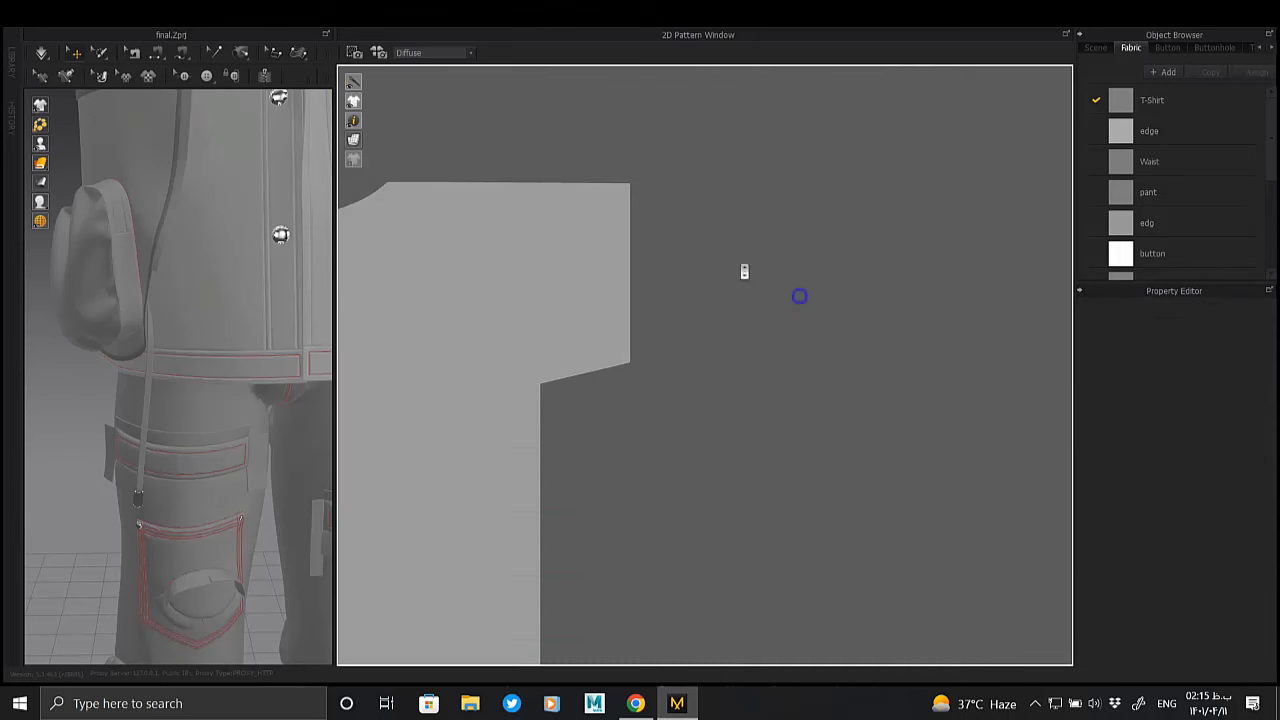
scroll(838, 338, down, 3)
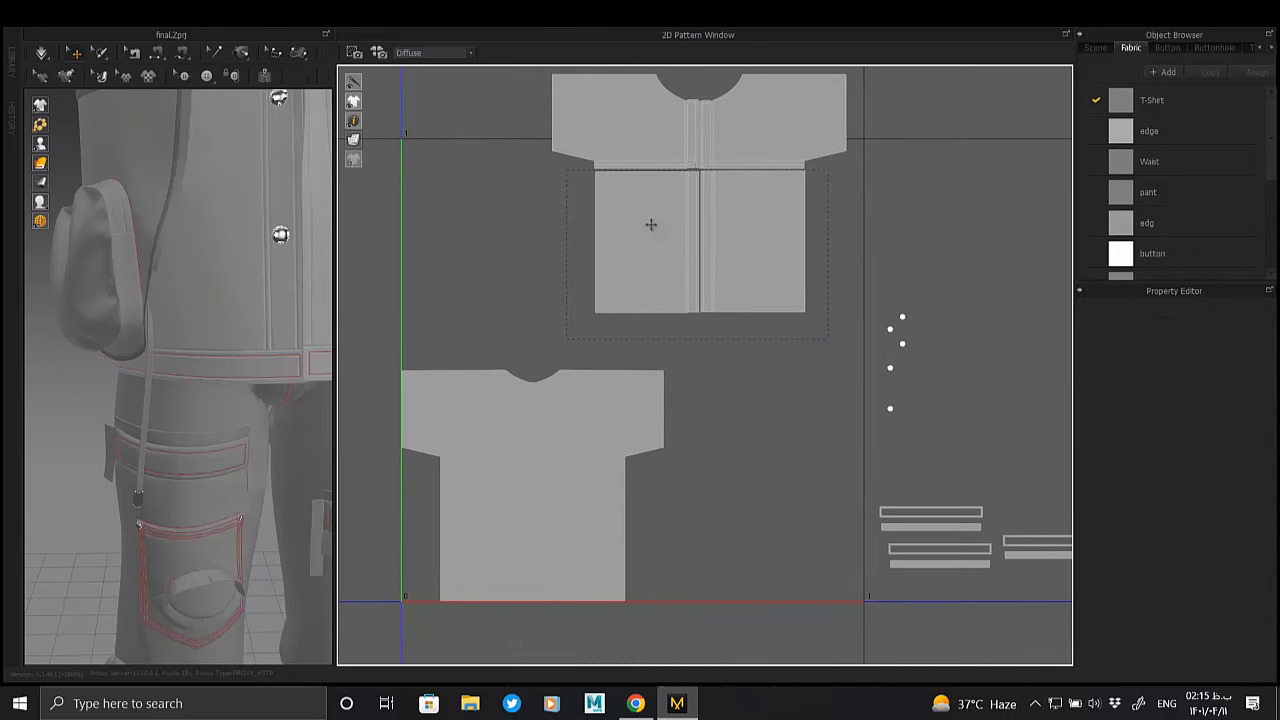
Move the front body panel down onto the T-shirt pattern
mouse_move(651, 225)
mouse_down()
mouse_move(485, 272)
mouse_move(484, 322)
mouse_up()
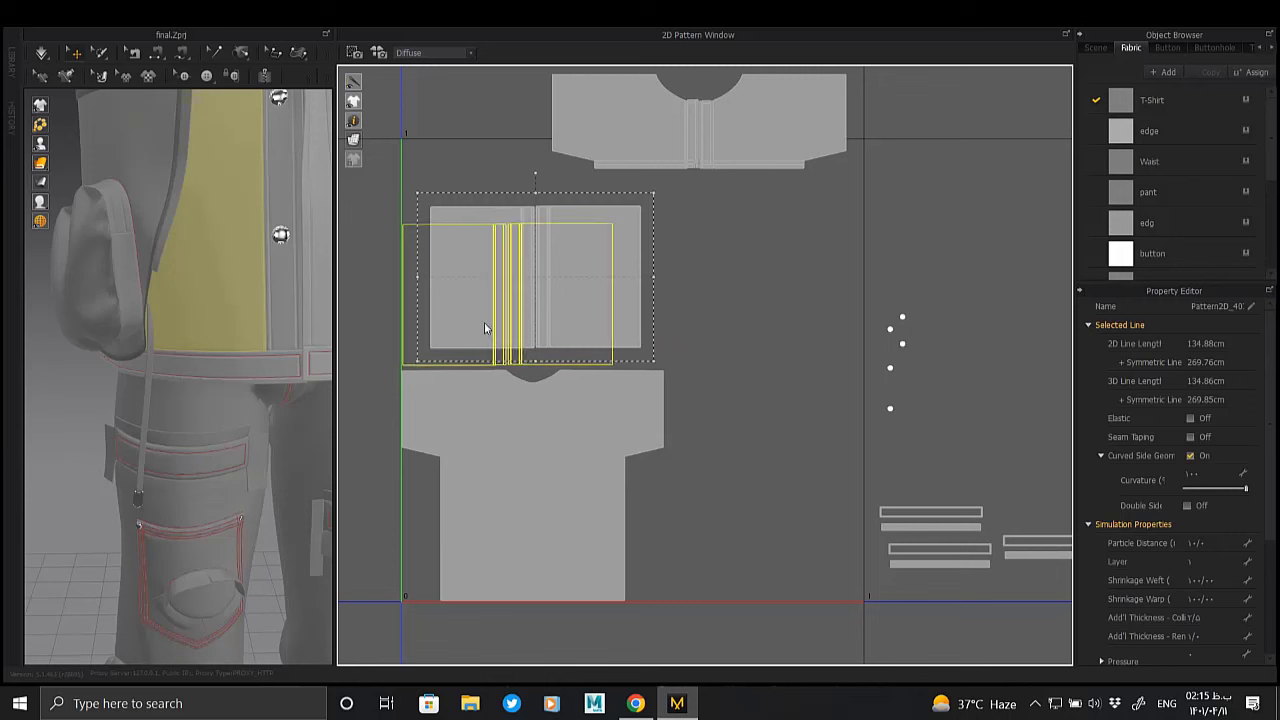
scroll(486, 279, up, 3)
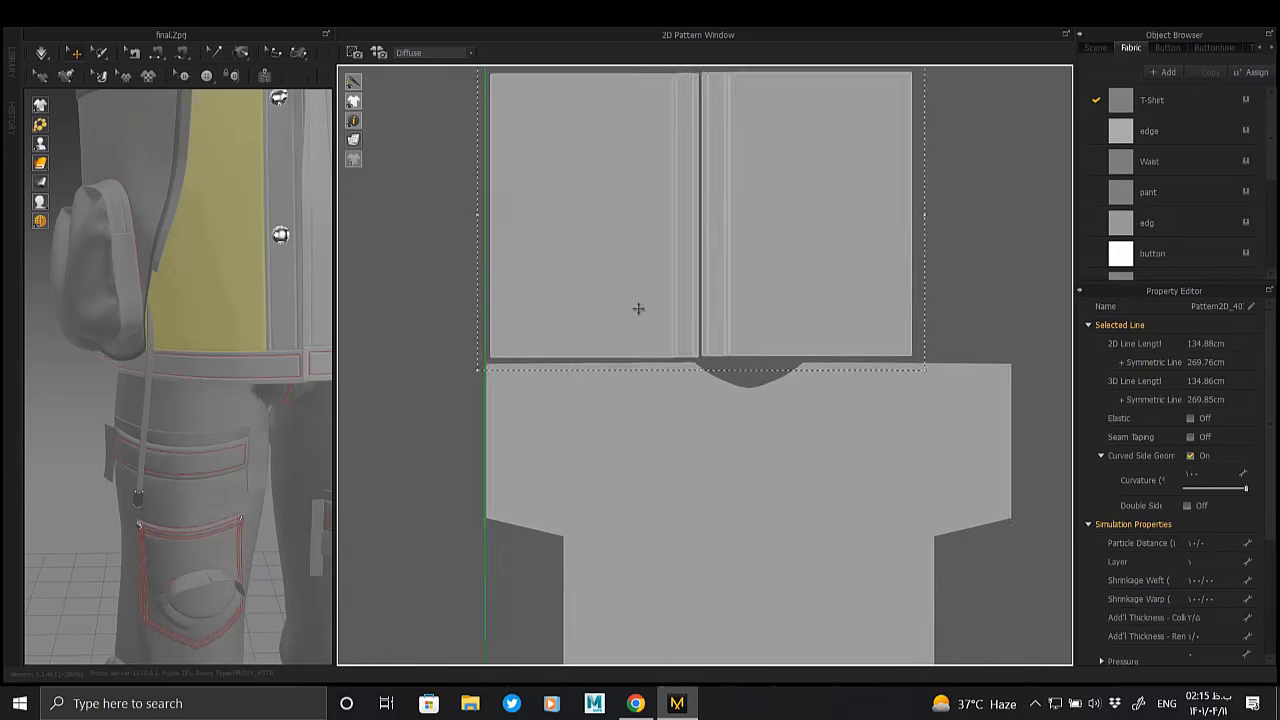
scroll(637, 306, up, 2)
scroll(637, 309, down, 3)
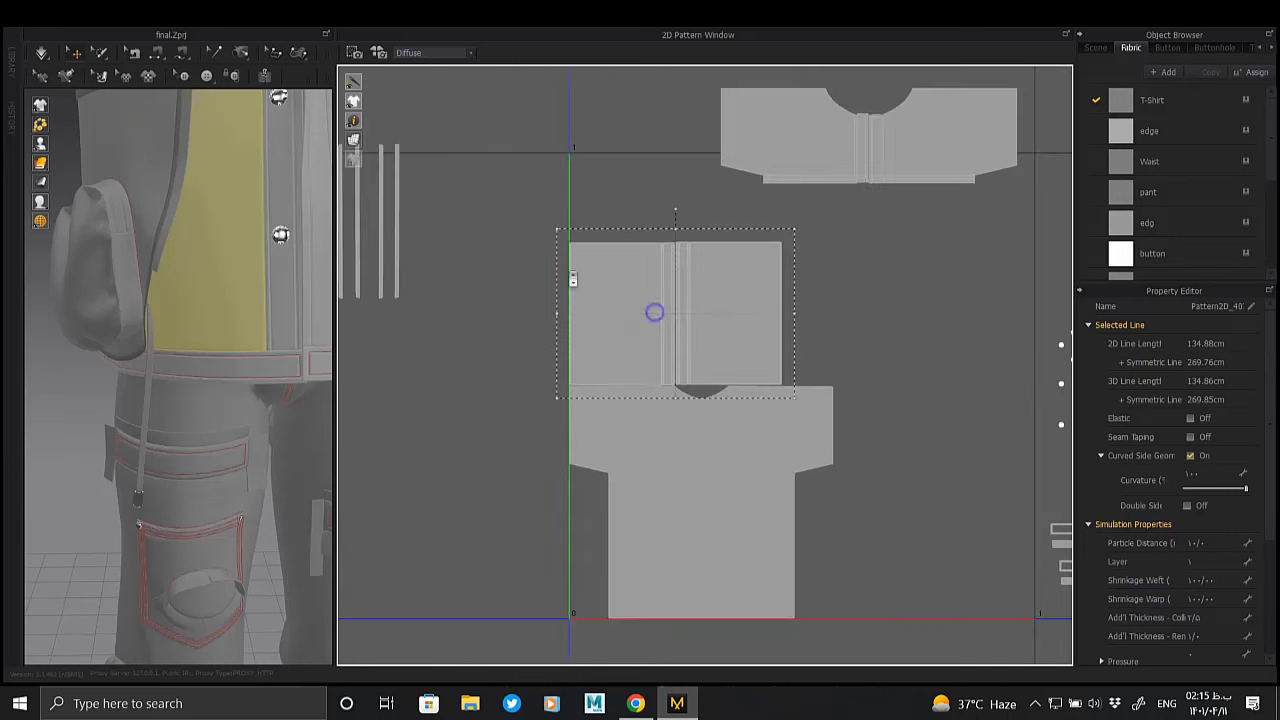
middle_drag(654, 311, 580, 274)
scroll(656, 367, up, 2)
click(645, 297)
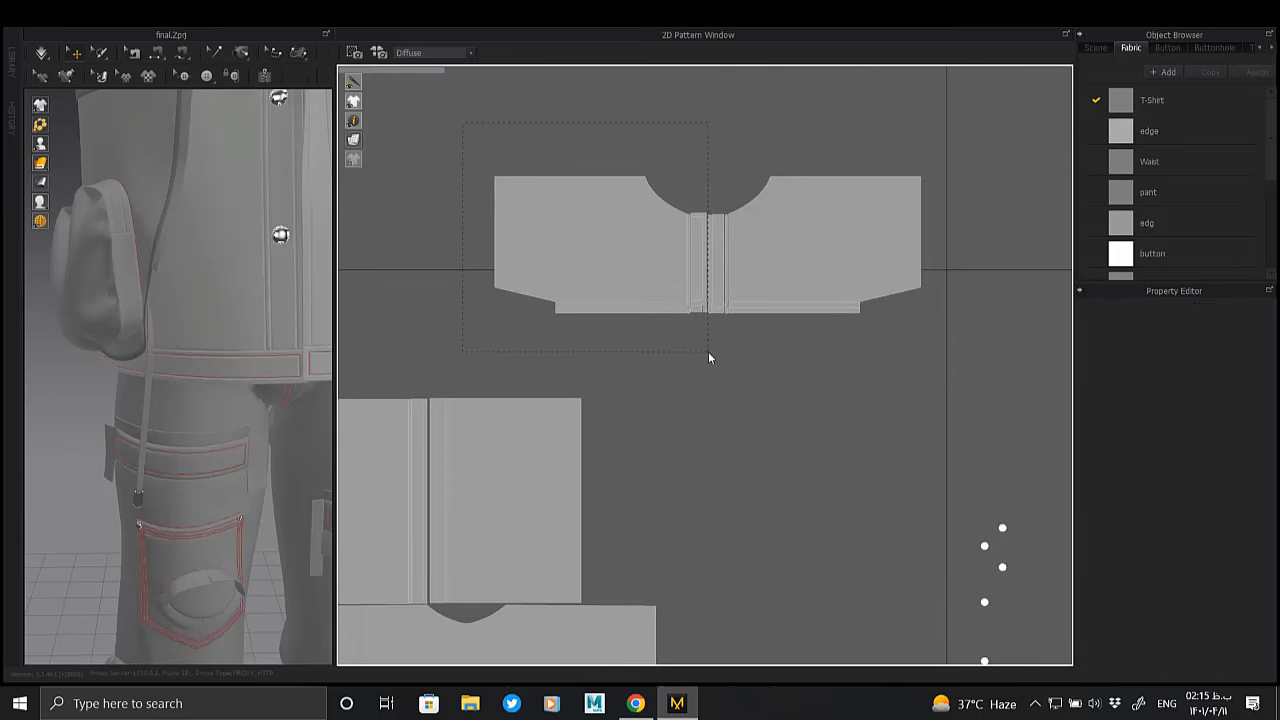
Copy and paste the left upper half into the lower open area
click(620, 250)
key(ctrl+c)
key(ctrl+v)
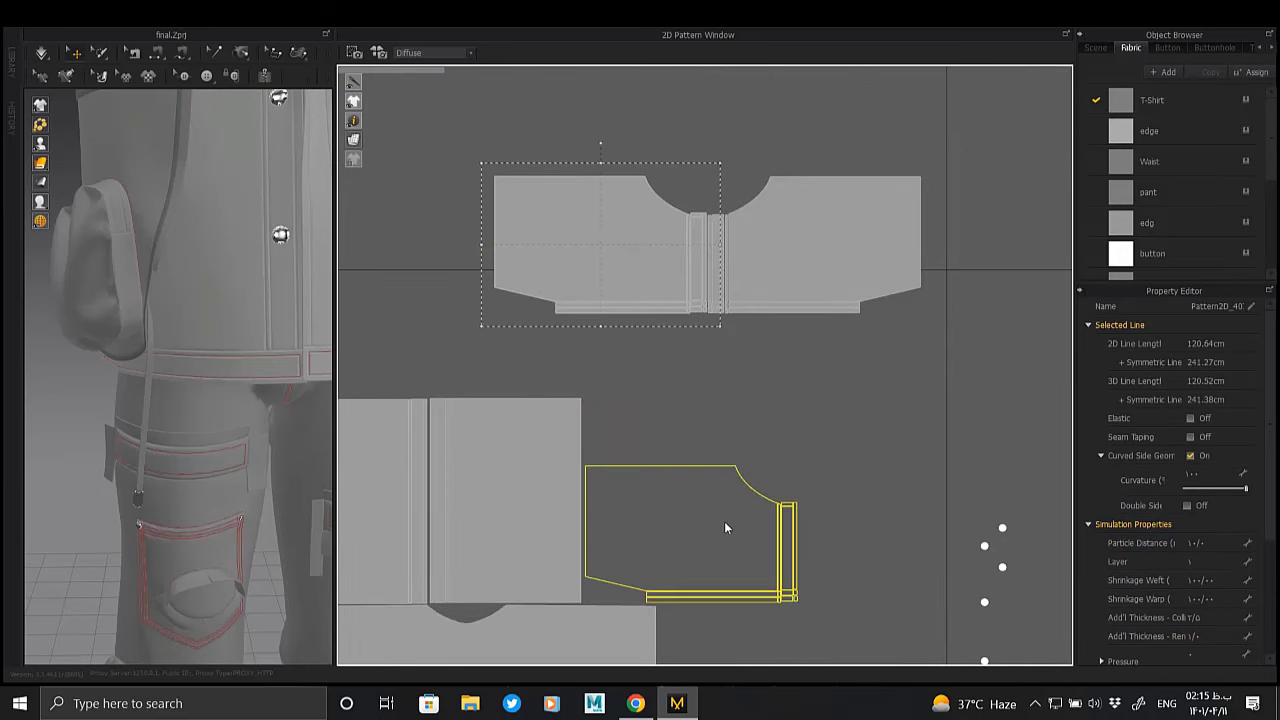
click(722, 522)
click(750, 363)
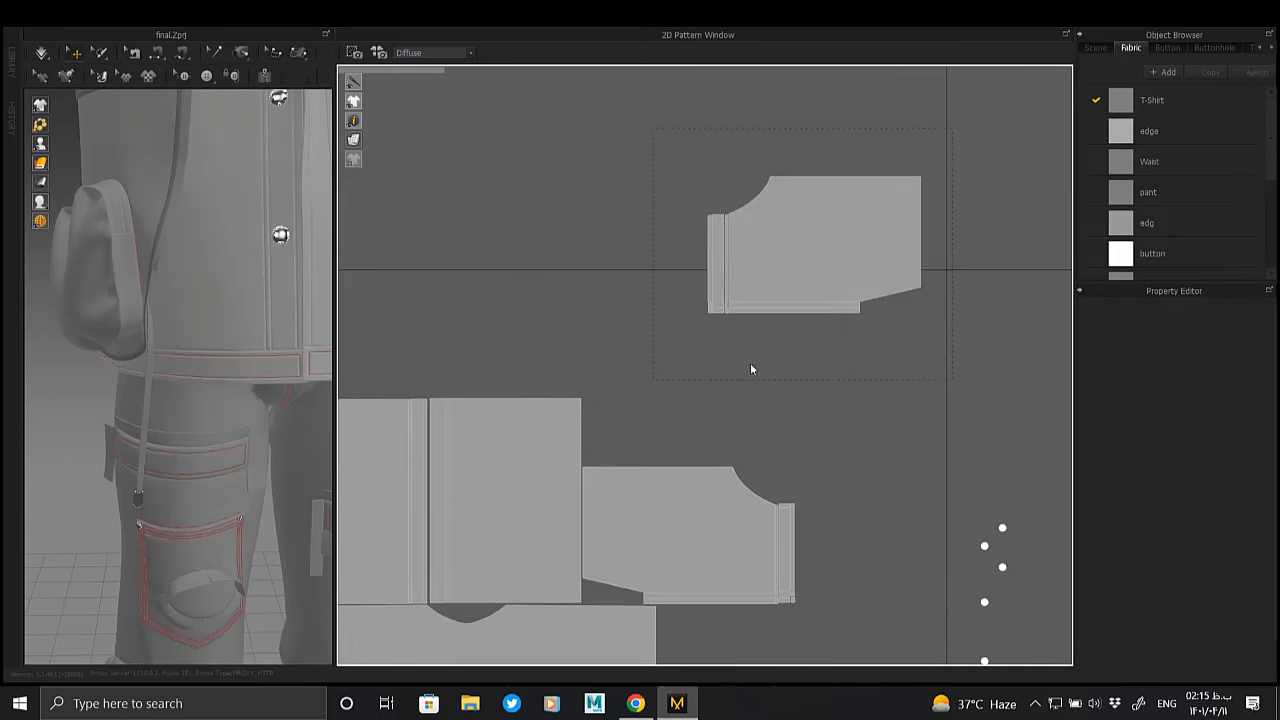
scroll(700, 300, down, 2)
Copy and paste the right upper half just below the left half
click(737, 143)
key(ctrl+c)
key(ctrl+v)
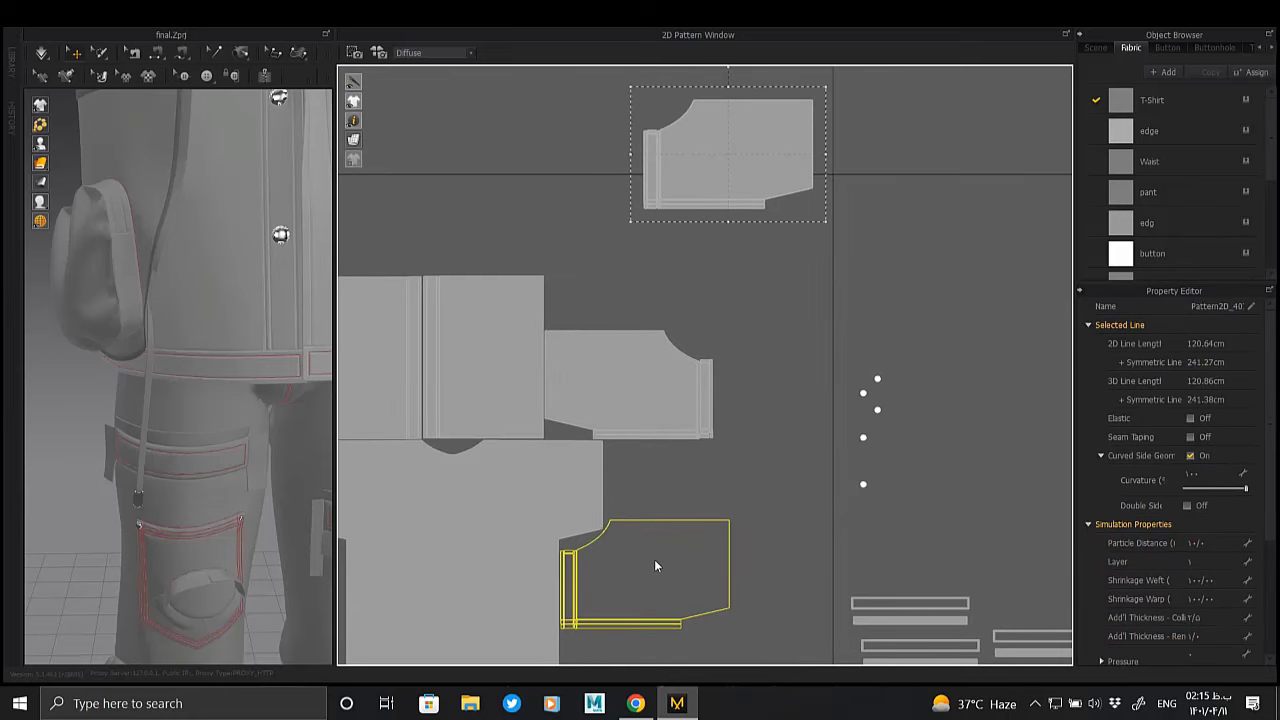
click(654, 559)
scroll(683, 374, up, 2)
scroll(650, 312, up, 2)
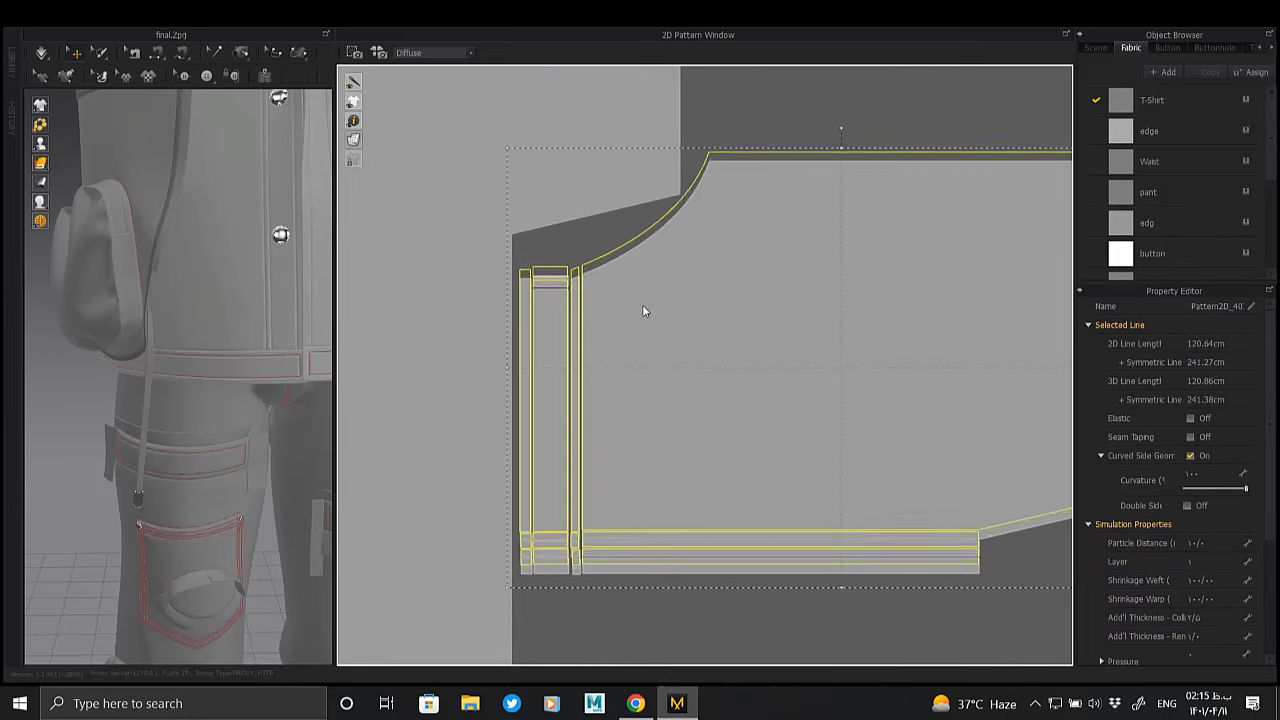
scroll(645, 316, down, 3)
scroll(596, 317, down, 2)
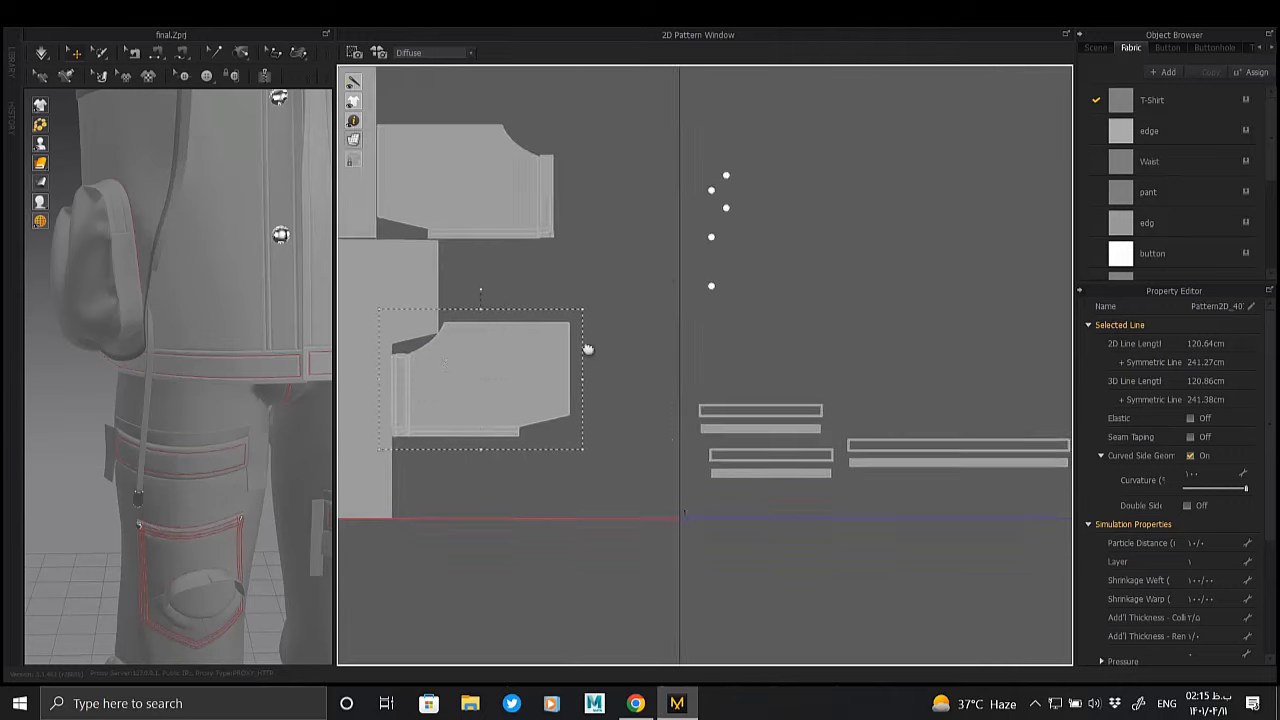
scroll(586, 349, down, 2)
Move the left group of small pieces into the second UV tile and nudge a bar piece up-left
click(870, 328)
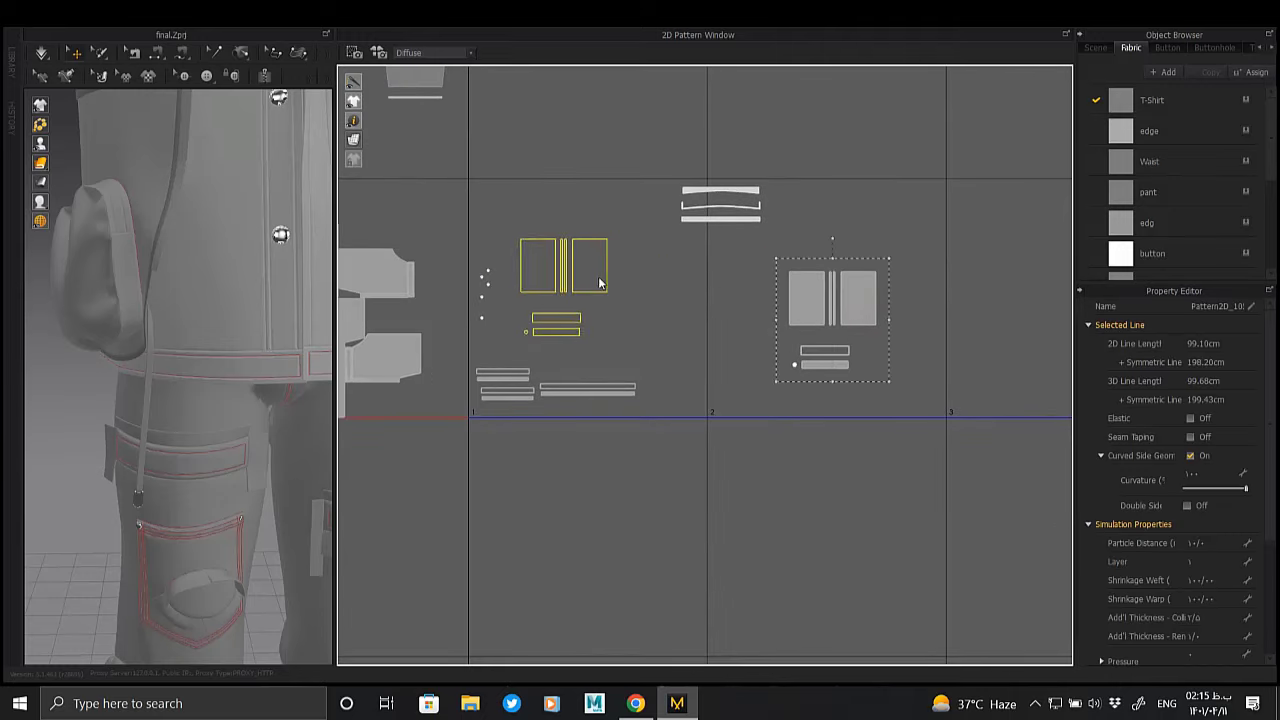
scroll(600, 320, down, 3)
scroll(506, 364, up, 1)
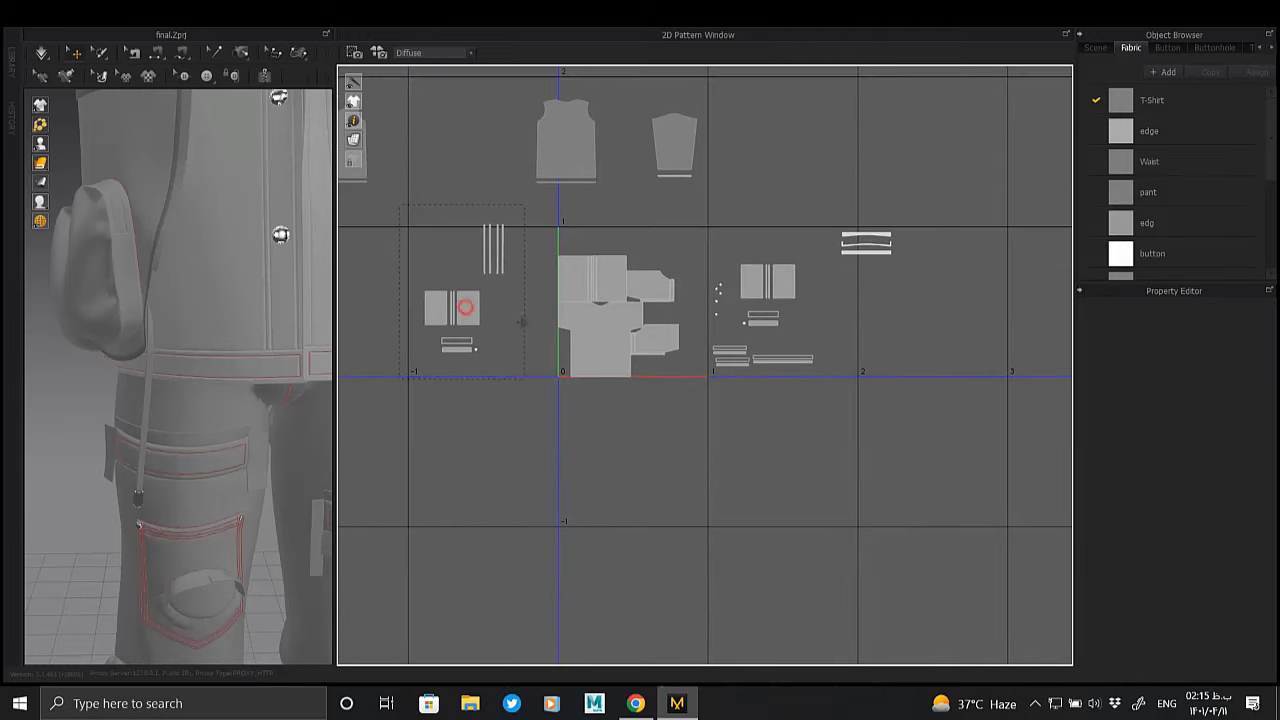
drag(465, 307, 903, 284)
scroll(746, 321, up, 3)
scroll(747, 327, up, 1)
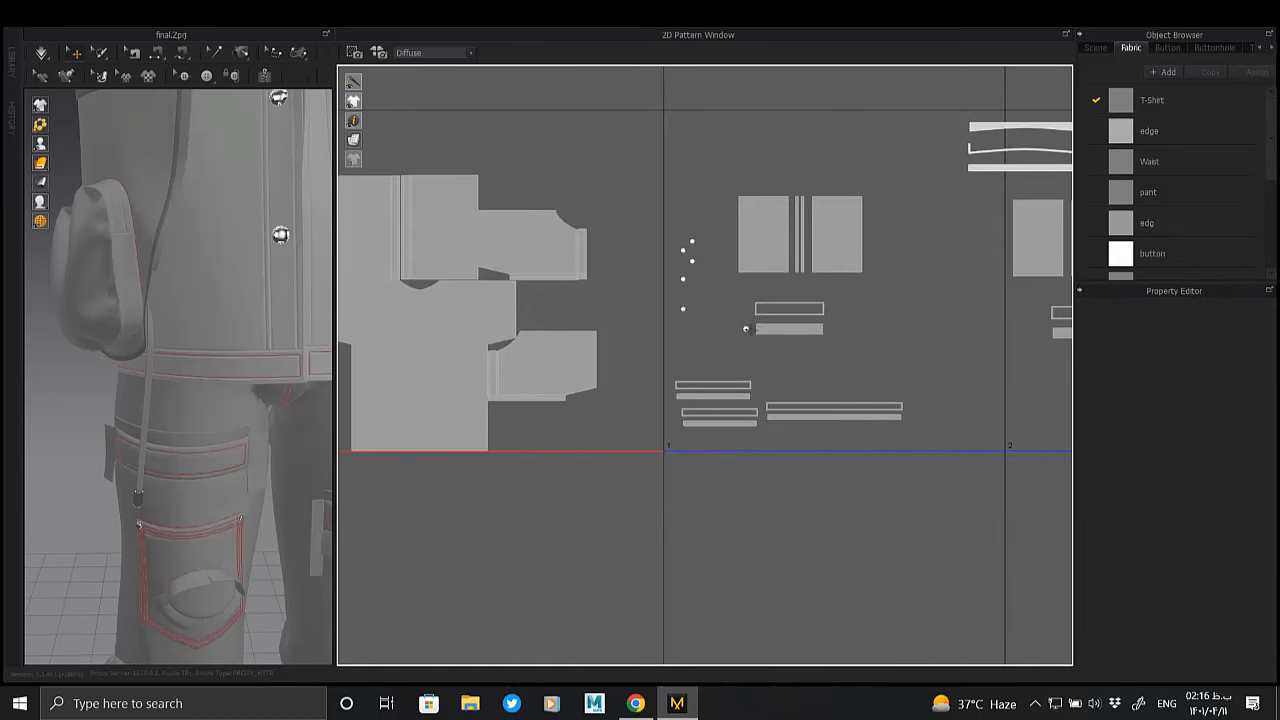
drag(746, 329, 698, 282)
click(745, 330)
middle_drag(698, 312, 593, 300)
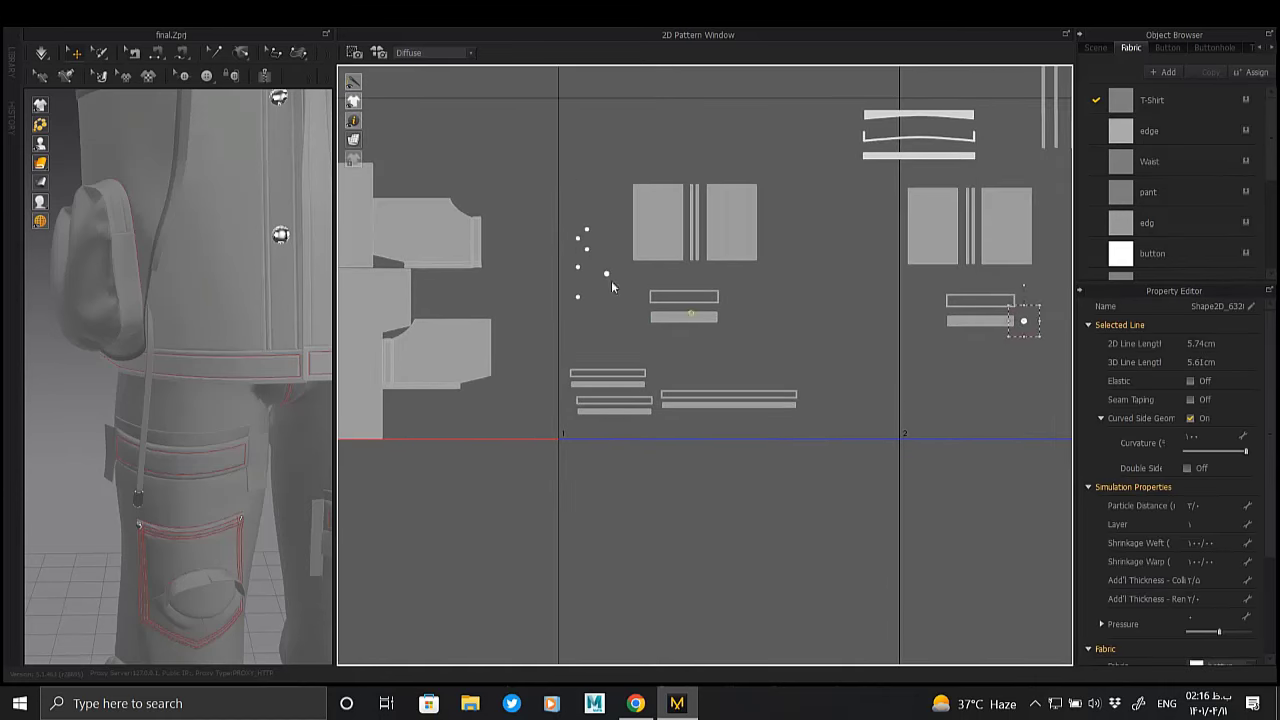
Select the left and right sleeve rectangles, checking each on the arm in the 3D view
click(661, 219)
scroll(220, 277, down, 5)
middle_drag(300, 320, 194, 343)
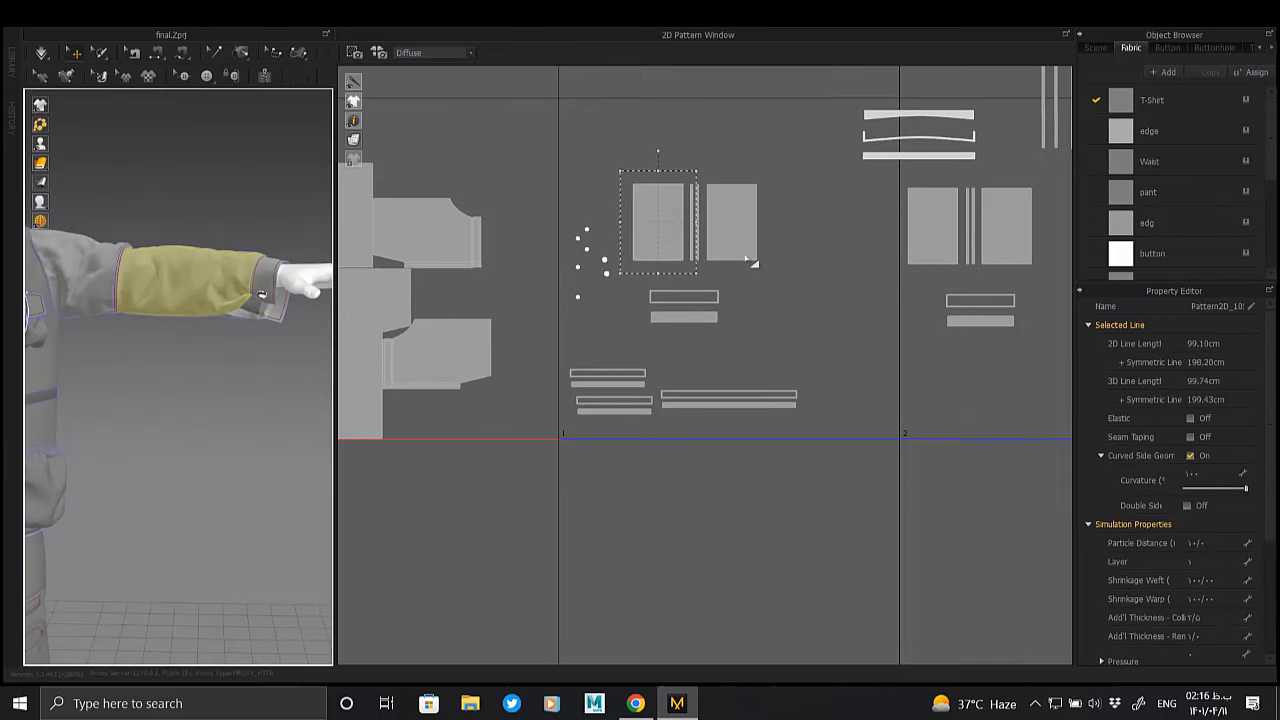
click(751, 219)
right_drag(209, 343, 123, 380)
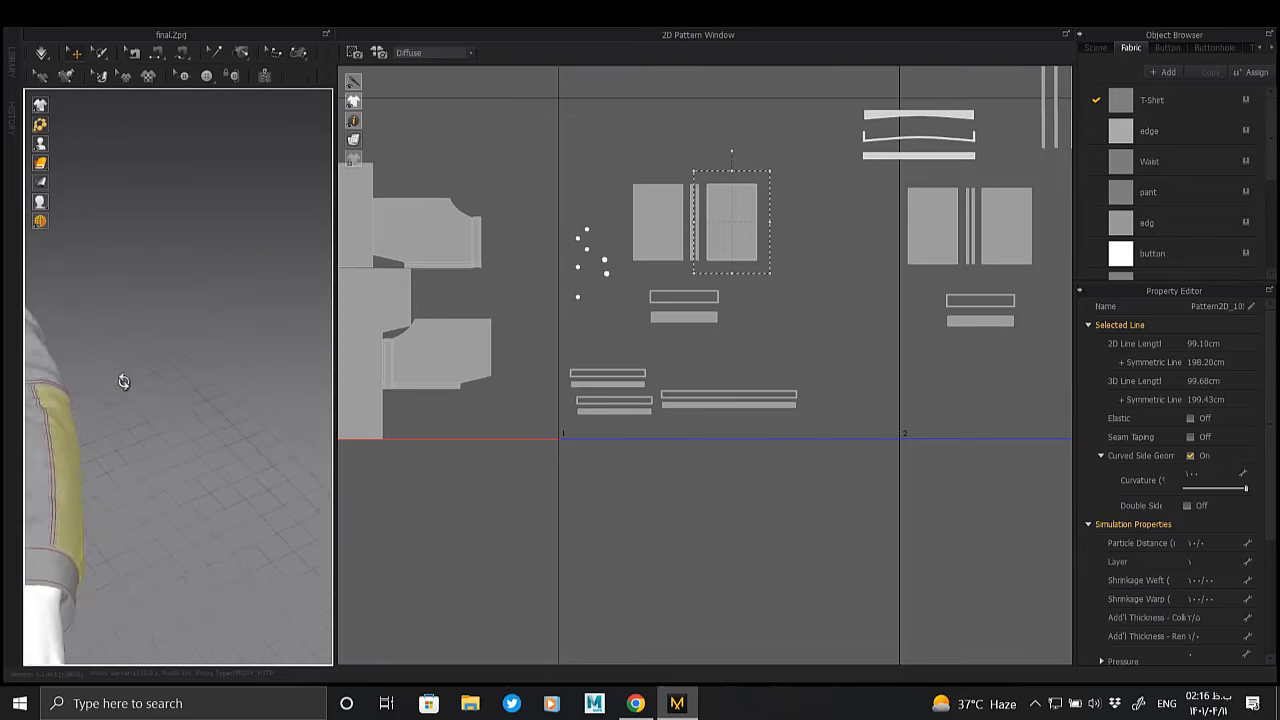
scroll(703, 237, up, 3)
scroll(714, 413, up, 2)
scroll(714, 413, down, 4)
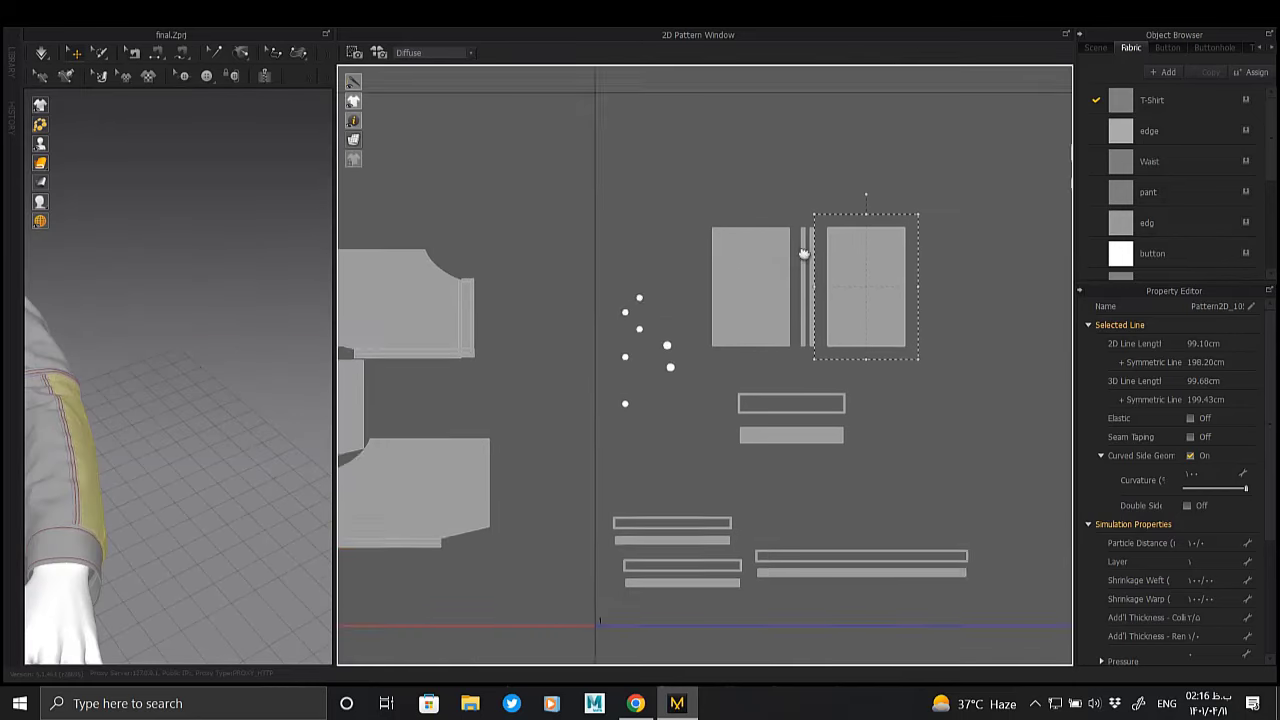
scroll(800, 267, up, 1)
scroll(800, 267, down, 2)
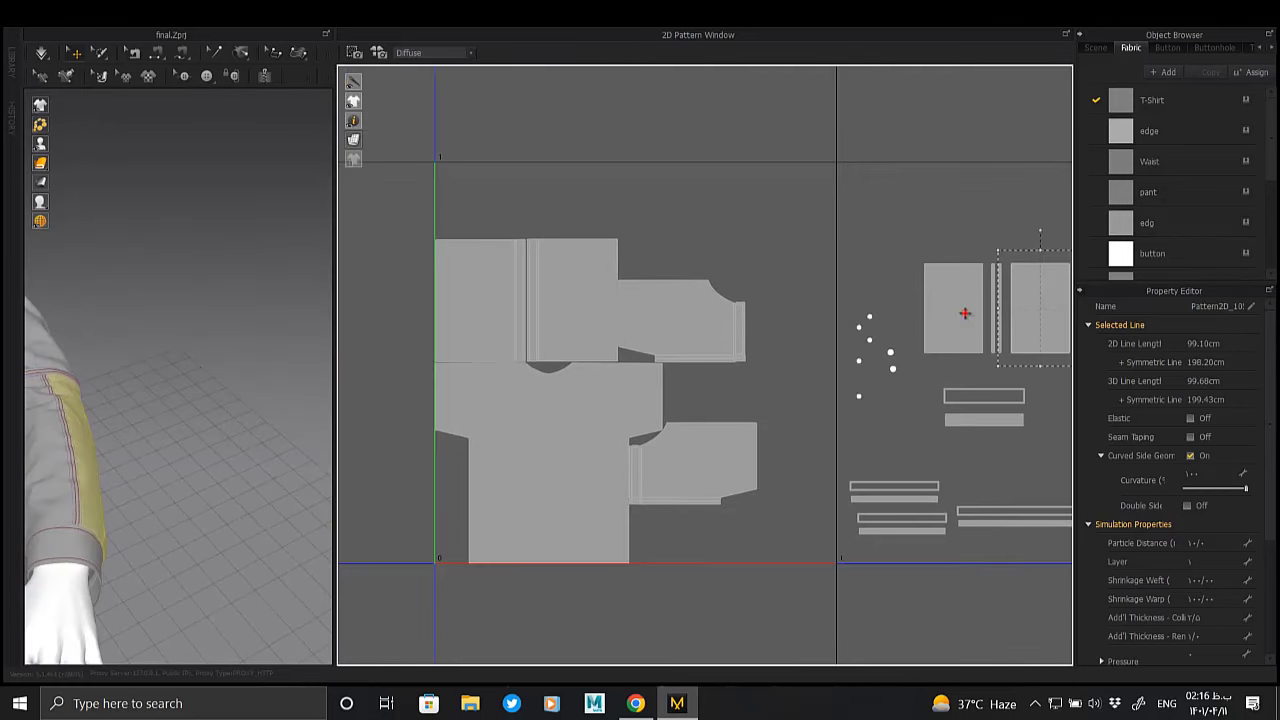
click(965, 313)
Move the small rectangle piece up-left and place it above the shirt pieces
drag(665, 240, 537, 198)
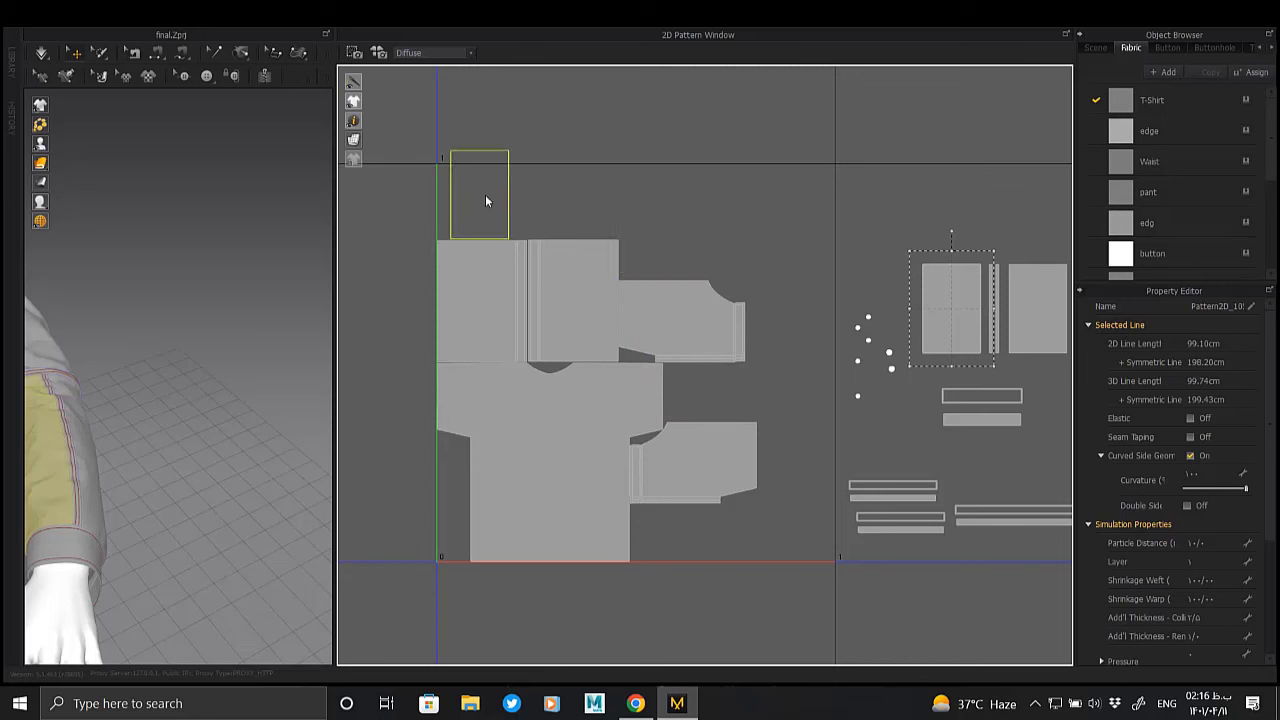
mouse_move(833, 298)
mouse_down()
mouse_move(806, 258)
mouse_move(664, 238)
mouse_up()
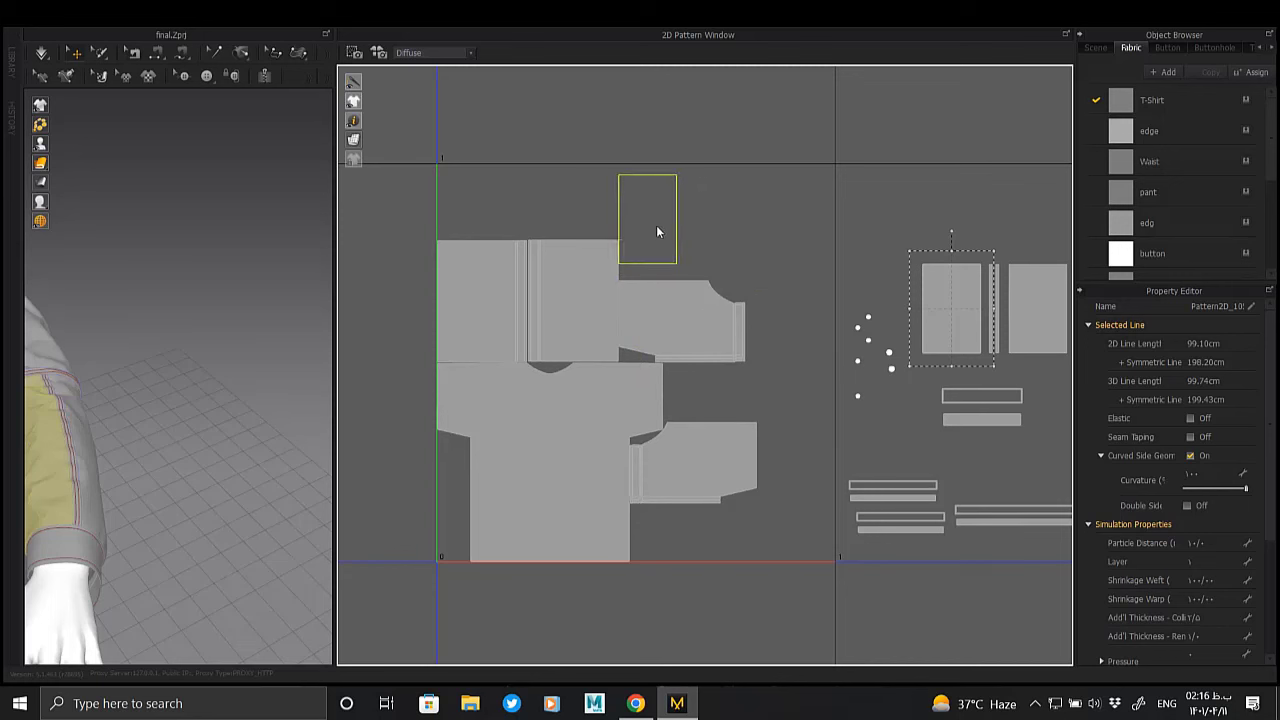
scroll(620, 270, up, 3)
scroll(650, 300, up, 3)
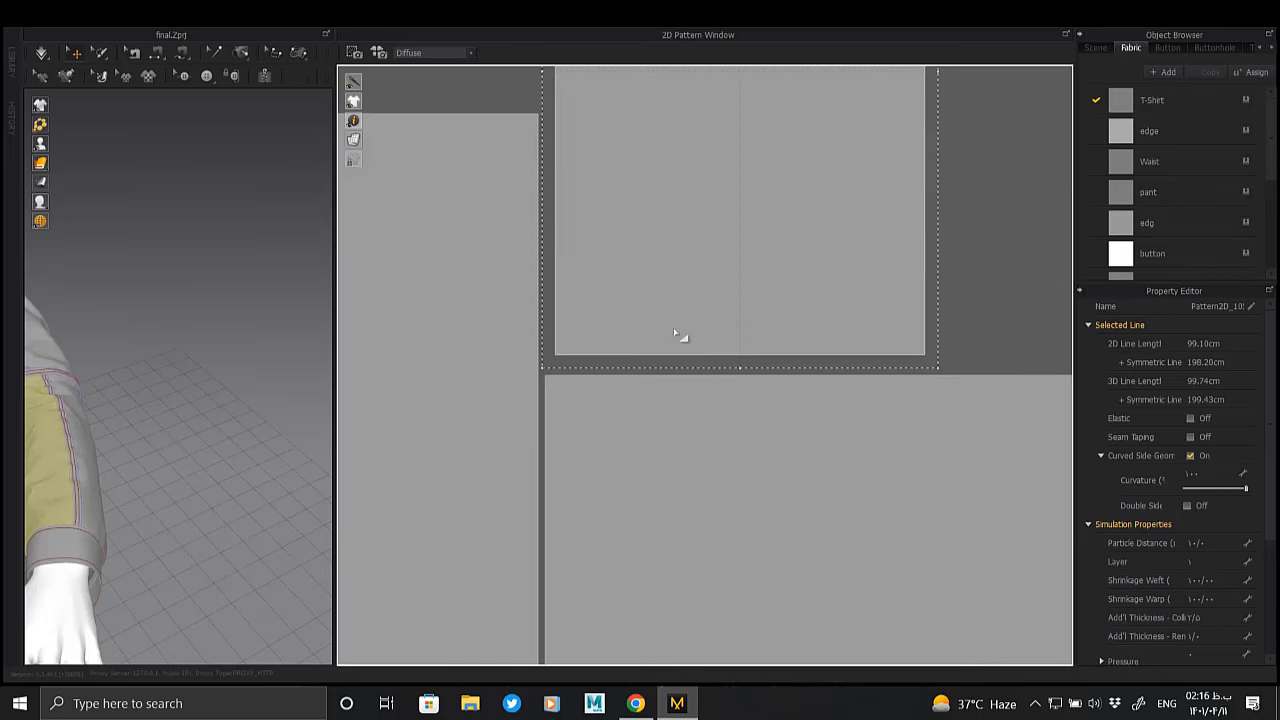
scroll(700, 360, down, 4)
scroll(618, 282, down, 3)
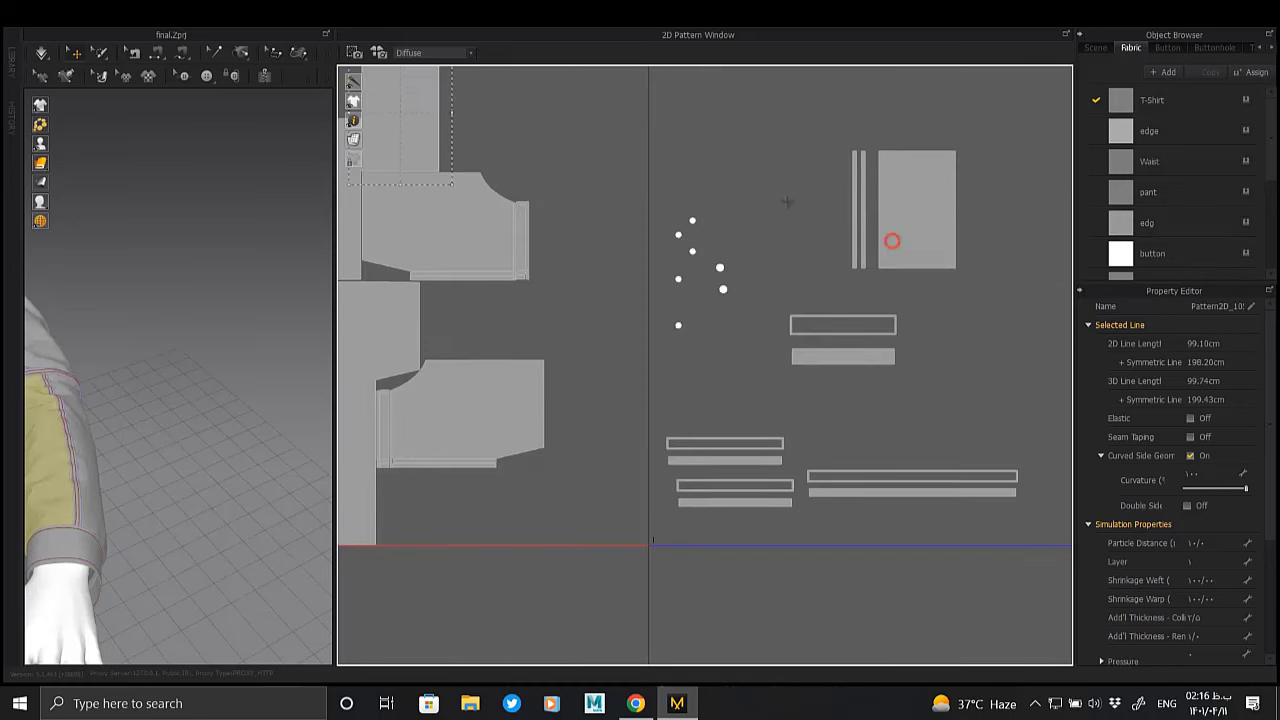
drag(891, 240, 452, 142)
scroll(547, 312, up, 2)
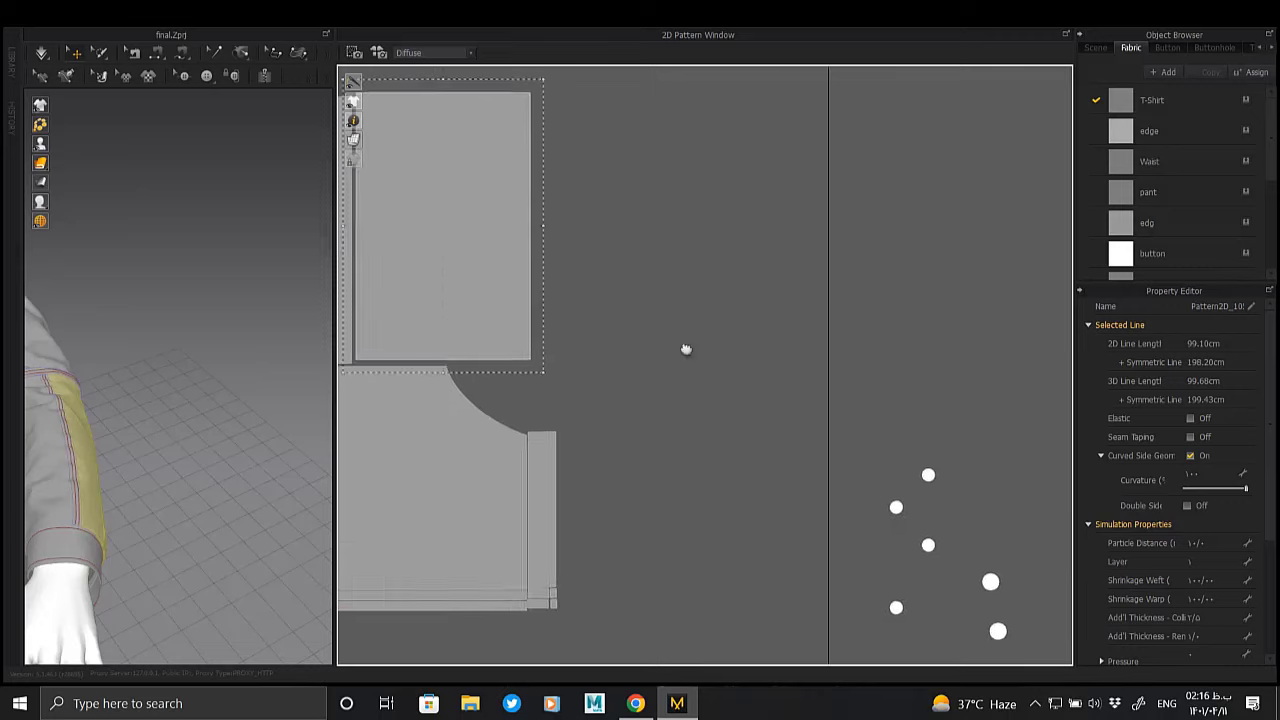
scroll(630, 352, up, 2)
scroll(650, 392, down, 4)
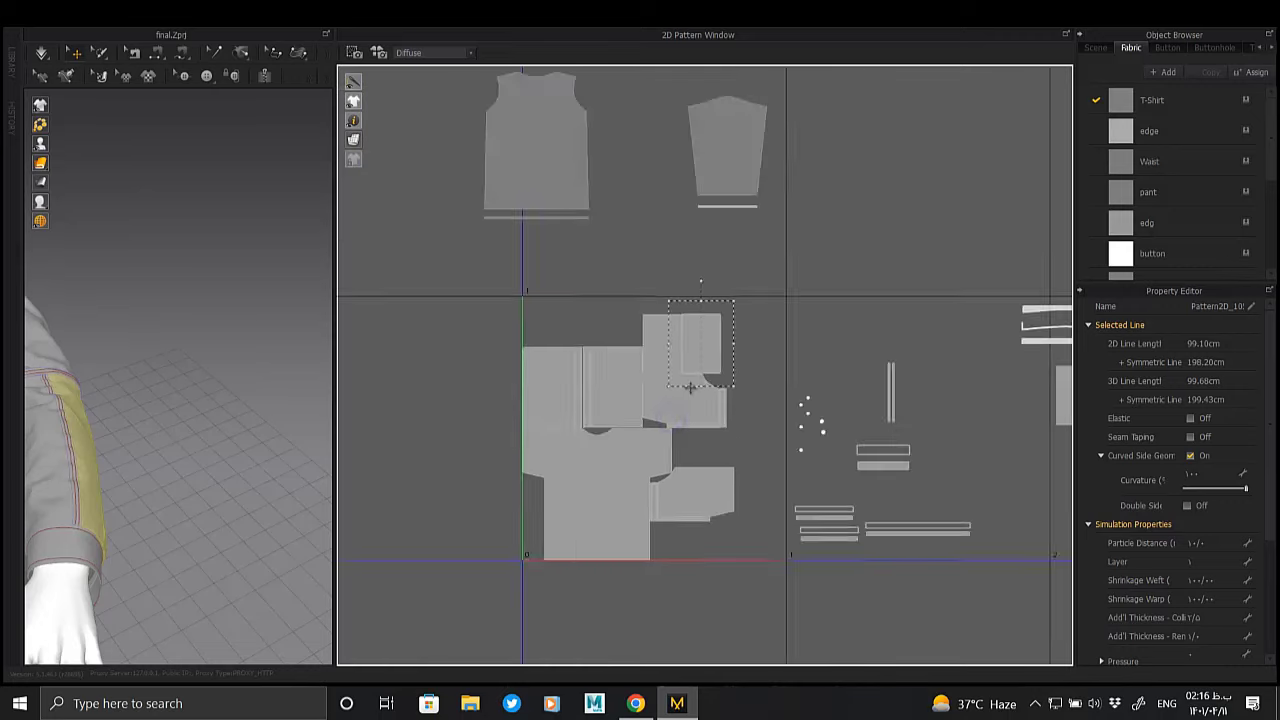
Move the two-part piece beside the shirt pieces
right_drag(1049, 458, 827, 330)
click(827, 330)
drag(660, 259, 629, 277)
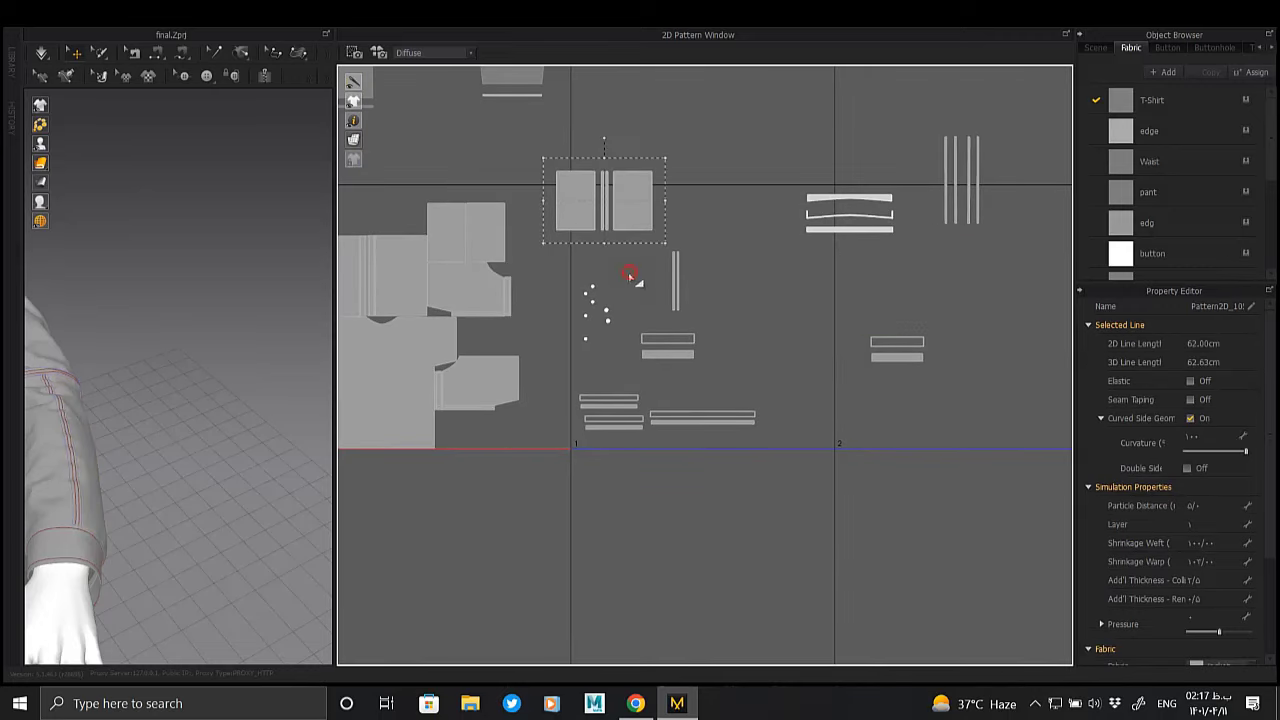
scroll(688, 283, up, 3)
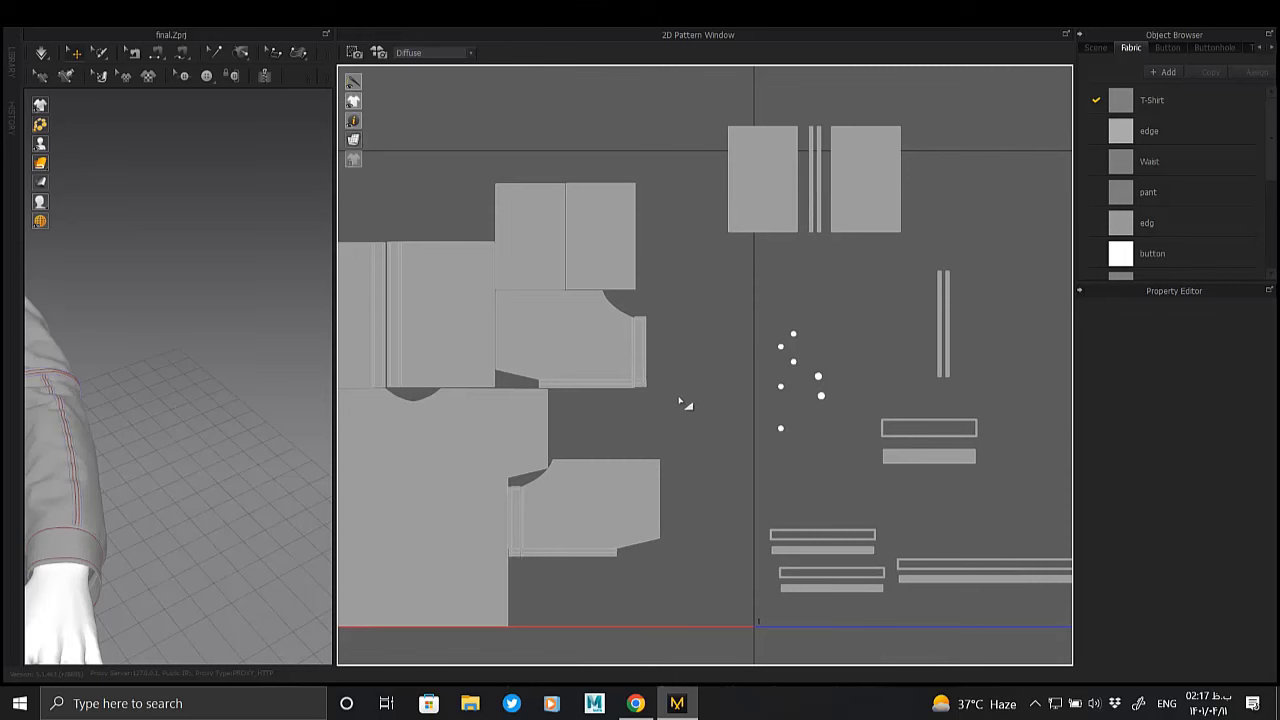
scroll(766, 408, down, 1)
scroll(723, 423, up, 1)
Move the sleeve piece up-right into the gap beside the shirt pieces
right_drag(723, 423, 735, 364)
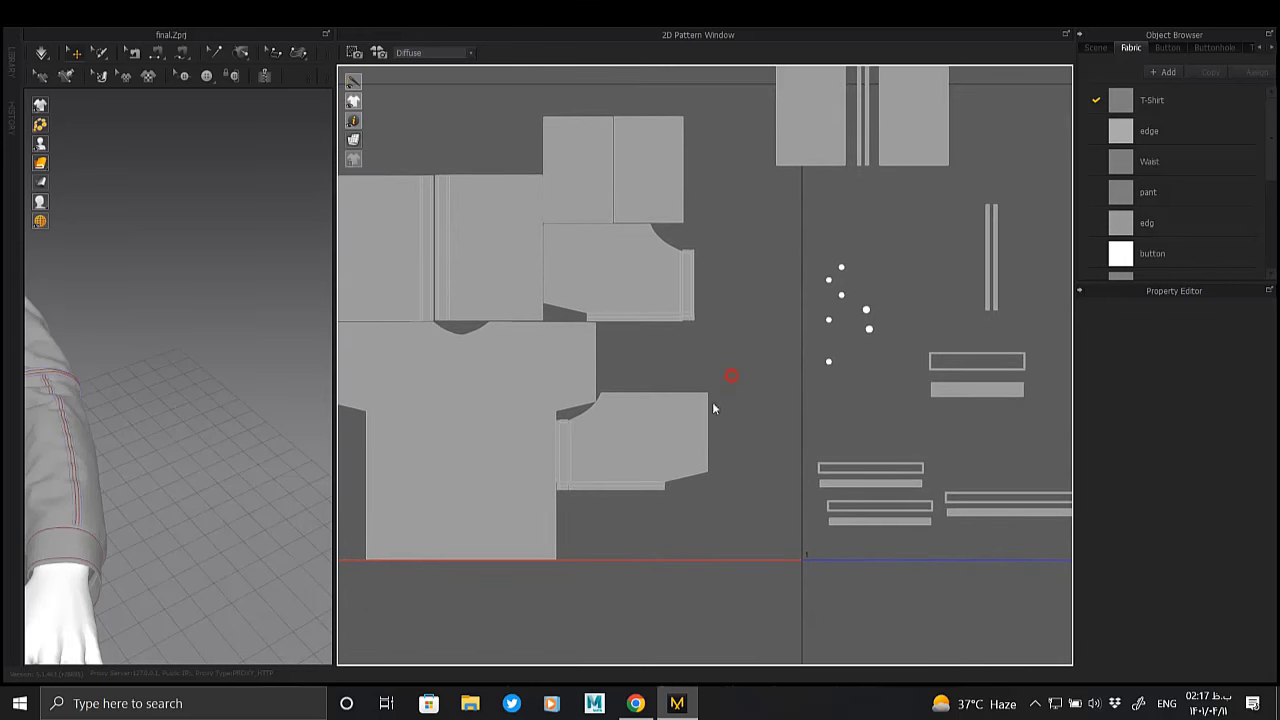
drag(634, 462, 673, 403)
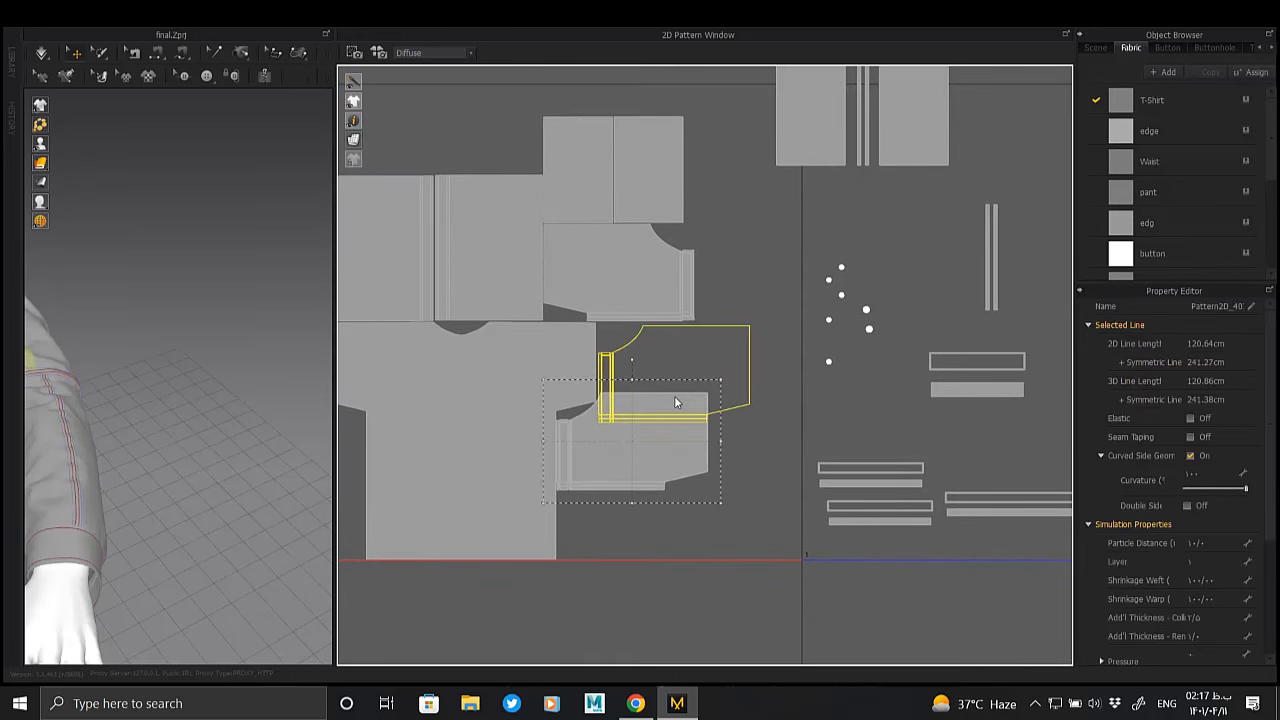
scroll(600, 390, up, 3)
scroll(566, 371, up, 2)
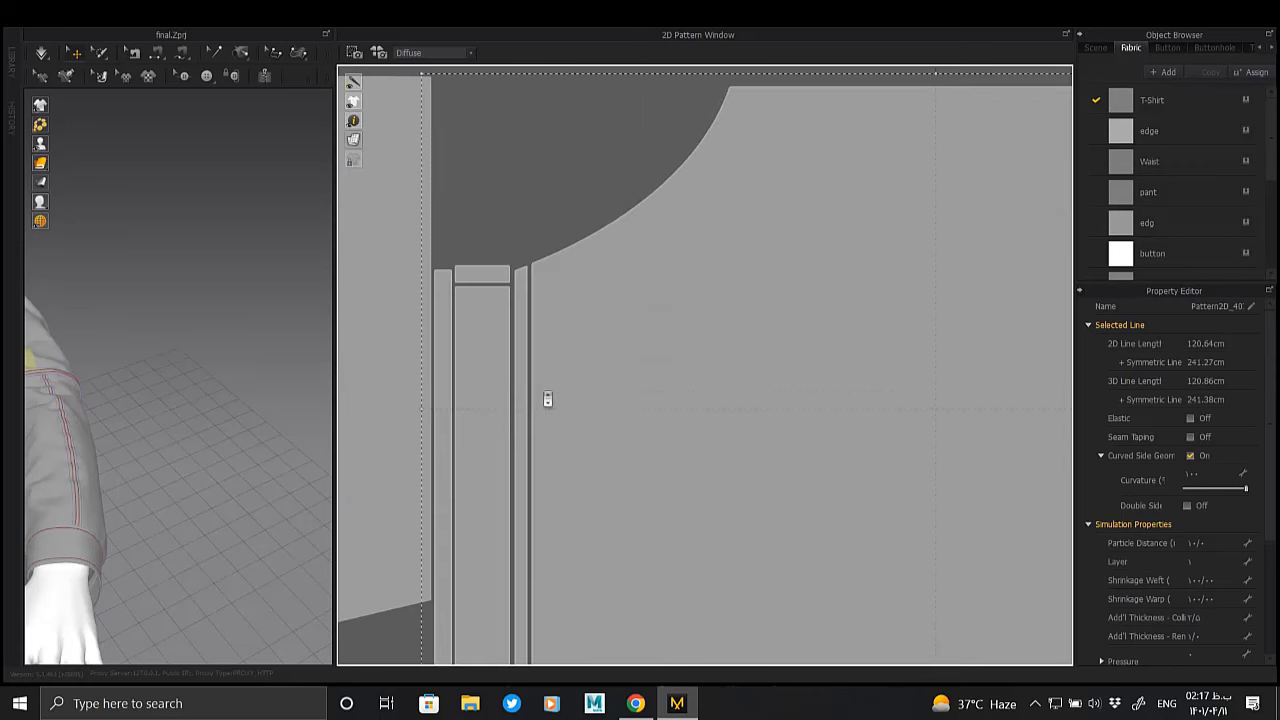
scroll(546, 400, down, 1)
scroll(747, 330, down, 4)
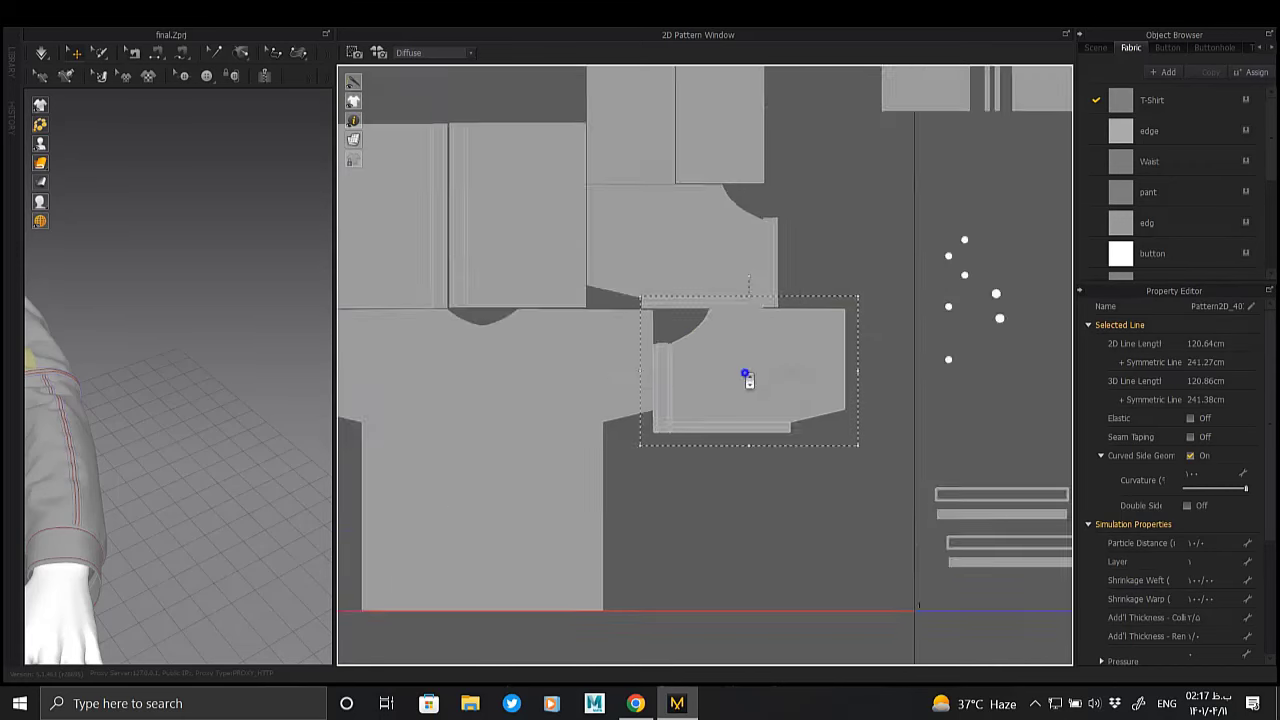
scroll(785, 234, down, 3)
Select the small rectangle below the sleeve and nearby pieces, then pan to the small trim pieces
click(626, 486)
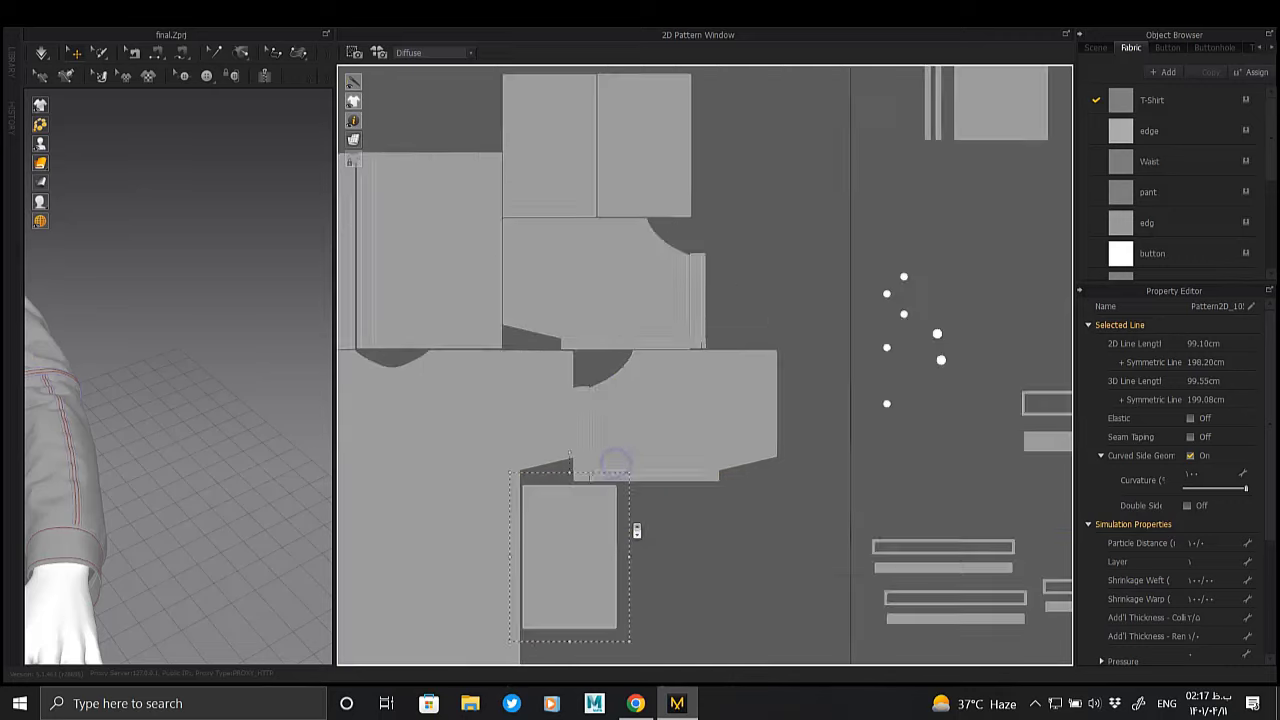
scroll(630, 500, up, 3)
scroll(690, 500, up, 3)
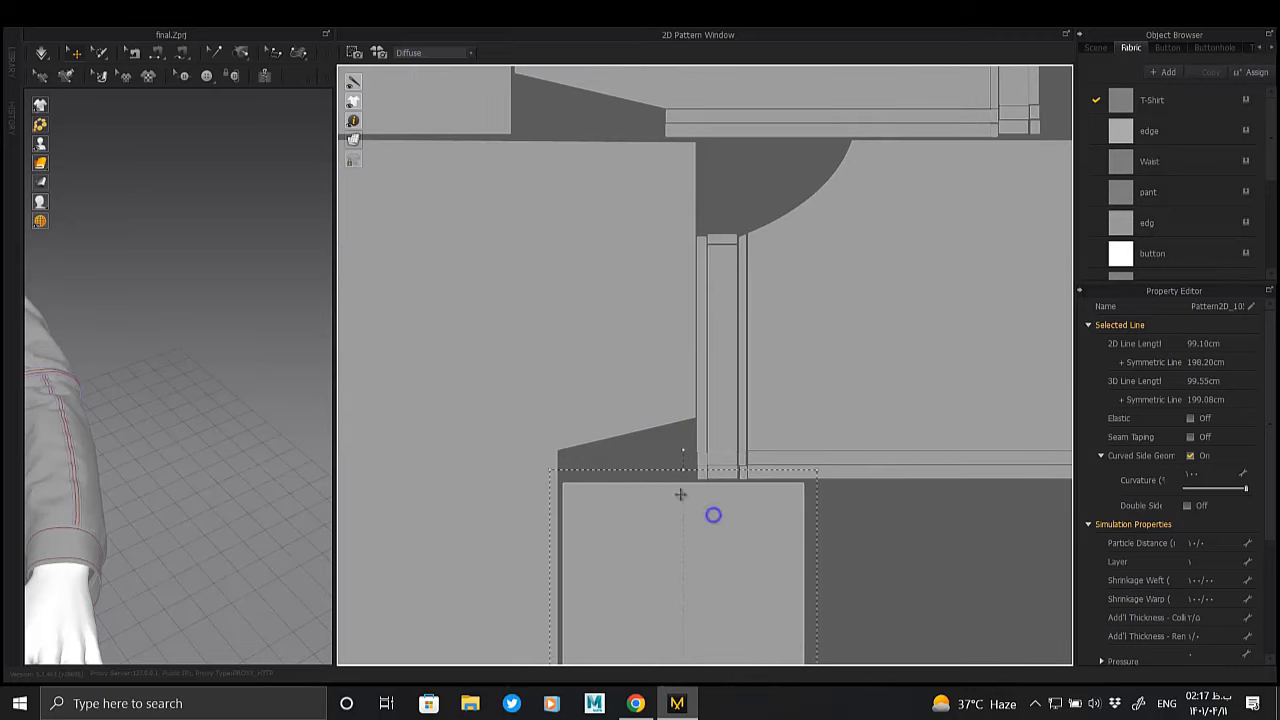
scroll(714, 514, down, 3)
scroll(792, 300, down, 2)
click(792, 300)
scroll(700, 400, down, 1)
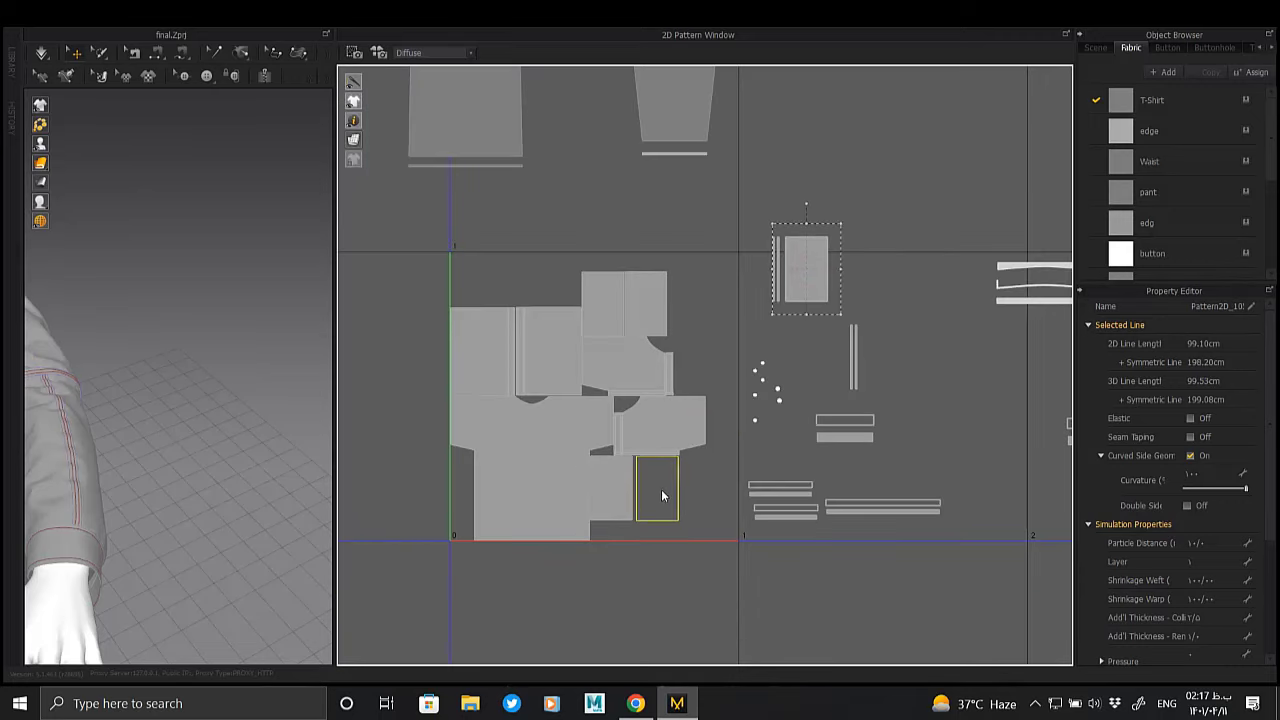
click(661, 489)
scroll(700, 400, up, 3)
scroll(654, 337, up, 3)
scroll(666, 349, up, 2)
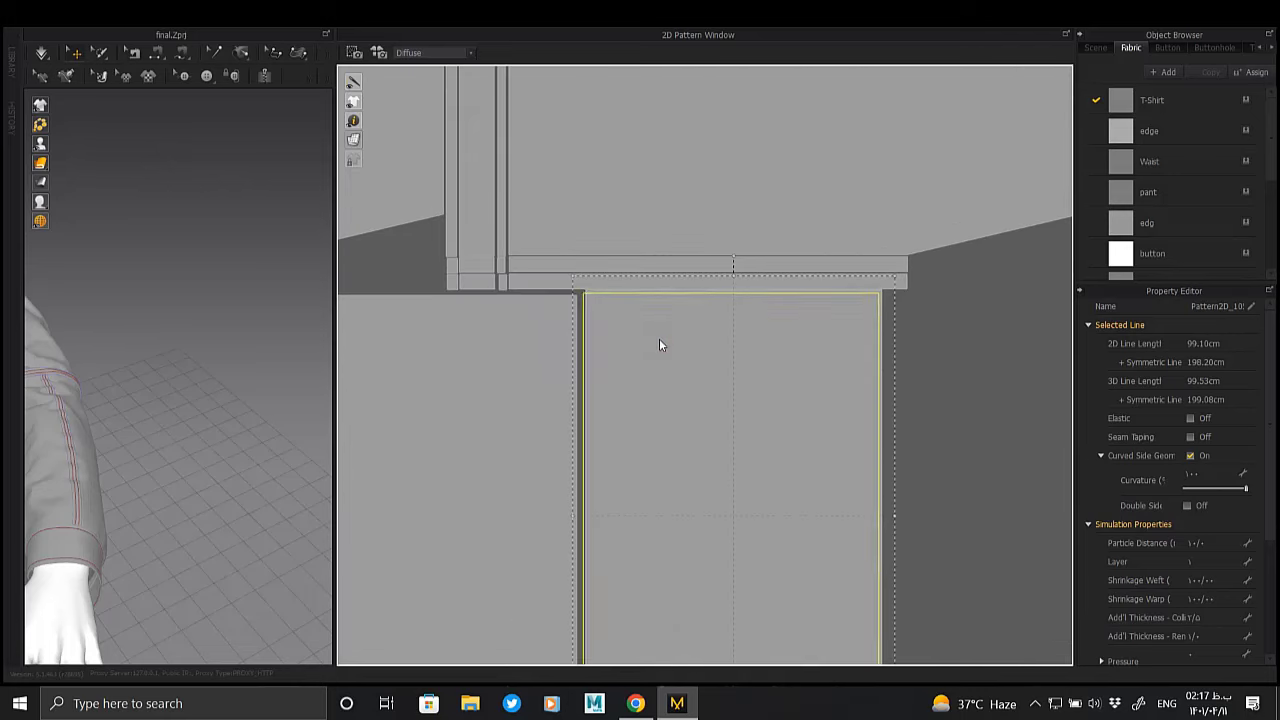
scroll(659, 345, down, 3)
scroll(689, 334, down, 3)
scroll(666, 428, down, 1)
mouse_move(654, 320)
middle_down()
mouse_move(409, 329)
mouse_move(761, 342)
mouse_move(590, 290)
mouse_move(636, 294)
middle_up()
Select the right-side strap pieces and pull the curved strap edge downward
click(897, 236)
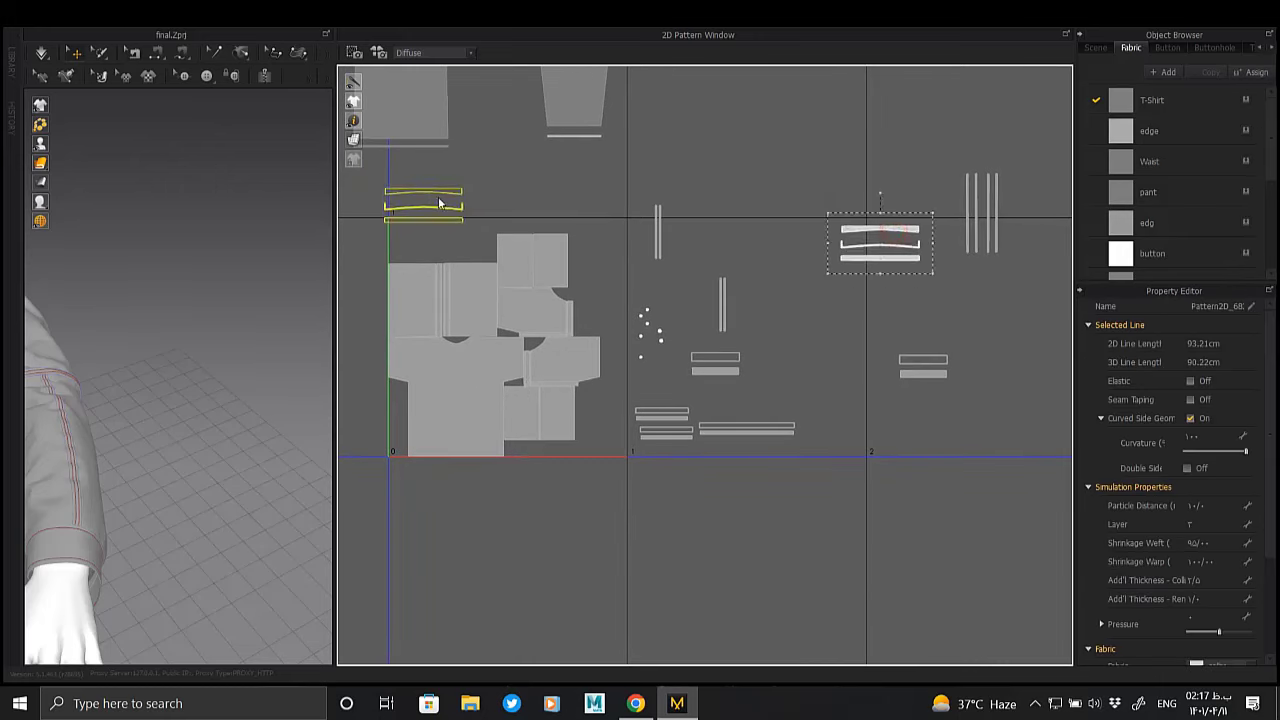
scroll(438, 203, up, 3)
middle_drag(560, 277, 617, 300)
scroll(617, 300, up, 2)
click(620, 291)
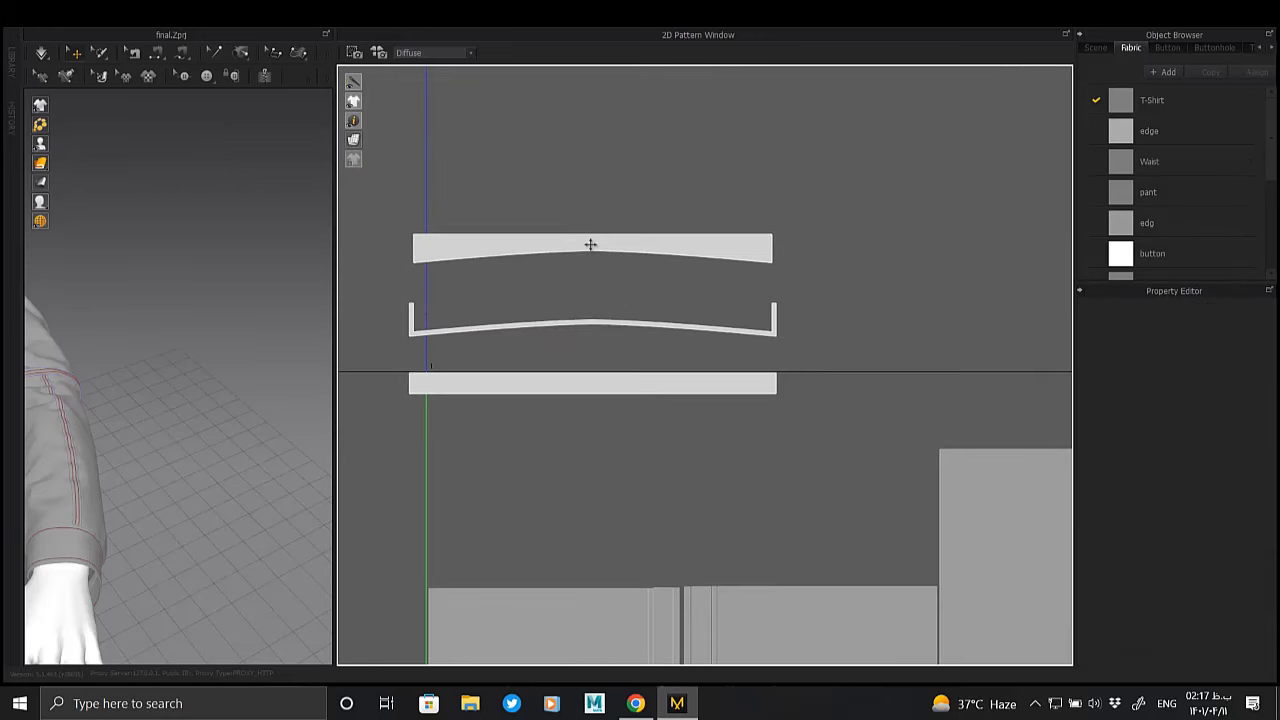
drag(590, 248, 590, 312)
Drag the selected strap edge further down to finish the curve adjustment
scroll(705, 315, up, 2)
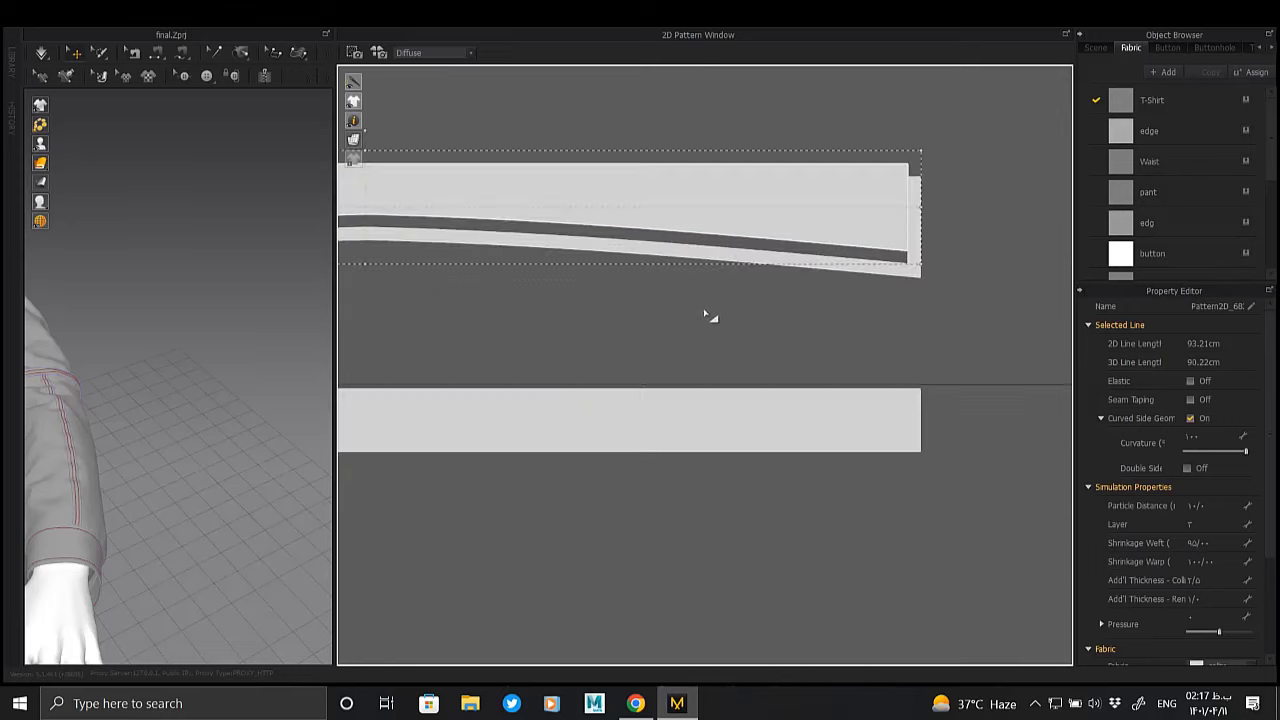
scroll(705, 315, up, 3)
scroll(749, 234, up, 1)
scroll(751, 330, up, 2)
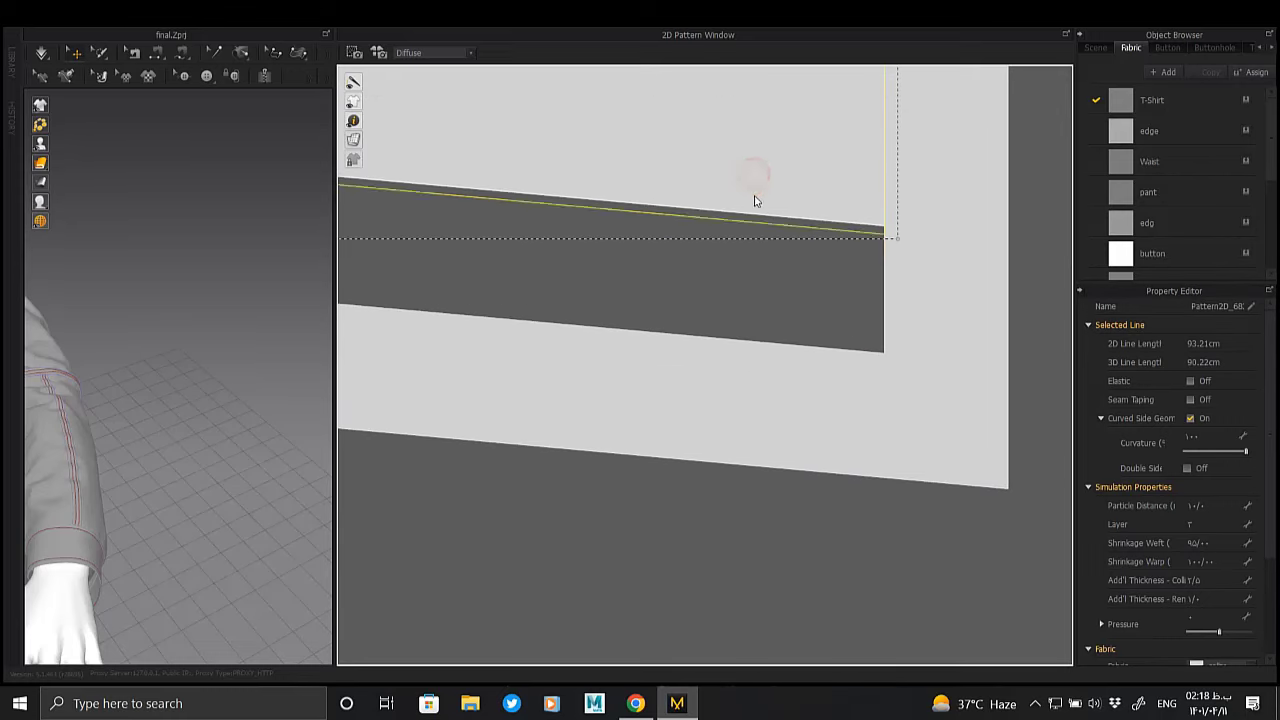
drag(755, 201, 754, 294)
scroll(754, 297, down, 2)
scroll(694, 260, down, 2)
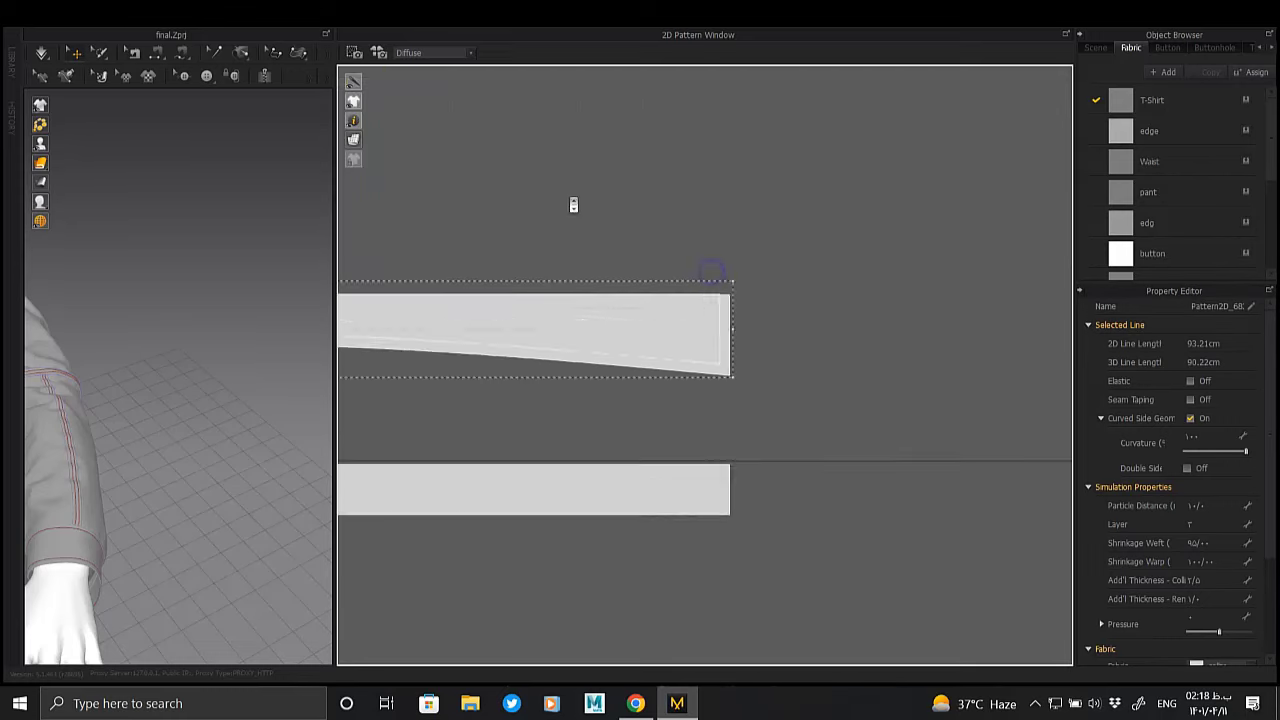
scroll(710, 270, down, 2)
Stack the flat strip above the curved strip and move both onto the bodice top
drag(706, 296, 691, 231)
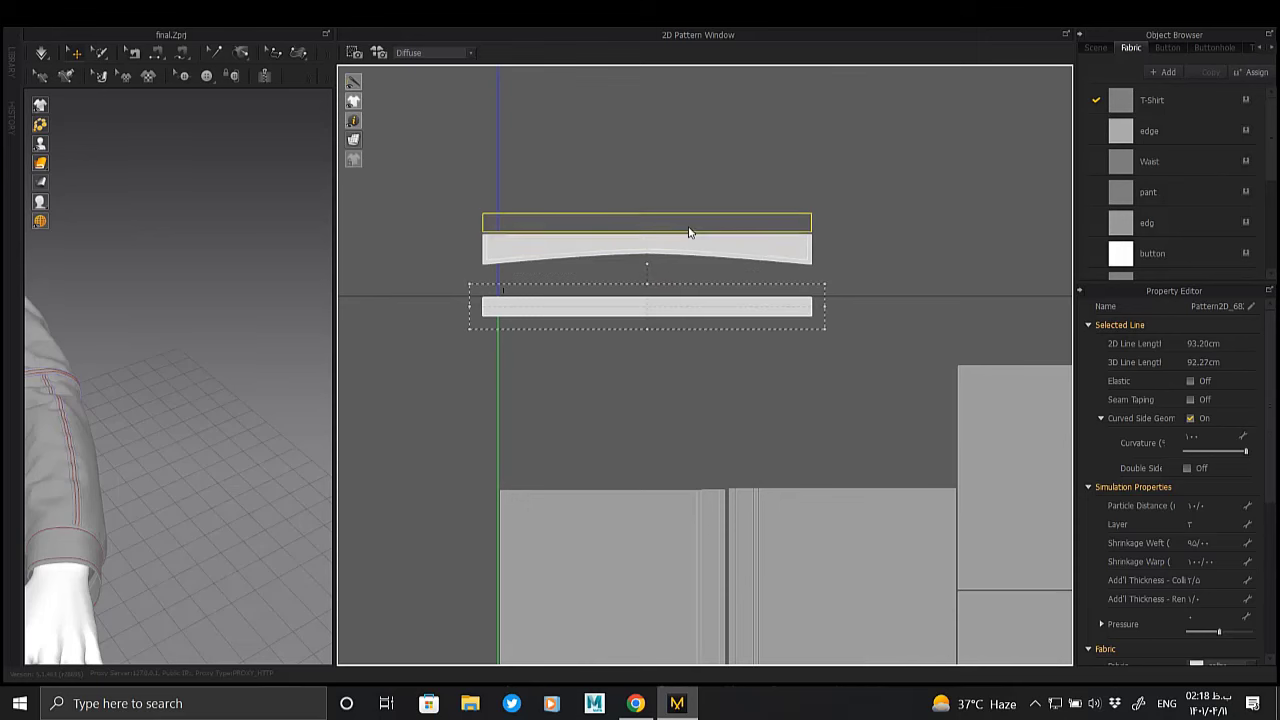
click(543, 317)
drag(609, 242, 628, 465)
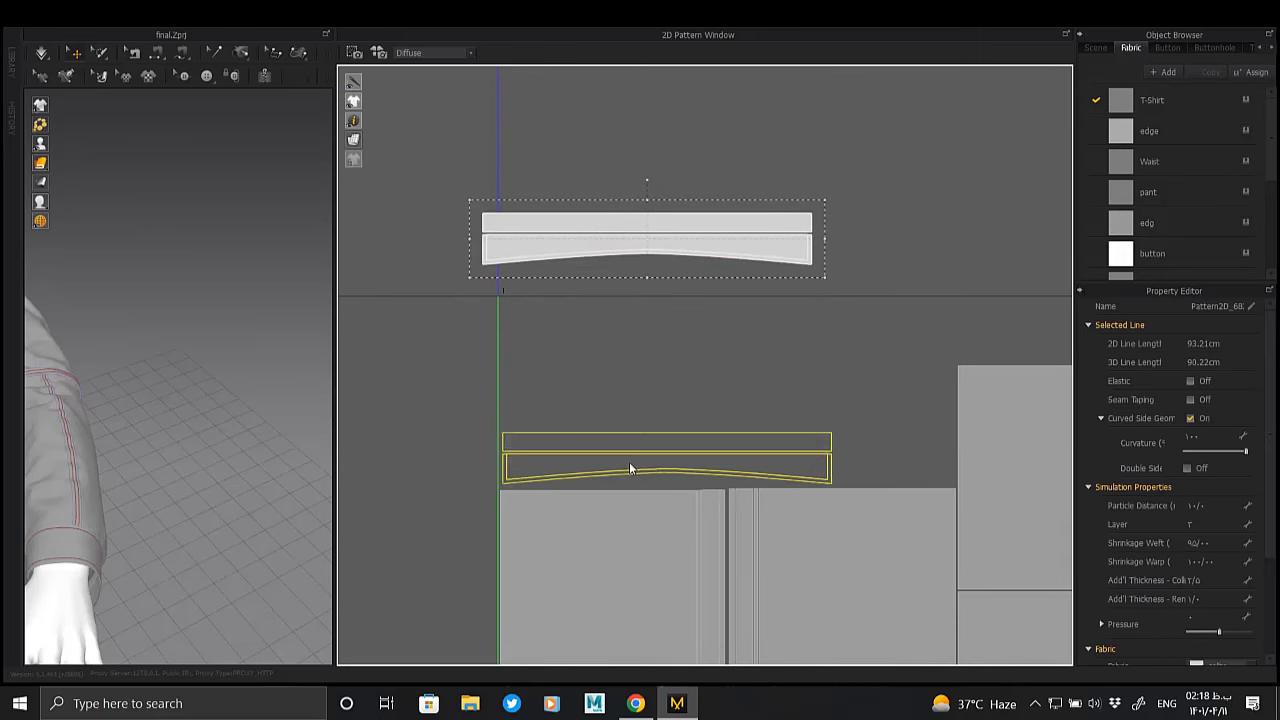
scroll(513, 308, up, 3)
scroll(513, 308, up, 2)
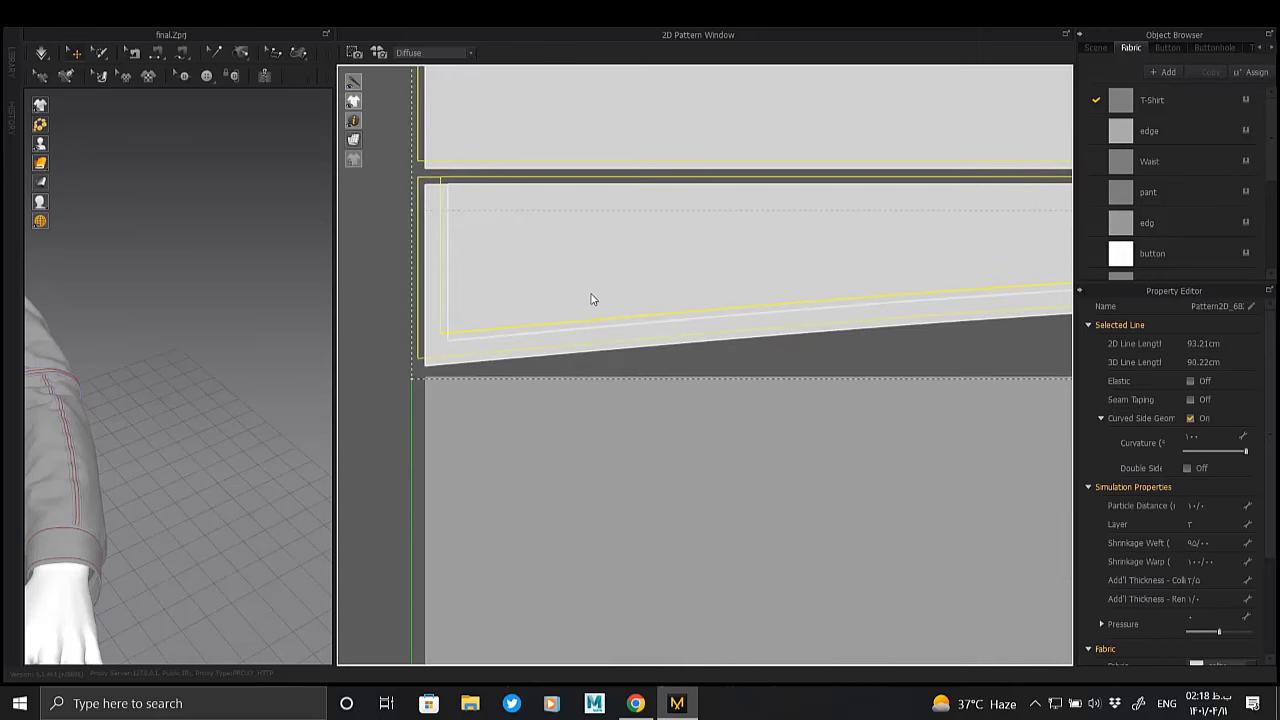
scroll(566, 286, down, 1)
Pan the layout to bring the four vertical strap strips into view
middle_drag(566, 286, 464, 265)
scroll(464, 265, down, 3)
scroll(623, 243, down, 2)
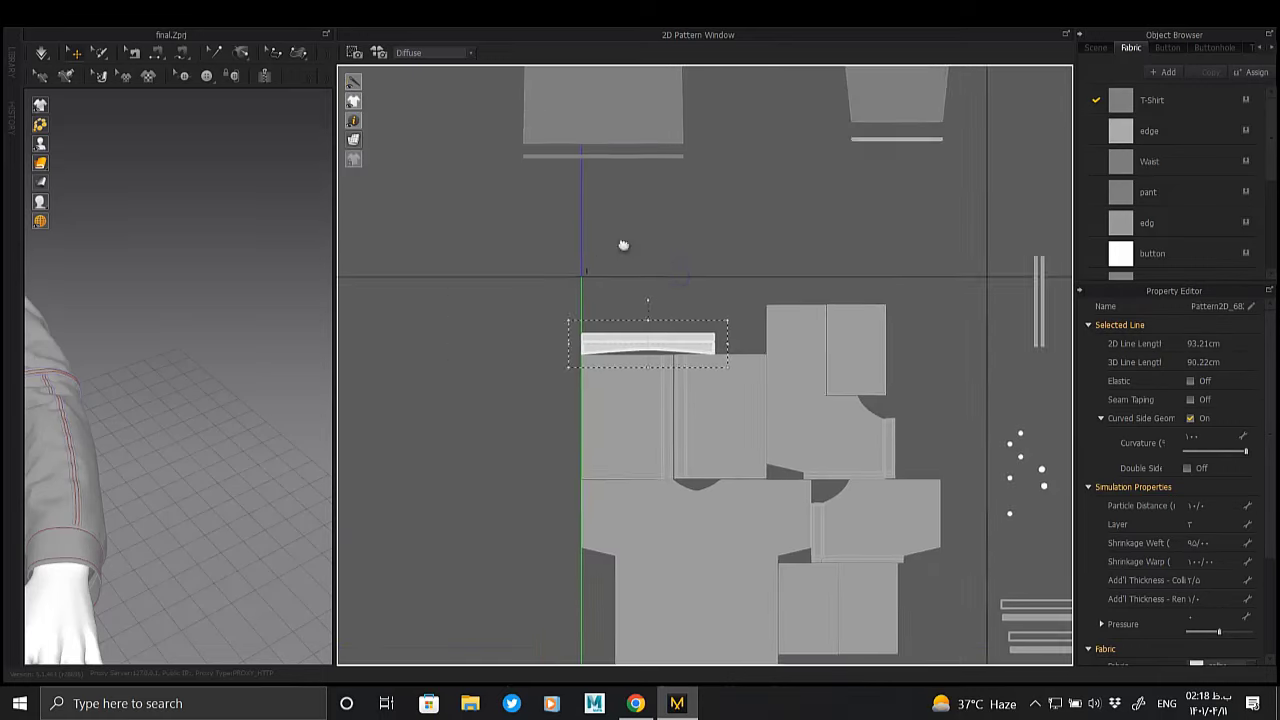
middle_drag(623, 243, 626, 226)
scroll(547, 181, up, 2)
middle_drag(547, 181, 437, 226)
scroll(814, 286, down, 1)
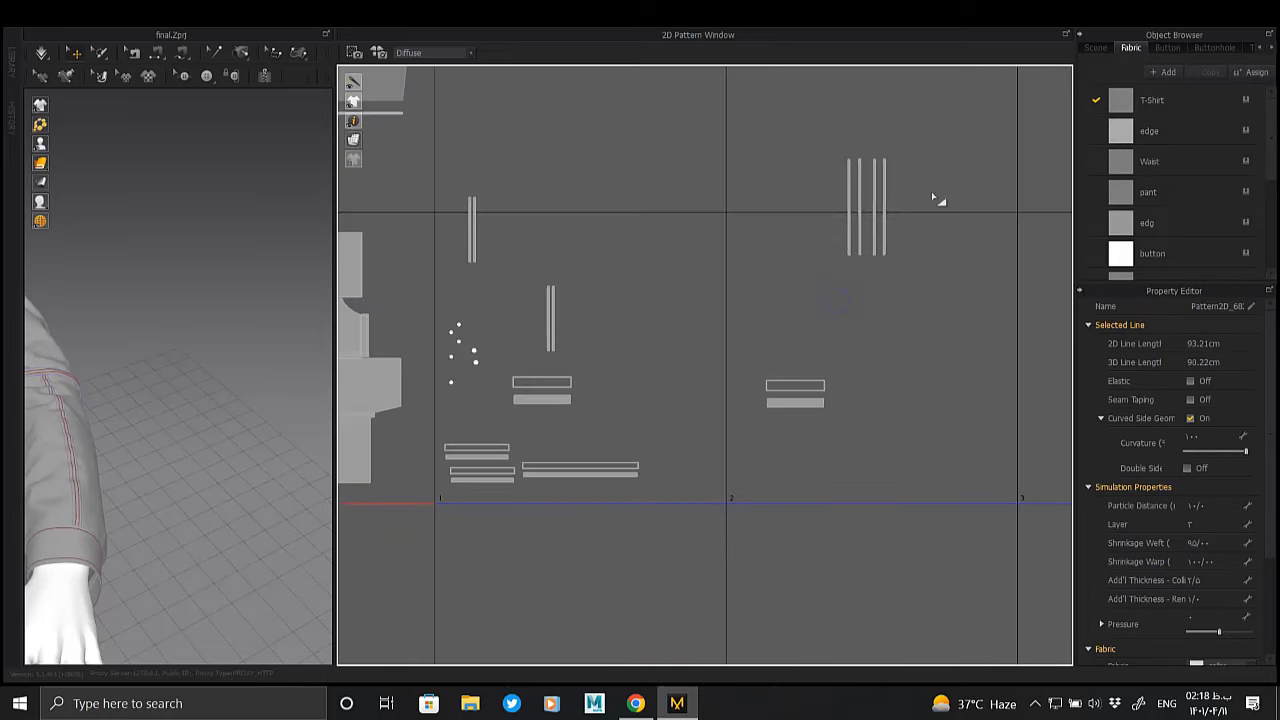
Copy and paste the strap strips and set the pasted copy onto the top strap rectangle
click(866, 210)
key(ctrl+c)
key(ctrl+v)
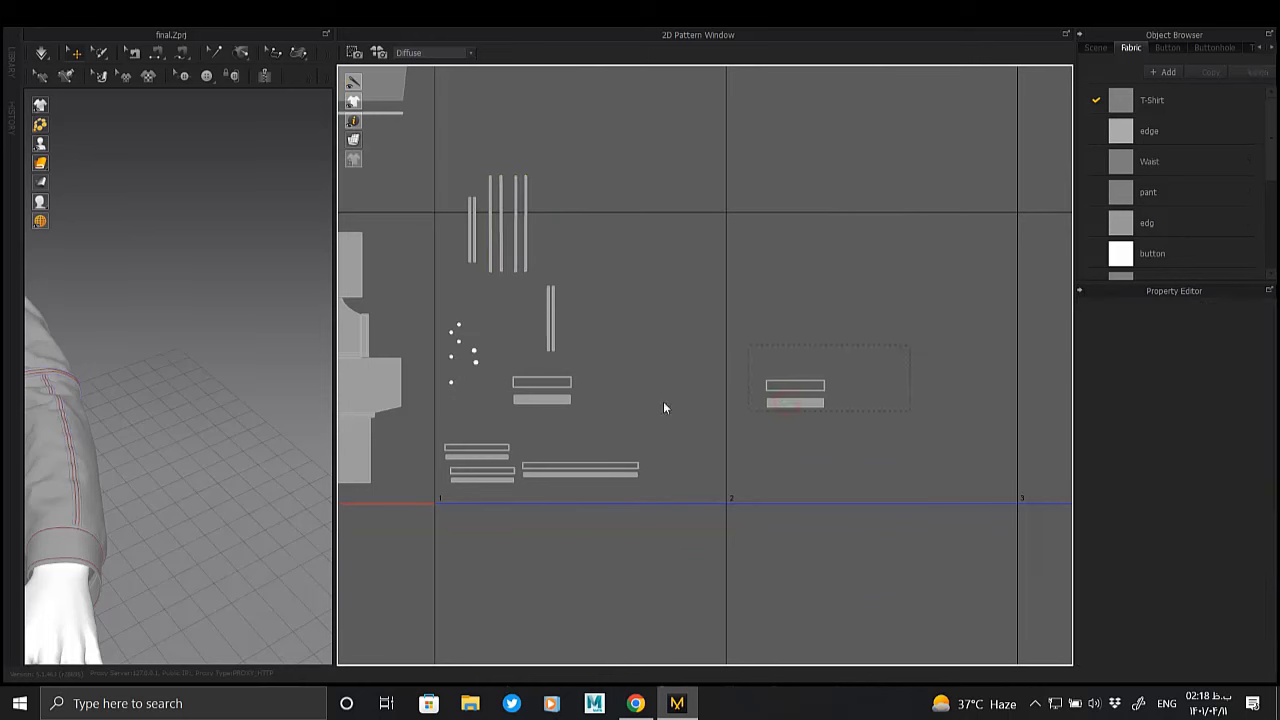
drag(781, 398, 590, 395)
middle_drag(459, 420, 681, 365)
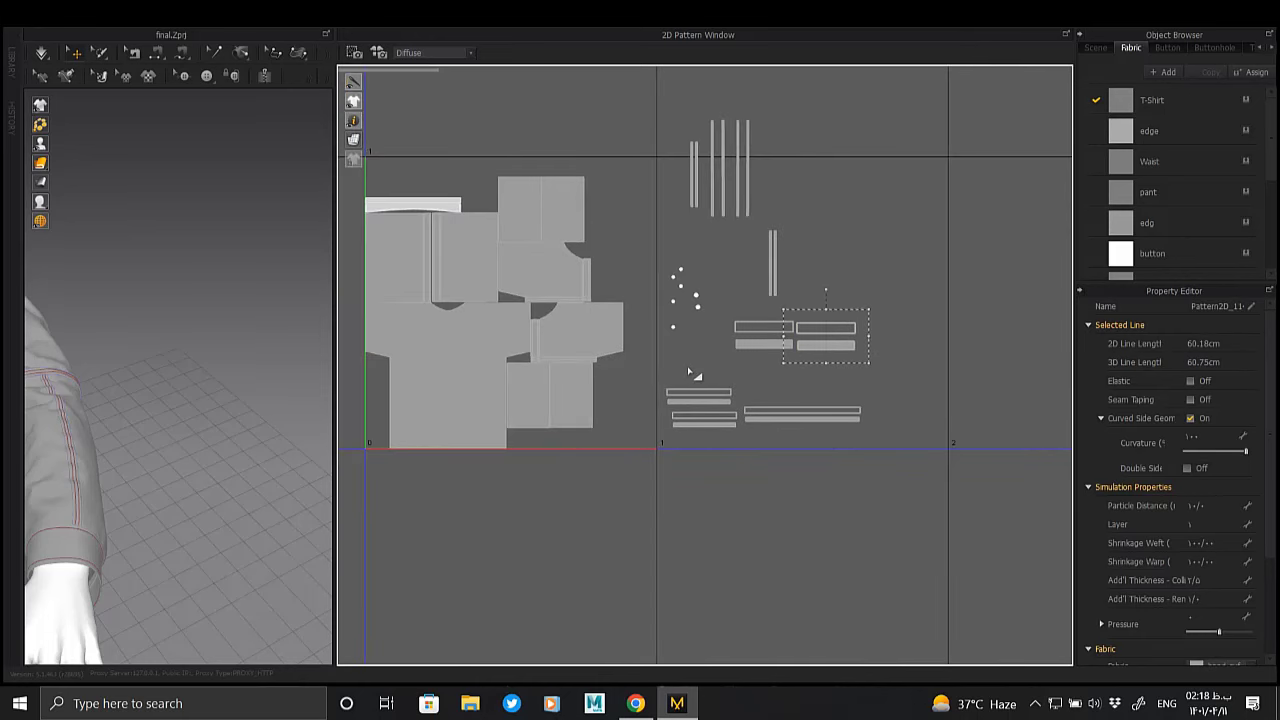
scroll(757, 383, up, 3)
scroll(829, 409, up, 2)
scroll(714, 403, up, 3)
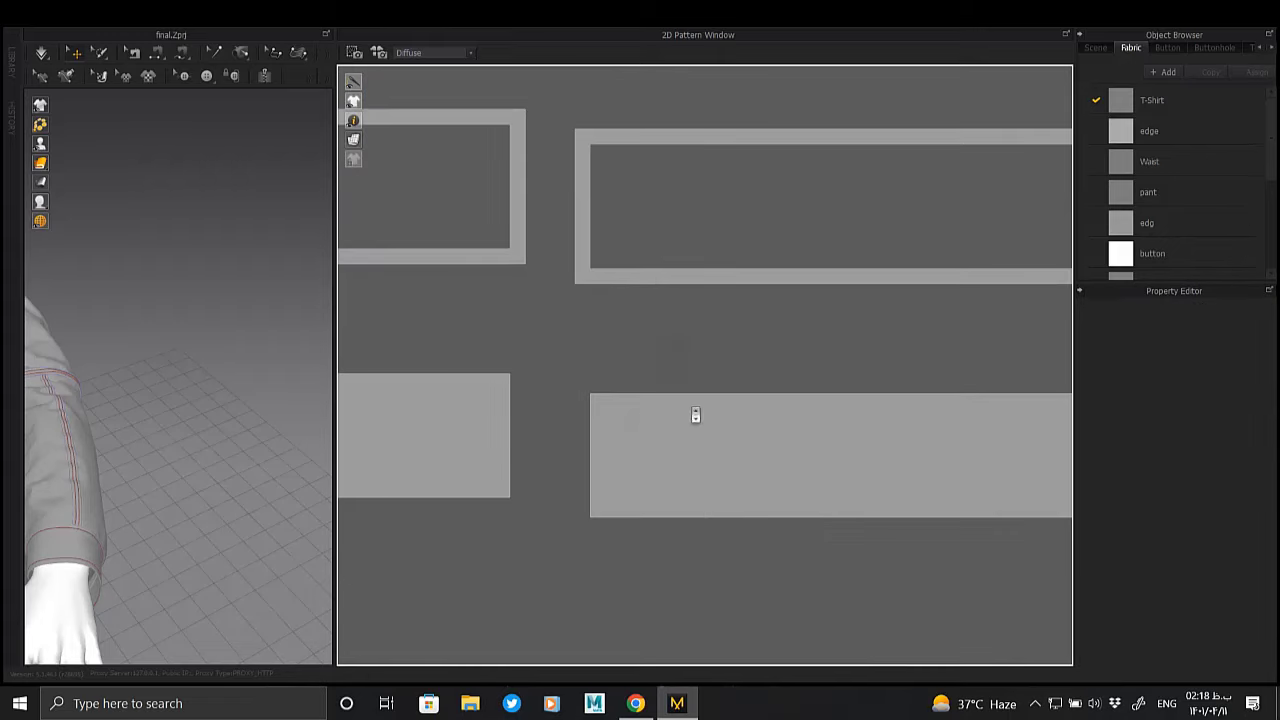
click(673, 166)
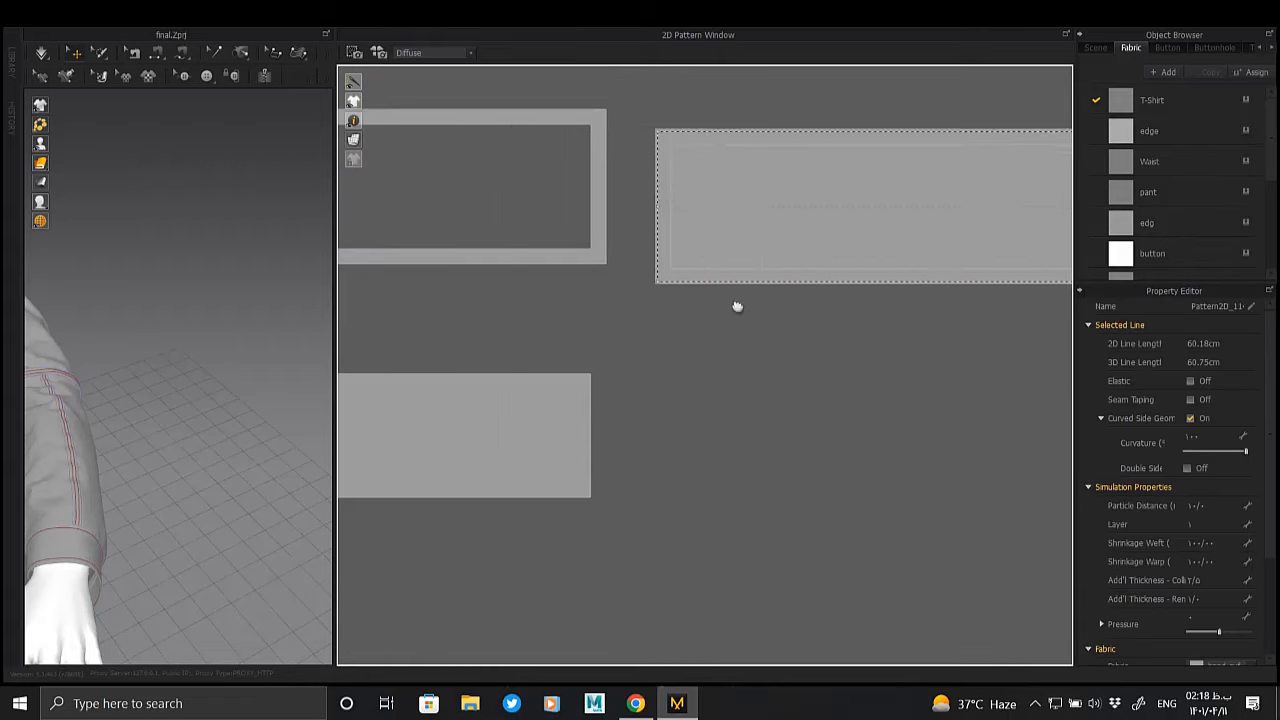
Stack the lower strap piece onto the upper strap
middle_drag(737, 303, 706, 267)
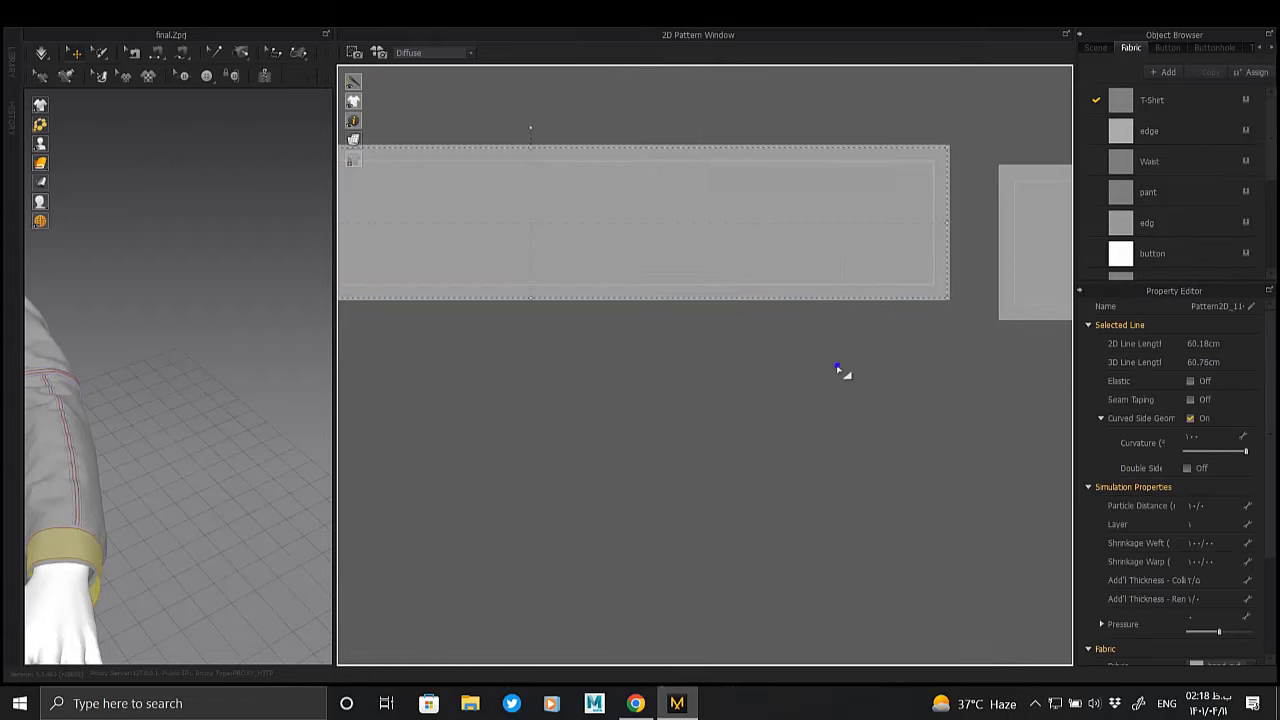
scroll(583, 386, down, 3)
scroll(614, 430, up, 3)
scroll(700, 406, up, 2)
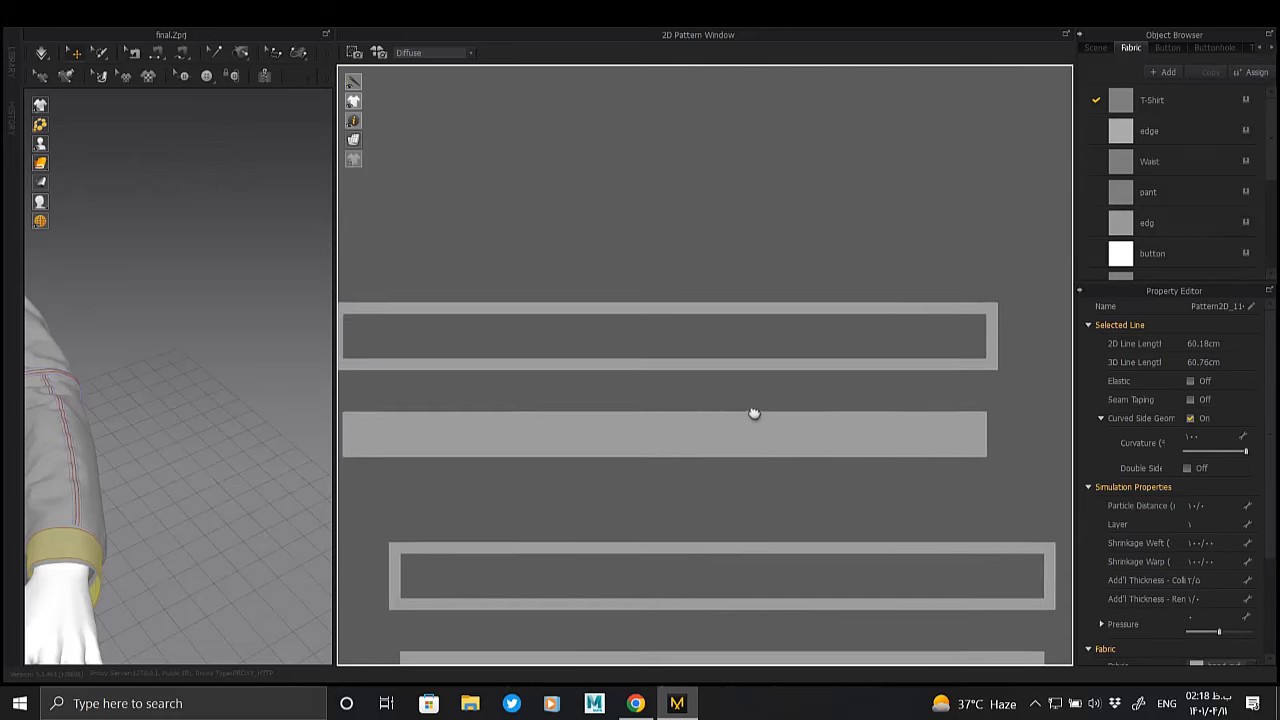
click(726, 325)
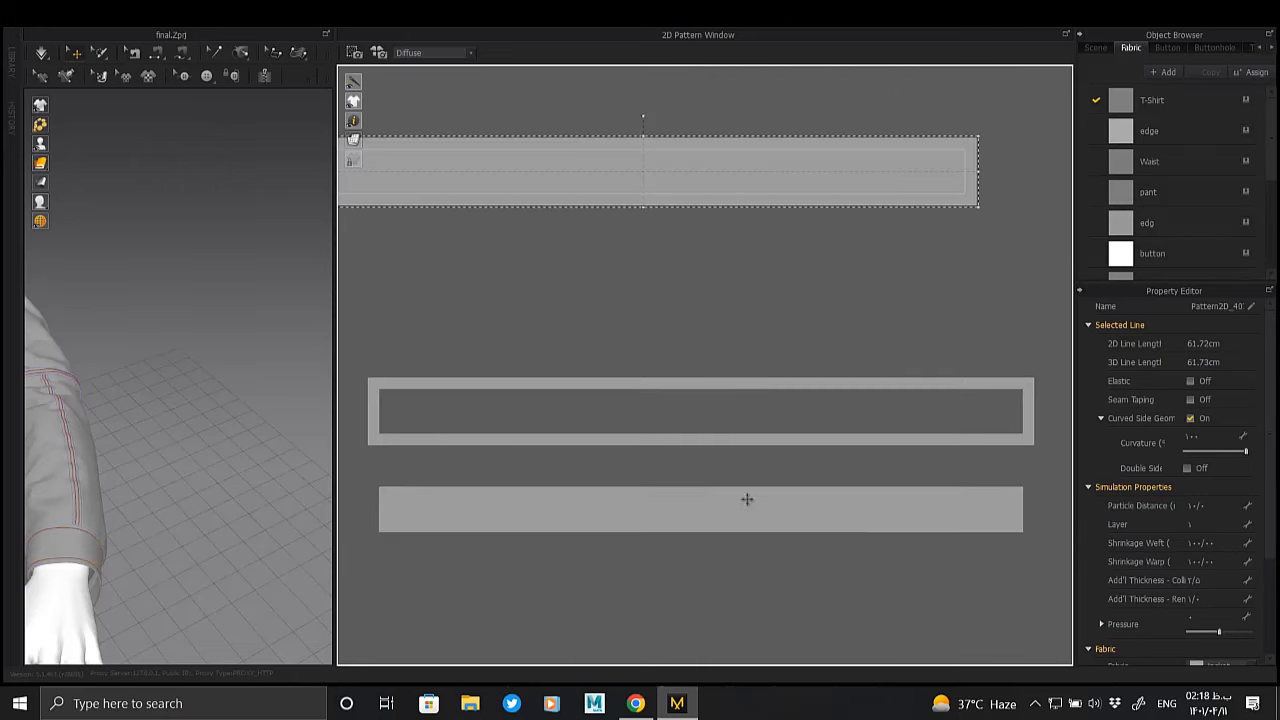
click(748, 500)
click(748, 401)
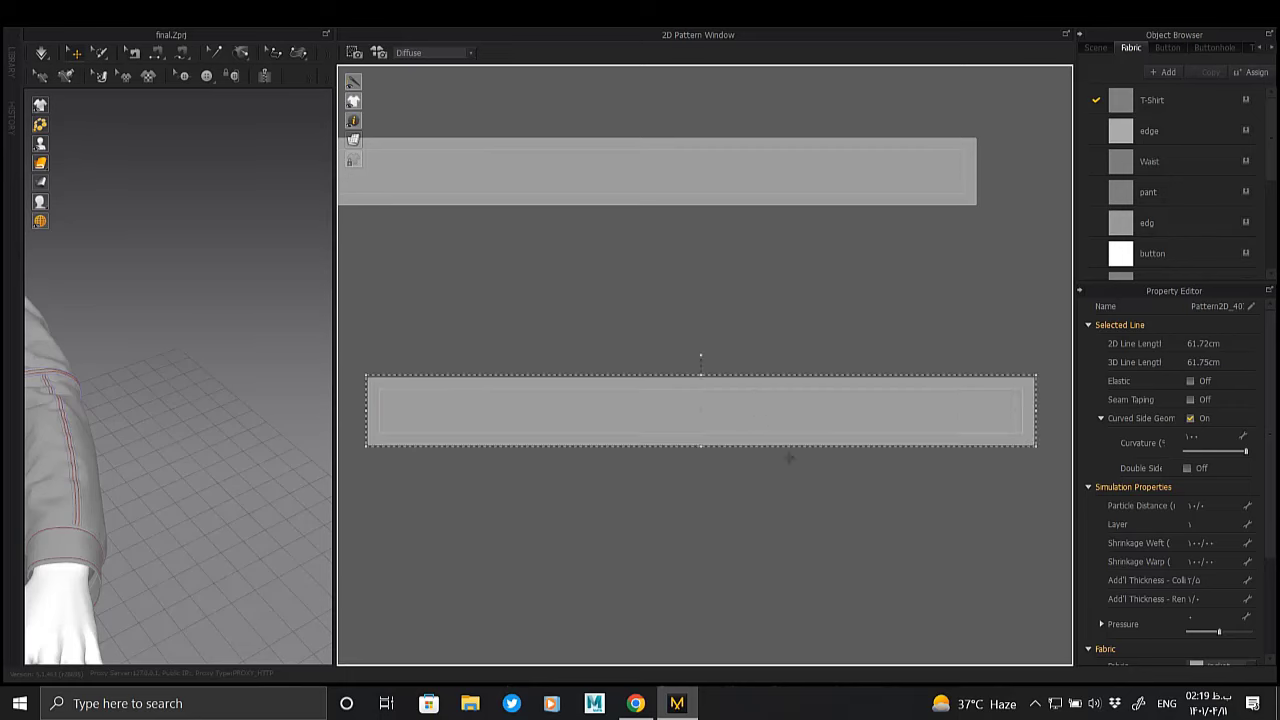
right_drag(748, 401, 491, 401)
drag(620, 344, 627, 250)
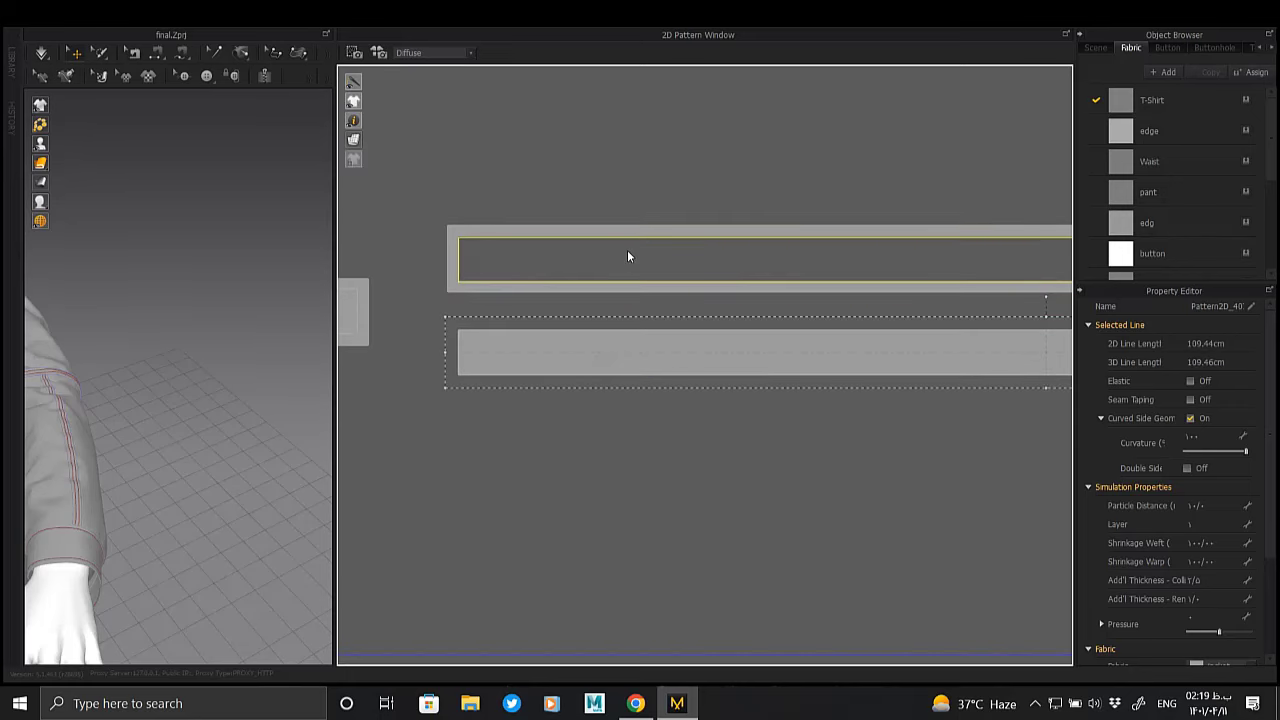
Move the small lower-right strap piece and stack it onto the band
scroll(688, 378, down, 2)
scroll(688, 378, down, 2)
scroll(688, 378, down, 2)
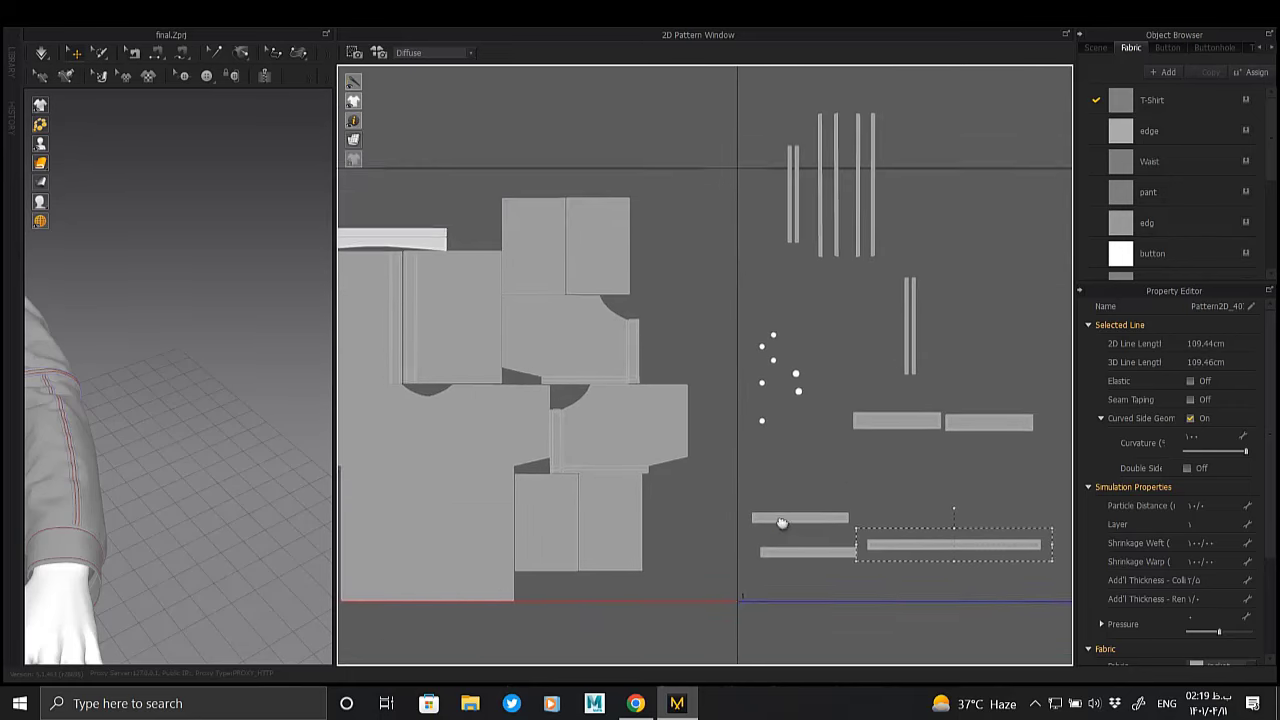
scroll(688, 378, down, 2)
right_drag(720, 405, 727, 421)
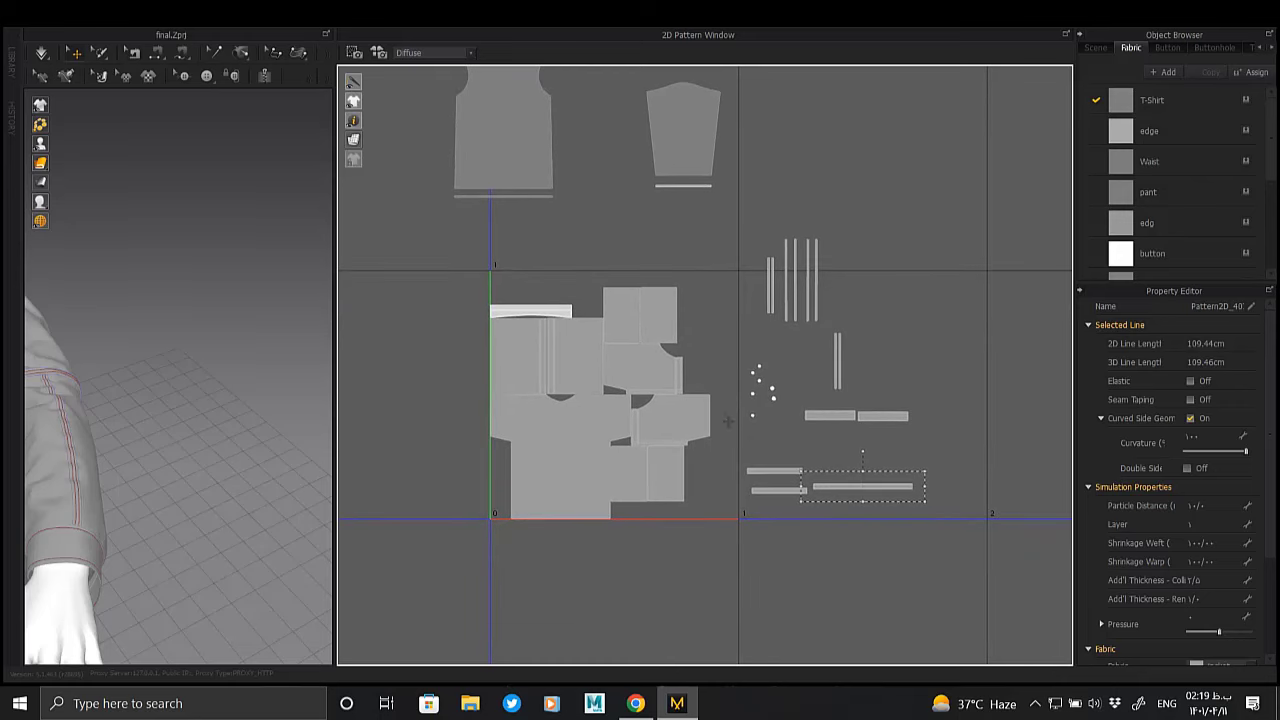
click(793, 471)
scroll(549, 303, up, 2)
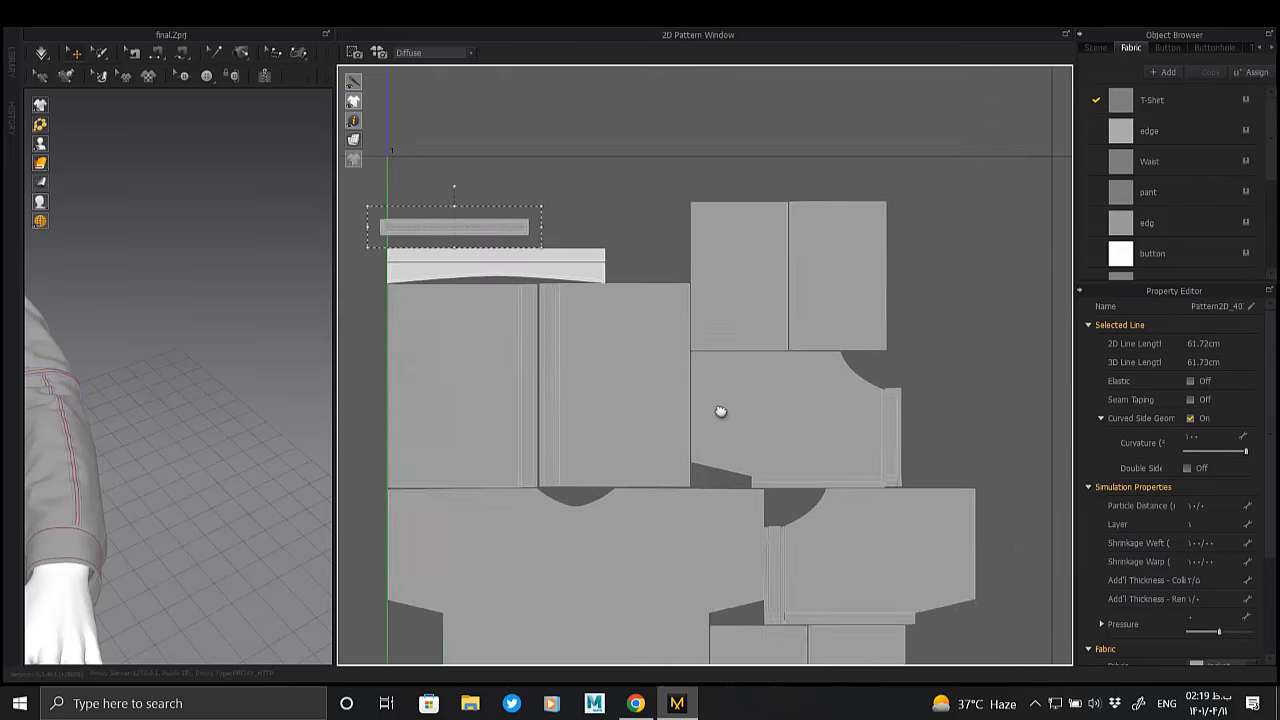
scroll(720, 408, up, 2)
scroll(666, 371, up, 2)
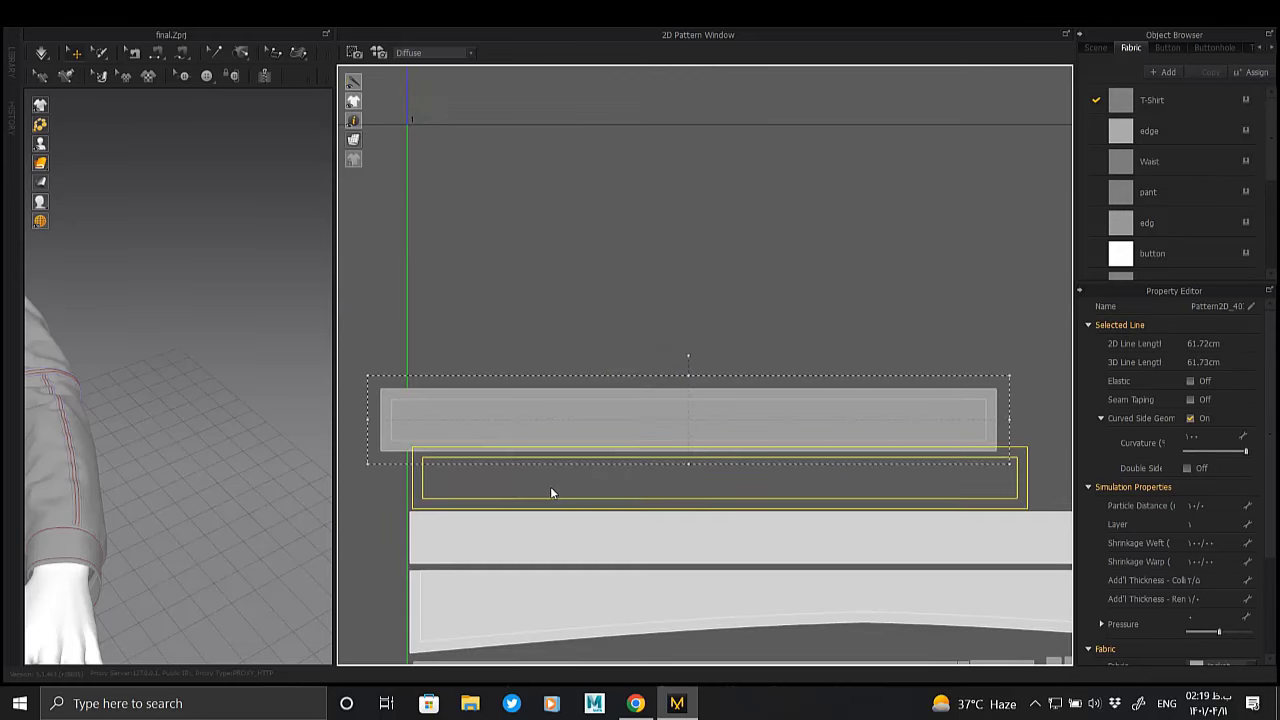
mouse_move(591, 508)
right_down()
mouse_move(543, 288)
mouse_move(430, 140)
right_up()
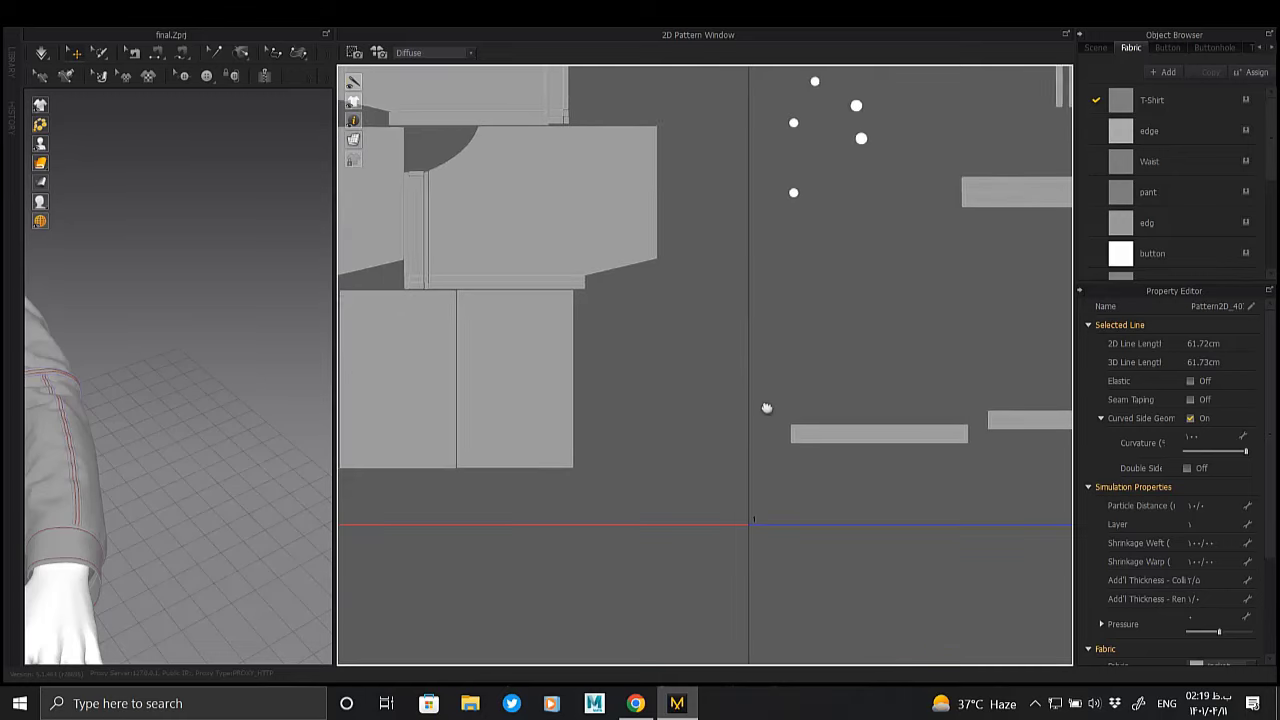
drag(727, 396, 950, 490)
Move the long strap and the small strap piece up to the layout's top-left
scroll(804, 466, down, 5)
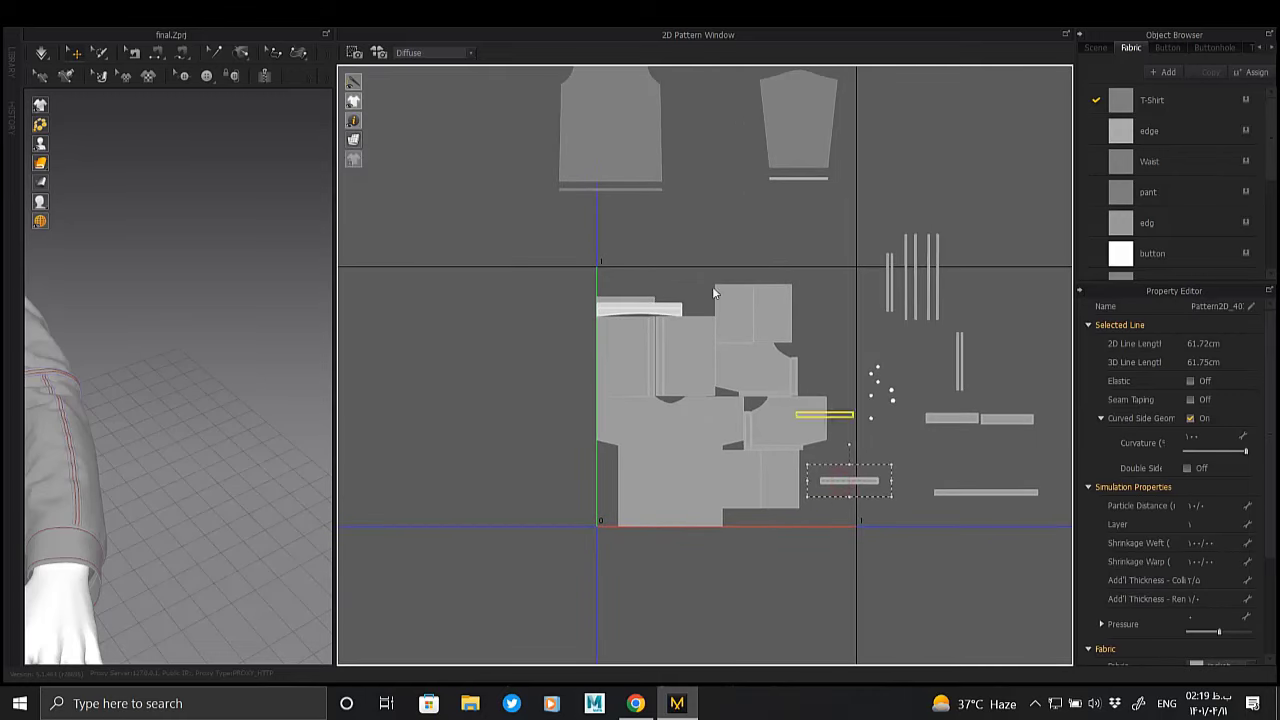
scroll(620, 291, up, 3)
scroll(680, 363, up, 2)
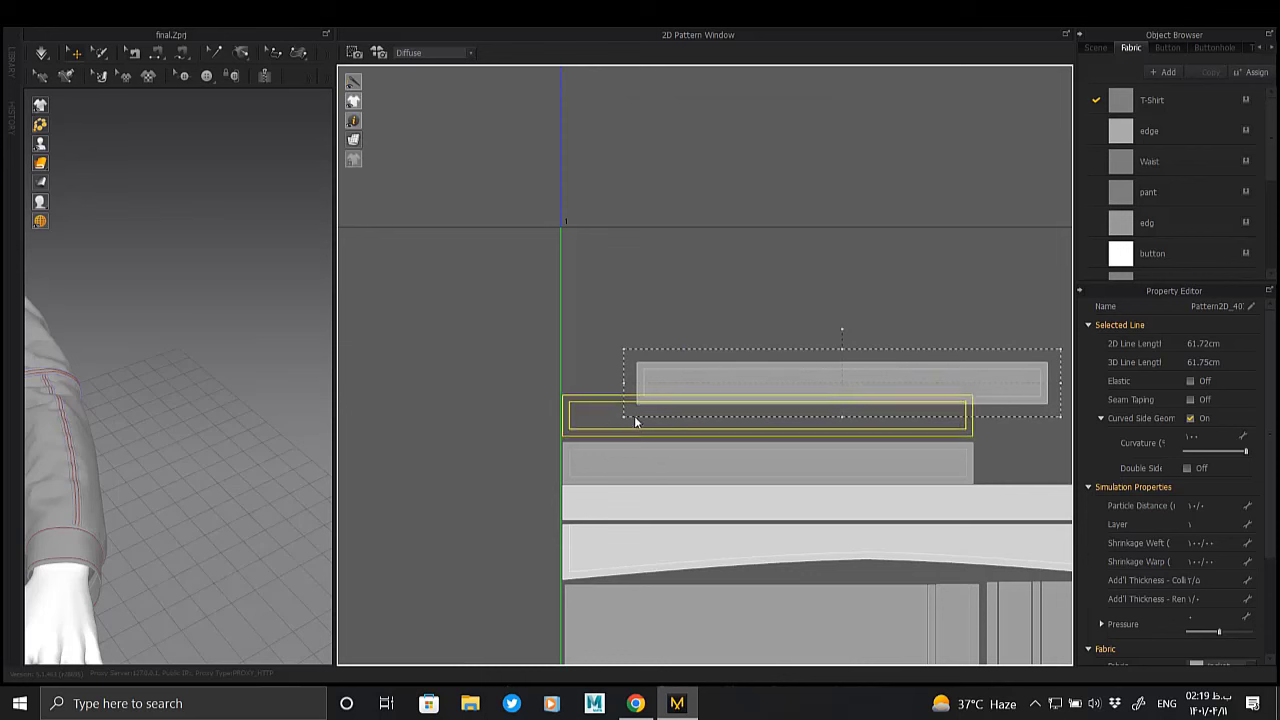
click(632, 425)
scroll(642, 426, down, 3)
scroll(674, 377, down, 3)
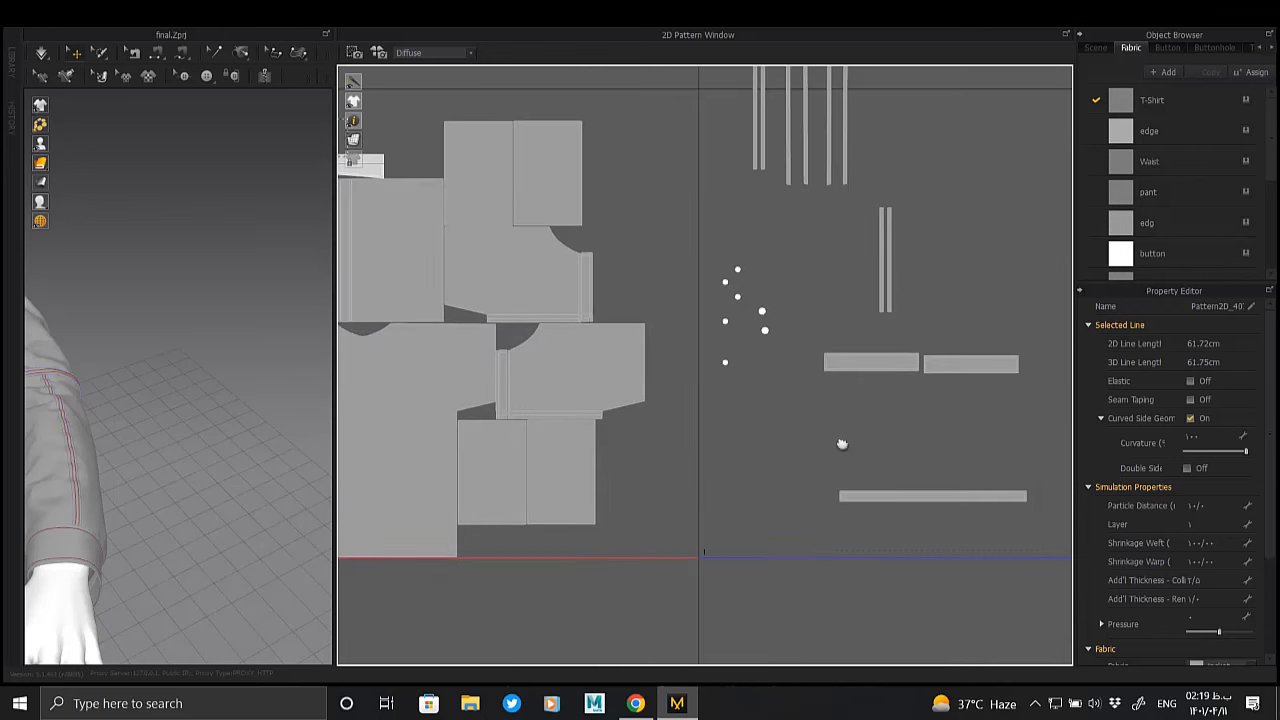
click(480, 155)
scroll(600, 160, up, 3)
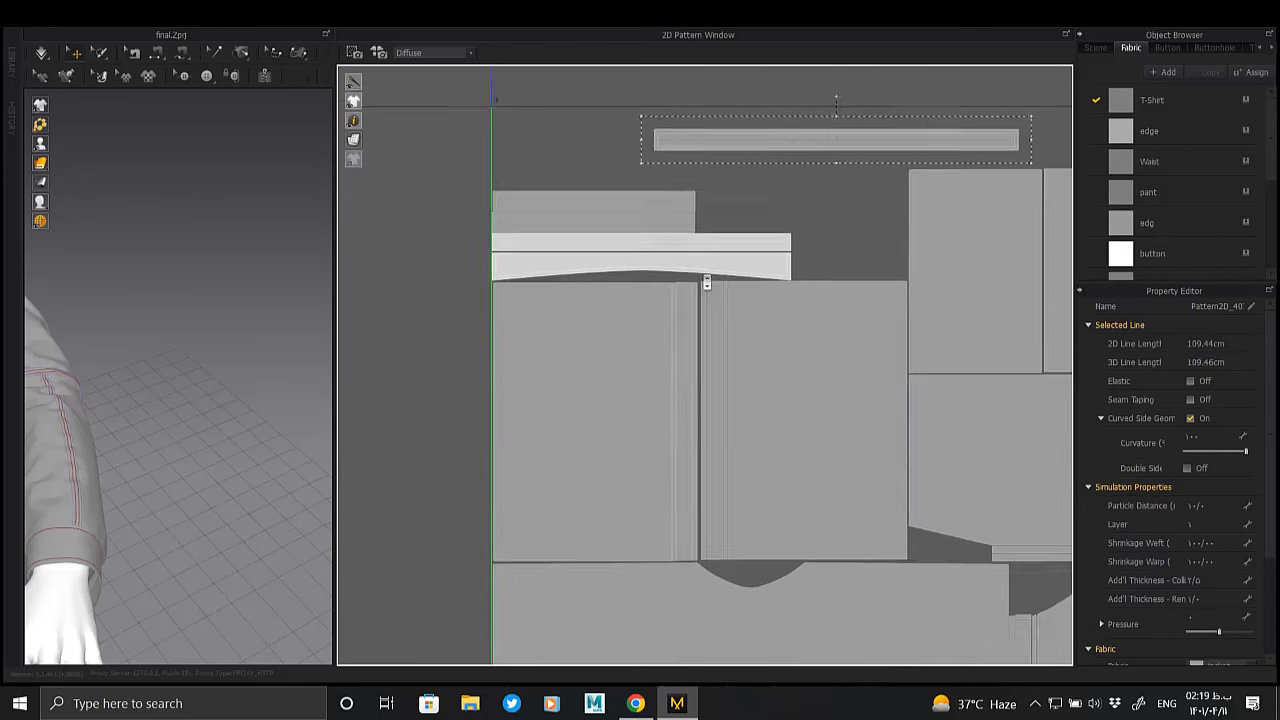
drag(736, 137, 574, 159)
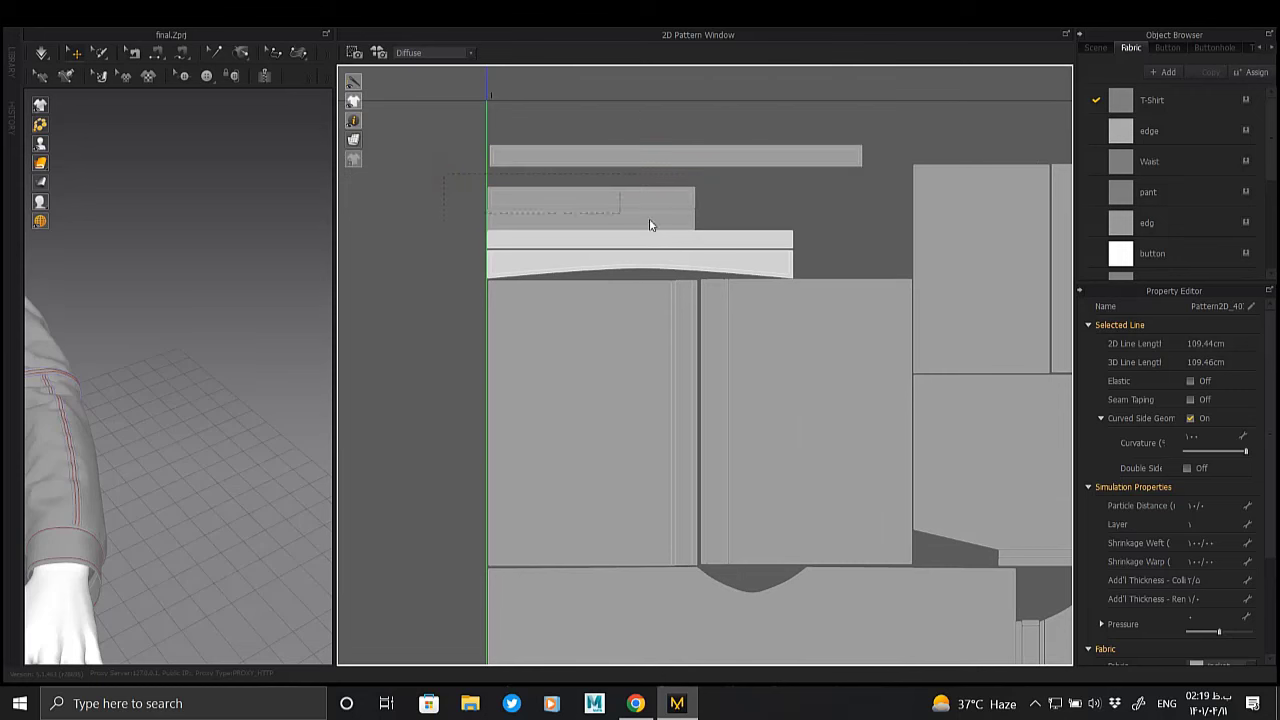
mouse_move(655, 214)
mouse_down()
mouse_move(629, 131)
mouse_move(638, 114)
mouse_up()
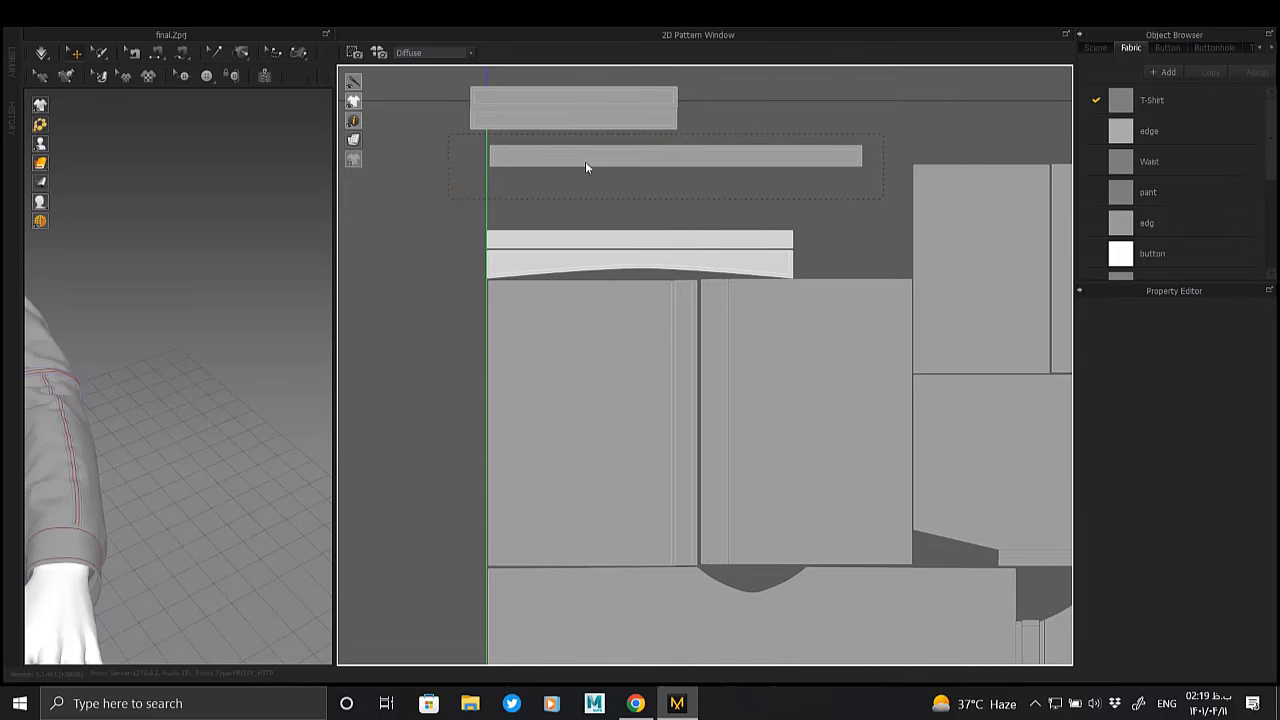
Stack the two-strip piece onto the long strap at the top-left
click(558, 213)
scroll(563, 222, up, 5)
scroll(820, 443, down, 3)
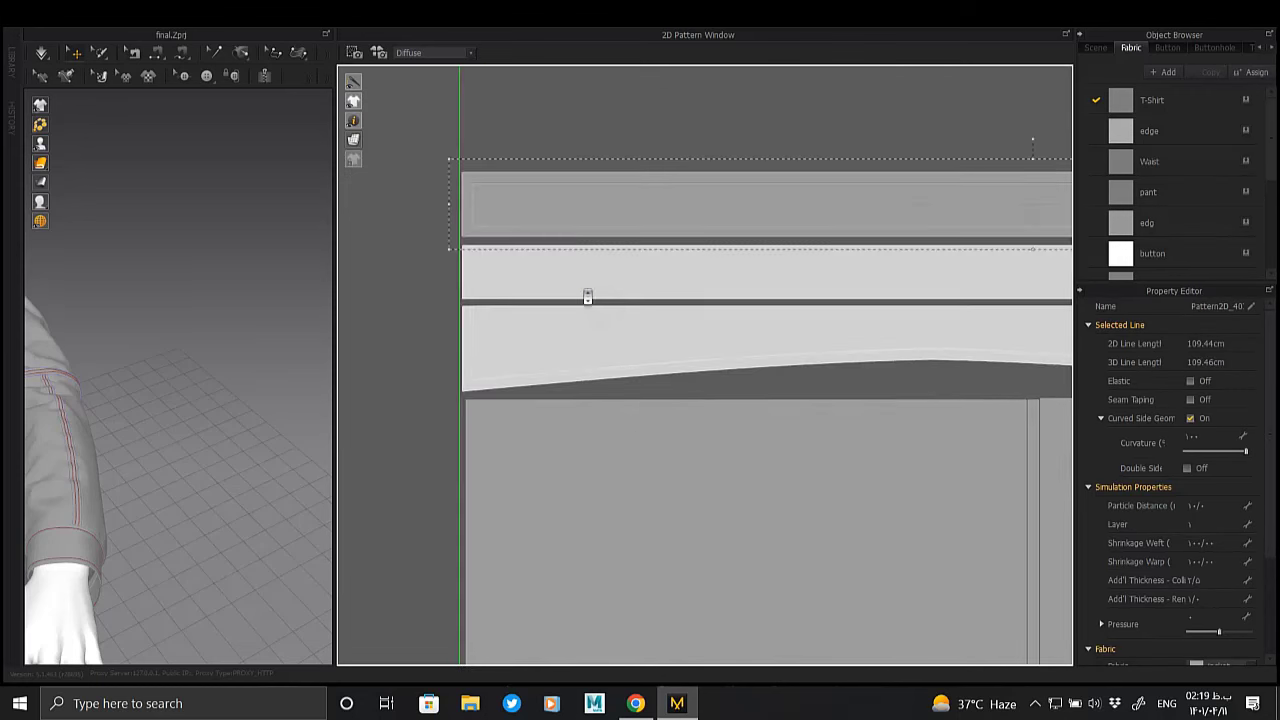
scroll(654, 326, down, 1)
drag(660, 305, 686, 406)
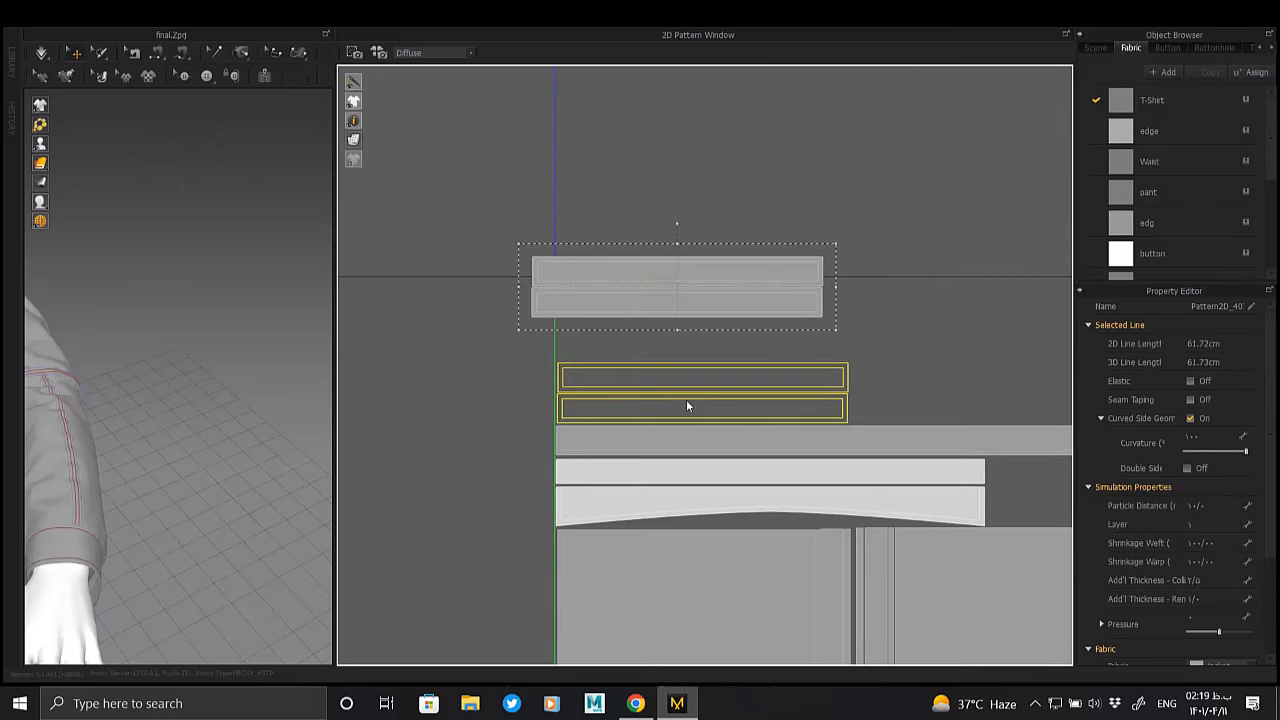
scroll(600, 340, down, 2)
scroll(540, 300, down, 1)
scroll(620, 320, down, 2)
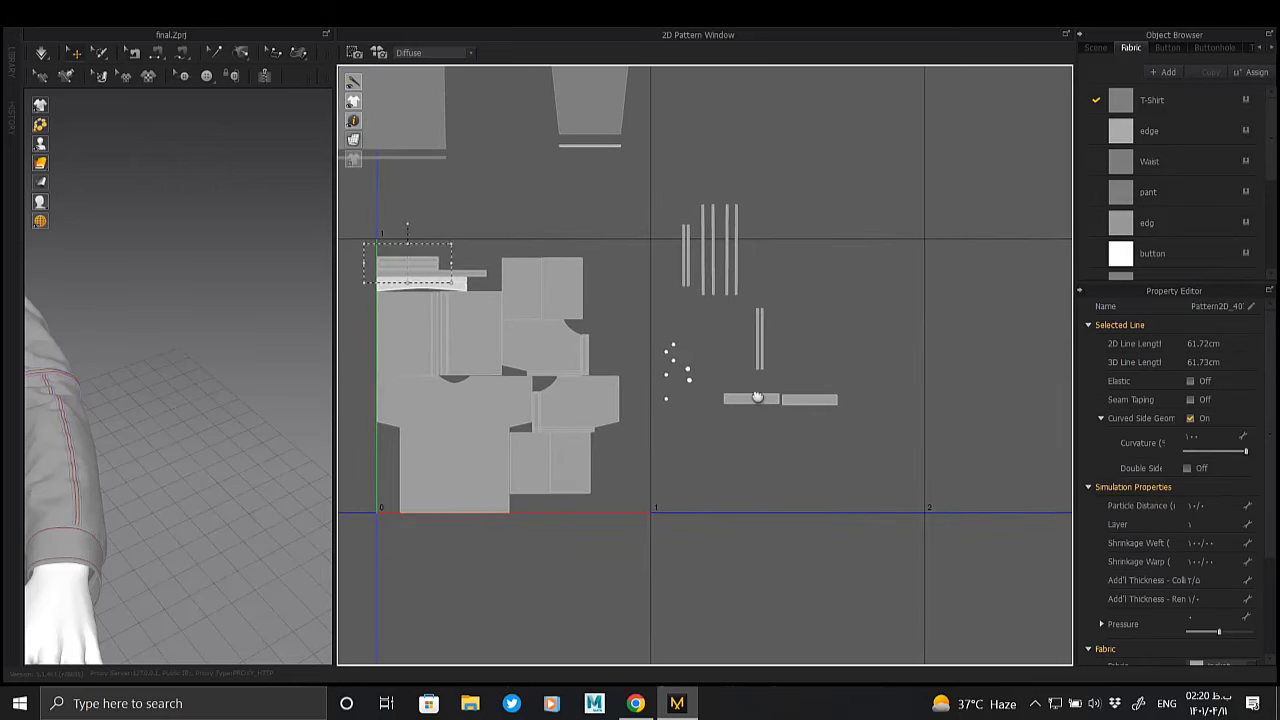
click(755, 399)
scroll(755, 399, up, 1)
scroll(620, 340, up, 2)
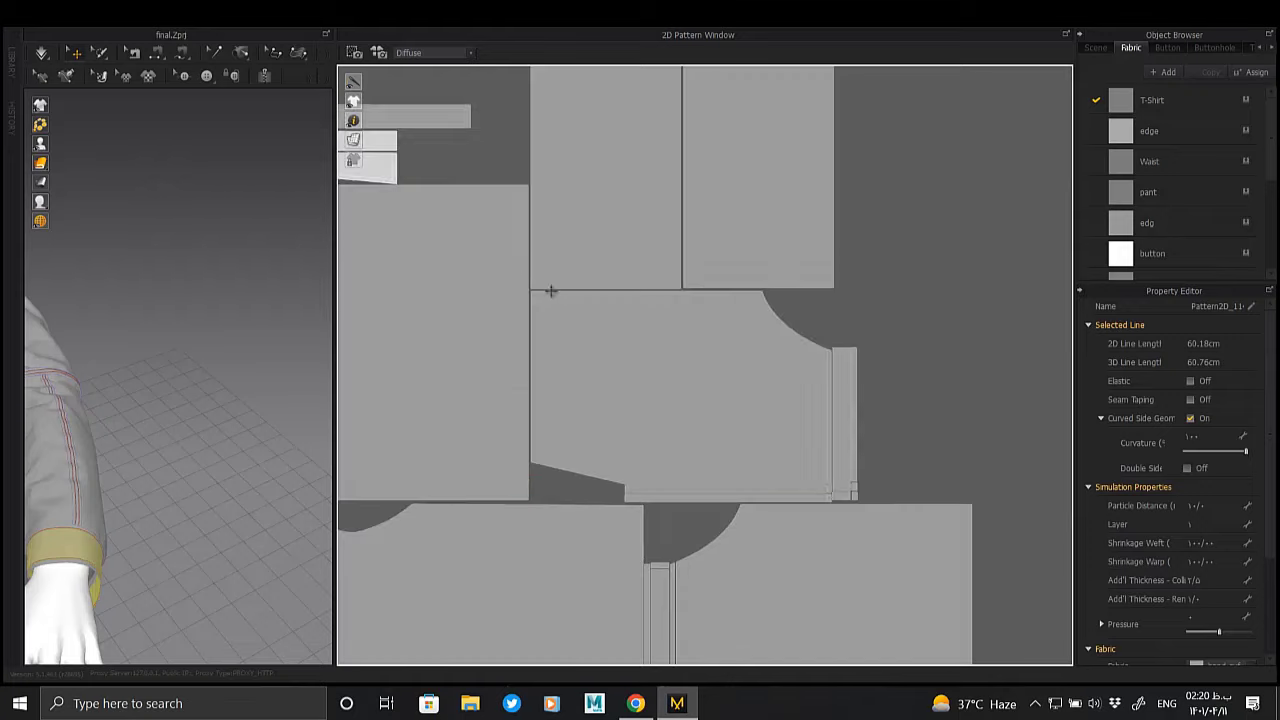
scroll(623, 368, down, 2)
click(595, 331)
Move the remaining strips down into the stack and shift the vertical strips left
drag(645, 304, 528, 409)
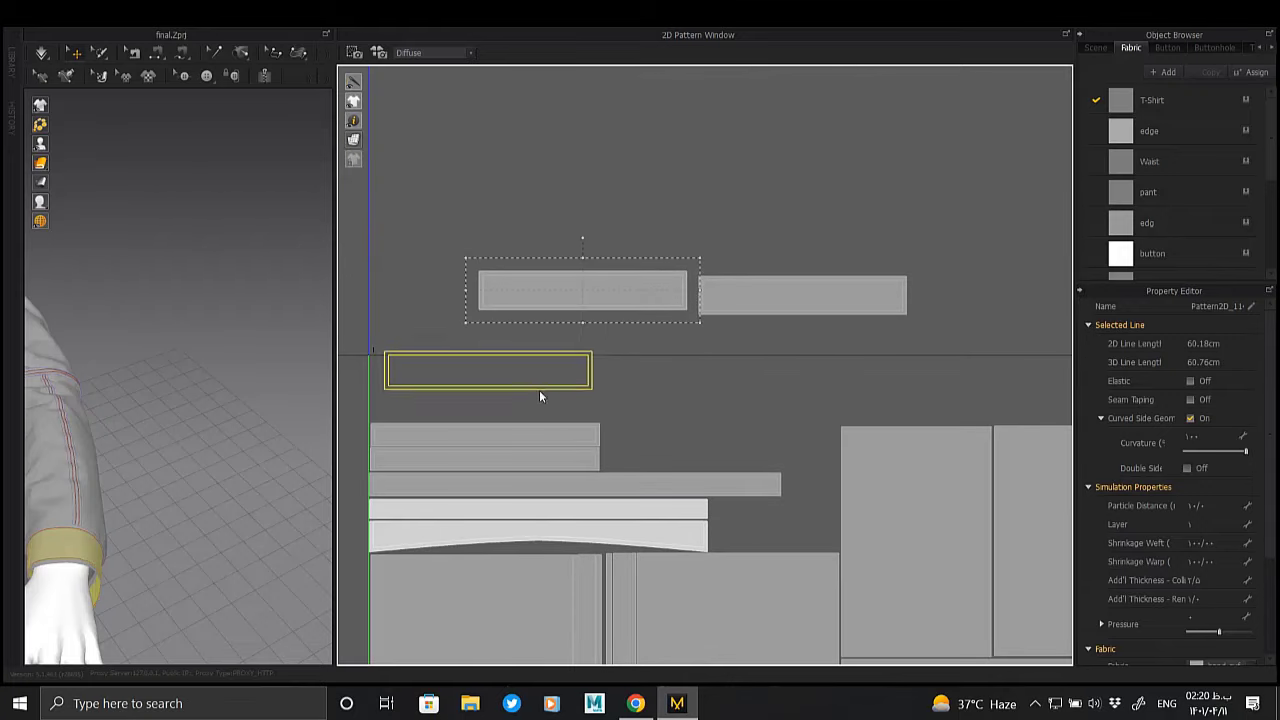
drag(770, 283, 674, 433)
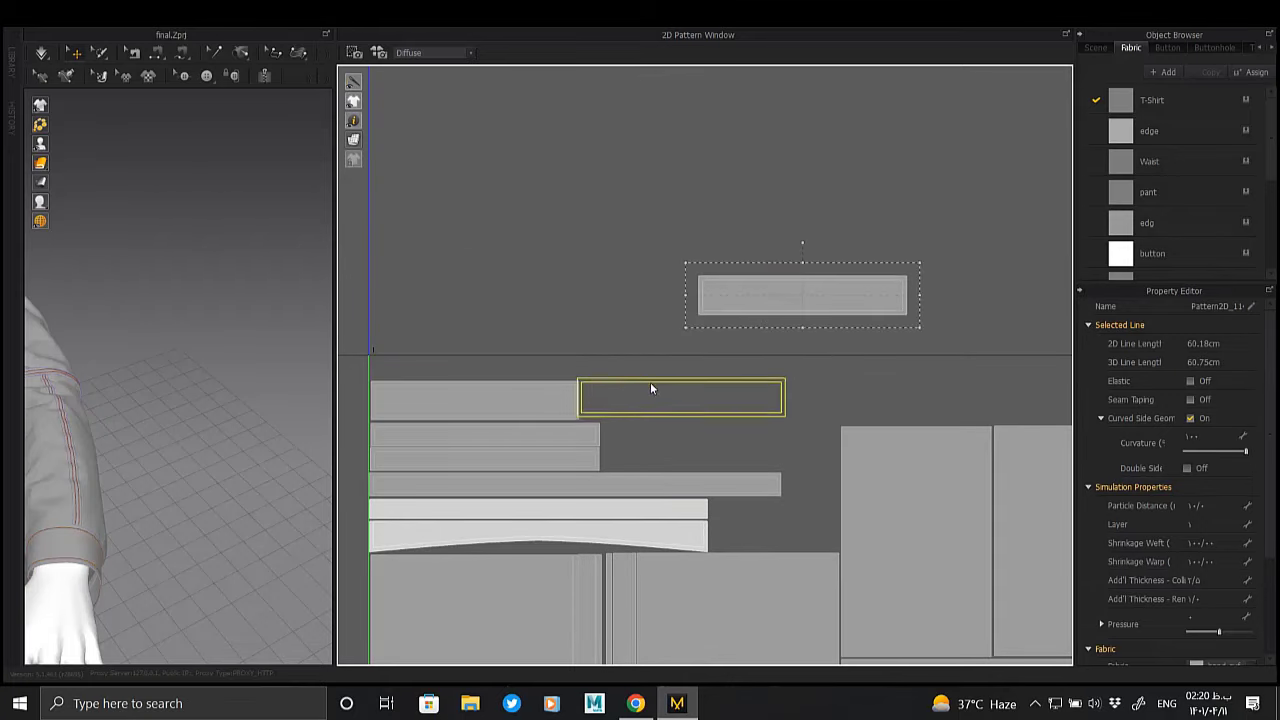
scroll(674, 433, down, 3)
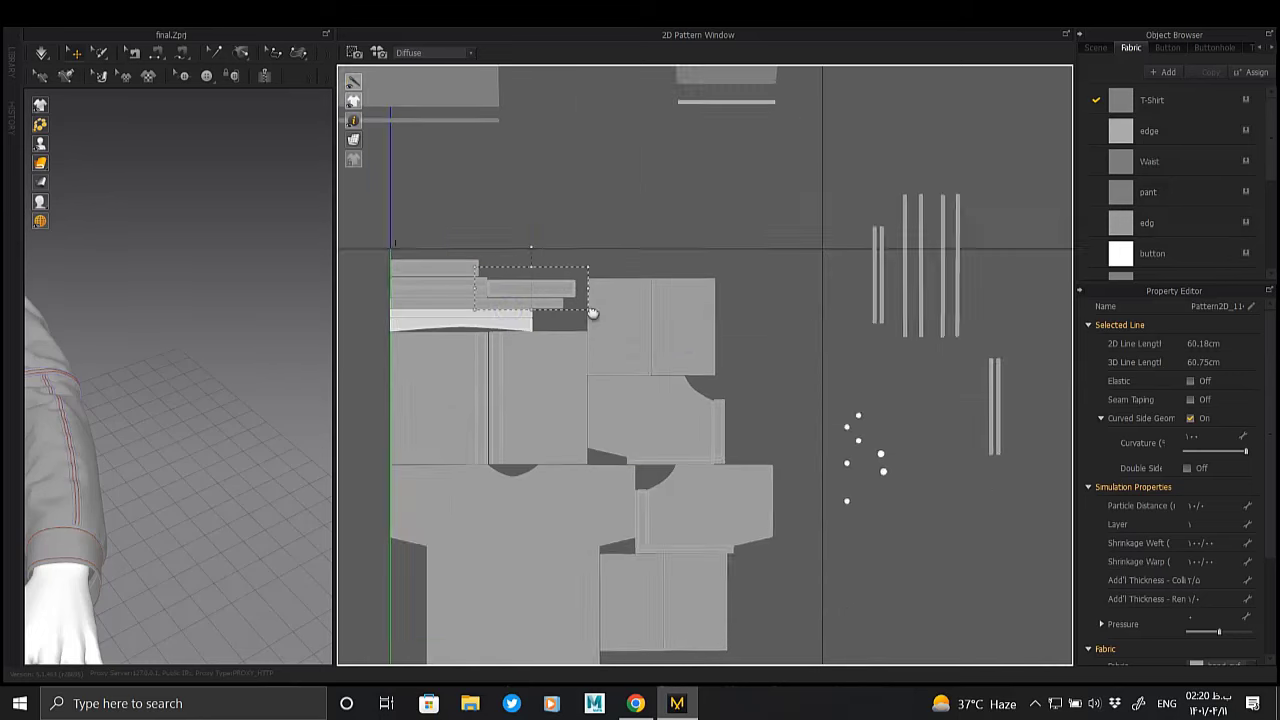
middle_drag(599, 290, 715, 318)
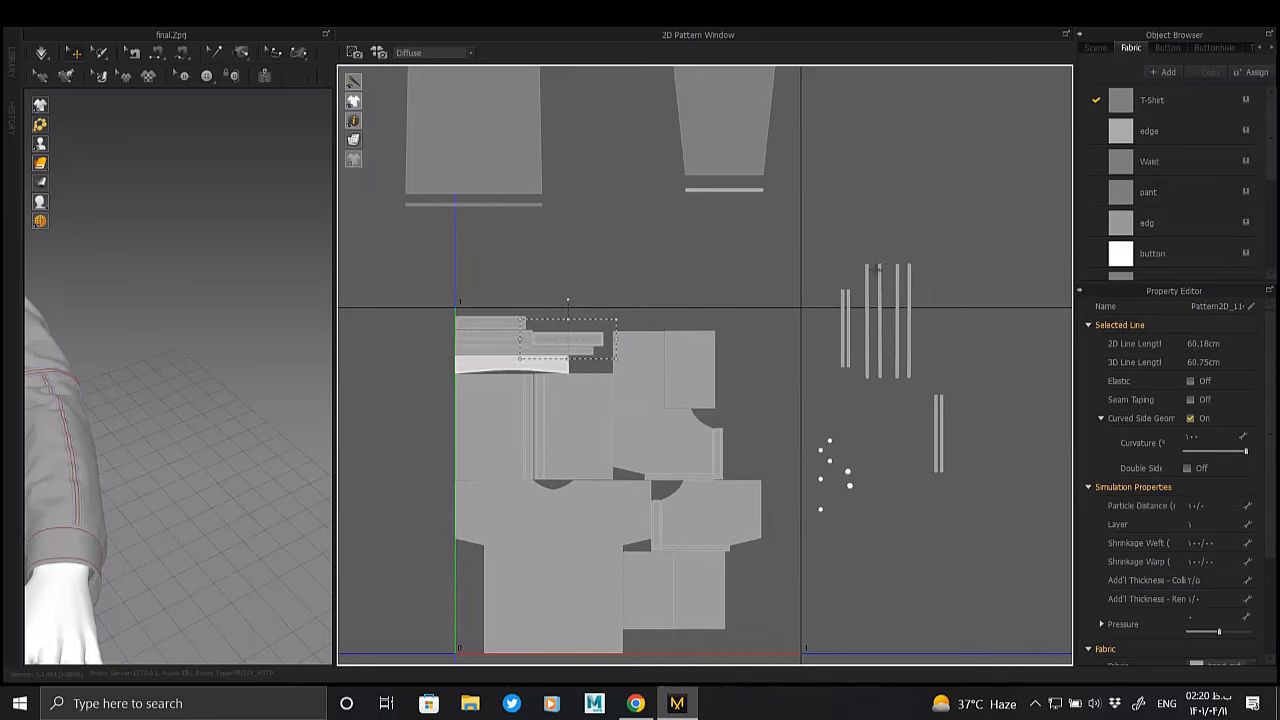
drag(851, 343, 774, 356)
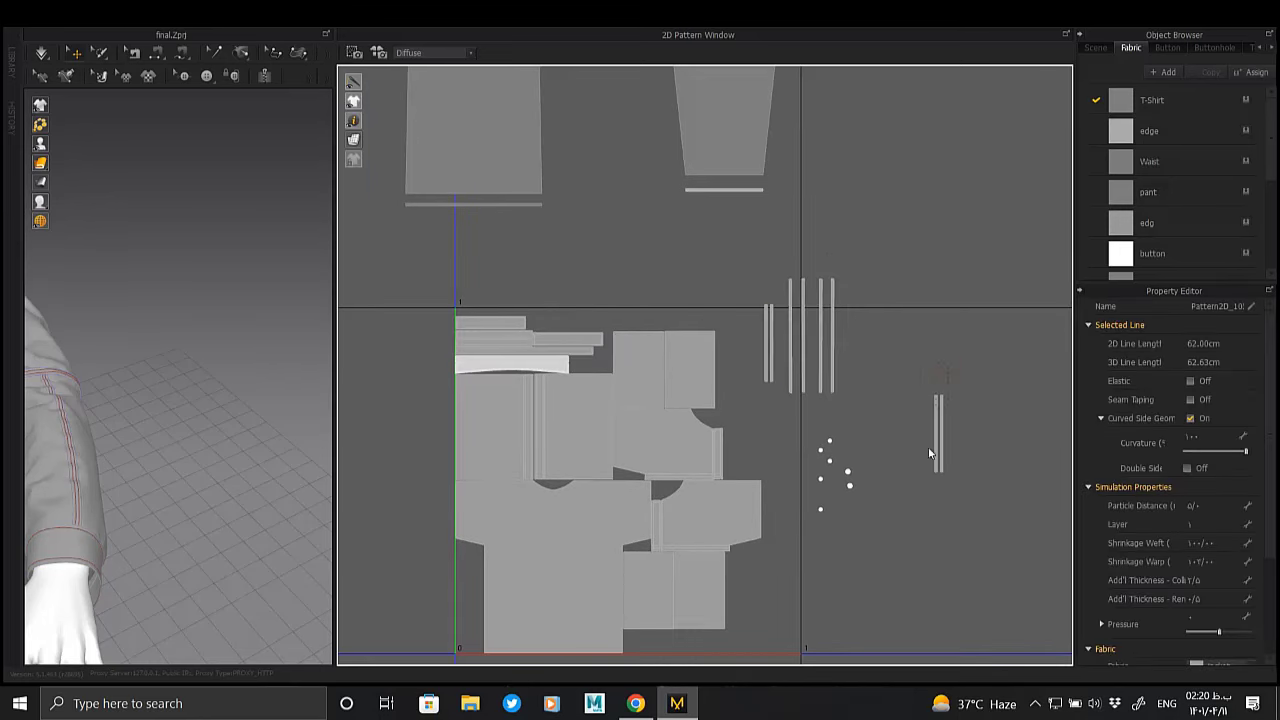
click(901, 416)
Line the four thin vertical strips up side by side as one joined strip
click(757, 340)
scroll(757, 340, up, 5)
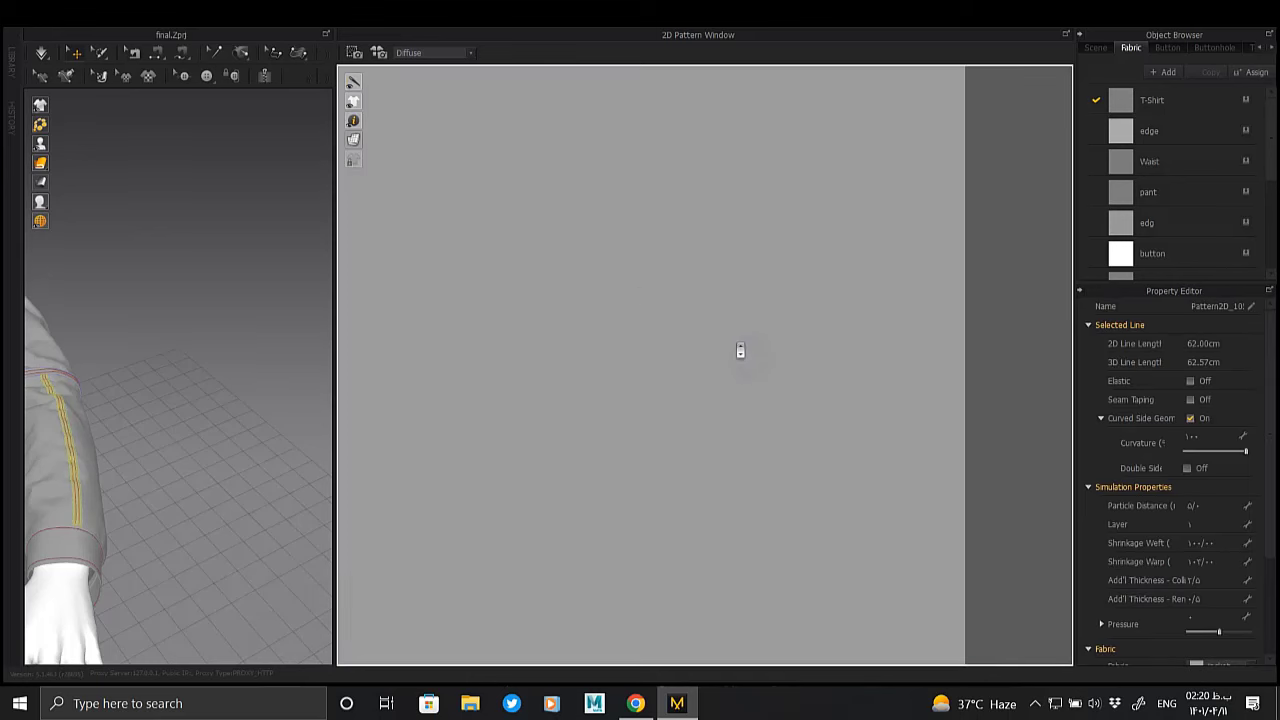
scroll(680, 314, down, 3)
scroll(723, 294, down, 1)
scroll(670, 286, up, 5)
scroll(670, 286, down, 3)
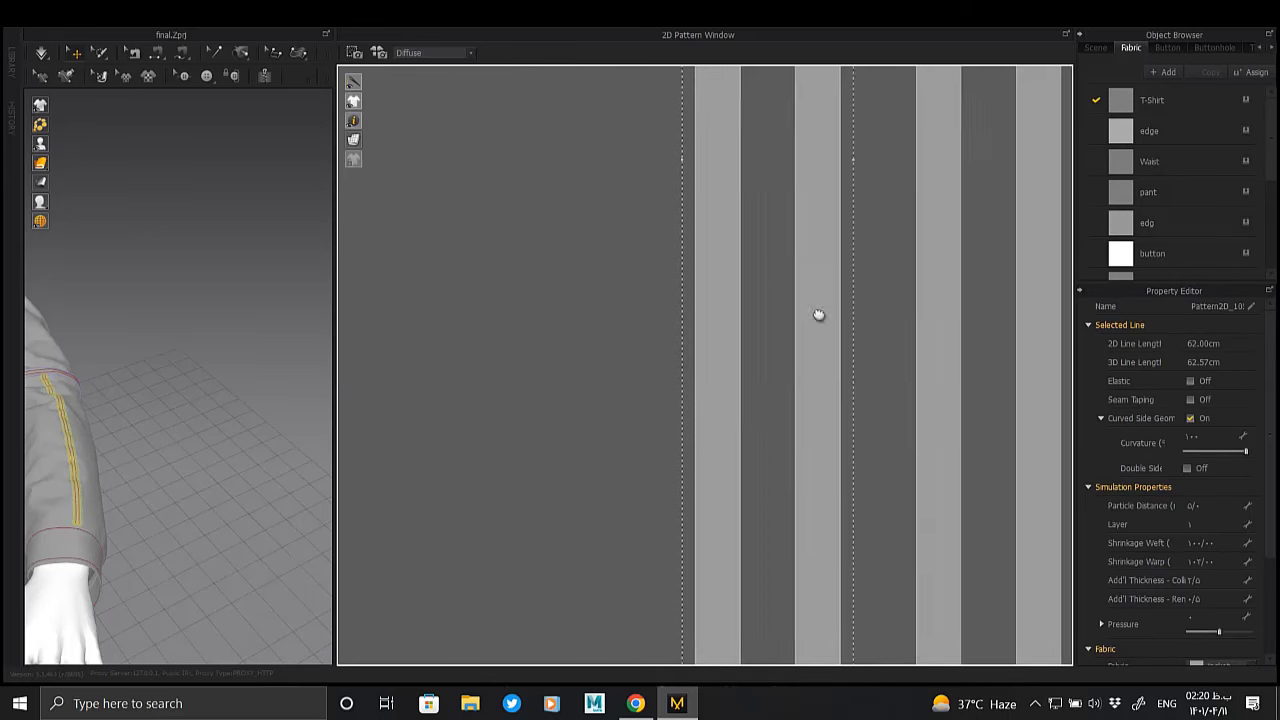
scroll(817, 314, down, 2)
scroll(734, 286, down, 3)
click(706, 206)
drag(651, 230, 596, 222)
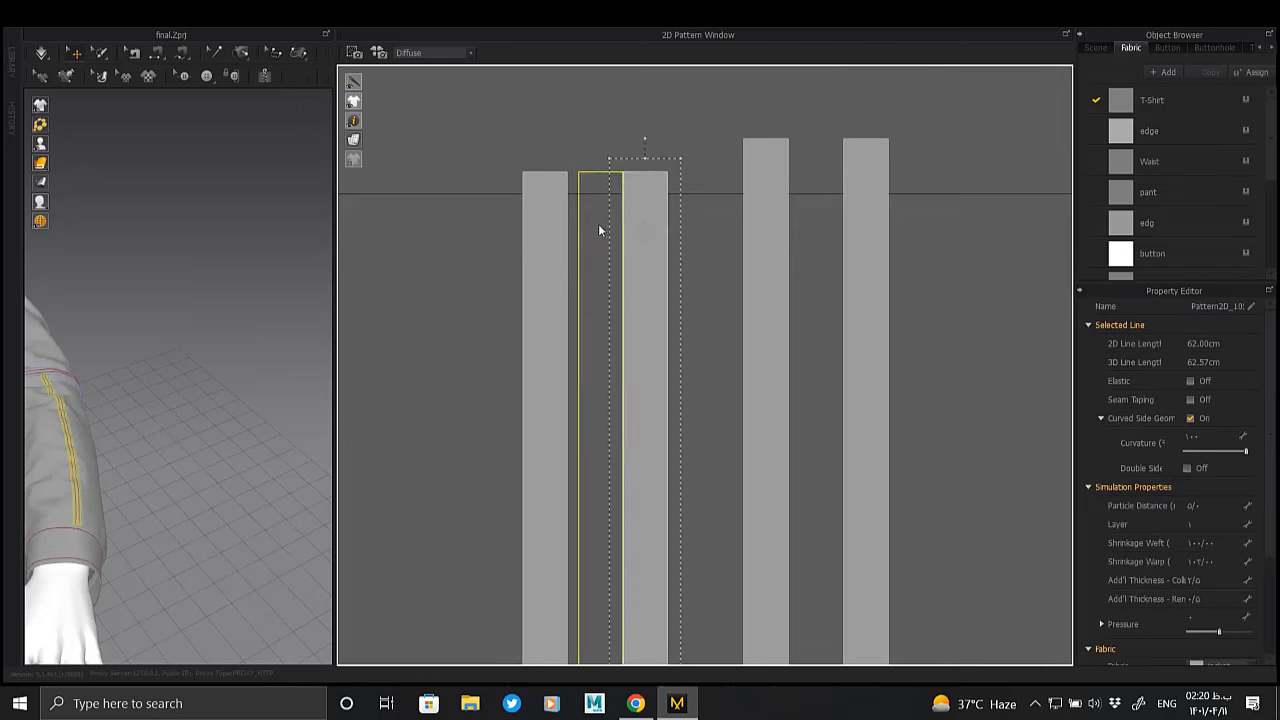
drag(754, 197, 640, 224)
drag(856, 210, 683, 243)
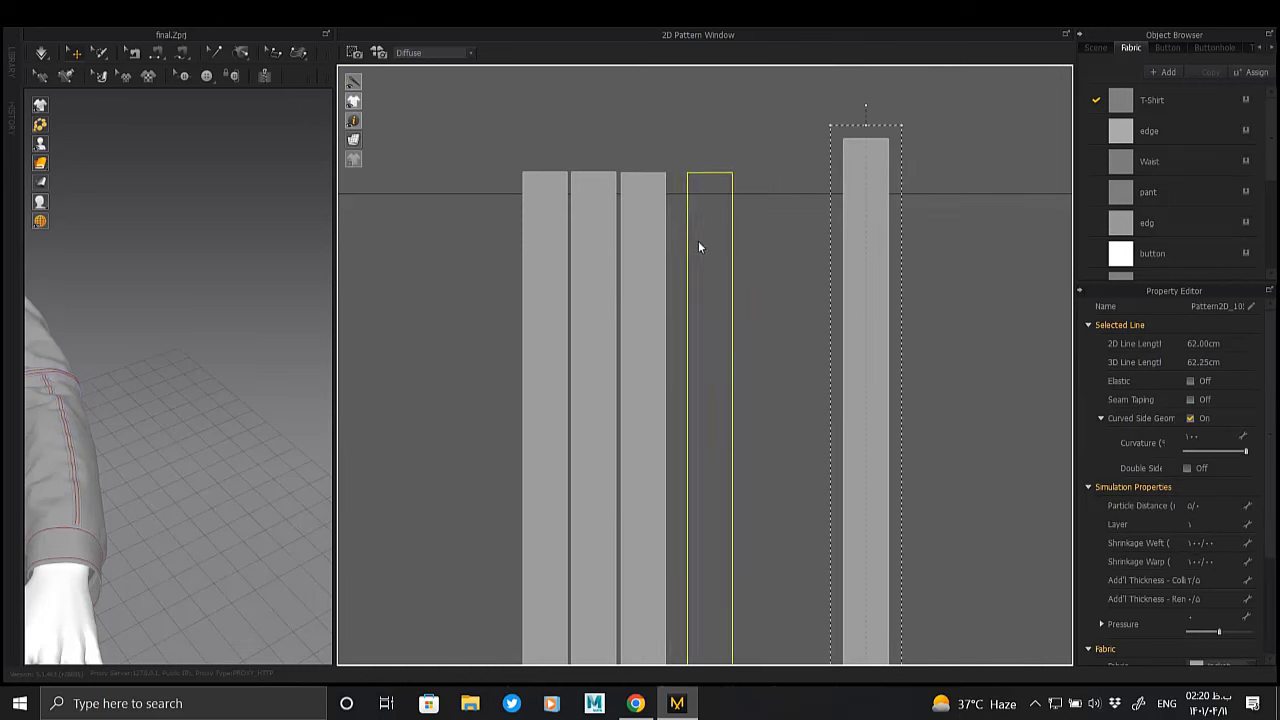
Move the joined trim strip up and left next to the pattern pieces
scroll(728, 220, down, 2)
scroll(735, 222, down, 2)
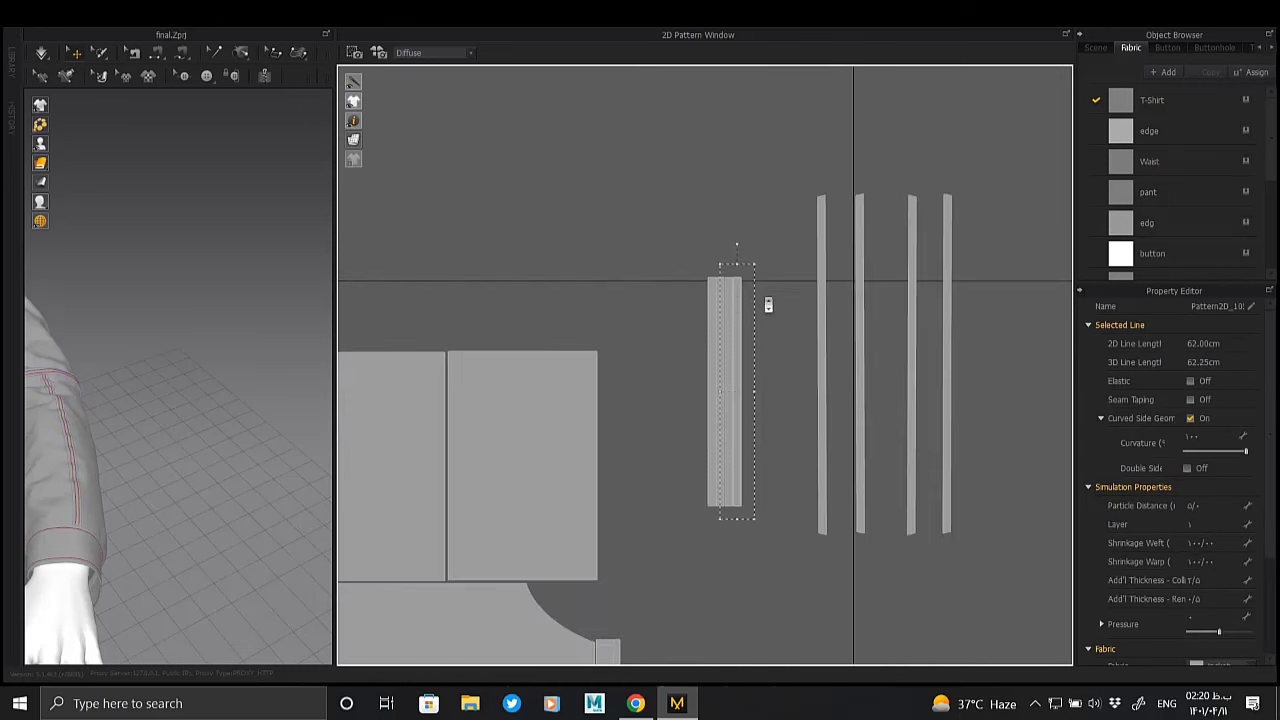
click(686, 437)
right_drag(686, 437, 700, 266)
click(700, 266)
drag(700, 266, 617, 289)
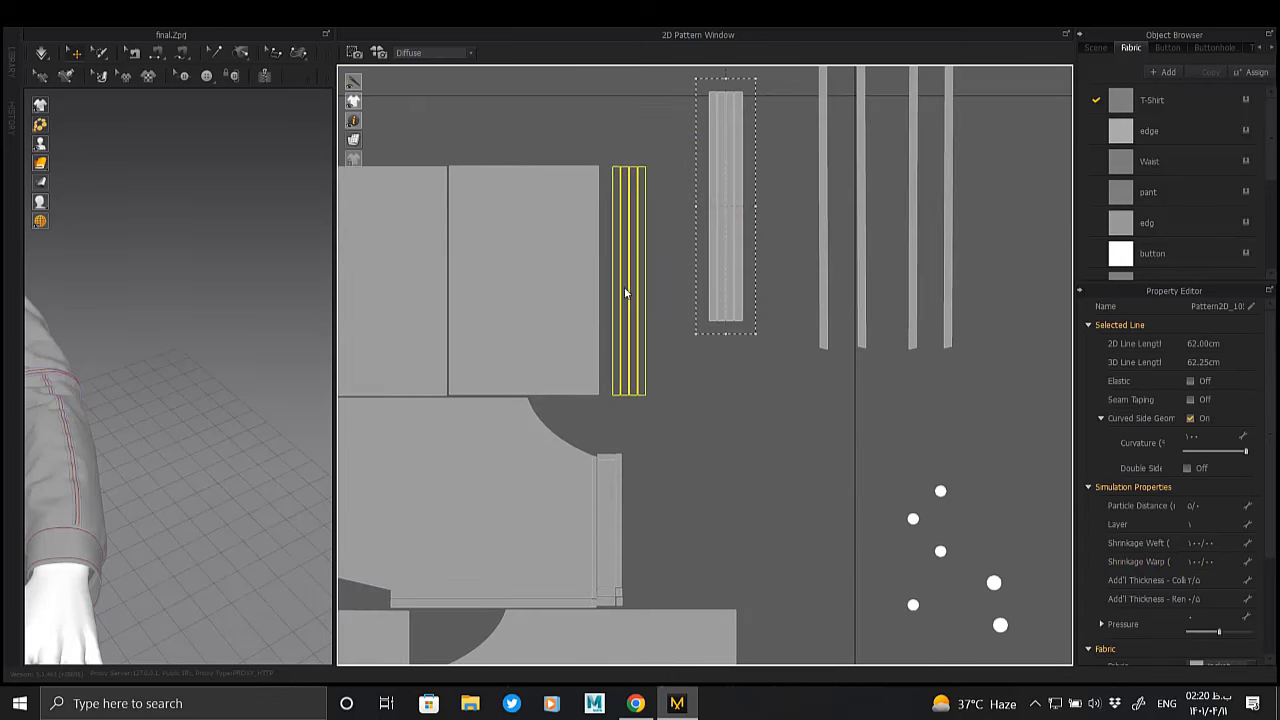
scroll(783, 260, down, 2)
scroll(769, 208, down, 2)
scroll(767, 205, down, 1)
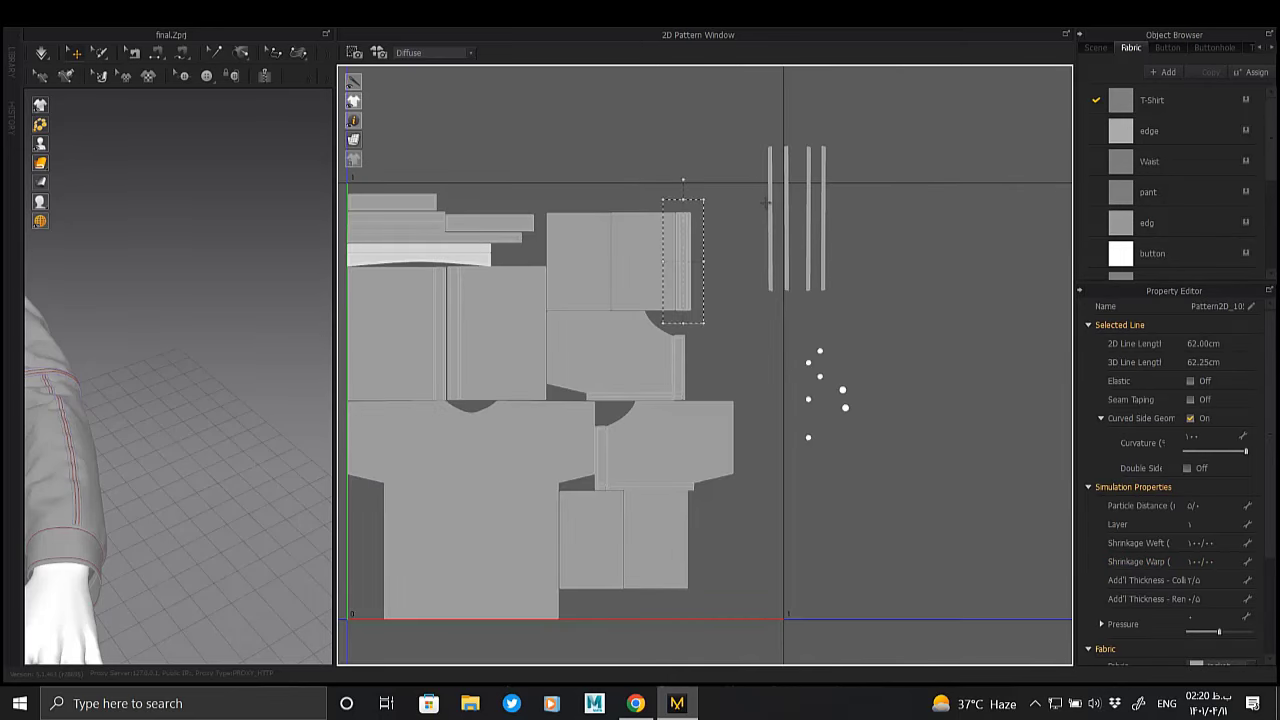
scroll(790, 165, up, 1)
scroll(809, 160, up, 2)
scroll(809, 168, up, 1)
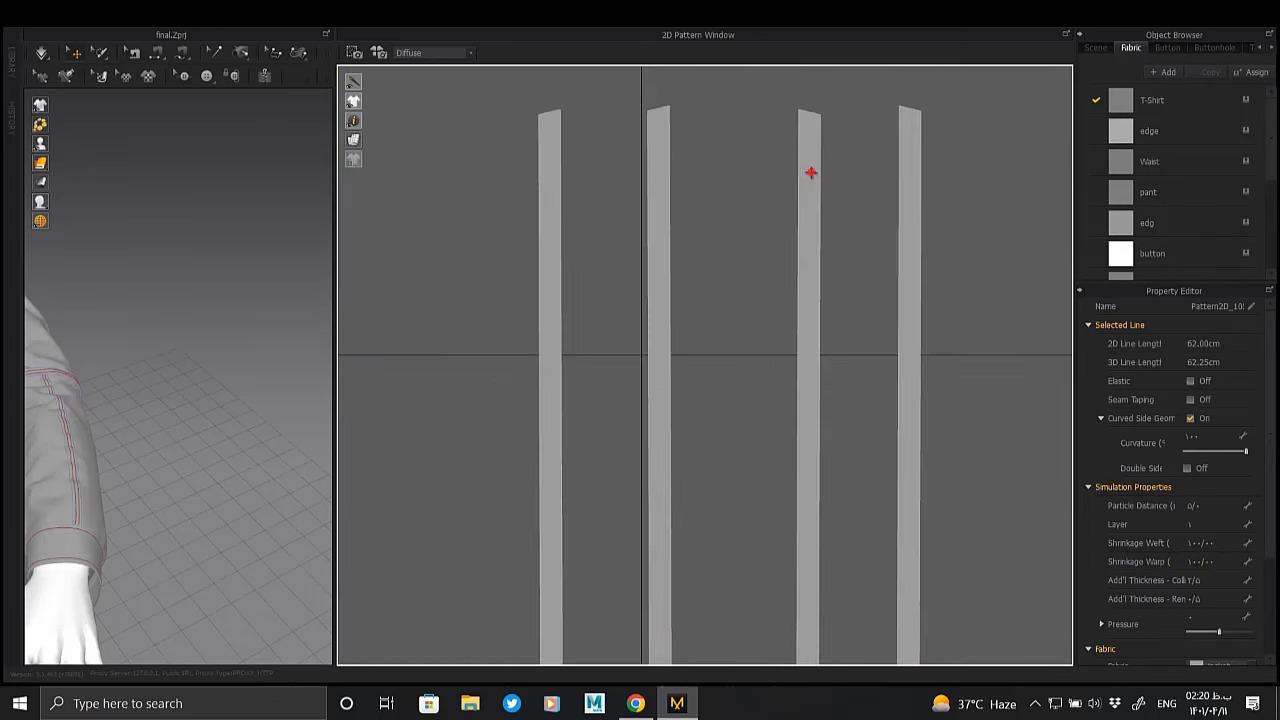
Undo two strip moves, re-place the outlined strip, and nudge the long vertical strip into place
key(ctrl+z)
key(ctrl+z)
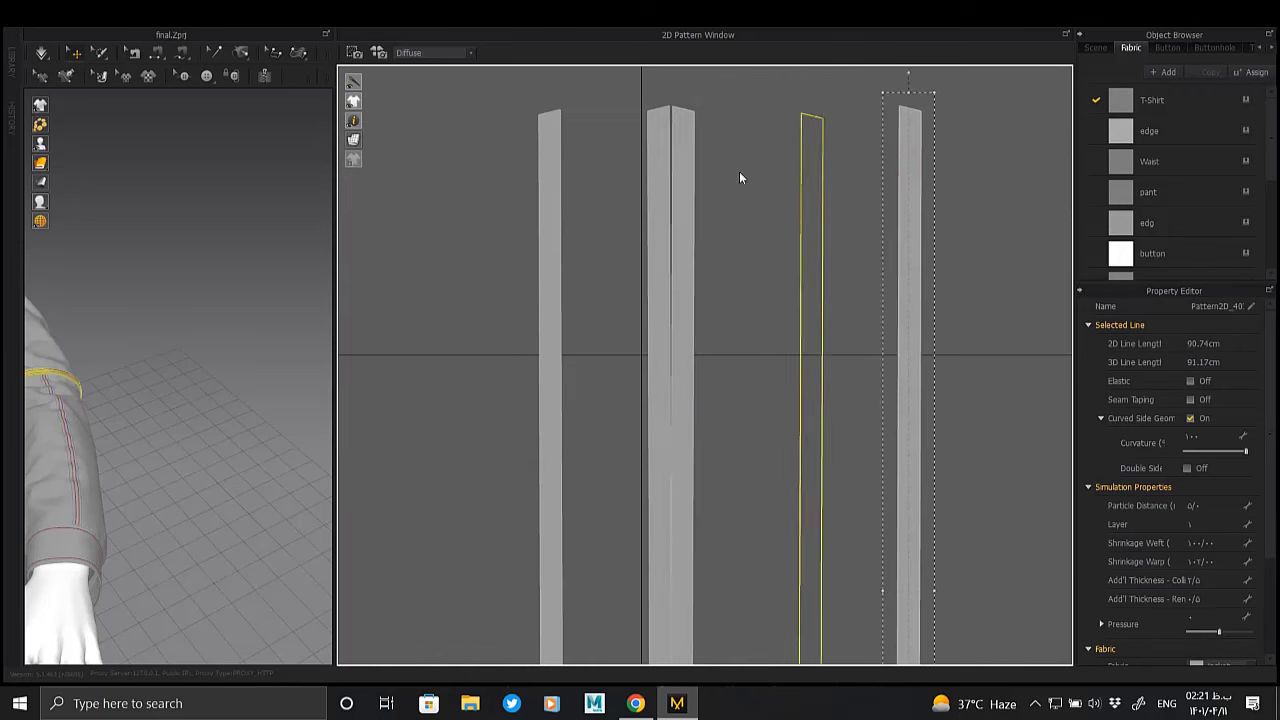
key(ctrl+z)
drag(630, 165, 709, 171)
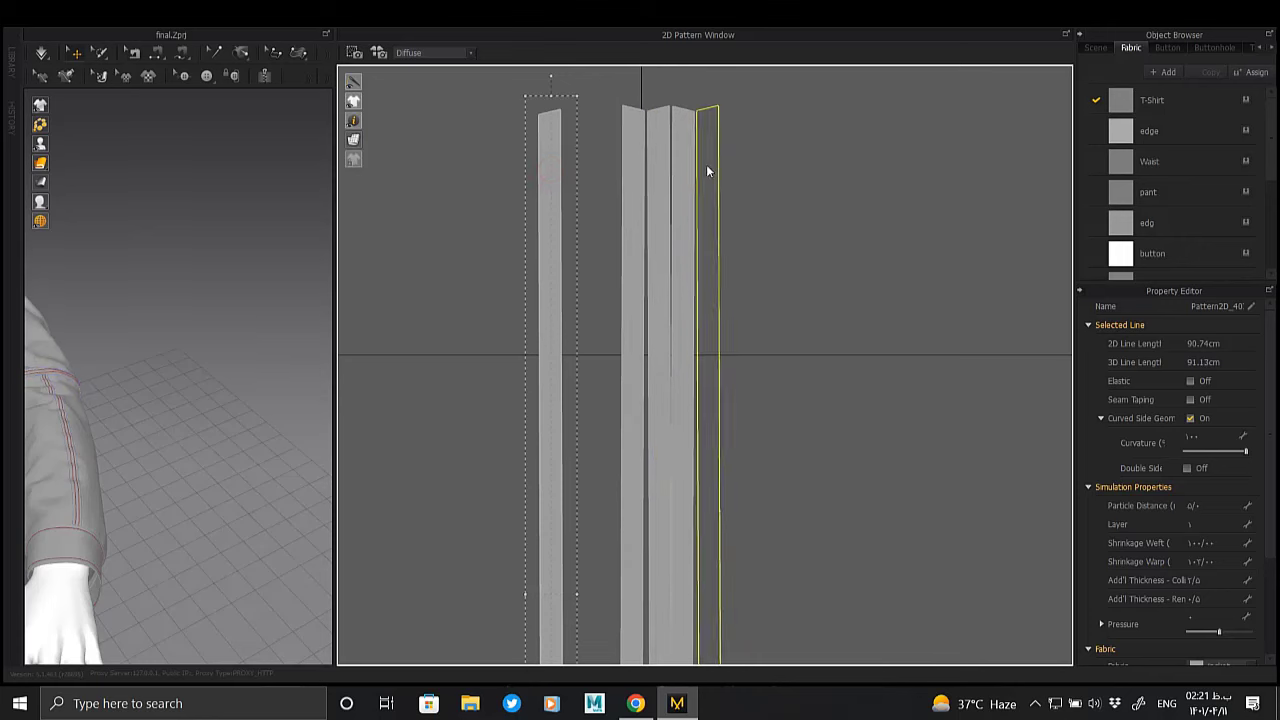
scroll(738, 240, down, 5)
right_drag(758, 550, 798, 325)
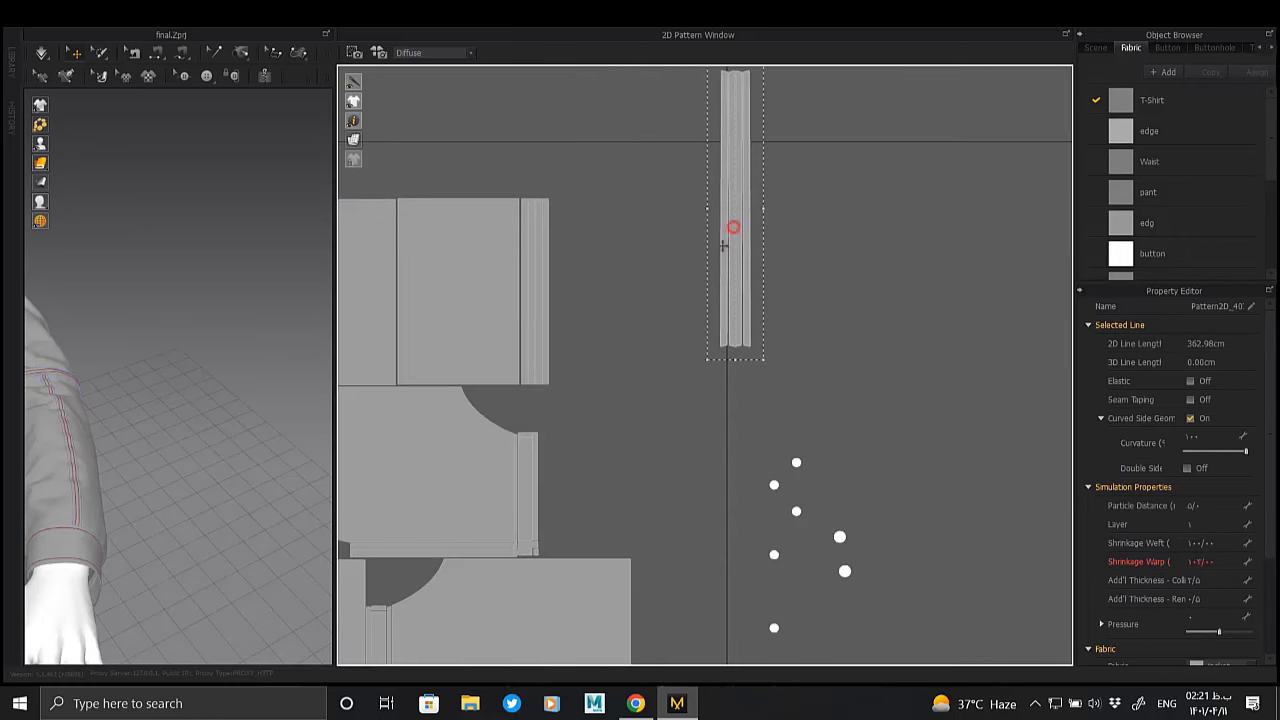
click(570, 428)
drag(570, 428, 564, 443)
scroll(565, 444, down, 3)
Box-select all the loose round buttons together
scroll(777, 374, down, 2)
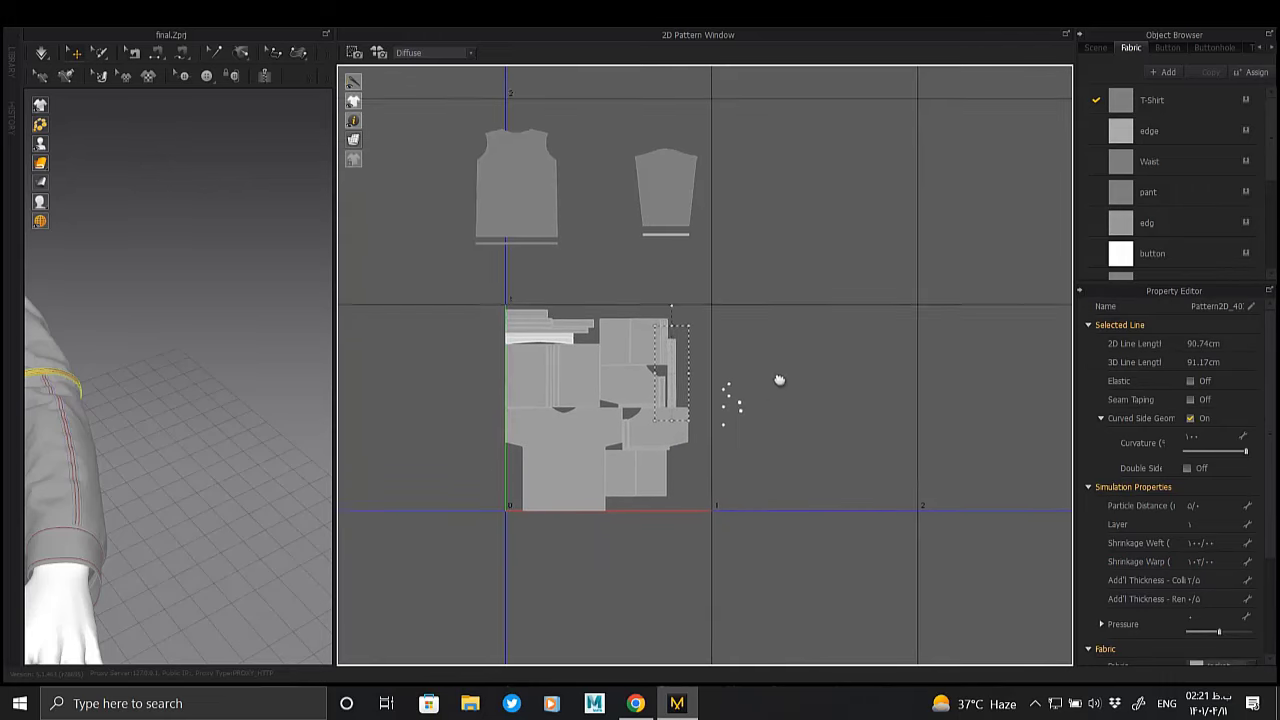
scroll(777, 374, up, 6)
right_drag(791, 403, 677, 557)
scroll(717, 443, down, 5)
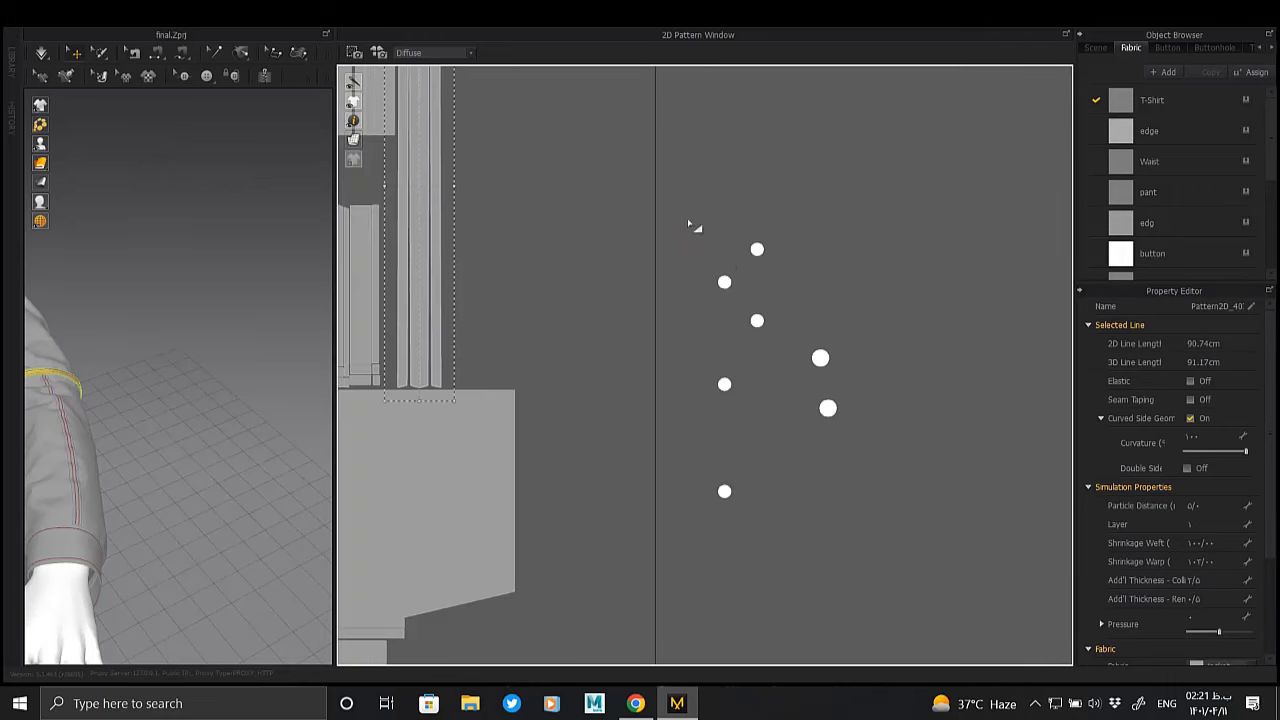
drag(691, 223, 894, 586)
scroll(806, 463, down, 2)
scroll(848, 393, down, 2)
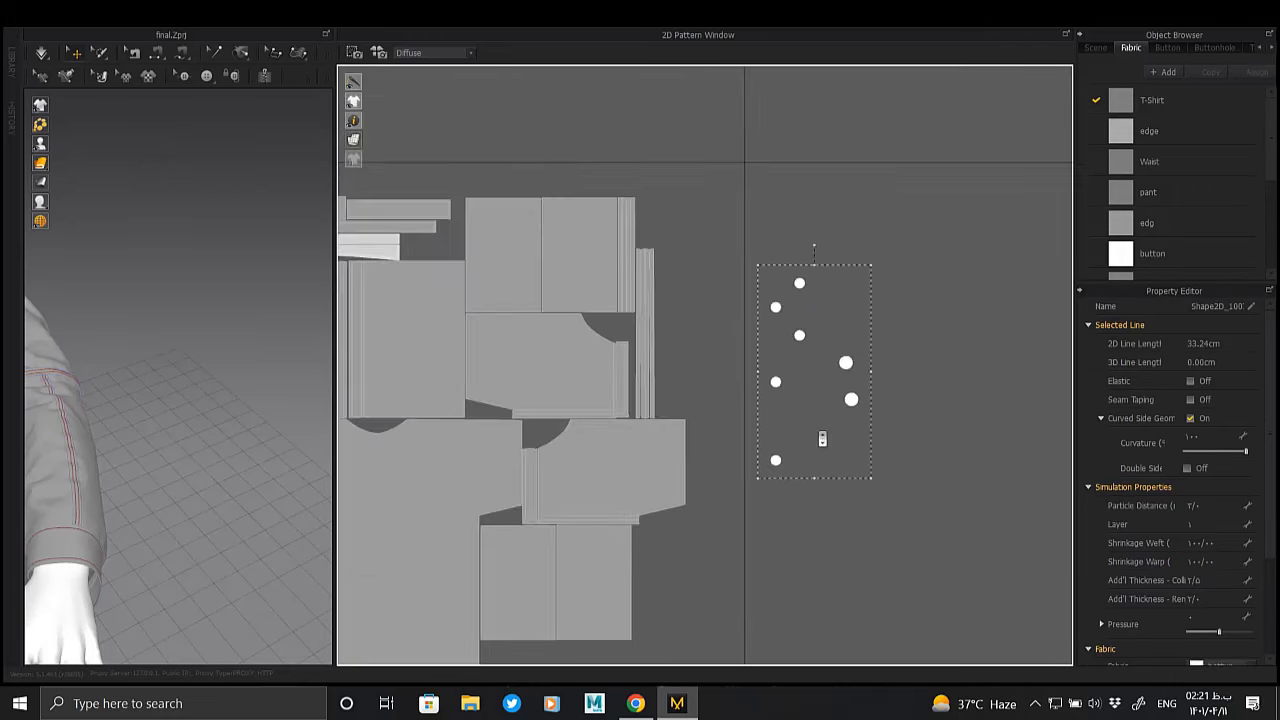
scroll(848, 393, down, 2)
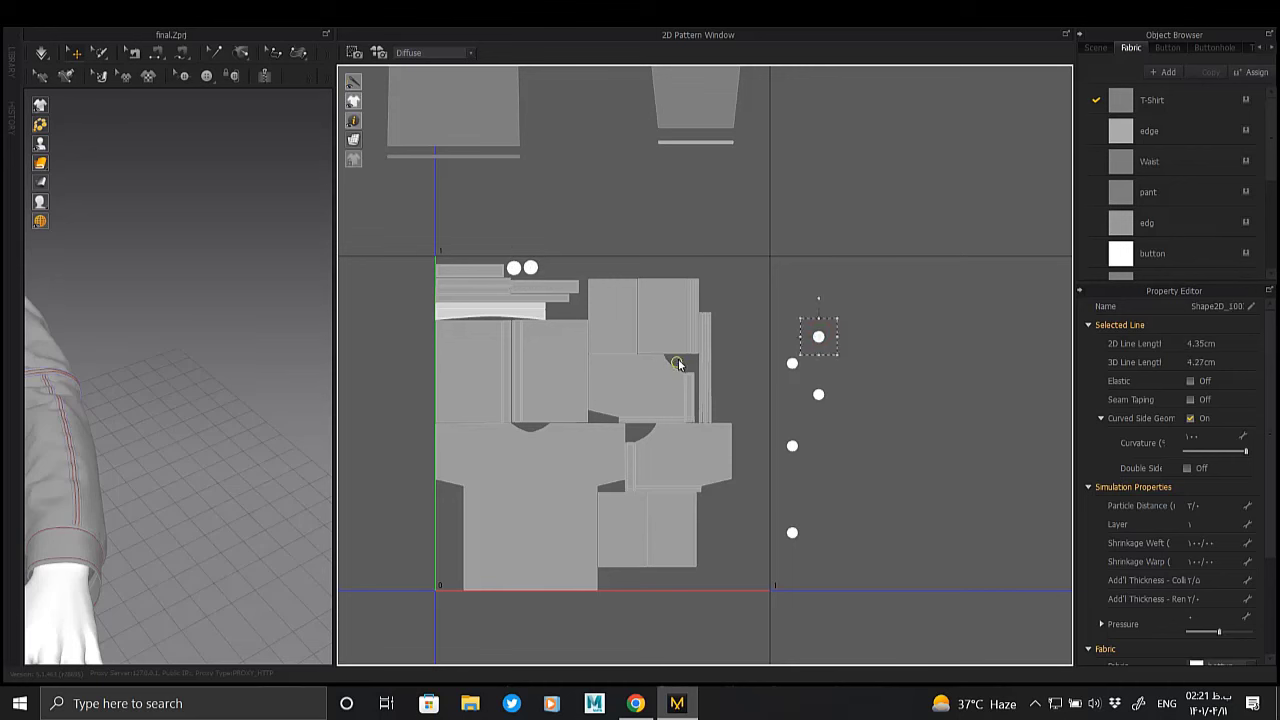
Place the buttons in pairs into the gap between pattern pieces
click(705, 364)
scroll(700, 364, up, 3)
scroll(697, 363, up, 3)
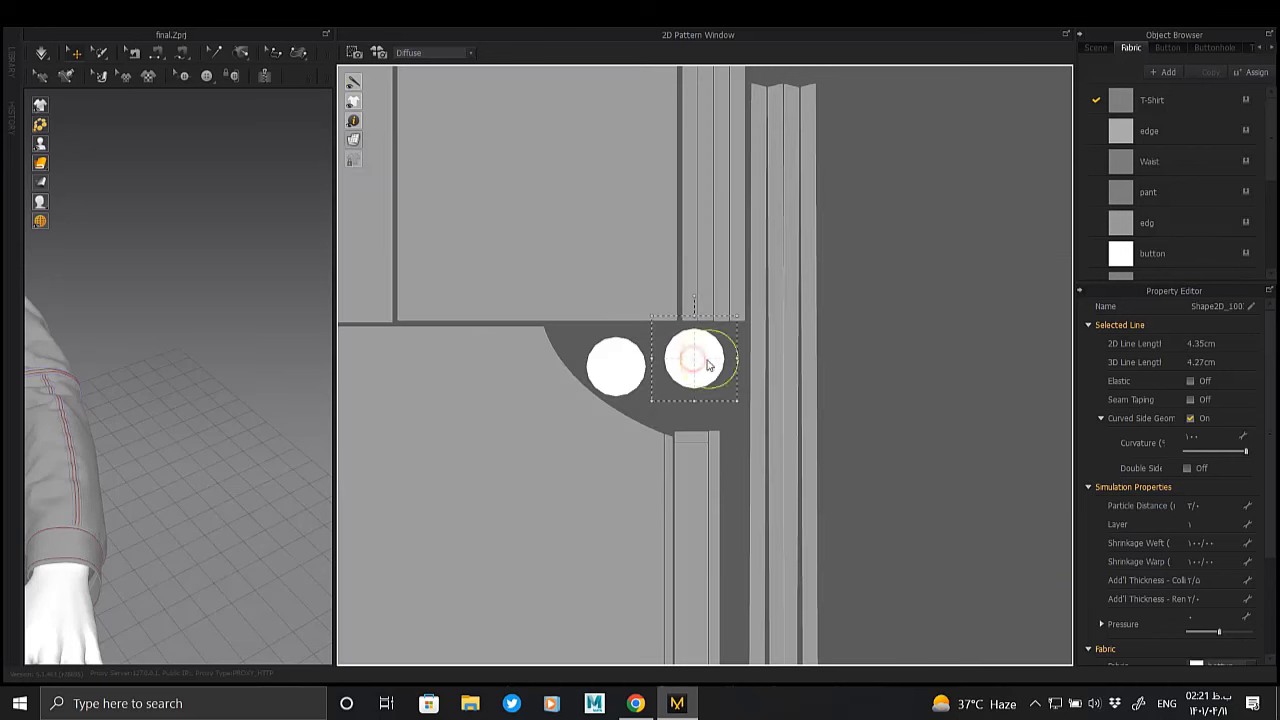
mouse_move(697, 363)
mouse_down()
mouse_move(711, 357)
mouse_move(665, 370)
mouse_up()
scroll(665, 370, down, 2)
scroll(905, 540, down, 3)
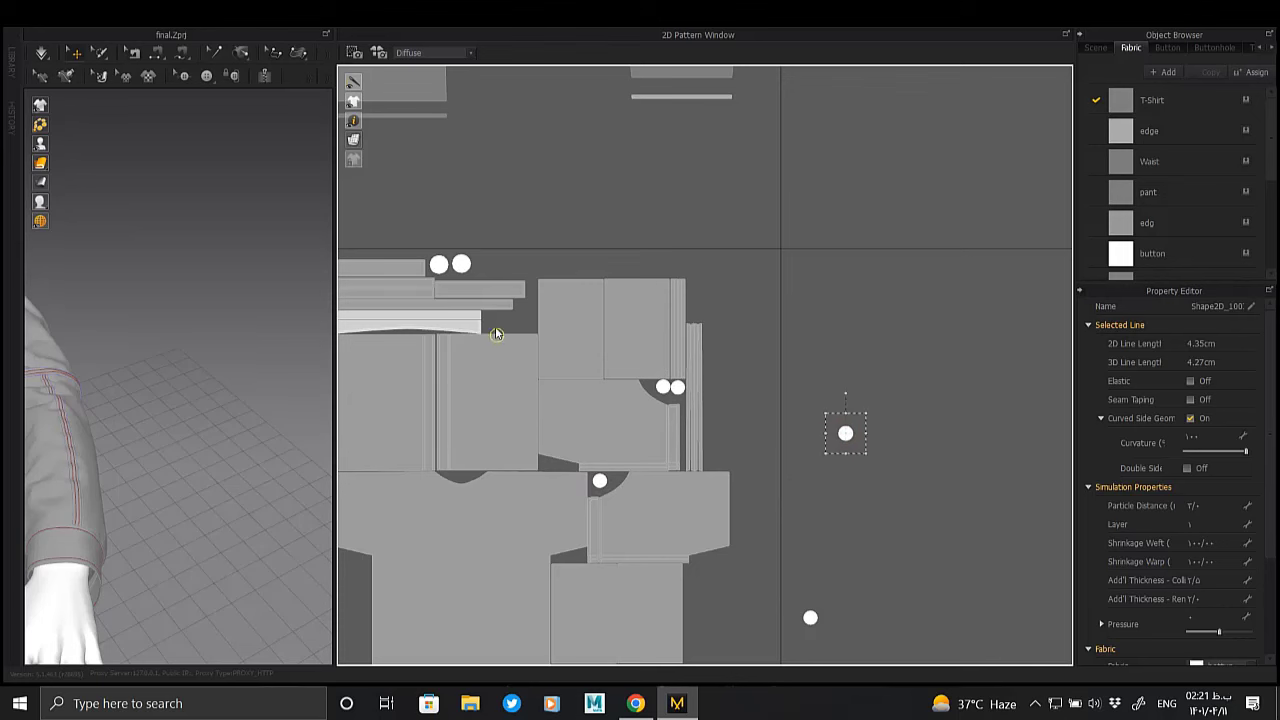
scroll(760, 380, down, 2)
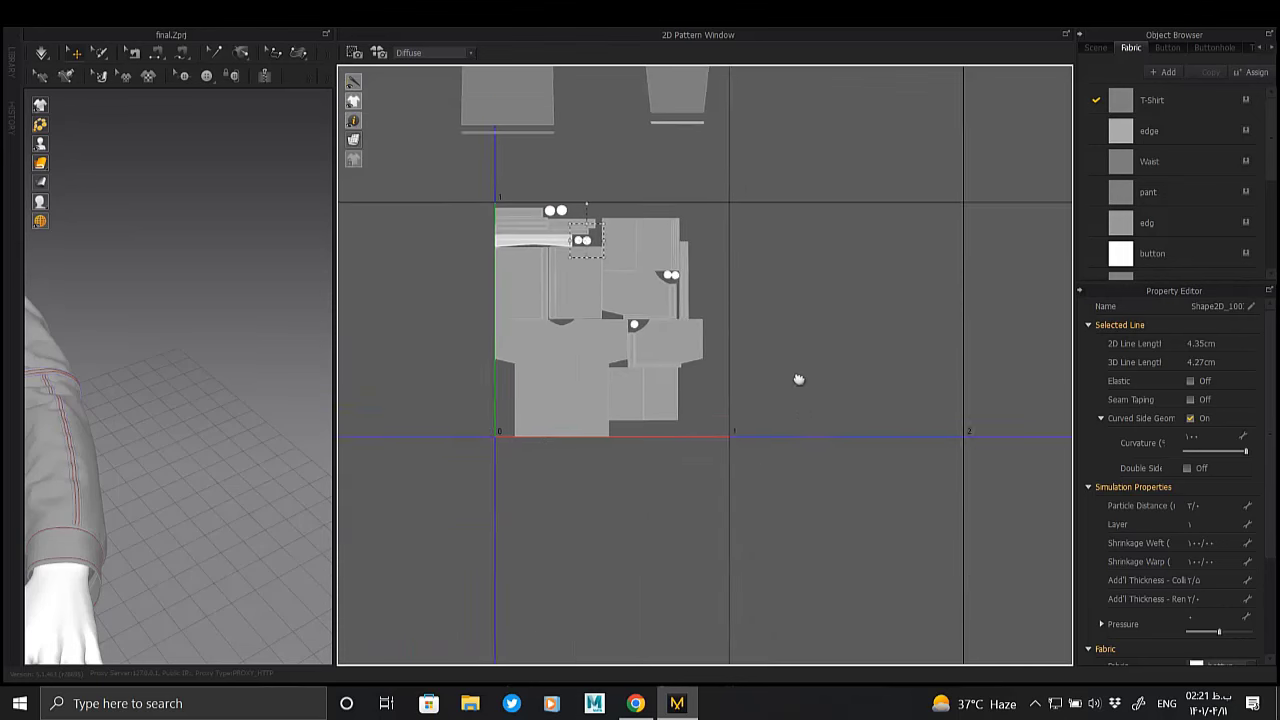
scroll(654, 420, down, 2)
scroll(700, 410, down, 2)
click(874, 412)
Select the vest and small pieces and move them beside the pattern block
drag(874, 412, 460, 258)
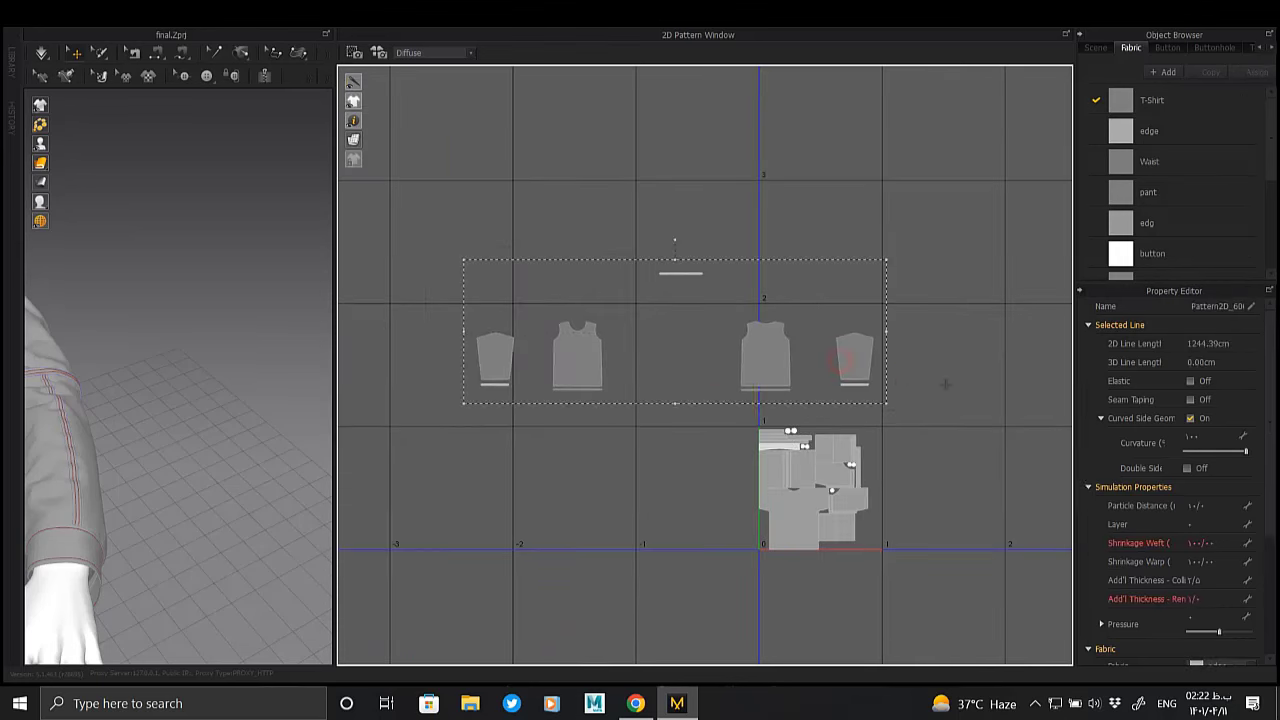
drag(577, 355, 1004, 492)
right_drag(782, 360, 398, 180)
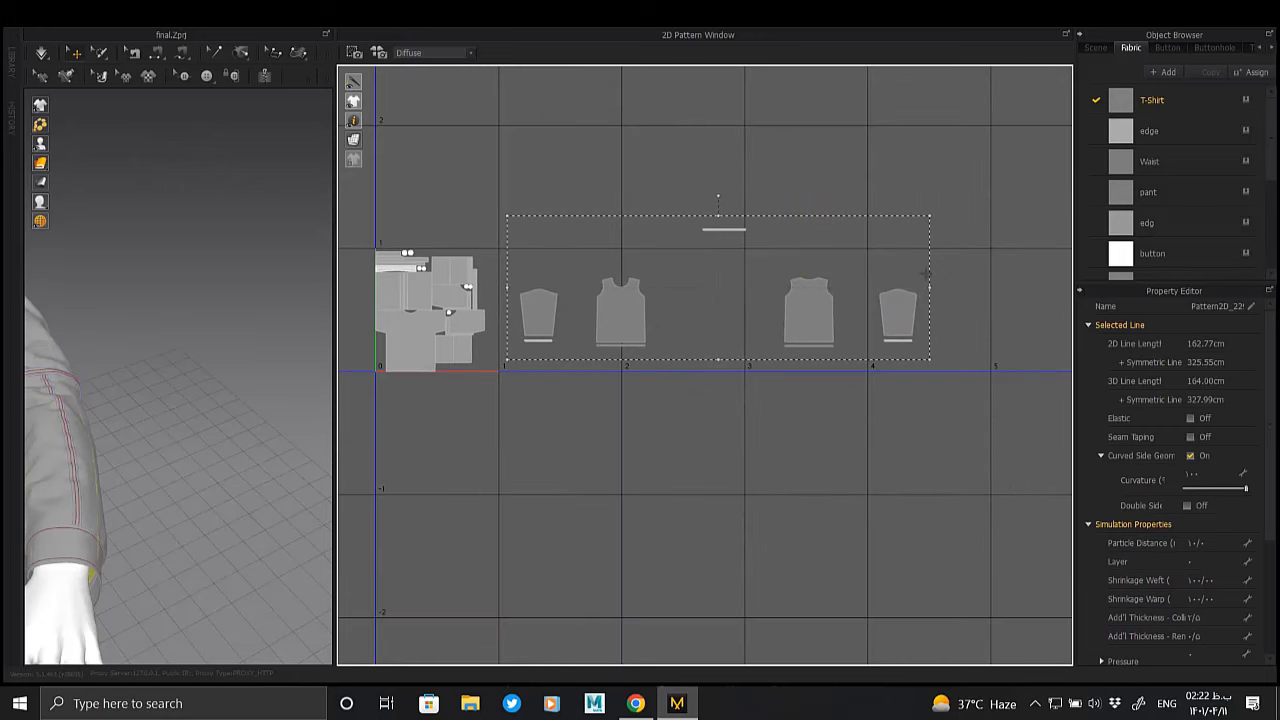
scroll(525, 315, up, 3)
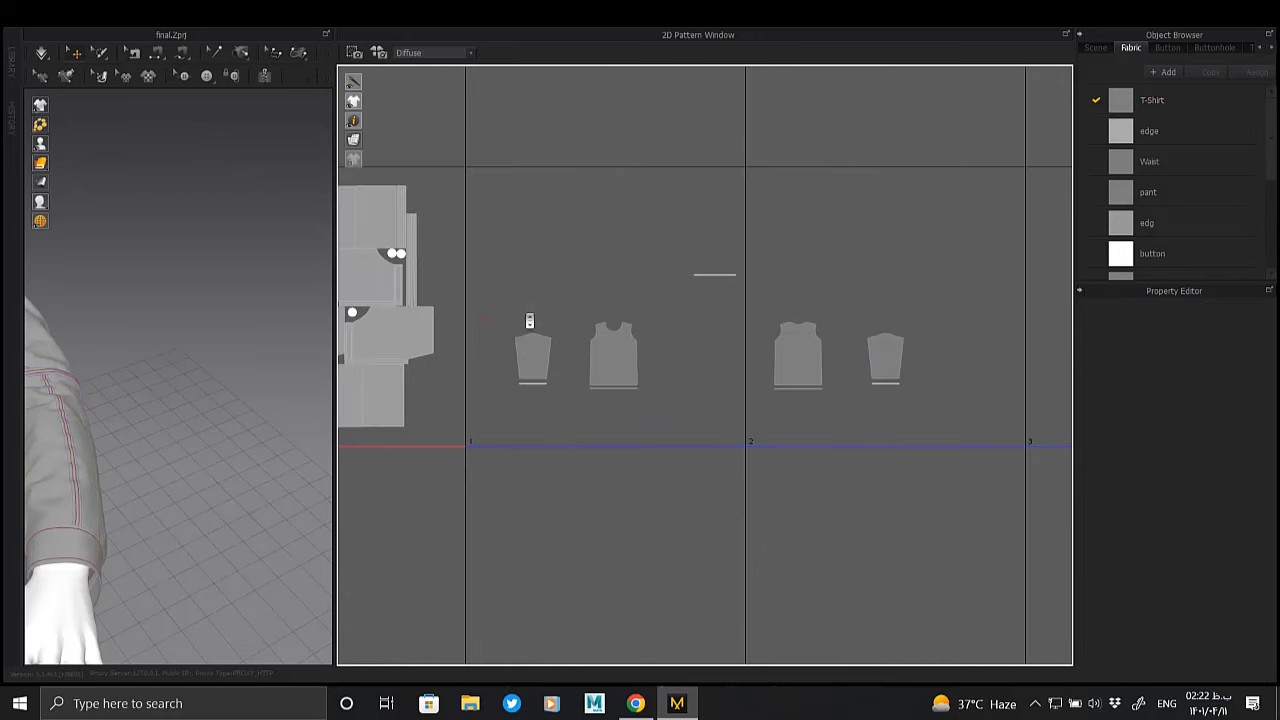
key(ctrl+z)
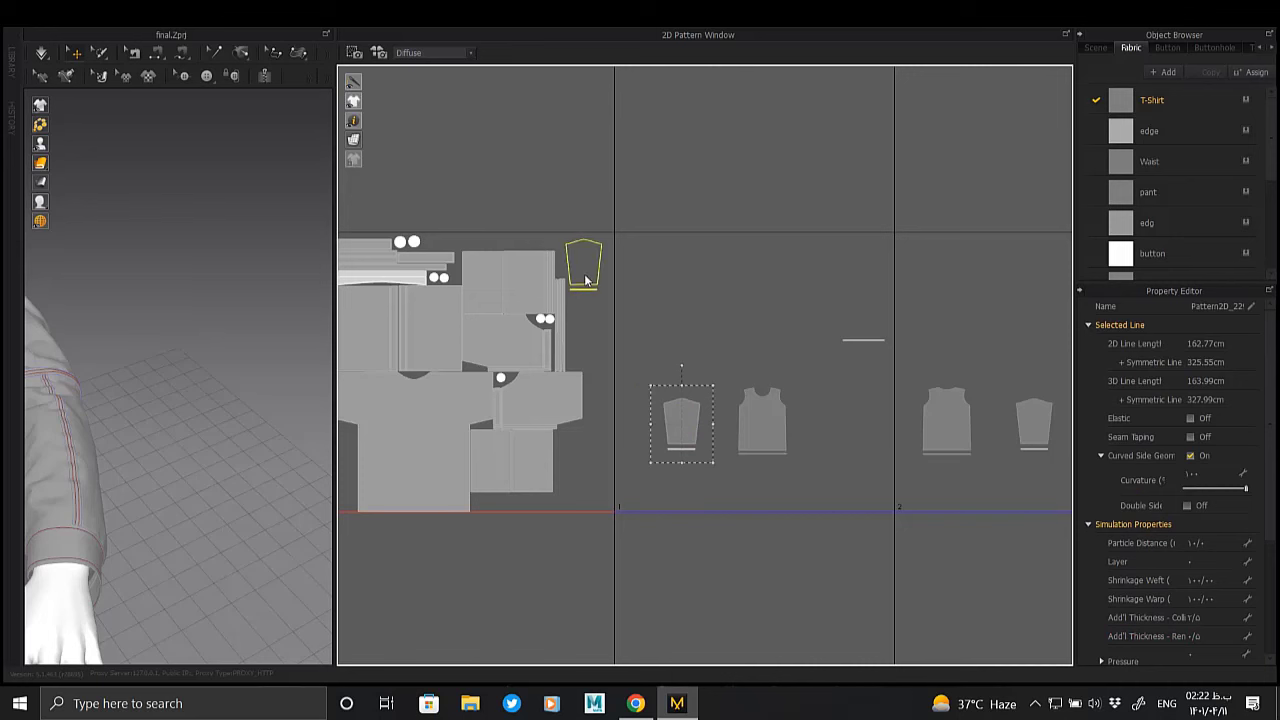
Stack the two small tapered pieces just right of the pattern block
drag(683, 442, 591, 279)
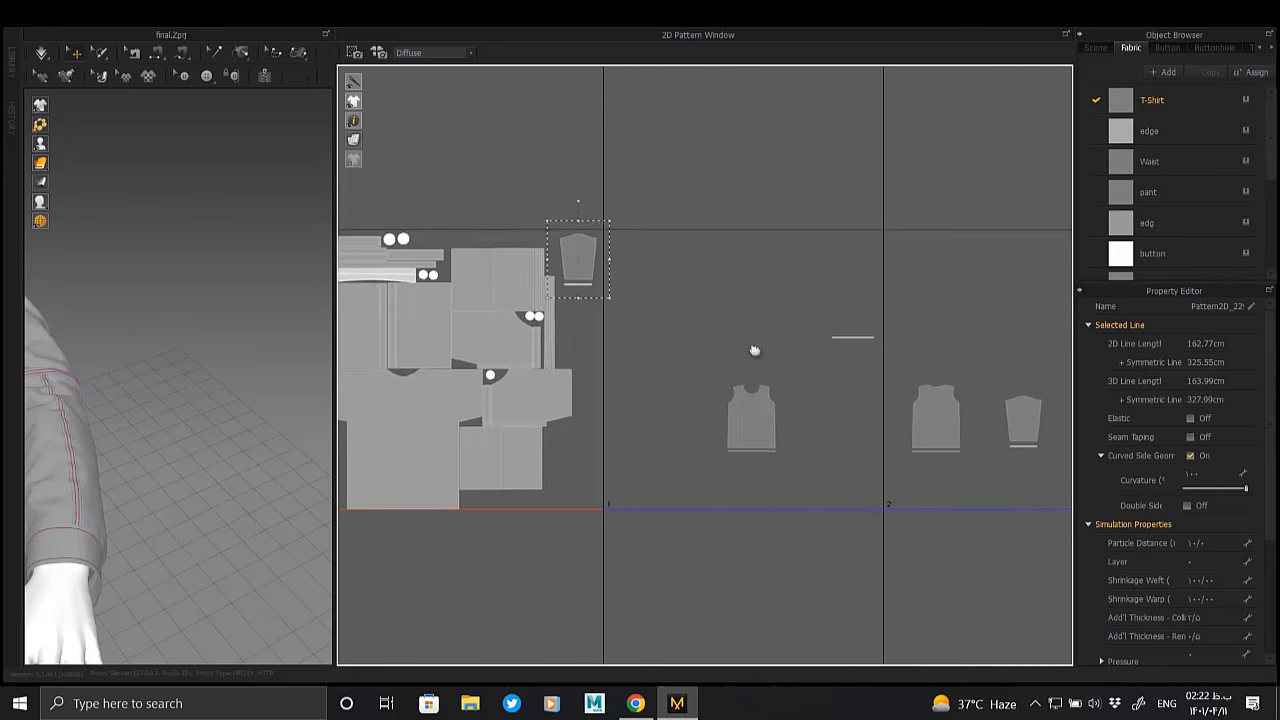
middle_drag(754, 349, 589, 324)
click(869, 400)
key(ctrl+z)
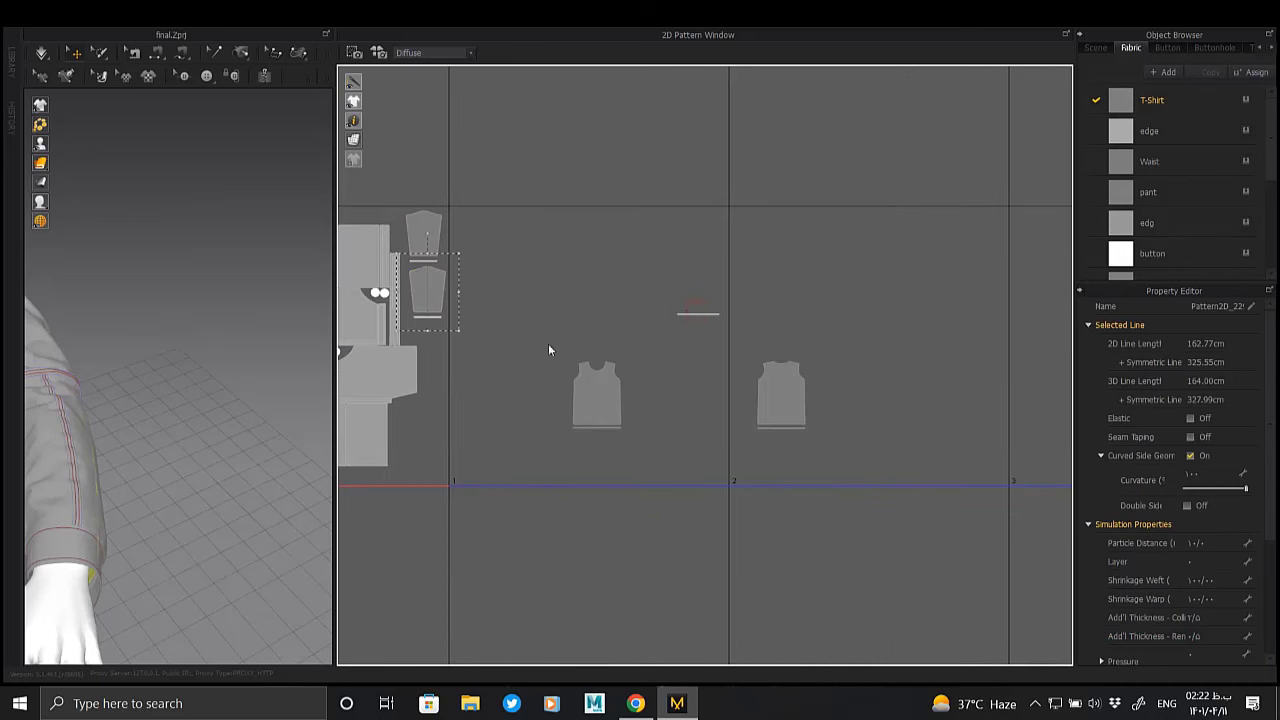
click(362, 478)
middle_drag(362, 478, 625, 430)
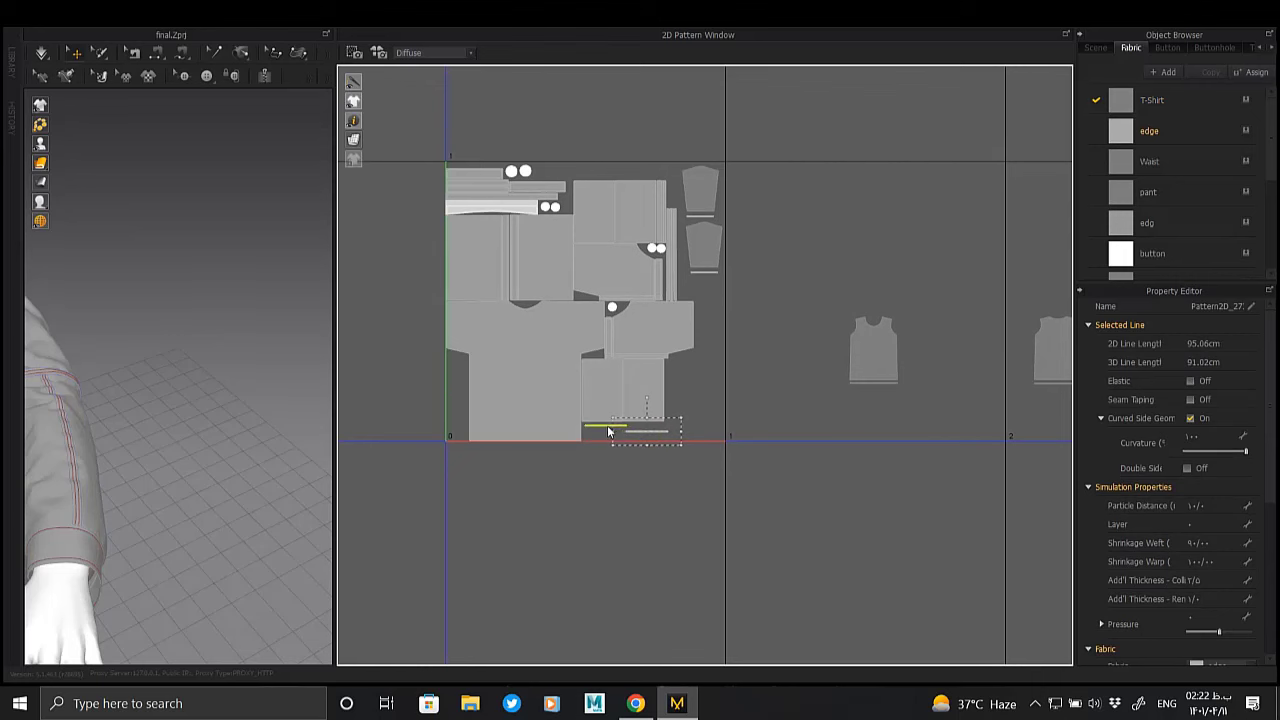
drag(878, 345, 699, 418)
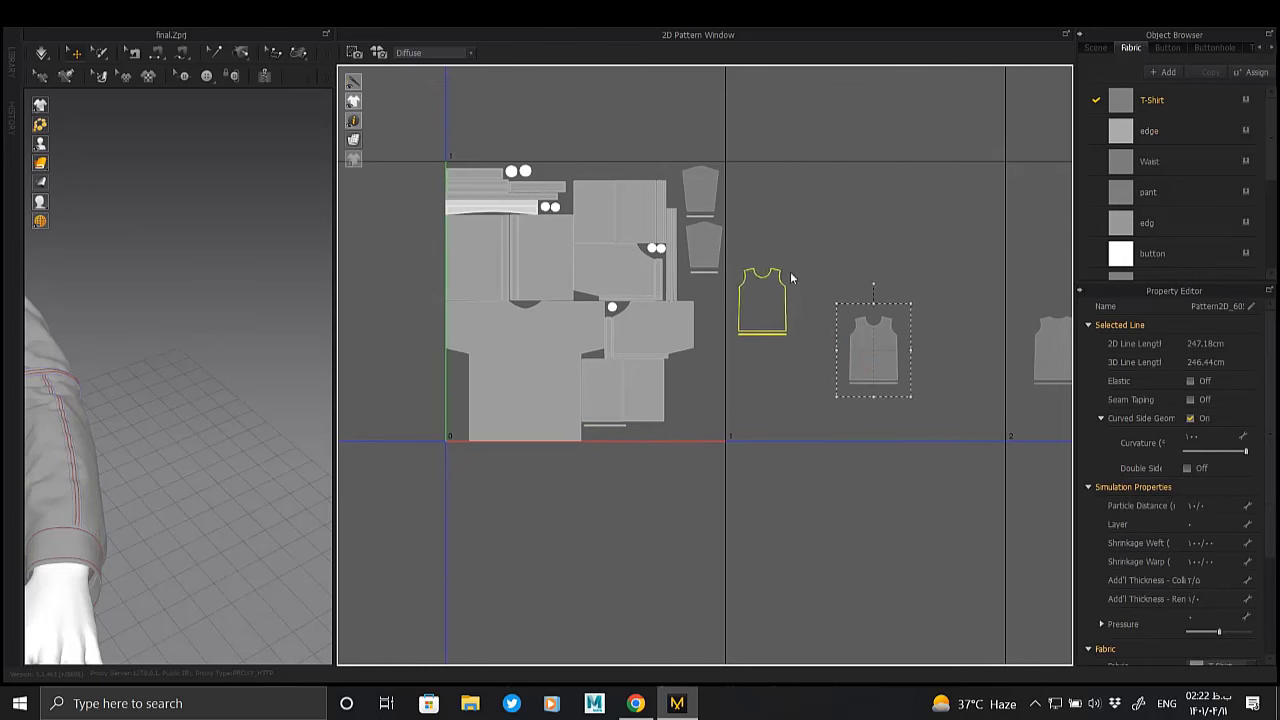
drag(790, 277, 820, 216)
middle_drag(940, 300, 805, 306)
right_drag(280, 358, 197, 321)
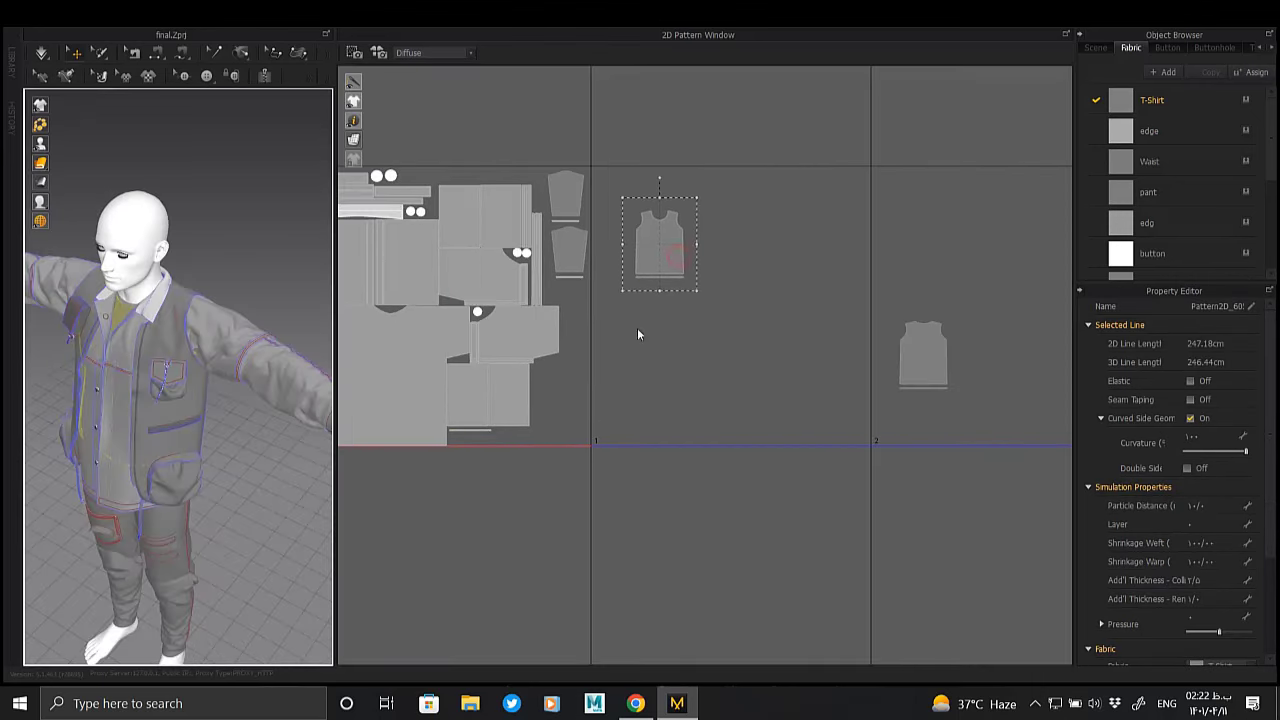
key(ctrl+v)
click(575, 428)
scroll(575, 428, up, 3)
click(559, 448)
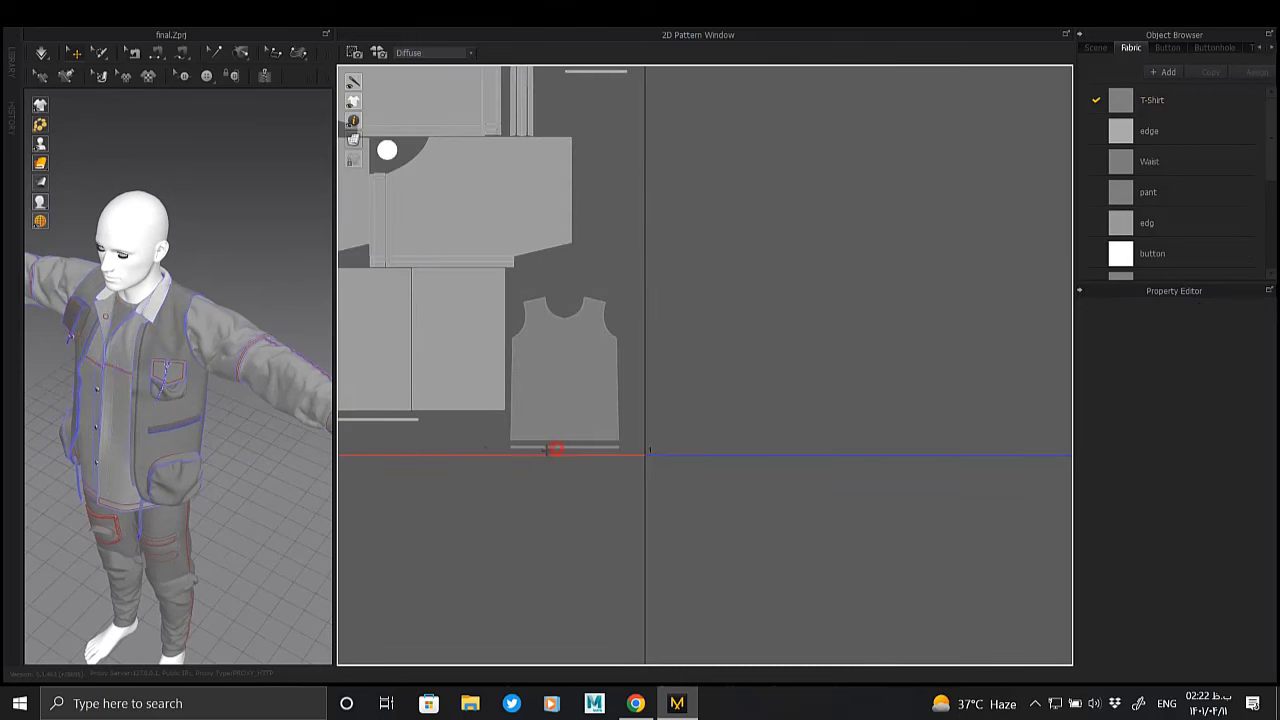
click(568, 423)
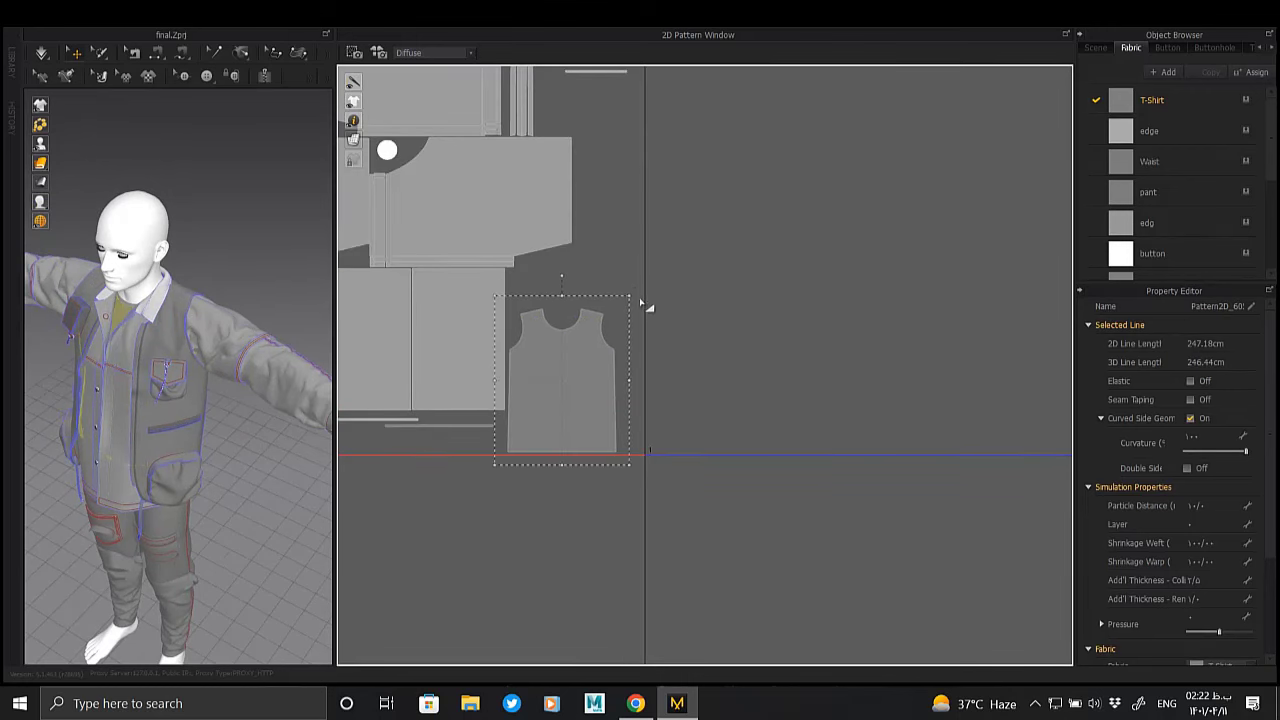
scroll(682, 263, down, 3)
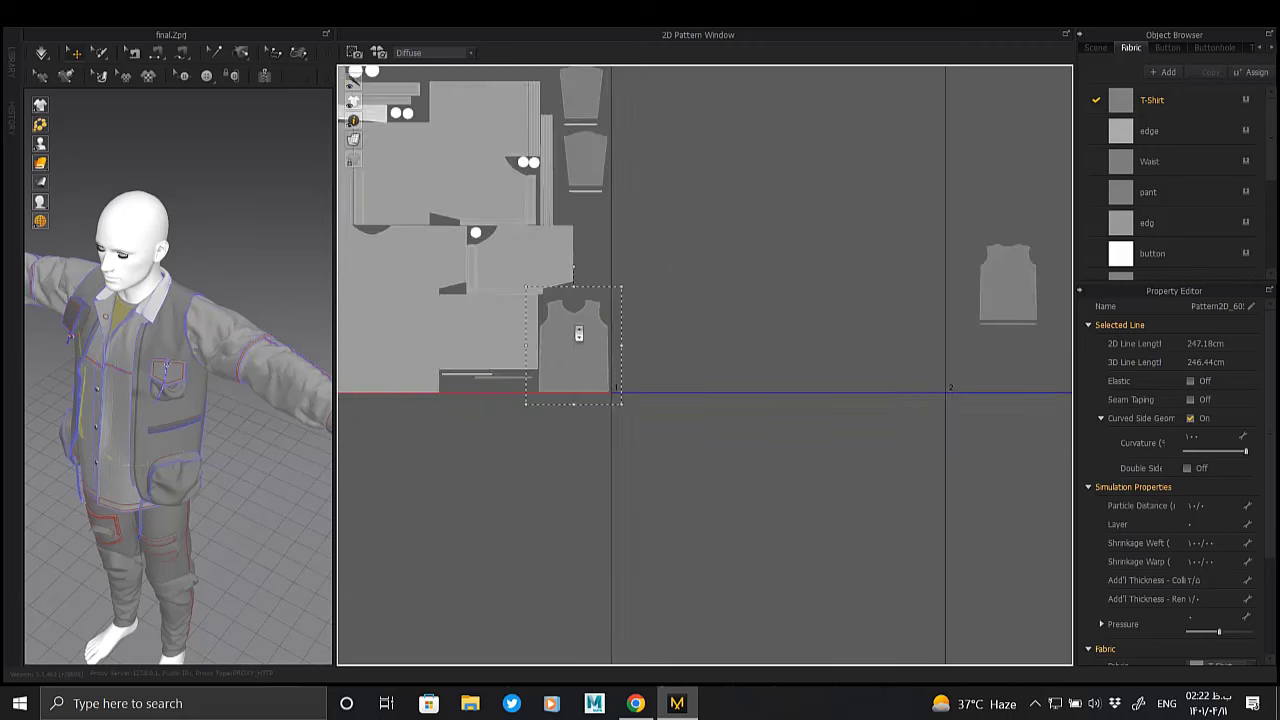
scroll(690, 397, down, 2)
click(825, 370)
scroll(800, 365, up, 2)
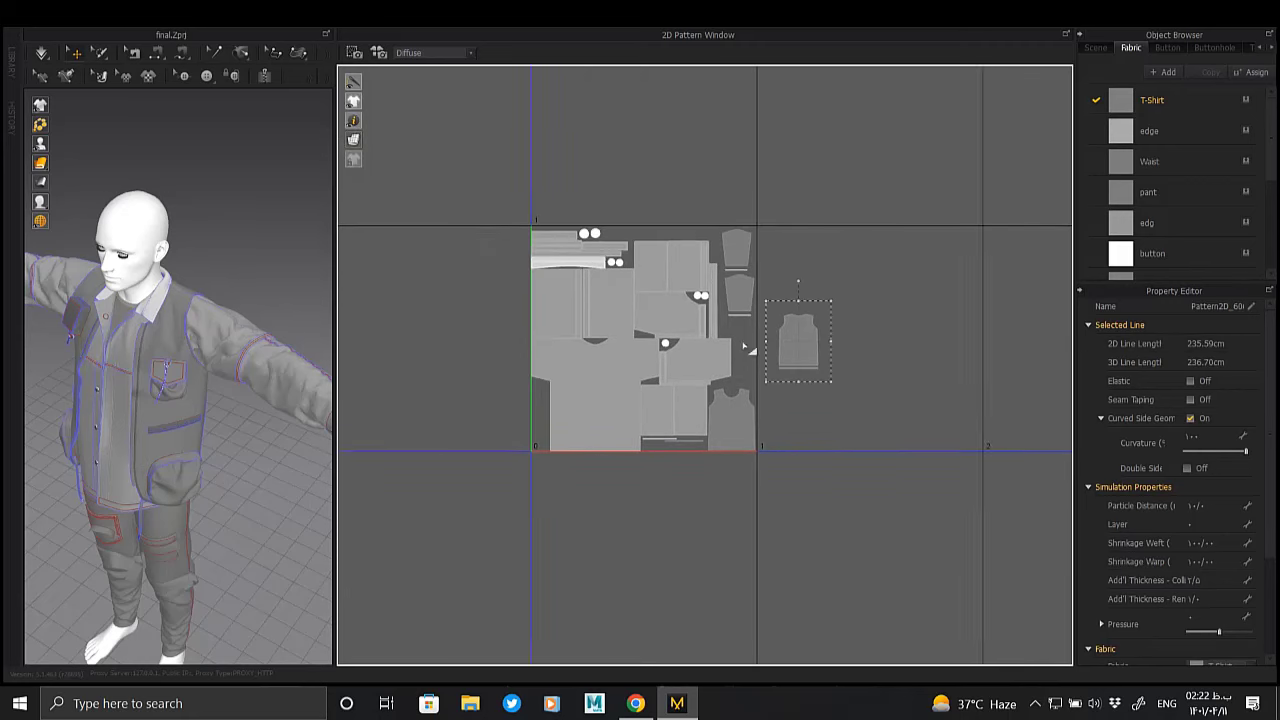
scroll(790, 360, up, 2)
drag(822, 461, 646, 270)
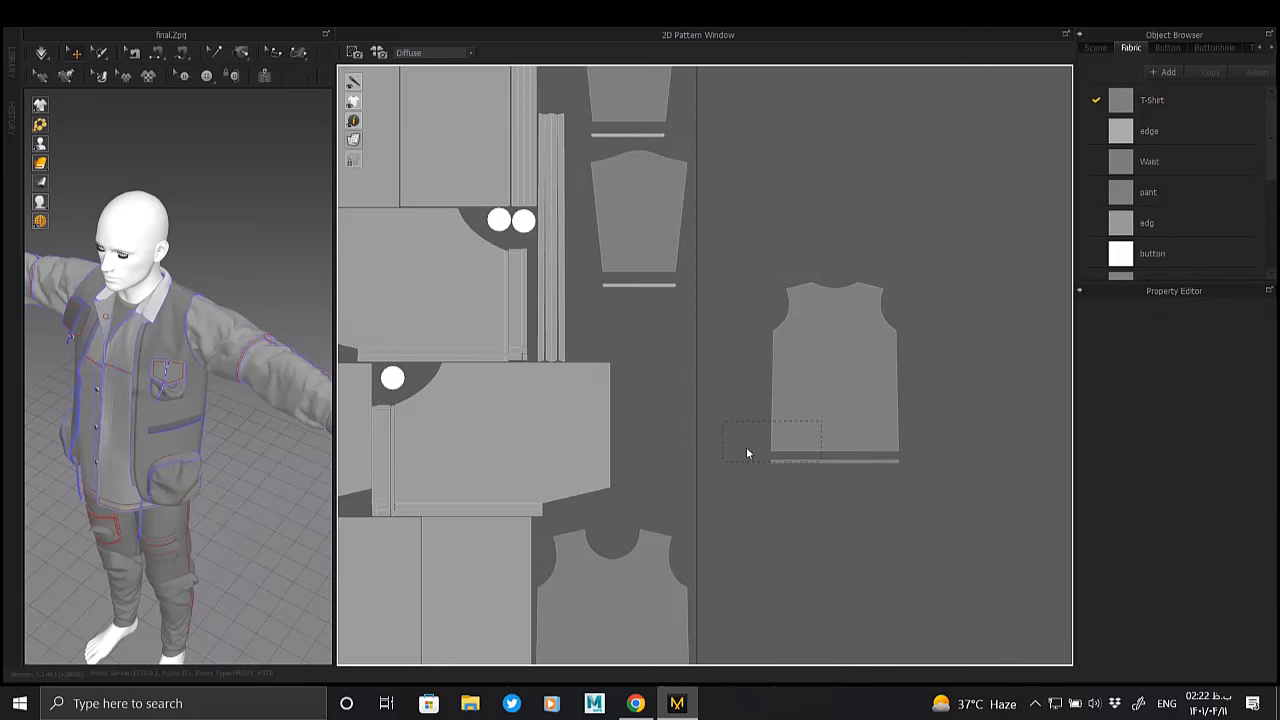
drag(829, 371, 627, 374)
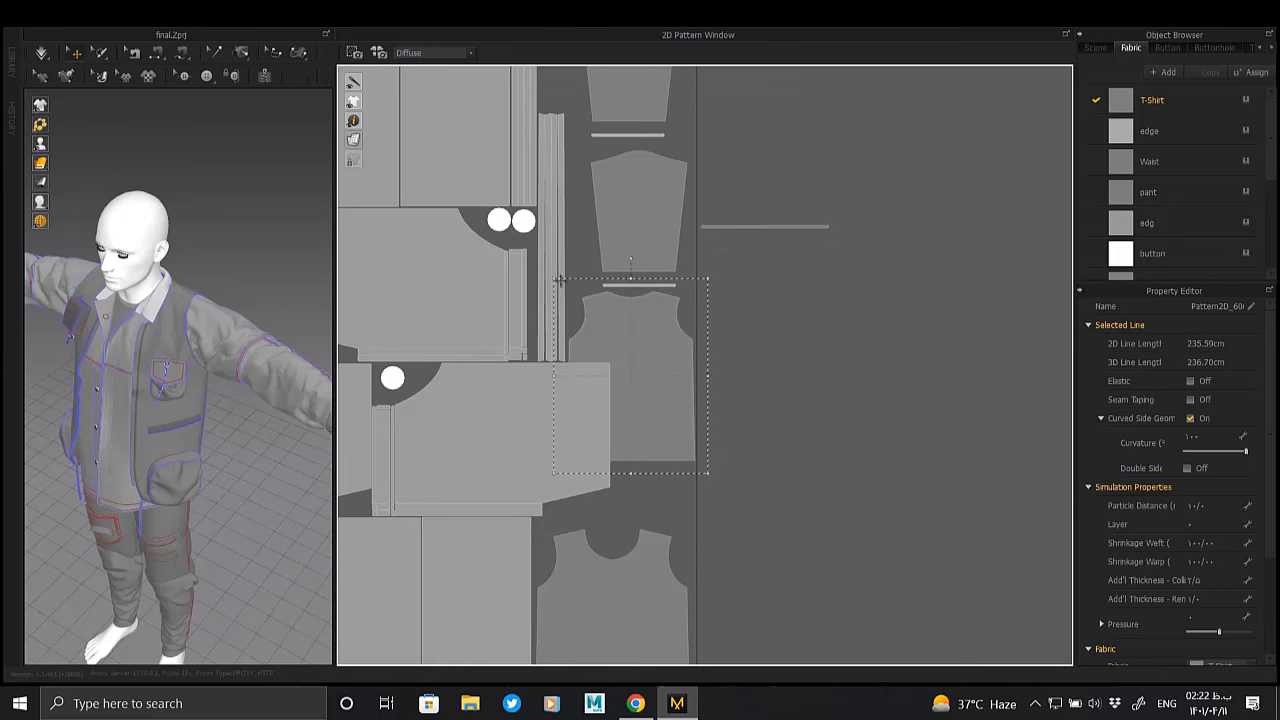
mouse_move(227, 382)
right_down()
mouse_move(285, 348)
mouse_move(262, 350)
right_up()
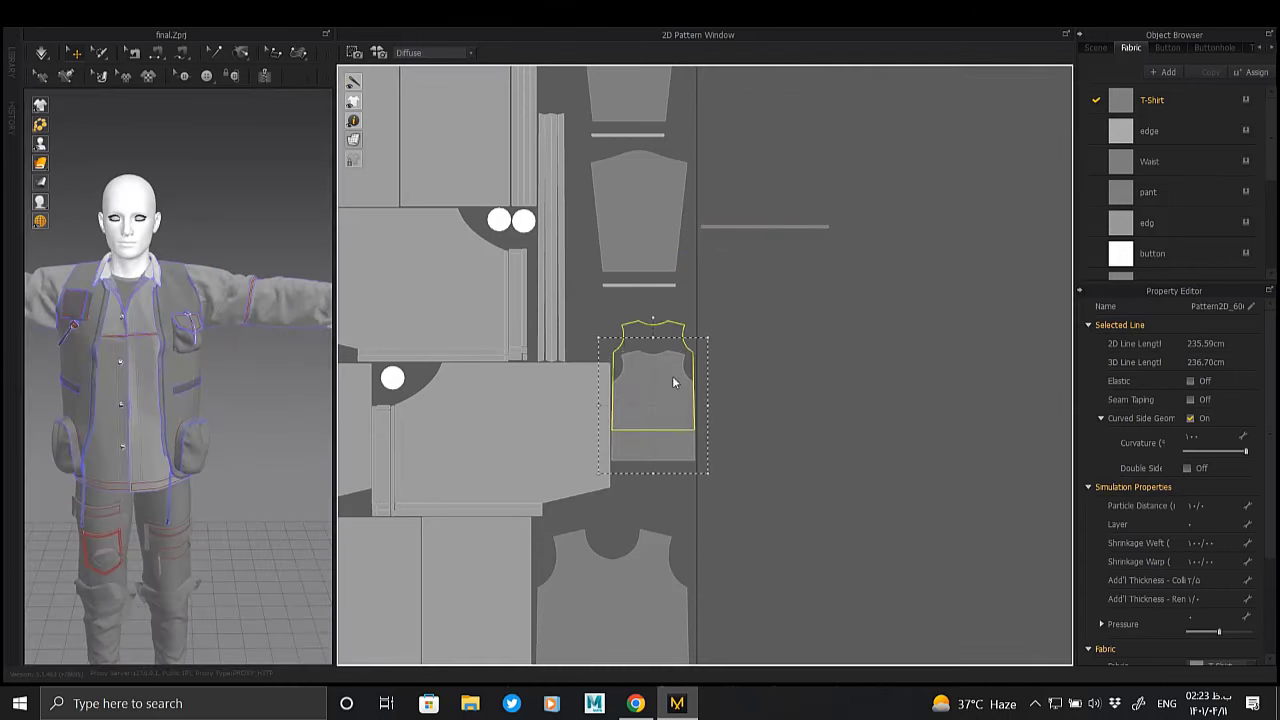
drag(677, 365, 677, 366)
scroll(762, 474, down, 3)
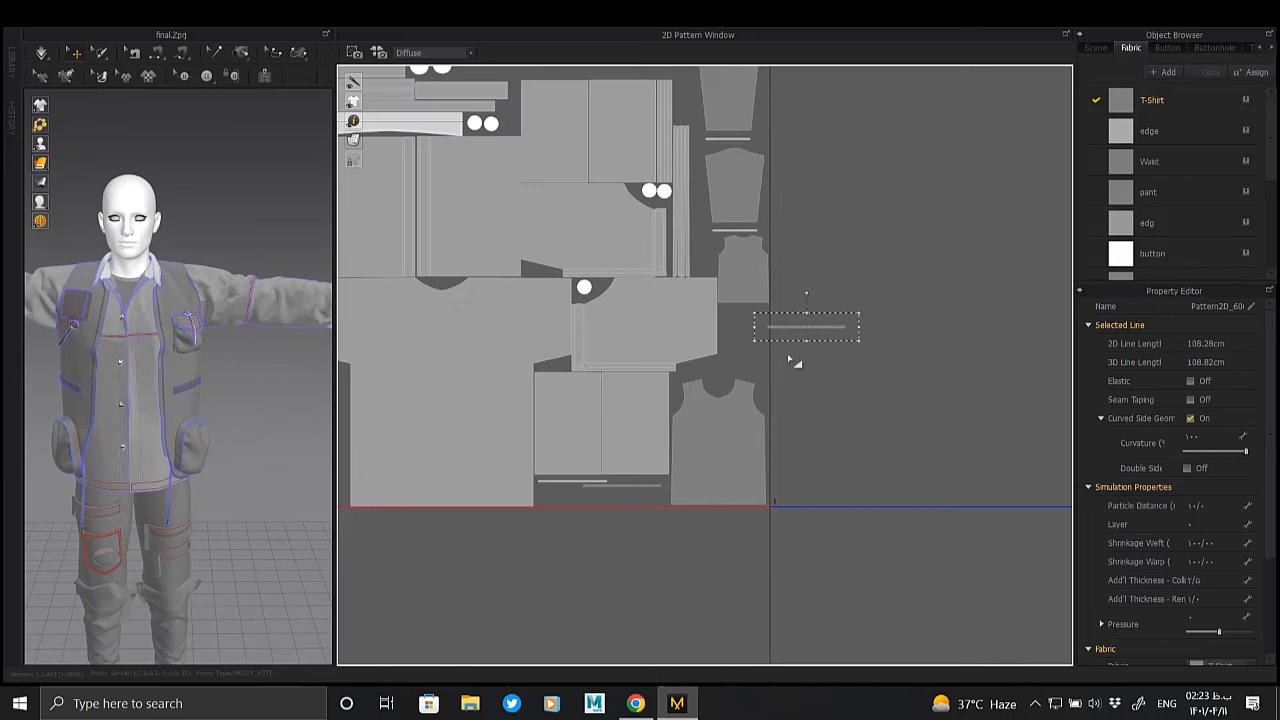
right_drag(621, 479, 704, 473)
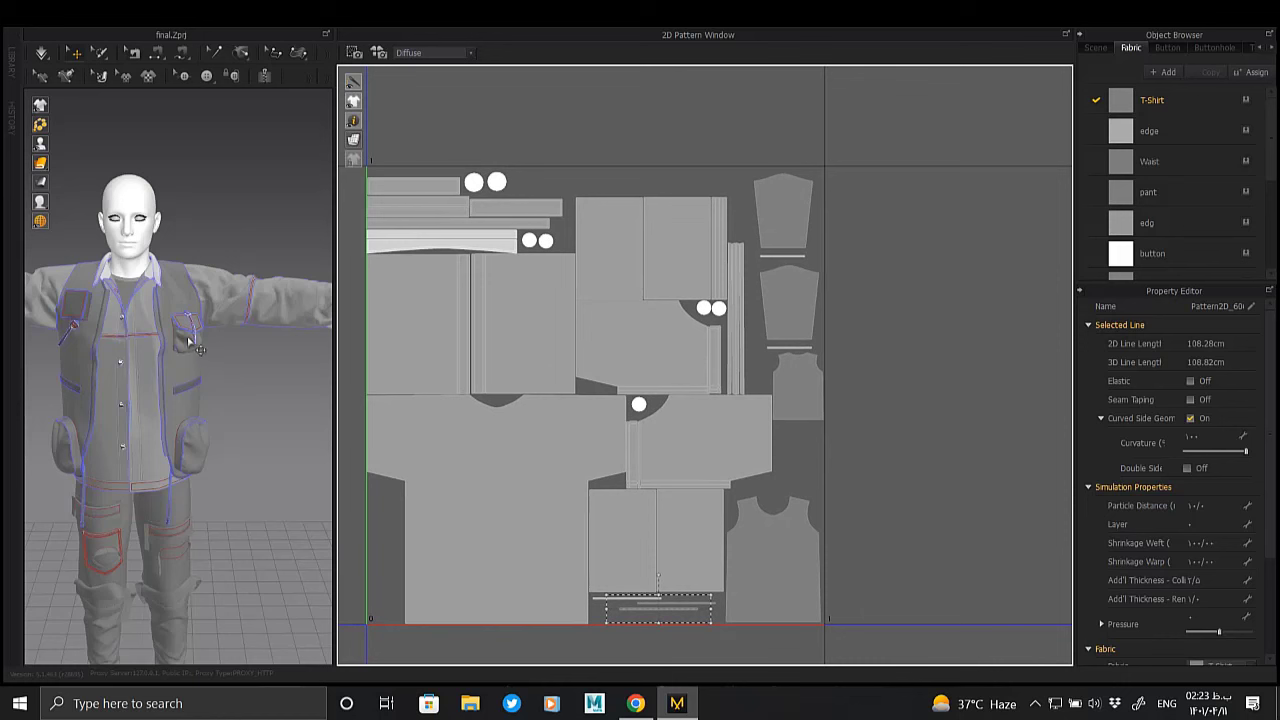
scroll(146, 289, up, 2)
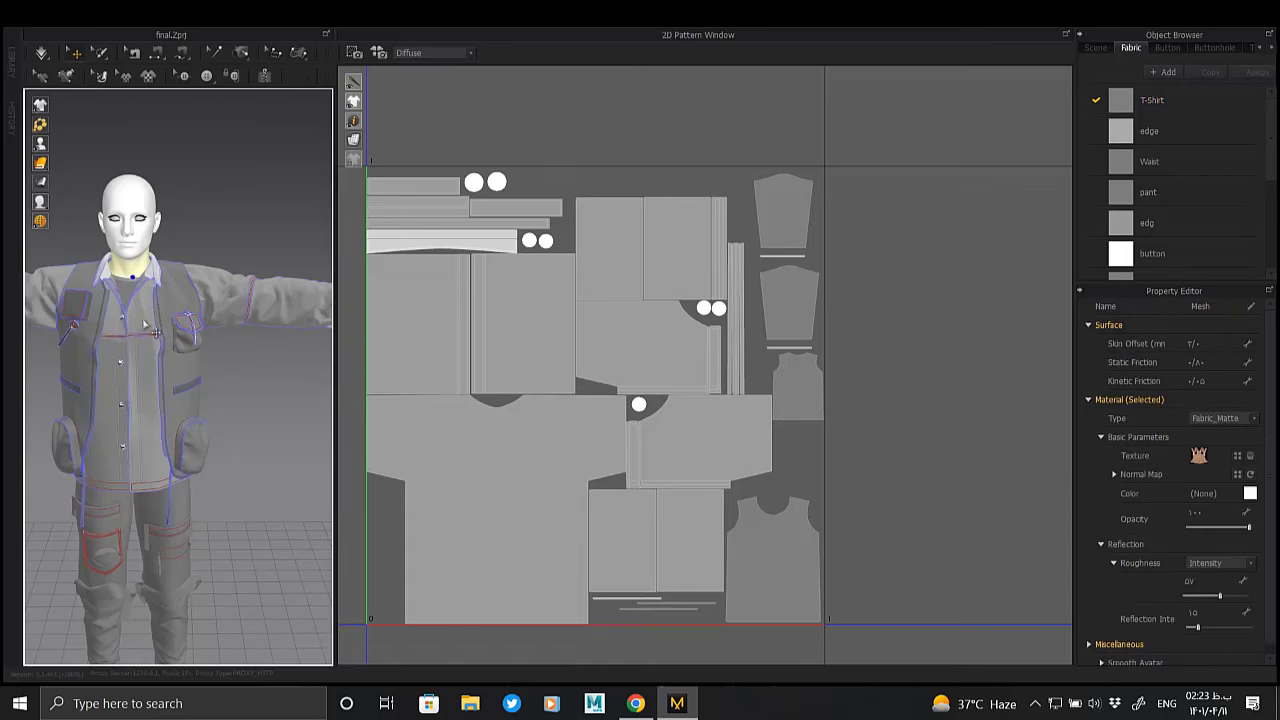
scroll(146, 289, up, 3)
scroll(146, 289, up, 1)
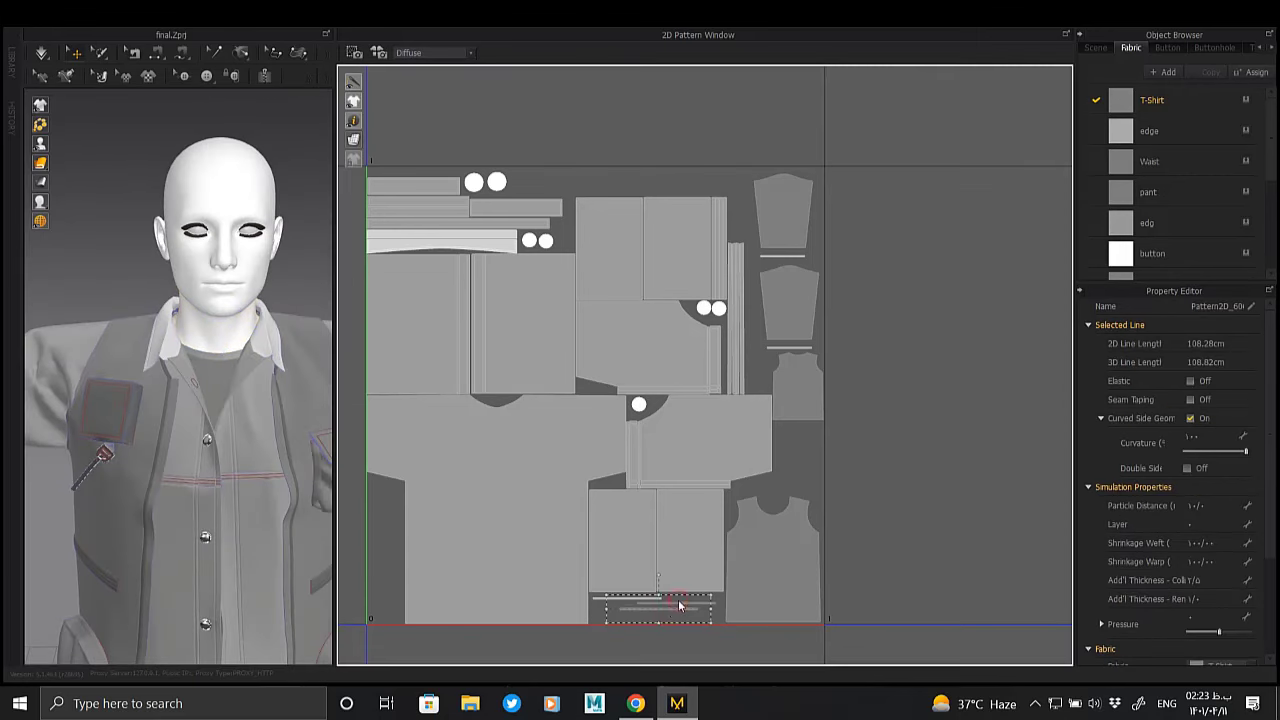
scroll(645, 600, up, 3)
scroll(669, 557, up, 3)
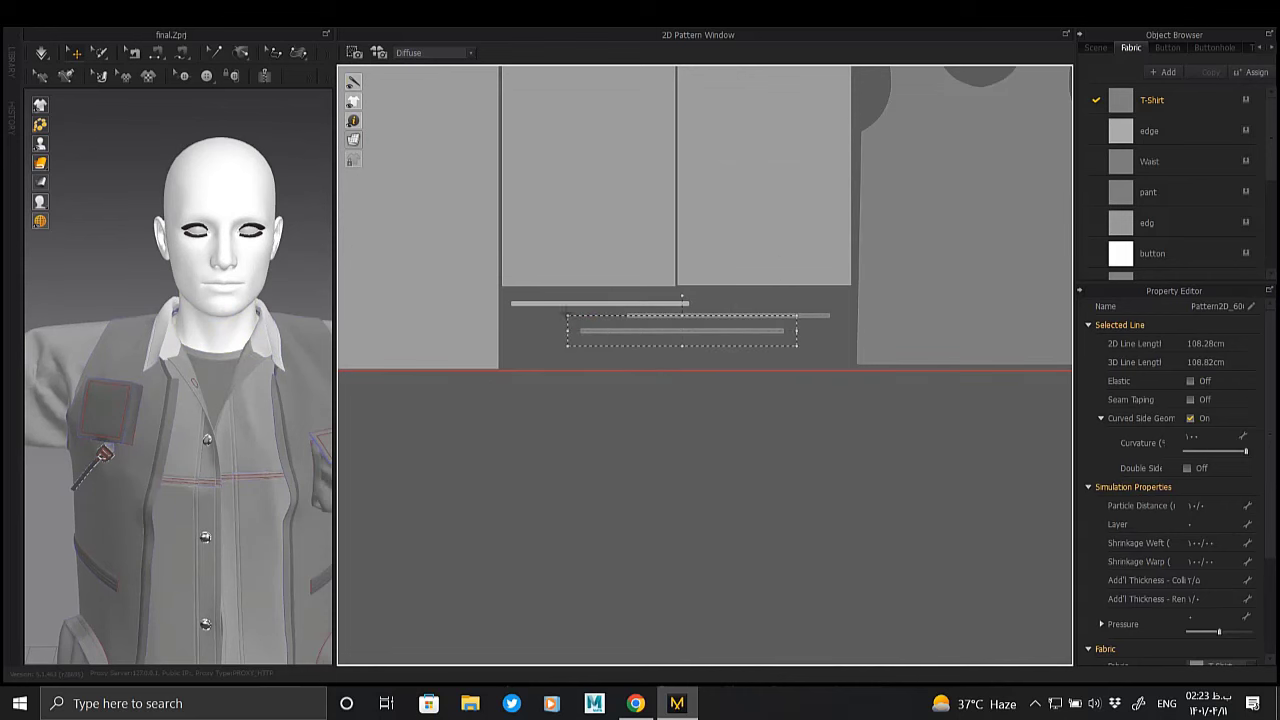
click(541, 305)
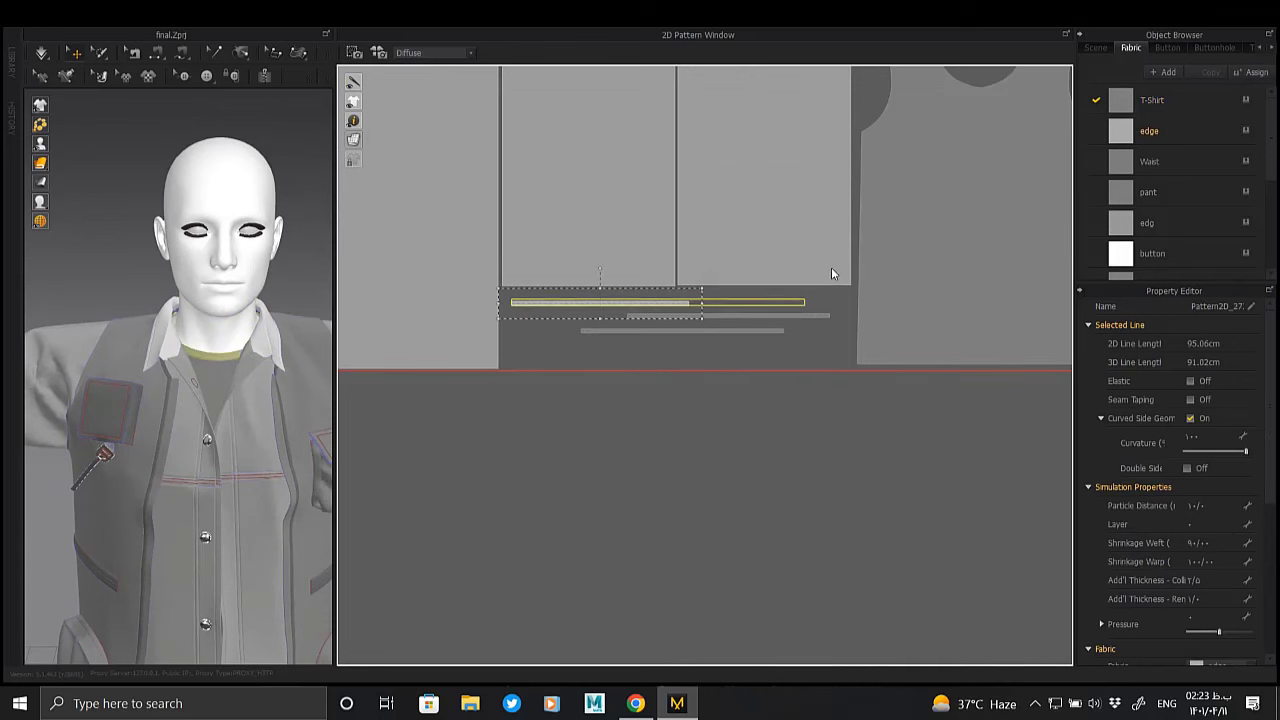
scroll(760, 368, down, 2)
scroll(760, 368, down, 2)
scroll(733, 372, down, 2)
Move the upper pattern group down-right and set the other group along the horizontal axis
scroll(733, 372, down, 2)
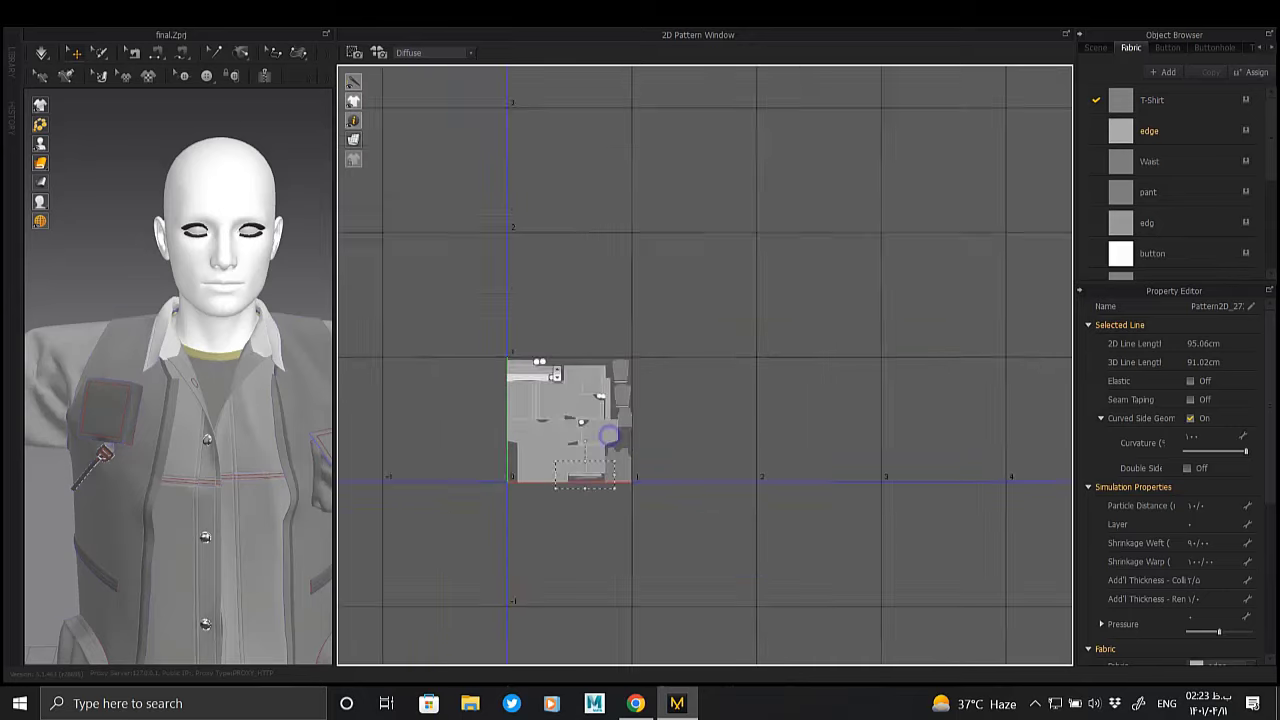
scroll(689, 491, down, 2)
scroll(734, 437, down, 2)
scroll(789, 334, down, 1)
click(585, 260)
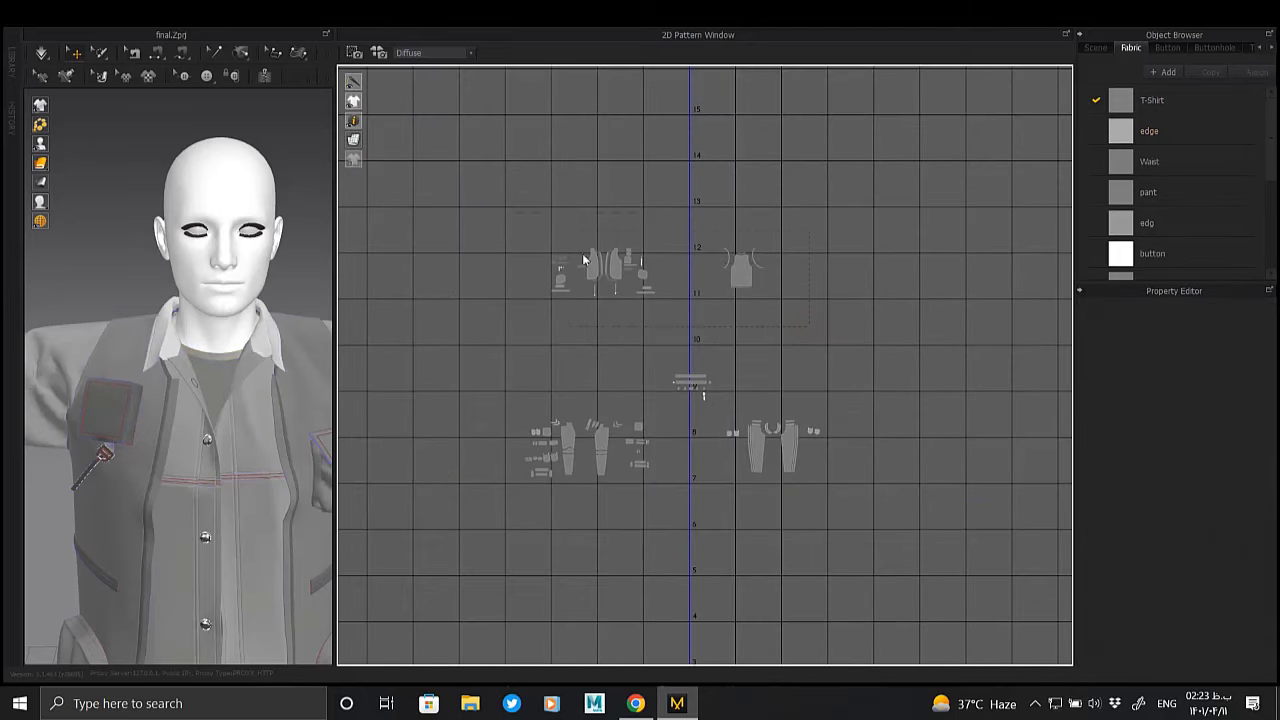
drag(585, 260, 725, 407)
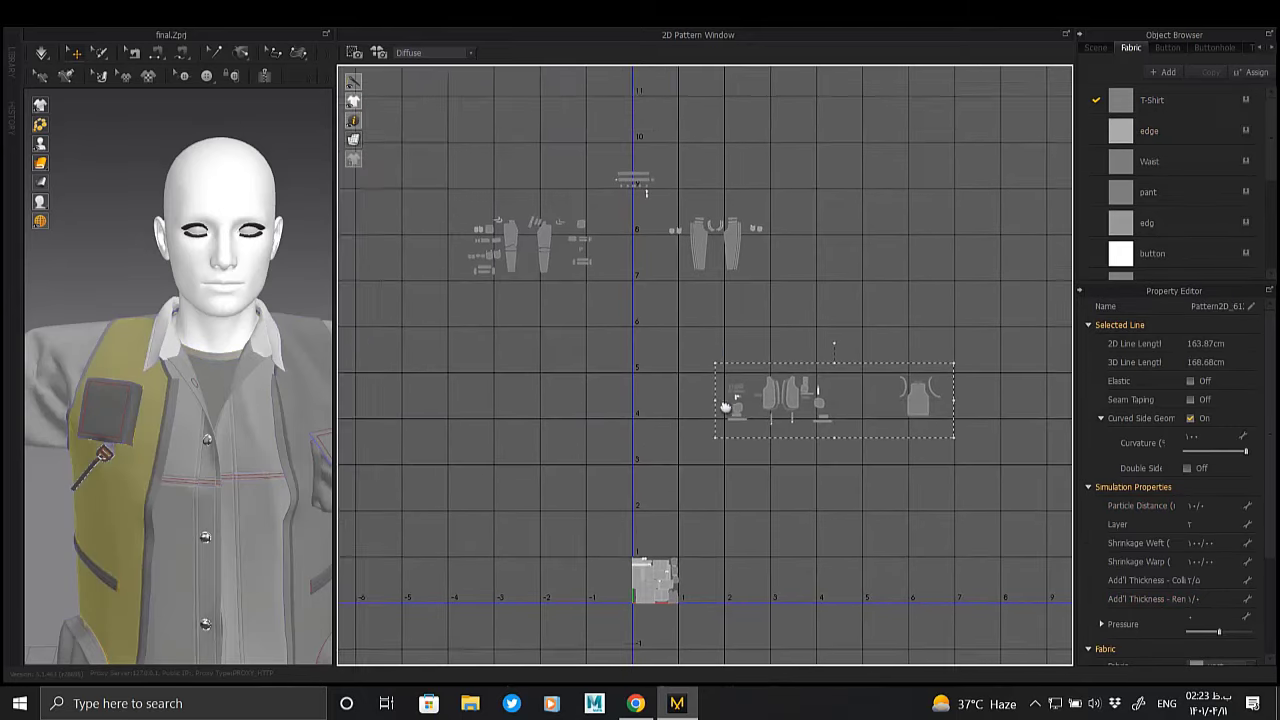
middle_drag(709, 328, 729, 428)
middle_drag(774, 503, 712, 279)
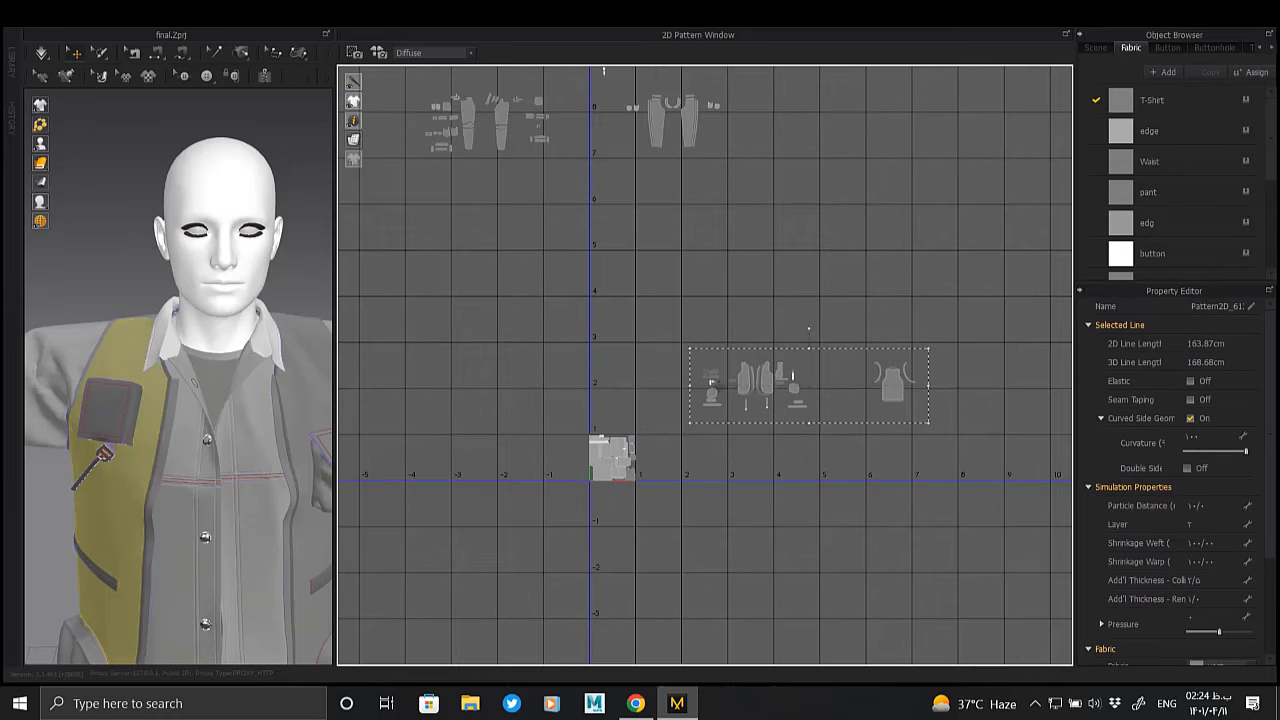
drag(728, 420, 728, 455)
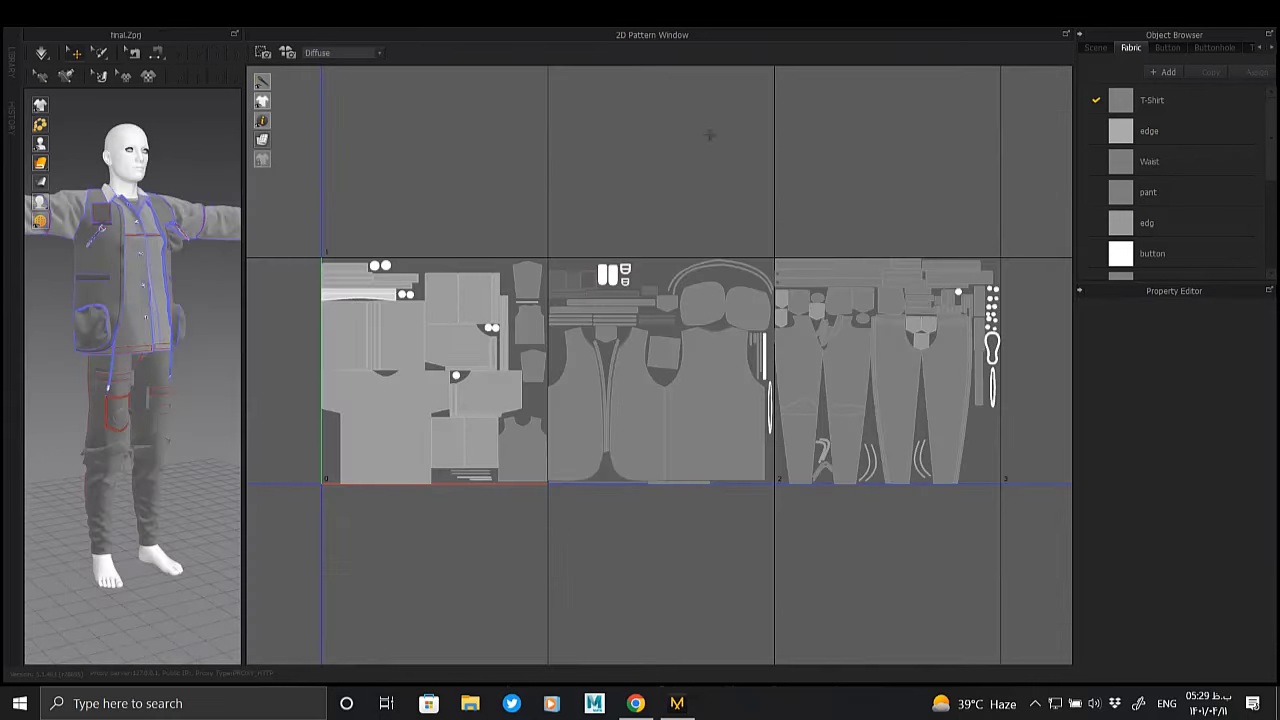
mouse_move(729, 324)
middle_down()
mouse_move(713, 270)
mouse_move(773, 304)
middle_up()
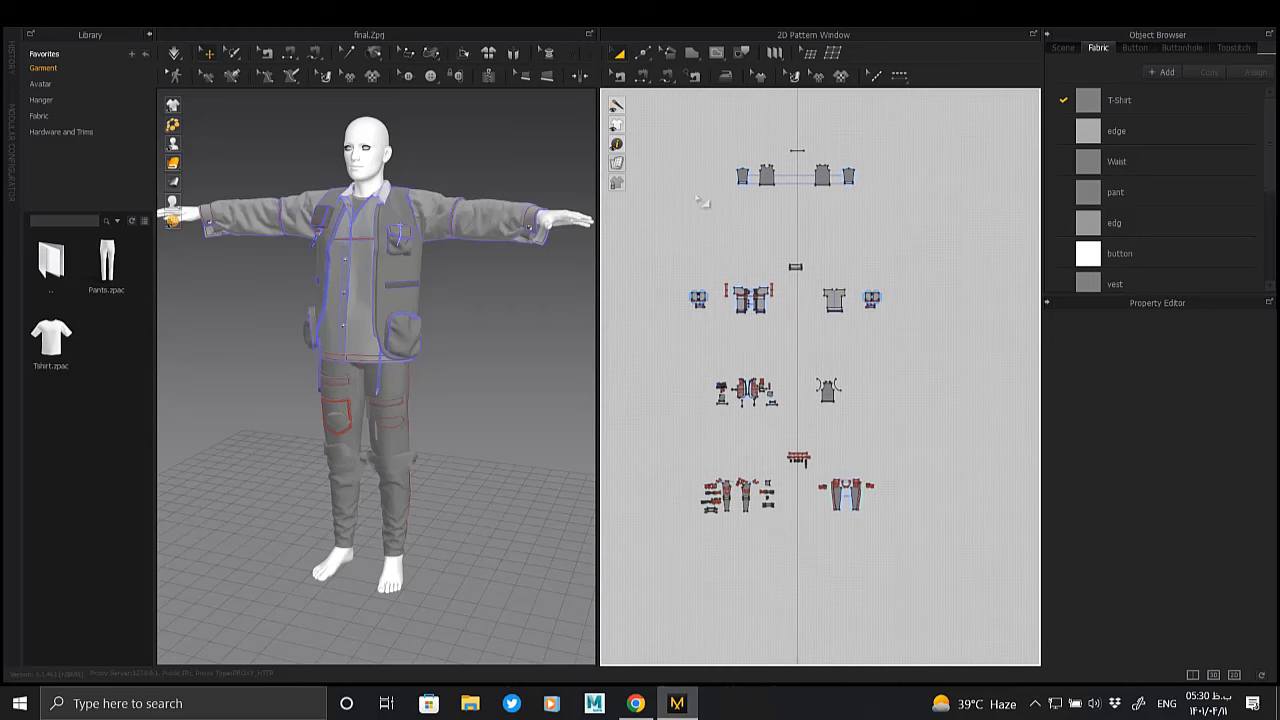
Save the current project and select every garment pattern piece
click(35, 12)
click(60, 92)
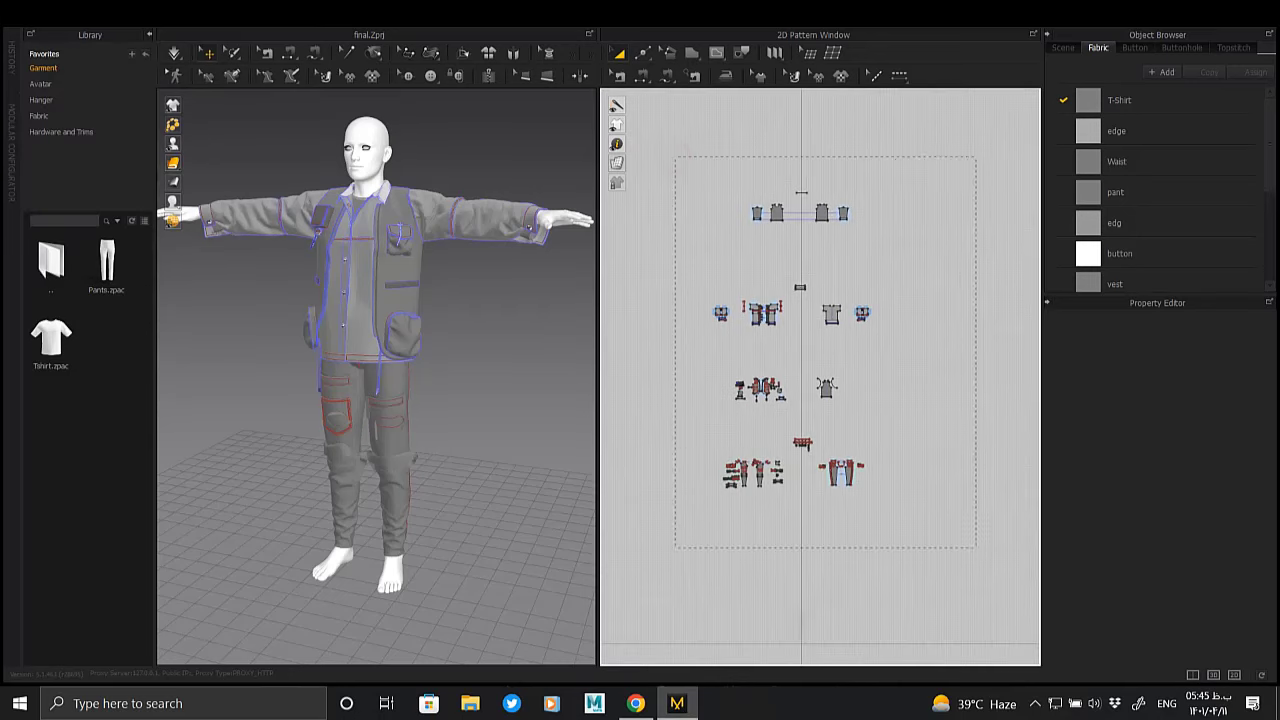
key(ctrl+a)
Export the outfit as a single thick OBJ named thick into Desktop\grunge
click(35, 12)
click(195, 210)
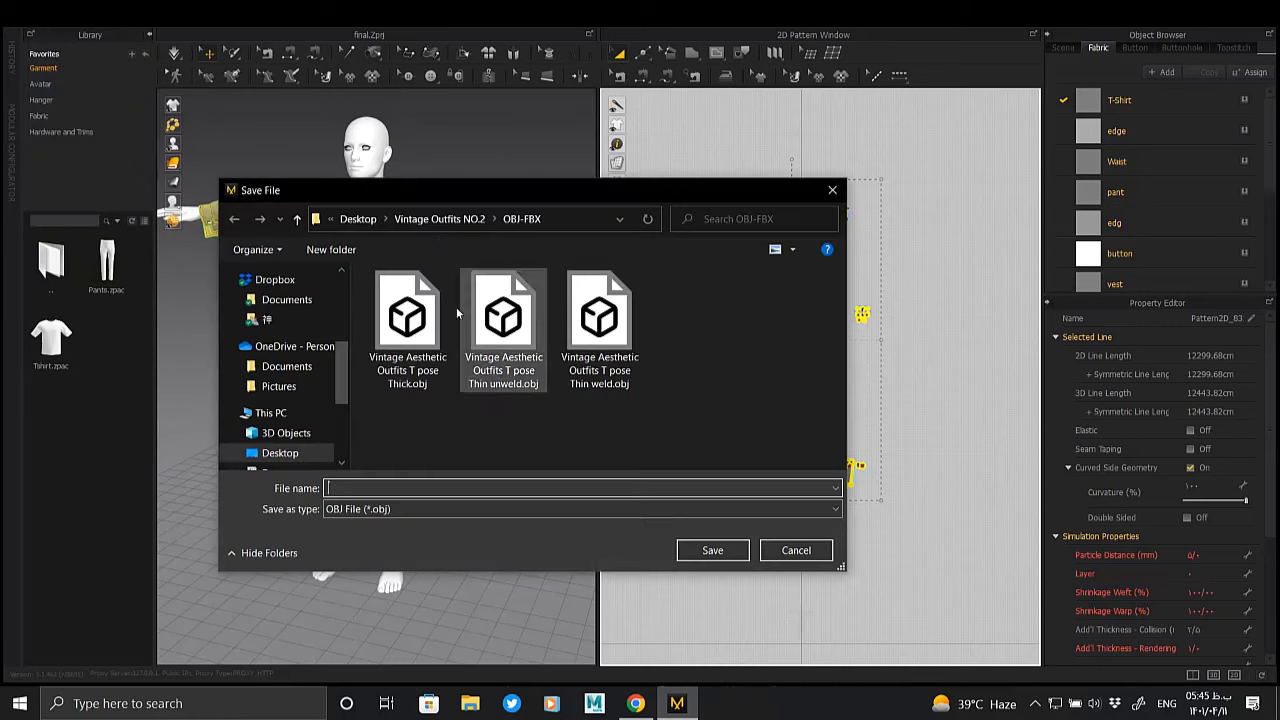
scroll(285, 370, up, 5)
click(280, 272)
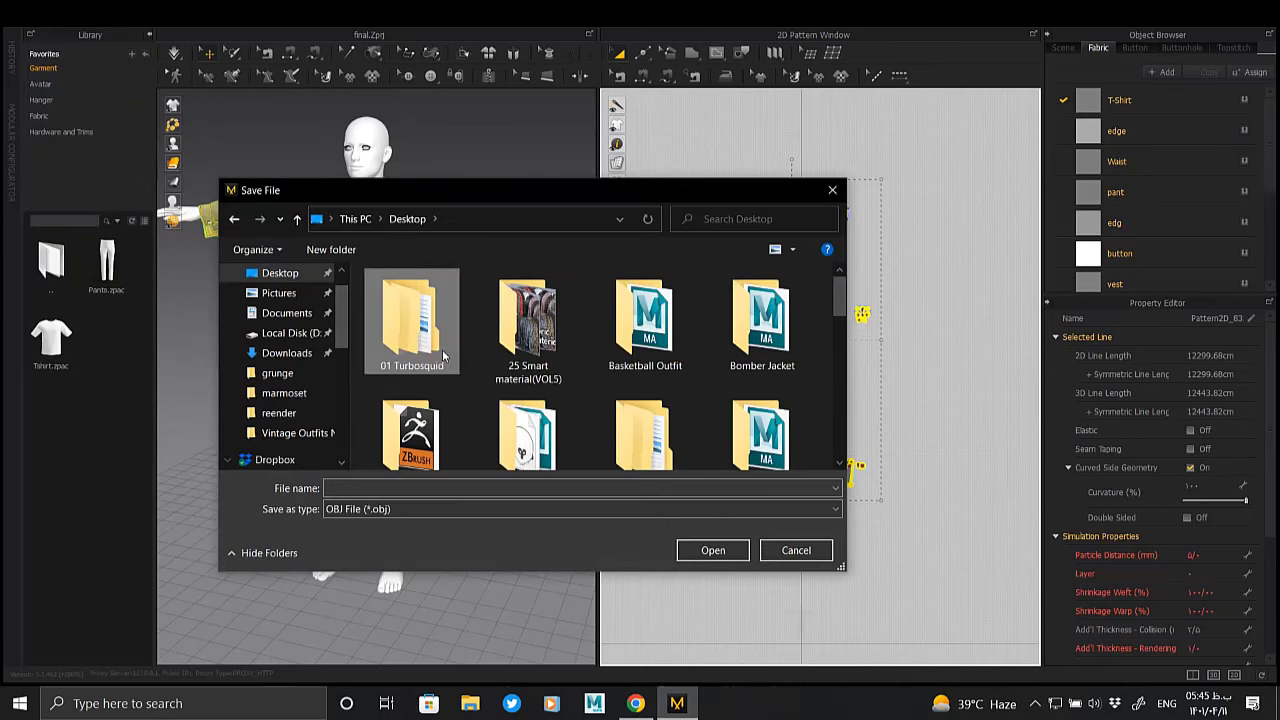
scroll(440, 340, down, 3)
double_click(425, 314)
key(BackSpace)
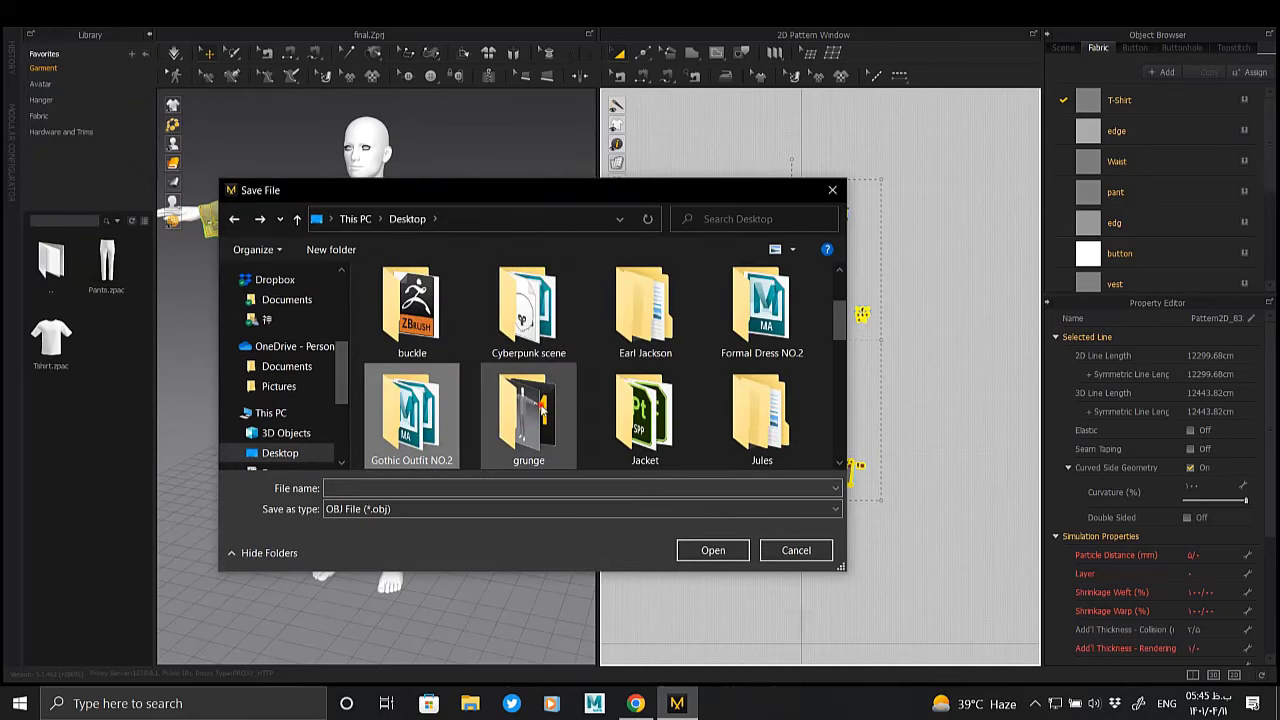
double_click(530, 415)
text(thick)
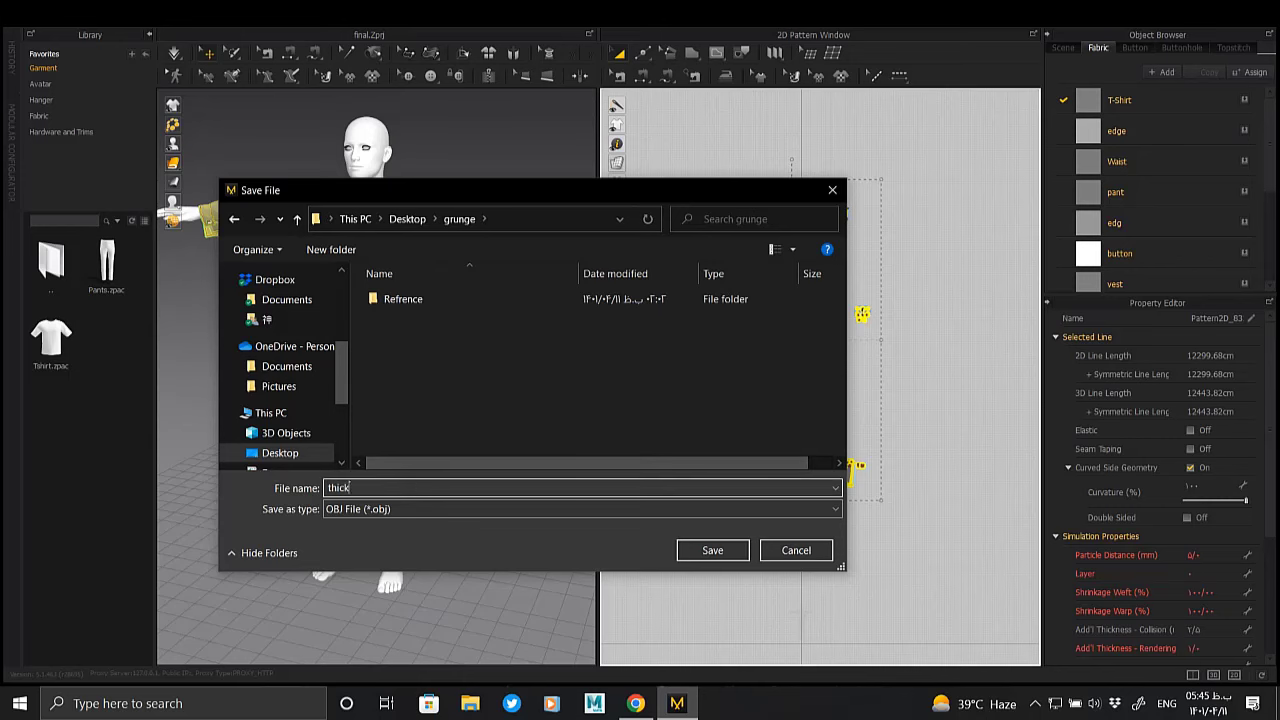
key(Return)
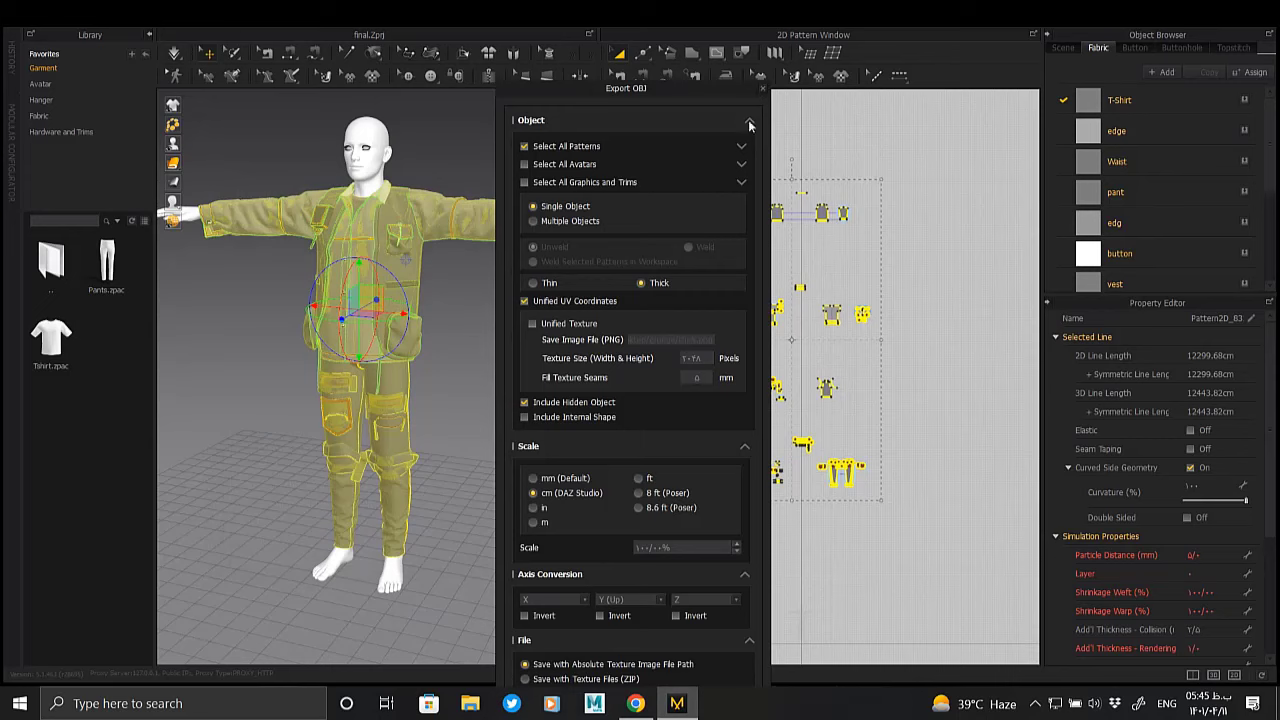
click(749, 122)
click(665, 456)
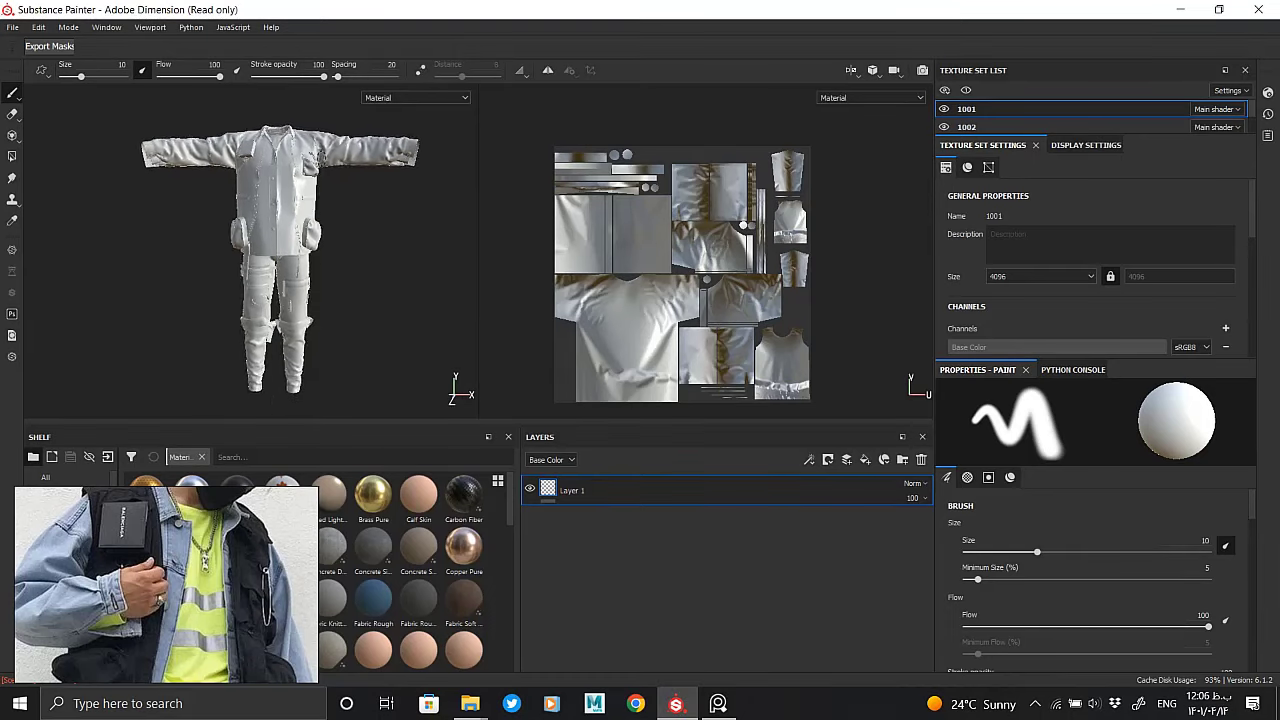
Turn the model to face front, delete Layer 1 and add a new fill layer
scroll(347, 220, up, 3)
scroll(347, 220, up, 3)
scroll(347, 220, up, 3)
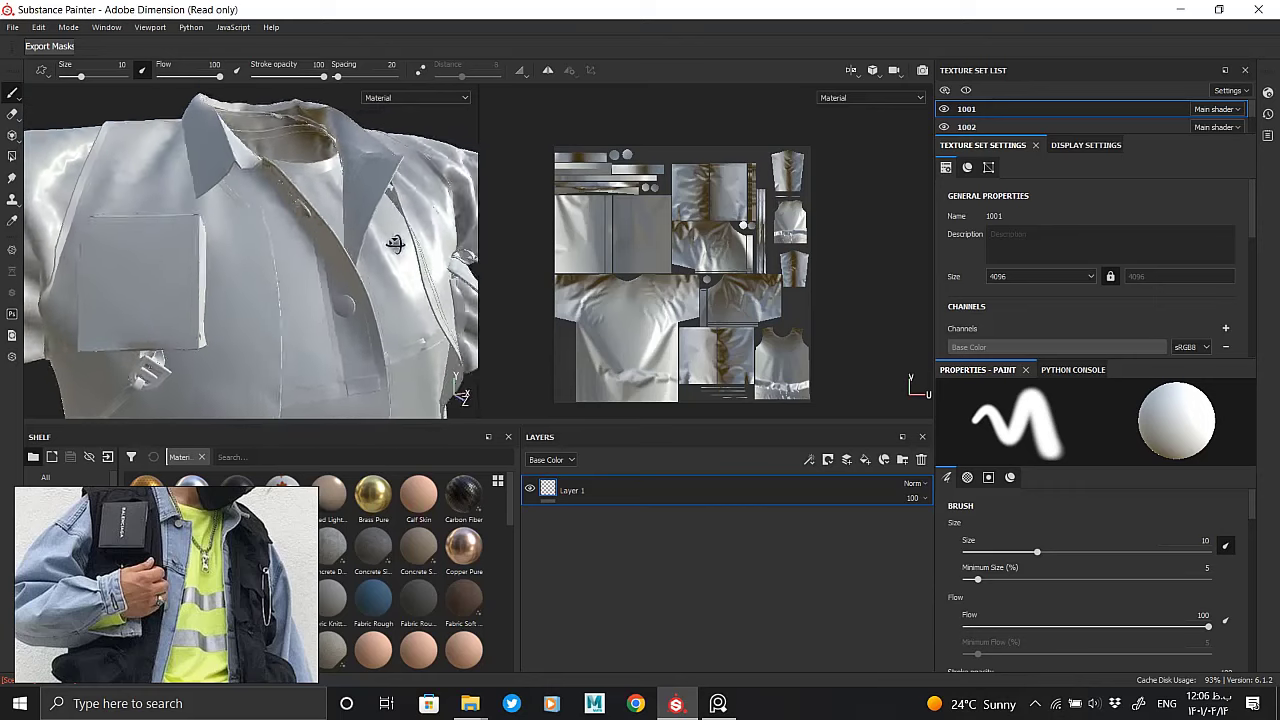
alt+drag(366, 266, 371, 214)
scroll(158, 152, down, 3)
alt+drag(158, 152, 300, 250)
click(921, 459)
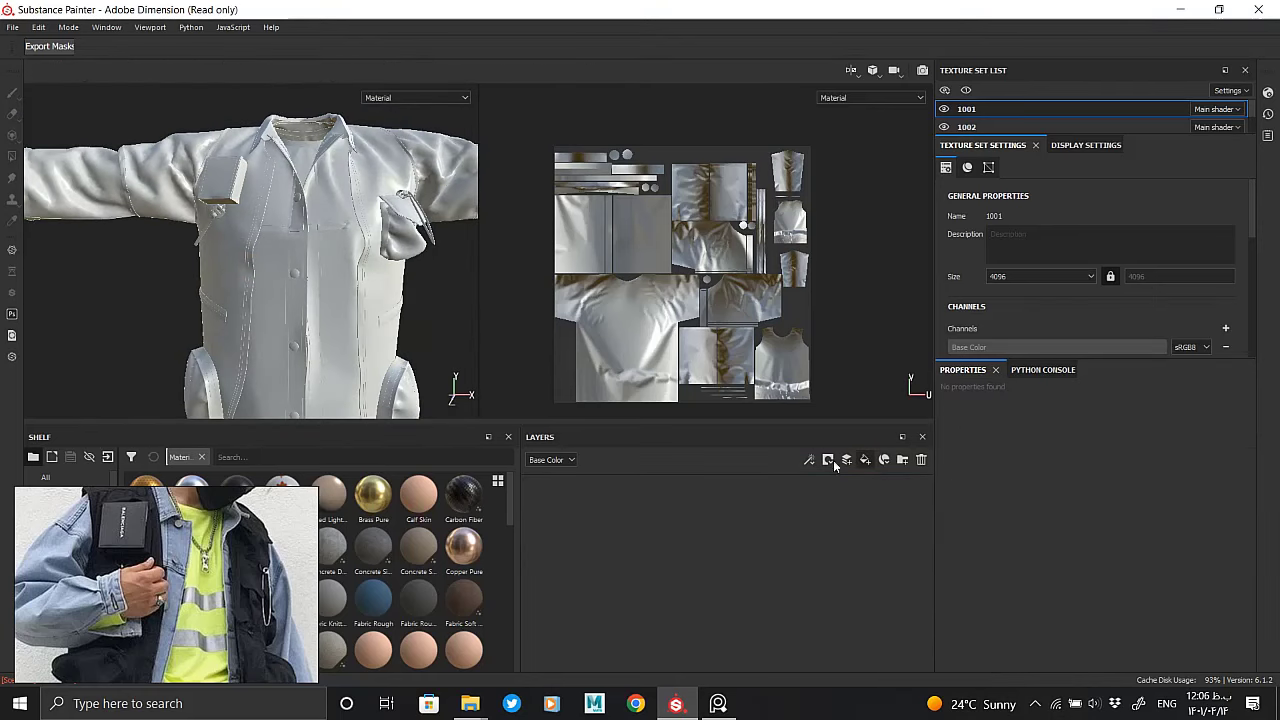
click(865, 459)
Set the fill layer's base colour to a yellow-green shade
right_click(562, 488)
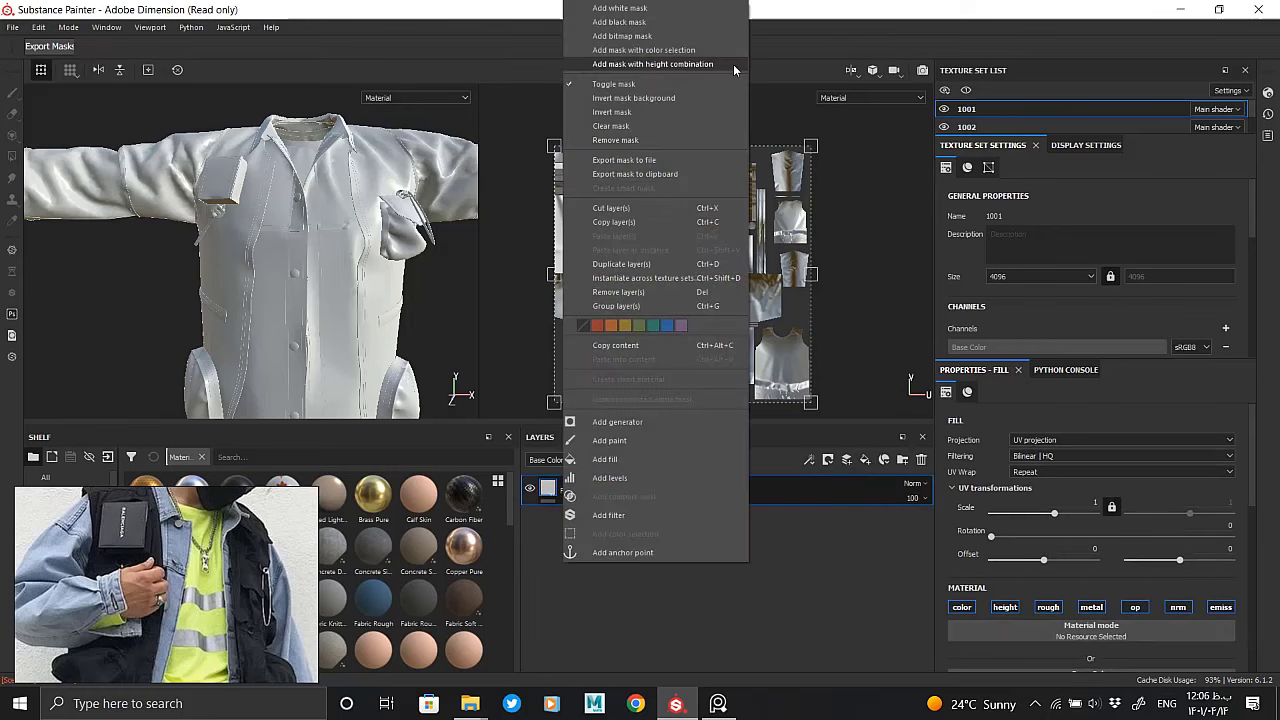
click(802, 523)
scroll(1019, 600, down, 2)
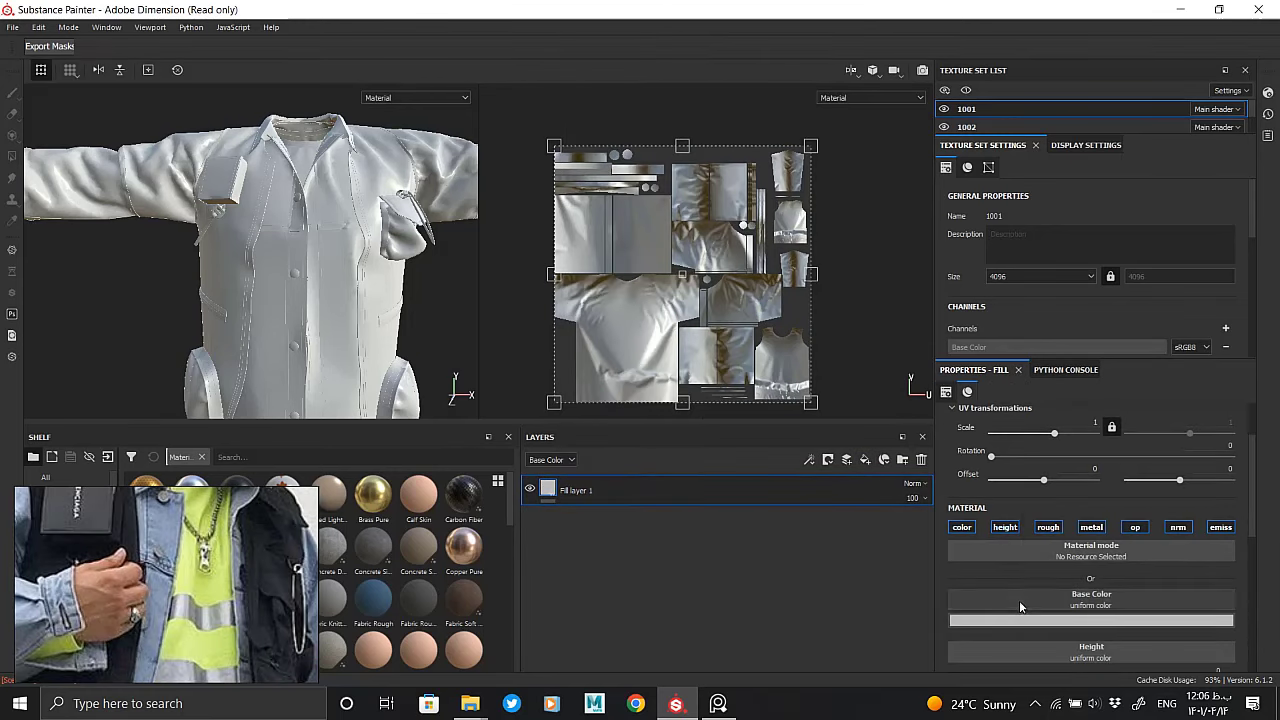
click(1030, 620)
drag(1141, 590, 1141, 568)
drag(1060, 520, 1076, 494)
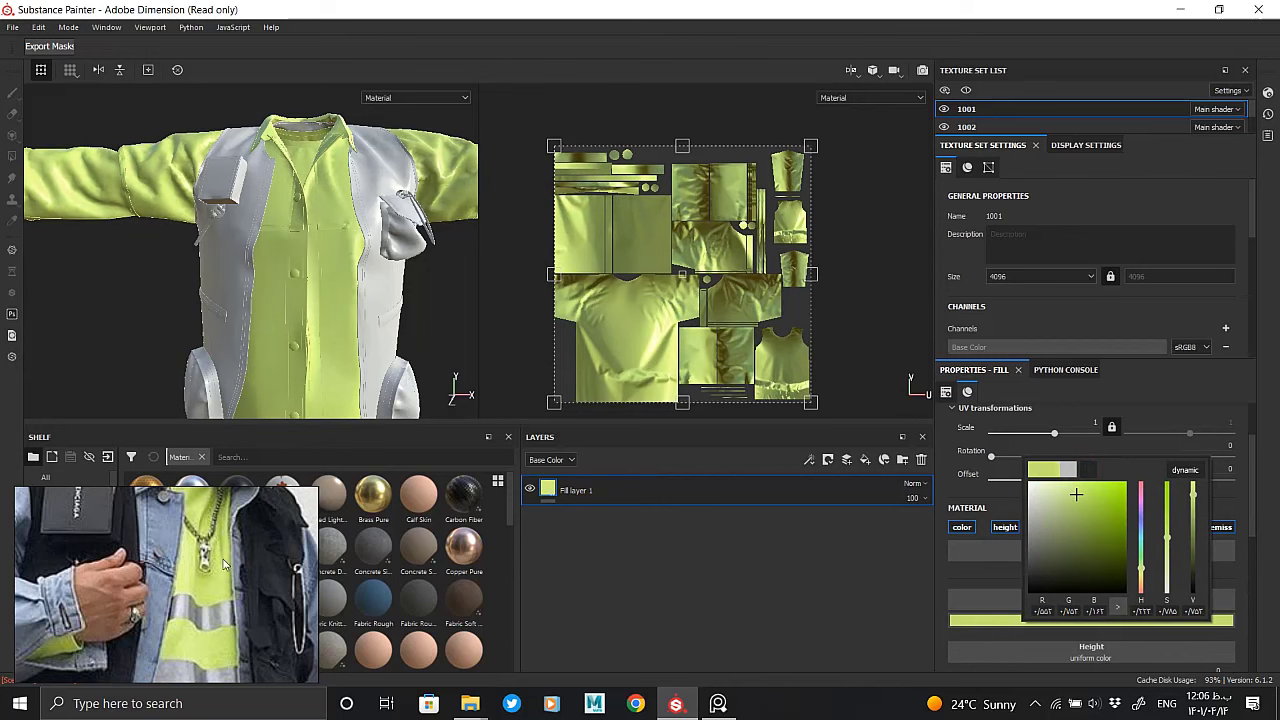
click(1000, 620)
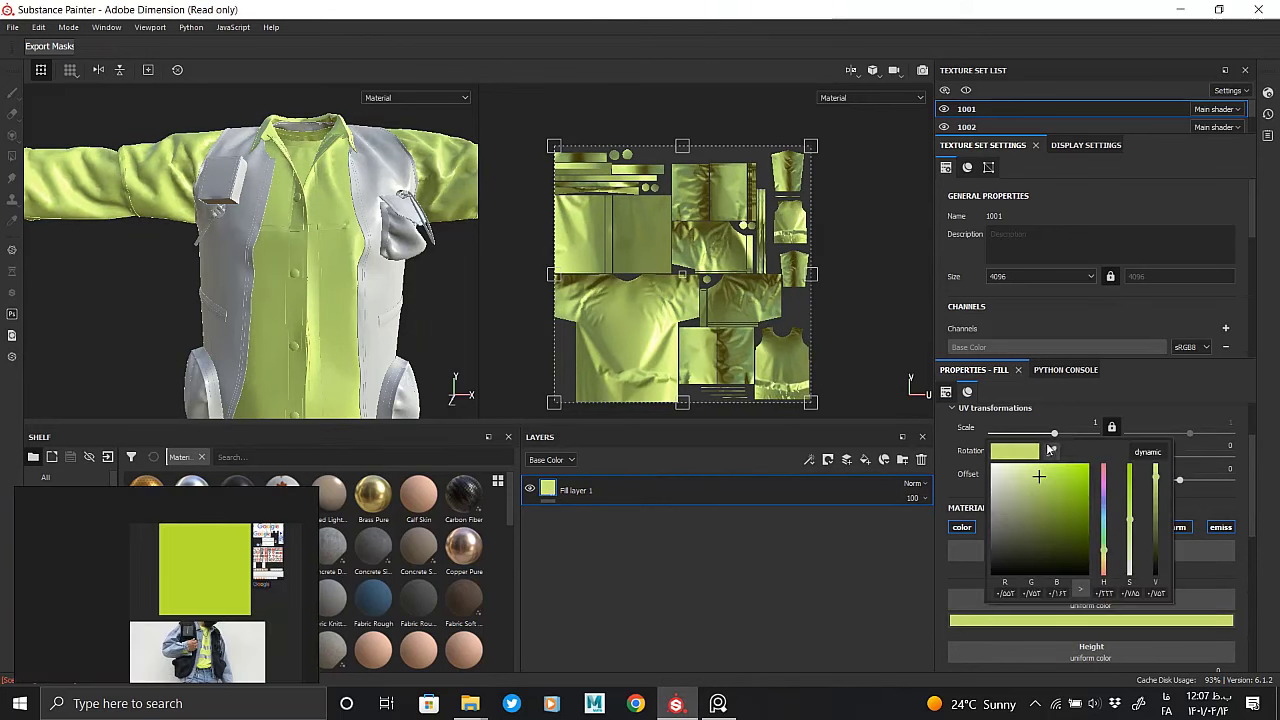
Sample the neon green from the reference, fine-tune saturation, and add a black mask
click(1053, 452)
click(200, 545)
click(275, 572)
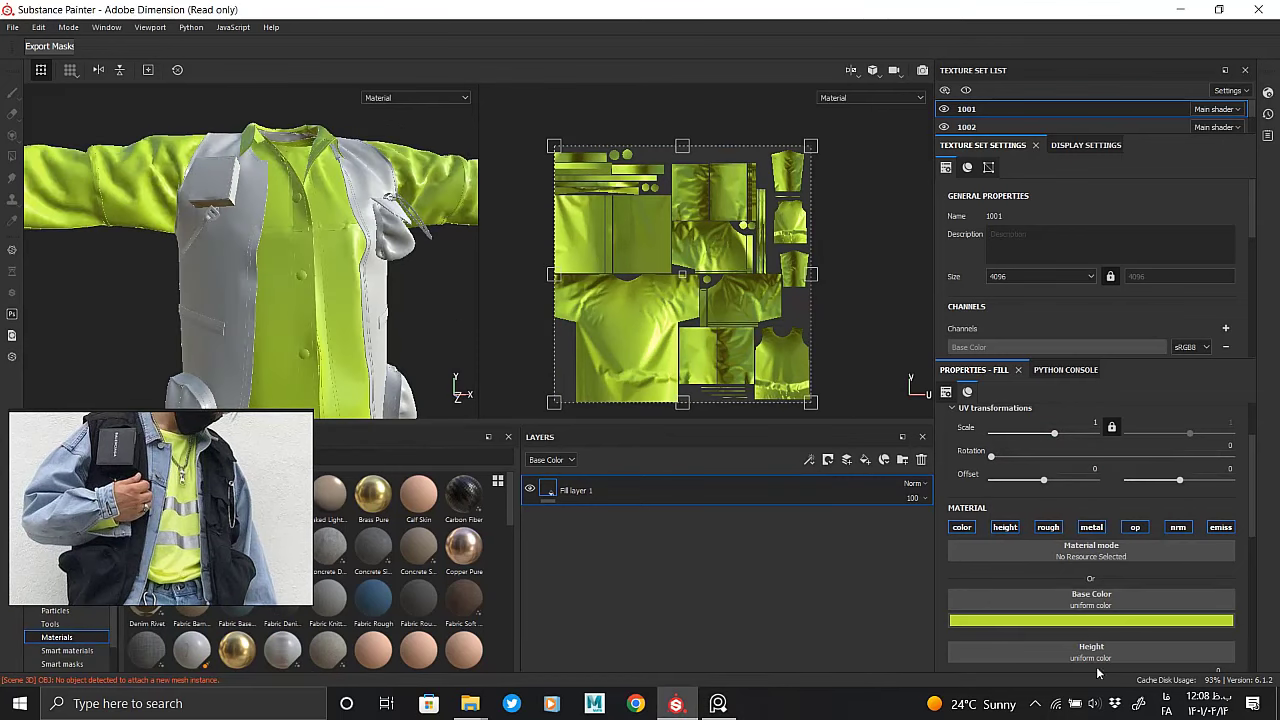
click(1150, 620)
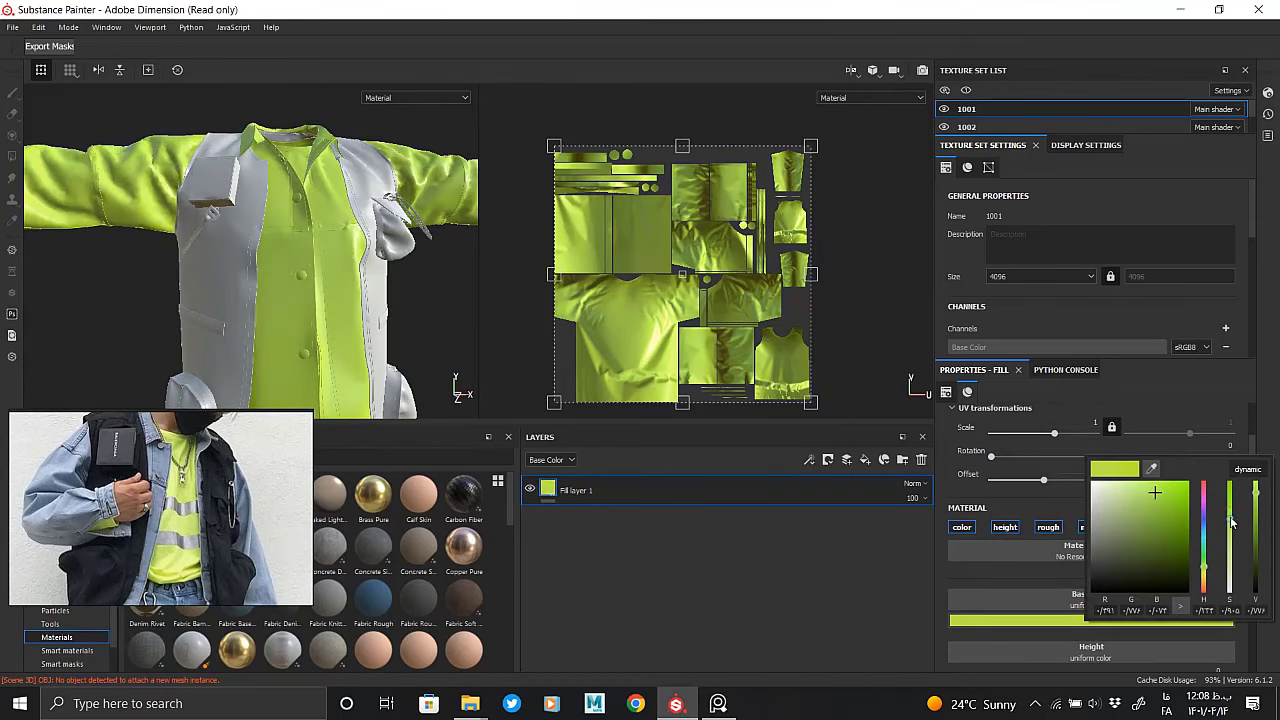
alt+drag(300, 260, 352, 291)
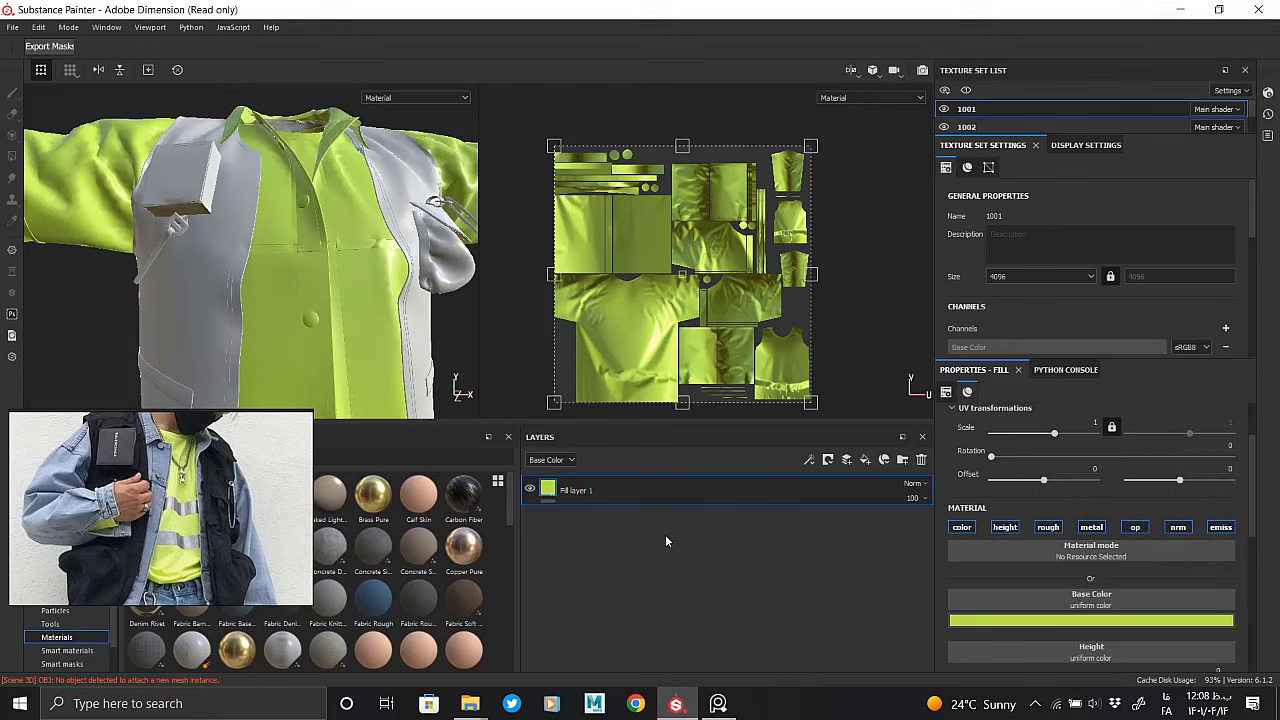
right_click(568, 492)
click(624, 22)
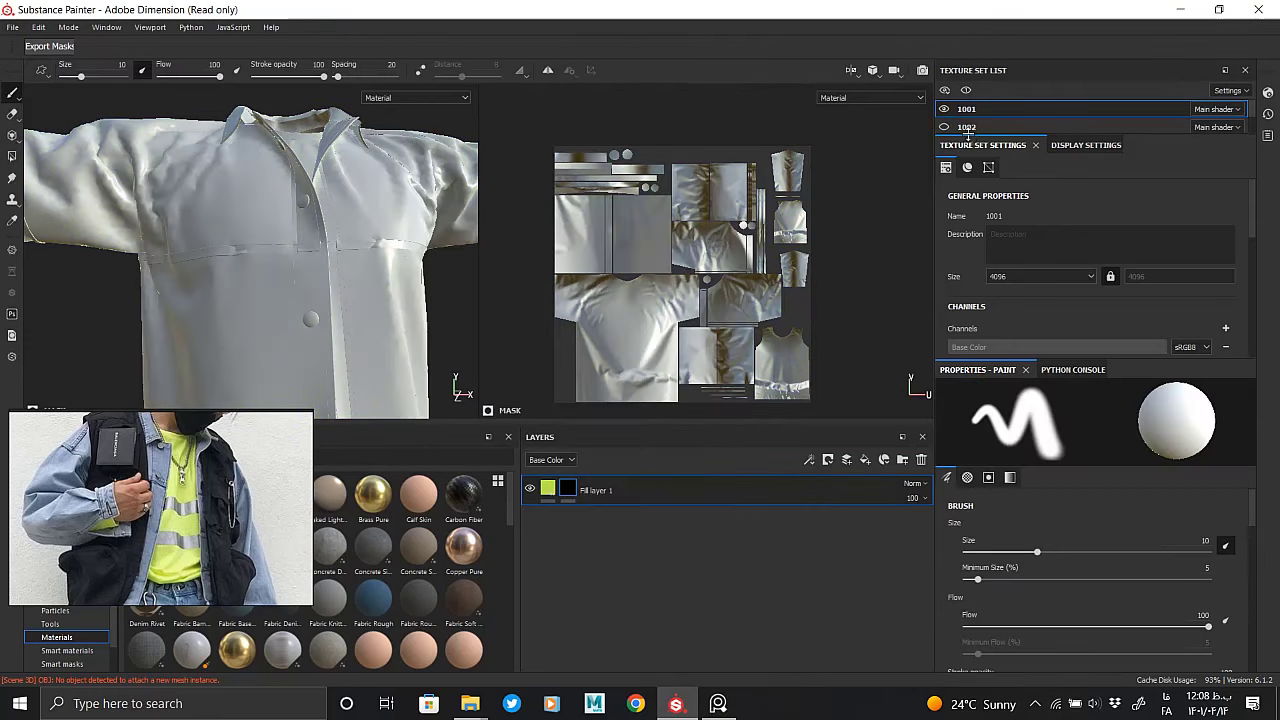
Fill the shirt mesh into Fill layer 1's mask using polygon fill
alt+drag(335, 268, 135, 150)
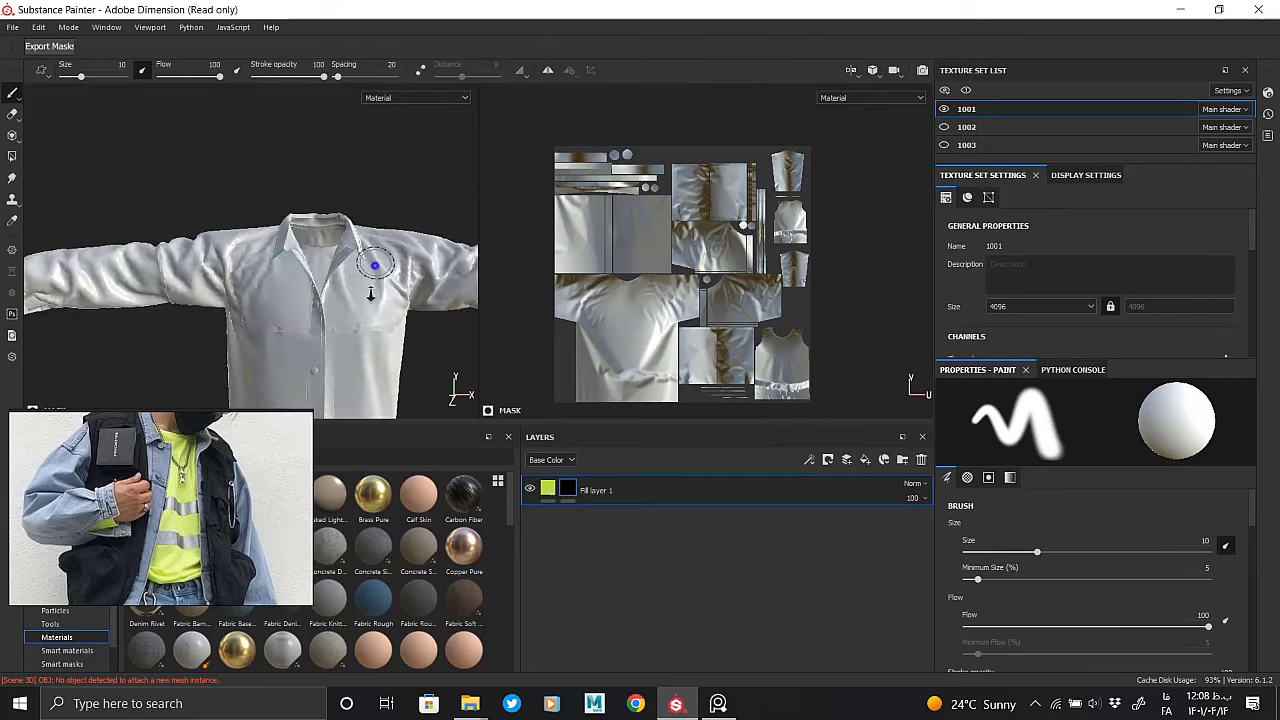
click(12, 156)
click(791, 242)
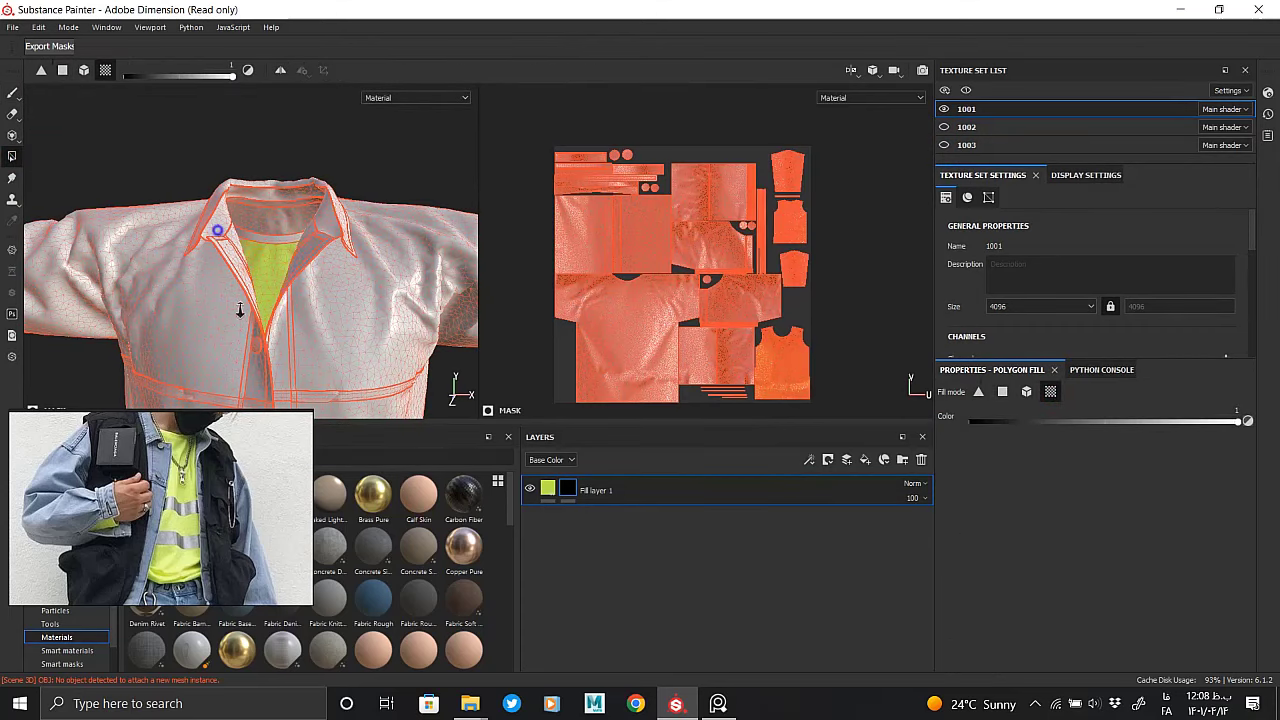
alt+drag(240, 310, 336, 260)
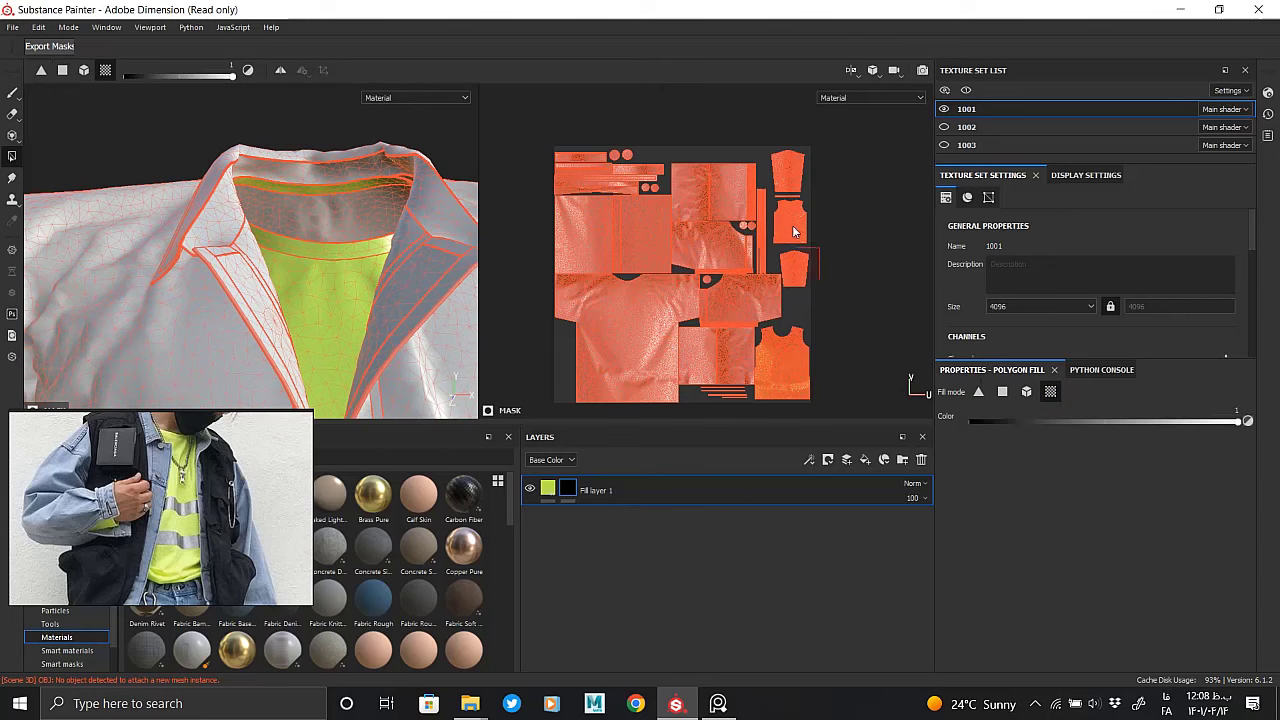
alt+drag(225, 268, 278, 277)
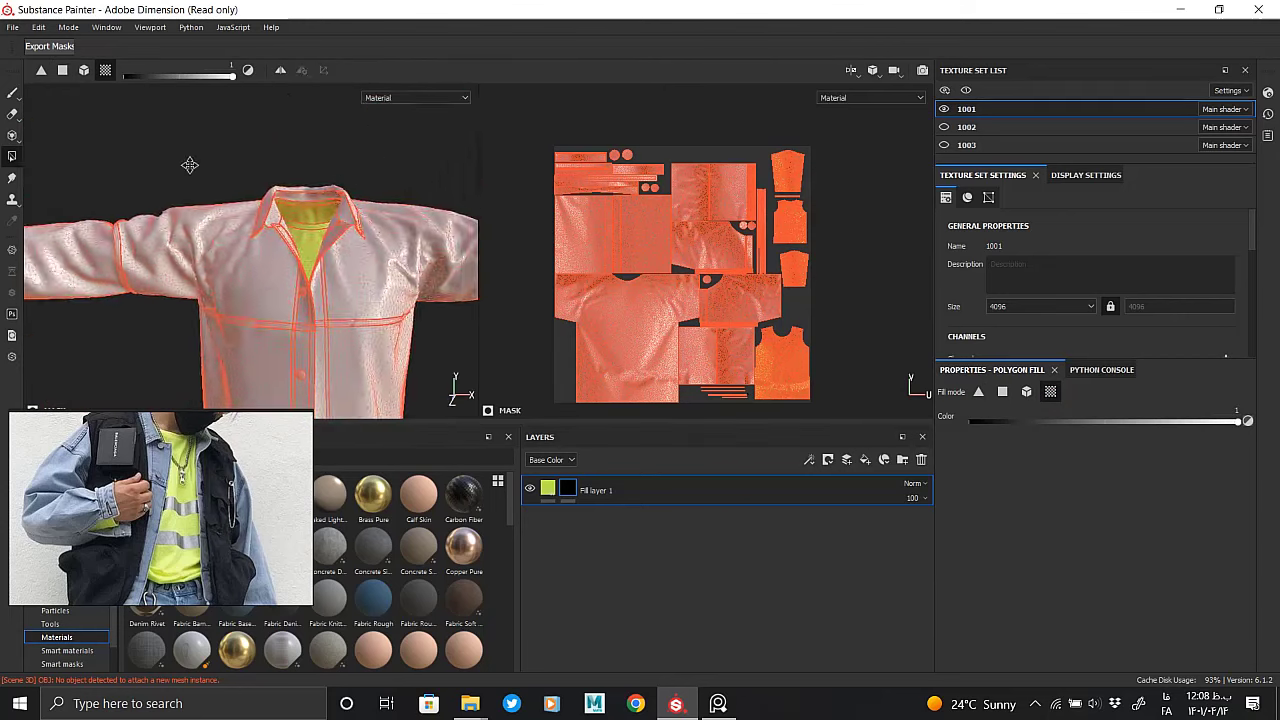
alt+right_drag(804, 281, 766, 286)
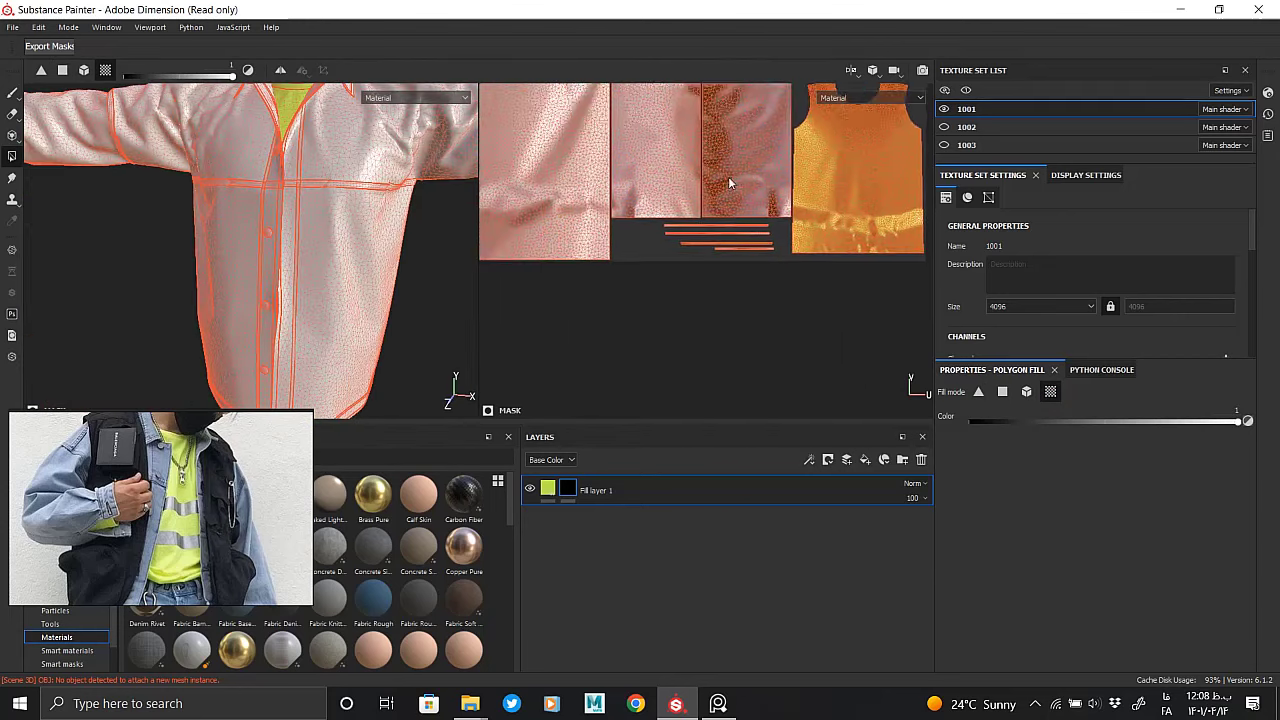
Preview the shaded green shirt from a three-quarter view and add layers above Fill layer 1
click(548, 488)
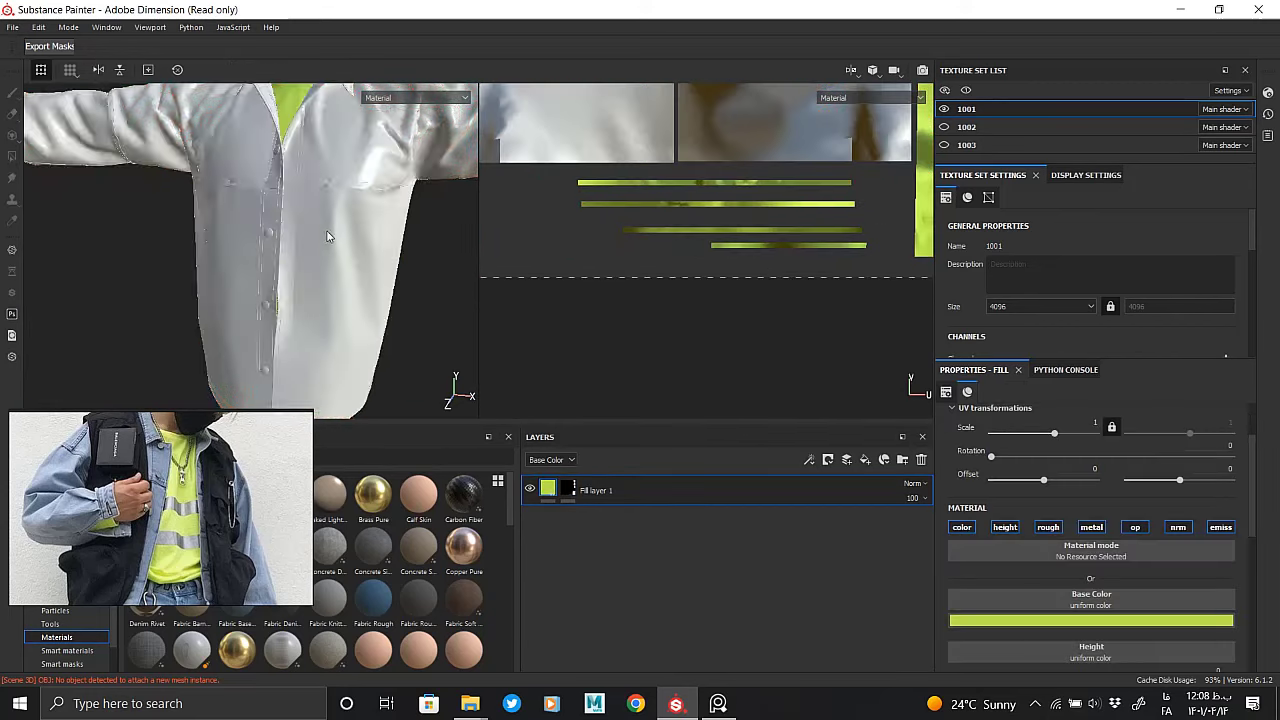
scroll(288, 257, down, 5)
mouse_move(288, 257)
alt+mouse_down()
mouse_move(183, 165)
mouse_move(300, 260)
alt+mouse_up()
scroll(323, 280, up, 3)
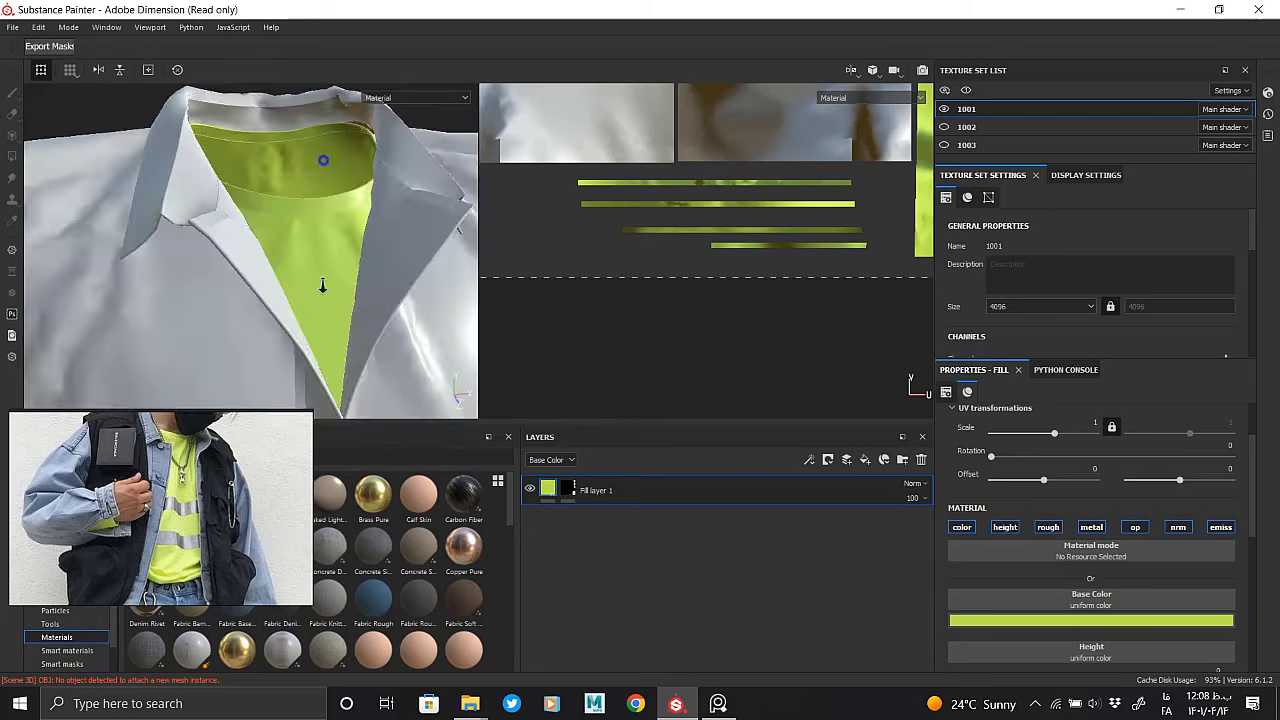
scroll(197, 263, up, 2)
scroll(249, 172, up, 2)
scroll(249, 172, down, 2)
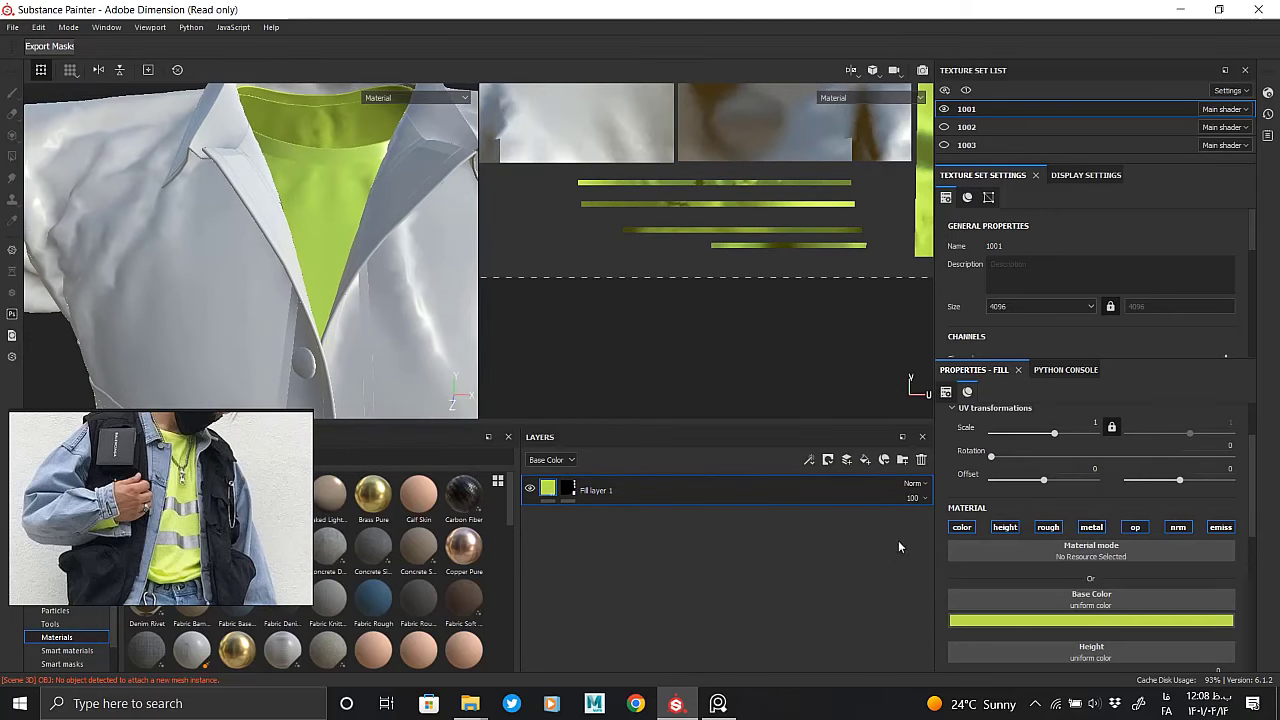
key(ctrl+z)
key(ctrl+z)
Add a black mask to Folder 1
right_click(566, 551)
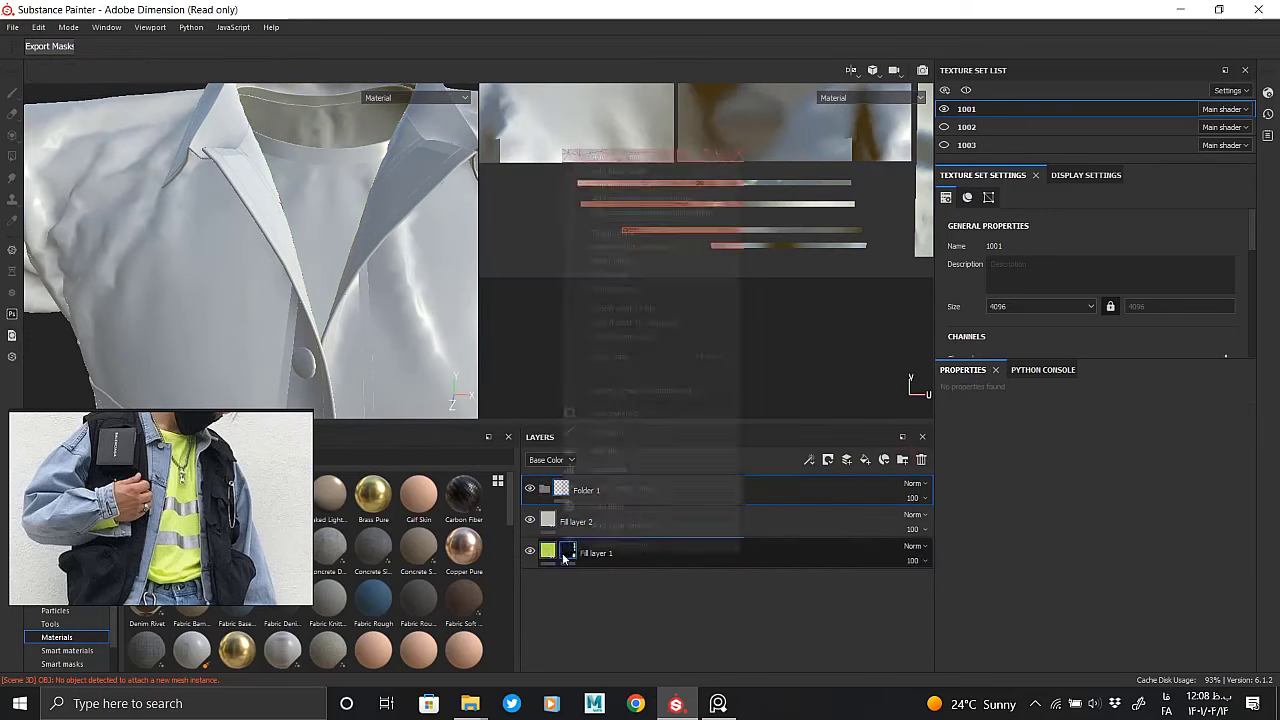
click(614, 357)
click(563, 495)
right_click(563, 500)
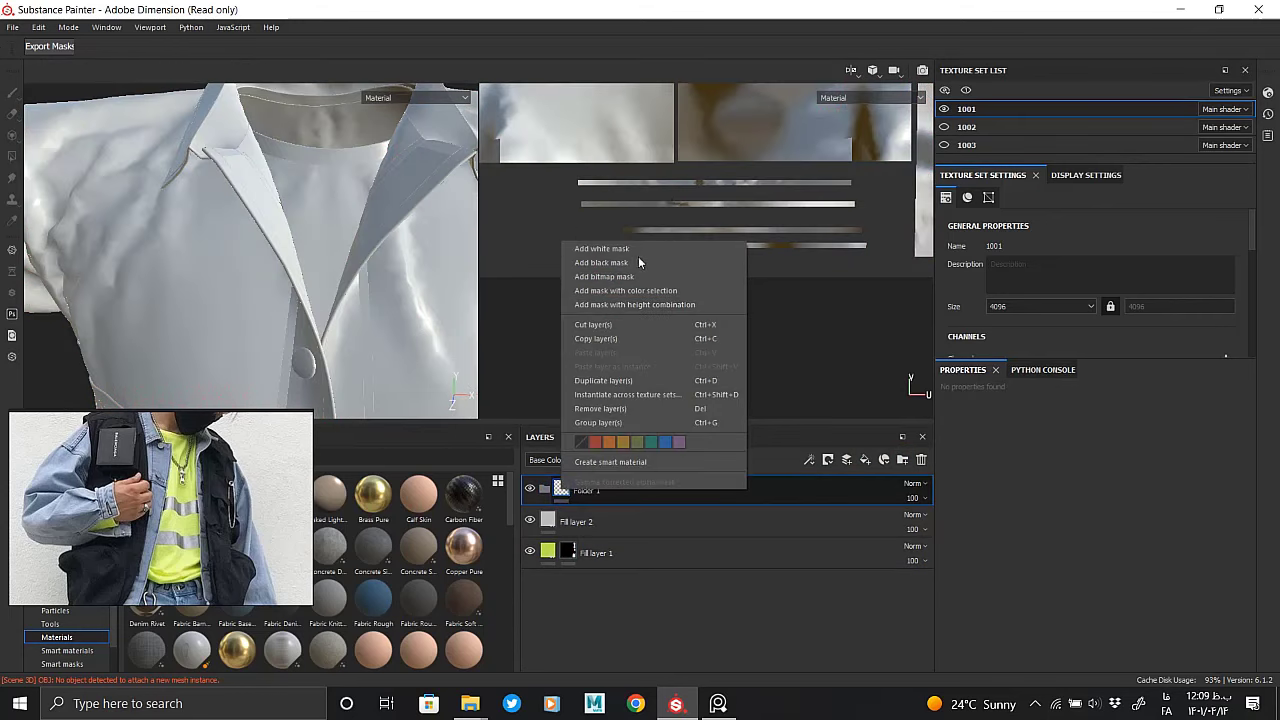
click(638, 256)
right_click(587, 488)
click(639, 301)
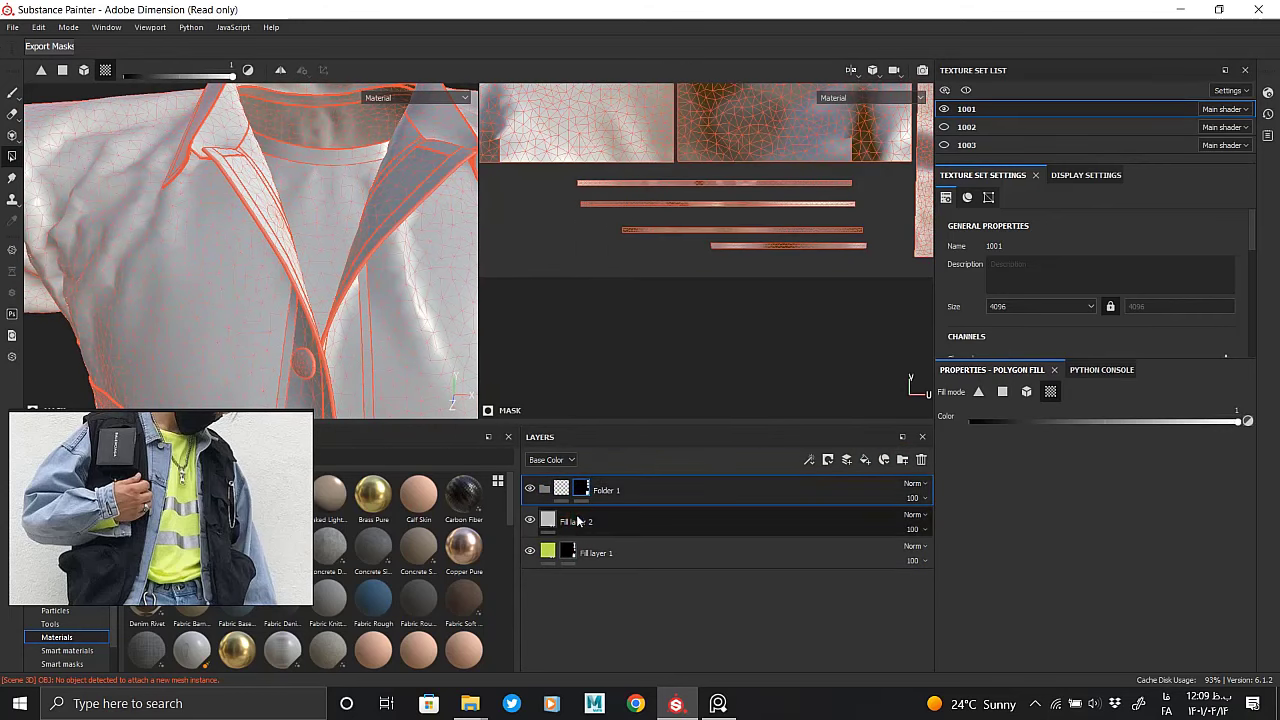
Add a UV Border Distance generator to Fill layer 2's mask
shift+click(567, 521)
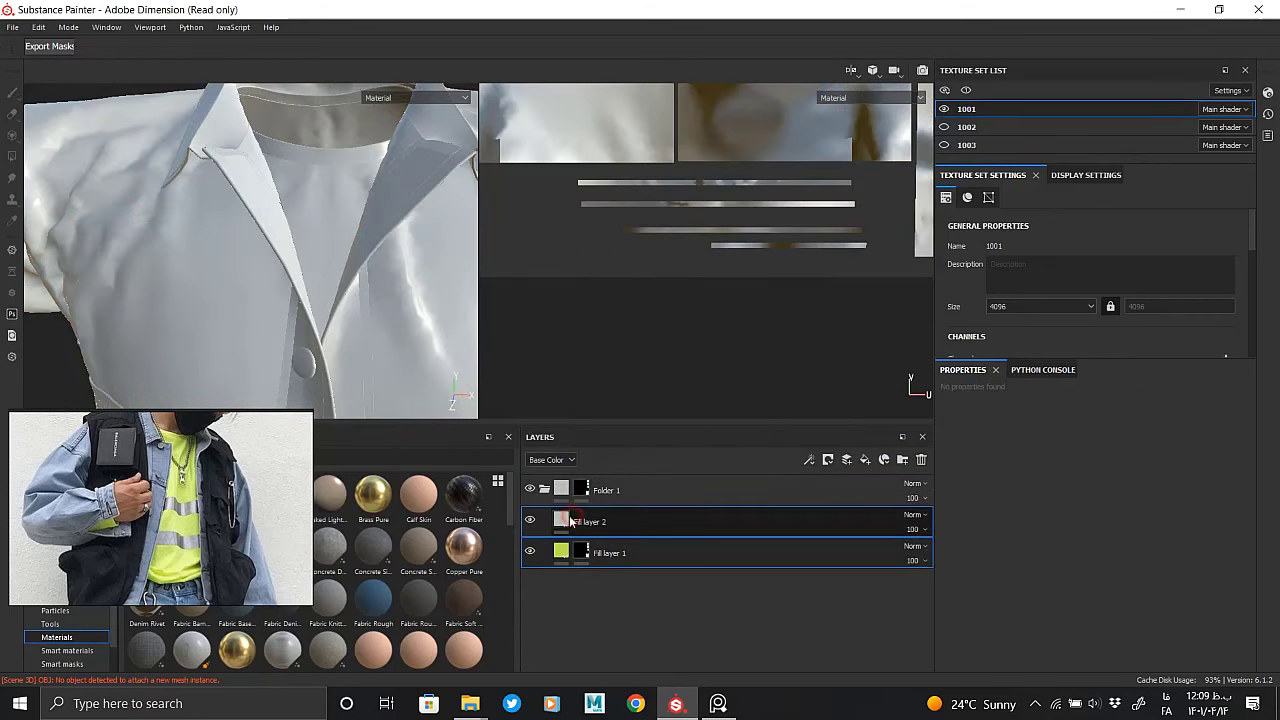
click(567, 521)
right_click(567, 521)
click(580, 521)
right_click(580, 521)
click(618, 375)
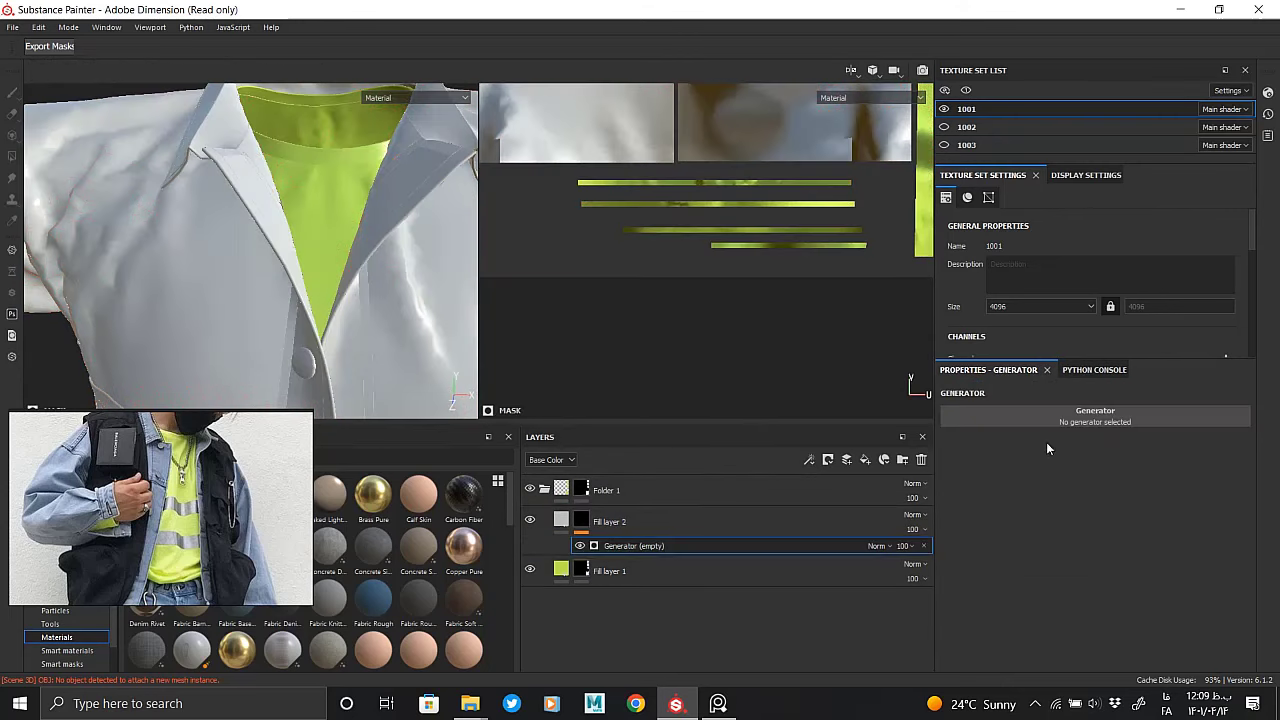
scroll(1100, 520, down, 5)
click(1128, 568)
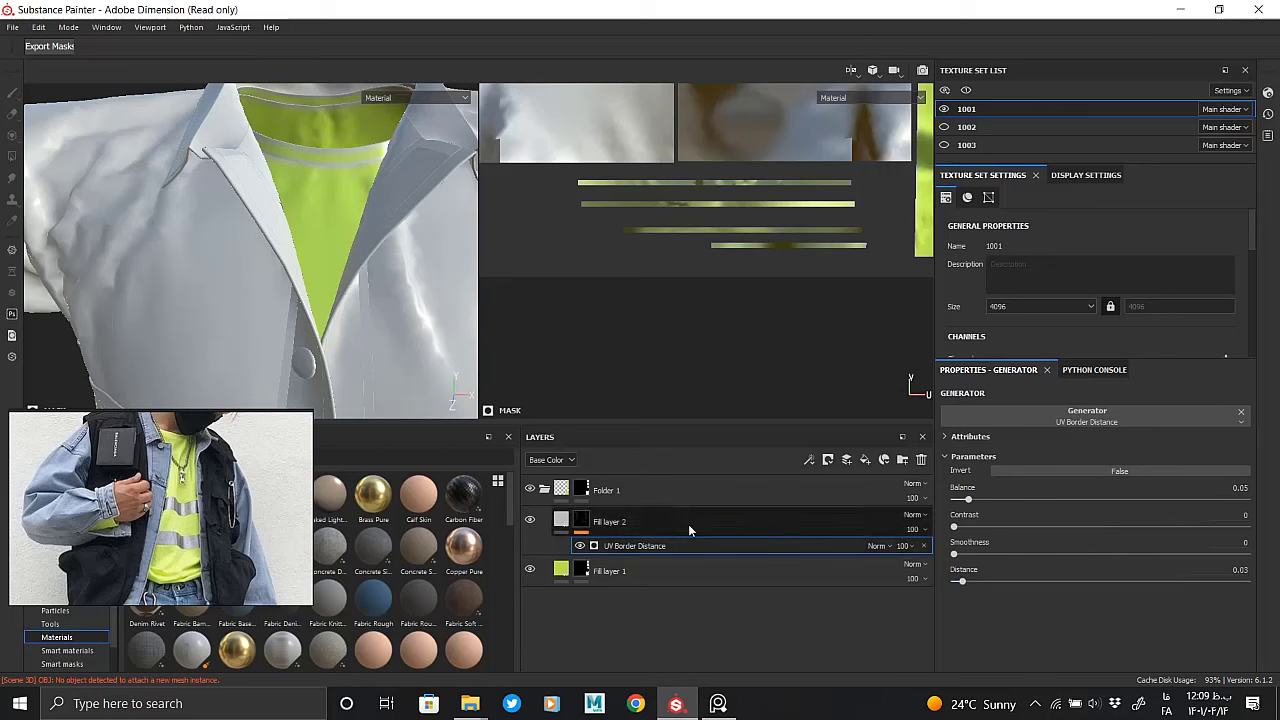
Add a Blur filter above the UV Border Distance generator
right_click(608, 545)
click(650, 640)
click(1095, 415)
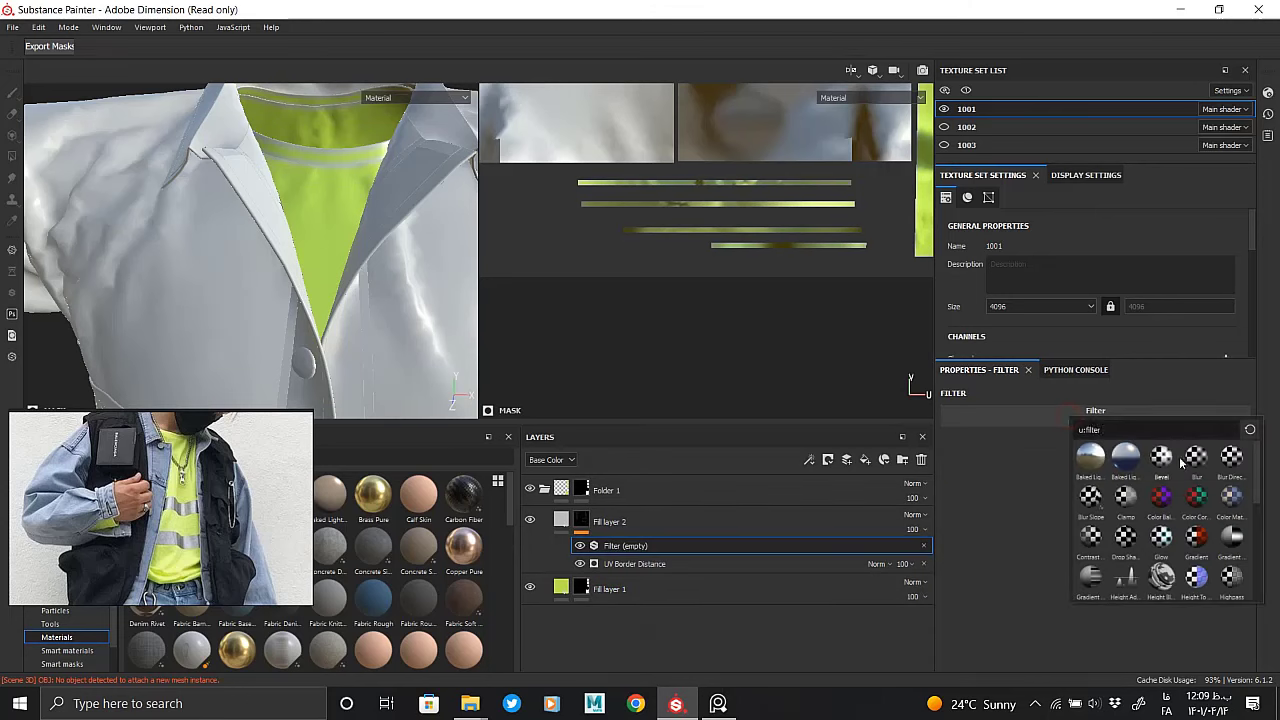
click(1190, 466)
Compare the Blur and UV Border Distance effects and set Fill layer 2's height to -0.0732
click(573, 521)
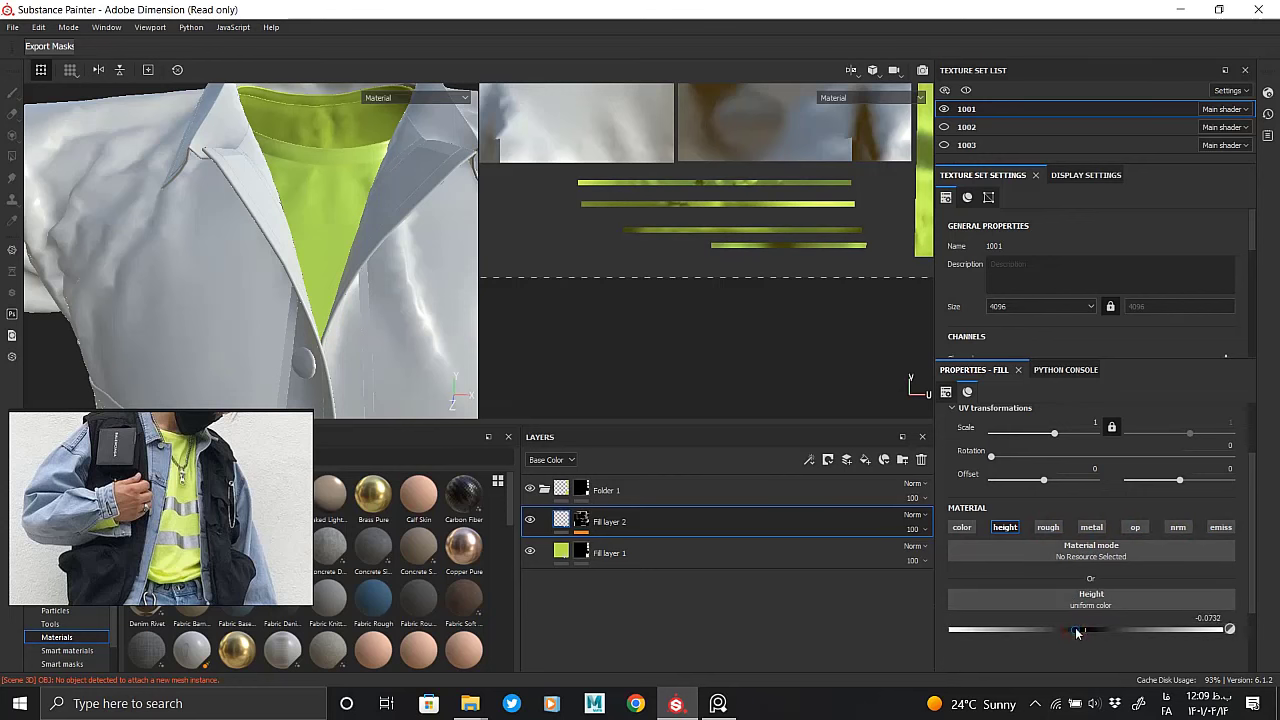
drag(1077, 632, 1071, 630)
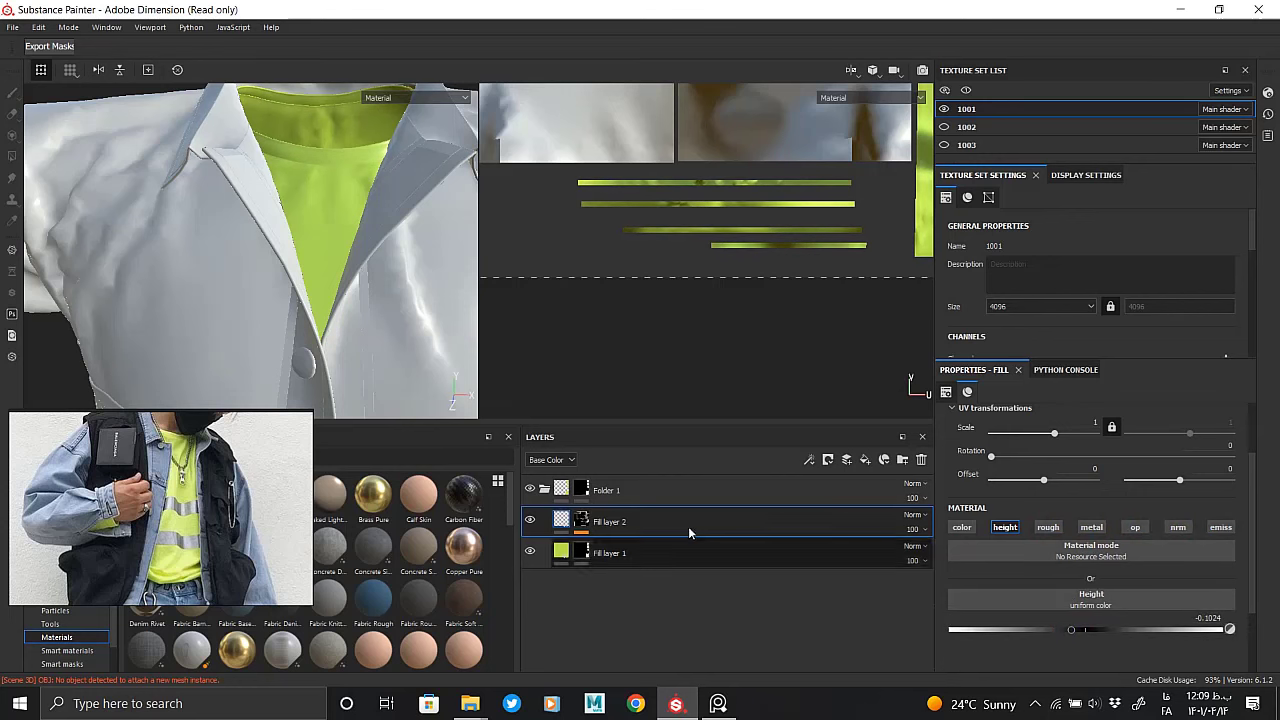
click(581, 521)
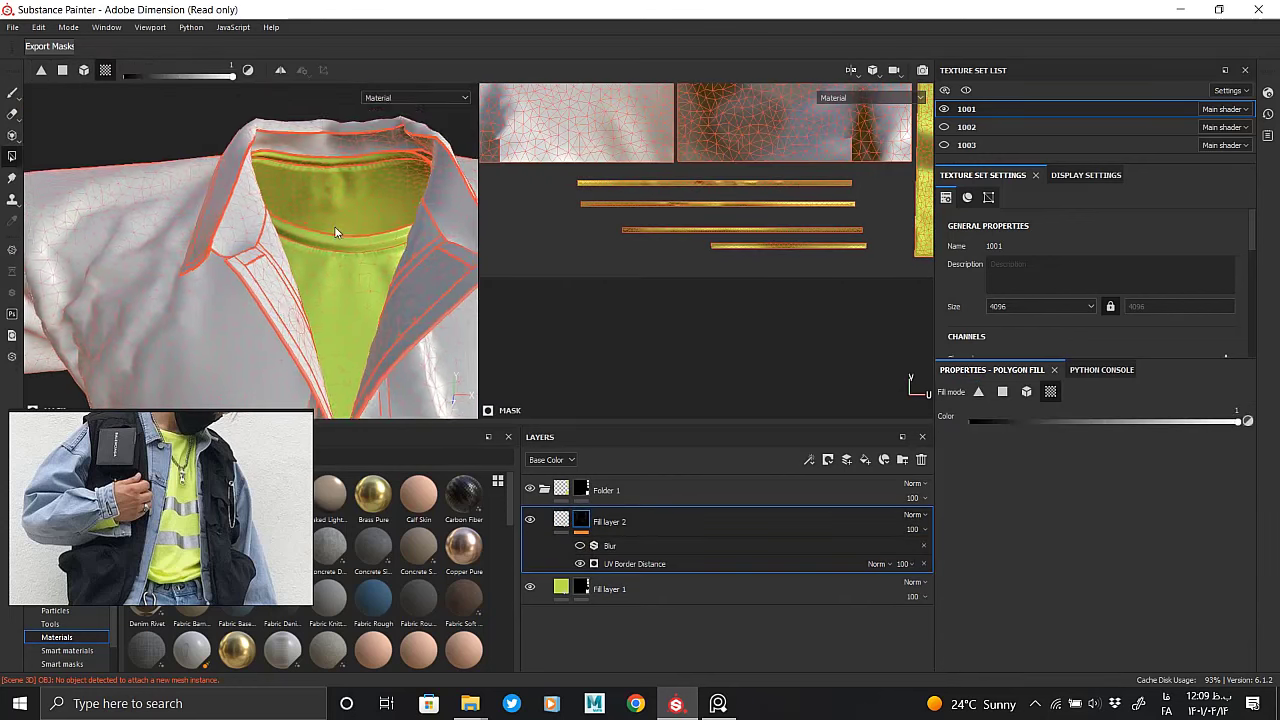
scroll(335, 232, up, 5)
scroll(220, 229, up, 3)
click(580, 546)
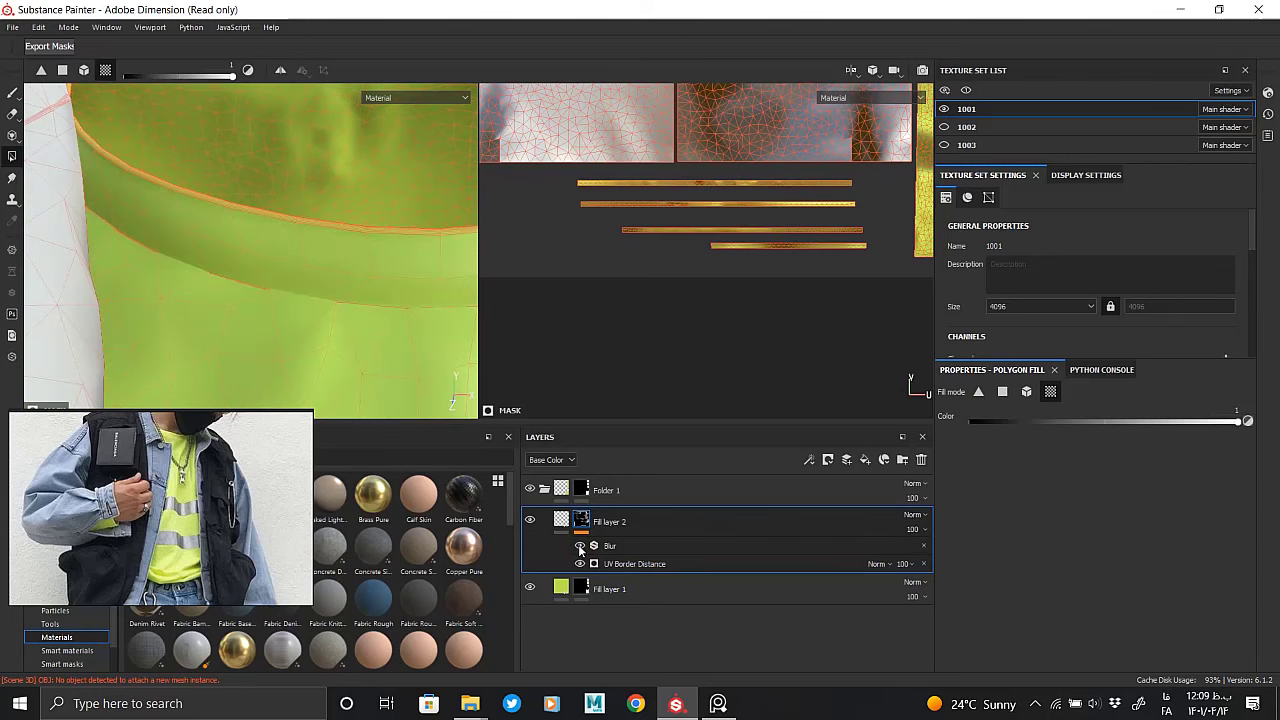
click(582, 547)
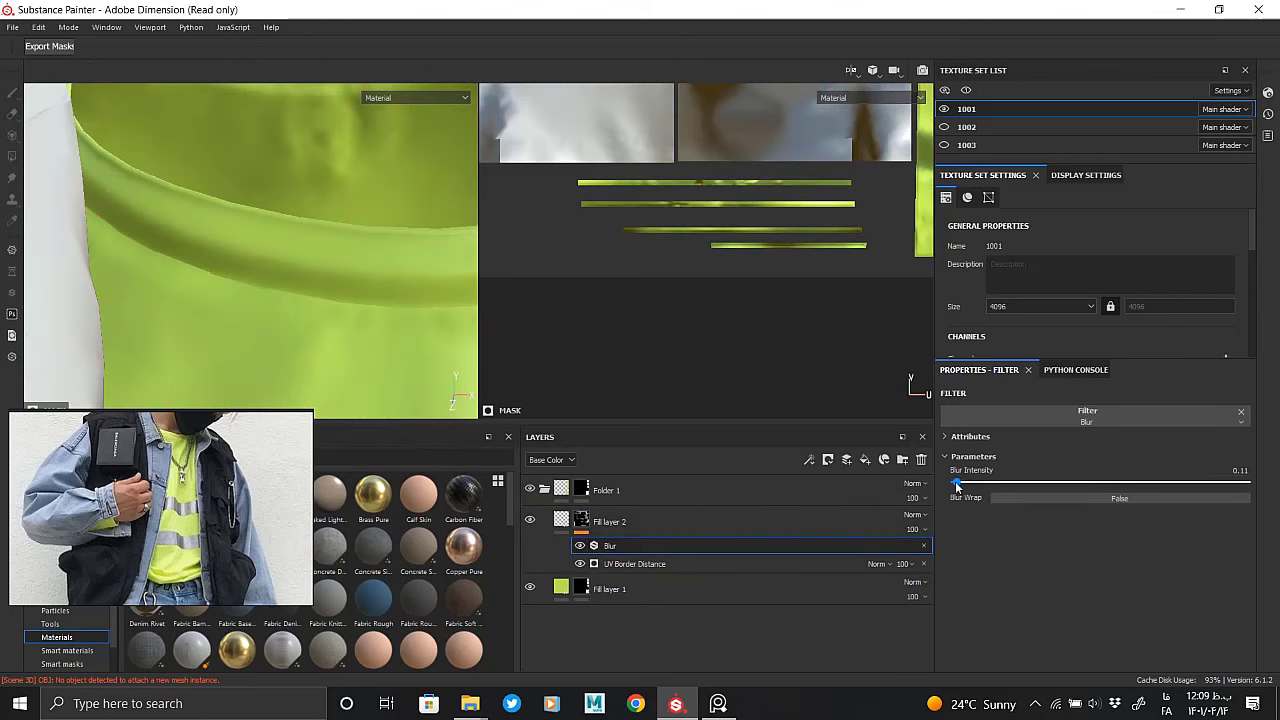
click(694, 562)
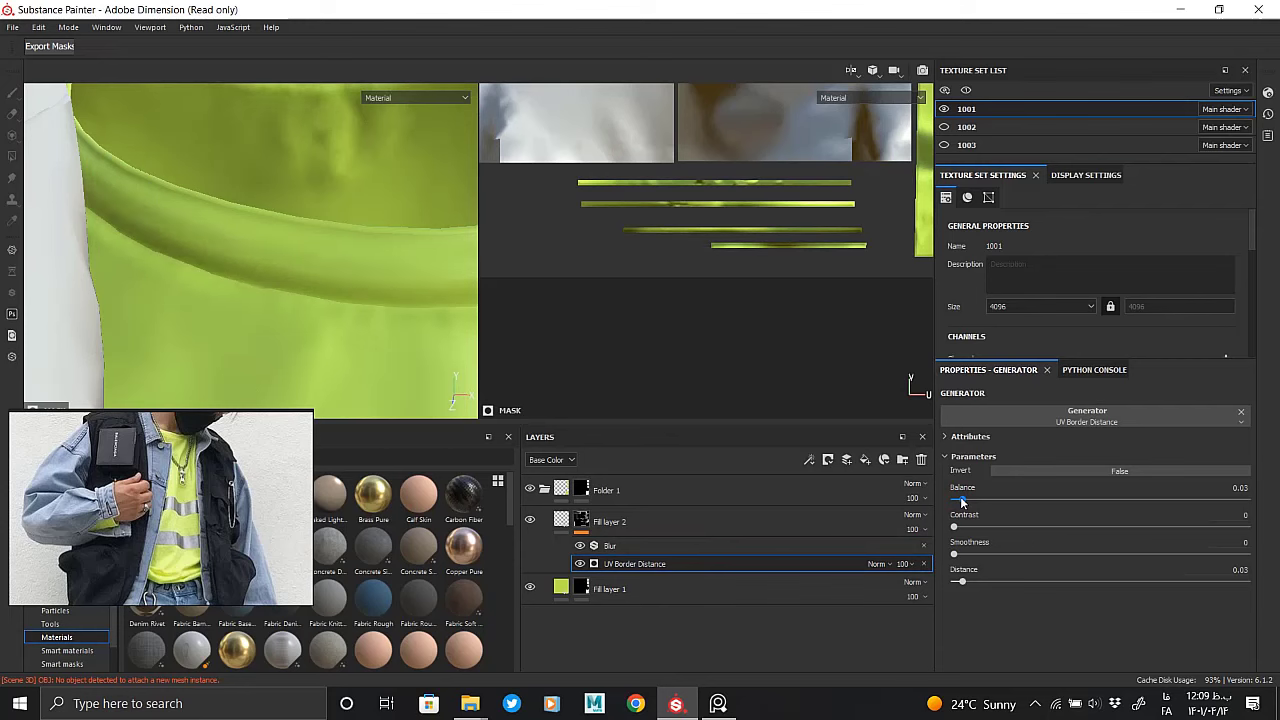
click(605, 521)
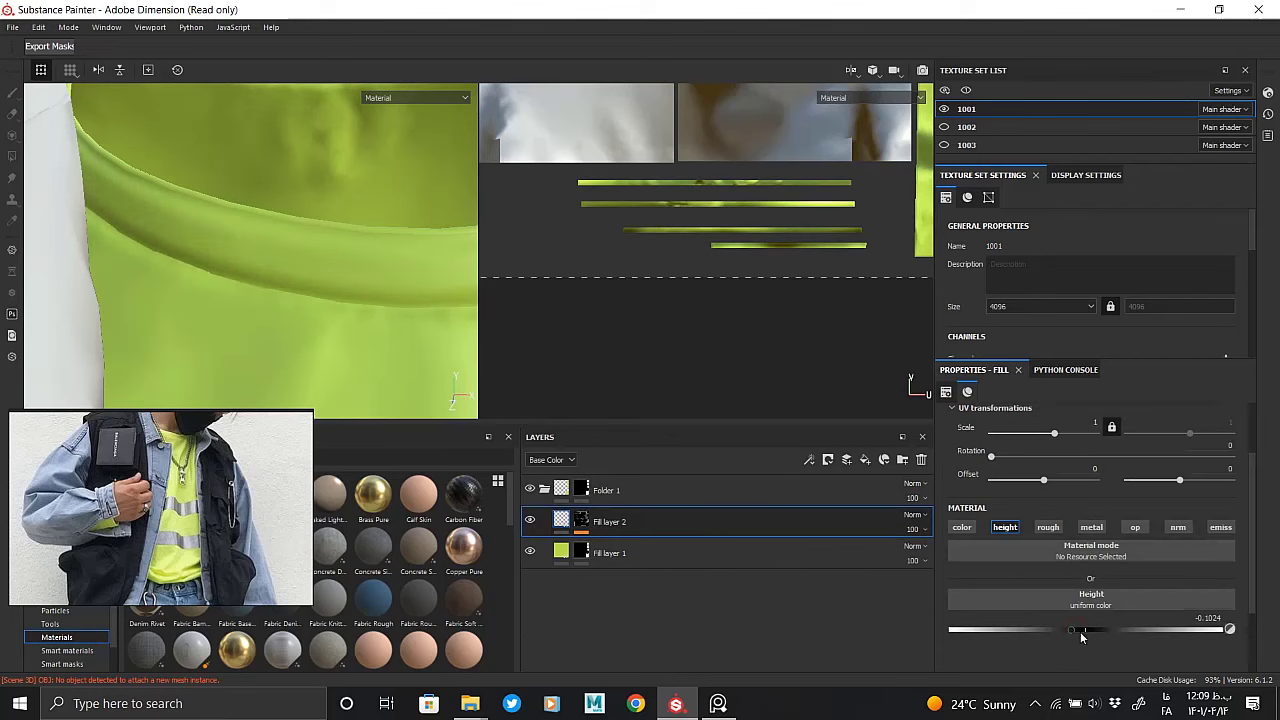
drag(1097, 633, 1075, 630)
Add Fill layer 3 above Fill layer 2
scroll(274, 257, down, 3)
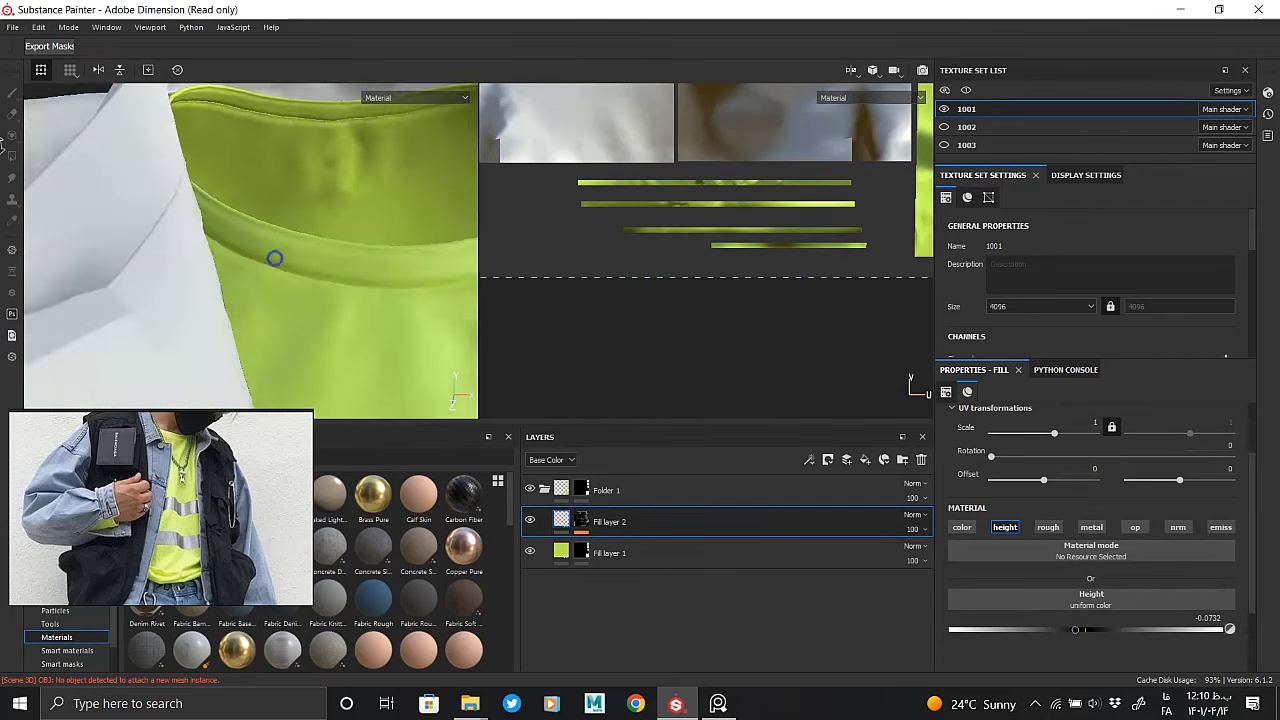
scroll(278, 321, down, 3)
scroll(278, 321, up, 3)
scroll(329, 300, up, 3)
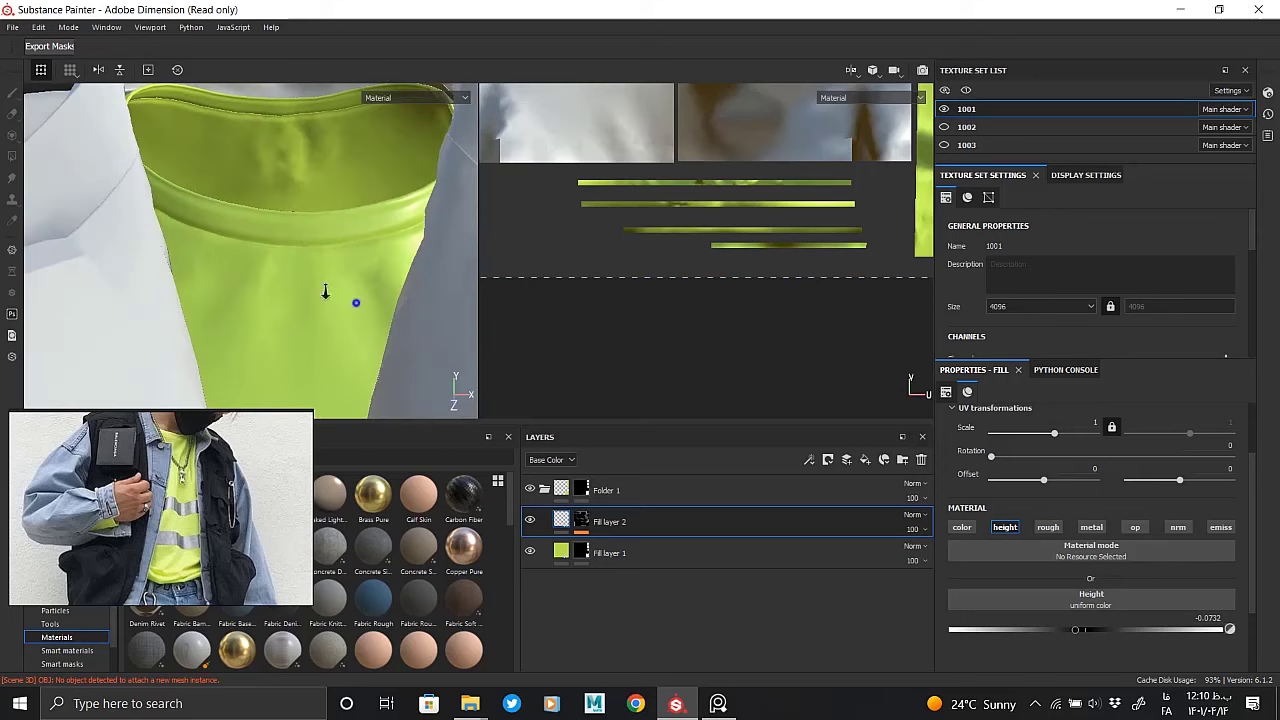
scroll(340, 290, down, 4)
click(865, 459)
Give Fill layer 3 a black mask filled with the Stripes pattern
right_click(585, 521)
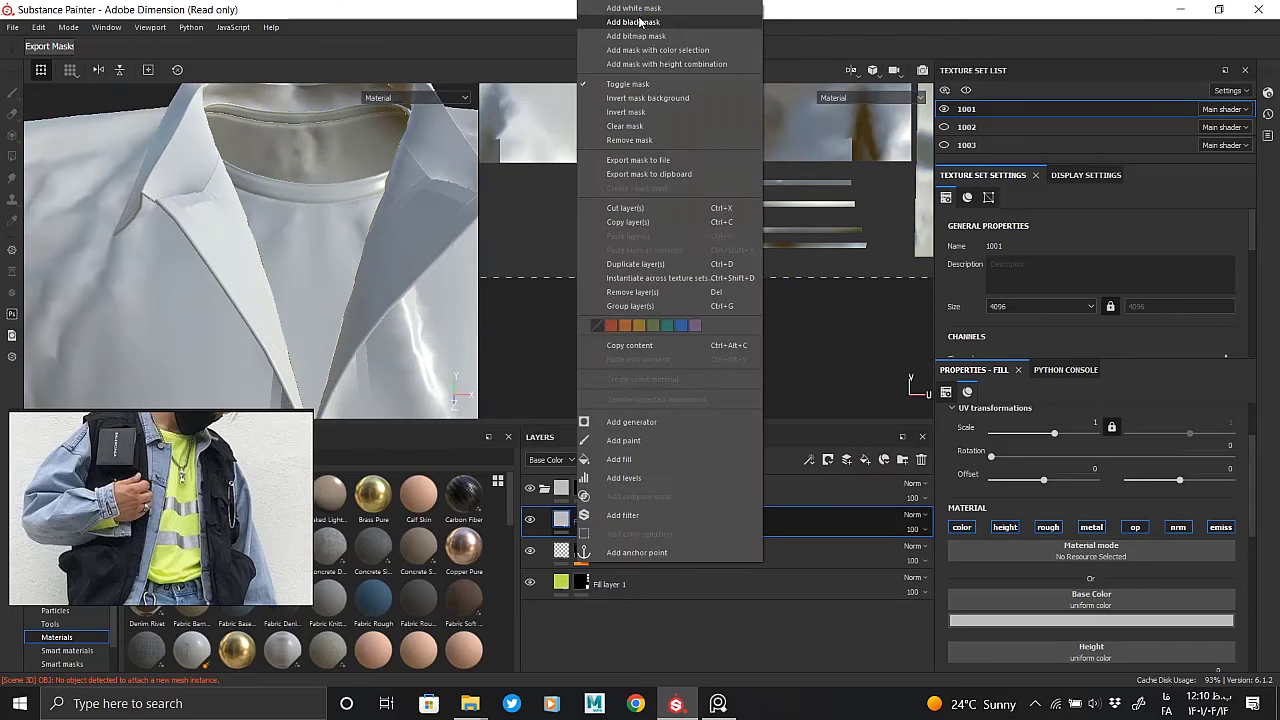
click(630, 23)
right_click(585, 521)
click(640, 417)
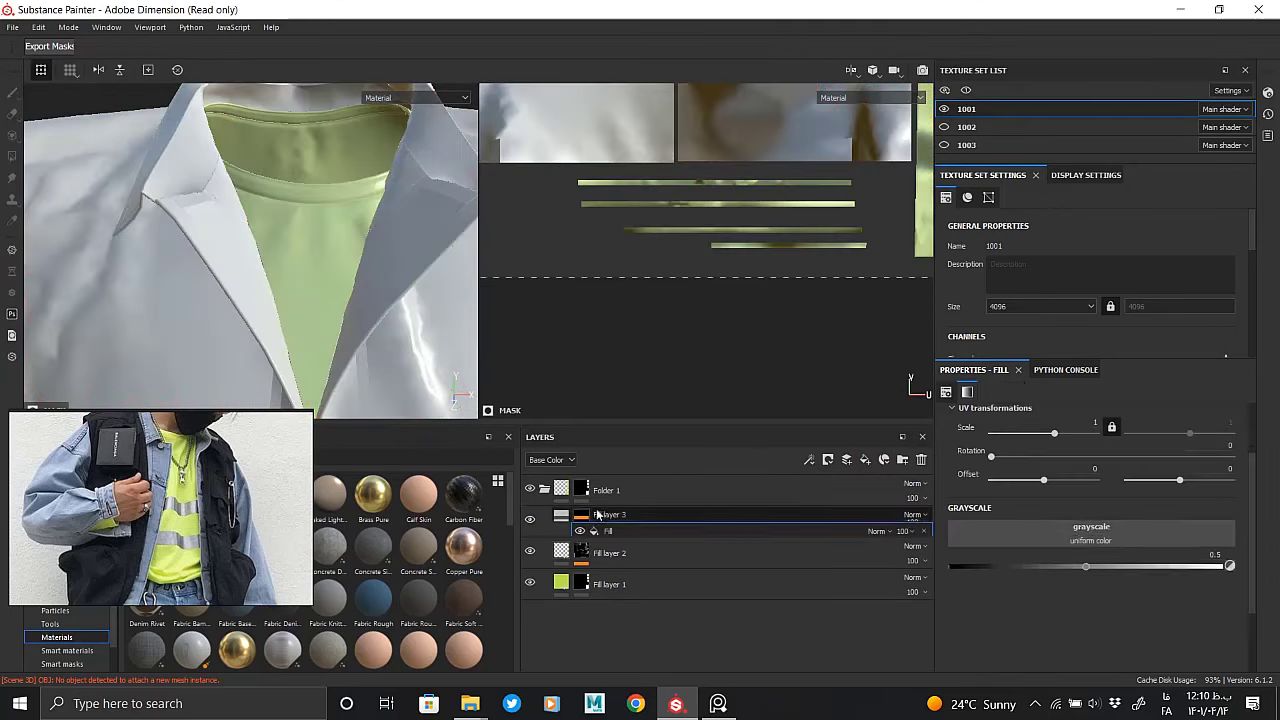
click(1091, 530)
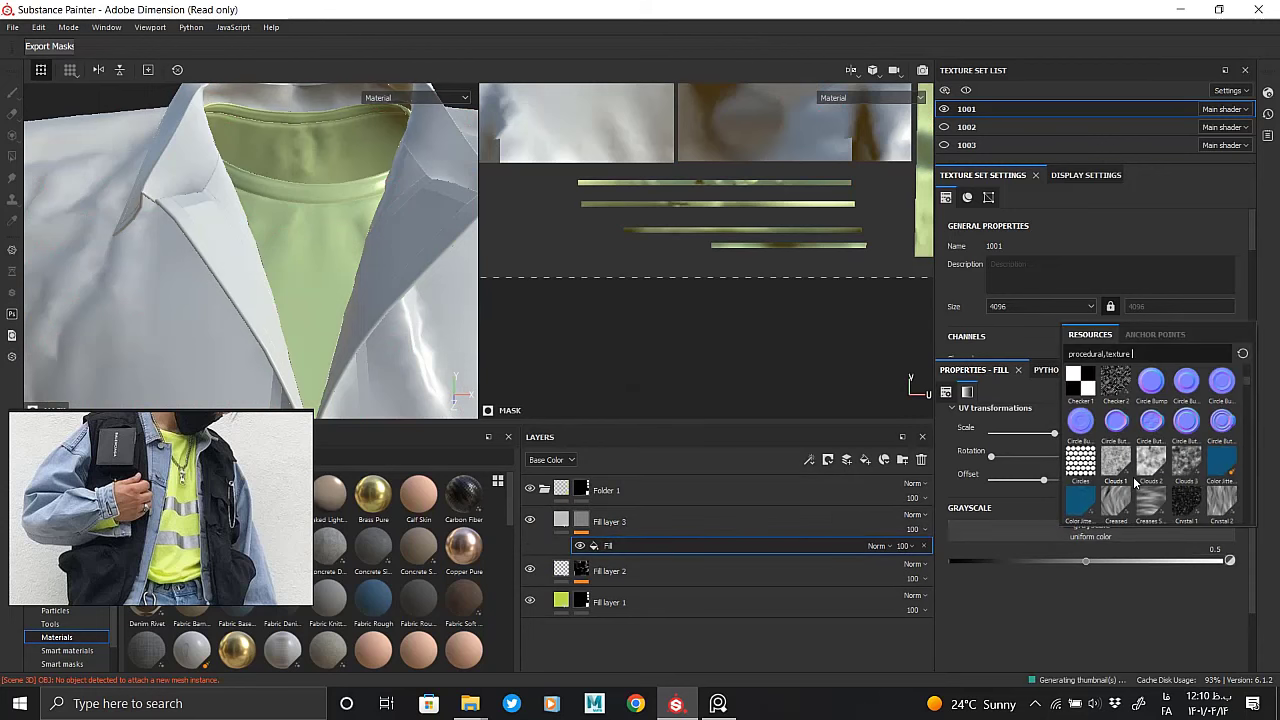
key(BackSpace)
key(BackSpace)
key(alt+shift)
text(s)
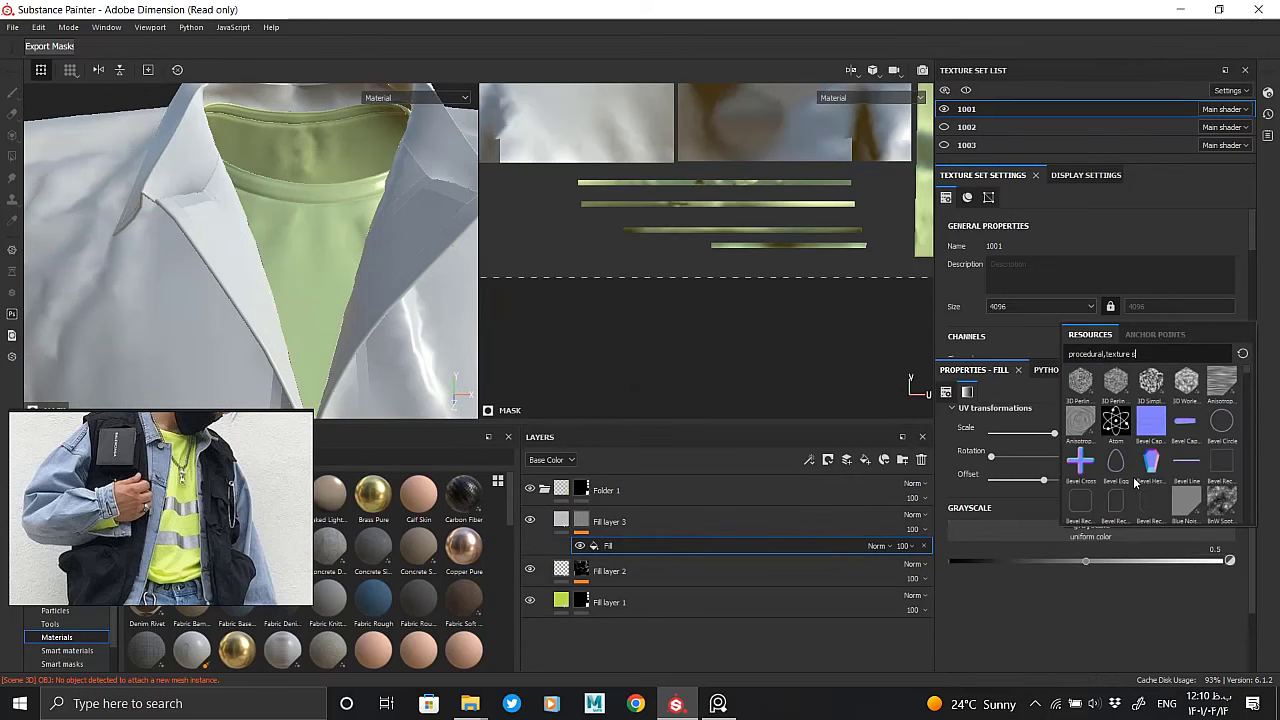
text(tr)
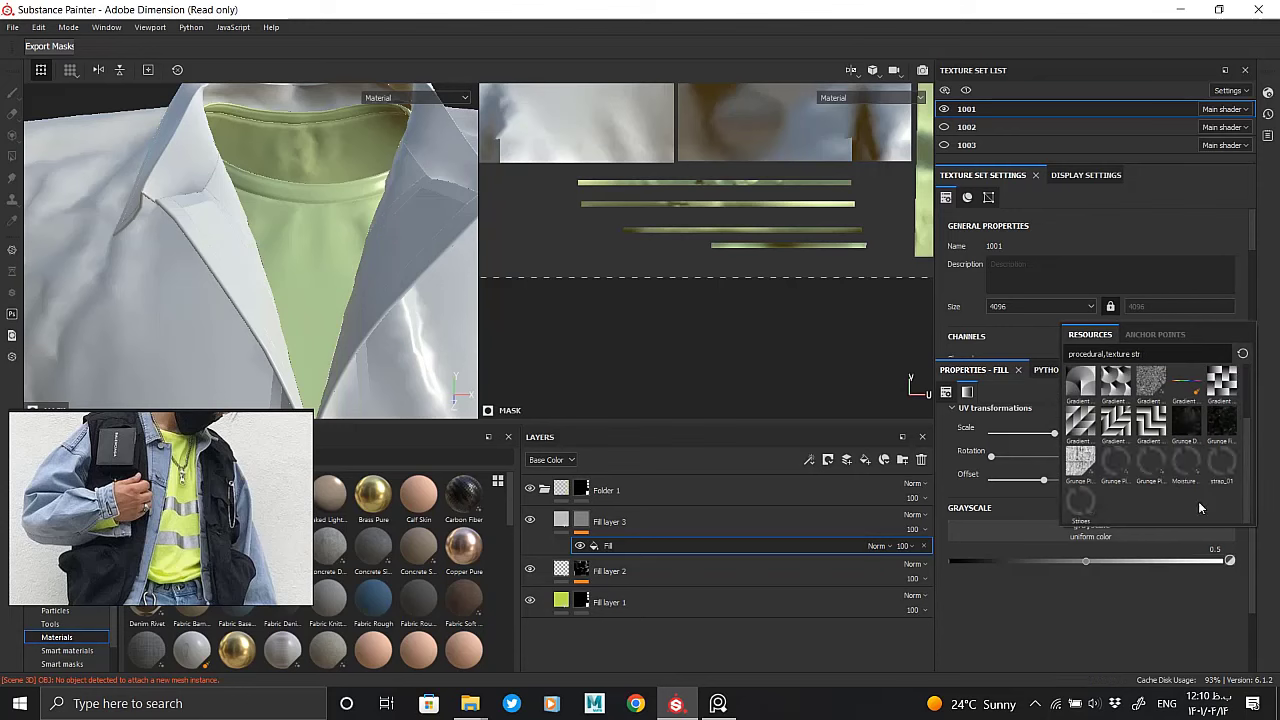
click(1081, 500)
click(581, 521)
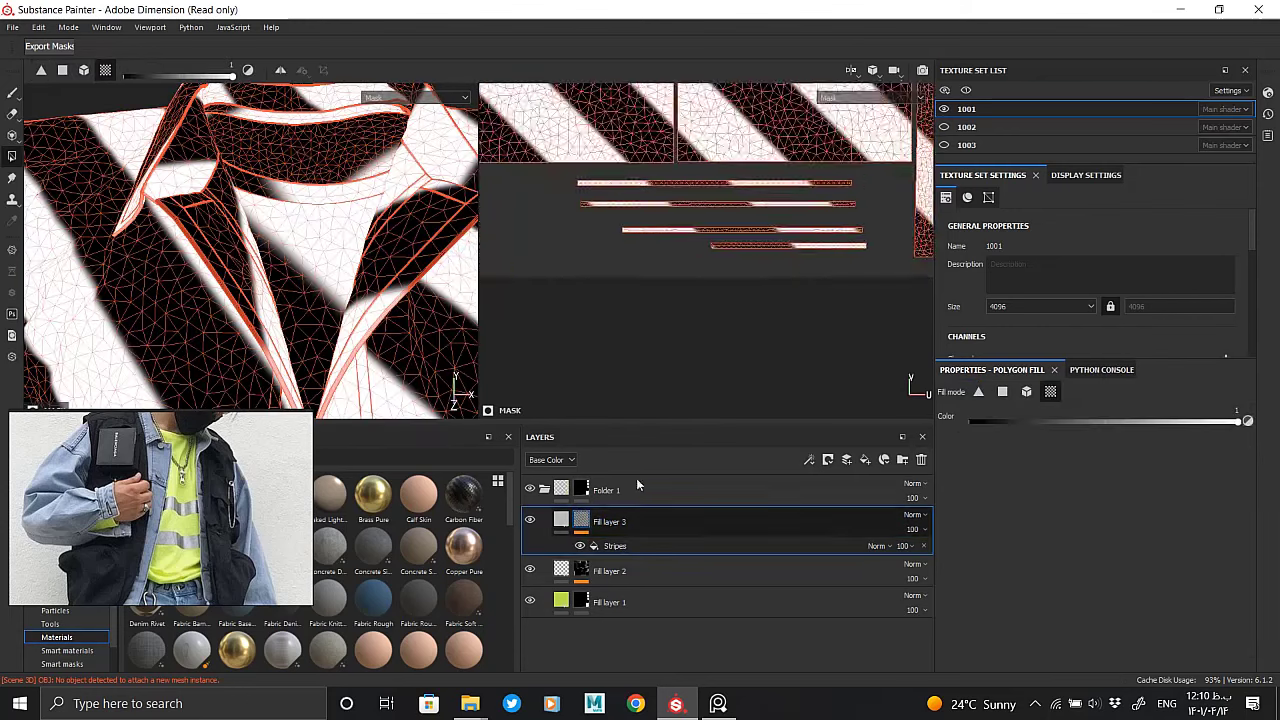
Set the Stripes pattern to 33 stripes at width 0.28
click(695, 541)
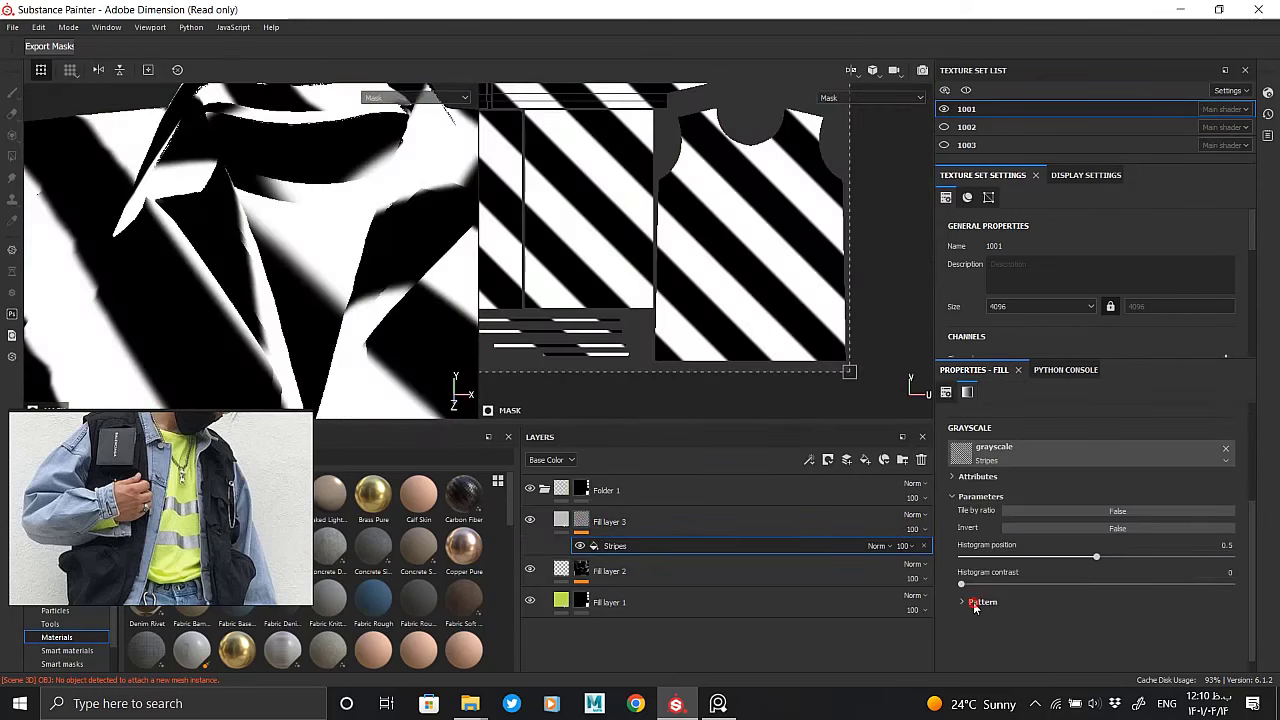
scroll(993, 633, down, 2)
drag(962, 629, 1230, 629)
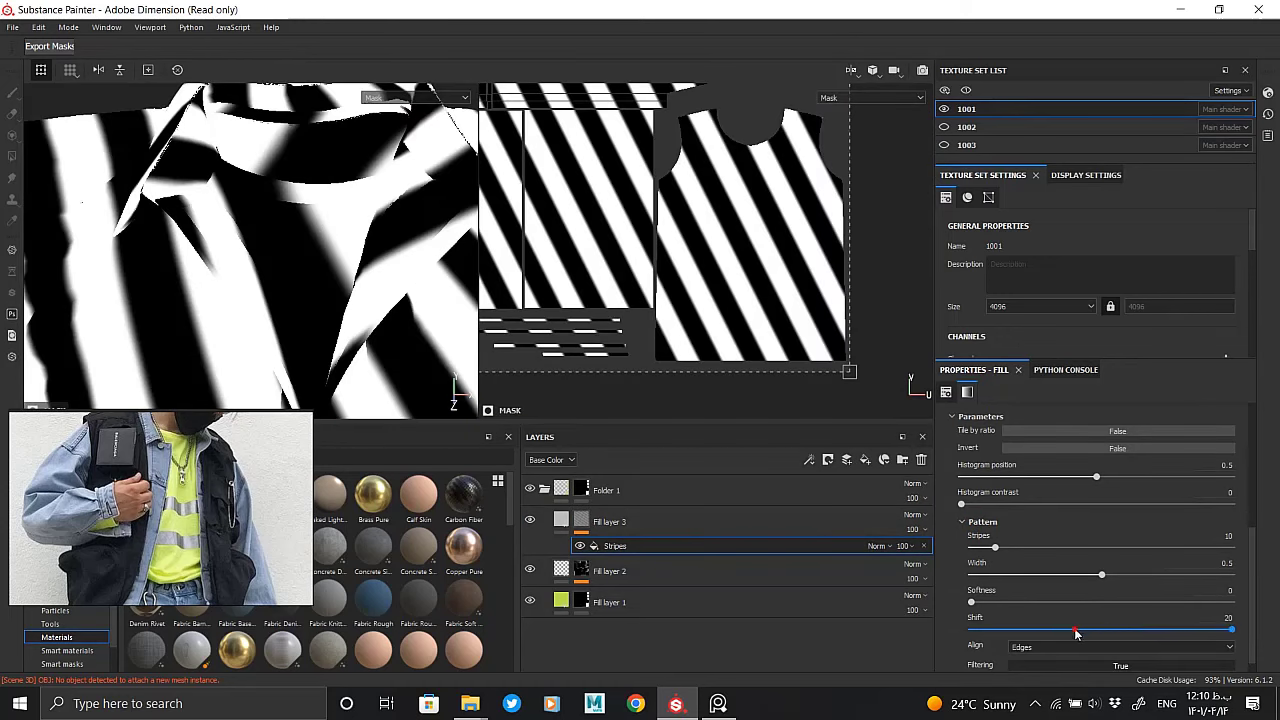
mouse_move(1076, 634)
mouse_down()
mouse_move(968, 632)
mouse_move(1036, 623)
mouse_up()
scroll(1092, 518, up, 5)
scroll(1050, 526, down, 5)
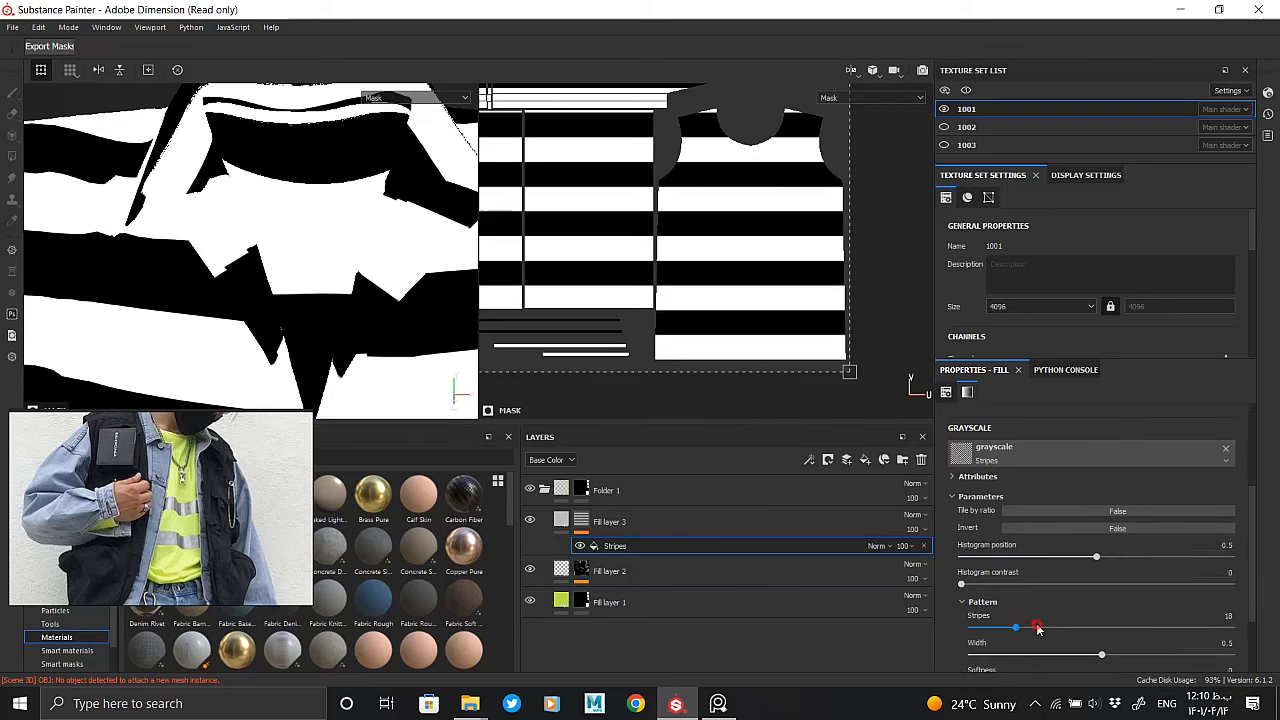
click(1054, 628)
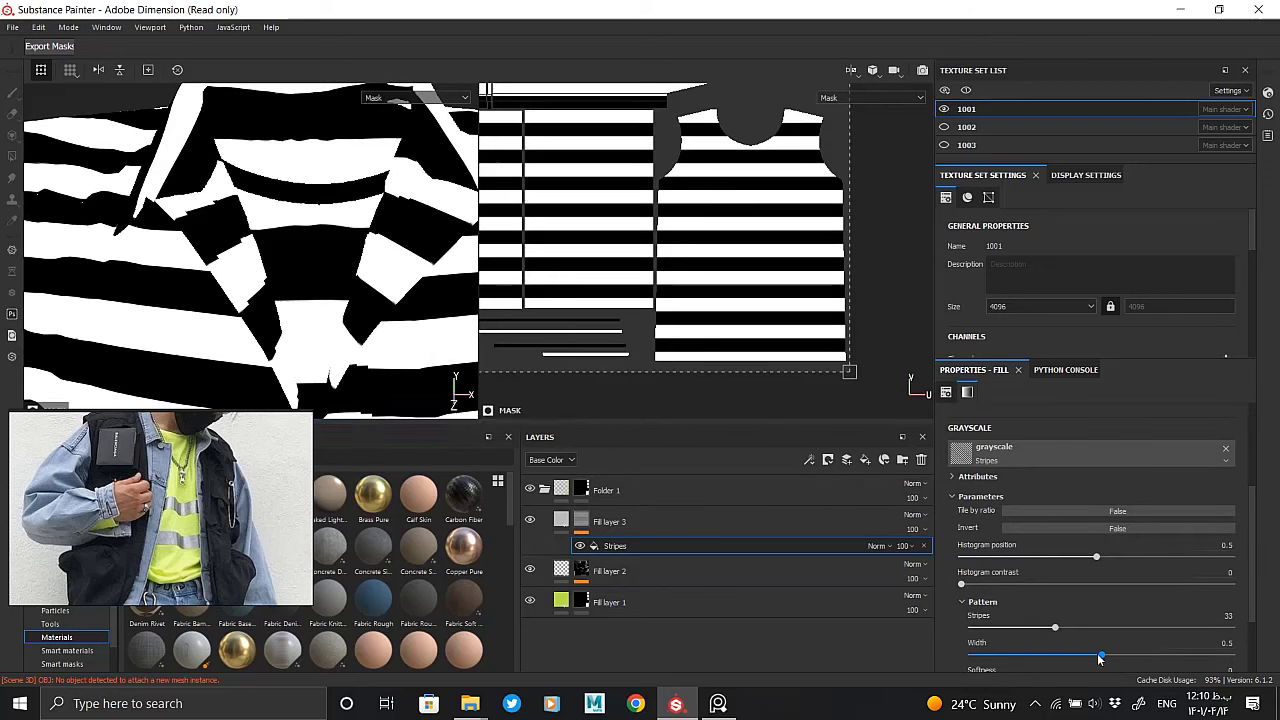
mouse_move(1101, 654)
mouse_down()
mouse_move(1117, 654)
mouse_move(1015, 651)
mouse_move(1043, 654)
mouse_up()
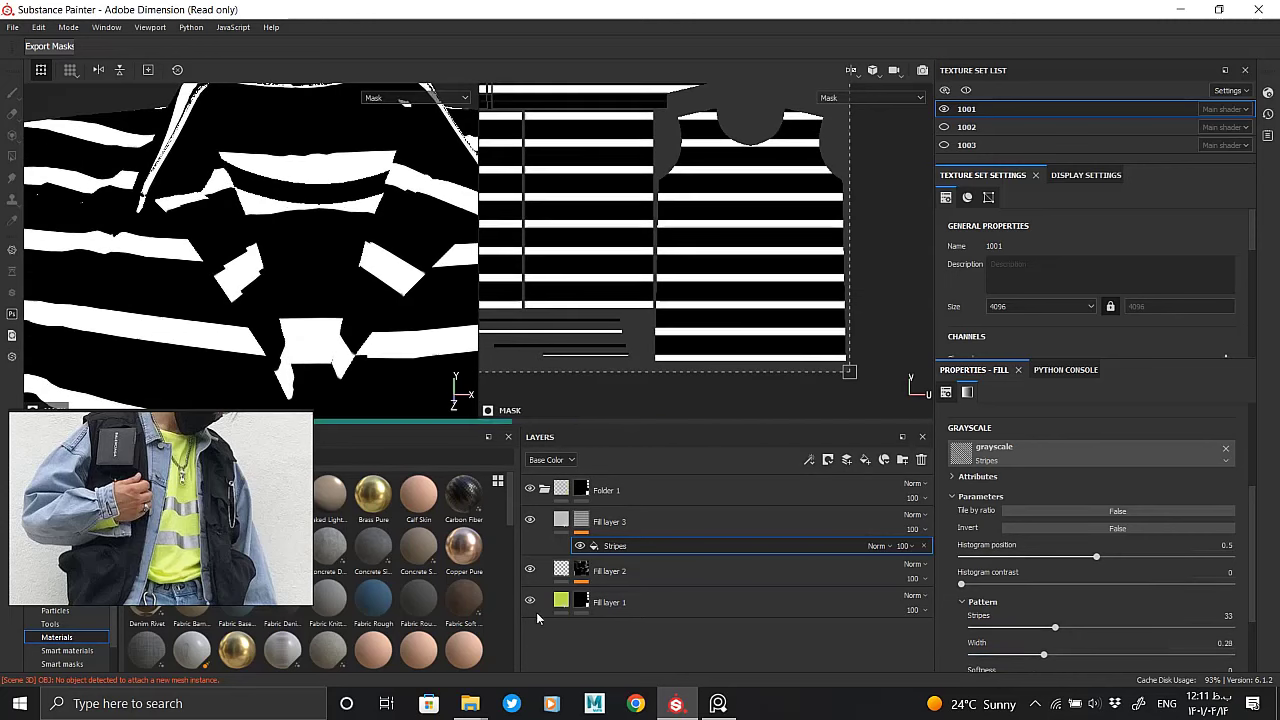
click(561, 521)
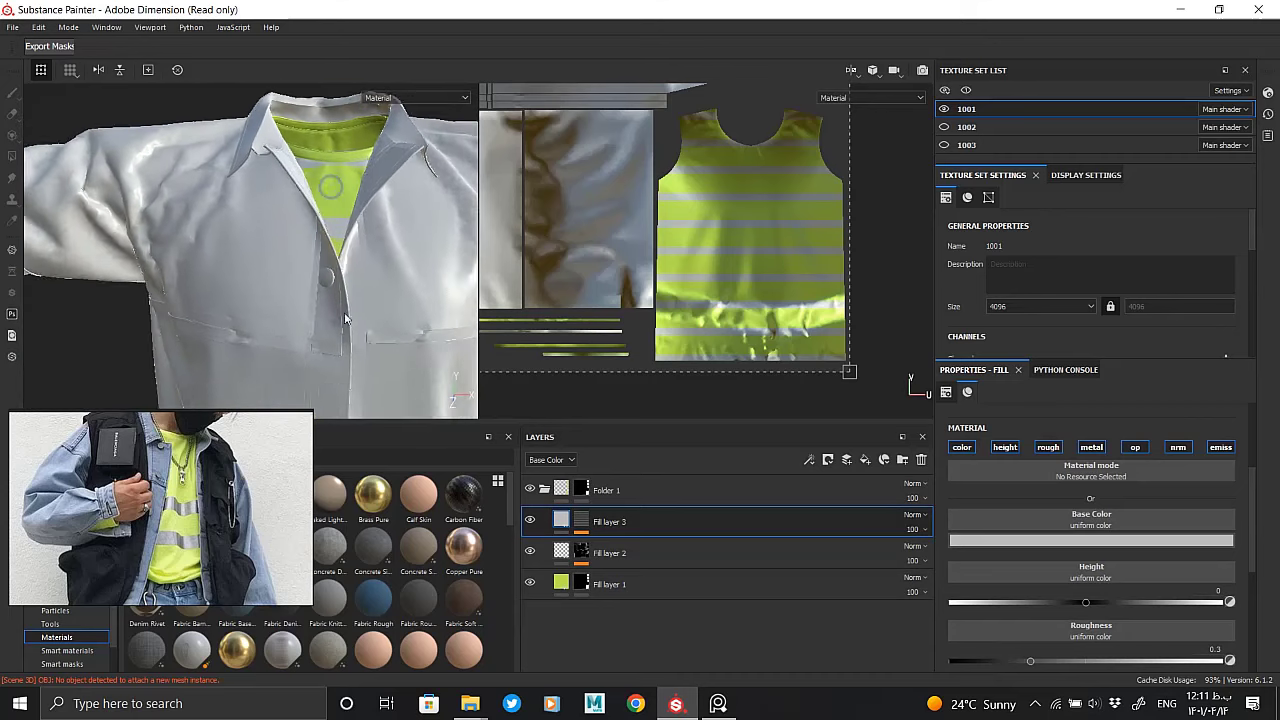
Increase the Stripes generator to 52 stripes
click(581, 521)
click(638, 546)
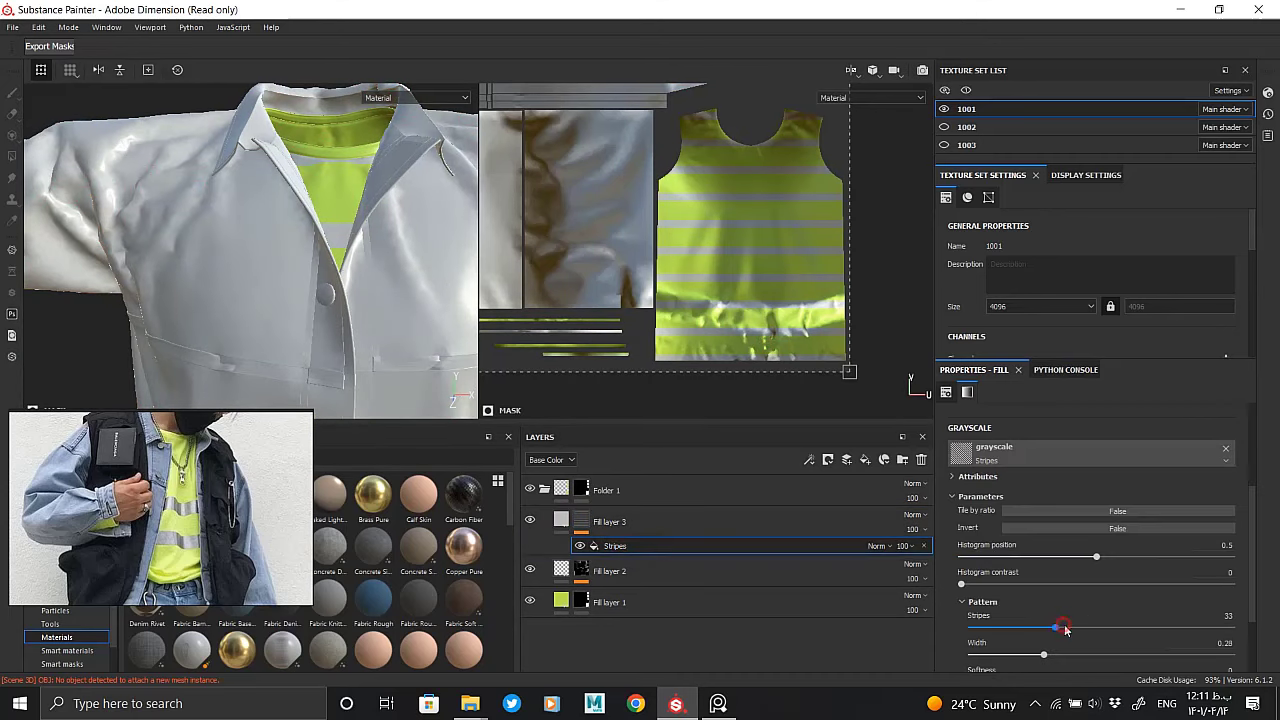
drag(1065, 628, 1105, 628)
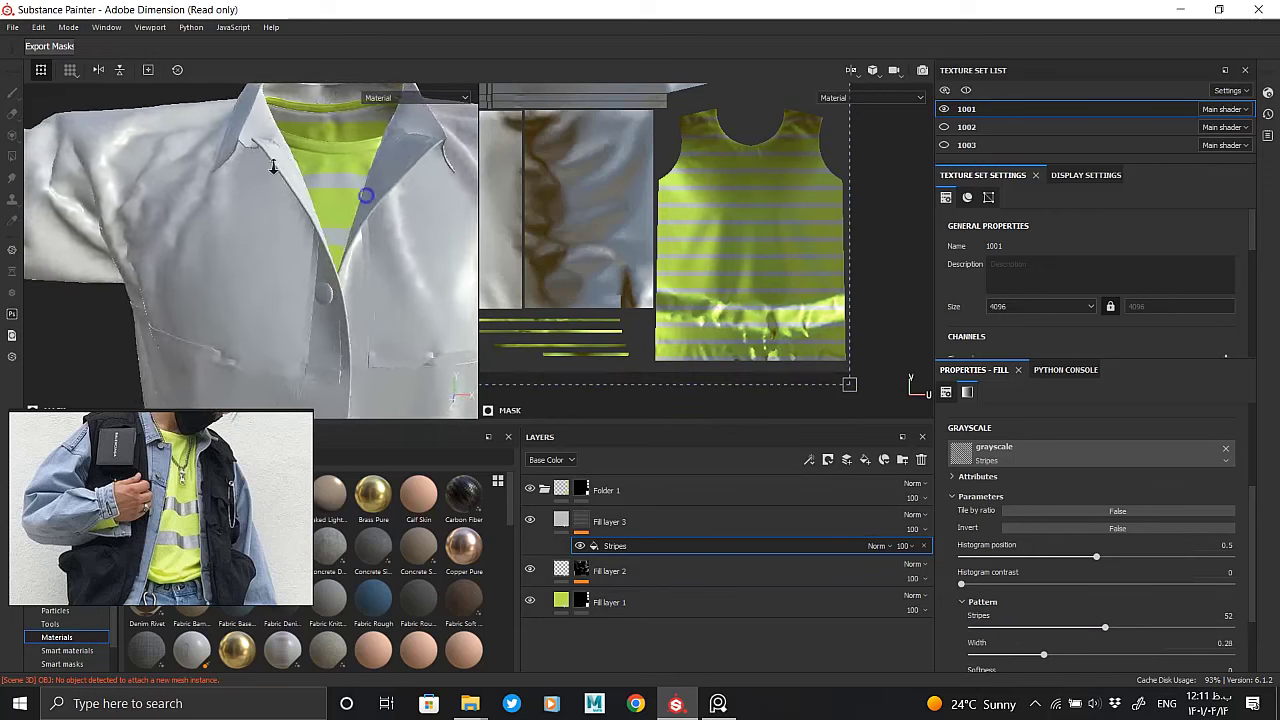
scroll(300, 283, down, 5)
alt+drag(300, 283, 156, 215)
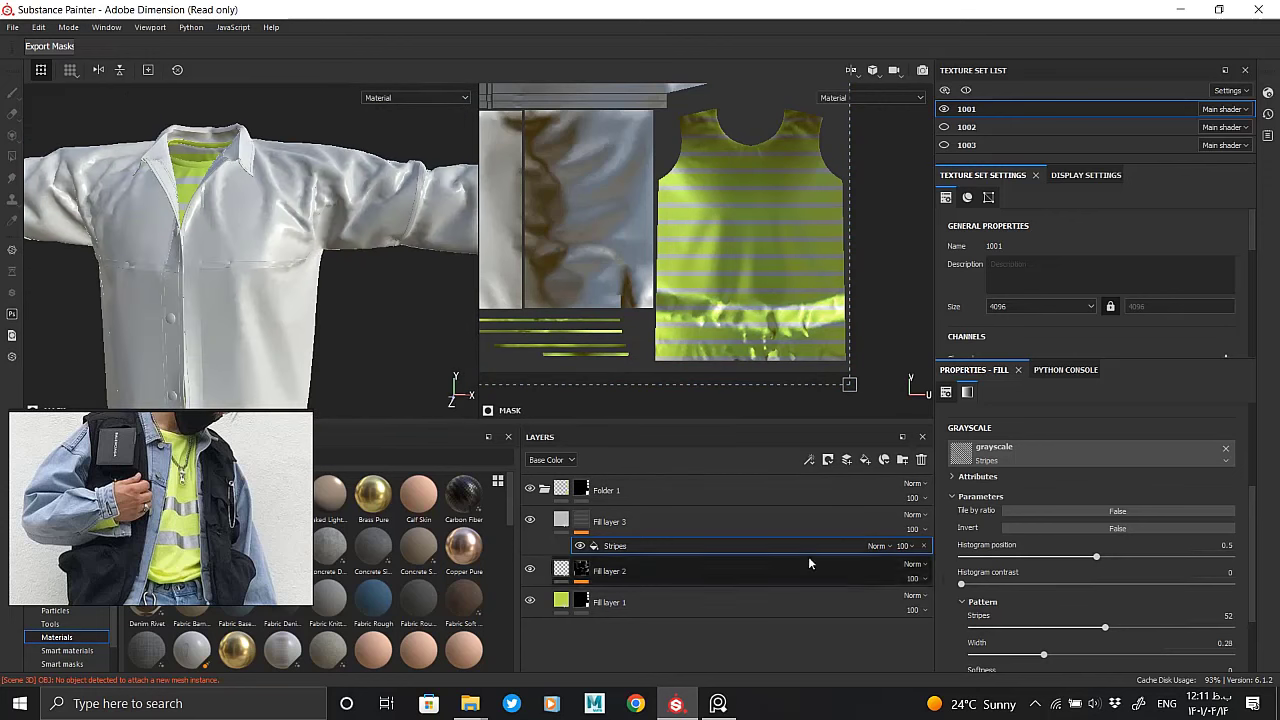
Set the stripe material's roughness to 0.2293 and metallic to 0.661
click(598, 520)
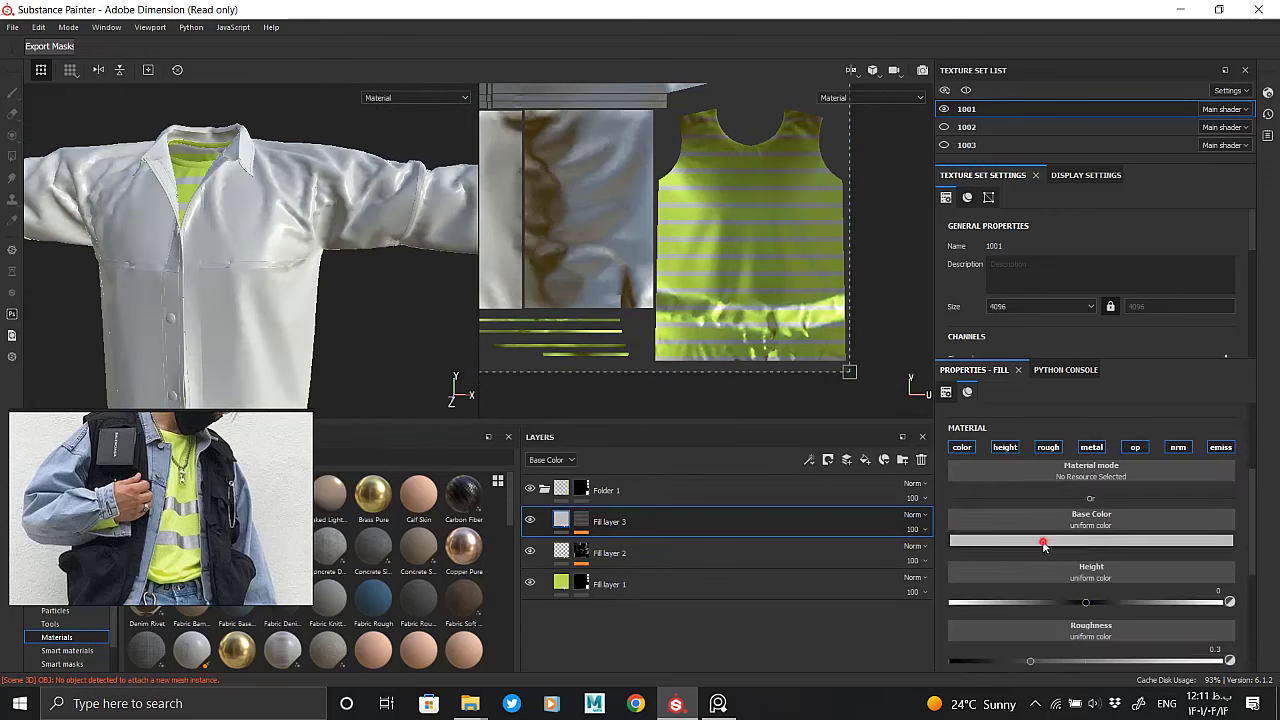
click(1043, 545)
scroll(1000, 565, down, 2)
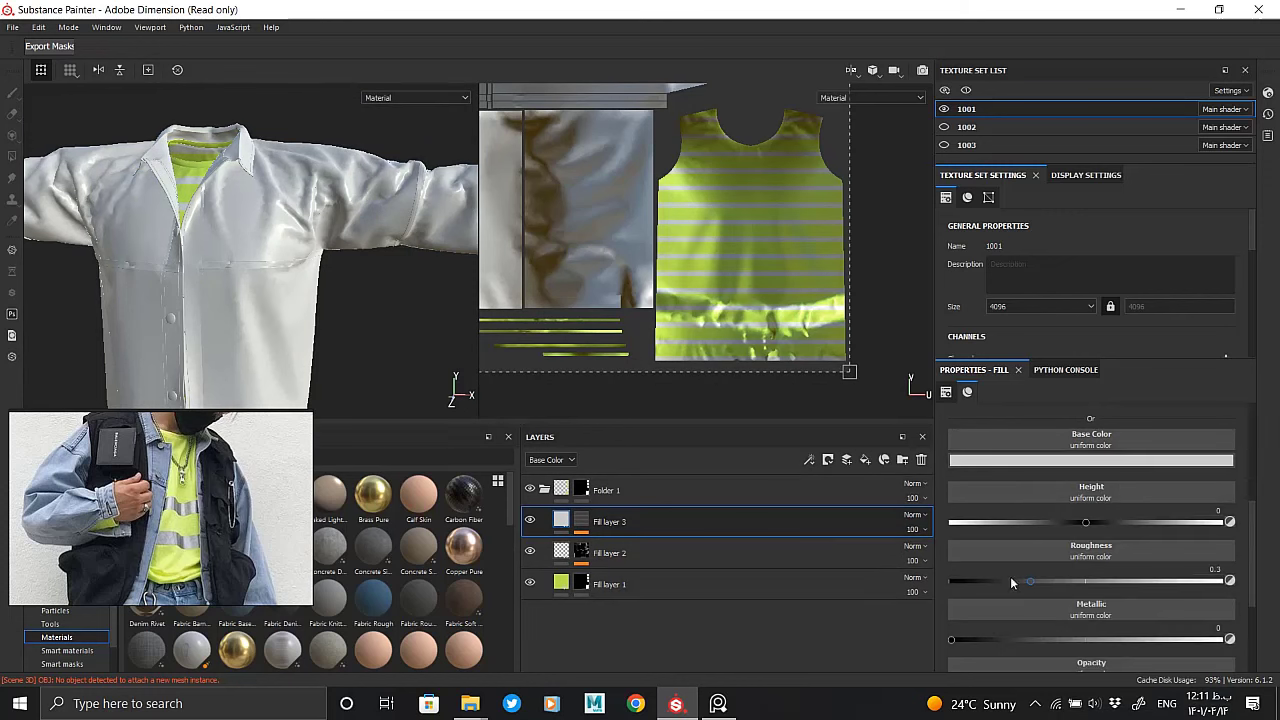
click(1002, 580)
scroll(1040, 590, down, 1)
scroll(1080, 600, down, 1)
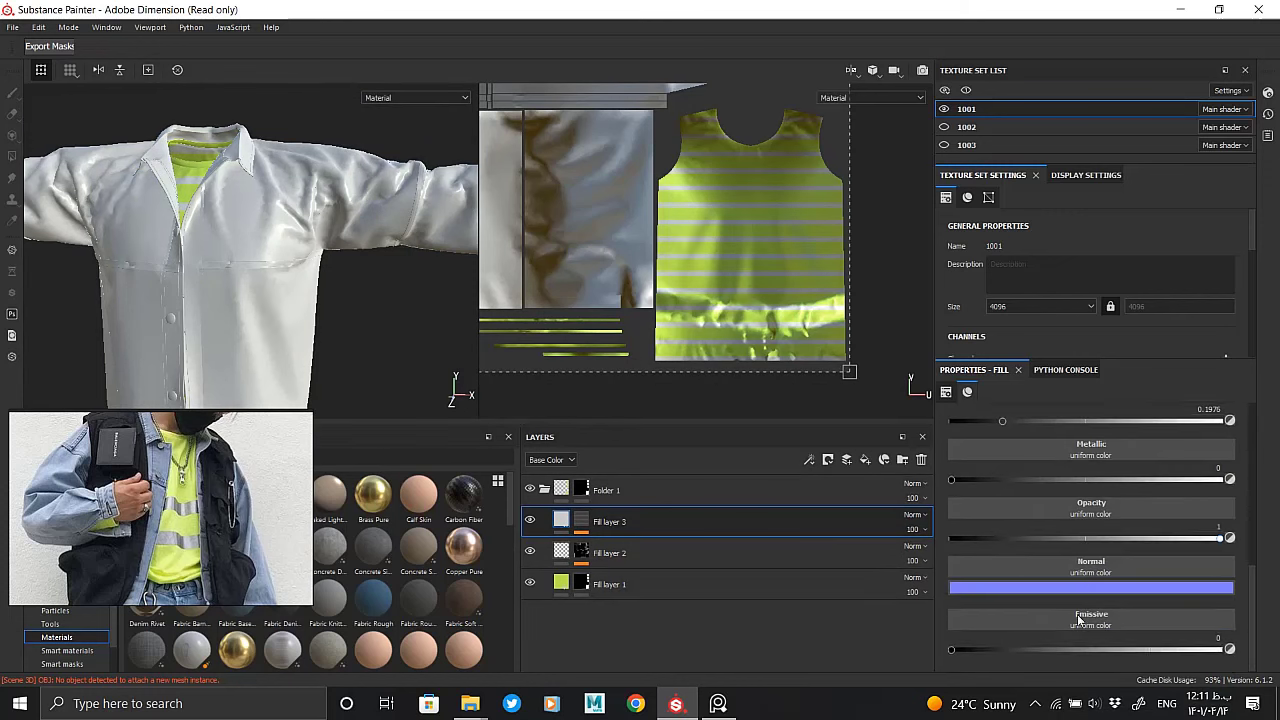
scroll(1070, 602, down, 1)
scroll(1070, 602, up, 1)
drag(1057, 558, 1274, 565)
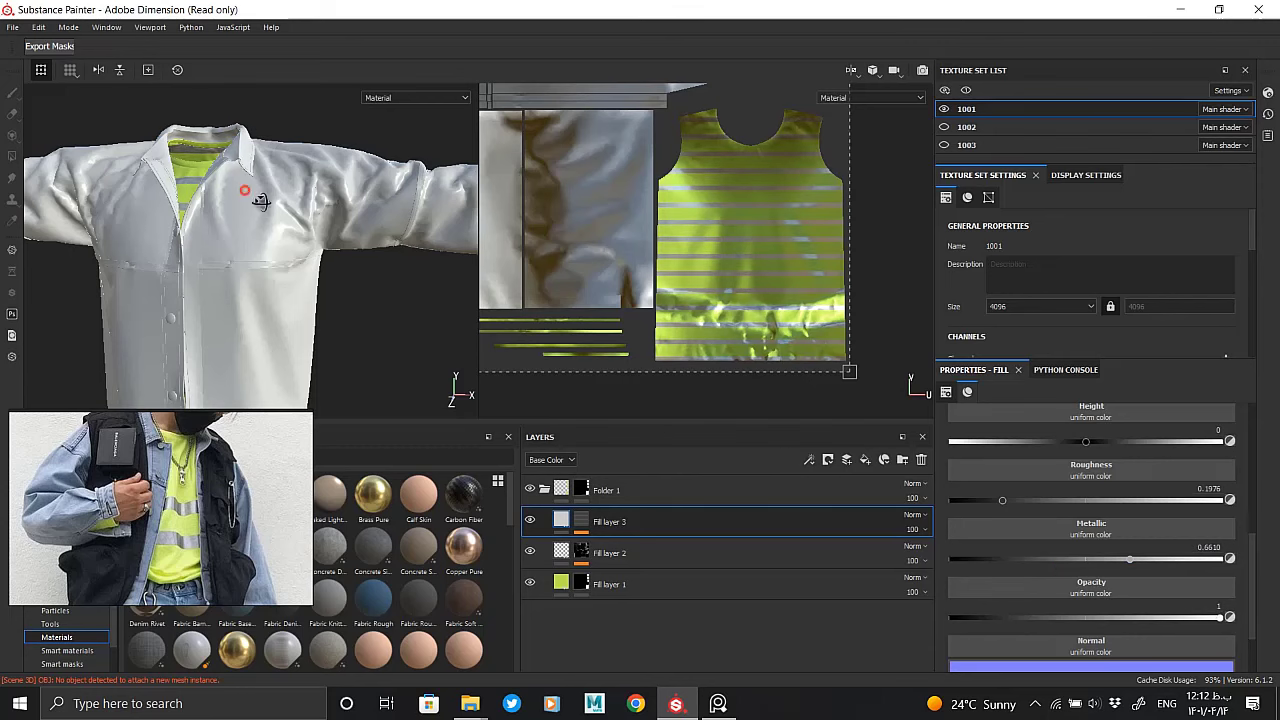
alt+drag(260, 200, 400, 275)
alt+right_drag(400, 275, 367, 277)
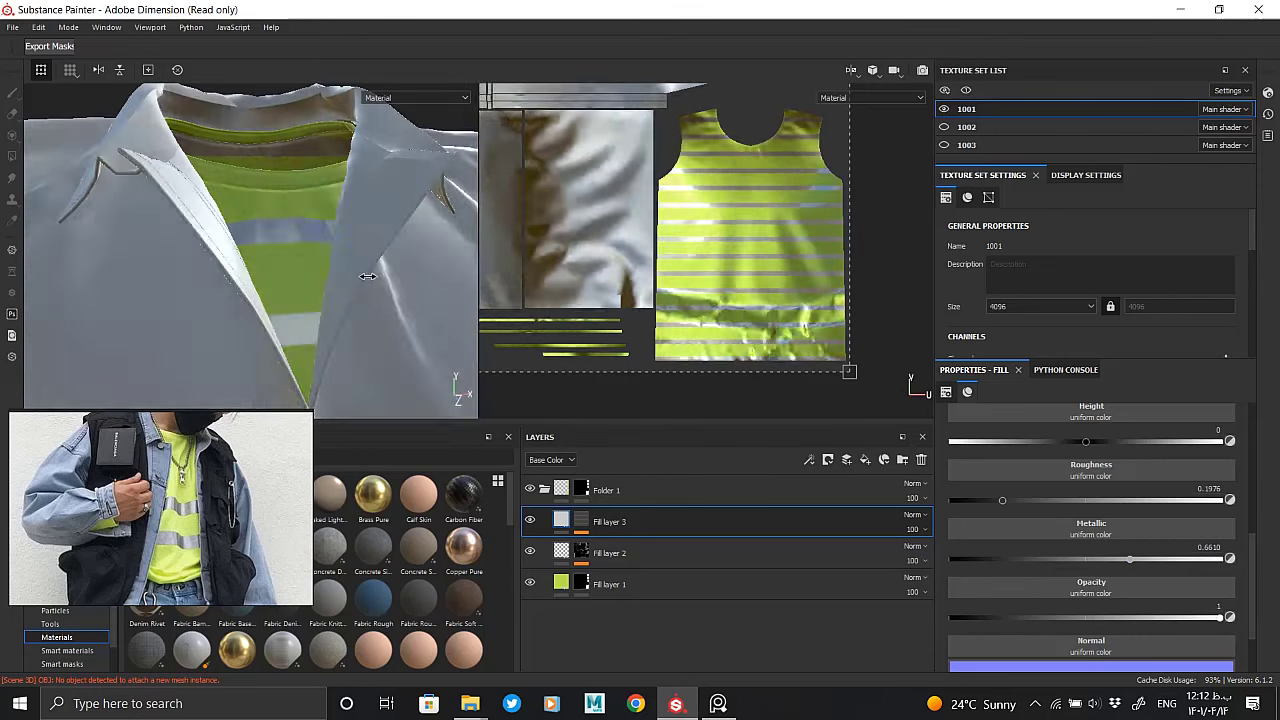
mouse_move(1004, 502)
mouse_down()
mouse_move(1024, 496)
mouse_move(1002, 499)
mouse_move(1011, 504)
mouse_up()
Make the stripe colour light grey and toggle Fill layer 3 to compare
scroll(1011, 504, up, 2)
click(1055, 422)
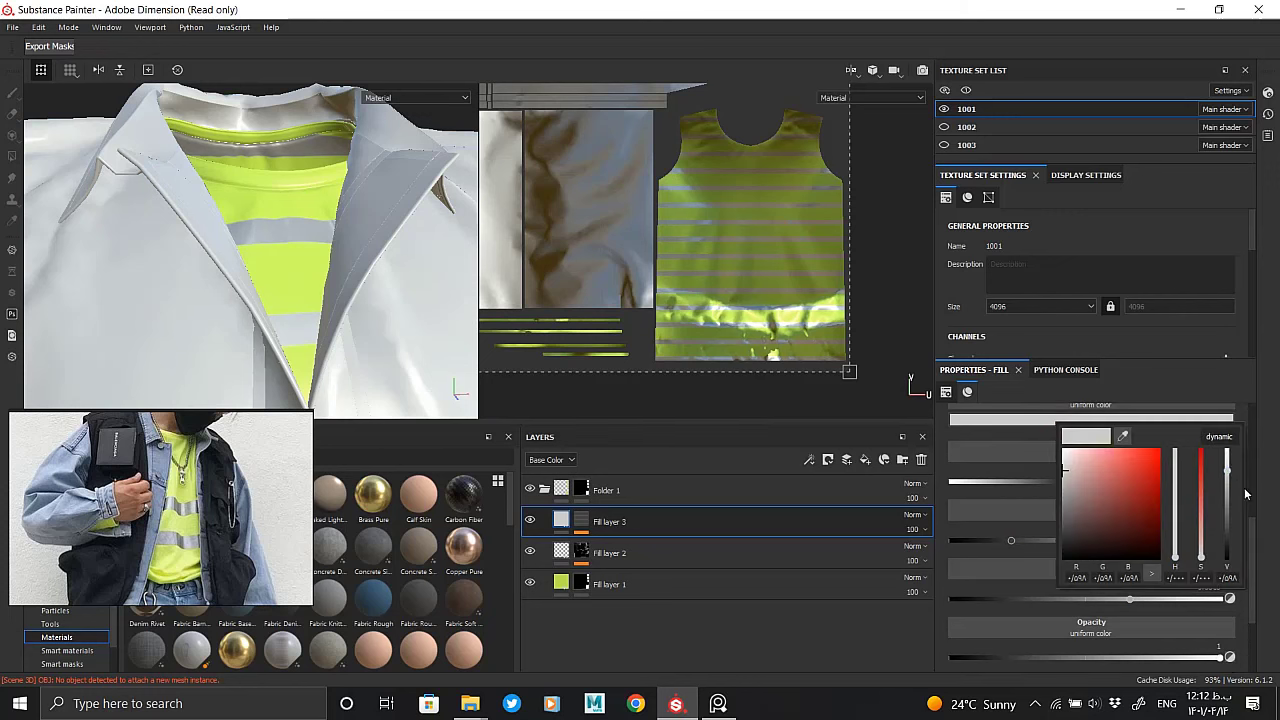
click(1228, 468)
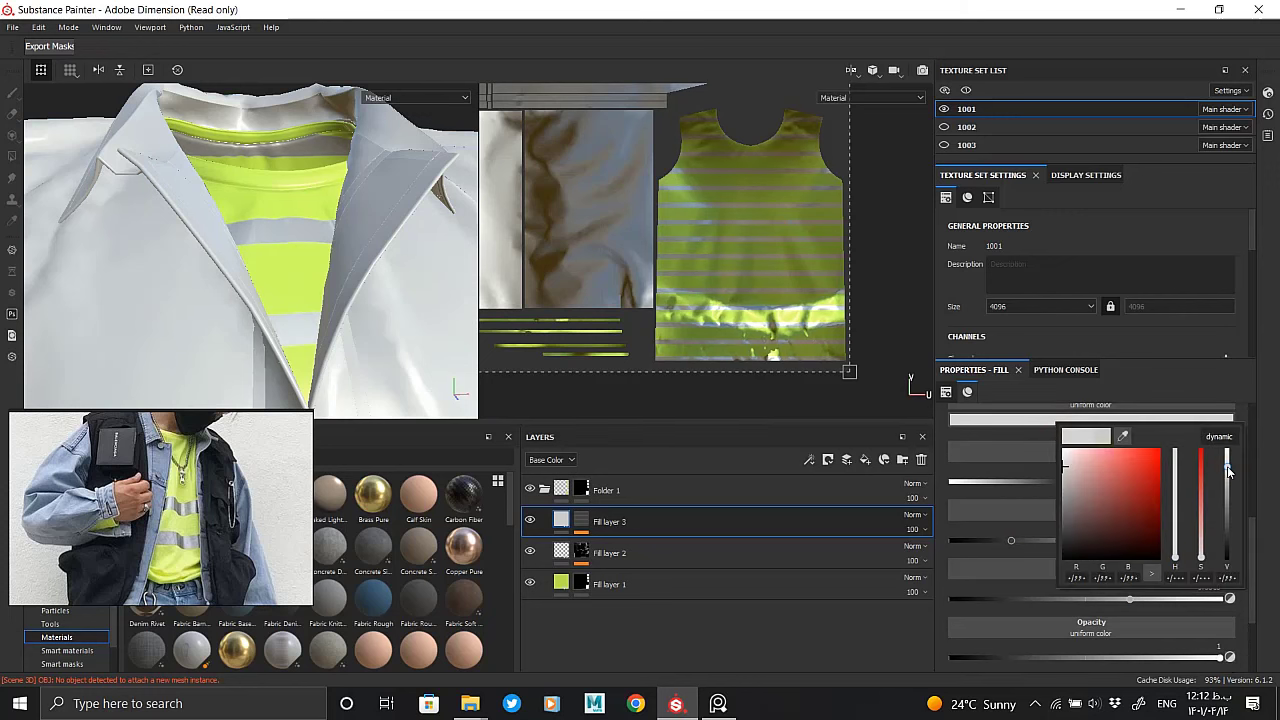
click(530, 521)
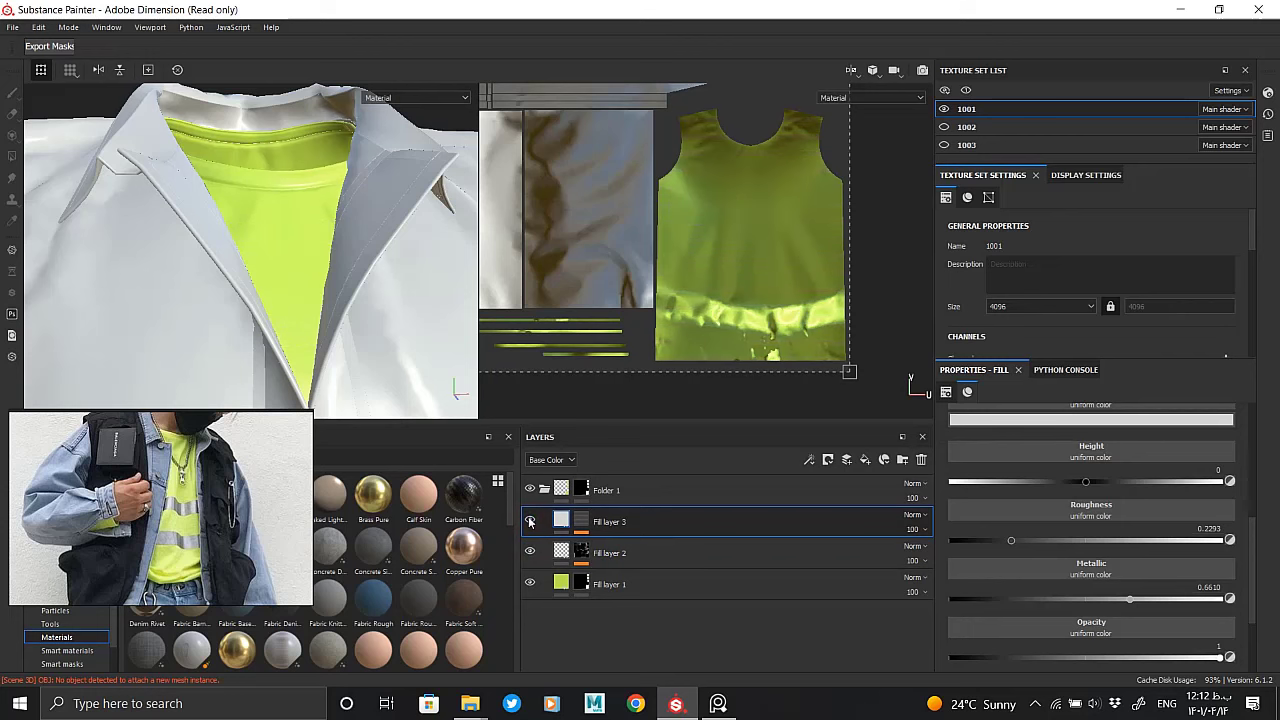
click(530, 521)
key(f)
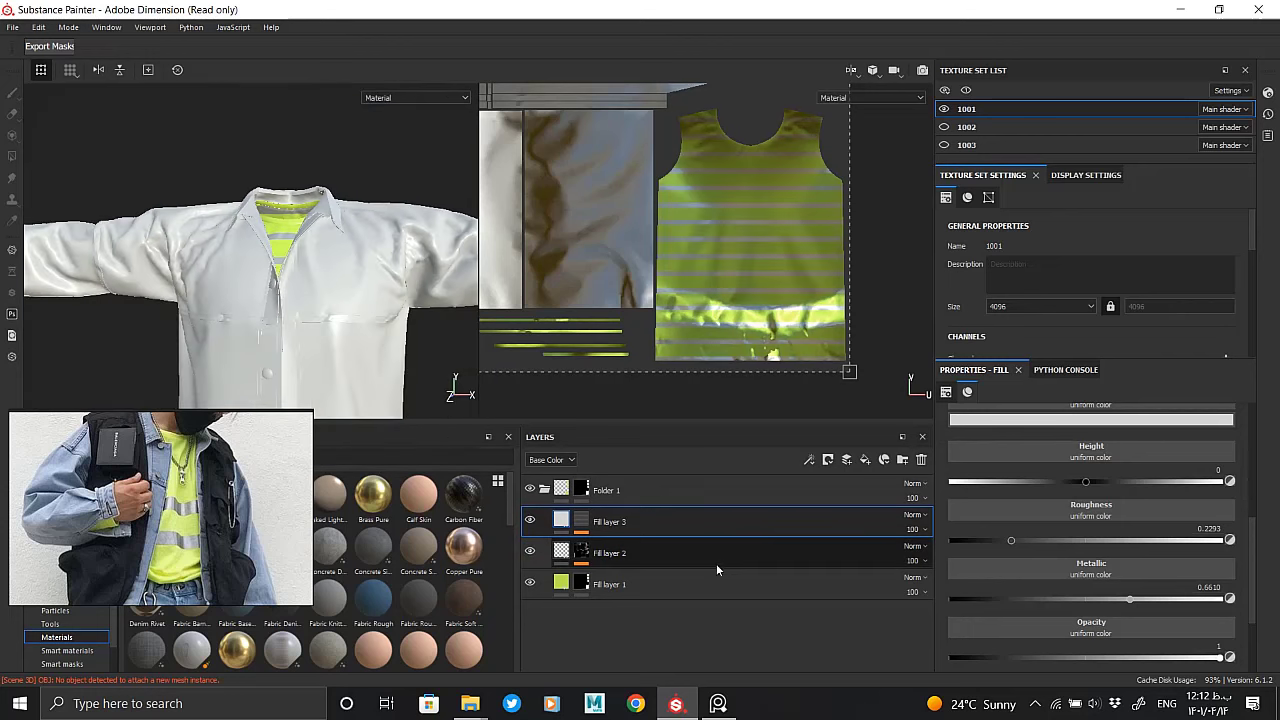
click(581, 584)
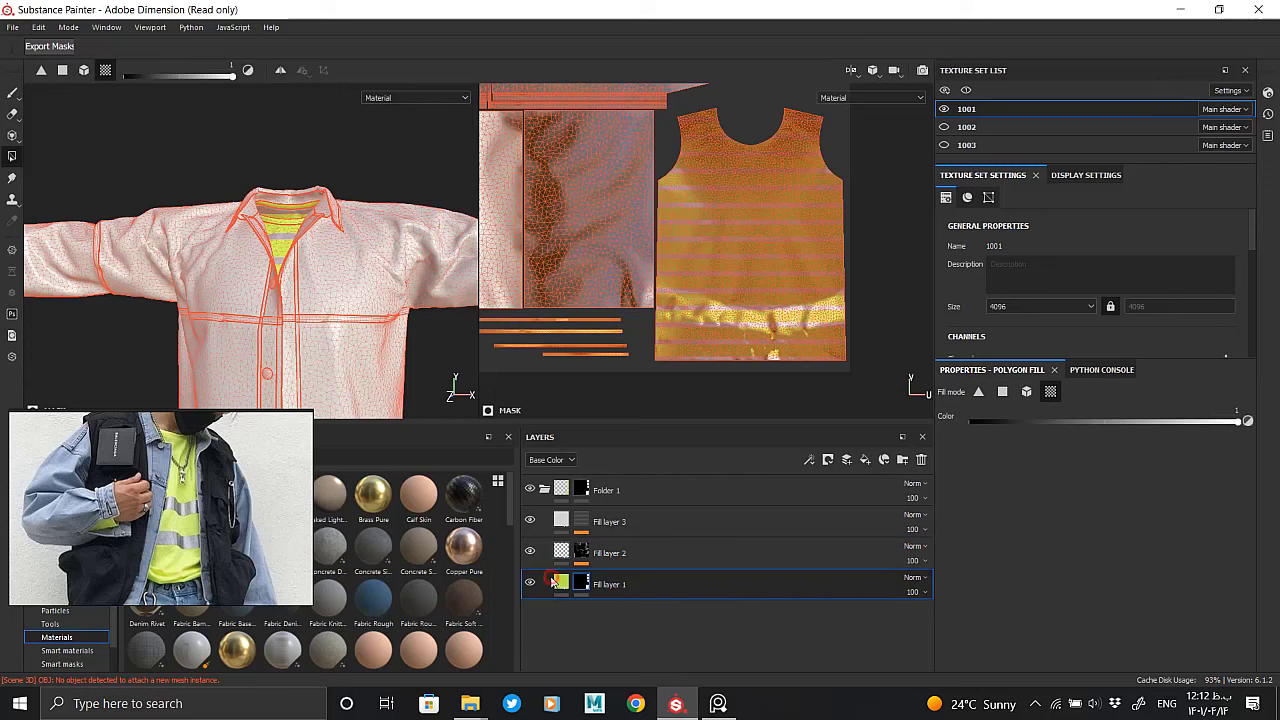
Lower Fill layer 1's roughness to 0.6024, then reselect the stripe layer
click(558, 582)
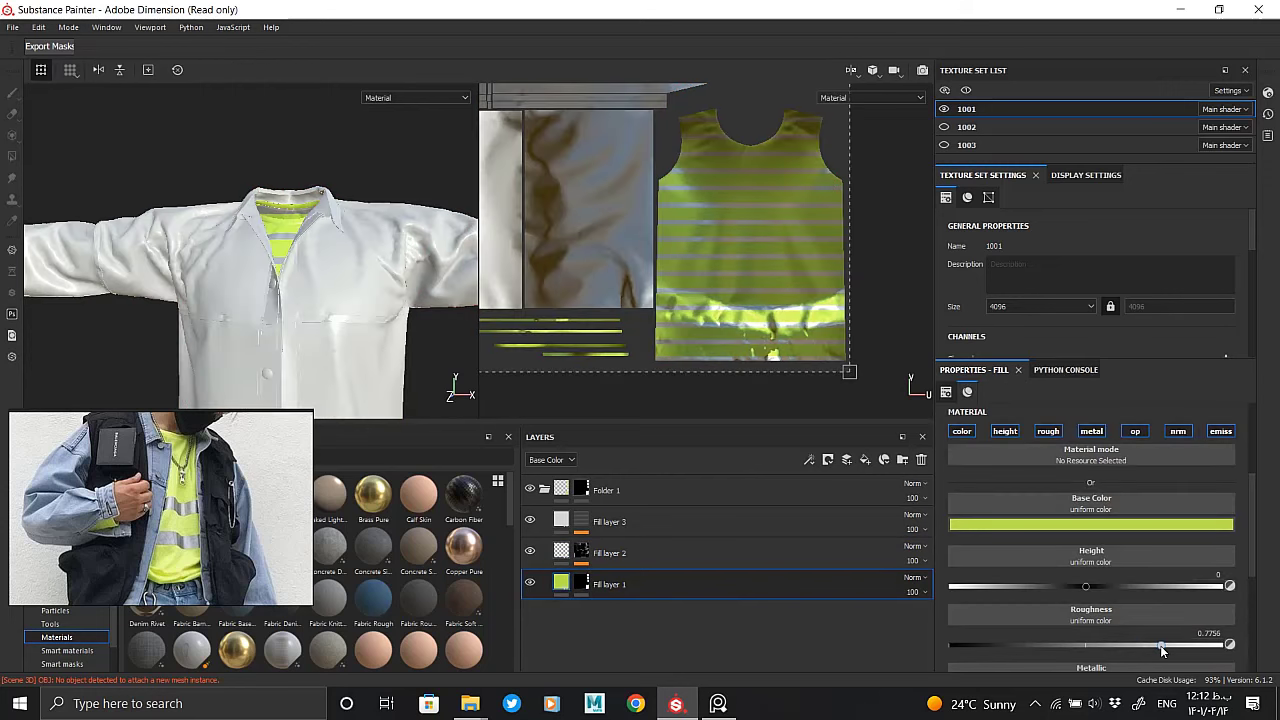
scroll(334, 330, up, 5)
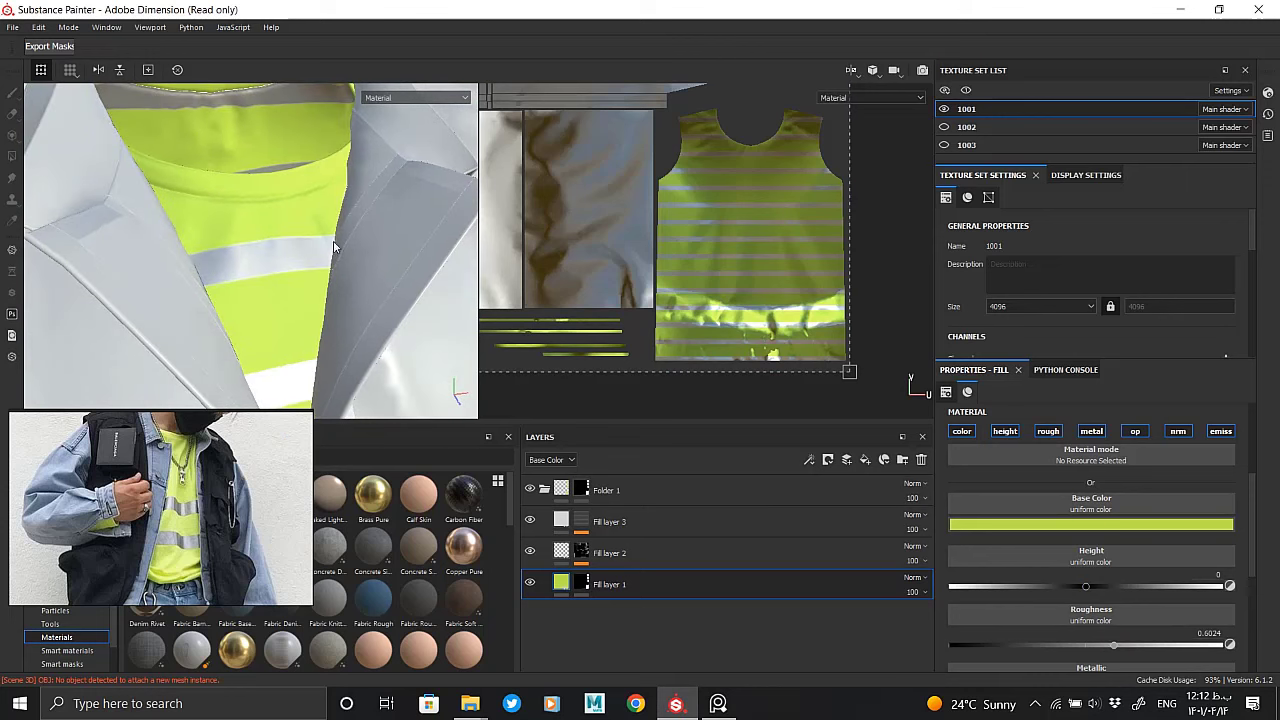
alt+drag(334, 247, 325, 272)
click(650, 521)
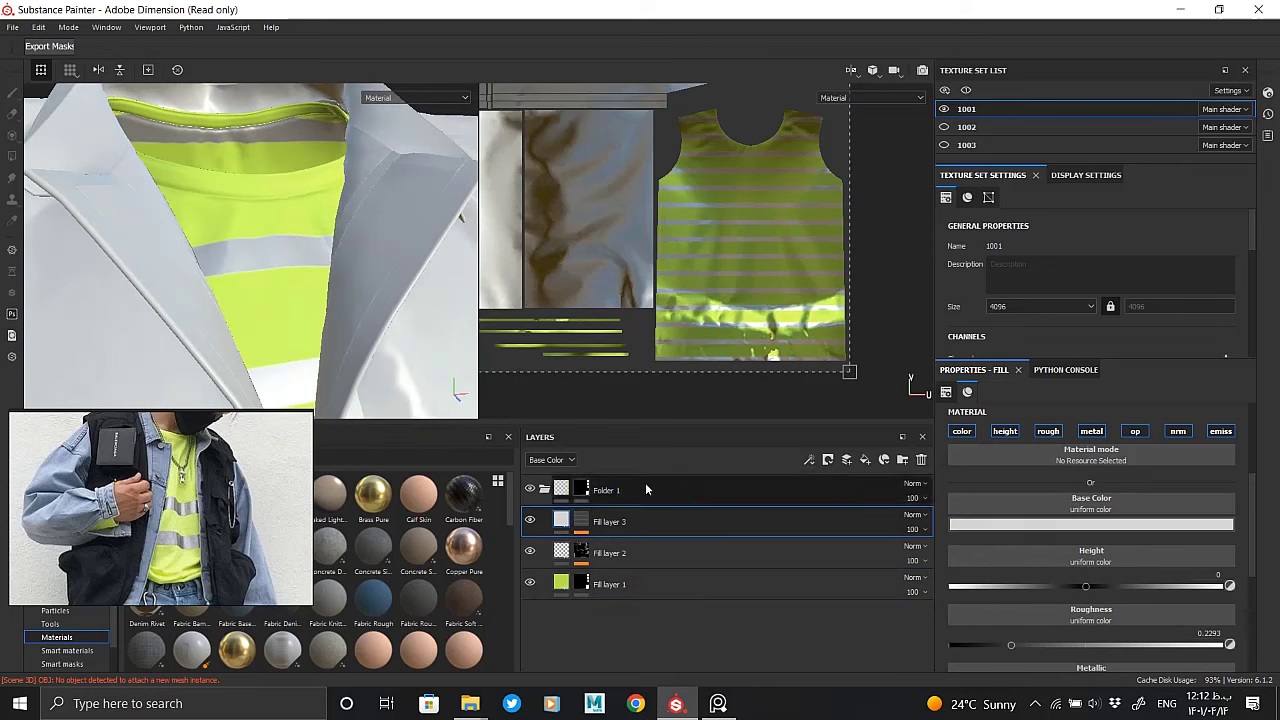
scroll(237, 645, down, 1)
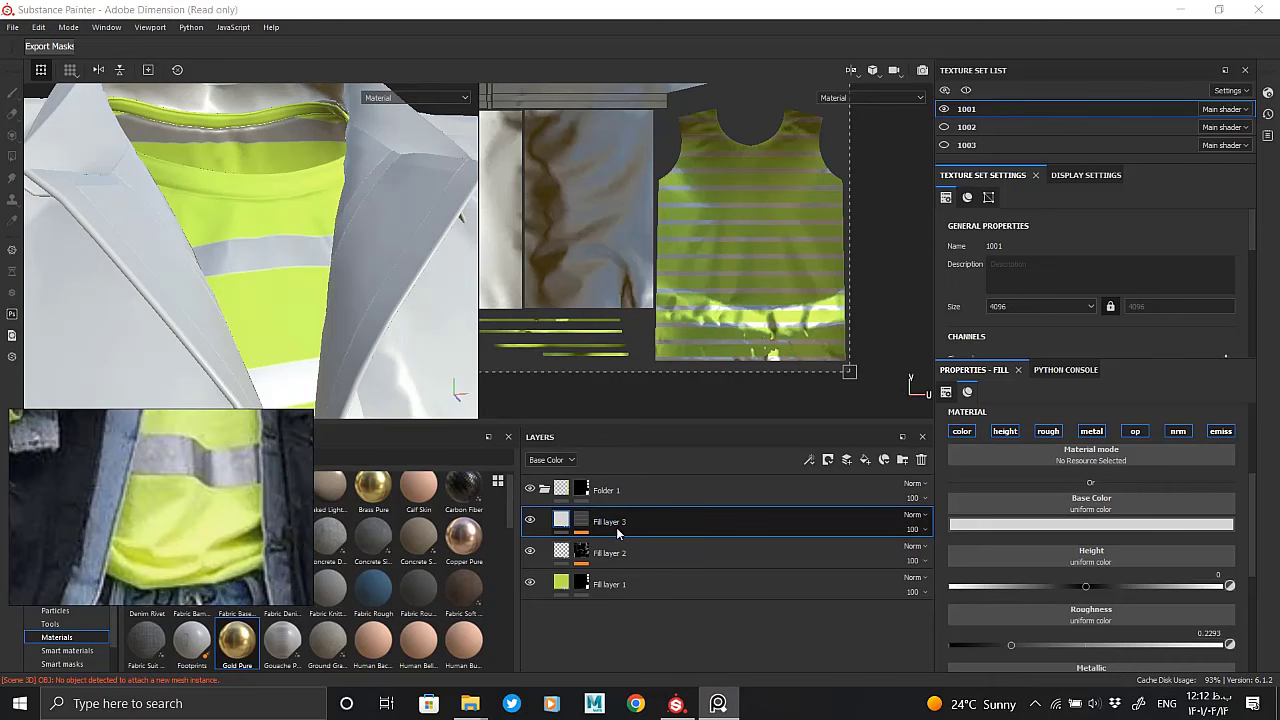
Duplicate the stripe layer Fill layer 3, creating Fill layer 3 copy 1
click(583, 520)
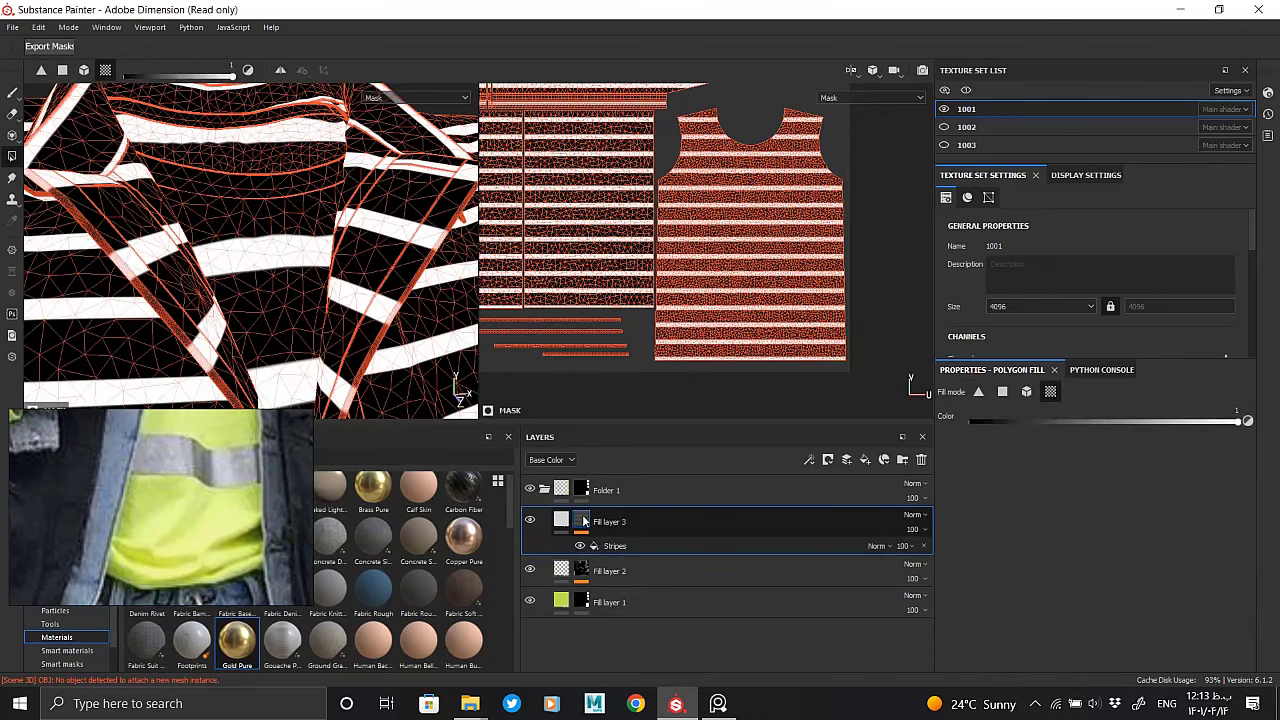
click(563, 520)
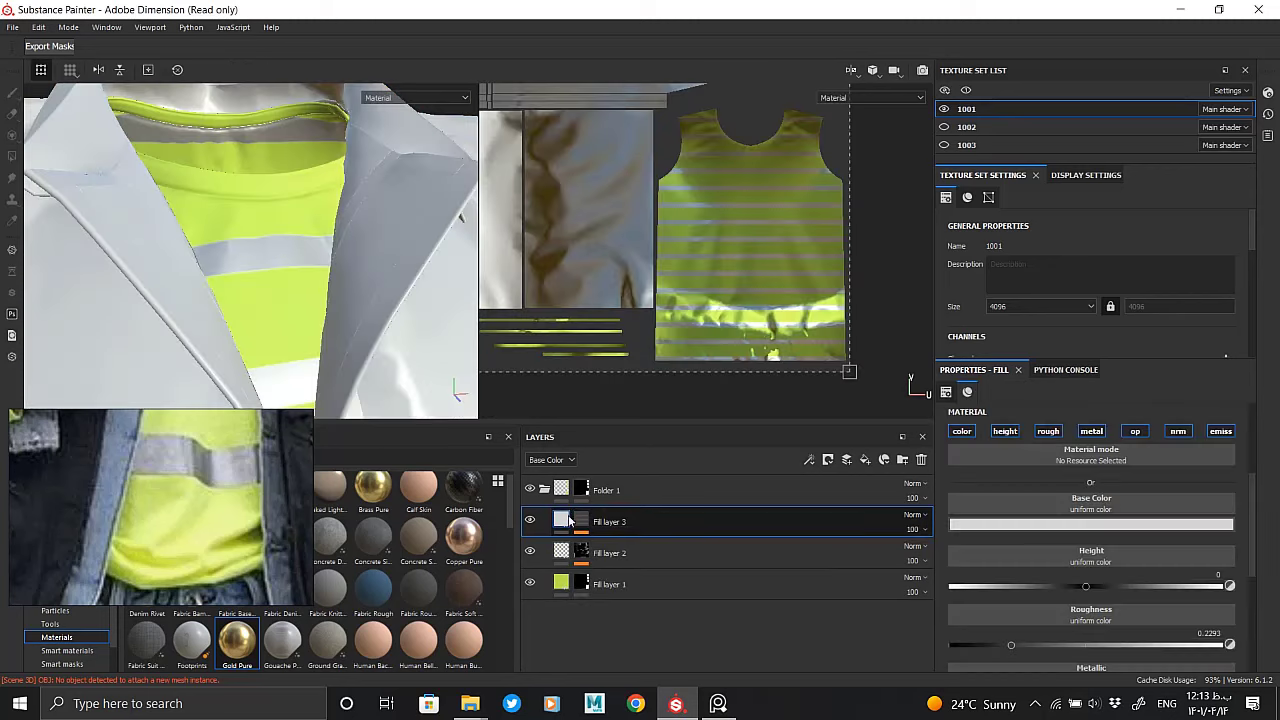
right_click(615, 521)
click(693, 264)
Add a Weave 2 fill to the copy's Stripes mask, tiled finely at UV scale 4.06
click(583, 514)
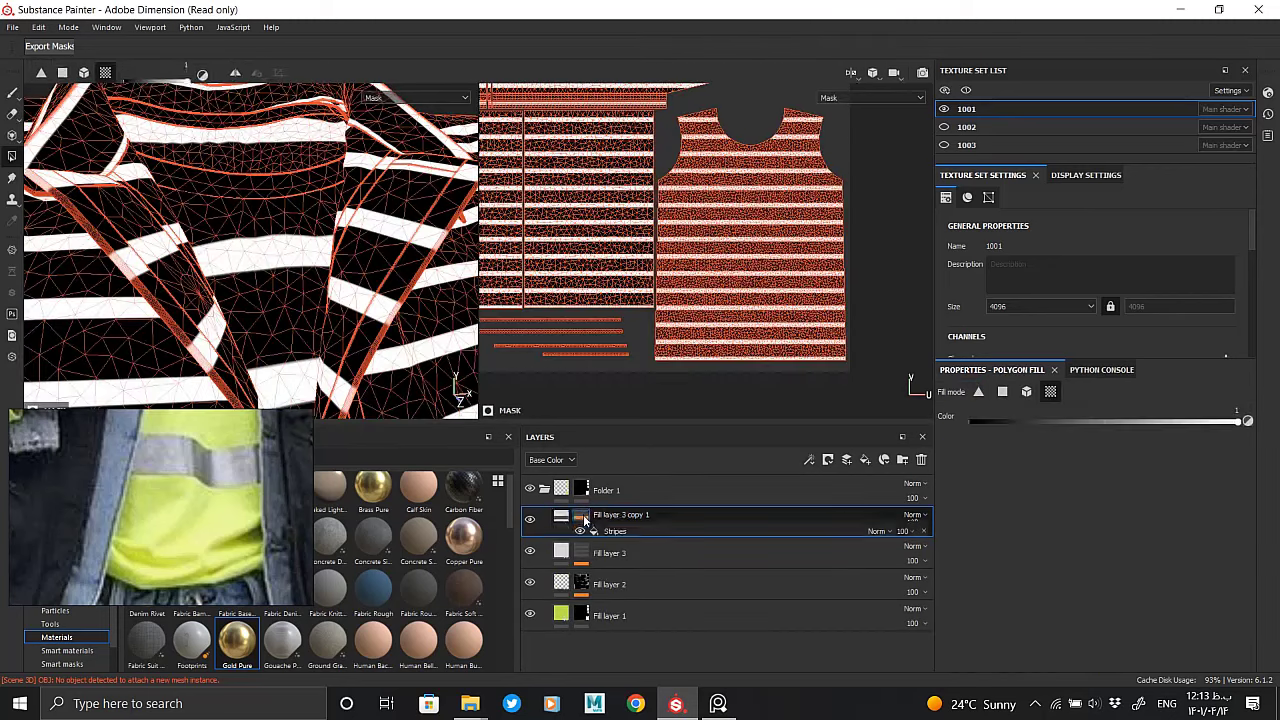
right_click(651, 547)
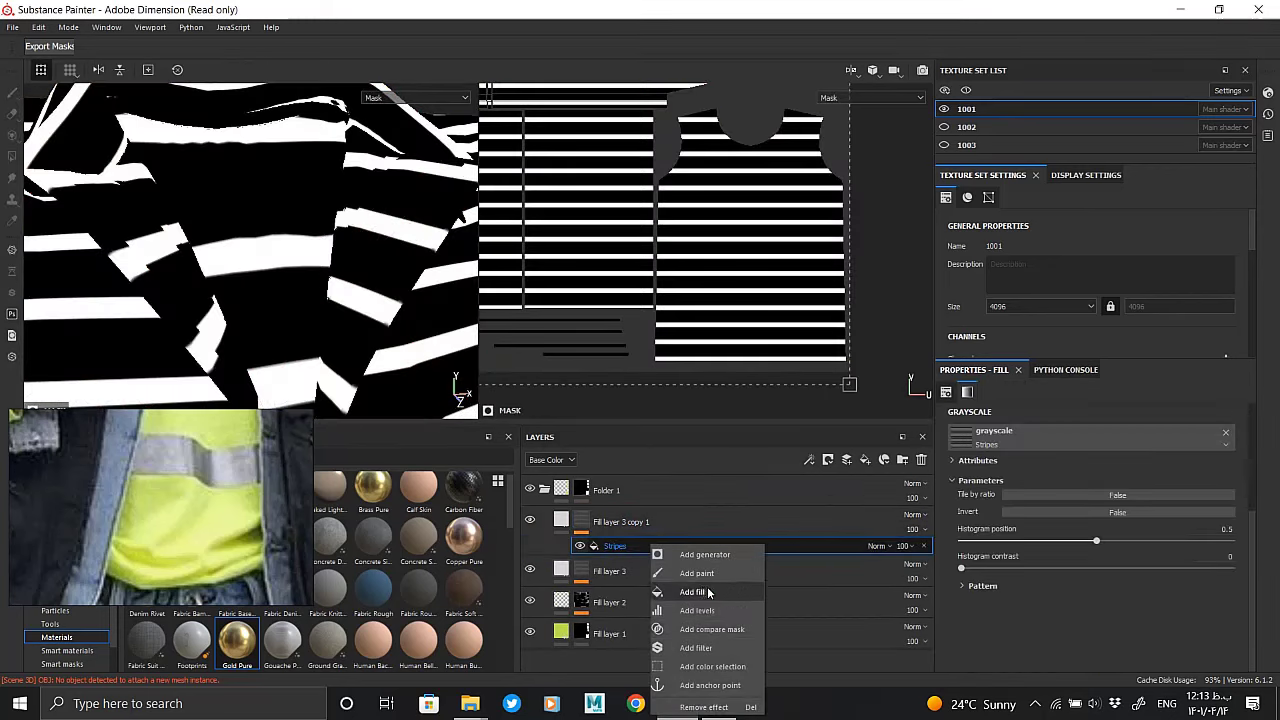
click(692, 591)
click(1091, 432)
scroll(1120, 590, down, 3)
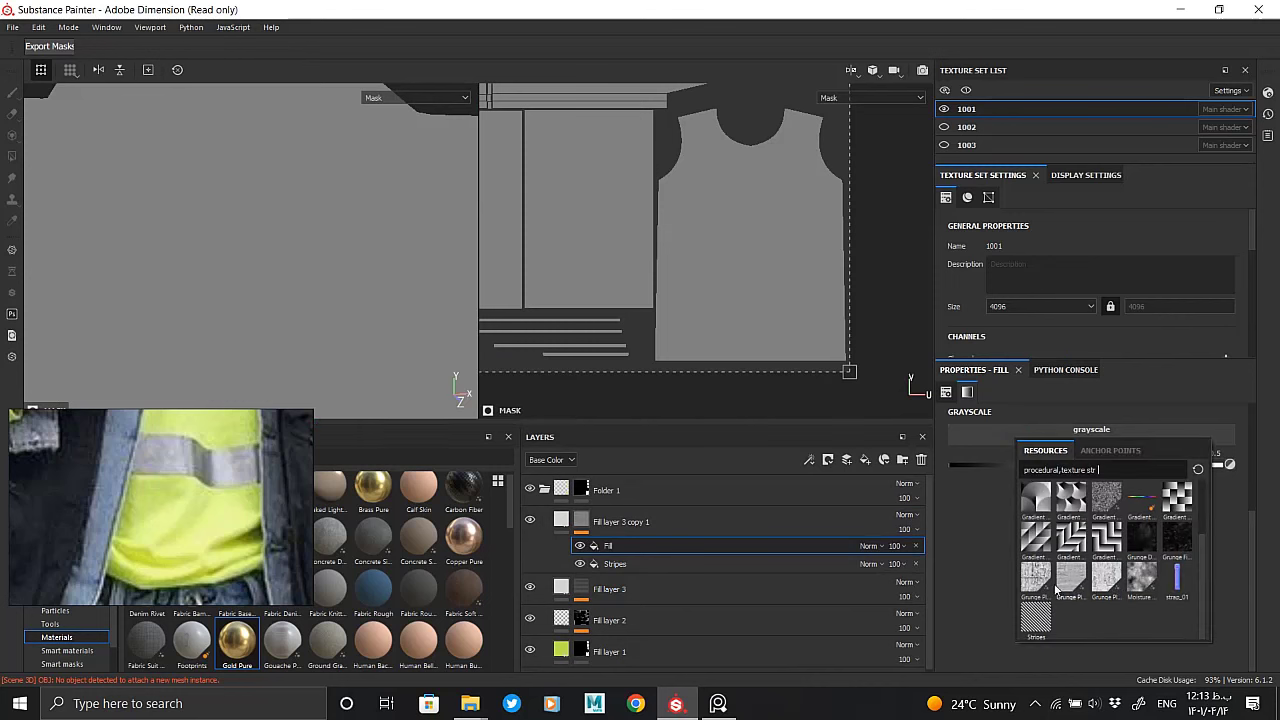
key(BackSpace)
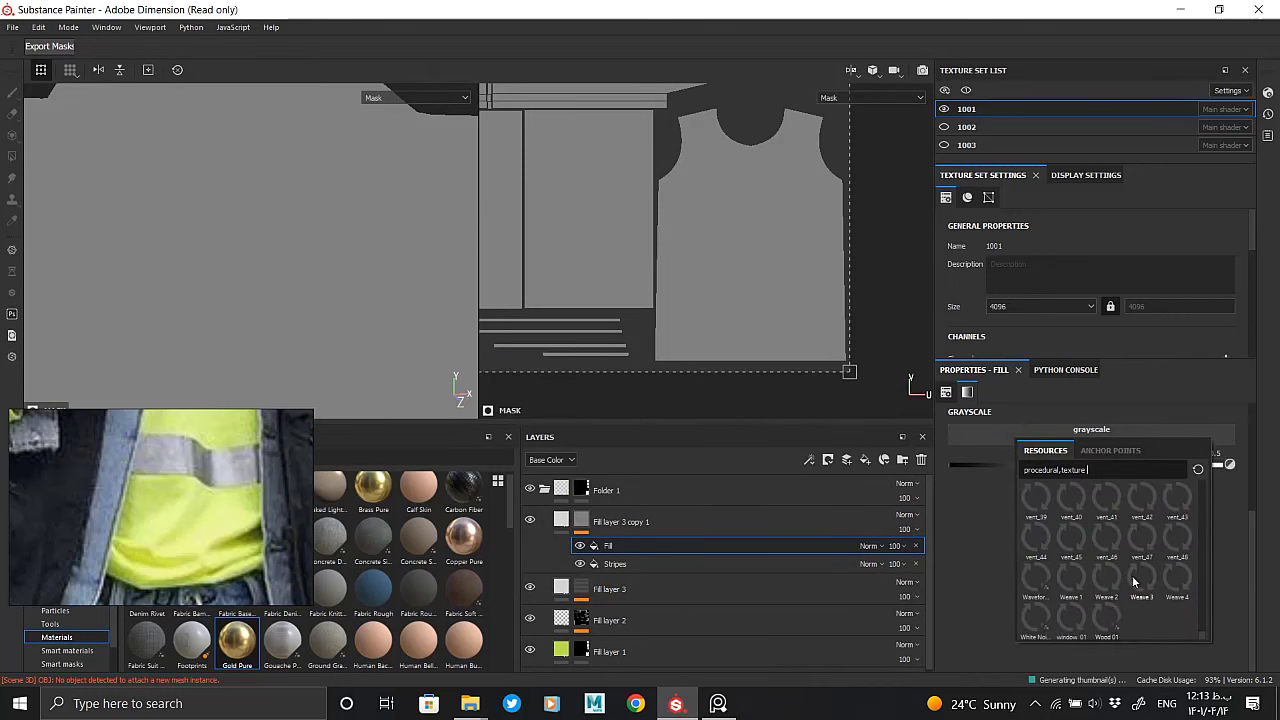
scroll(1142, 545, up, 3)
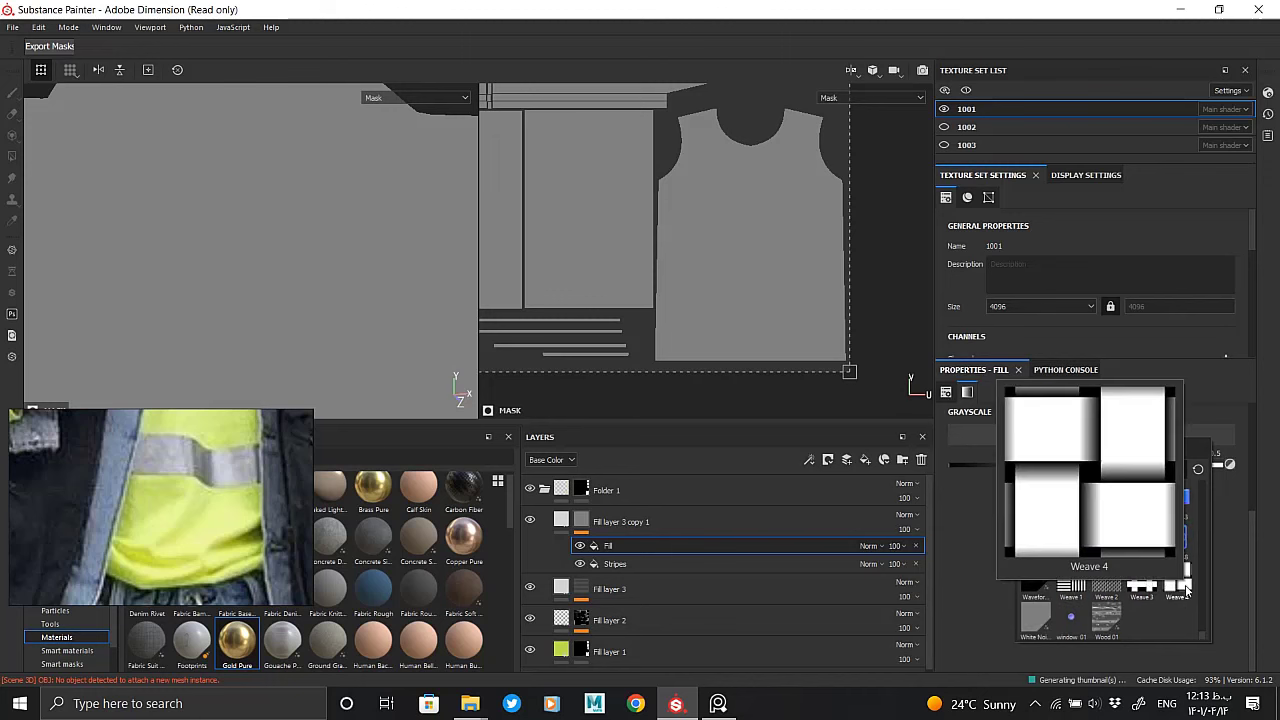
click(1106, 578)
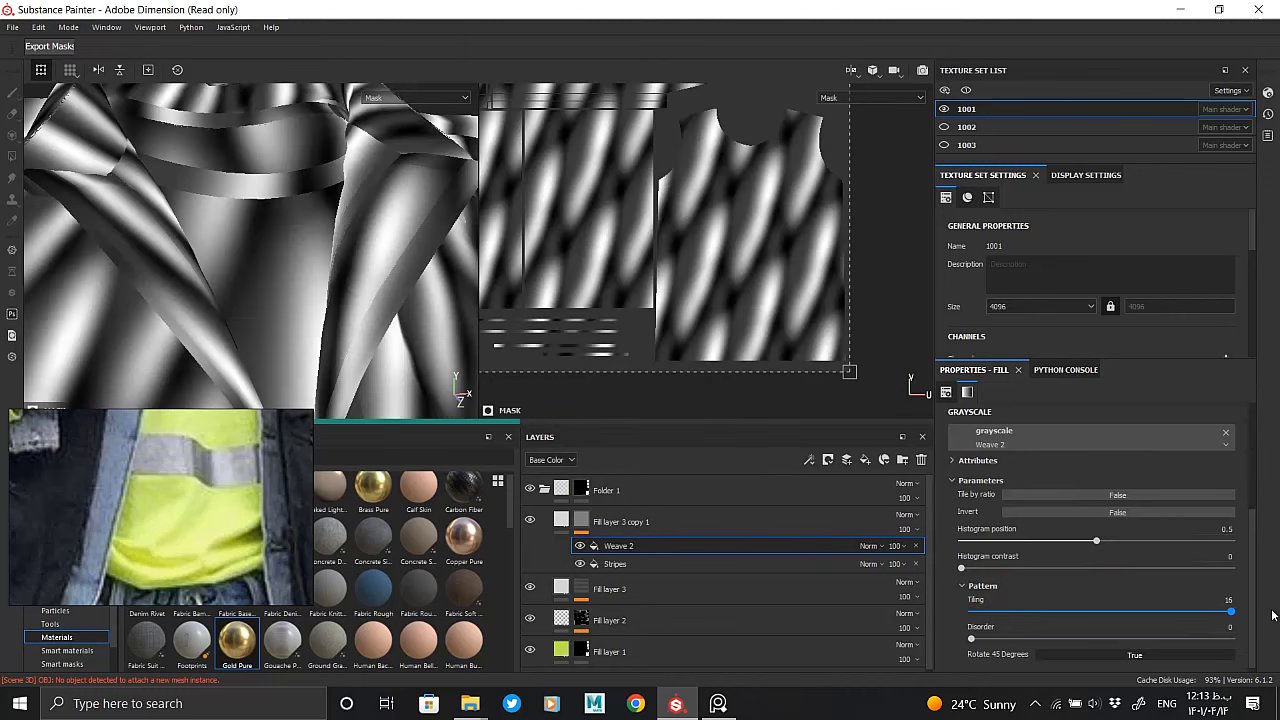
scroll(1052, 590, up, 3)
drag(1057, 458, 1063, 454)
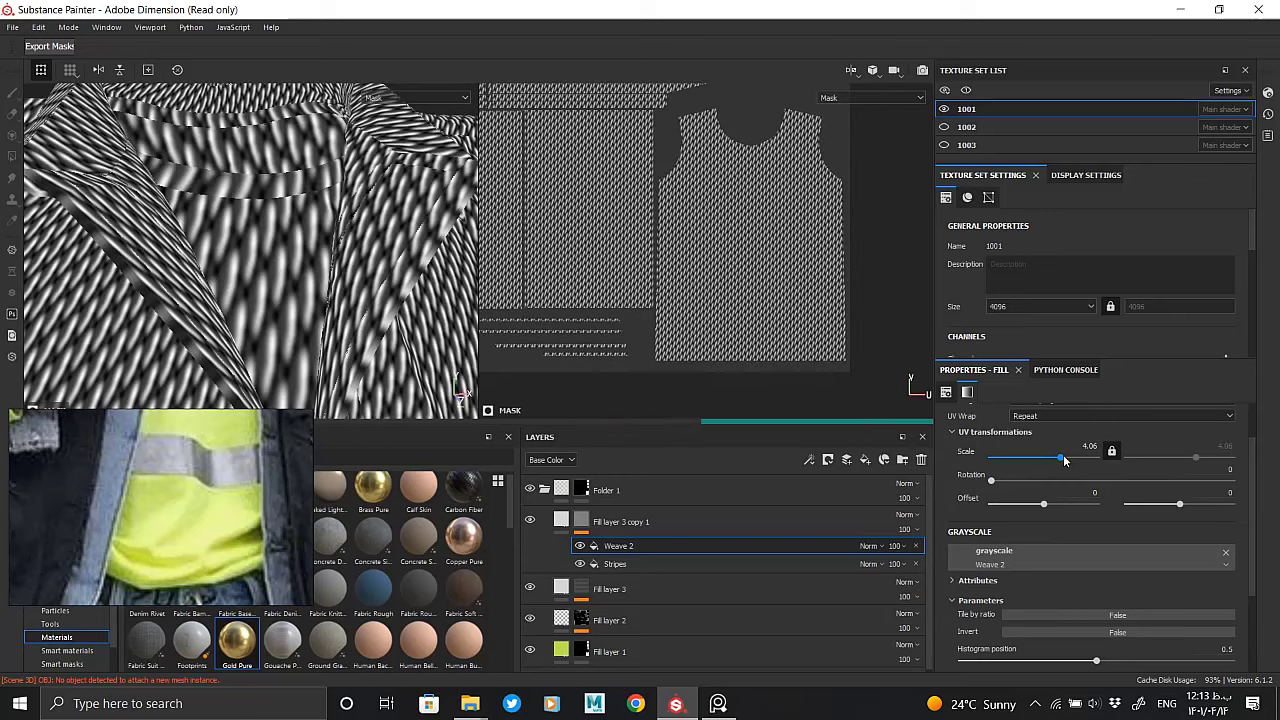
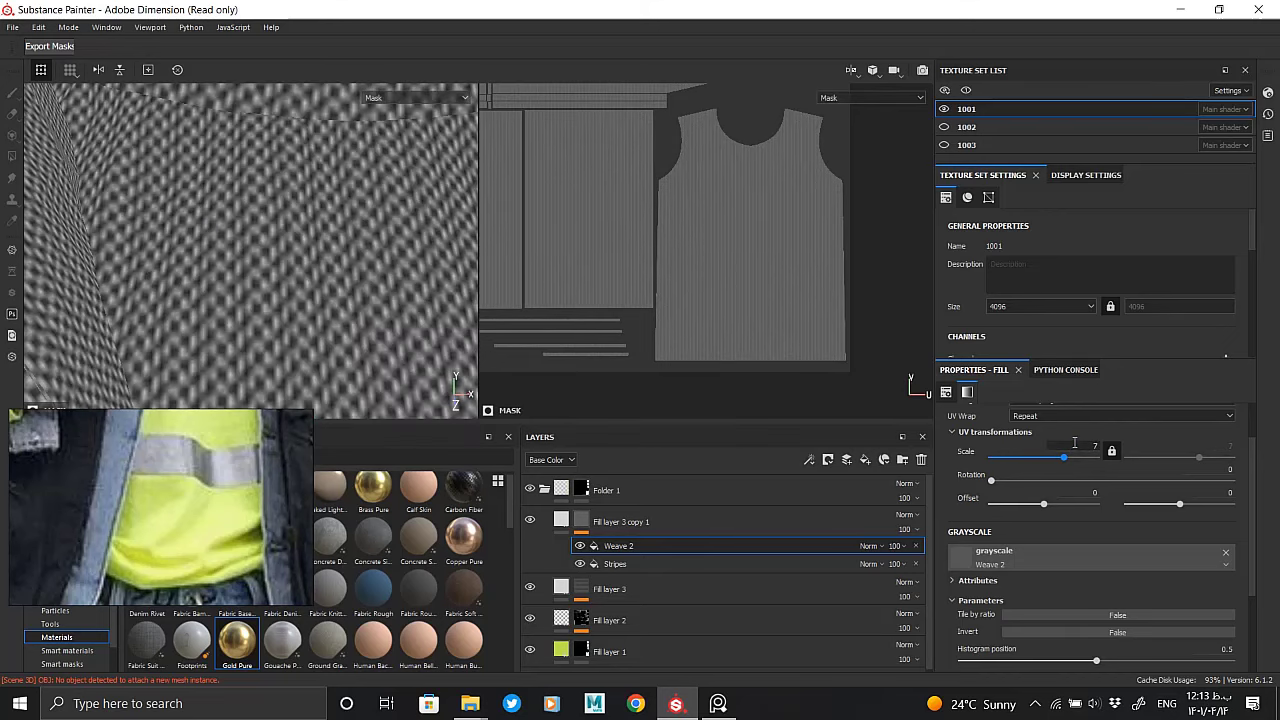
Raise the Weave 2 pattern's histogram contrast in Fill layer 3 copy 1's mask
scroll(1050, 520, down, 2)
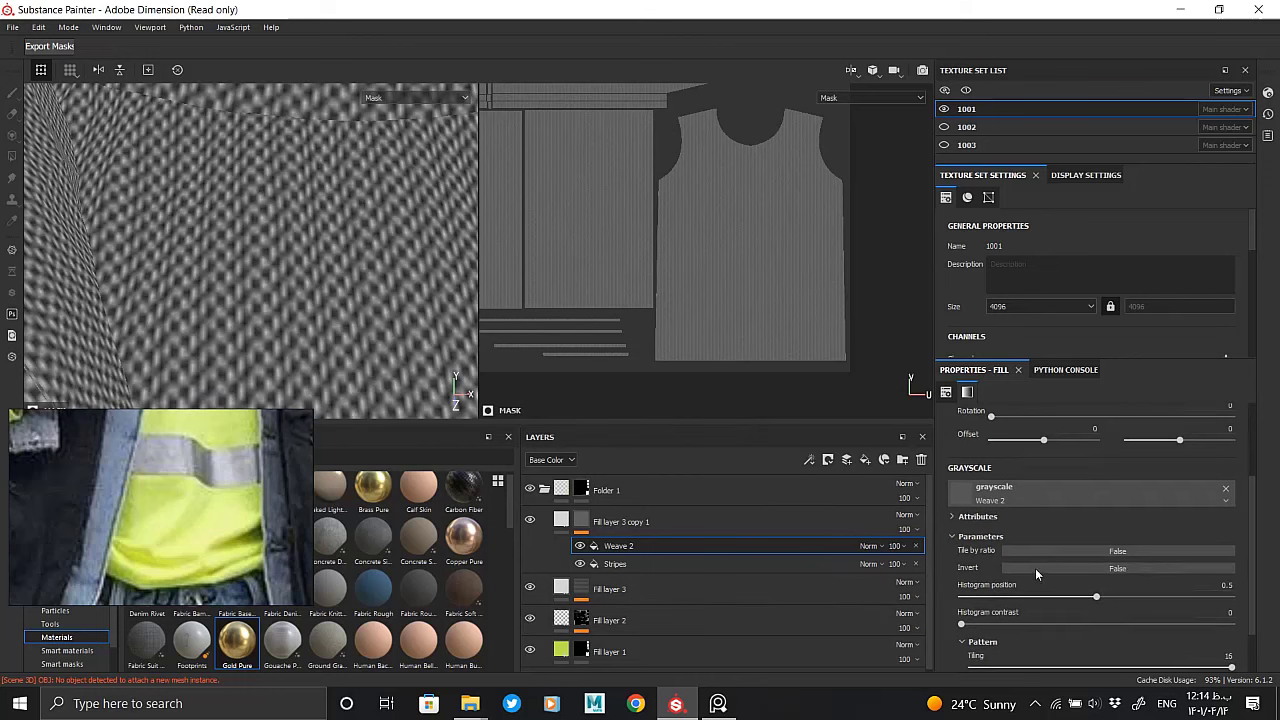
click(1035, 625)
click(562, 518)
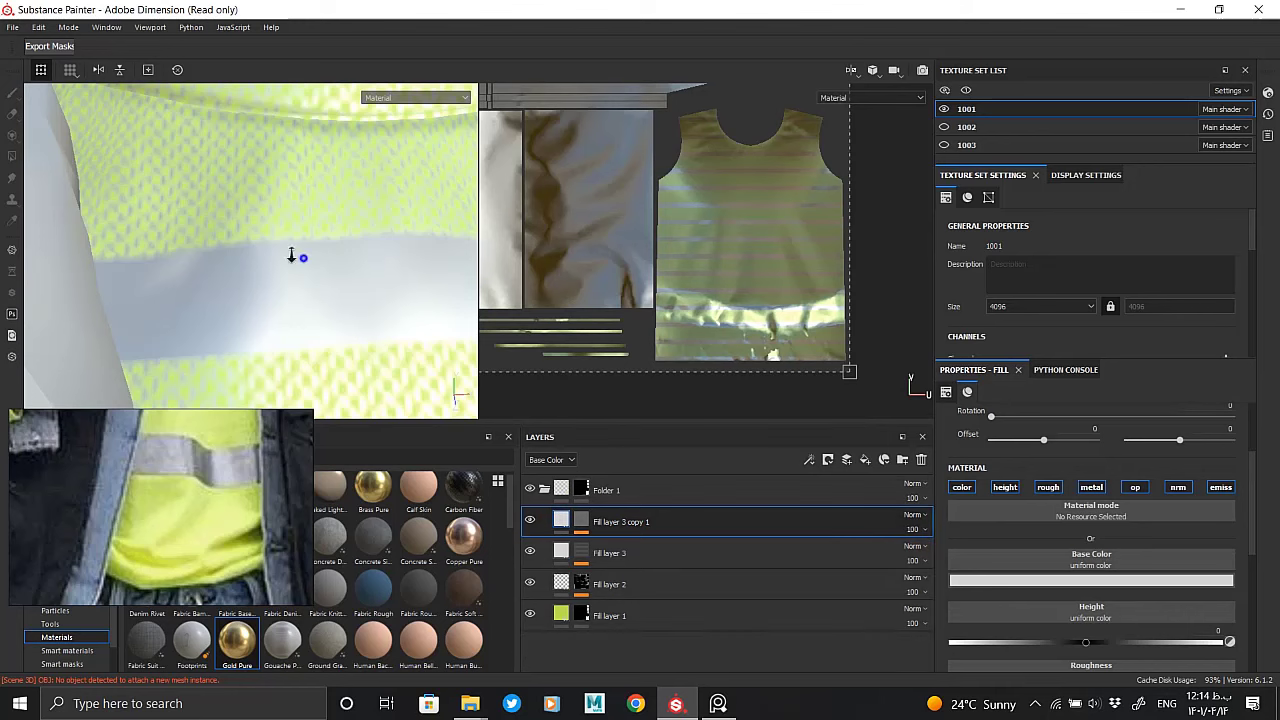
alt+drag(288, 252, 245, 203)
alt+drag(338, 318, 423, 343)
Blend Weave 2 over Stripes with Linear dodge, after trying Multiply
click(588, 522)
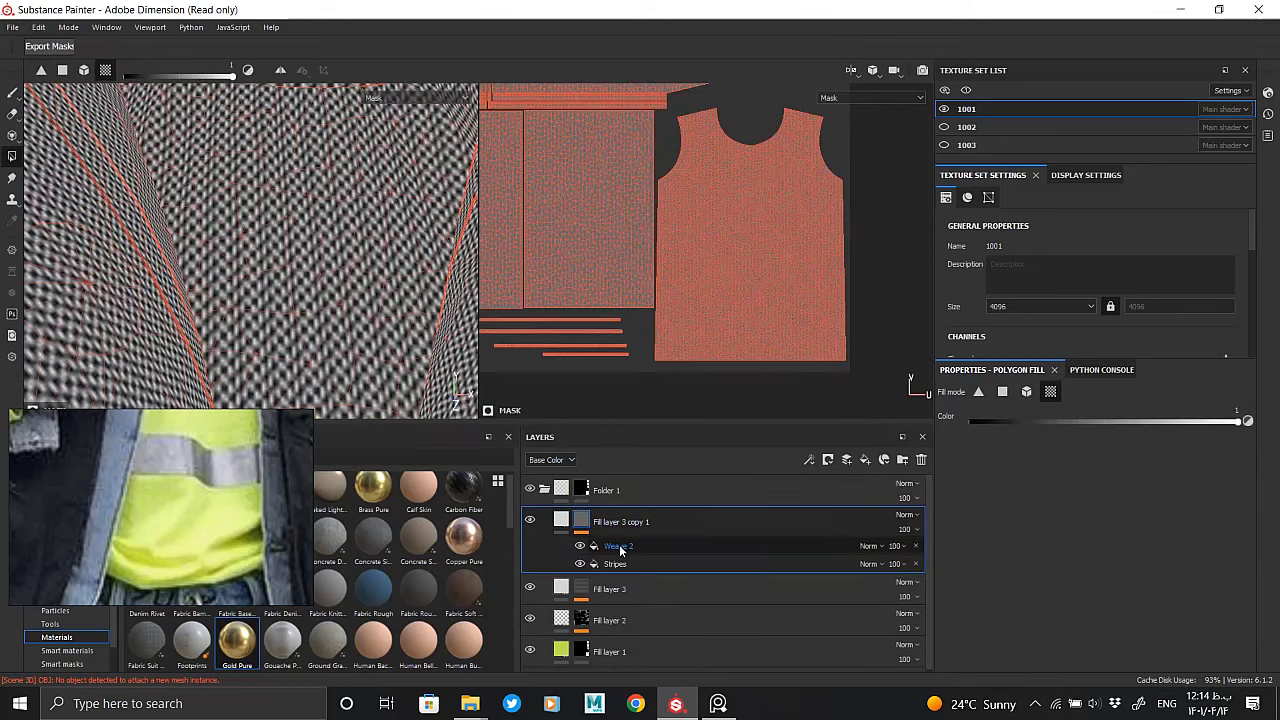
click(619, 545)
click(868, 546)
click(889, 198)
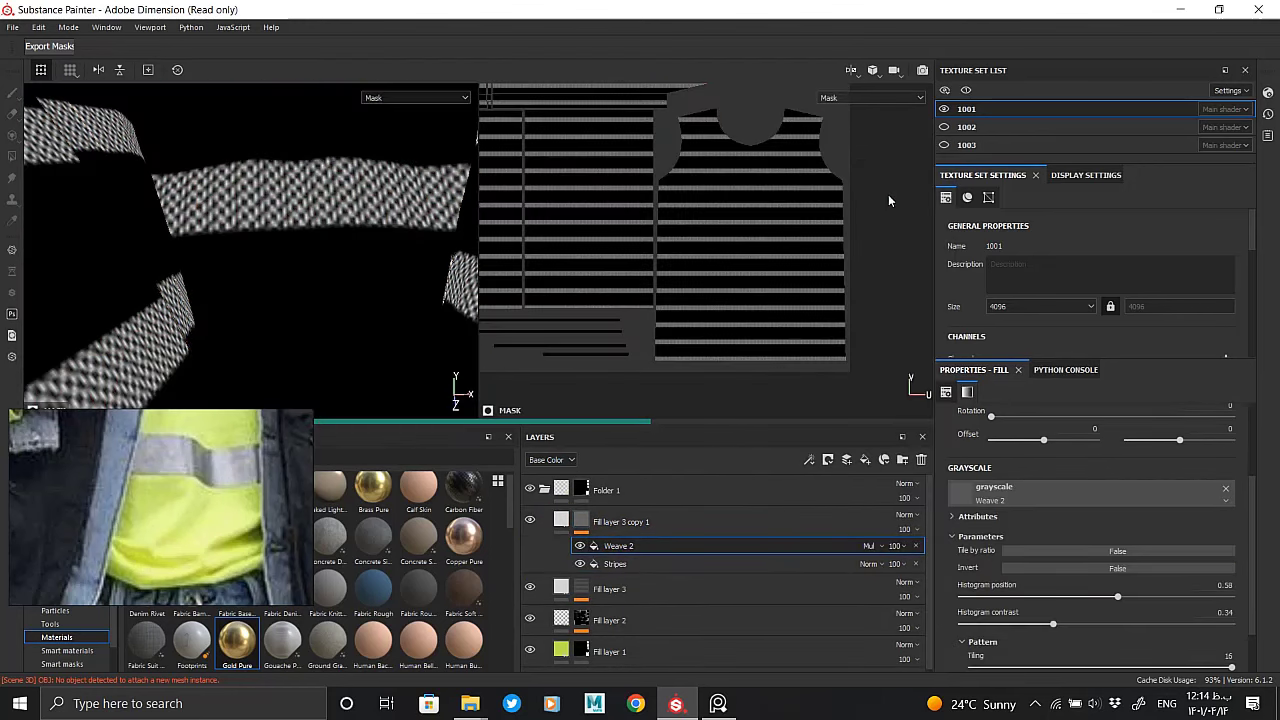
click(870, 546)
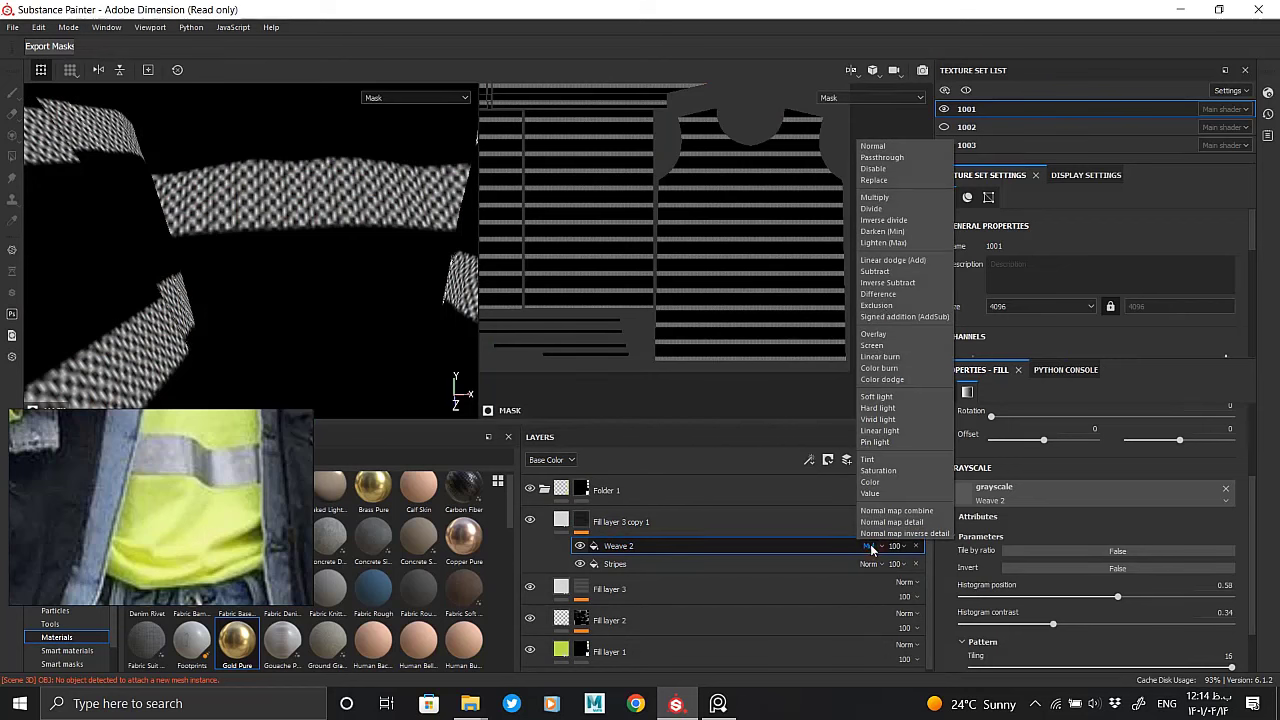
click(882, 261)
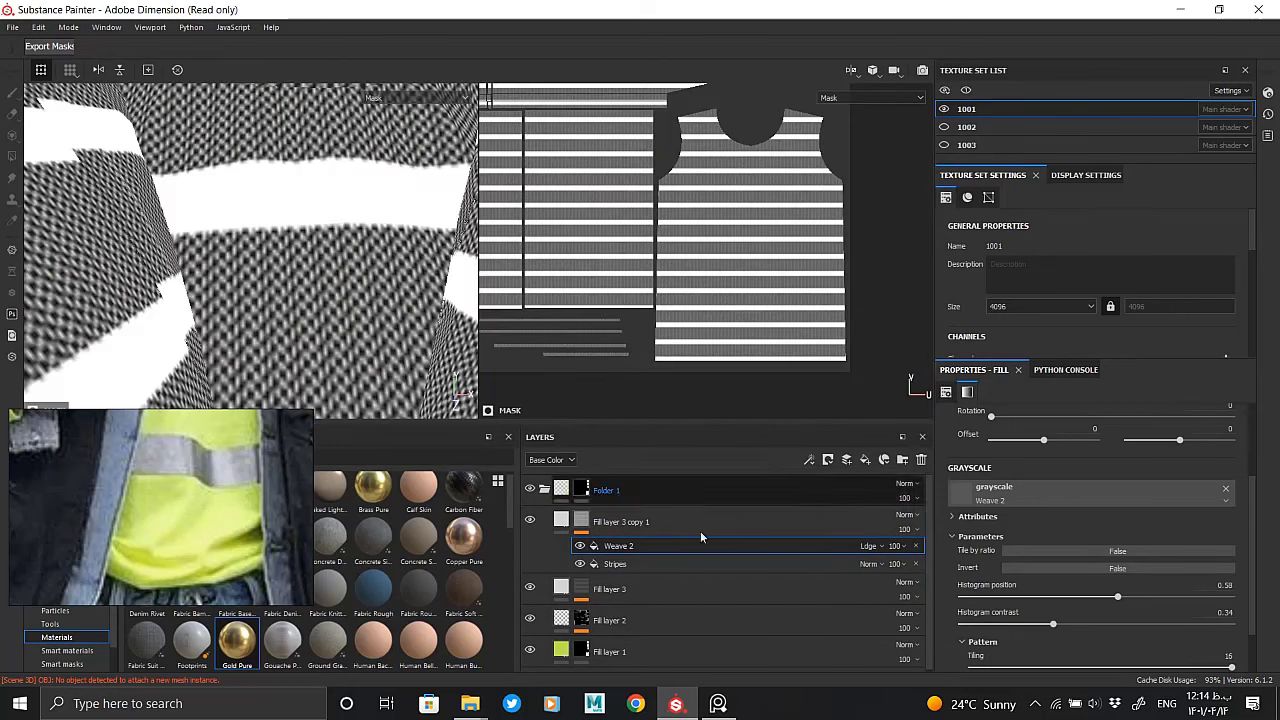
click(672, 564)
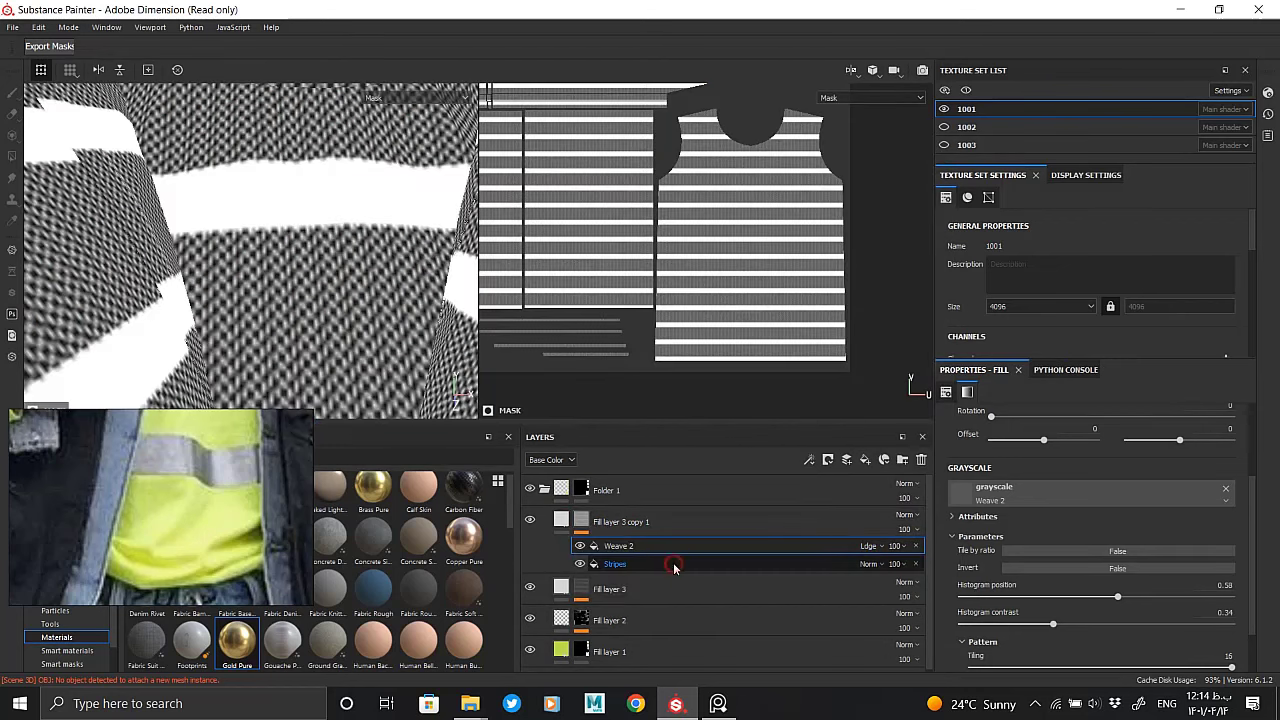
click(660, 522)
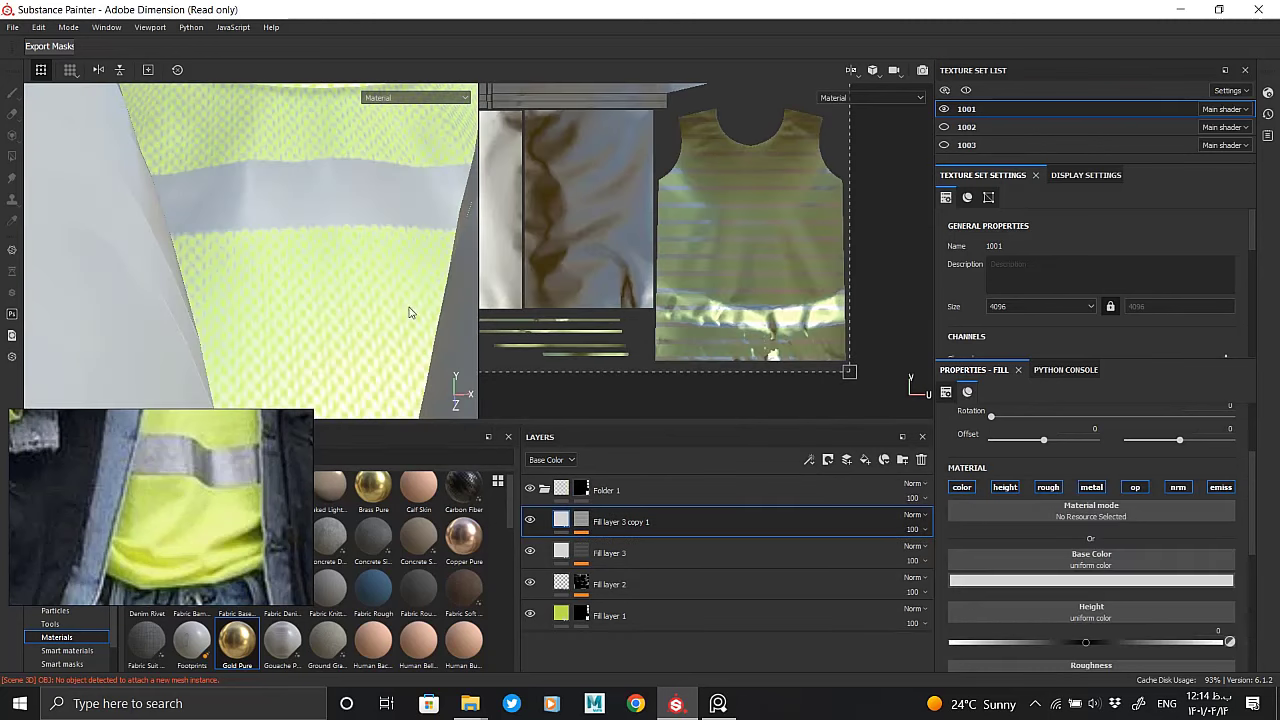
alt+drag(409, 313, 350, 235)
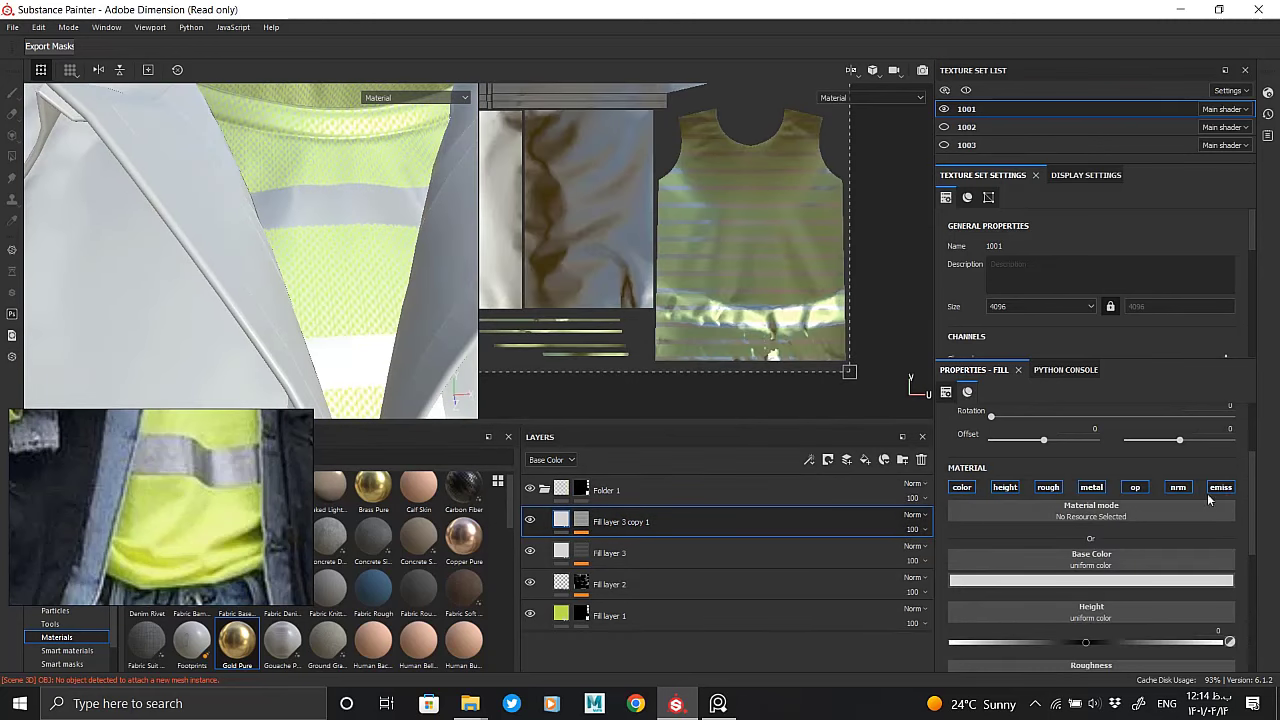
Disable every fill channel except height and set the layer's height strength
click(1135, 487)
click(1091, 487)
click(1005, 487)
click(962, 487)
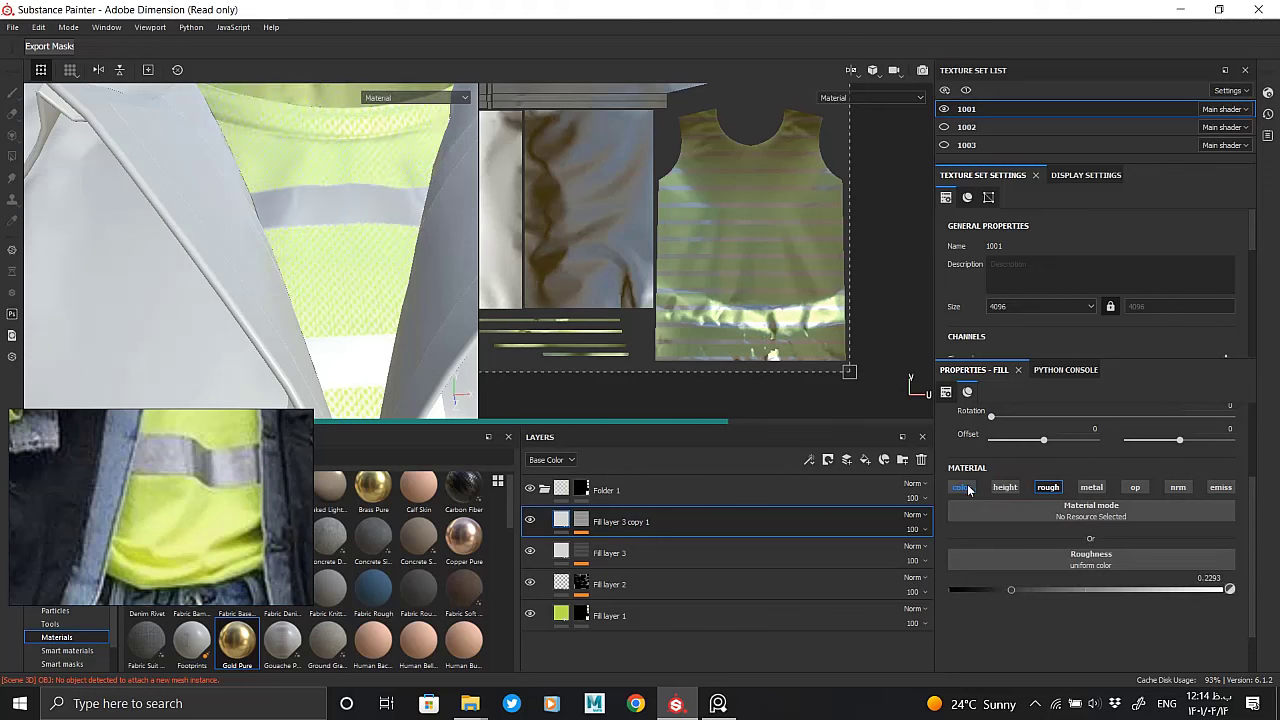
click(1048, 487)
click(1005, 487)
click(1098, 591)
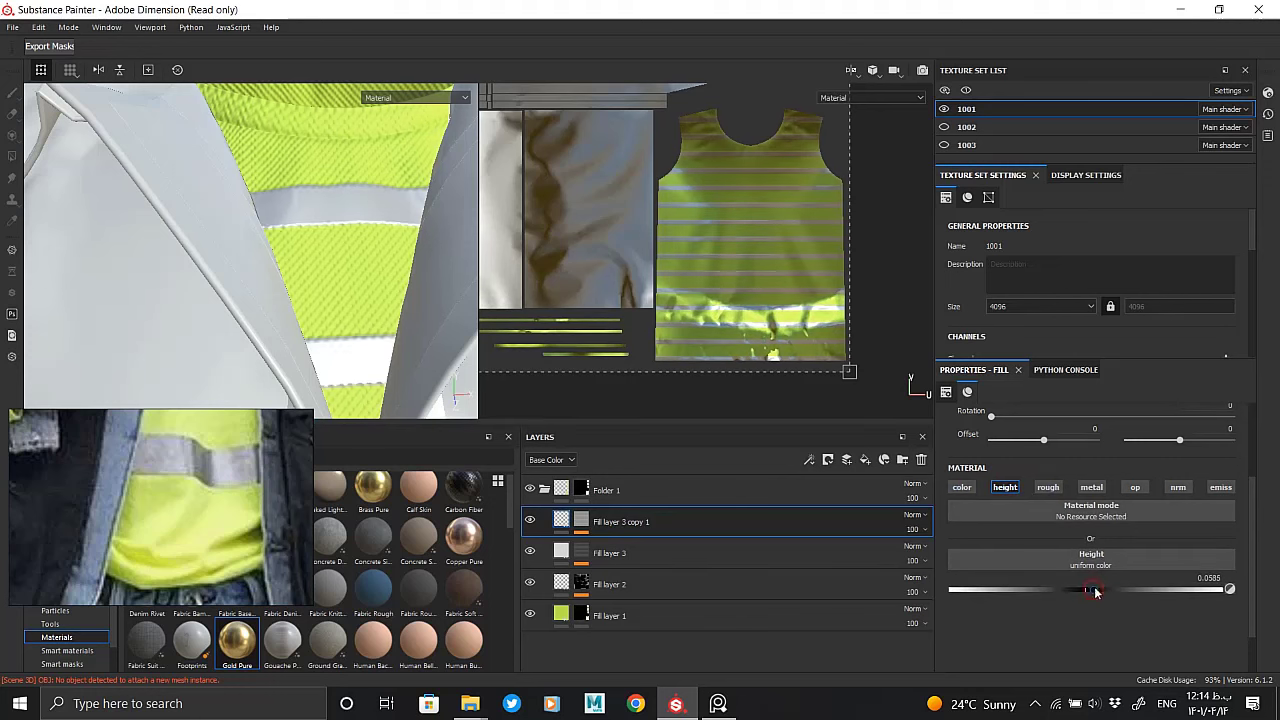
mouse_move(445, 255)
alt+mouse_down()
mouse_move(357, 211)
mouse_move(143, 229)
mouse_move(337, 286)
mouse_move(346, 277)
mouse_move(360, 296)
alt+mouse_up()
Recheck Weave 2's blend mode, comparing Multiply and settling on Linear dodge
click(581, 520)
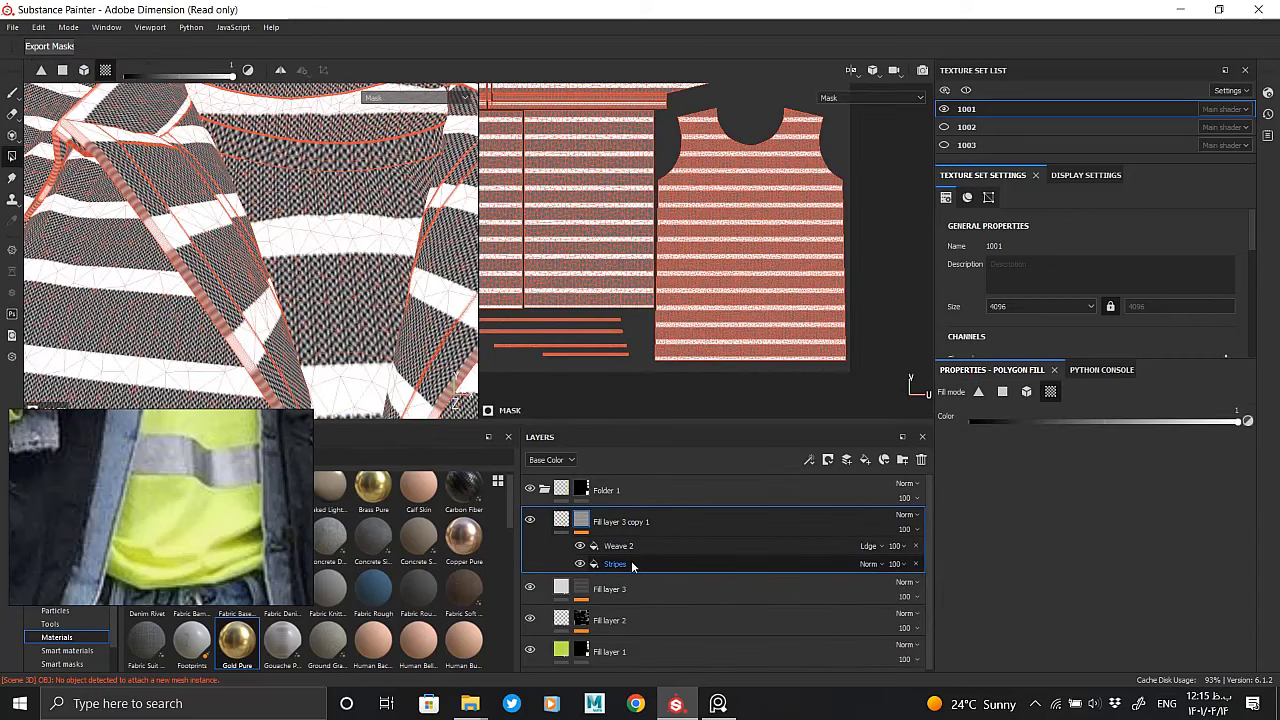
scroll(866, 546, down, 1)
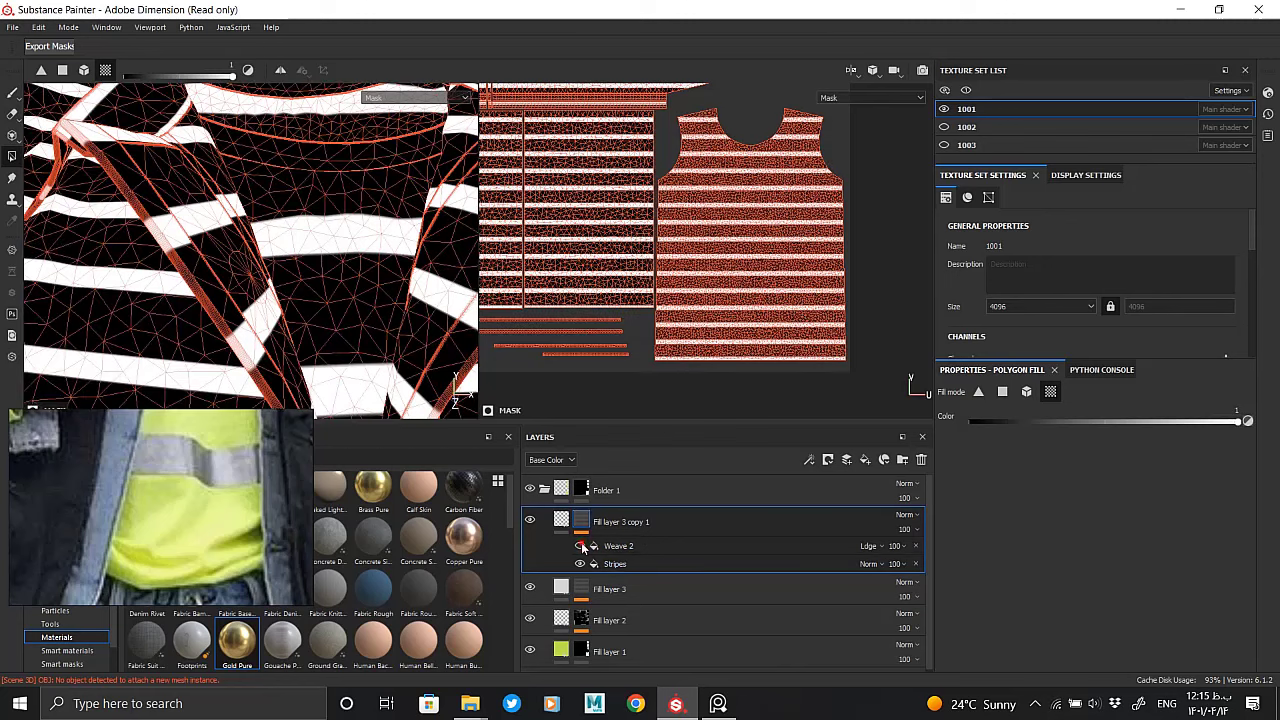
scroll(866, 546, up, 1)
click(866, 546)
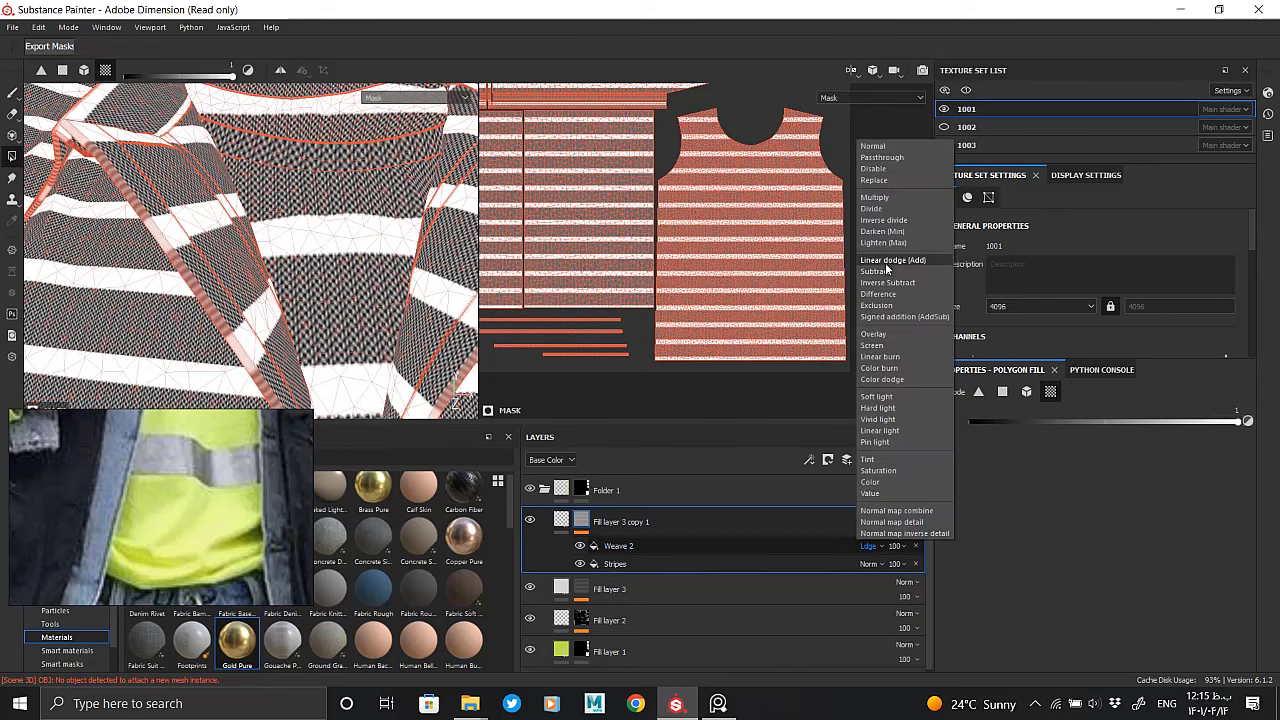
click(875, 197)
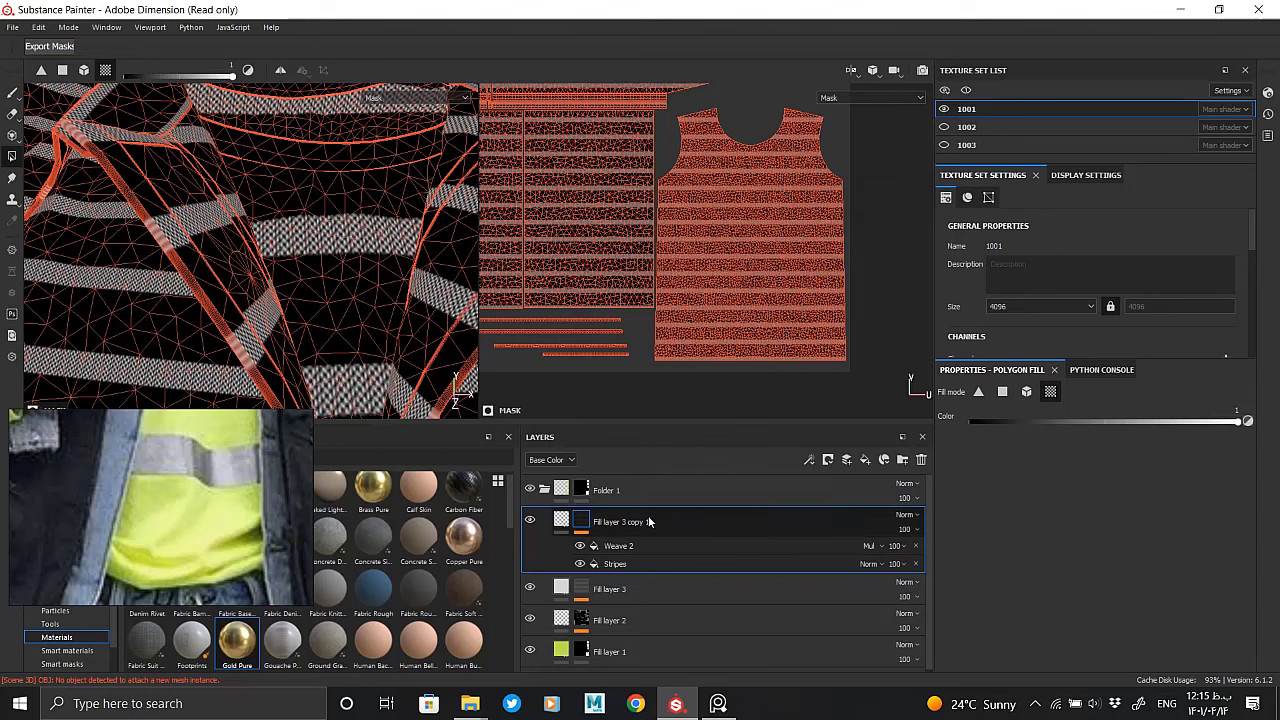
click(869, 546)
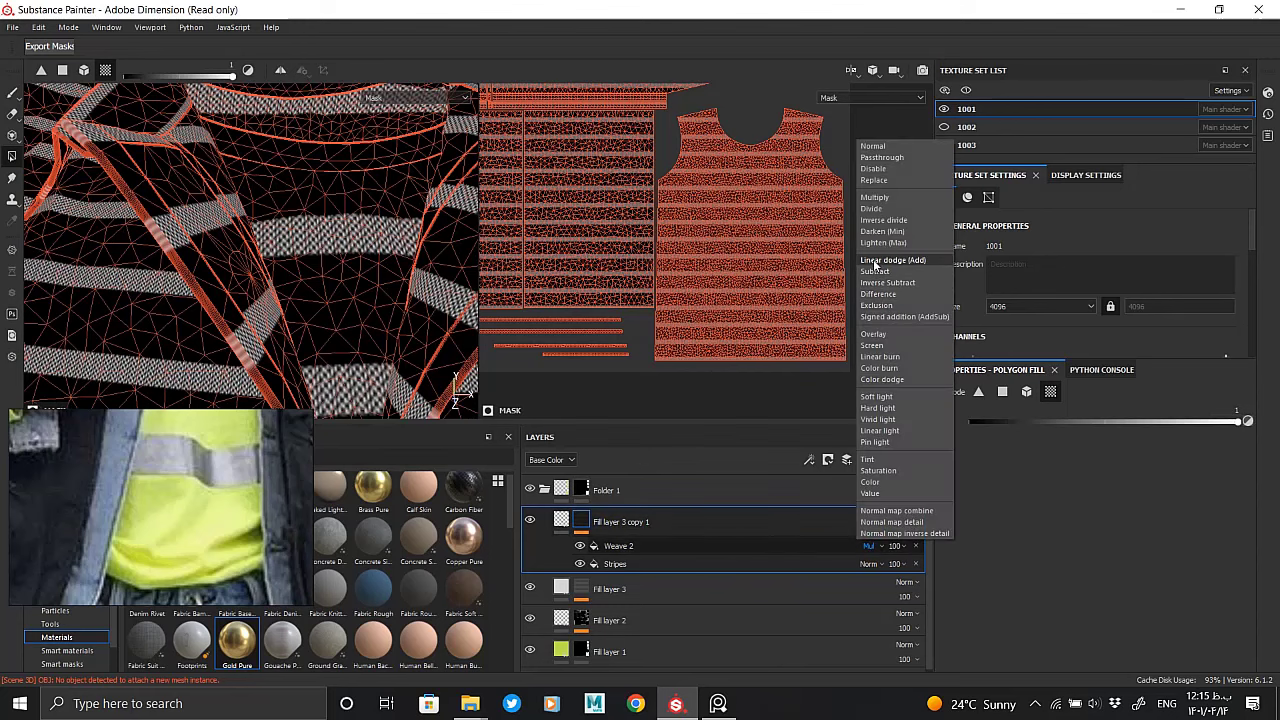
click(874, 260)
click(657, 544)
right_click(627, 541)
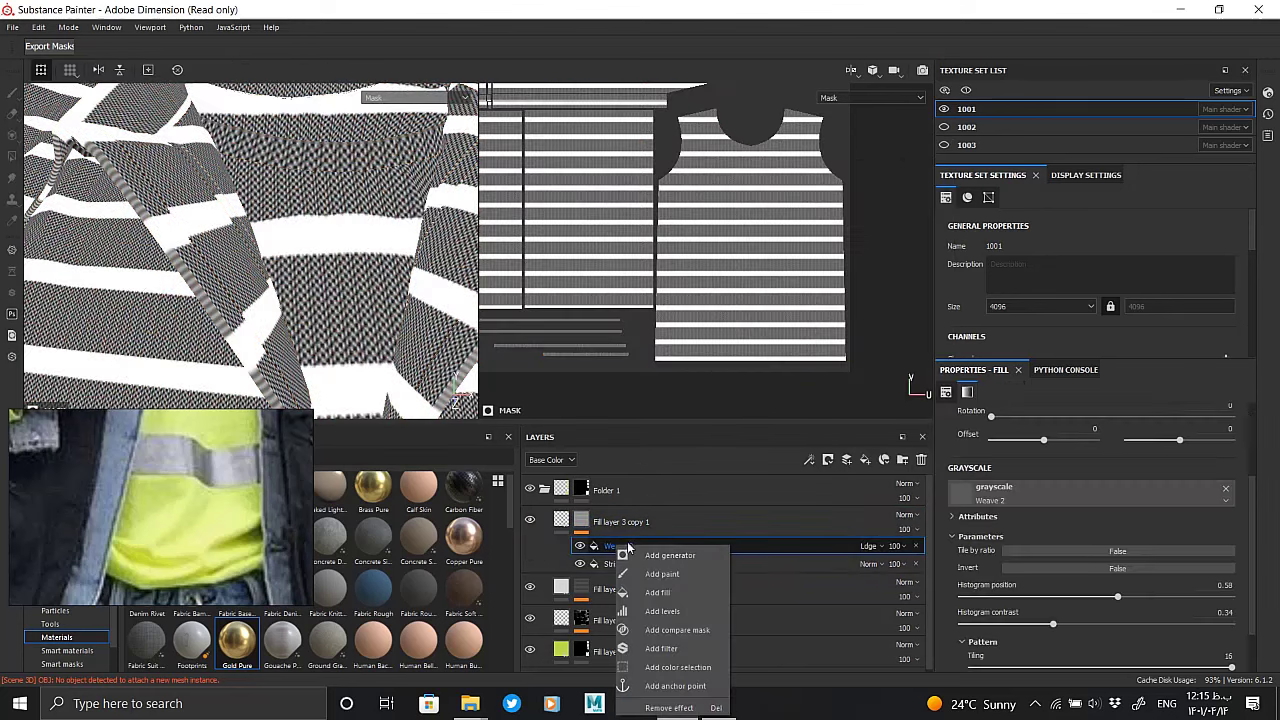
Add a Levels effect to the mask and adjust its levels to grey it down
click(667, 615)
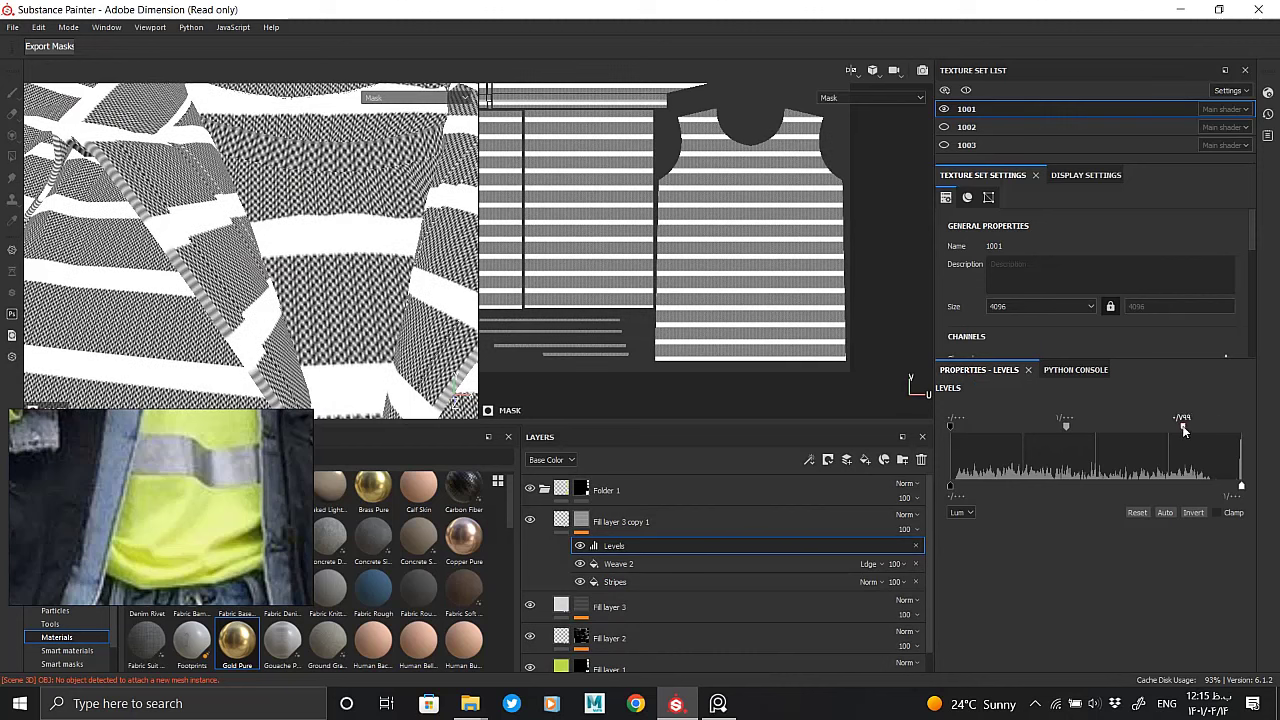
drag(1242, 428, 1241, 428)
mouse_move(950, 428)
mouse_down()
mouse_move(1035, 430)
mouse_move(916, 490)
mouse_up()
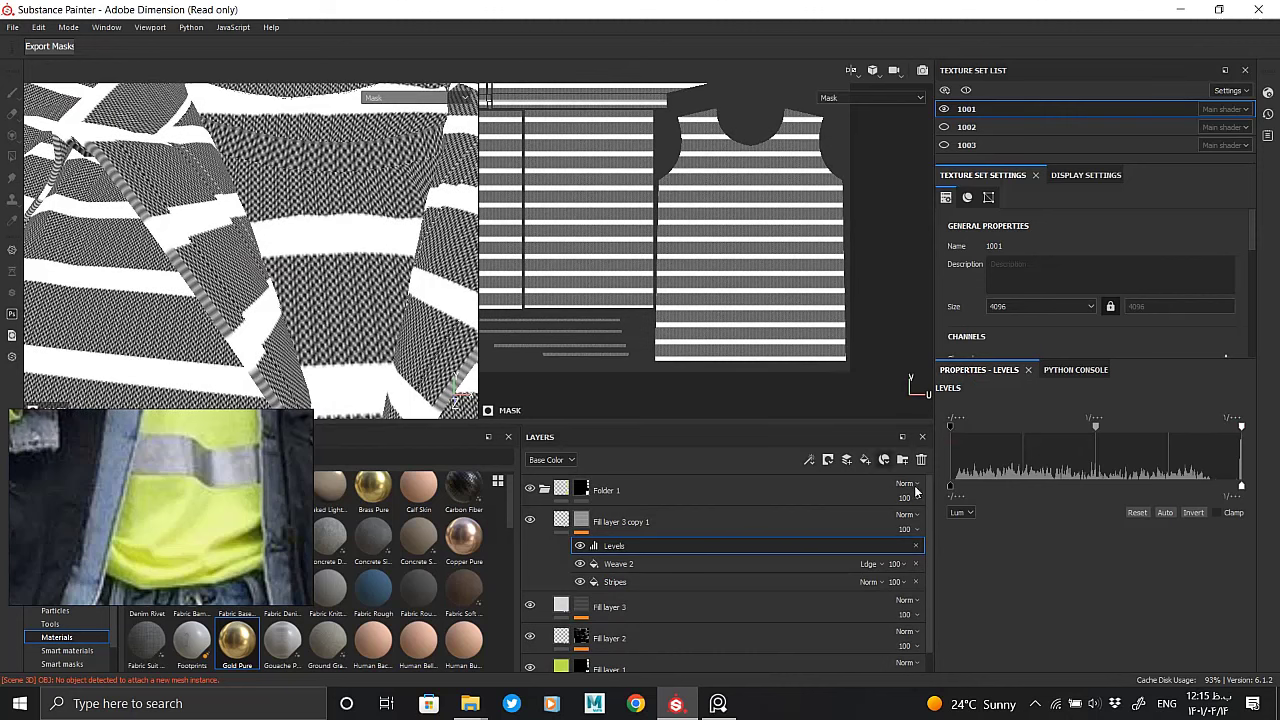
drag(1241, 487, 1096, 490)
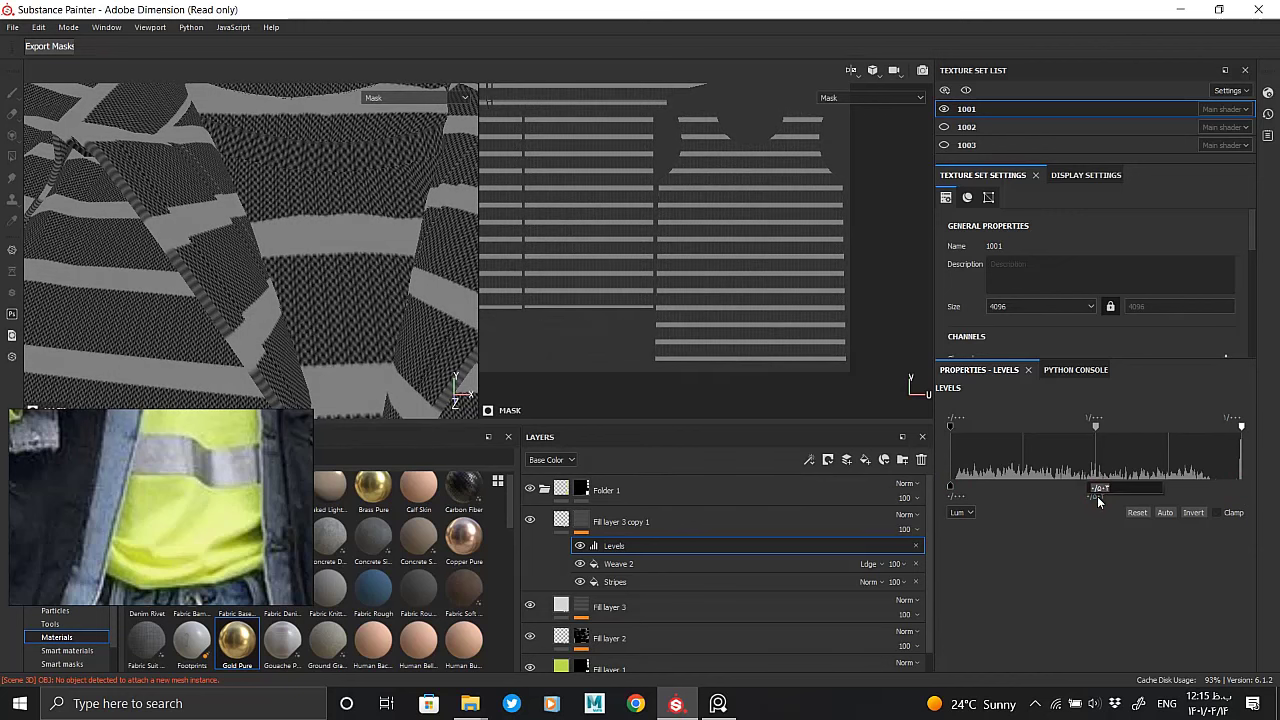
mouse_move(950, 488)
mouse_down()
mouse_move(984, 486)
mouse_move(951, 487)
mouse_up()
drag(948, 426, 951, 427)
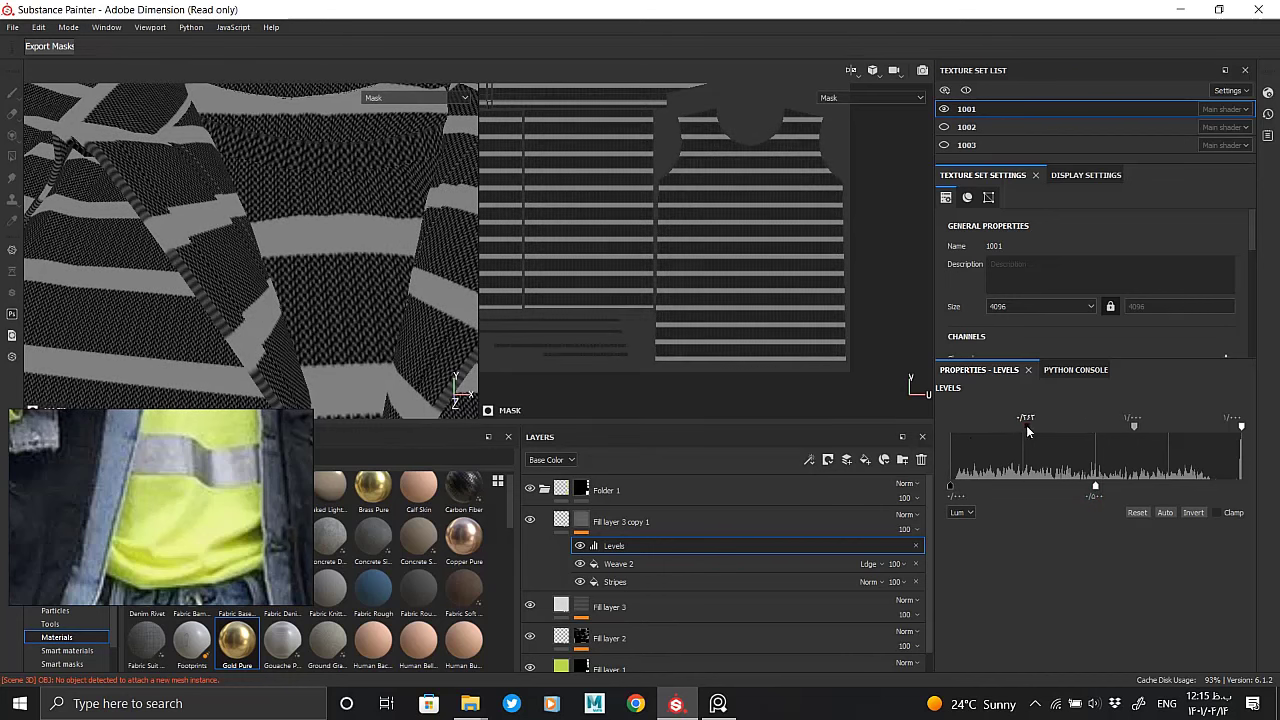
drag(1238, 427, 1240, 427)
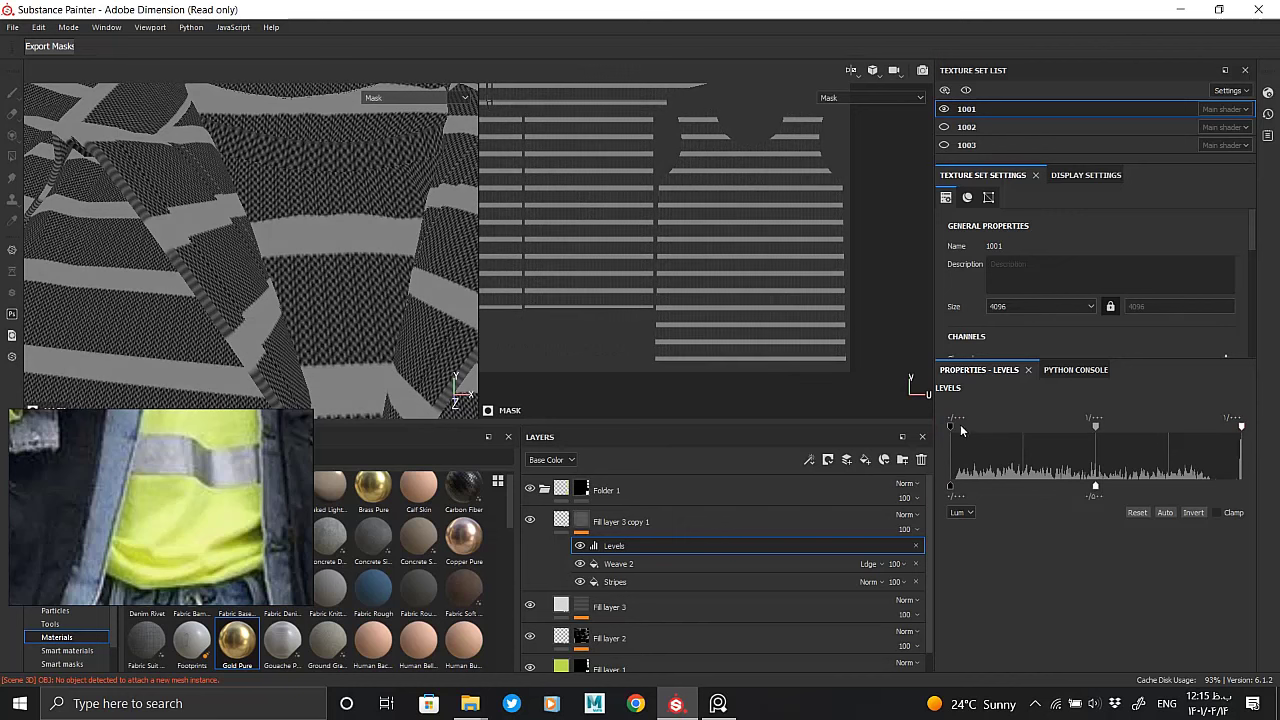
drag(950, 427, 979, 427)
mouse_move(1058, 428)
mouse_down()
mouse_move(1133, 426)
mouse_move(1093, 428)
mouse_up()
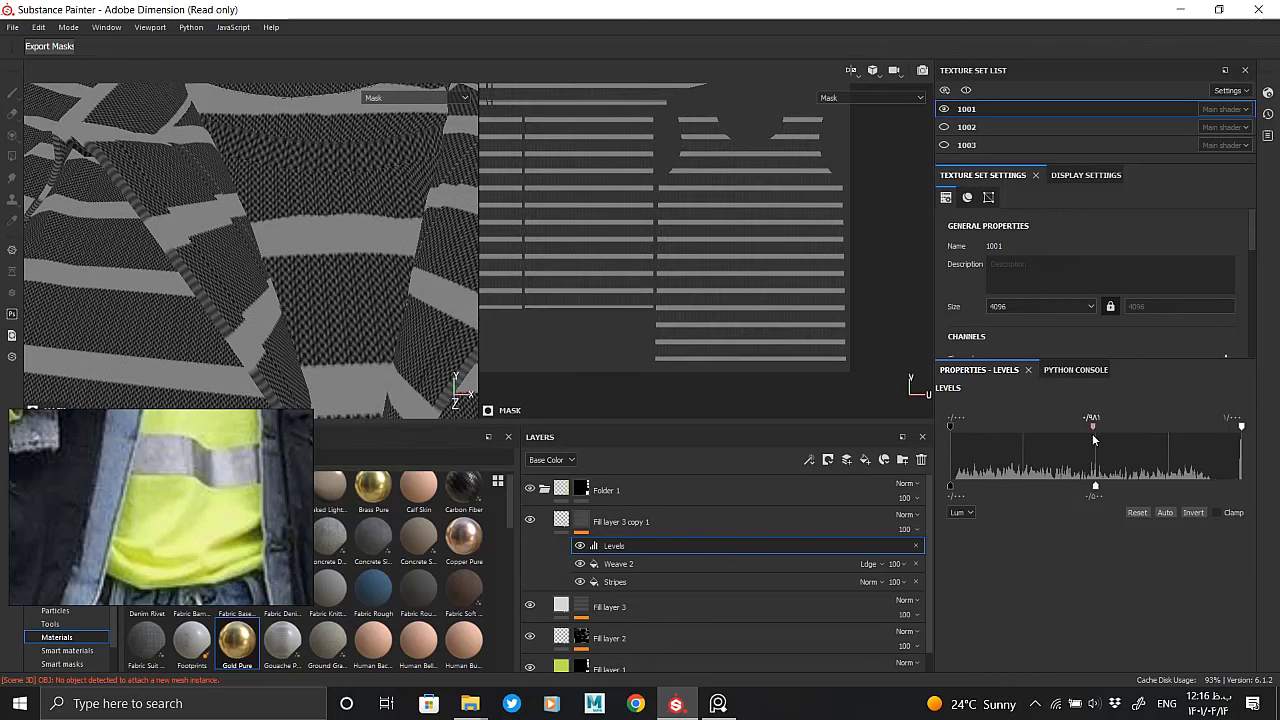
Set the fill layer's height strength to 0.0878
click(563, 522)
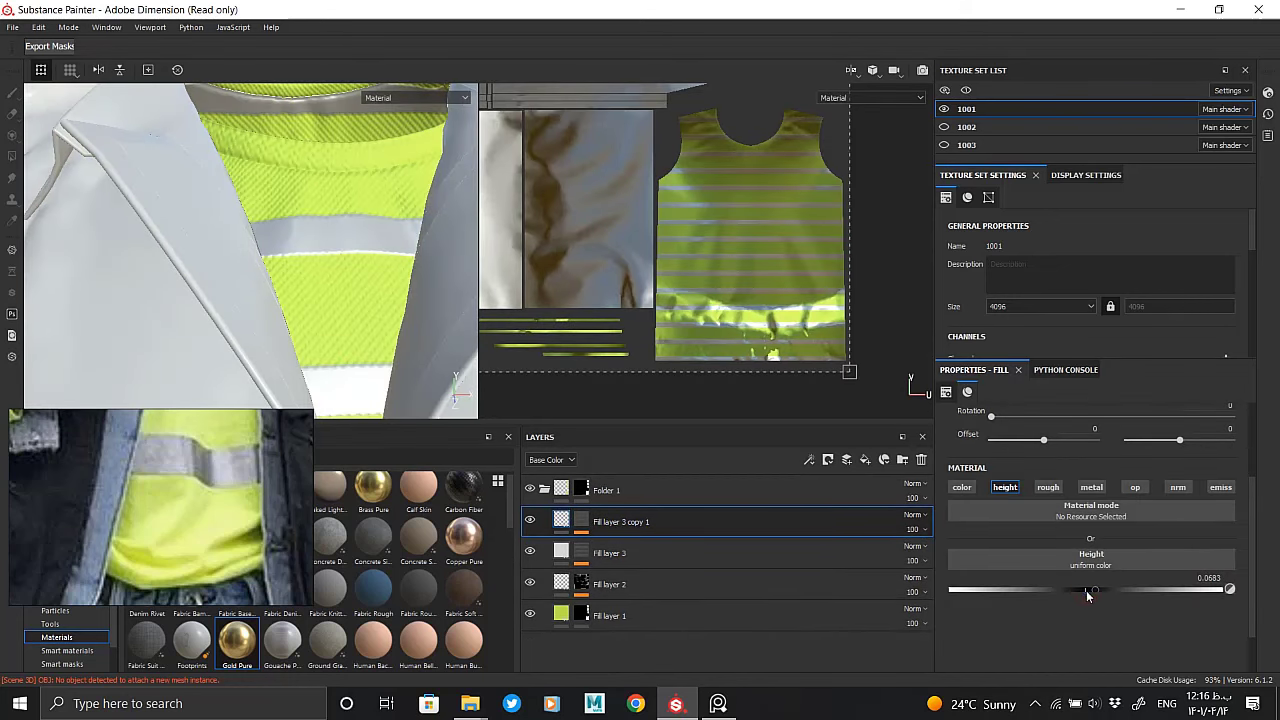
drag(1090, 592, 1099, 592)
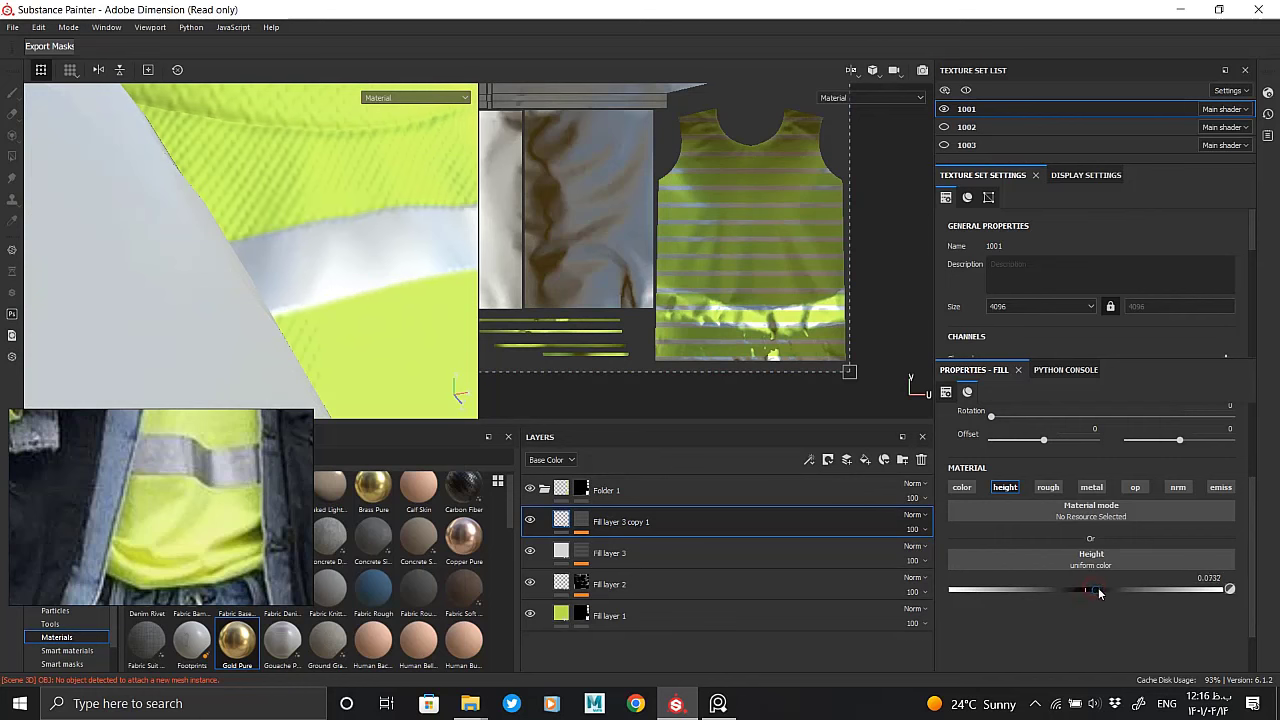
click(581, 521)
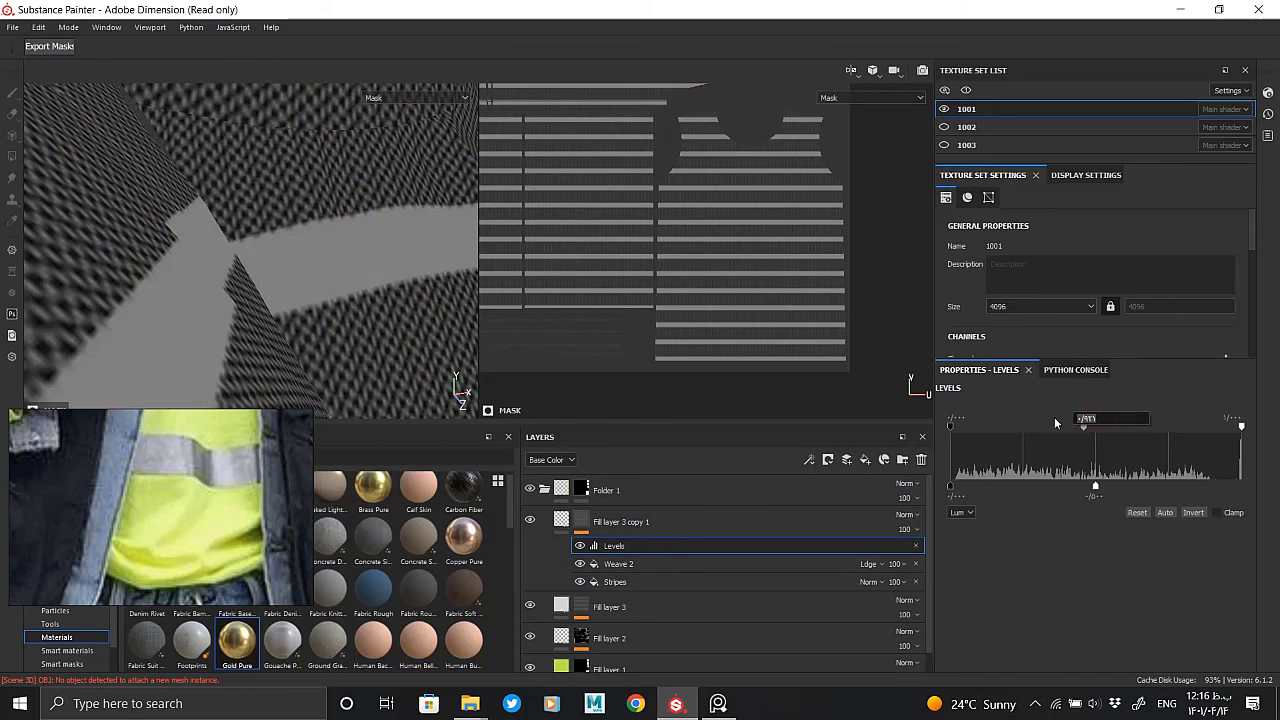
click(637, 522)
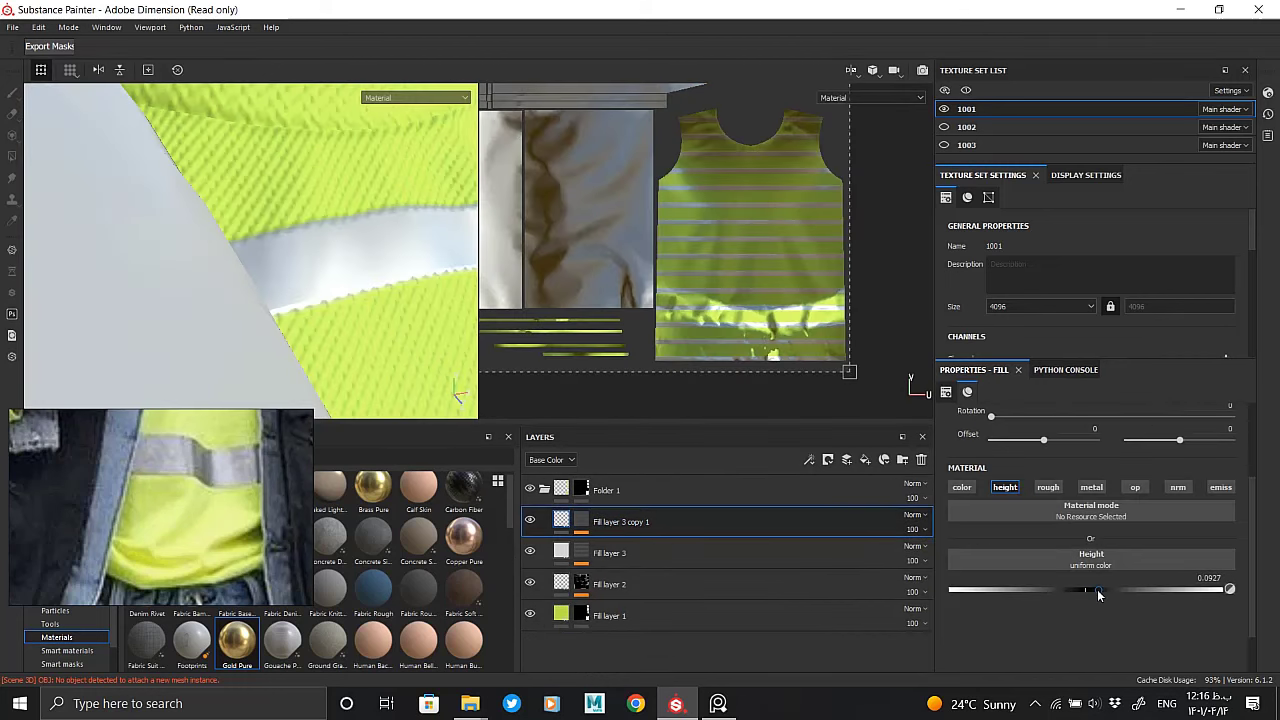
drag(1098, 590, 1084, 593)
Lower the stripe layer's height to 0.0341
scroll(330, 278, down, 5)
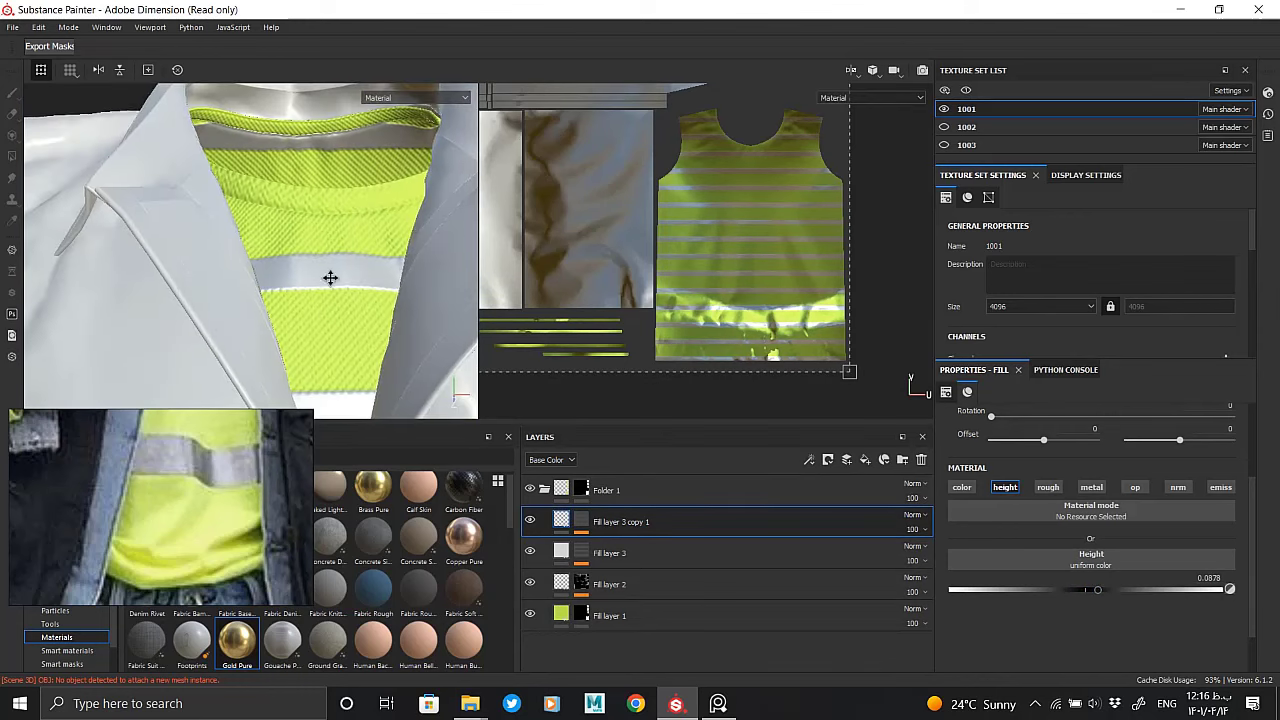
scroll(330, 278, up, 2)
scroll(343, 277, up, 2)
scroll(331, 280, up, 2)
scroll(351, 273, up, 1)
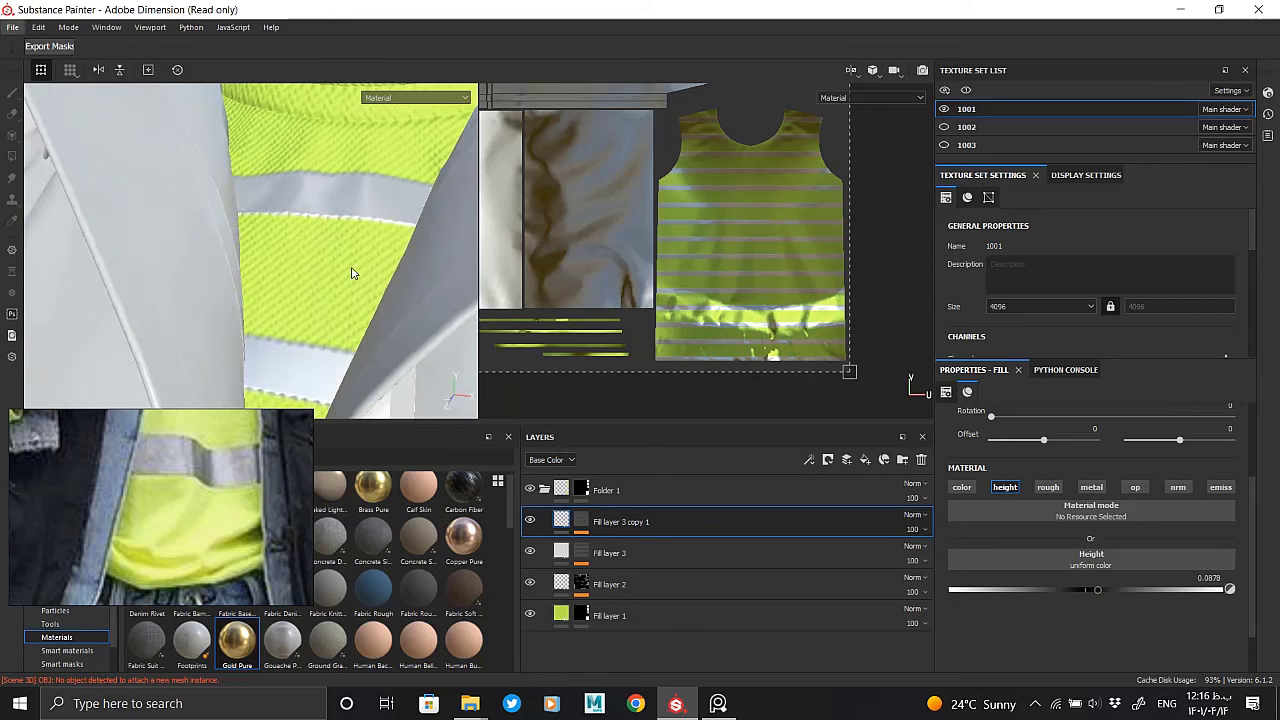
scroll(320, 265, down, 2)
scroll(330, 200, down, 2)
scroll(363, 228, up, 3)
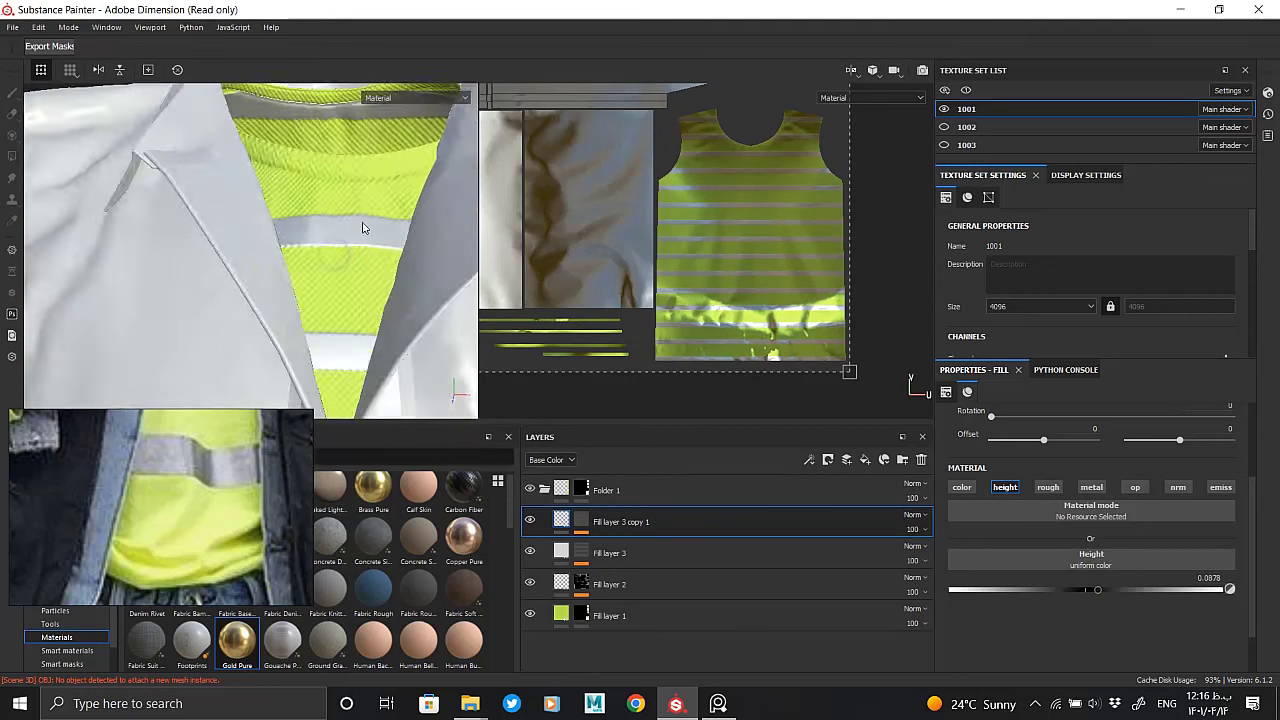
scroll(363, 228, up, 3)
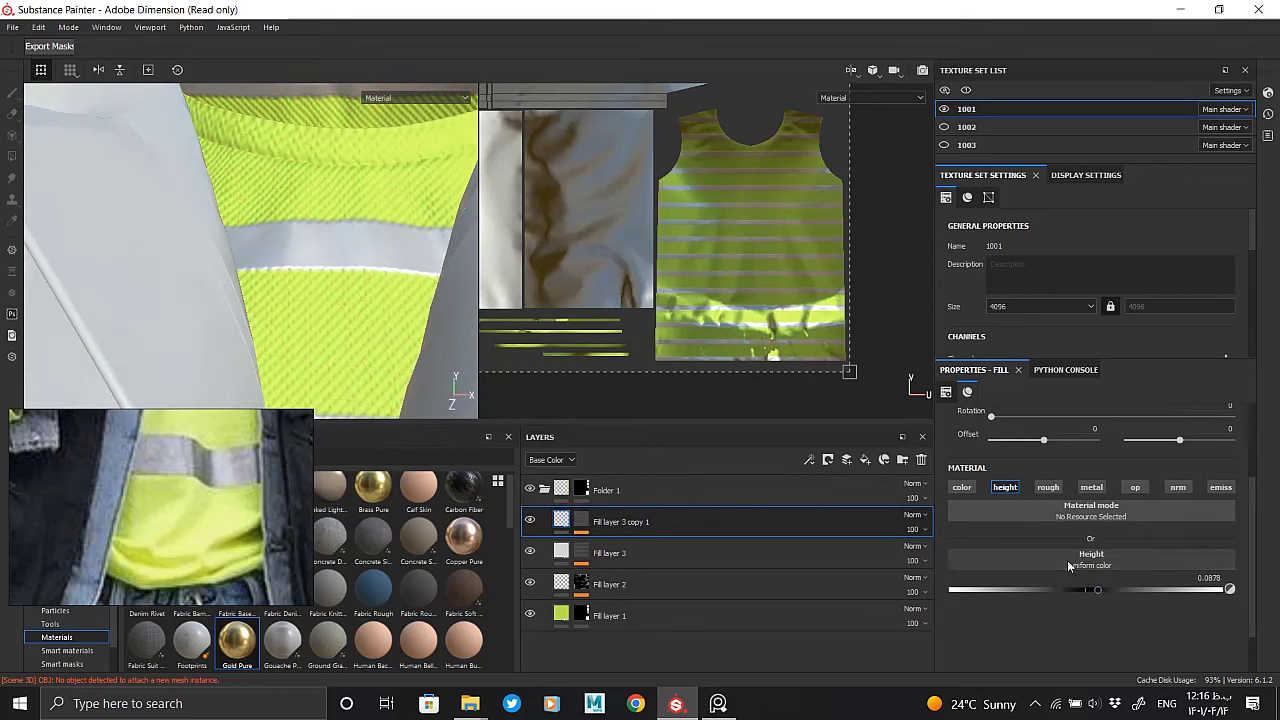
click(1090, 589)
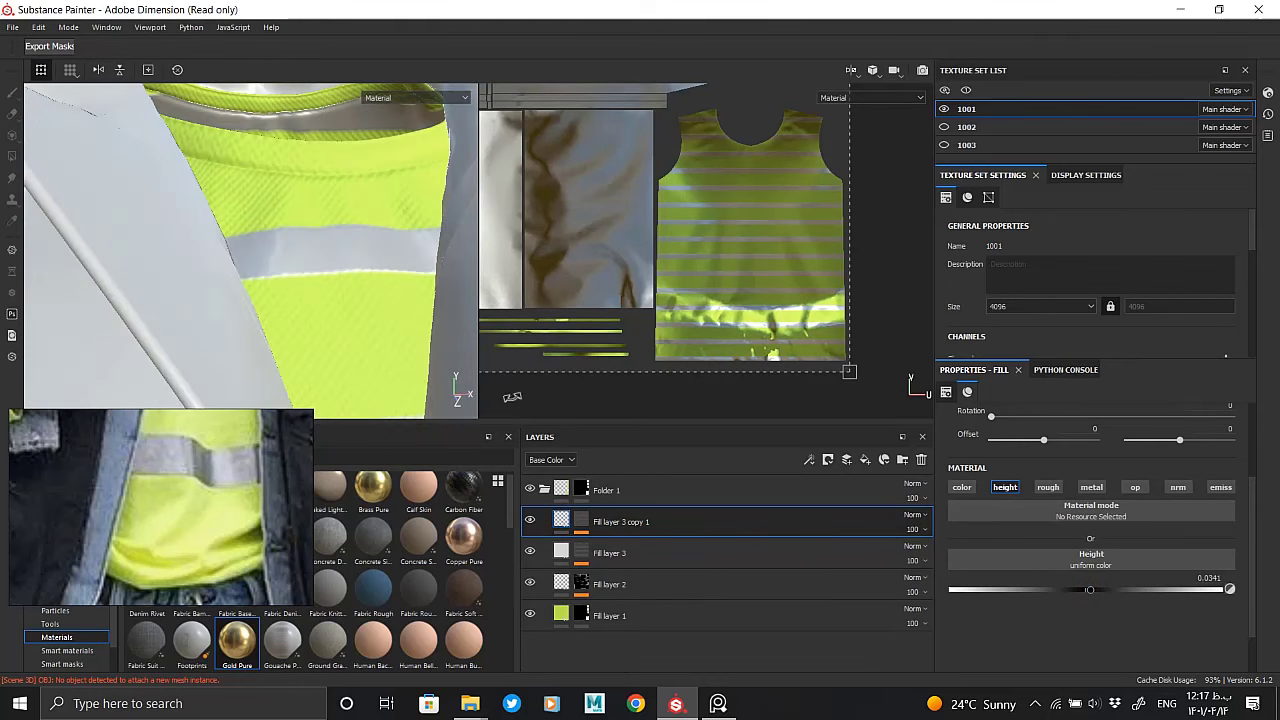
Try red and yellow-green stripe colours, then disable the colour channel again
click(962, 487)
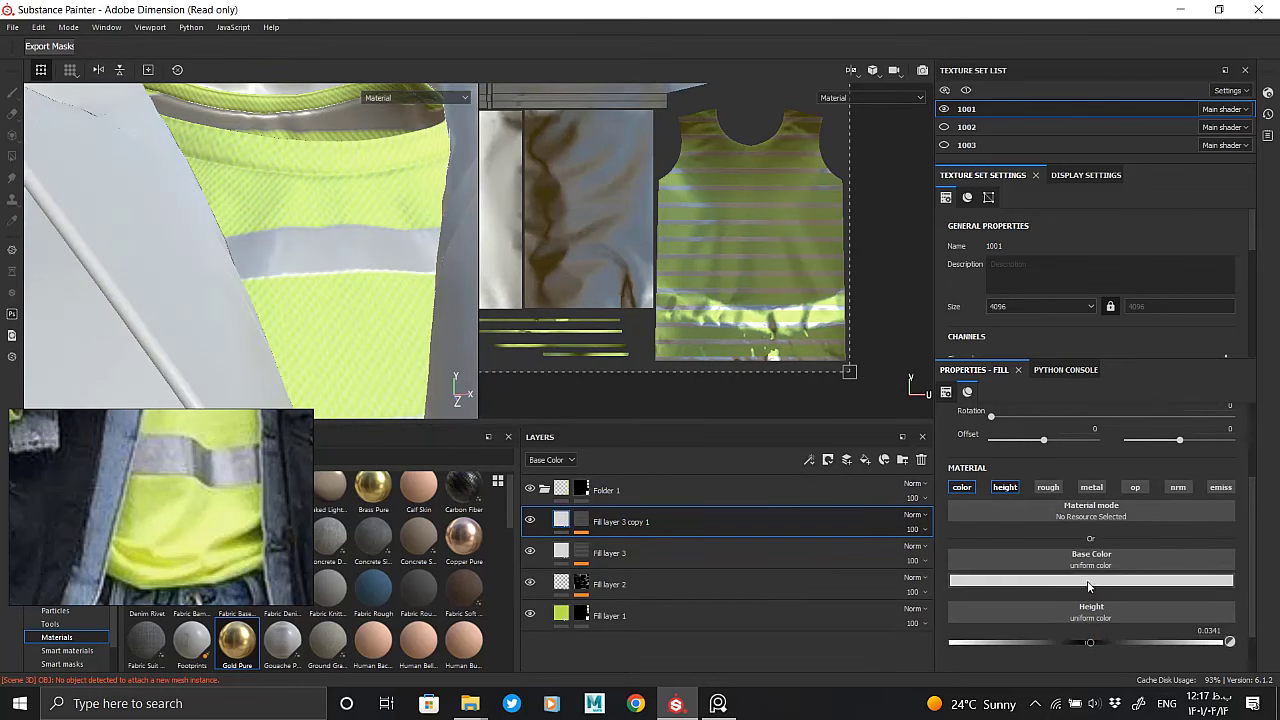
click(1090, 581)
drag(1171, 488, 1210, 480)
drag(1207, 549, 1207, 525)
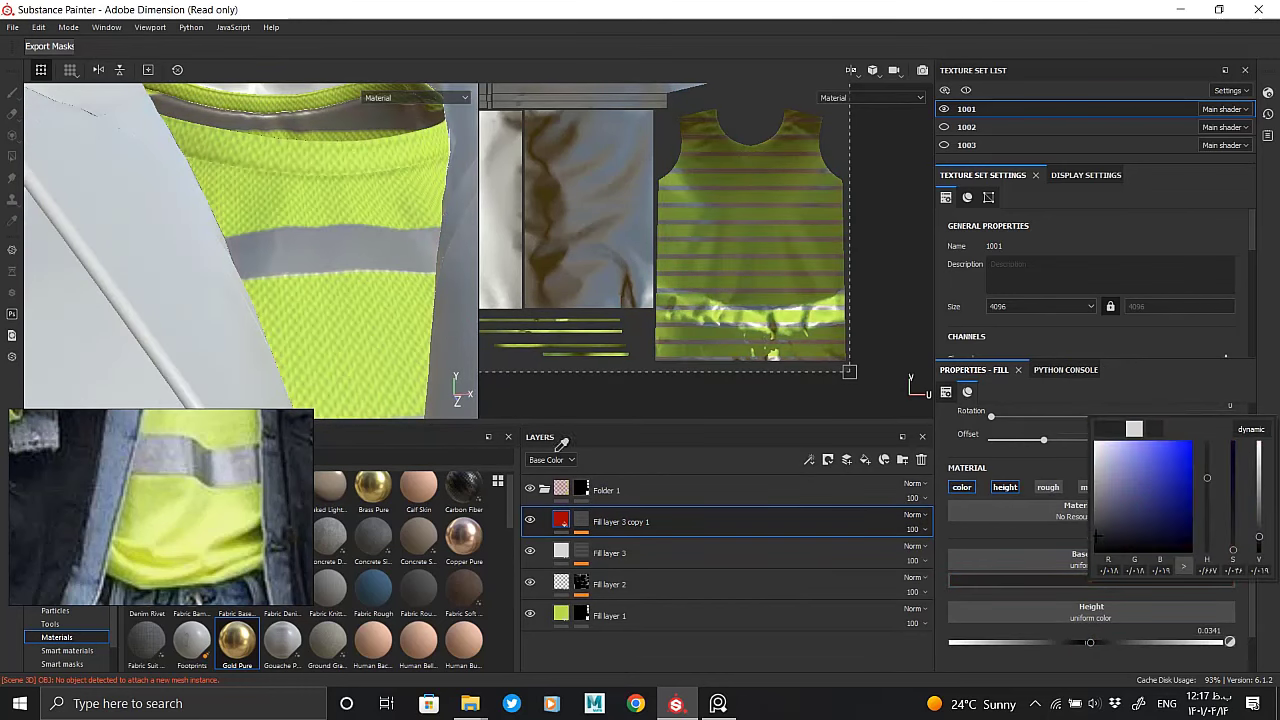
drag(1259, 489, 1260, 465)
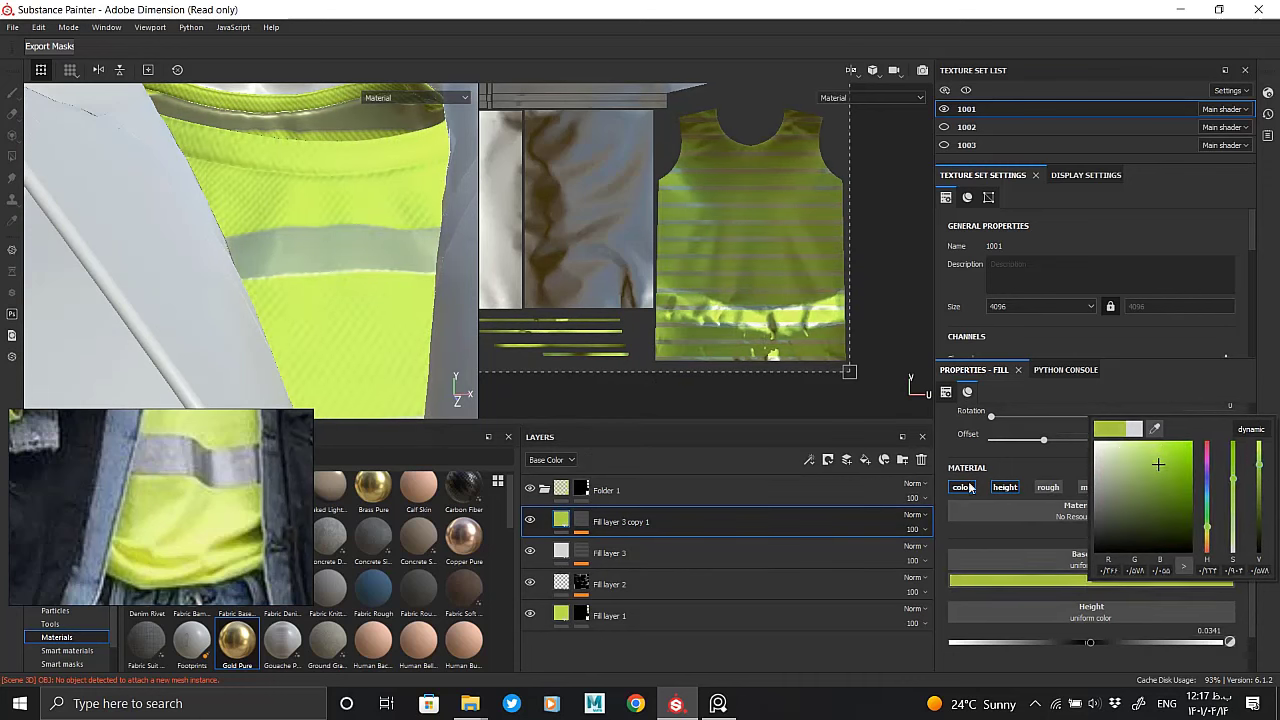
click(962, 487)
Collapse Folder 1 and add an empty Folder 2 above it
alt+drag(400, 240, 343, 237)
key(f)
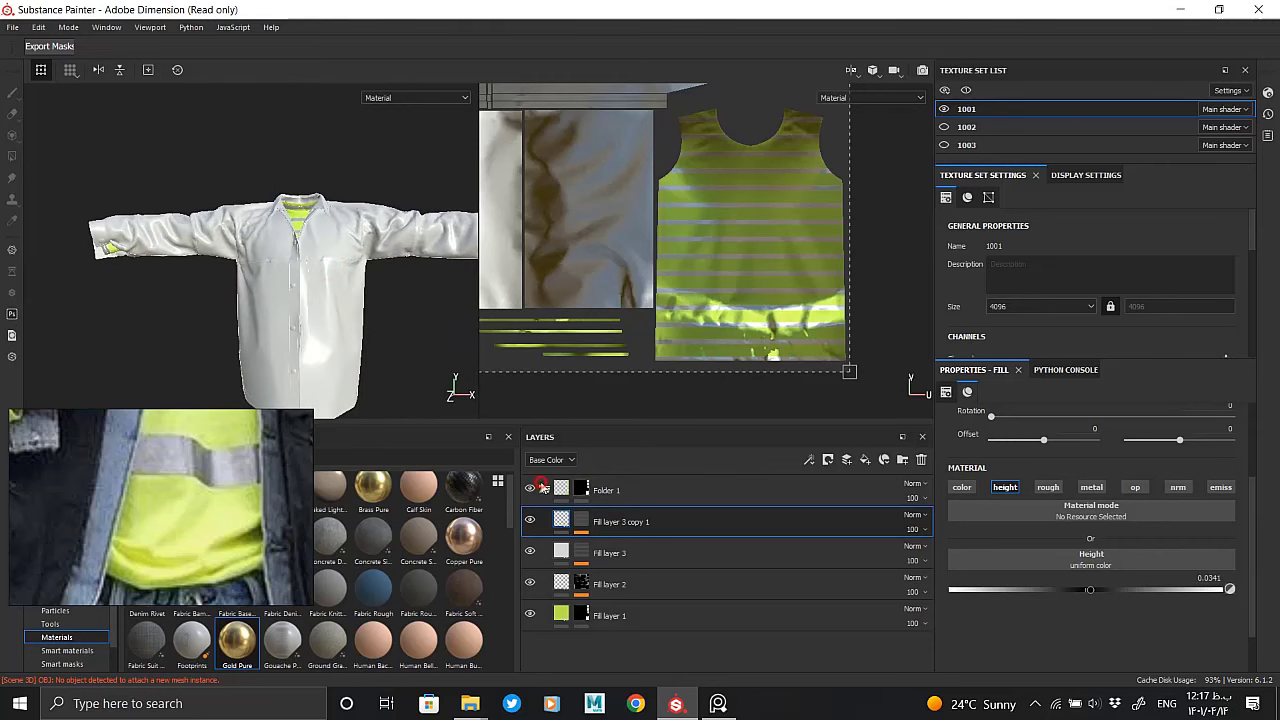
click(543, 488)
click(902, 460)
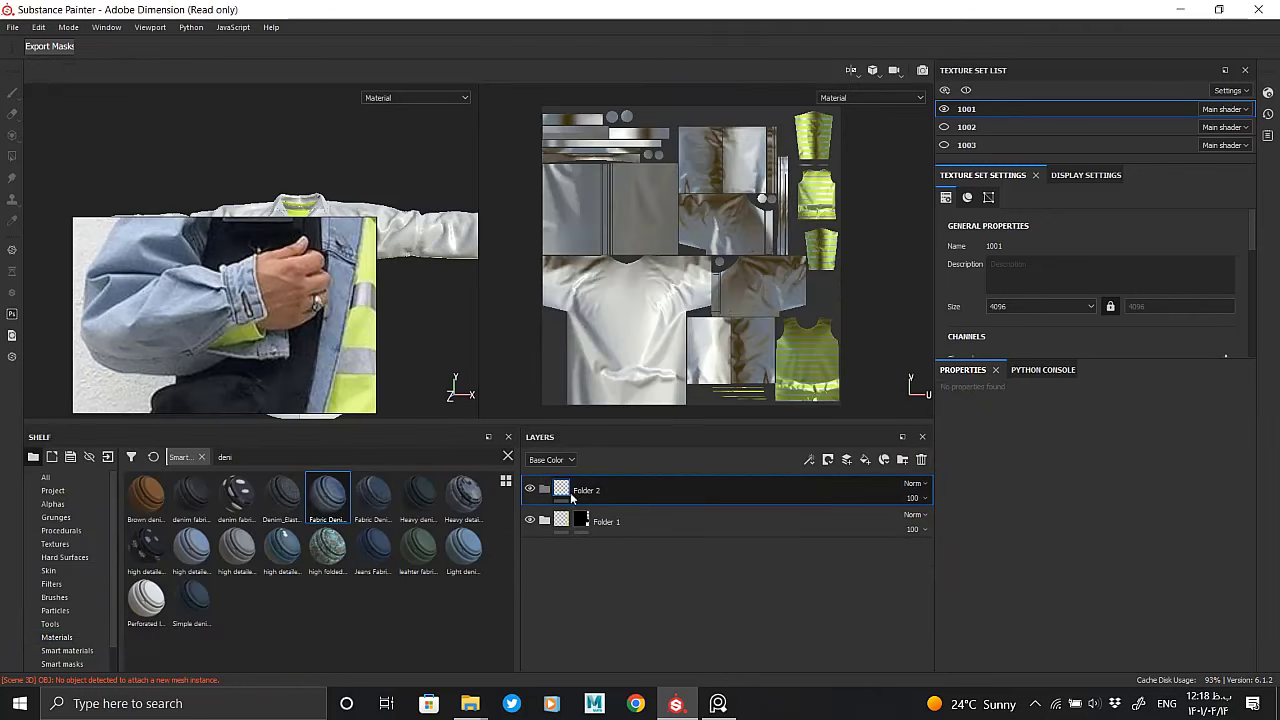
Give Folder 2 a black mask and invert it to white
right_click(563, 495)
click(610, 278)
right_click(581, 489)
click(630, 323)
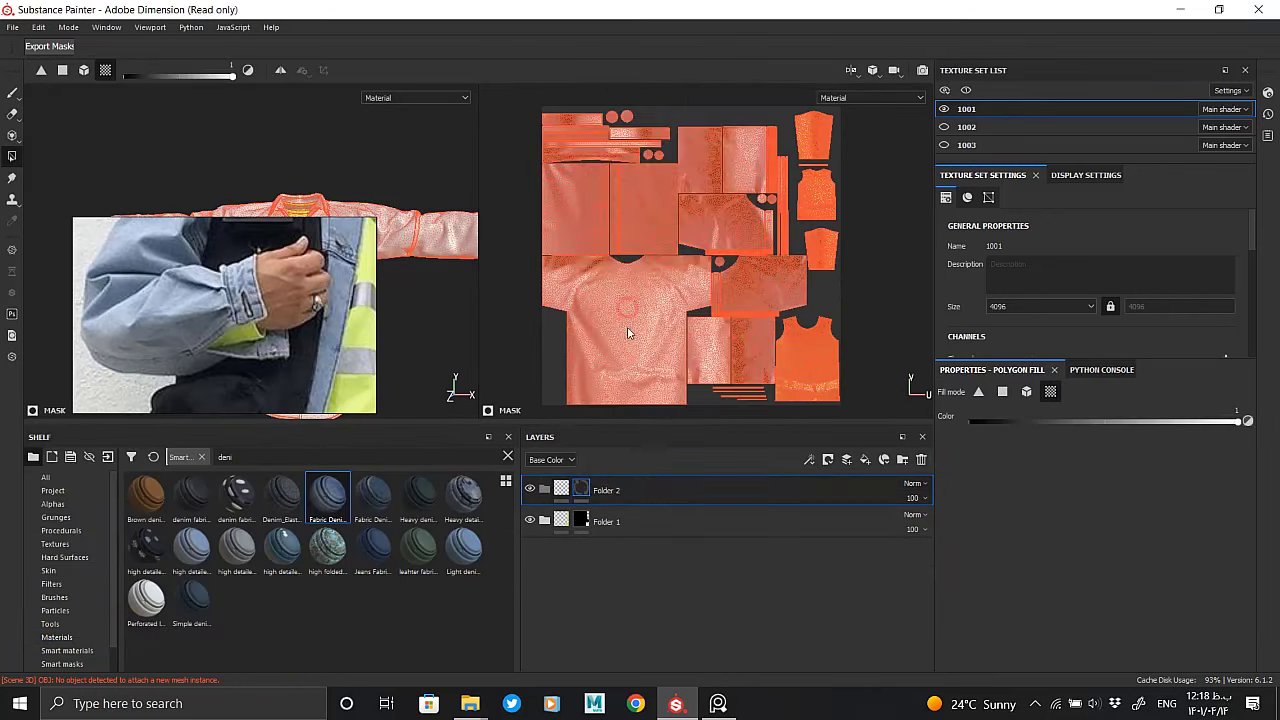
right_click(582, 489)
click(630, 323)
Apply the Fabric Denim and jeans with edge Frayed smart material to the shirt
click(596, 489)
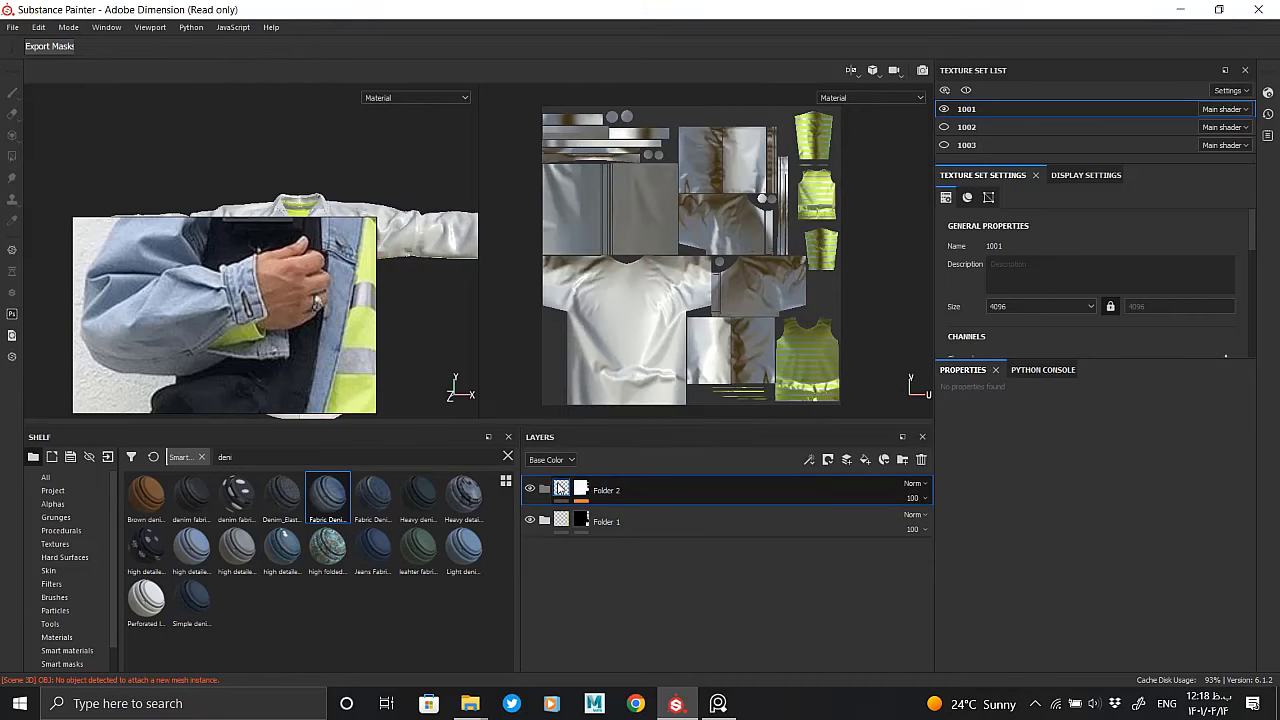
drag(311, 411, 320, 345)
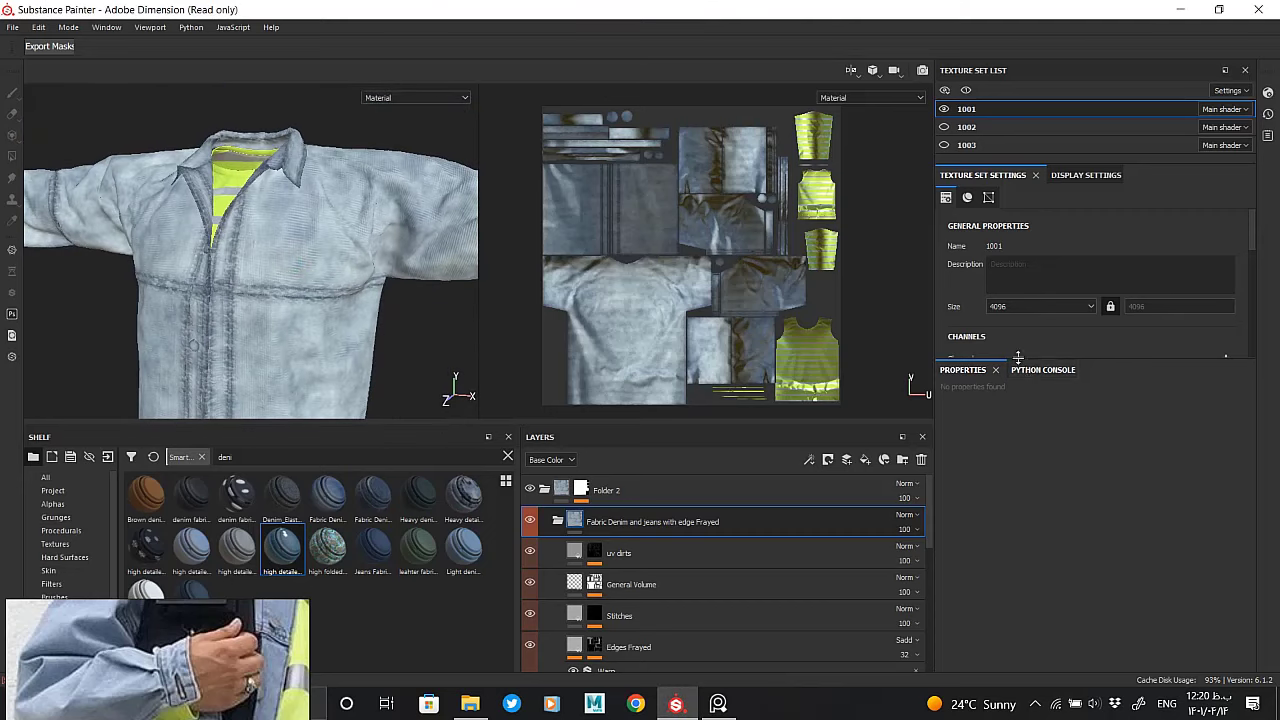
scroll(1040, 300, down, 3)
Limit the bake to World space normal and Position maps at 2048 output size
scroll(1060, 282, down, 3)
click(1190, 298)
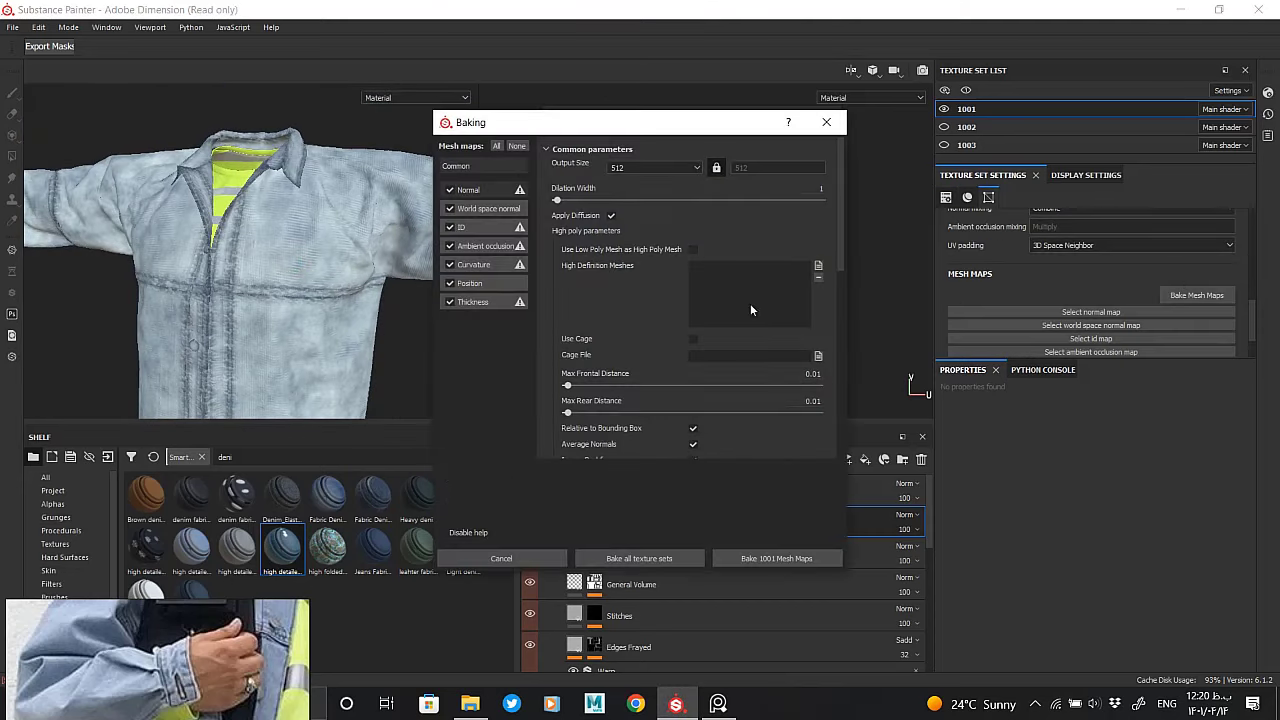
click(450, 227)
click(450, 246)
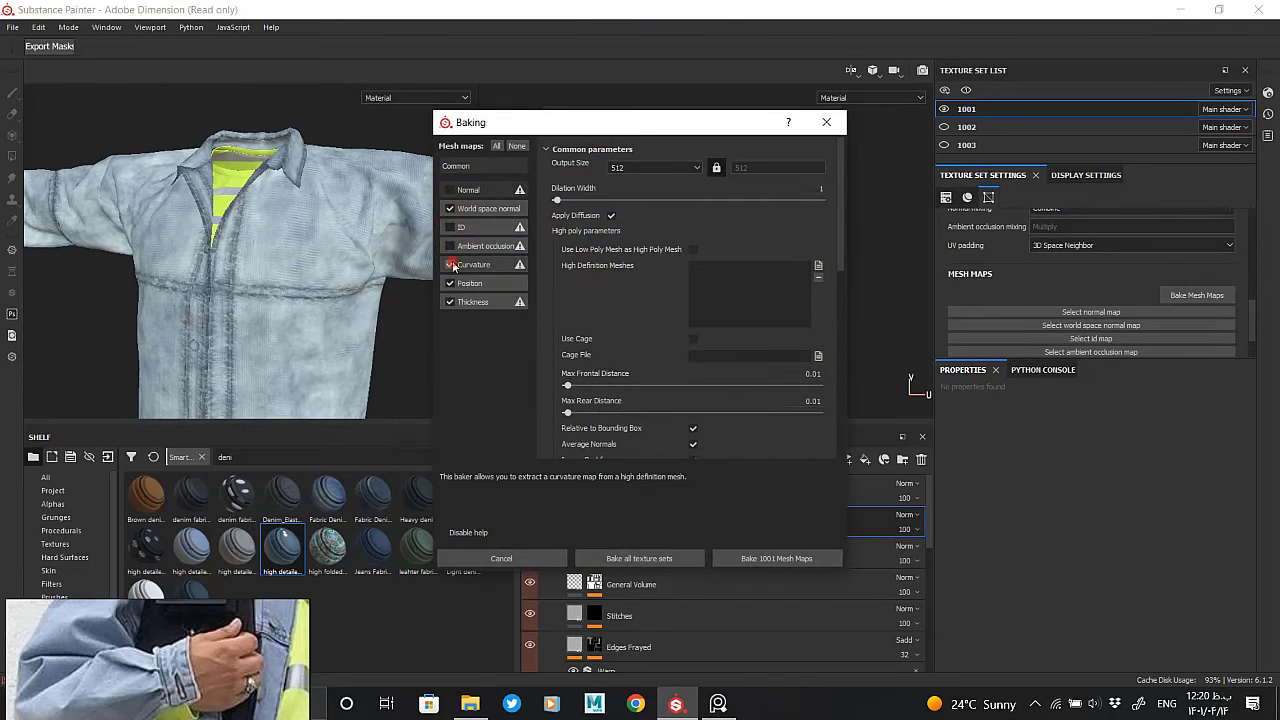
click(450, 264)
click(450, 302)
click(655, 167)
click(641, 244)
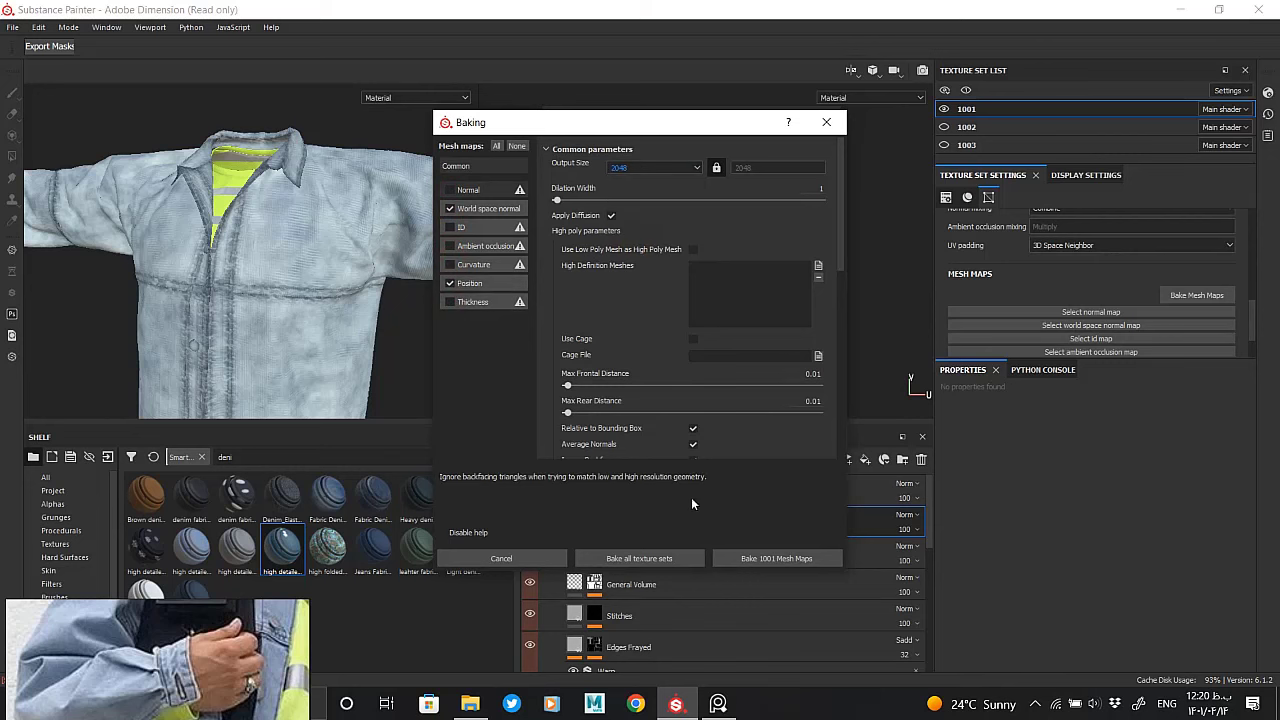
Bake the mesh maps for texture set 1001 and dismiss the finished report
click(771, 556)
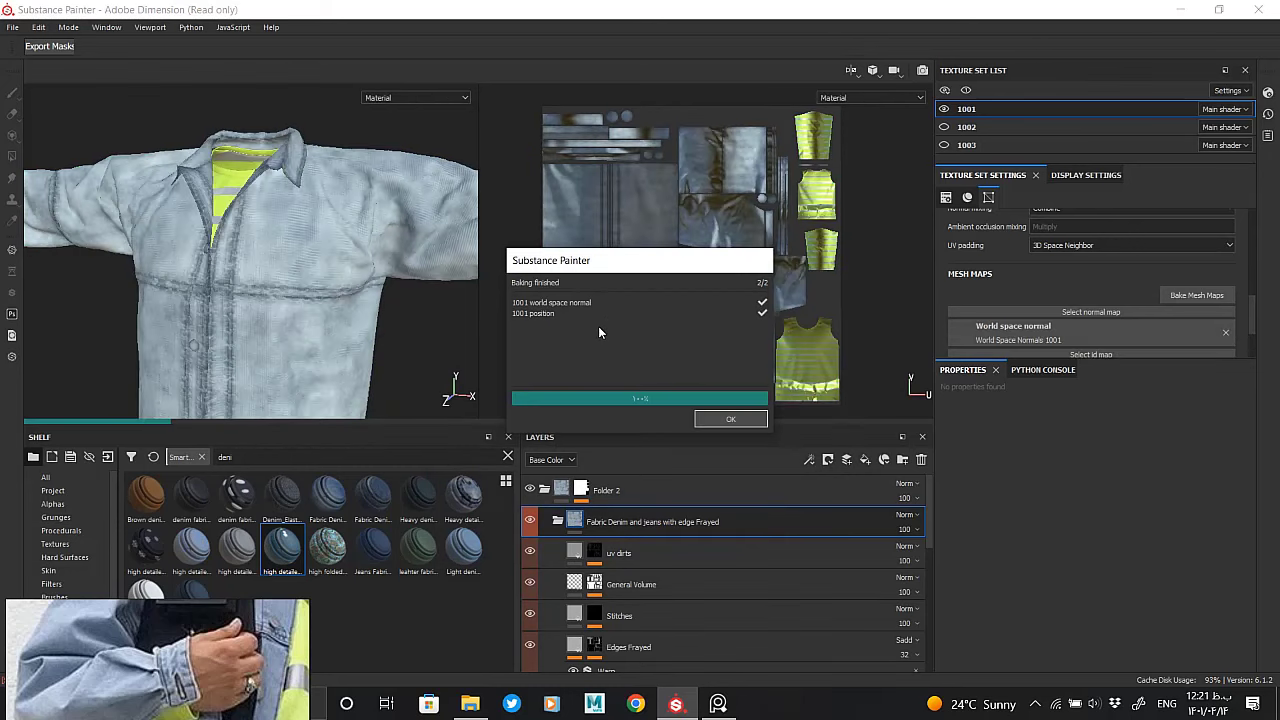
click(729, 418)
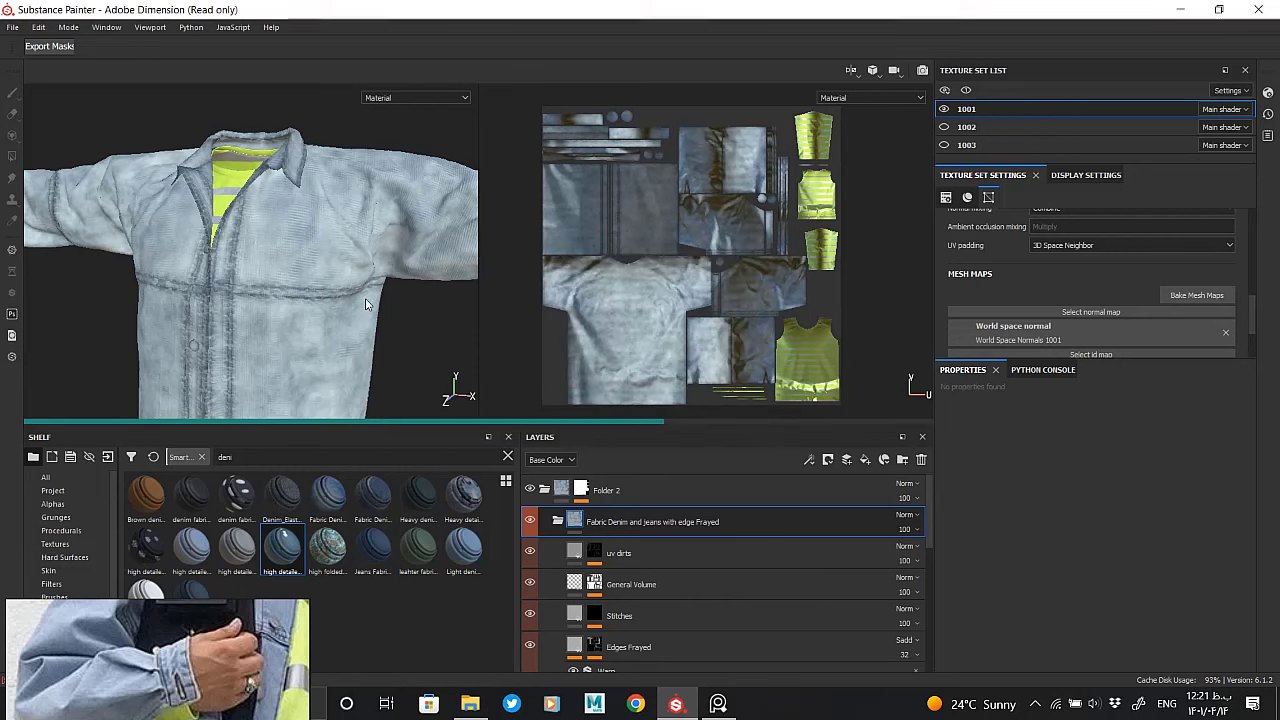
scroll(1040, 298, up, 5)
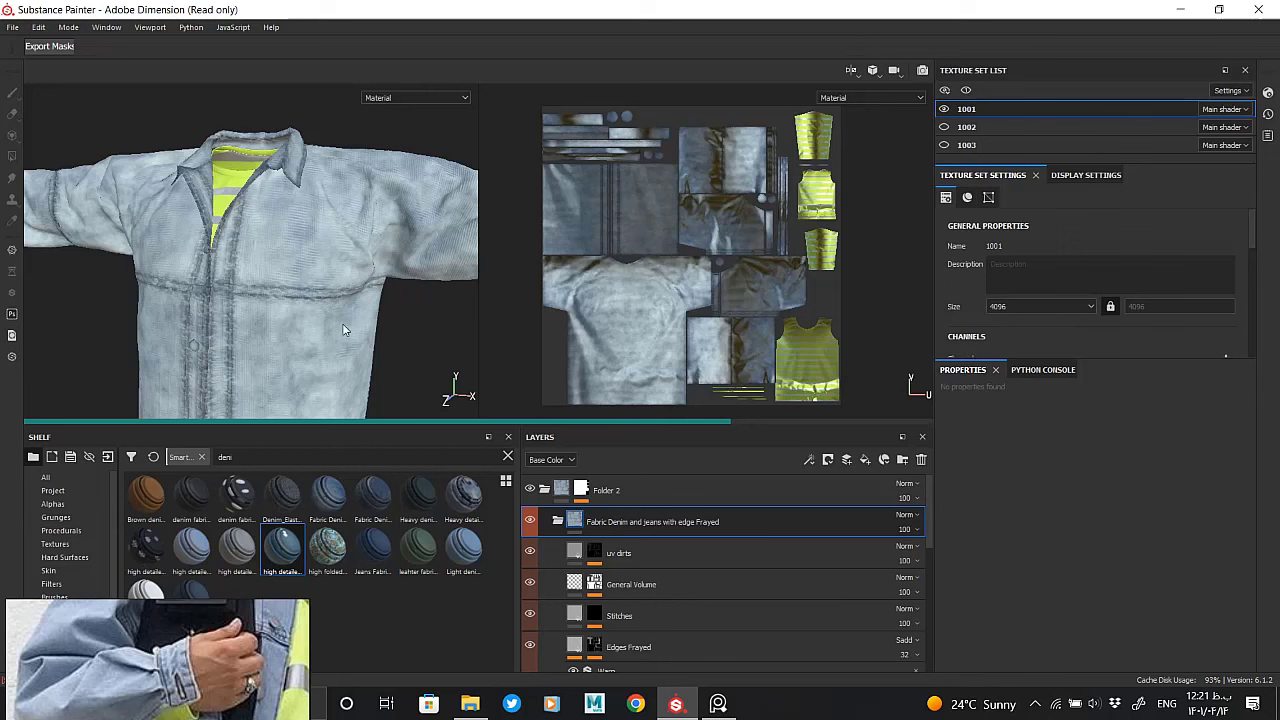
scroll(337, 321, up, 2)
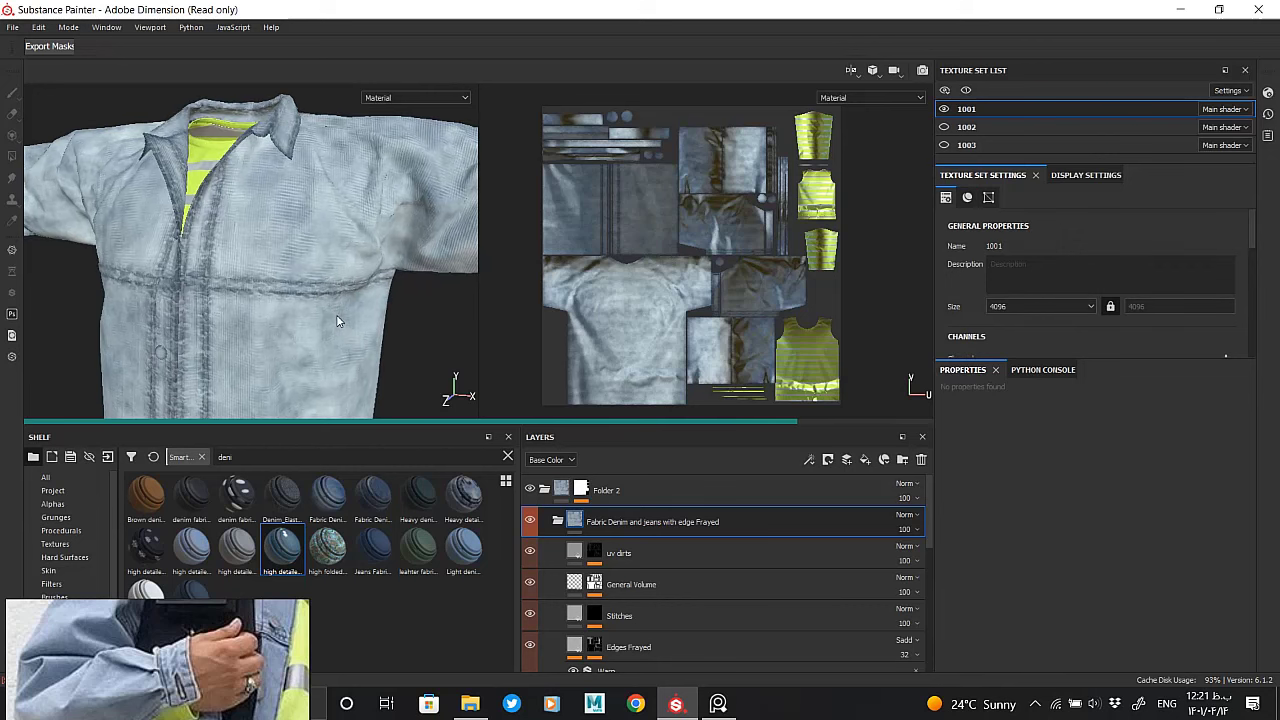
Set texture set 1001's size to 2048
alt+drag(337, 321, 310, 217)
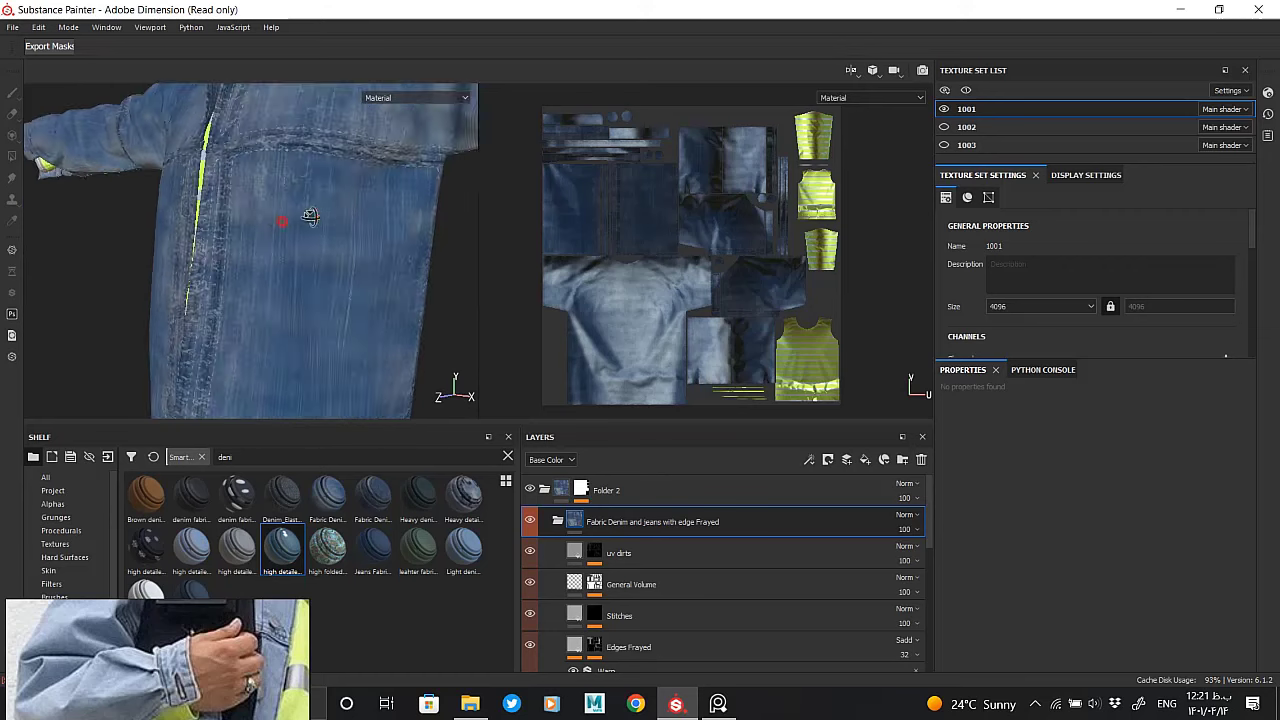
scroll(310, 217, down, 5)
alt+drag(274, 306, 320, 245)
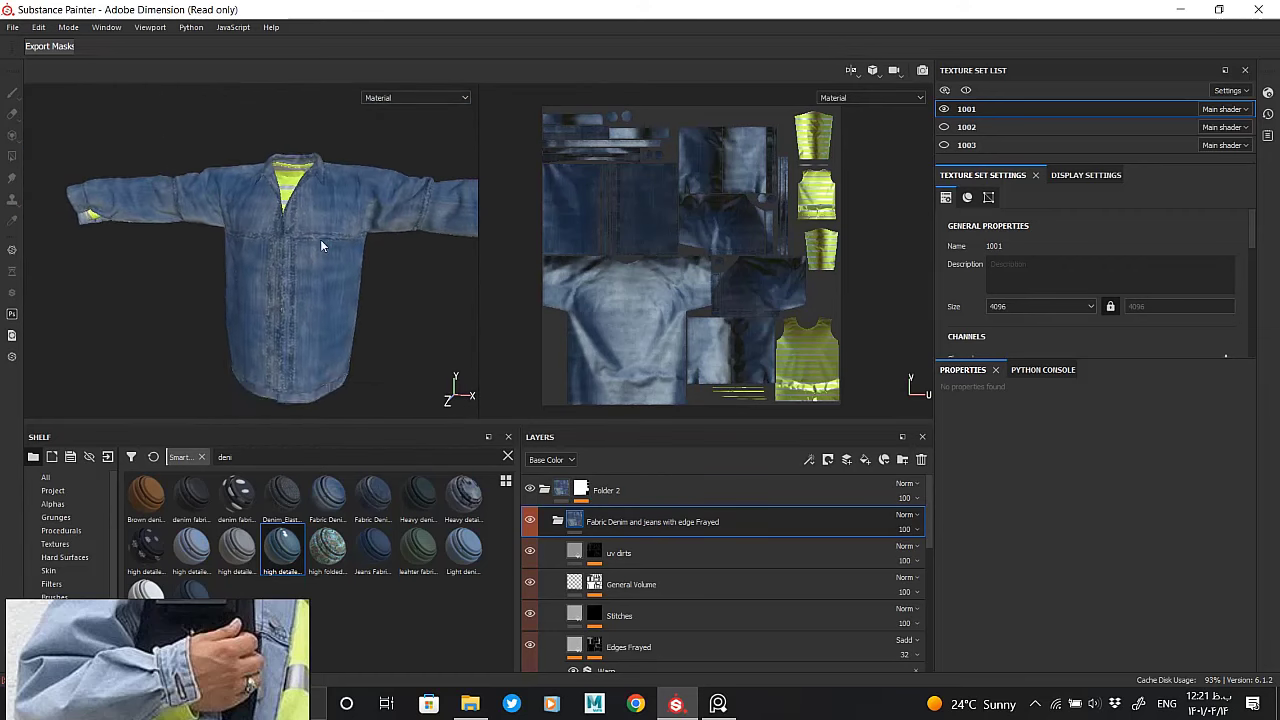
click(1060, 306)
click(1015, 345)
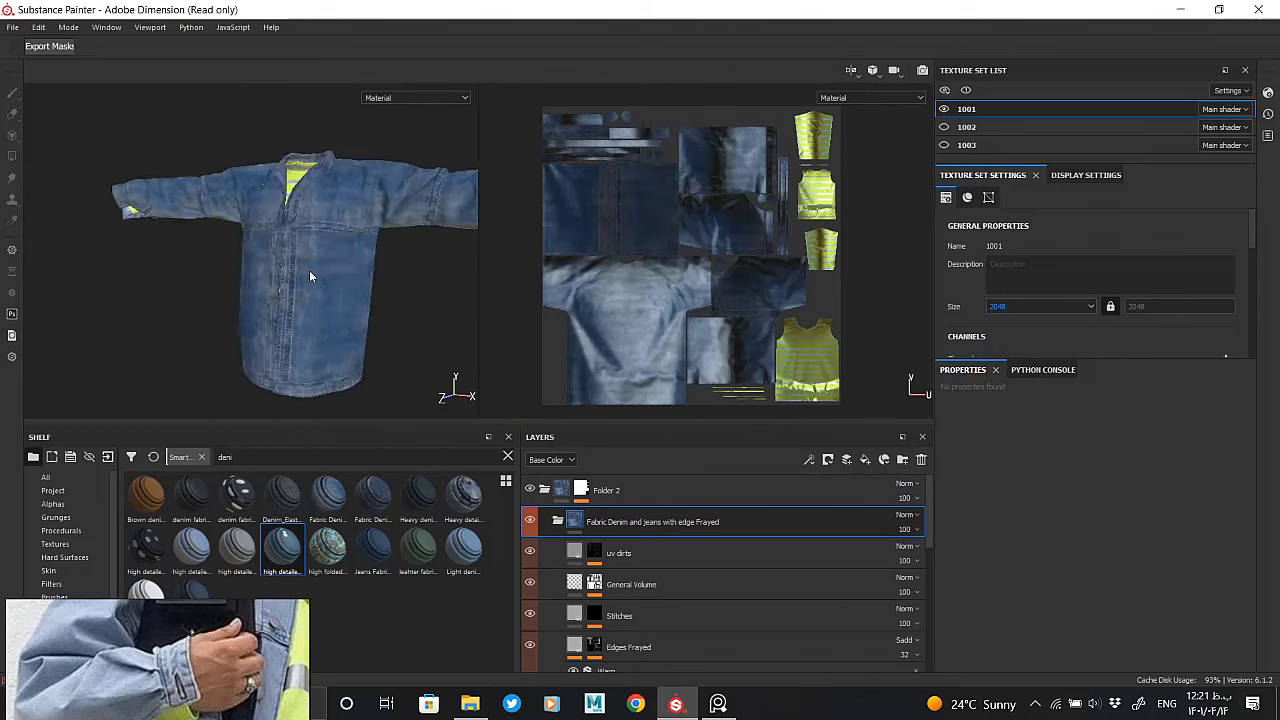
Apply the high detailed denim fabric with scraches material into Folder 2
scroll(309, 270, up, 3)
scroll(309, 270, up, 3)
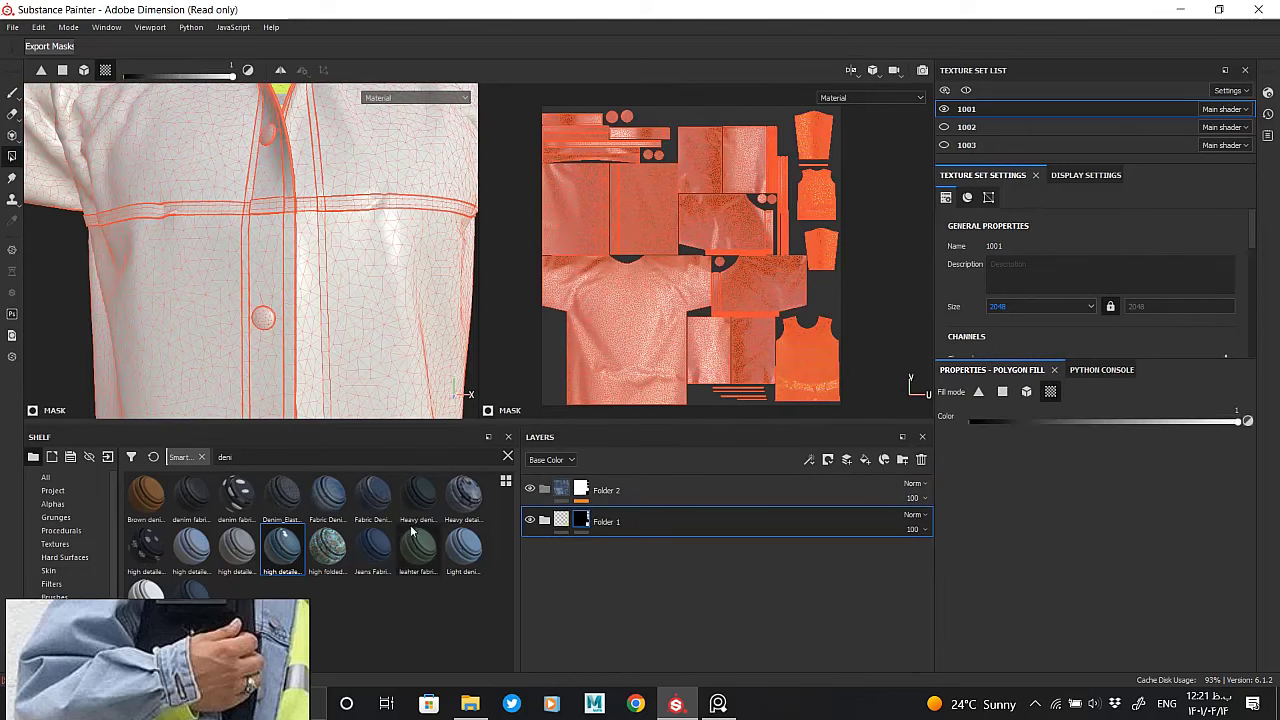
drag(604, 530, 601, 486)
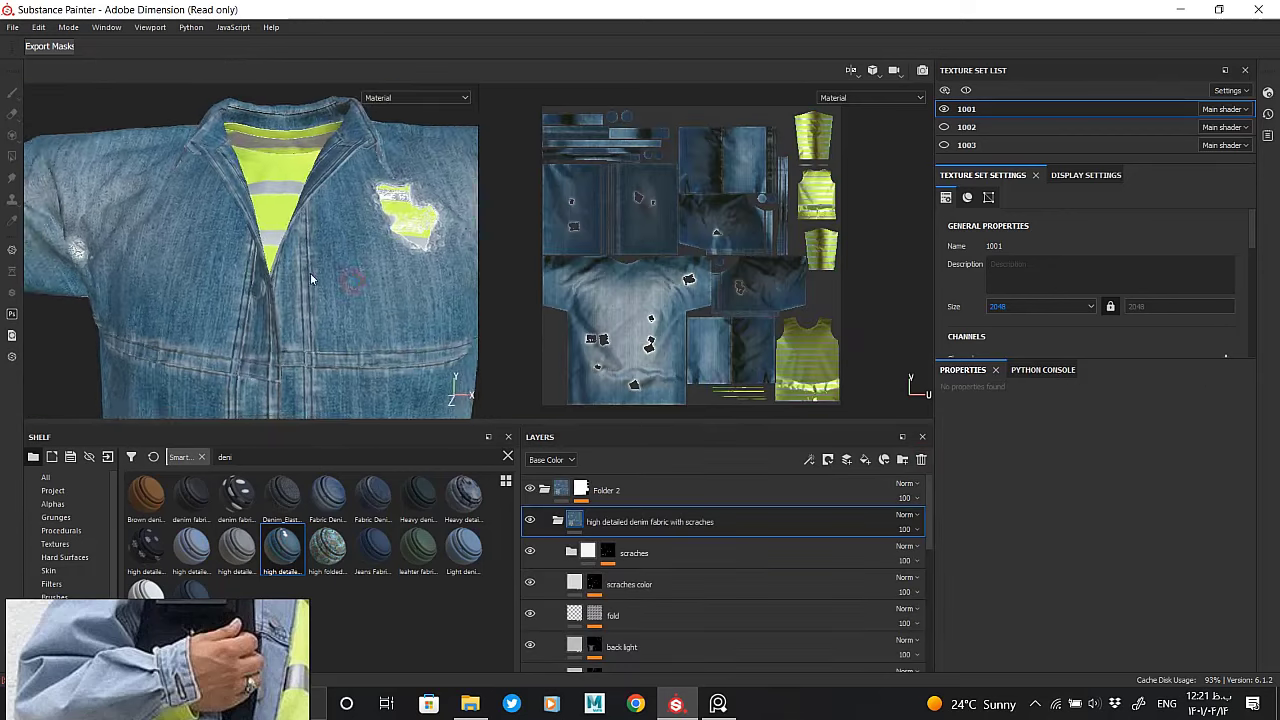
alt+drag(310, 273, 227, 172)
scroll(227, 172, up, 3)
scroll(227, 172, down, 3)
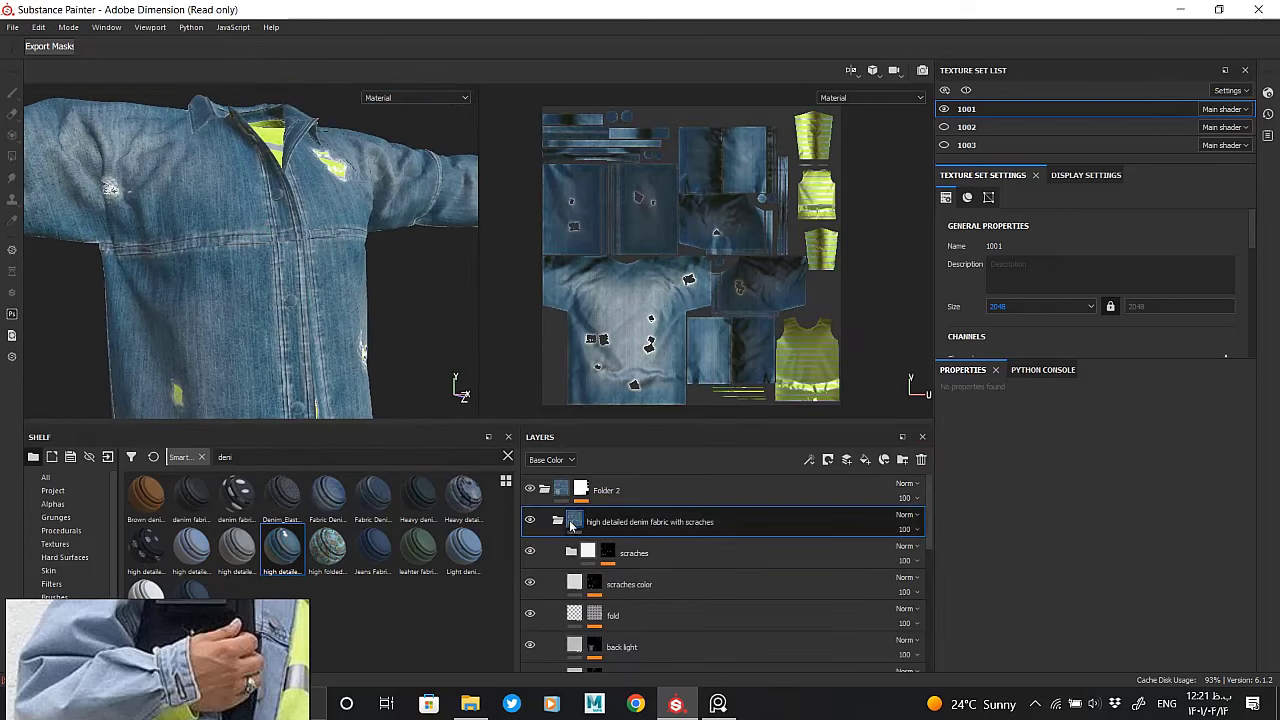
Delete the material's scraches color layer
click(619, 553)
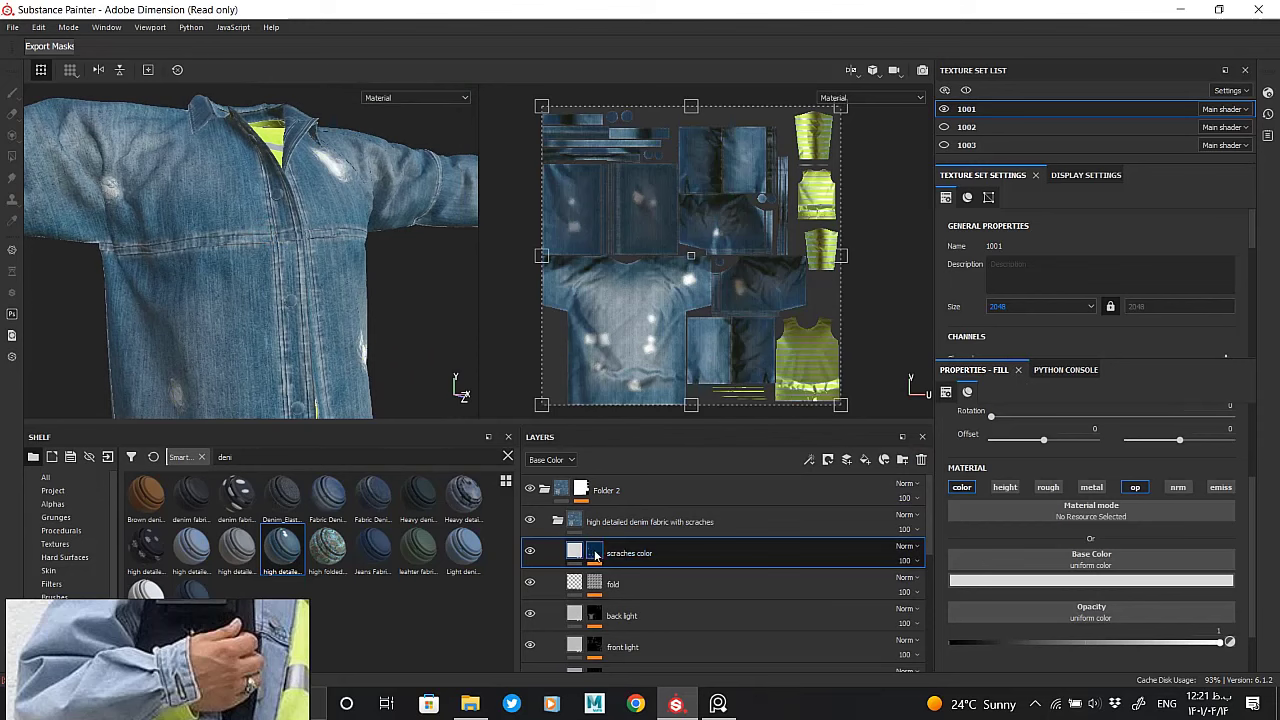
key(Delete)
scroll(281, 276, up, 5)
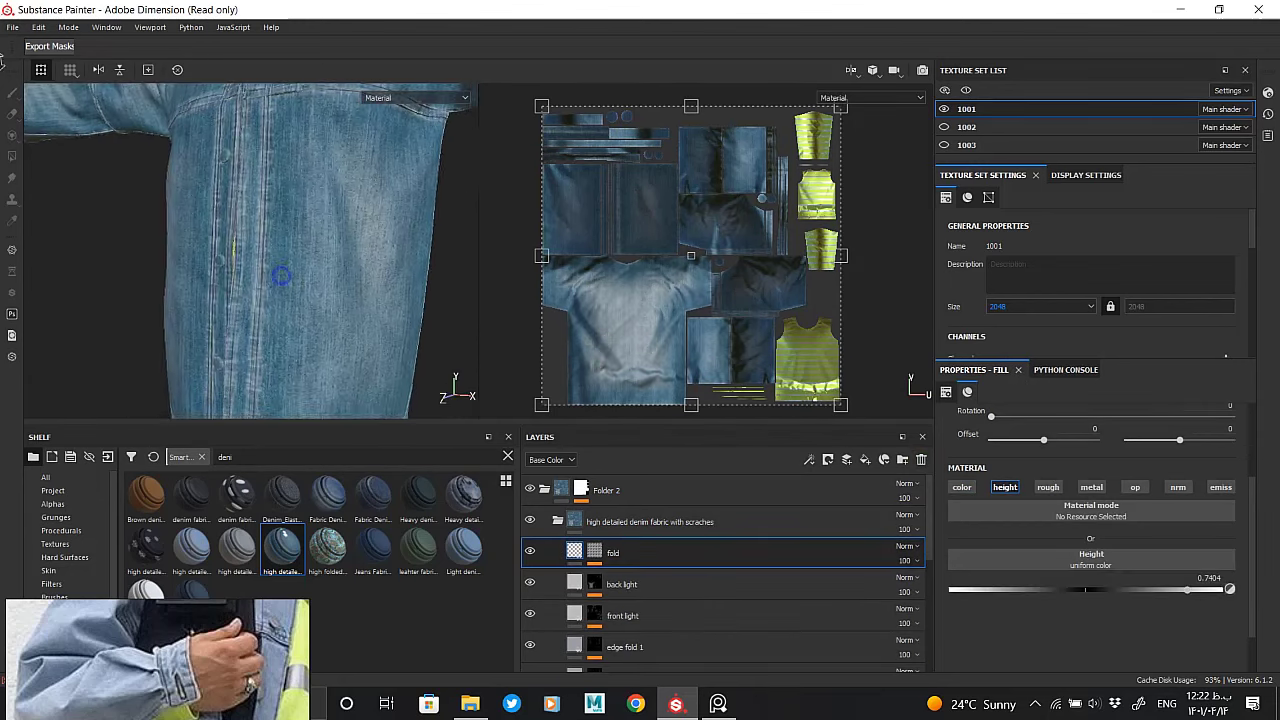
scroll(281, 276, down, 5)
mouse_move(281, 276)
alt+mouse_down()
mouse_move(200, 250)
mouse_move(288, 251)
mouse_move(44, 248)
mouse_move(302, 246)
alt+mouse_up()
scroll(250, 250, up, 5)
scroll(250, 250, up, 3)
scroll(250, 250, down, 5)
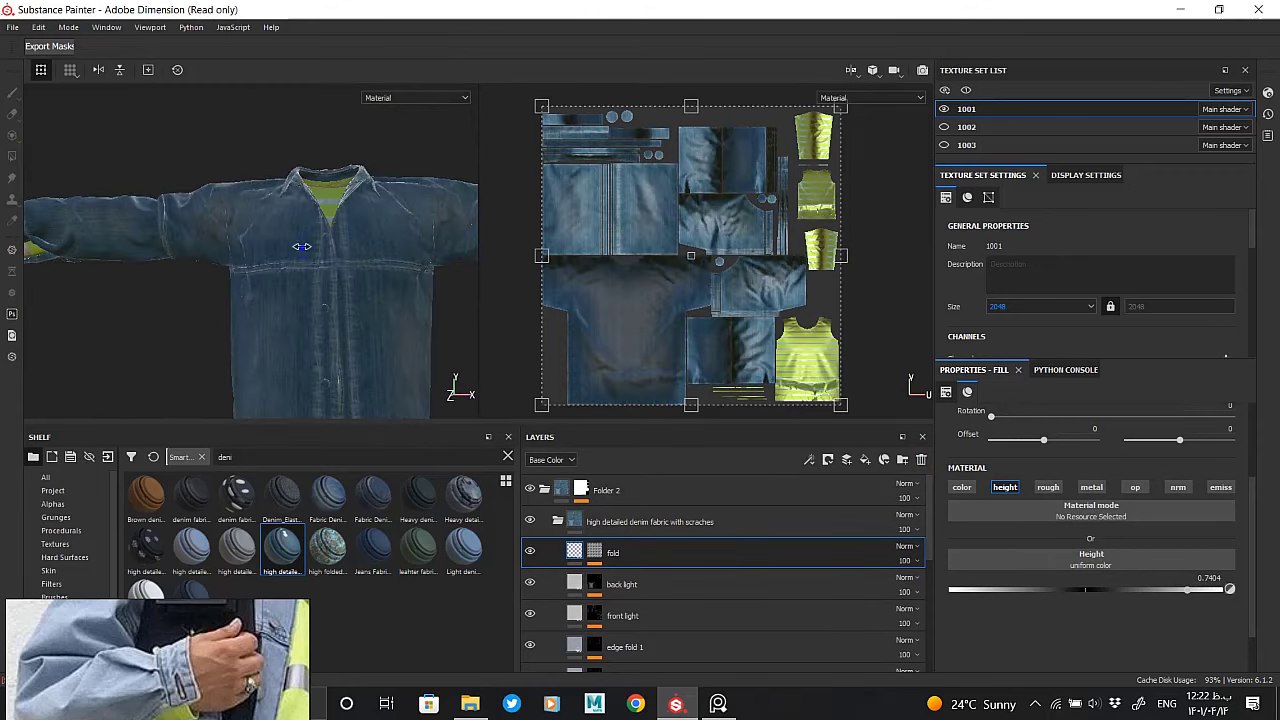
Hide one of the denim detail layers
scroll(337, 271, up, 2)
scroll(337, 271, up, 3)
scroll(337, 271, up, 2)
scroll(617, 552, down, 2)
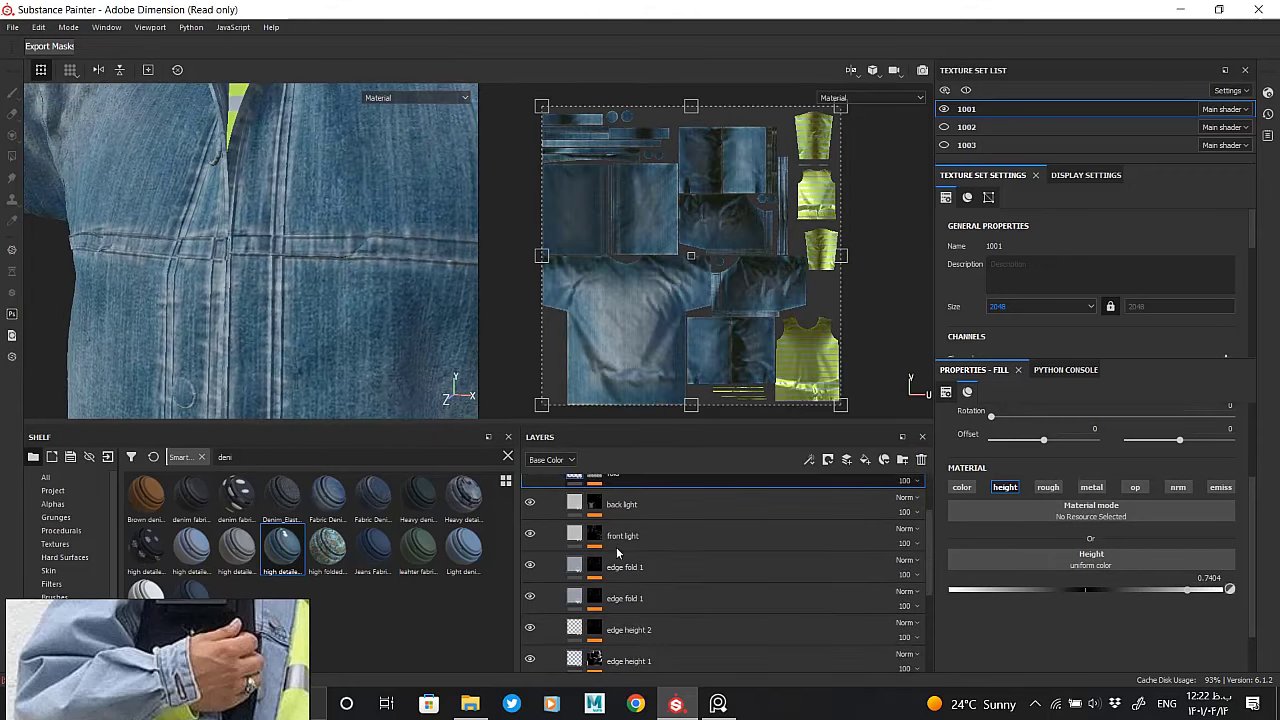
scroll(617, 552, down, 3)
click(531, 514)
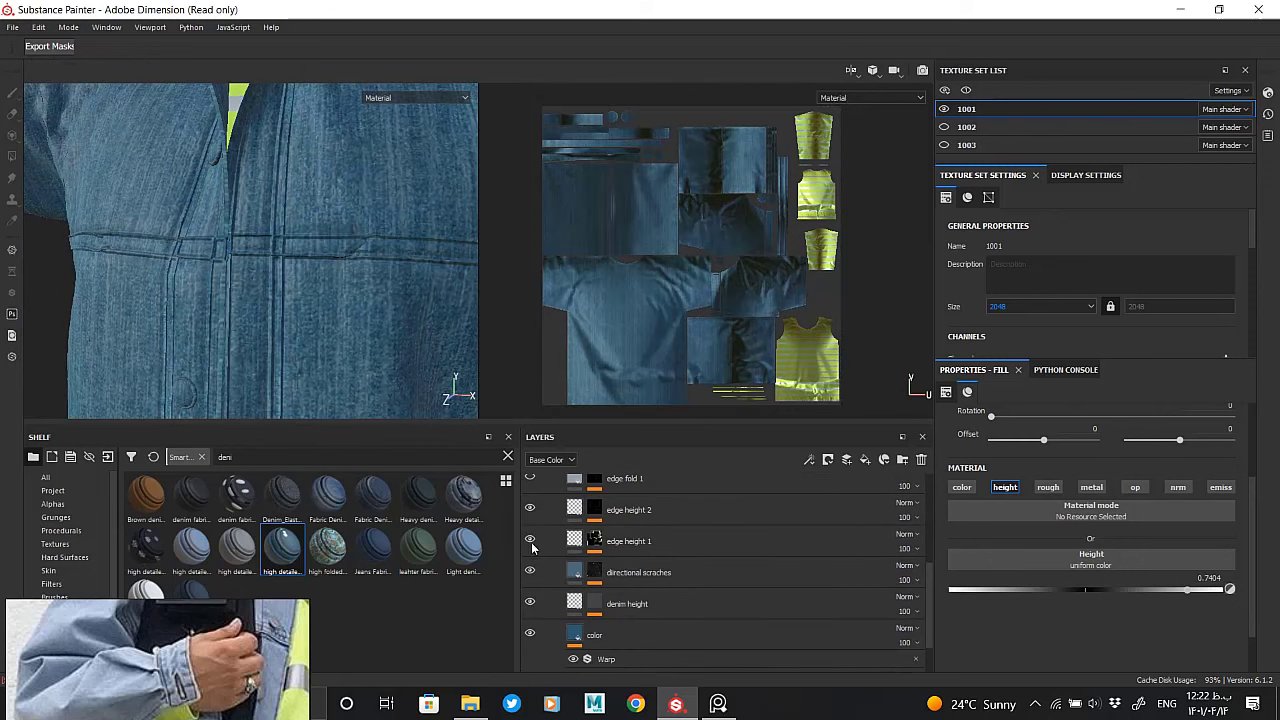
scroll(531, 605, down, 1)
click(640, 597)
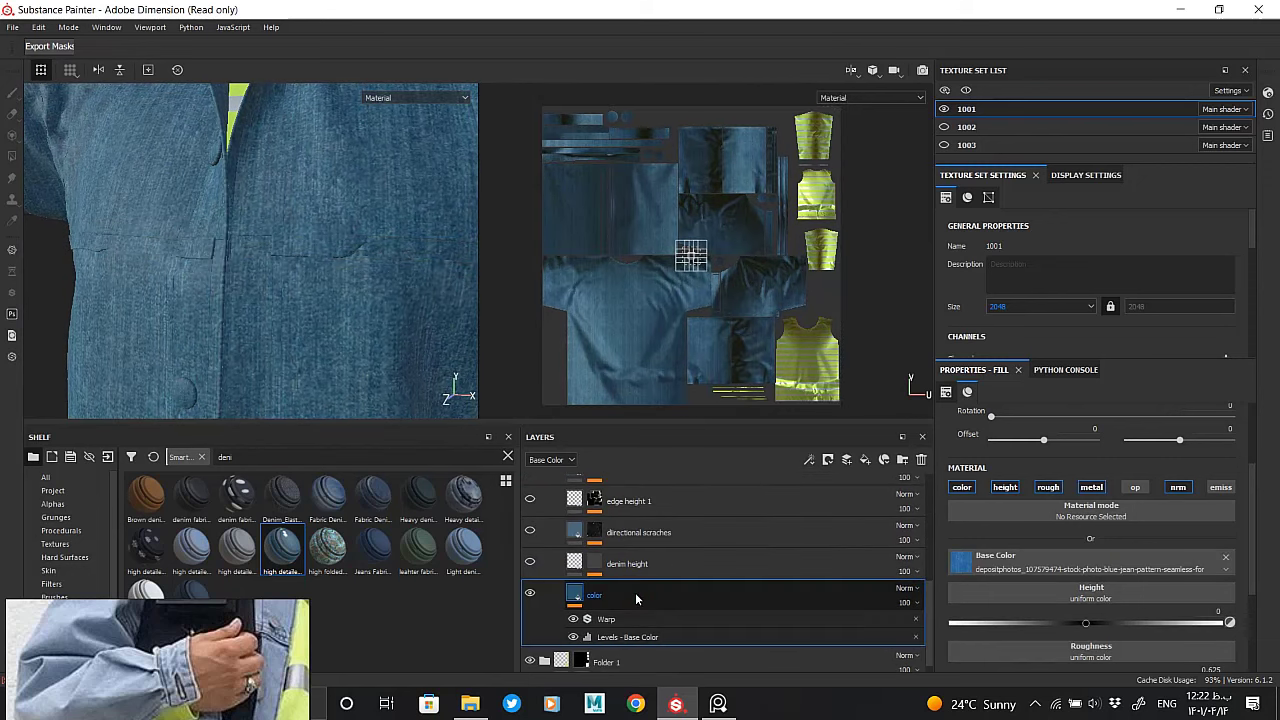
scroll(327, 288, down, 3)
scroll(297, 286, down, 2)
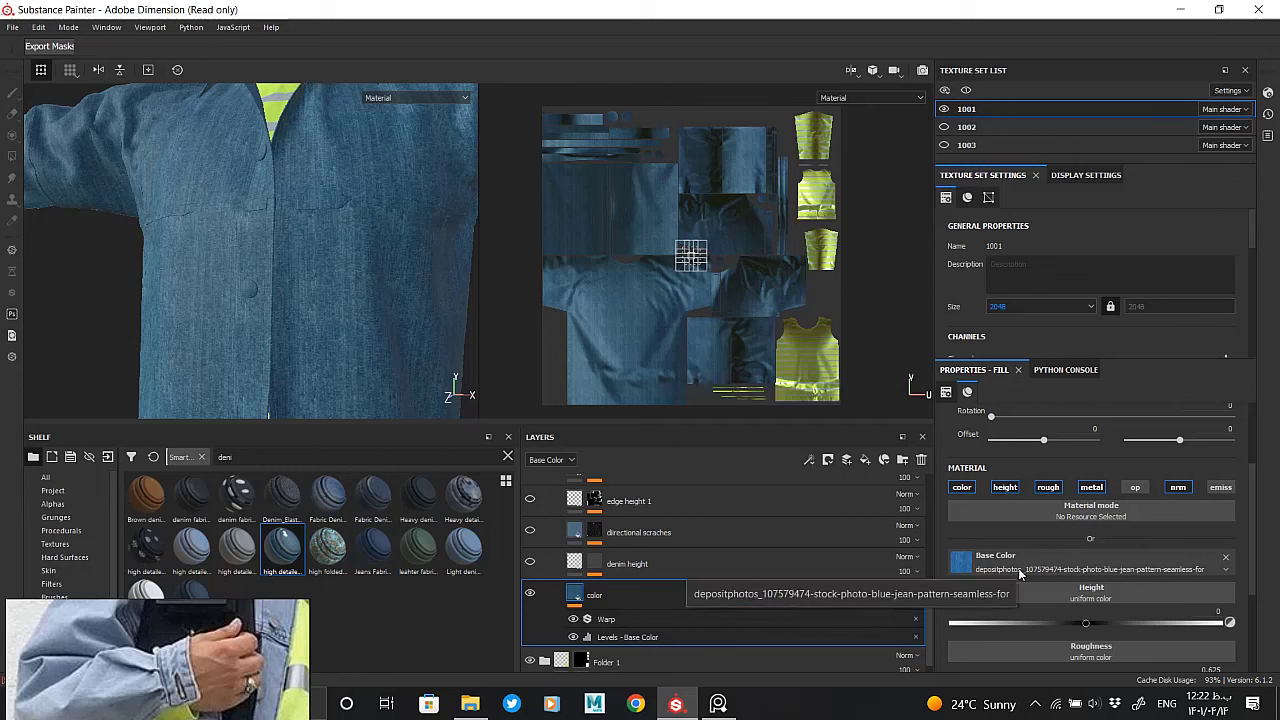
scroll(1023, 569, down, 2)
scroll(1023, 569, down, 1)
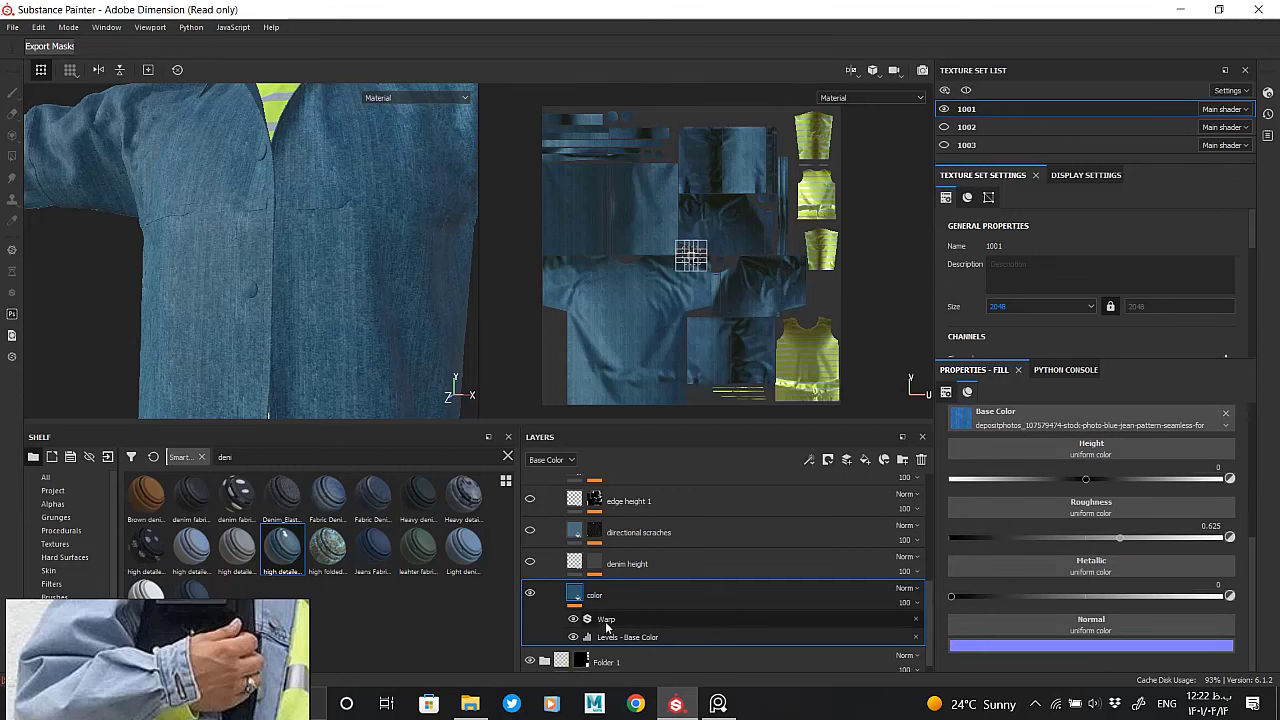
click(617, 637)
click(573, 637)
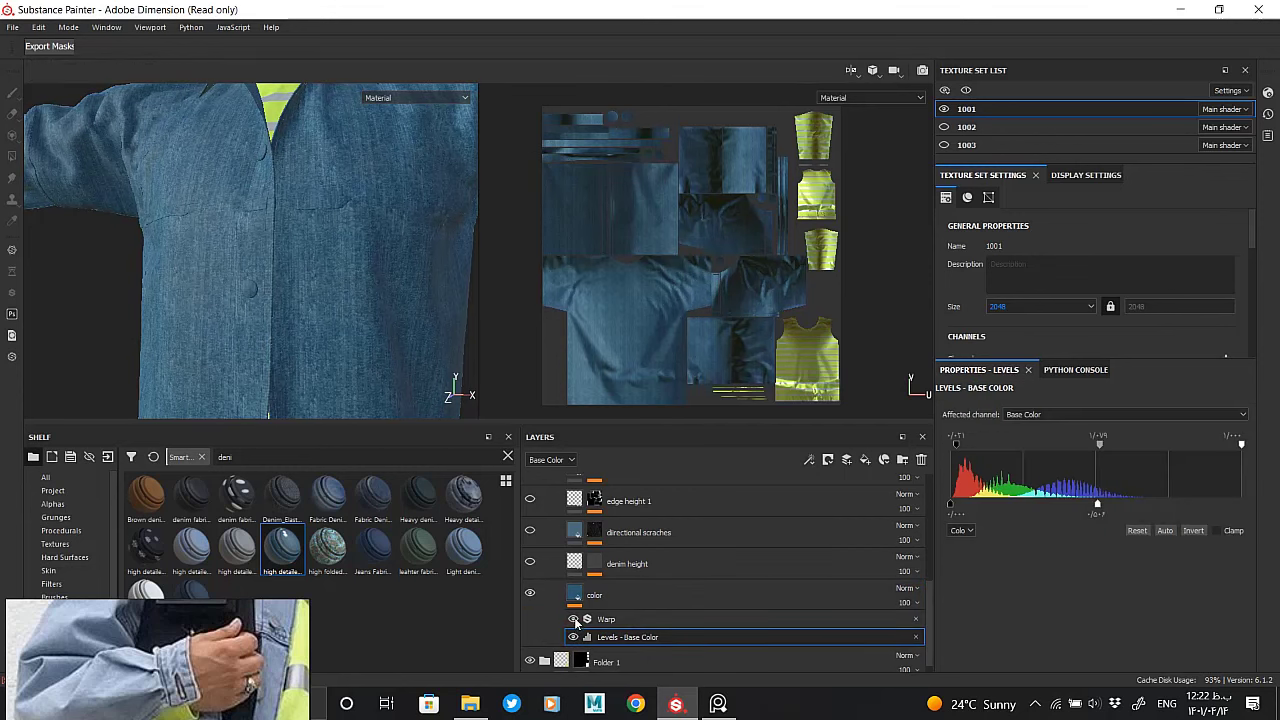
scroll(209, 206, up, 3)
scroll(234, 223, up, 2)
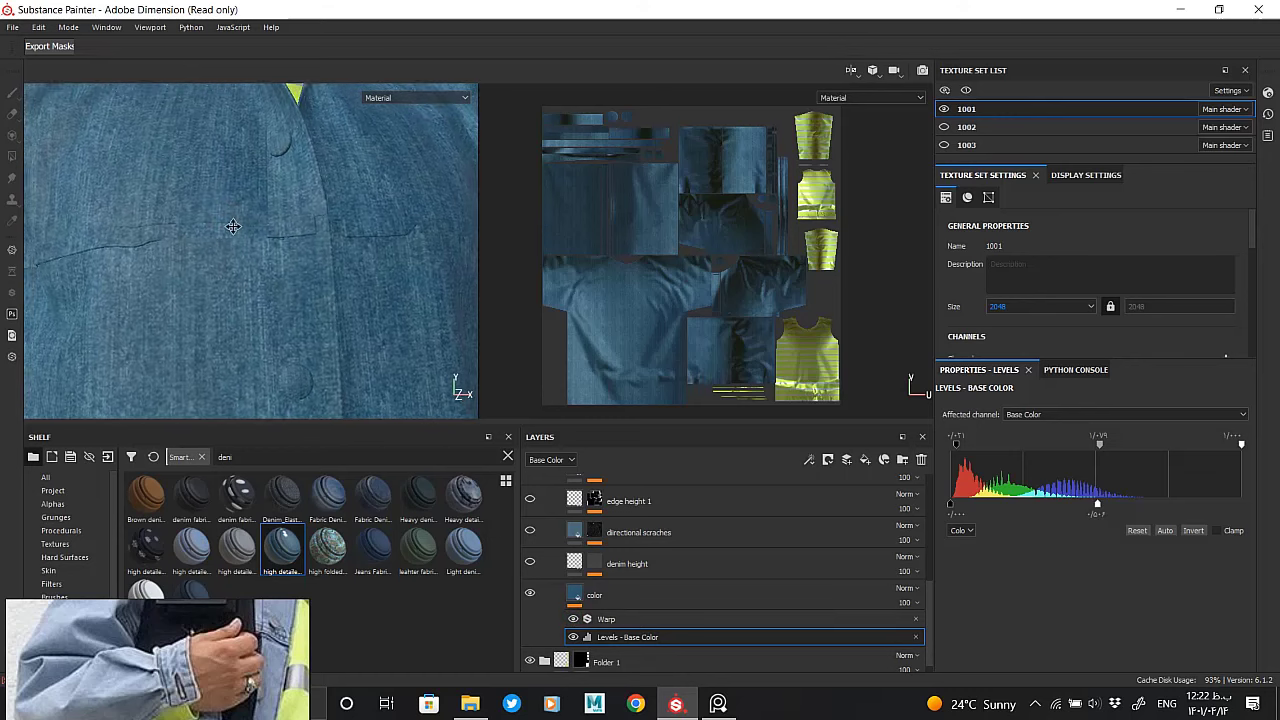
click(1104, 444)
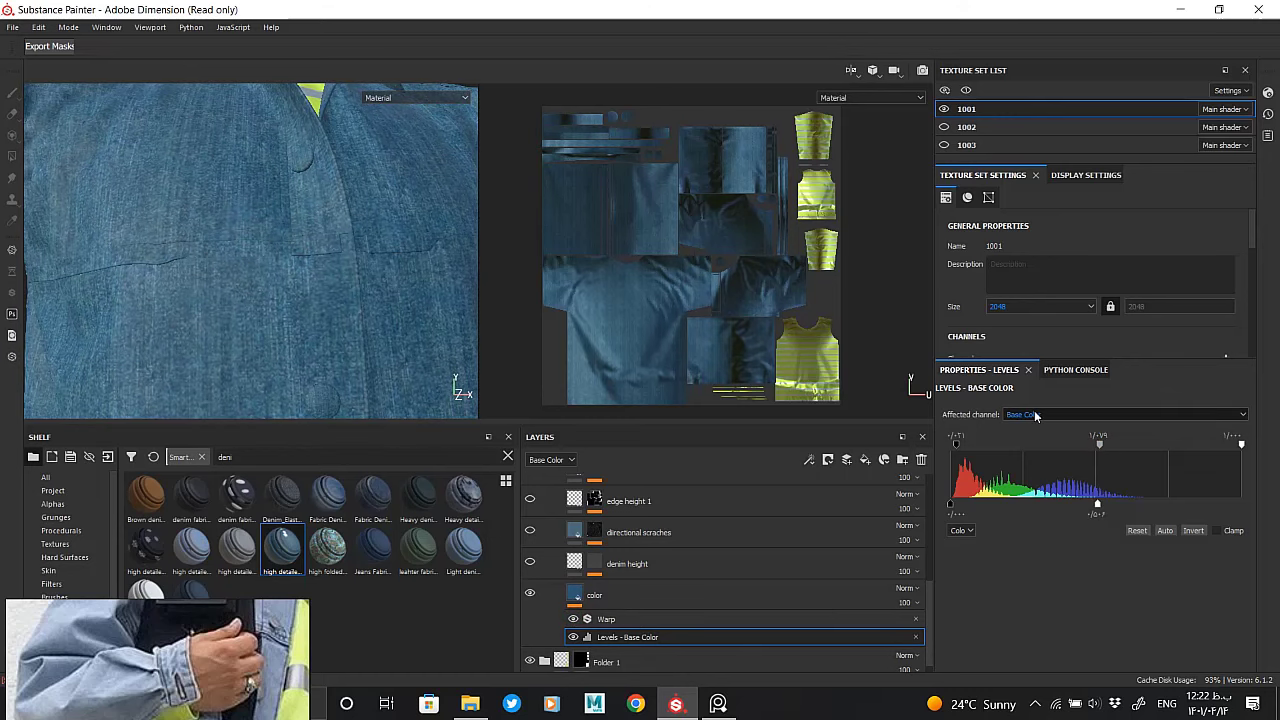
drag(968, 446, 955, 446)
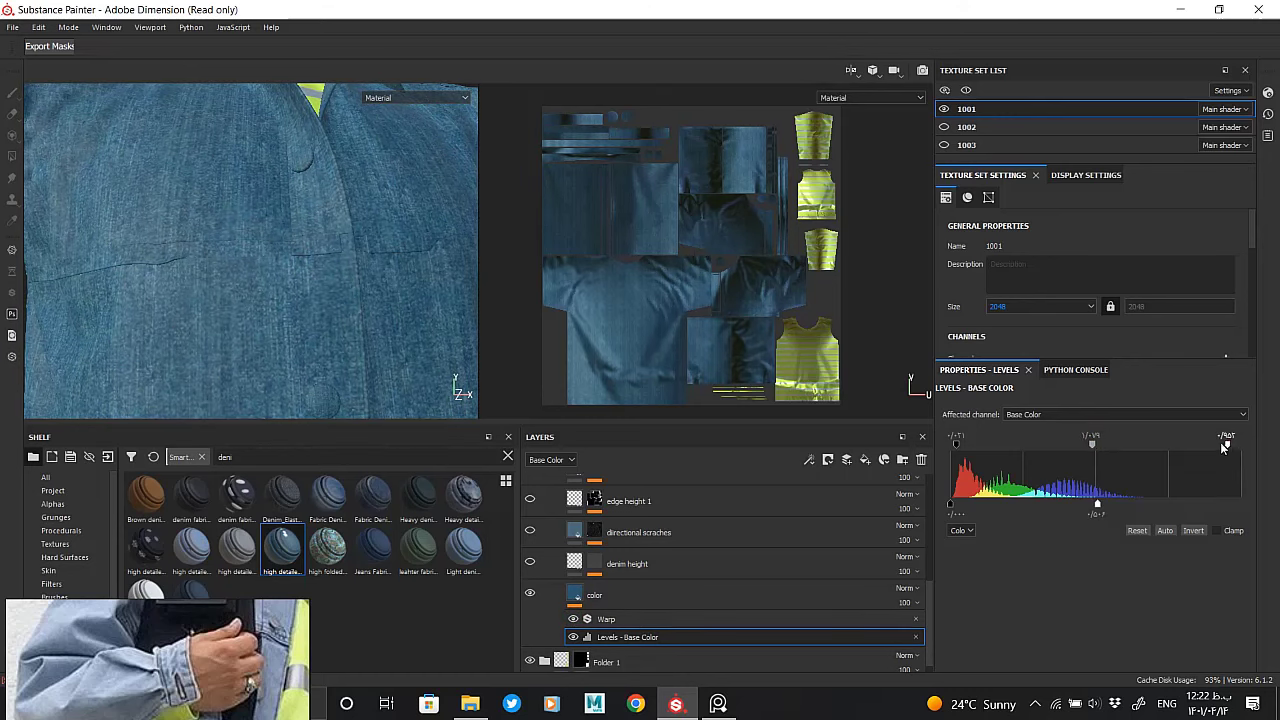
drag(1133, 444, 1241, 444)
drag(1117, 507, 1241, 505)
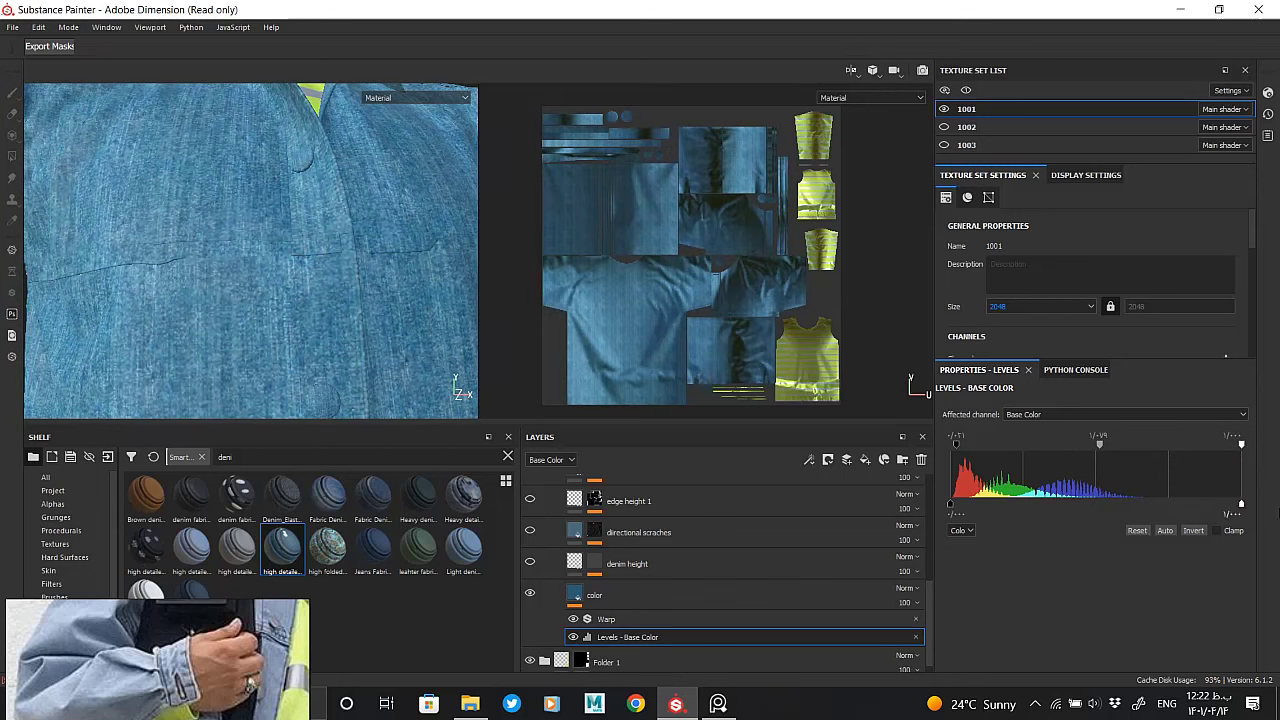
scroll(390, 305, down, 5)
alt+drag(329, 271, 319, 274)
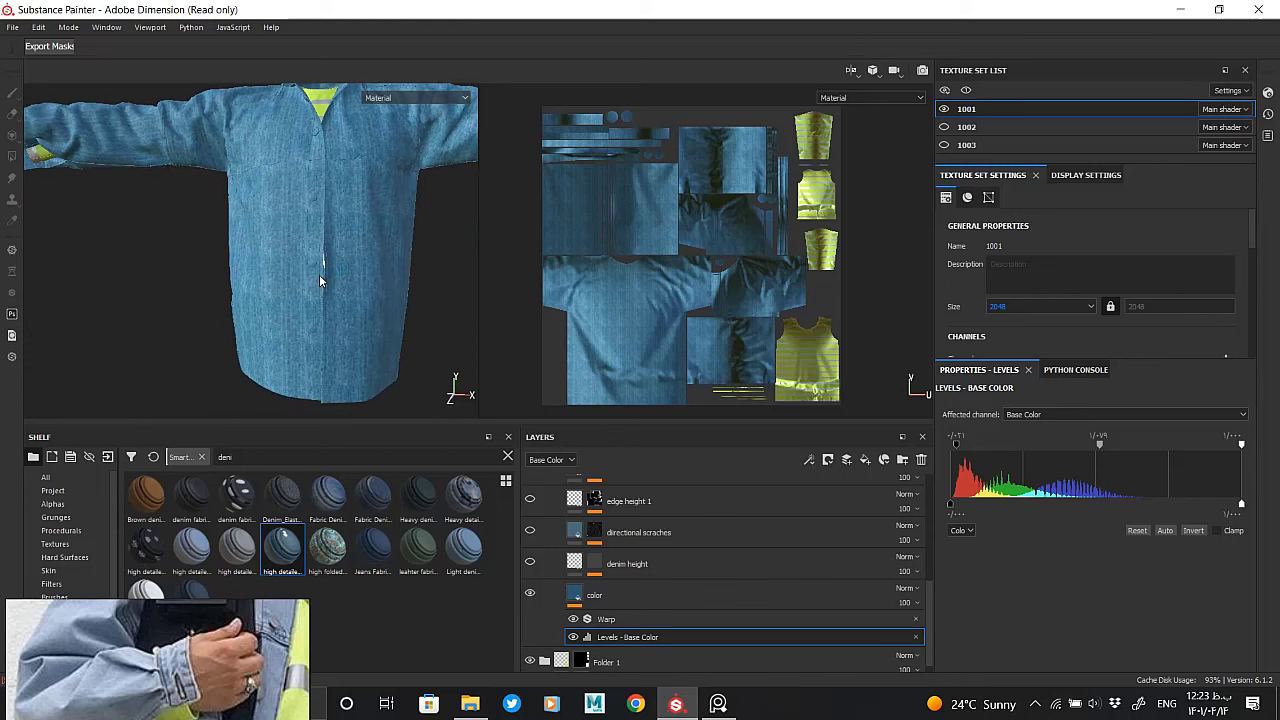
key(ctrl+z)
scroll(318, 274, up, 2)
scroll(316, 274, up, 2)
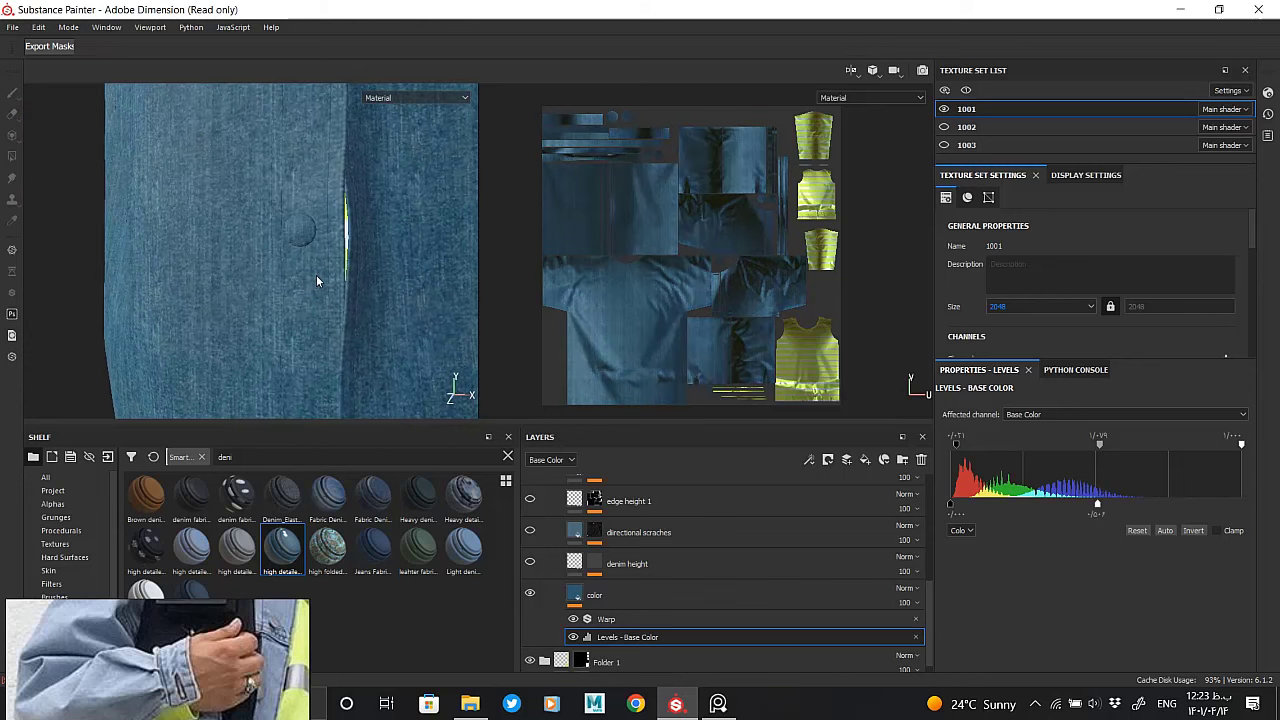
scroll(316, 275, up, 2)
scroll(318, 263, down, 2)
scroll(300, 263, down, 1)
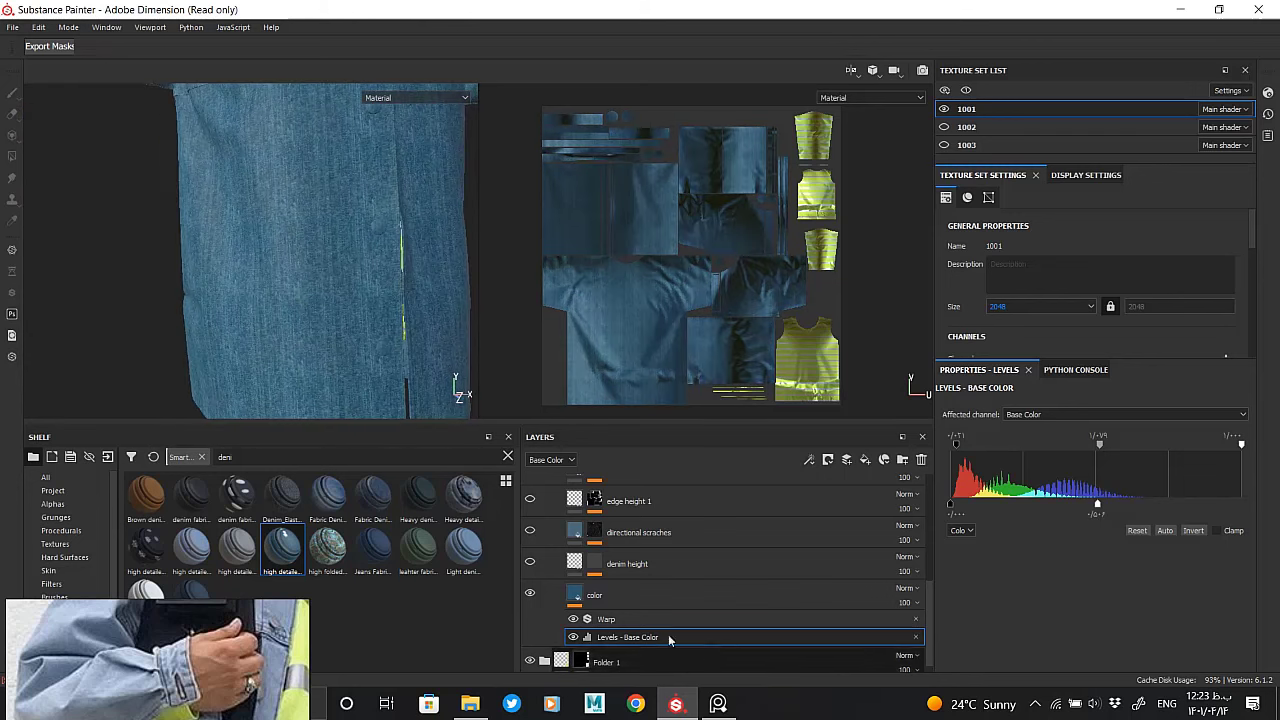
click(650, 596)
scroll(1008, 550, up, 2)
Add an HSL Perceptive filter to the color layer and shift its hue toward teal
right_click(596, 596)
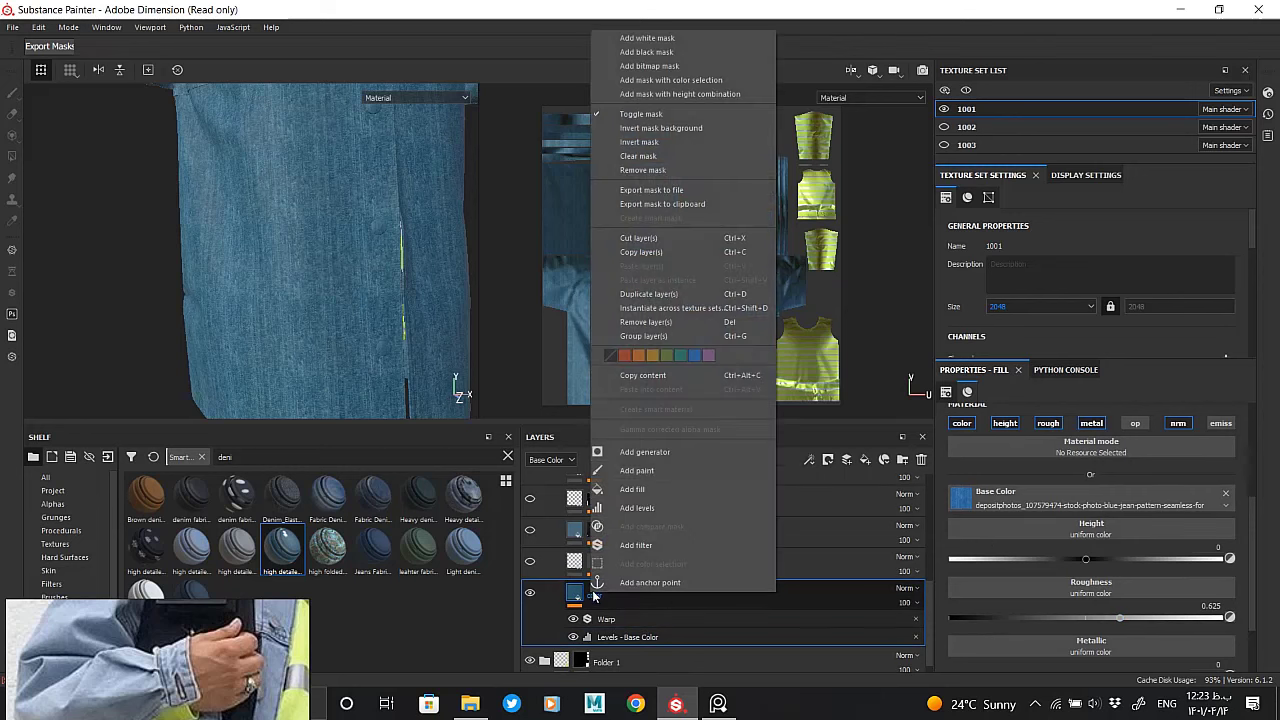
click(640, 545)
click(1097, 440)
click(1172, 516)
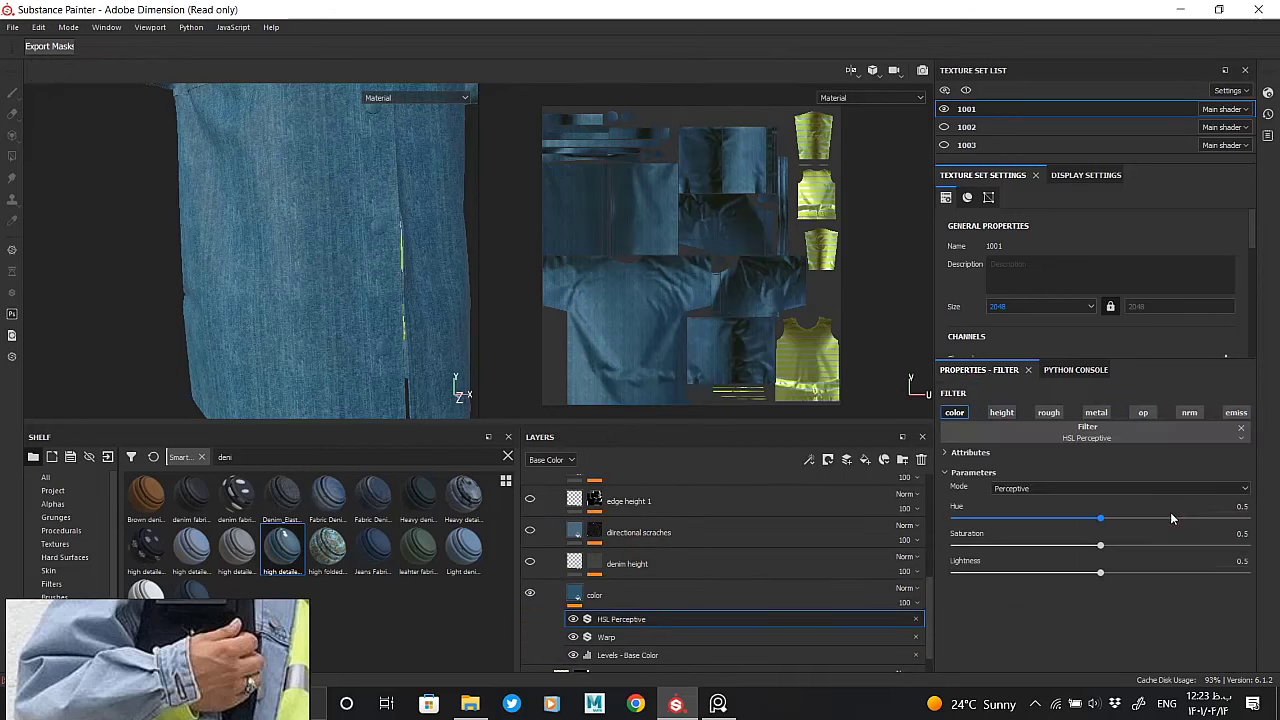
drag(1102, 520, 1095, 522)
alt+drag(242, 191, 314, 297)
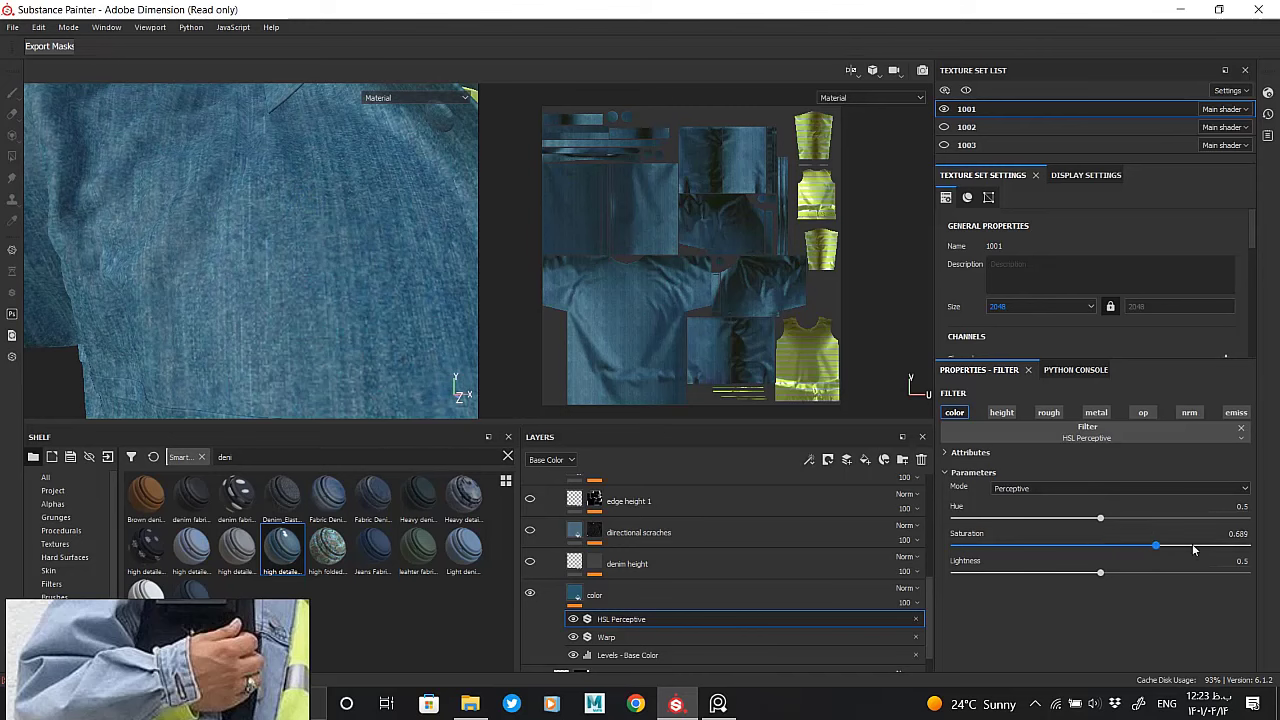
Lower saturation, raise lightness and nudge hue down to pale the denim
drag(1193, 549, 1035, 549)
drag(1100, 573, 1143, 572)
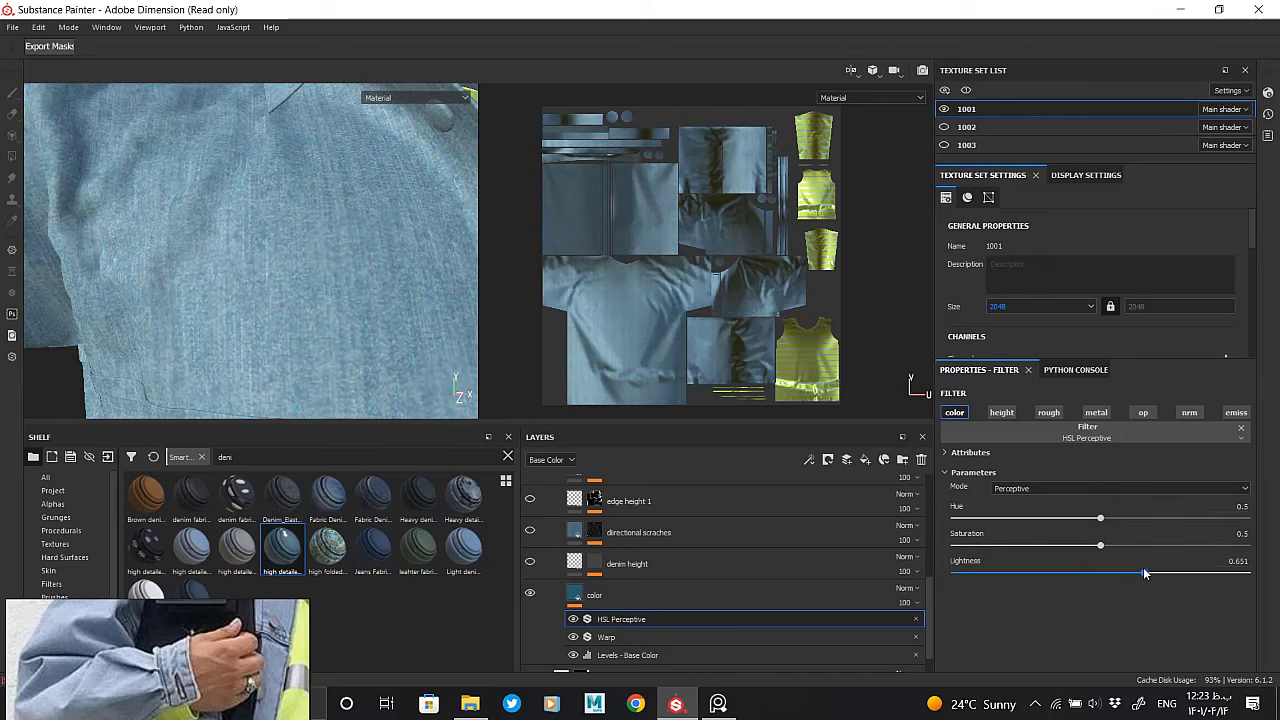
mouse_move(277, 272)
alt+mouse_down()
mouse_move(234, 260)
mouse_move(114, 150)
mouse_move(257, 194)
alt+mouse_up()
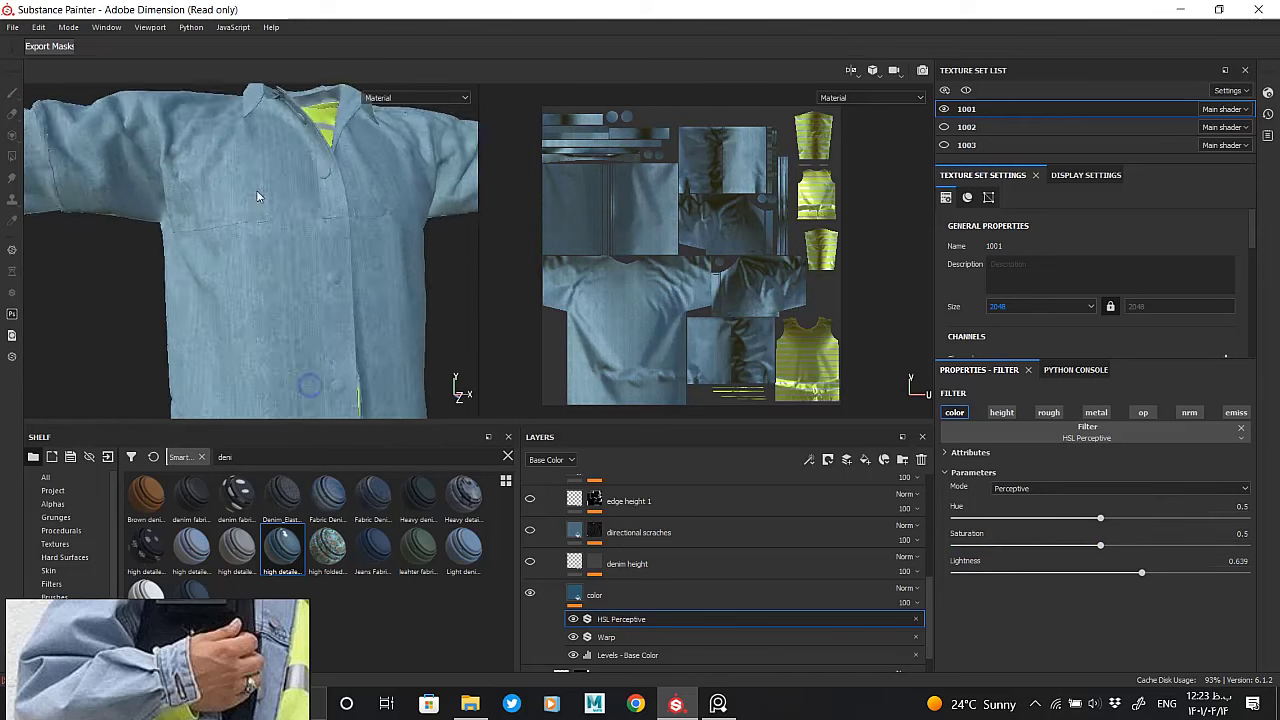
scroll(274, 179, up, 5)
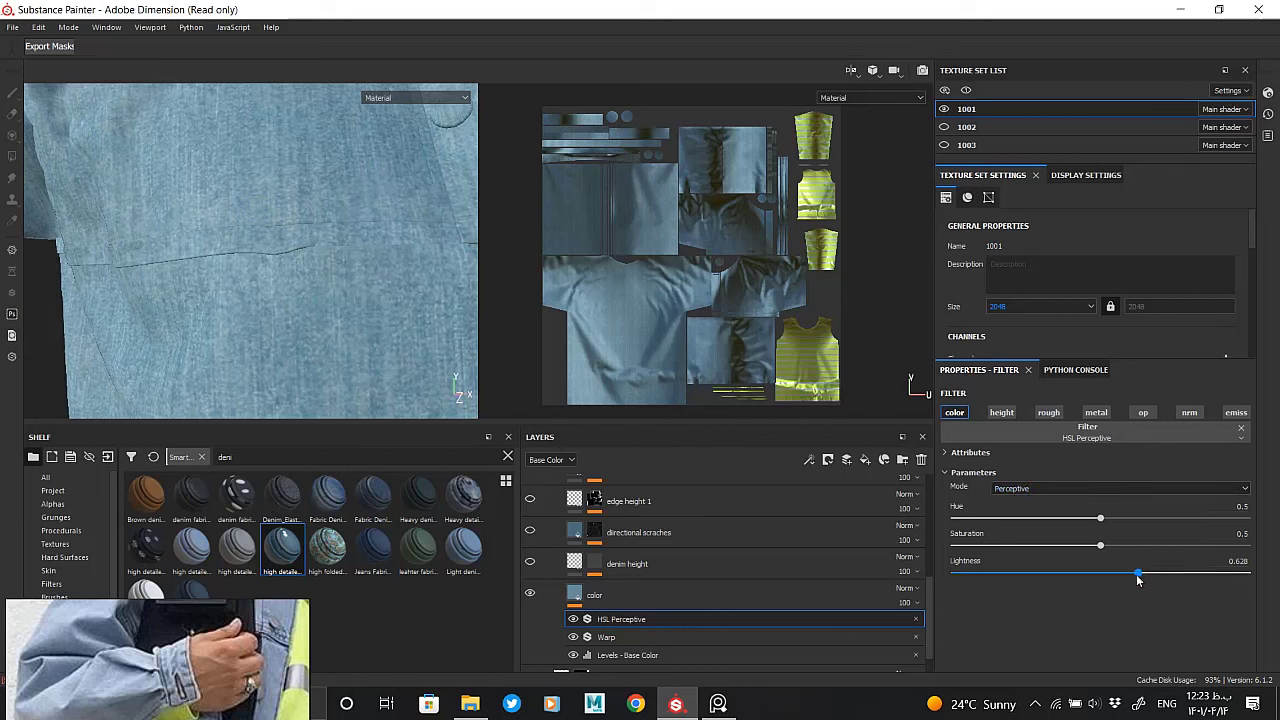
mouse_move(1136, 574)
mouse_down()
mouse_move(1110, 547)
mouse_move(1137, 546)
mouse_move(1098, 519)
mouse_up()
mouse_move(166, 257)
alt+mouse_down()
mouse_move(93, 208)
mouse_move(246, 277)
alt+mouse_up()
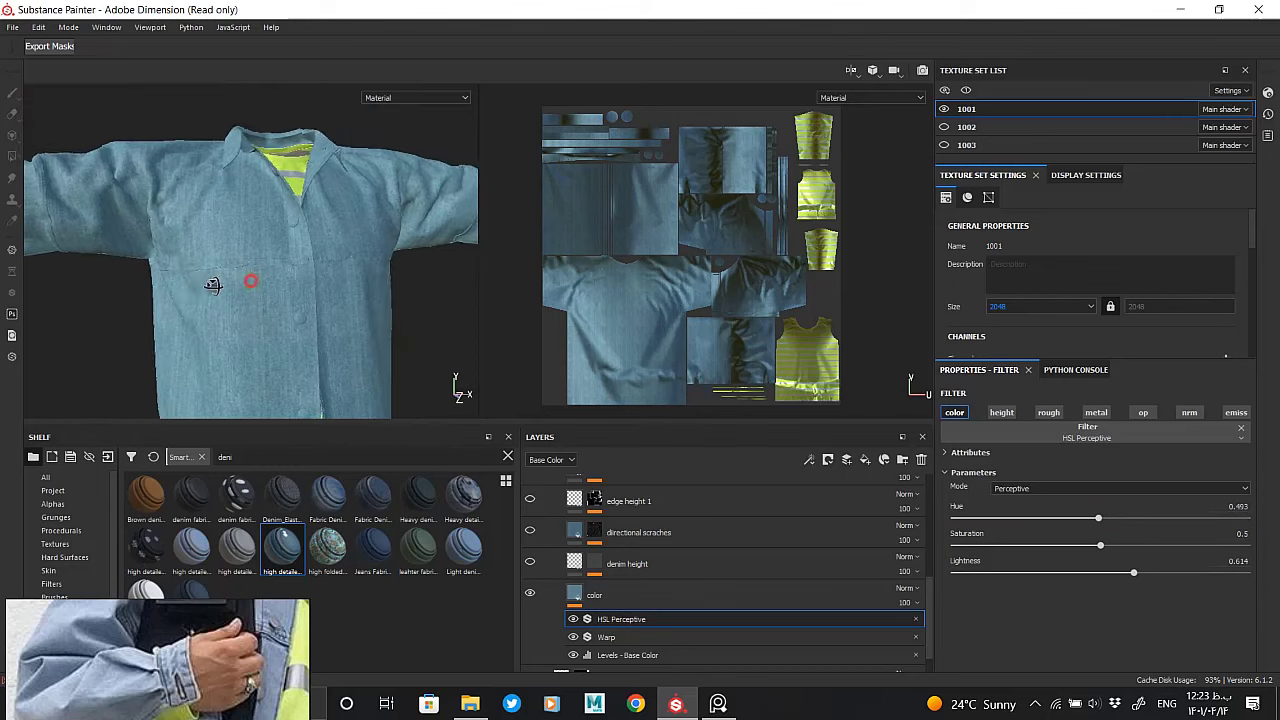
scroll(306, 251, up, 3)
scroll(303, 289, up, 3)
scroll(284, 281, up, 3)
scroll(284, 281, down, 5)
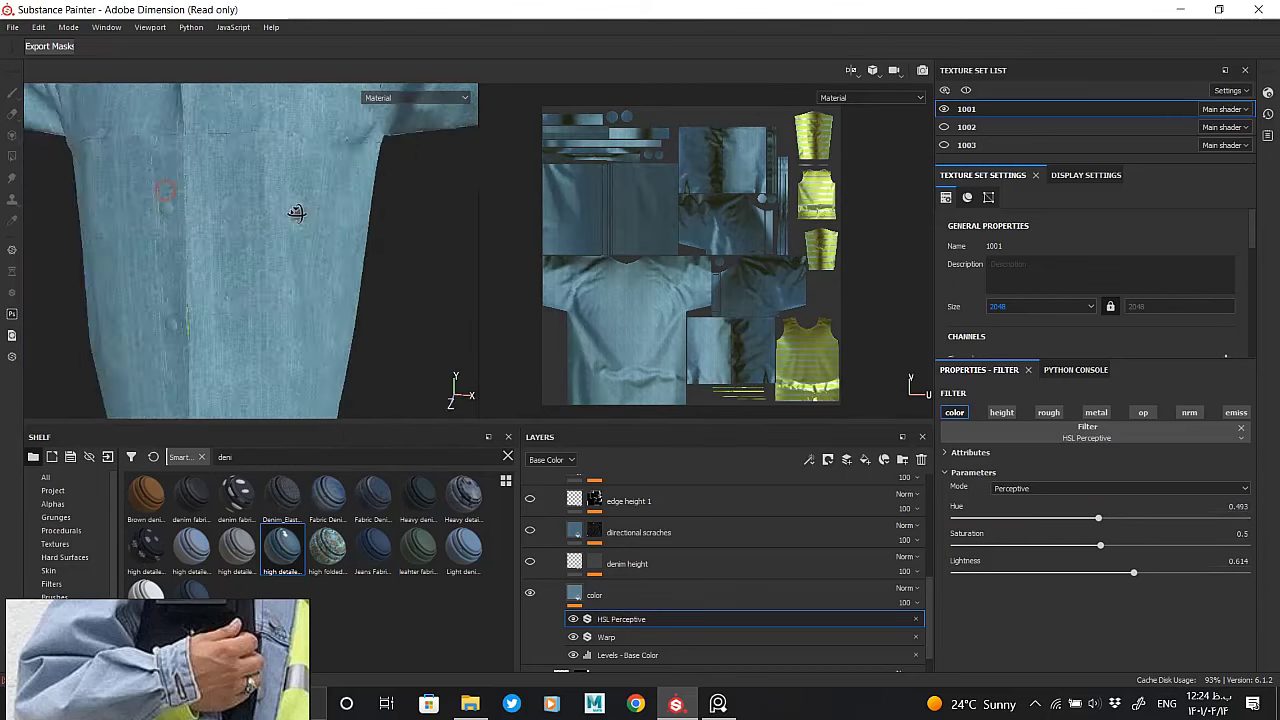
Fine-tune to hue 0.493, saturation 0.527 and lightness 0.71 for washed-out blue
alt+drag(297, 211, 395, 311)
scroll(395, 311, up, 4)
scroll(340, 250, up, 2)
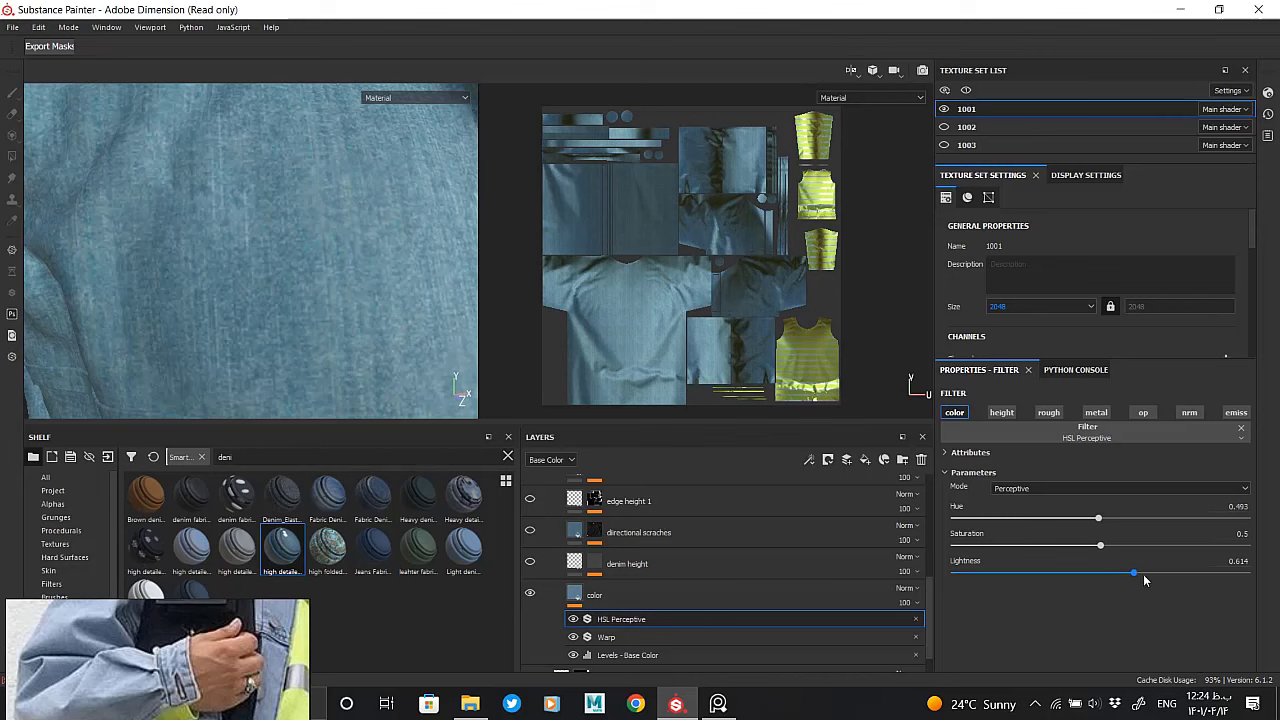
drag(1145, 580, 1152, 574)
scroll(300, 250, down, 3)
alt+drag(300, 250, 330, 230)
scroll(313, 200, down, 2)
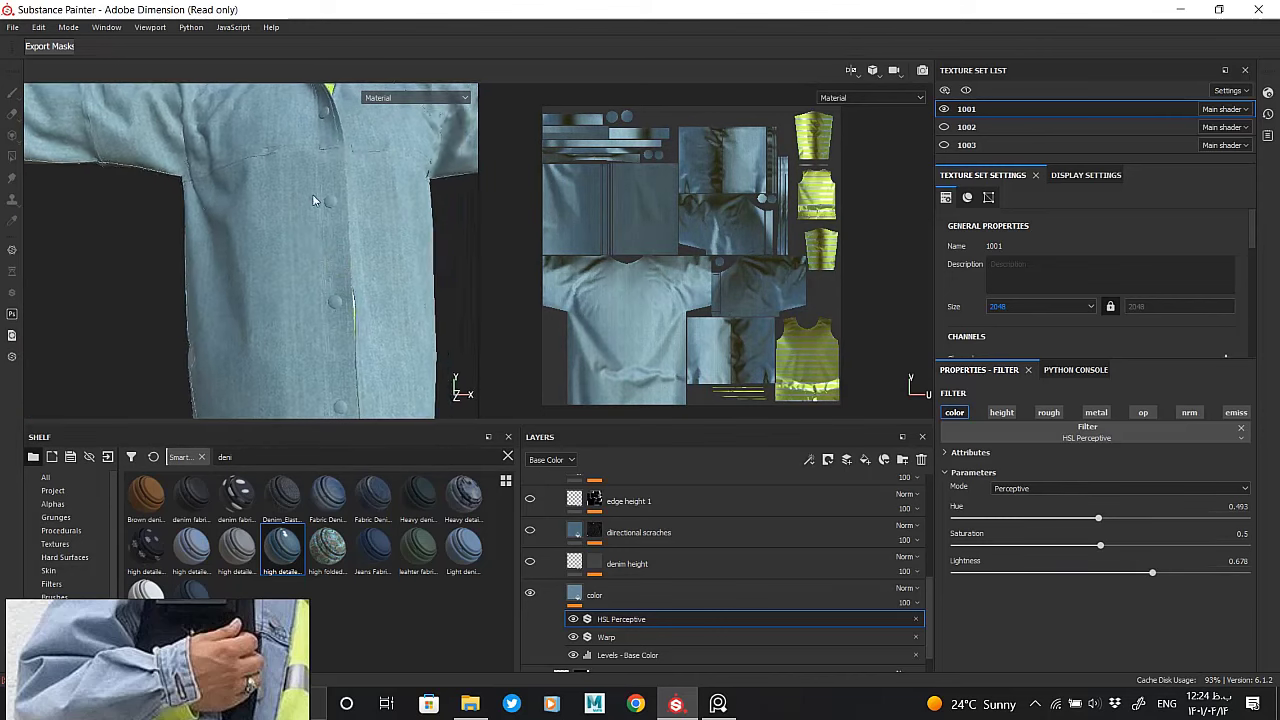
scroll(320, 250, up, 3)
alt+drag(343, 331, 351, 366)
mouse_move(1149, 576)
mouse_down()
mouse_move(1188, 575)
mouse_move(1166, 575)
mouse_up()
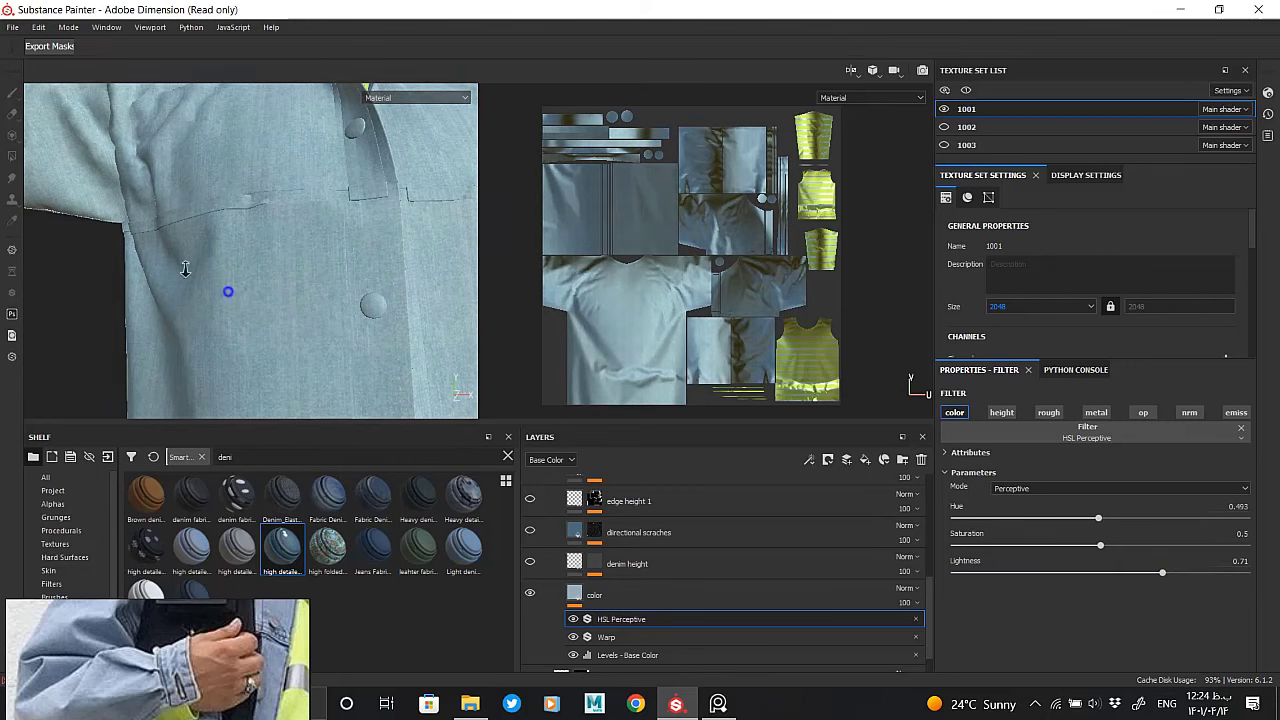
key(f)
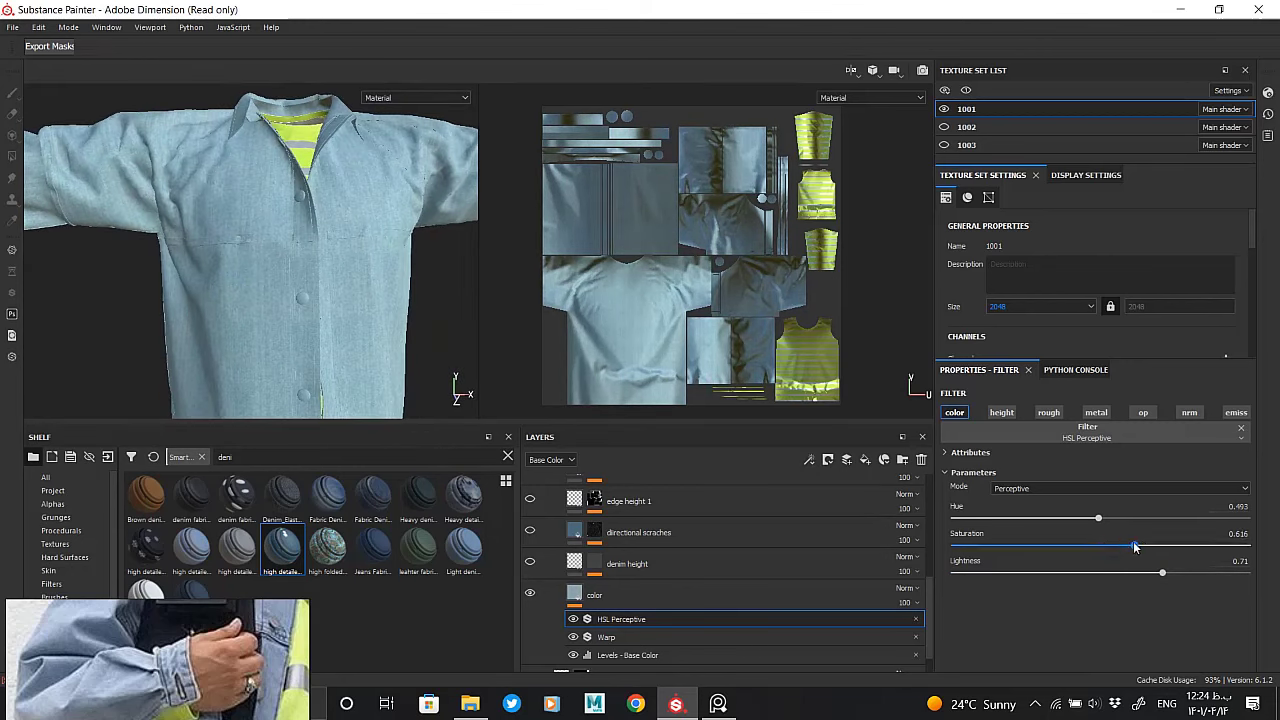
drag(1181, 549, 1105, 545)
alt+drag(328, 254, 504, 411)
Inspect the color and denim height layers, then lighten the directional scratches base colour
click(541, 600)
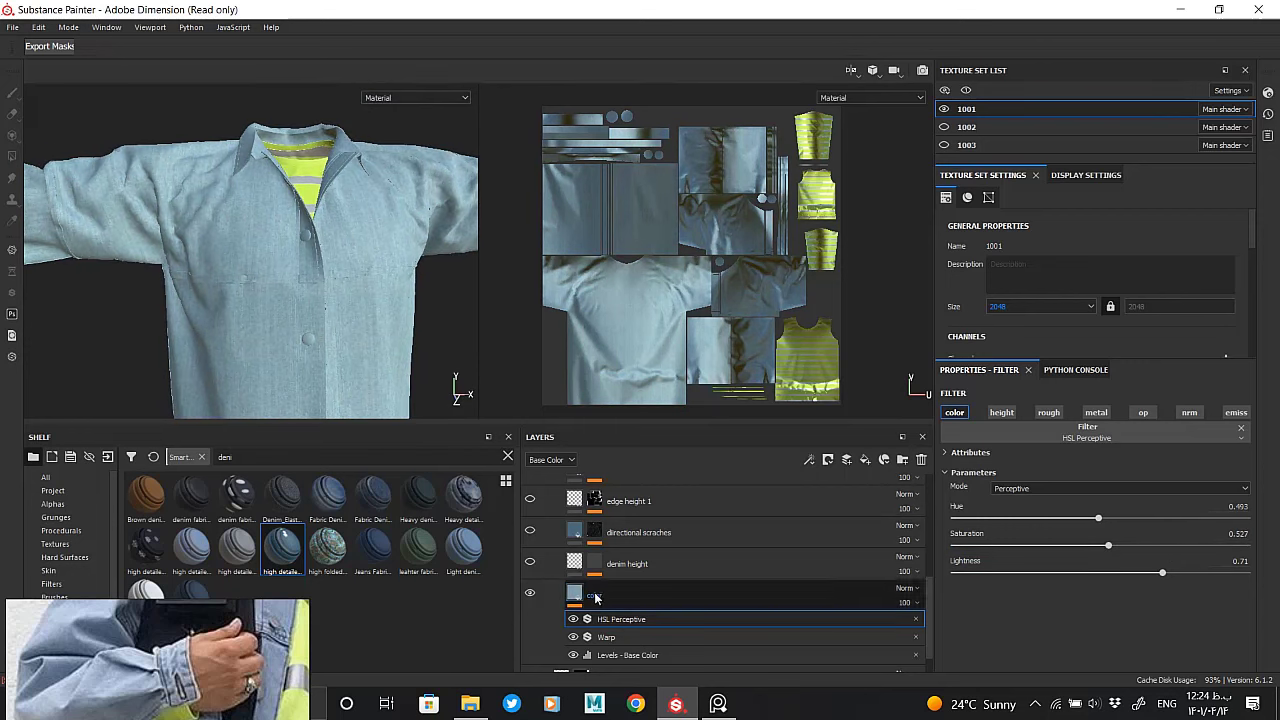
click(575, 563)
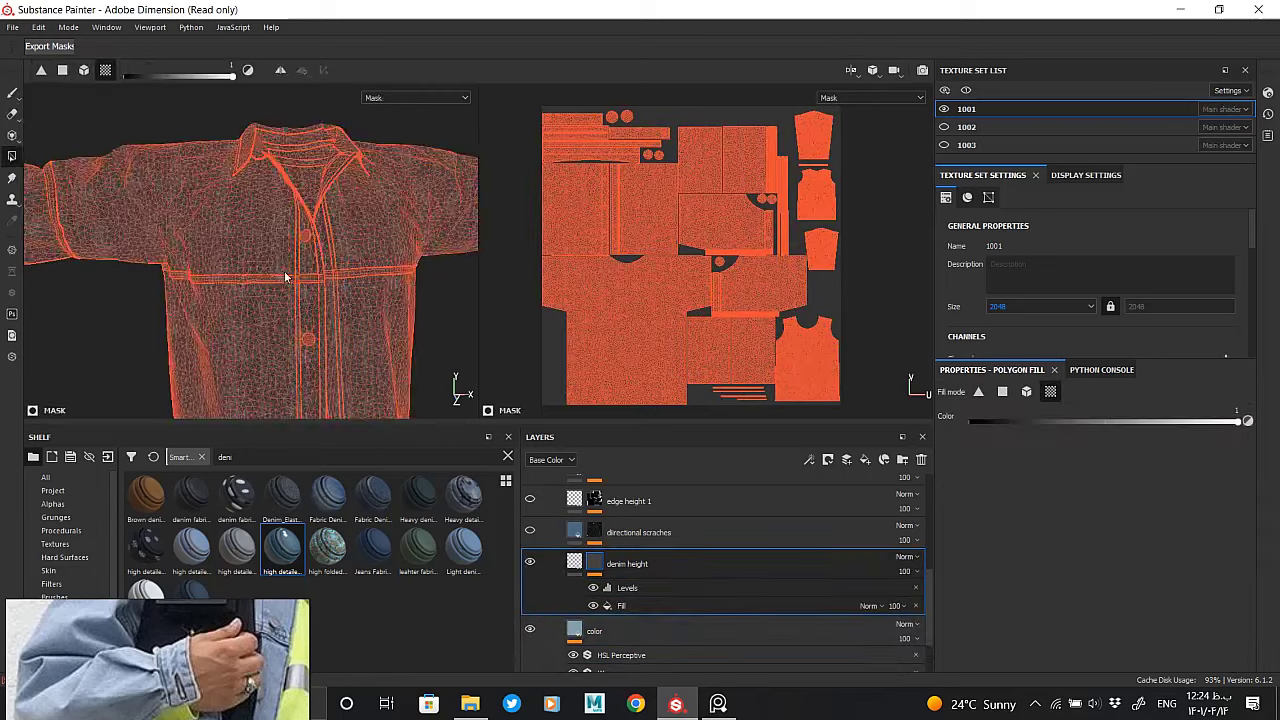
click(575, 563)
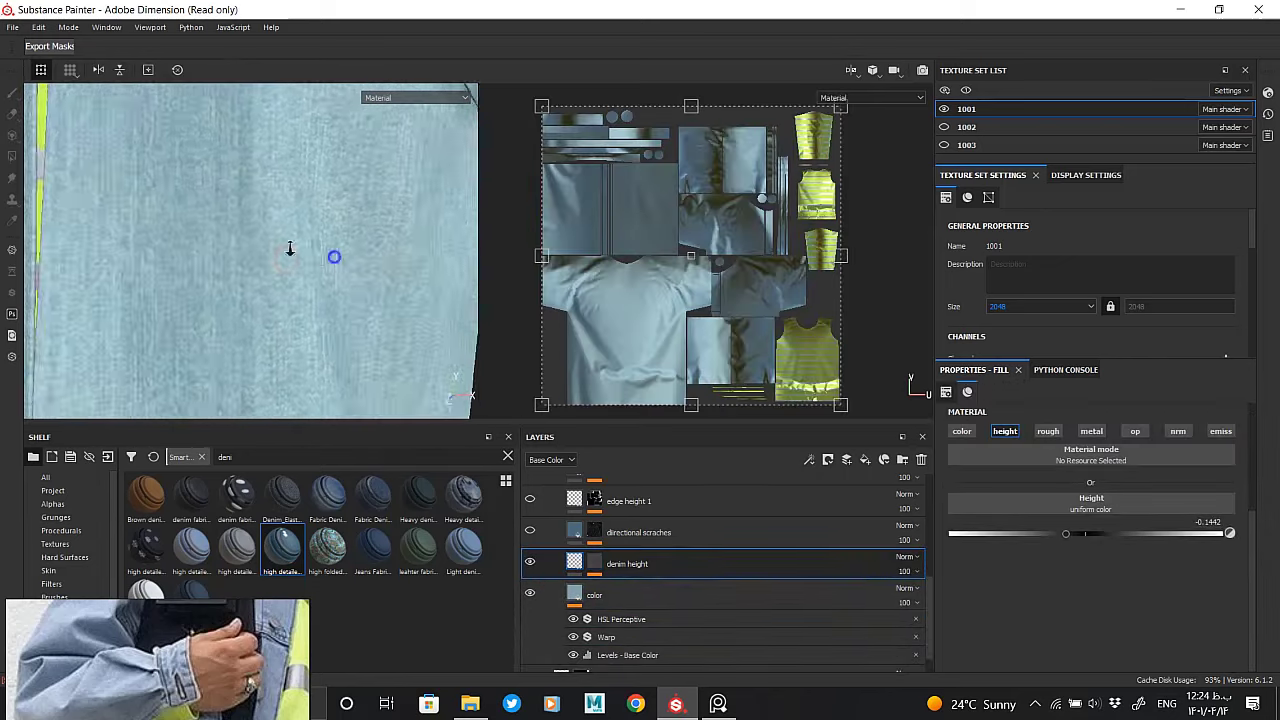
click(594, 532)
click(574, 532)
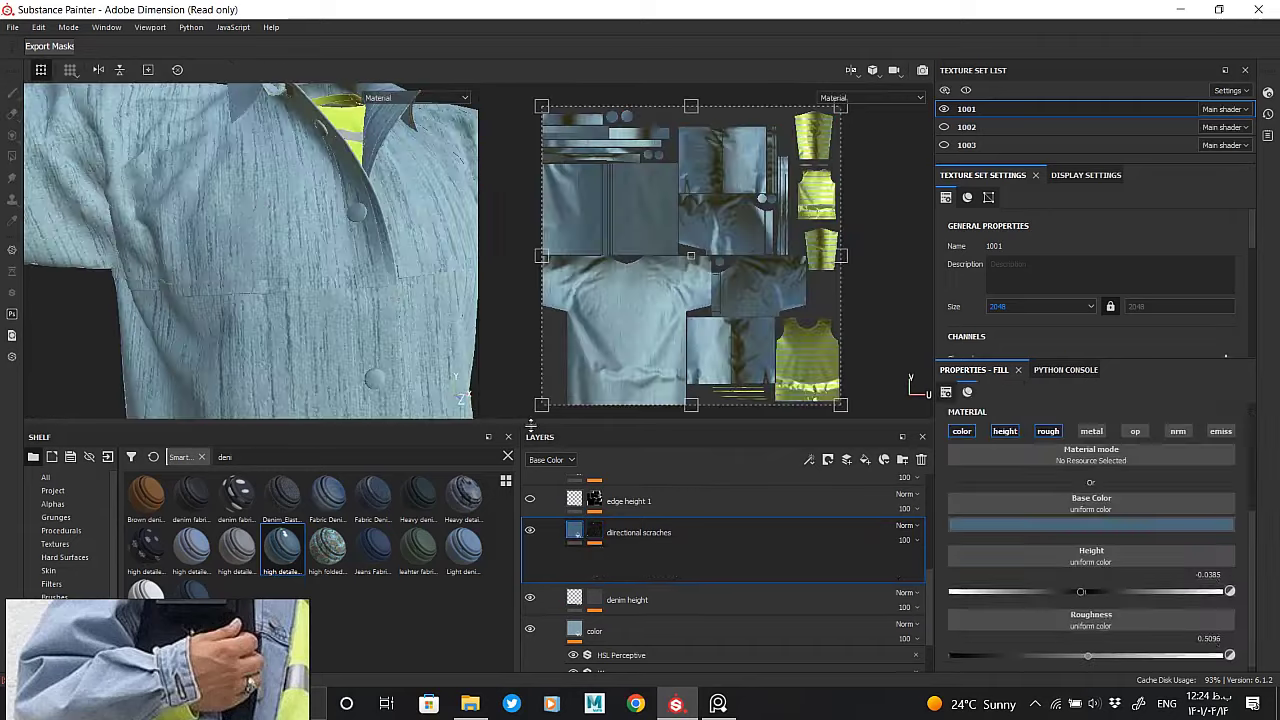
scroll(284, 258, down, 2)
scroll(340, 300, down, 3)
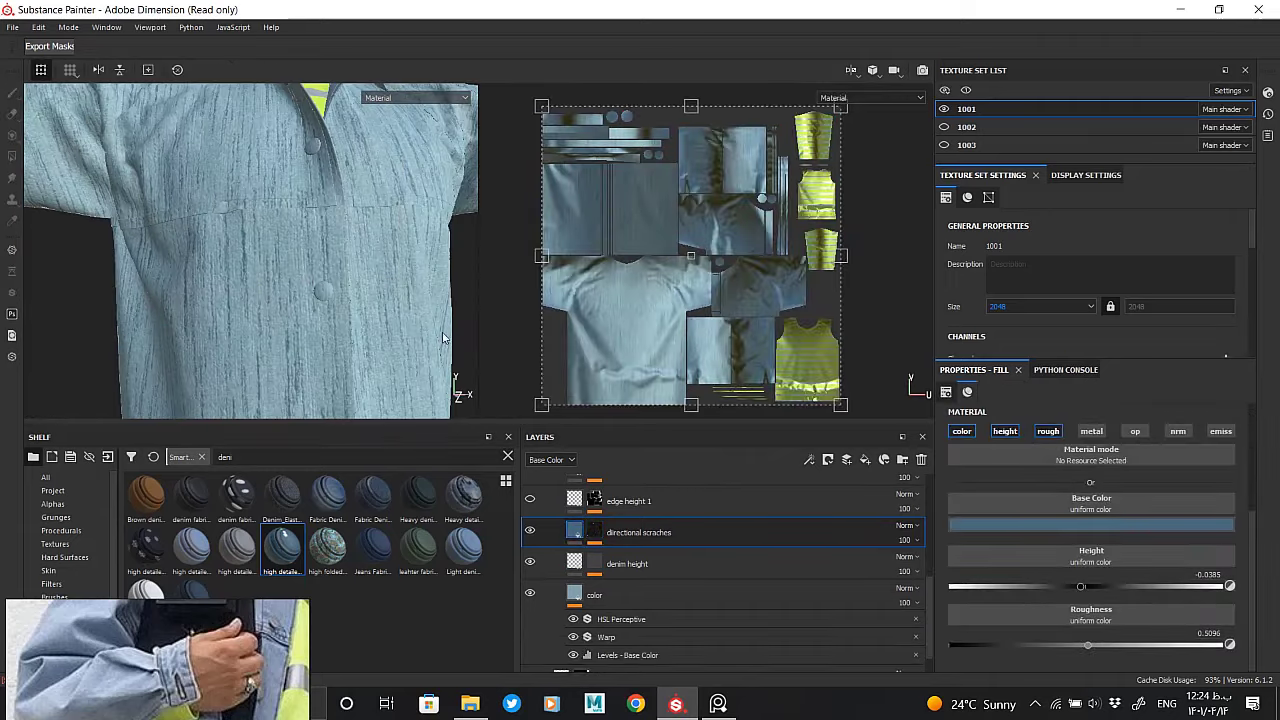
scroll(229, 301, down, 2)
click(1049, 526)
drag(1220, 625, 1222, 597)
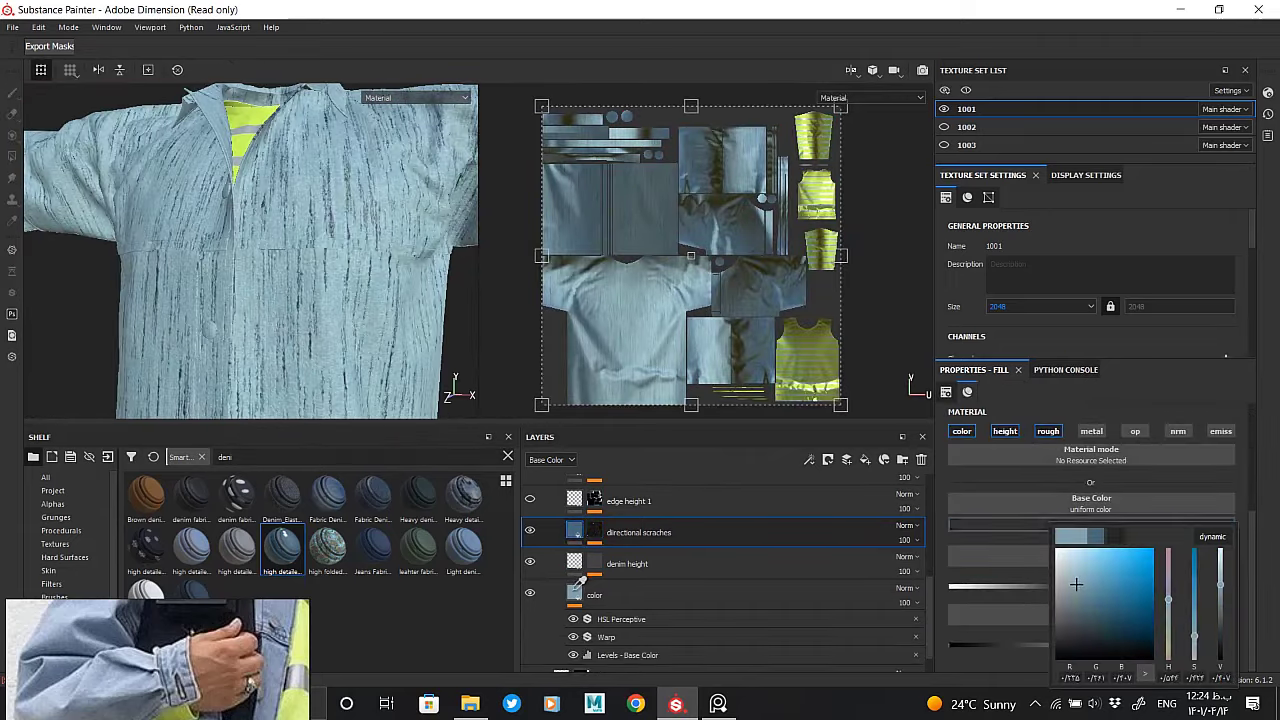
Review the edge height 1 and 2 layers on the jacket front, then select the edge fold 1 mask
mouse_move(281, 297)
alt+mouse_down()
mouse_move(354, 315)
mouse_move(366, 343)
mouse_move(355, 322)
alt+mouse_up()
scroll(355, 322, up, 3)
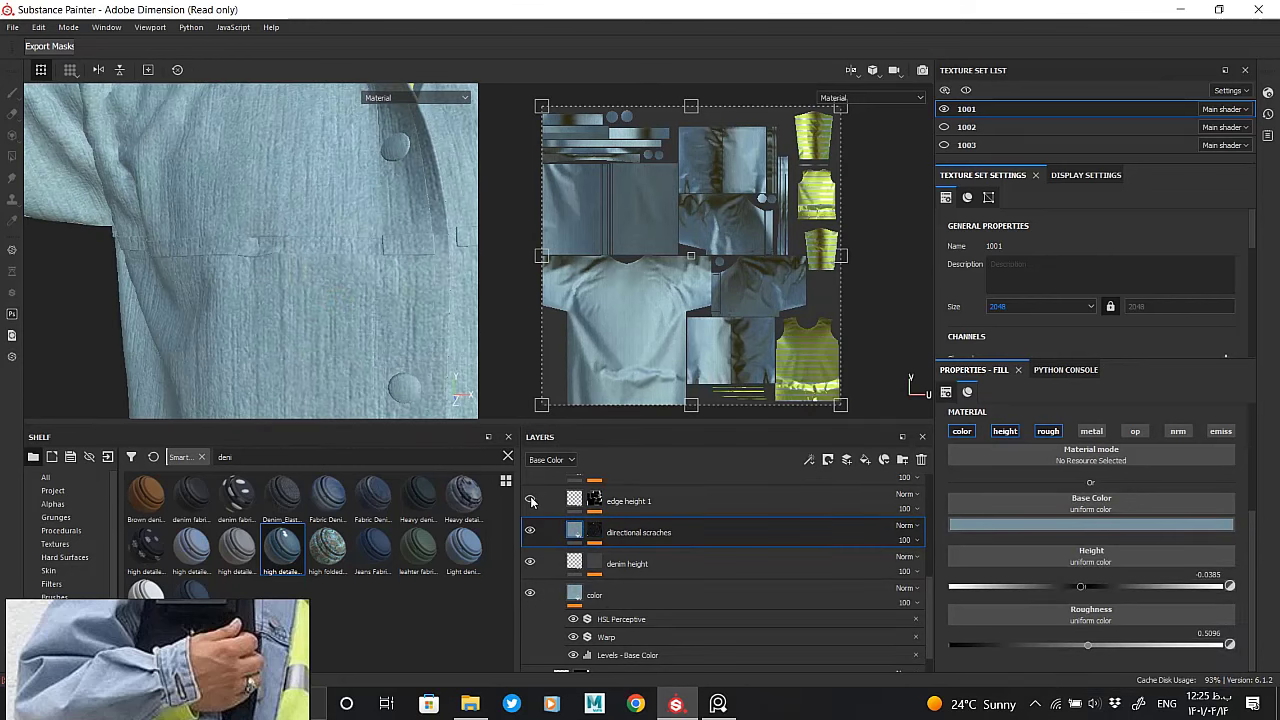
scroll(530, 500, up, 1)
click(628, 541)
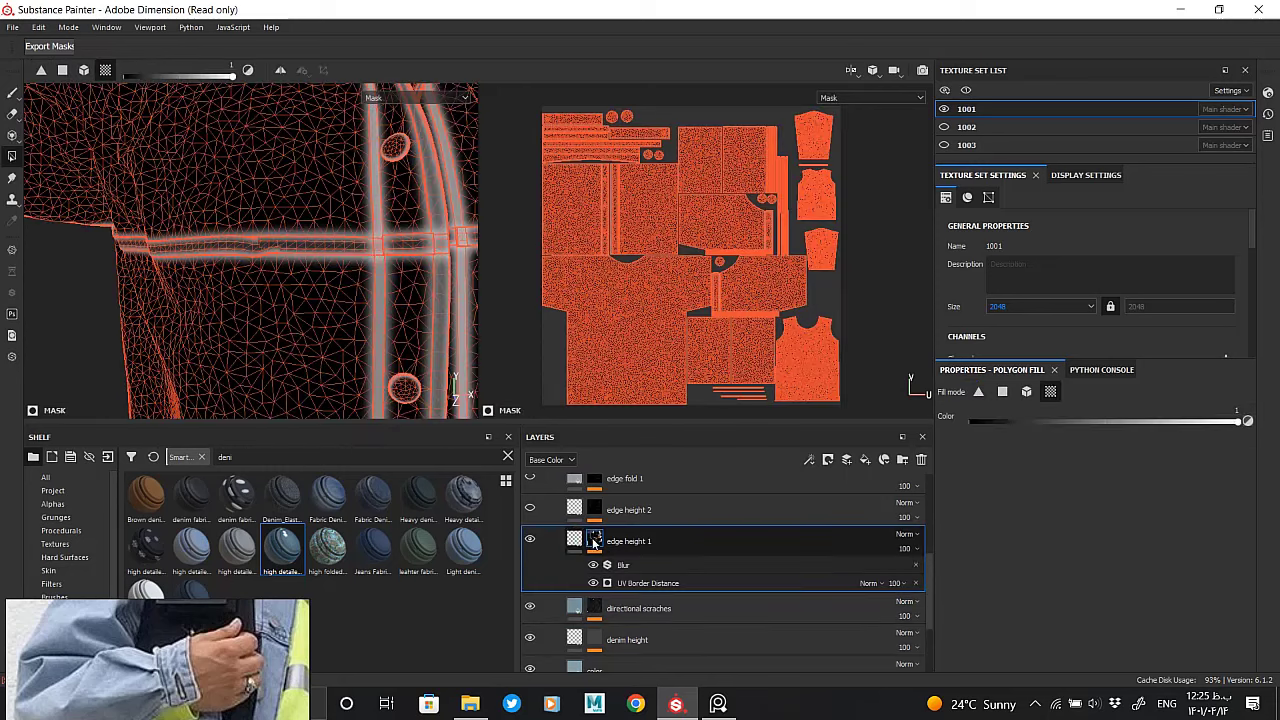
alt+drag(336, 282, 221, 284)
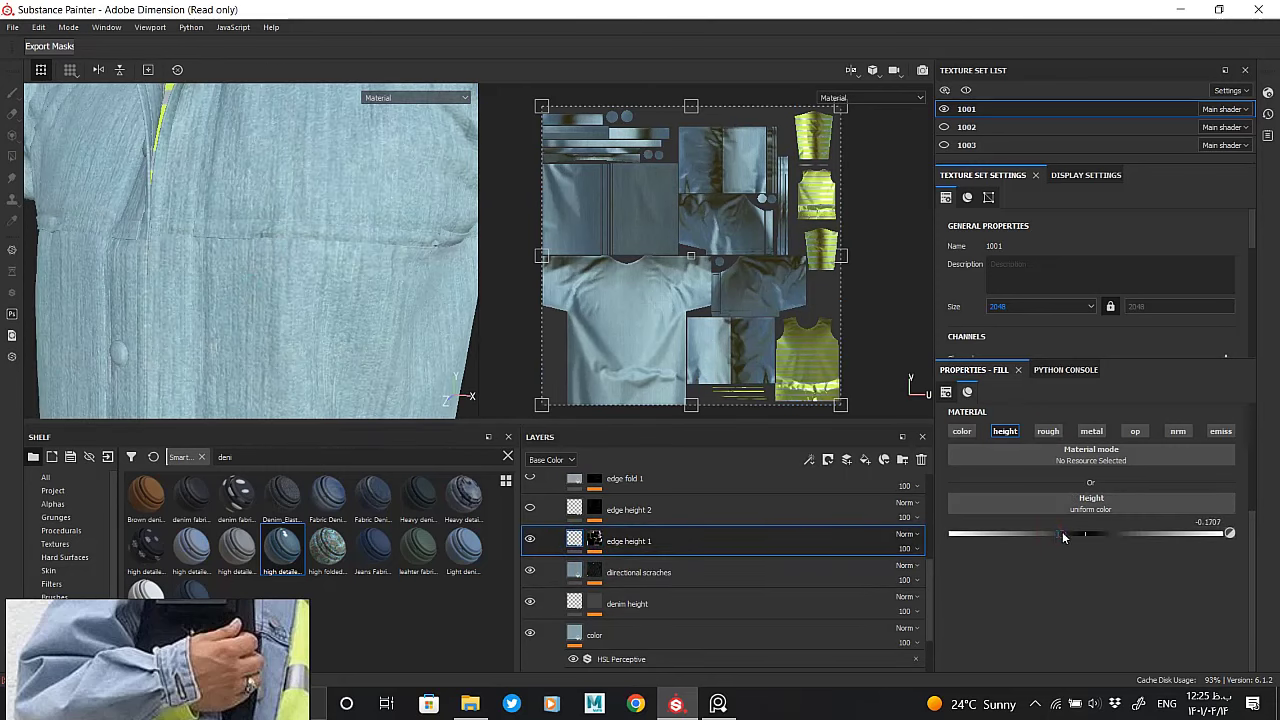
click(582, 512)
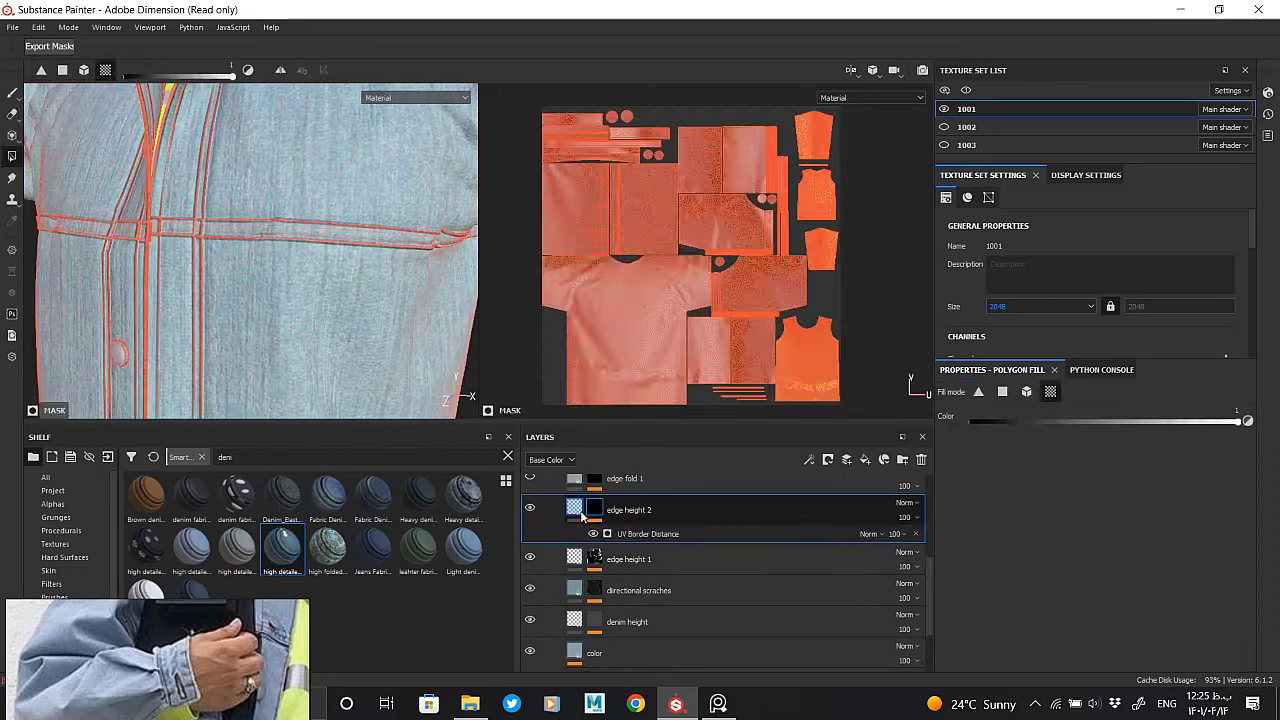
click(578, 511)
drag(1120, 538, 1114, 534)
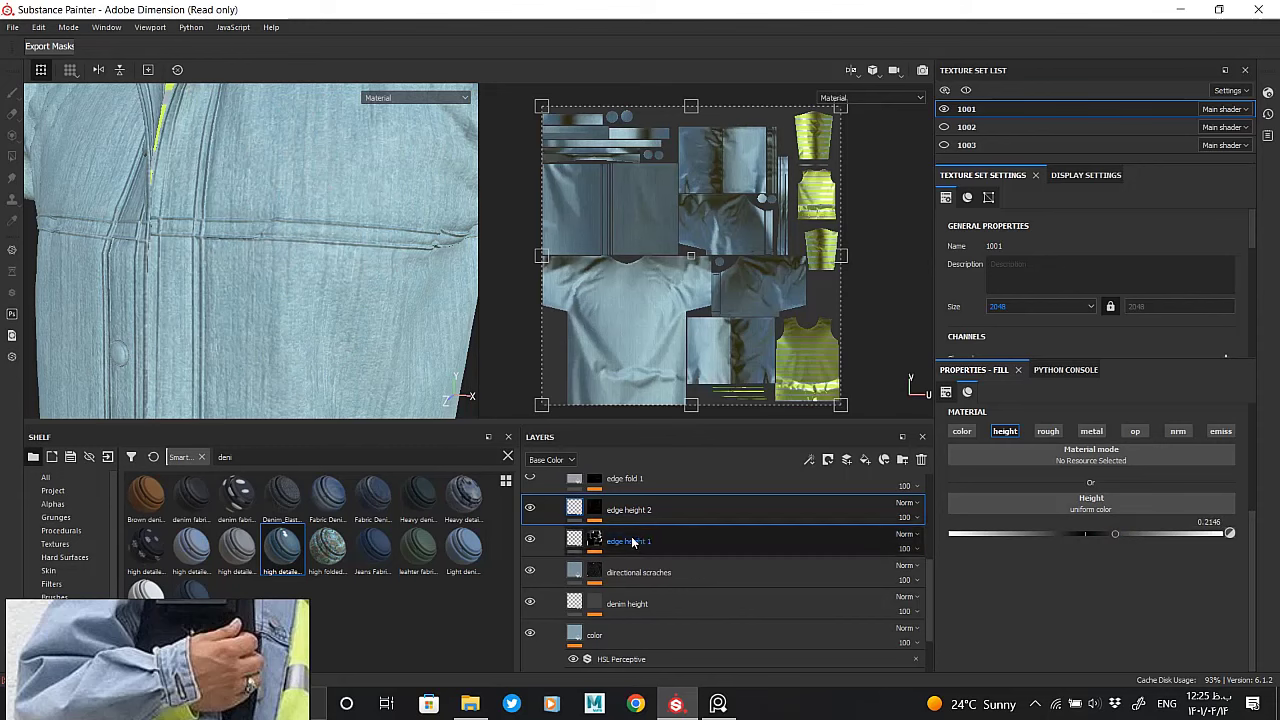
scroll(535, 519, up, 1)
scroll(225, 227, down, 3)
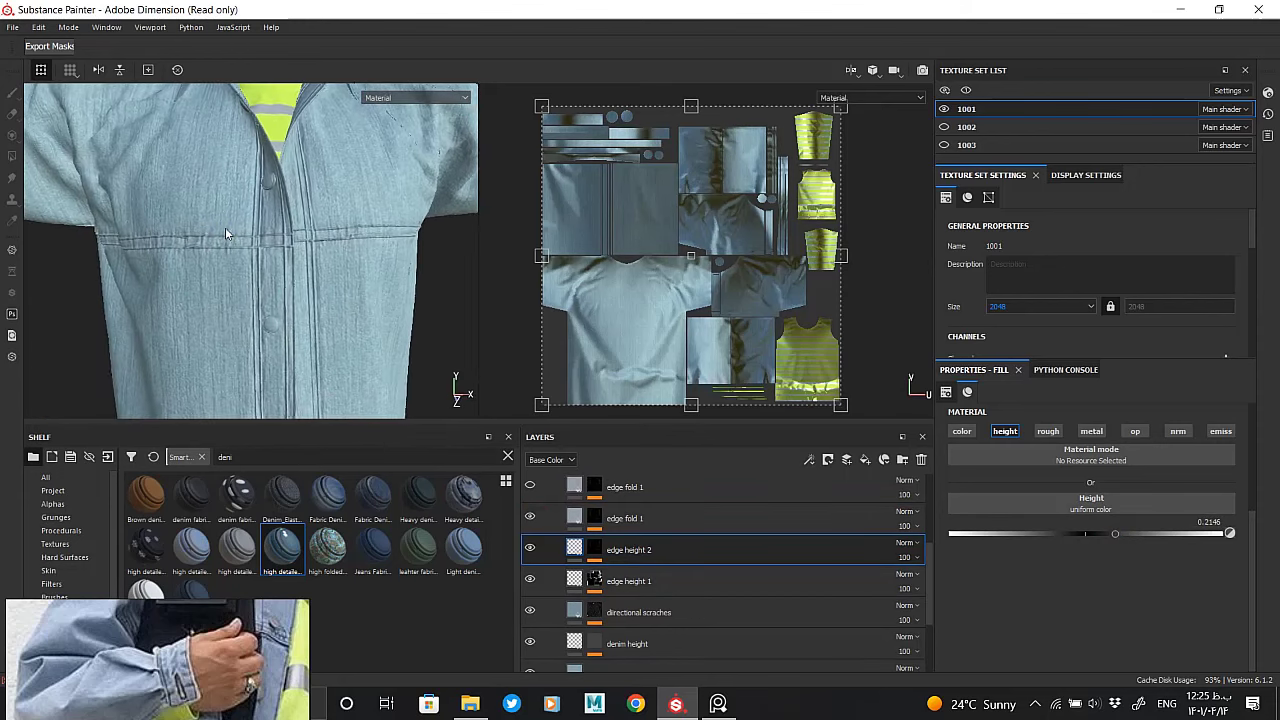
scroll(225, 227, up, 3)
click(593, 518)
Raise the lower edge fold 1 height to about 0.21 and lighten its base colour to pale blue
click(575, 518)
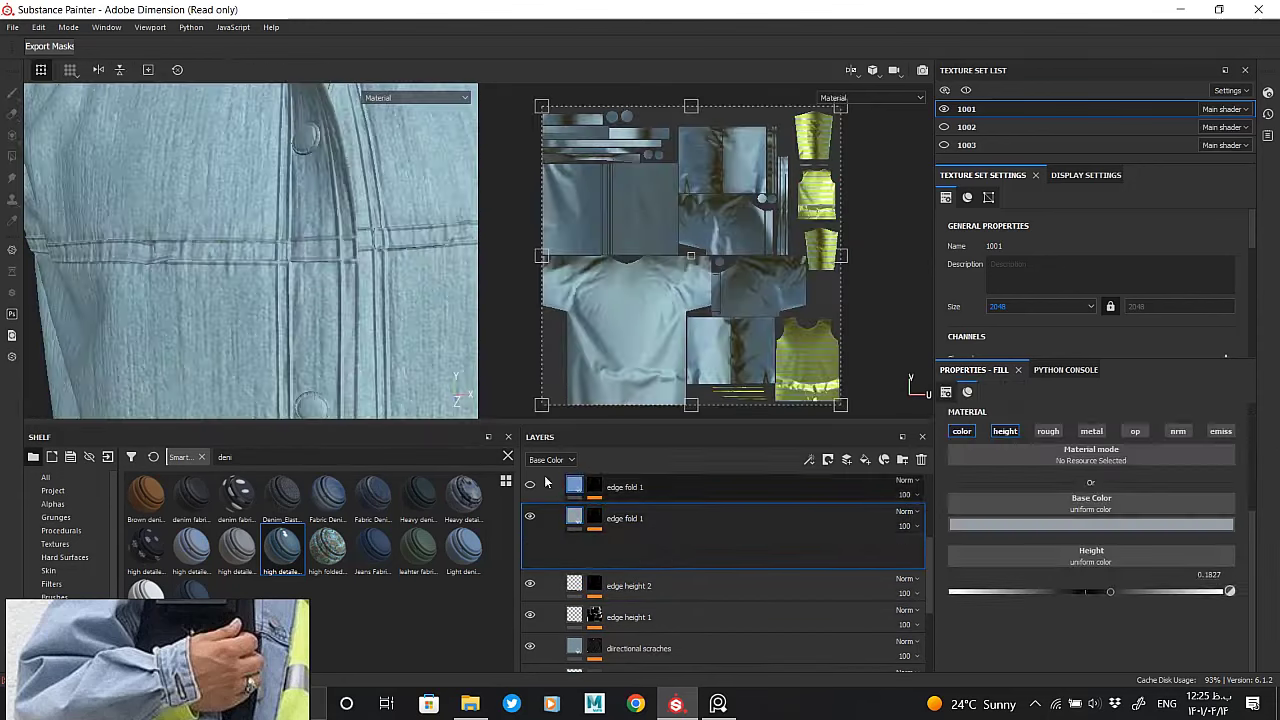
drag(1090, 586, 1114, 586)
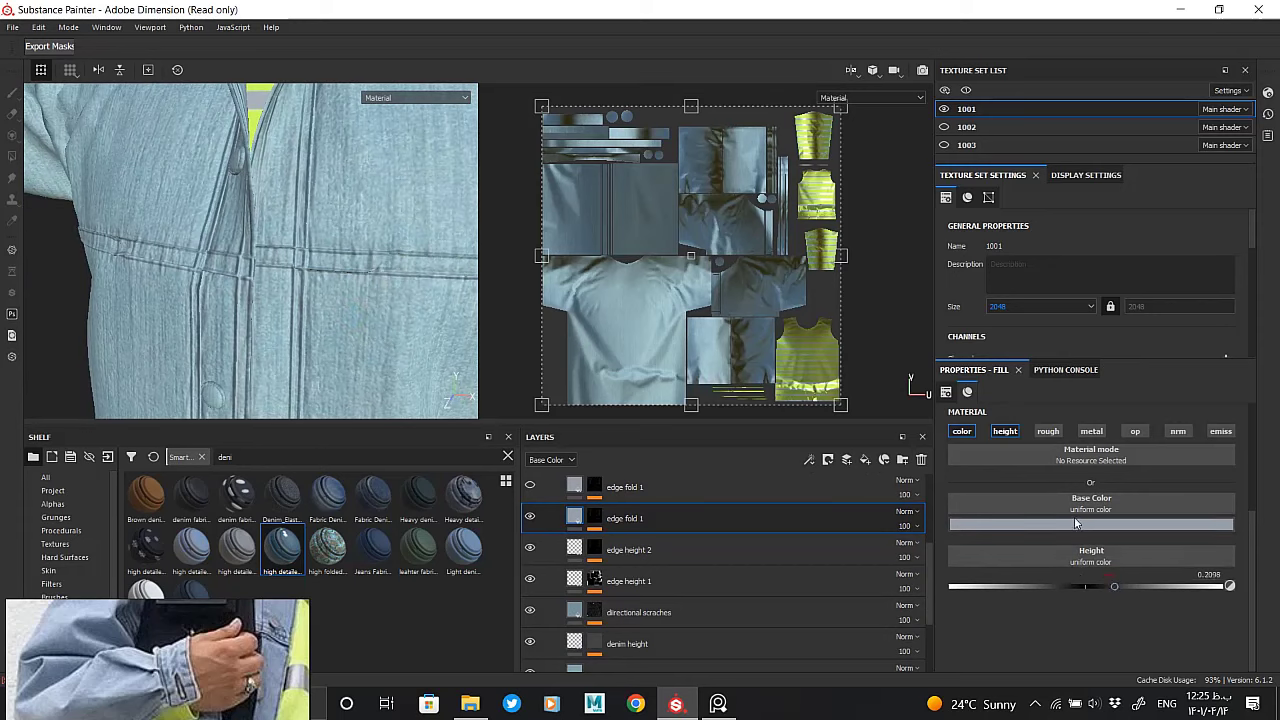
click(1076, 523)
click(1141, 531)
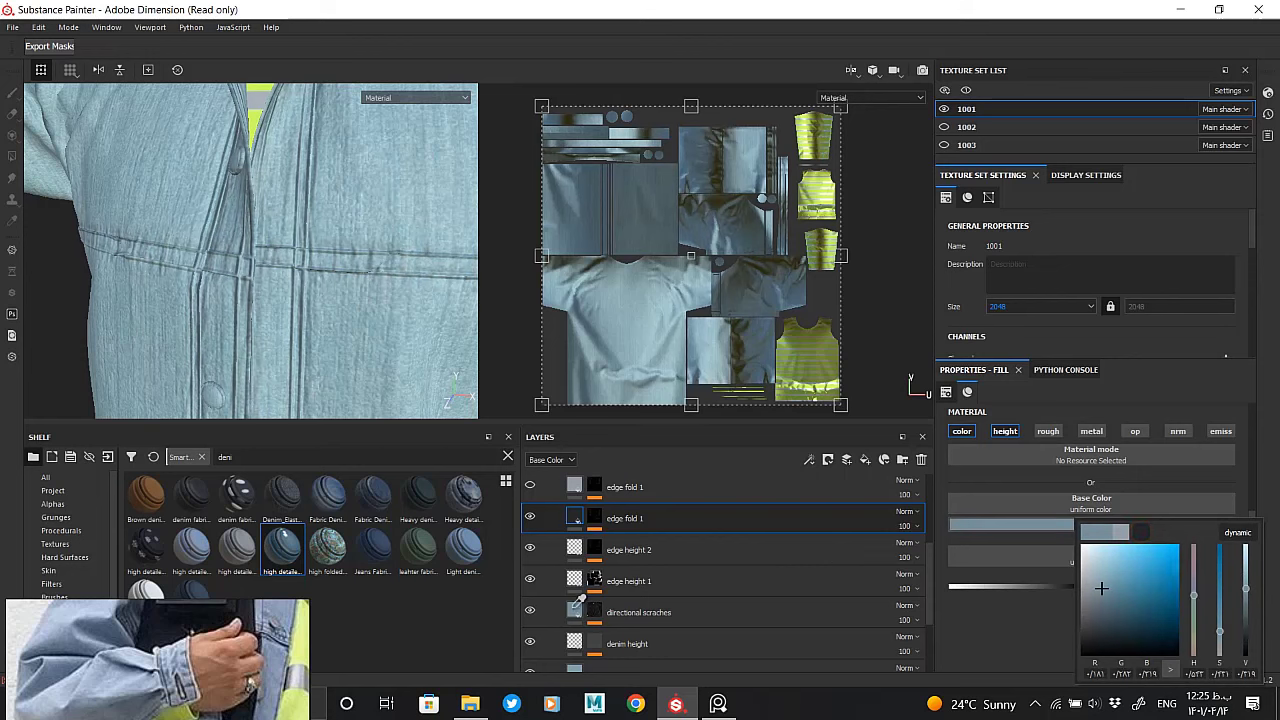
click(1246, 569)
drag(1249, 567, 1252, 540)
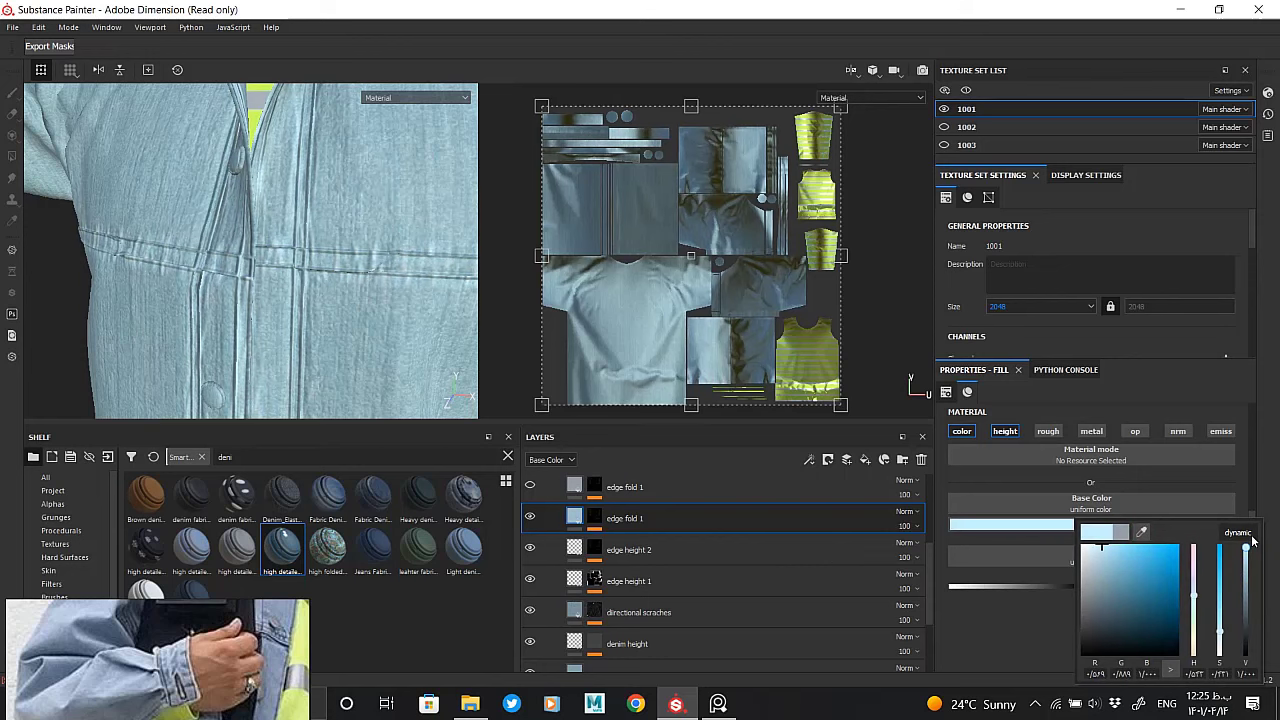
scroll(394, 317, down, 3)
scroll(308, 352, down, 3)
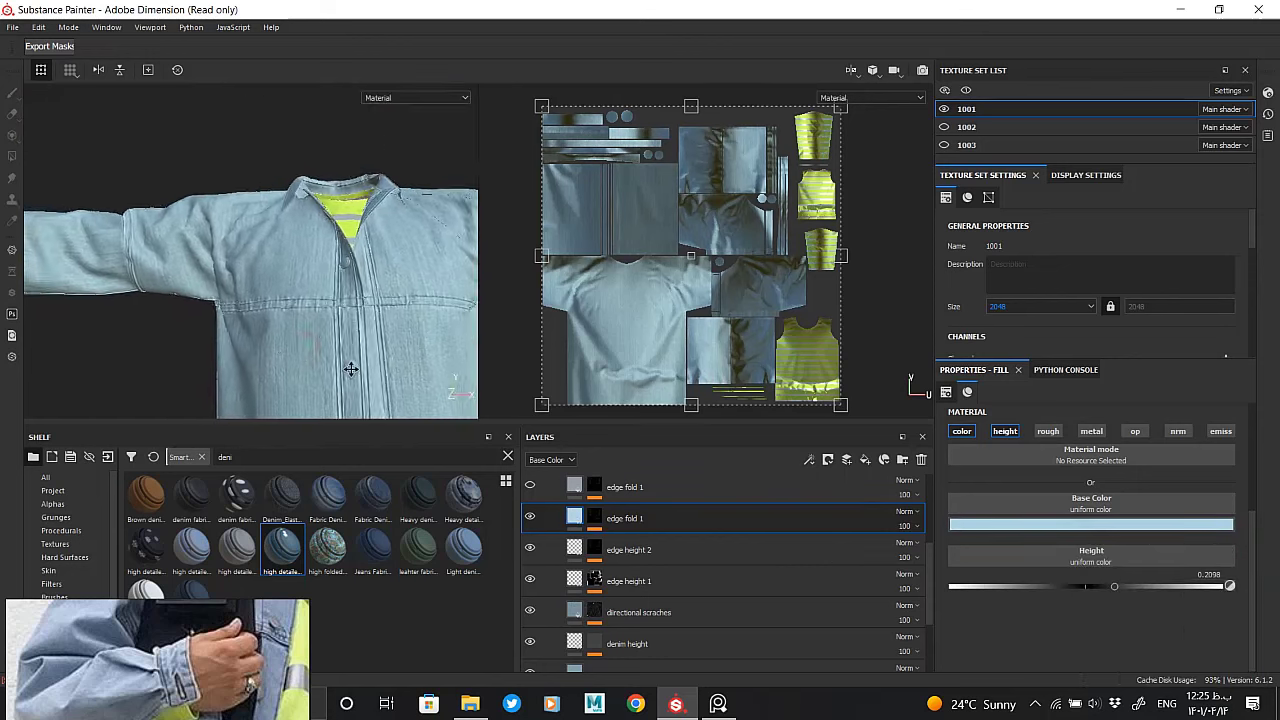
scroll(308, 352, up, 3)
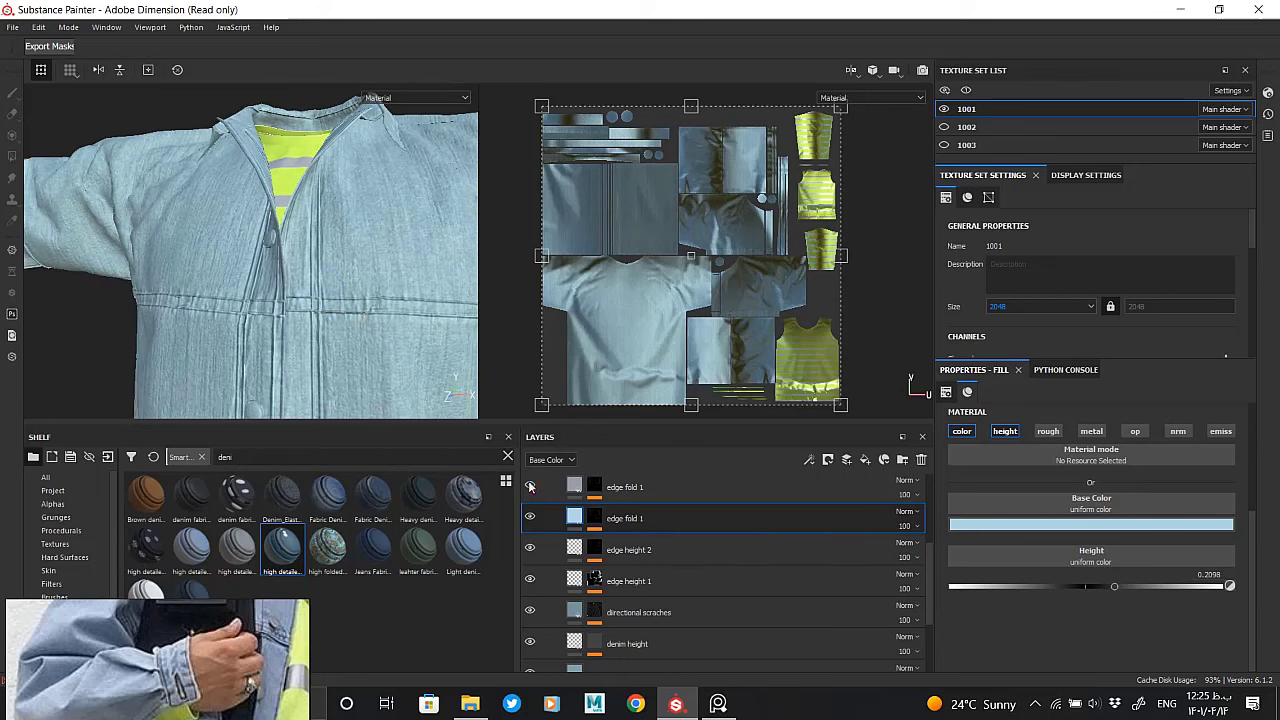
Desaturate the top edge fold 1 base colour to a paler blue
click(545, 492)
click(1091, 524)
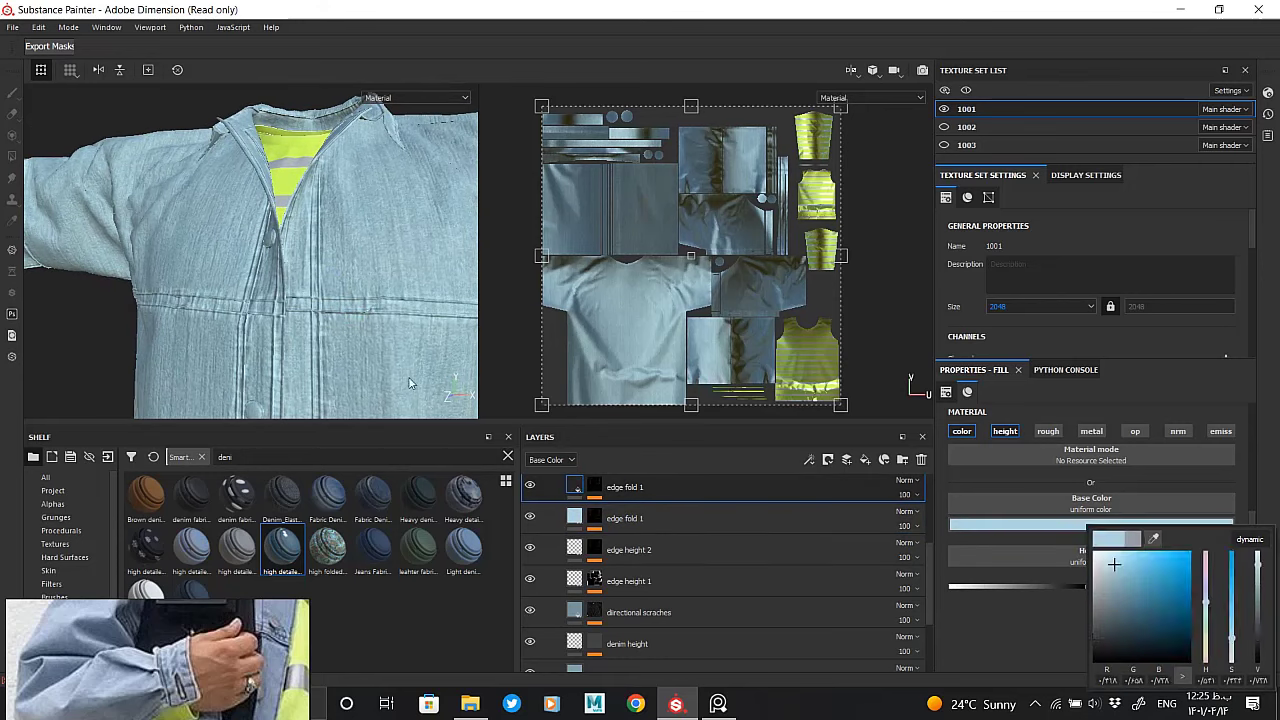
scroll(408, 383, down, 2)
alt+drag(408, 383, 363, 220)
scroll(357, 357, up, 4)
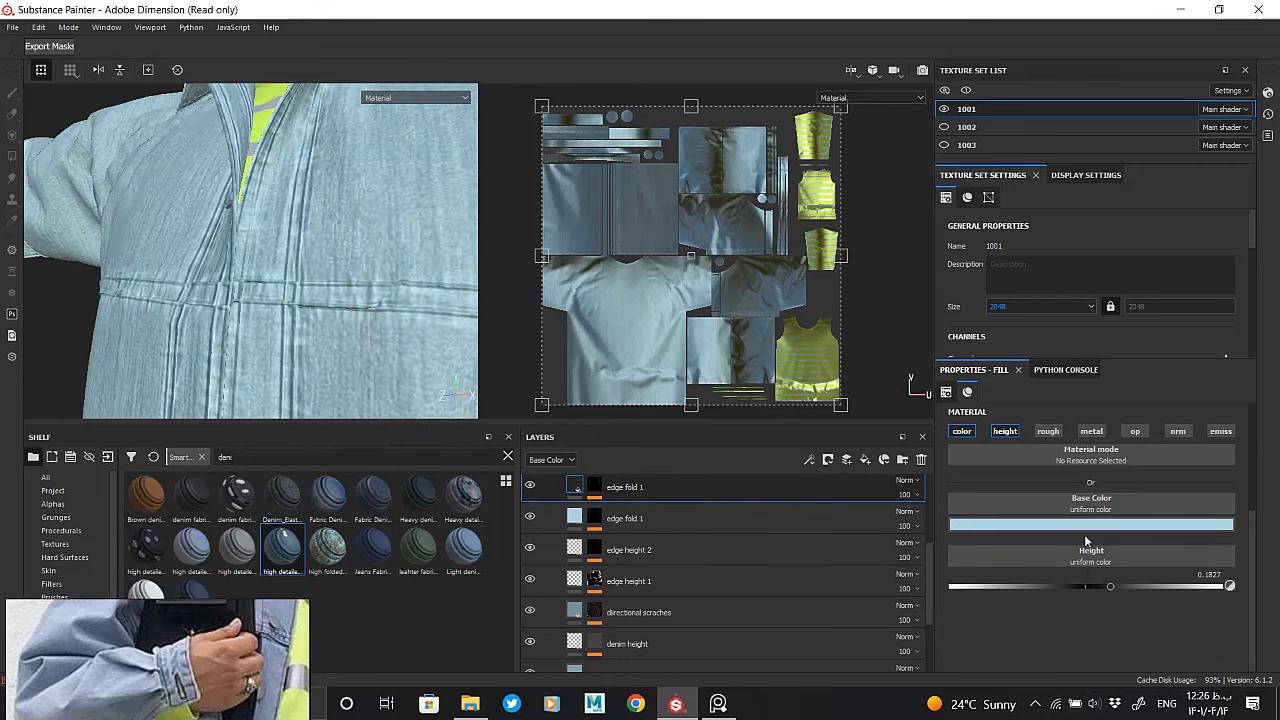
click(1086, 524)
drag(1221, 634, 1222, 650)
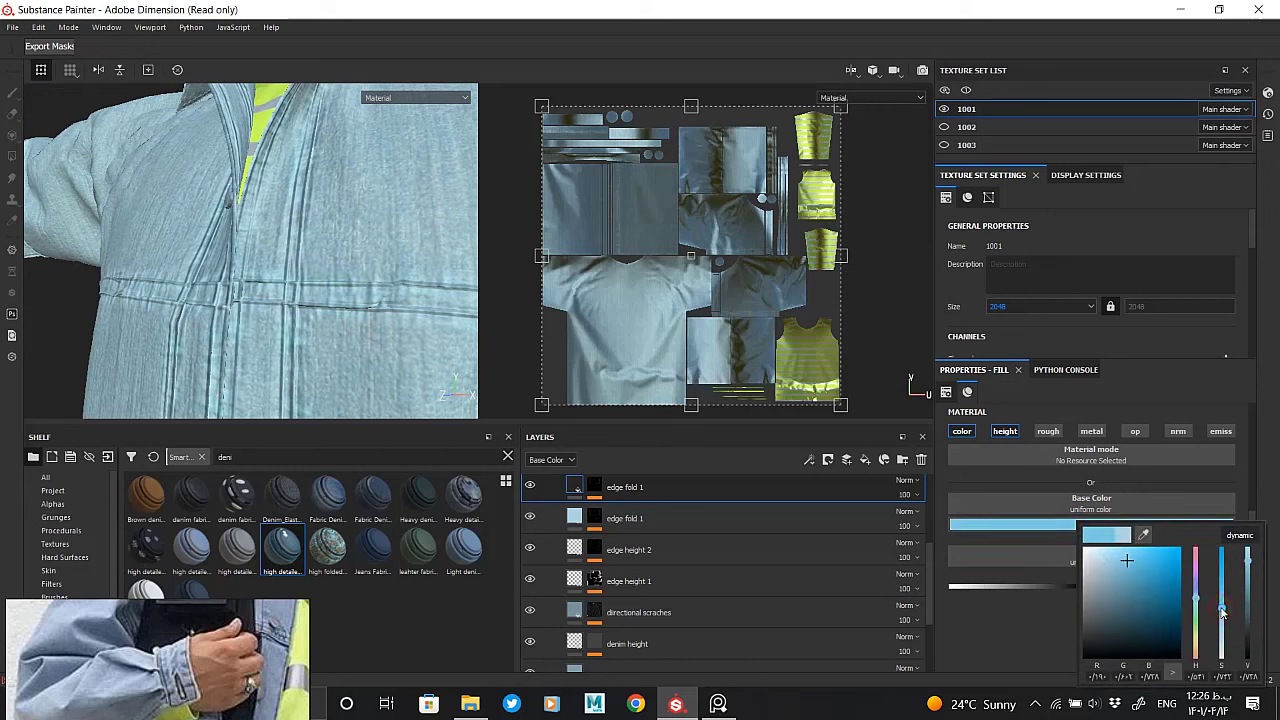
Match the other edge fold 1 colour to the blue swatch and display its mask
click(573, 518)
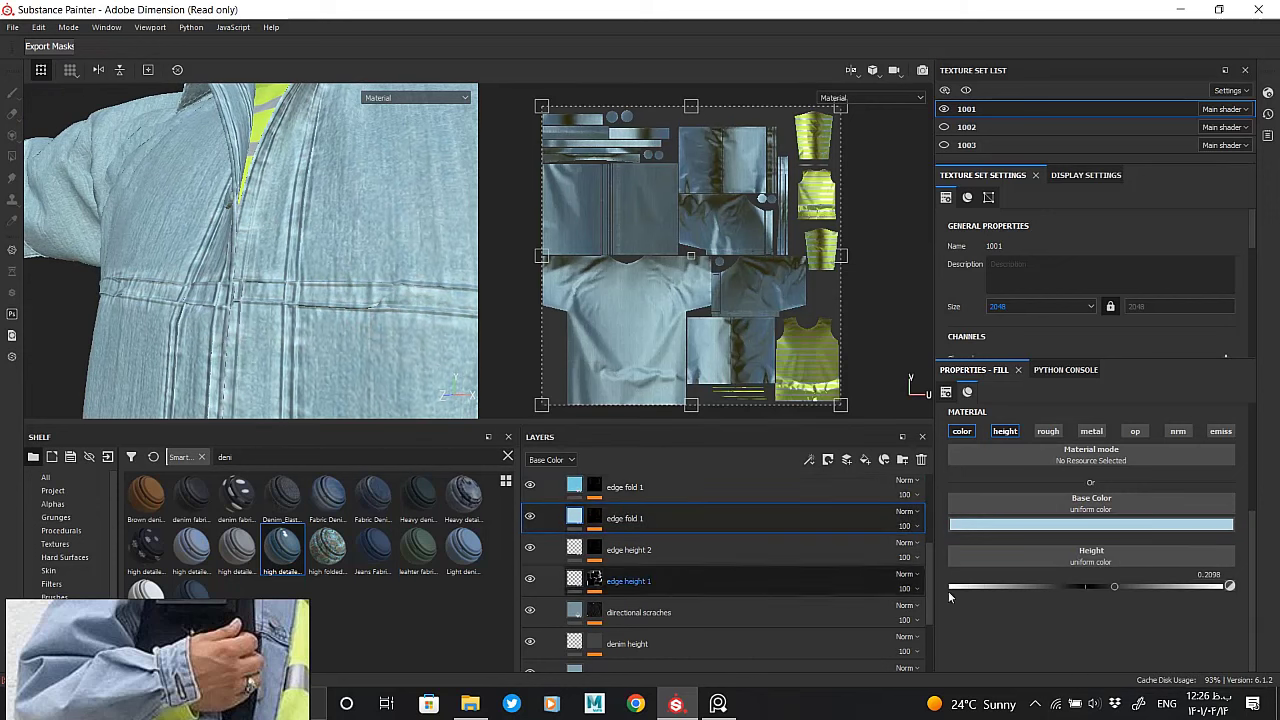
click(1090, 524)
click(1143, 535)
click(578, 472)
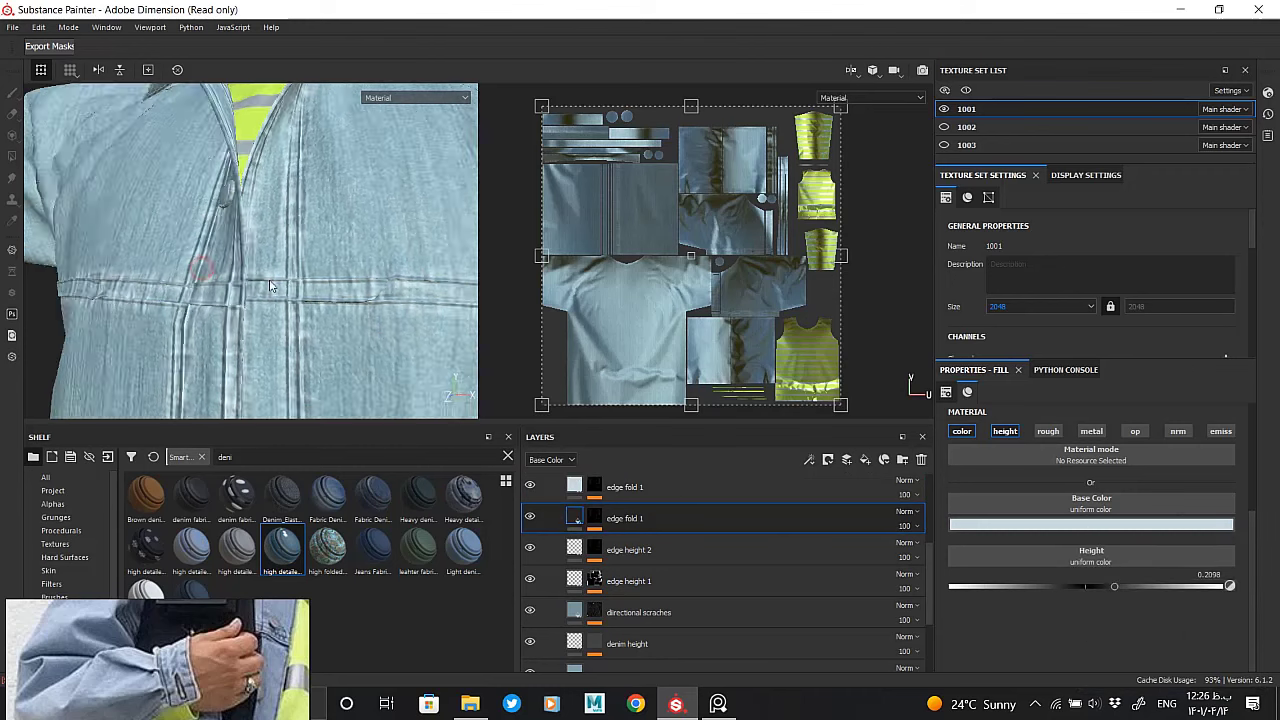
click(594, 518)
click(651, 560)
Raise the UV Border Distance balance to 0.1 and add a Blur filter at about 2.92
click(651, 560)
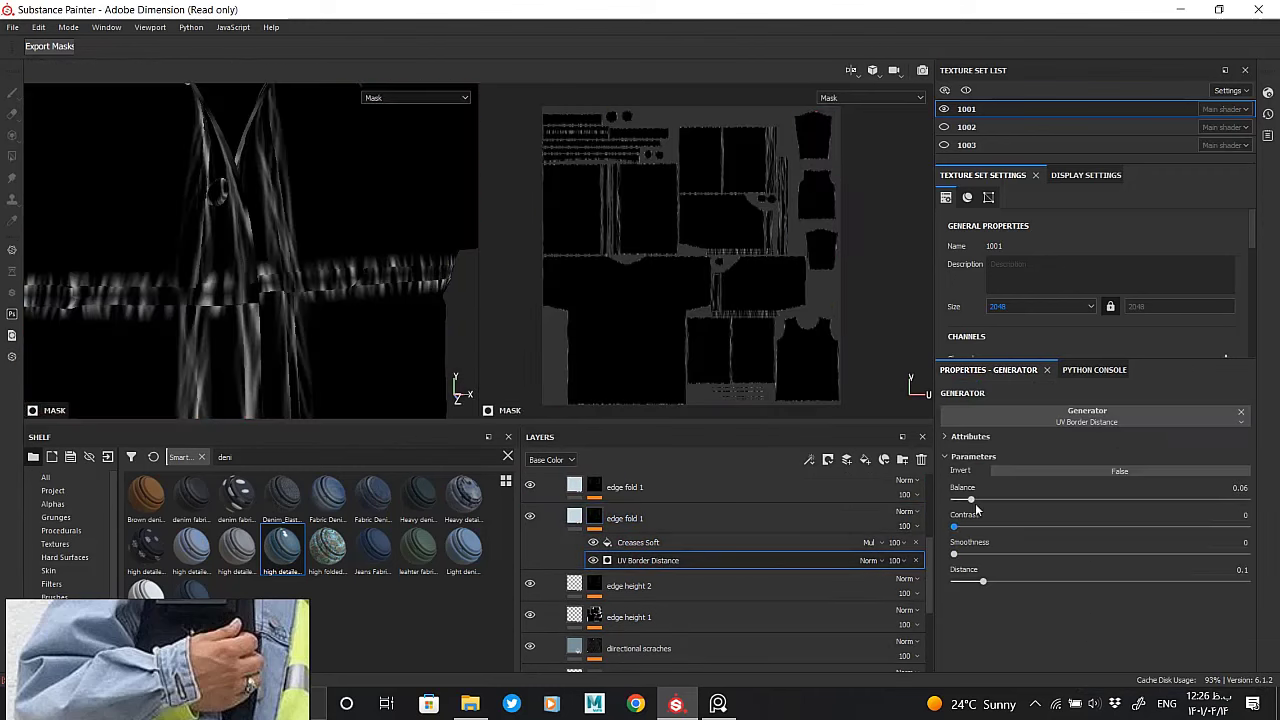
drag(981, 503, 991, 503)
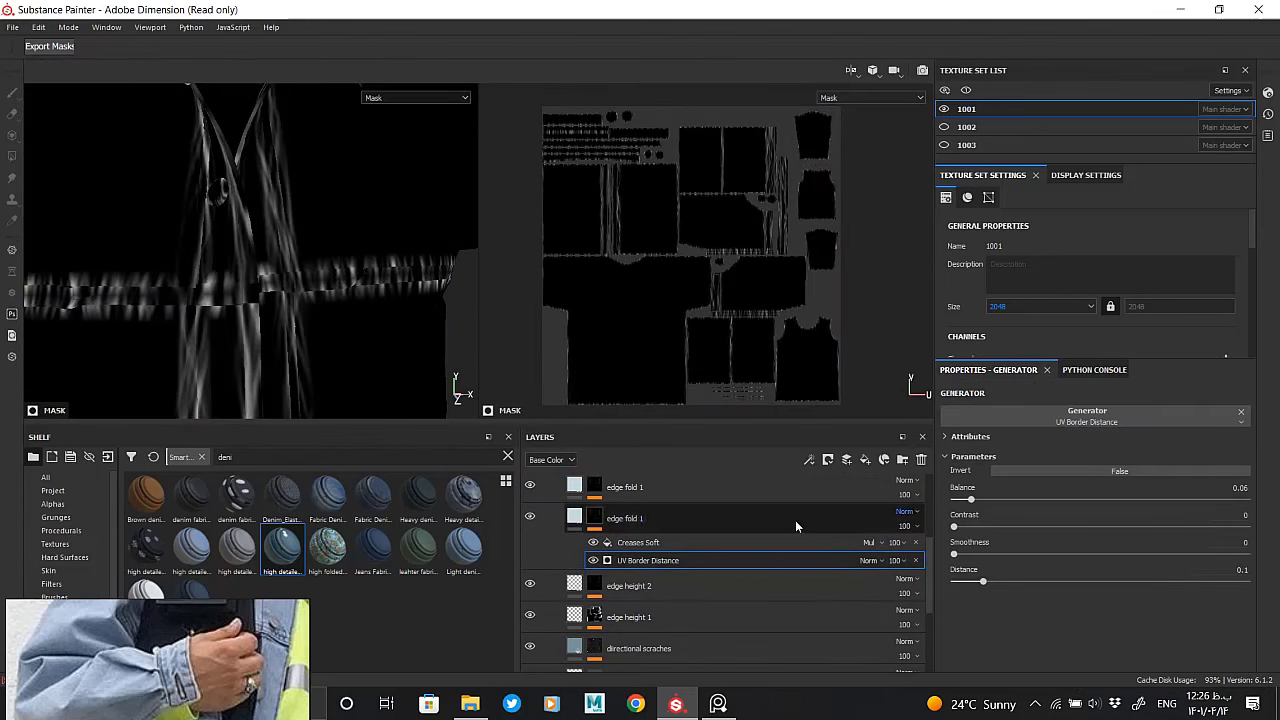
right_click(660, 560)
click(700, 530)
click(1095, 416)
click(1200, 460)
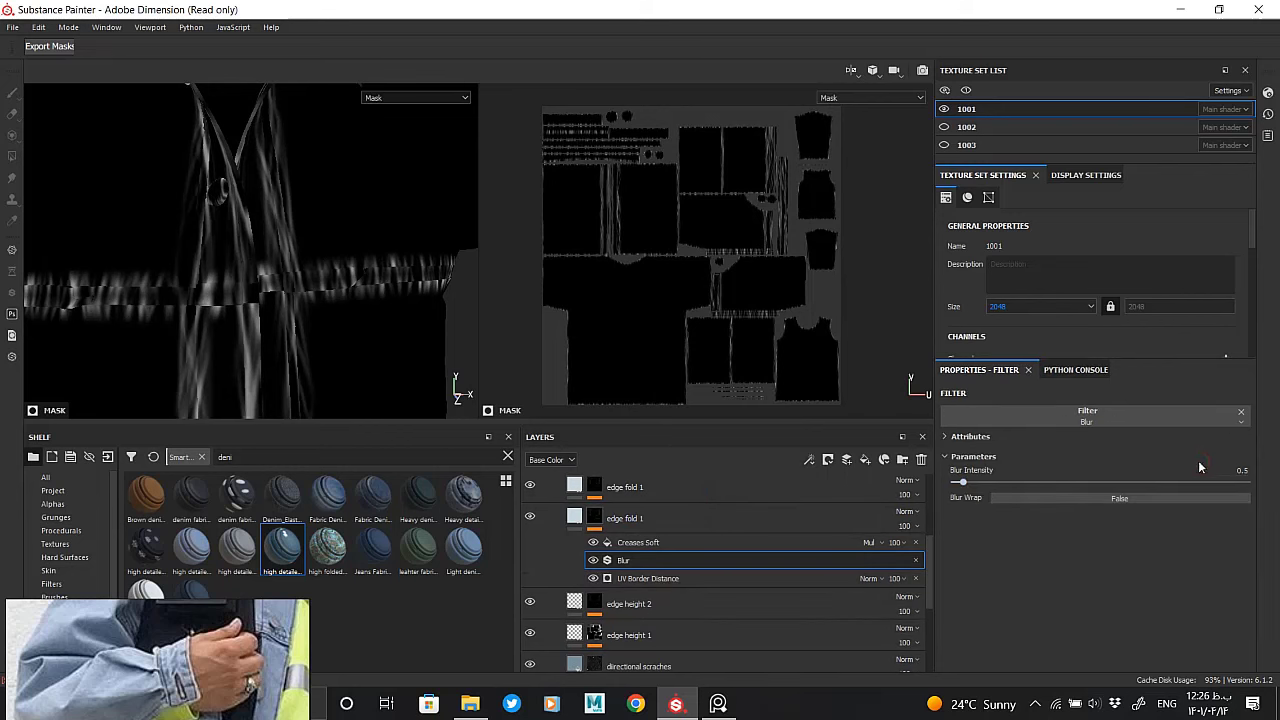
drag(986, 483, 1008, 482)
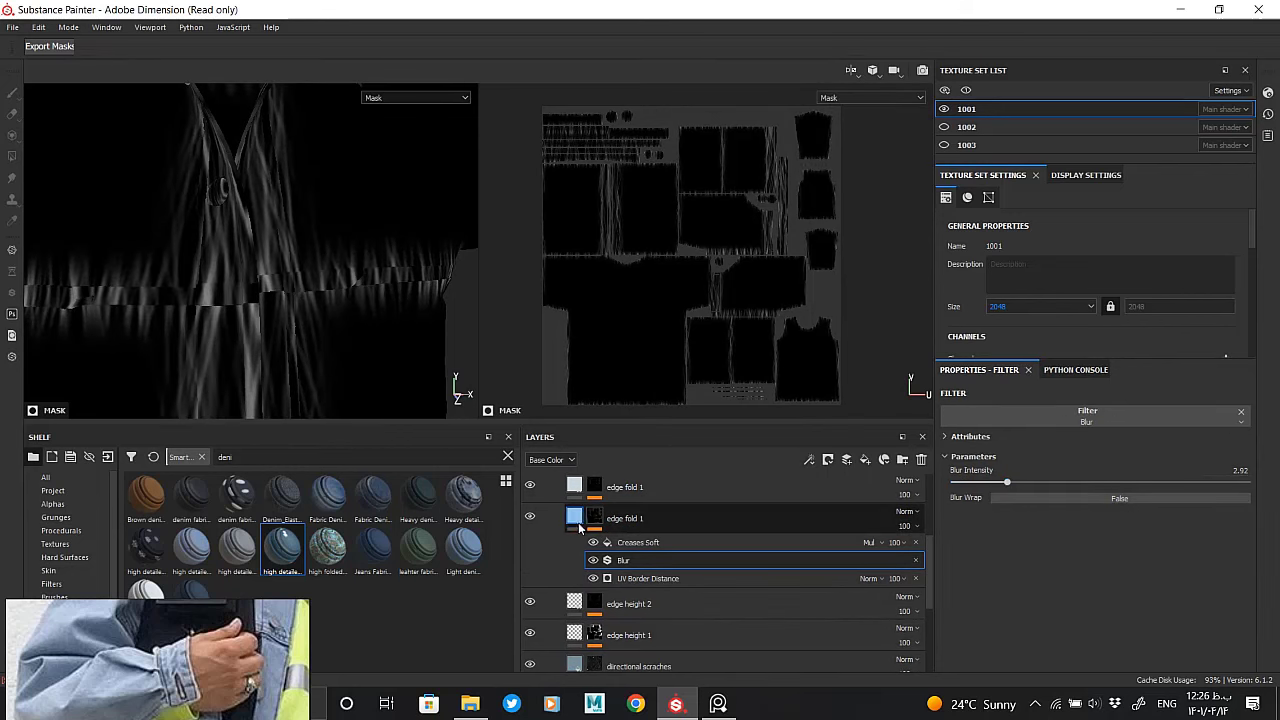
Check the blurred fold on the jacket material and revisit the UV Border Distance generator
click(577, 520)
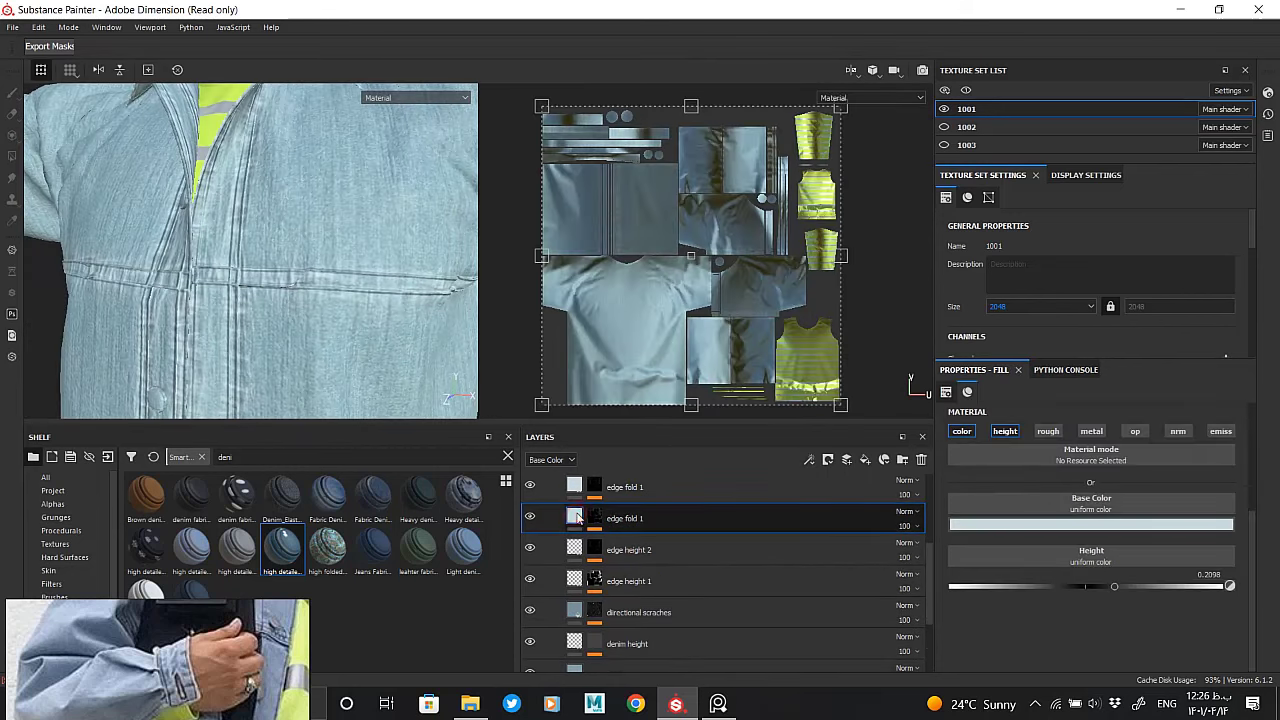
click(594, 518)
click(648, 578)
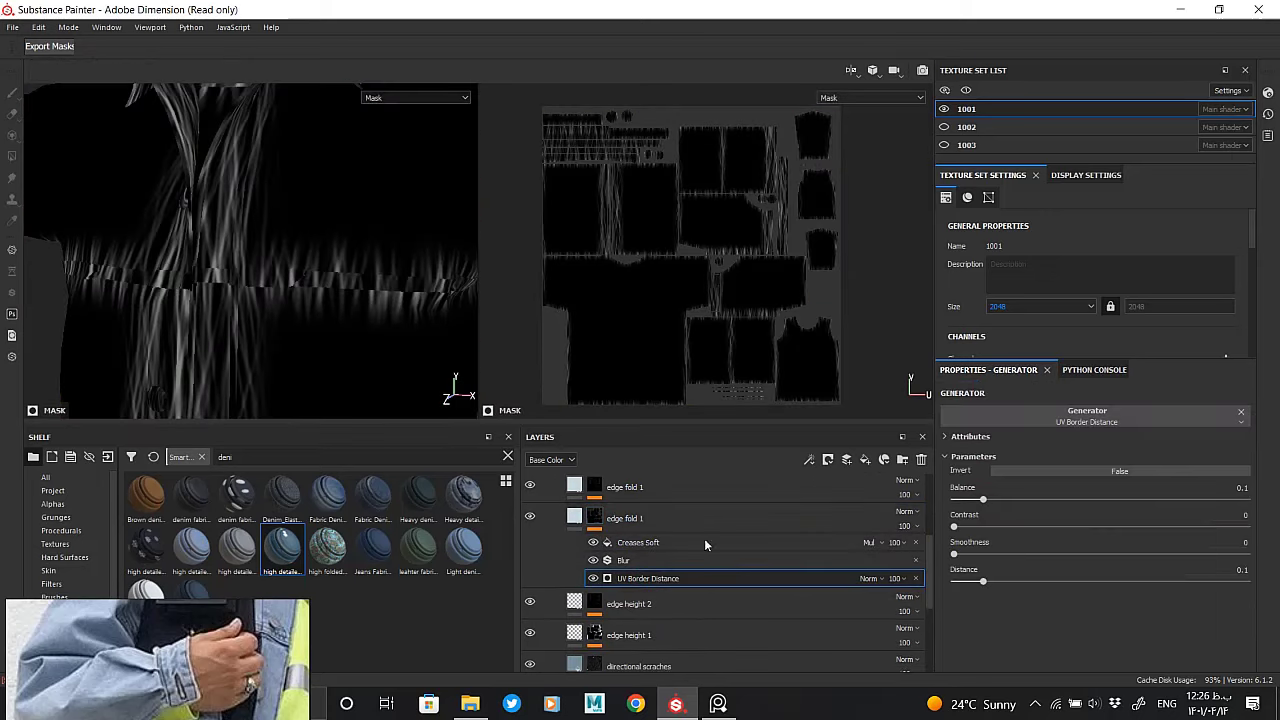
click(577, 517)
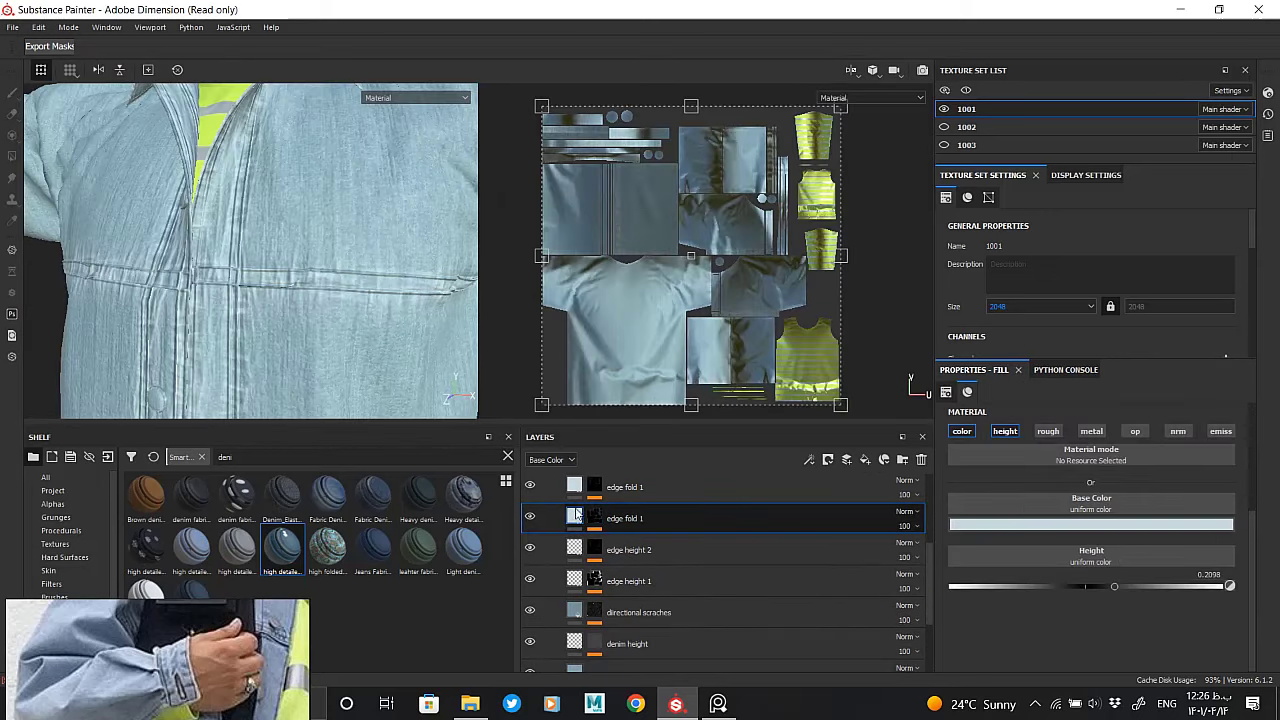
Add a Blur filter to the top edge fold 1 mask and preview the mask
click(594, 518)
right_click(645, 528)
click(700, 623)
click(1095, 415)
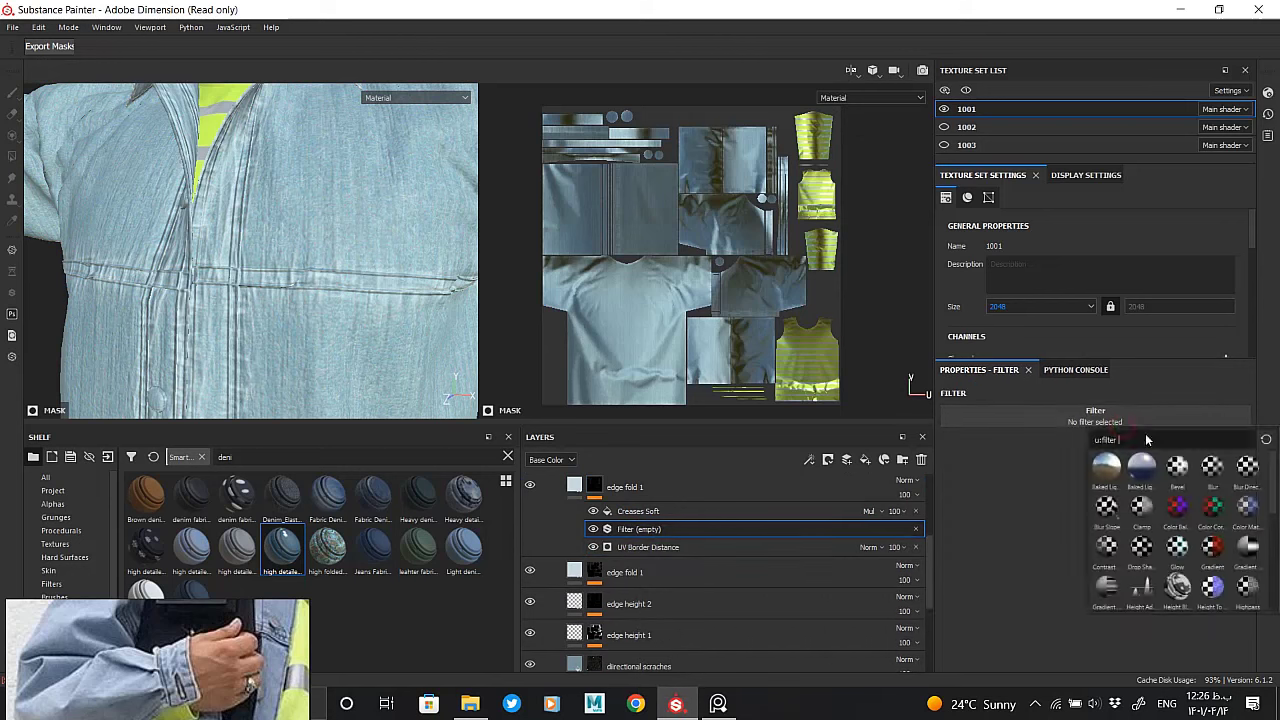
click(1212, 468)
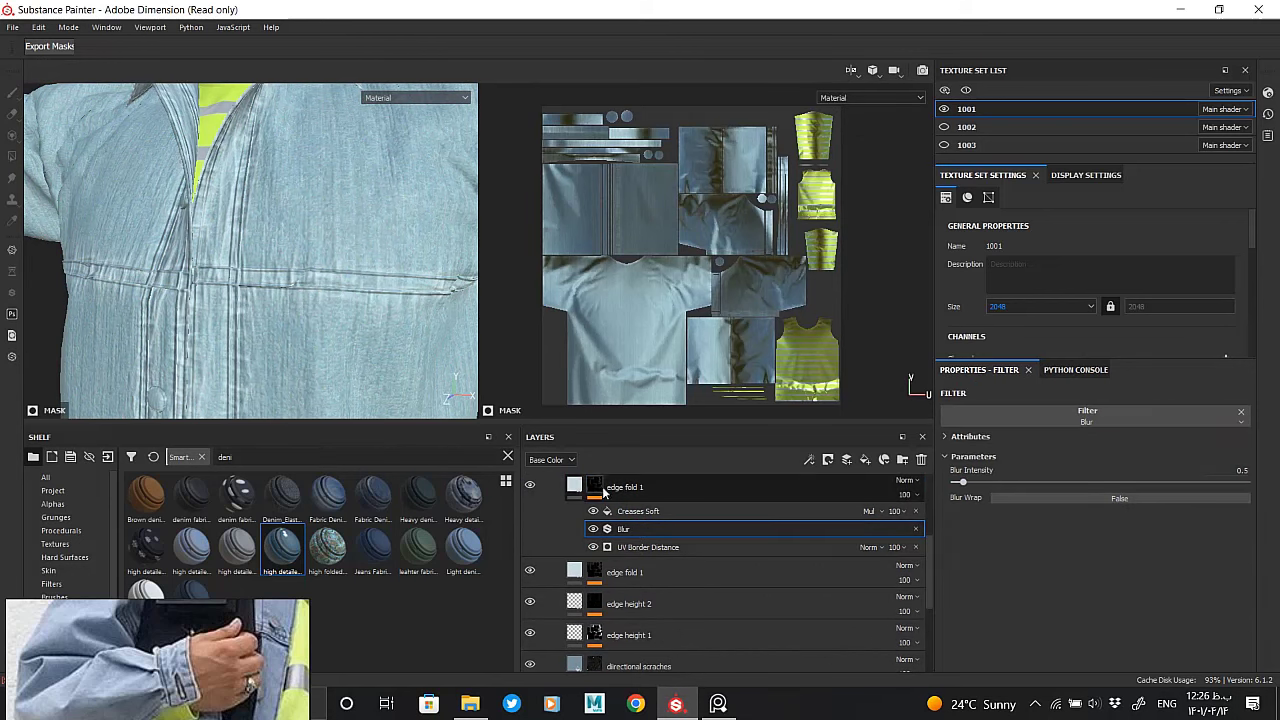
key(m)
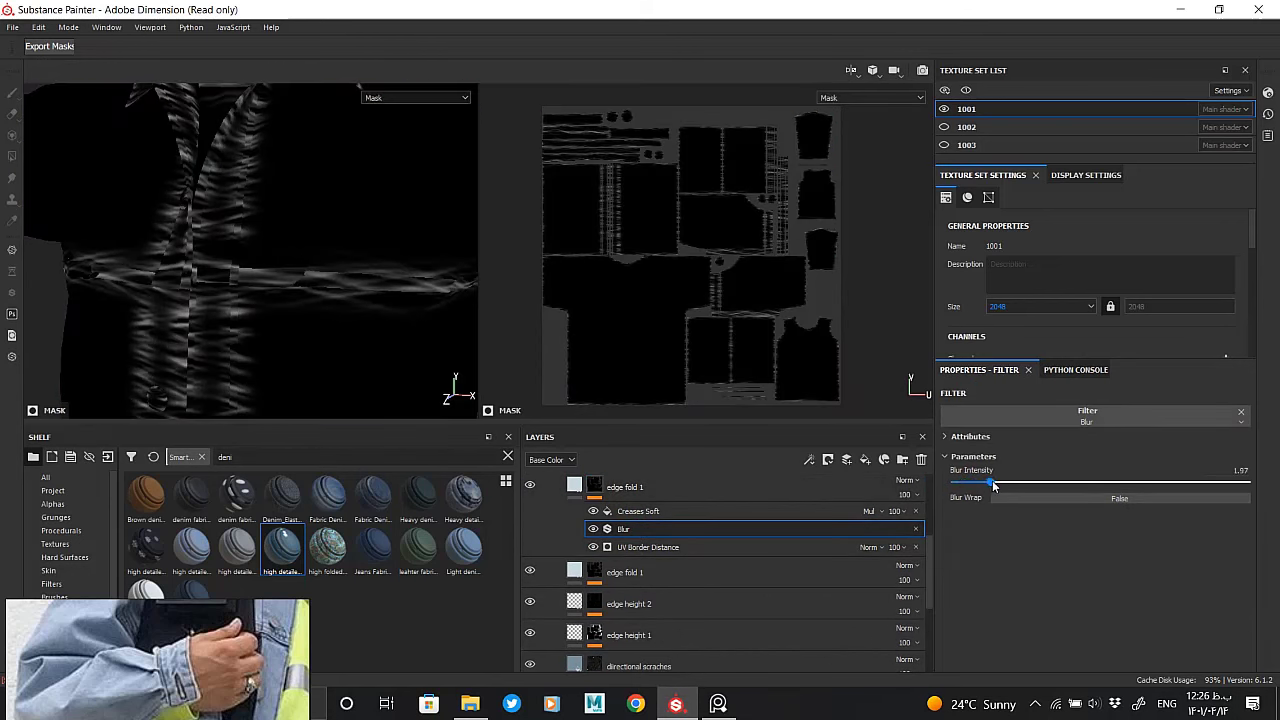
click(795, 546)
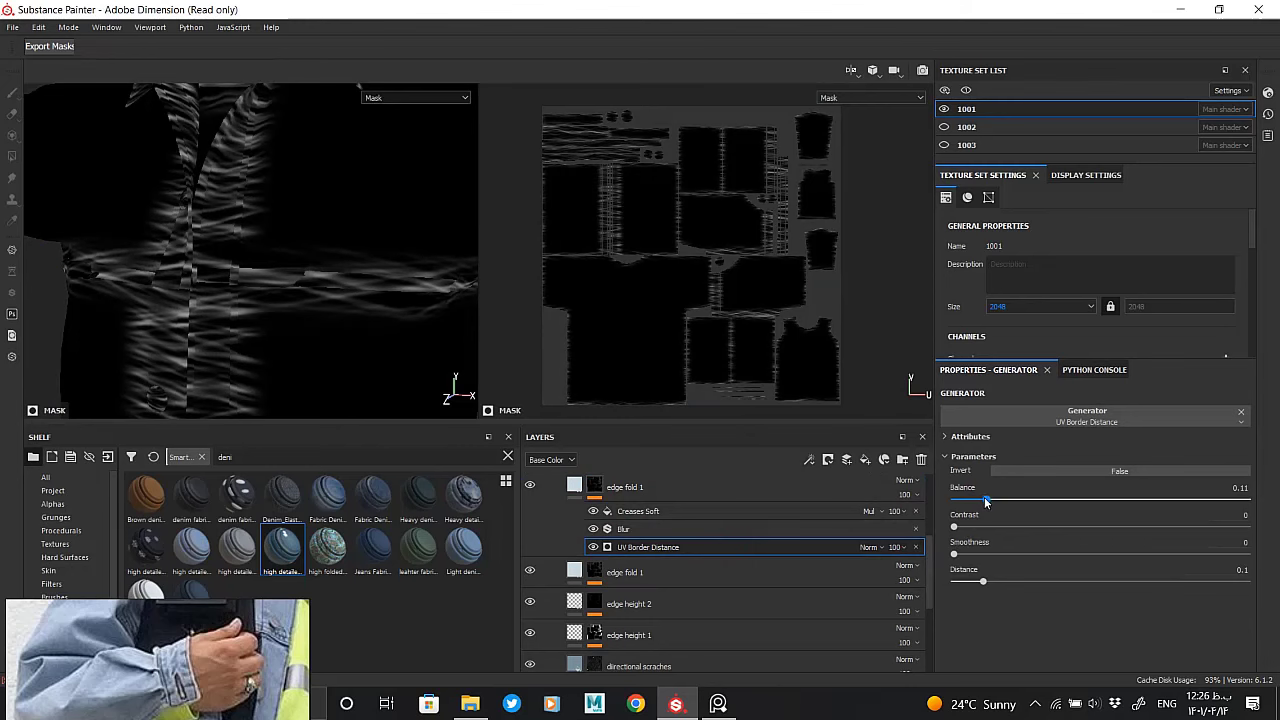
click(582, 484)
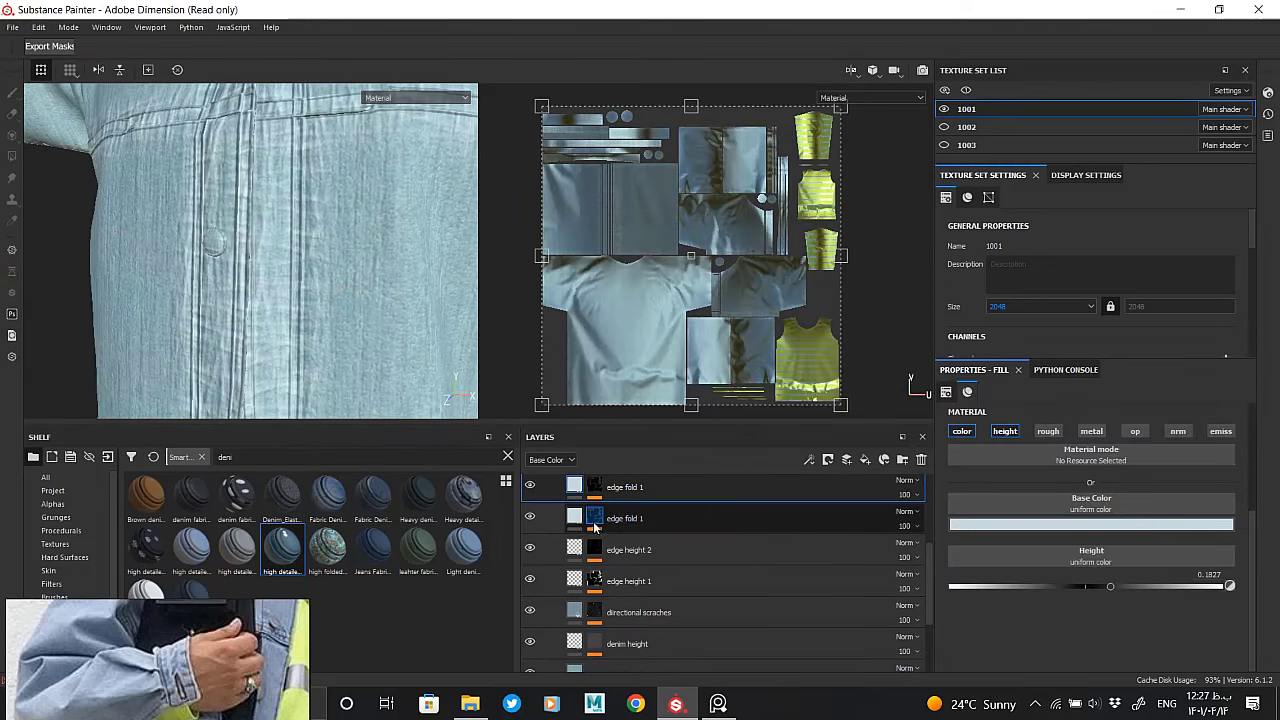
Set the top mask's Blur to 2.23 and its UV Border Distance balance to 0.05
click(582, 486)
click(630, 511)
click(760, 530)
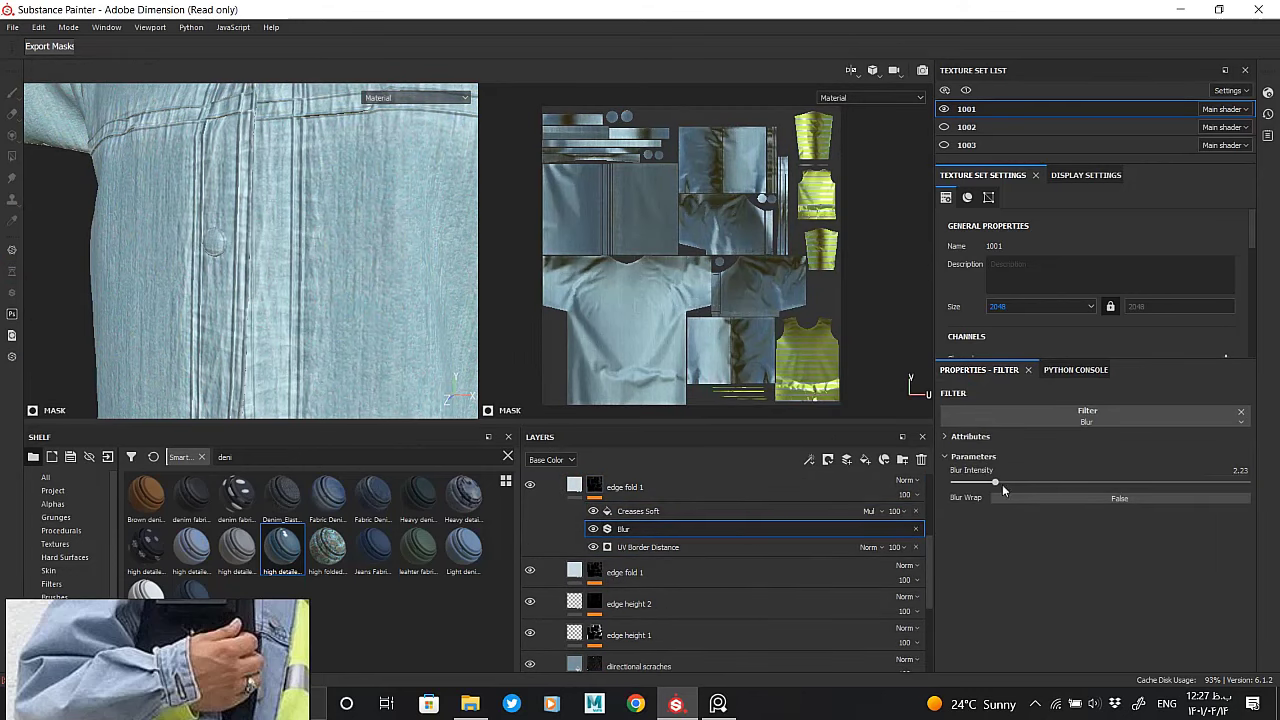
click(692, 547)
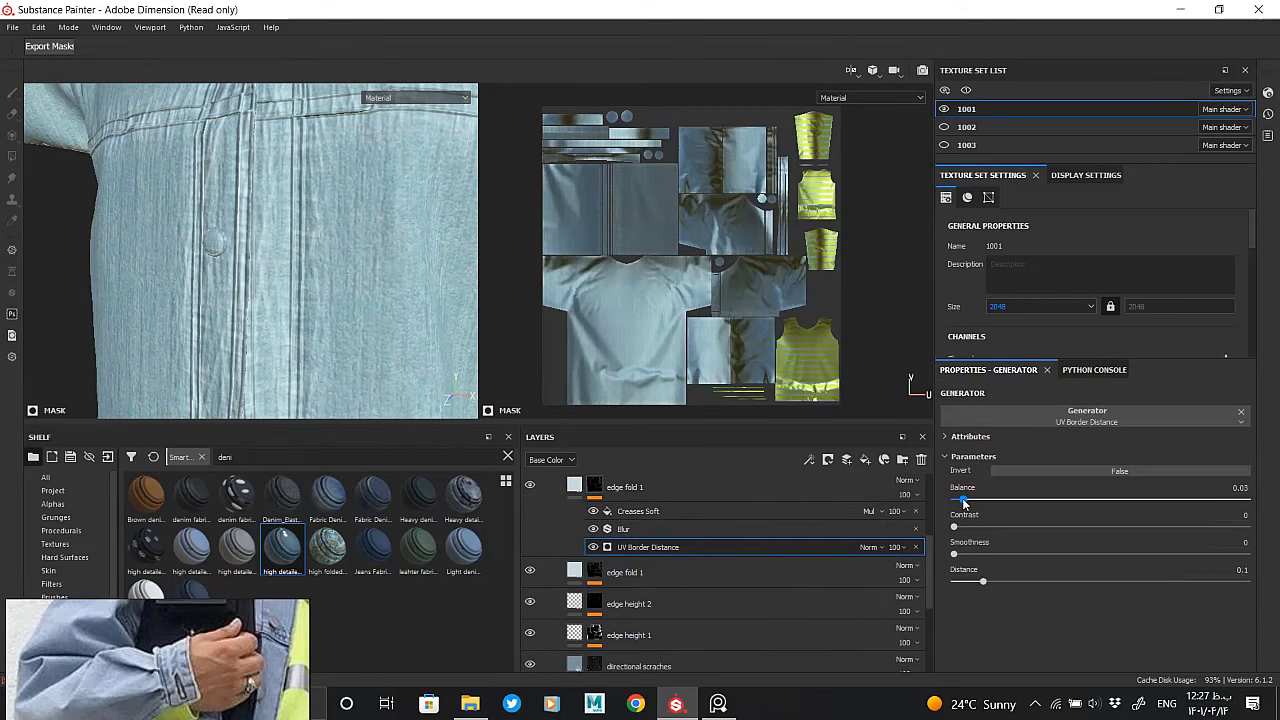
drag(966, 498, 968, 498)
Orbit around the sleeve and cuff to inspect the folds, then select the denim height mask
mouse_move(240, 250)
alt+mouse_down()
mouse_move(298, 320)
mouse_move(257, 271)
alt+mouse_up()
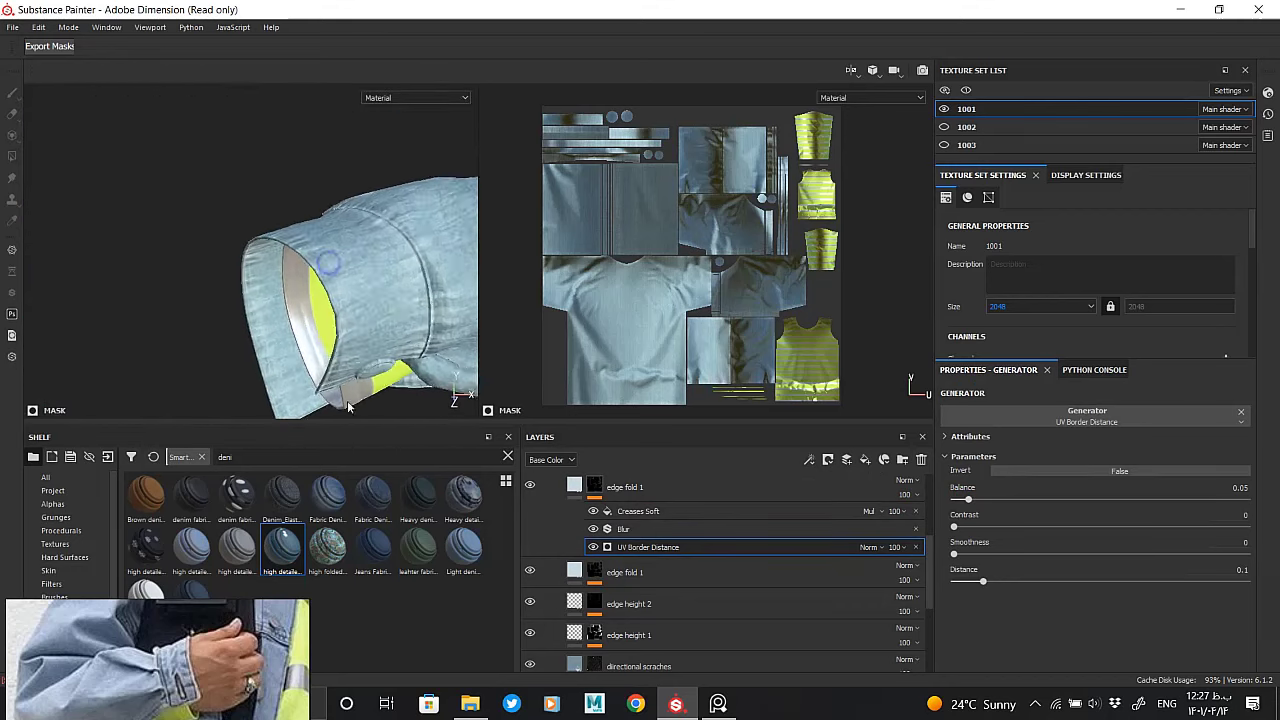
mouse_move(104, 260)
alt+right_down()
mouse_move(104, 228)
mouse_move(104, 300)
alt+right_up()
mouse_move(417, 234)
alt+mouse_down()
mouse_move(326, 178)
mouse_move(288, 260)
alt+mouse_up()
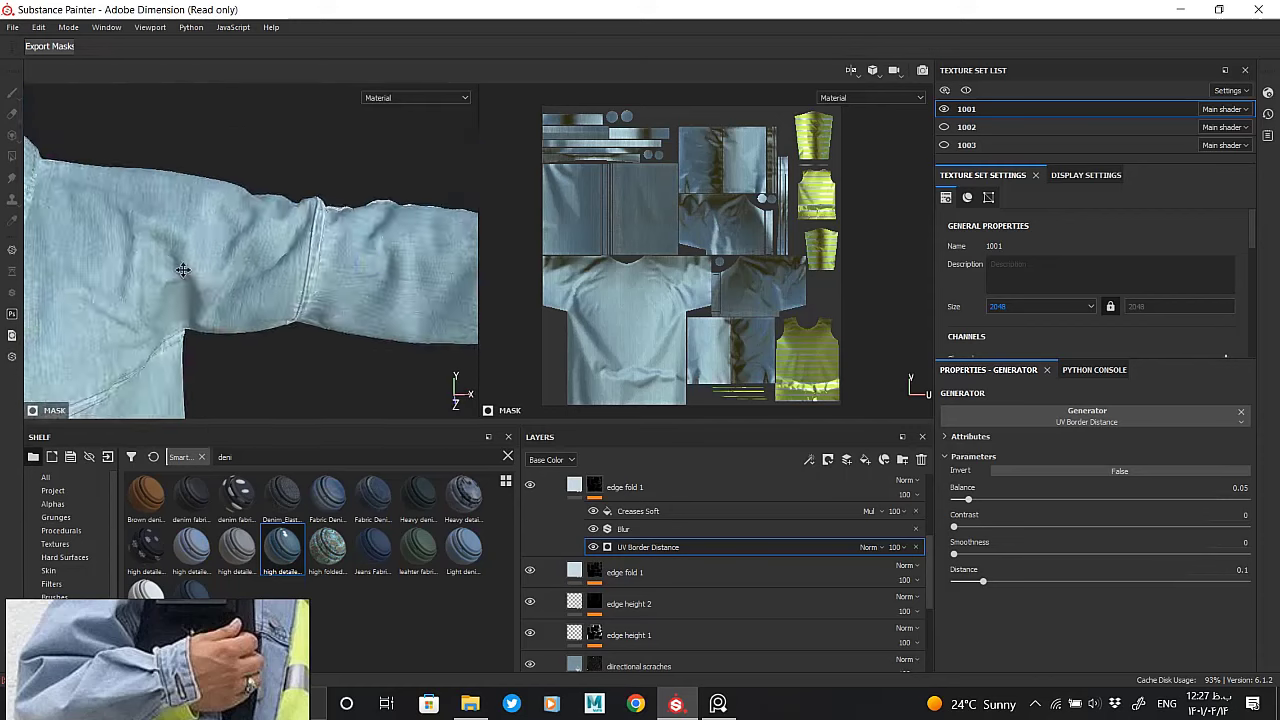
scroll(300, 210, up, 5)
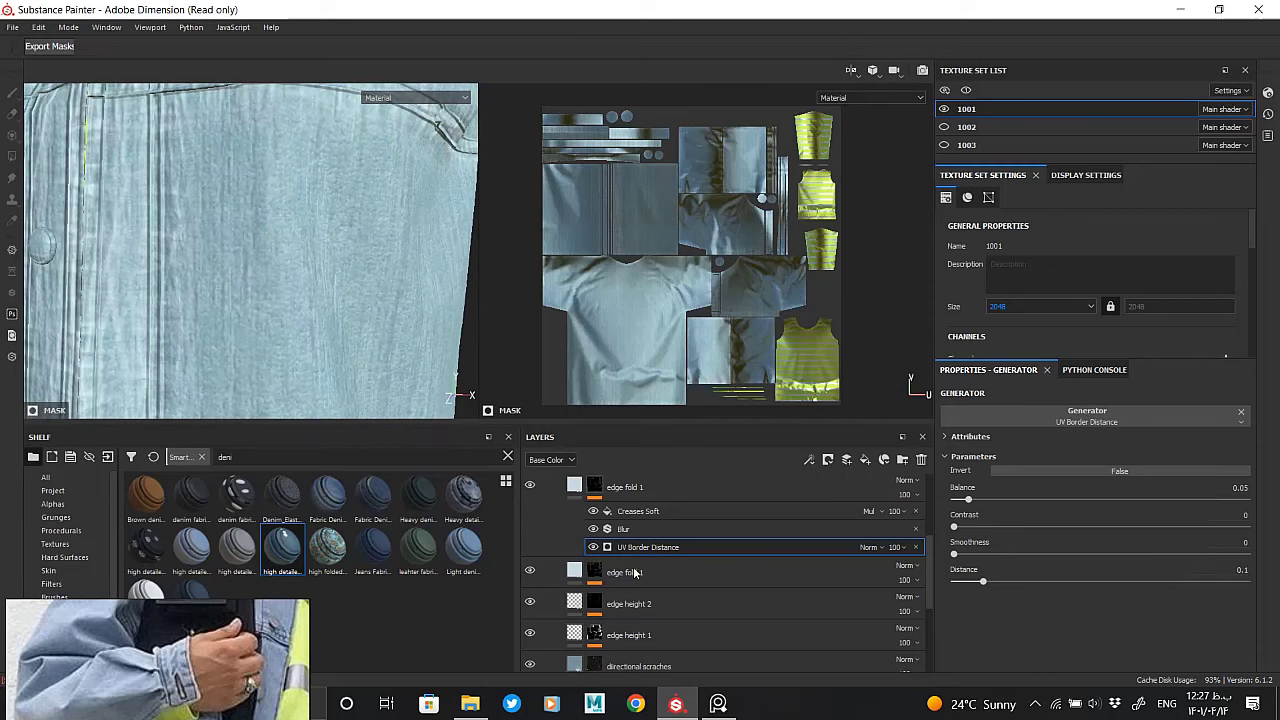
scroll(643, 590, down, 3)
click(577, 535)
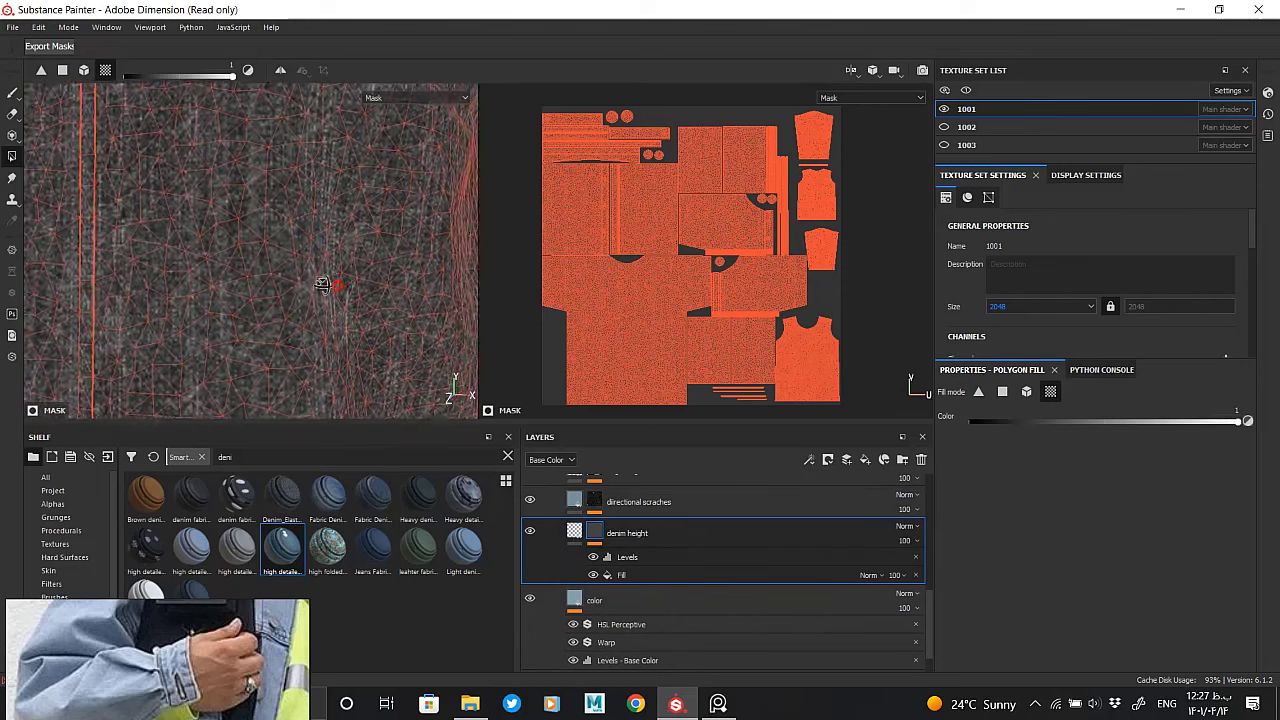
Delete the Levels effect from the denim height mask and clear its Fill's grayscale image
click(530, 535)
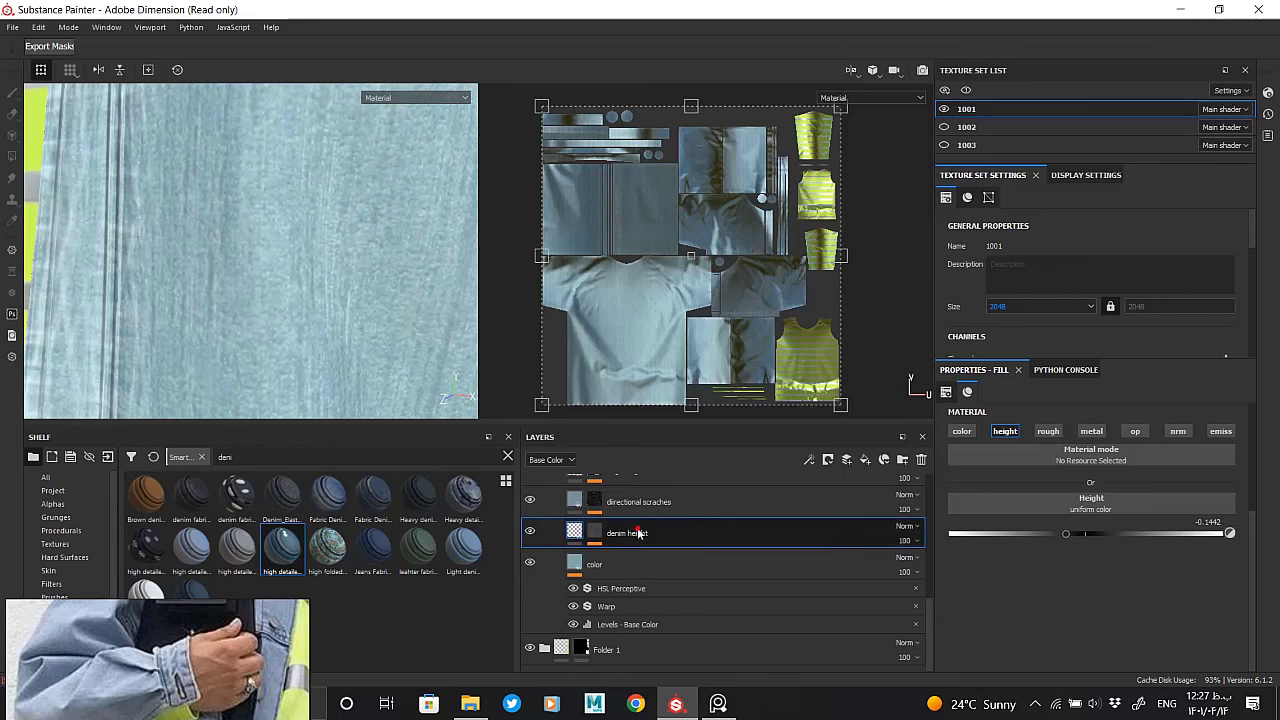
click(594, 532)
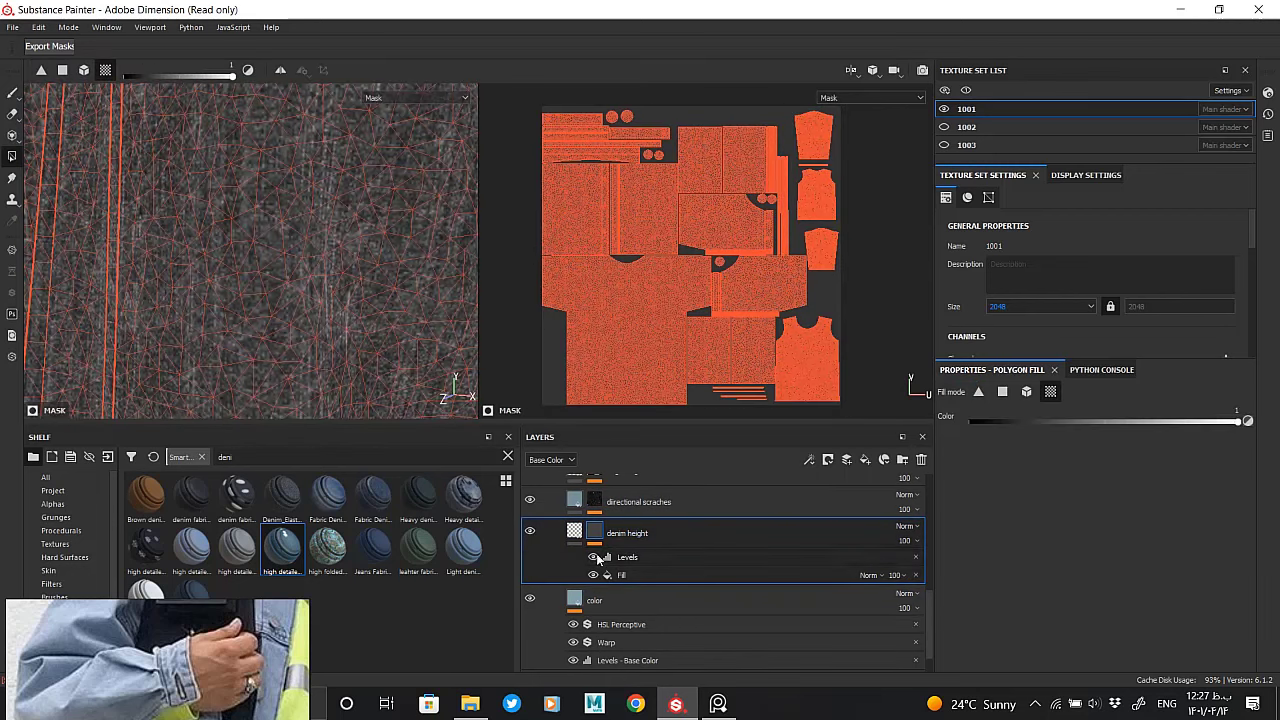
click(915, 557)
click(714, 556)
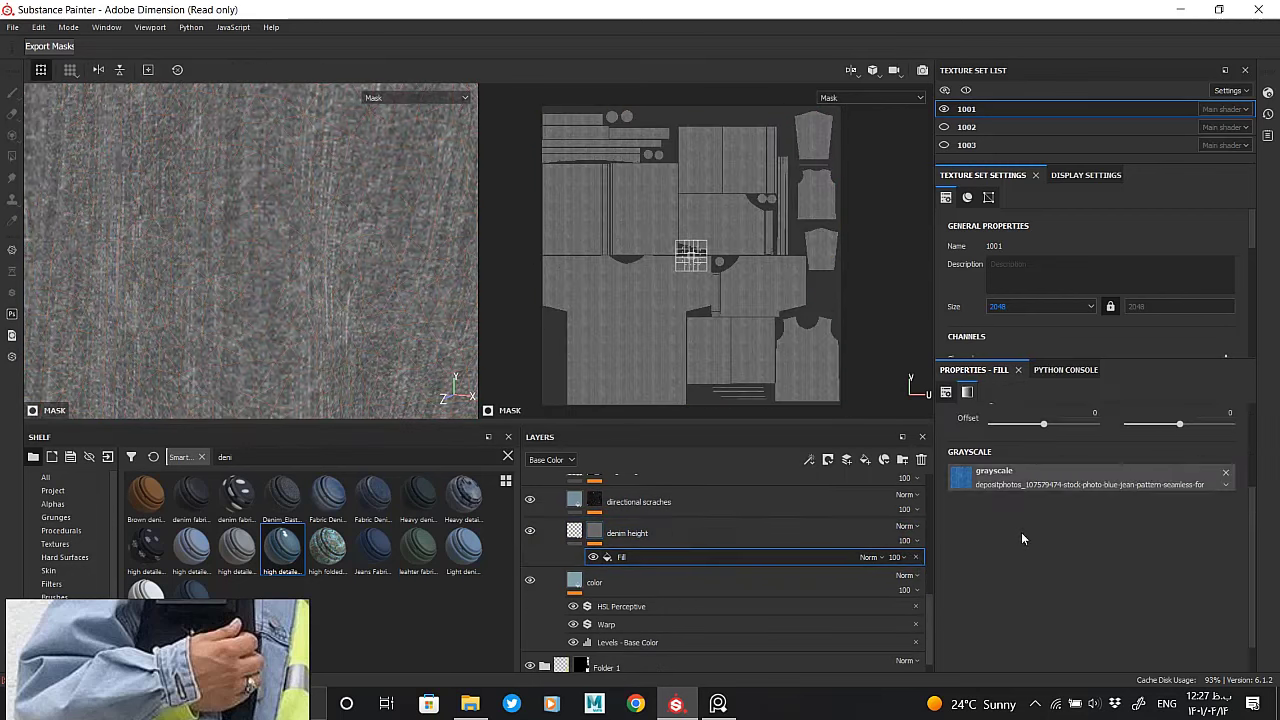
click(1226, 476)
click(1090, 470)
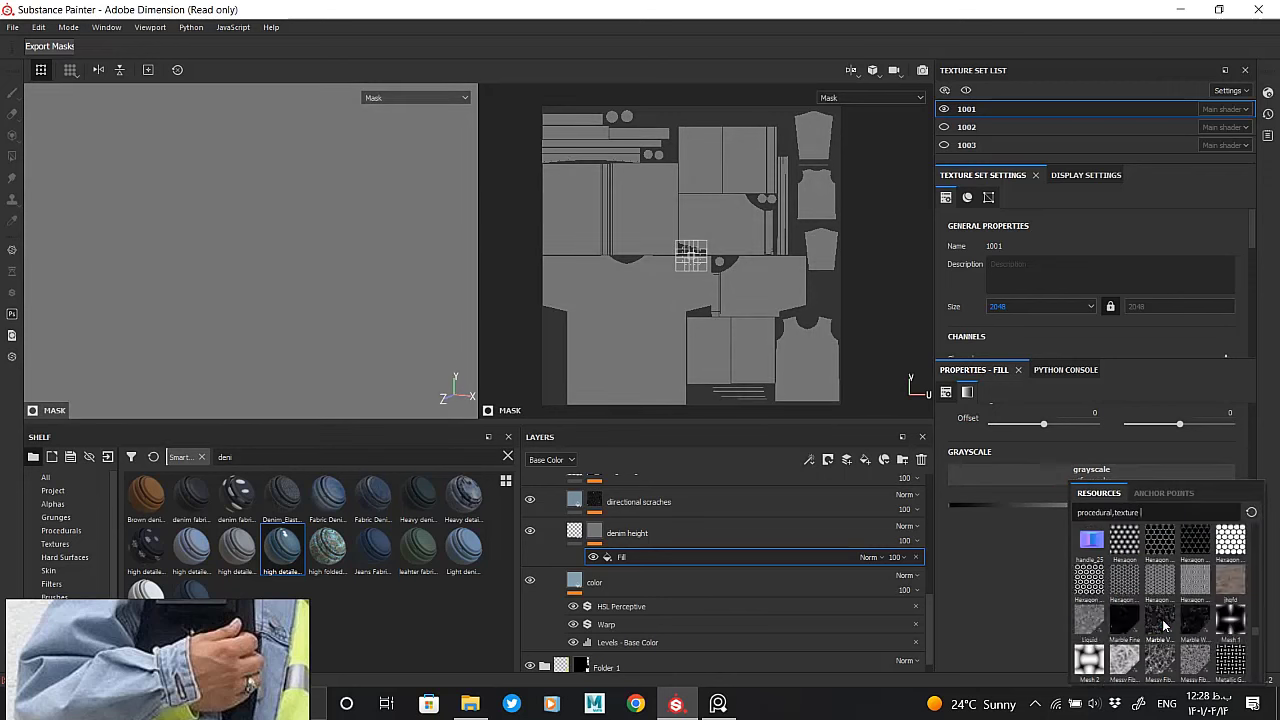
Use Mesh 1 as the mask grayscale with histogram position 0.86 and contrast 0.78
click(1163, 625)
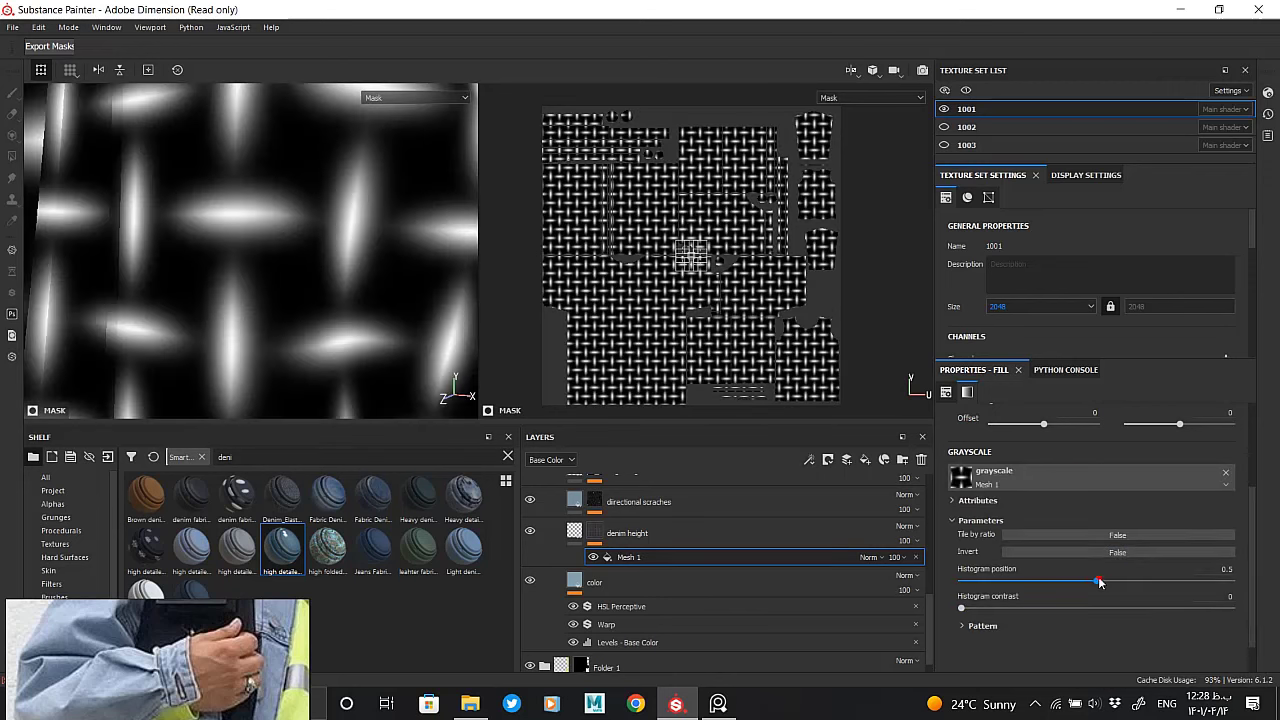
drag(1099, 582, 1190, 582)
mouse_move(961, 608)
mouse_down()
mouse_move(1171, 608)
mouse_move(1223, 582)
mouse_move(1192, 581)
mouse_up()
scroll(989, 631, down, 1)
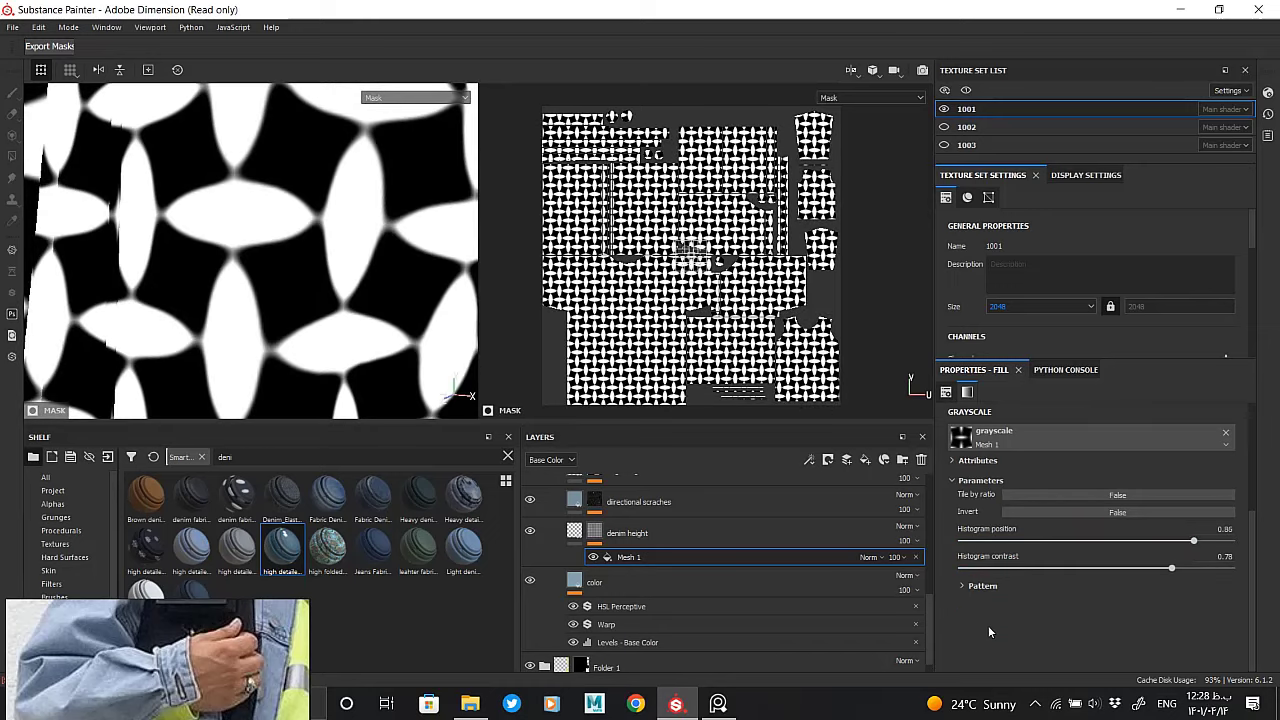
drag(984, 614, 1010, 613)
click(574, 532)
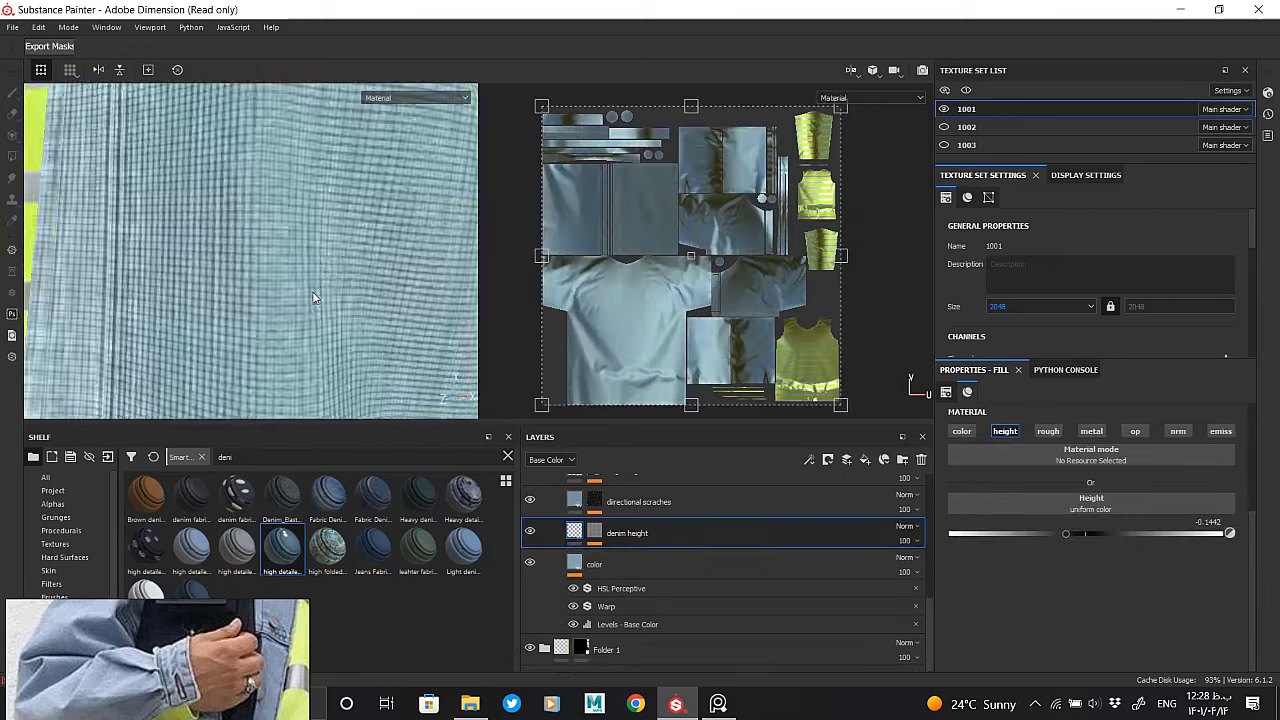
scroll(321, 180, up, 3)
scroll(320, 229, up, 3)
scroll(1098, 461, up, 3)
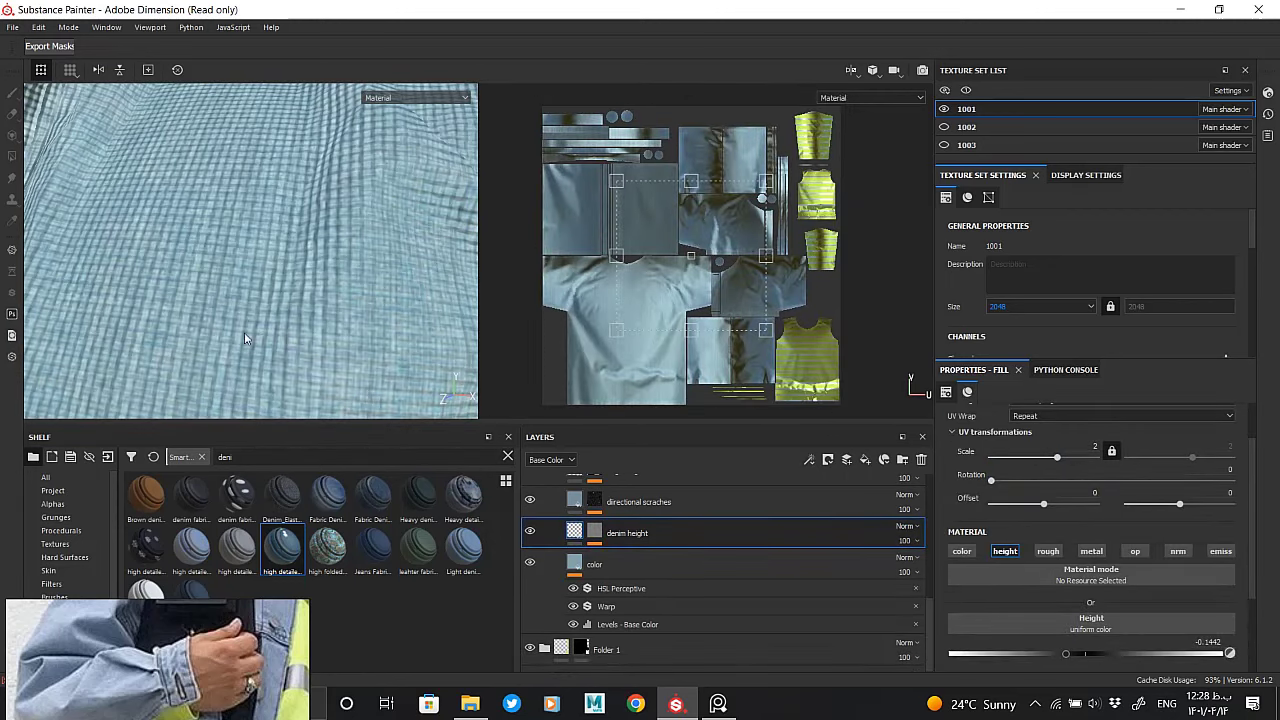
Set the Mesh 1 weave scale to 25 while viewing the mask
key(4)
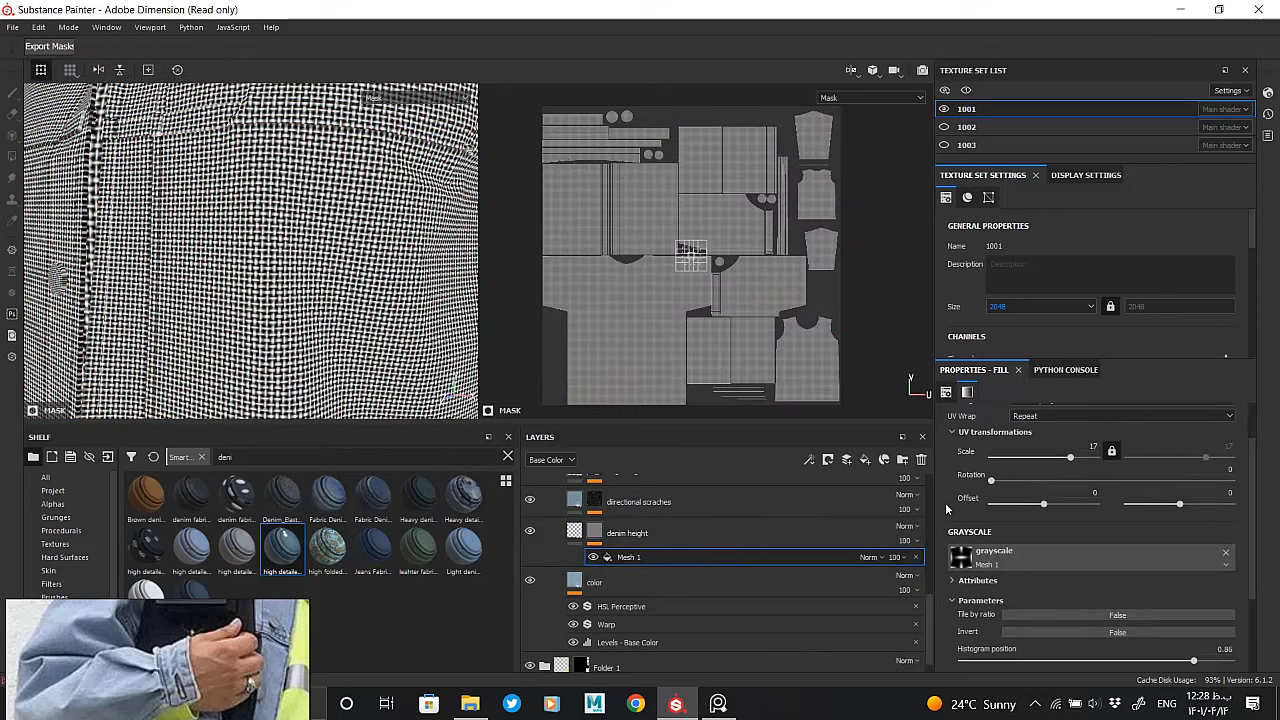
scroll(652, 558, up, 1)
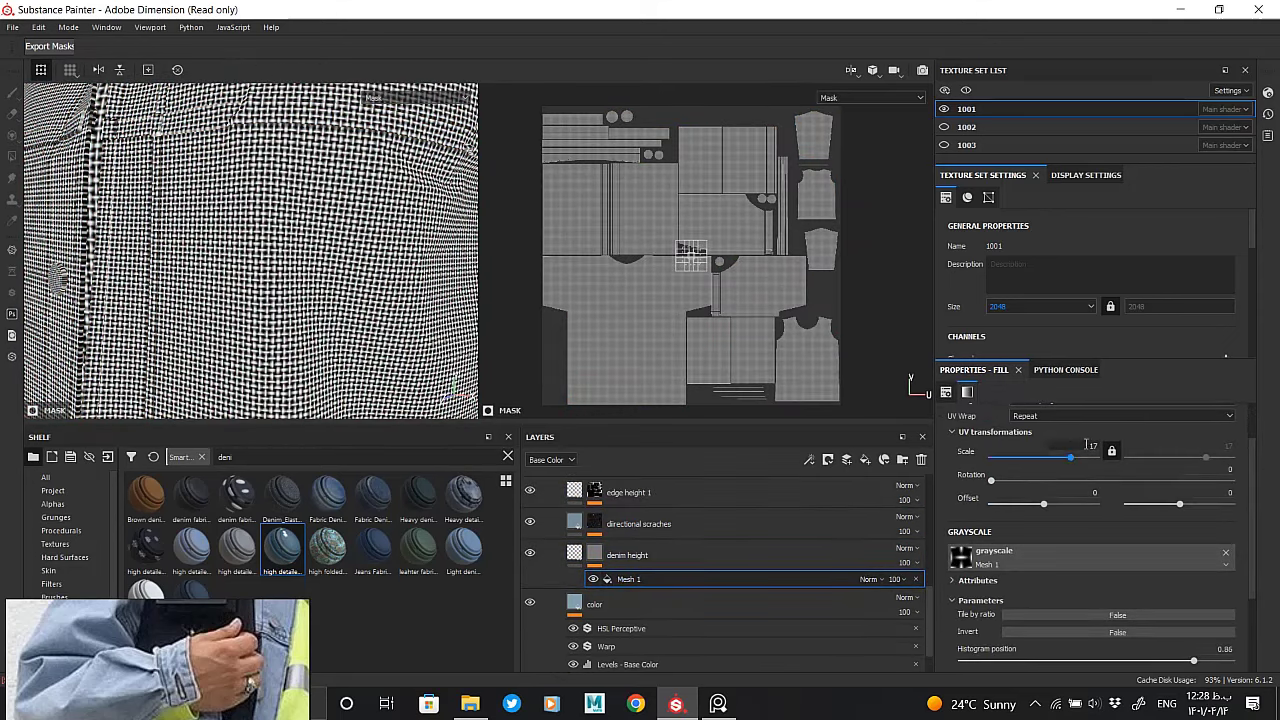
text(1)
key(Return)
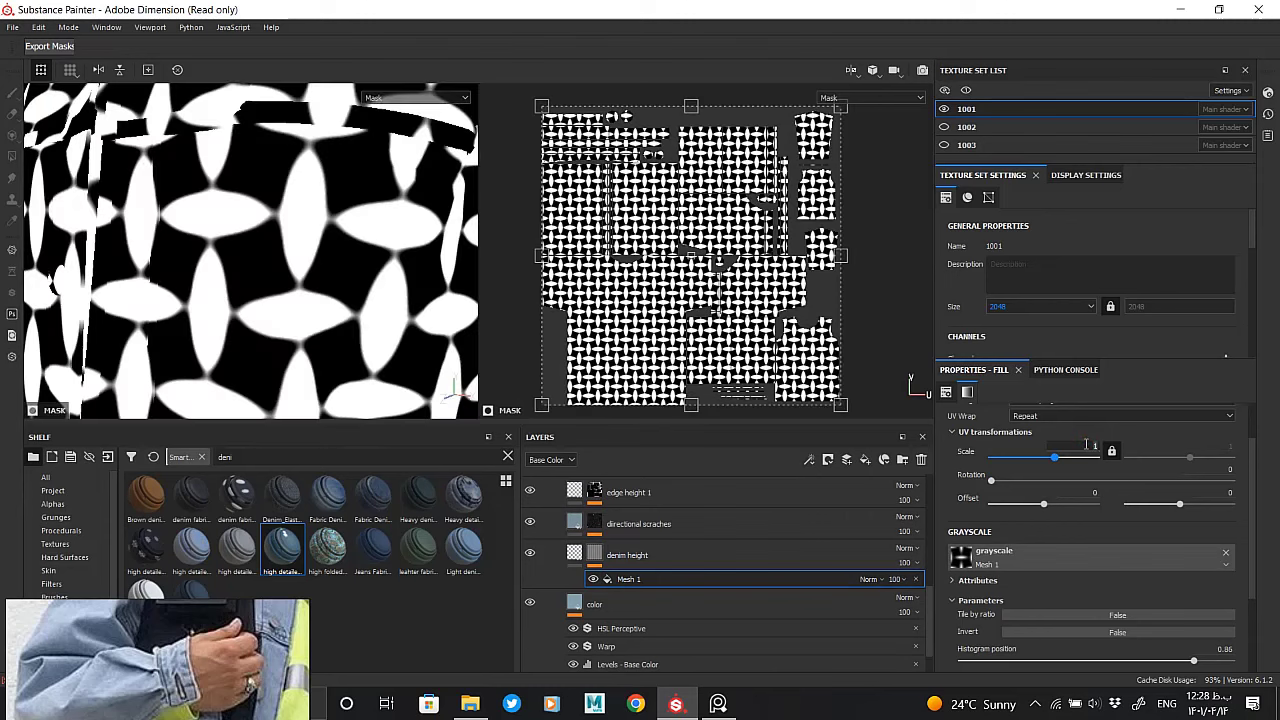
text(20)
key(Return)
scroll(1046, 573, up, 2)
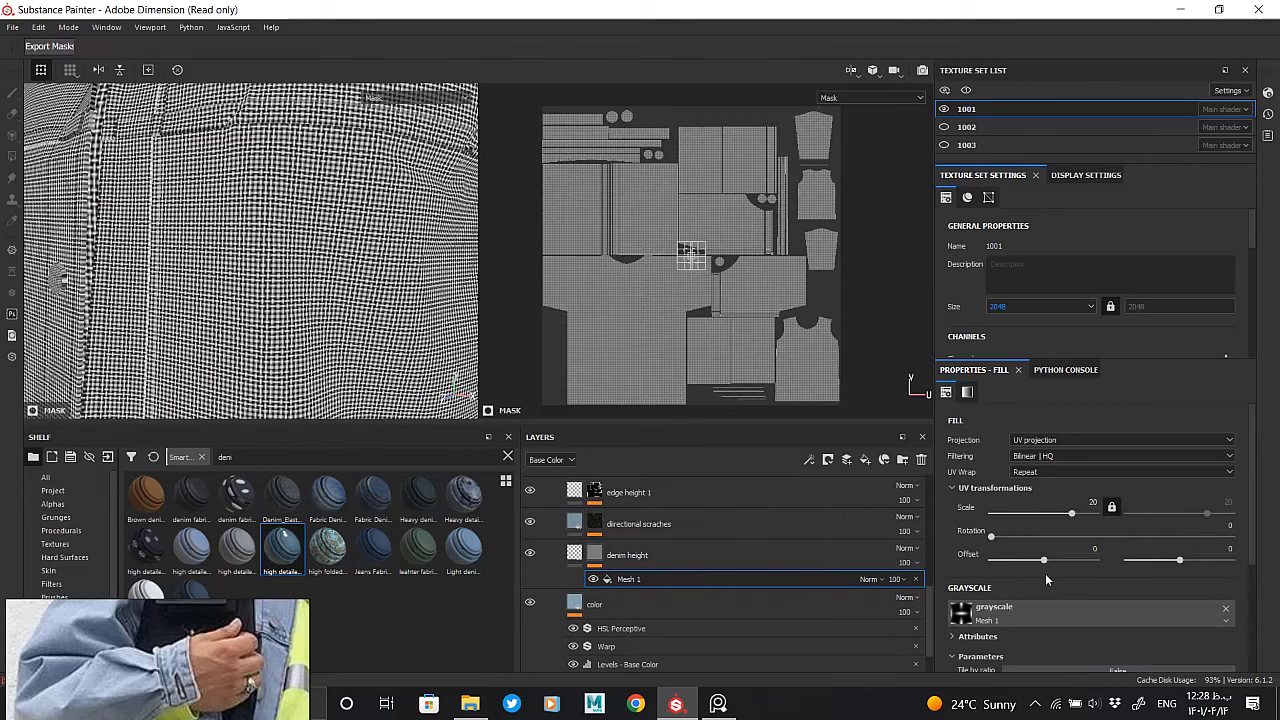
text(5)
key(Return)
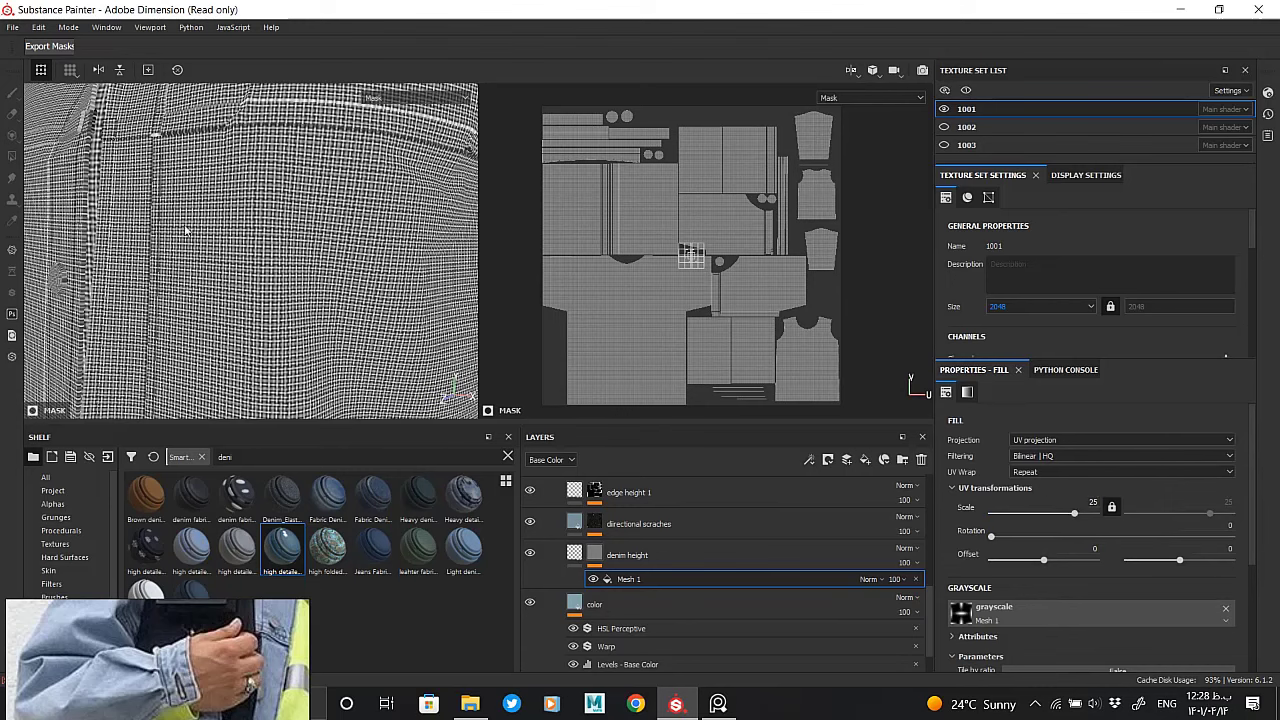
scroll(185, 230, up, 3)
Add an empty filter to the denim height mask
right_click(686, 580)
click(740, 569)
click(1090, 418)
scroll(1155, 563, down, 1)
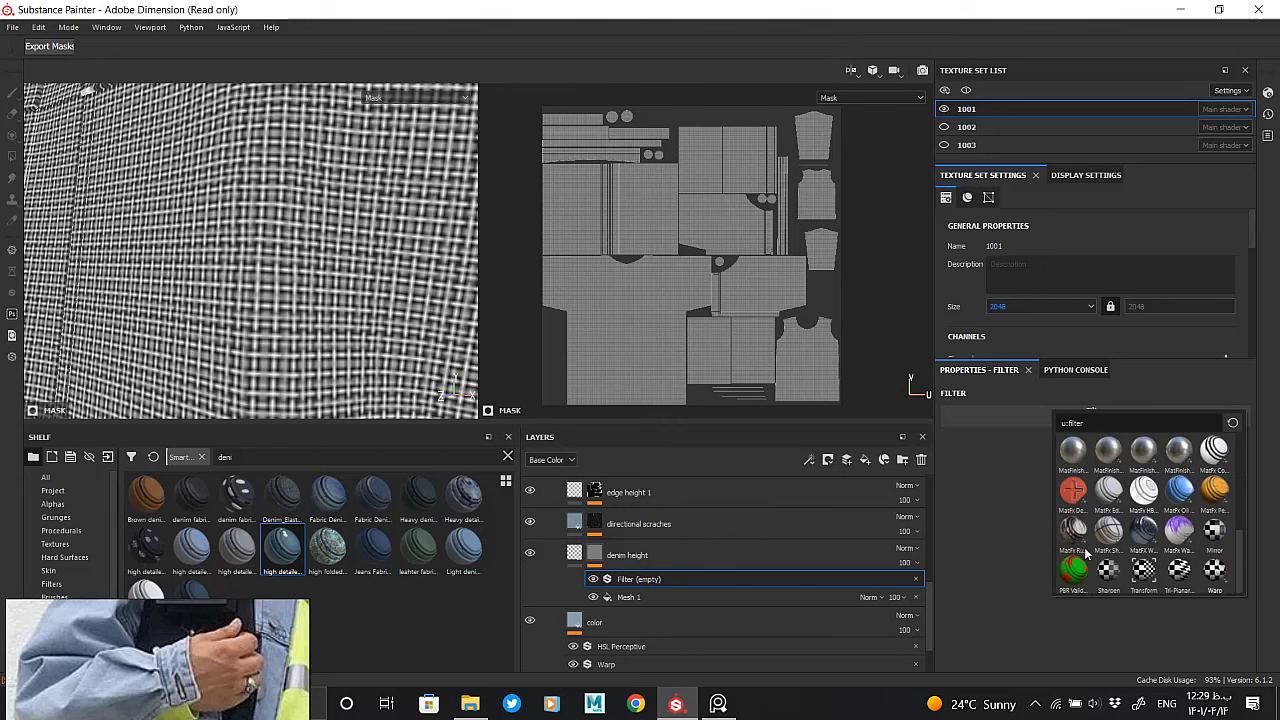
Apply a Warp filter to the denim height mask with intensity 0.2
click(1087, 553)
text(0.1)
key(Return)
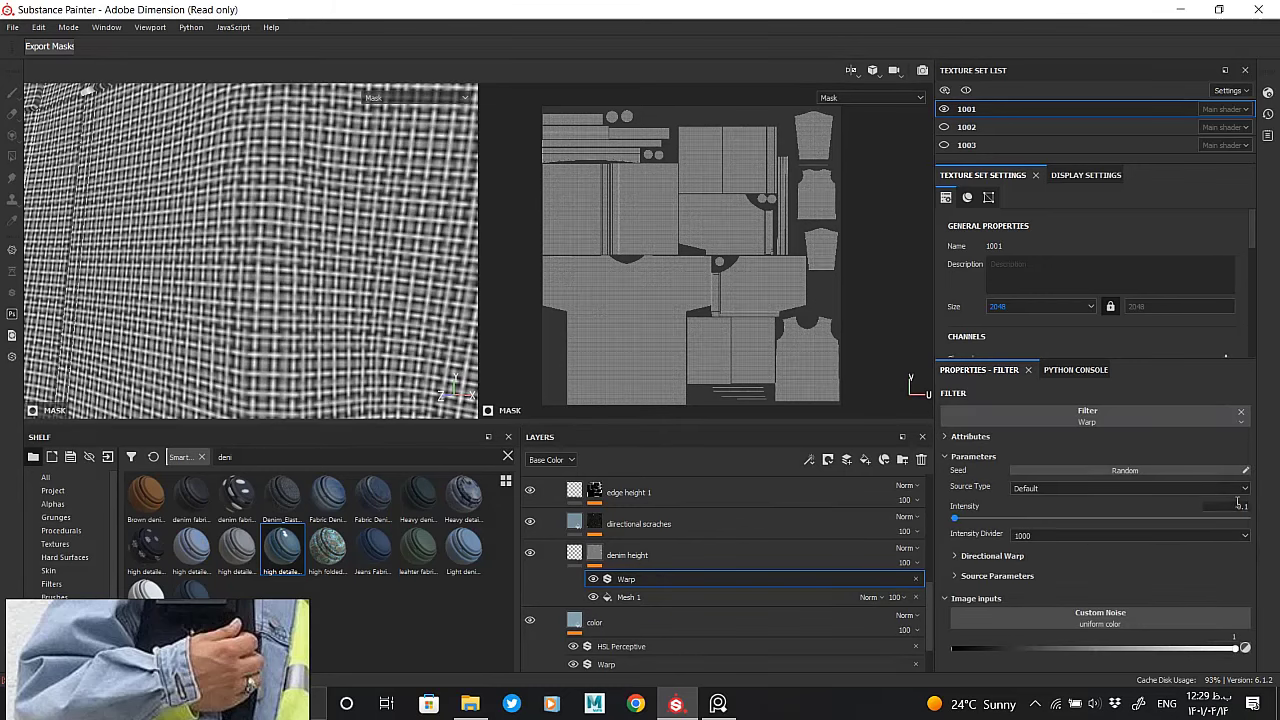
scroll(978, 670, down, 1)
drag(980, 643, 1204, 643)
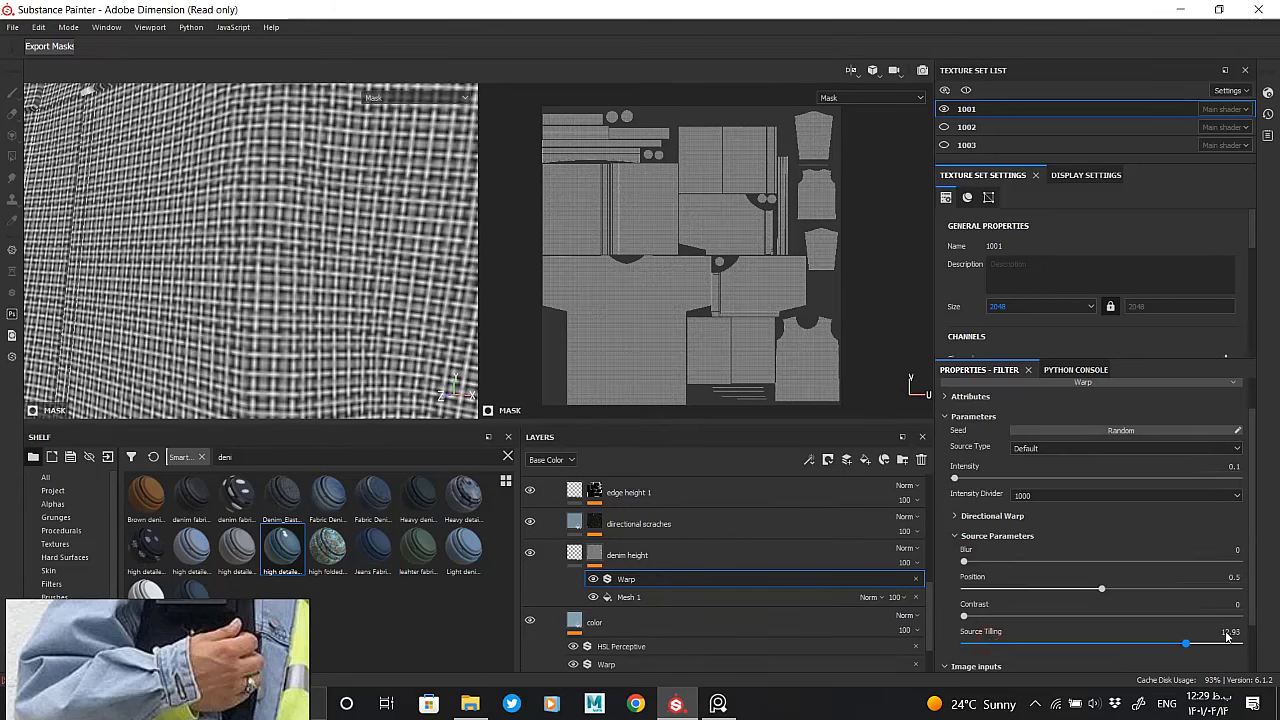
scroll(300, 260, up, 5)
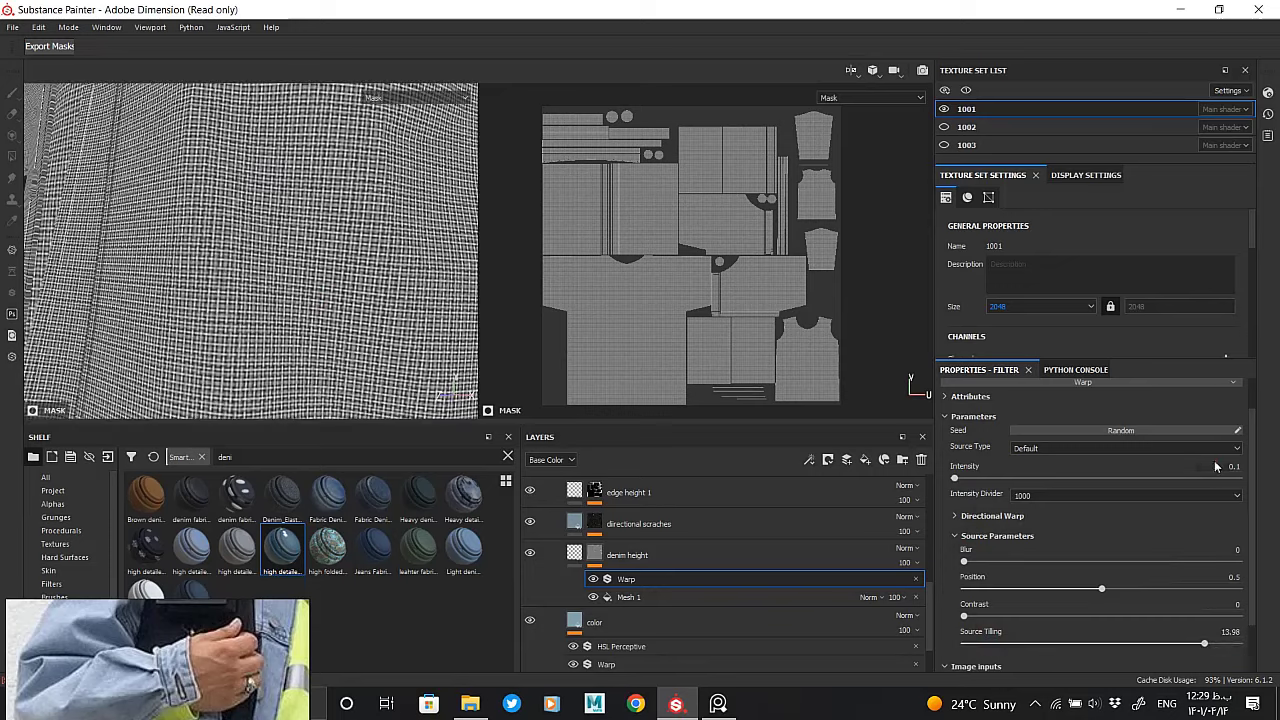
click(1228, 465)
text(5)
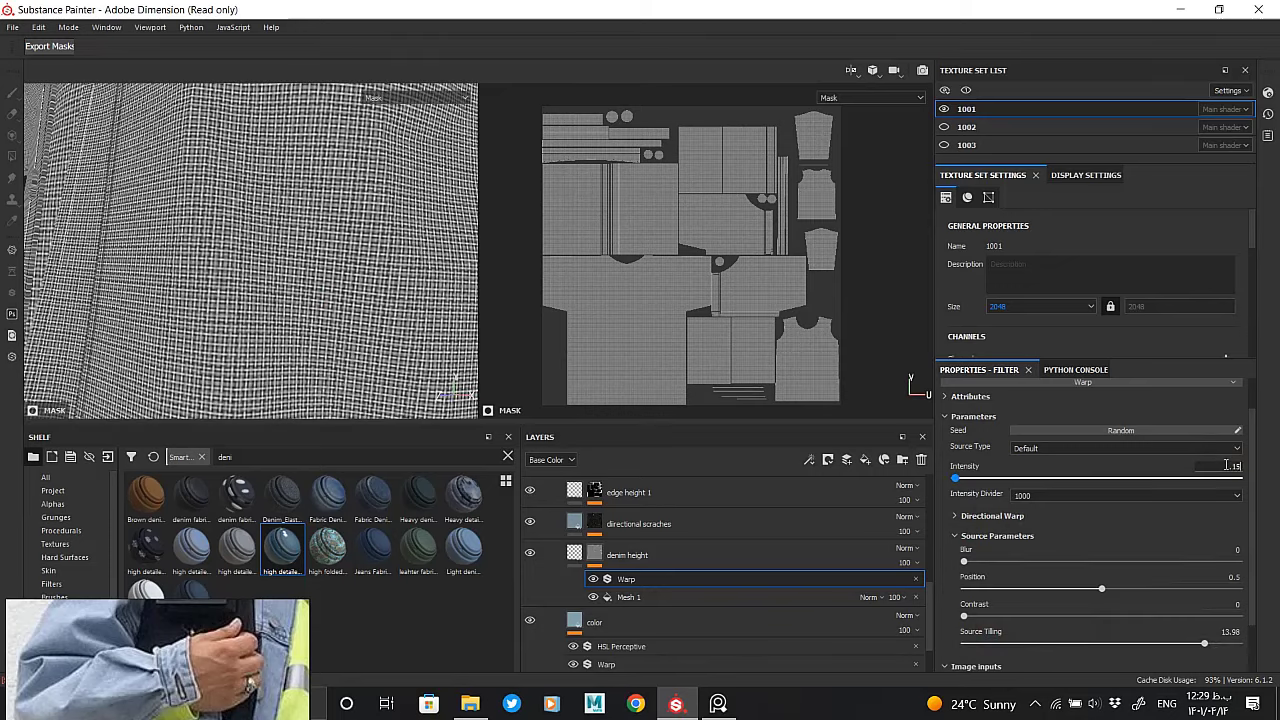
Set the Warp source tiling to 16, contrast 0, position 0.5 and blur 0
scroll(200, 257, down, 3)
scroll(277, 257, down, 3)
scroll(246, 277, up, 5)
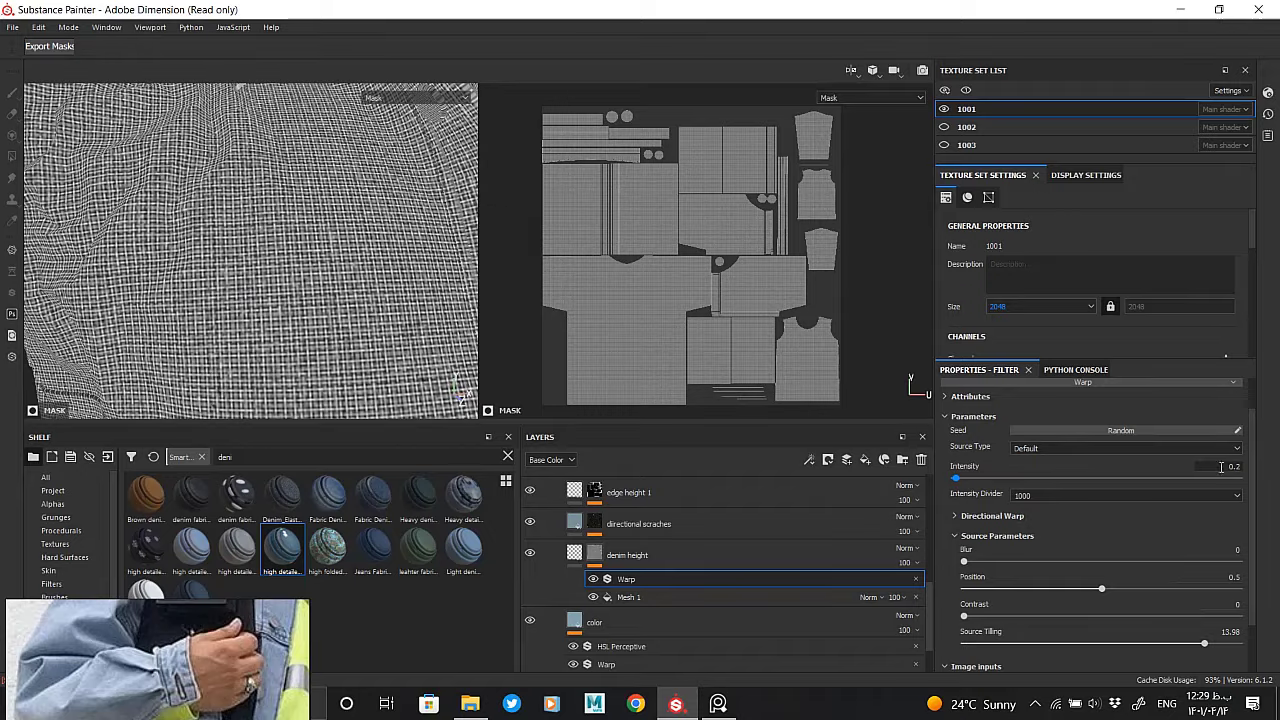
scroll(391, 294, down, 3)
scroll(283, 251, up, 3)
scroll(283, 251, down, 1)
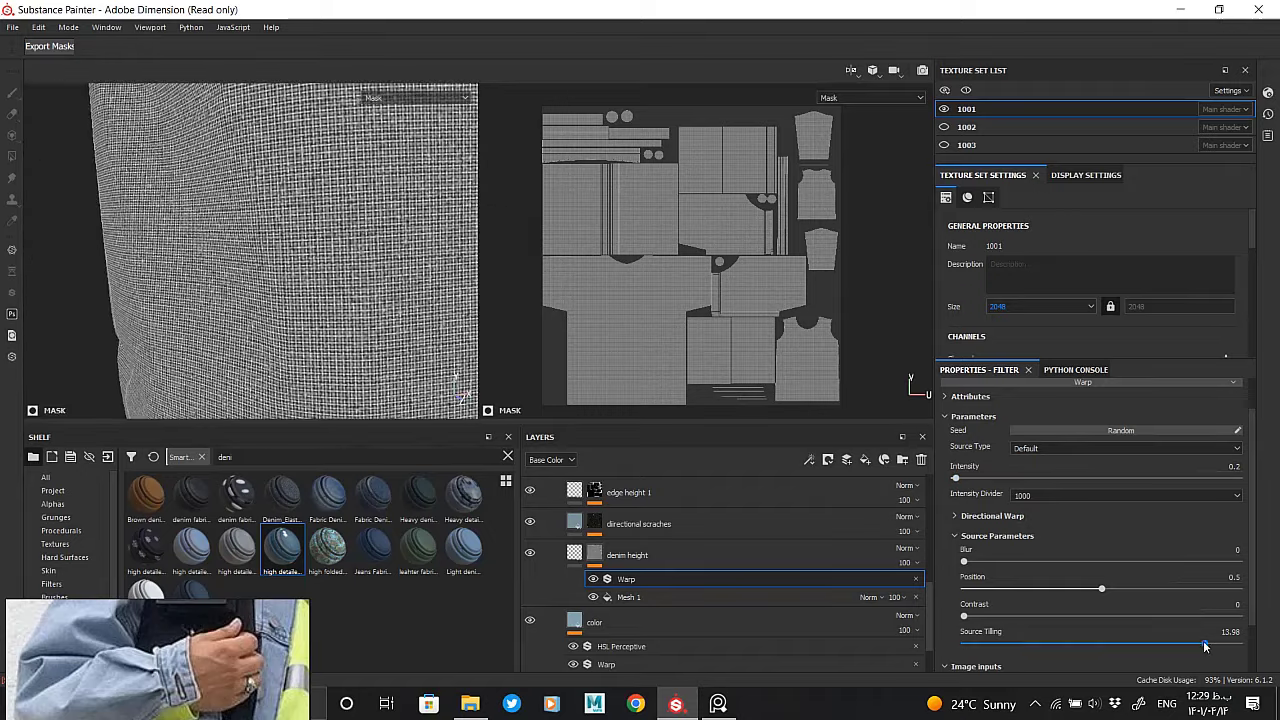
drag(1205, 646, 1277, 652)
drag(1078, 622, 902, 620)
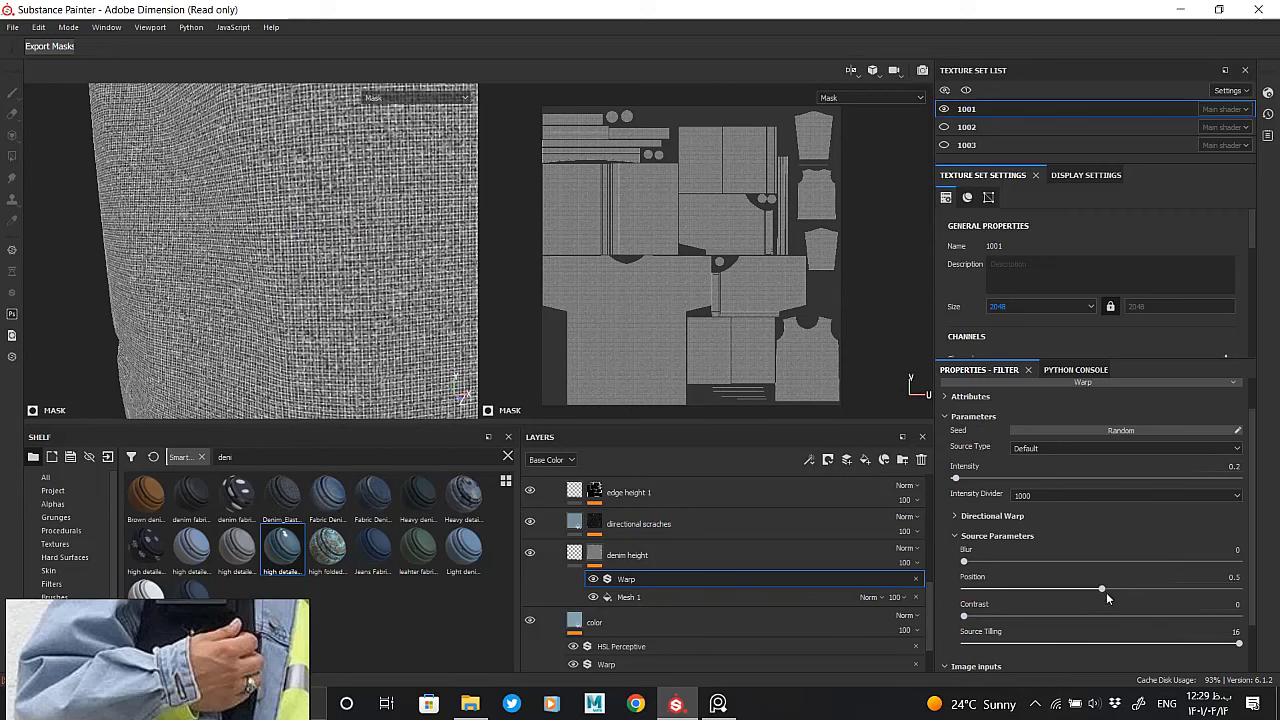
drag(1146, 590, 1101, 590)
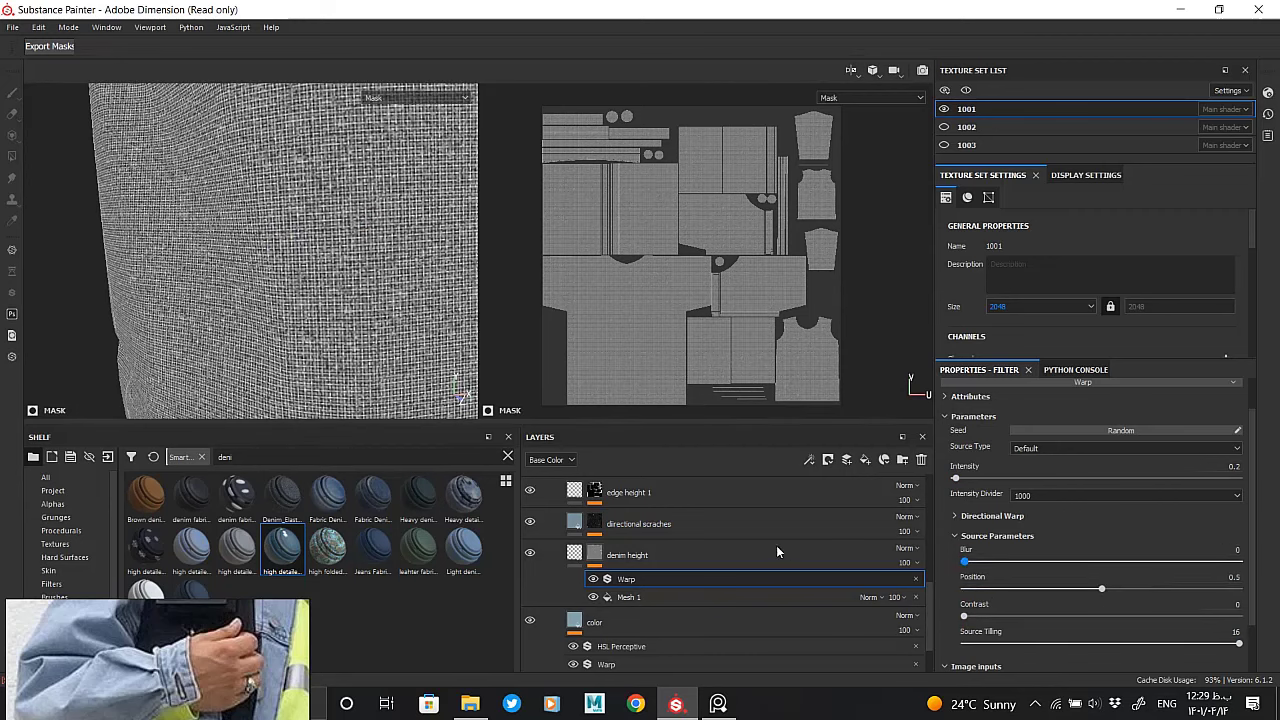
drag(970, 562, 642, 565)
Raise the denim height layer's height to about 0.1 and toggle the directional scratches layer's visibility
click(642, 558)
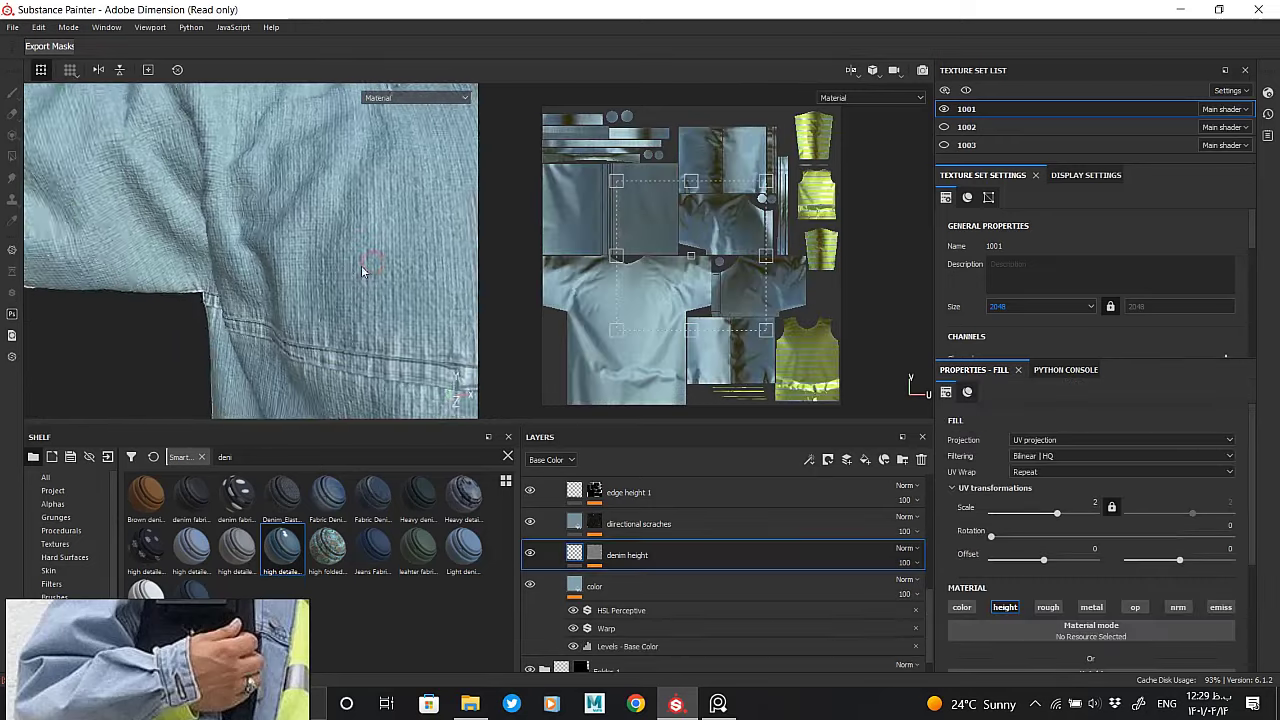
alt+drag(345, 270, 362, 282)
scroll(1100, 580, down, 2)
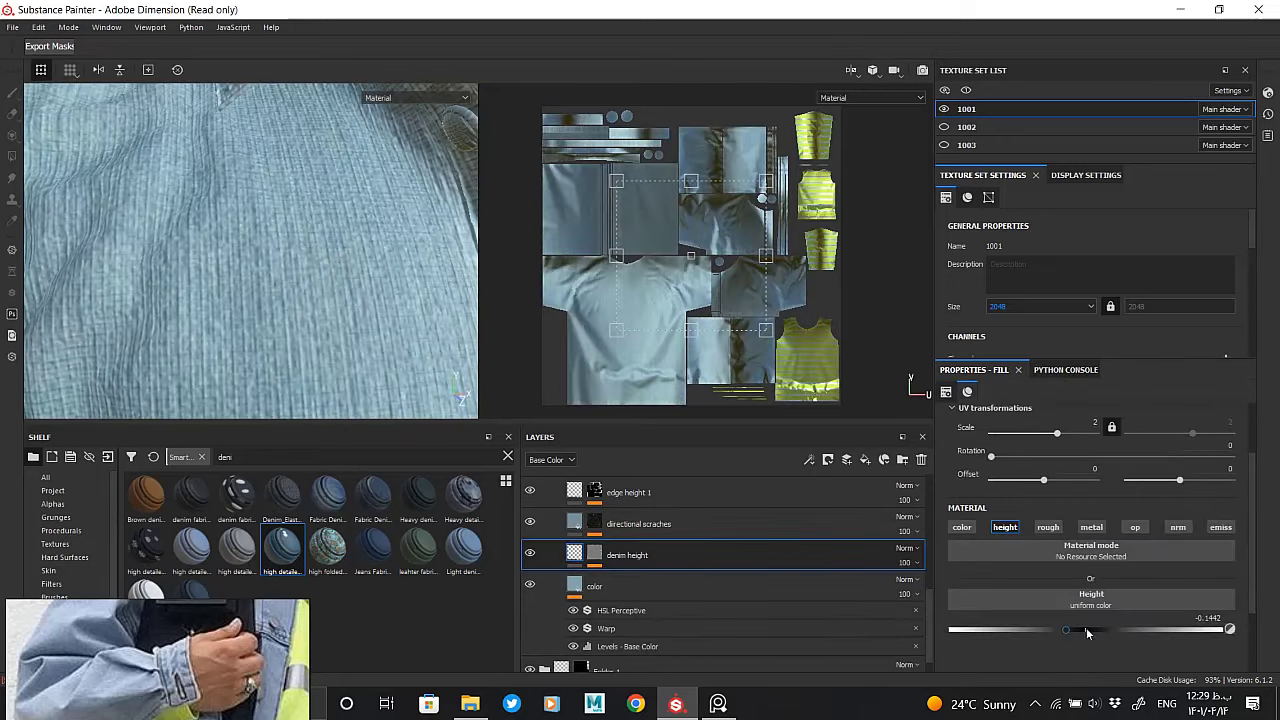
drag(1082, 633, 1105, 638)
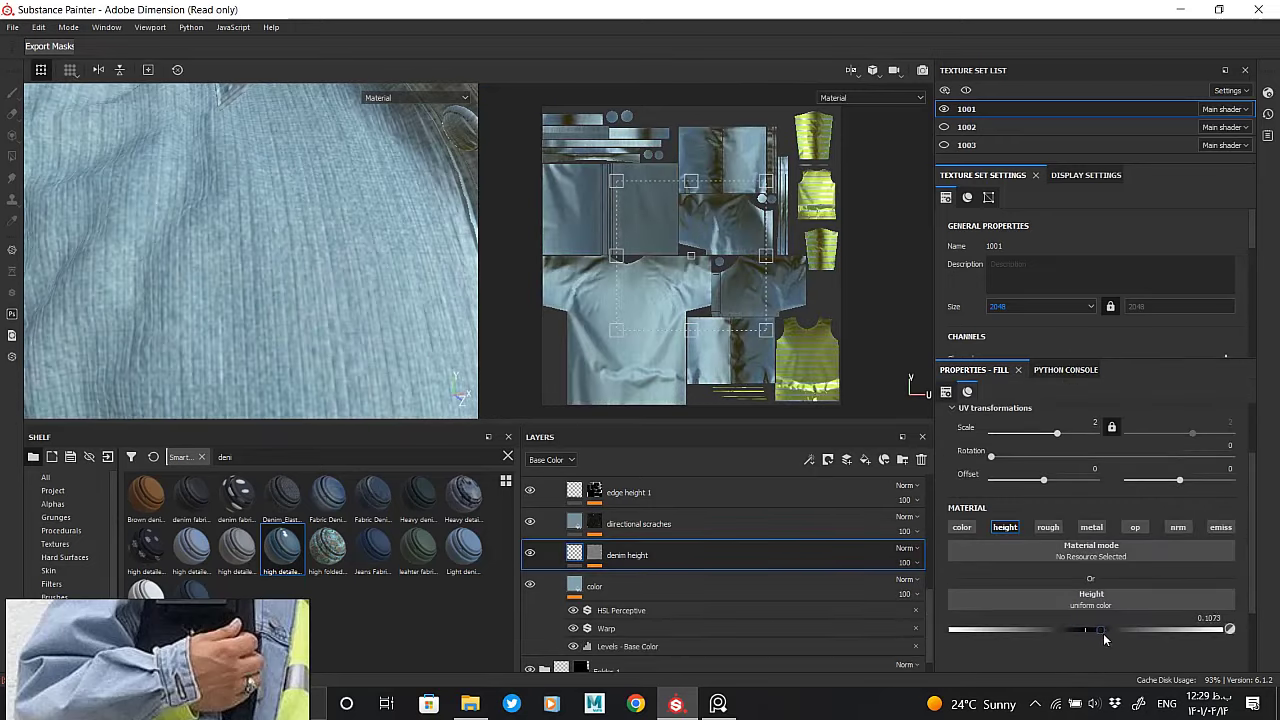
click(529, 519)
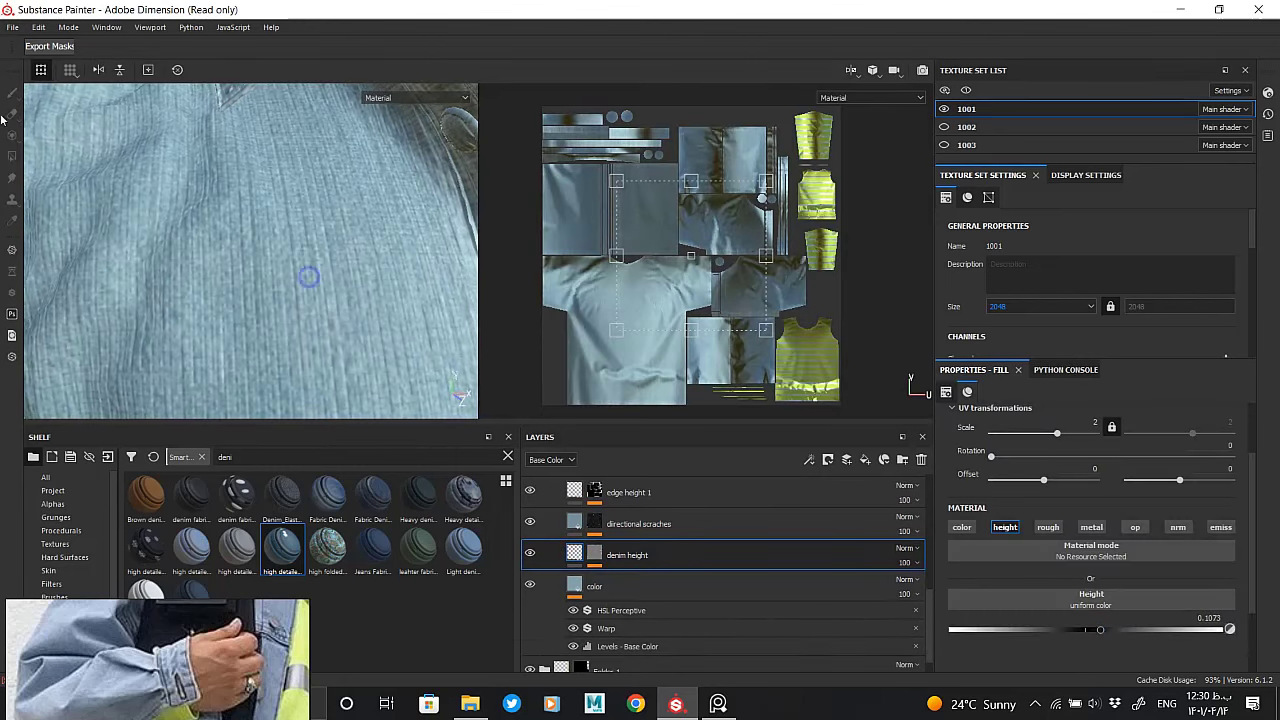
alt+drag(308, 277, 329, 291)
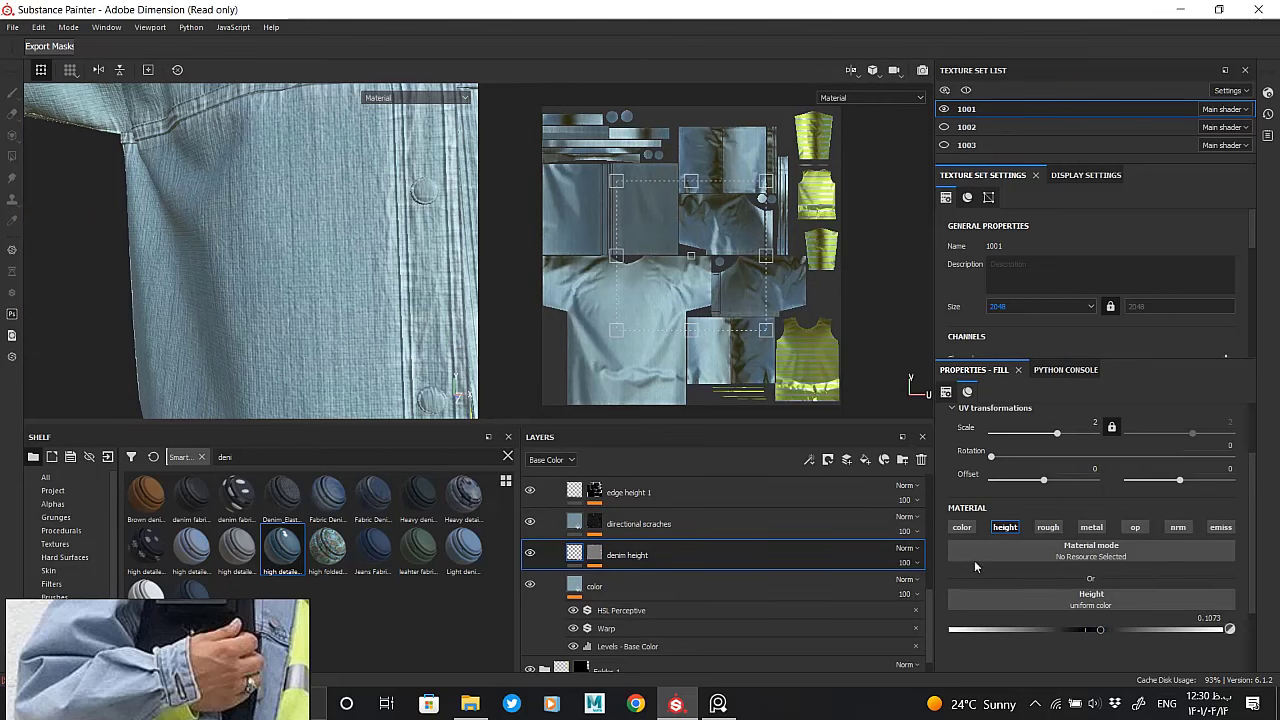
Enable the fill's colour channel and sample the denim colour from the color layer
click(961, 527)
scroll(361, 279, up, 3)
click(1060, 620)
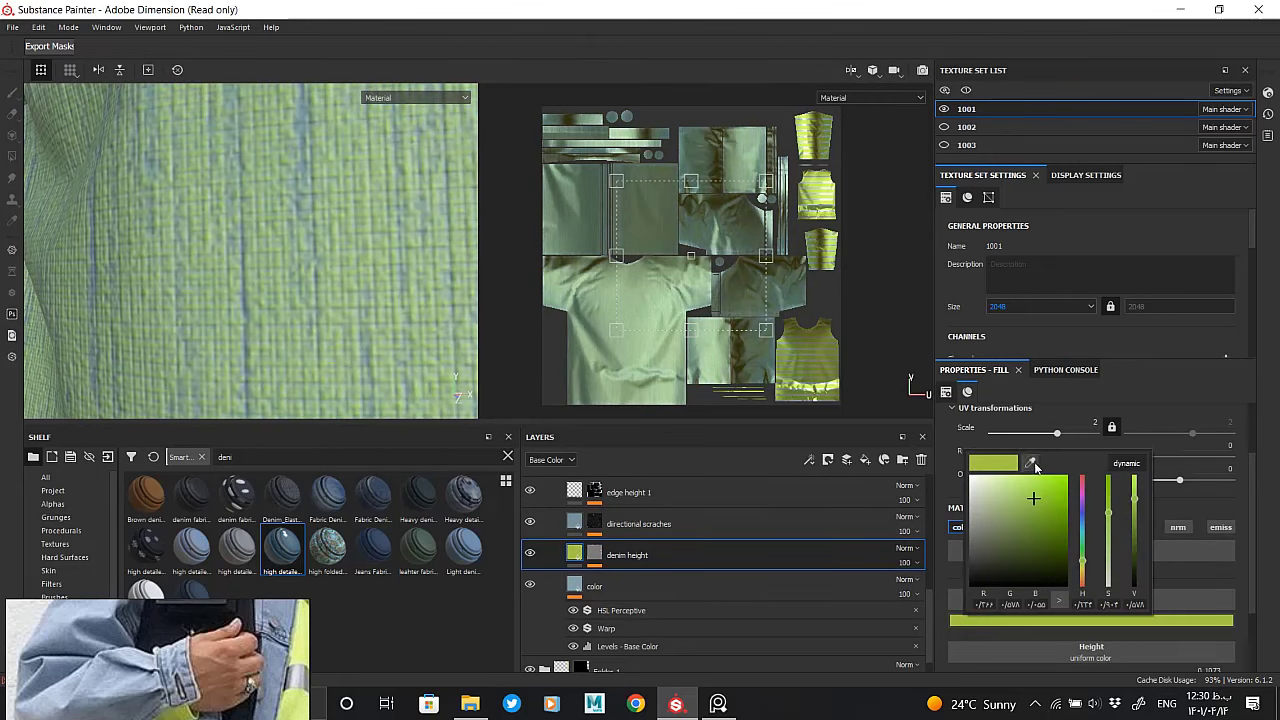
click(1031, 463)
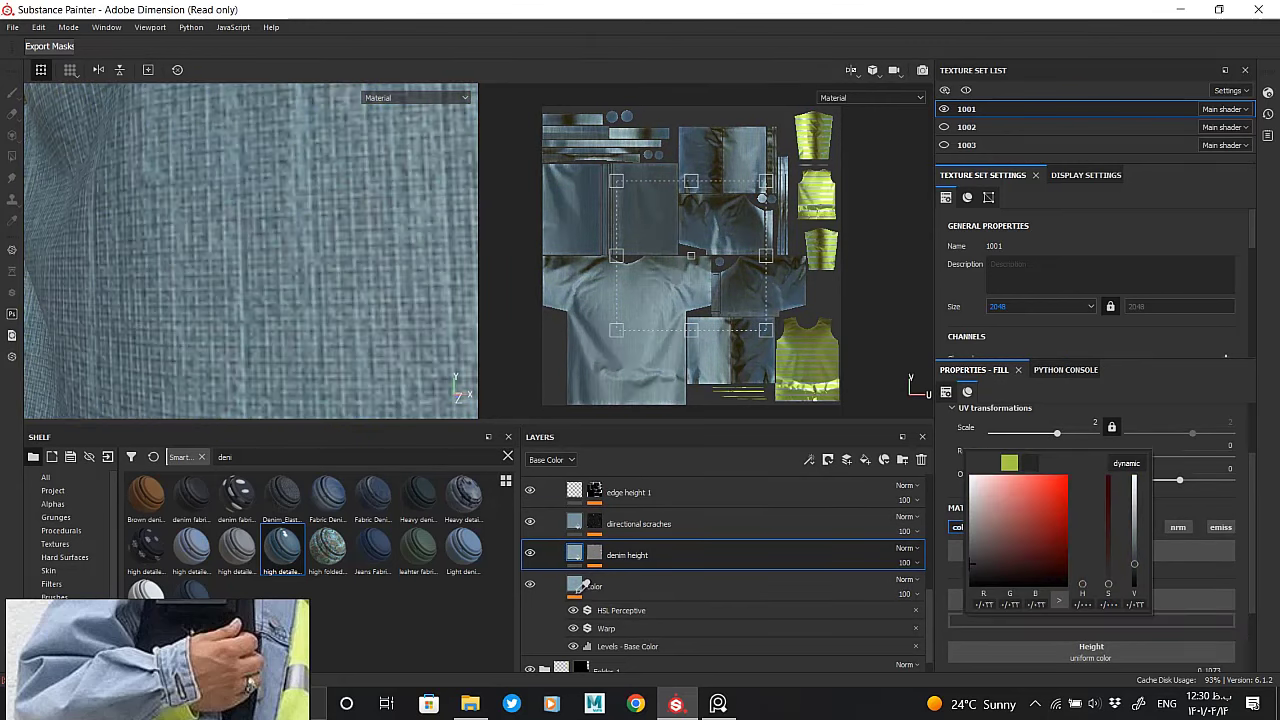
click(583, 586)
alt+drag(306, 237, 300, 310)
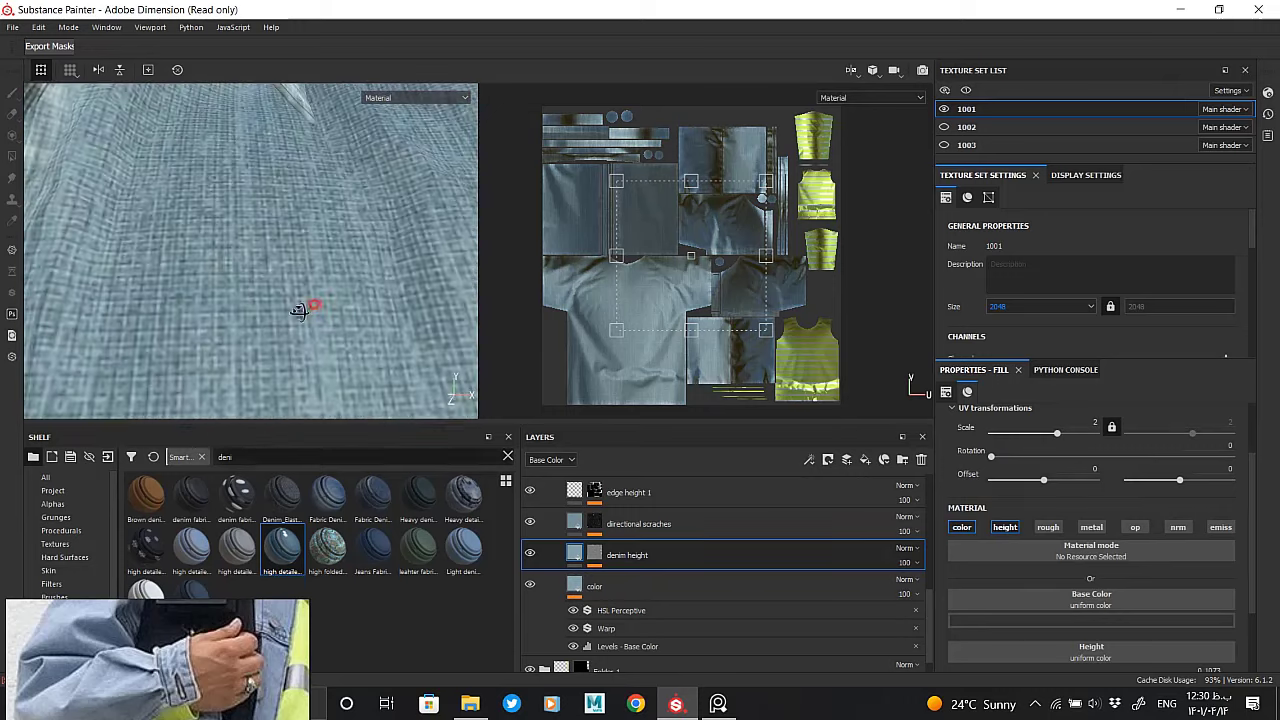
Set the denim height fill's base colour to a blue shade
click(1090, 616)
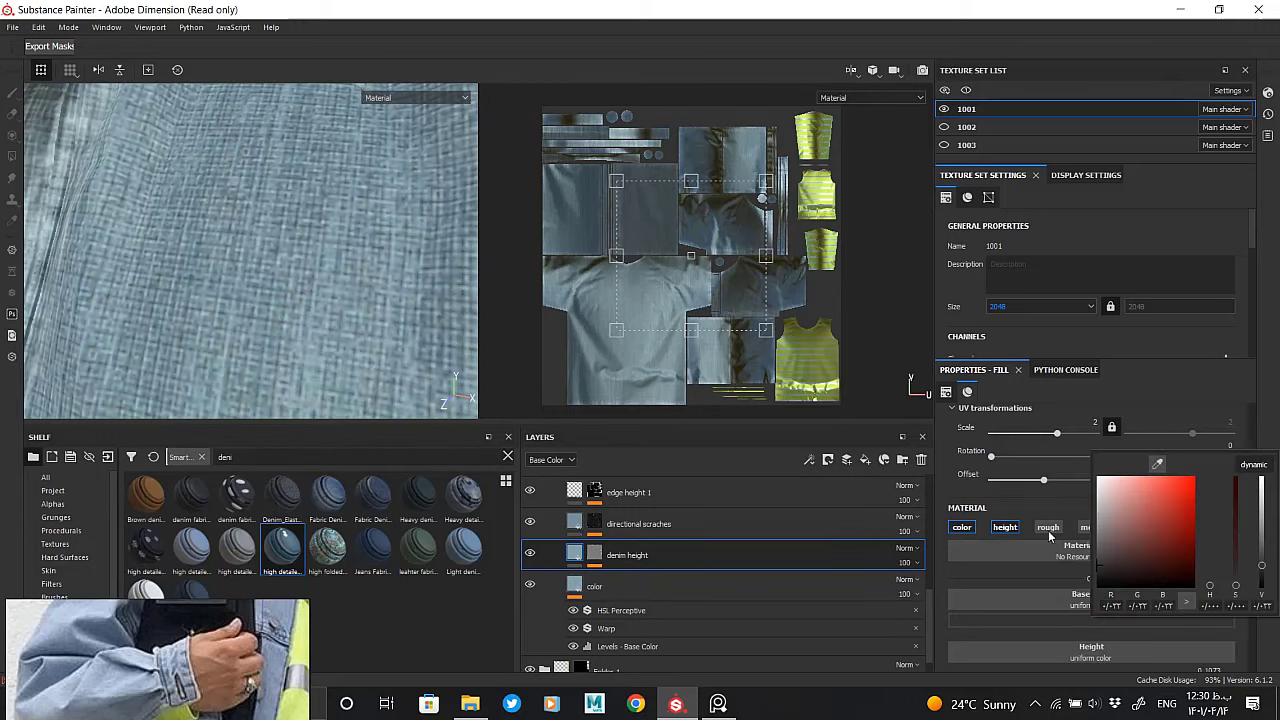
click(1041, 583)
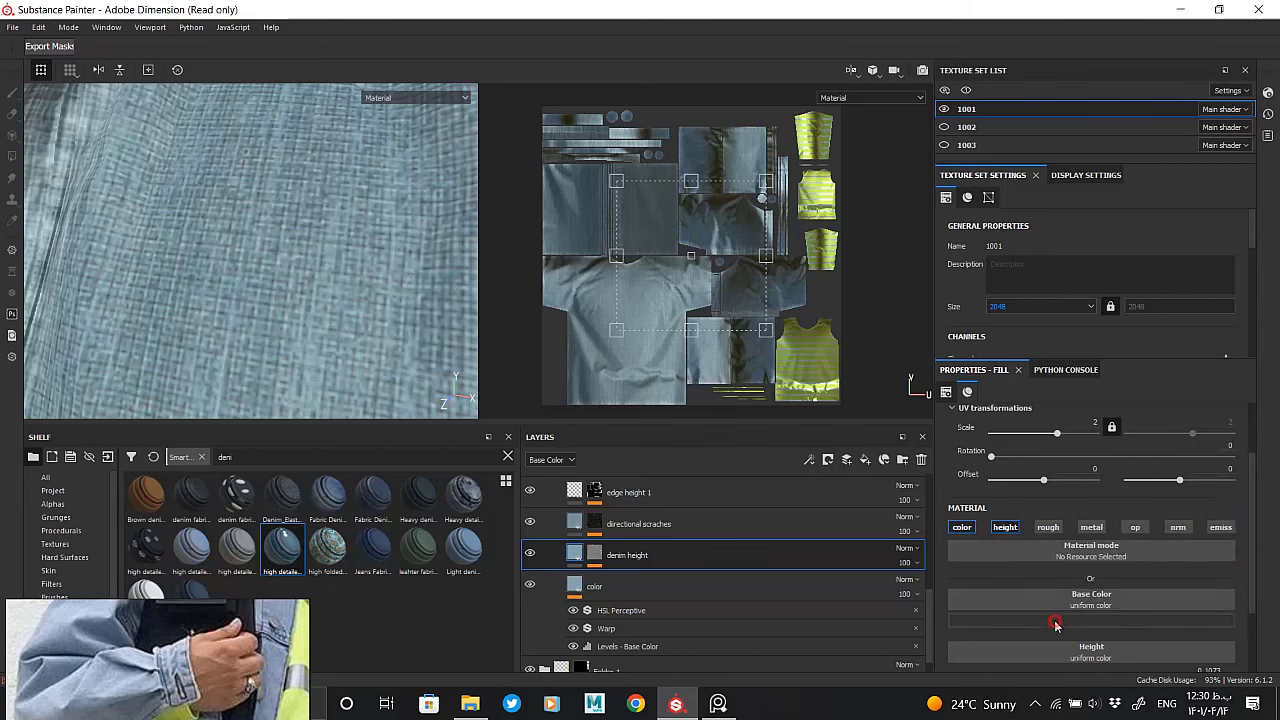
click(1062, 600)
click(588, 568)
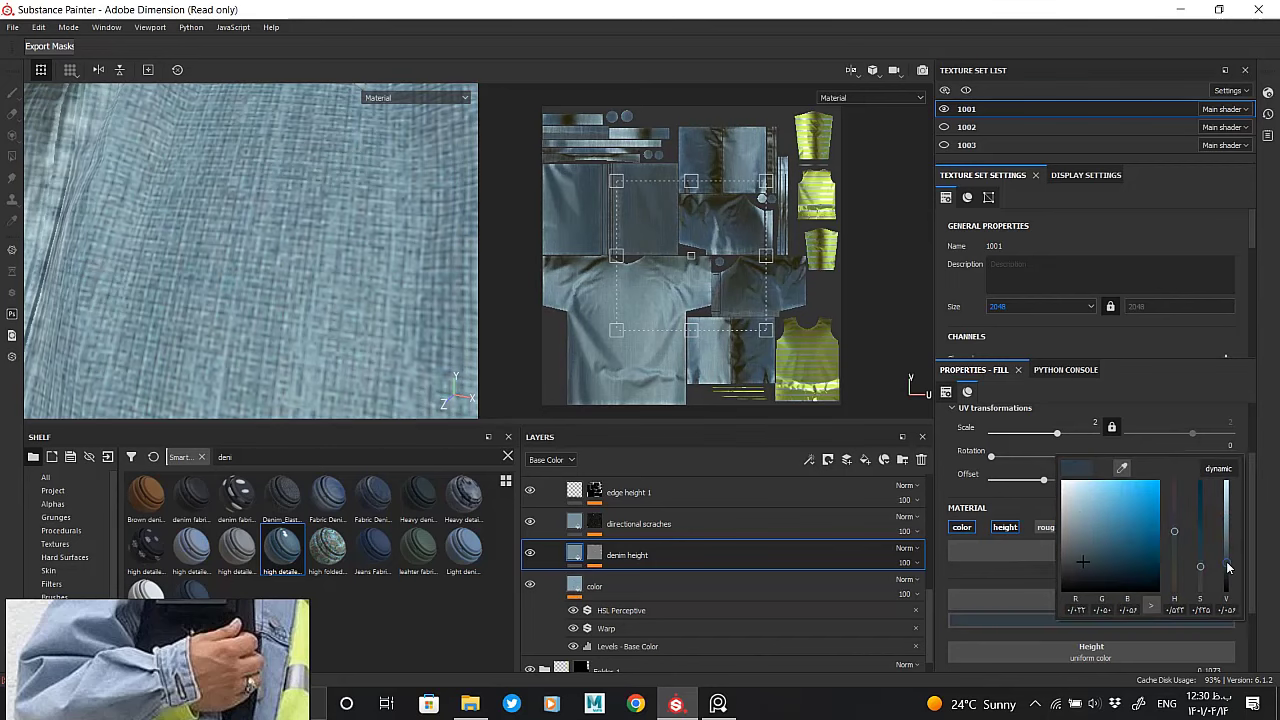
click(320, 277)
scroll(157, 342, down, 5)
scroll(334, 357, up, 3)
scroll(346, 234, up, 3)
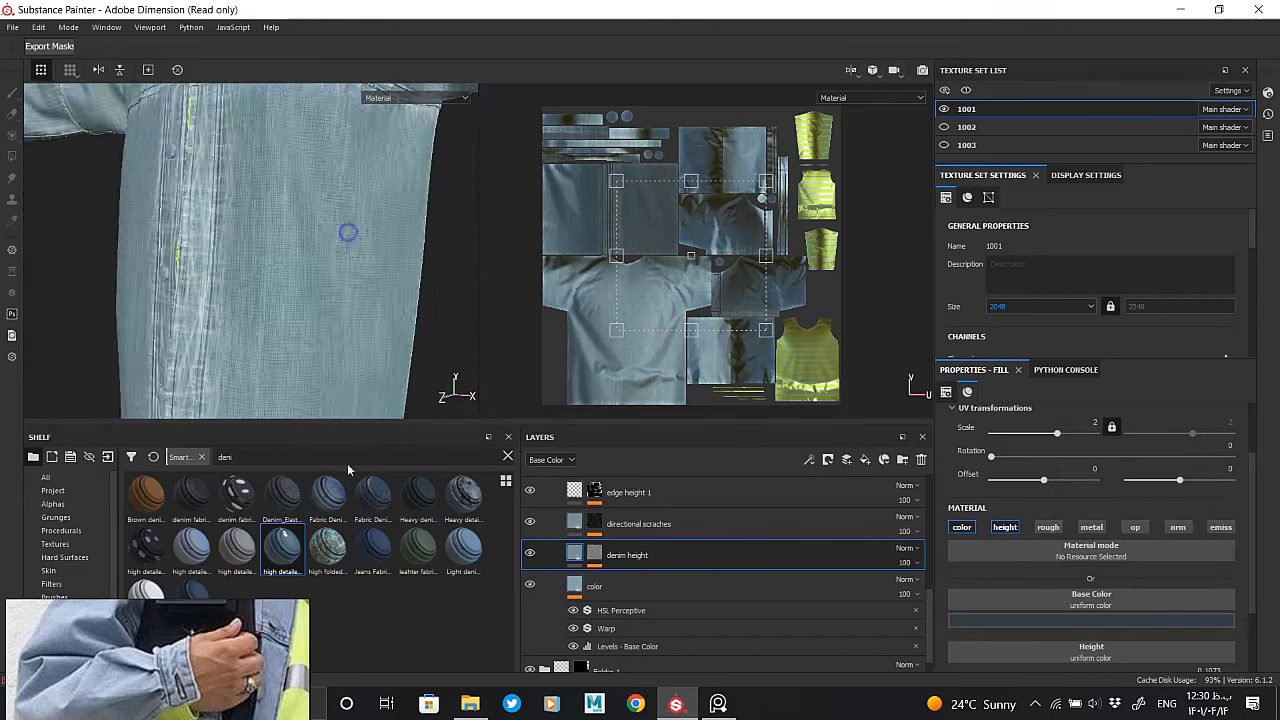
scroll(346, 260, up, 3)
scroll(326, 280, up, 2)
scroll(326, 280, down, 3)
scroll(362, 240, down, 2)
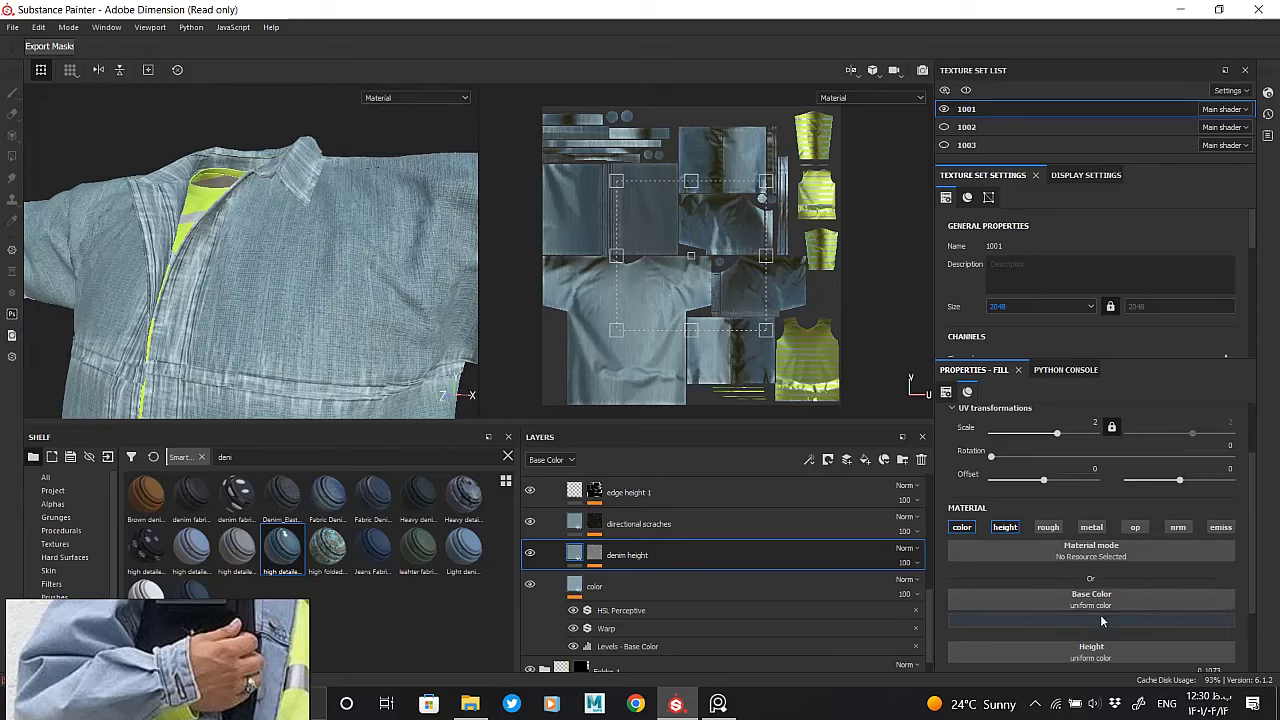
Adjust the base colour's value to a pale grey-blue
click(1180, 620)
drag(1263, 550, 1268, 421)
mouse_move(1275, 482)
mouse_down()
mouse_move(1268, 540)
mouse_move(1272, 522)
mouse_up()
scroll(252, 290, up, 5)
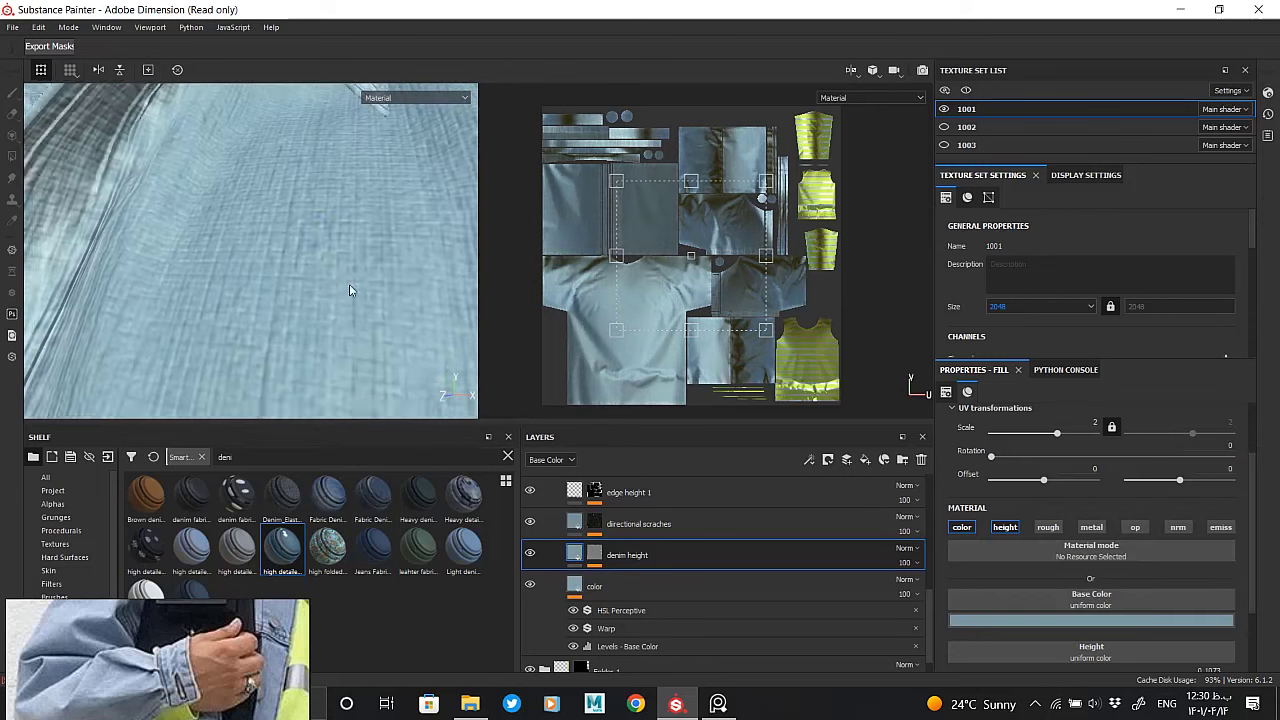
Preview only the Base Color channel in the viewport, then return to the full material
click(415, 97)
click(416, 132)
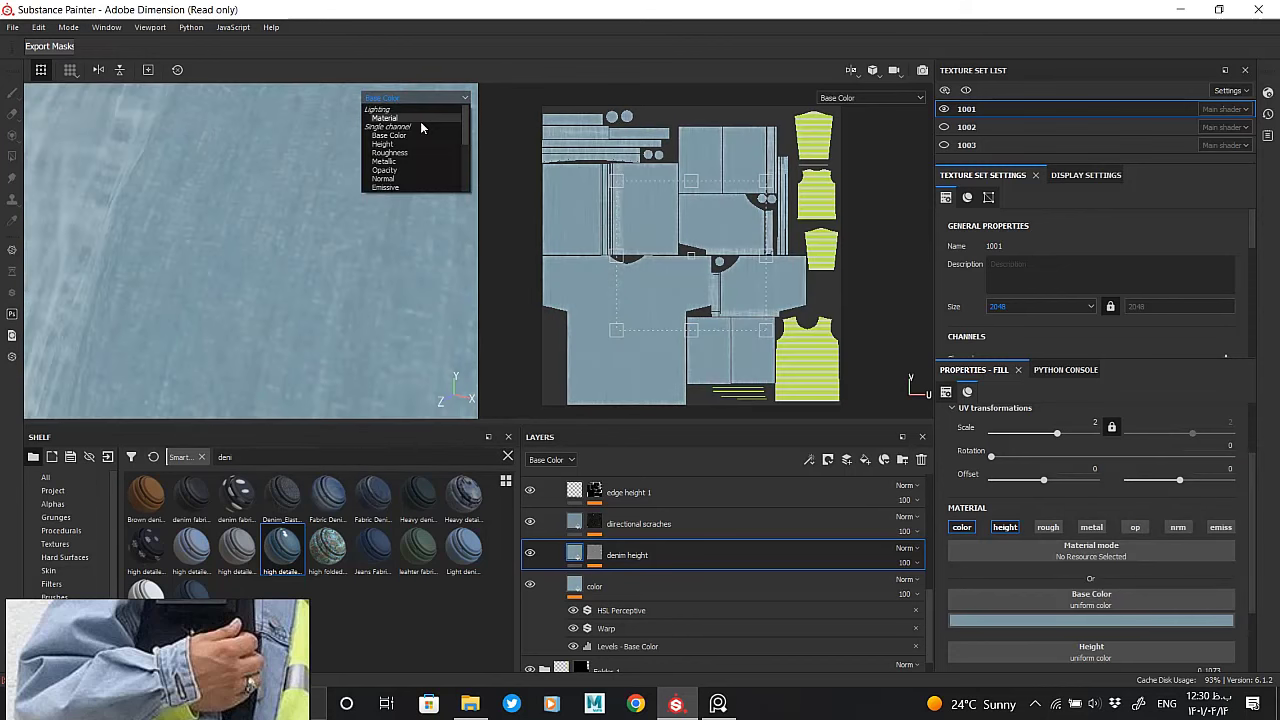
click(384, 118)
scroll(317, 277, down, 2)
scroll(350, 241, down, 3)
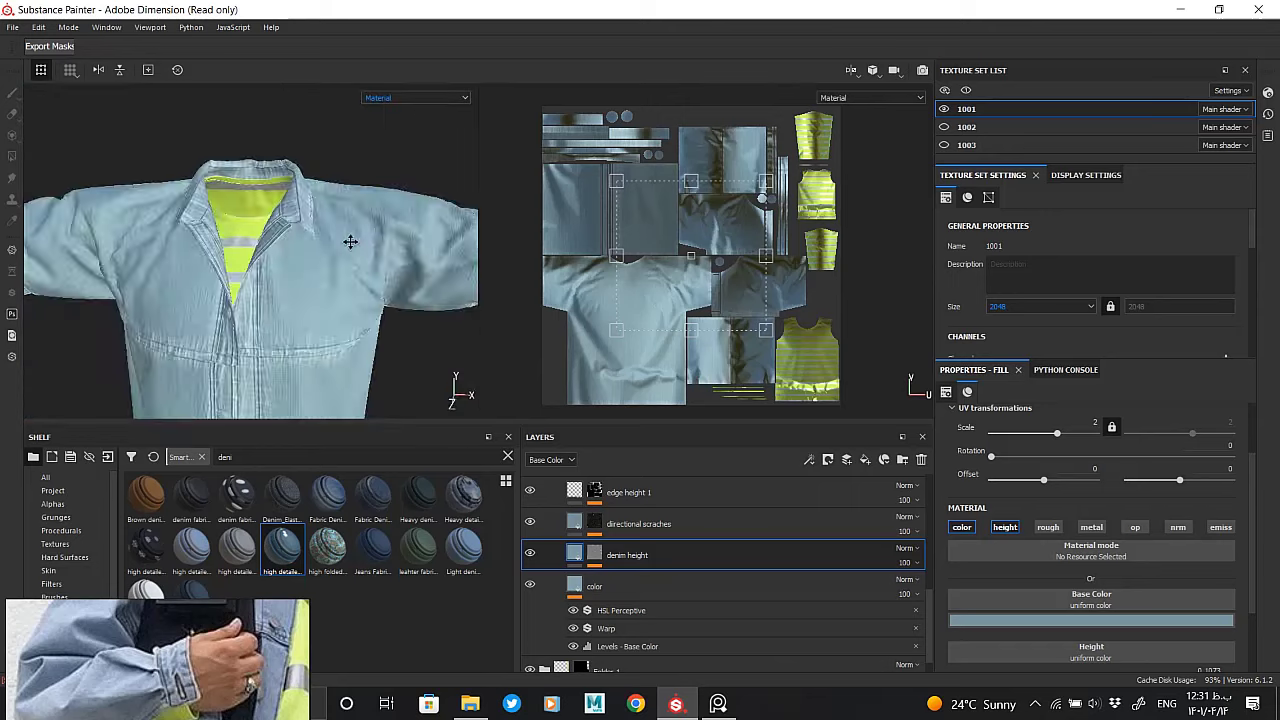
mouse_move(350, 241)
alt+mouse_down()
mouse_move(406, 355)
mouse_move(289, 206)
mouse_move(432, 261)
mouse_move(319, 263)
alt+mouse_up()
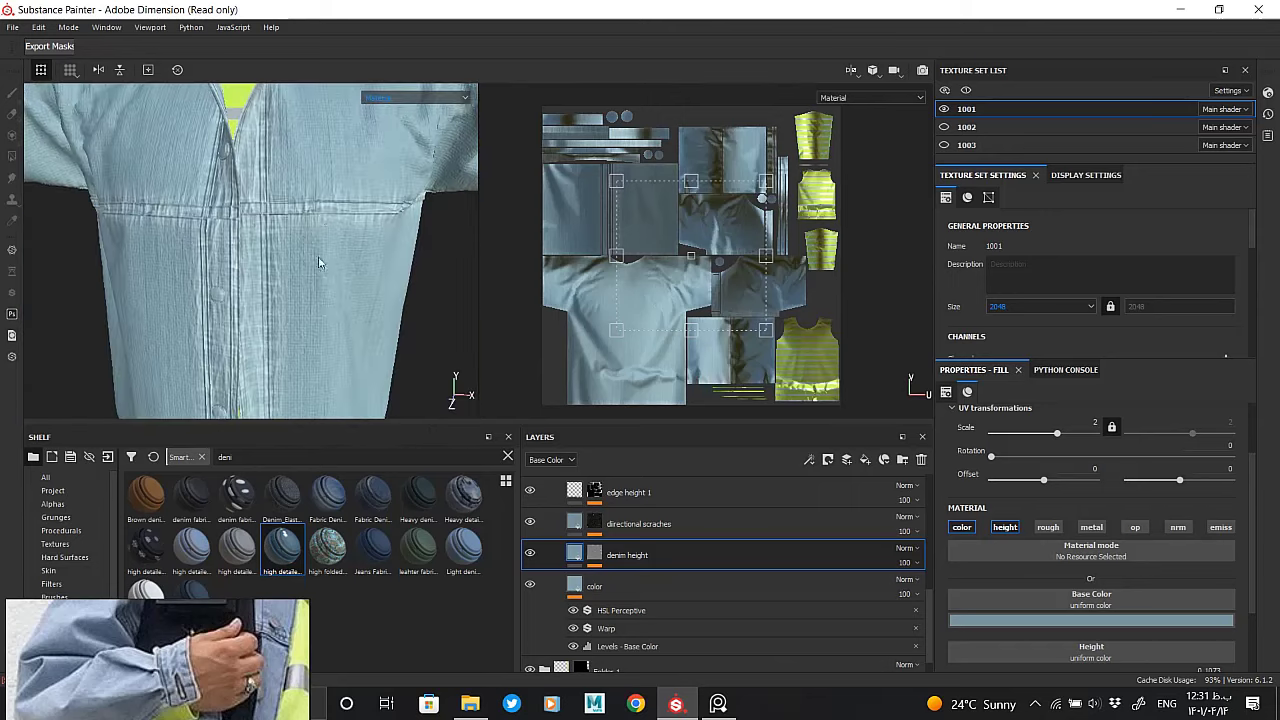
scroll(319, 263, up, 2)
Inspect the directional scratches mask and the edge fold 1 layer's fill properties
scroll(613, 556, up, 1)
click(595, 562)
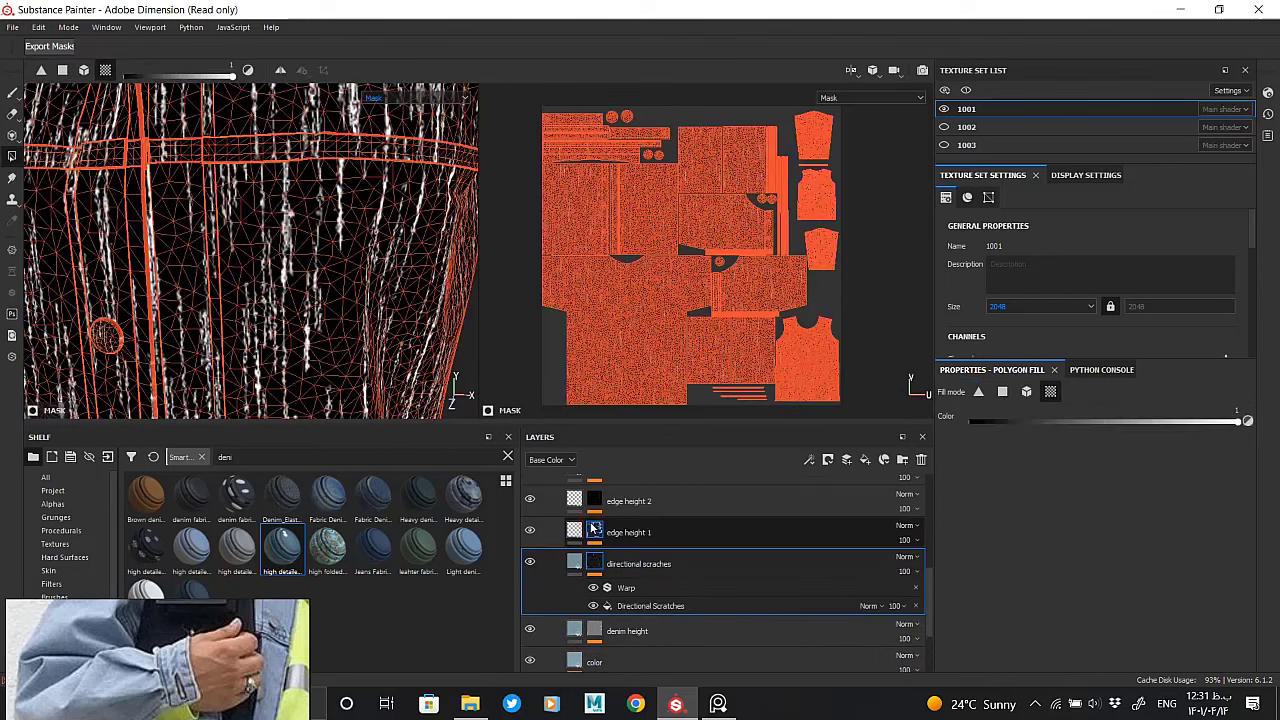
click(593, 527)
scroll(593, 527, up, 1)
click(595, 510)
click(576, 510)
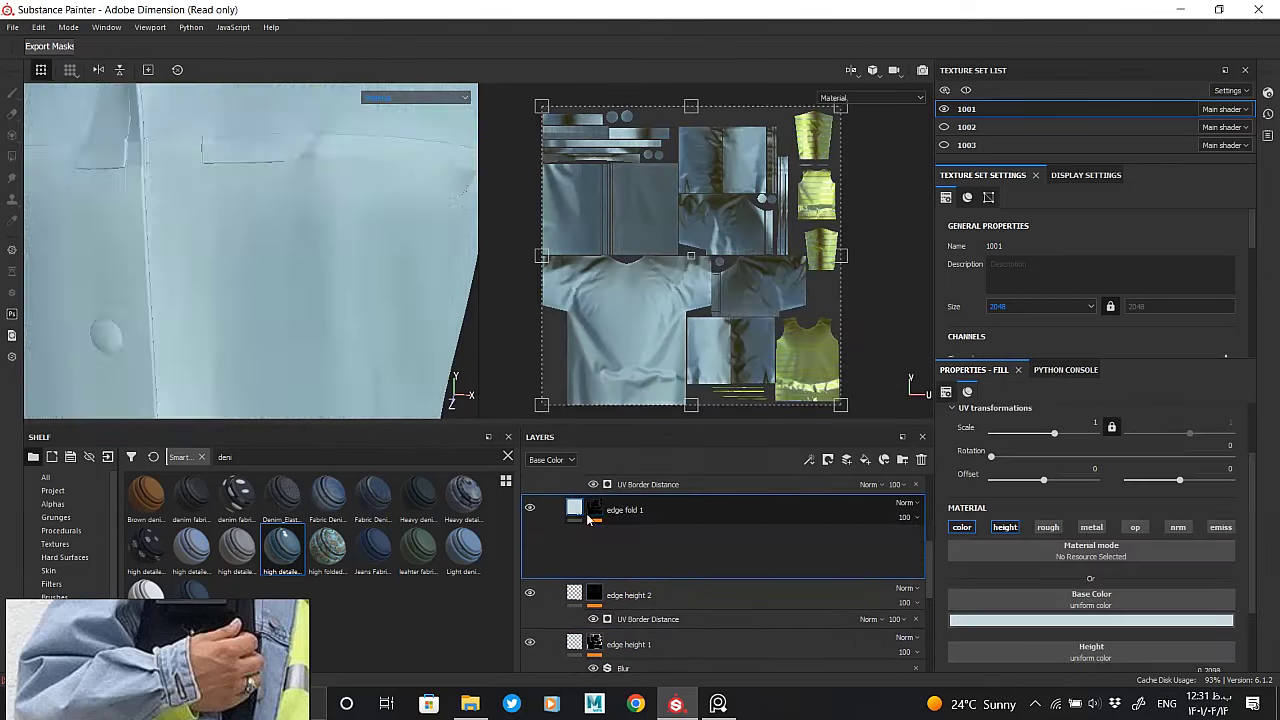
scroll(590, 518, up, 1)
scroll(590, 518, up, 1)
Set the front light layer's fill base colour to white
click(595, 512)
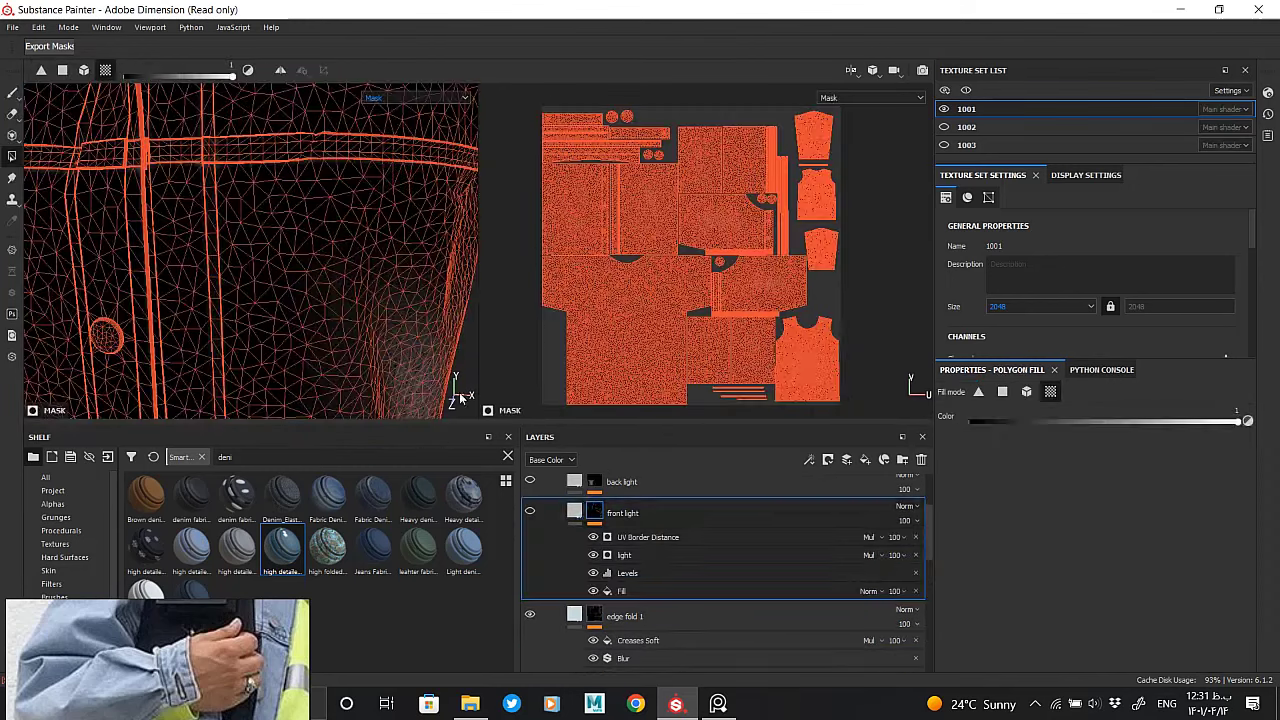
click(574, 512)
click(595, 512)
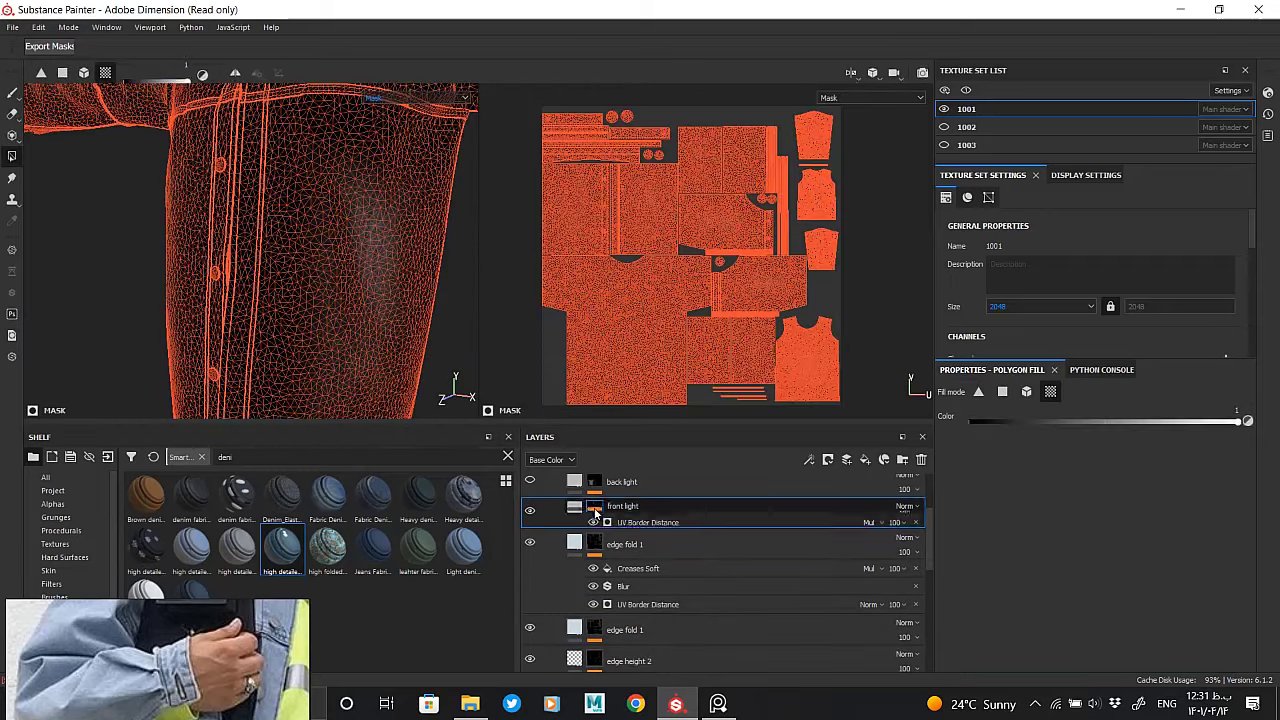
mouse_move(286, 291)
alt+mouse_down()
mouse_move(262, 245)
mouse_move(386, 270)
mouse_move(229, 257)
mouse_move(309, 234)
alt+mouse_up()
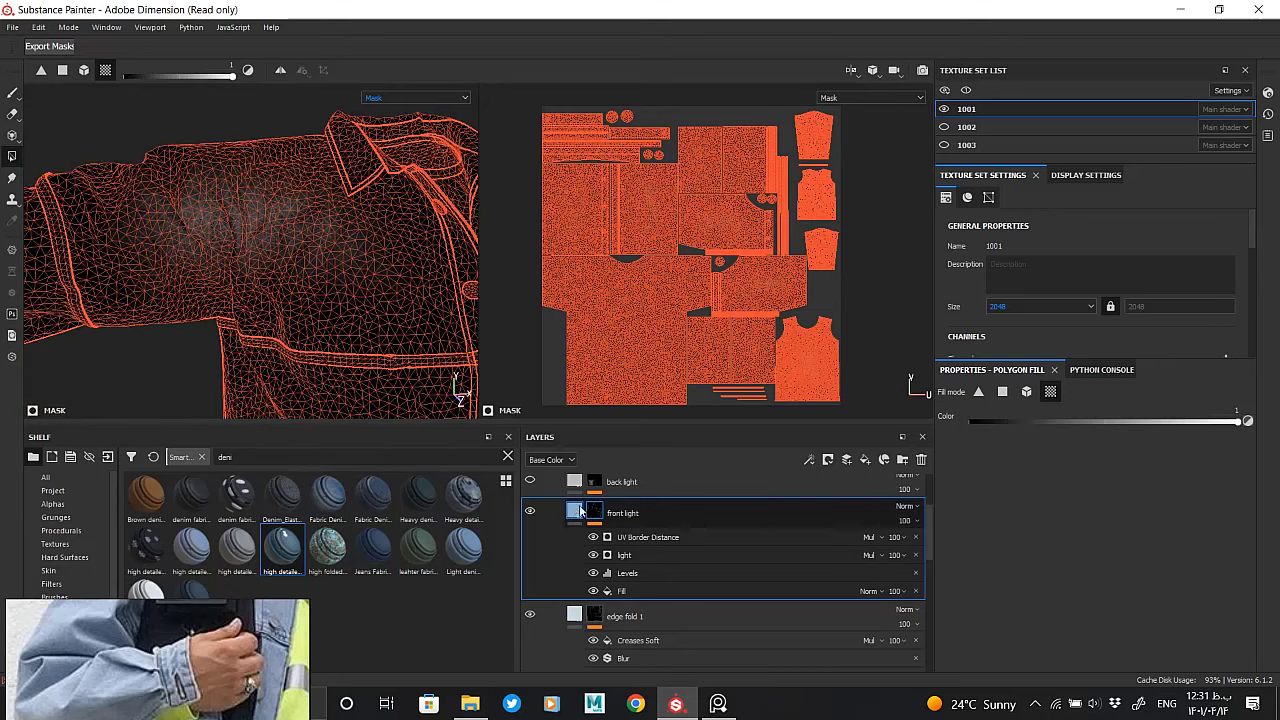
click(575, 511)
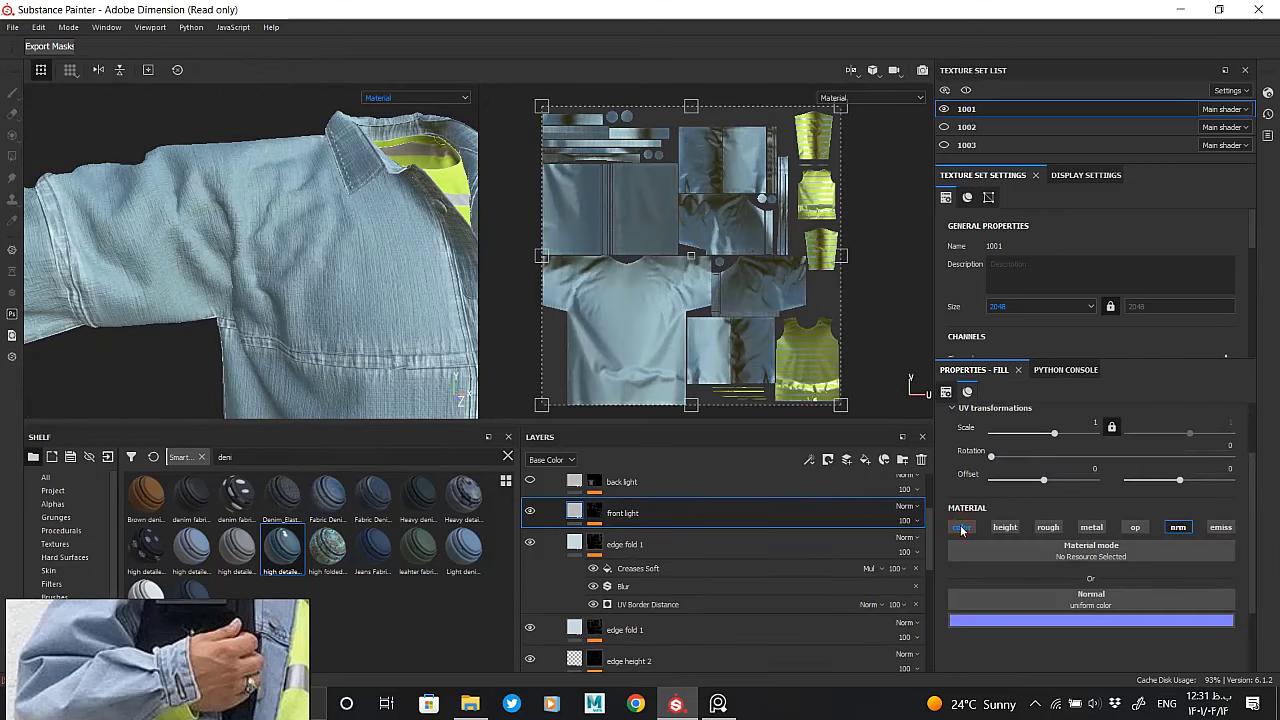
scroll(1074, 594, down, 2)
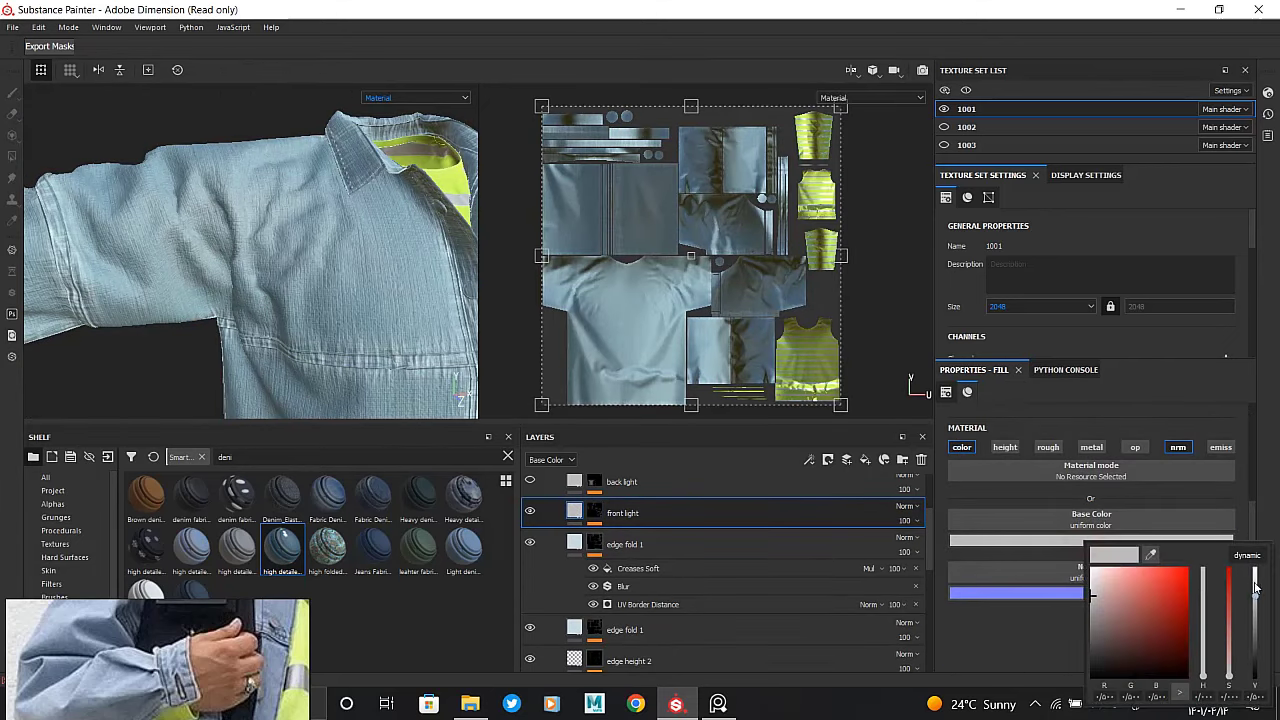
click(1053, 503)
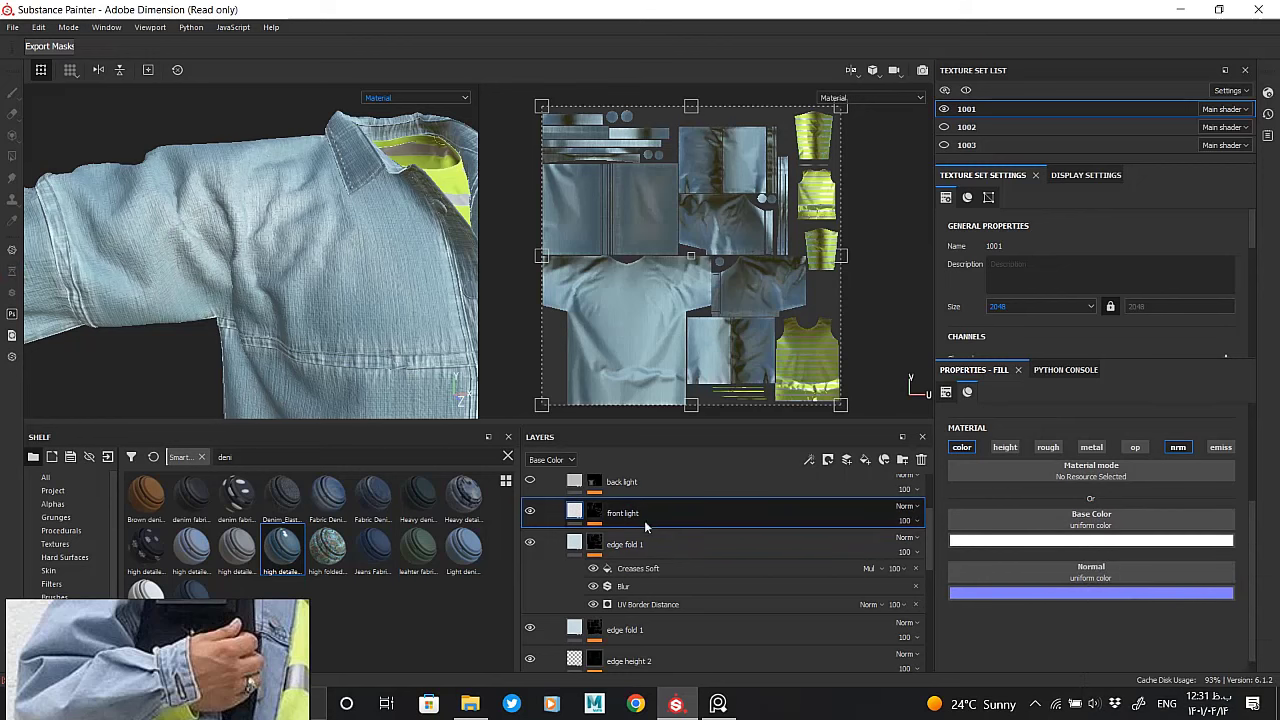
scroll(537, 519, up, 1)
Set the back light layer's base colour to white and view the jacket's back
click(721, 523)
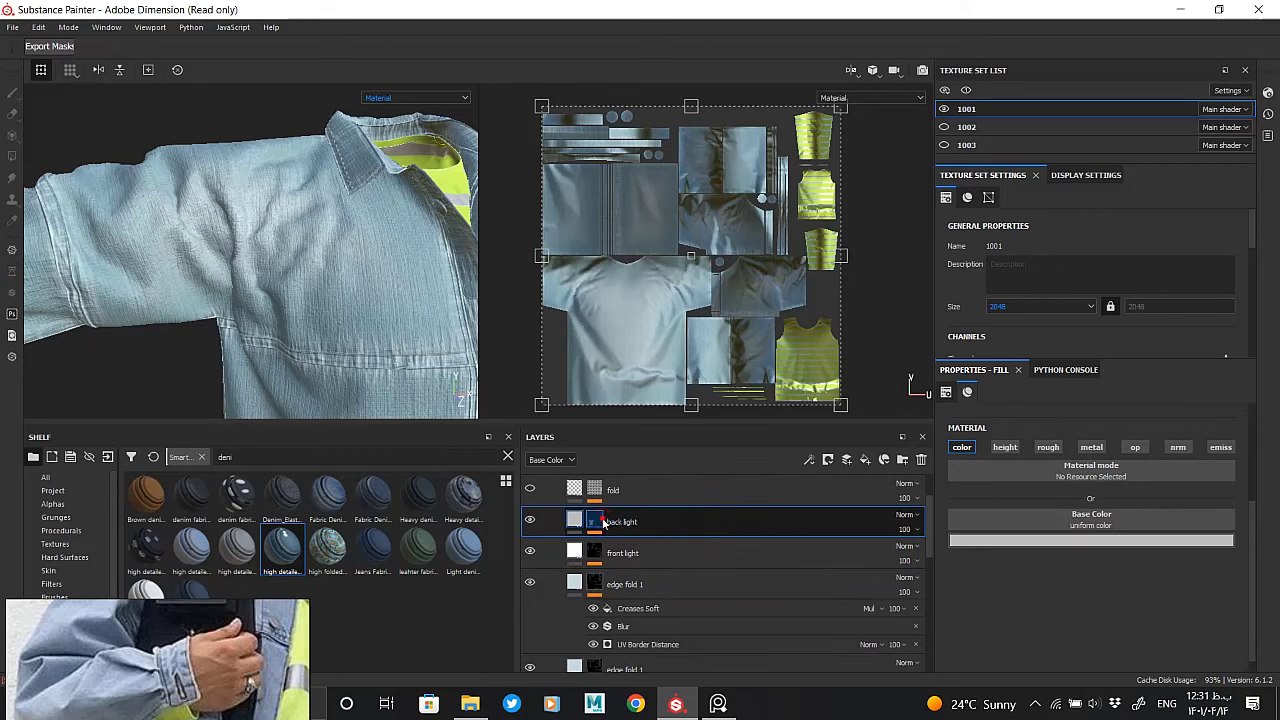
click(1092, 541)
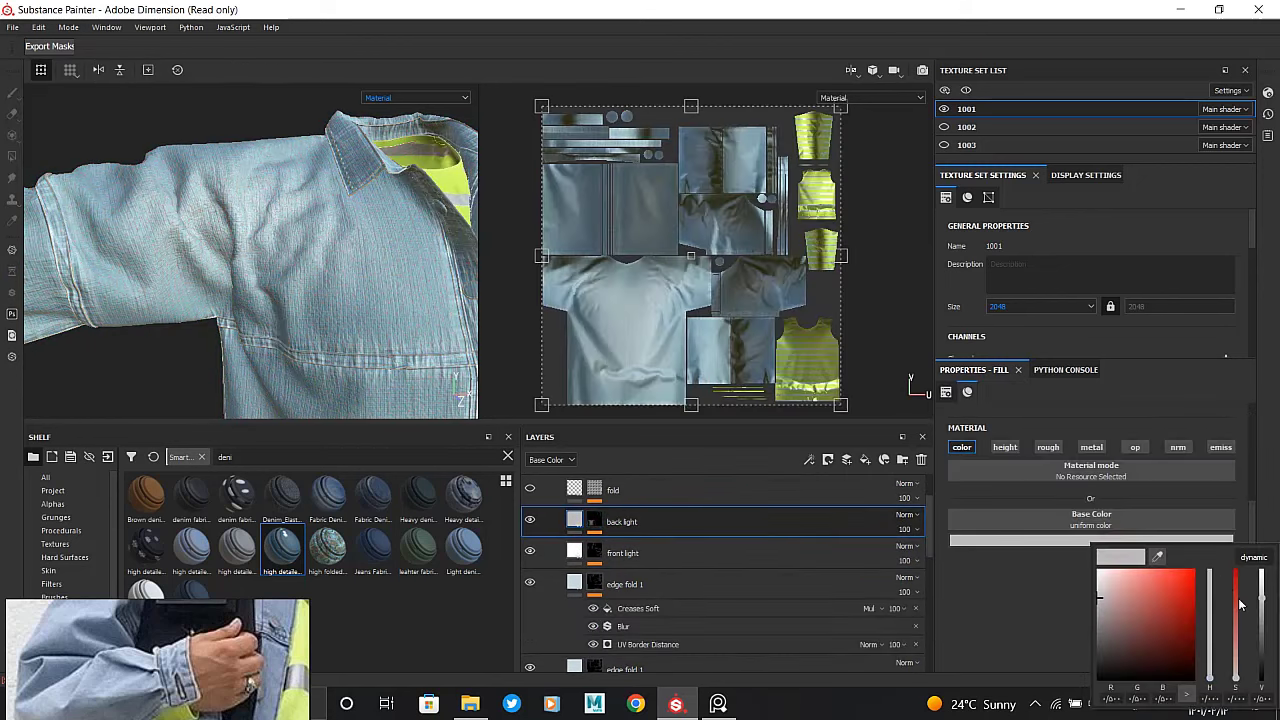
alt+drag(474, 180, 362, 191)
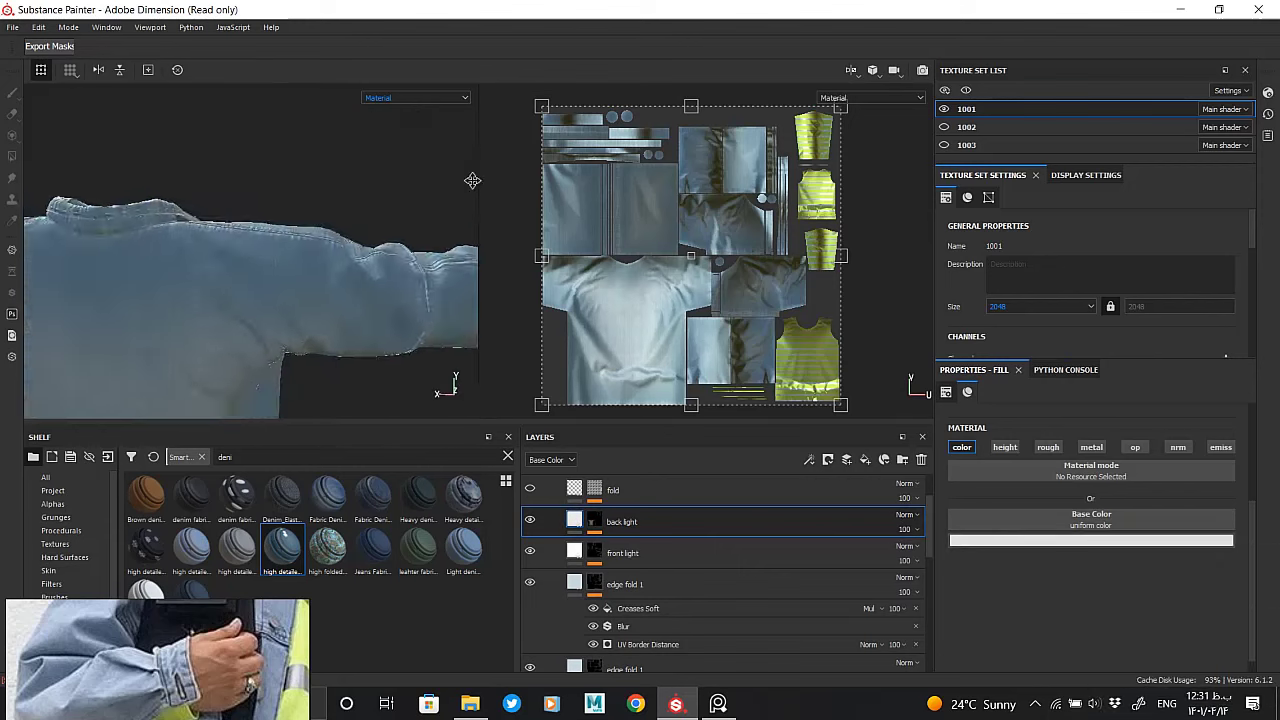
alt+right_drag(362, 197, 234, 303)
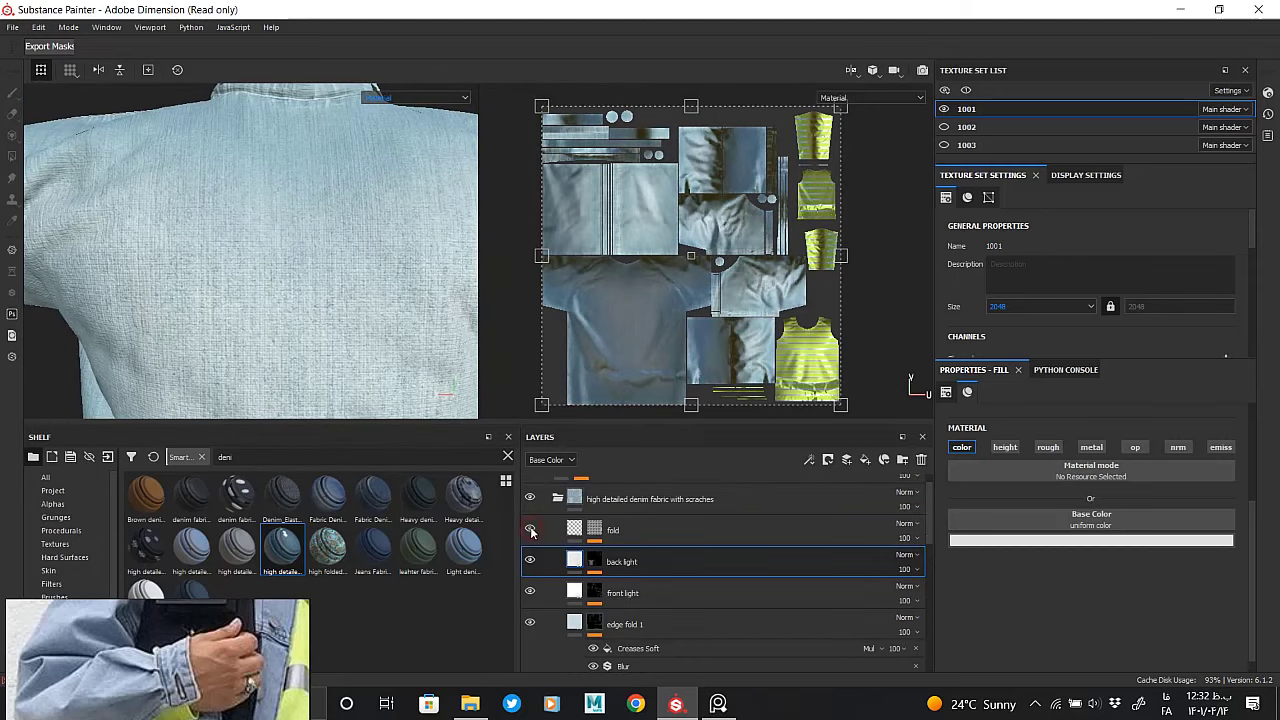
Select the fold layer and lower its height from 0.7404 to 0.4390
alt+right_drag(343, 306, 300, 320)
alt+drag(300, 320, 331, 318)
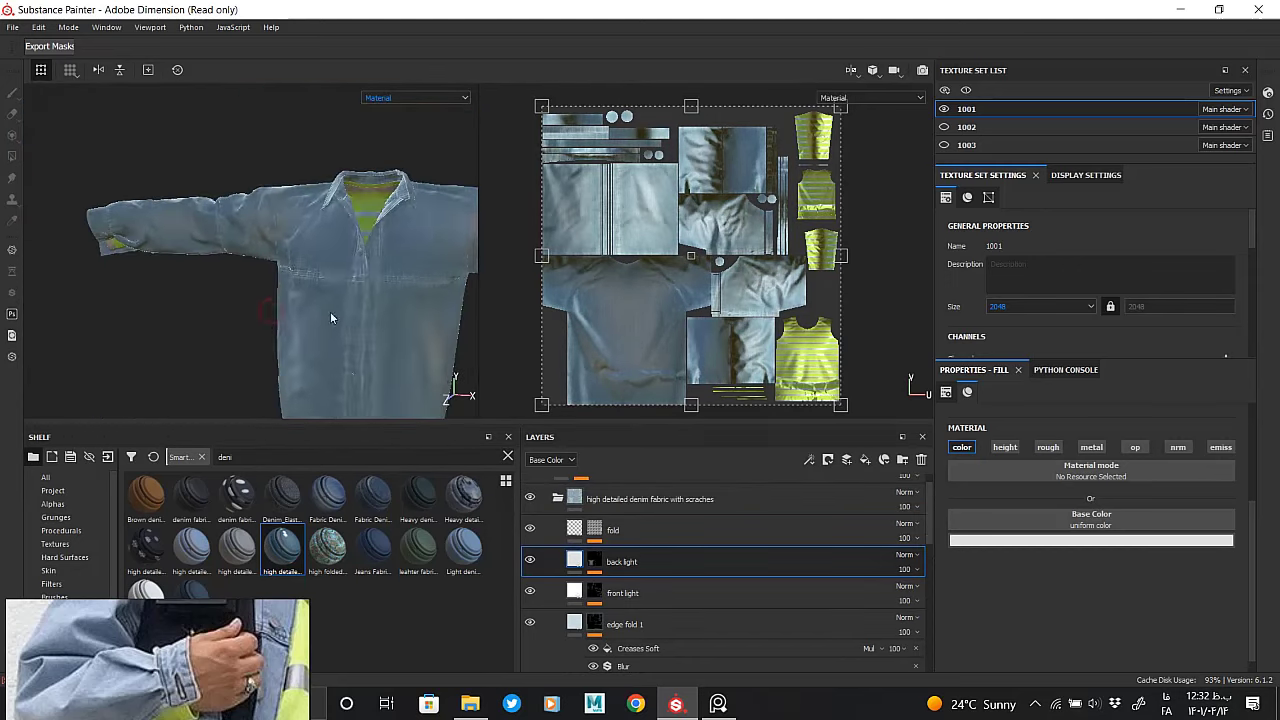
mouse_move(331, 318)
alt+right_down()
mouse_move(300, 244)
mouse_move(392, 410)
alt+right_up()
click(613, 530)
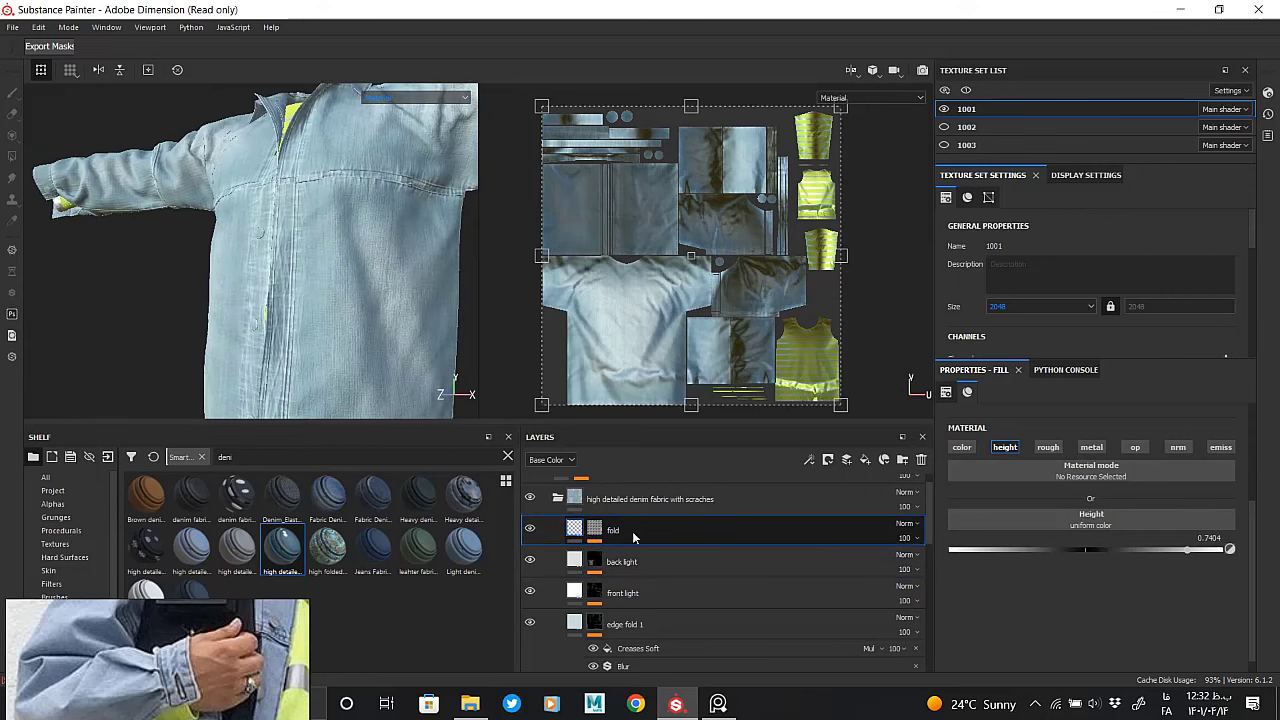
scroll(786, 584, up, 1)
click(680, 521)
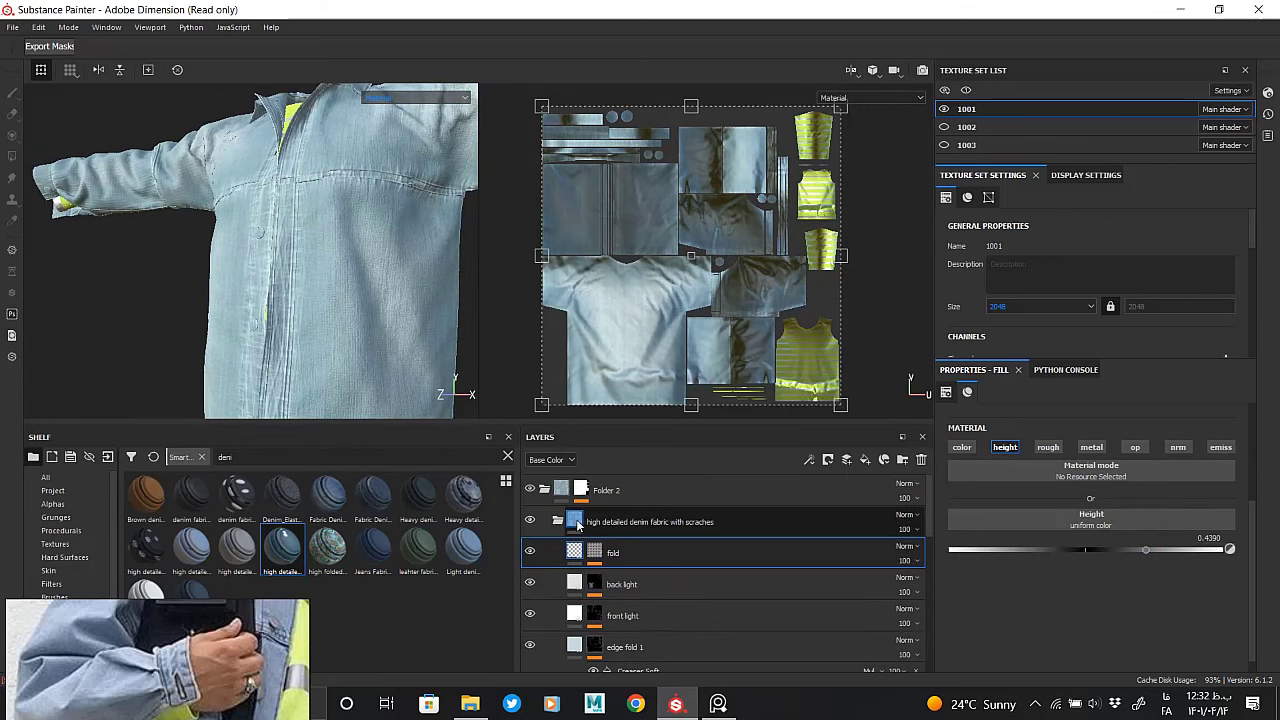
Orbit across both sleeves and the back yoke seam to inspect the softer creases
alt+right_drag(268, 237, 329, 277)
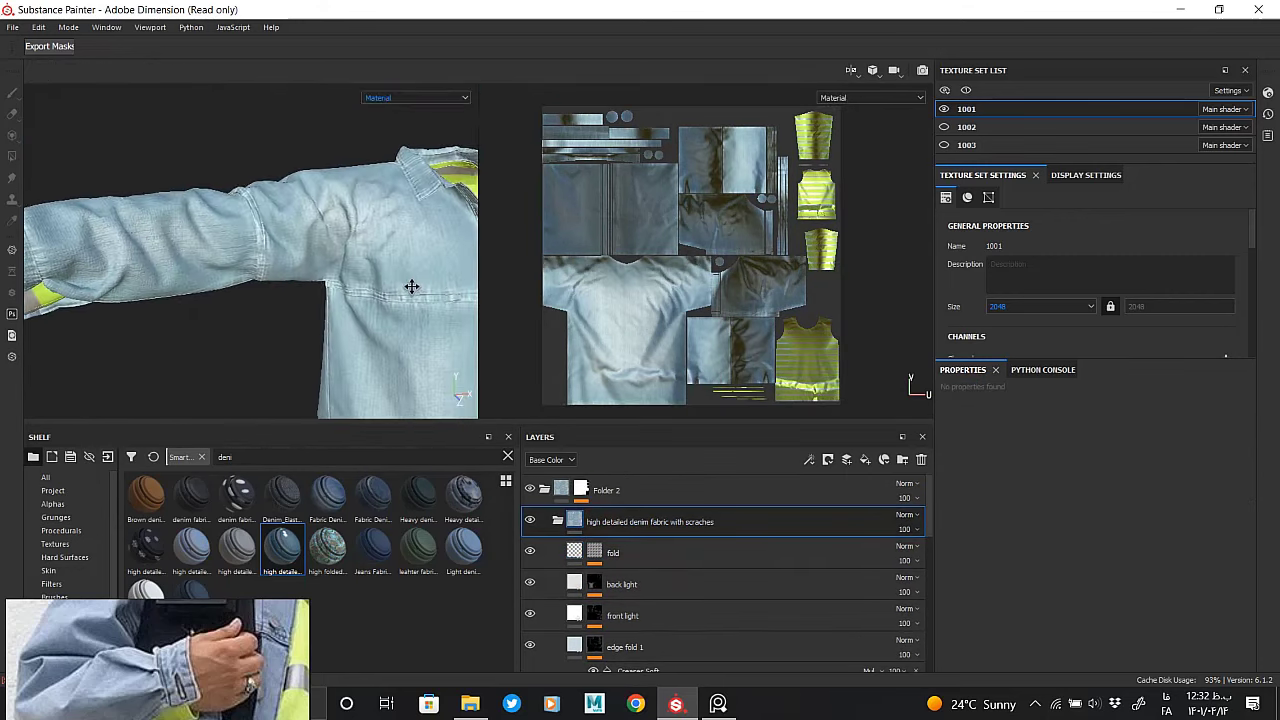
alt+drag(329, 277, 535, 277)
middle_drag(535, 277, 423, 263)
mouse_move(423, 263)
alt+mouse_down()
mouse_move(228, 213)
mouse_move(100, 237)
mouse_move(368, 198)
mouse_move(349, 237)
alt+mouse_up()
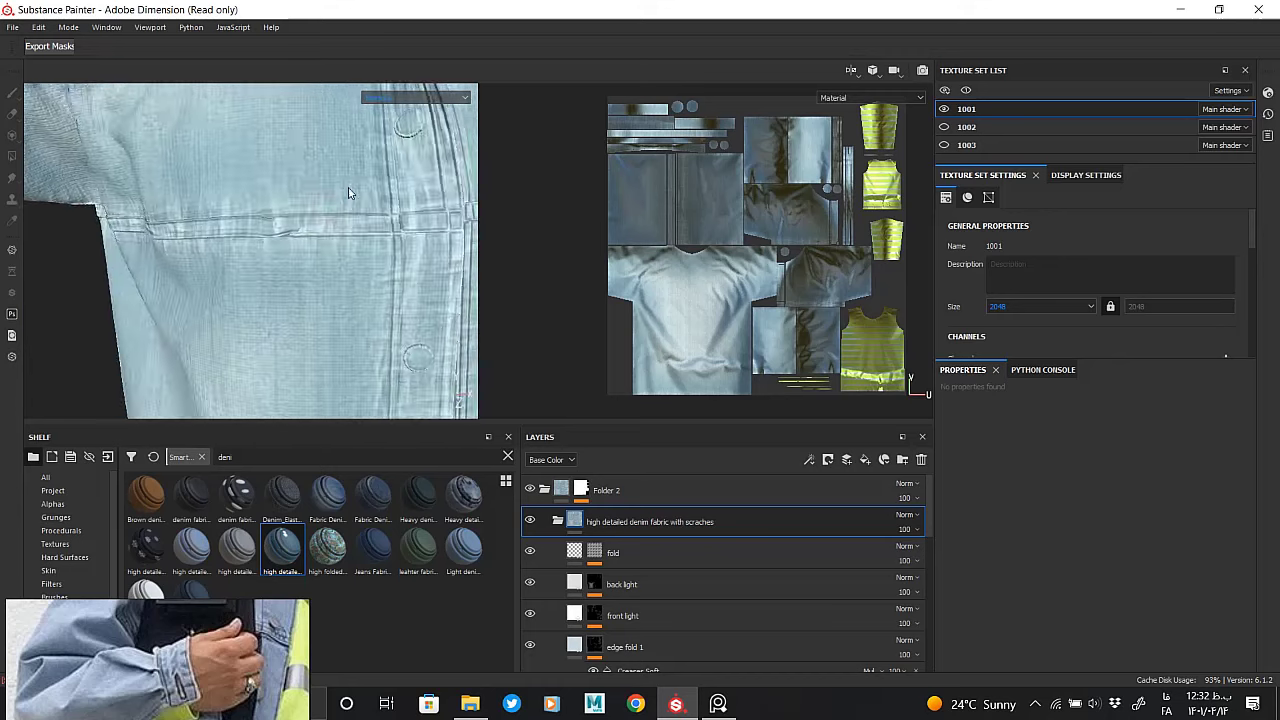
alt+right_drag(349, 237, 290, 245)
alt+middle_drag(290, 245, 286, 240)
Reframe the jacket from hem to front, ending close on the collar and yellow undershirt
alt+right_drag(286, 240, 300, 225)
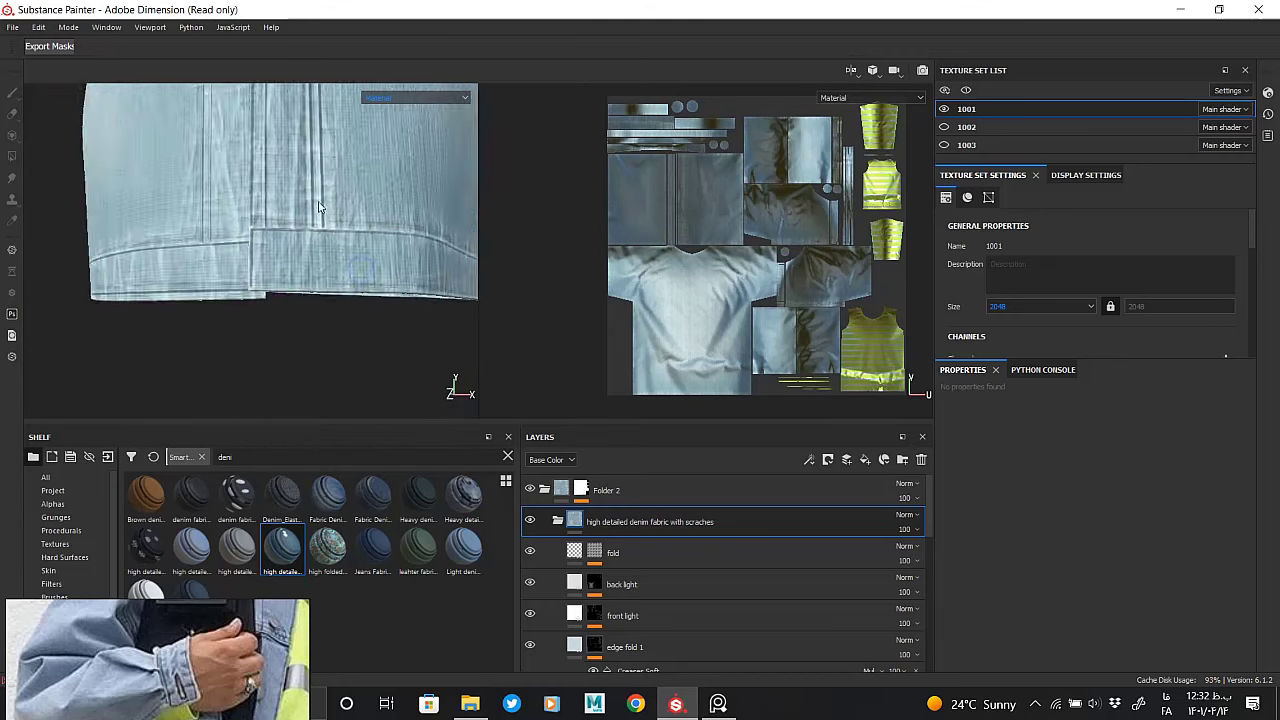
alt+middle_drag(300, 225, 305, 211)
alt+drag(305, 211, 343, 246)
alt+right_drag(343, 246, 372, 290)
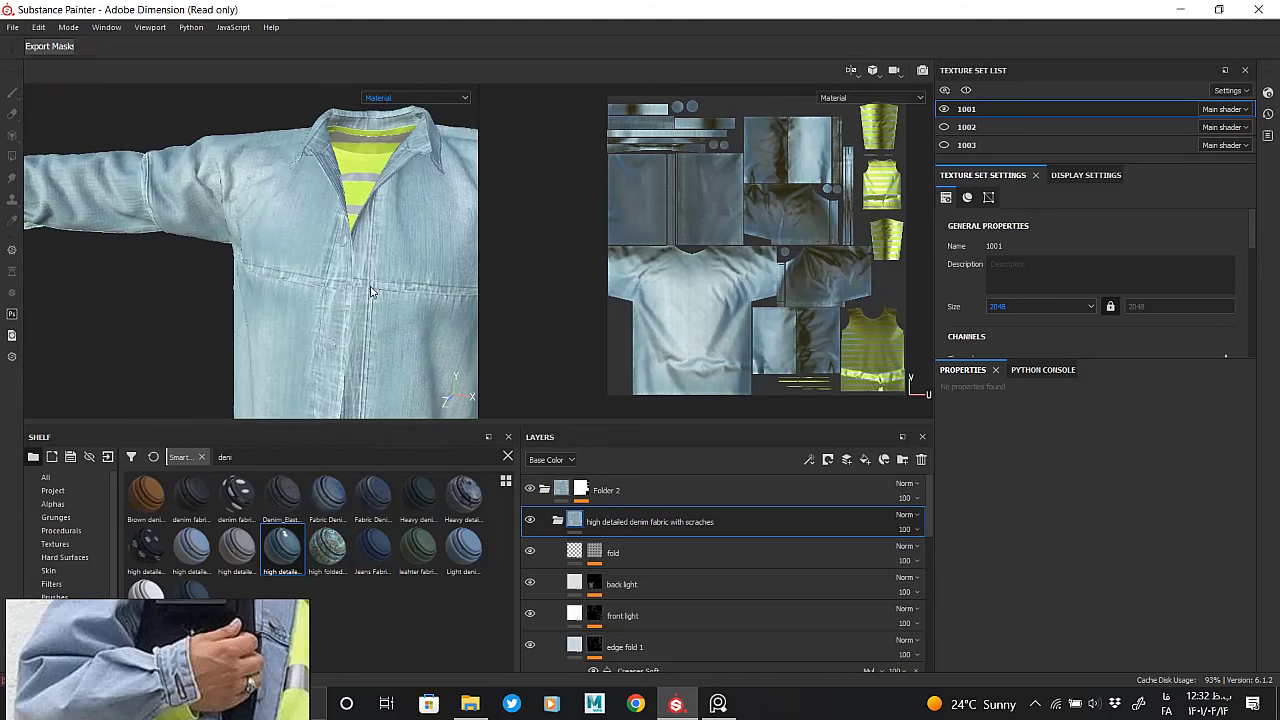
alt+drag(371, 291, 340, 260)
alt+right_drag(340, 260, 360, 300)
alt+drag(360, 300, 400, 300)
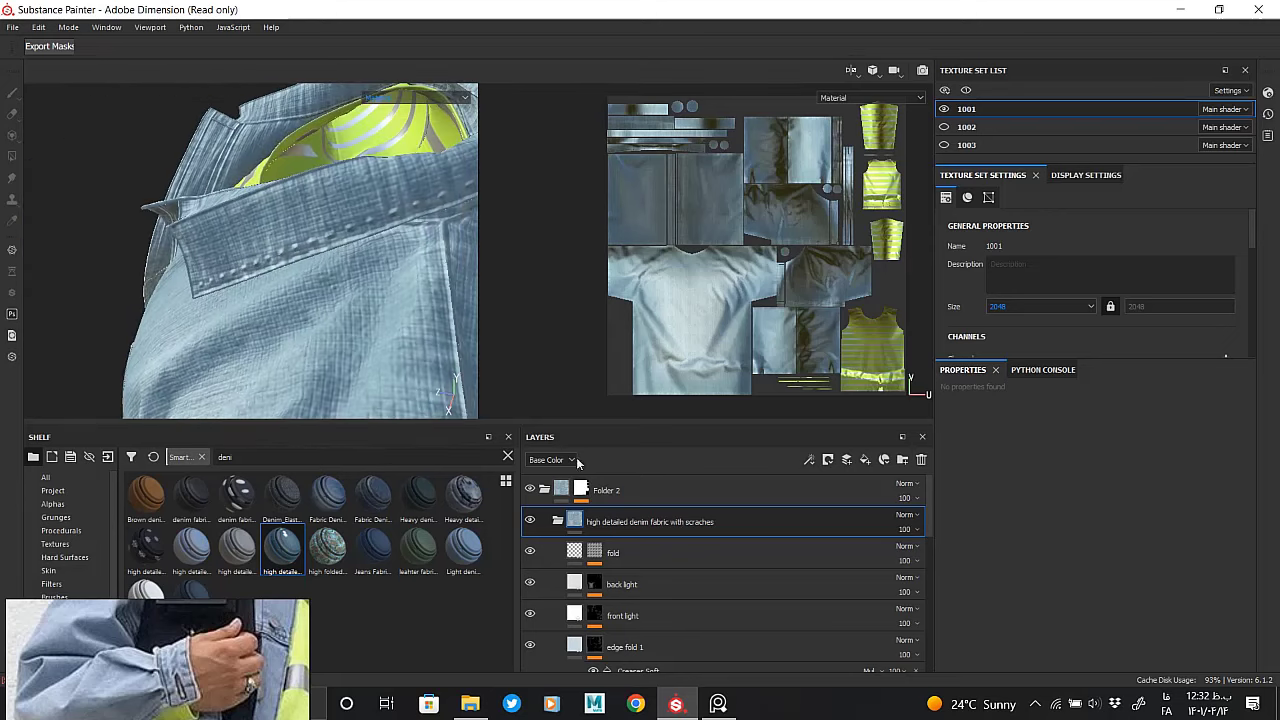
Browse the fold, back light, front light and edge fold 1 masks and their effects
click(595, 552)
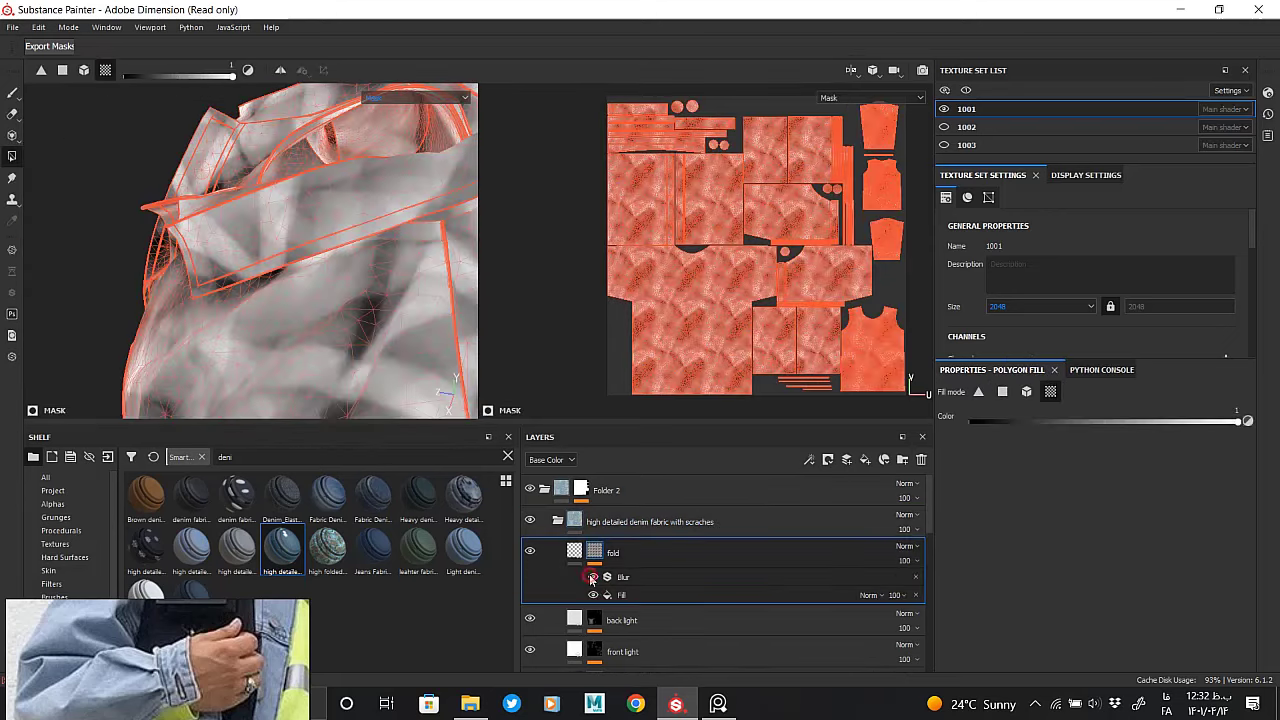
click(594, 620)
click(603, 590)
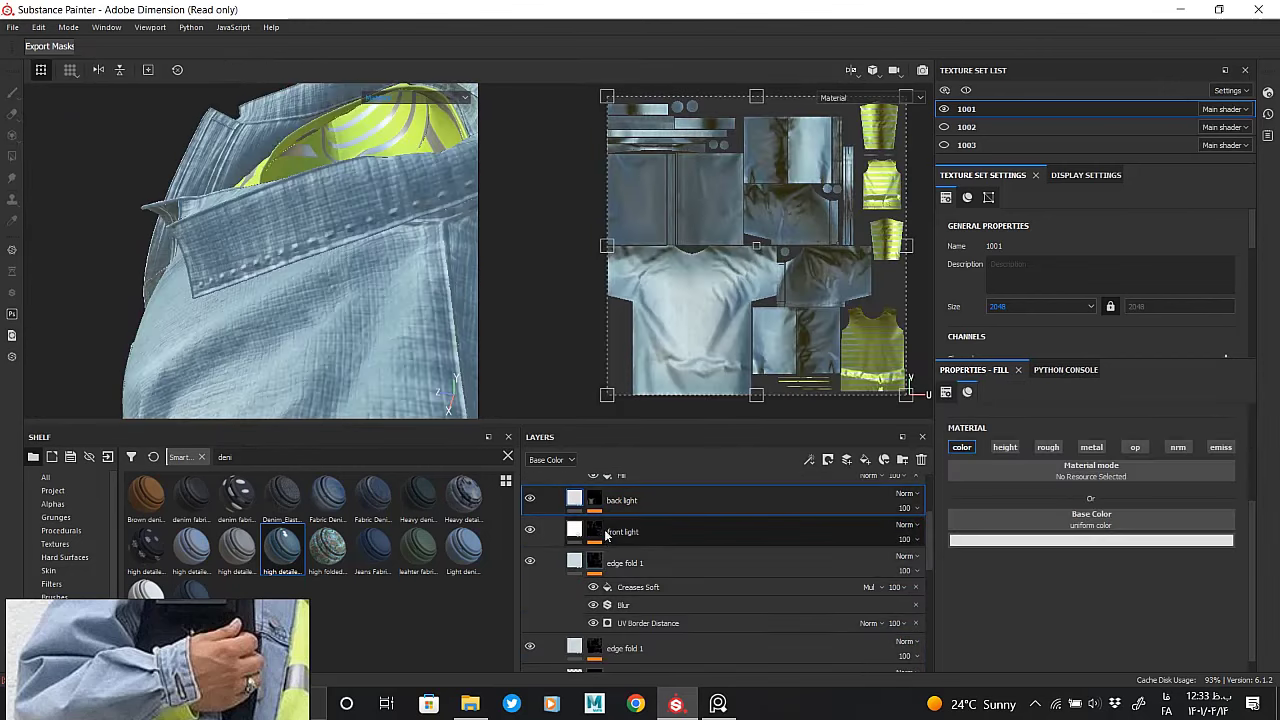
click(594, 565)
scroll(603, 565, down, 2)
click(603, 565)
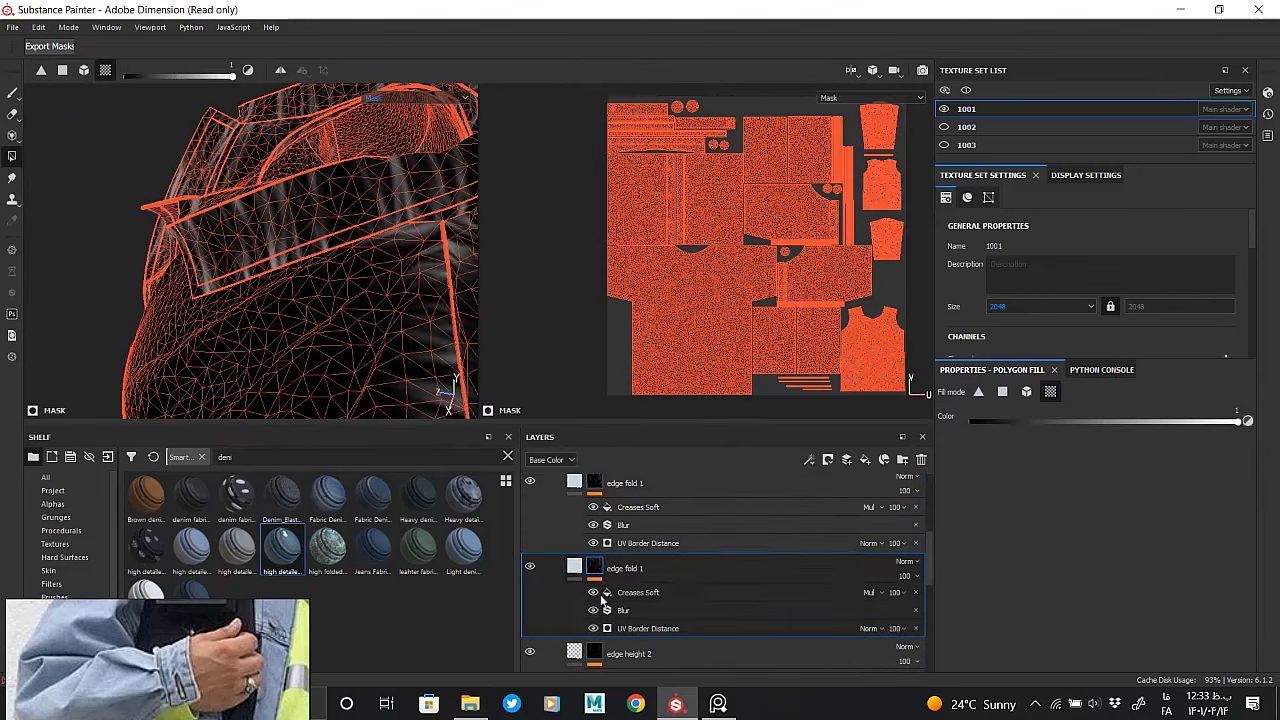
scroll(620, 564, down, 1)
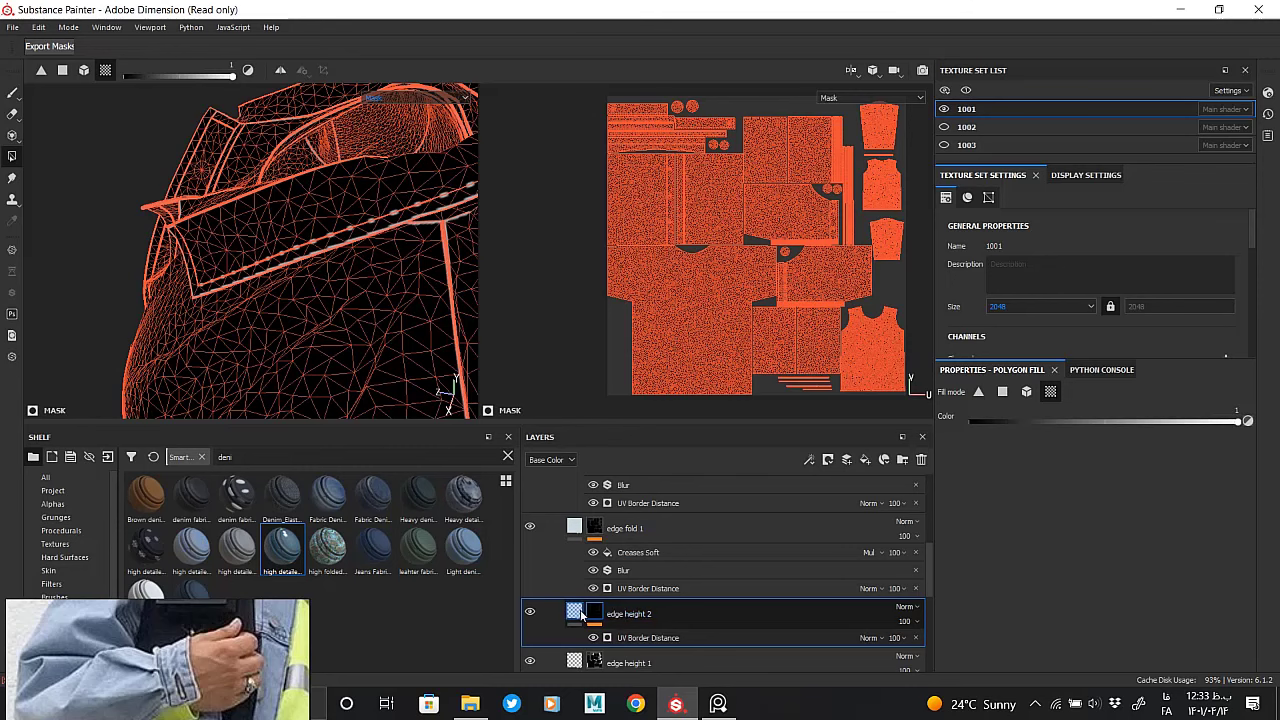
Set the UV Border Distance generator's contrast to 0.3 on edge height 2
click(574, 612)
alt+drag(305, 300, 420, 290)
key(ctrl+v)
drag(965, 527, 1048, 530)
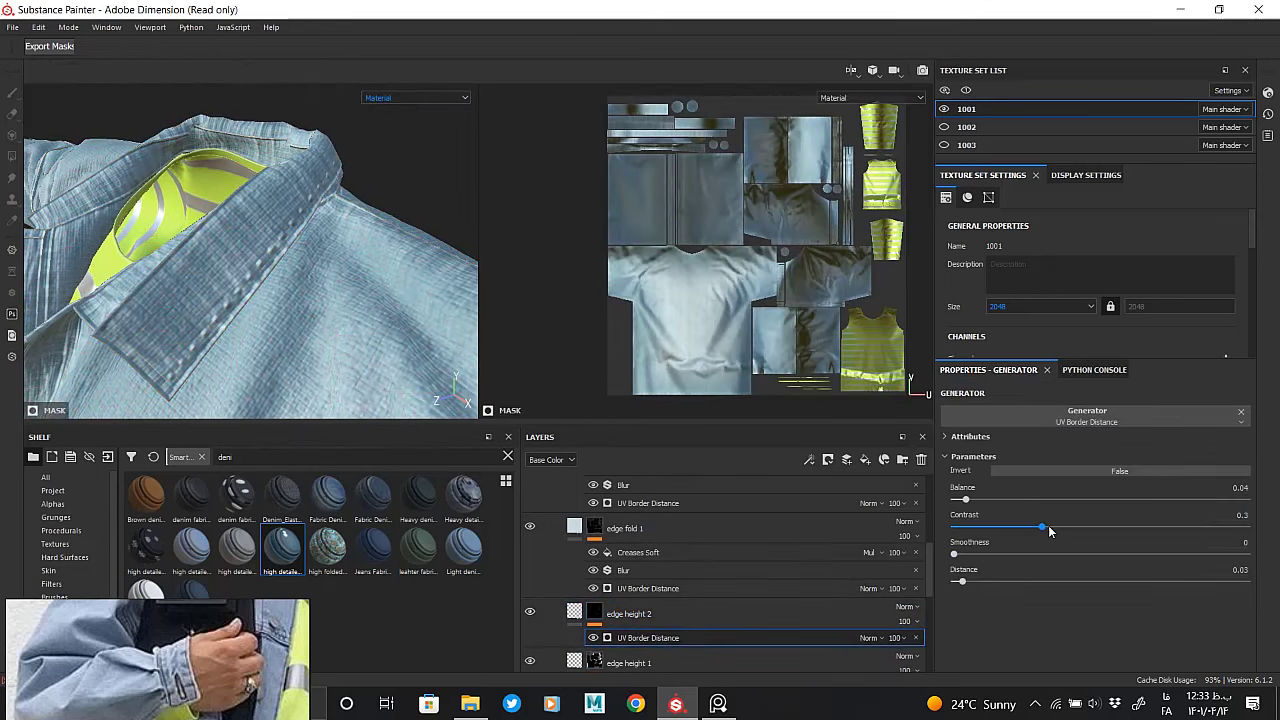
click(1040, 305)
Save the project under the name 01 into Desktop > grunge
click(1032, 306)
key(ctrl+s)
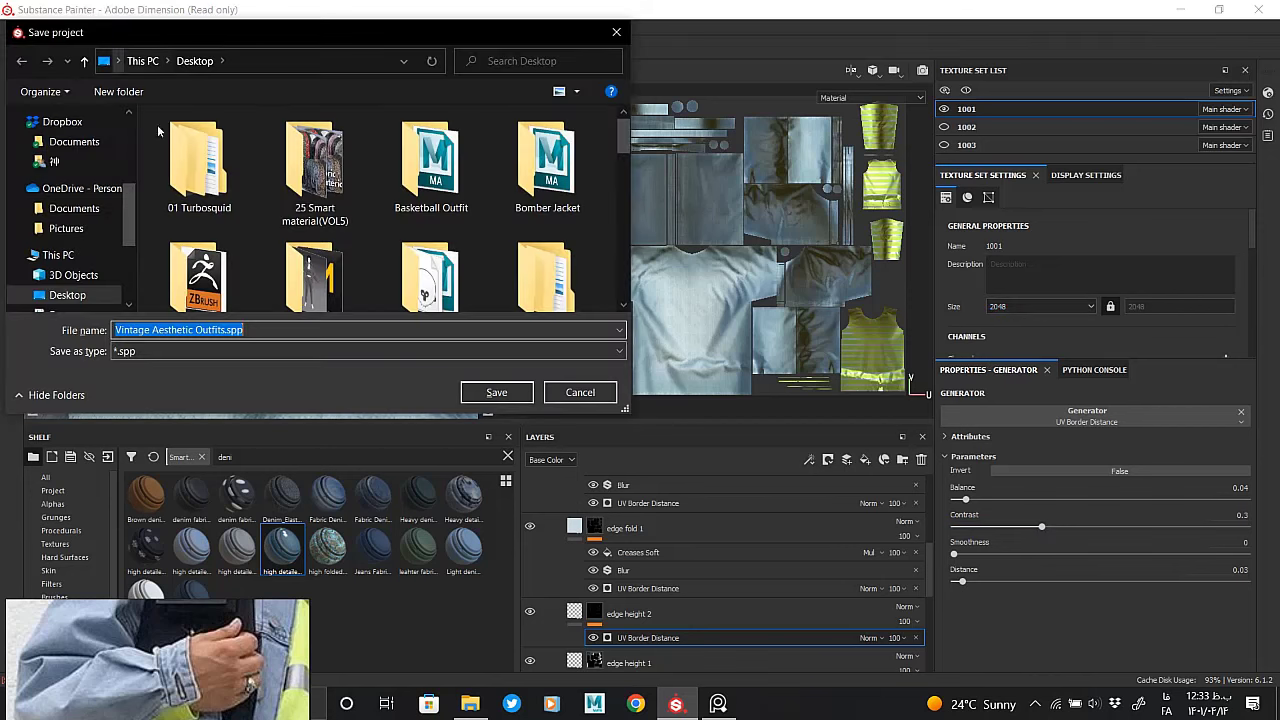
scroll(75, 200, up, 5)
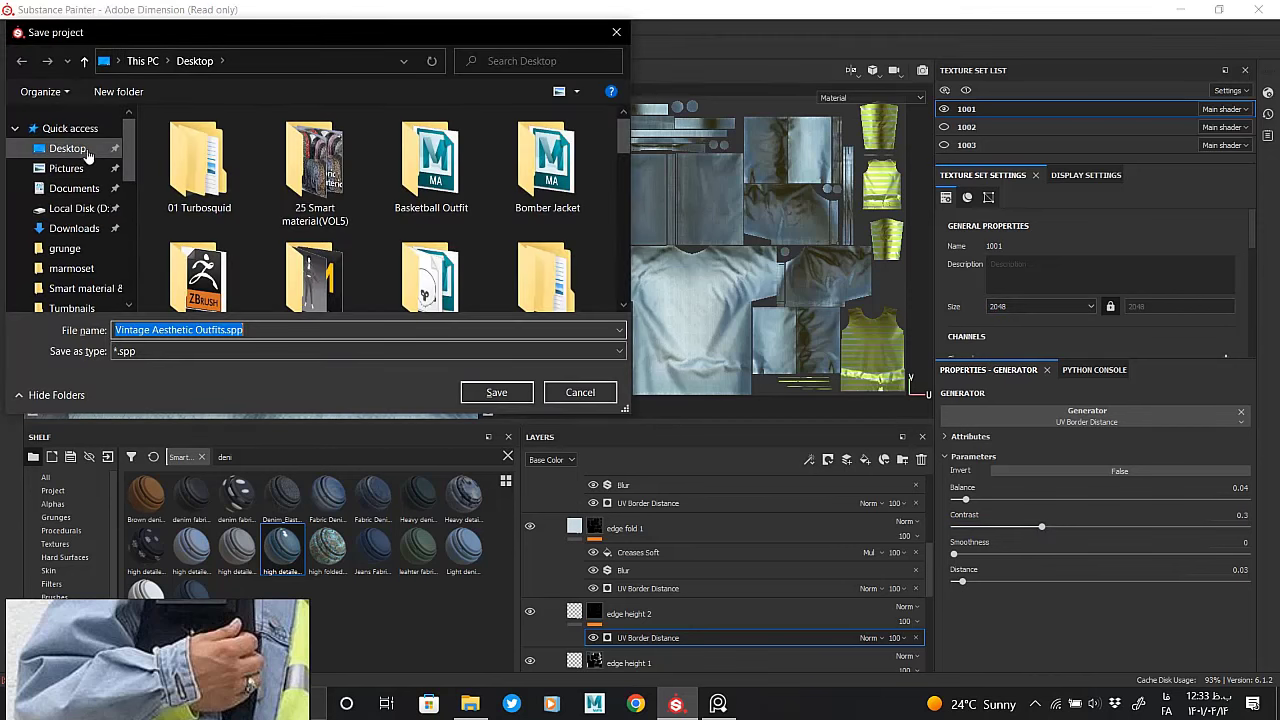
click(86, 252)
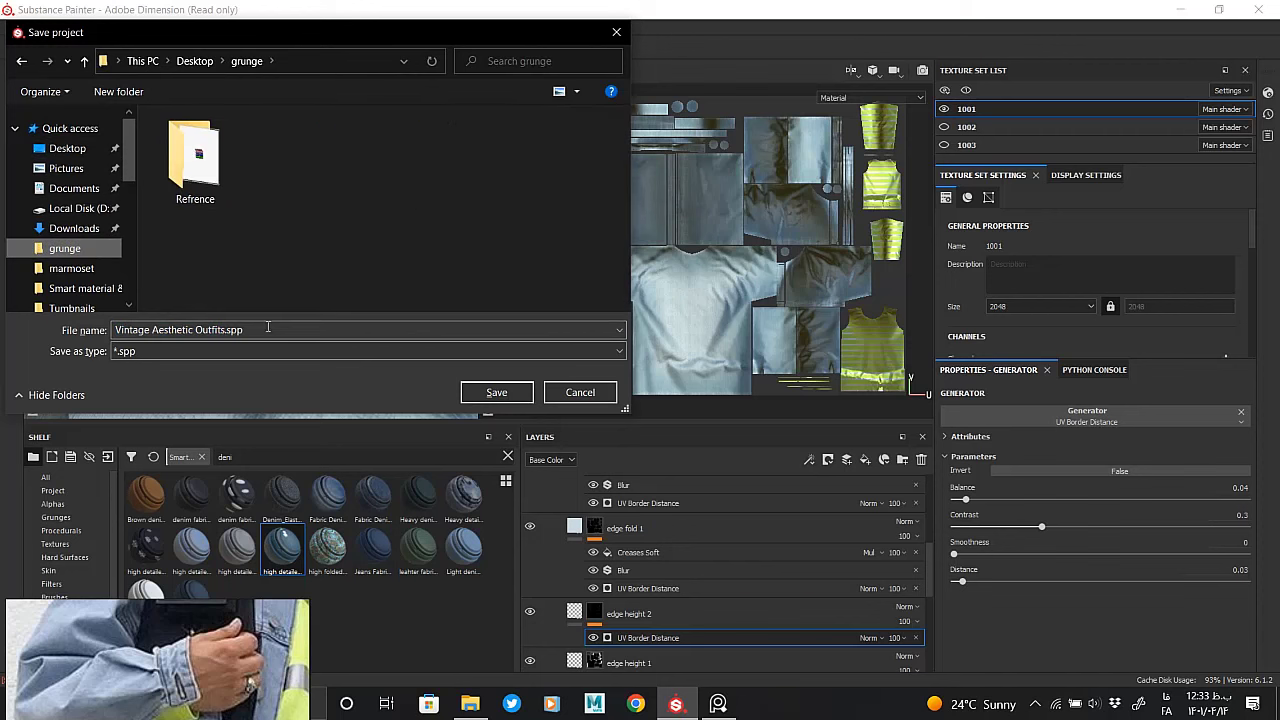
click(264, 335)
text(01)
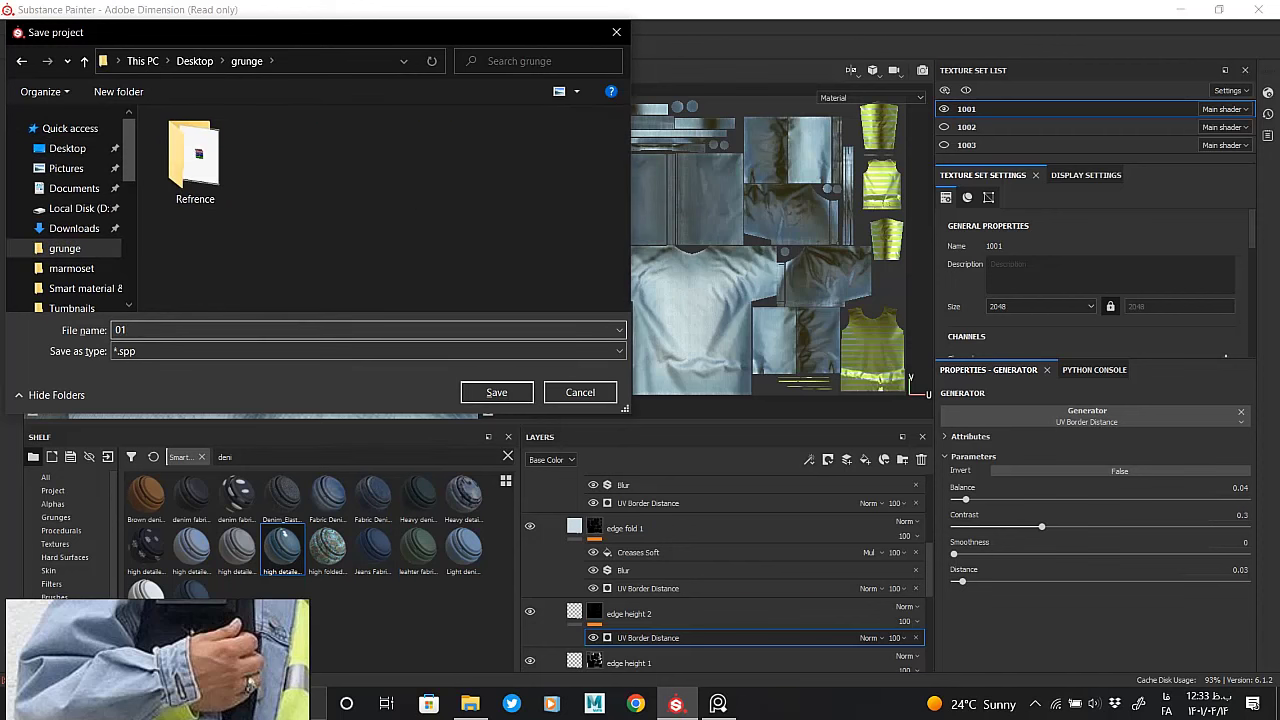
key(Return)
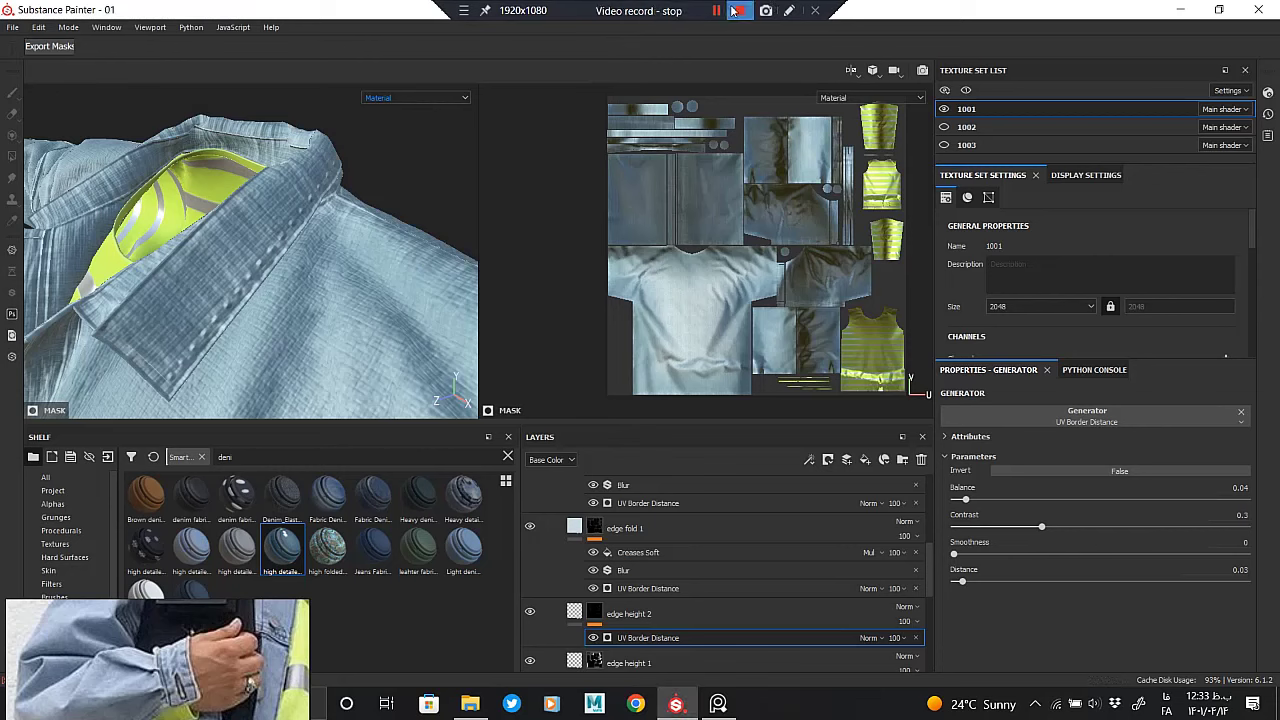
Set texture set 1001's resolution to 4096
click(1040, 306)
click(1010, 362)
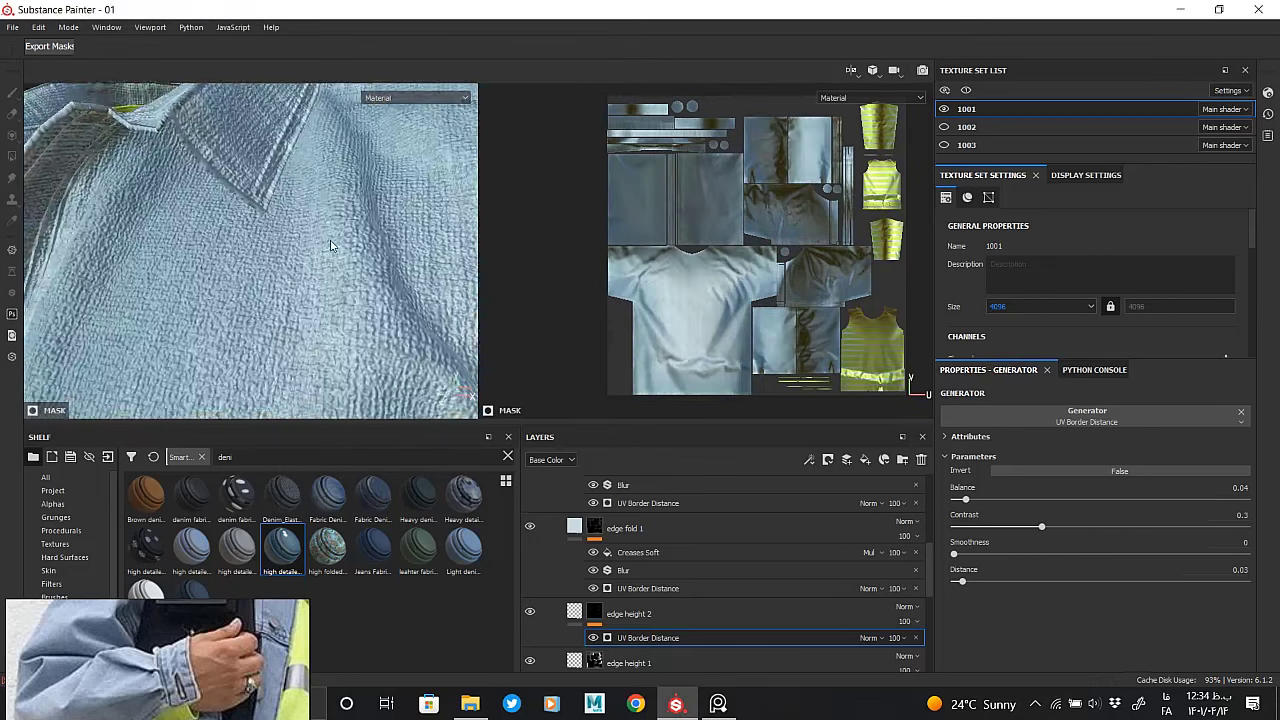
scroll(346, 313, up, 5)
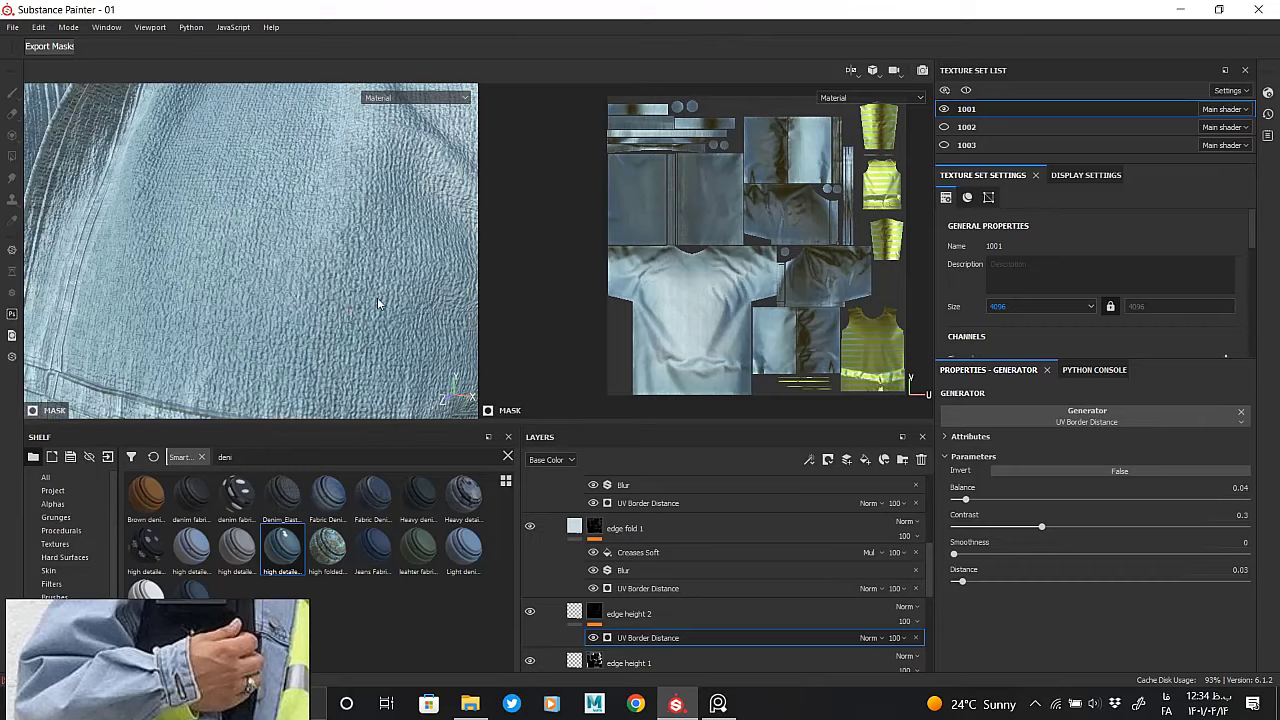
alt+drag(378, 303, 343, 180)
Lower the denim height Warp filter's Source Tiling to about 8.22
scroll(692, 596, down, 3)
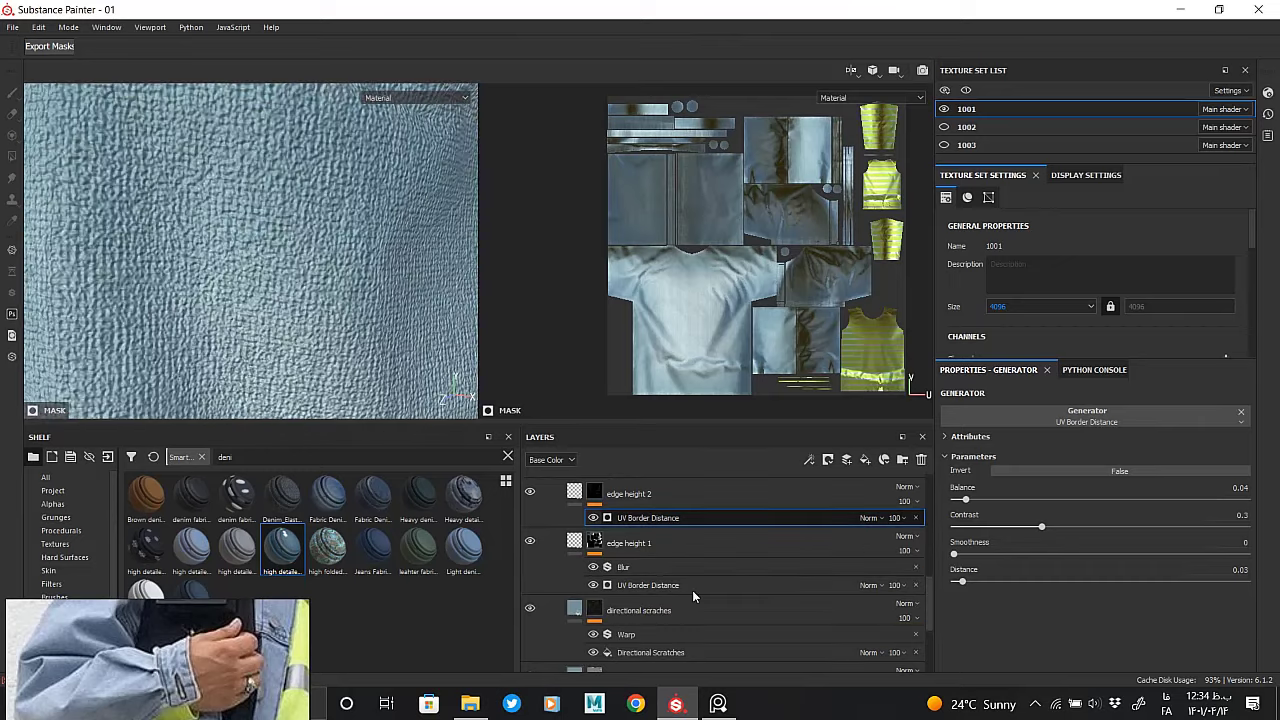
scroll(692, 590, down, 3)
click(630, 581)
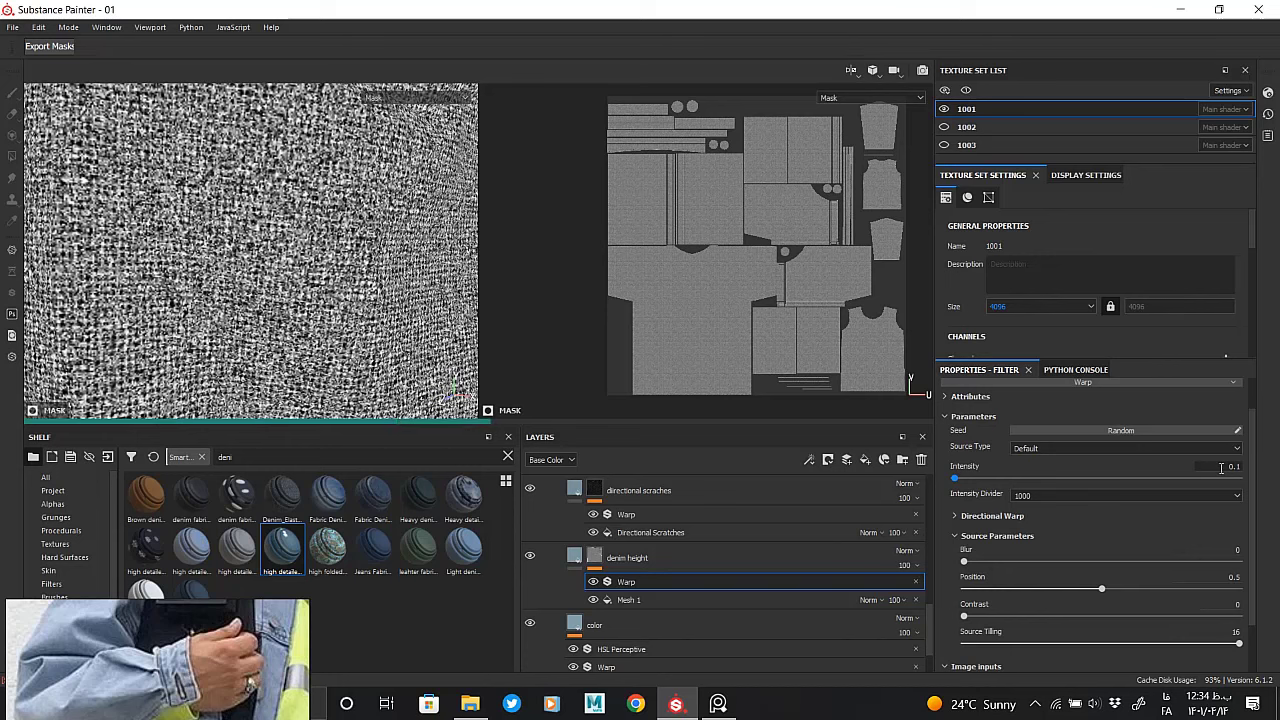
drag(1238, 643, 1104, 643)
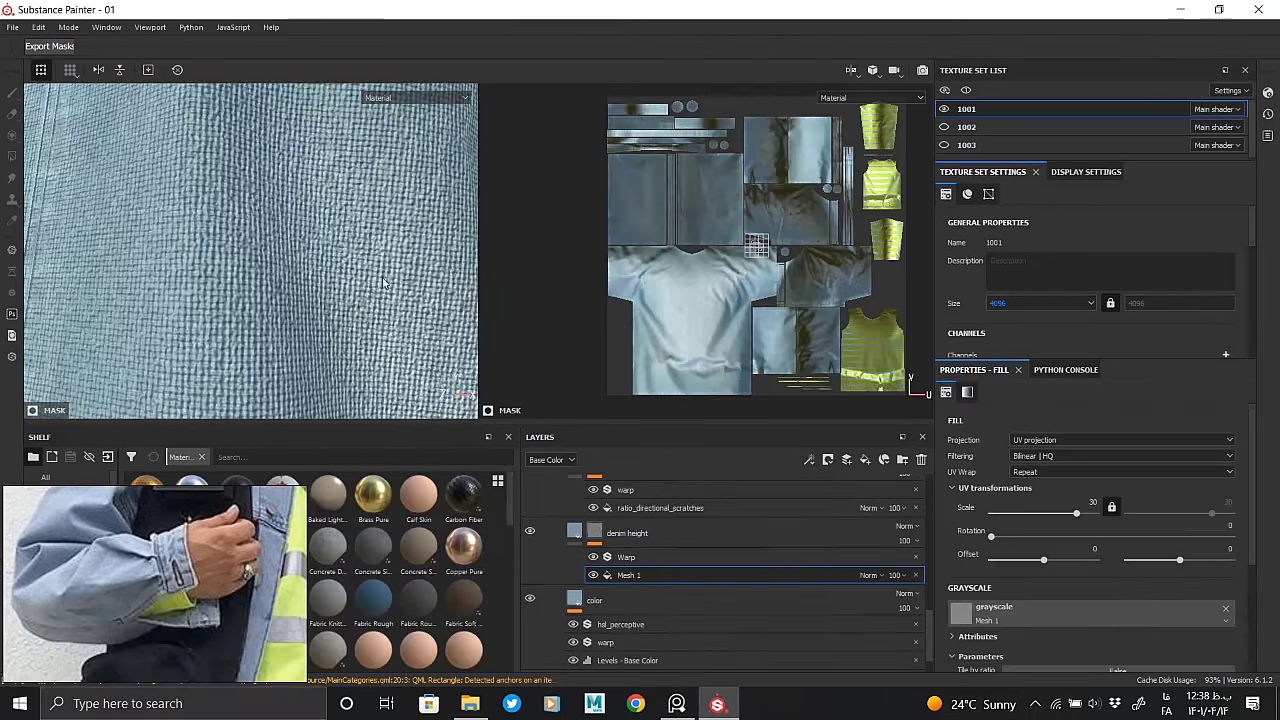
Lower the denim height fill layer's height to 0.0390
scroll(971, 590, down, 3)
click(780, 535)
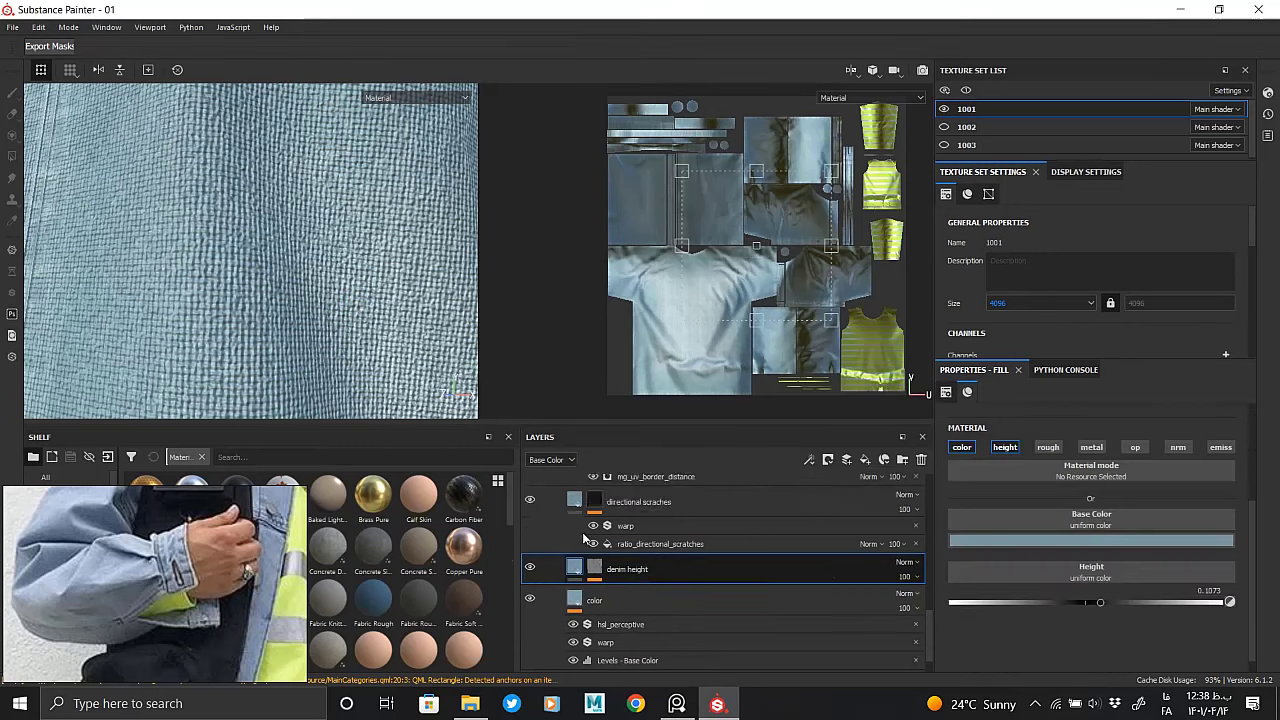
click(1091, 599)
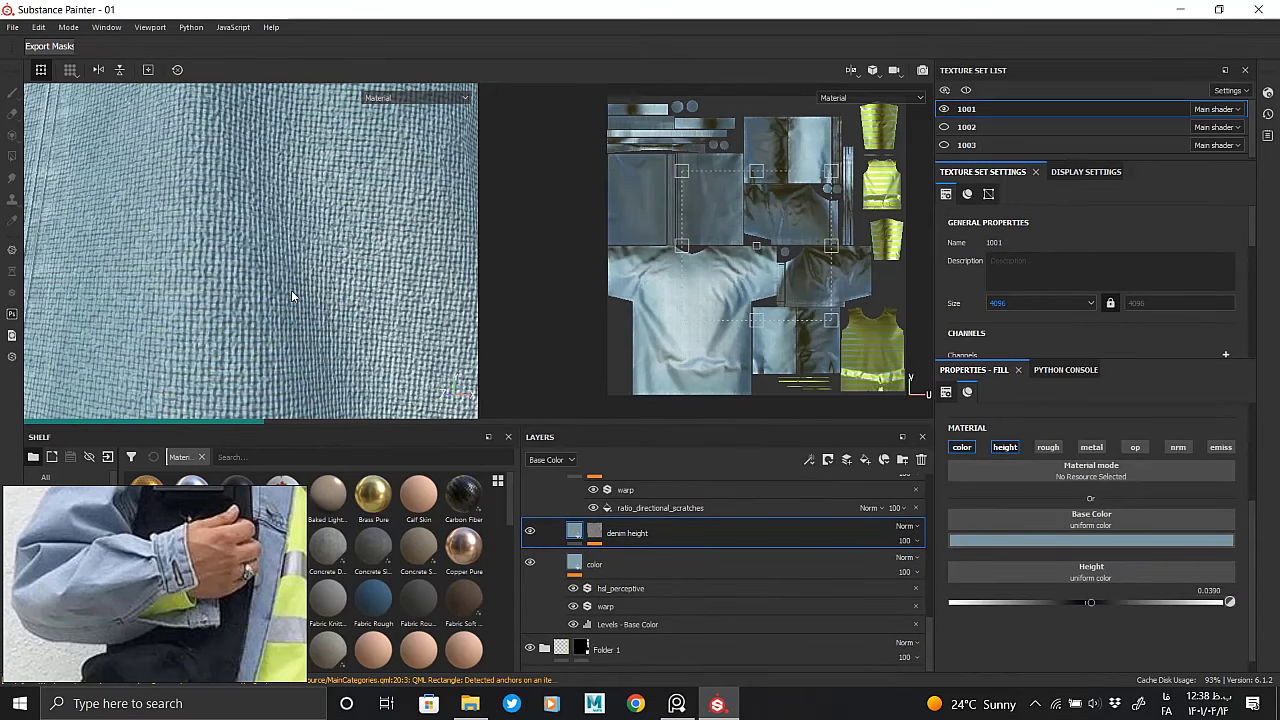
mouse_move(713, 9)
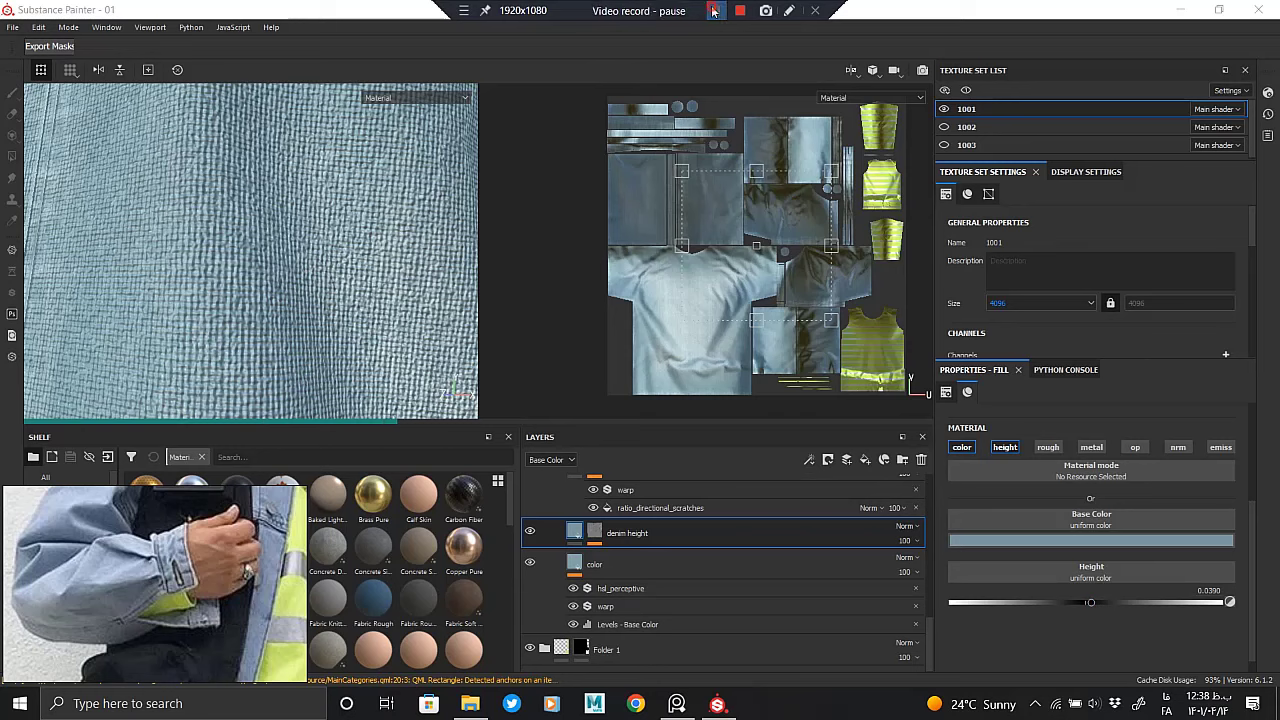
scroll(323, 246, down, 5)
Orbit around the collar, arm, shoulder and front to inspect the denim weave
alt+drag(223, 223, 277, 374)
scroll(338, 283, up, 3)
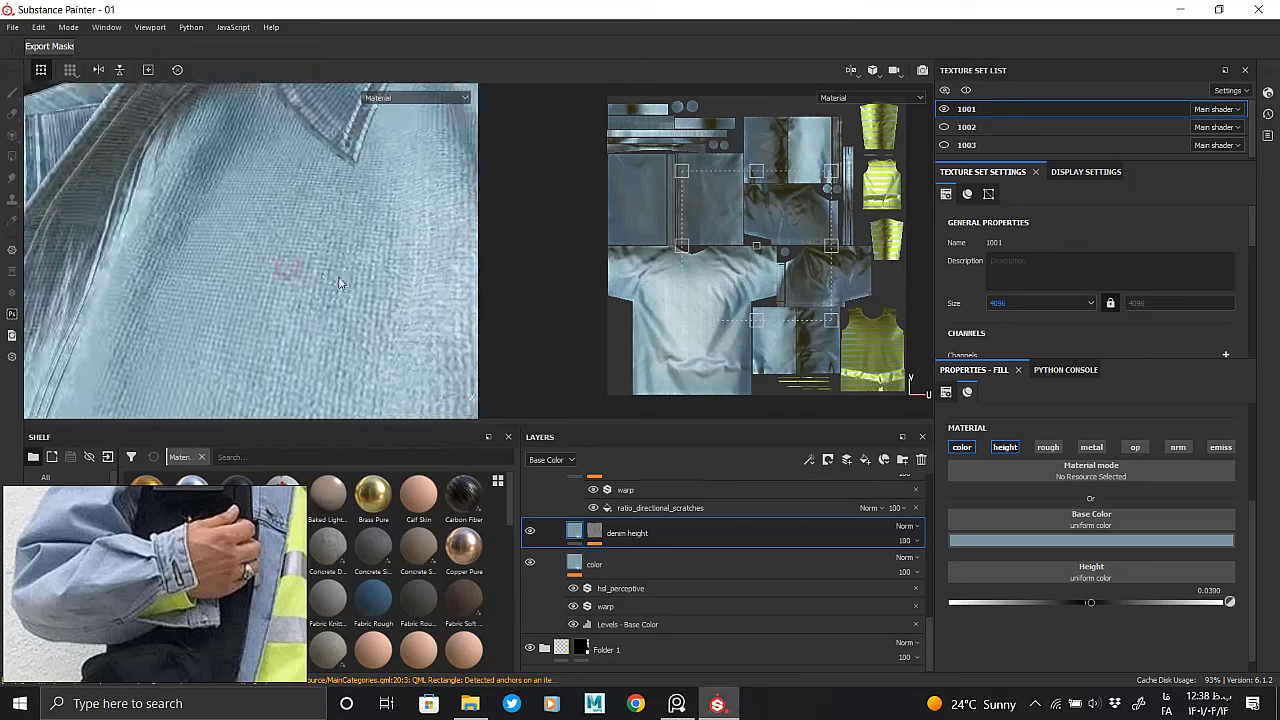
mouse_move(338, 283)
alt+mouse_down()
mouse_move(167, 196)
mouse_move(250, 260)
alt+mouse_up()
scroll(136, 223, up, 3)
scroll(328, 297, down, 4)
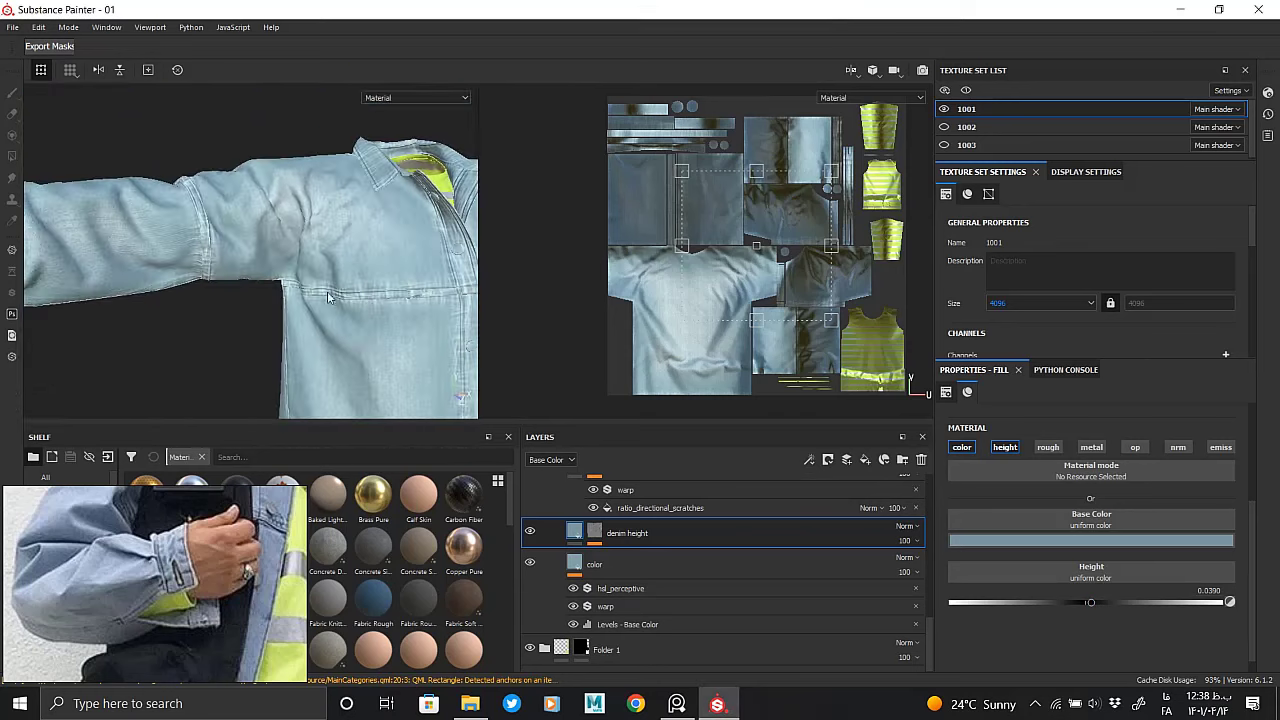
alt+drag(328, 297, 120, 183)
scroll(294, 206, up, 5)
alt+middle_drag(294, 206, 221, 179)
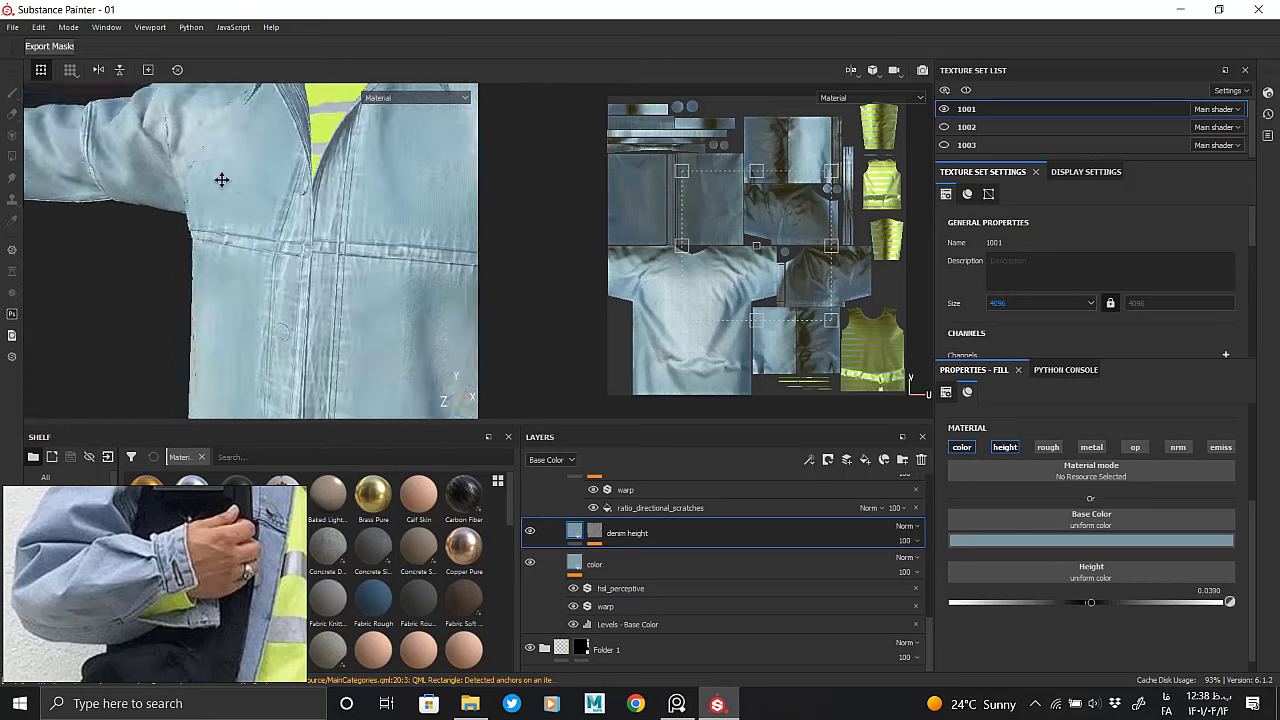
mouse_move(221, 179)
alt+mouse_down()
mouse_move(266, 234)
mouse_move(155, 148)
alt+mouse_up()
scroll(220, 191, up, 3)
scroll(175, 207, down, 4)
scroll(175, 207, down, 3)
Save the project and add a new folder at the top of the layer stack
key(ctrl+s)
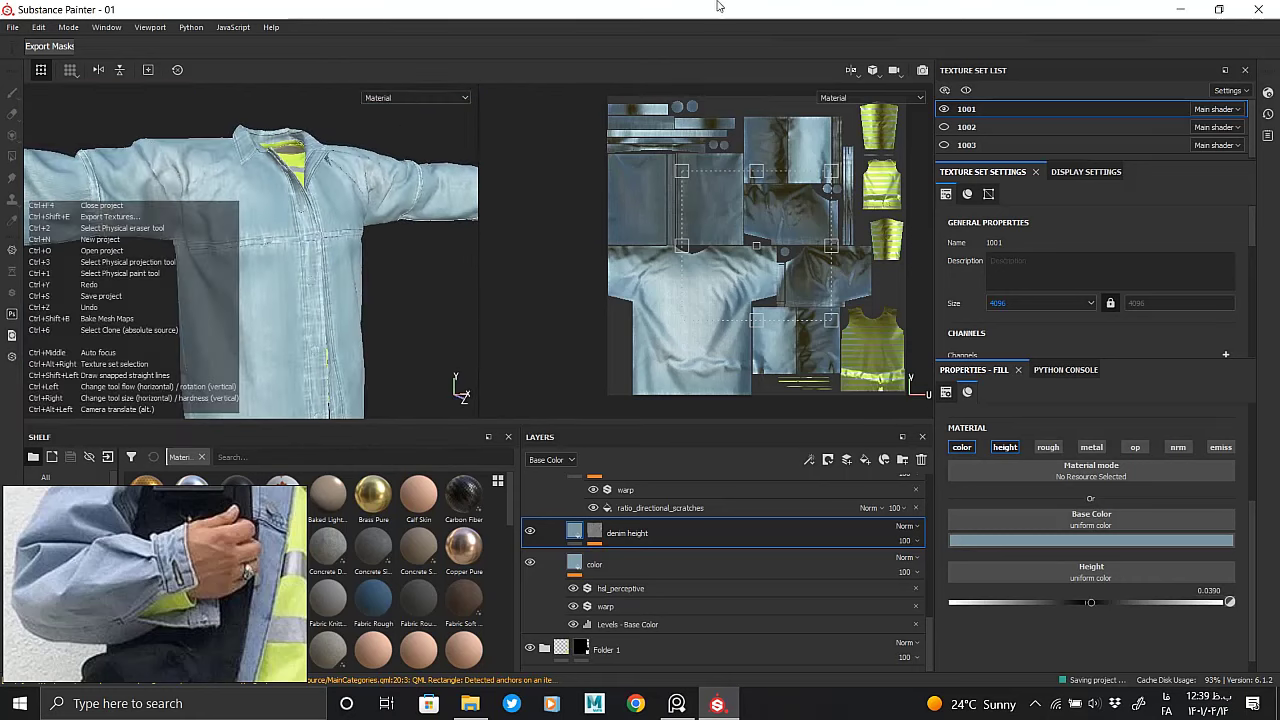
scroll(457, 382, up, 3)
scroll(457, 382, up, 3)
scroll(457, 382, up, 2)
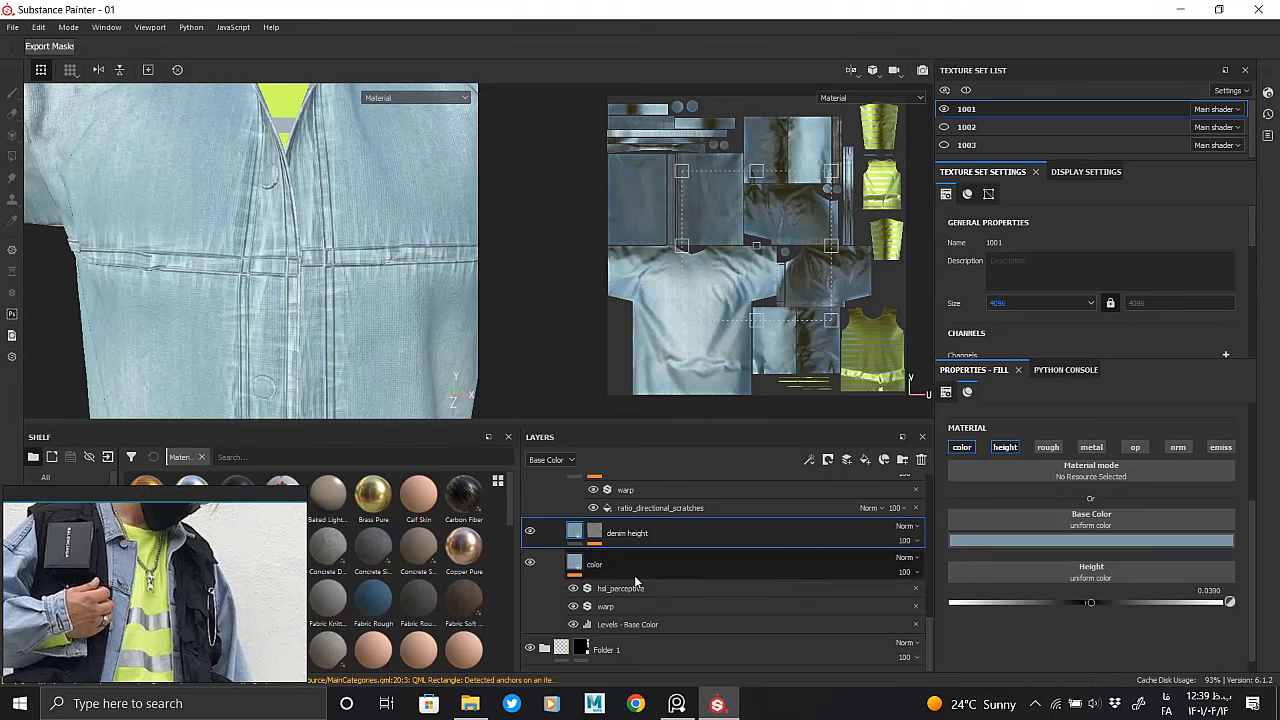
key(ctrl+g)
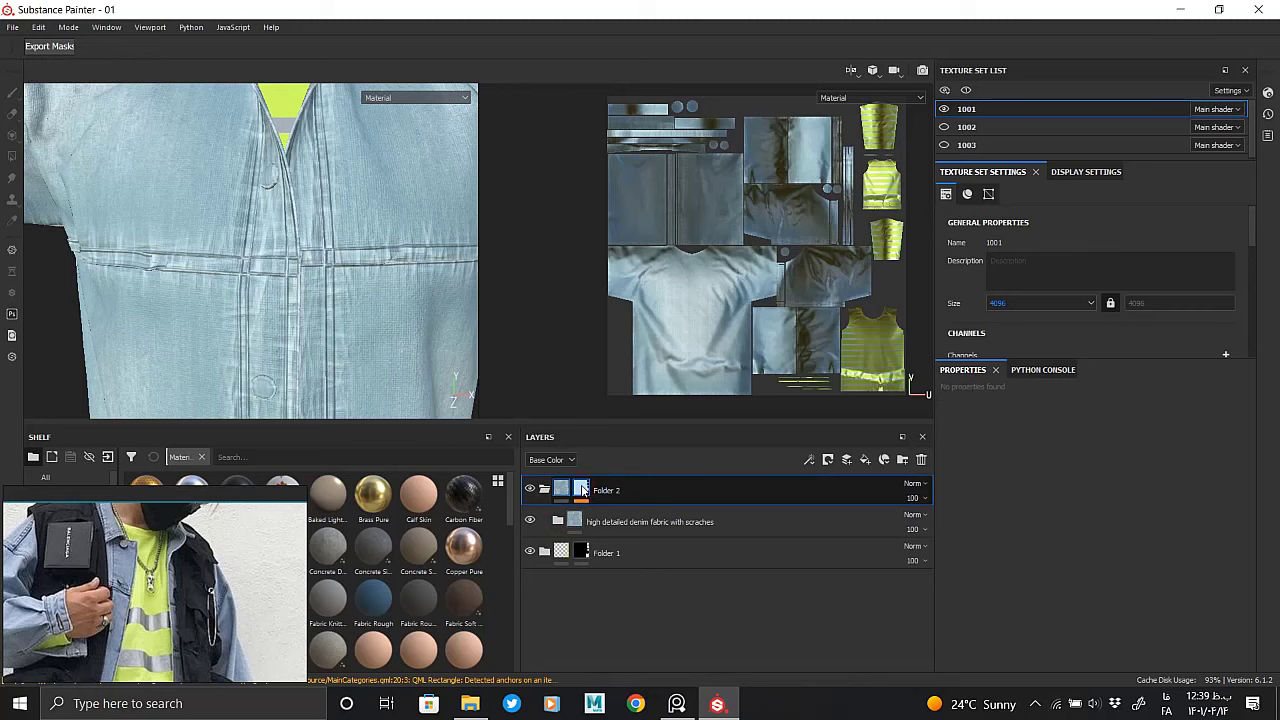
Polygon-fill the button UV islands in Folder 2's mask so the buttons show white
alt+click(581, 490)
click(13, 157)
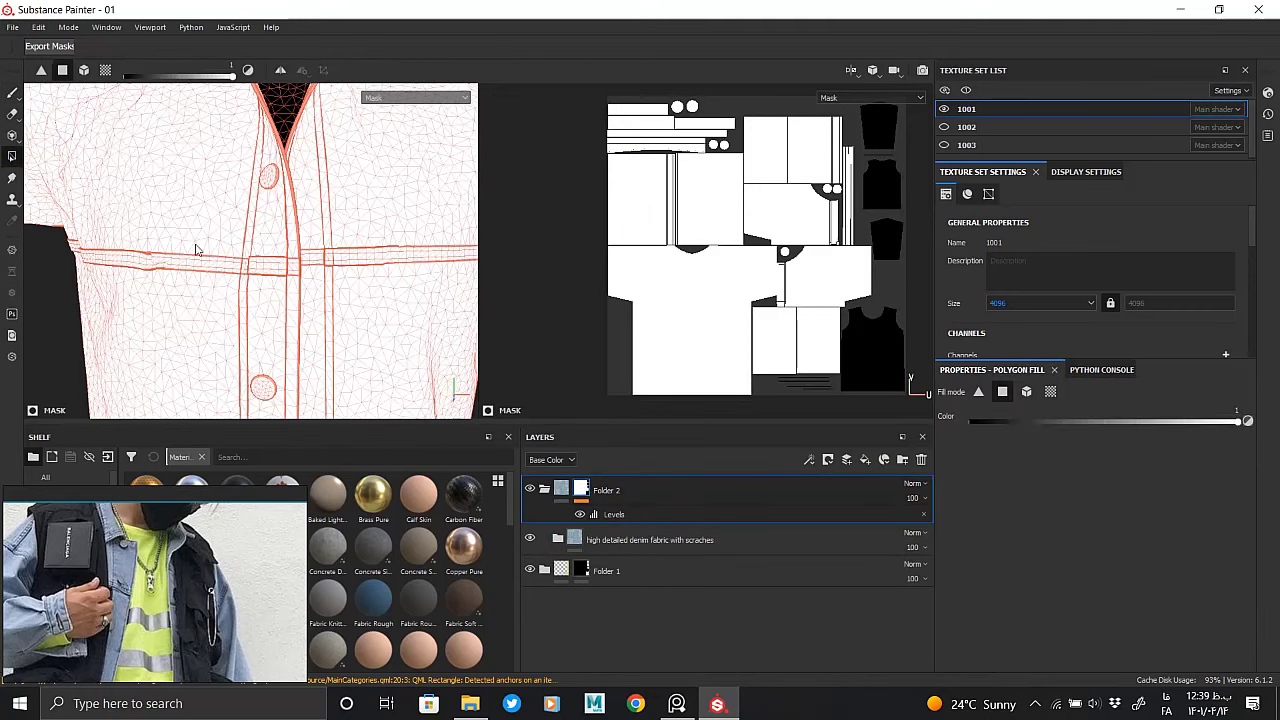
scroll(280, 220, up, 2)
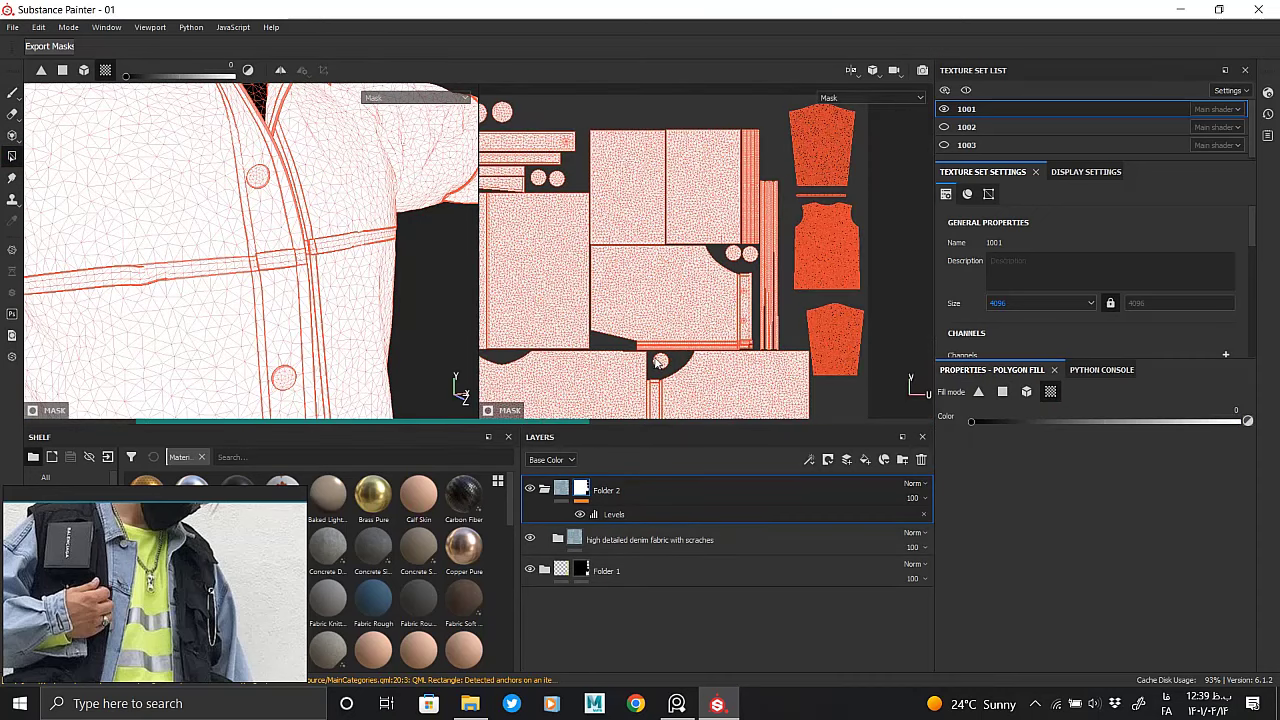
scroll(656, 390, up, 3)
scroll(700, 280, down, 3)
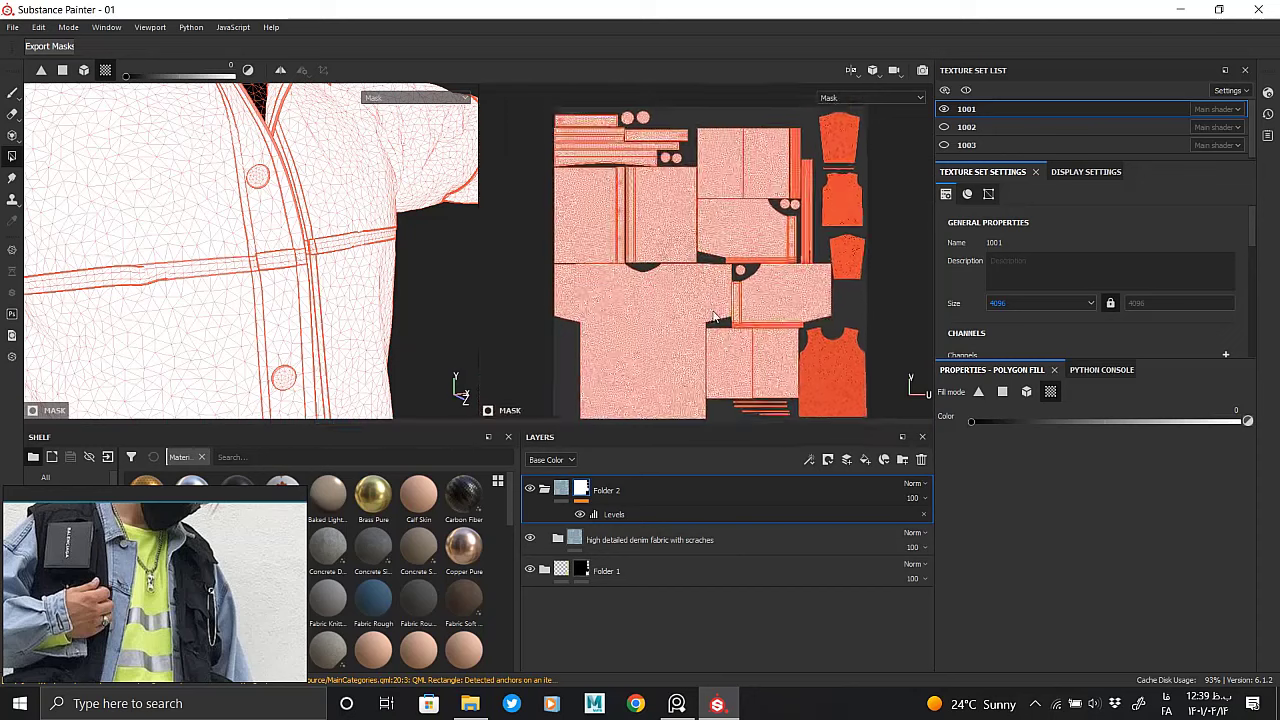
scroll(700, 280, up, 3)
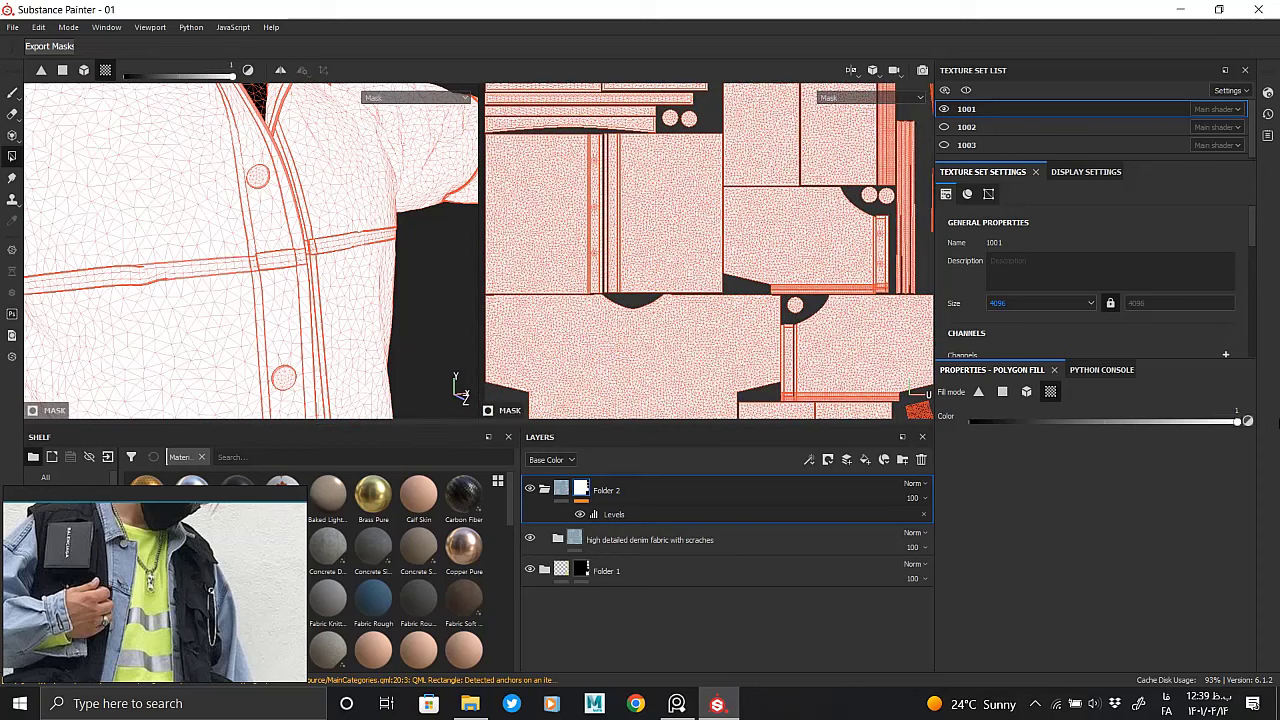
scroll(806, 312, up, 2)
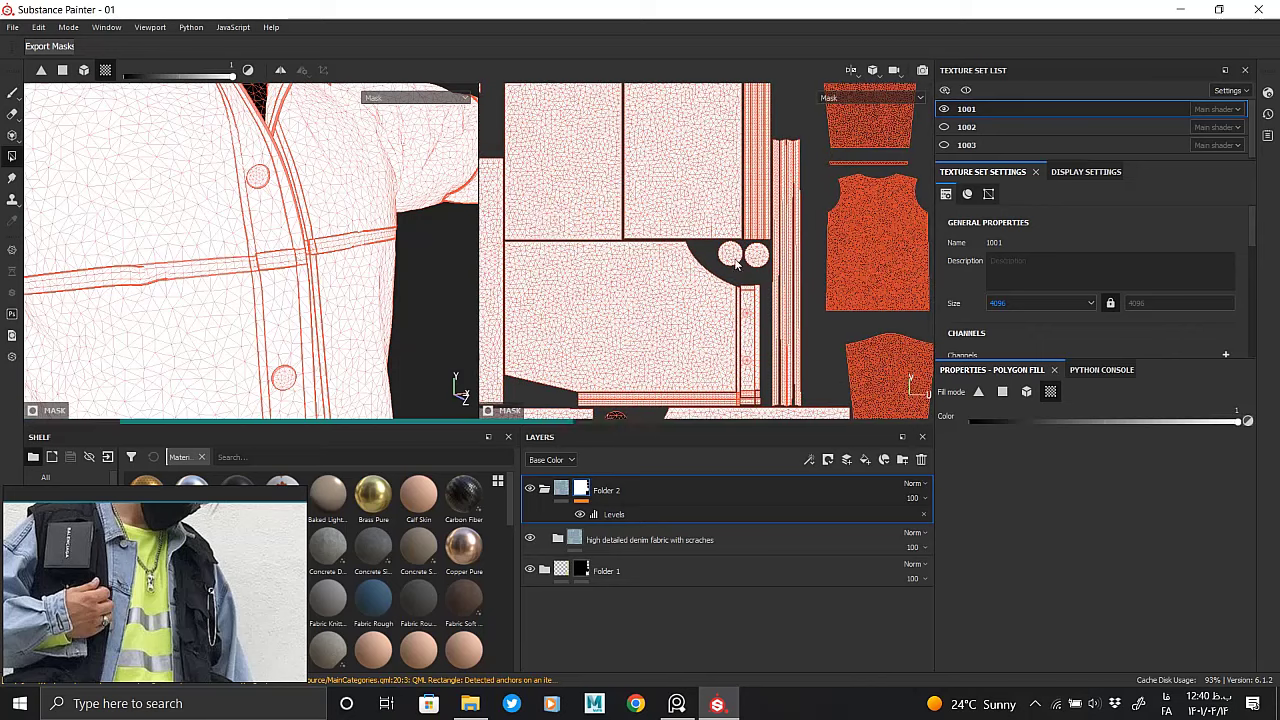
mouse_move(834, 249)
middle_down()
mouse_move(710, 290)
mouse_move(714, 254)
middle_up()
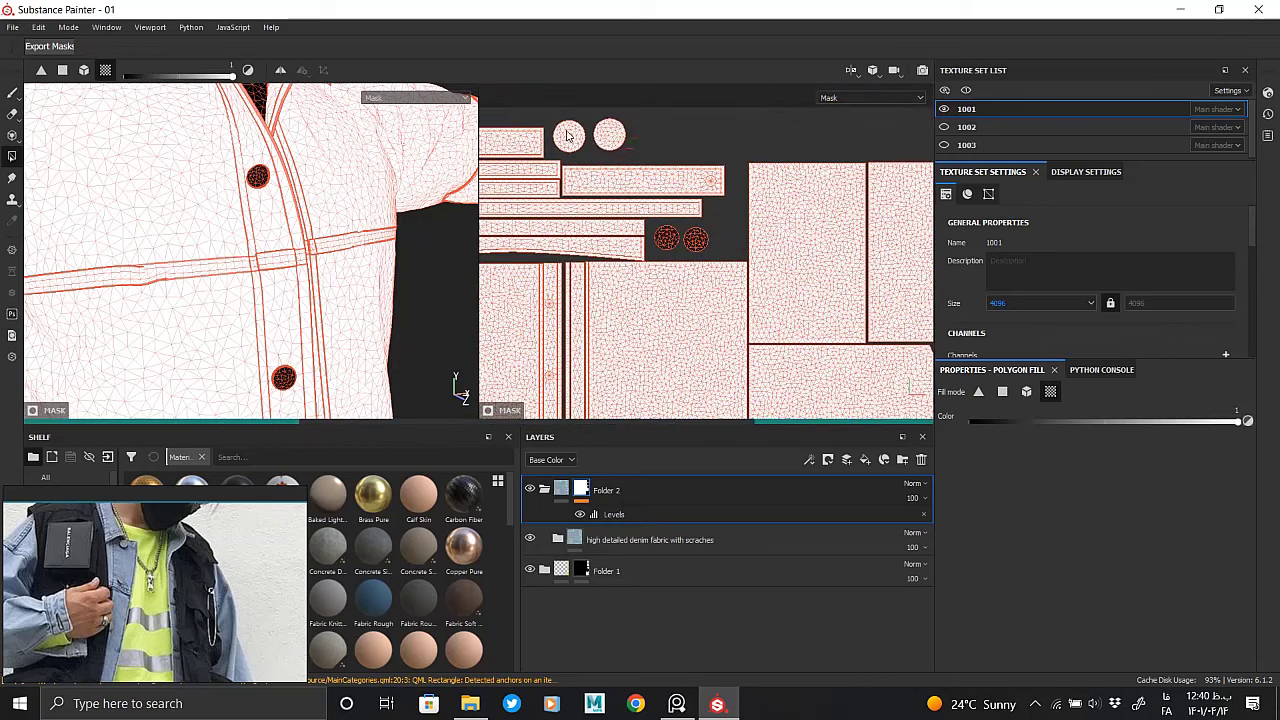
mouse_move(334, 260)
alt+mouse_down()
mouse_move(171, 194)
mouse_move(300, 329)
mouse_move(306, 280)
mouse_move(260, 206)
mouse_move(457, 394)
mouse_move(265, 188)
mouse_move(200, 220)
alt+mouse_up()
scroll(189, 229, down, 3)
key(Escape)
Move the denim fabric folder into Folder 2
scroll(265, 188, down, 3)
scroll(200, 220, up, 5)
scroll(410, 203, down, 3)
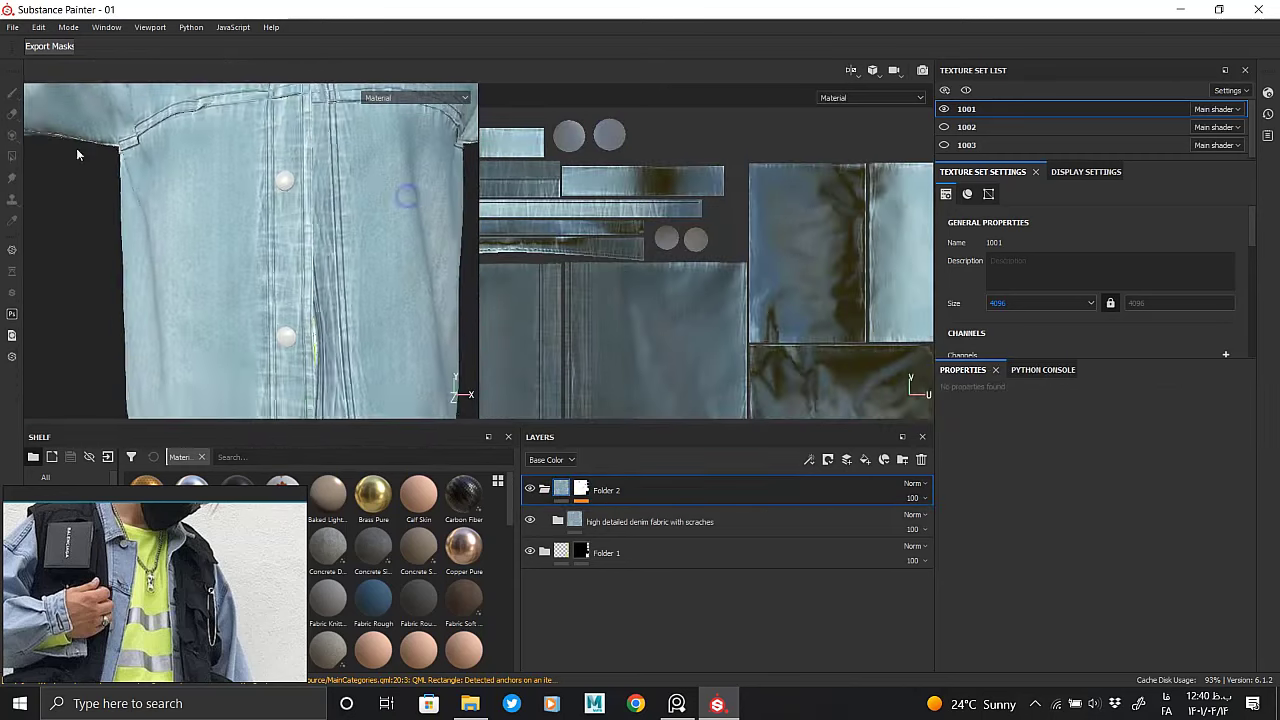
scroll(406, 194, down, 2)
drag(600, 521, 647, 489)
click(647, 489)
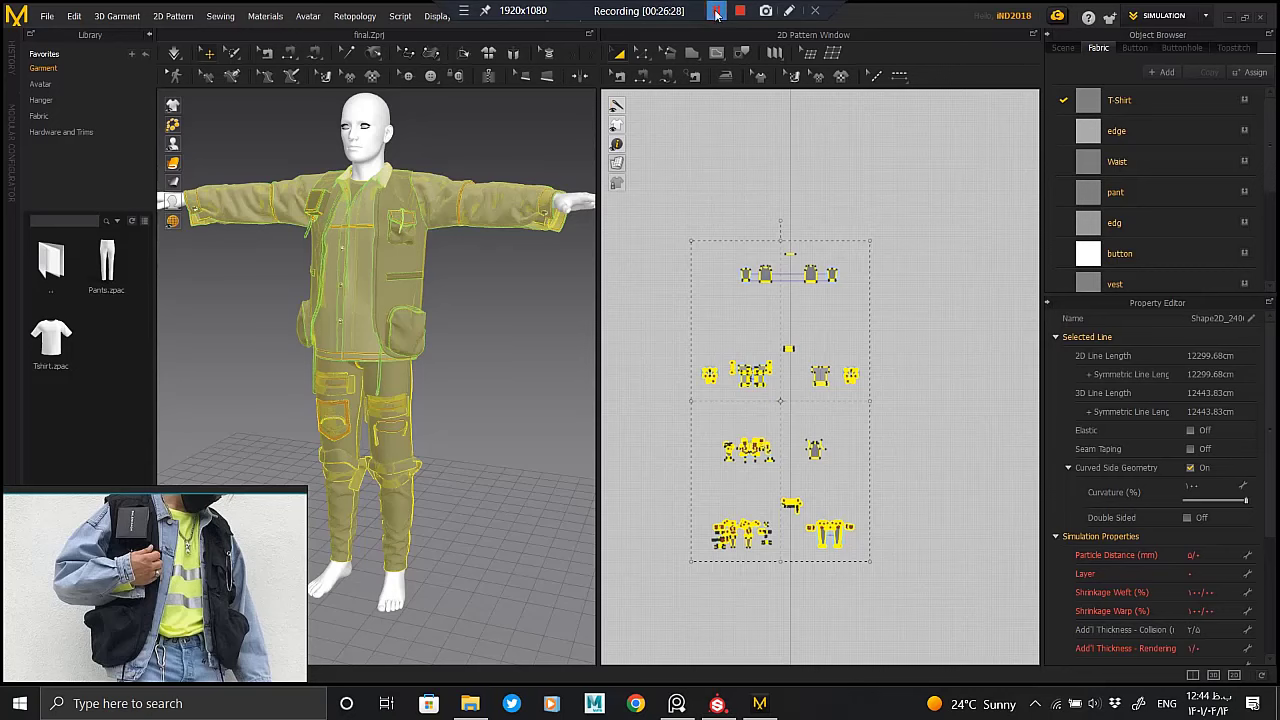
Export the garment as a thin OBJ, renaming the existing thick.obj file name
click(47, 16)
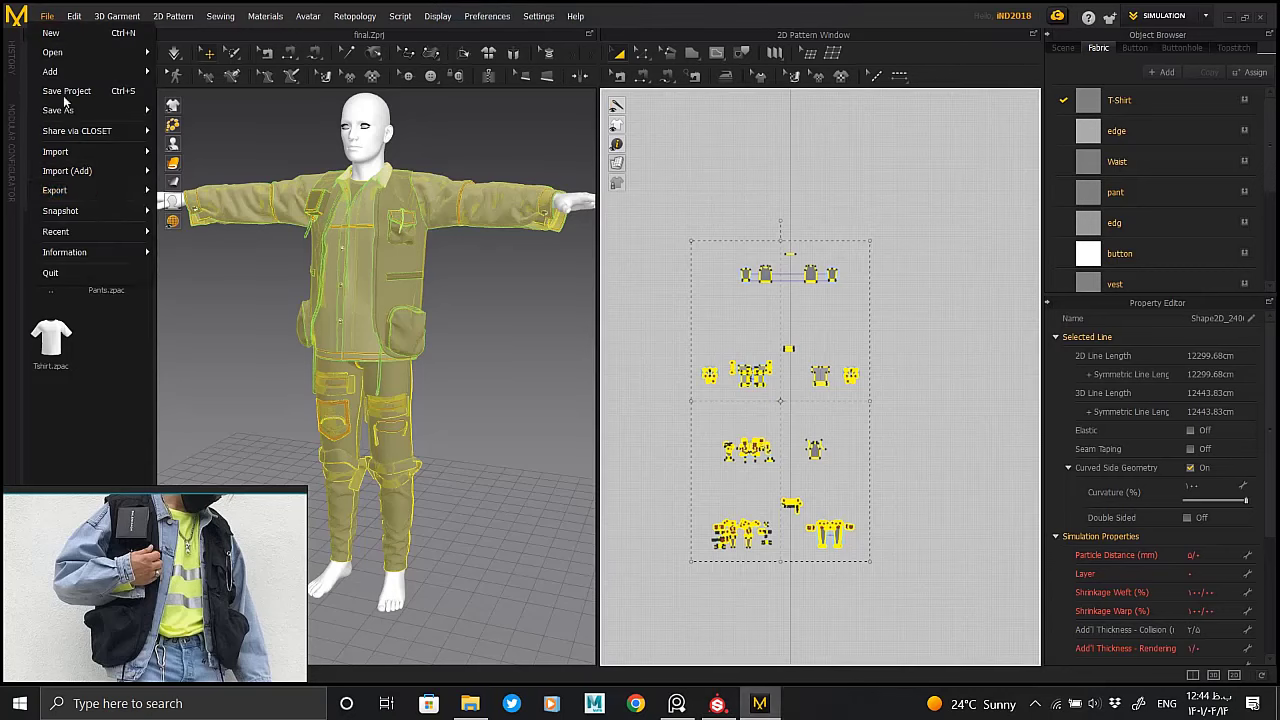
click(208, 212)
click(503, 318)
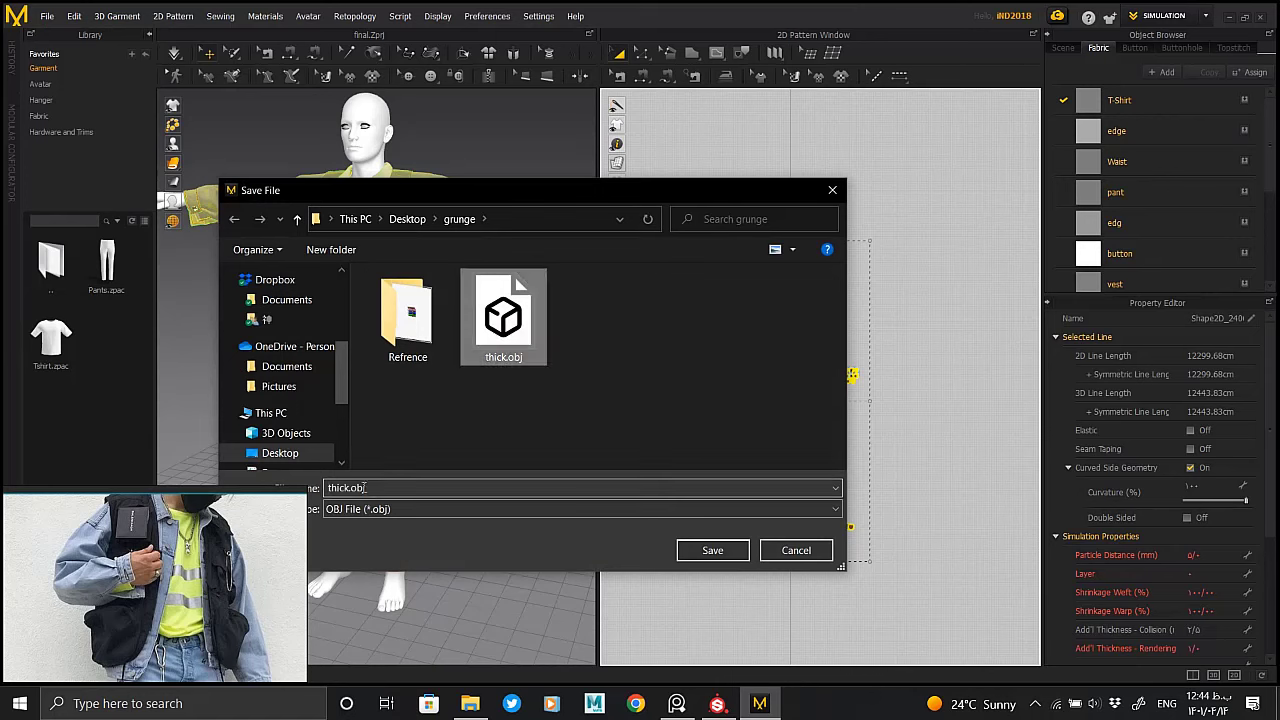
click(347, 488)
text(n weld)
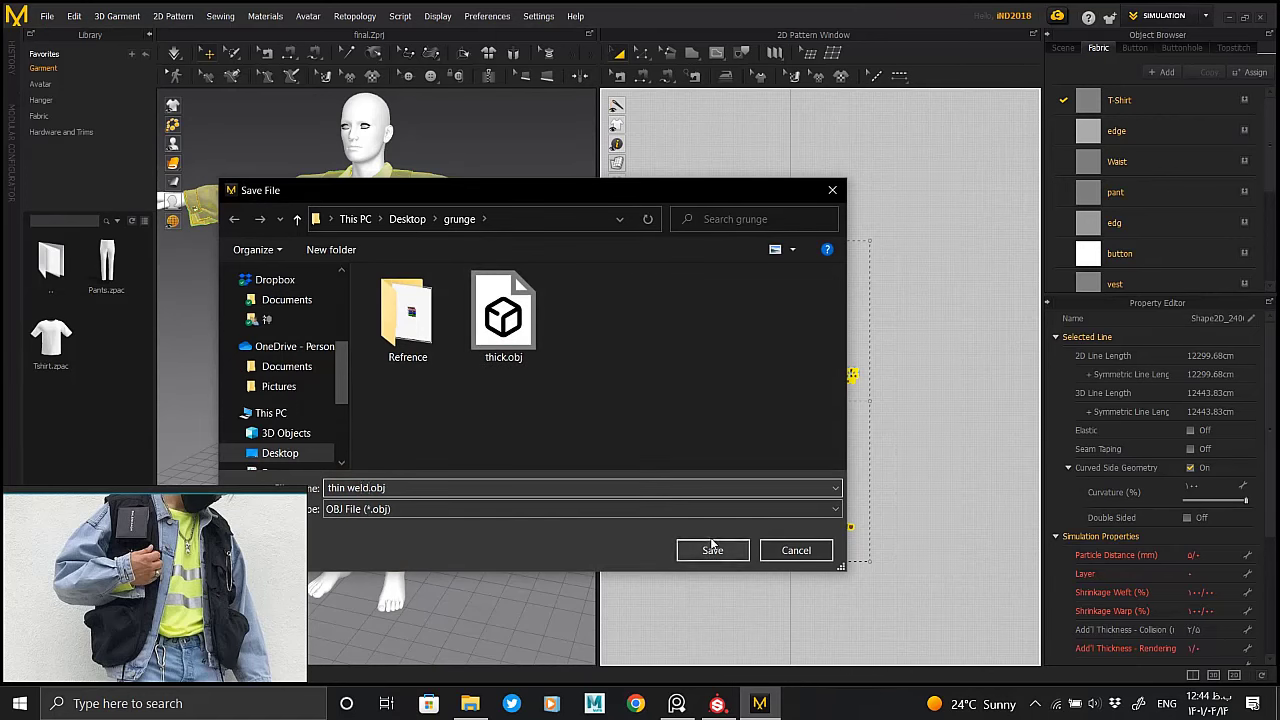
click(712, 549)
click(549, 285)
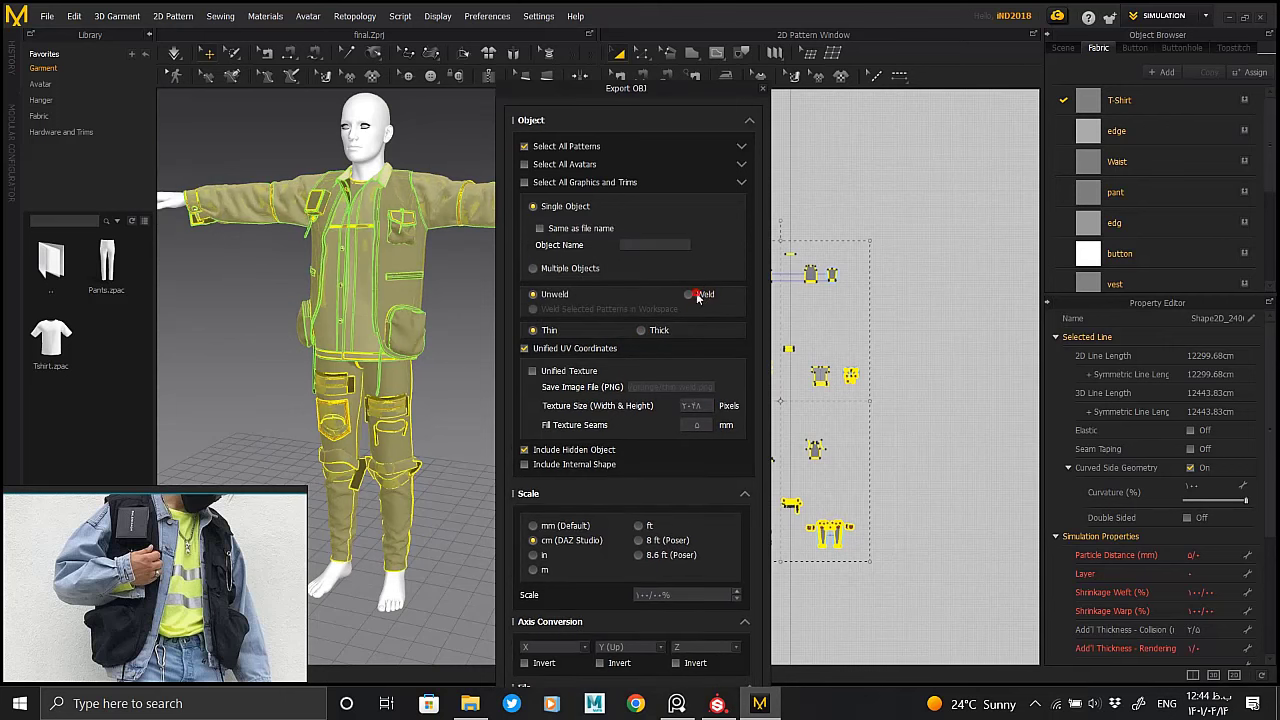
click(749, 120)
click(663, 461)
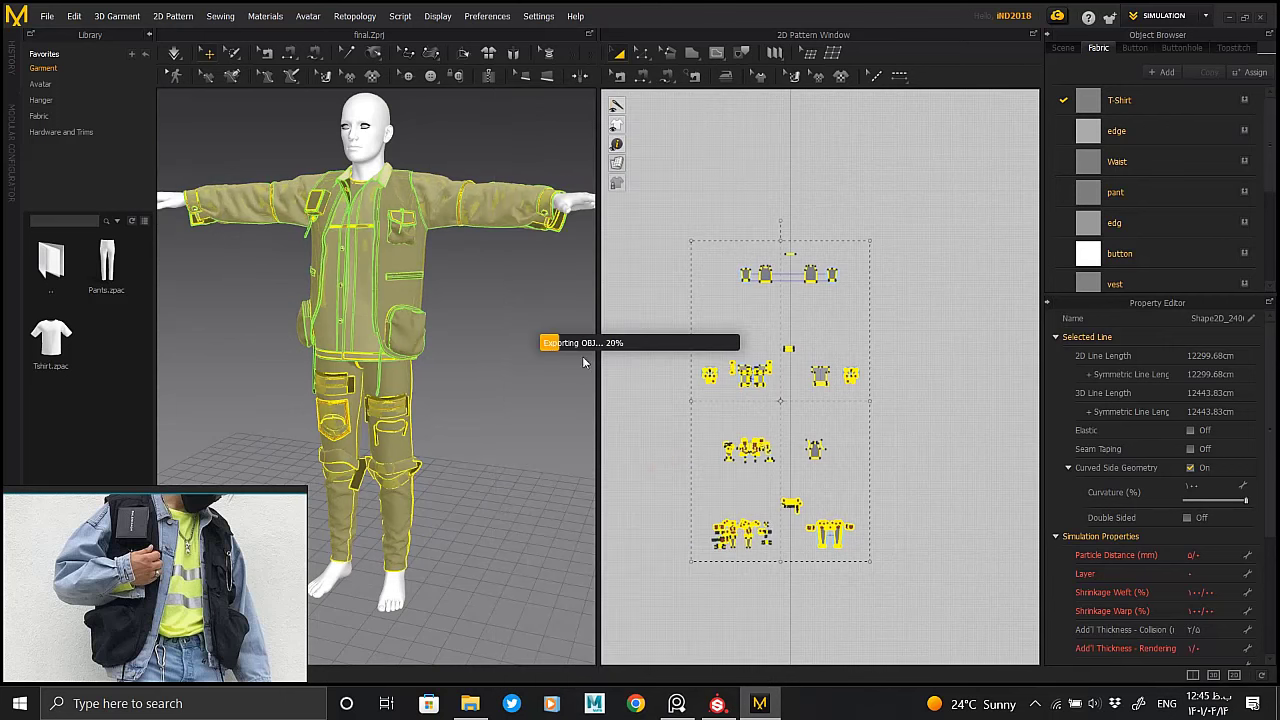
Box-select the T-shirt pieces and export them as thin OBJ 'thin weld1.obj'
click(652, 216)
drag(882, 413, 882, 413)
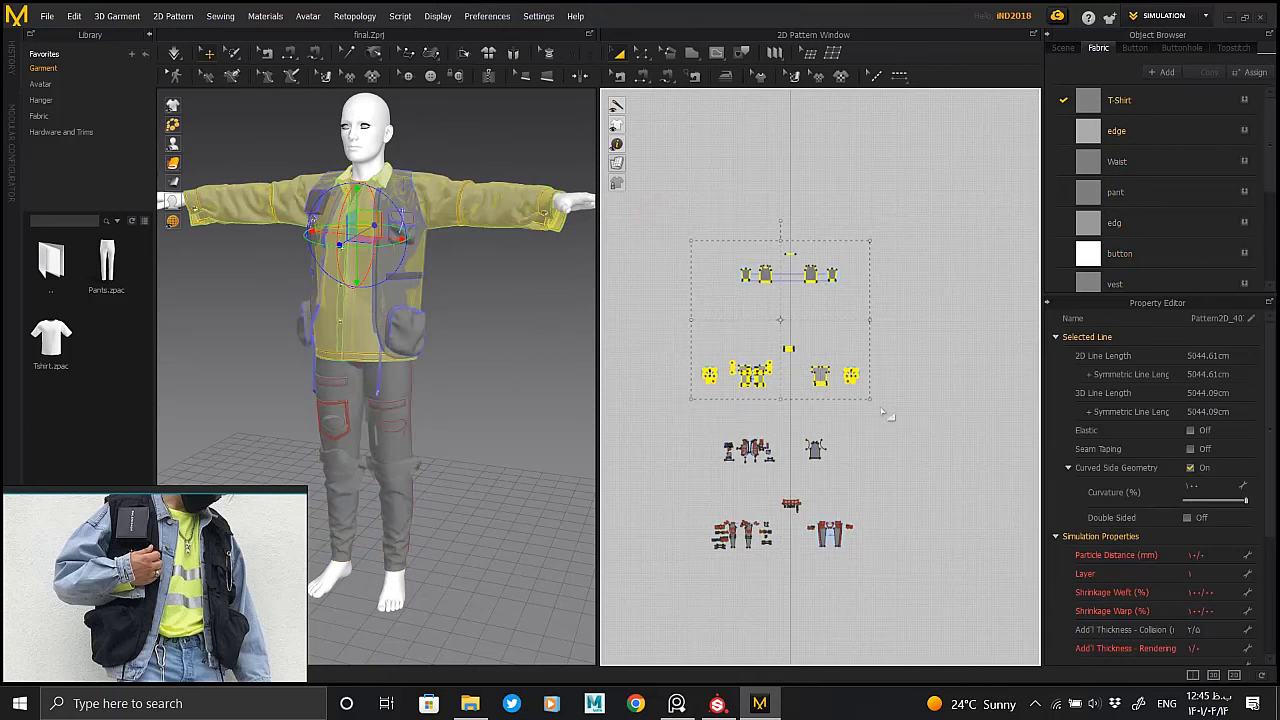
click(47, 18)
click(200, 212)
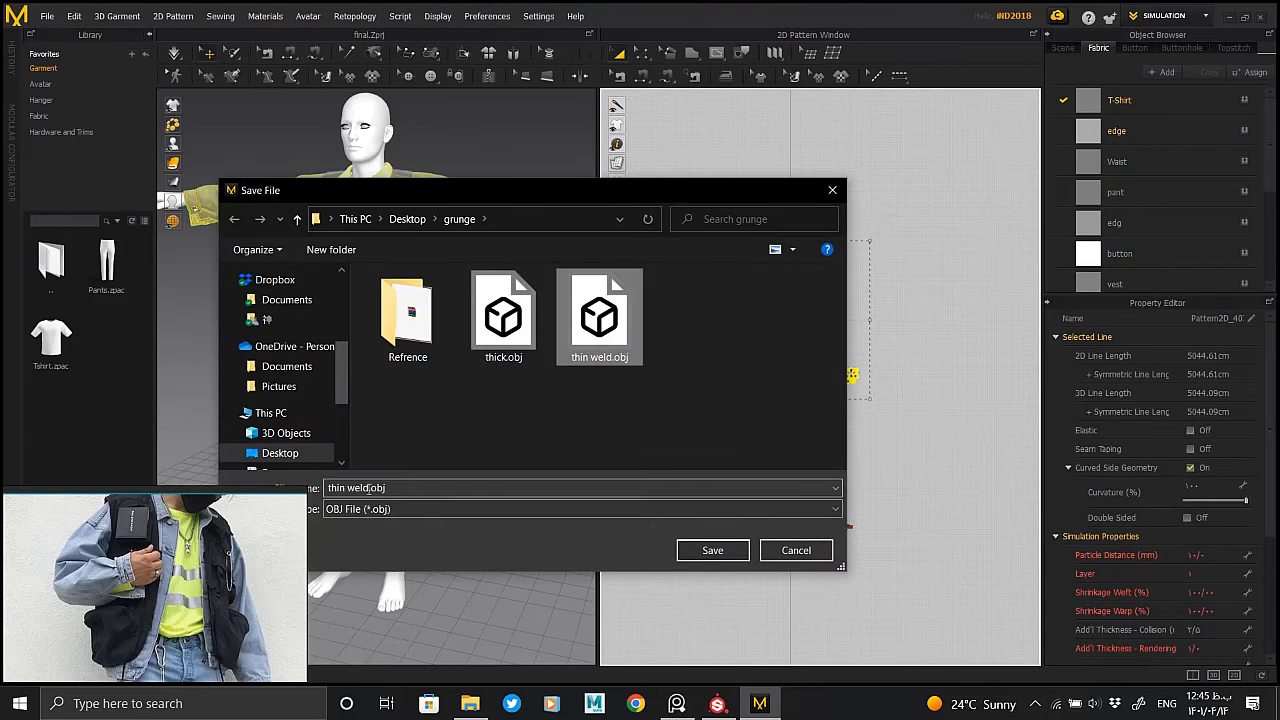
click(370, 488)
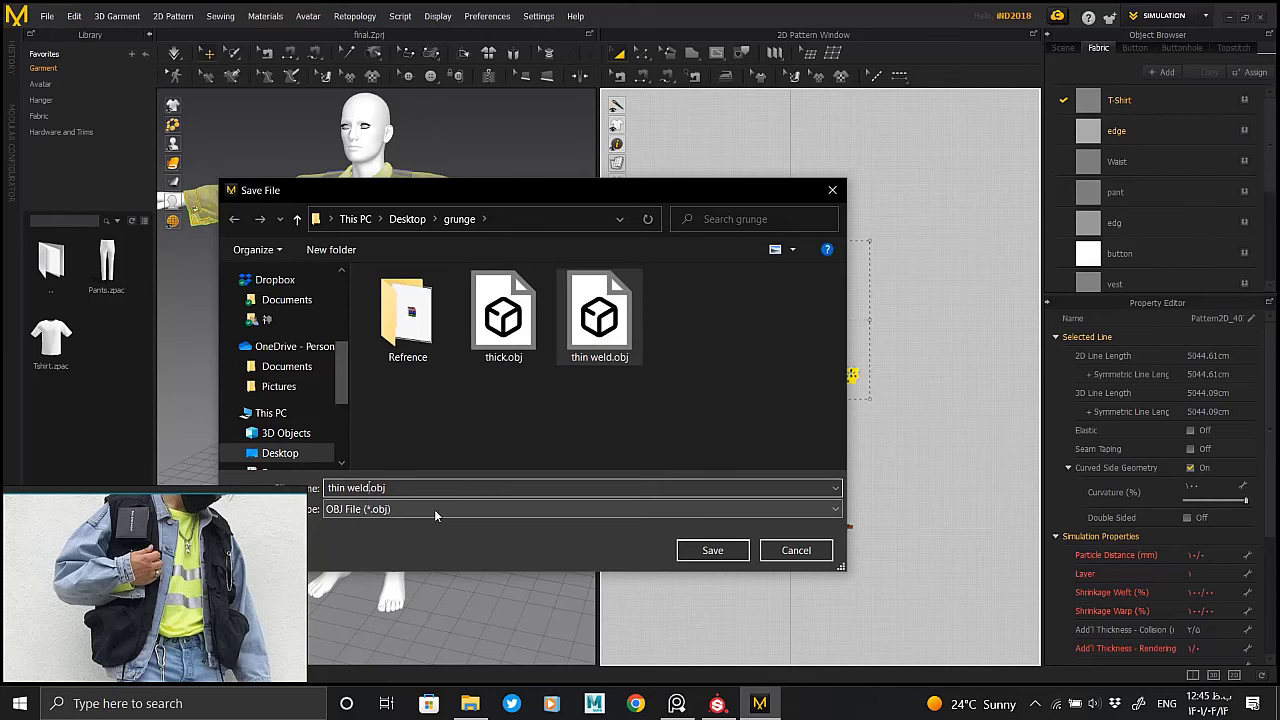
text(1)
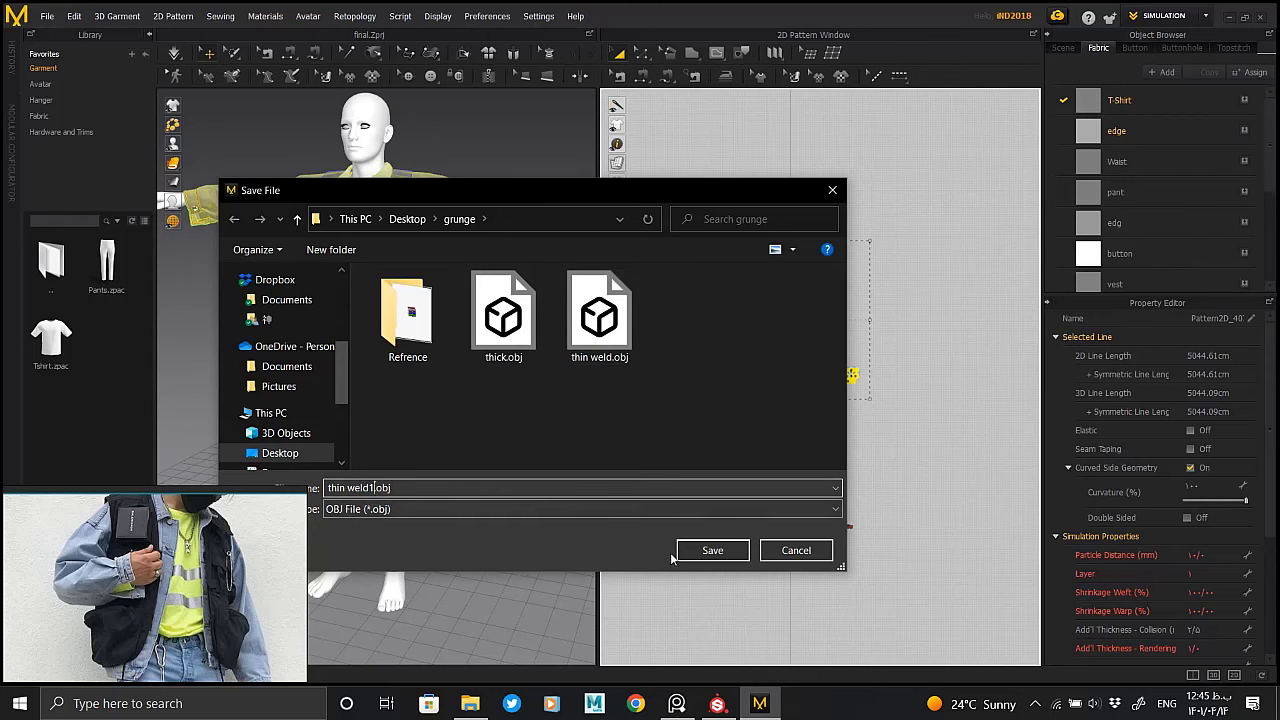
click(690, 552)
click(539, 284)
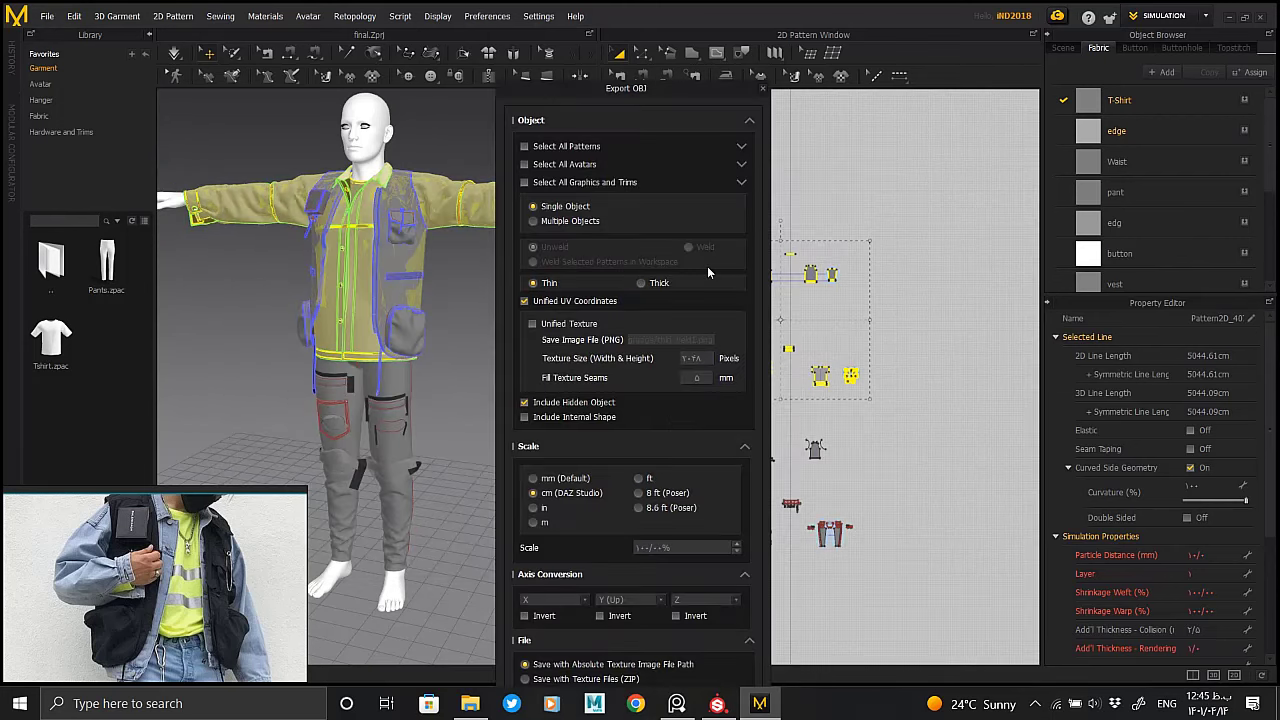
click(749, 119)
click(670, 463)
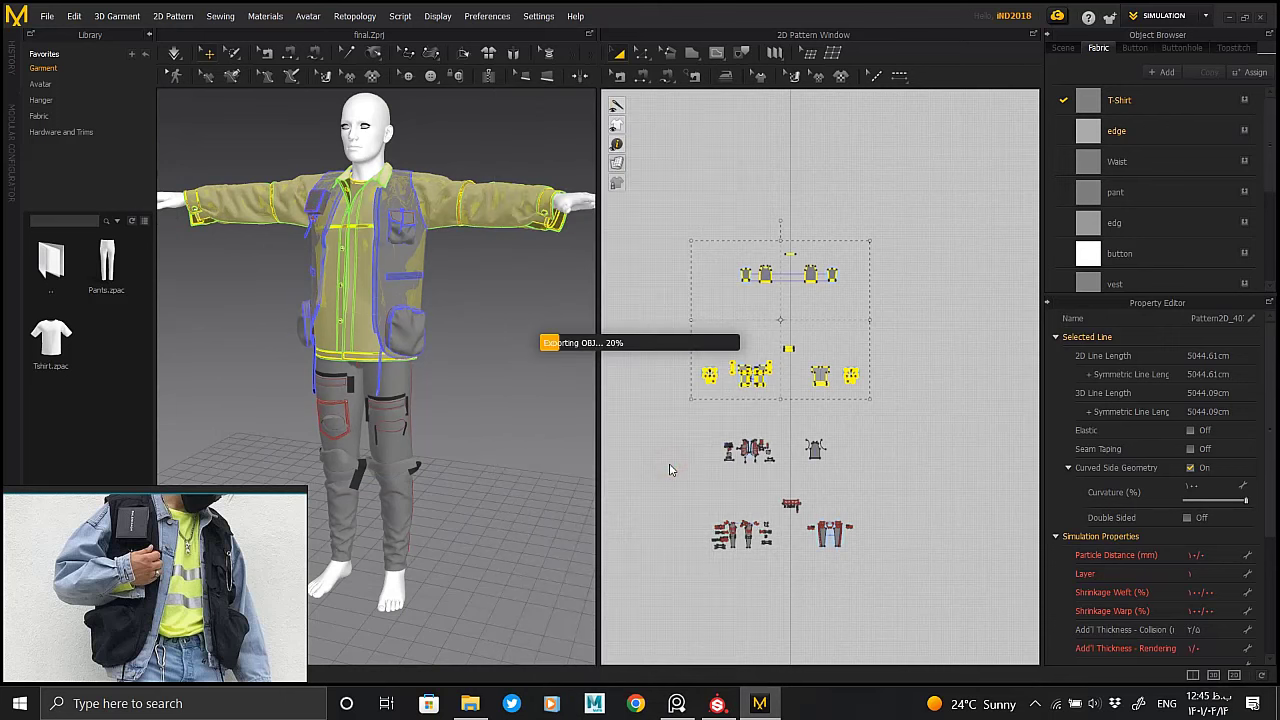
Box-select the vest pieces and export them as OBJ 'thin weld2.obj'
drag(865, 483, 705, 420)
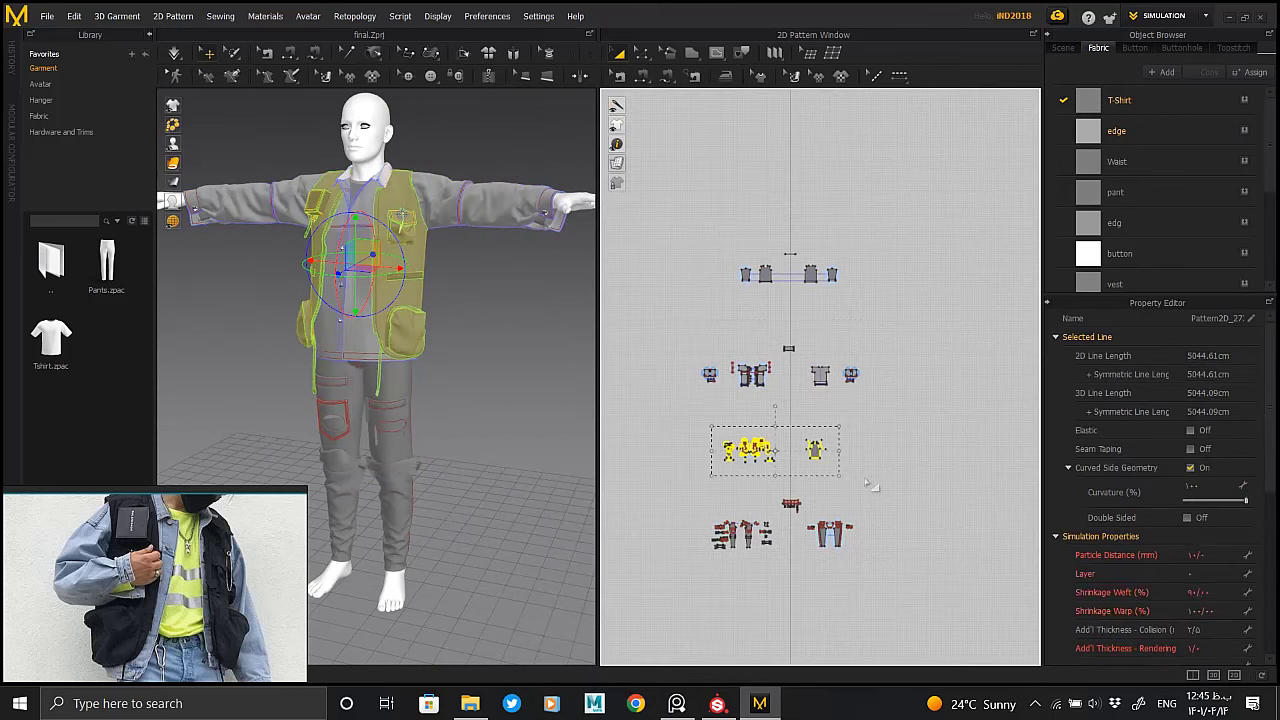
click(47, 16)
click(200, 213)
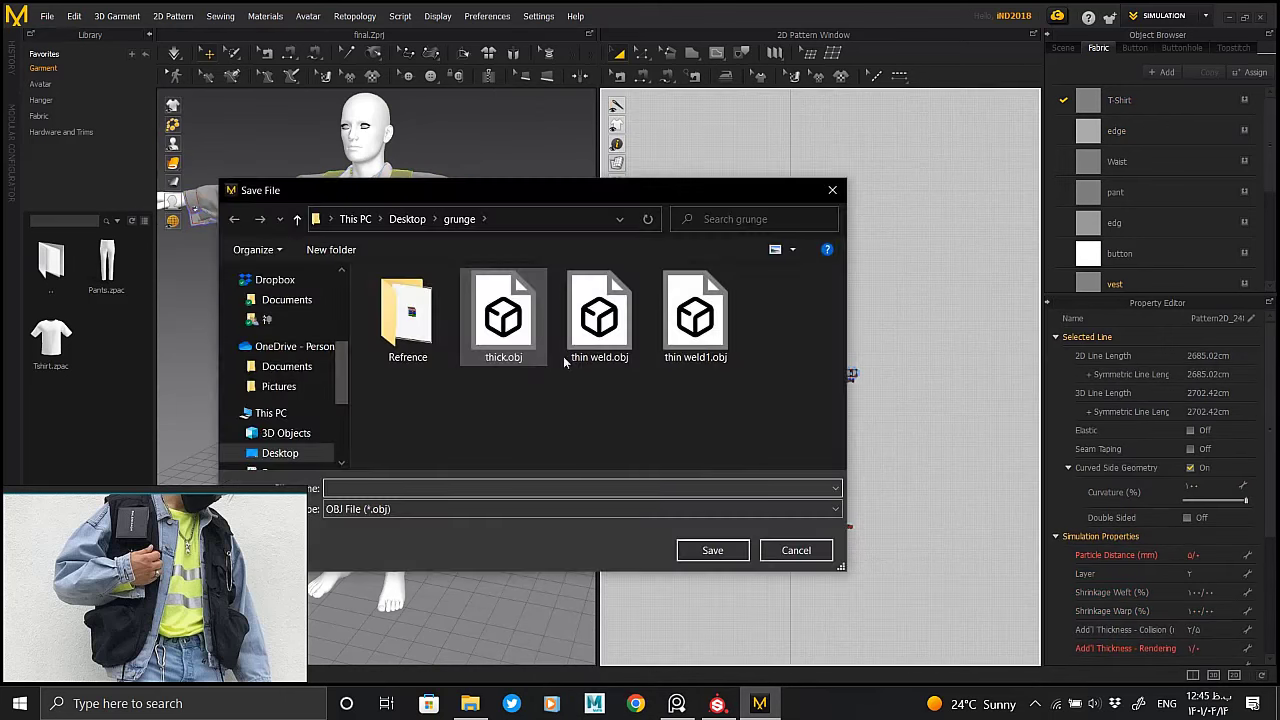
click(685, 340)
click(368, 487)
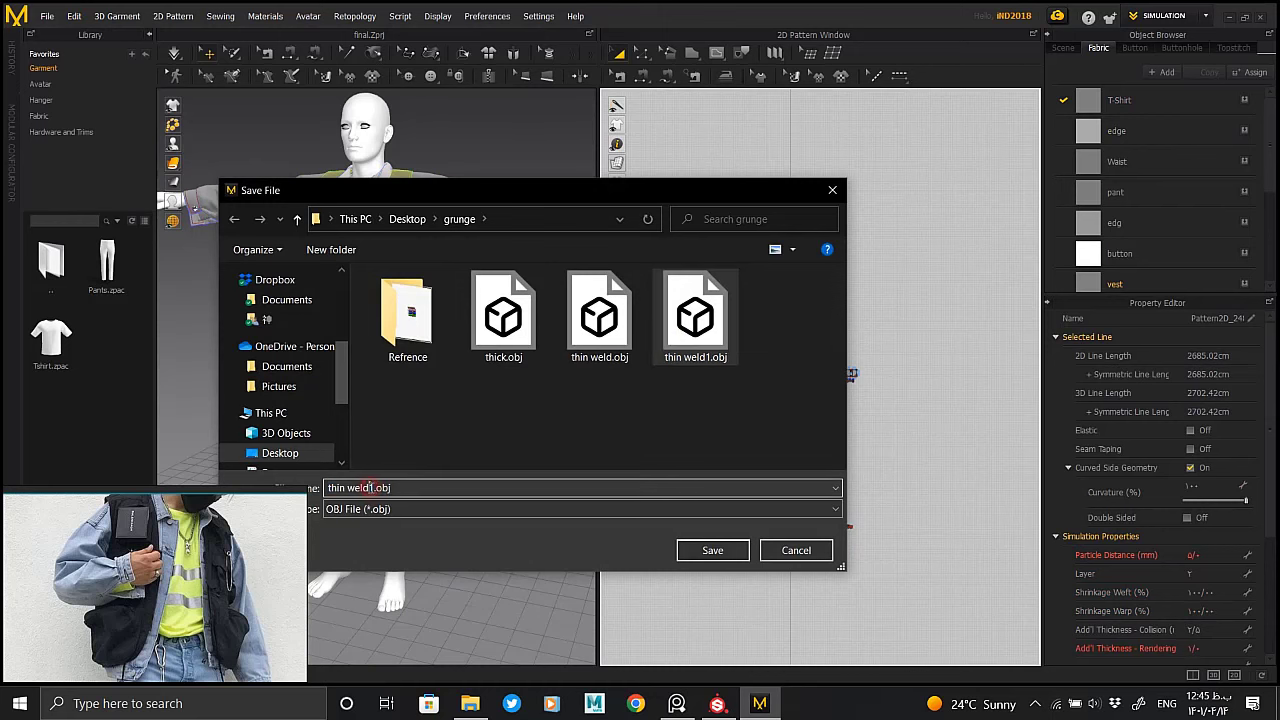
click(712, 550)
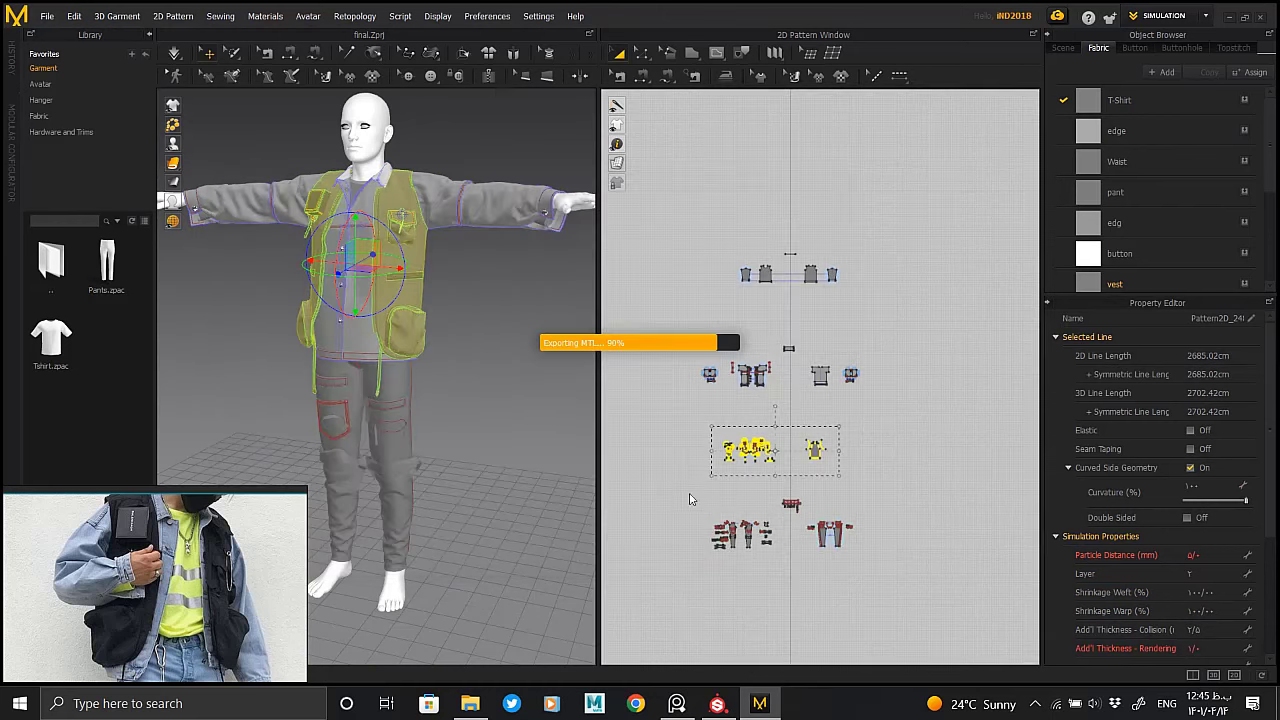
click(668, 462)
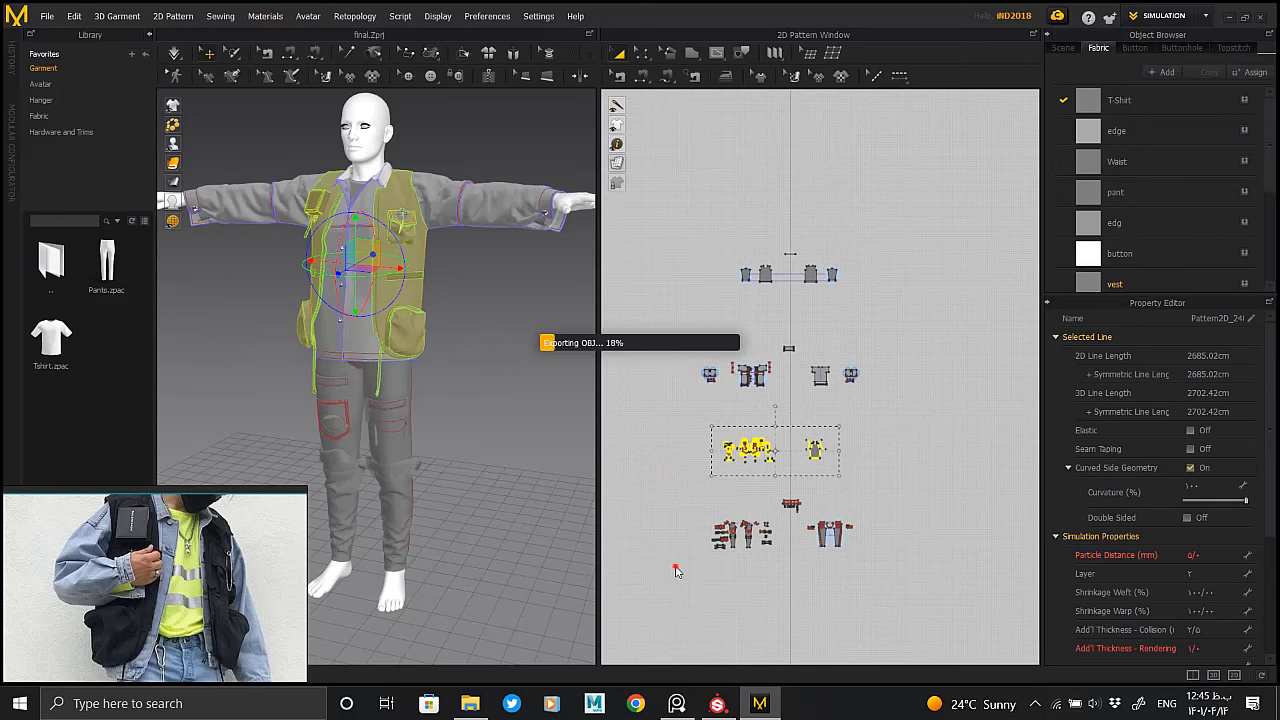
Box-select the pants pieces and export them as thin OBJ 'thin weld3.obj'
drag(891, 594, 686, 480)
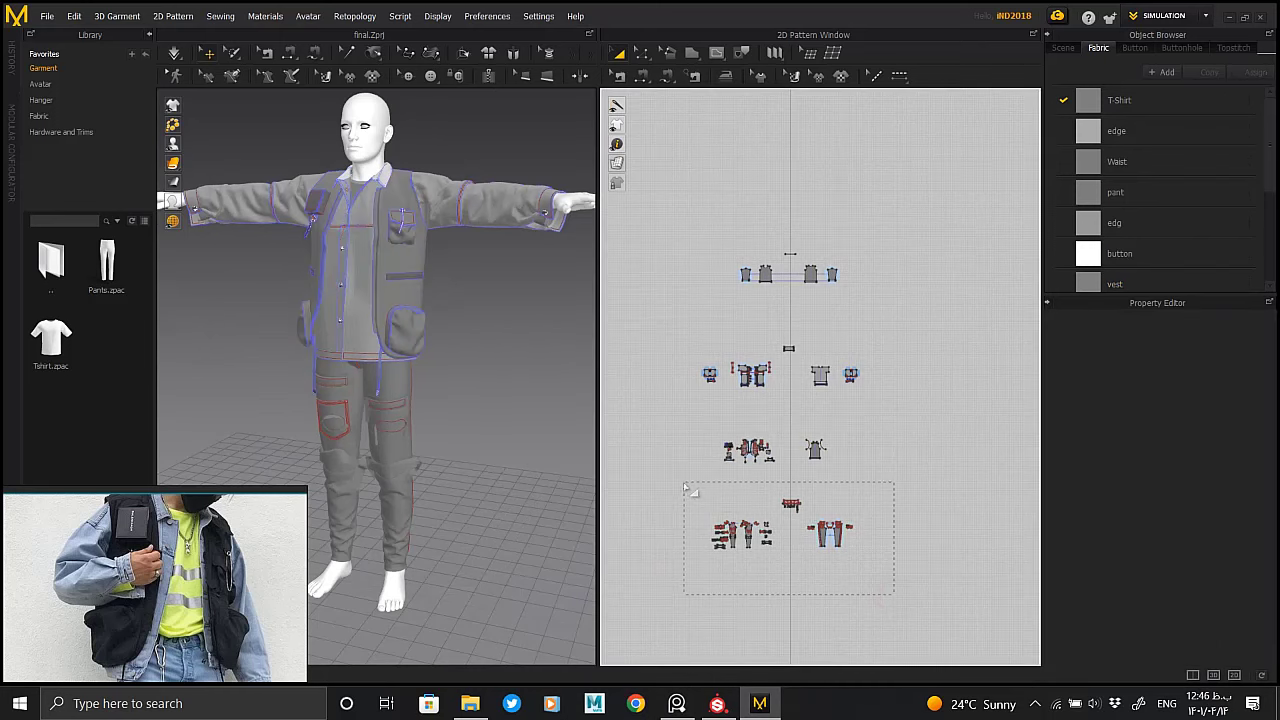
click(47, 16)
click(200, 206)
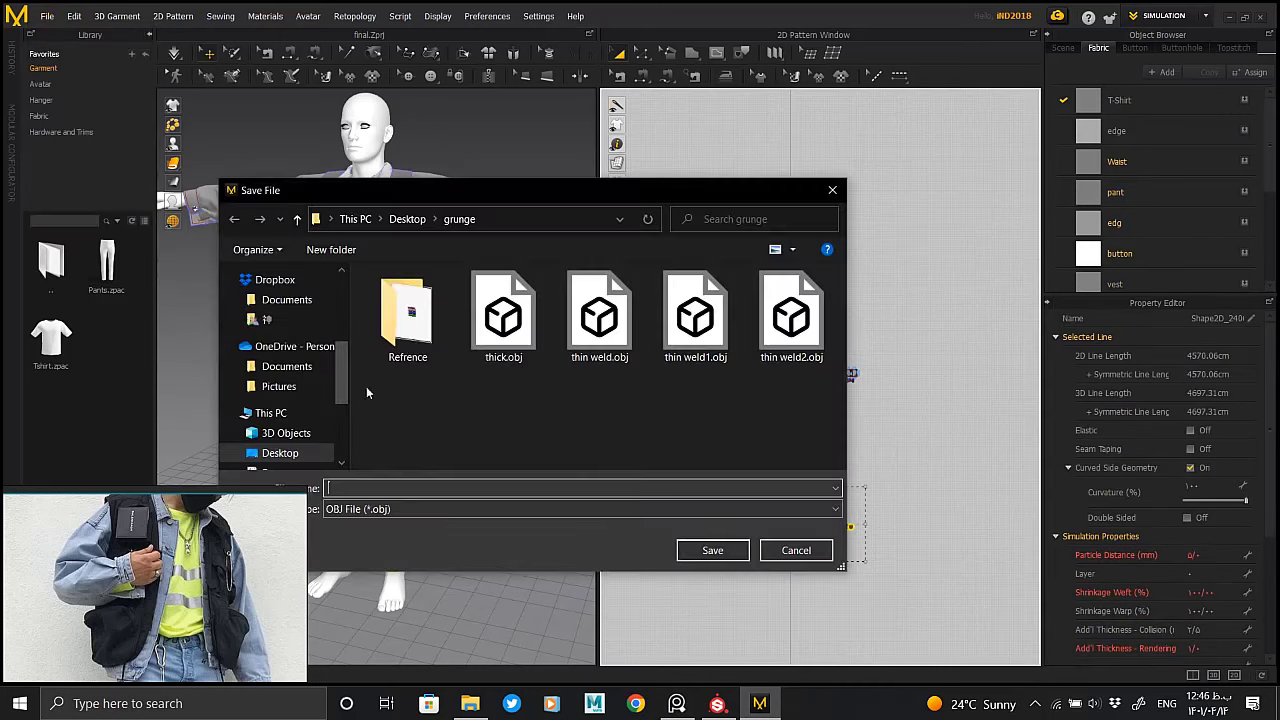
double_click(372, 488)
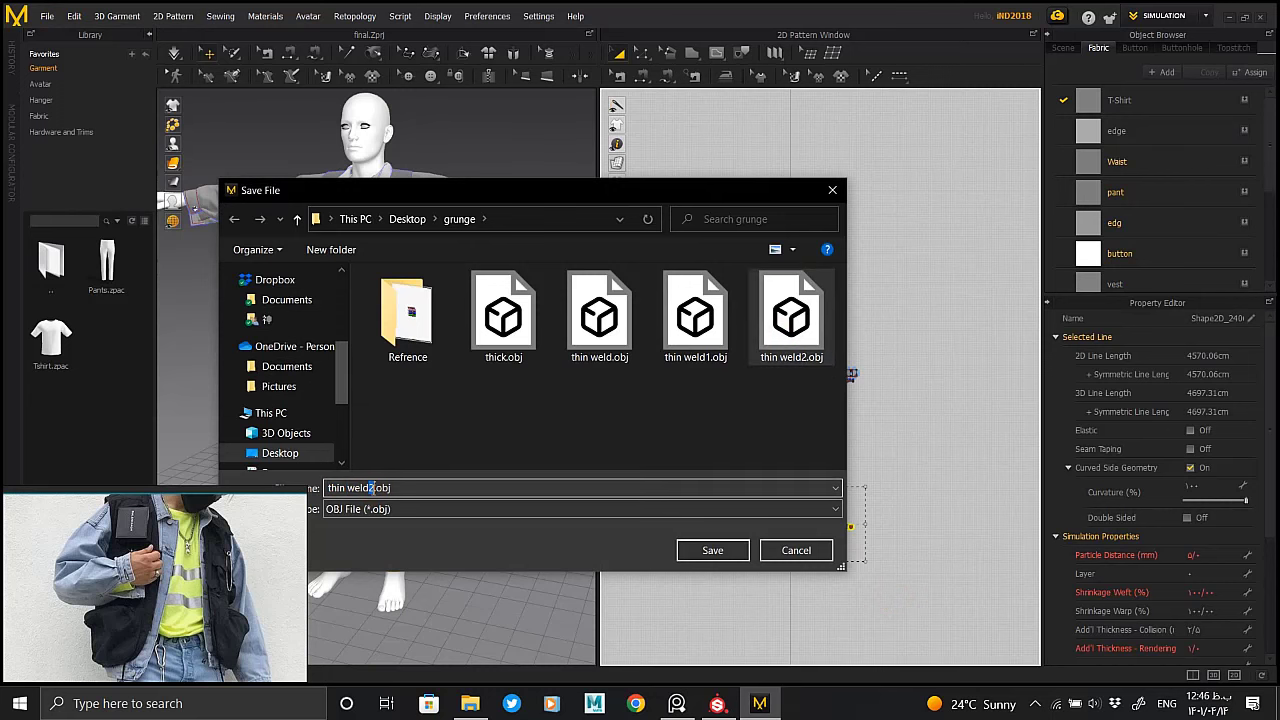
text(3)
click(712, 550)
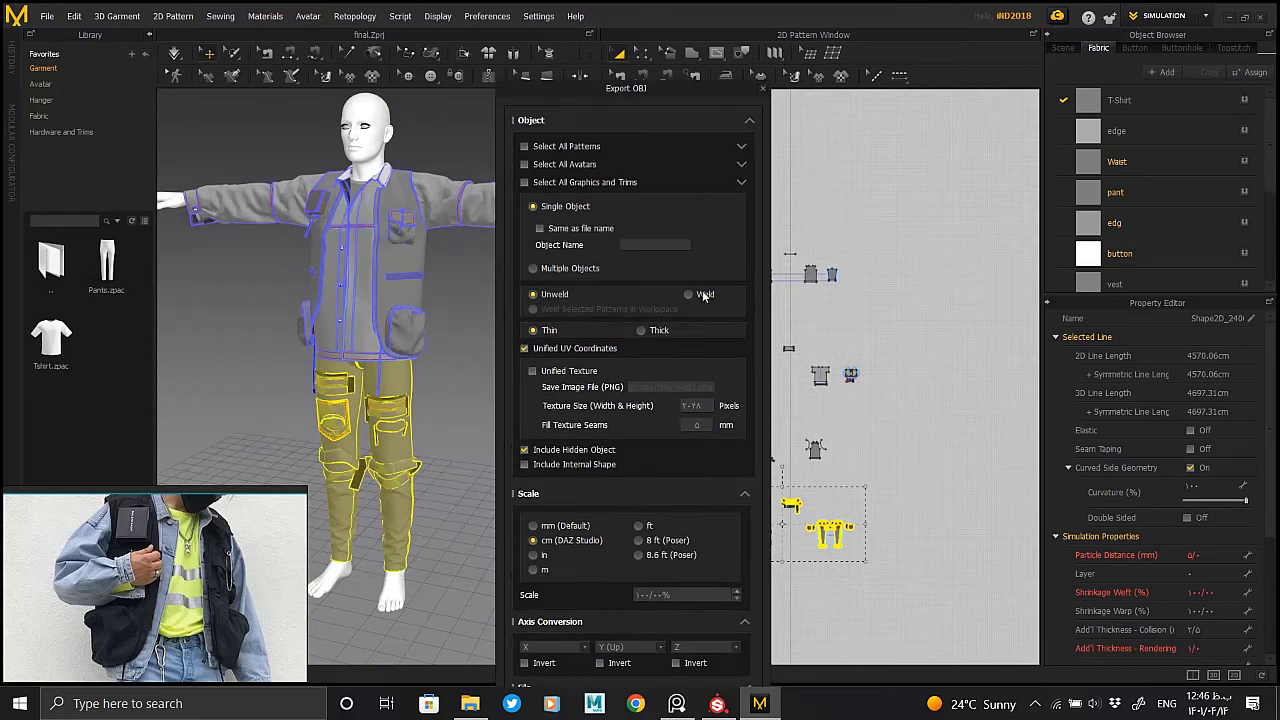
click(750, 121)
click(670, 460)
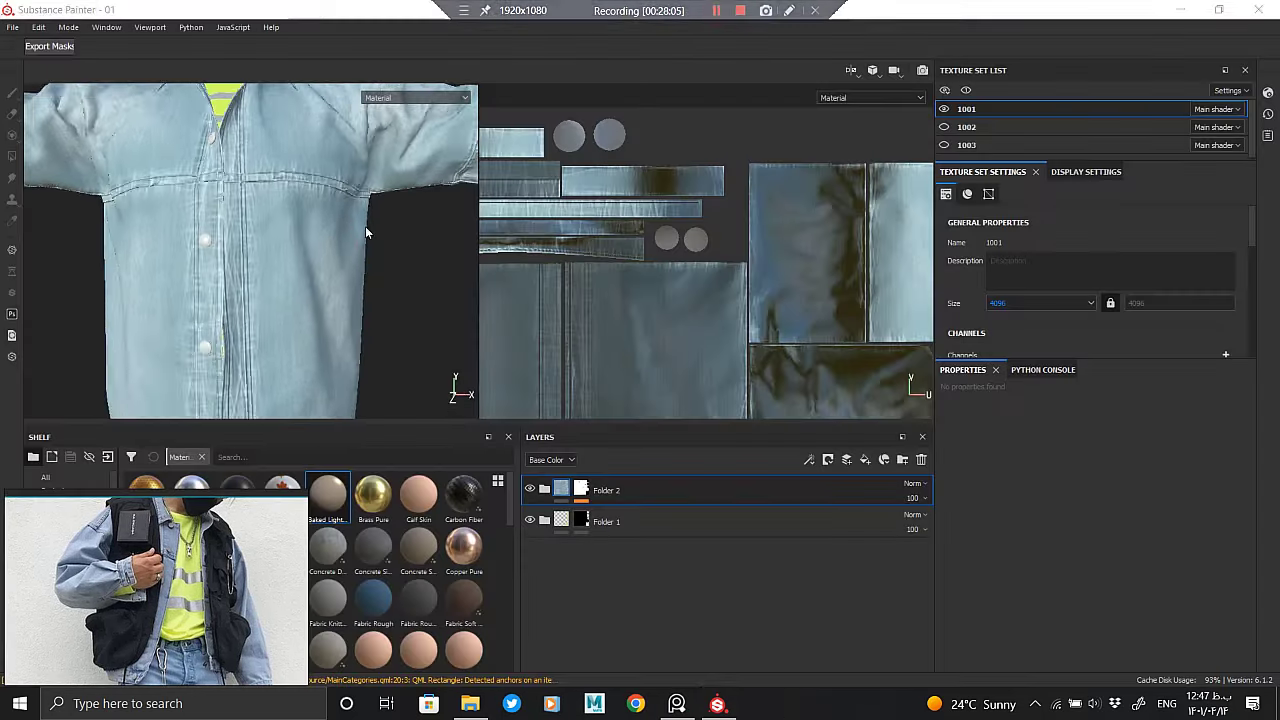
Back in Substance Painter, look over the denim project's environment display settings
scroll(1076, 265, down, 1)
click(1060, 171)
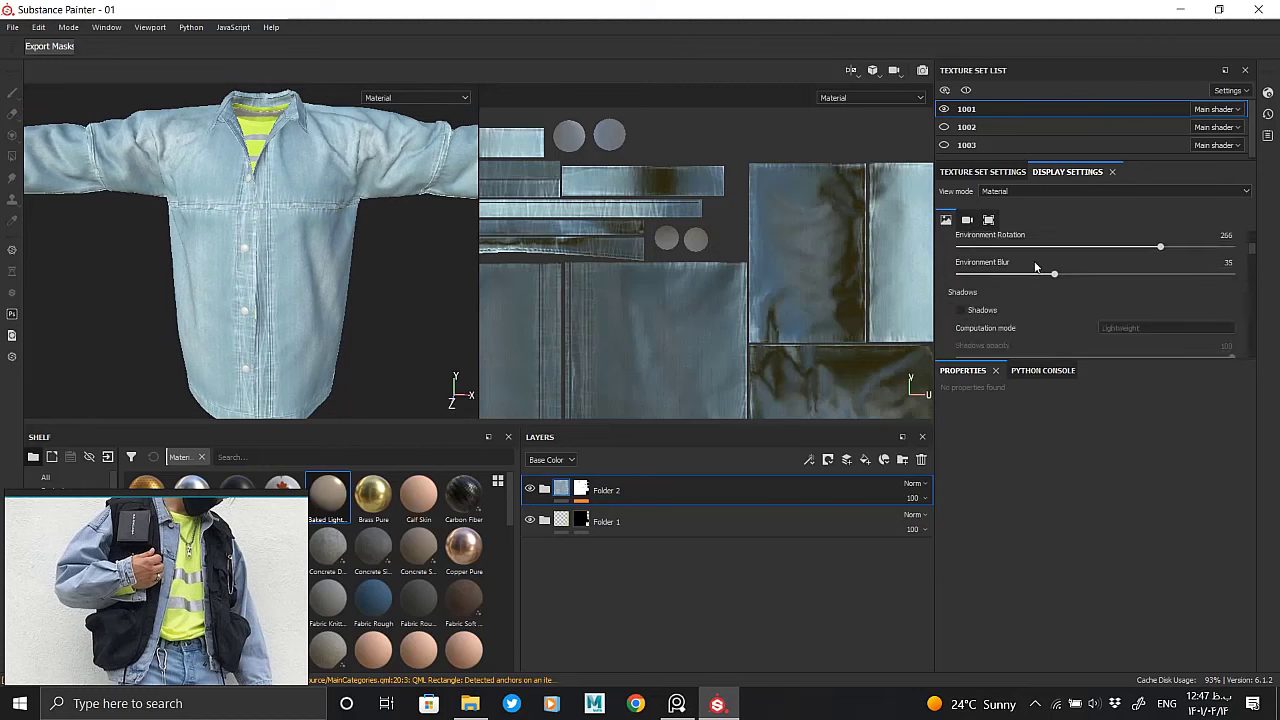
scroll(1034, 261, down, 2)
In the mesh map bake settings, uncheck world space normal and position, keeping 2048 output
click(983, 171)
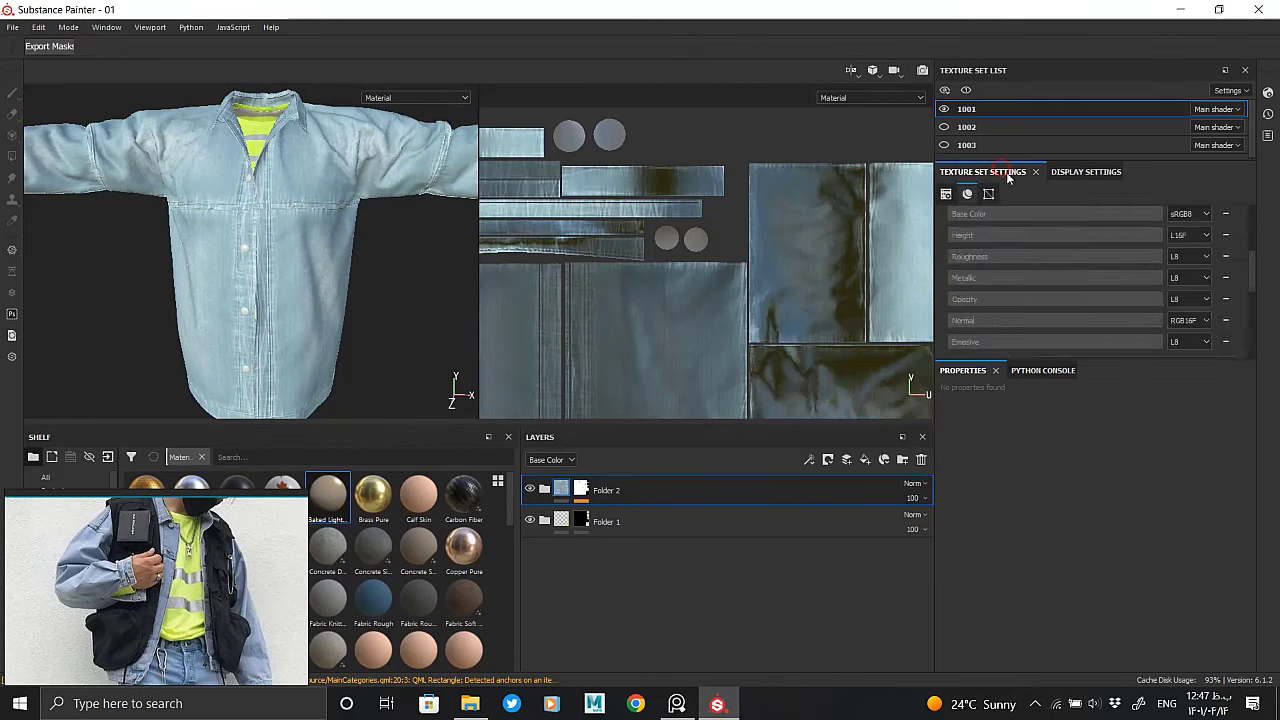
scroll(1100, 290, down, 10)
click(1197, 331)
click(449, 210)
click(449, 283)
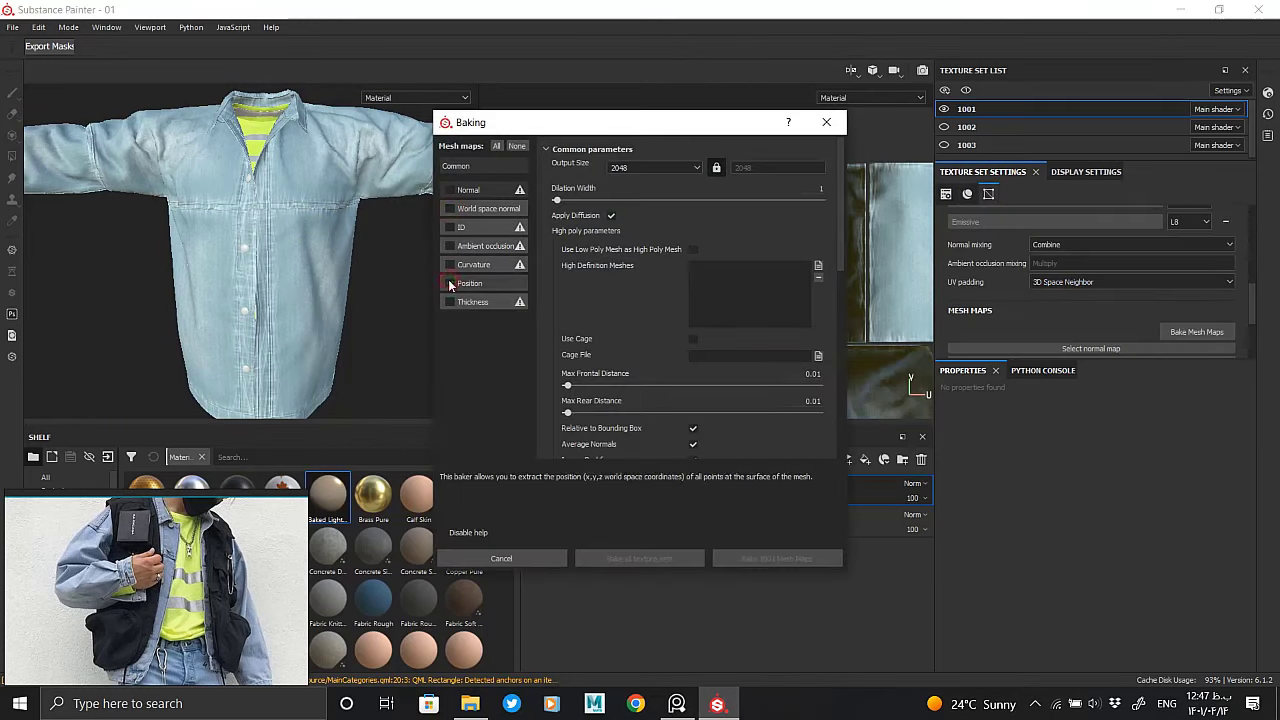
click(650, 167)
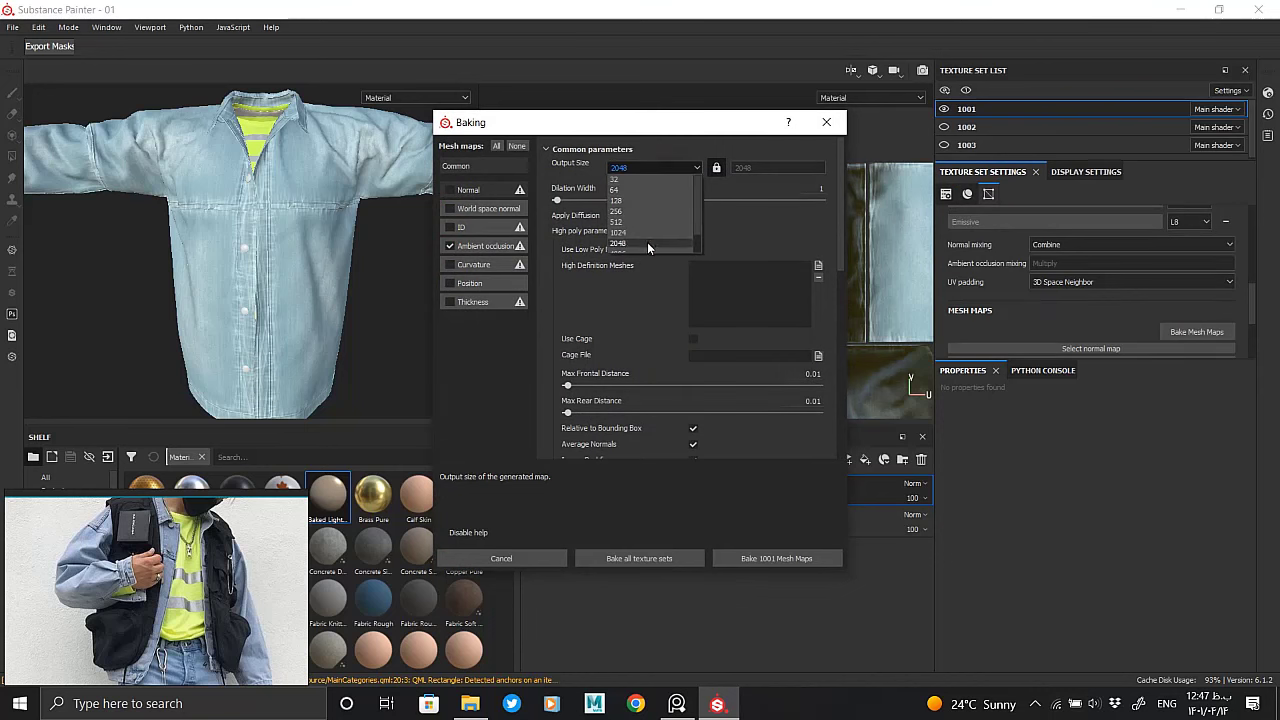
click(647, 242)
Add the exported garment mesh as high-definition source and bake 1001's ambient occlusion
click(817, 265)
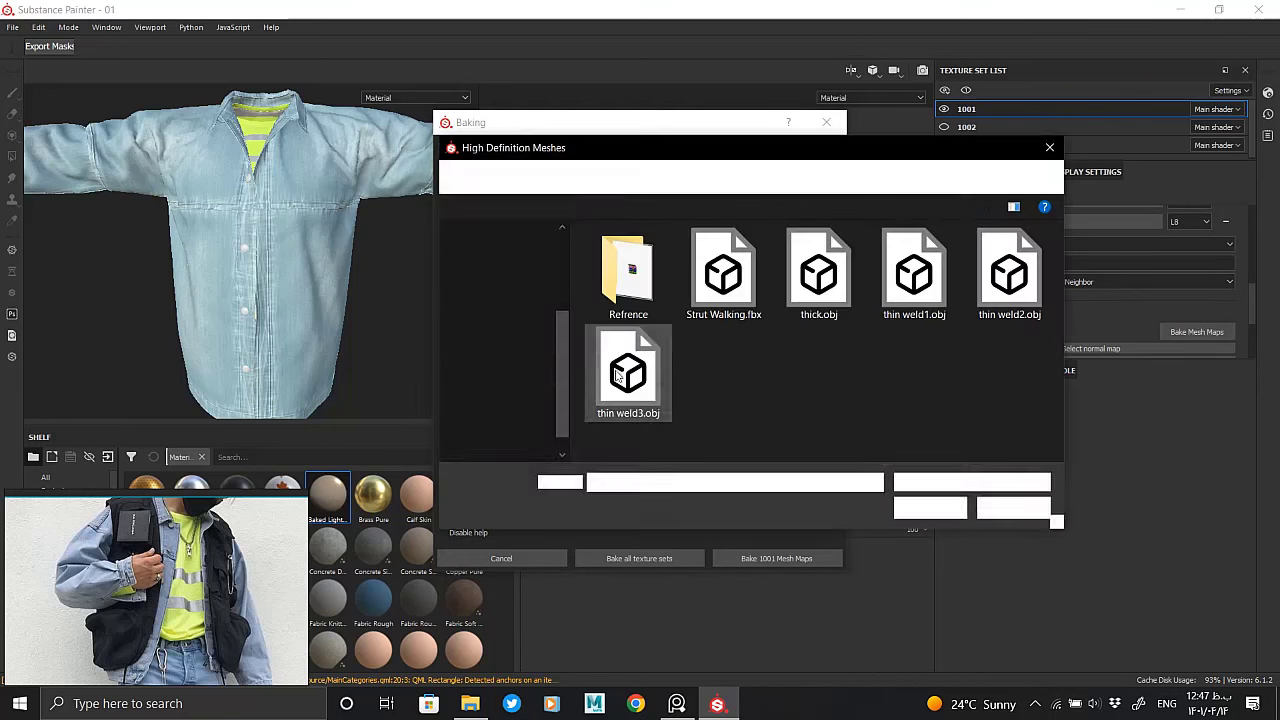
double_click(914, 271)
click(780, 562)
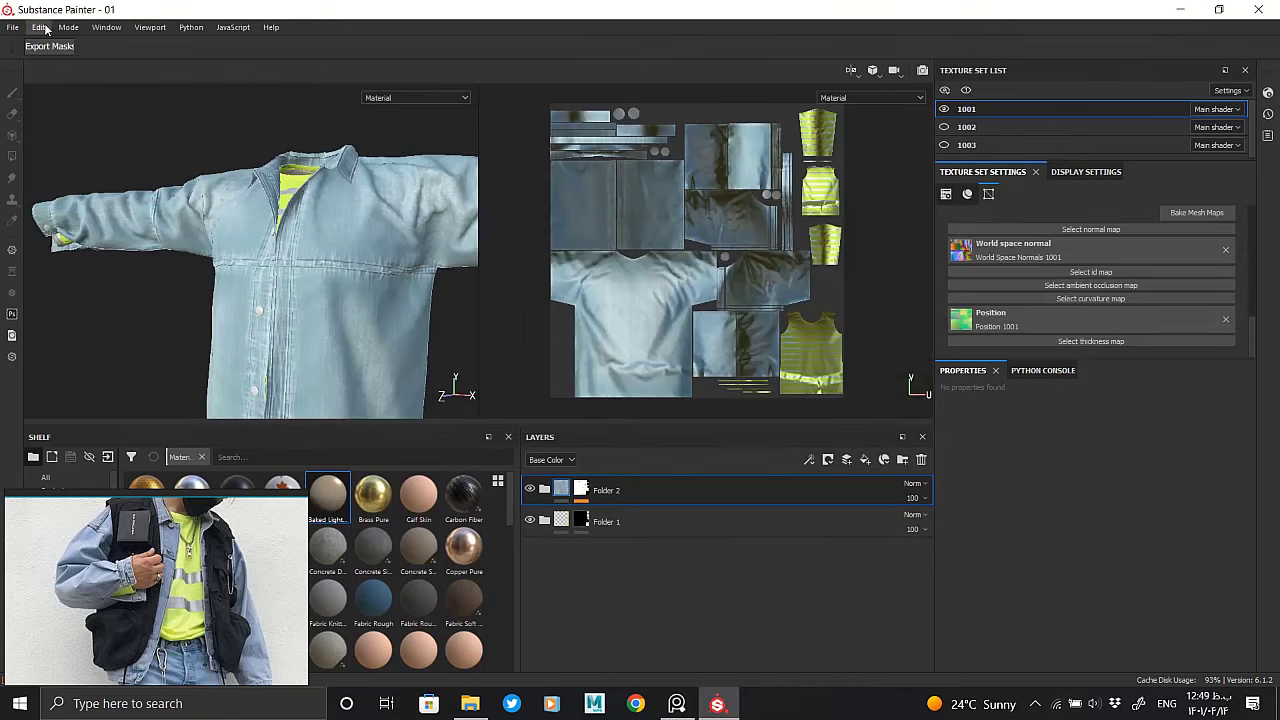
click(38, 27)
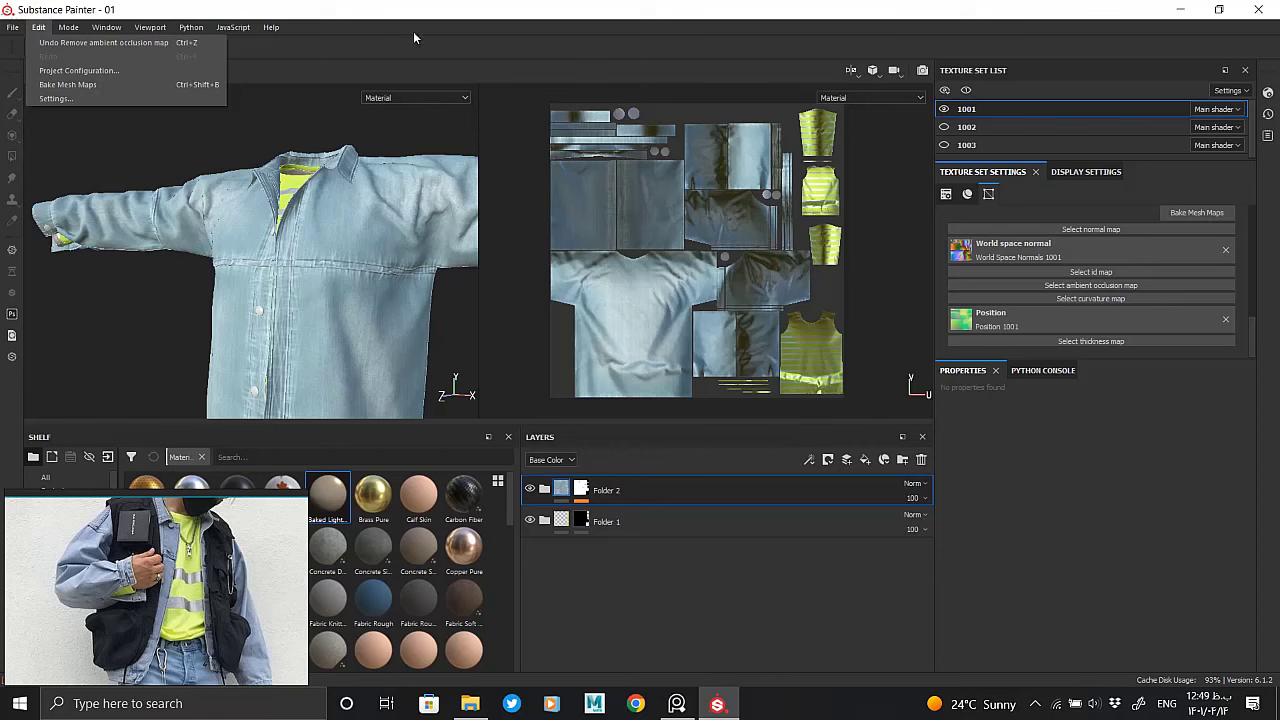
Replace the project mesh with thin weld.obj in Project Configuration
click(78, 70)
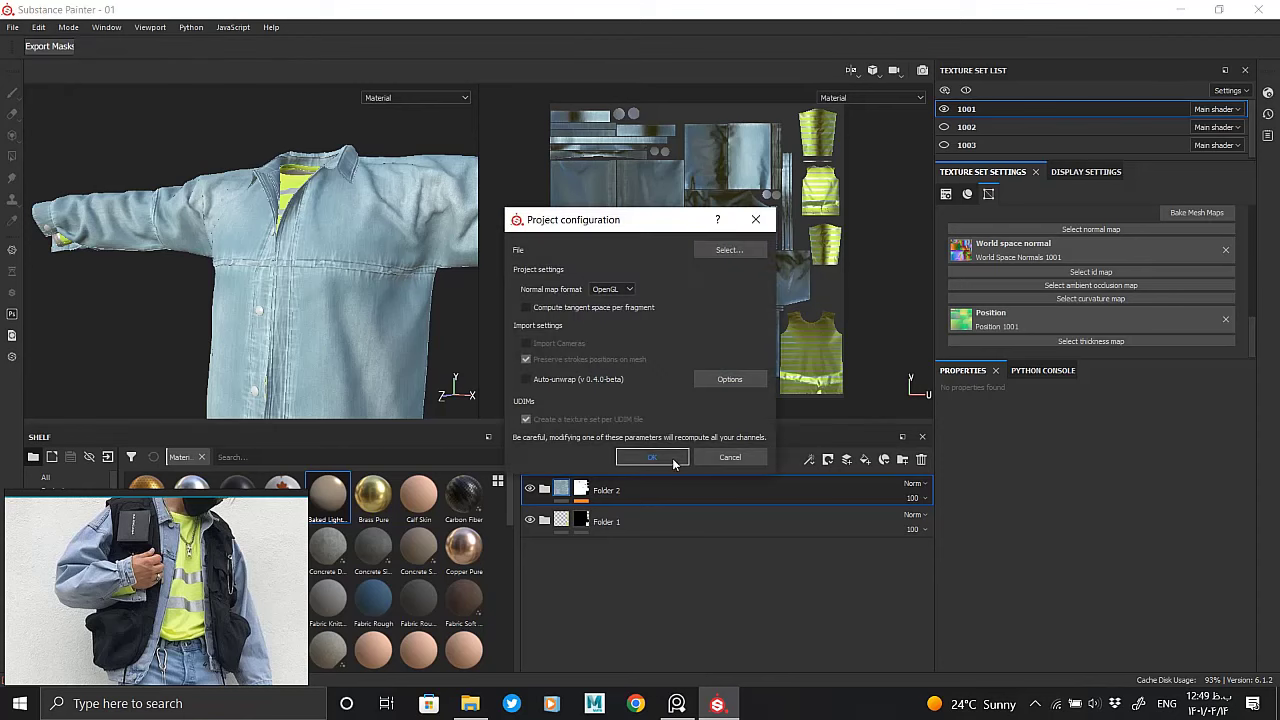
click(672, 458)
click(38, 27)
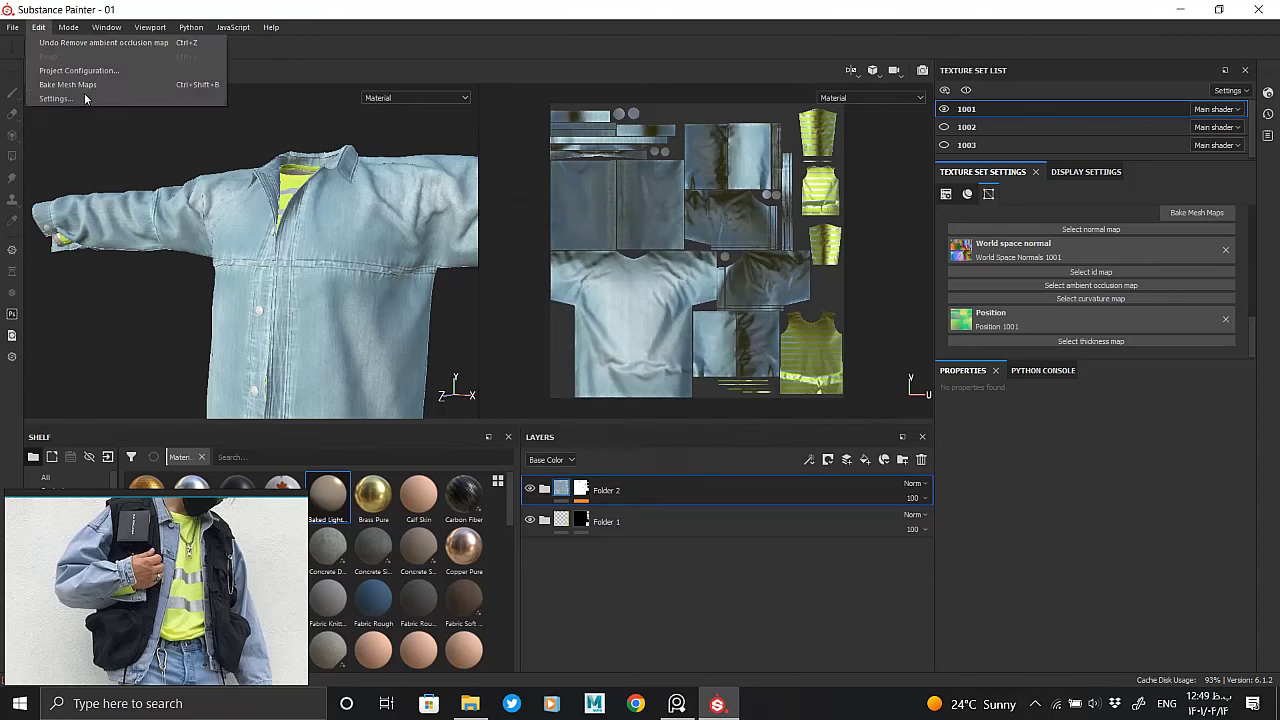
click(78, 70)
click(731, 253)
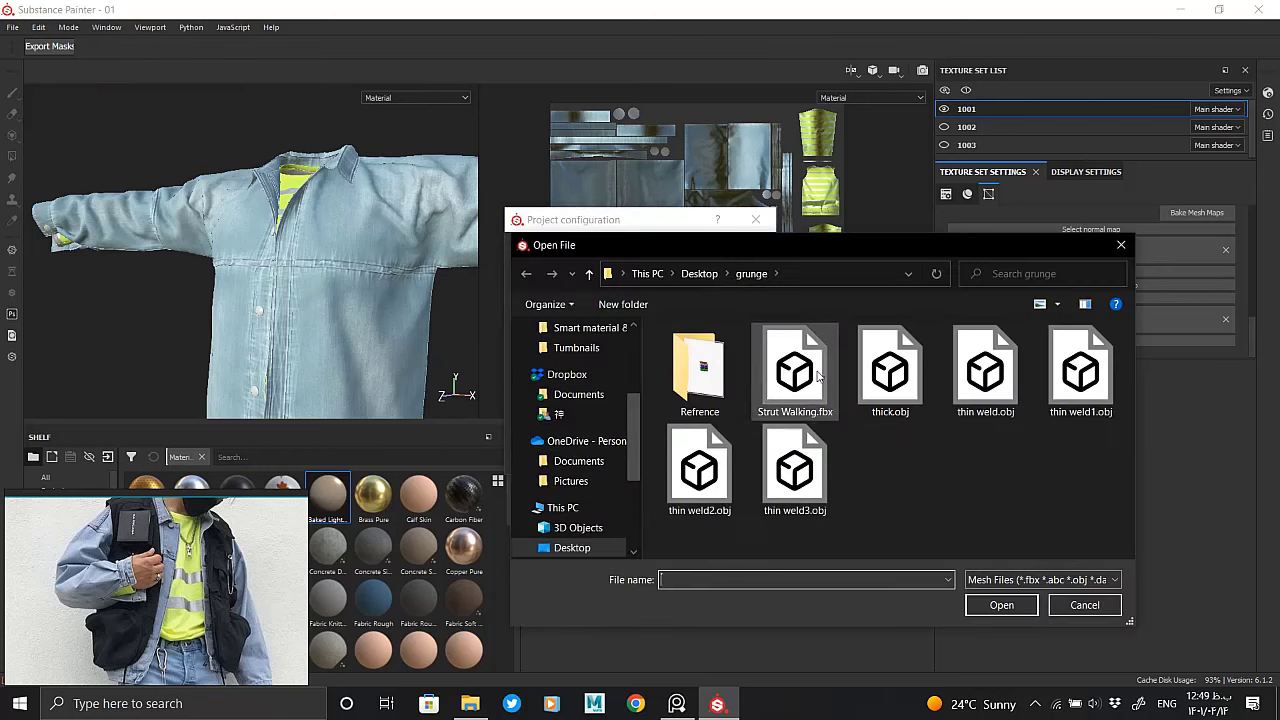
double_click(985, 370)
click(659, 461)
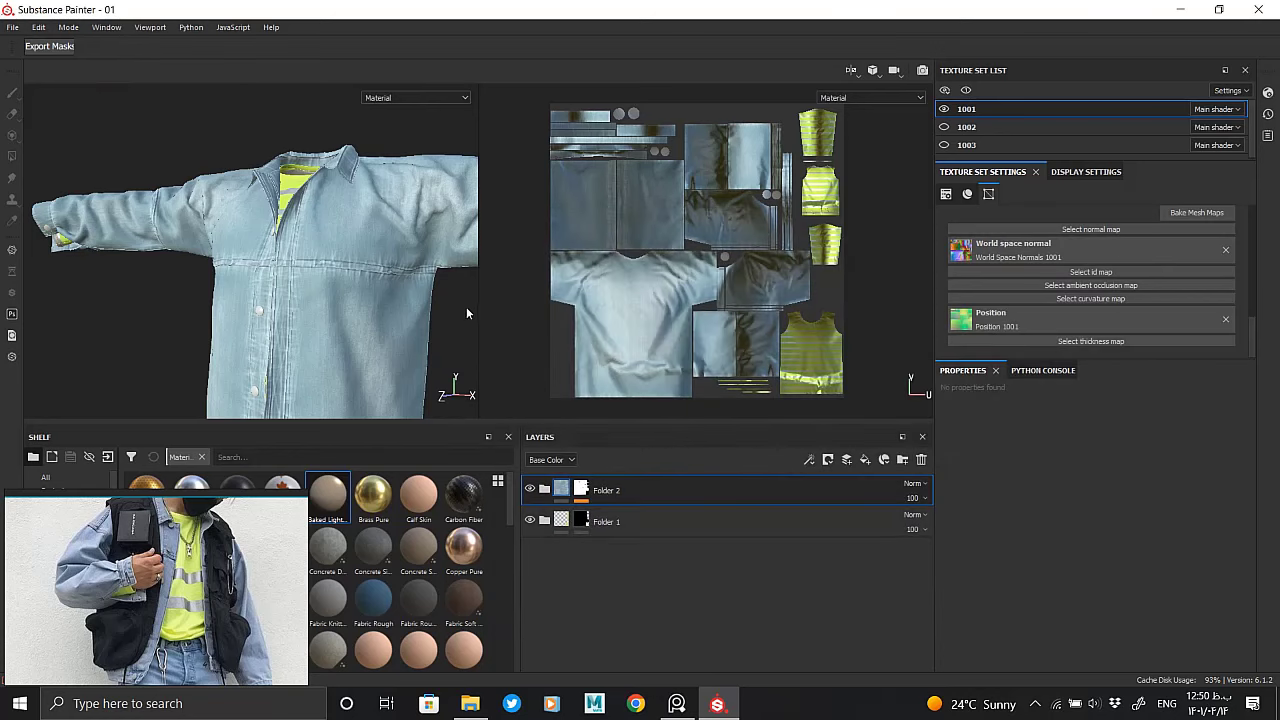
click(716, 14)
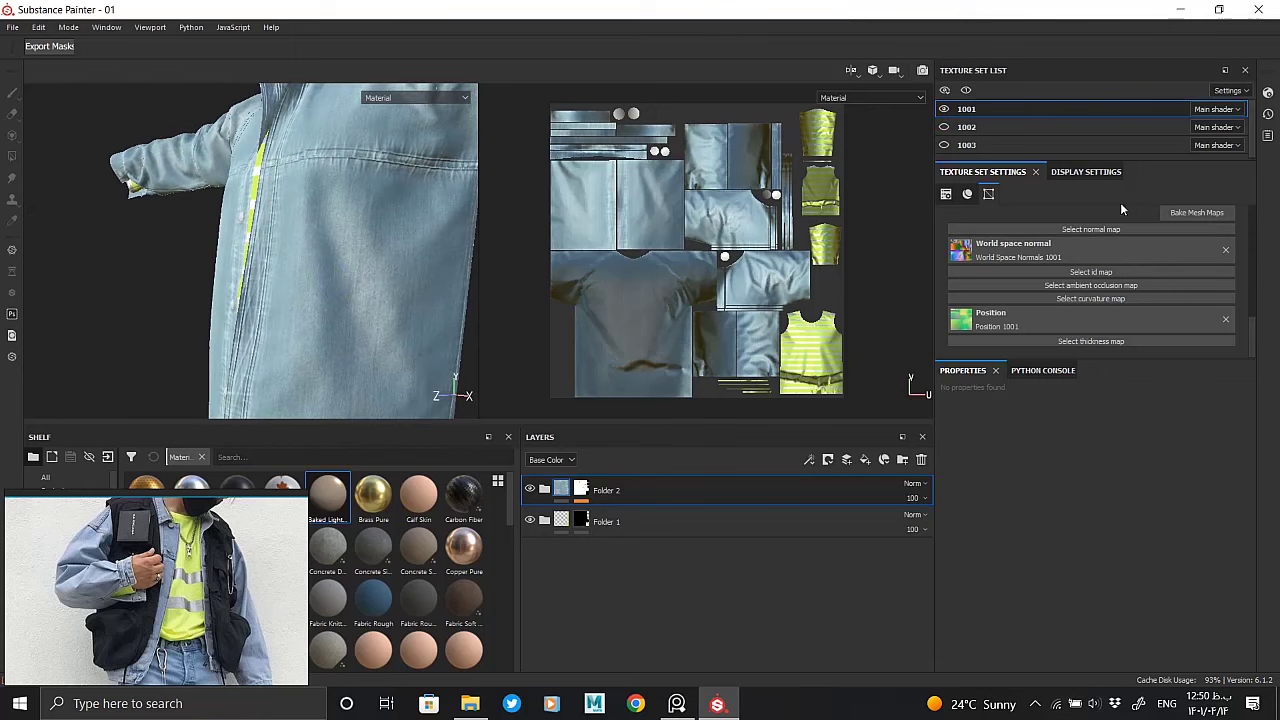
Add the high-definition mesh, bake 1001's ambient occlusion, and orbit to check the shirt
click(1197, 212)
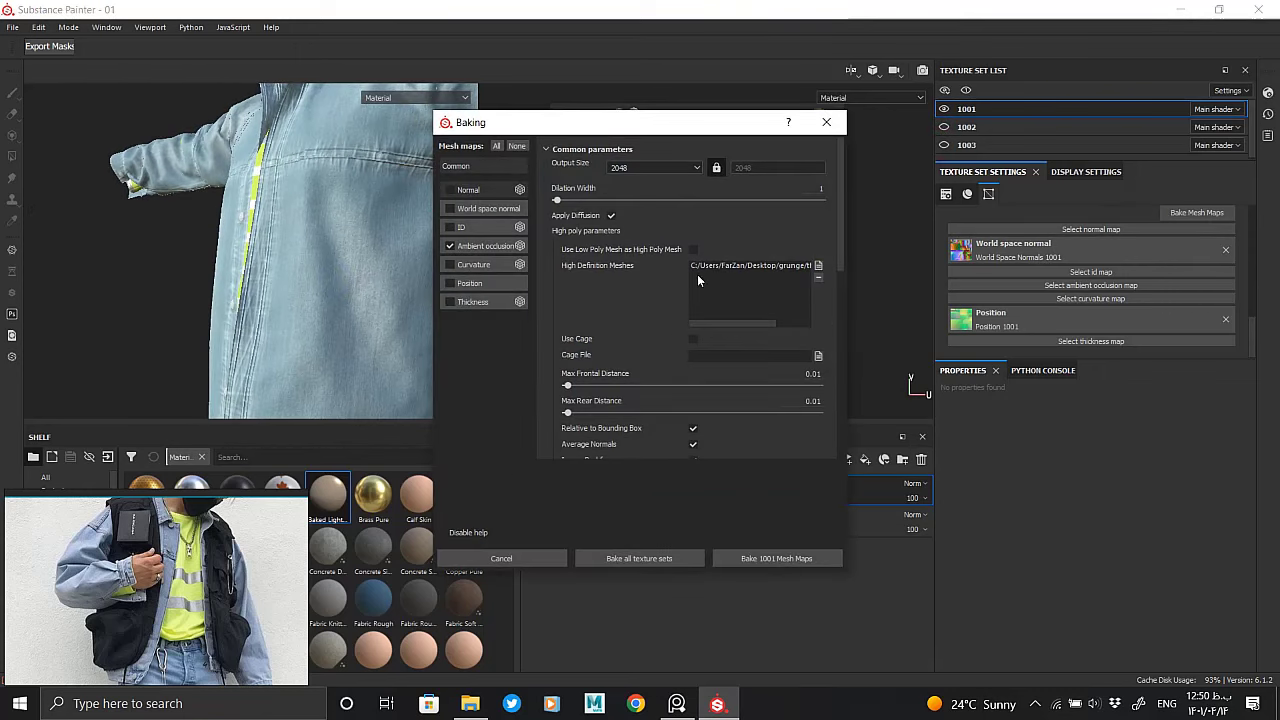
click(818, 266)
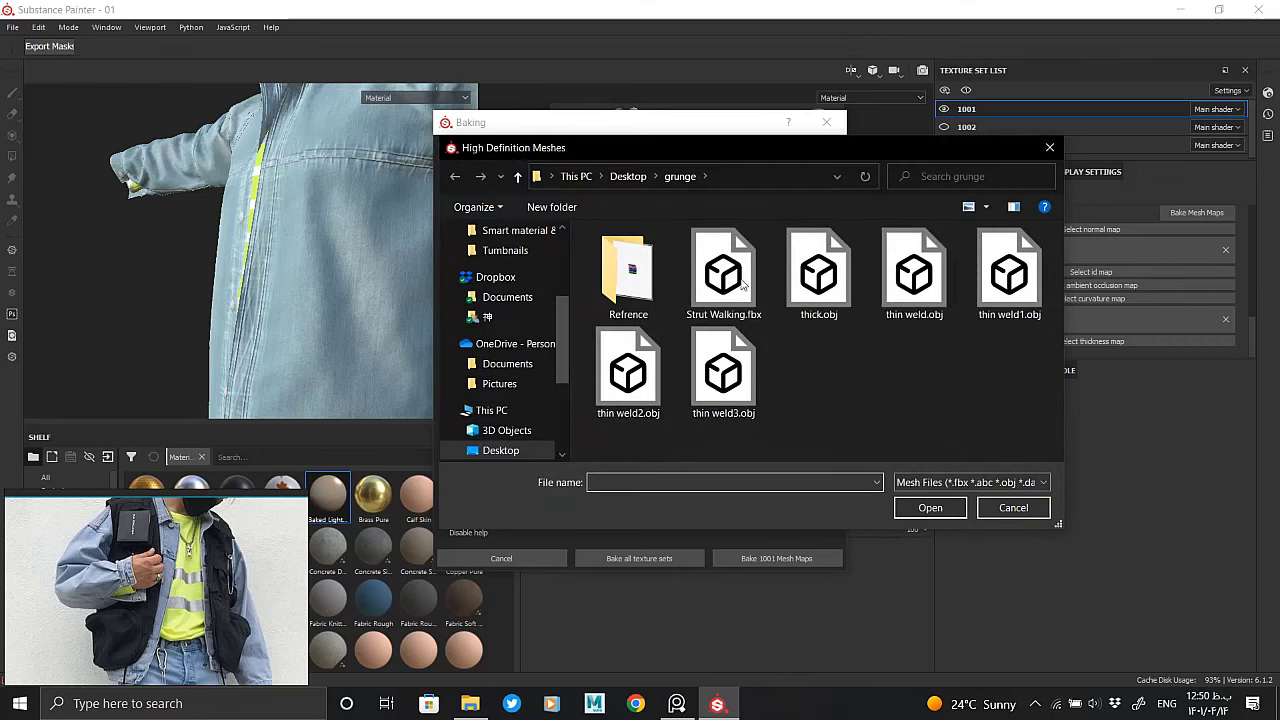
double_click(1009, 278)
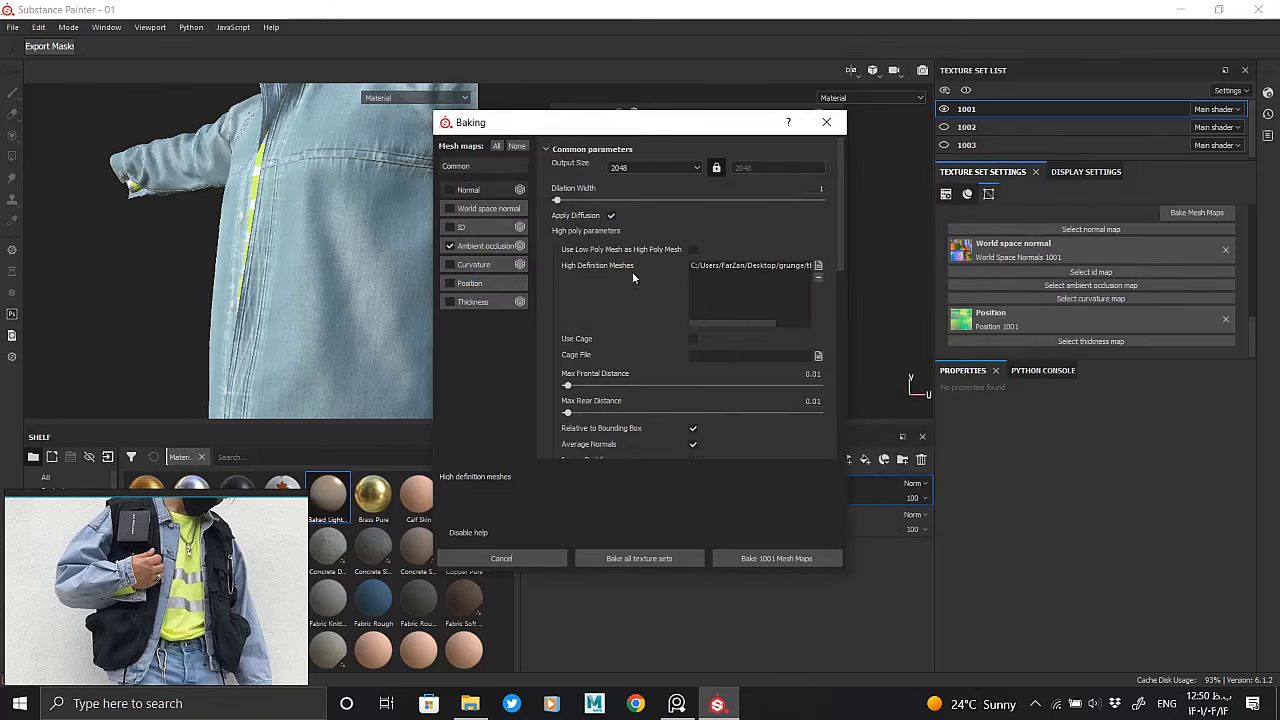
scroll(630, 273, down, 2)
scroll(630, 273, down, 3)
scroll(630, 273, down, 2)
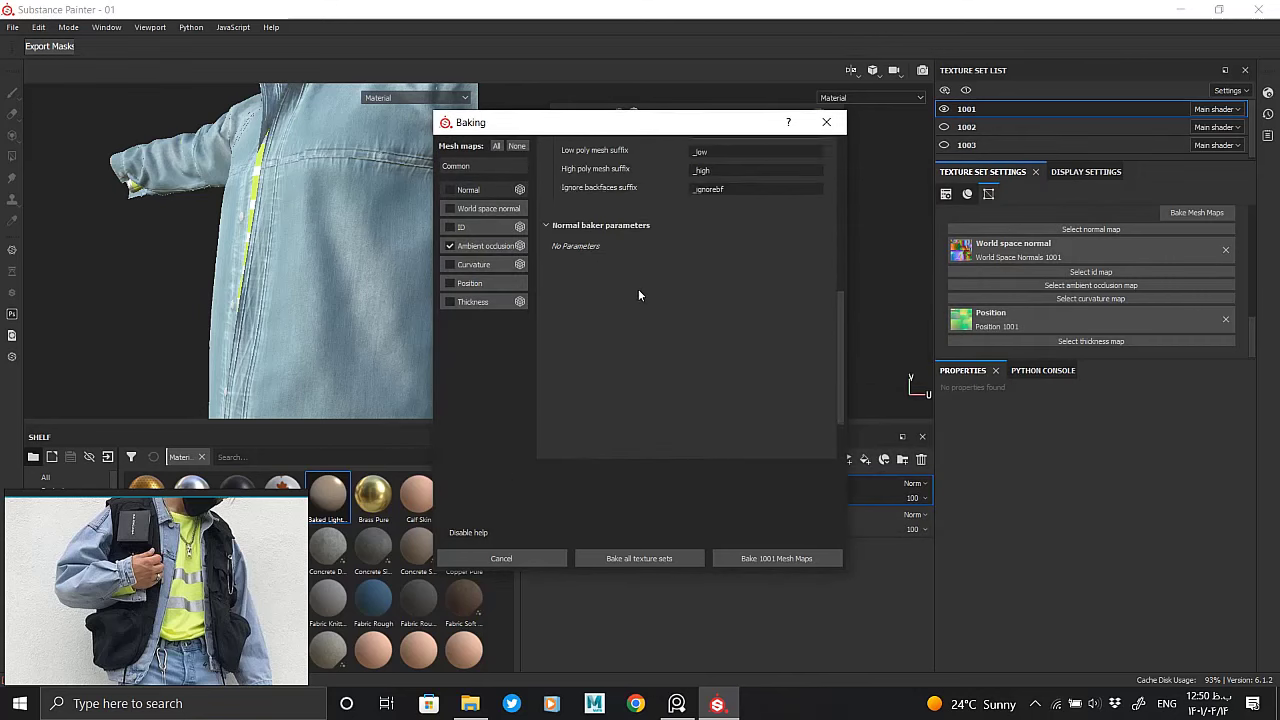
scroll(634, 280, up, 7)
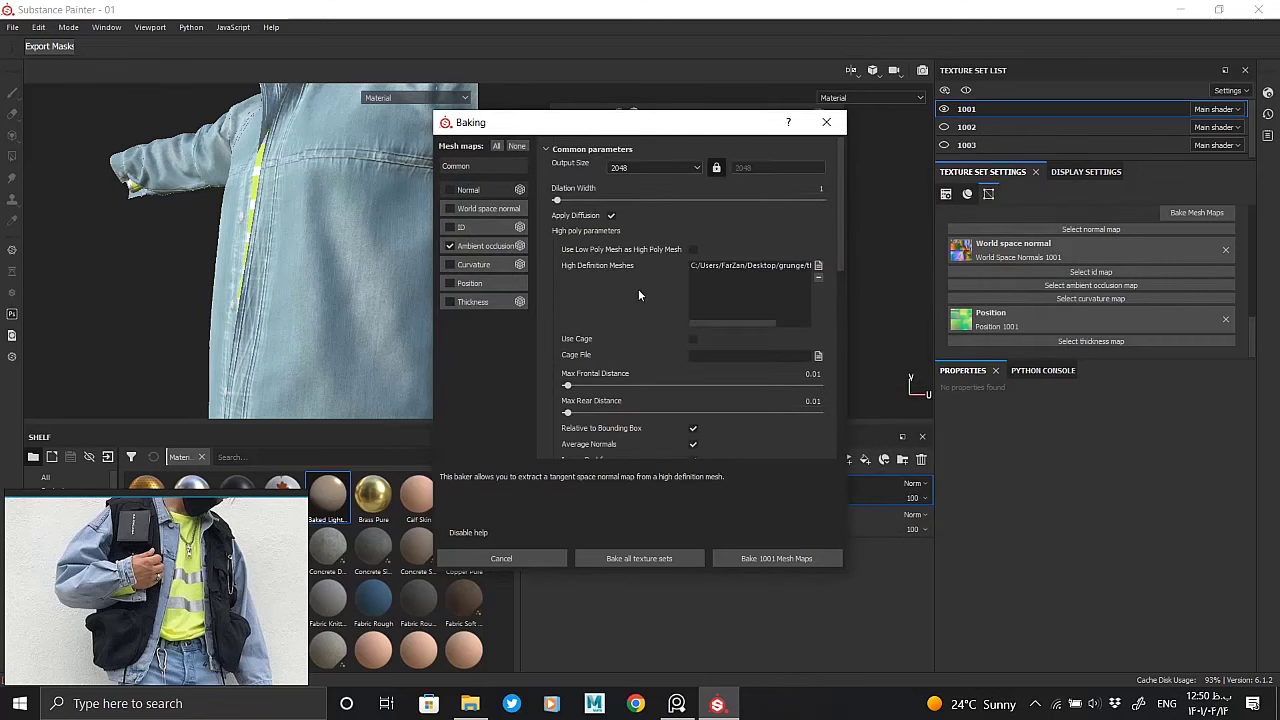
click(765, 560)
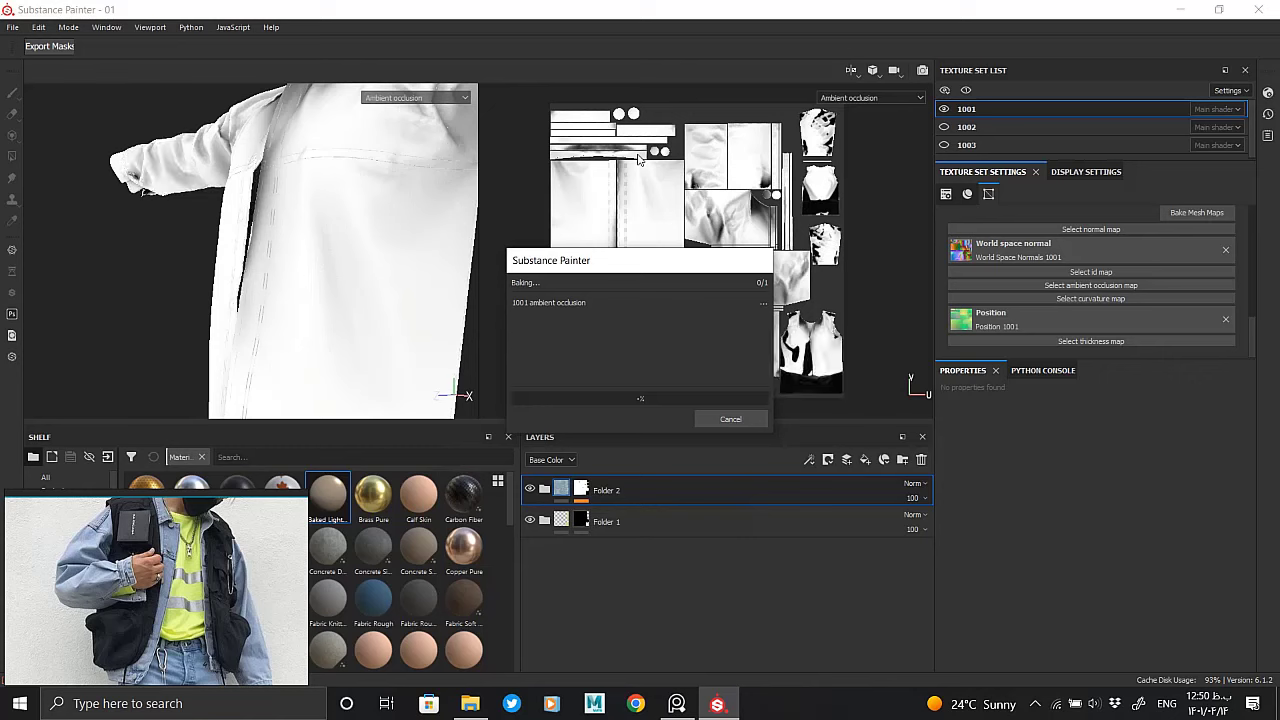
click(706, 420)
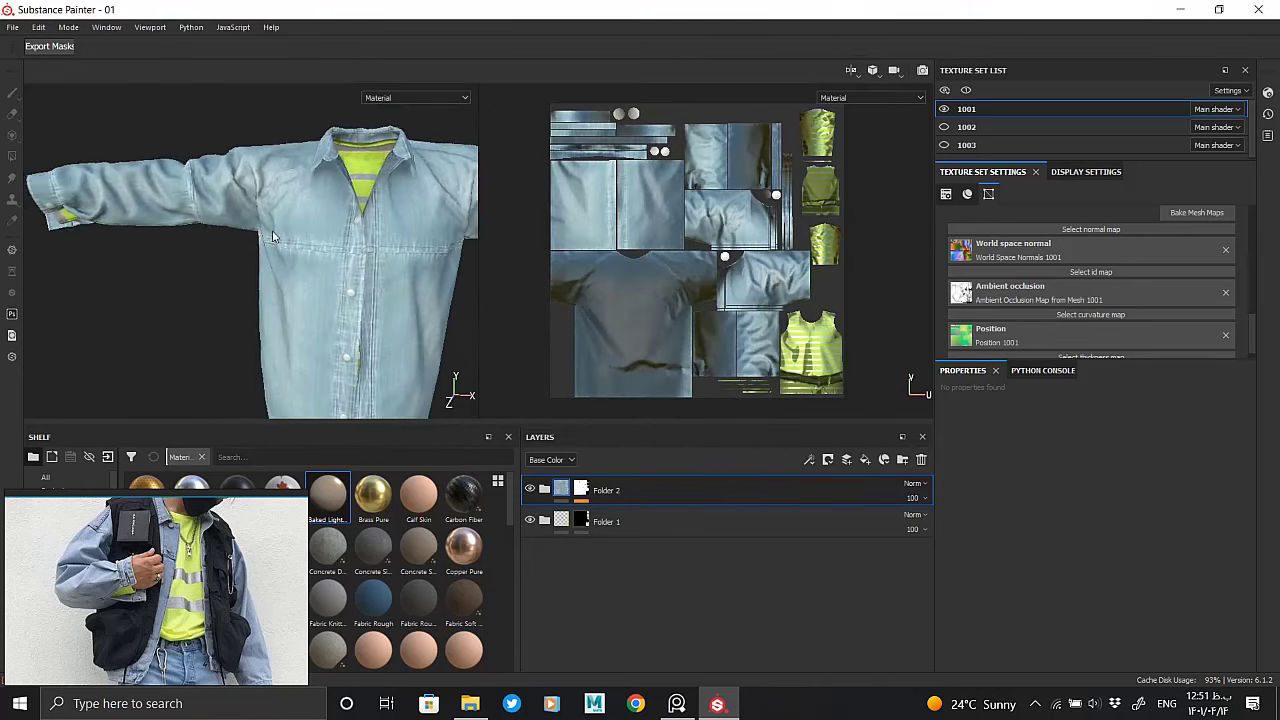
click(1225, 292)
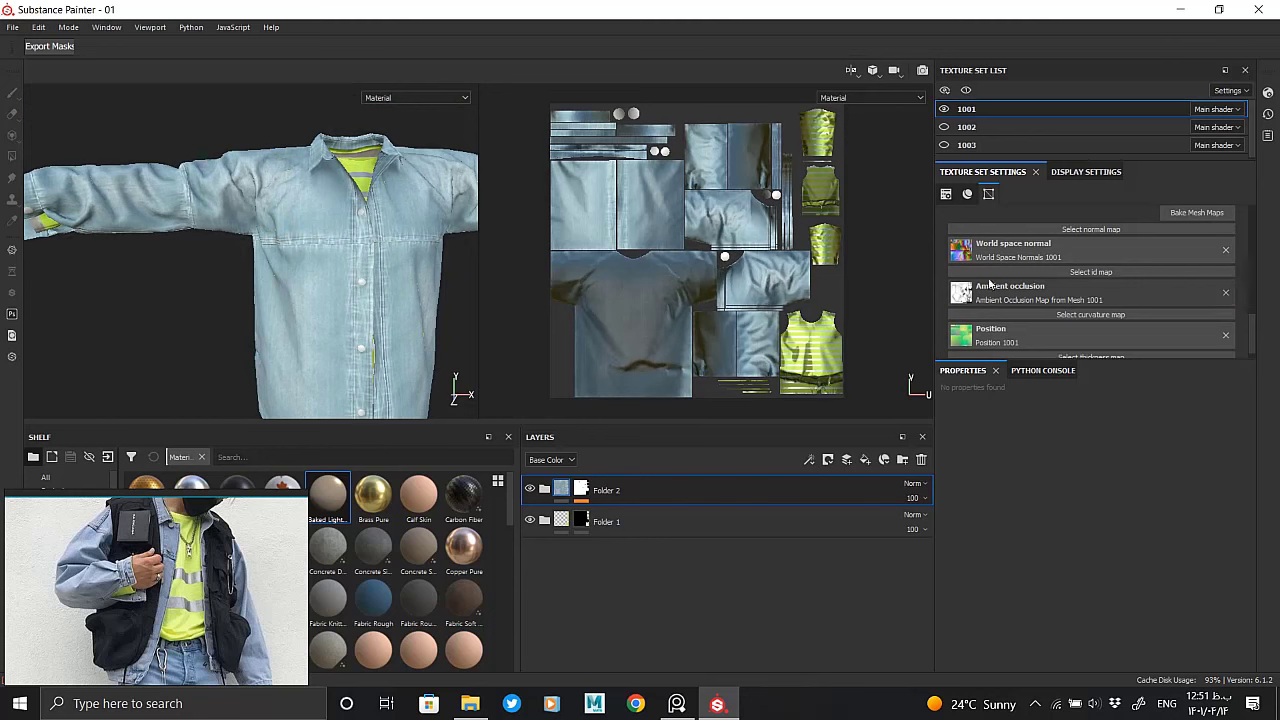
alt+drag(320, 231, 318, 187)
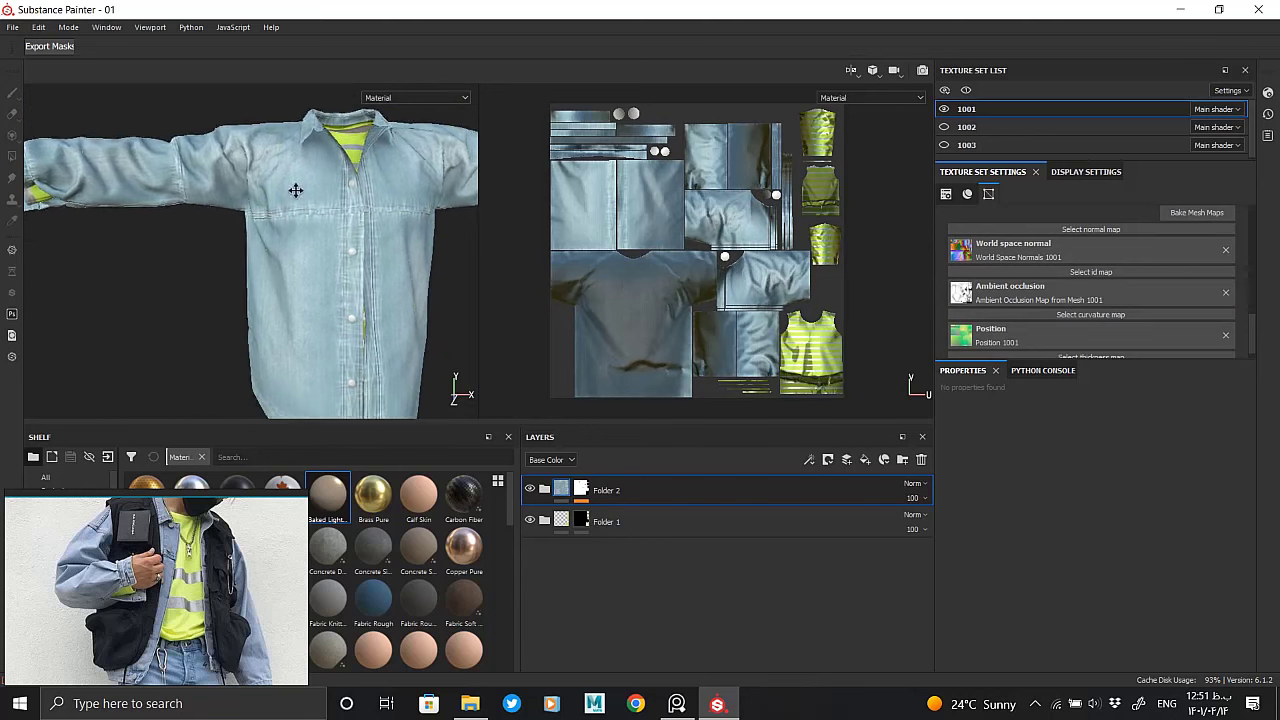
Make texture set 1002 visible and active, then start and cancel a bake
click(944, 127)
click(975, 128)
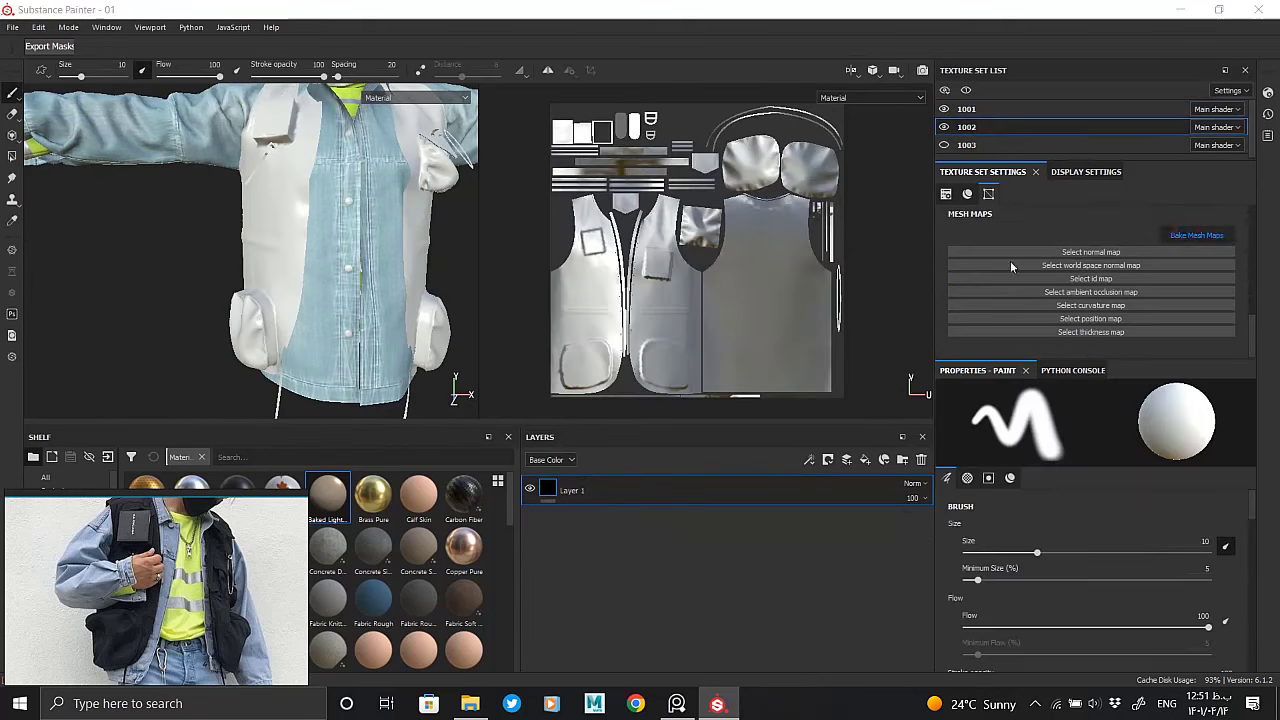
click(1197, 235)
click(759, 556)
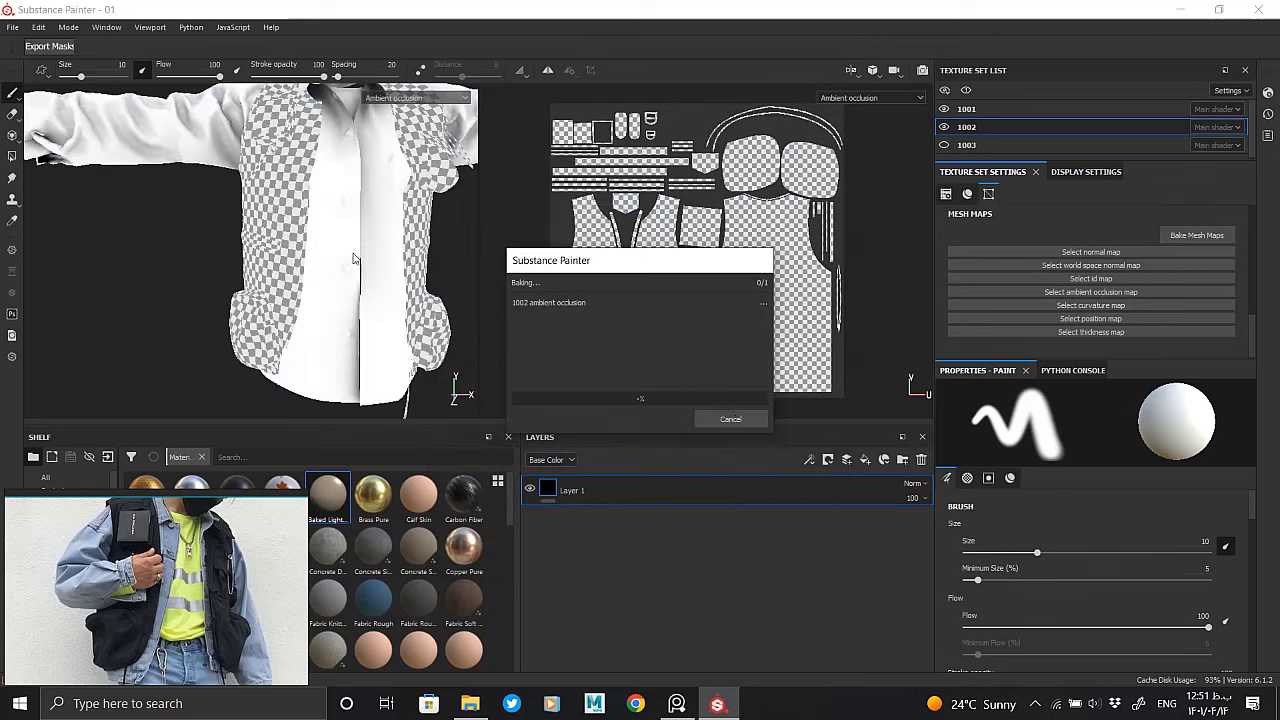
click(729, 420)
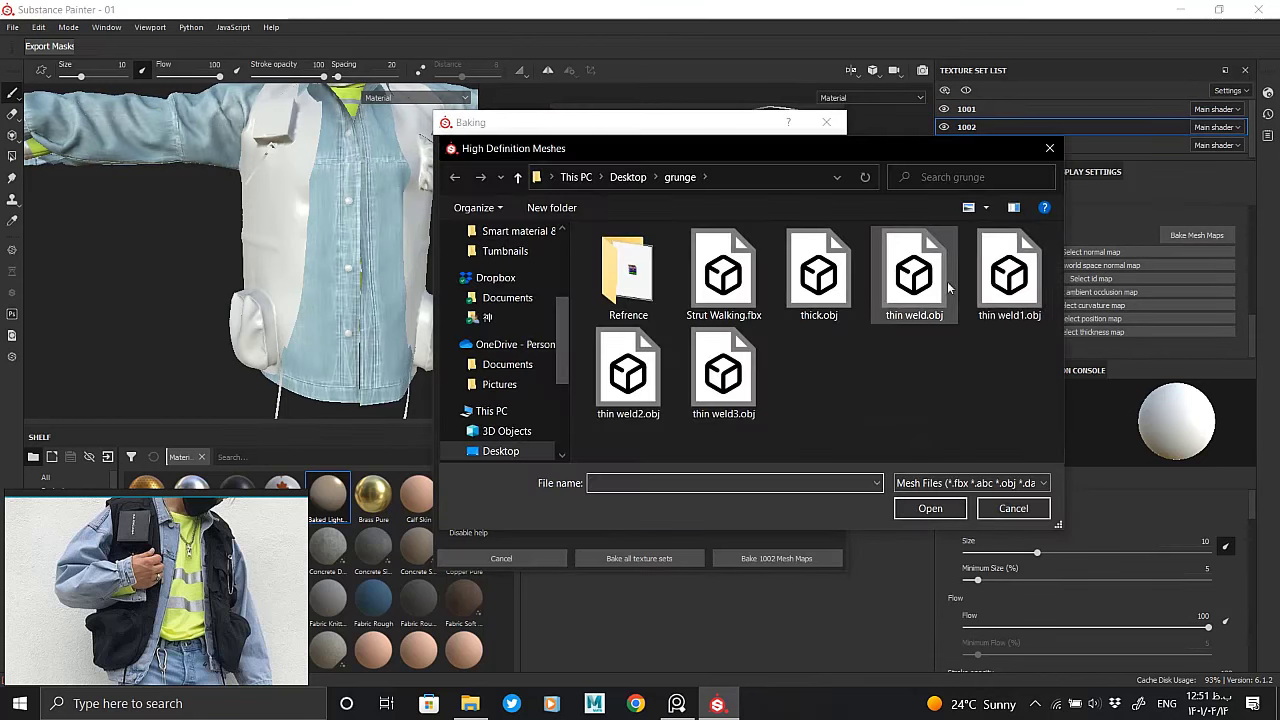
Pick the high-definition mesh, bake 1002's ambient occlusion, and undo to restore the map
click(1009, 272)
double_click(628, 372)
click(741, 559)
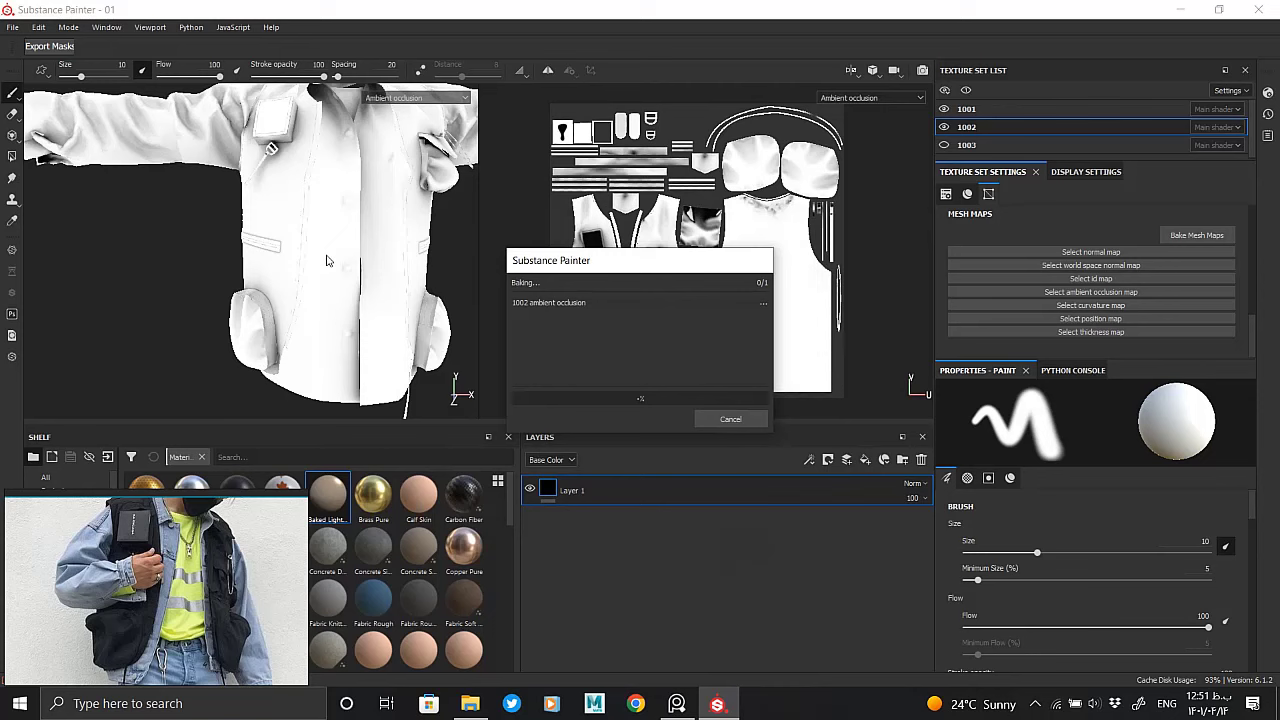
click(731, 418)
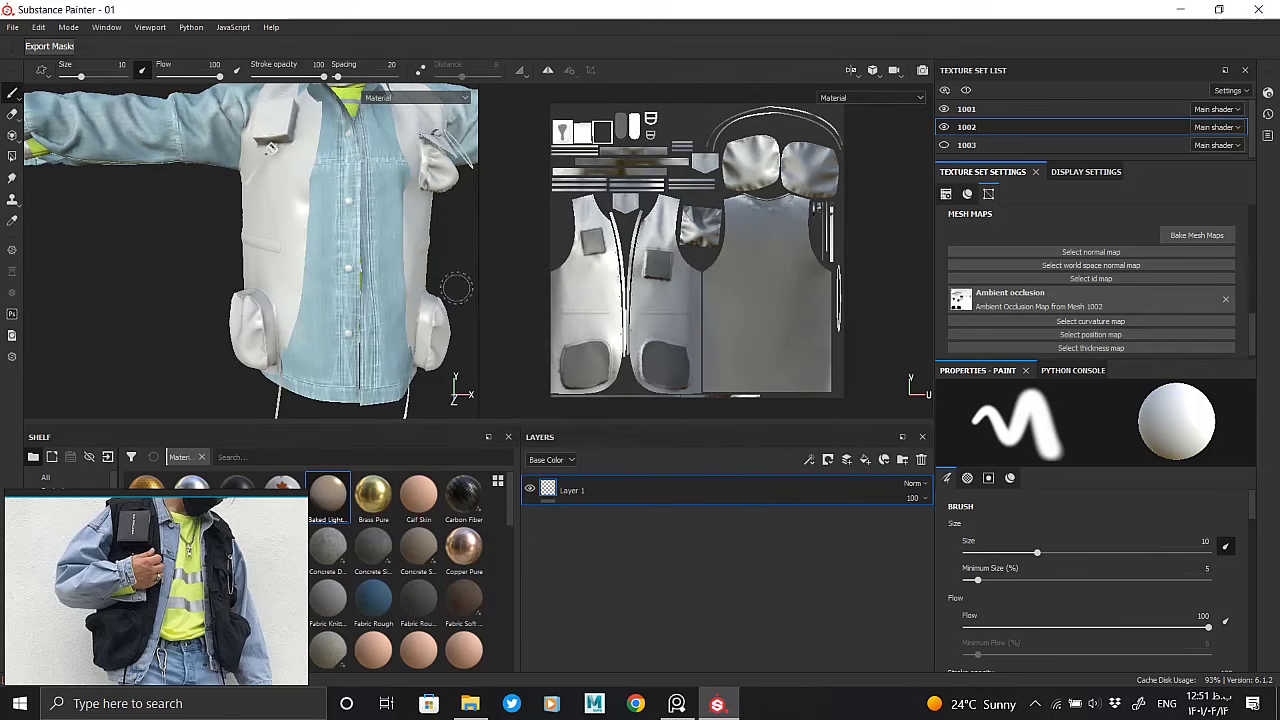
click(1225, 299)
key(ctrl+z)
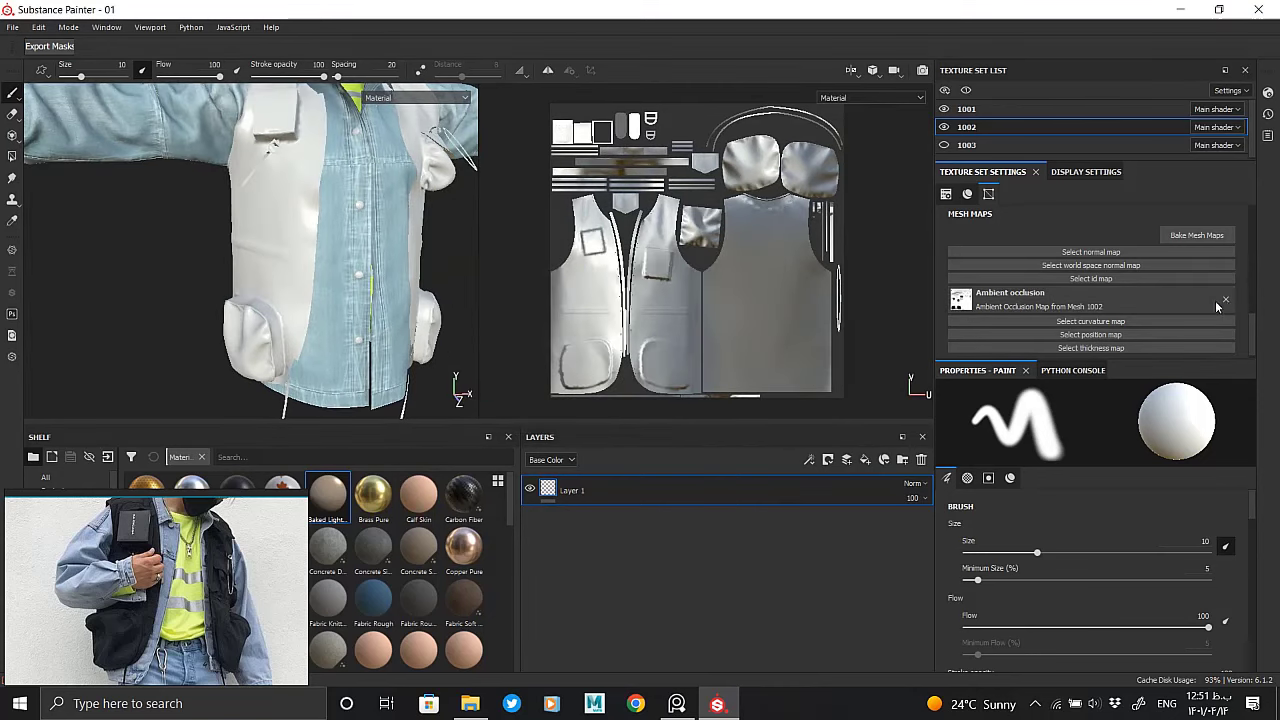
Select pants texture set 1003, bake its ambient occlusion, and orbit to inspect the leg
click(966, 145)
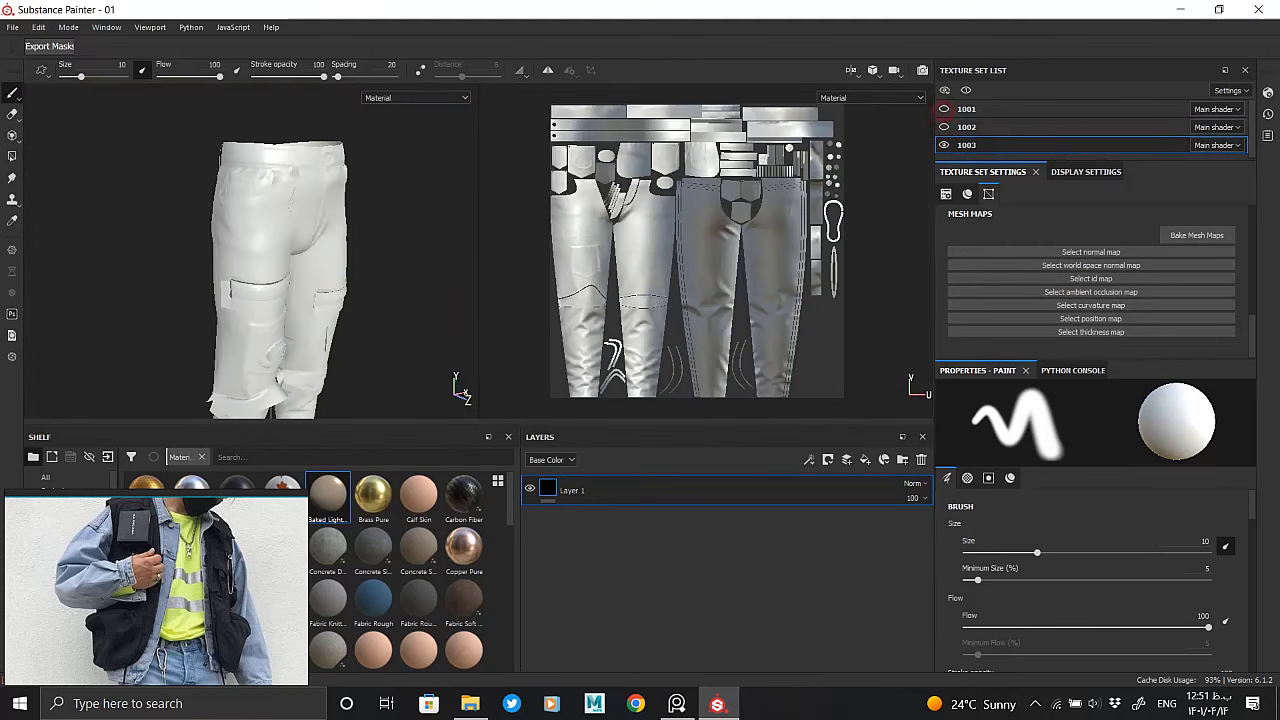
mouse_move(300, 238)
alt+mouse_down()
mouse_move(337, 200)
mouse_move(360, 240)
alt+mouse_up()
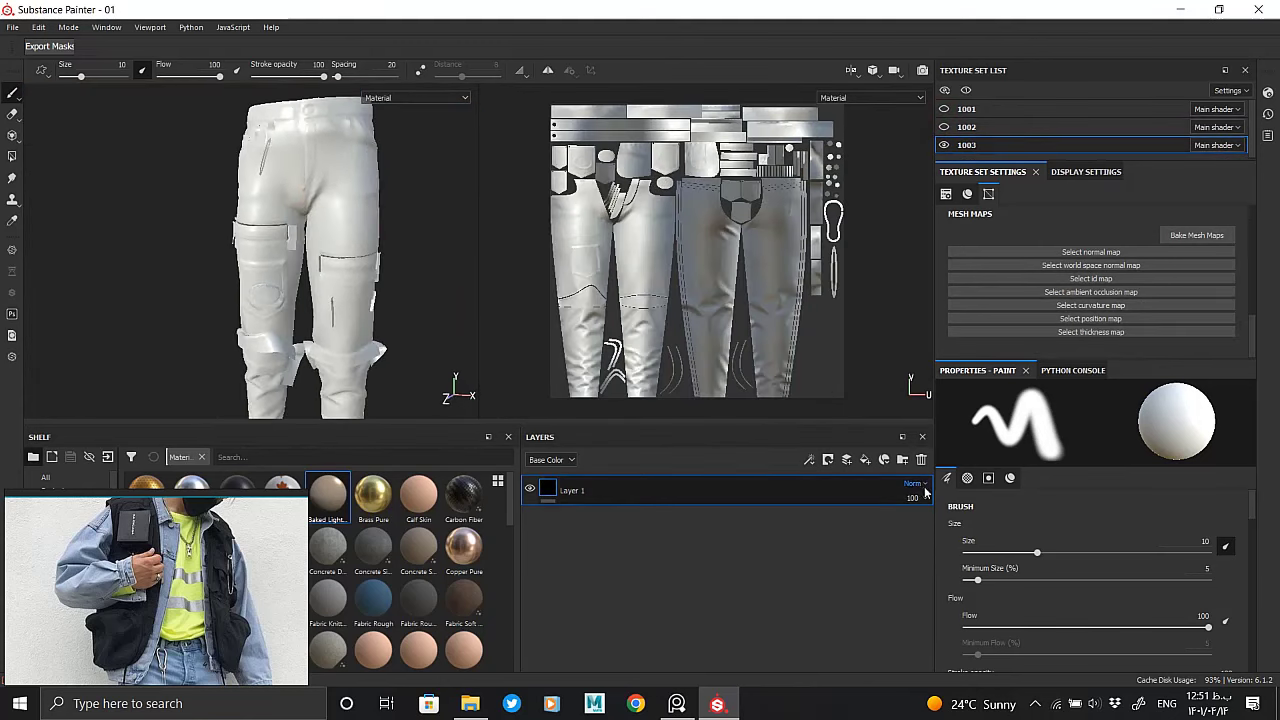
click(1191, 240)
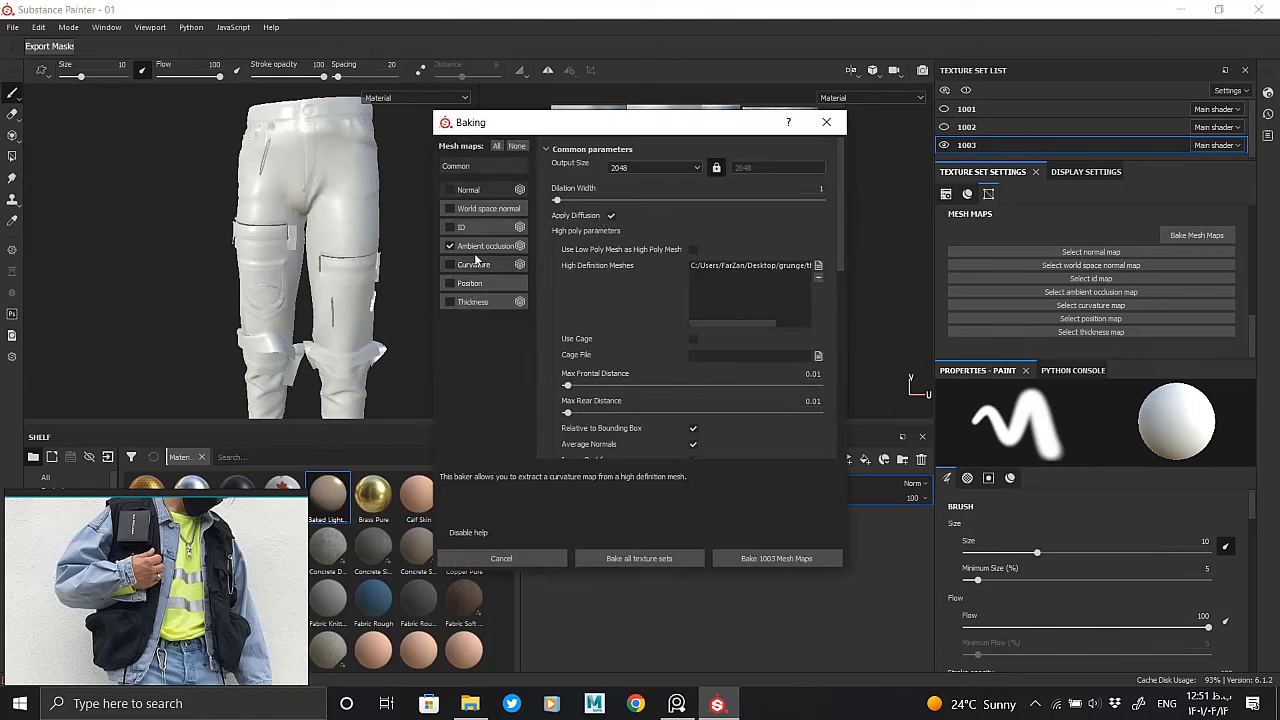
click(817, 265)
key(Escape)
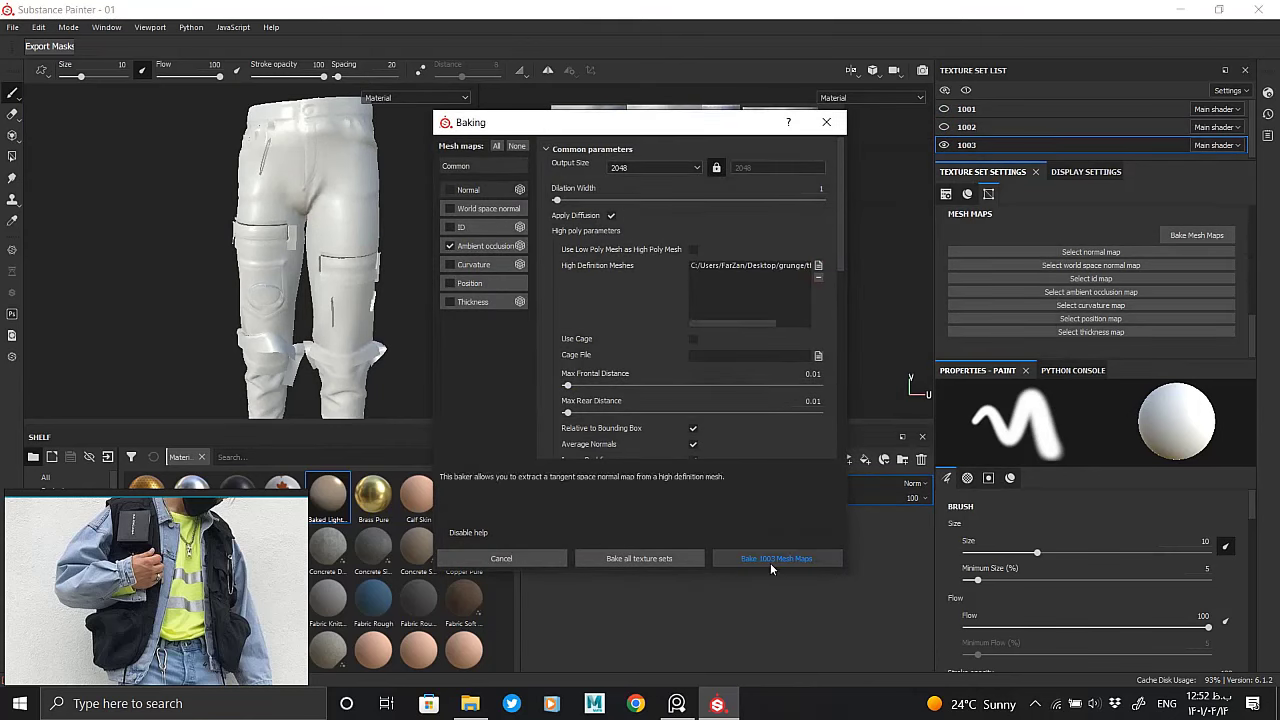
click(770, 560)
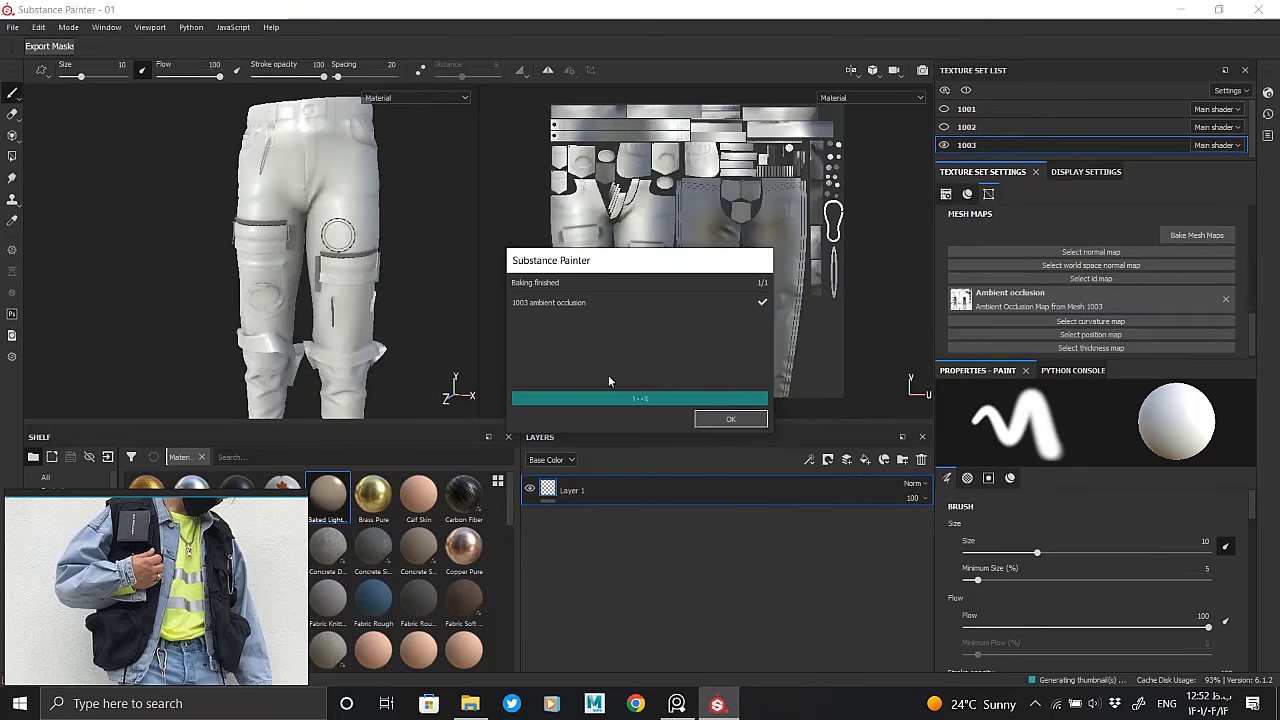
click(730, 418)
scroll(300, 250, up, 3)
mouse_move(250, 250)
alt+mouse_down()
mouse_move(351, 234)
mouse_move(346, 203)
mouse_move(129, 109)
mouse_move(106, 203)
mouse_move(300, 192)
alt+mouse_up()
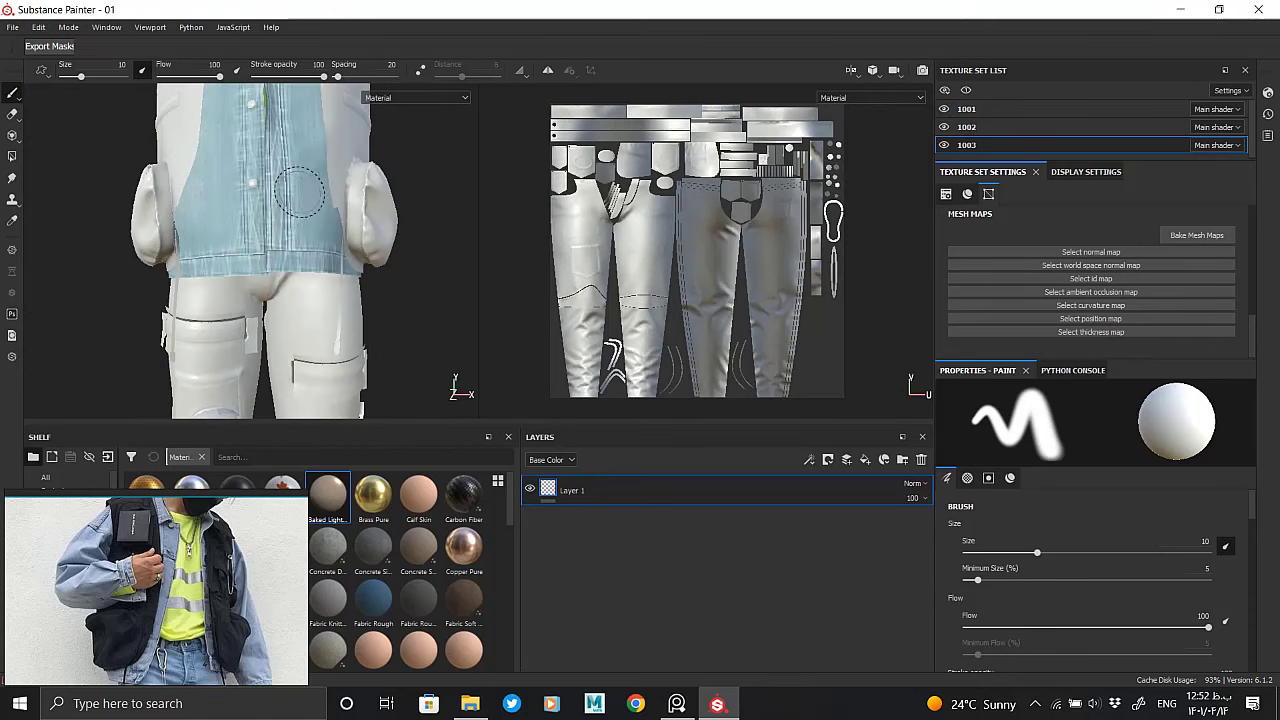
scroll(300, 192, down, 5)
click(12, 27)
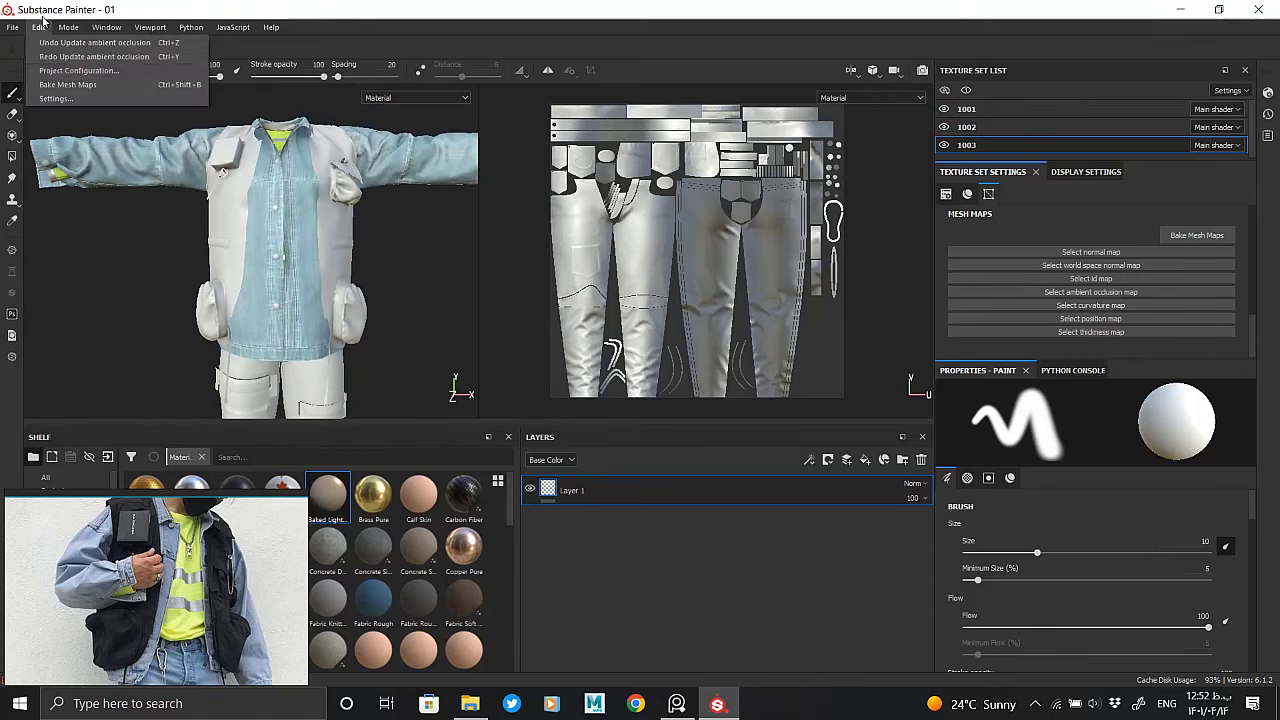
Reload the project mesh from thick.obj and inspect the garment
click(78, 70)
click(732, 252)
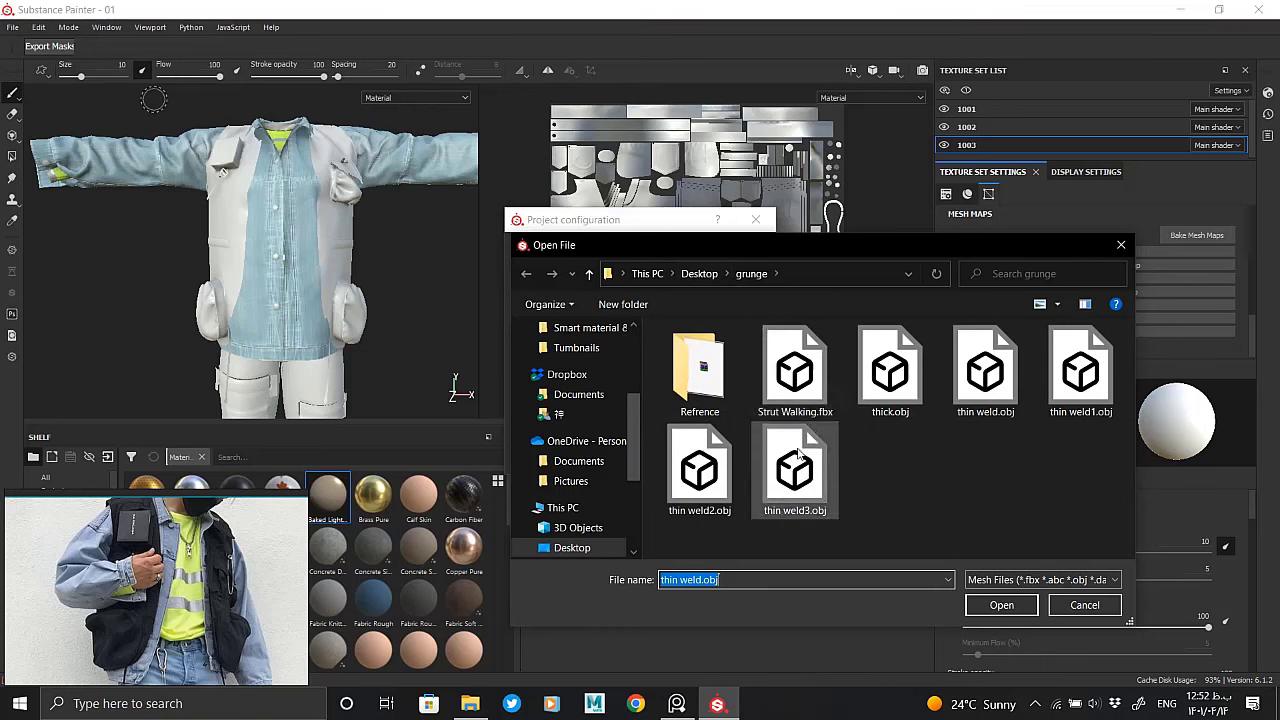
double_click(890, 375)
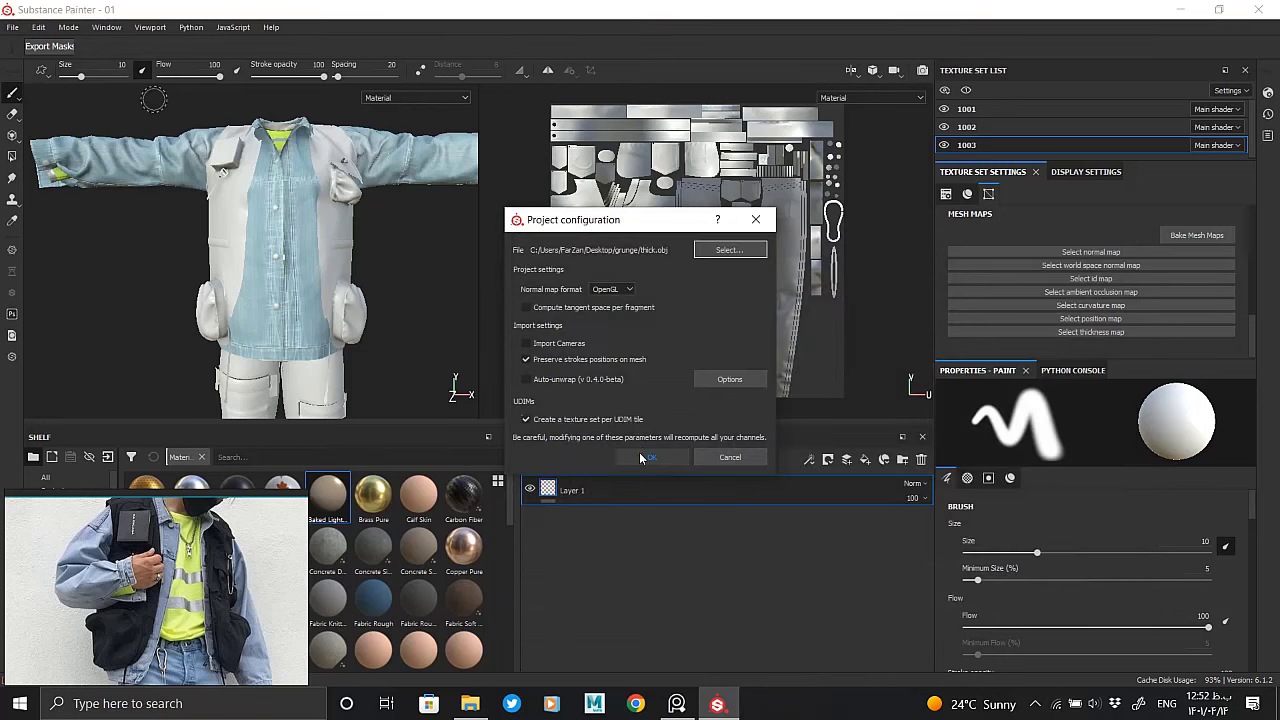
click(641, 457)
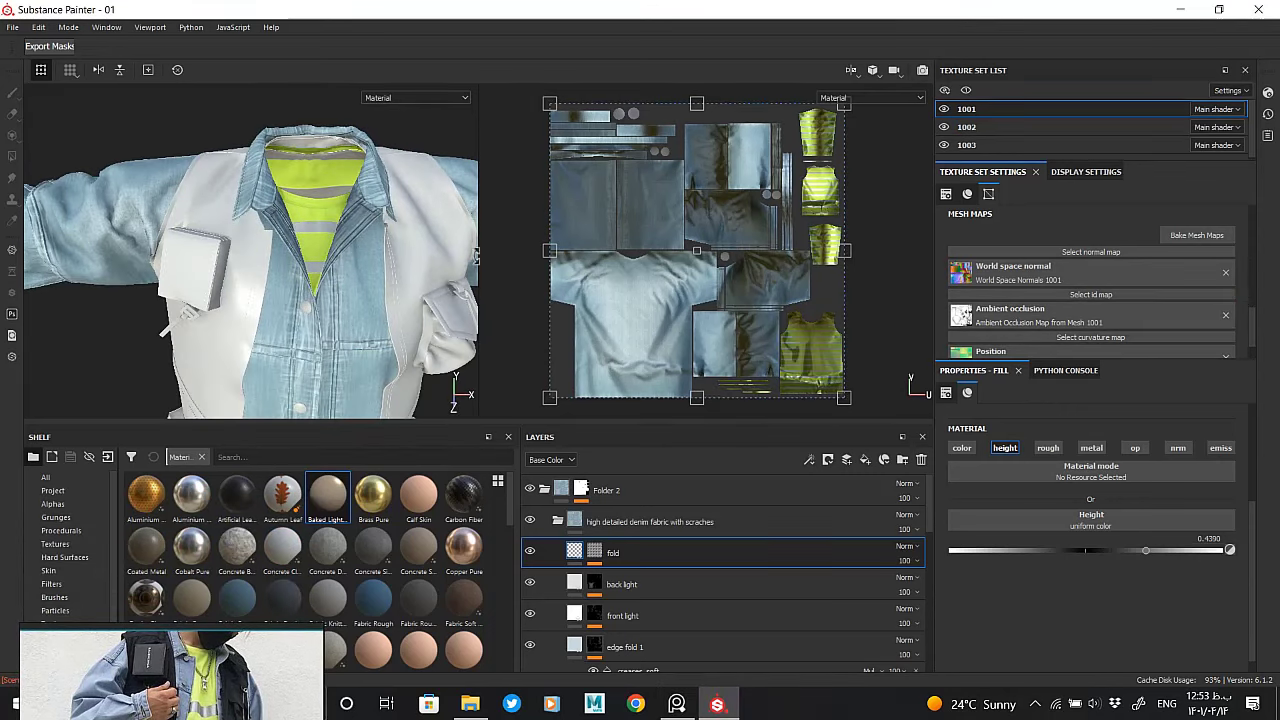
mouse_move(325, 313)
alt+mouse_down()
mouse_move(303, 203)
mouse_move(380, 206)
alt+mouse_up()
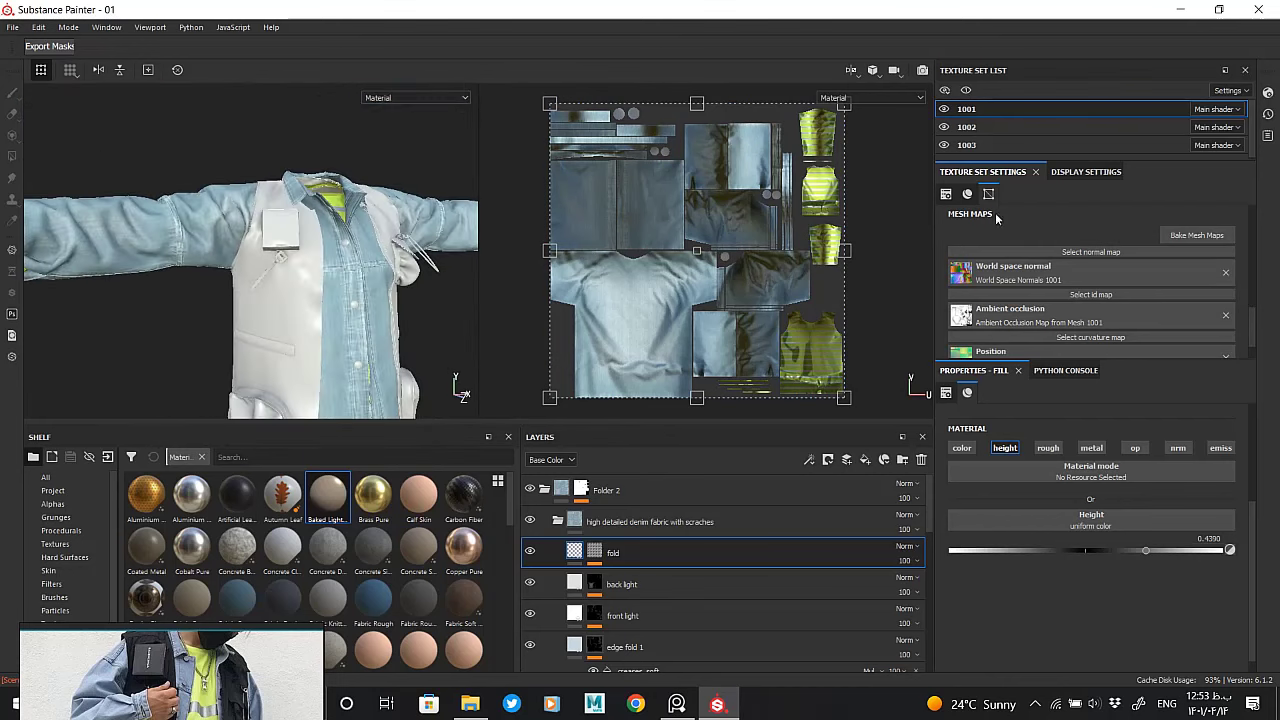
click(944, 127)
click(944, 127)
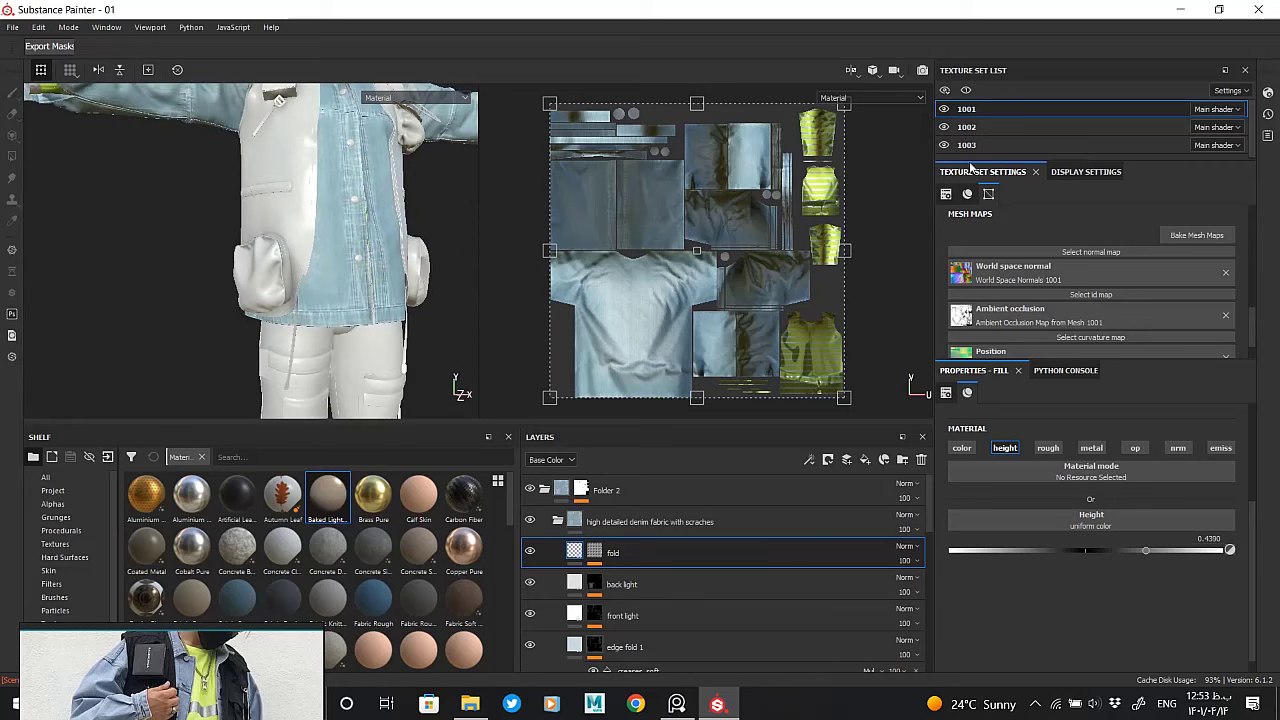
mouse_move(403, 229)
alt+mouse_down()
mouse_move(305, 303)
mouse_move(314, 252)
mouse_move(334, 271)
alt+mouse_up()
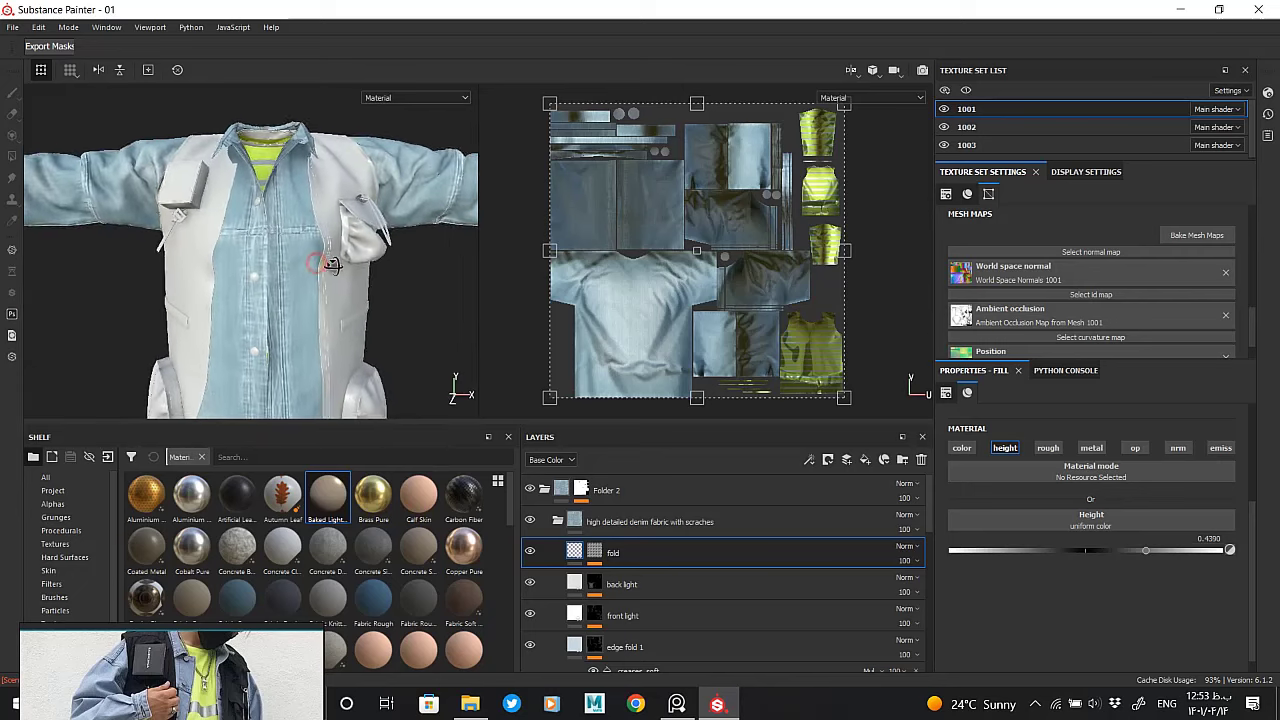
Copy Folder 2 from 1001 into 1003, replacing the pants' default Layer 1
click(600, 521)
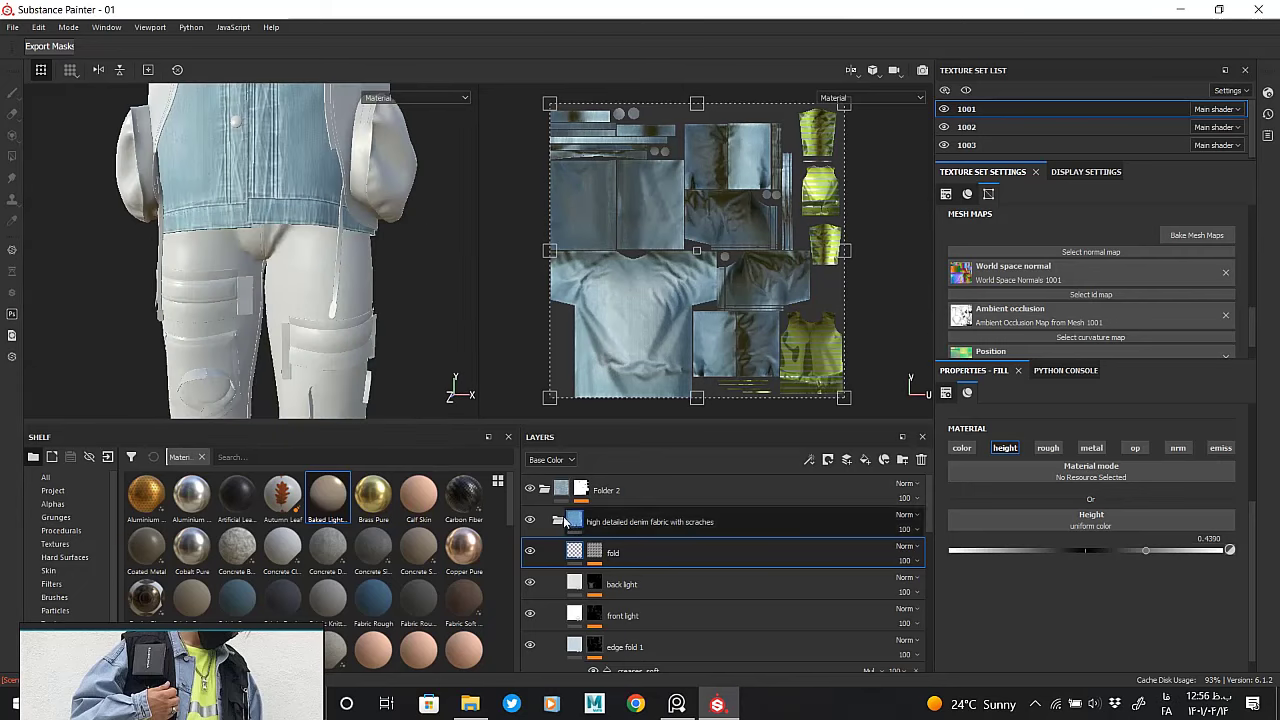
click(557, 521)
right_click(612, 518)
click(580, 440)
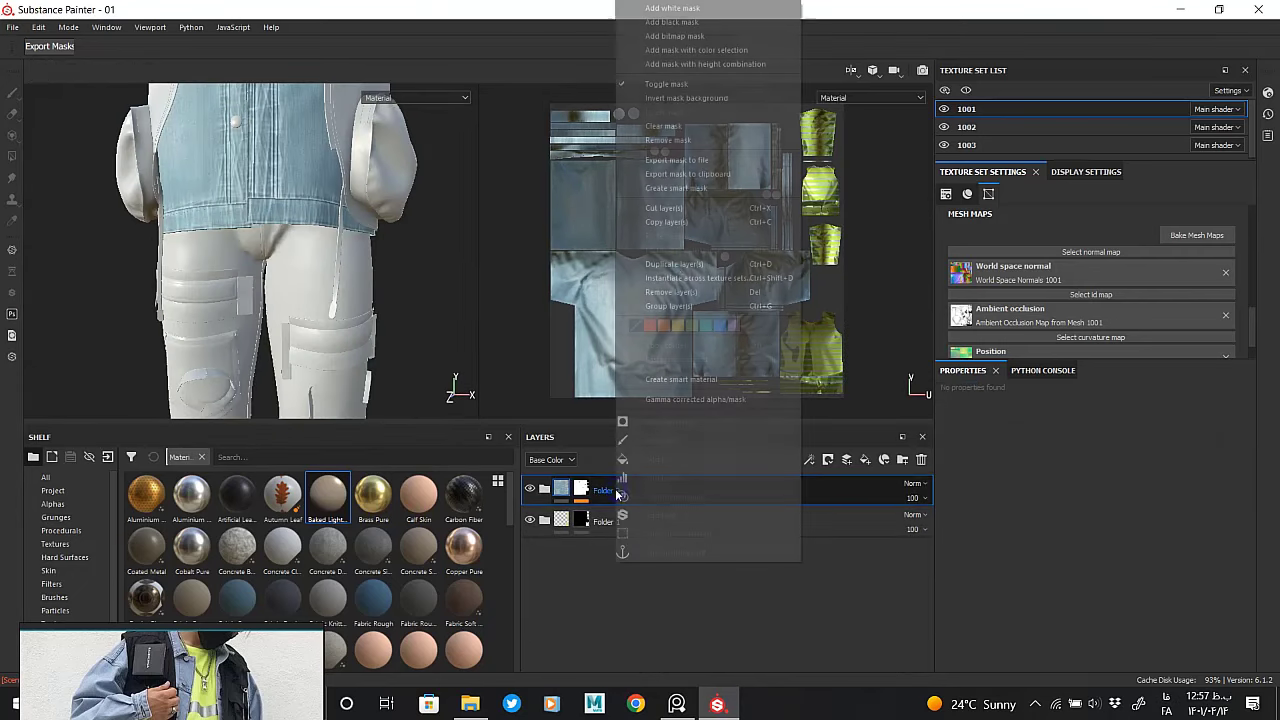
right_click(610, 521)
click(665, 291)
click(967, 144)
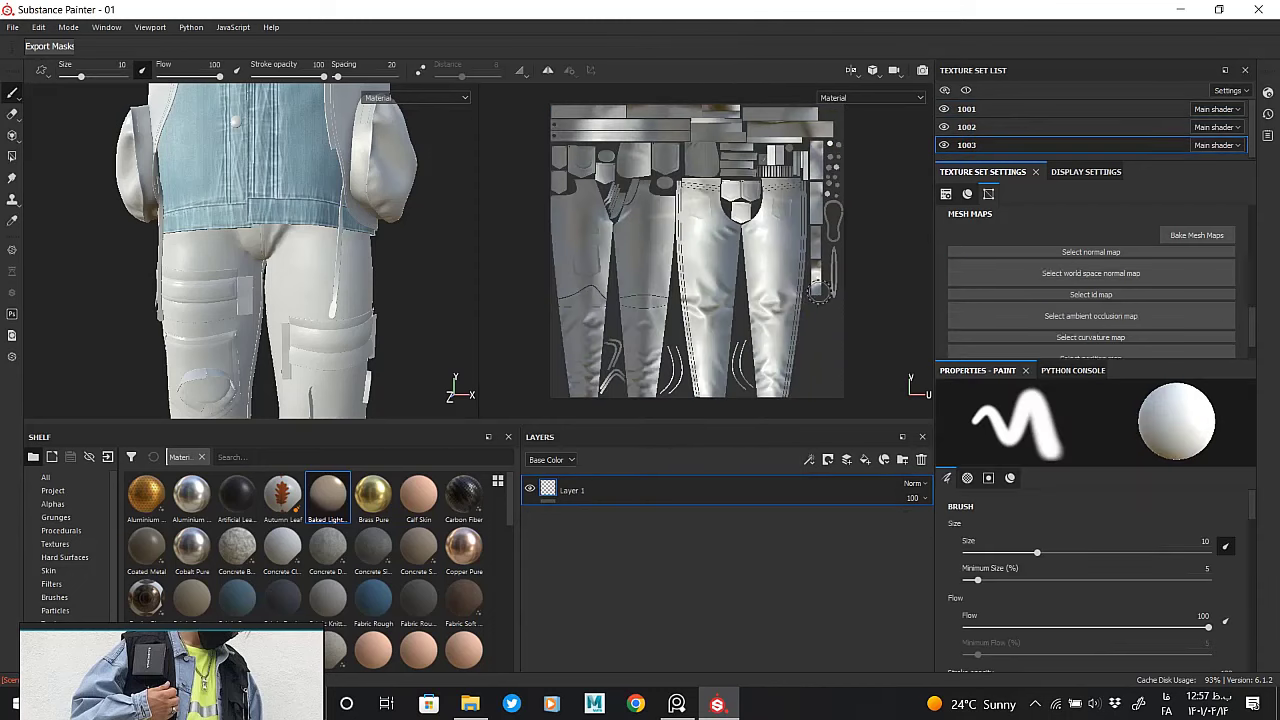
click(921, 459)
right_click(668, 526)
click(719, 561)
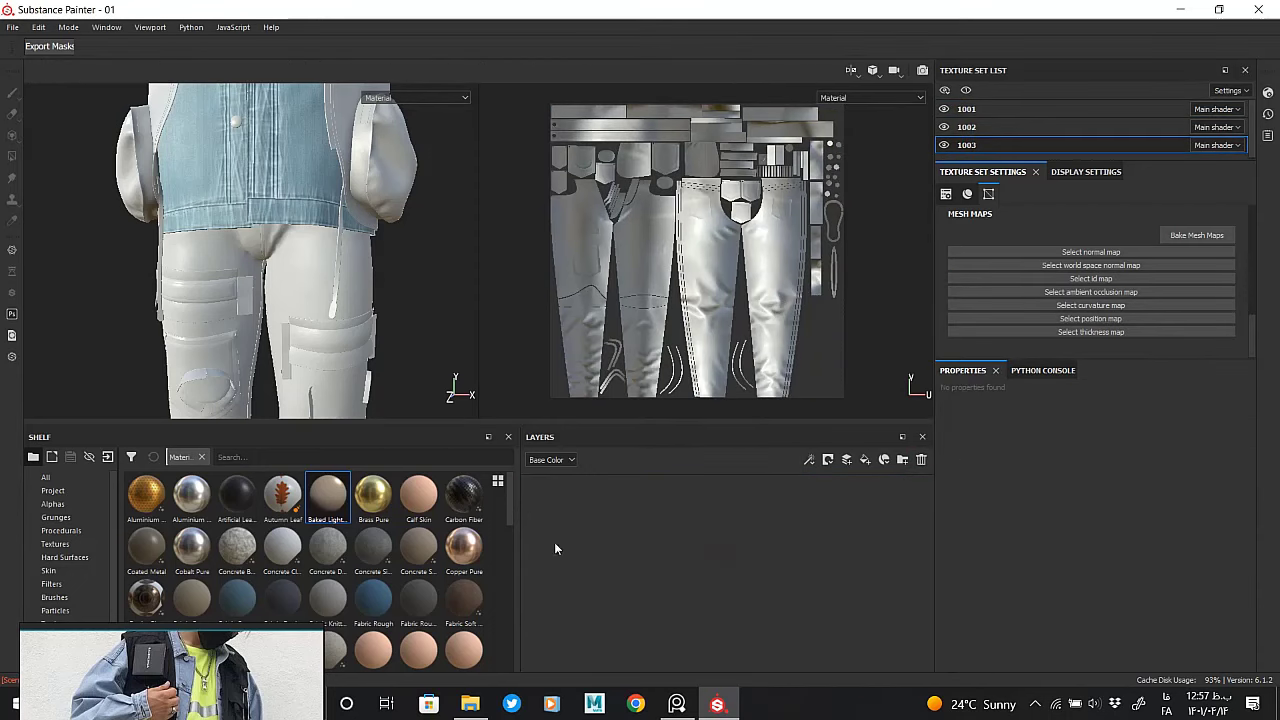
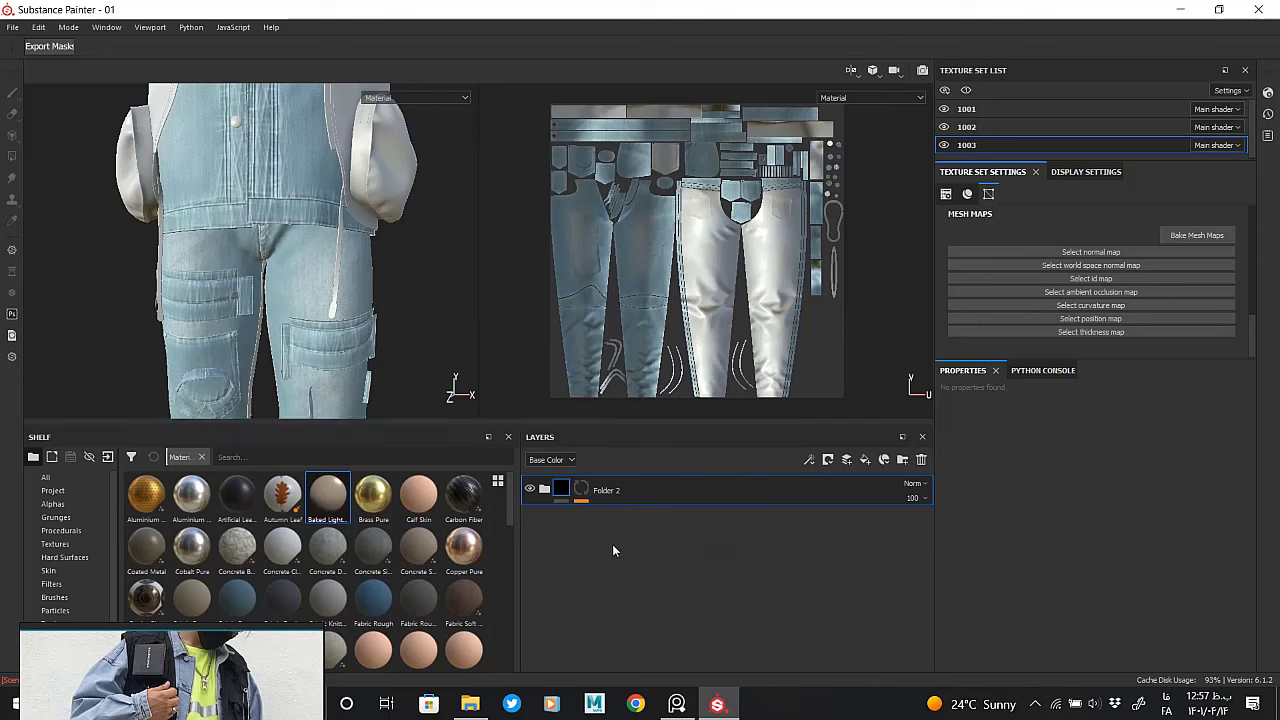
Remove the mask from Folder 2
mouse_move(366, 191)
alt+mouse_down()
mouse_move(288, 296)
mouse_move(605, 396)
alt+mouse_up()
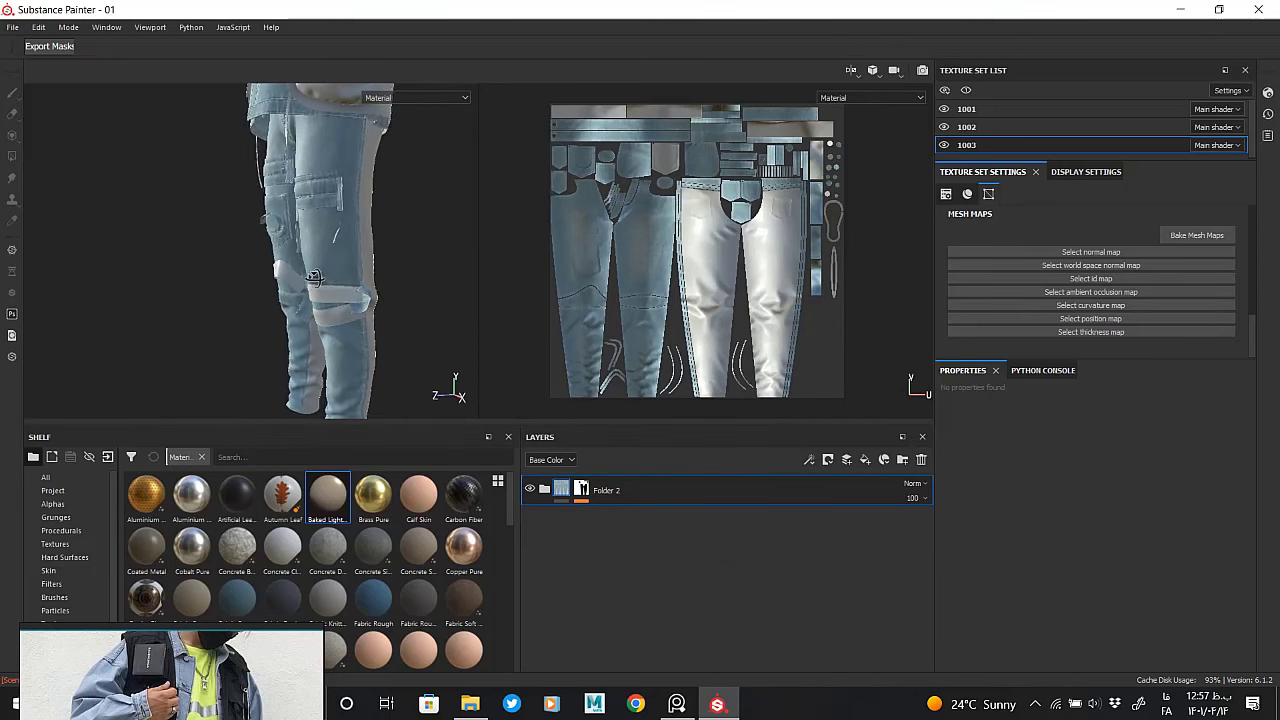
right_click(581, 490)
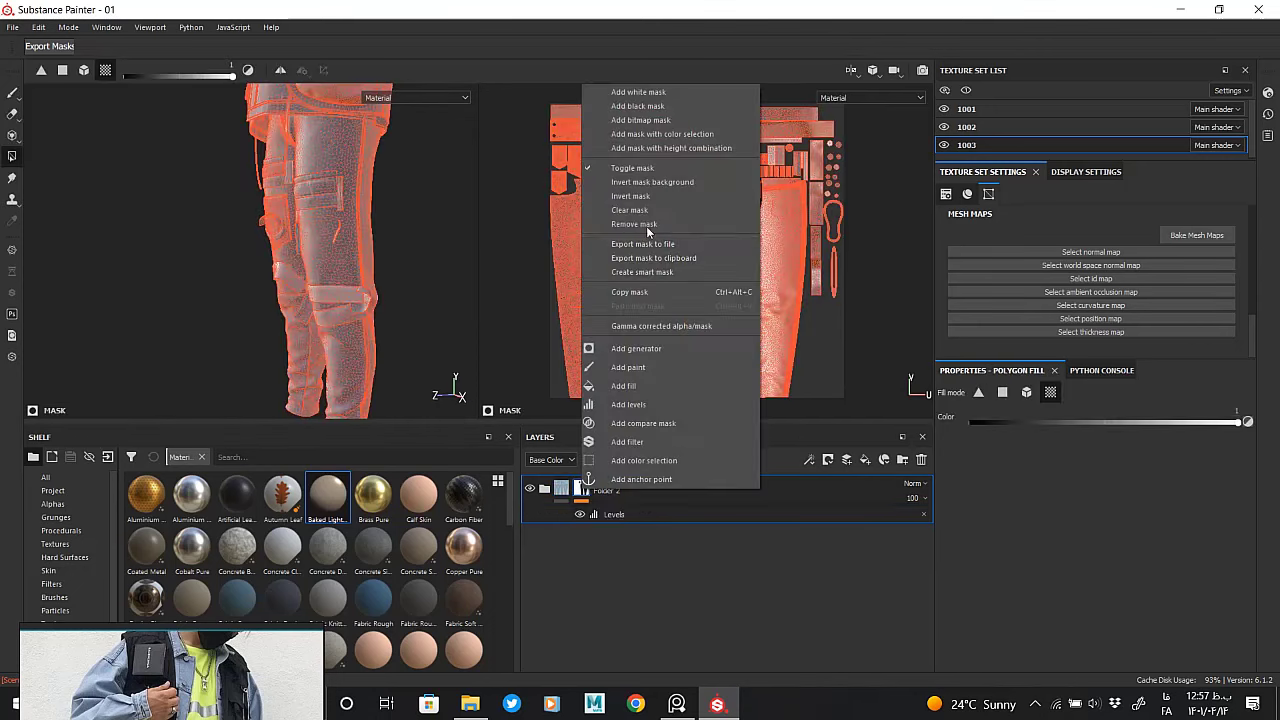
click(647, 222)
Bake world space normal and position maps for texture set 1003, then add Folder 1
mouse_move(335, 274)
alt+mouse_down()
mouse_move(470, 240)
mouse_move(321, 441)
mouse_move(343, 377)
alt+mouse_up()
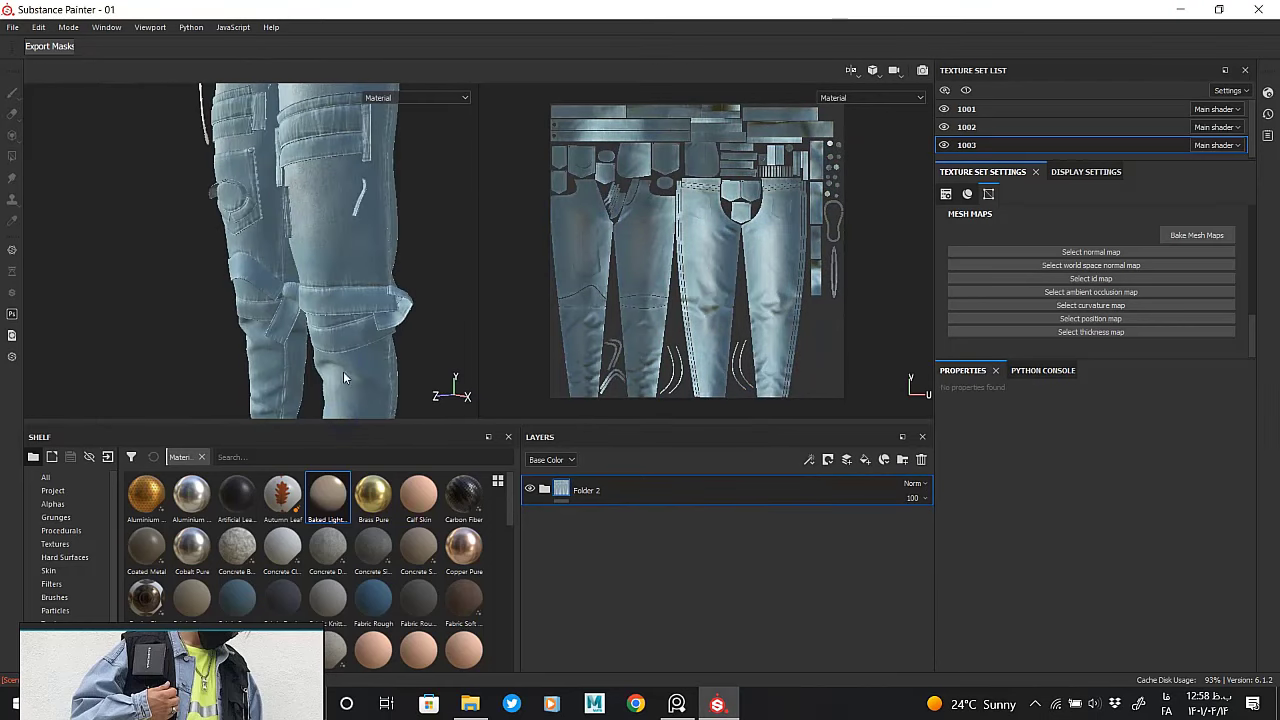
alt+drag(328, 300, 310, 240)
click(1197, 235)
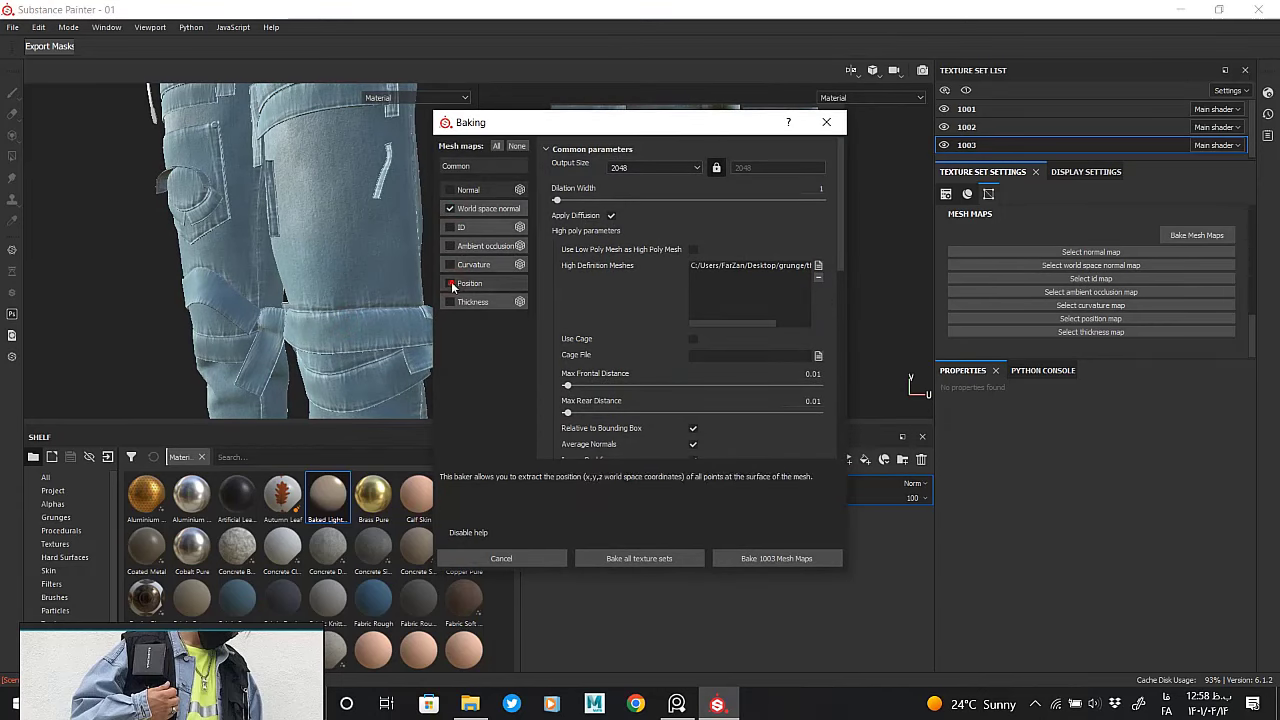
click(776, 556)
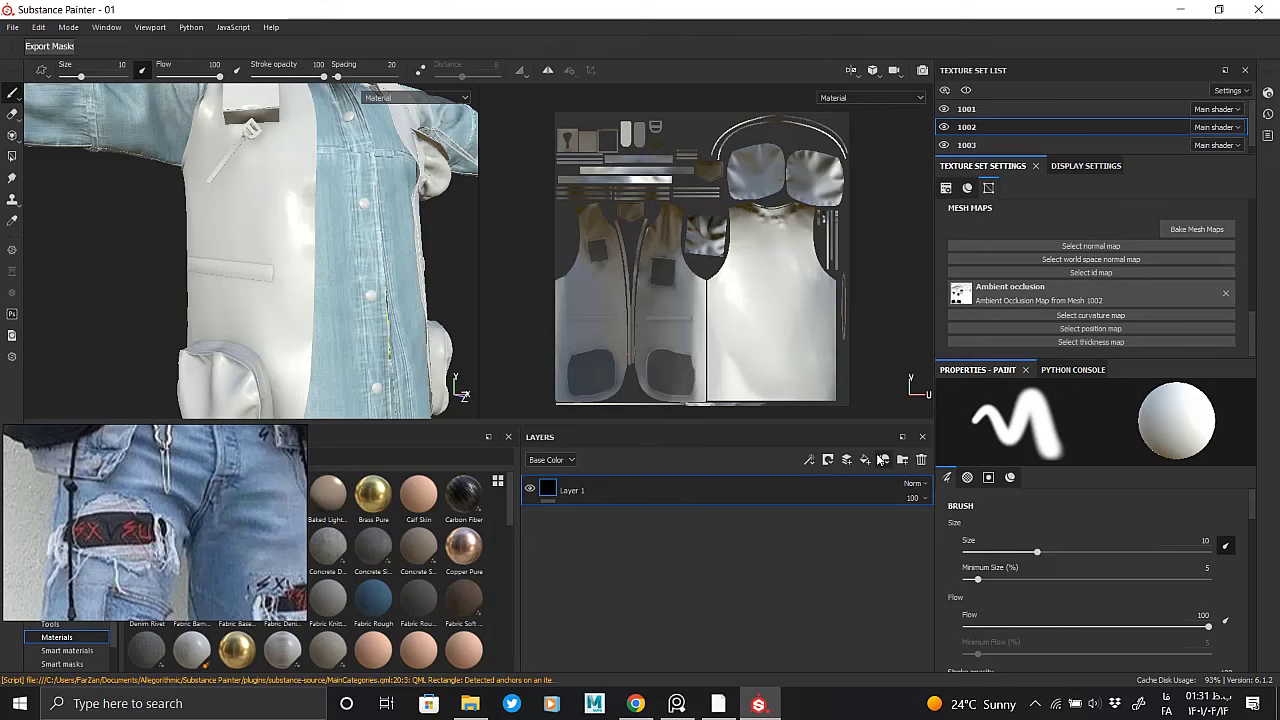
click(902, 459)
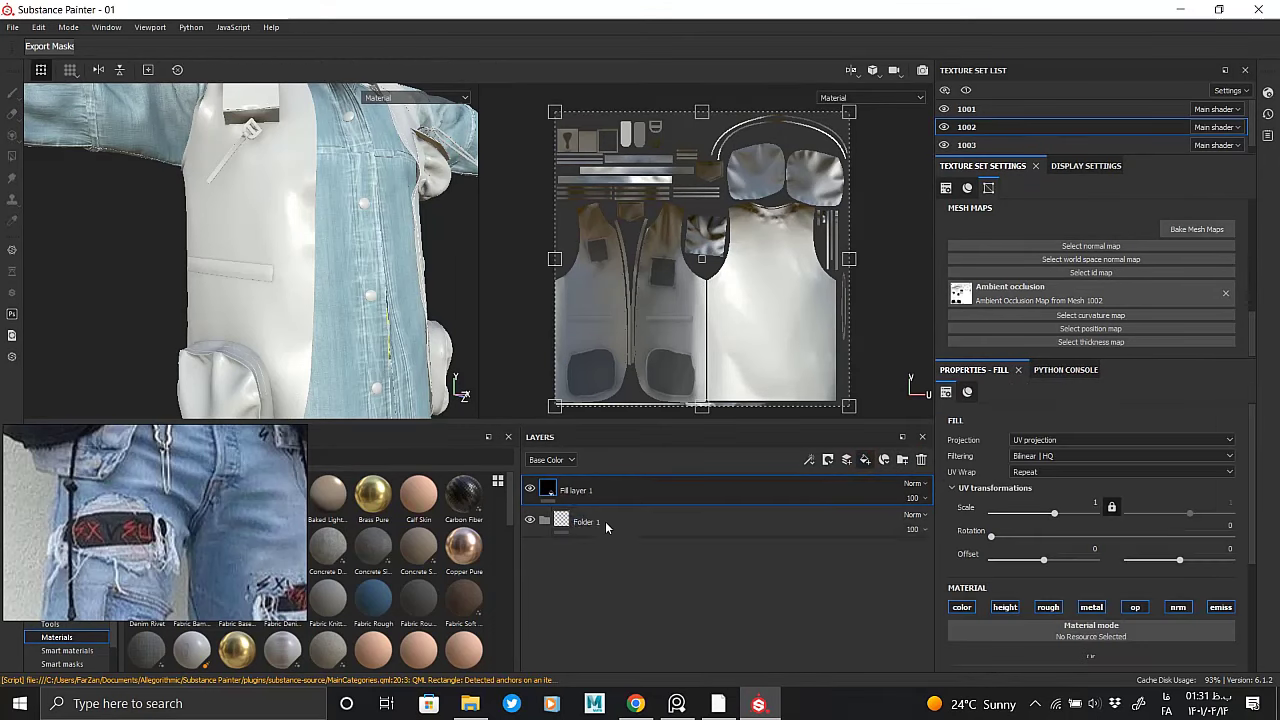
Add a fill layer and place it below Folder 1
click(600, 518)
drag(623, 496, 608, 518)
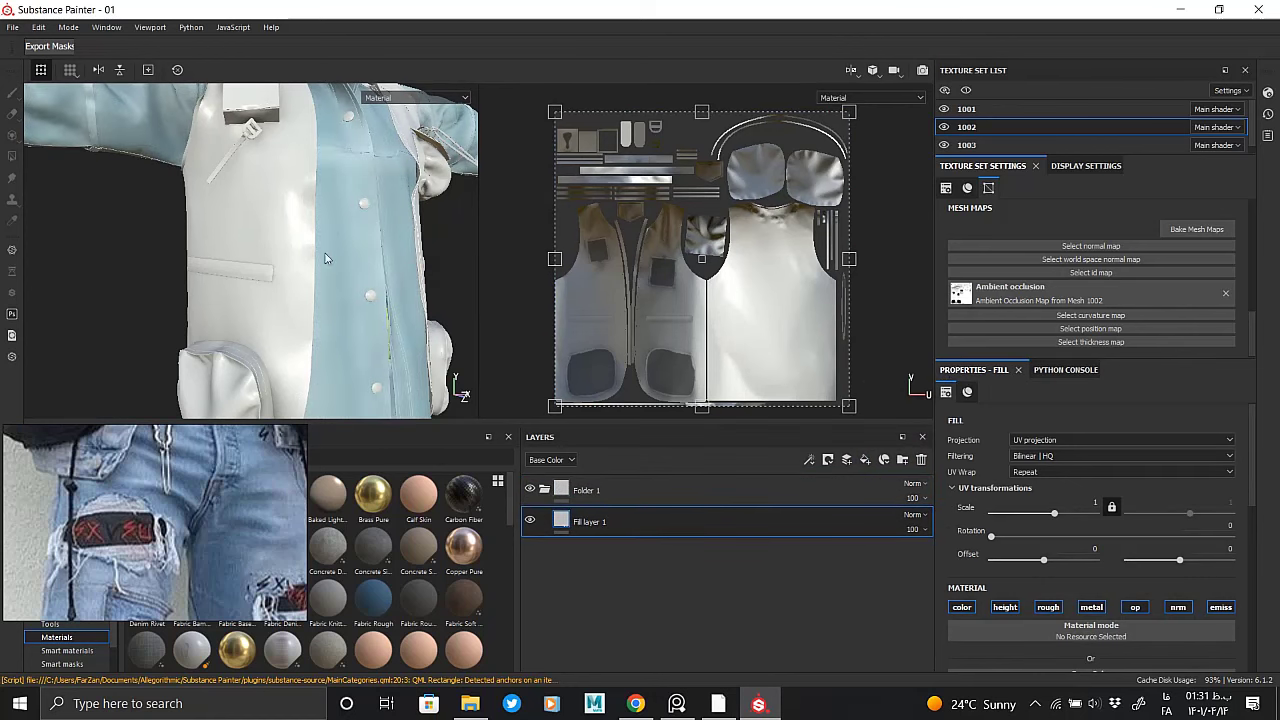
mouse_move(348, 341)
alt+mouse_down()
mouse_move(366, 278)
mouse_move(342, 403)
mouse_move(329, 260)
mouse_move(457, 380)
alt+mouse_up()
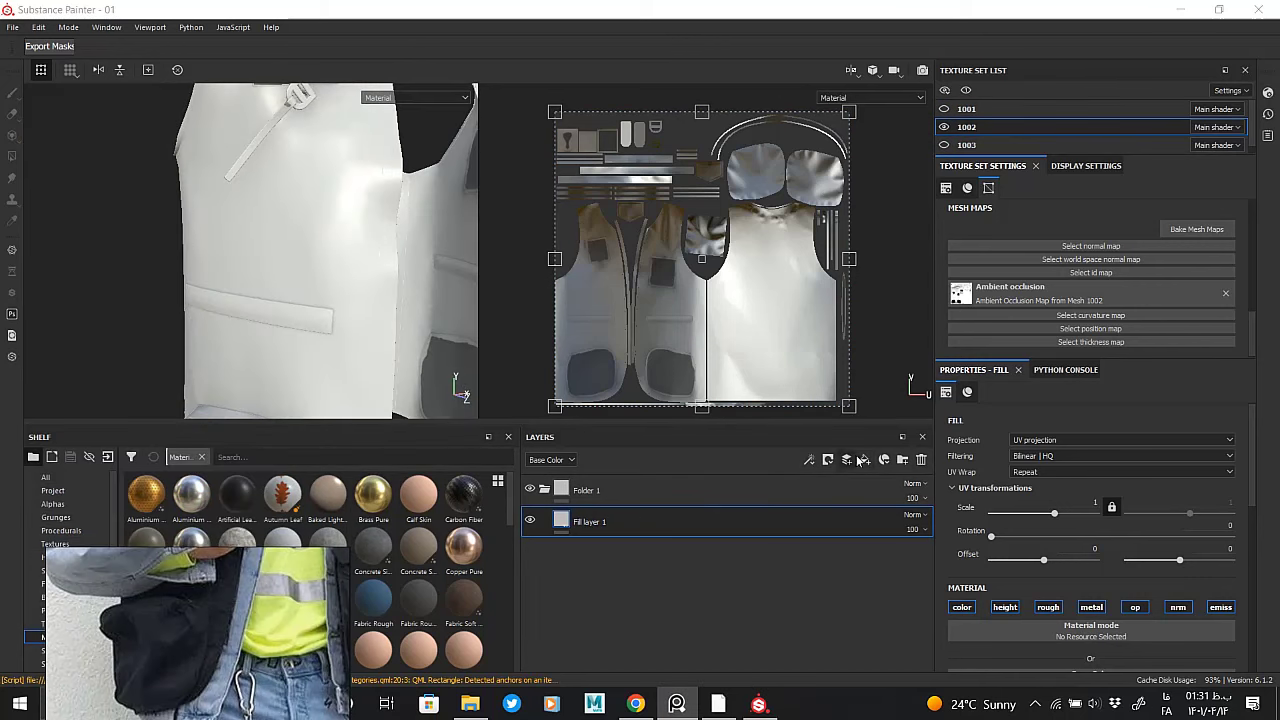
Give the fill a near-black base colour and roughness 0.8171
scroll(1159, 647, down, 3)
click(1080, 580)
drag(1268, 650, 1268, 690)
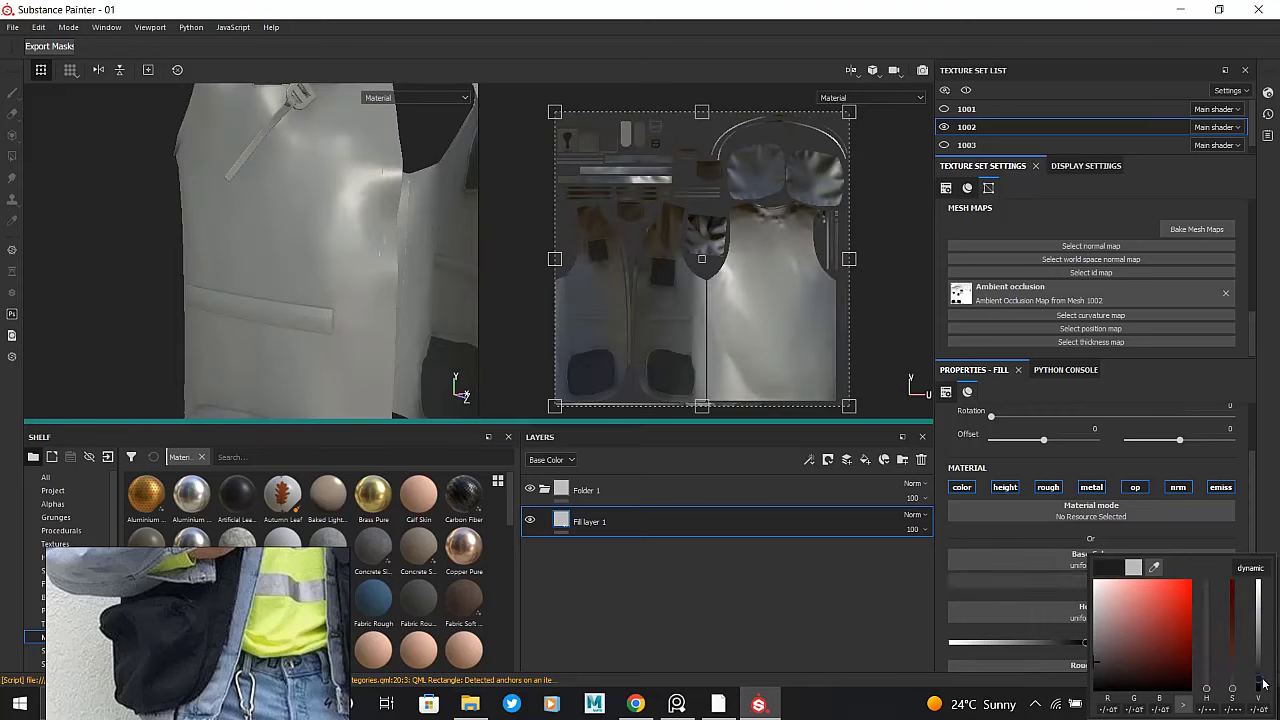
click(1058, 587)
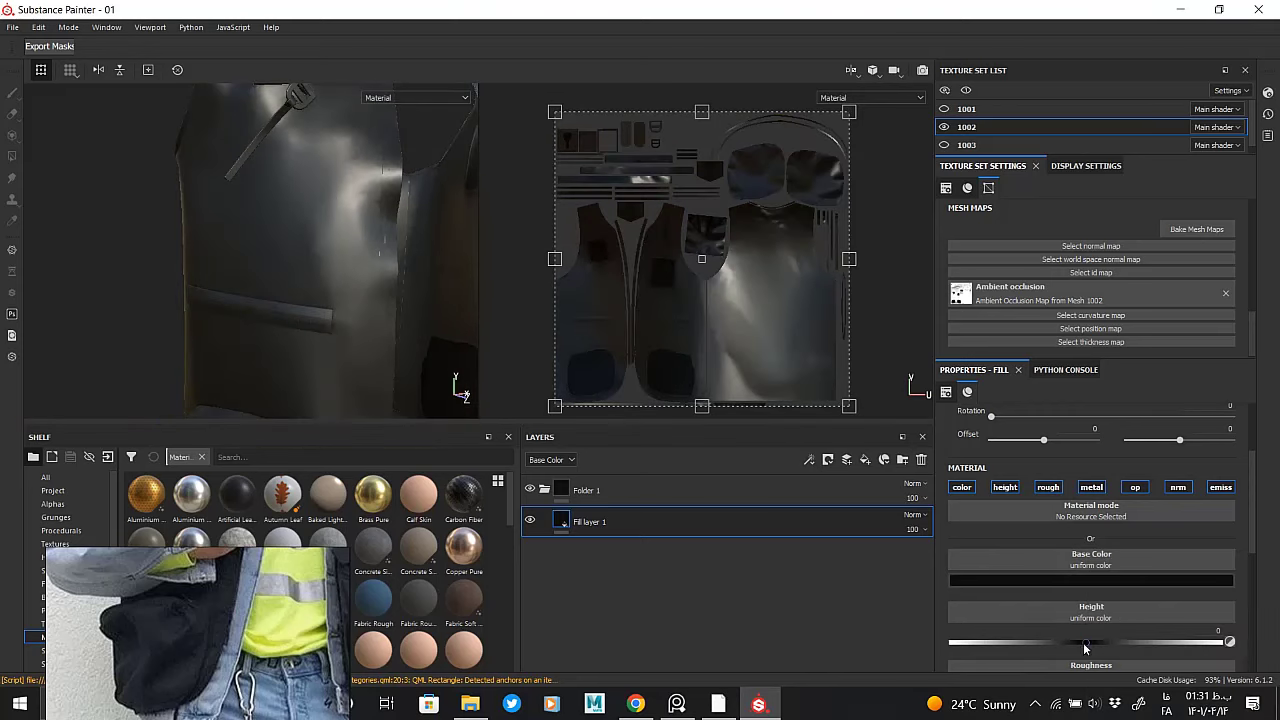
scroll(1060, 585, down, 2)
drag(1099, 581, 1164, 580)
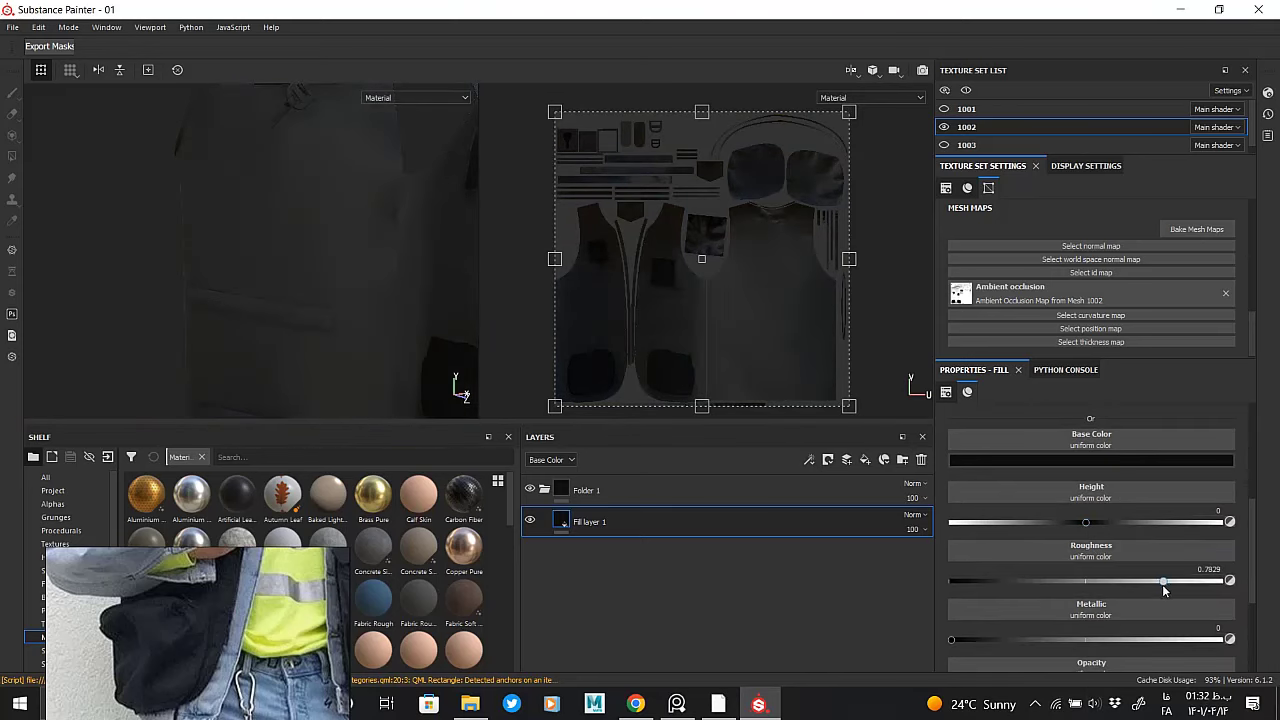
mouse_move(448, 295)
alt+mouse_down()
mouse_move(174, 271)
mouse_move(157, 220)
mouse_move(237, 257)
mouse_move(284, 261)
alt+mouse_up()
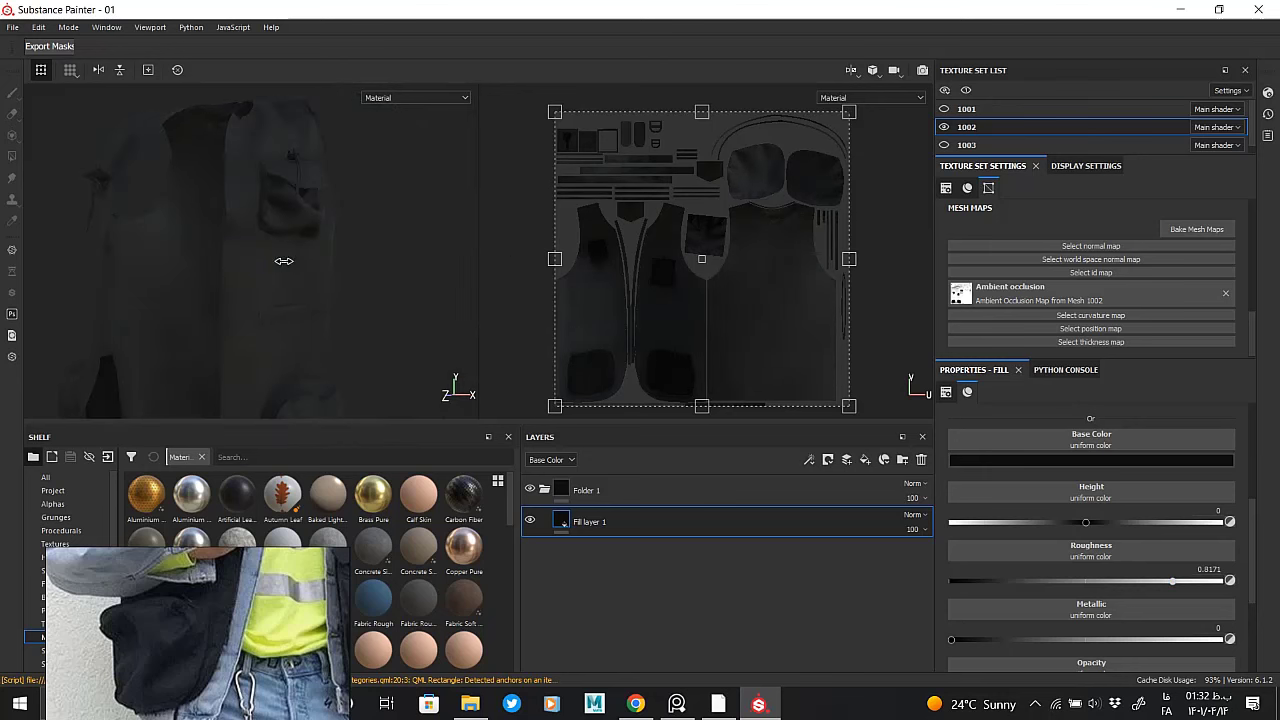
Set the display environment opacity and blur both to 100
click(1087, 166)
drag(959, 266, 1268, 269)
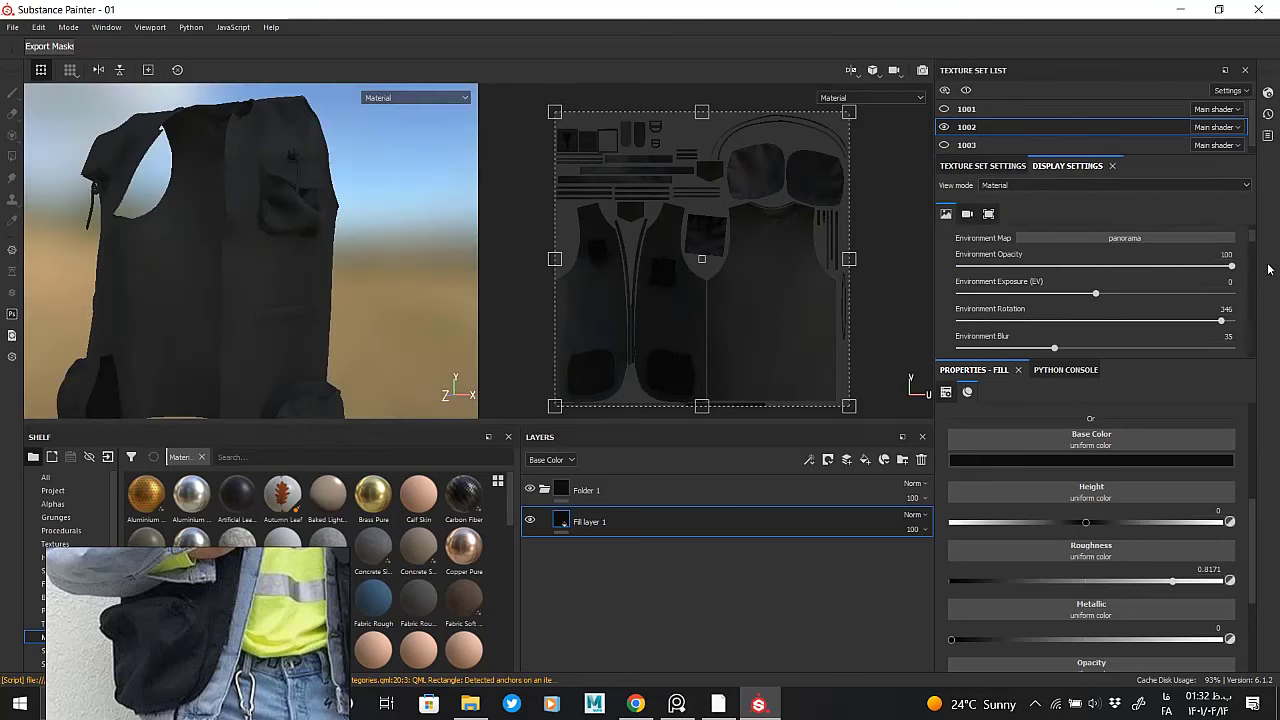
drag(1064, 350, 1268, 352)
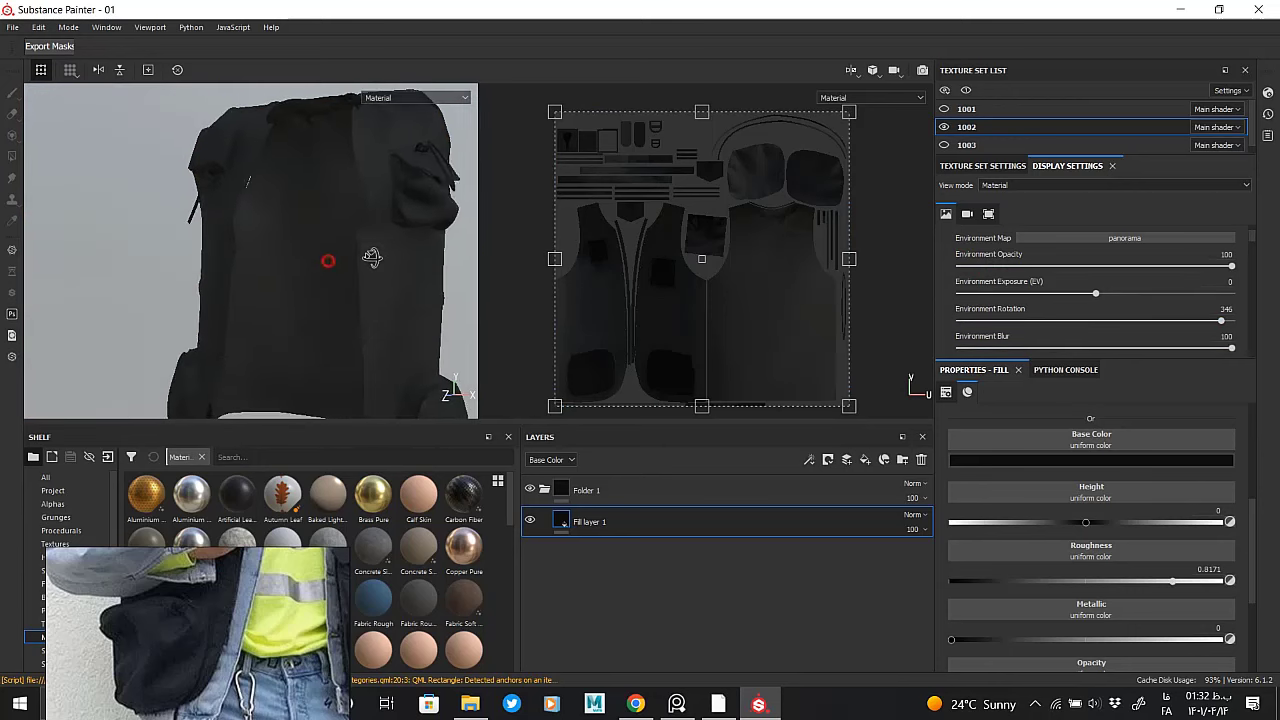
alt+drag(257, 224, 229, 229)
mouse_move(229, 229)
alt+right_down()
mouse_move(220, 201)
mouse_move(257, 222)
alt+right_up()
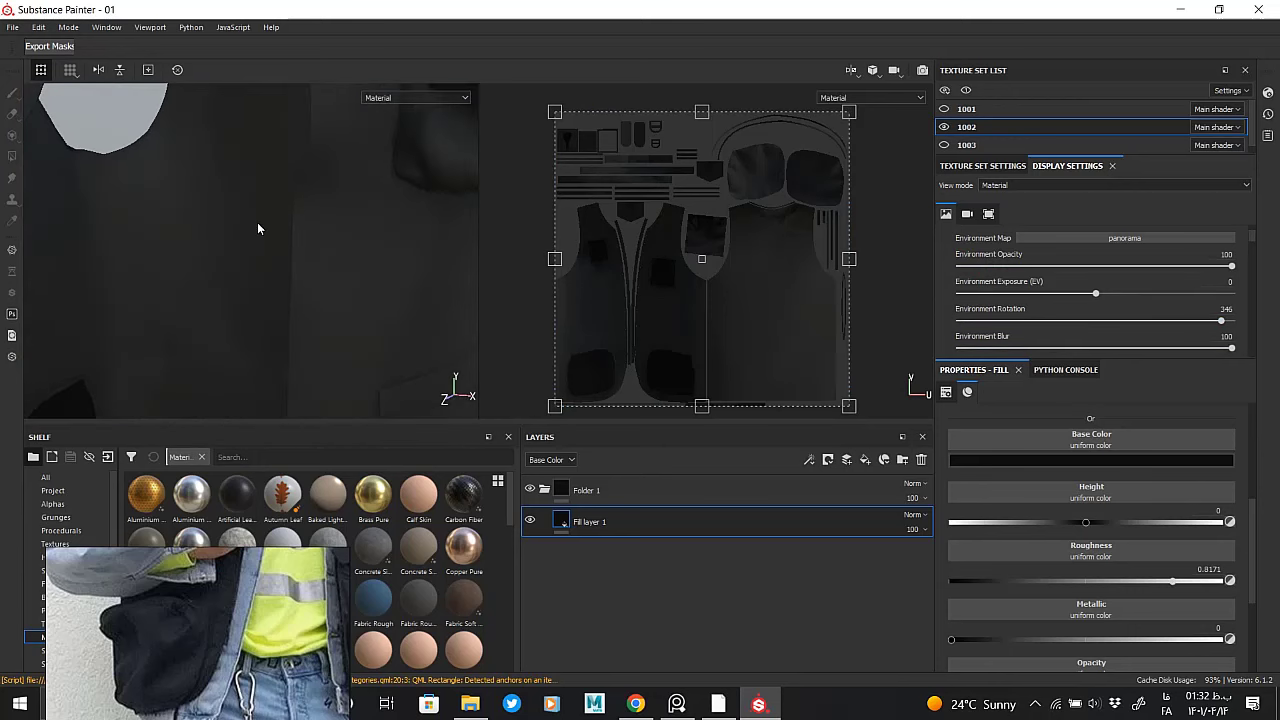
alt+drag(446, 169, 274, 333)
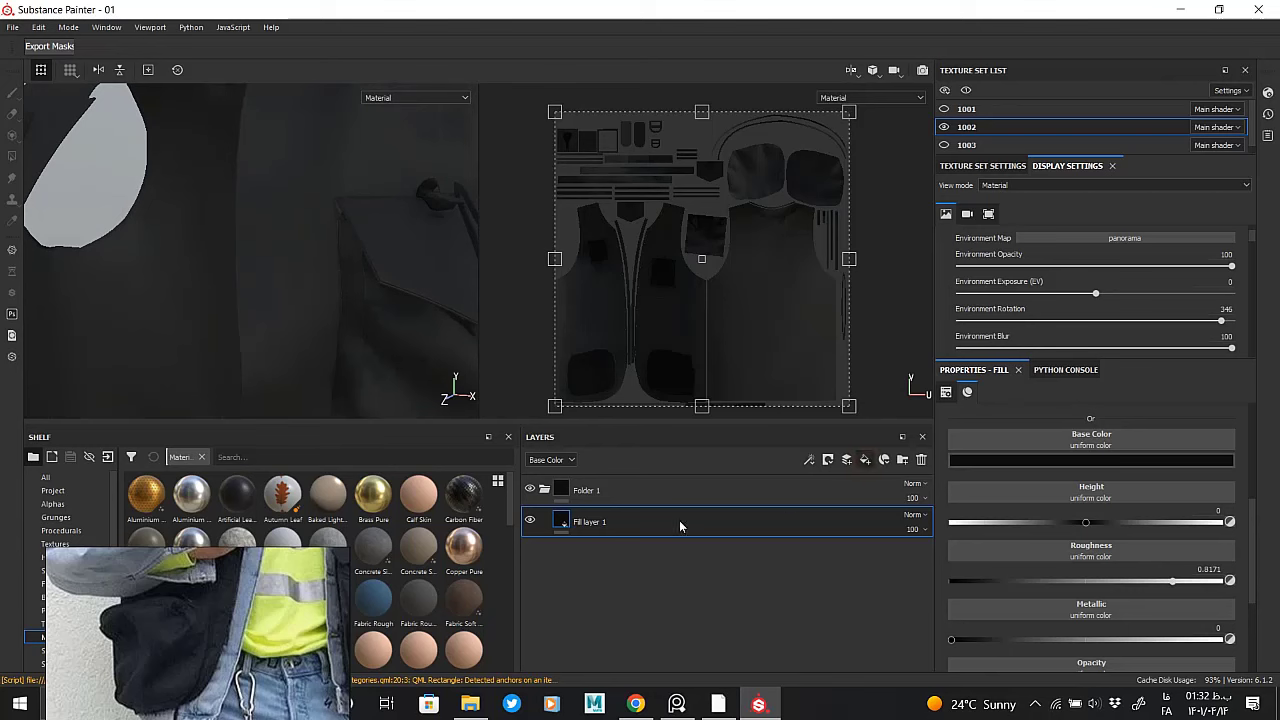
click(884, 459)
Give the new fill layer a black mask with a UV Border Distance generator
right_click(582, 521)
click(639, 133)
right_click(582, 521)
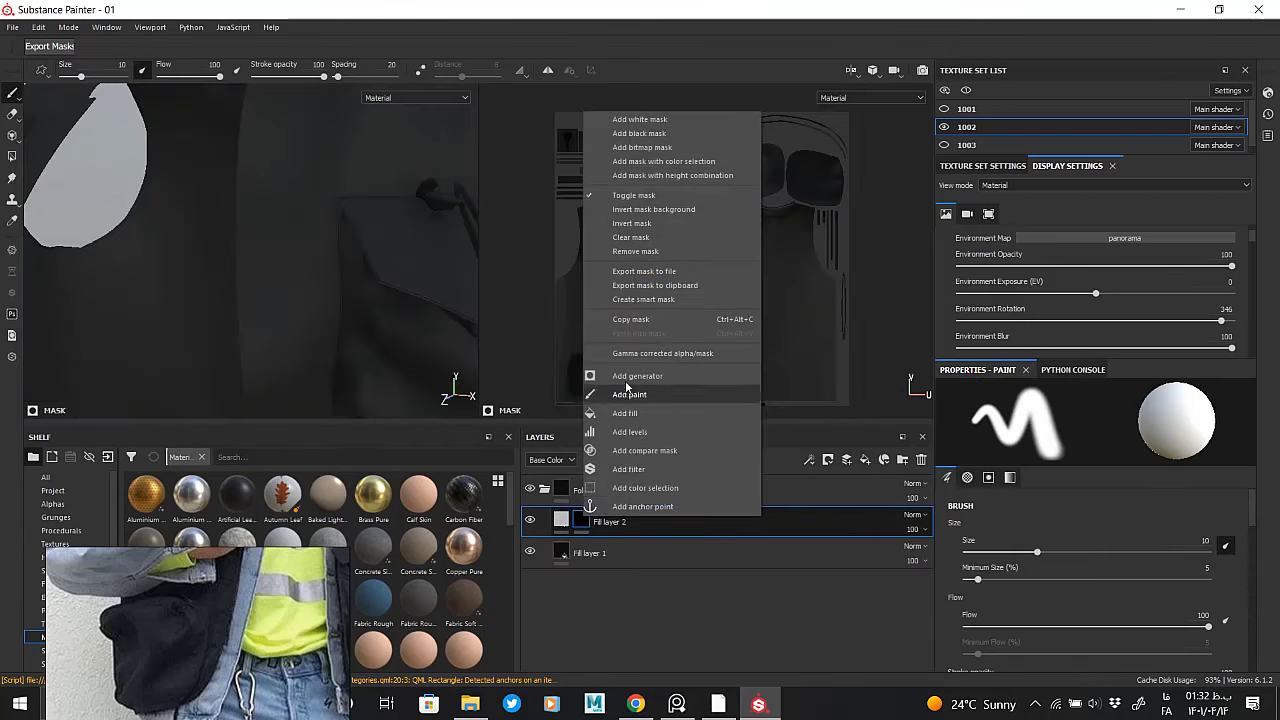
click(637, 376)
click(1095, 416)
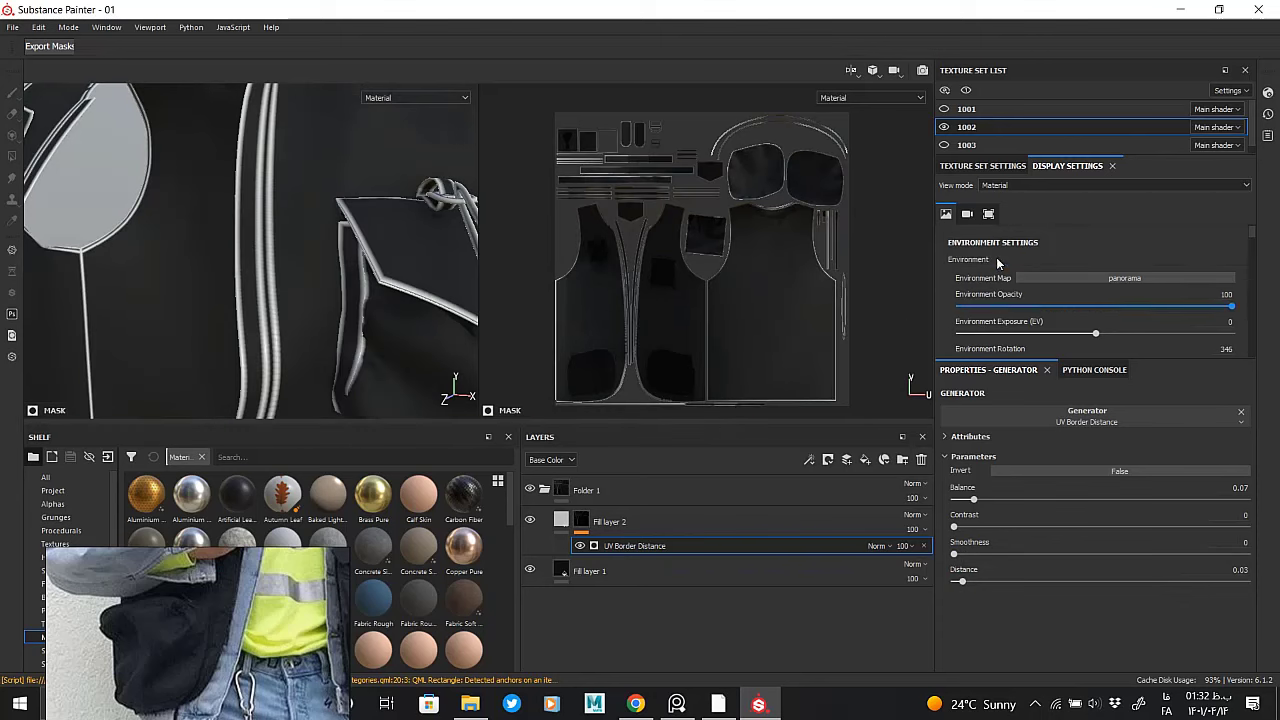
Set the texture set size to 2048
click(983, 166)
scroll(998, 255, up, 5)
click(1004, 289)
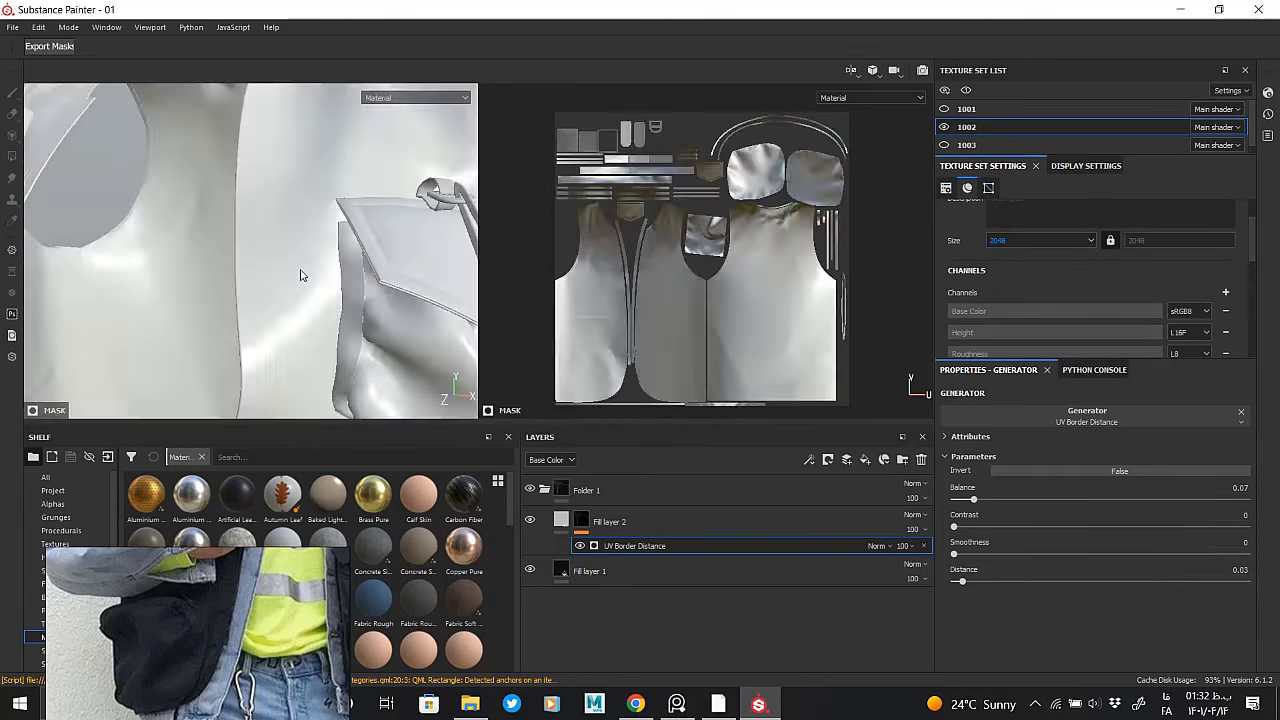
mouse_move(284, 263)
alt+mouse_down()
mouse_move(379, 190)
mouse_move(293, 247)
mouse_move(249, 251)
mouse_move(351, 249)
mouse_move(280, 206)
alt+mouse_up()
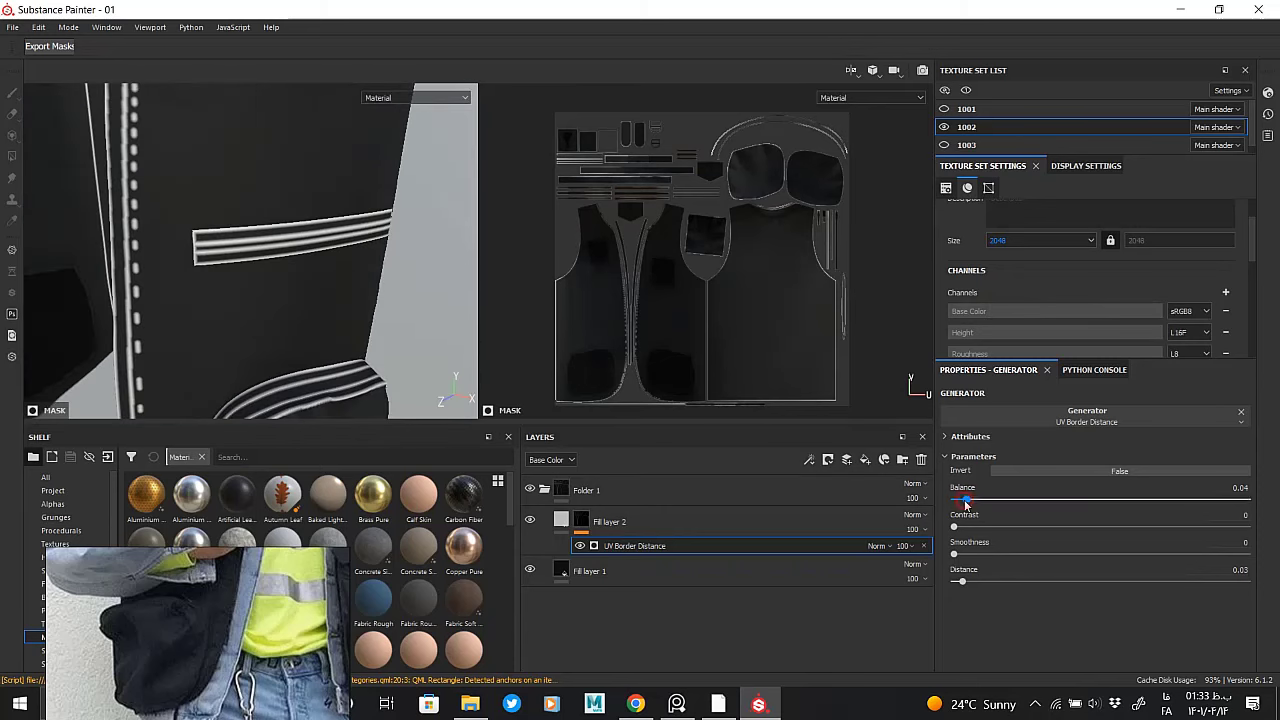
Add a Blur filter to the UV Border Distance mask
right_click(678, 545)
click(745, 637)
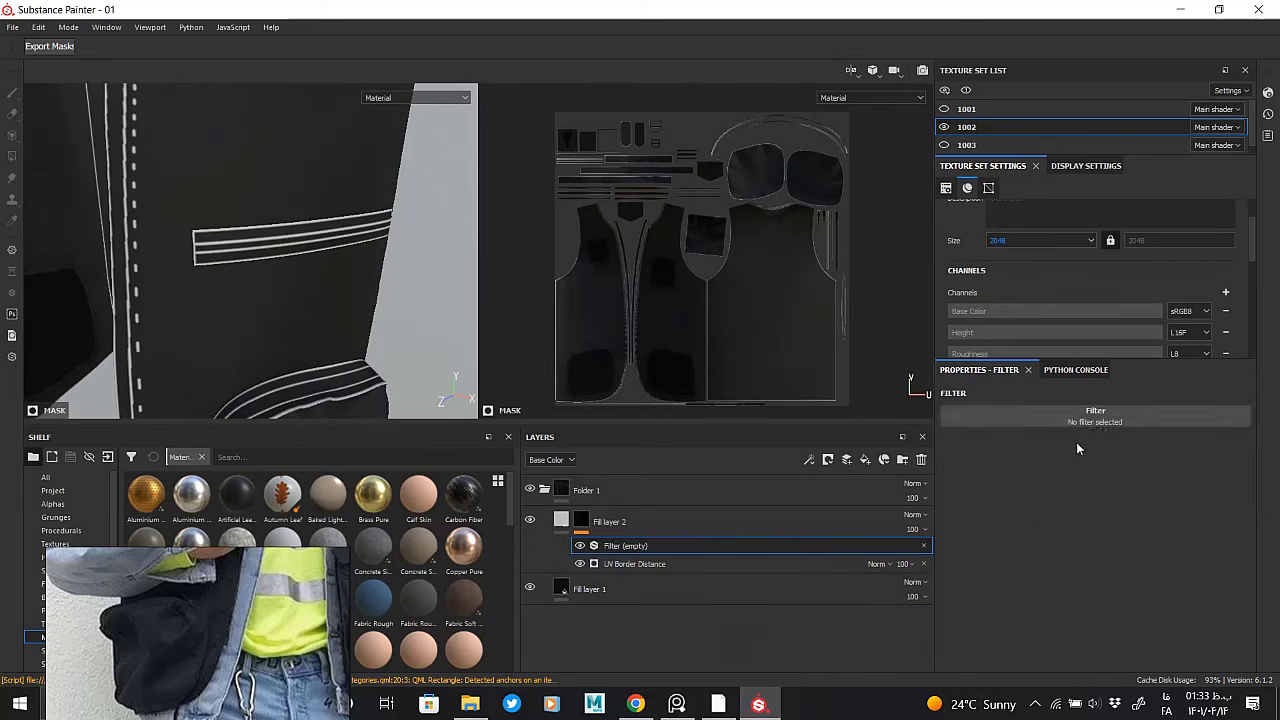
click(1085, 422)
click(1190, 468)
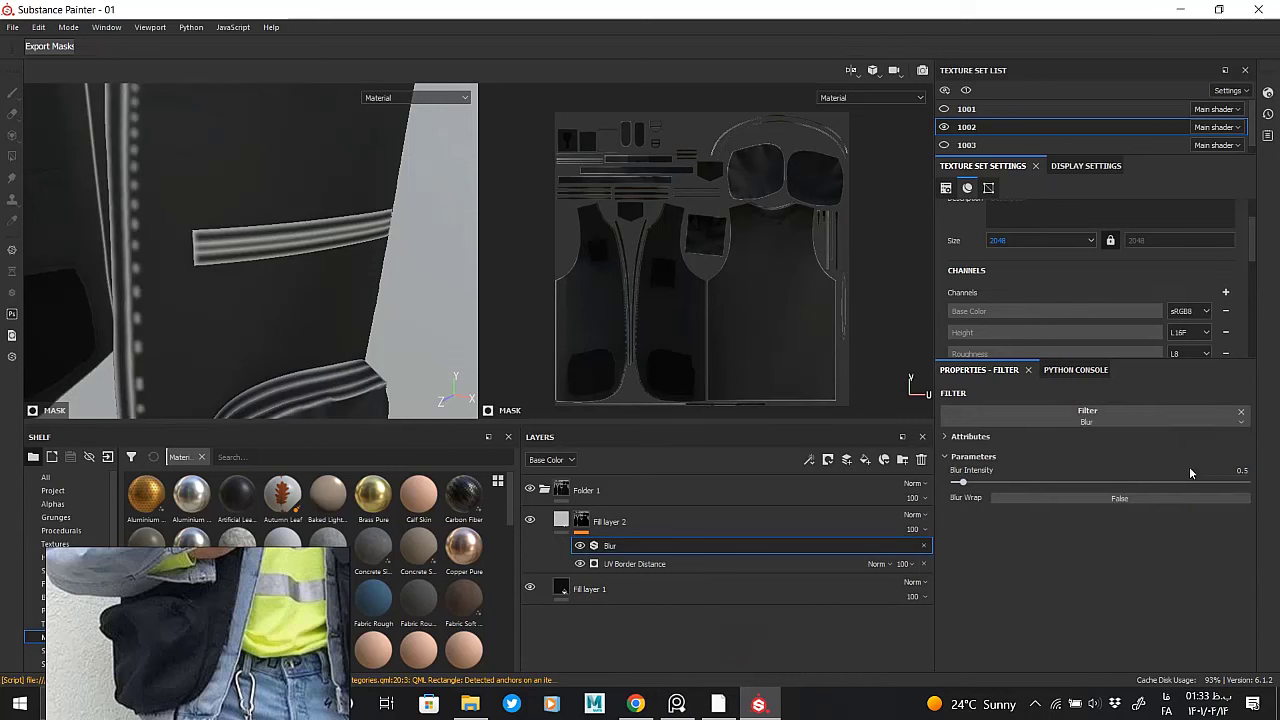
Make Fill layer 2 height-only with height -0.1707 to indent the seams
click(615, 521)
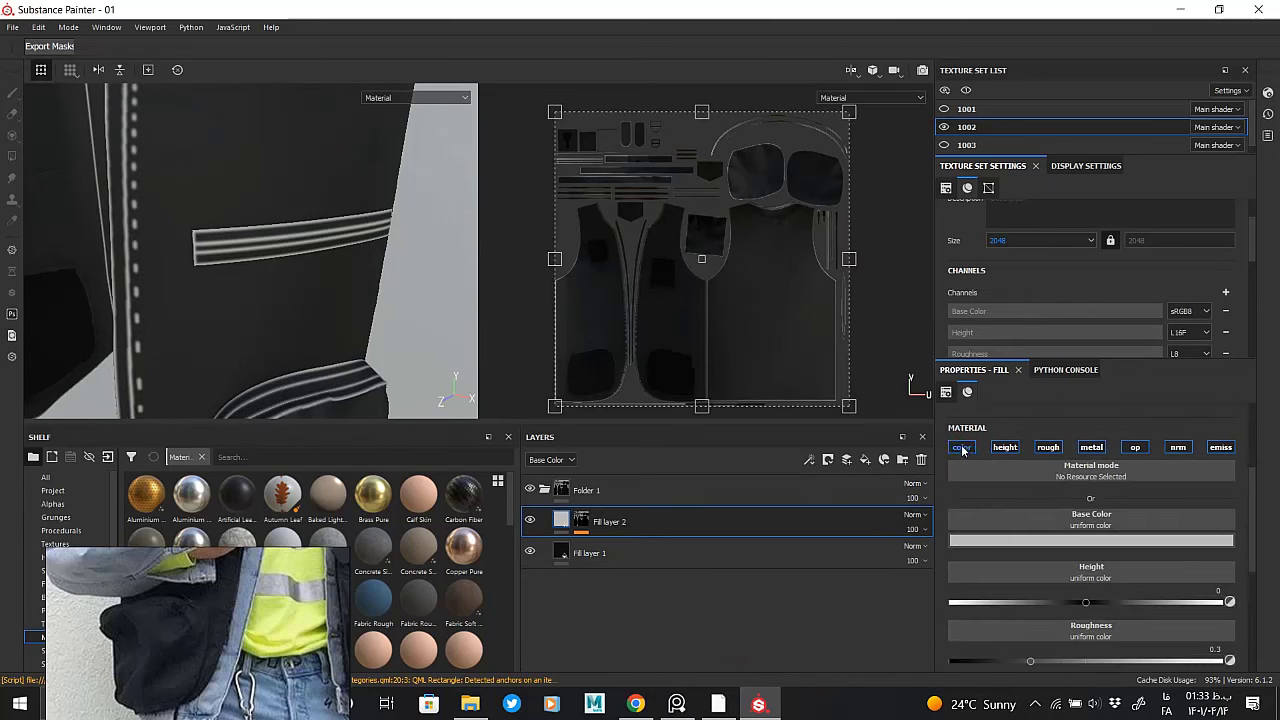
click(1087, 448)
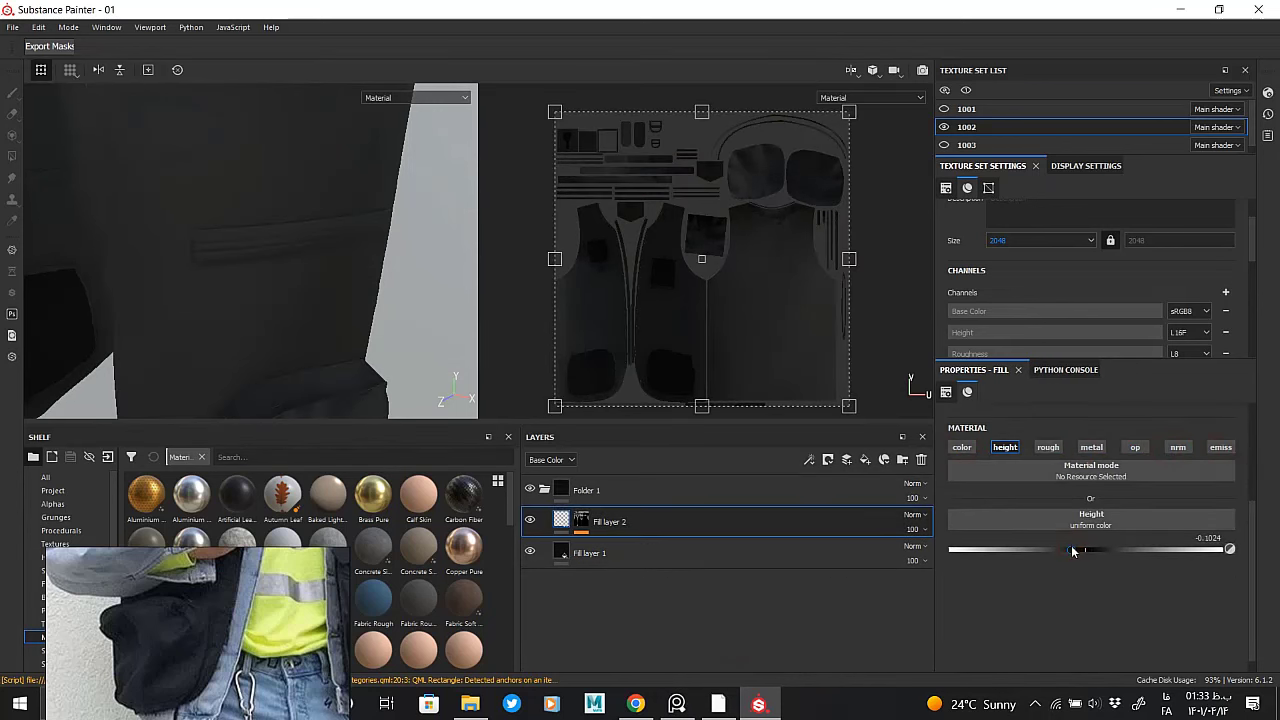
alt+drag(234, 214, 375, 285)
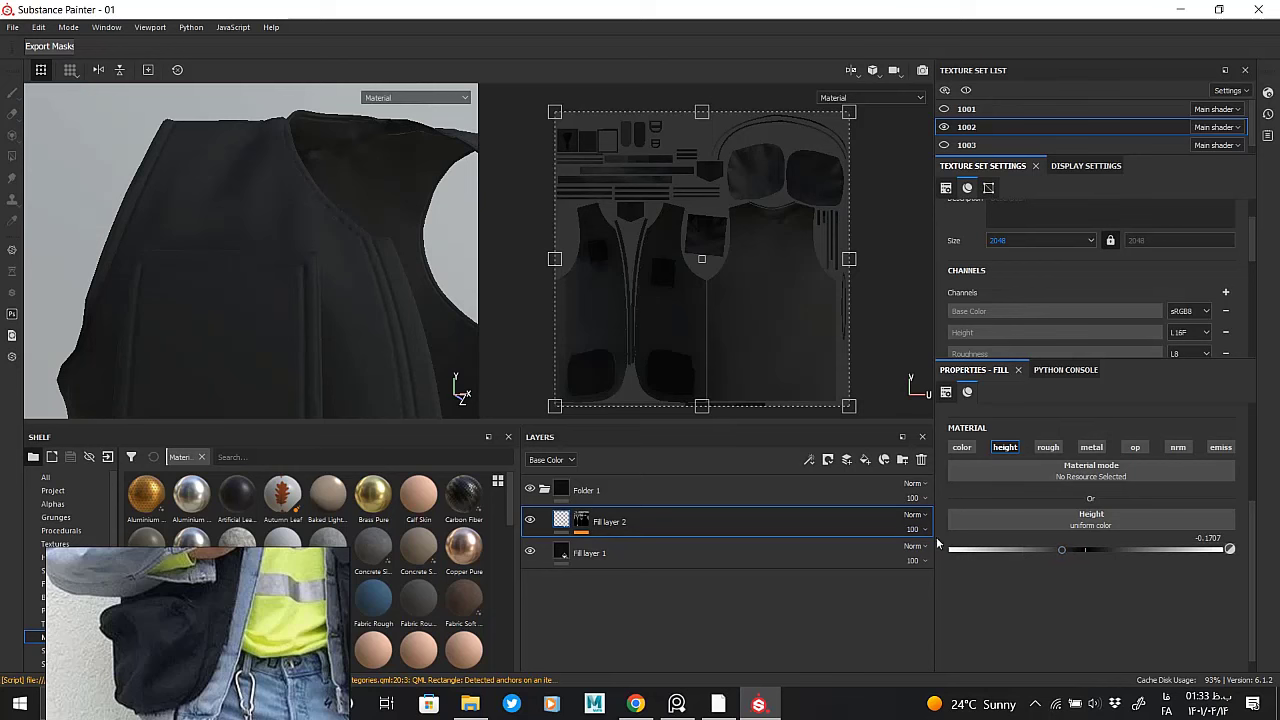
alt+drag(120, 210, 92, 208)
alt+drag(376, 338, 277, 246)
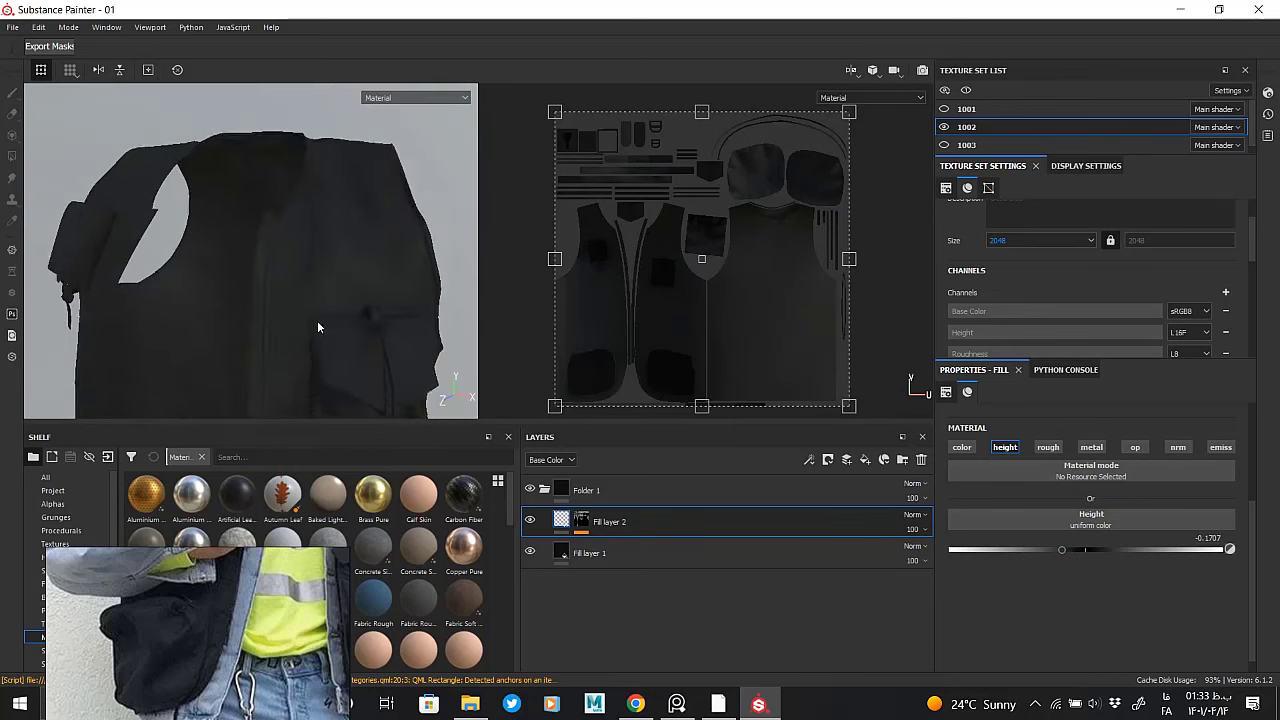
Duplicate Fill layer 2 as Fill layer 2 copy 1
click(590, 522)
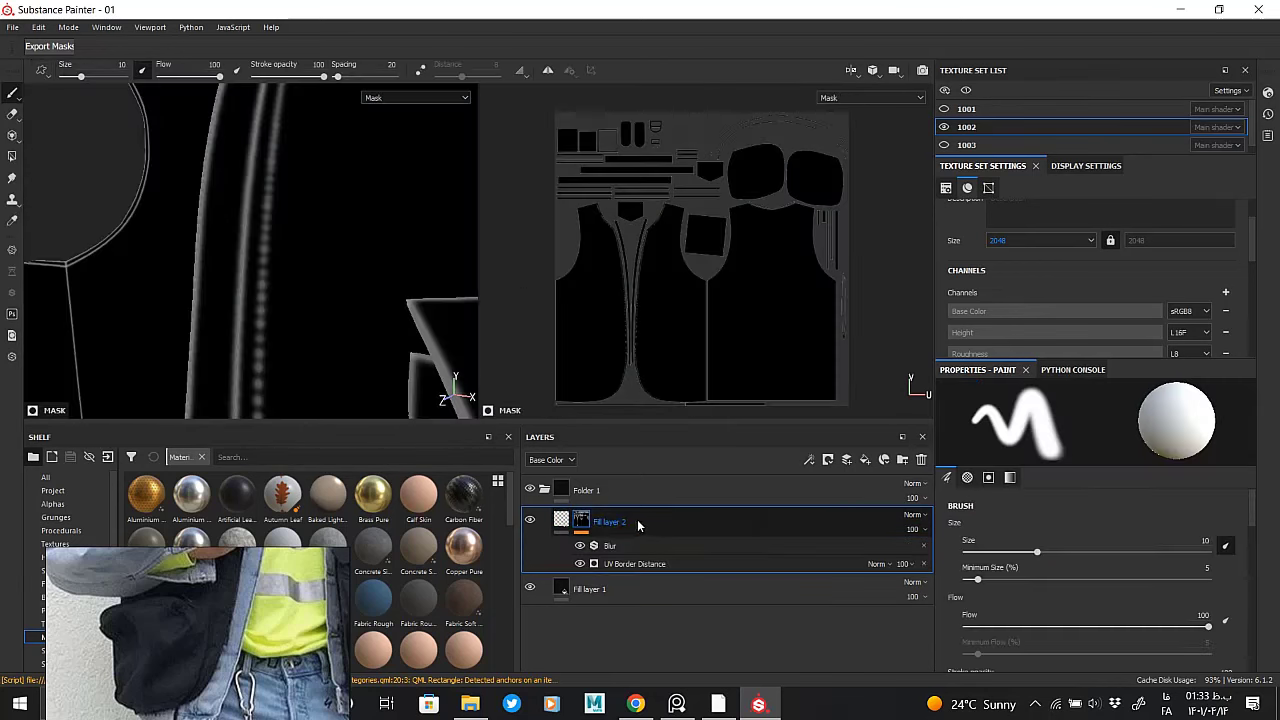
right_click(622, 522)
click(700, 266)
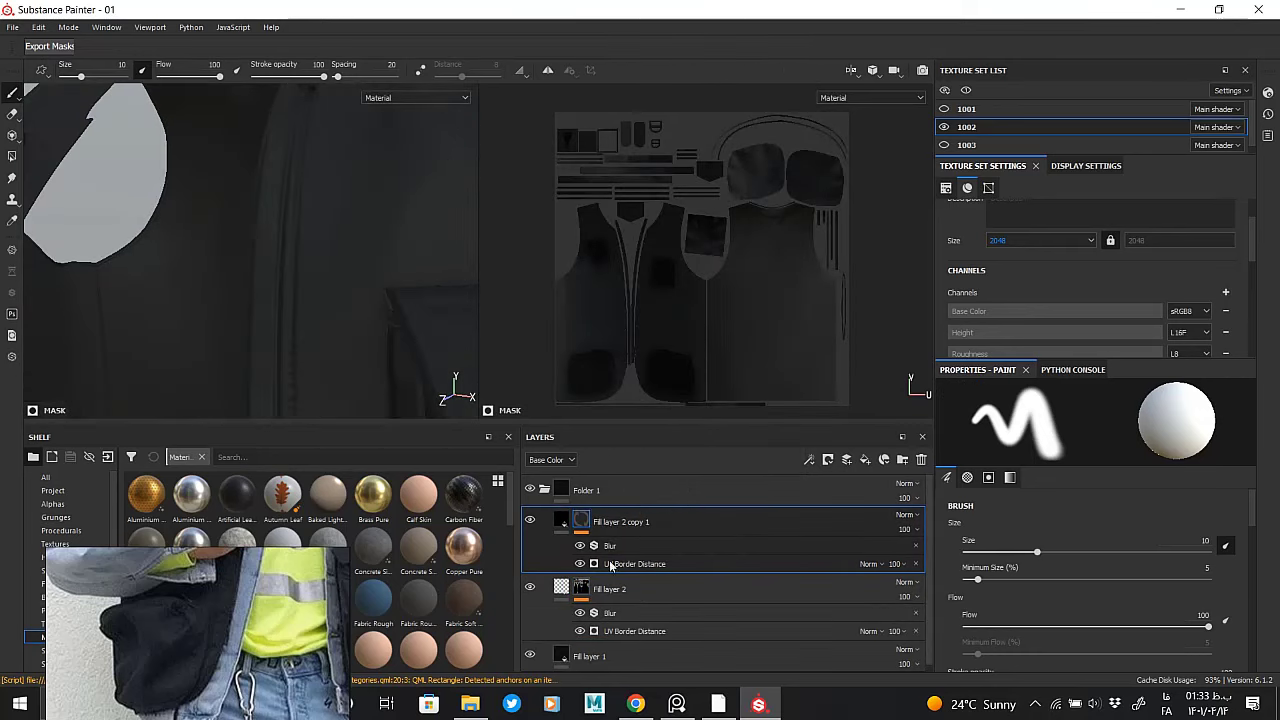
mouse_move(260, 287)
alt+mouse_down()
mouse_move(335, 287)
mouse_move(371, 266)
alt+mouse_up()
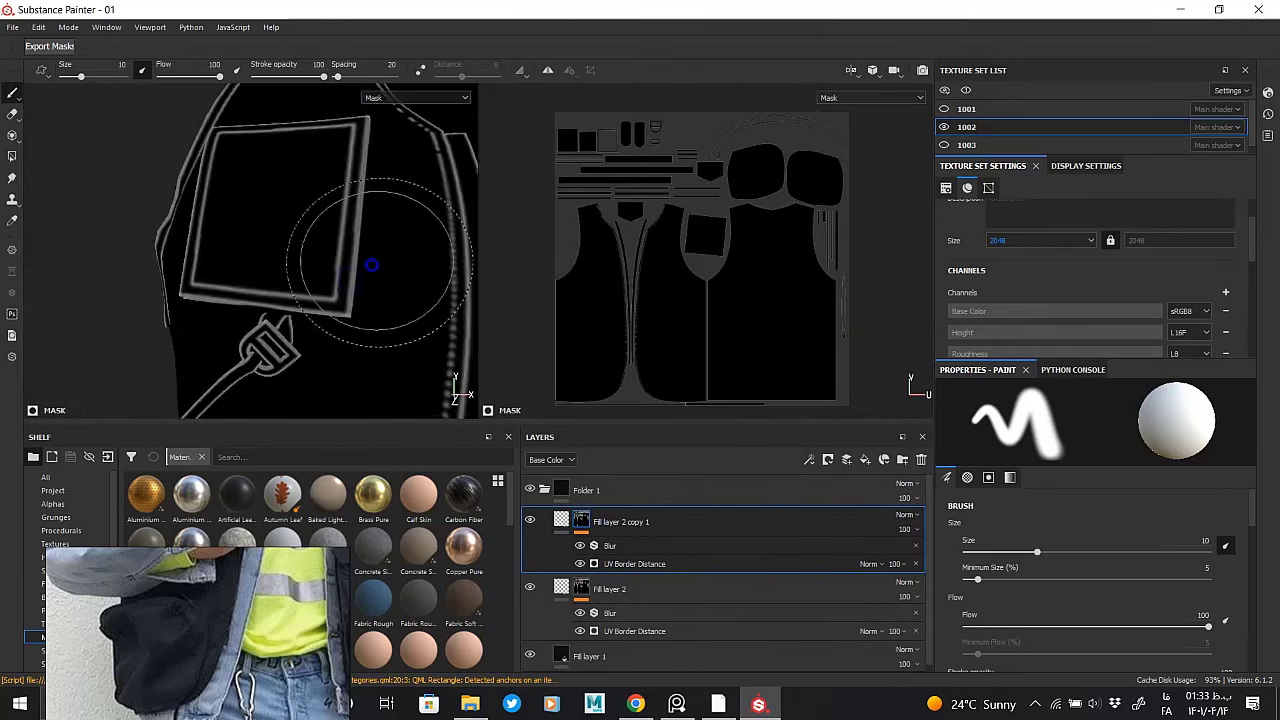
Delete the copy's Blur filter and set UV Border Distance contrast to 0.63
click(677, 546)
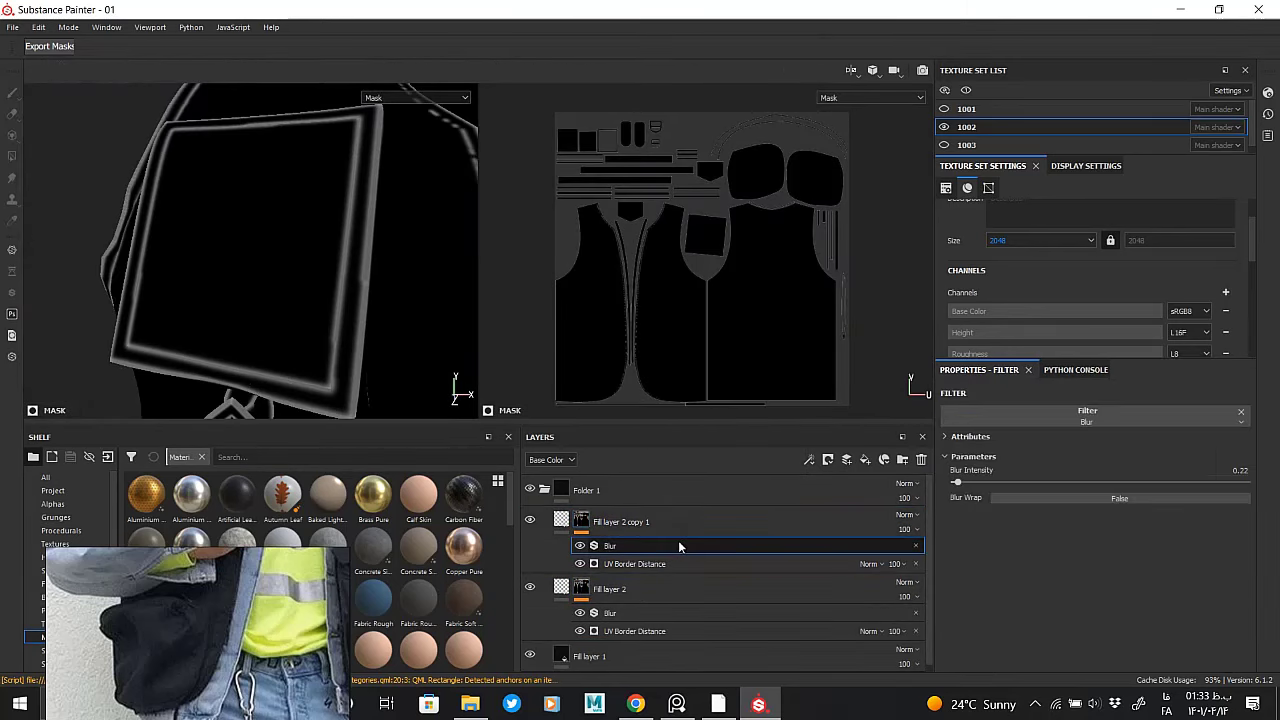
click(580, 547)
click(916, 545)
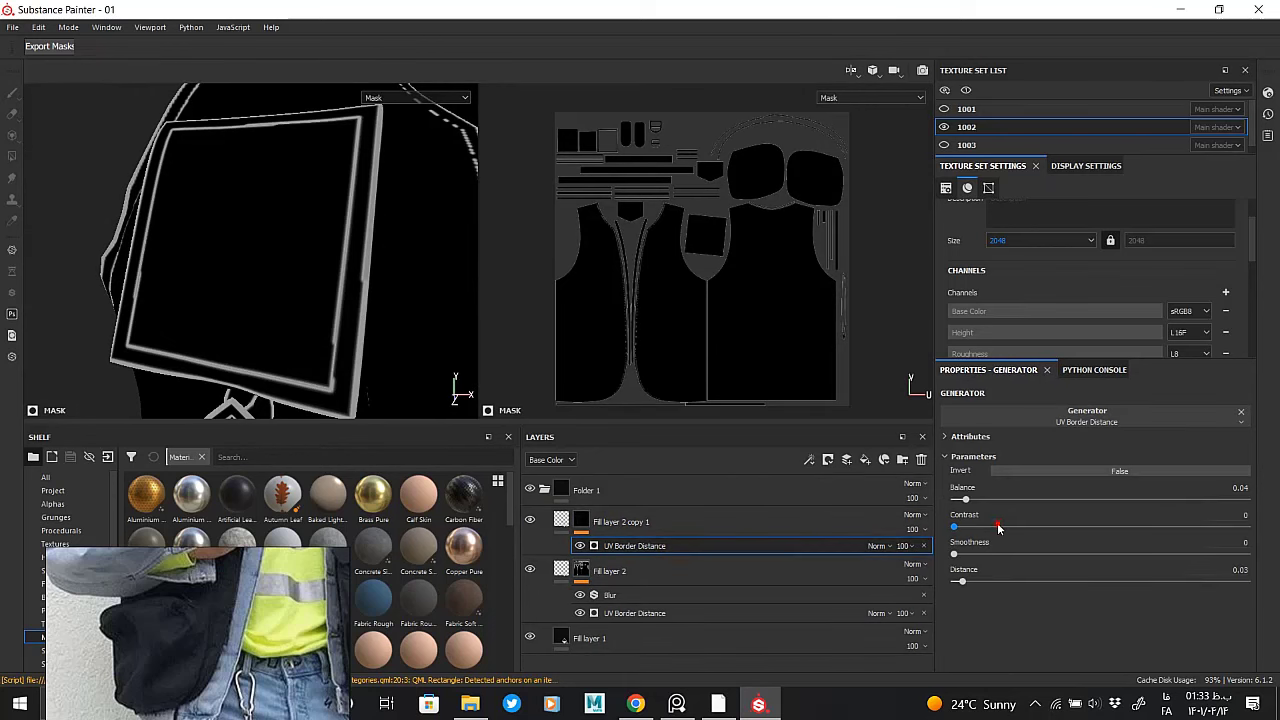
drag(1050, 527, 1138, 527)
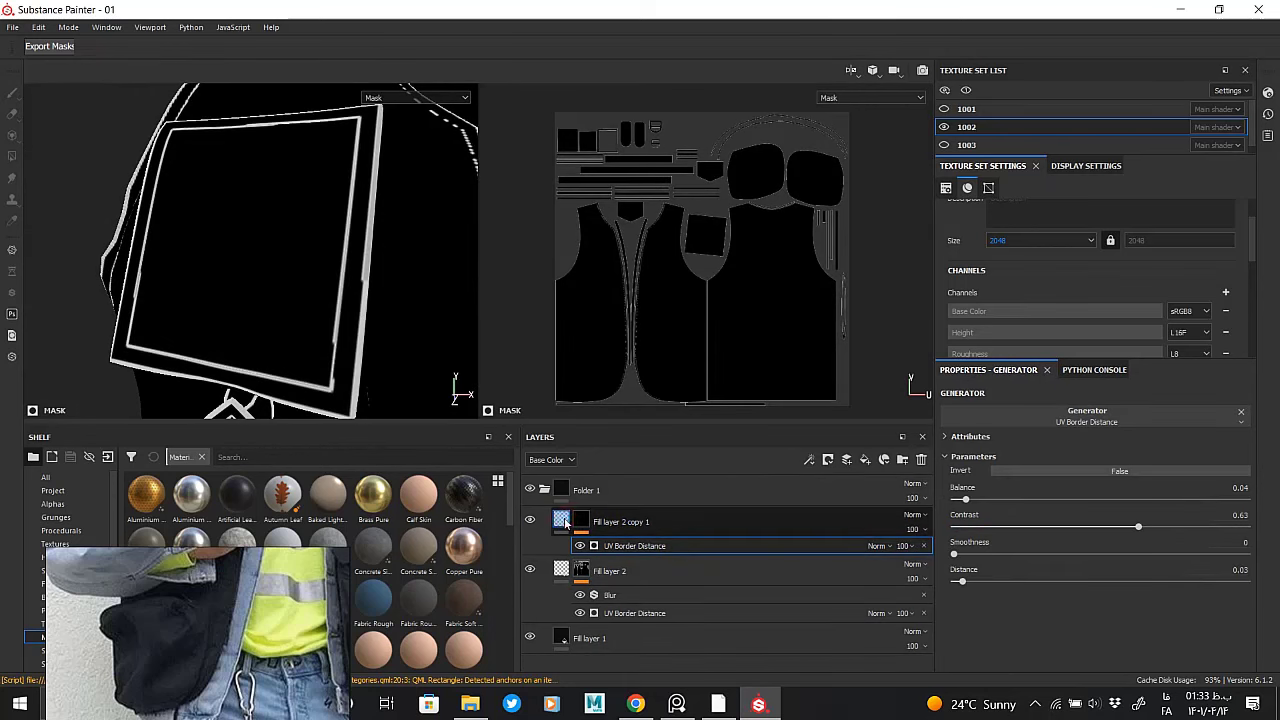
click(563, 522)
mouse_move(115, 224)
alt+mouse_down()
mouse_move(279, 314)
mouse_move(337, 171)
mouse_move(366, 191)
mouse_move(277, 263)
mouse_move(260, 419)
mouse_move(354, 250)
mouse_move(360, 303)
mouse_move(328, 291)
mouse_move(300, 300)
alt+mouse_up()
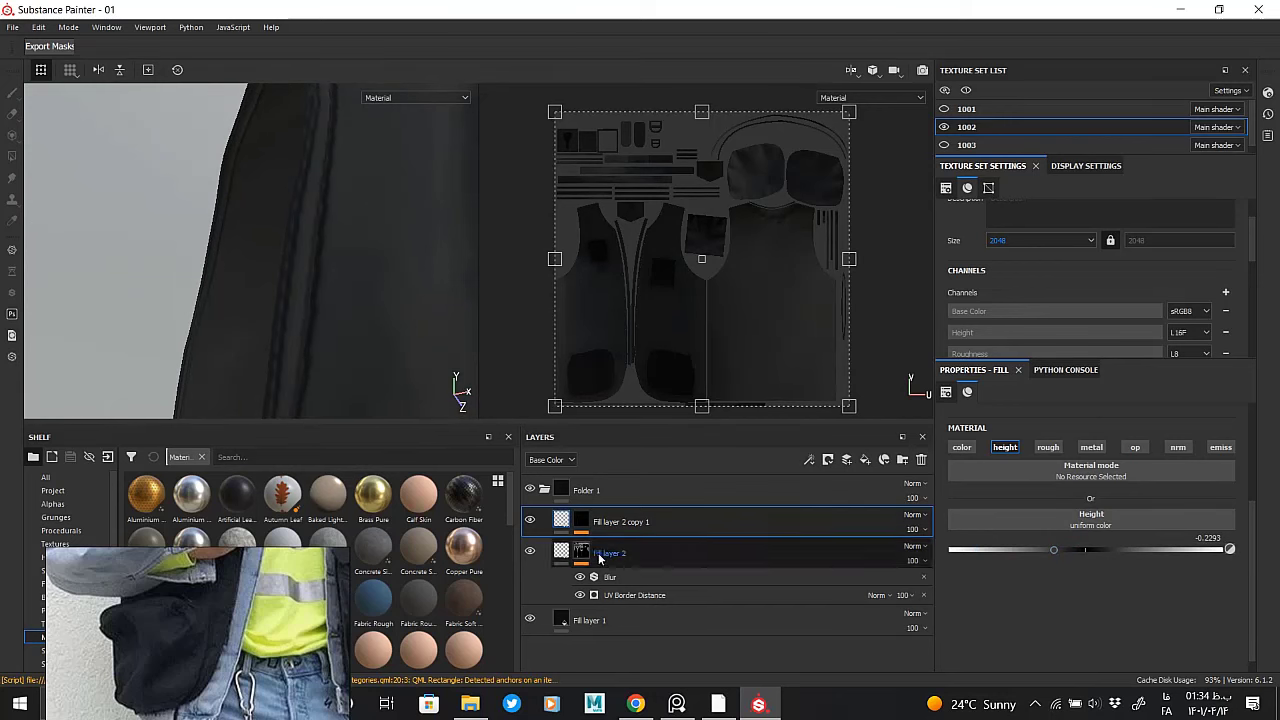
Add a fill effect to Fill layer 2 copy 1's mask
click(581, 522)
right_click(632, 545)
click(700, 641)
right_click(645, 545)
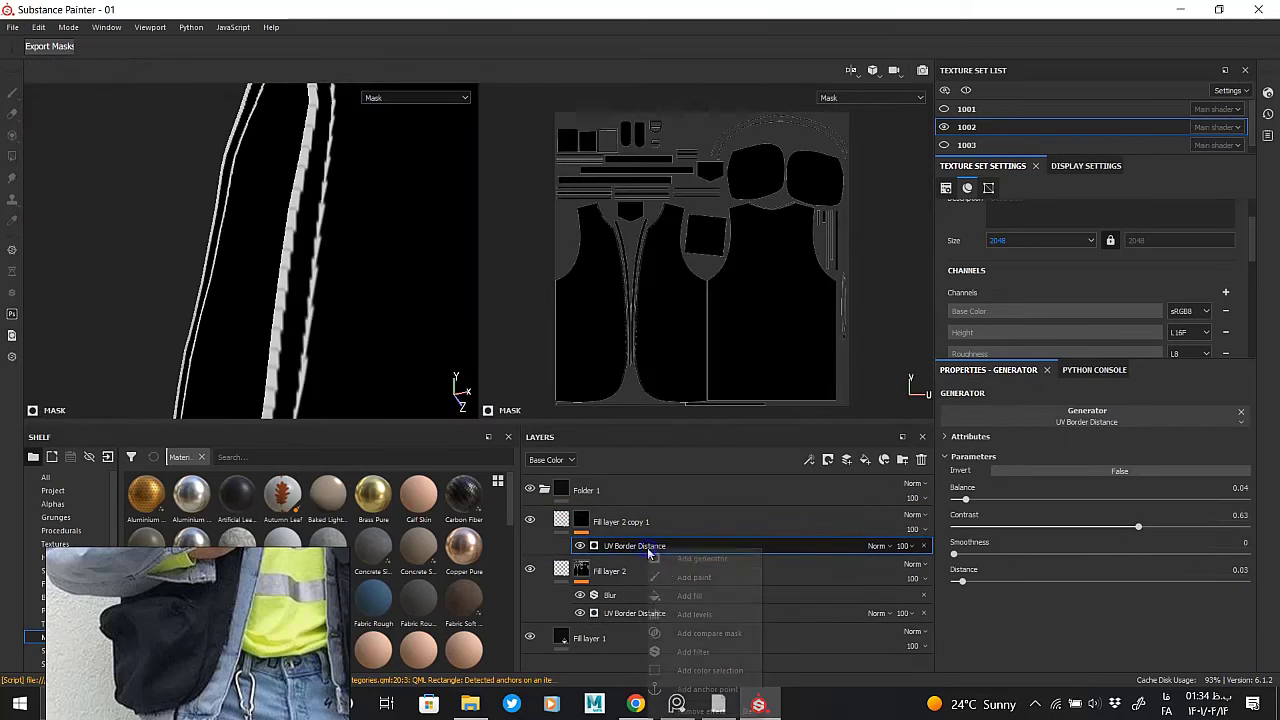
click(690, 597)
Use the Shape alpha from the Alphas shelf as the fill's grayscale
click(1060, 450)
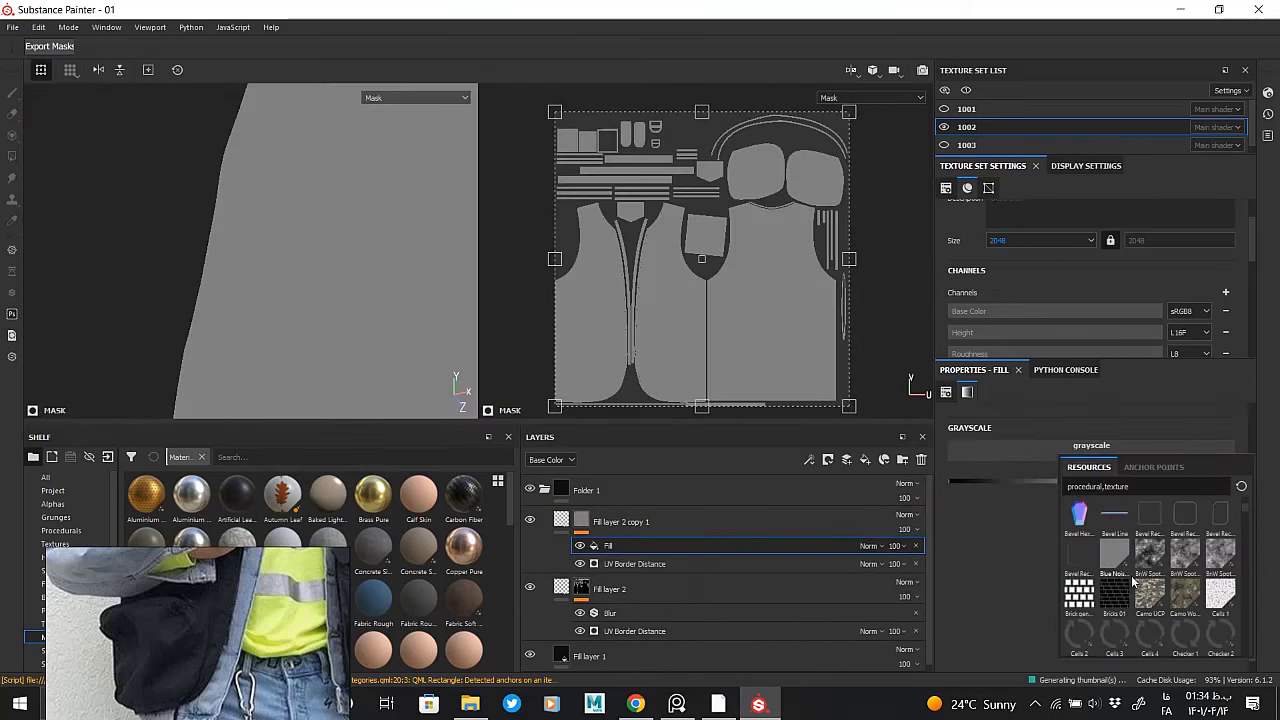
click(48, 504)
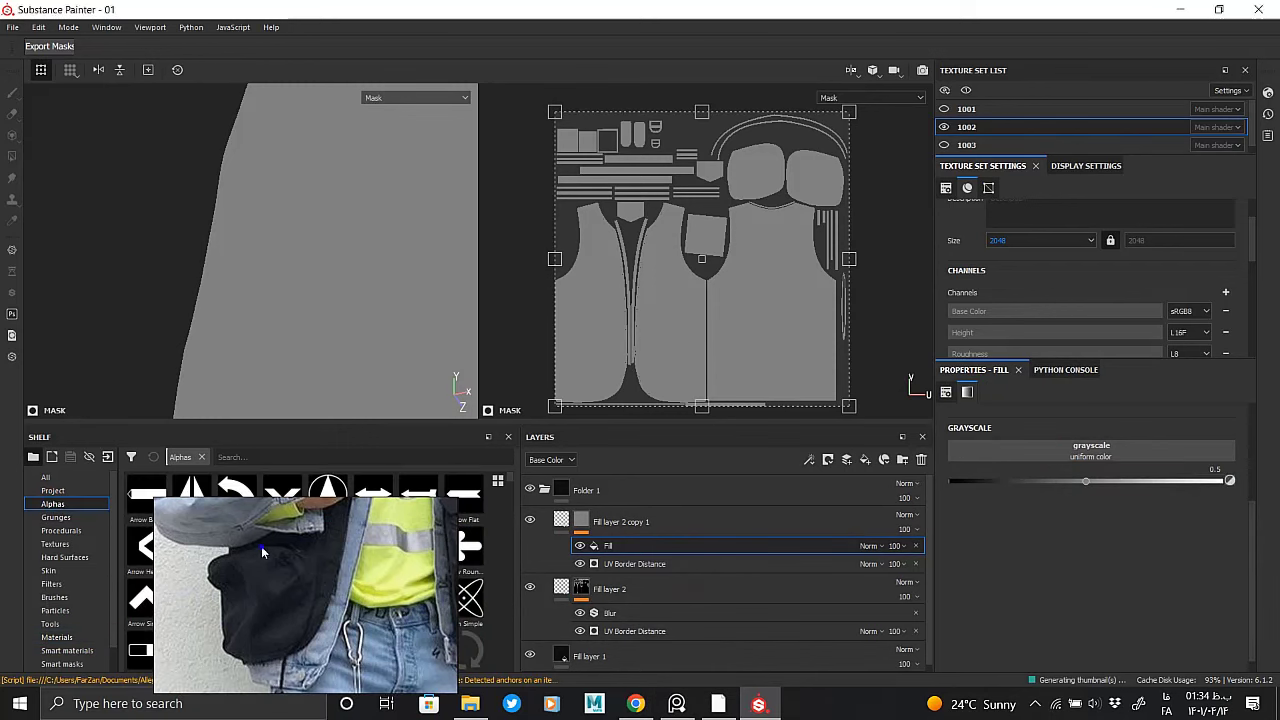
scroll(368, 526, down, 3)
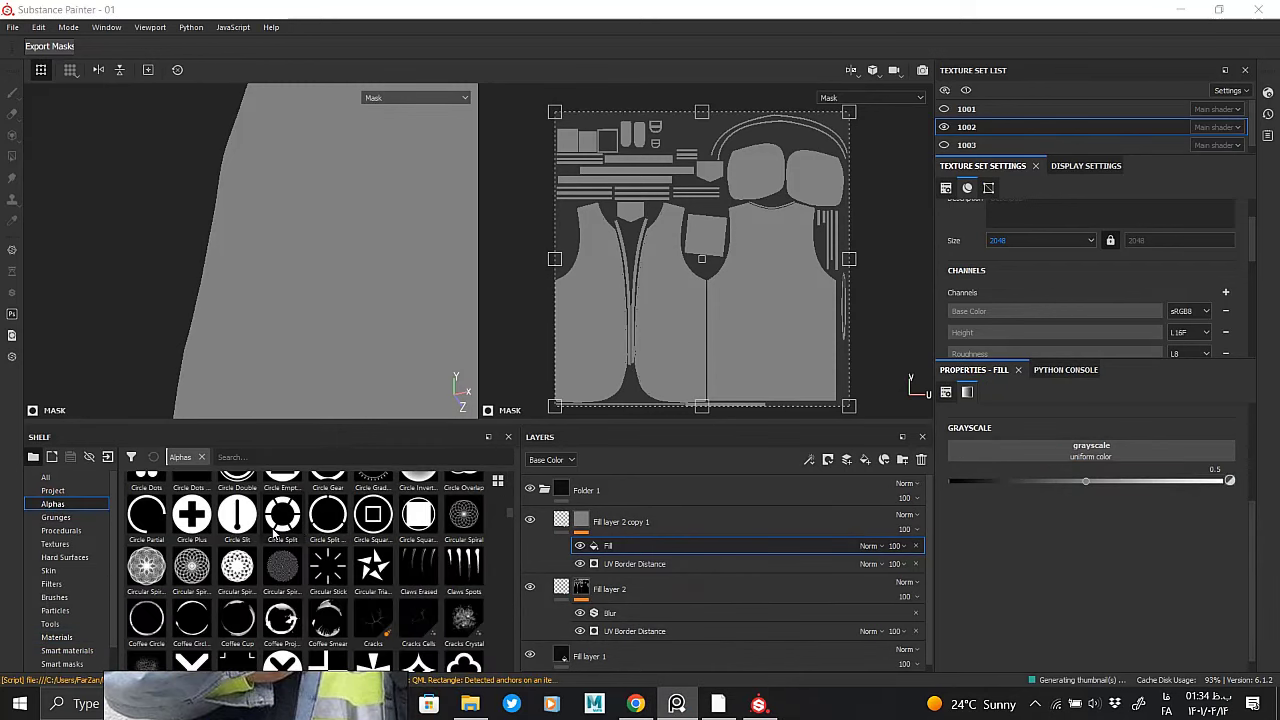
scroll(343, 537, down, 3)
scroll(313, 537, down, 2)
scroll(313, 537, down, 3)
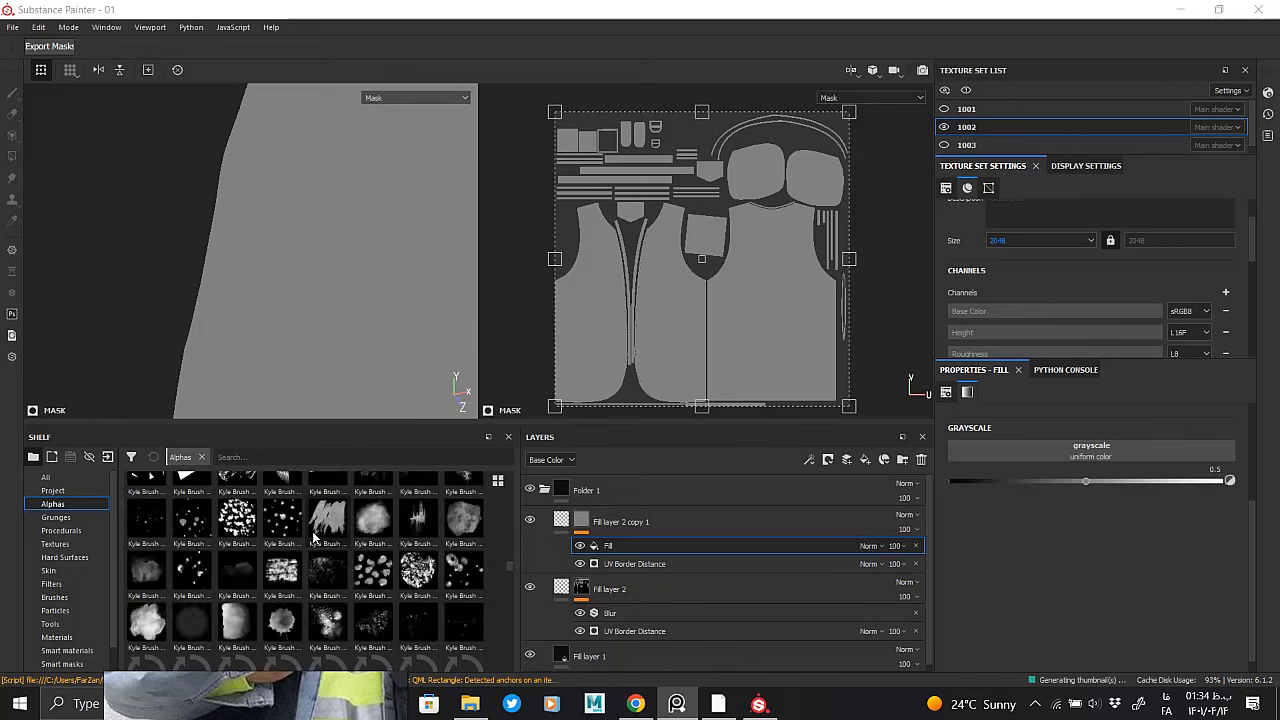
scroll(313, 537, down, 3)
scroll(313, 537, down, 3)
scroll(314, 537, down, 3)
scroll(313, 537, down, 3)
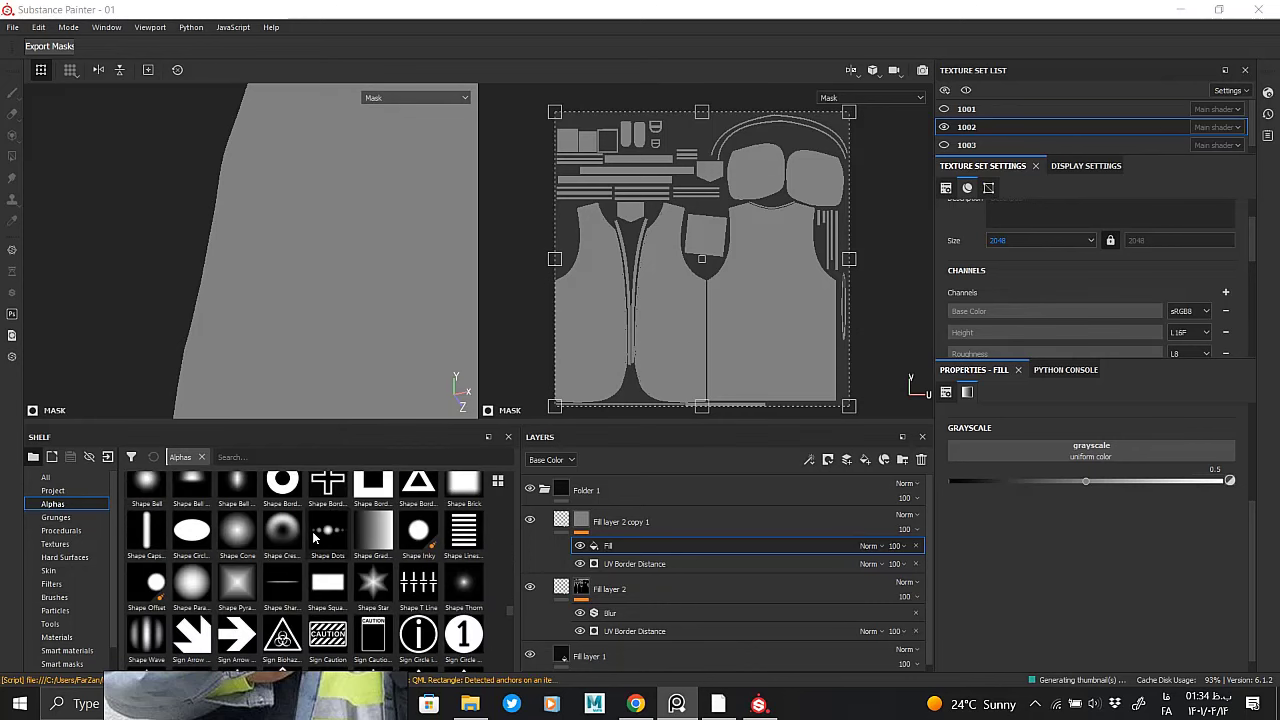
scroll(360, 555, up, 3)
drag(464, 590, 1000, 459)
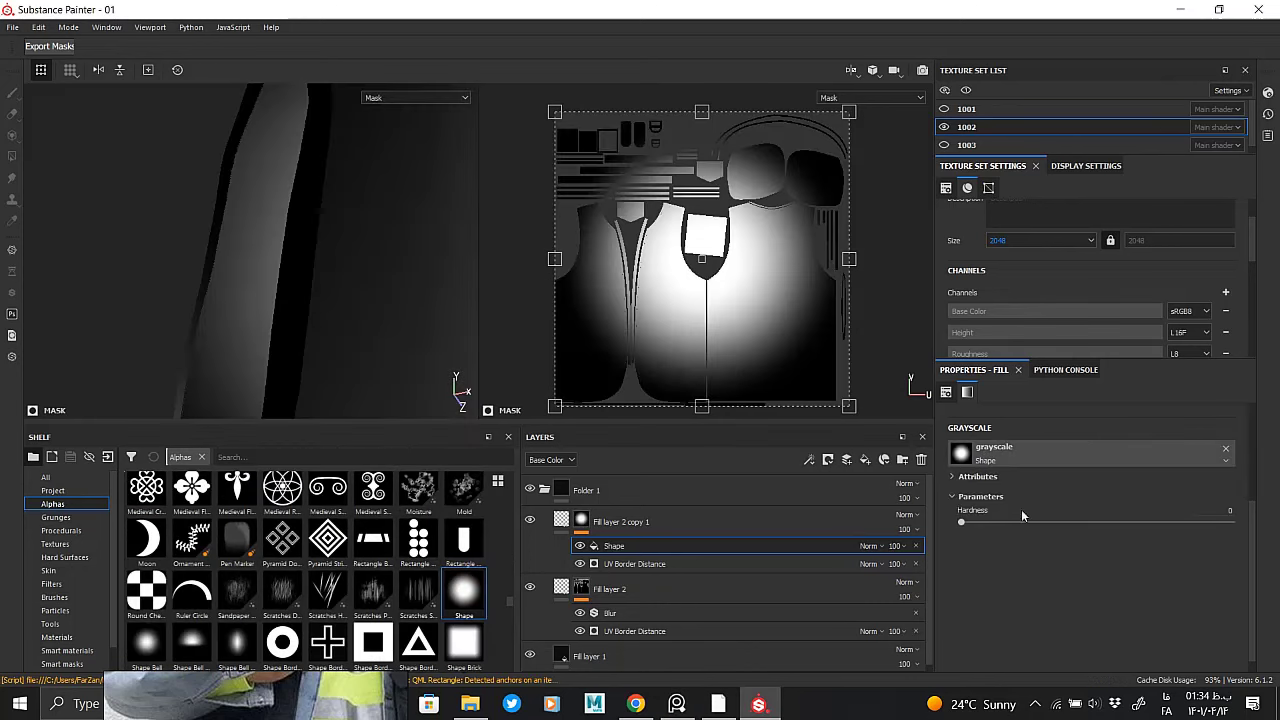
Set shape hardness 0.89 and UV scale 128 for a dense dot pattern
drag(962, 521, 1201, 521)
scroll(1150, 520, up, 1)
drag(997, 433, 1104, 438)
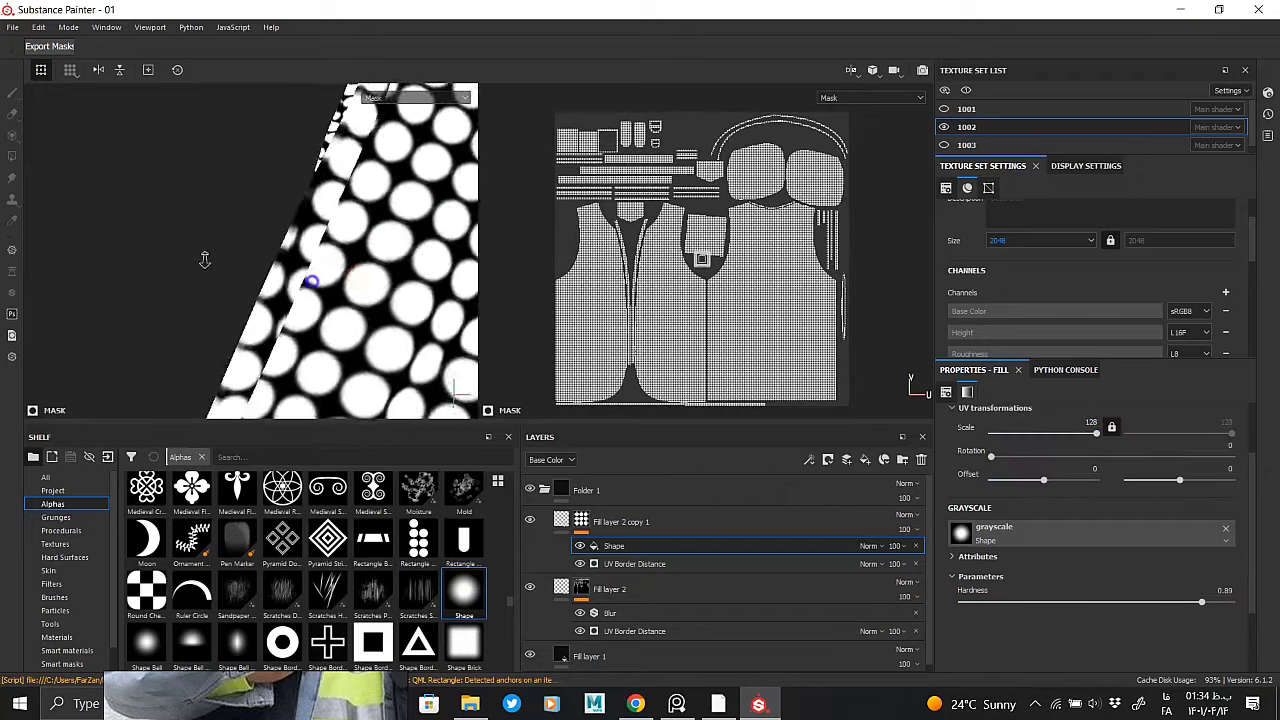
scroll(200, 257, down, 5)
alt+drag(260, 260, 343, 263)
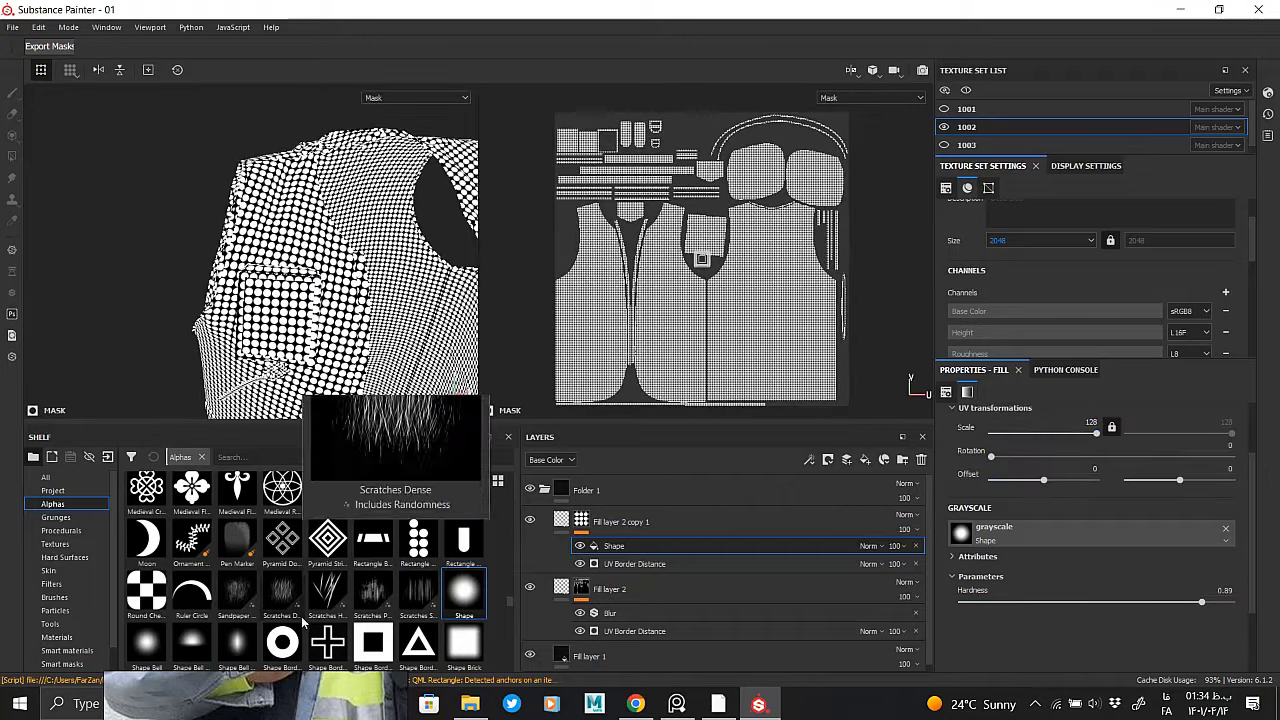
scroll(300, 620, down, 3)
scroll(360, 617, down, 3)
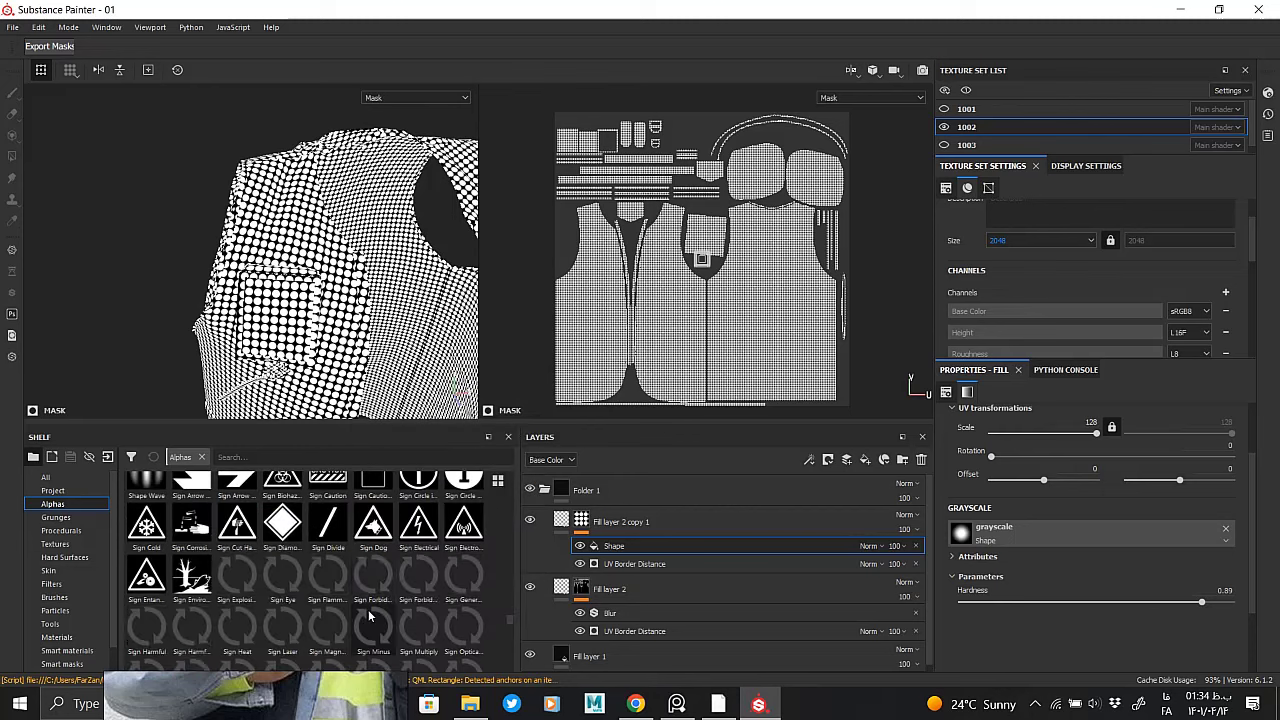
Swap the mask fill's grayscale to Circles and adjust its scale, contrast and balance
click(1000, 533)
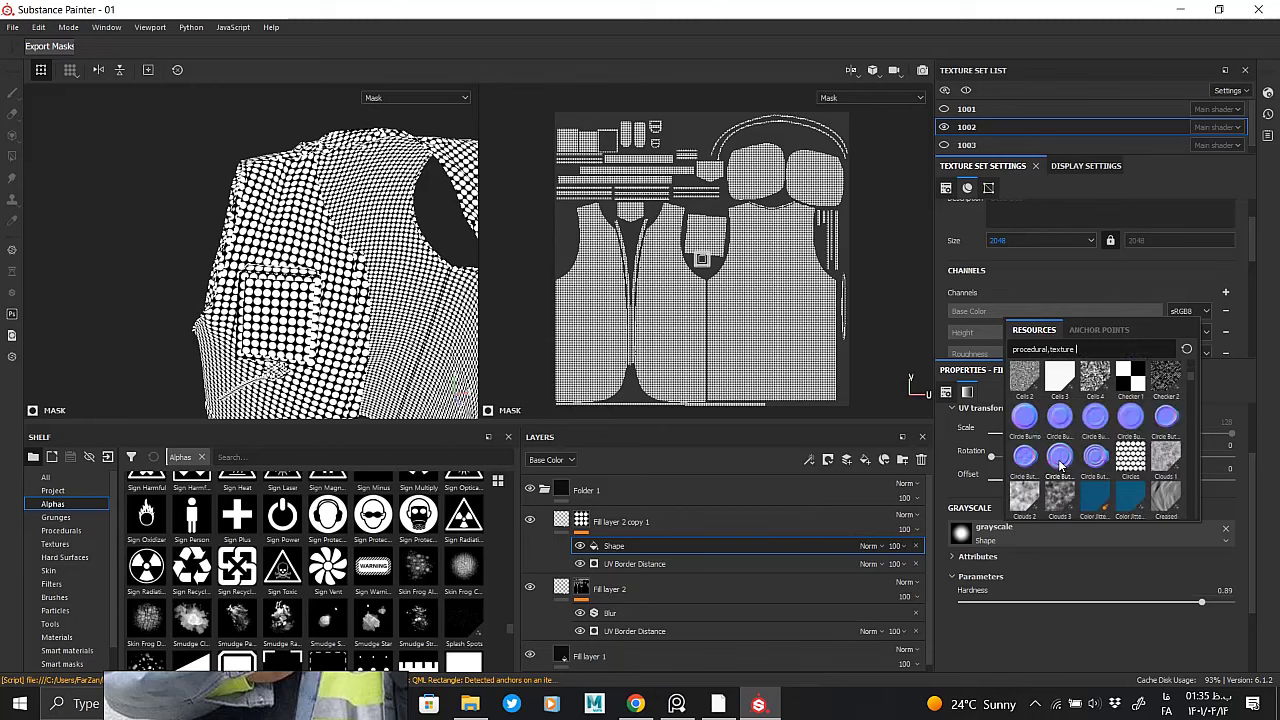
click(1060, 460)
scroll(300, 277, up, 5)
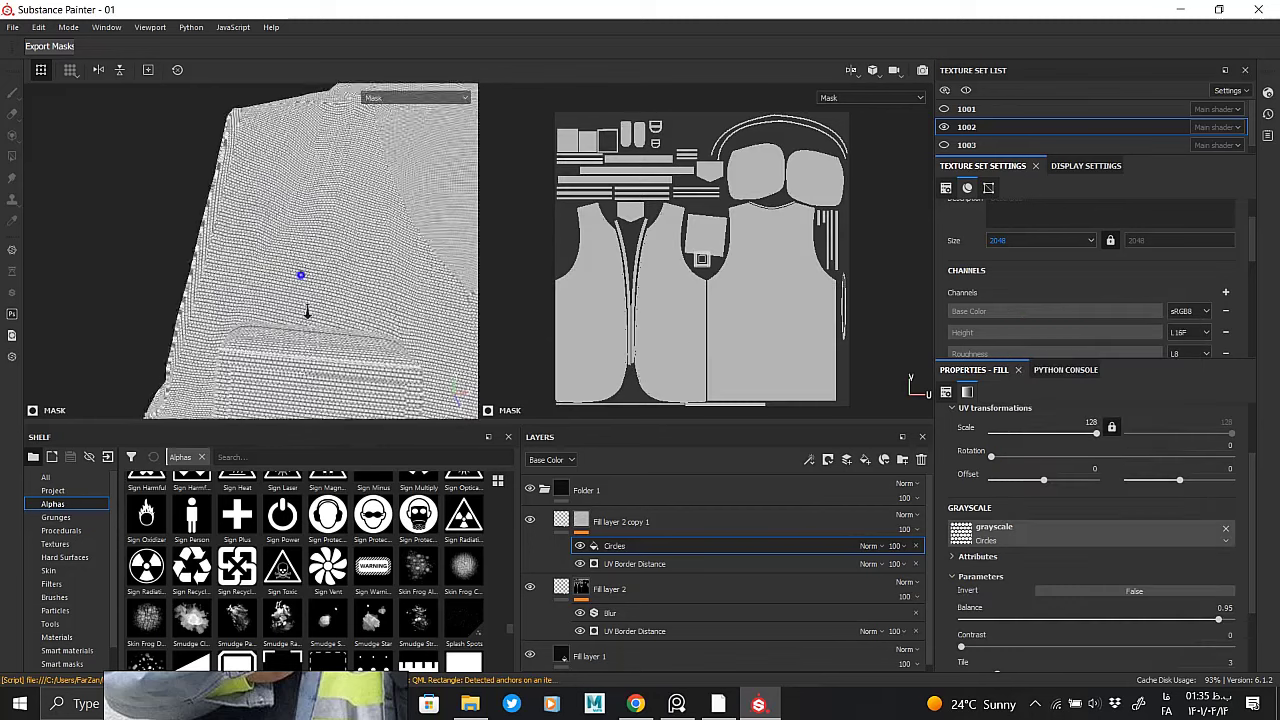
drag(1097, 432, 1086, 430)
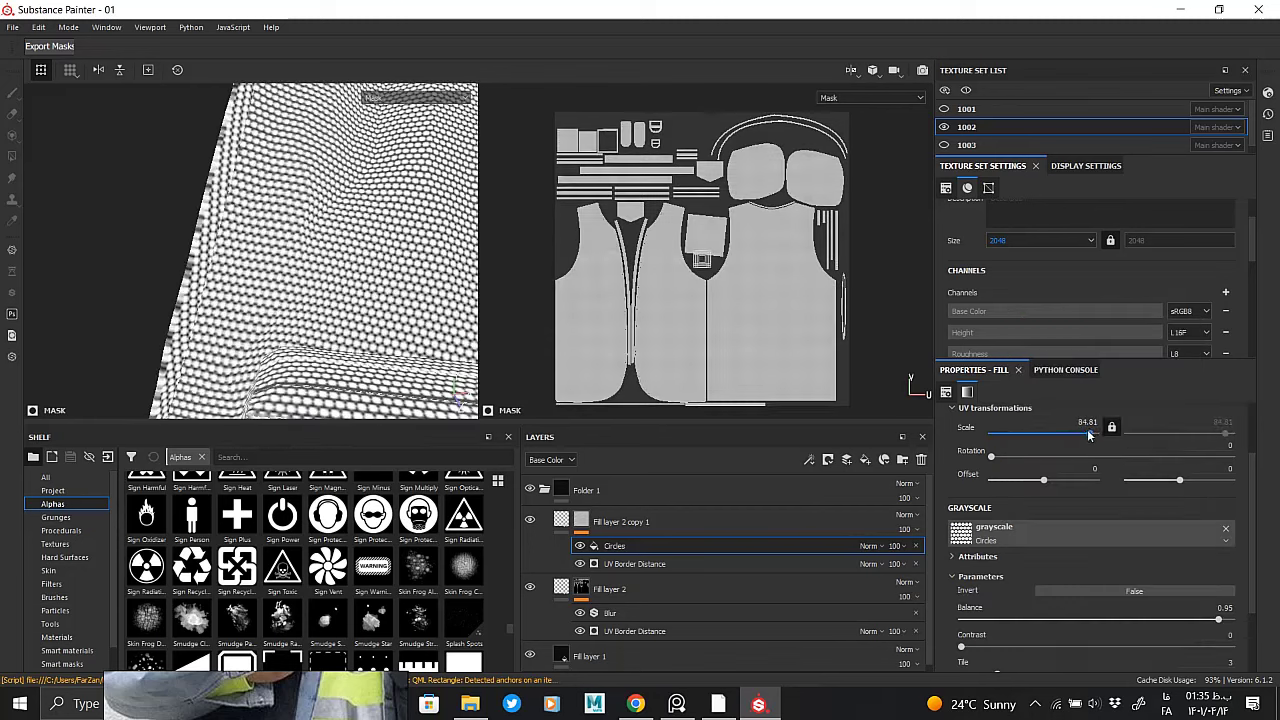
scroll(987, 567, down, 2)
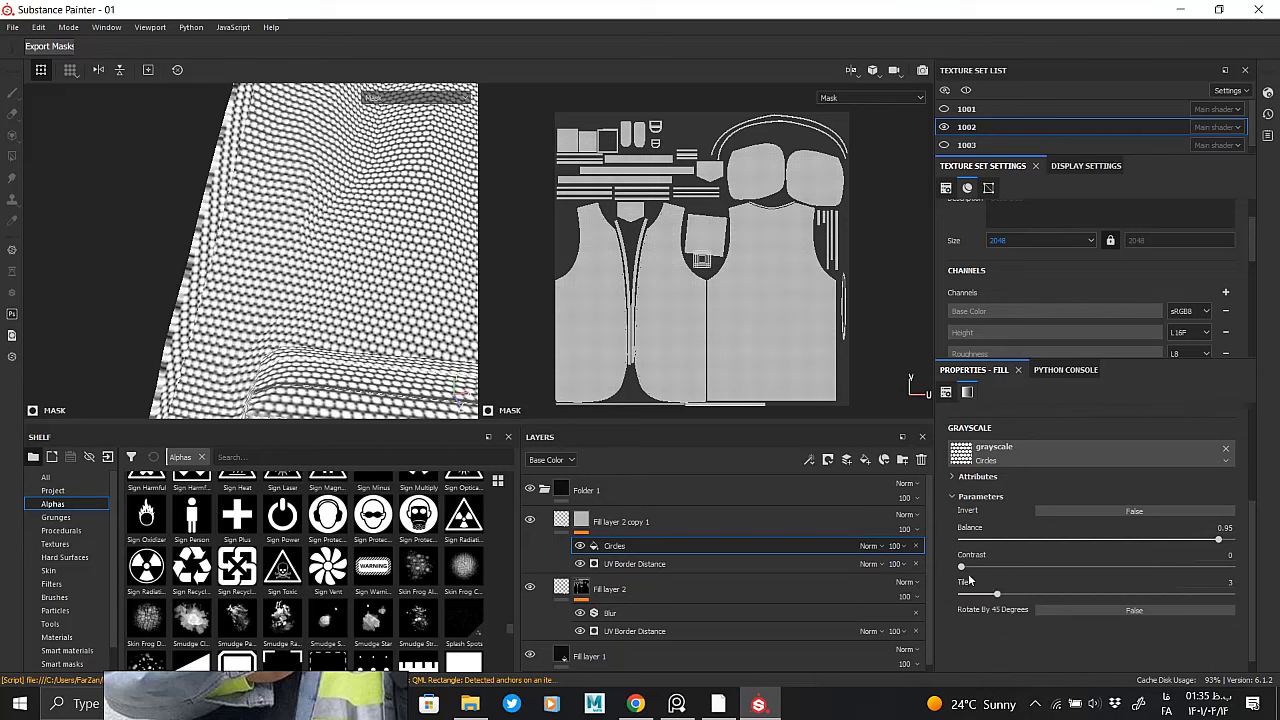
drag(961, 567, 1082, 567)
drag(1218, 540, 1152, 541)
Multiply the Circles over the border mask and raise stitch height to 0.1463
click(870, 546)
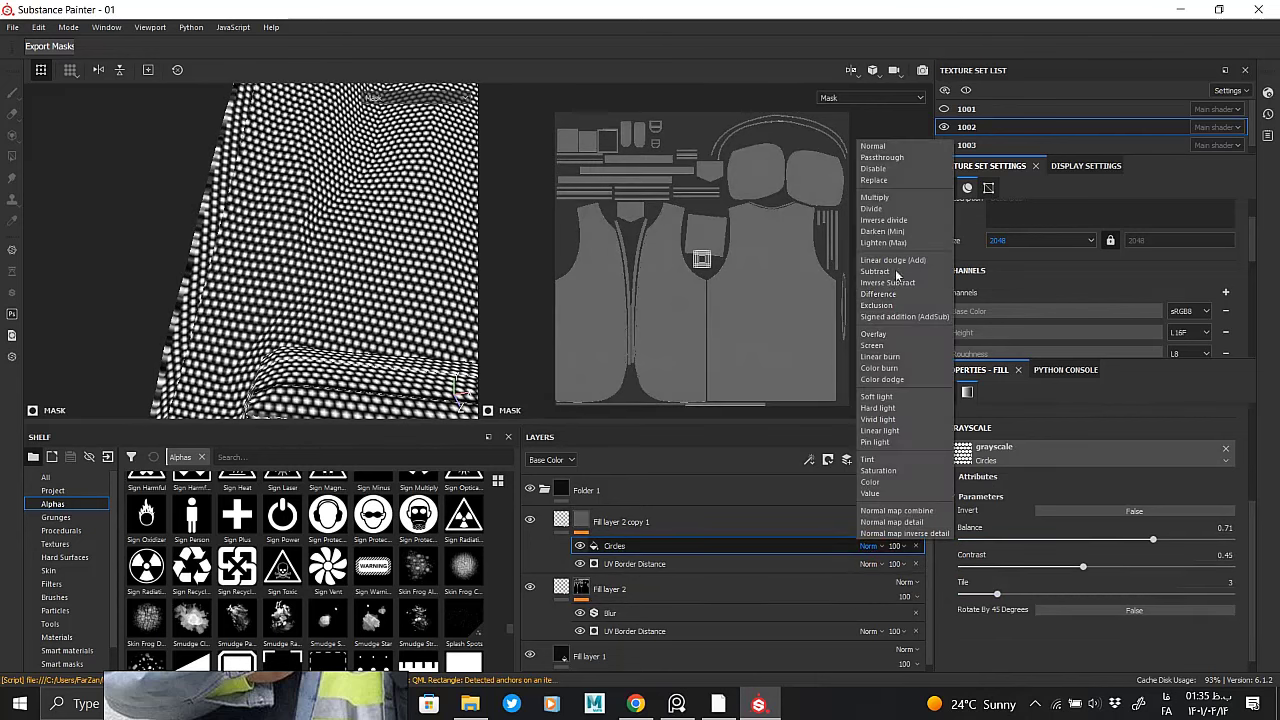
click(892, 201)
mouse_move(262, 235)
alt+mouse_down()
mouse_move(305, 313)
mouse_move(263, 297)
alt+mouse_up()
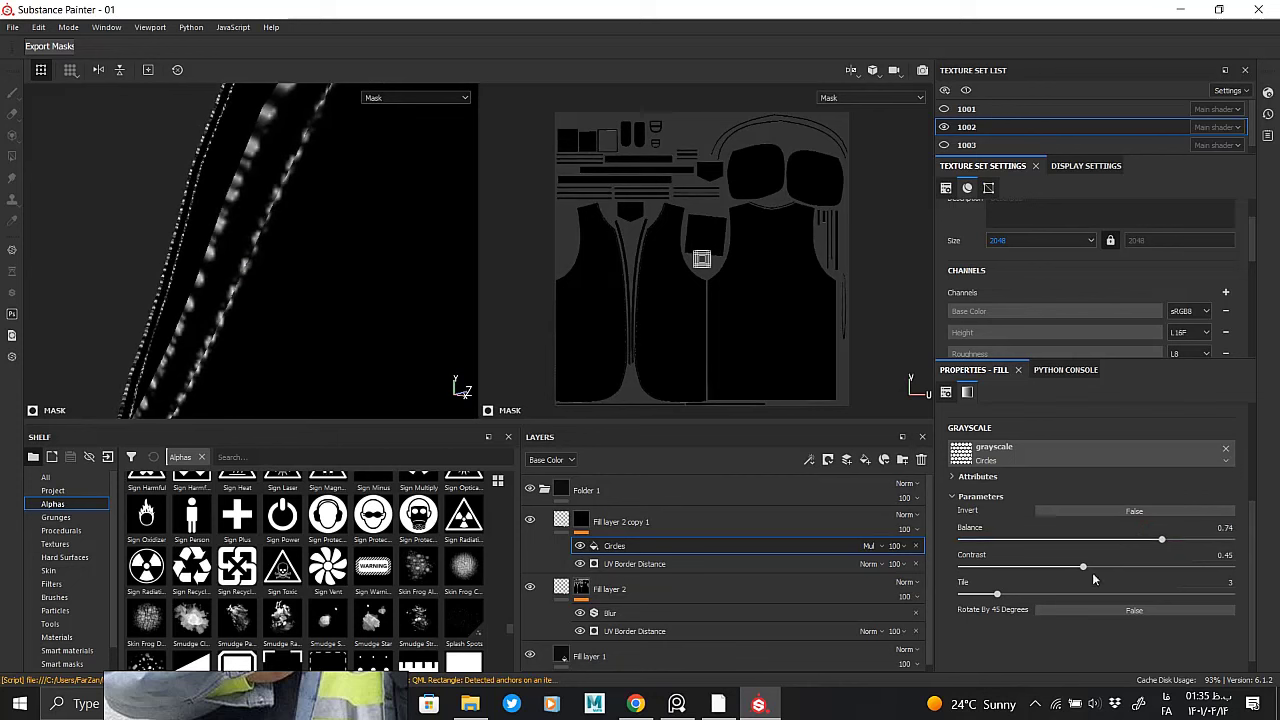
drag(1089, 551, 1055, 559)
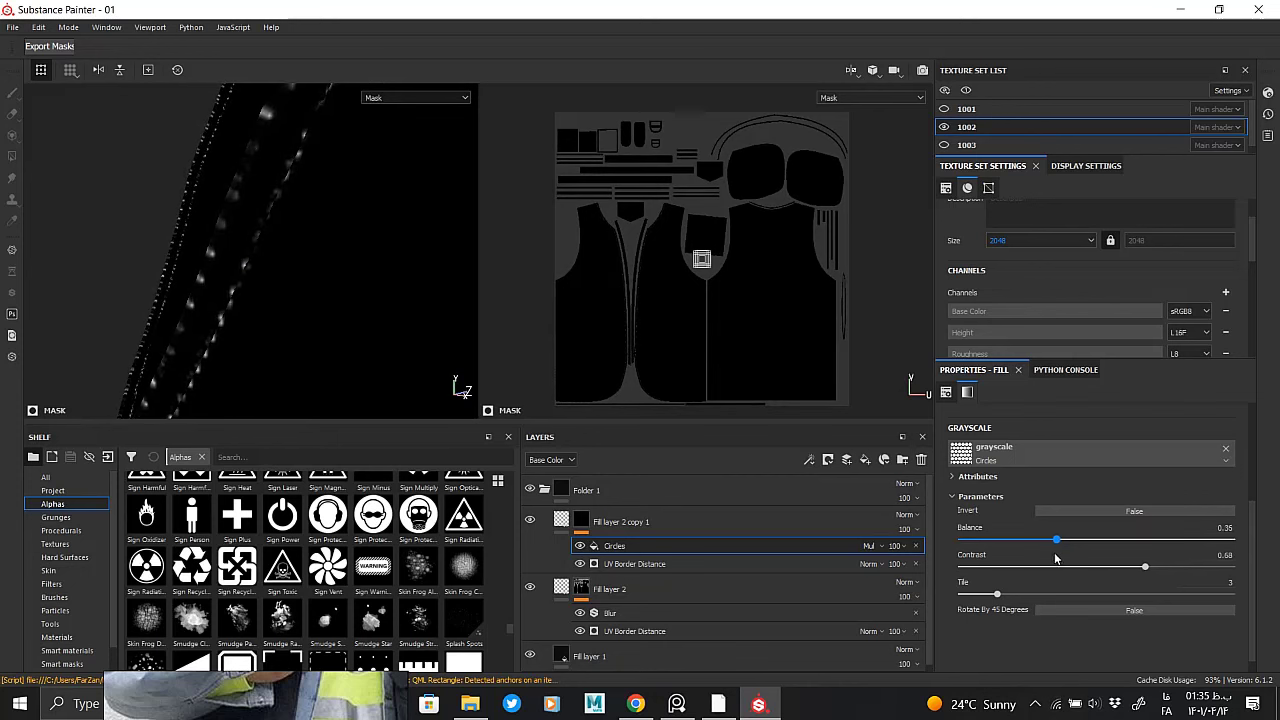
mouse_move(314, 290)
alt+mouse_down()
mouse_move(340, 213)
mouse_move(263, 237)
alt+mouse_up()
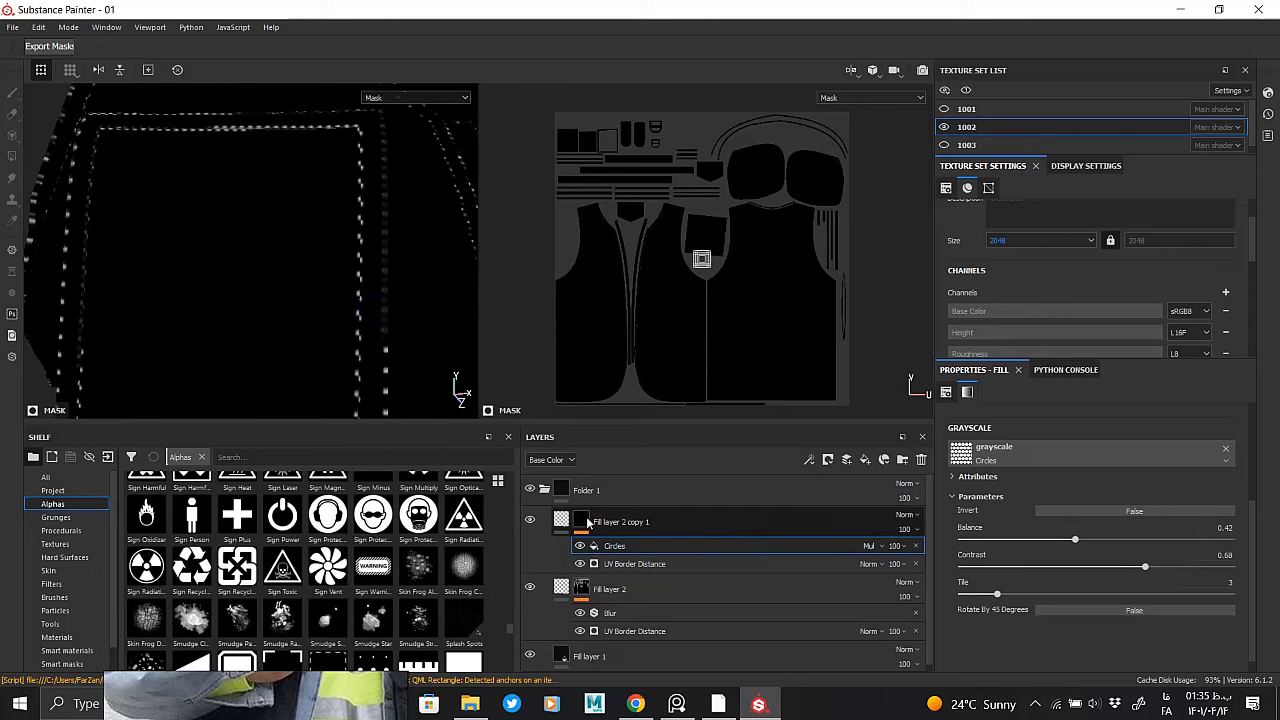
click(585, 521)
click(1100, 551)
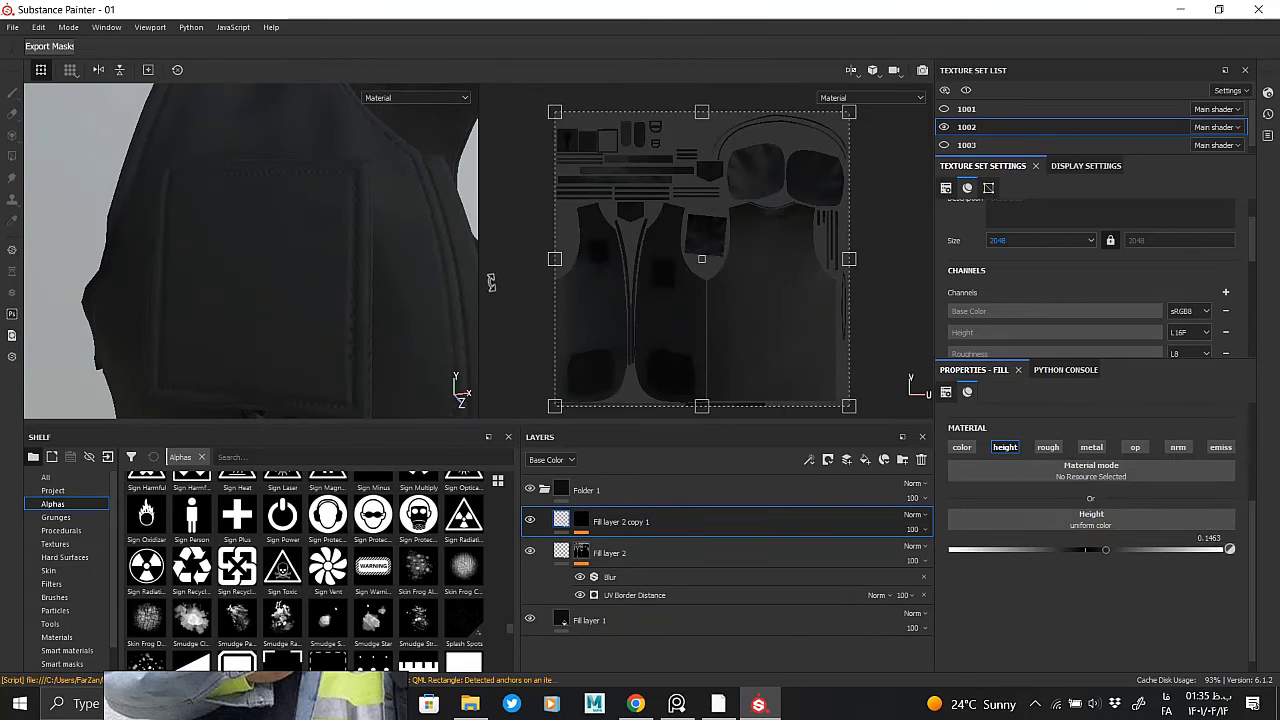
Set texture set 1002 to 4096 and zoom in on the vest's stitch dots
mouse_move(491, 283)
alt+mouse_down()
mouse_move(385, 460)
mouse_move(343, 320)
mouse_move(223, 286)
mouse_move(200, 257)
mouse_move(213, 231)
mouse_move(213, 247)
alt+mouse_up()
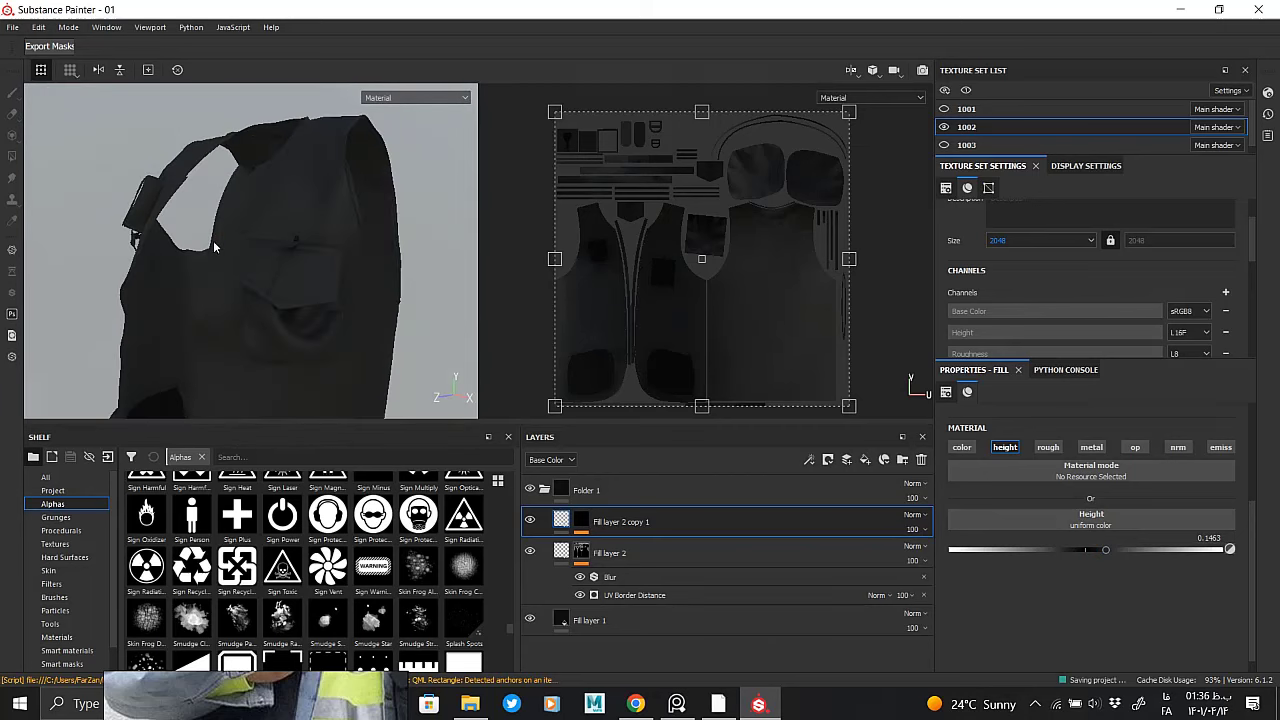
click(1039, 240)
click(1012, 297)
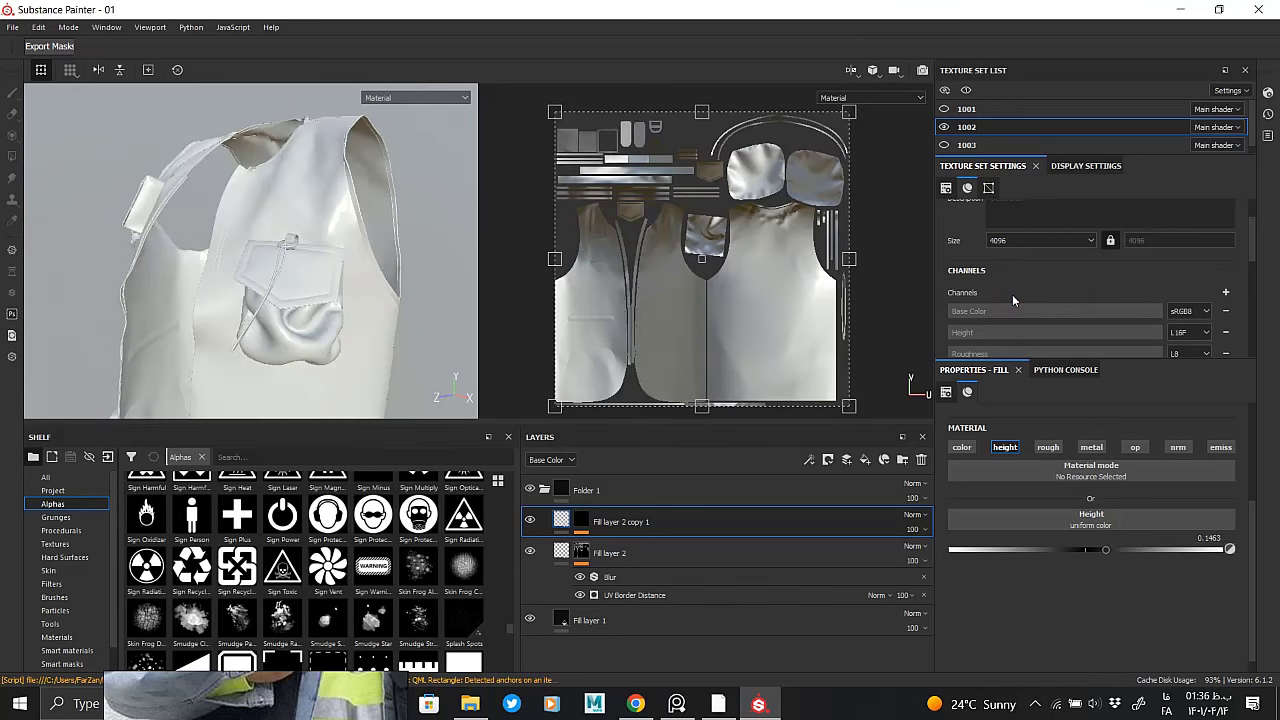
mouse_move(354, 298)
alt+right_down()
mouse_move(319, 449)
mouse_move(357, 271)
mouse_move(371, 366)
mouse_move(223, 277)
mouse_move(241, 248)
mouse_move(330, 300)
mouse_move(346, 277)
mouse_move(343, 231)
mouse_move(481, 411)
alt+right_up()
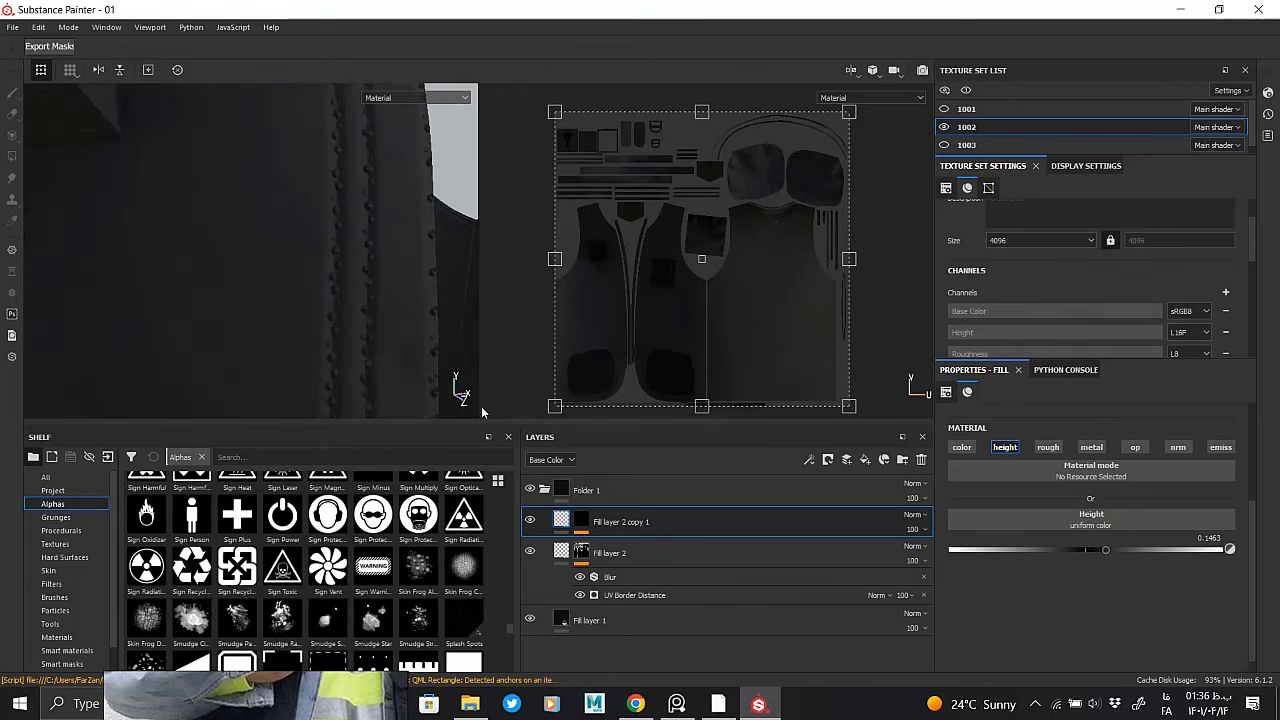
click(581, 521)
Reduce the Circles tiling to 2 and adjust its scale
click(640, 546)
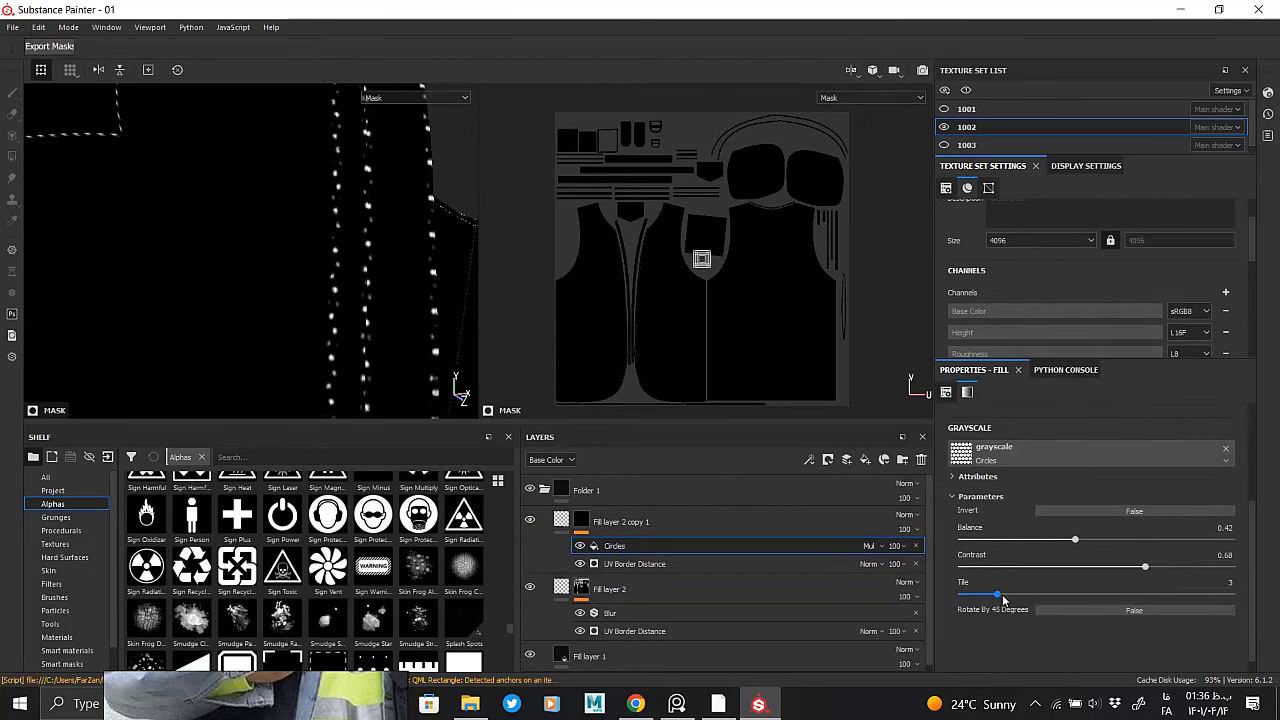
drag(1025, 594, 985, 598)
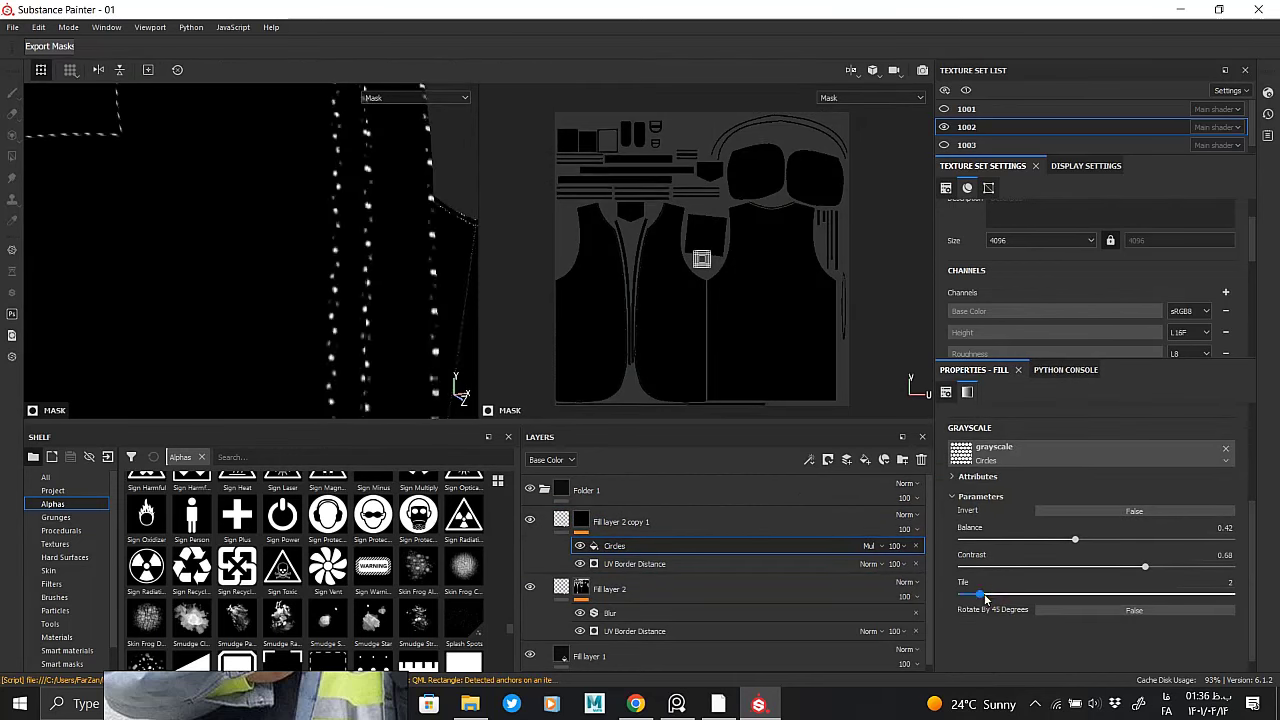
alt+right_drag(343, 237, 367, 322)
scroll(1125, 556, up, 3)
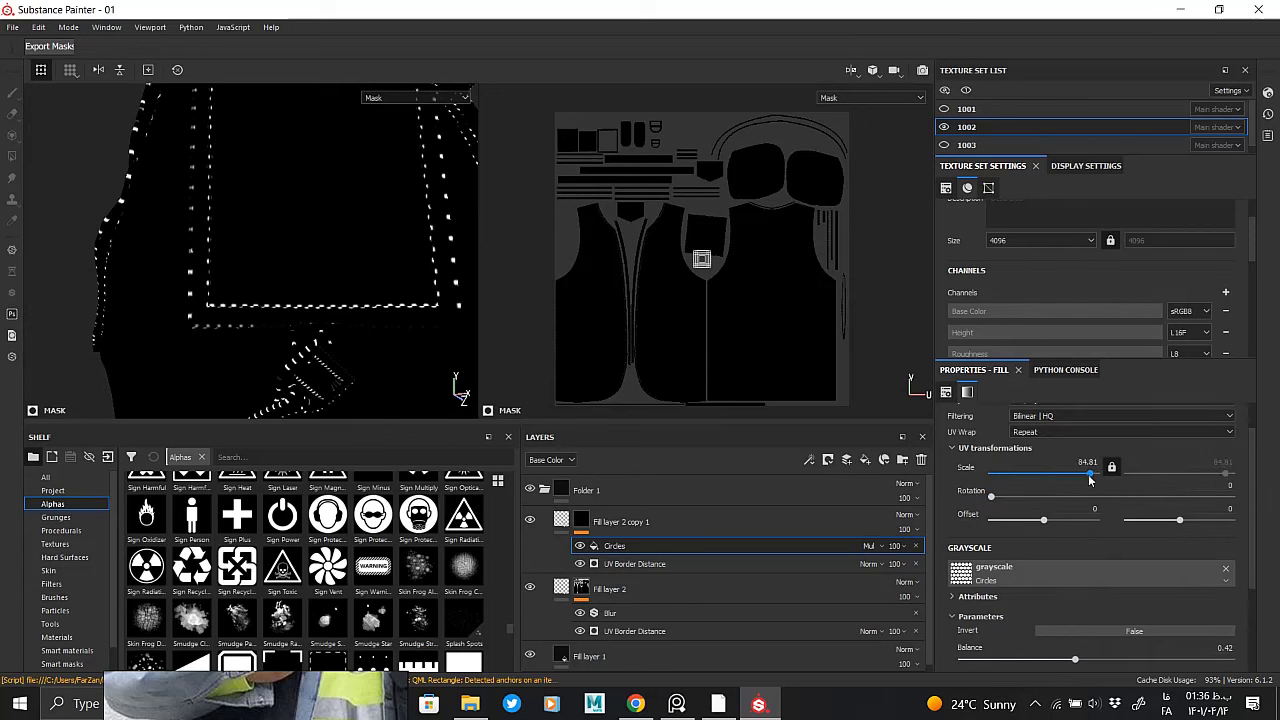
drag(1085, 474, 1087, 475)
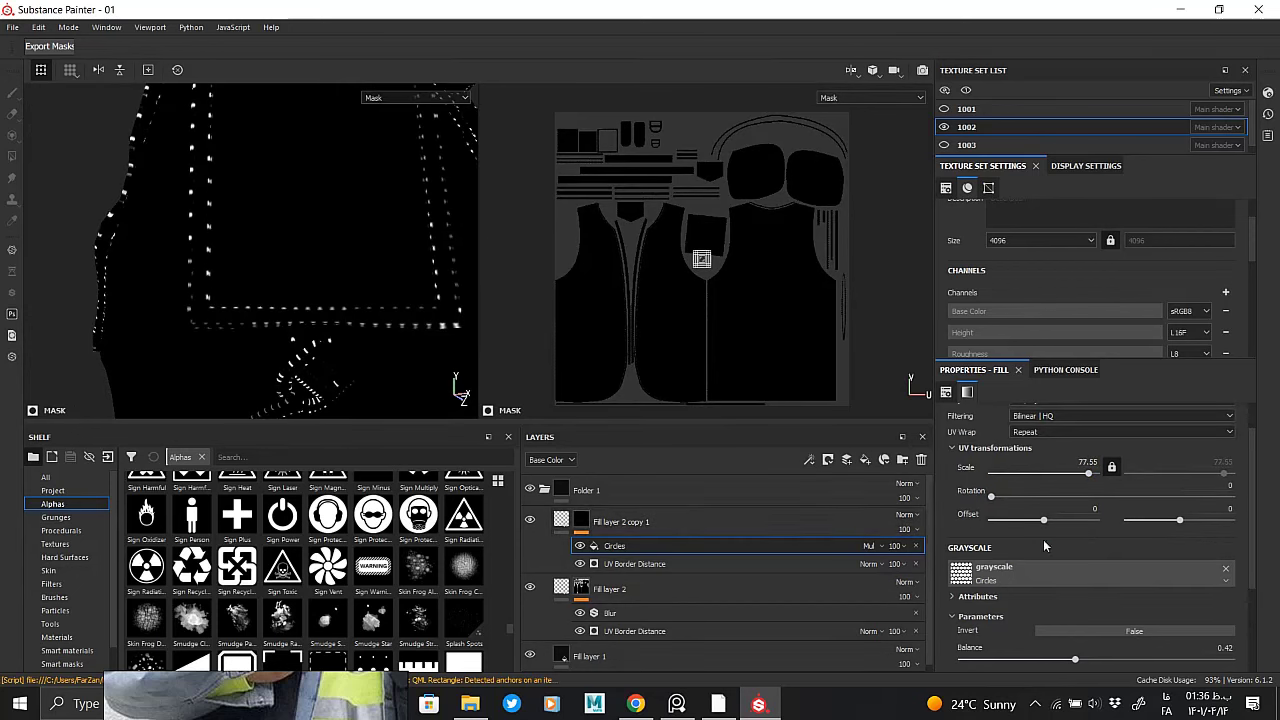
Re-enable the colour channel on Fill layer 2 copy 1 and set base colour black
click(620, 521)
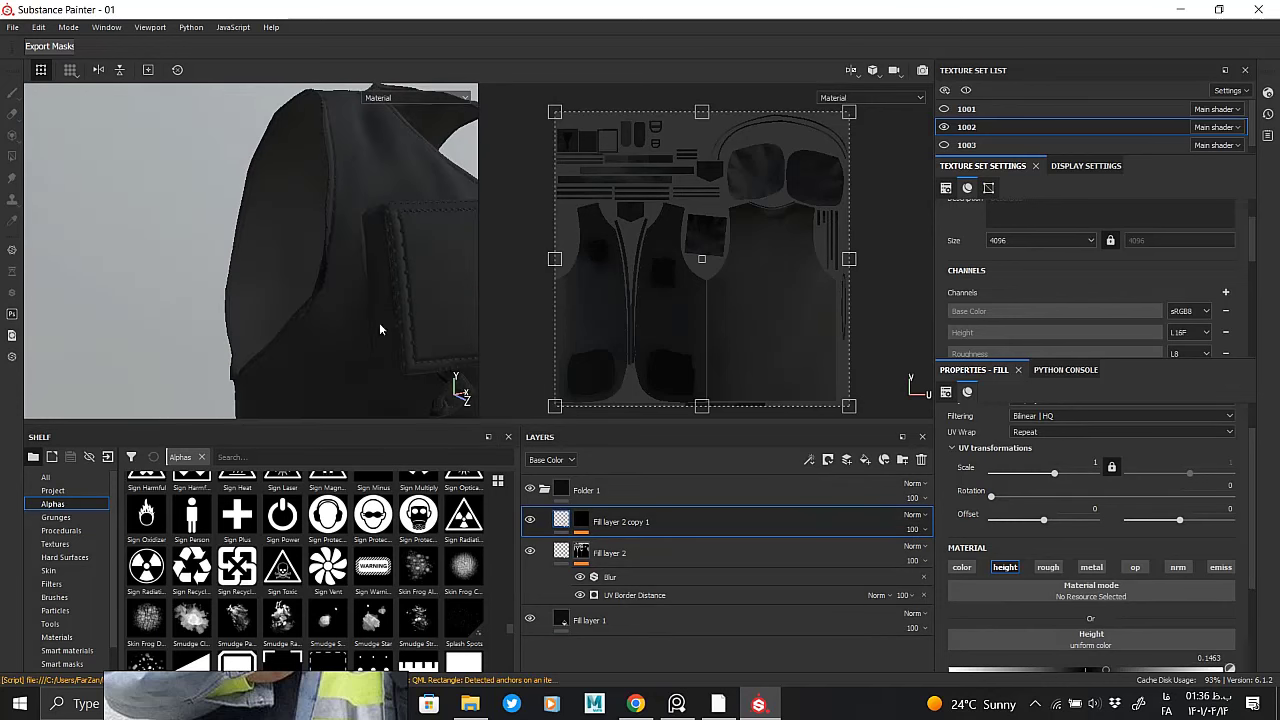
mouse_move(370, 253)
alt+mouse_down()
mouse_move(194, 158)
mouse_move(308, 318)
mouse_move(278, 281)
alt+mouse_up()
click(965, 569)
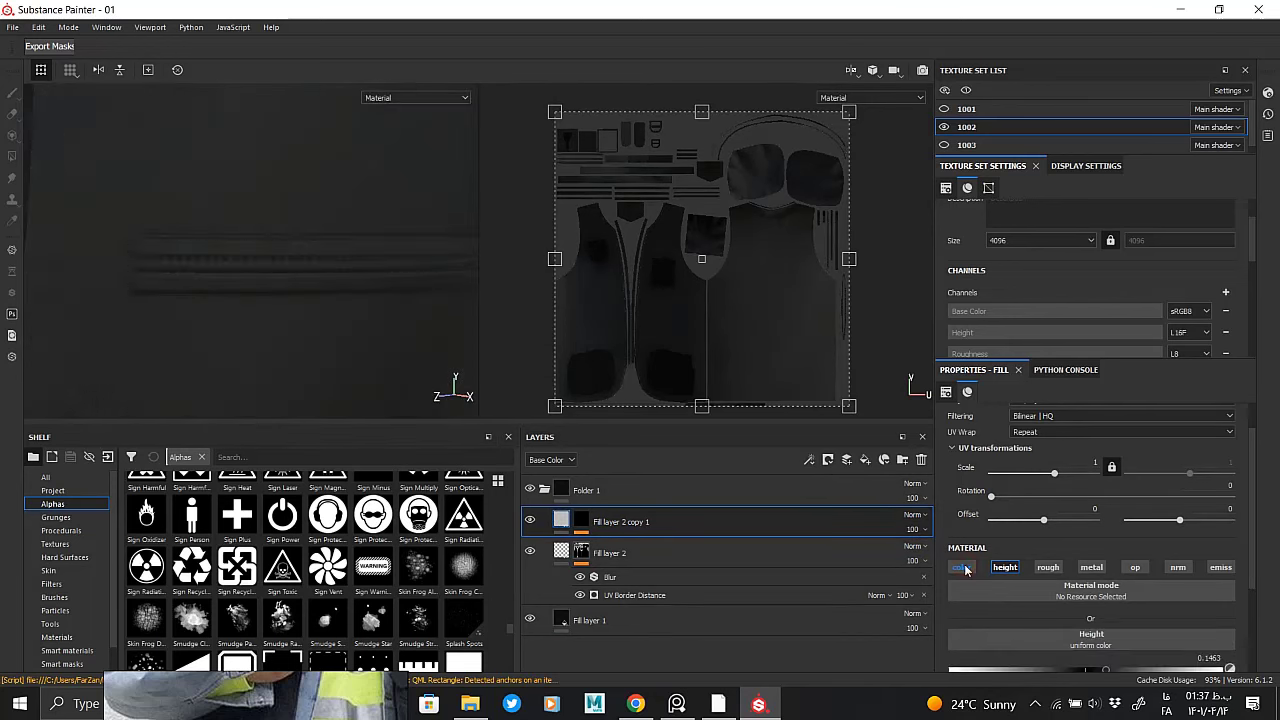
mouse_move(261, 218)
alt+mouse_down()
mouse_move(310, 266)
mouse_move(899, 428)
alt+mouse_up()
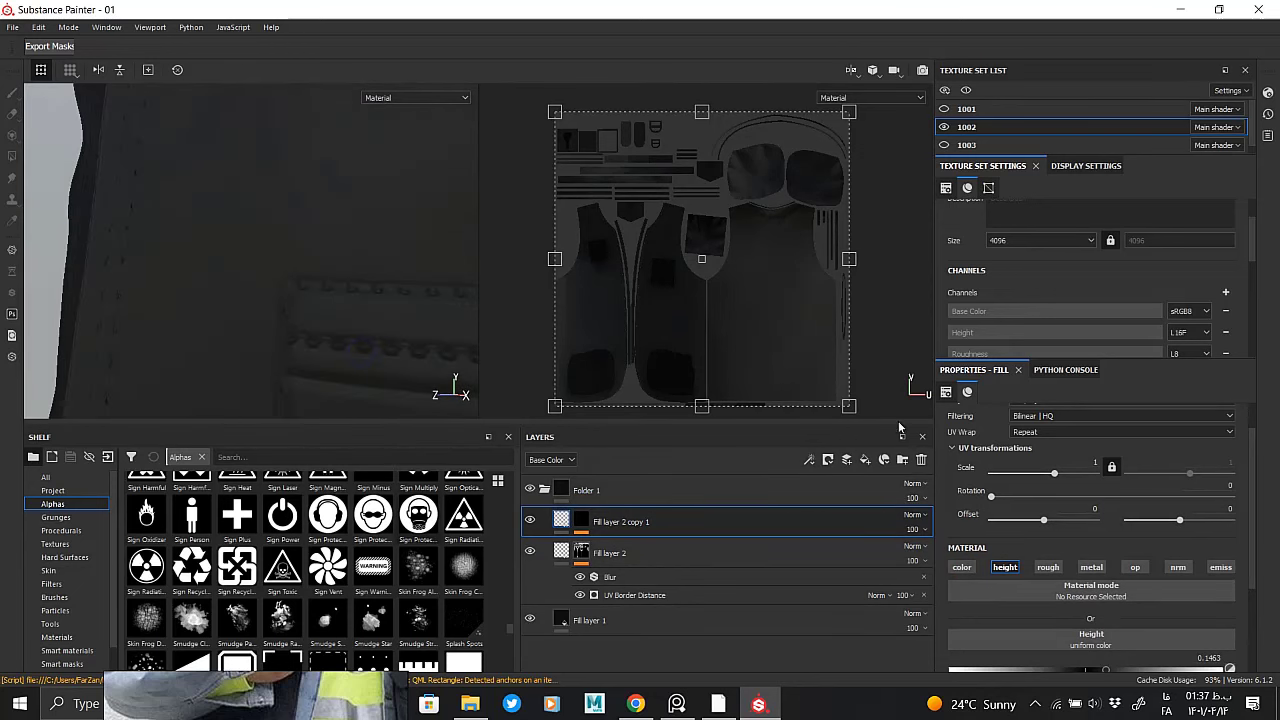
scroll(1071, 577, down, 2)
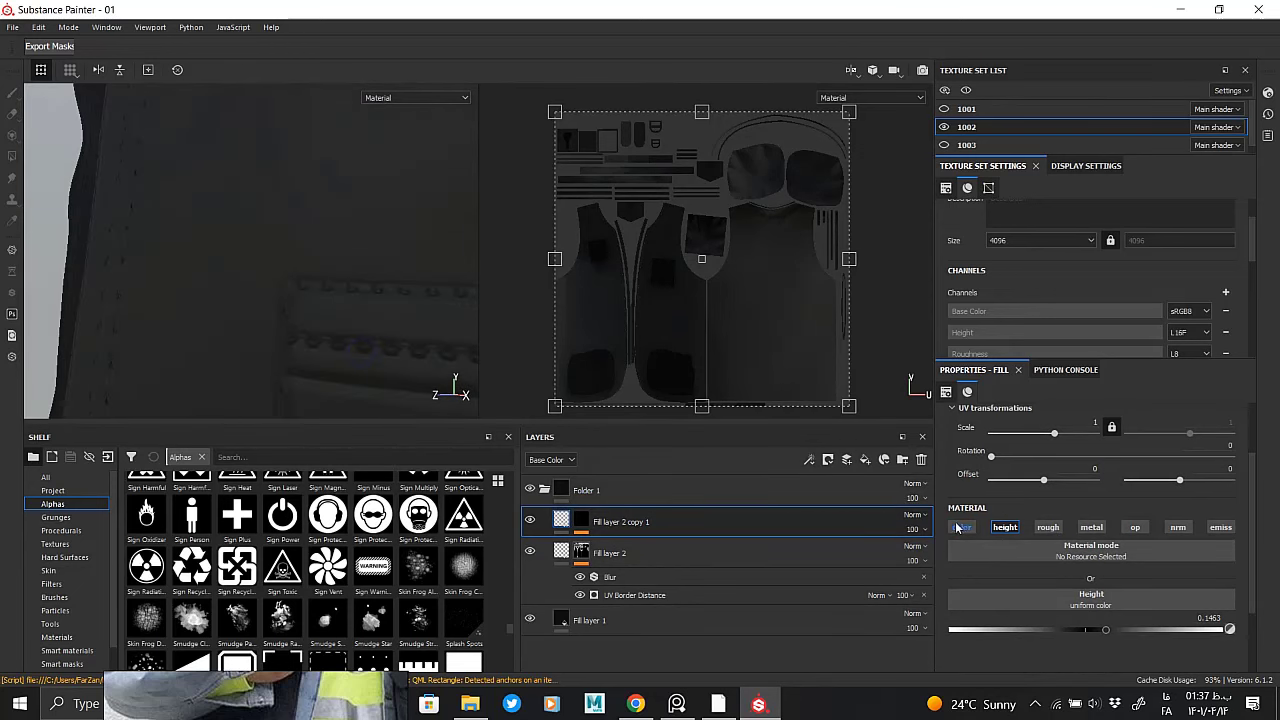
click(960, 527)
click(1050, 619)
click(300, 264)
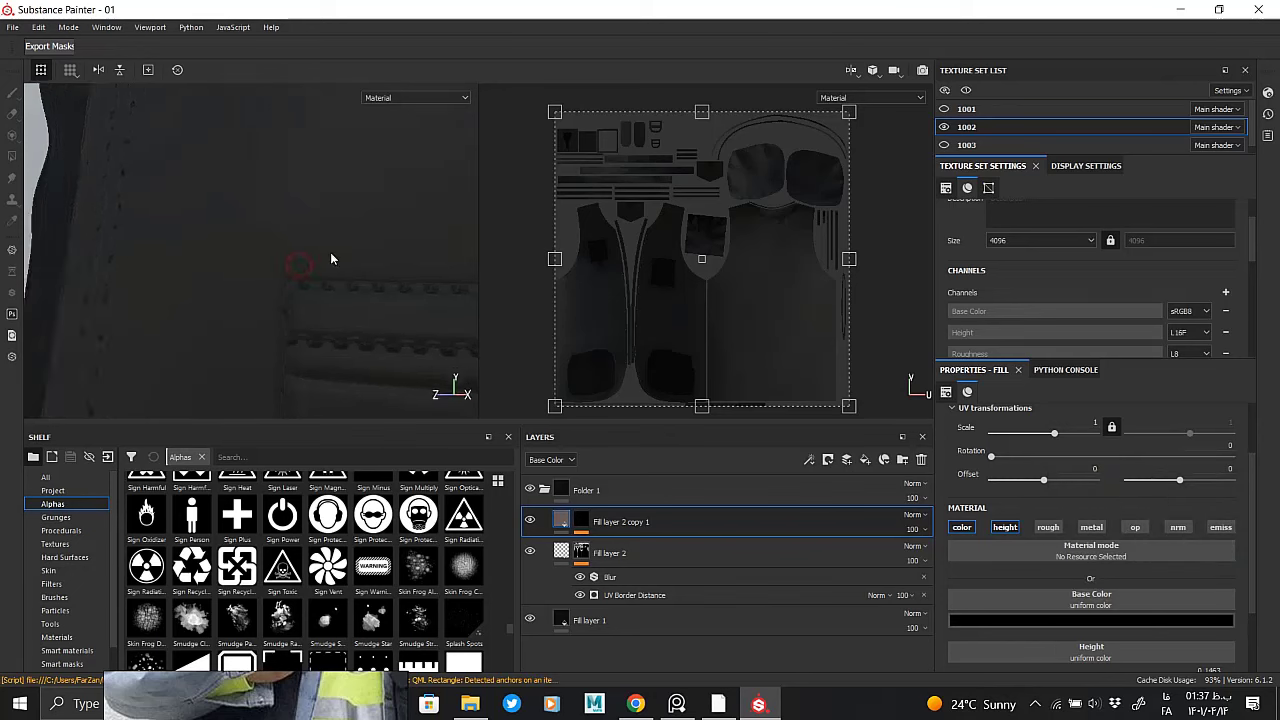
scroll(1127, 650, down, 3)
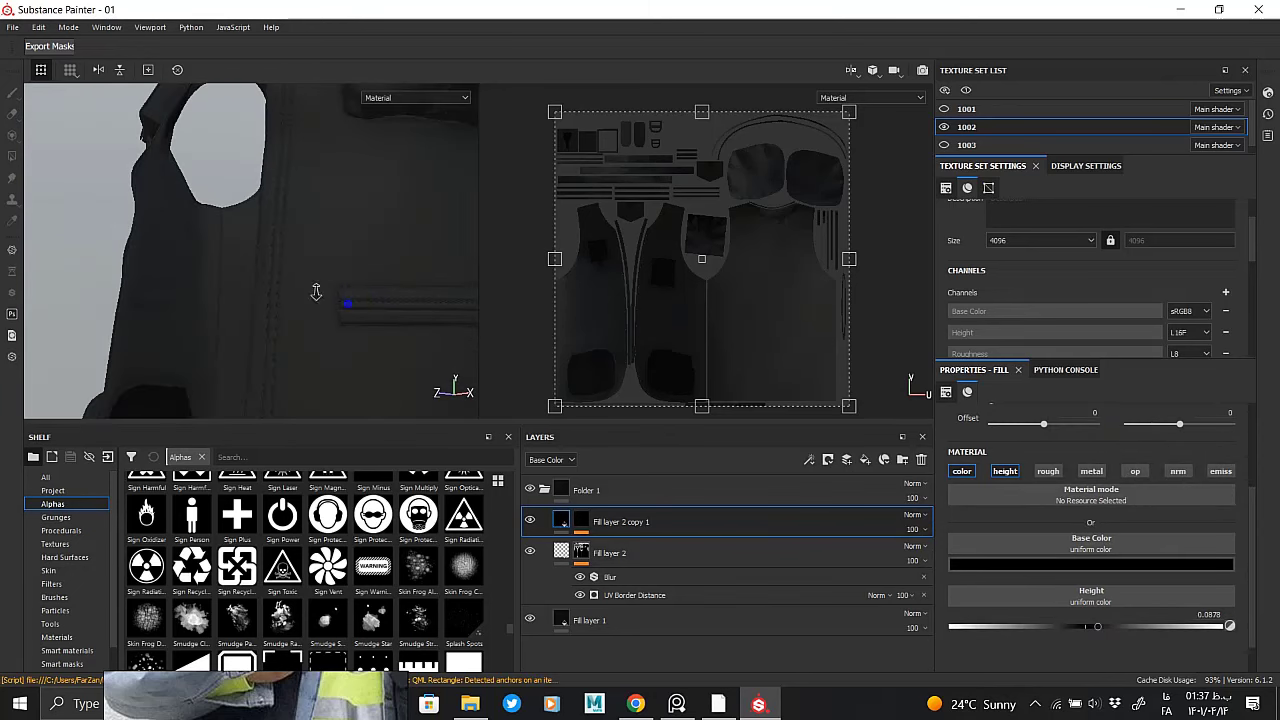
Add a new Fill layer 3 above it
mouse_move(316, 291)
alt+mouse_down()
mouse_move(323, 277)
mouse_move(357, 286)
mouse_move(277, 289)
mouse_move(355, 253)
mouse_move(360, 271)
mouse_move(274, 234)
mouse_move(293, 287)
alt+mouse_up()
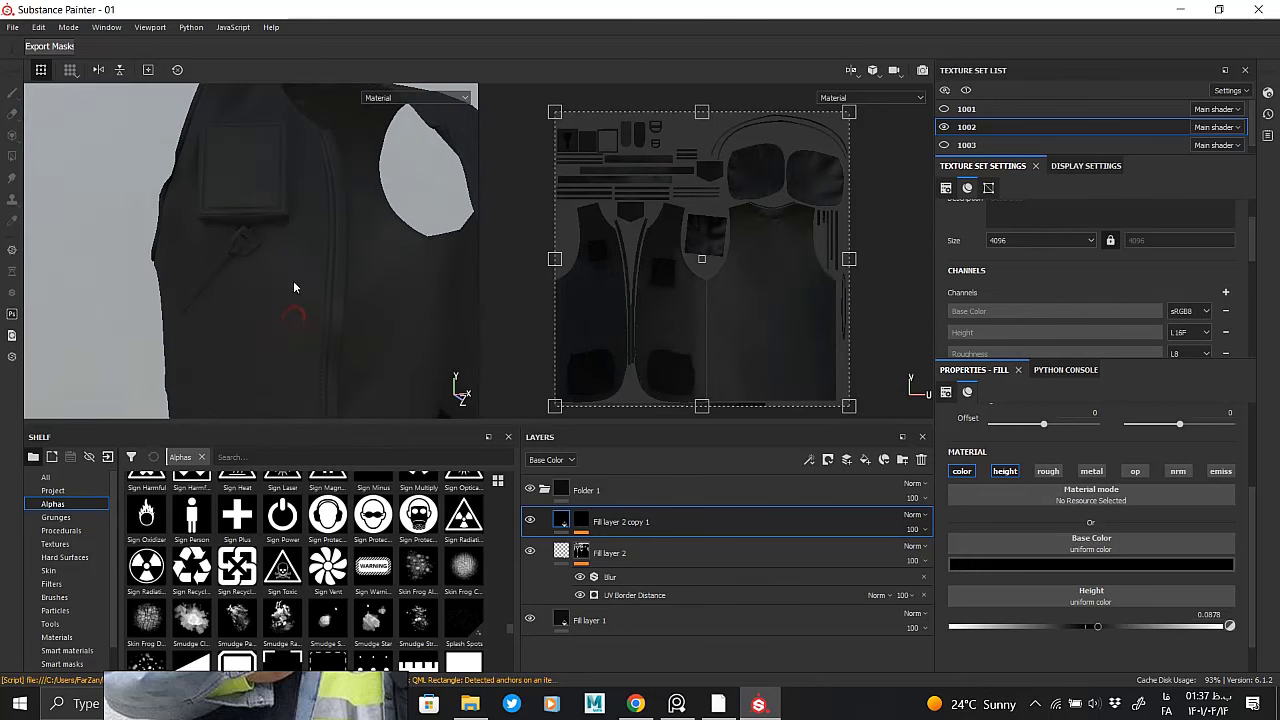
alt+right_drag(315, 296, 388, 418)
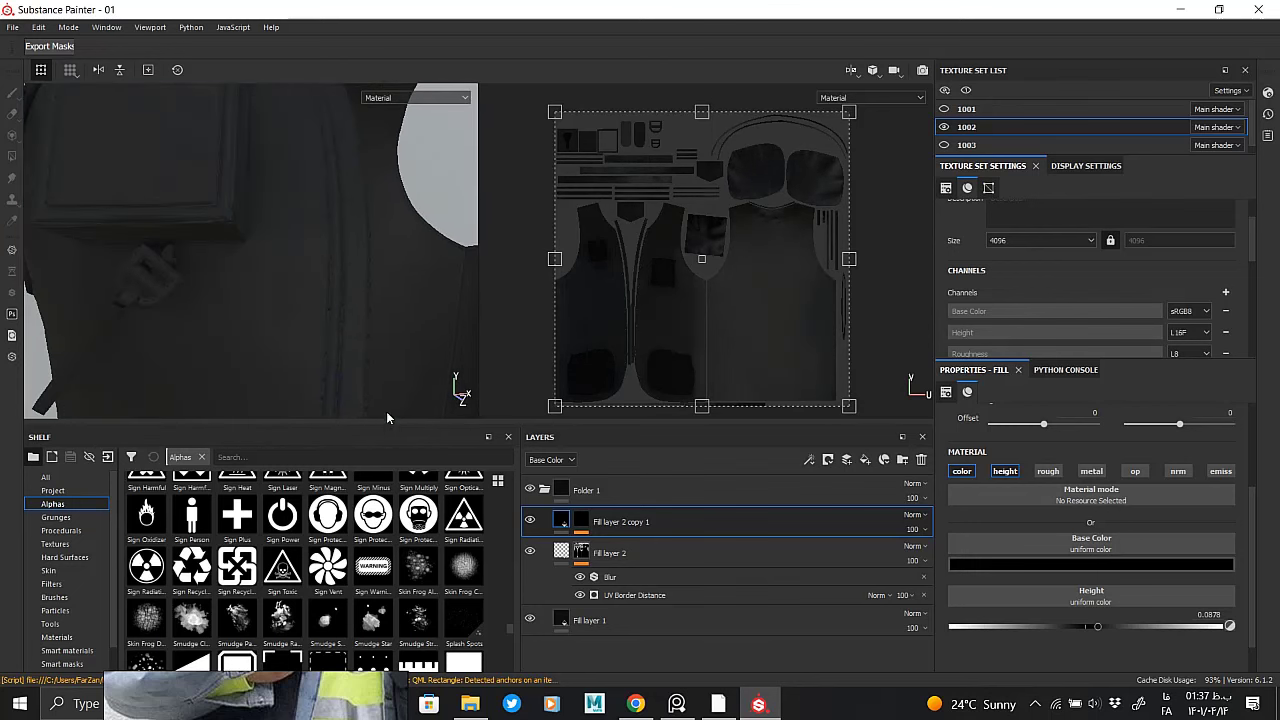
right_click(590, 535)
click(628, 488)
right_click(628, 488)
Give Fill layer 3 a black mask filled with the Weave 3 pattern
click(620, 419)
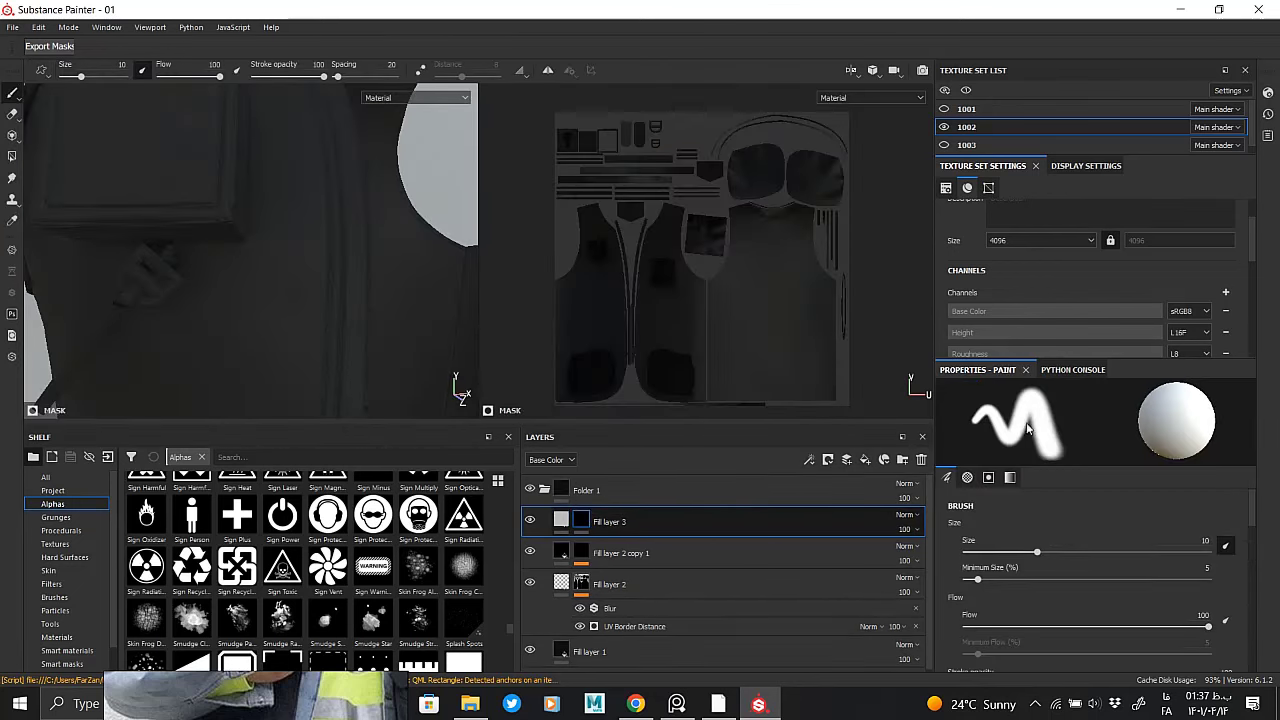
click(1075, 478)
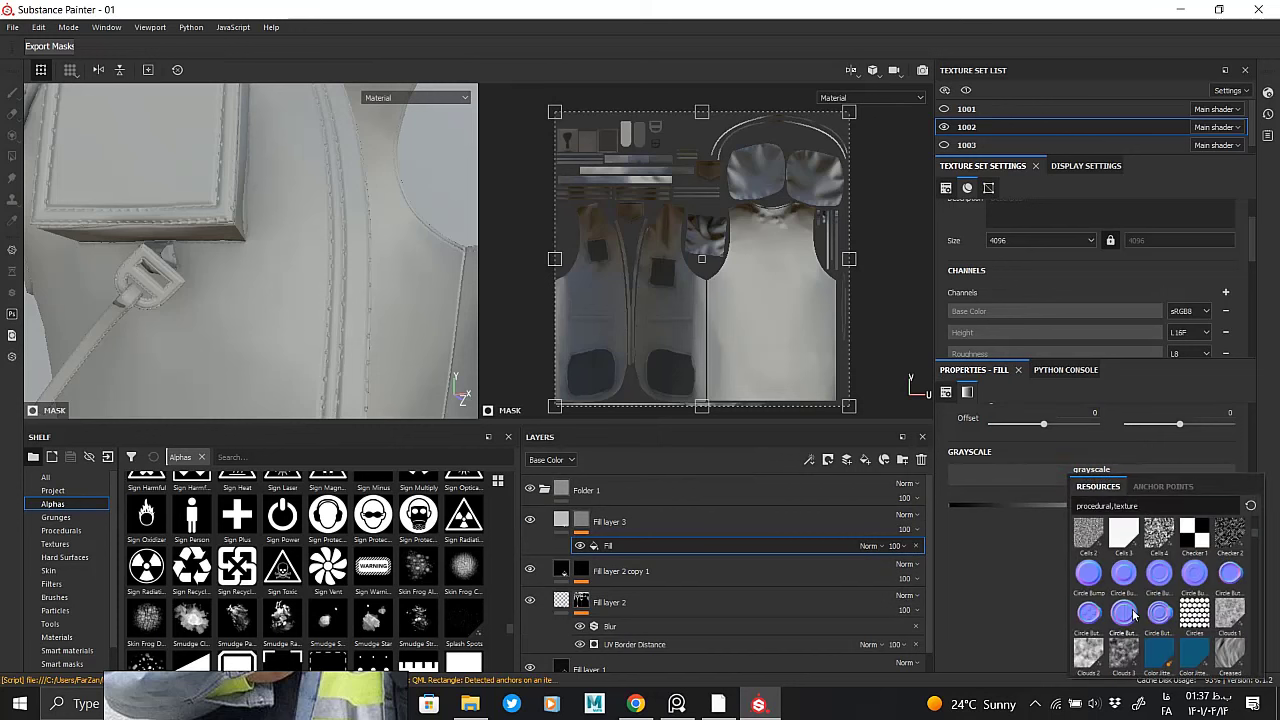
scroll(1133, 614, down, 3)
scroll(1160, 608, down, 3)
scroll(1189, 602, down, 3)
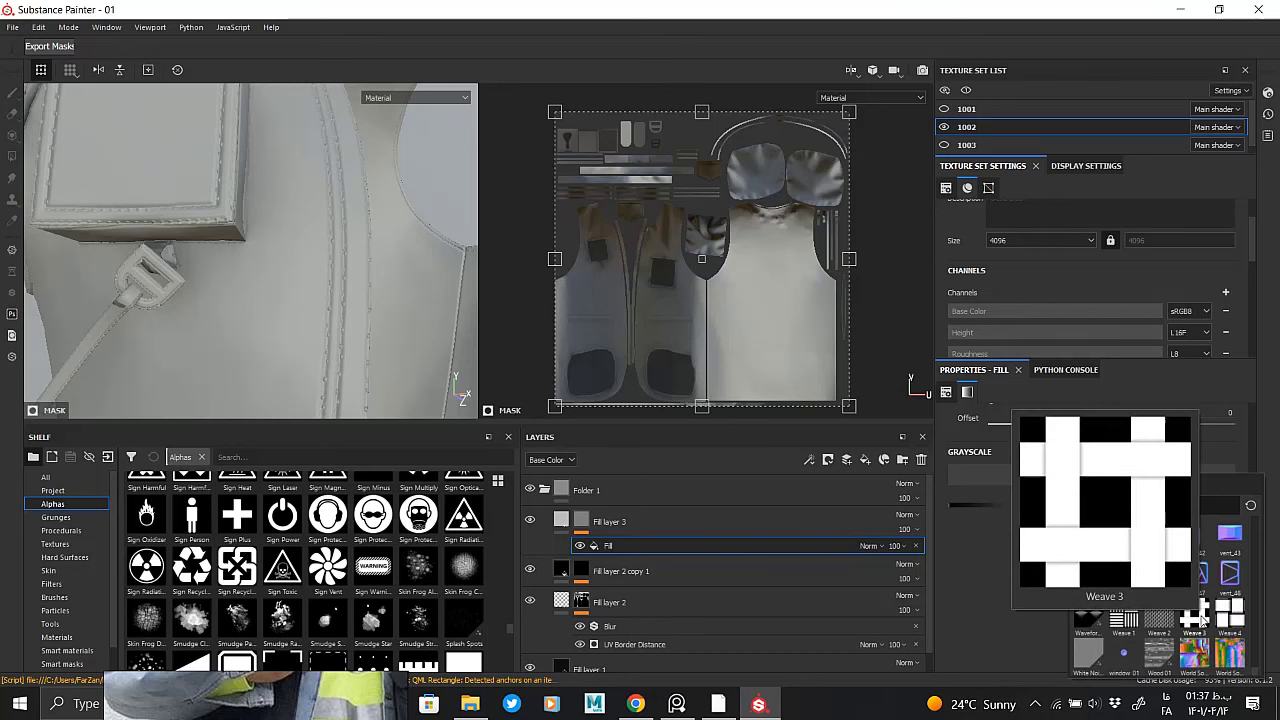
click(1200, 620)
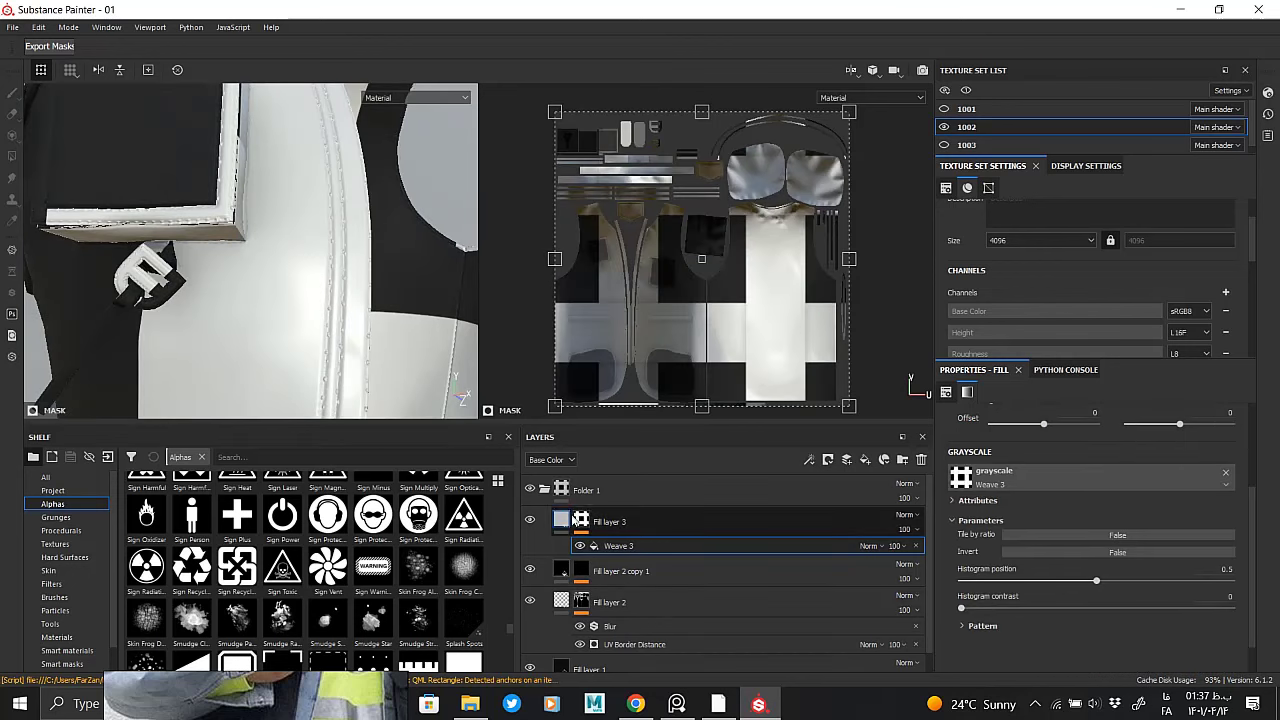
Set the Weave 3 fill's tiling to 16 and histogram position 0.03
click(633, 546)
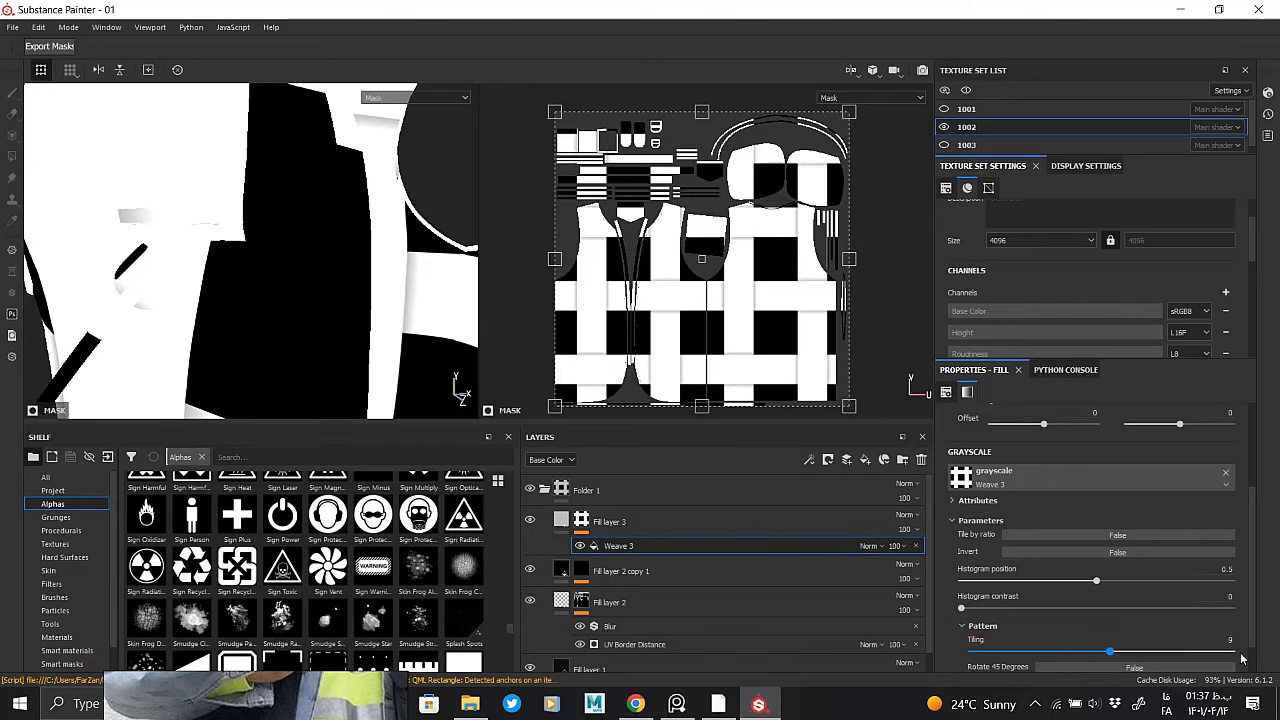
drag(983, 647, 1156, 650)
scroll(1070, 493, up, 2)
drag(1062, 462, 1071, 457)
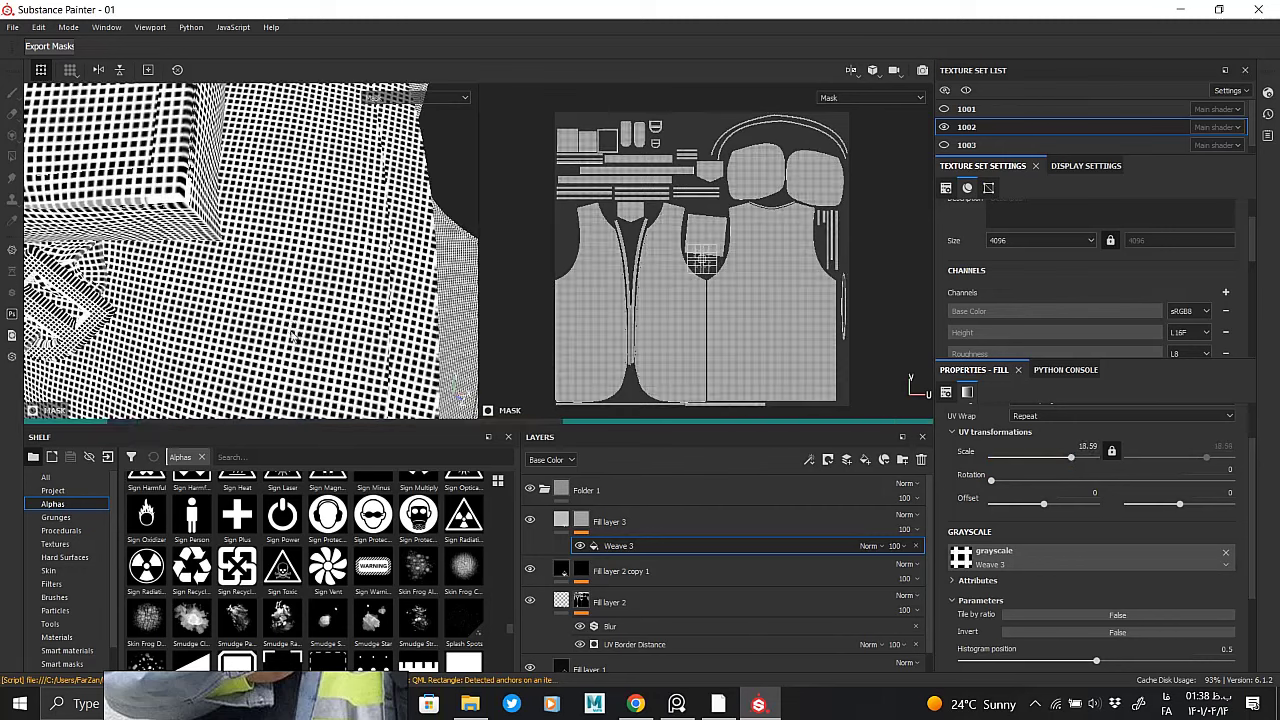
Raise the weave UV scale toward 35 and inspect it on the garment
scroll(1056, 600, down, 2)
scroll(1056, 600, down, 1)
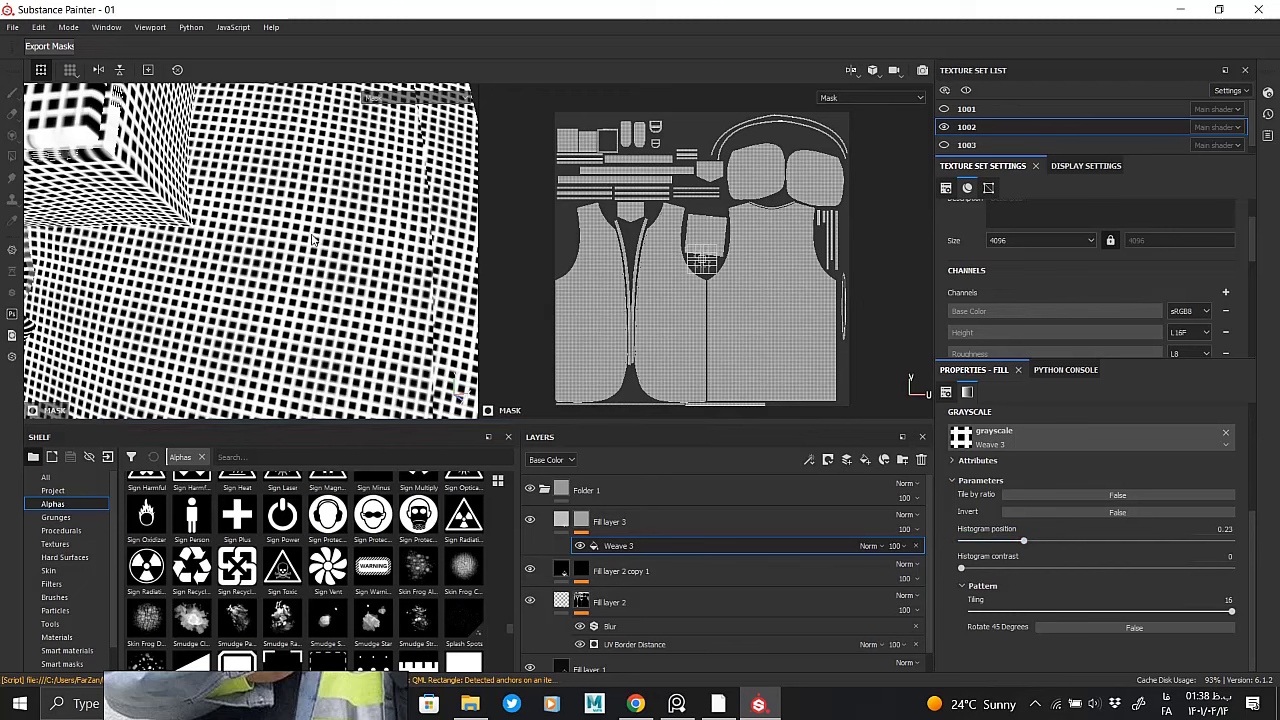
scroll(300, 236, up, 3)
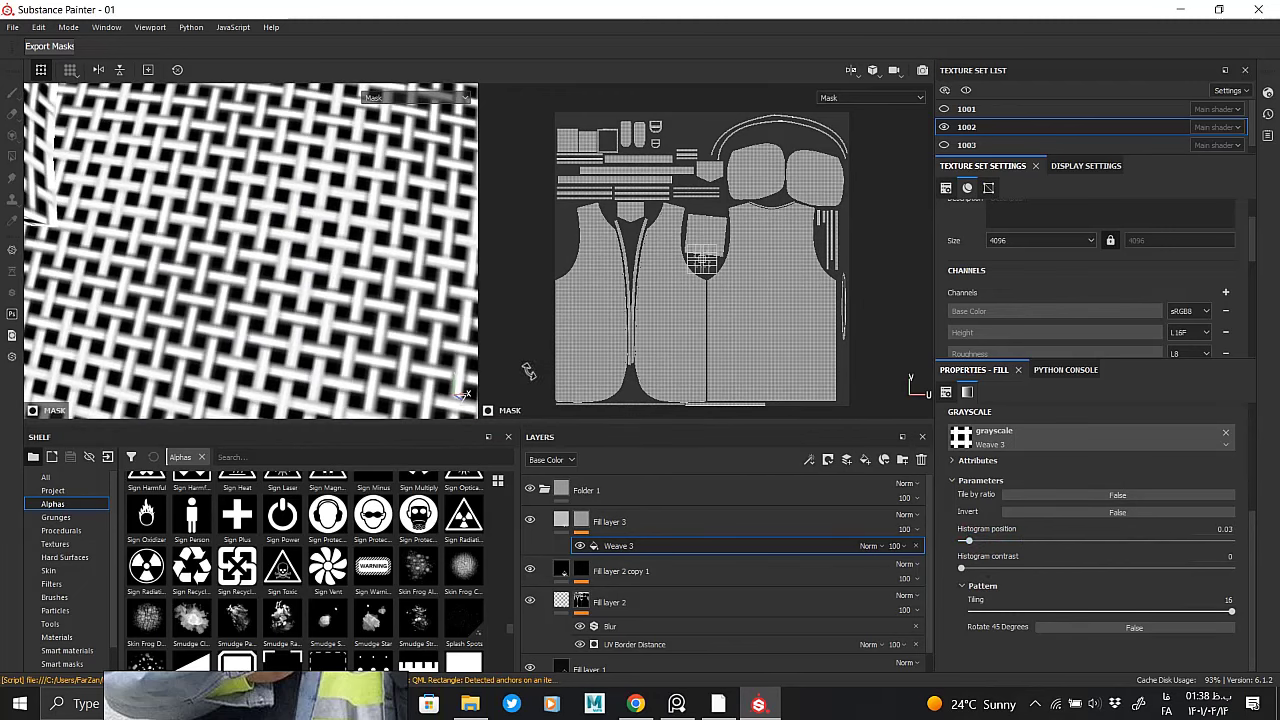
scroll(400, 300, down, 4)
scroll(1072, 517, up, 2)
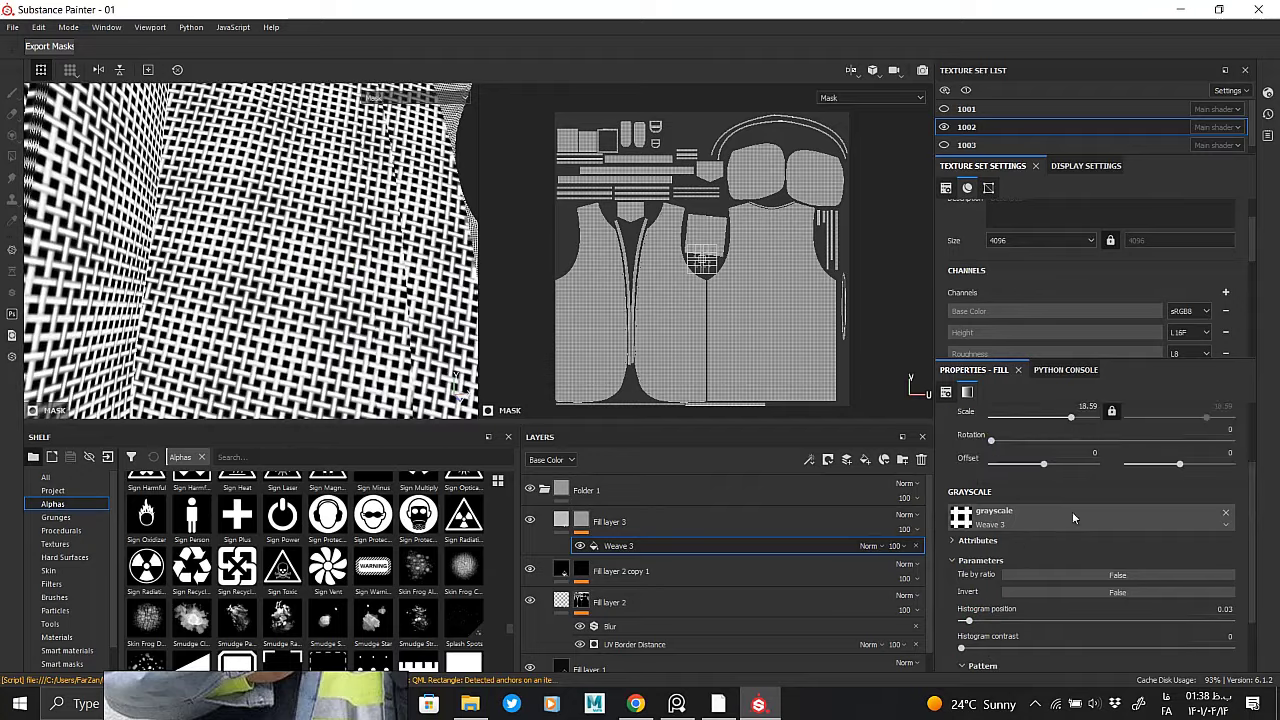
drag(1069, 417, 1072, 416)
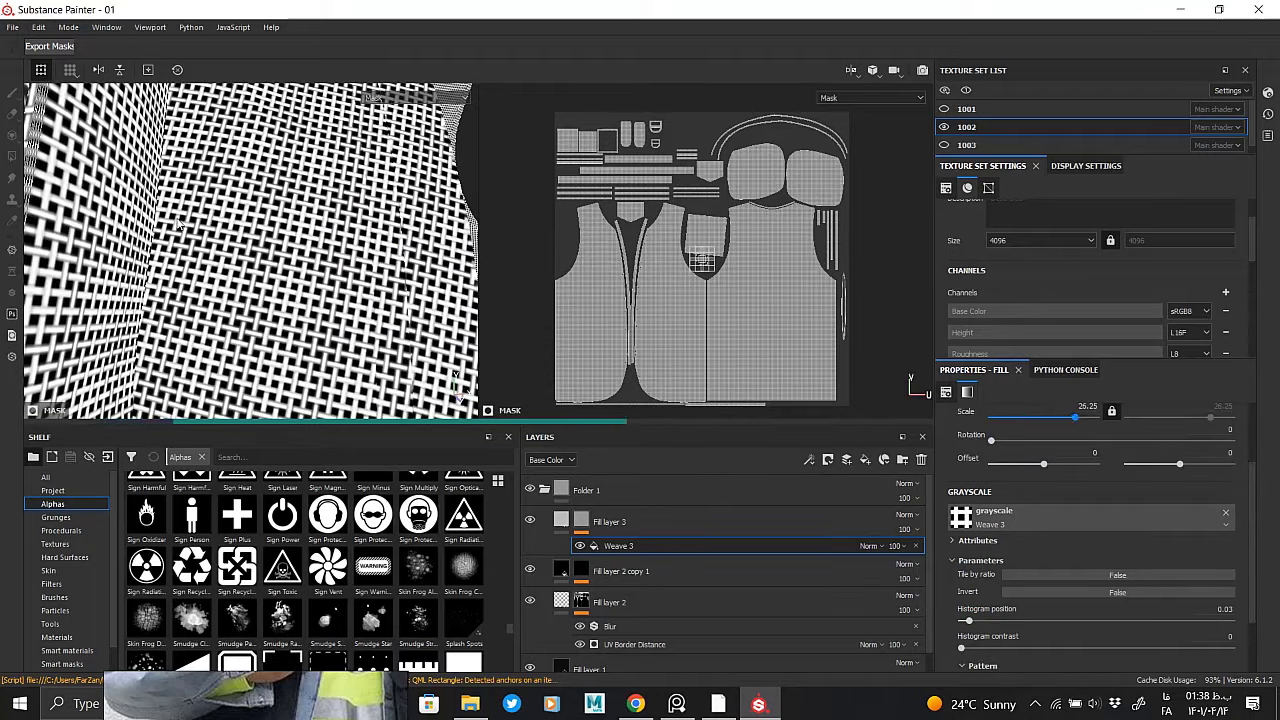
alt+drag(177, 222, 523, 358)
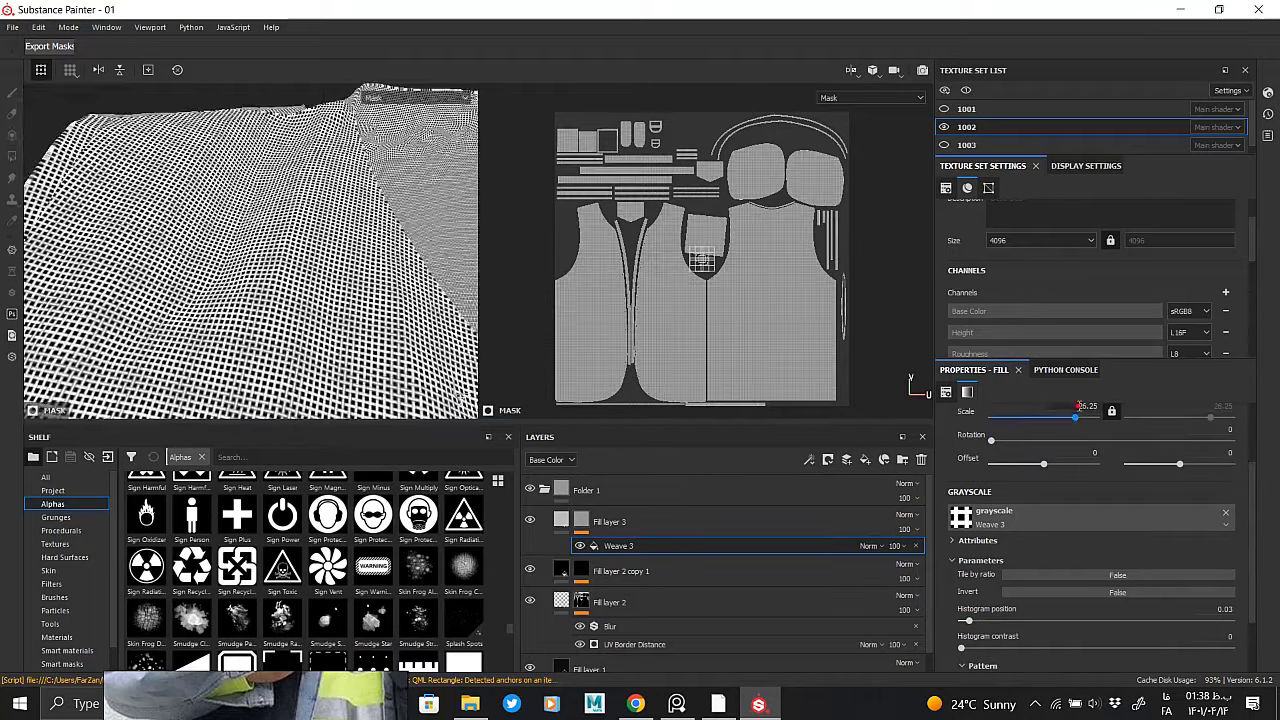
scroll(206, 297, up, 5)
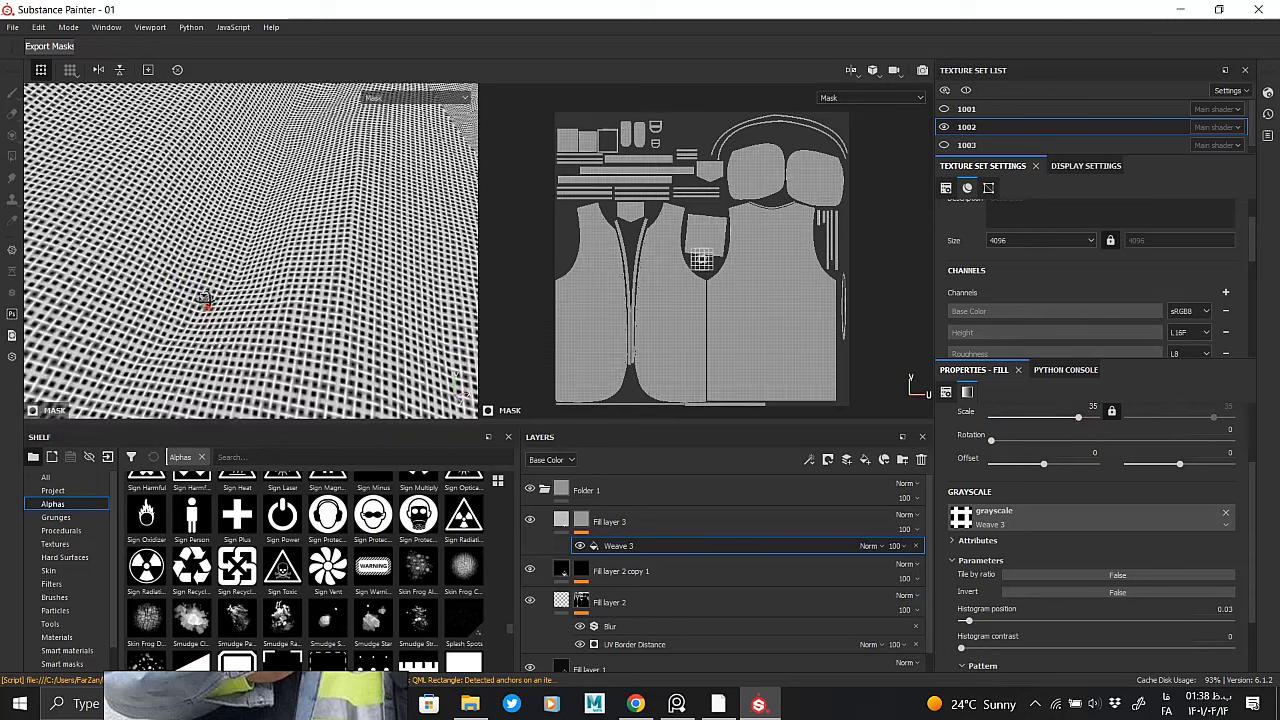
click(561, 521)
scroll(337, 306, down, 5)
Make Fill layer 3 affect height only, at 0.1024
alt+drag(337, 306, 245, 194)
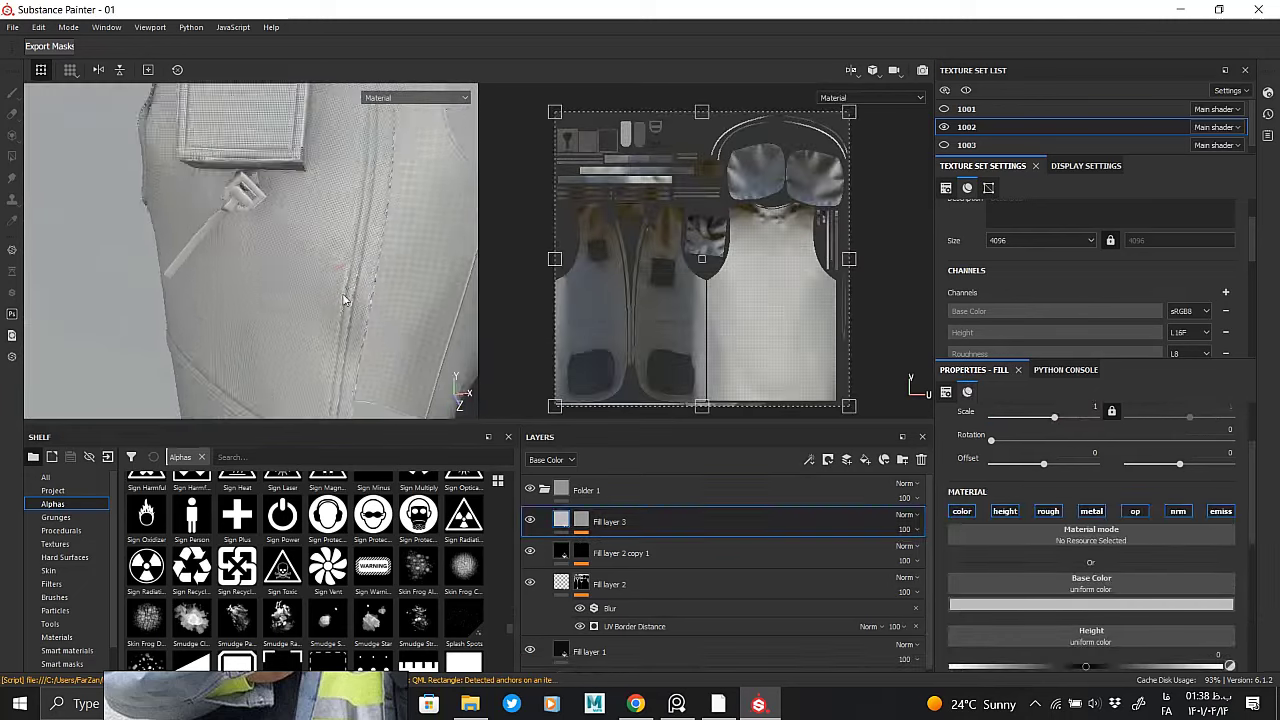
scroll(245, 194, up, 5)
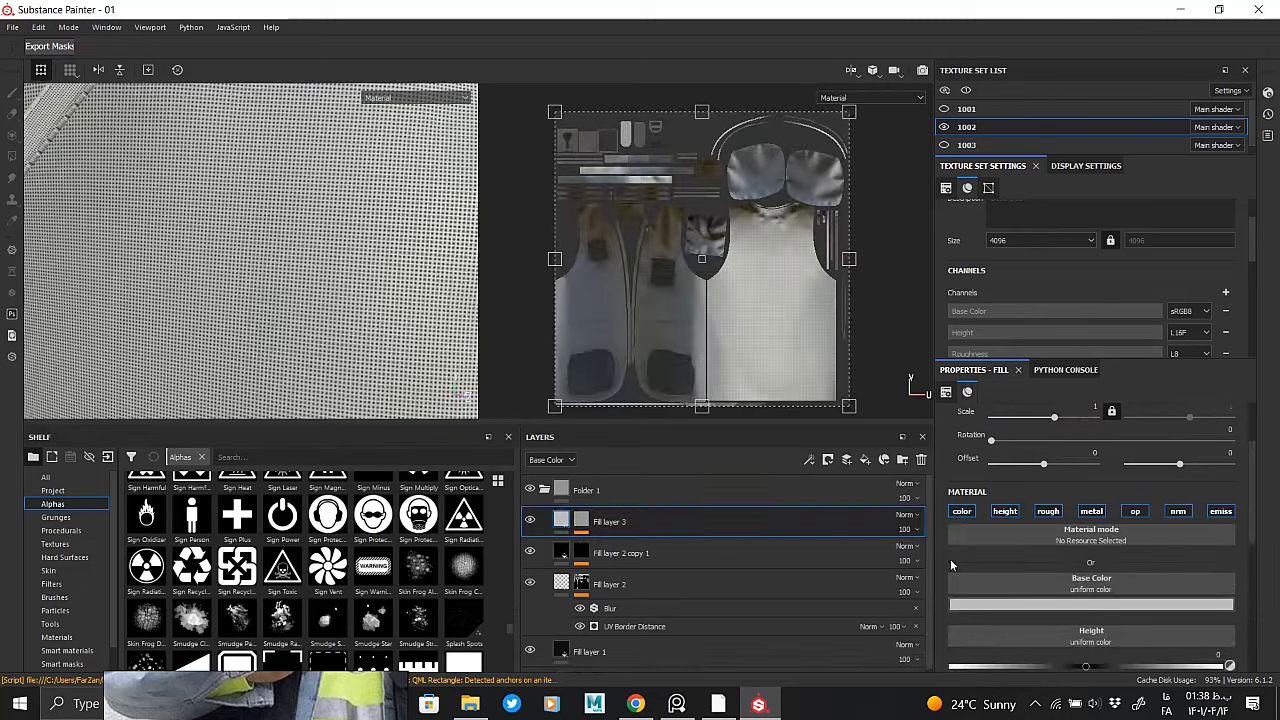
click(961, 511)
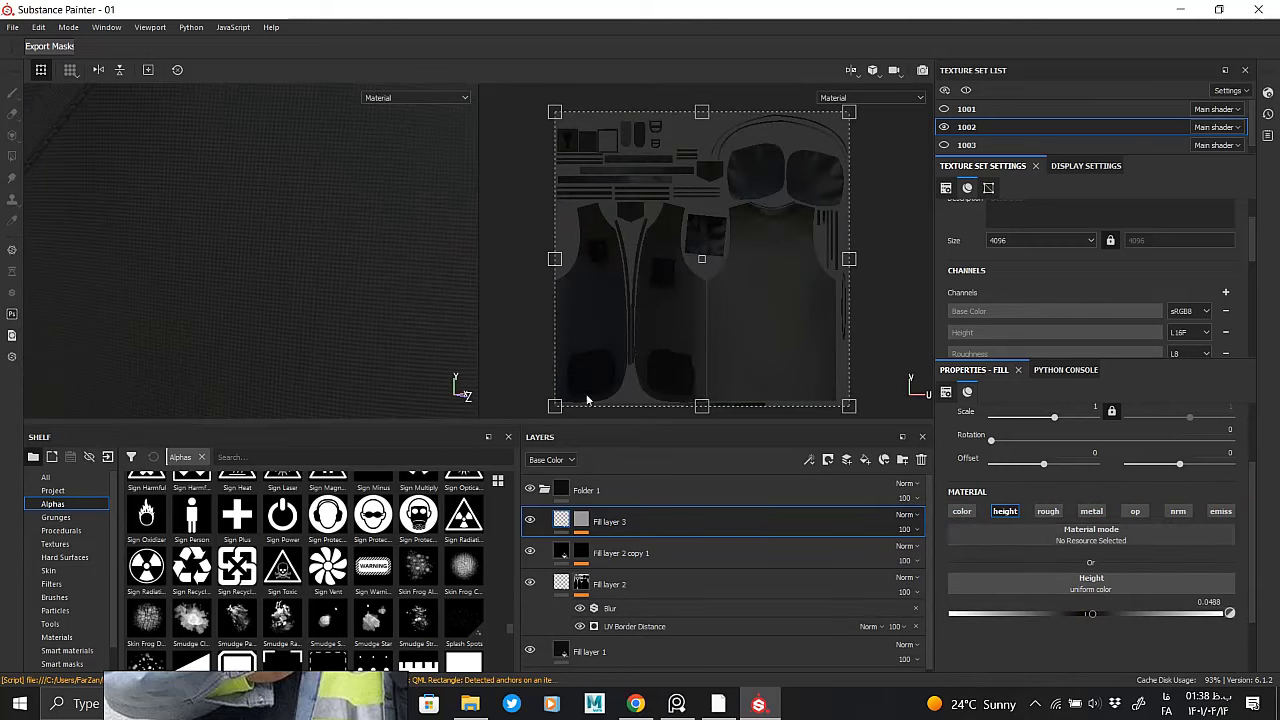
scroll(266, 257, down, 3)
alt+drag(266, 257, 157, 297)
scroll(256, 250, up, 4)
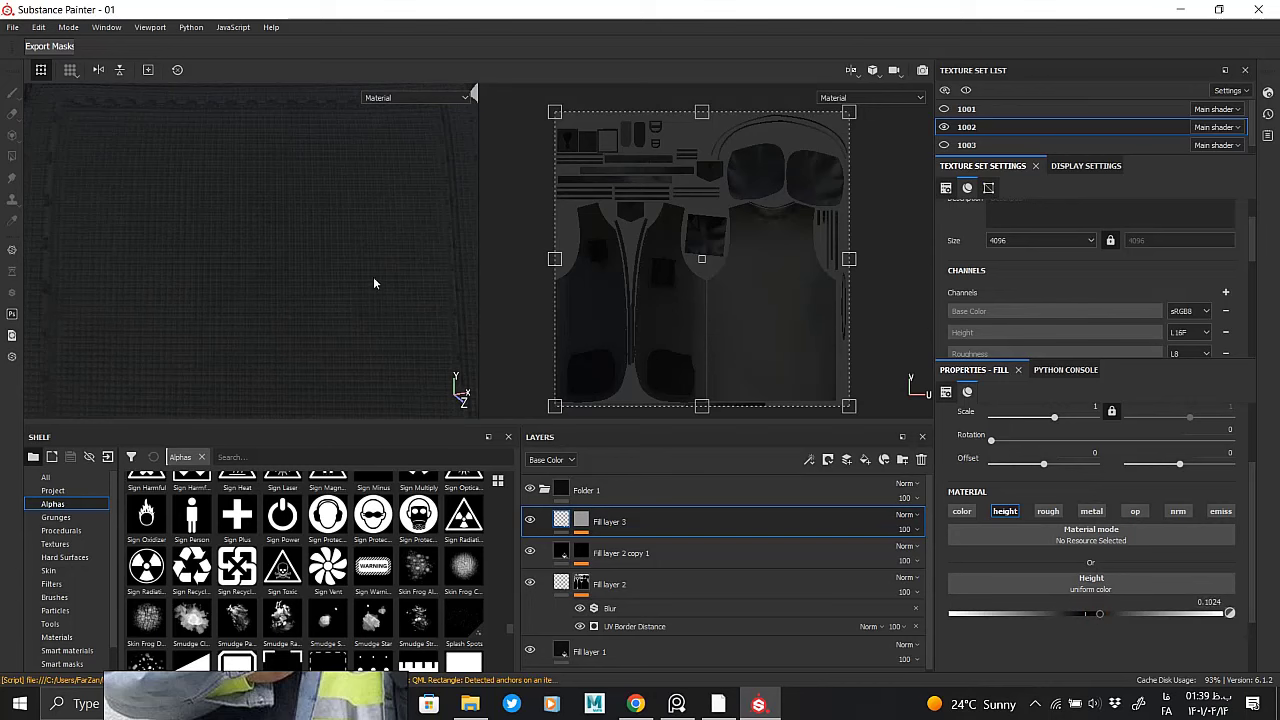
scroll(315, 275, down, 3)
Set the weave fill's scale on Fill layer 3's mask to 25
scroll(310, 278, up, 3)
alt+drag(366, 334, 394, 405)
click(583, 521)
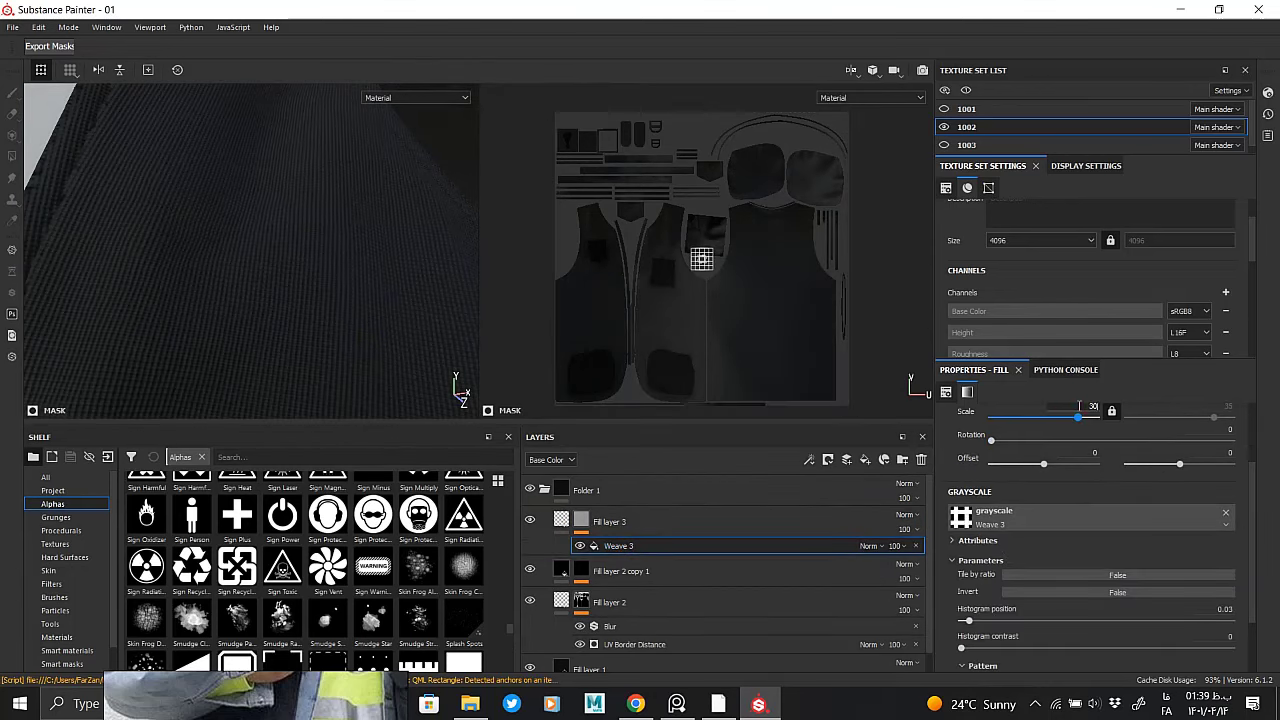
drag(1079, 407, 1077, 407)
alt+drag(385, 277, 274, 283)
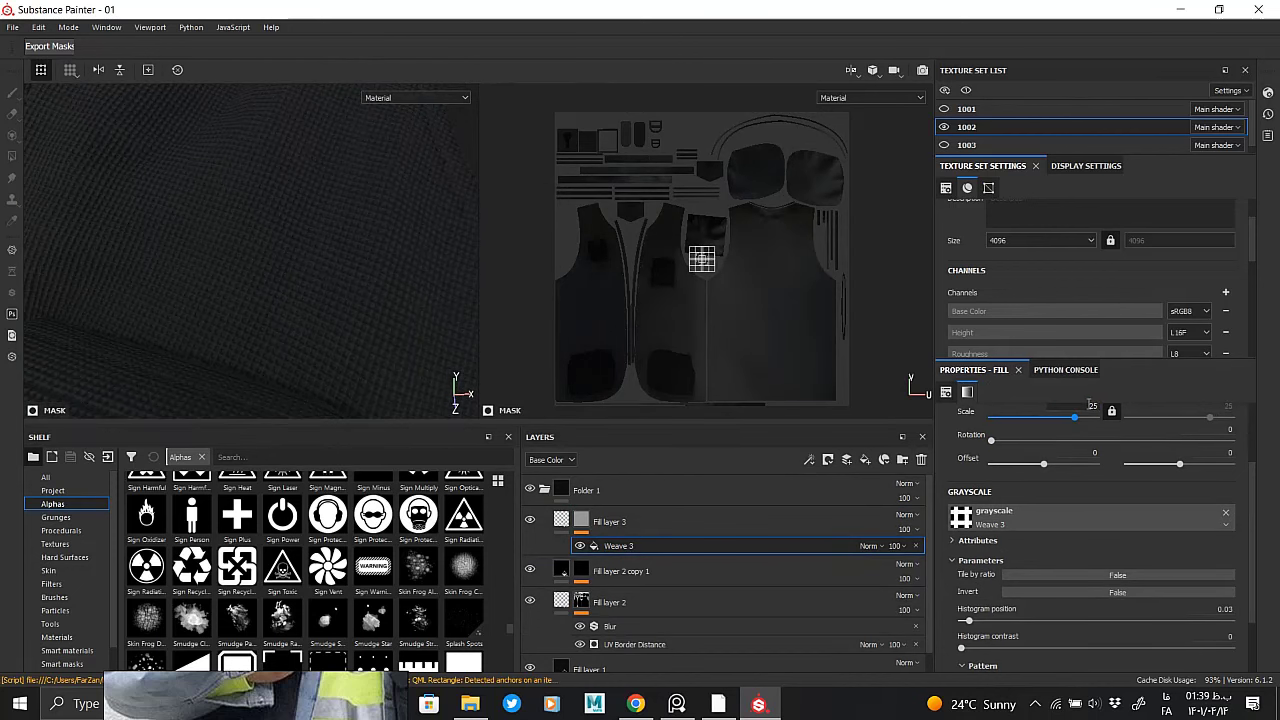
alt+drag(38, 173, 286, 283)
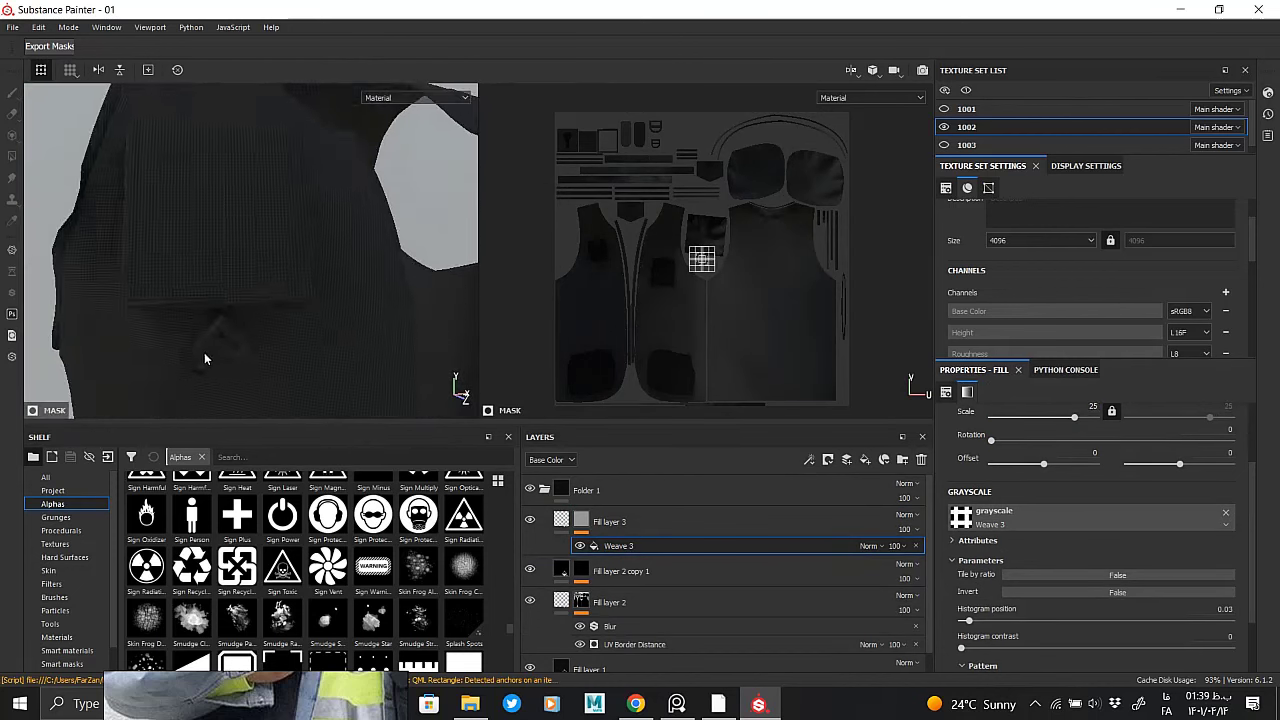
Add an empty filter to Fill layer 3's mask
right_click(645, 543)
click(680, 610)
click(1095, 412)
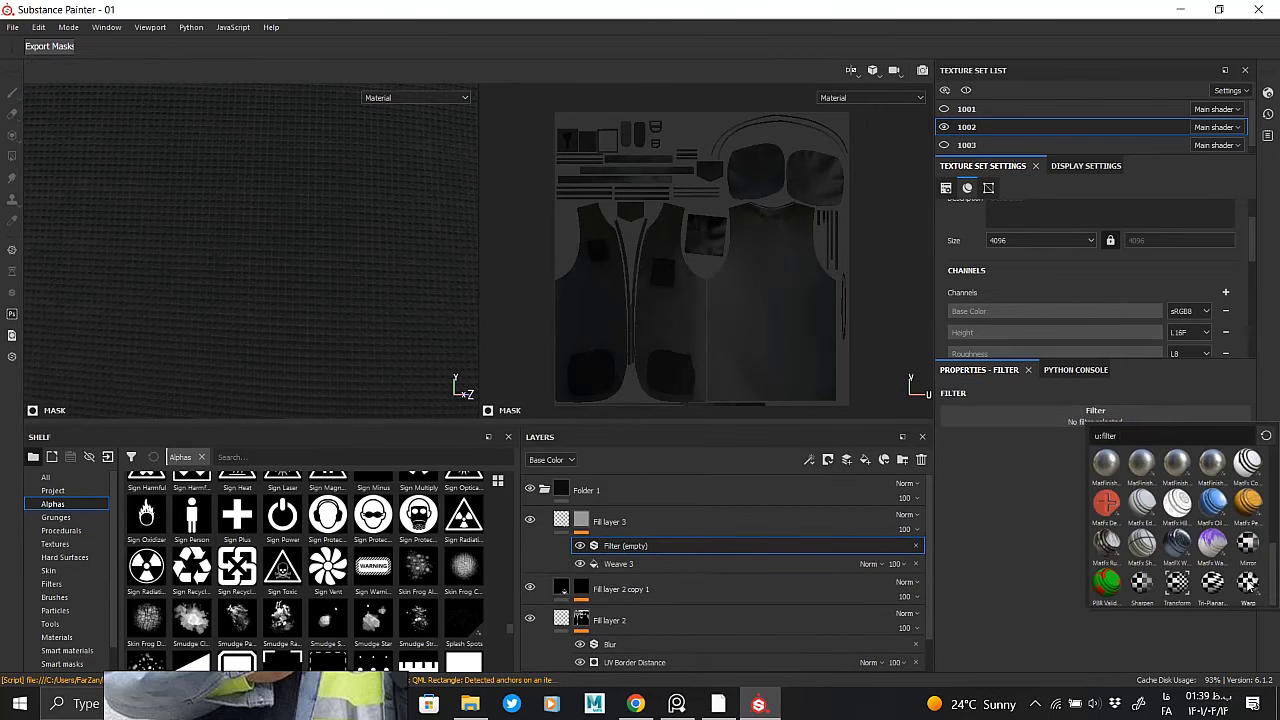
Use Warp as the mask filter and expand its source parameters
click(1248, 584)
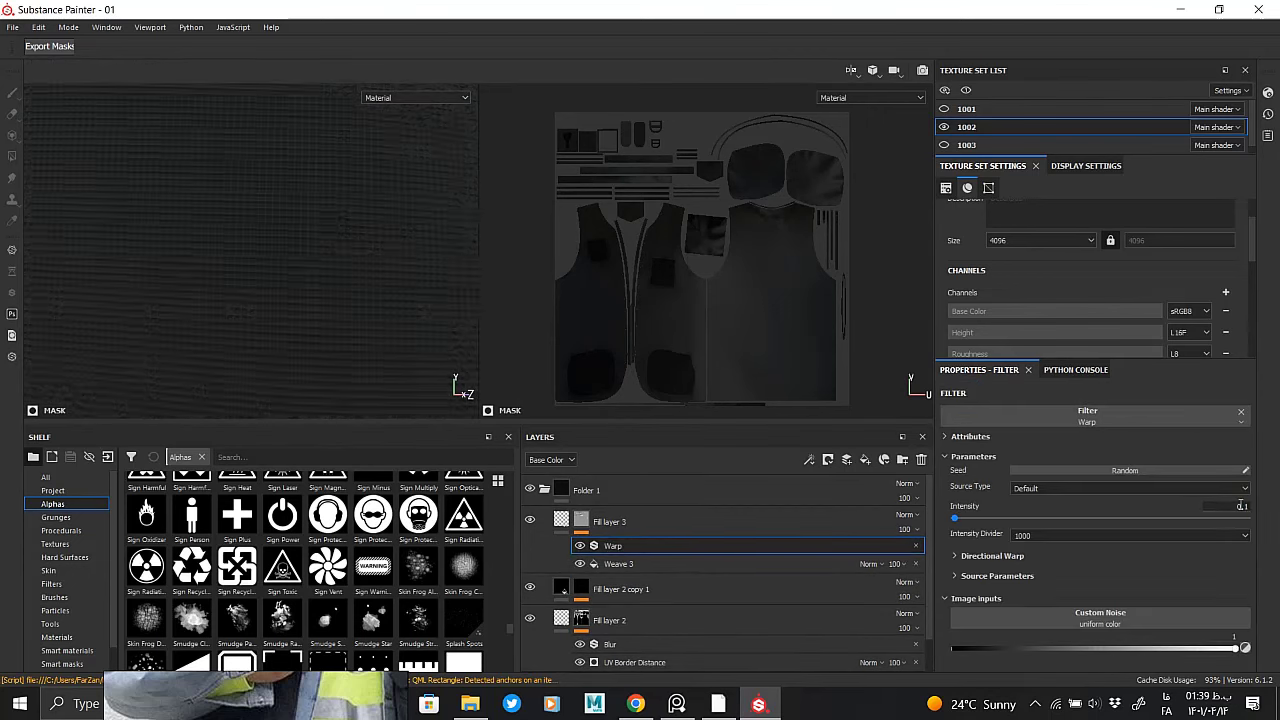
click(990, 578)
scroll(1006, 651, down, 1)
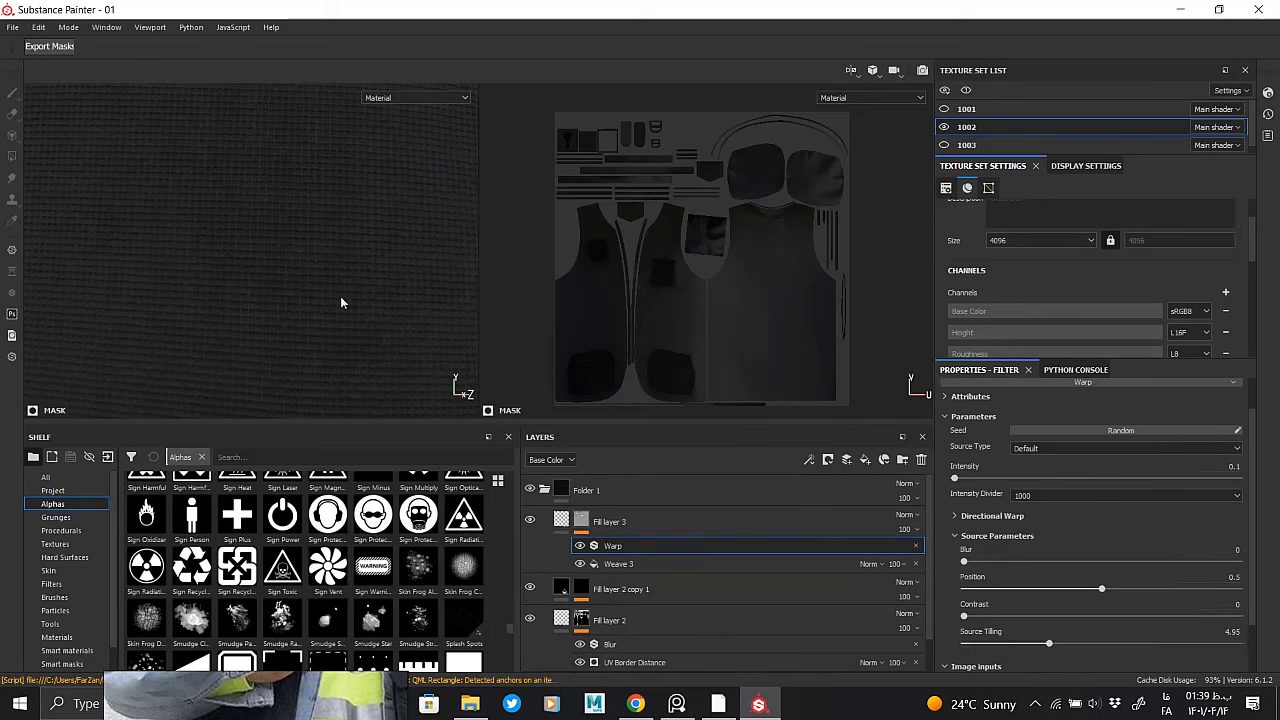
alt+right_drag(196, 216, 294, 371)
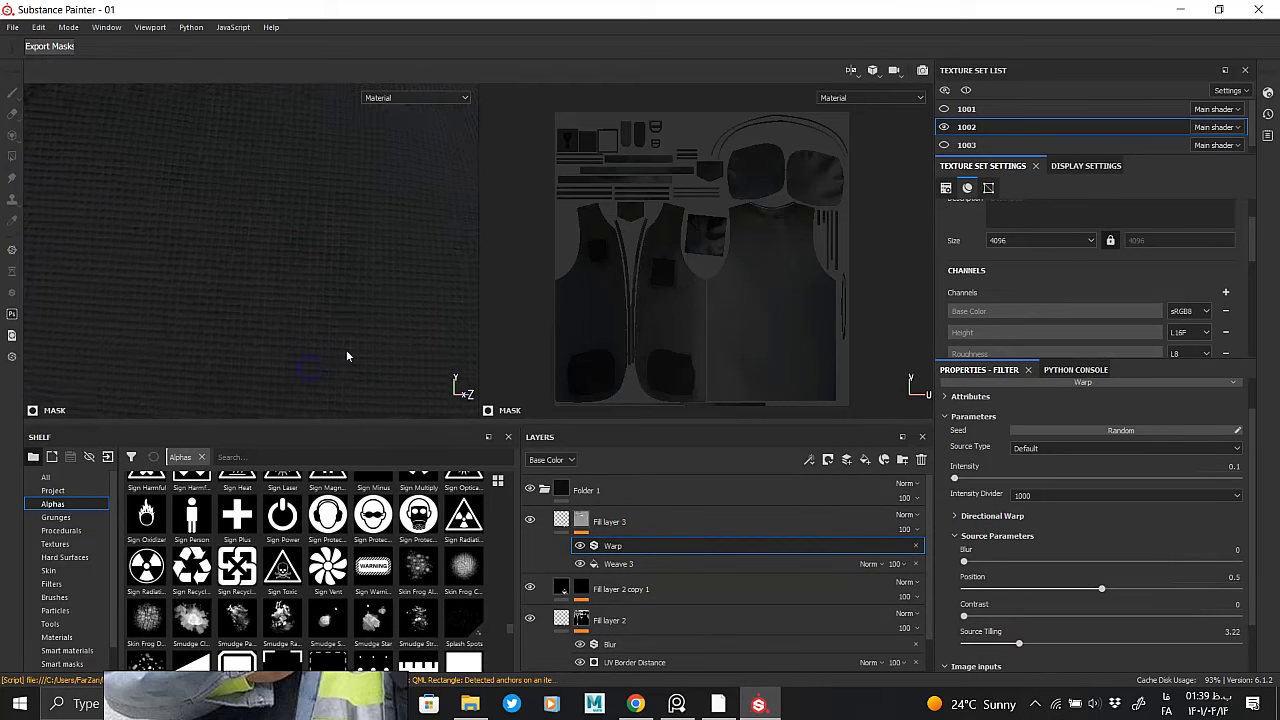
Select Fill layer 3 to show its fill properties on the woven fabric
alt+middle_drag(346, 354, 353, 283)
mouse_move(353, 283)
alt+mouse_down()
mouse_move(394, 277)
mouse_move(323, 214)
mouse_move(366, 240)
mouse_move(279, 276)
mouse_move(408, 314)
mouse_move(334, 343)
alt+mouse_up()
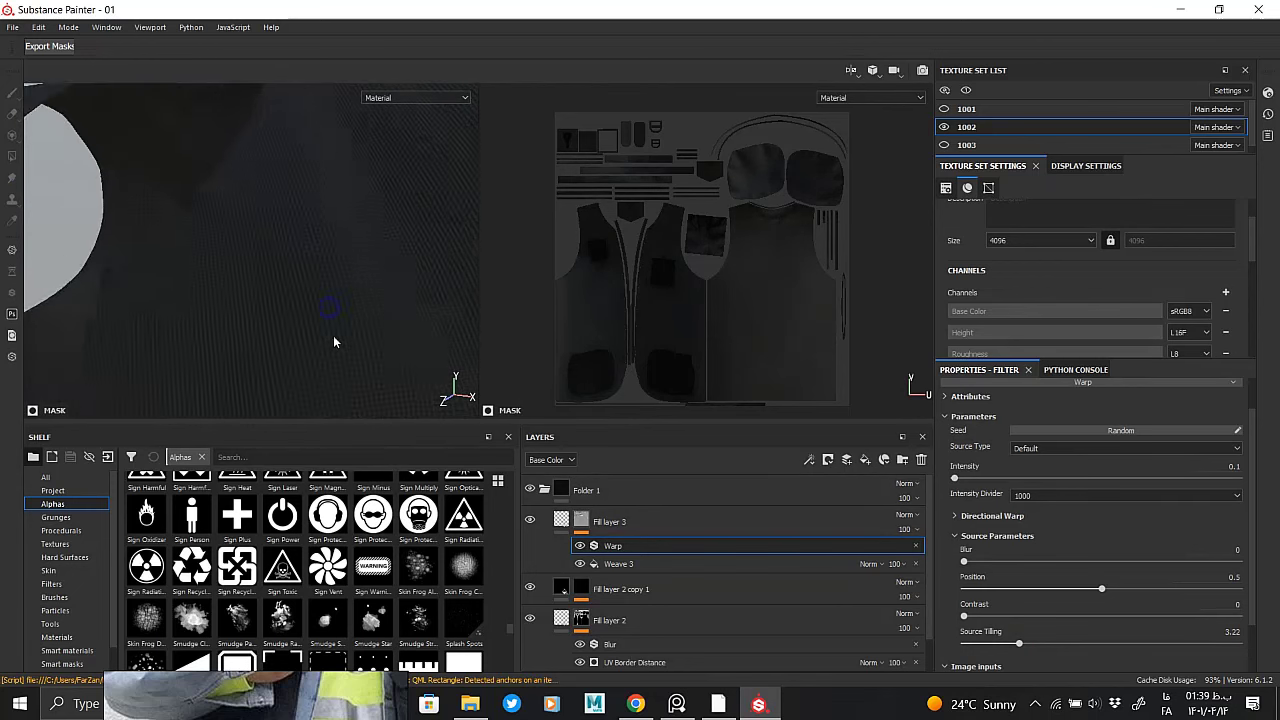
click(840, 522)
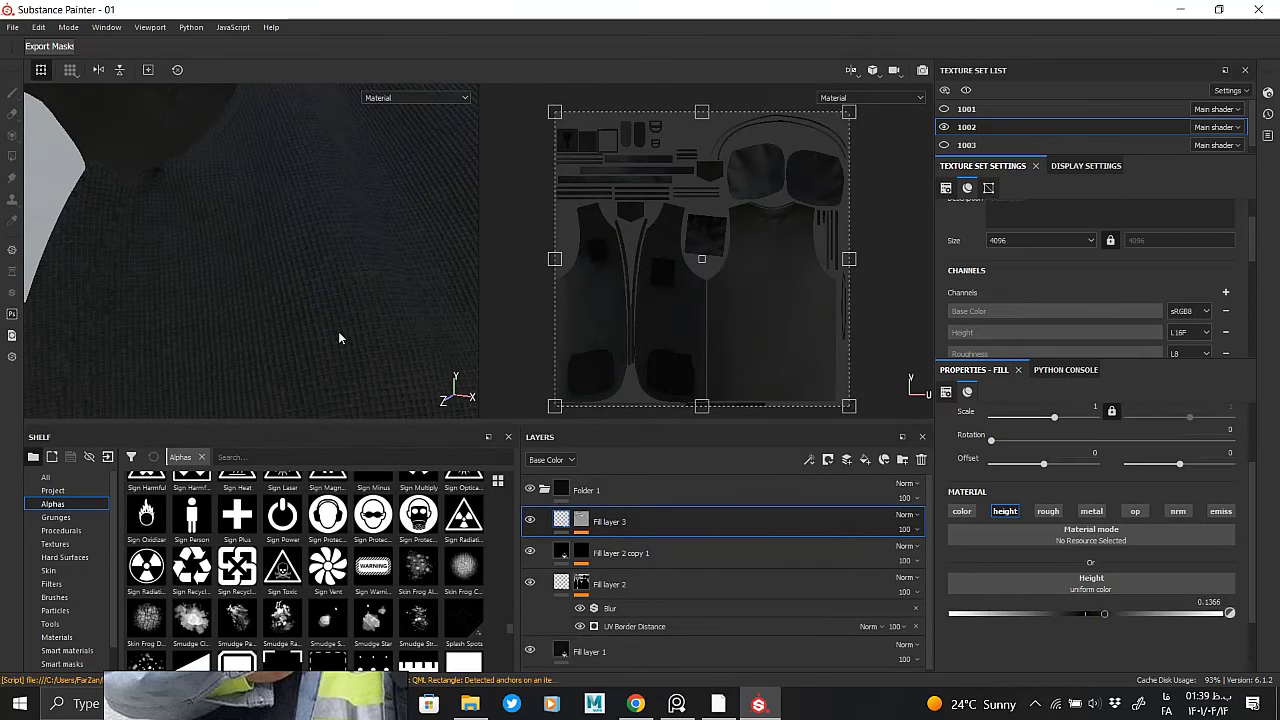
Re-enable Fill layer 3's colour channel and give it a black base colour
click(961, 511)
click(1011, 592)
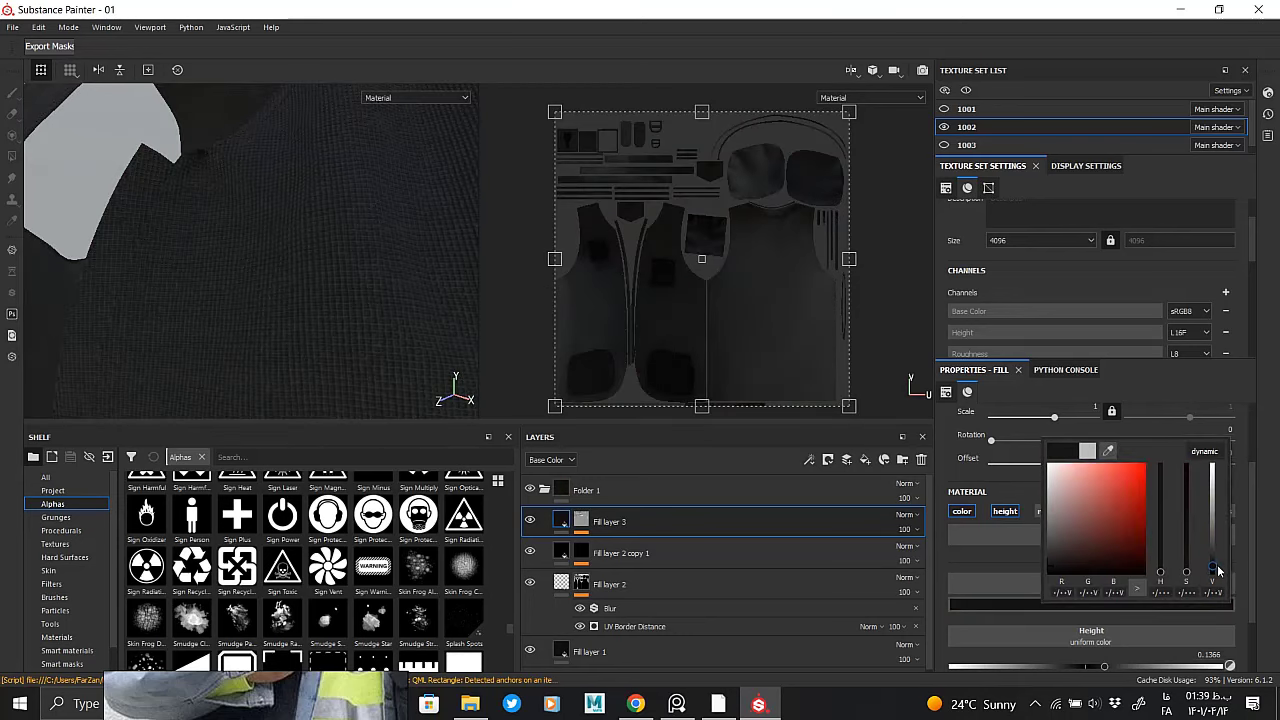
mouse_move(340, 363)
alt+mouse_down()
mouse_move(362, 343)
mouse_move(120, 214)
mouse_move(331, 320)
mouse_move(392, 259)
alt+mouse_up()
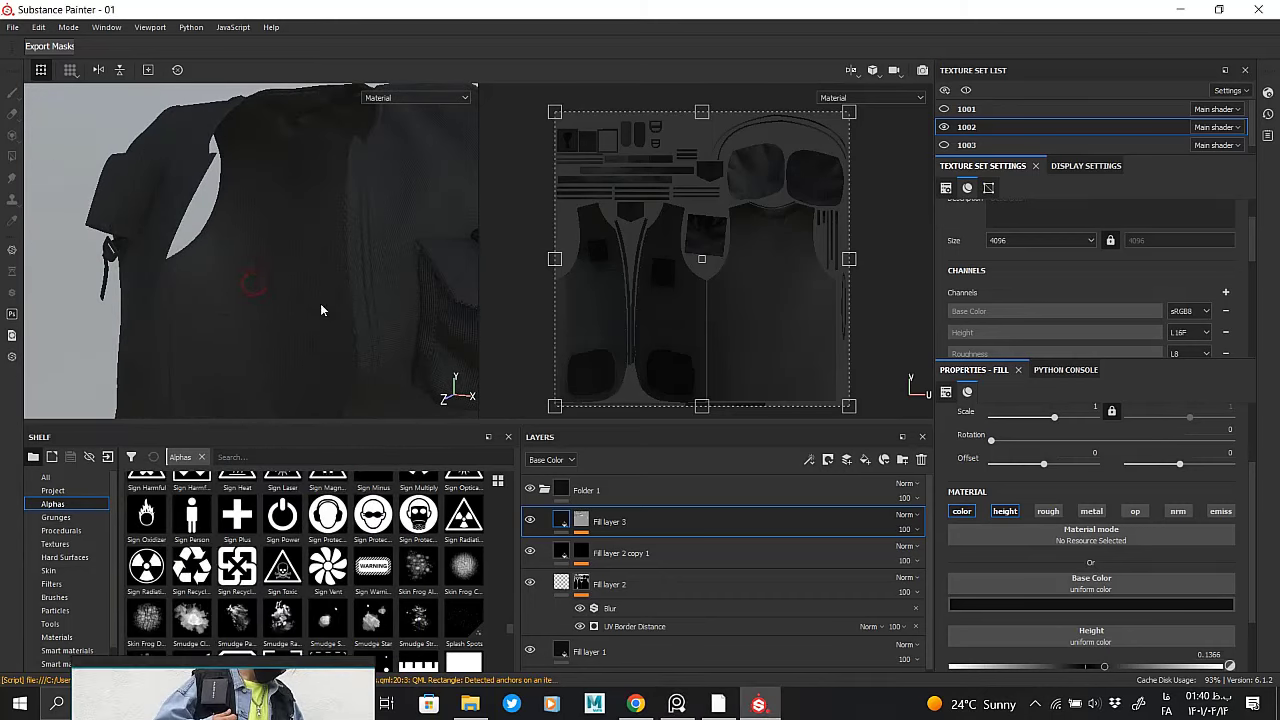
alt+drag(320, 303, 311, 291)
Add Fill layer 4 with a UV Border Distance generator on its mask
click(583, 522)
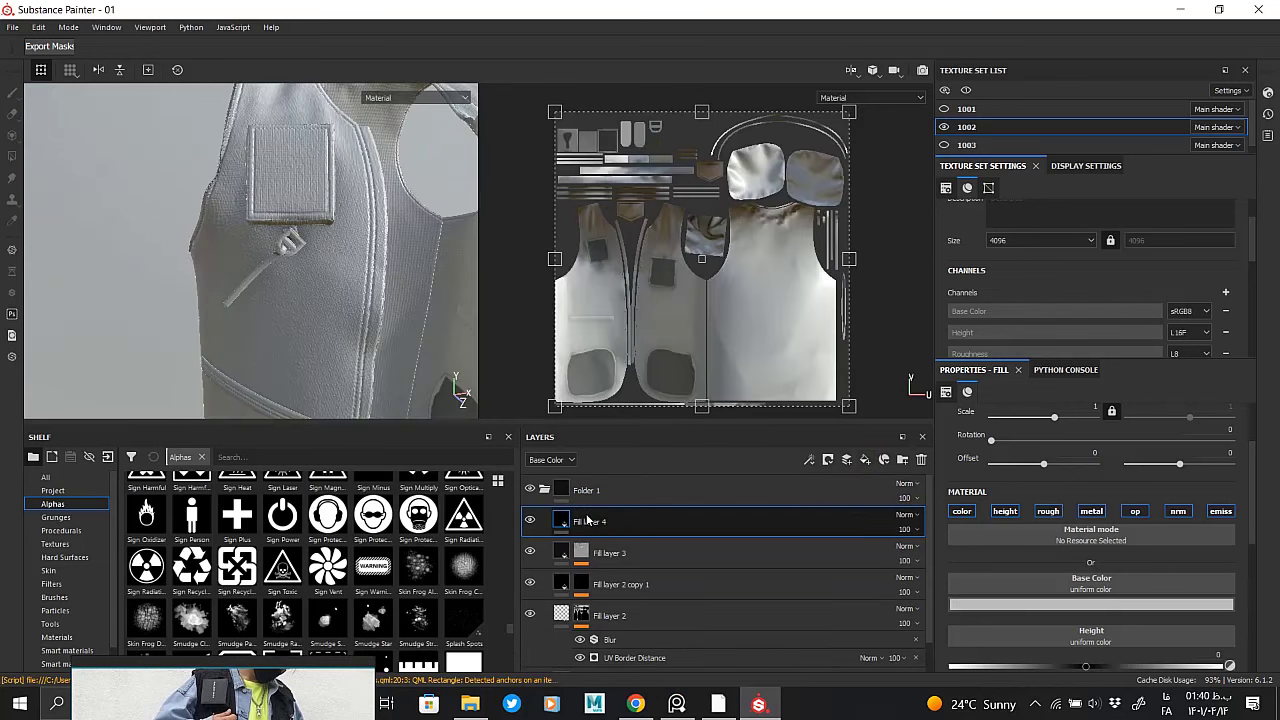
right_click(583, 522)
key(Escape)
right_click(584, 522)
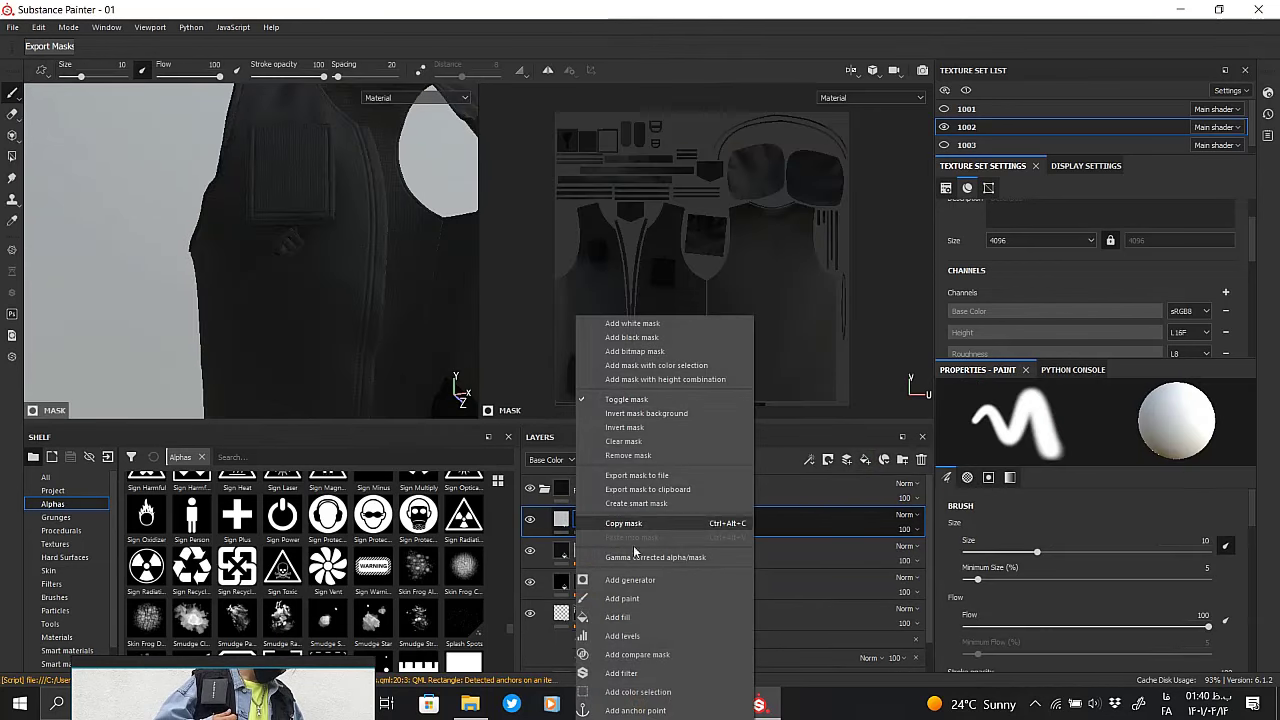
click(630, 580)
click(1095, 415)
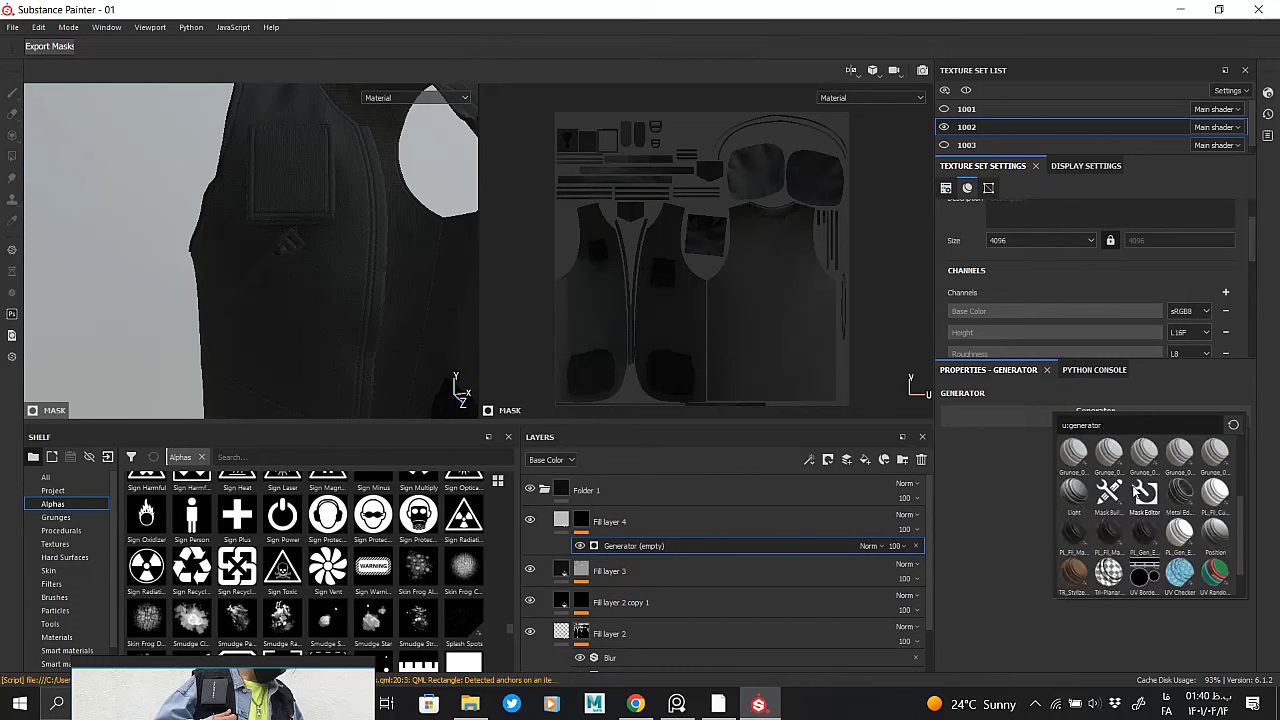
click(1144, 571)
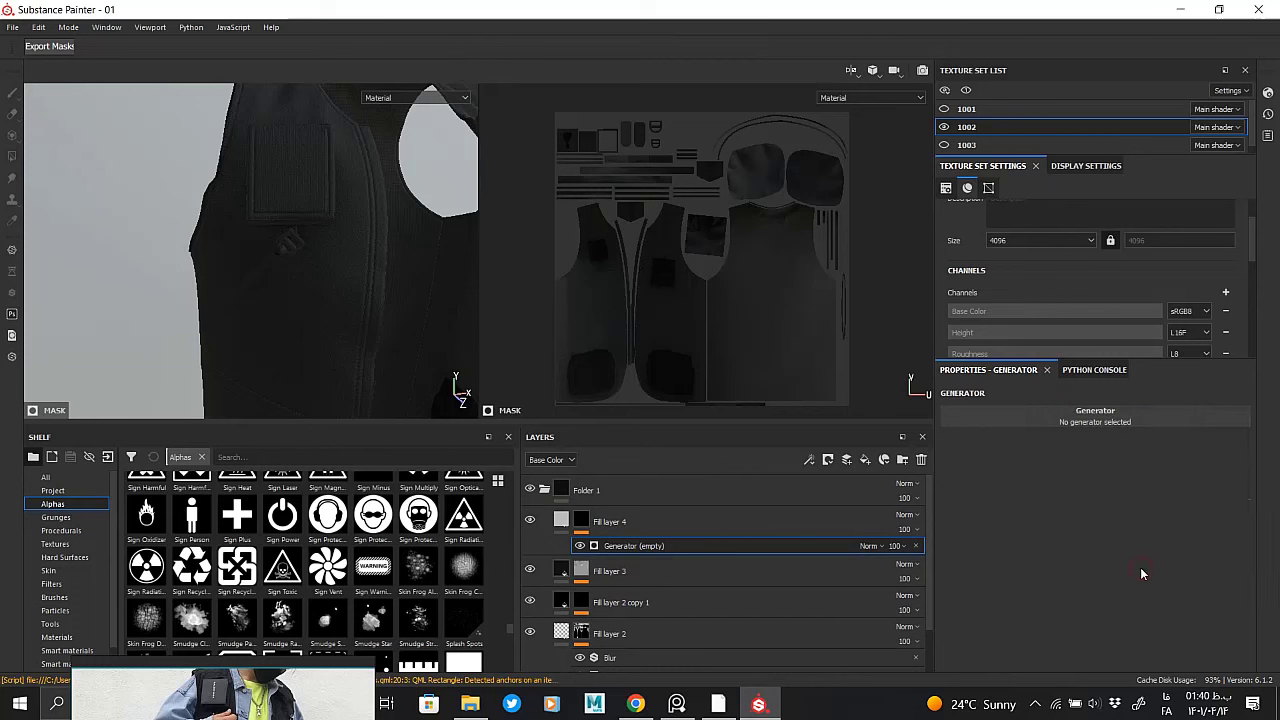
Tune the generator to balance 0.1, contrast 1 and smoothness 0.07 for thin seam lines
alt+click(583, 522)
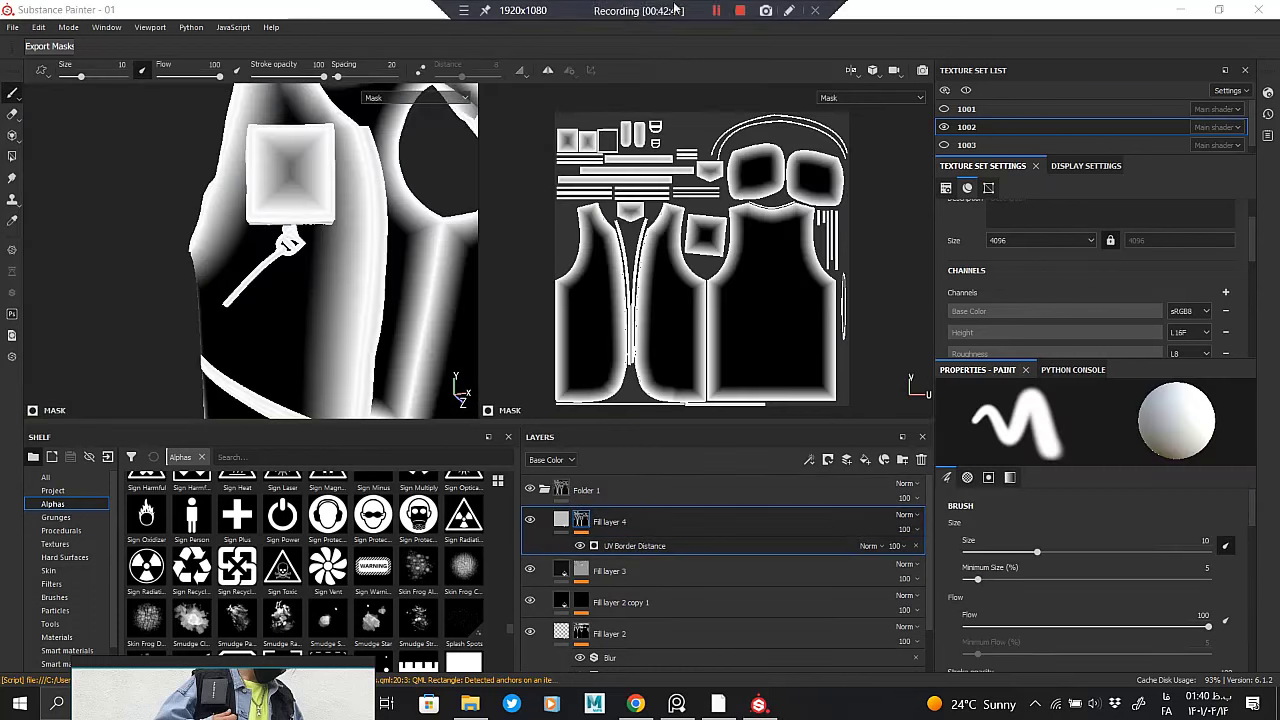
scroll(1014, 607, down, 3)
scroll(1014, 607, down, 3)
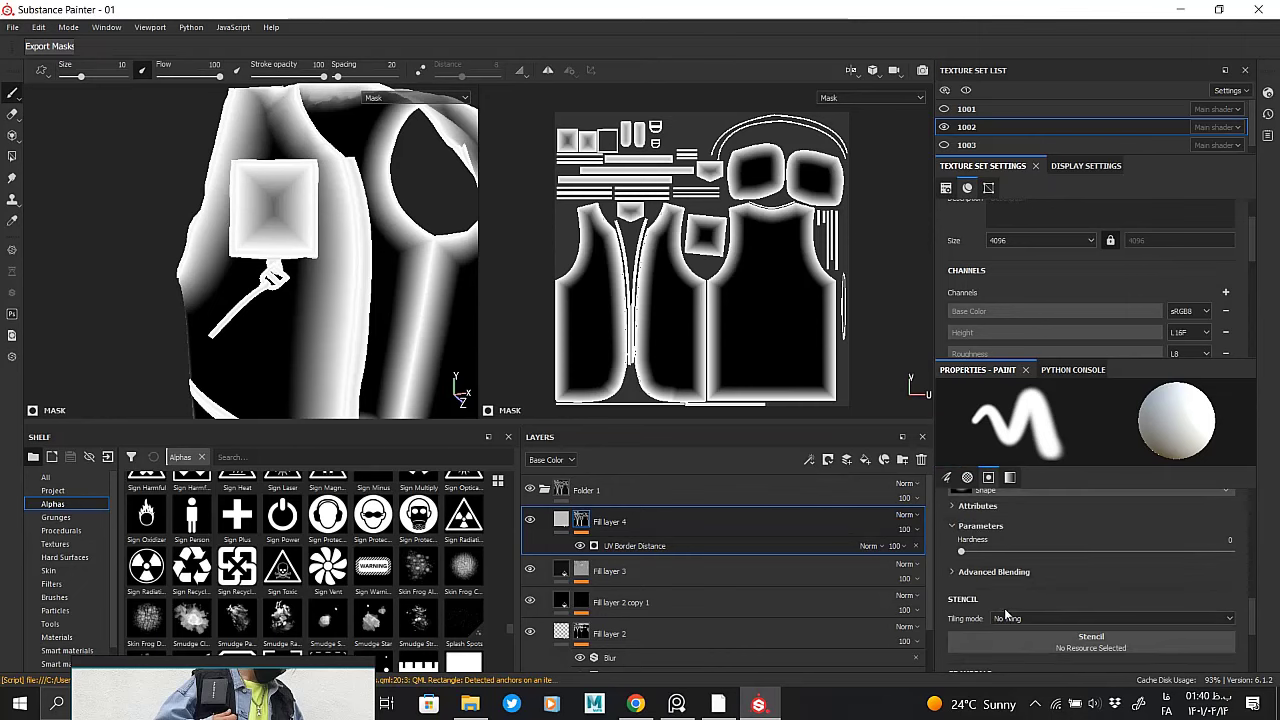
click(640, 545)
click(956, 556)
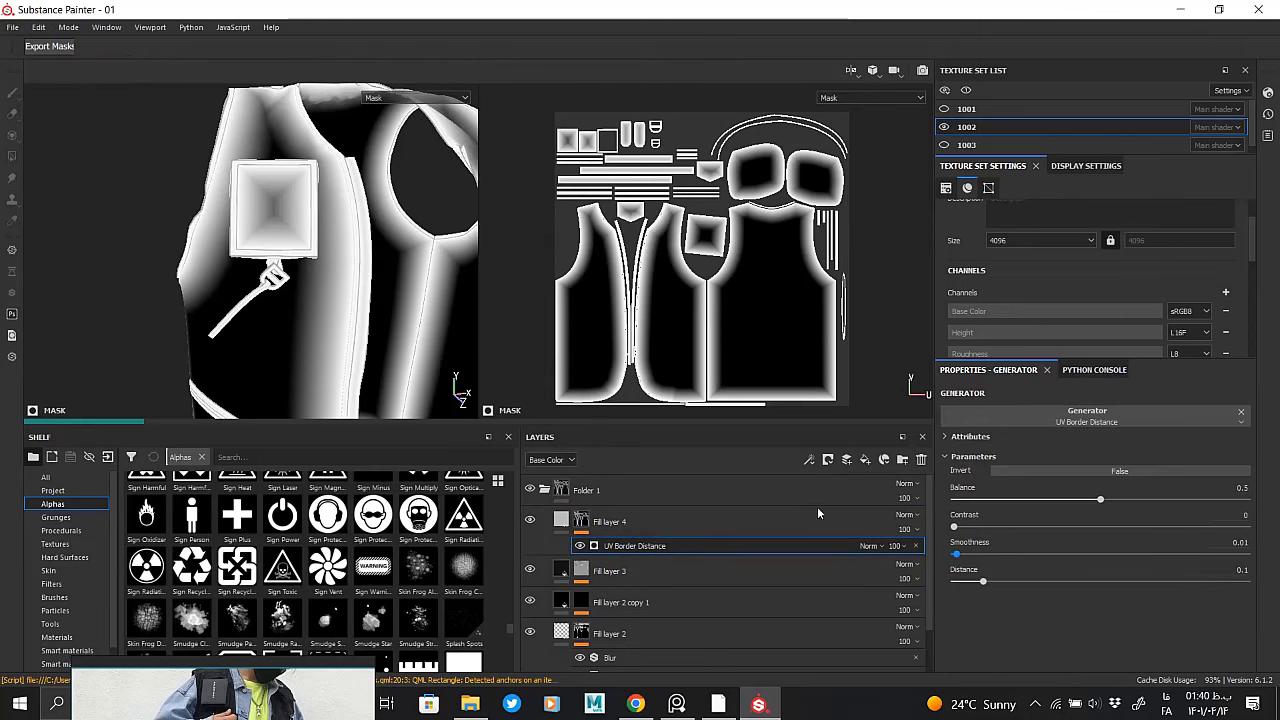
scroll(326, 286, up, 2)
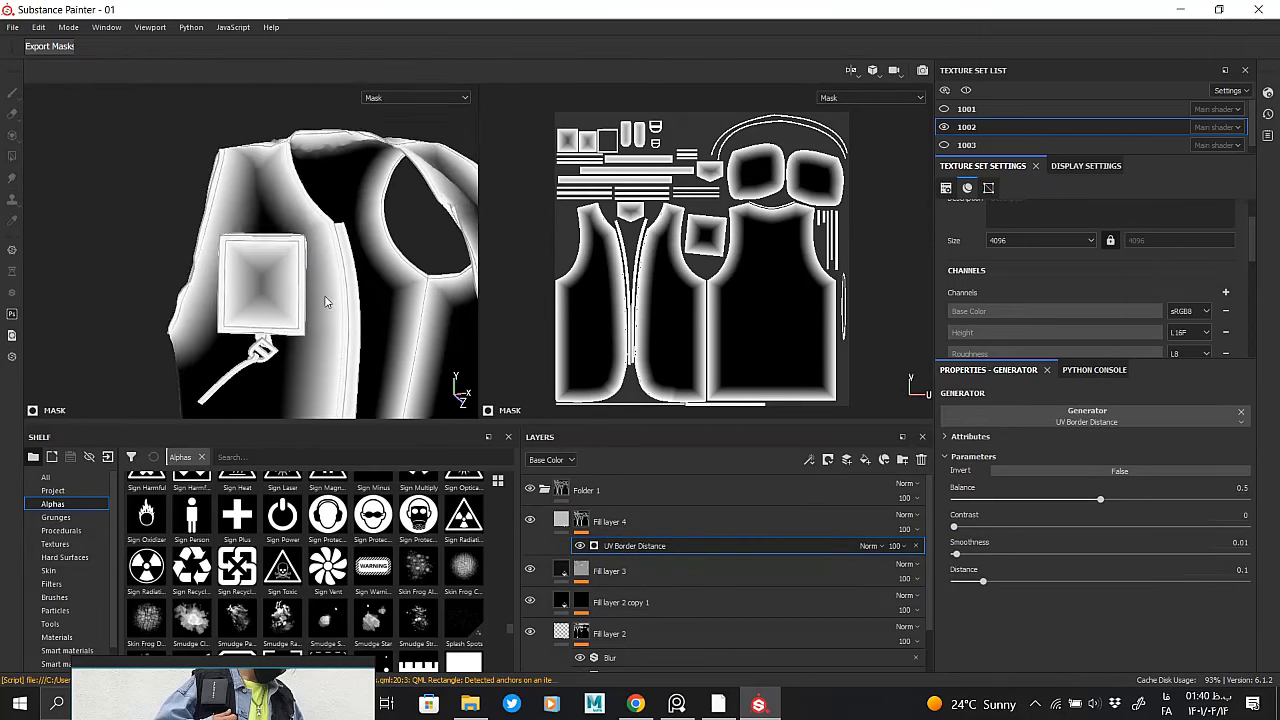
scroll(326, 286, up, 3)
scroll(326, 286, up, 1)
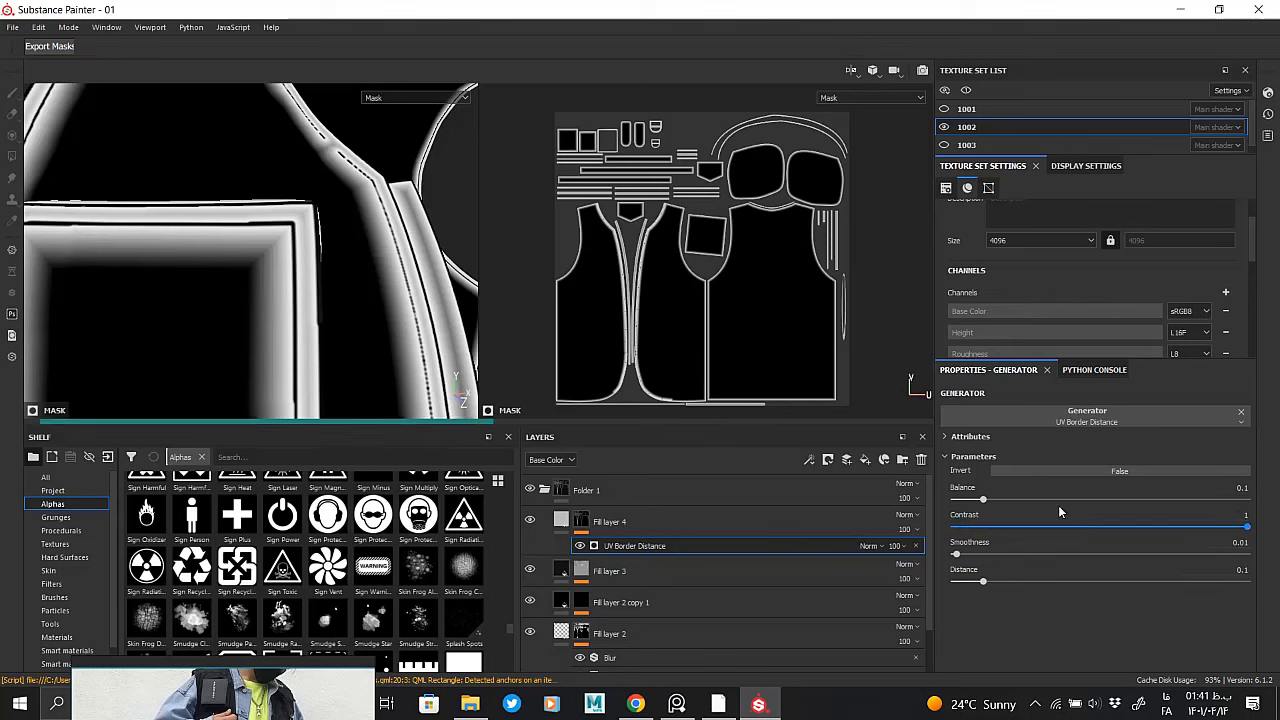
mouse_move(300, 250)
alt+mouse_down()
mouse_move(160, 298)
mouse_move(141, 250)
mouse_move(209, 311)
alt+mouse_up()
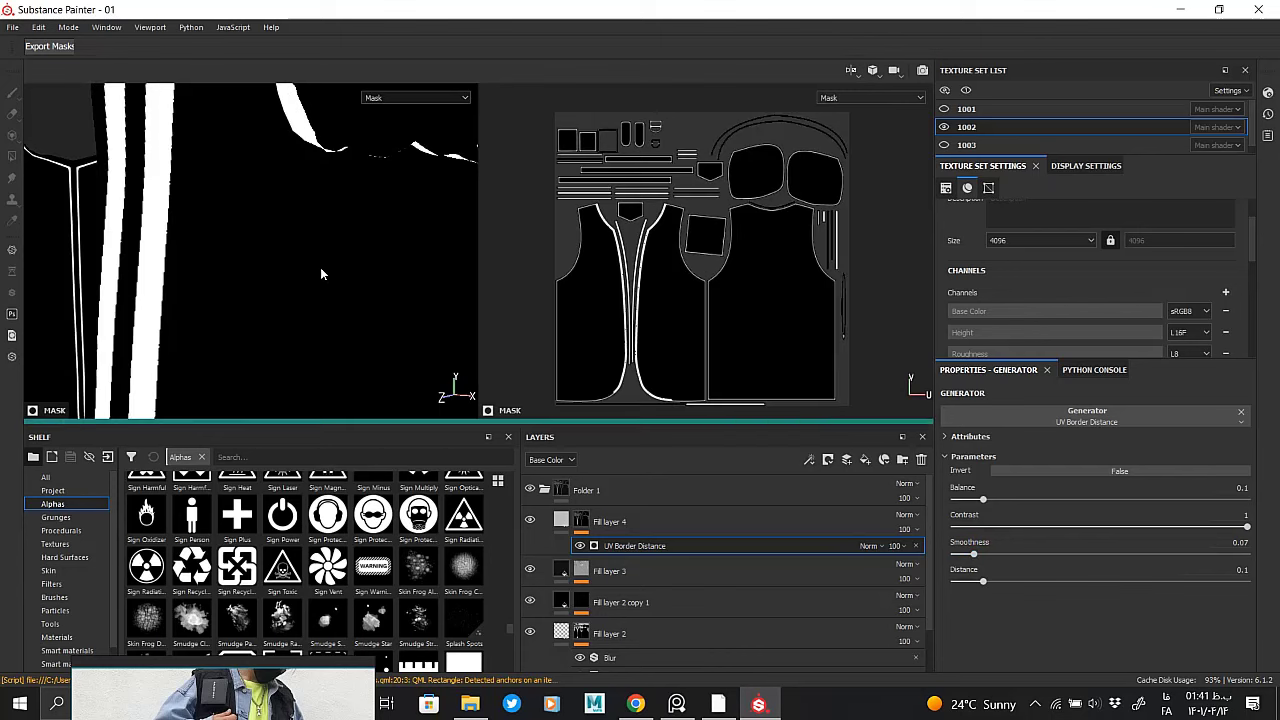
mouse_move(320, 267)
alt+mouse_down()
mouse_move(214, 217)
mouse_move(339, 260)
mouse_move(300, 290)
alt+mouse_up()
Inspect Fill layer 4's seam lines in material and mask views, then reselect its generator
click(561, 521)
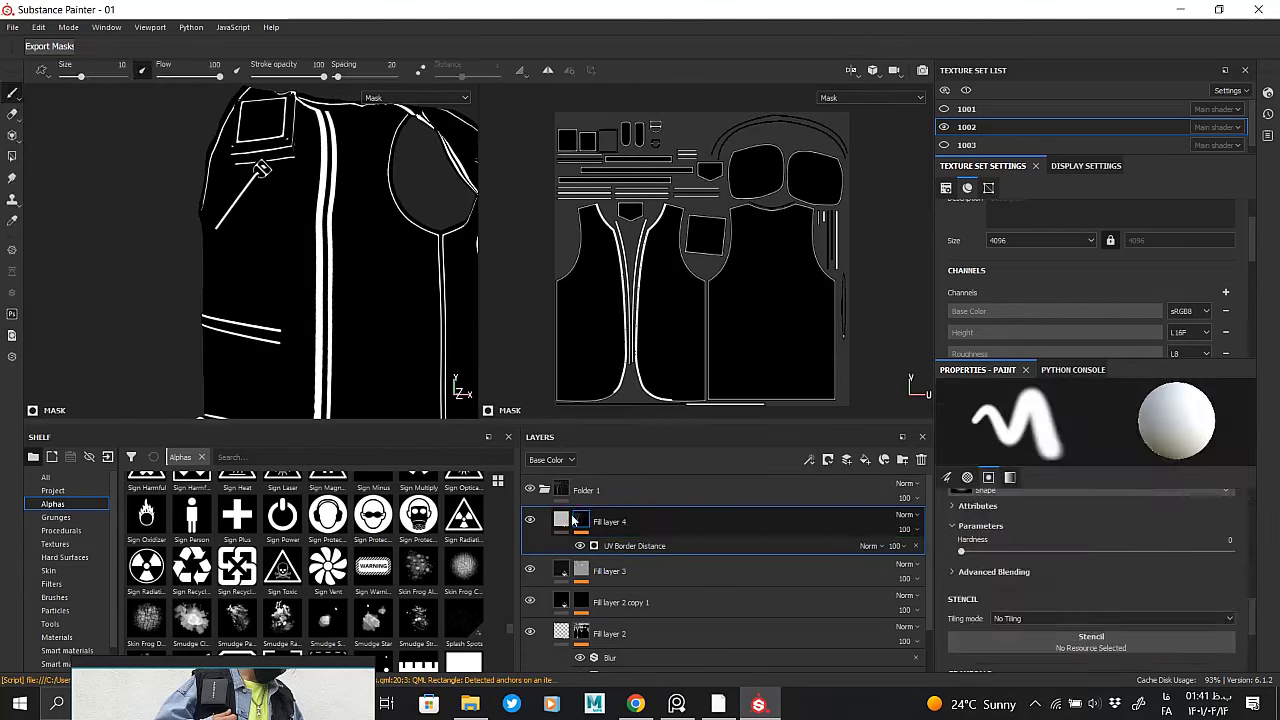
mouse_move(396, 311)
alt+mouse_down()
mouse_move(307, 303)
mouse_move(306, 289)
mouse_move(357, 263)
mouse_move(400, 270)
mouse_move(324, 364)
mouse_move(243, 311)
mouse_move(374, 214)
mouse_move(340, 294)
mouse_move(260, 255)
mouse_move(278, 242)
mouse_move(249, 249)
mouse_move(458, 425)
alt+mouse_up()
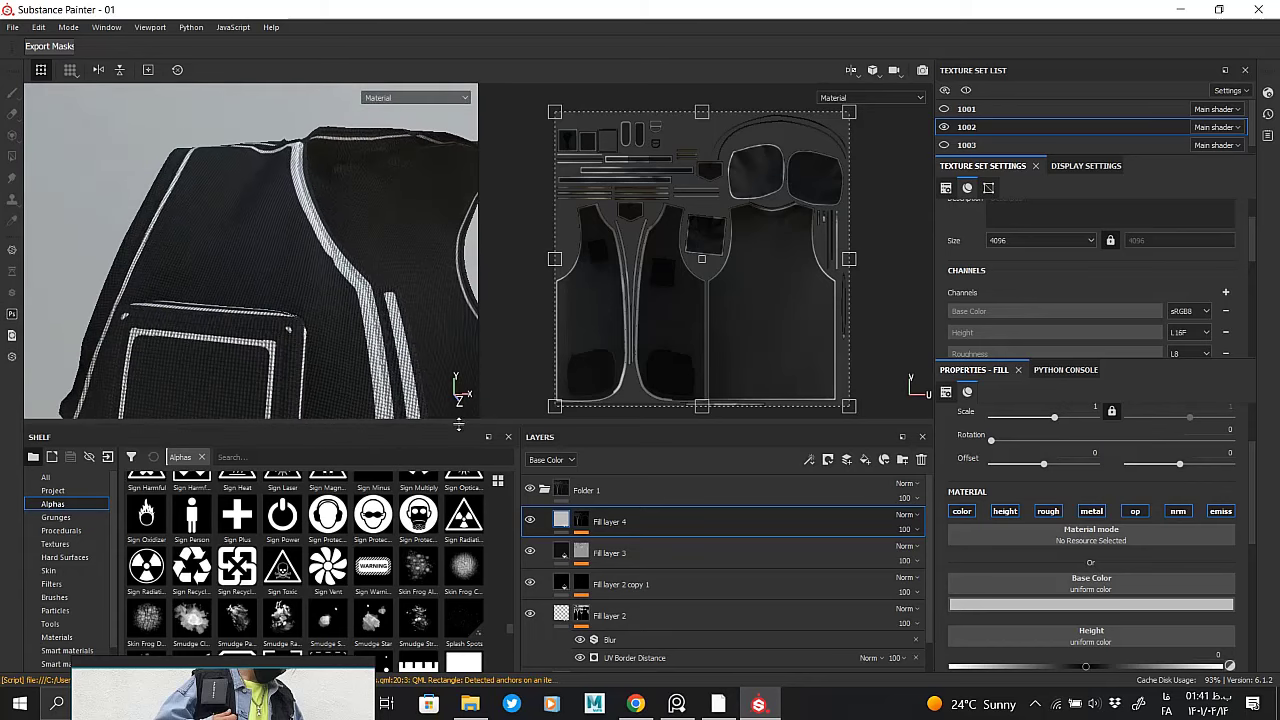
alt+click(584, 521)
click(561, 520)
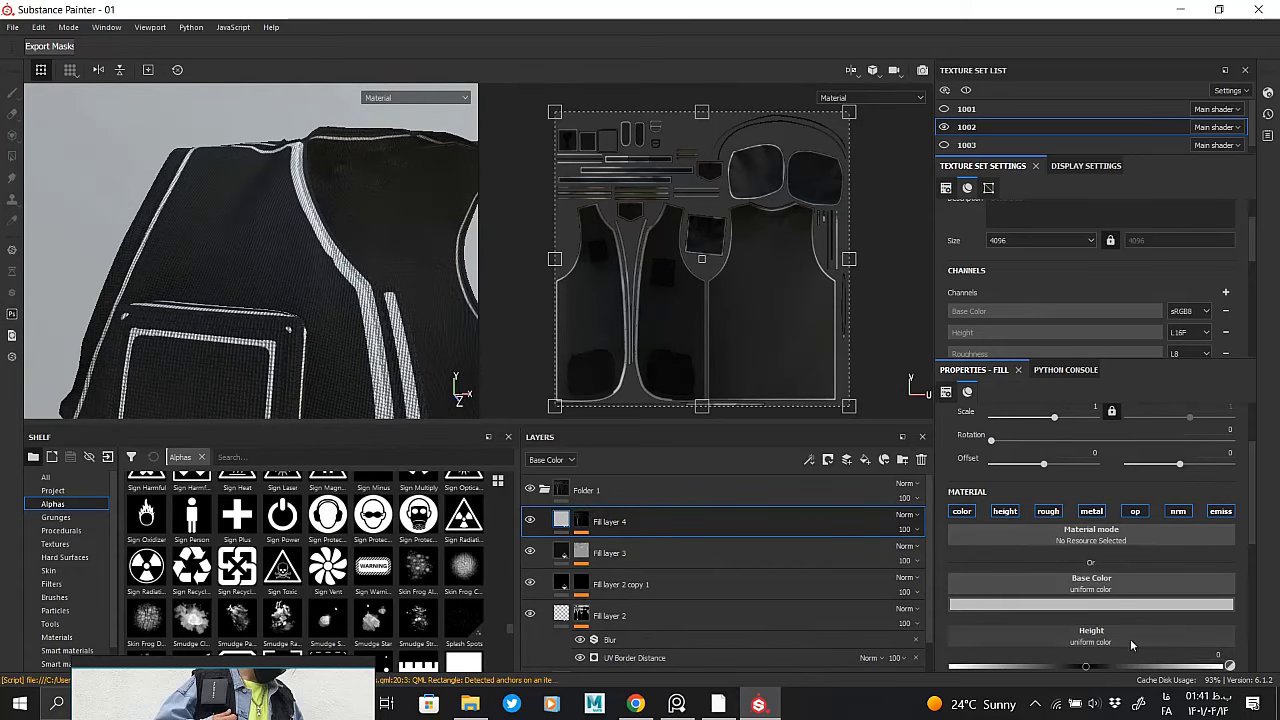
key(ctrl+v)
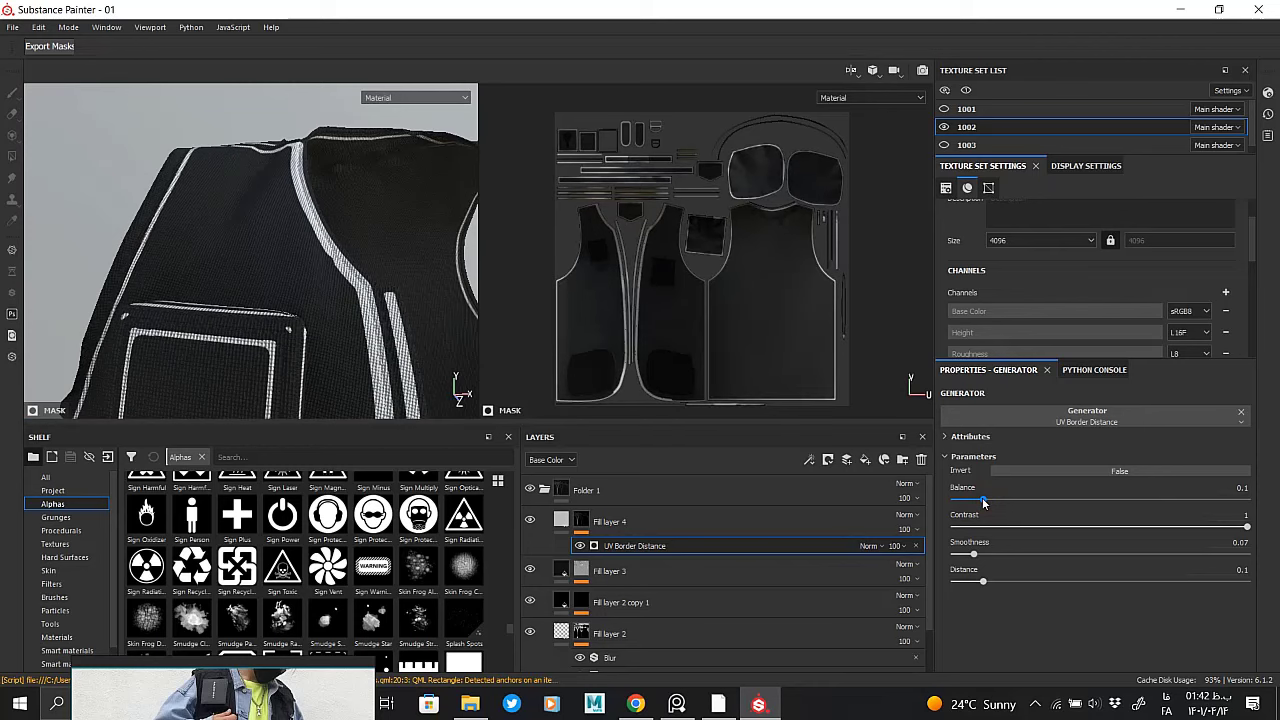
mouse_move(280, 284)
alt+mouse_down()
mouse_move(183, 280)
mouse_move(293, 234)
alt+mouse_up()
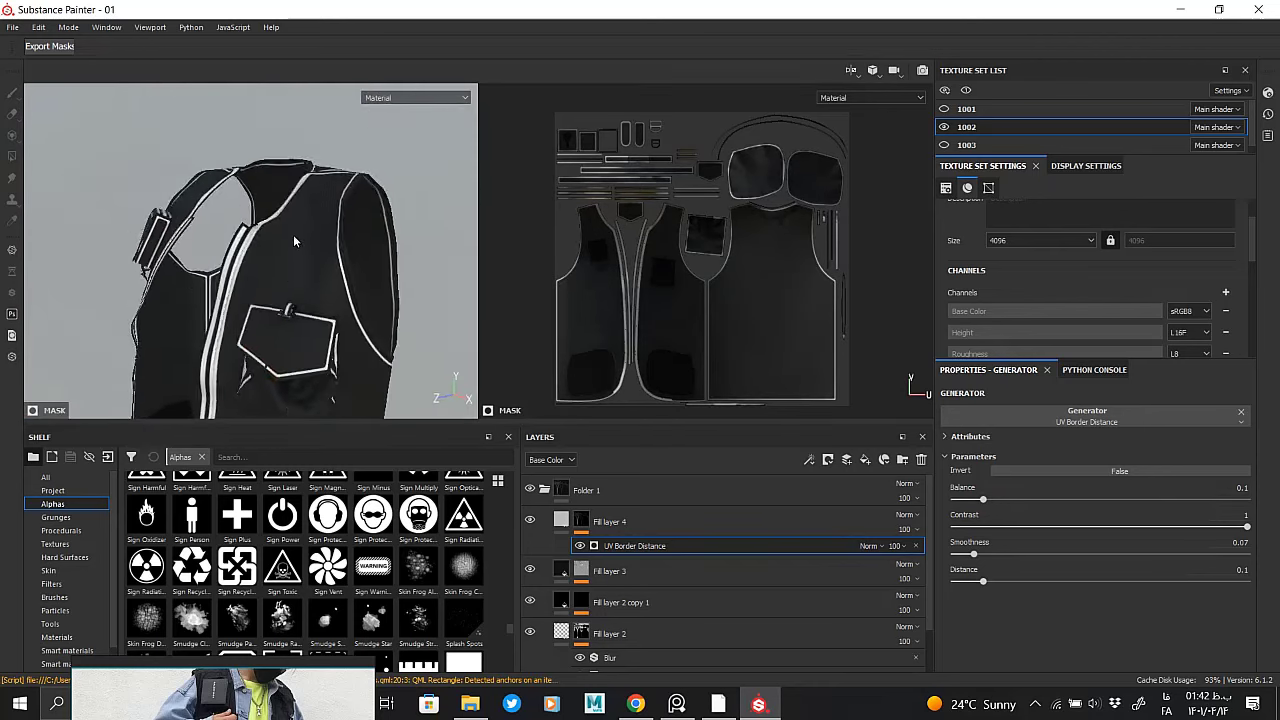
click(562, 521)
click(631, 545)
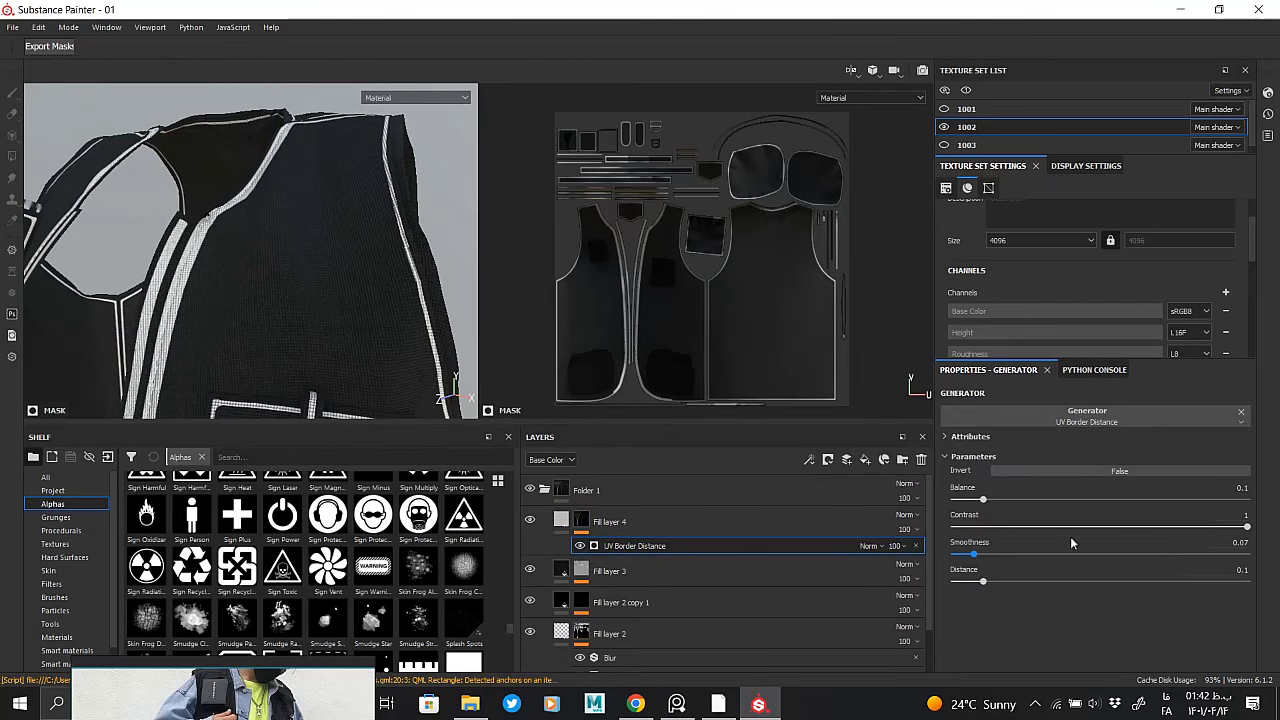
Add a UV Border Distance generator above the Warp on Fill layer 3's mask
alt+click(585, 573)
right_click(622, 584)
right_click(622, 595)
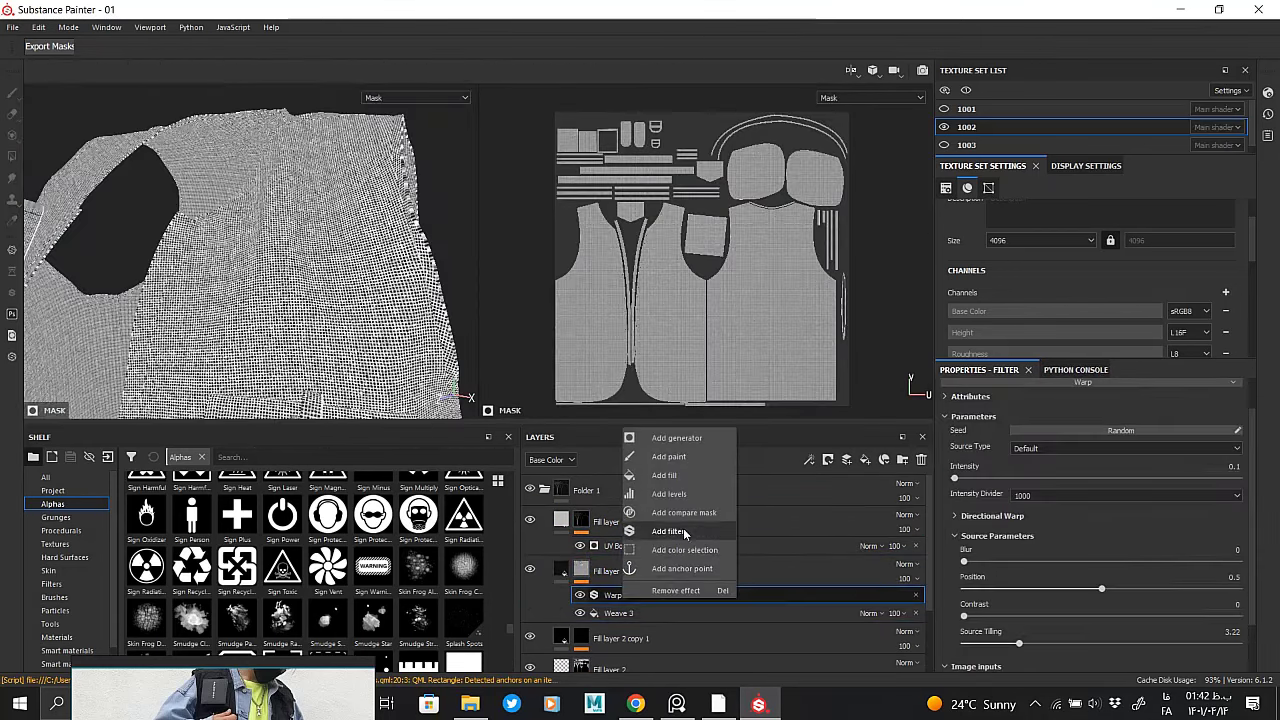
click(679, 438)
click(1087, 412)
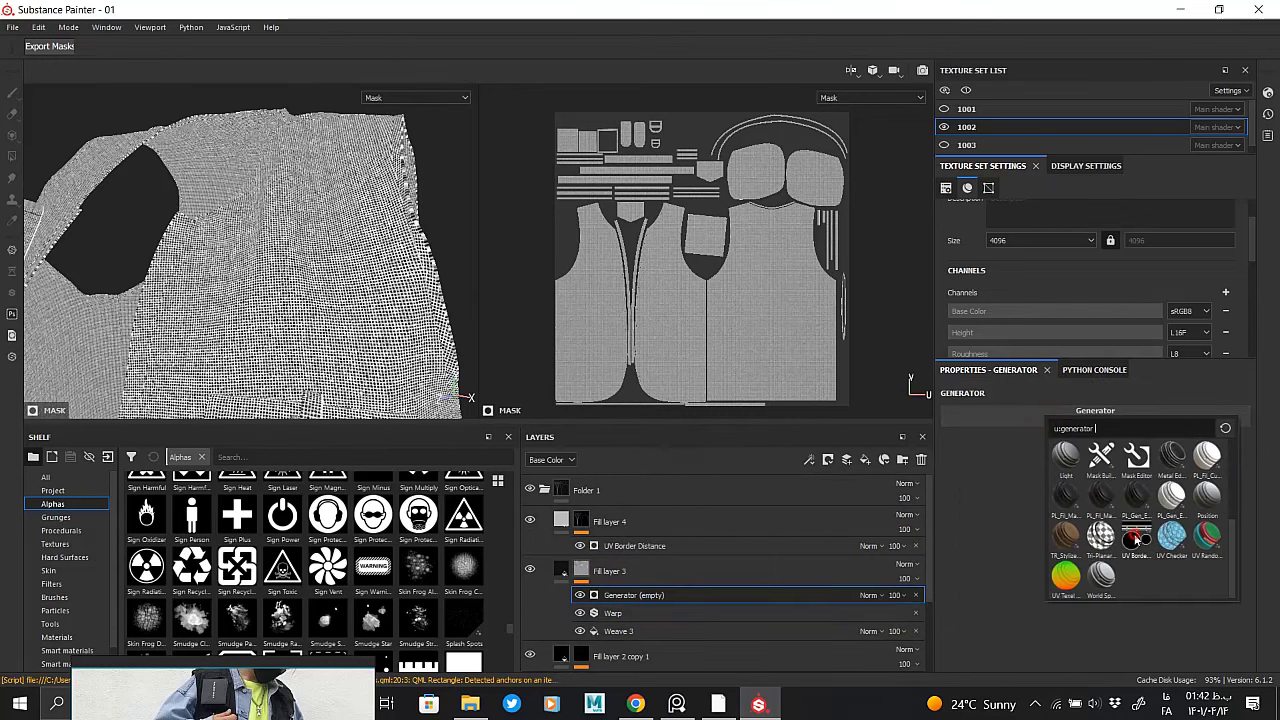
click(1057, 560)
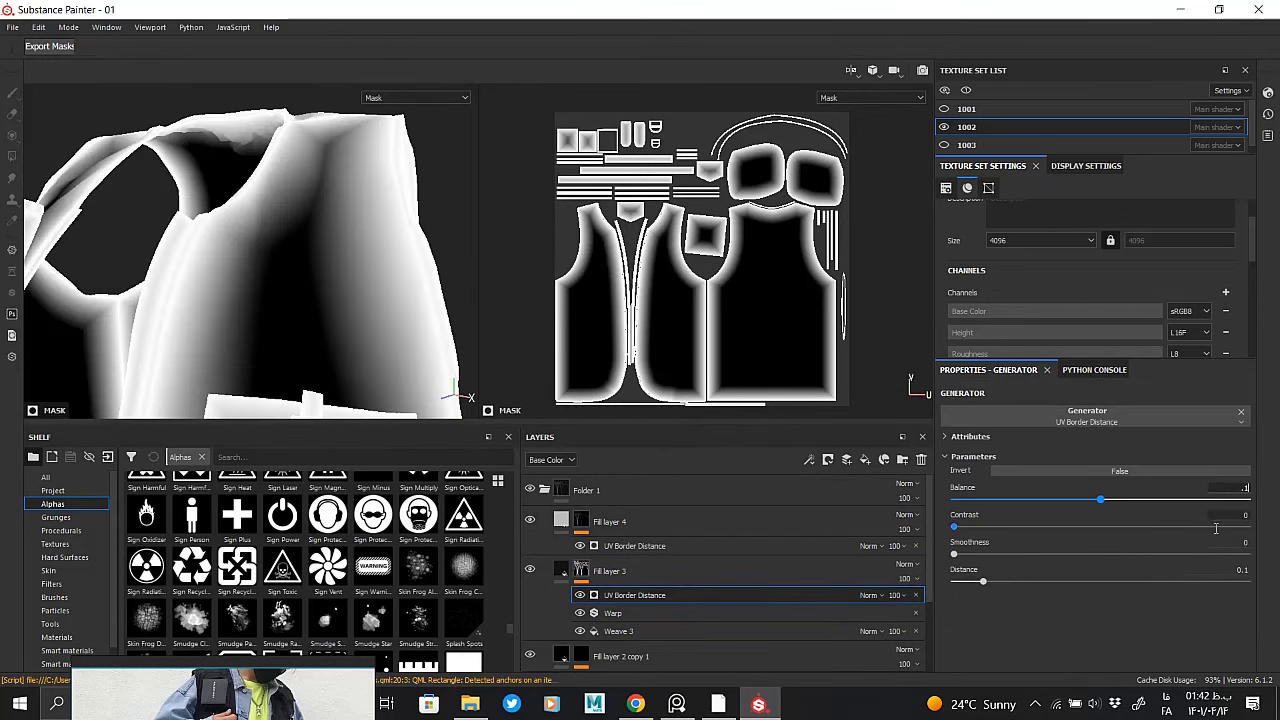
Set the generator to balance 0.1, contrast 1, smoothness 0.07, blended by Linear dodge
text(0.1)
key(Return)
click(955, 556)
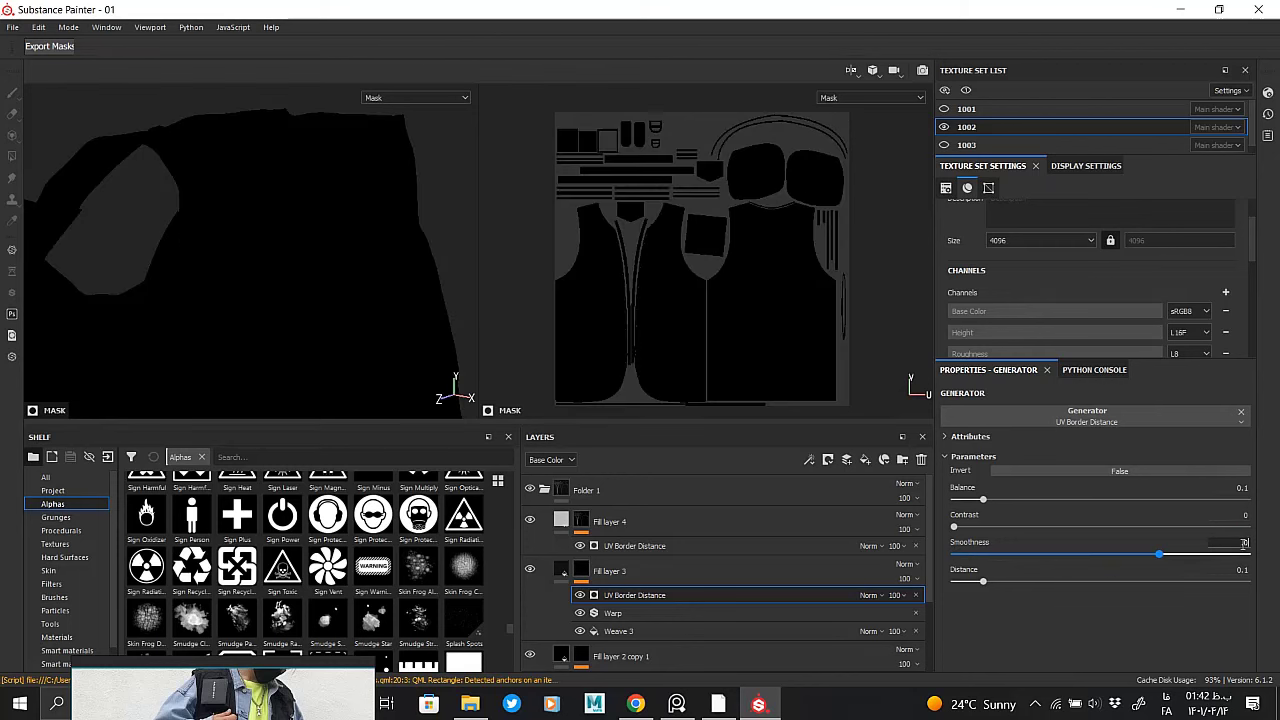
click(1219, 544)
text(.07)
key(Return)
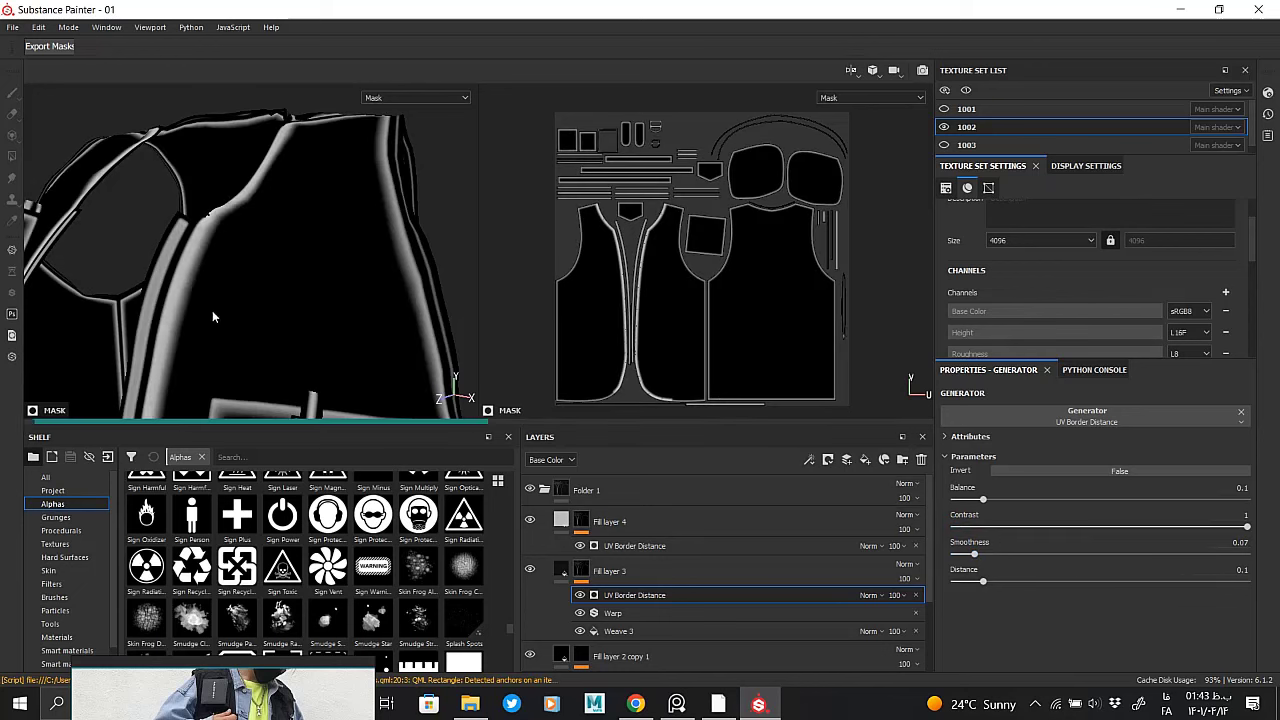
click(869, 595)
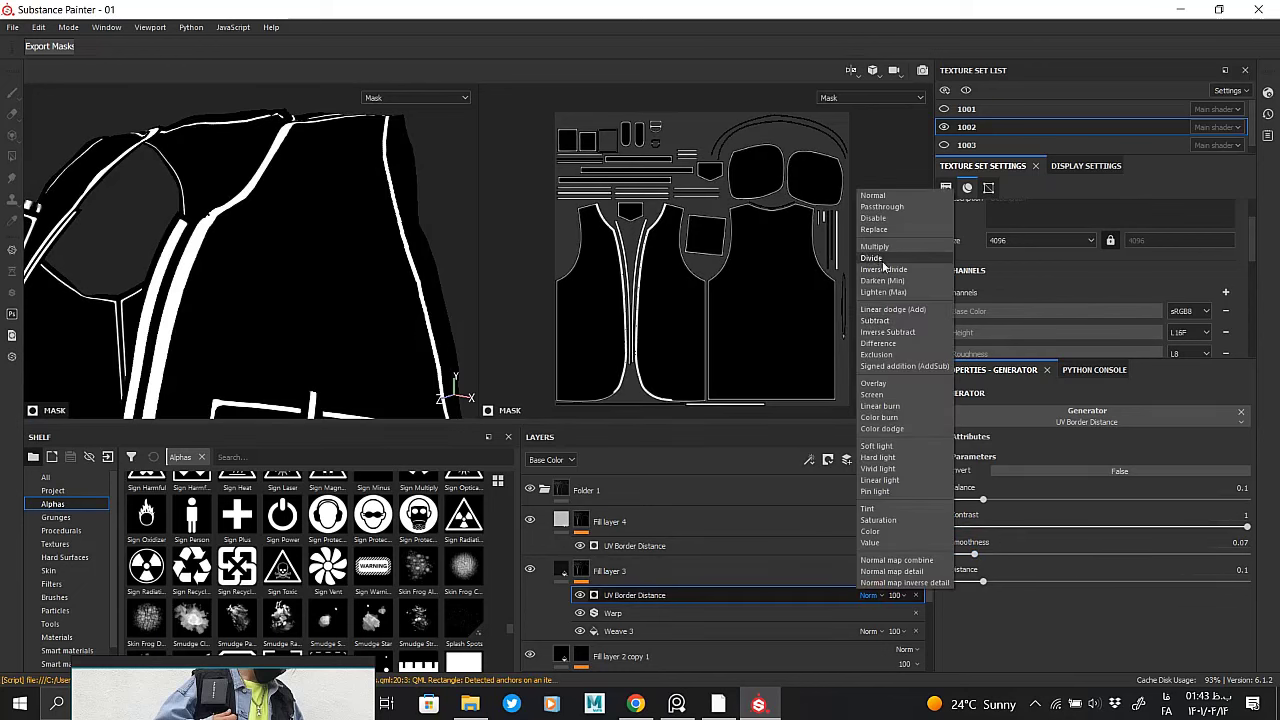
click(891, 310)
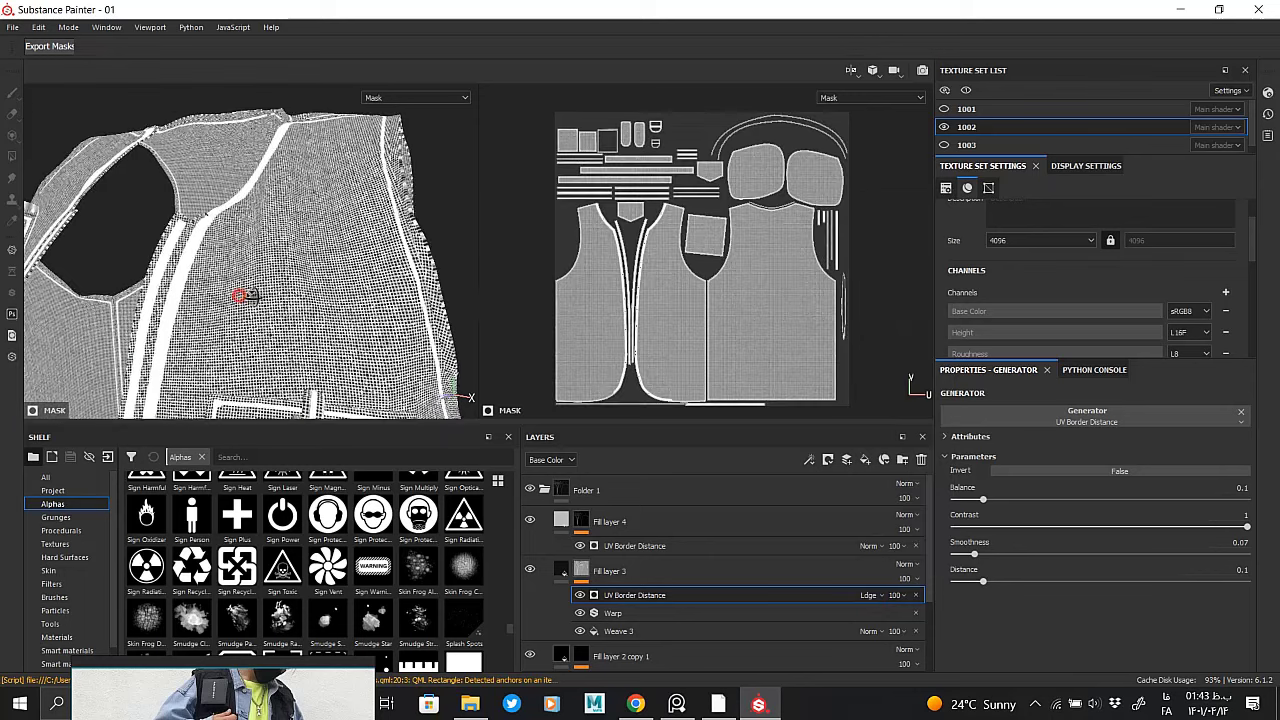
scroll(347, 262, up, 3)
scroll(347, 262, down, 2)
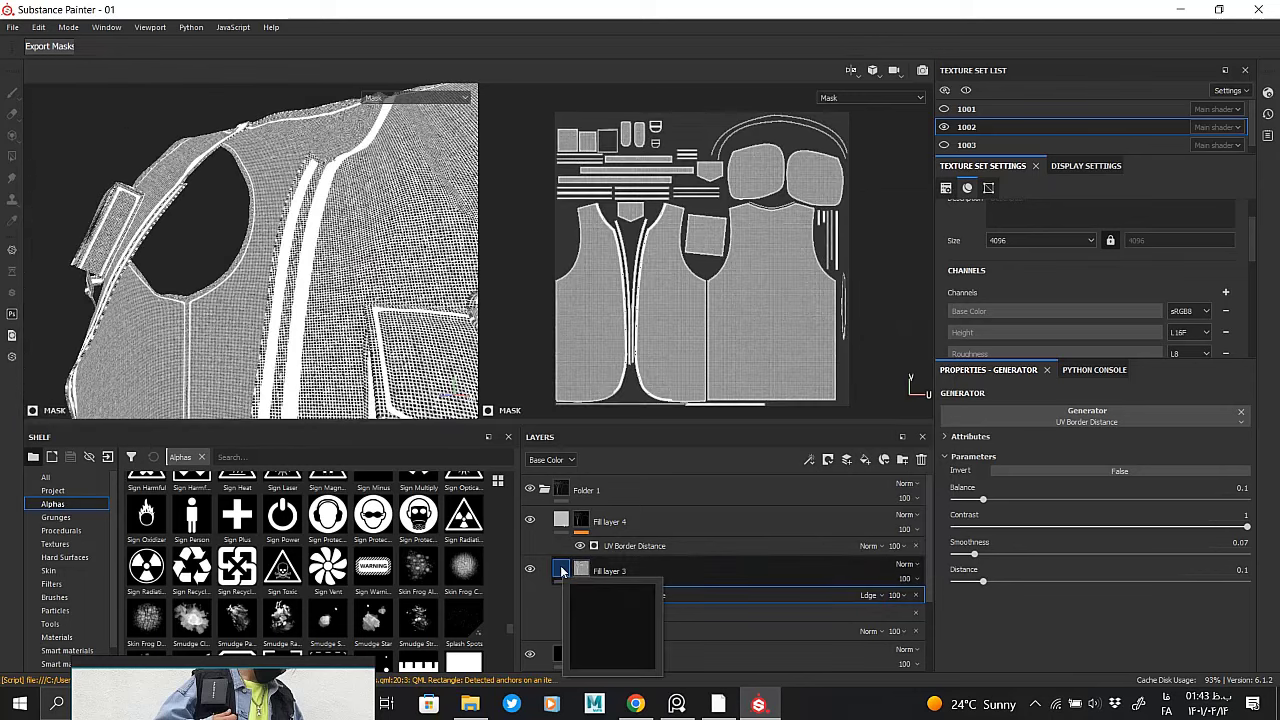
mouse_move(297, 334)
alt+mouse_down()
mouse_move(253, 320)
mouse_move(280, 330)
alt+mouse_up()
Turn Fill layer 3's height back on and give Fill layer 4 roughness 0.3829, metallic 0.8732
click(1003, 512)
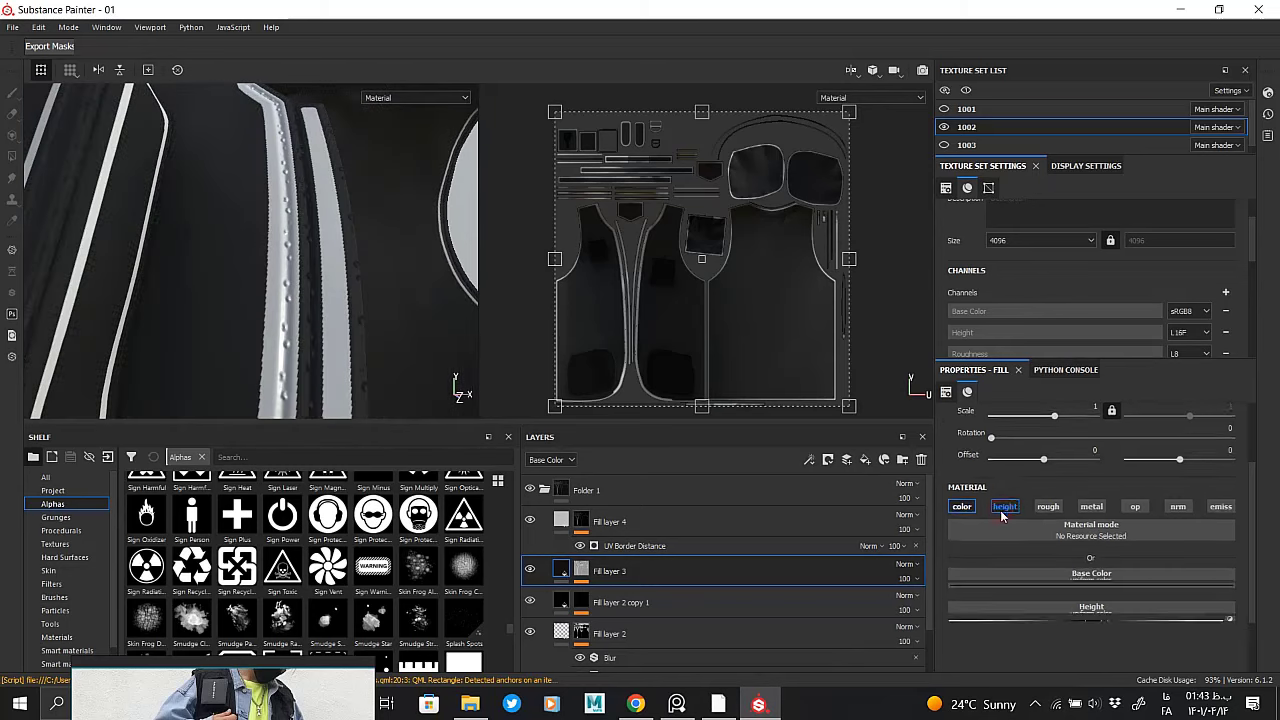
scroll(402, 260, down, 5)
click(562, 521)
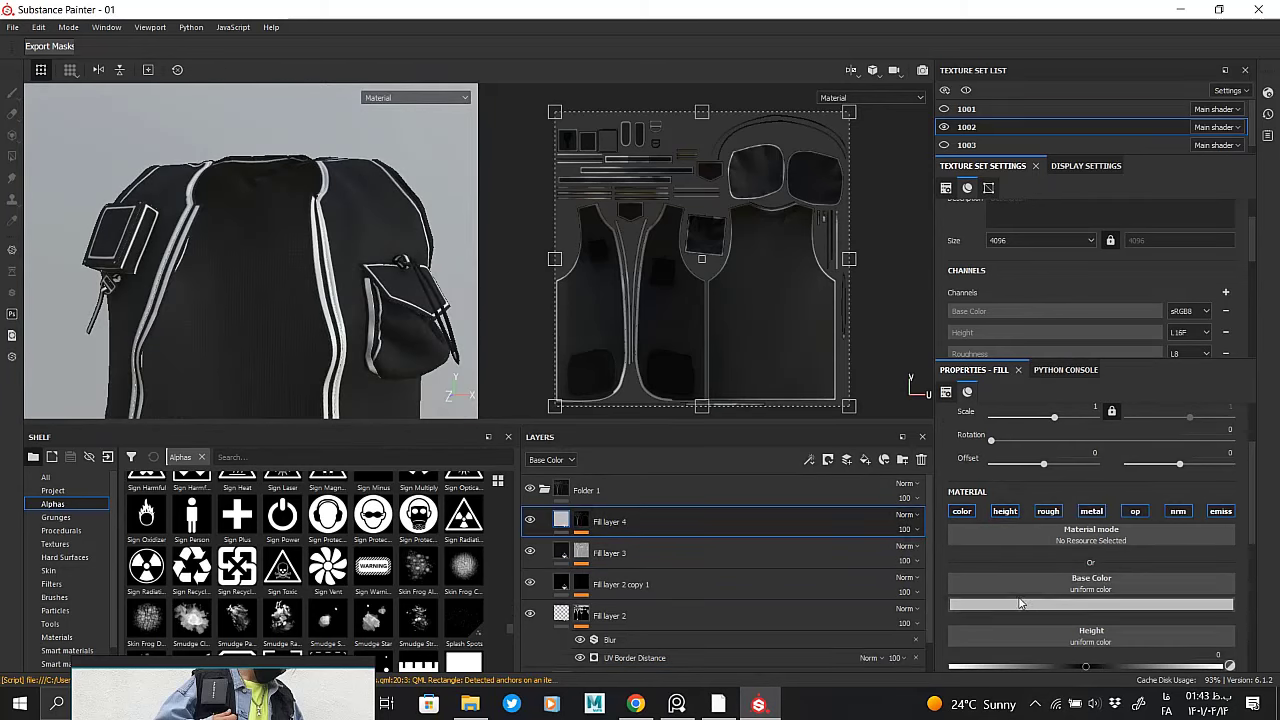
scroll(287, 290, up, 3)
scroll(287, 290, up, 2)
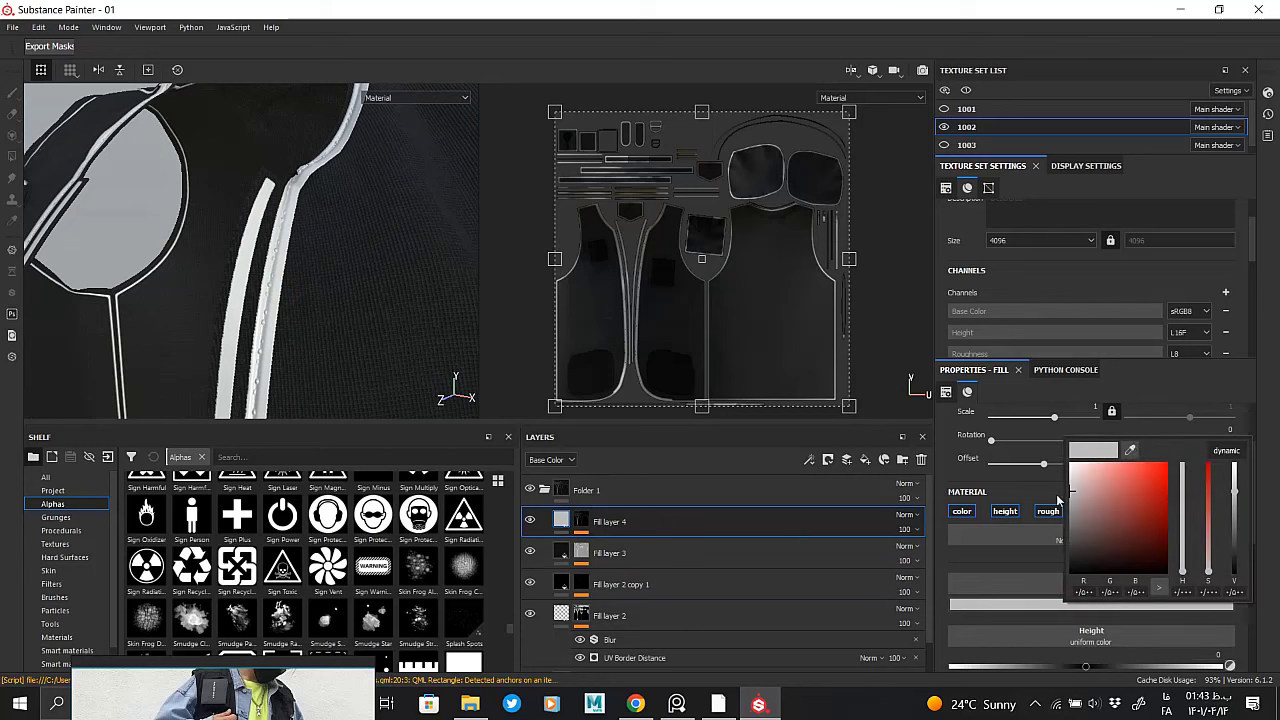
scroll(1095, 560, down, 2)
scroll(1100, 576, down, 2)
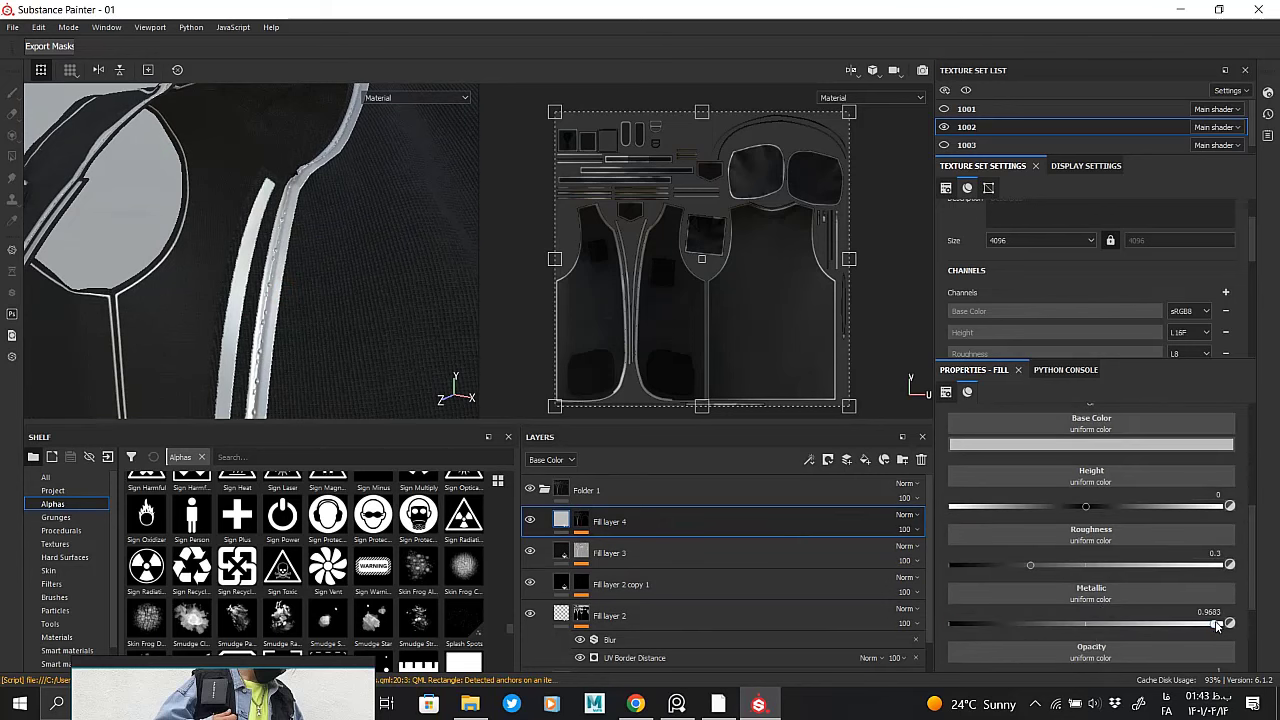
scroll(366, 200, down, 4)
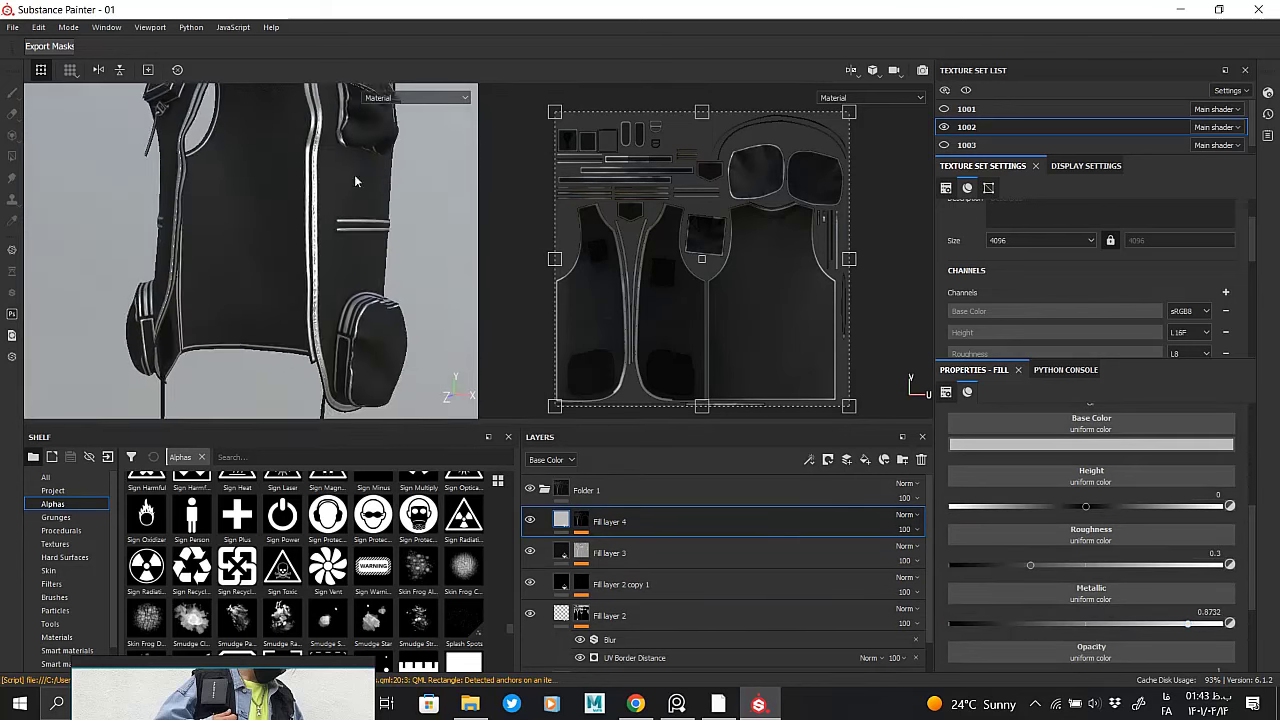
scroll(363, 240, up, 3)
scroll(308, 300, up, 3)
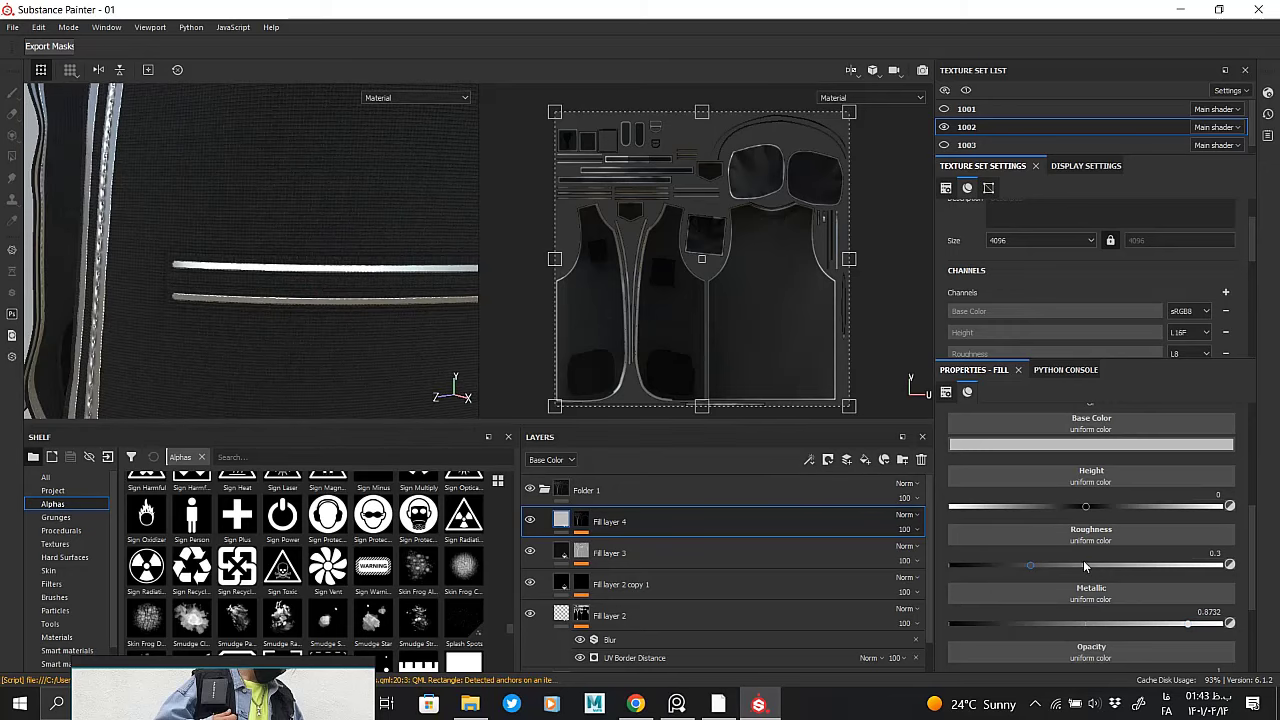
click(1054, 568)
scroll(280, 251, down, 2)
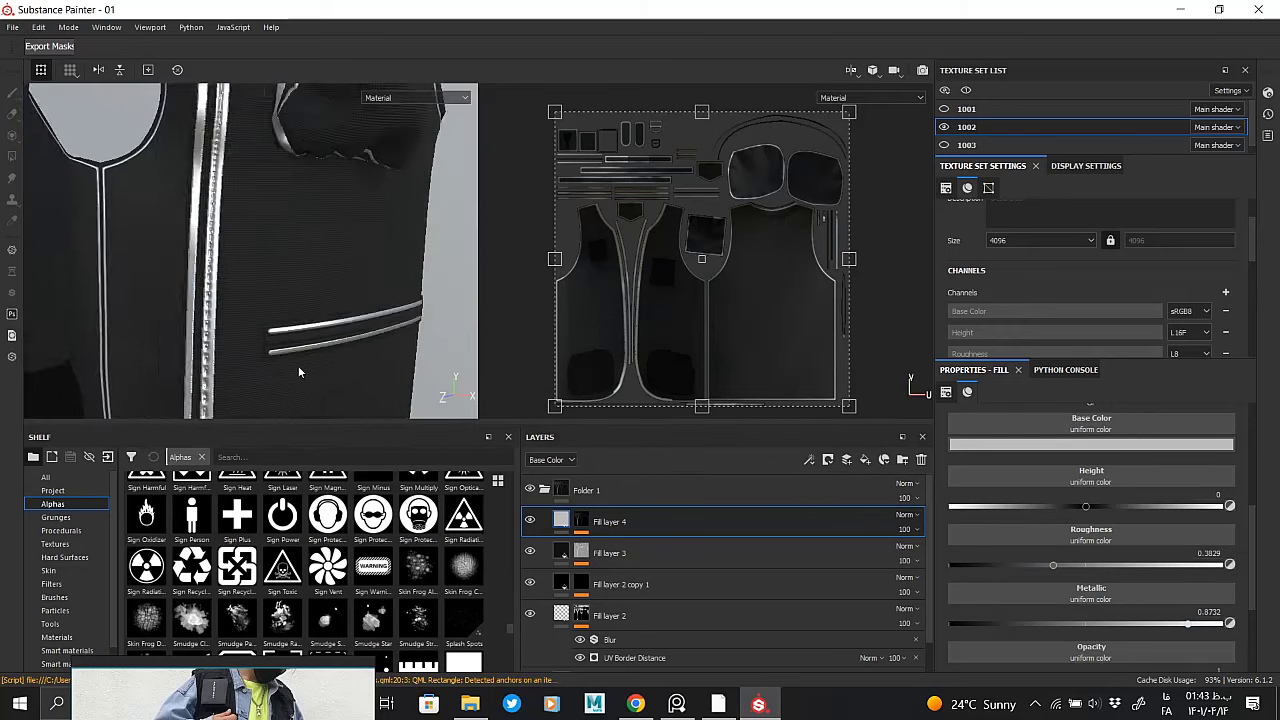
alt+drag(294, 371, 316, 157)
Orbit around the vest to inspect the metallic seam lines on strap, pockets and sides
scroll(316, 157, up, 3)
scroll(330, 230, up, 2)
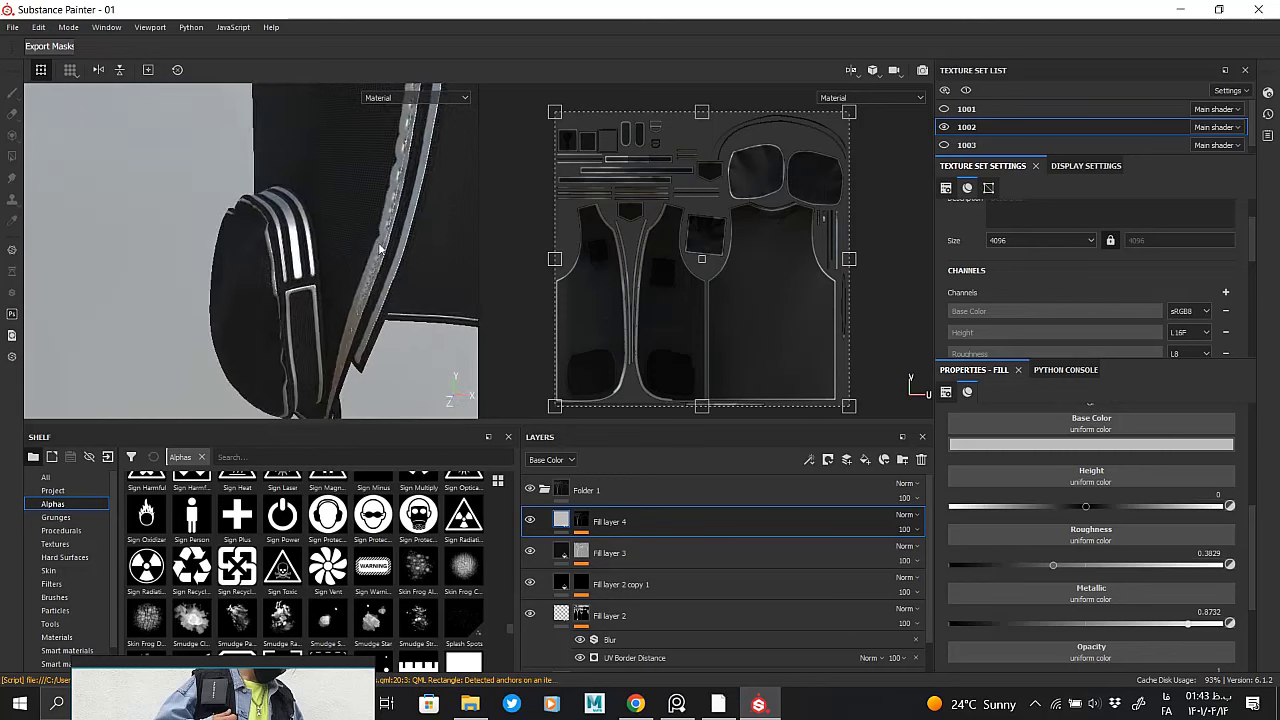
scroll(345, 300, up, 3)
scroll(355, 370, up, 3)
alt+drag(355, 370, 123, 227)
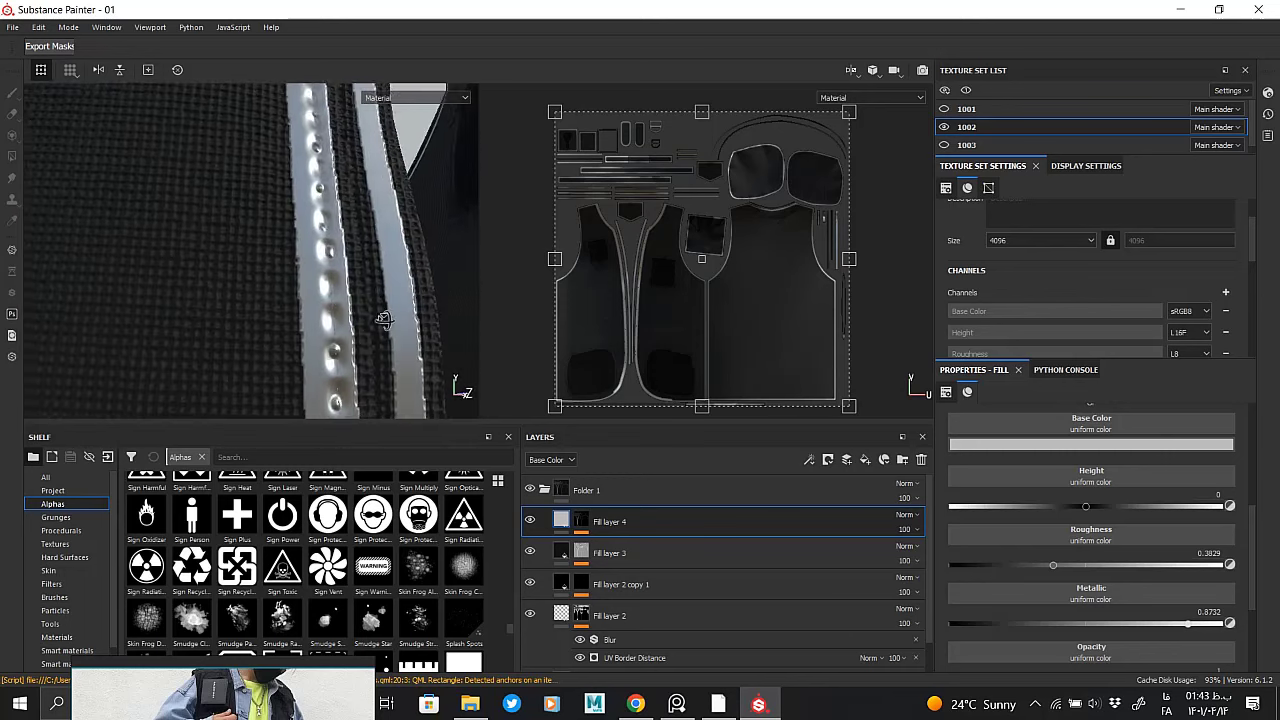
scroll(123, 227, down, 3)
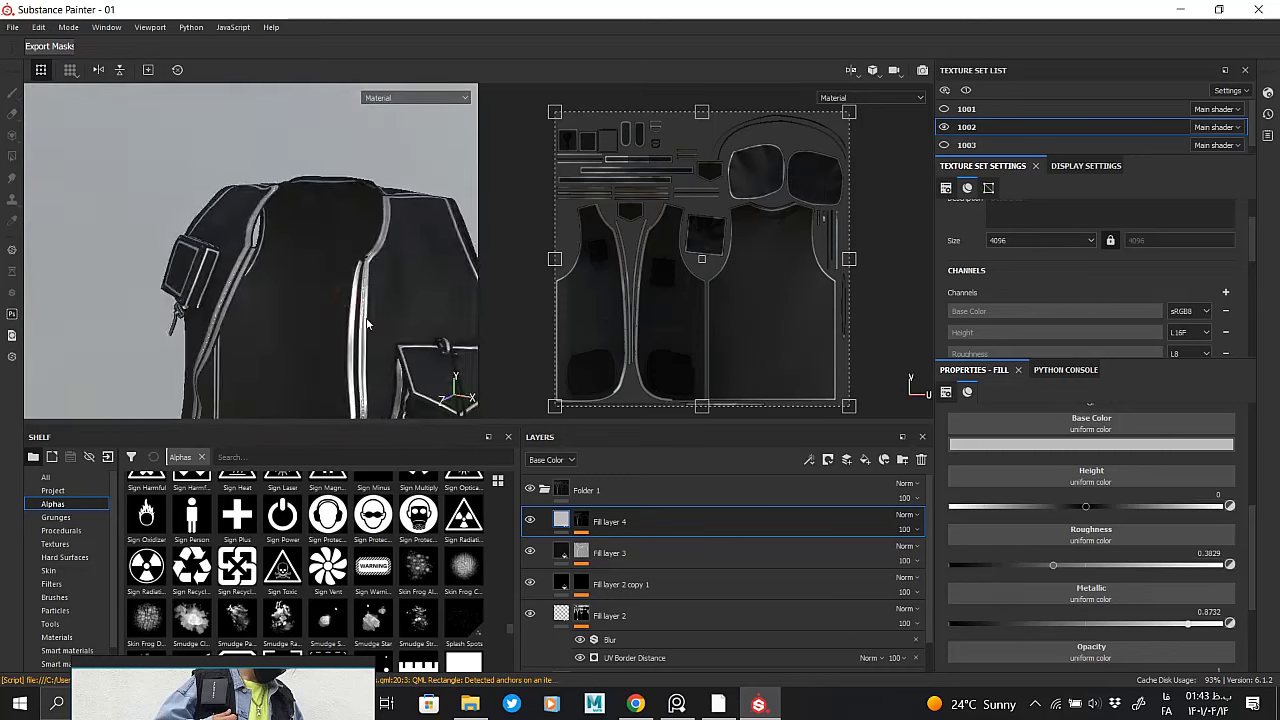
mouse_move(123, 227)
alt+mouse_down()
mouse_move(329, 207)
mouse_move(414, 214)
mouse_move(186, 194)
mouse_move(294, 257)
mouse_move(306, 327)
alt+mouse_up()
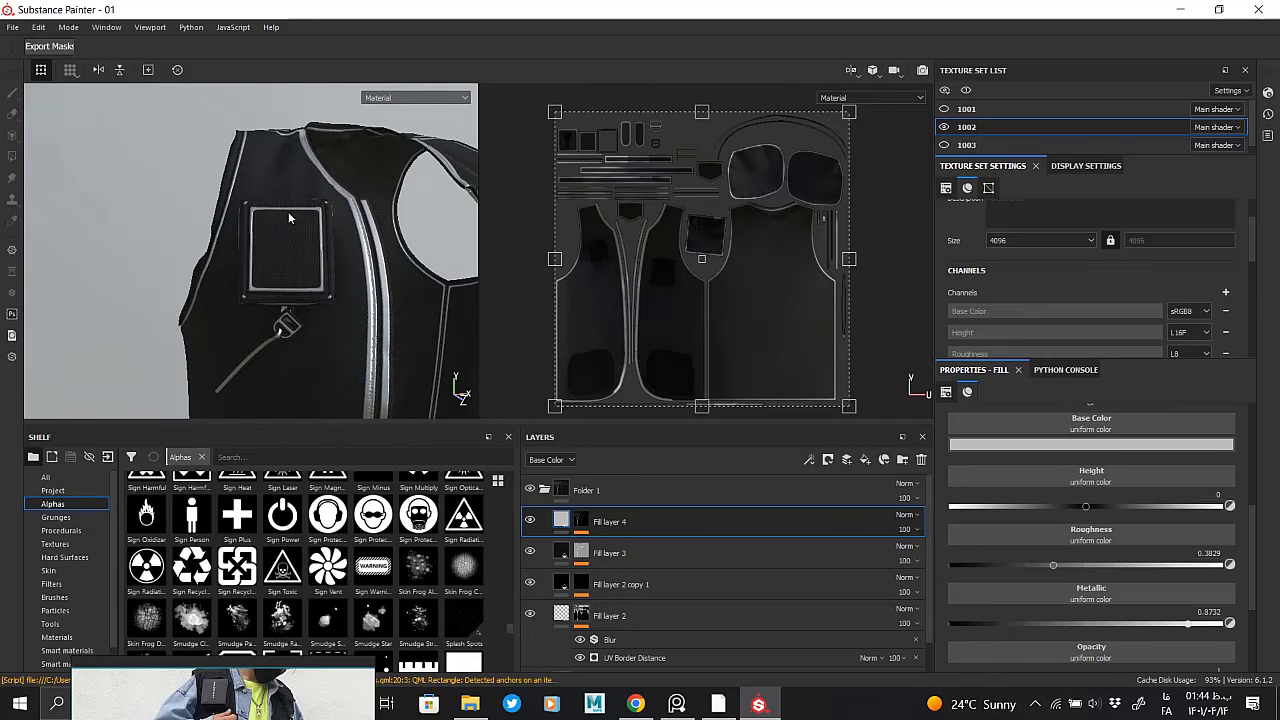
mouse_move(288, 211)
alt+mouse_down()
mouse_move(295, 105)
mouse_move(250, 171)
alt+mouse_up()
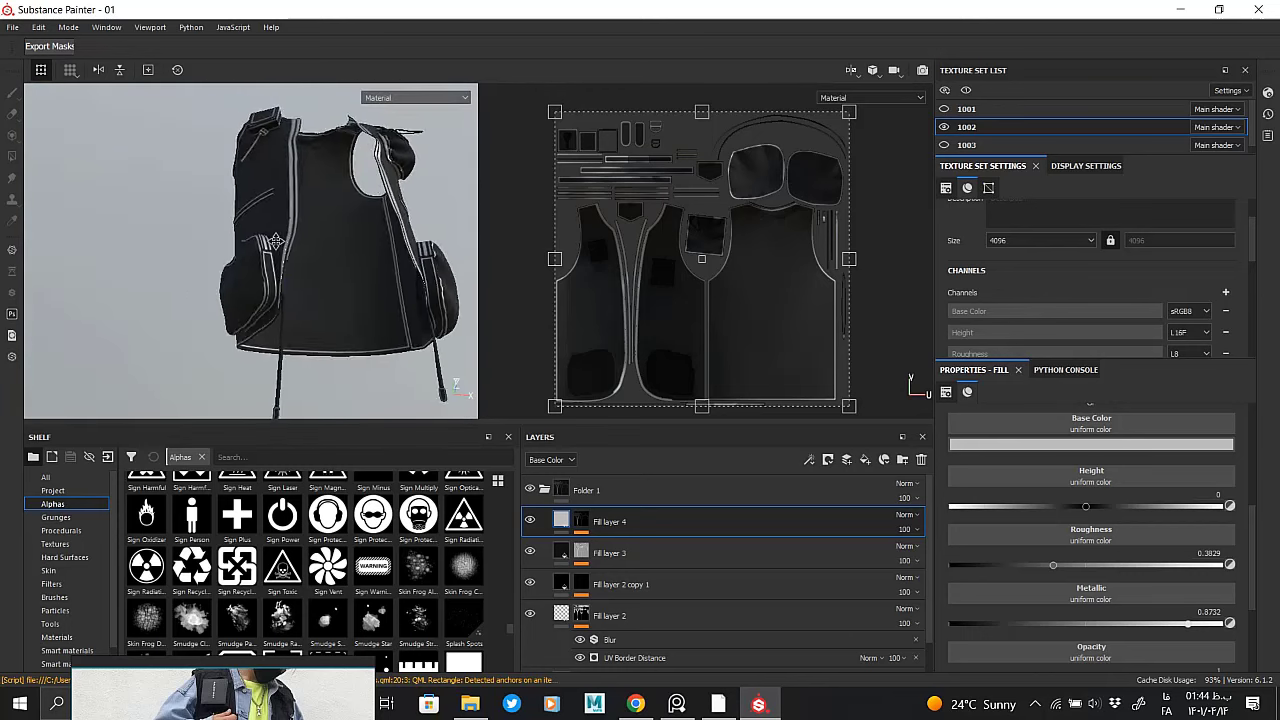
alt+drag(250, 171, 330, 250)
alt+click(584, 523)
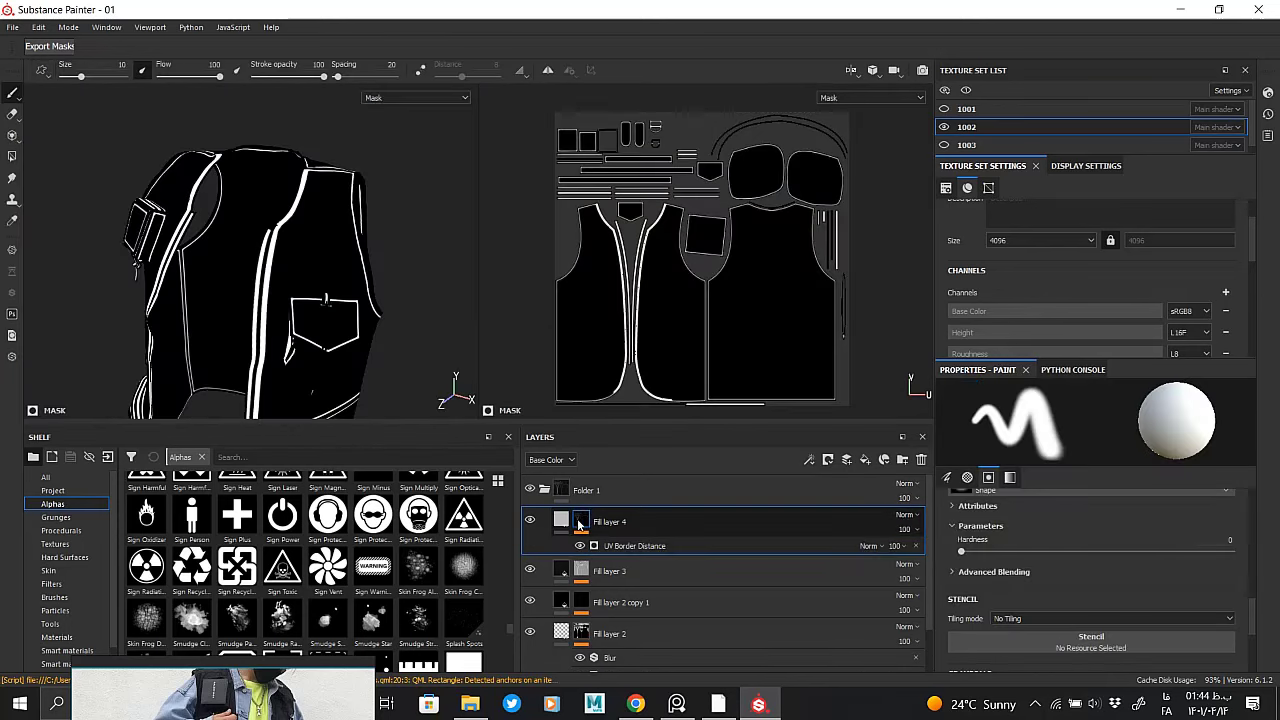
alt+click(584, 523)
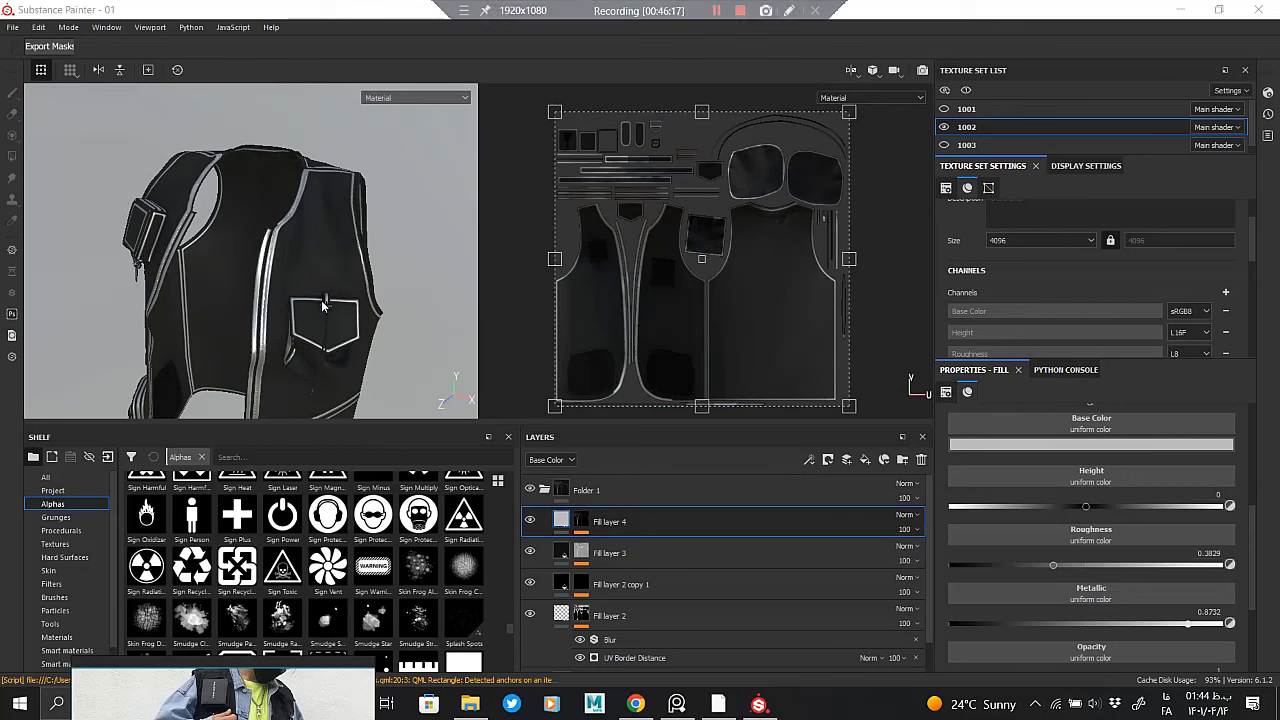
mouse_move(323, 306)
alt+mouse_down()
mouse_move(224, 197)
mouse_move(53, 219)
mouse_move(251, 286)
mouse_move(277, 277)
mouse_move(229, 297)
mouse_move(260, 300)
alt+mouse_up()
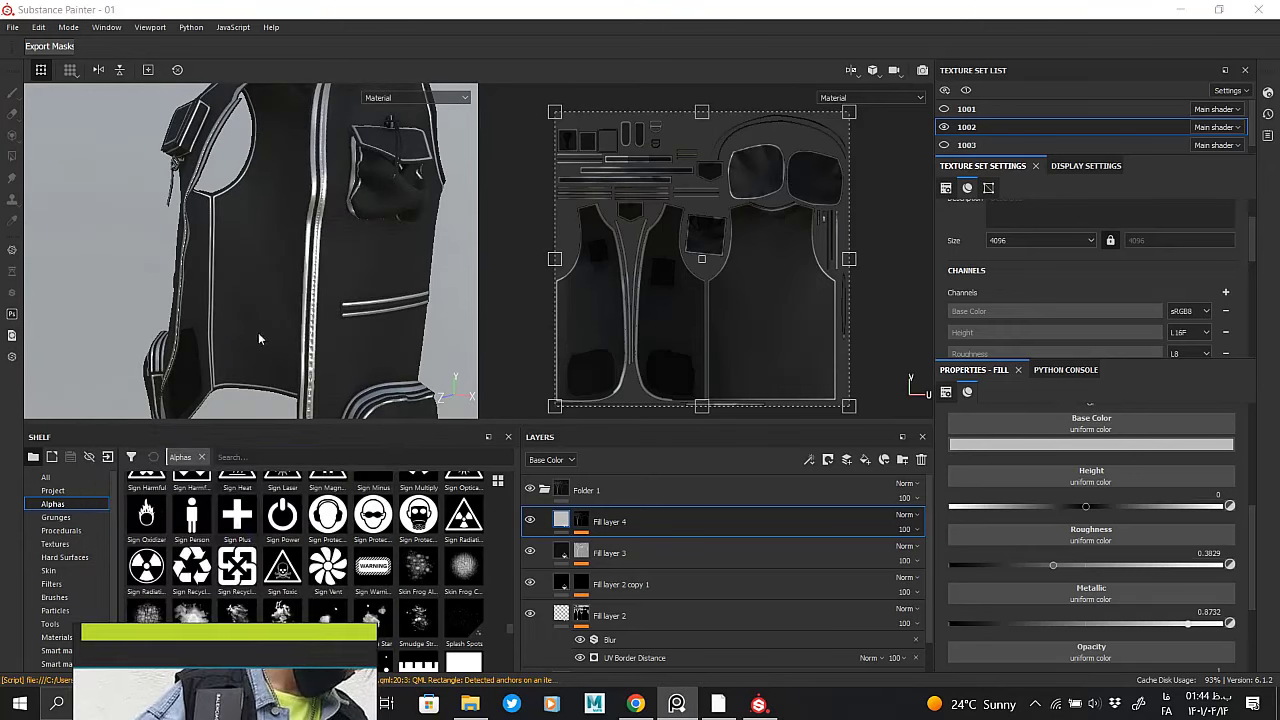
mouse_move(258, 339)
alt+mouse_down()
mouse_move(271, 200)
mouse_move(266, 263)
mouse_move(323, 262)
mouse_move(57, 206)
mouse_move(149, 337)
mouse_move(206, 349)
mouse_move(254, 229)
mouse_move(191, 234)
mouse_move(266, 223)
mouse_move(243, 191)
alt+mouse_up()
alt+middle_drag(243, 191, 327, 243)
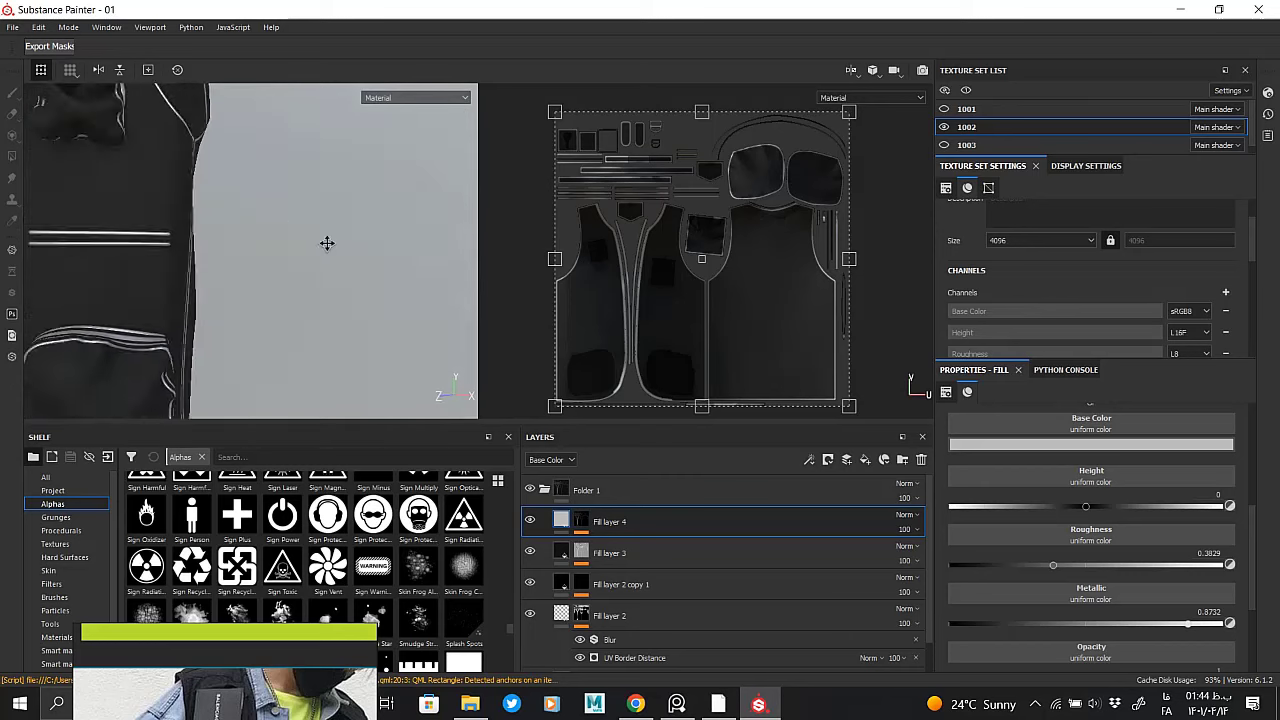
Add a new Fill layer 5 with a black mask above Fill layer 4
mouse_move(327, 243)
alt+mouse_down()
mouse_move(217, 267)
mouse_move(233, 236)
alt+mouse_up()
scroll(233, 236, up, 3)
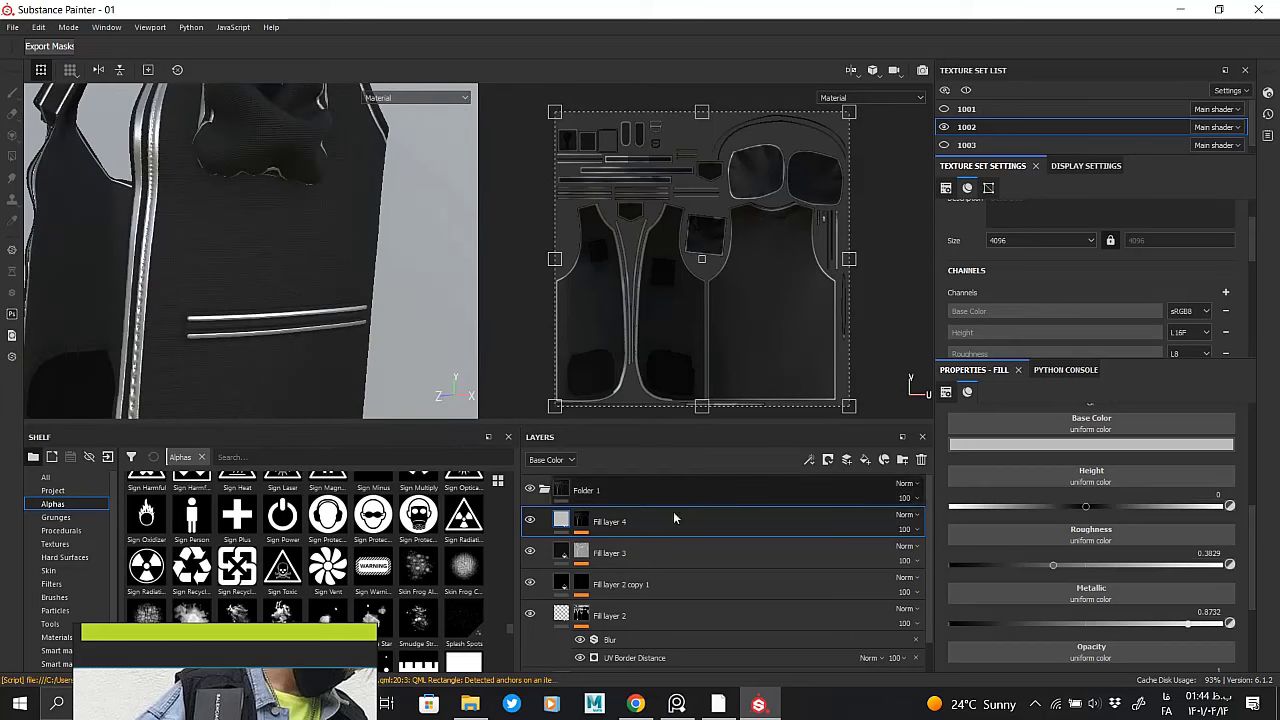
right_click(588, 525)
click(640, 20)
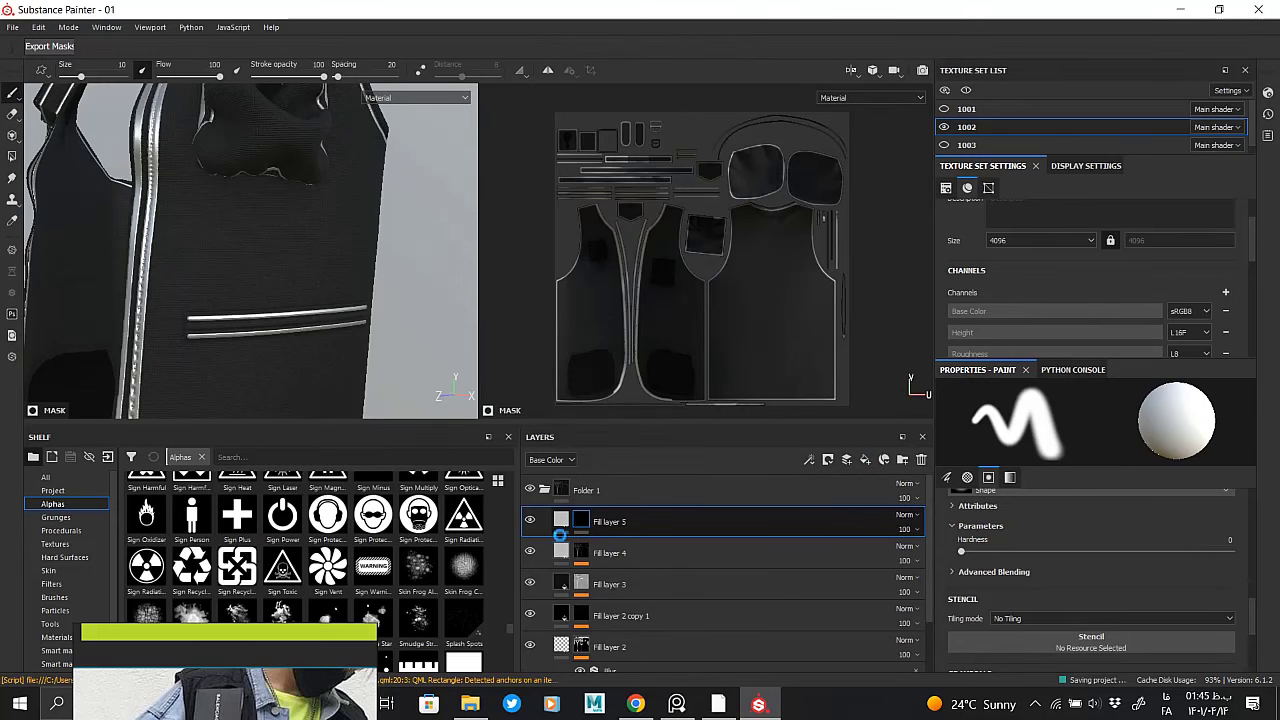
Fill Fill layer 5's mask with the Directional Noise 4 grayscale pattern
right_click(583, 524)
click(640, 432)
click(1091, 435)
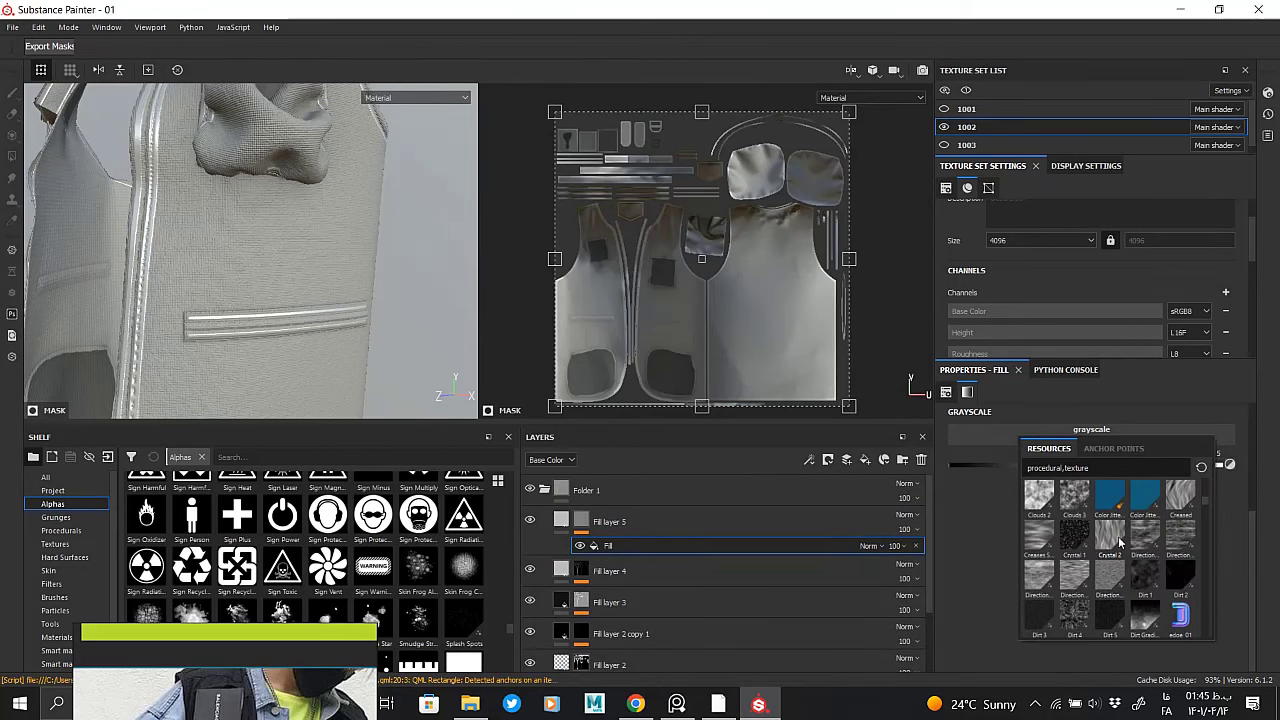
click(1069, 575)
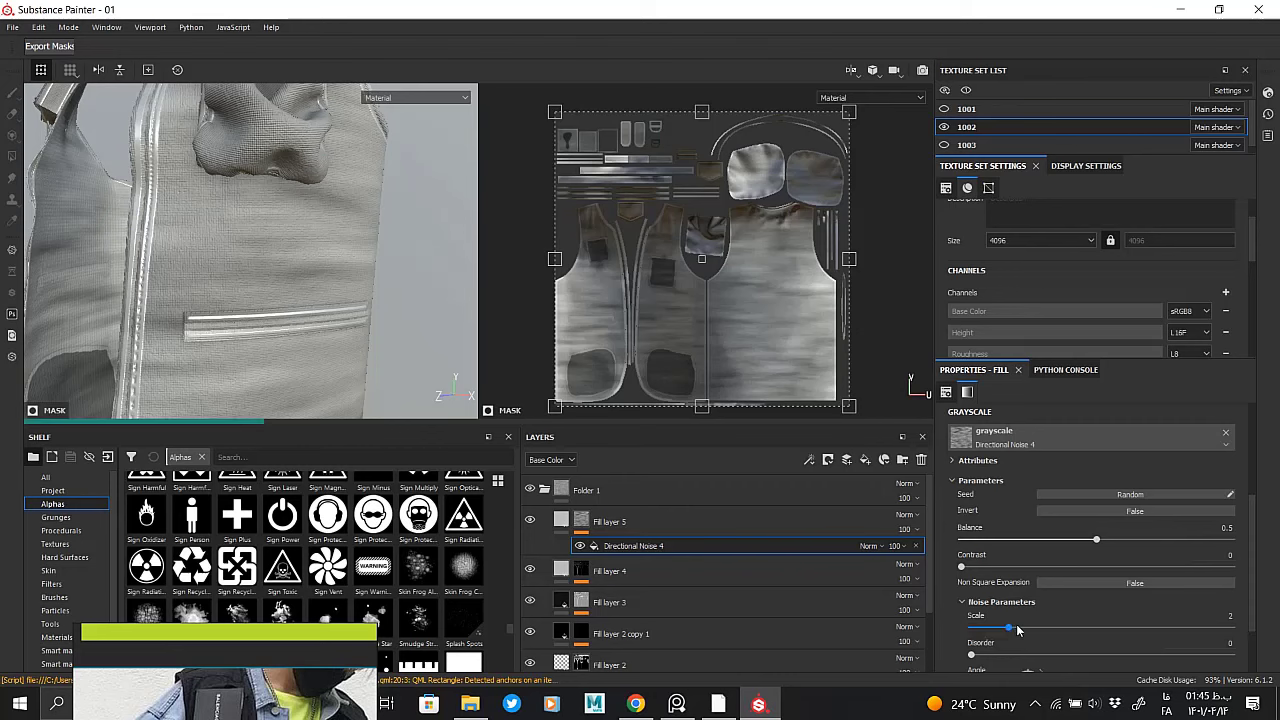
scroll(1018, 630, down, 3)
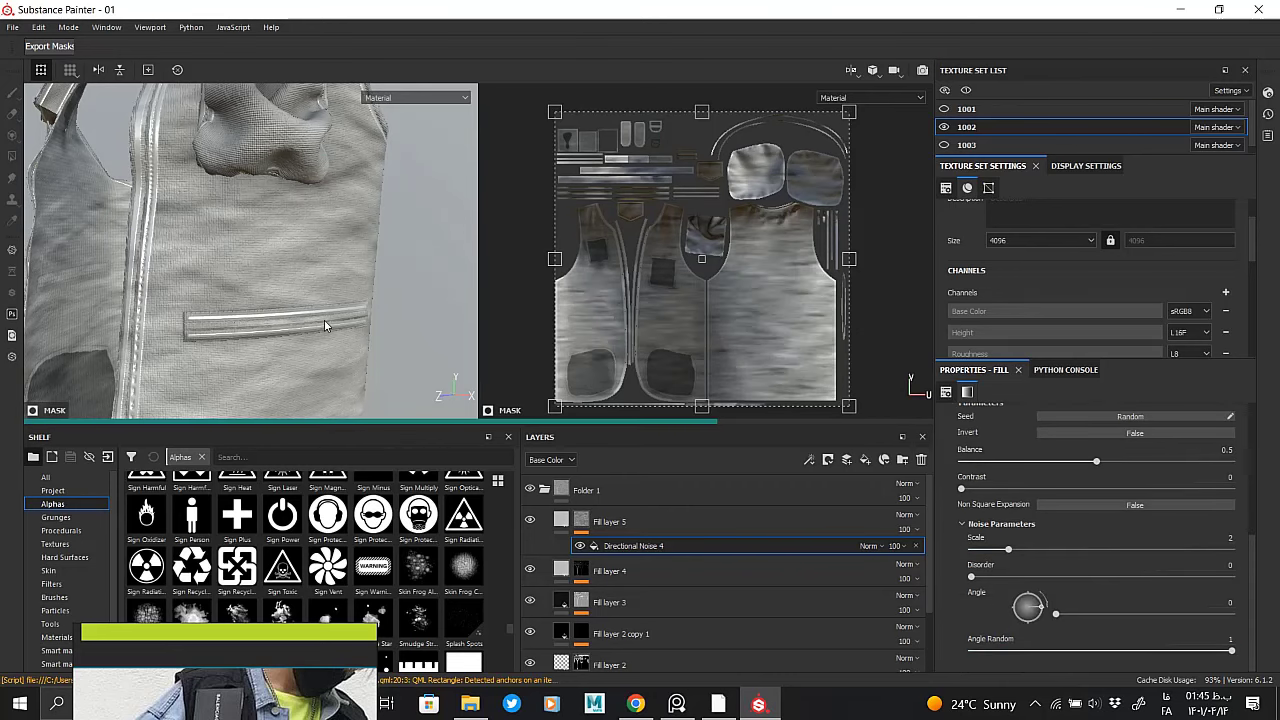
Make Fill layer 5 contribute height only, at 0.5415
click(566, 517)
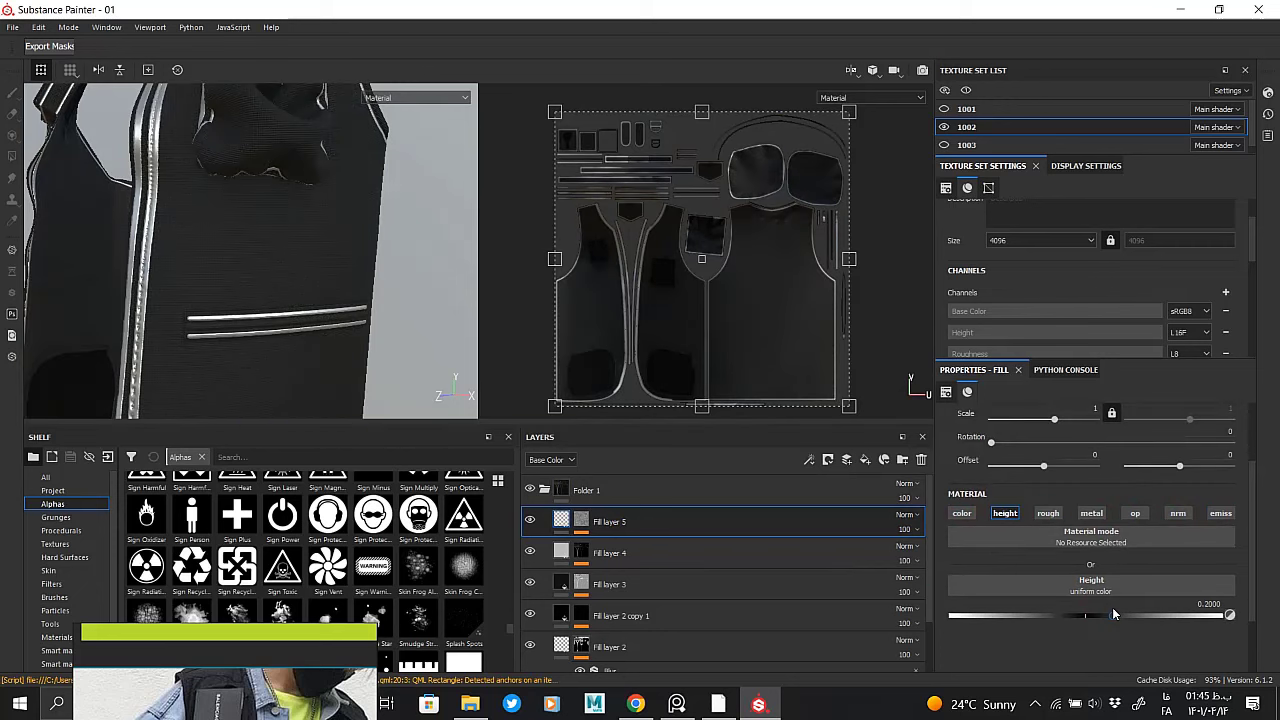
mouse_move(316, 358)
alt+mouse_down()
mouse_move(260, 300)
mouse_move(300, 295)
alt+mouse_up()
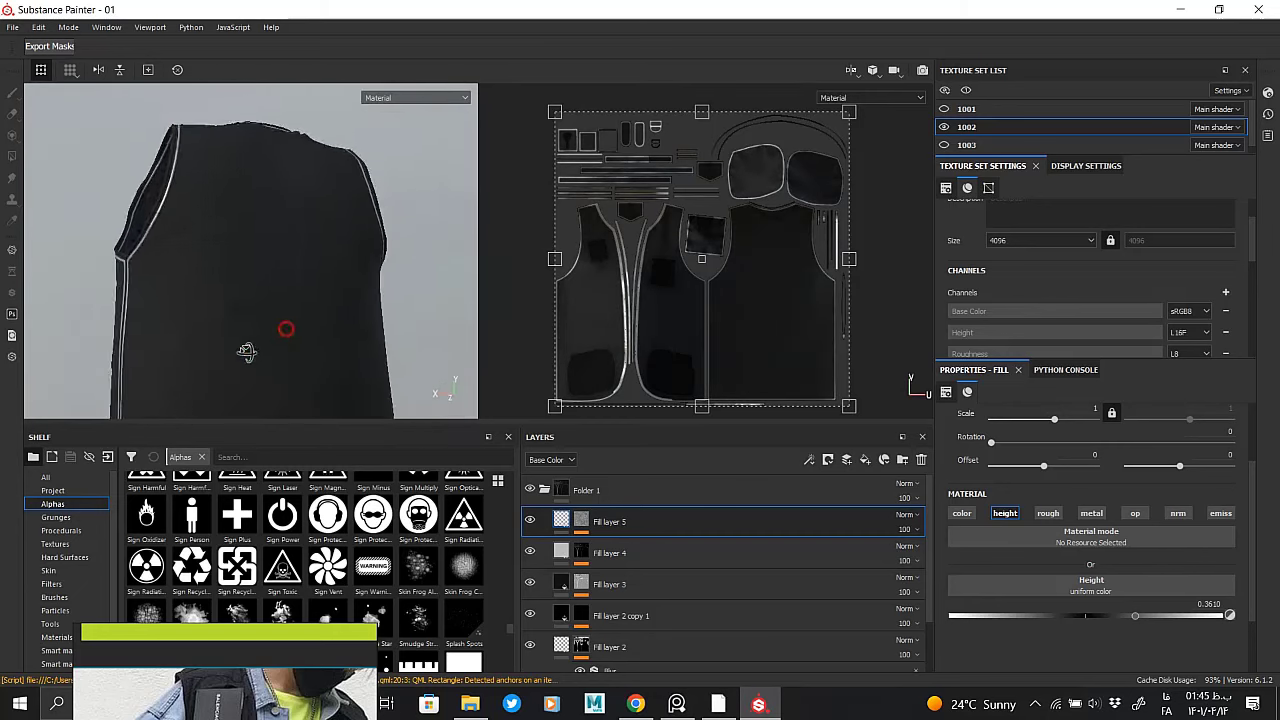
click(587, 522)
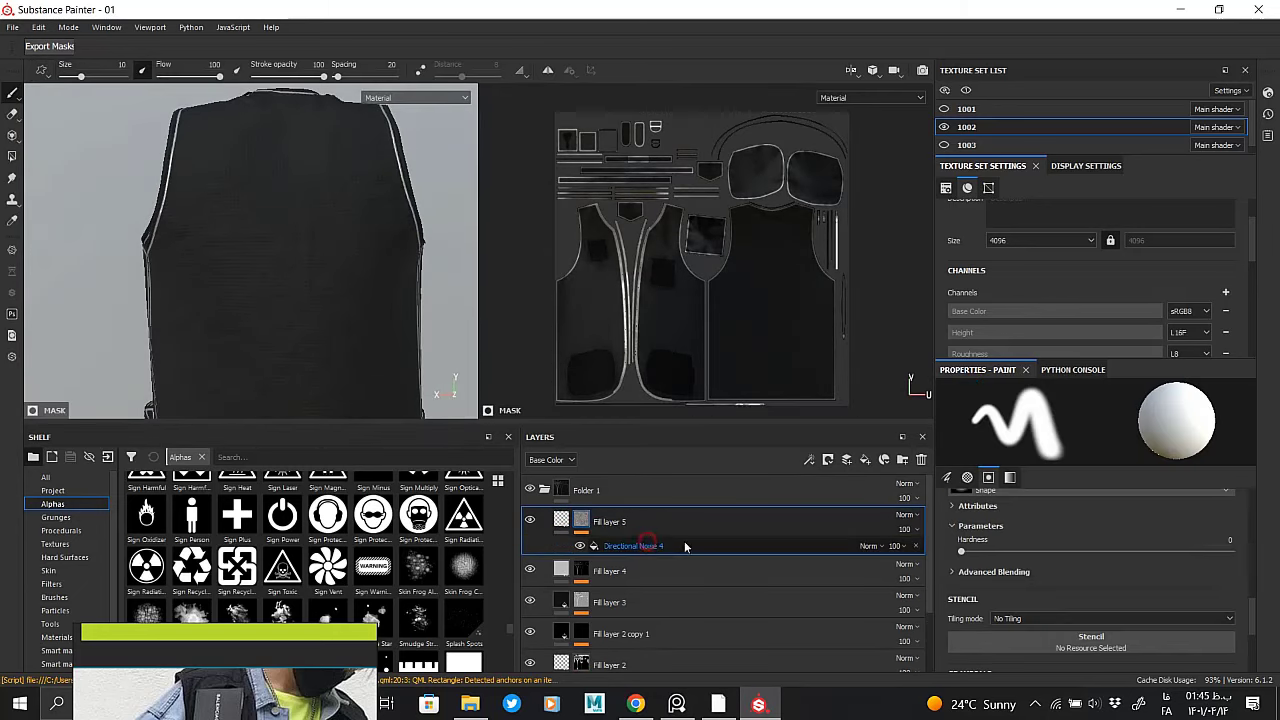
click(684, 545)
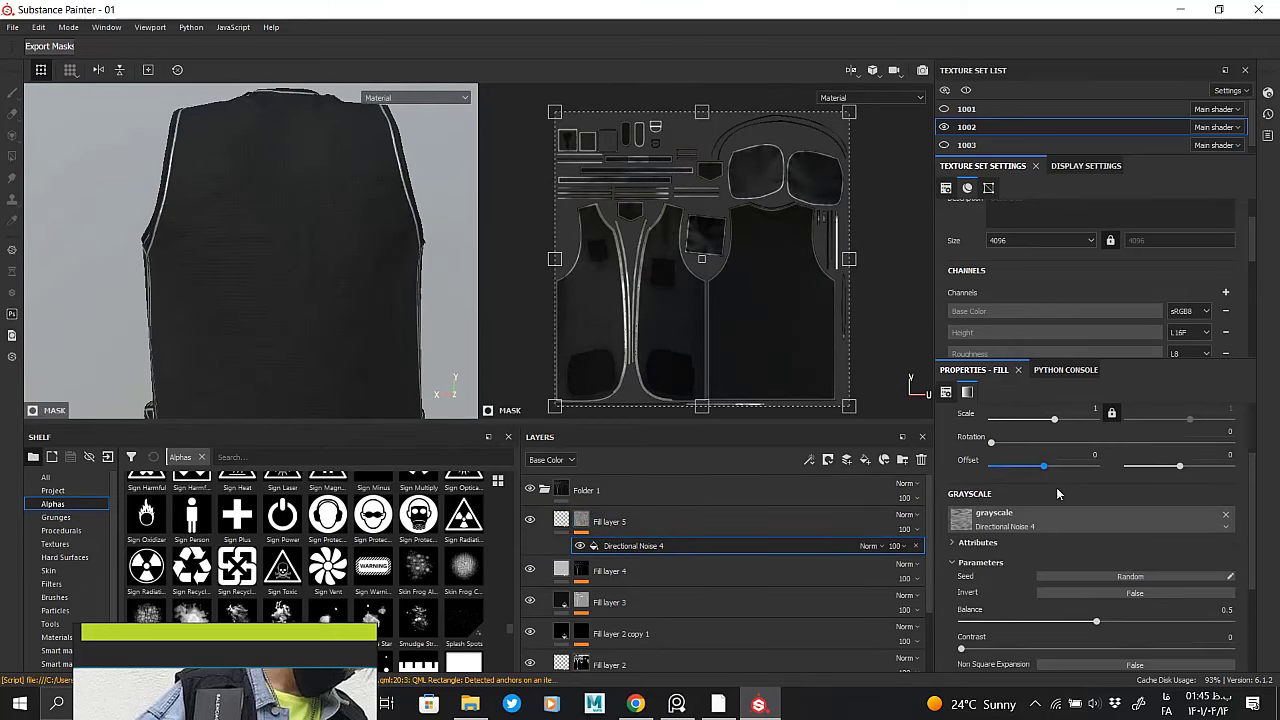
click(614, 527)
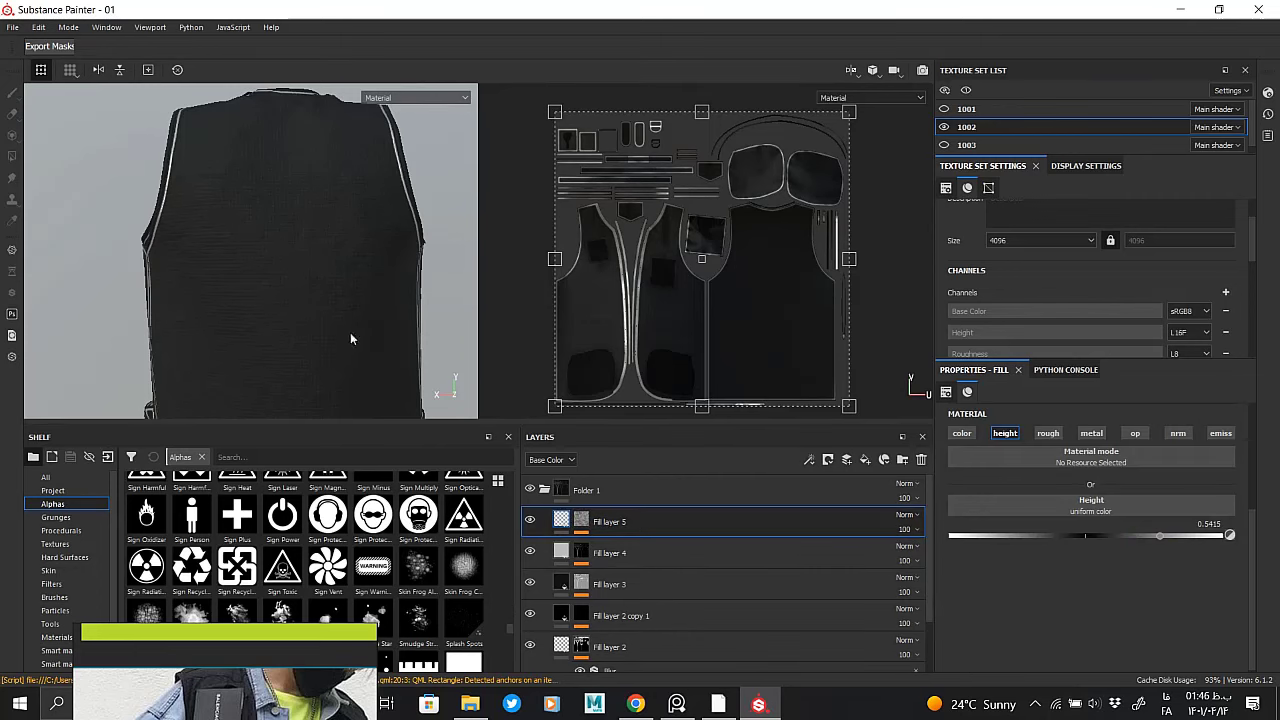
Orbit and zoom around the vest's back, zipper, collar, front stripes and back pocket
alt+drag(350, 339, 269, 324)
mouse_move(269, 324)
alt+right_down()
mouse_move(322, 208)
mouse_move(286, 277)
alt+right_up()
alt+drag(286, 277, 351, 360)
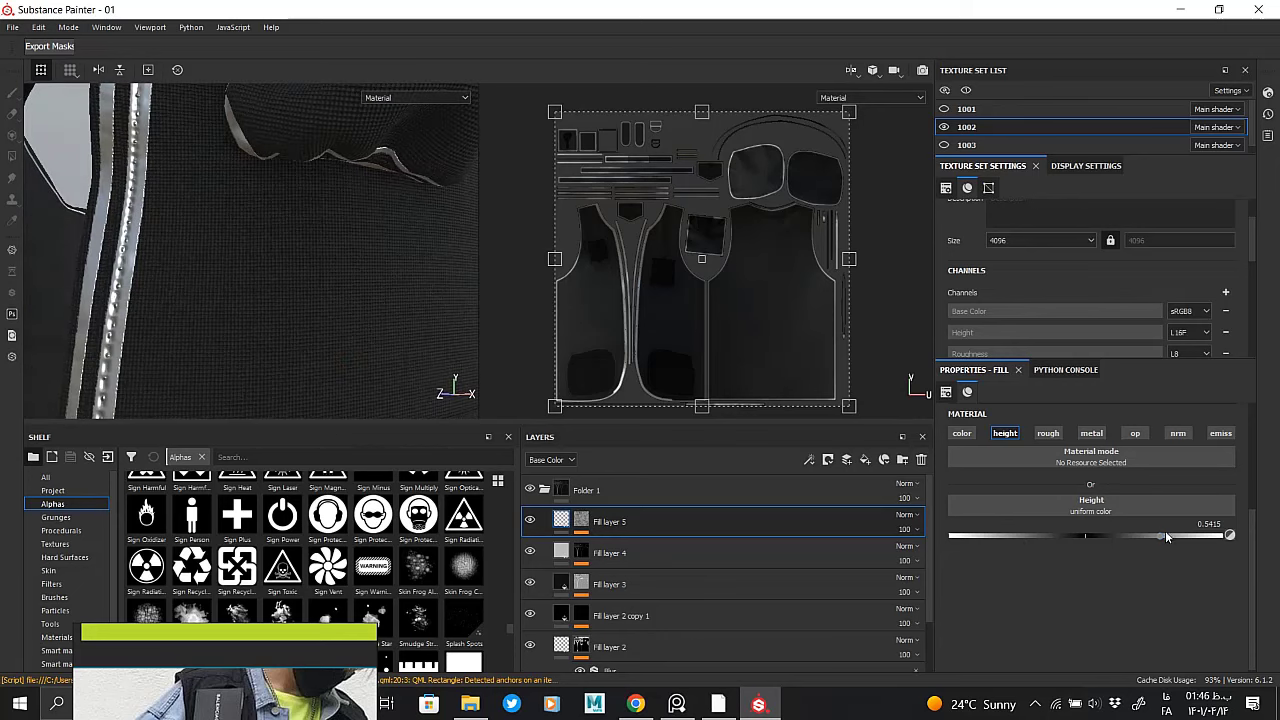
alt+right_drag(233, 268, 329, 232)
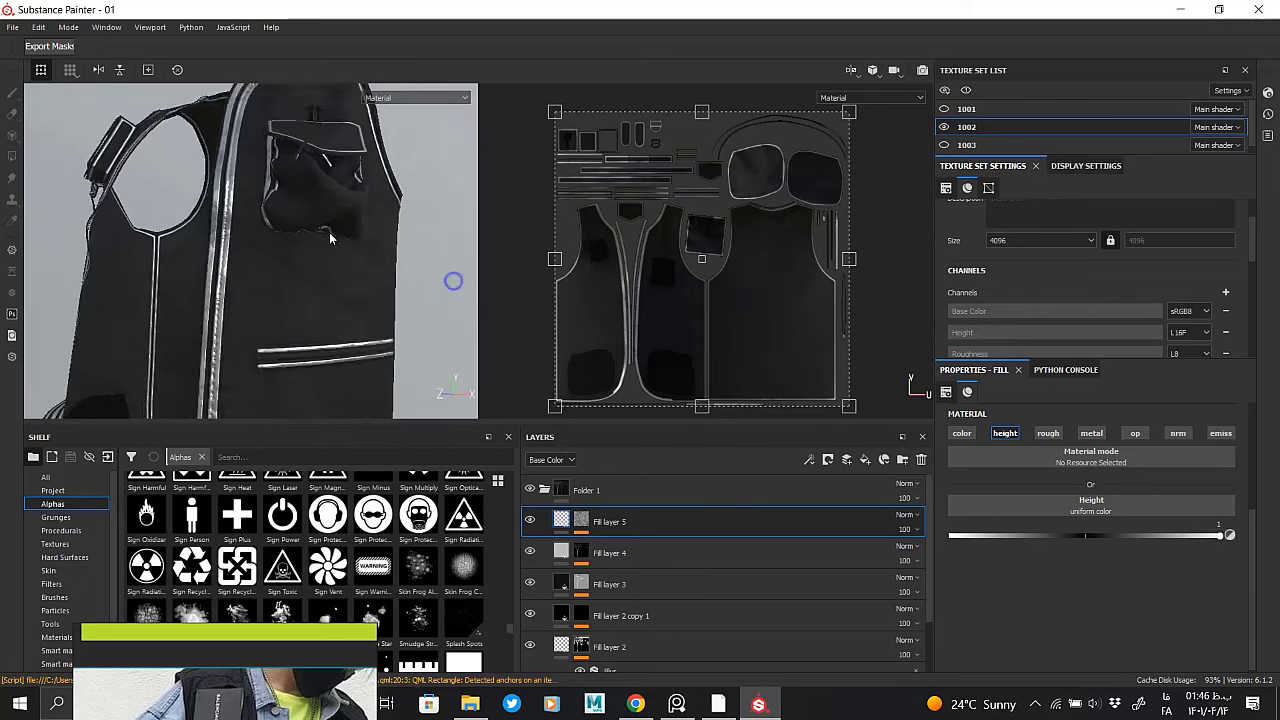
mouse_move(329, 232)
alt+mouse_down()
mouse_move(334, 223)
mouse_move(266, 211)
mouse_move(285, 270)
mouse_move(400, 251)
alt+mouse_up()
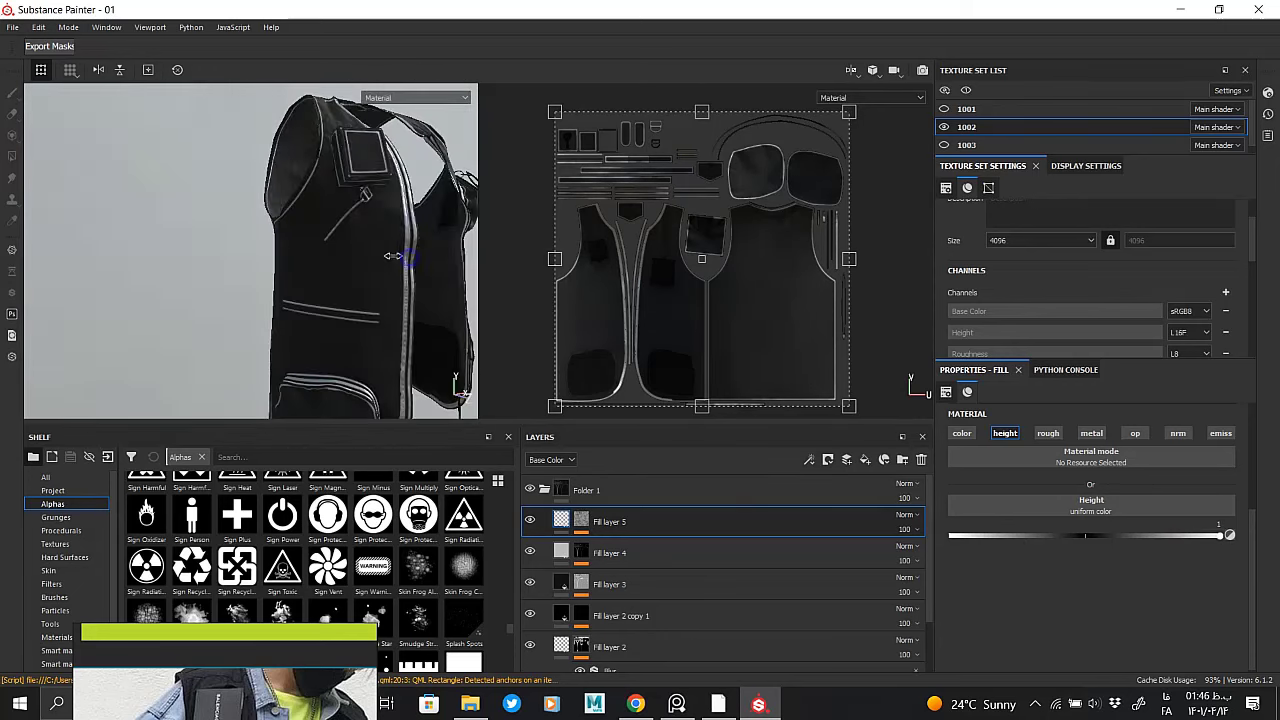
mouse_move(400, 251)
alt+right_down()
mouse_move(337, 357)
mouse_move(200, 251)
alt+right_up()
mouse_move(200, 251)
alt+mouse_down()
mouse_move(360, 334)
mouse_move(343, 309)
alt+mouse_up()
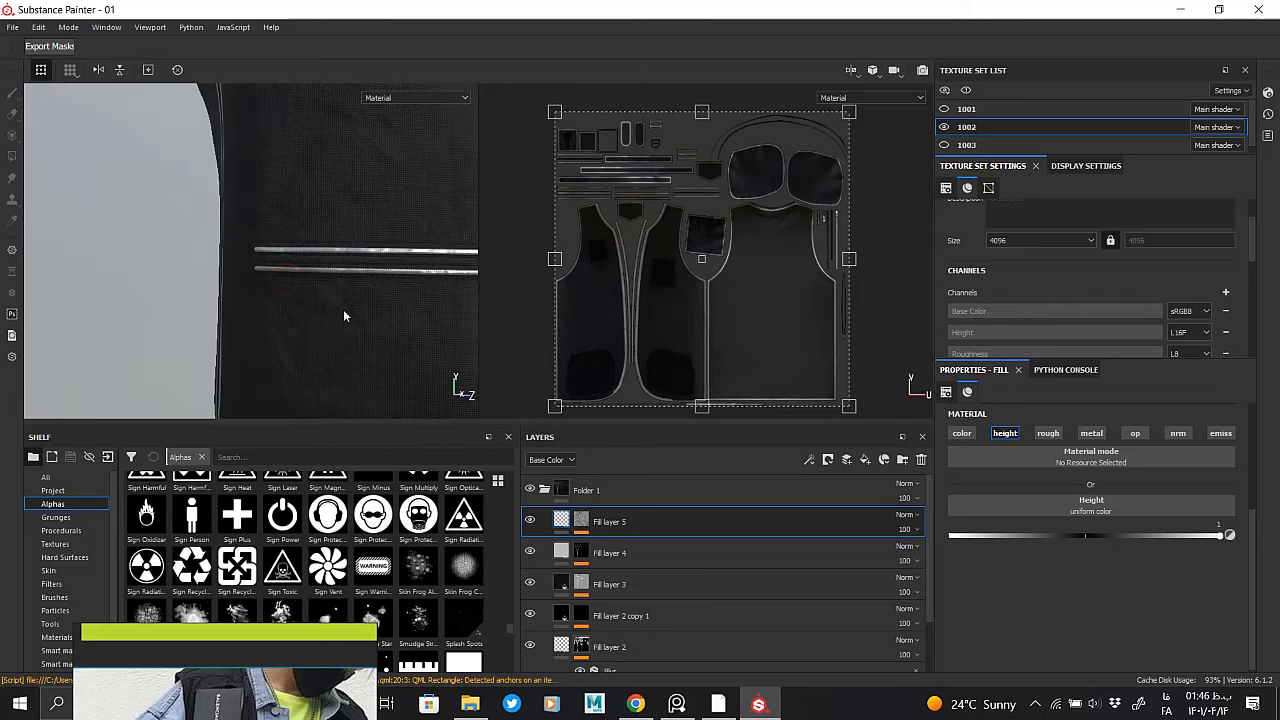
mouse_move(343, 309)
alt+right_down()
mouse_move(319, 383)
mouse_move(273, 272)
alt+right_up()
alt+drag(273, 272, 266, 240)
alt+right_drag(266, 240, 323, 263)
alt+middle_drag(323, 263, 290, 366)
mouse_move(290, 366)
alt+mouse_down()
mouse_move(126, 300)
mouse_move(328, 262)
mouse_move(289, 260)
mouse_move(363, 200)
mouse_move(355, 235)
alt+mouse_up()
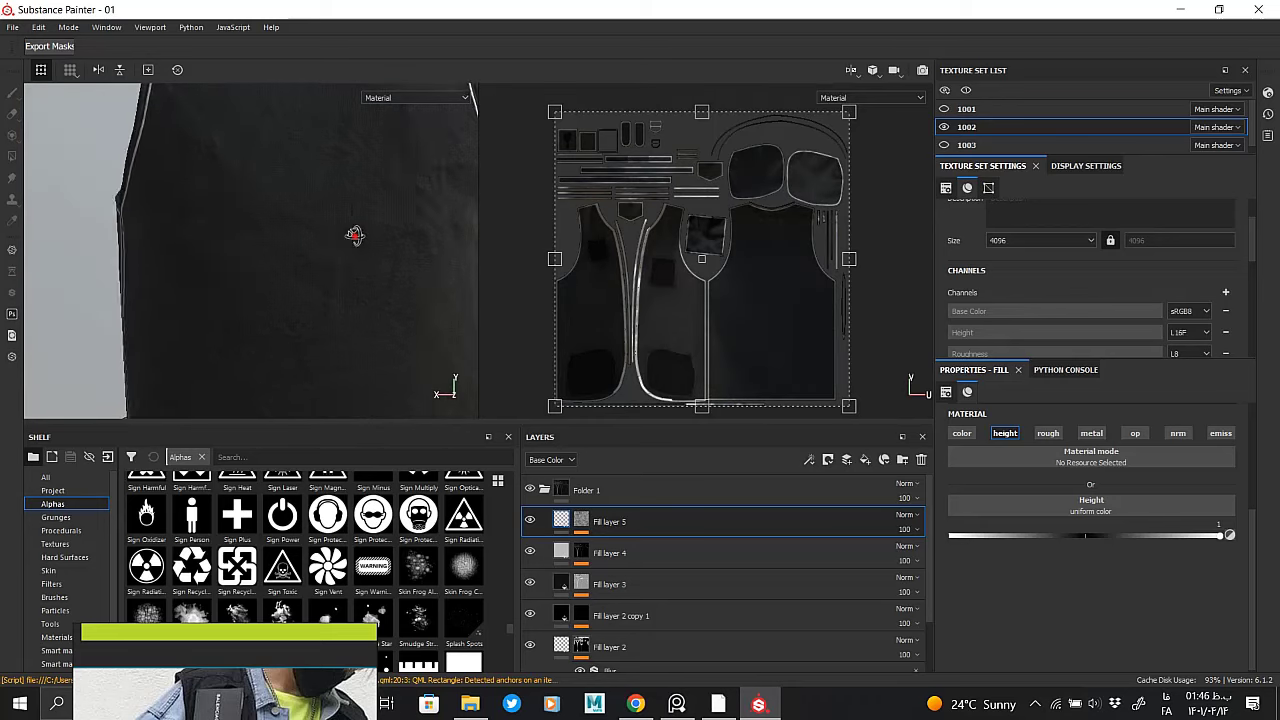
alt+right_drag(353, 259, 276, 297)
scroll(280, 297, down, 2)
scroll(295, 296, down, 3)
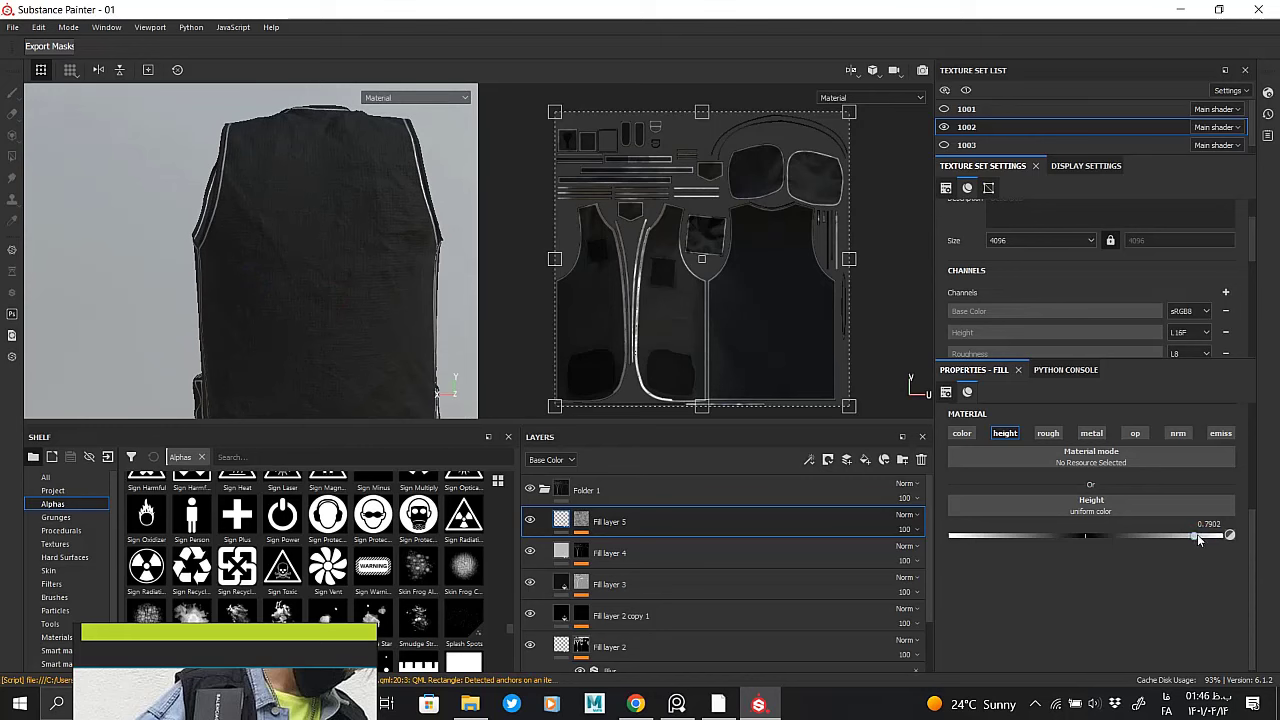
Raise Fill layer 5's height to 0.8341 and unhide the shirt texture set 1001
drag(1197, 534, 1209, 535)
alt+drag(380, 310, 206, 312)
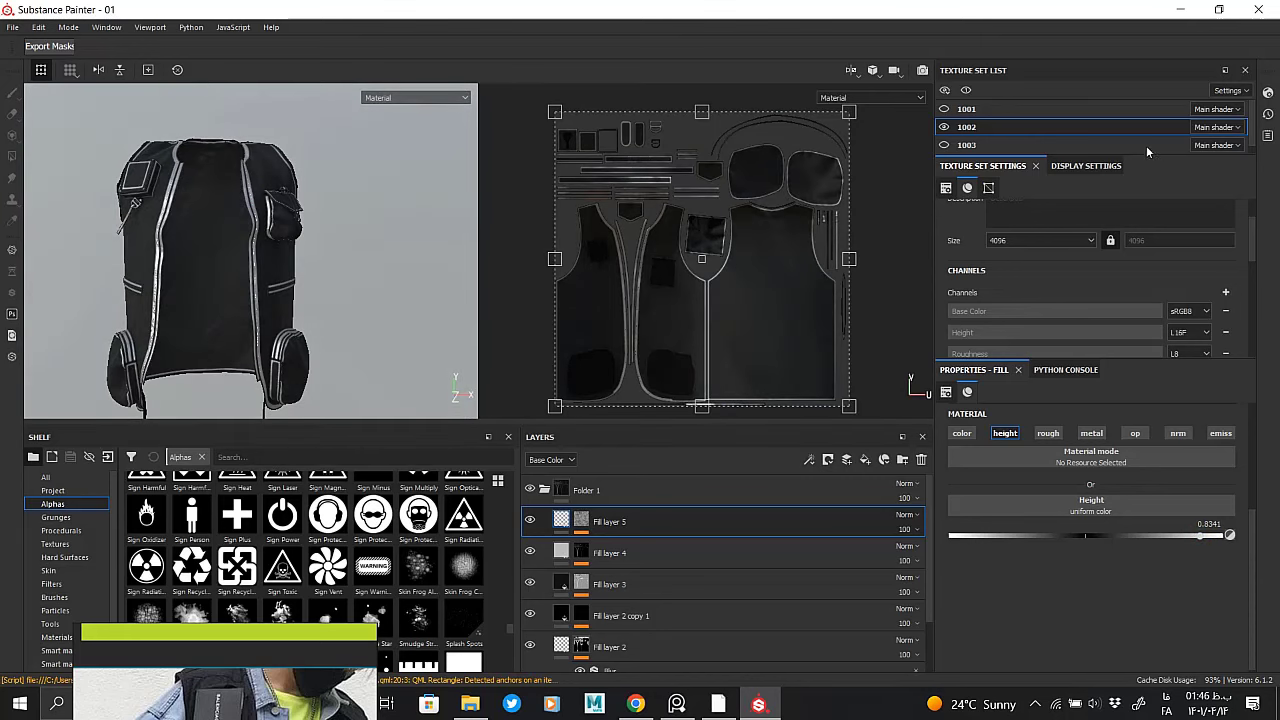
click(944, 109)
mouse_move(250, 260)
alt+mouse_down()
mouse_move(343, 240)
mouse_move(250, 252)
mouse_move(305, 260)
mouse_move(291, 314)
mouse_move(305, 290)
alt+mouse_up()
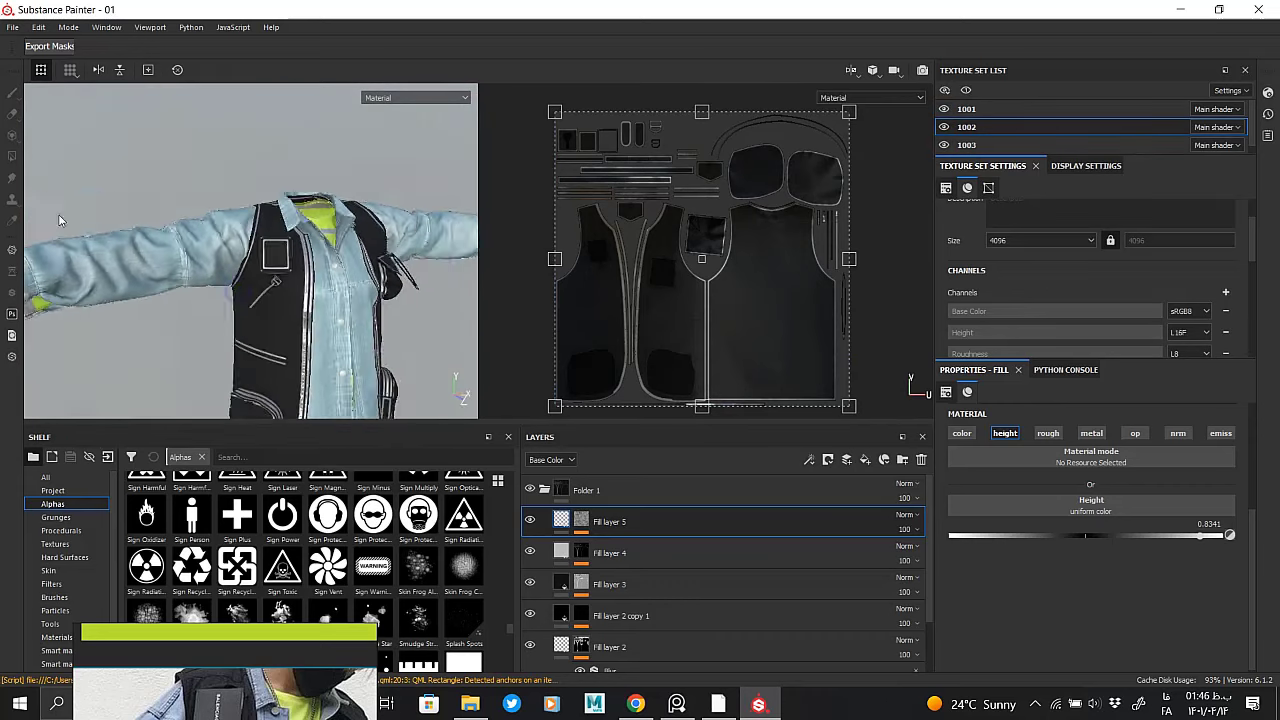
Add a mask to Folder 1 and pick the Polygon Fill tool in UV chunk mode
scroll(305, 290, down, 5)
alt+middle_drag(315, 285, 311, 231)
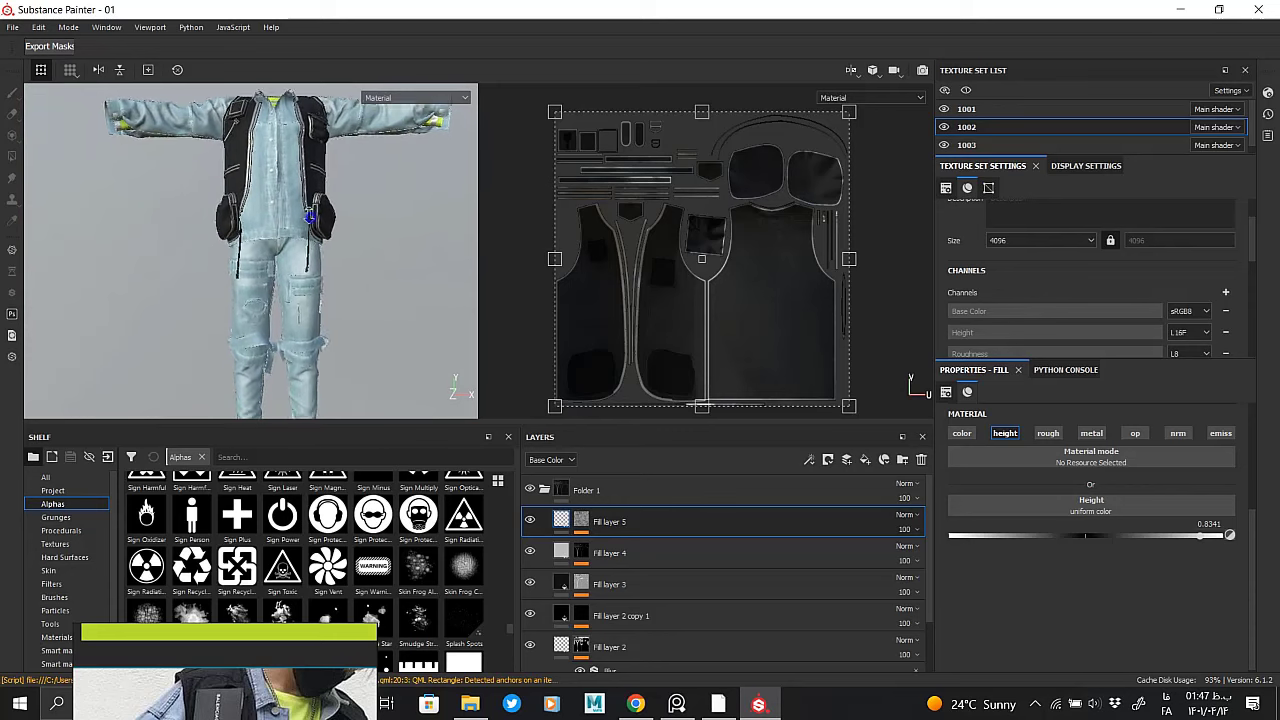
scroll(311, 231, down, 3)
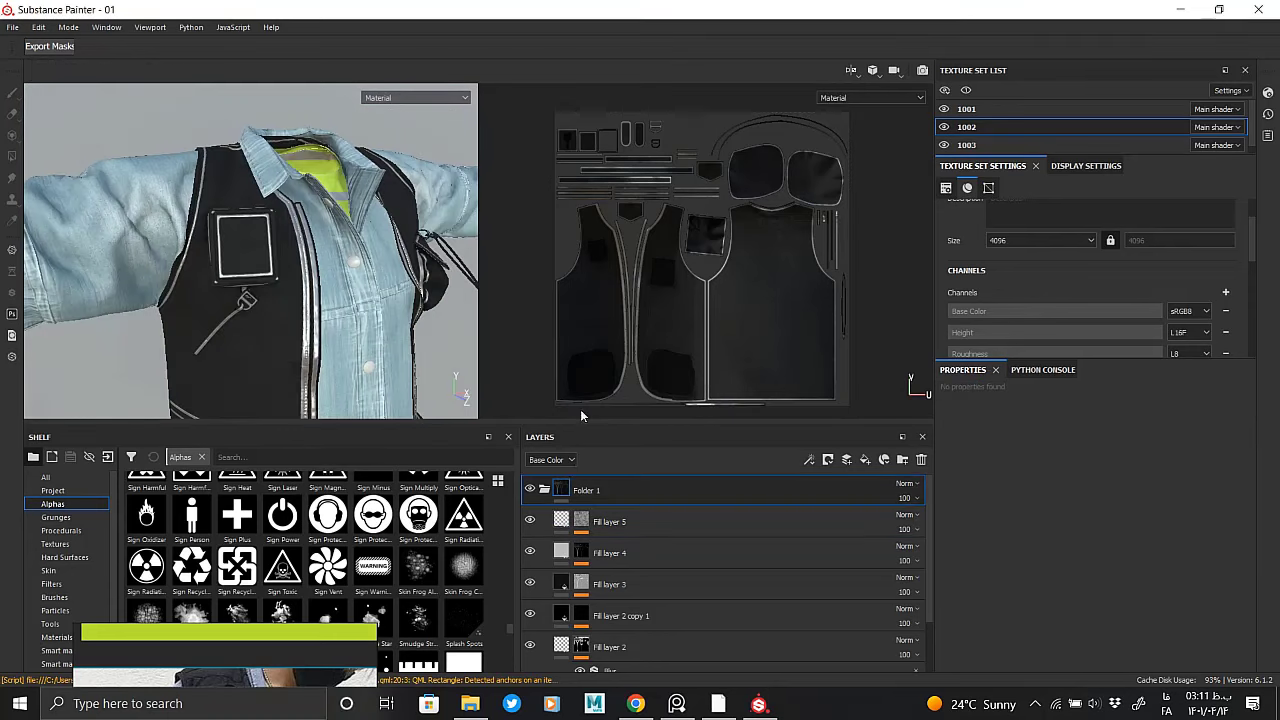
right_click(563, 490)
click(1053, 458)
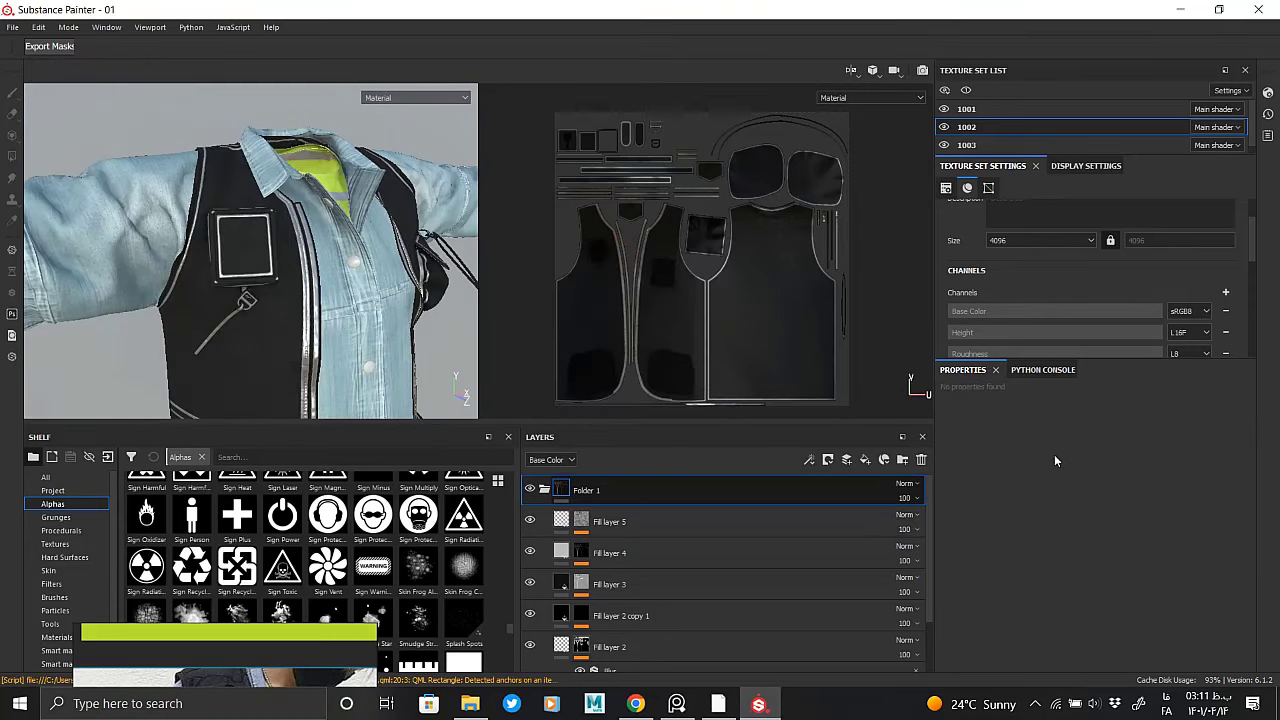
click(12, 156)
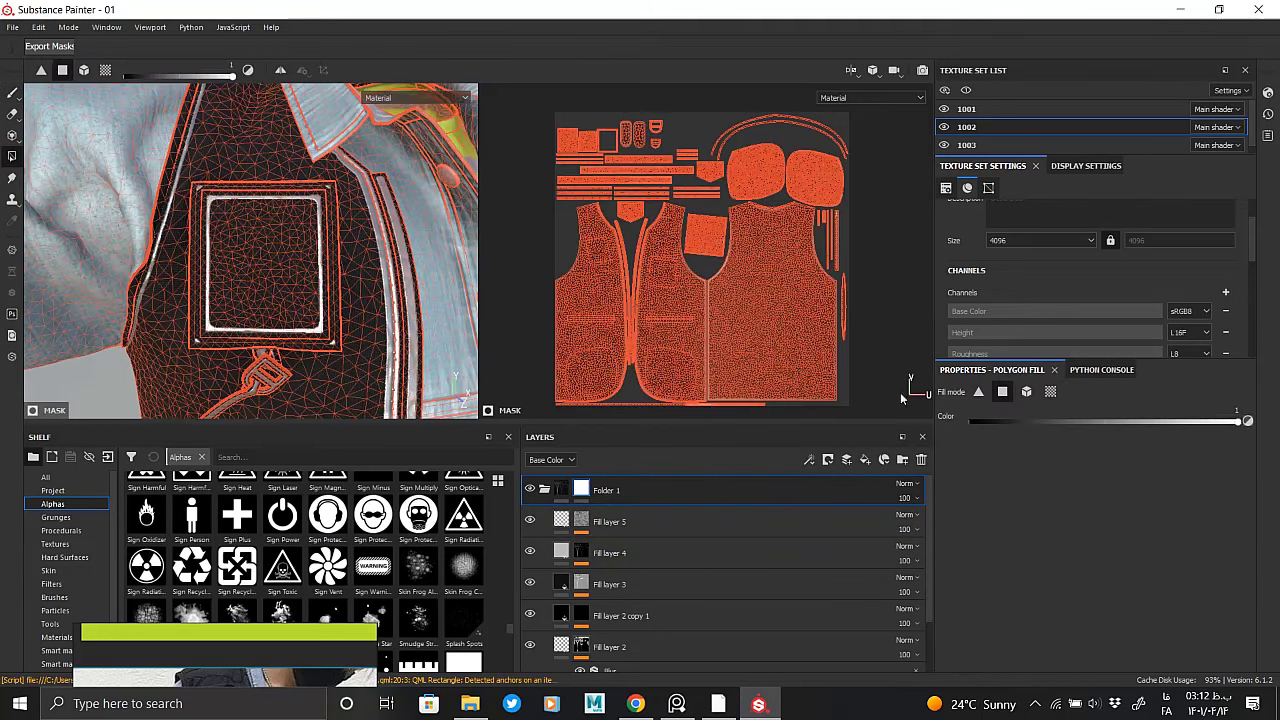
click(294, 250)
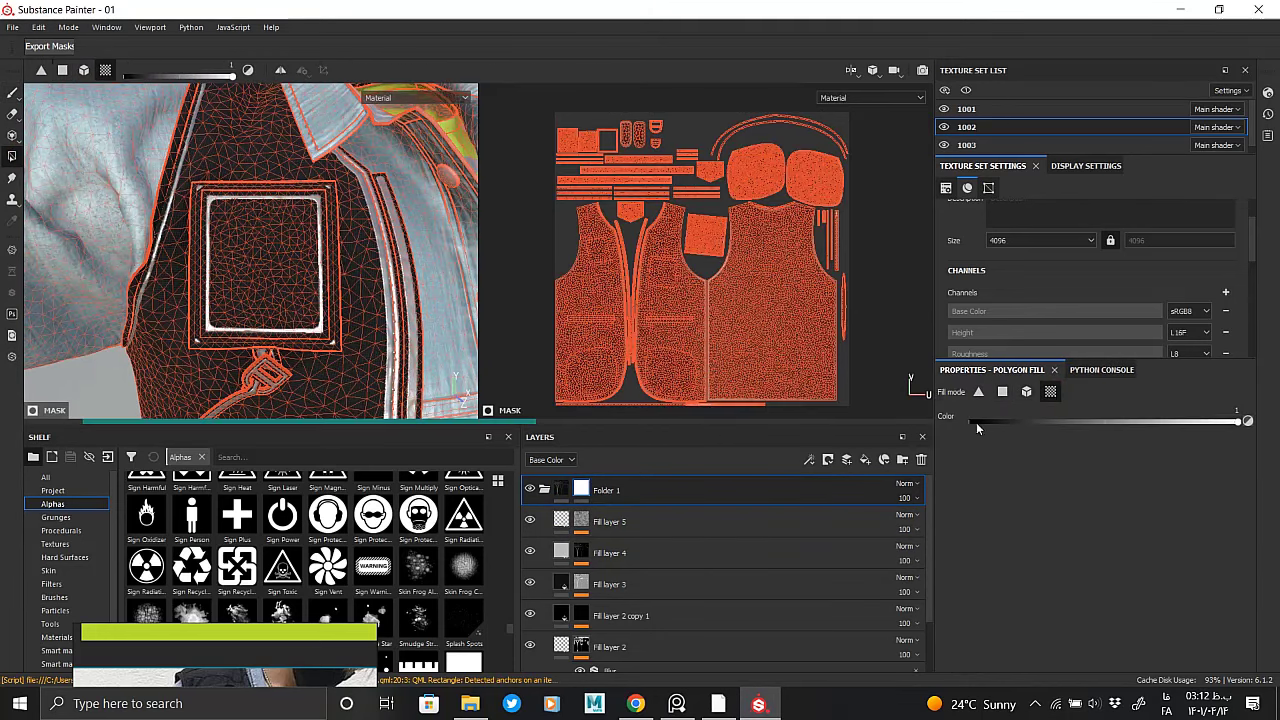
Set the vest texture set to 2048 and fill the square badge patch white
drag(977, 428, 958, 419)
scroll(999, 291, up, 2)
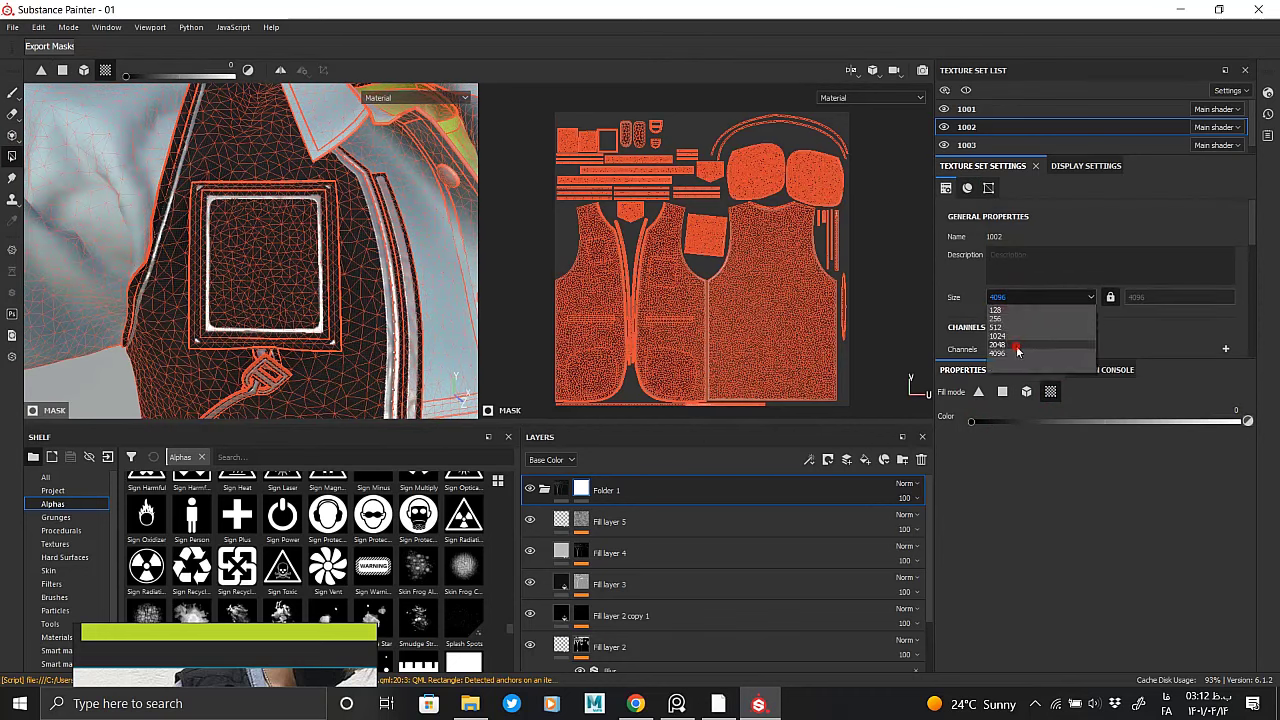
click(1016, 345)
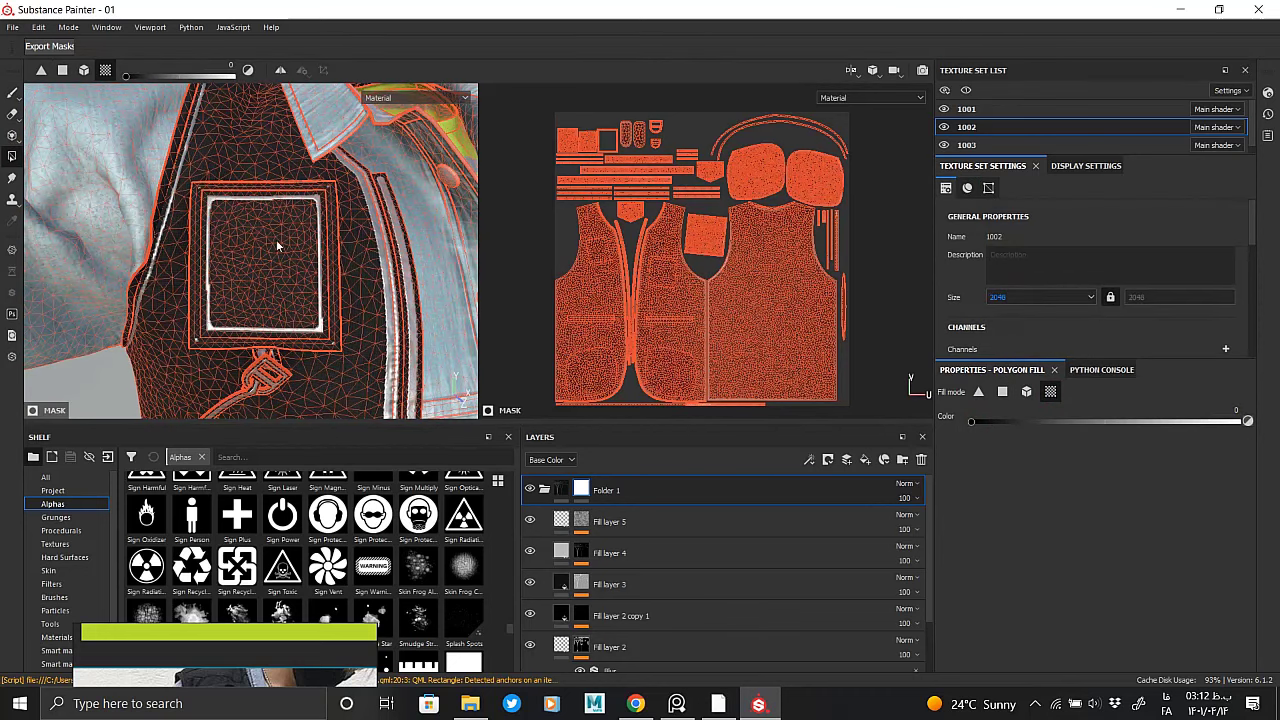
click(271, 246)
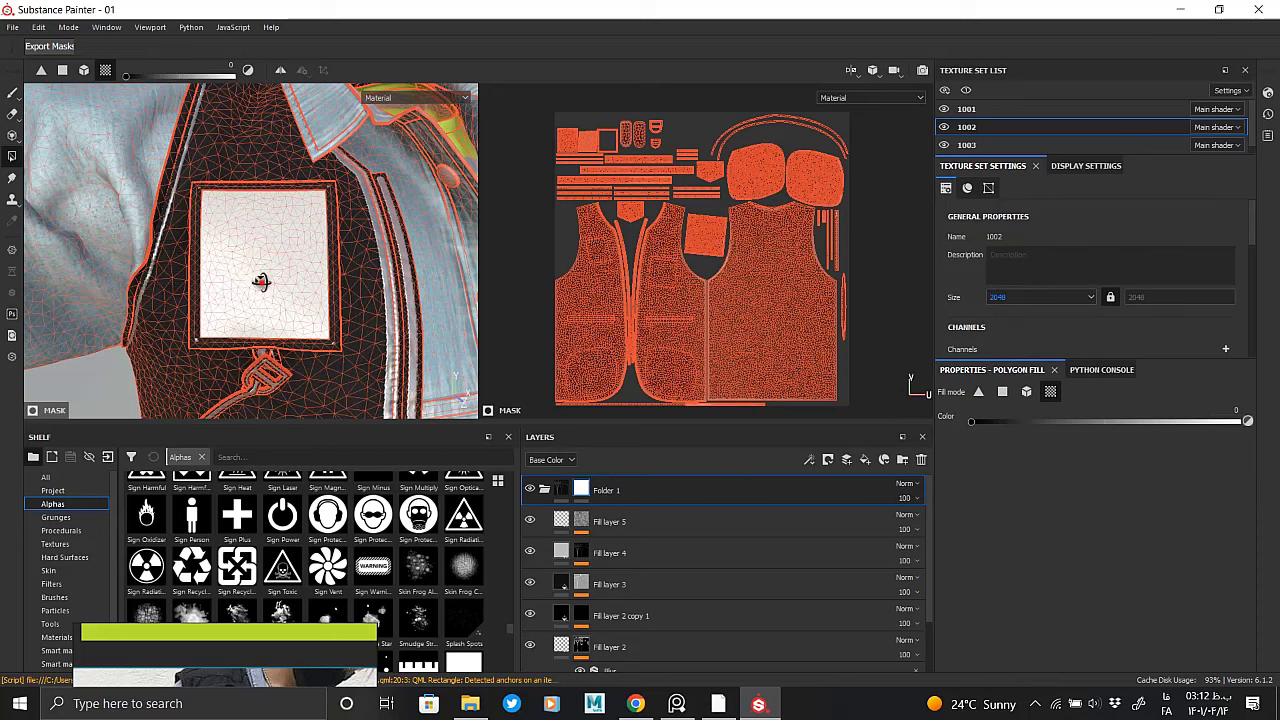
mouse_move(262, 283)
alt+mouse_down()
mouse_move(249, 342)
mouse_move(31, 212)
mouse_move(232, 316)
mouse_move(307, 178)
mouse_move(376, 193)
mouse_move(203, 327)
mouse_move(153, 288)
mouse_move(435, 488)
alt+mouse_up()
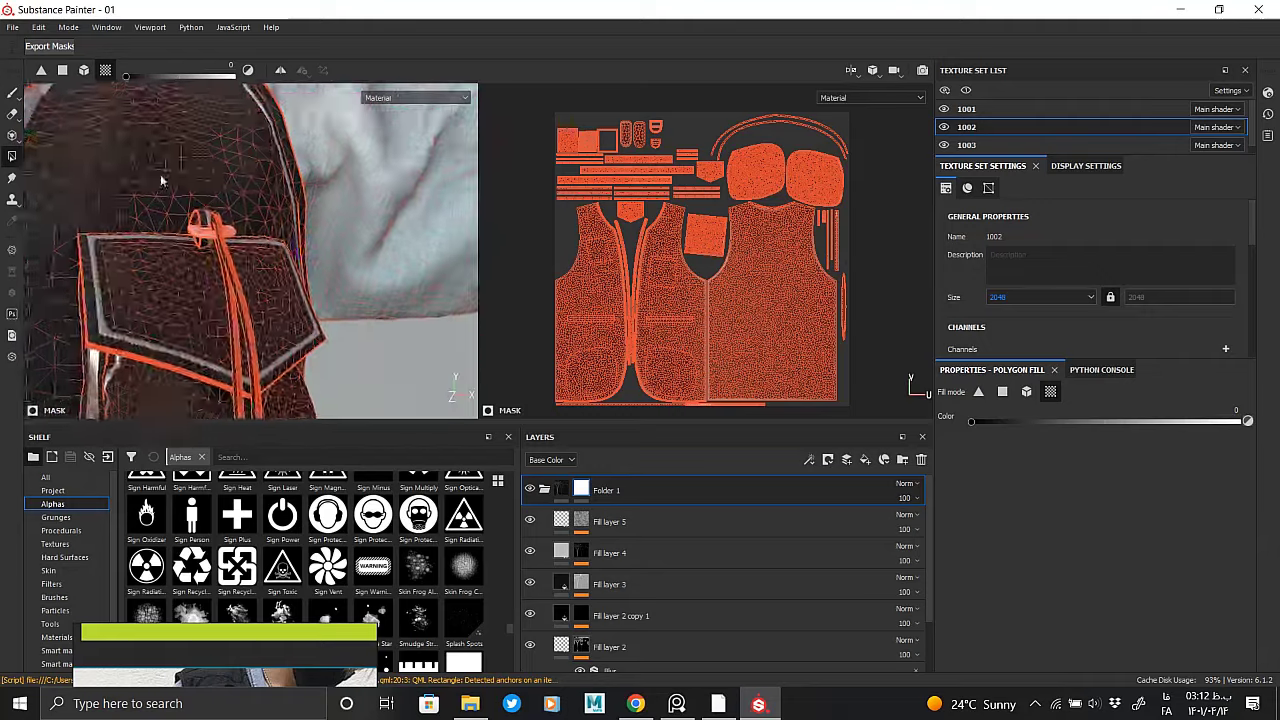
Inspect the jacket and jeans from several angles, then hide texture set 1002, the vest
click(561, 489)
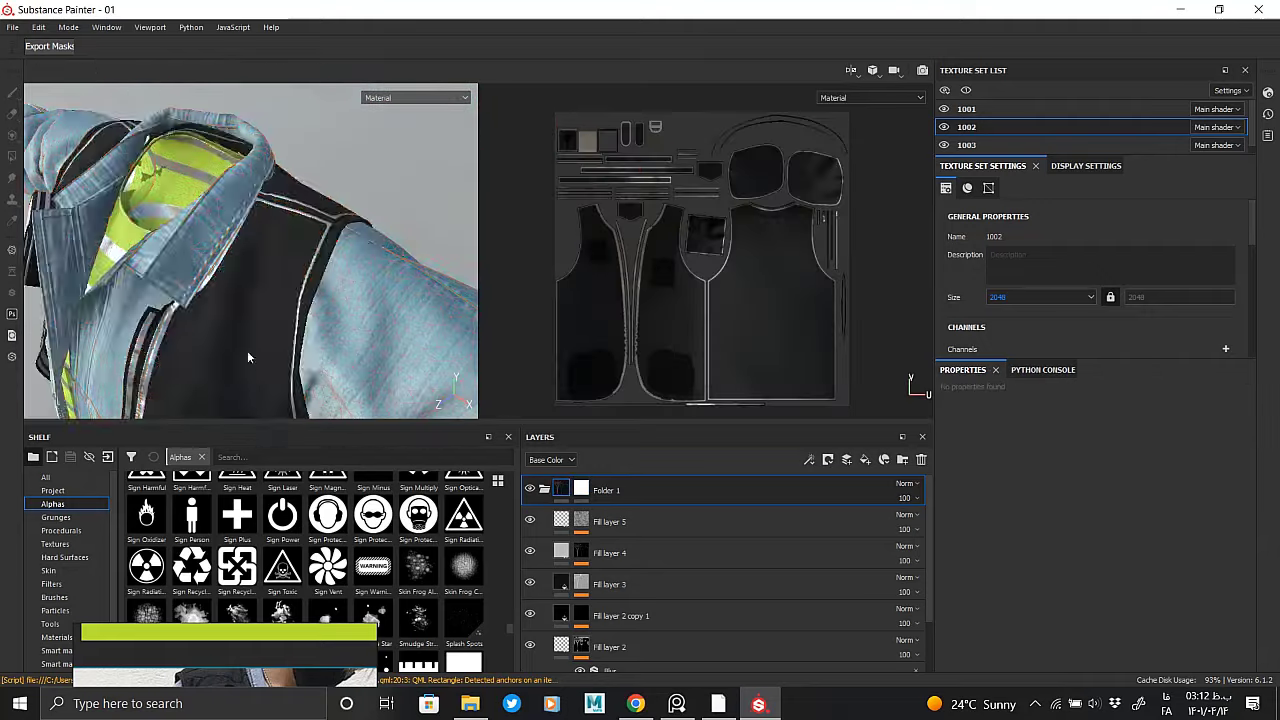
alt+drag(247, 350, 245, 235)
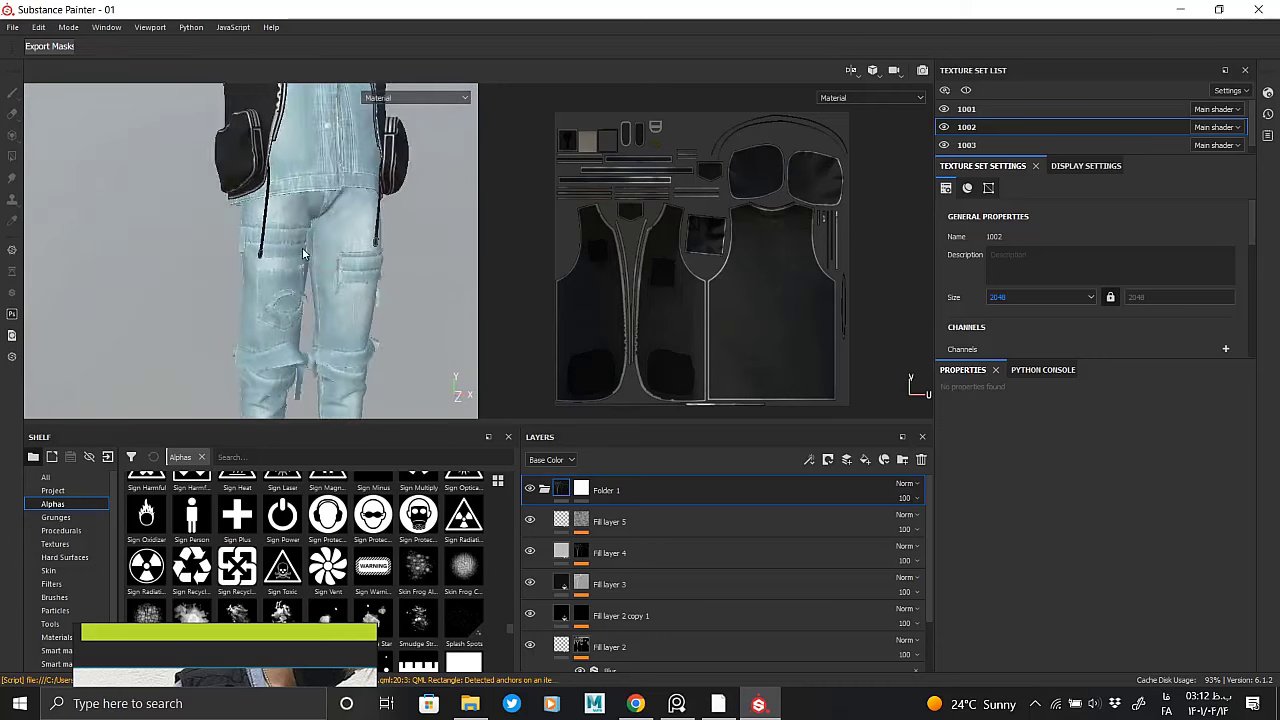
alt+middle_drag(308, 285, 286, 209)
scroll(284, 269, up, 5)
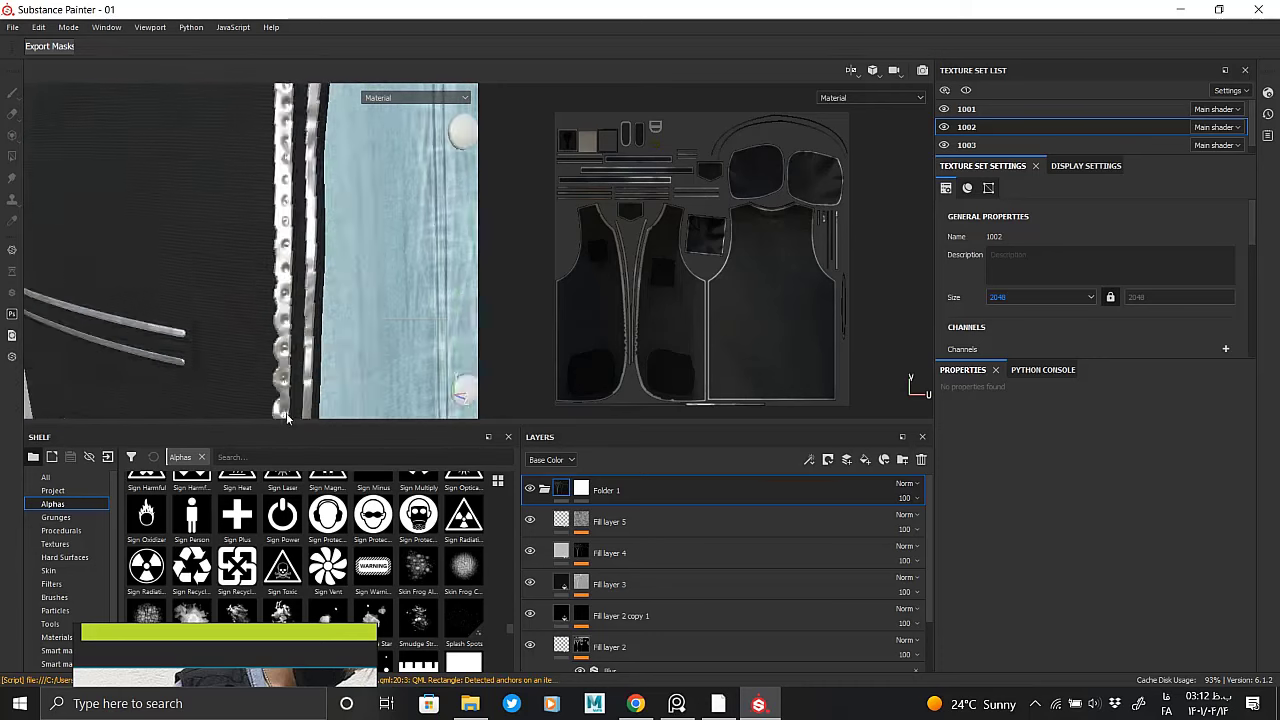
mouse_move(284, 269)
alt+mouse_down()
mouse_move(263, 300)
mouse_move(265, 220)
mouse_move(230, 260)
alt+mouse_up()
scroll(284, 270, down, 4)
scroll(284, 266, down, 5)
scroll(260, 220, up, 4)
alt+middle_drag(230, 260, 220, 377)
mouse_move(220, 377)
alt+mouse_down()
mouse_move(129, 243)
mouse_move(331, 214)
mouse_move(26, 118)
alt+mouse_up()
scroll(26, 118, down, 3)
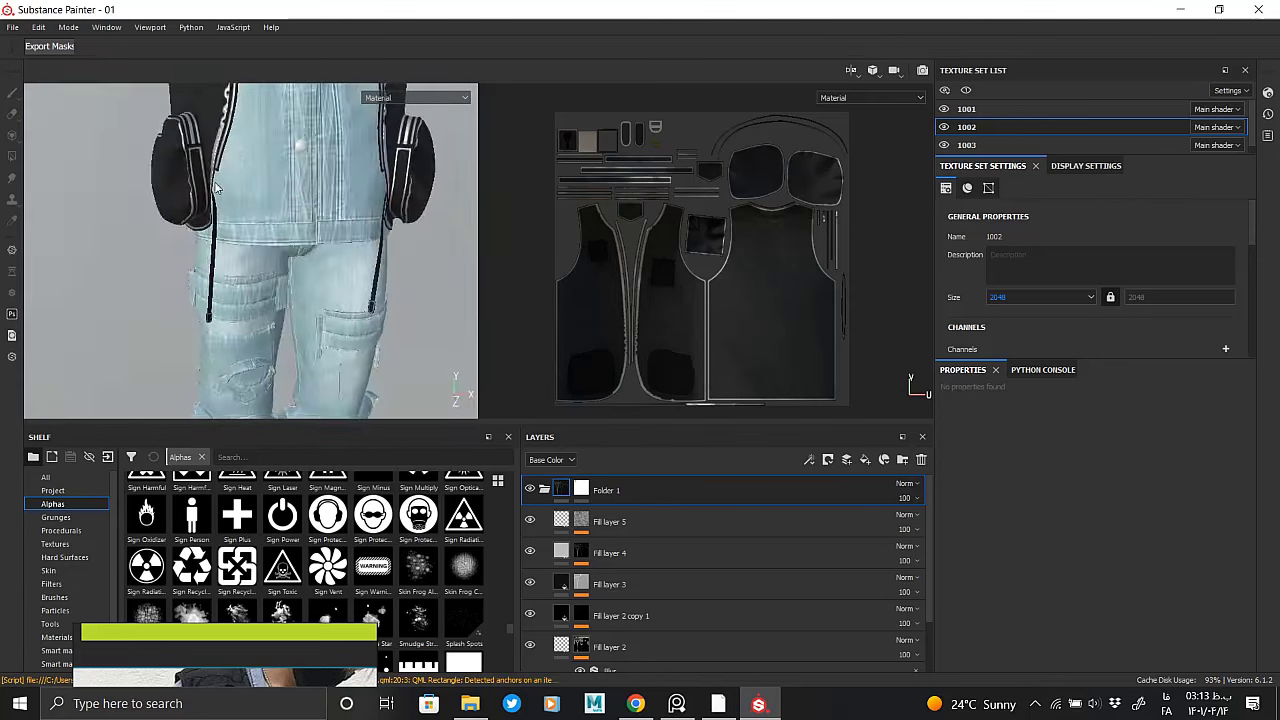
mouse_move(246, 157)
alt+middle_down()
mouse_move(168, 146)
mouse_move(263, 400)
alt+middle_up()
scroll(308, 245, up, 2)
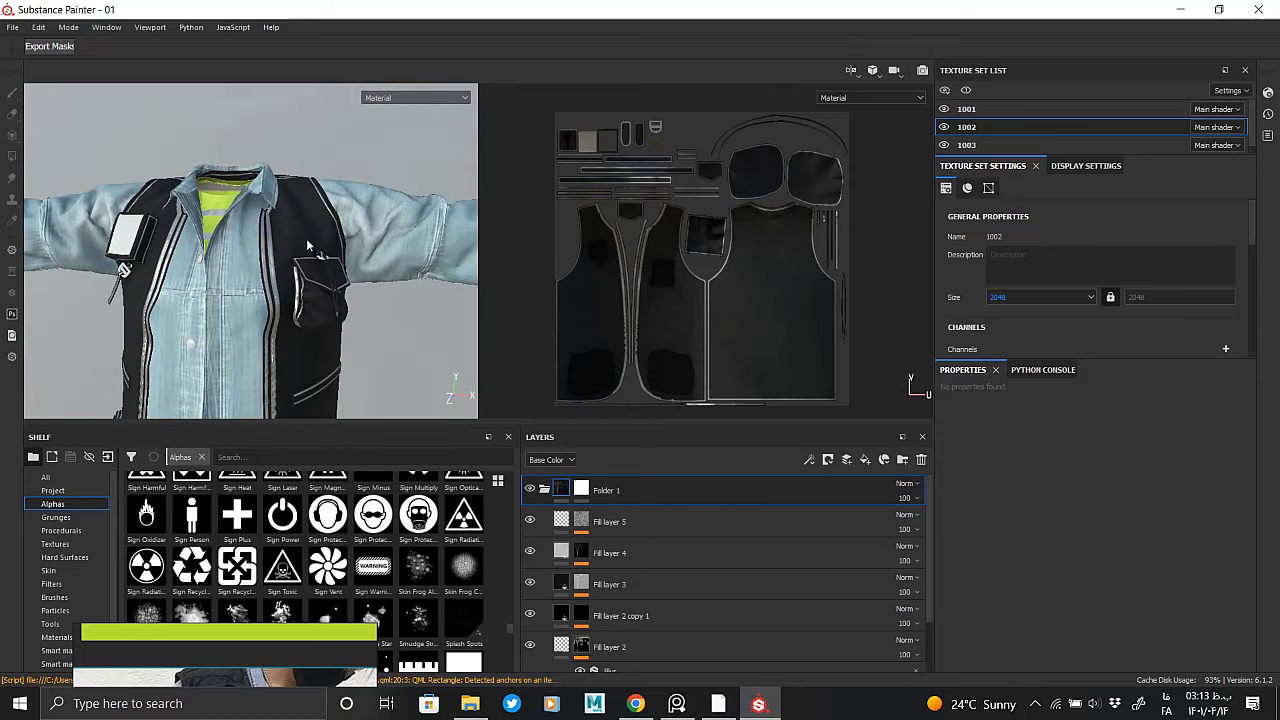
click(943, 127)
Switch to jeans texture set 1003 and add a mask to the denim fabric folder
click(966, 145)
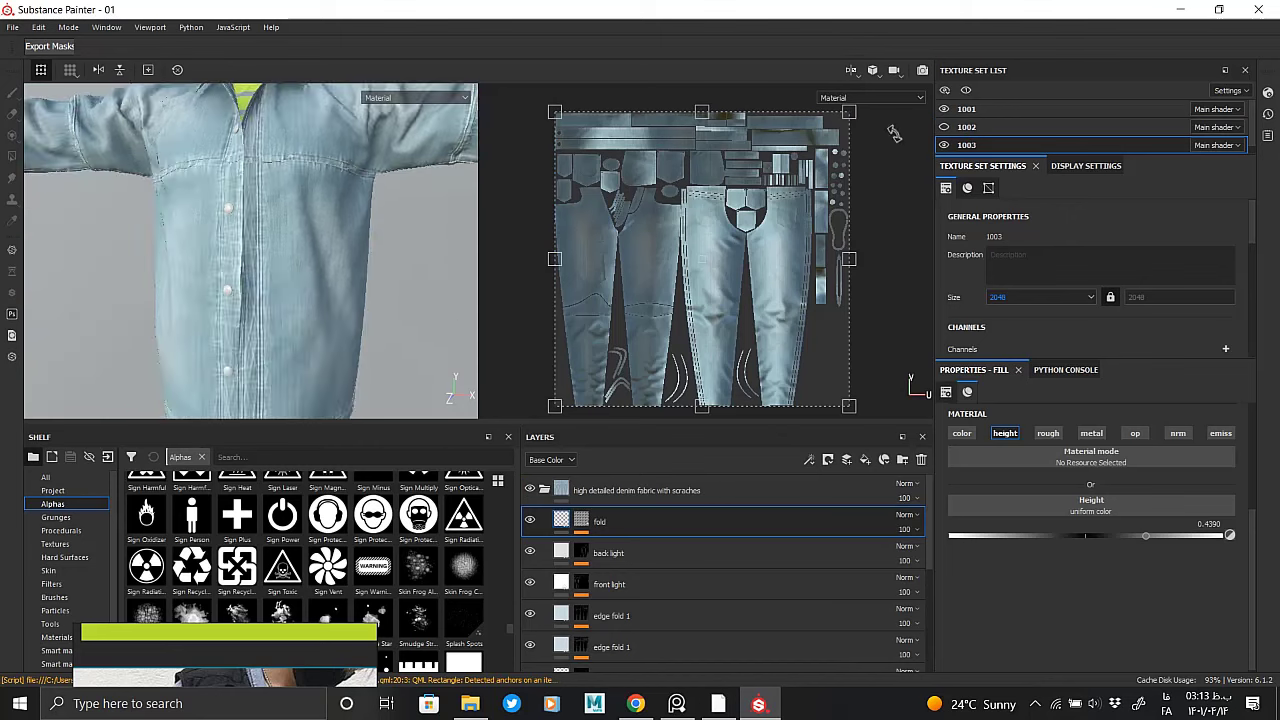
alt+middle_drag(255, 293, 318, 157)
scroll(318, 157, up, 3)
click(636, 490)
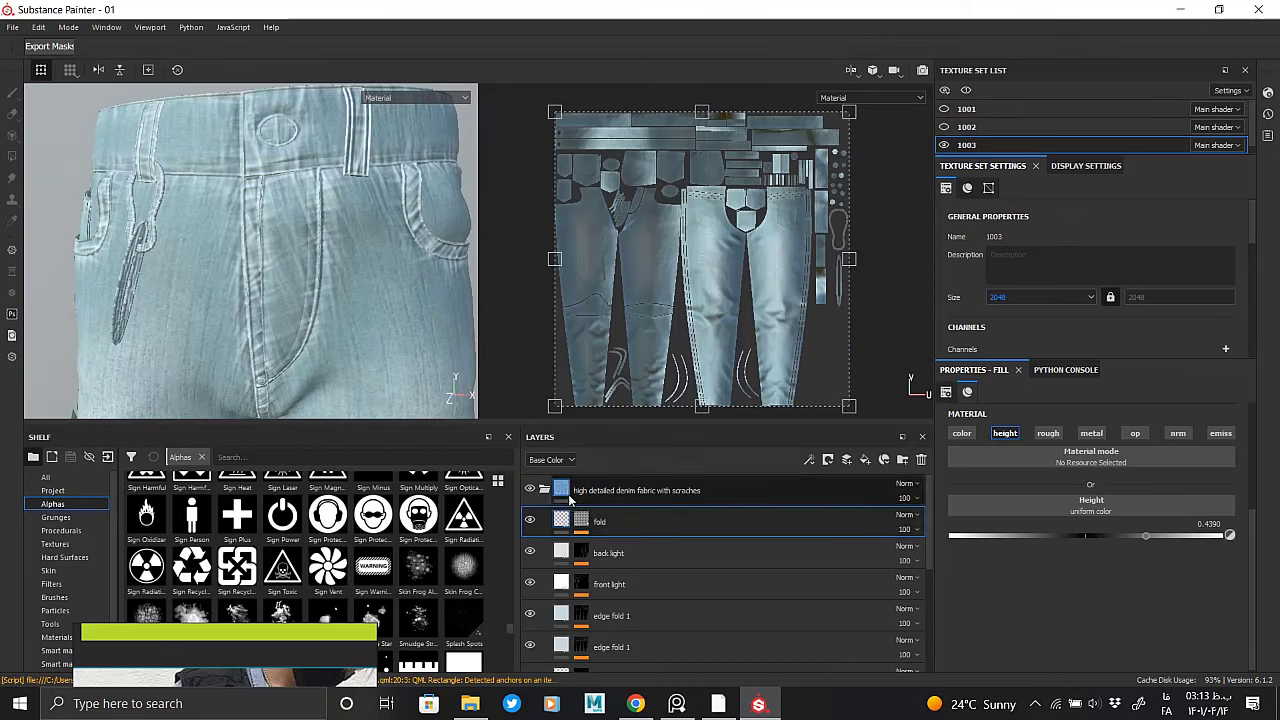
right_click(563, 239)
key(Escape)
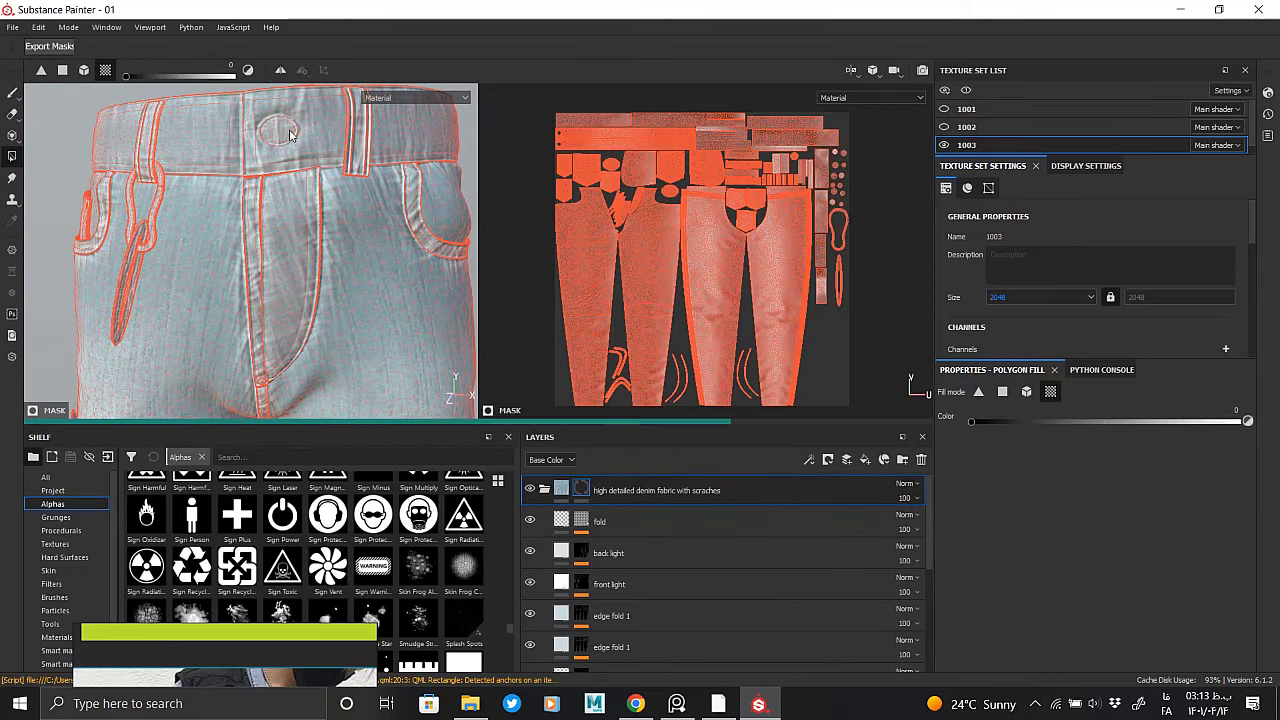
Orbit closely around a belt loop and the pocket's rivet corners
scroll(296, 205, up, 3)
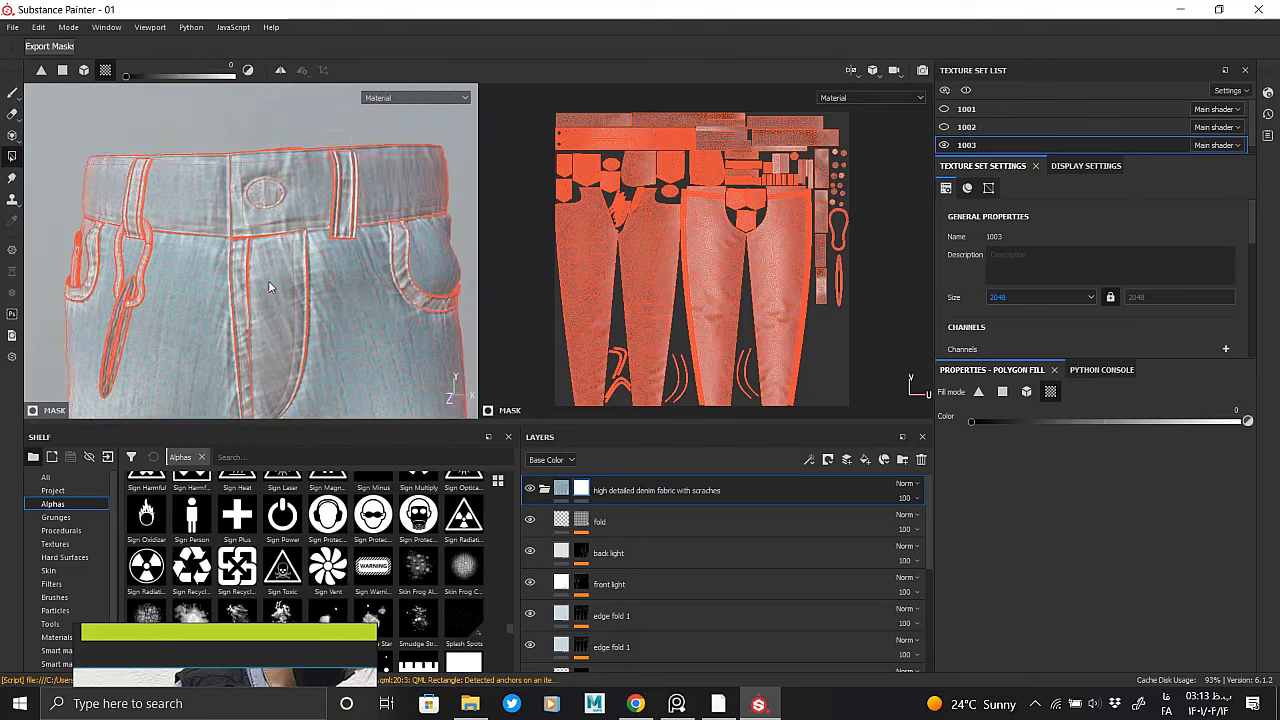
scroll(264, 208, up, 2)
mouse_move(441, 263)
alt+mouse_down()
mouse_move(200, 243)
mouse_move(263, 219)
mouse_move(271, 277)
mouse_move(234, 297)
mouse_move(276, 269)
alt+mouse_up()
mouse_move(178, 305)
alt+mouse_down()
mouse_move(249, 297)
mouse_move(214, 283)
mouse_move(245, 275)
mouse_move(297, 277)
mouse_move(317, 380)
mouse_move(196, 259)
alt+mouse_up()
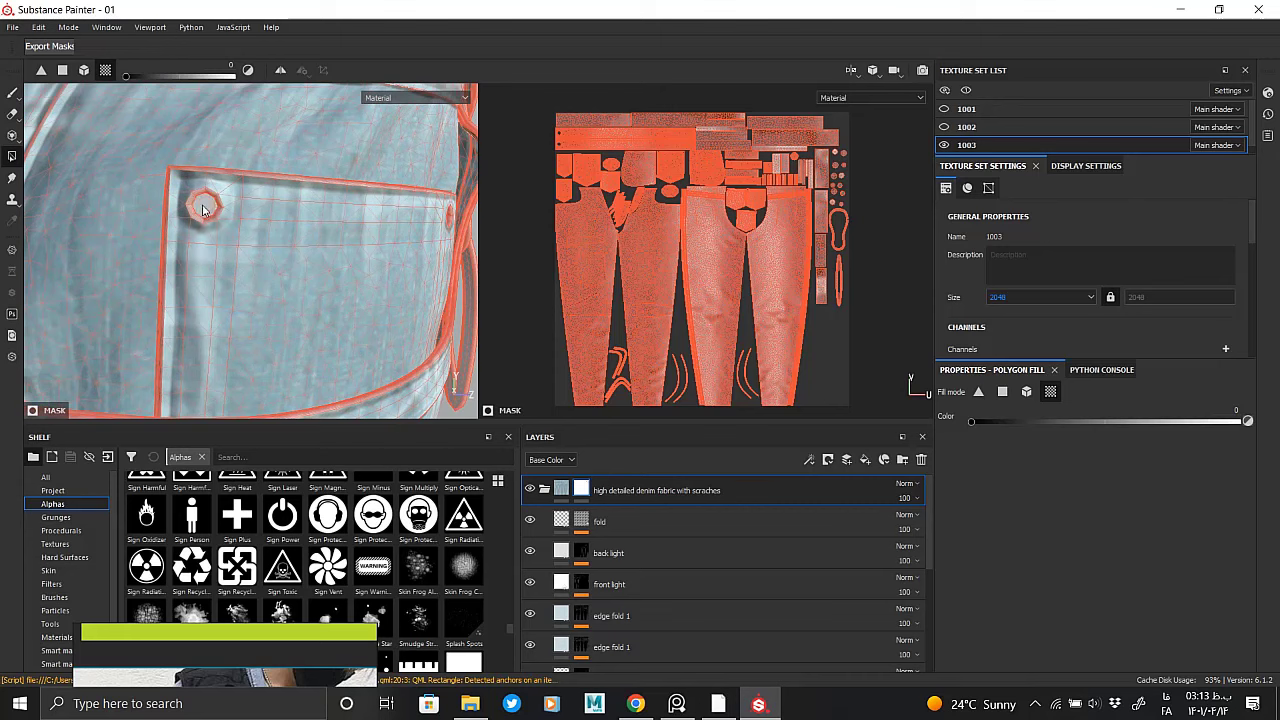
mouse_move(202, 209)
alt+mouse_down()
mouse_move(190, 218)
mouse_move(341, 245)
mouse_move(234, 265)
alt+mouse_up()
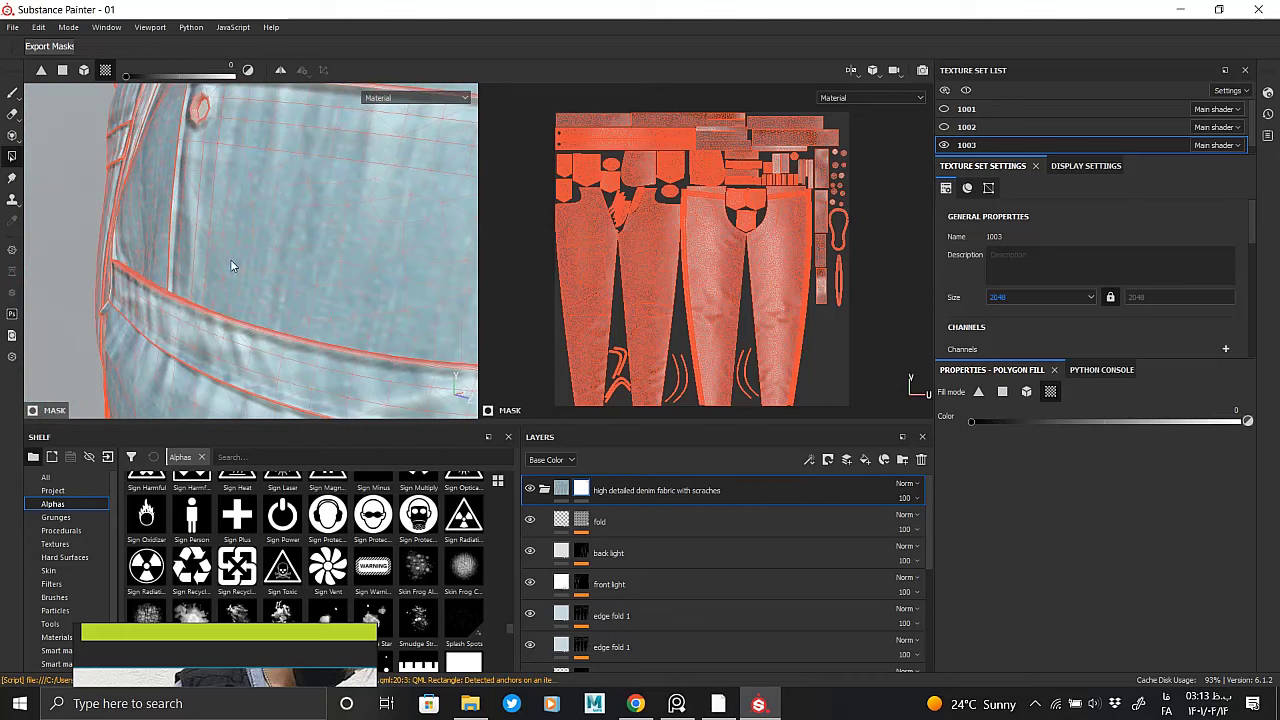
scroll(821, 365, up, 2)
scroll(734, 358, up, 3)
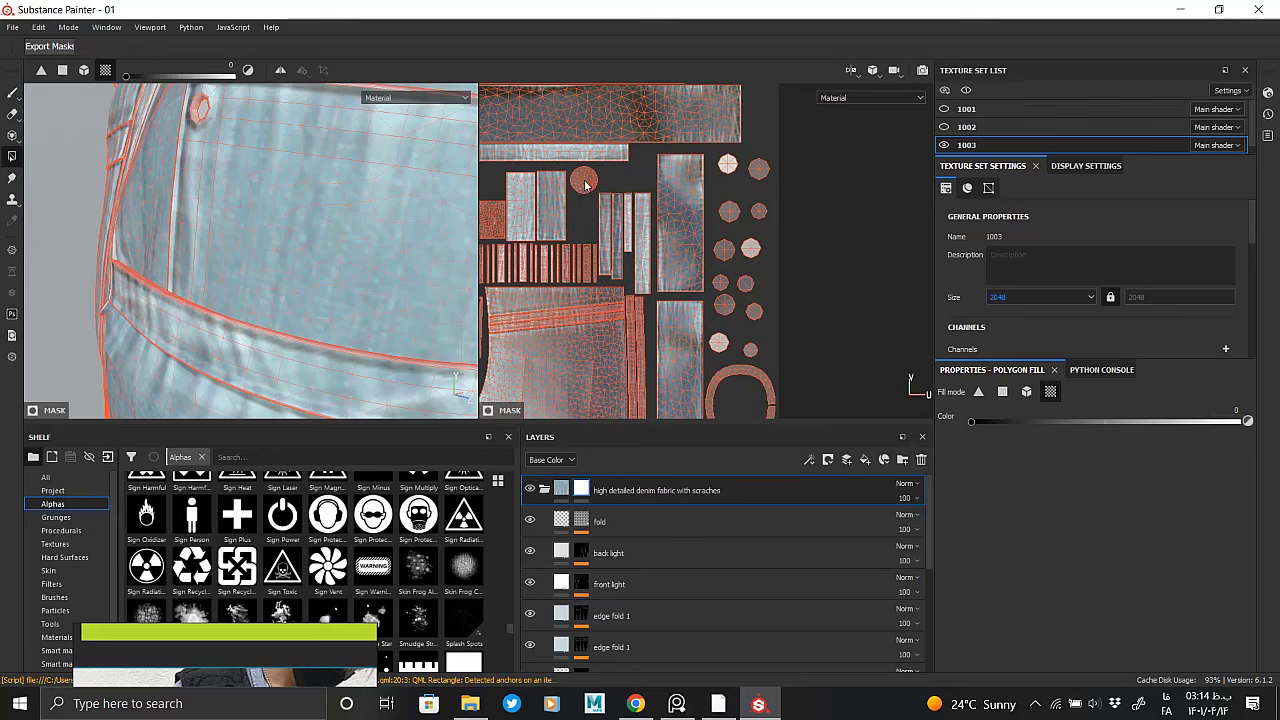
scroll(681, 265, down, 2)
Preview the denim folder's mask in both views, then return to the material view
key(m)
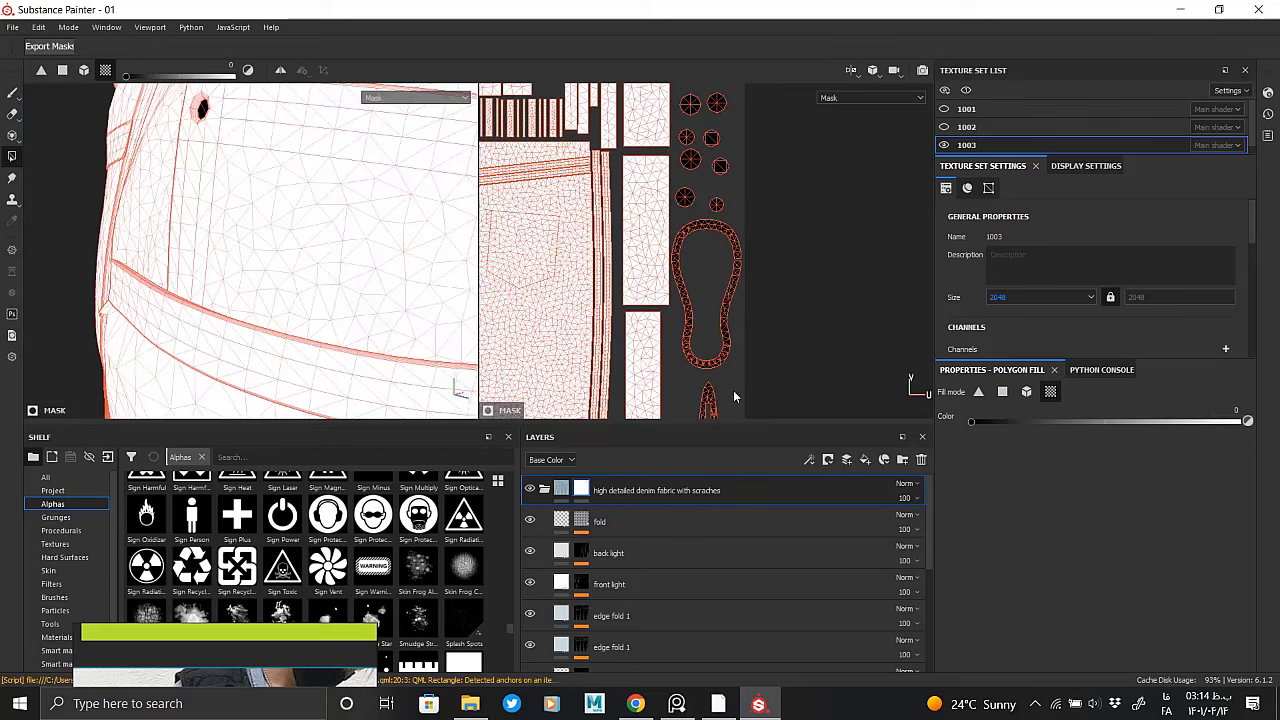
scroll(593, 258, down, 2)
scroll(593, 258, up, 2)
scroll(625, 310, down, 2)
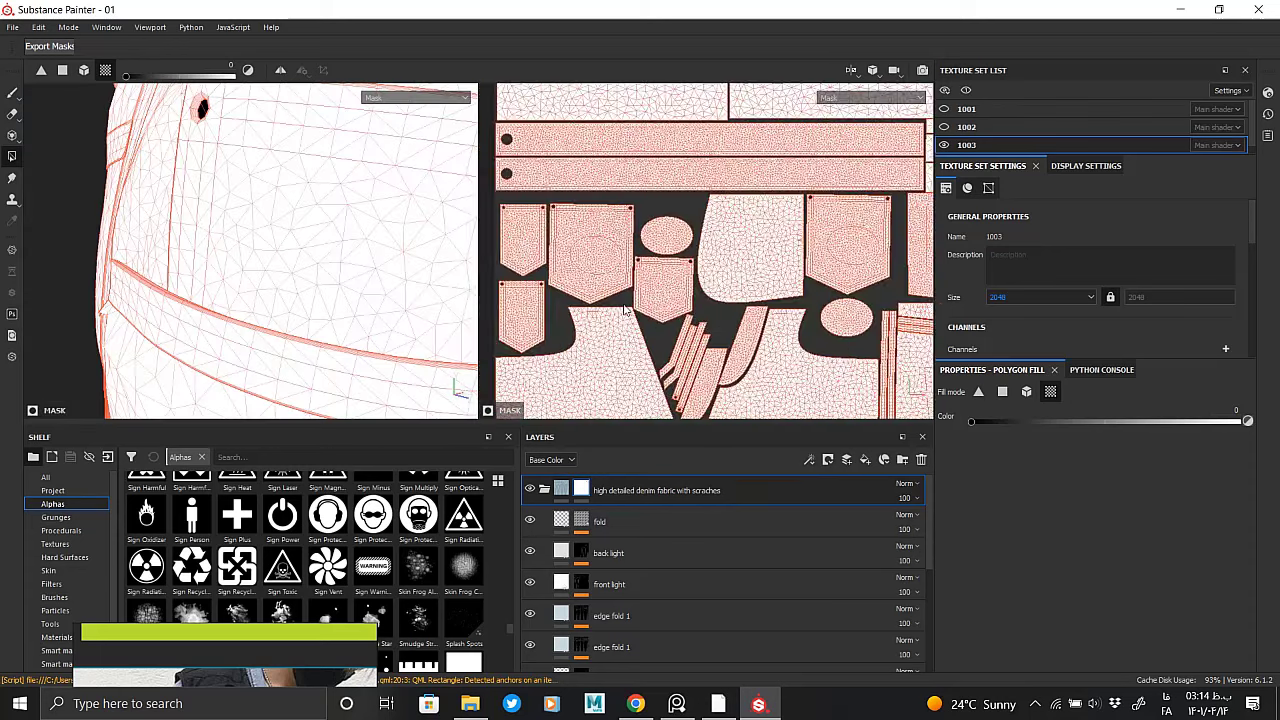
click(562, 489)
Inspect the pant legs, back-pocket patch and side seam from several angles
alt+drag(130, 230, 266, 392)
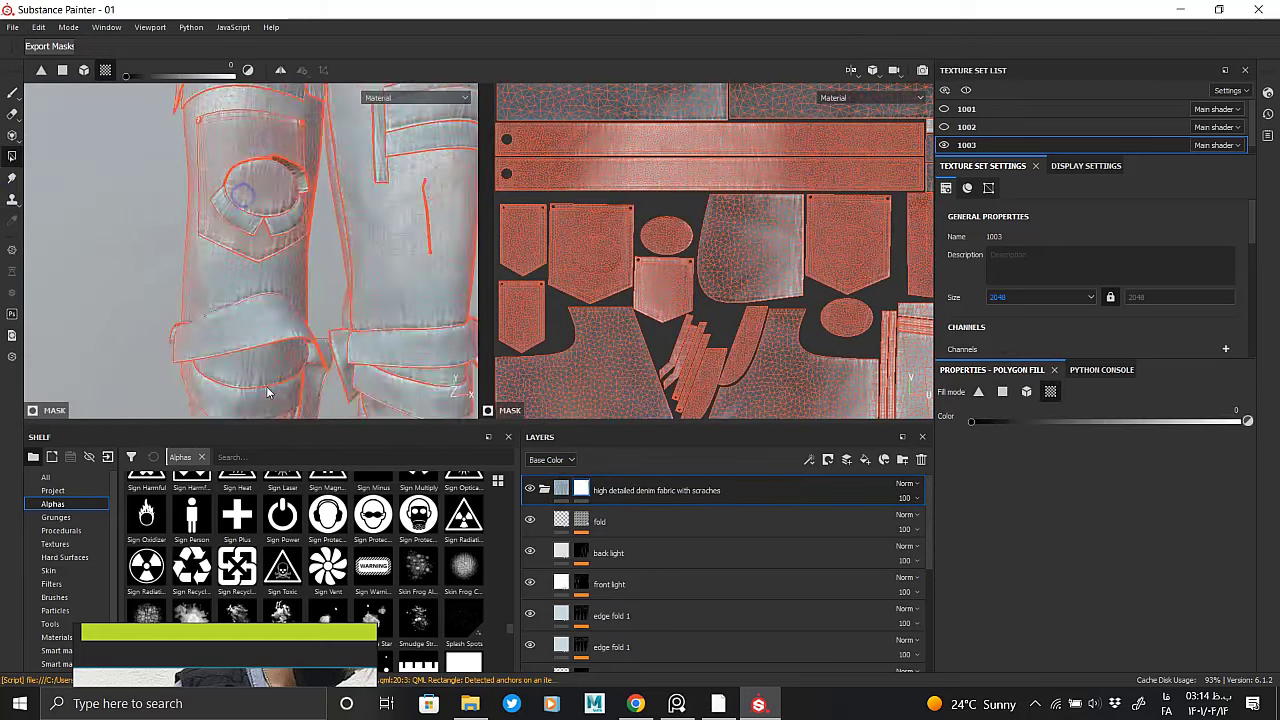
scroll(280, 186, up, 3)
mouse_move(280, 186)
alt+mouse_down()
mouse_move(263, 286)
mouse_move(305, 250)
alt+mouse_up()
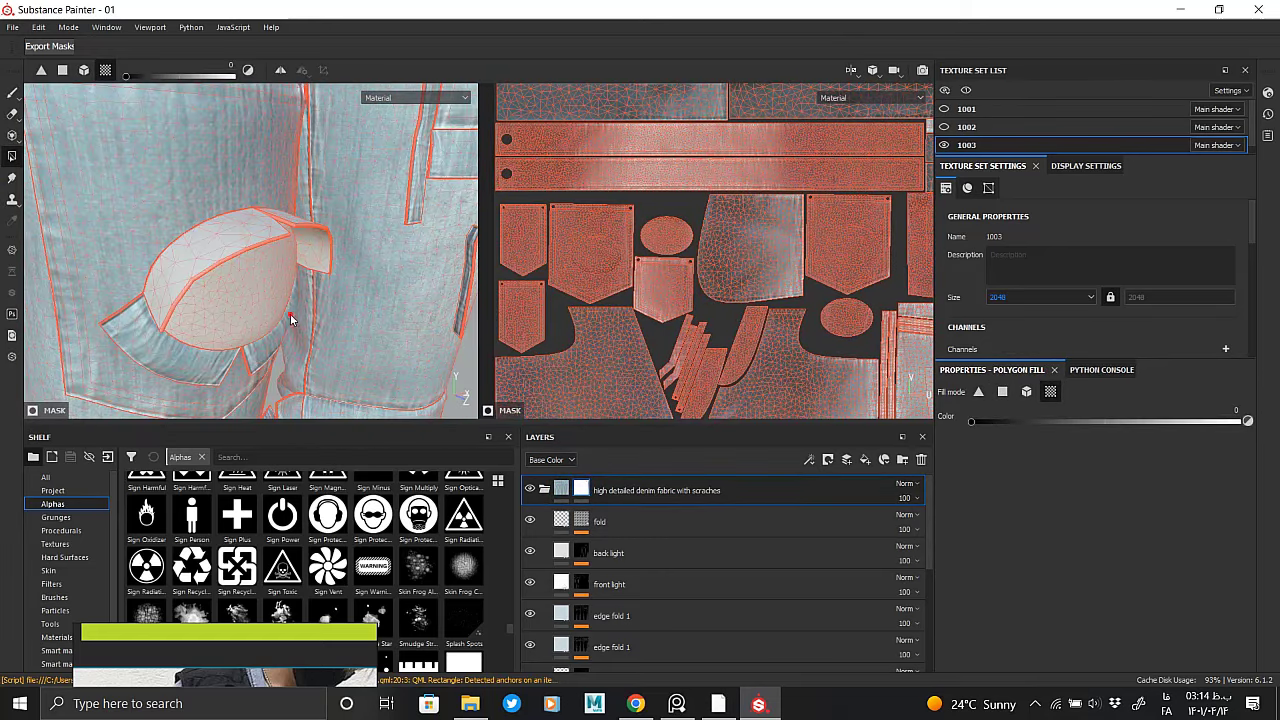
scroll(233, 352, down, 3)
alt+drag(313, 318, 175, 178)
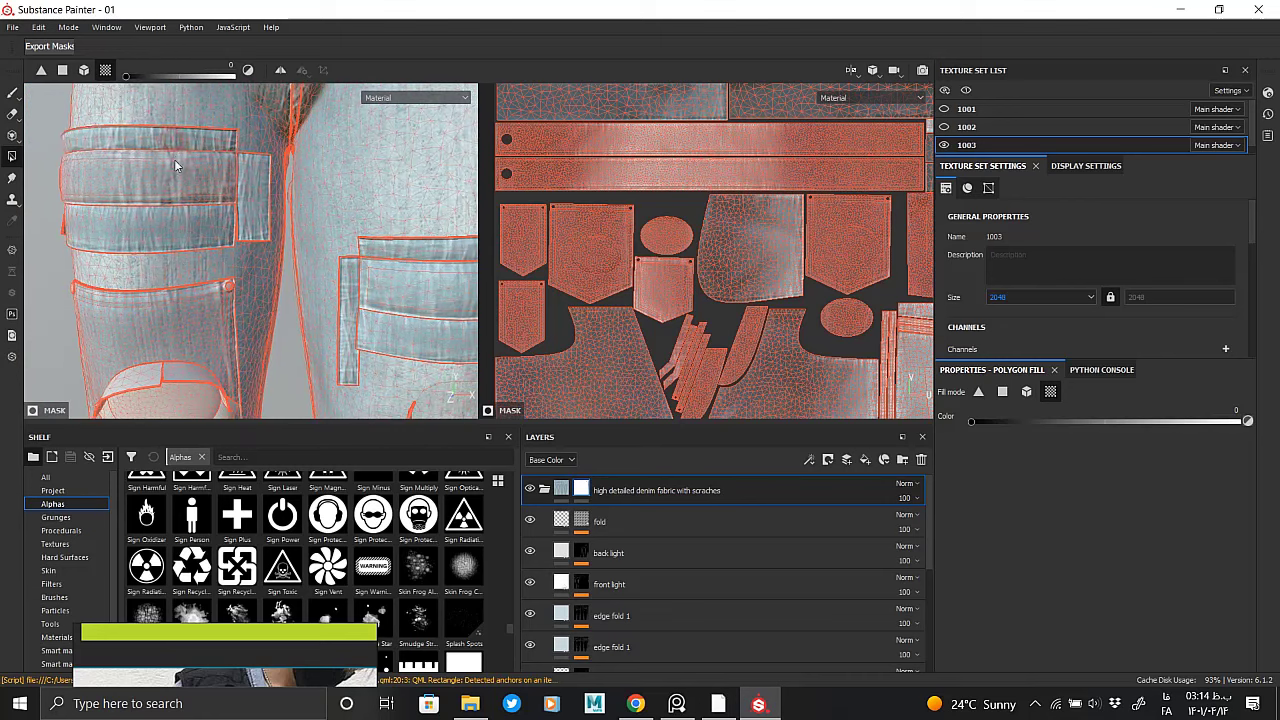
mouse_move(216, 228)
alt+mouse_down()
mouse_move(249, 197)
mouse_move(179, 118)
mouse_move(199, 191)
mouse_move(215, 195)
mouse_move(215, 180)
mouse_move(171, 177)
mouse_move(258, 224)
mouse_move(242, 251)
mouse_move(242, 156)
mouse_move(362, 298)
alt+mouse_up()
scroll(251, 210, up, 2)
scroll(170, 240, down, 2)
mouse_move(330, 338)
alt+mouse_down()
mouse_move(334, 277)
mouse_move(200, 297)
mouse_move(426, 263)
mouse_move(277, 297)
mouse_move(260, 243)
alt+mouse_up()
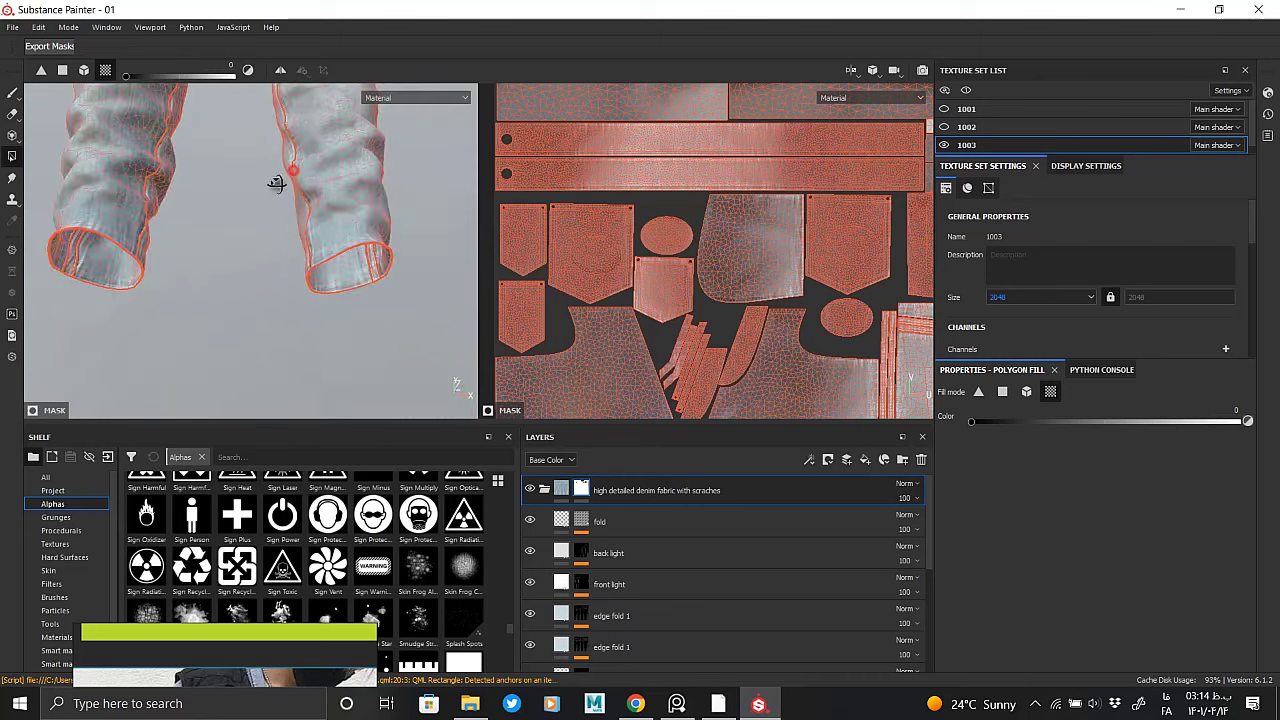
mouse_move(277, 183)
alt+mouse_down()
mouse_move(223, 251)
mouse_move(266, 329)
mouse_move(263, 380)
mouse_move(173, 235)
mouse_move(214, 243)
mouse_move(50, 230)
mouse_move(251, 240)
mouse_move(337, 229)
mouse_move(229, 220)
mouse_move(323, 240)
mouse_move(330, 210)
mouse_move(369, 194)
mouse_move(318, 228)
alt+mouse_up()
Return to editing the folder's content and save the project with Ctrl+S
scroll(265, 244, up, 5)
scroll(315, 228, up, 2)
scroll(323, 240, down, 3)
scroll(281, 233, down, 1)
scroll(270, 231, up, 2)
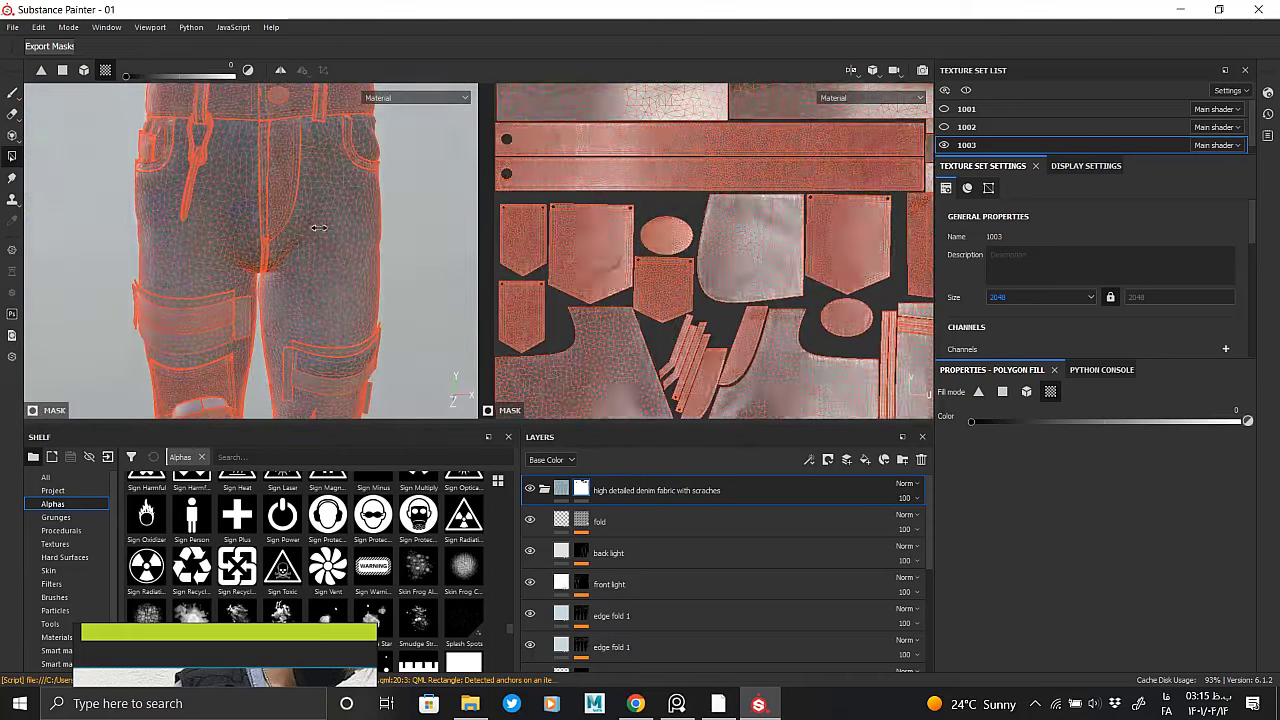
scroll(318, 228, down, 3)
click(561, 488)
mouse_move(230, 240)
alt+mouse_down()
mouse_move(300, 245)
mouse_move(265, 248)
alt+mouse_up()
key(ctrl+s)
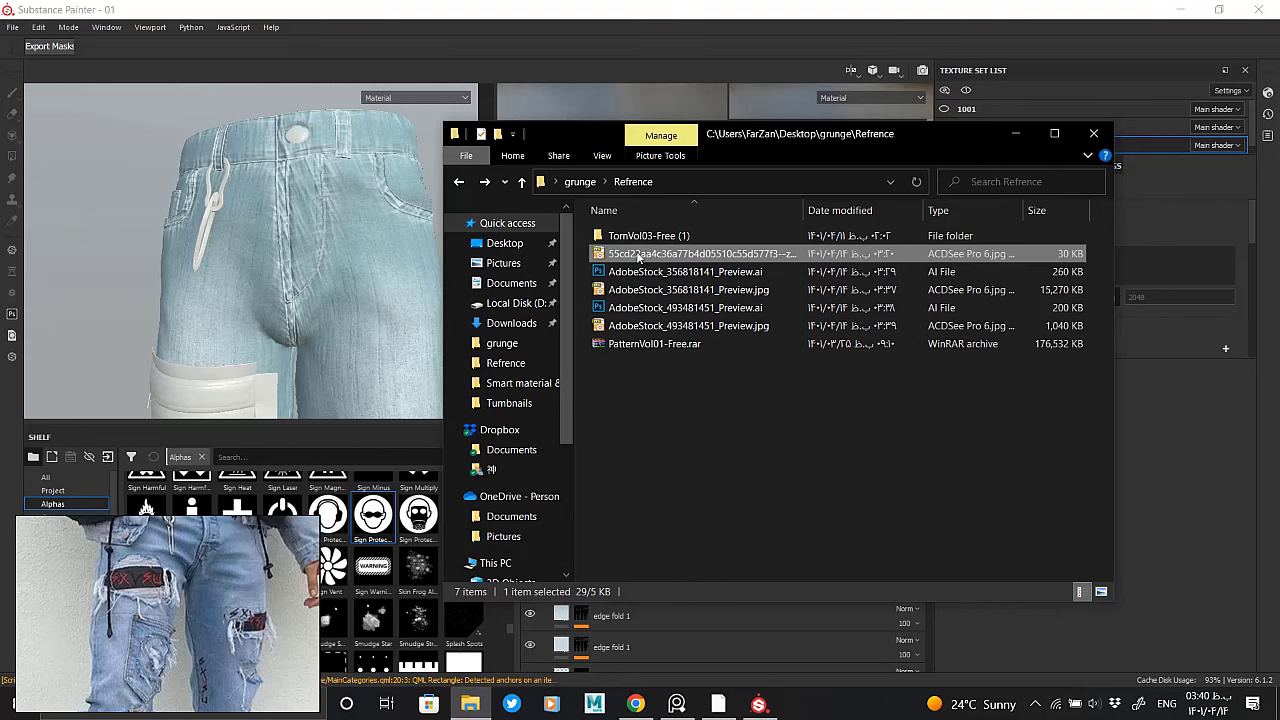
Import the stitch image from the Refrence folder onto the shelf as an alpha, not a texture
drag(638, 257, 410, 530)
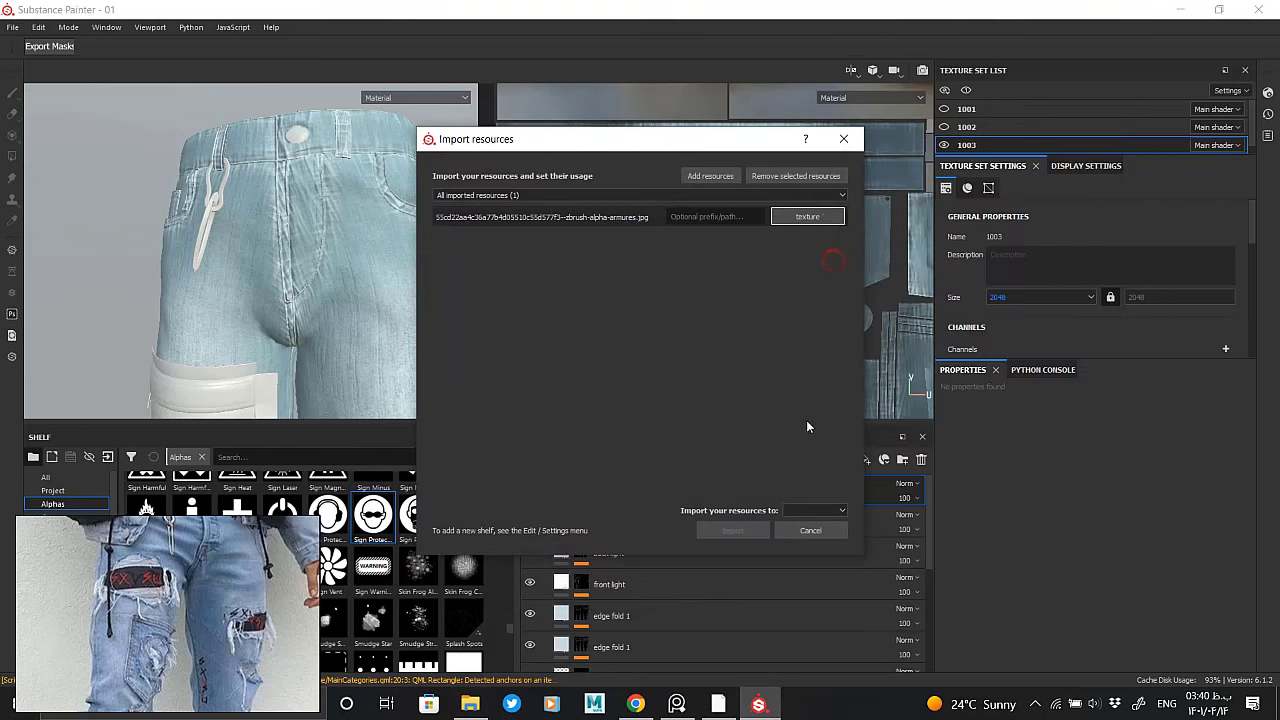
click(708, 531)
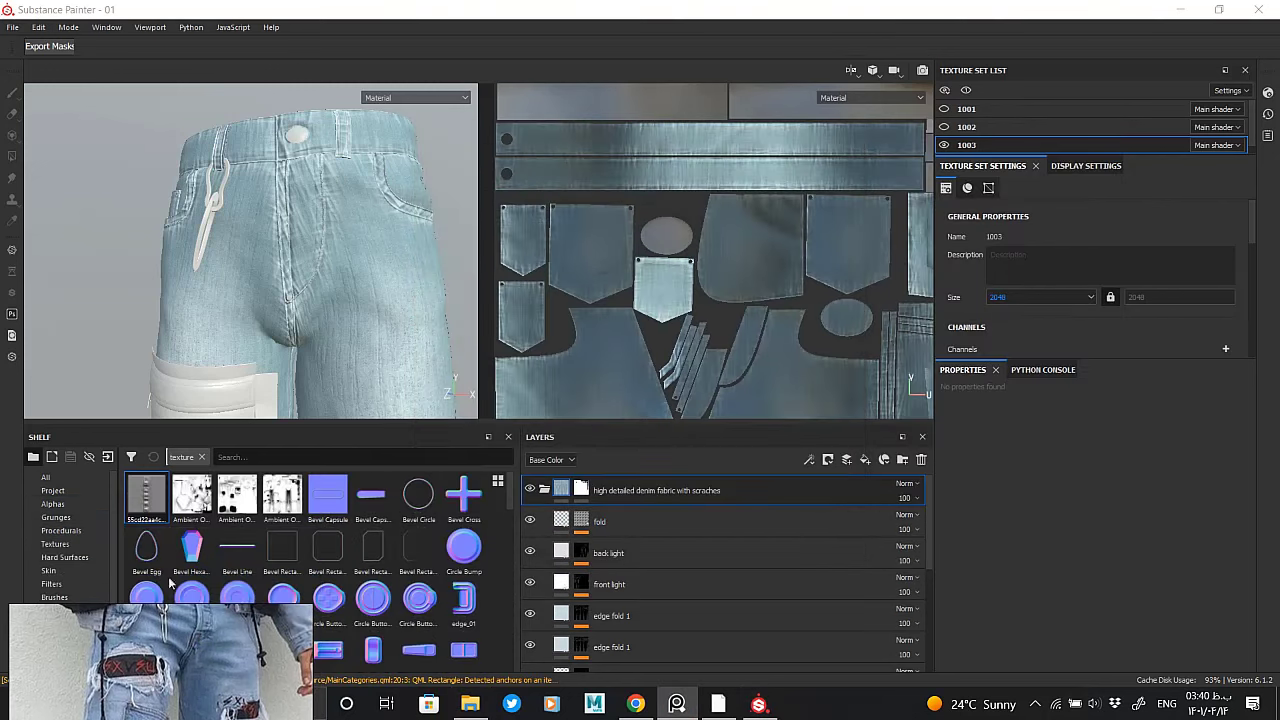
click(470, 703)
drag(658, 258, 372, 490)
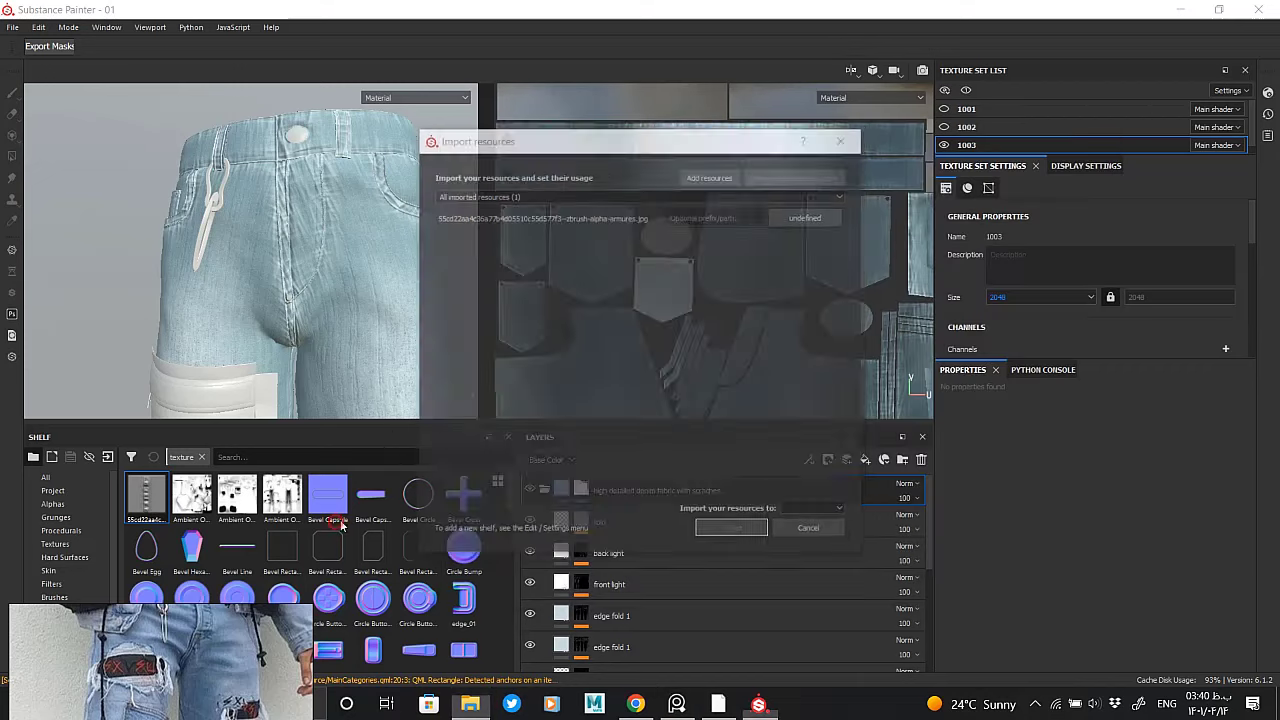
click(808, 216)
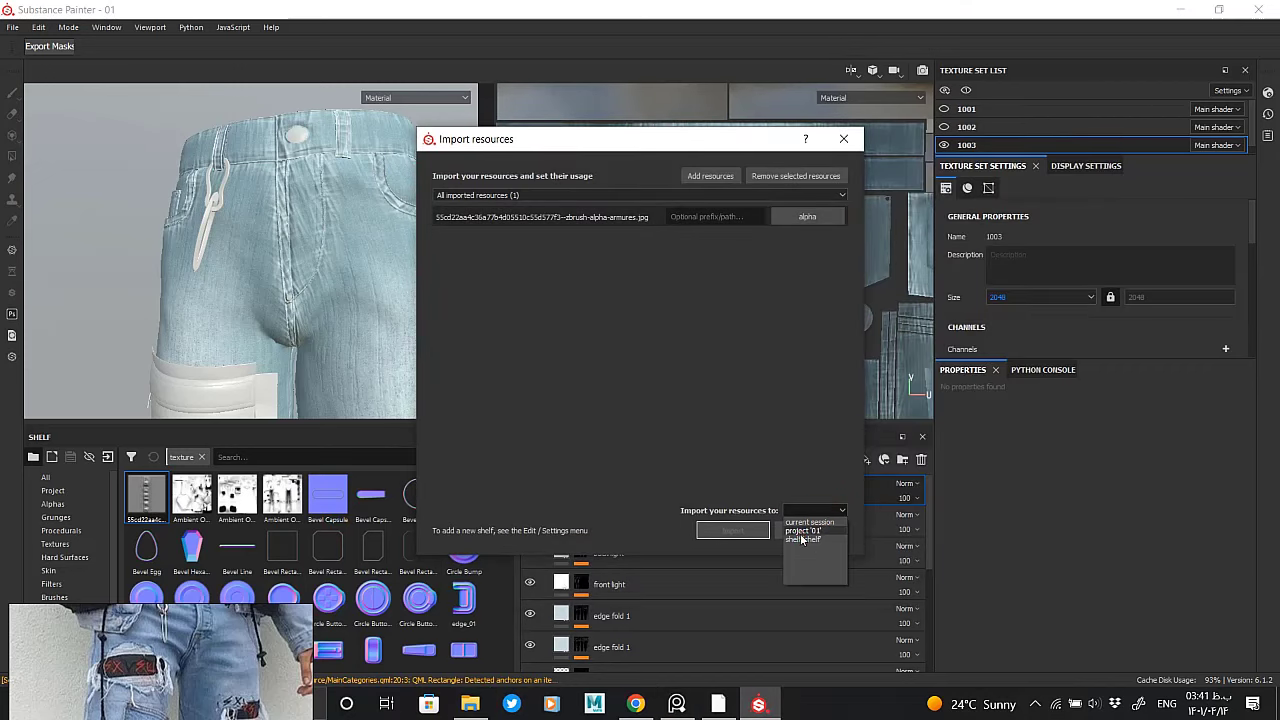
click(733, 531)
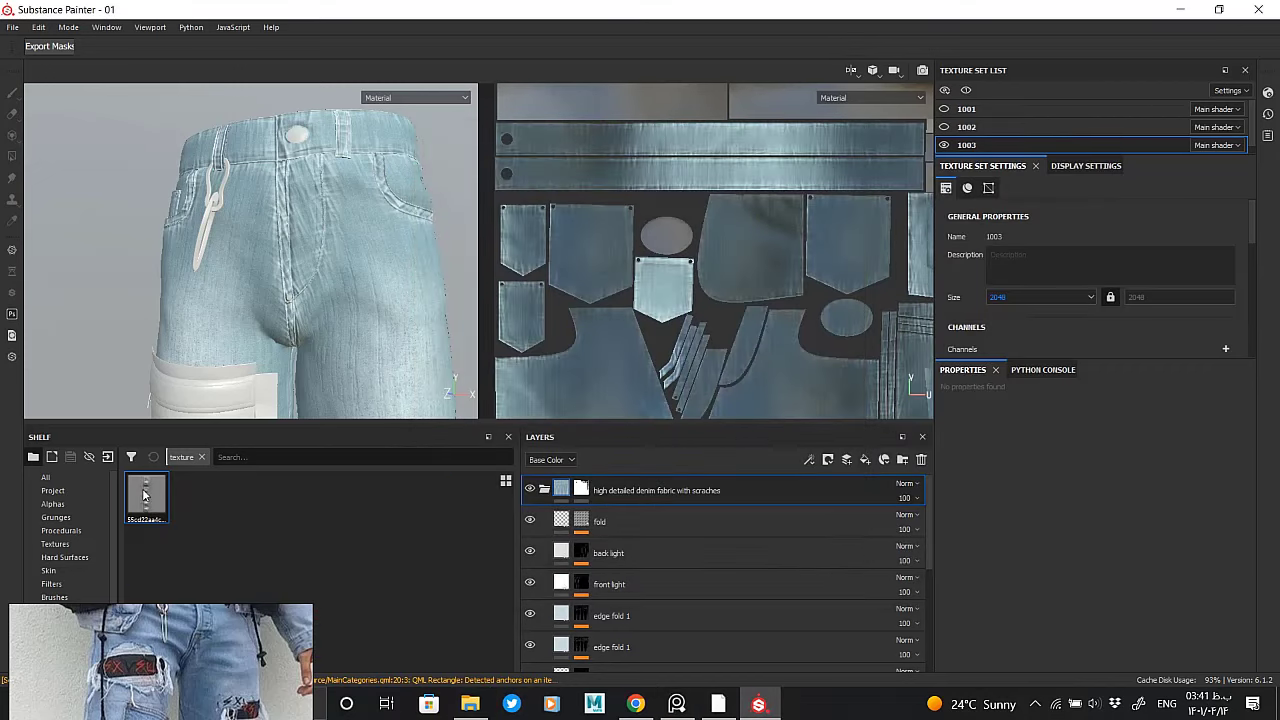
click(644, 523)
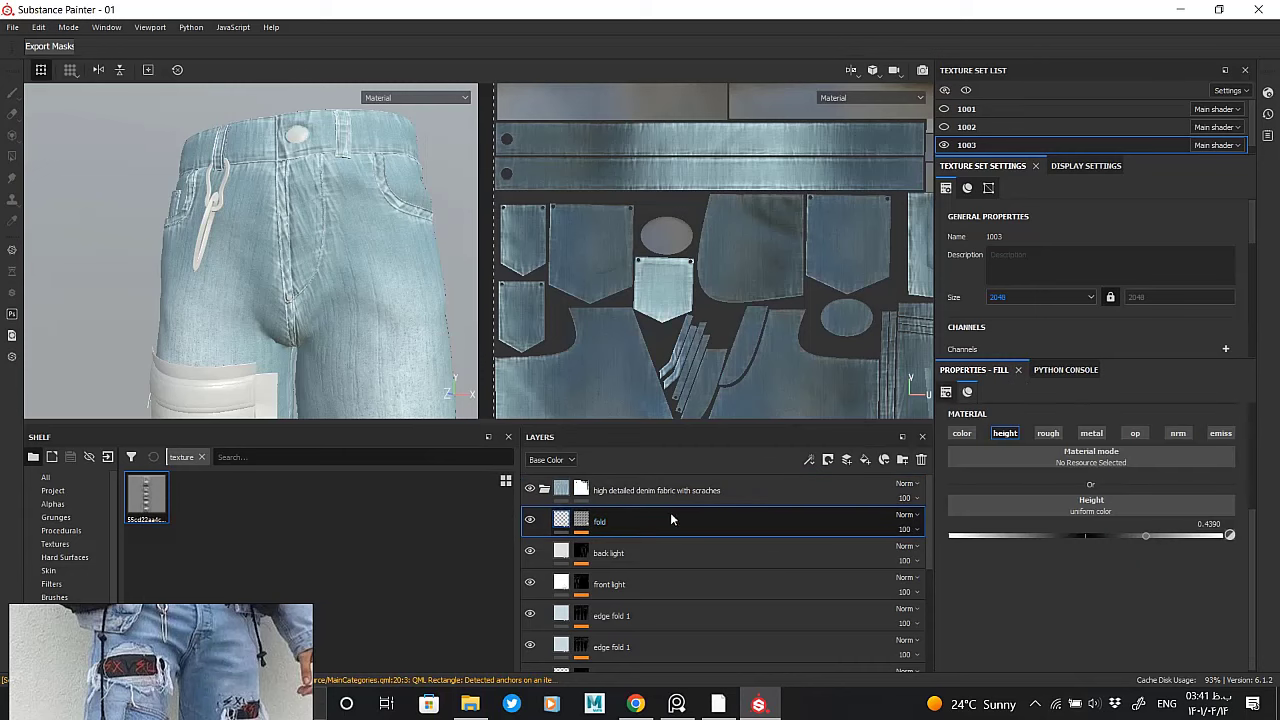
click(848, 461)
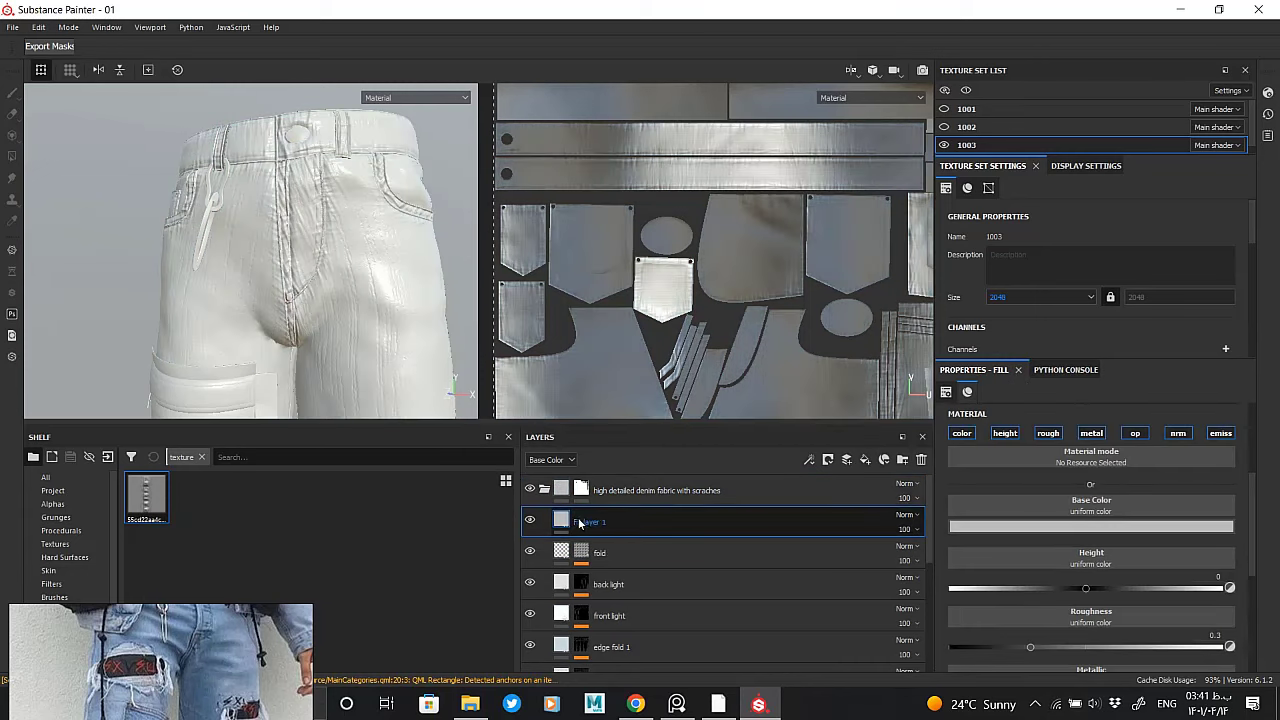
key(ctrl+z)
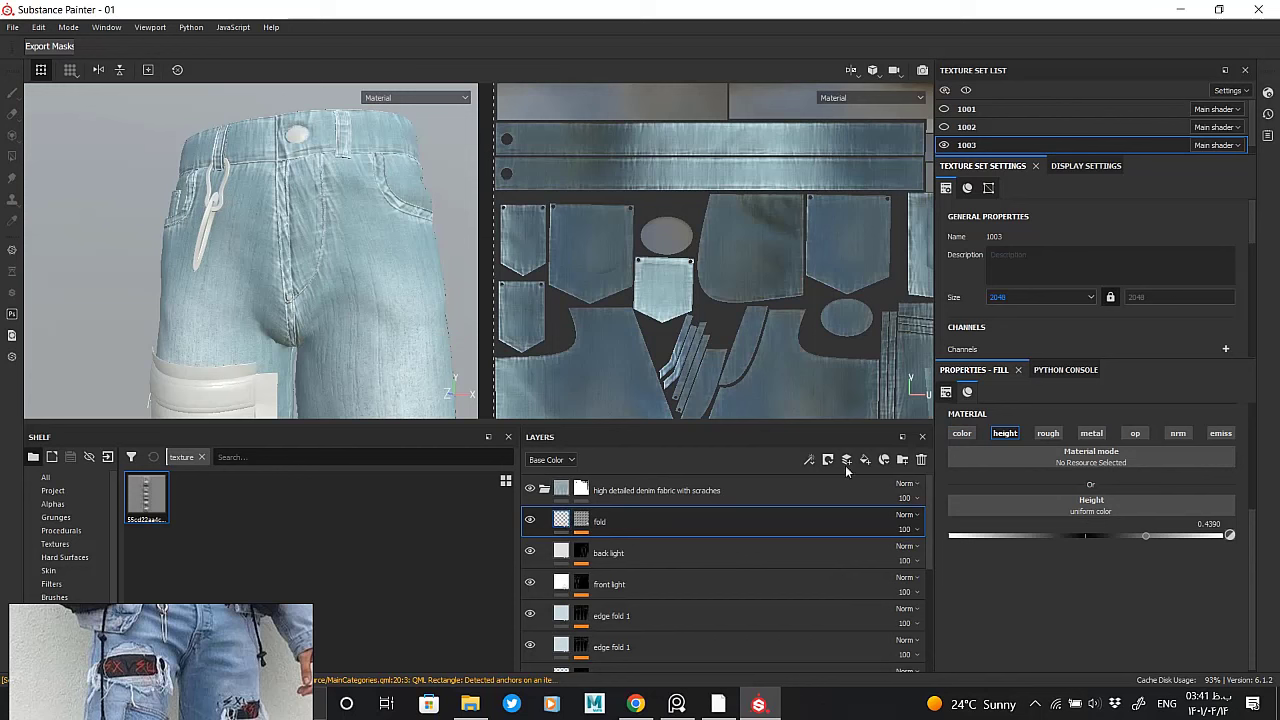
key(ctrl+shift+n)
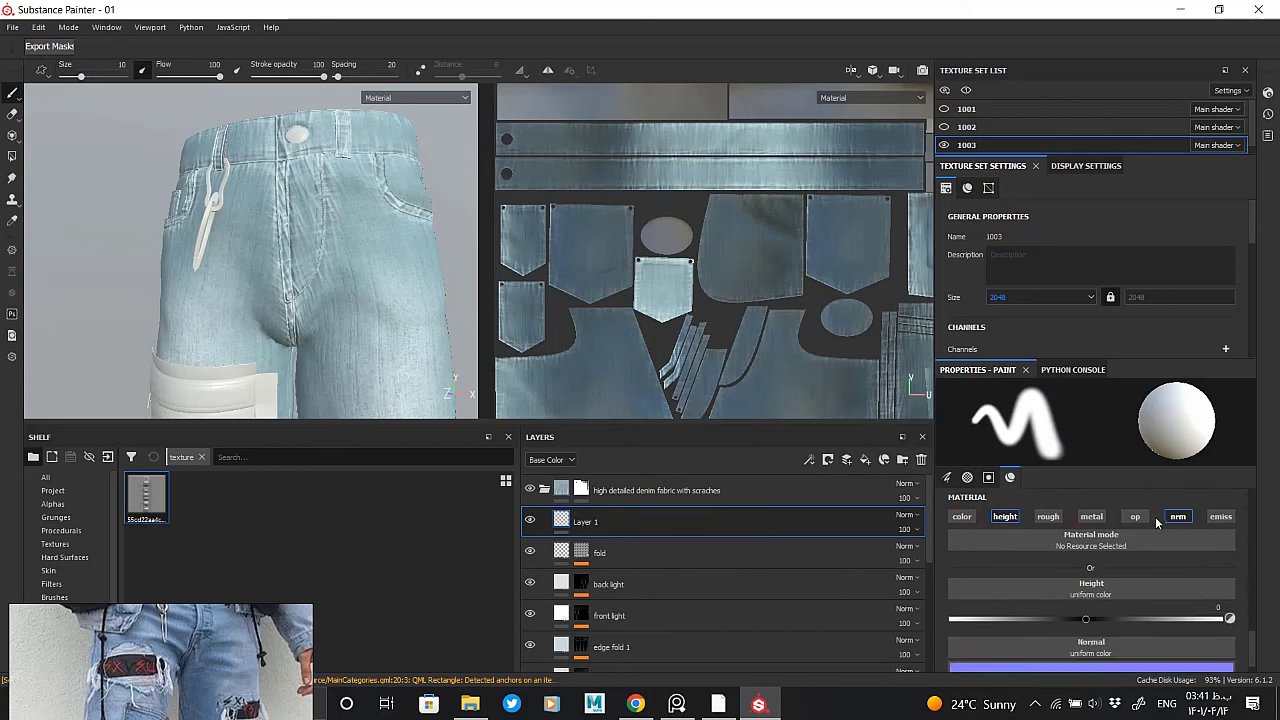
click(1178, 517)
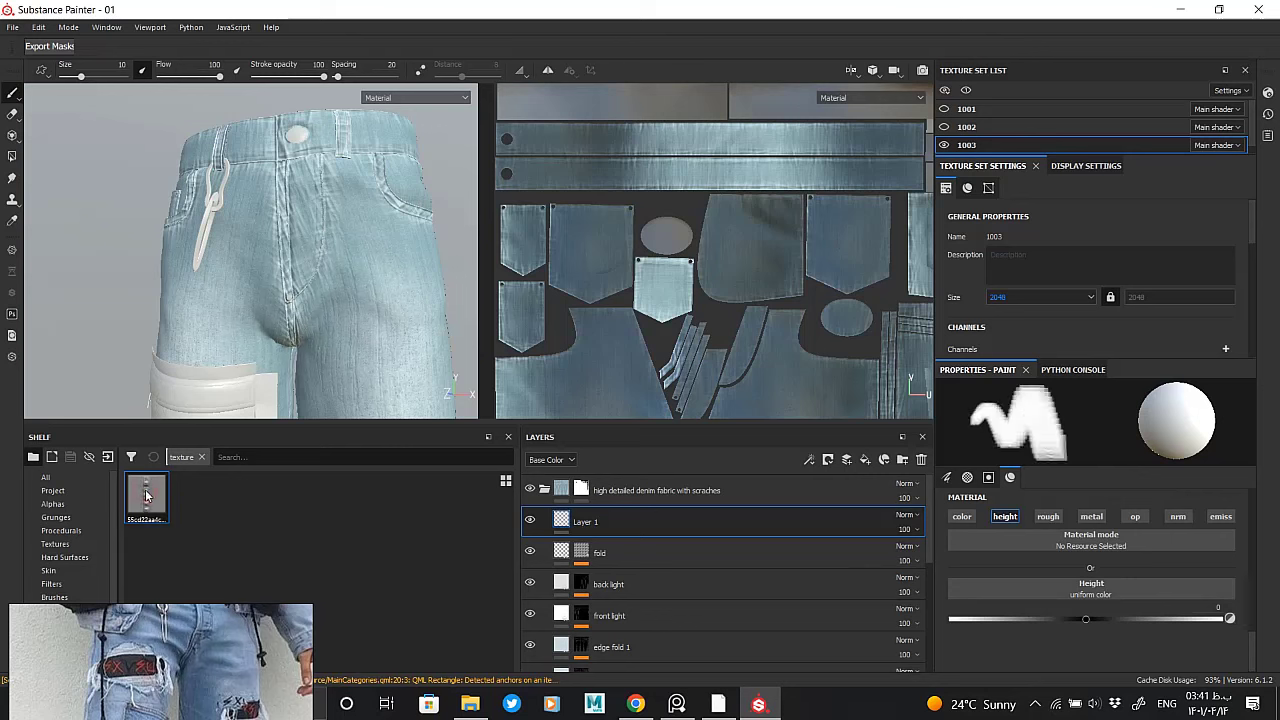
alt+drag(378, 293, 1096, 625)
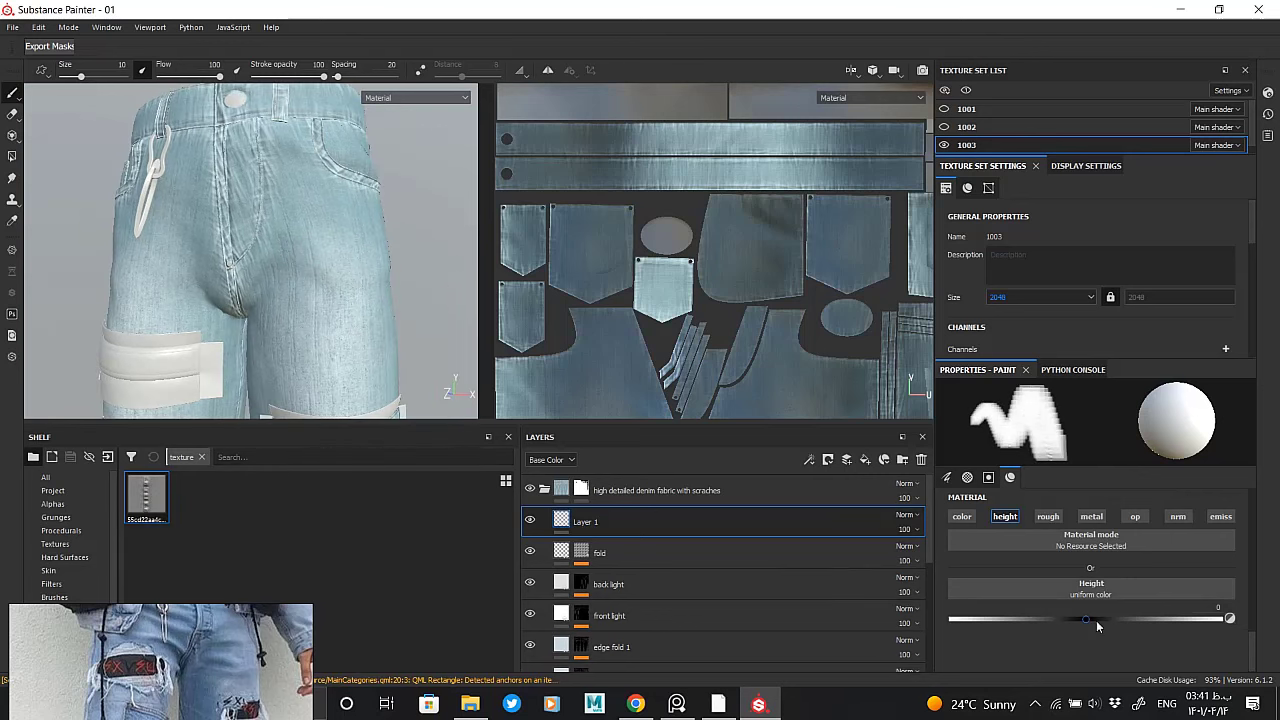
mouse_move(315, 245)
alt+mouse_down()
mouse_move(261, 266)
mouse_move(232, 203)
alt+mouse_up()
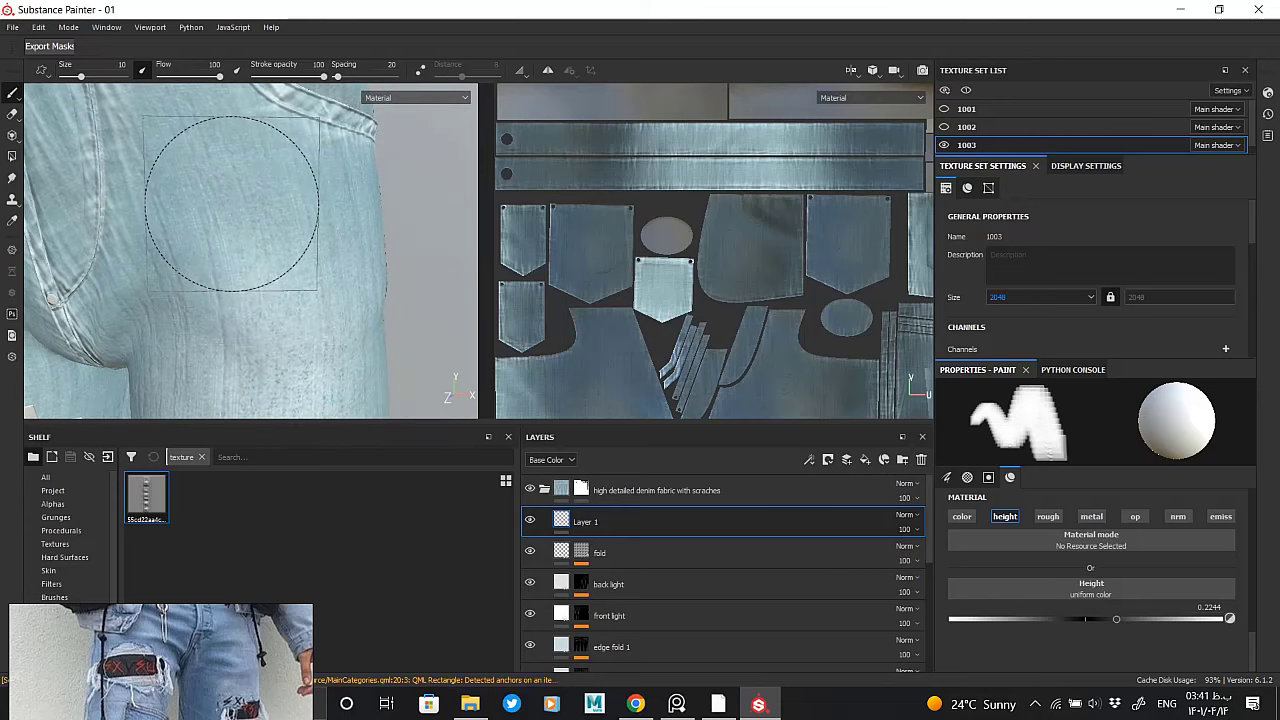
alt+drag(249, 286, 247, 287)
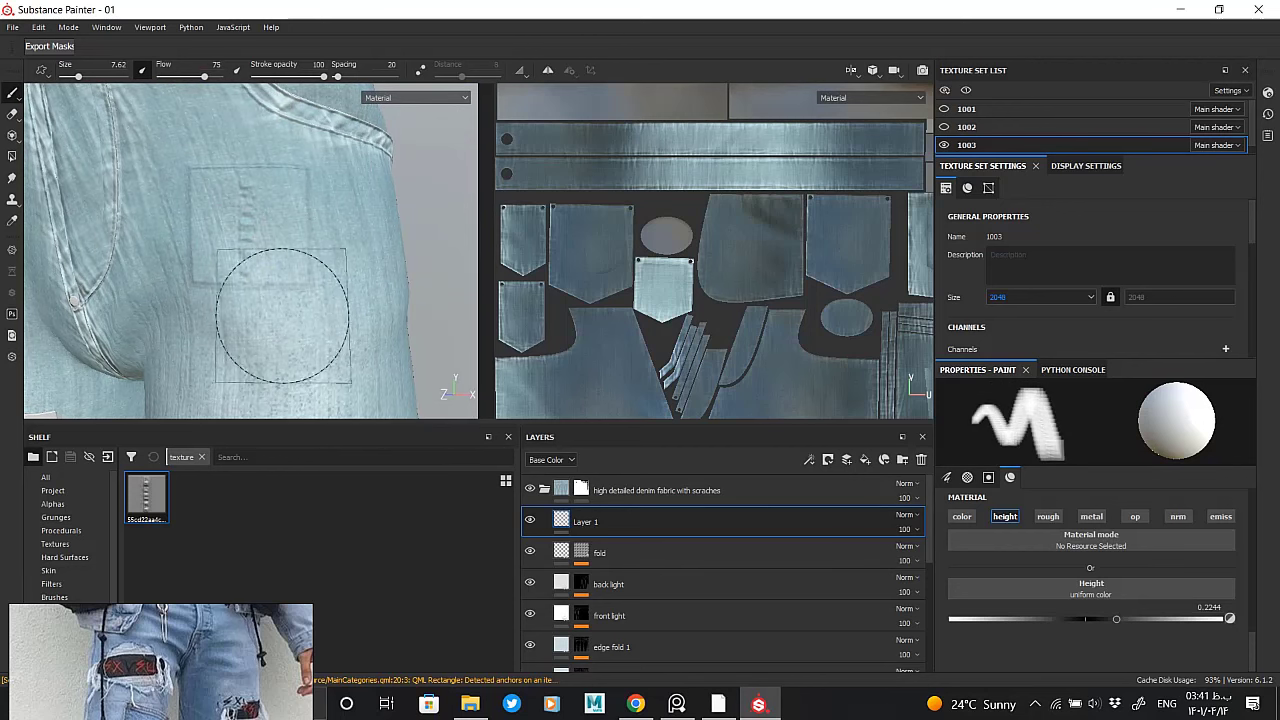
mouse_move(282, 316)
alt+mouse_down()
mouse_move(328, 306)
mouse_move(286, 303)
mouse_move(330, 320)
alt+mouse_up()
Replace the trial paint layer with a new fill layer whose mask holds a Fill effect
key(Delete)
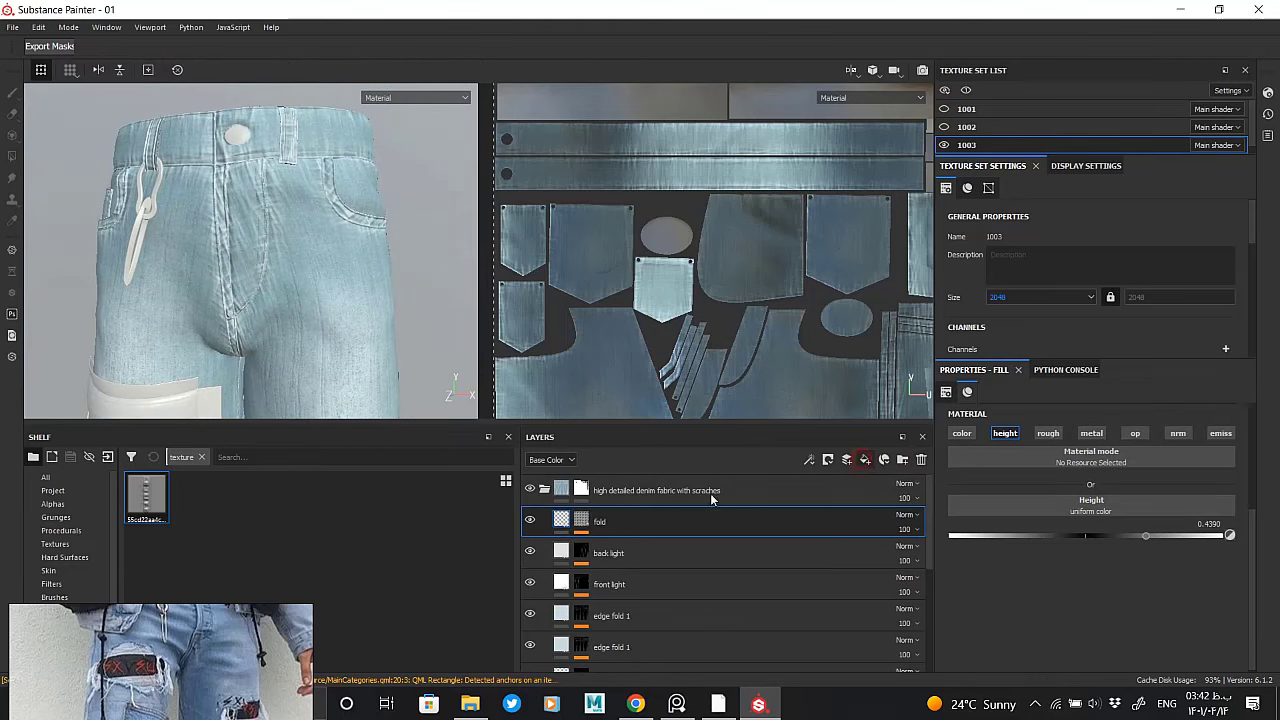
click(865, 459)
right_click(571, 521)
click(630, 122)
right_click(582, 521)
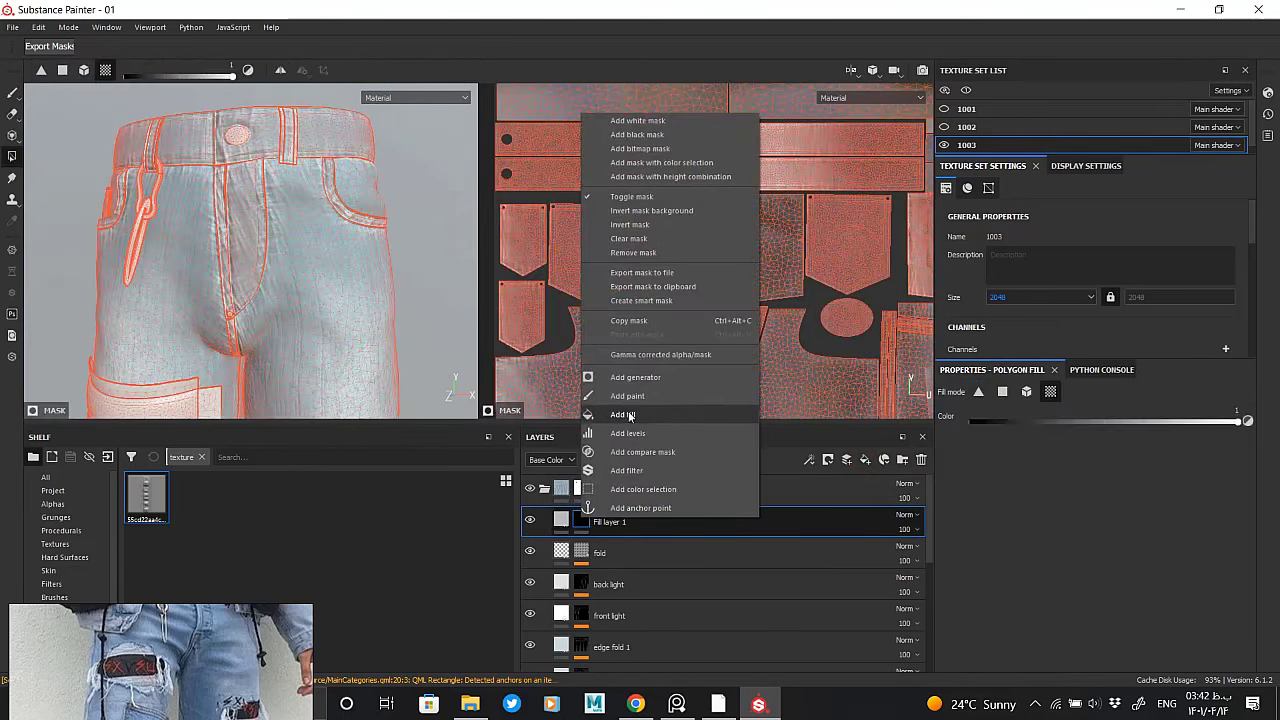
click(634, 416)
Add a Paint effect to the mask and test-stamp the stitch pattern on it
alt+click(585, 522)
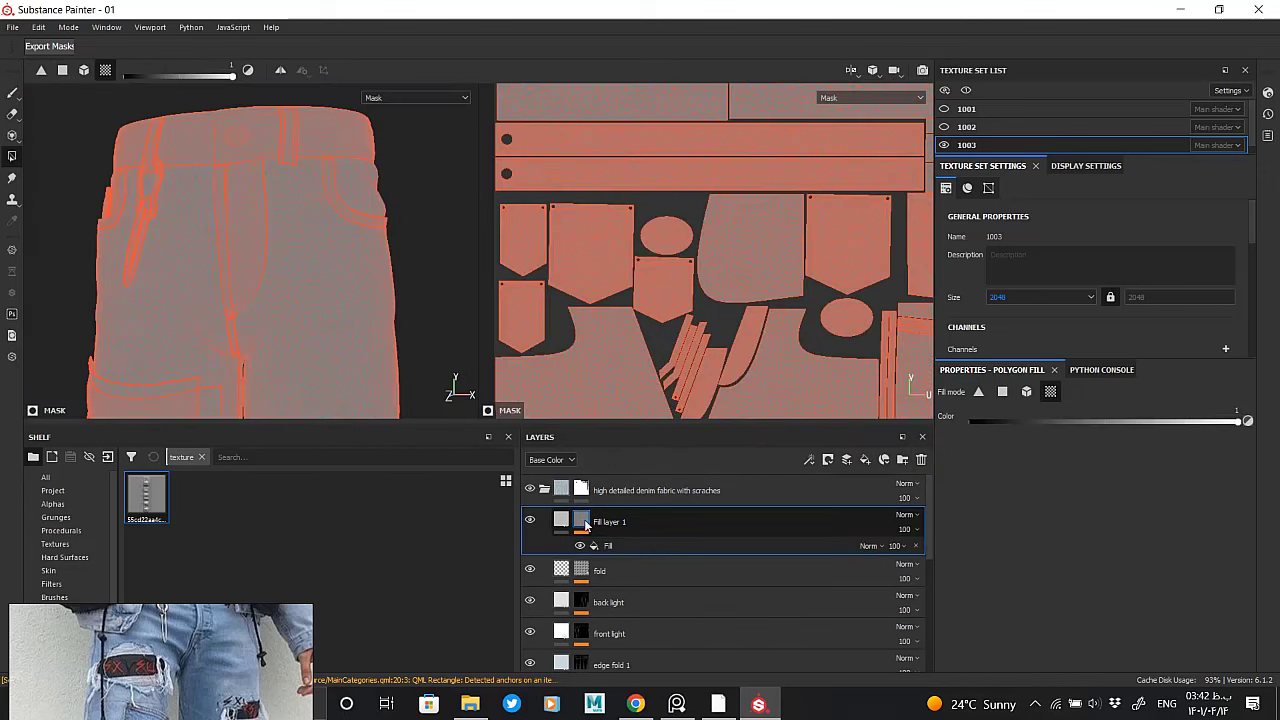
right_click(666, 519)
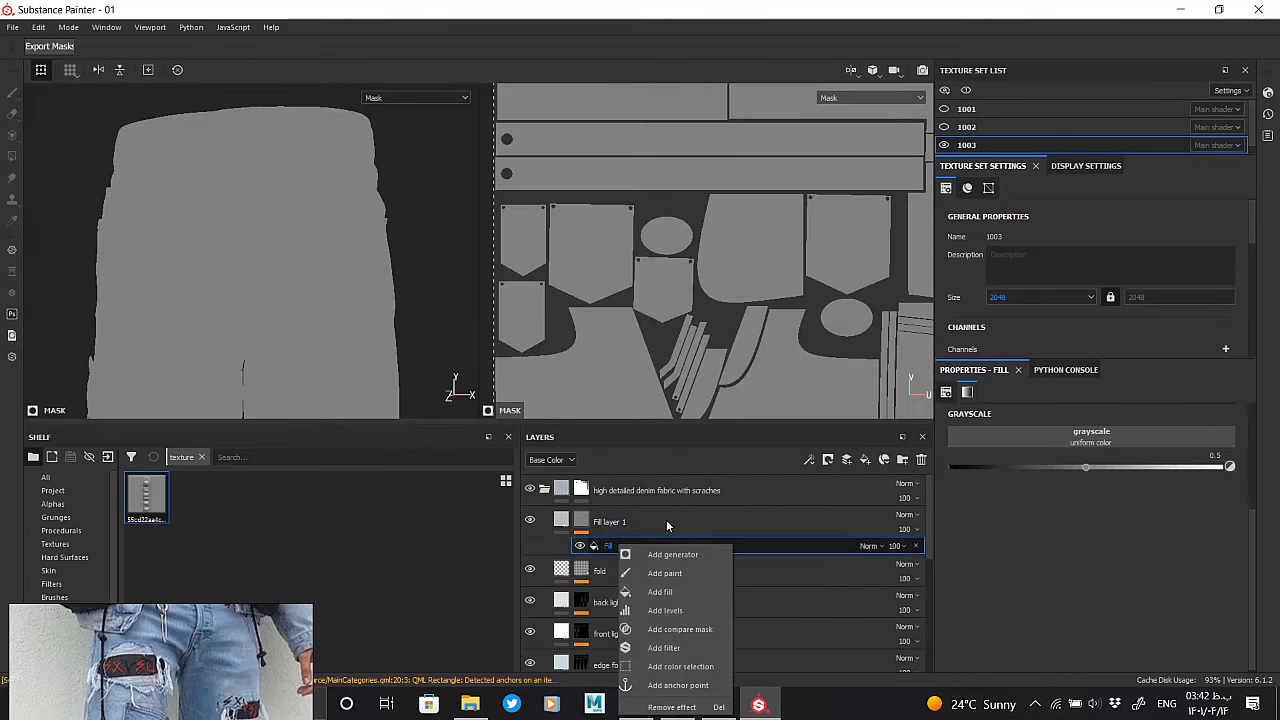
click(666, 565)
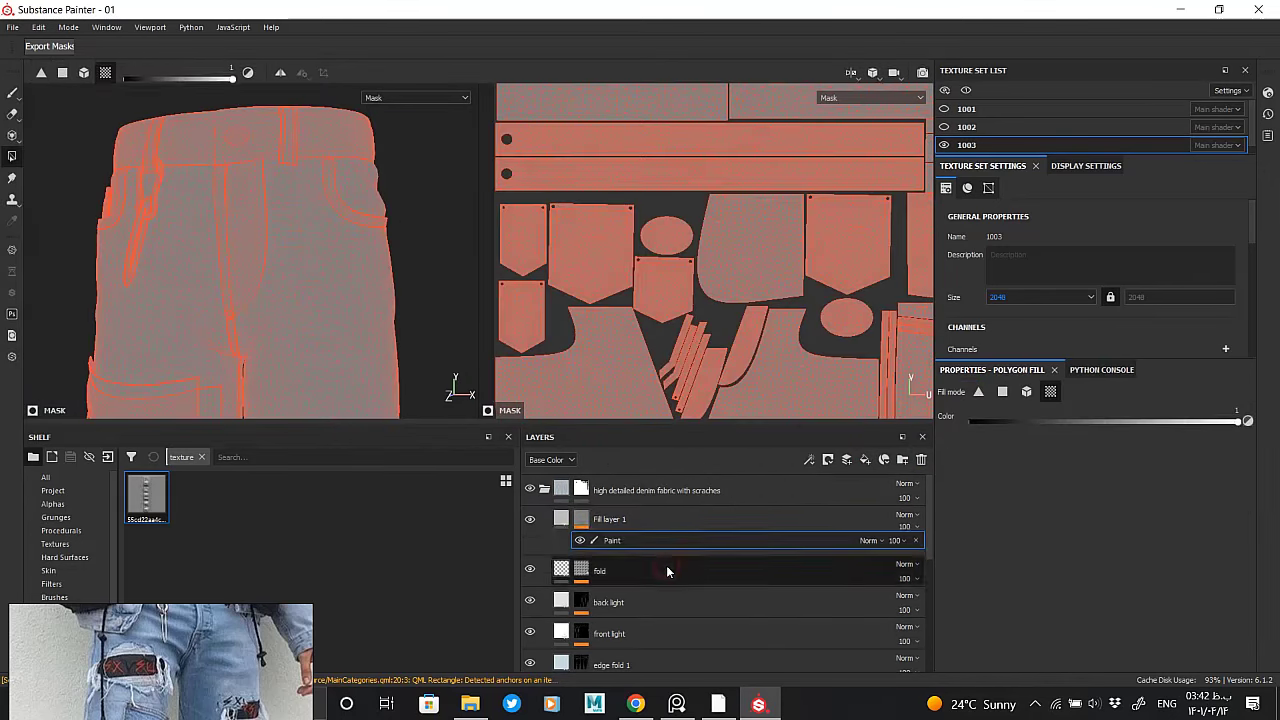
click(12, 93)
click(300, 255)
scroll(298, 285, up, 3)
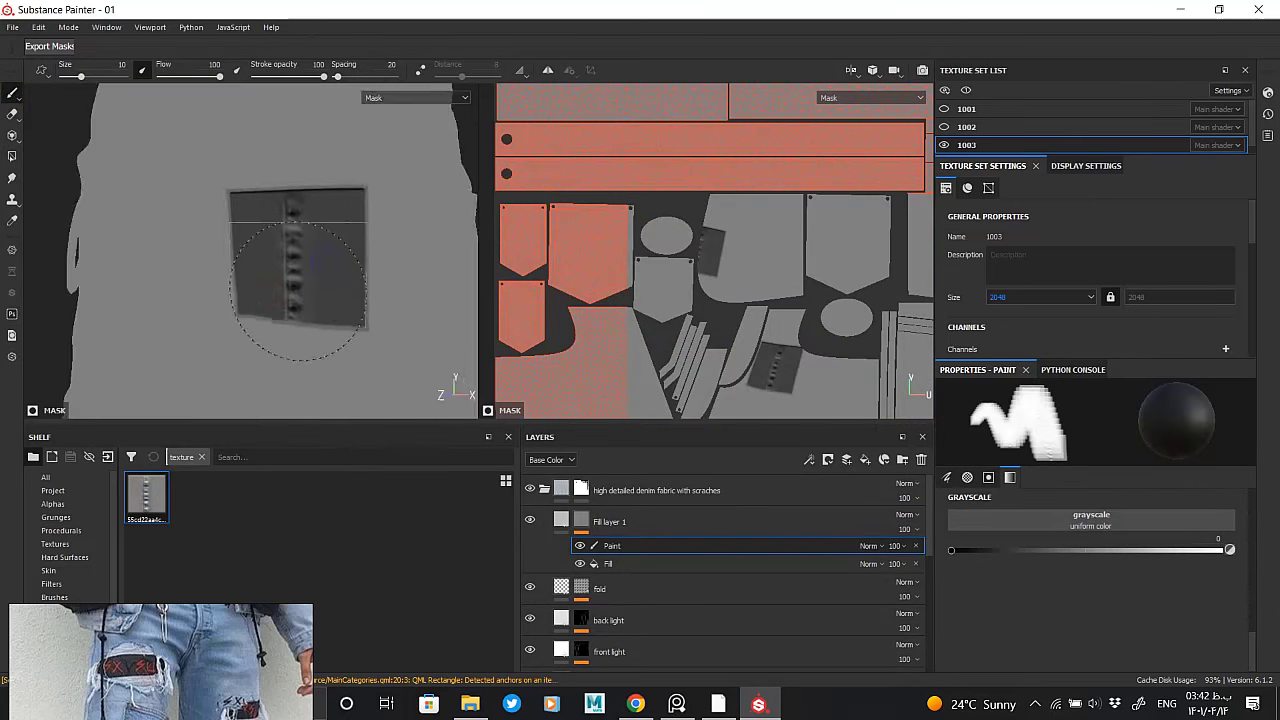
alt+drag(298, 290, 279, 291)
Undo the test stamp and set the paint grayscale to about 0.5
key(ctrl)
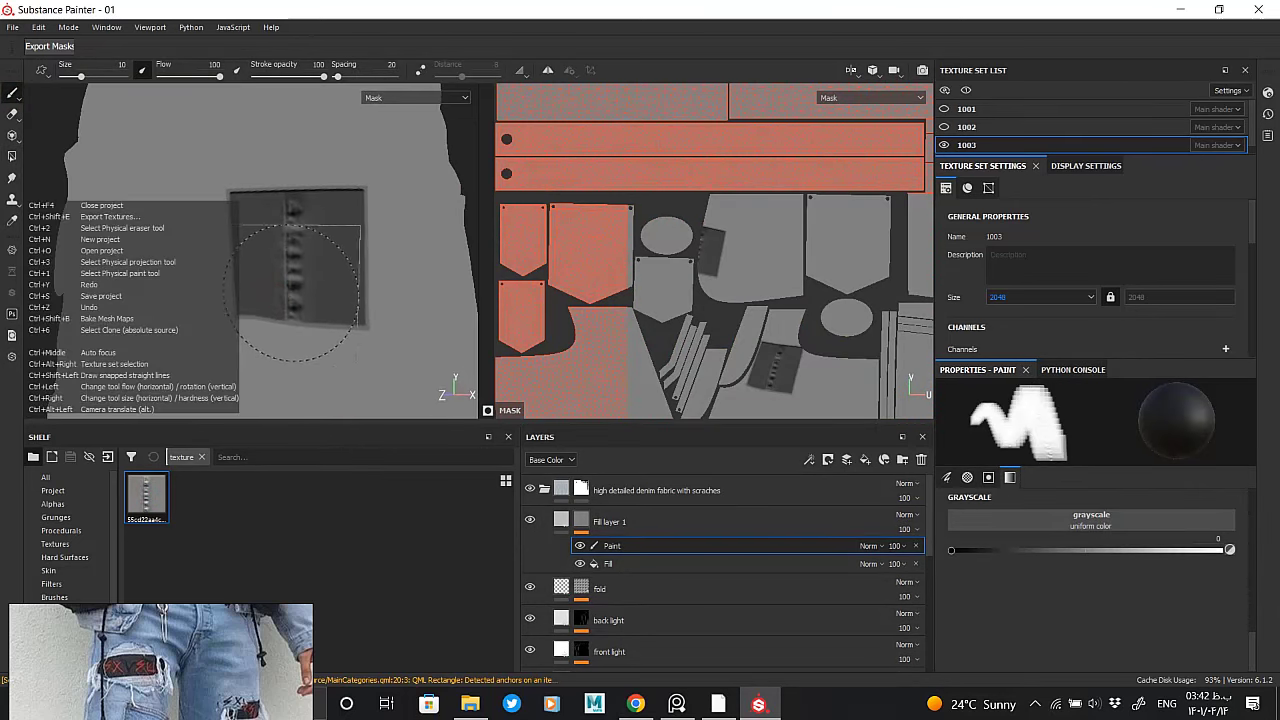
key(ctrl+z)
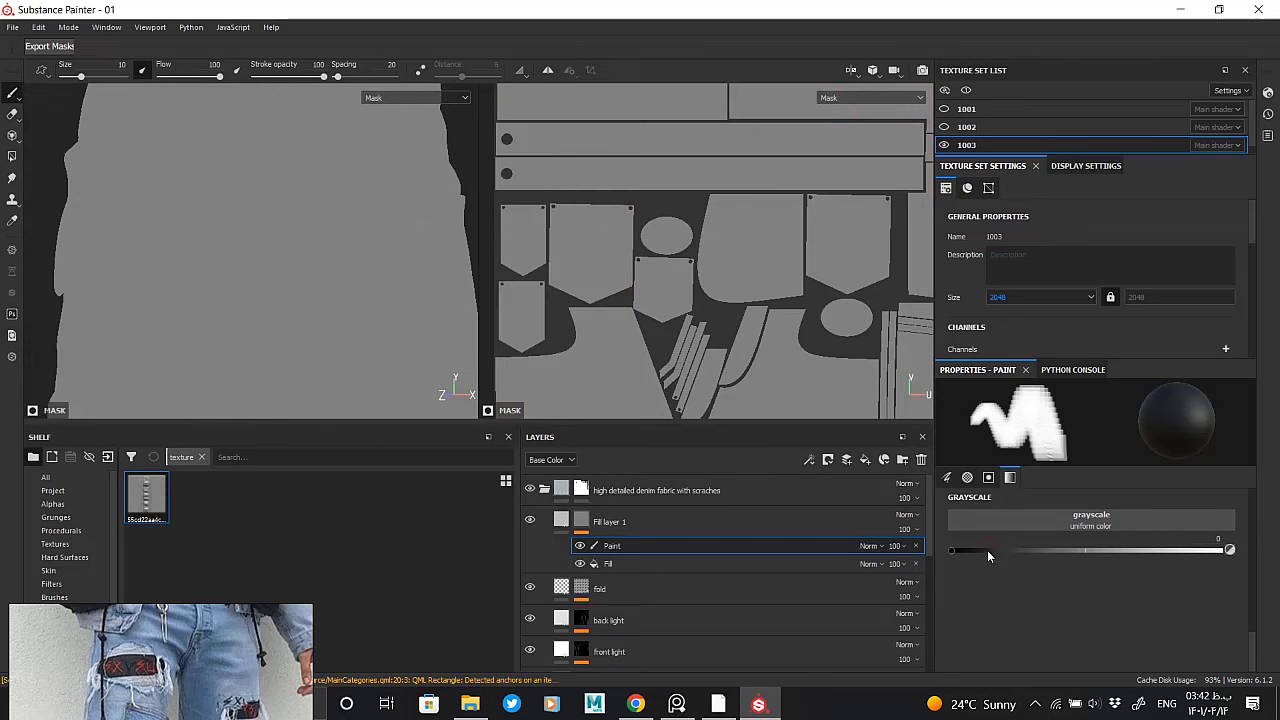
click(1099, 551)
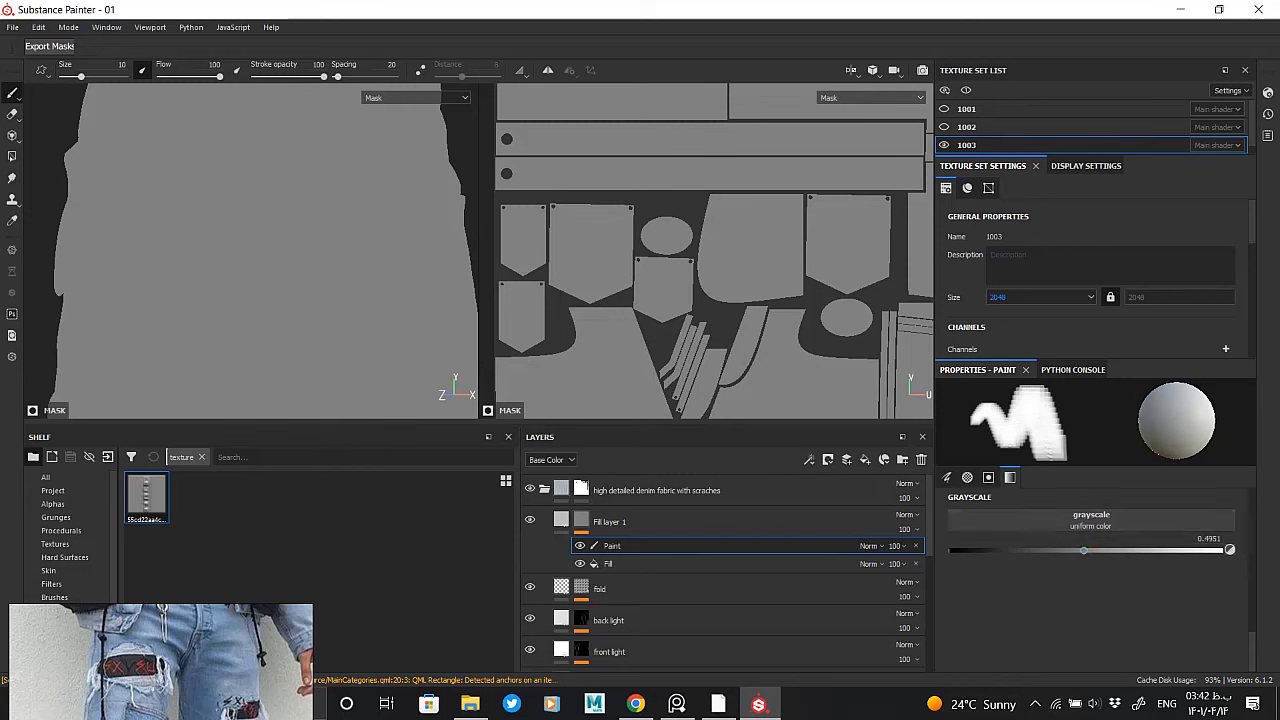
alt+drag(305, 268, 266, 289)
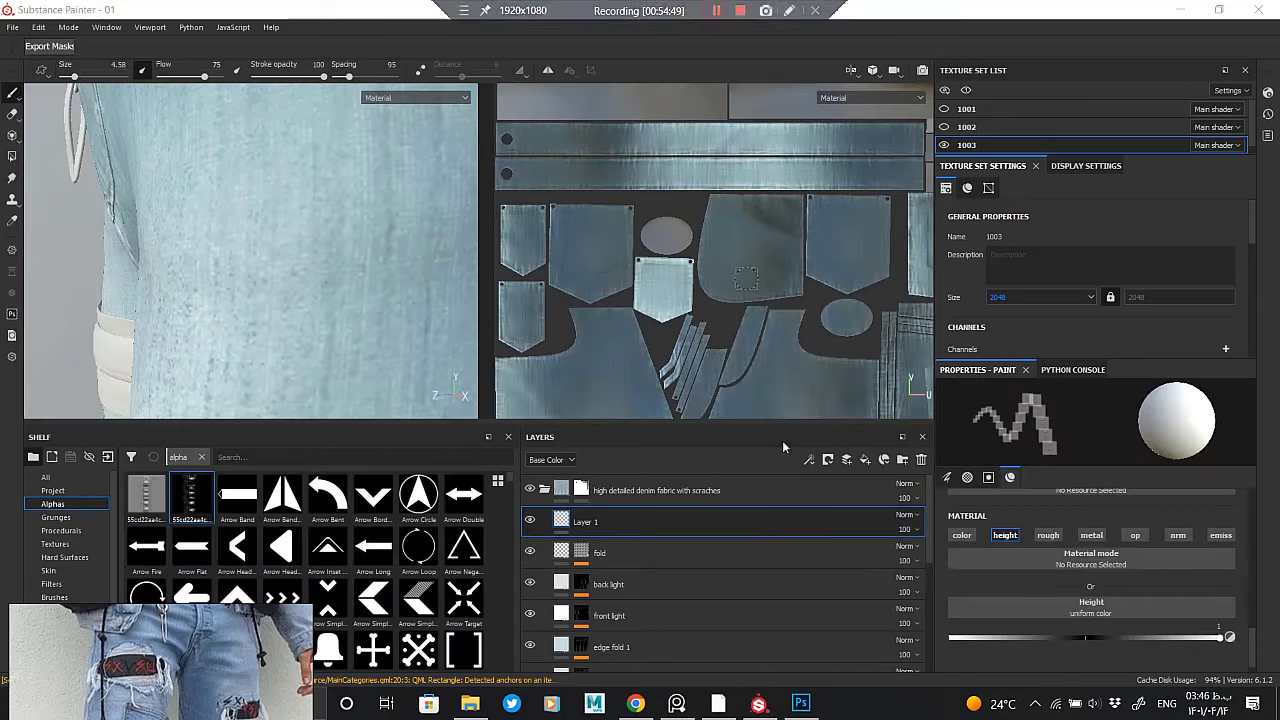
View the waistband and side of the jeans, then delete the trial stitch paint layer
scroll(397, 291, up, 3)
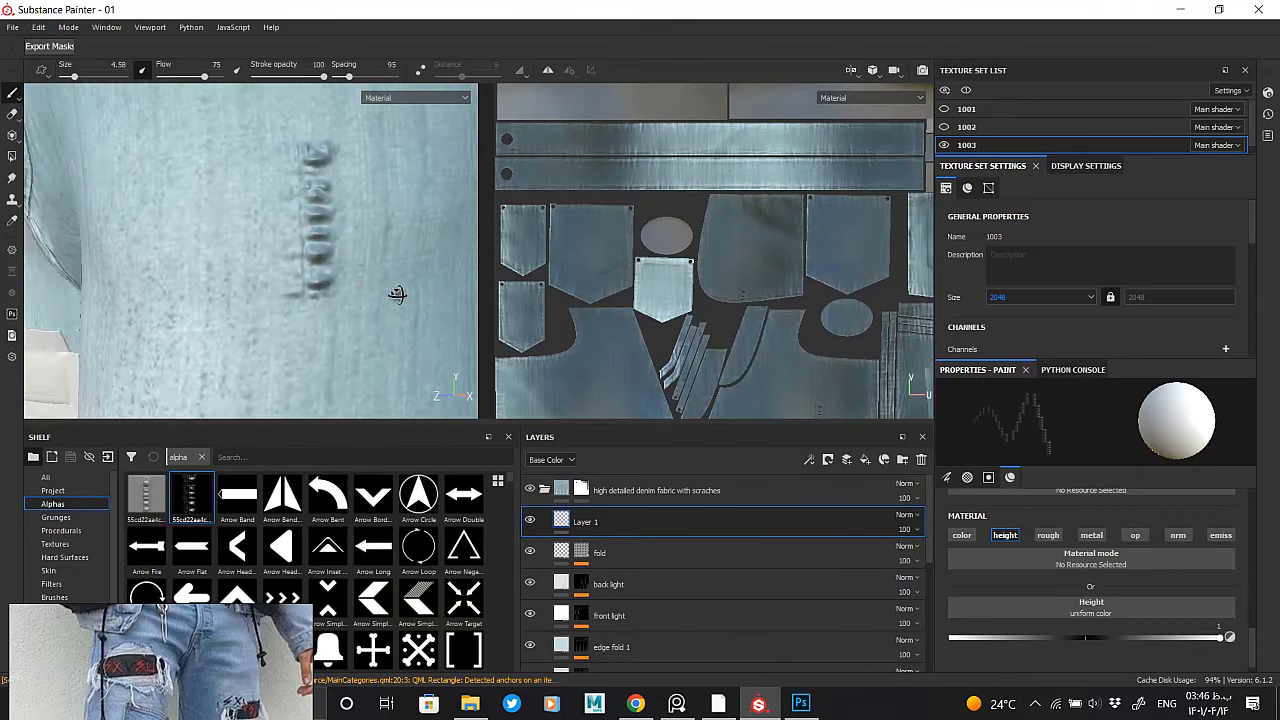
scroll(397, 291, down, 3)
alt+drag(323, 335, 301, 250)
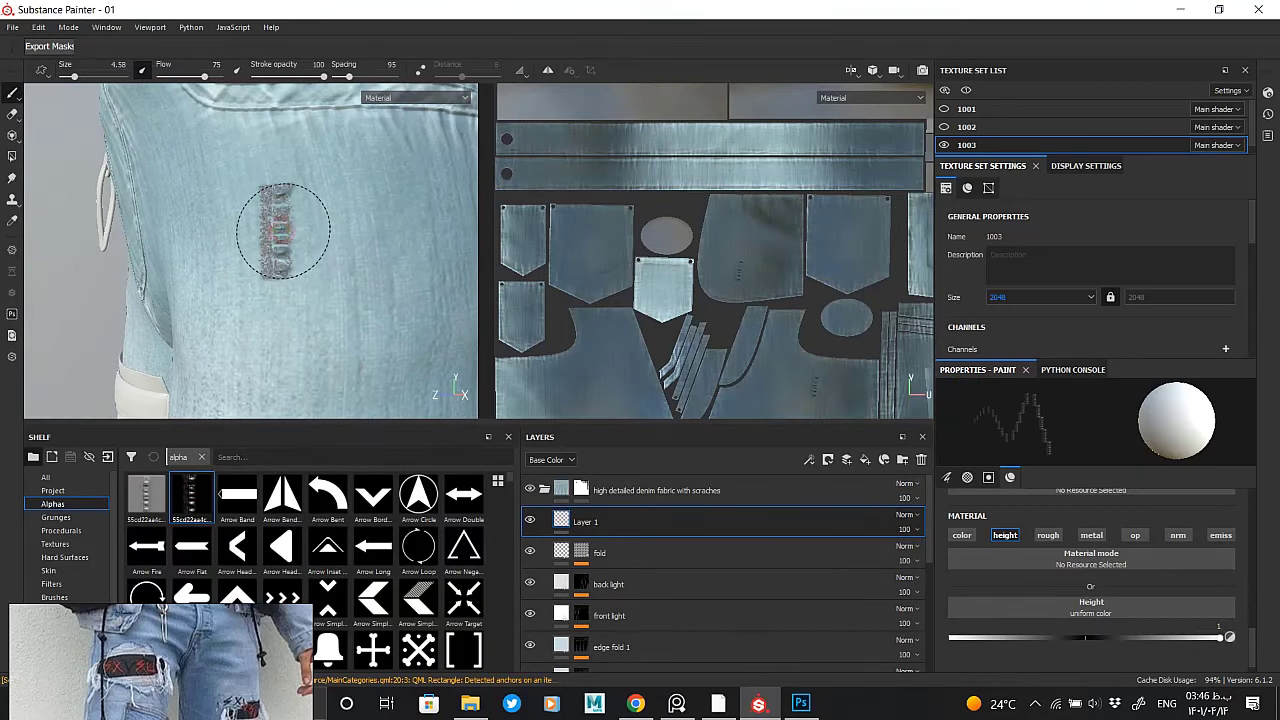
scroll(282, 230, up, 2)
scroll(300, 243, up, 2)
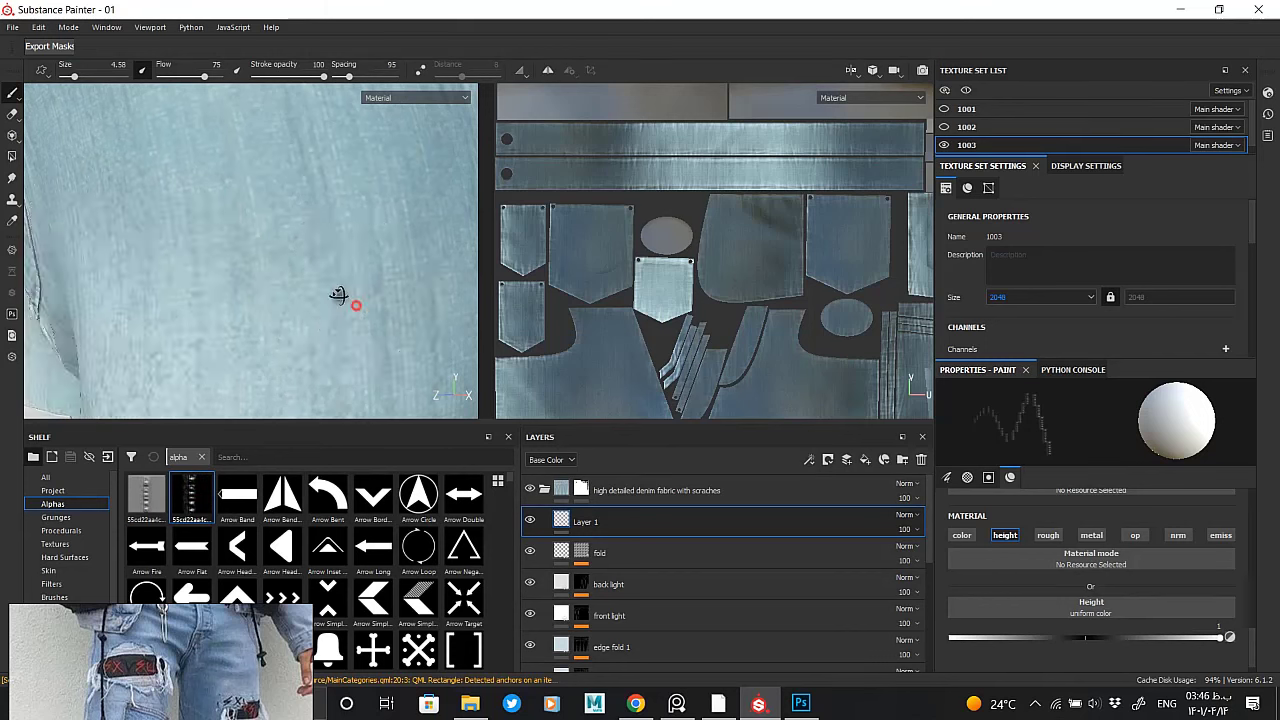
scroll(345, 290, down, 2)
scroll(343, 330, down, 2)
scroll(343, 337, down, 2)
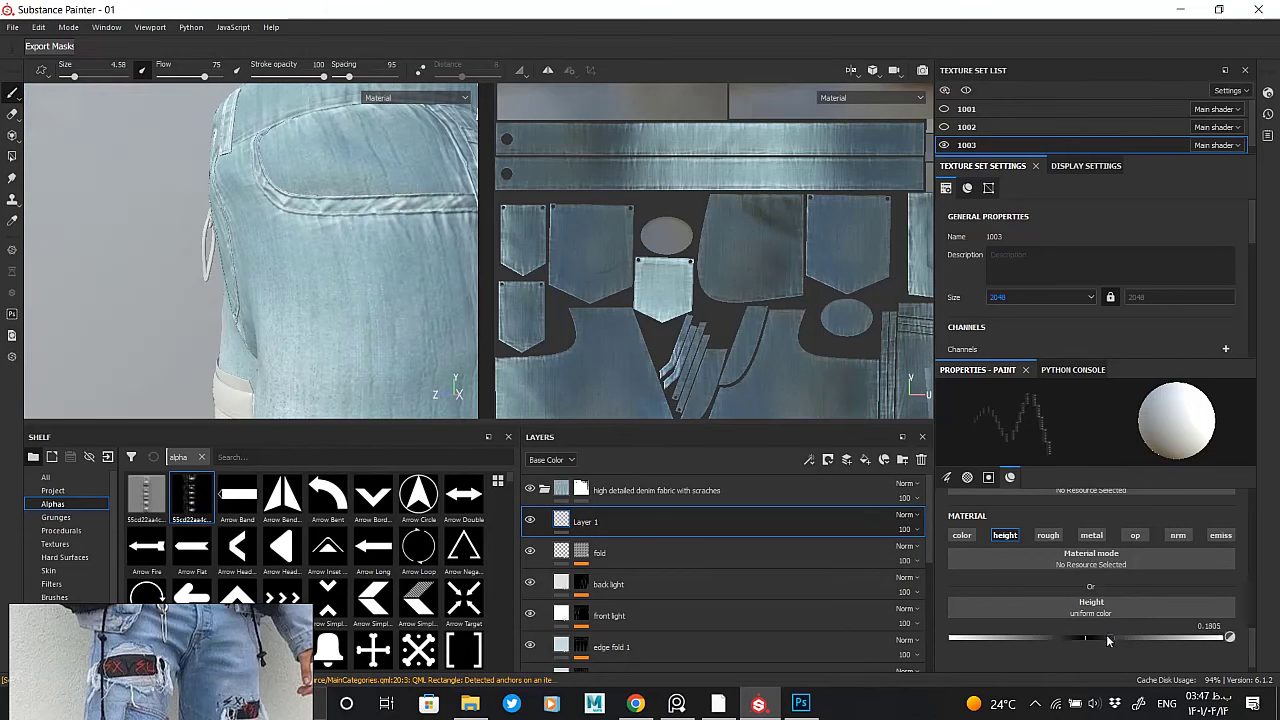
mouse_move(381, 395)
alt+mouse_down()
mouse_move(371, 186)
mouse_move(363, 317)
alt+mouse_up()
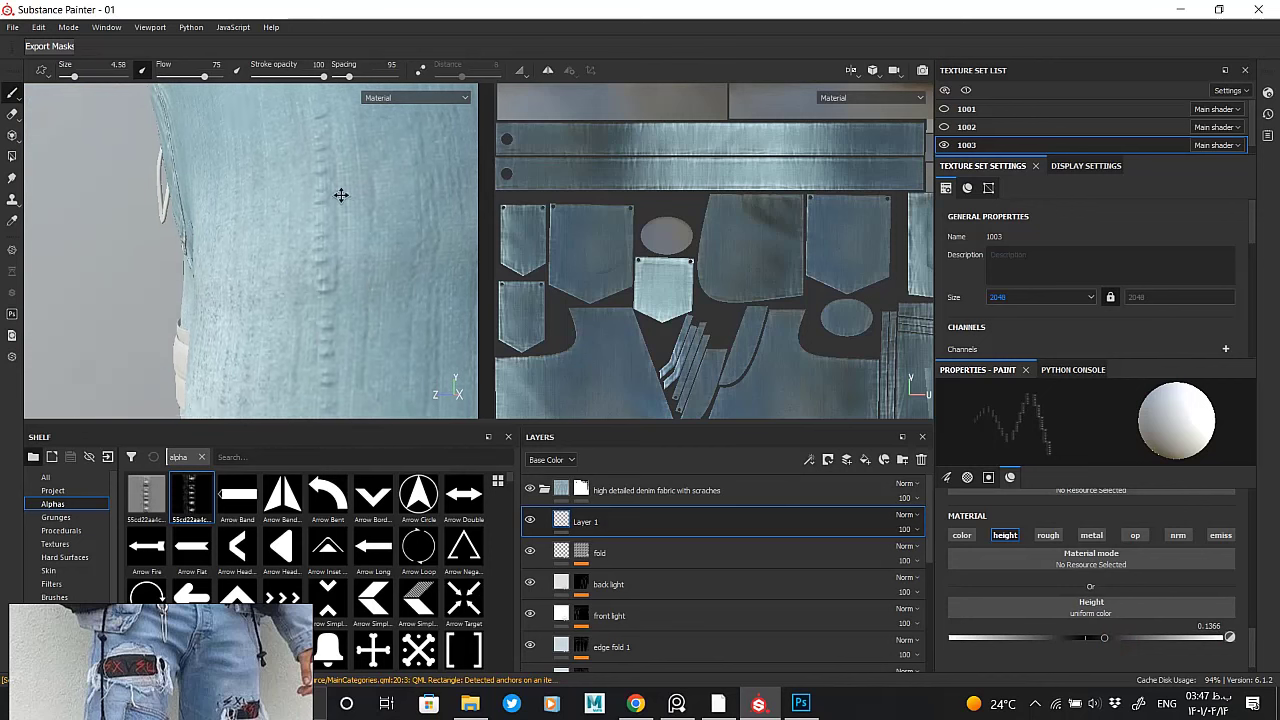
key(Delete)
alt+drag(349, 263, 467, 505)
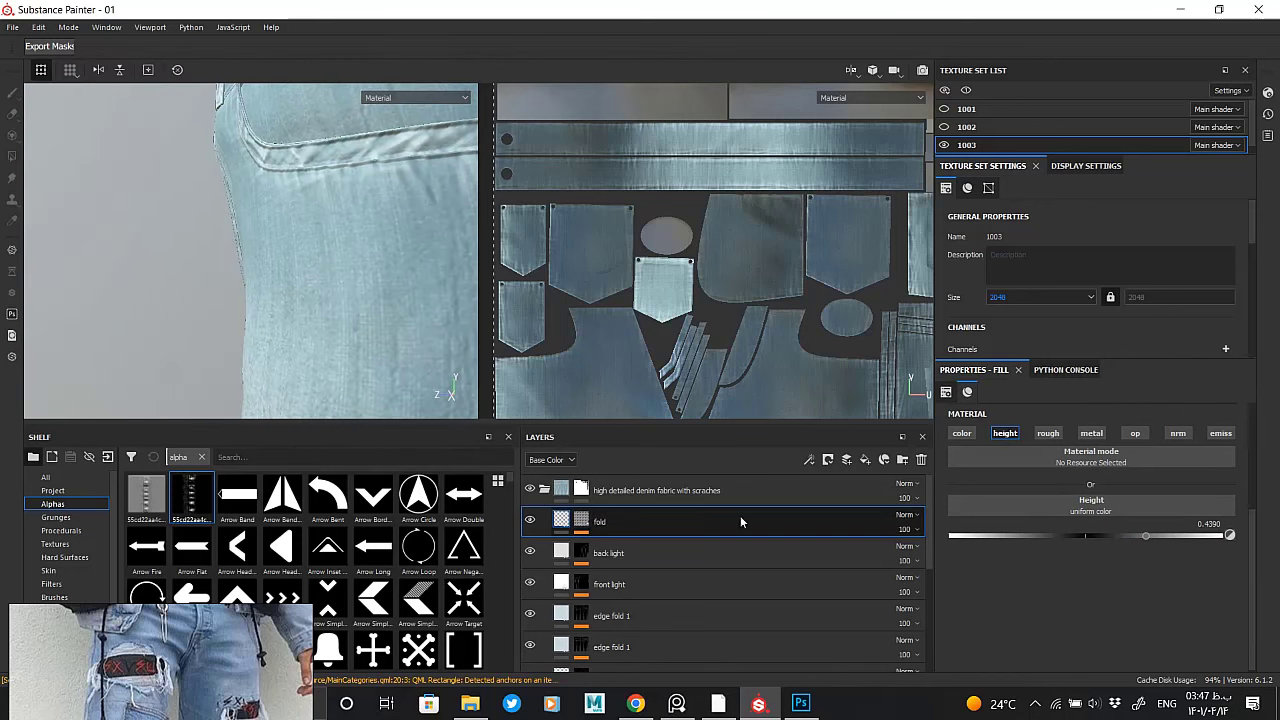
Add a fill layer above fold with a black mask containing Fill and Paint effects
click(866, 463)
right_click(600, 521)
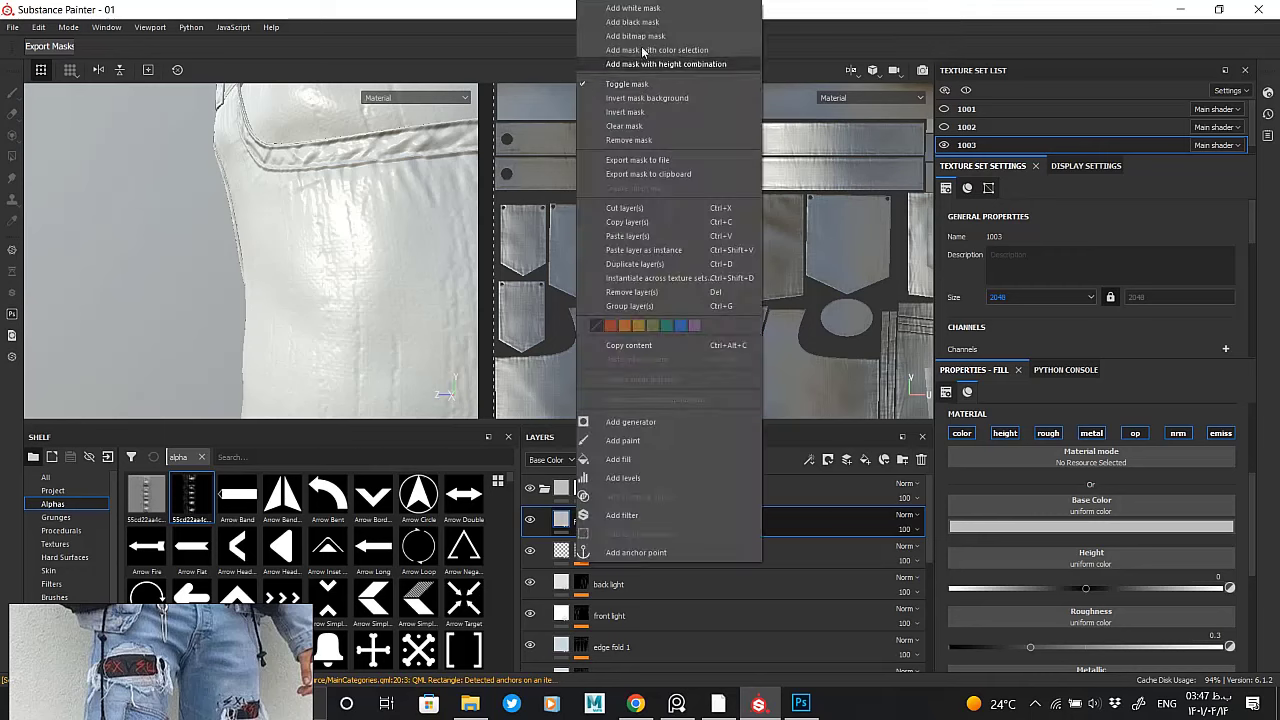
click(640, 45)
right_click(592, 521)
click(625, 415)
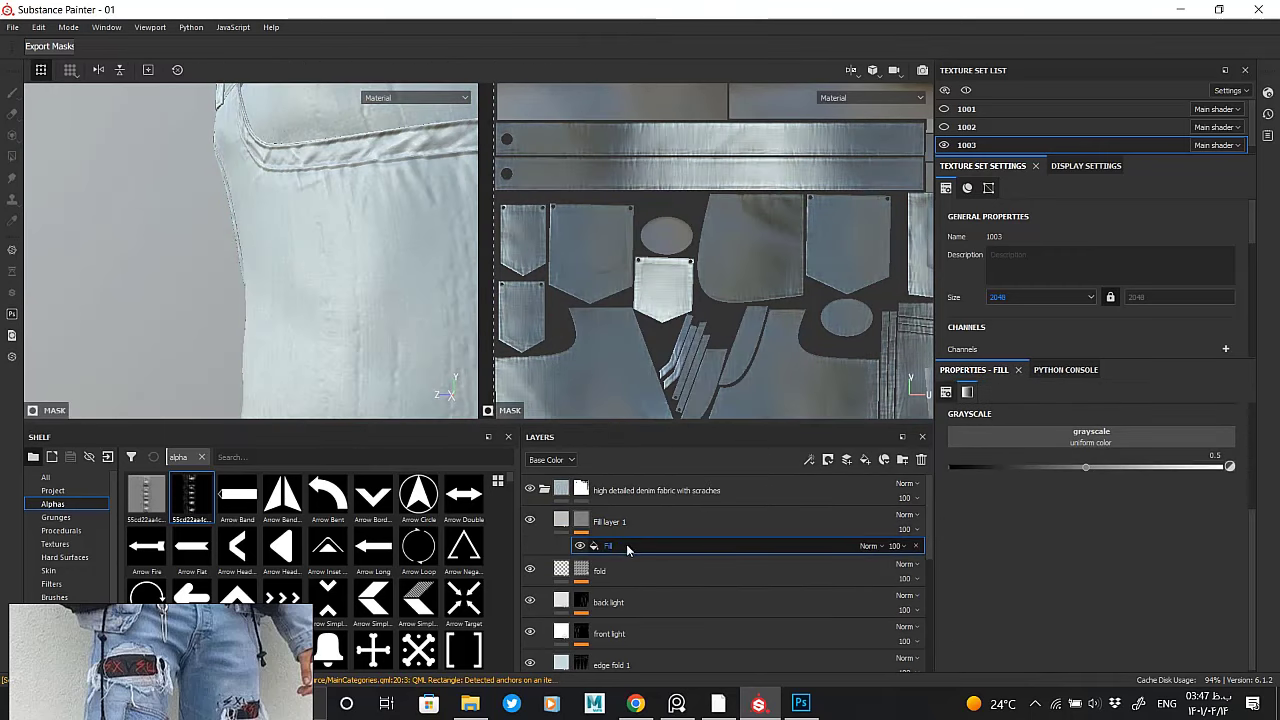
right_click(624, 549)
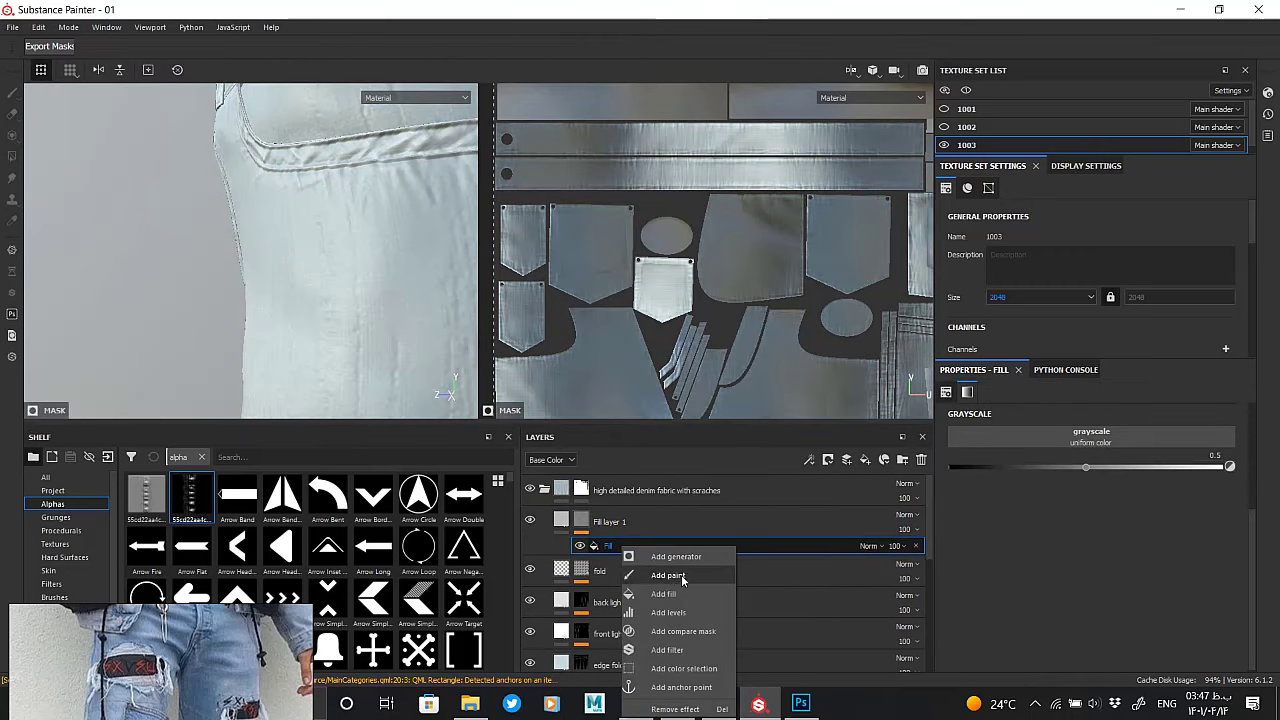
click(667, 575)
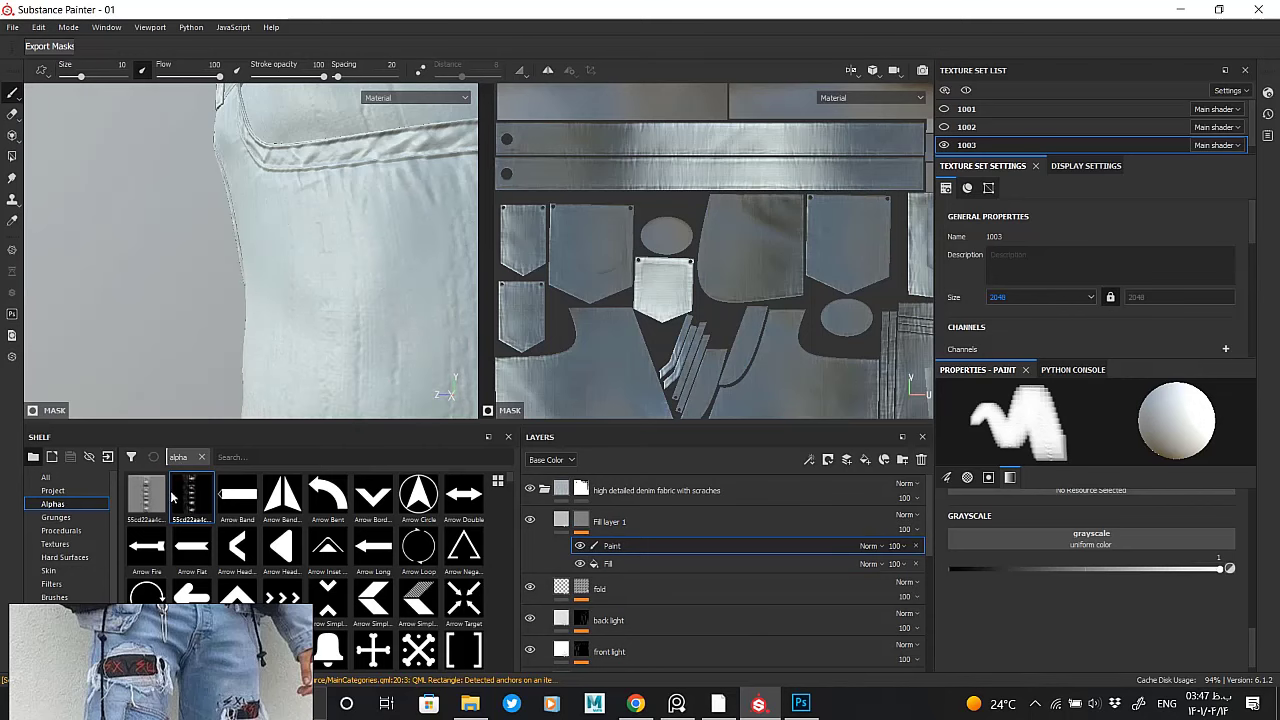
Switch off the height channel of Fill layer 1 while viewing the back pocket
mouse_move(331, 289)
alt+mouse_down()
mouse_move(371, 300)
mouse_move(366, 286)
mouse_move(315, 310)
mouse_move(257, 277)
mouse_move(286, 277)
mouse_move(300, 314)
mouse_move(371, 294)
mouse_move(296, 286)
alt+mouse_up()
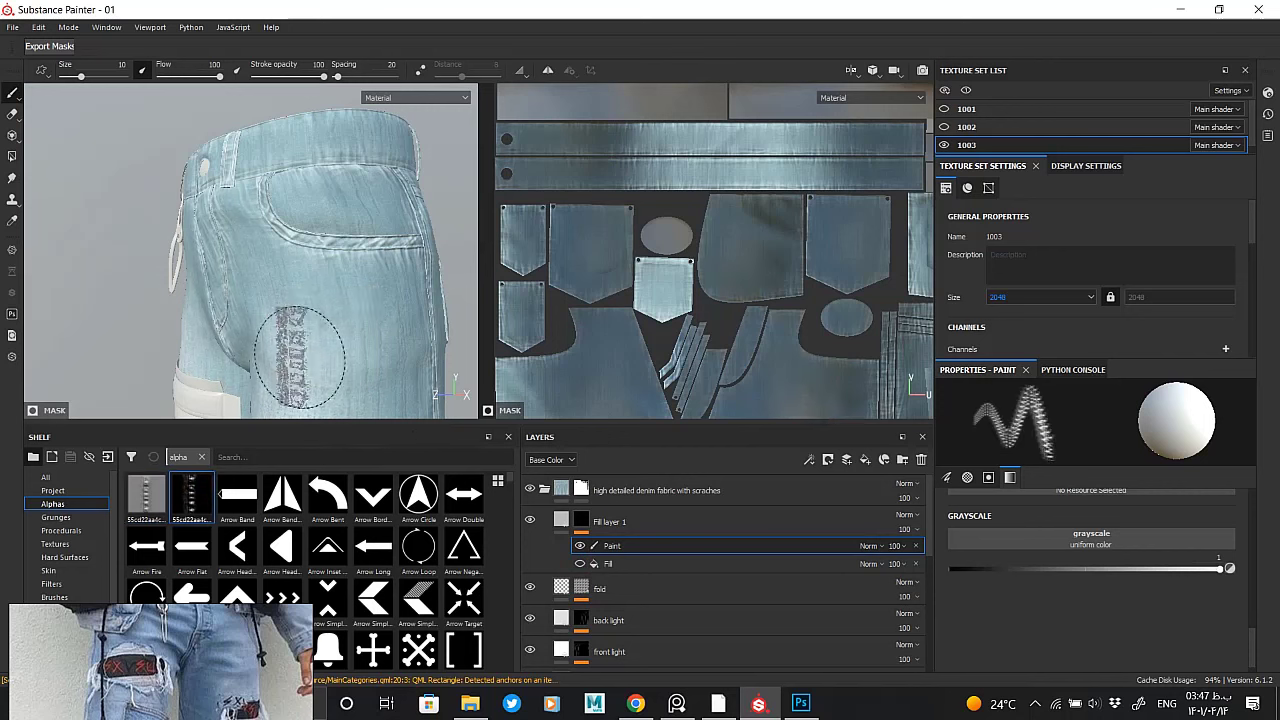
mouse_move(286, 343)
alt+mouse_down()
mouse_move(371, 349)
mouse_move(400, 330)
alt+mouse_up()
click(561, 521)
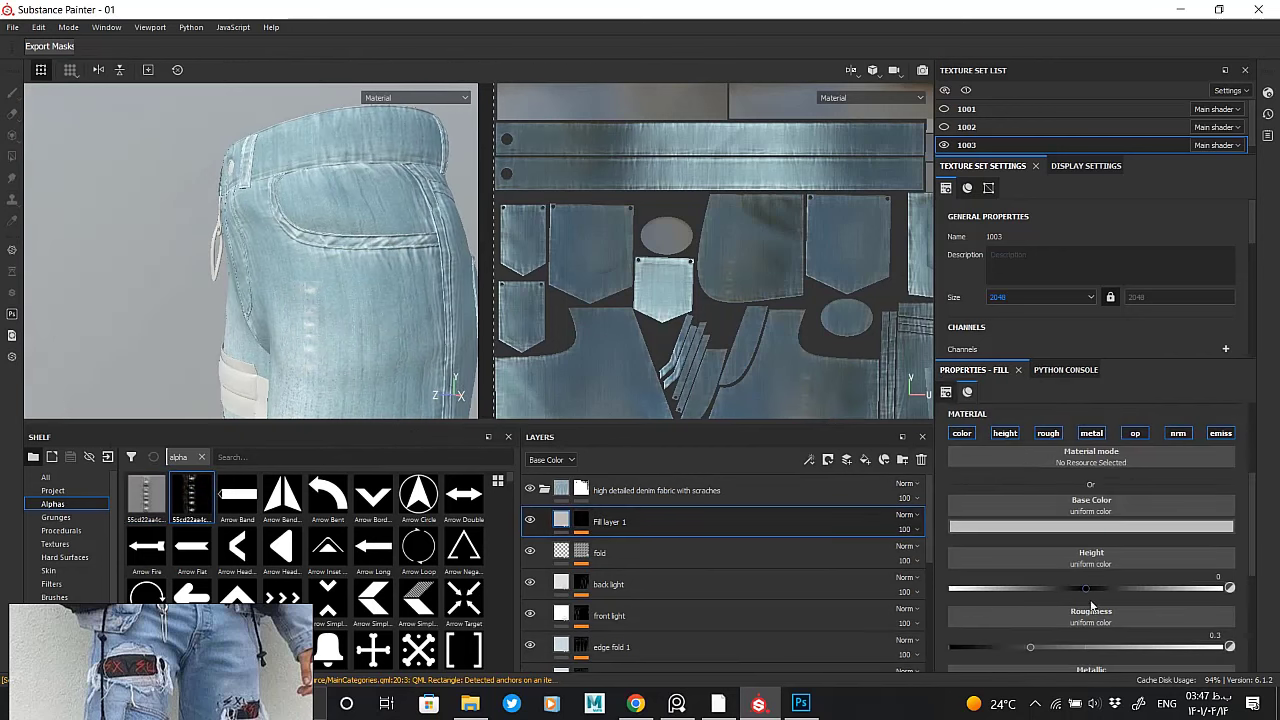
click(1005, 433)
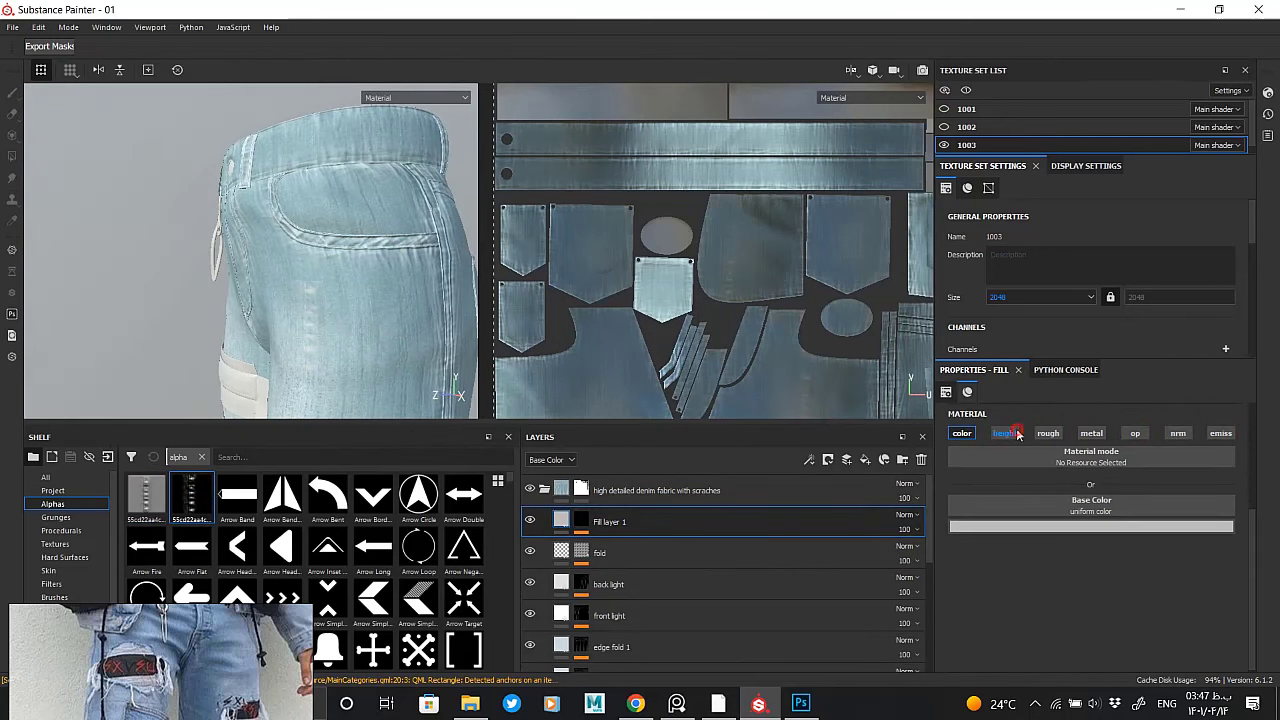
mouse_move(351, 209)
alt+mouse_down()
mouse_move(366, 266)
mouse_move(337, 294)
alt+mouse_up()
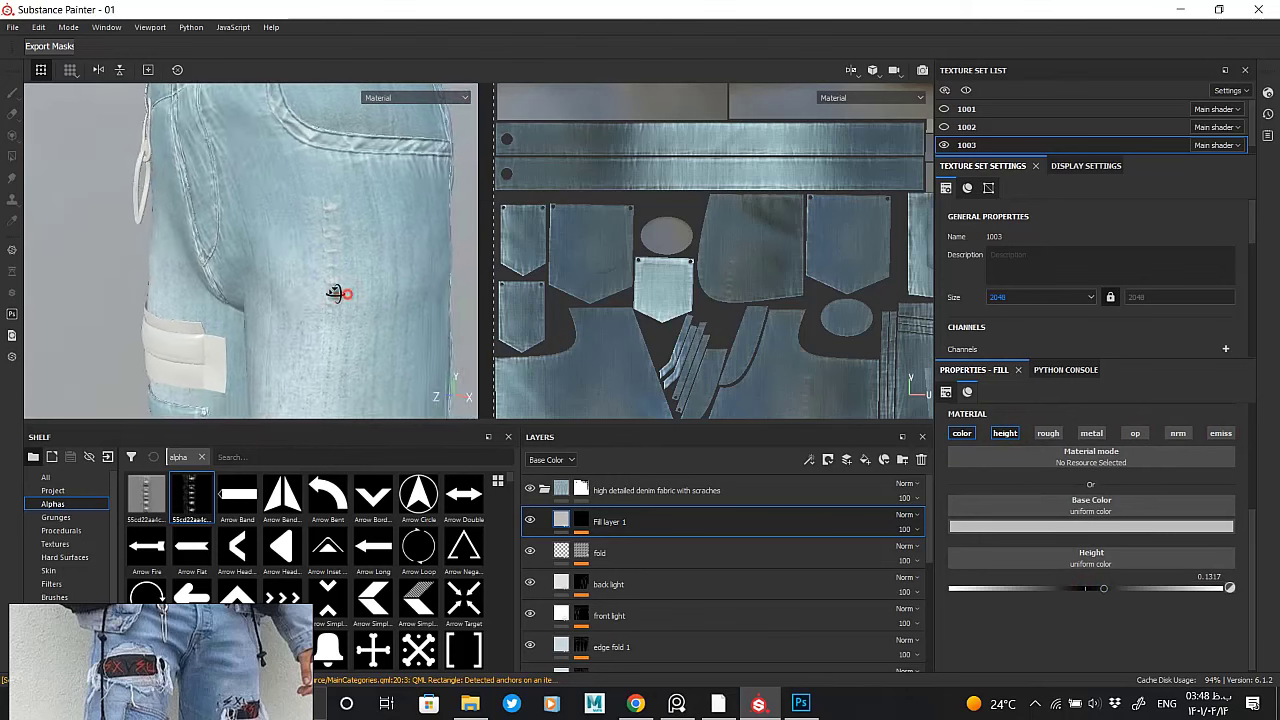
click(1005, 433)
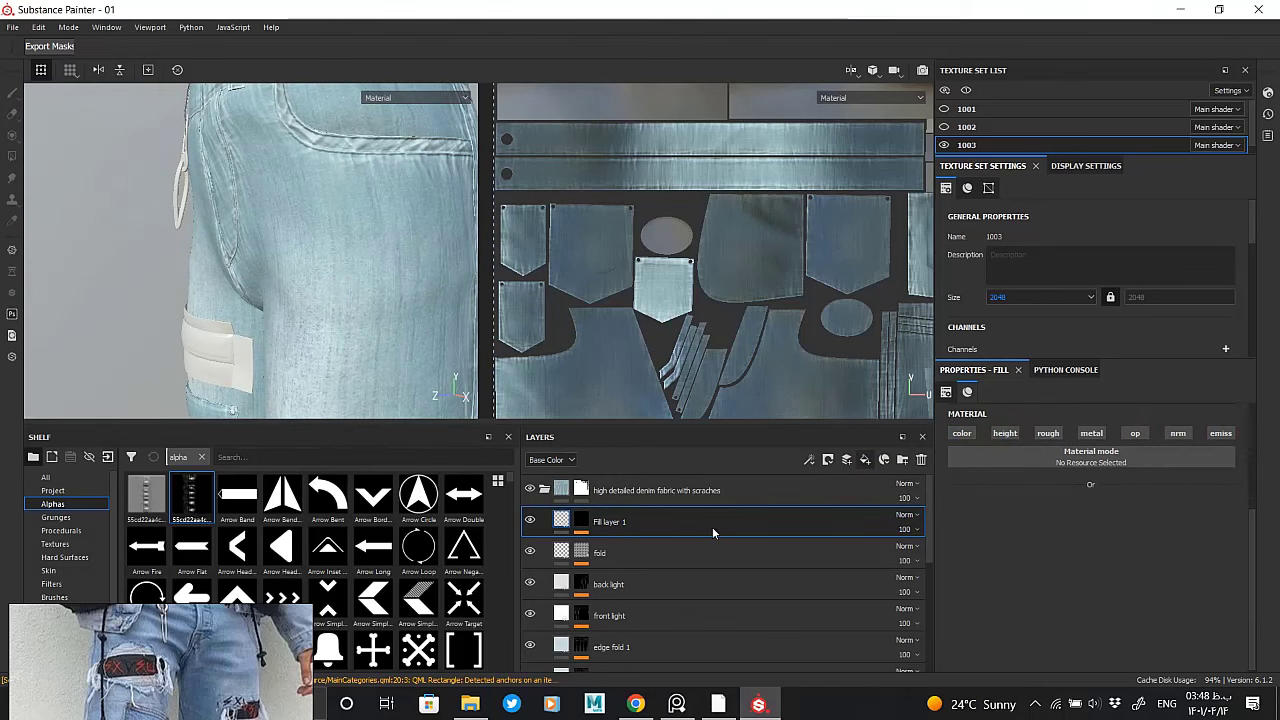
click(884, 459)
Give Fill layer 2 a black mask with a Paint effect
right_click(586, 521)
click(640, 60)
right_click(586, 521)
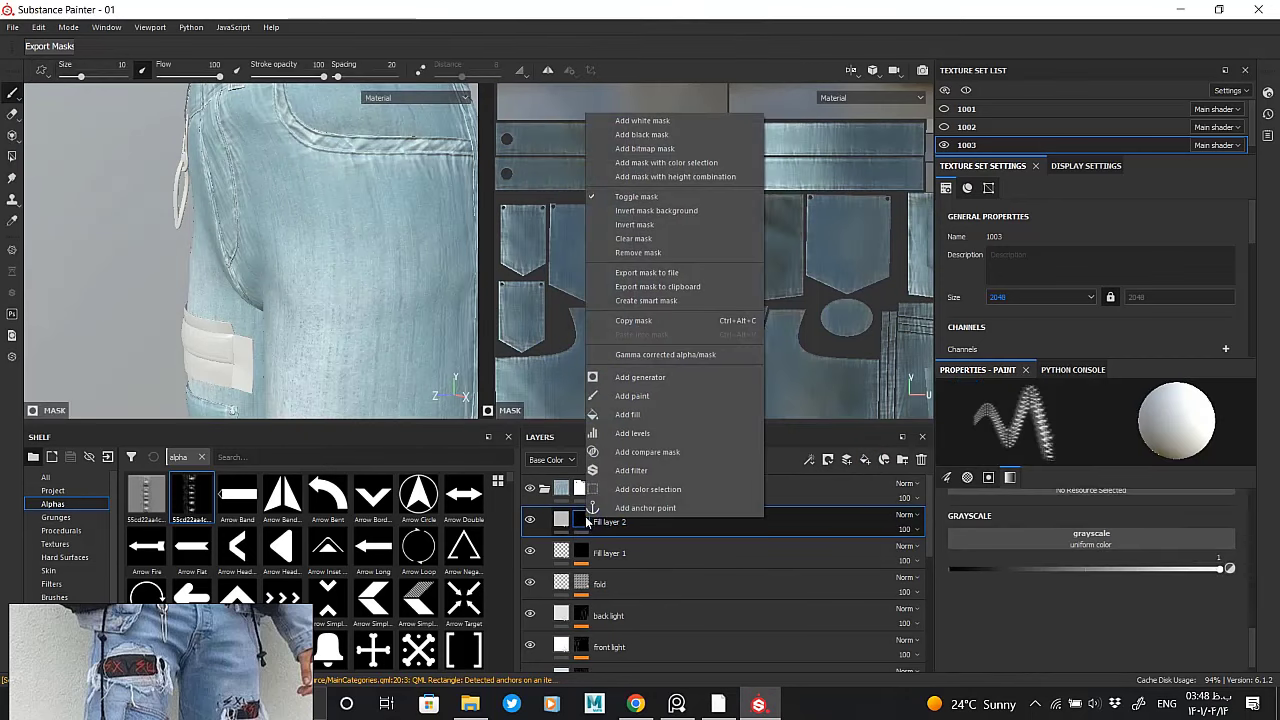
click(628, 396)
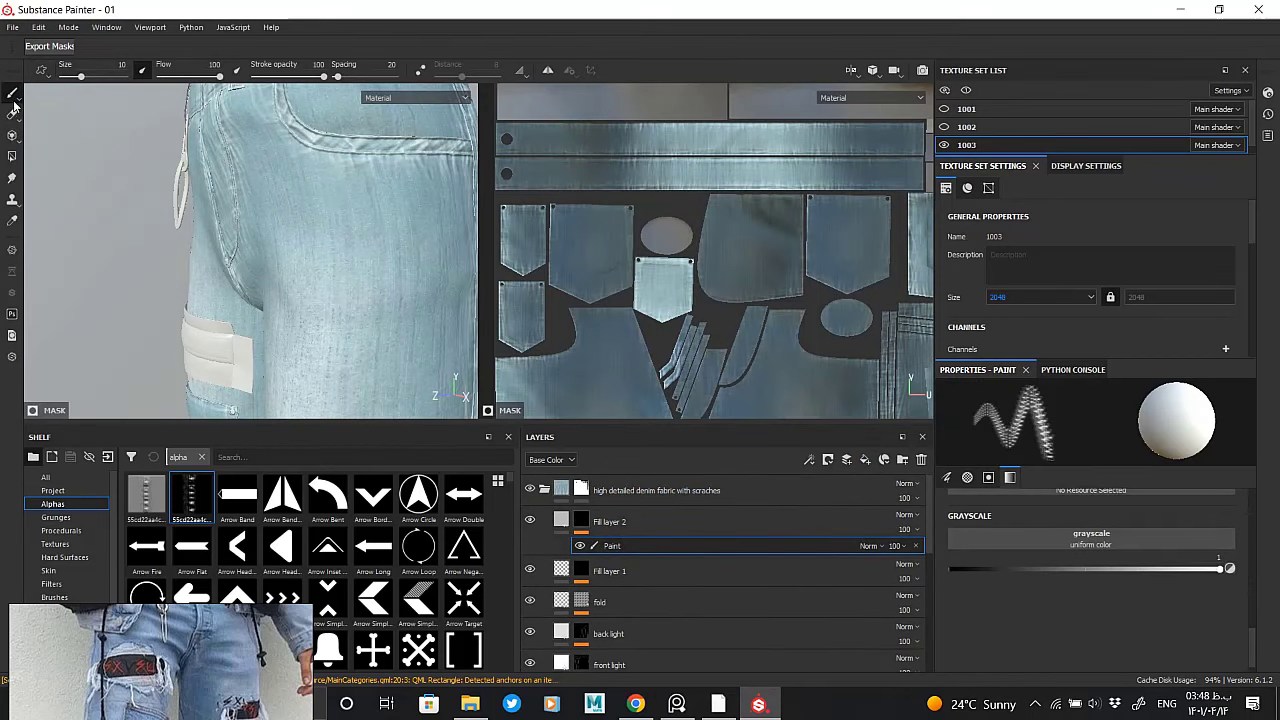
Set Fill layer 2's base colour to a reddish stitch colour
alt+drag(229, 294, 300, 290)
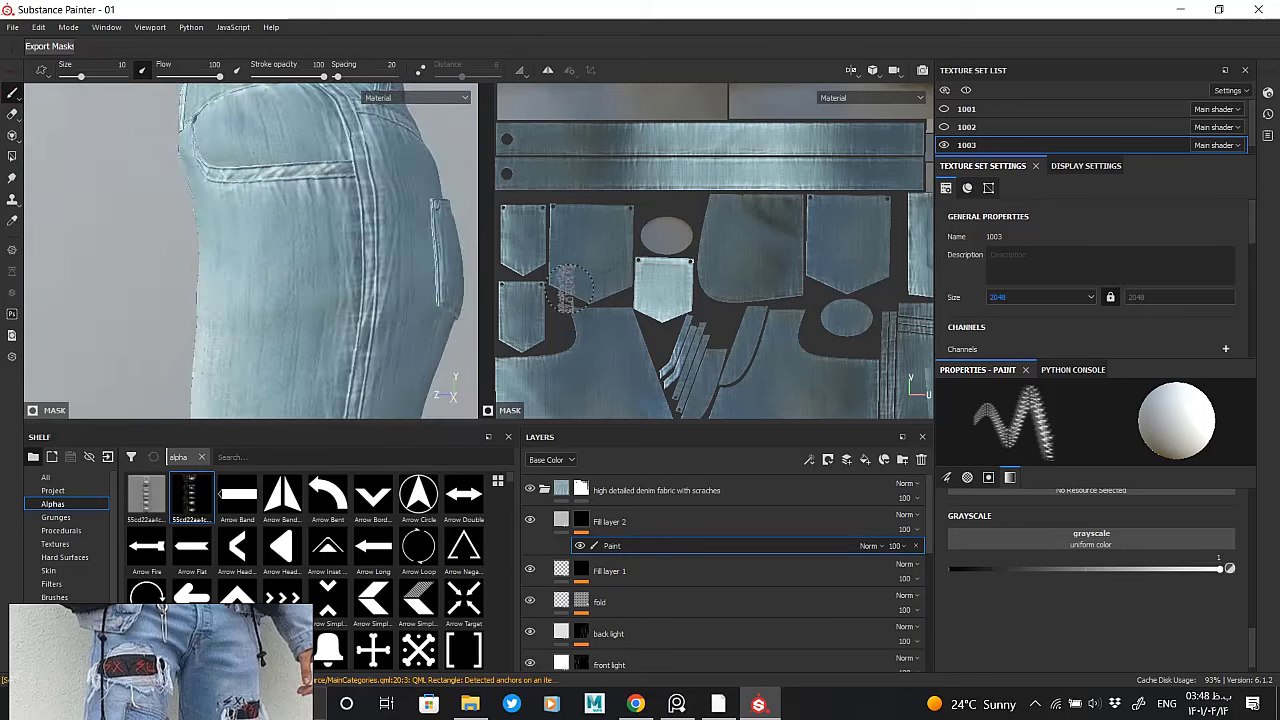
click(622, 527)
click(1035, 527)
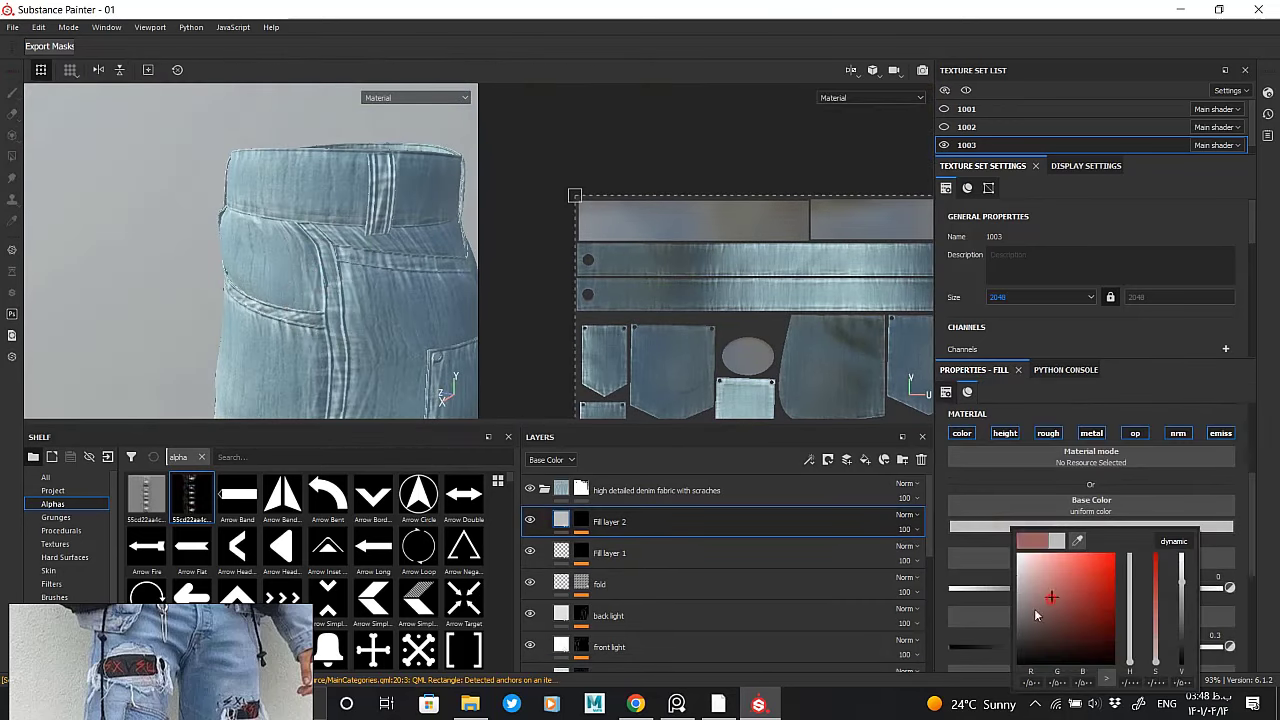
click(581, 521)
Test-paint stitches along the back-pocket seam and UV seam strip, then undo them
scroll(373, 277, up, 2)
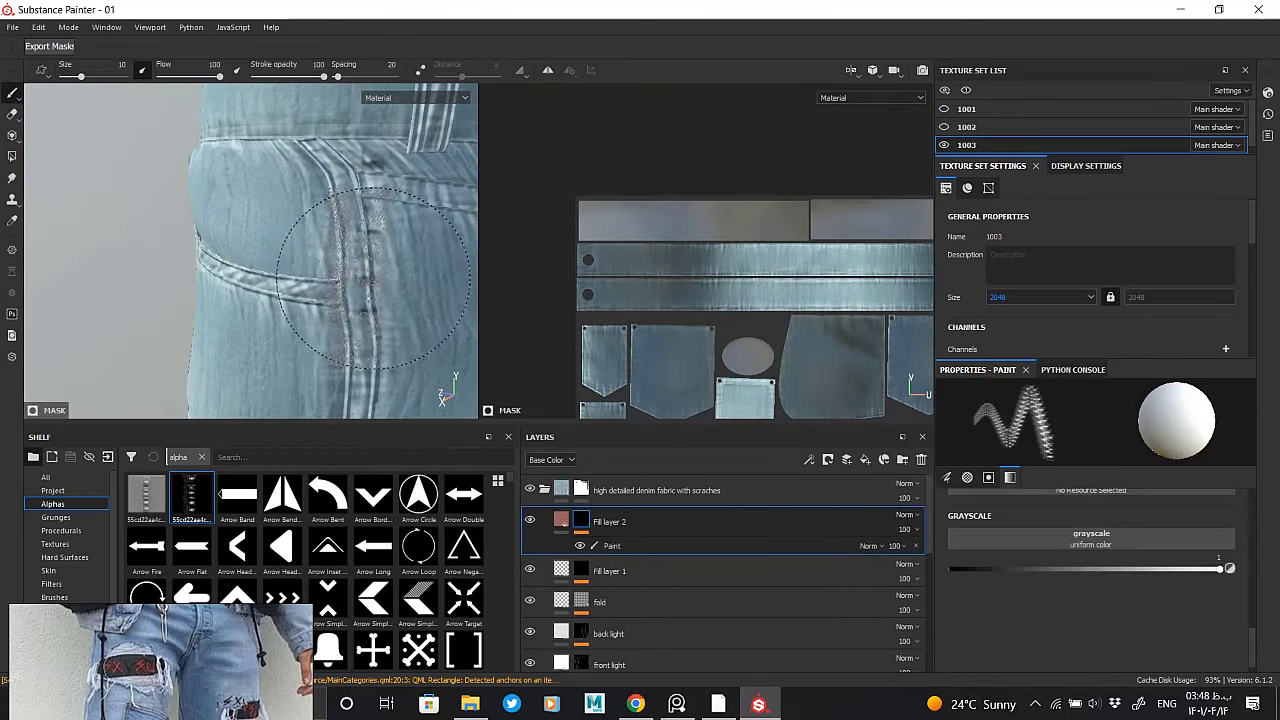
scroll(367, 283, up, 2)
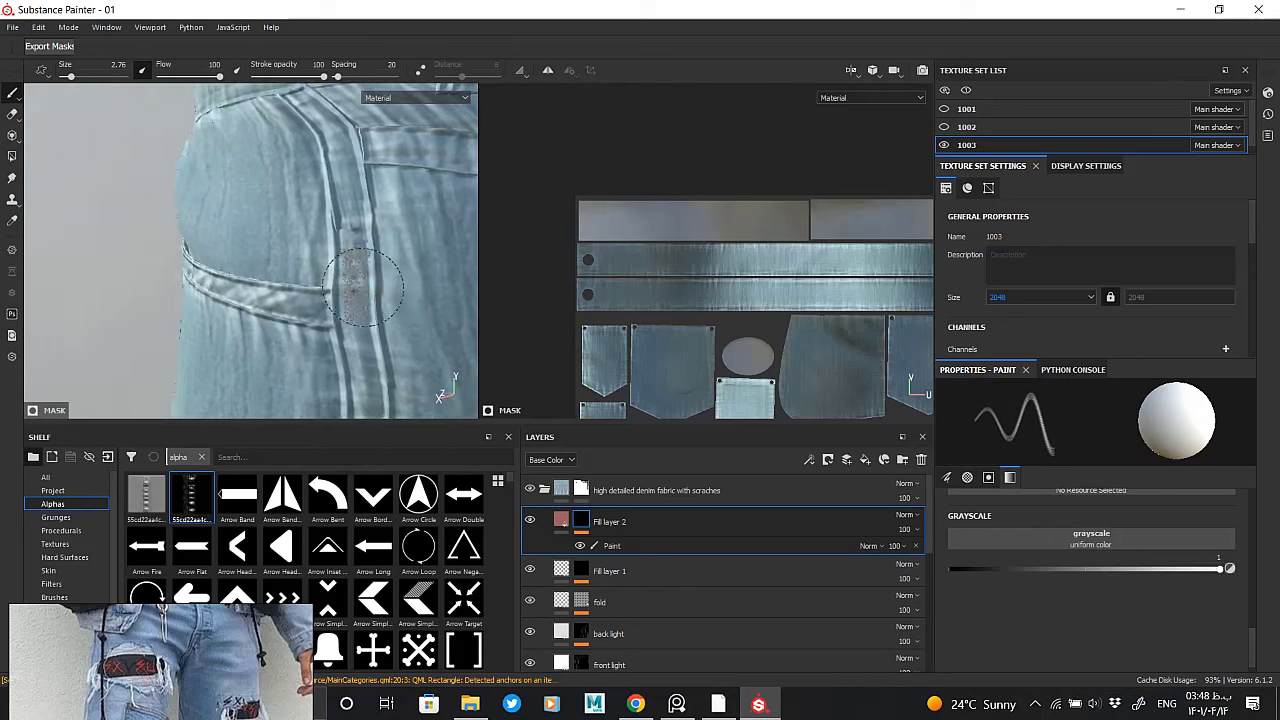
drag(360, 327, 358, 219)
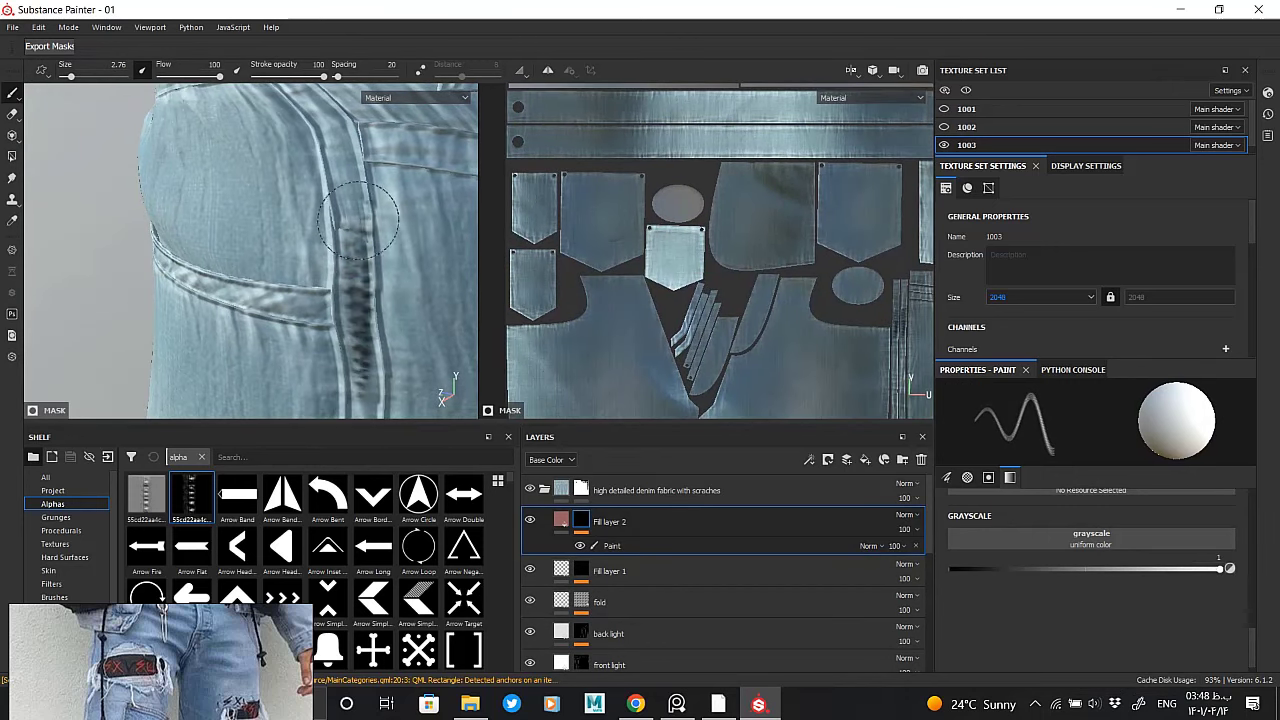
scroll(644, 249, up, 5)
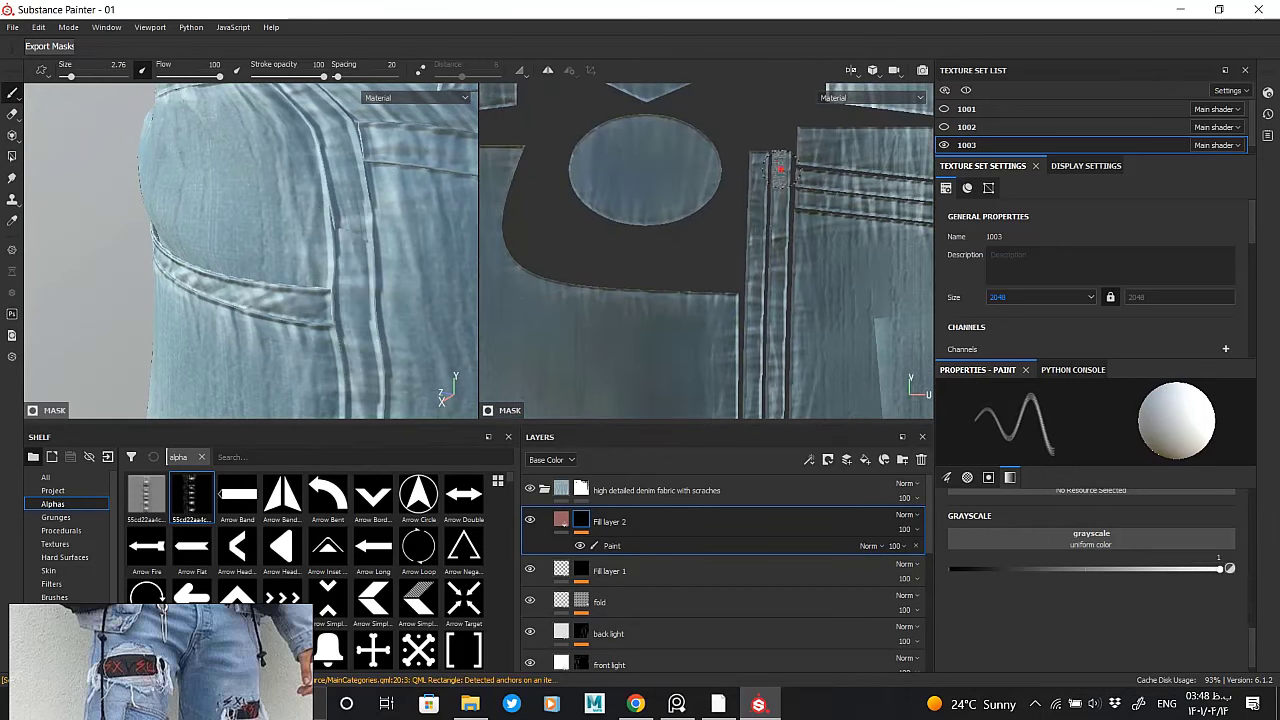
shift+click(778, 310)
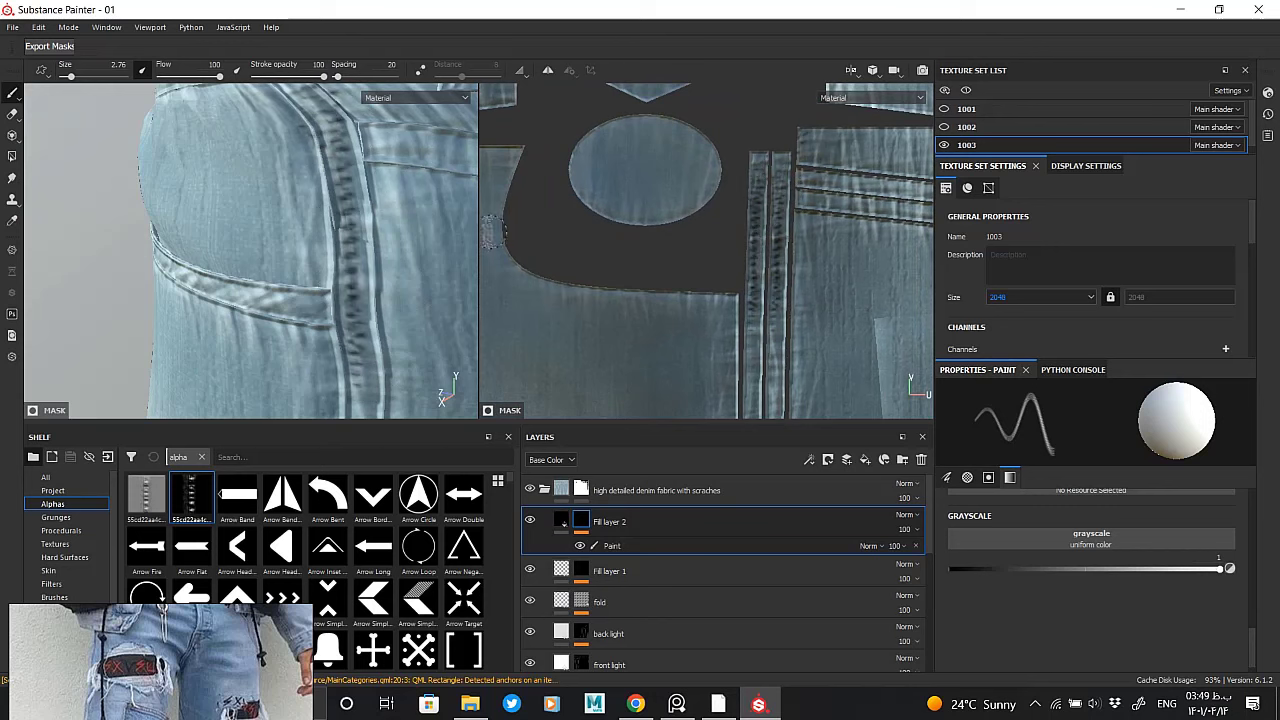
scroll(666, 234, up, 2)
key(ctrl+z)
middle_drag(668, 208, 672, 318)
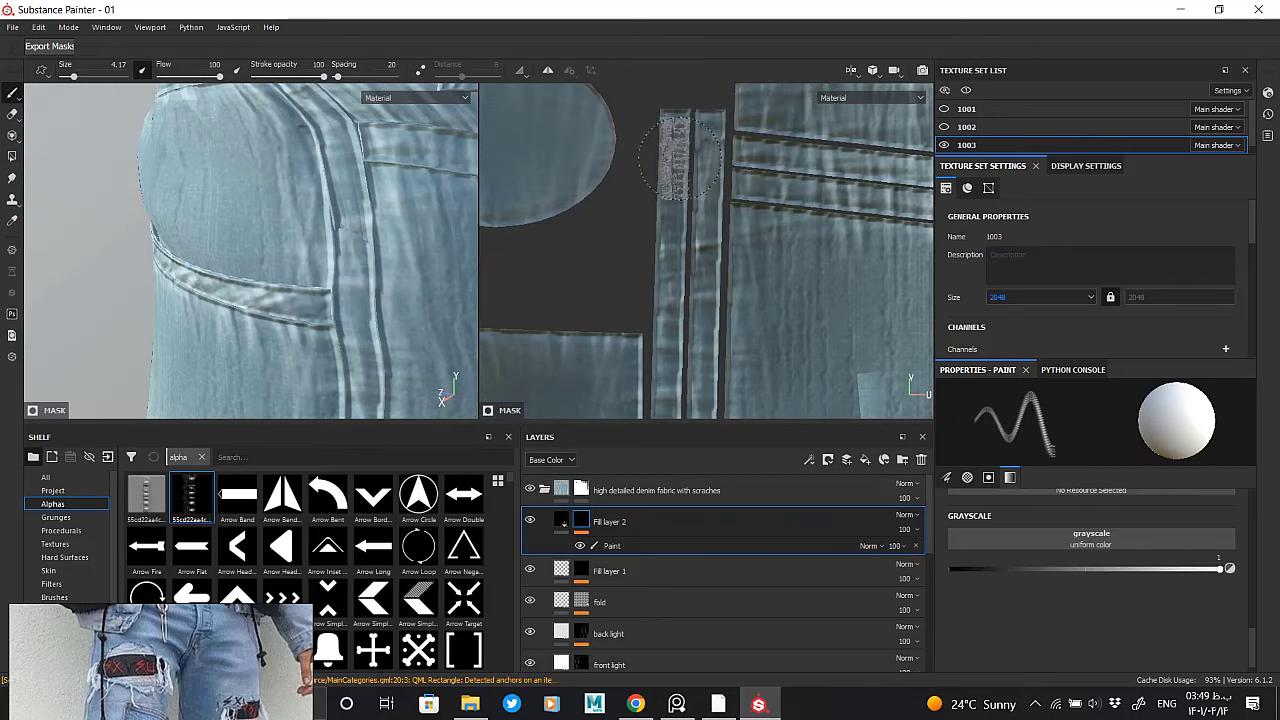
shift+click(672, 280)
key(ctrl+z)
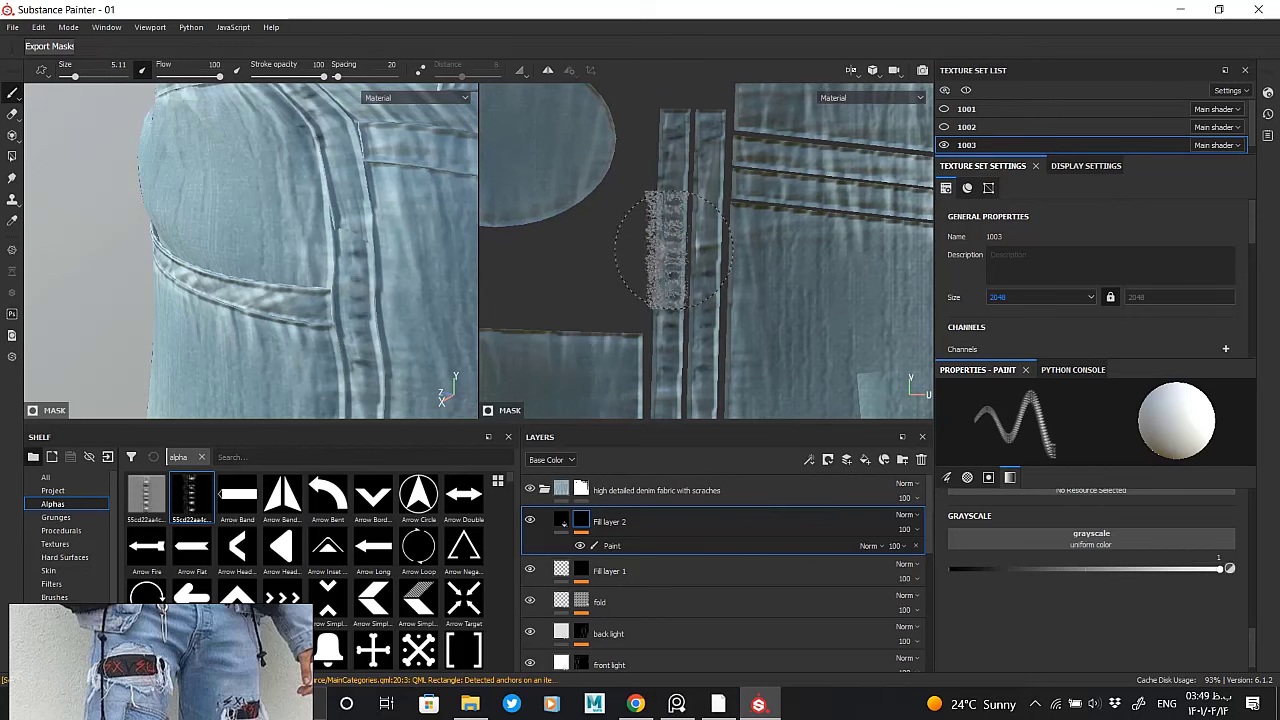
Set the brush size to about 3.7, then 5.6, and raise texture resolution to 4096
key(bracketleft)
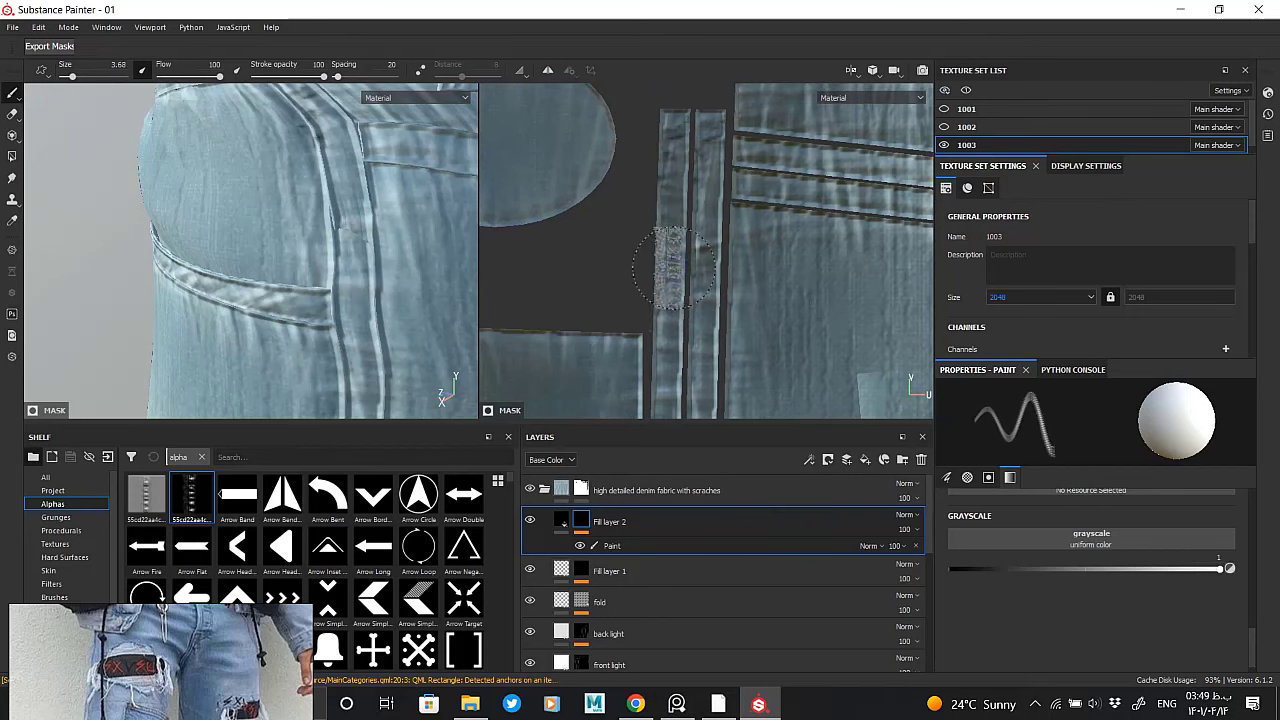
middle_drag(665, 345, 685, 288)
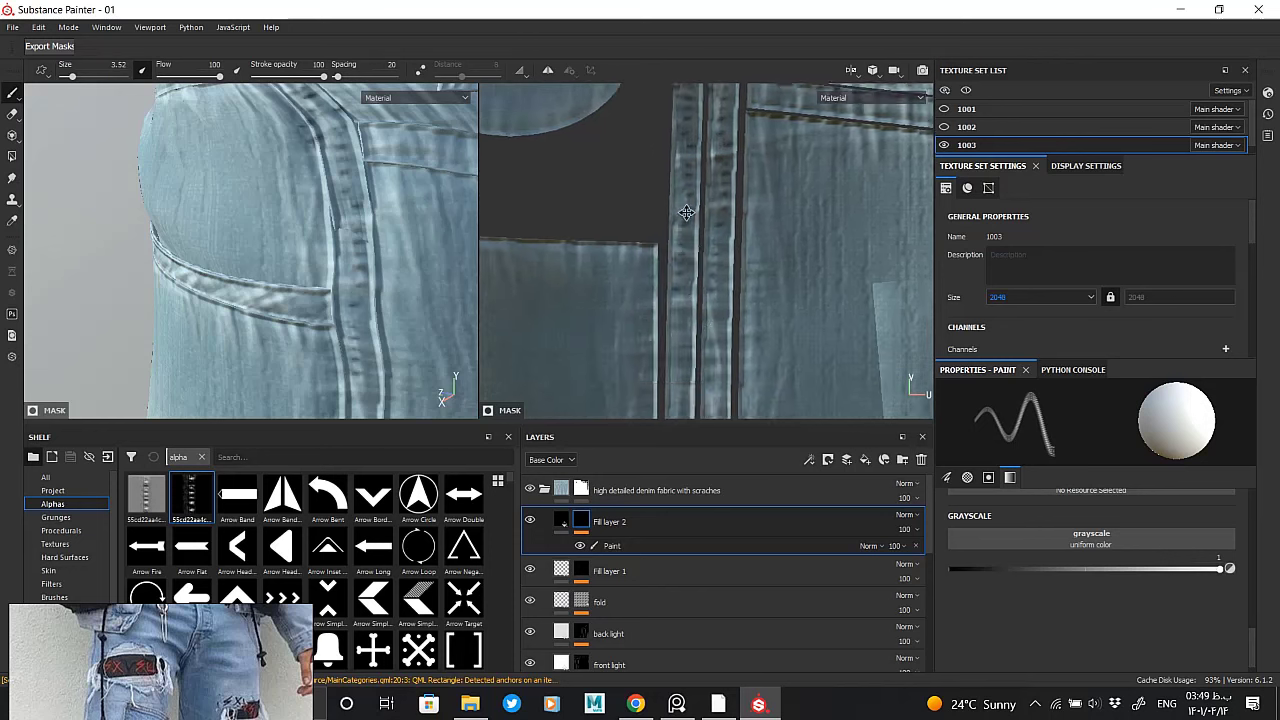
middle_drag(713, 365, 703, 240)
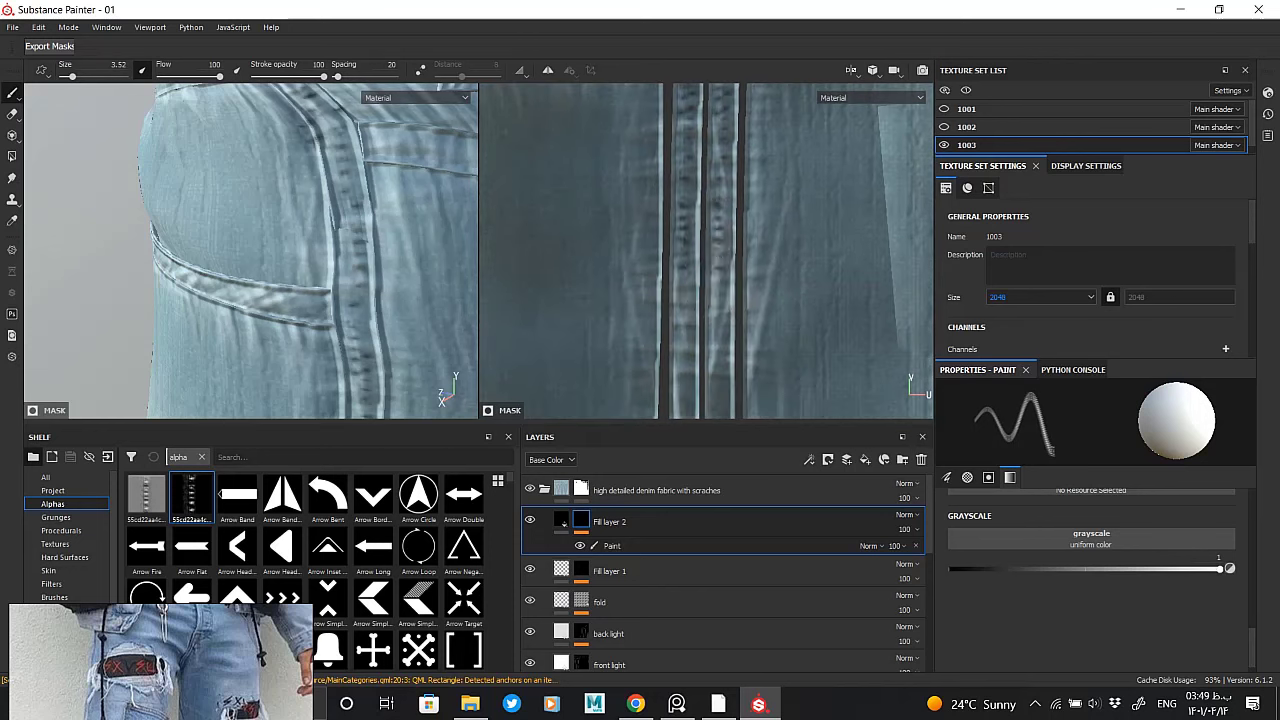
alt+drag(339, 311, 388, 265)
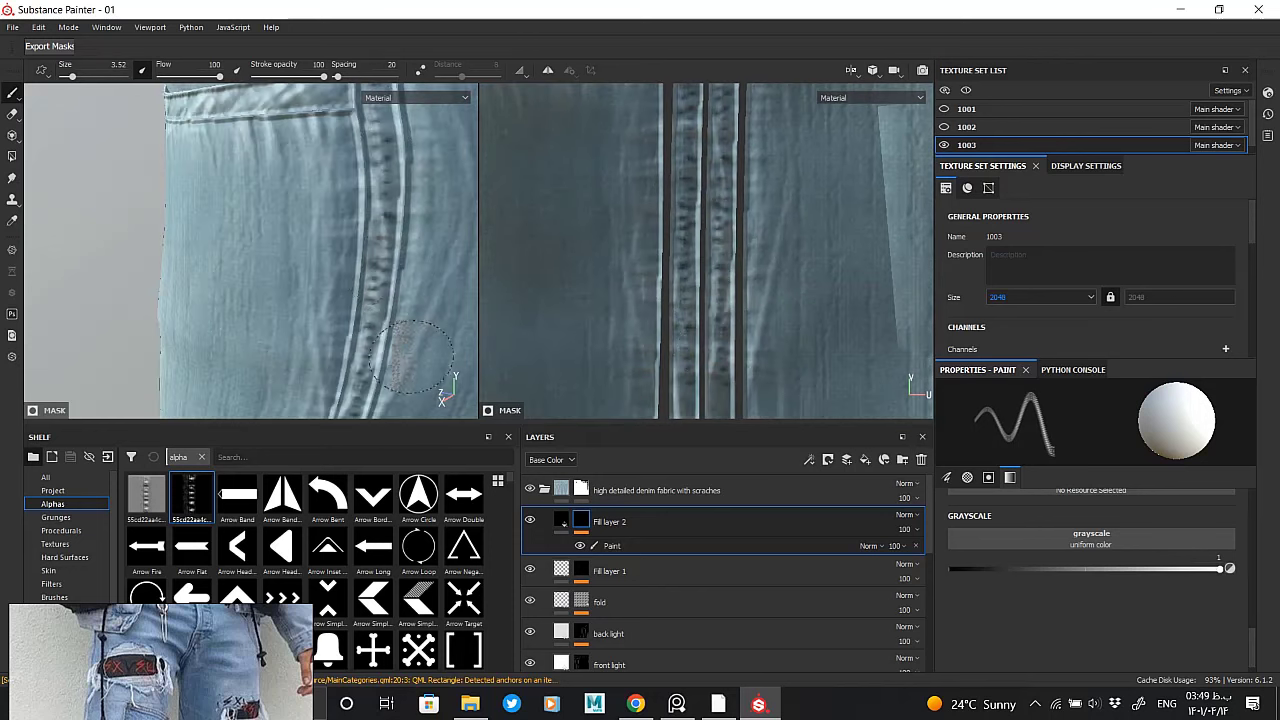
alt+drag(414, 357, 357, 325)
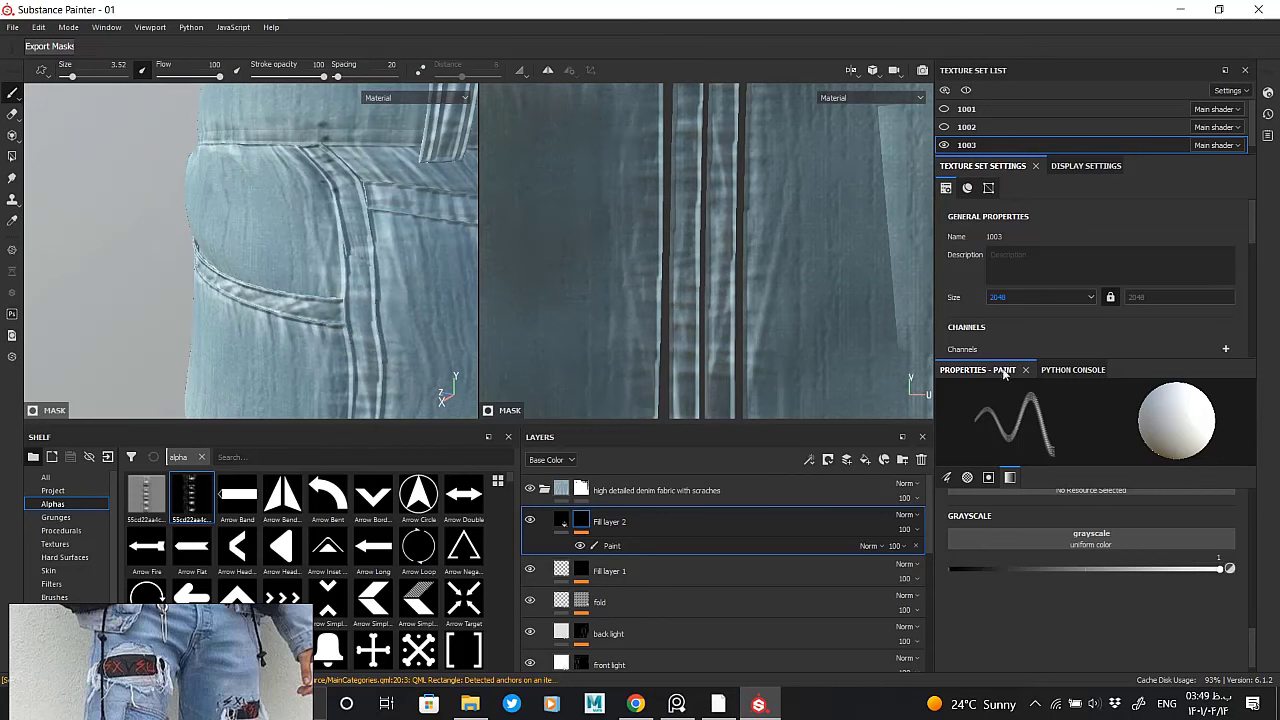
click(1041, 297)
click(1040, 316)
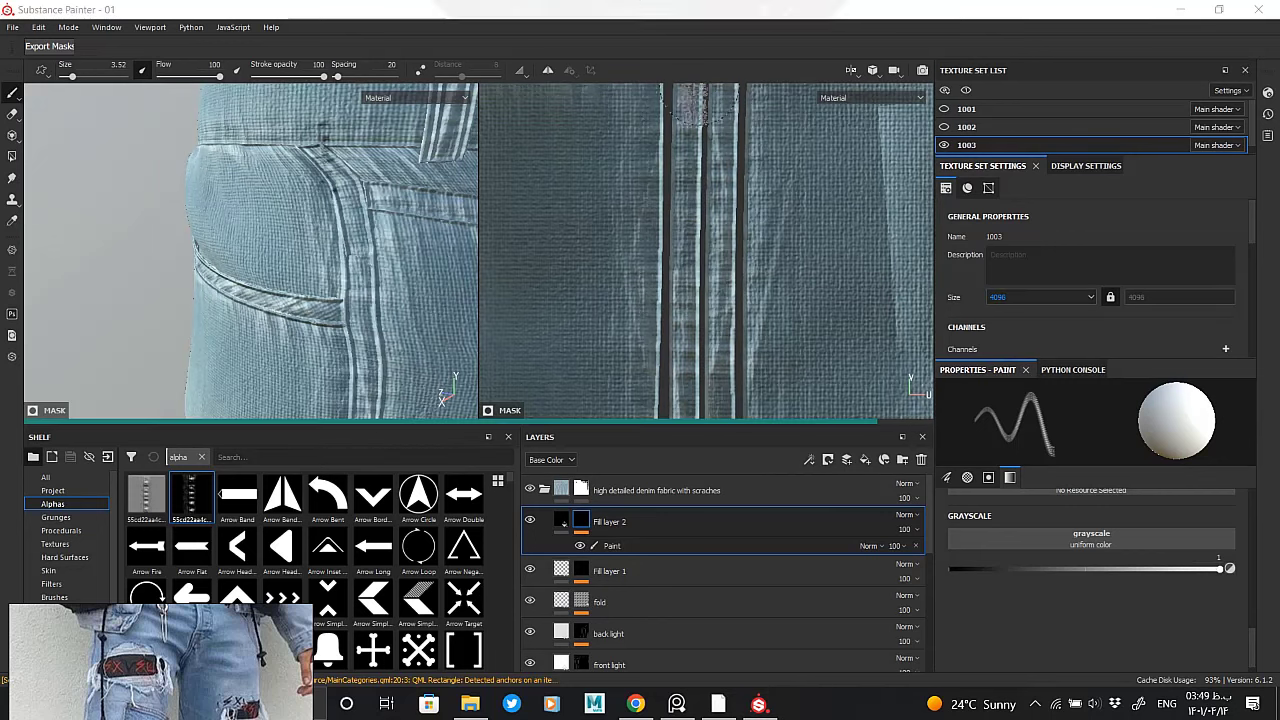
ctrl+right_drag(358, 276, 385, 290)
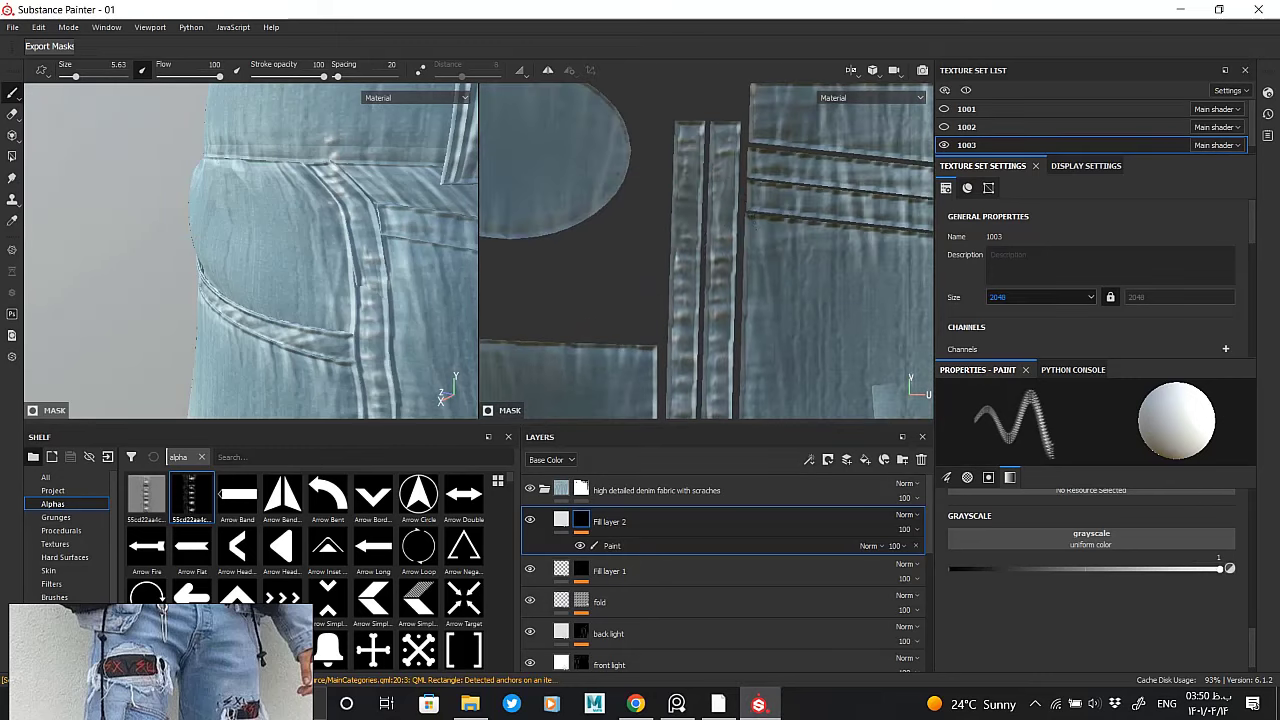
Paint stitch marks along the straight seam strip in the 2D UV view
scroll(685, 185, up, 5)
mouse_move(685, 185)
middle_down()
mouse_move(660, 328)
mouse_move(673, 144)
middle_up()
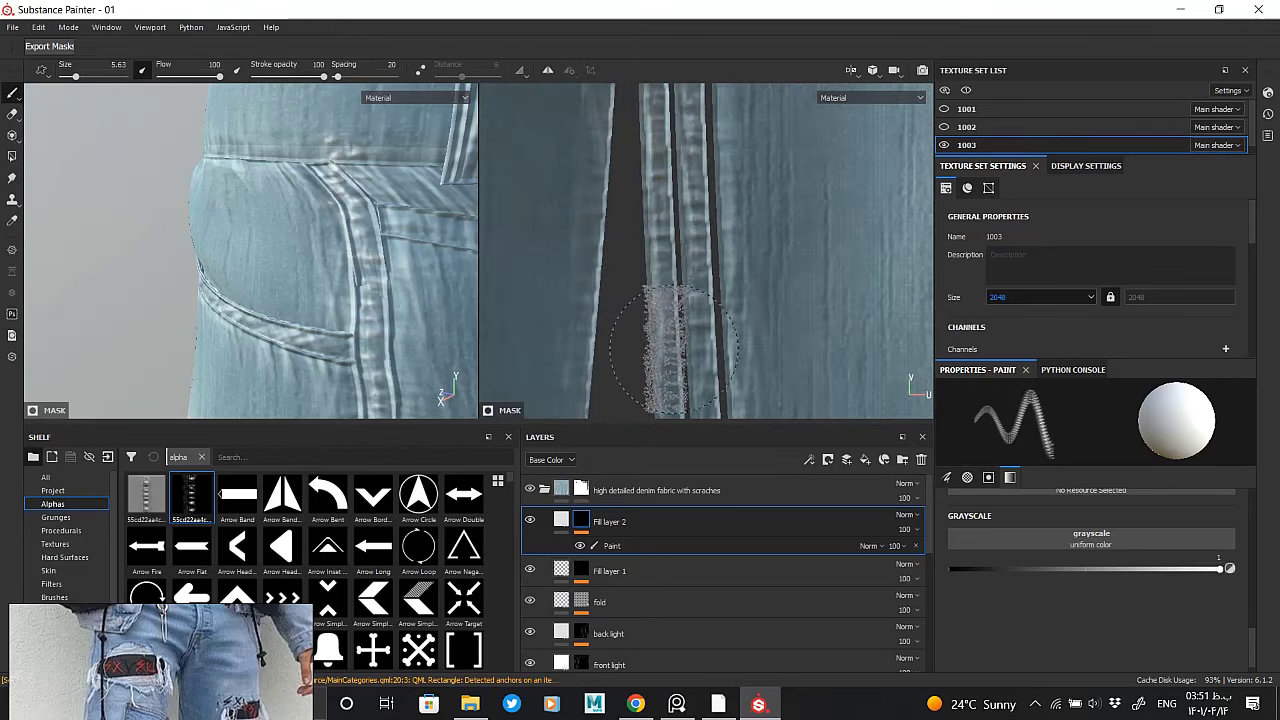
mouse_move(677, 268)
middle_down()
mouse_move(688, 195)
mouse_move(665, 195)
middle_up()
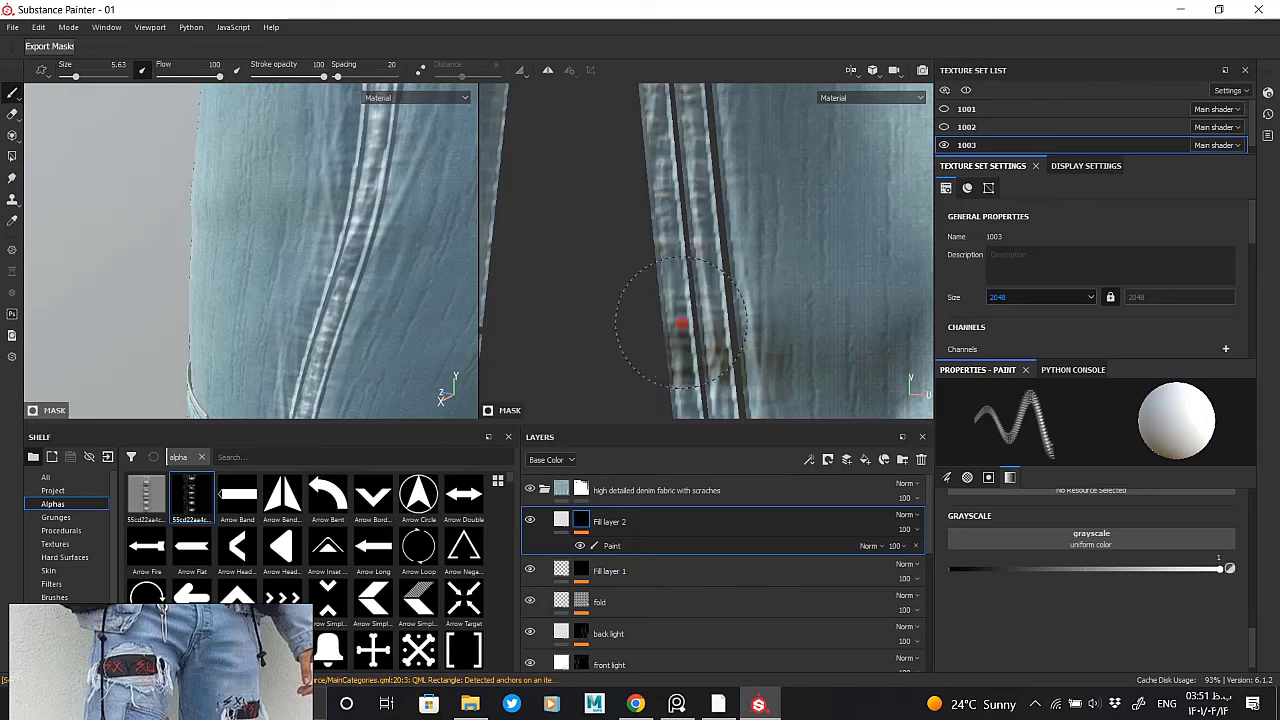
middle_drag(680, 323, 705, 298)
middle_drag(708, 372, 712, 252)
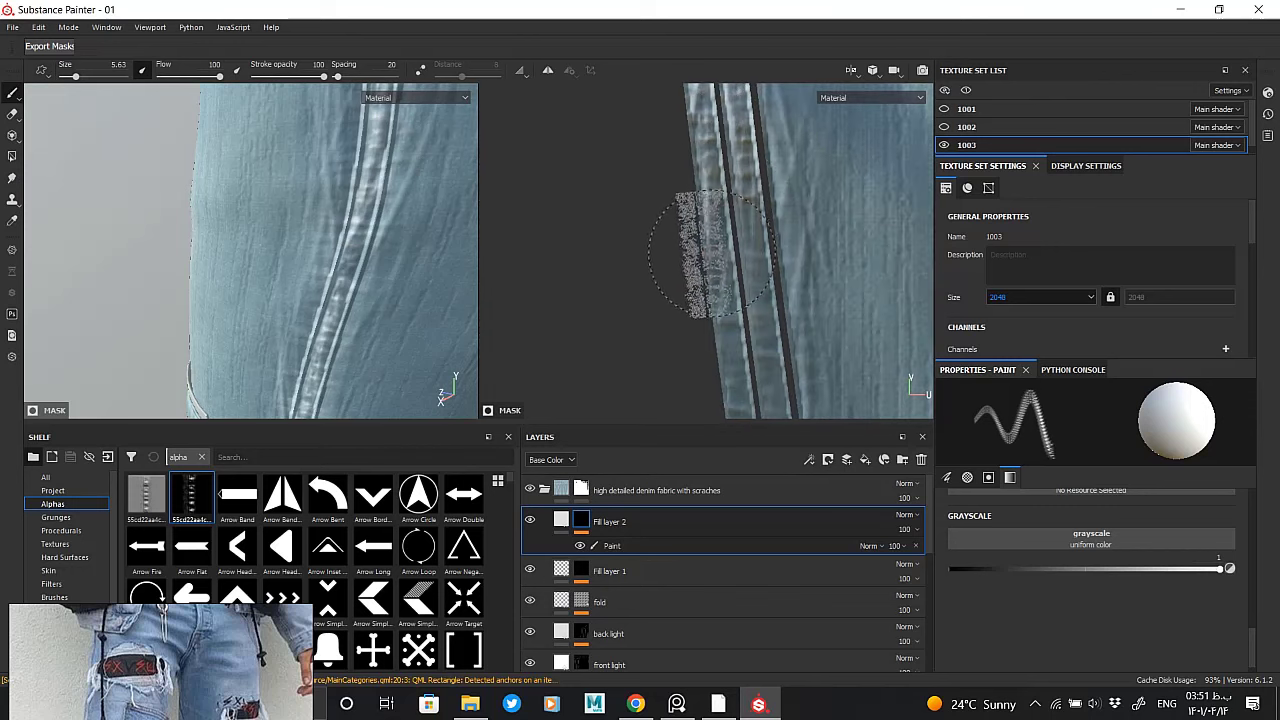
middle_drag(737, 355, 717, 265)
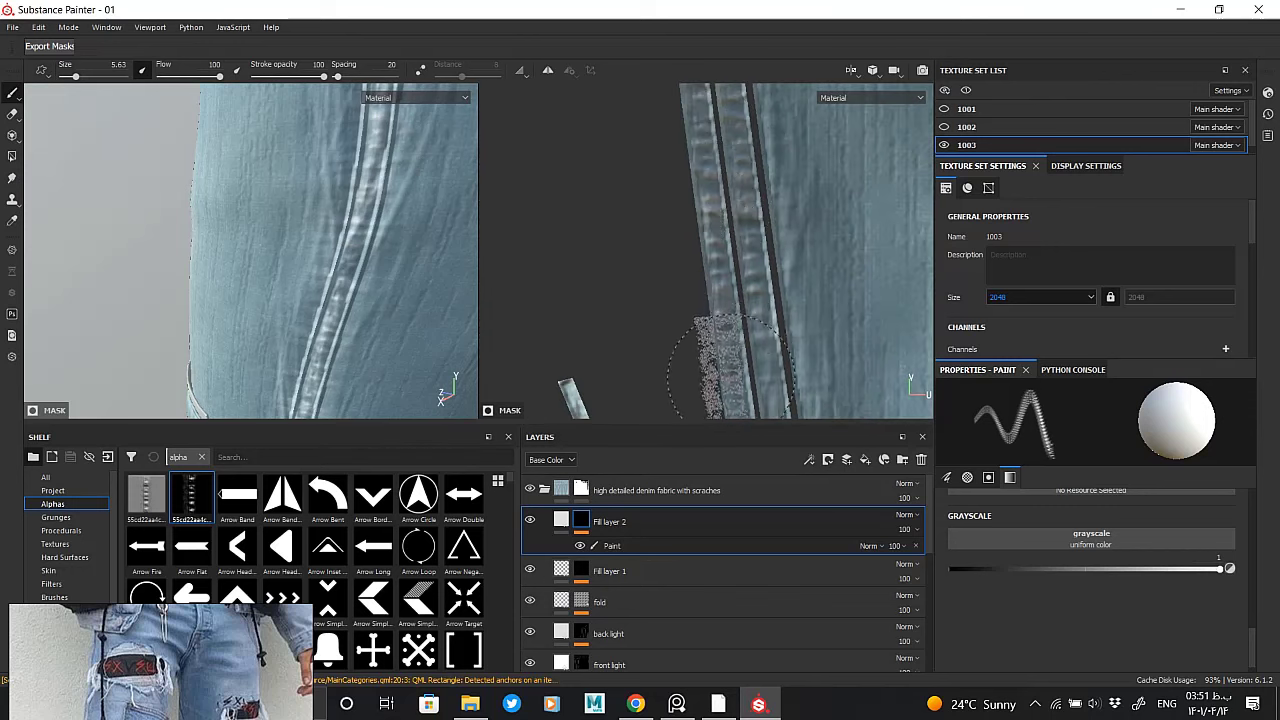
middle_drag(731, 380, 708, 182)
middle_drag(720, 315, 725, 230)
drag(740, 372, 720, 232)
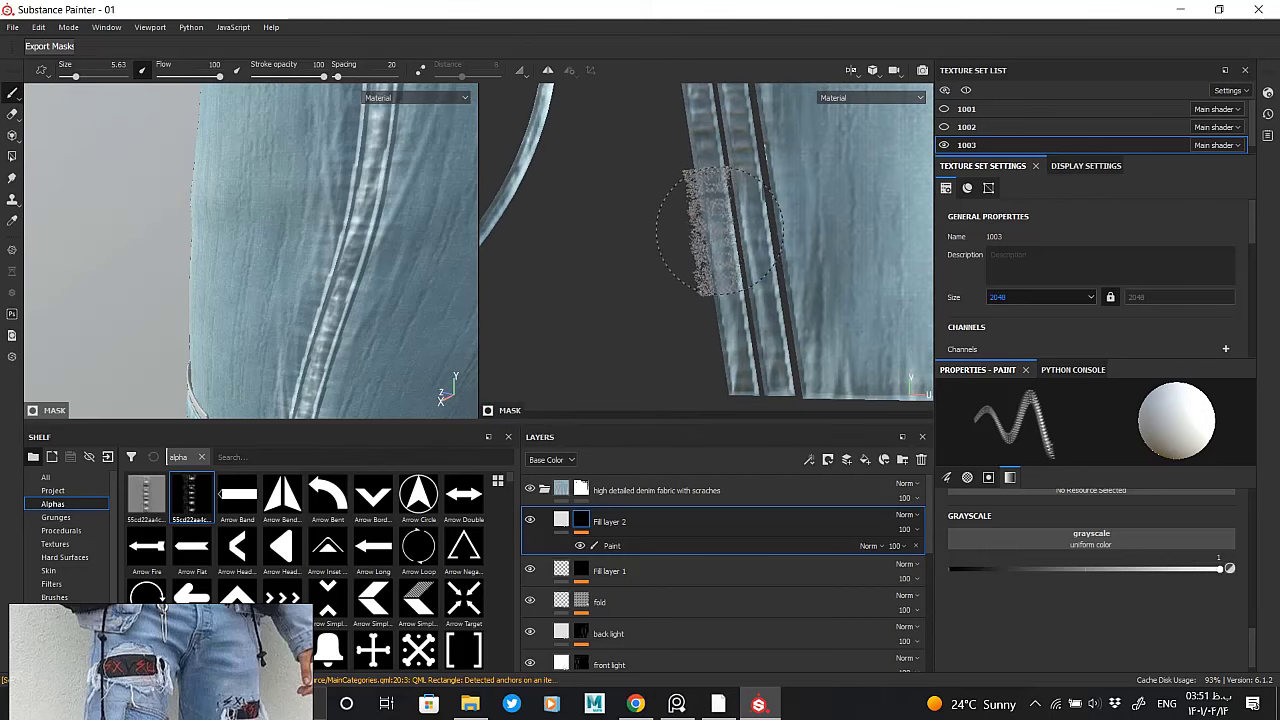
Undo the stray stitch stroke painted on the back pocket in 3D
scroll(778, 335, down, 3)
scroll(250, 240, down, 2)
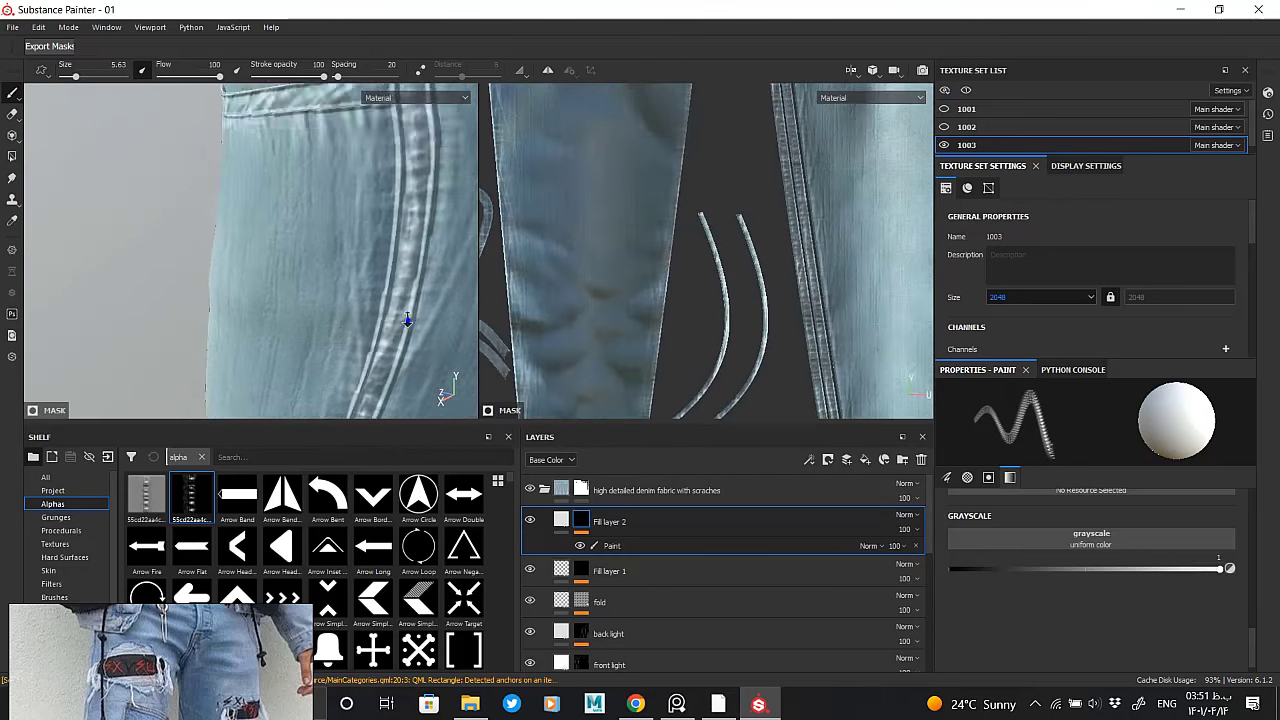
scroll(251, 240, down, 3)
scroll(283, 220, down, 2)
scroll(283, 220, up, 3)
scroll(300, 190, up, 3)
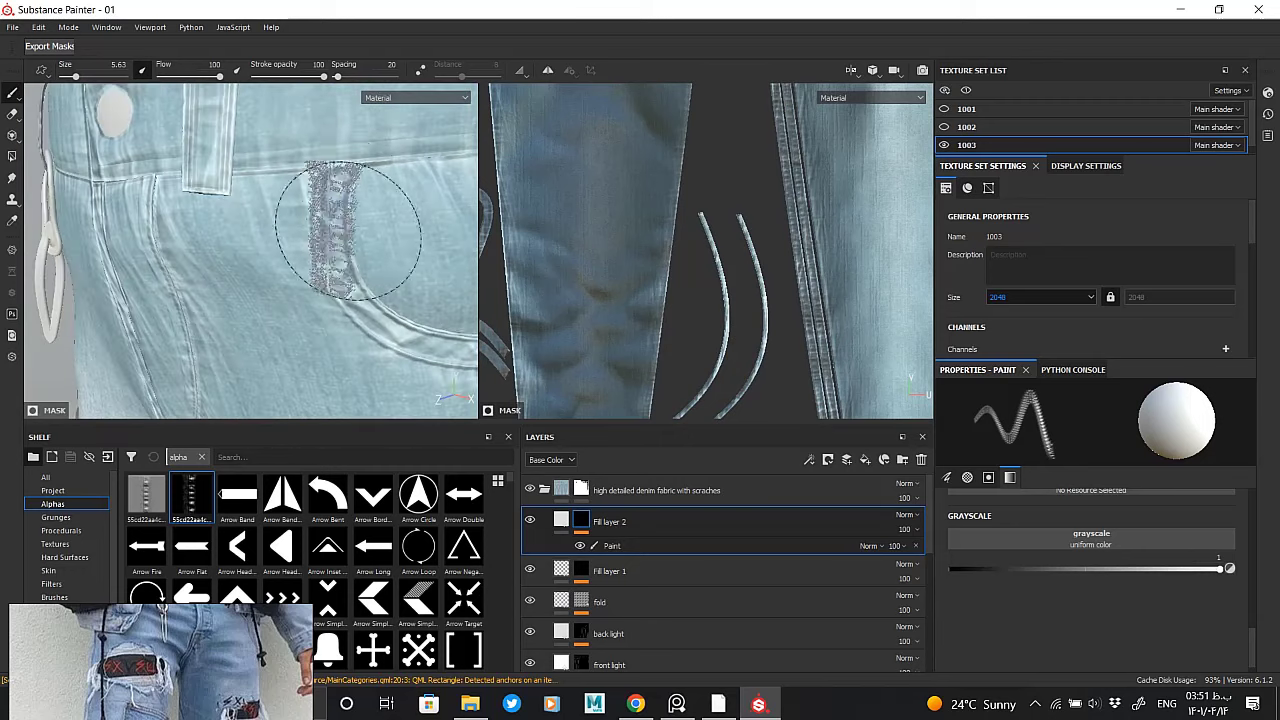
drag(337, 214, 408, 293)
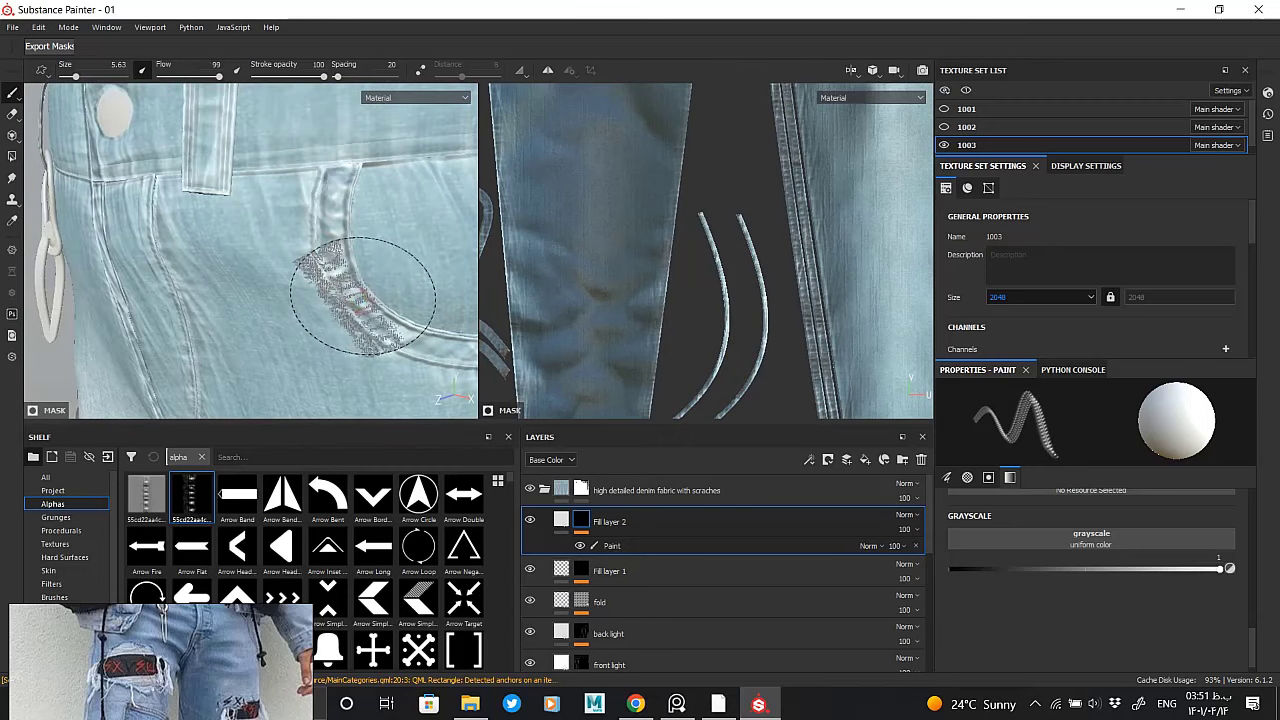
key(ctrl+z)
Turn and zoom the 2D view to line up the curved pocket-edge strips
scroll(625, 248, down, 2)
scroll(625, 248, up, 2)
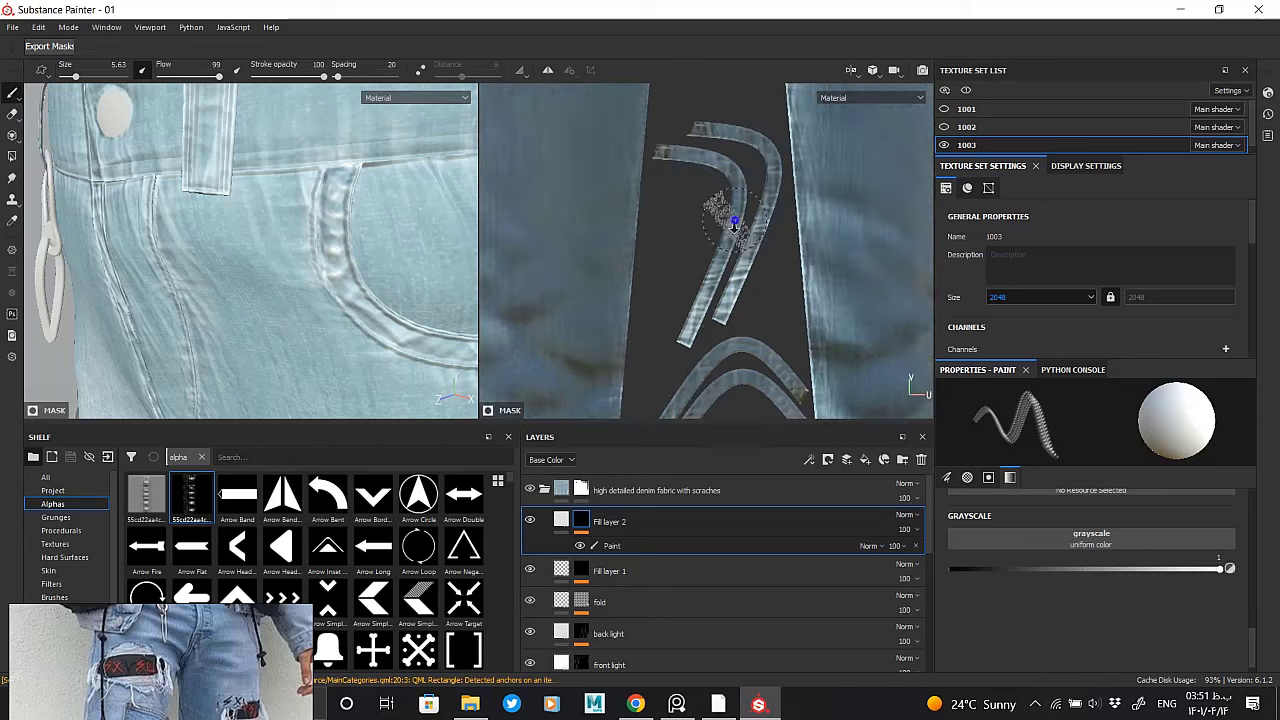
scroll(700, 290, up, 2)
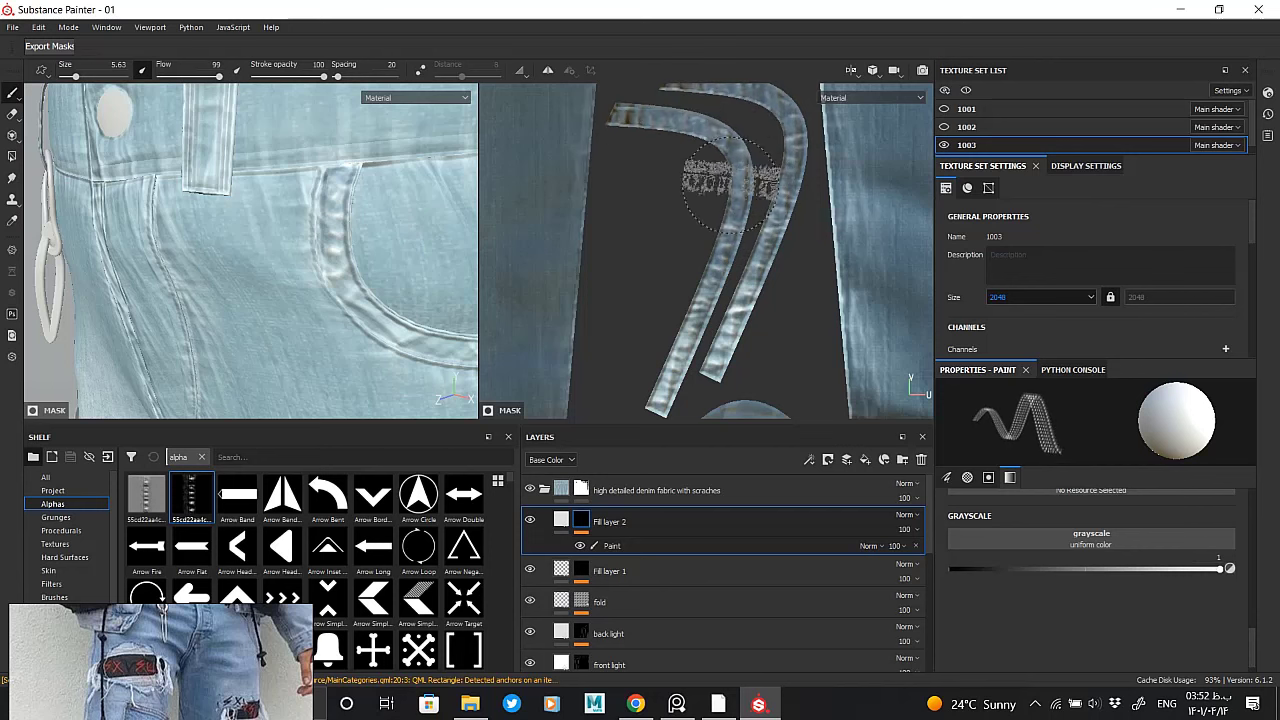
alt+drag(728, 185, 690, 280)
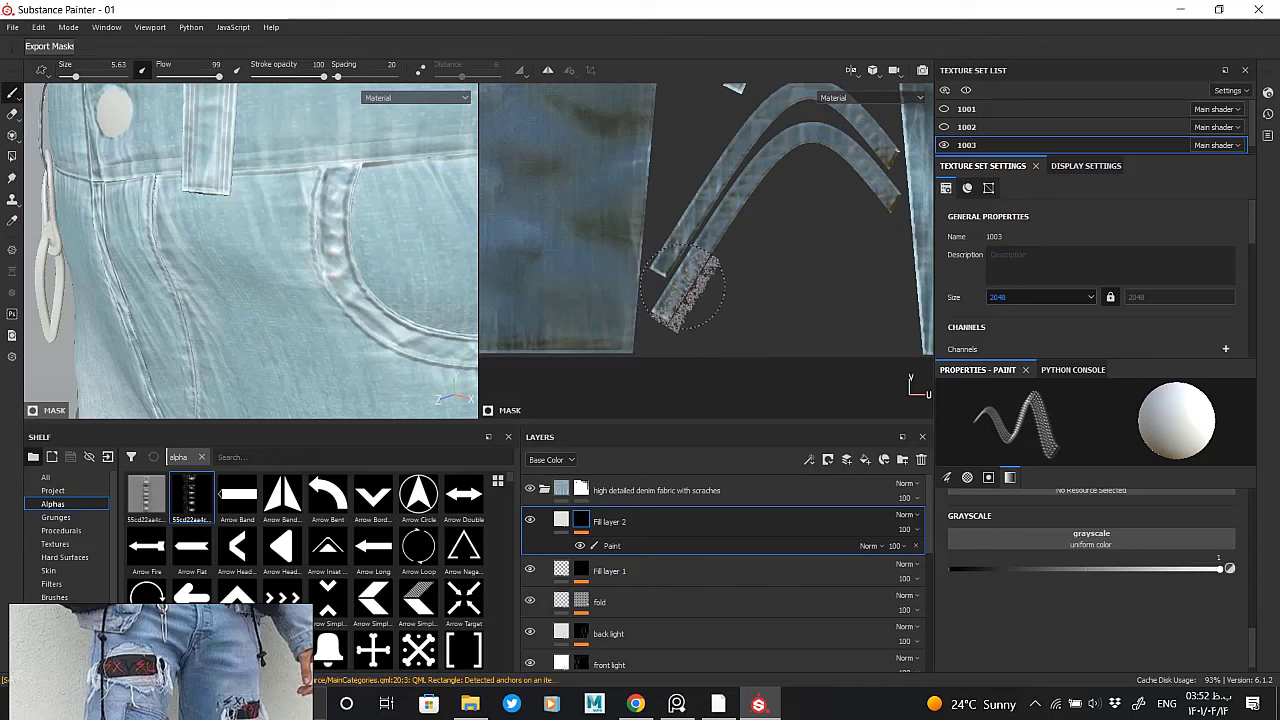
scroll(715, 242, up, 1)
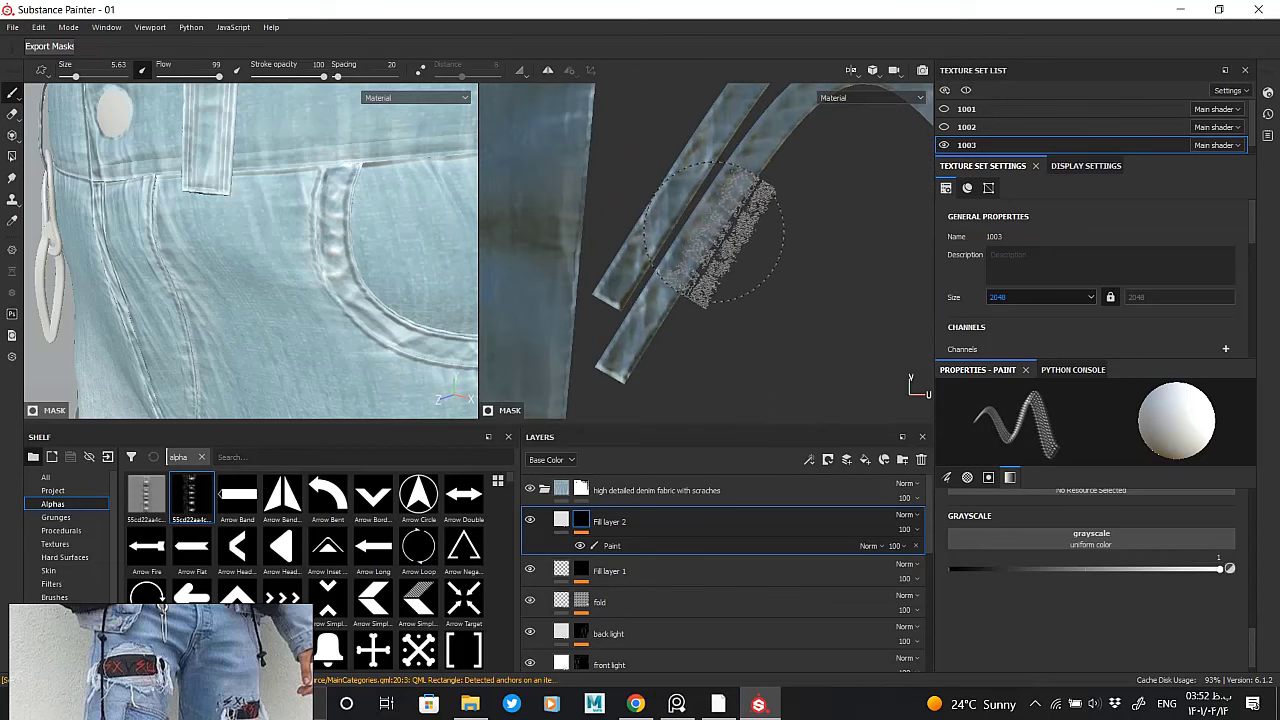
scroll(712, 257, up, 2)
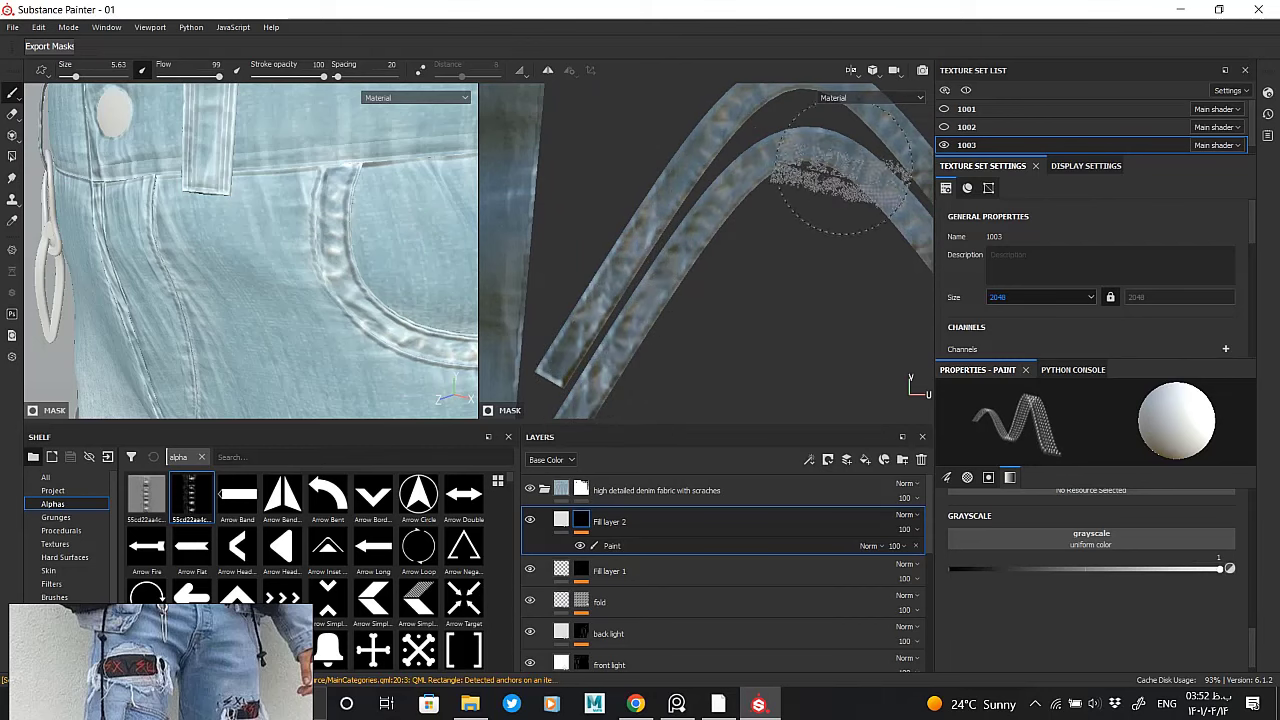
scroll(786, 176, up, 1)
Orbit the jeans in the 3D view round to the back pocket
scroll(210, 300, down, 3)
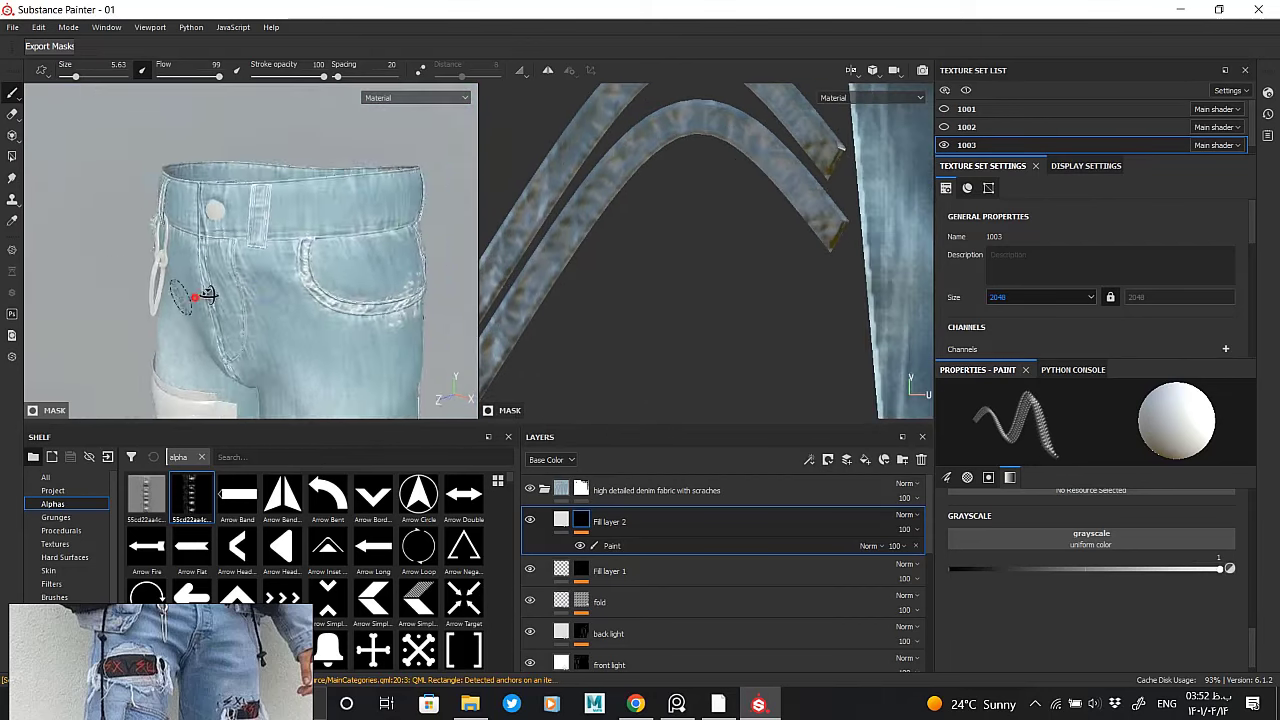
scroll(300, 288, down, 3)
scroll(298, 296, down, 2)
scroll(298, 296, up, 3)
scroll(298, 296, up, 2)
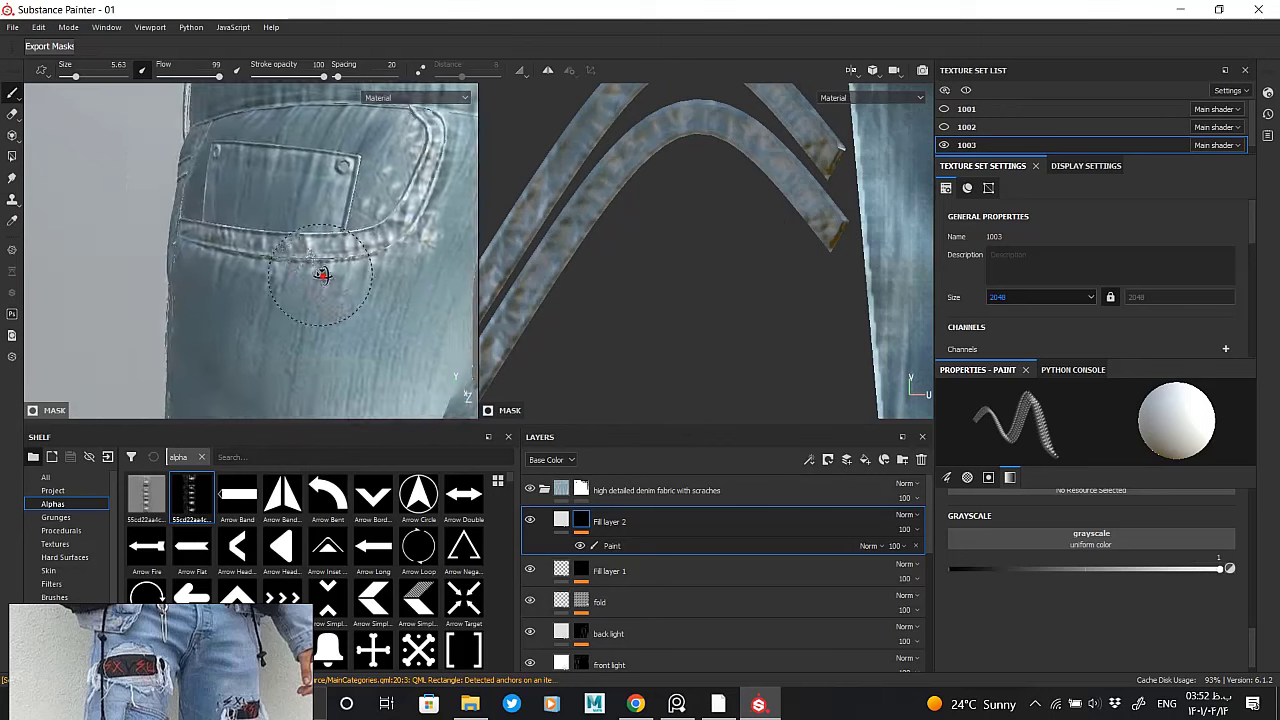
scroll(396, 323, down, 2)
scroll(700, 230, down, 2)
scroll(700, 230, down, 1)
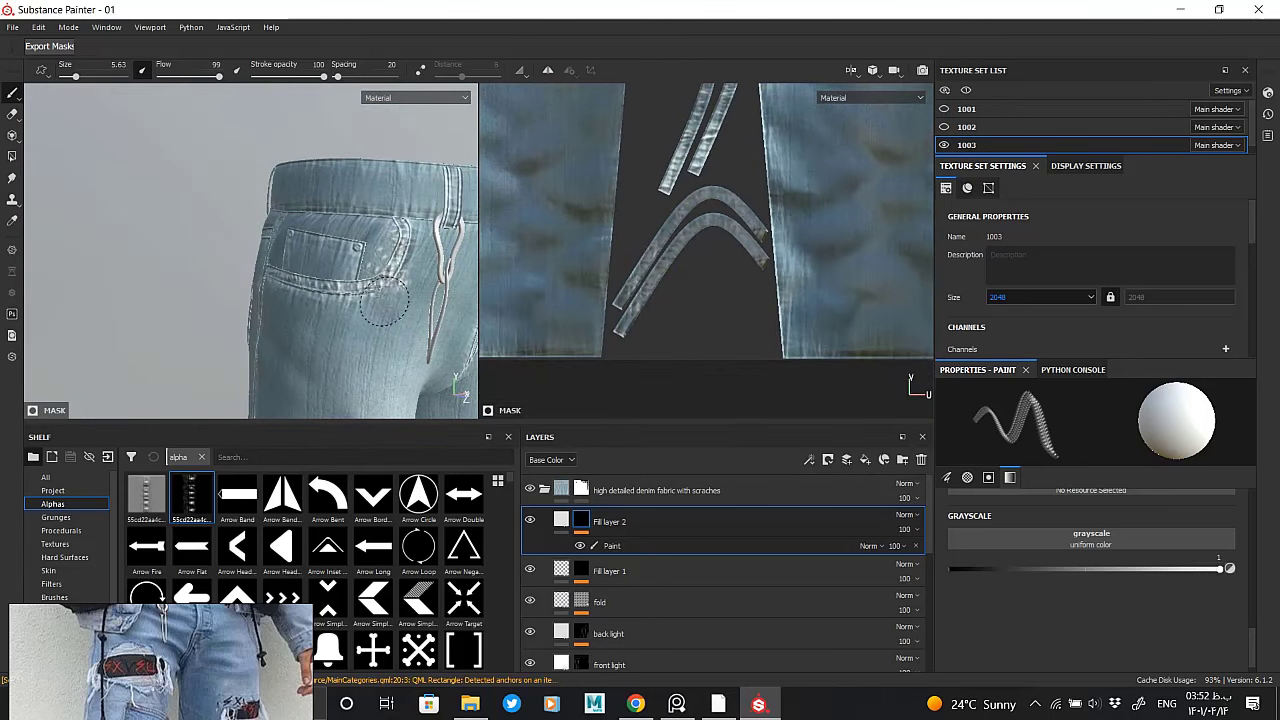
alt+drag(408, 284, 365, 388)
scroll(365, 388, up, 2)
mouse_move(320, 215)
alt+mouse_down()
mouse_move(400, 315)
mouse_move(368, 302)
alt+mouse_up()
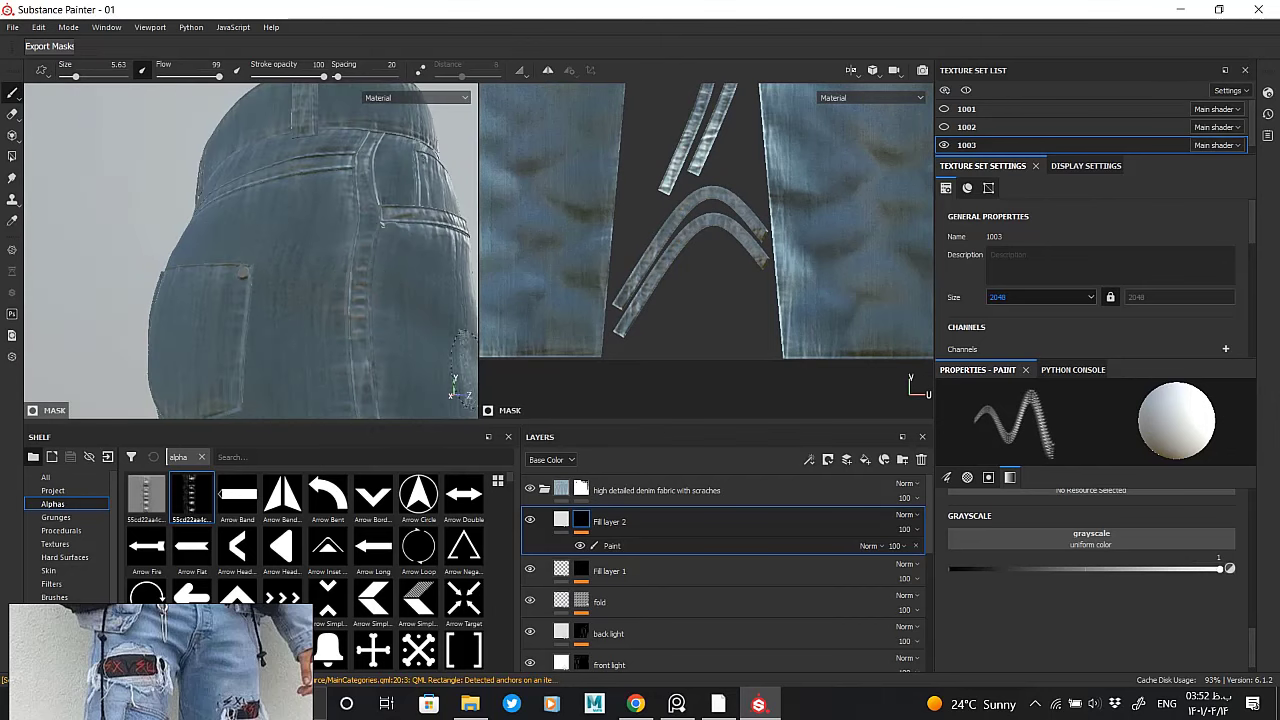
scroll(700, 240, up, 2)
Zoom the 2D UV view onto the long vertical seam strip
middle_drag(700, 240, 660, 245)
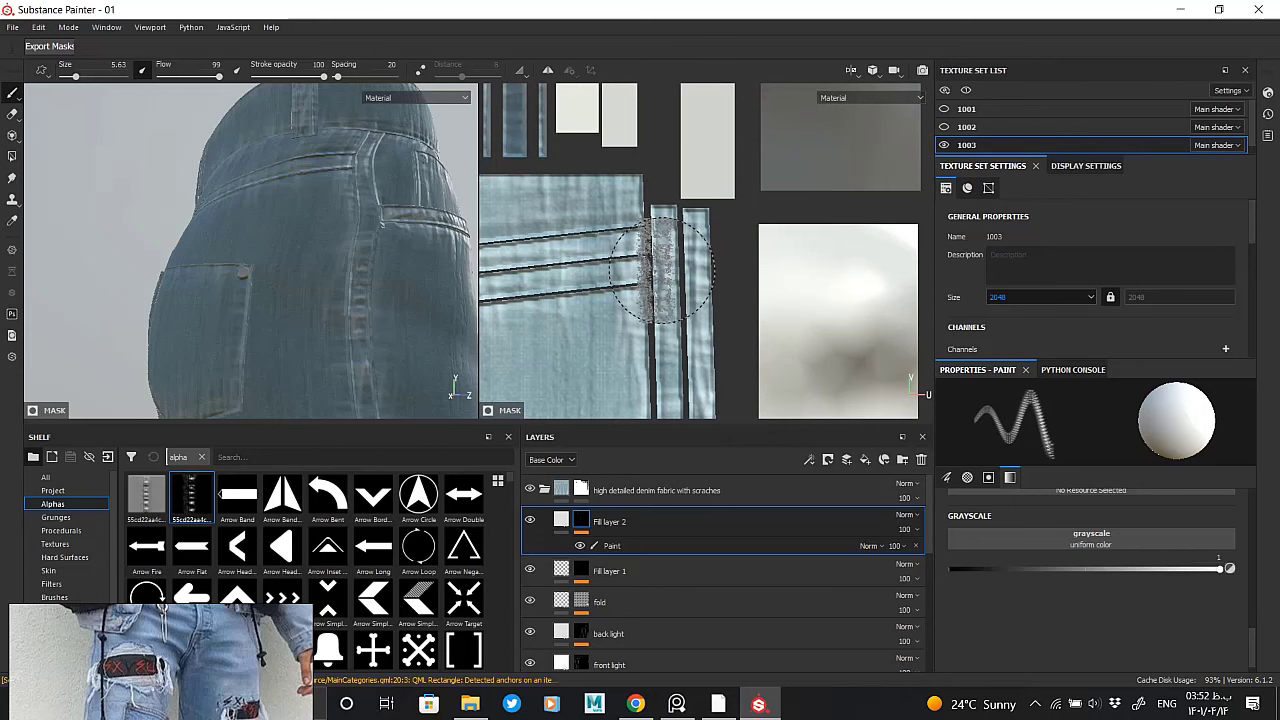
scroll(672, 342, up, 2)
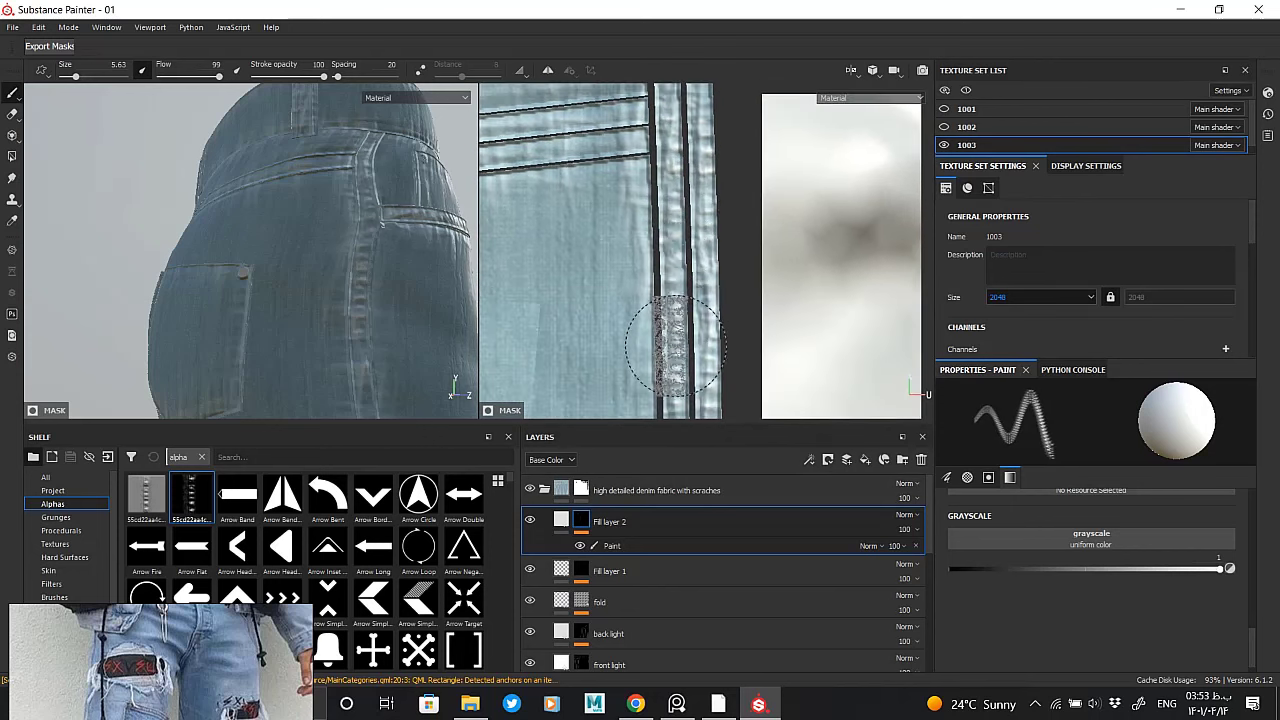
scroll(673, 343, up, 2)
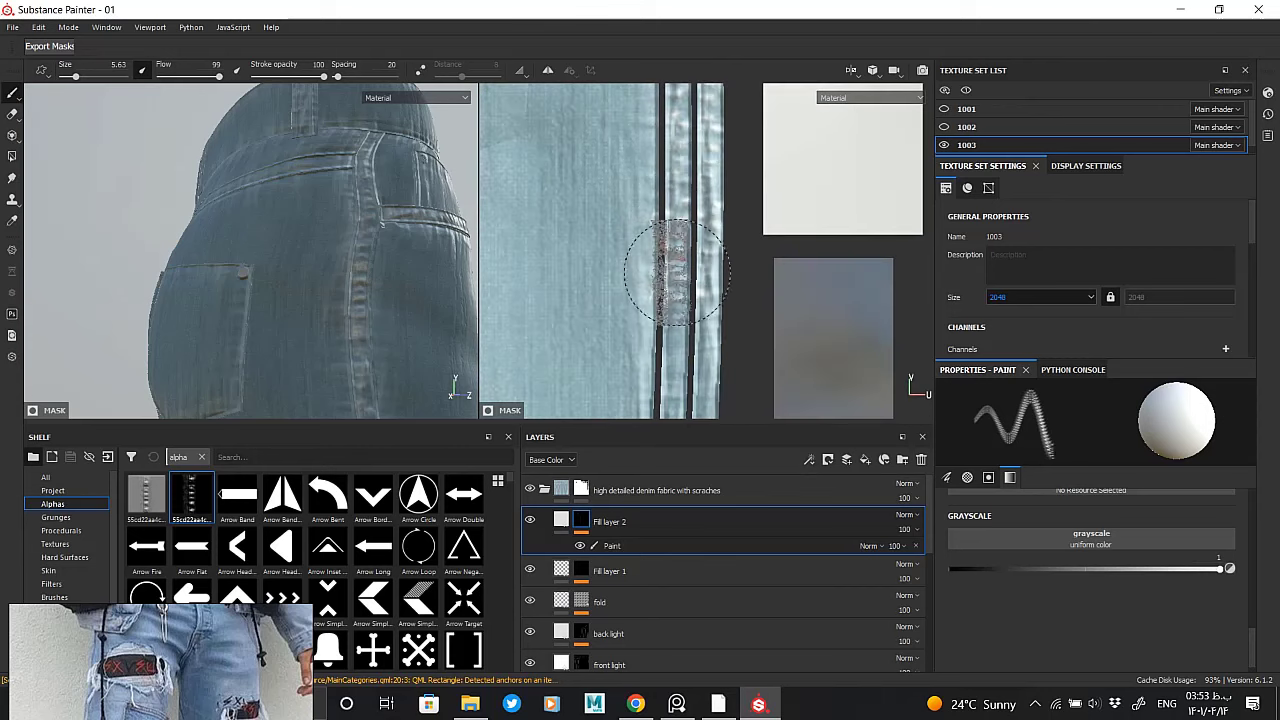
scroll(677, 272, up, 1)
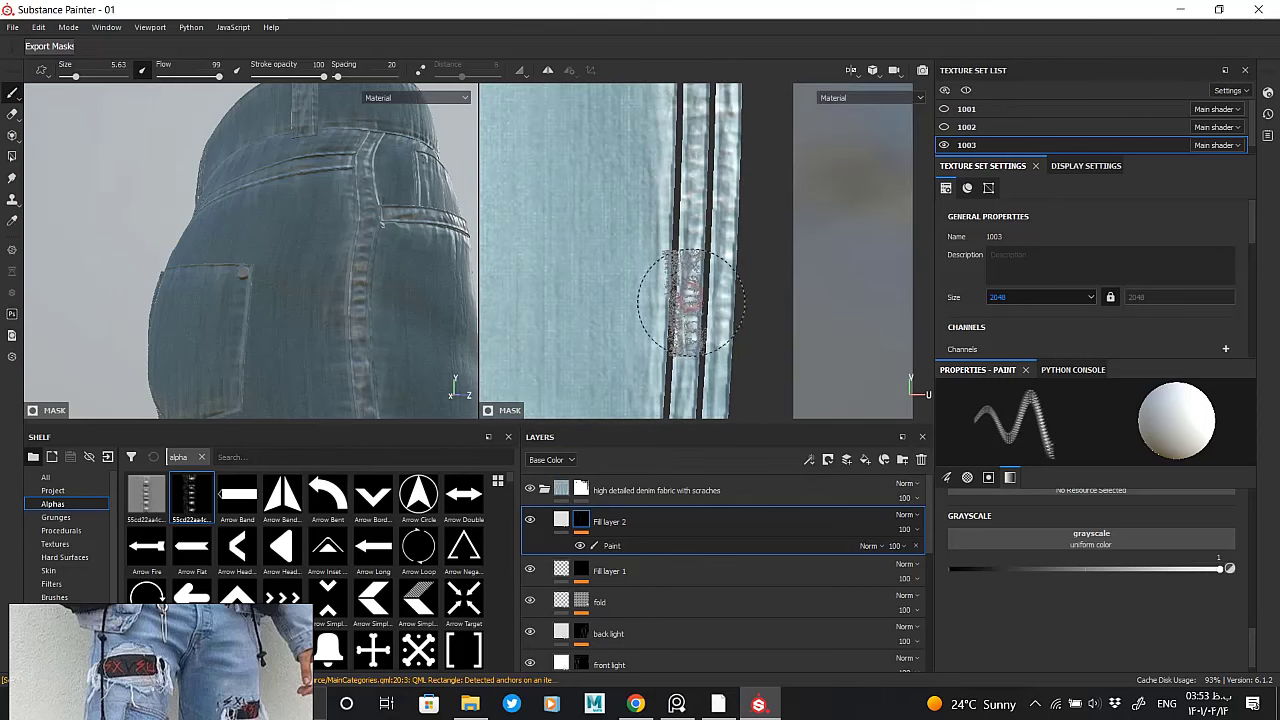
Paint a stitch line up the full length of the vertical seam strip
middle_drag(690, 300, 680, 243)
middle_drag(677, 342, 664, 250)
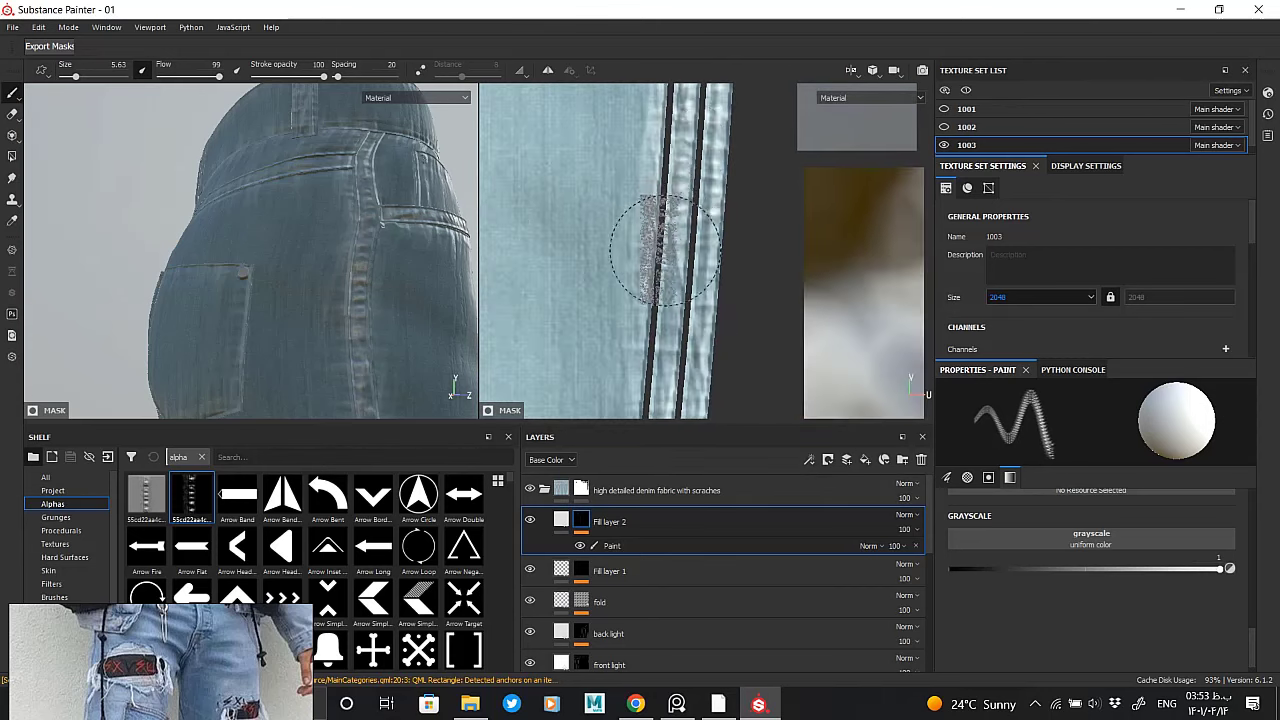
middle_drag(665, 305, 673, 240)
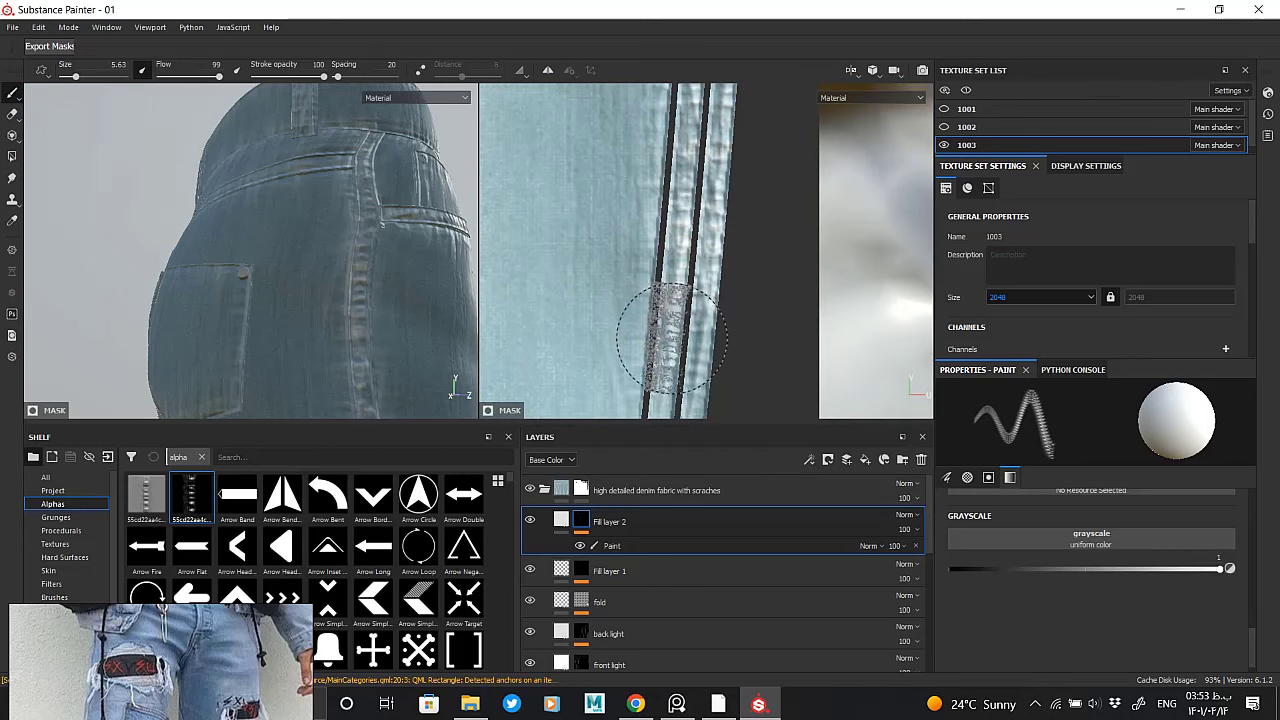
mouse_move(671, 337)
middle_down()
mouse_move(679, 240)
mouse_move(703, 176)
middle_up()
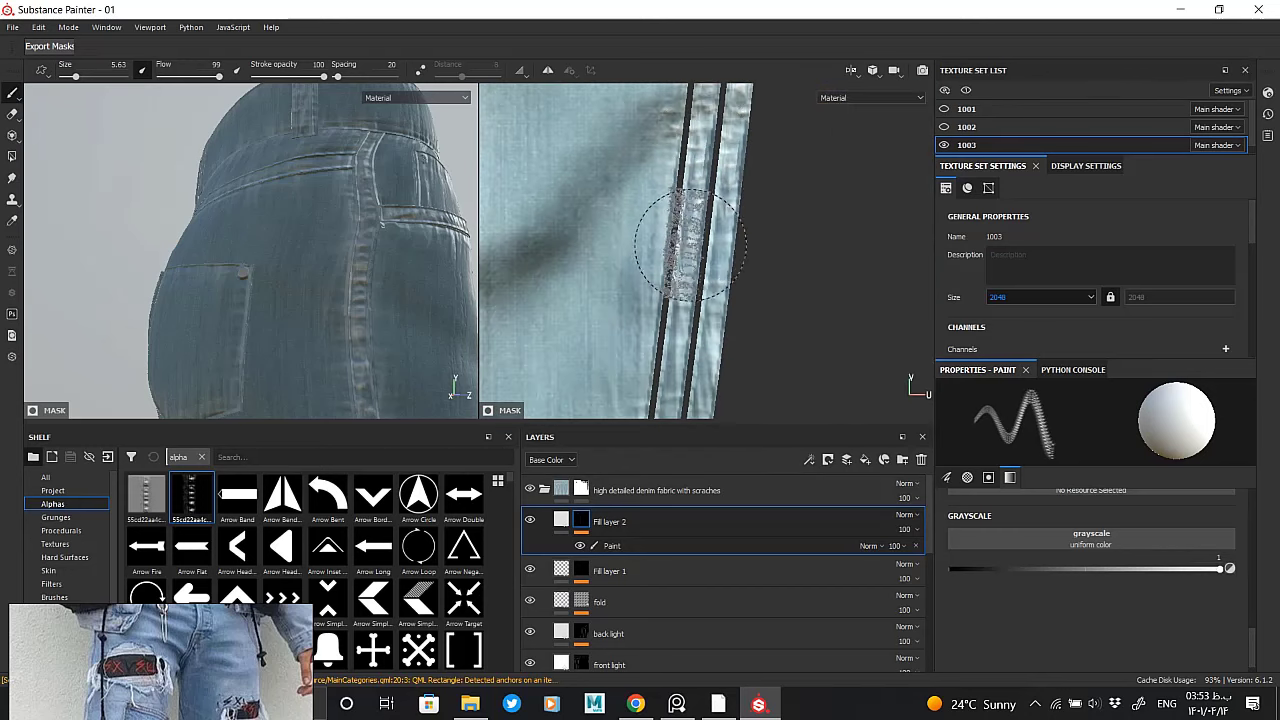
mouse_move(675, 362)
middle_down()
mouse_move(672, 290)
mouse_move(693, 243)
middle_up()
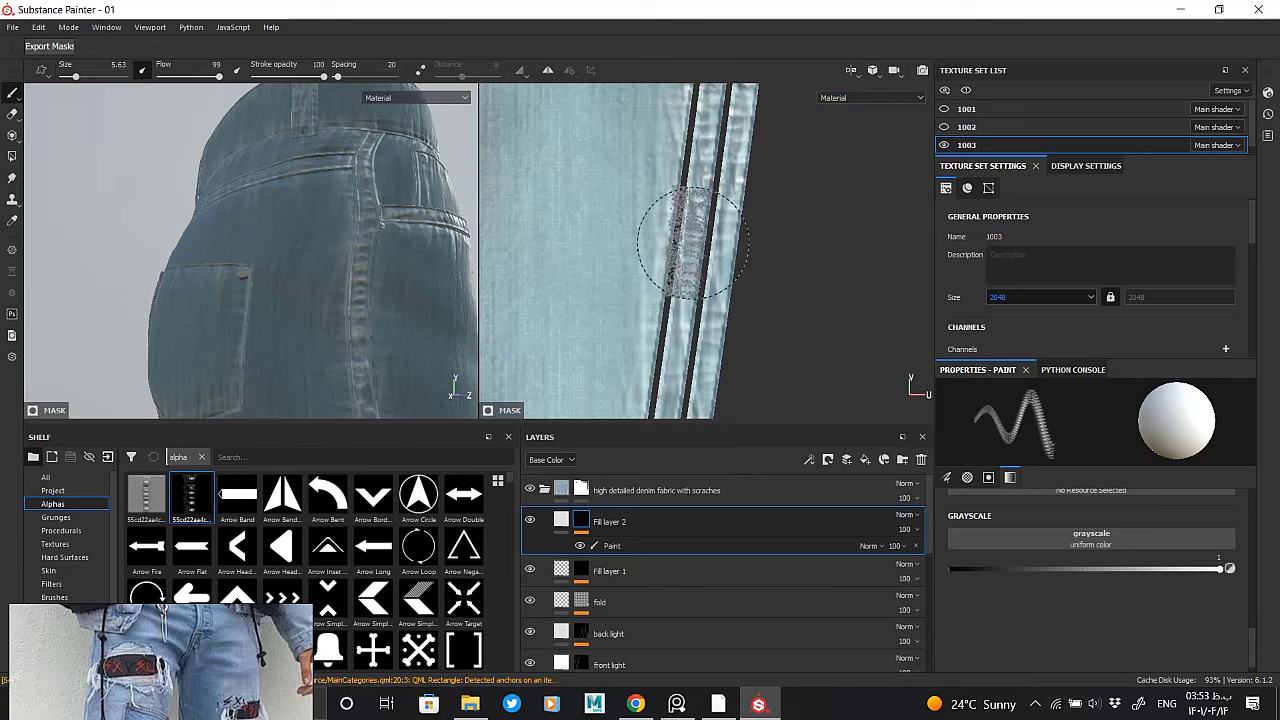
middle_drag(685, 335, 680, 262)
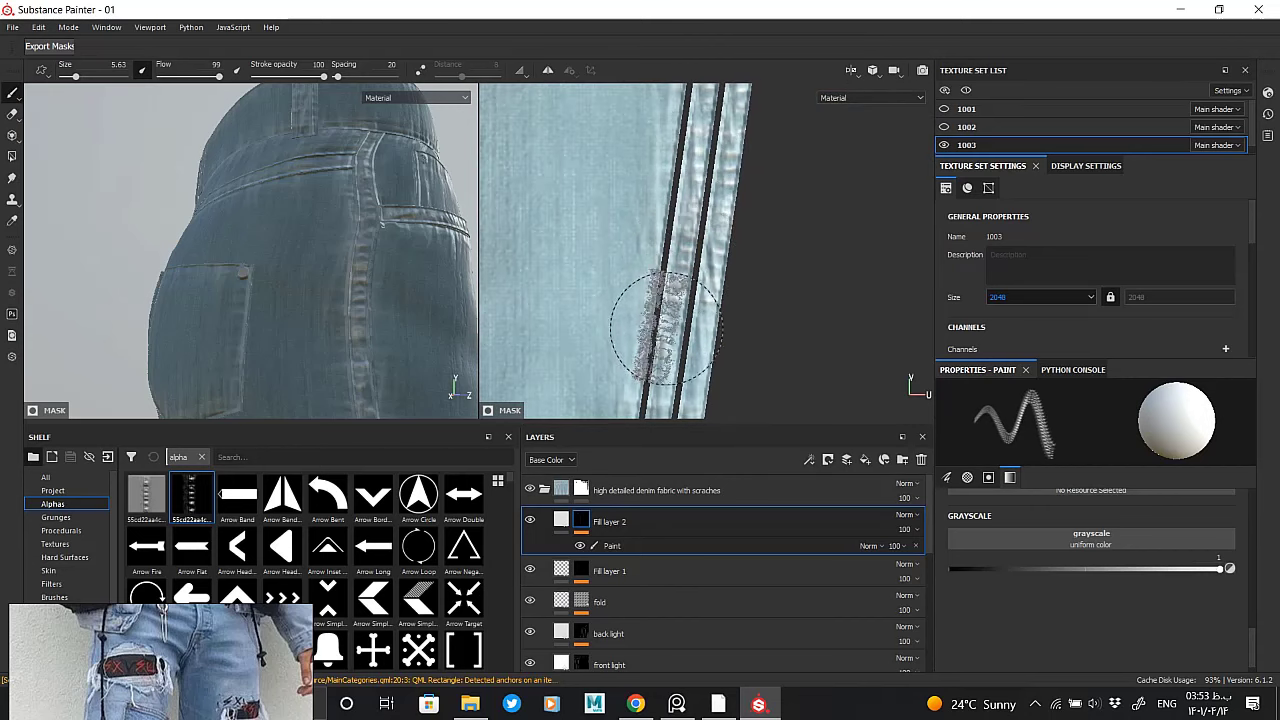
Pan along the strip and zoom out to show the whole jeans-leg shell
mouse_move(665, 328)
middle_down()
mouse_move(629, 200)
mouse_move(625, 120)
middle_up()
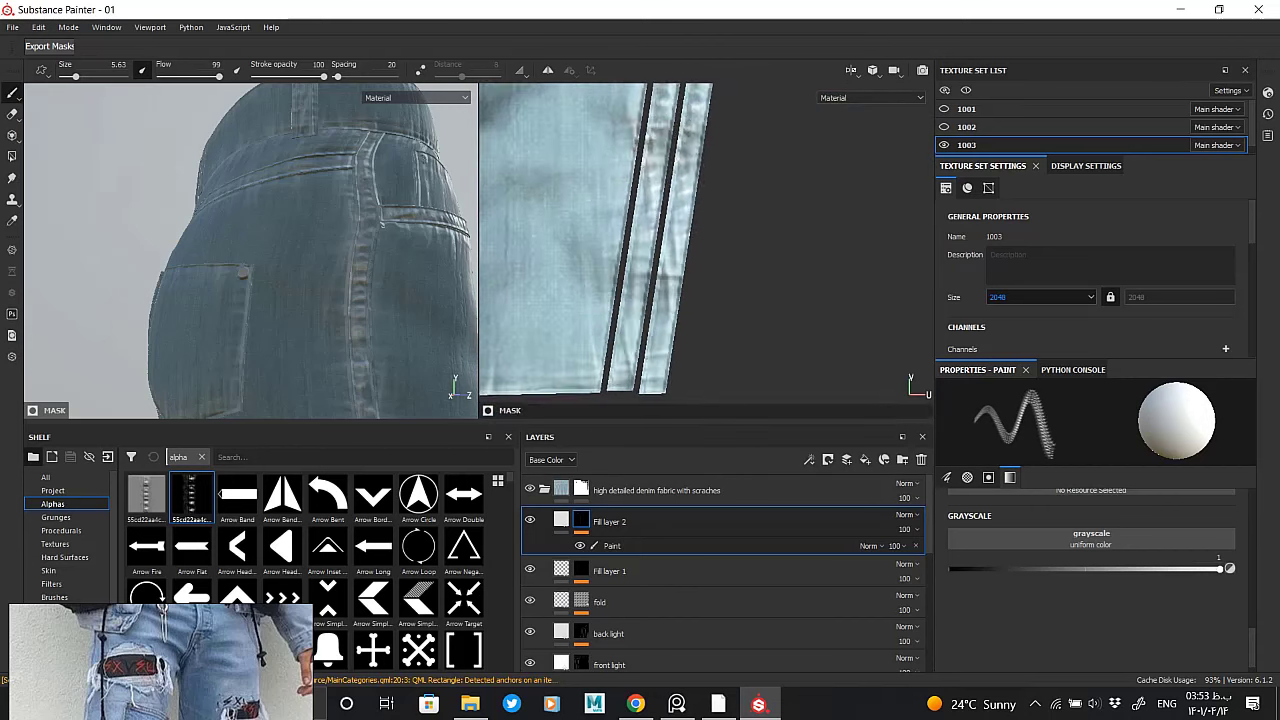
middle_drag(646, 269, 643, 212)
mouse_move(680, 250)
middle_down()
mouse_move(614, 214)
mouse_move(651, 200)
middle_up()
scroll(735, 327, down, 2)
scroll(735, 327, down, 2)
Frame the back pocket in the 3D view and centre its seam in the UV view
scroll(735, 327, down, 2)
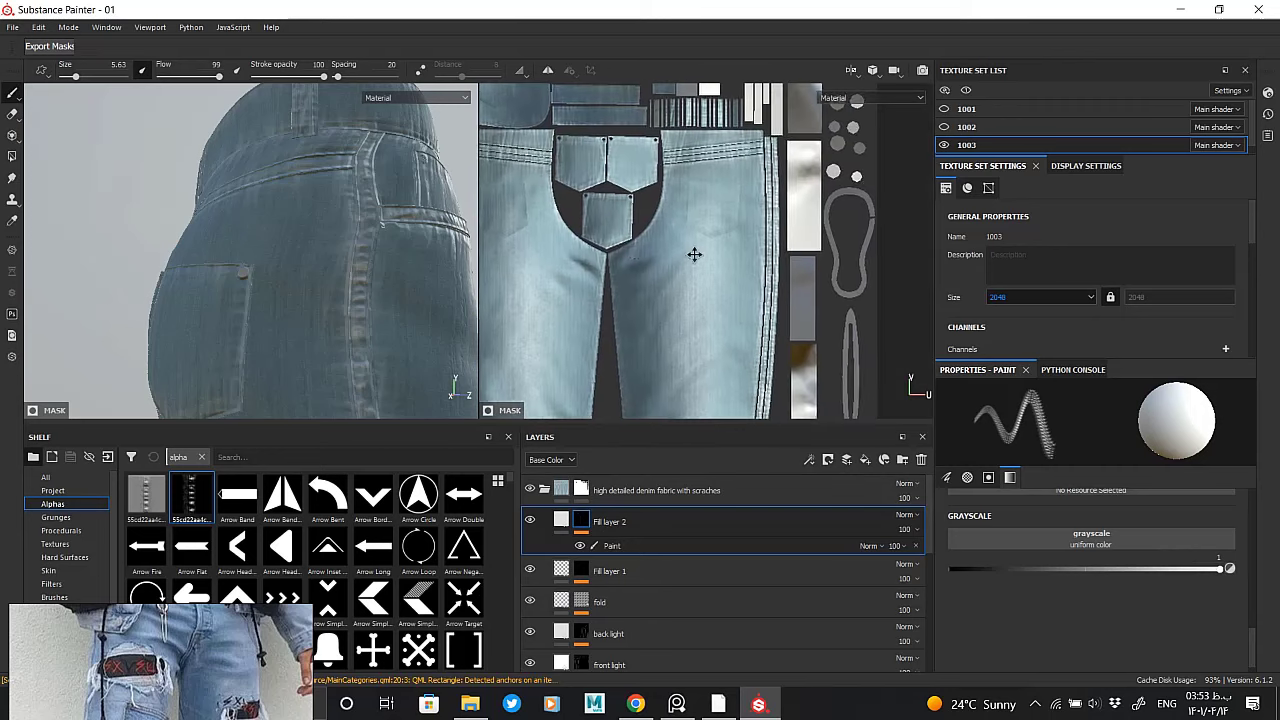
middle_drag(691, 251, 719, 311)
scroll(250, 250, up, 3)
scroll(220, 240, up, 2)
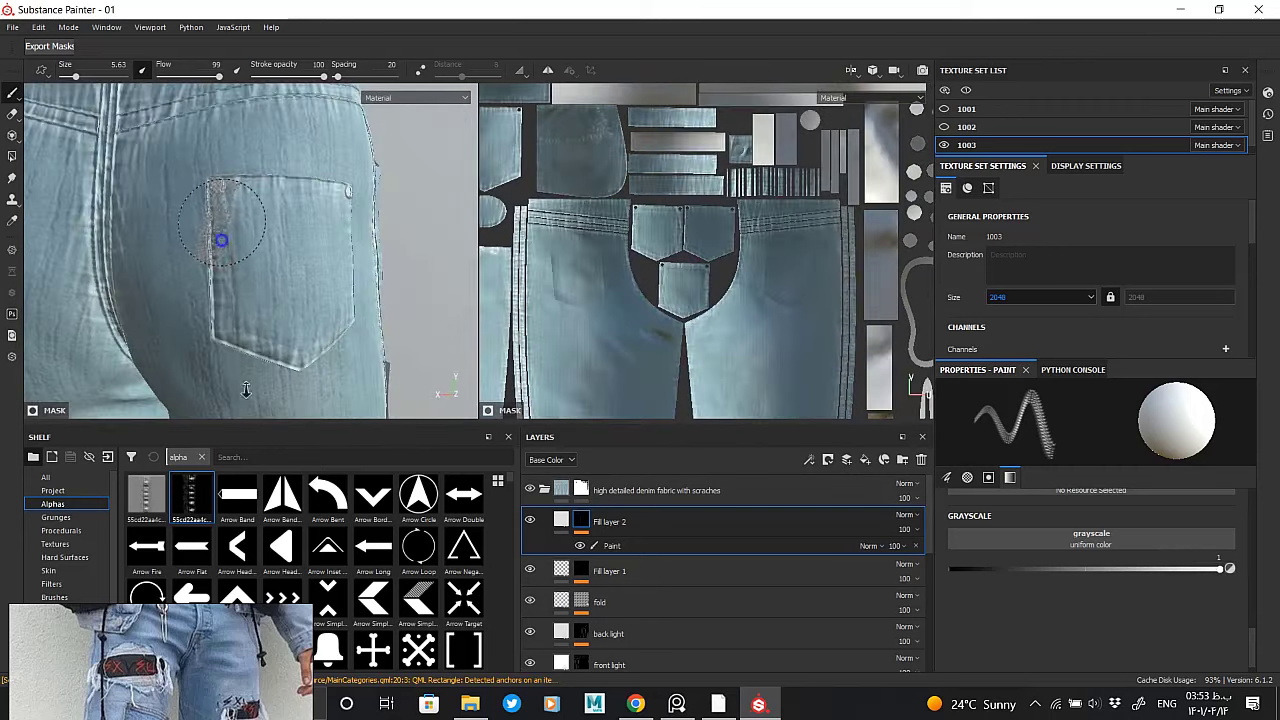
scroll(220, 240, up, 2)
scroll(672, 272, up, 3)
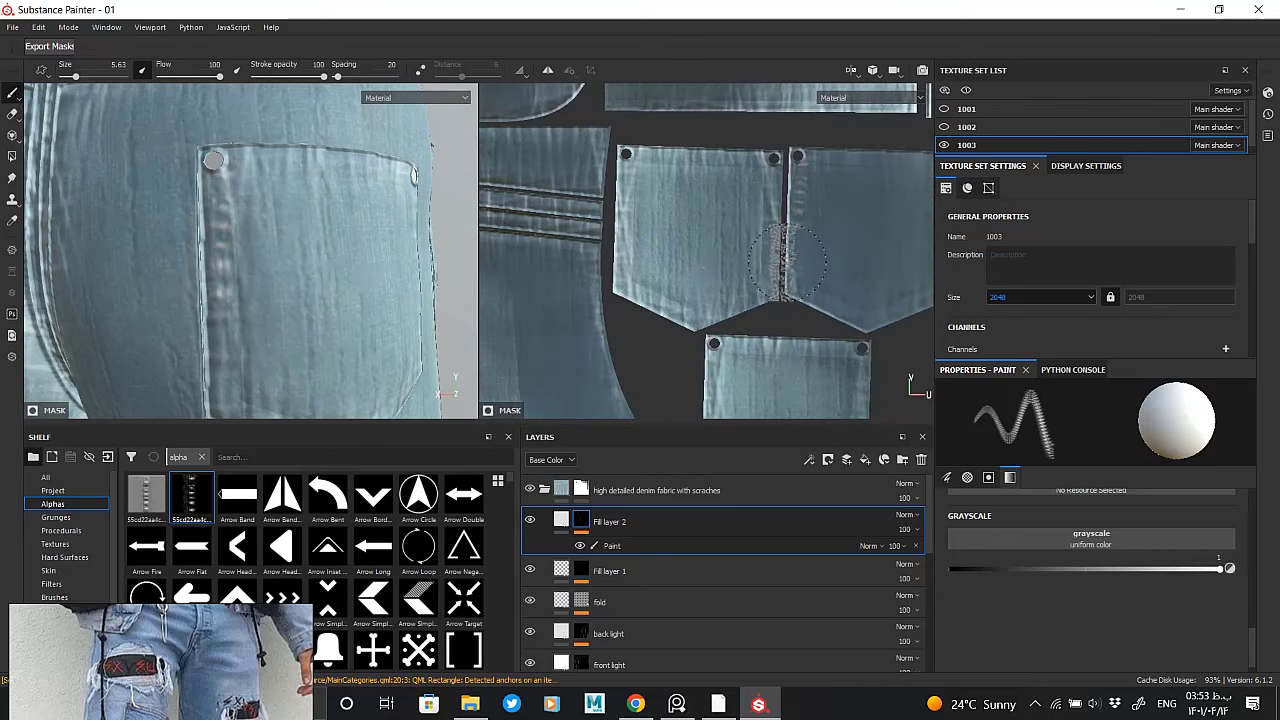
scroll(640, 262, up, 2)
middle_drag(599, 288, 607, 254)
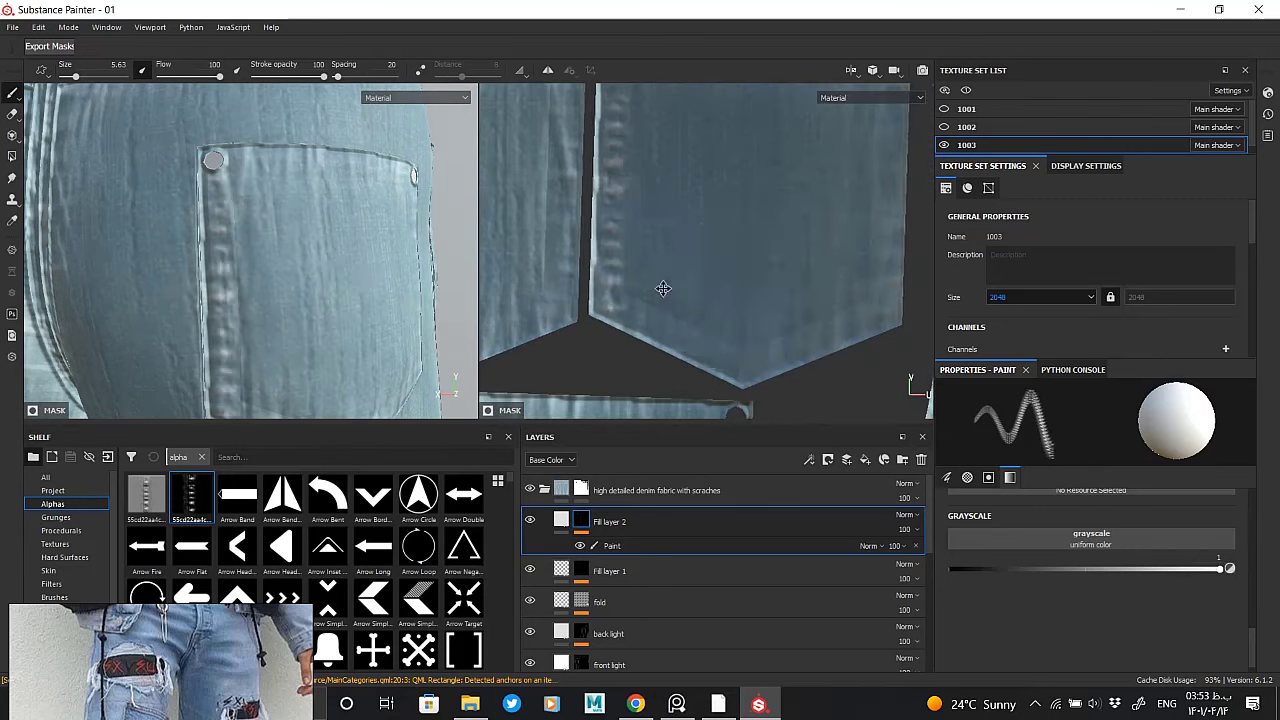
scroll(605, 280, down, 3)
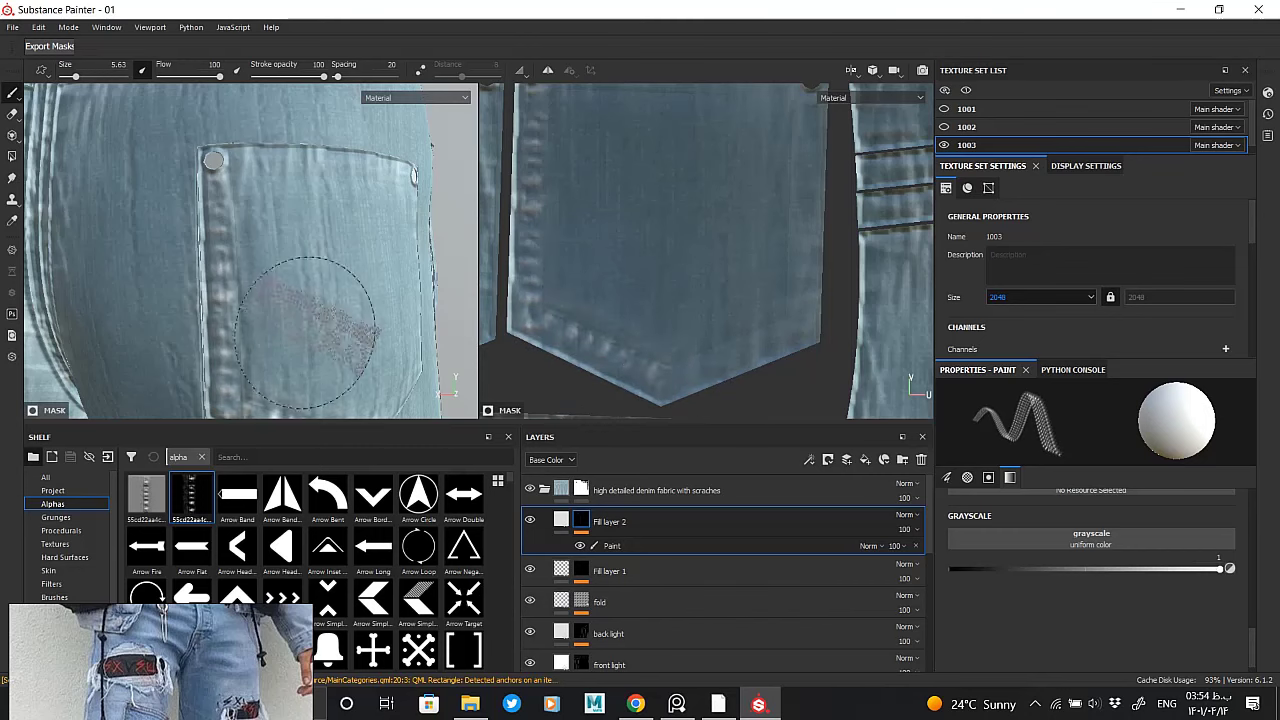
Stitch the pocket's bottom and lower edges, rotating the stamp to follow each edge
alt+drag(305, 330, 250, 300)
drag(650, 330, 730, 345)
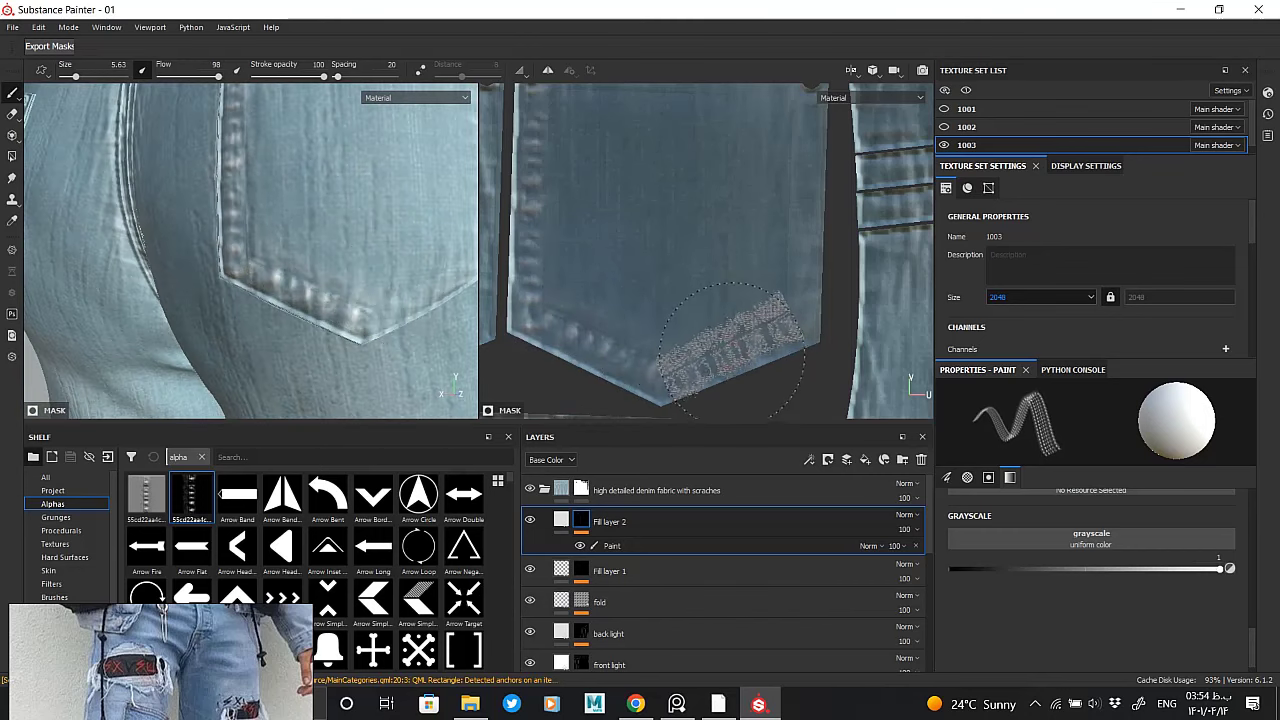
alt+drag(730, 345, 715, 260)
alt+middle_drag(715, 260, 705, 230)
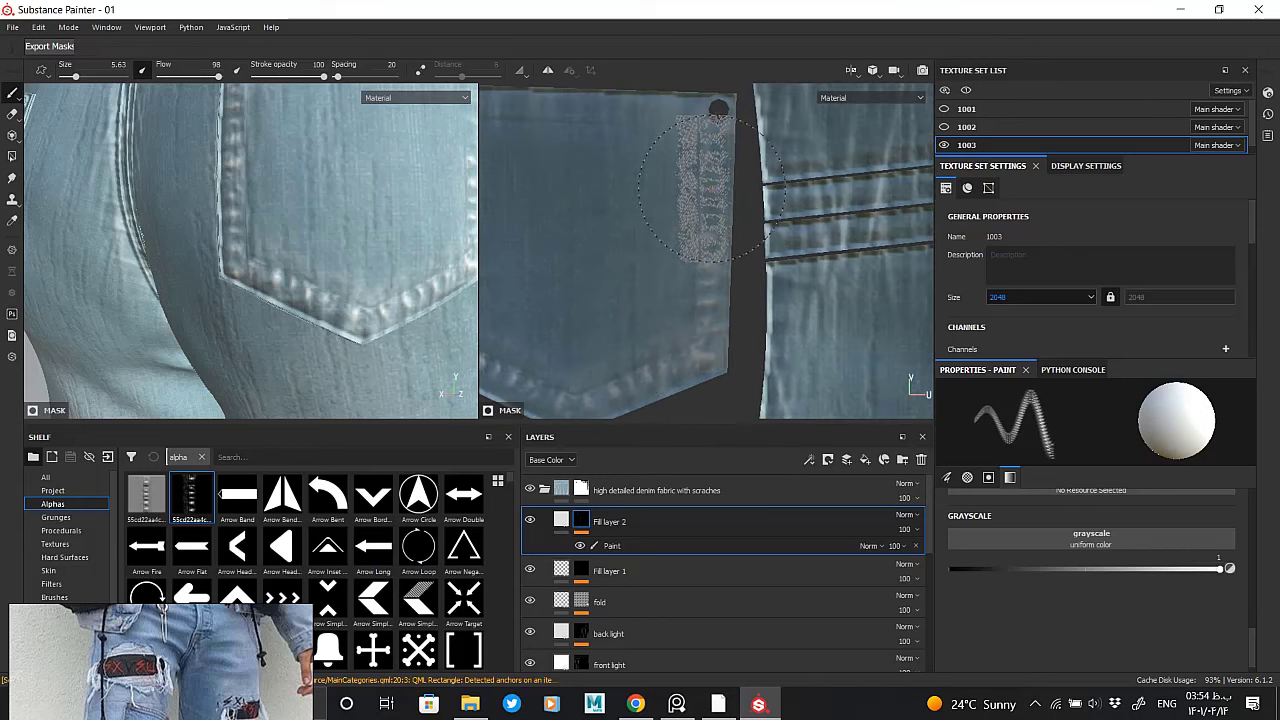
scroll(700, 200, down, 3)
scroll(273, 250, down, 3)
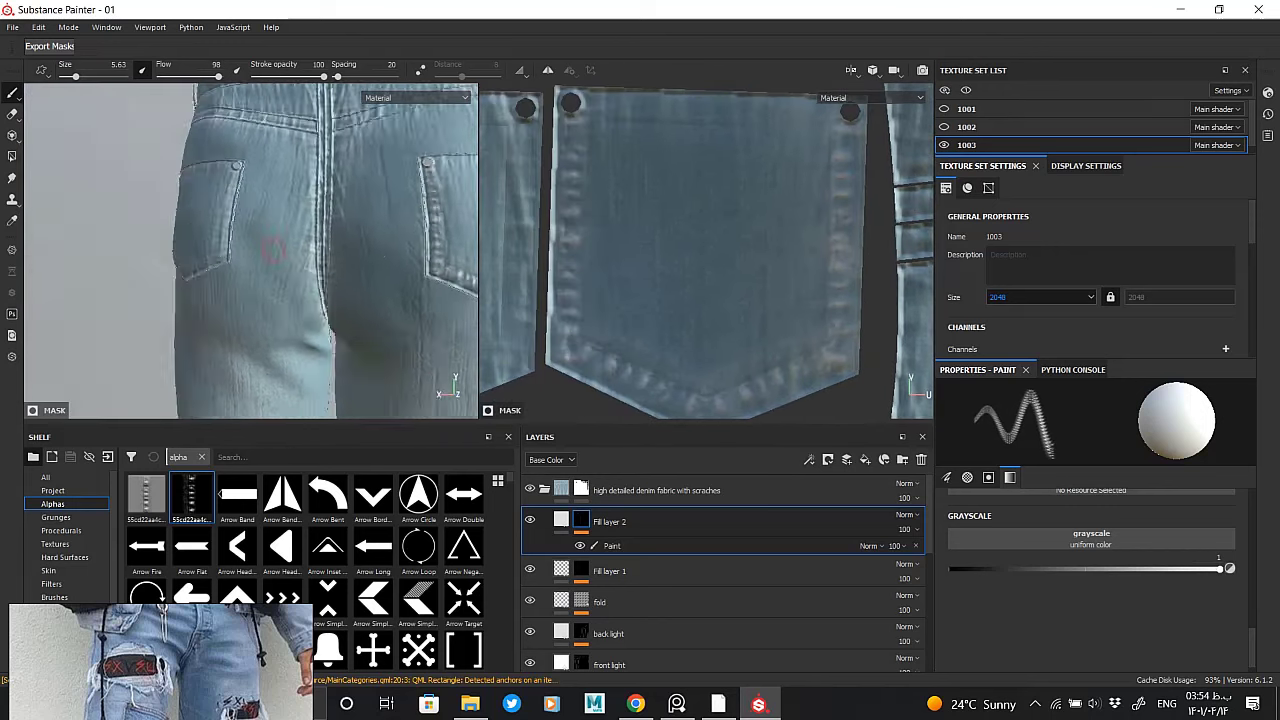
scroll(273, 250, down, 2)
scroll(640, 220, up, 2)
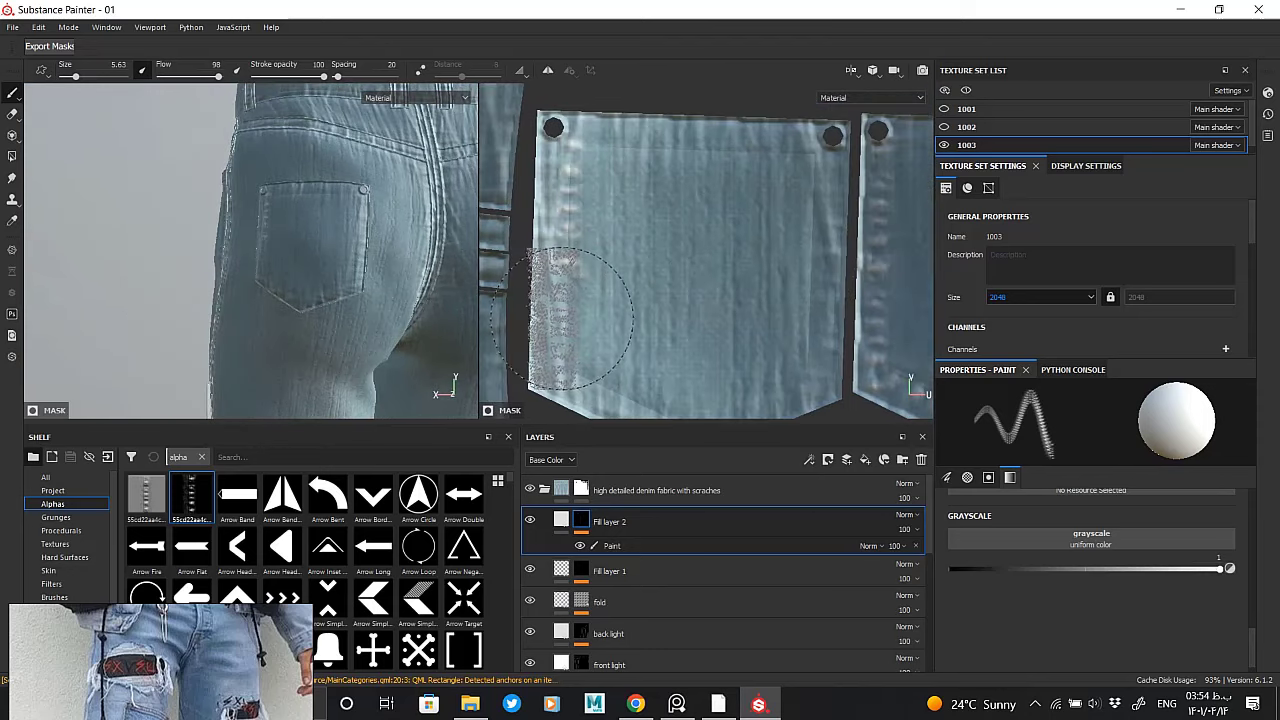
ctrl+drag(643, 314, 643, 323)
middle_drag(643, 323, 600, 257)
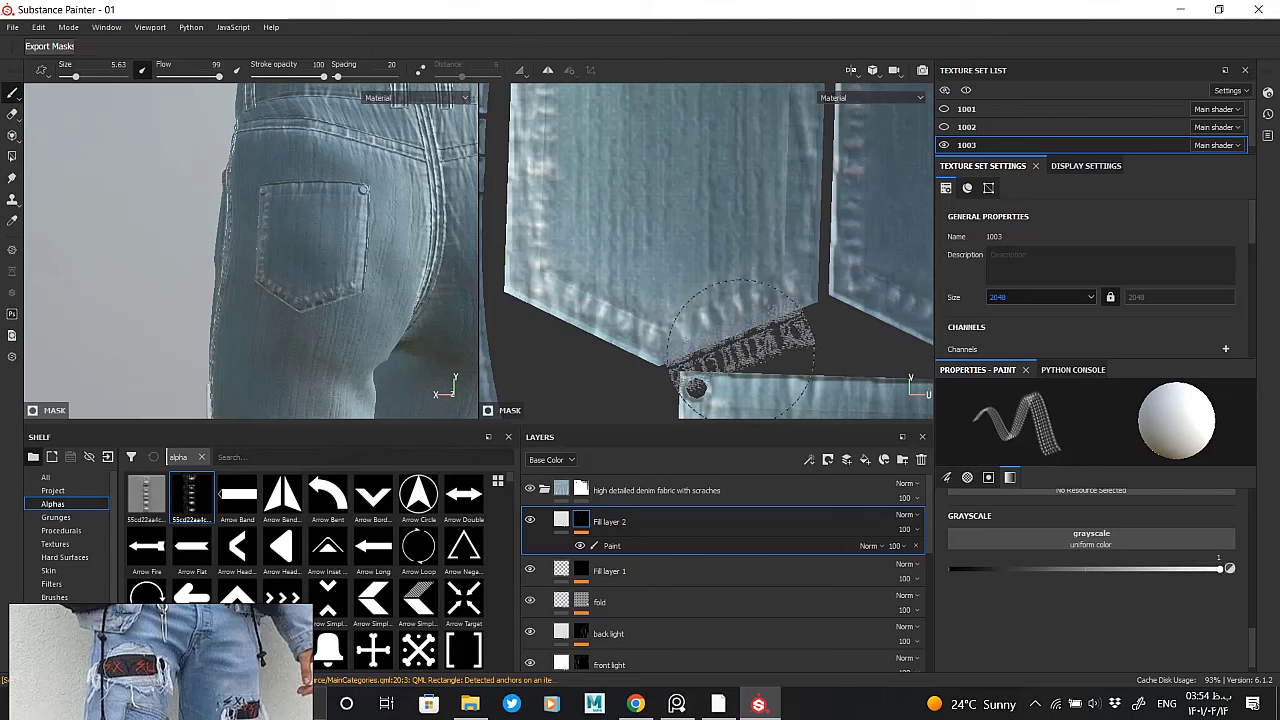
ctrl+drag(740, 345, 752, 265)
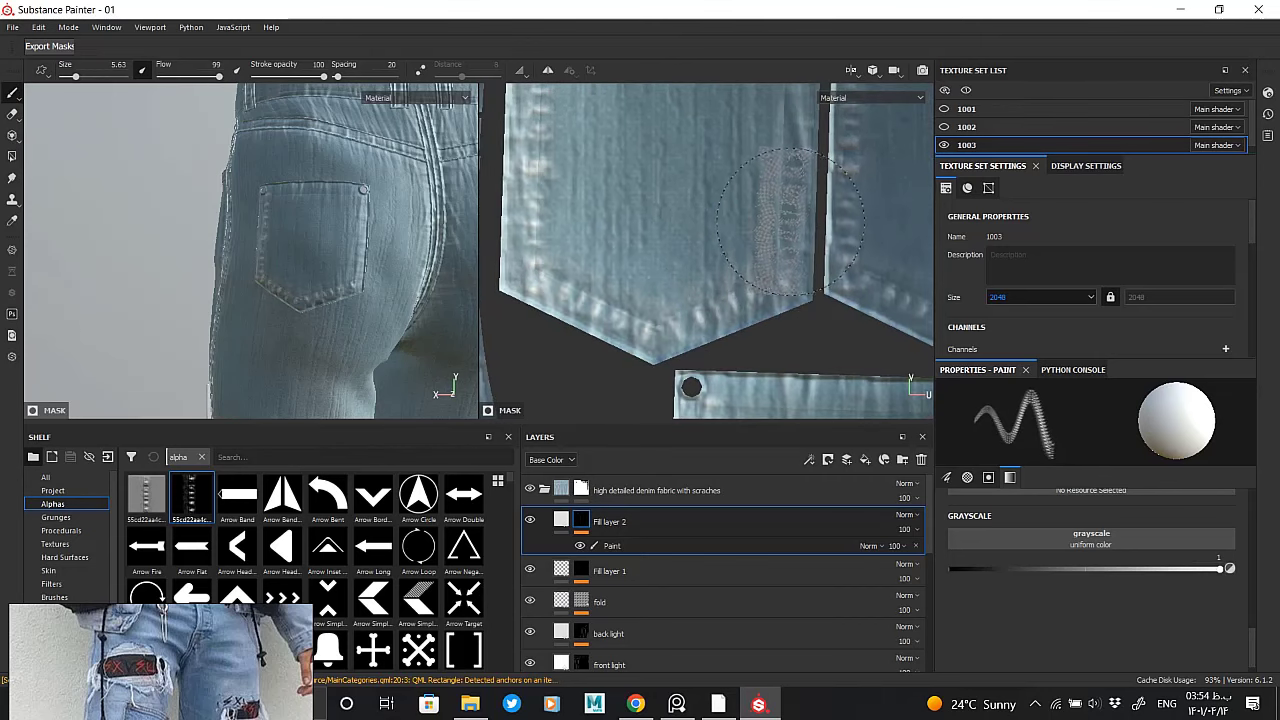
Recentre the 3D view and orbit the jeans to a rear-side view
middle_drag(790, 222, 659, 274)
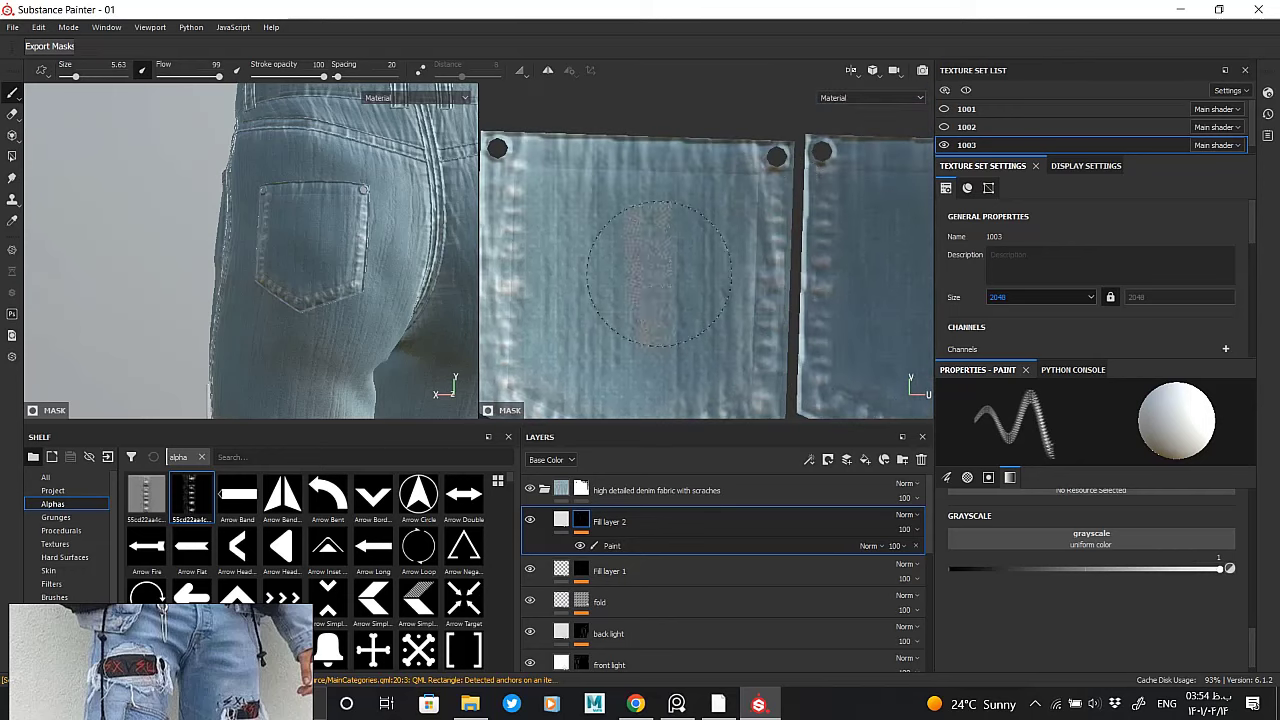
alt+drag(420, 280, 292, 268)
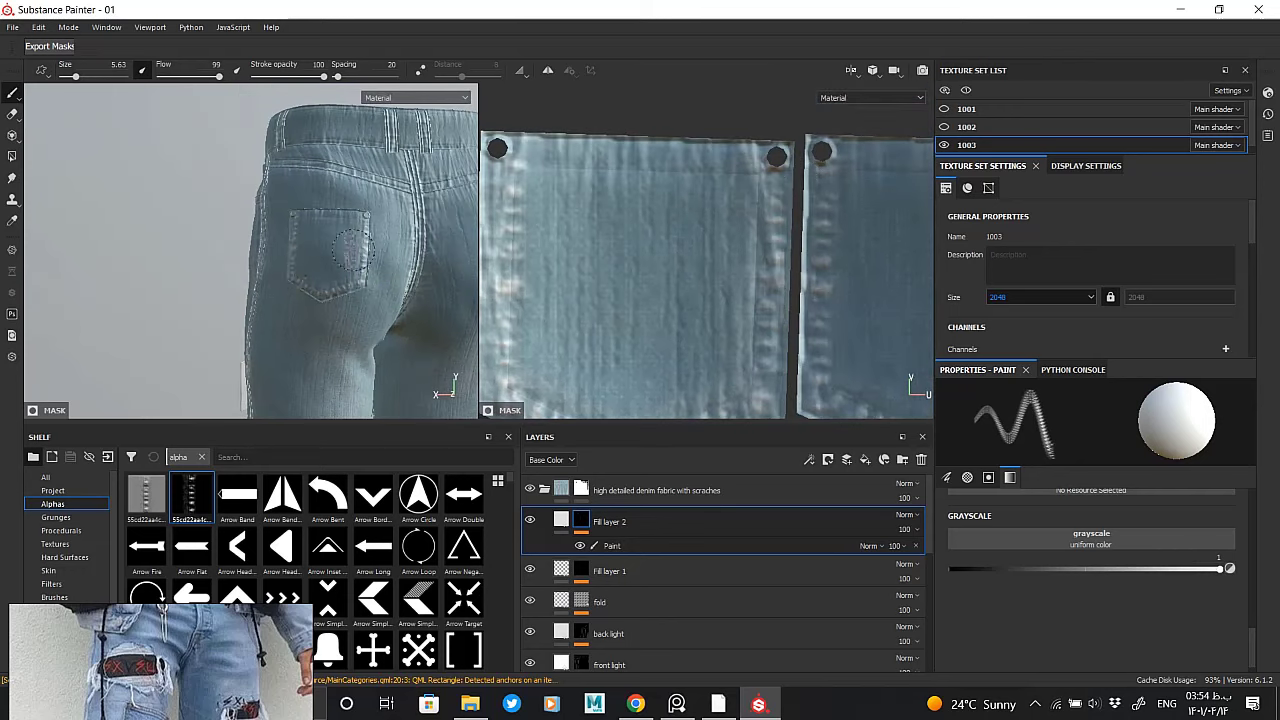
key(f)
scroll(567, 240, down, 2)
scroll(567, 240, down, 1)
scroll(567, 240, down, 2)
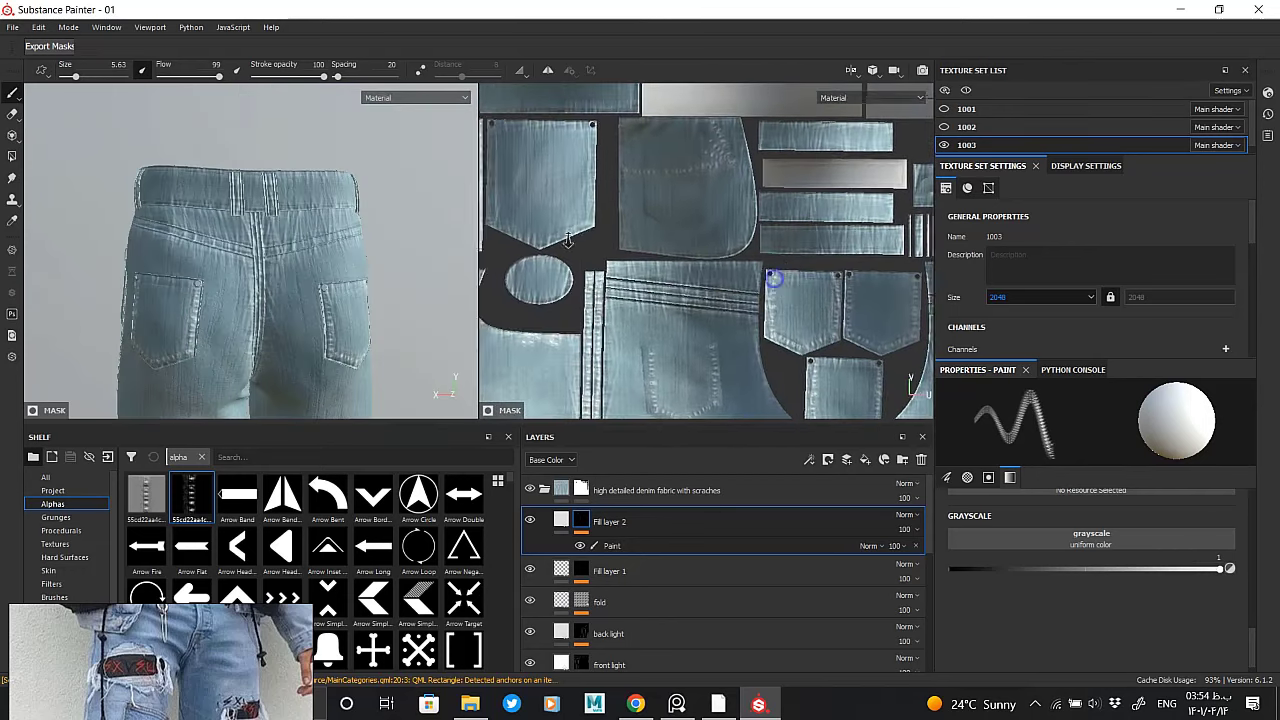
scroll(567, 240, down, 2)
mouse_move(320, 252)
alt+mouse_down()
mouse_move(383, 287)
mouse_move(343, 258)
alt+mouse_up()
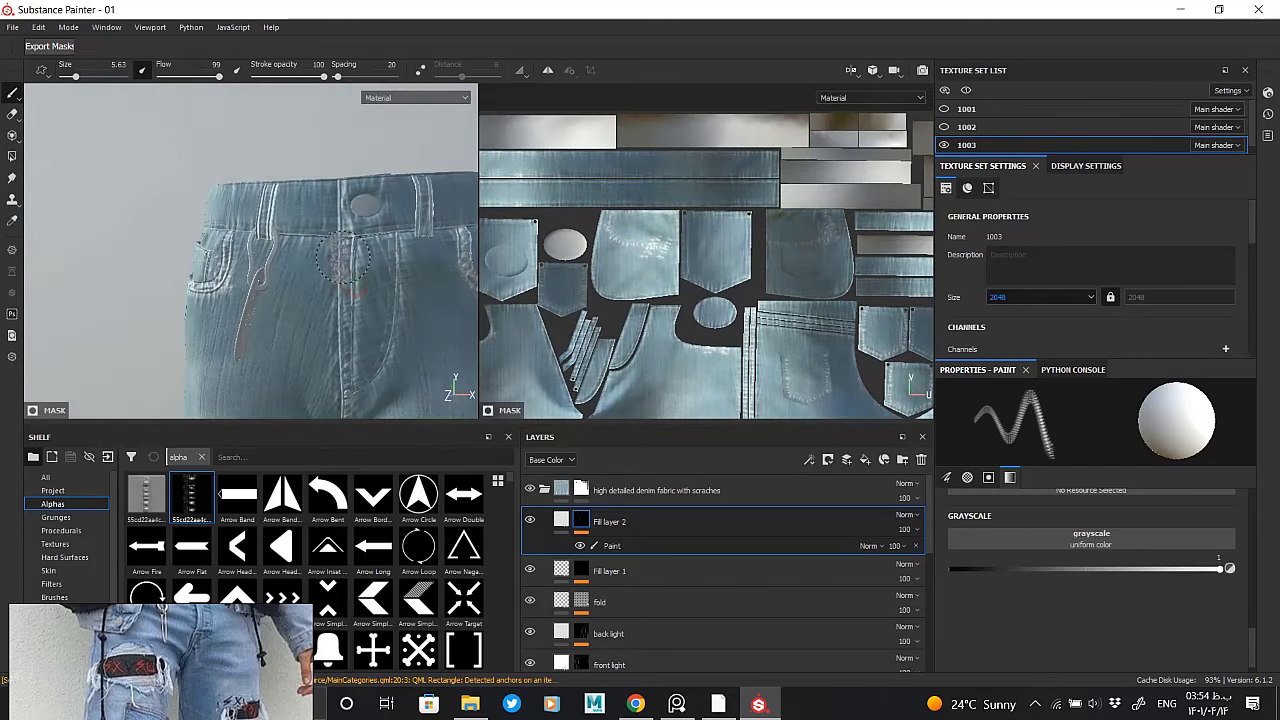
scroll(343, 258, up, 3)
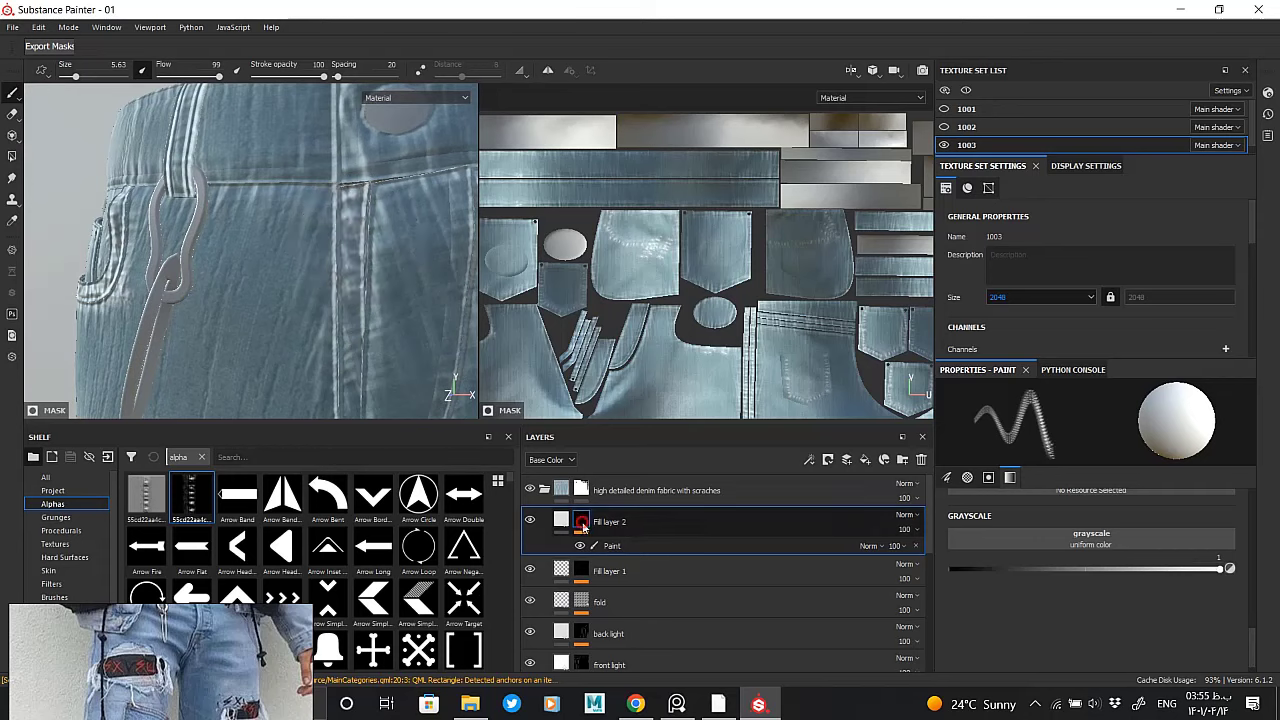
Show the mask with M and paint a fly stitch strip, undoing its lower part
key(m)
scroll(670, 260, down, 2)
scroll(635, 220, up, 1)
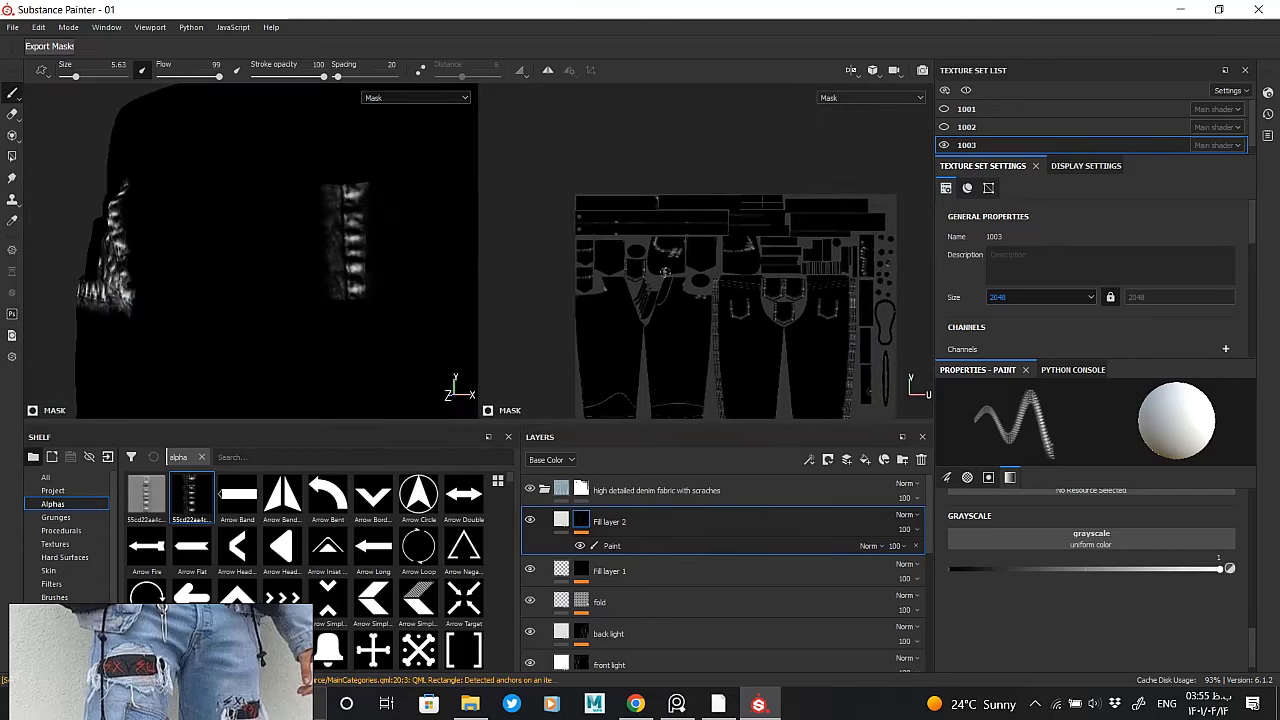
scroll(649, 292, up, 2)
scroll(630, 277, down, 1)
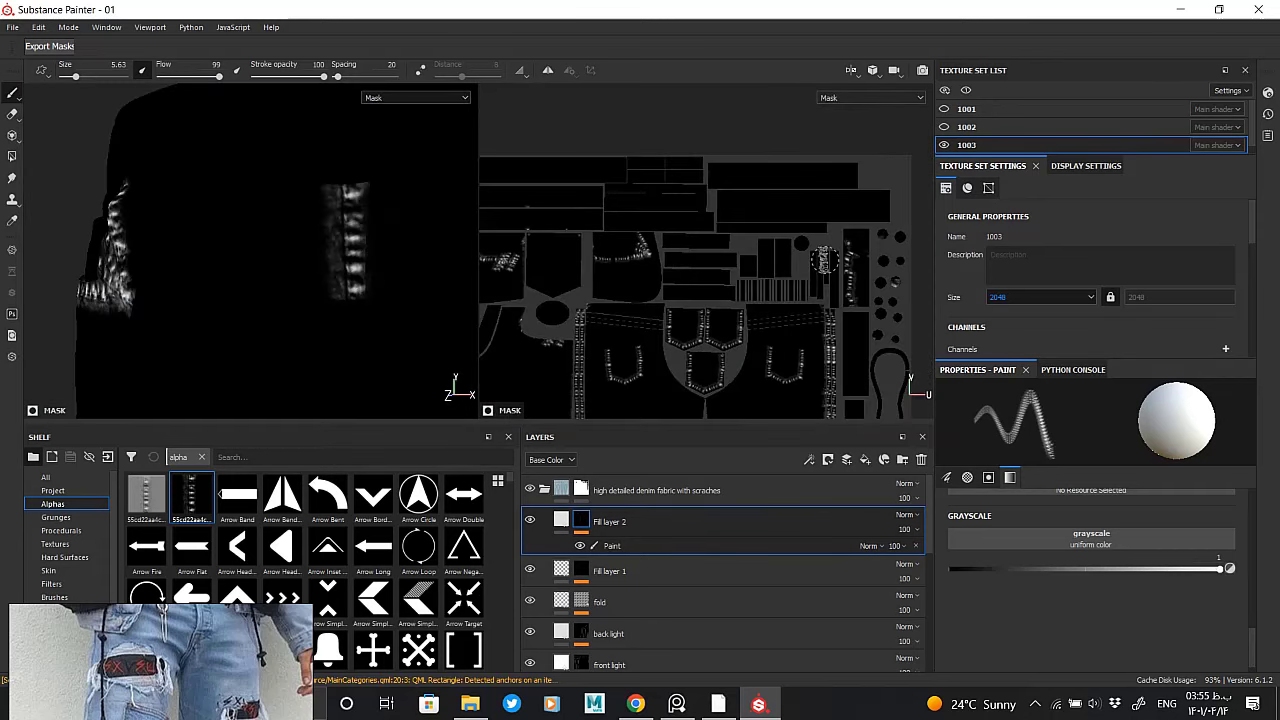
drag(356, 295, 357, 337)
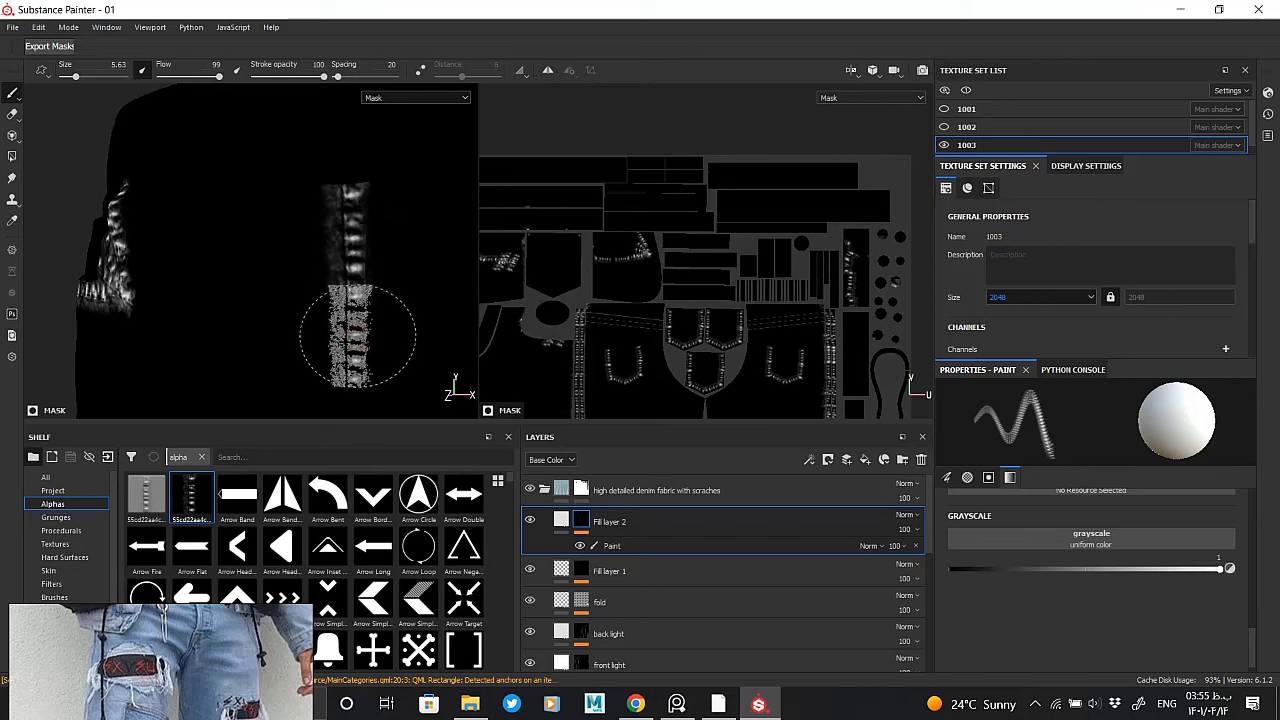
key(ctrl+z)
Repaint stitches along the fly's diagonal strip in the UV view
middle_drag(480, 241, 488, 265)
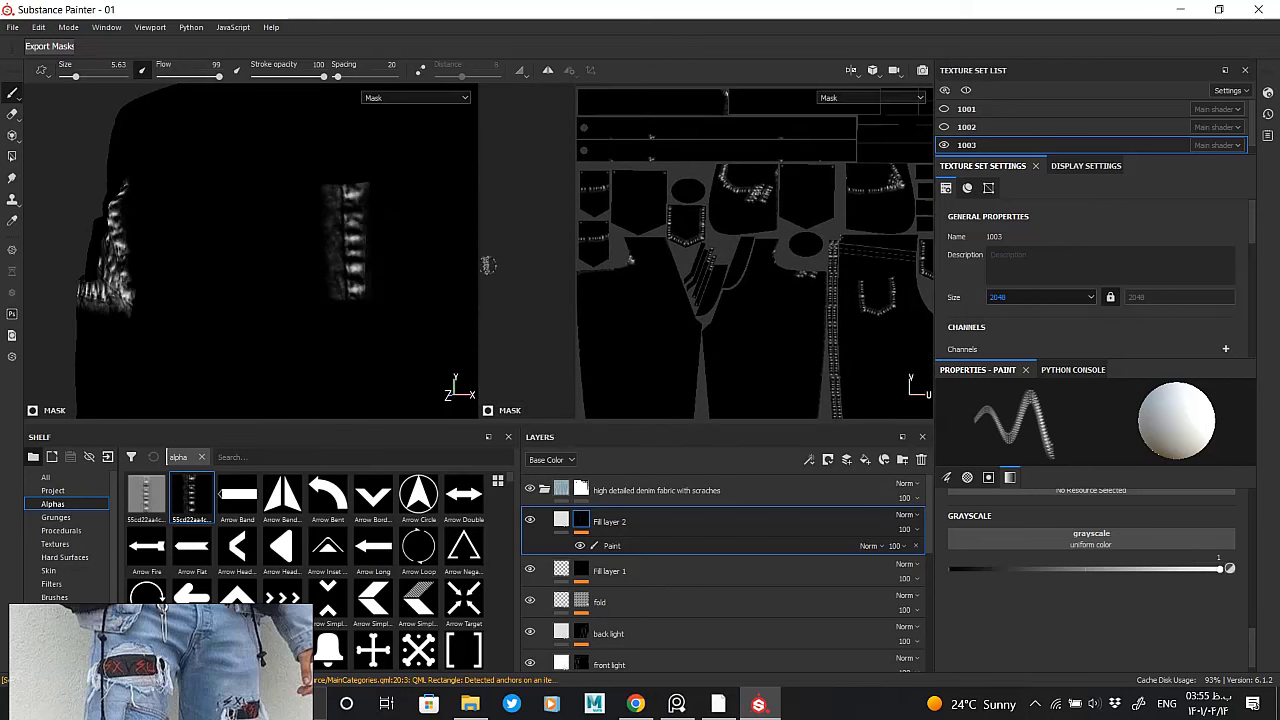
scroll(712, 266, up, 2)
scroll(700, 265, up, 3)
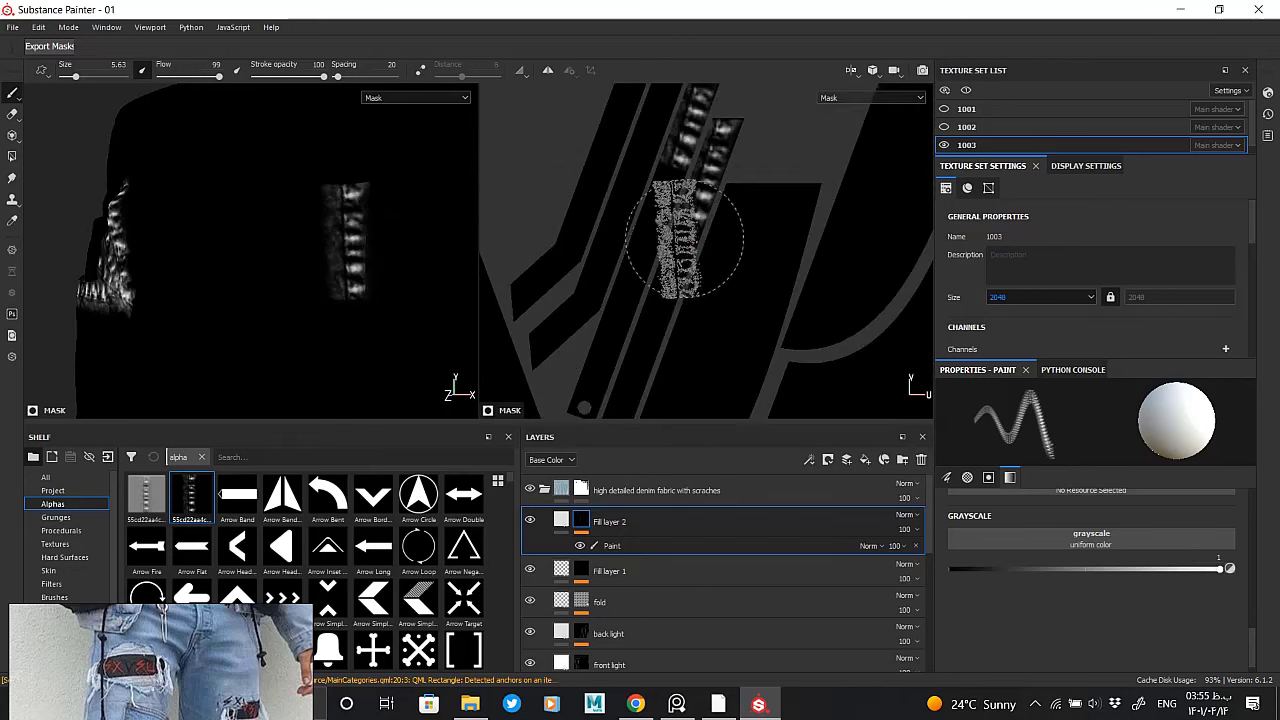
drag(675, 262, 642, 278)
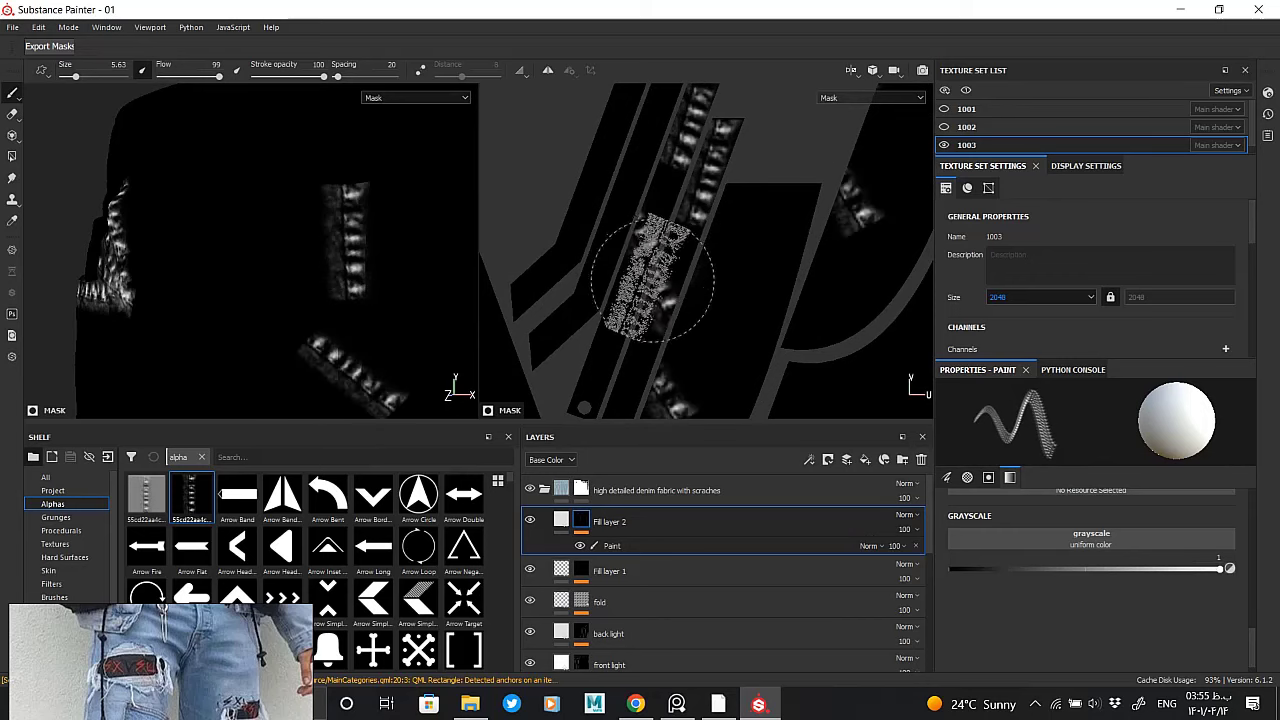
drag(642, 275, 686, 229)
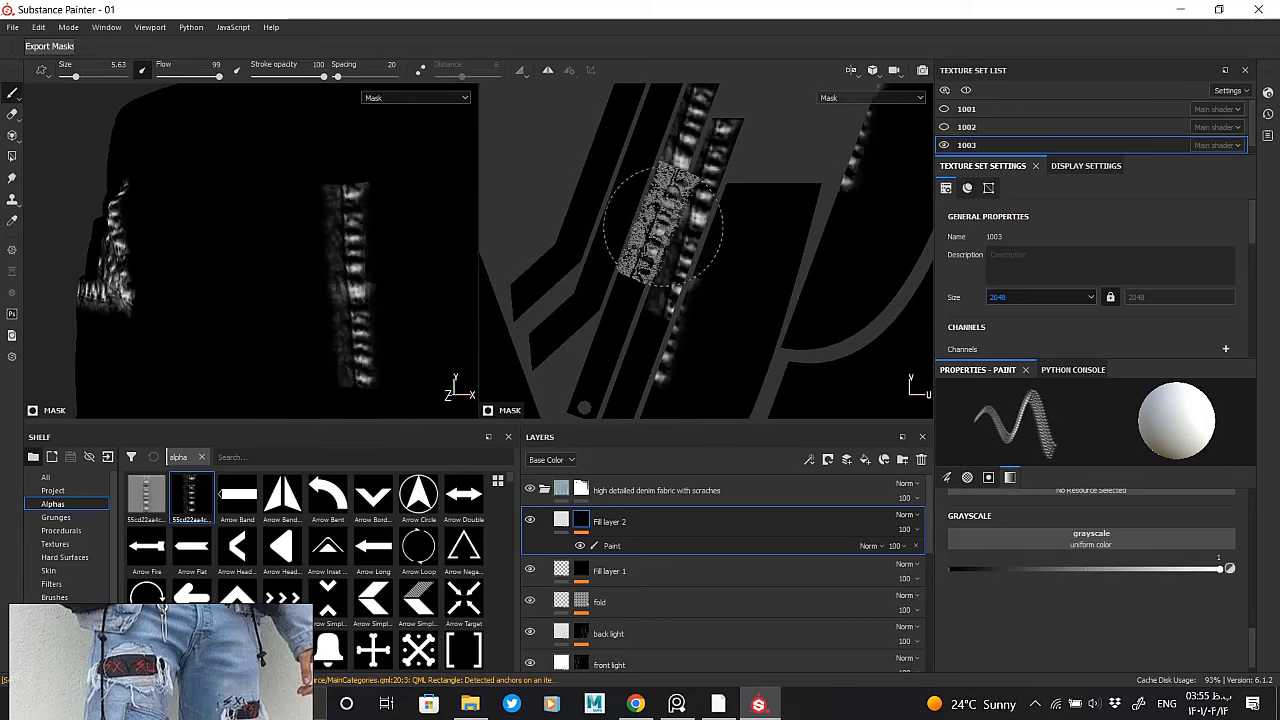
Return to Material view with the Paint layer selected and orbit to the belt loop seam
click(600, 547)
click(600, 547)
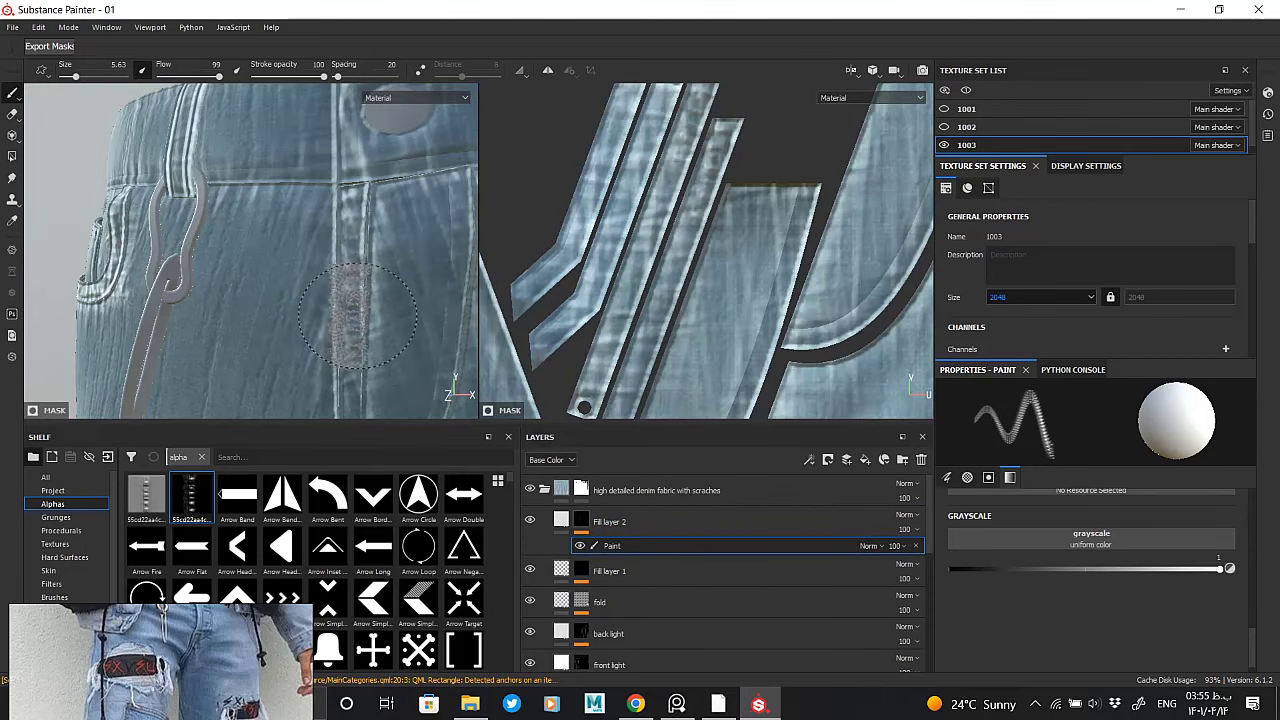
mouse_move(357, 313)
alt+mouse_down()
mouse_move(380, 317)
mouse_move(397, 238)
mouse_move(398, 250)
alt+mouse_up()
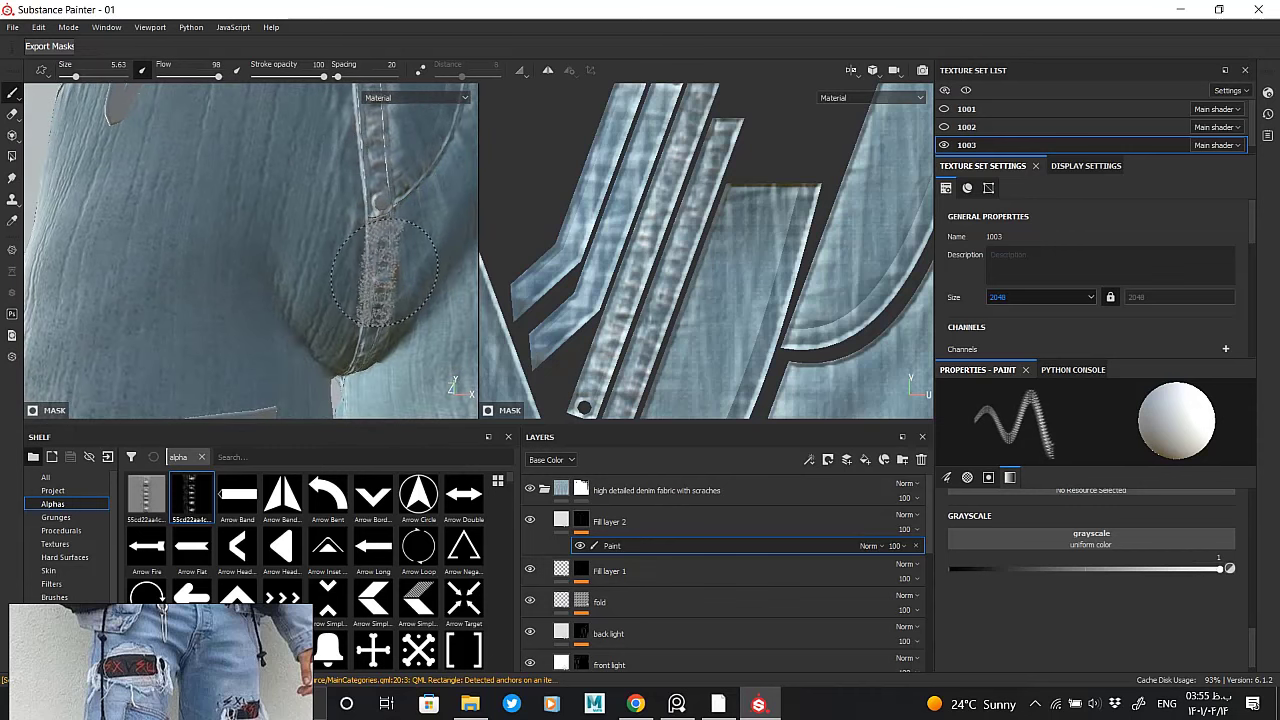
mouse_move(371, 313)
alt+mouse_down()
mouse_move(368, 333)
mouse_move(360, 300)
mouse_move(280, 290)
mouse_move(343, 257)
mouse_move(329, 271)
mouse_move(335, 255)
mouse_move(330, 270)
mouse_move(345, 260)
mouse_move(373, 310)
mouse_move(362, 268)
mouse_move(320, 260)
mouse_move(340, 242)
mouse_move(268, 281)
alt+mouse_up()
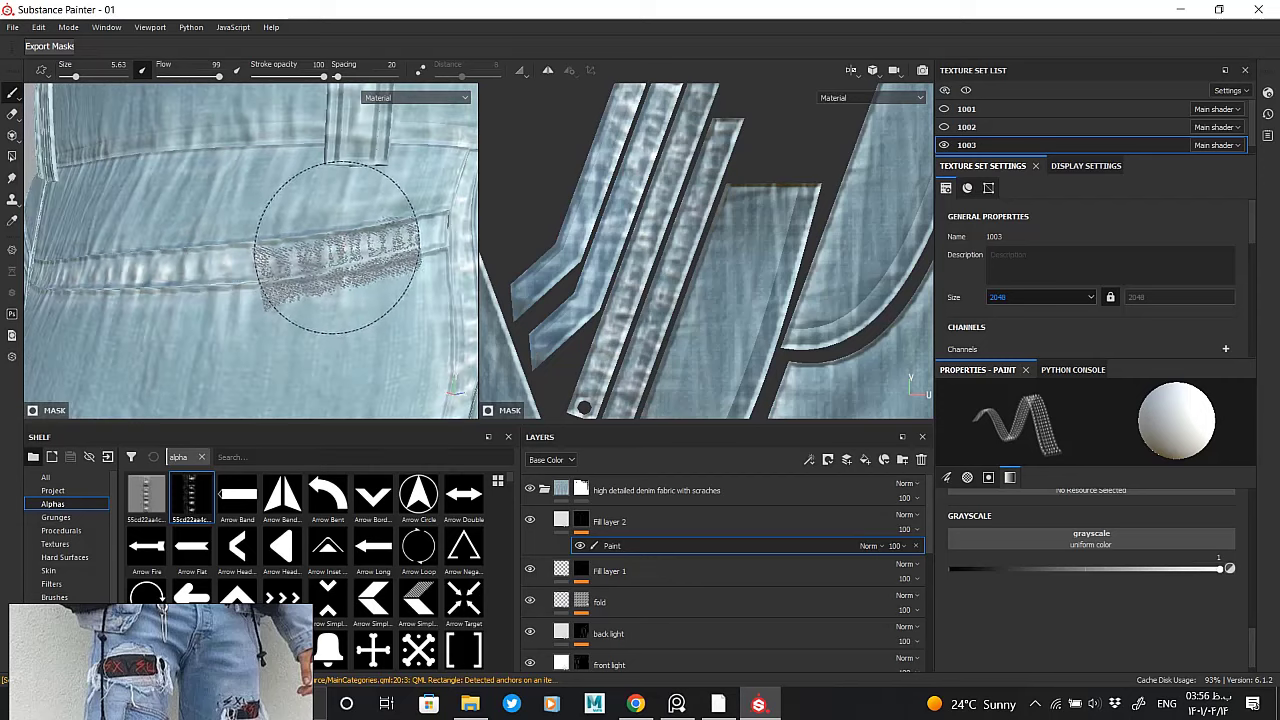
Orbit out to the back view and bring the pocket's pointed bottom into view
mouse_move(392, 240)
alt+mouse_down()
mouse_move(330, 260)
mouse_move(386, 286)
mouse_move(237, 266)
mouse_move(290, 258)
alt+mouse_up()
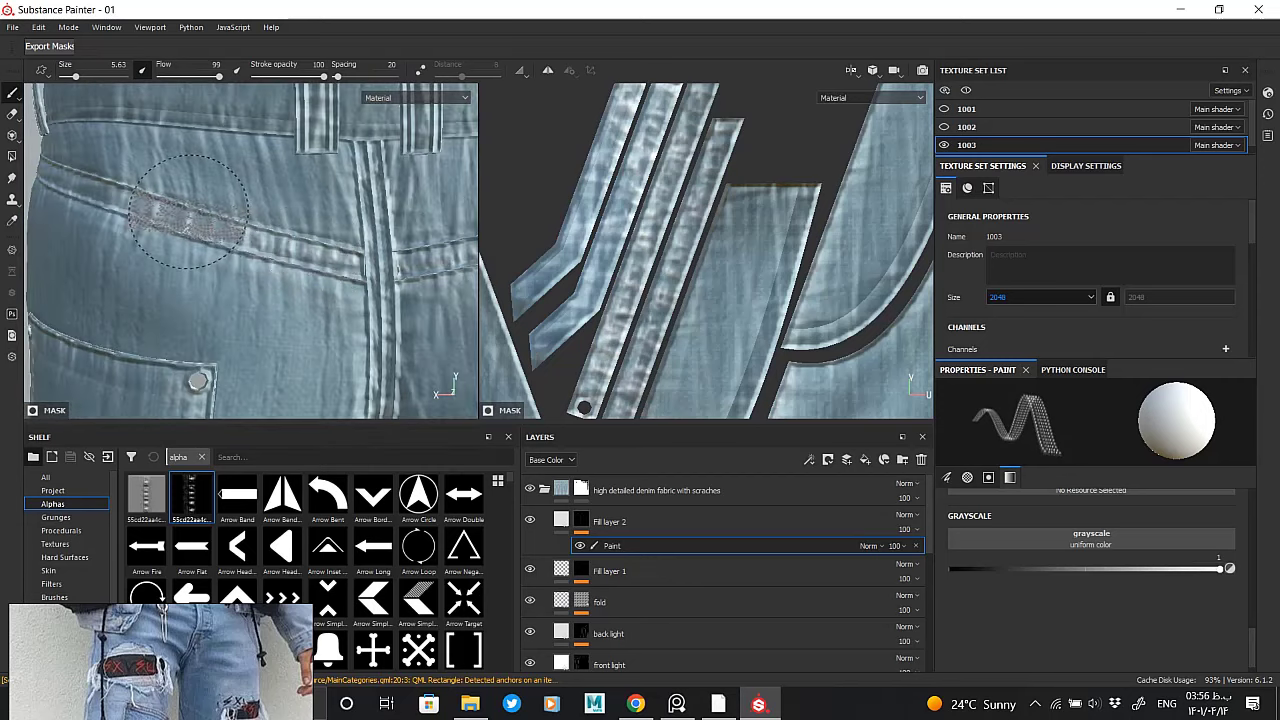
mouse_move(193, 240)
alt+mouse_down()
mouse_move(258, 277)
mouse_move(228, 276)
alt+mouse_up()
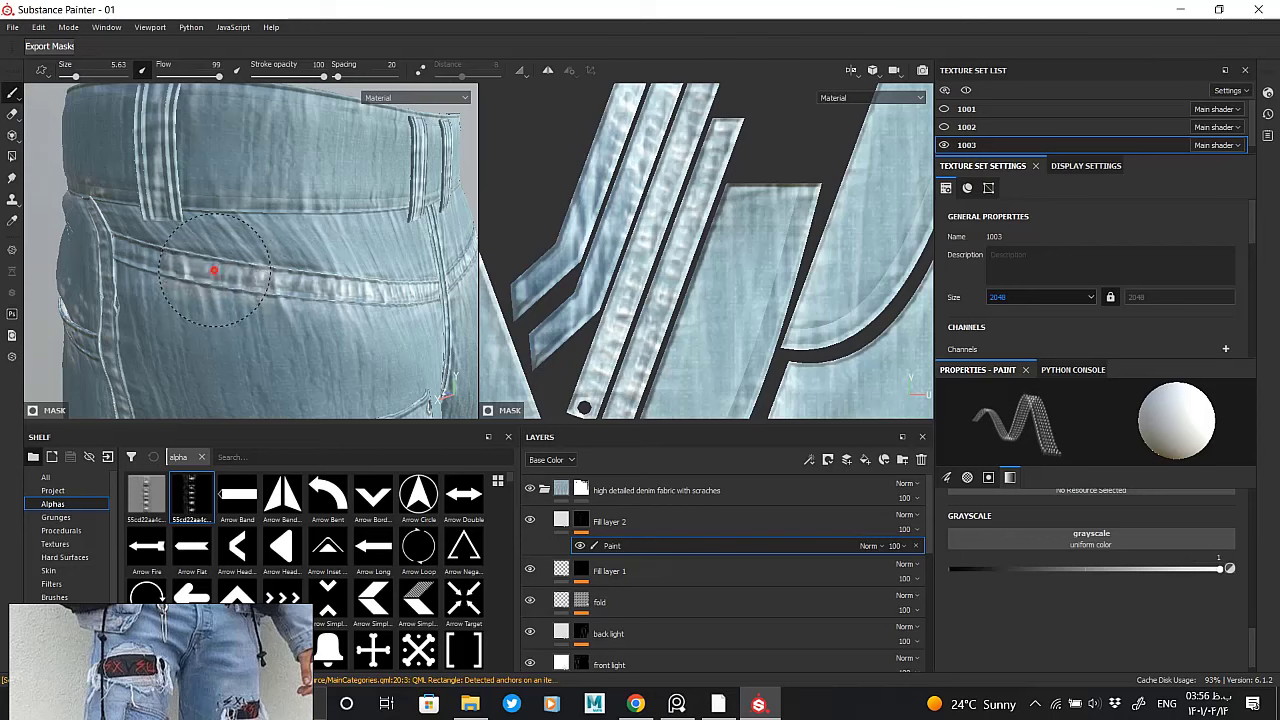
mouse_move(145, 251)
alt+mouse_down()
mouse_move(251, 314)
mouse_move(184, 307)
mouse_move(320, 300)
alt+mouse_up()
scroll(234, 311, down, 3)
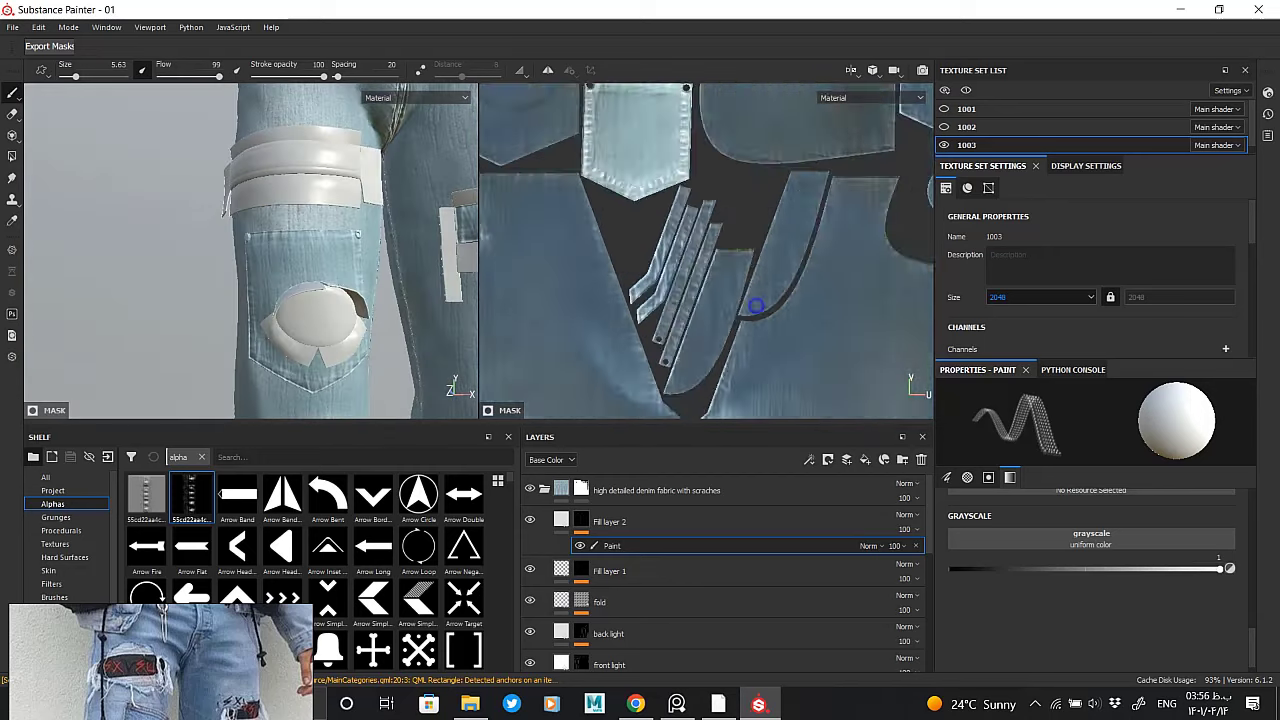
scroll(622, 290, up, 3)
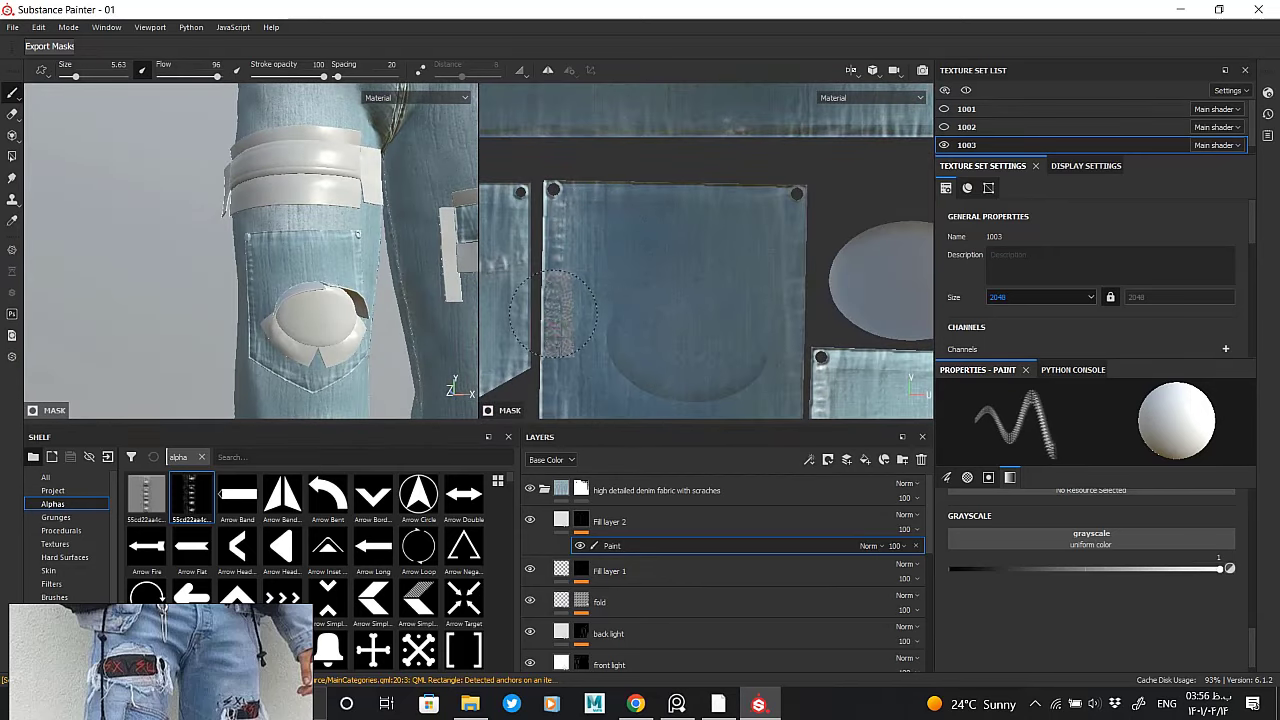
middle_drag(553, 313, 565, 277)
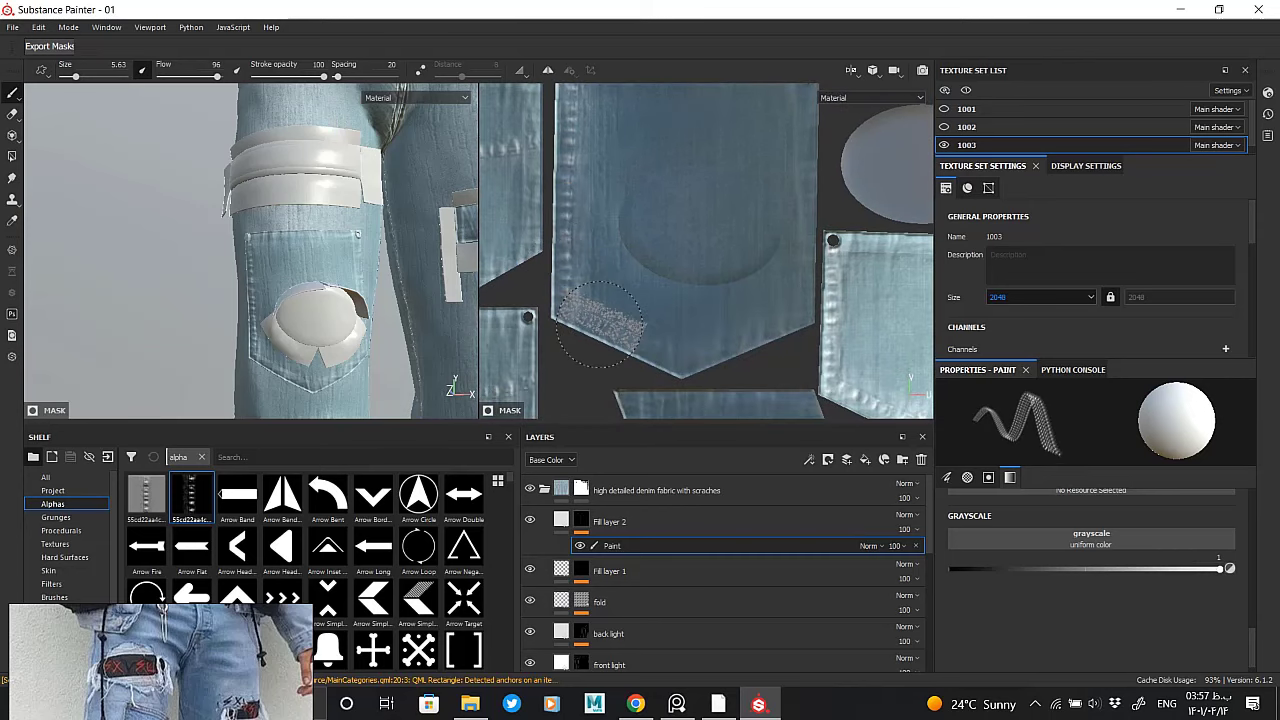
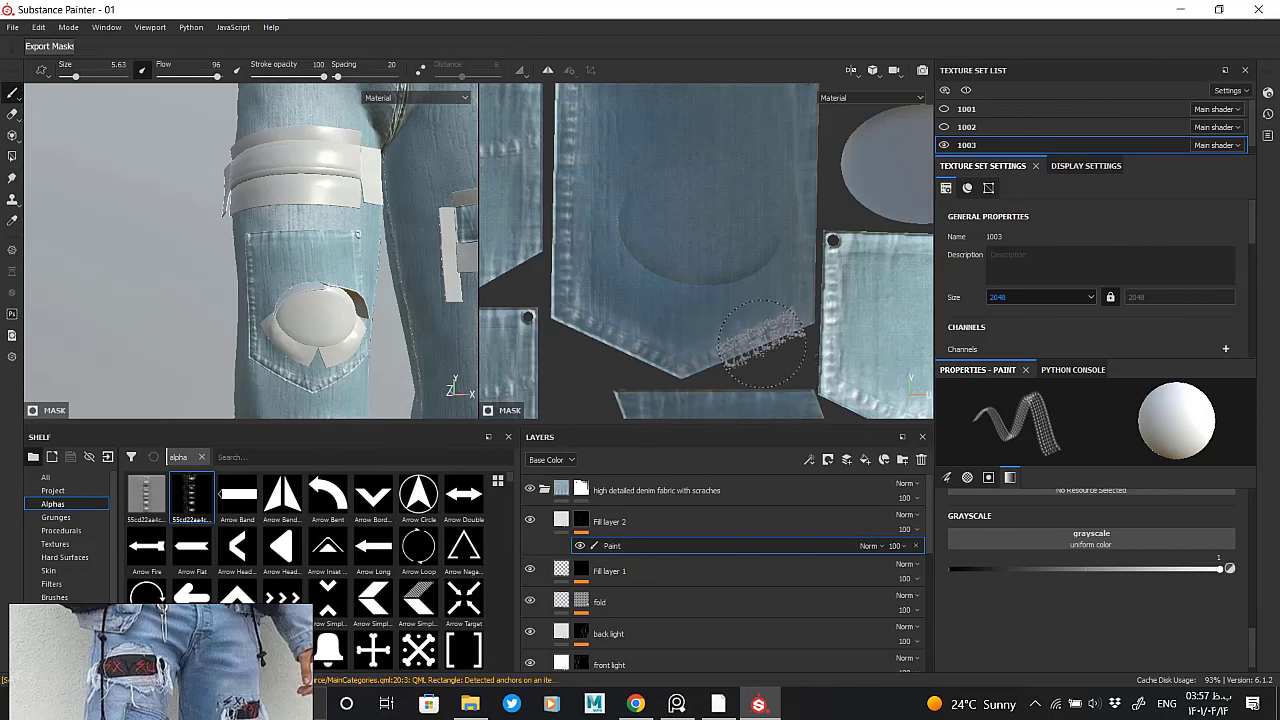
Pan the UV view over the pocket patch and thin denim strip islands
middle_drag(806, 370, 585, 335)
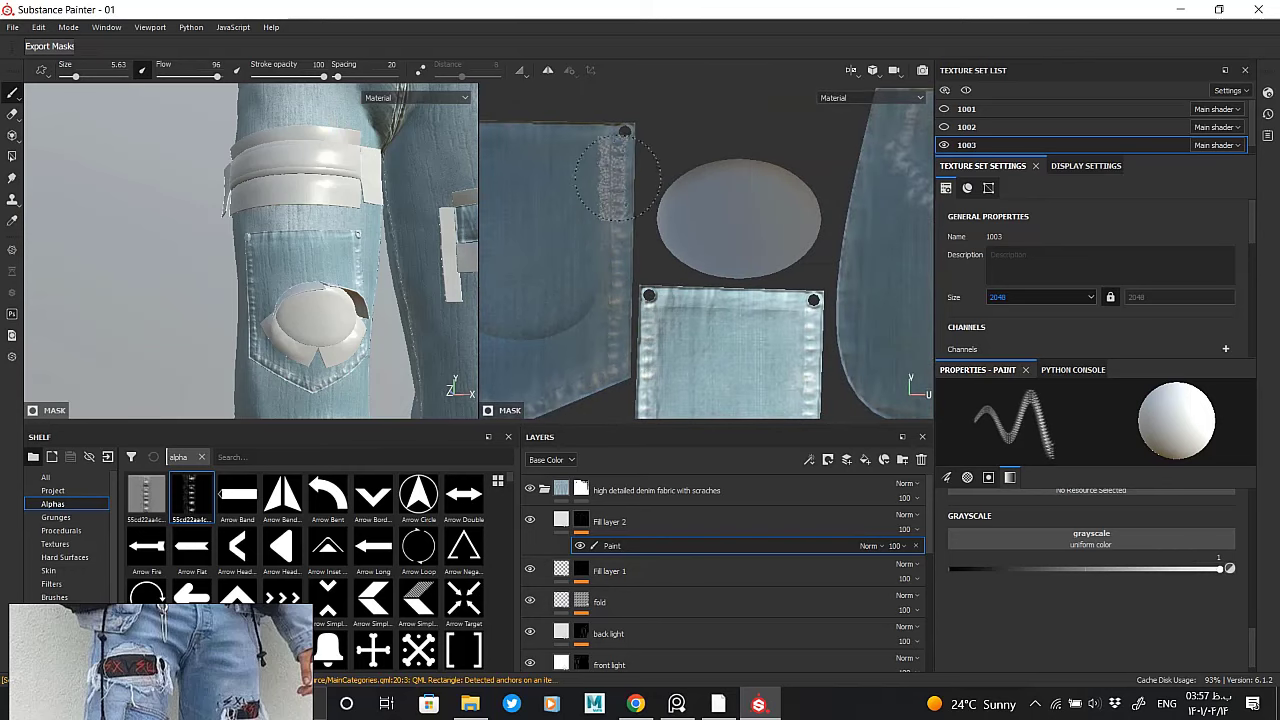
scroll(593, 210, up, 3)
middle_drag(575, 240, 625, 245)
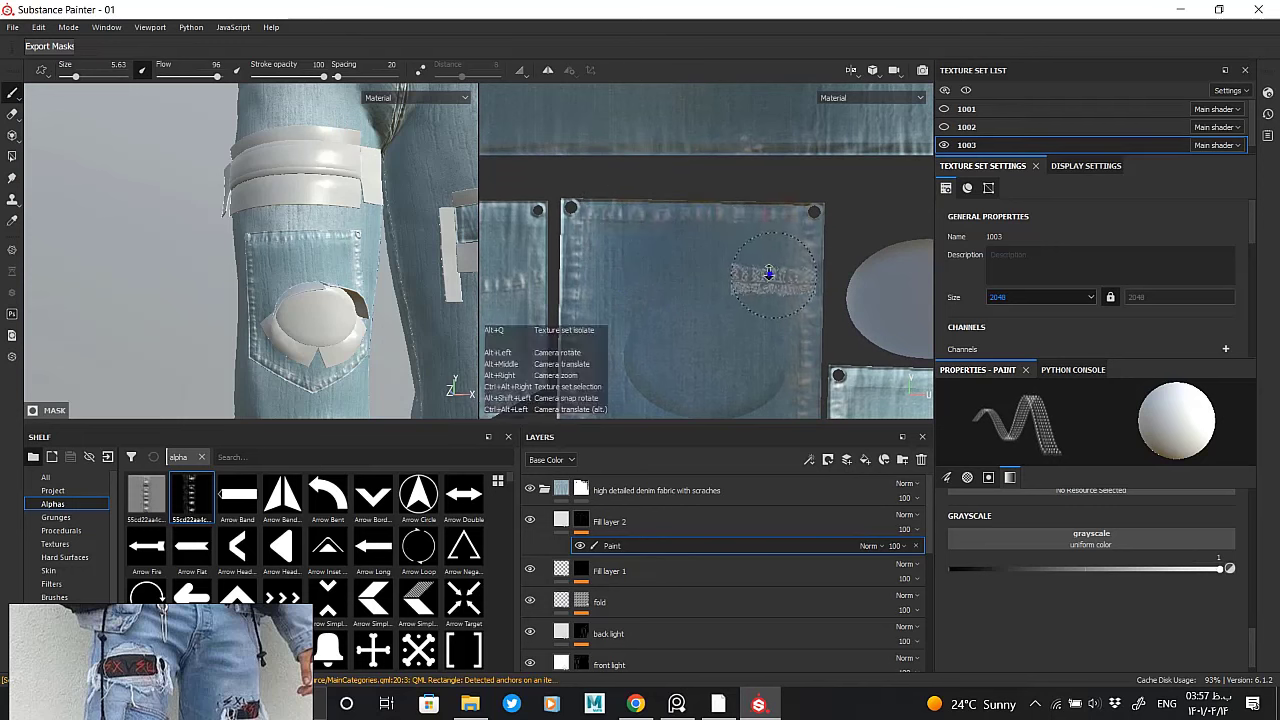
scroll(767, 275, down, 3)
mouse_move(136, 304)
alt+mouse_down()
mouse_move(185, 270)
mouse_move(420, 270)
alt+mouse_up()
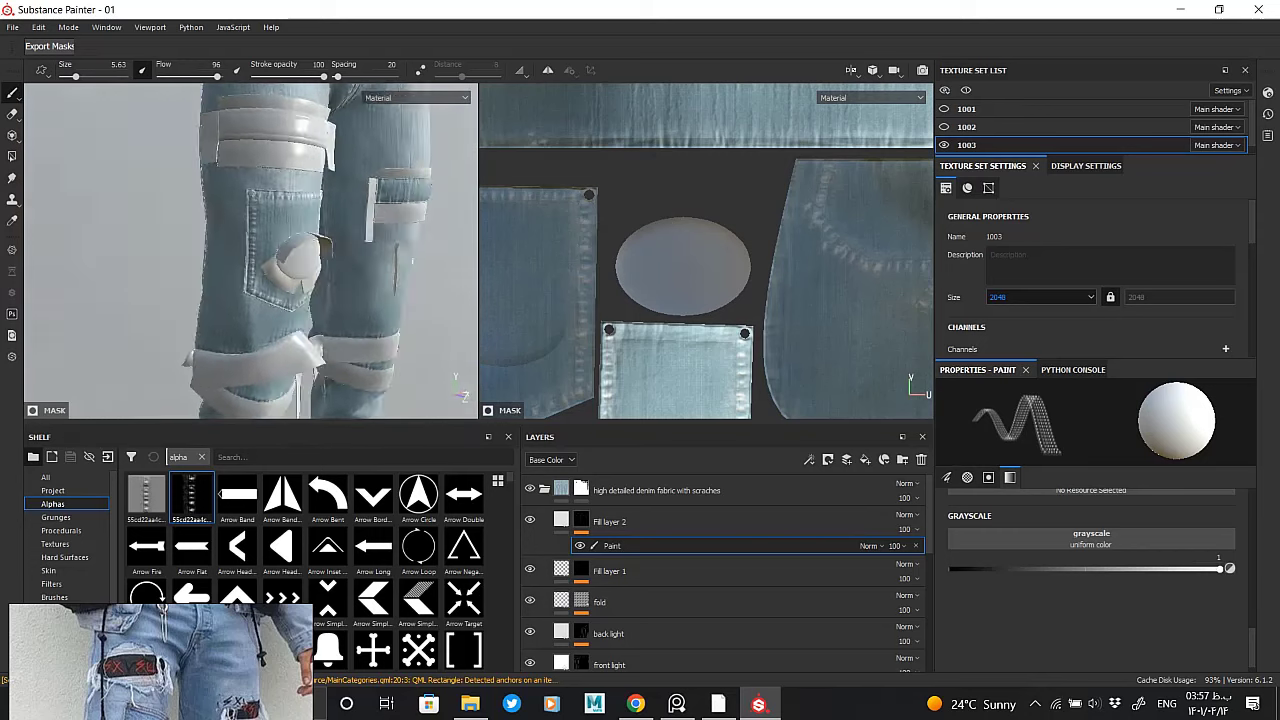
scroll(589, 246, down, 4)
scroll(589, 246, up, 2)
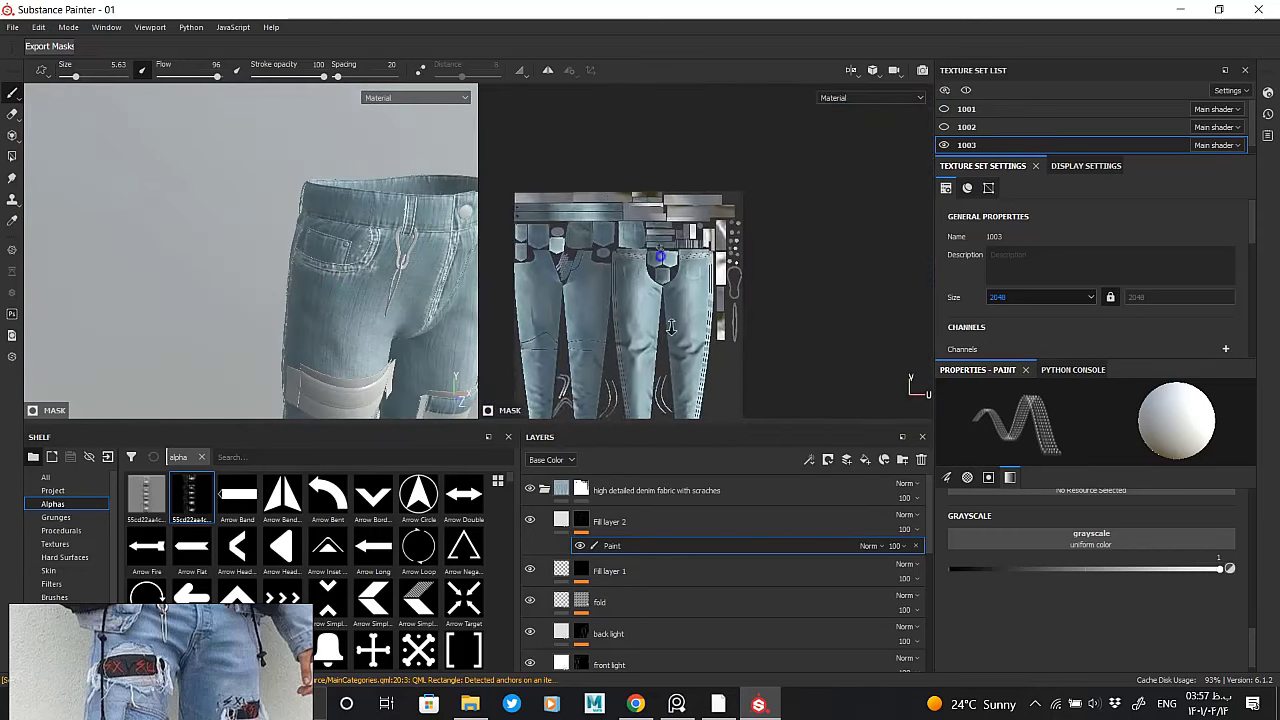
scroll(600, 230, up, 2)
scroll(618, 203, up, 2)
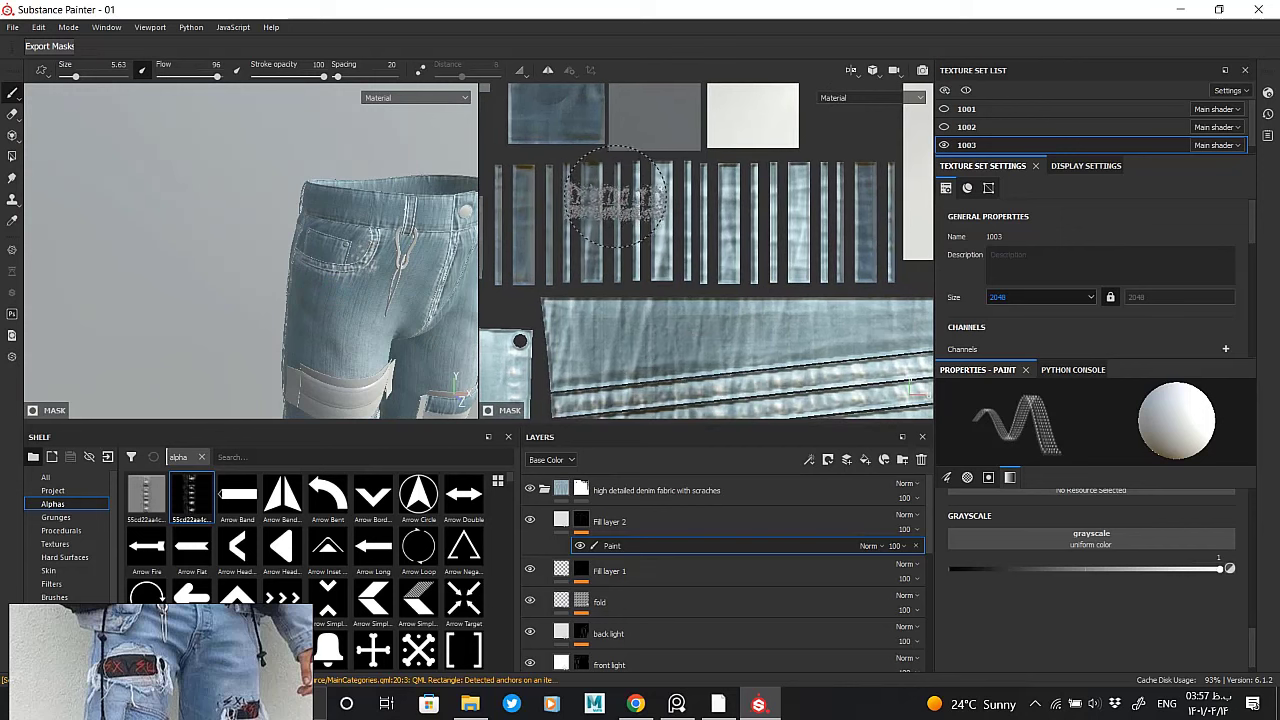
middle_drag(668, 226, 801, 242)
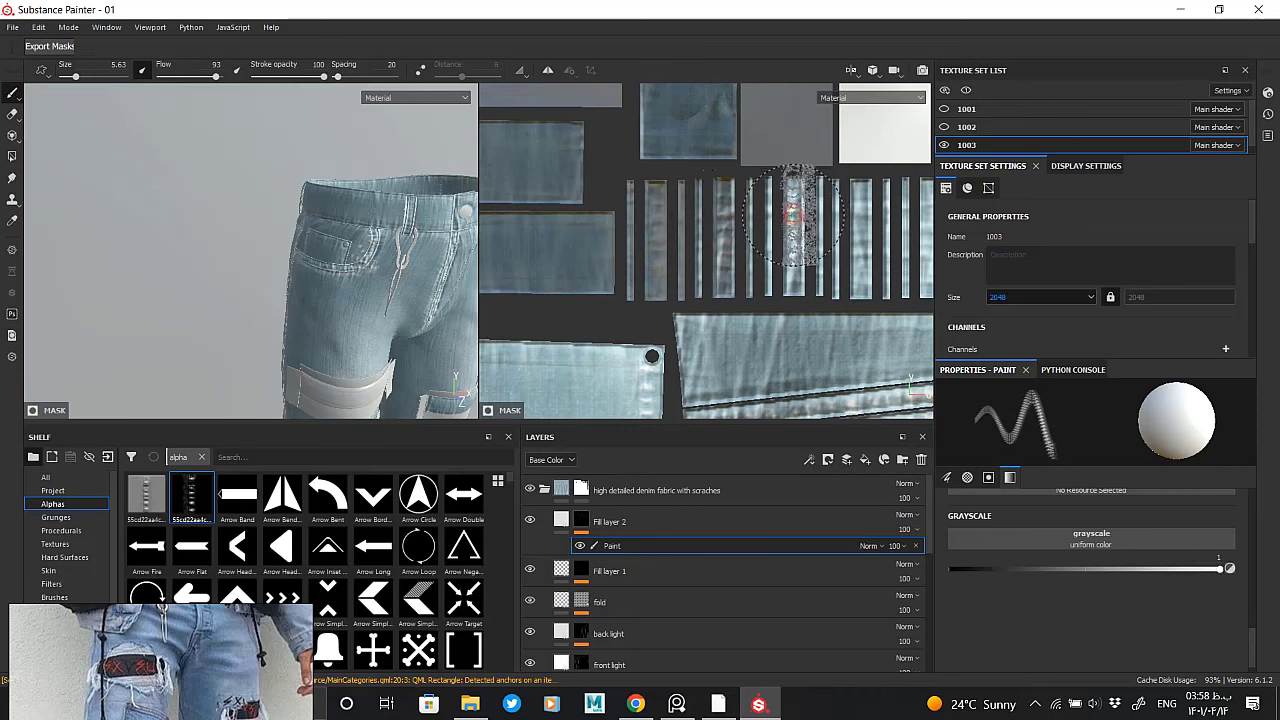
middle_drag(793, 215, 703, 240)
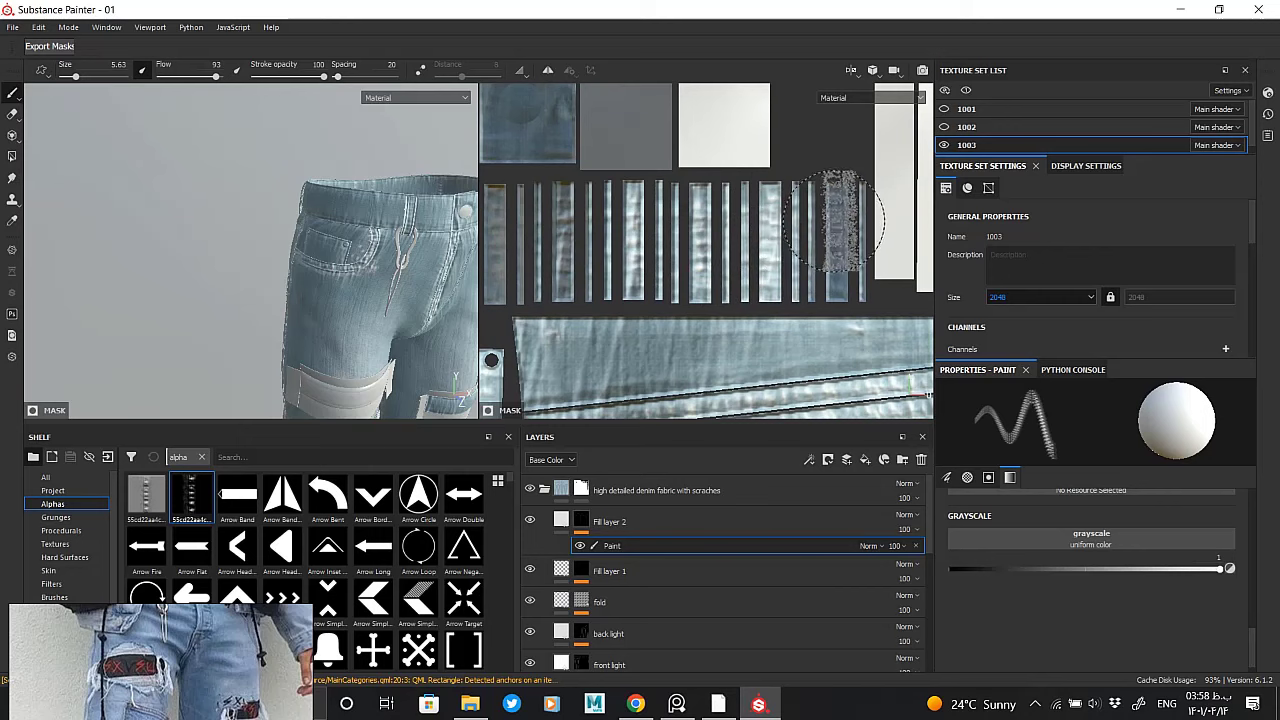
Reframe the jeans and orbit around to inspect the back pocket from the side
key(f)
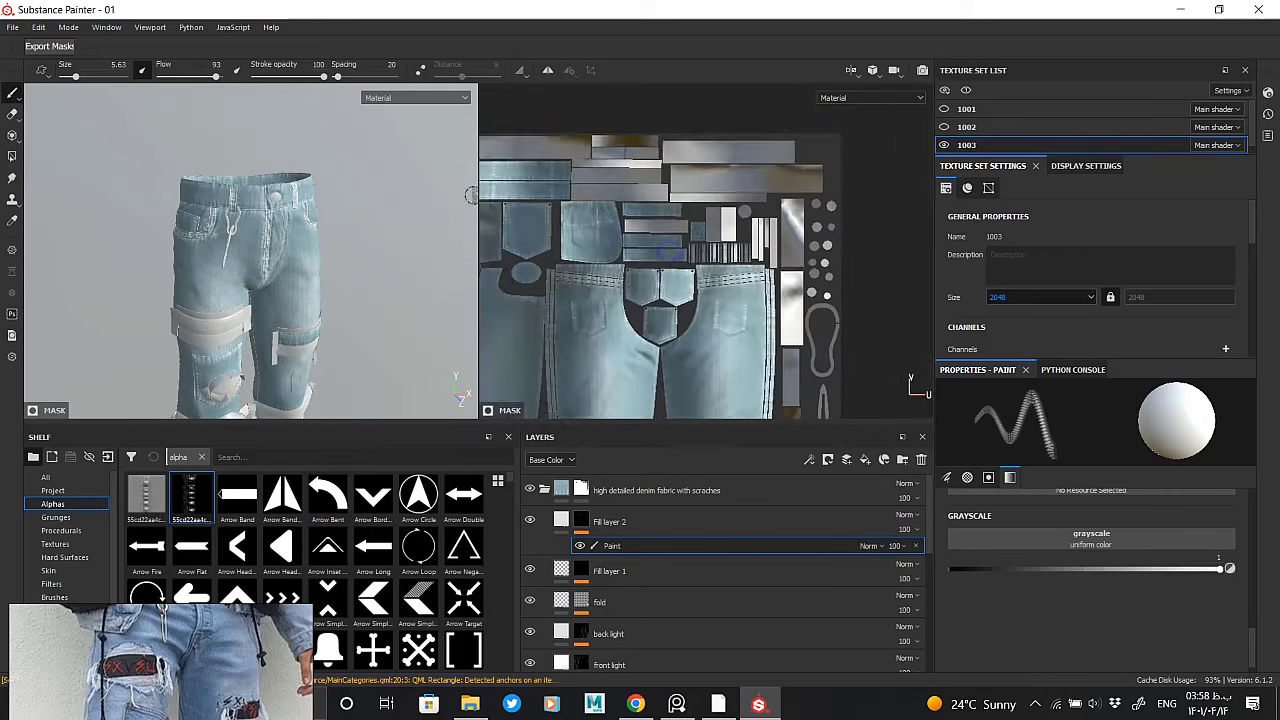
mouse_move(210, 230)
alt+mouse_down()
mouse_move(334, 270)
mouse_move(214, 186)
alt+mouse_up()
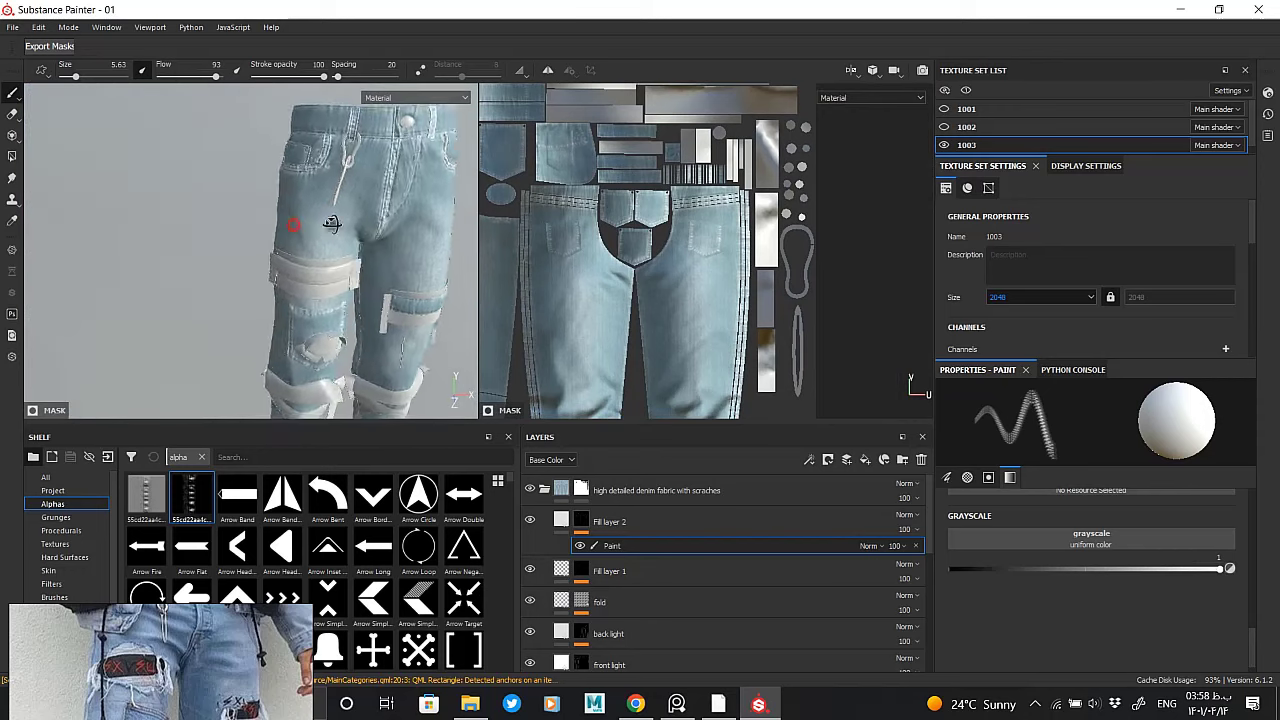
scroll(214, 186, up, 4)
scroll(240, 220, up, 4)
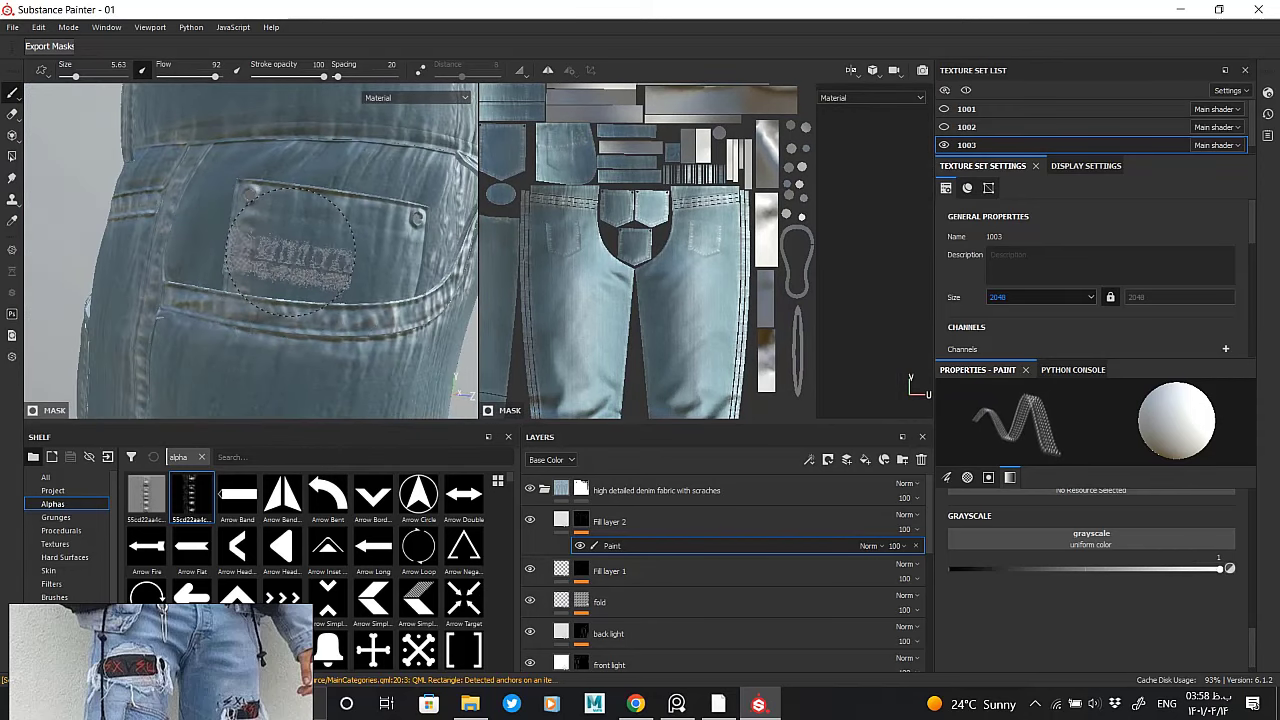
alt+drag(375, 275, 392, 265)
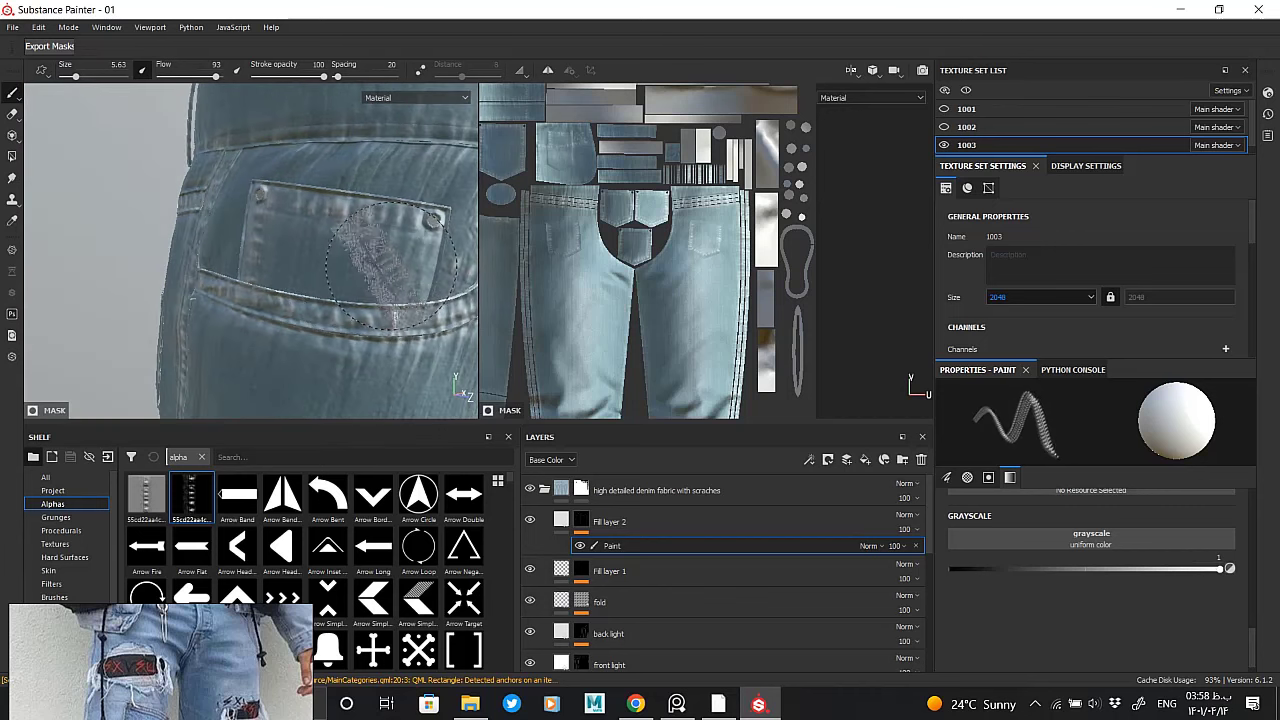
alt+drag(432, 375, 320, 315)
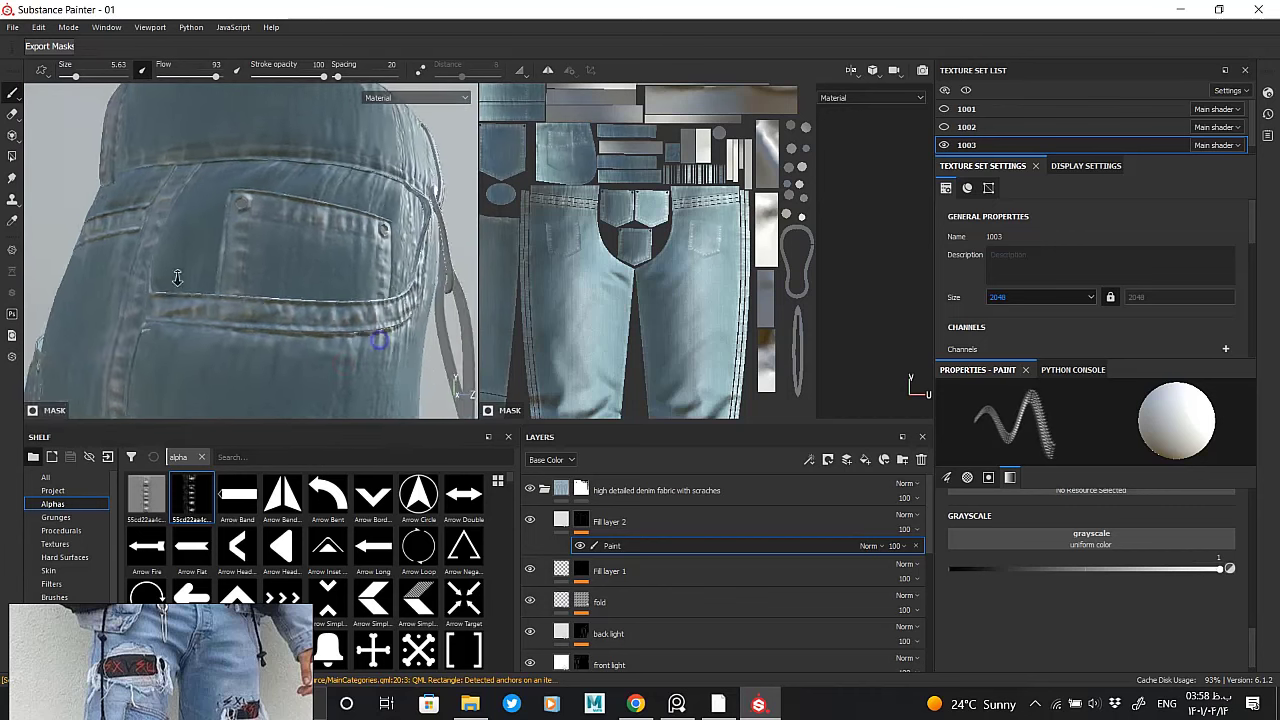
scroll(320, 315, down, 4)
scroll(320, 315, up, 3)
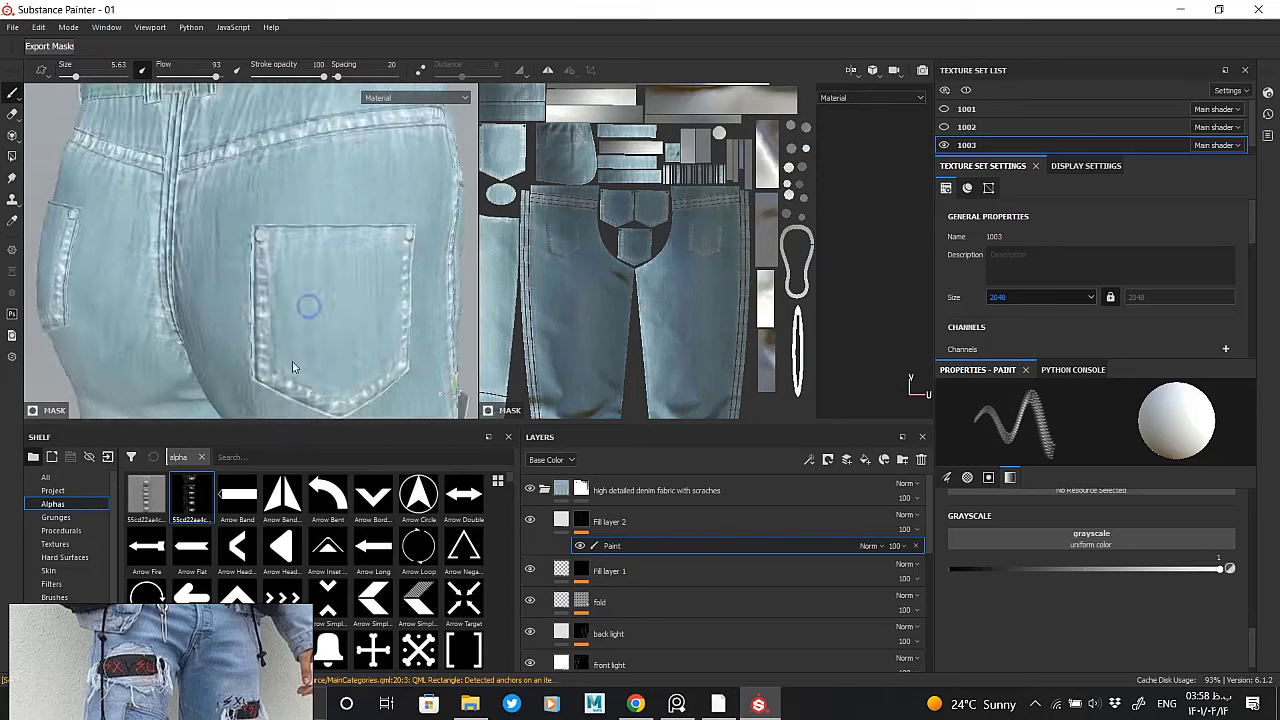
scroll(290, 290, up, 2)
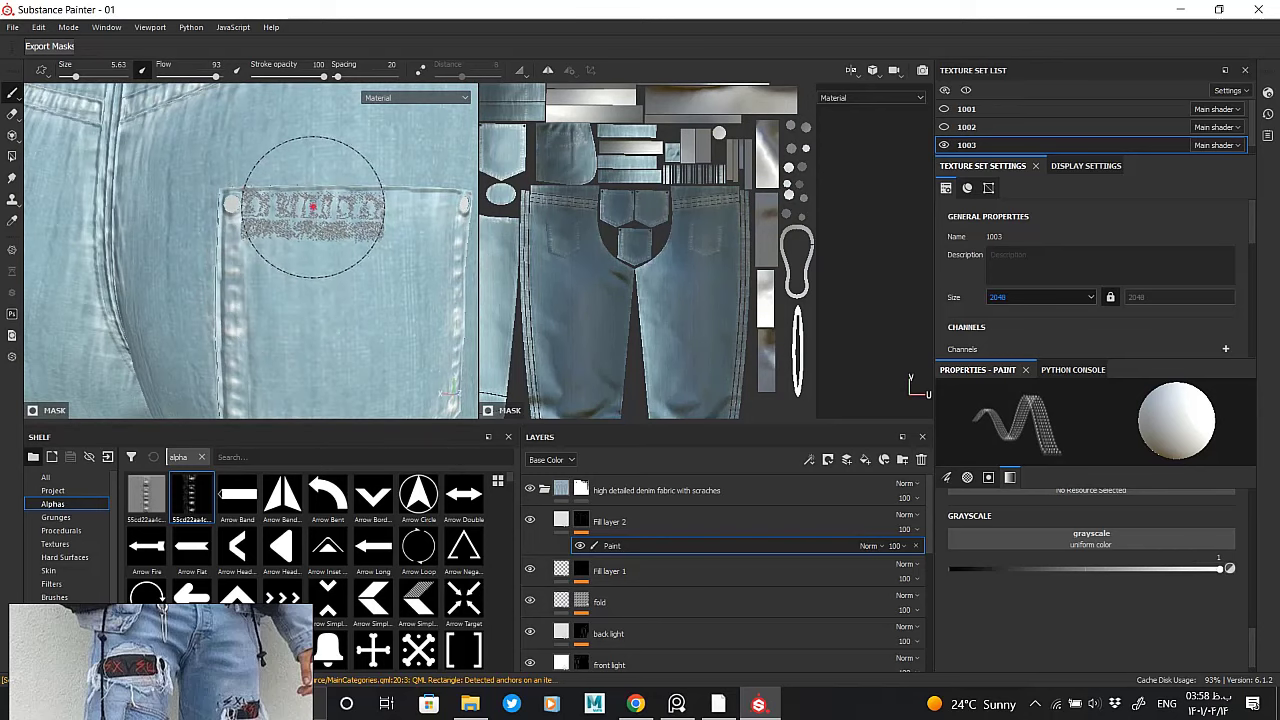
mouse_move(313, 207)
alt+mouse_down()
mouse_move(226, 230)
mouse_move(200, 200)
mouse_move(214, 271)
mouse_move(211, 240)
alt+mouse_up()
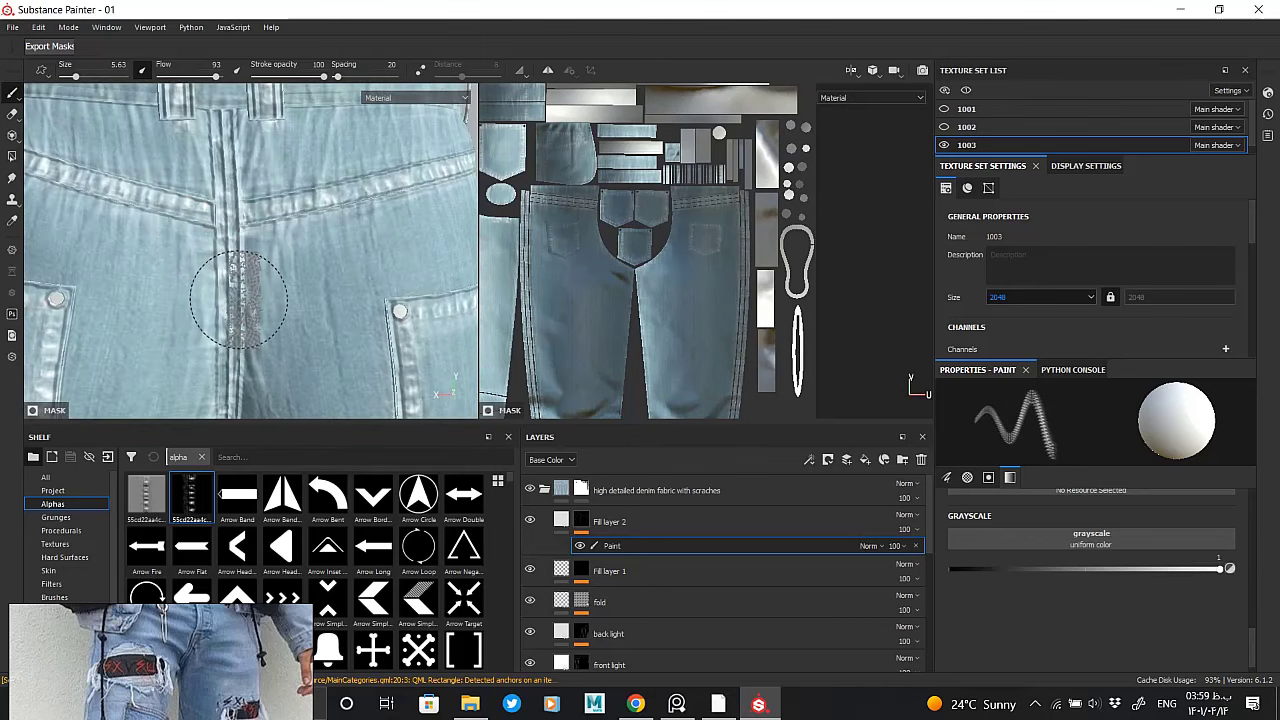
scroll(238, 298, up, 2)
Orbit to face the waistband and pan the UV view across its islands and rivet holes
alt+drag(206, 243, 300, 260)
scroll(745, 375, down, 2)
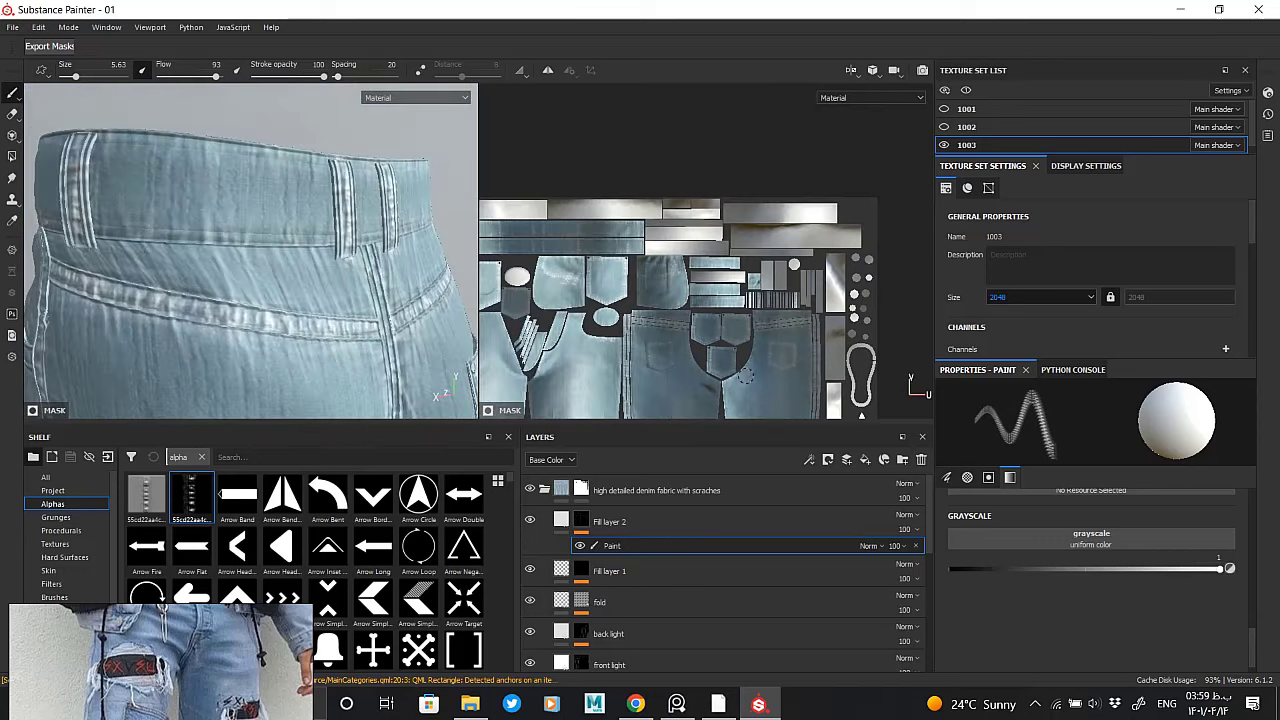
scroll(745, 375, up, 2)
scroll(770, 395, up, 3)
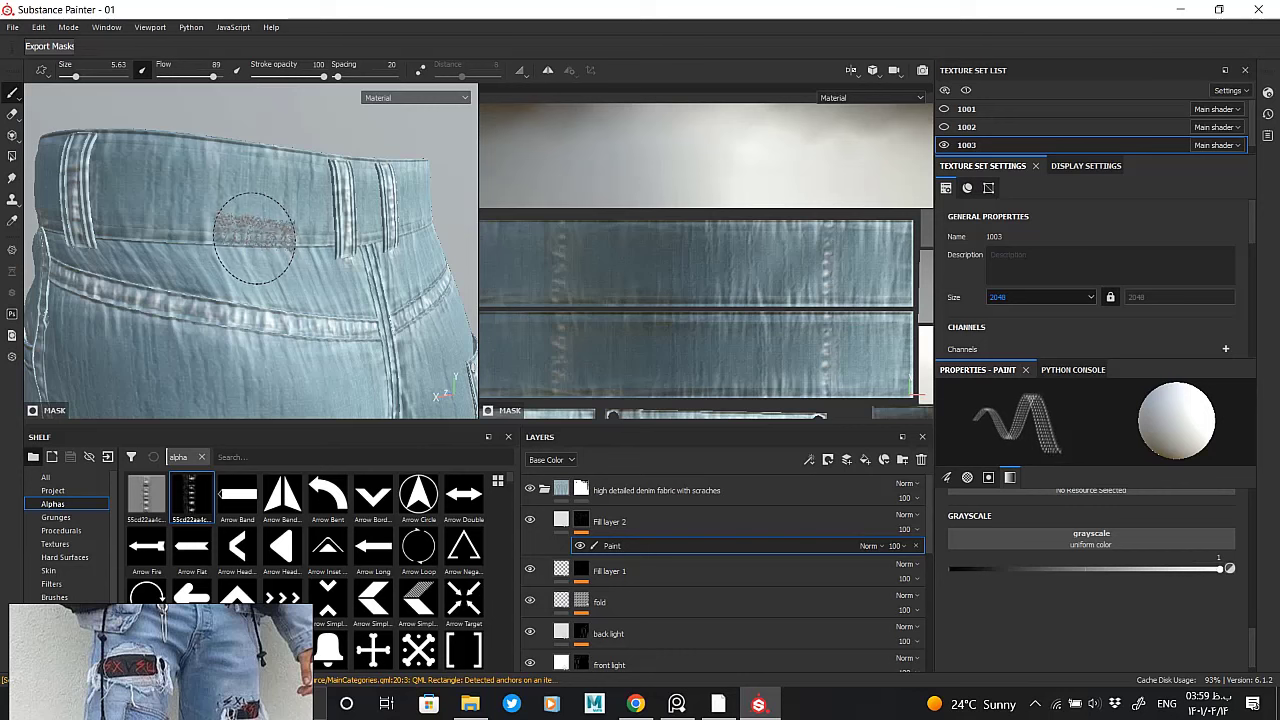
alt+drag(430, 300, 271, 246)
scroll(778, 288, down, 2)
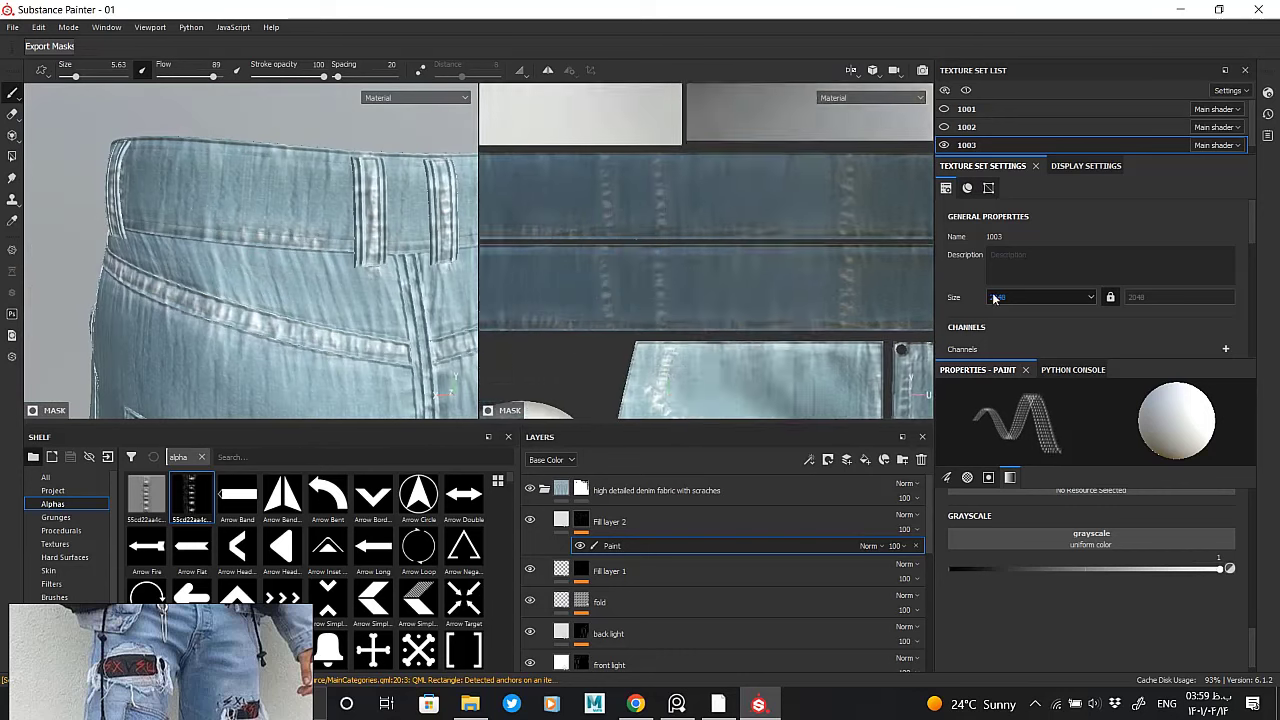
scroll(778, 288, down, 2)
scroll(778, 288, down, 1)
middle_drag(778, 288, 629, 256)
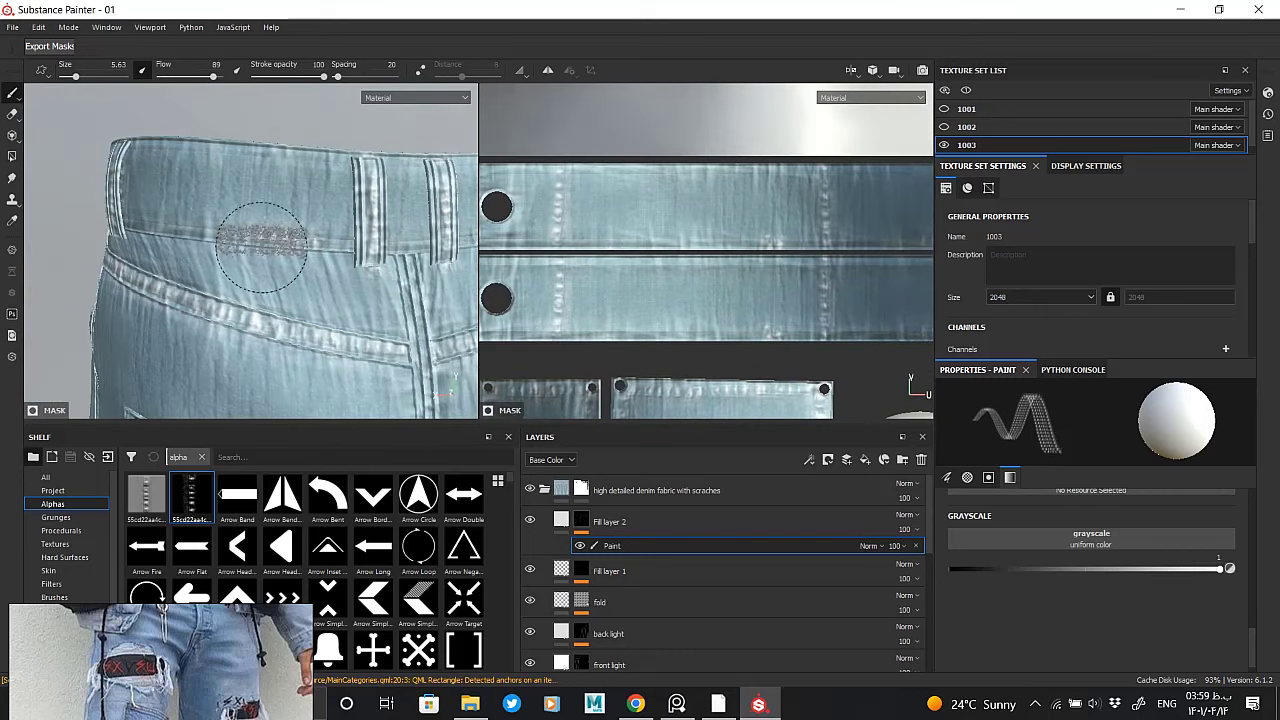
scroll(548, 287, down, 1)
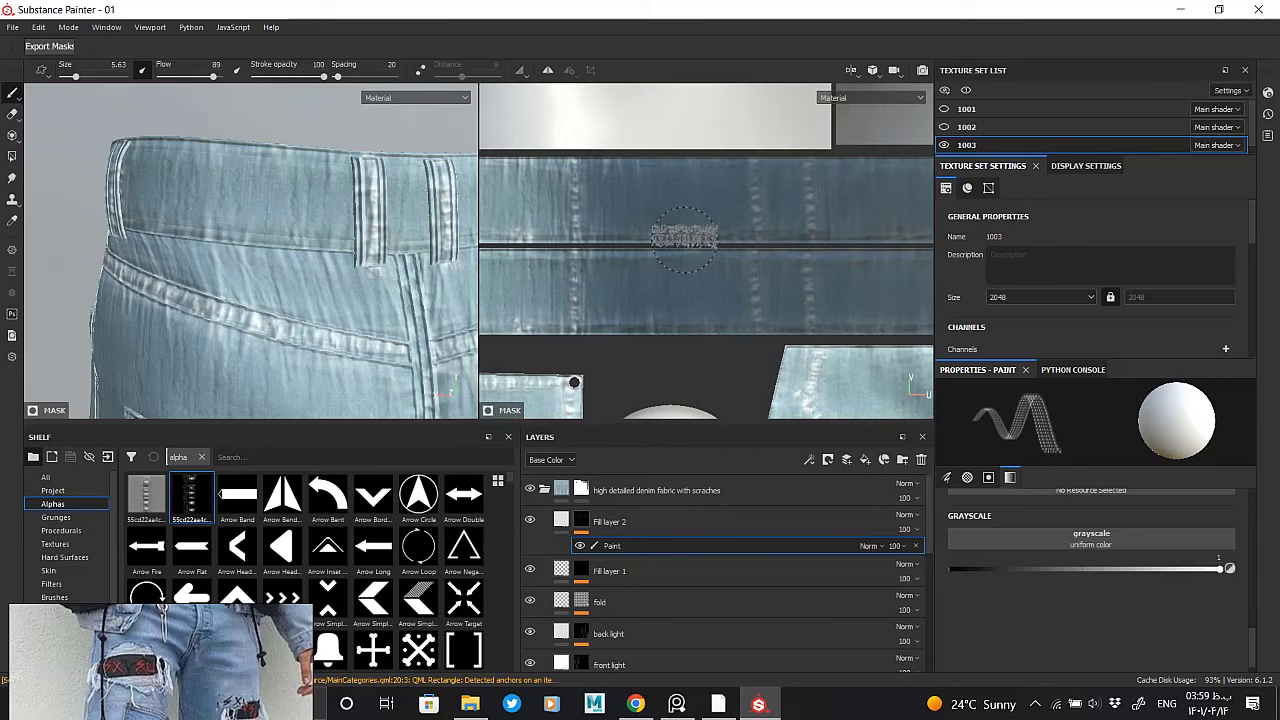
scroll(741, 300, up, 1)
scroll(720, 272, up, 1)
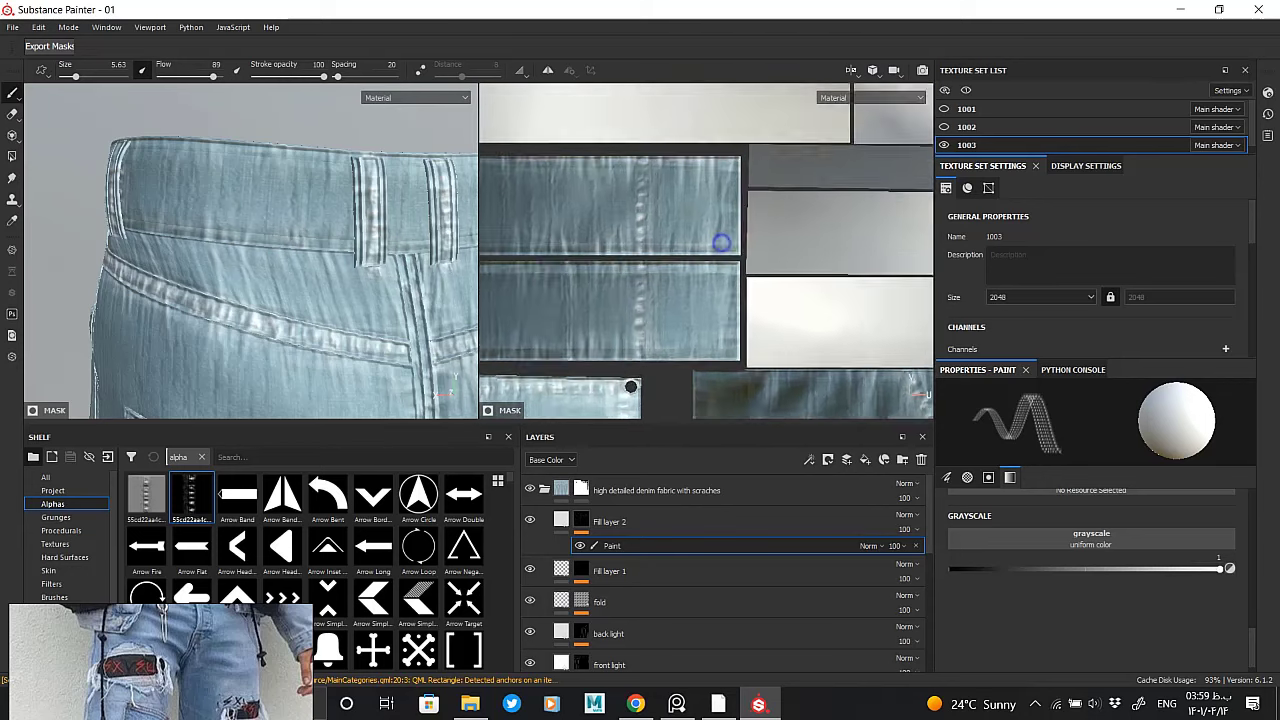
scroll(698, 245, up, 1)
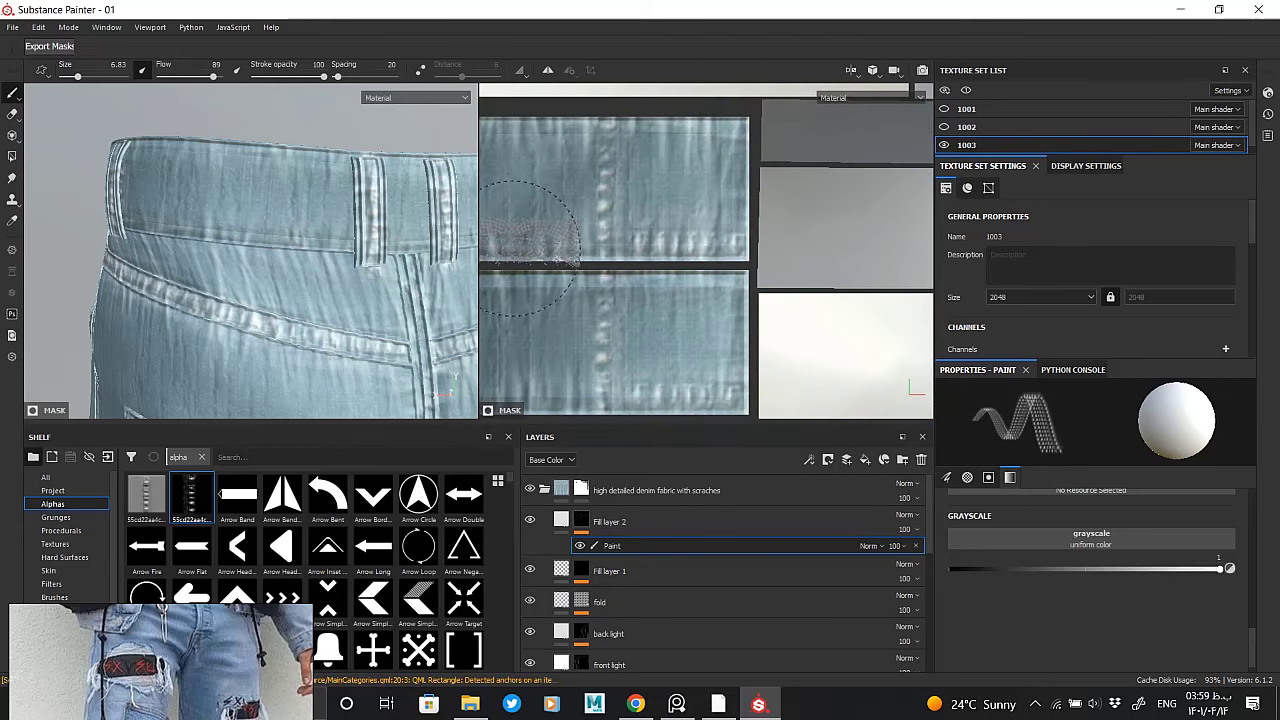
scroll(783, 247, up, 1)
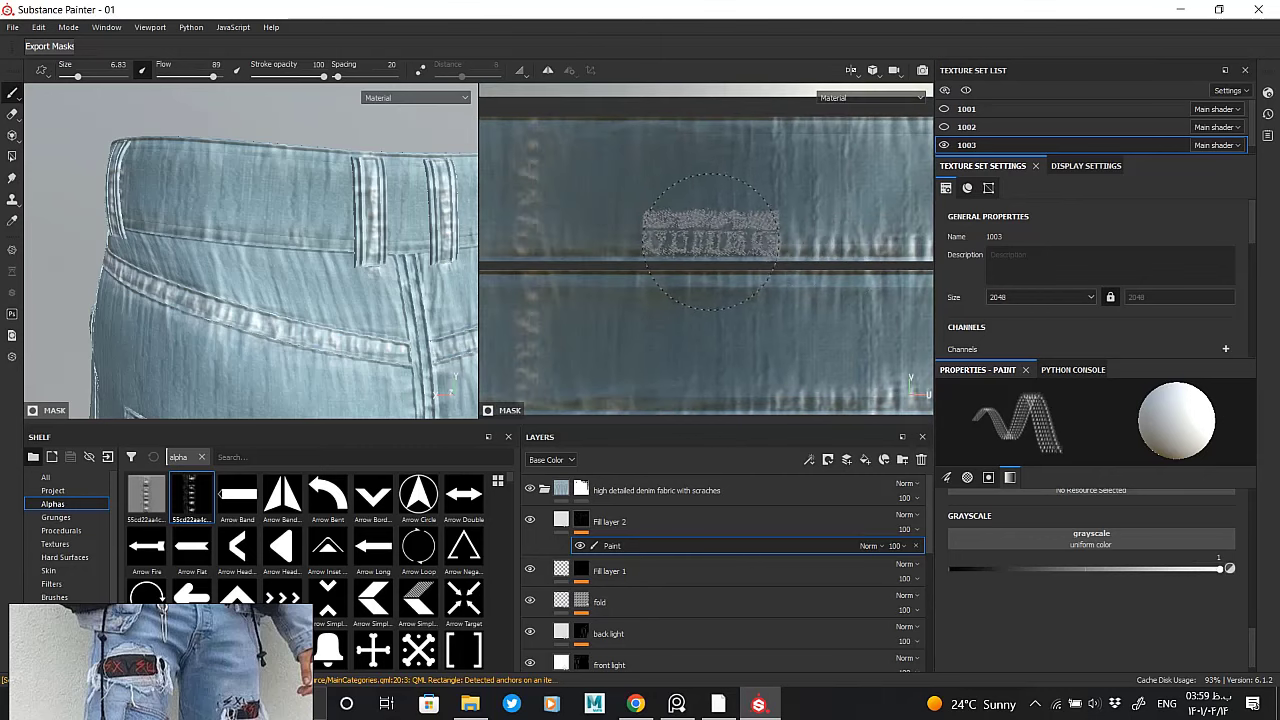
middle_drag(661, 249, 776, 242)
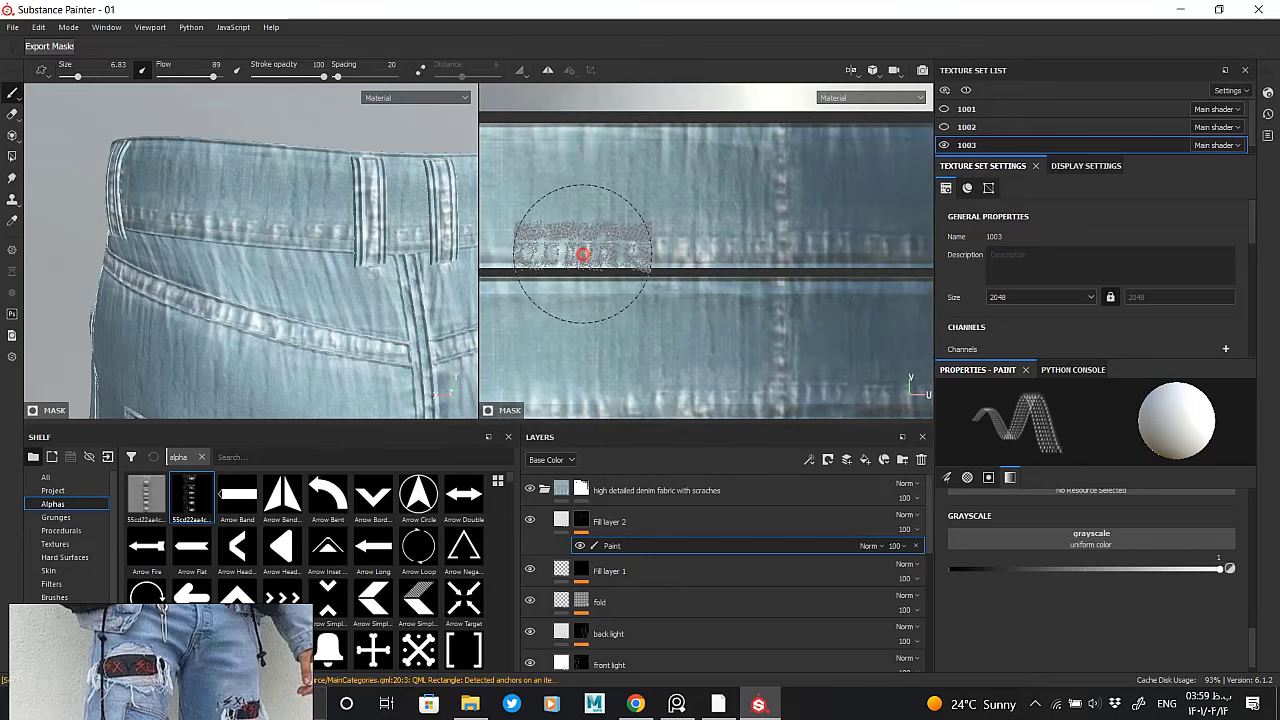
middle_drag(573, 247, 666, 245)
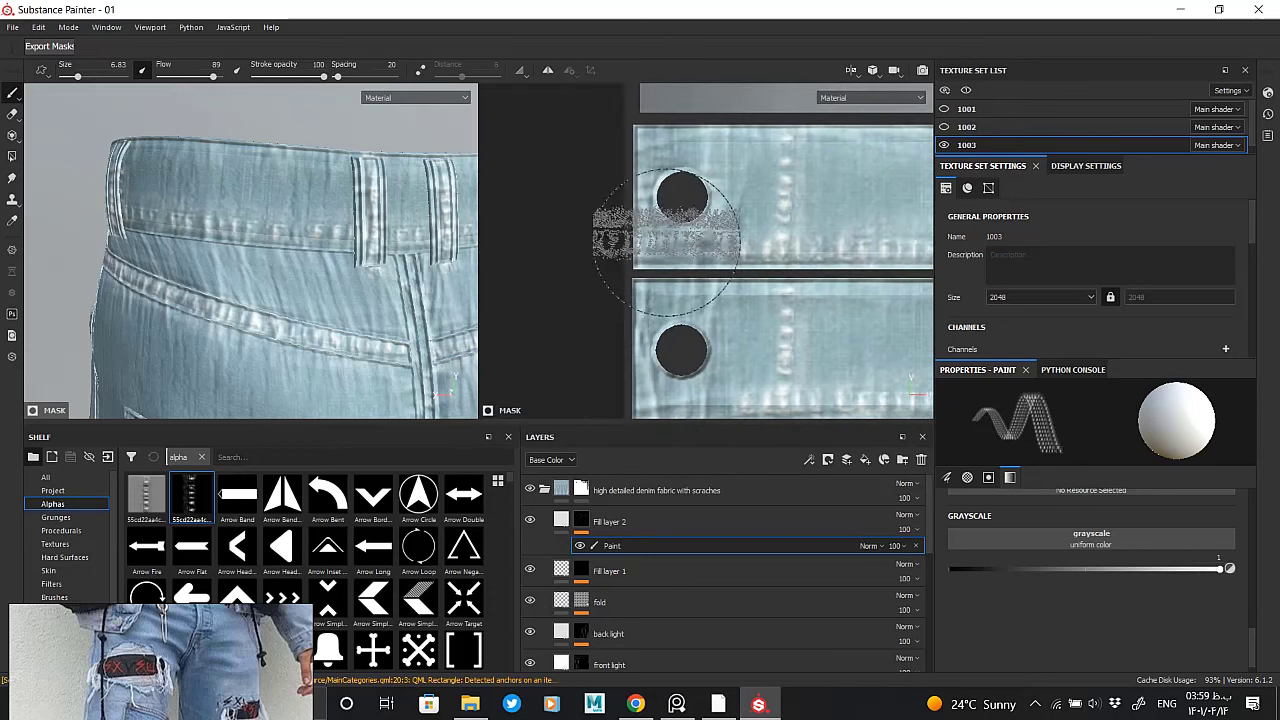
Pan the 2D view along the waistband seam and denim strip, then orbit to the front
mouse_move(286, 214)
alt+mouse_down()
mouse_move(243, 295)
mouse_move(214, 286)
alt+mouse_up()
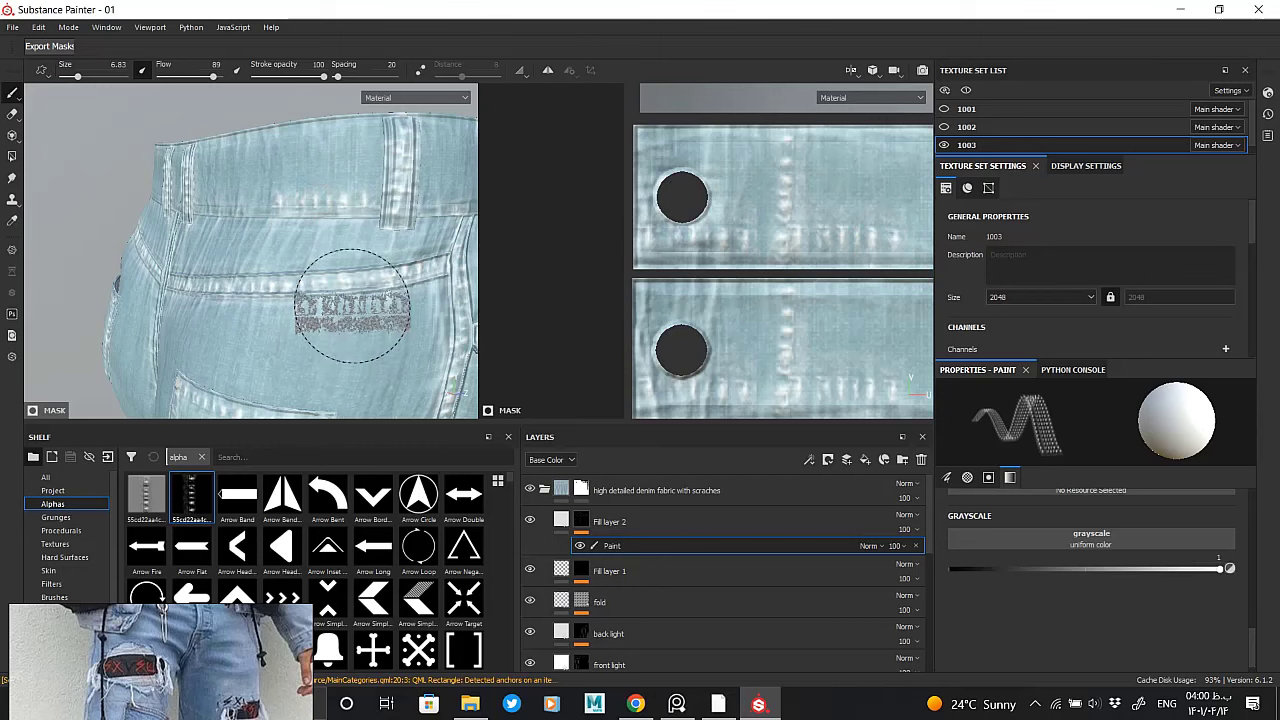
alt+drag(314, 263, 290, 250)
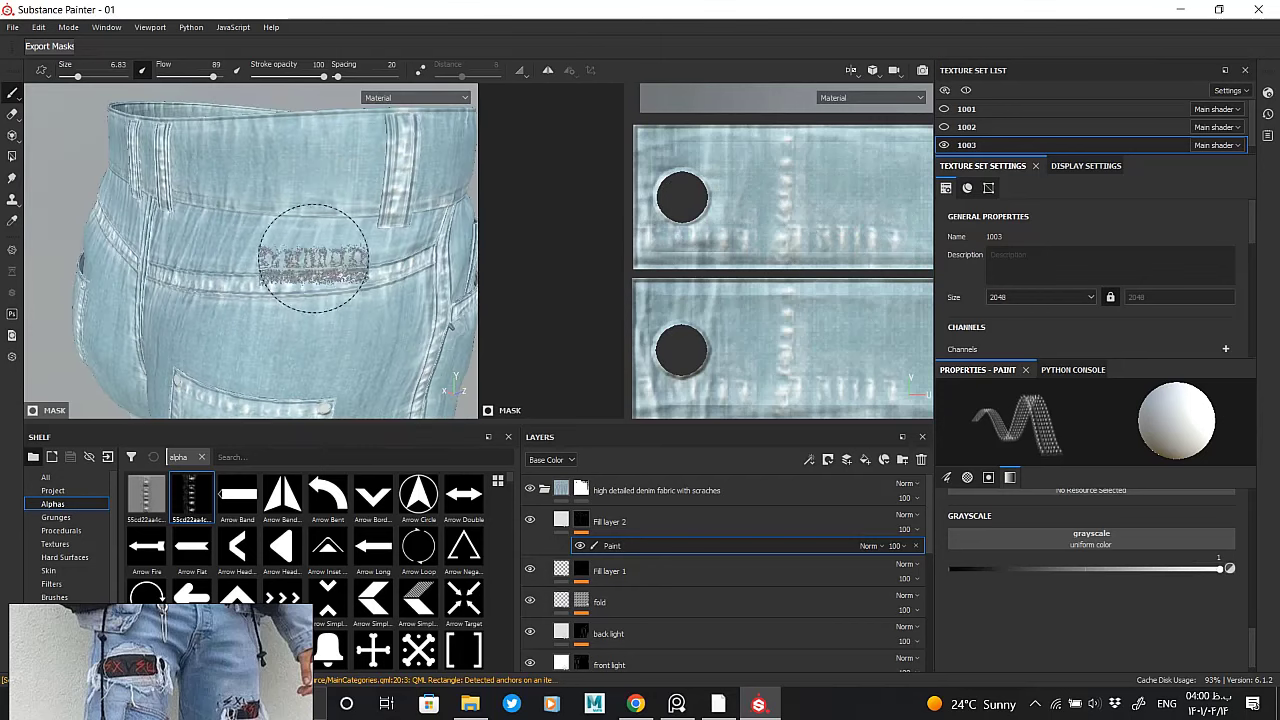
middle_drag(674, 270, 521, 258)
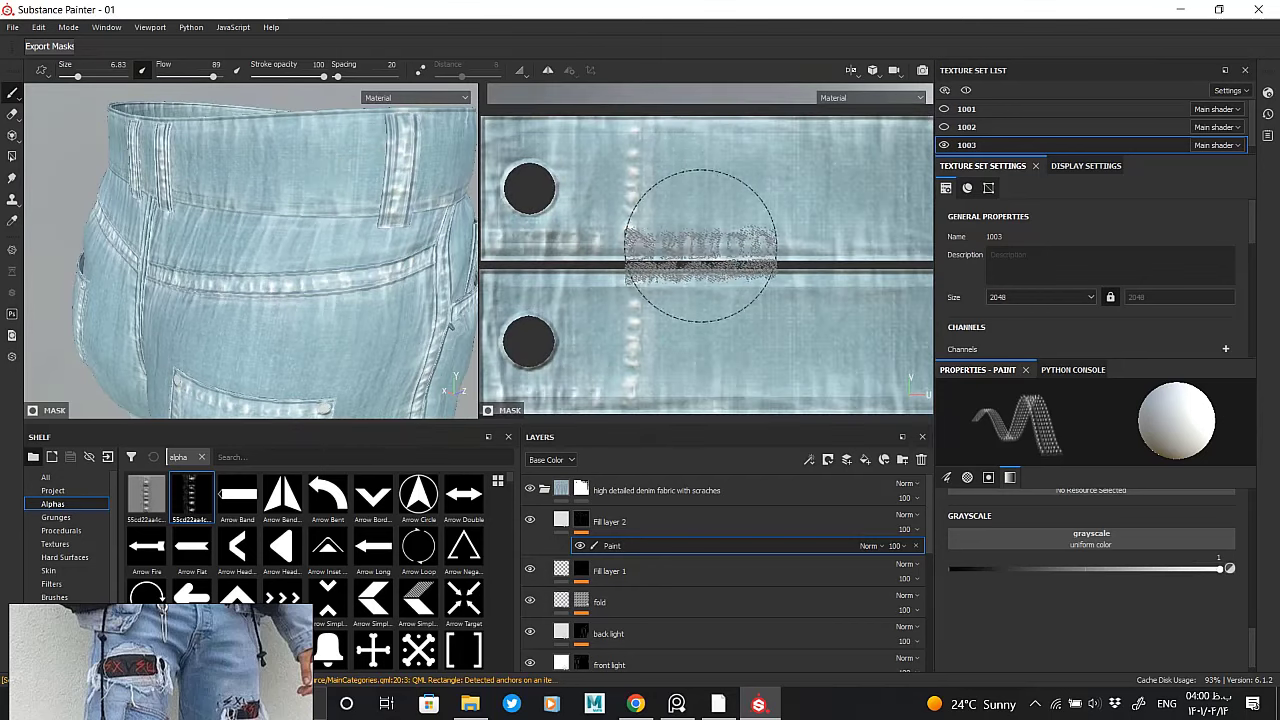
middle_drag(814, 257, 563, 234)
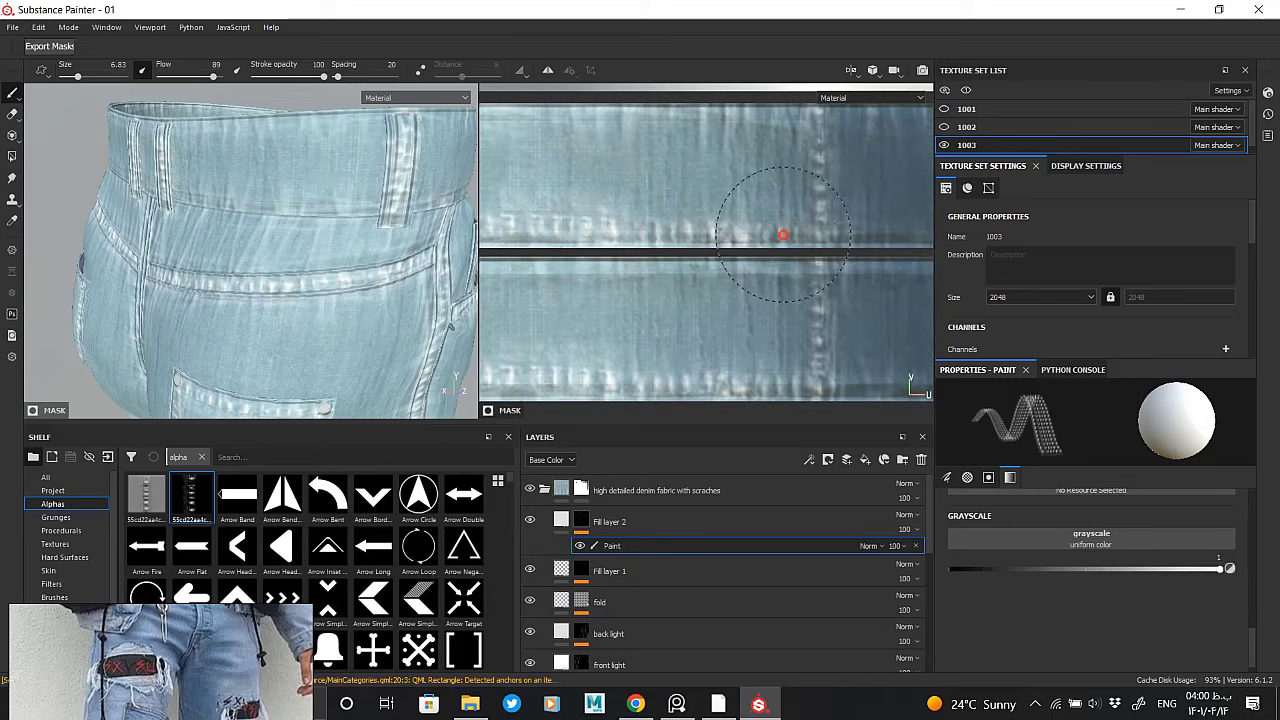
middle_drag(783, 235, 647, 225)
mouse_move(796, 222)
middle_down()
mouse_move(569, 223)
mouse_move(700, 214)
middle_up()
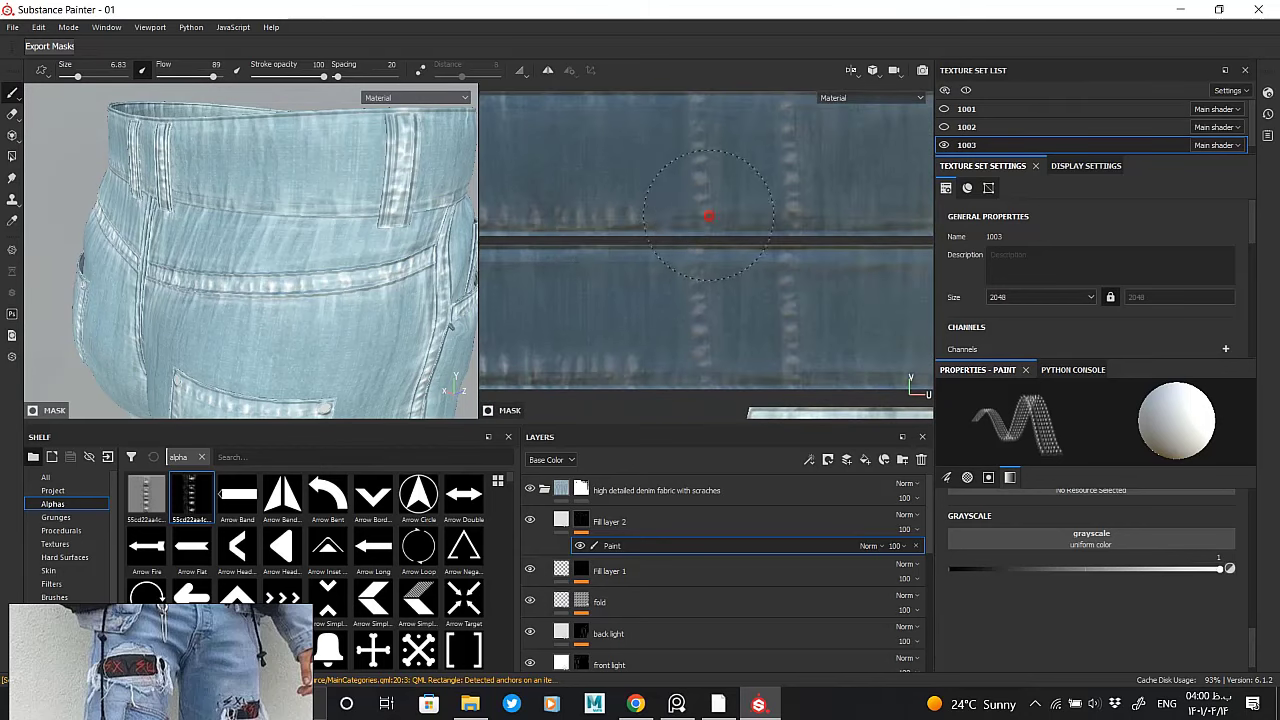
middle_drag(843, 214, 719, 227)
middle_drag(830, 226, 737, 226)
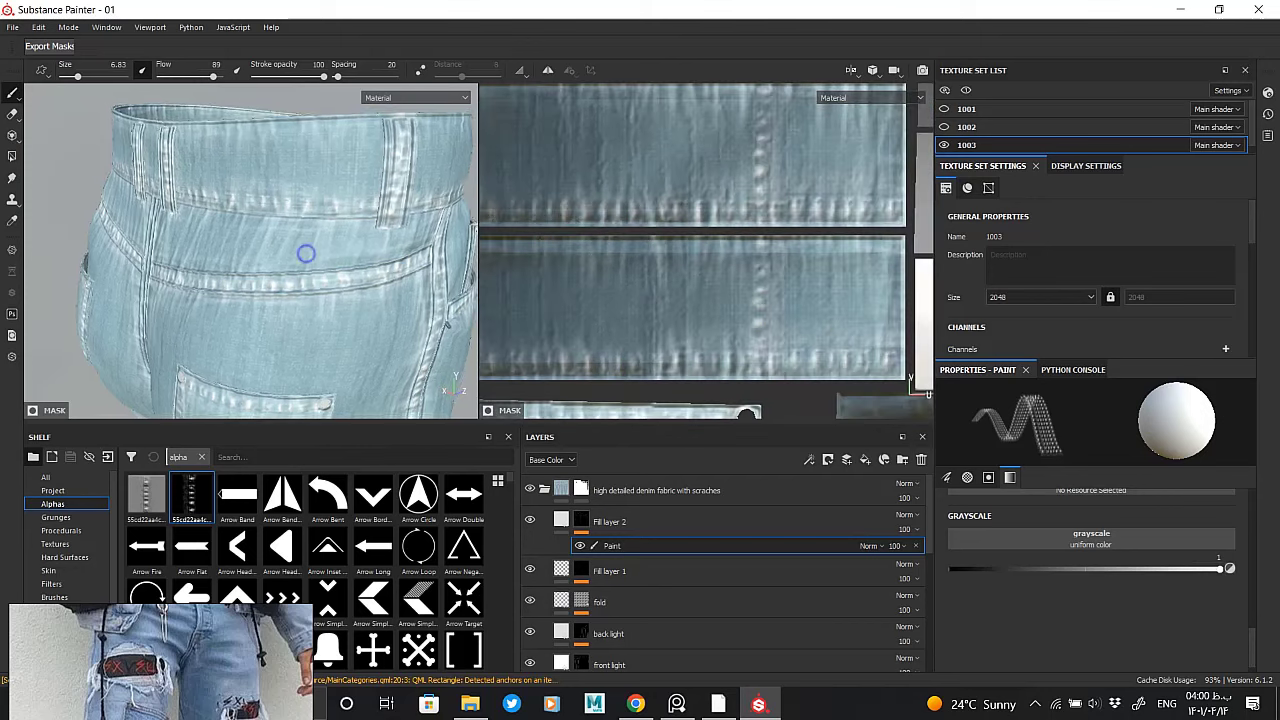
alt+drag(303, 251, 300, 290)
scroll(706, 327, down, 2)
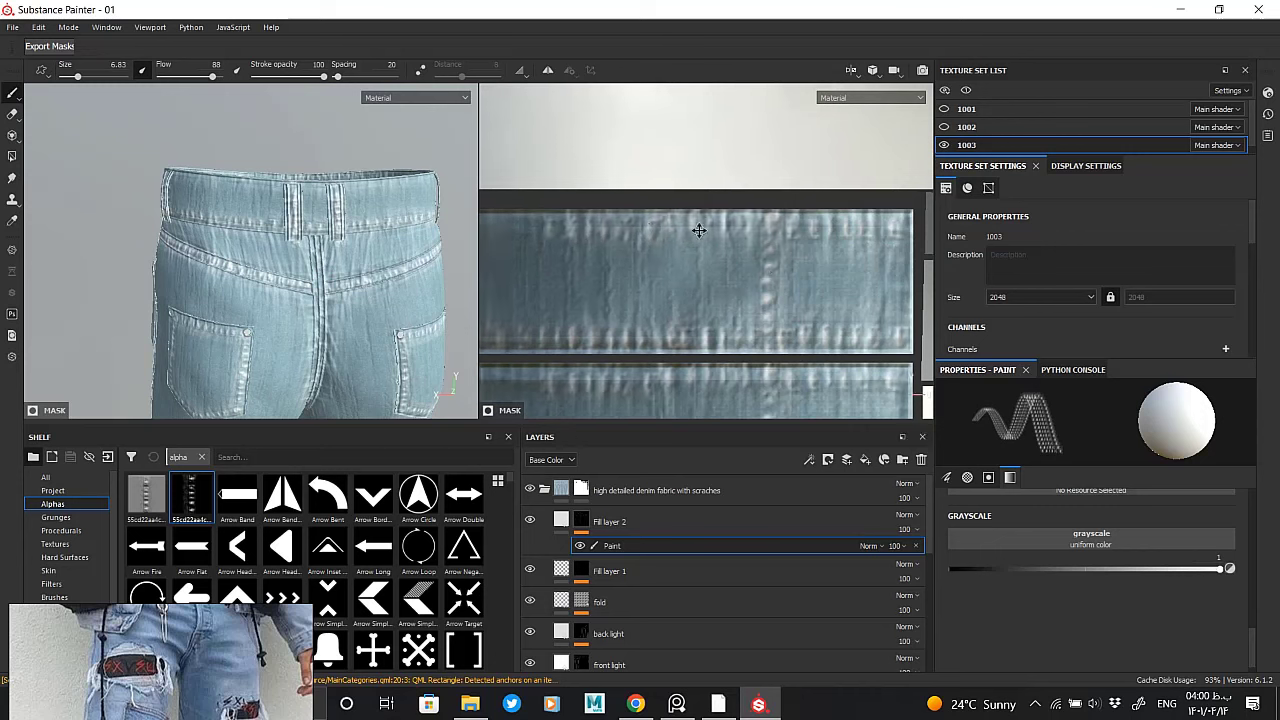
mouse_move(694, 226)
middle_down()
mouse_move(609, 229)
mouse_move(743, 171)
middle_up()
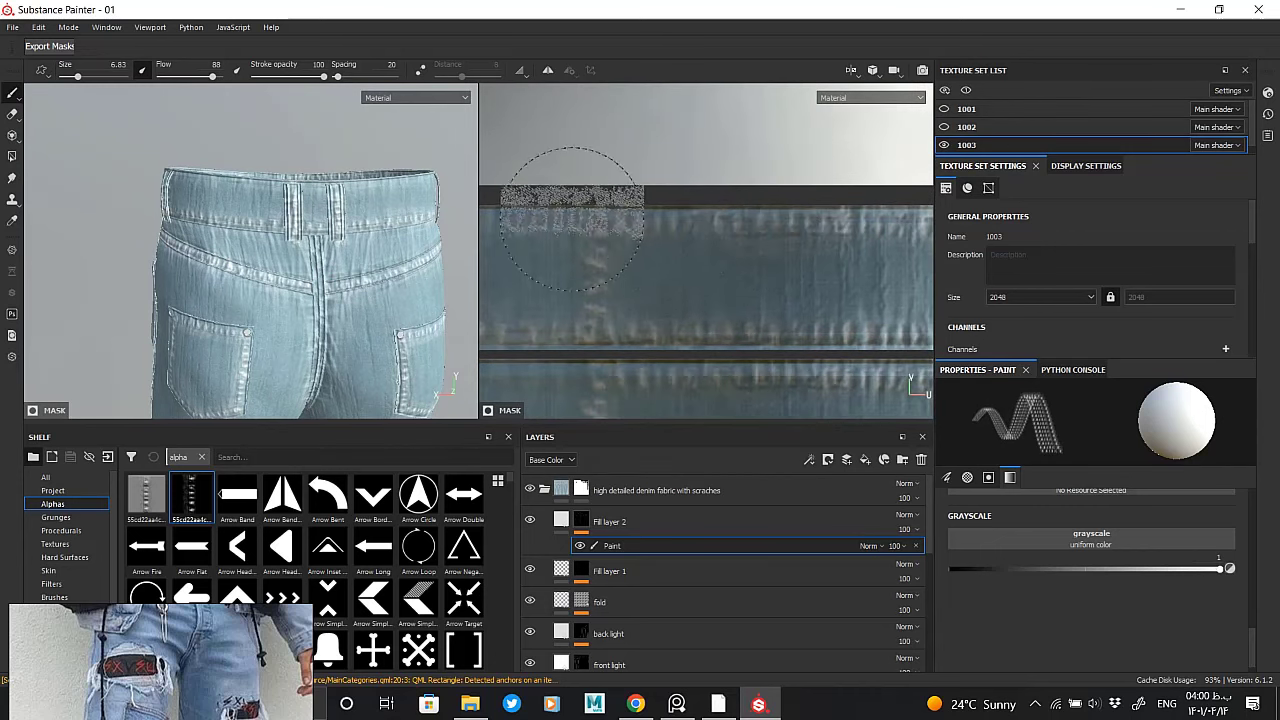
middle_drag(578, 220, 793, 225)
middle_drag(615, 222, 700, 228)
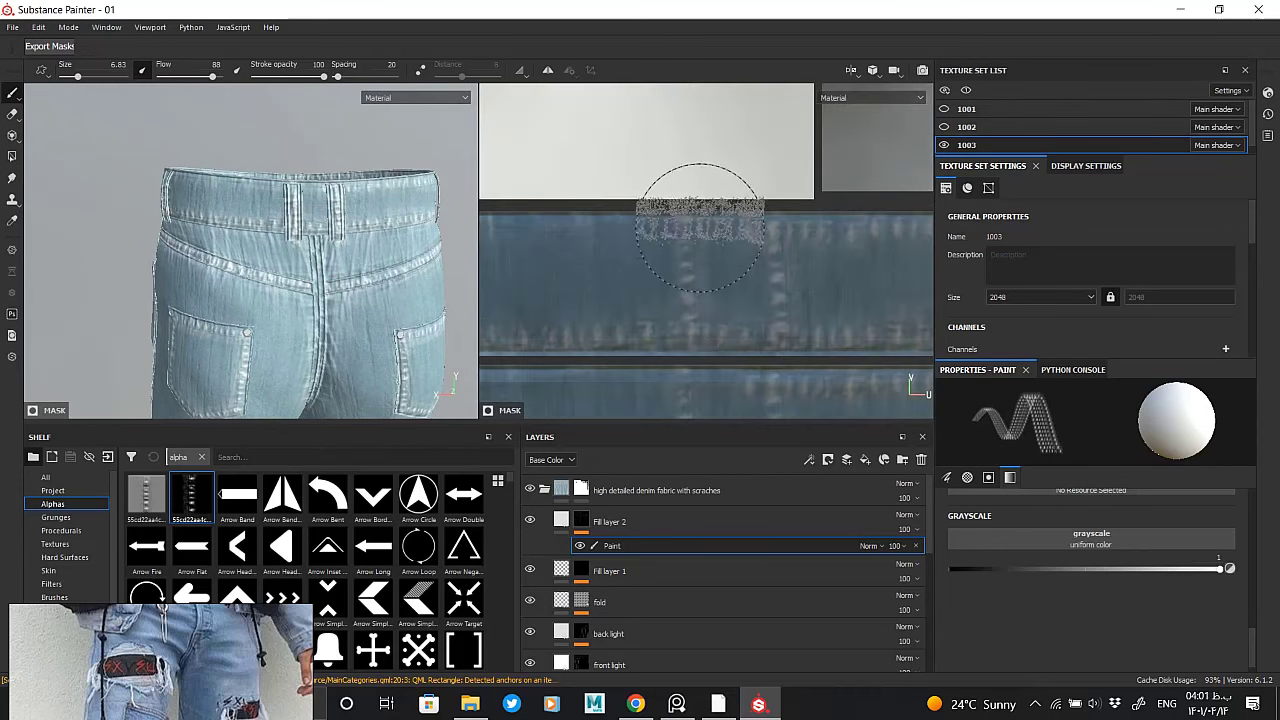
mouse_move(589, 229)
middle_down()
mouse_move(714, 243)
mouse_move(681, 242)
middle_up()
middle_drag(571, 234, 714, 229)
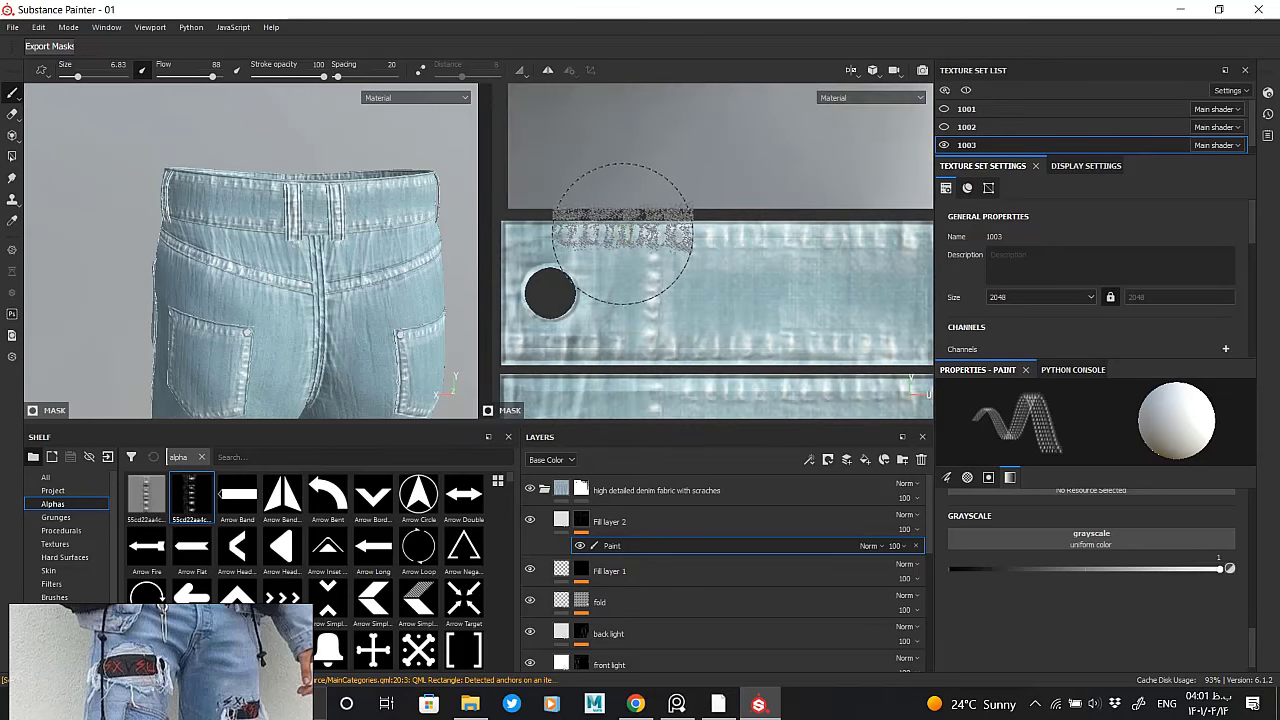
mouse_move(306, 263)
alt+mouse_down()
mouse_move(335, 288)
mouse_move(293, 189)
mouse_move(410, 395)
alt+mouse_up()
Select Fill layer 2 and orbit to a frontal view of both legs
click(553, 525)
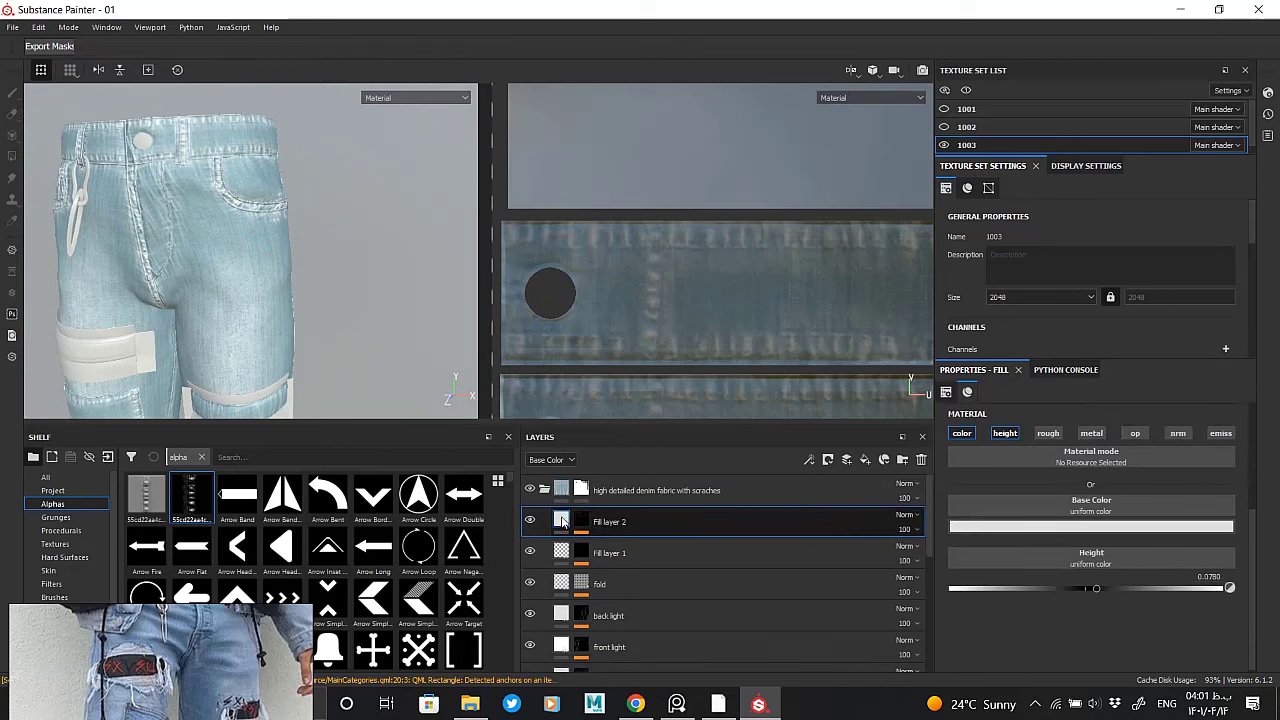
alt+drag(357, 305, 300, 280)
scroll(171, 251, down, 3)
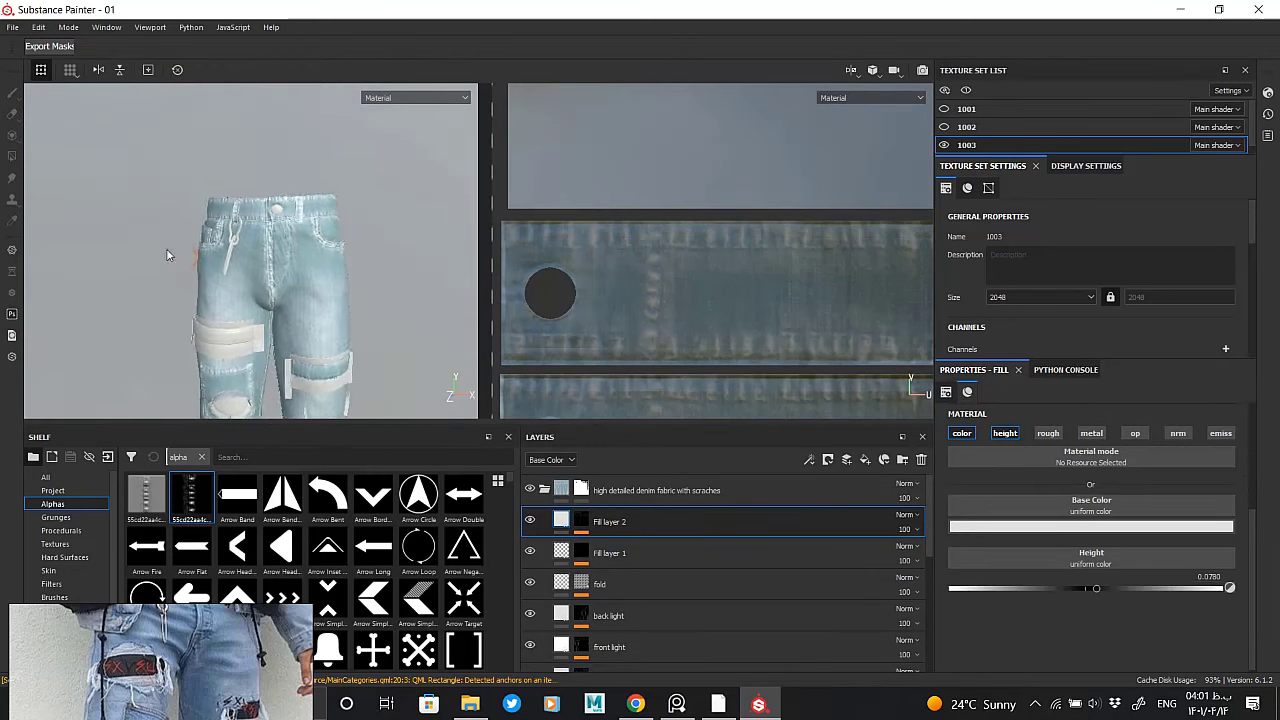
scroll(259, 186, down, 5)
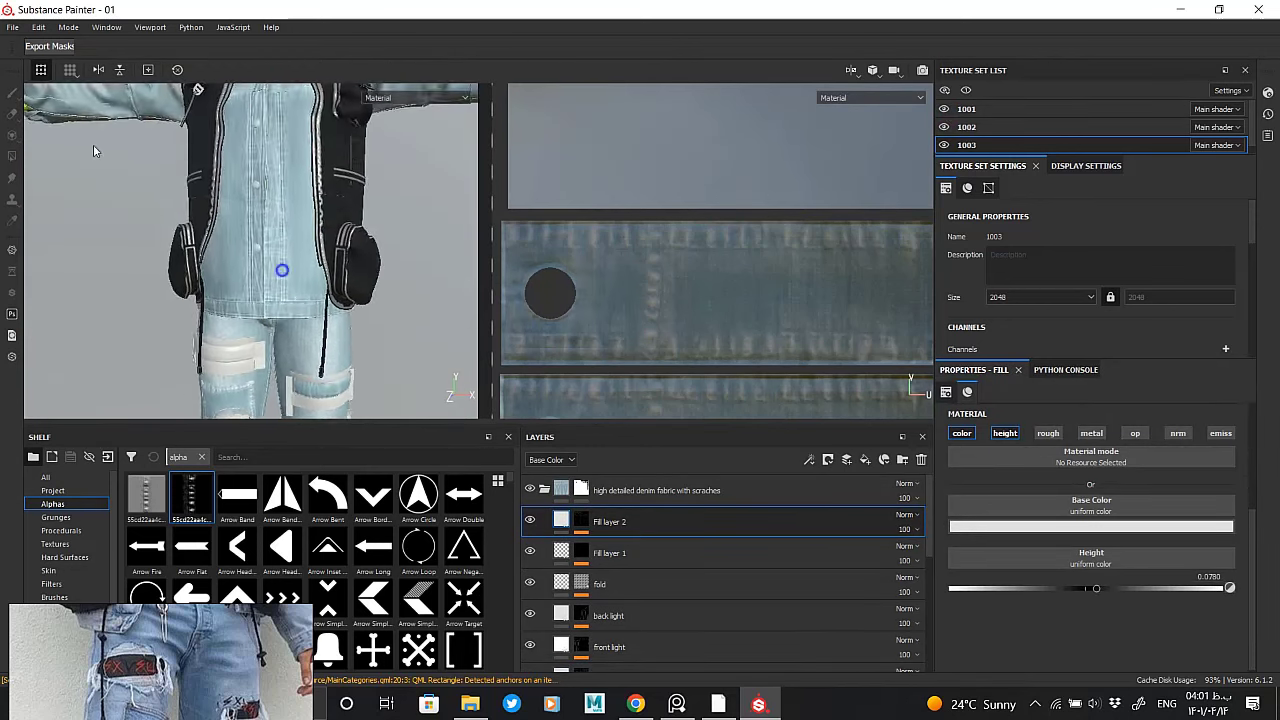
alt+middle_drag(201, 222, 168, 192)
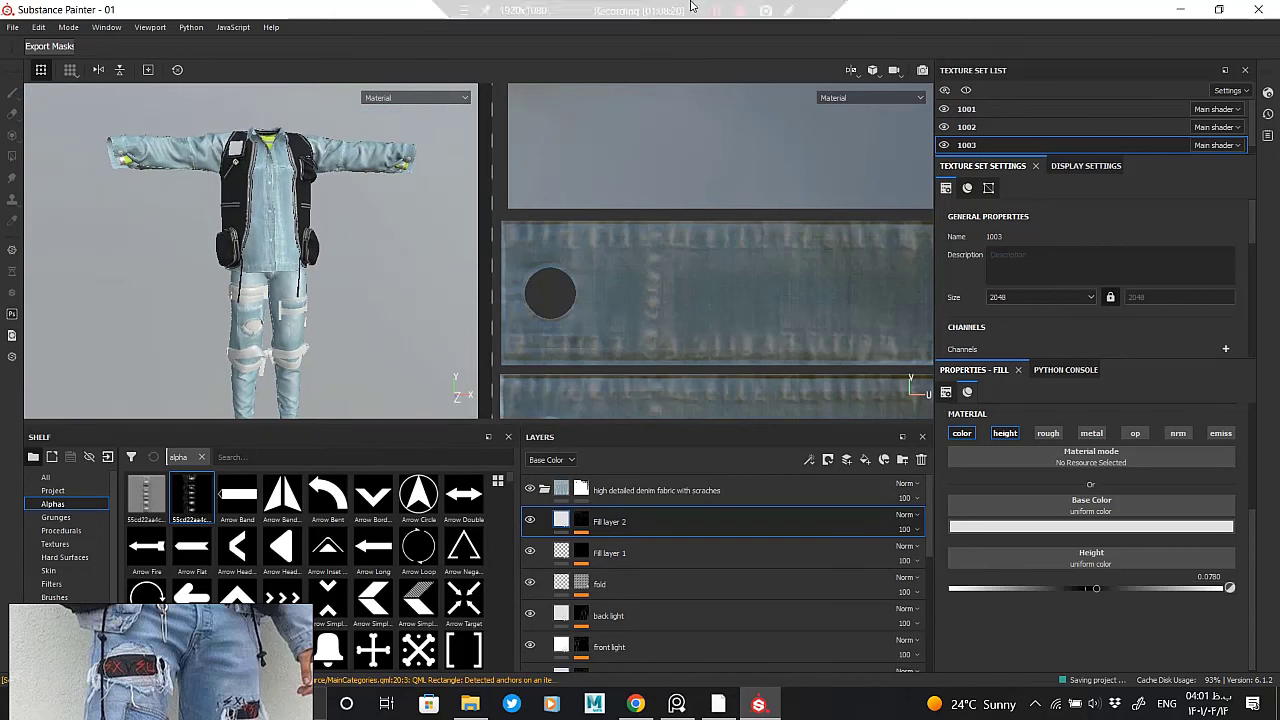
alt+drag(444, 104, 400, 110)
Collapse the denim group and add a new Fill layer 3 above the denim folder
click(544, 489)
click(600, 494)
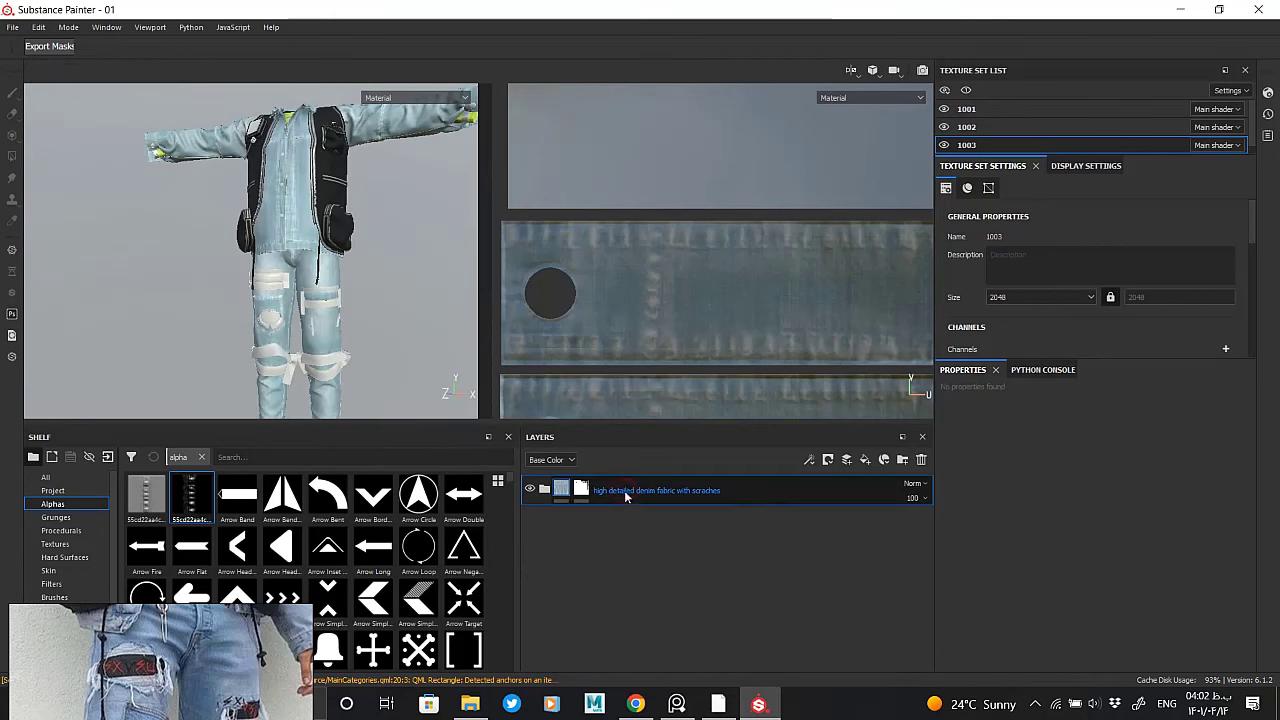
click(865, 460)
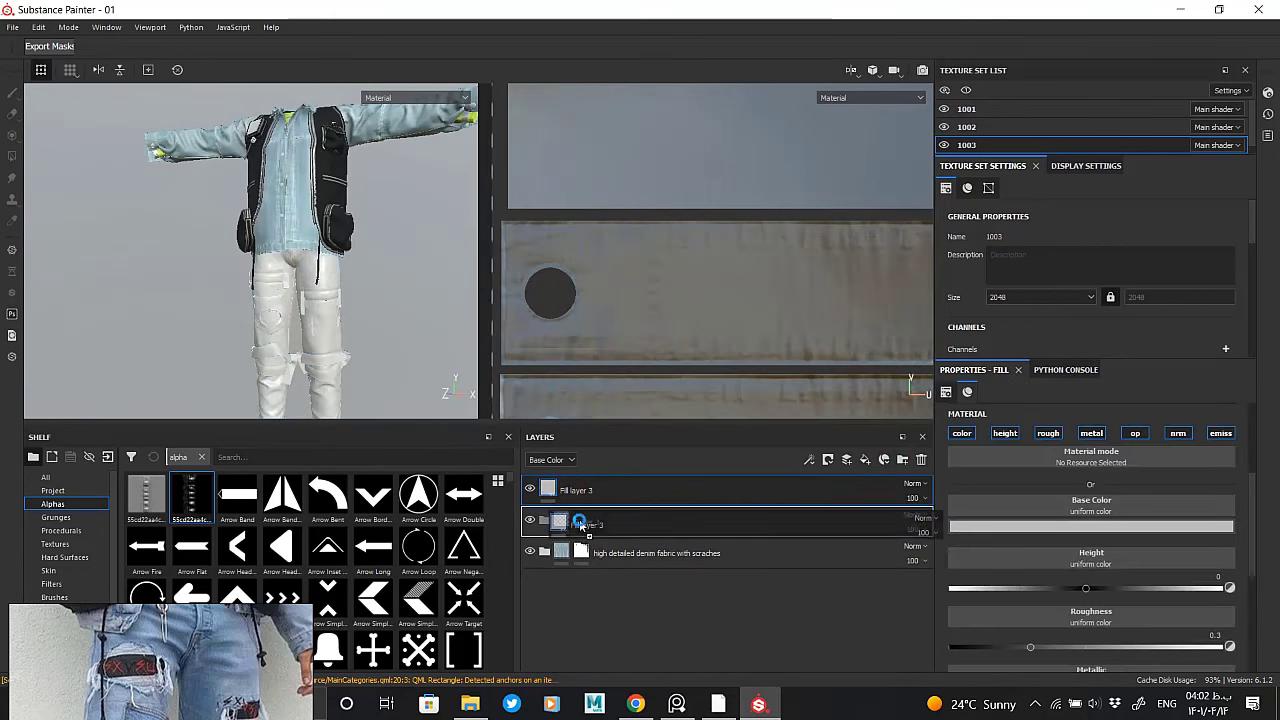
double_click(590, 522)
key(Return)
Set Fill layer 3's base colour to black and add a black mask to Folder 1
click(1022, 527)
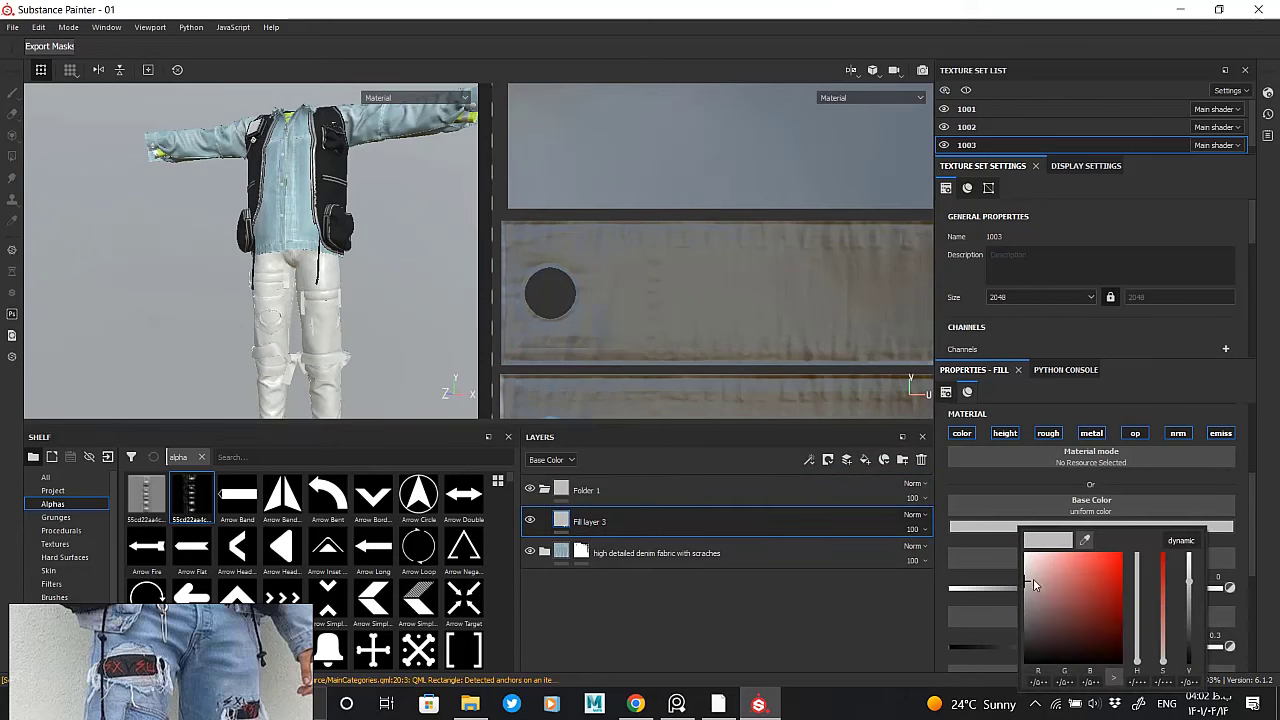
drag(1033, 578, 1002, 636)
right_click(568, 497)
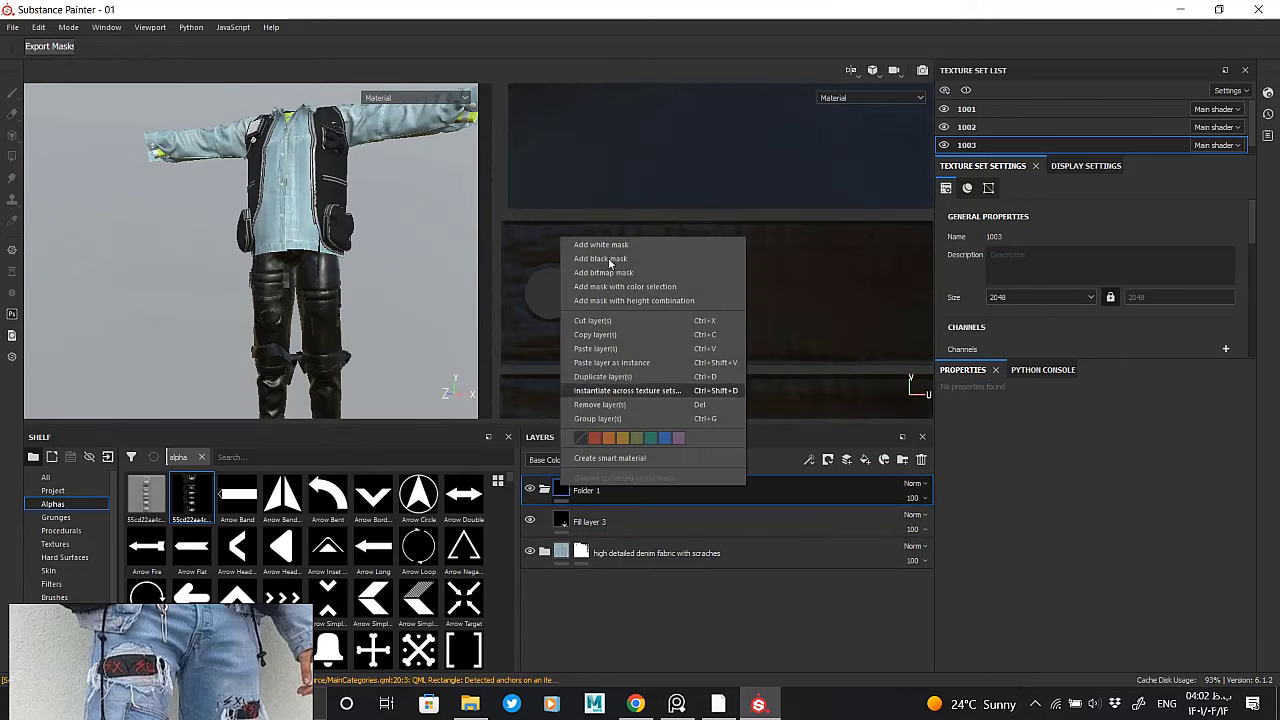
click(575, 257)
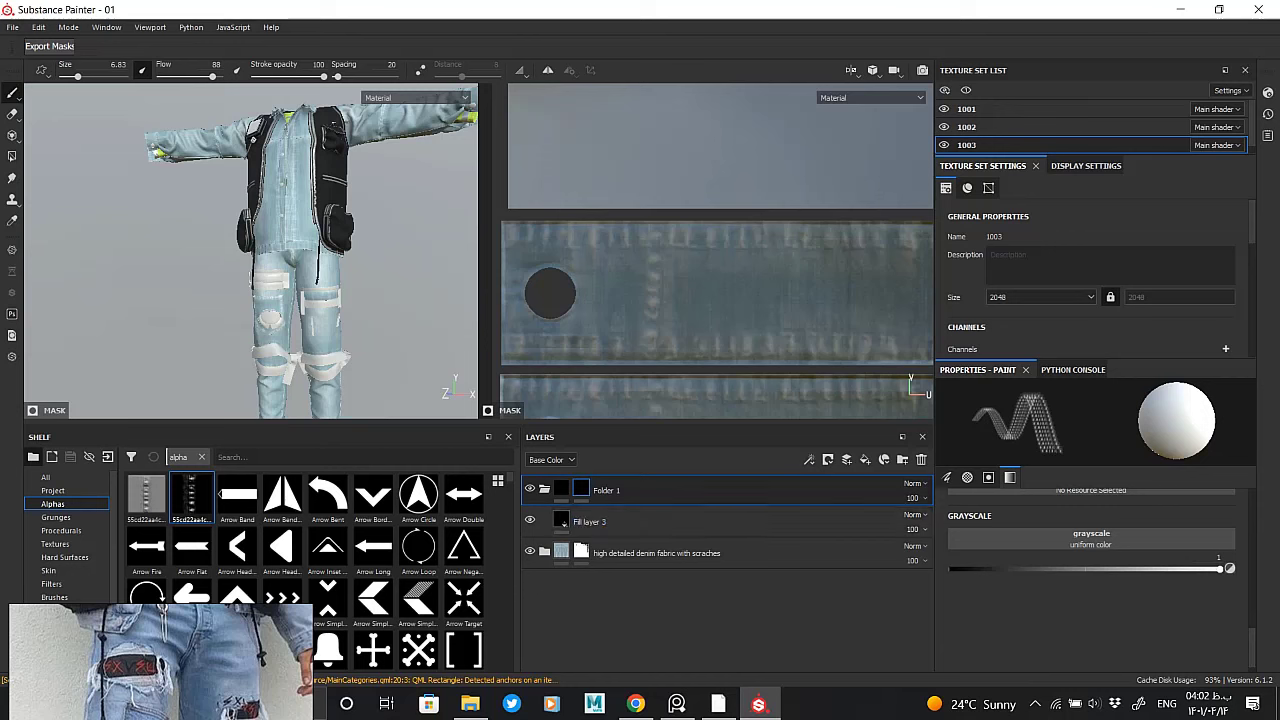
Polygon-fill the thigh band patch and the knee band patches into Folder 1's mask
click(13, 157)
scroll(315, 246, up, 3)
scroll(315, 246, up, 2)
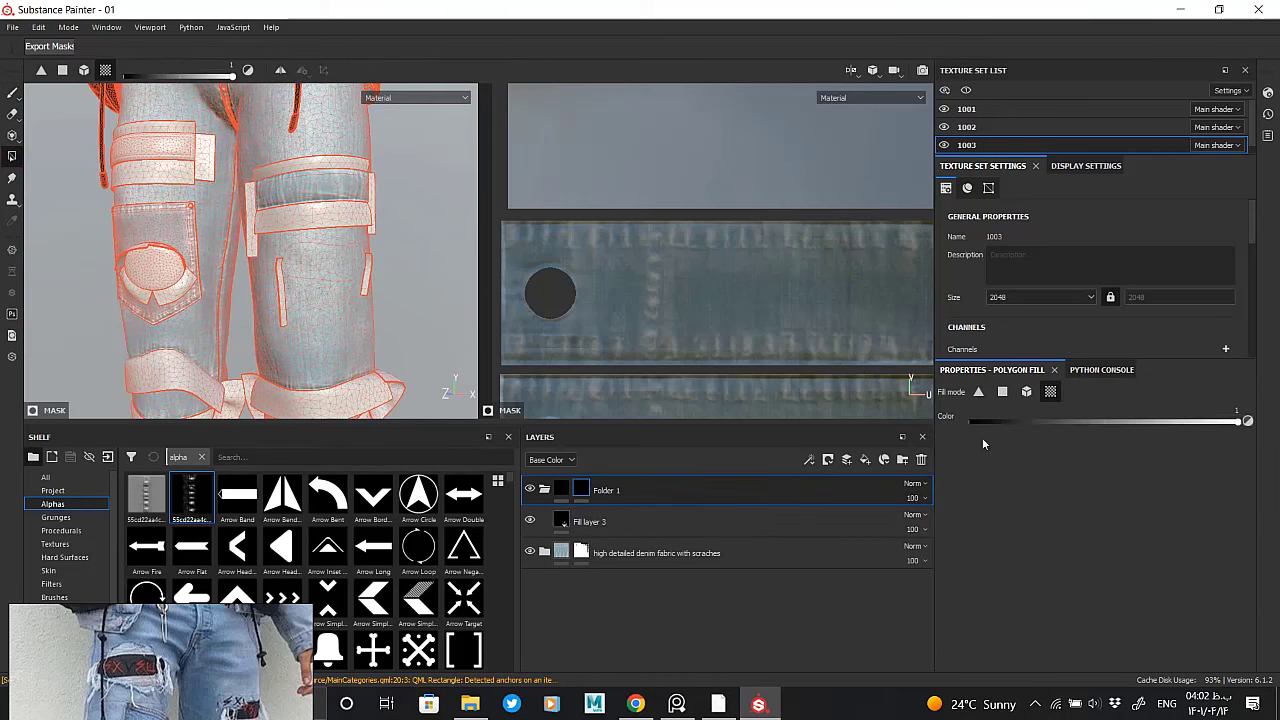
click(320, 220)
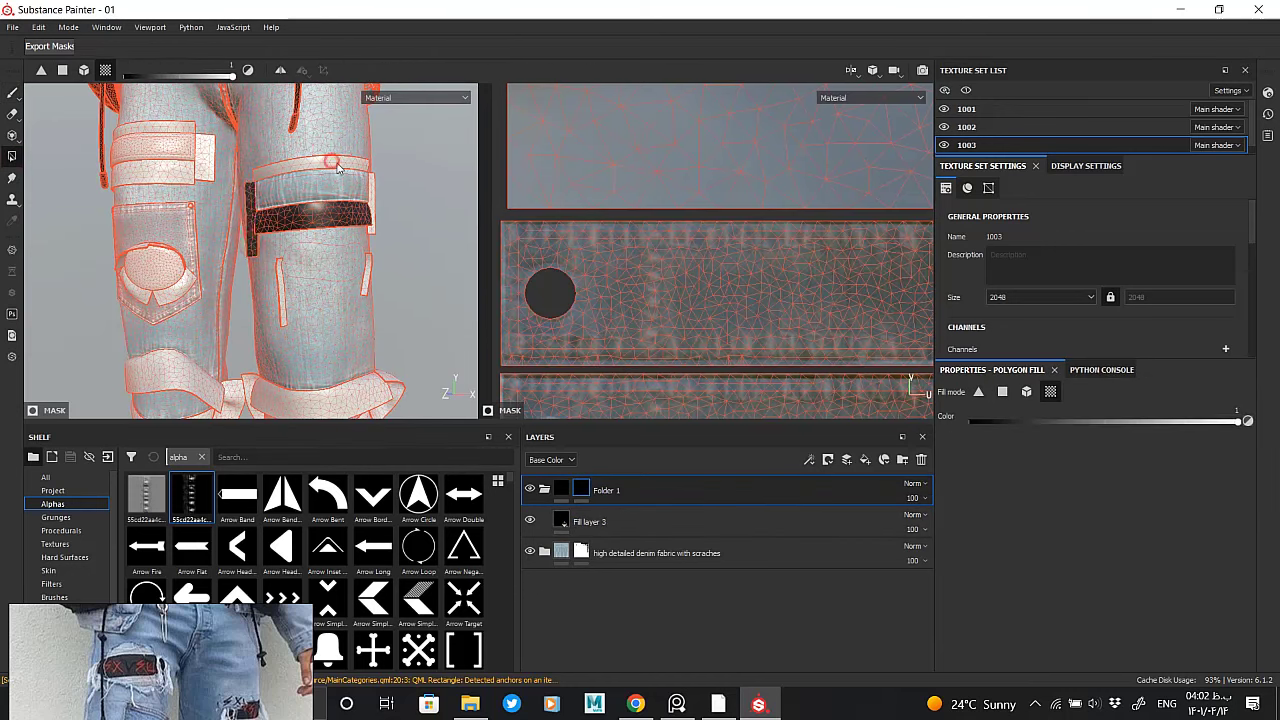
click(357, 400)
alt+drag(357, 400, 295, 292)
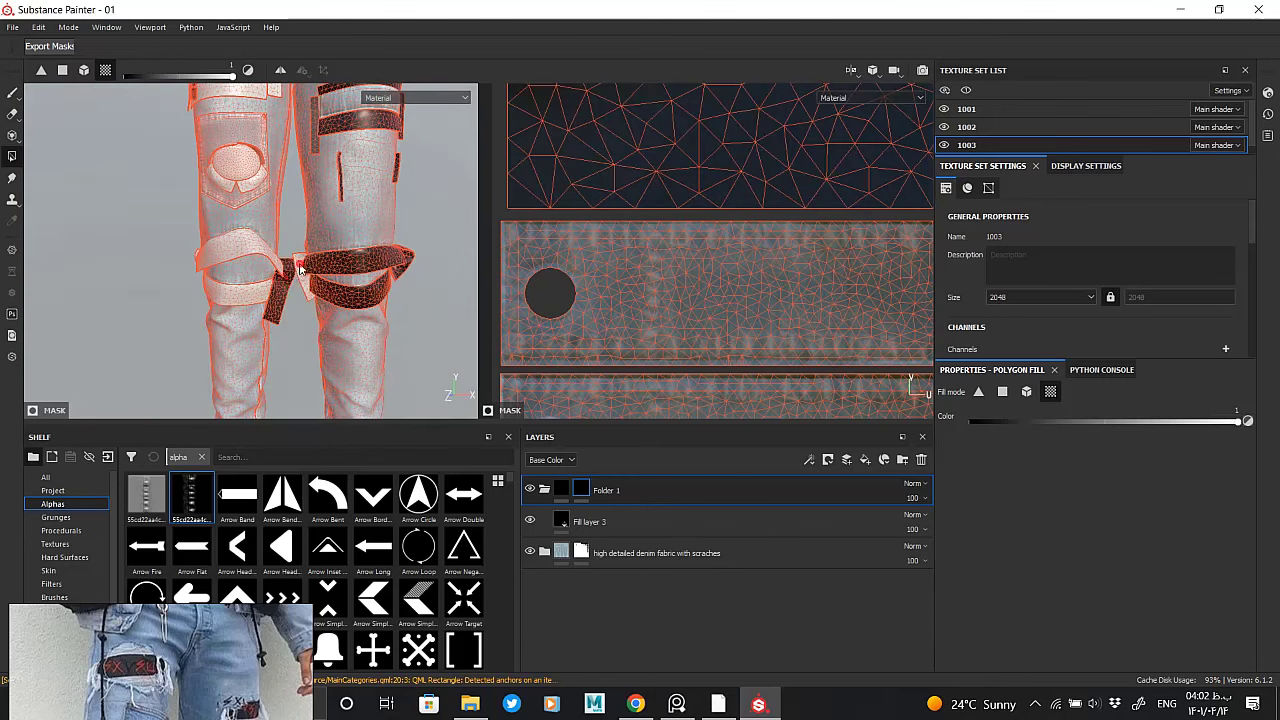
click(245, 250)
mouse_move(245, 250)
alt+mouse_down()
mouse_move(204, 268)
mouse_move(237, 268)
alt+mouse_up()
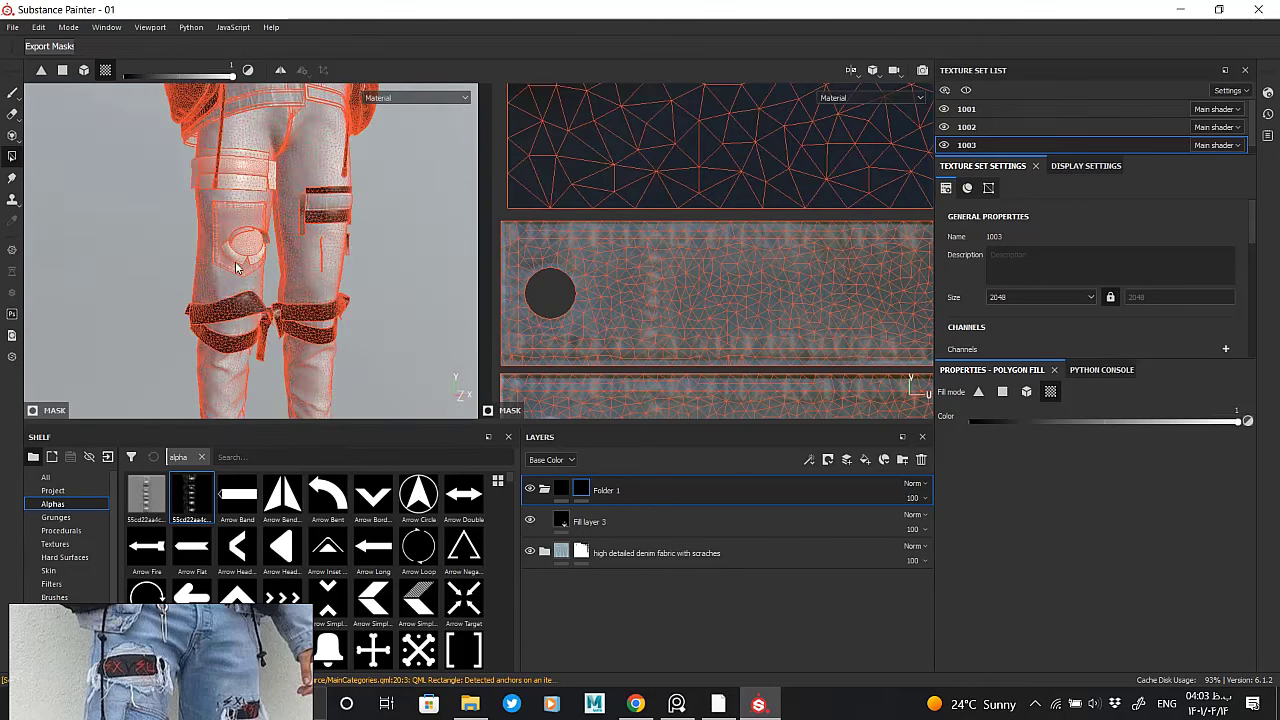
scroll(256, 262, up, 2)
scroll(265, 270, up, 1)
scroll(283, 287, up, 2)
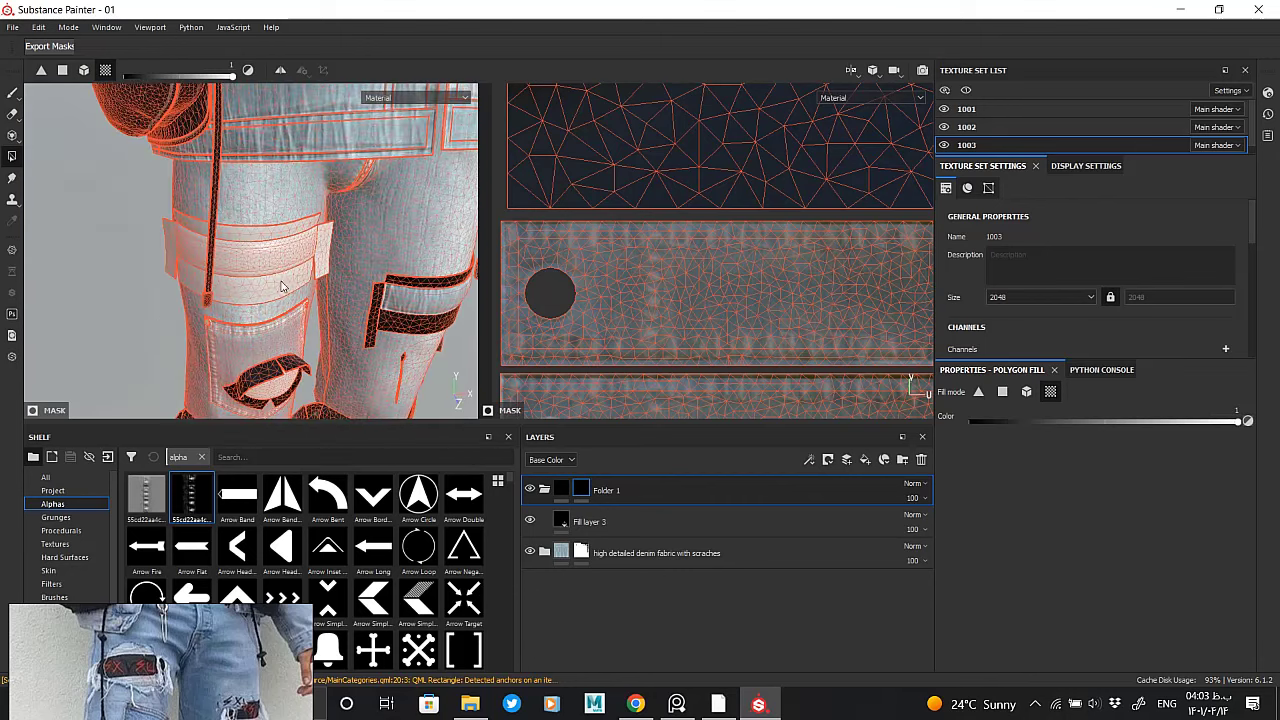
click(170, 252)
mouse_move(170, 252)
alt+mouse_down()
mouse_move(206, 277)
mouse_move(200, 300)
mouse_move(77, 214)
mouse_move(296, 213)
mouse_move(200, 240)
mouse_move(300, 250)
mouse_move(277, 177)
mouse_move(270, 200)
alt+mouse_up()
scroll(296, 213, up, 3)
Lower the denim layer's patch fill value to 0, then select Fill layer 3
click(560, 493)
click(582, 553)
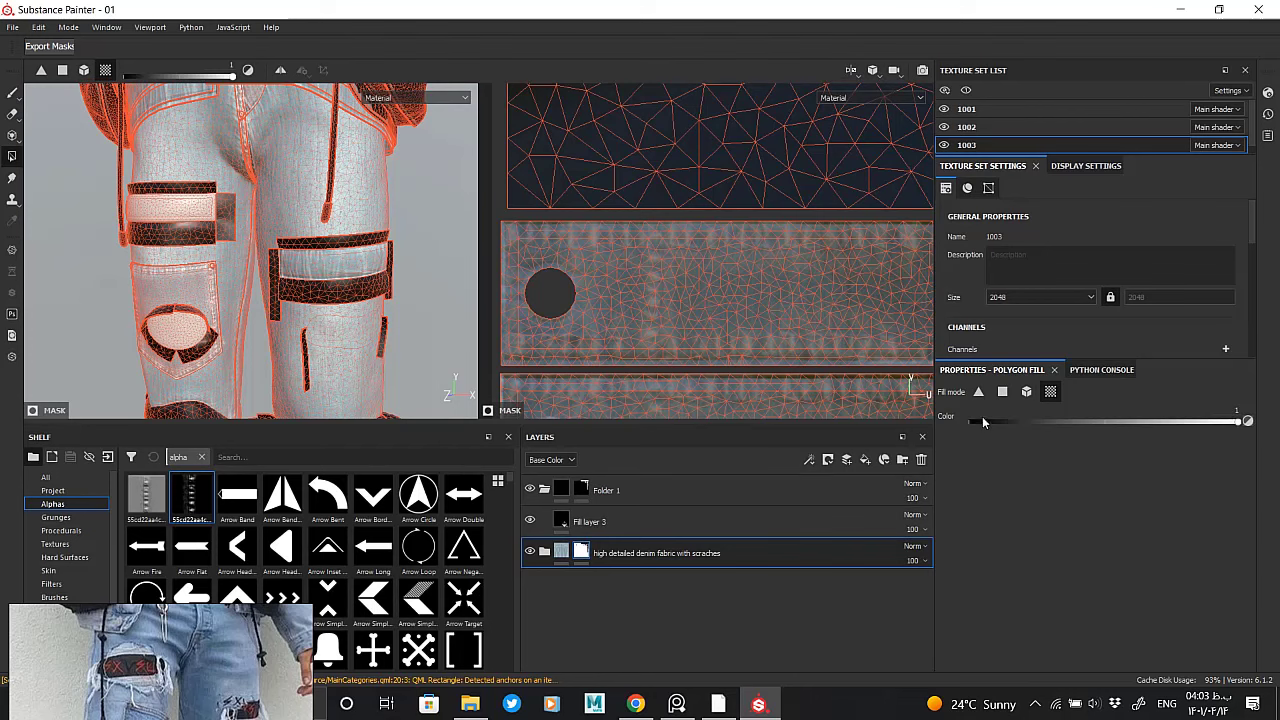
alt+drag(326, 273, 256, 171)
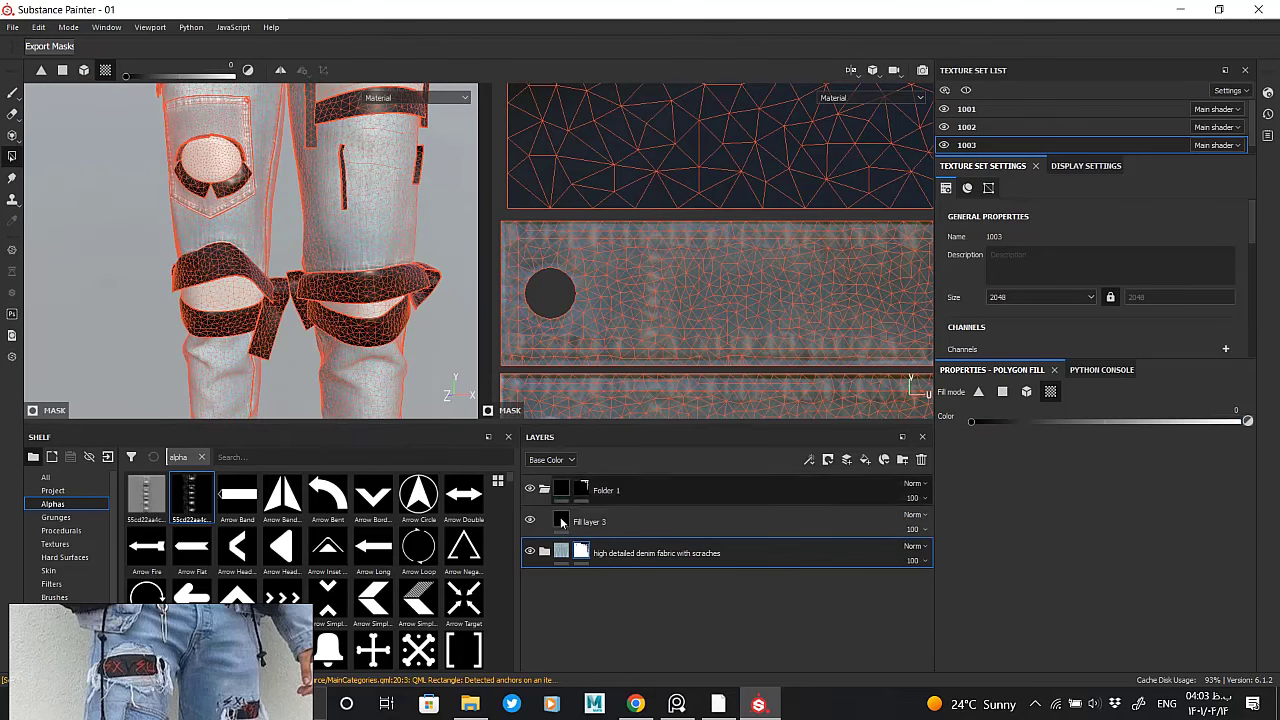
click(561, 553)
alt+drag(436, 408, 330, 390)
Set Fill layer 3's base colour to white
click(589, 521)
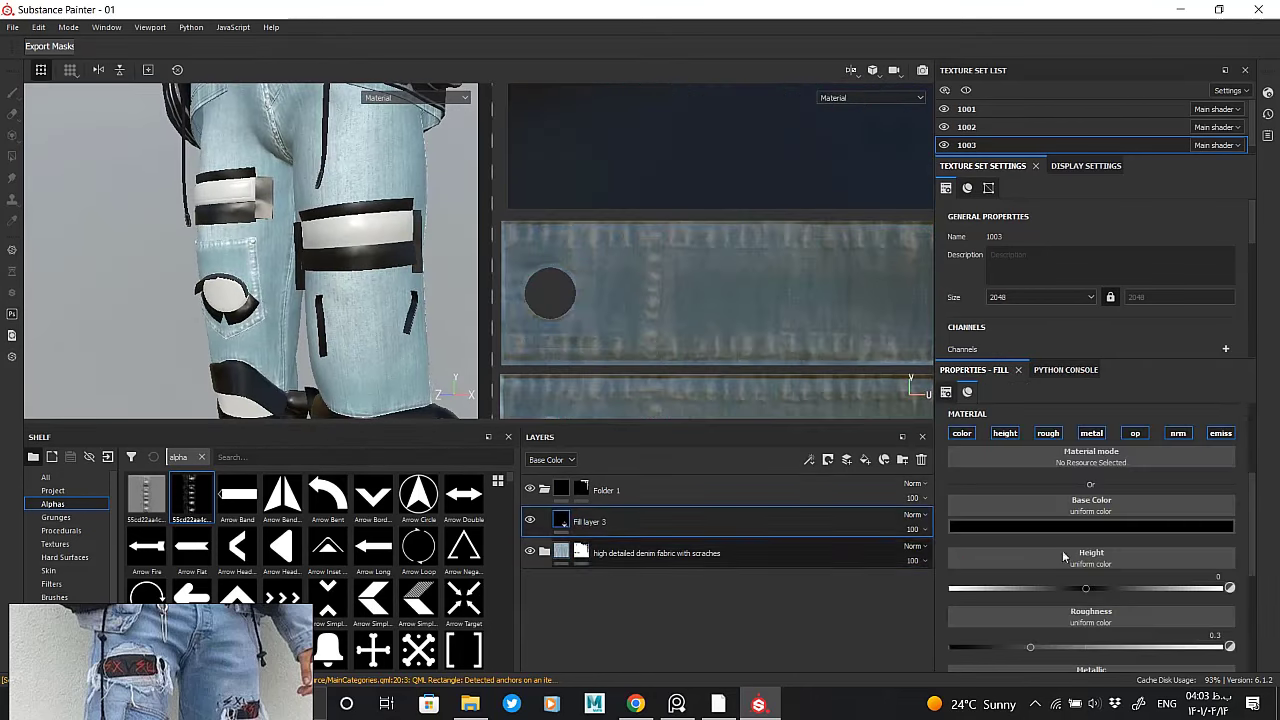
scroll(1176, 556, down, 2)
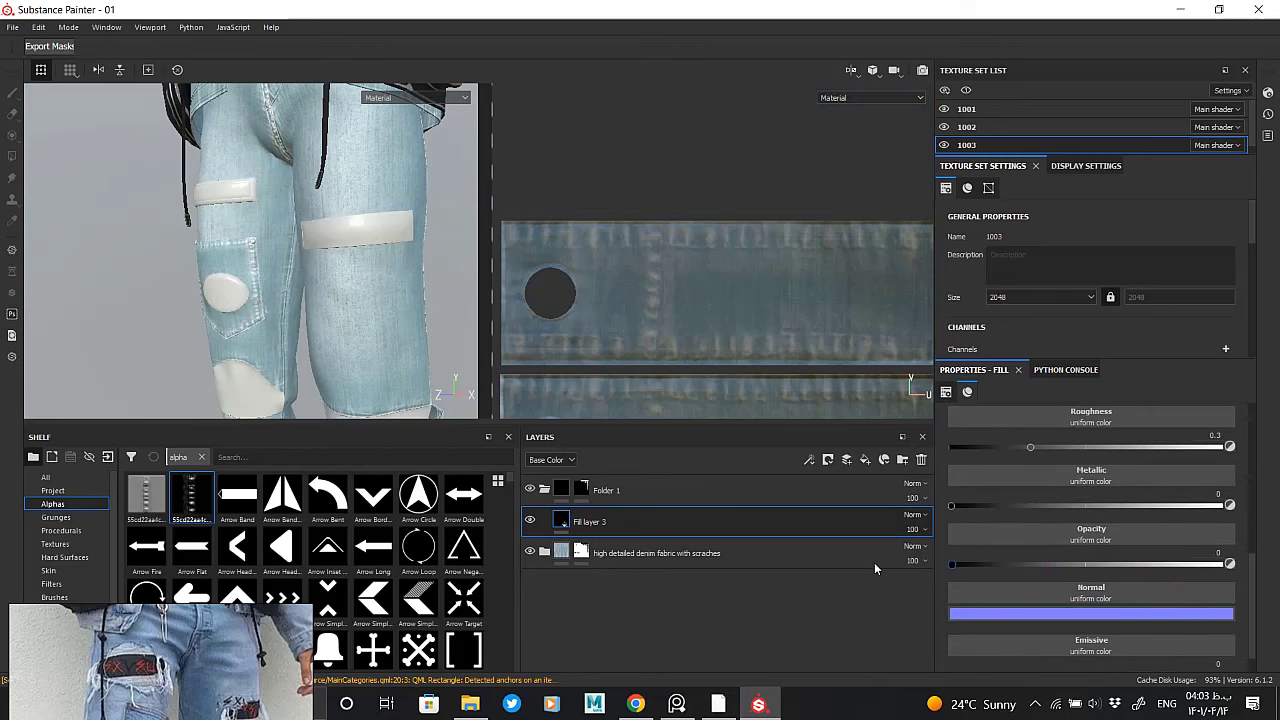
scroll(1012, 583, up, 2)
scroll(1008, 577, up, 1)
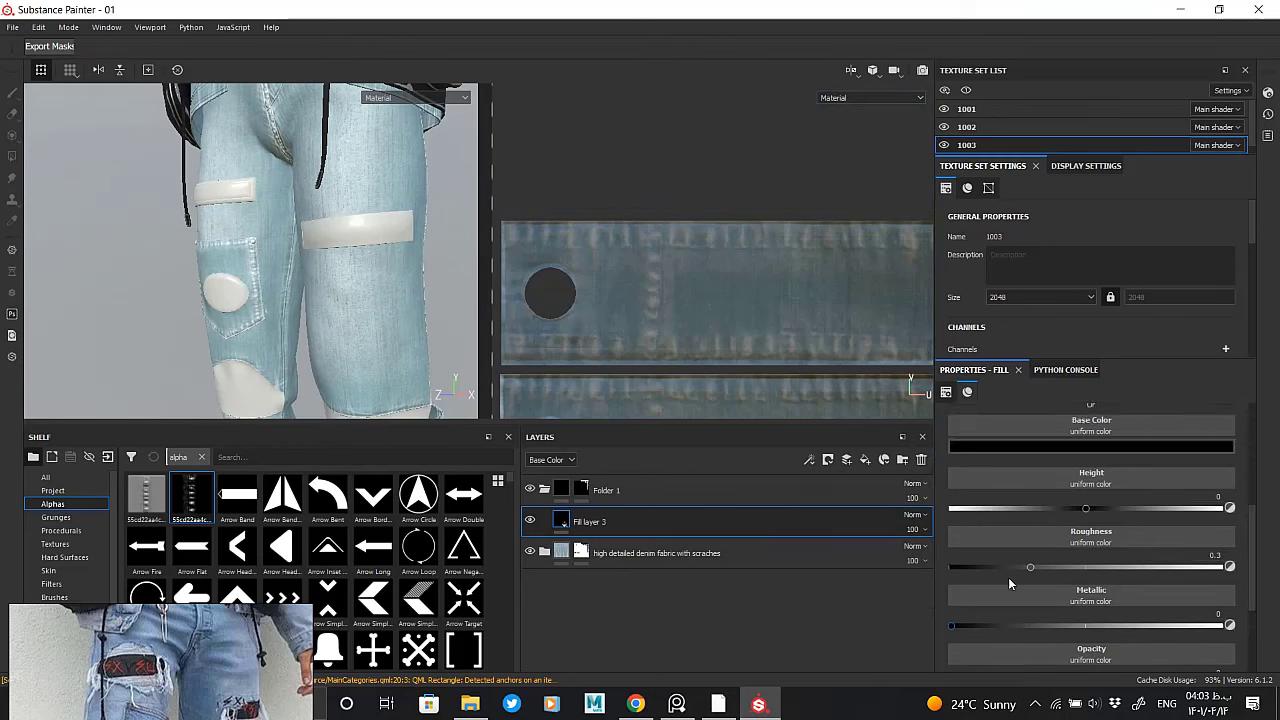
scroll(998, 579, up, 1)
scroll(998, 579, up, 1)
click(981, 488)
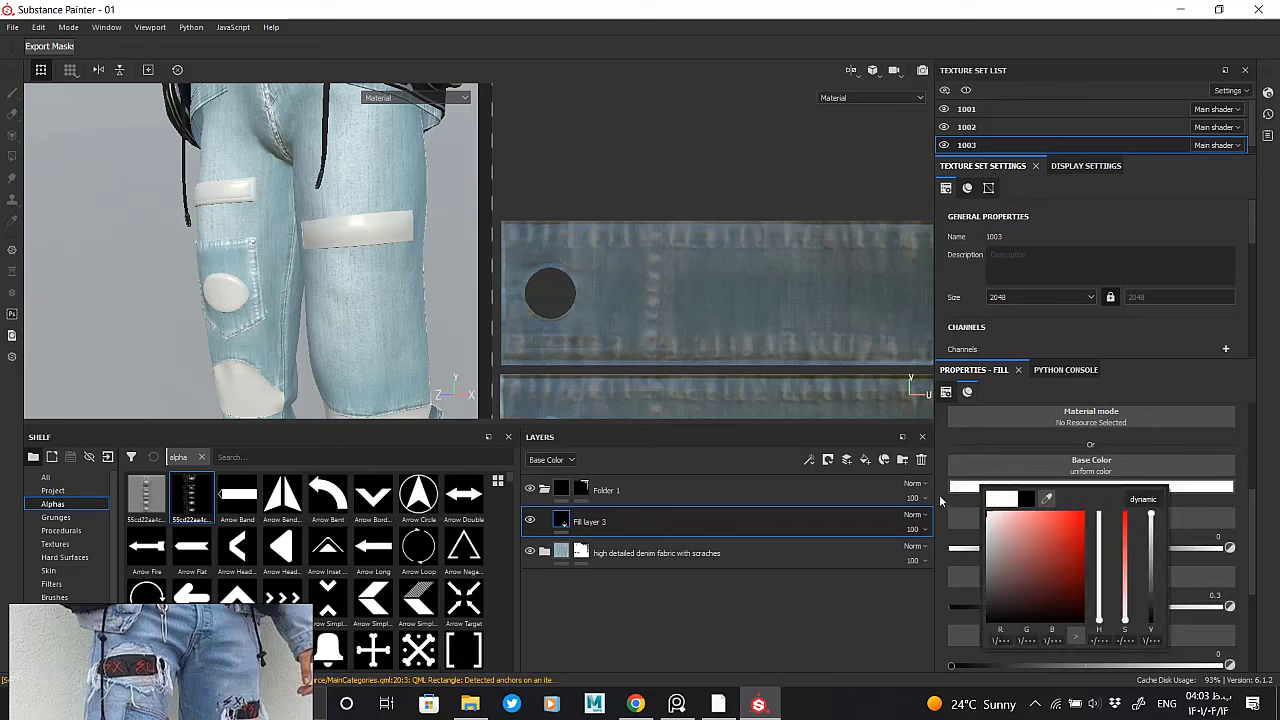
click(1073, 586)
drag(1153, 607, 1165, 607)
scroll(1027, 538, down, 2)
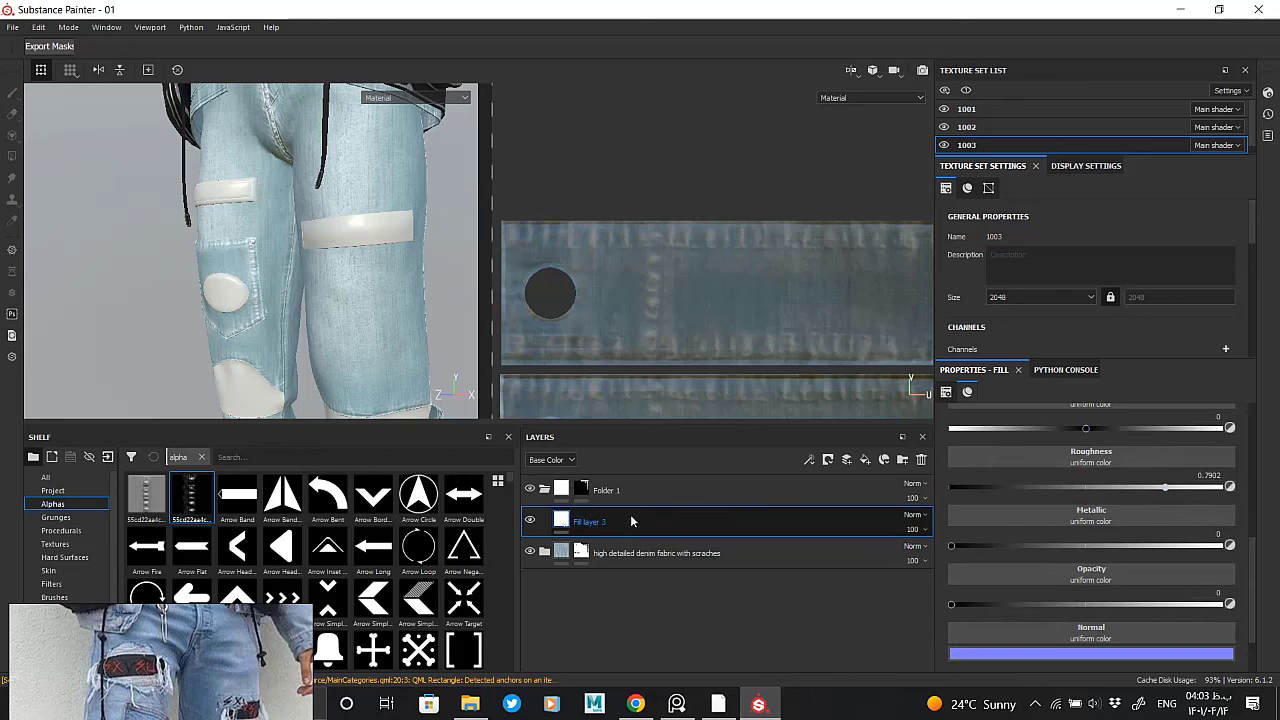
Add a black mask to Fill layer 3 and put a paint layer in it
right_click(568, 527)
click(614, 130)
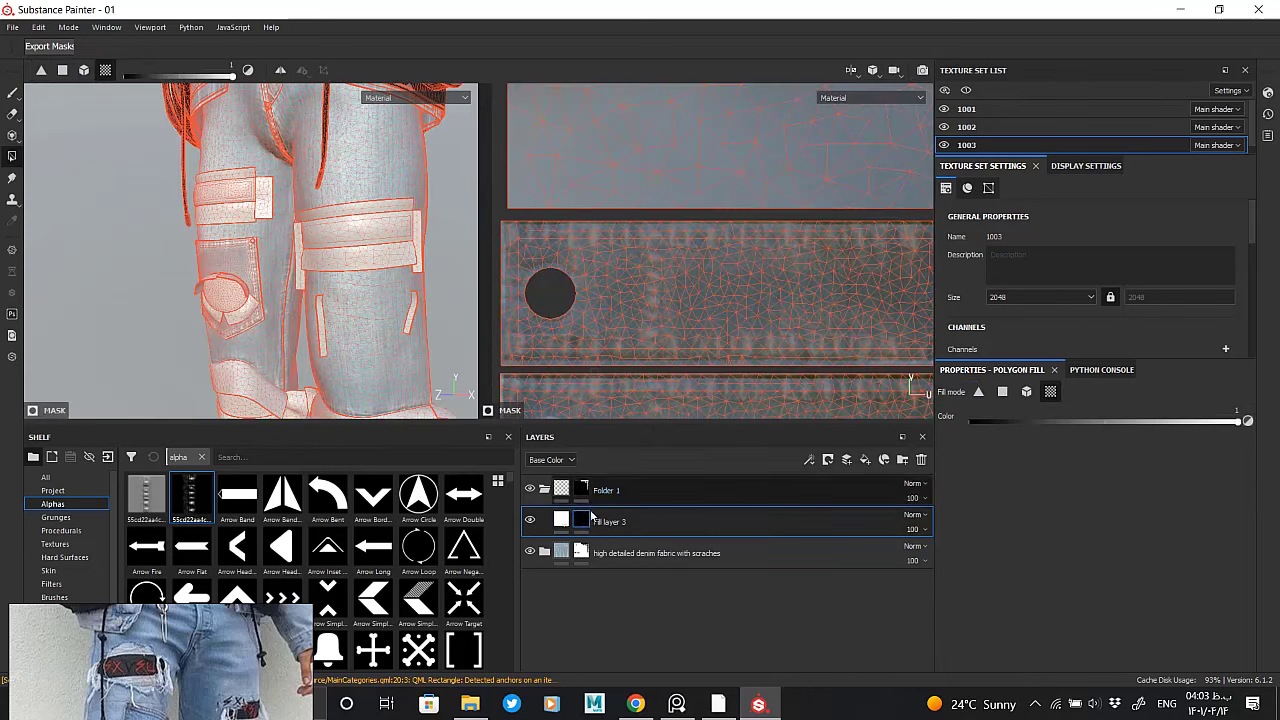
right_click(583, 521)
click(645, 392)
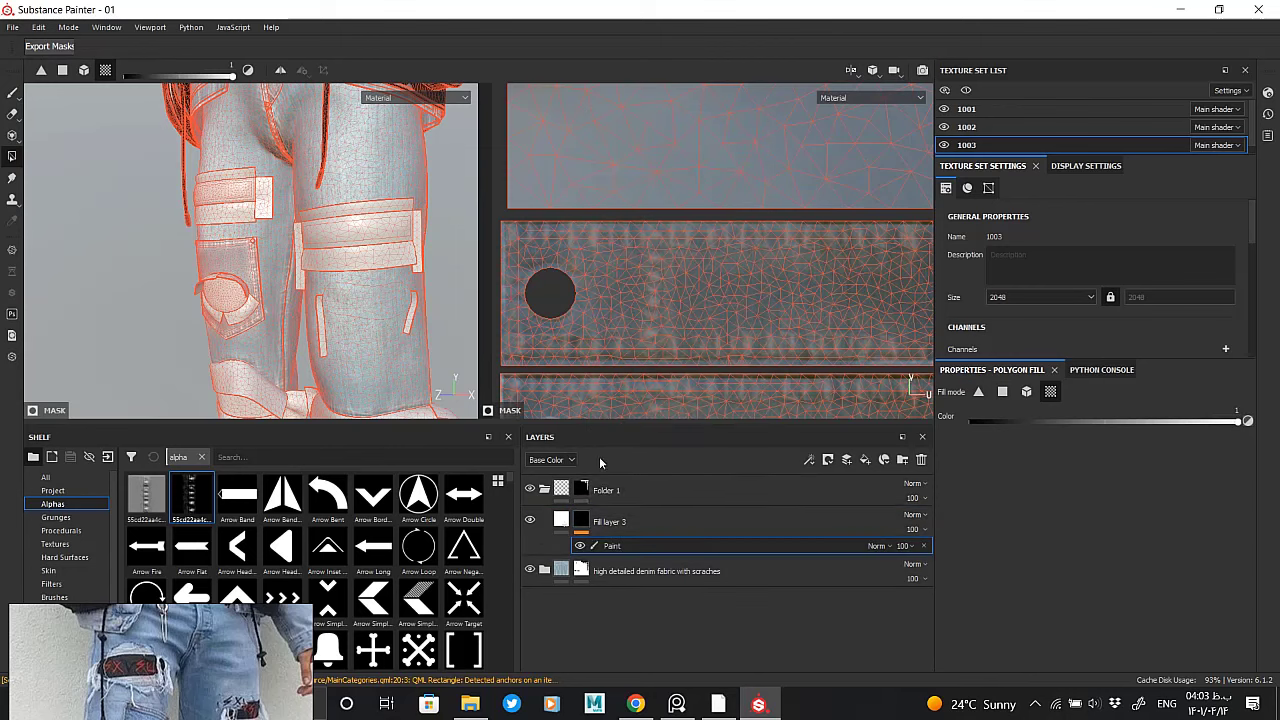
Import two stock reference images to the shelf and drop the scratch texture onto Fill layer 3
click(484, 702)
ctrl+click(736, 380)
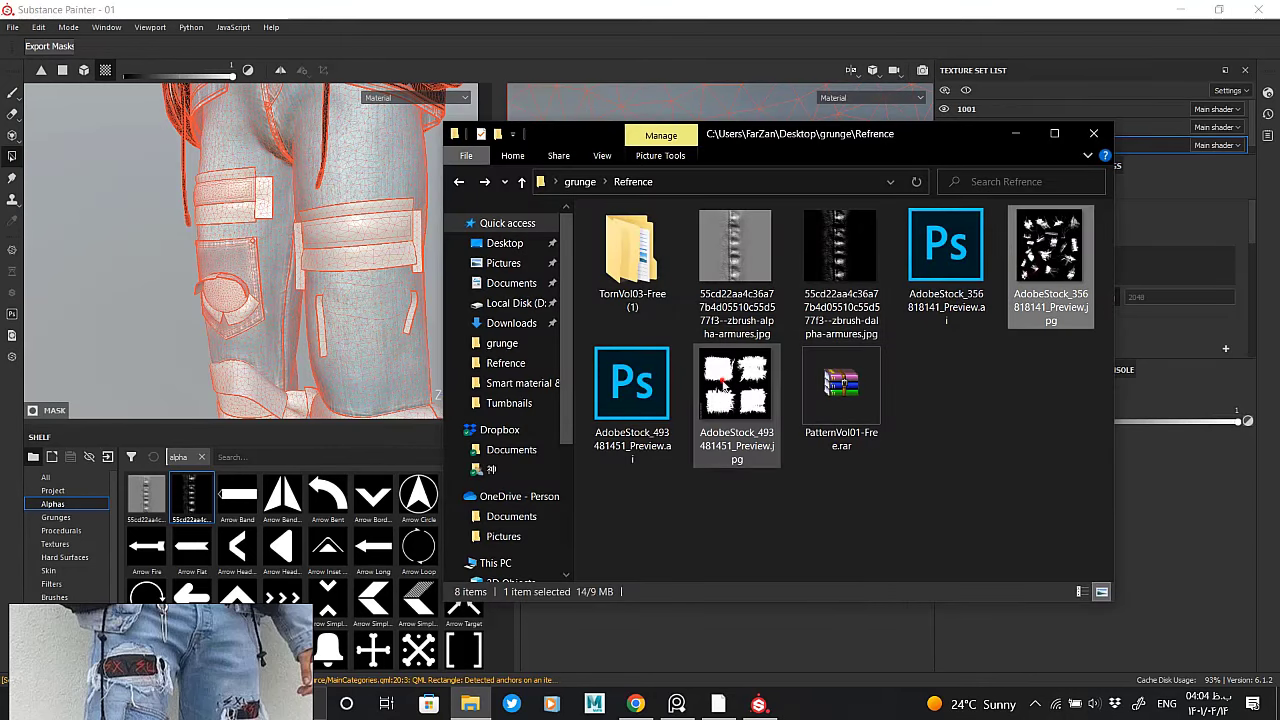
drag(736, 380, 284, 520)
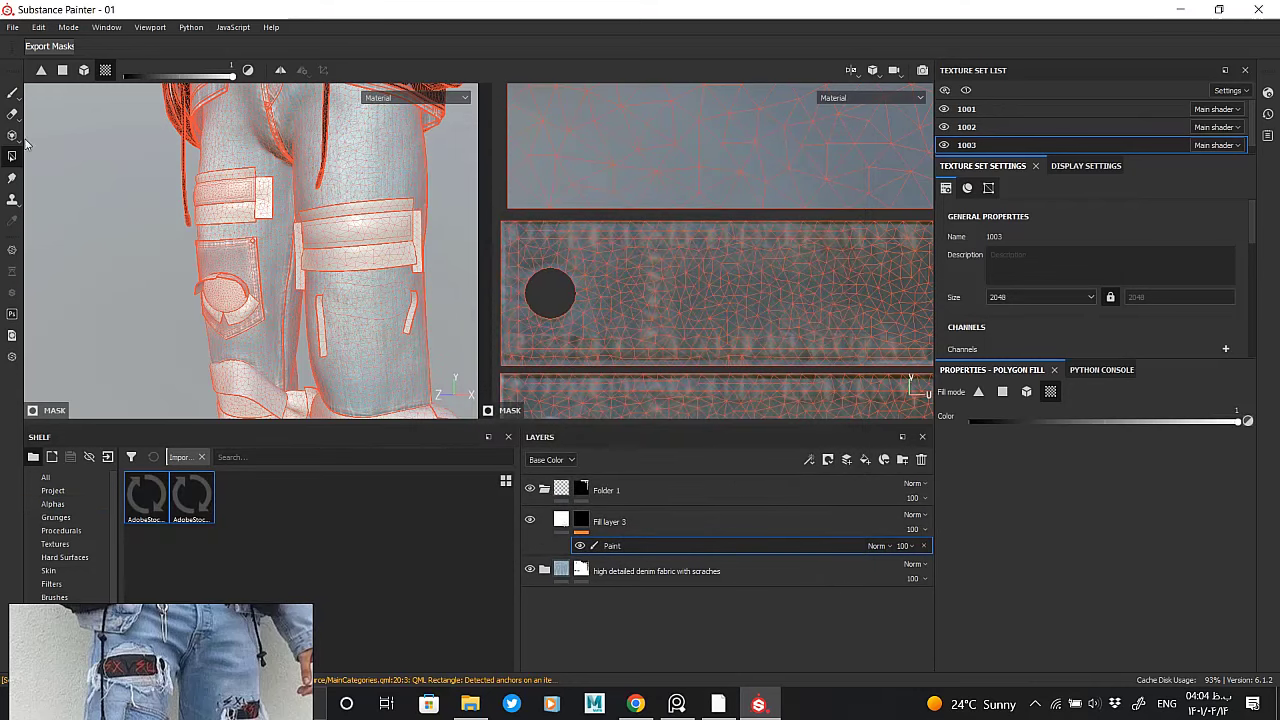
click(12, 135)
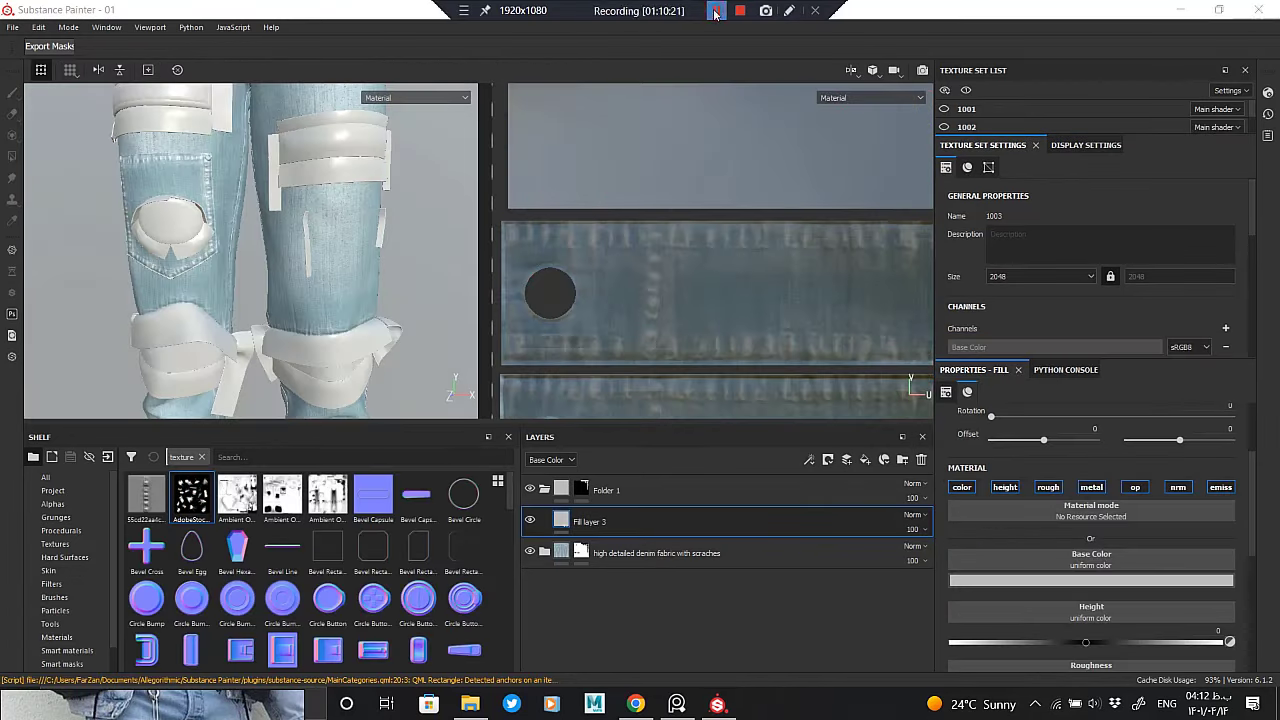
drag(192, 506, 615, 520)
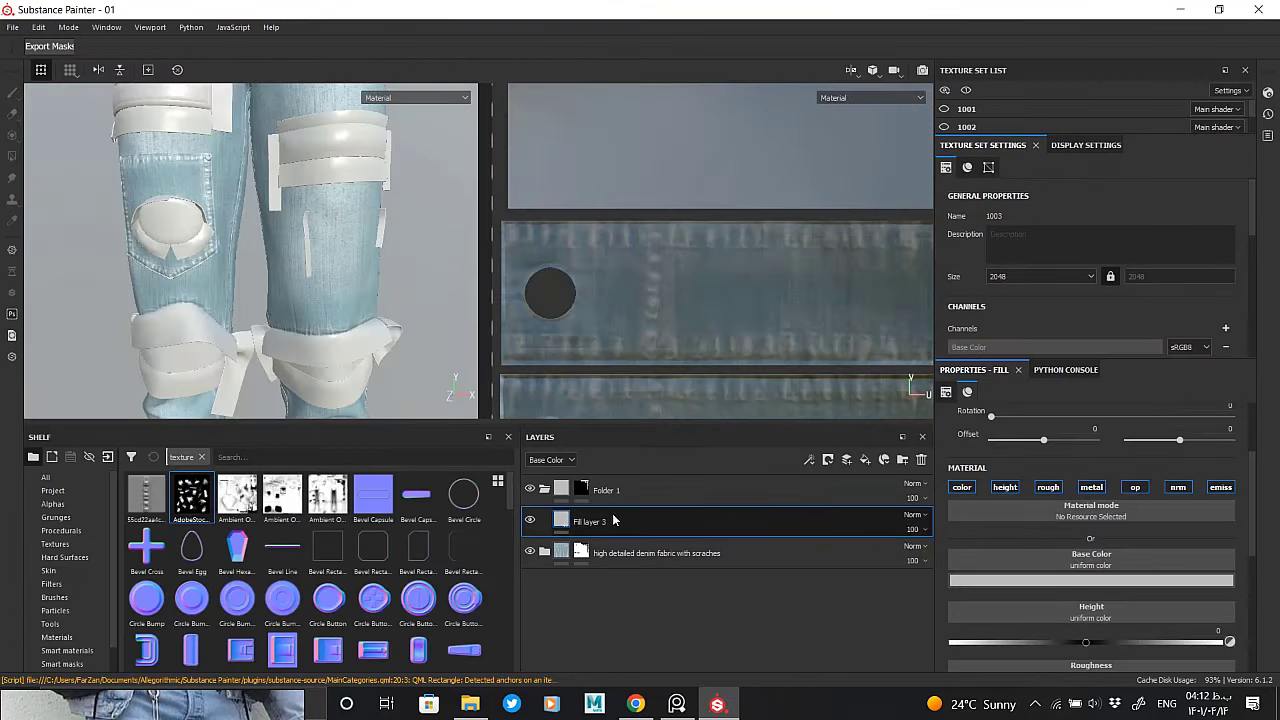
Set Fill layer 3's opacity to 0 and view the knee from another angle
scroll(1074, 613, down, 3)
scroll(1090, 634, down, 3)
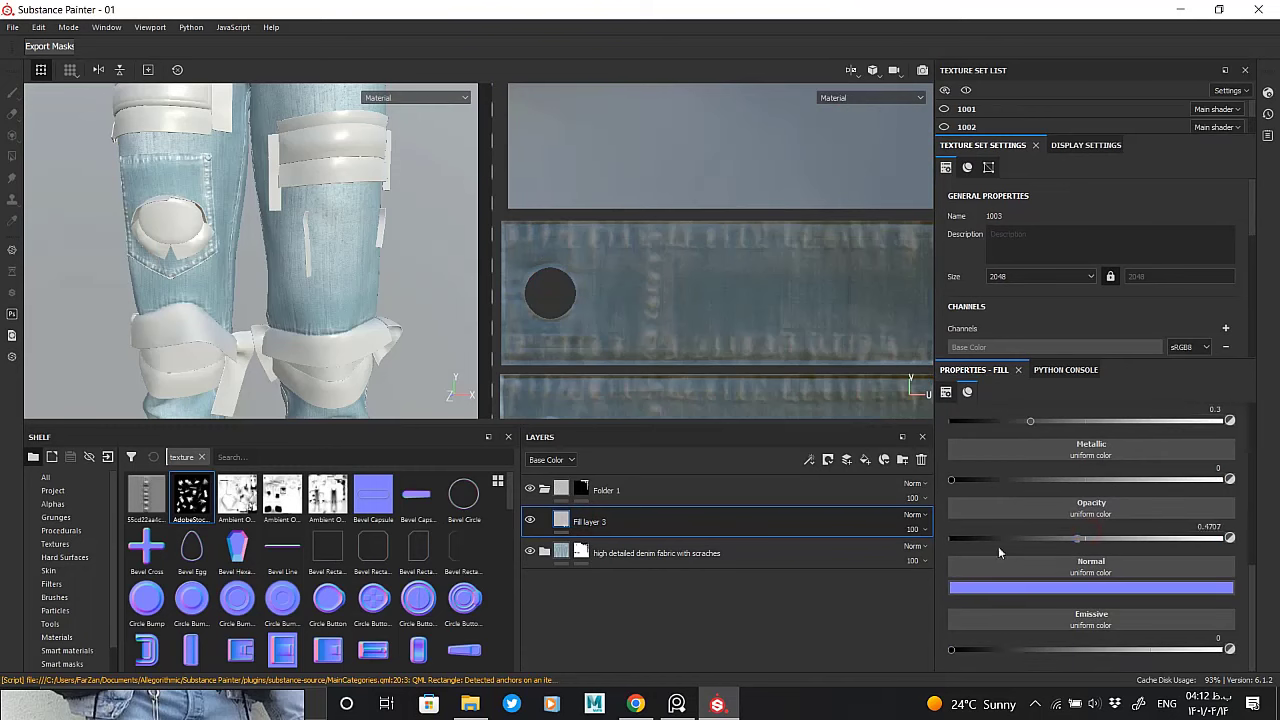
drag(998, 546, 908, 553)
mouse_move(293, 237)
alt+mouse_down()
mouse_move(342, 293)
mouse_move(318, 297)
alt+mouse_up()
key(4)
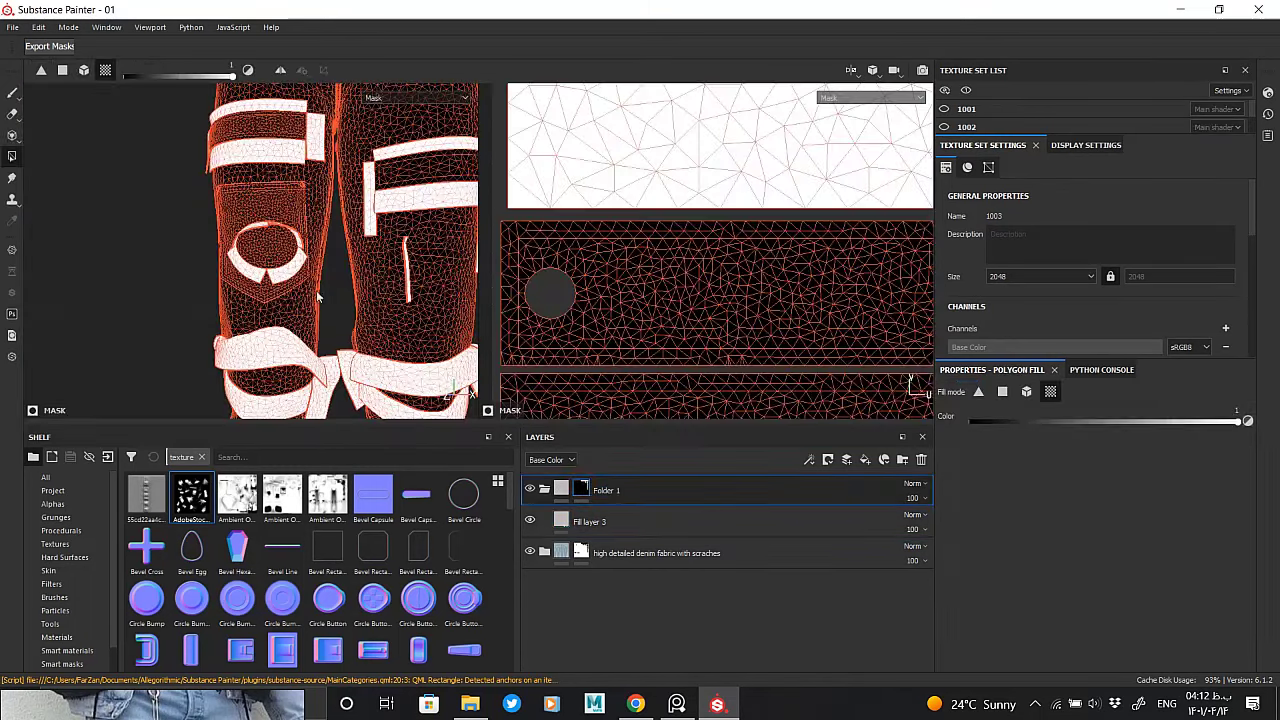
click(583, 516)
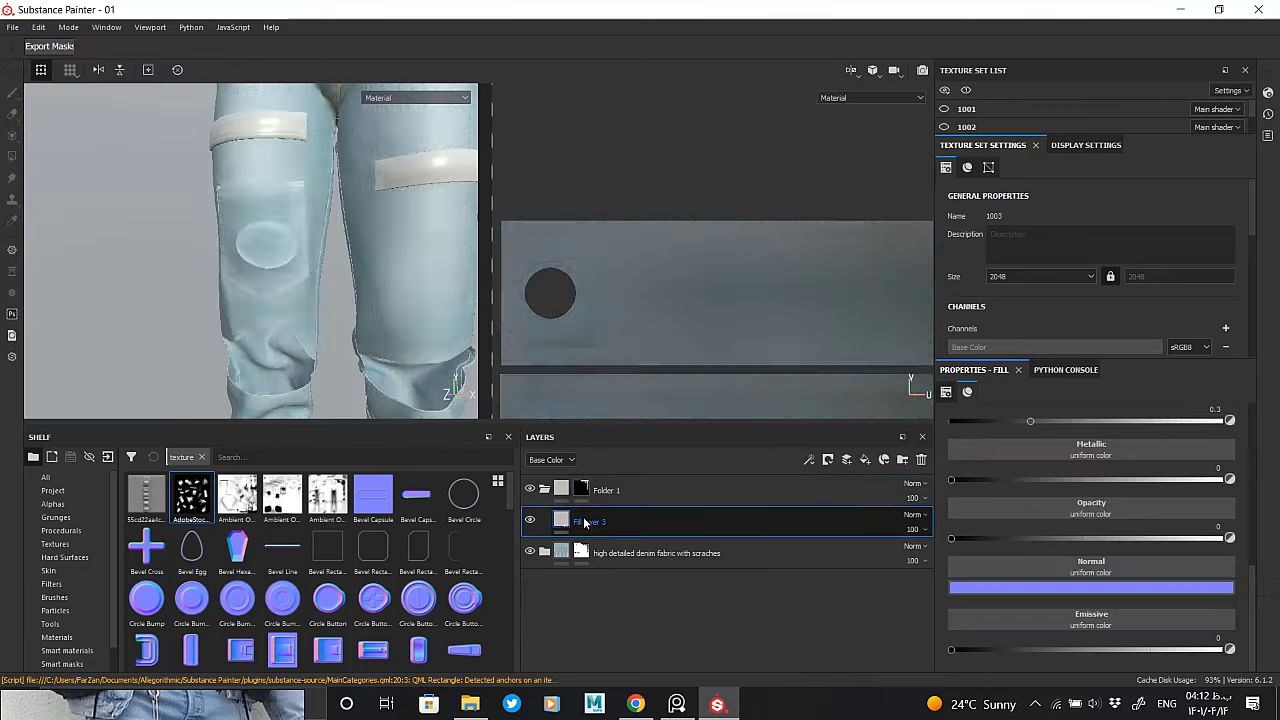
mouse_move(396, 399)
alt+mouse_down()
mouse_move(208, 268)
mouse_move(441, 497)
alt+mouse_up()
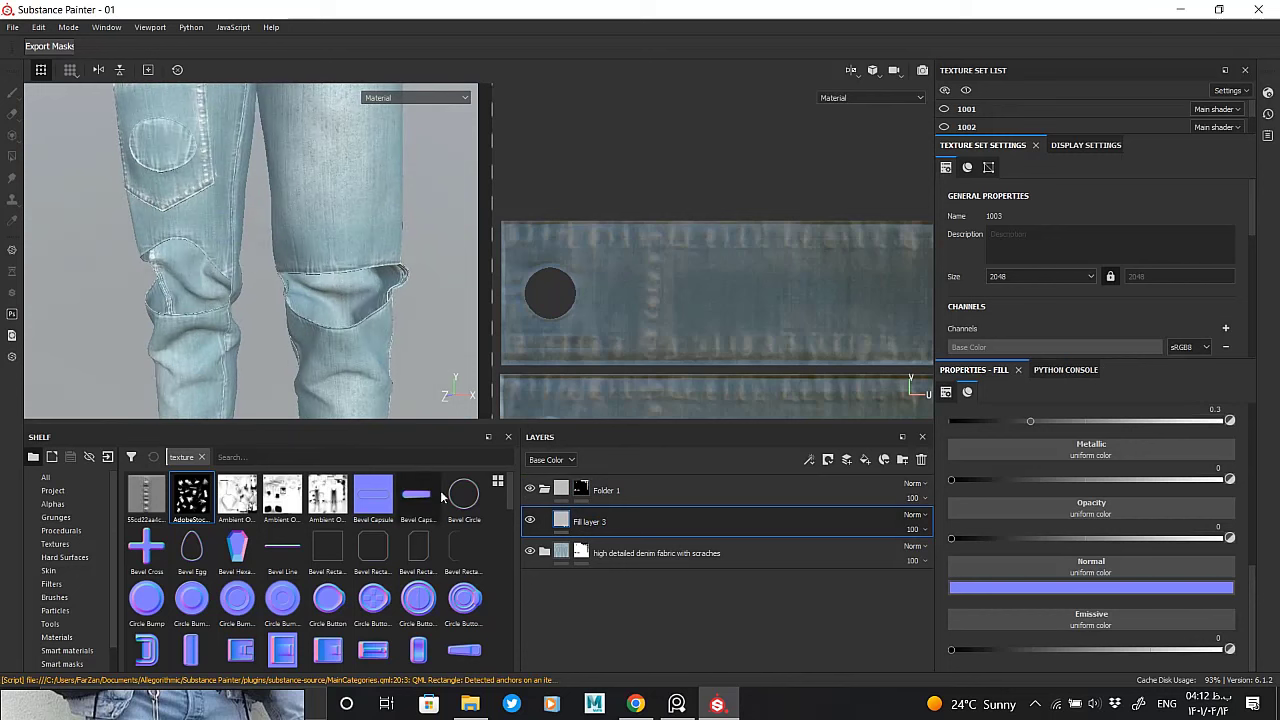
Give Fill layer 3 a black mask and select the mask thumbnail
right_click(566, 523)
click(620, 127)
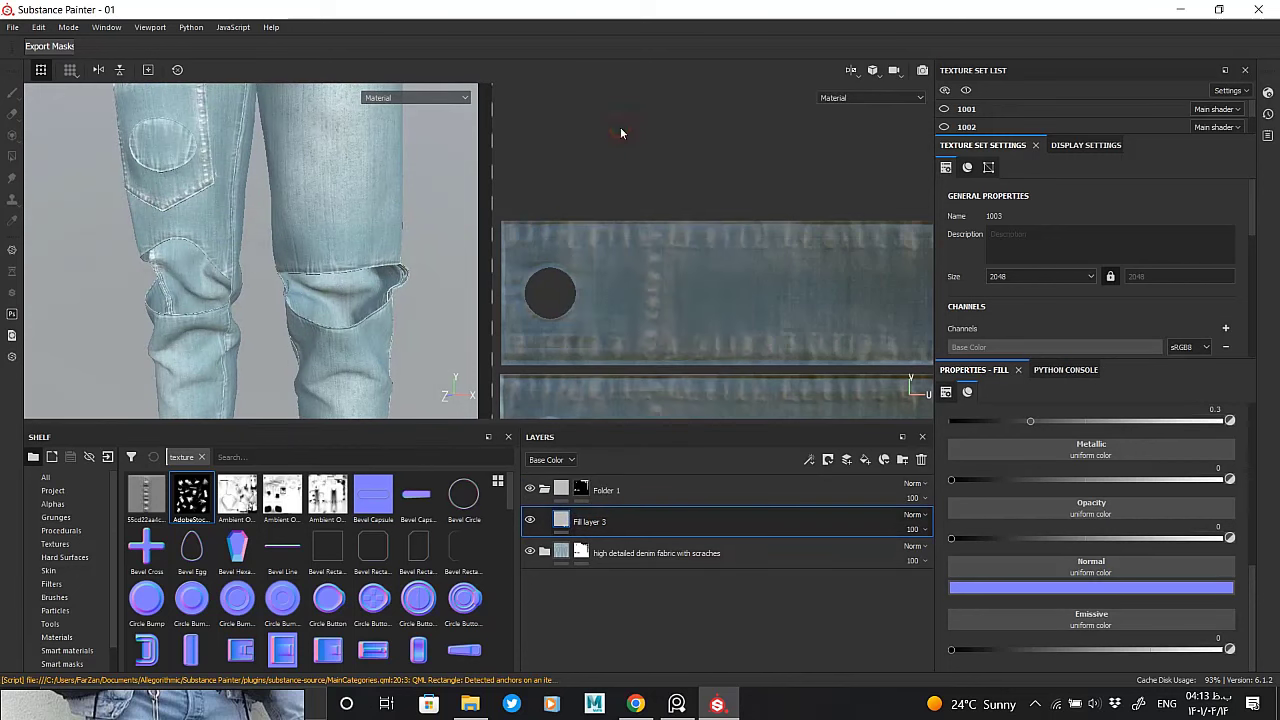
right_click(566, 523)
click(620, 127)
click(580, 524)
Add a Paint effect to the mask with the AdobeStock_356818141_Preview scratch image as projection stencil
right_click(580, 524)
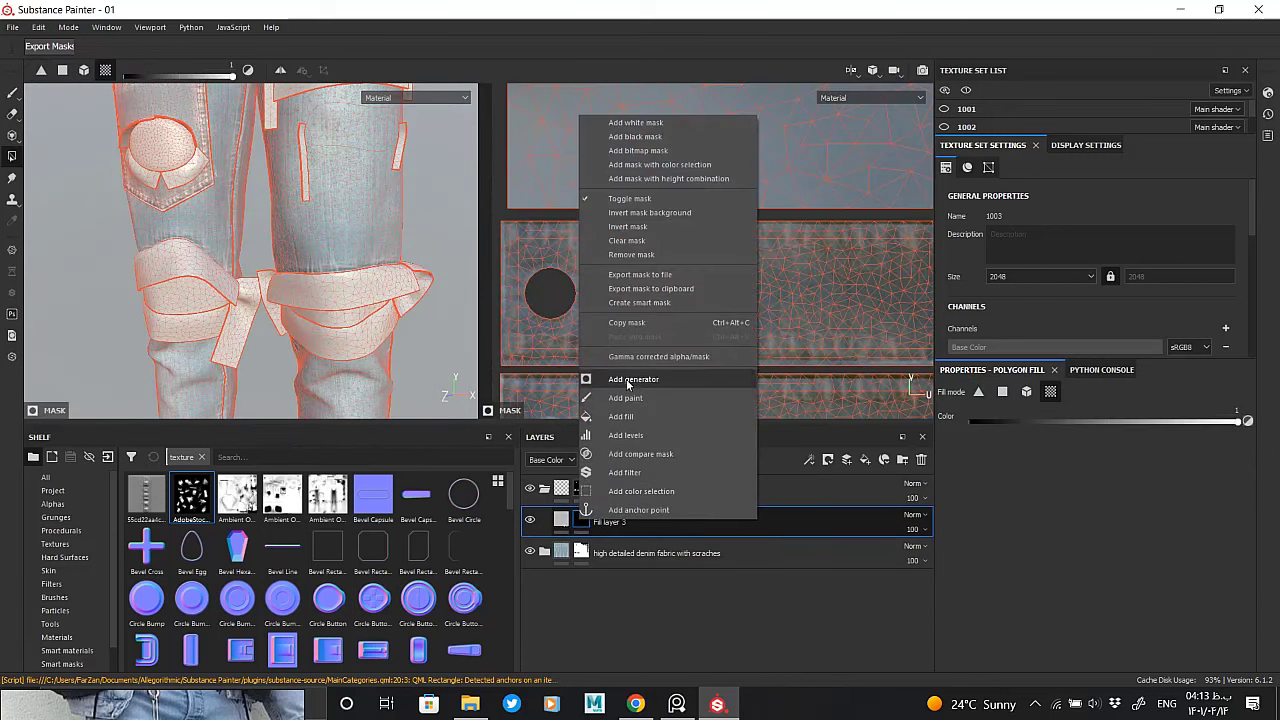
click(625, 399)
key(3)
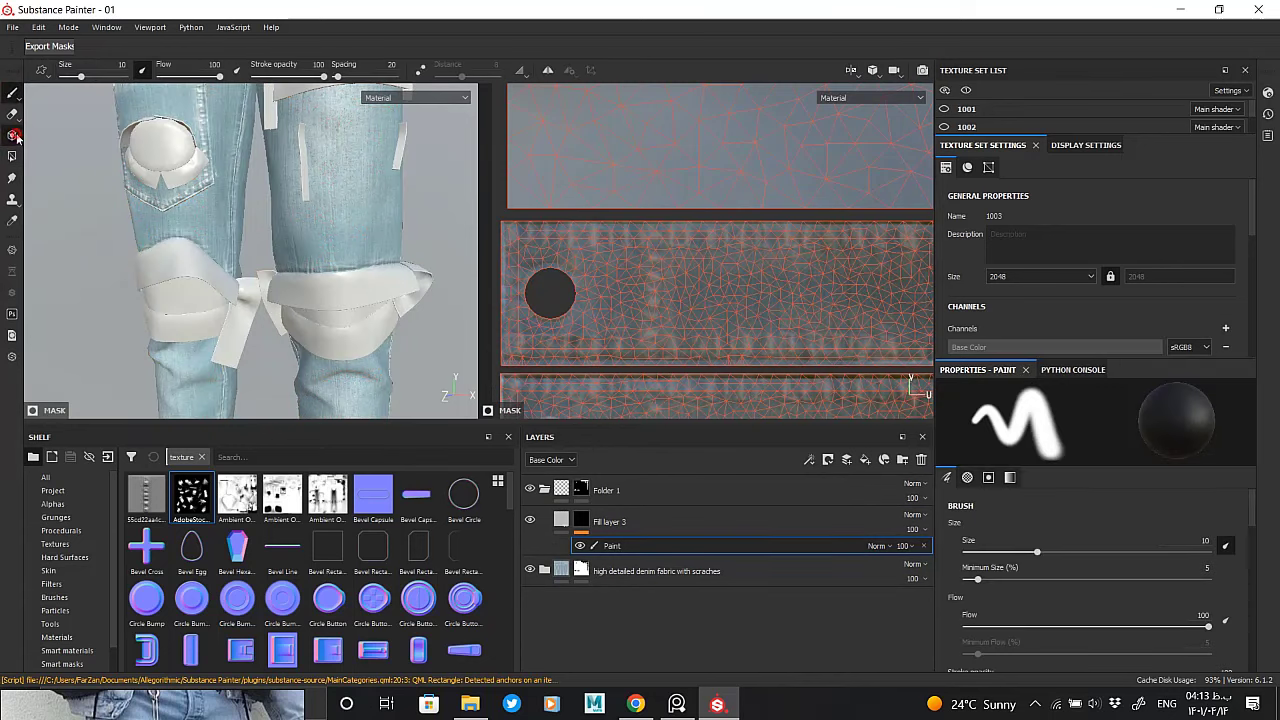
scroll(1111, 655, down, 10)
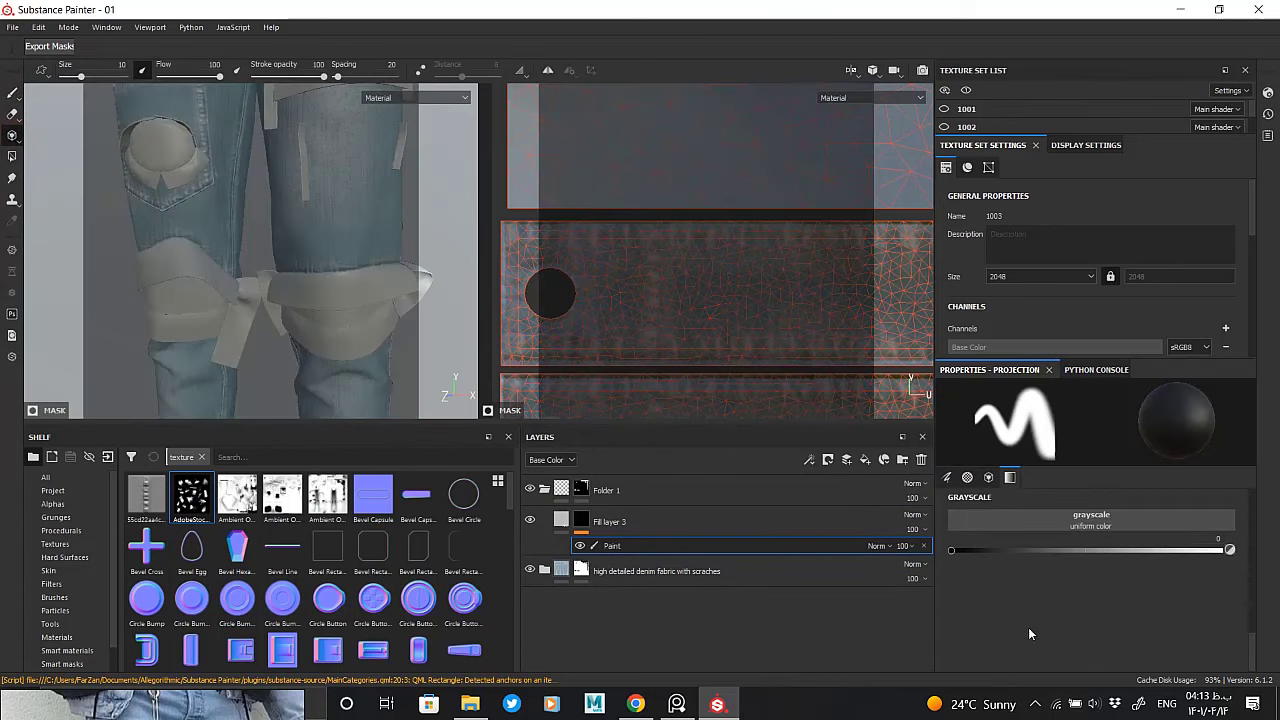
drag(1010, 525, 1015, 522)
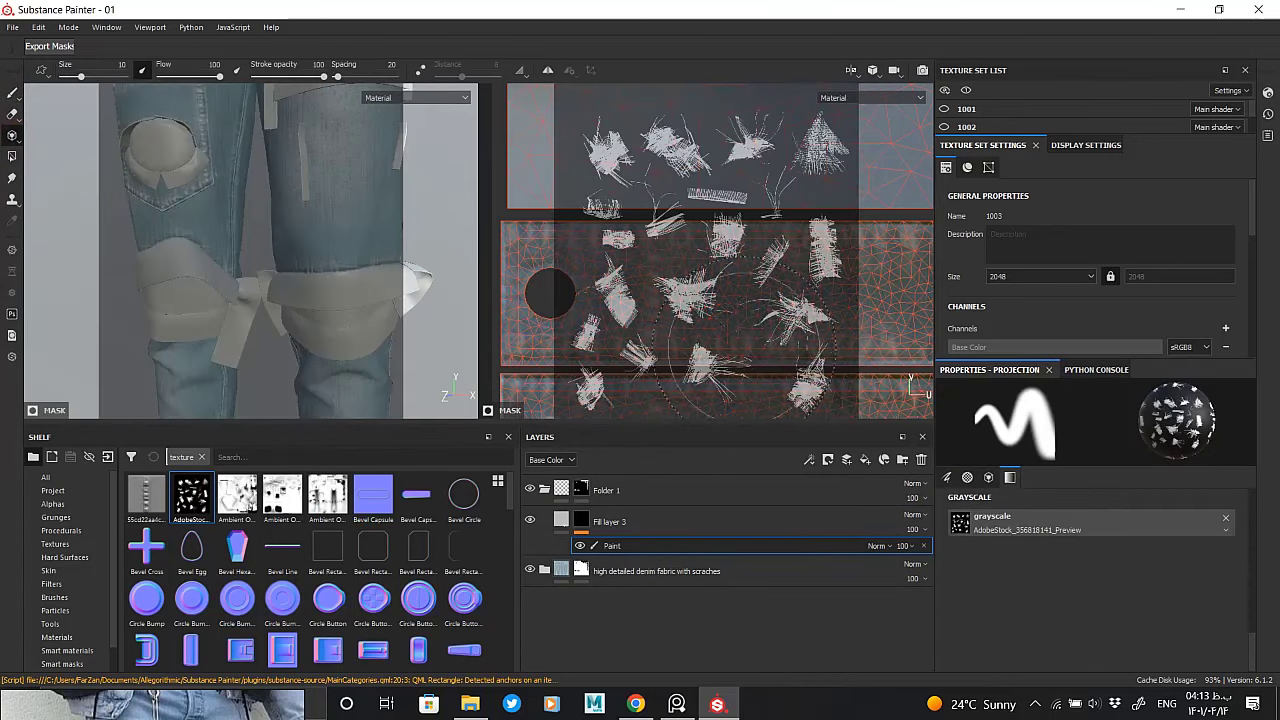
Paint a first scratch mark on the jeans cuff, reposition the stencil, and reselect Fill layer 3
alt+drag(360, 330, 270, 240)
click(368, 257)
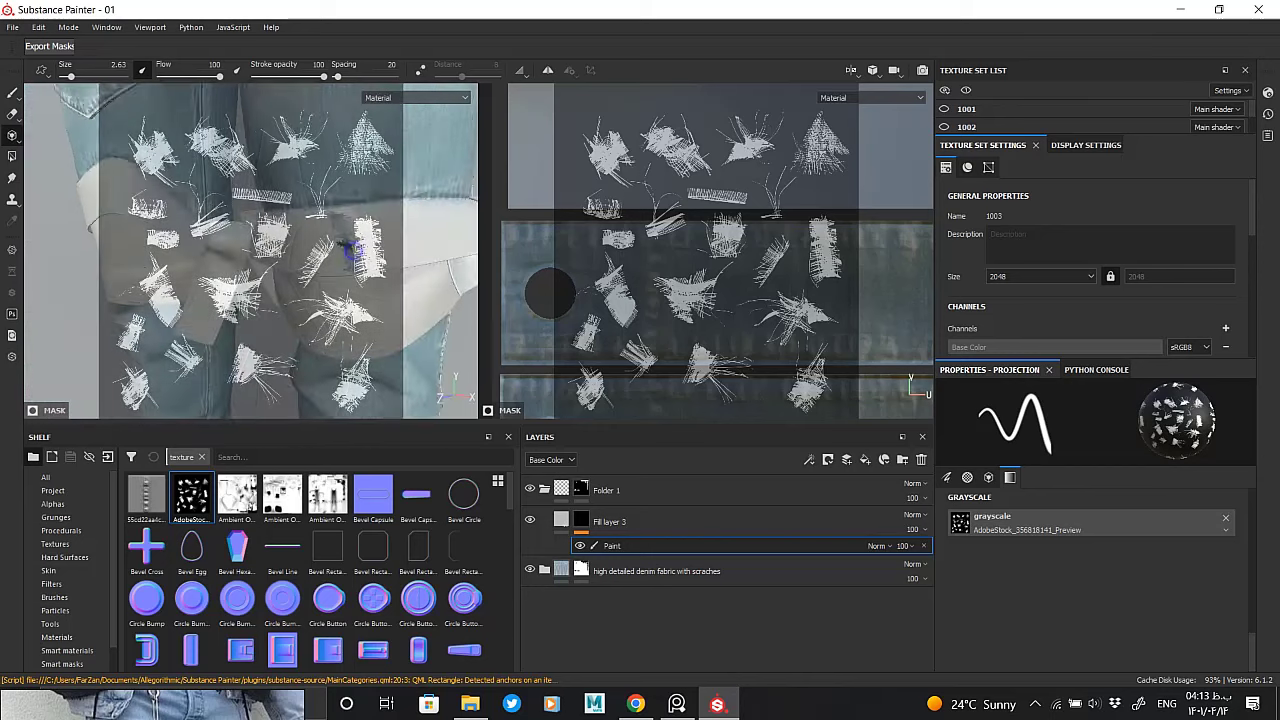
drag(355, 226, 390, 289)
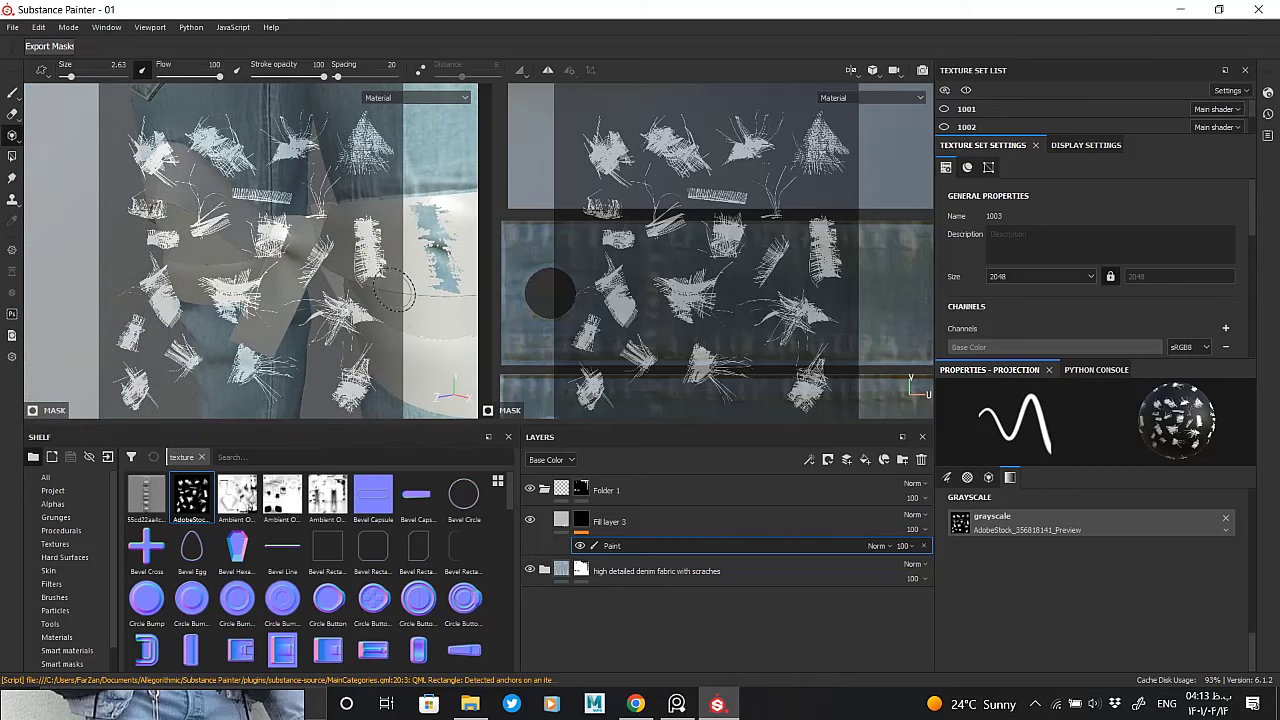
click(811, 527)
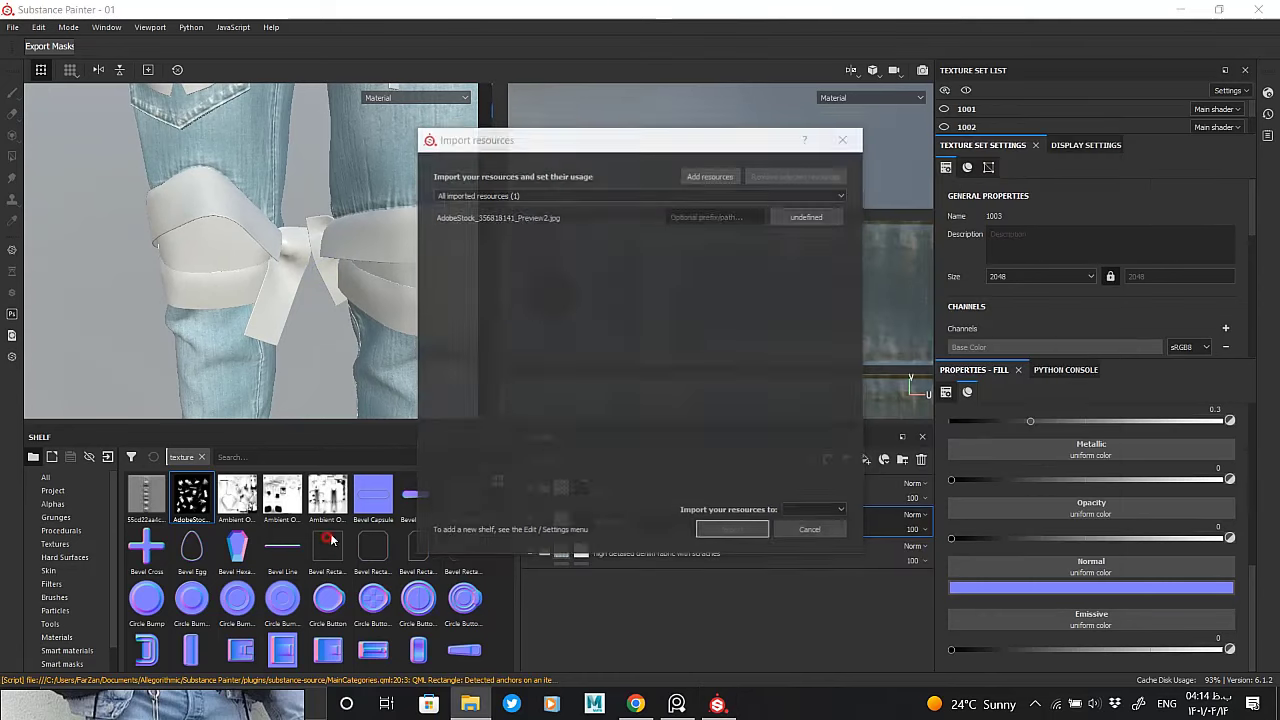
Import the AdobeStock_356818141_Preview2 scratch image and make it the Paint effect's grayscale stencil
click(807, 216)
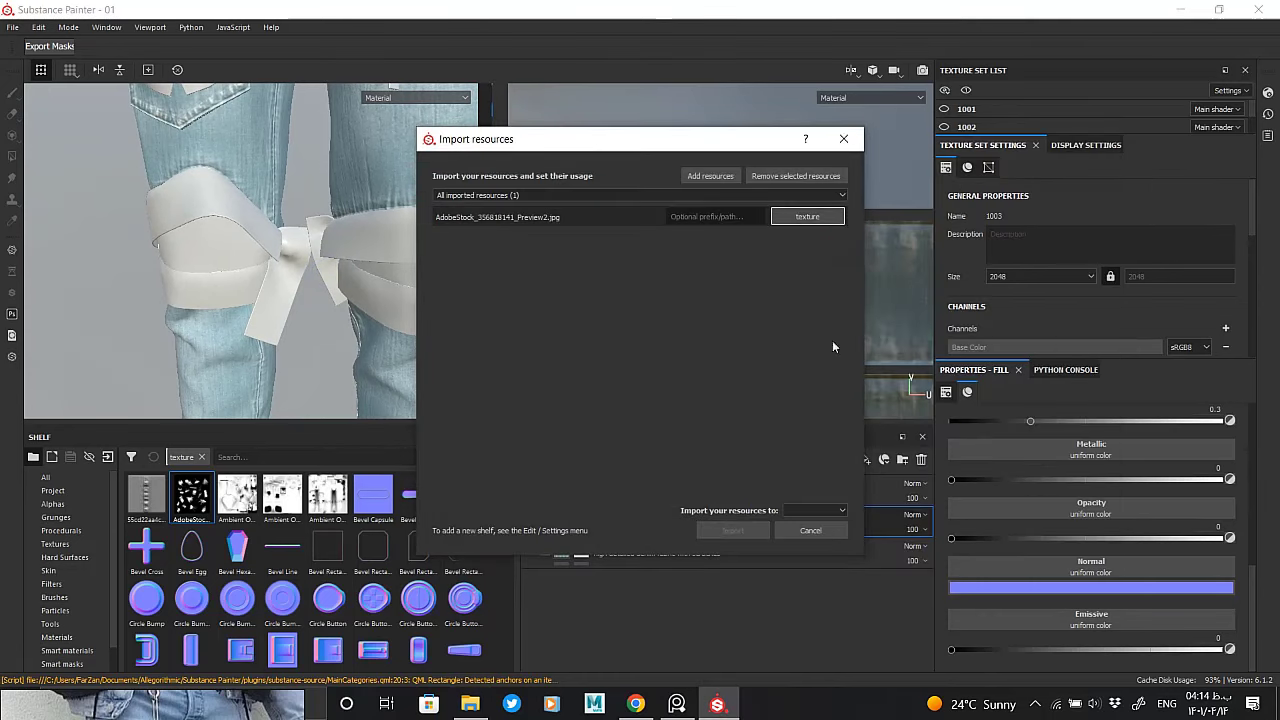
click(791, 531)
click(700, 530)
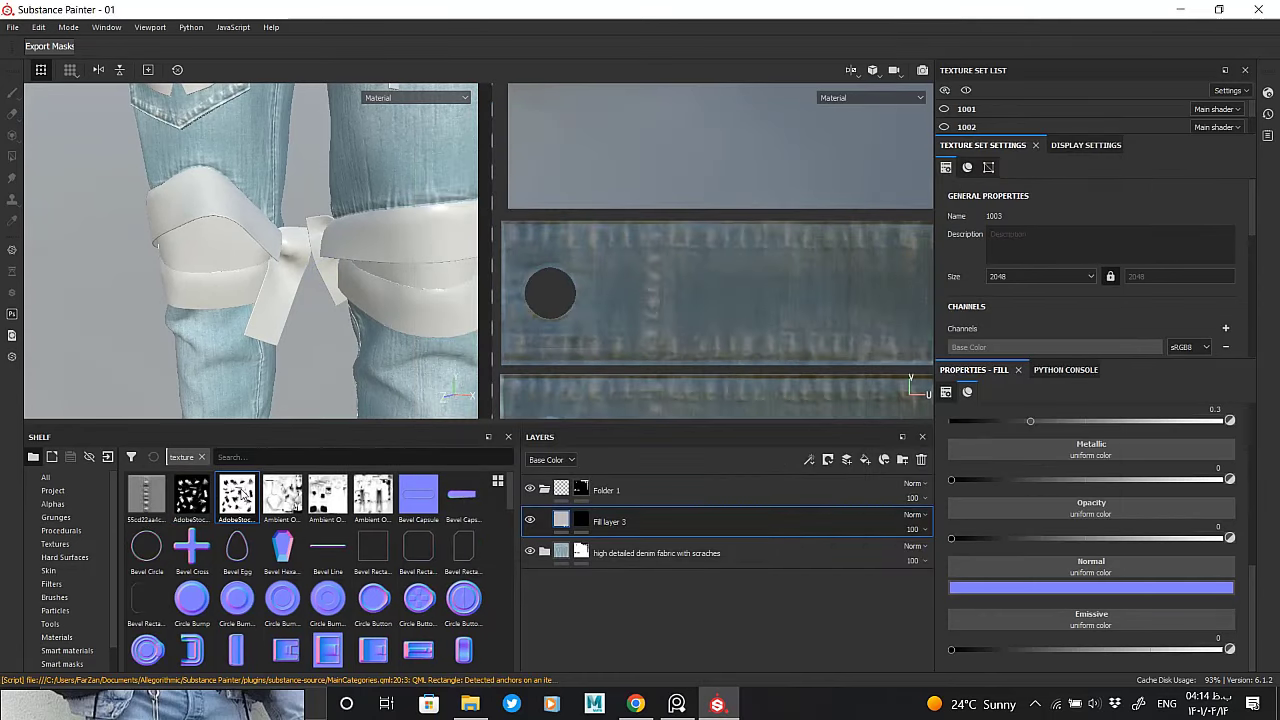
right_click(578, 524)
click(622, 399)
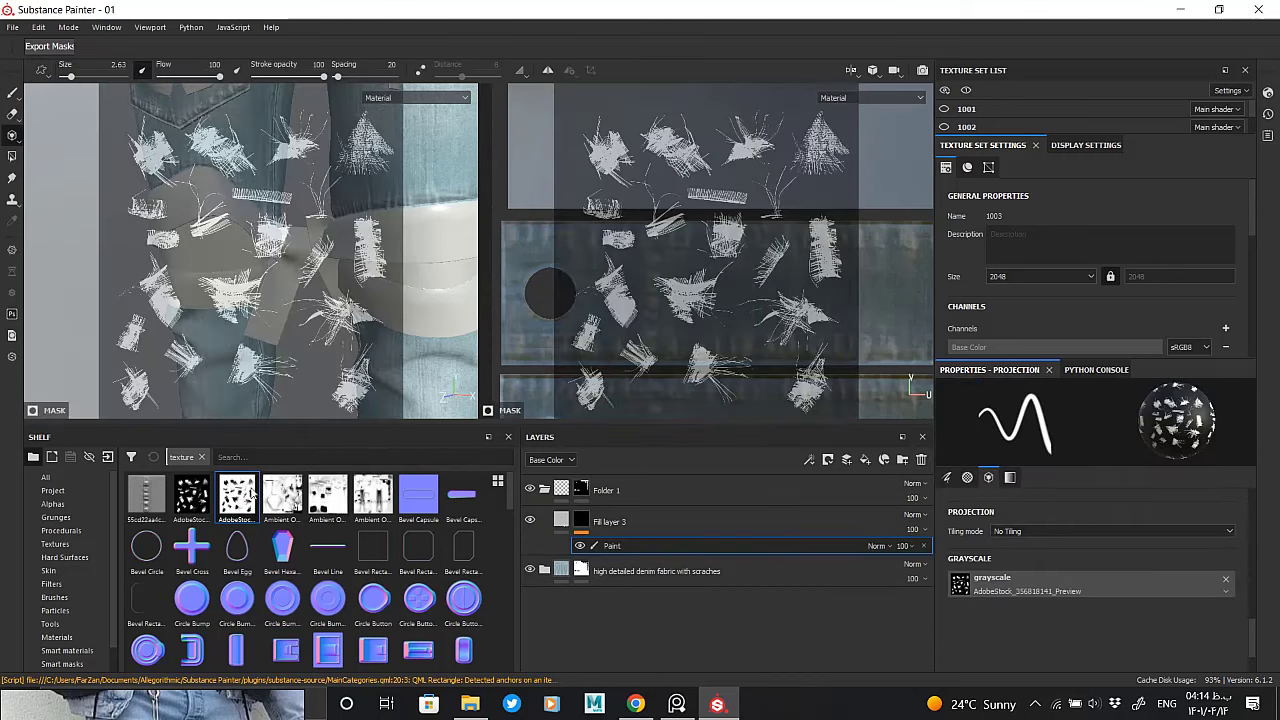
drag(985, 579, 985, 582)
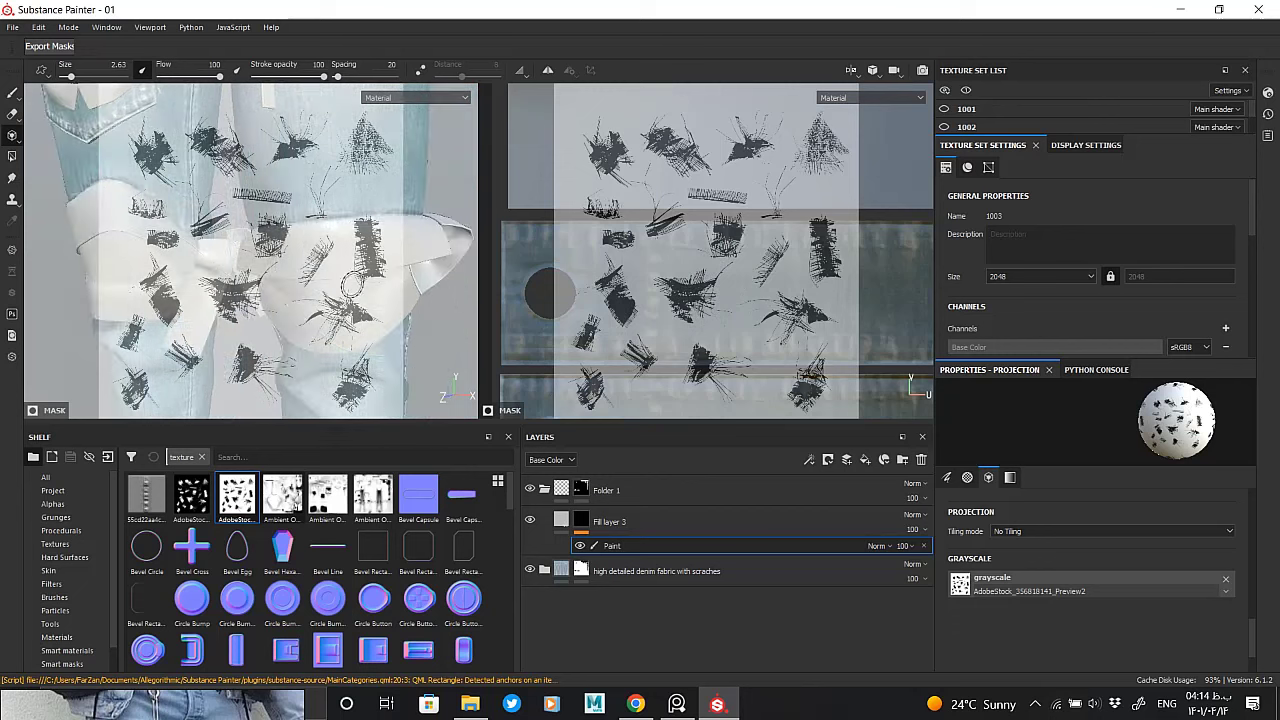
Project the scratch stencil onto the knee in Fill layer 3's mask and inspect the rip
alt+click(581, 519)
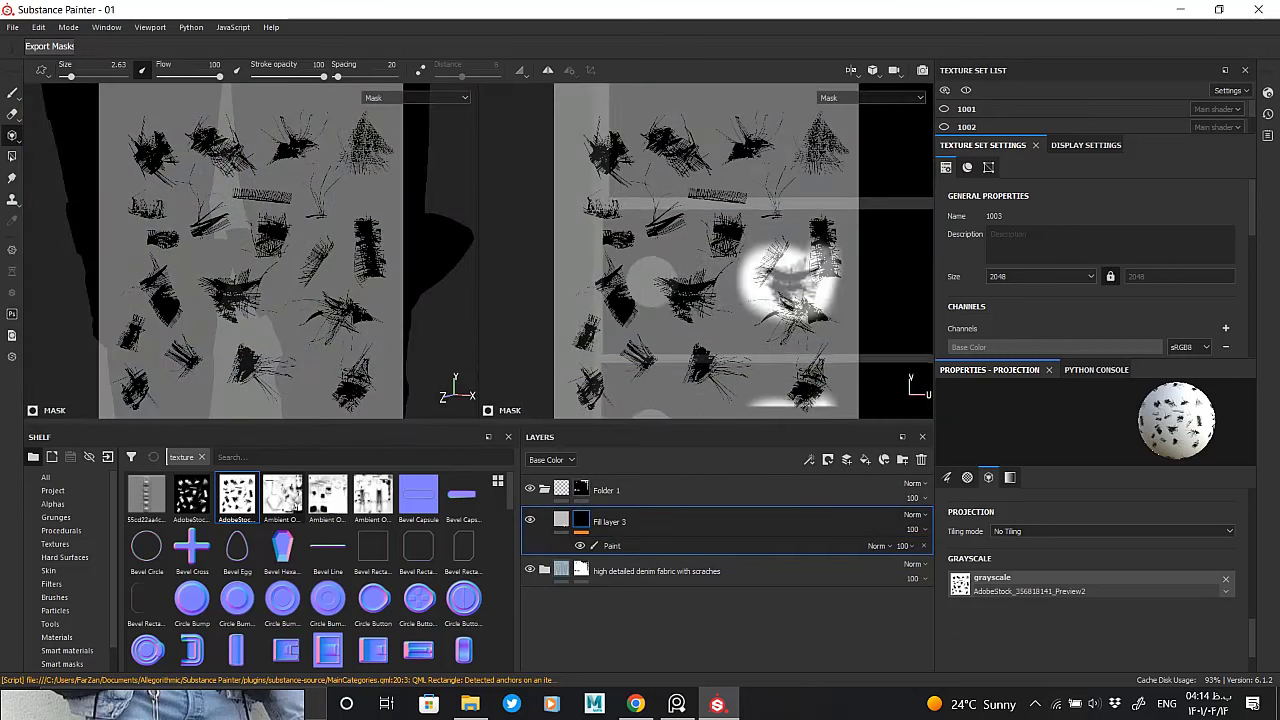
click(827, 283)
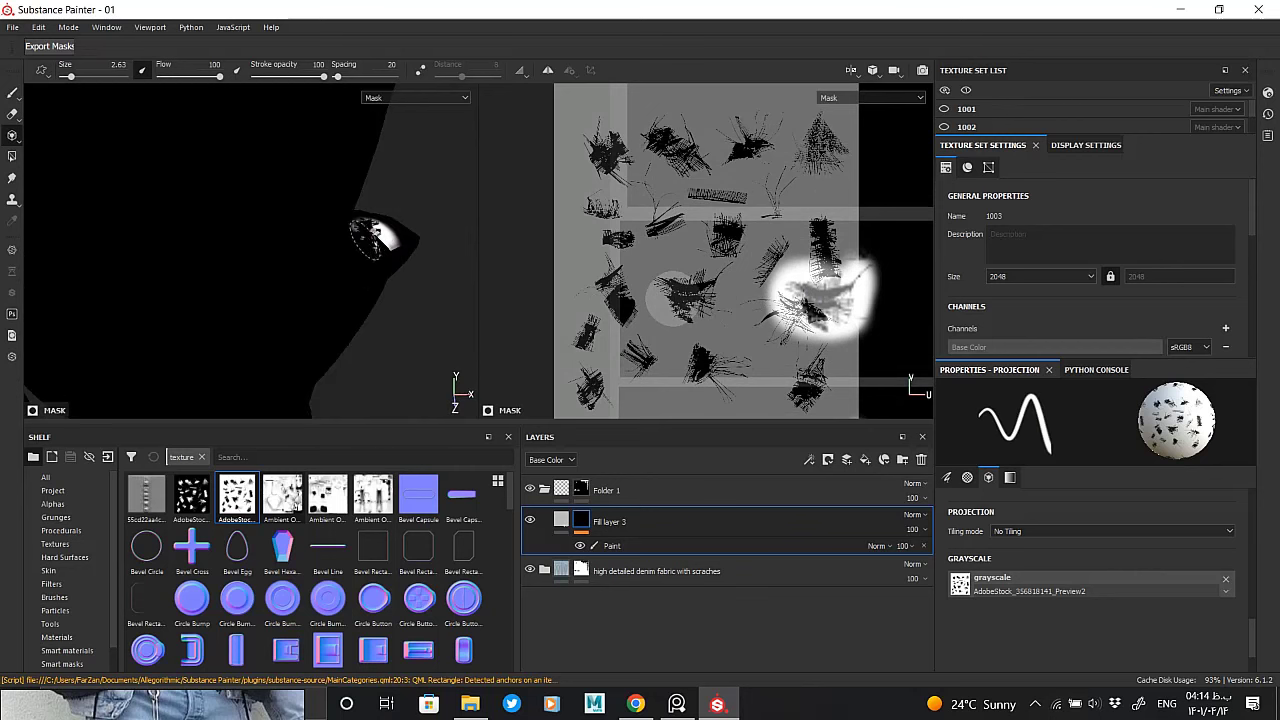
key(s)
mouse_move(379, 331)
alt+mouse_down()
mouse_move(320, 286)
mouse_move(212, 330)
mouse_move(394, 217)
mouse_move(390, 270)
alt+mouse_up()
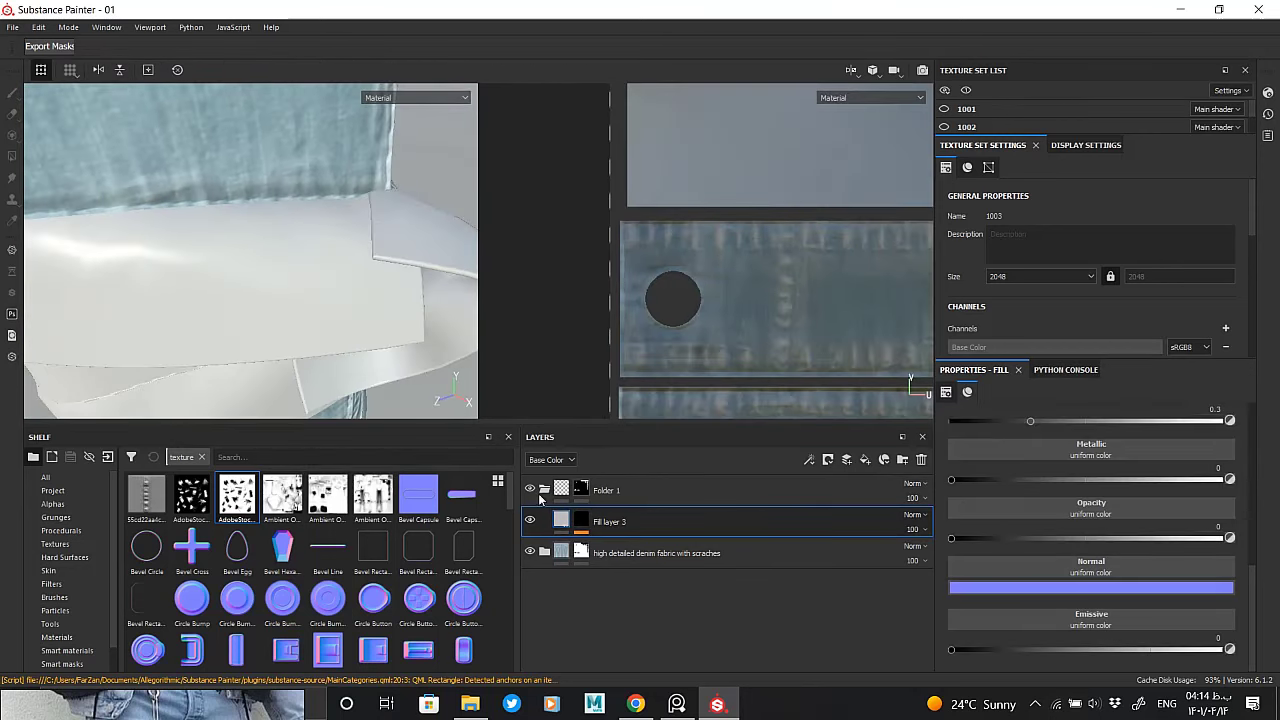
click(578, 513)
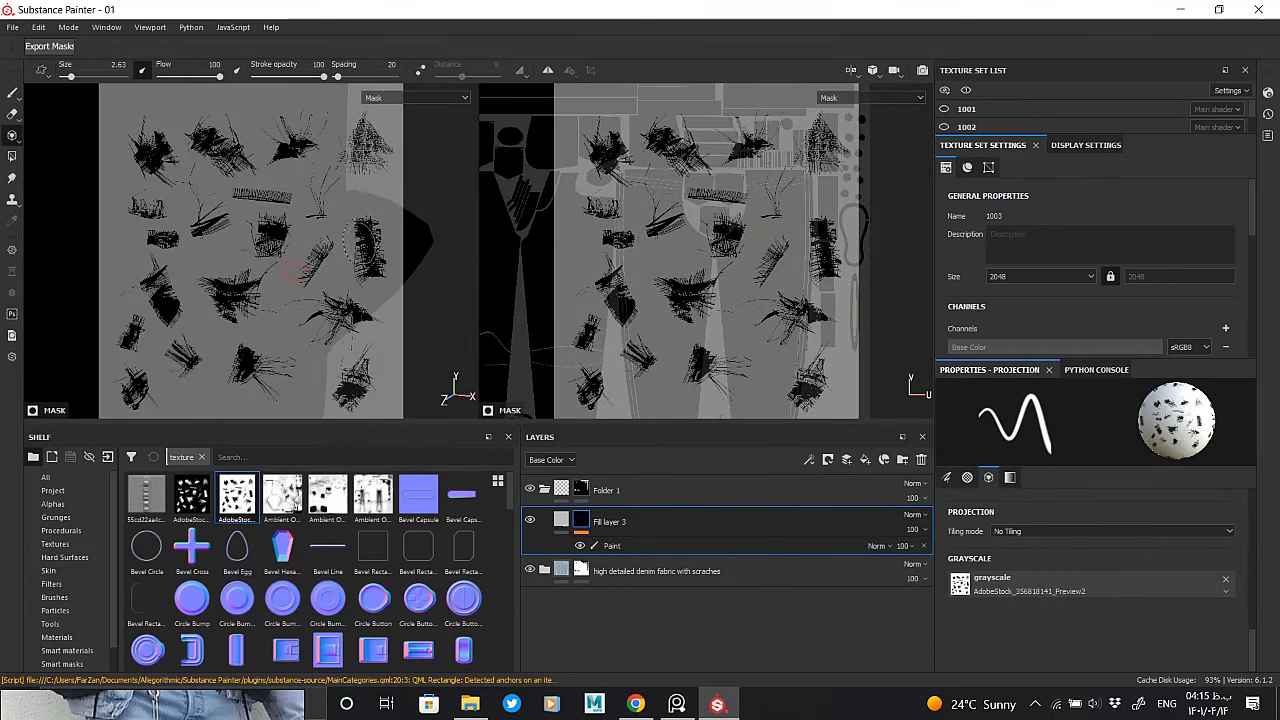
drag(355, 225, 365, 240)
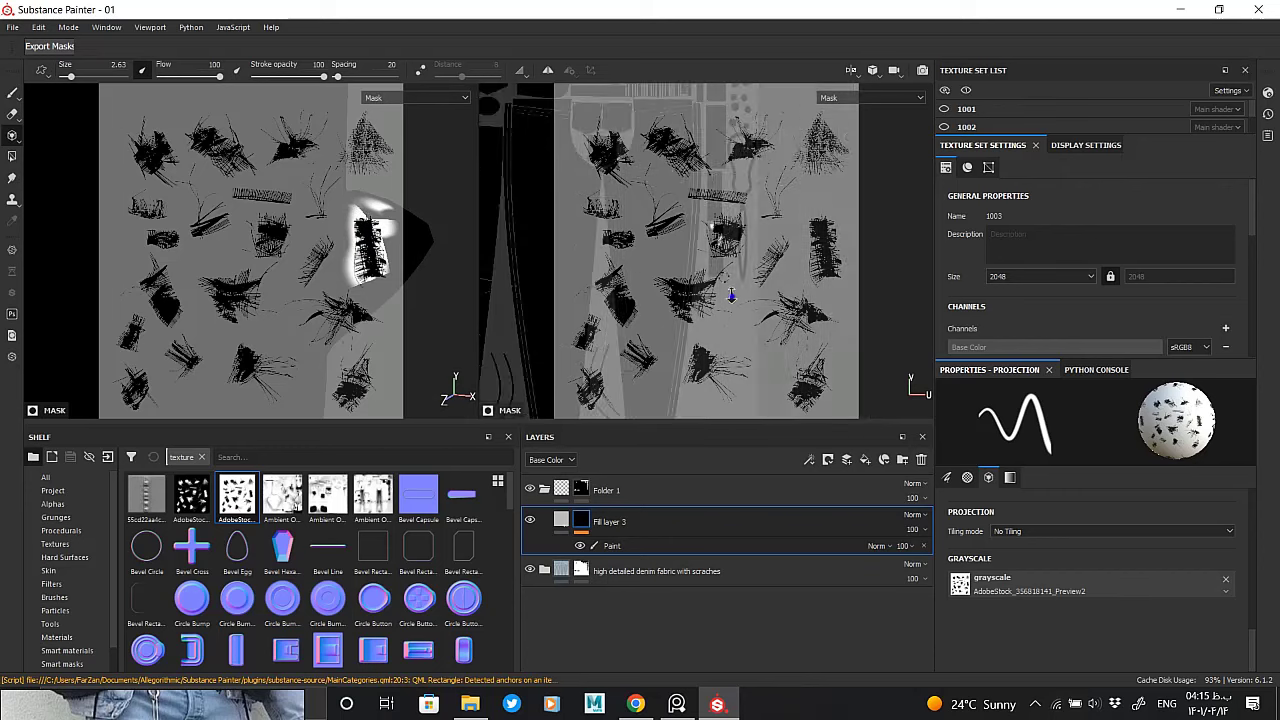
drag(710, 352, 692, 294)
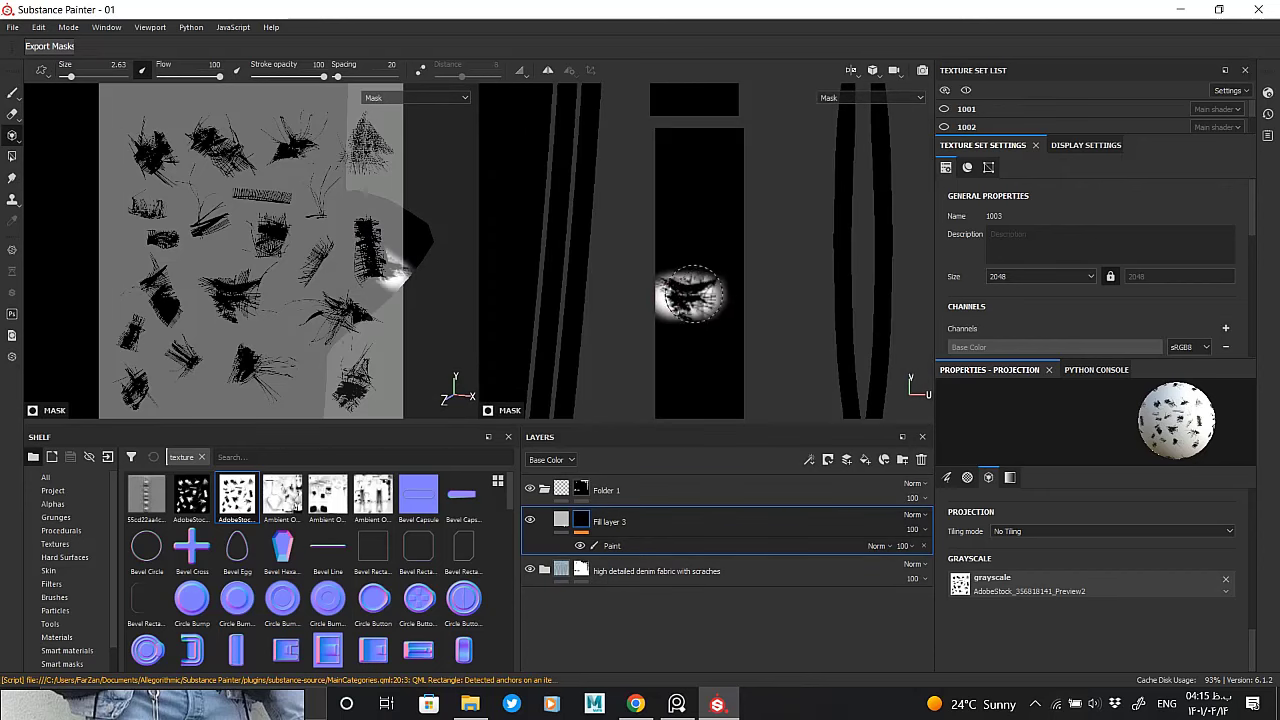
click(561, 521)
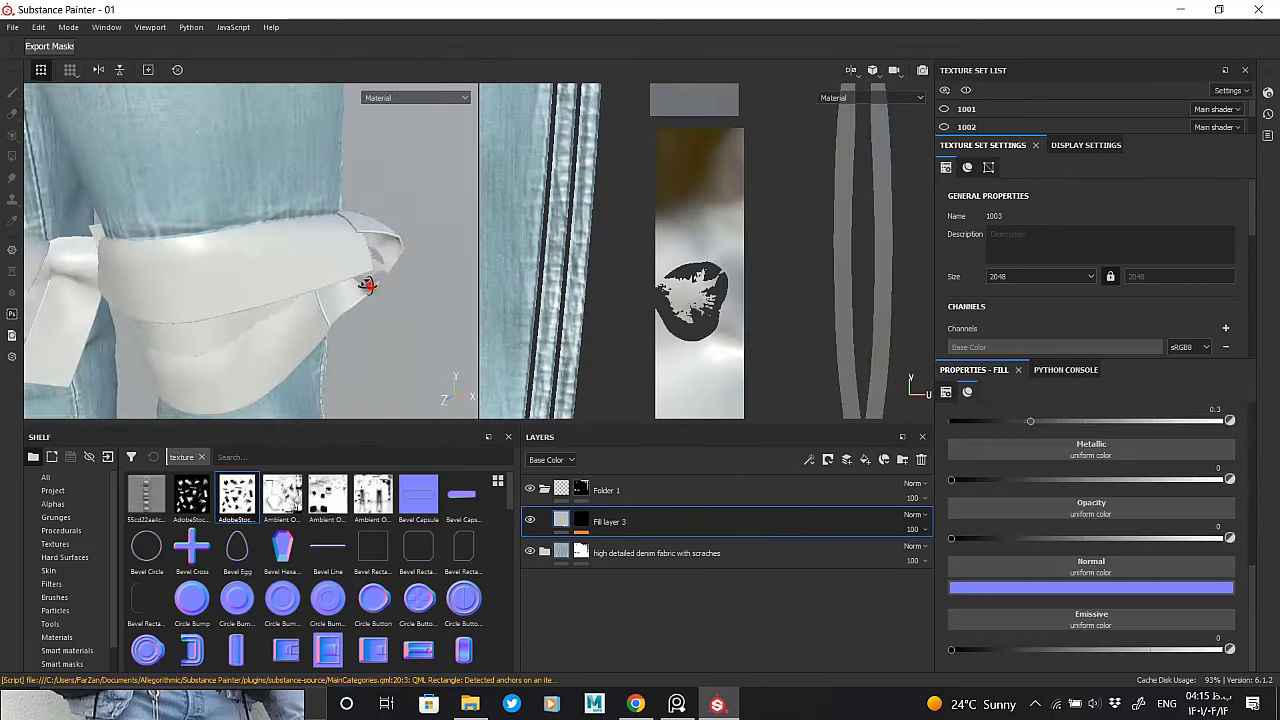
mouse_move(371, 283)
alt+mouse_down()
mouse_move(410, 280)
mouse_move(308, 287)
alt+mouse_up()
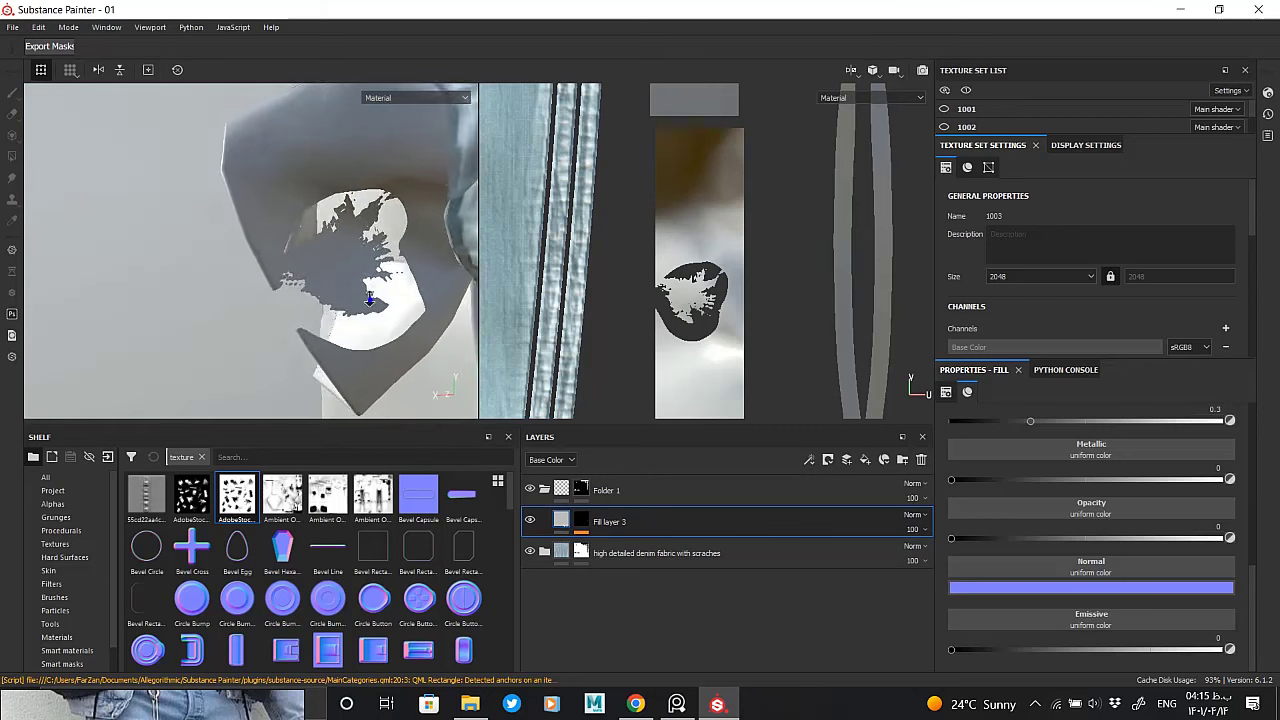
click(581, 520)
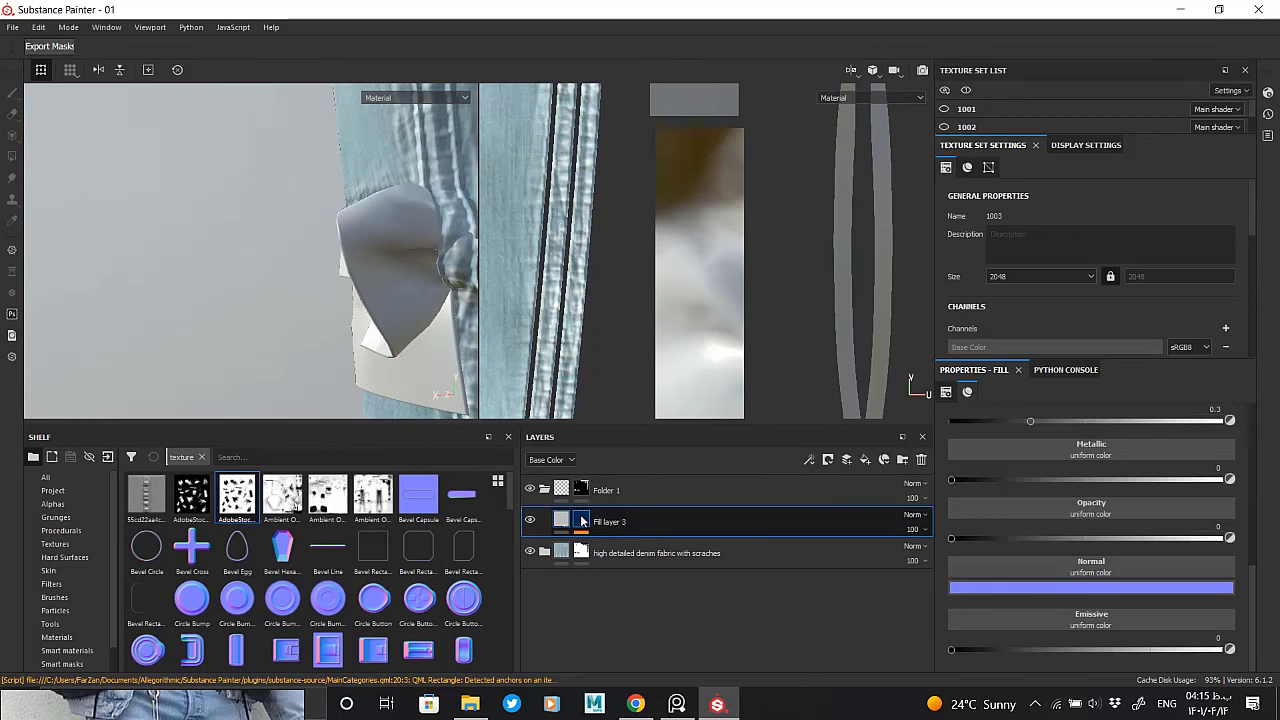
click(582, 520)
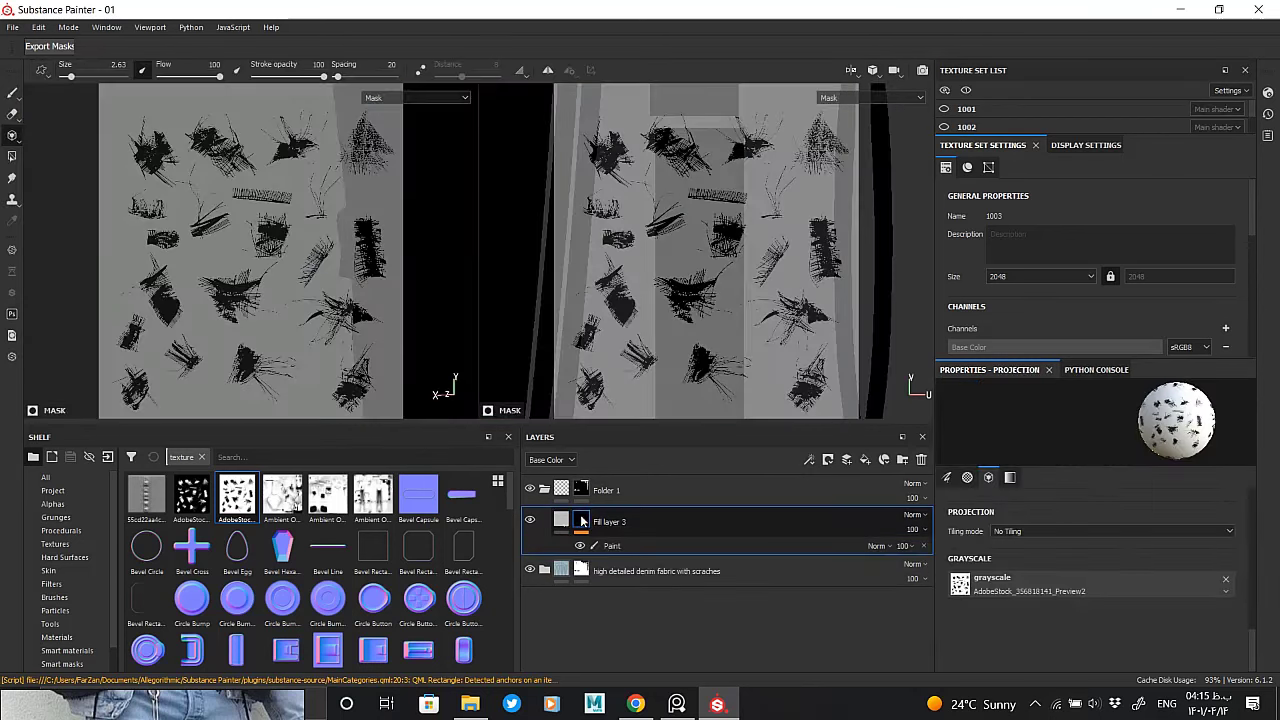
Replace the mask's Paint effect with a Fill effect set to black
click(922, 546)
right_click(594, 529)
click(636, 448)
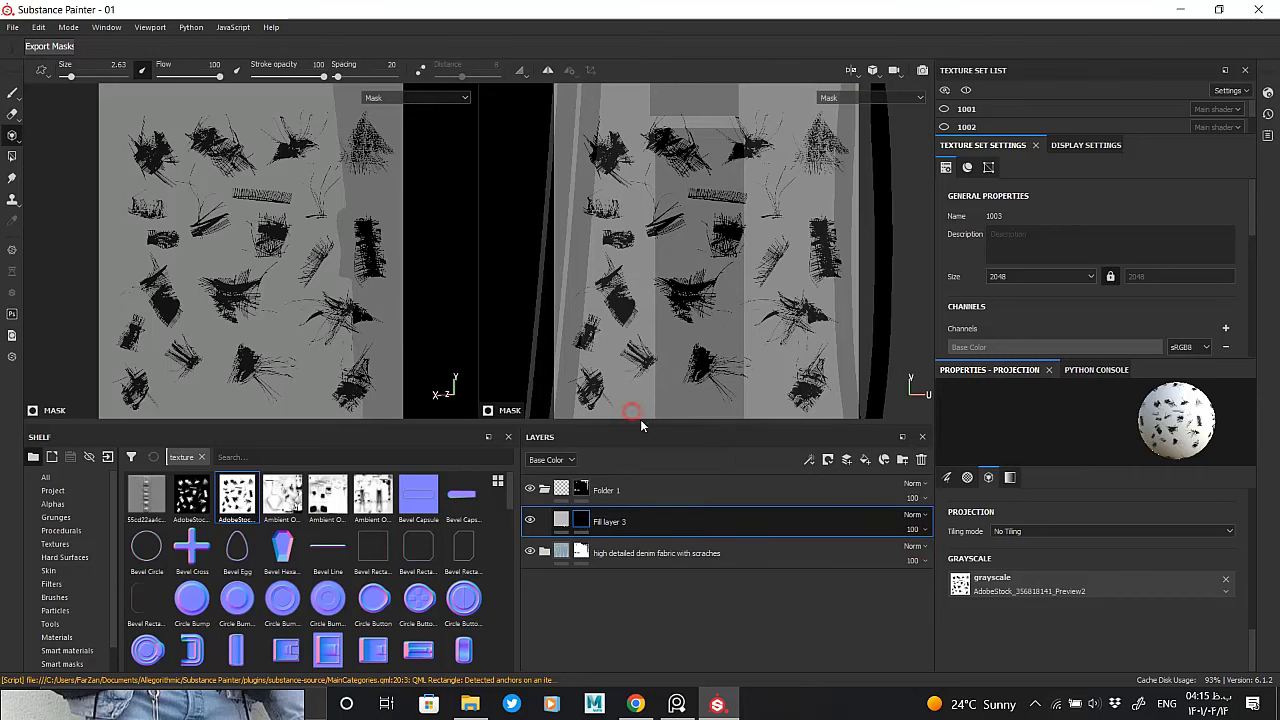
drag(1095, 463, 912, 470)
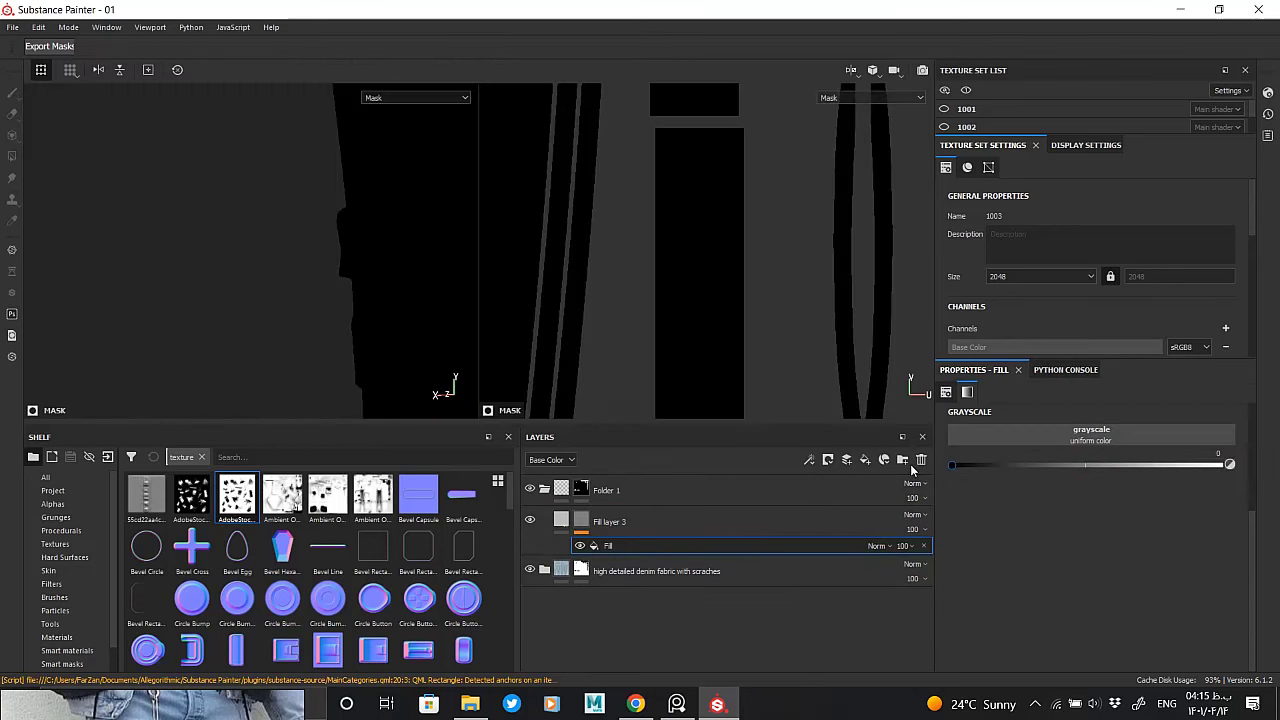
click(564, 524)
Add a new Paint effect above the mask's Fill and select it for projecting
right_click(608, 541)
click(650, 560)
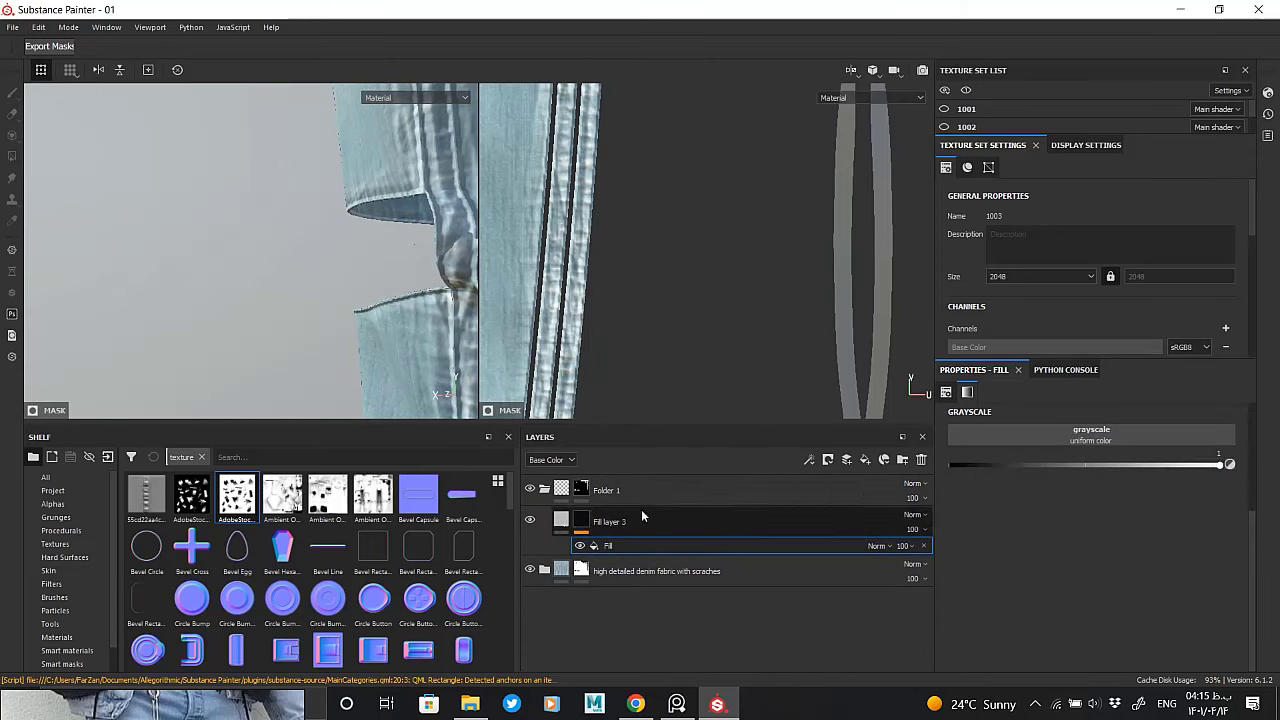
right_click(655, 518)
click(671, 572)
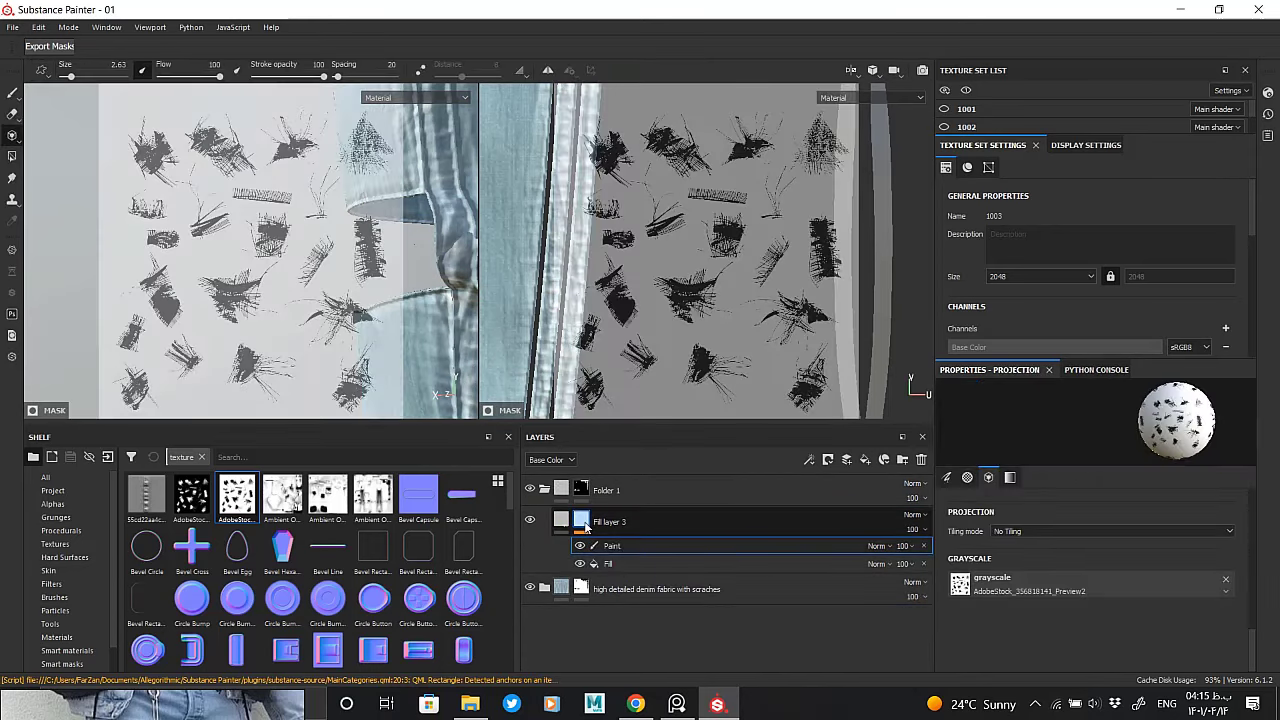
click(582, 520)
click(561, 519)
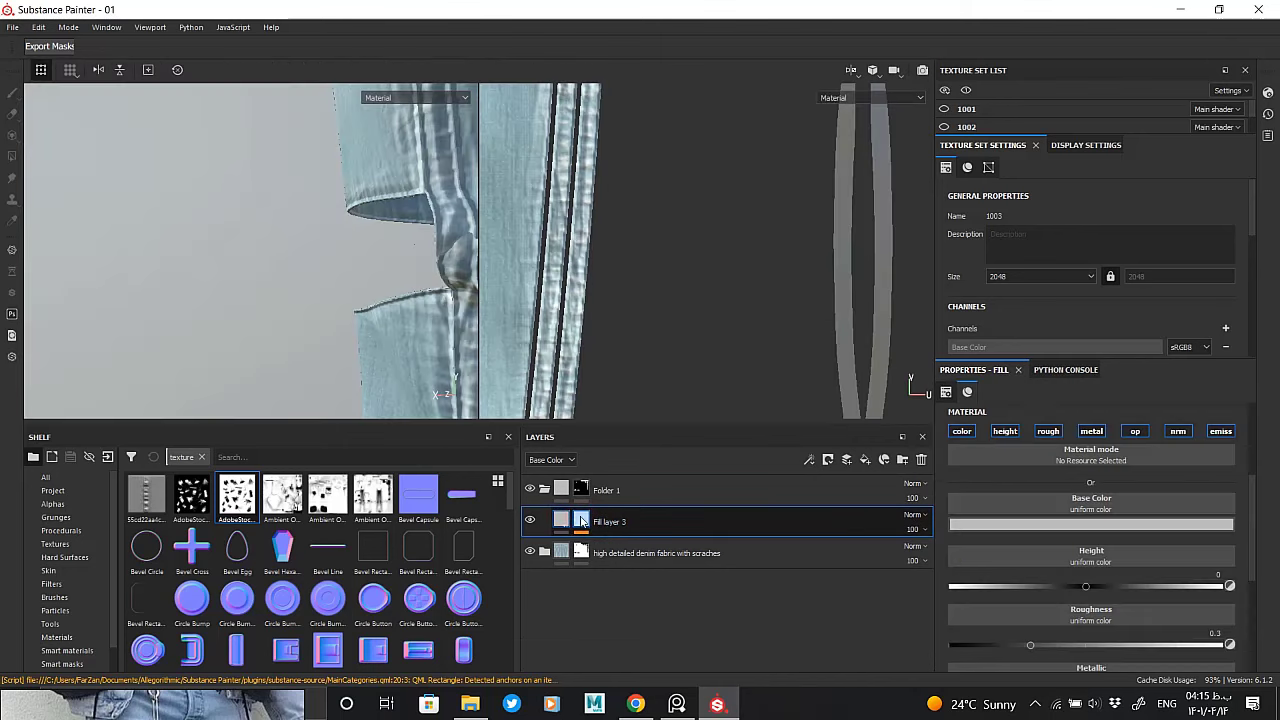
click(612, 545)
scroll(700, 330, down, 5)
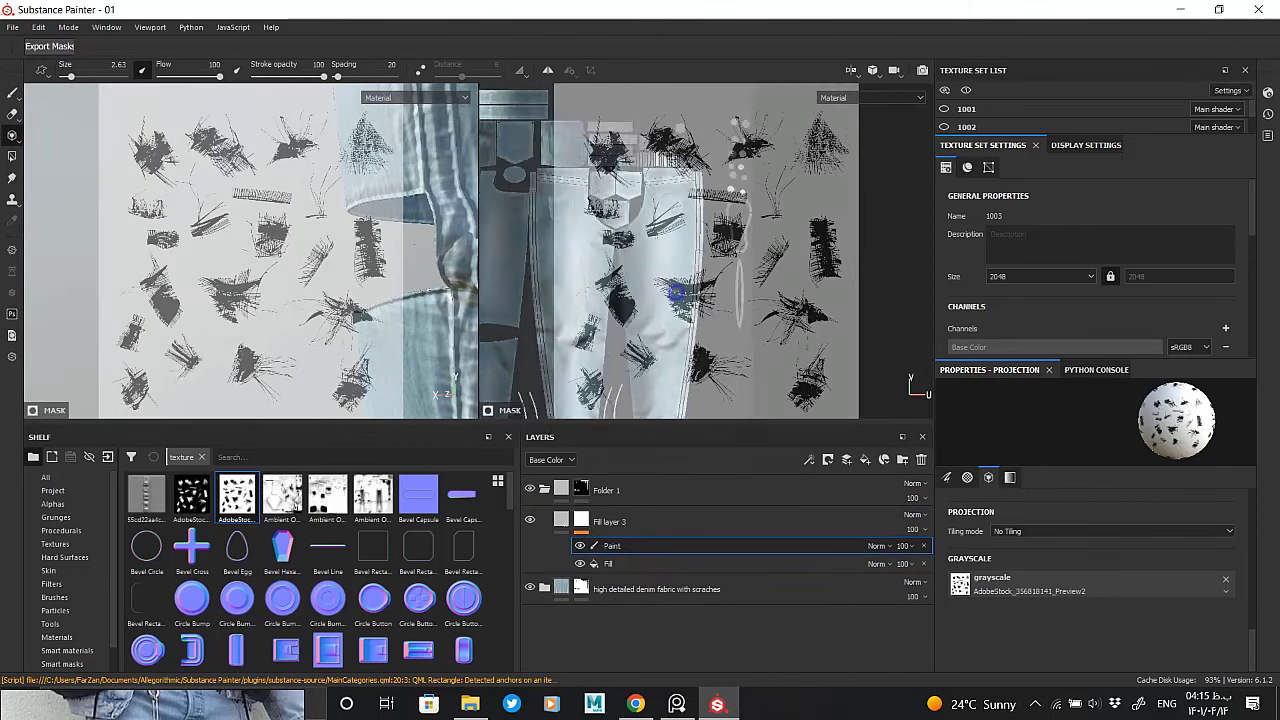
Select the mask's Paint effect and turn the UV islands upright beneath the stencil
click(590, 562)
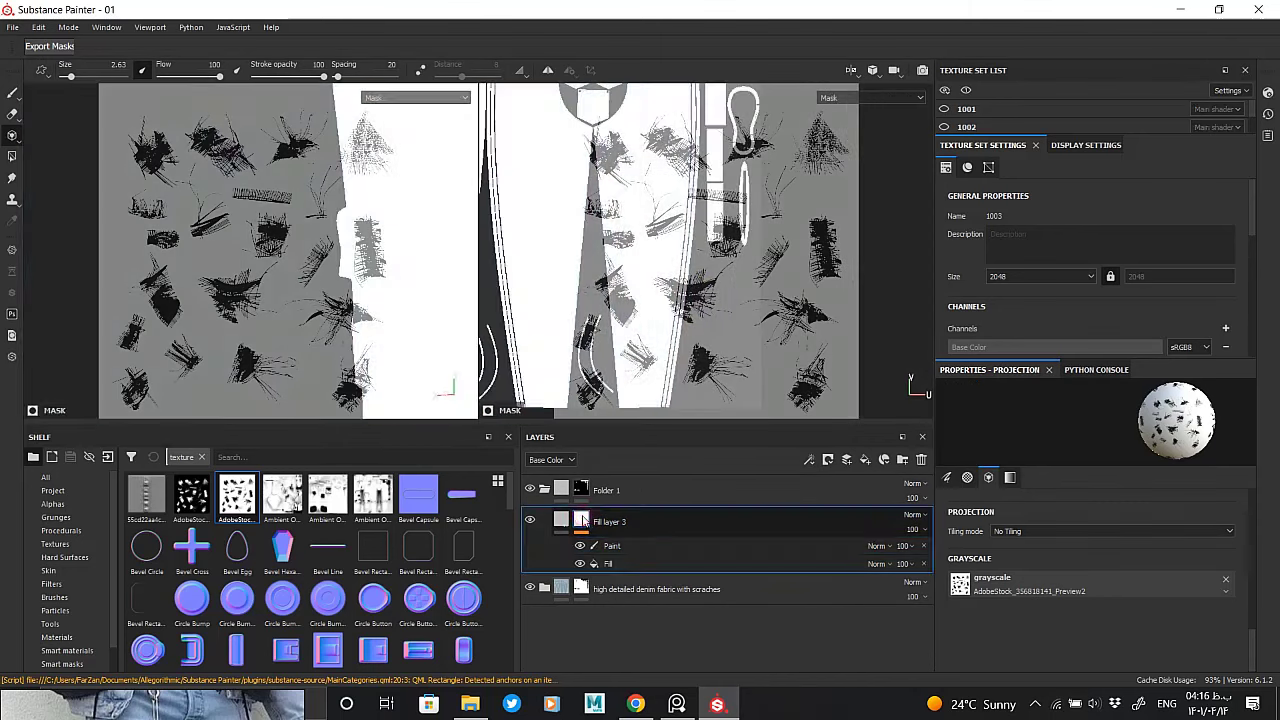
click(583, 520)
click(582, 520)
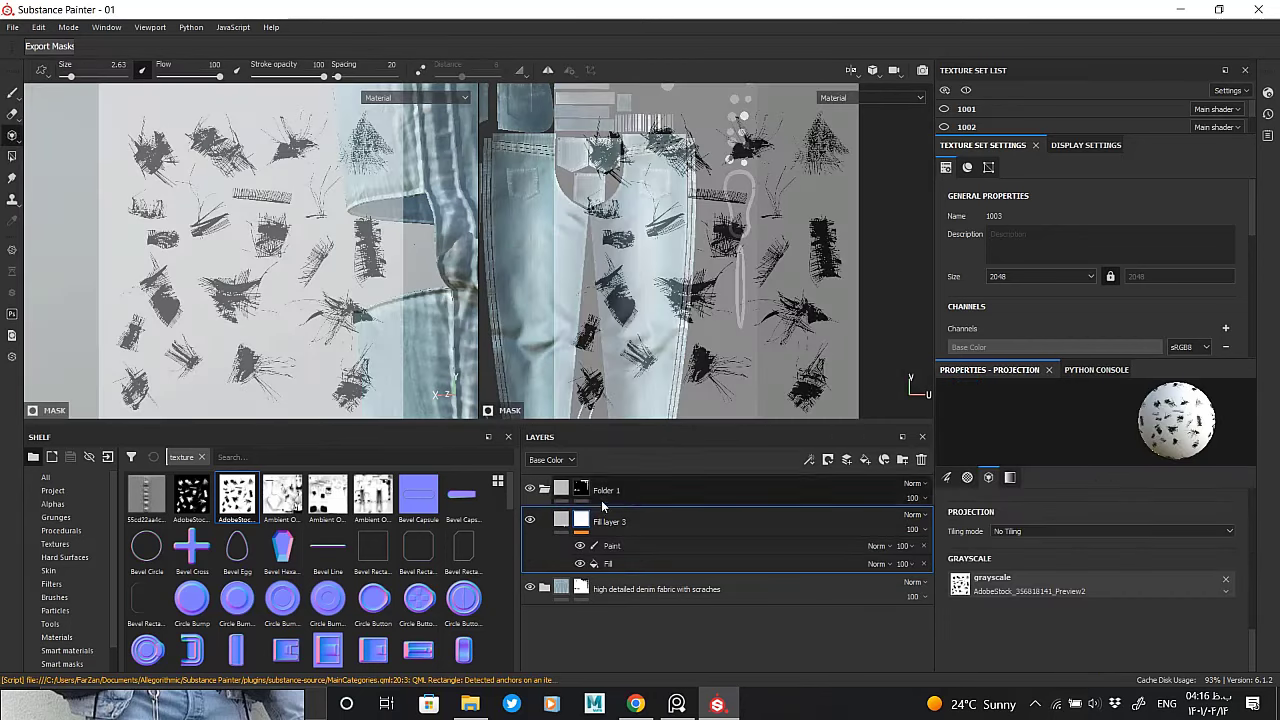
click(605, 545)
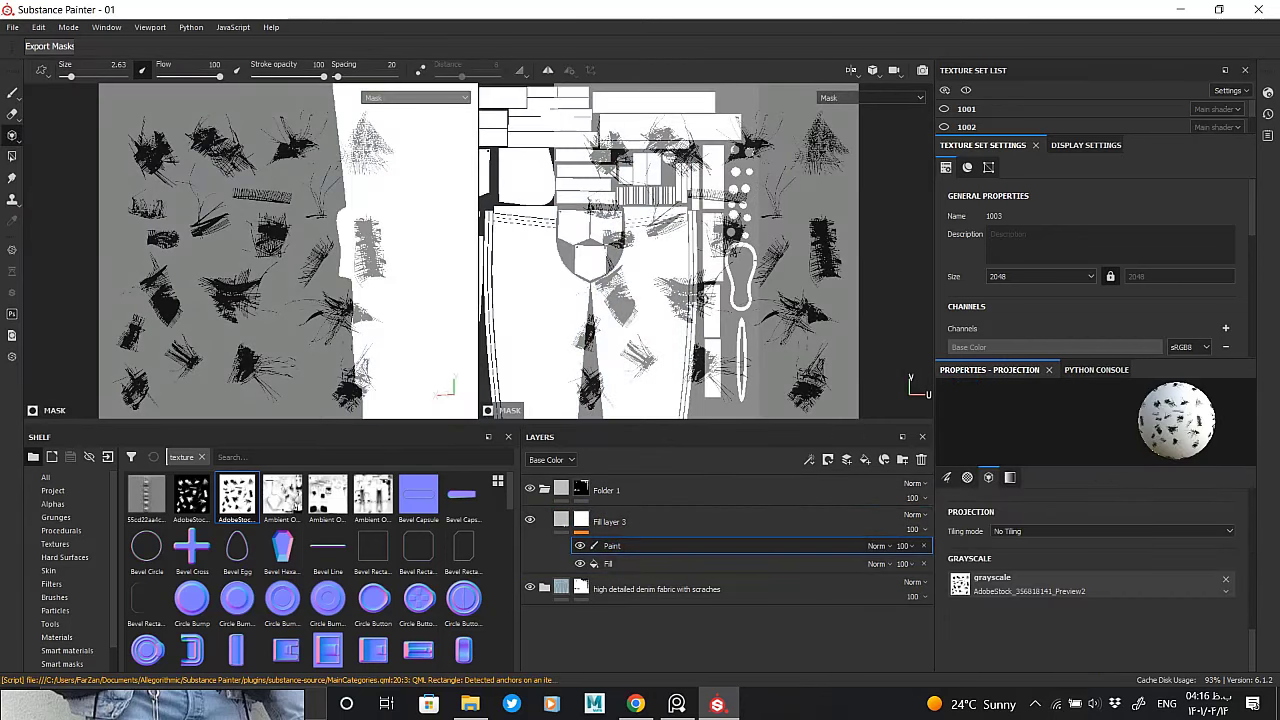
middle_drag(690, 300, 665, 350)
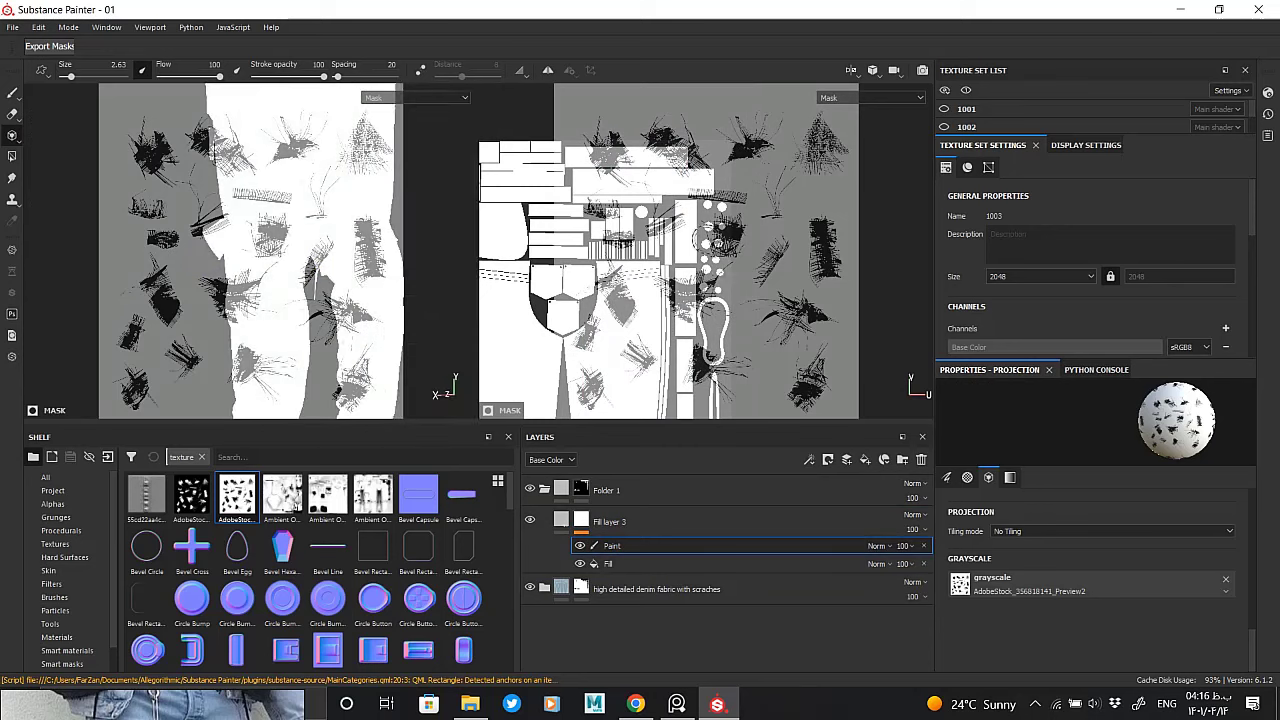
alt+drag(250, 257, 501, 247)
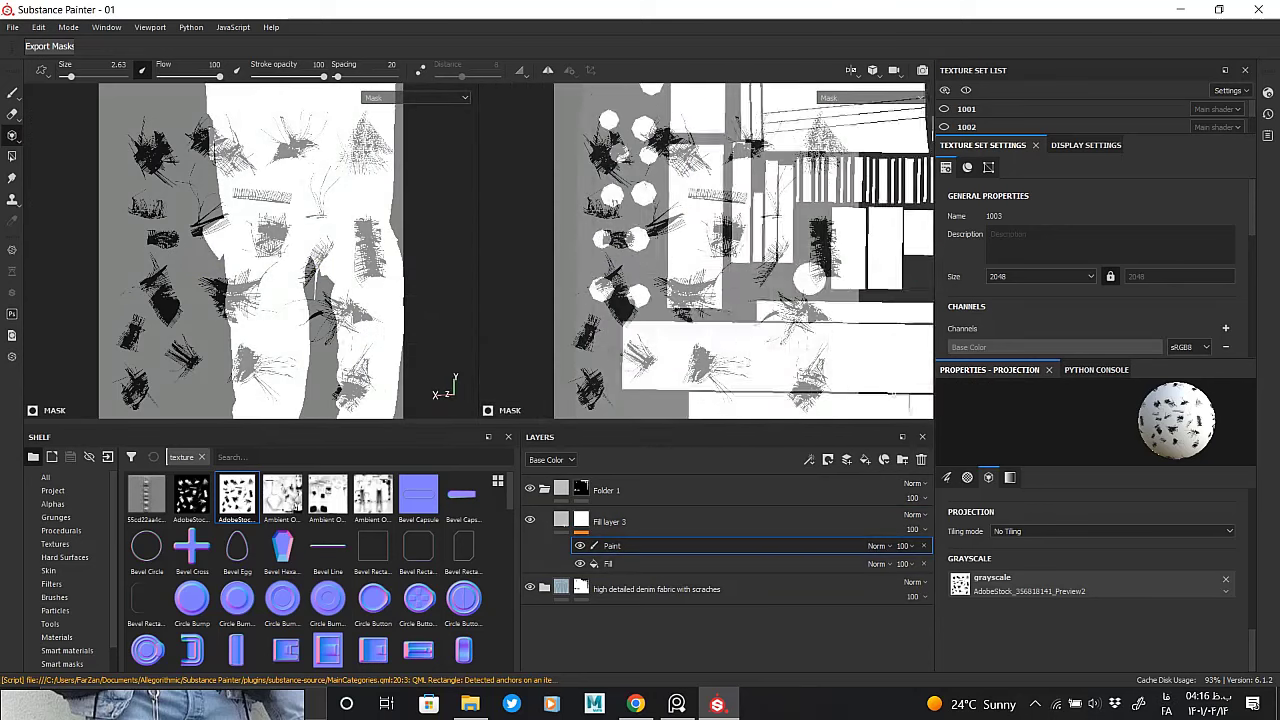
scroll(729, 286, down, 5)
alt+drag(775, 240, 836, 265)
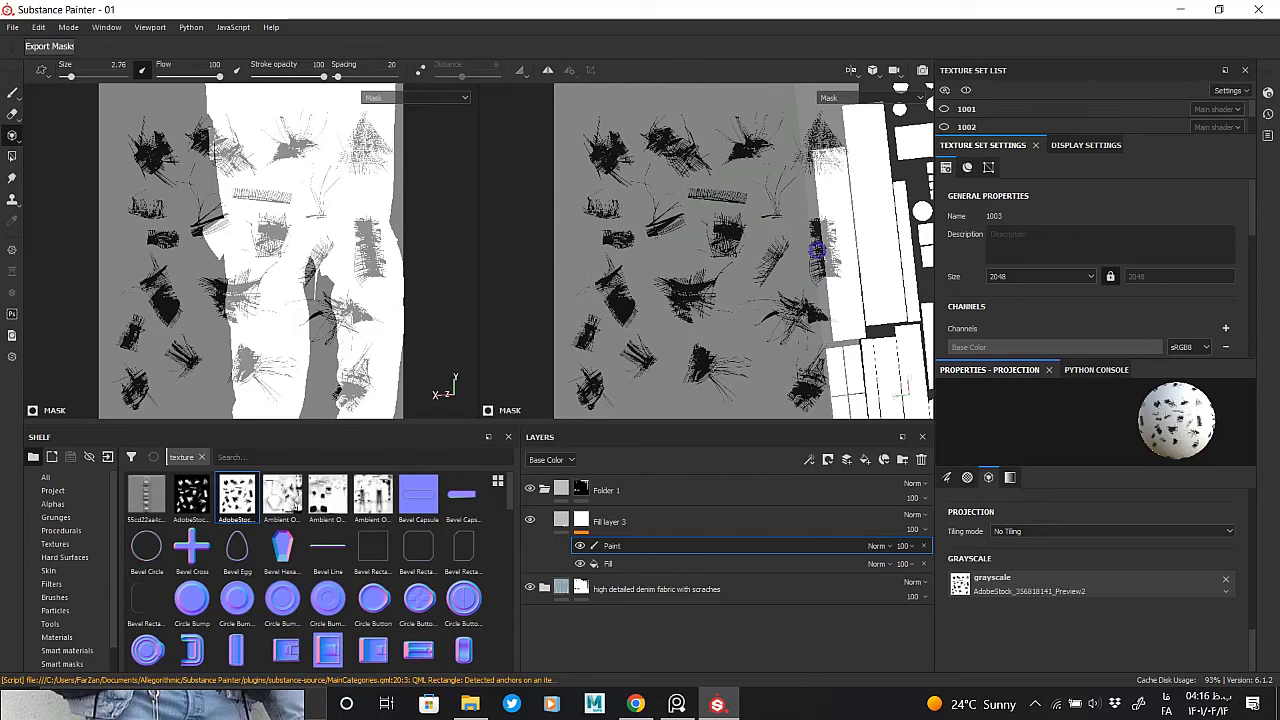
Preview the material and zoom to a front view of the knee patch
click(609, 521)
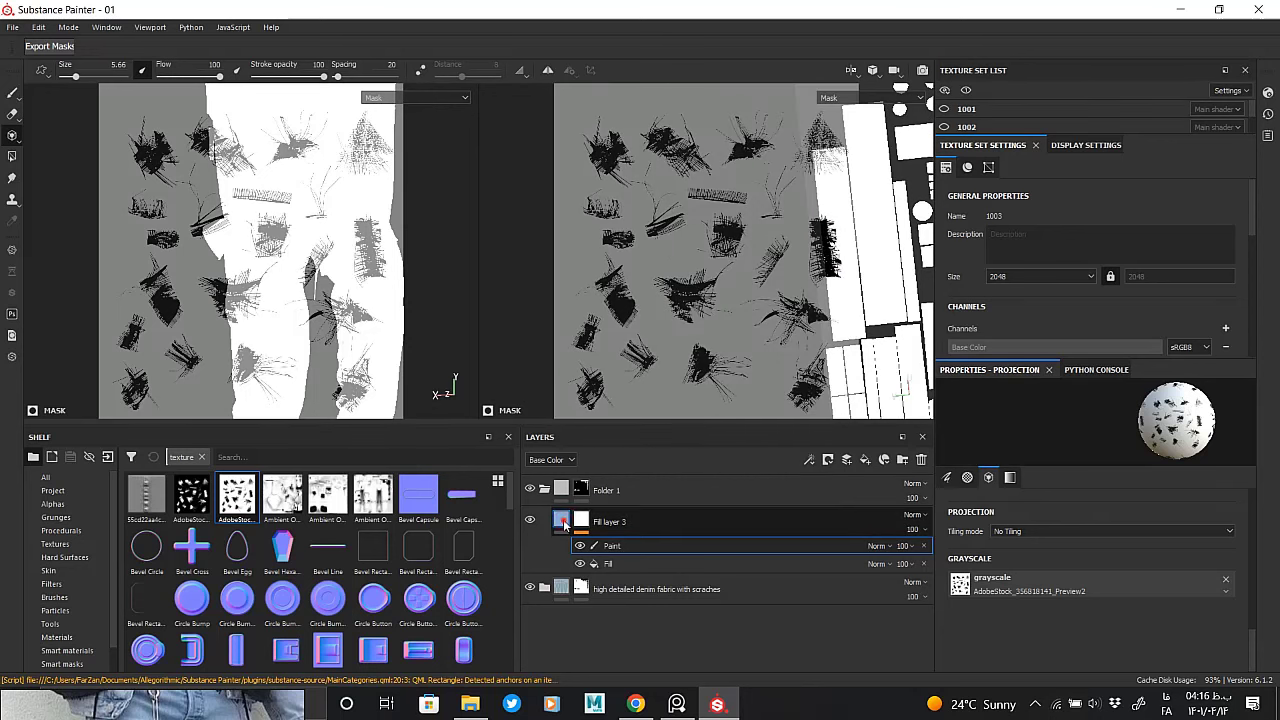
alt+drag(450, 325, 302, 203)
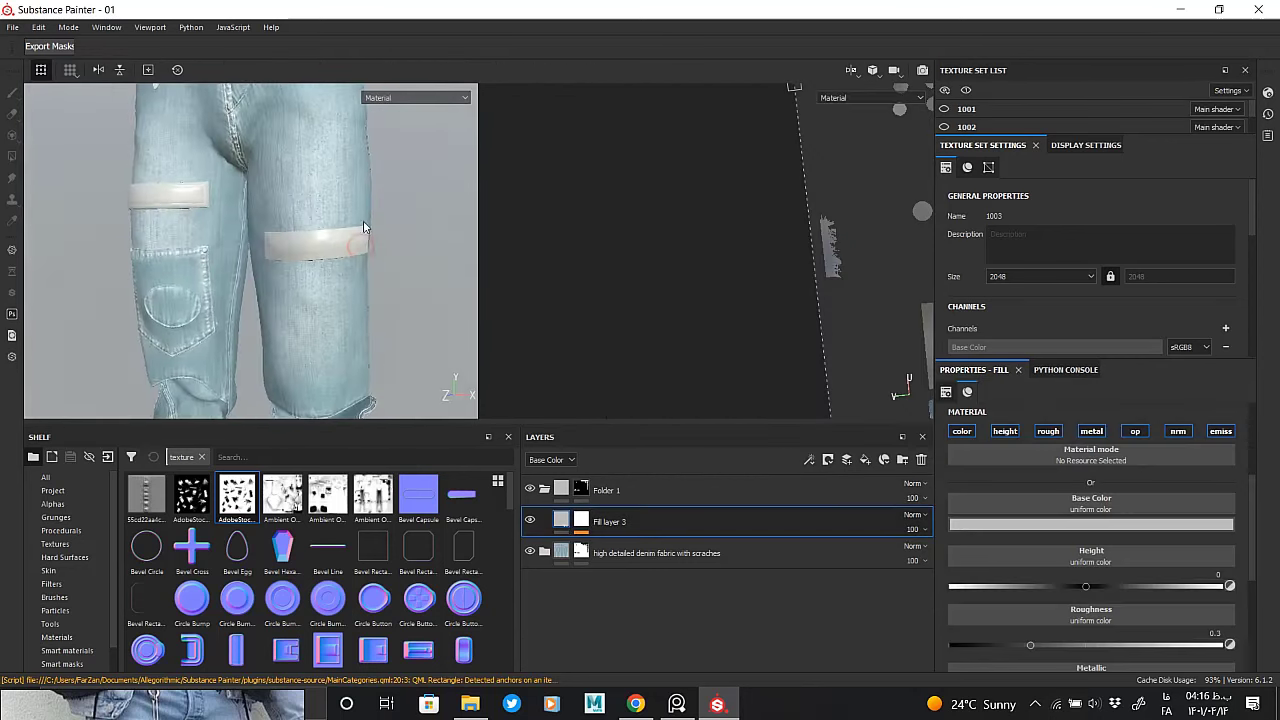
scroll(302, 203, up, 3)
scroll(190, 284, up, 3)
scroll(205, 295, up, 3)
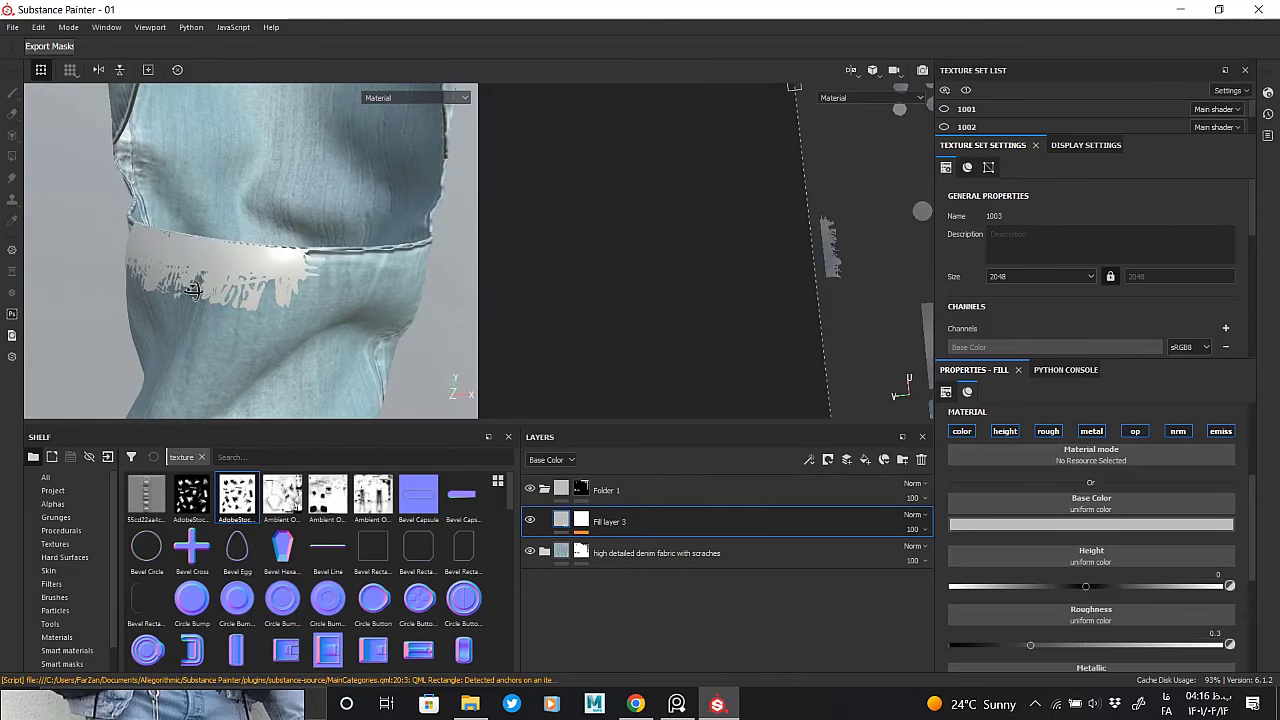
alt+drag(205, 295, 192, 308)
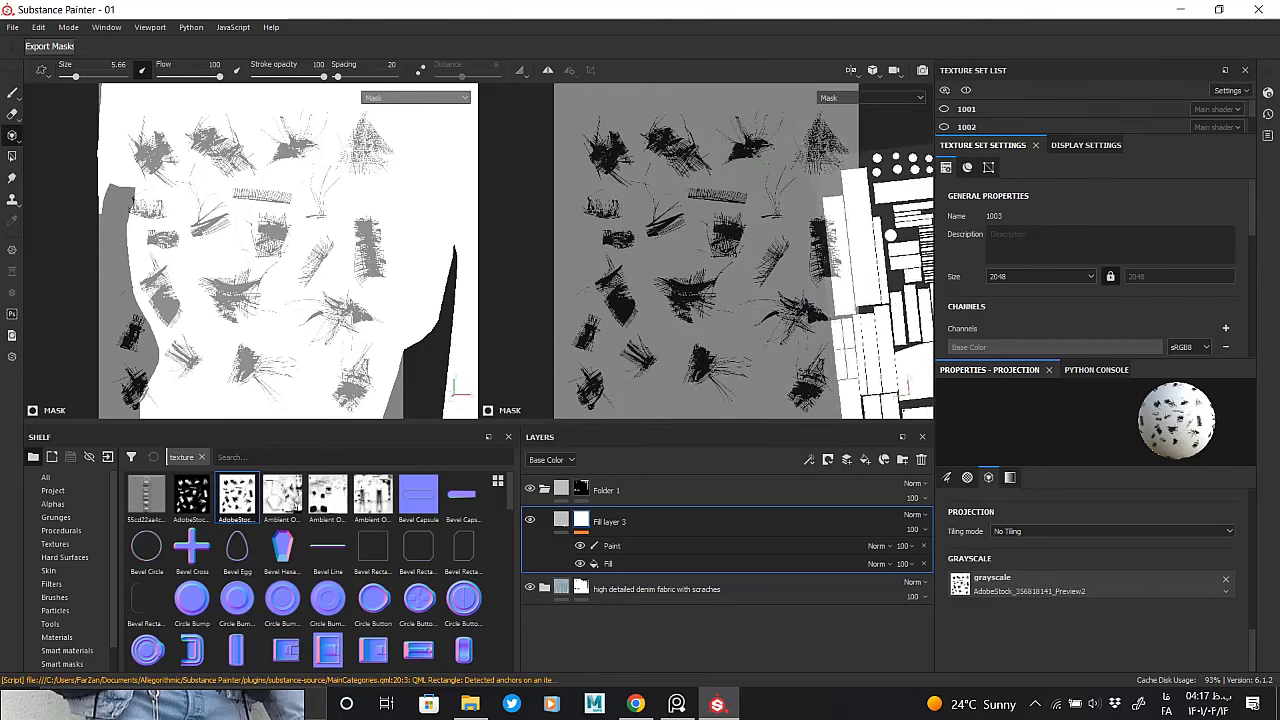
Project the thread-strand stencil across the knee band in the Paint effect
middle_drag(890, 236, 876, 322)
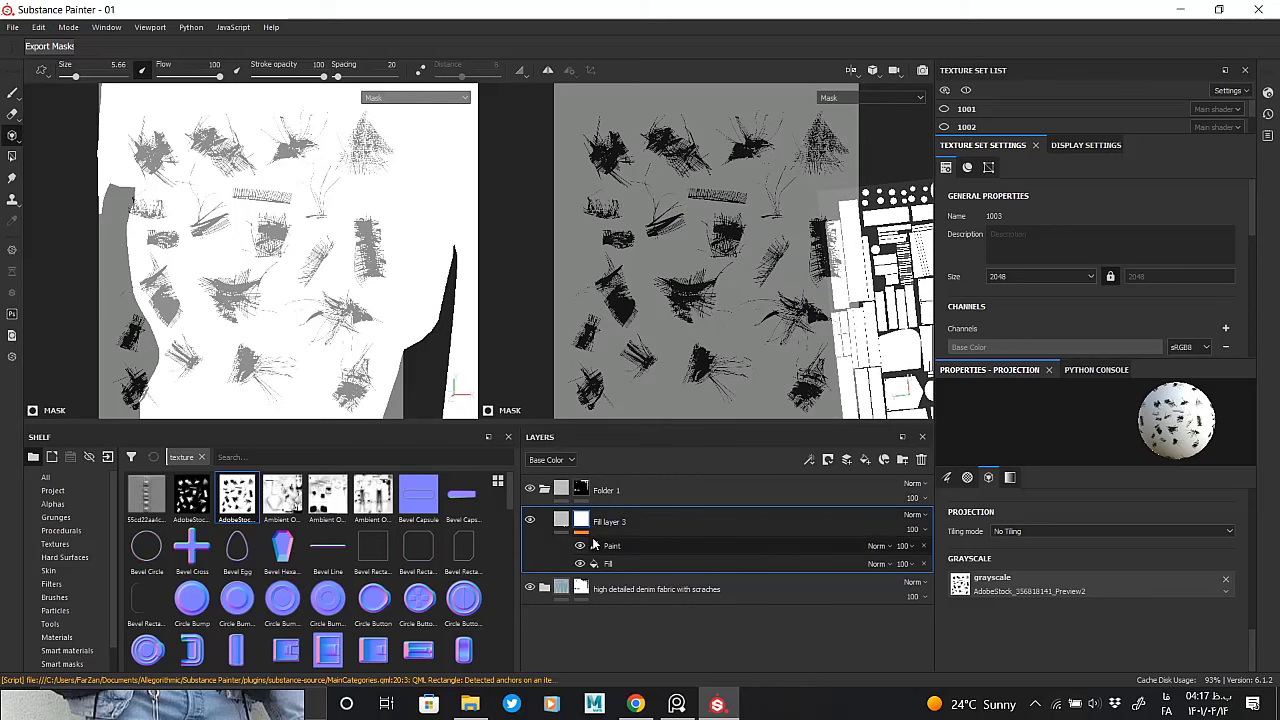
click(594, 544)
drag(830, 240, 828, 262)
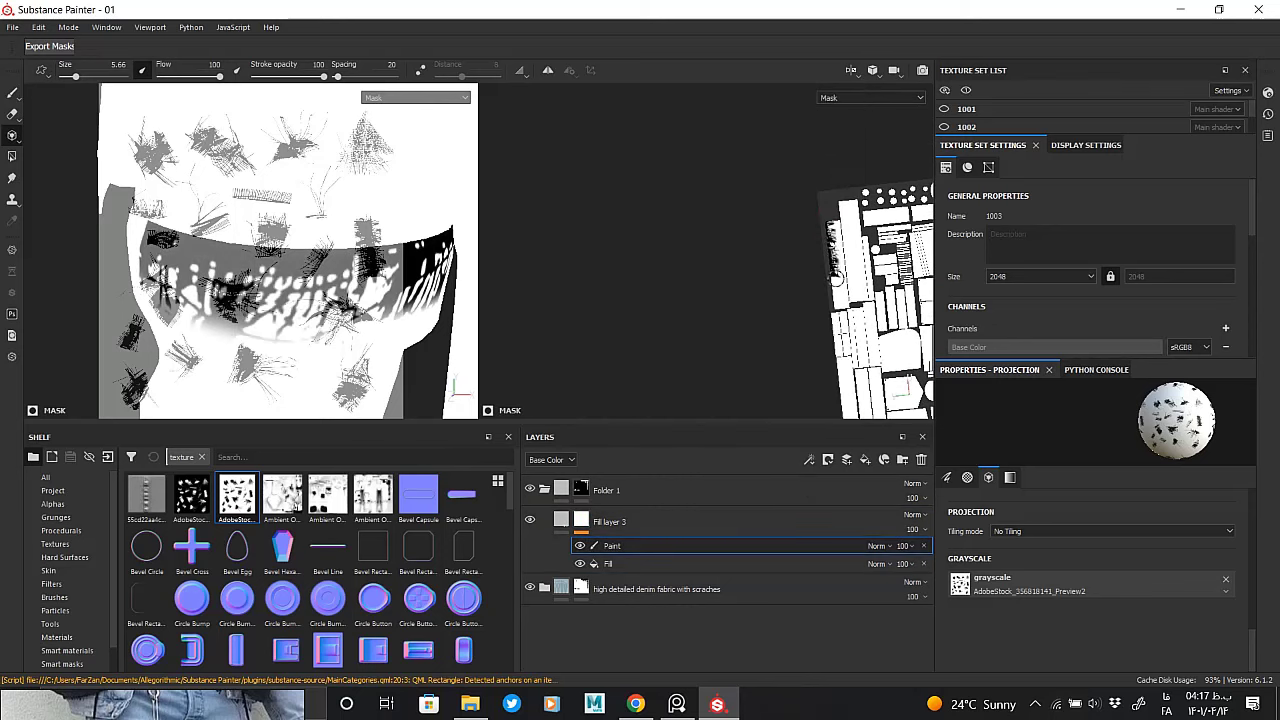
middle_drag(828, 262, 860, 256)
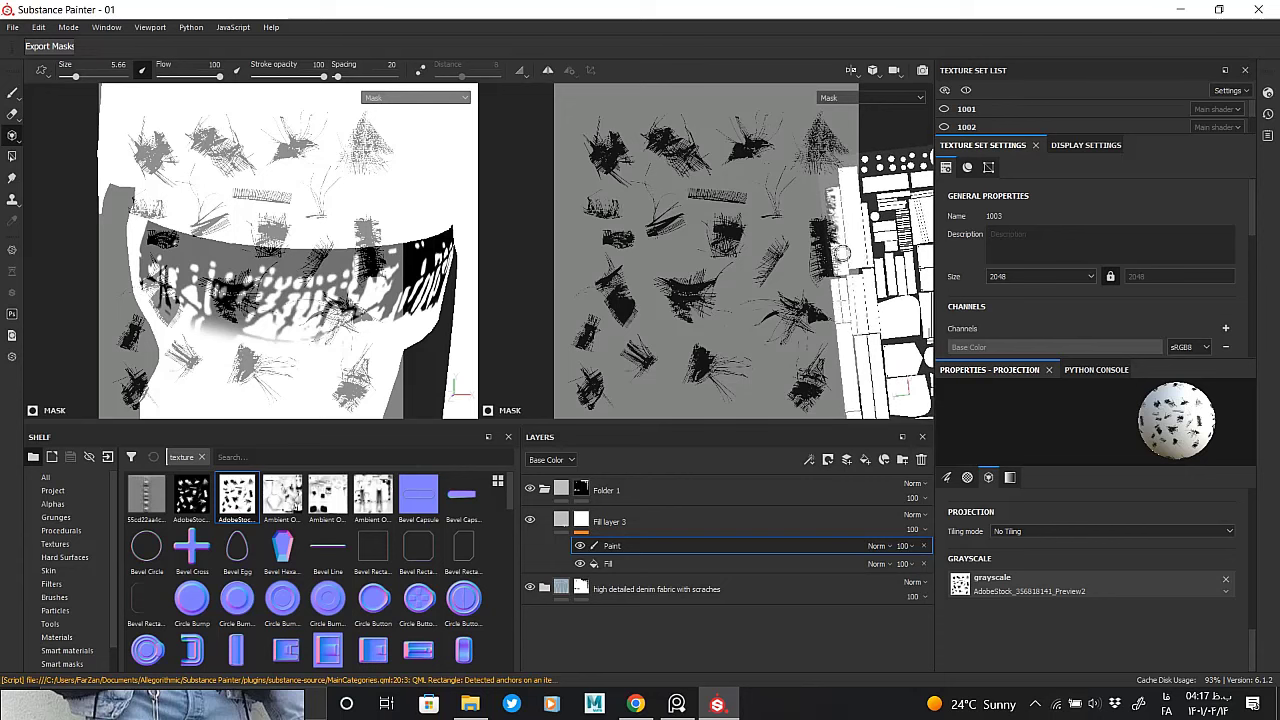
click(842, 252)
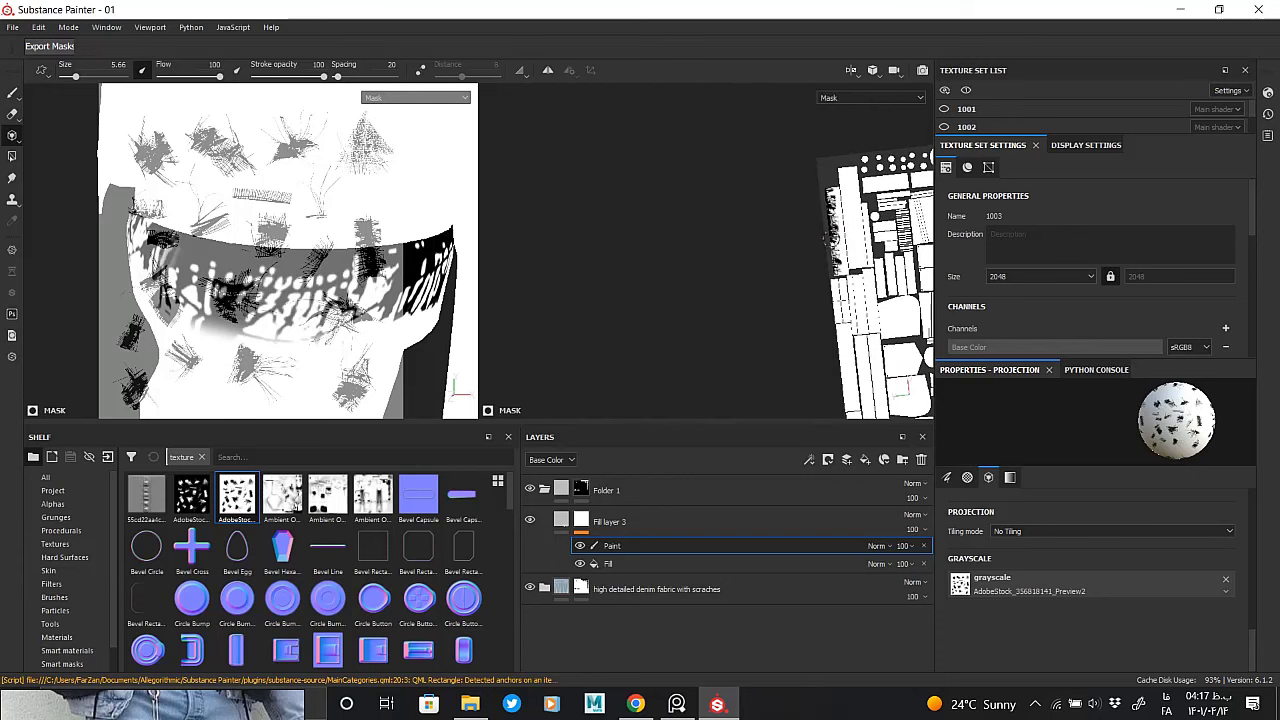
Inspect the frayed knee in material view from front and rear, then return to the mask
alt+drag(300, 250, 250, 236)
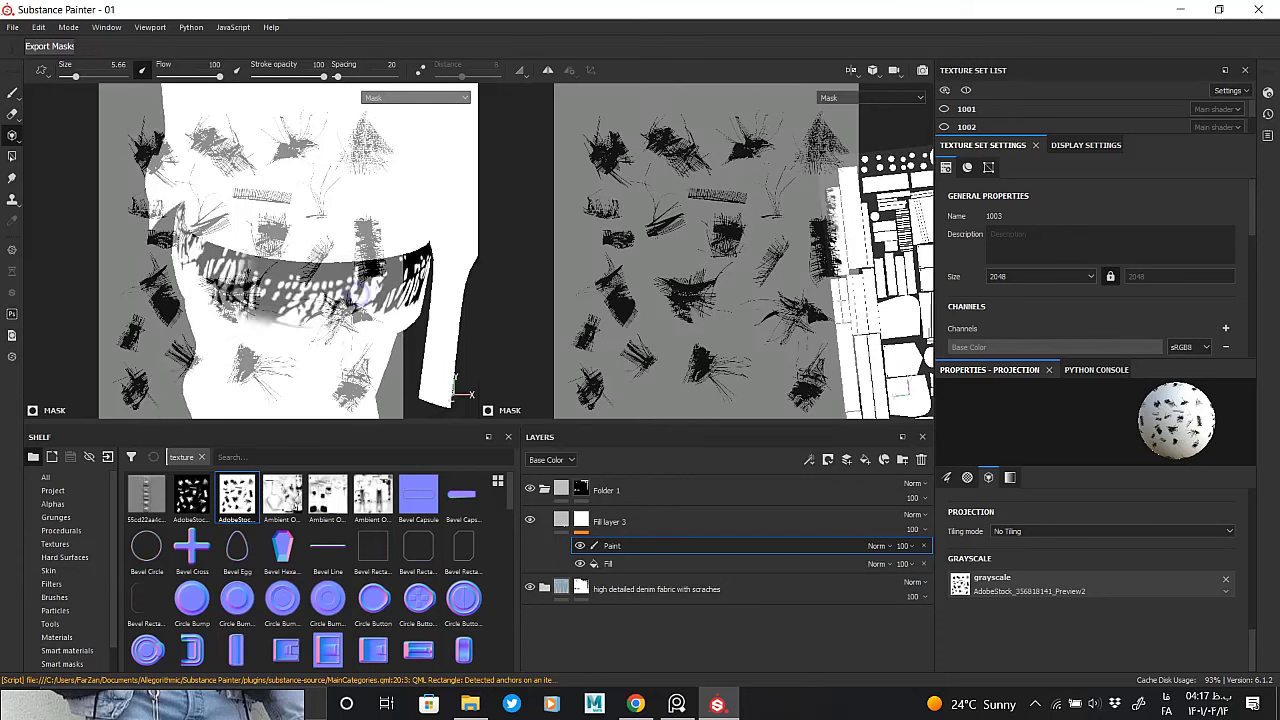
click(560, 521)
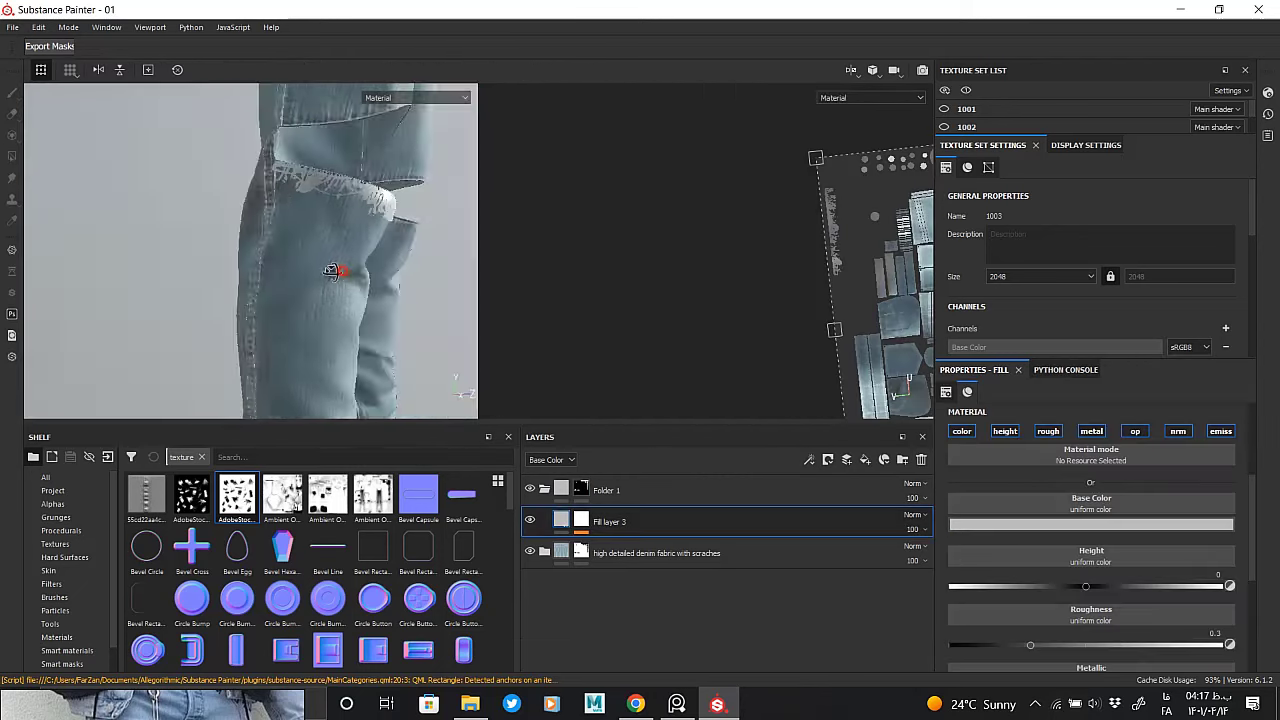
mouse_move(337, 271)
alt+mouse_down()
mouse_move(323, 306)
mouse_move(163, 246)
mouse_move(308, 230)
mouse_move(357, 357)
alt+mouse_up()
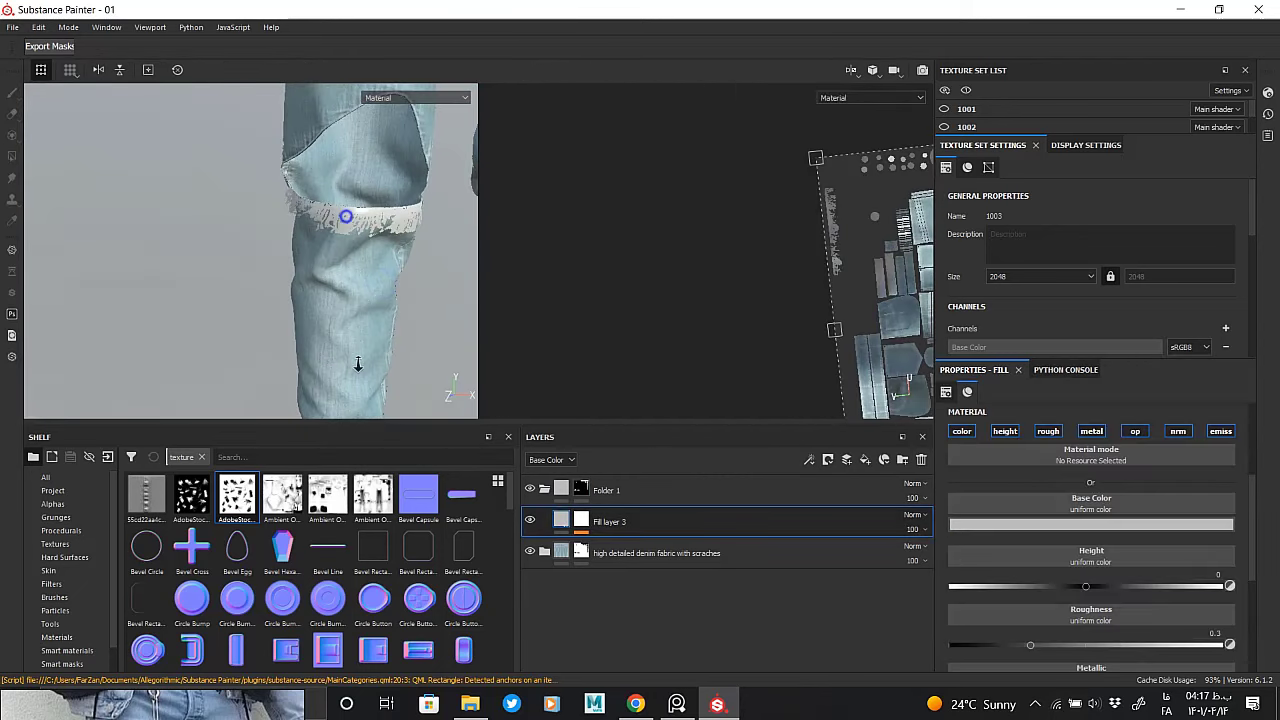
scroll(397, 304, up, 2)
scroll(397, 304, up, 2)
scroll(388, 315, up, 2)
scroll(388, 315, down, 5)
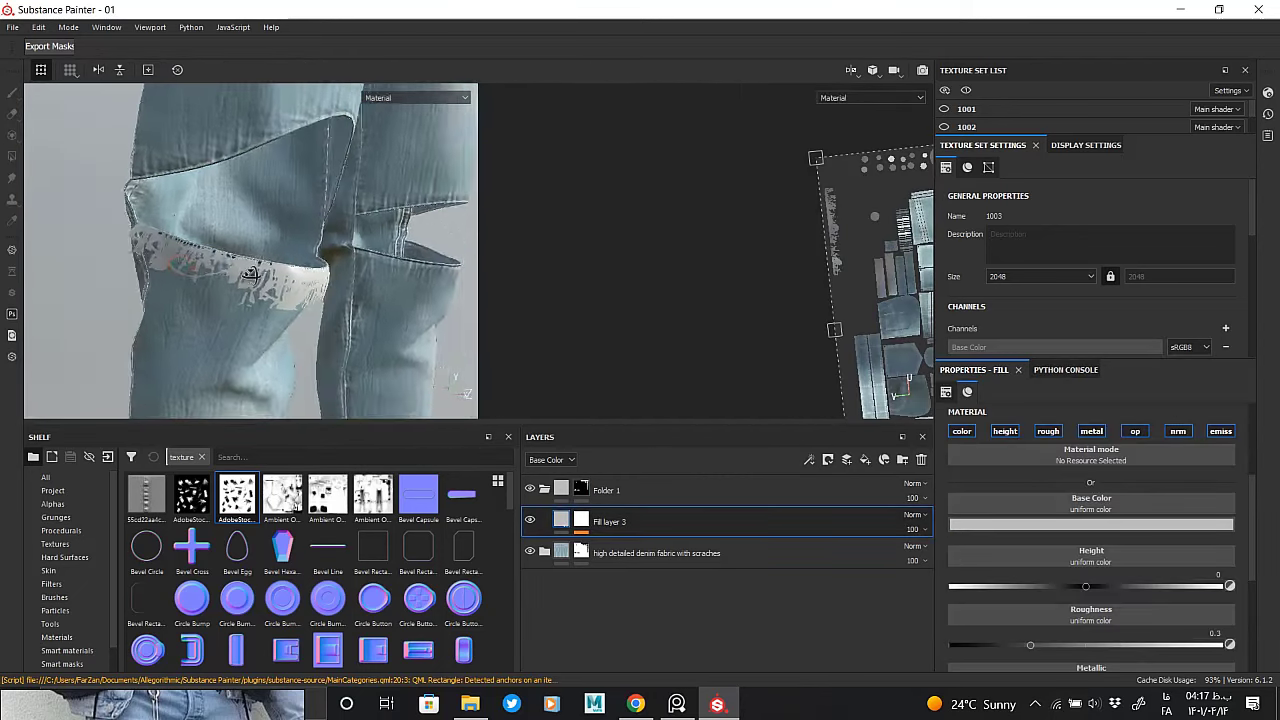
mouse_move(388, 315)
alt+mouse_down()
mouse_move(294, 283)
mouse_move(310, 301)
mouse_move(292, 296)
alt+mouse_up()
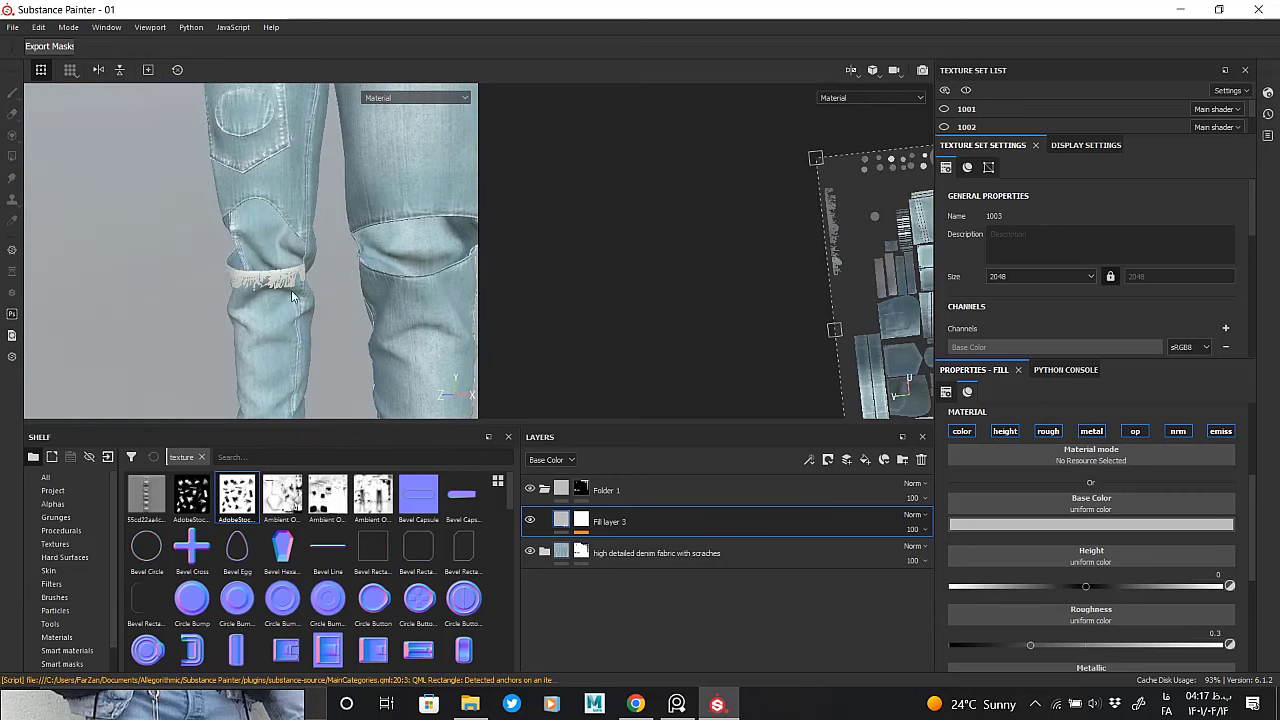
click(581, 521)
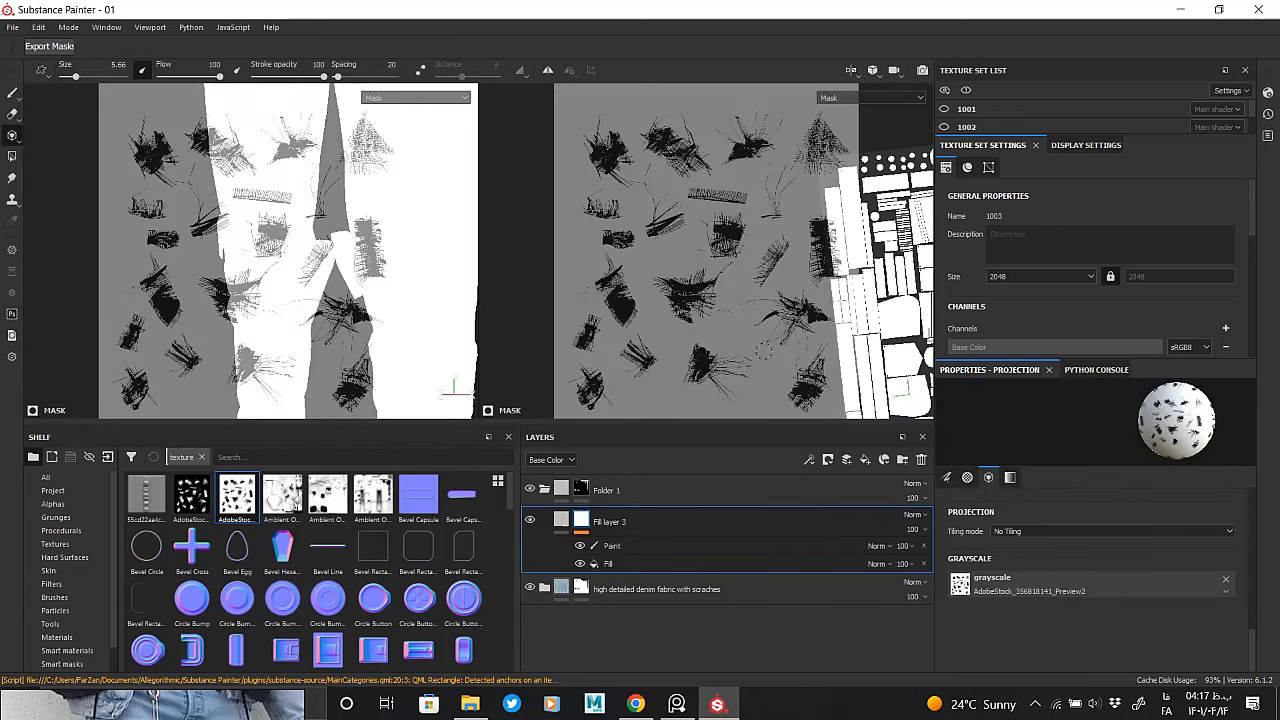
Realign the UV layout under the stencil and project more thread fringe onto the knee band
mouse_move(776, 268)
alt+mouse_down()
mouse_move(771, 251)
mouse_move(824, 255)
mouse_move(810, 250)
alt+mouse_up()
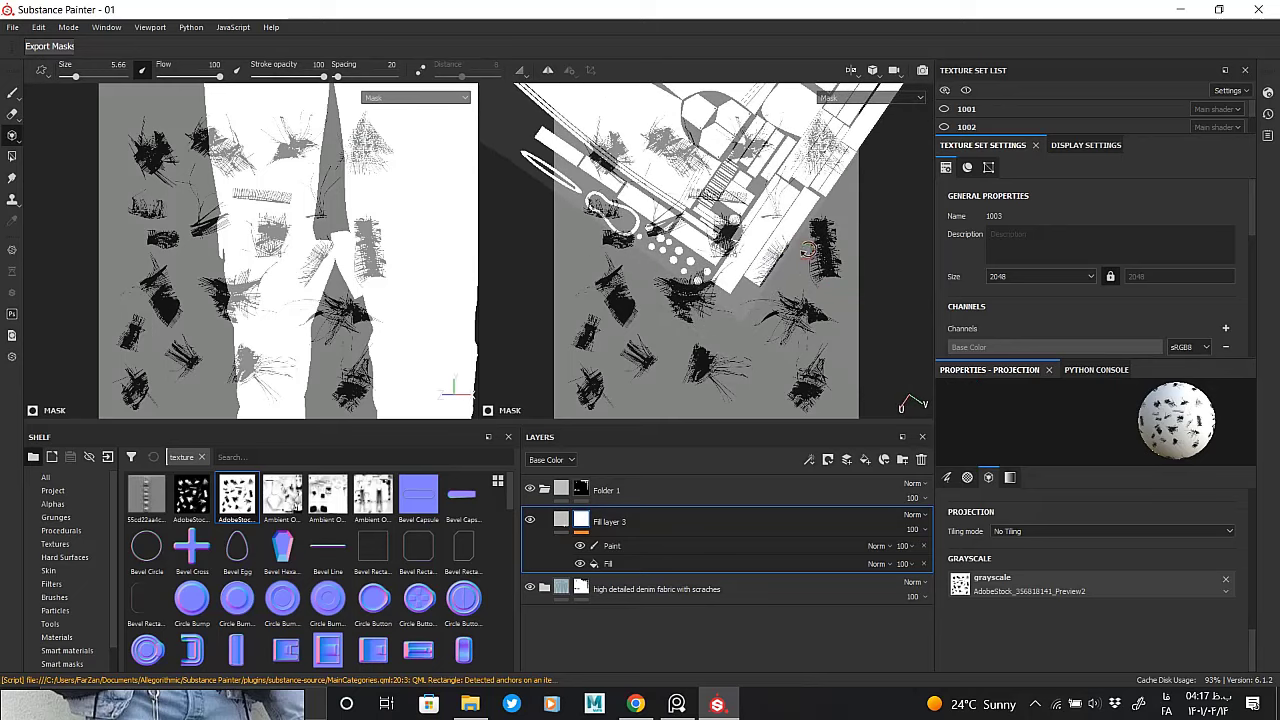
click(612, 545)
mouse_move(684, 412)
alt+mouse_down()
mouse_move(791, 263)
mouse_move(778, 250)
mouse_move(749, 287)
mouse_move(772, 251)
alt+mouse_up()
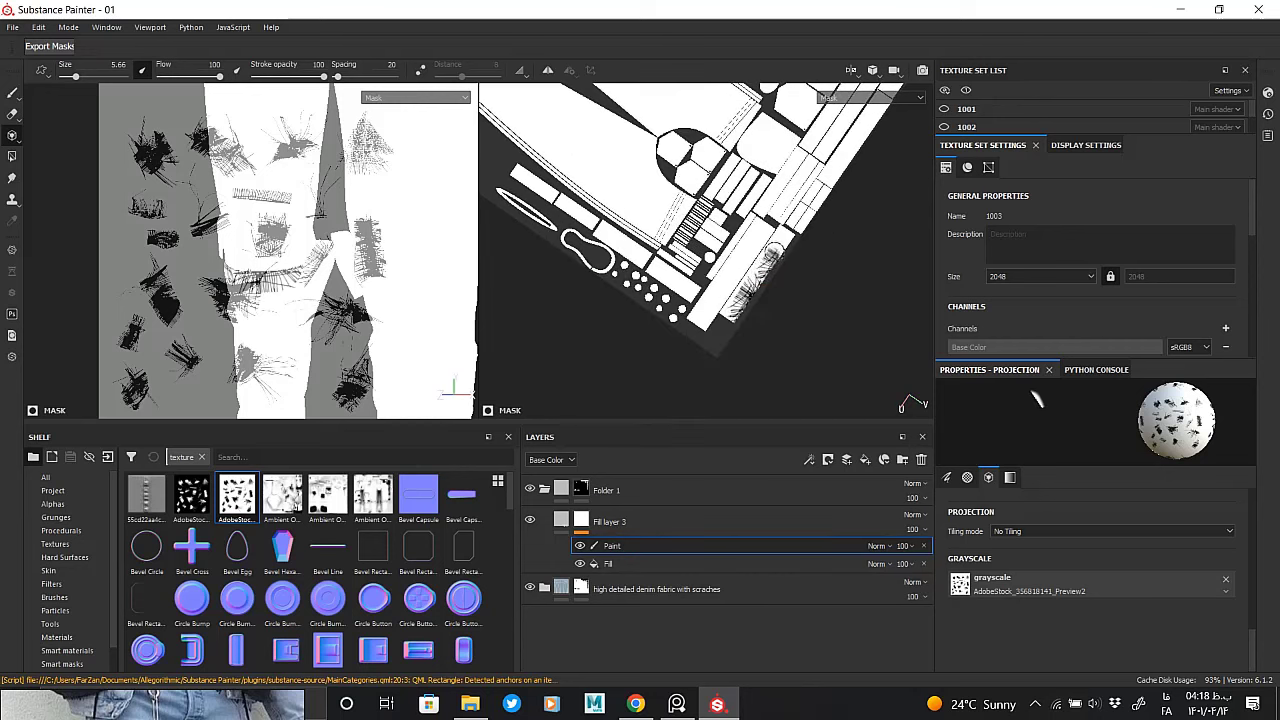
Preview the frayed knee in material view, zoom out to both legs, and reopen the mask
click(561, 521)
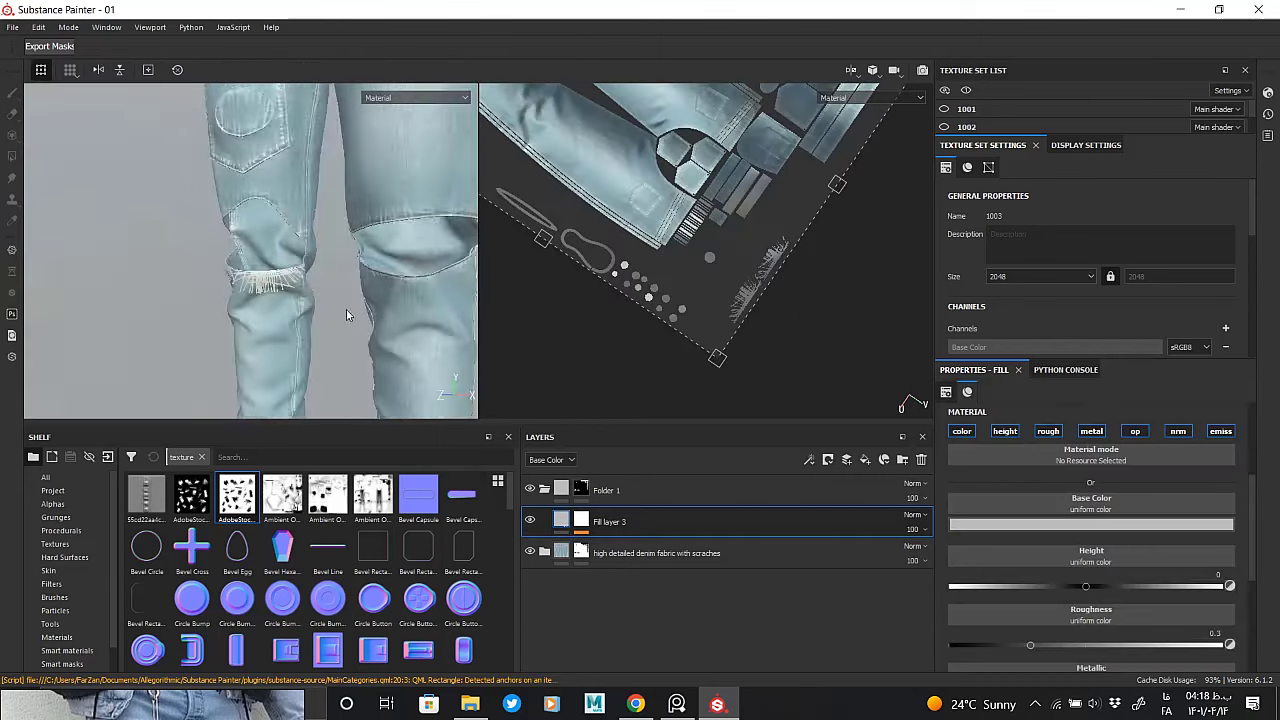
mouse_move(227, 276)
alt+mouse_down()
mouse_move(203, 270)
mouse_move(285, 290)
alt+mouse_up()
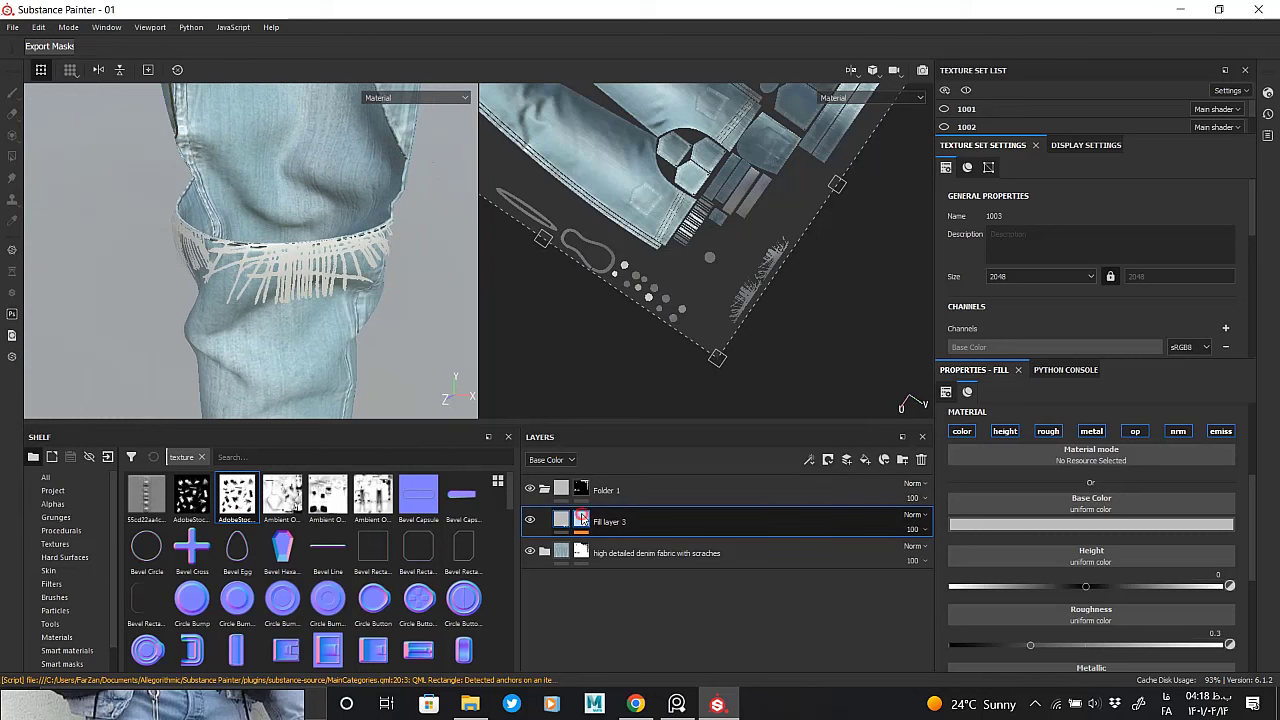
click(582, 518)
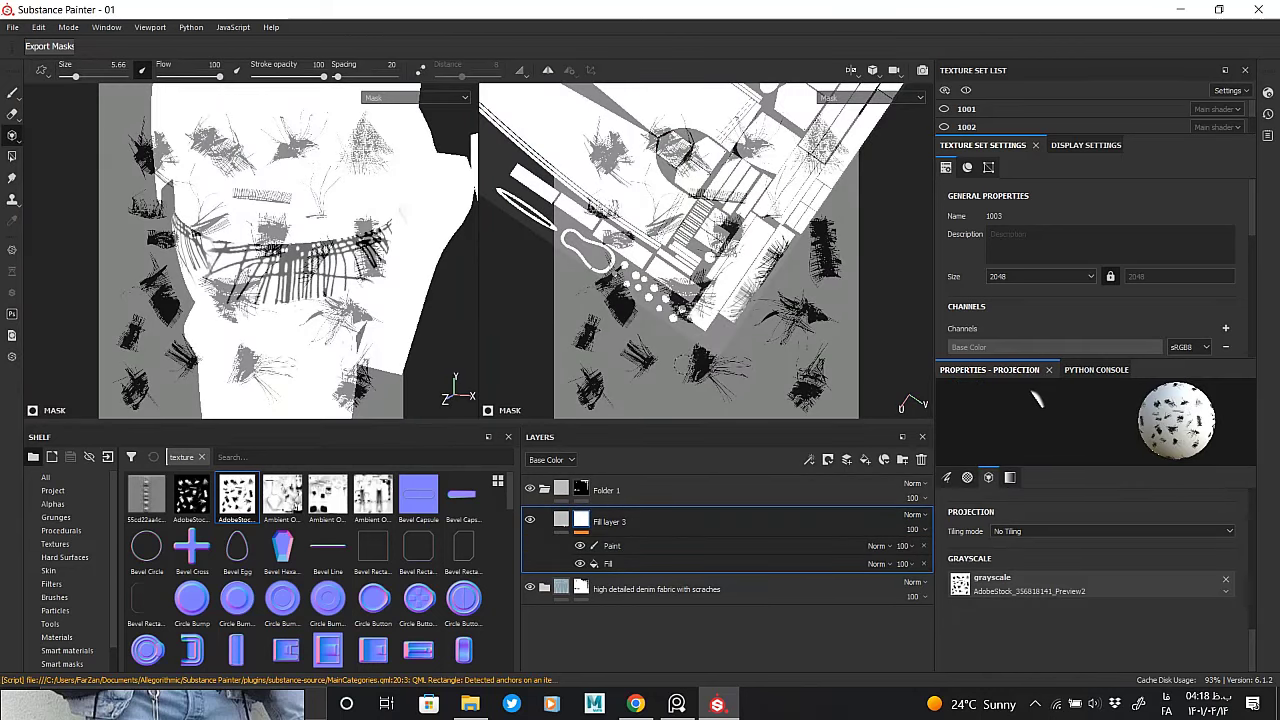
click(561, 518)
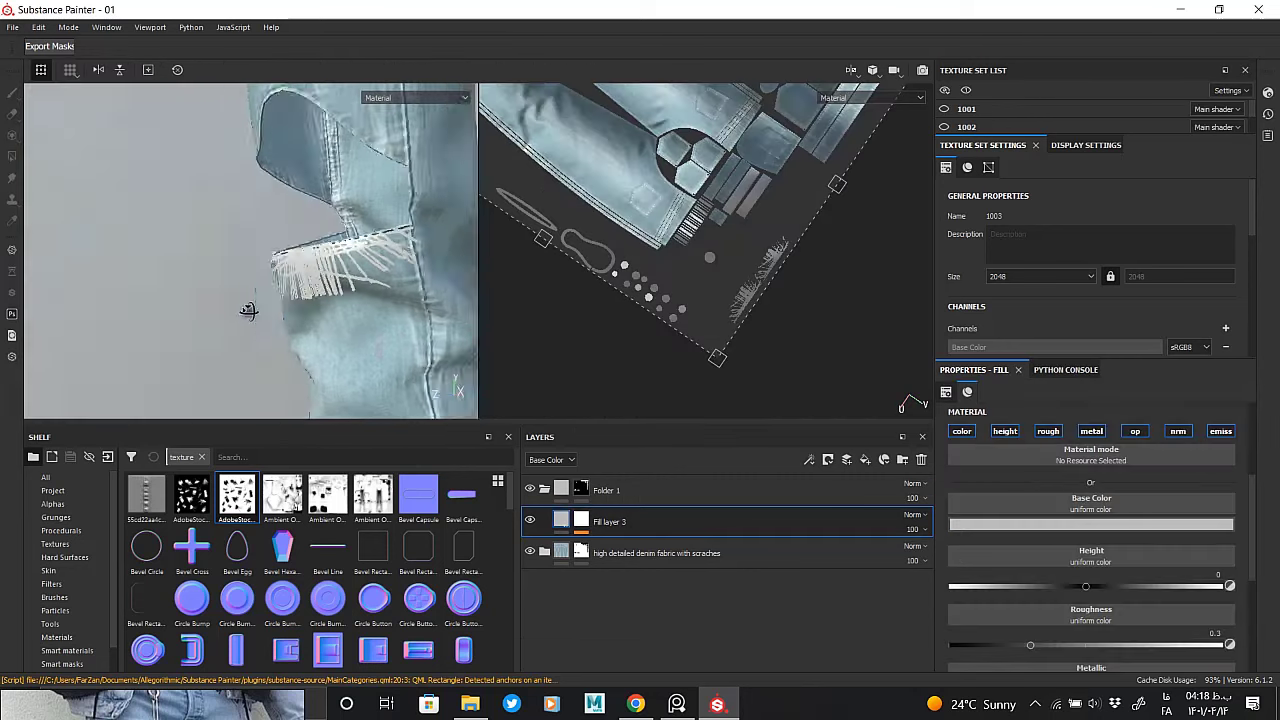
alt+right_drag(251, 306, 498, 484)
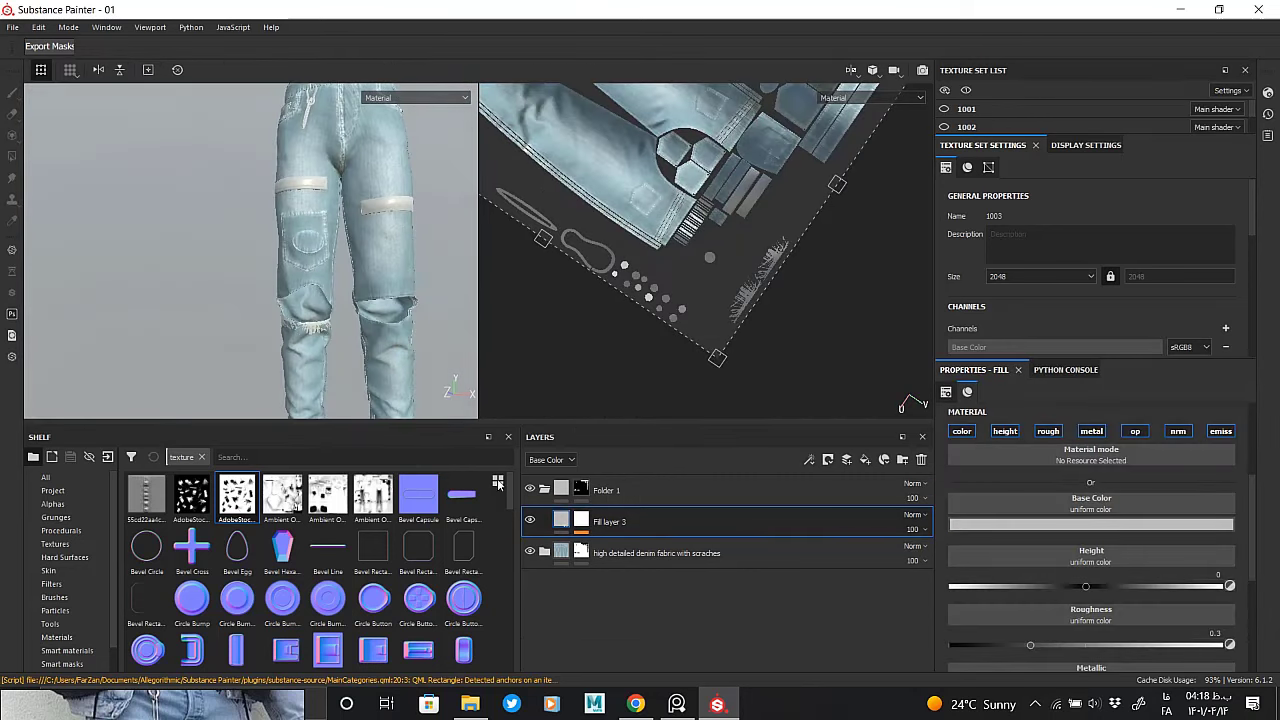
click(583, 518)
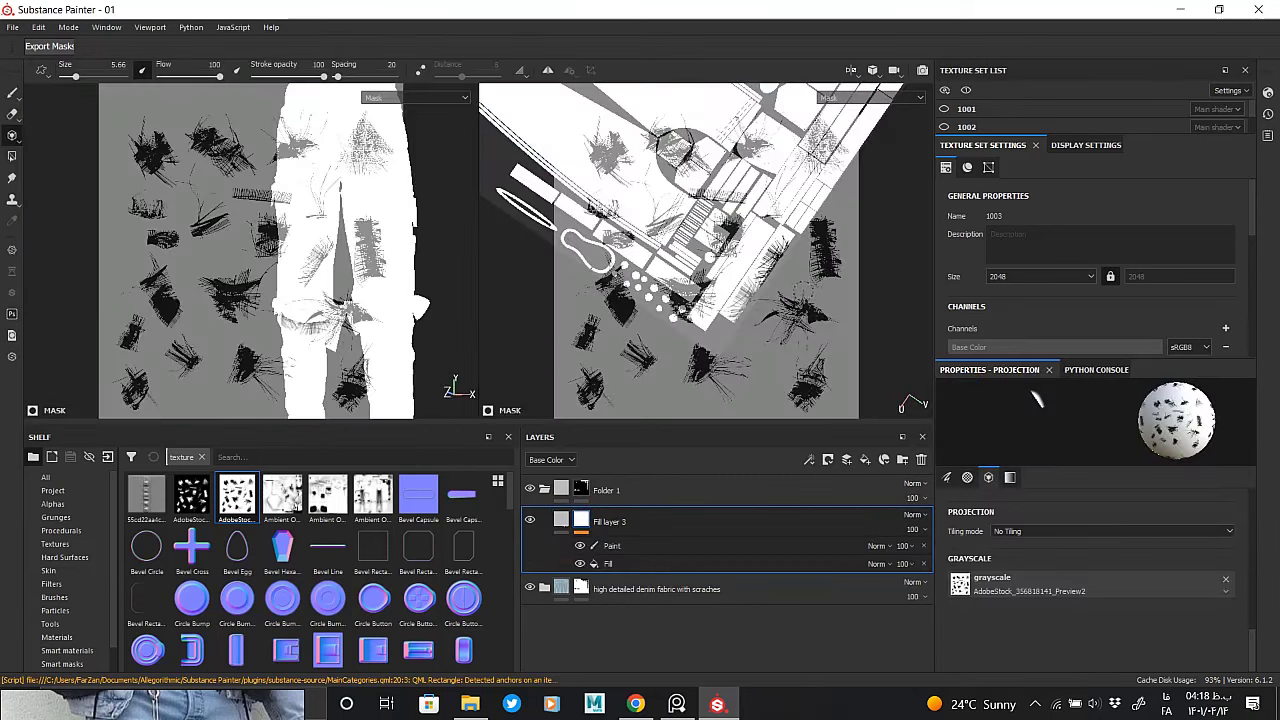
Realign the UV layout and project more thread strands near the knee rip
alt+drag(802, 290, 790, 300)
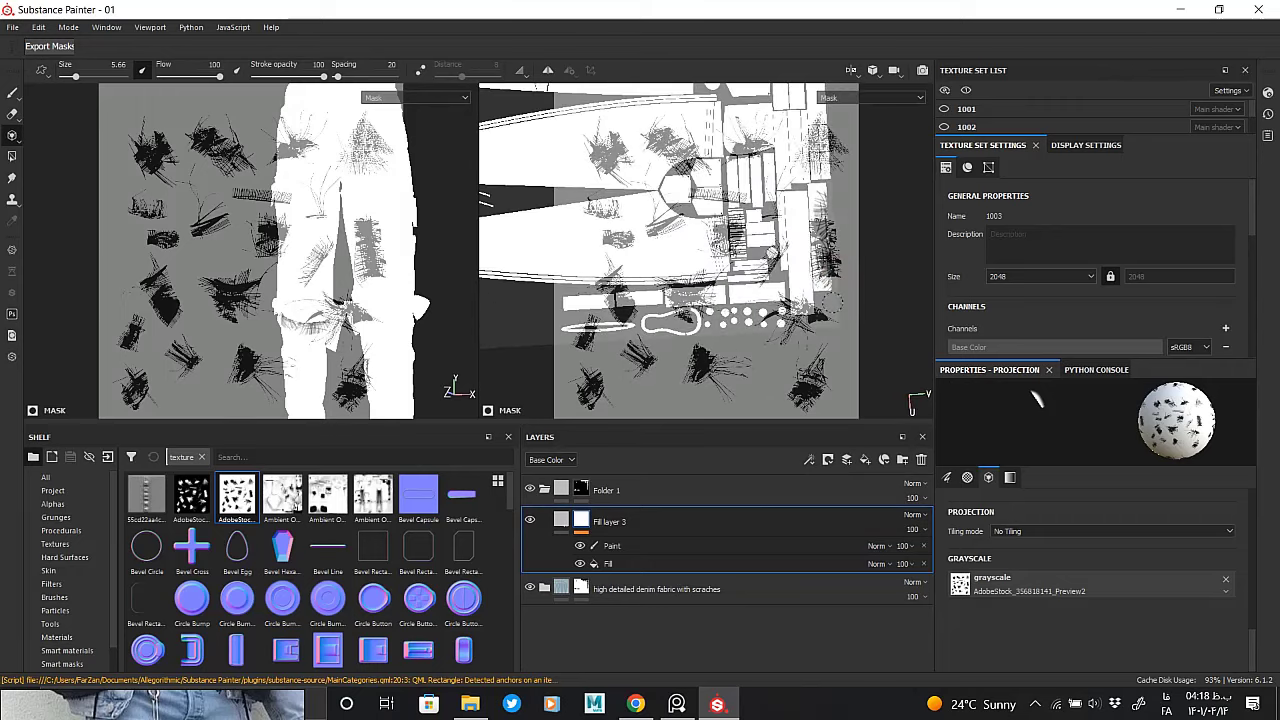
mouse_move(838, 288)
alt+mouse_down()
mouse_move(750, 245)
mouse_move(765, 245)
alt+mouse_up()
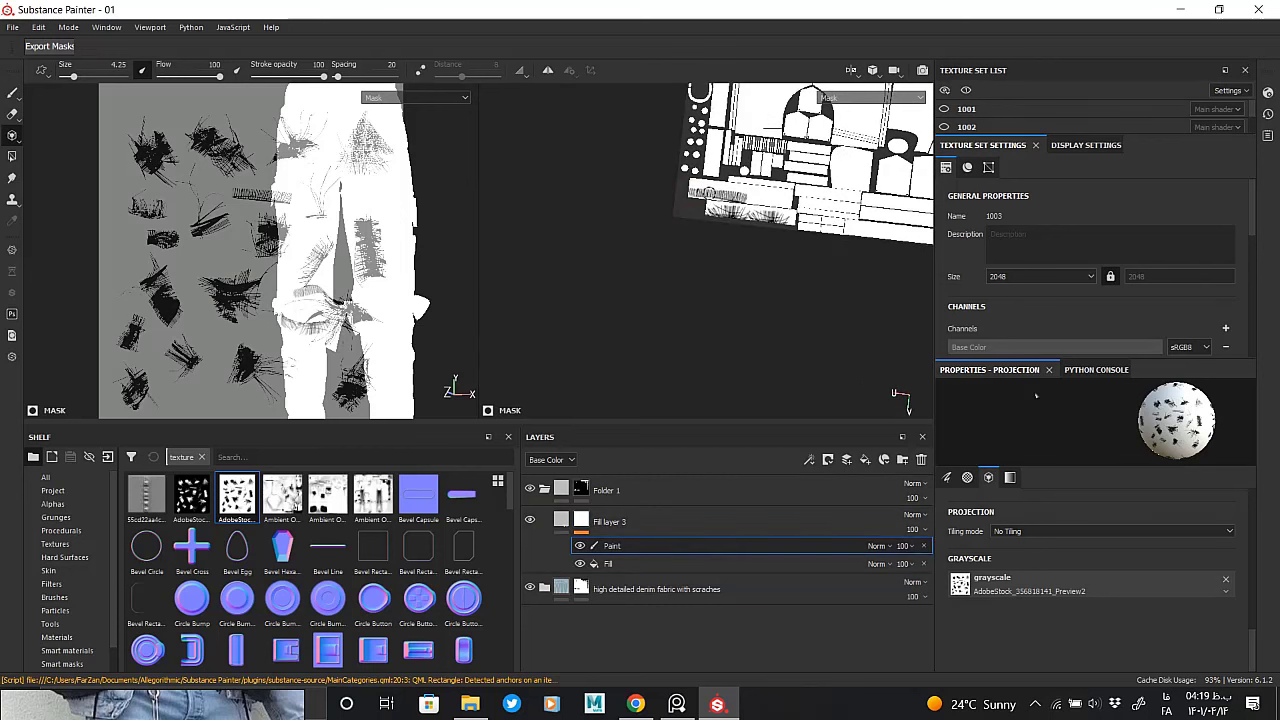
click(562, 522)
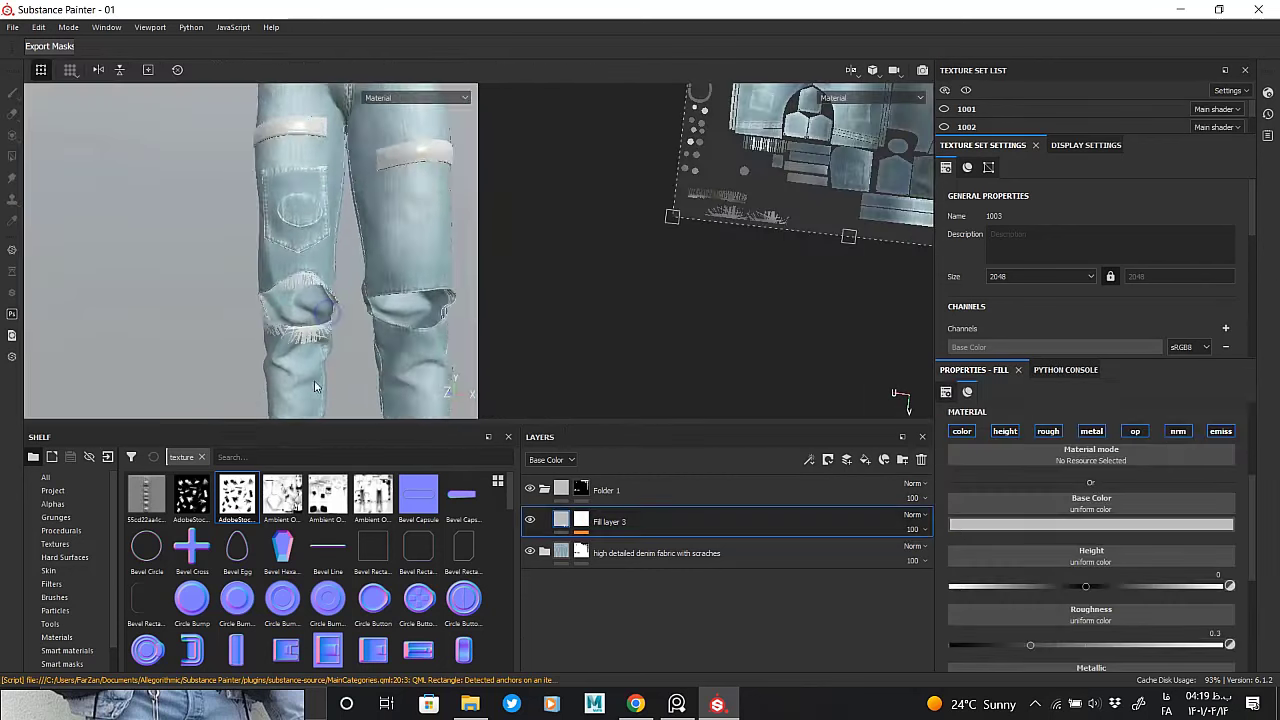
alt+drag(300, 282, 197, 286)
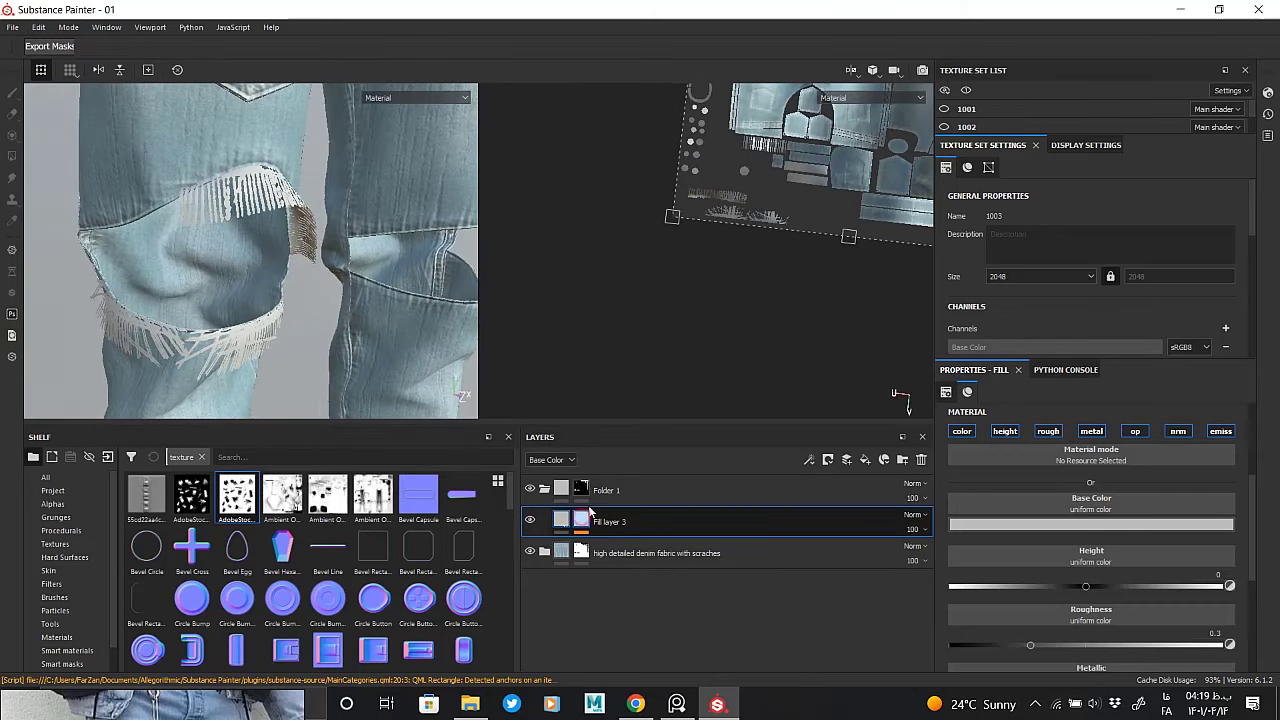
click(581, 521)
click(610, 545)
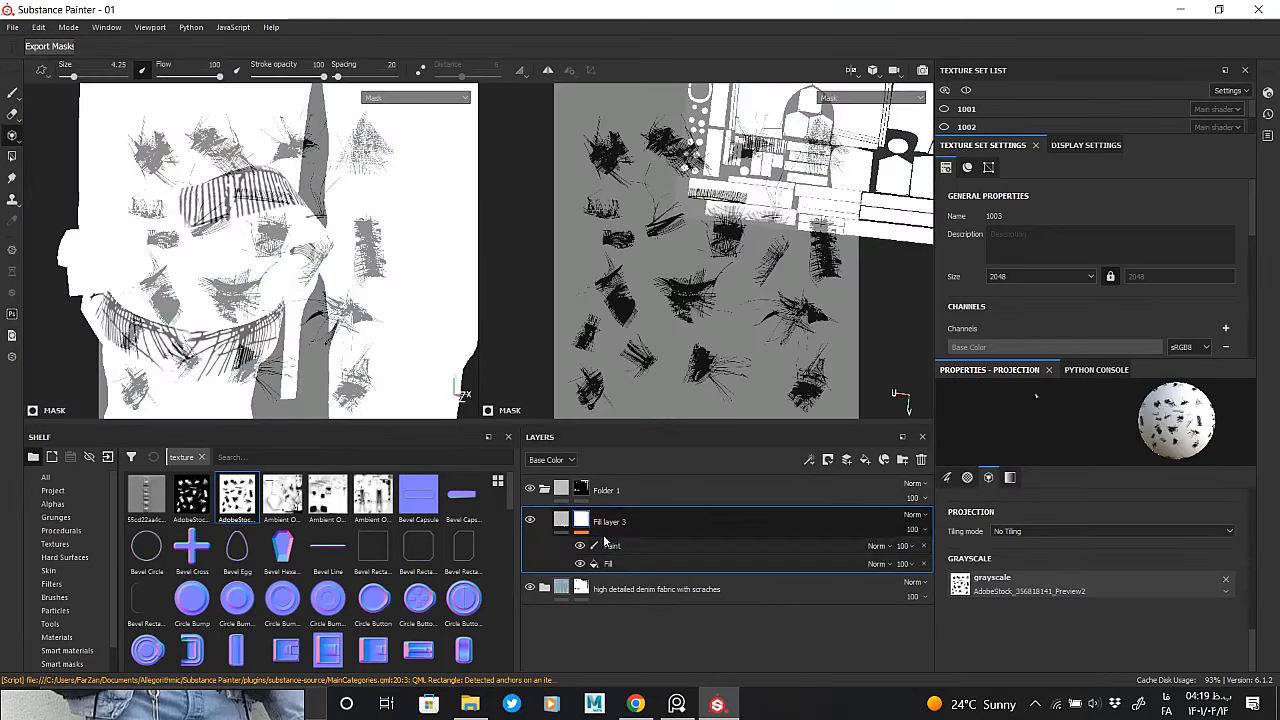
drag(691, 272, 693, 268)
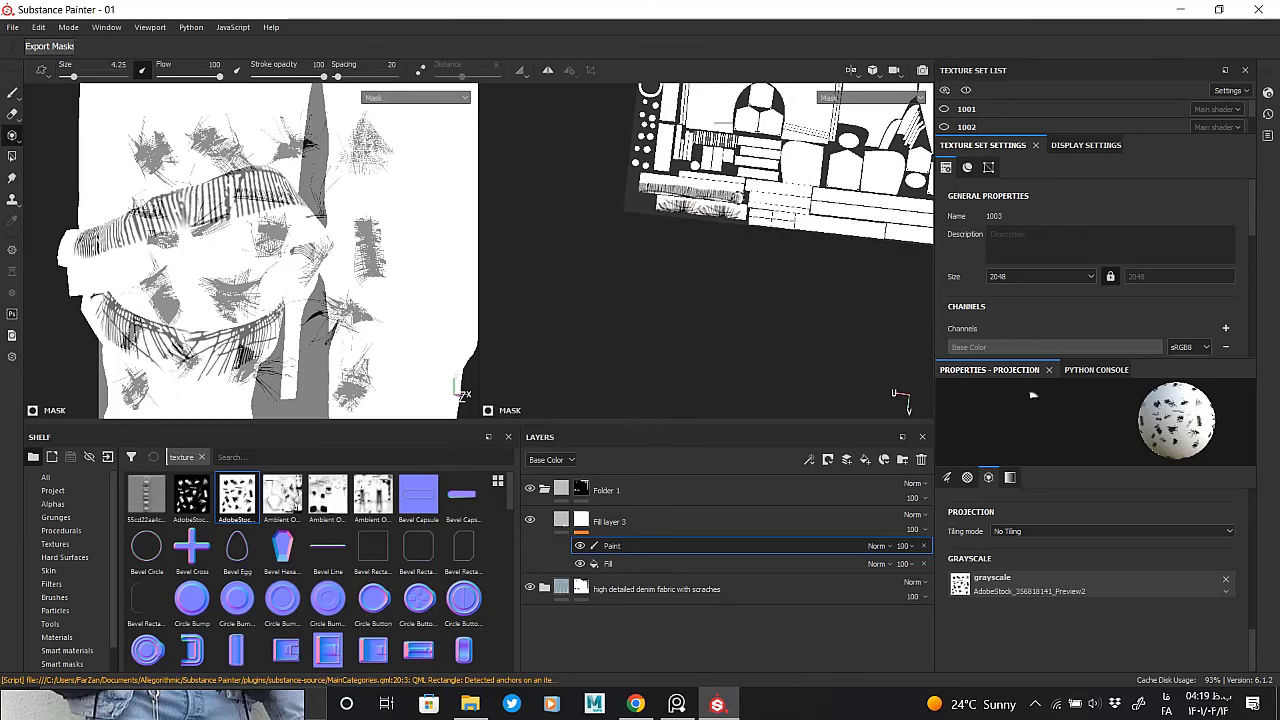
Check the threads from the front, then pan and rotate the UV islands under the stencil
click(600, 521)
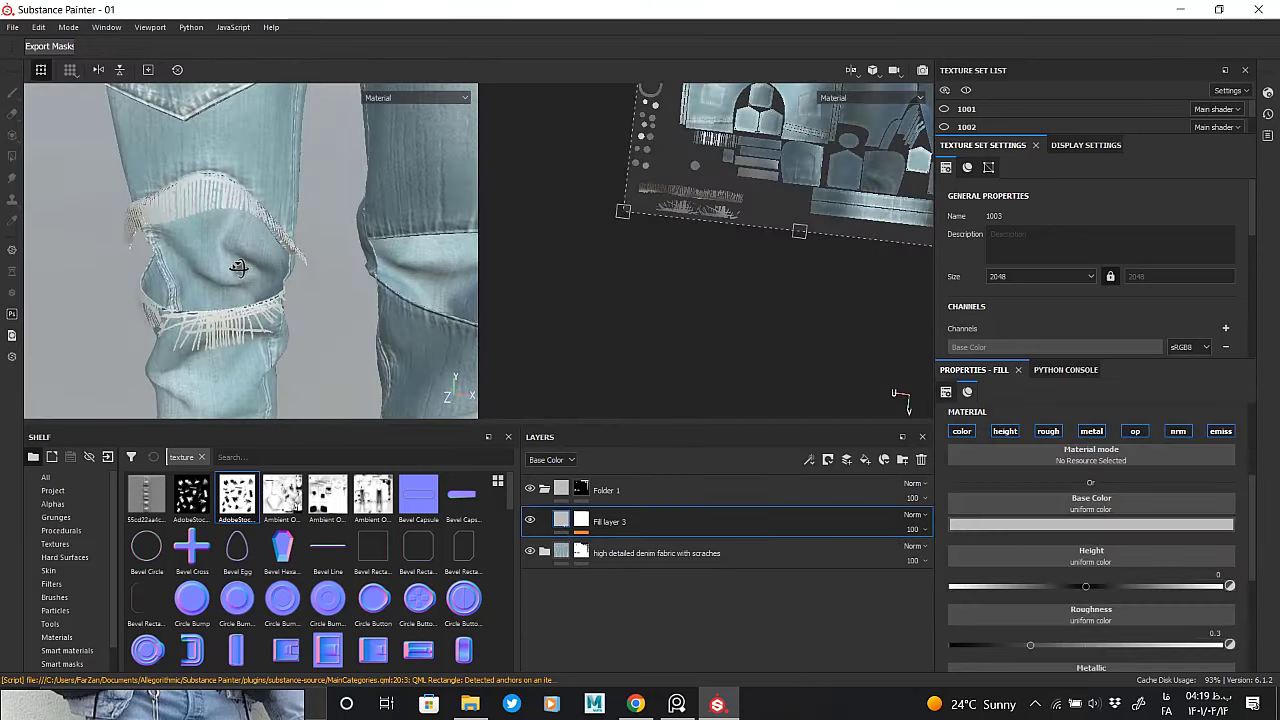
scroll(296, 296, down, 2)
mouse_move(296, 296)
alt+mouse_down()
mouse_move(266, 305)
mouse_move(277, 277)
mouse_move(174, 283)
mouse_move(268, 291)
mouse_move(252, 286)
mouse_move(260, 304)
alt+mouse_up()
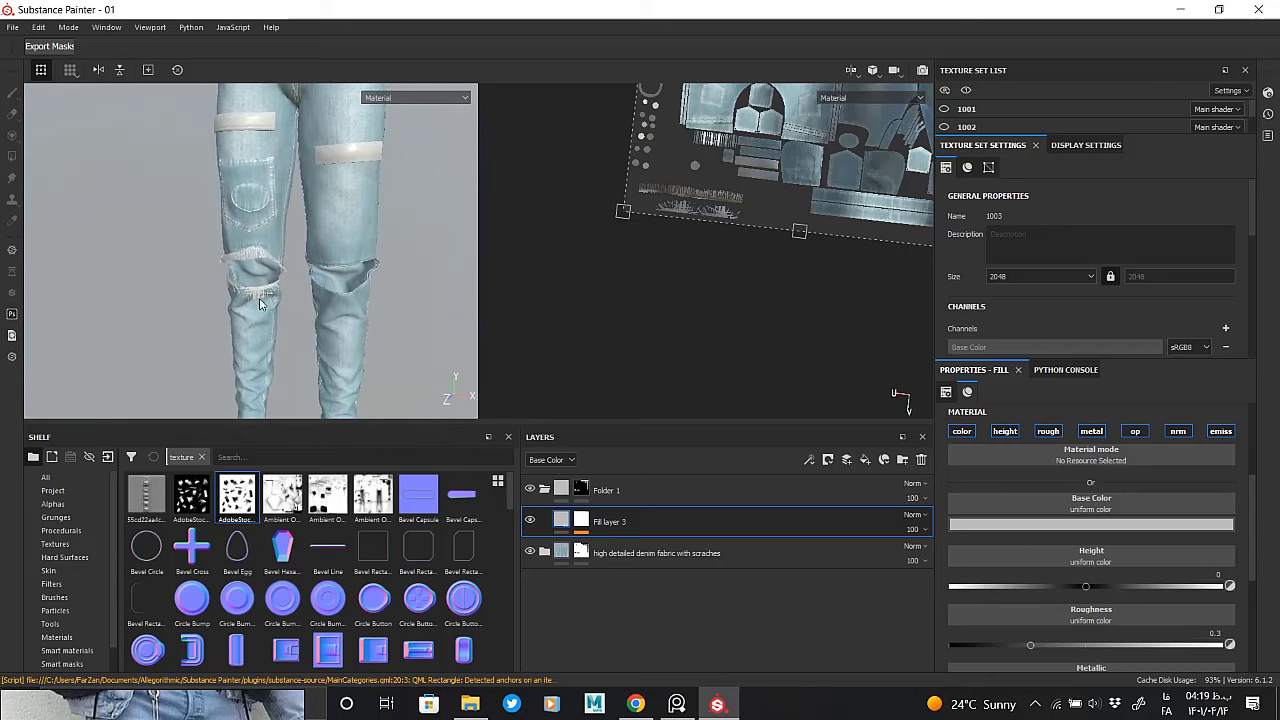
alt+click(580, 522)
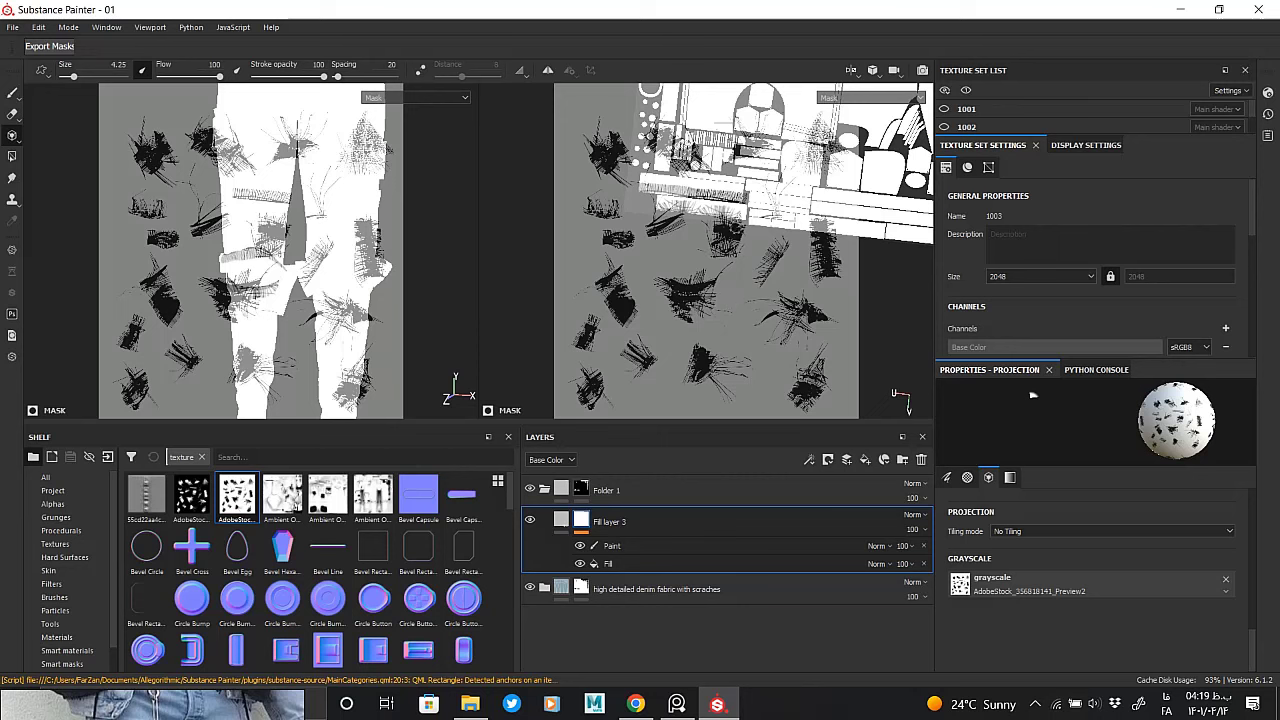
key(ctrl)
alt+drag(720, 208, 719, 242)
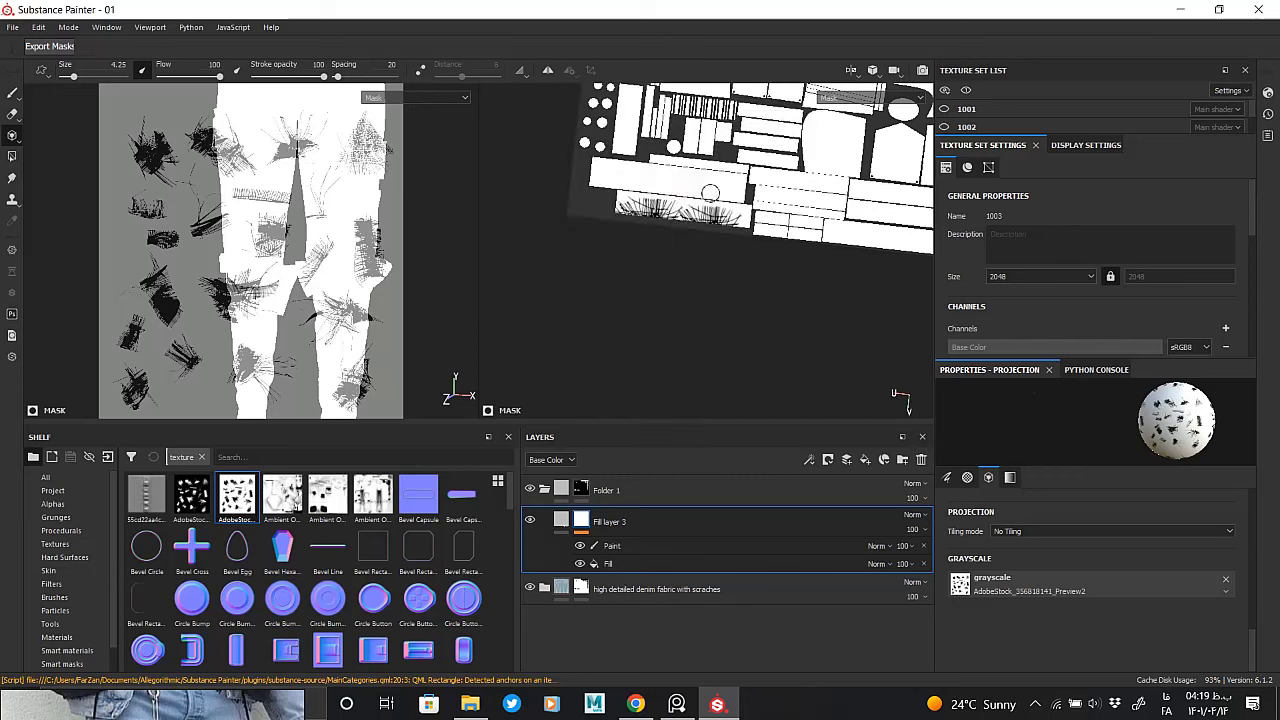
alt+drag(679, 190, 706, 192)
middle_drag(705, 190, 758, 196)
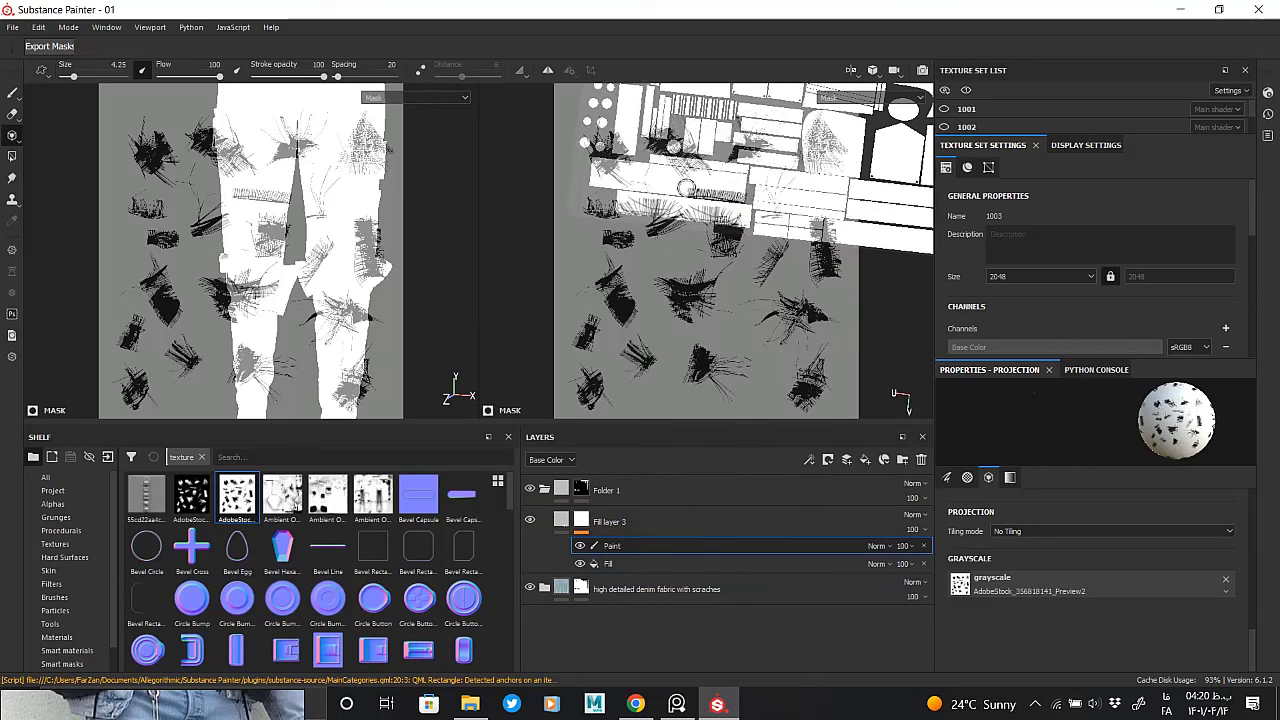
alt+drag(740, 197, 717, 193)
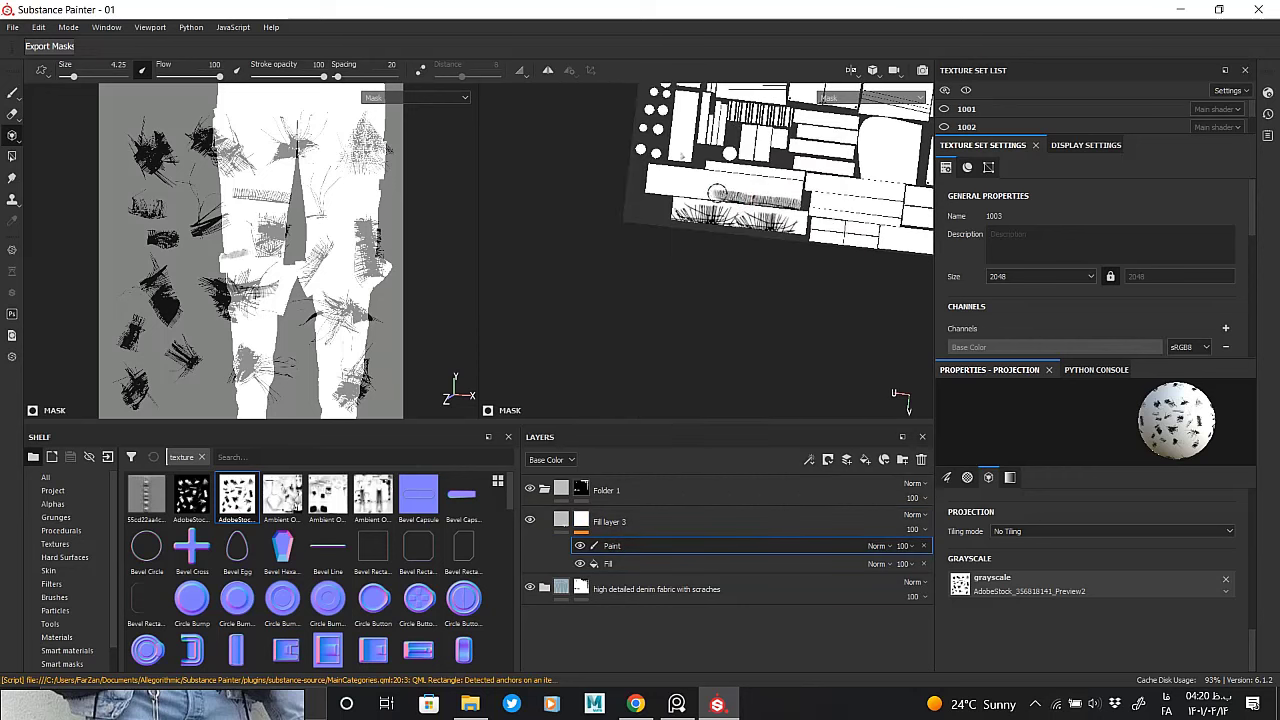
middle_drag(690, 190, 757, 195)
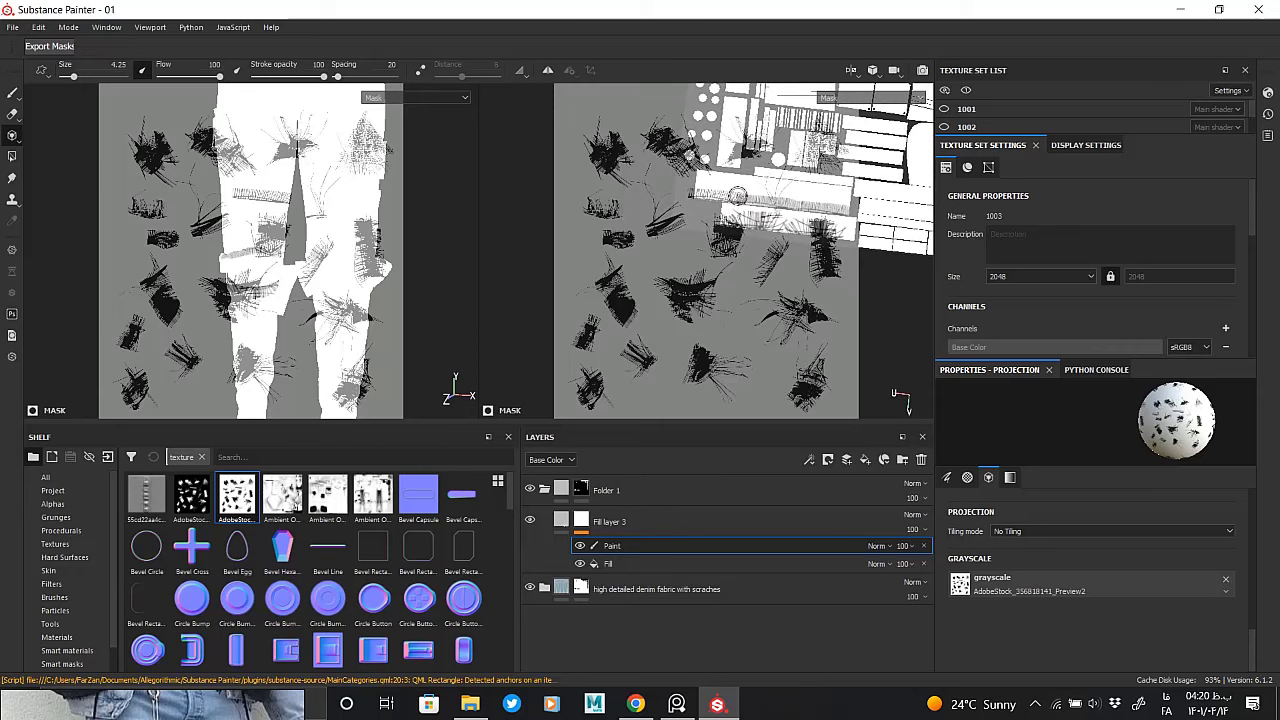
Shrink the brush to 2.96, project finer strands, and view the knee rips in material
click(558, 524)
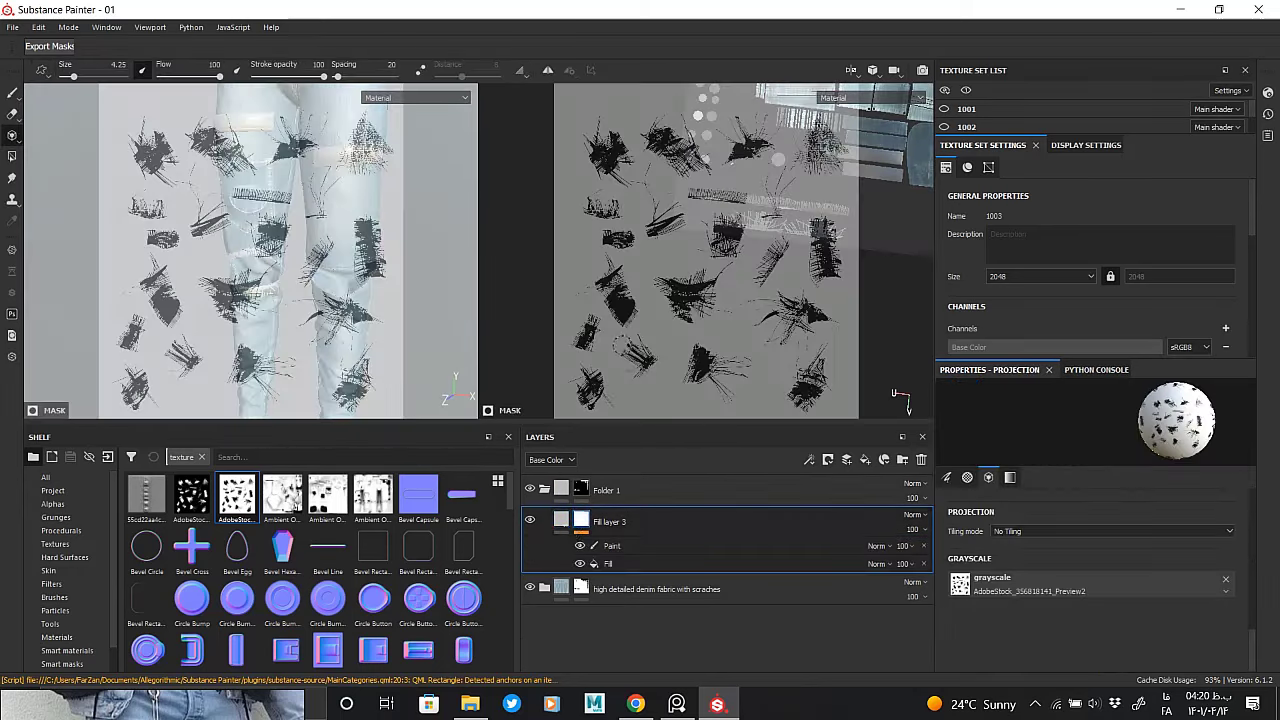
click(612, 546)
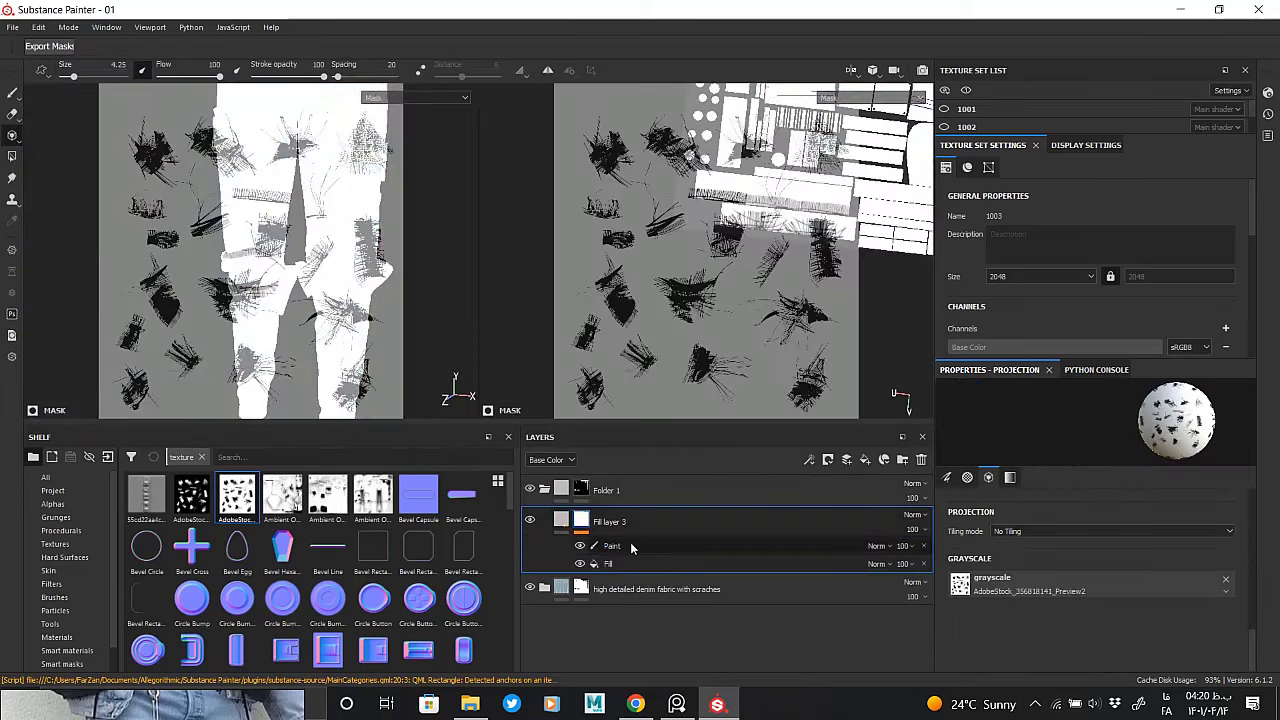
alt+drag(812, 308, 801, 296)
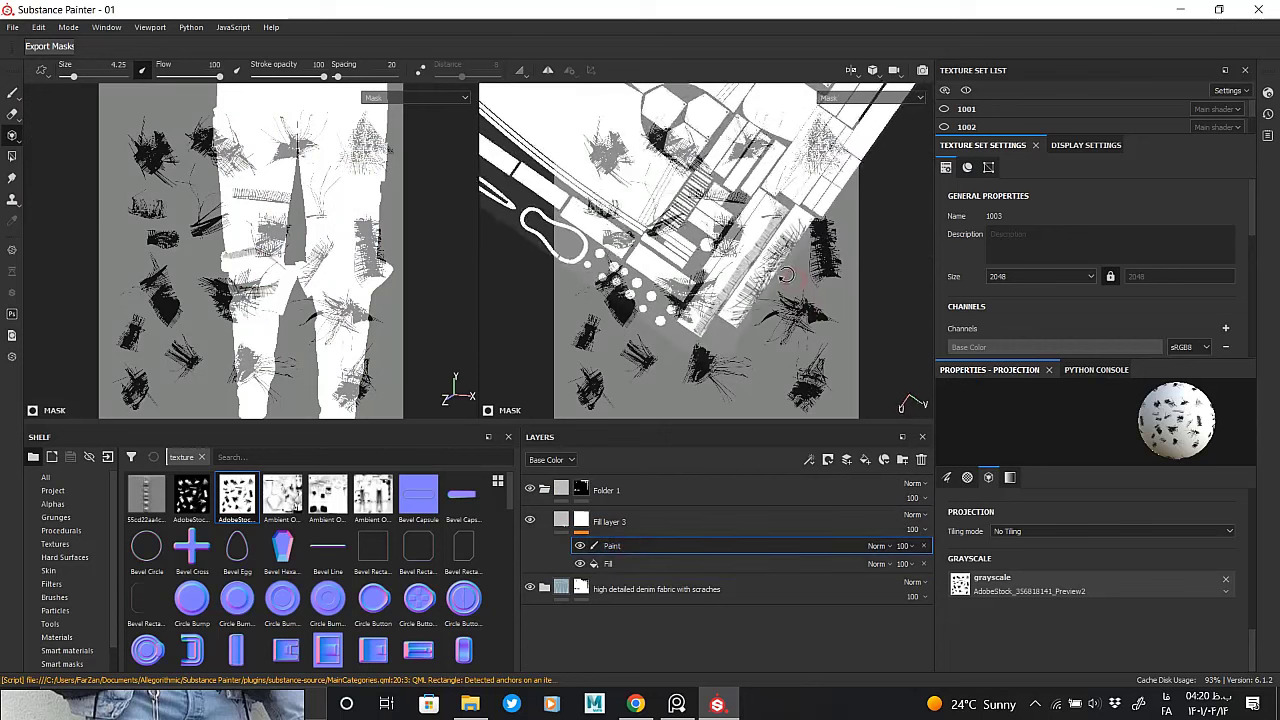
key(bracketleft)
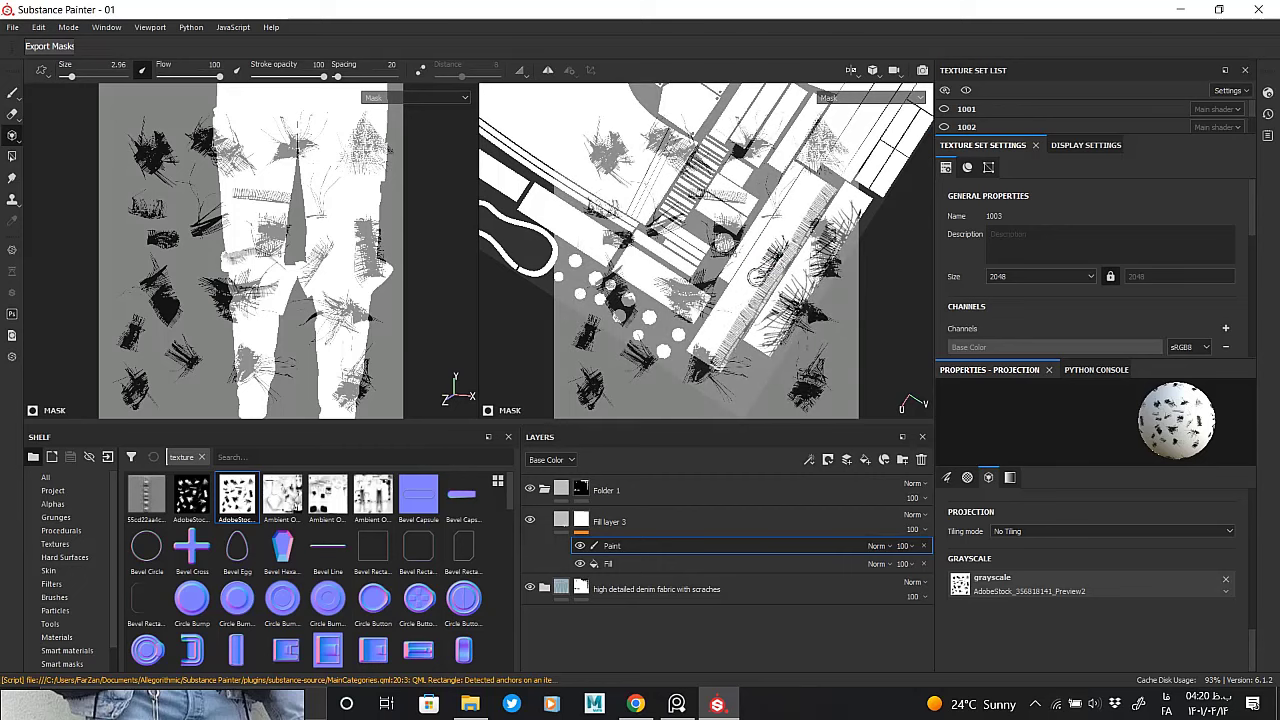
mouse_move(776, 268)
alt+mouse_down()
mouse_move(776, 215)
mouse_move(792, 232)
alt+mouse_up()
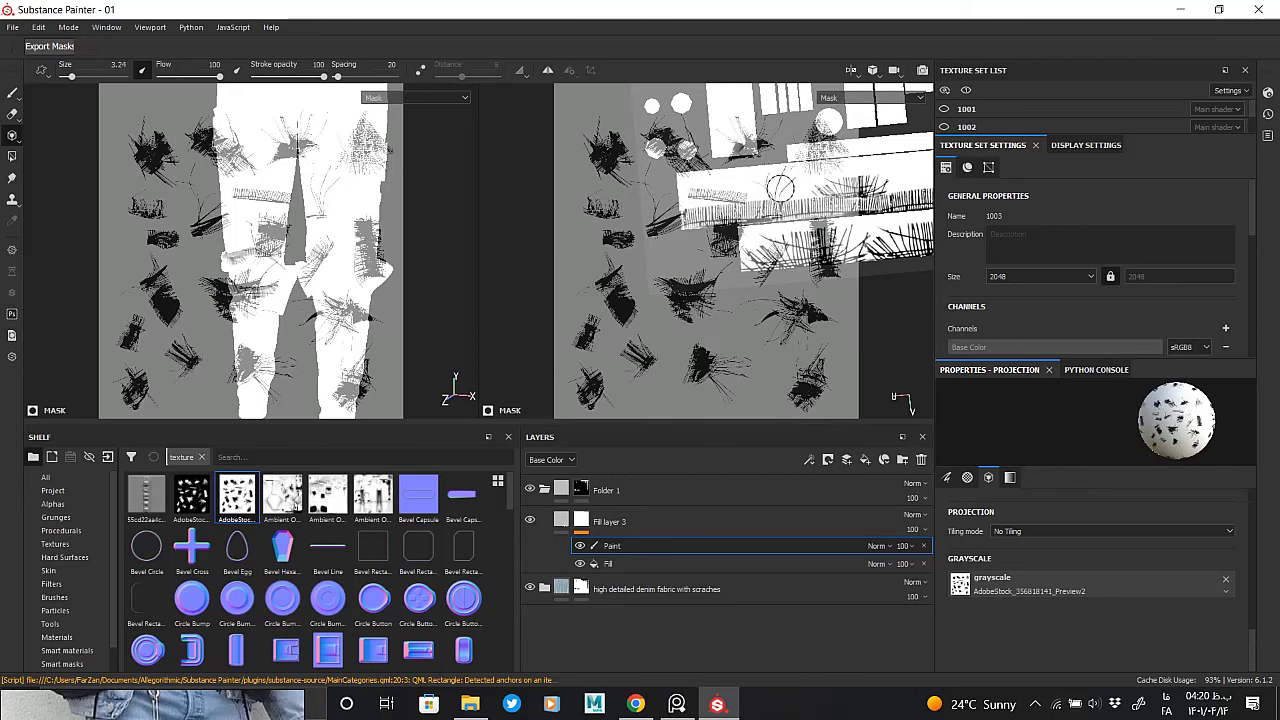
mouse_move(772, 184)
alt+mouse_down()
mouse_move(674, 200)
mouse_move(752, 250)
mouse_move(738, 374)
alt+mouse_up()
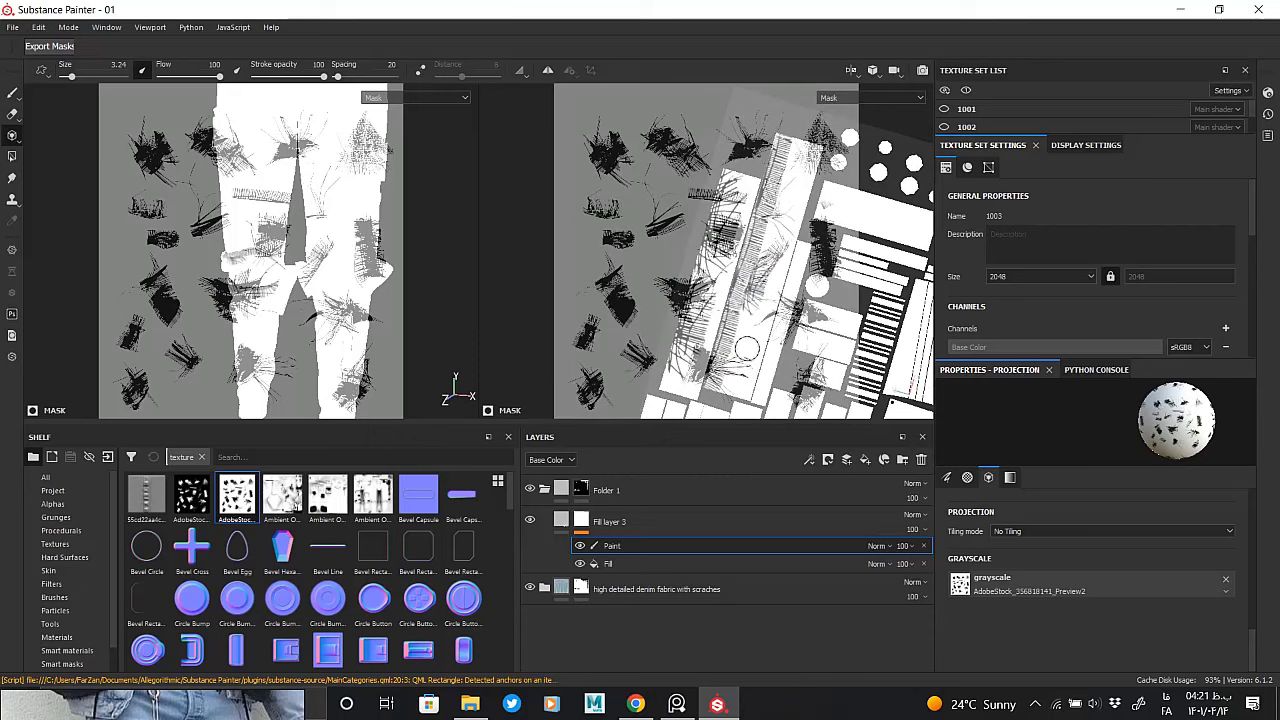
click(610, 521)
mouse_move(300, 250)
alt+mouse_down()
mouse_move(348, 325)
mouse_move(335, 403)
mouse_move(384, 289)
mouse_move(446, 286)
alt+mouse_up()
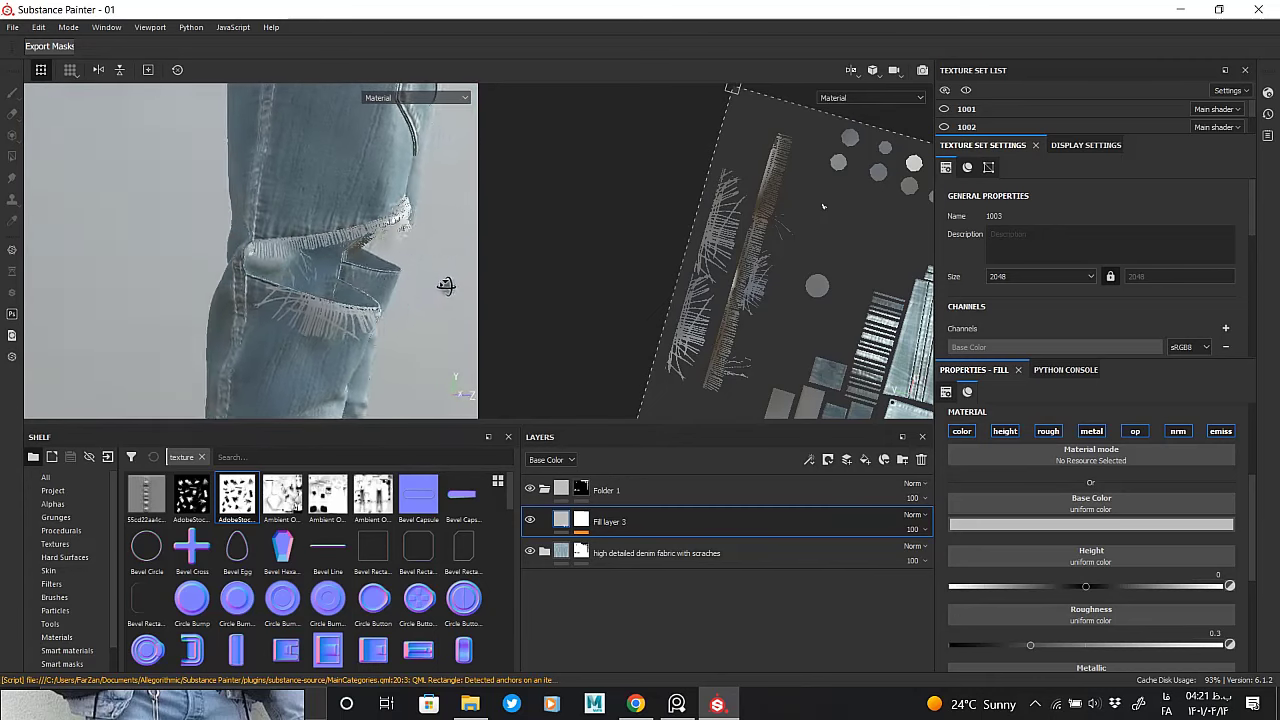
Rotate the UV view under the stencil and check the material on the jeans
alt+click(583, 521)
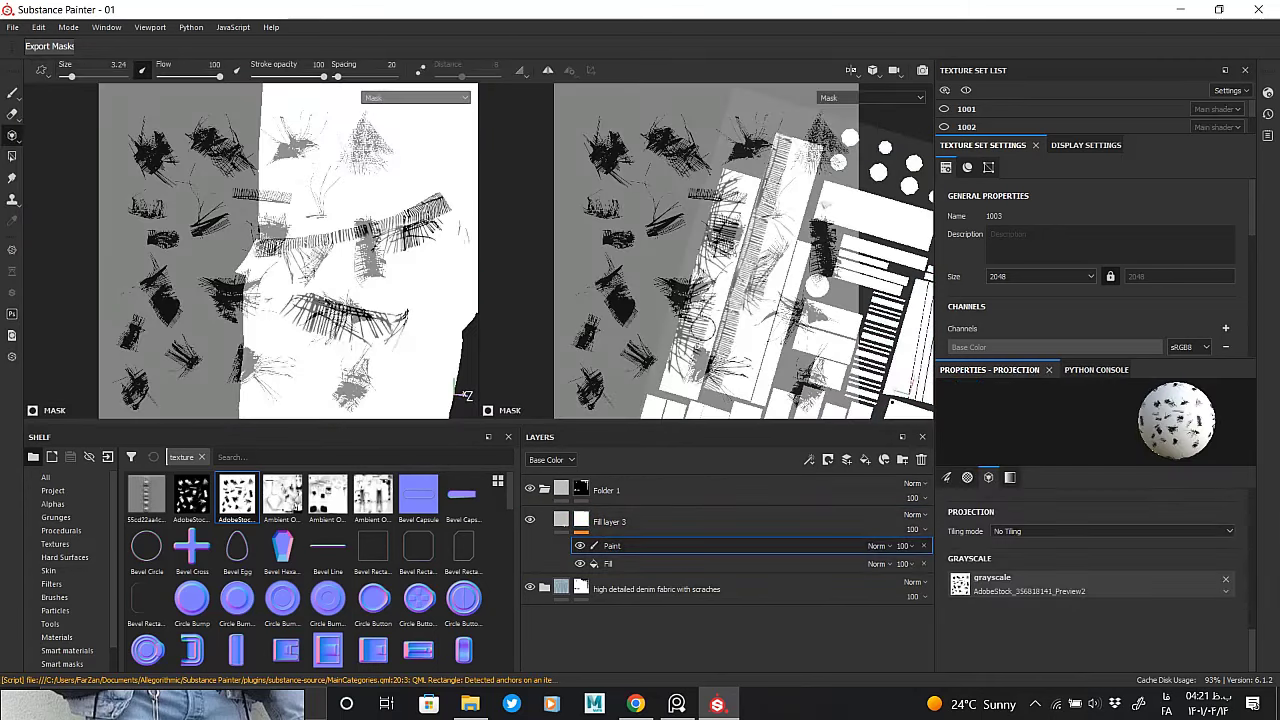
mouse_move(661, 203)
alt+mouse_down()
mouse_move(720, 220)
mouse_move(645, 180)
mouse_move(820, 312)
mouse_move(668, 340)
alt+mouse_up()
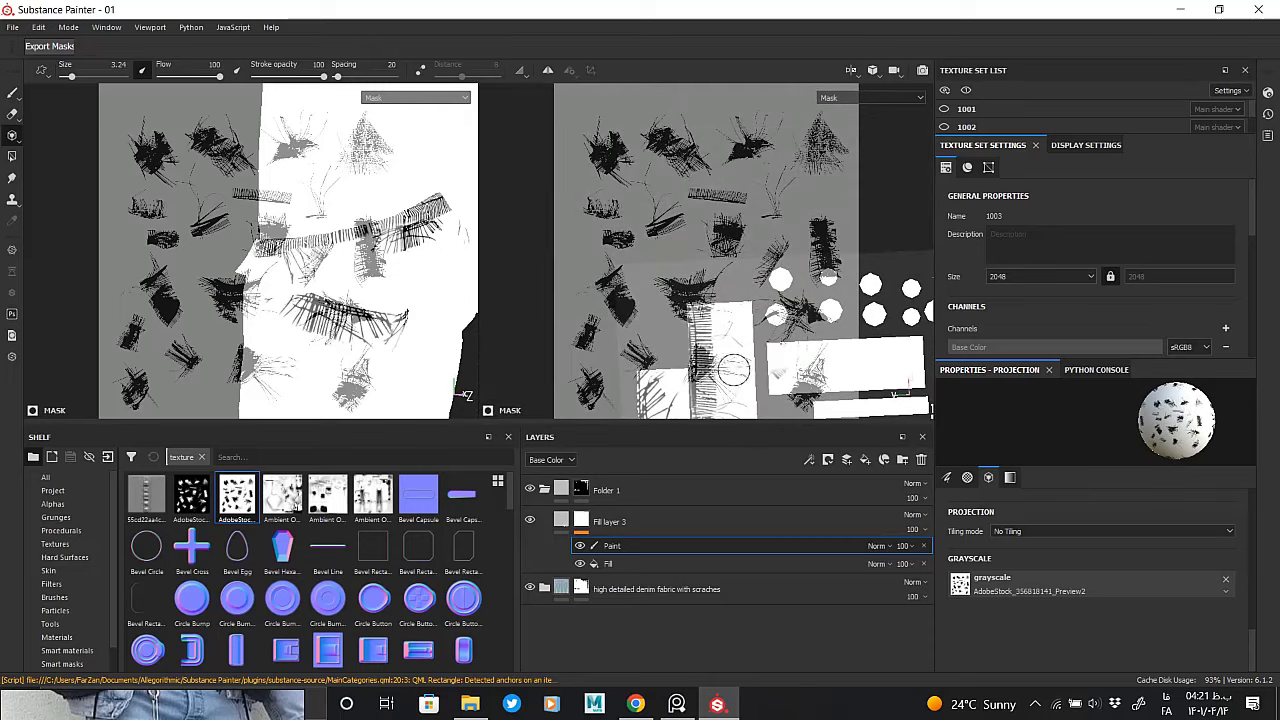
scroll(740, 365, up, 3)
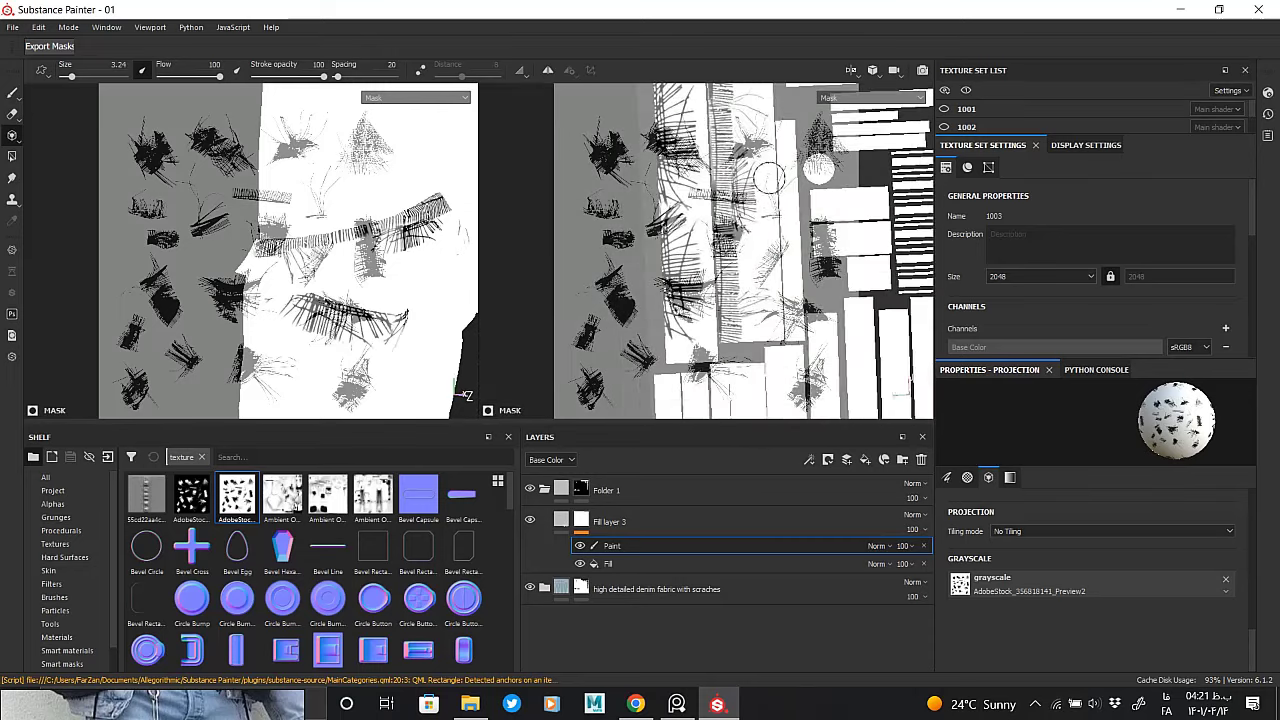
click(561, 520)
mouse_move(330, 260)
alt+mouse_down()
mouse_move(282, 288)
mouse_move(330, 296)
mouse_move(311, 294)
alt+mouse_up()
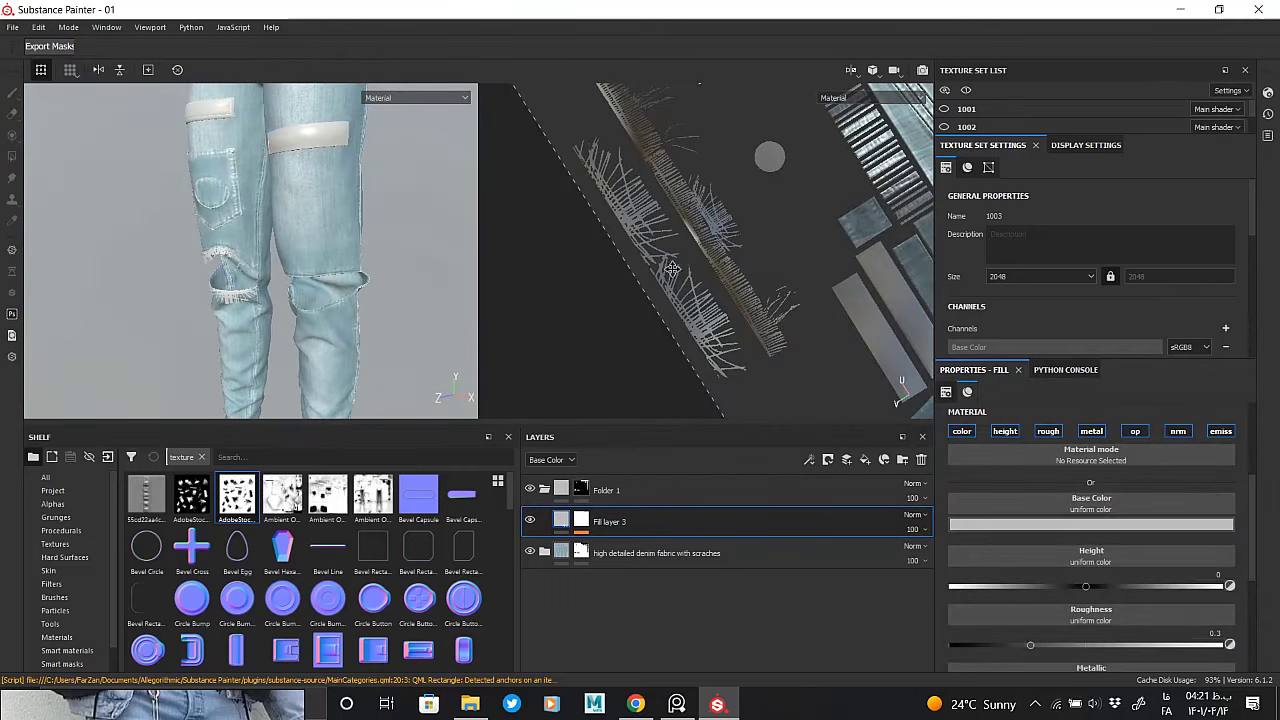
Level and turn the UV layout to project fringes along more strap strip islands
alt+drag(674, 270, 623, 270)
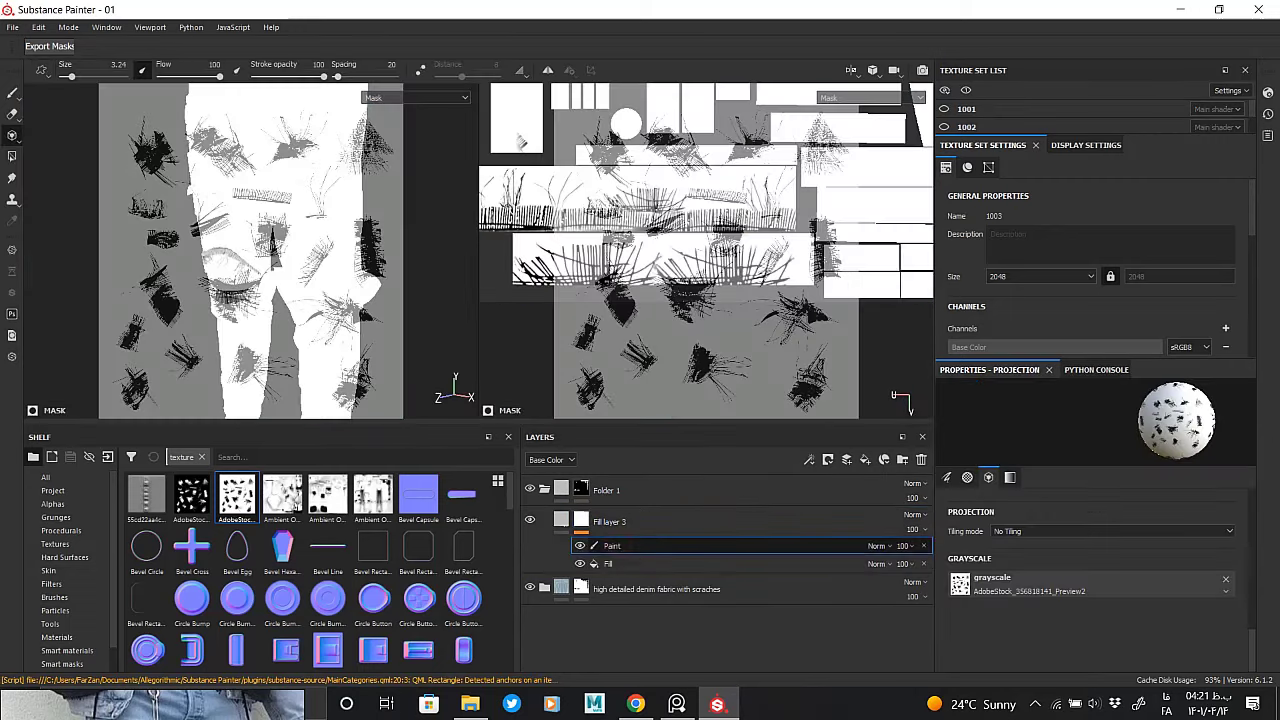
alt+drag(521, 142, 944, 242)
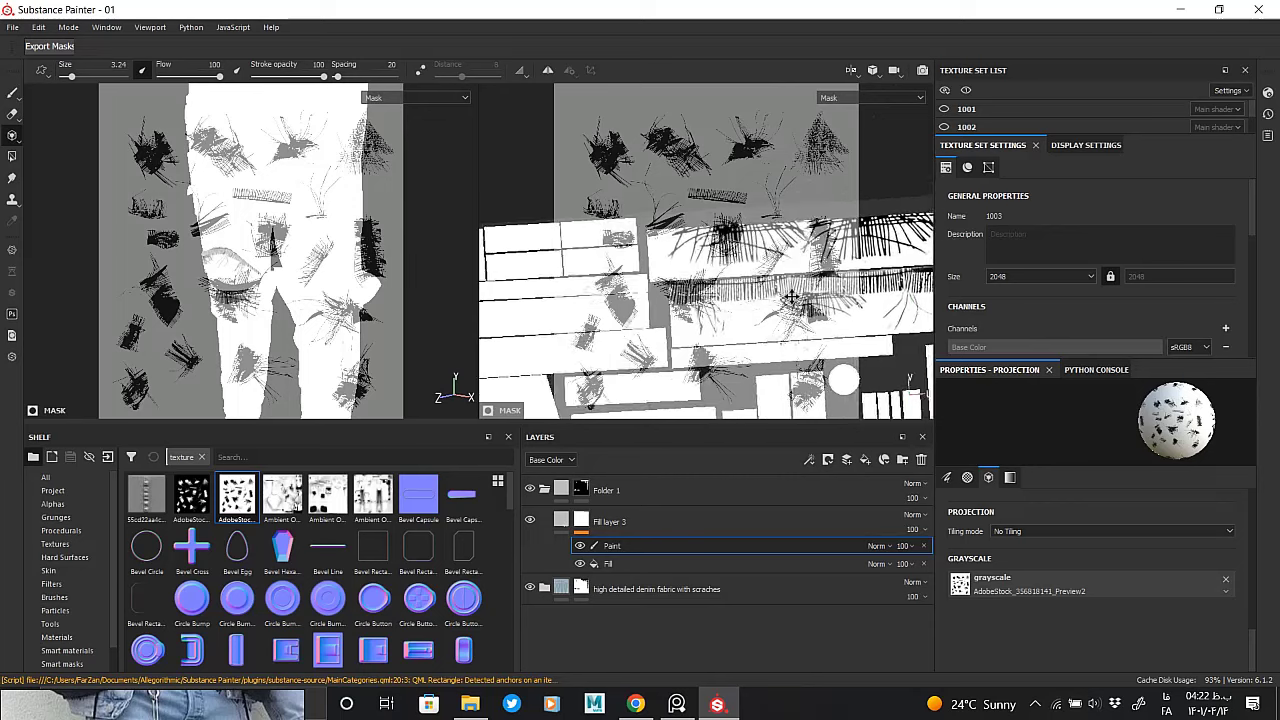
mouse_move(944, 242)
alt+mouse_down()
mouse_move(747, 270)
mouse_move(781, 185)
alt+mouse_up()
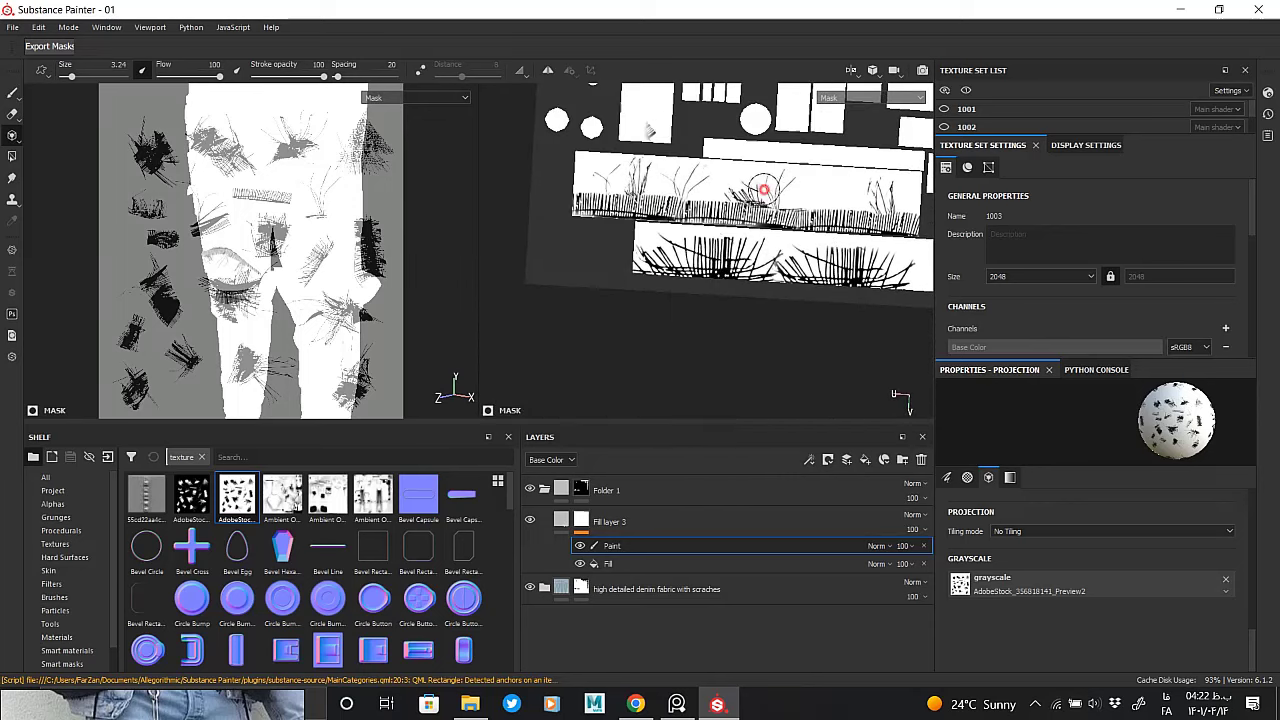
alt+drag(768, 185, 775, 187)
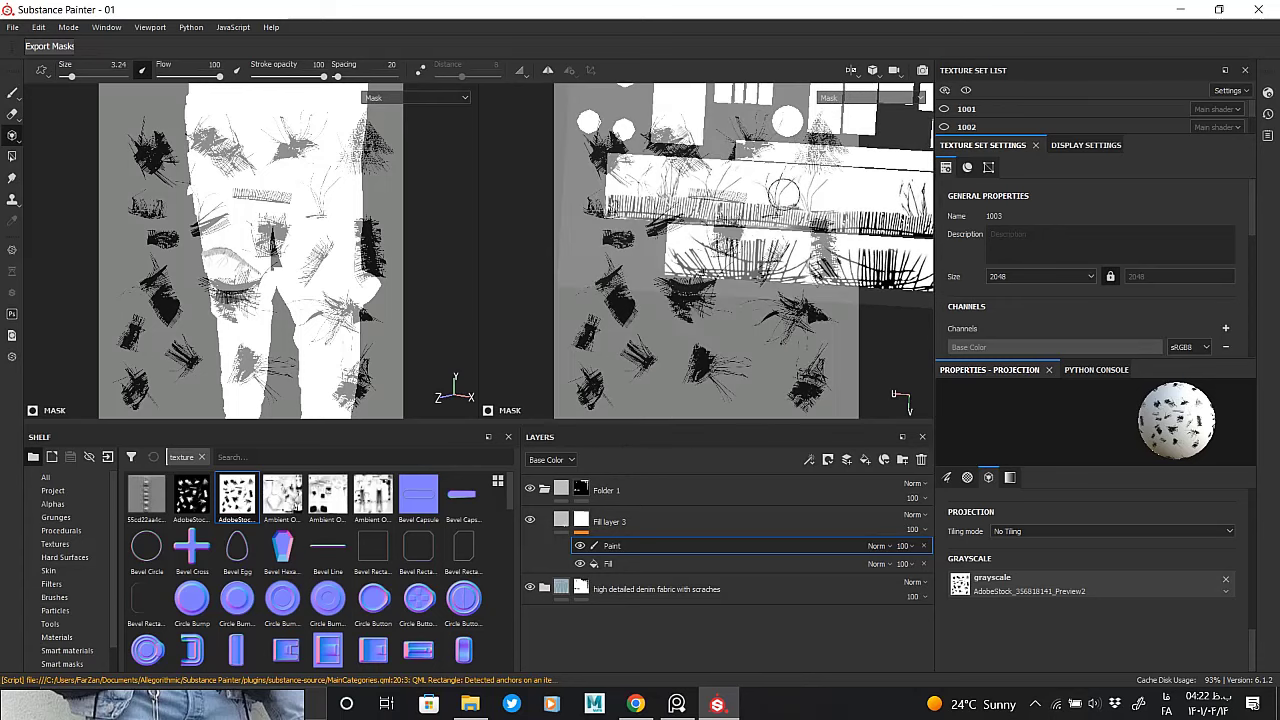
alt+drag(779, 187, 808, 320)
mouse_move(870, 350)
alt+mouse_down()
mouse_move(810, 255)
mouse_move(807, 291)
mouse_move(772, 341)
mouse_move(589, 298)
alt+mouse_up()
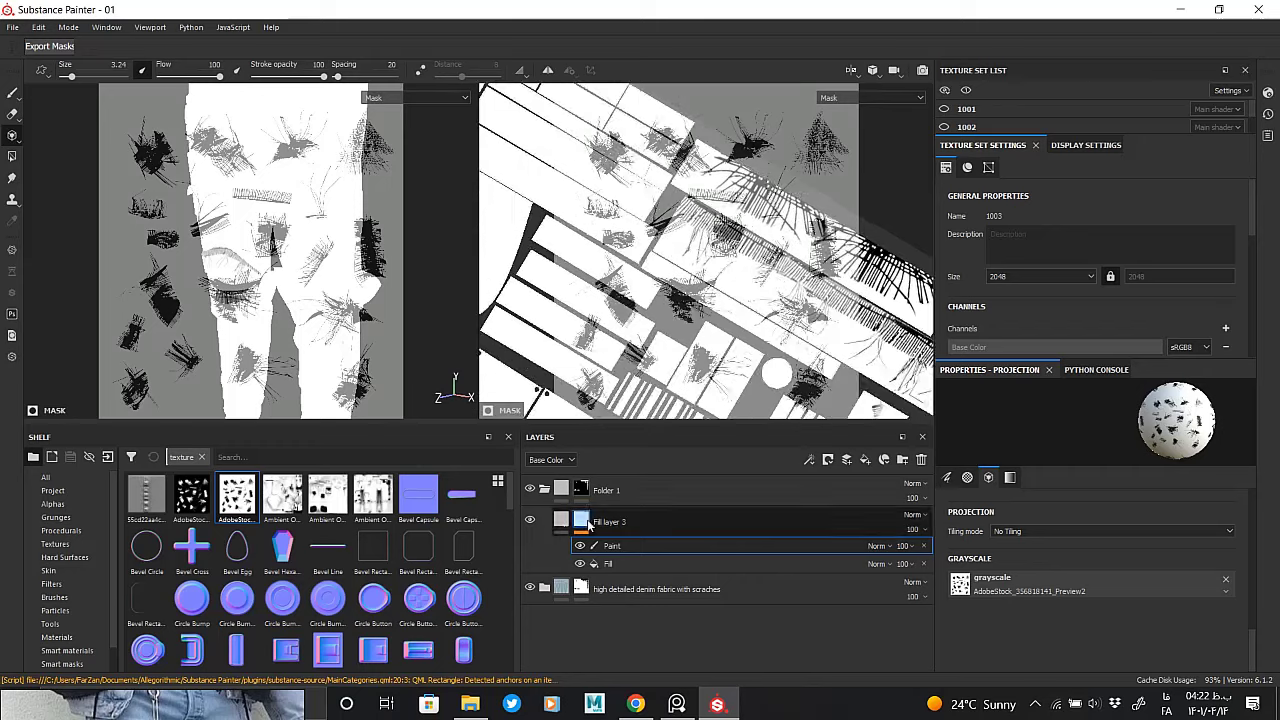
Test Fill layer 3's opacity at about 0.28 and full, settle on 0, and frame the pants
click(609, 521)
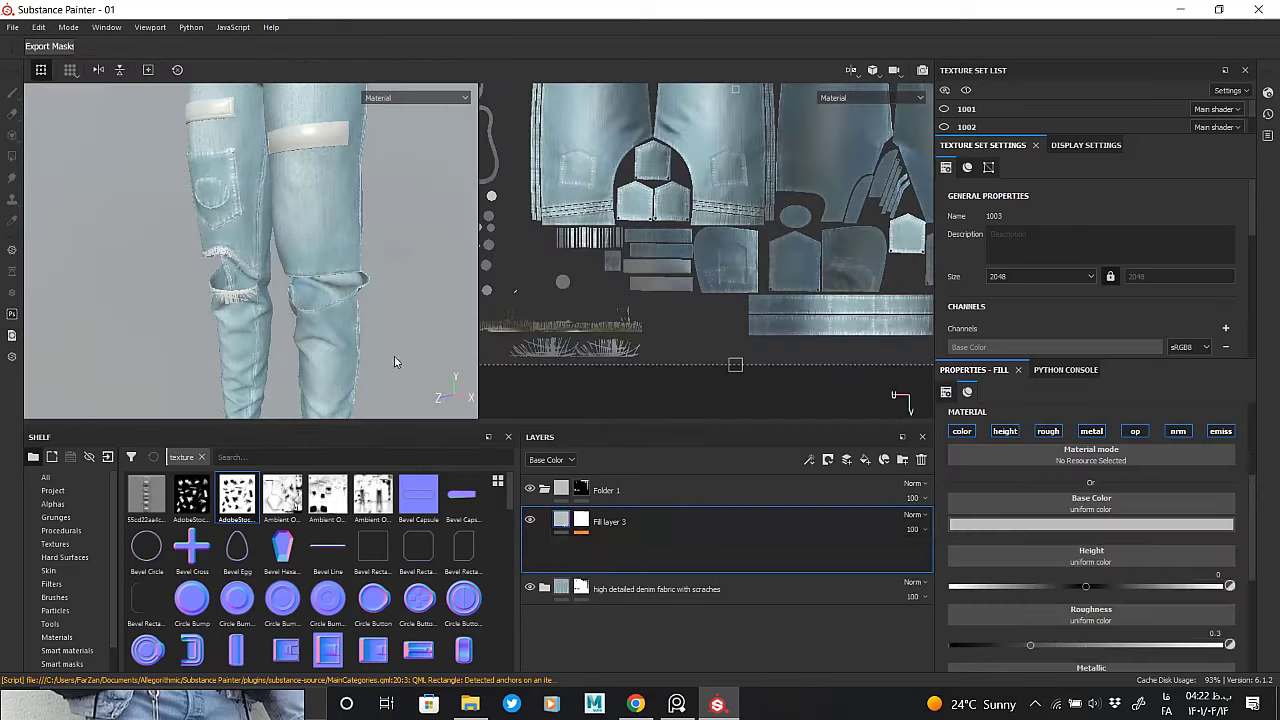
key(ctrl+z)
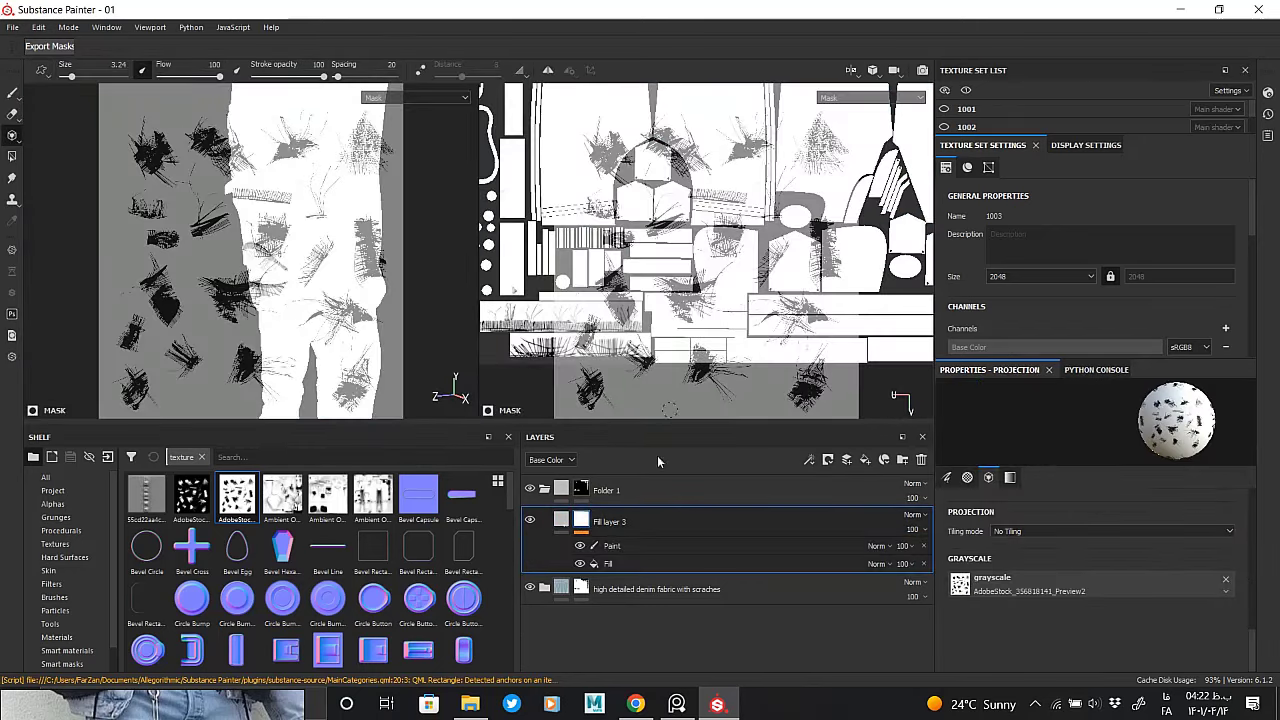
click(561, 522)
scroll(1022, 568, down, 5)
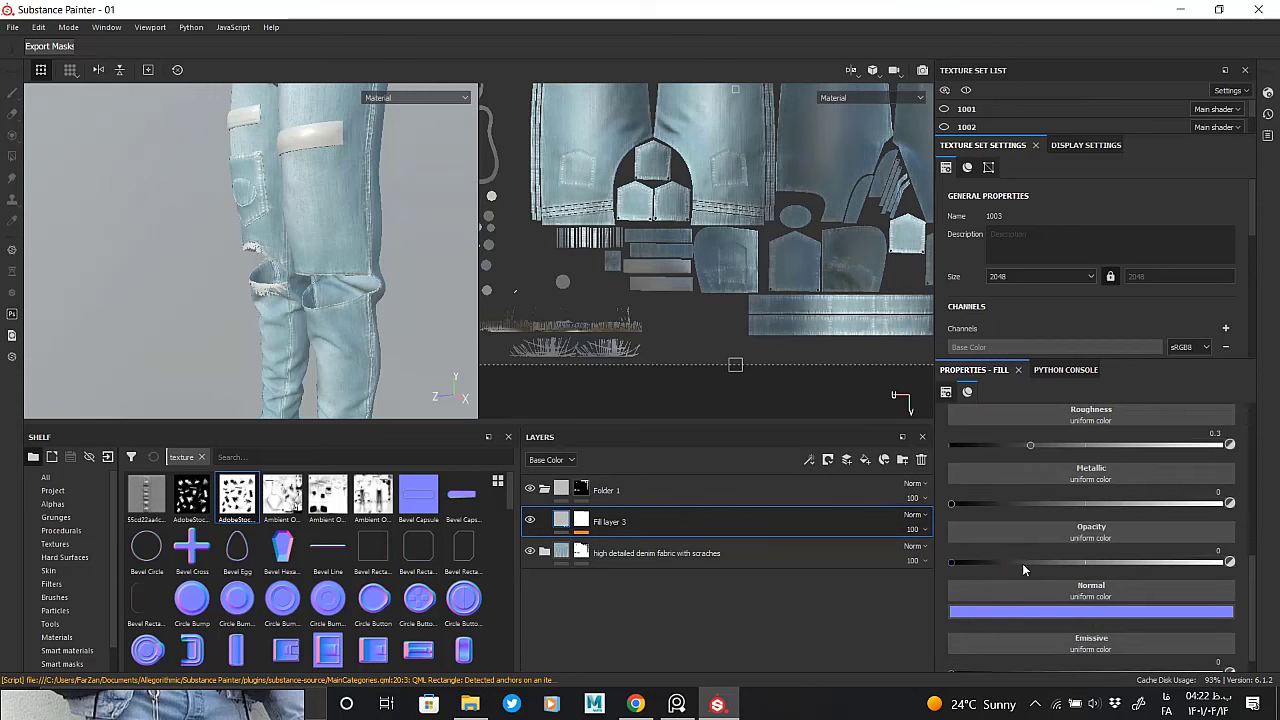
mouse_move(1040, 563)
mouse_down()
mouse_move(1015, 563)
mouse_move(1039, 564)
mouse_up()
alt+drag(270, 281, 340, 285)
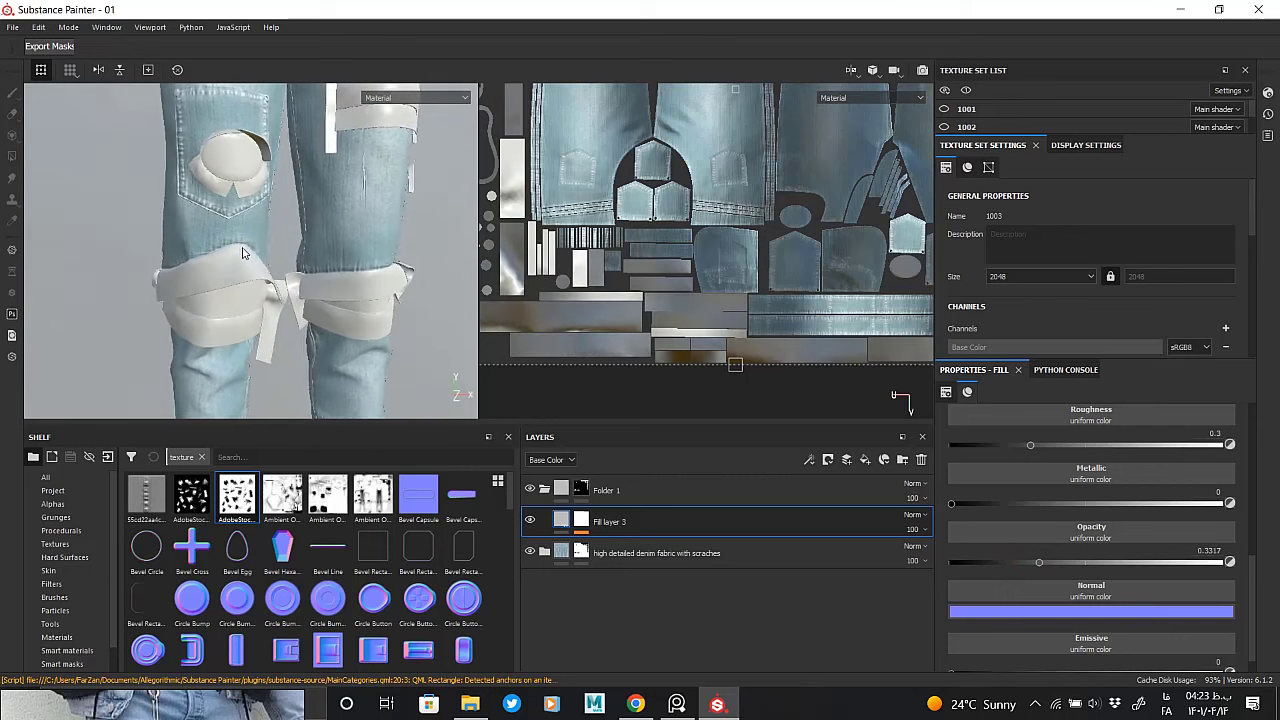
click(1025, 565)
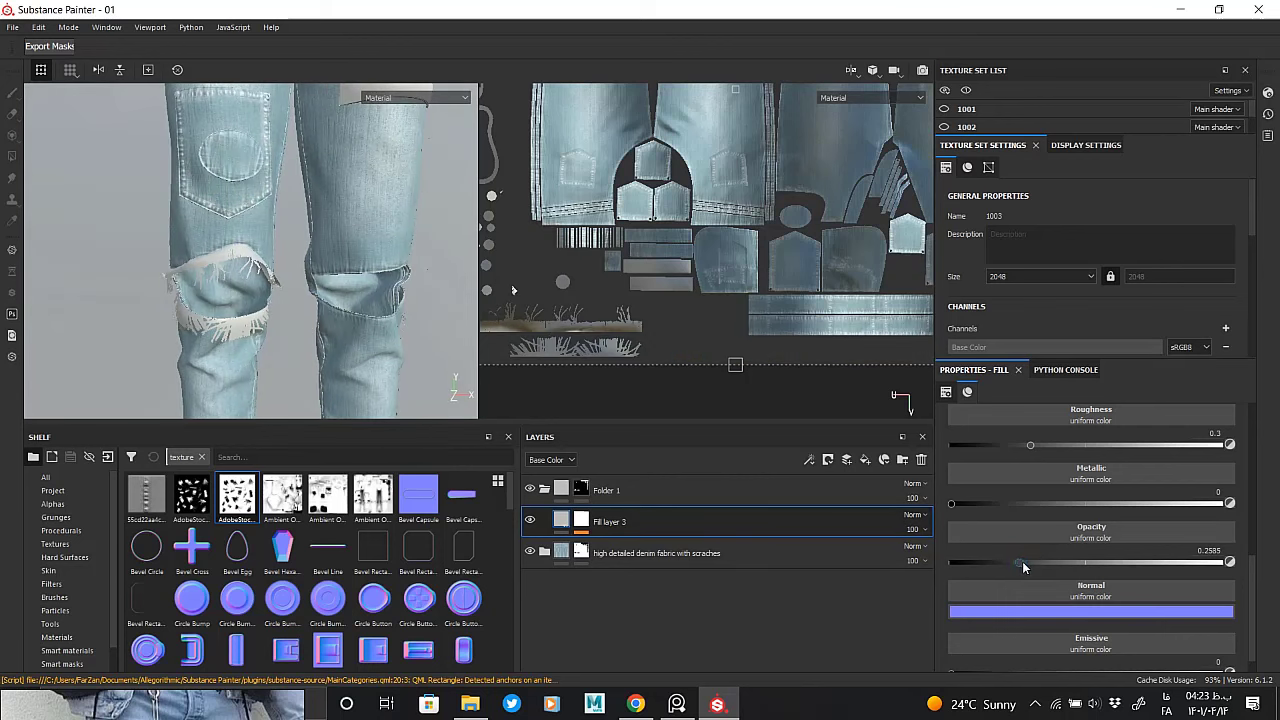
drag(1022, 564, 1220, 562)
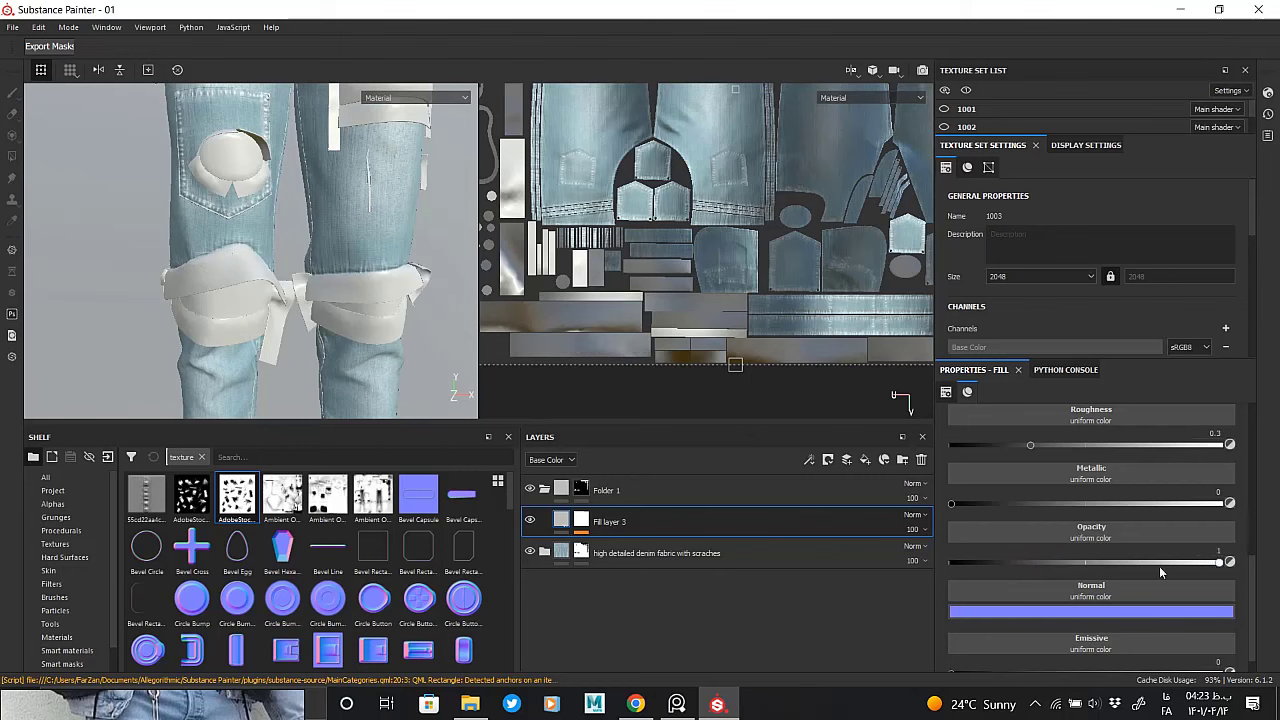
drag(1035, 569, 912, 562)
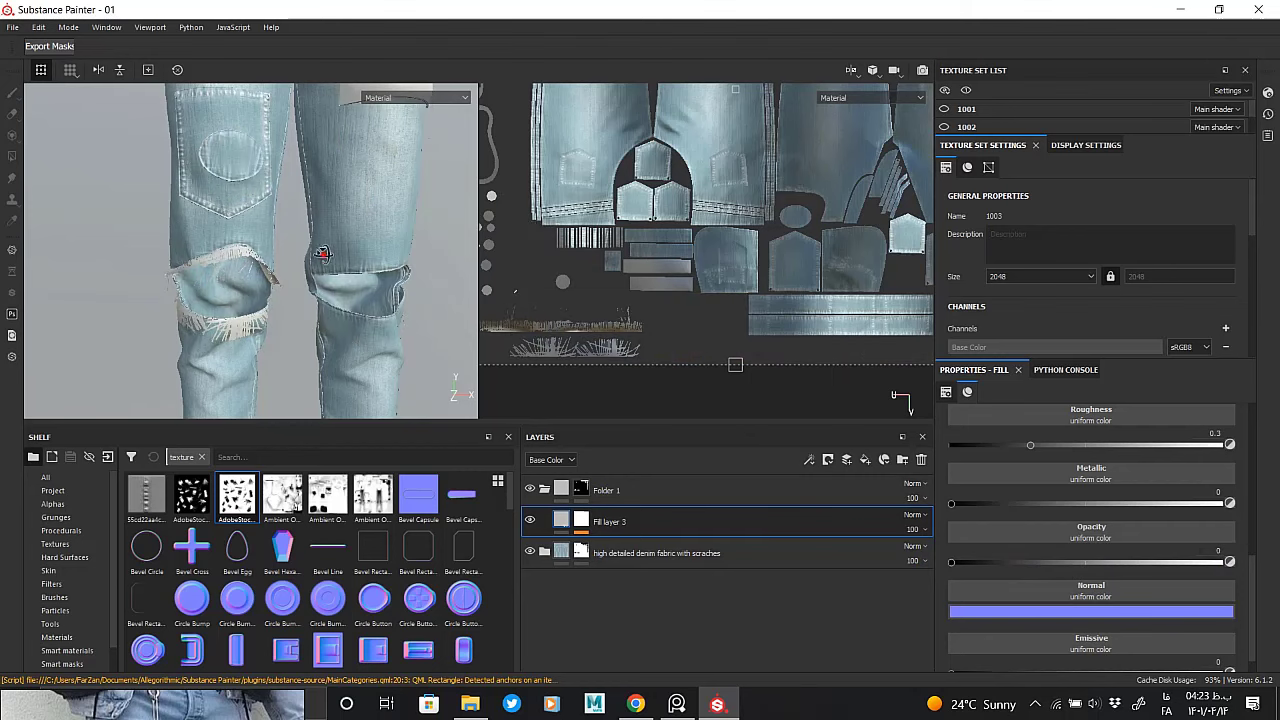
key(f)
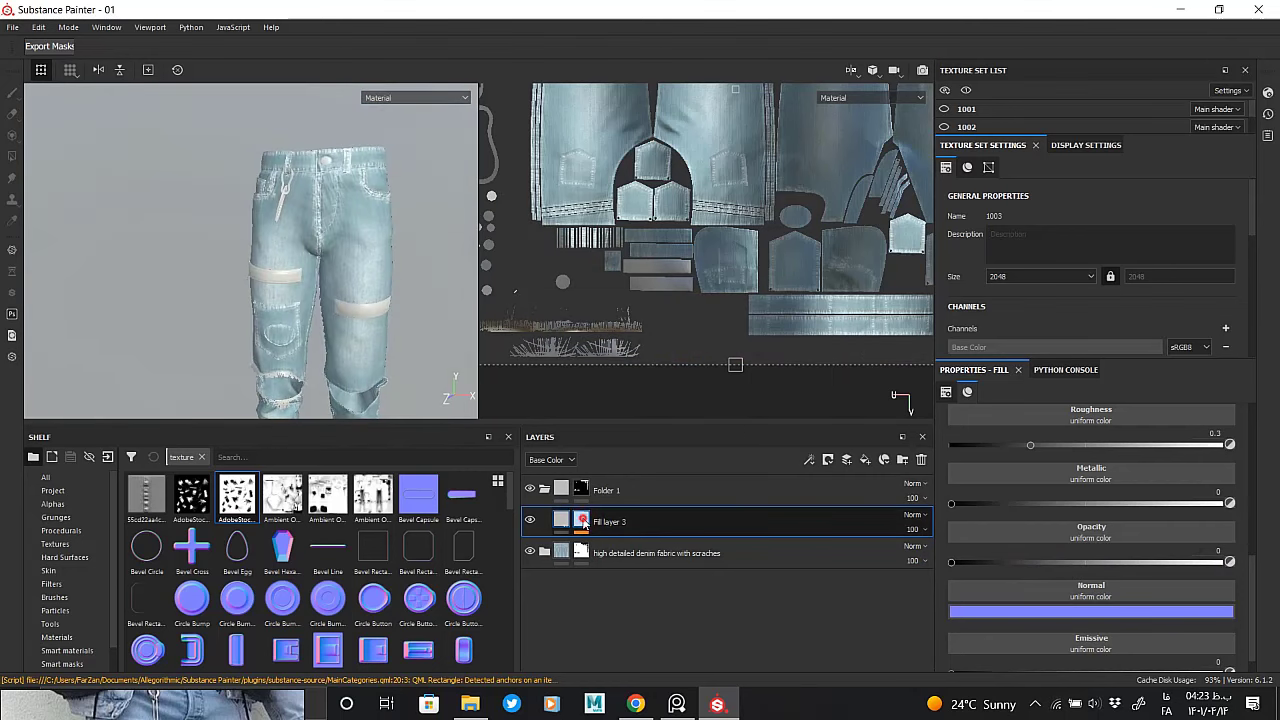
alt+click(582, 520)
Switch to Polygon Fill, zoom onto the knee from the side, and select the mask's Paint effect
key(4)
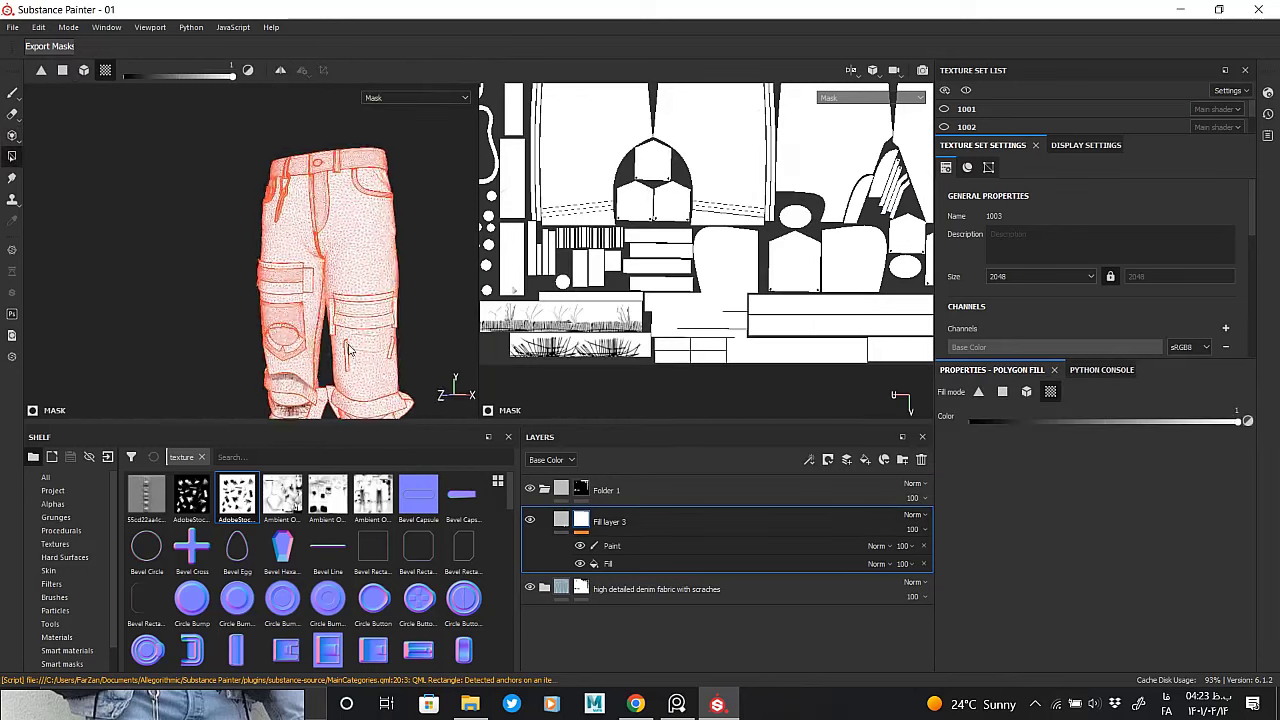
mouse_move(325, 334)
alt+mouse_down()
mouse_move(268, 310)
mouse_move(285, 294)
mouse_move(285, 258)
alt+mouse_up()
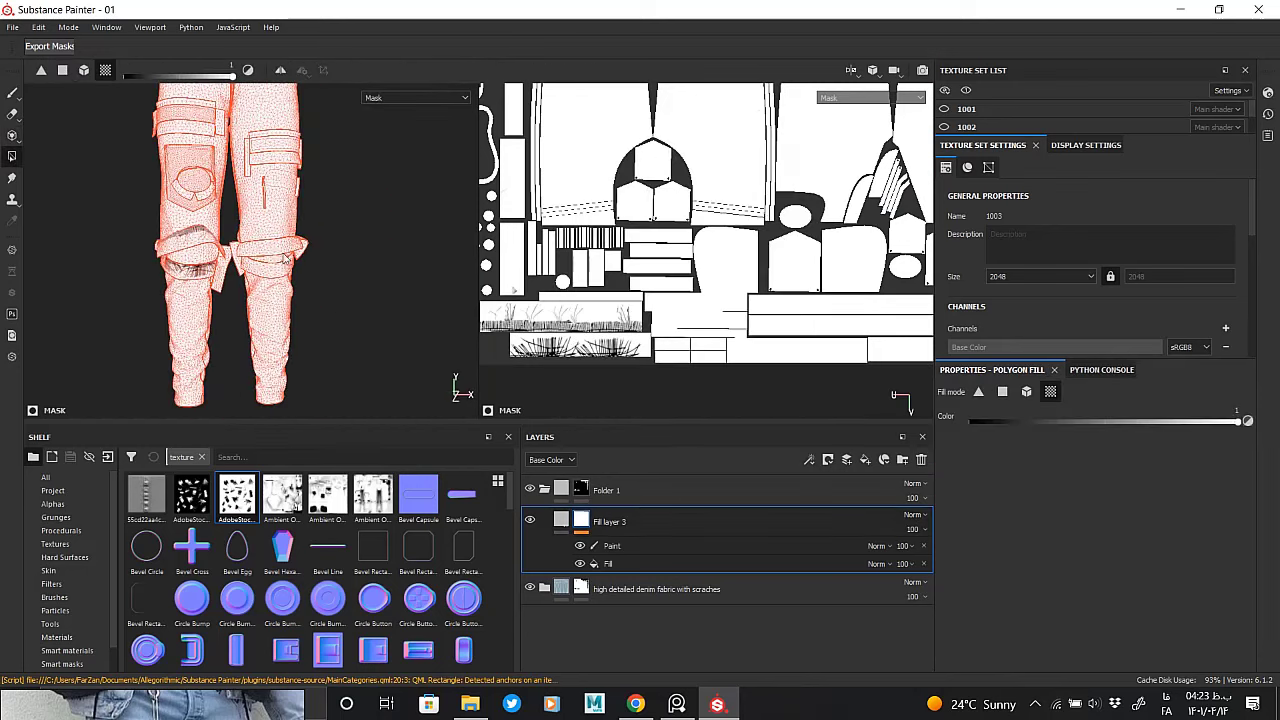
scroll(155, 235, up, 5)
mouse_move(163, 254)
alt+mouse_down()
mouse_move(417, 269)
mouse_move(324, 275)
mouse_move(234, 257)
mouse_move(250, 250)
alt+mouse_up()
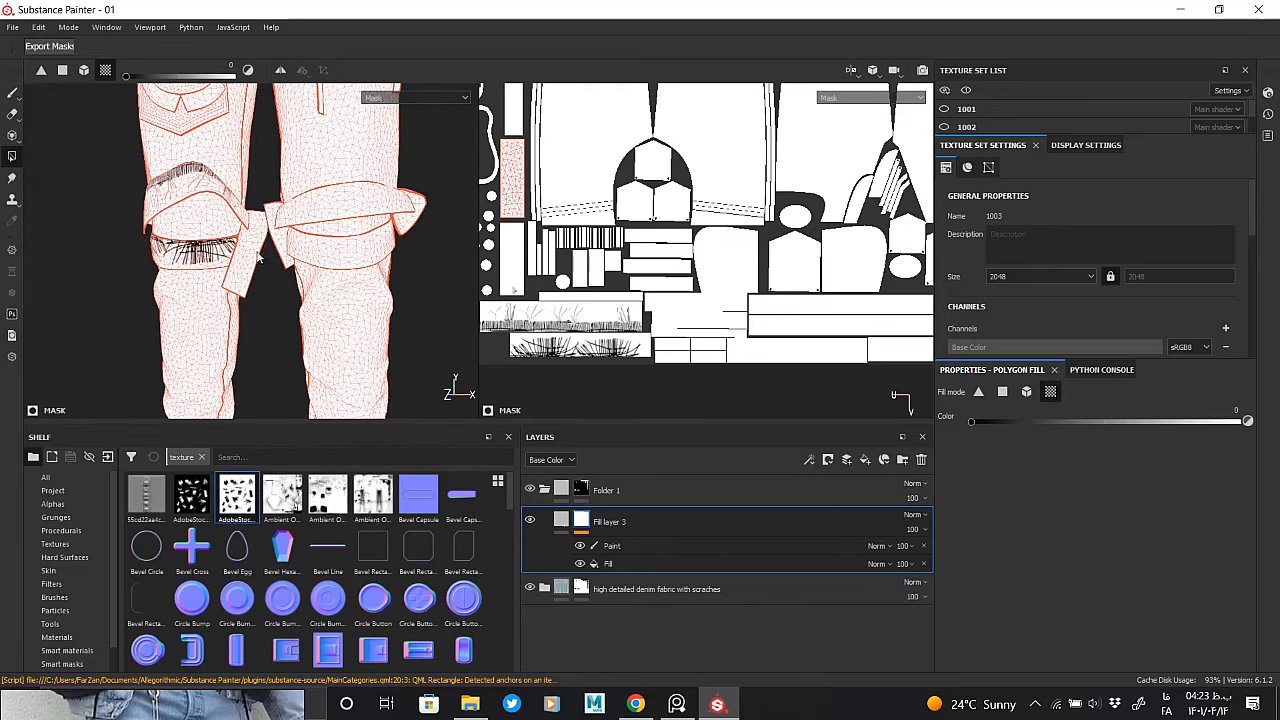
click(627, 545)
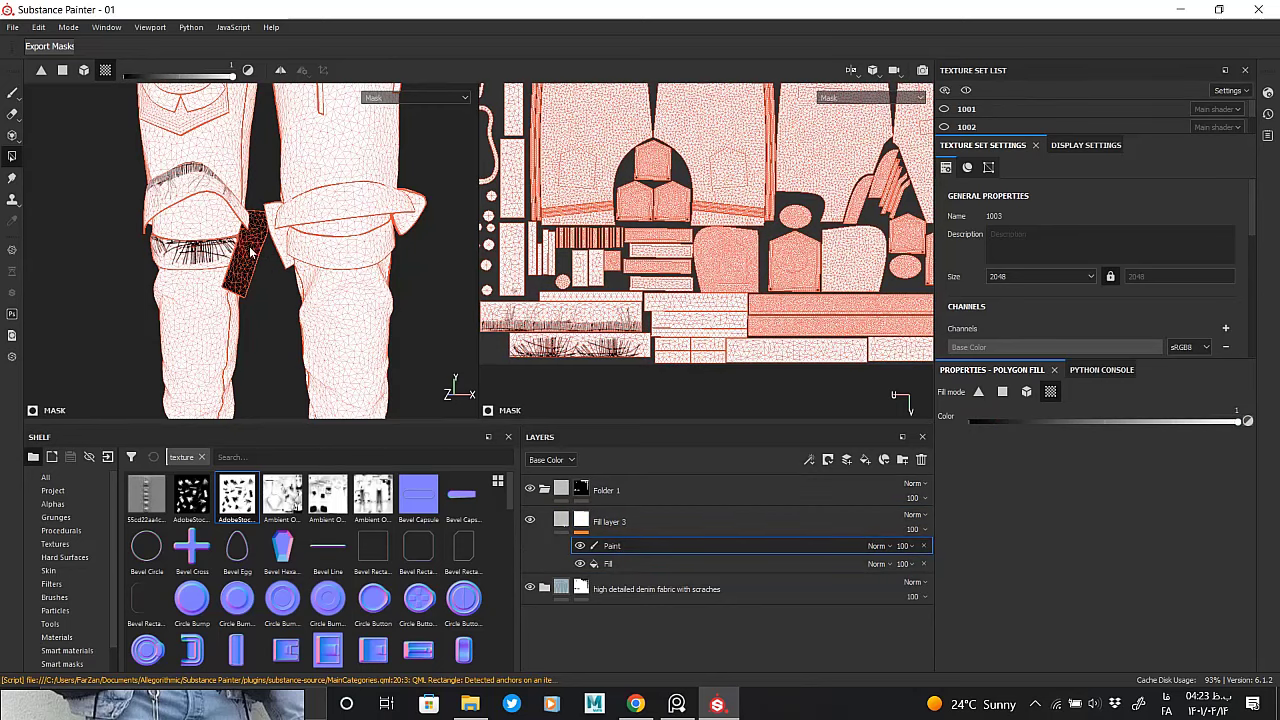
Switch to projection and rotate and position the UV layout under the scratch stencil
click(12, 135)
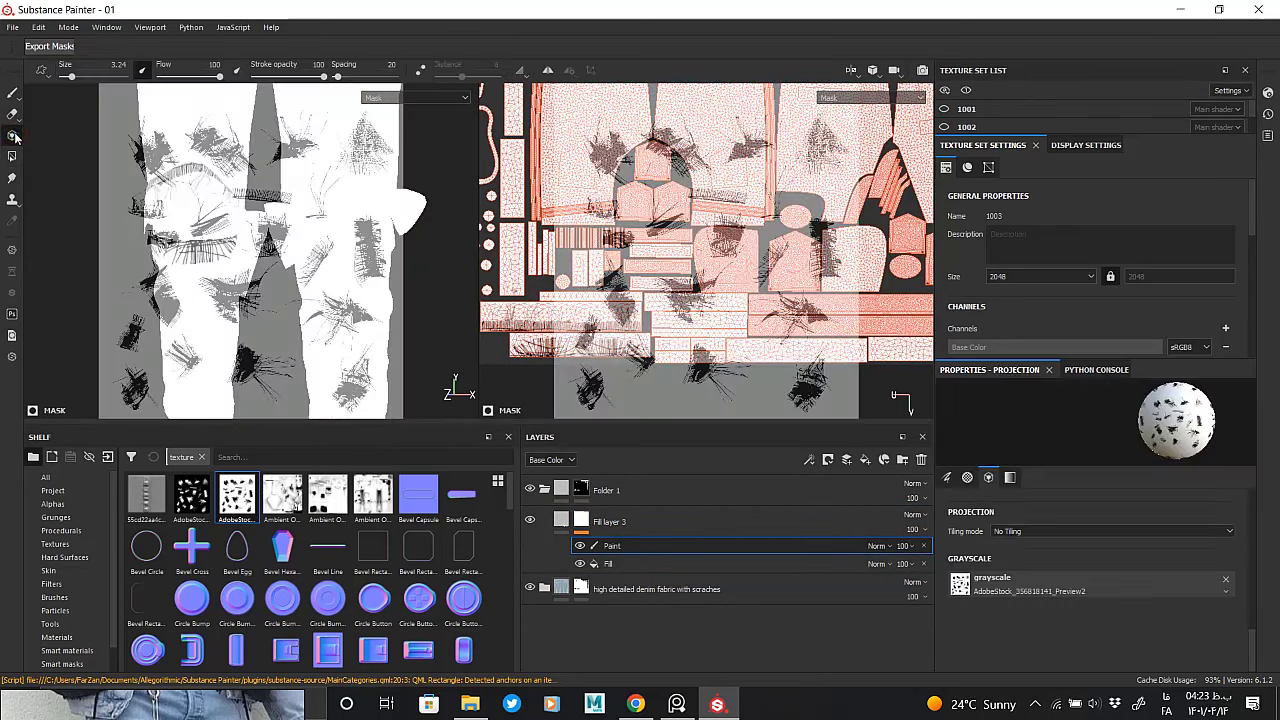
mouse_move(828, 298)
alt+mouse_down()
mouse_move(537, 175)
mouse_move(664, 258)
alt+mouse_up()
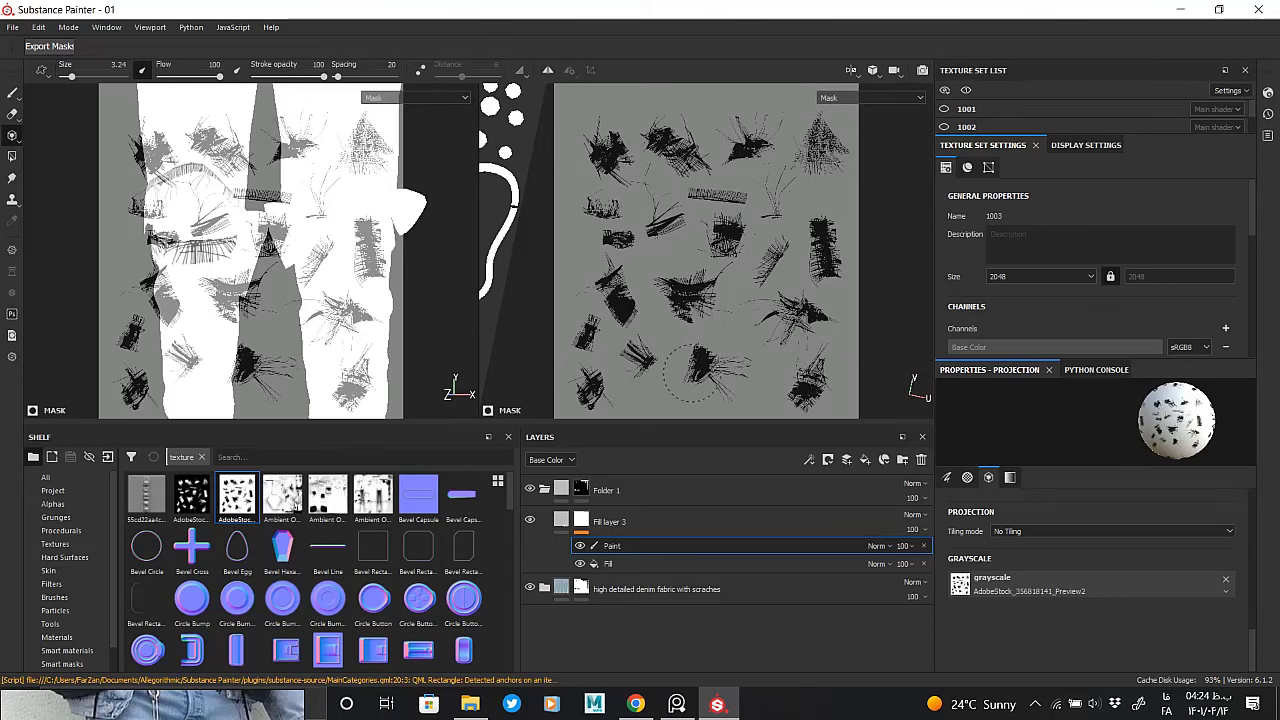
mouse_move(709, 368)
alt+mouse_down()
mouse_move(700, 300)
mouse_move(808, 400)
mouse_move(634, 341)
alt+mouse_up()
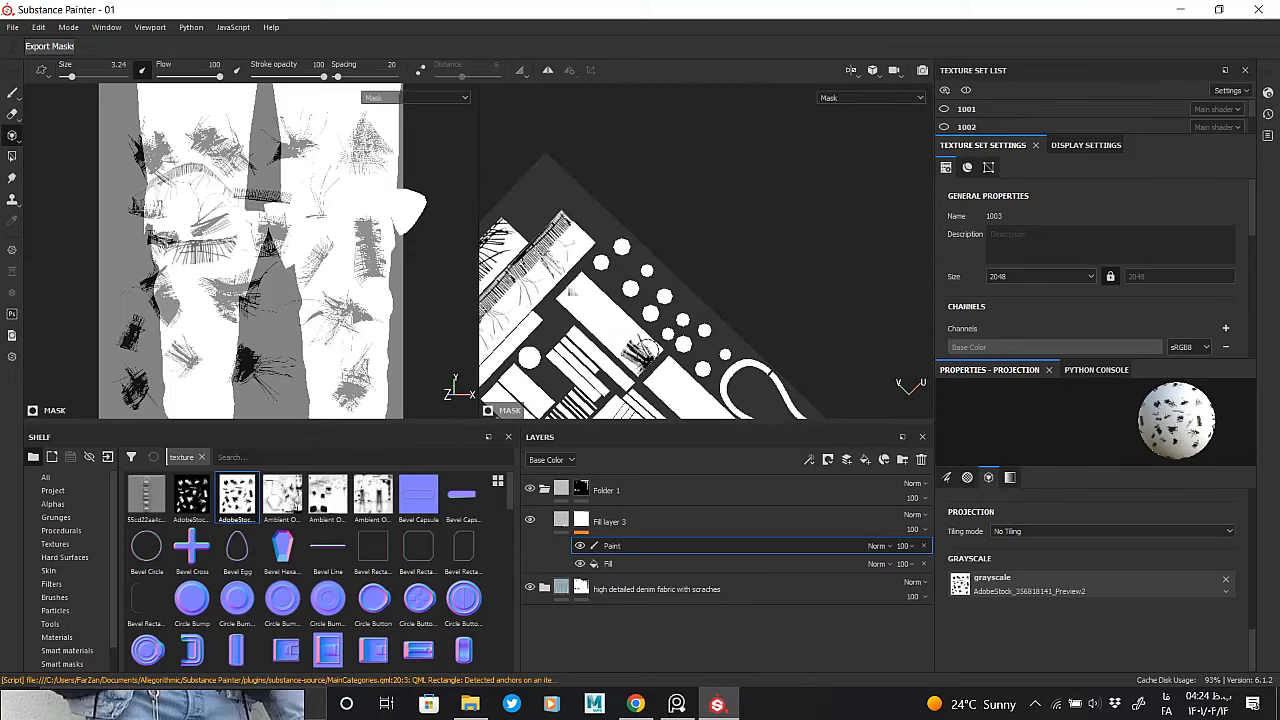
key(s)
alt+drag(640, 330, 657, 343)
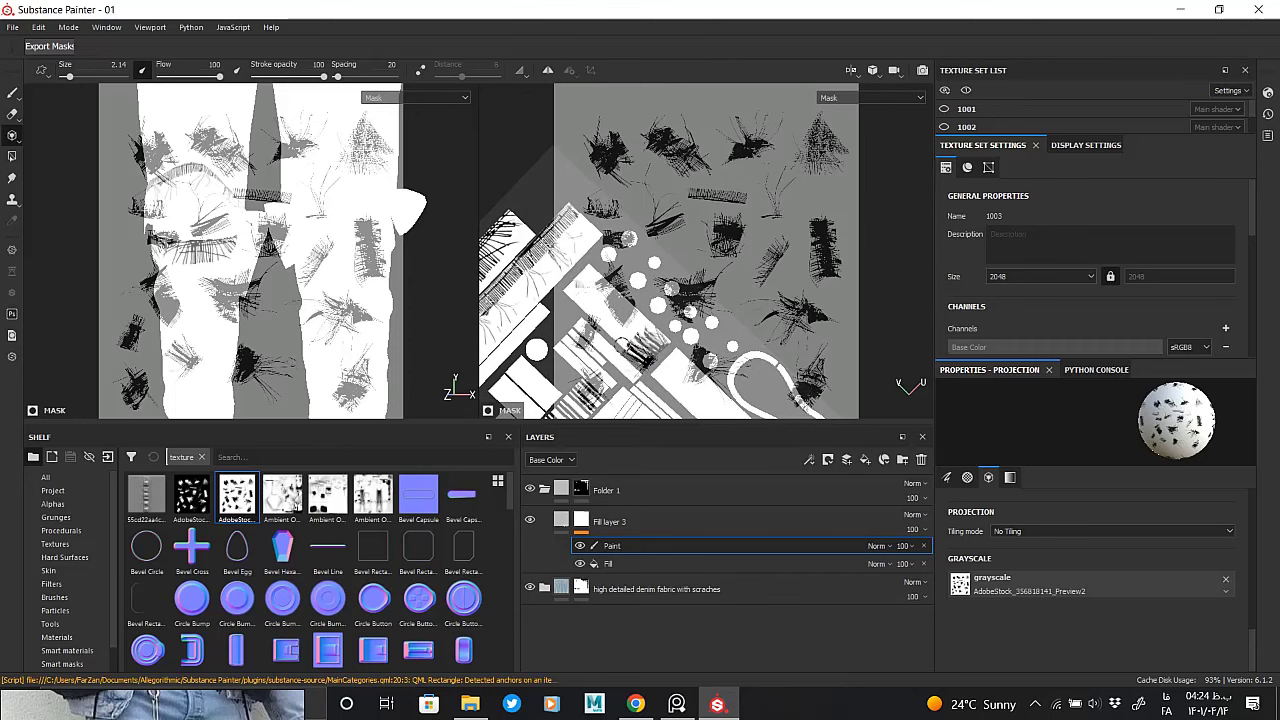
key(f)
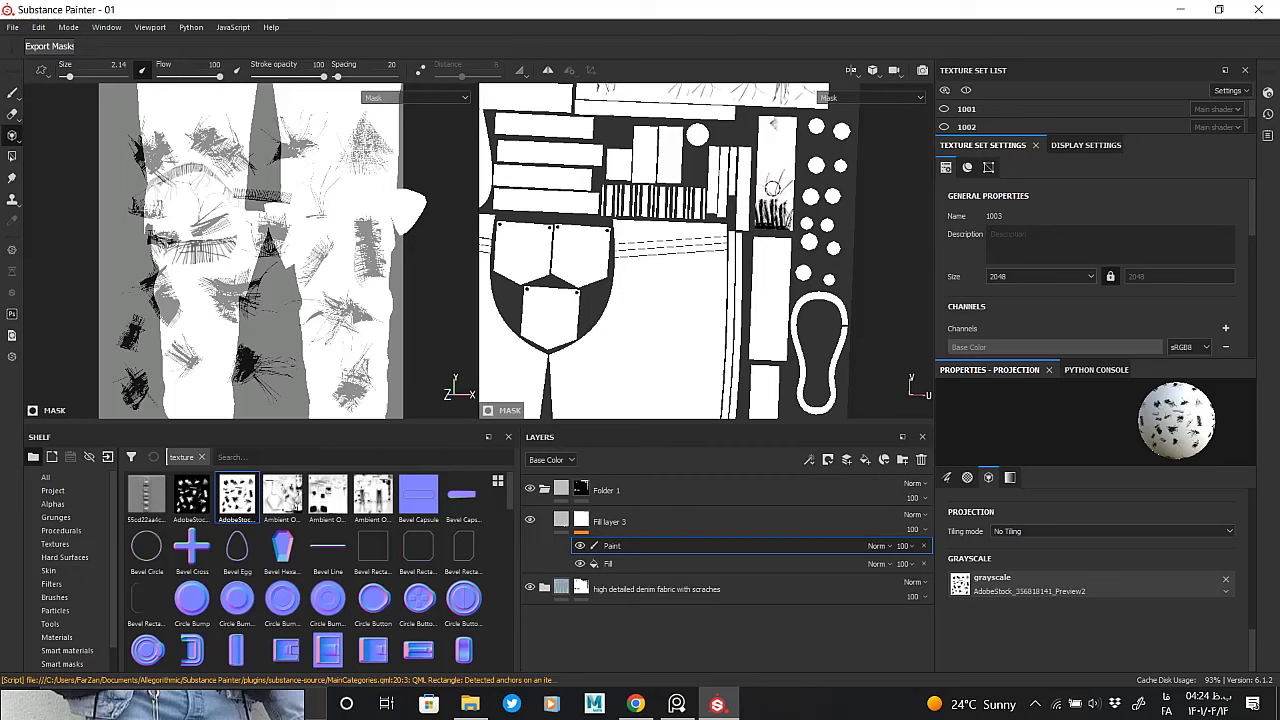
mouse_move(780, 228)
alt+mouse_down()
mouse_move(832, 252)
mouse_move(813, 245)
alt+mouse_up()
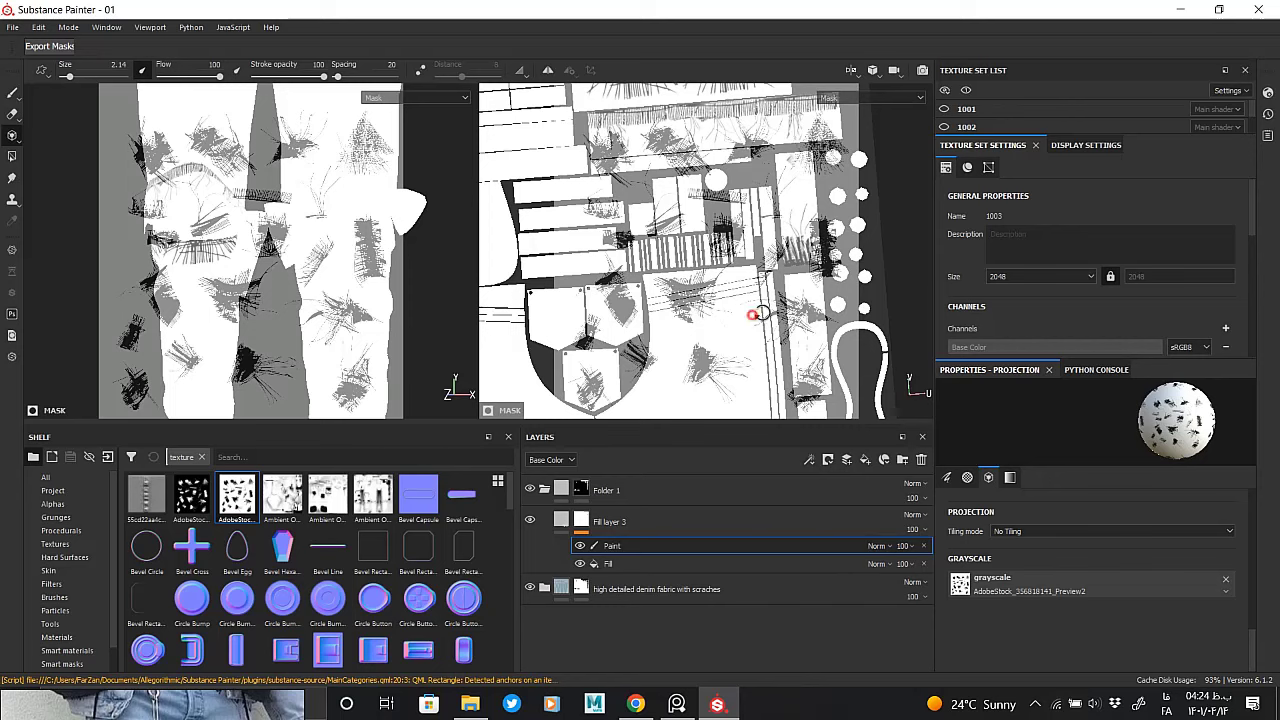
alt+drag(760, 313, 790, 306)
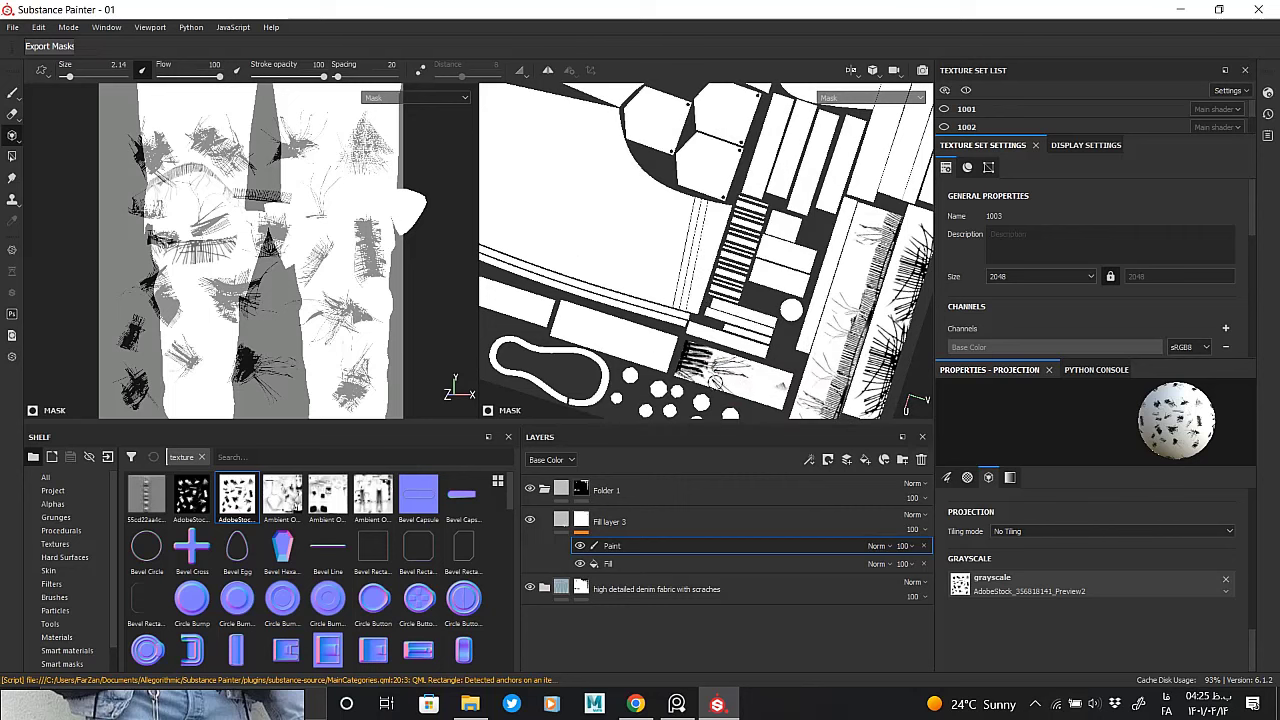
Toggle Fill layer 3's visibility on the jeans to compare with and without it
click(561, 521)
alt+drag(389, 283, 391, 294)
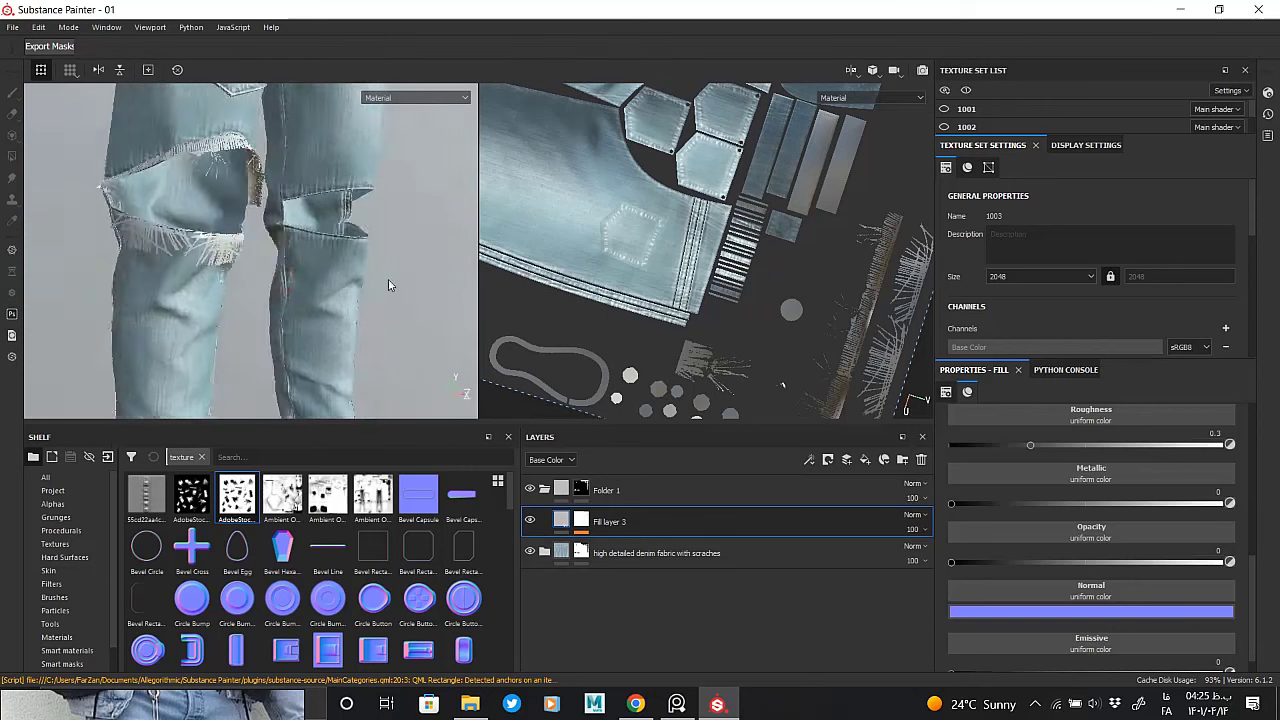
click(530, 521)
scroll(200, 228, up, 2)
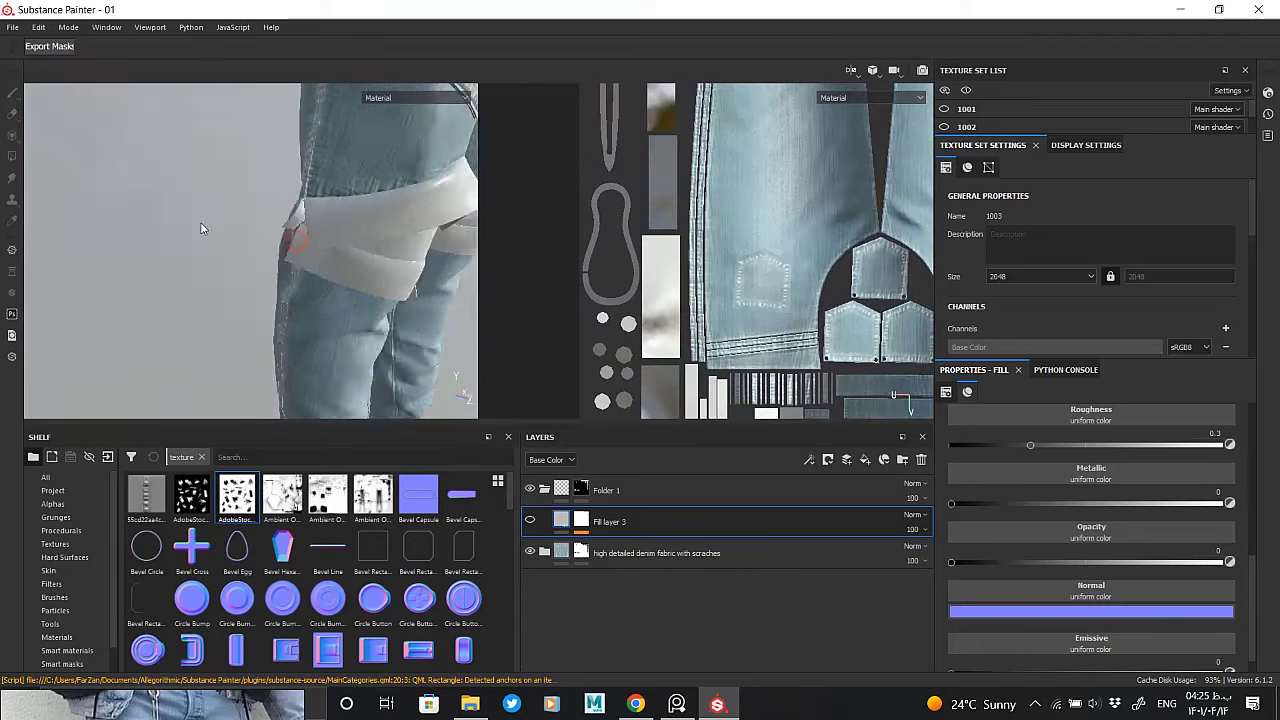
alt+drag(200, 228, 135, 218)
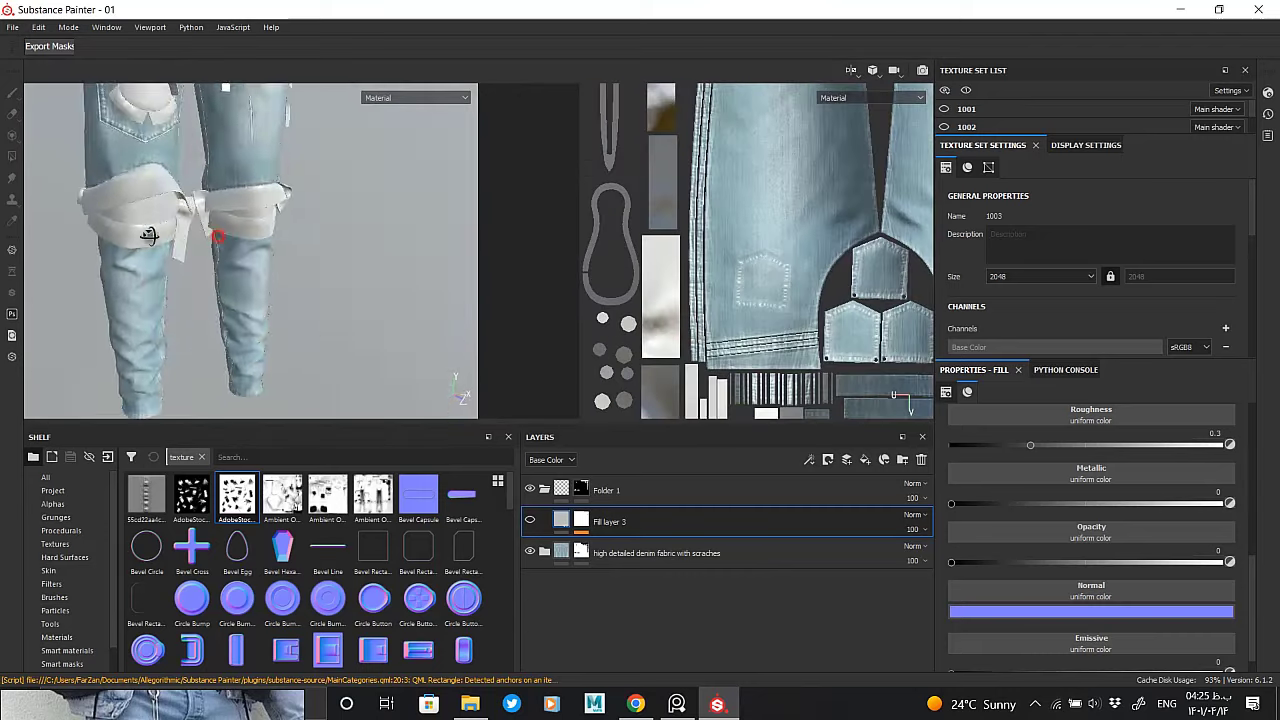
click(531, 521)
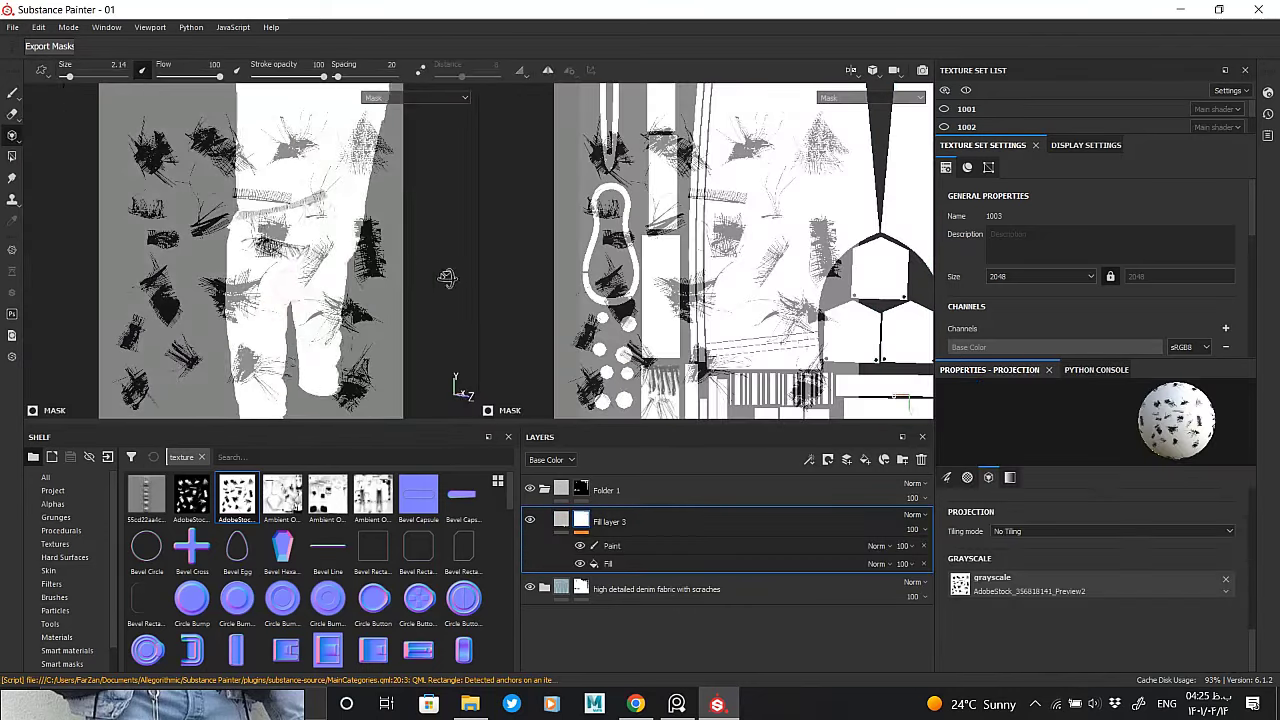
alt+drag(251, 265, 199, 270)
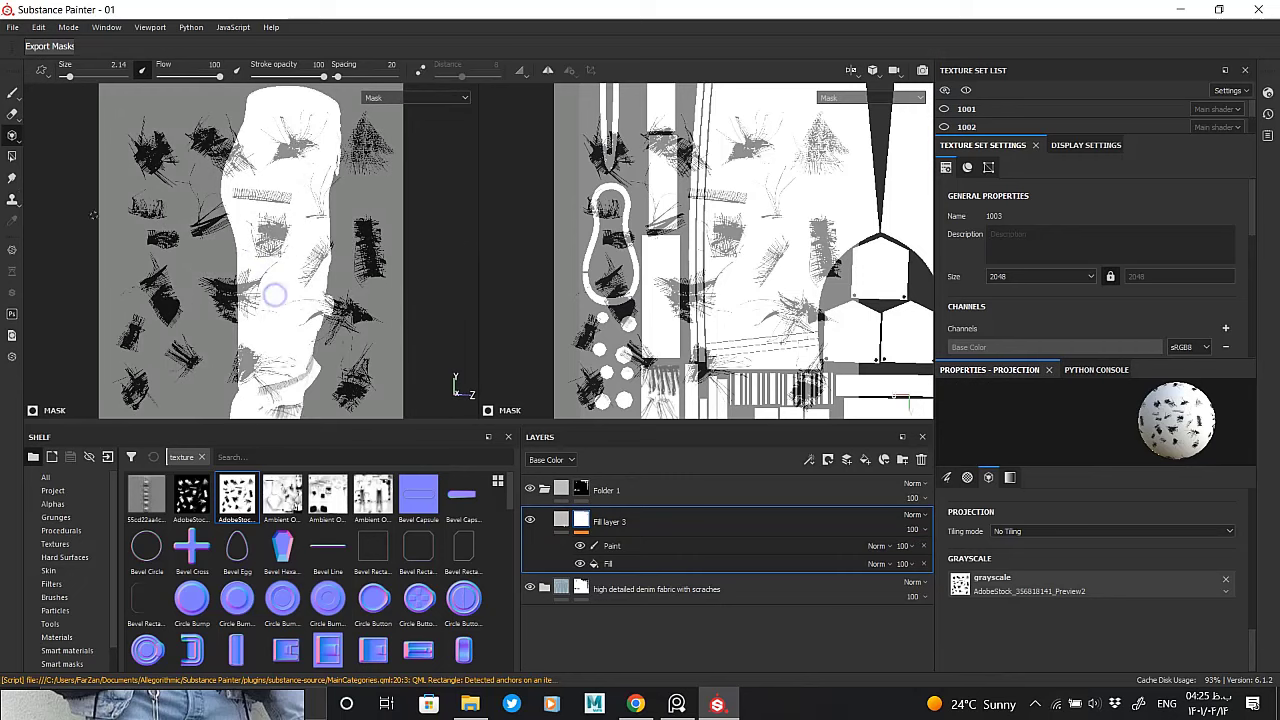
middle_drag(740, 300, 740, 200)
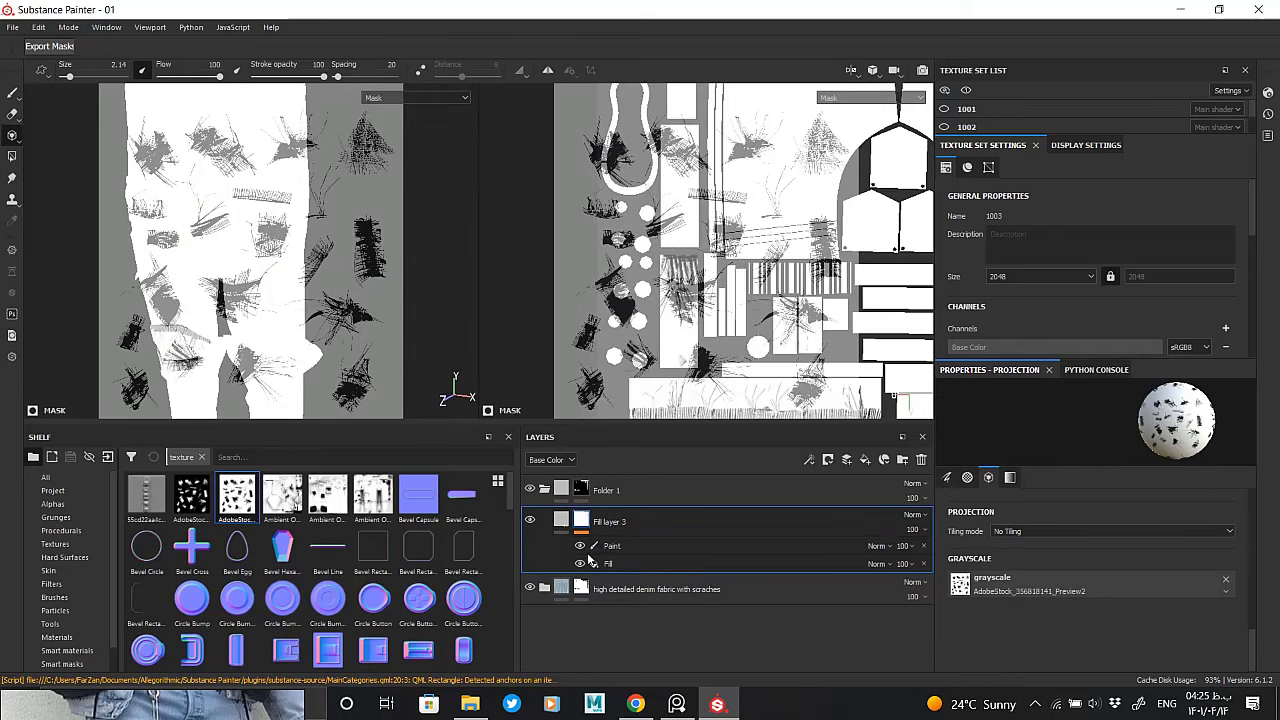
Reselect Fill layer 3's paint mask, inspect the jeans, then show the material again
click(612, 545)
alt+drag(300, 297, 250, 280)
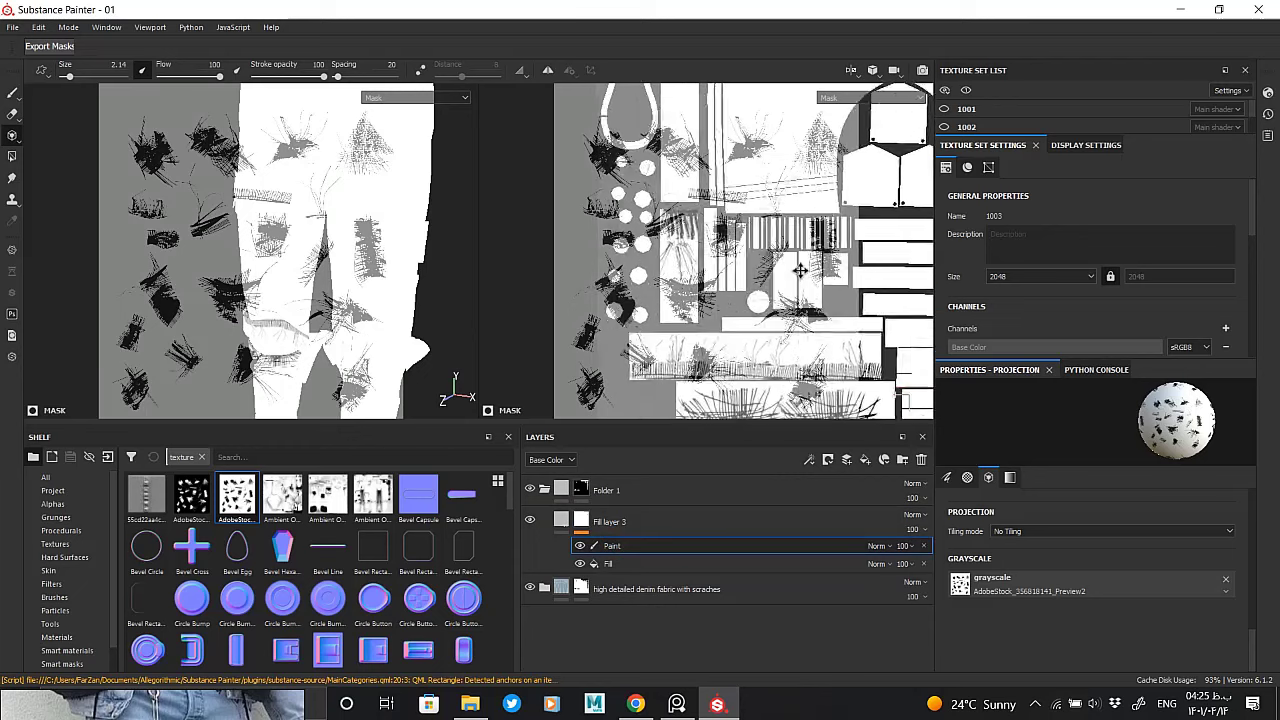
middle_drag(740, 280, 720, 250)
mouse_move(250, 250)
alt+mouse_down()
mouse_move(287, 184)
mouse_move(335, 333)
alt+mouse_up()
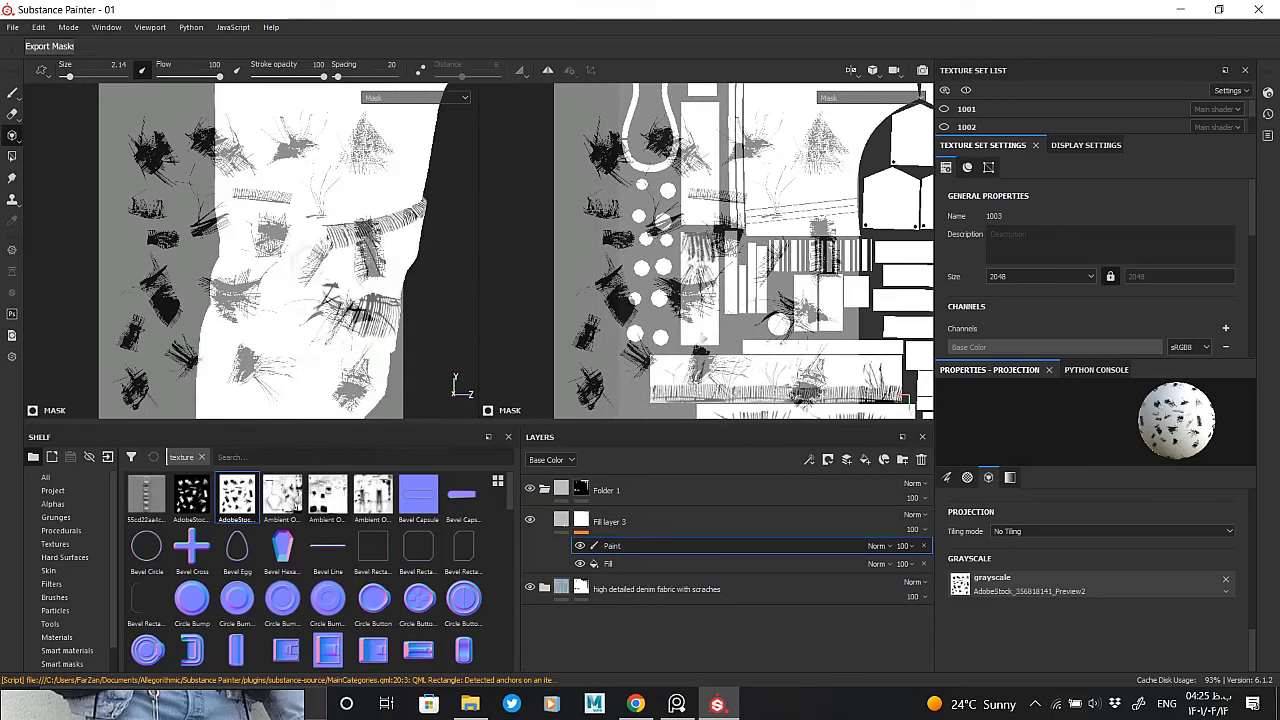
scroll(740, 250, up, 2)
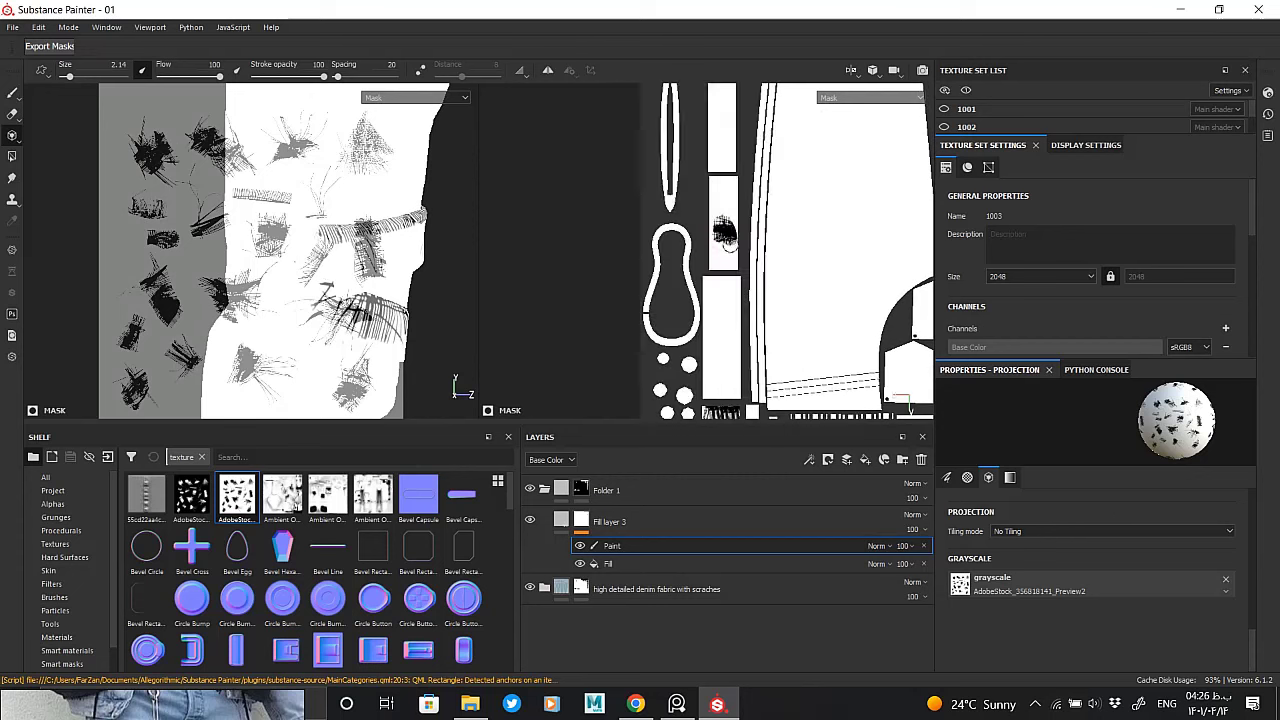
click(556, 522)
Toggle Fill layer 3's visibility repeatedly while viewing both legs from the front
click(531, 521)
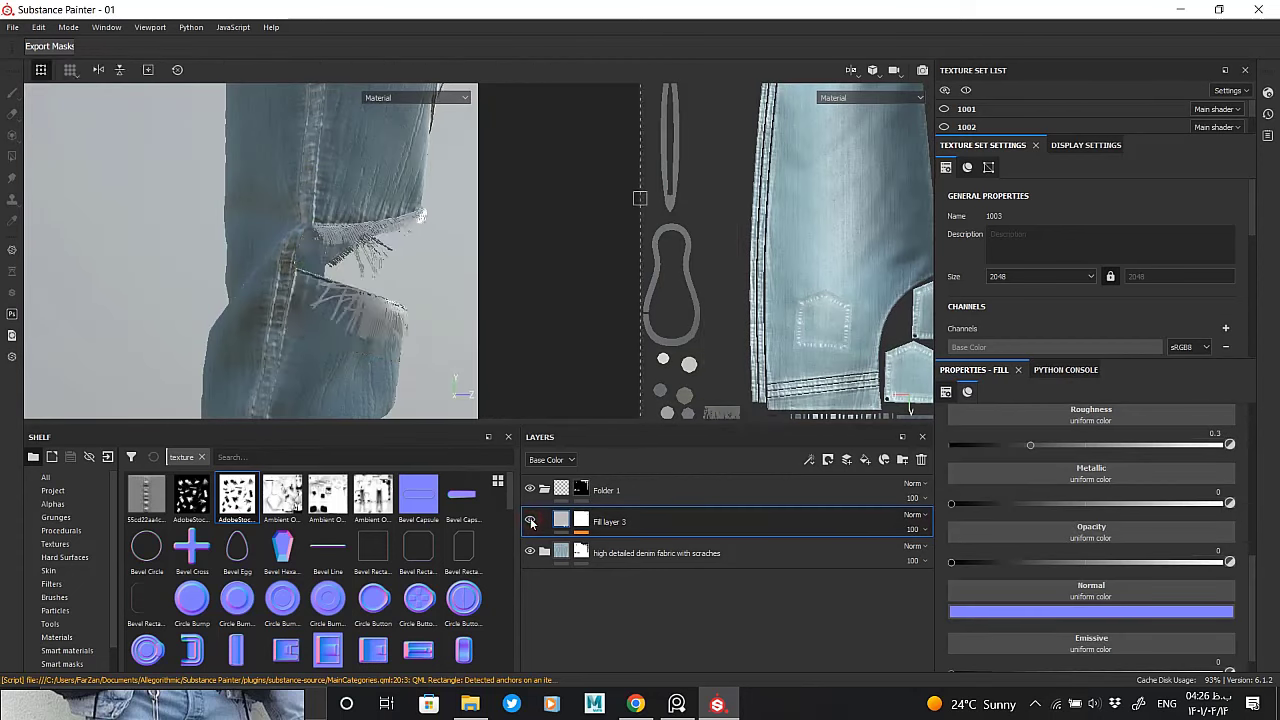
click(531, 521)
click(531, 521)
click(531, 521)
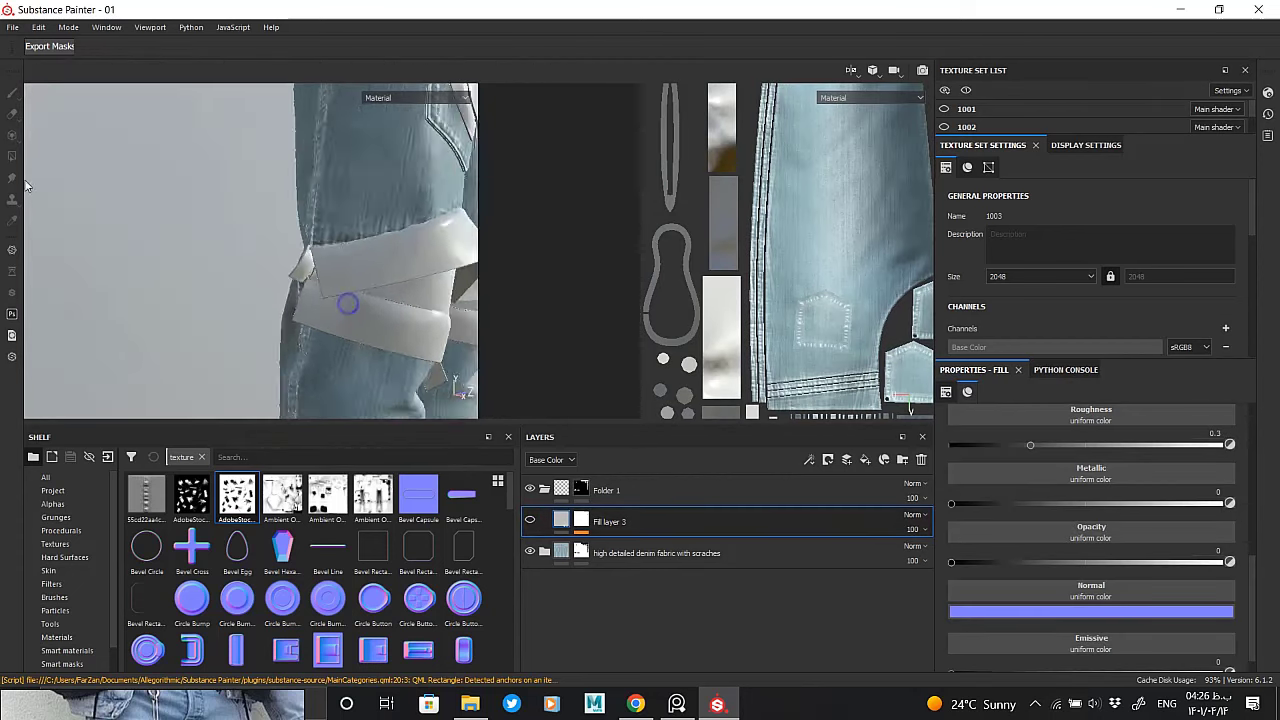
scroll(343, 300, down, 3)
alt+drag(343, 300, 329, 314)
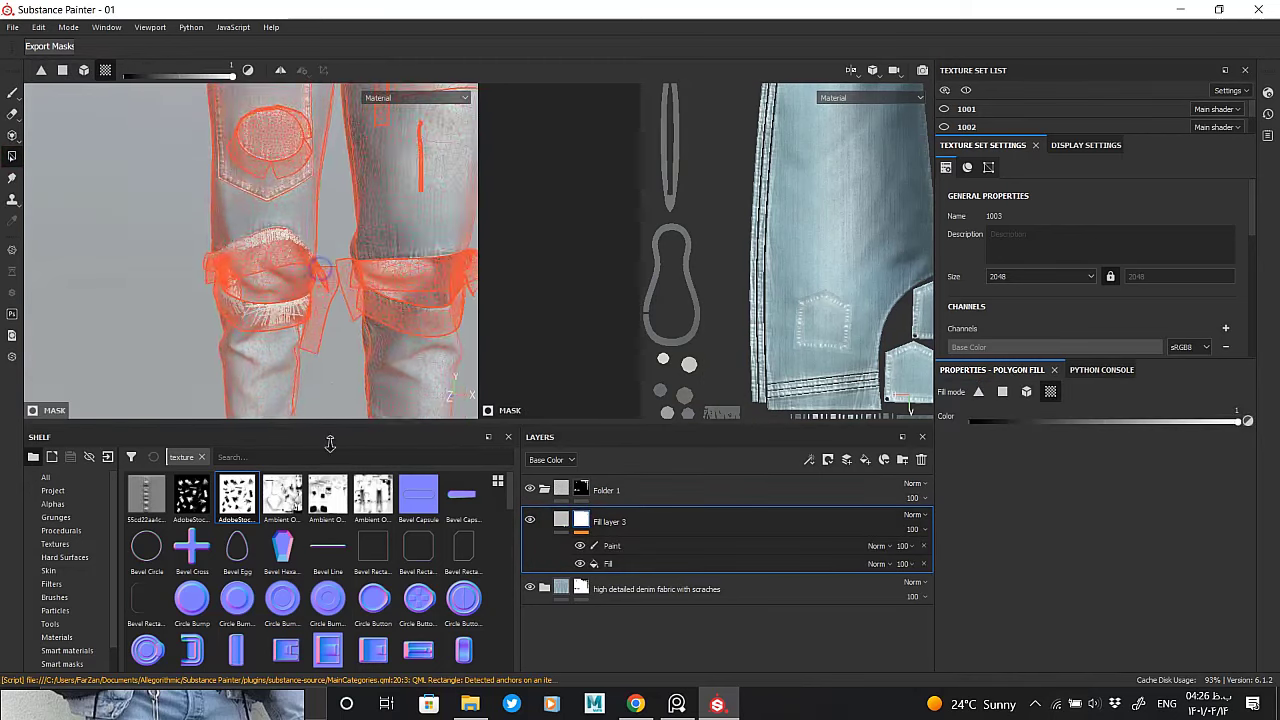
scroll(333, 314, up, 3)
Set the Polygon Fill value to black on the mask's Paint effect and clear a pocket polygon
drag(1008, 416, 971, 420)
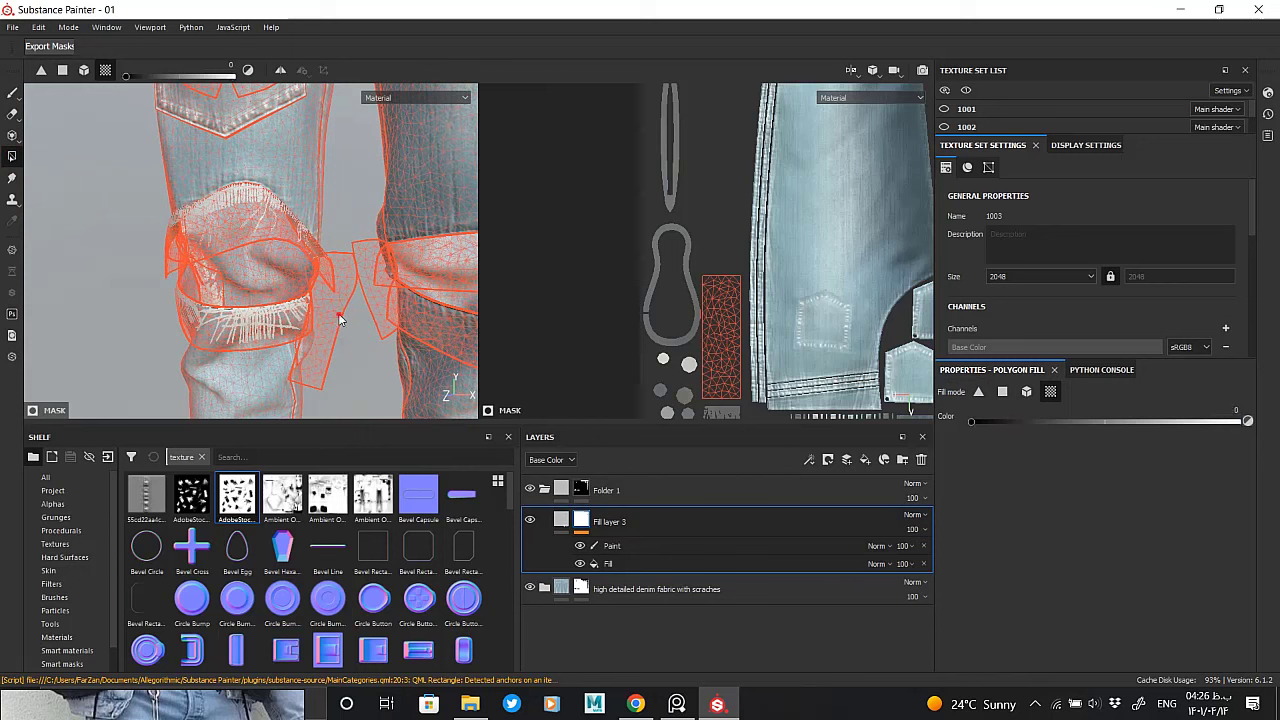
click(610, 546)
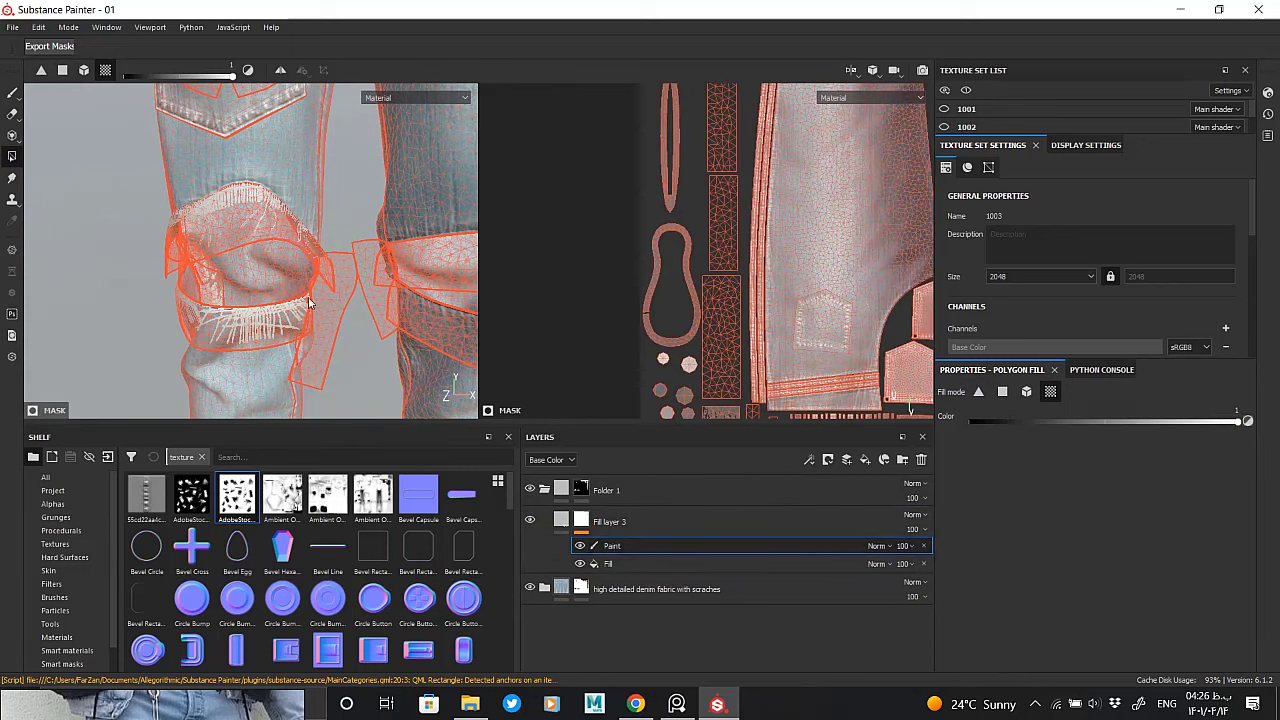
key(x)
click(338, 313)
Orbit to the knee patch and reopen Fill layer 3's mask for editing
alt+drag(338, 313, 296, 272)
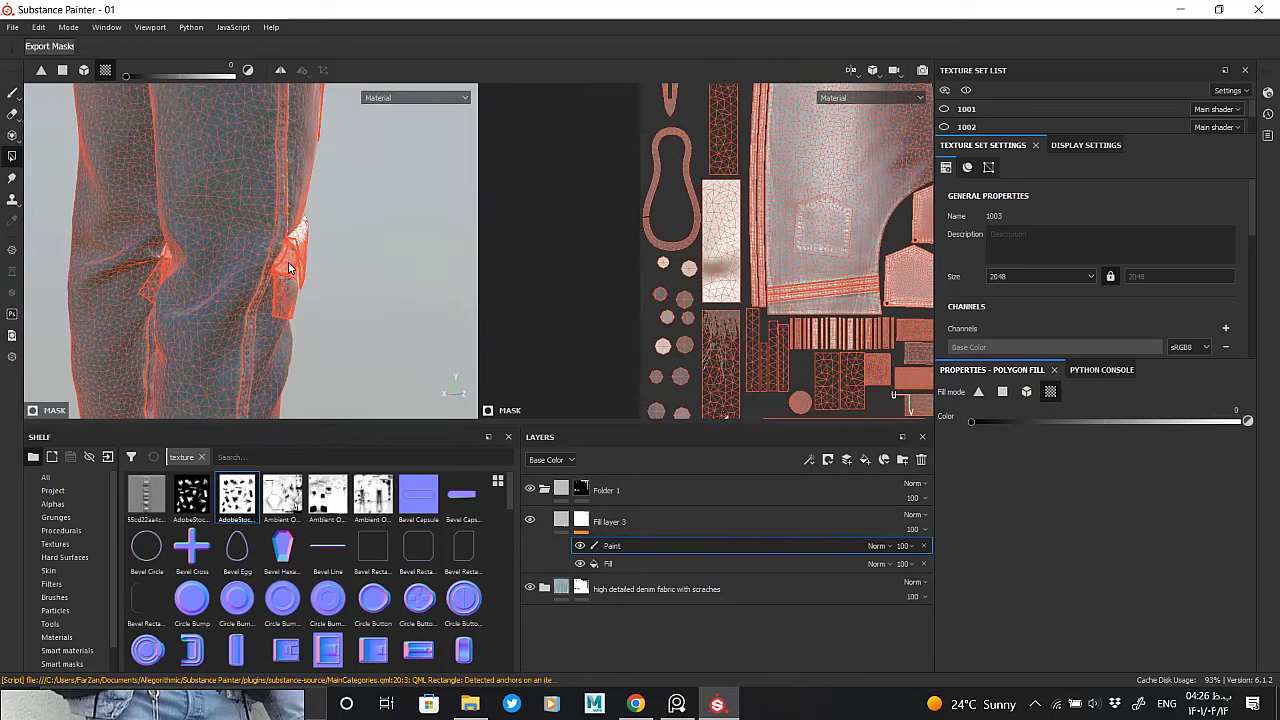
alt+drag(296, 272, 191, 286)
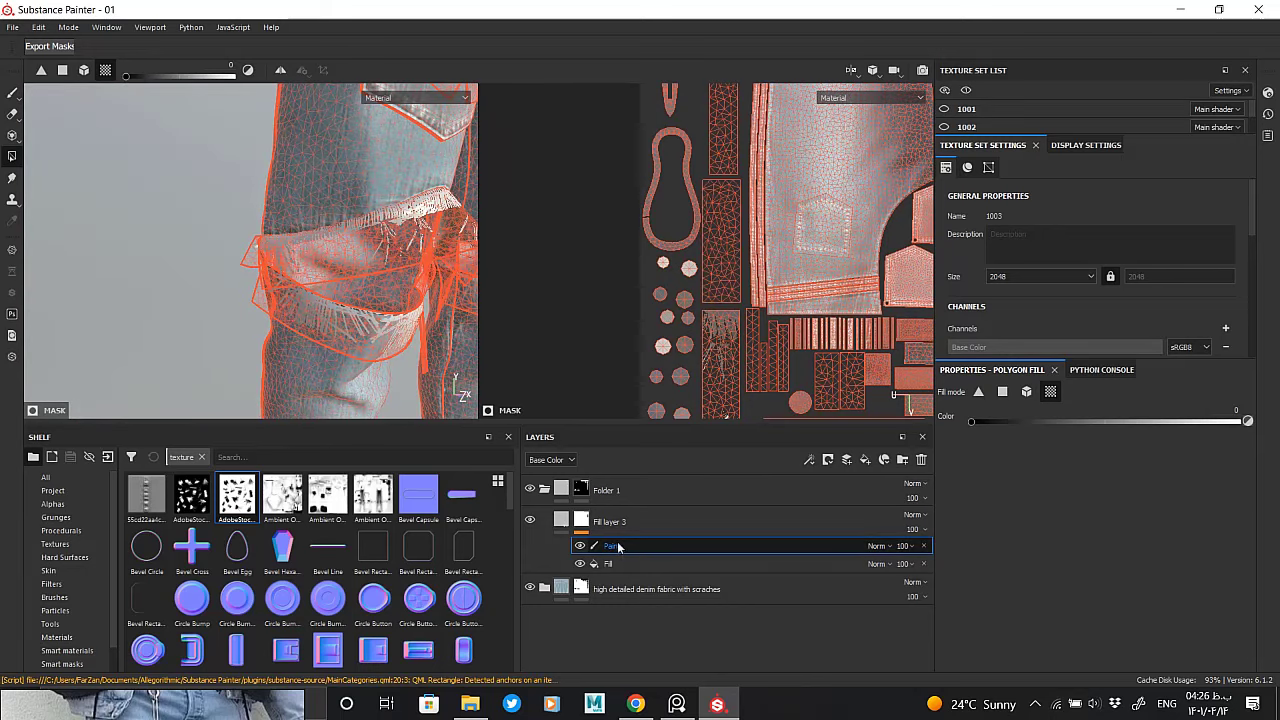
mouse_move(409, 324)
alt+mouse_down()
mouse_move(329, 300)
mouse_move(362, 338)
mouse_move(429, 345)
alt+mouse_up()
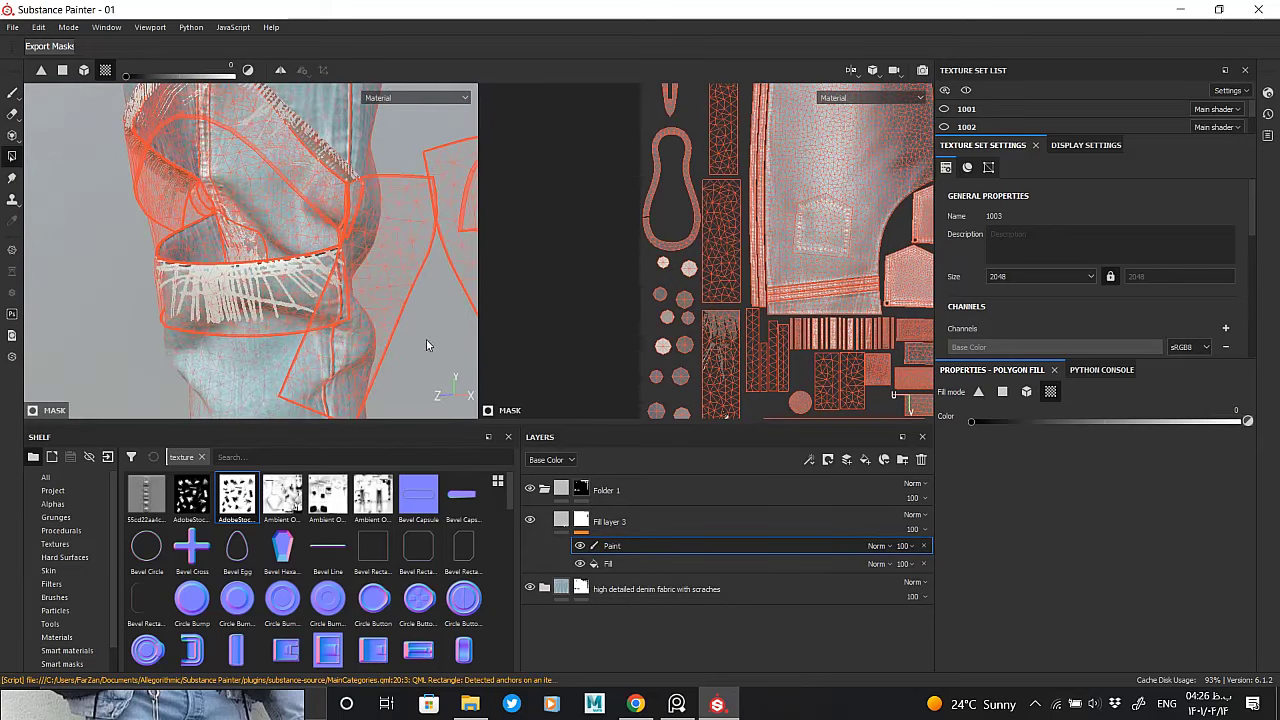
click(566, 522)
click(580, 521)
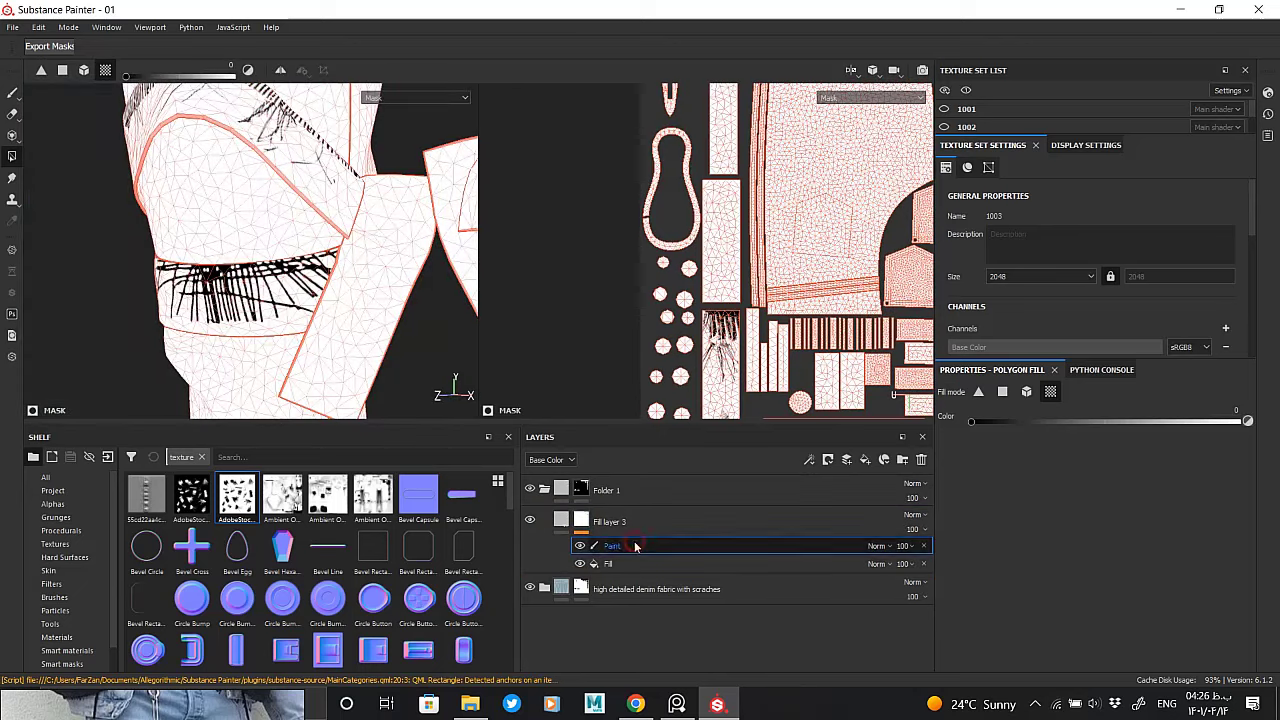
Reopen Fill layer 3's mask and target its Paint effect
key(3)
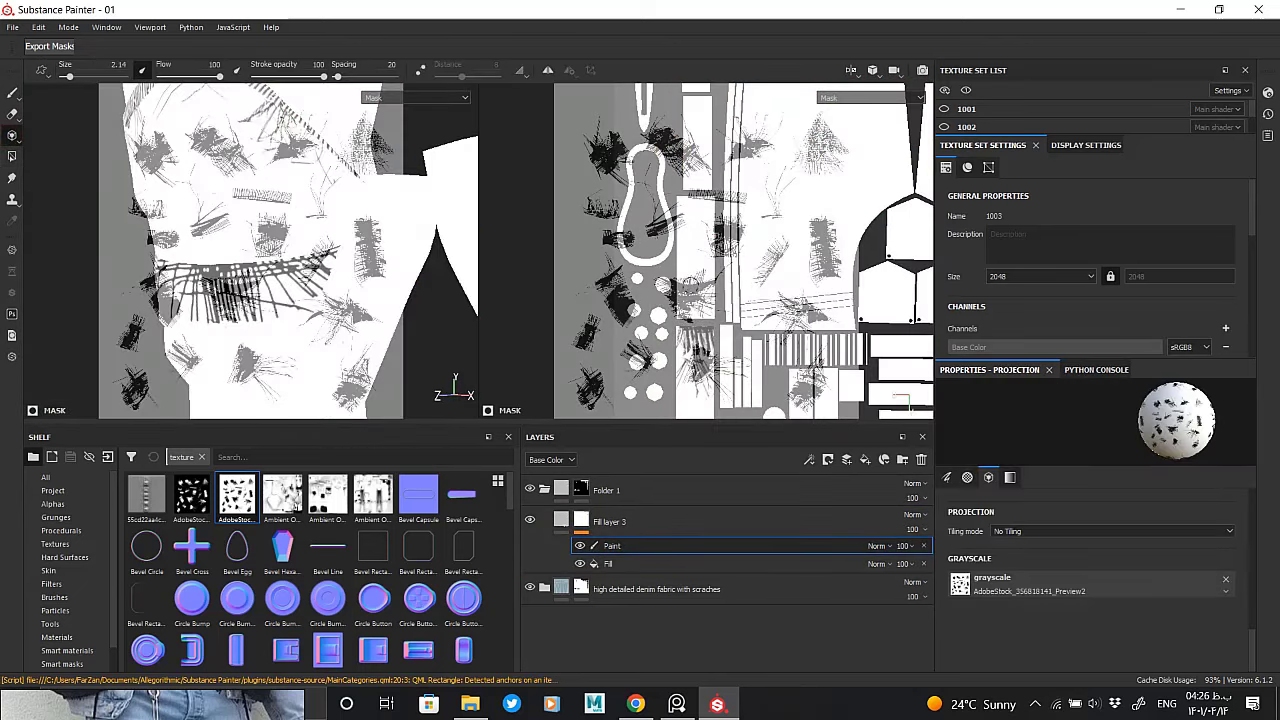
scroll(700, 284, up, 2)
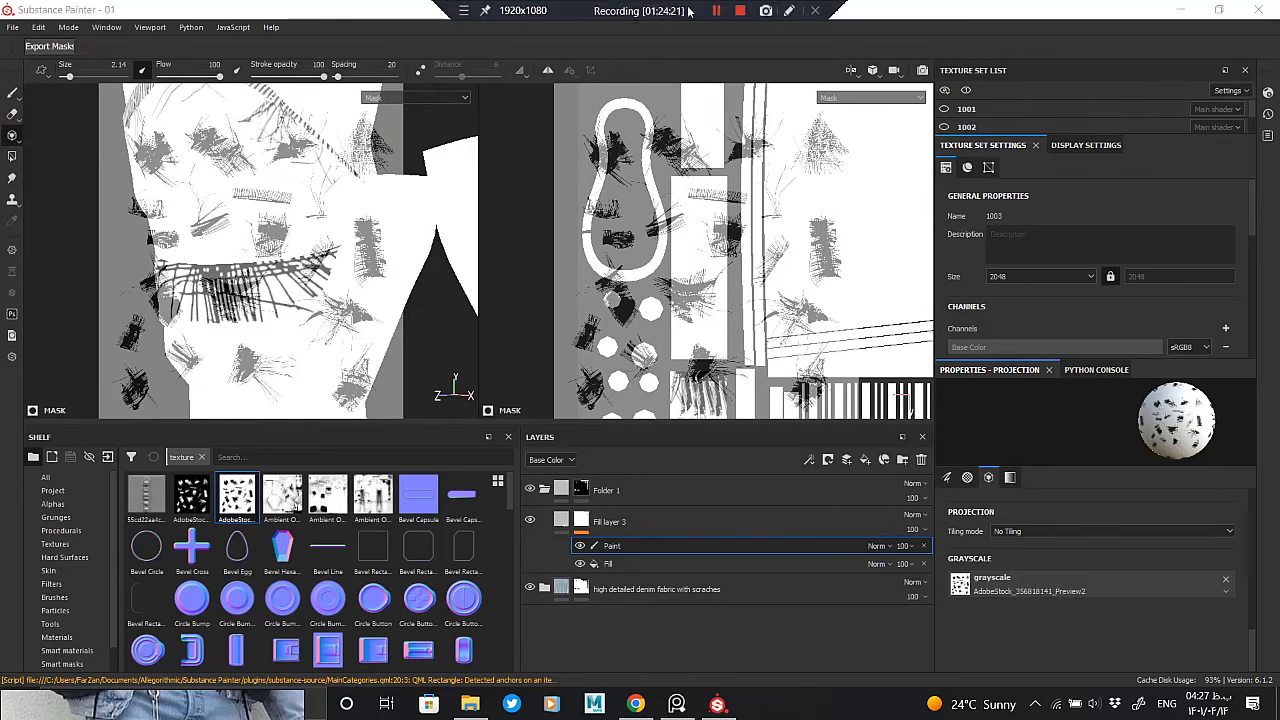
click(561, 521)
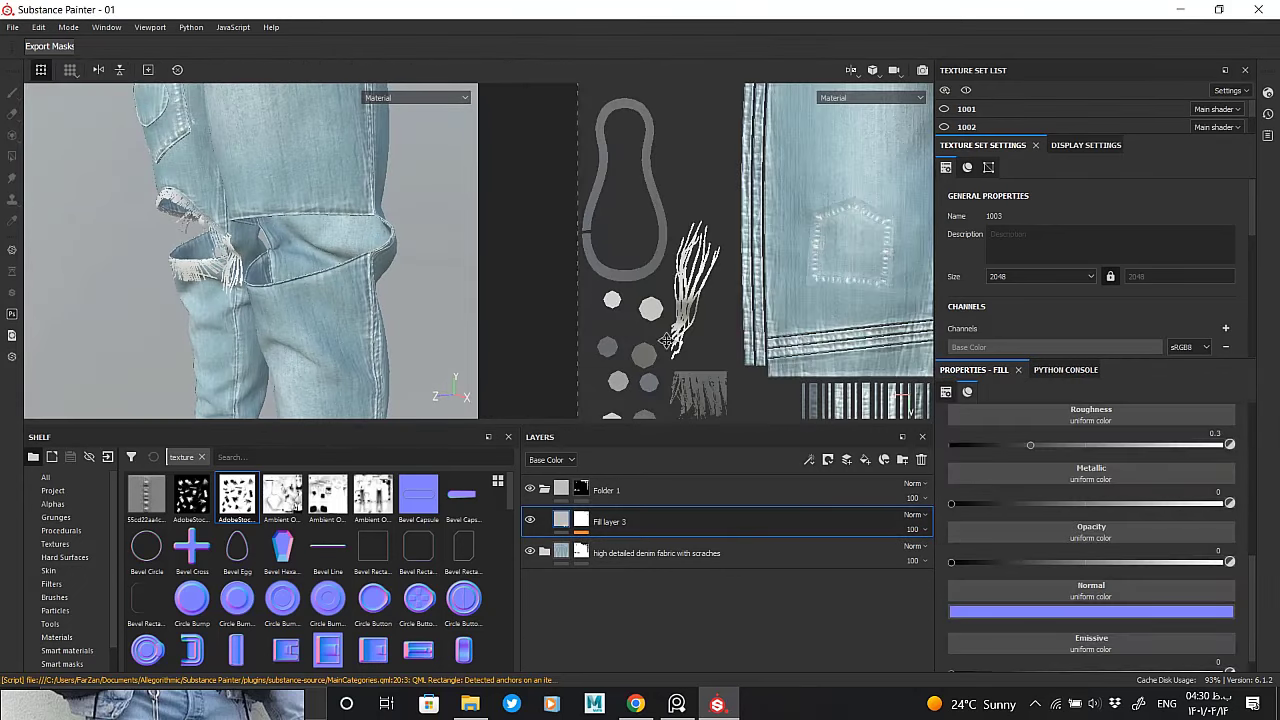
click(581, 521)
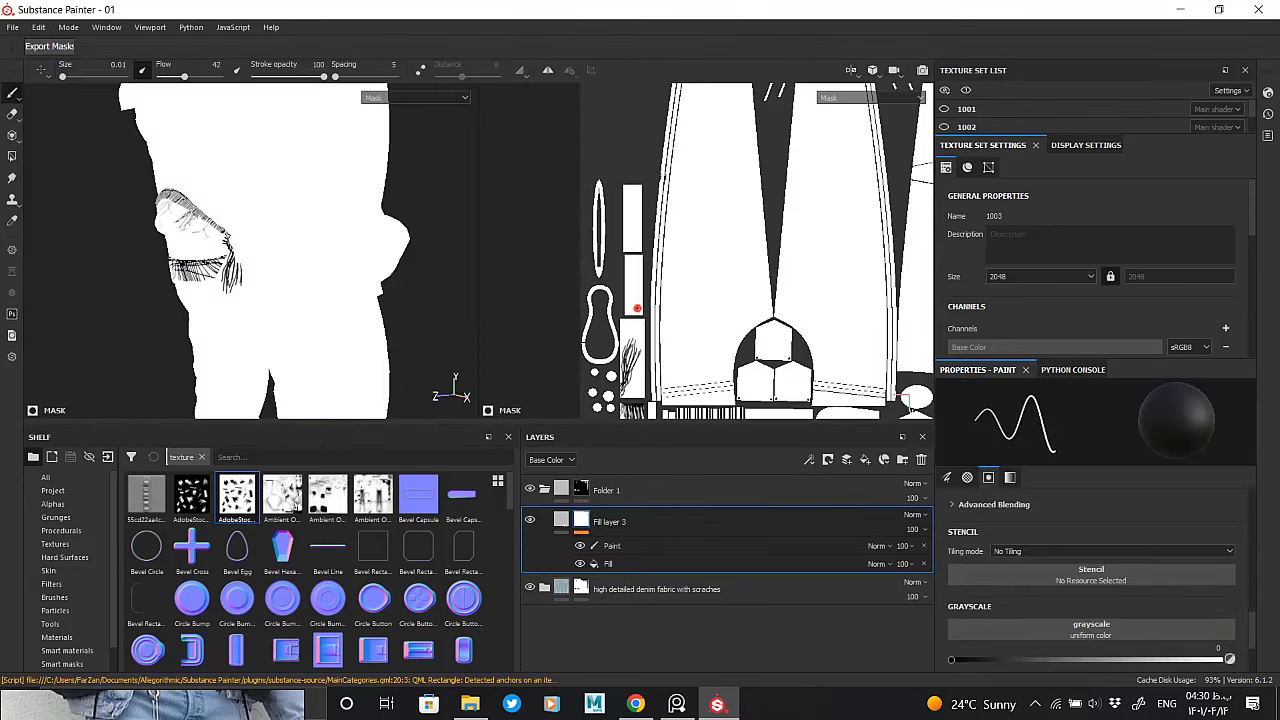
click(637, 308)
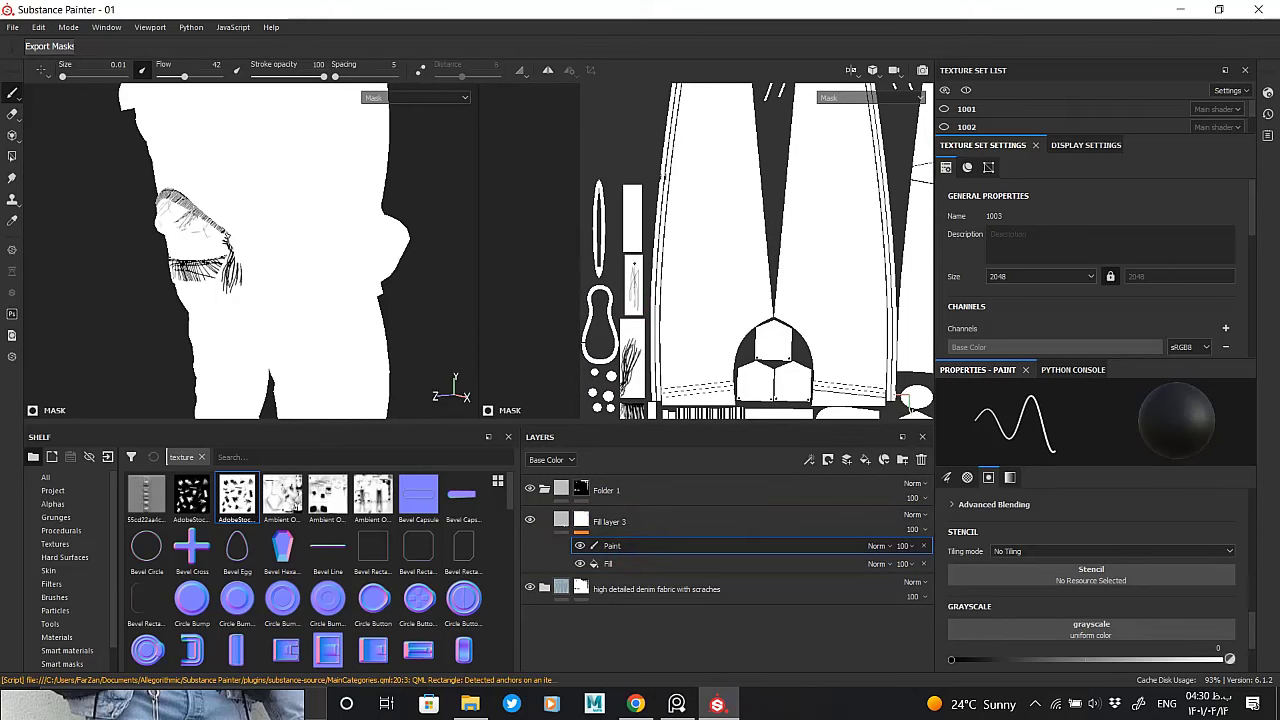
Undo the unwanted grey strokes in the mask and return to the brush tool
alt+drag(194, 237, 318, 300)
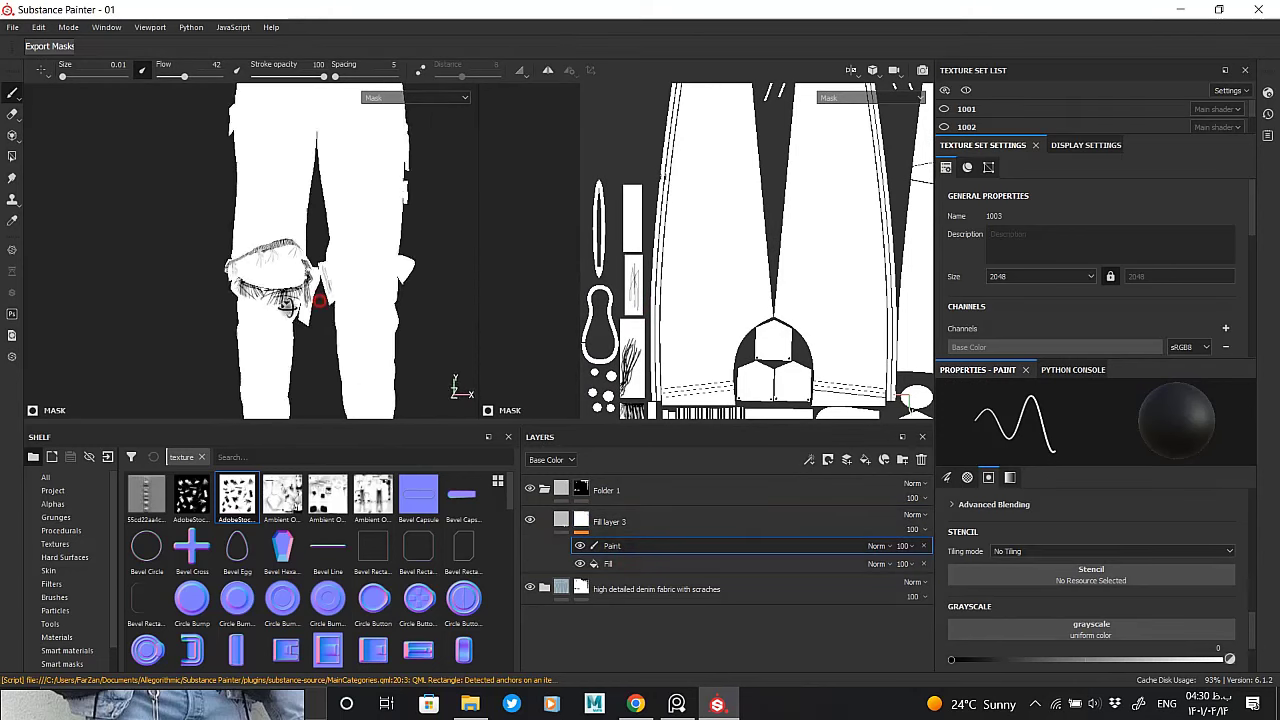
scroll(319, 300, up, 3)
scroll(314, 357, up, 2)
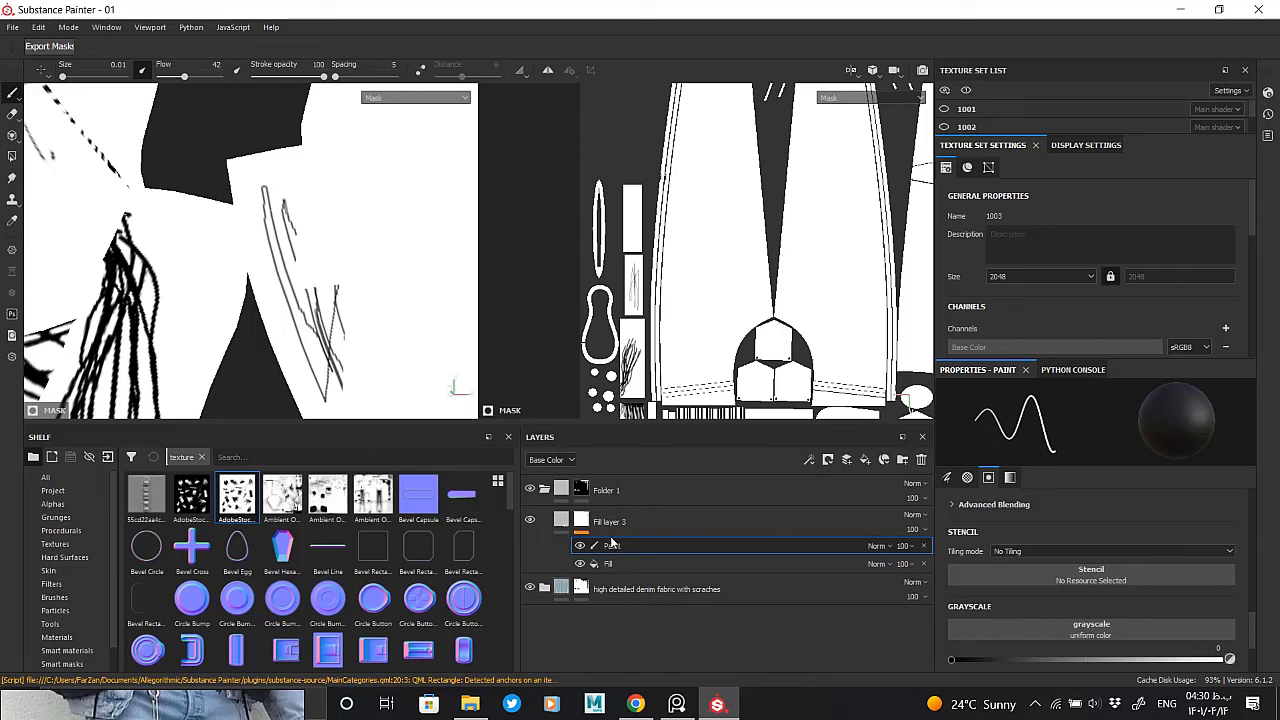
key(ctrl+z)
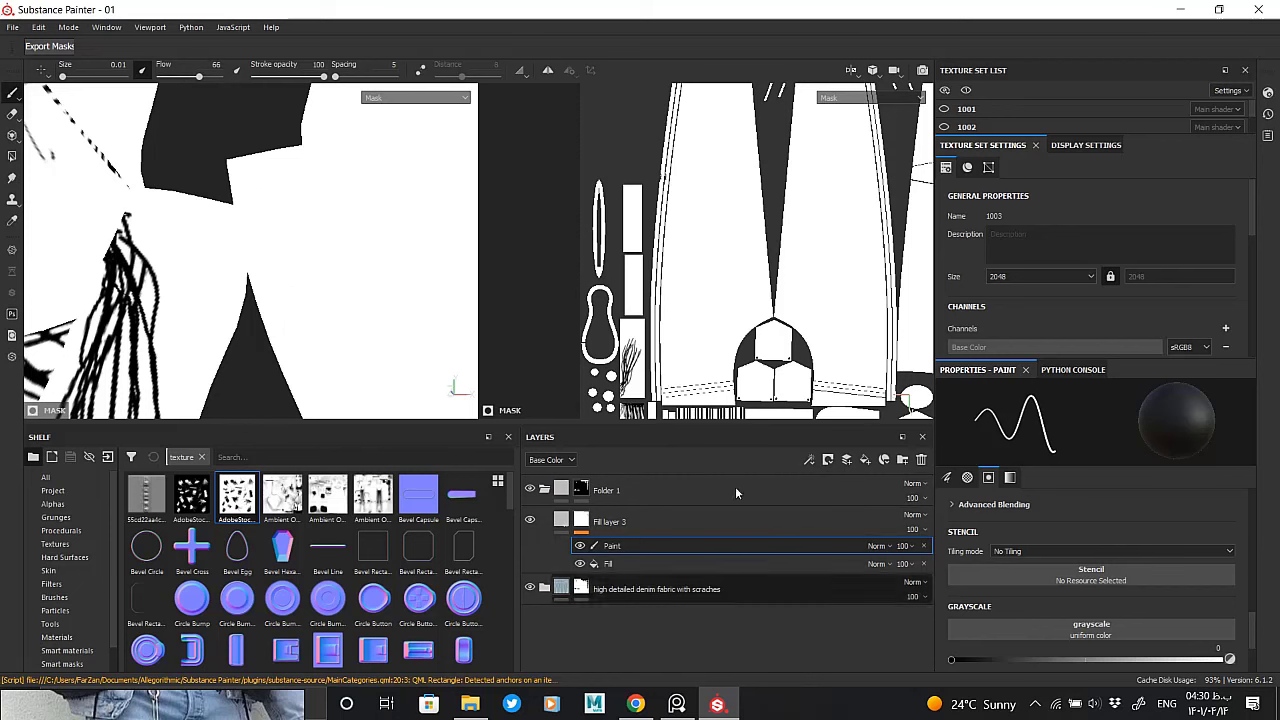
scroll(631, 270, up, 2)
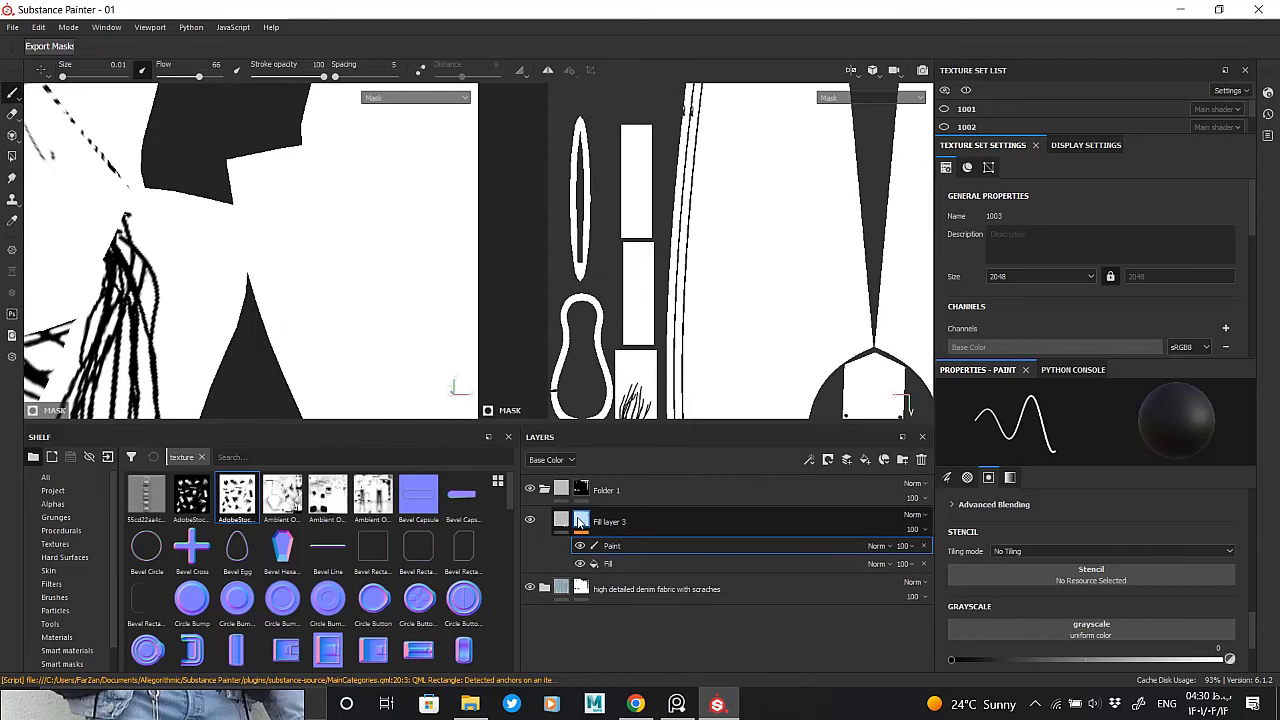
click(11, 157)
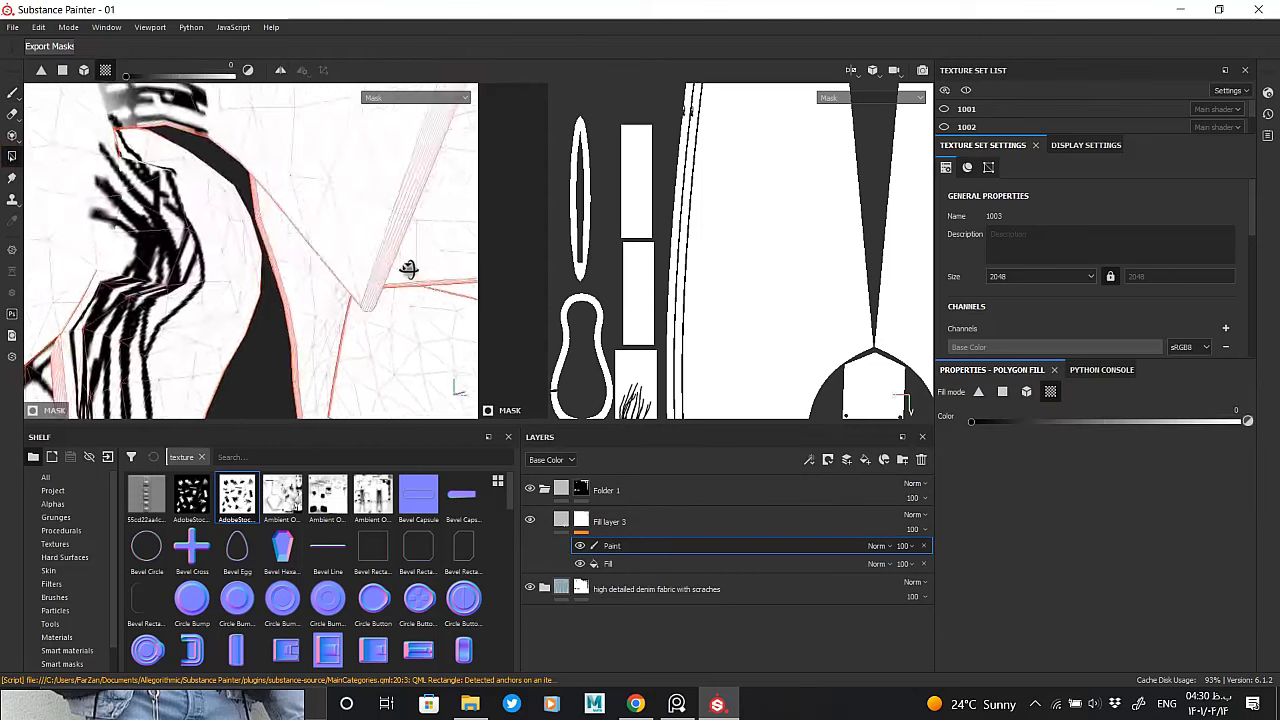
alt+drag(414, 266, 340, 233)
click(12, 92)
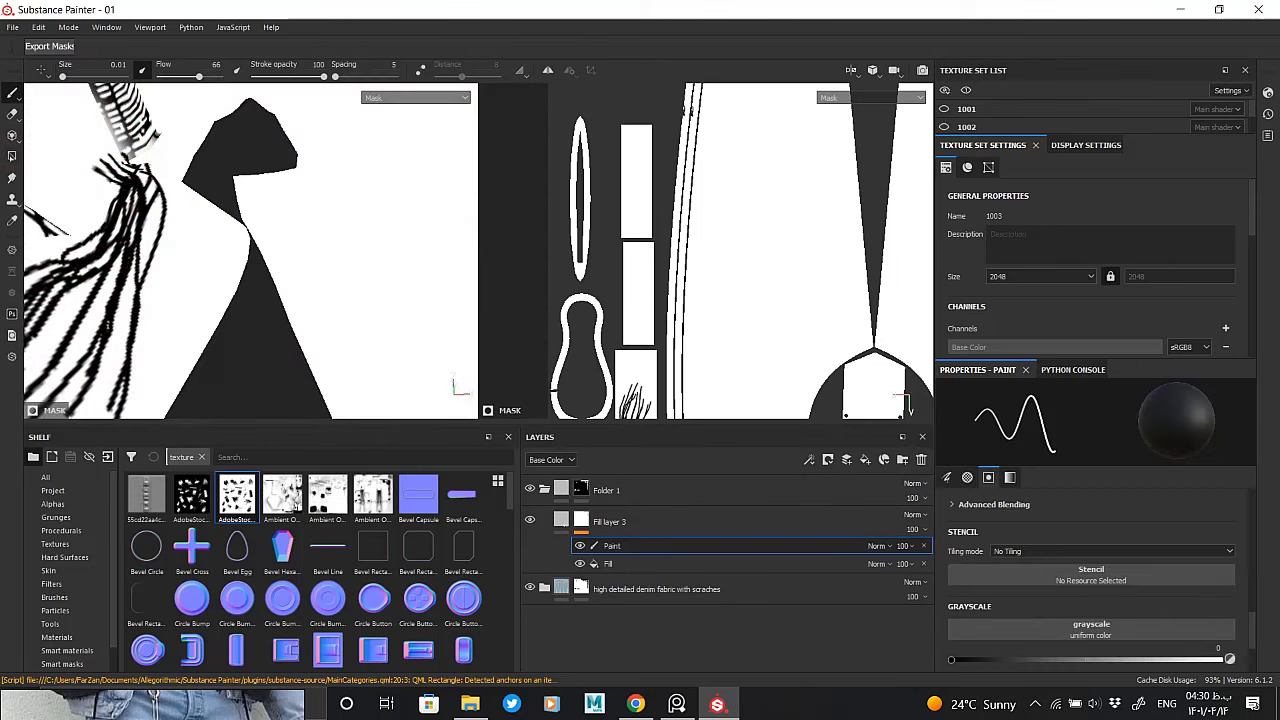
Paint several long thin thread strands down the leg with a 0.01-size brush
drag(307, 238, 306, 350)
key(ctrl+z)
drag(330, 192, 340, 352)
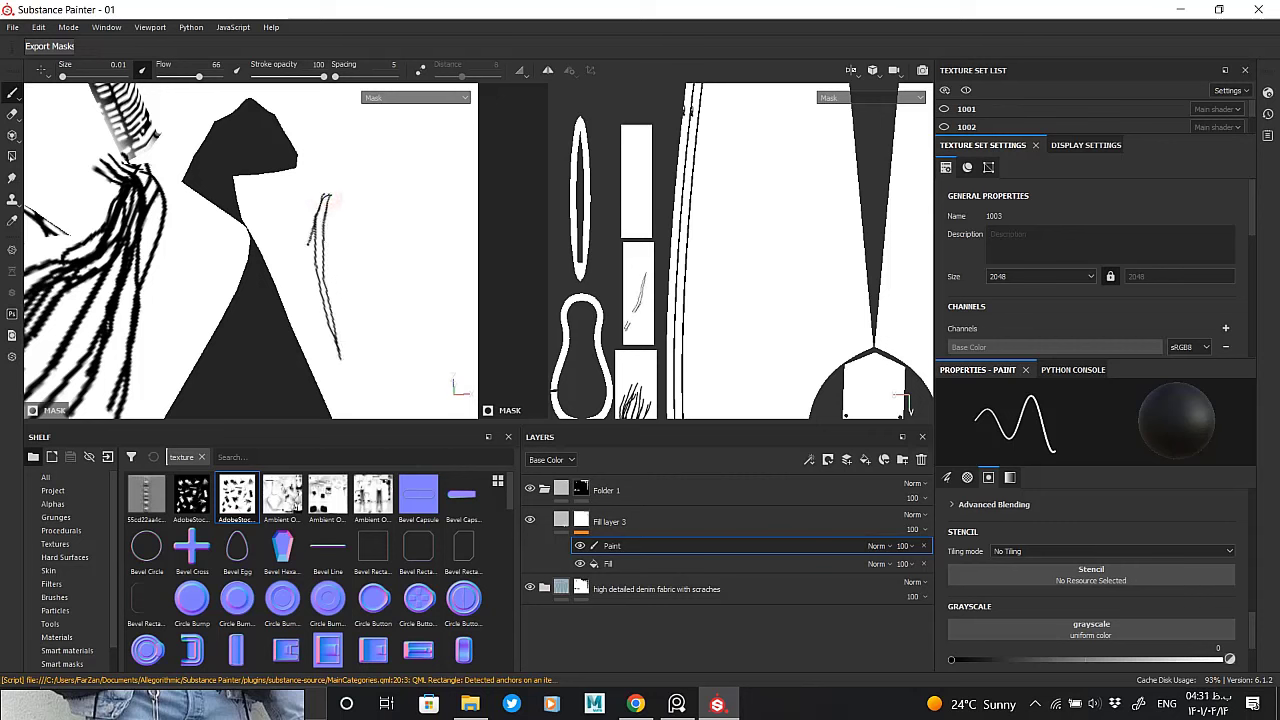
drag(320, 192, 300, 310)
drag(333, 200, 340, 336)
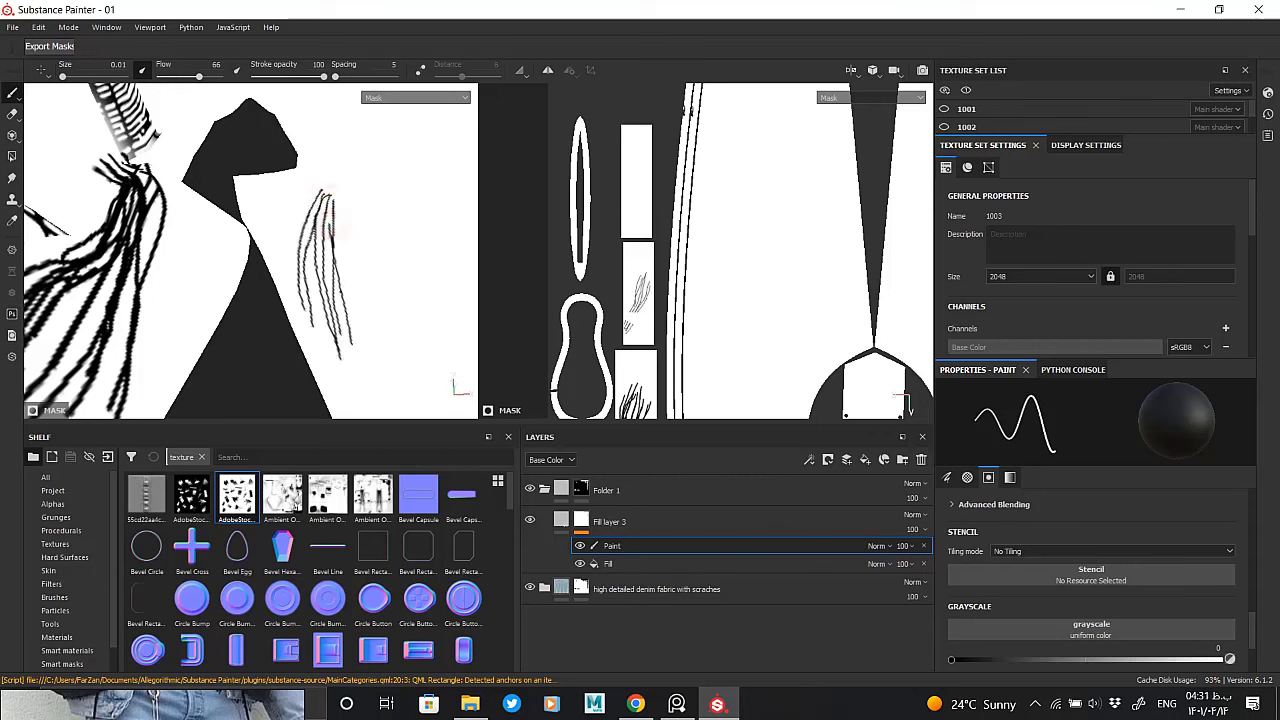
mouse_move(343, 223)
alt+mouse_down()
mouse_move(300, 230)
mouse_move(304, 190)
mouse_move(289, 302)
alt+mouse_up()
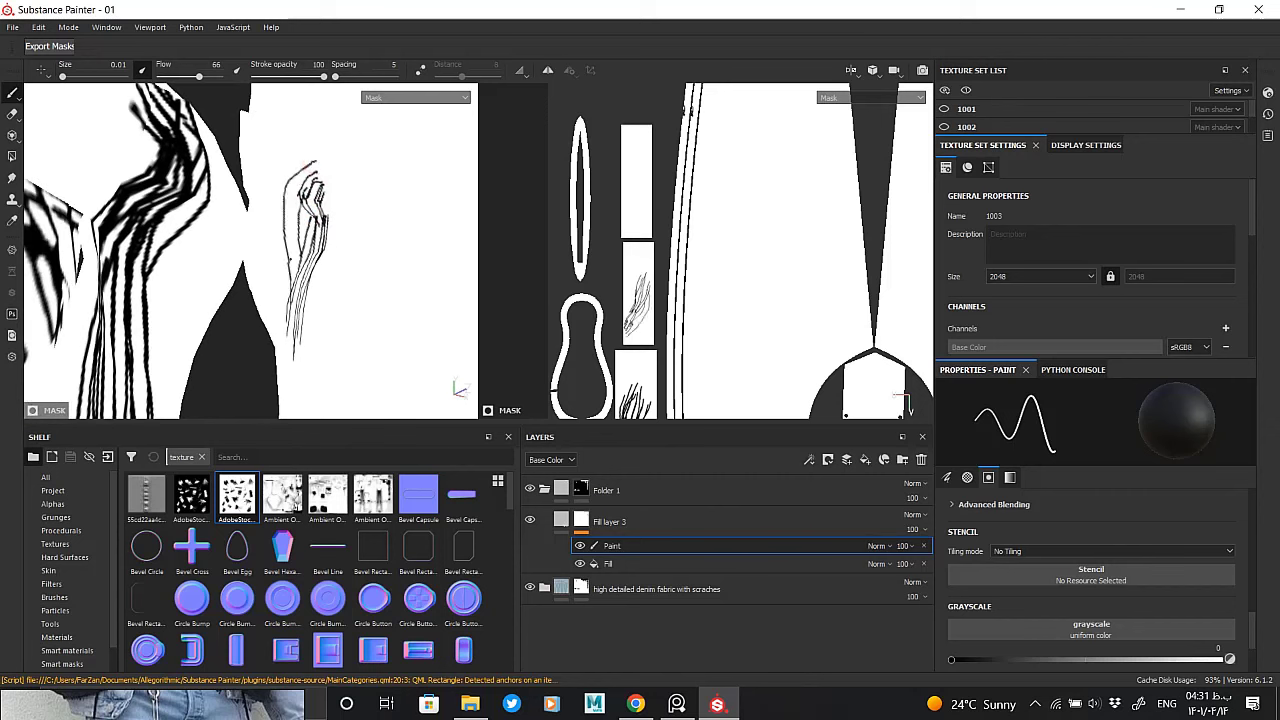
alt+drag(291, 250, 286, 200)
mouse_move(290, 118)
mouse_down()
mouse_move(277, 320)
mouse_move(271, 145)
mouse_move(444, 419)
mouse_up()
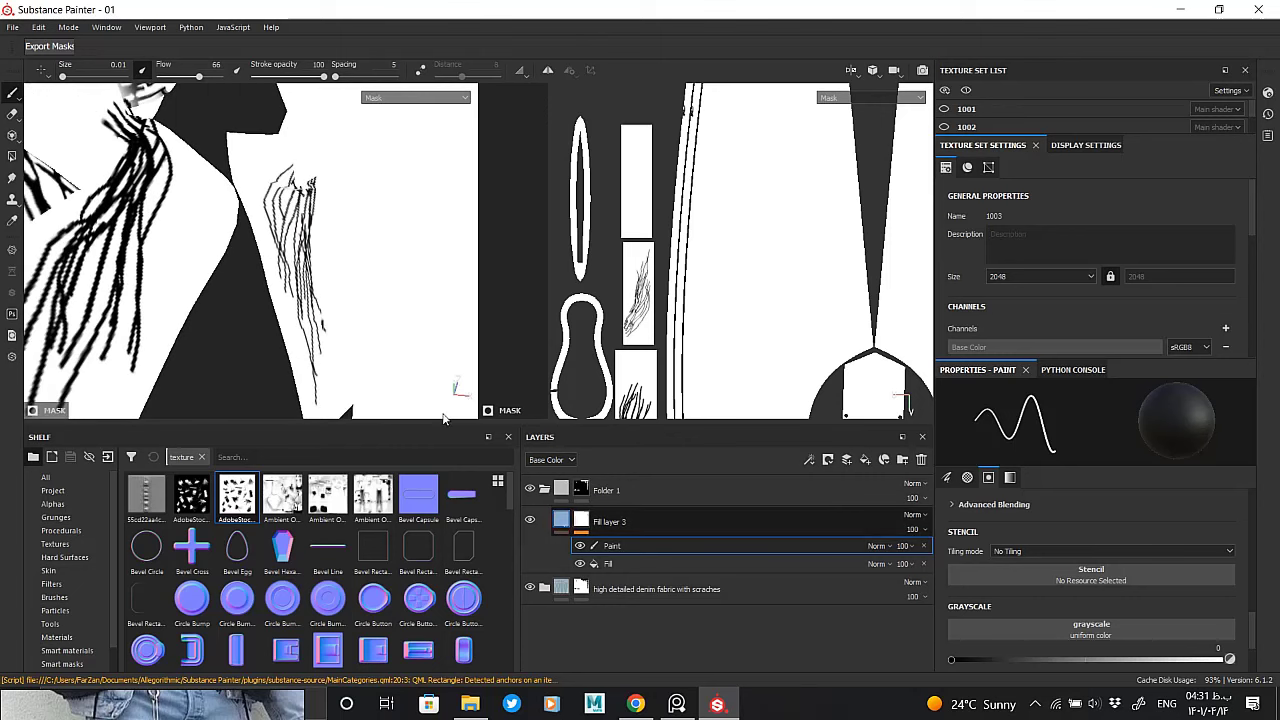
click(609, 521)
mouse_move(300, 300)
alt+mouse_down()
mouse_move(240, 274)
mouse_move(295, 323)
alt+mouse_up()
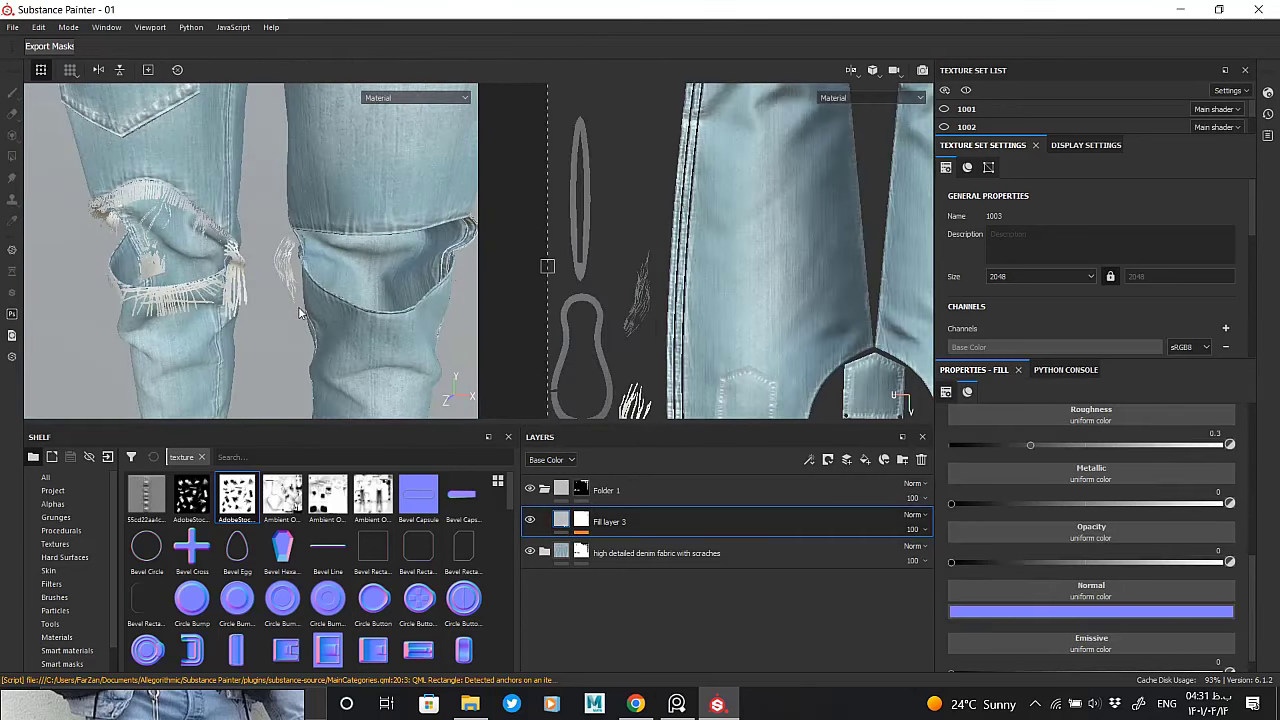
Select the mask's Paint effect and paint another white thread strand near the knee
scroll(391, 286, up, 5)
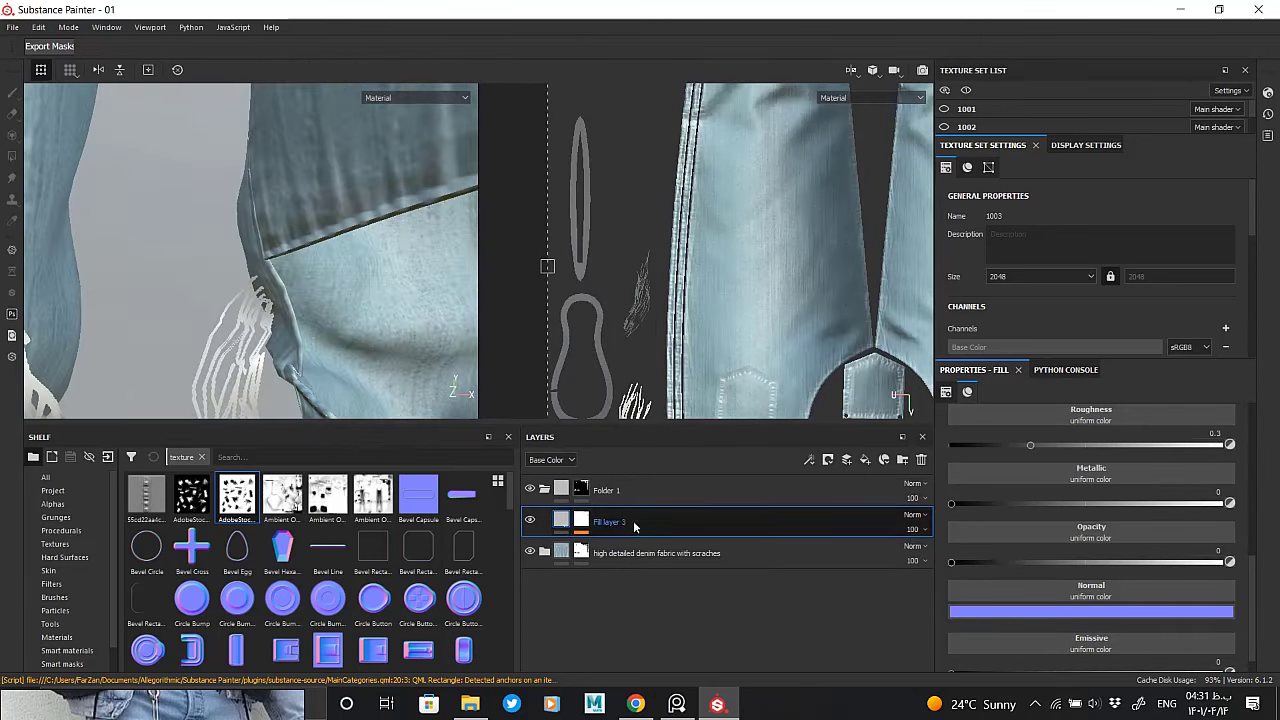
click(581, 521)
click(612, 546)
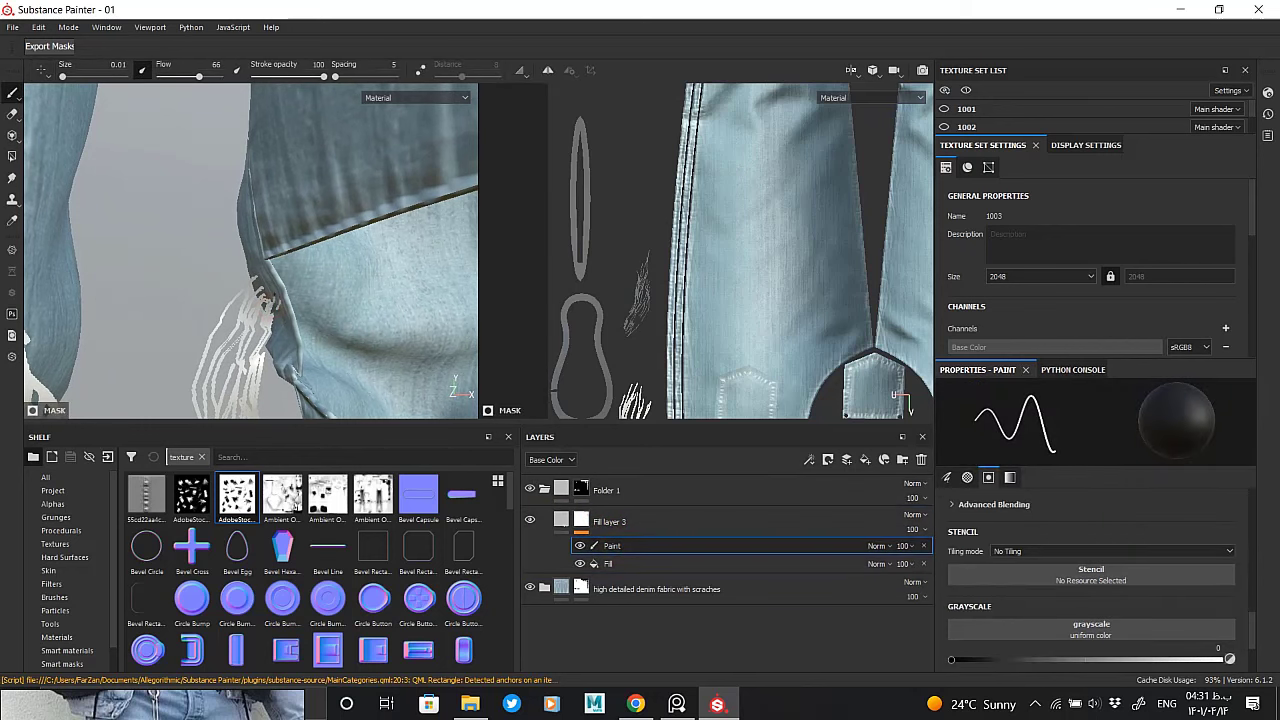
mouse_move(300, 250)
alt+mouse_down()
mouse_move(250, 290)
mouse_move(260, 300)
mouse_move(223, 263)
mouse_move(110, 244)
mouse_move(165, 232)
alt+mouse_up()
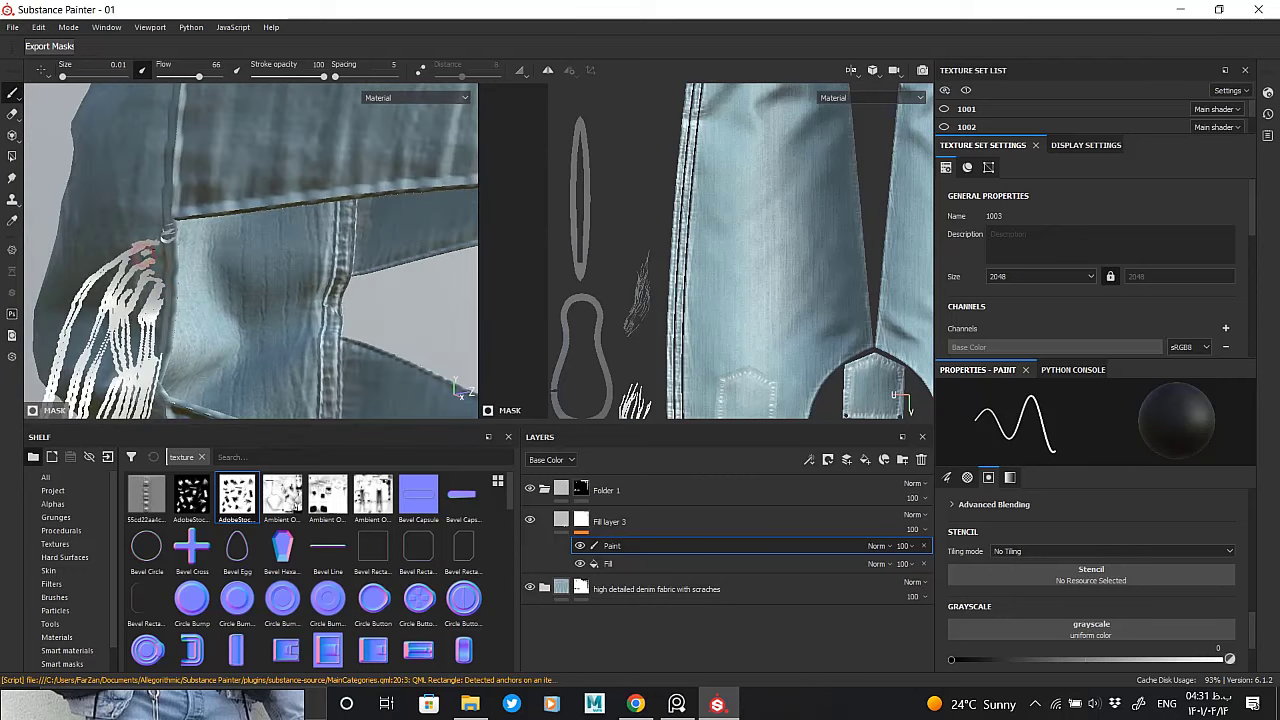
mouse_move(150, 313)
alt+mouse_down()
mouse_move(138, 330)
mouse_move(194, 280)
mouse_move(155, 231)
mouse_move(128, 241)
alt+mouse_up()
drag(222, 214, 221, 350)
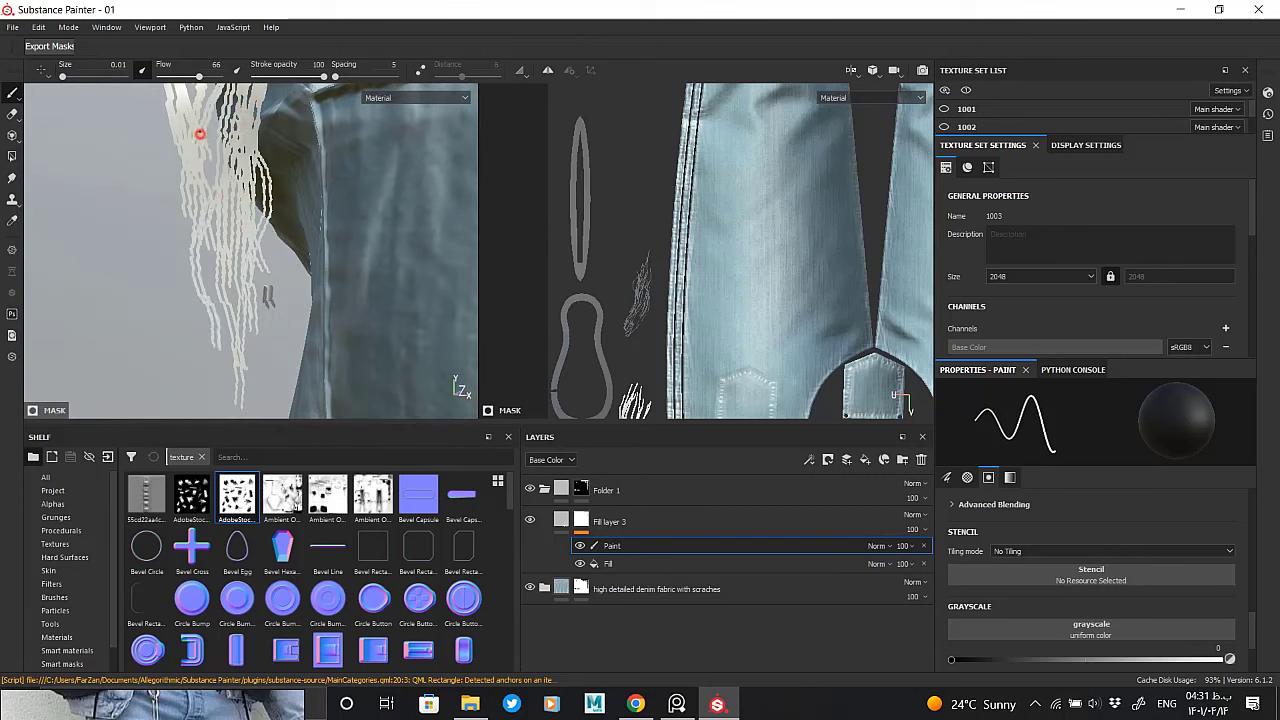
mouse_move(200, 133)
alt+mouse_down()
mouse_move(206, 290)
mouse_move(215, 270)
alt+mouse_up()
Show Fill layer 3's mask, reselect its Paint effect and switch to Polygon Fill
alt+click(581, 521)
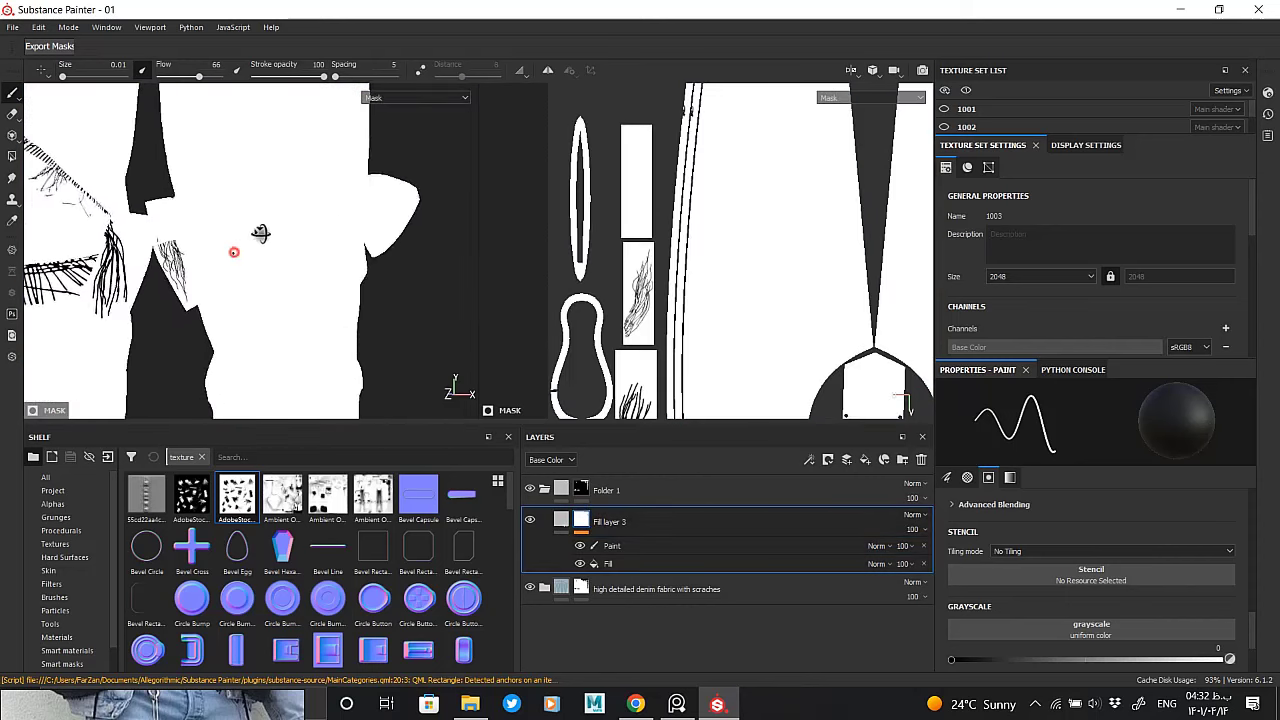
alt+drag(260, 233, 310, 88)
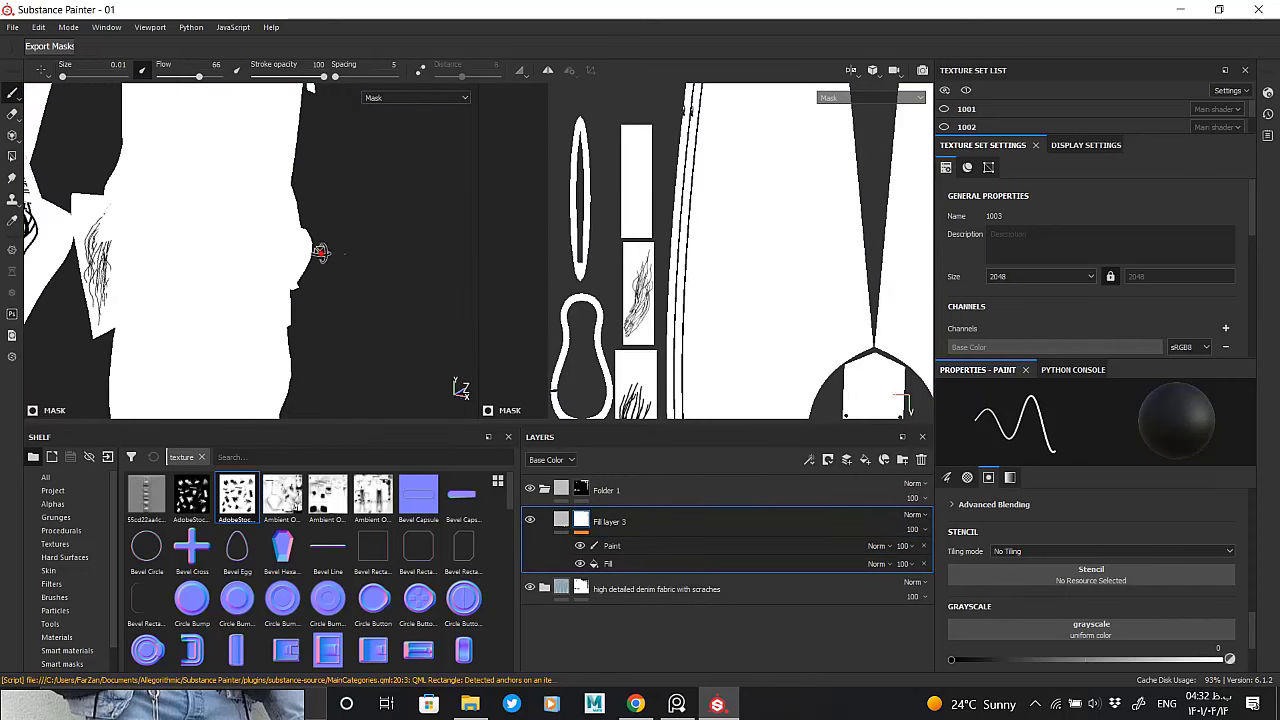
mouse_move(320, 252)
alt+mouse_down()
mouse_move(277, 271)
mouse_move(83, 263)
mouse_move(300, 250)
alt+mouse_up()
click(612, 545)
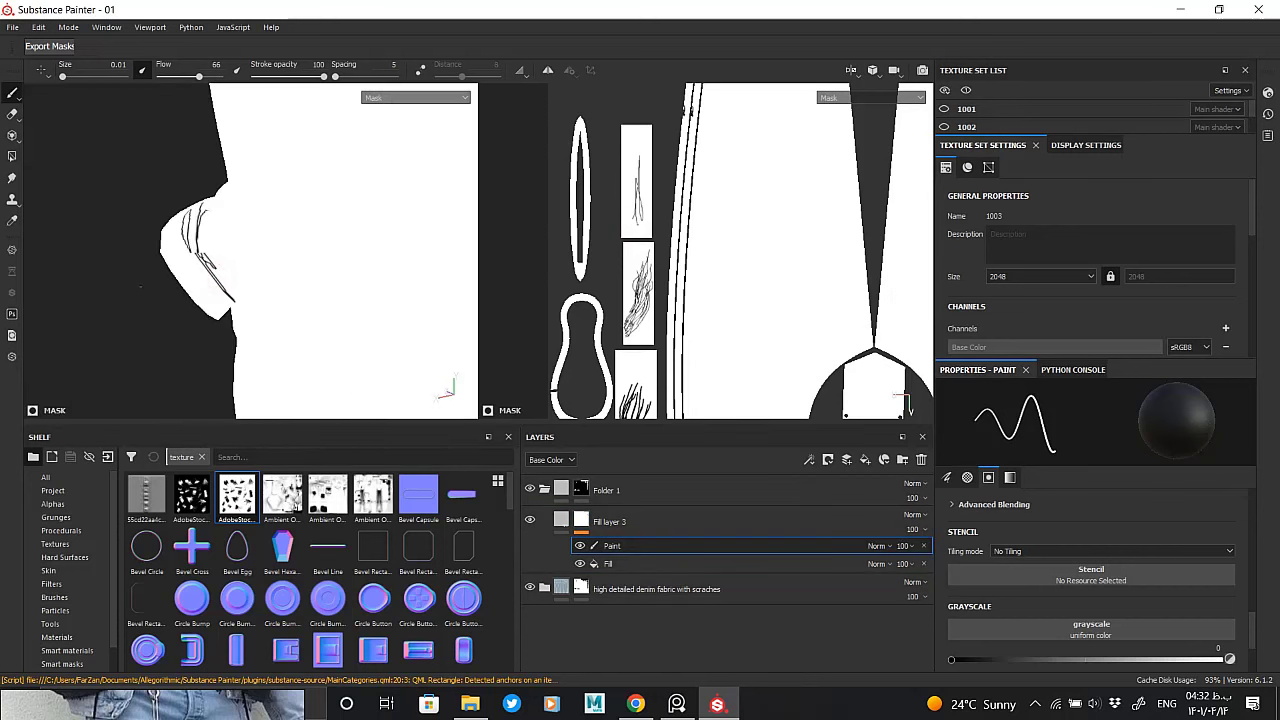
click(12, 155)
mouse_move(106, 226)
alt+mouse_down()
mouse_move(391, 229)
mouse_move(288, 211)
mouse_move(270, 265)
alt+mouse_up()
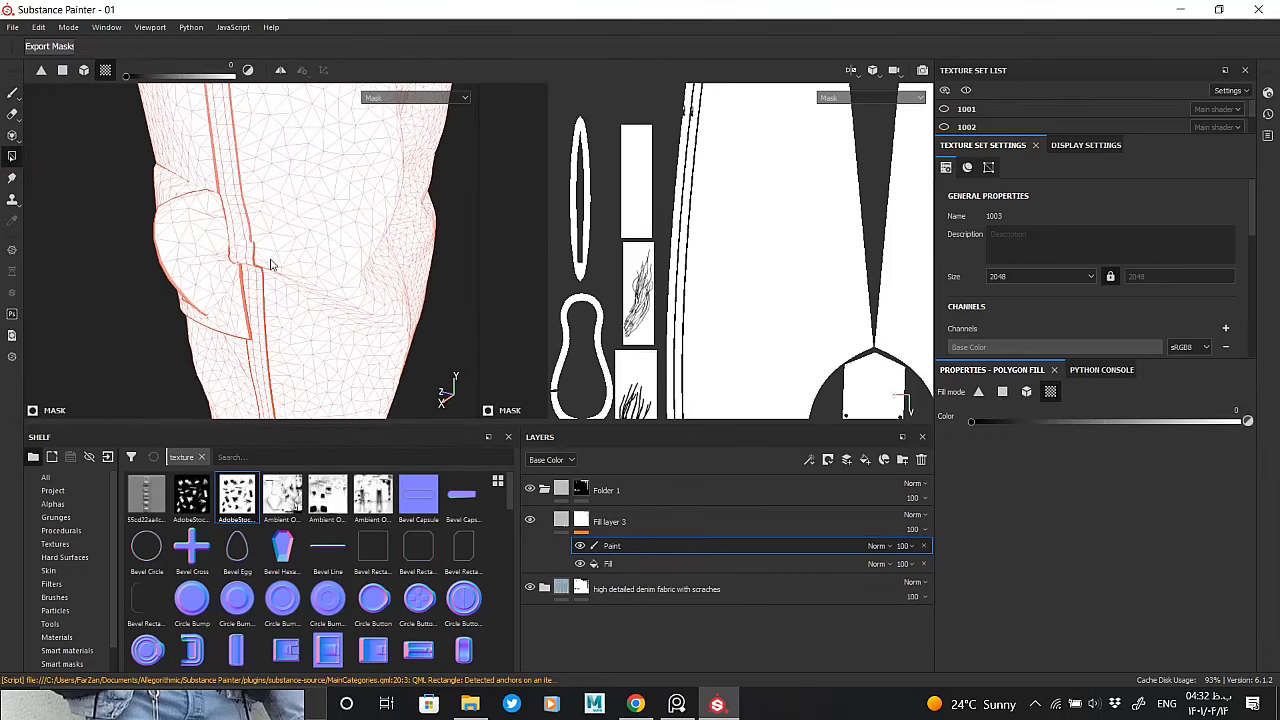
Set Fill layer 3's base colour to black and adjust its opacity
click(609, 521)
scroll(1001, 509, up, 3)
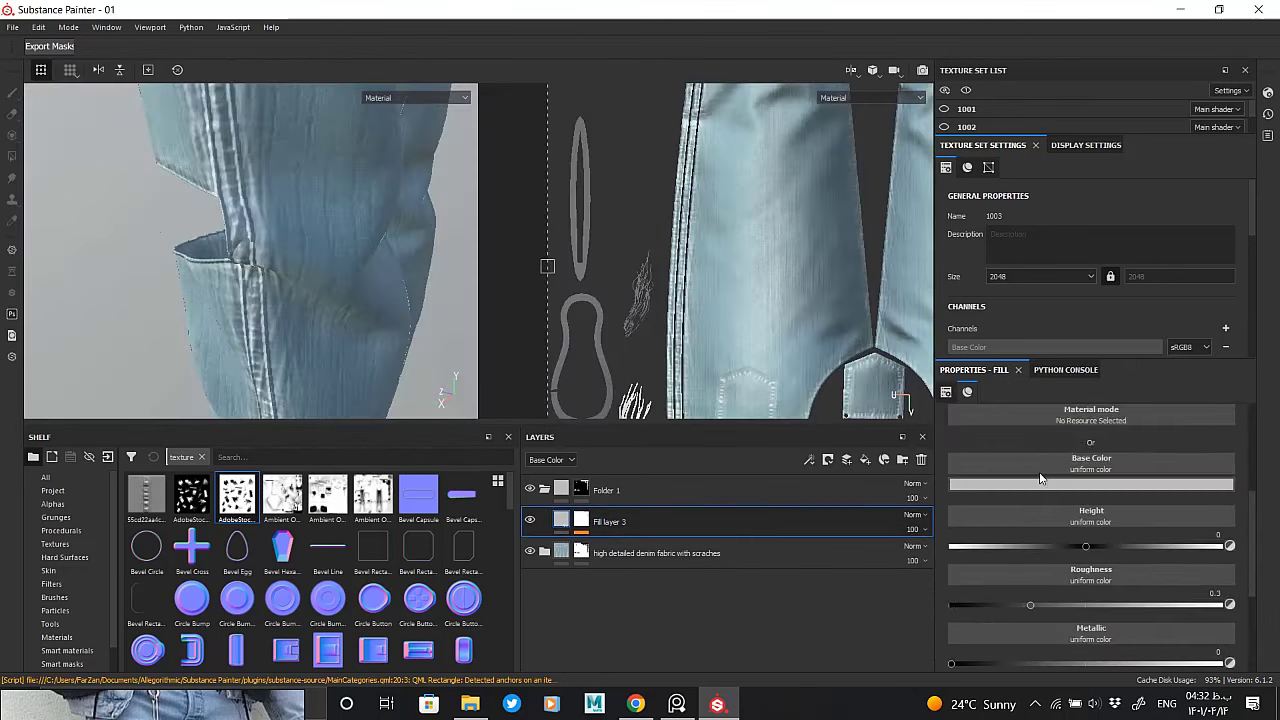
click(1030, 486)
drag(1027, 541, 1008, 657)
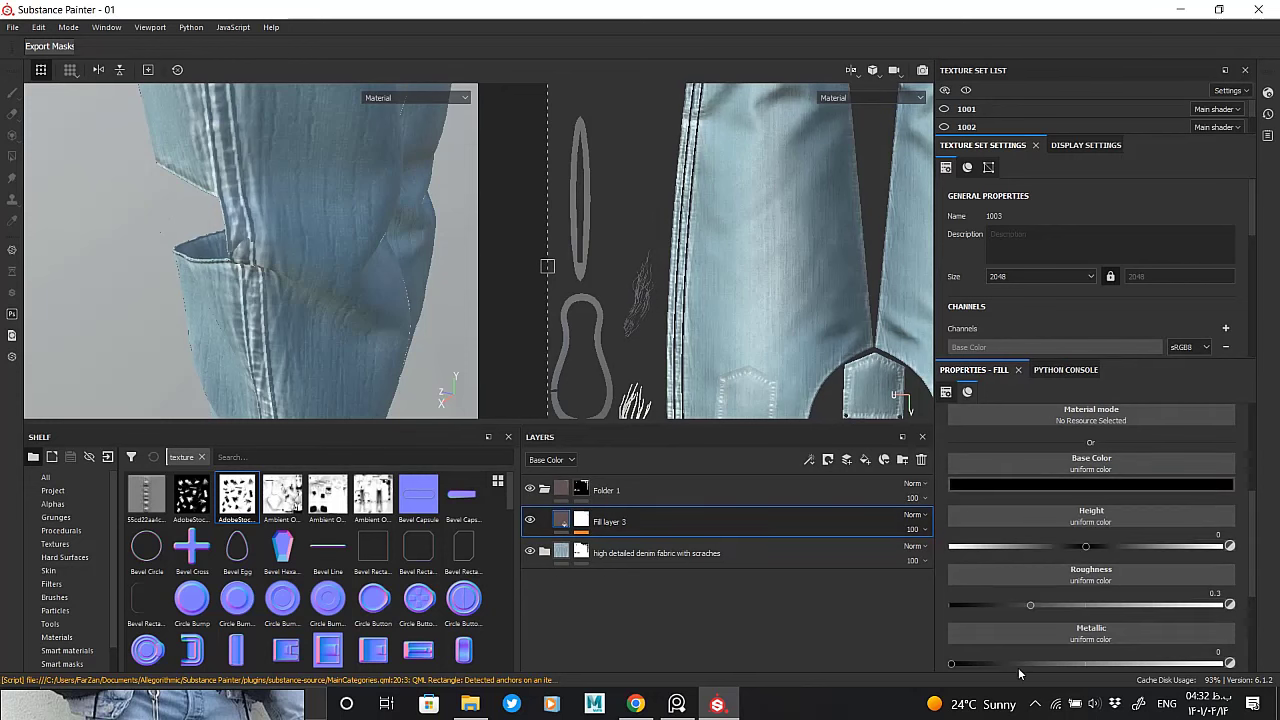
scroll(1050, 614, down, 3)
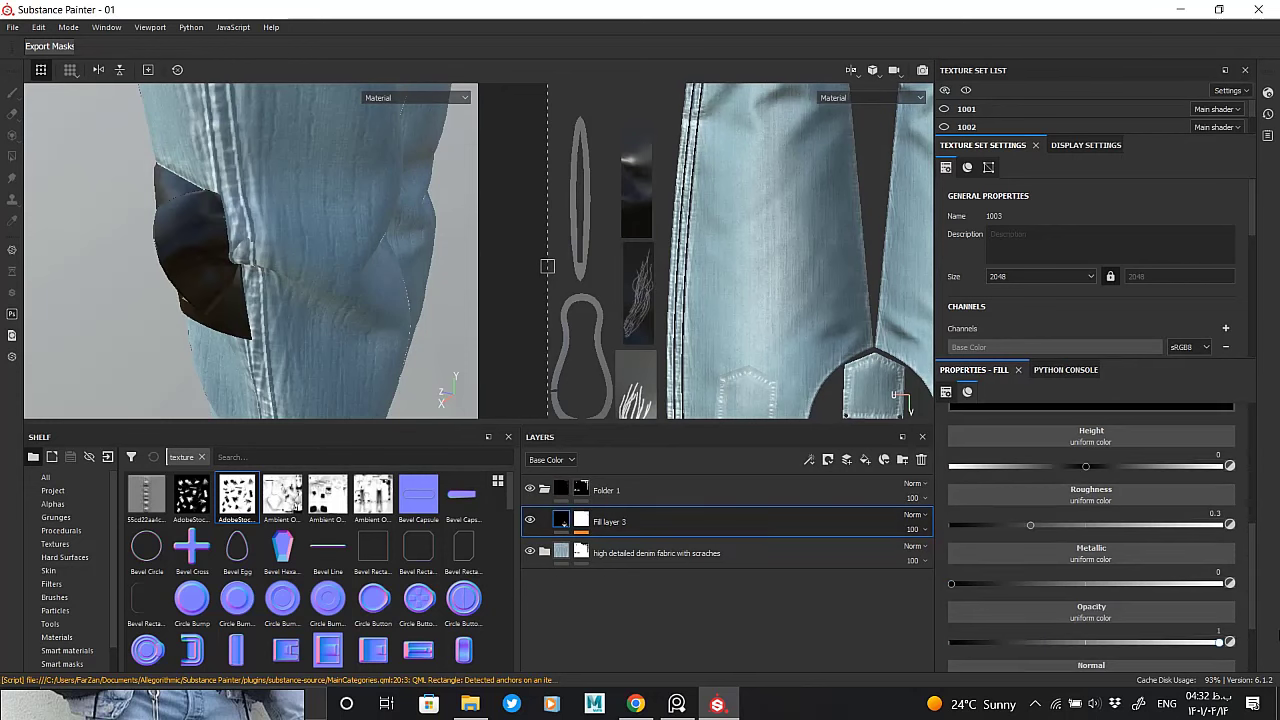
drag(1040, 641, 1232, 642)
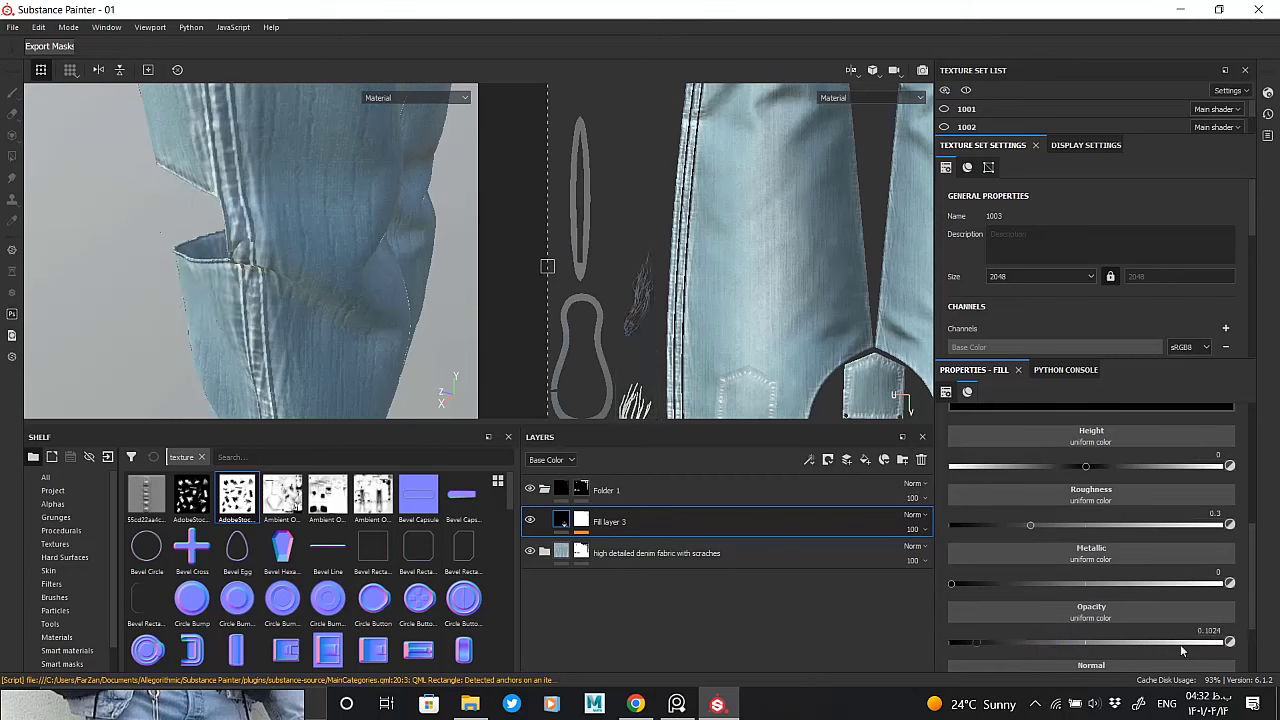
mouse_move(200, 250)
alt+mouse_down()
mouse_move(256, 250)
mouse_move(400, 300)
alt+mouse_up()
Paint several thin white thread strands across the knee patch in the mask
key(4)
mouse_move(308, 280)
alt+mouse_down()
mouse_move(343, 235)
mouse_move(300, 271)
mouse_move(297, 160)
mouse_move(302, 190)
mouse_move(330, 194)
mouse_move(334, 228)
alt+mouse_up()
click(12, 92)
alt+drag(334, 228, 290, 170)
mouse_move(305, 162)
mouse_down()
mouse_move(300, 262)
mouse_move(315, 225)
mouse_up()
drag(315, 230, 325, 340)
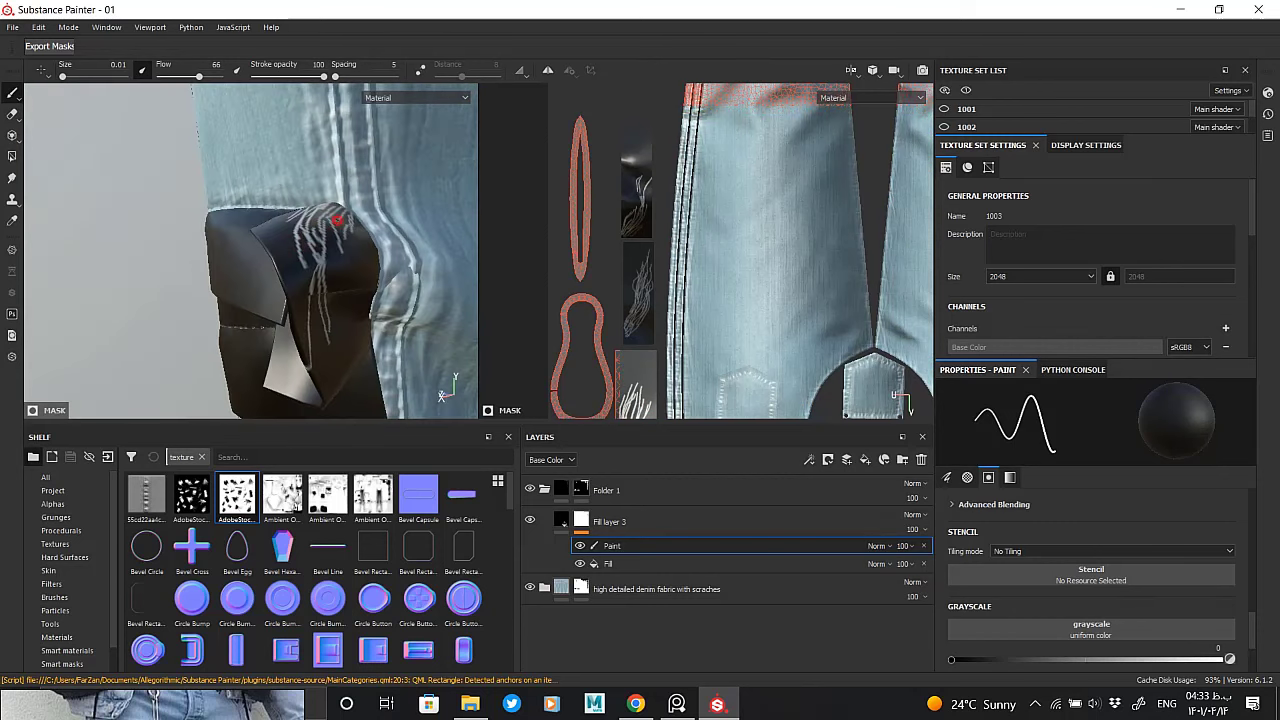
drag(337, 220, 342, 335)
mouse_move(342, 335)
alt+mouse_down()
mouse_move(300, 200)
mouse_move(315, 285)
mouse_move(352, 363)
mouse_move(290, 300)
alt+mouse_up()
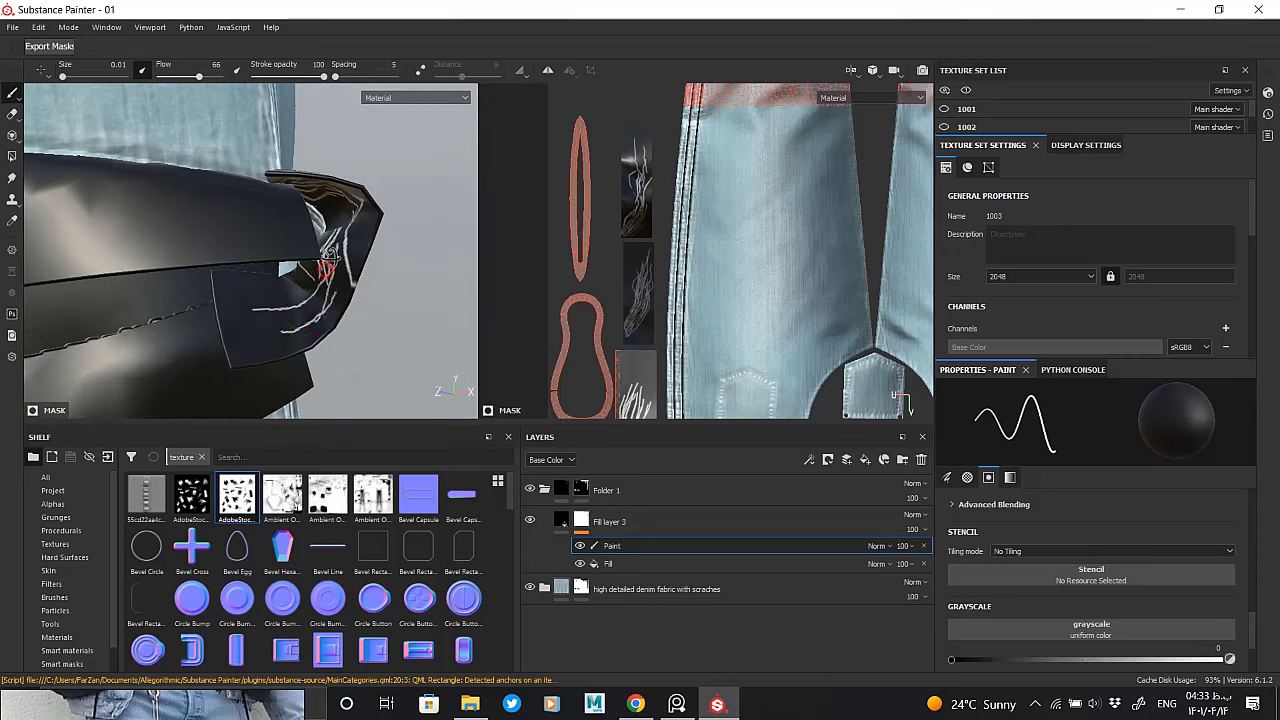
mouse_move(328, 258)
alt+mouse_down()
mouse_move(370, 170)
mouse_move(366, 265)
mouse_move(378, 275)
mouse_move(362, 172)
mouse_move(322, 348)
mouse_move(360, 240)
mouse_move(290, 320)
mouse_move(322, 203)
mouse_move(296, 158)
alt+mouse_up()
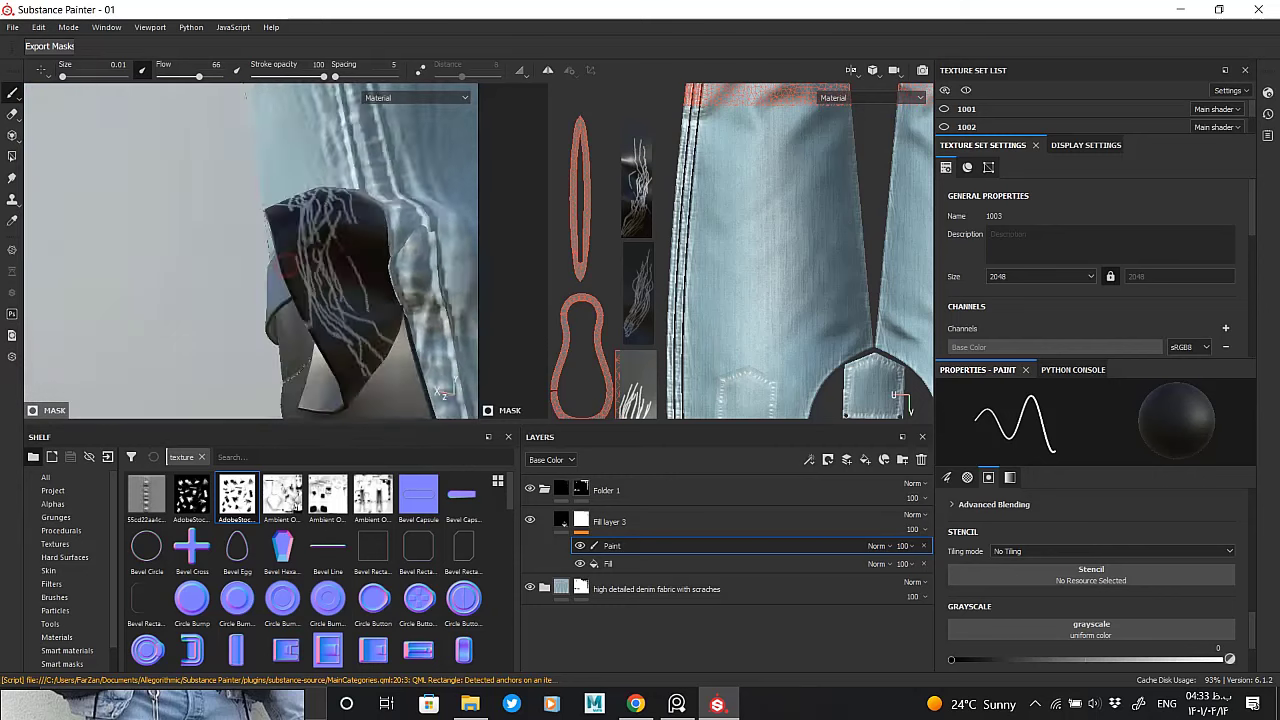
drag(313, 217, 328, 322)
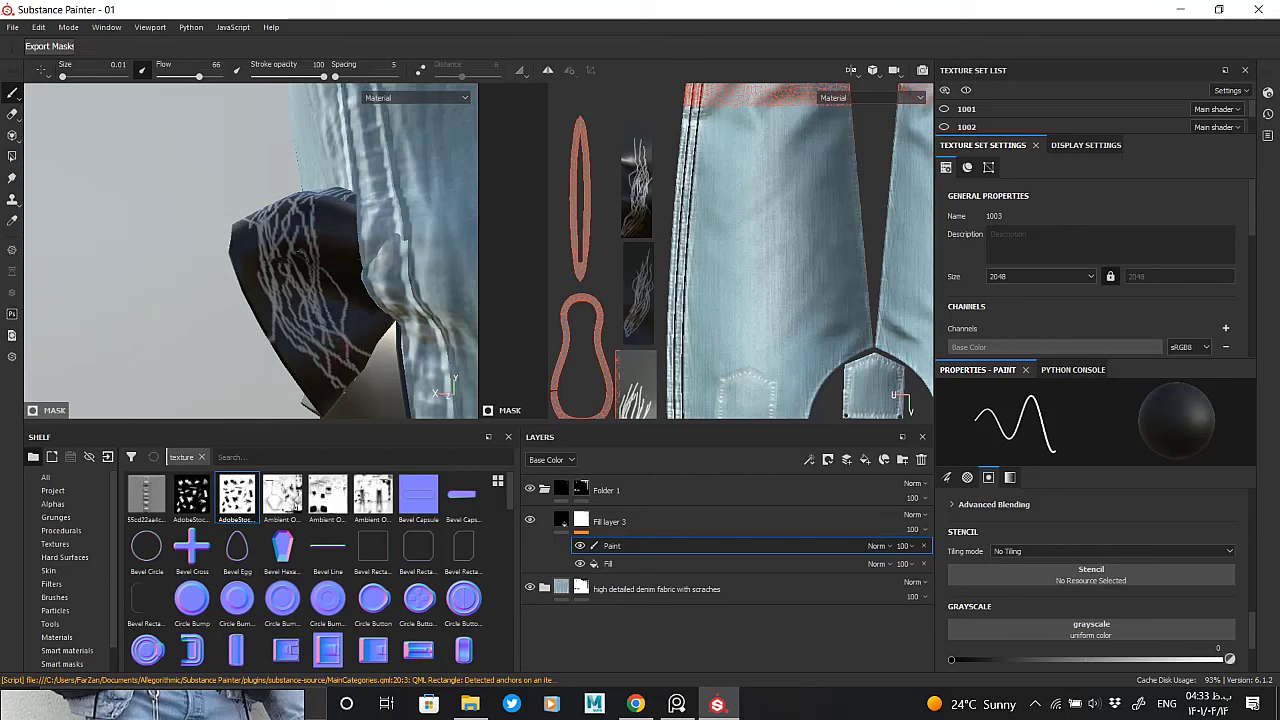
Orbit around the knee patch to inspect the strands, then reframe to both knees
mouse_move(294, 240)
alt+mouse_down()
mouse_move(241, 213)
mouse_move(260, 180)
mouse_move(240, 175)
alt+mouse_up()
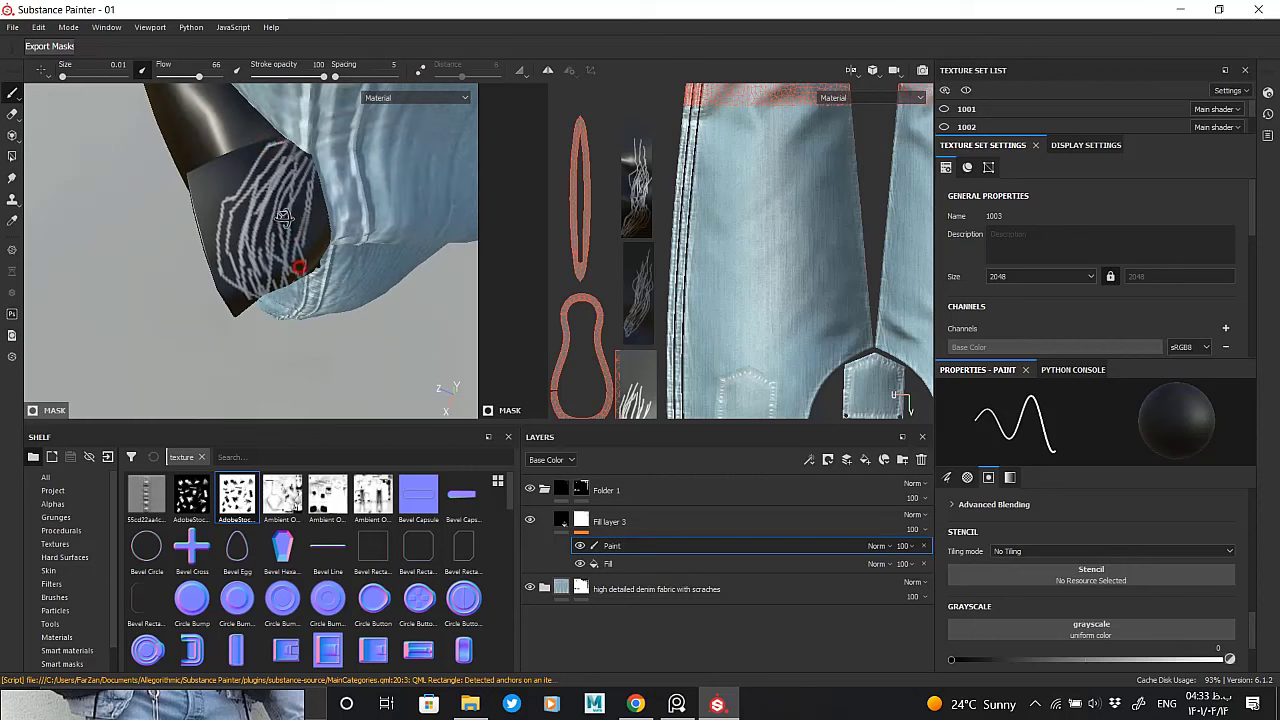
alt+drag(284, 217, 287, 218)
alt+drag(283, 294, 260, 270)
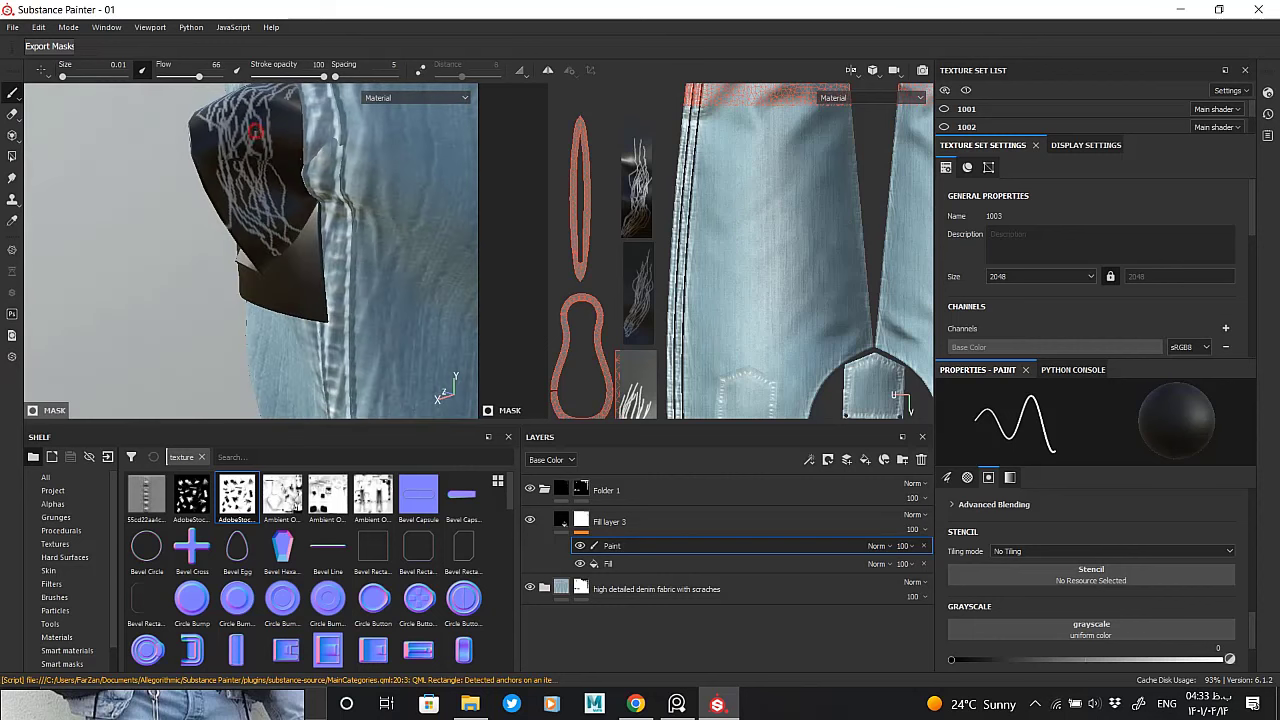
mouse_move(268, 215)
alt+mouse_down()
mouse_move(290, 215)
mouse_move(286, 201)
mouse_move(304, 220)
mouse_move(200, 190)
alt+mouse_up()
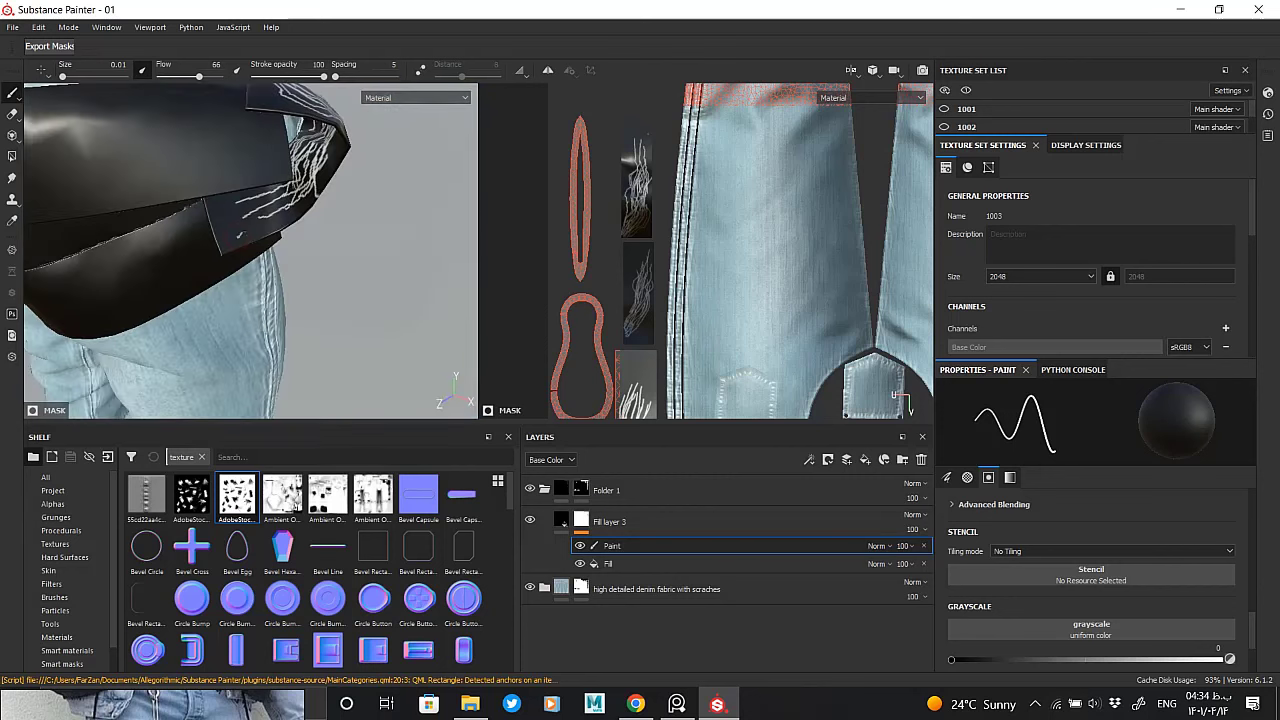
key(f)
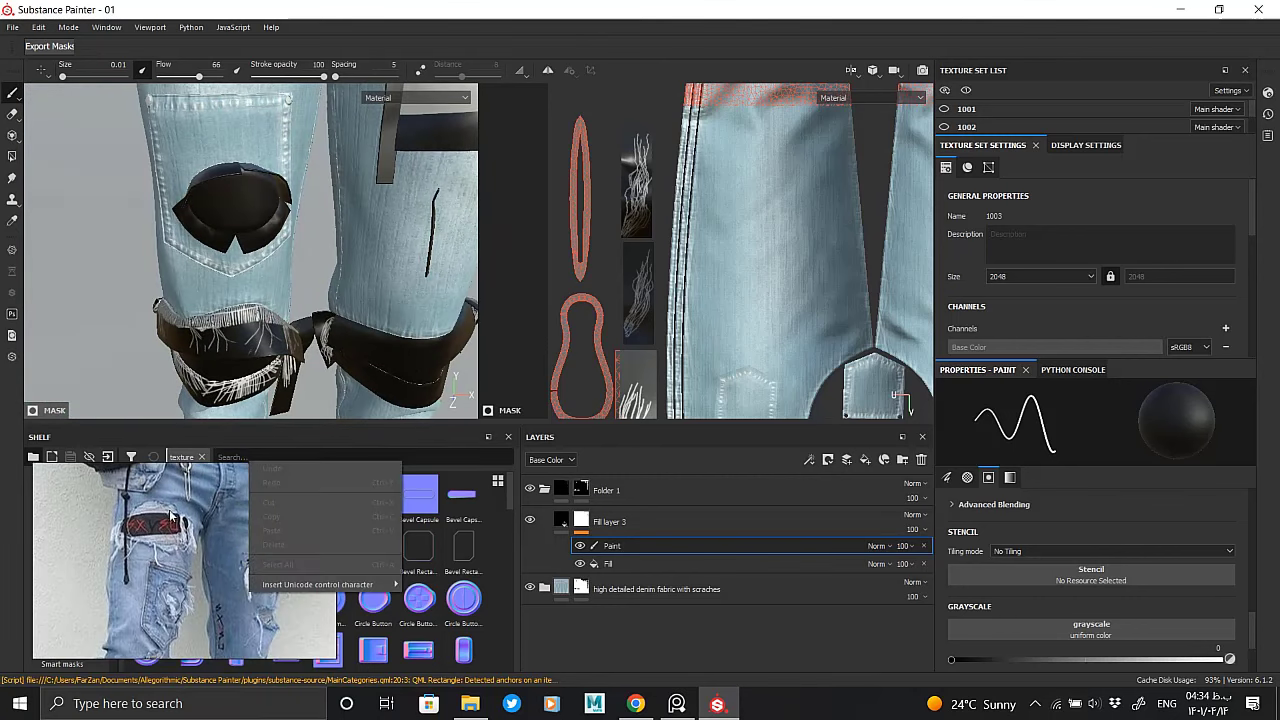
Paint a dense bundle of curved white strands down the other knee patch
mouse_move(230, 250)
alt+mouse_down()
mouse_move(249, 241)
mouse_move(150, 410)
alt+mouse_up()
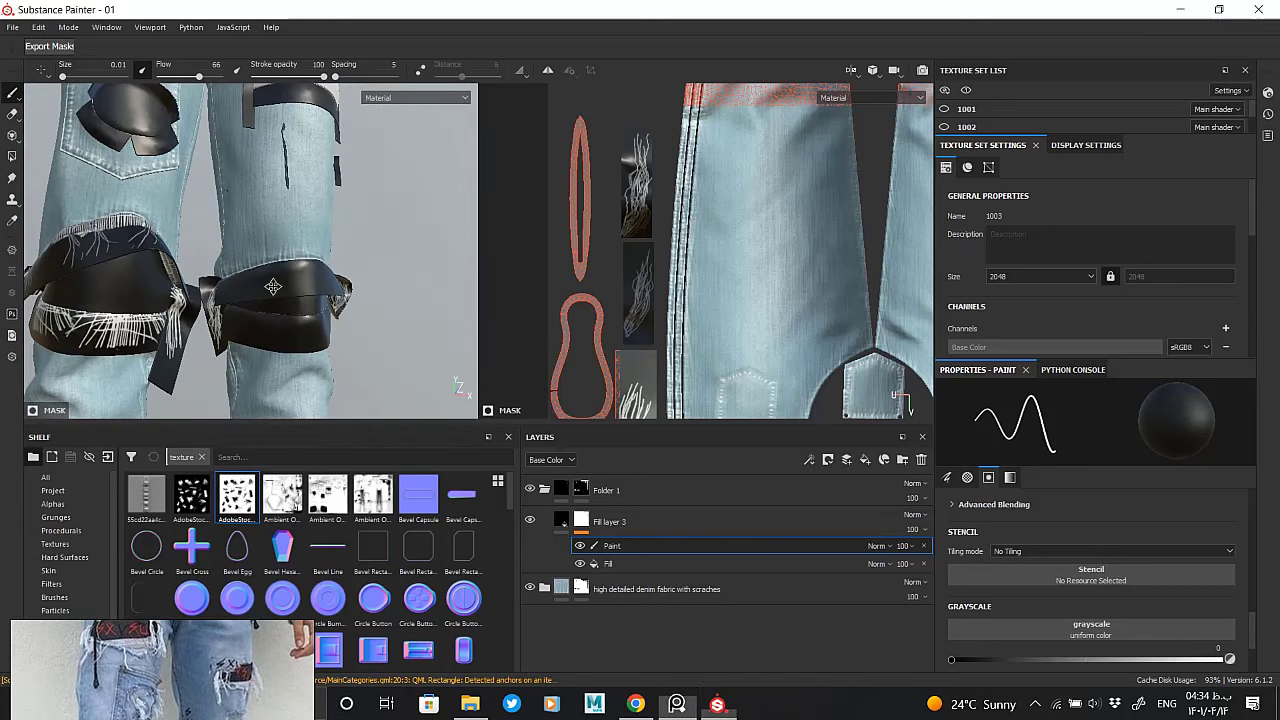
mouse_move(230, 250)
alt+mouse_down()
mouse_move(189, 153)
mouse_move(238, 295)
alt+mouse_up()
mouse_move(195, 145)
mouse_down()
mouse_move(240, 345)
mouse_move(245, 318)
mouse_move(242, 358)
mouse_up()
drag(185, 172, 233, 372)
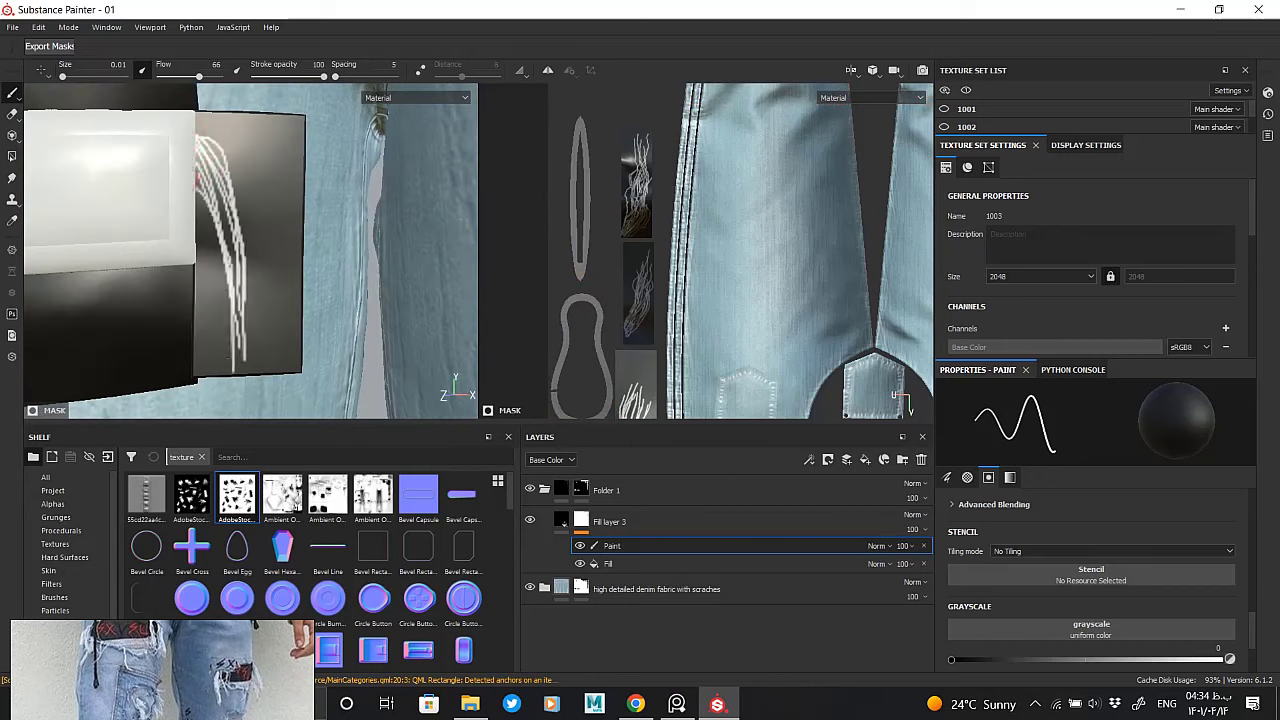
mouse_move(190, 145)
mouse_down()
mouse_move(228, 275)
mouse_move(242, 280)
mouse_move(240, 350)
mouse_move(258, 365)
mouse_move(250, 340)
mouse_up()
mouse_move(230, 140)
mouse_down()
mouse_move(270, 355)
mouse_move(265, 335)
mouse_up()
drag(274, 176, 262, 262)
mouse_move(230, 146)
mouse_down()
mouse_move(222, 345)
mouse_move(250, 340)
mouse_up()
drag(240, 175, 260, 255)
mouse_move(224, 143)
mouse_down()
mouse_move(262, 210)
mouse_move(270, 300)
mouse_up()
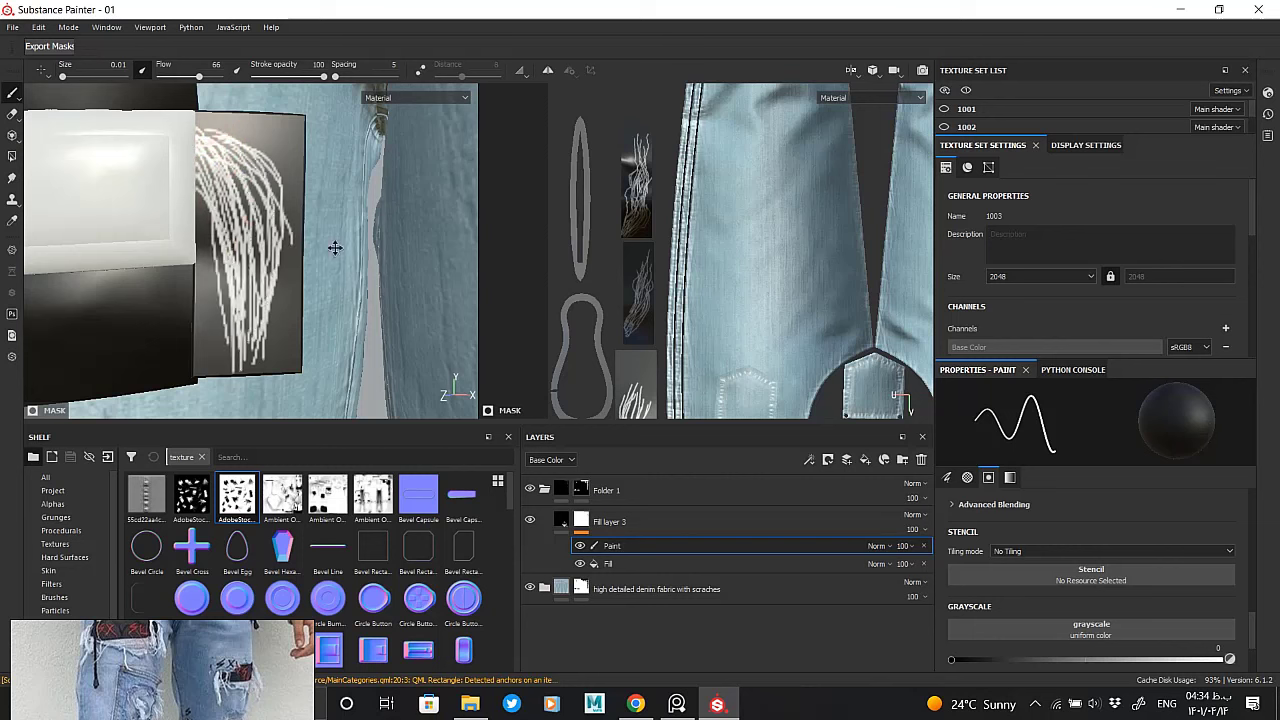
Add more thin white strands on the knee patch and down its left flap
scroll(334, 245, down, 5)
mouse_move(300, 230)
alt+mouse_down()
mouse_move(155, 205)
mouse_move(250, 153)
alt+mouse_up()
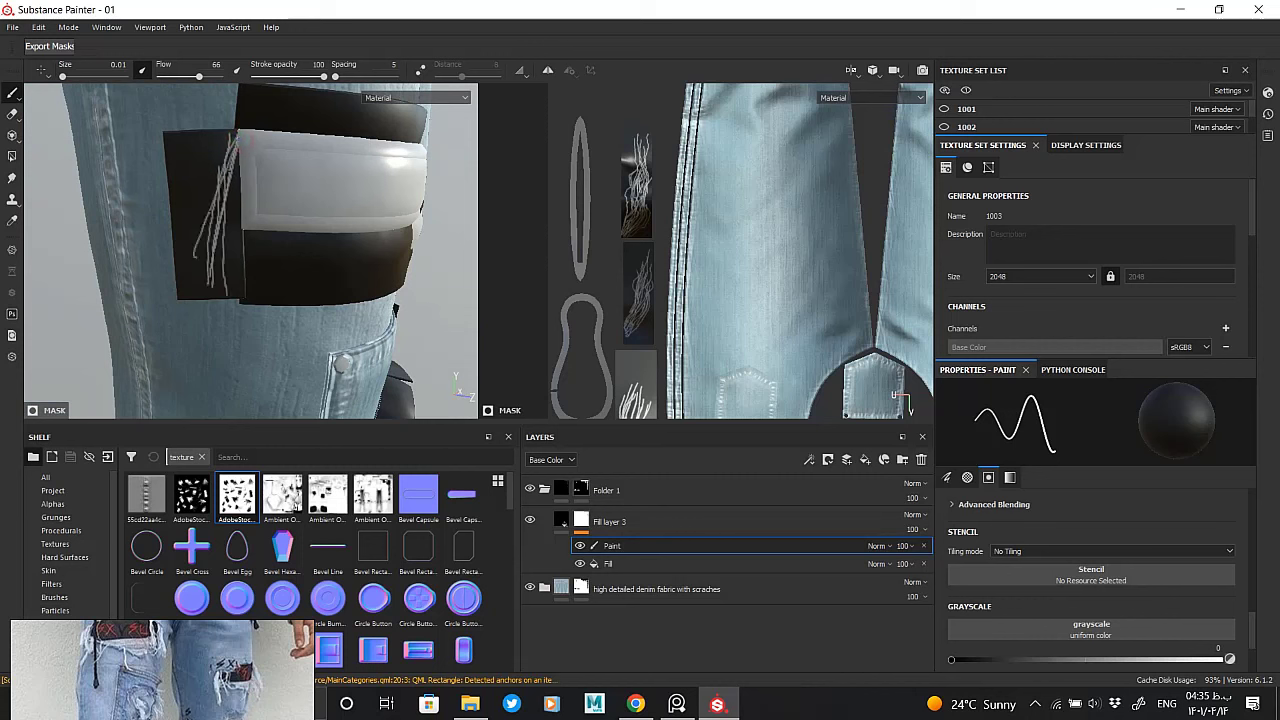
drag(238, 150, 228, 222)
drag(232, 176, 226, 244)
drag(215, 165, 206, 282)
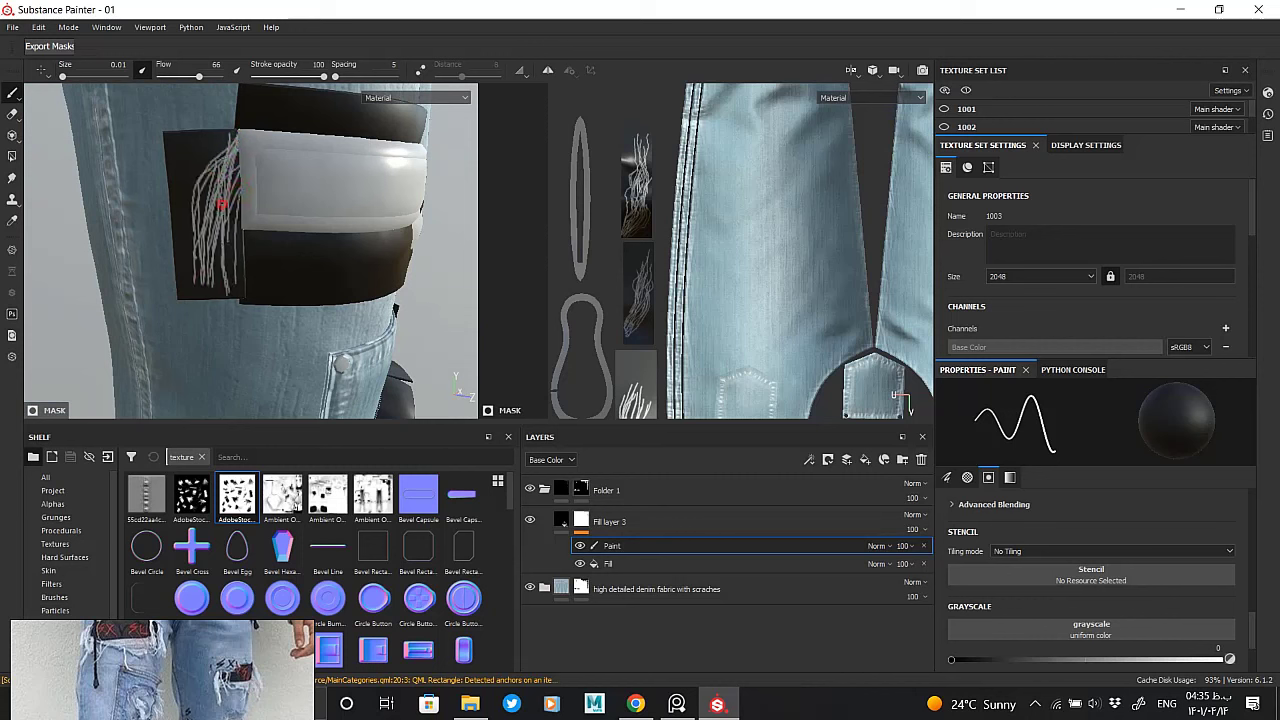
alt+drag(250, 250, 175, 240)
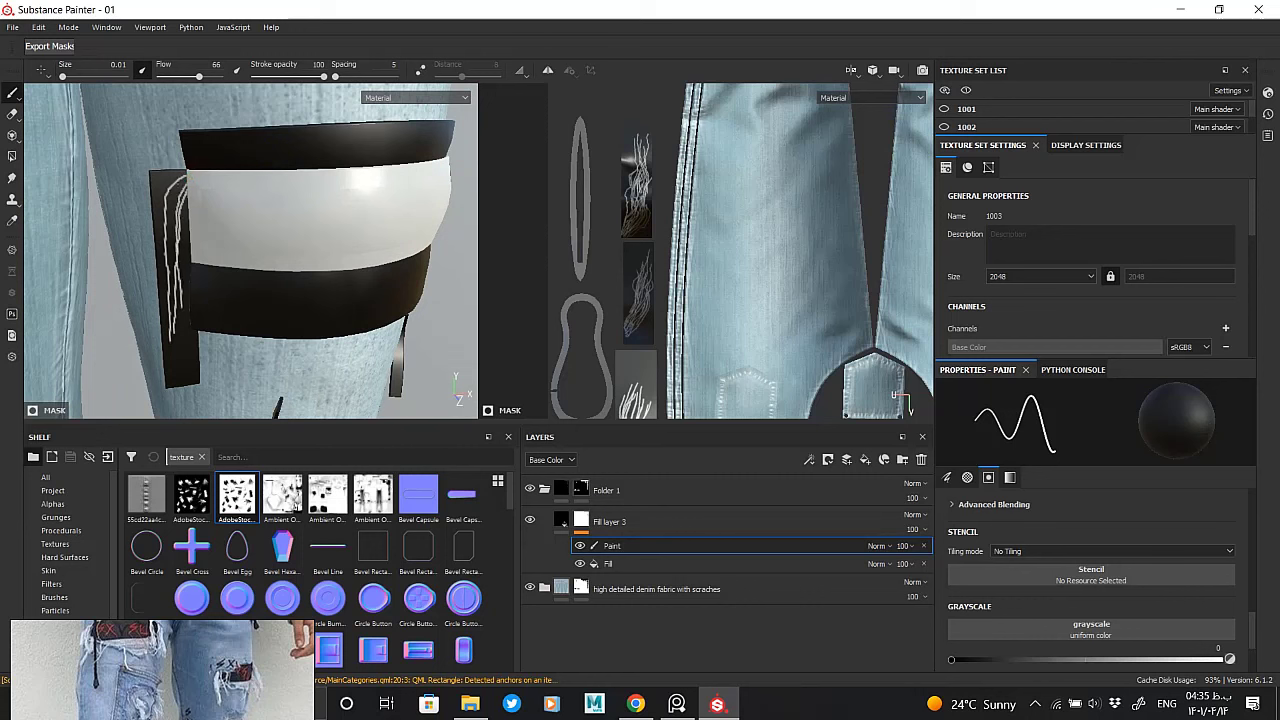
drag(175, 182, 172, 386)
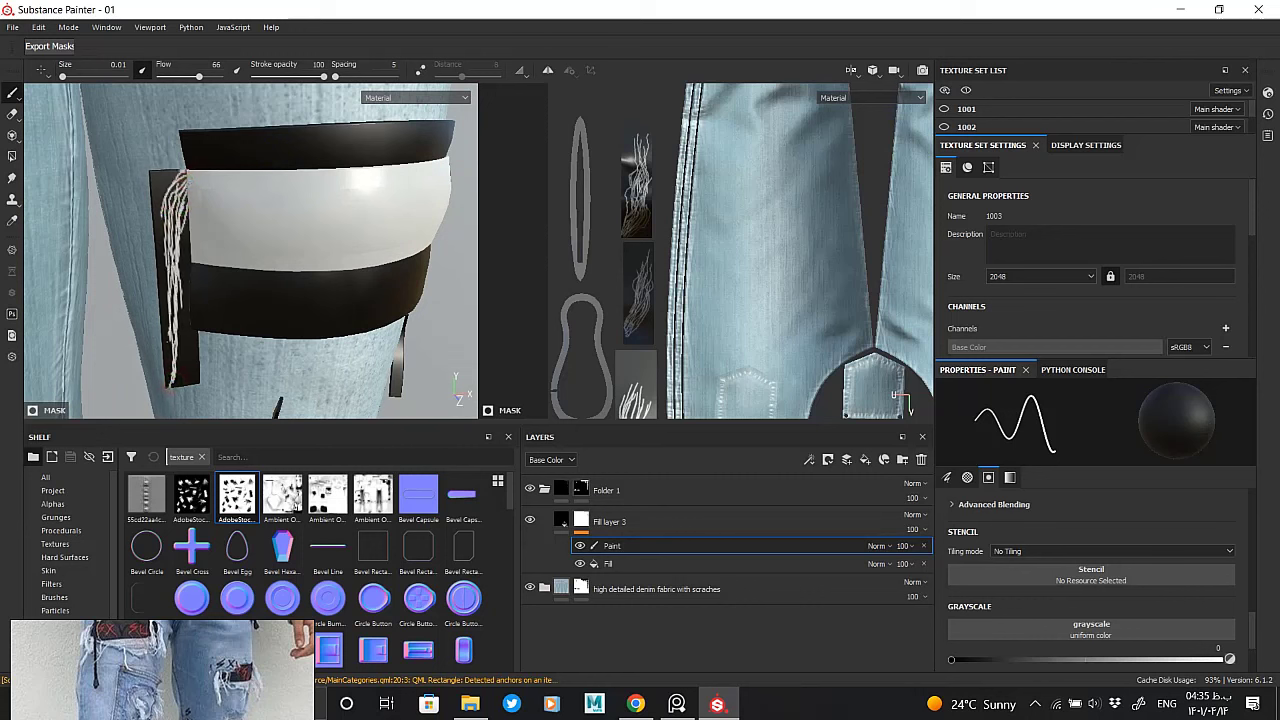
Paint white strands along the flap's edge, then orbit around the leg to inspect
alt+drag(198, 216, 238, 230)
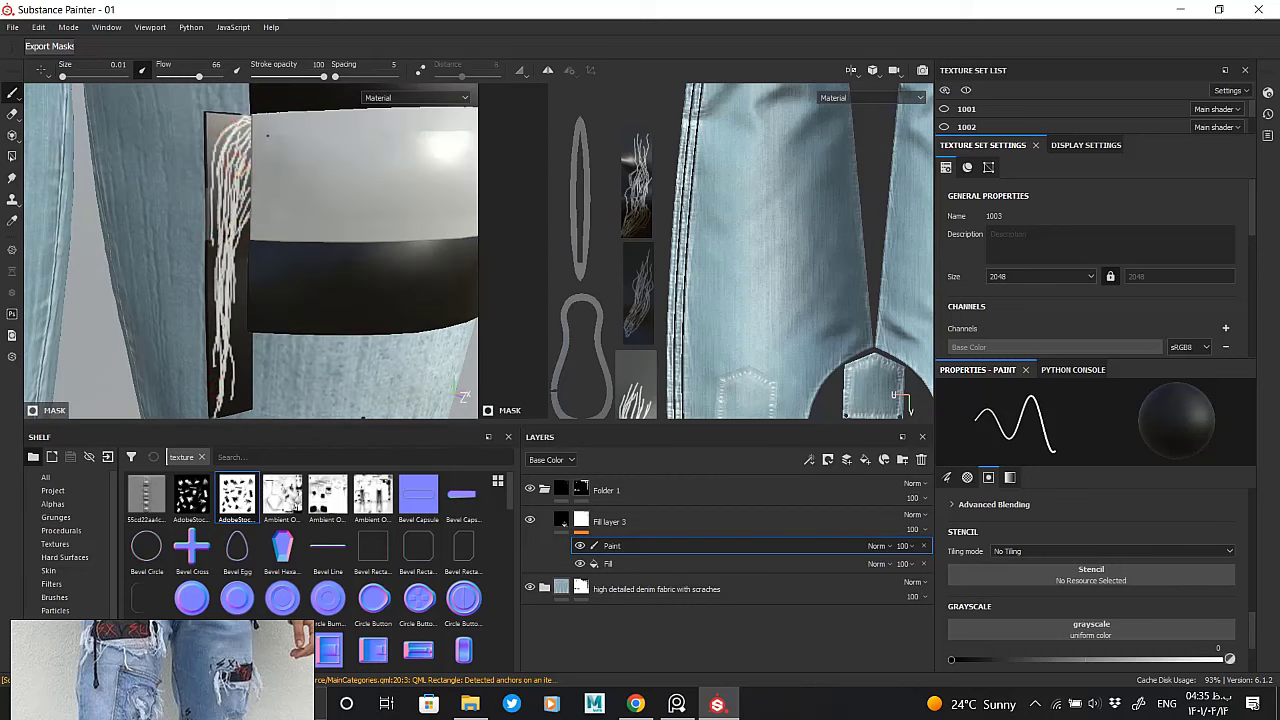
mouse_move(277, 166)
alt+mouse_down()
mouse_move(286, 214)
mouse_move(305, 168)
alt+mouse_up()
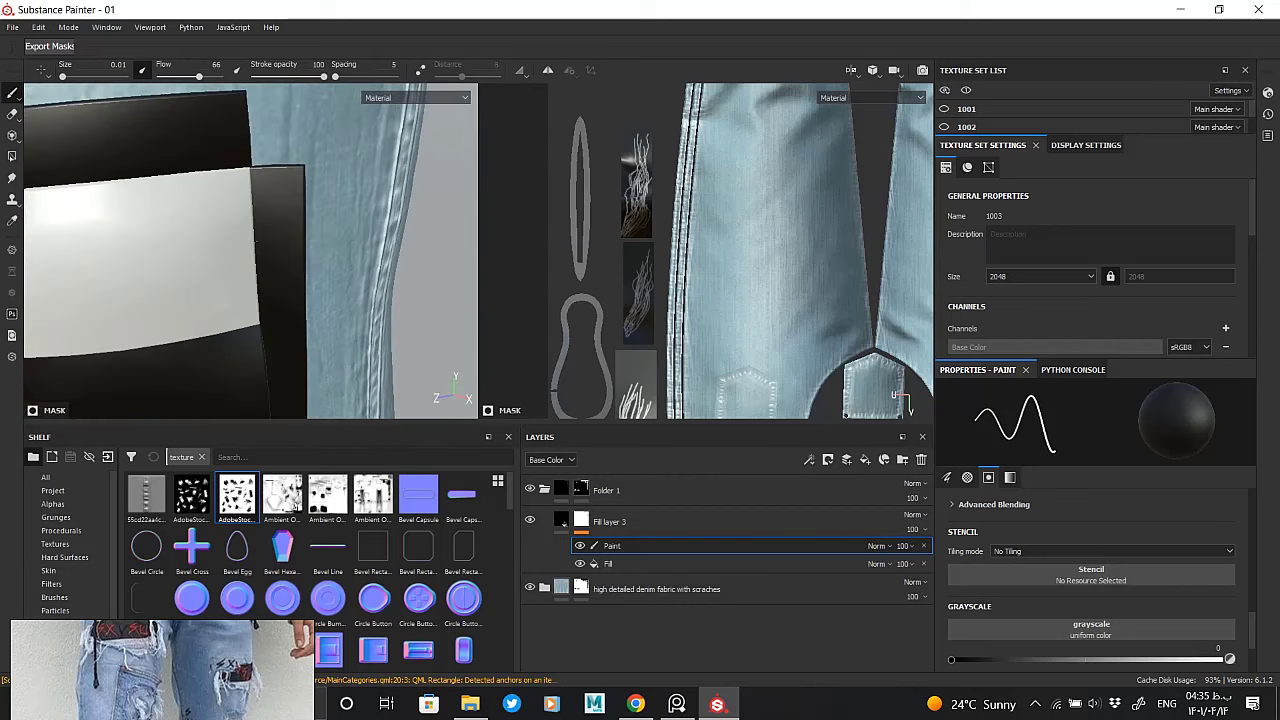
mouse_move(283, 259)
alt+mouse_down()
mouse_move(250, 110)
mouse_move(277, 232)
mouse_move(287, 384)
mouse_move(246, 117)
mouse_move(276, 298)
alt+mouse_up()
alt+drag(270, 200, 290, 230)
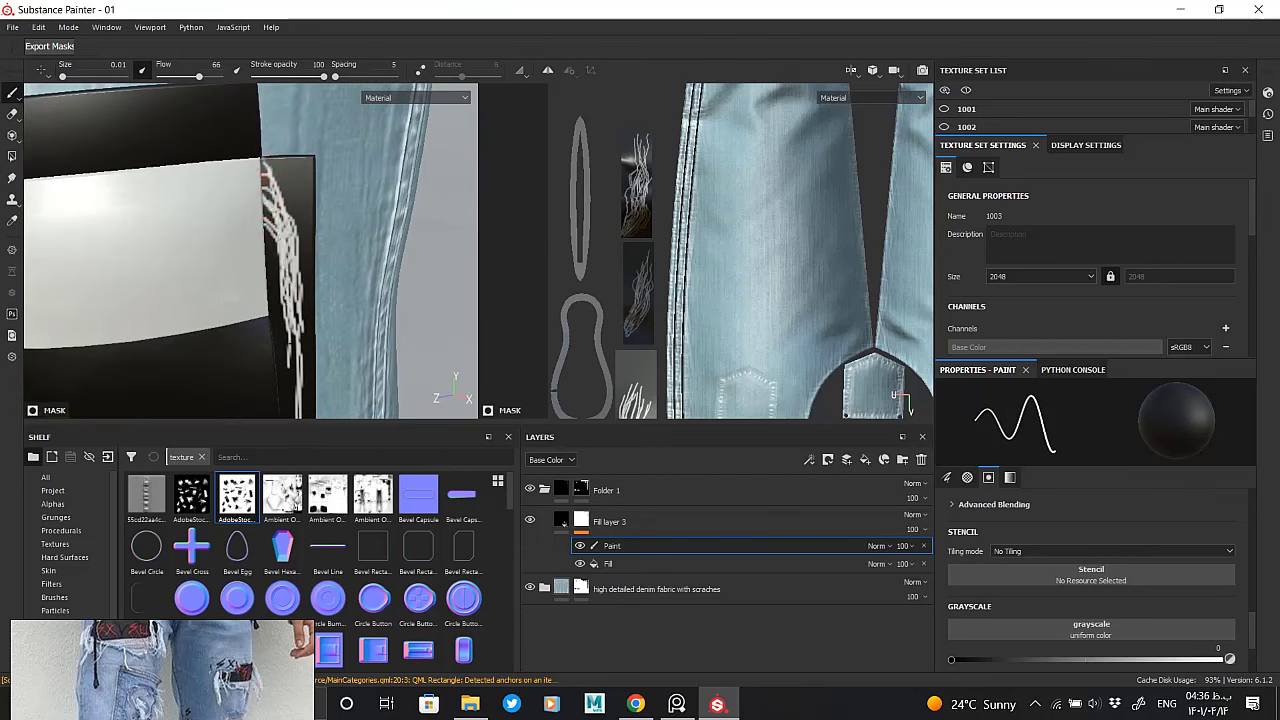
alt+drag(270, 300, 275, 415)
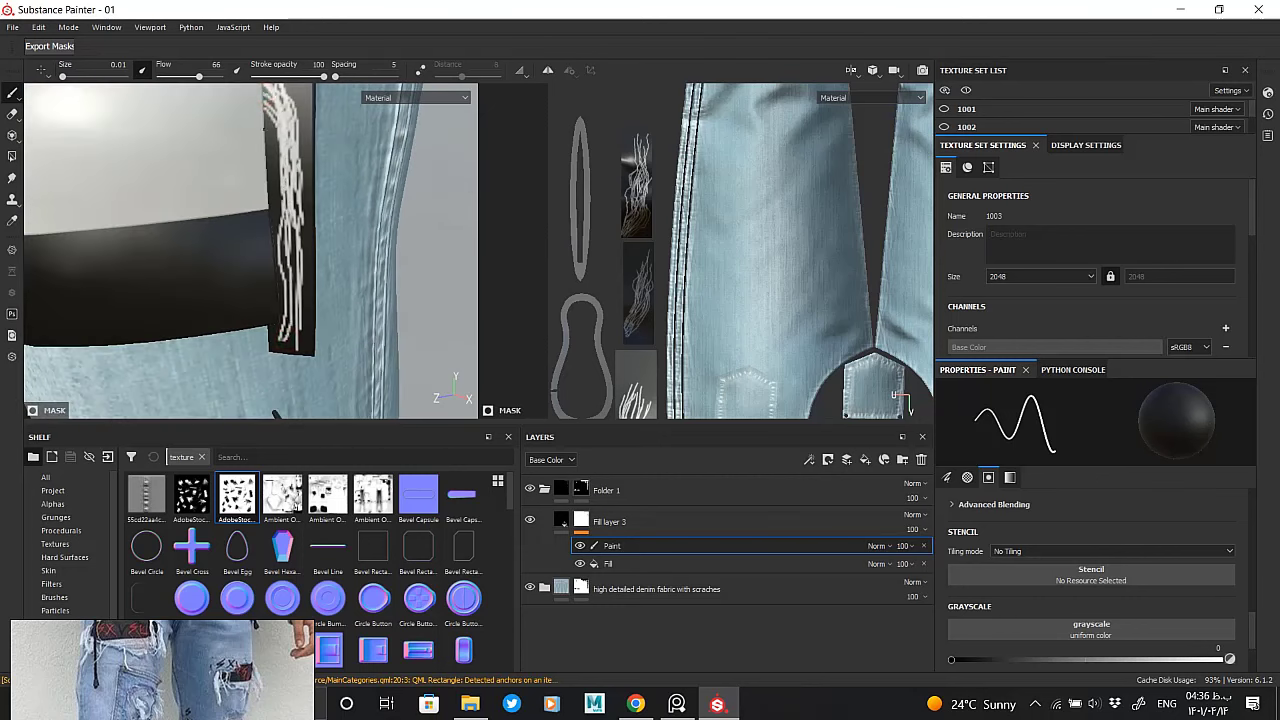
alt+drag(285, 258, 298, 185)
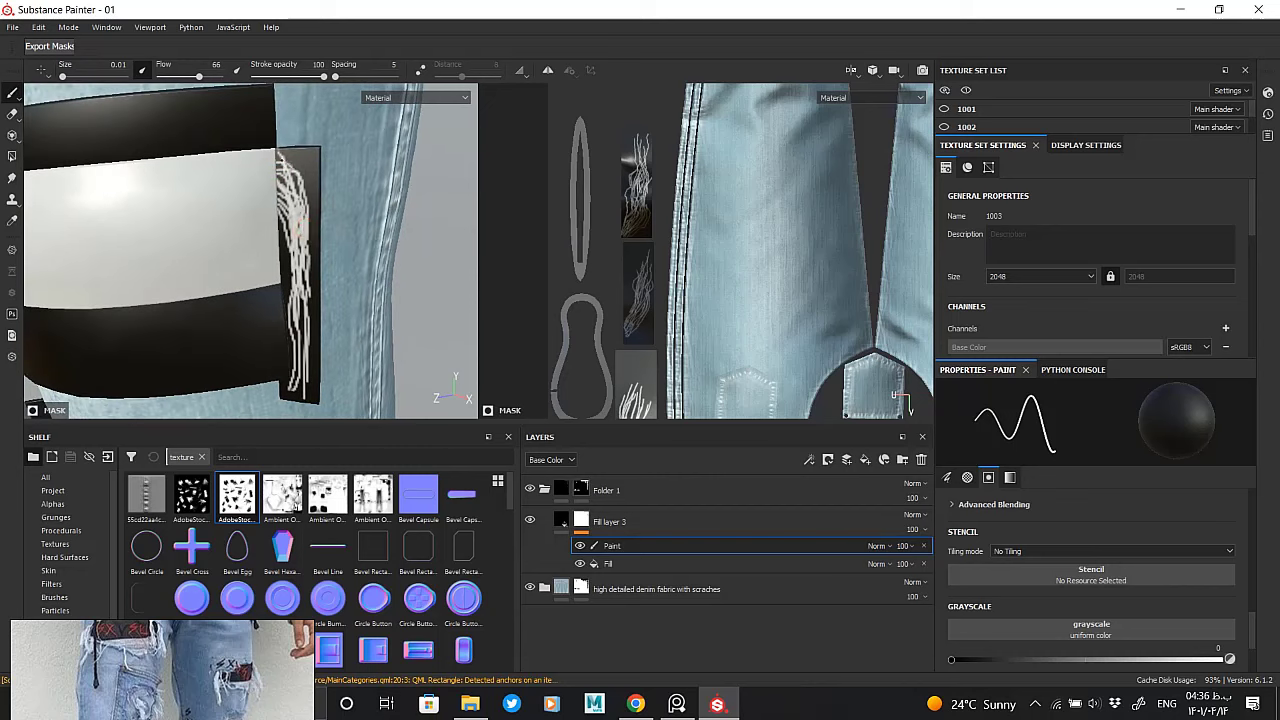
mouse_move(311, 288)
alt+mouse_down()
mouse_move(423, 283)
mouse_move(297, 410)
alt+mouse_up()
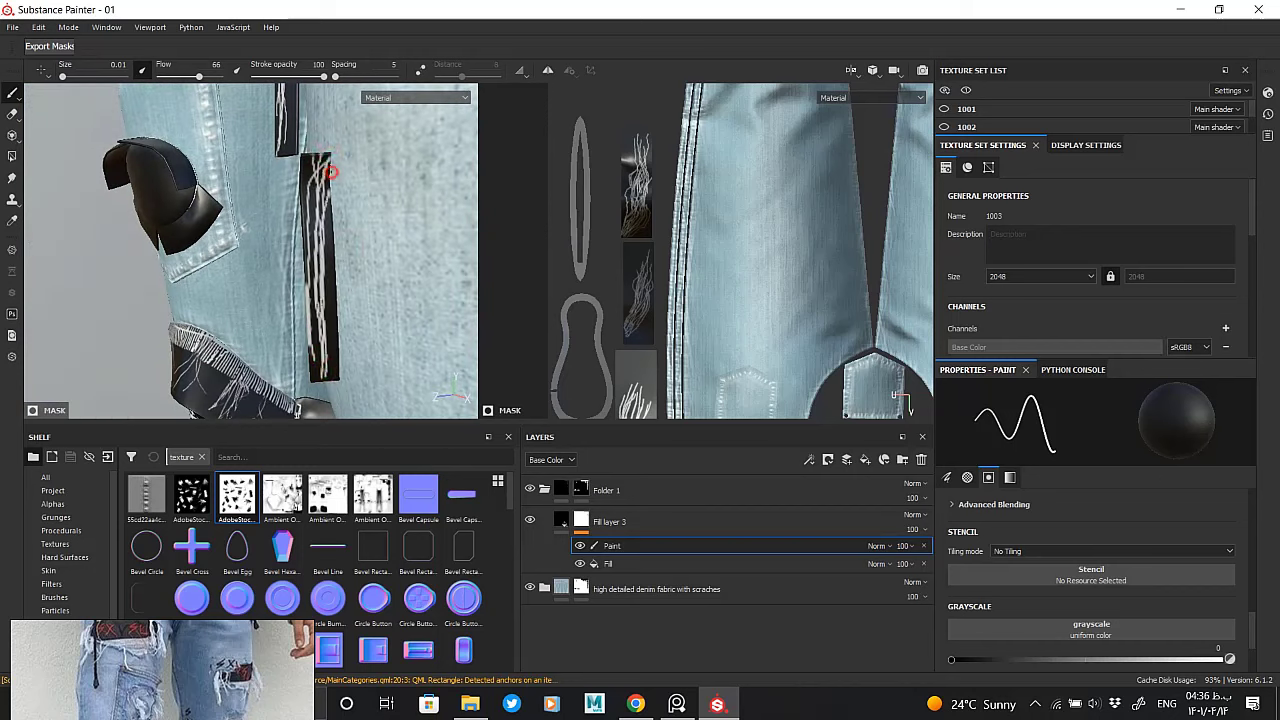
mouse_move(297, 410)
alt+mouse_down()
mouse_move(354, 104)
mouse_move(96, 105)
mouse_move(300, 260)
mouse_move(289, 210)
alt+mouse_up()
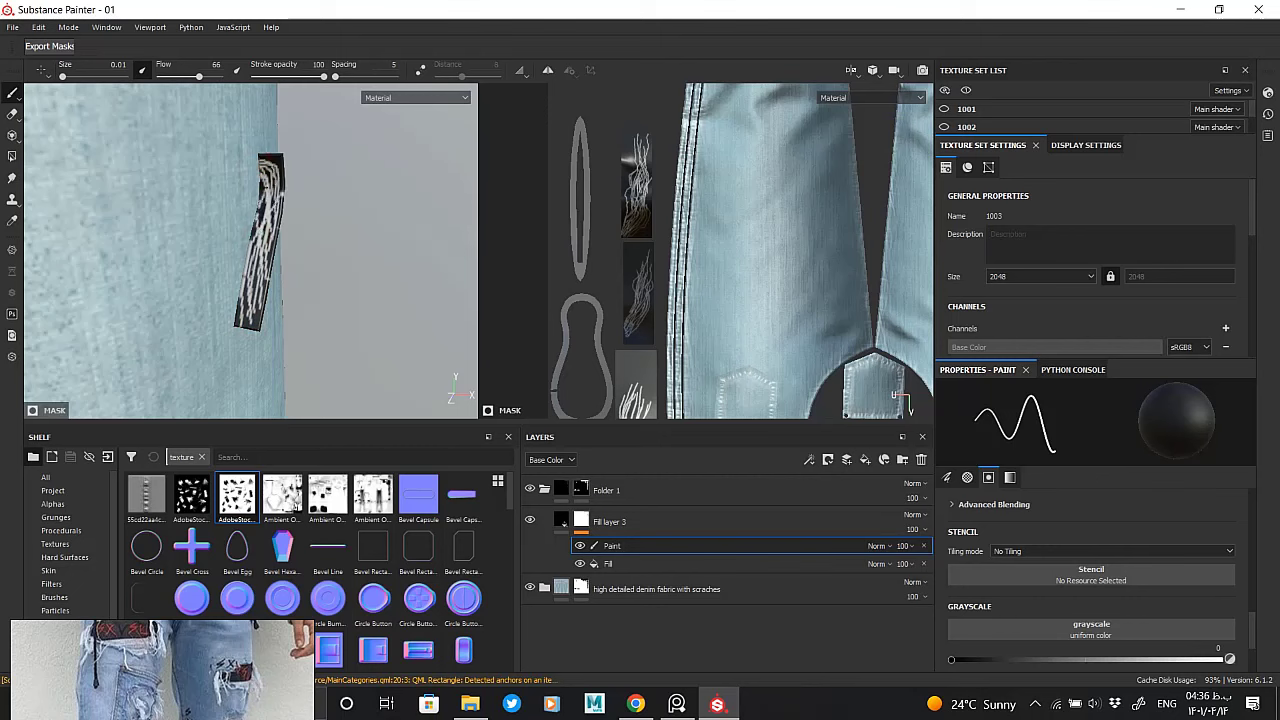
mouse_move(226, 251)
alt+mouse_down()
mouse_move(359, 242)
mouse_move(438, 274)
mouse_move(300, 250)
alt+mouse_up()
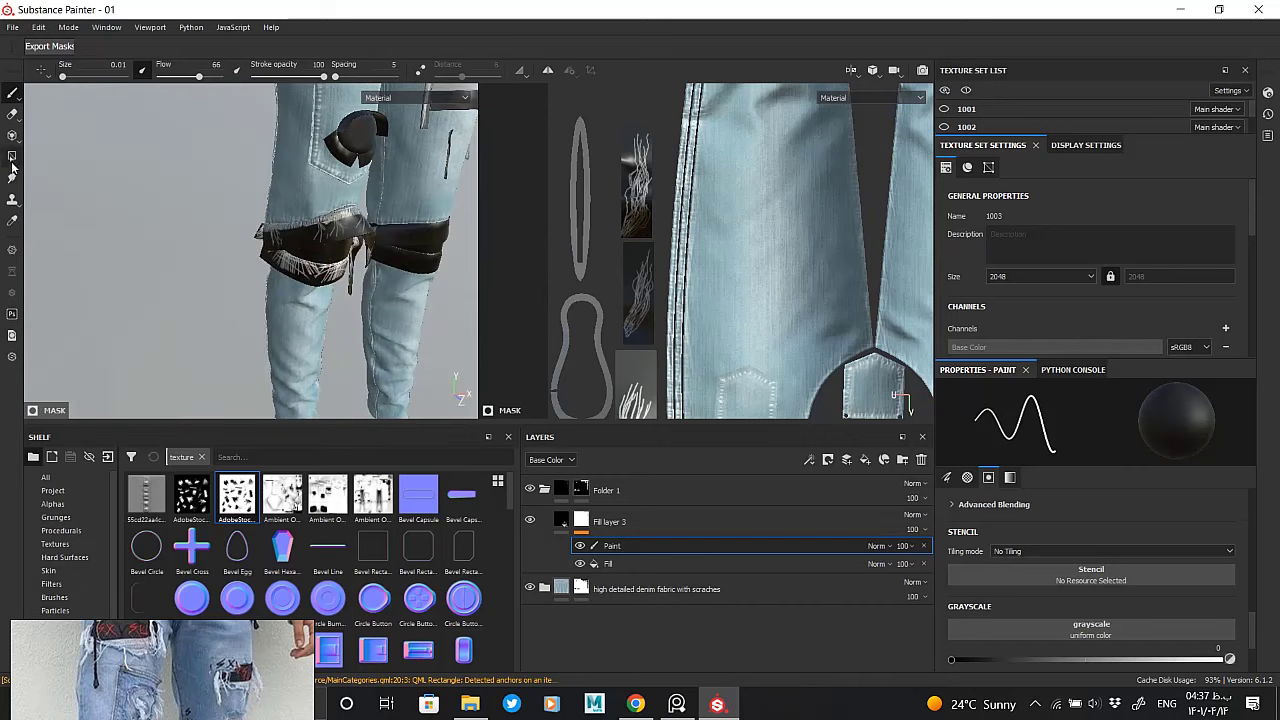
Switch to projection and enlarge and rotate the scratch stencil
click(12, 135)
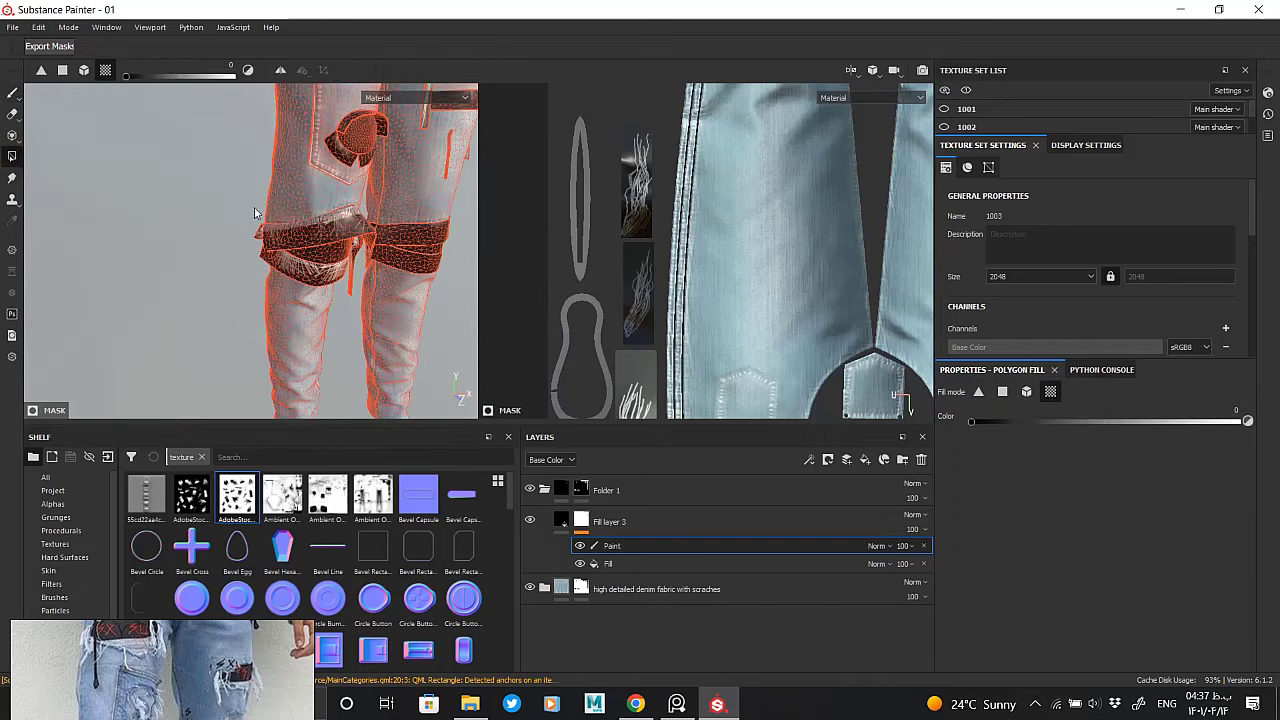
click(12, 135)
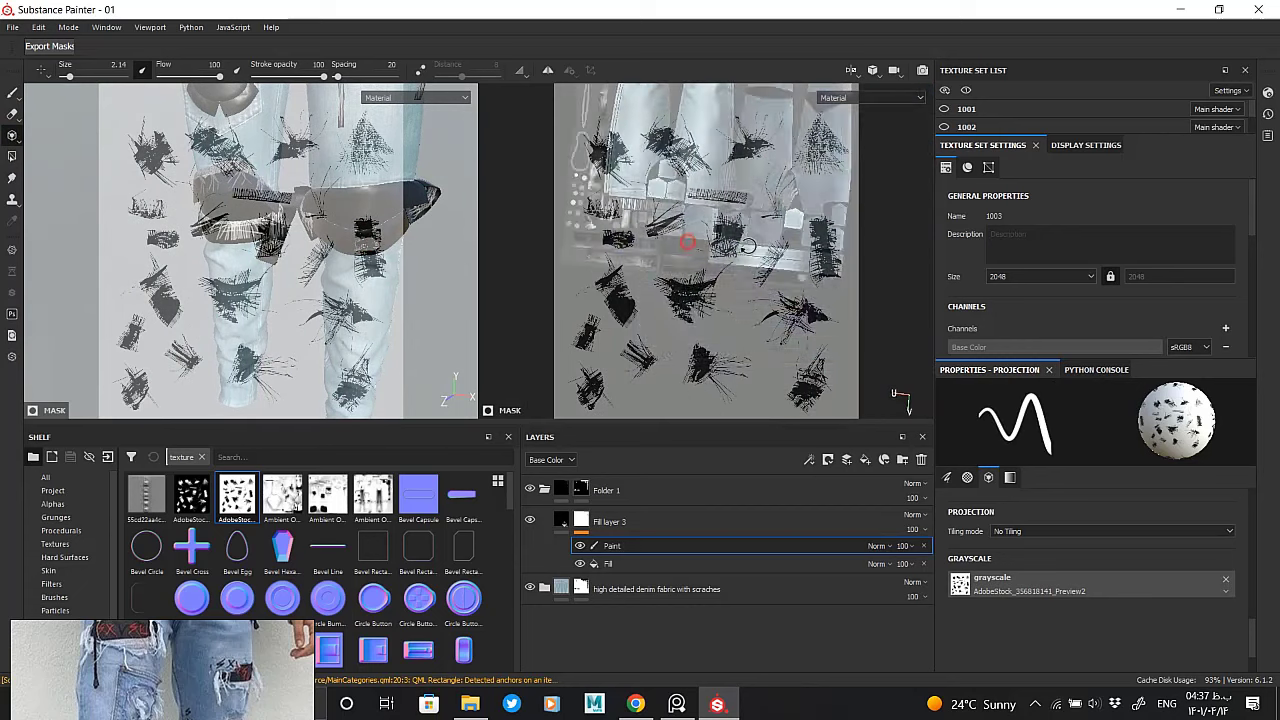
right_drag(703, 253, 741, 293)
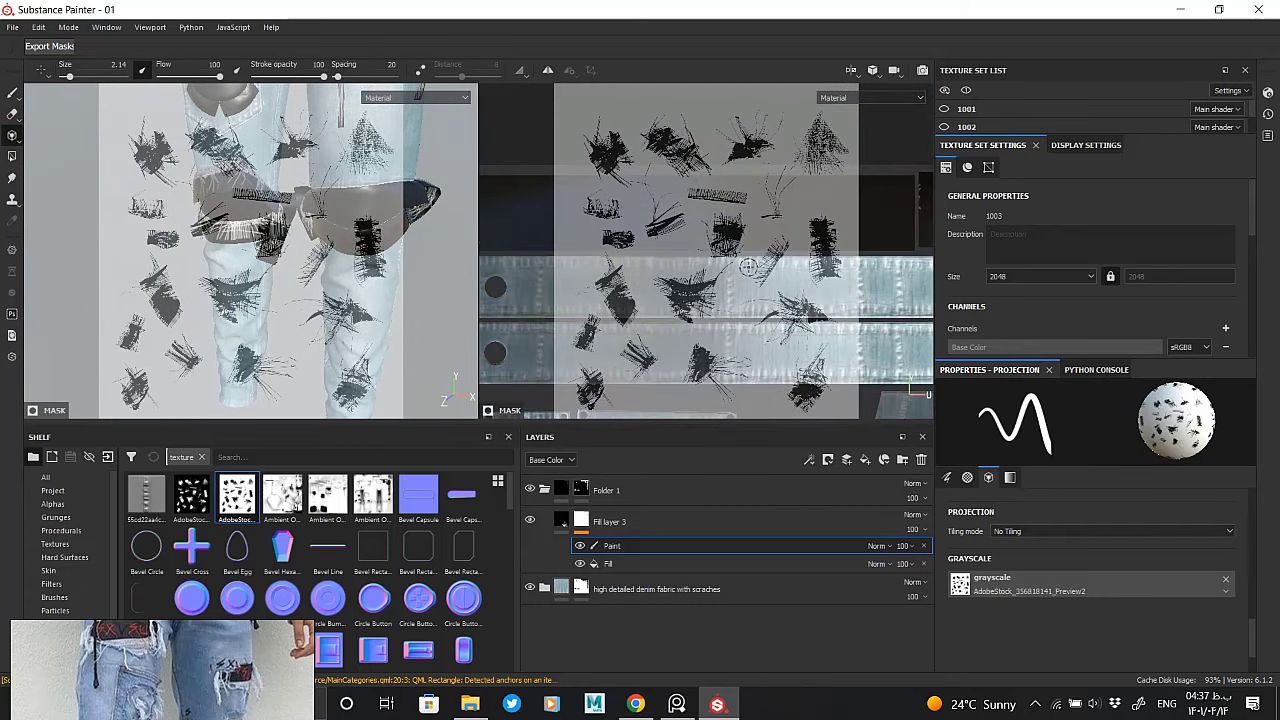
mouse_move(749, 236)
mouse_down()
mouse_move(675, 233)
mouse_move(760, 270)
mouse_up()
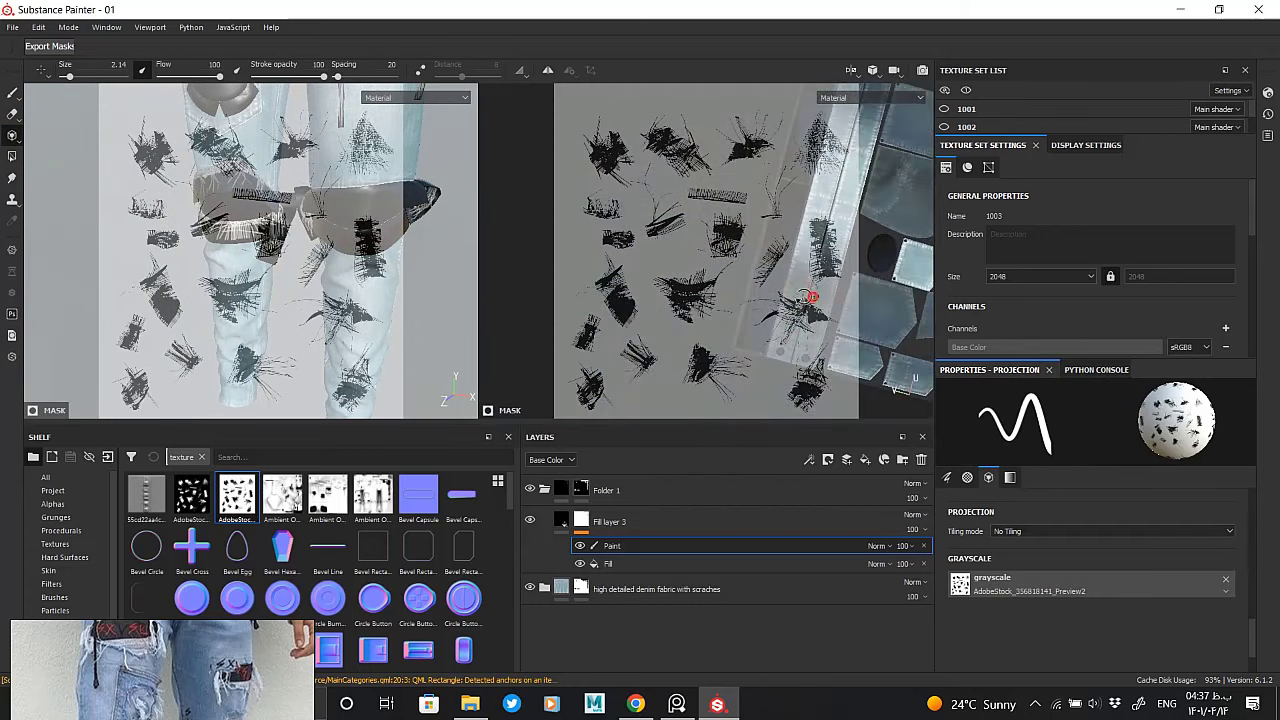
middle_drag(760, 270, 850, 307)
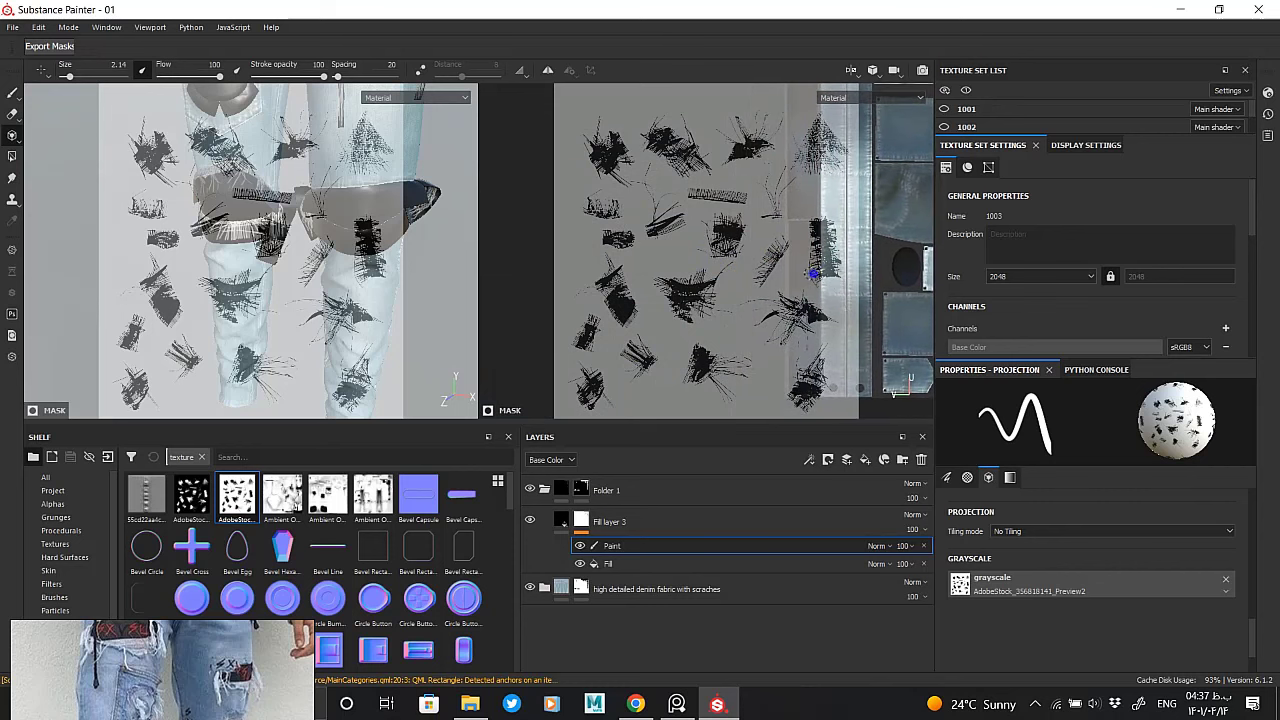
key(ctrl+z)
key(s)
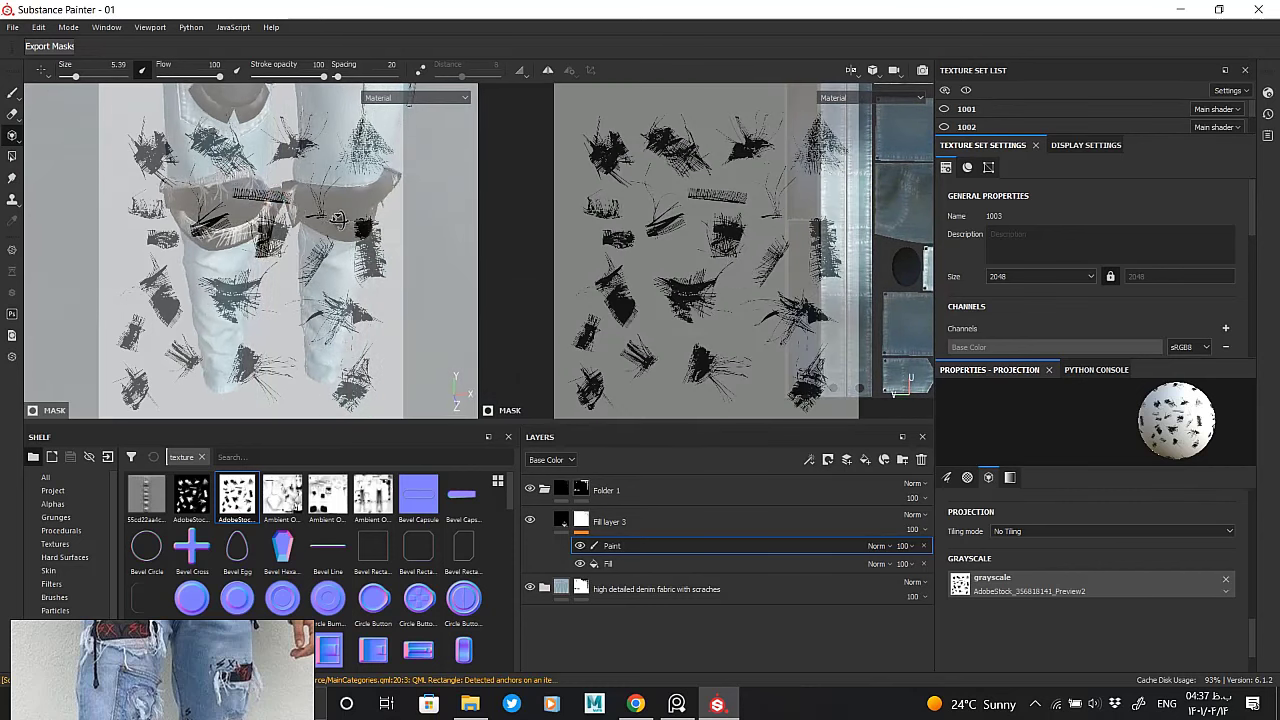
Reposition the UV layout beneath the stencil, then show Fill layer 3's fill settings
alt+drag(295, 236, 340, 236)
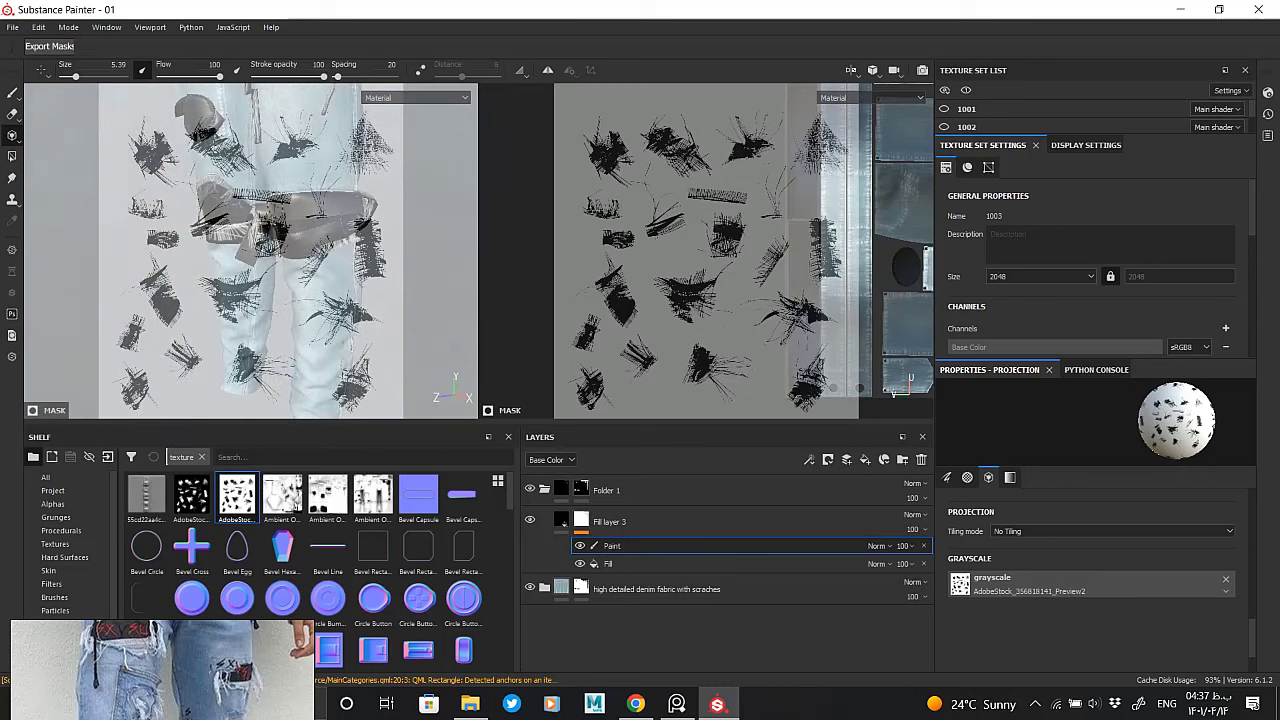
alt+right_drag(333, 362, 570, 330)
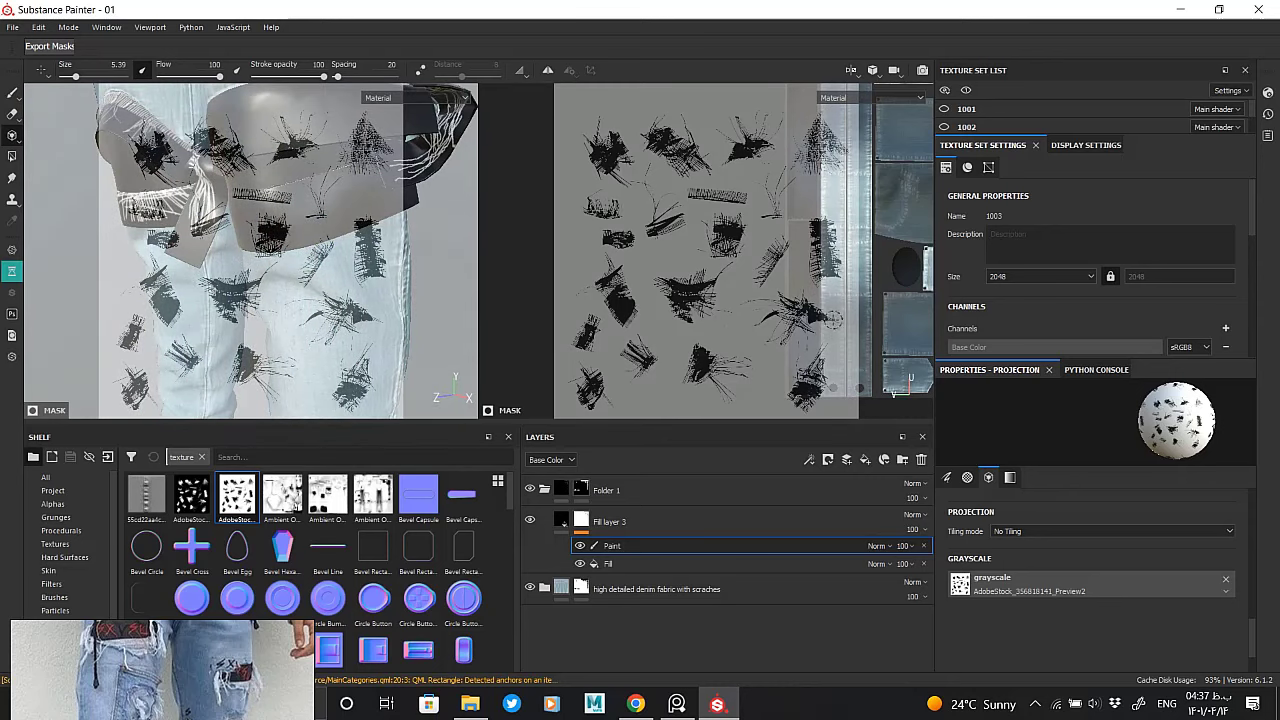
mouse_move(832, 318)
mouse_down()
mouse_move(869, 266)
mouse_move(829, 194)
mouse_move(737, 220)
mouse_move(688, 155)
mouse_move(667, 178)
mouse_up()
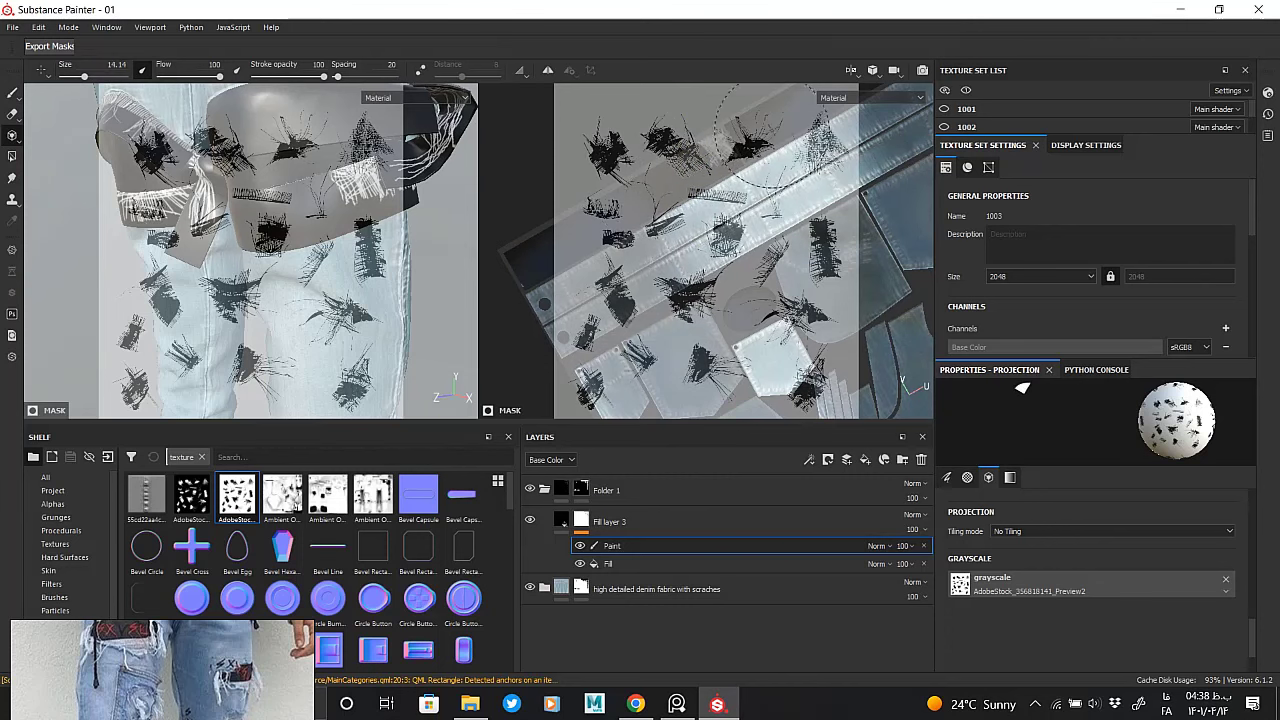
middle_drag(713, 148, 668, 178)
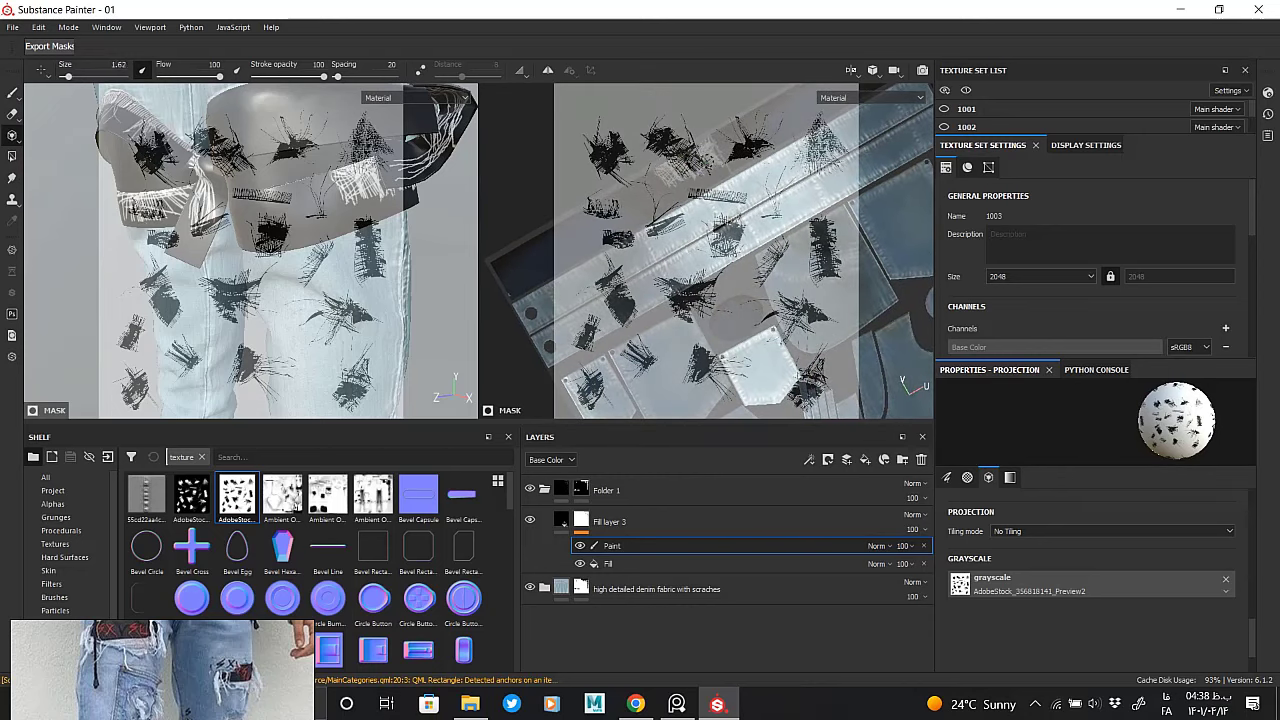
mouse_move(668, 178)
middle_down()
mouse_move(700, 200)
mouse_move(684, 147)
mouse_move(686, 160)
middle_up()
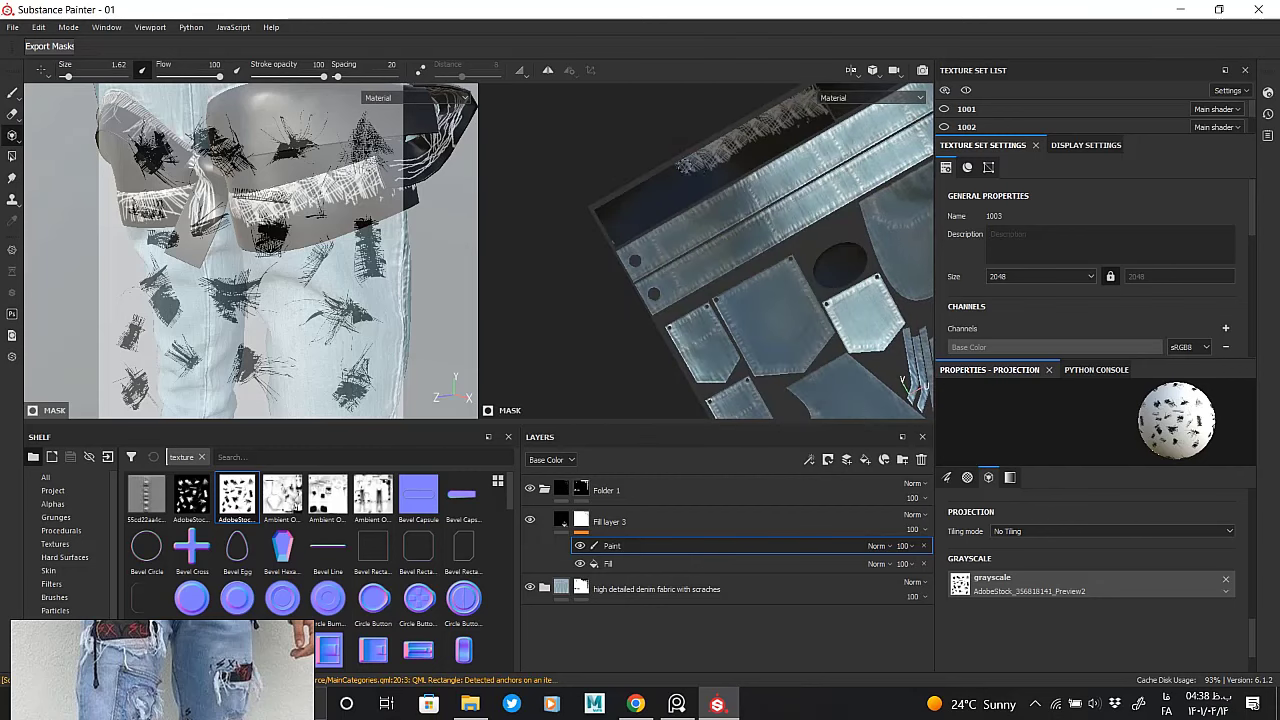
middle_drag(686, 163, 695, 150)
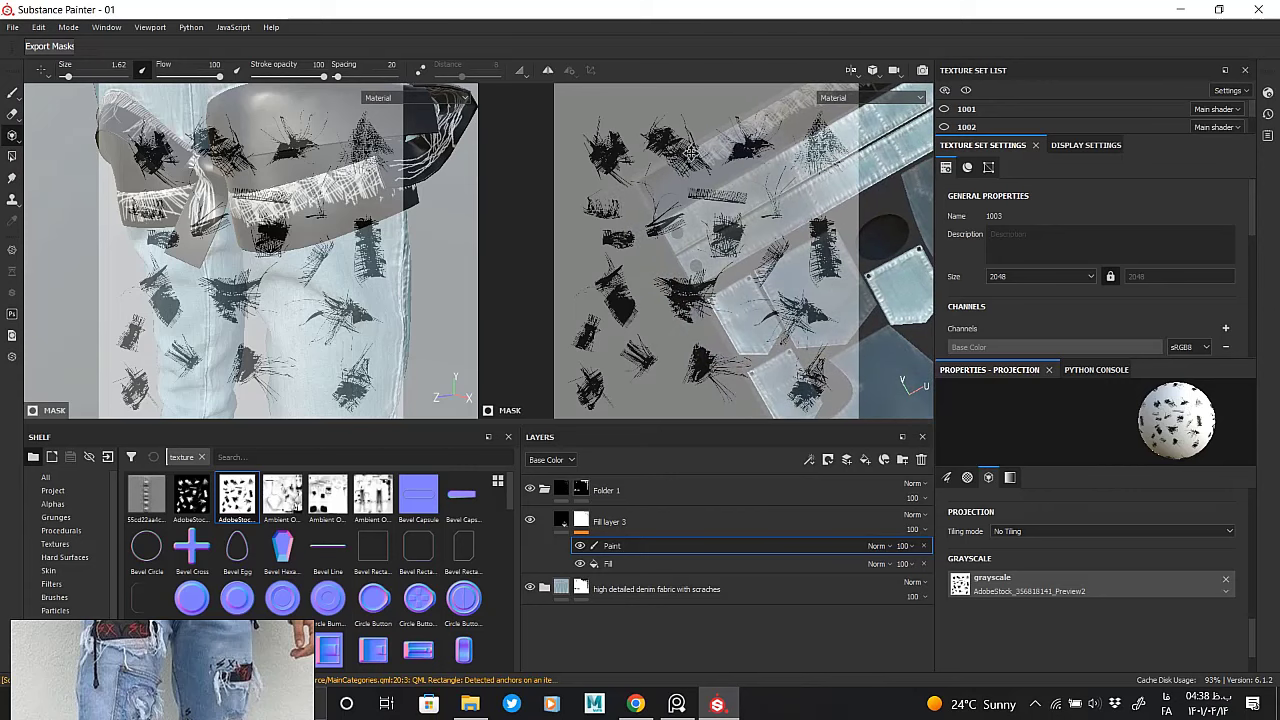
mouse_move(686, 176)
middle_down()
mouse_move(685, 158)
mouse_move(699, 163)
middle_up()
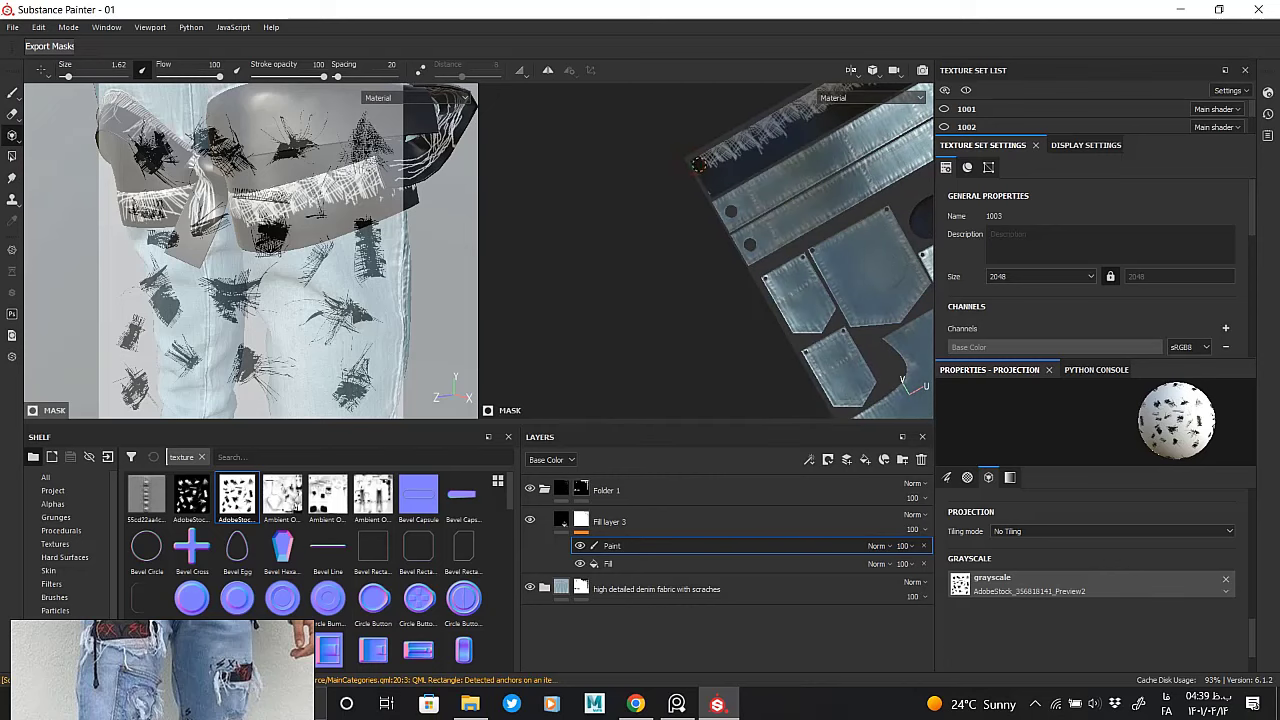
middle_drag(692, 152, 640, 215)
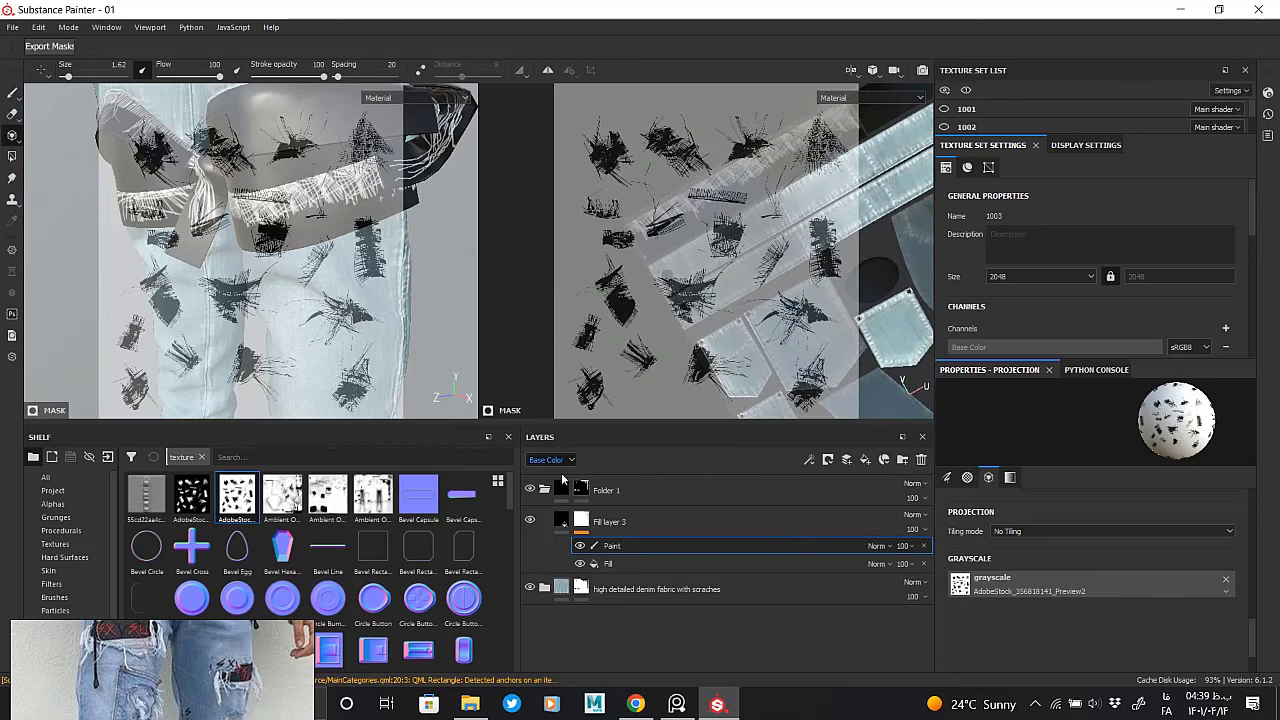
click(610, 521)
mouse_move(438, 306)
alt+mouse_down()
mouse_move(335, 230)
mouse_move(345, 235)
alt+mouse_up()
Show Fill layer 3's mask with its Paint effect selected, aligning the UV layout under the scratch stencil
key(f)
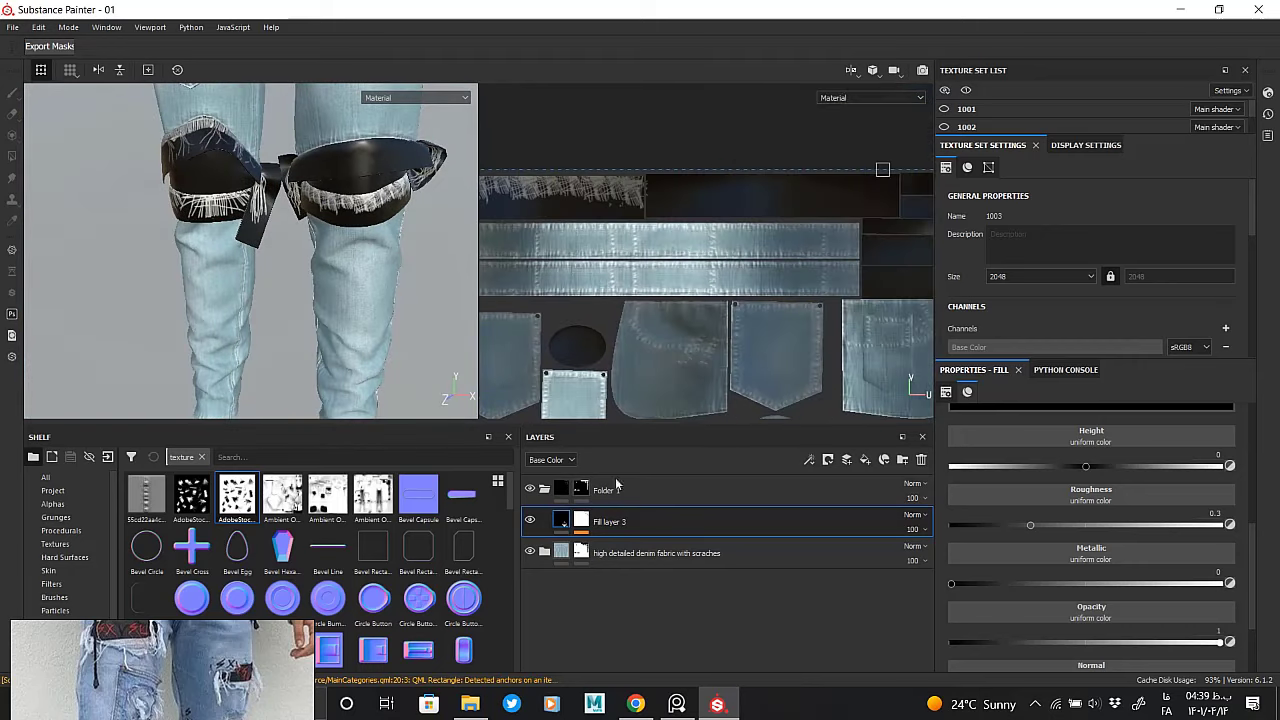
alt+click(581, 521)
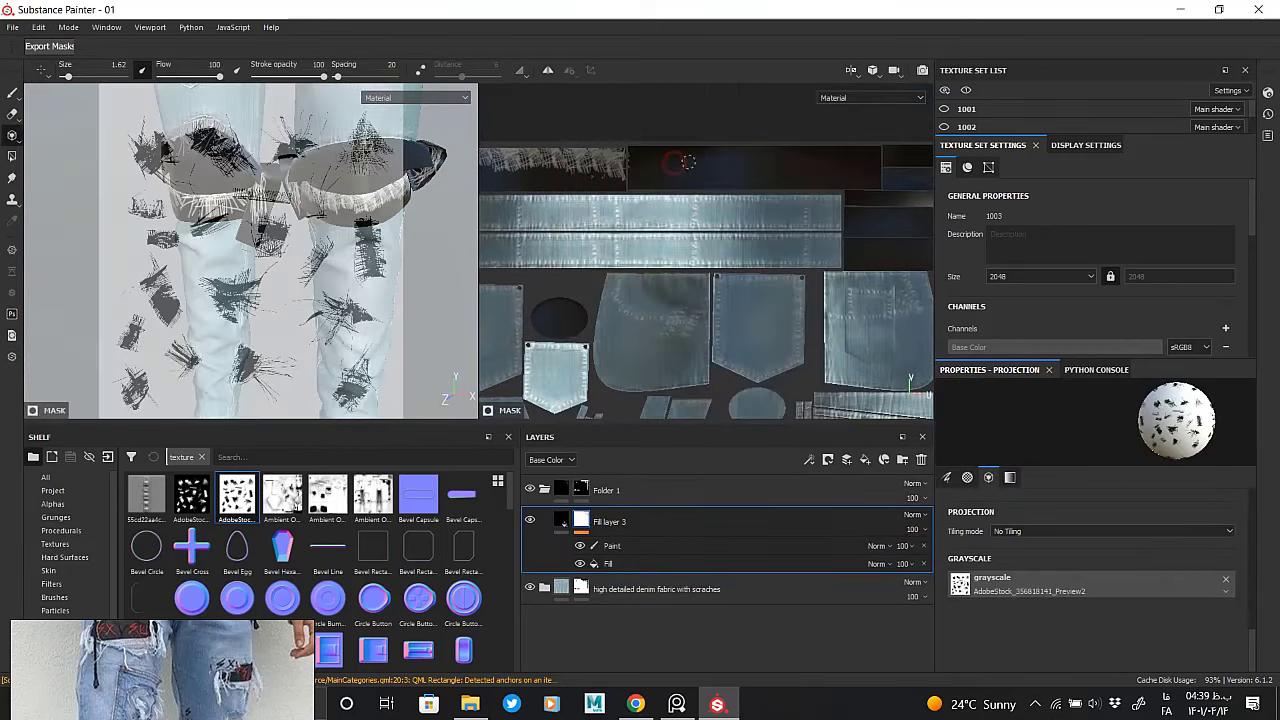
click(612, 545)
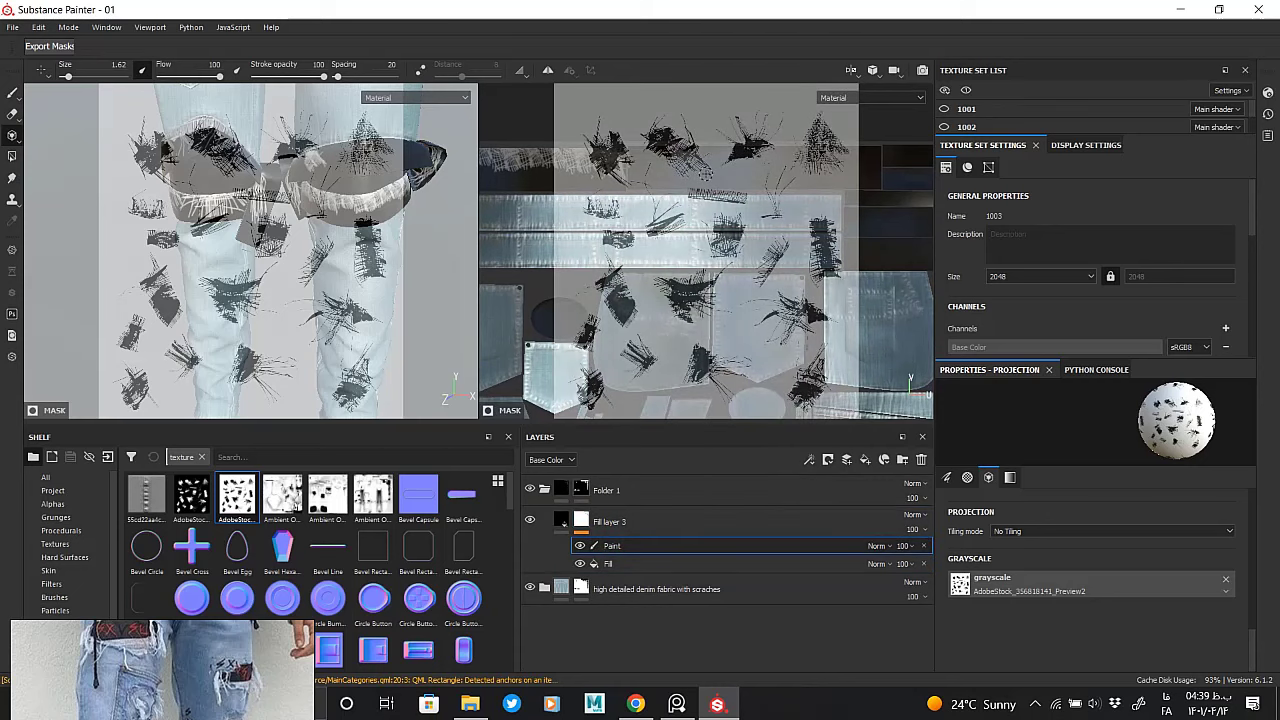
mouse_move(640, 260)
alt+mouse_down()
mouse_move(596, 208)
mouse_move(693, 163)
alt+mouse_up()
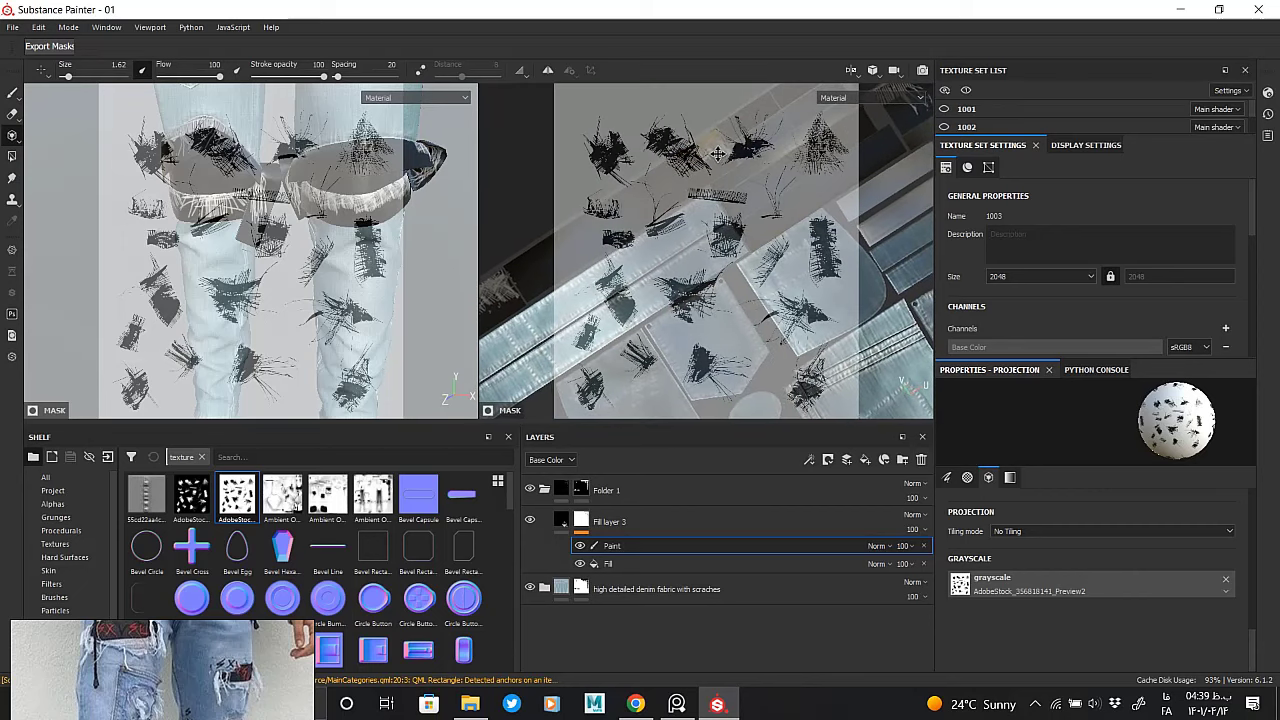
mouse_move(683, 185)
alt+mouse_down()
mouse_move(712, 162)
mouse_move(705, 175)
mouse_move(681, 164)
alt+mouse_up()
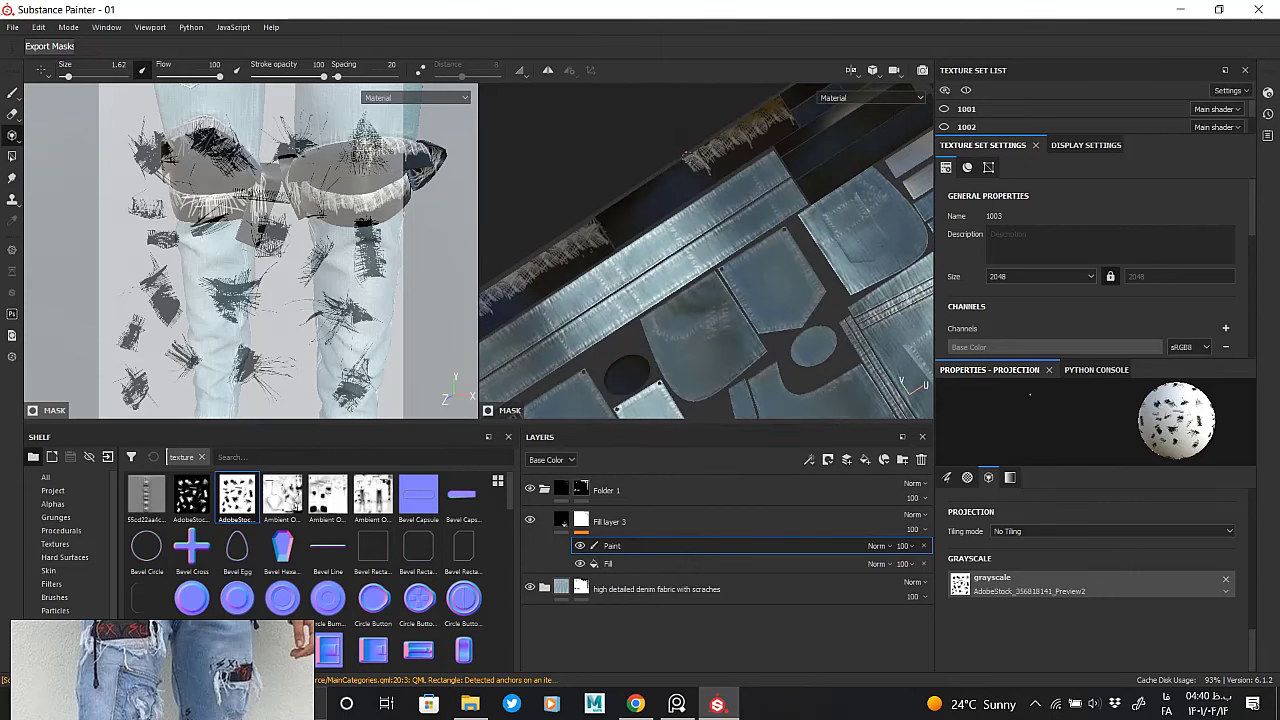
scroll(672, 168, up, 2)
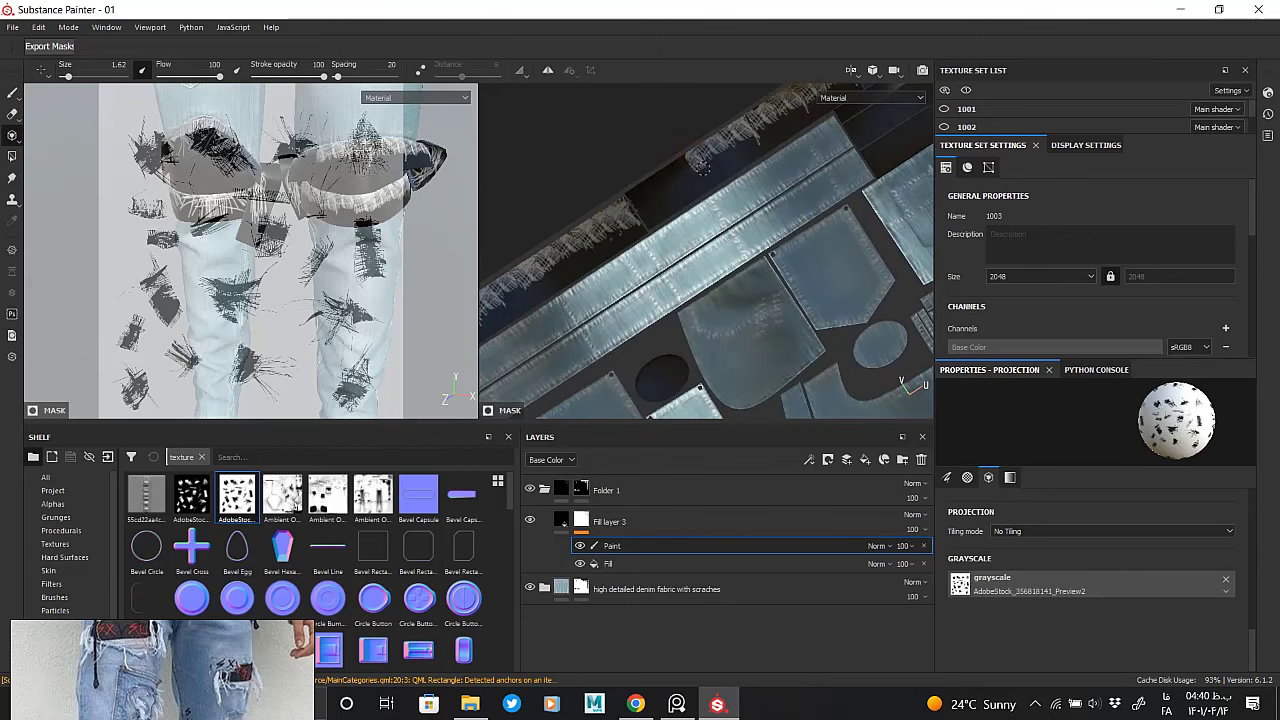
middle_drag(676, 157, 693, 165)
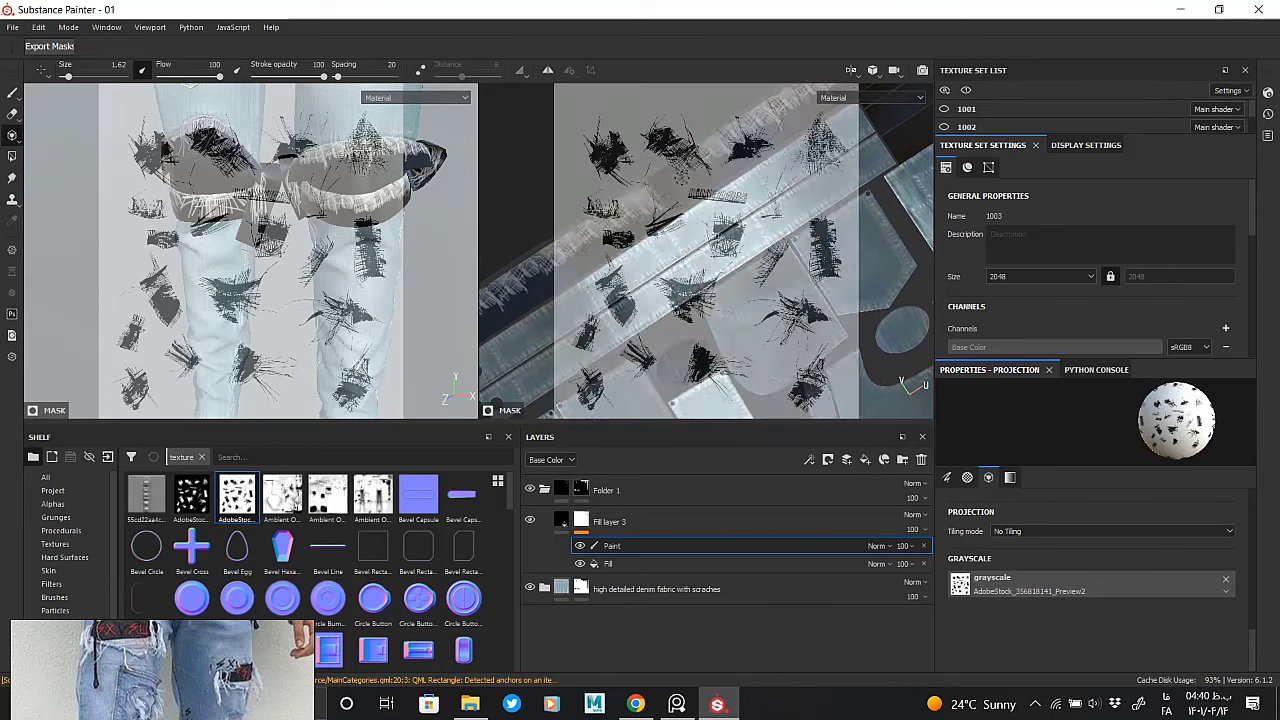
middle_drag(680, 168, 698, 166)
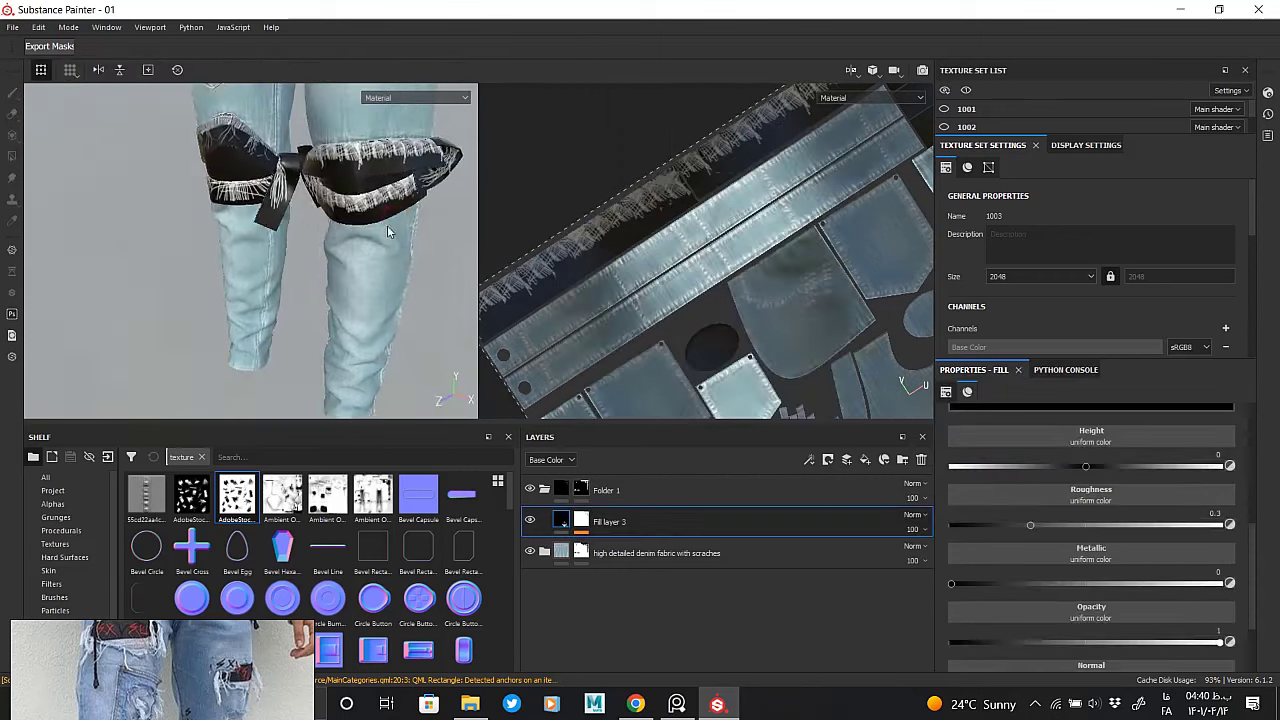
Orbit the 3D jeans toward the knees and reactivate Projection with the Preview2 stencil over the thigh straps
alt+drag(387, 225, 355, 331)
mouse_move(240, 212)
alt+mouse_down()
mouse_move(255, 232)
mouse_move(330, 247)
alt+mouse_up()
alt+drag(730, 228, 763, 232)
scroll(763, 232, down, 3)
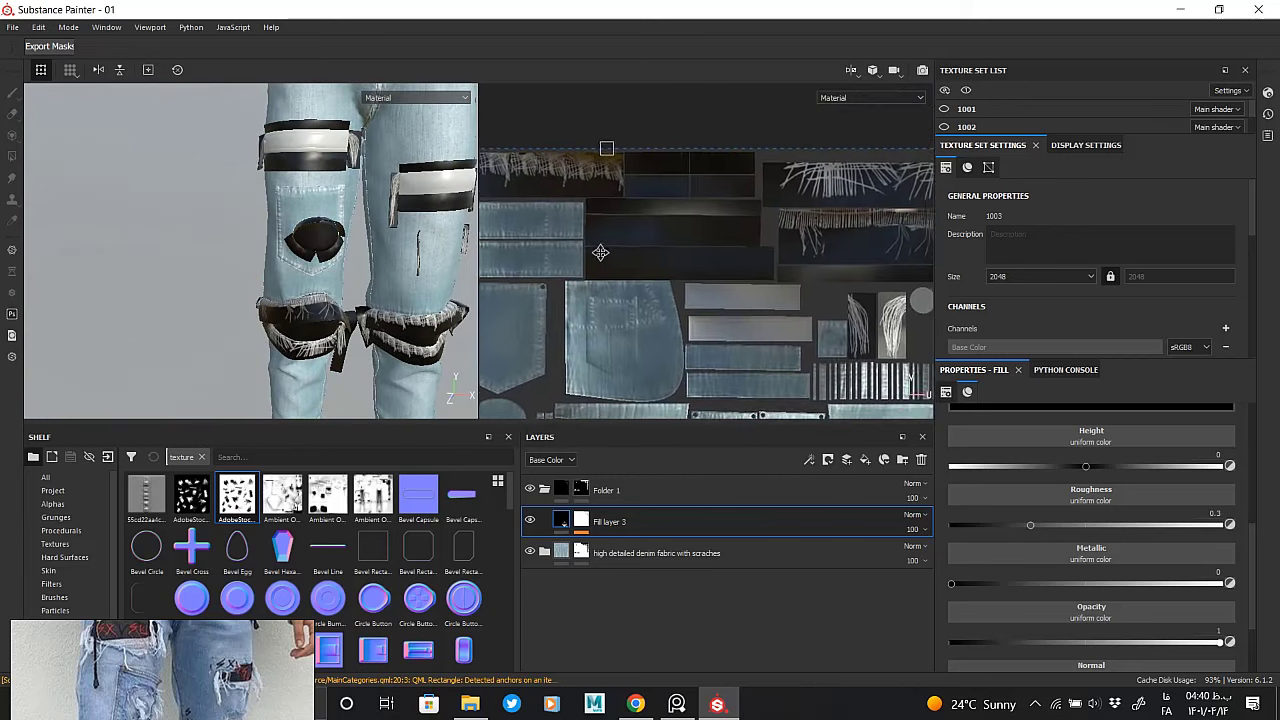
key(3)
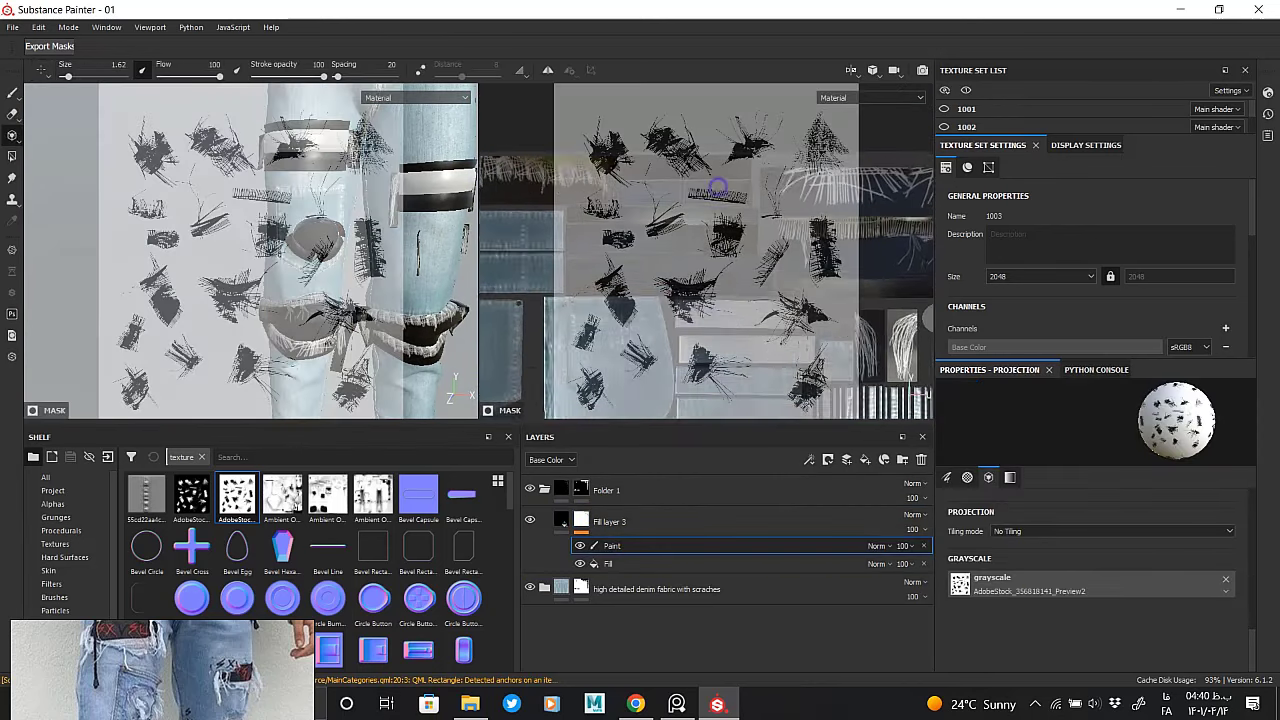
alt+drag(394, 263, 330, 300)
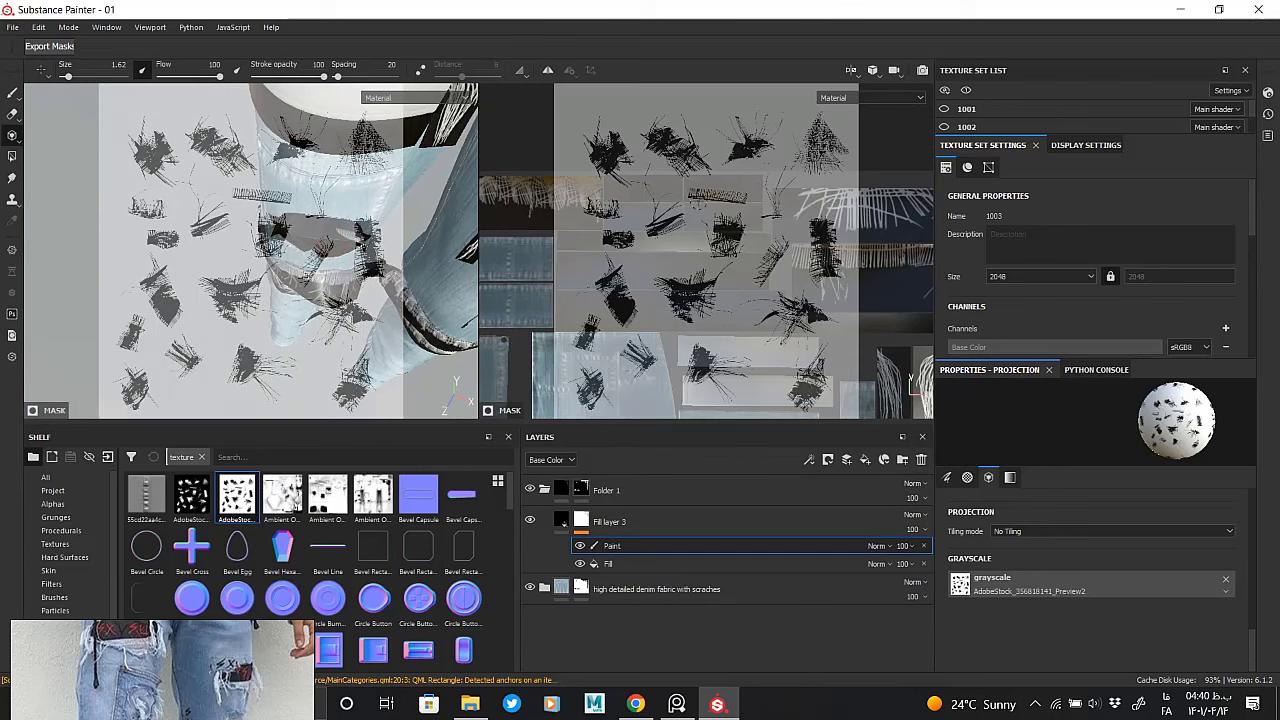
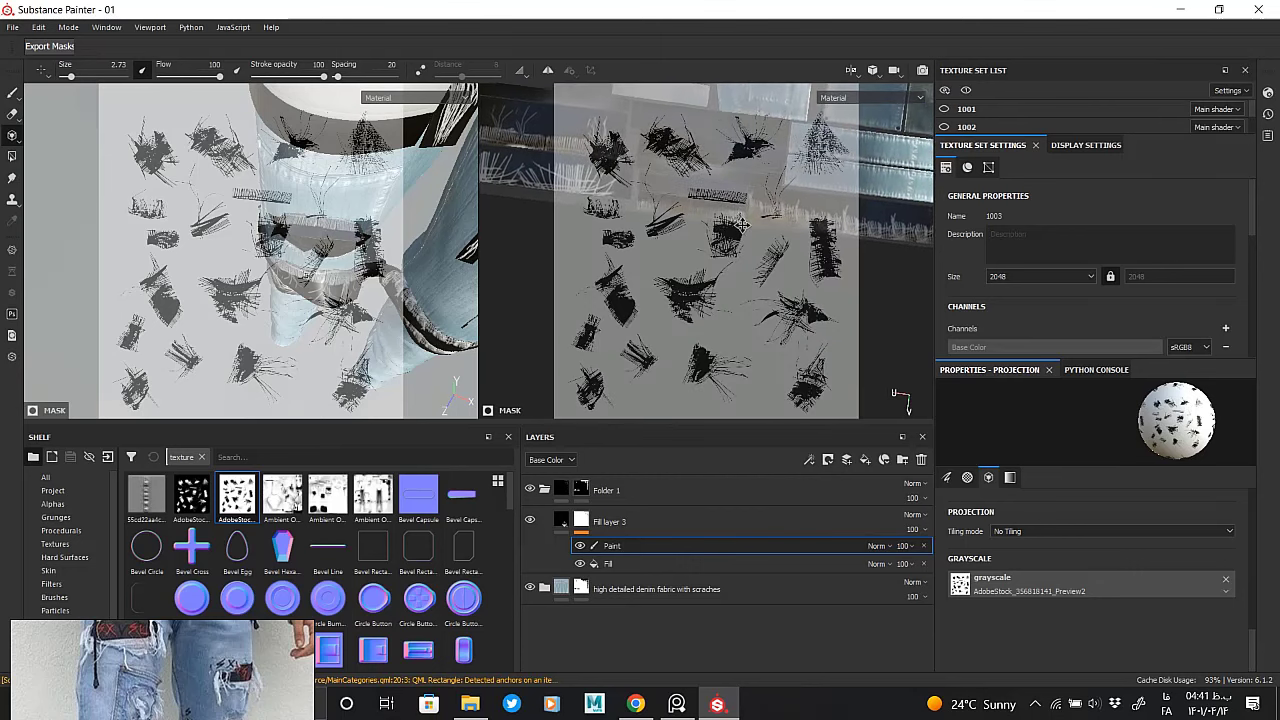
Reposition the scratch stencil across the jeans leg
alt+drag(485, 202, 355, 205)
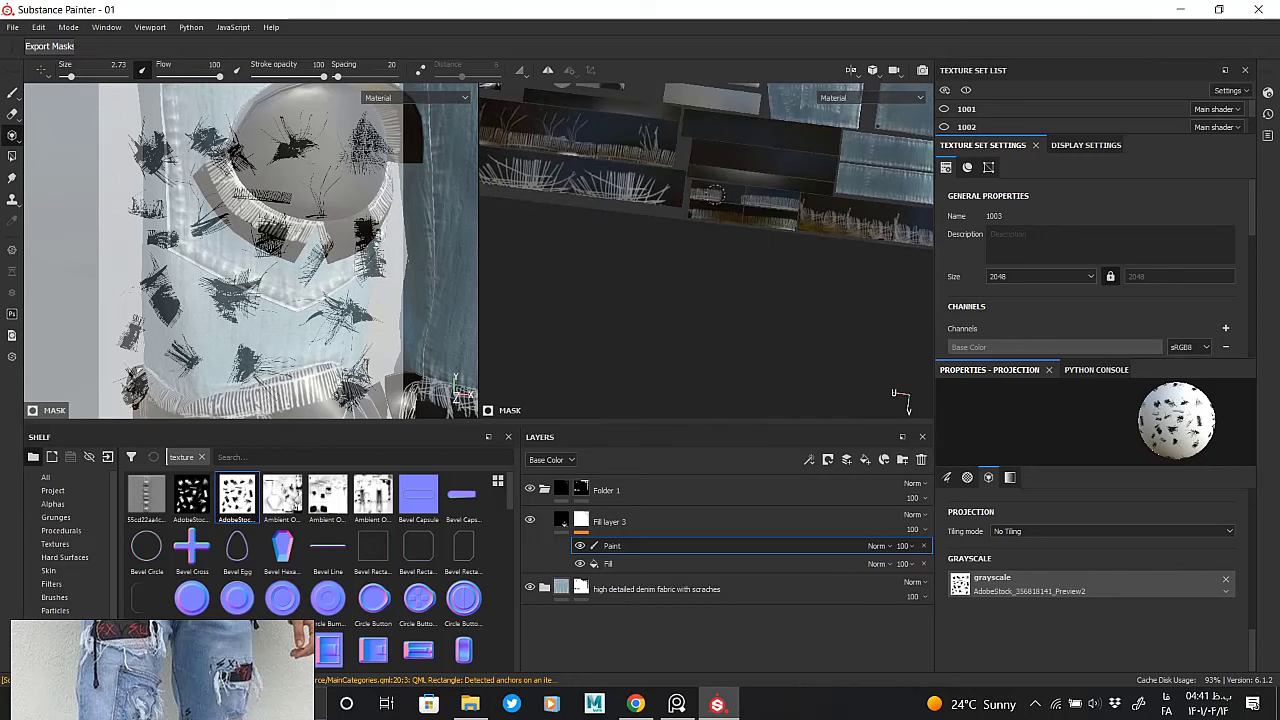
key(s)
drag(733, 195, 358, 208)
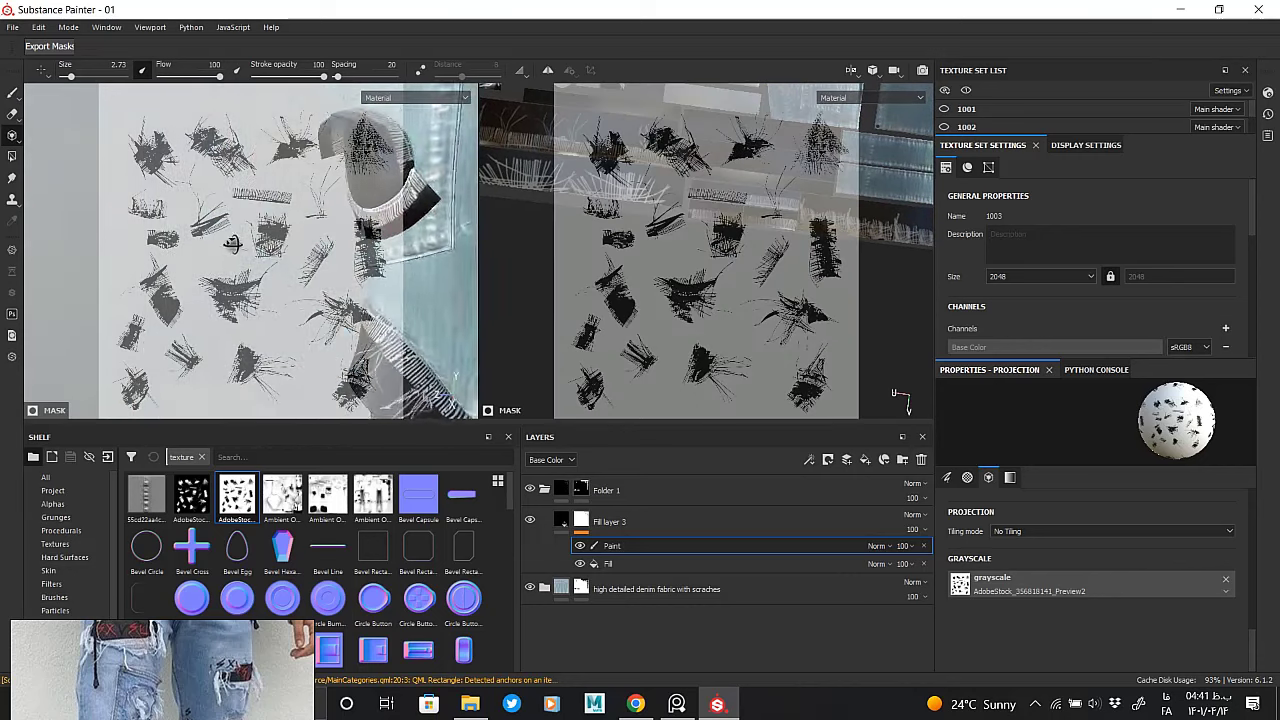
Show Fill layer 3's denim material and zoom in on the knee straps from the side
click(610, 521)
alt+drag(300, 250, 362, 280)
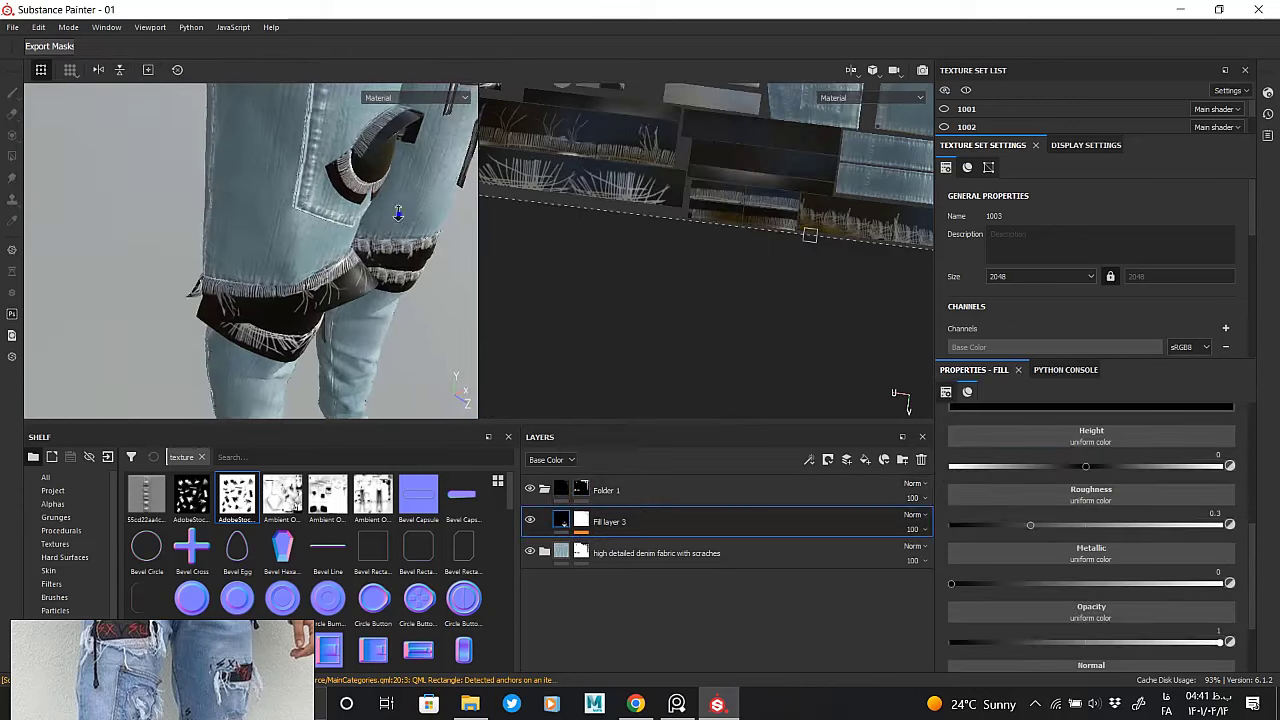
scroll(362, 280, up, 2)
scroll(355, 250, up, 3)
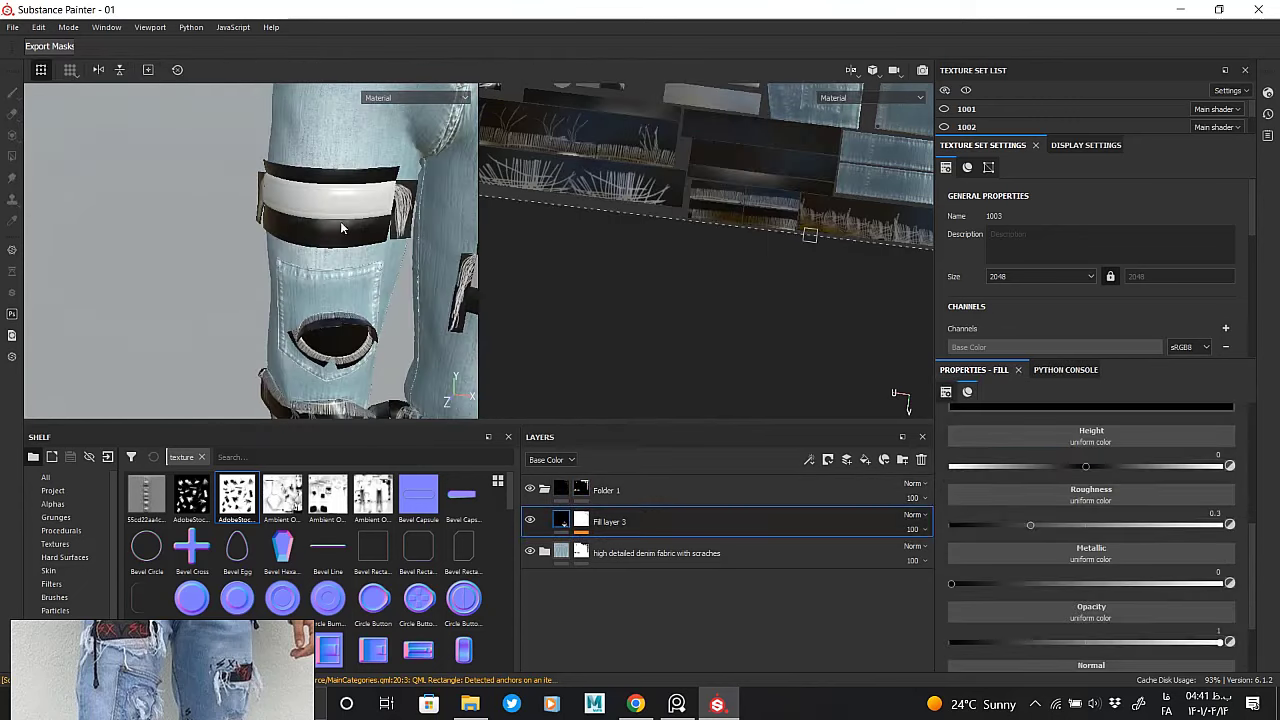
scroll(352, 228, up, 2)
alt+middle_drag(358, 341, 352, 297)
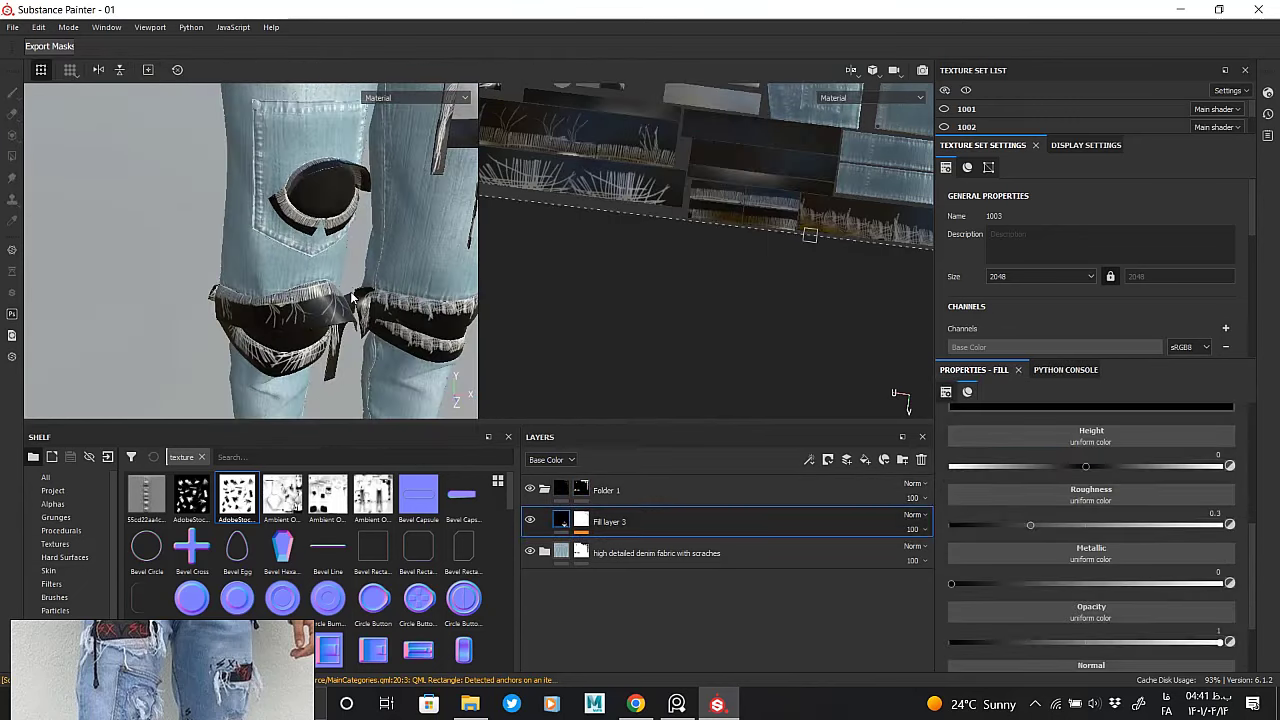
mouse_move(420, 400)
alt+mouse_down()
mouse_move(352, 268)
mouse_move(271, 271)
mouse_move(341, 285)
mouse_move(301, 246)
mouse_move(153, 247)
alt+mouse_up()
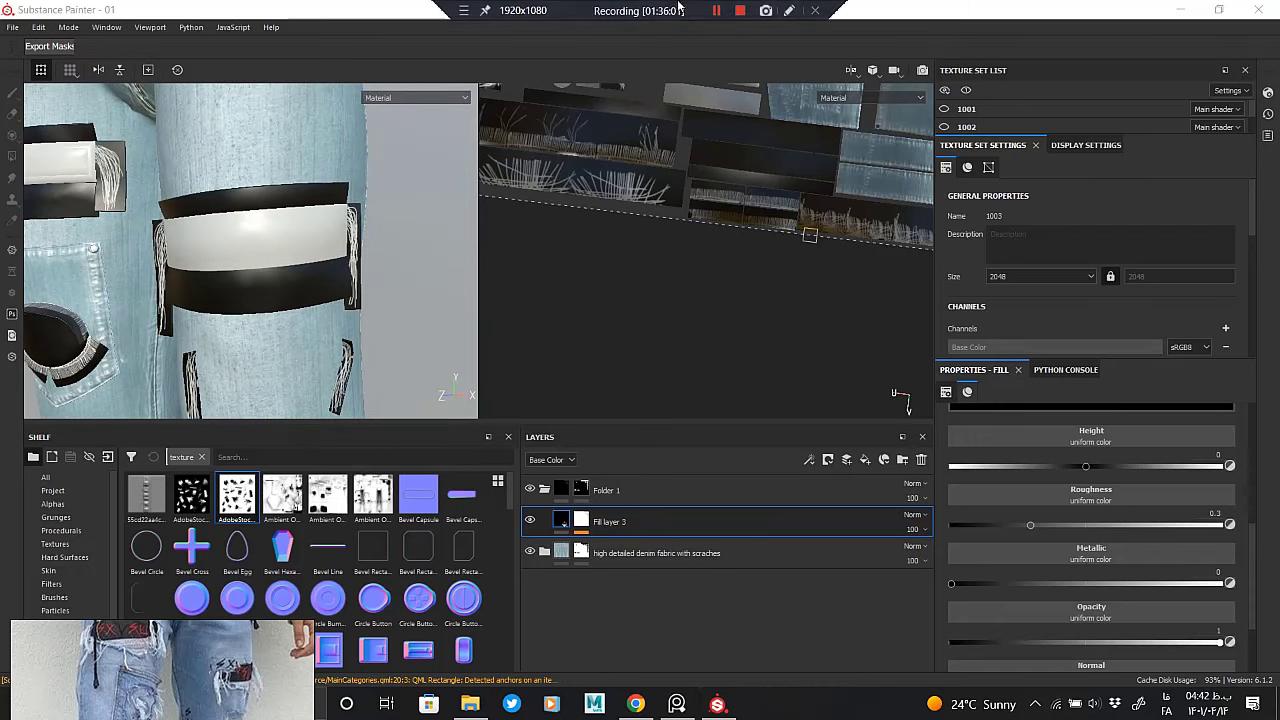
Select the Paint effect in Fill layer 3's mask and align the UV layout under the scratch stencil
alt+click(562, 521)
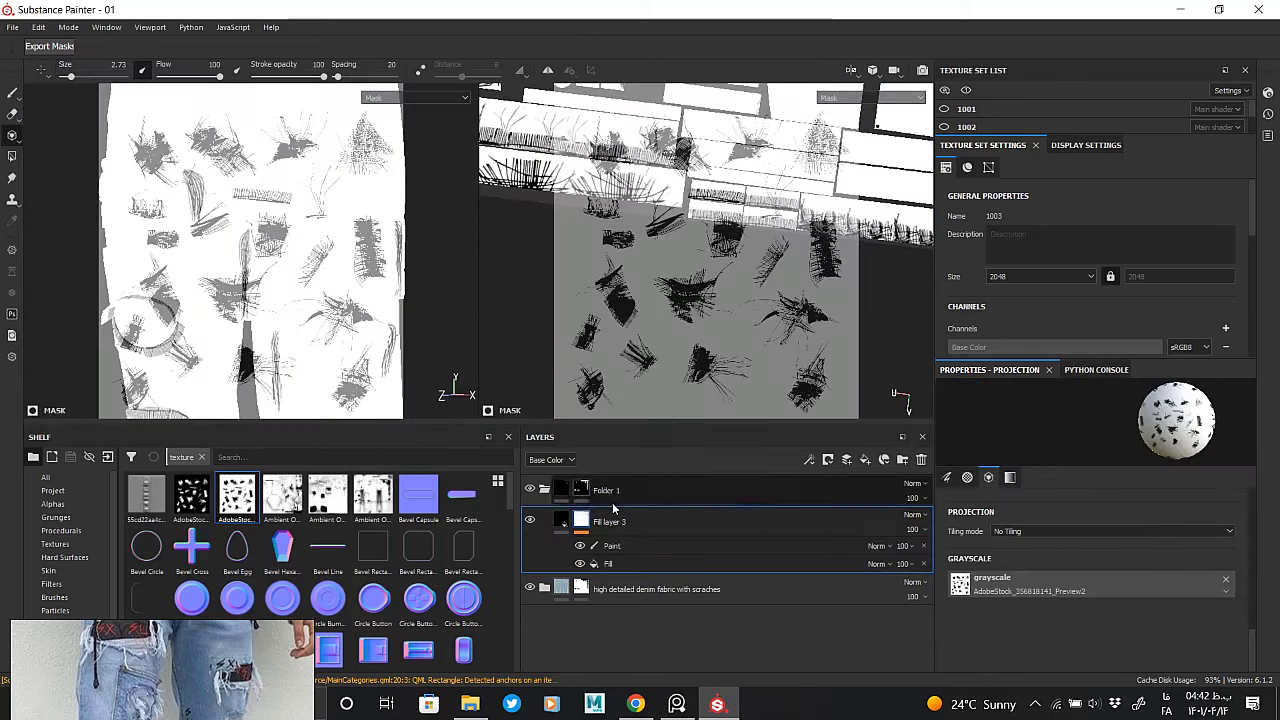
click(609, 546)
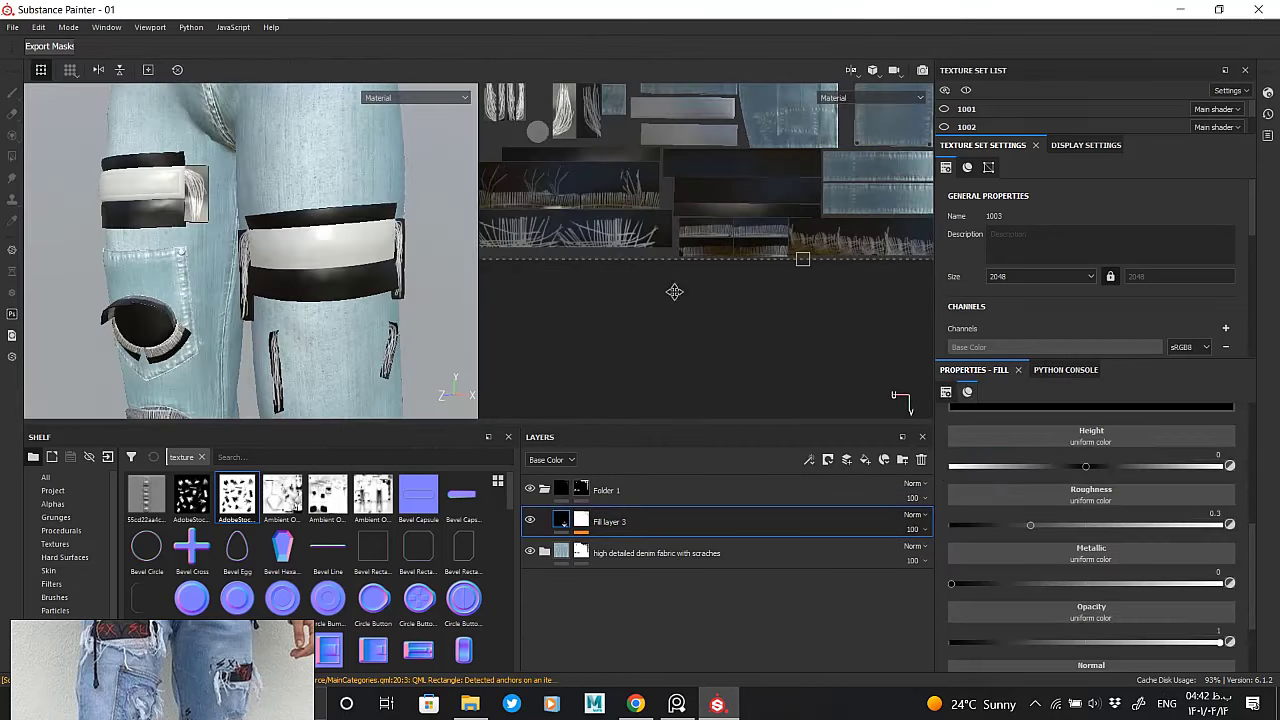
middle_drag(674, 291, 625, 373)
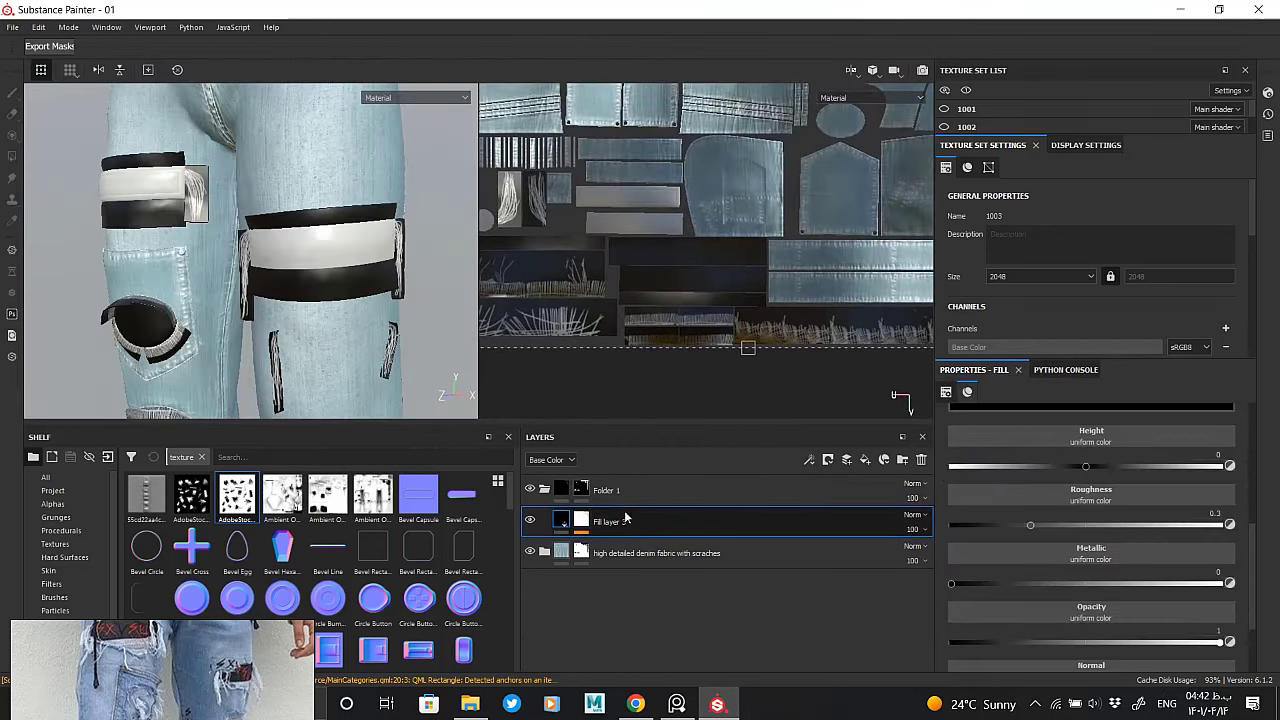
click(638, 545)
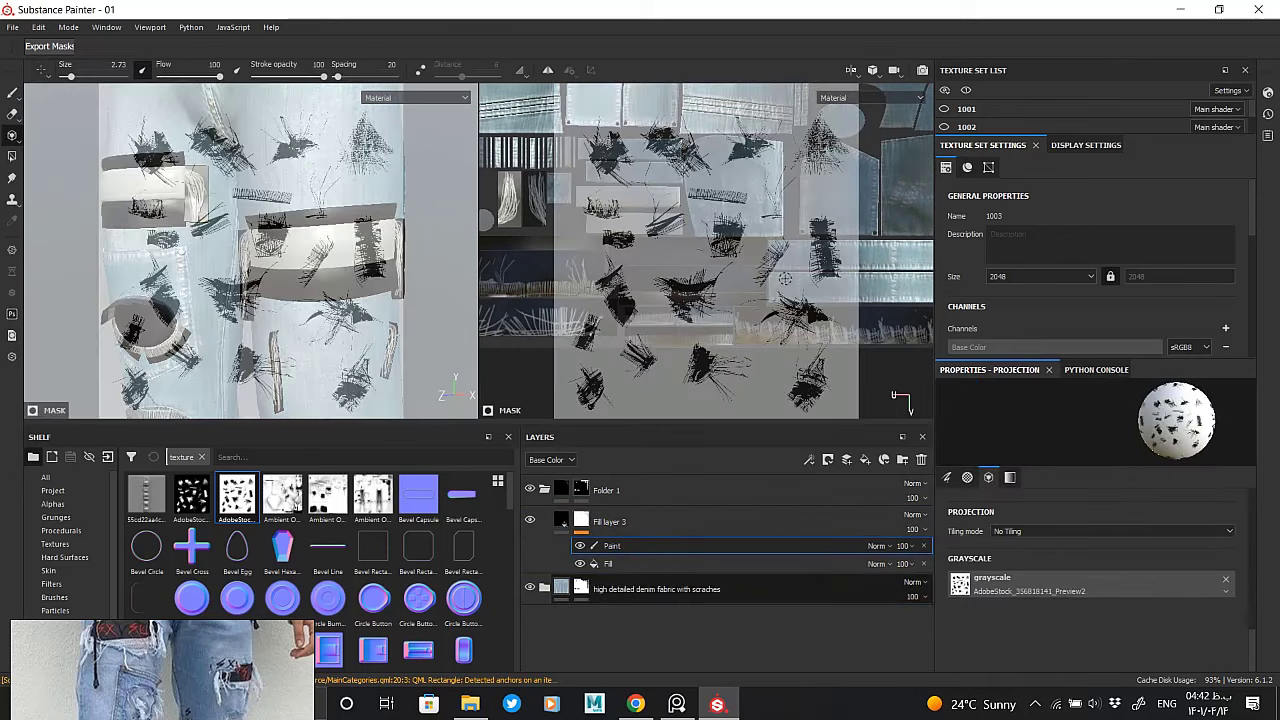
alt+drag(785, 278, 782, 256)
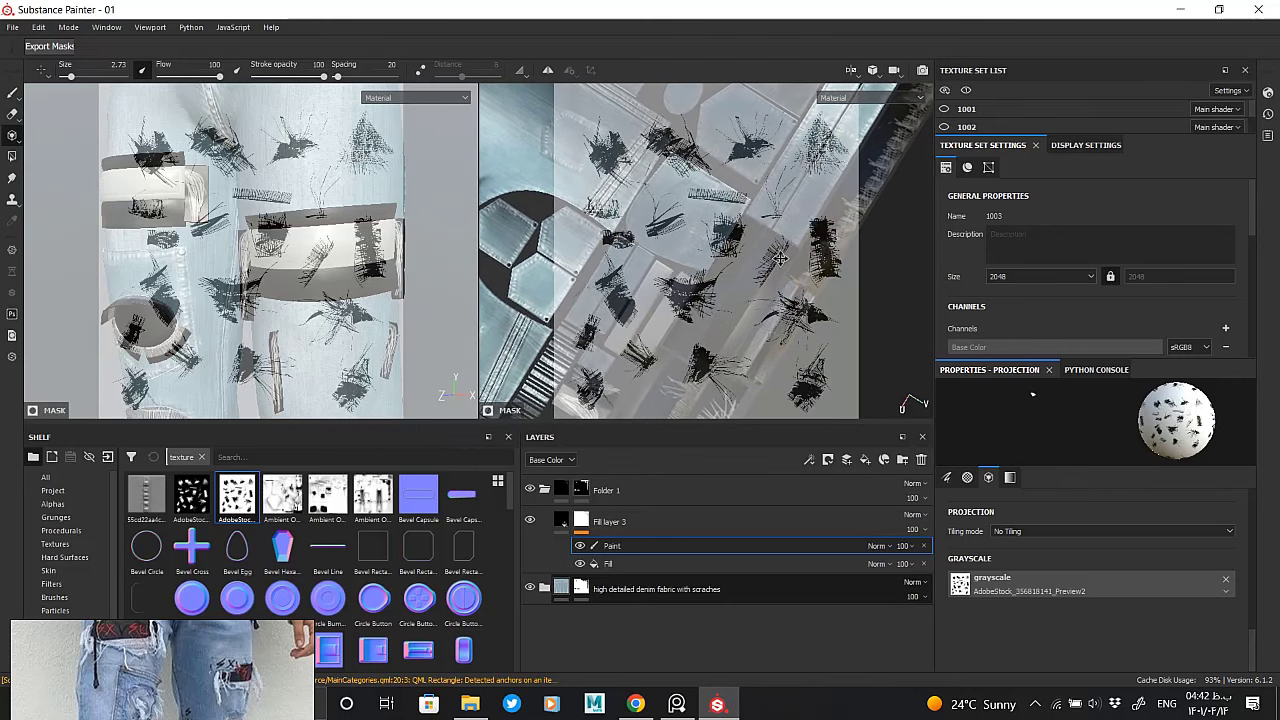
drag(700, 300, 776, 260)
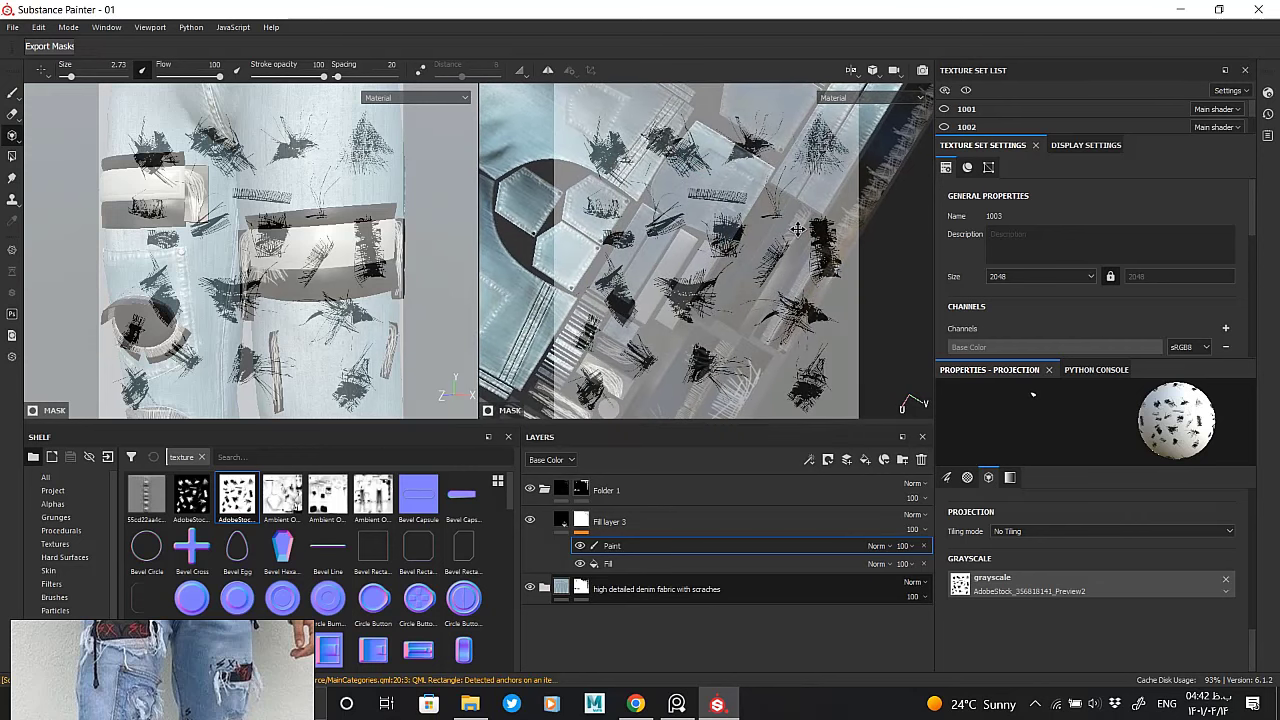
Paint scratch marks onto the strap pieces, then return to Fill layer 3's material view
drag(780, 245, 762, 272)
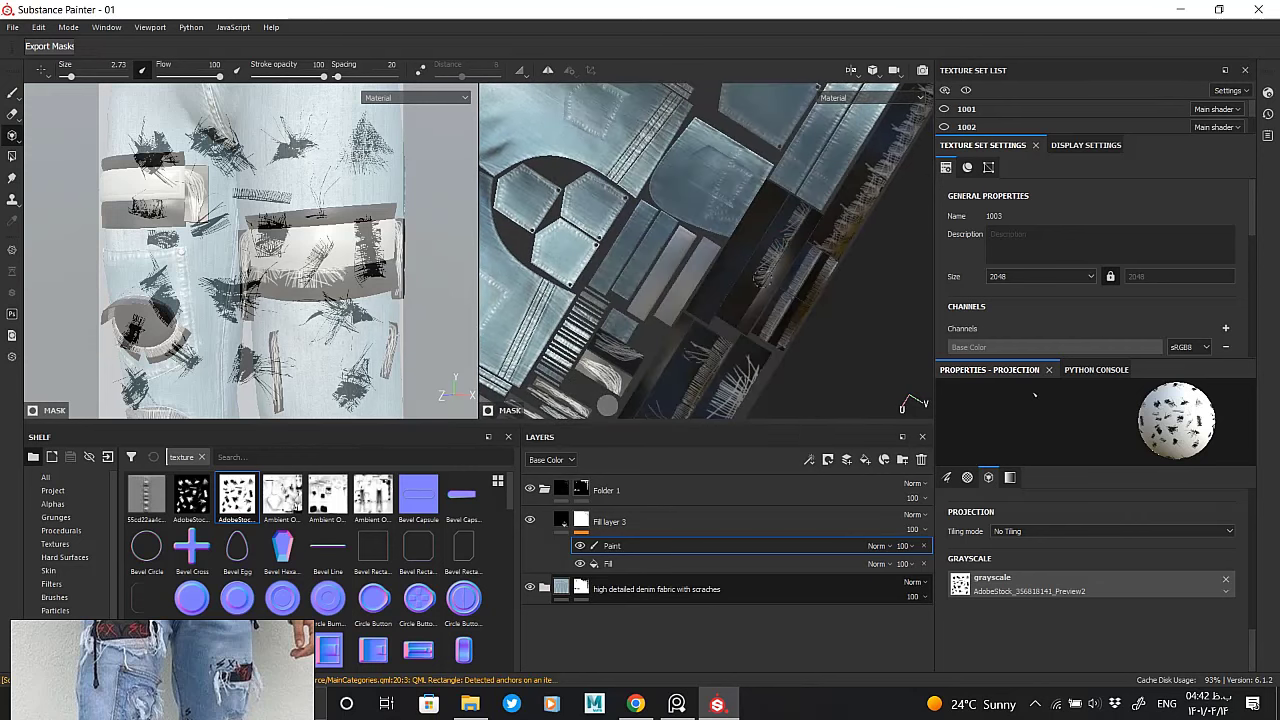
key(s)
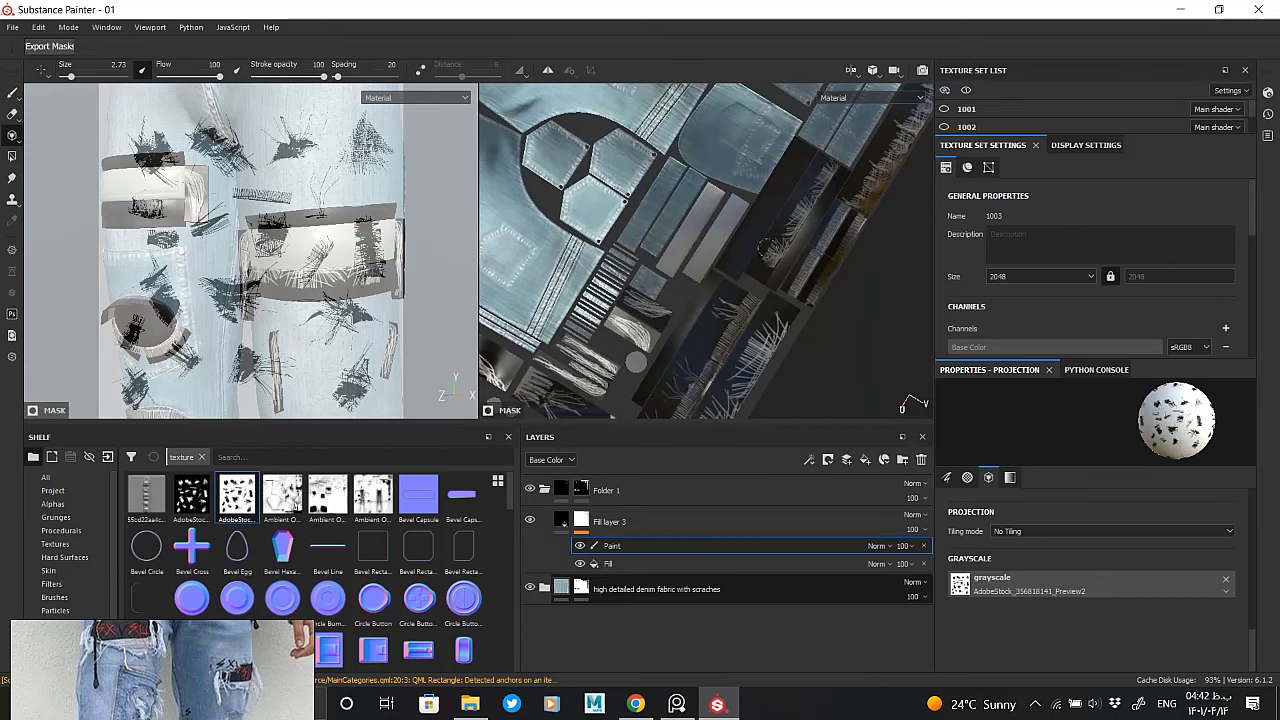
key(s)
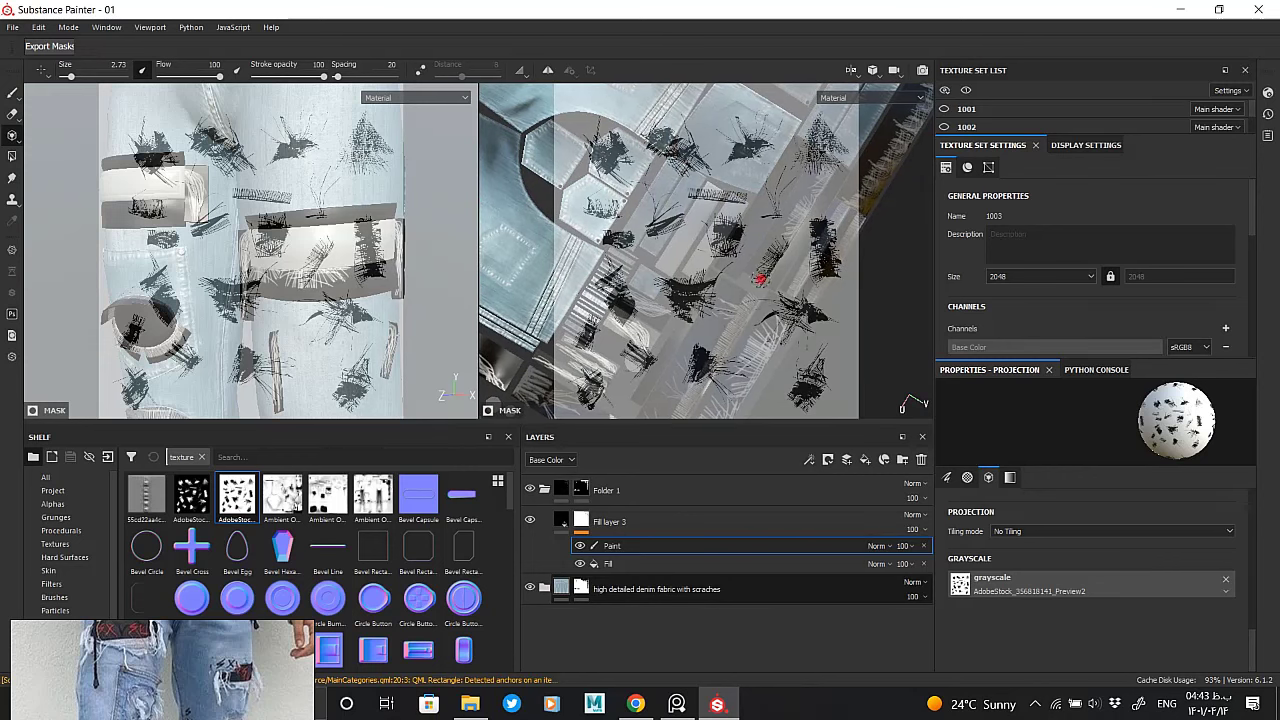
key(s)
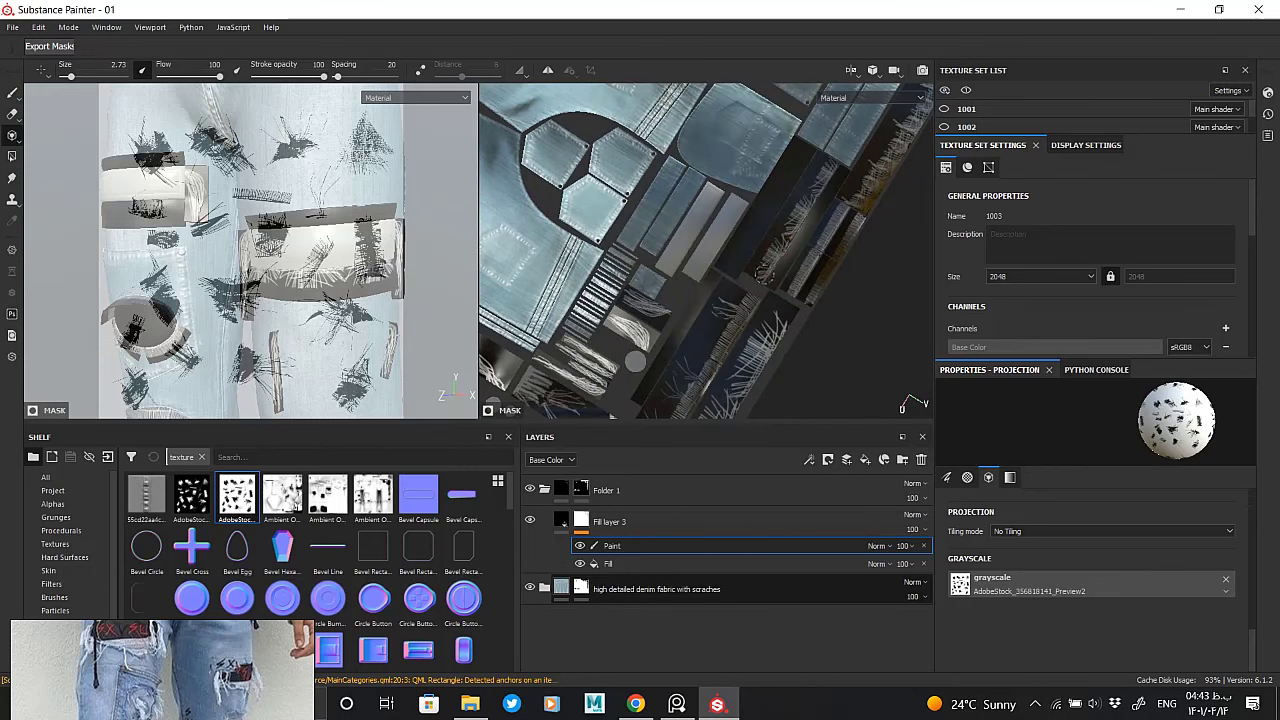
key(s)
click(580, 520)
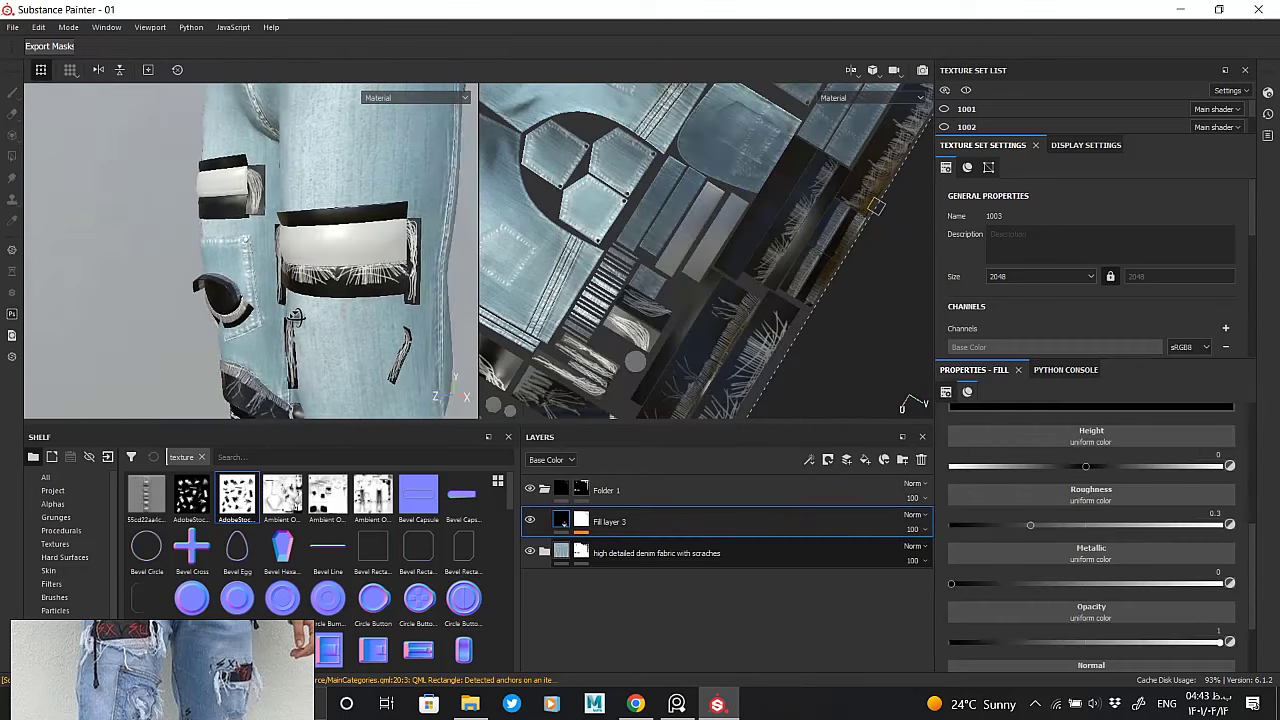
click(577, 519)
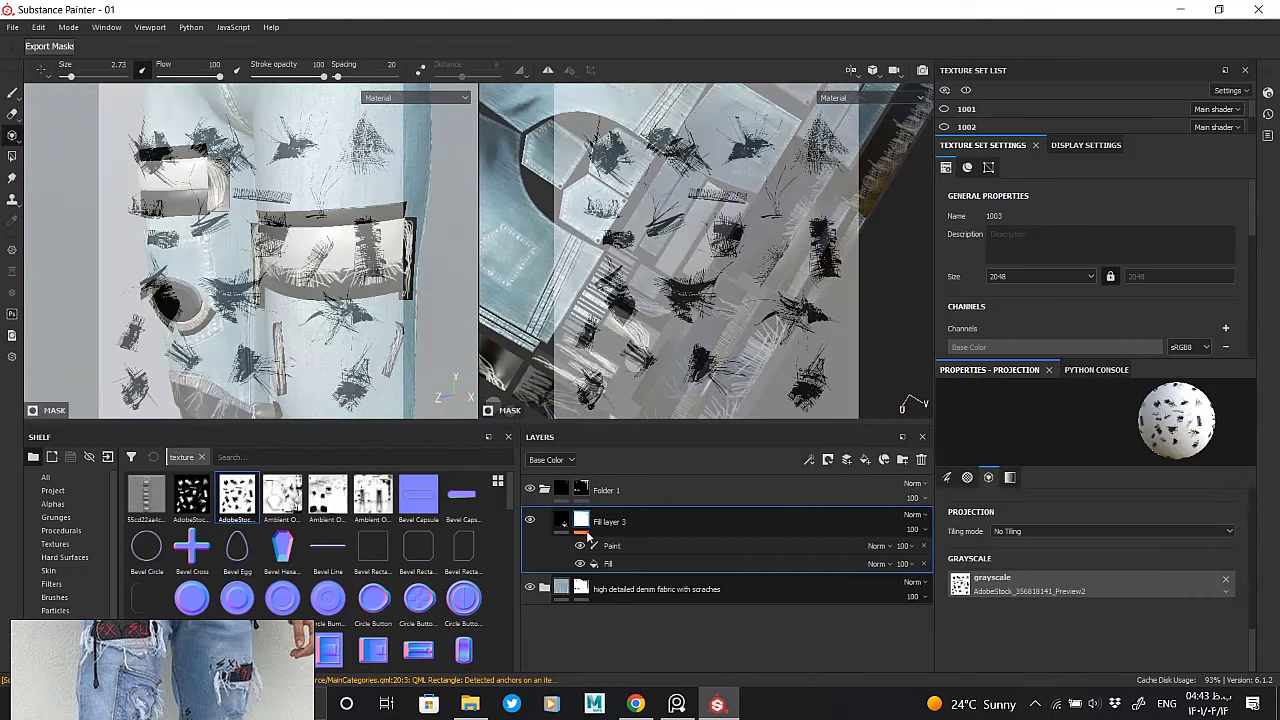
click(590, 545)
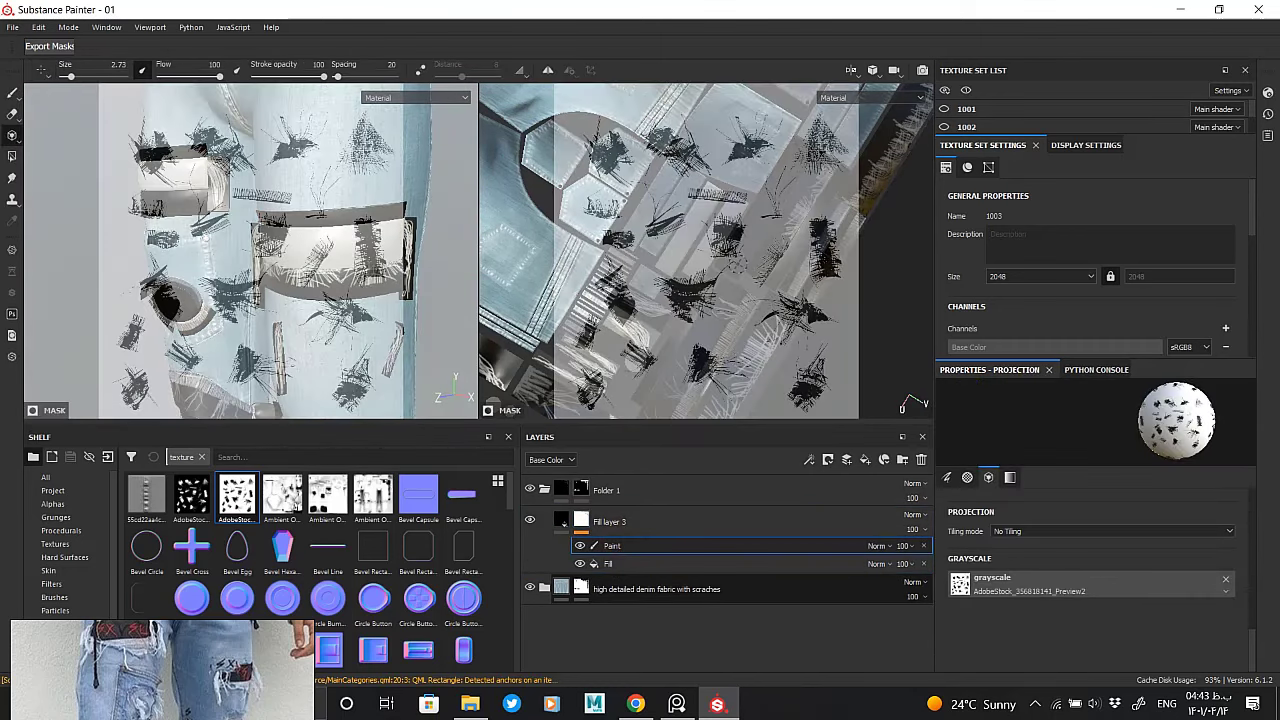
middle_drag(730, 250, 764, 270)
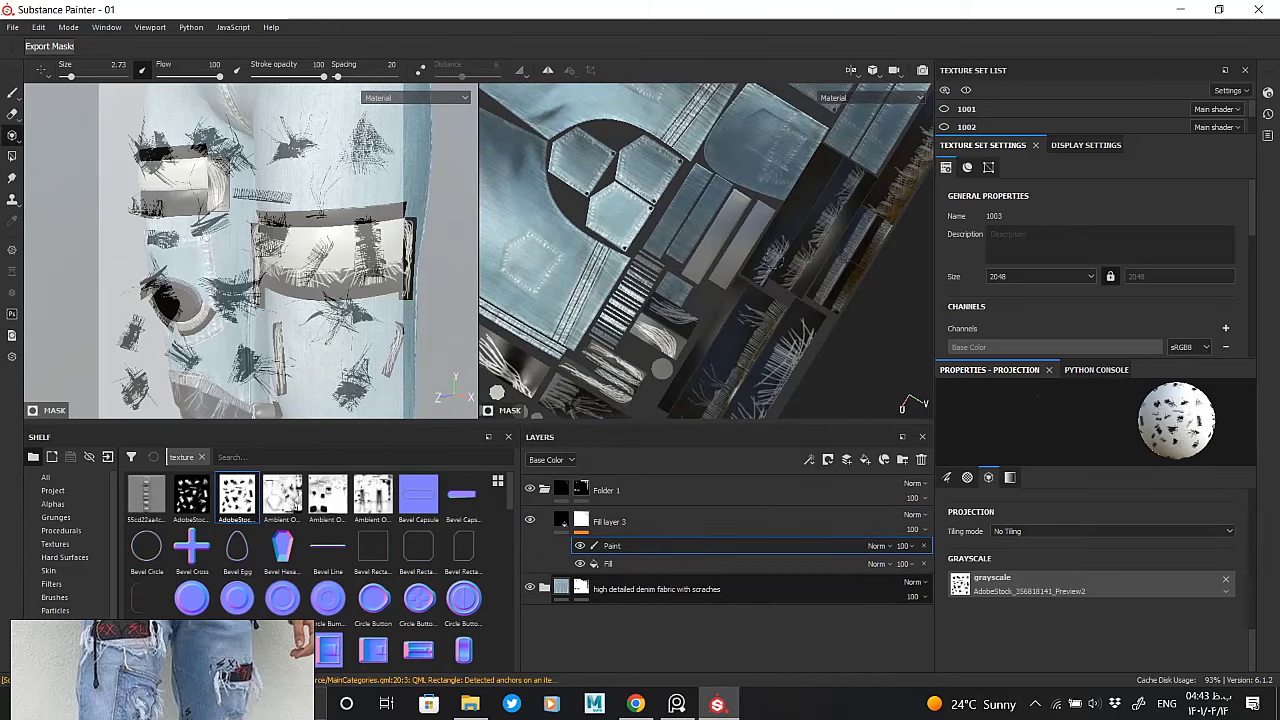
drag(256, 250, 220, 240)
key(ctrl)
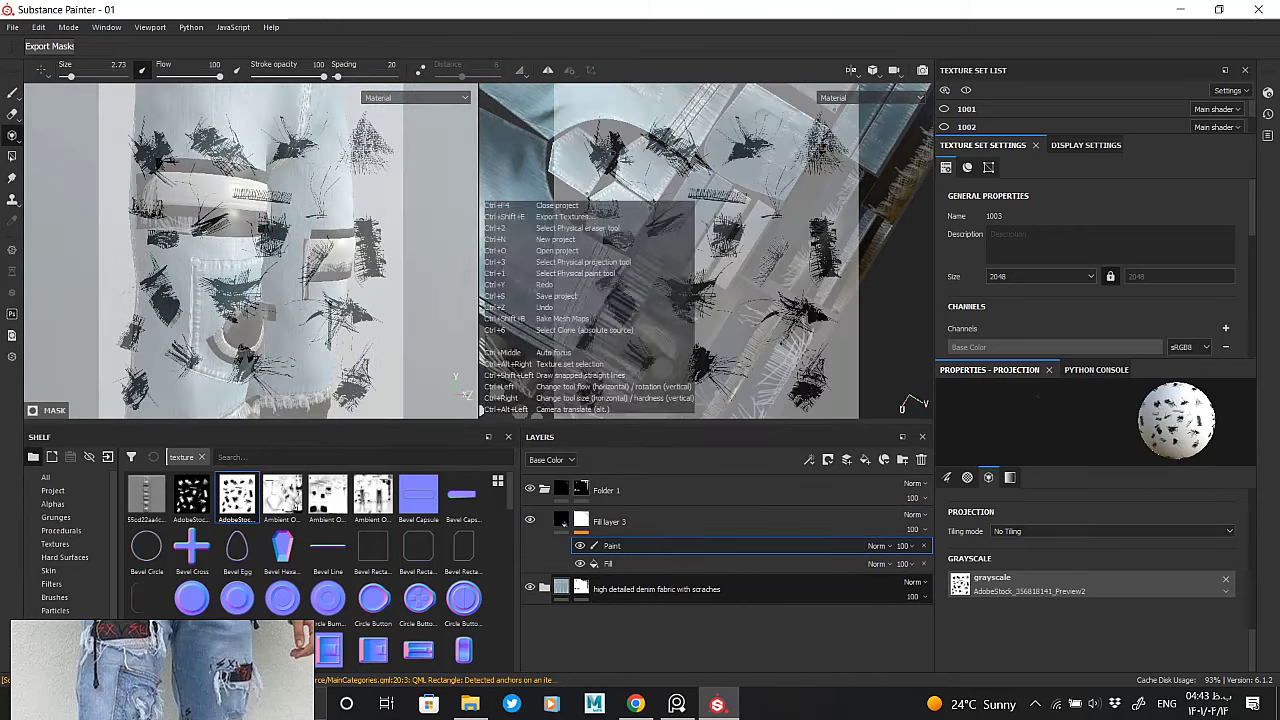
mouse_move(481, 409)
middle_down()
mouse_move(600, 400)
mouse_move(900, 95)
middle_up()
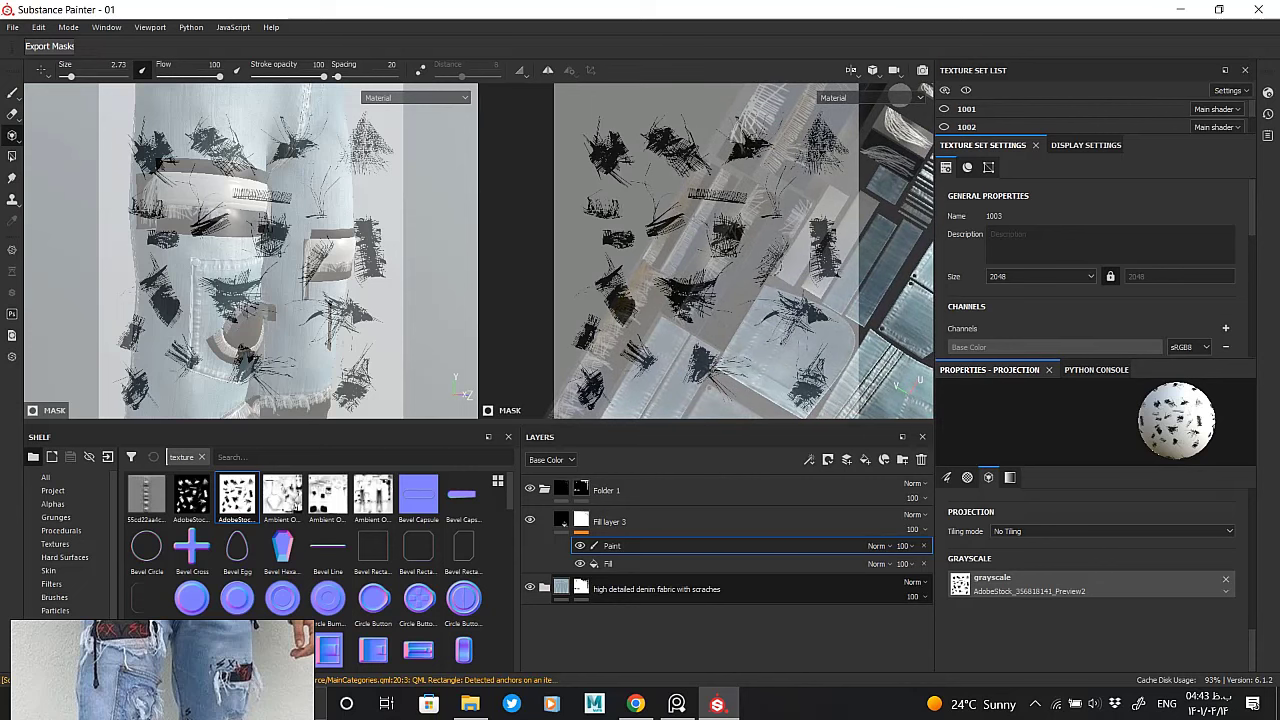
middle_drag(757, 285, 793, 235)
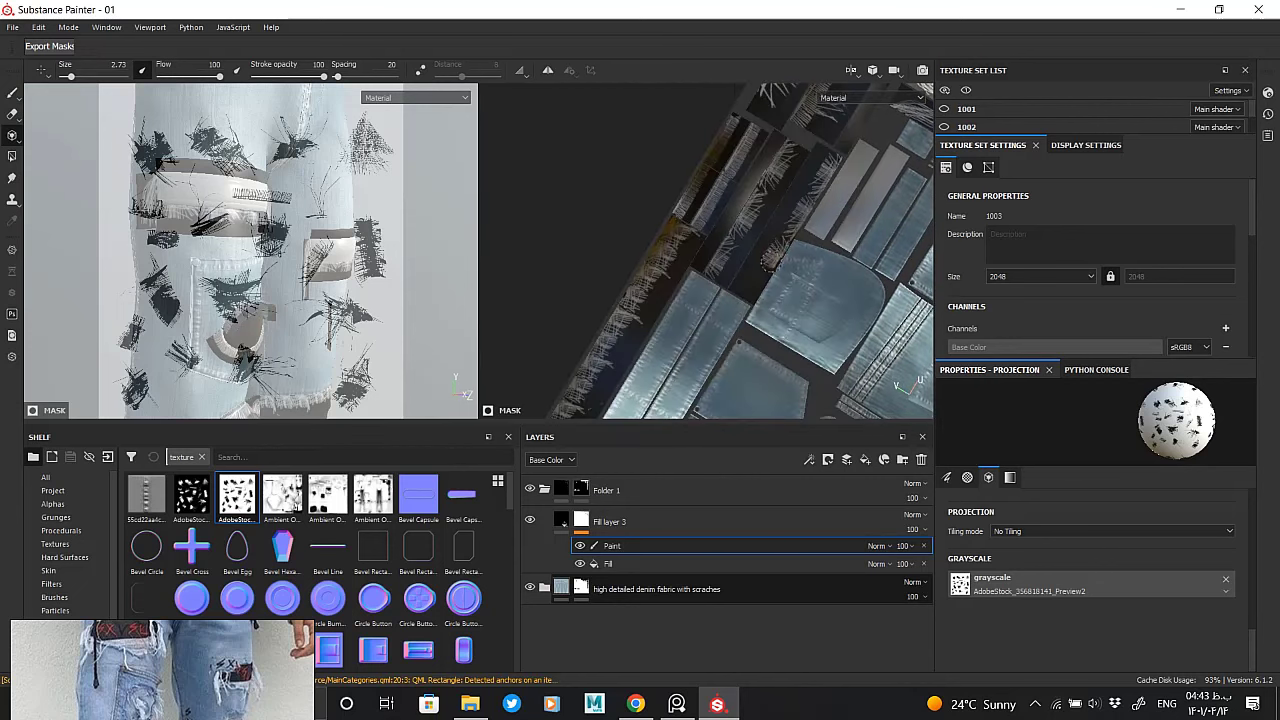
middle_drag(763, 245, 788, 255)
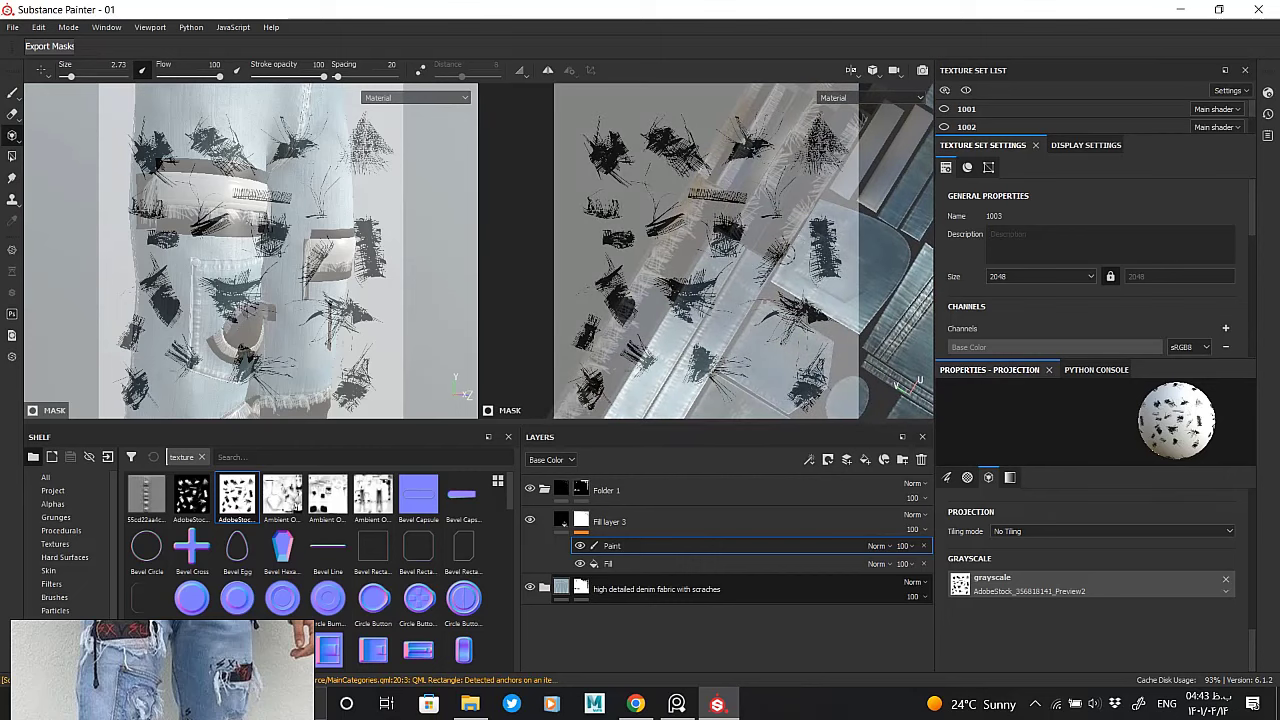
click(565, 521)
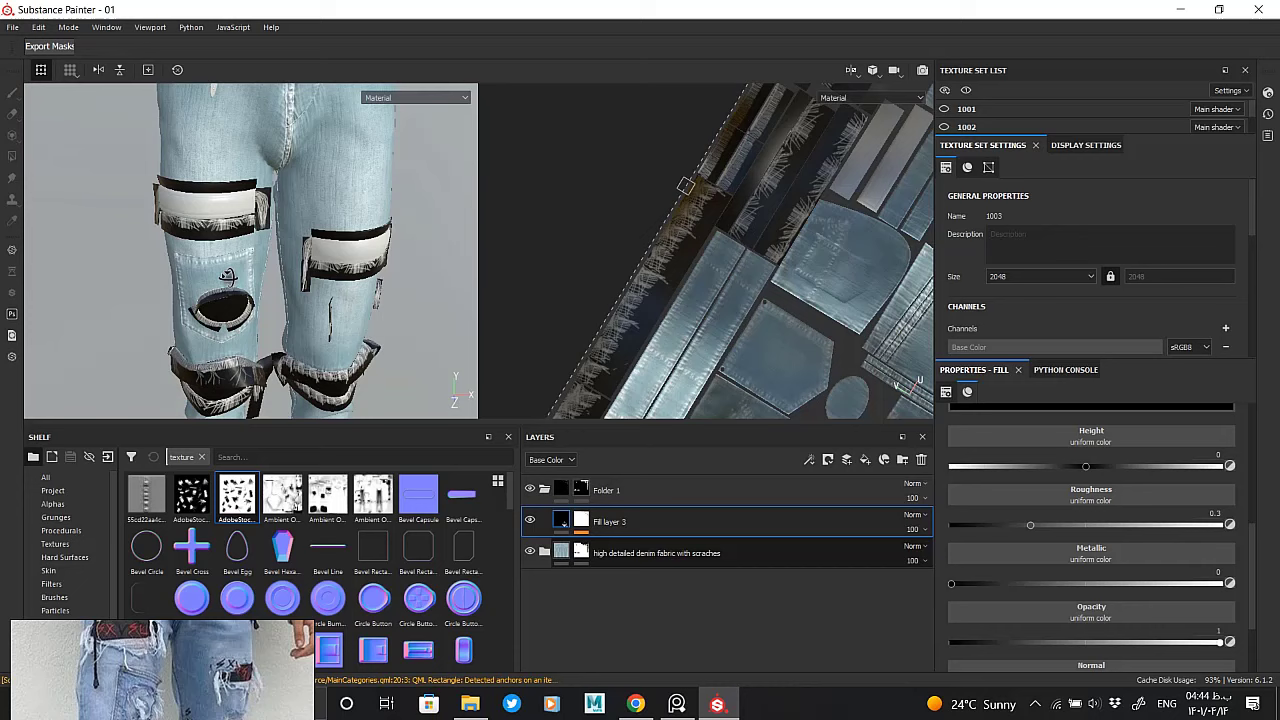
Frame the knees in 3D and the fringe-strip UVs, then expand Fill layer 3's mask effects
alt+drag(228, 275, 200, 270)
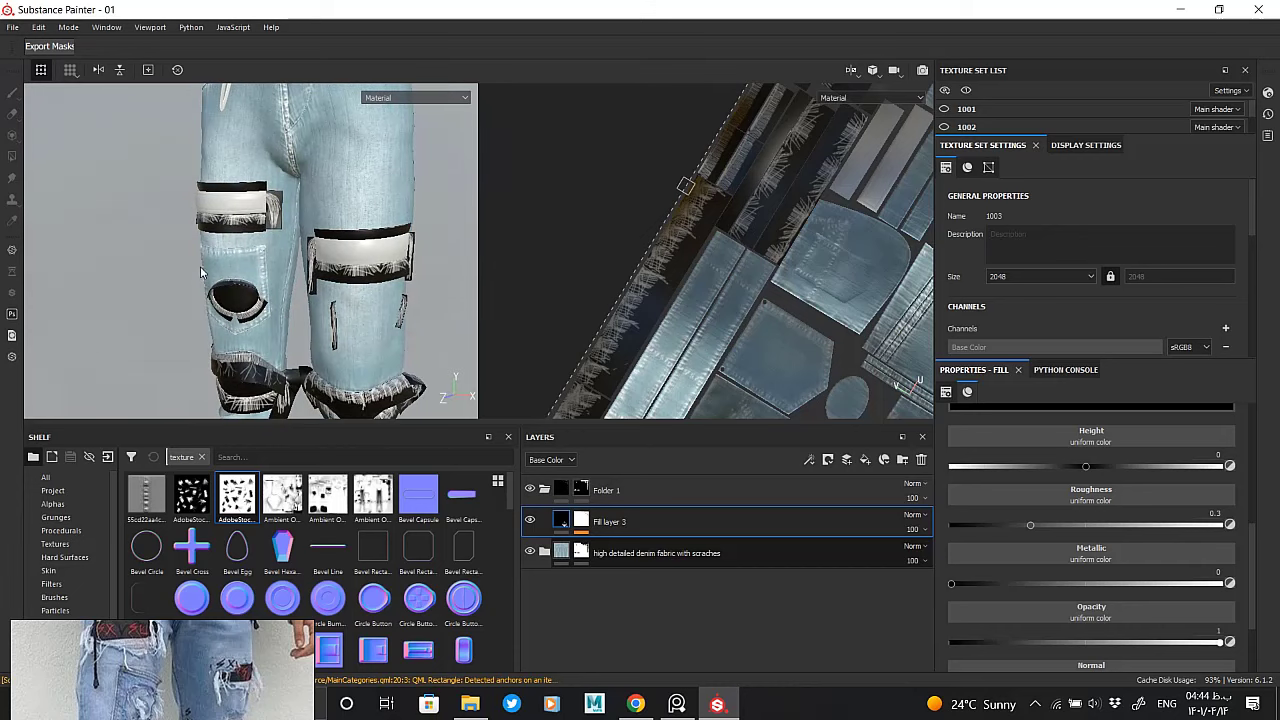
mouse_move(200, 266)
alt+right_down()
mouse_move(433, 323)
mouse_move(300, 260)
alt+right_up()
mouse_move(300, 260)
alt+mouse_down()
mouse_move(230, 230)
mouse_move(364, 318)
alt+mouse_up()
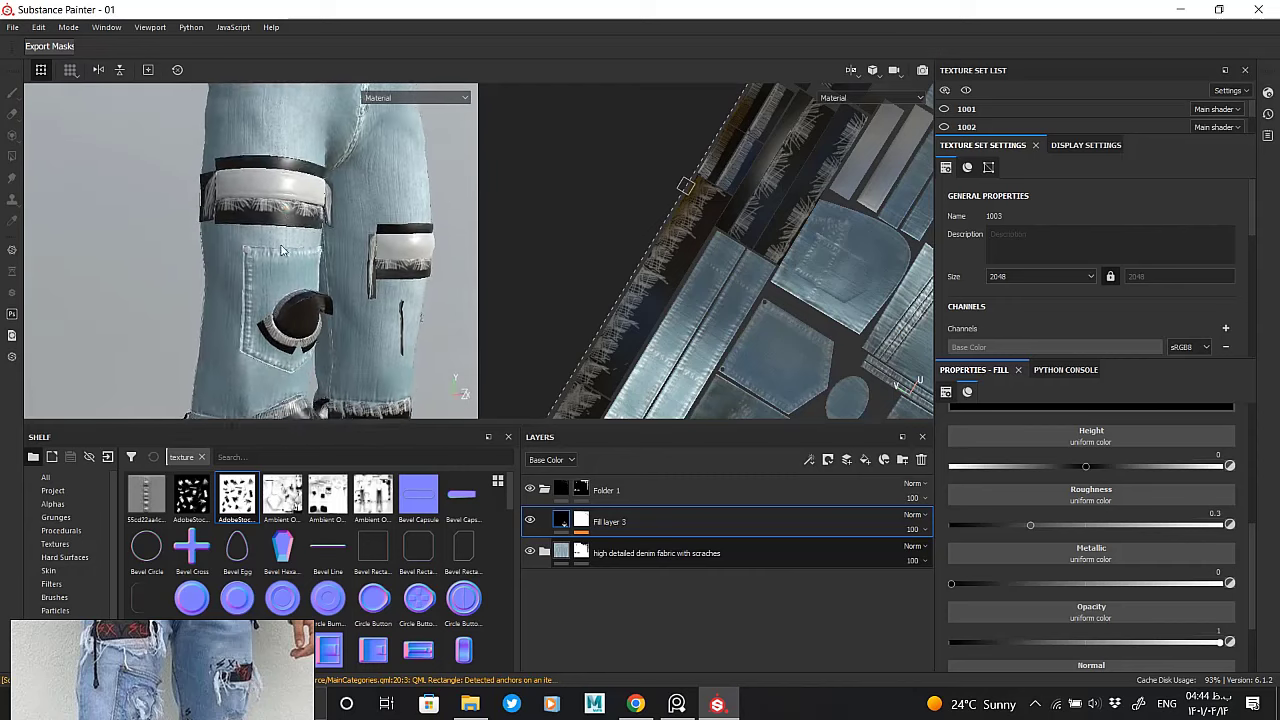
scroll(650, 250, up, 3)
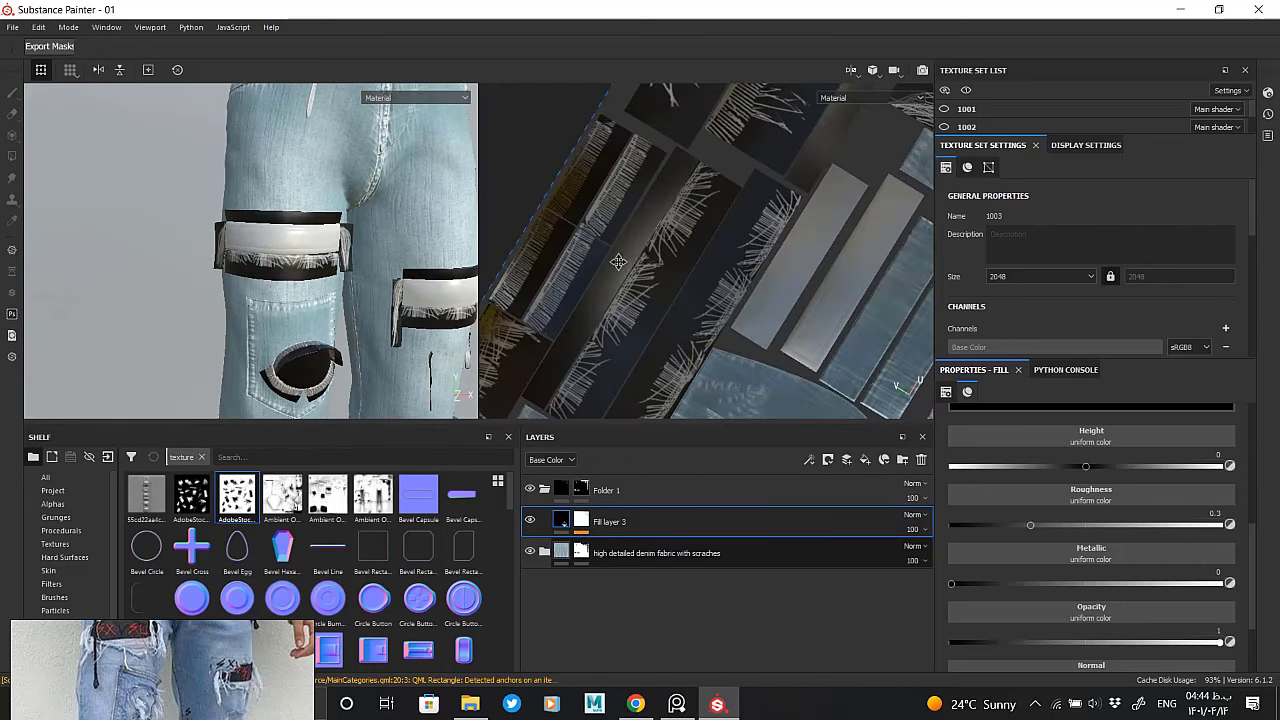
mouse_move(640, 260)
middle_down()
mouse_move(677, 245)
mouse_move(493, 190)
mouse_move(708, 266)
mouse_move(556, 423)
mouse_move(501, 400)
middle_up()
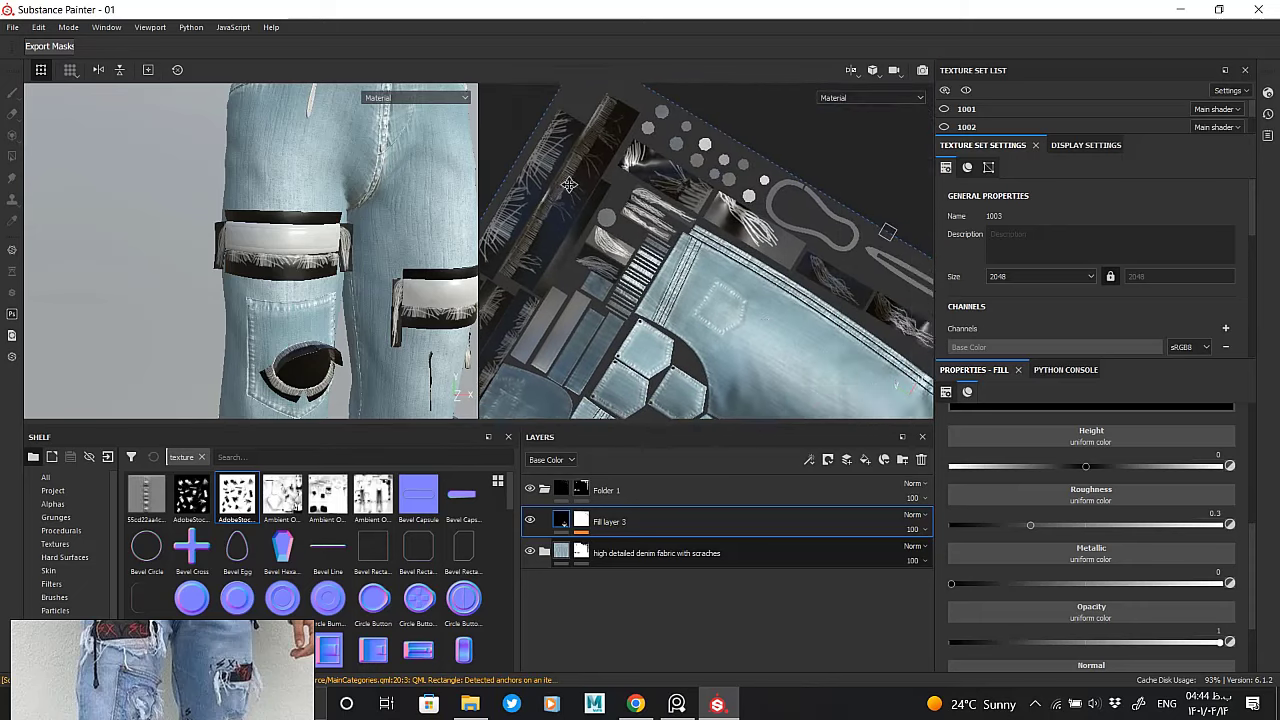
click(623, 549)
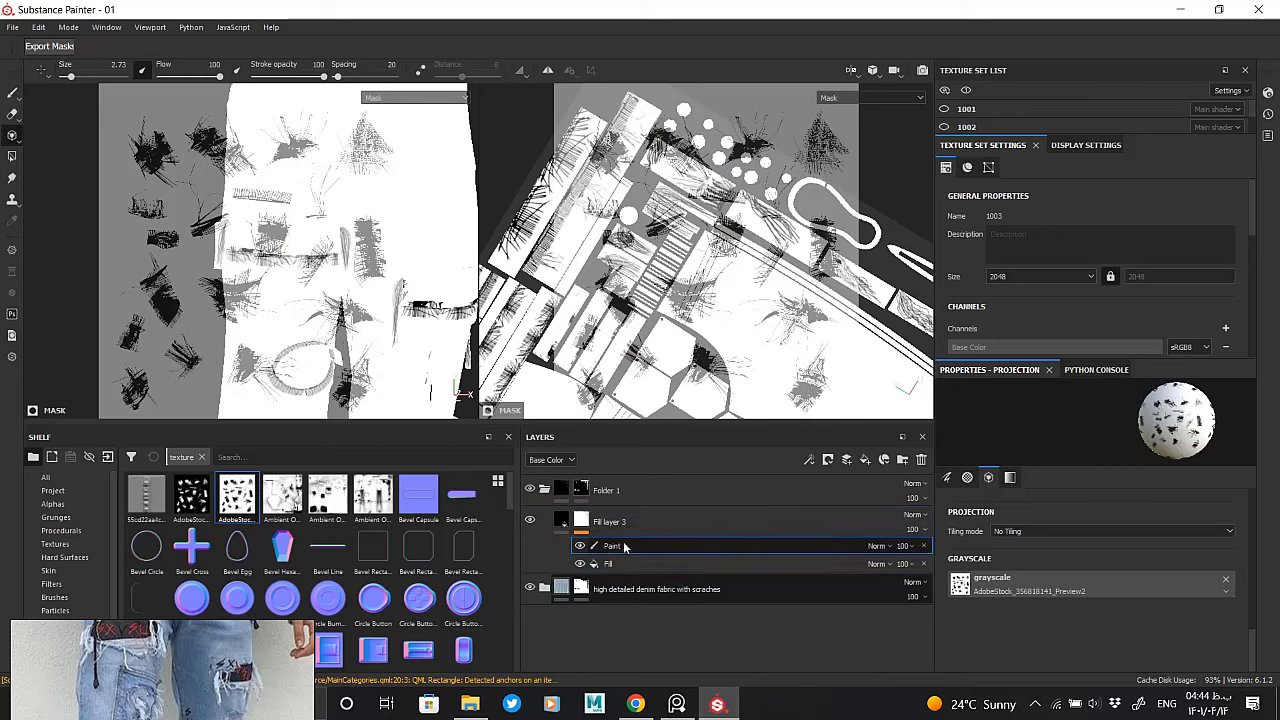
Reframe the UV layout on the mask's Paint effect and check Fill layer 3's denim result
click(623, 549)
alt+drag(726, 289, 793, 268)
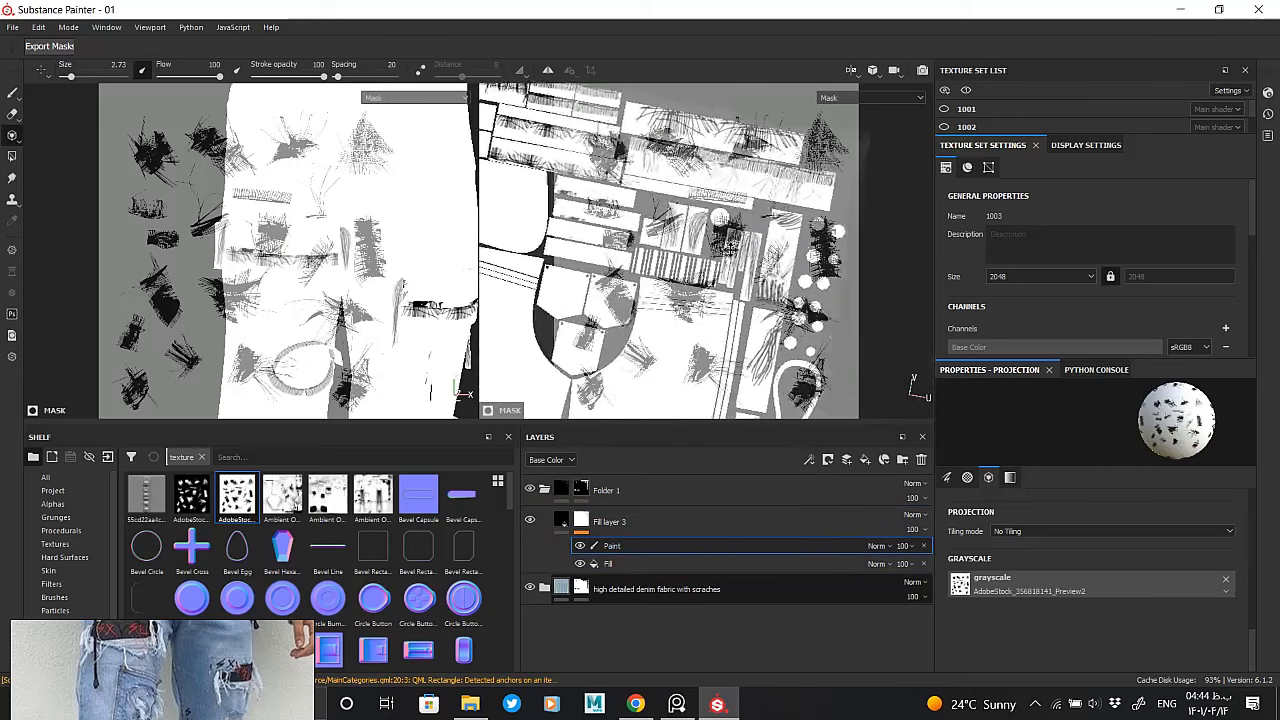
scroll(760, 270, up, 3)
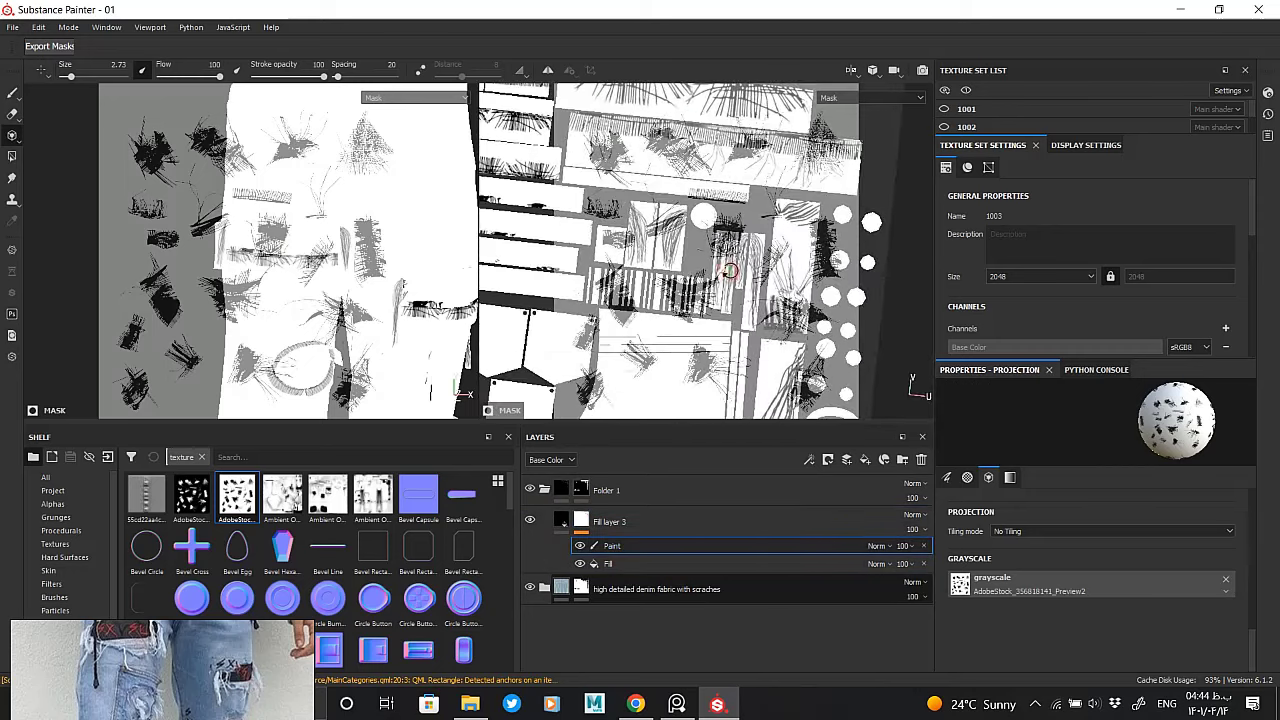
alt+drag(737, 273, 730, 265)
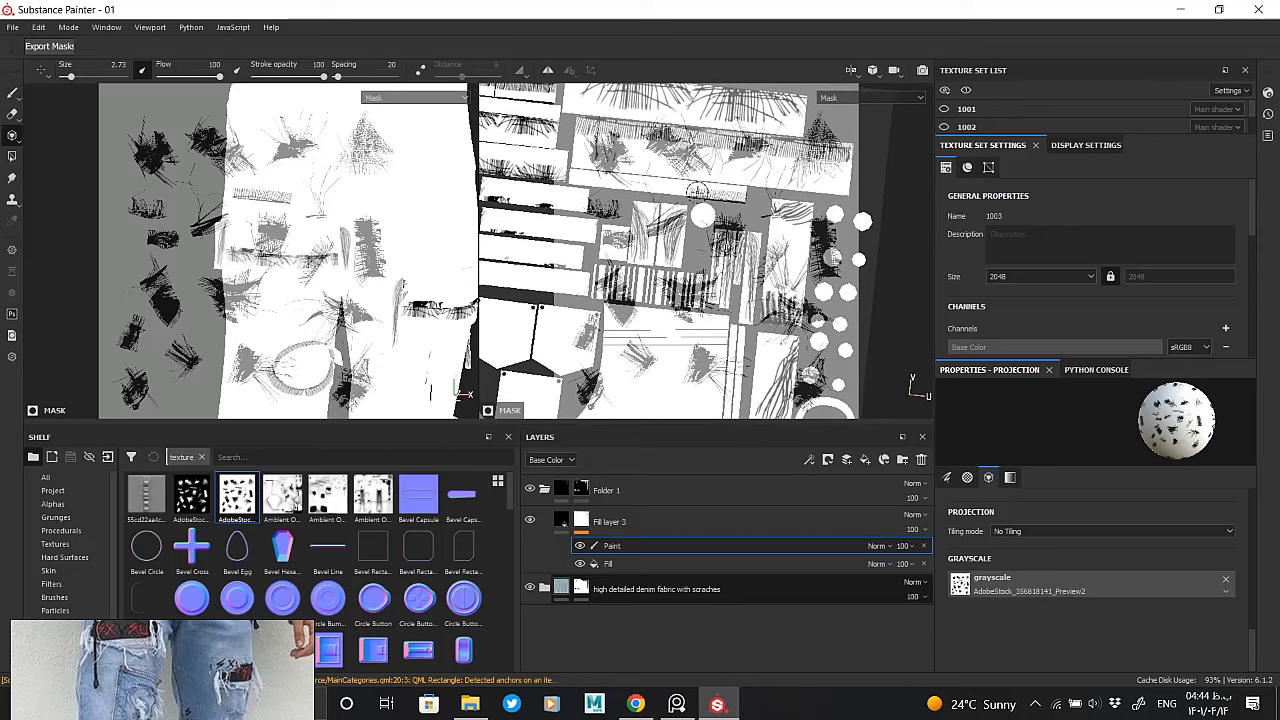
alt+click(566, 518)
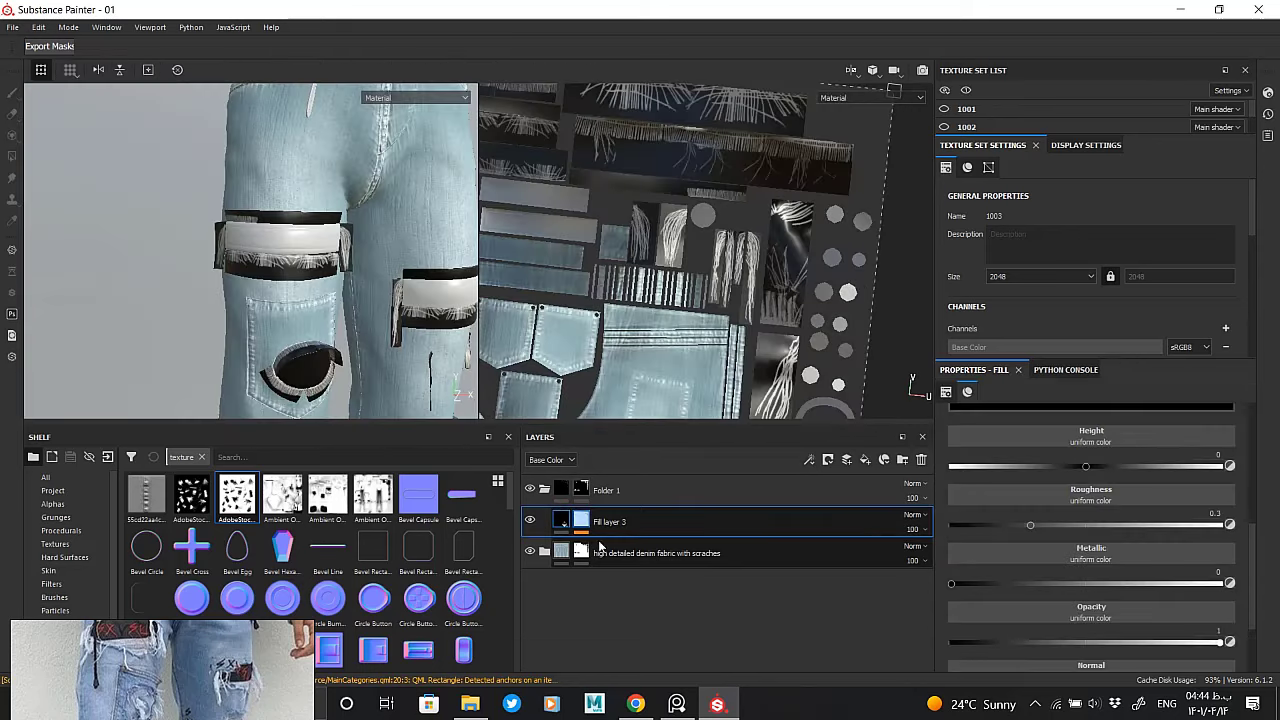
middle_drag(750, 222, 789, 237)
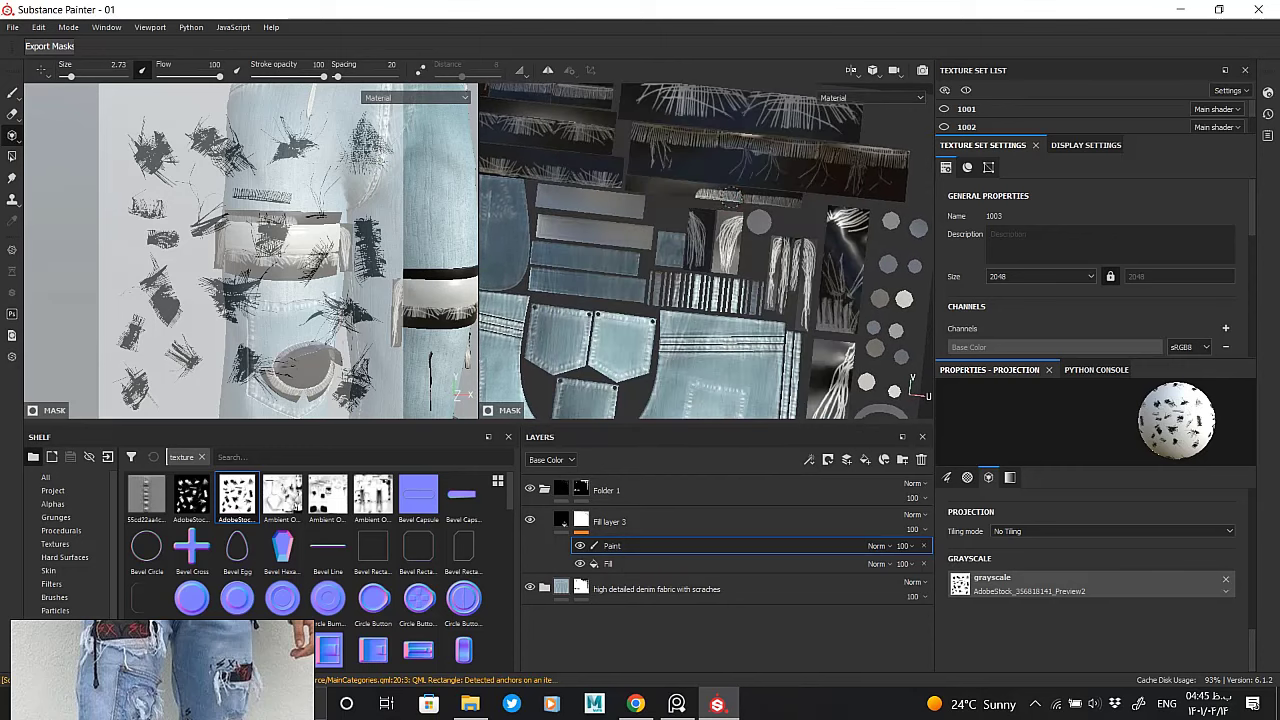
scroll(912, 385, up, 2)
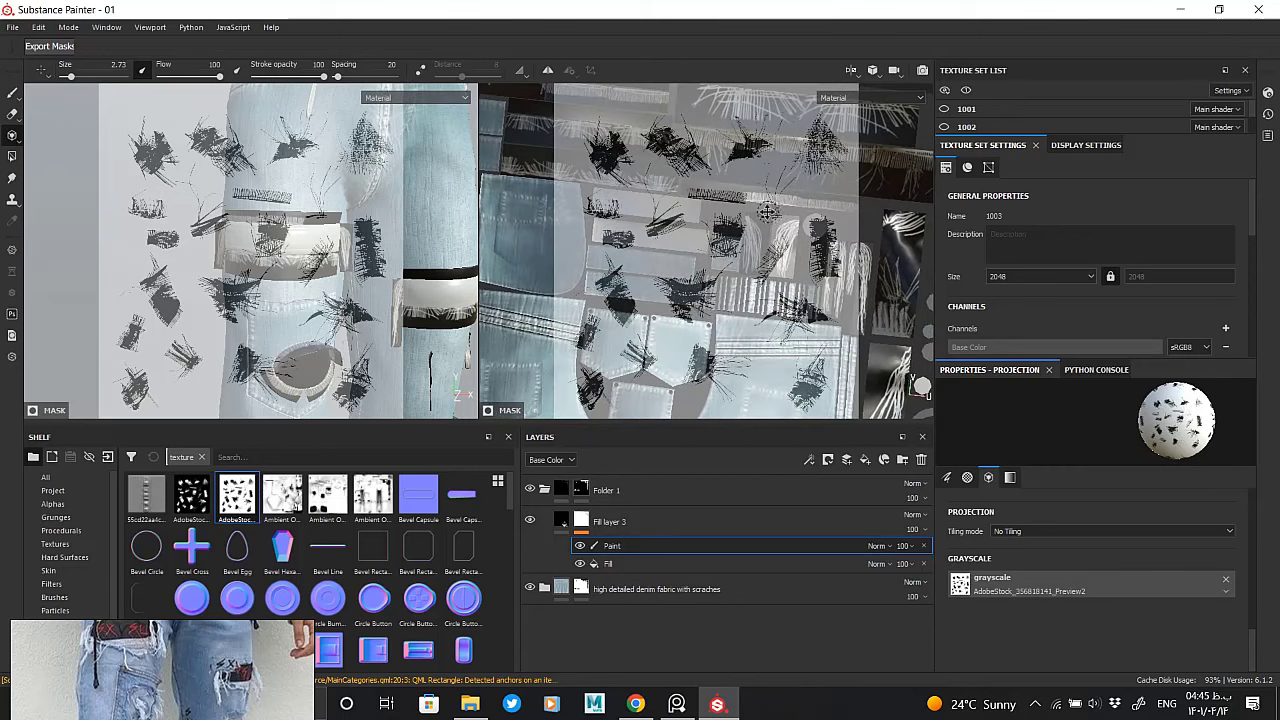
scroll(849, 232, down, 2)
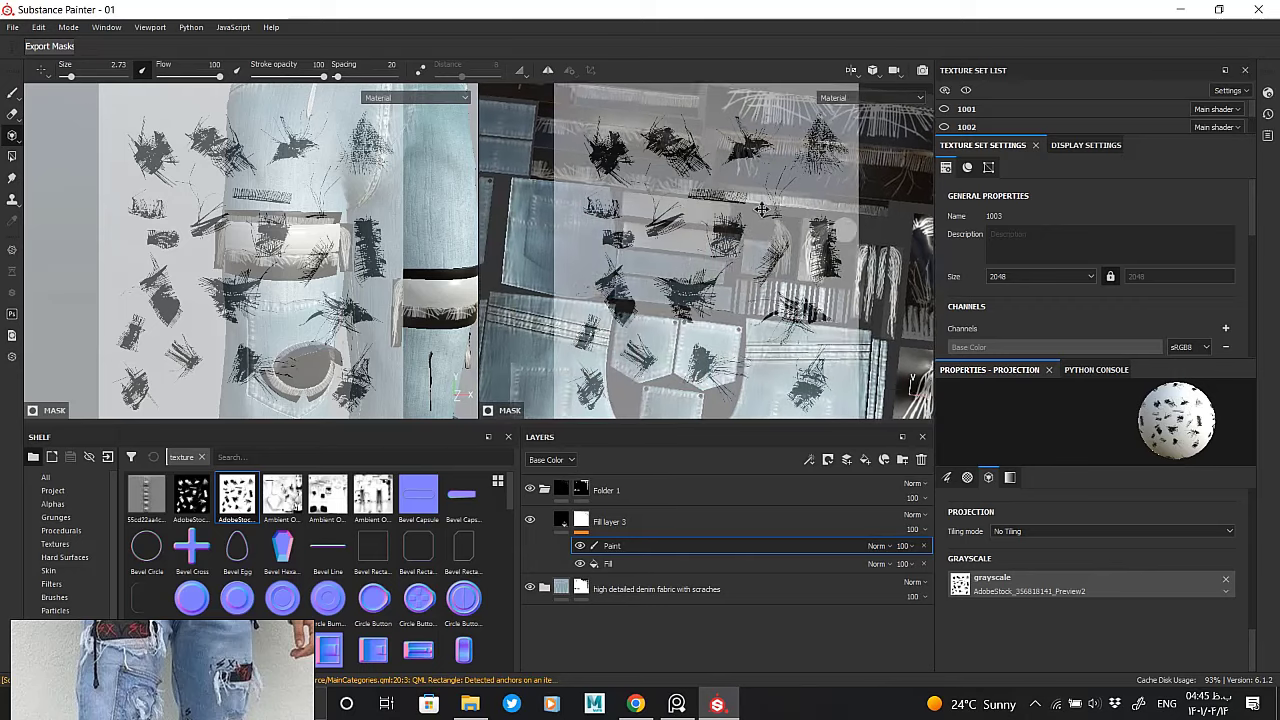
click(600, 521)
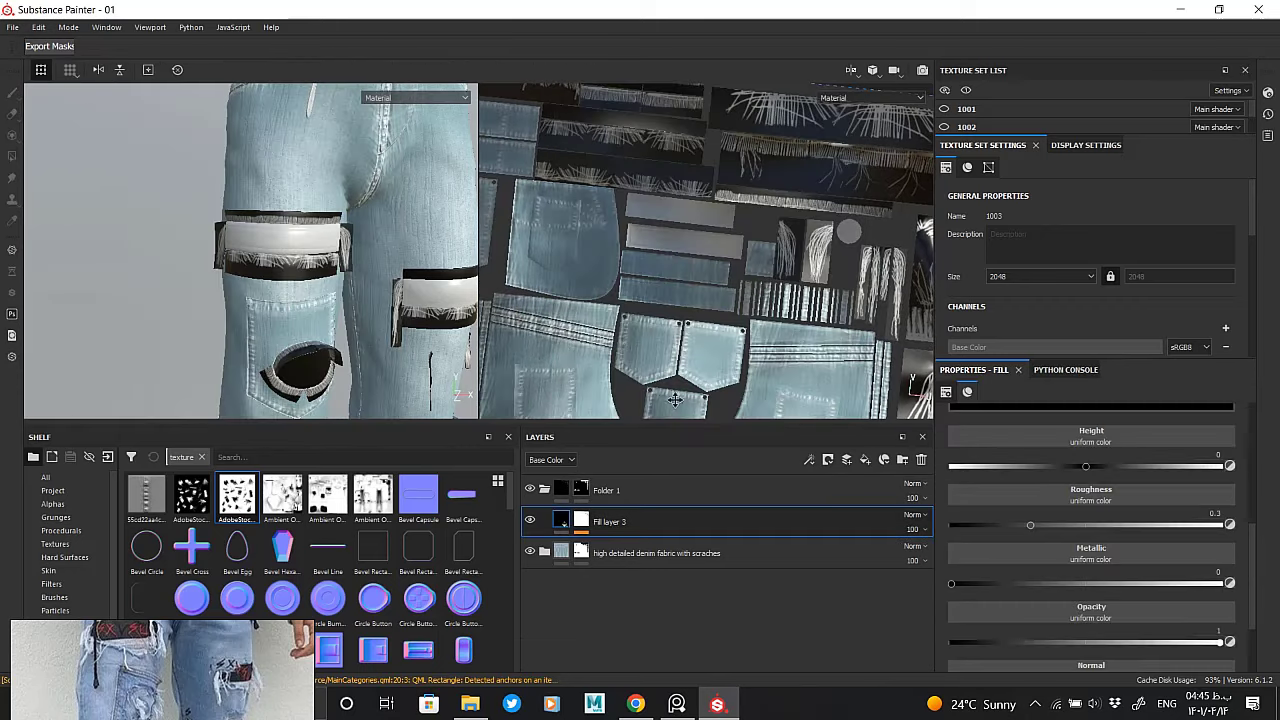
alt+drag(310, 291, 404, 289)
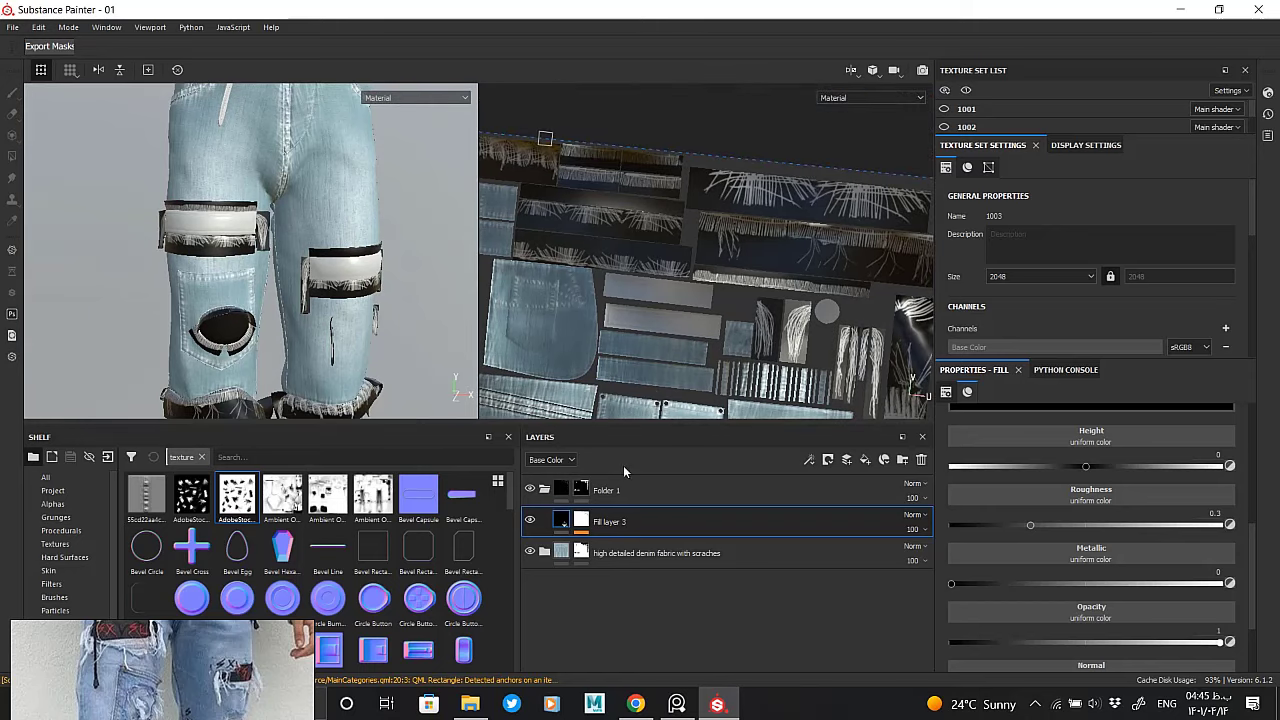
Reopen the Paint mask and try Polygon Fill before returning to Projection mode
click(588, 524)
alt+click(597, 534)
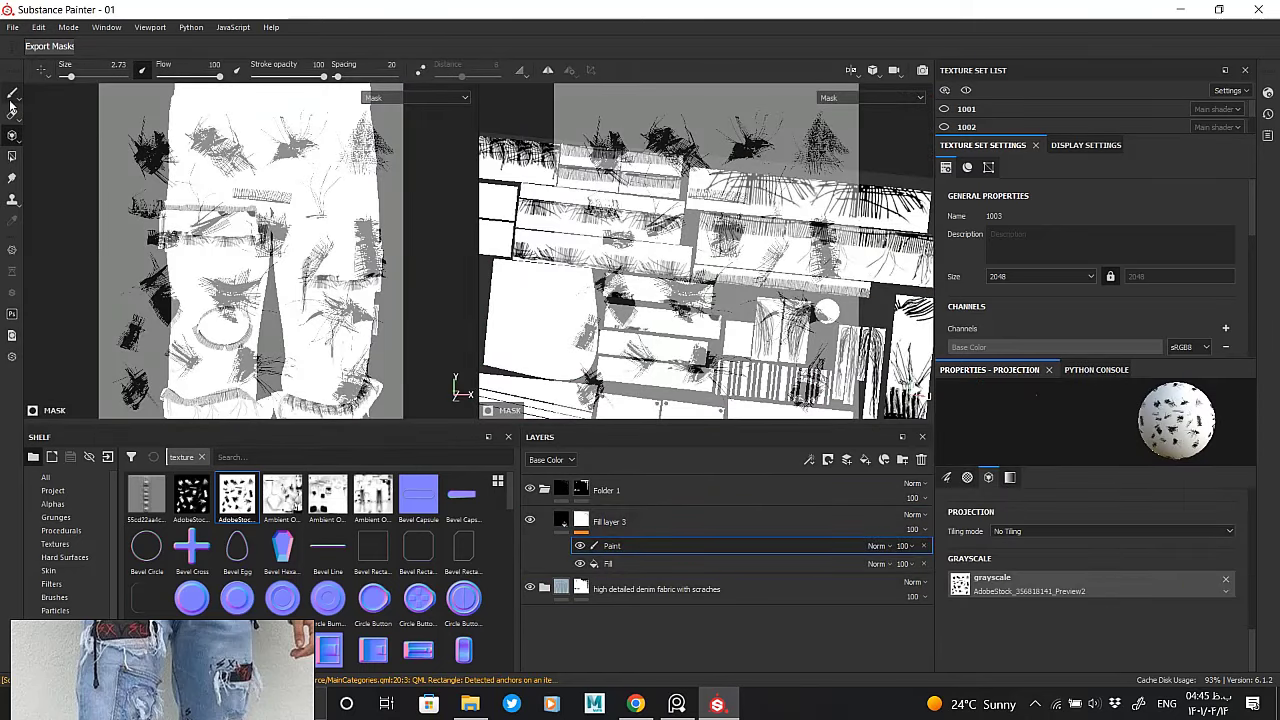
click(14, 158)
scroll(337, 263, up, 3)
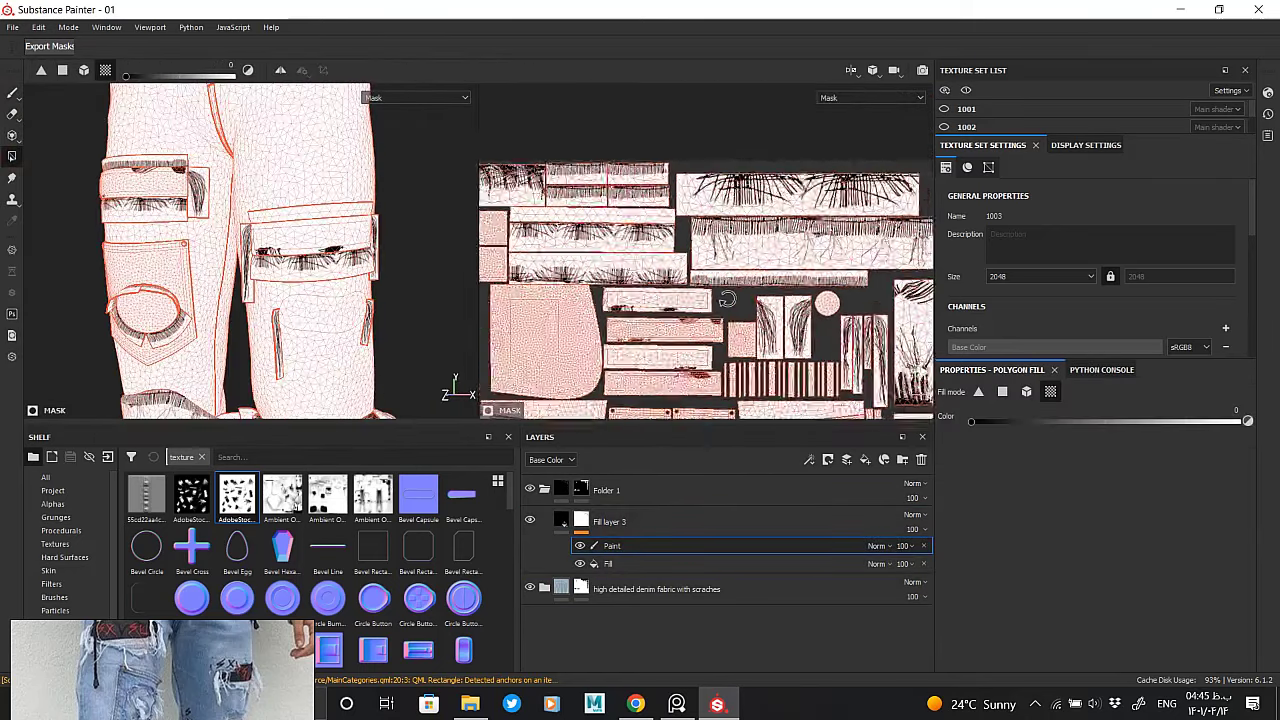
scroll(720, 296, up, 2)
scroll(720, 296, up, 2)
scroll(737, 321, up, 2)
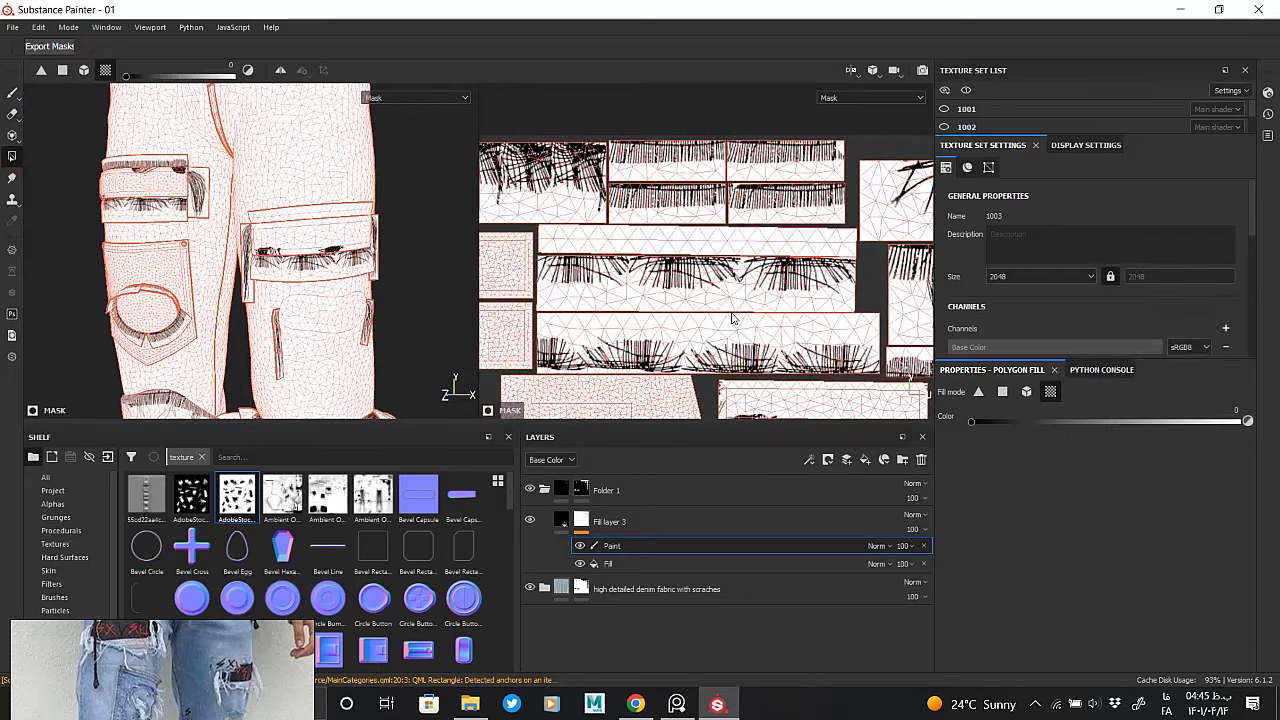
scroll(732, 319, down, 3)
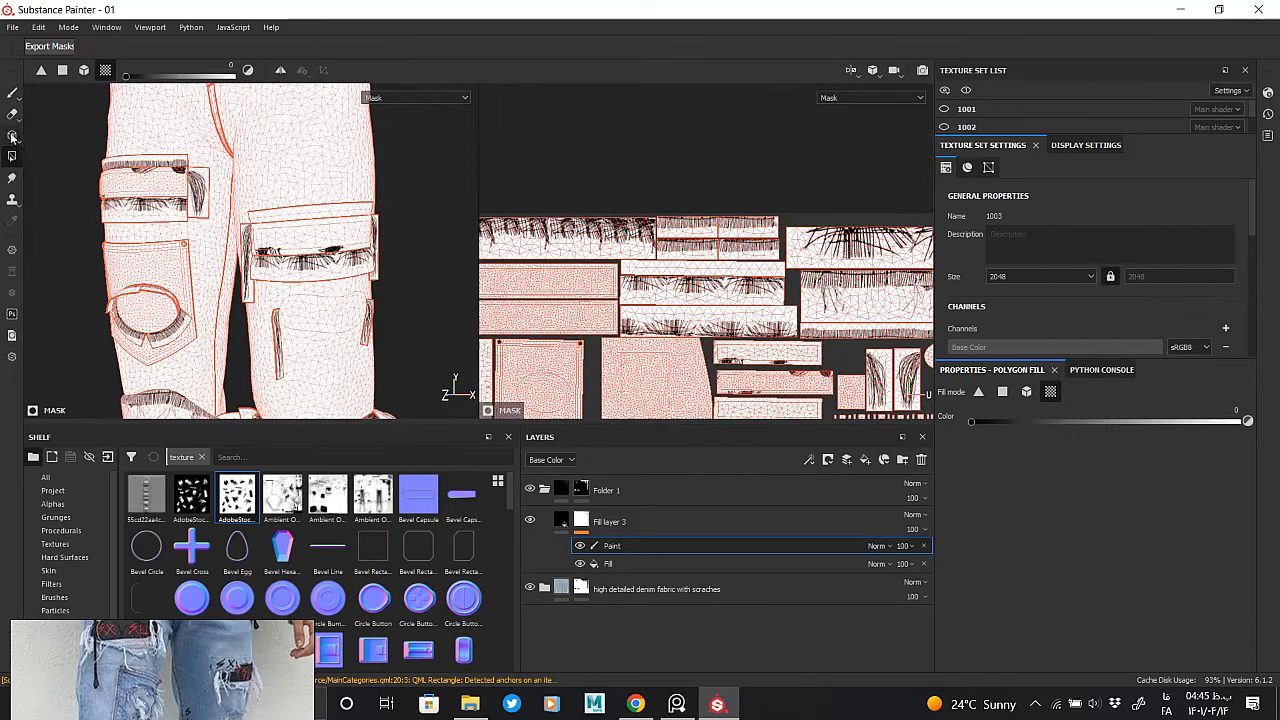
click(12, 136)
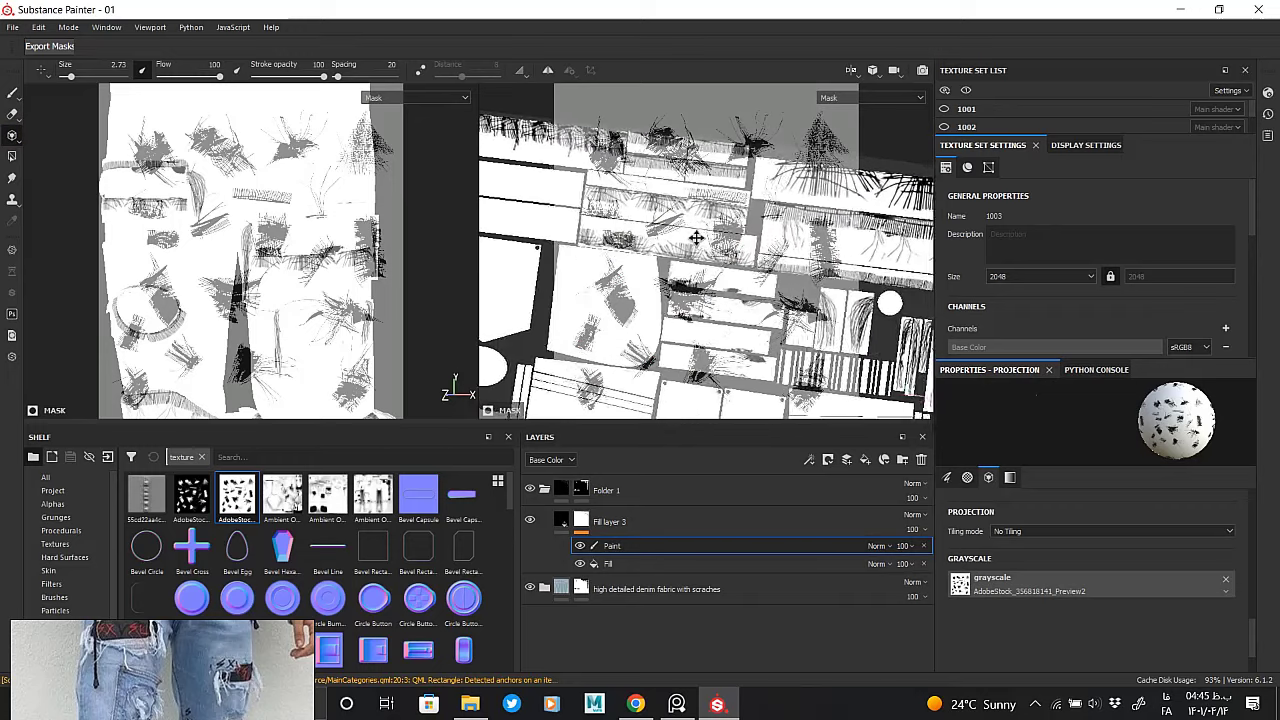
Shrink the projection brush to size 1.53 and return to the denim material view
scroll(703, 237, down, 1)
key(bracketleft)
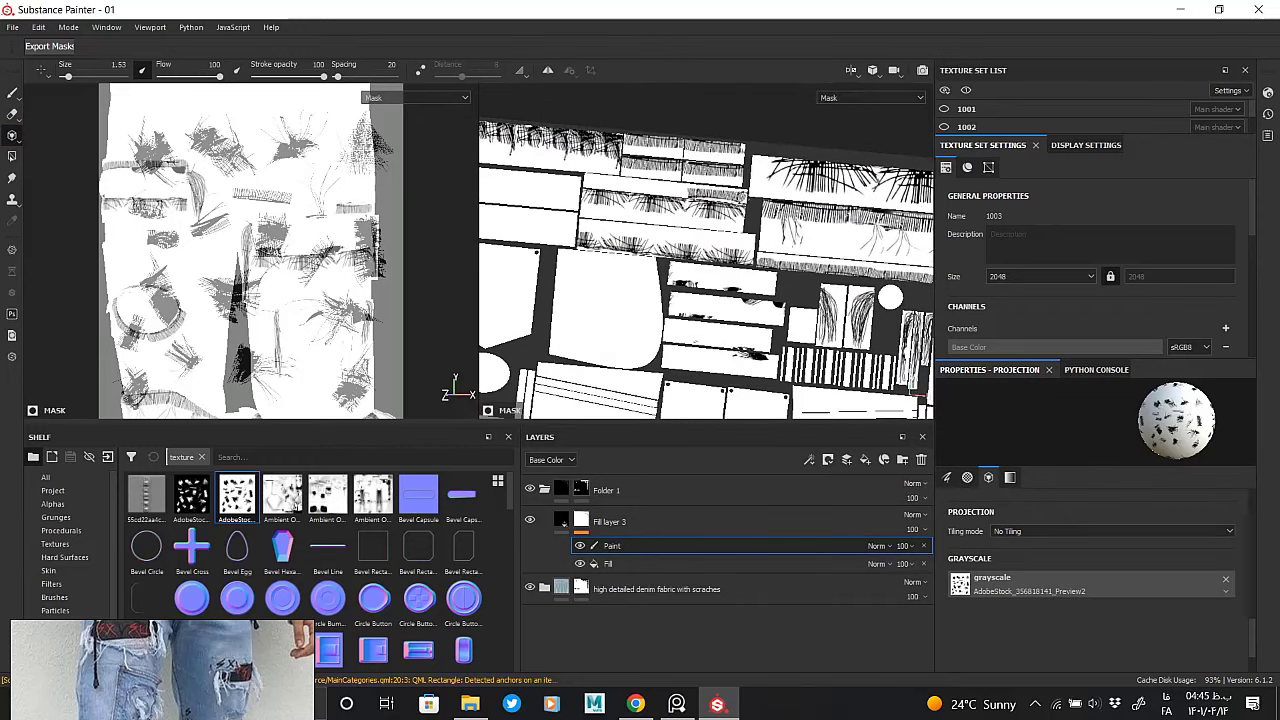
scroll(749, 196, up, 3)
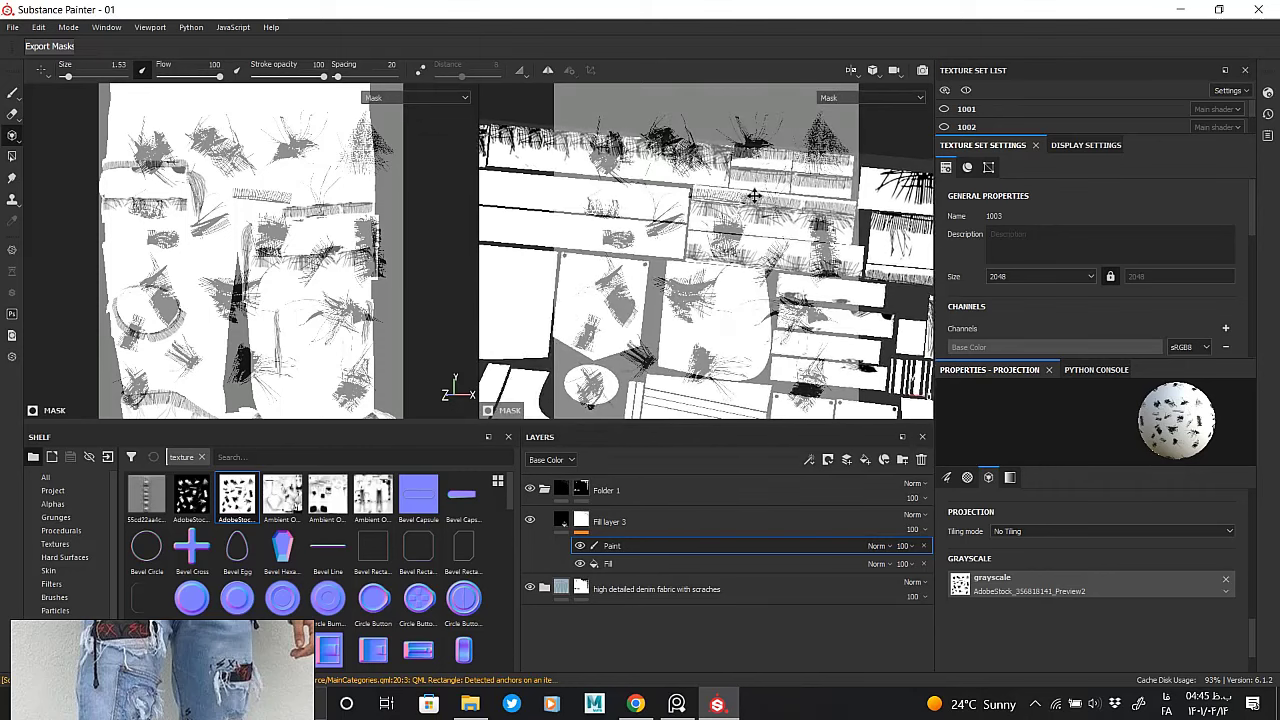
middle_drag(695, 192, 744, 198)
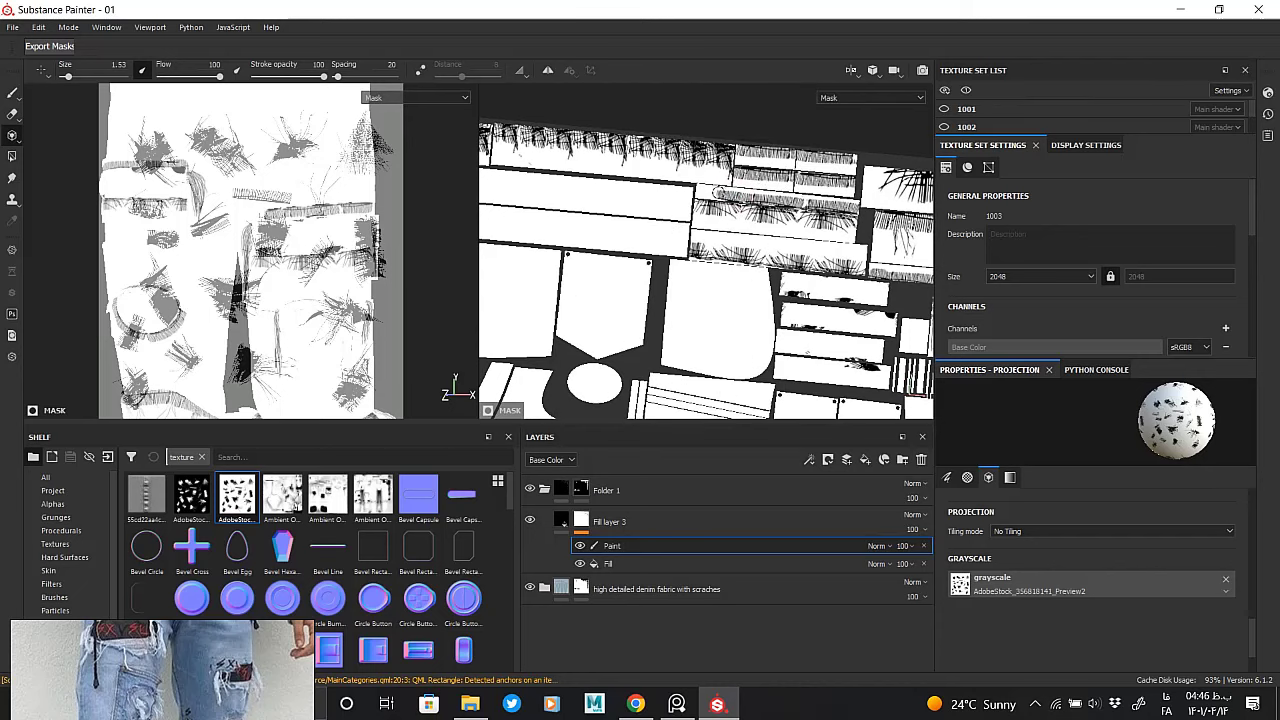
click(561, 521)
Rotate the UV layout on Fill layer 3's Paint mask, check the material, and reselect the mask
alt+drag(250, 240, 335, 240)
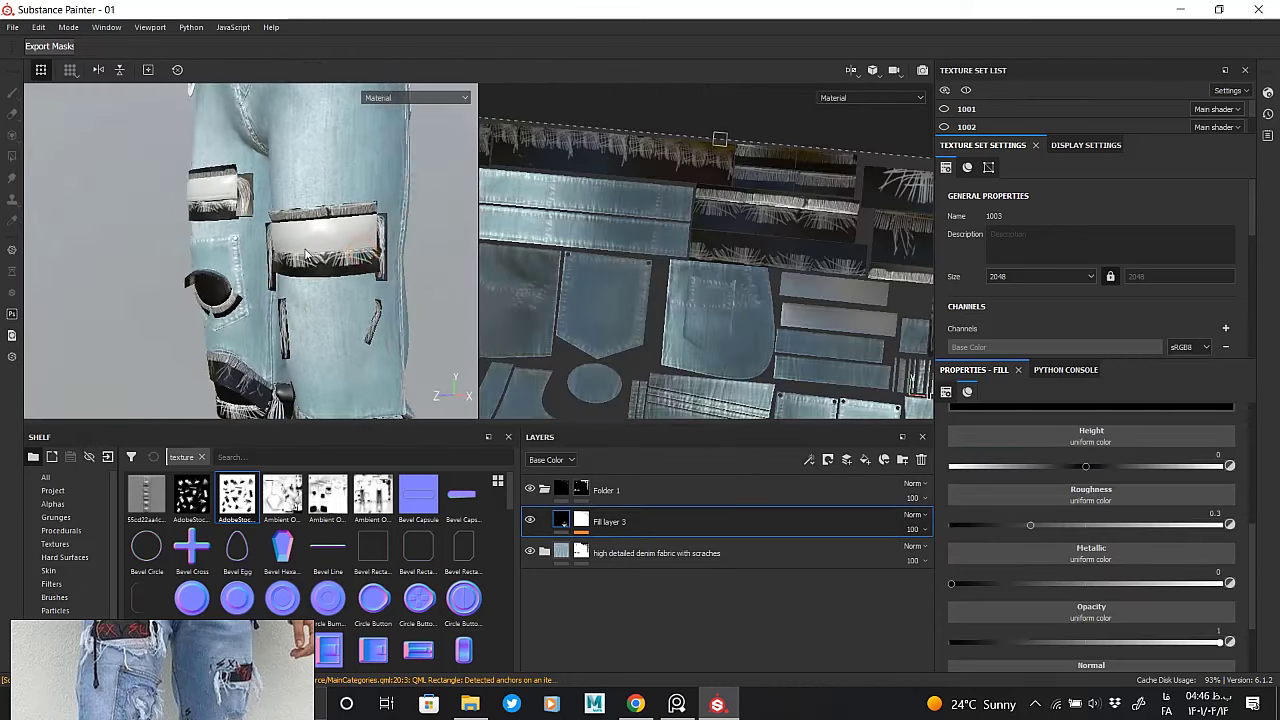
click(581, 521)
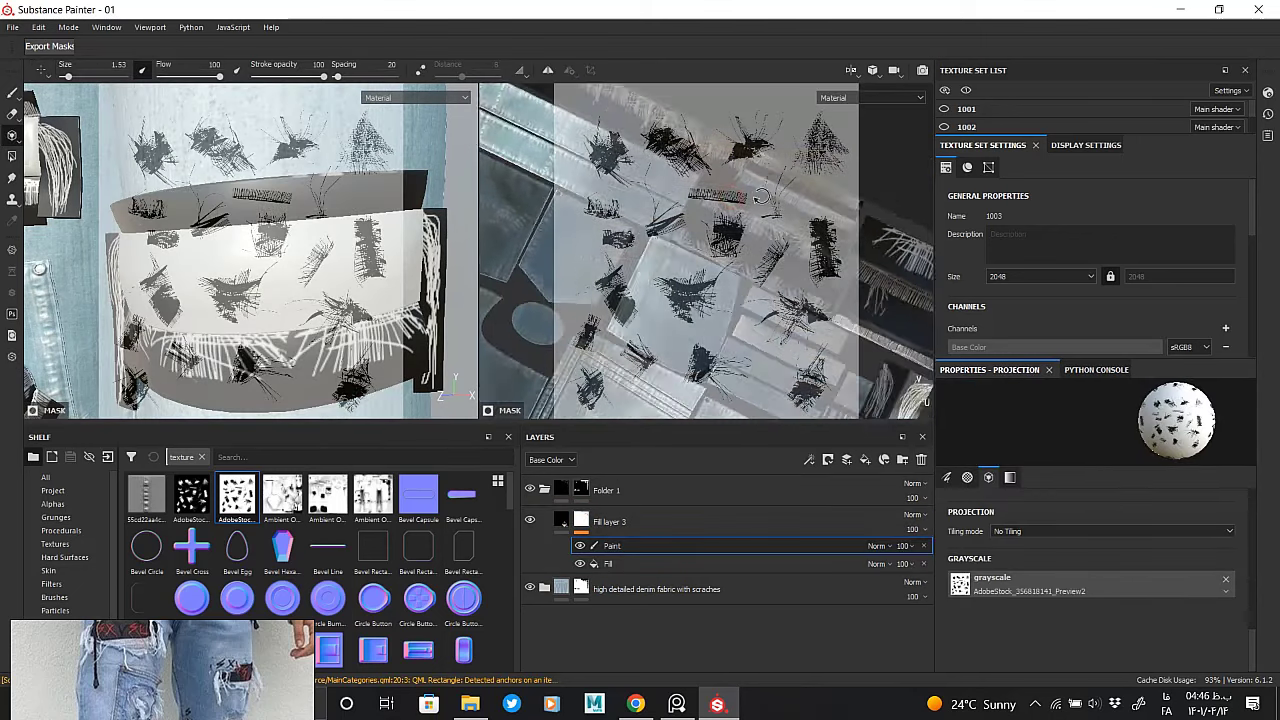
mouse_move(900, 300)
alt+mouse_down()
mouse_move(914, 211)
mouse_move(725, 203)
mouse_move(766, 202)
mouse_move(754, 201)
alt+mouse_up()
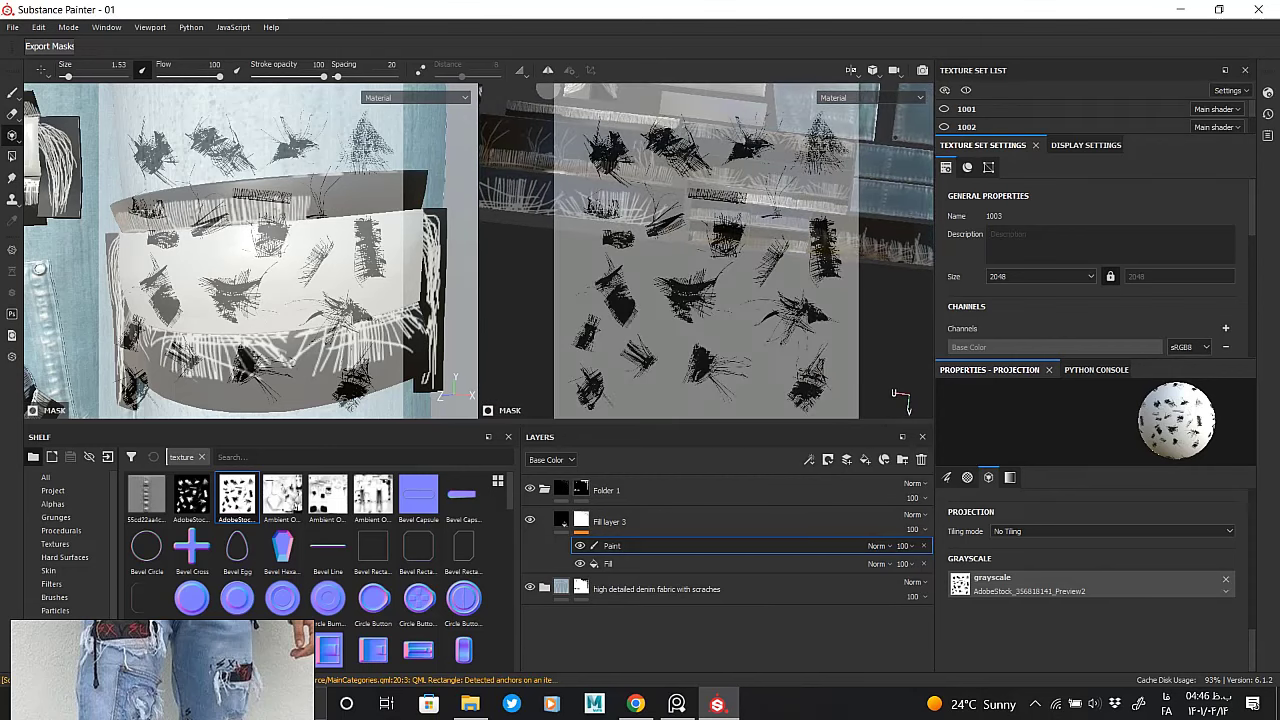
click(561, 521)
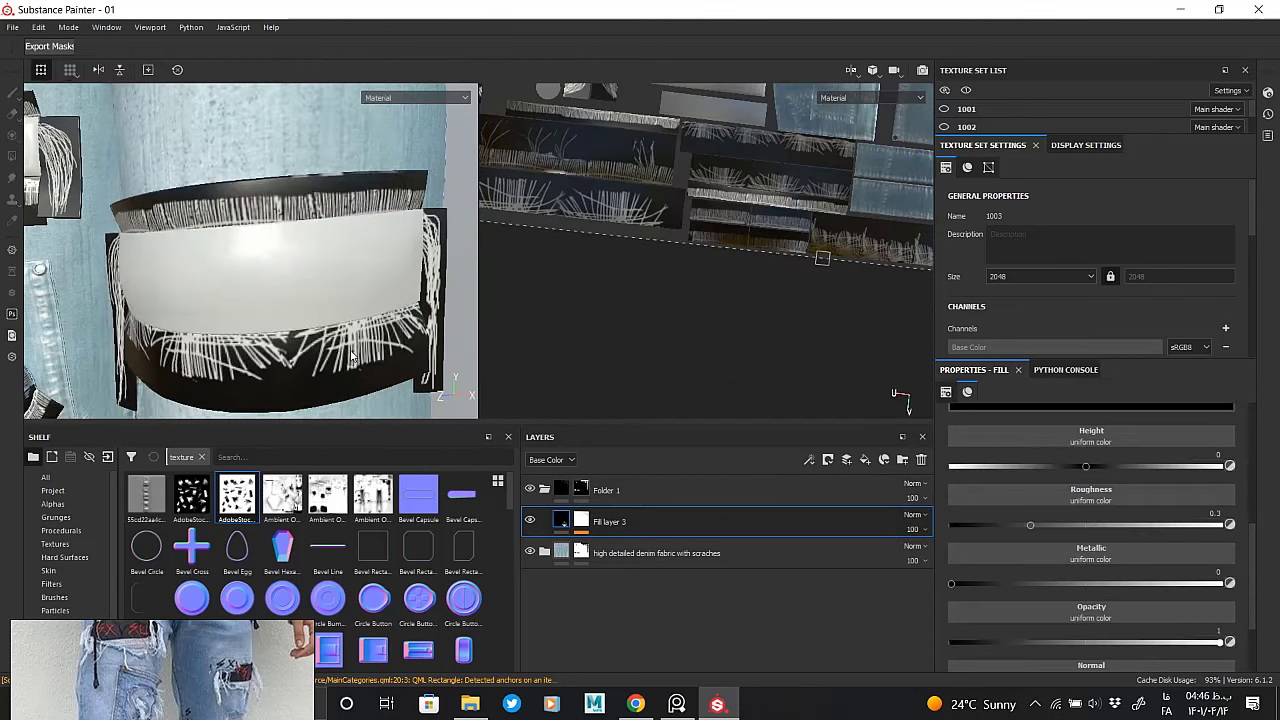
scroll(274, 260, down, 2)
scroll(274, 260, down, 5)
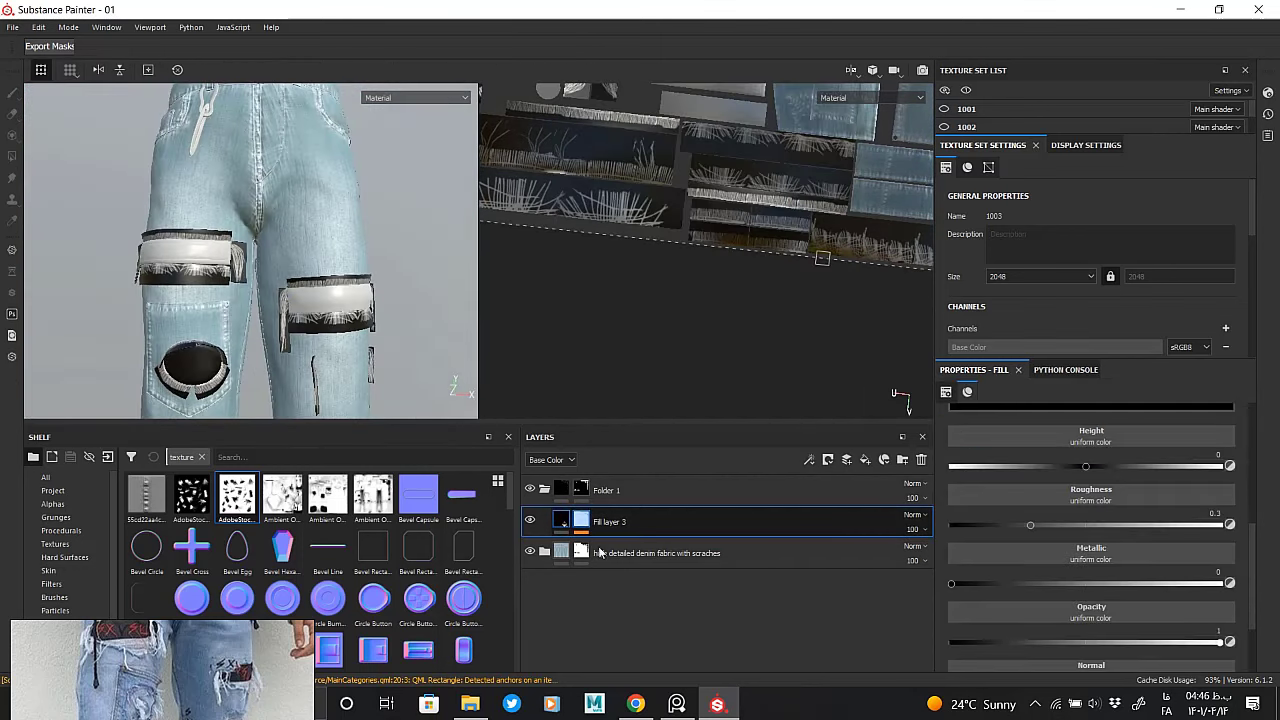
click(581, 521)
Switch to the freehand Paint brush, lower flow to 3, and frame the knee band
key(1)
scroll(320, 255, up, 3)
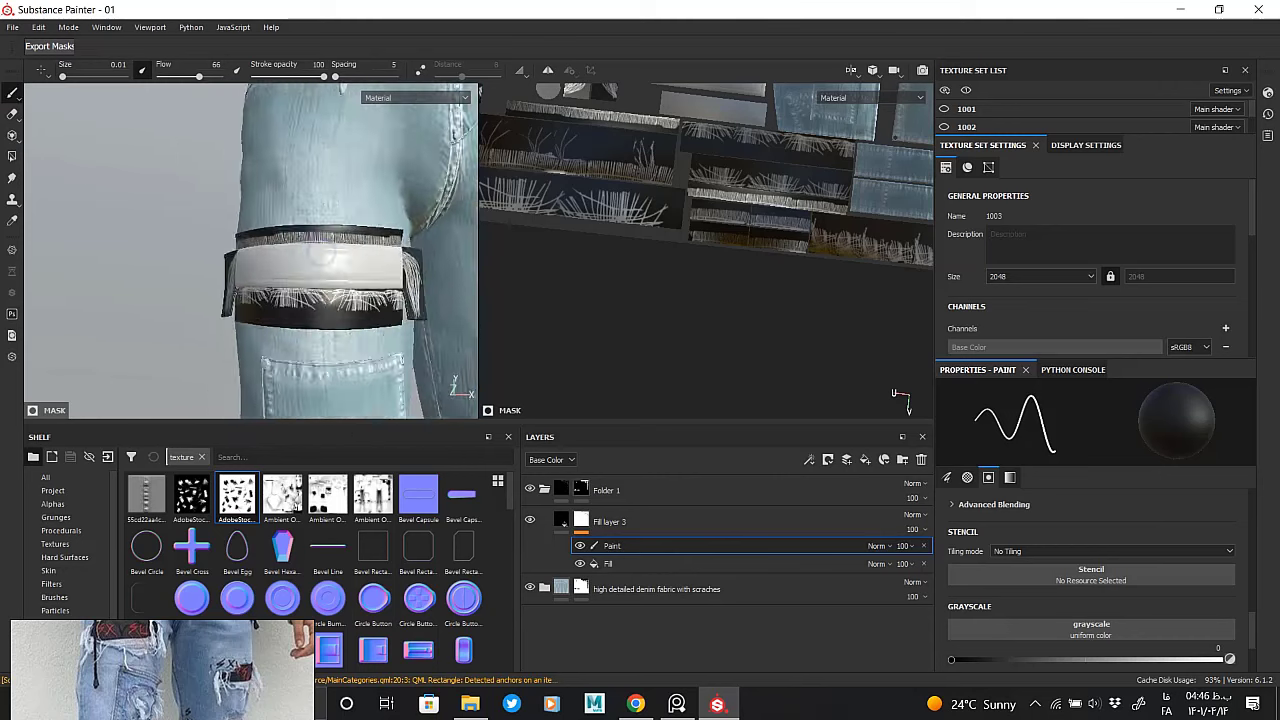
scroll(325, 255, up, 2)
alt+drag(297, 277, 255, 375)
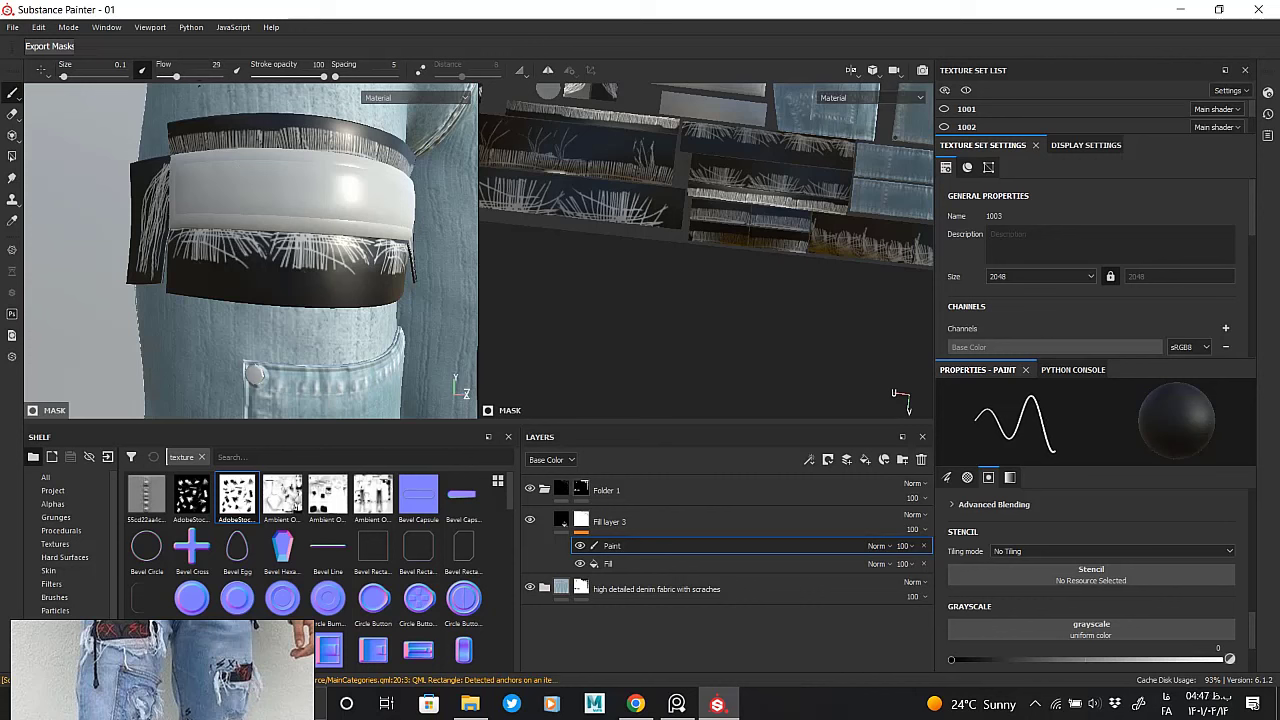
mouse_move(290, 225)
ctrl+mouse_down()
mouse_move(244, 225)
mouse_move(272, 240)
ctrl+mouse_up()
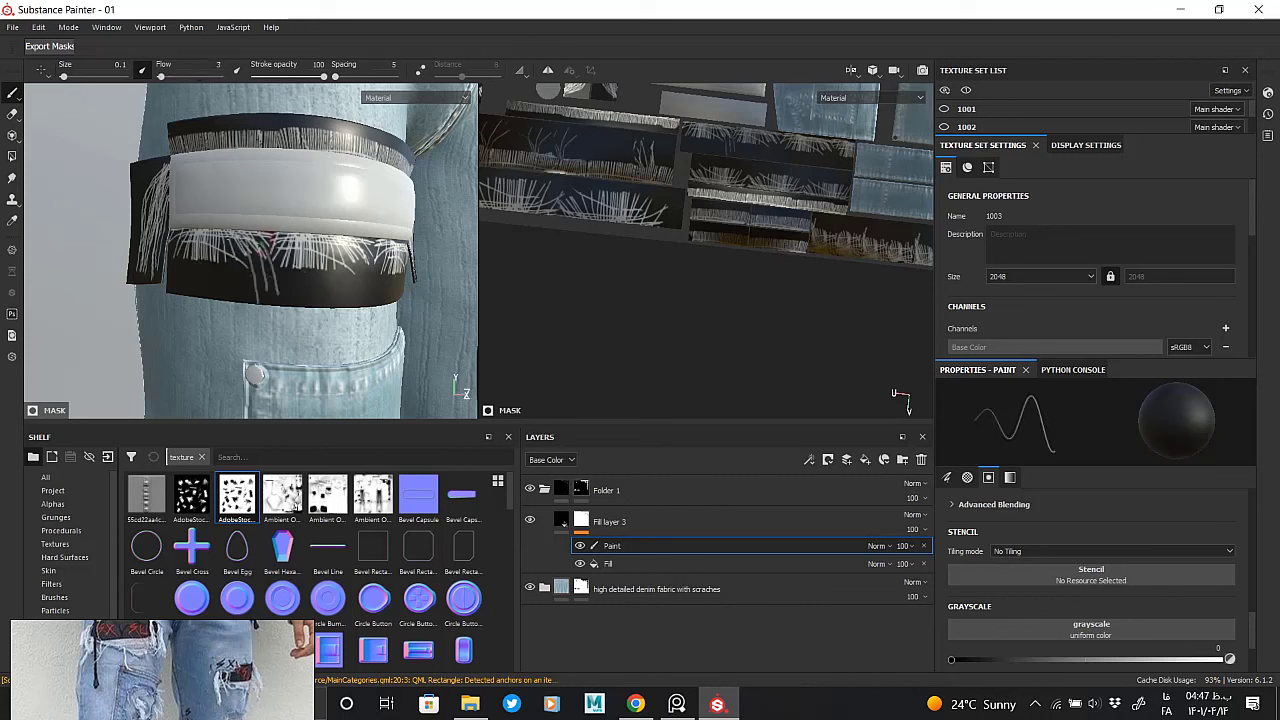
mouse_move(190, 237)
alt+mouse_down()
mouse_move(180, 234)
mouse_move(273, 214)
alt+mouse_up()
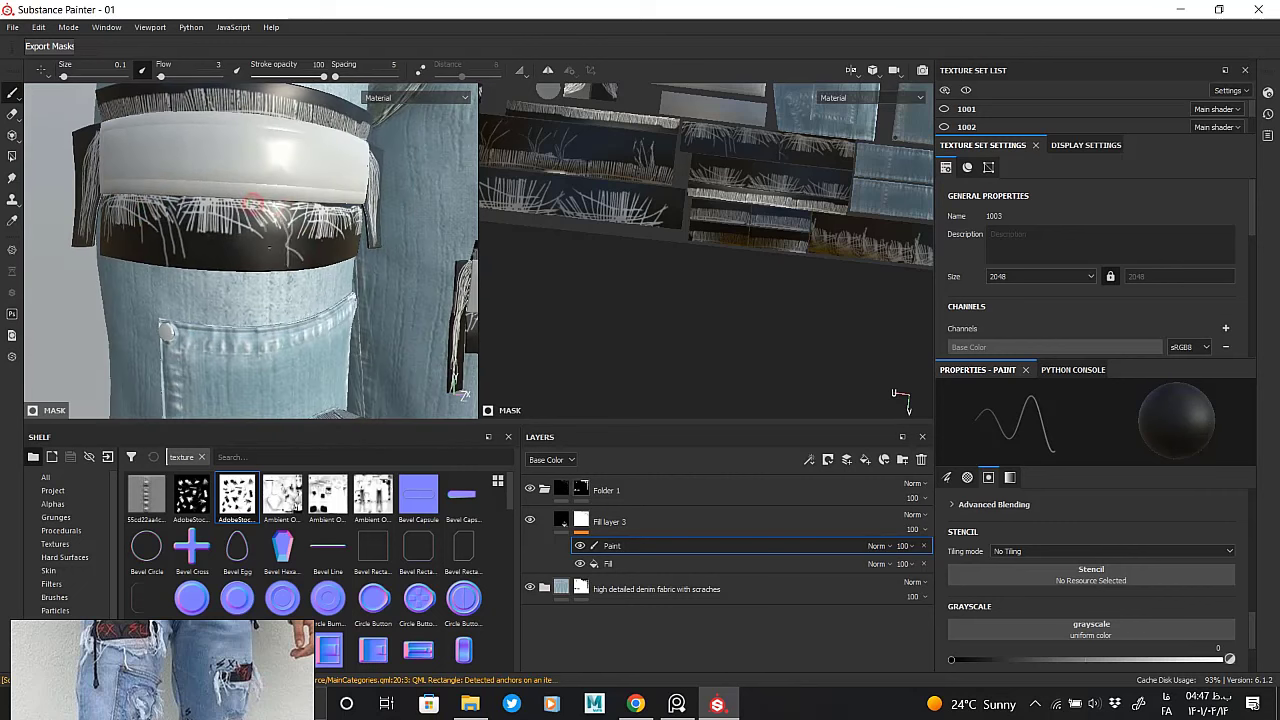
alt+drag(200, 235, 330, 235)
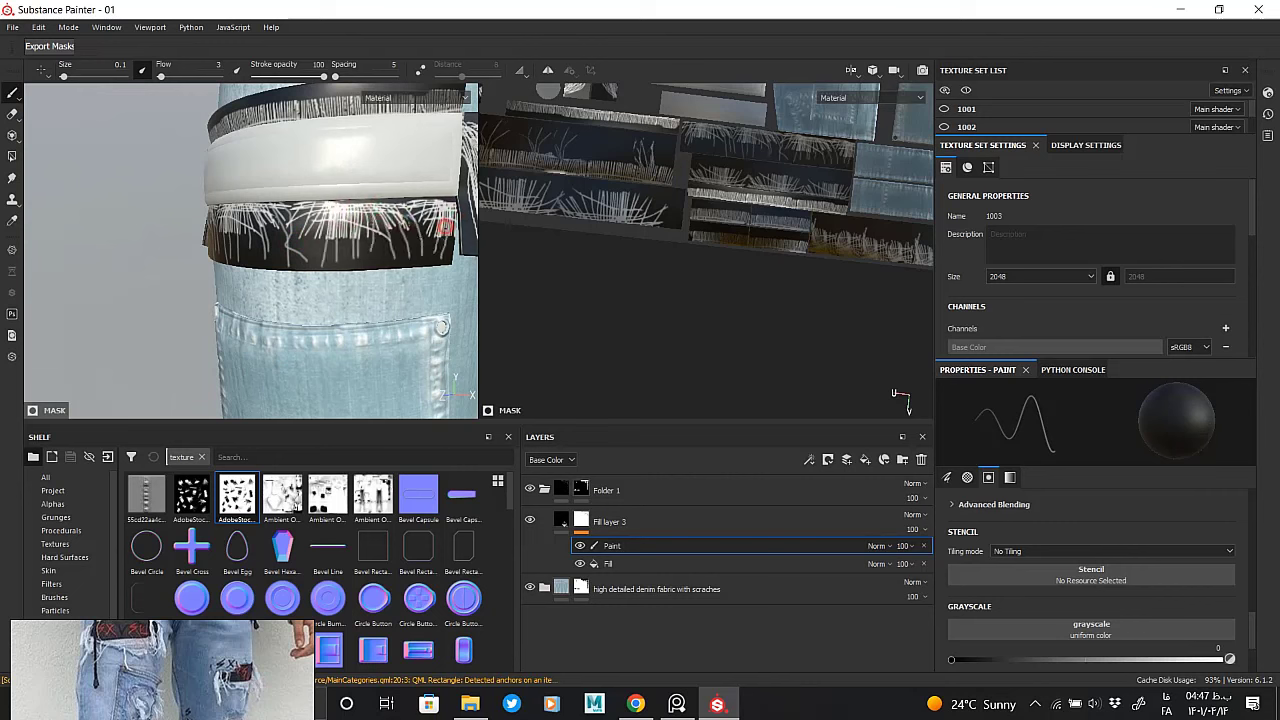
scroll(444, 226, up, 2)
scroll(384, 253, up, 2)
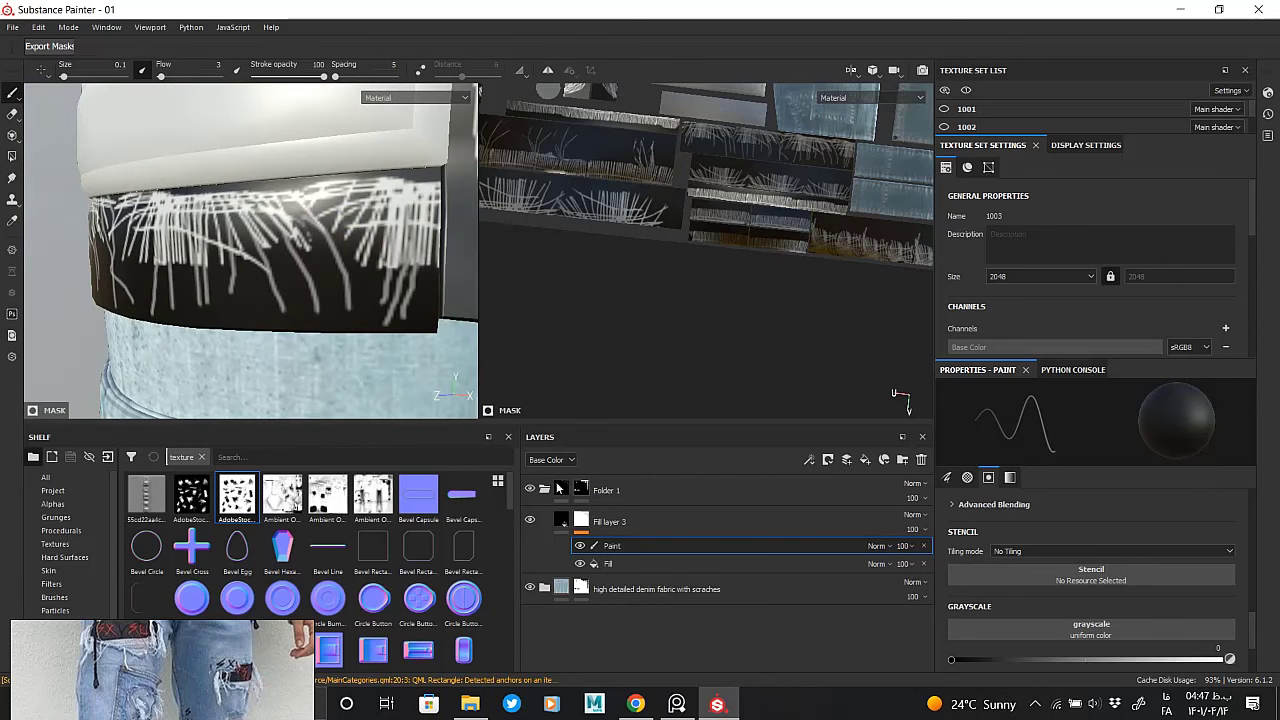
Adjust the grayscale paint value and paint white fringe strokes along the belt's top edge
drag(1090, 663, 1222, 660)
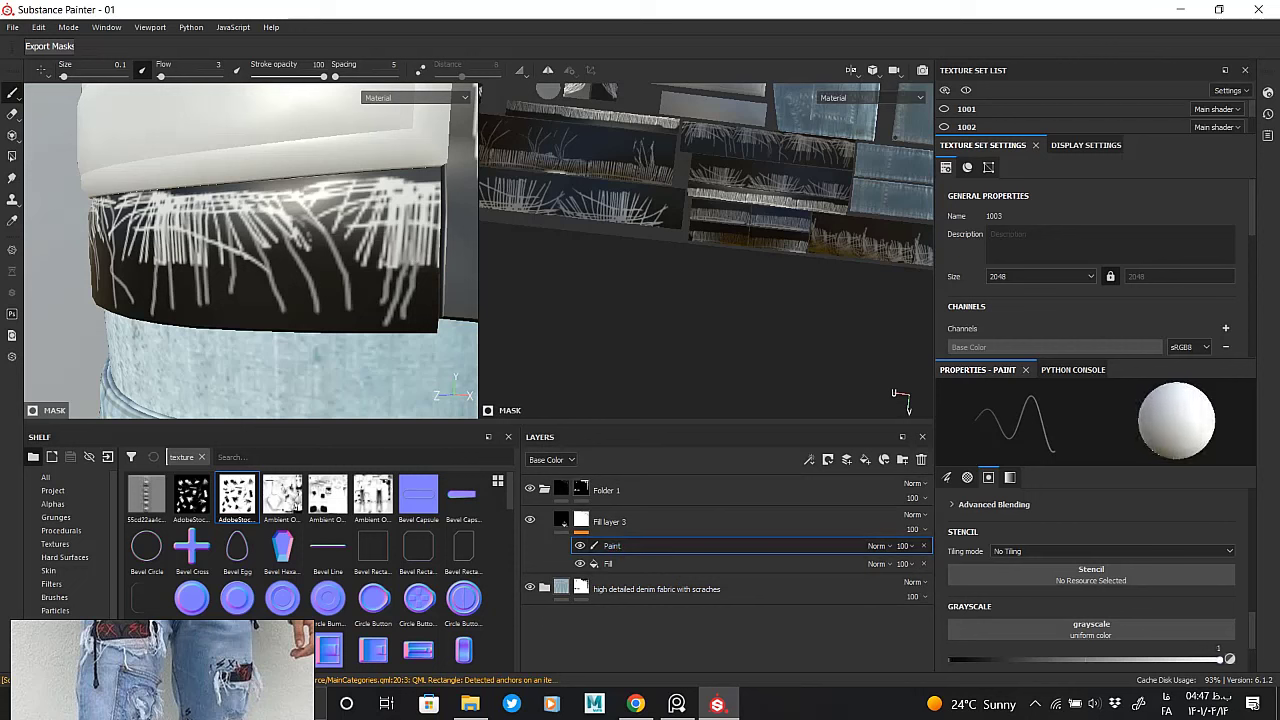
click(952, 660)
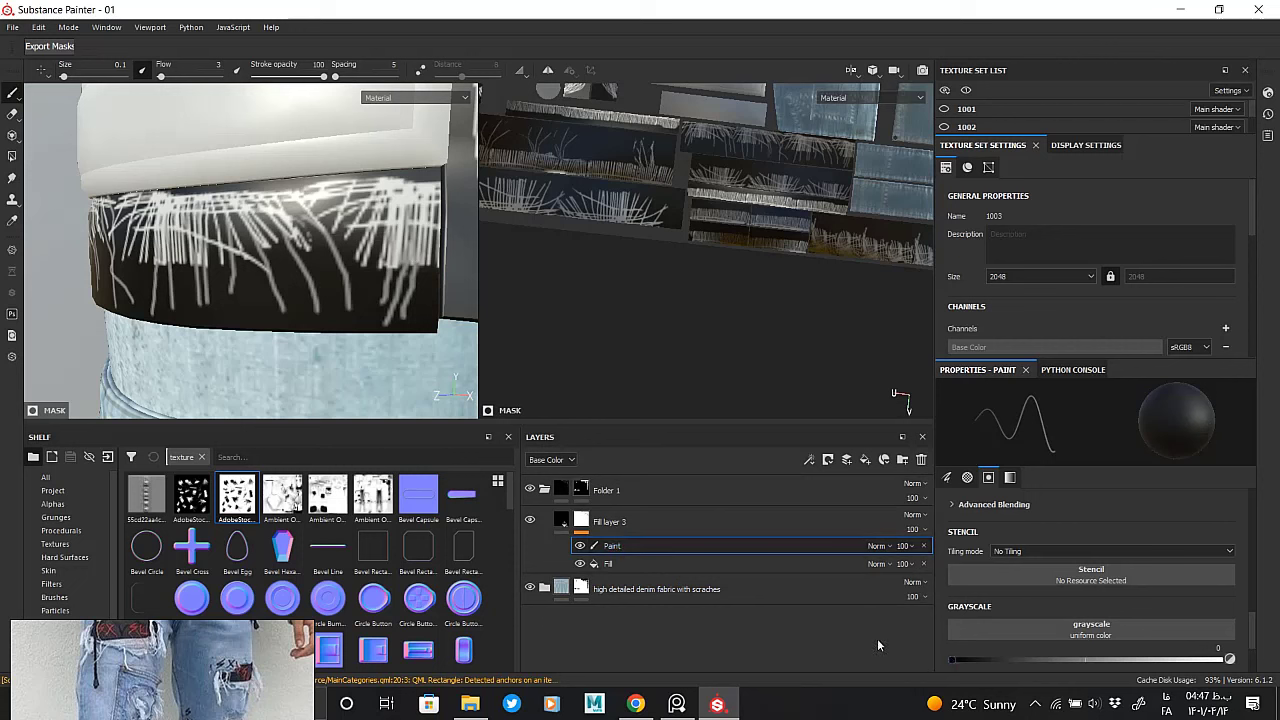
scroll(998, 587, down, 3)
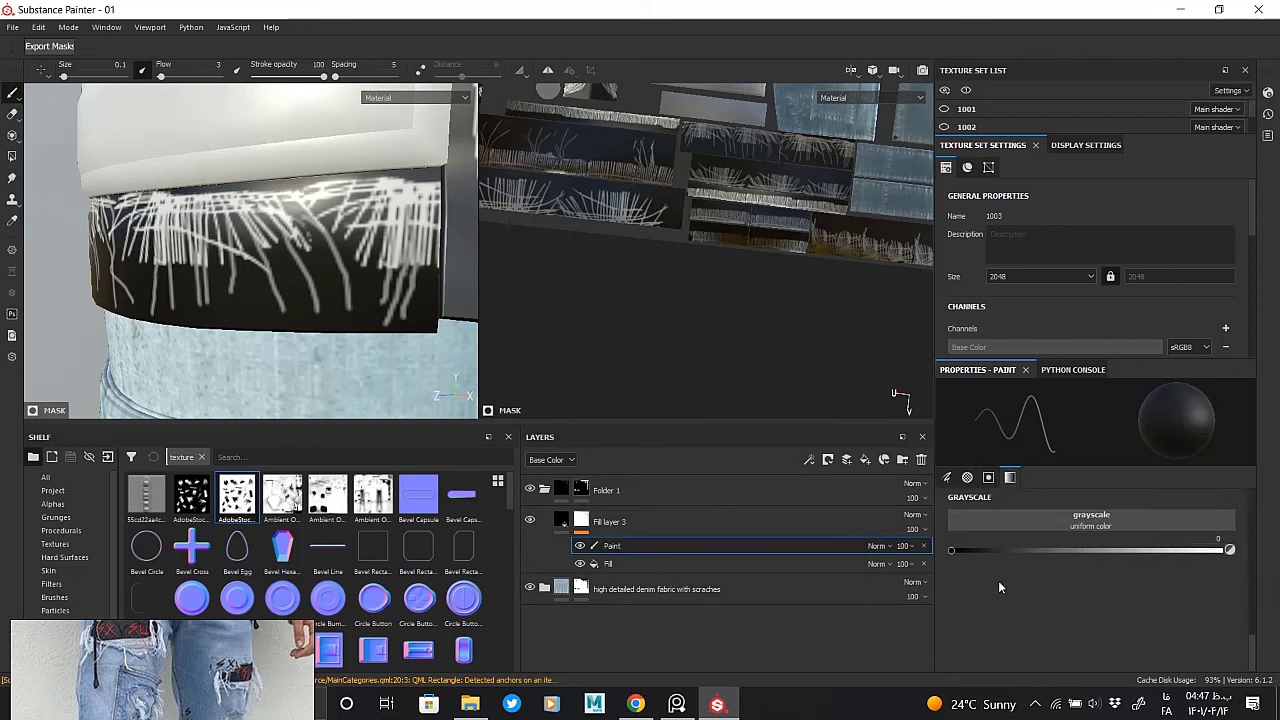
drag(999, 549, 1222, 549)
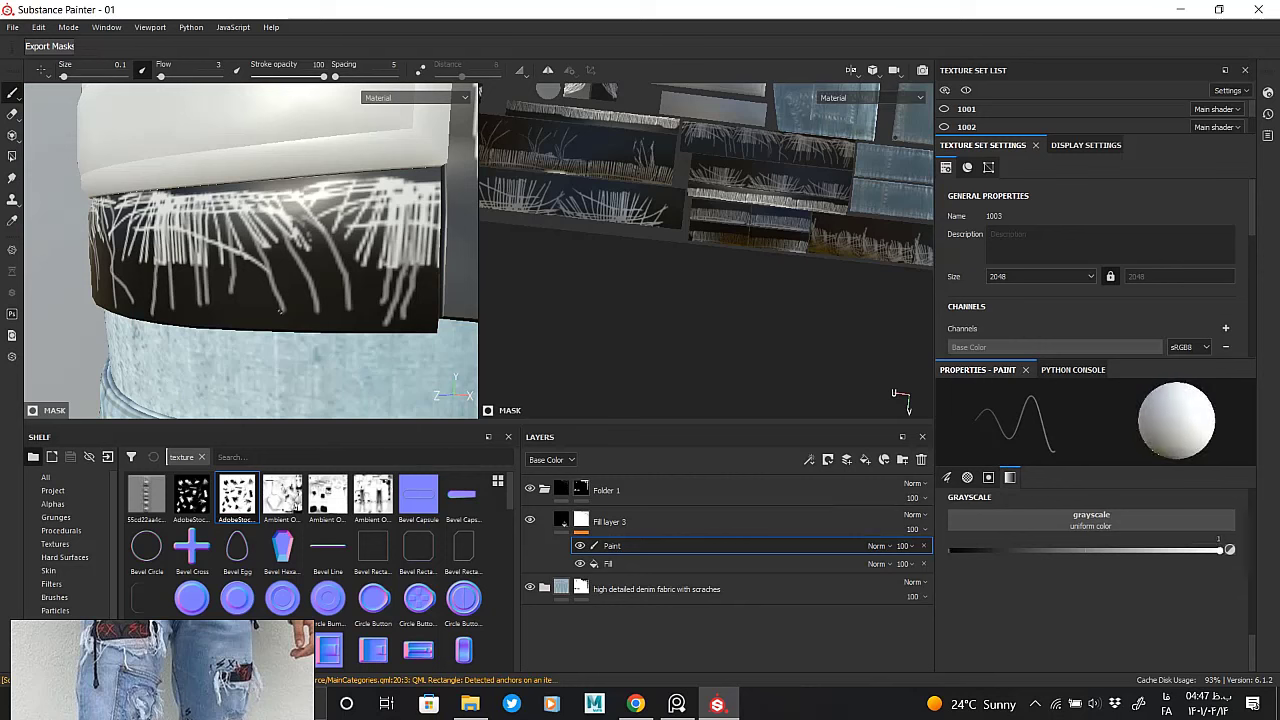
click(950, 550)
alt+drag(288, 196, 236, 196)
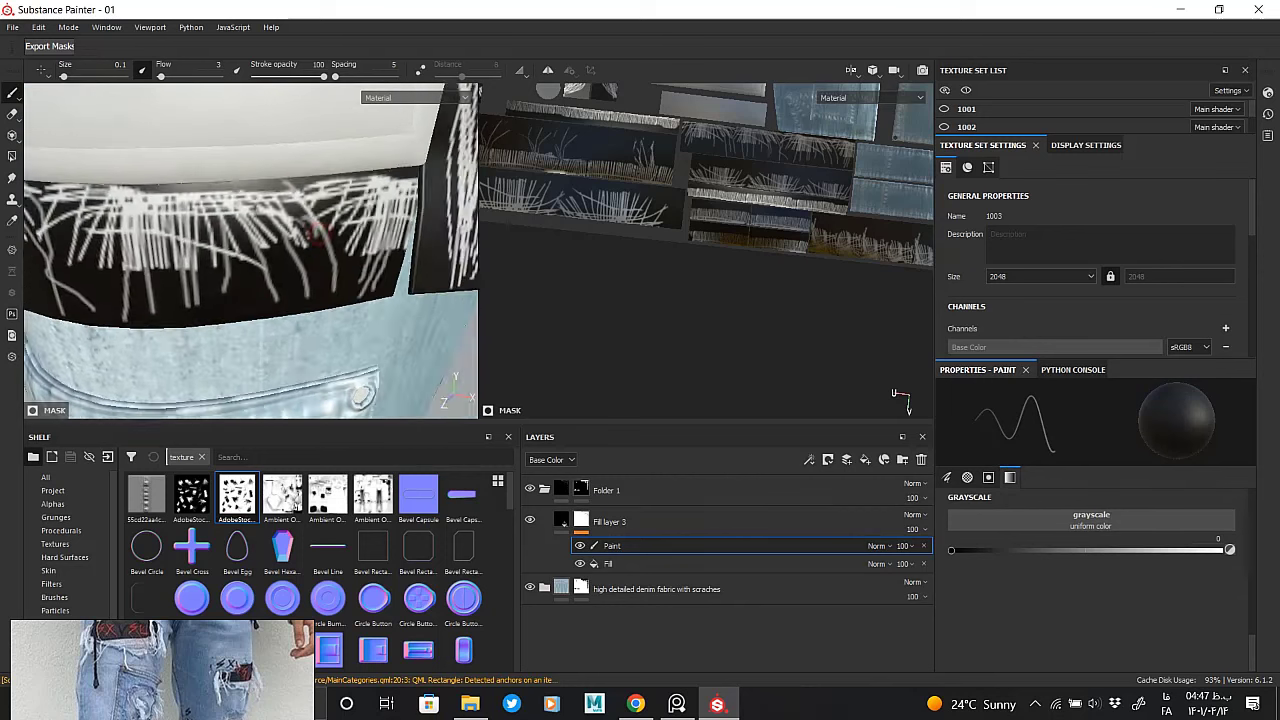
drag(145, 197, 368, 180)
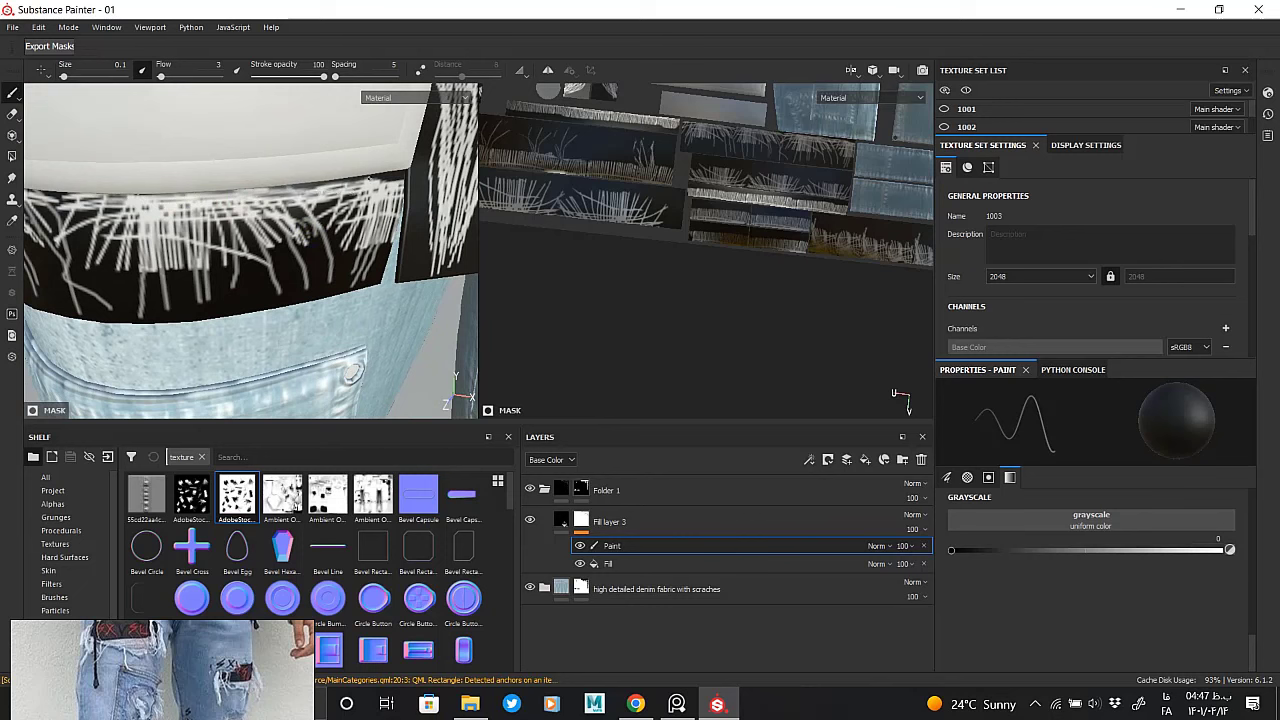
Zoom in on the belt loop and raise brush flow to 100
mouse_move(291, 188)
alt+mouse_down()
mouse_move(316, 195)
mouse_move(200, 178)
mouse_move(157, 190)
alt+mouse_up()
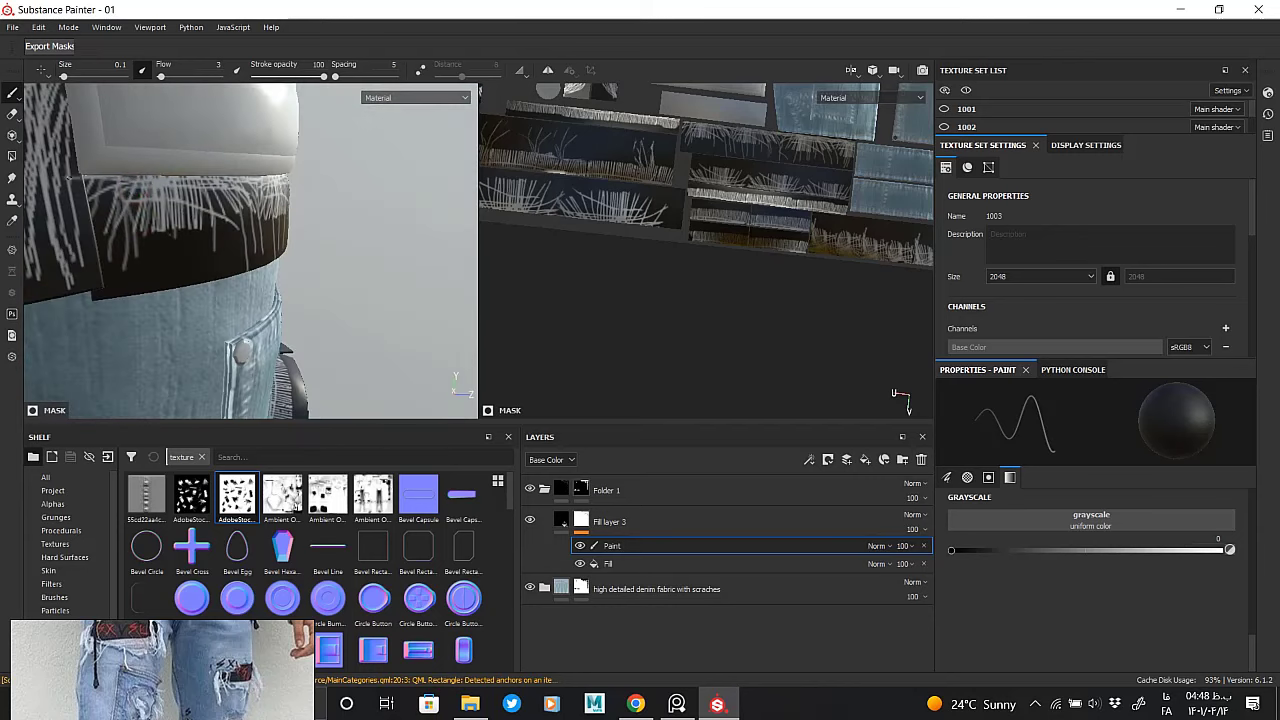
alt+drag(70, 178, 250, 163)
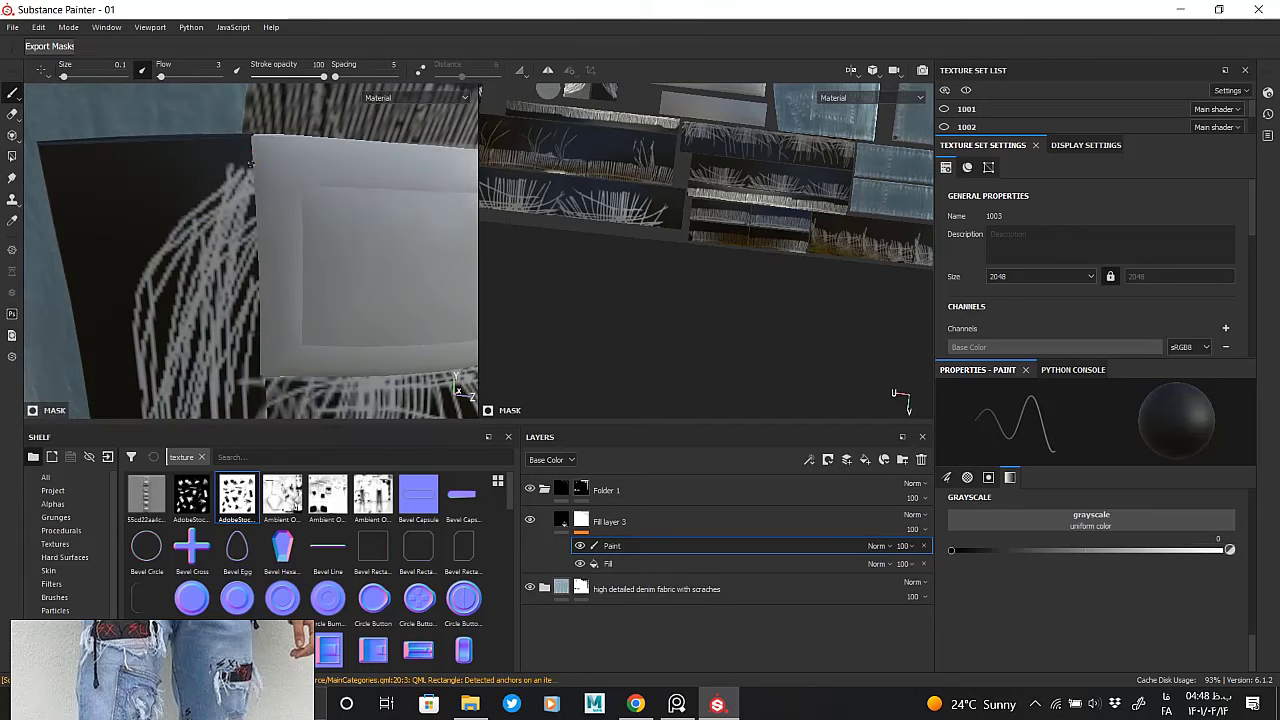
drag(160, 76, 219, 76)
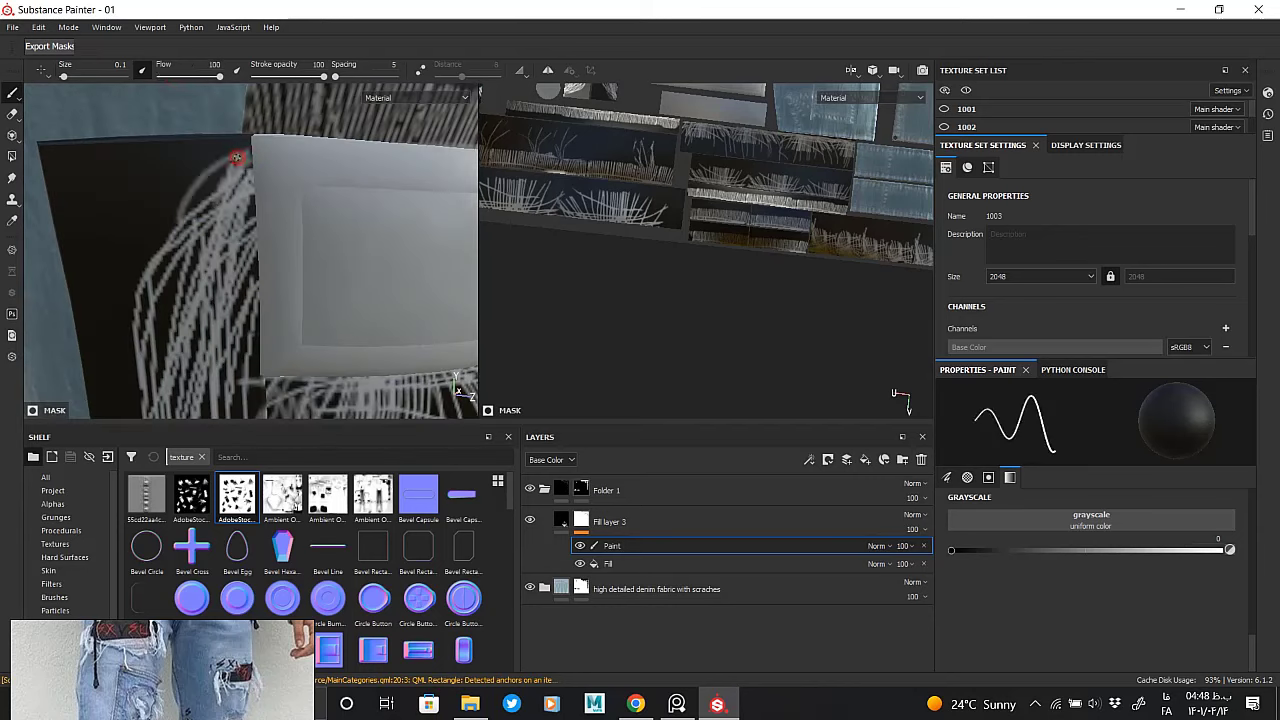
drag(240, 152, 228, 168)
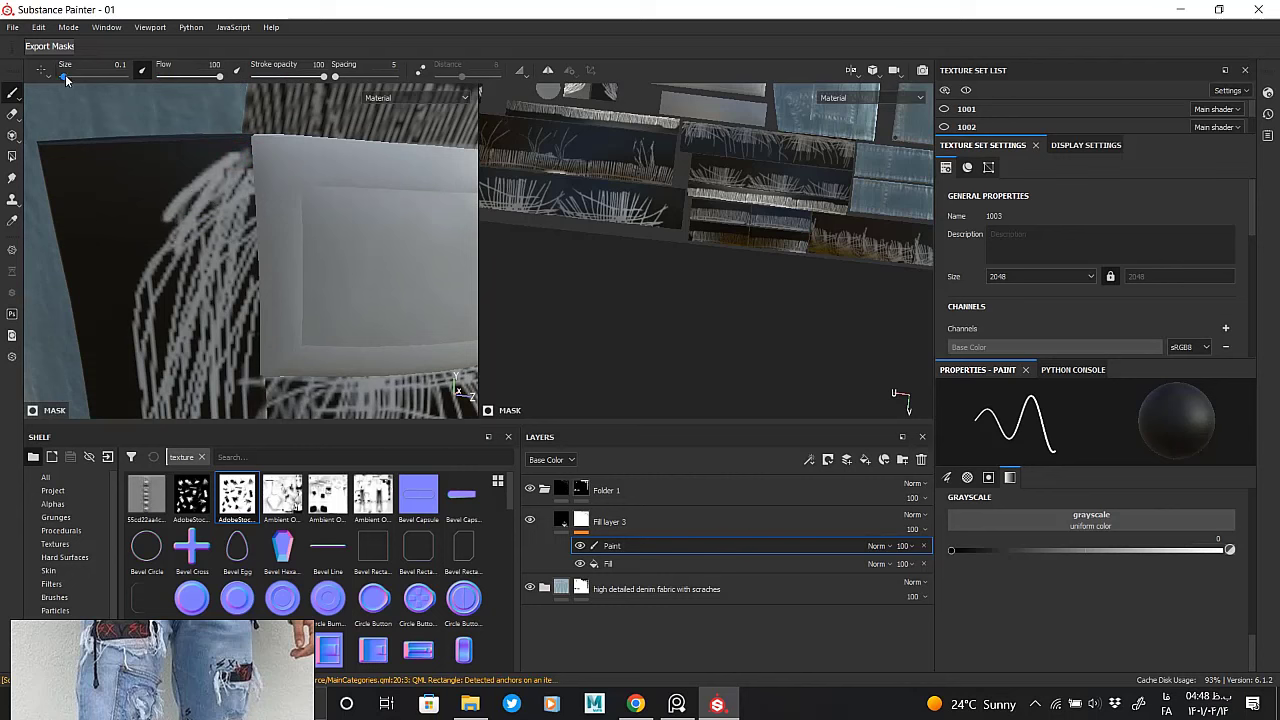
Drop brush size to 0.01 and paint thin white threads along the belt
drag(66, 80, 58, 78)
drag(233, 157, 180, 270)
drag(190, 200, 115, 380)
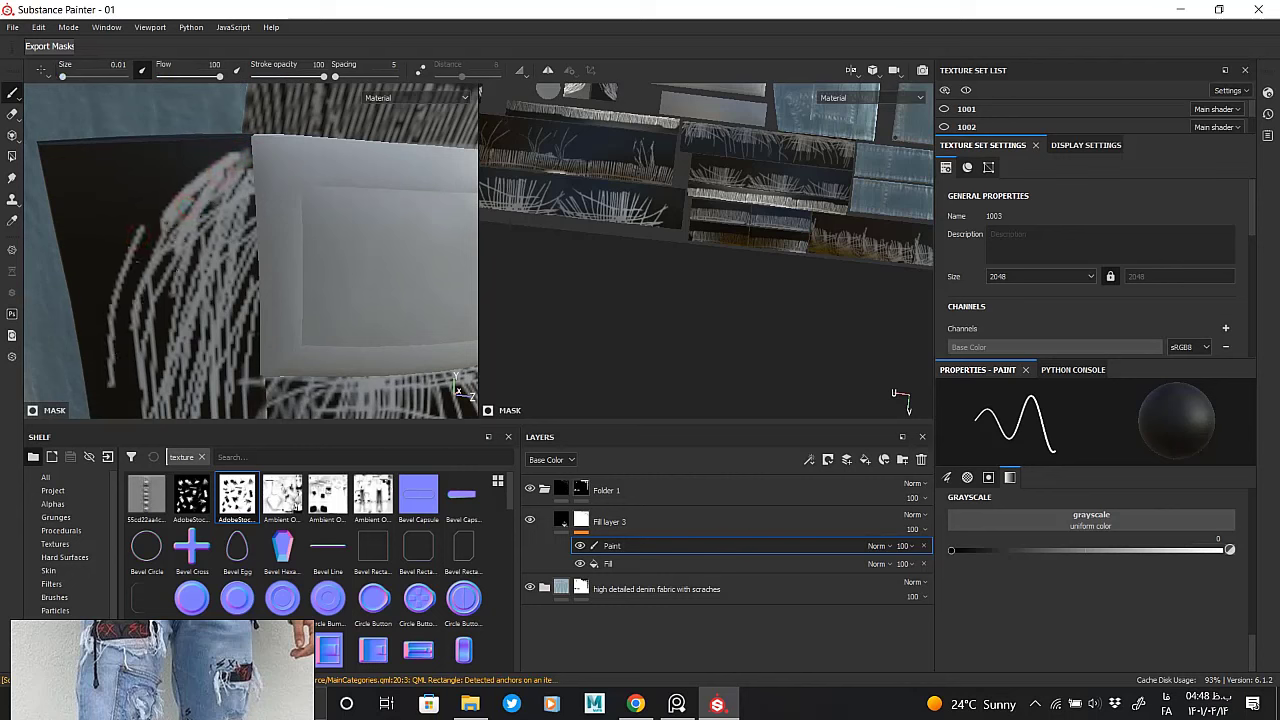
drag(195, 165, 120, 270)
drag(170, 195, 228, 244)
scroll(228, 244, down, 3)
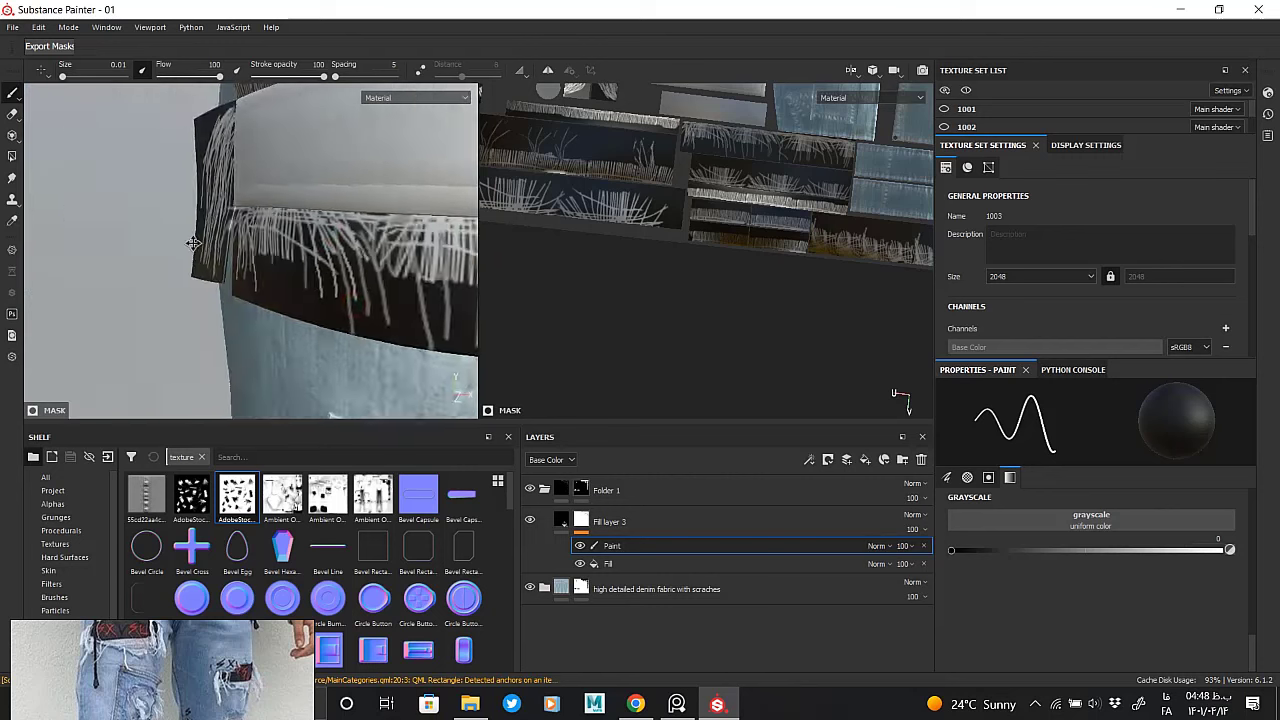
Orbit to face the white band head-on and paint more white threads on its fringe
mouse_move(340, 260)
alt+mouse_down()
mouse_move(300, 240)
mouse_move(300, 190)
alt+mouse_up()
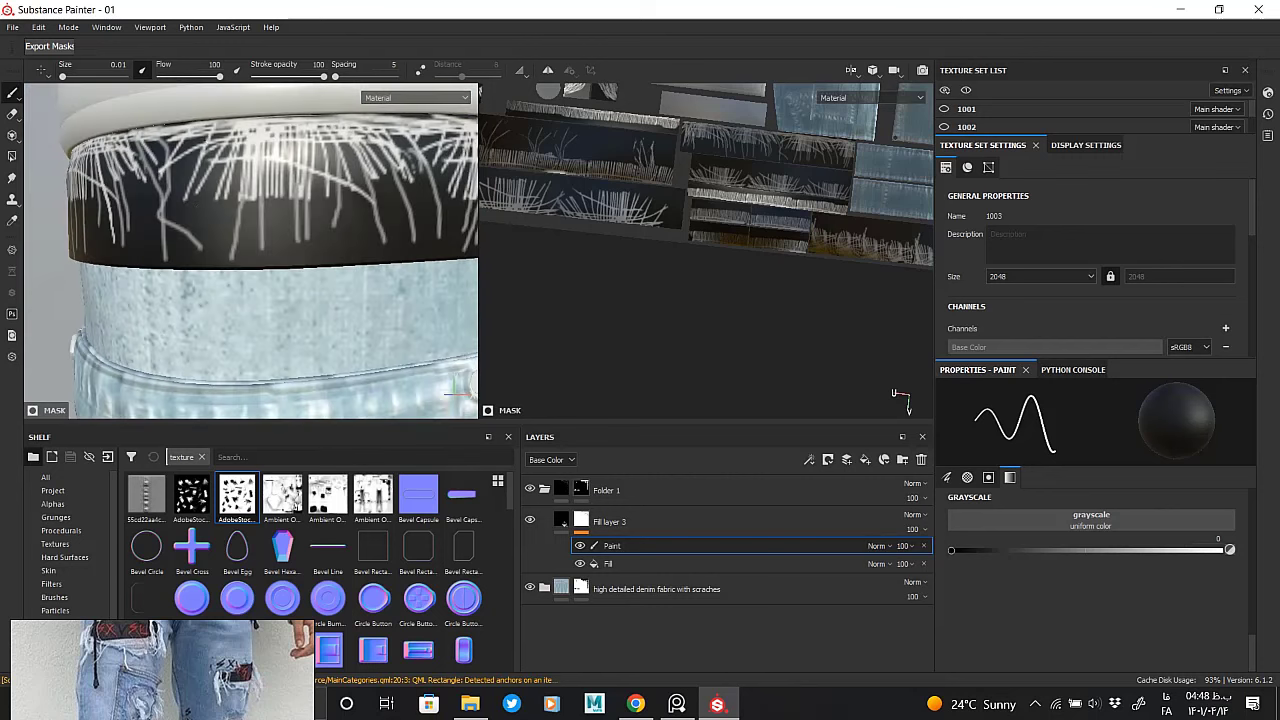
mouse_move(170, 165)
alt+mouse_down()
mouse_move(257, 149)
mouse_move(364, 185)
alt+mouse_up()
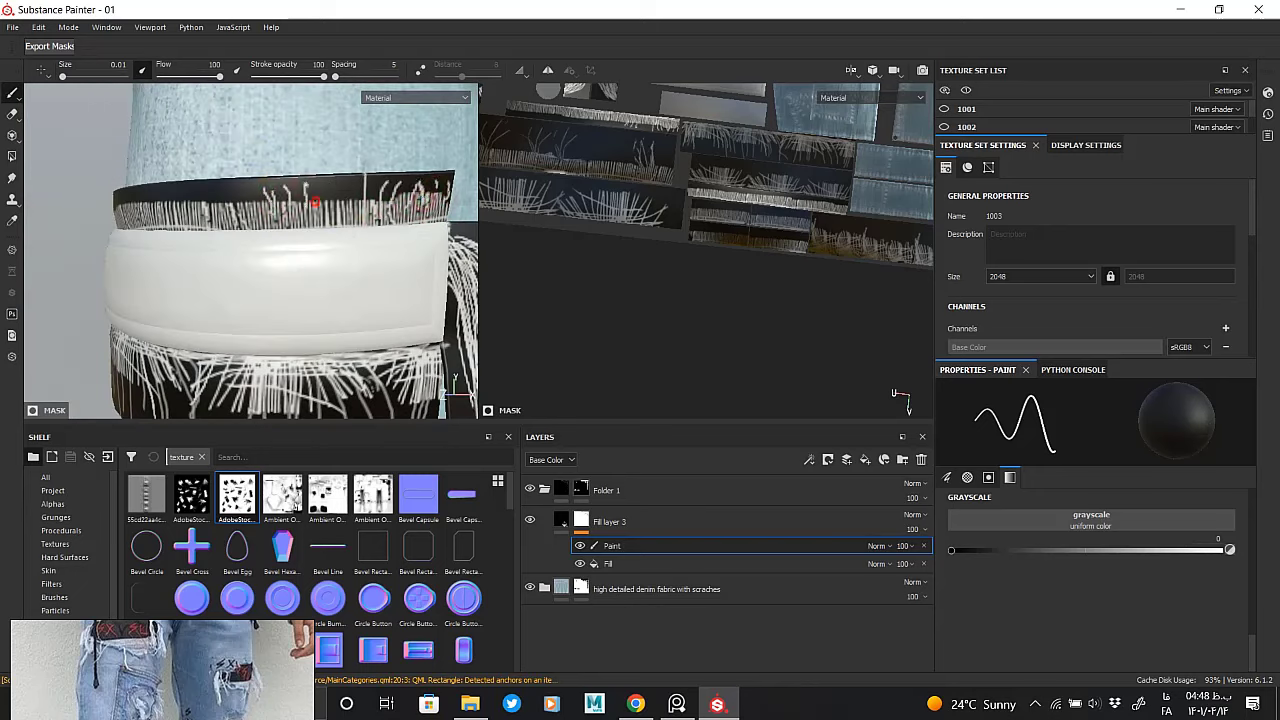
alt+drag(365, 185, 329, 205)
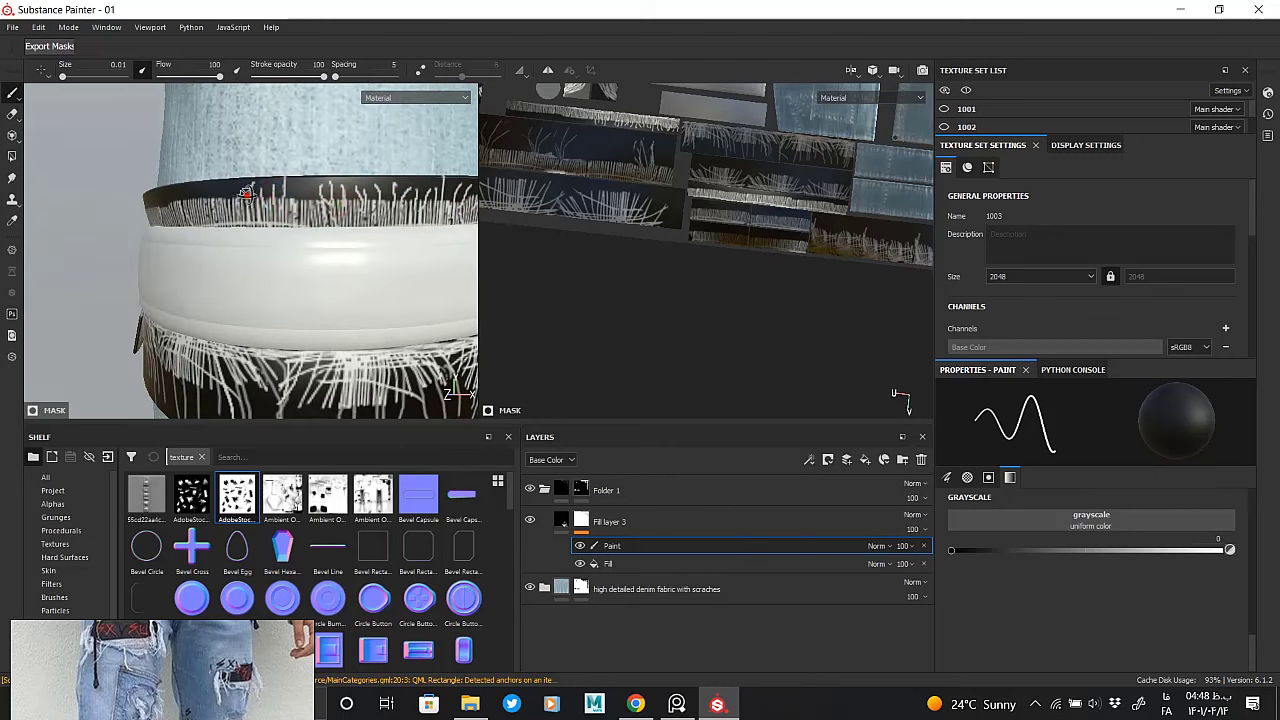
scroll(245, 193, up, 2)
alt+drag(239, 206, 245, 225)
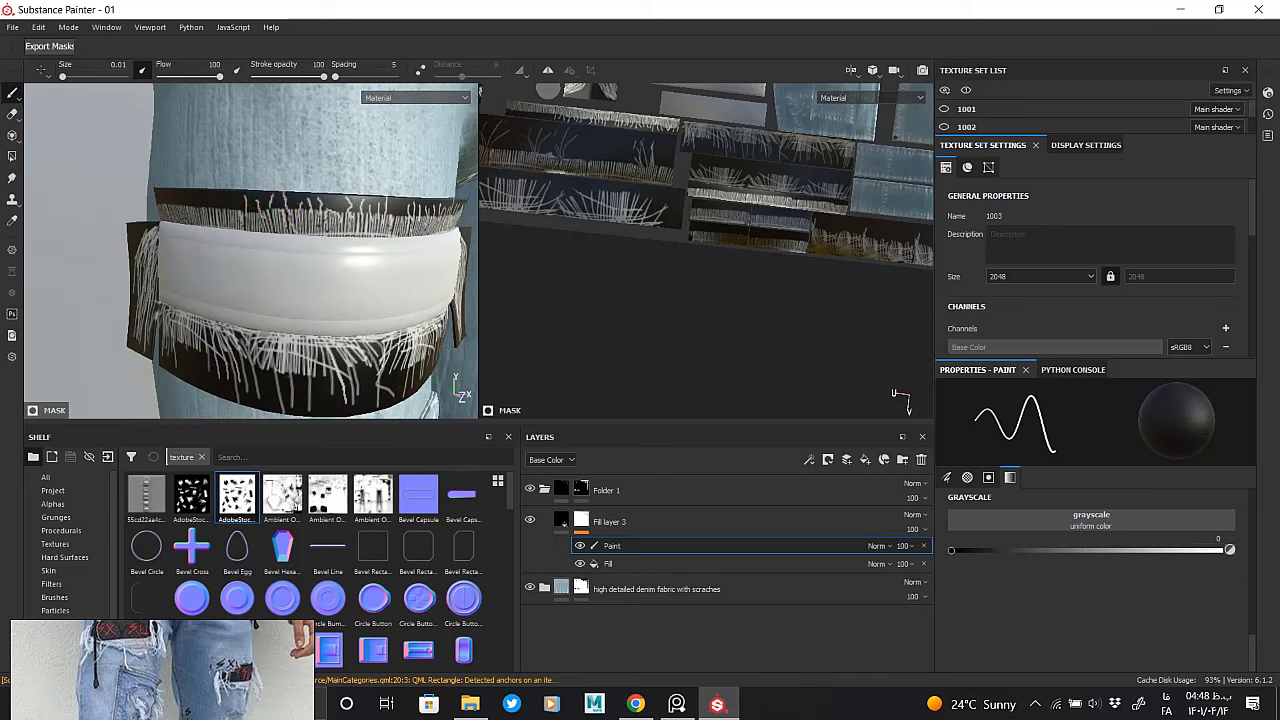
mouse_move(245, 205)
alt+mouse_down()
mouse_move(325, 208)
mouse_move(304, 192)
alt+mouse_up()
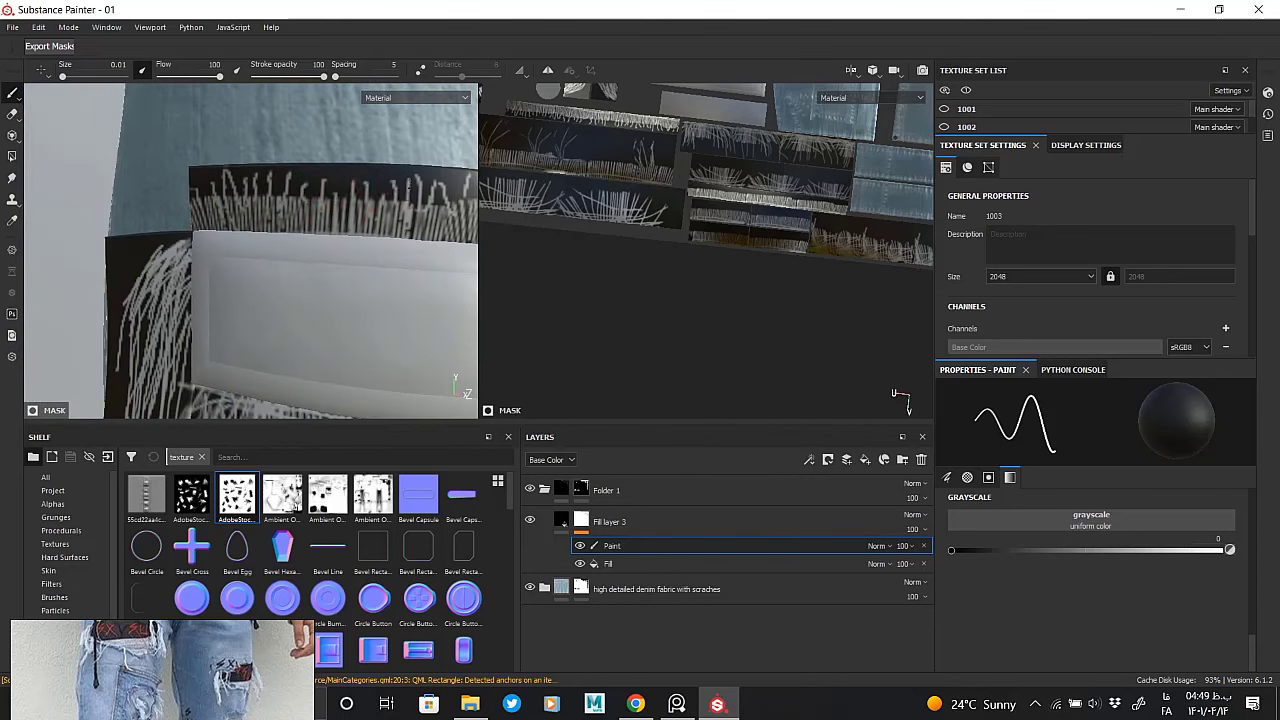
mouse_move(408, 188)
alt+mouse_down()
mouse_move(256, 172)
mouse_move(297, 173)
alt+mouse_up()
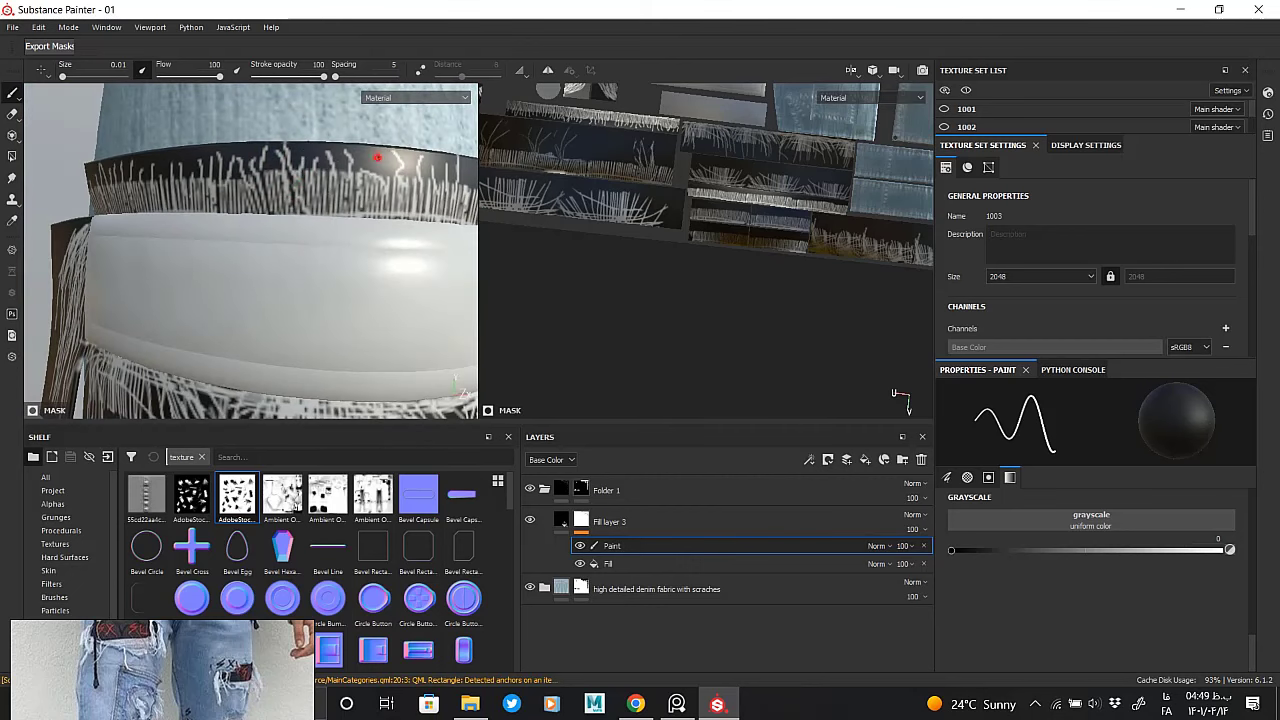
mouse_move(377, 157)
alt+mouse_down()
mouse_move(332, 150)
mouse_move(300, 177)
alt+mouse_up()
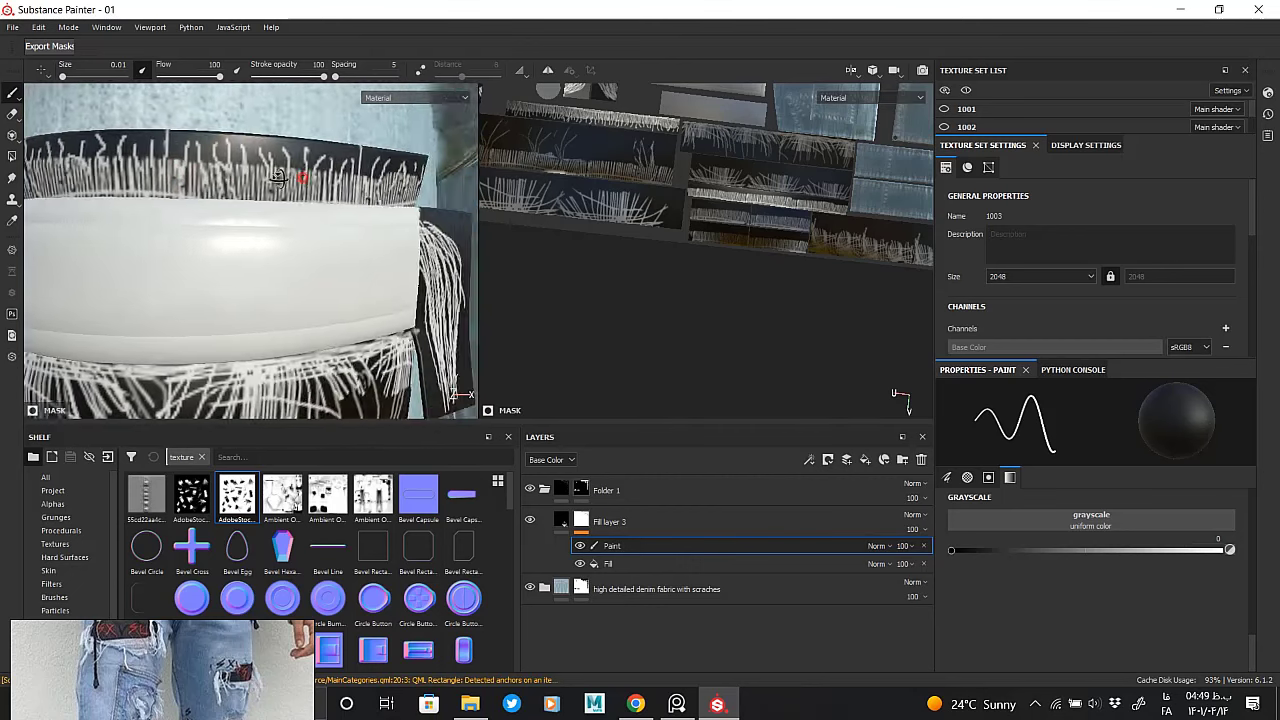
scroll(266, 194, down, 5)
scroll(321, 238, up, 3)
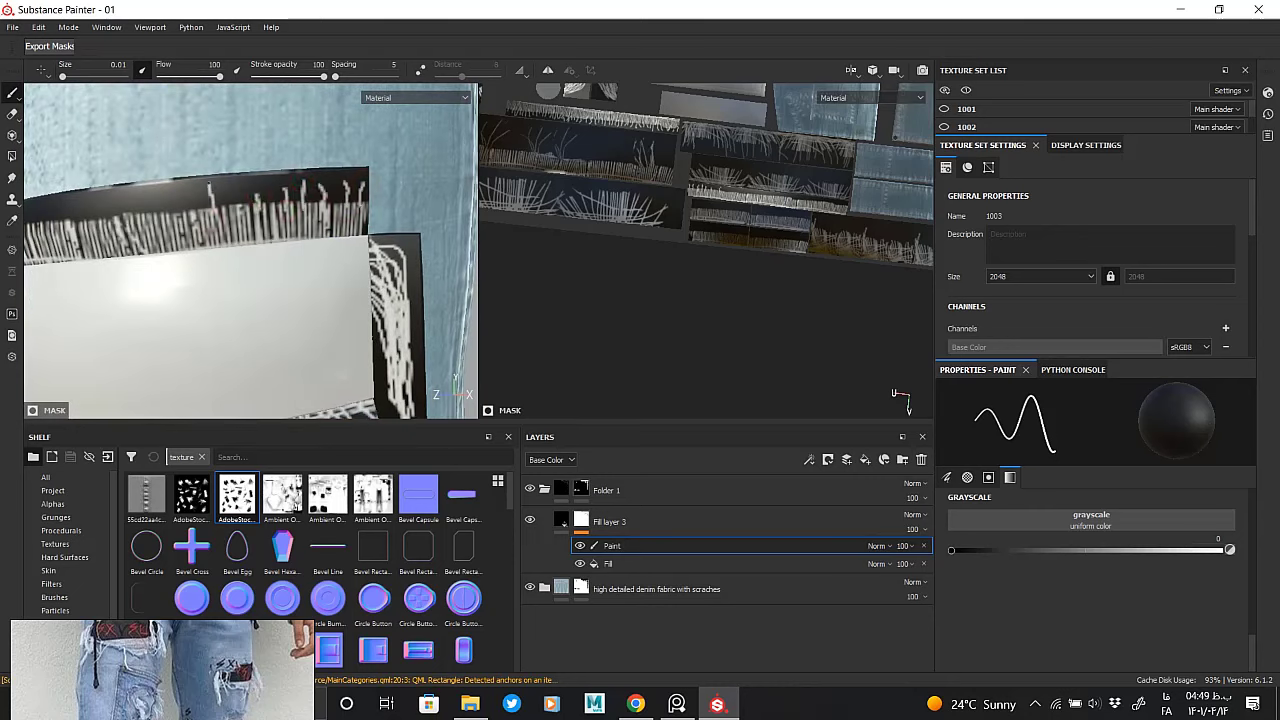
drag(208, 182, 258, 212)
Add short white hair strokes on the dark band beside the side patch
scroll(182, 205, down, 2)
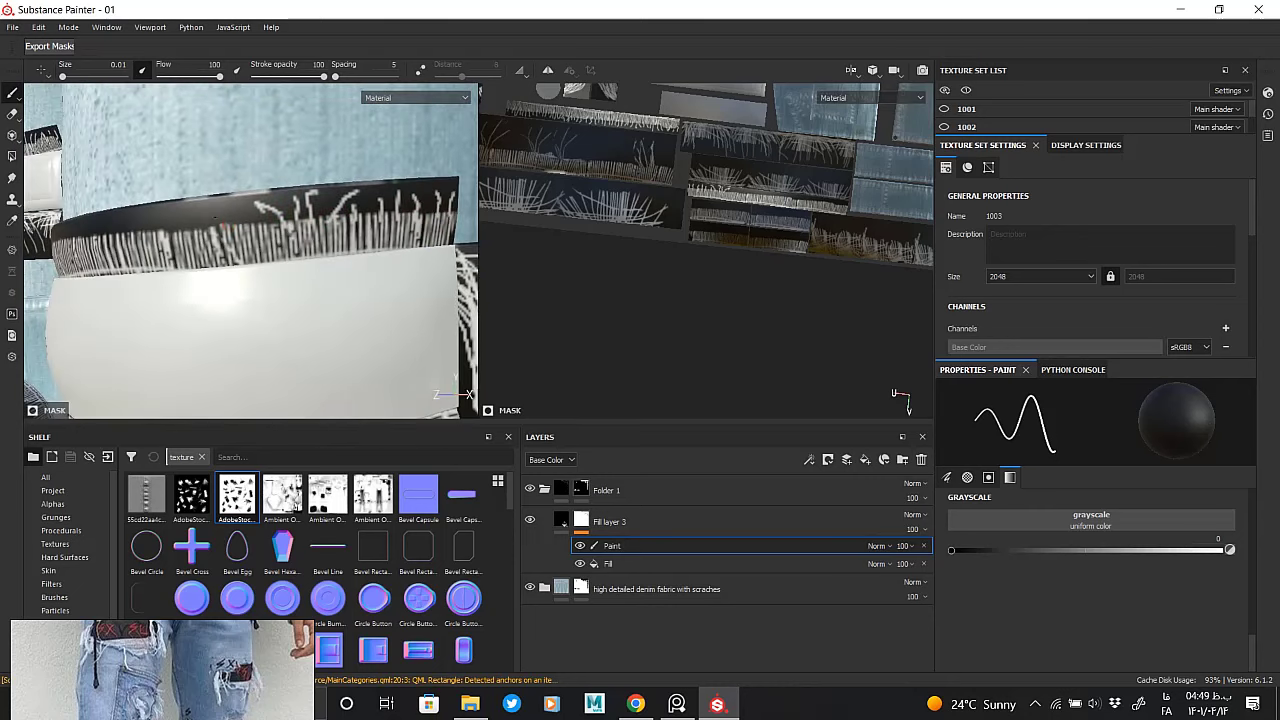
scroll(256, 222, down, 2)
mouse_move(282, 224)
alt+mouse_down()
mouse_move(255, 228)
mouse_move(310, 270)
mouse_move(316, 258)
mouse_move(373, 268)
alt+mouse_up()
mouse_move(275, 276)
mouse_down()
mouse_move(275, 246)
mouse_move(298, 242)
mouse_up()
mouse_move(195, 264)
mouse_down()
mouse_move(195, 242)
mouse_move(165, 246)
mouse_up()
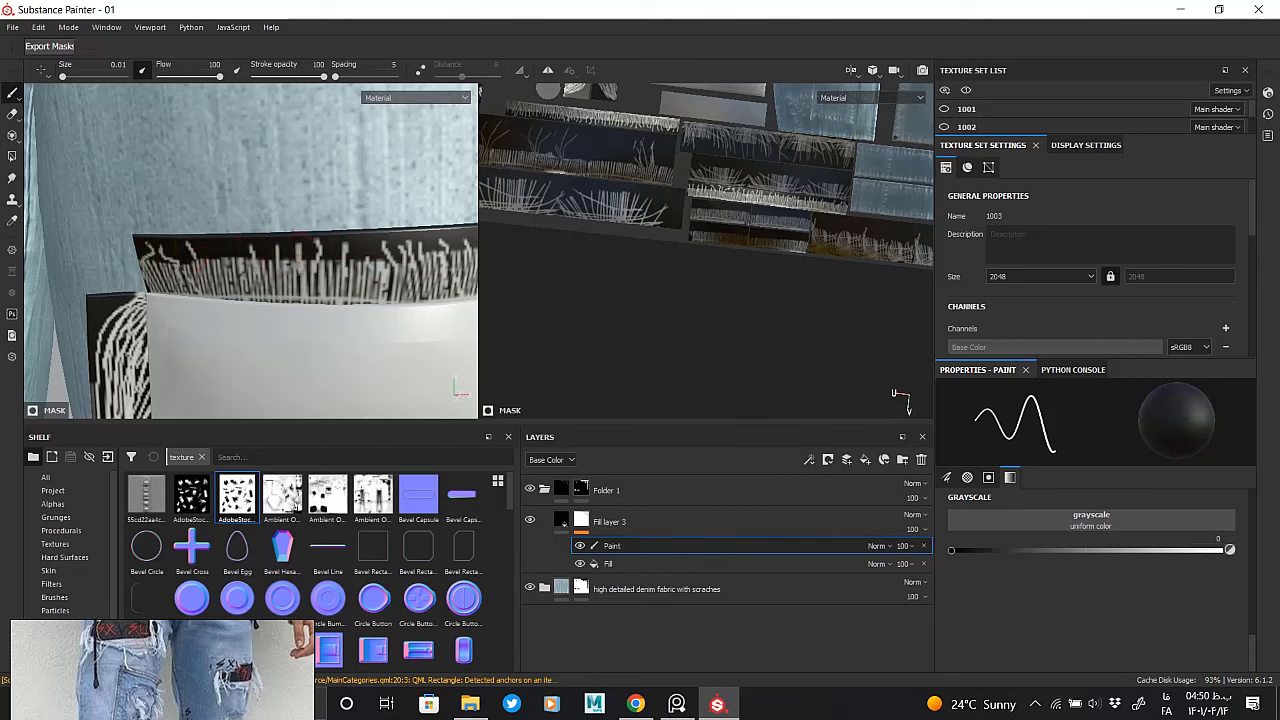
Paint more white hair strokes and threads down the leg band's edges
mouse_move(245, 250)
alt+mouse_down()
mouse_move(257, 280)
mouse_move(212, 283)
mouse_move(264, 209)
mouse_move(269, 245)
mouse_move(291, 200)
alt+mouse_up()
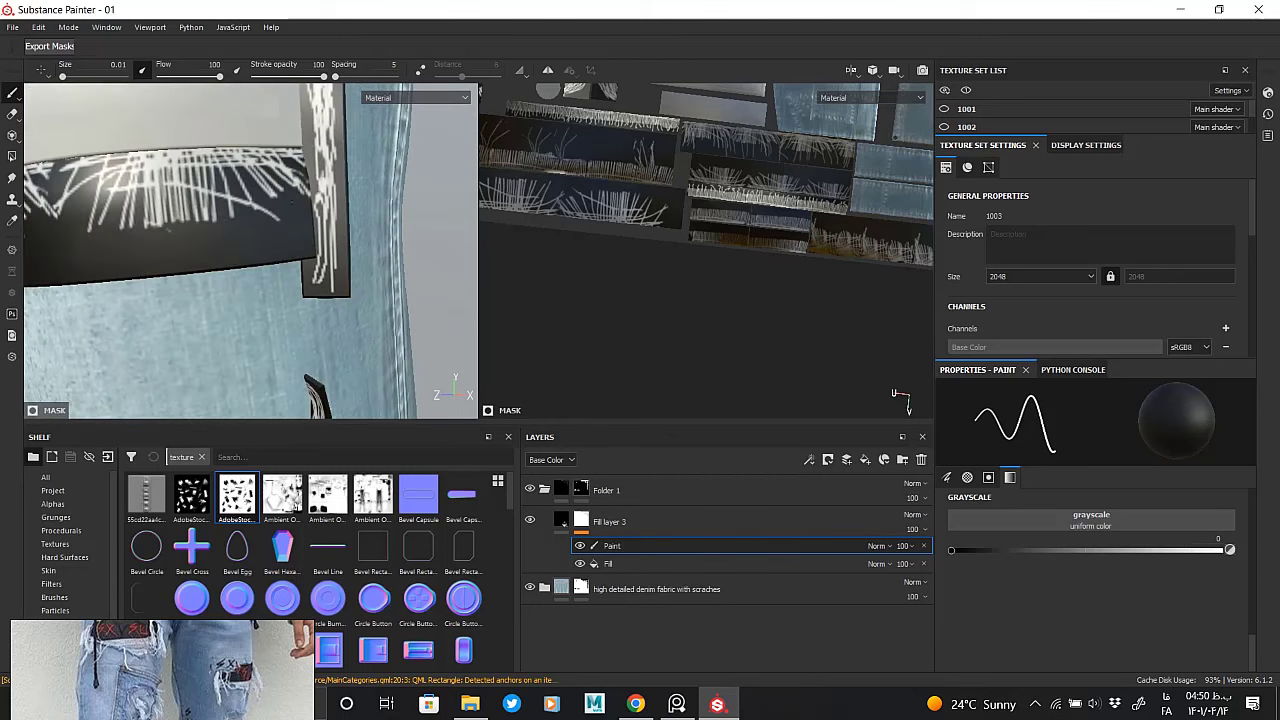
mouse_move(165, 177)
alt+mouse_down()
mouse_move(210, 200)
mouse_move(150, 237)
alt+mouse_up()
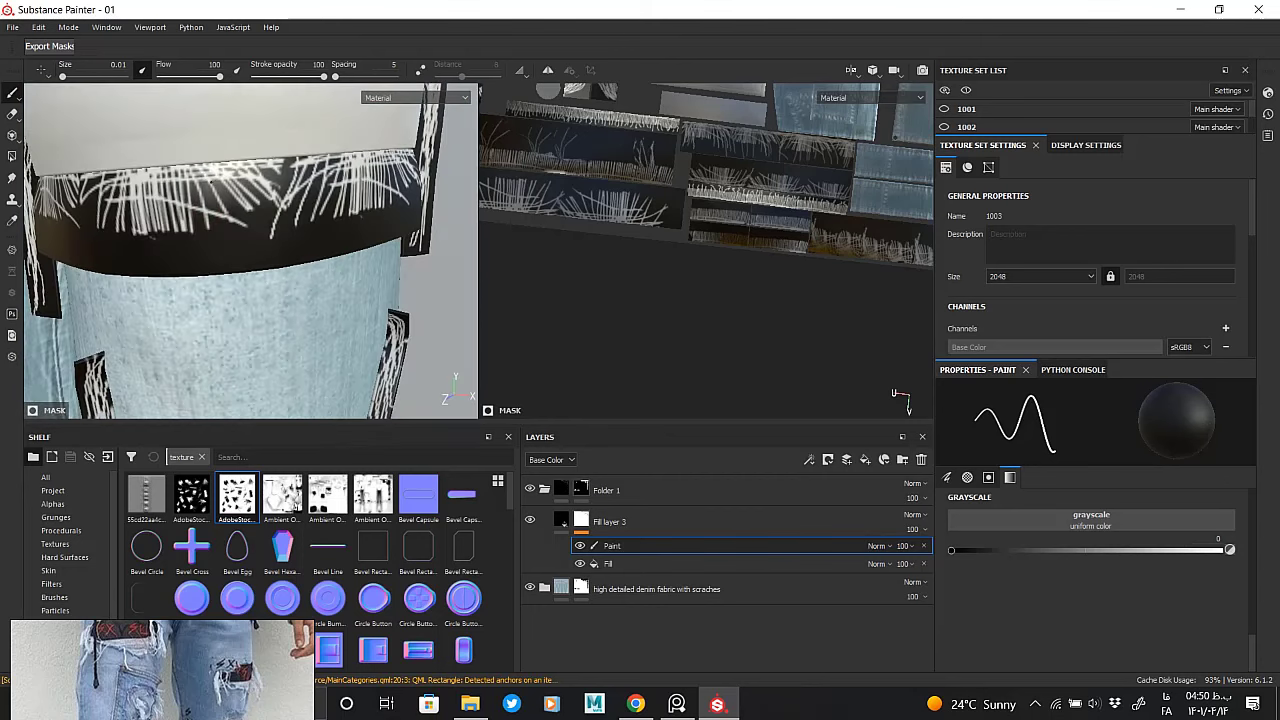
mouse_move(121, 171)
alt+mouse_down()
mouse_move(262, 175)
mouse_move(232, 244)
mouse_move(268, 268)
alt+mouse_up()
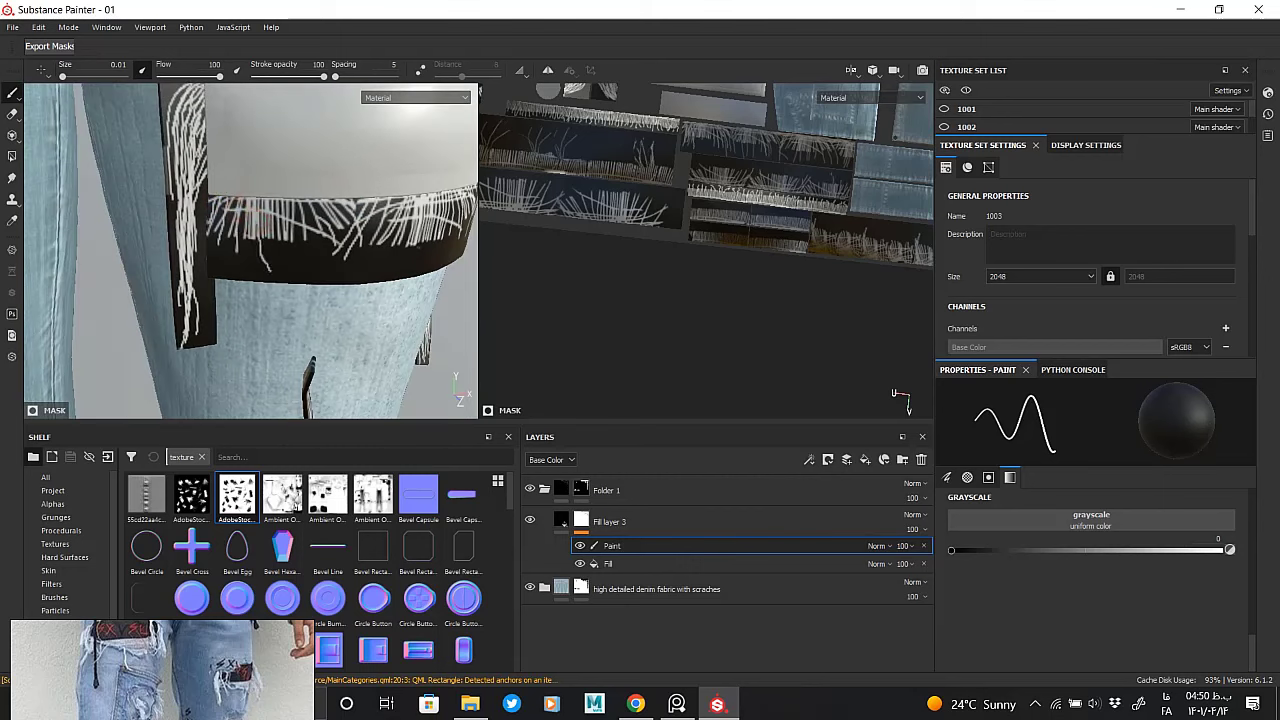
drag(330, 230, 326, 275)
mouse_move(376, 206)
mouse_down()
mouse_move(376, 262)
mouse_move(325, 200)
mouse_move(331, 244)
mouse_up()
drag(341, 190, 351, 242)
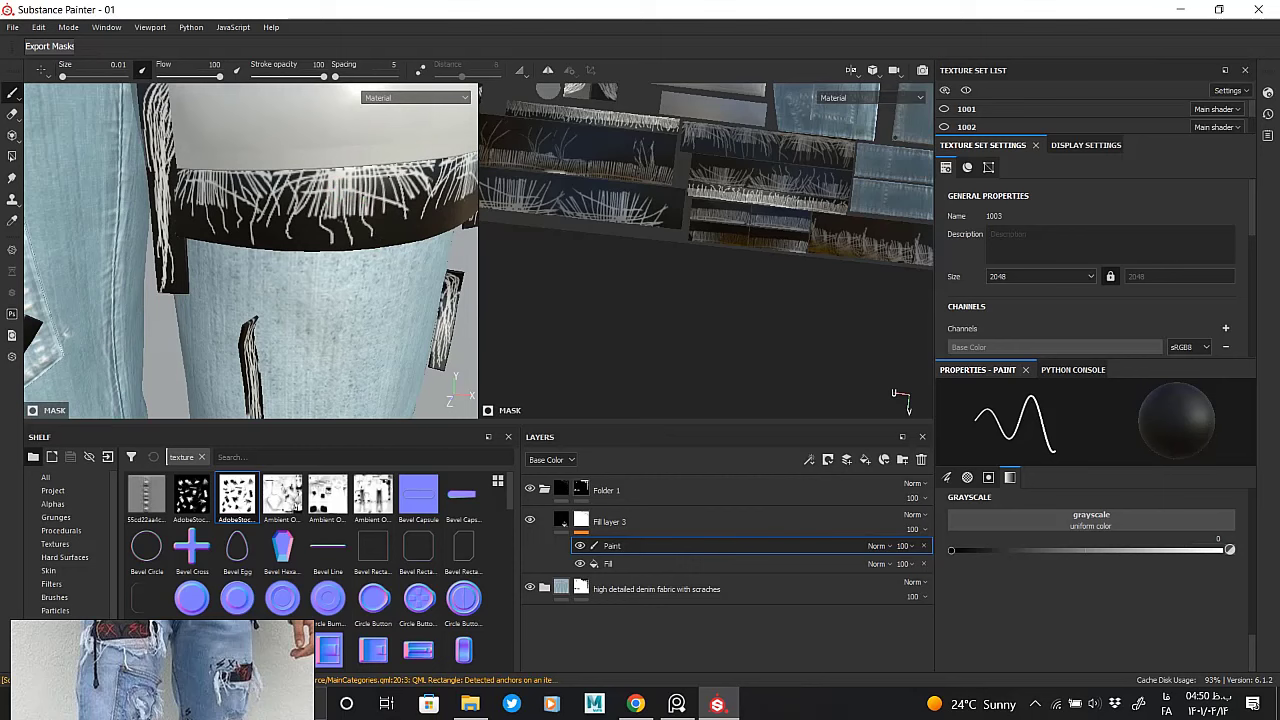
mouse_move(386, 160)
mouse_down()
mouse_move(395, 234)
mouse_move(326, 197)
mouse_move(358, 182)
mouse_up()
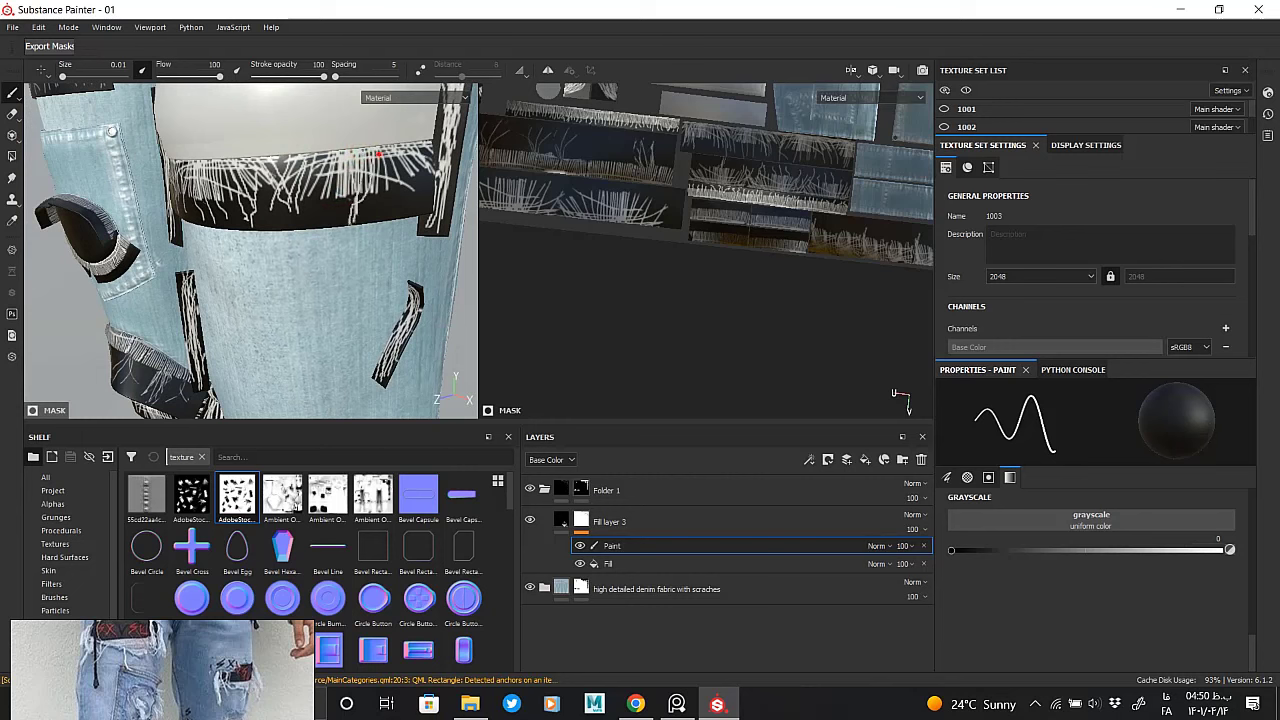
mouse_move(398, 152)
mouse_down()
mouse_move(386, 204)
mouse_move(323, 190)
mouse_move(235, 218)
mouse_up()
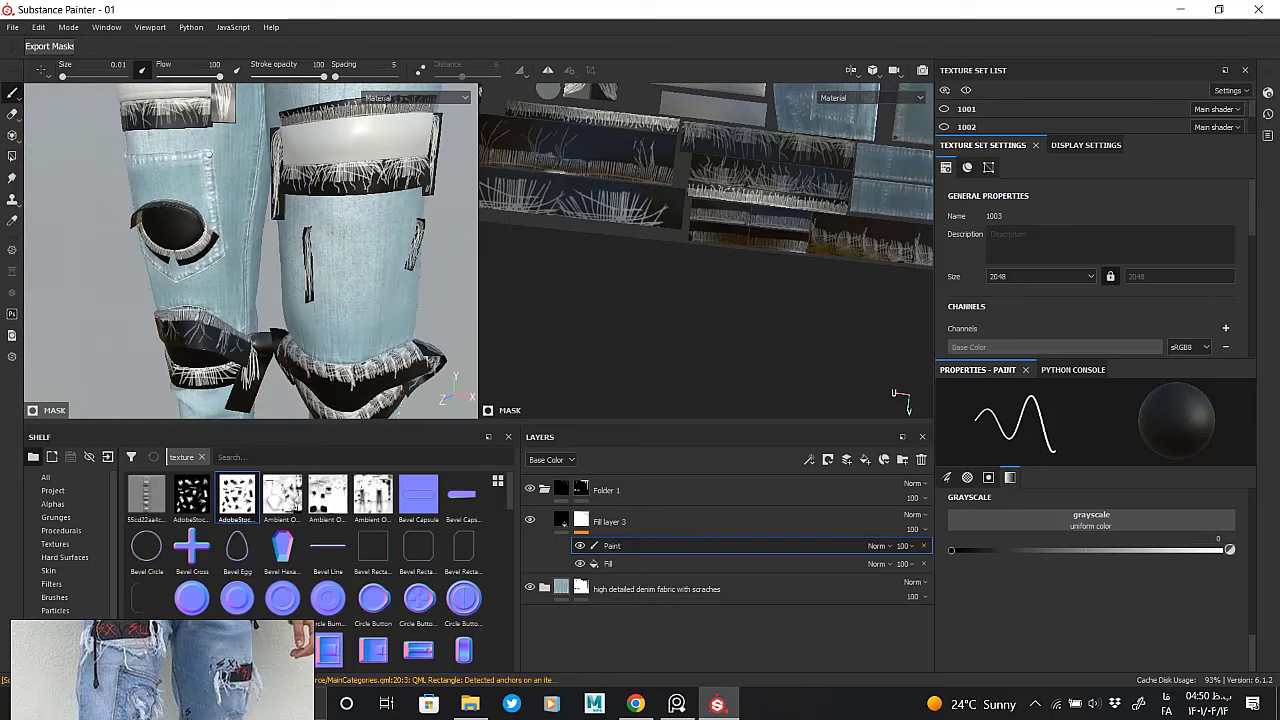
mouse_move(340, 280)
alt+mouse_down()
mouse_move(300, 240)
mouse_move(250, 300)
mouse_move(240, 190)
alt+mouse_up()
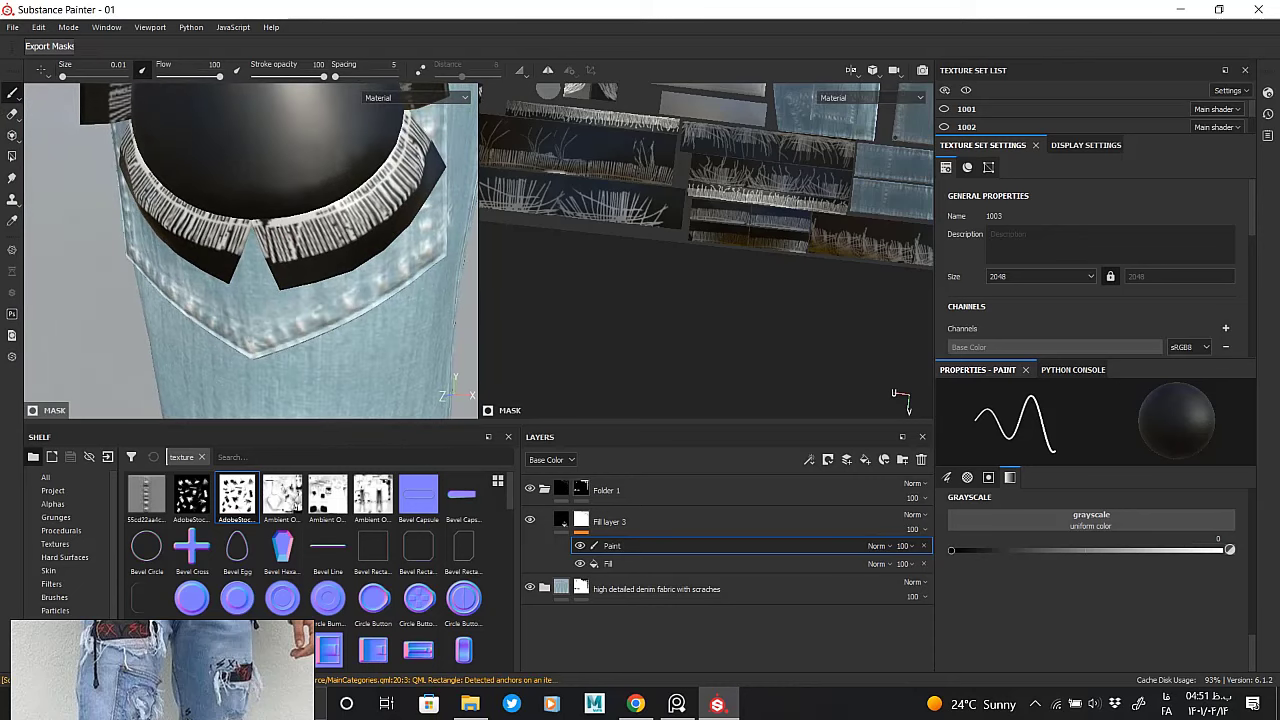
Paint white frayed strokes along the near edge of the pocket collar band
mouse_move(292, 251)
mouse_down()
mouse_move(335, 240)
mouse_move(330, 262)
mouse_move(310, 234)
mouse_move(397, 168)
mouse_move(380, 190)
mouse_up()
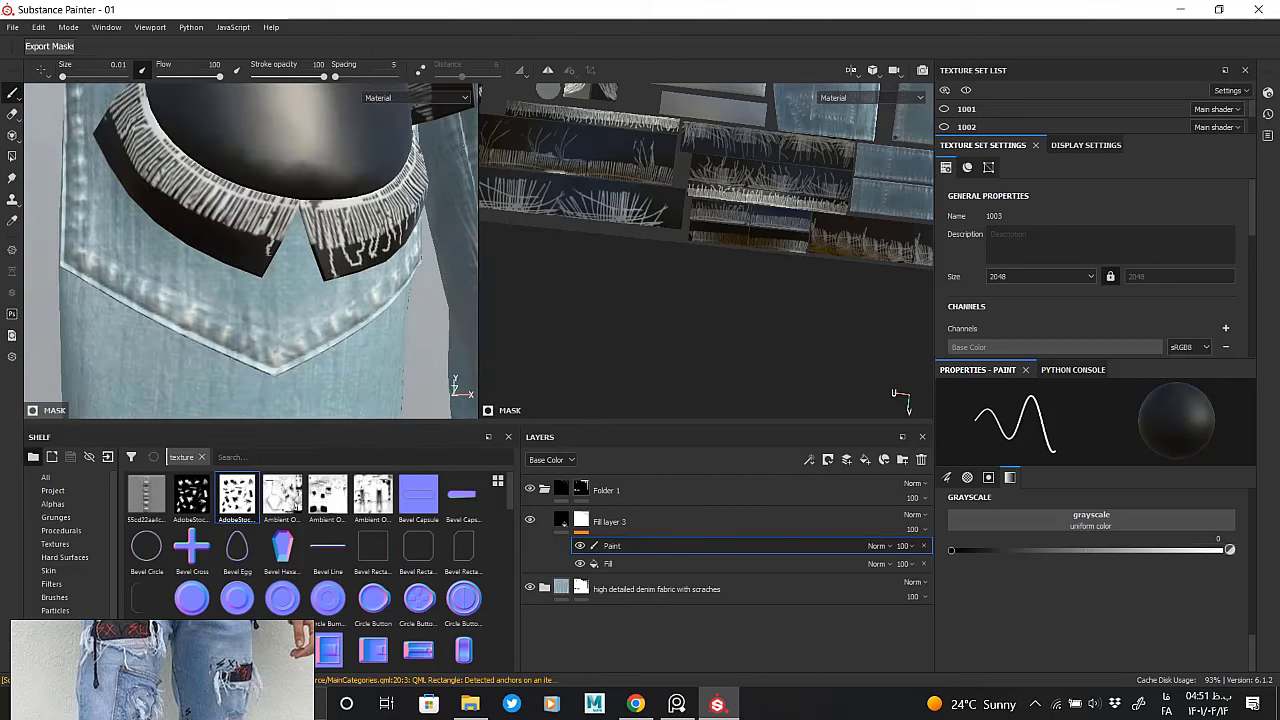
mouse_move(255, 226)
mouse_down()
mouse_move(255, 252)
mouse_move(226, 220)
mouse_up()
alt+drag(310, 405, 214, 398)
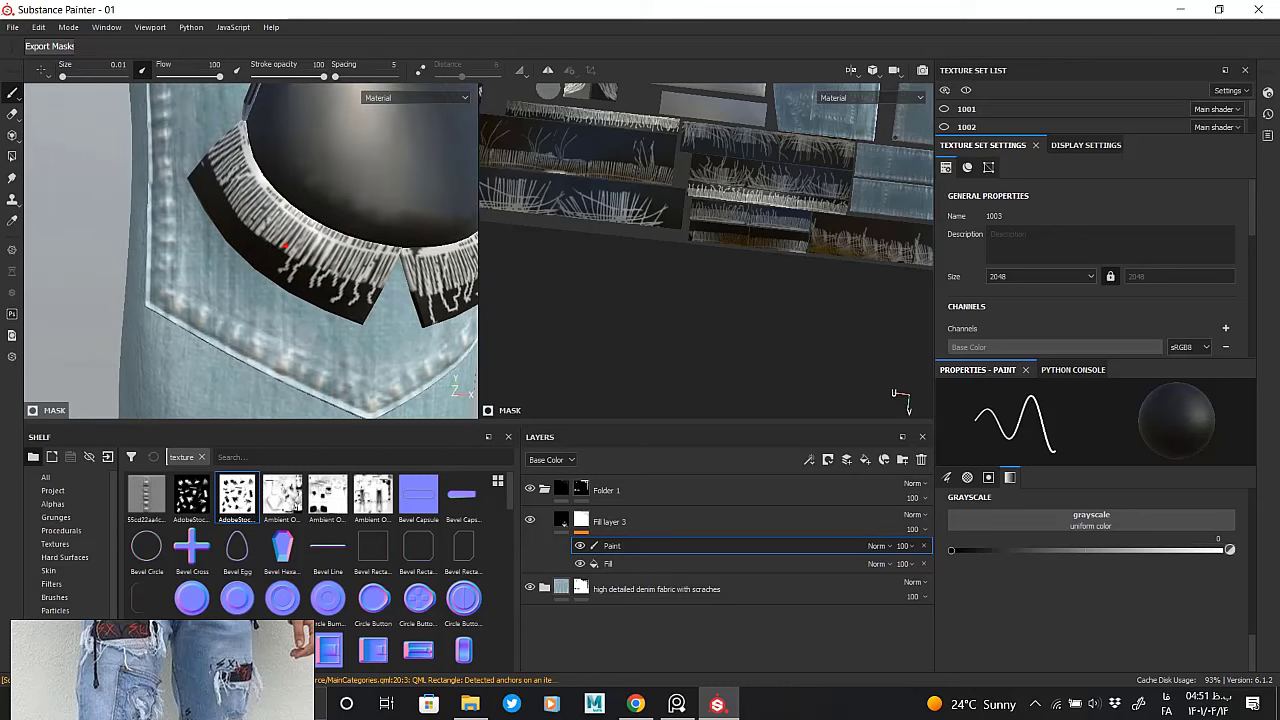
alt+drag(265, 232, 320, 245)
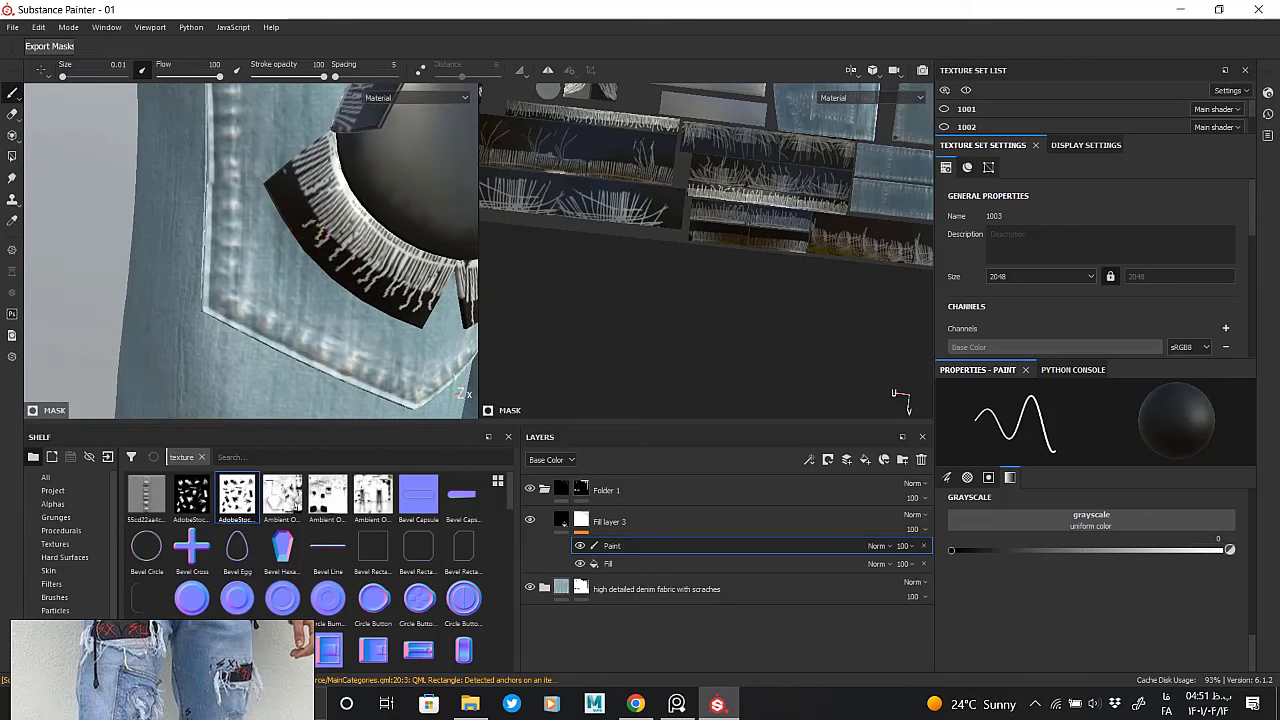
drag(300, 214, 296, 180)
mouse_move(260, 232)
alt+mouse_down()
mouse_move(297, 230)
mouse_move(378, 172)
mouse_move(332, 220)
mouse_move(318, 196)
mouse_move(285, 234)
alt+mouse_up()
Add short white strokes around the rest of the collar band
mouse_move(252, 198)
mouse_down()
mouse_move(252, 242)
mouse_move(230, 236)
mouse_move(290, 185)
mouse_move(300, 222)
mouse_move(278, 244)
mouse_move(255, 232)
mouse_move(246, 262)
mouse_up()
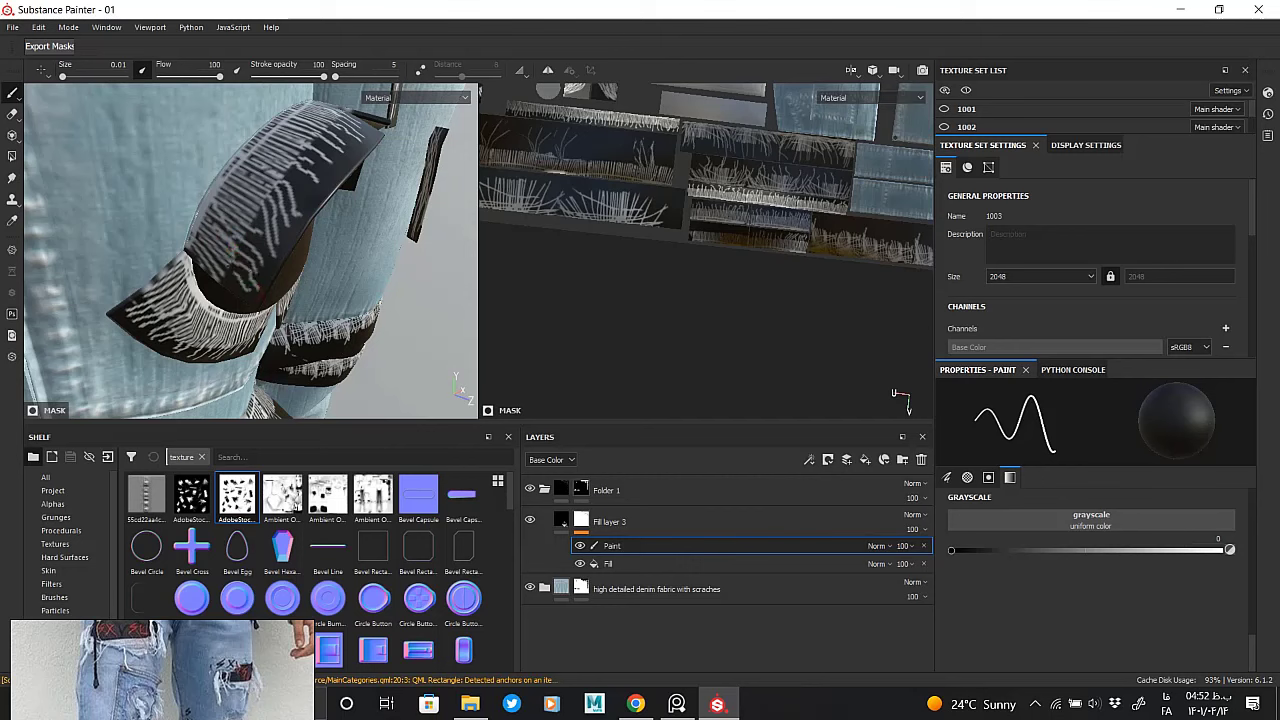
mouse_move(125, 128)
alt+mouse_down()
mouse_move(271, 194)
mouse_move(180, 180)
mouse_move(180, 222)
alt+mouse_up()
drag(201, 189, 213, 232)
drag(243, 184, 246, 236)
mouse_move(260, 188)
mouse_down()
mouse_move(262, 230)
mouse_move(310, 194)
mouse_move(312, 226)
mouse_move(284, 160)
mouse_move(280, 216)
mouse_move(325, 155)
mouse_up()
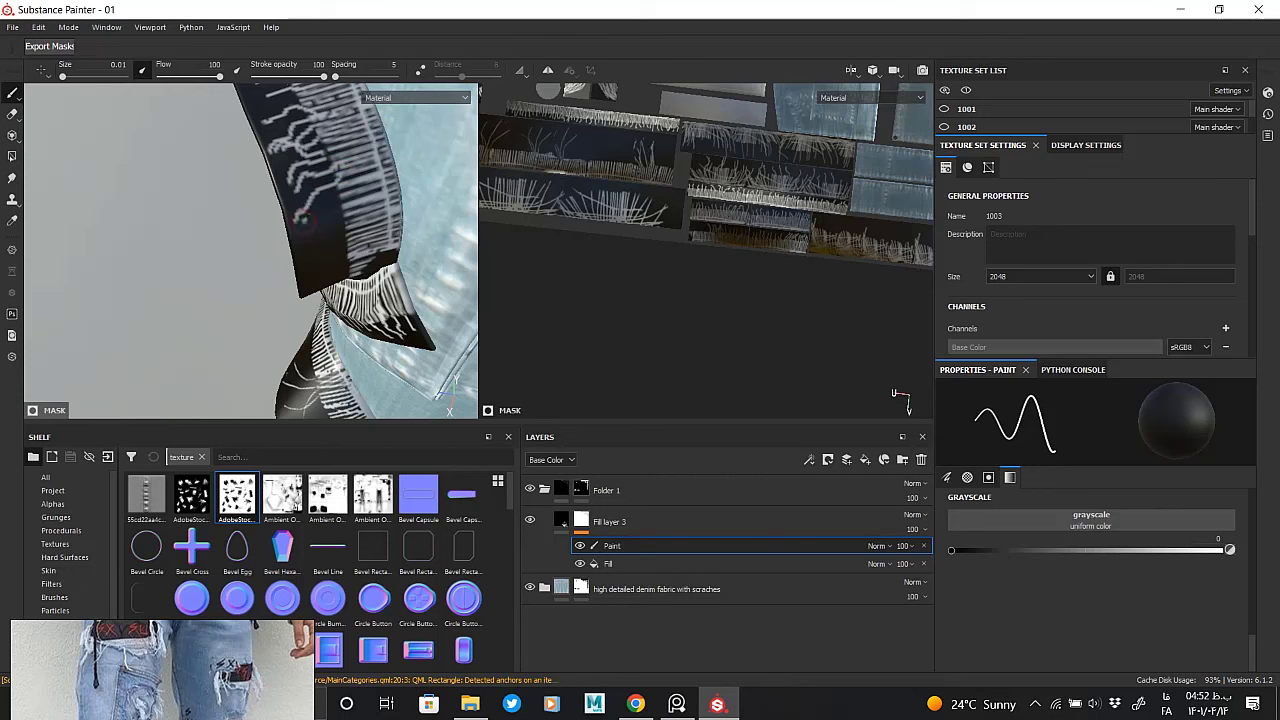
mouse_move(302, 219)
alt+mouse_down()
mouse_move(305, 157)
mouse_move(316, 158)
mouse_move(300, 147)
mouse_move(378, 175)
mouse_move(385, 152)
mouse_move(237, 214)
mouse_move(178, 203)
mouse_move(145, 177)
mouse_move(264, 231)
mouse_move(286, 349)
alt+mouse_up()
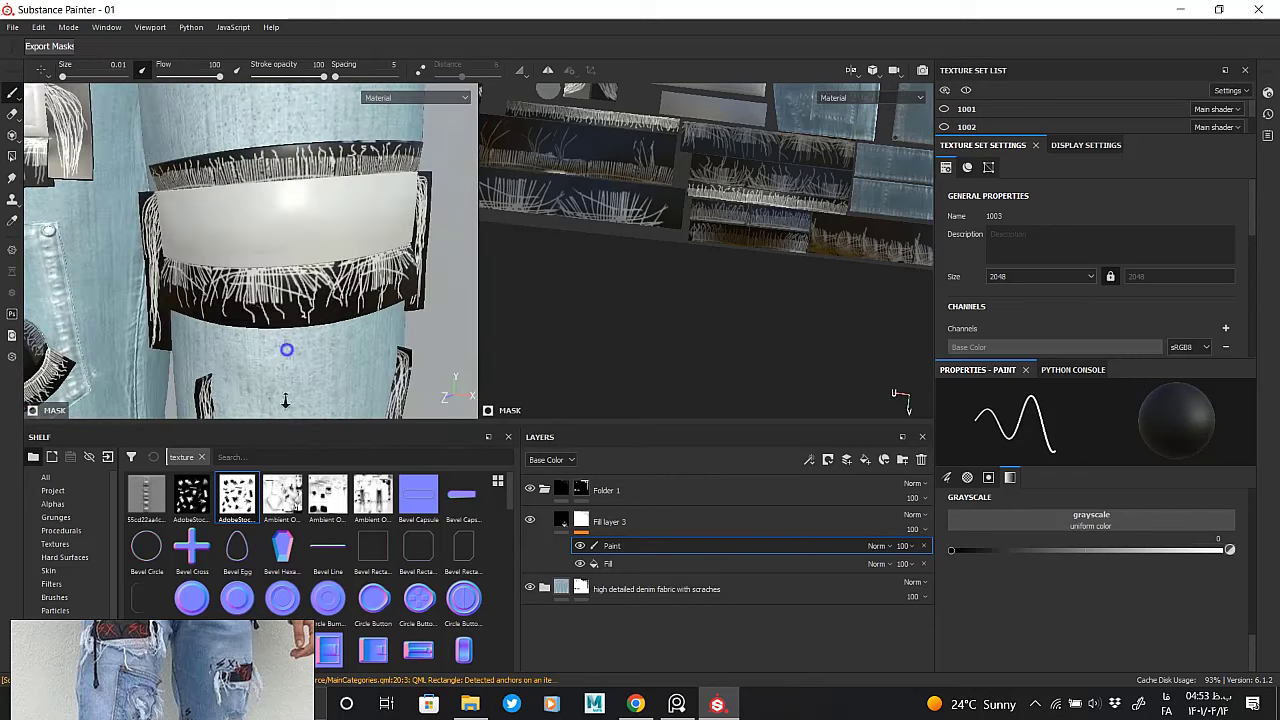
Paint the first thin white fringe strands across the dark thigh band
scroll(286, 349, up, 3)
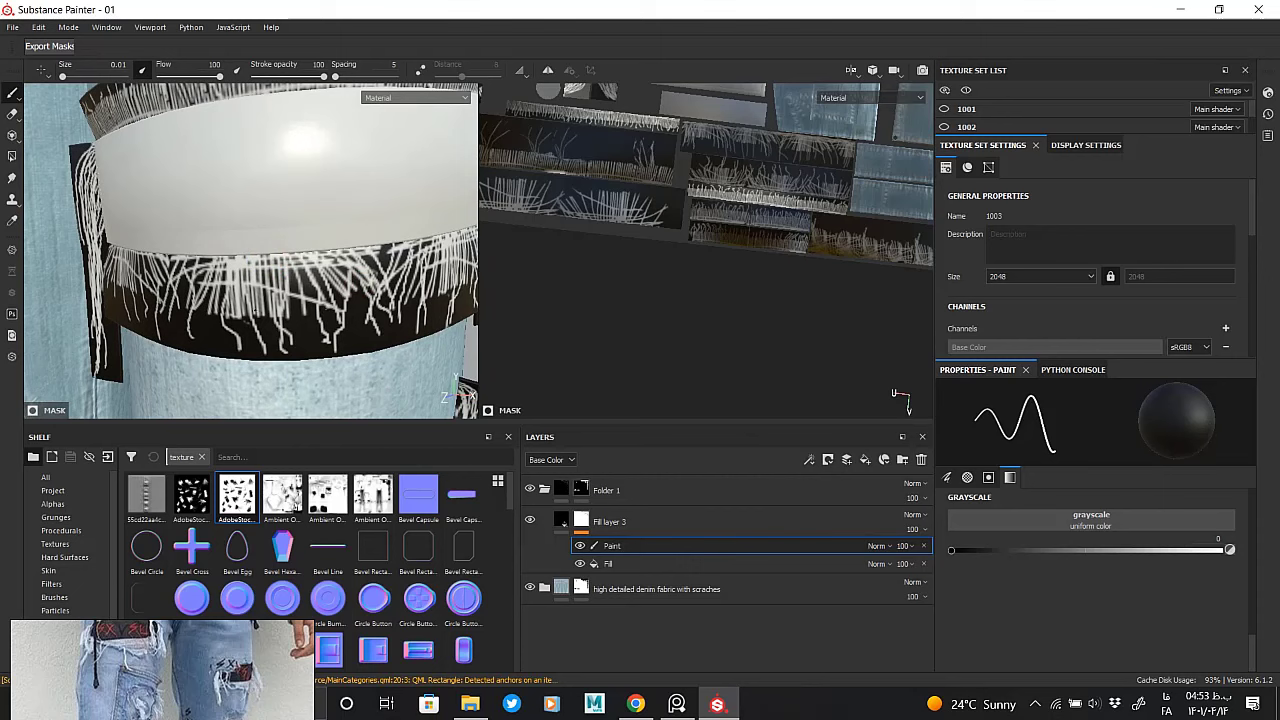
mouse_move(286, 349)
alt+mouse_down()
mouse_move(380, 280)
mouse_move(282, 220)
mouse_move(193, 222)
mouse_move(357, 200)
alt+mouse_up()
scroll(357, 200, up, 3)
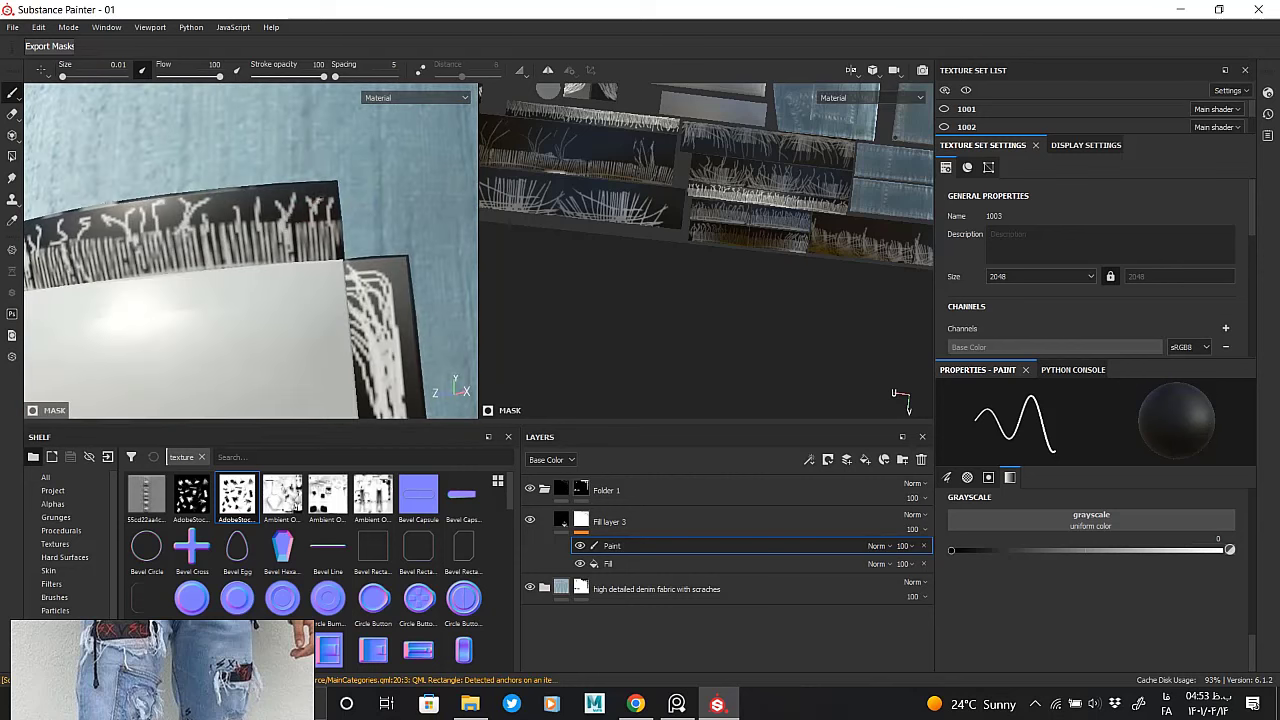
scroll(206, 211, down, 5)
mouse_move(206, 211)
alt+mouse_down()
mouse_move(225, 222)
mouse_move(135, 232)
alt+mouse_up()
scroll(225, 222, up, 2)
scroll(225, 222, up, 3)
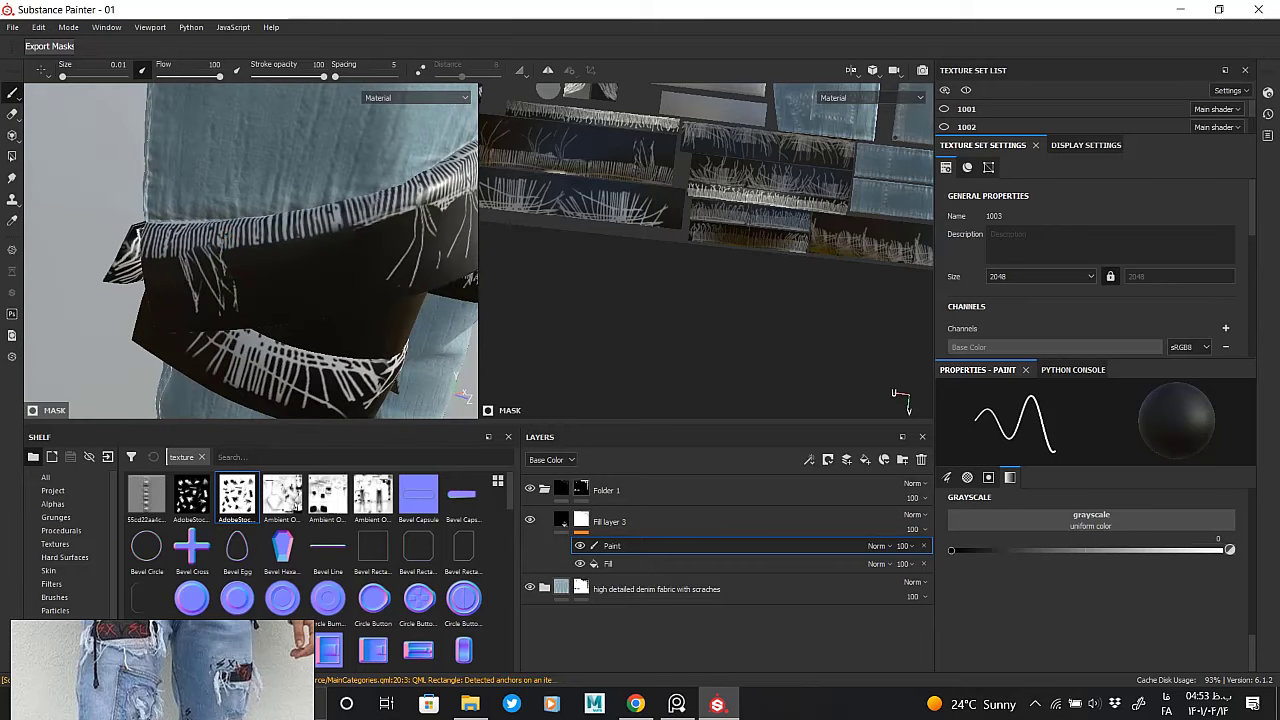
mouse_move(226, 234)
mouse_down()
mouse_move(232, 274)
mouse_move(256, 288)
mouse_up()
drag(262, 244, 252, 294)
mouse_move(282, 224)
mouse_down()
mouse_move(284, 294)
mouse_move(312, 288)
mouse_move(298, 274)
mouse_up()
drag(310, 268, 314, 302)
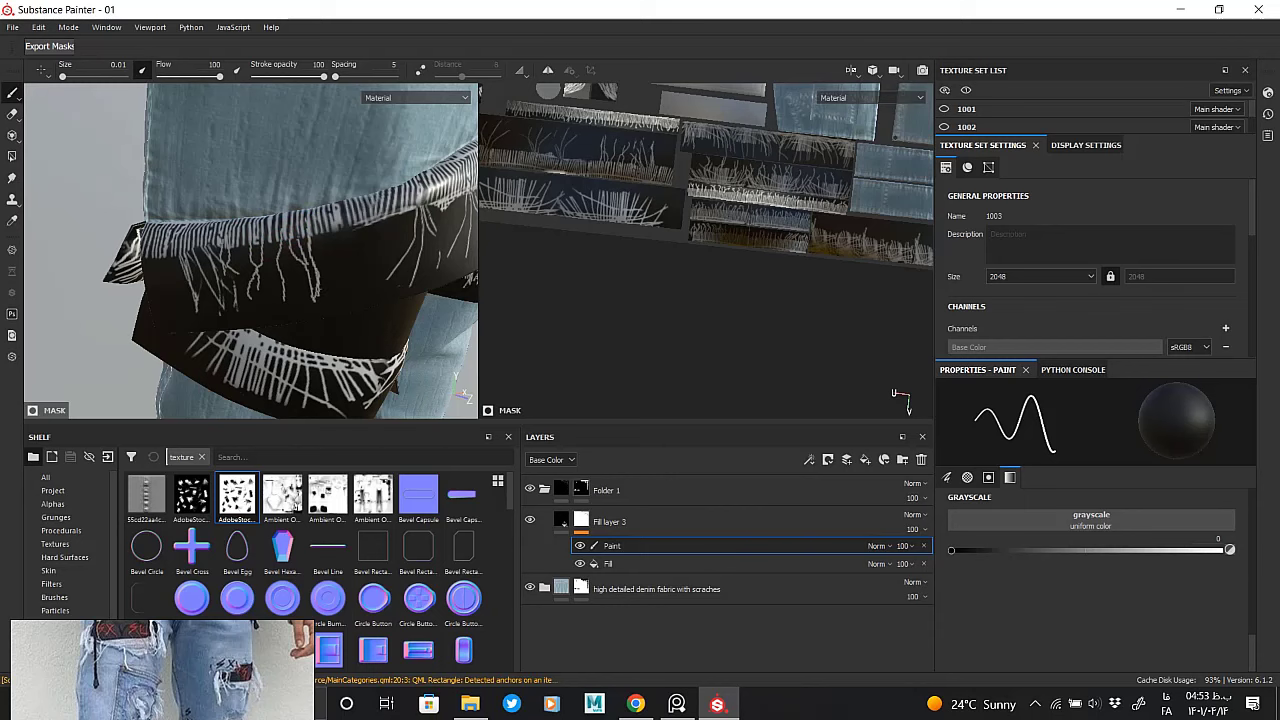
Add more white fringe strands along the band from new angles, including near its edge
mouse_move(250, 250)
alt+mouse_down()
mouse_move(290, 245)
mouse_move(244, 298)
alt+mouse_up()
drag(266, 215, 290, 296)
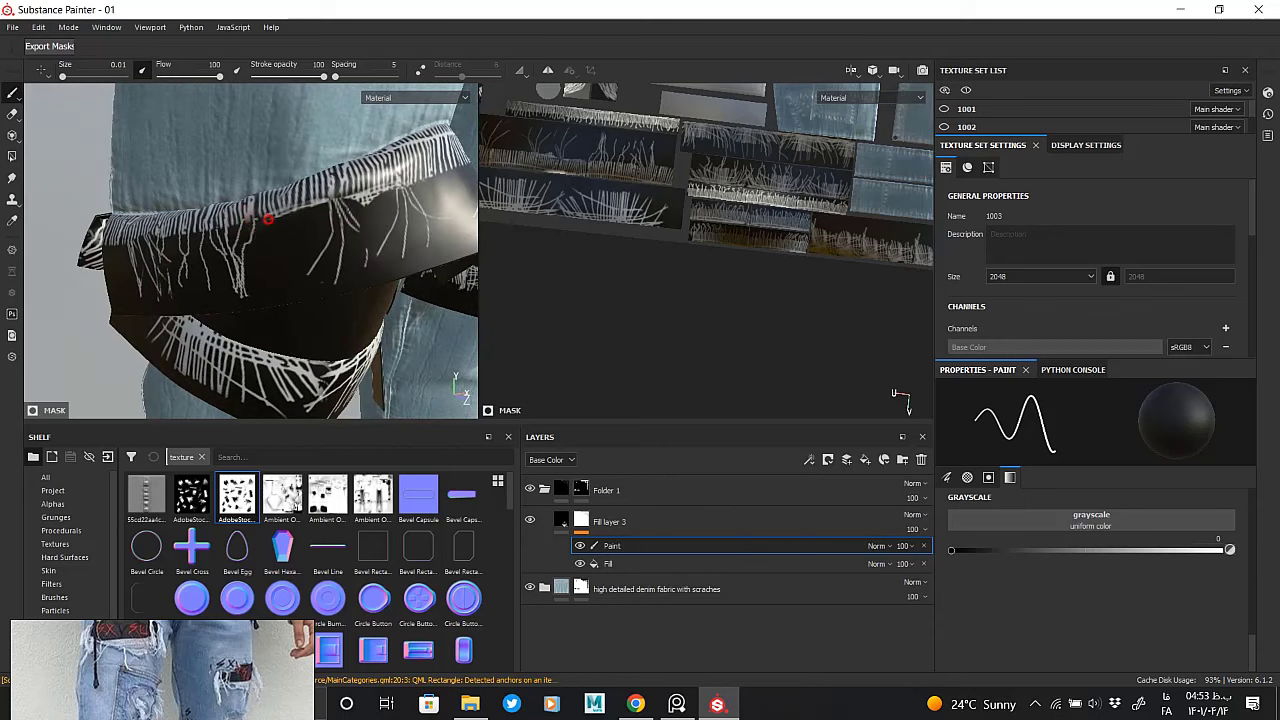
drag(278, 210, 288, 264)
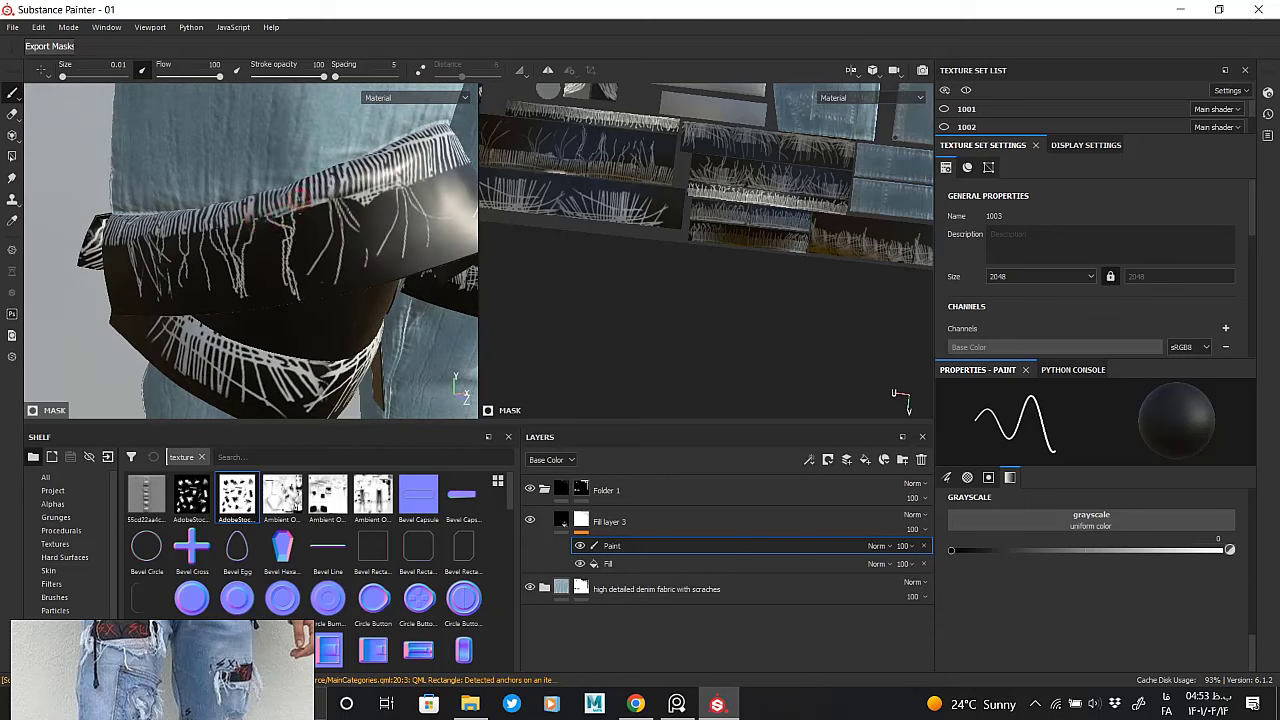
drag(298, 200, 292, 252)
drag(304, 206, 316, 240)
mouse_move(320, 184)
mouse_down()
mouse_move(330, 258)
mouse_move(257, 214)
mouse_move(266, 193)
mouse_move(266, 243)
mouse_up()
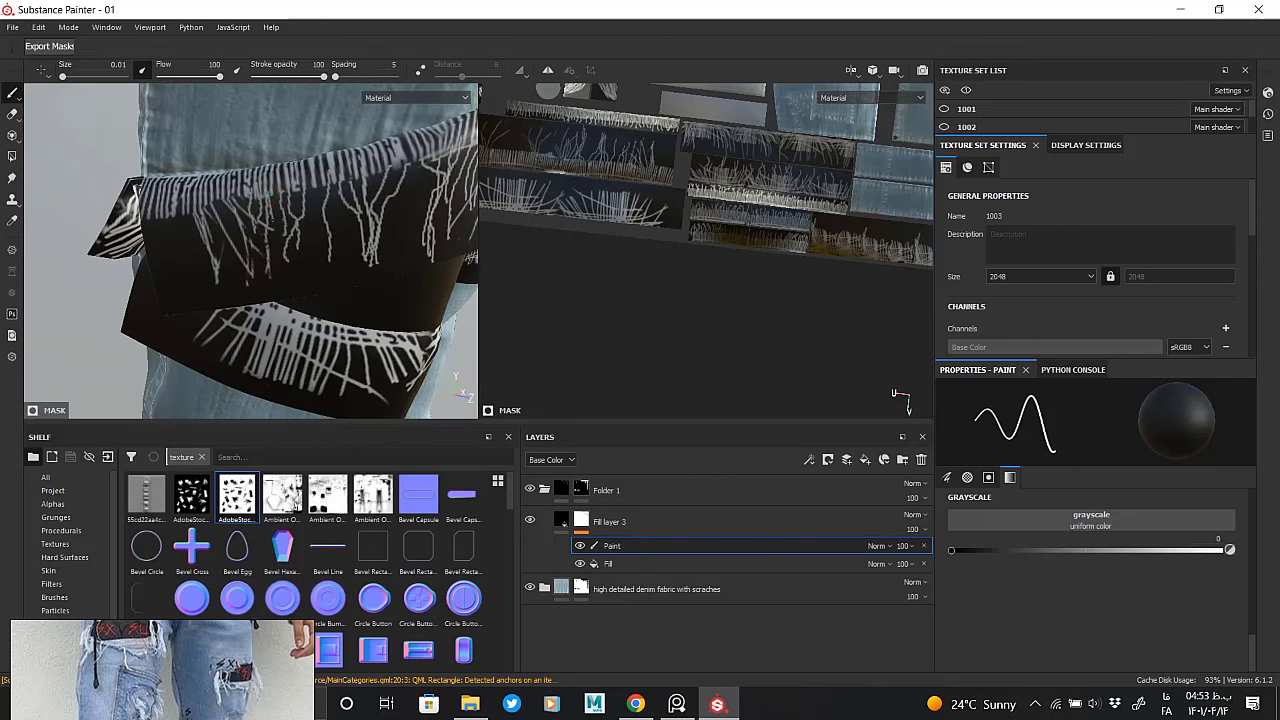
mouse_move(186, 200)
mouse_down()
mouse_move(202, 262)
mouse_move(198, 252)
mouse_move(170, 280)
mouse_move(153, 228)
mouse_up()
drag(158, 248, 158, 286)
drag(156, 182, 156, 222)
alt+drag(260, 230, 200, 230)
Fill the band with dense vertical white strands, ending on a front view of both knee bands
drag(303, 188, 300, 238)
drag(287, 186, 298, 264)
mouse_move(308, 182)
mouse_down()
mouse_move(308, 222)
mouse_move(280, 268)
mouse_up()
drag(270, 194, 266, 264)
drag(346, 186, 336, 256)
mouse_move(372, 162)
mouse_down()
mouse_move(332, 238)
mouse_move(280, 238)
mouse_up()
drag(386, 206, 372, 258)
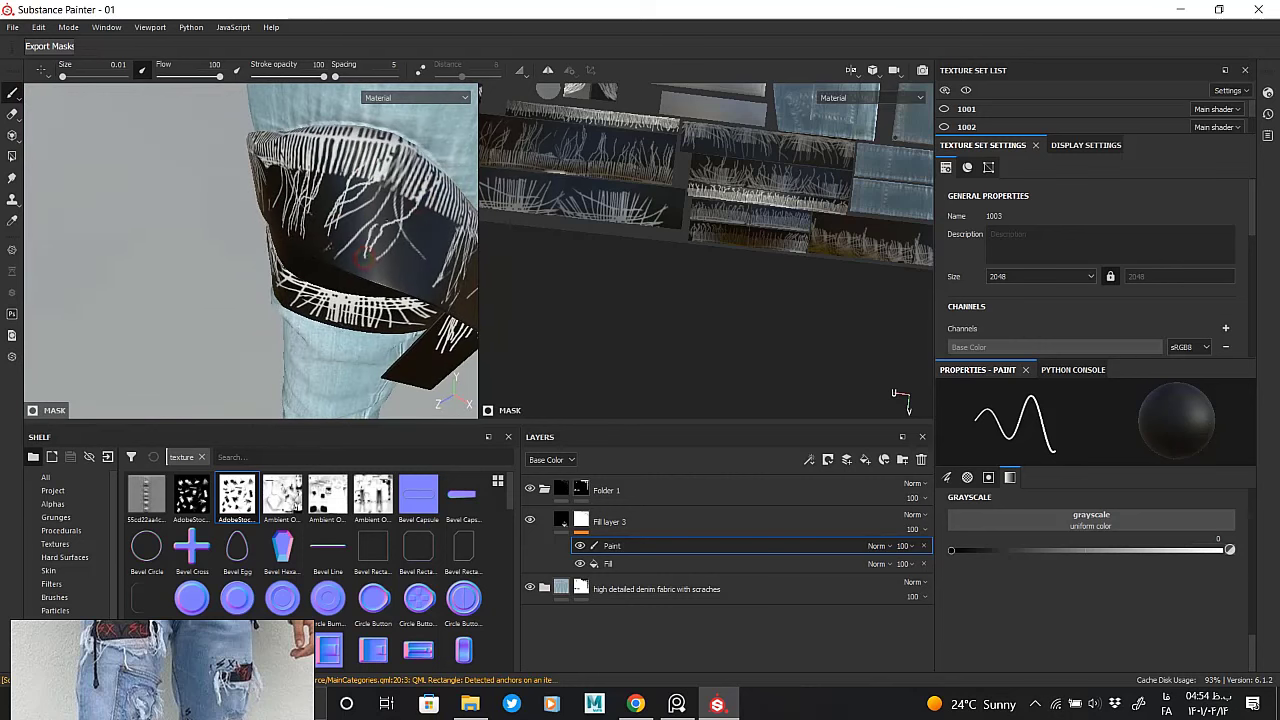
mouse_move(414, 176)
mouse_down()
mouse_move(416, 258)
mouse_move(360, 258)
mouse_move(390, 238)
mouse_up()
mouse_move(396, 194)
mouse_down()
mouse_move(388, 220)
mouse_move(364, 232)
mouse_up()
mouse_move(394, 184)
mouse_down()
mouse_move(376, 230)
mouse_move(420, 230)
mouse_move(414, 262)
mouse_up()
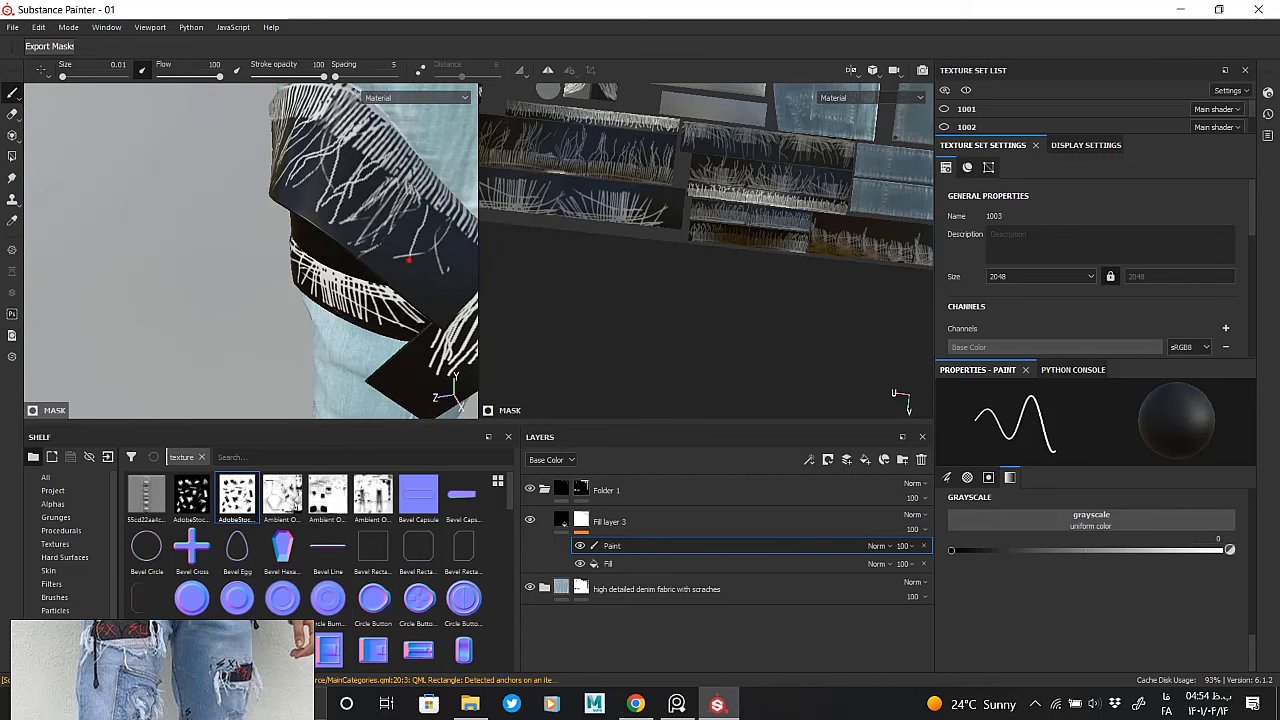
mouse_move(446, 222)
mouse_down()
mouse_move(438, 270)
mouse_move(410, 250)
mouse_move(405, 200)
mouse_move(380, 226)
mouse_up()
drag(416, 180, 430, 246)
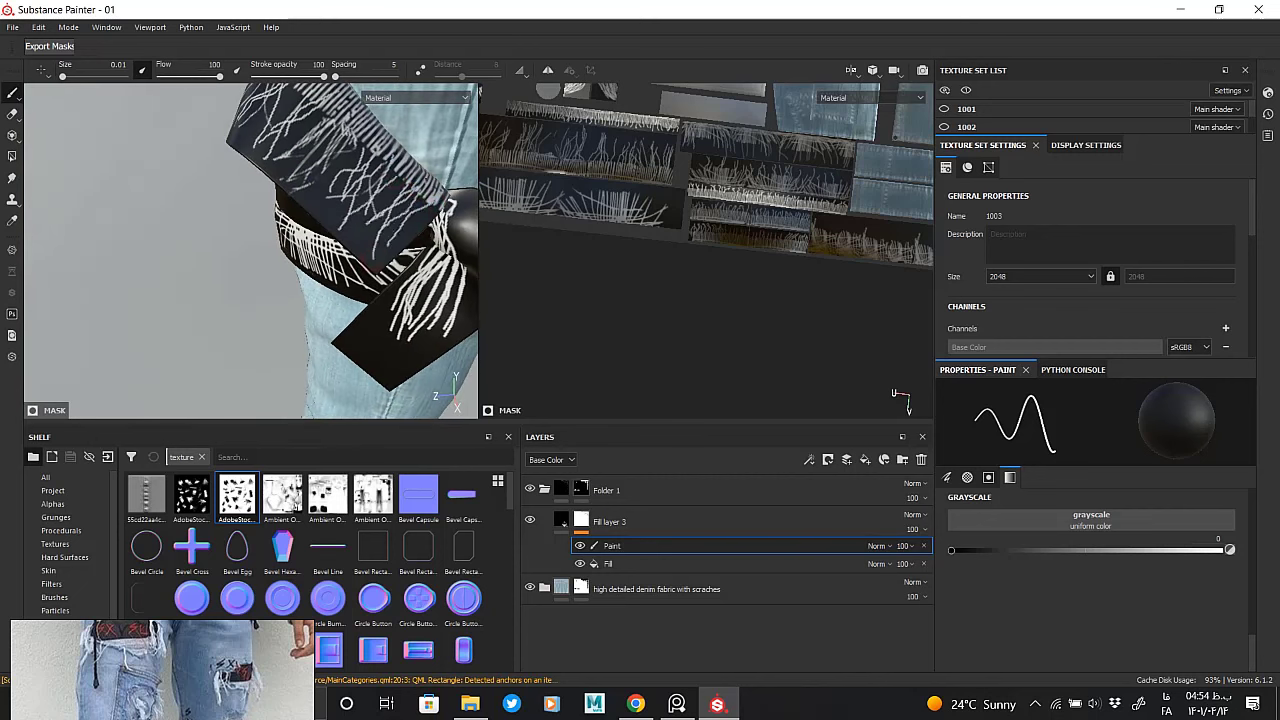
alt+drag(418, 188, 380, 230)
scroll(272, 263, up, 5)
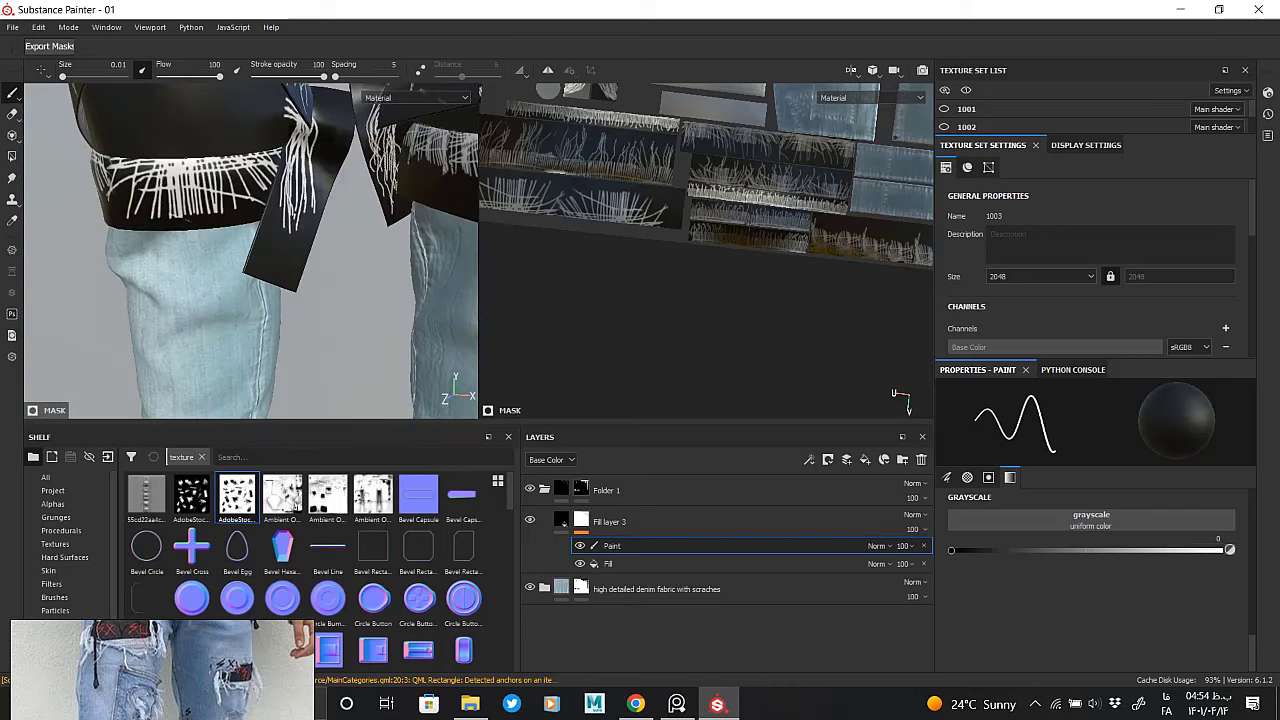
Re-angle the view on the knee band and save the project
scroll(263, 250, up, 2)
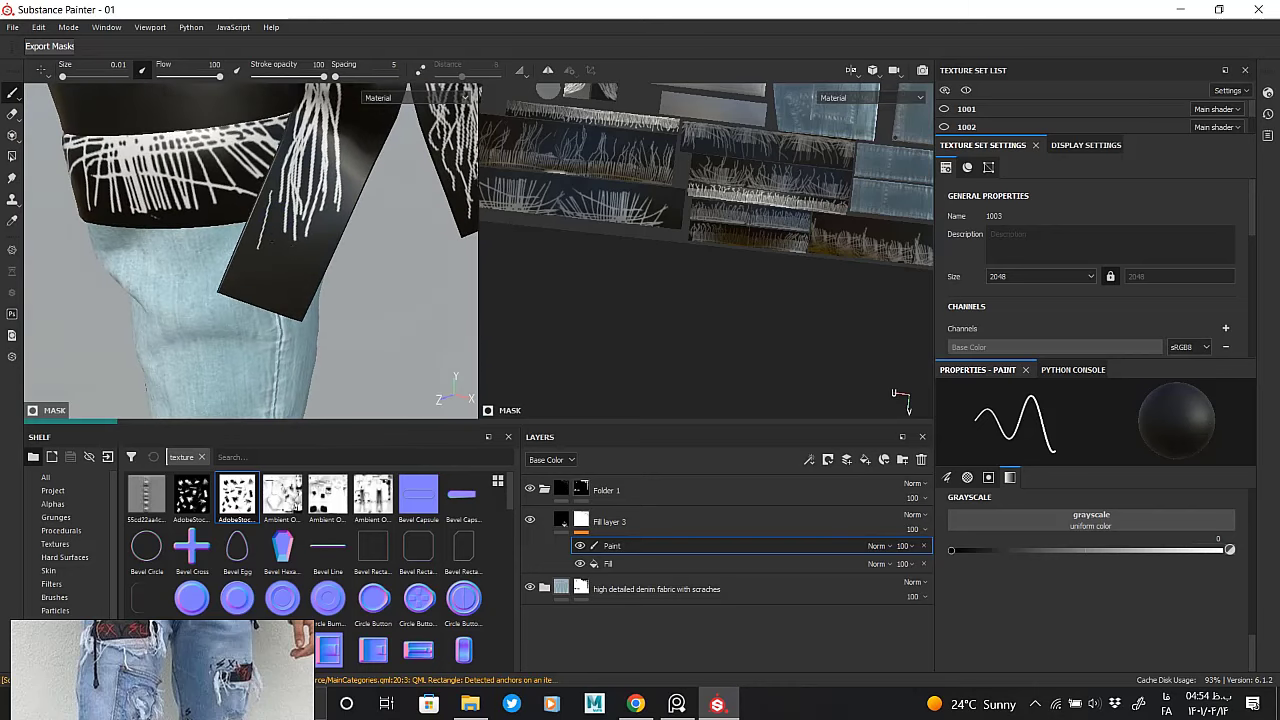
alt+drag(250, 250, 265, 245)
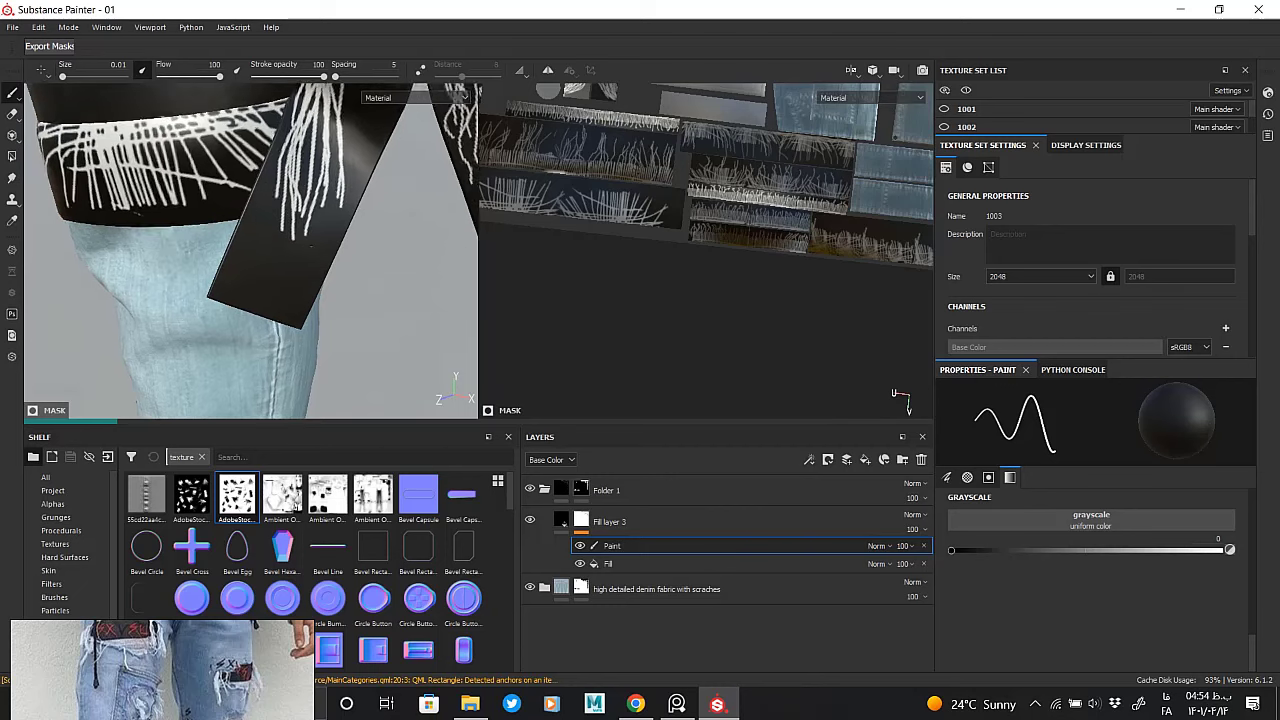
key(ctrl+s)
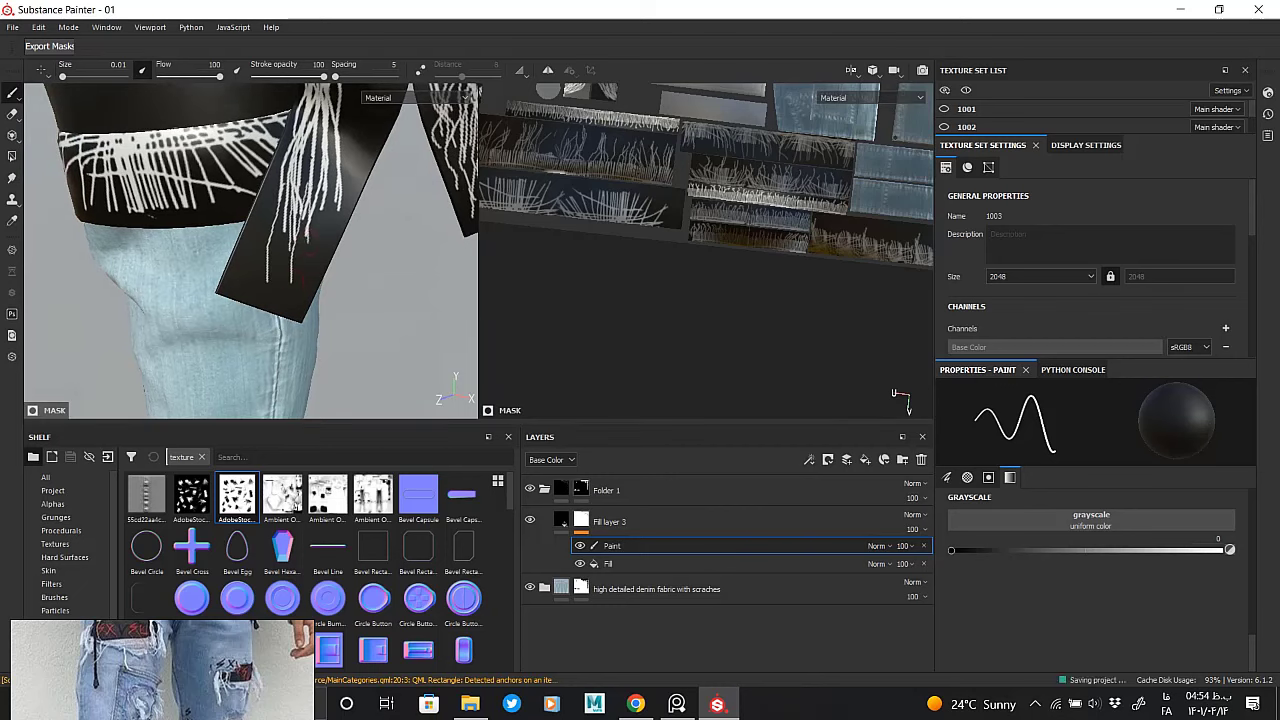
Brush white frayed strands along the dangling knee-band strap, then return to a front view of both knees
mouse_move(317, 255)
mouse_down()
mouse_move(313, 222)
mouse_move(334, 172)
mouse_up()
drag(316, 290, 314, 198)
drag(292, 336, 298, 278)
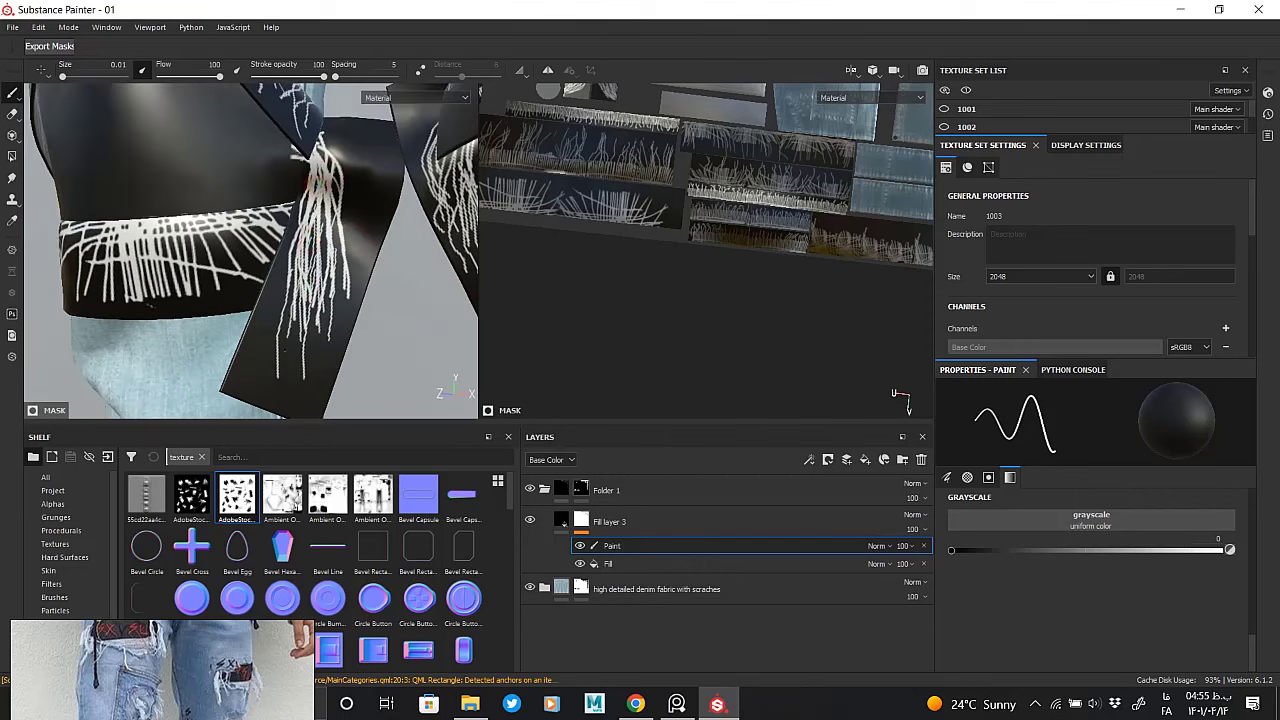
drag(286, 394, 284, 336)
drag(304, 400, 318, 292)
drag(326, 366, 324, 290)
drag(320, 282, 314, 246)
mouse_move(318, 250)
alt+mouse_down()
mouse_move(385, 251)
mouse_move(294, 237)
mouse_move(294, 186)
alt+mouse_up()
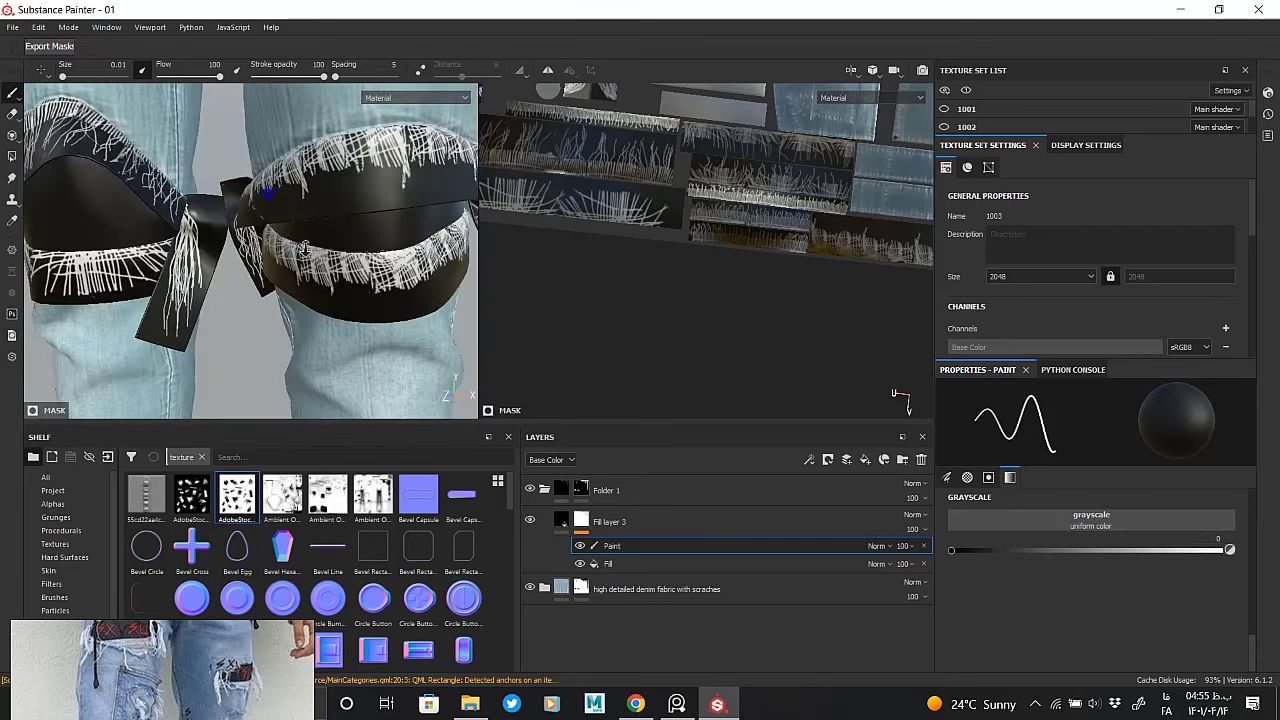
mouse_move(212, 218)
mouse_down()
mouse_move(204, 180)
mouse_move(278, 186)
mouse_move(312, 170)
mouse_move(333, 180)
mouse_move(246, 190)
mouse_move(388, 182)
mouse_move(358, 180)
mouse_up()
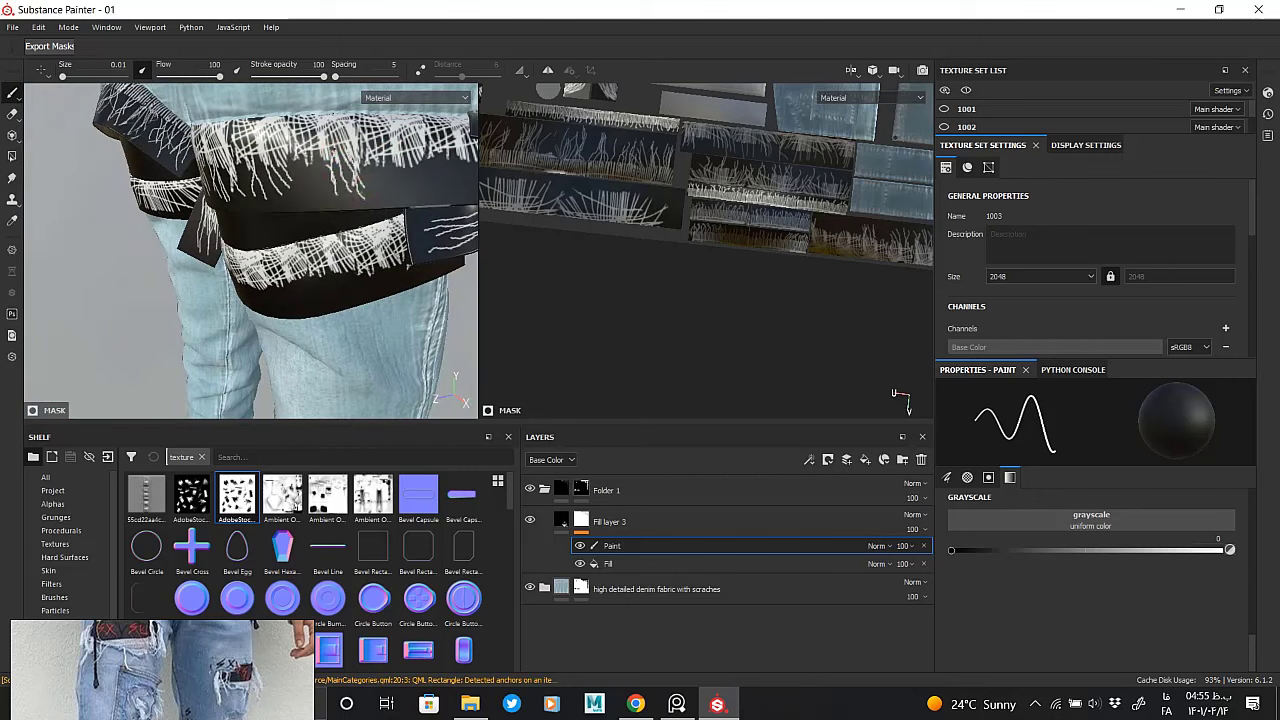
alt+drag(300, 200, 330, 205)
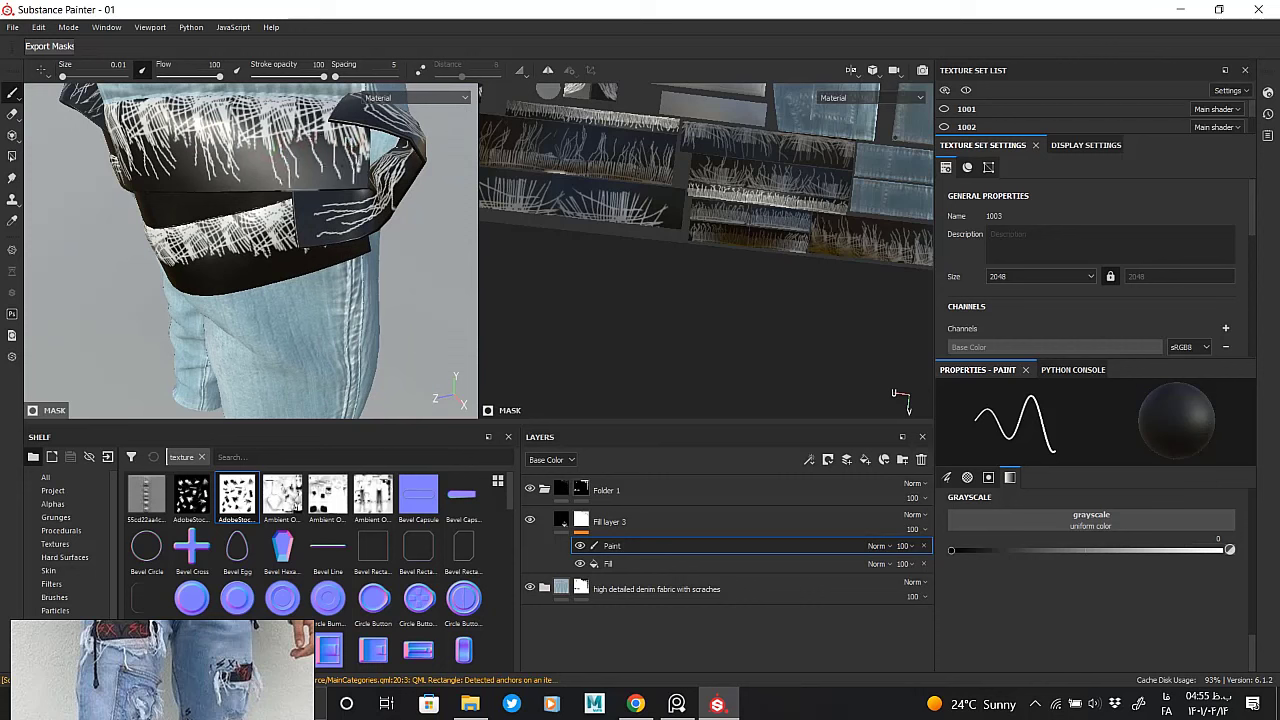
alt+drag(314, 180, 270, 200)
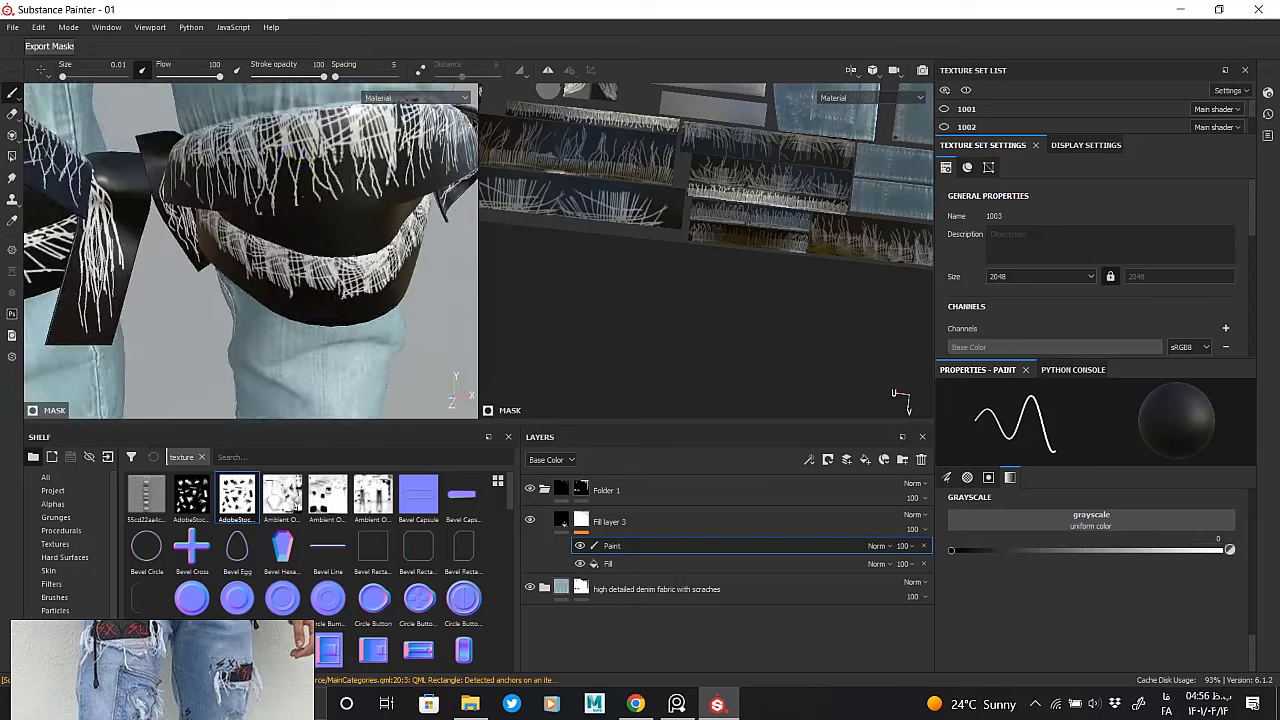
alt+middle_drag(270, 200, 305, 243)
mouse_move(250, 250)
alt+mouse_down()
mouse_move(638, 250)
mouse_move(515, 235)
mouse_move(600, 276)
alt+mouse_up()
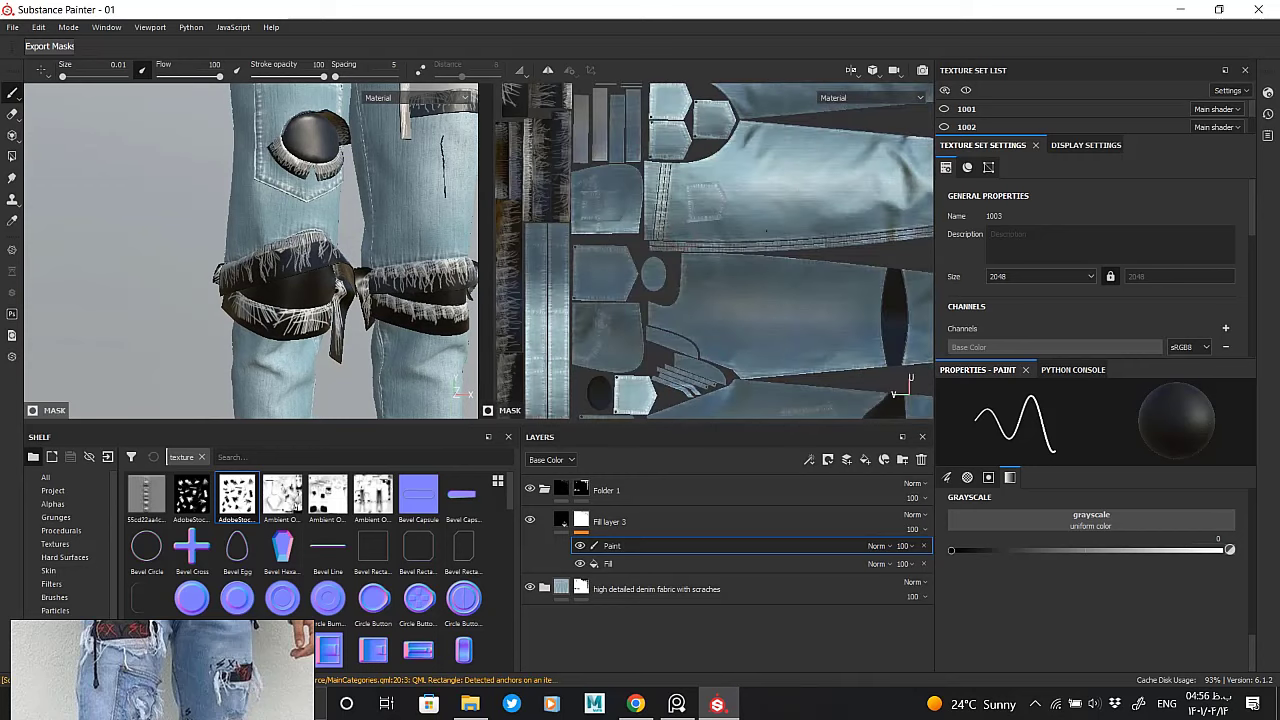
Paint long white strokes across the dark band in the 2D texture view, redoing one stroke
scroll(600, 276, up, 3)
middle_drag(600, 276, 776, 242)
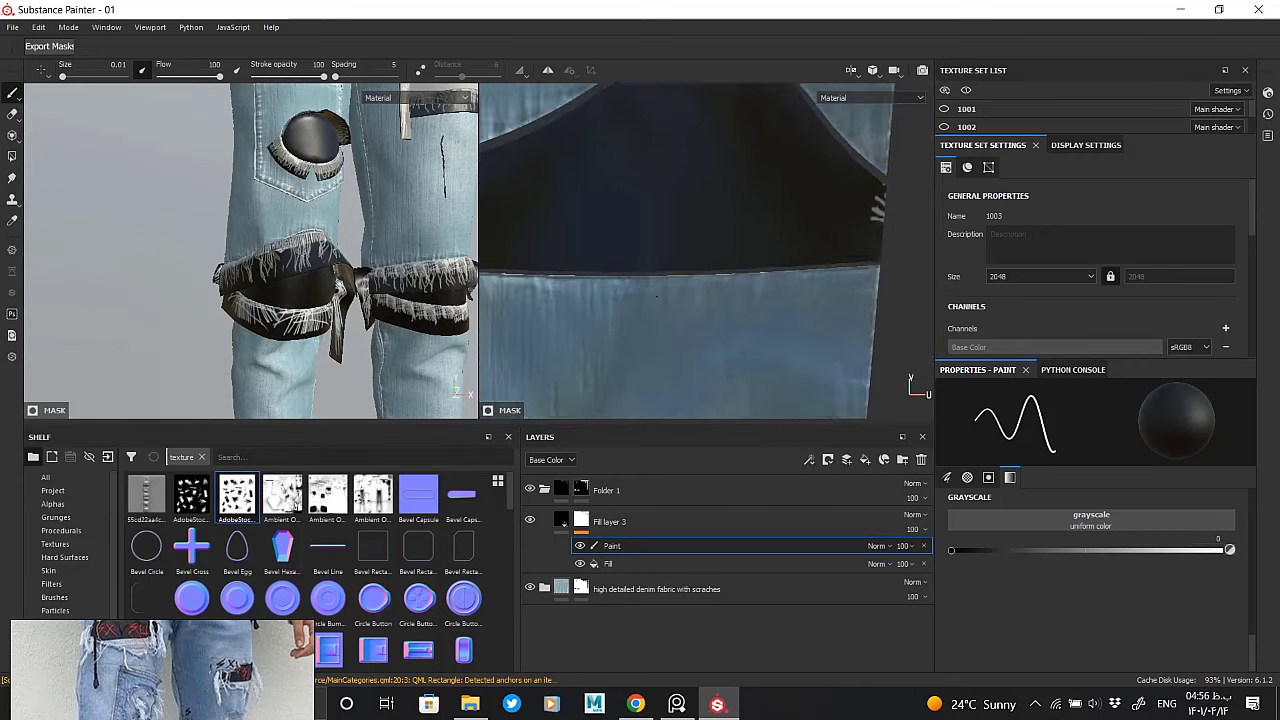
drag(776, 242, 618, 268)
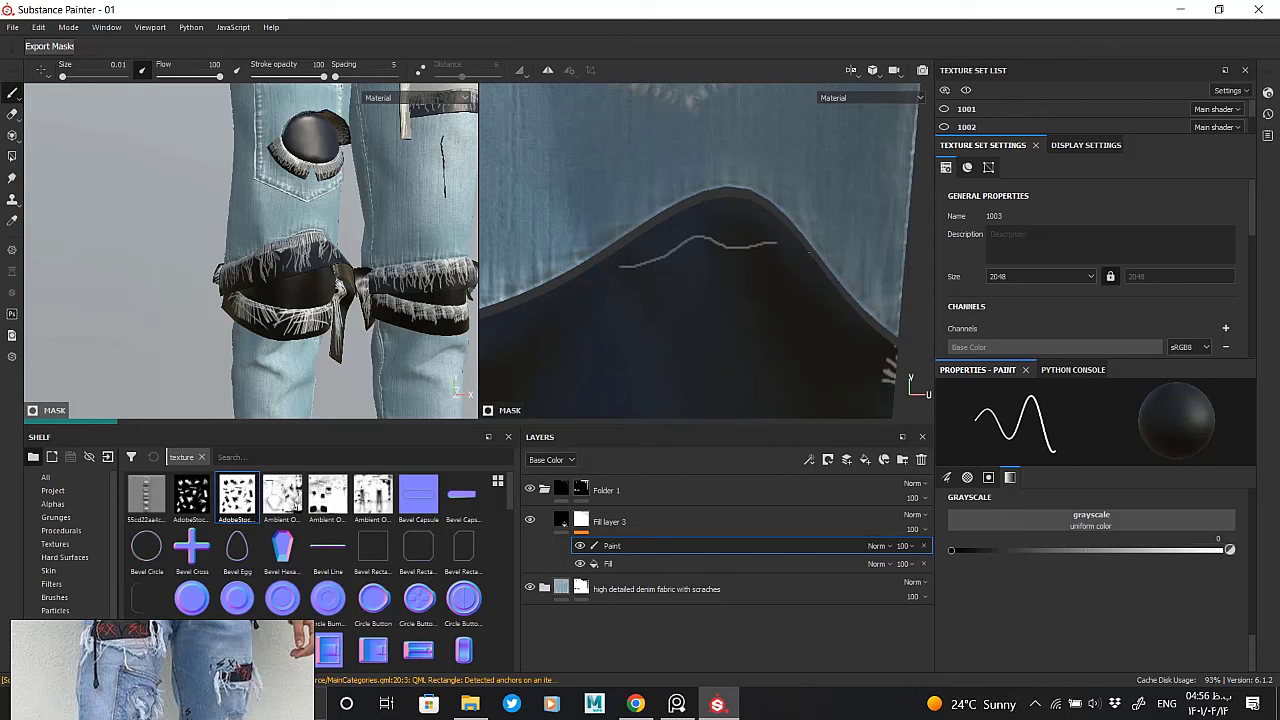
key(ctrl+z)
drag(808, 250, 594, 268)
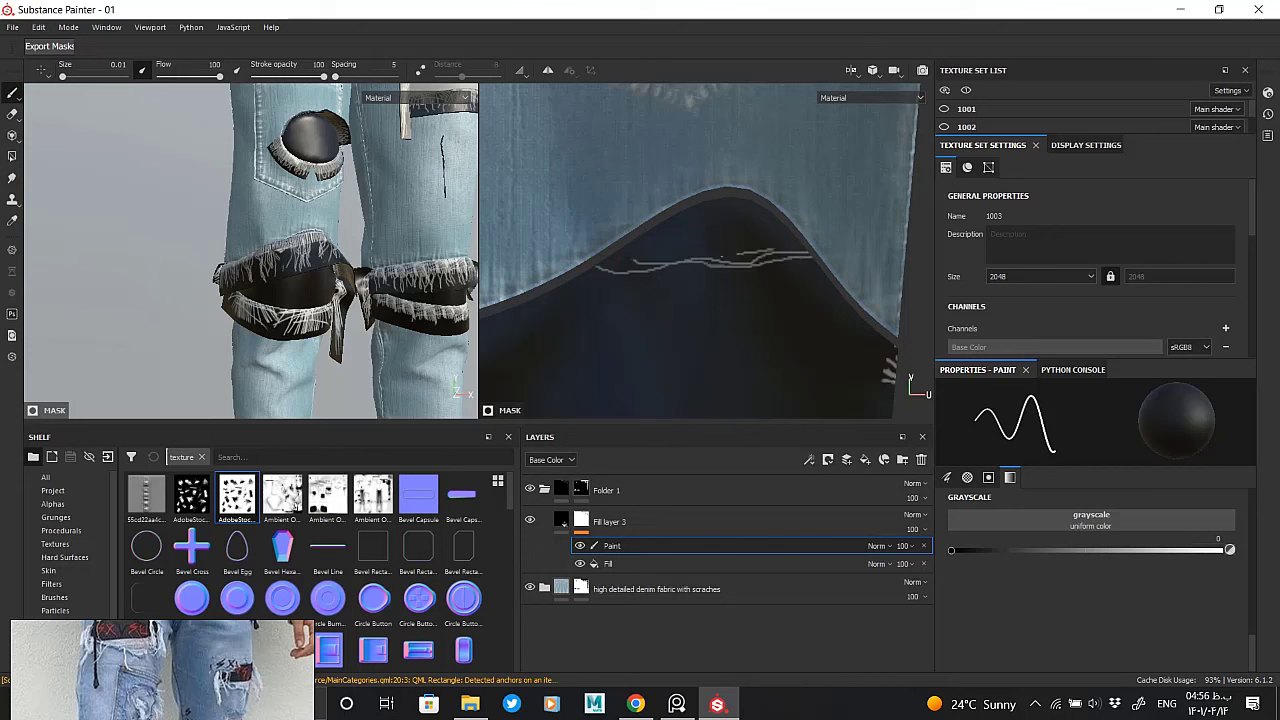
mouse_move(722, 258)
mouse_down()
mouse_move(601, 260)
mouse_move(696, 243)
mouse_move(918, 246)
mouse_up()
scroll(888, 368, up, 2)
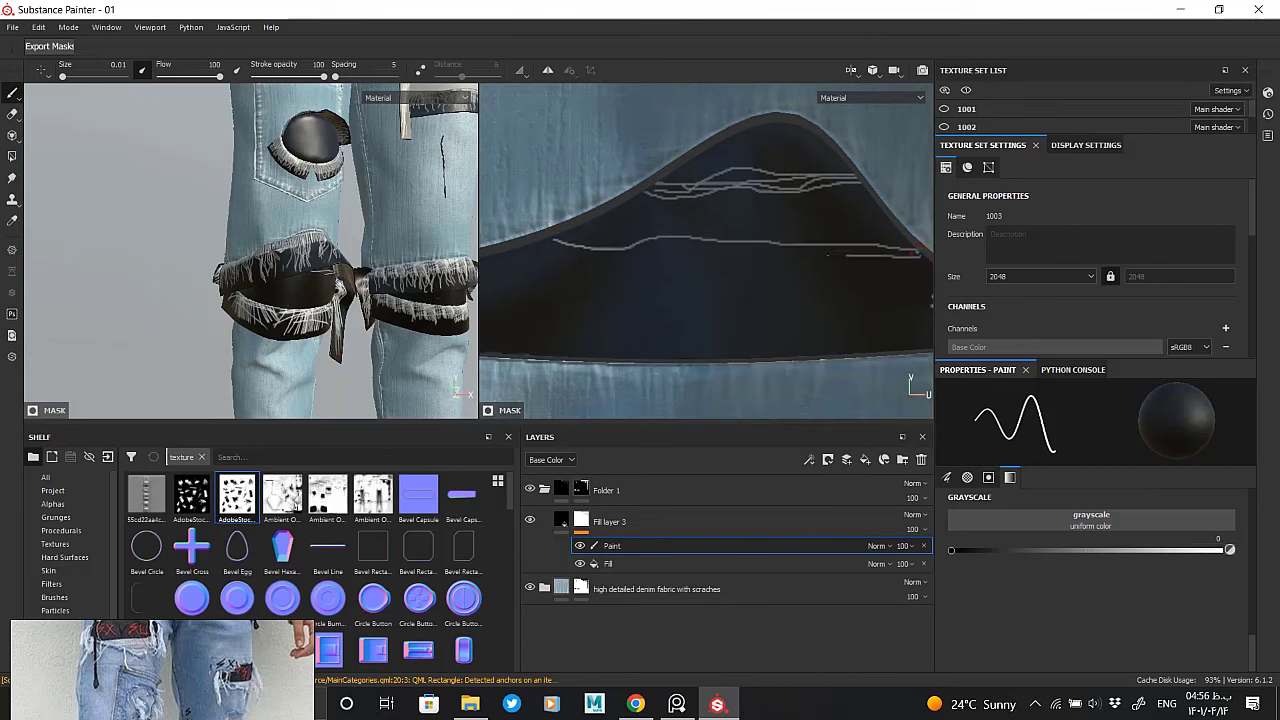
Add more thin white horizontal strokes across the band, including its right end
mouse_move(827, 255)
mouse_down()
mouse_move(578, 232)
mouse_move(916, 250)
mouse_up()
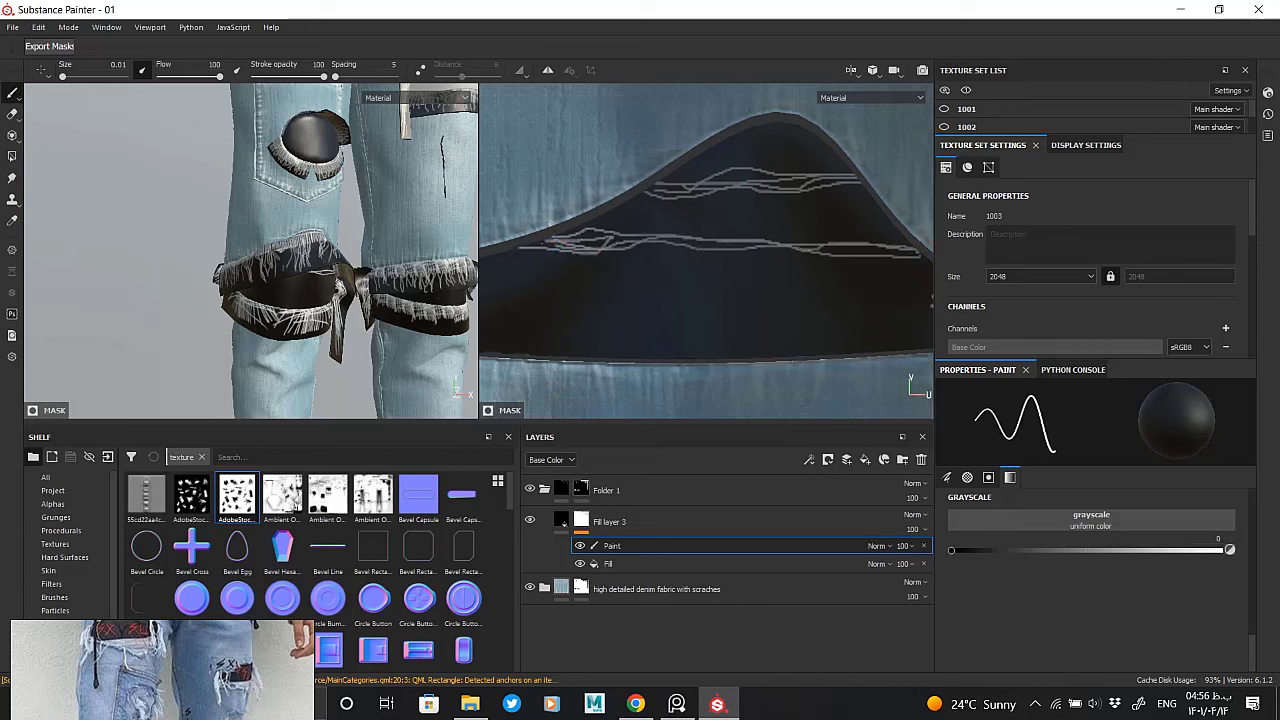
drag(598, 243, 916, 270)
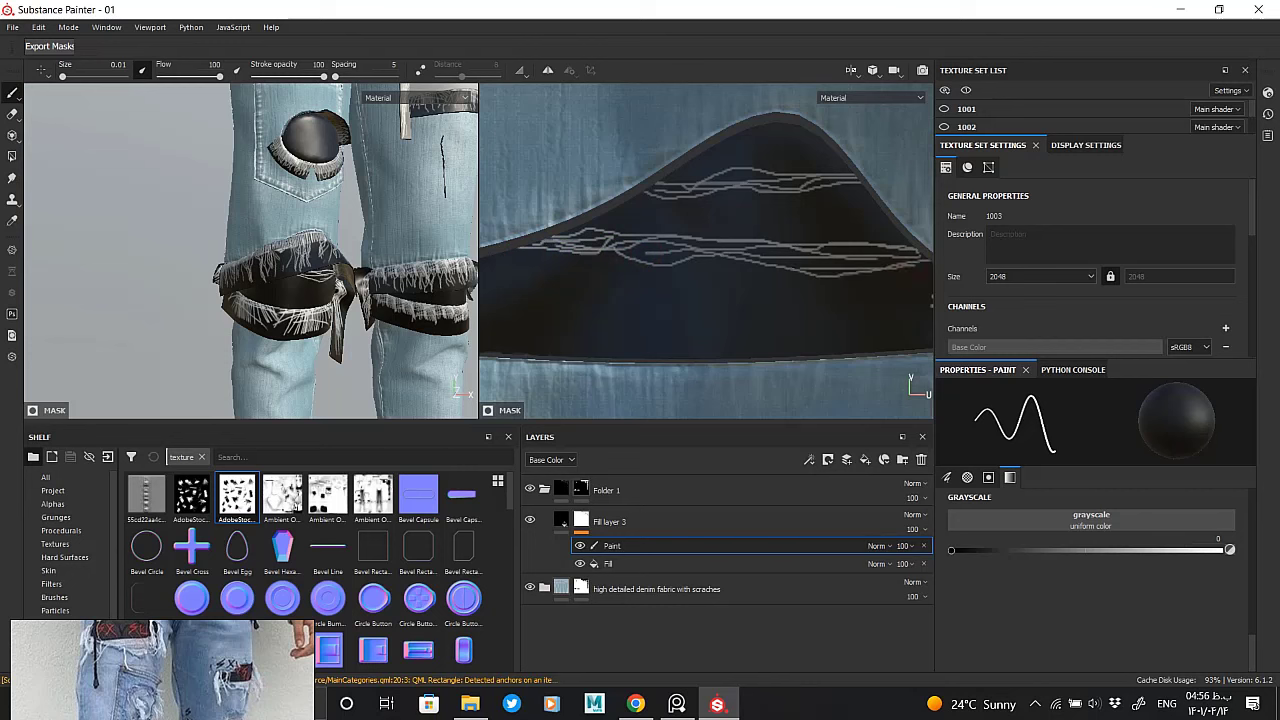
drag(786, 262, 506, 250)
mouse_move(400, 250)
alt+mouse_down()
mouse_move(285, 258)
mouse_move(821, 218)
alt+mouse_up()
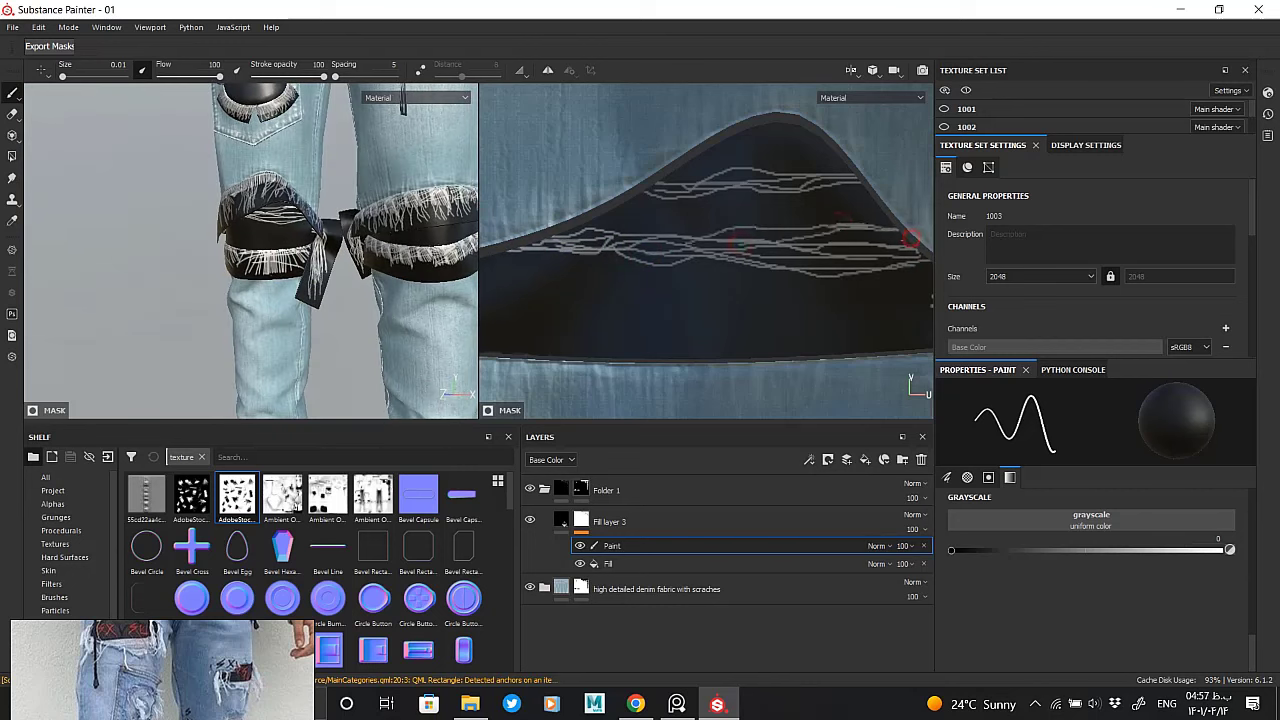
drag(845, 258, 530, 257)
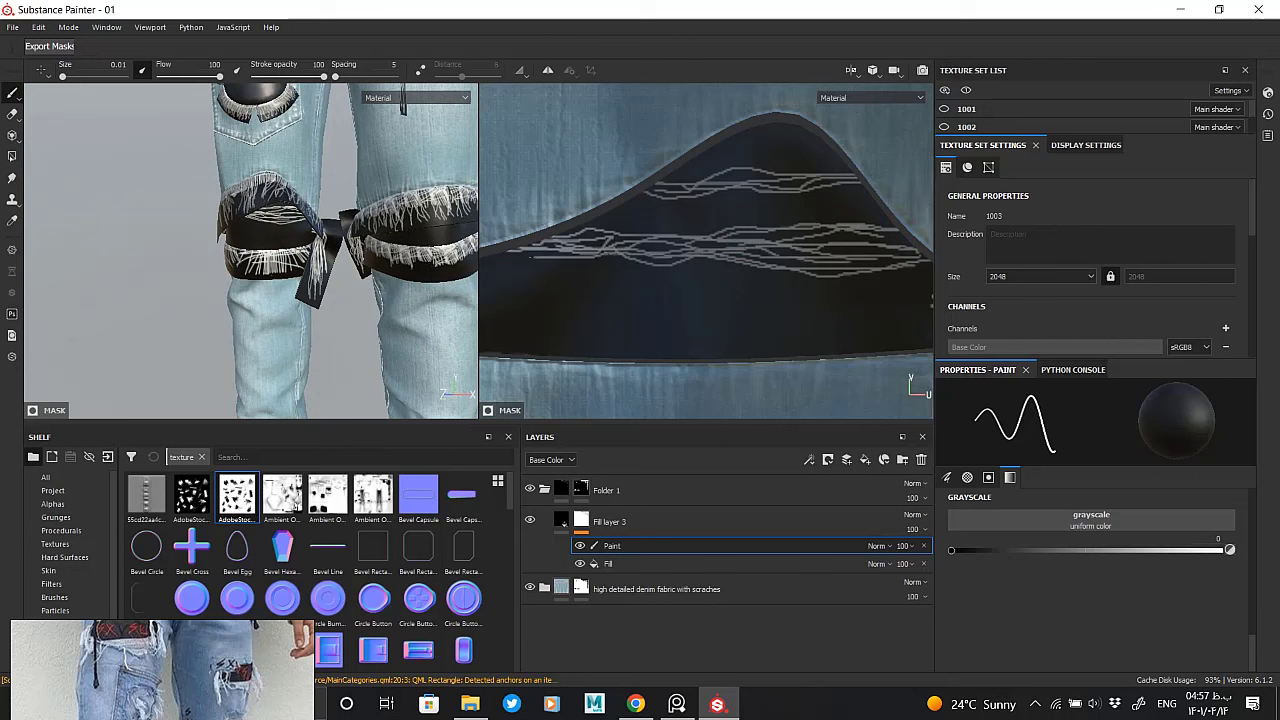
scroll(630, 278, down, 3)
drag(666, 220, 598, 224)
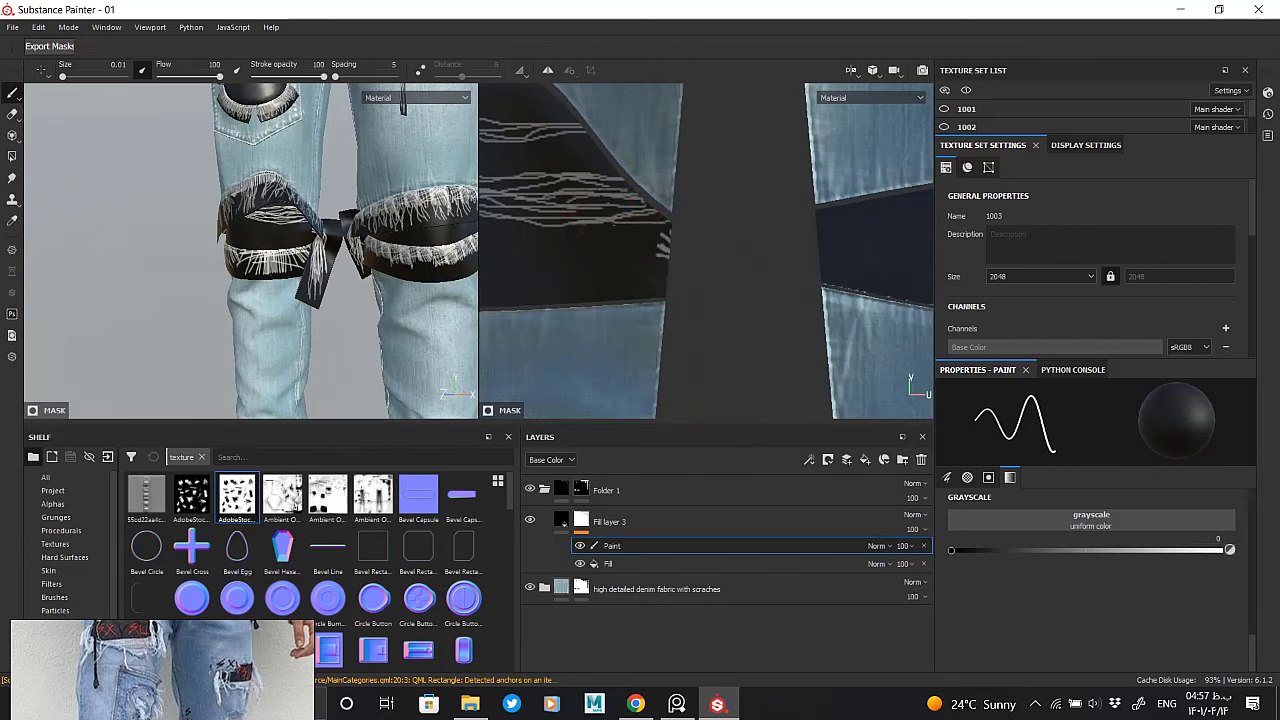
drag(668, 250, 612, 234)
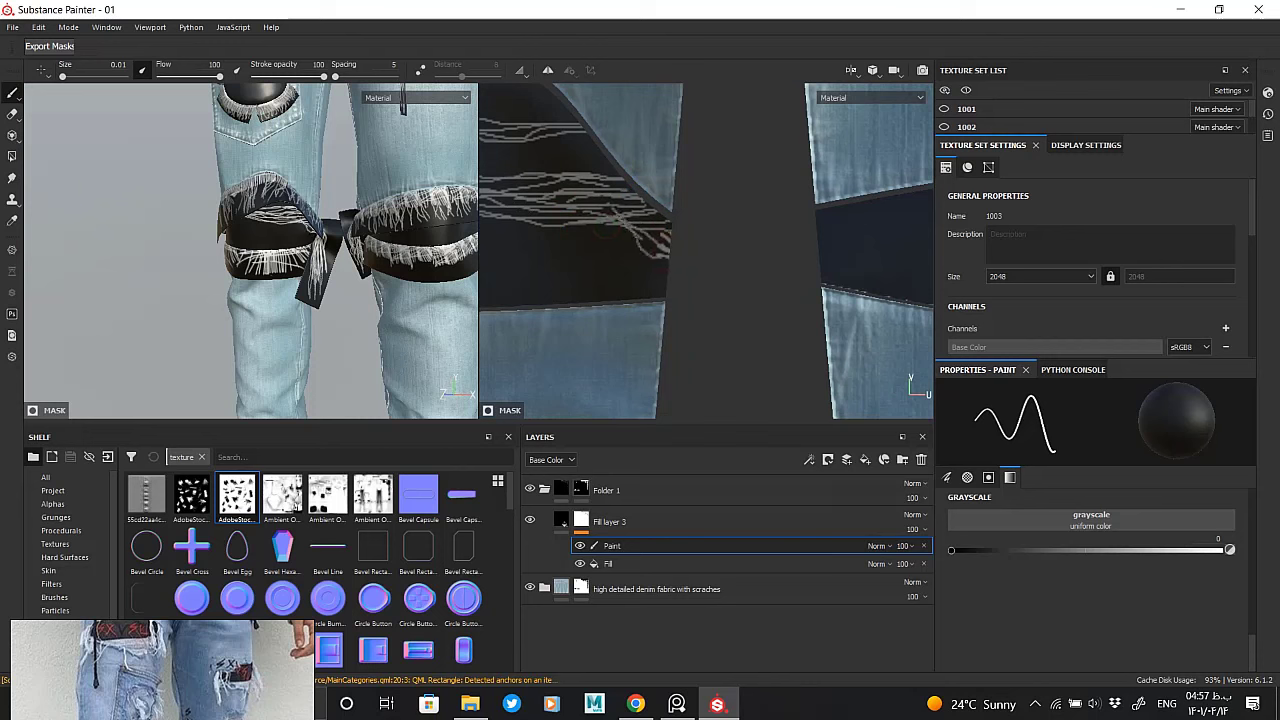
Lay further long white strokes across the dark band and brighter strokes along its seam
middle_drag(296, 204, 300, 190)
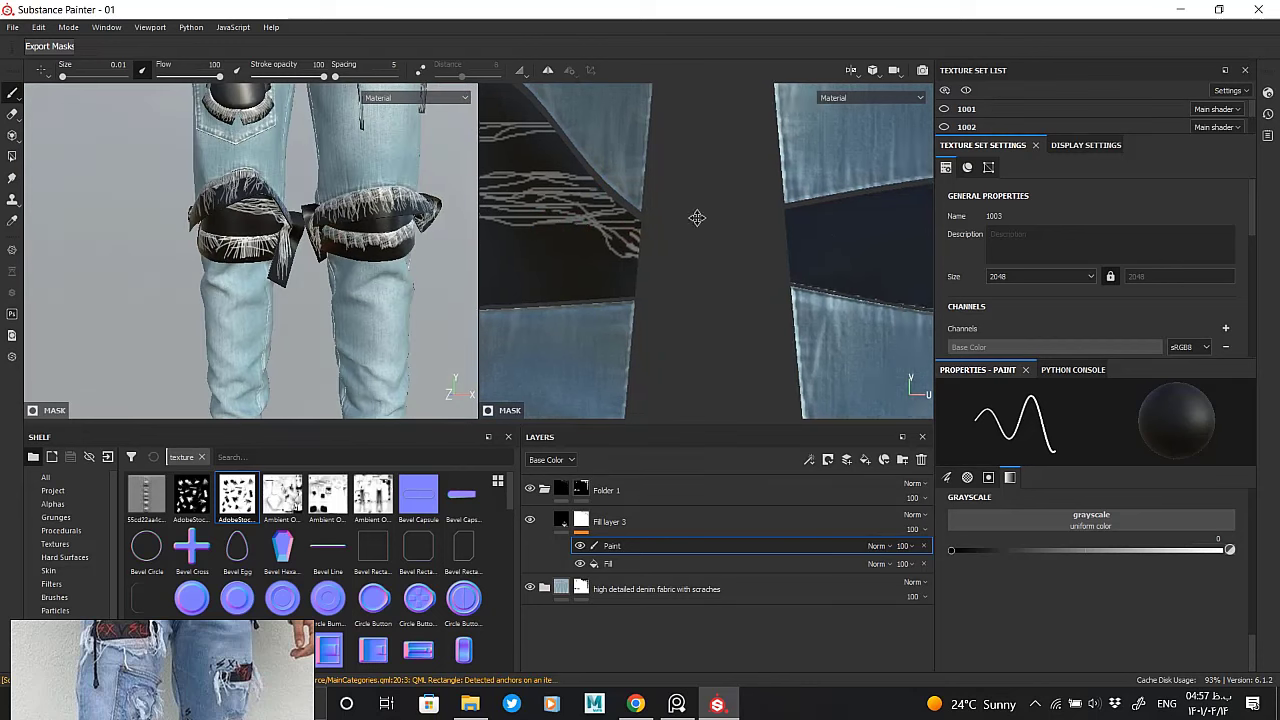
scroll(694, 214, up, 3)
drag(626, 217, 904, 214)
middle_drag(917, 213, 767, 212)
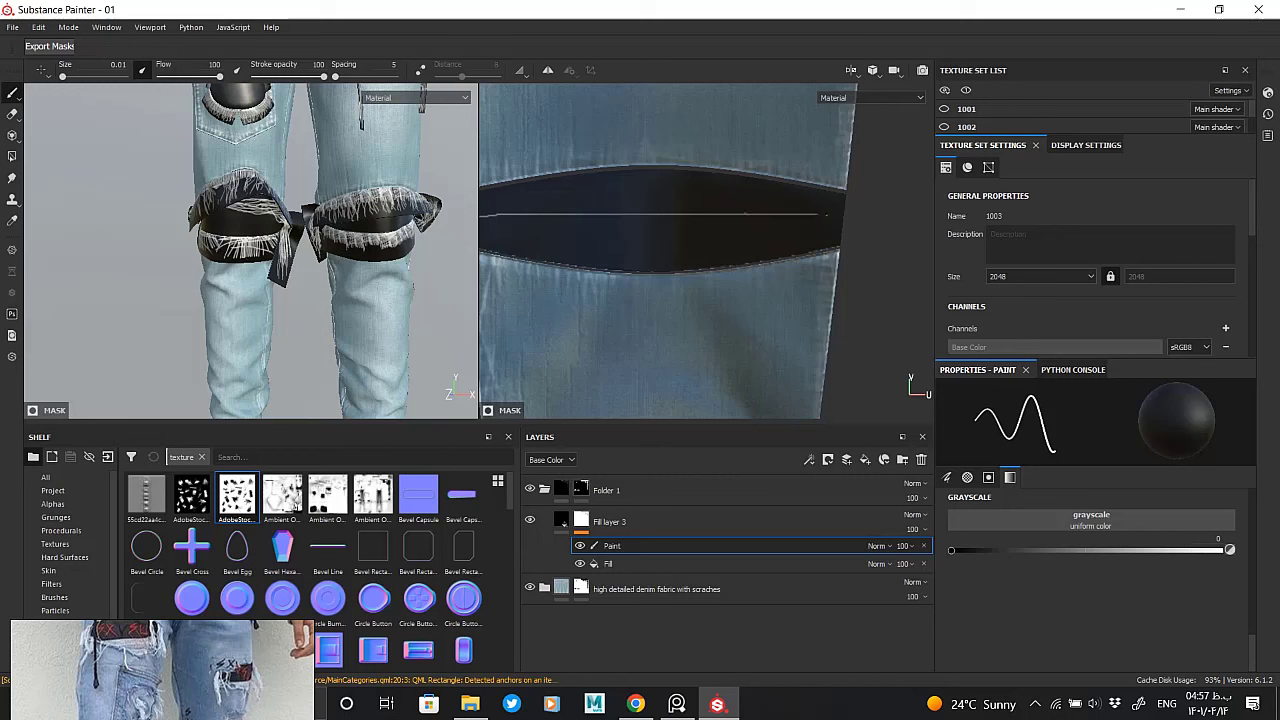
drag(555, 217, 796, 218)
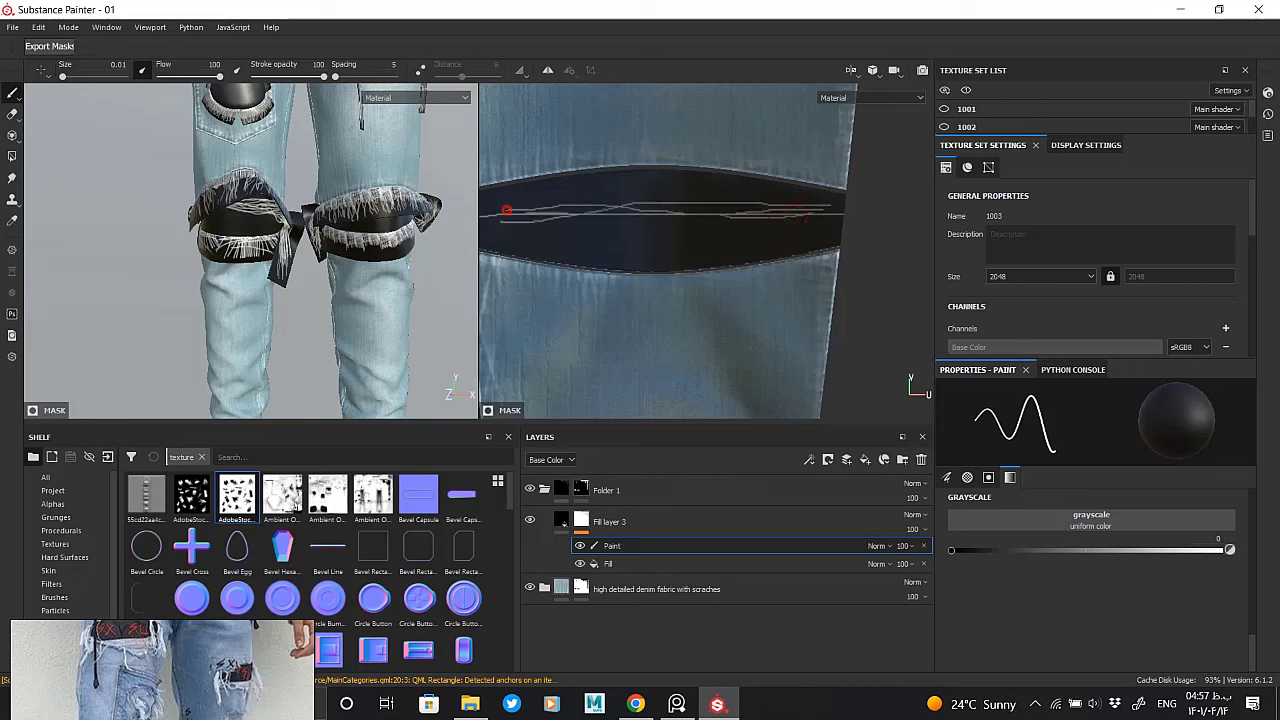
mouse_move(507, 210)
mouse_down()
mouse_move(786, 212)
mouse_move(514, 218)
mouse_up()
mouse_move(514, 218)
middle_down()
mouse_move(612, 214)
mouse_move(540, 222)
middle_up()
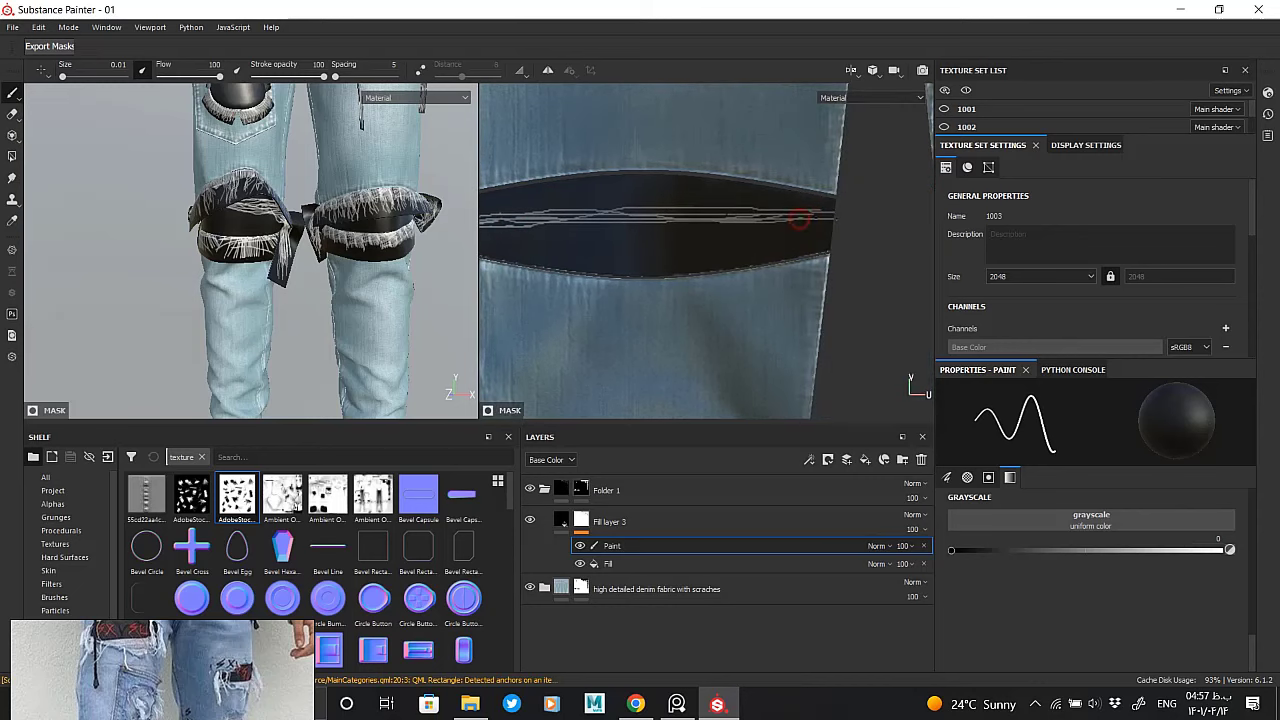
middle_drag(526, 224, 603, 224)
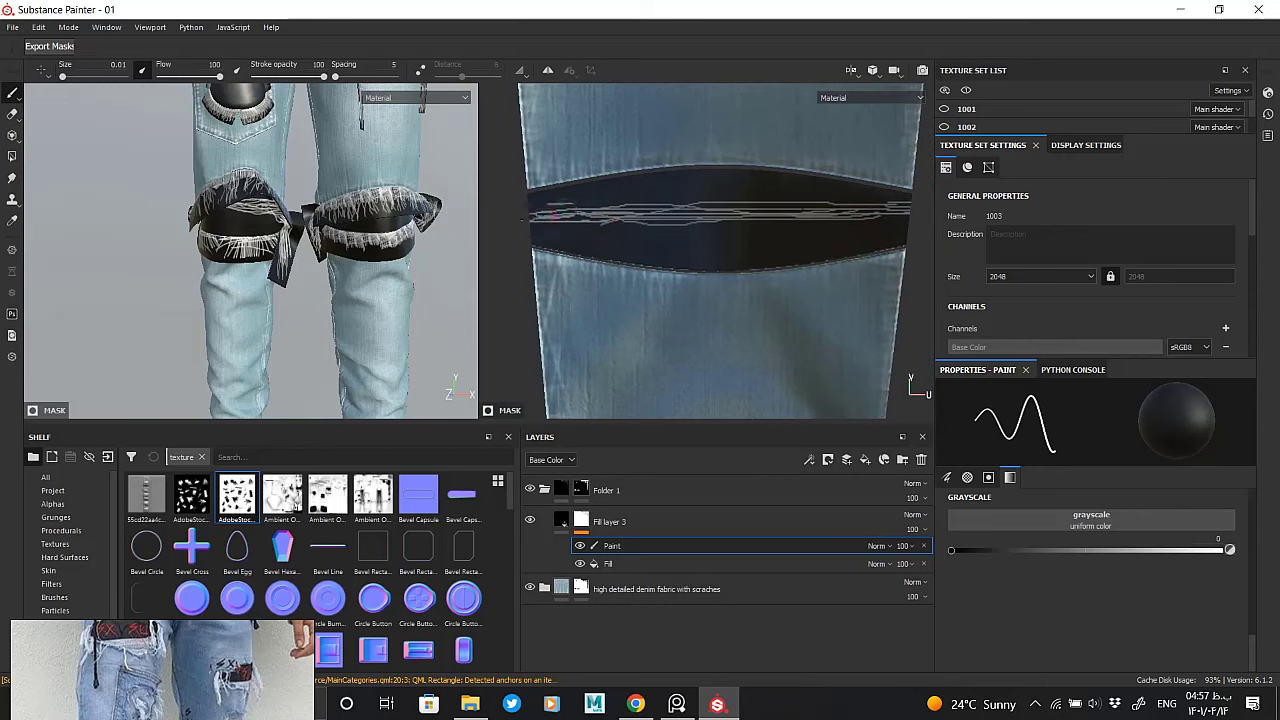
alt+drag(126, 214, 250, 214)
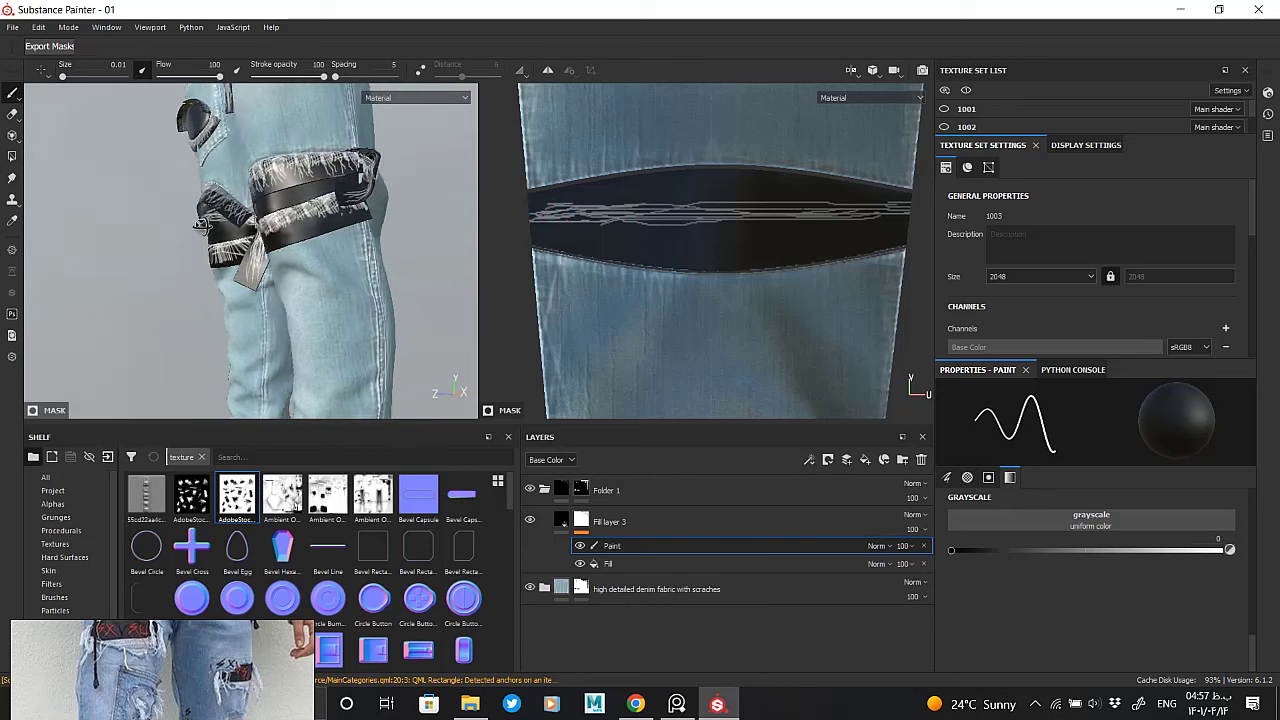
middle_drag(626, 255, 570, 235)
drag(718, 246, 604, 246)
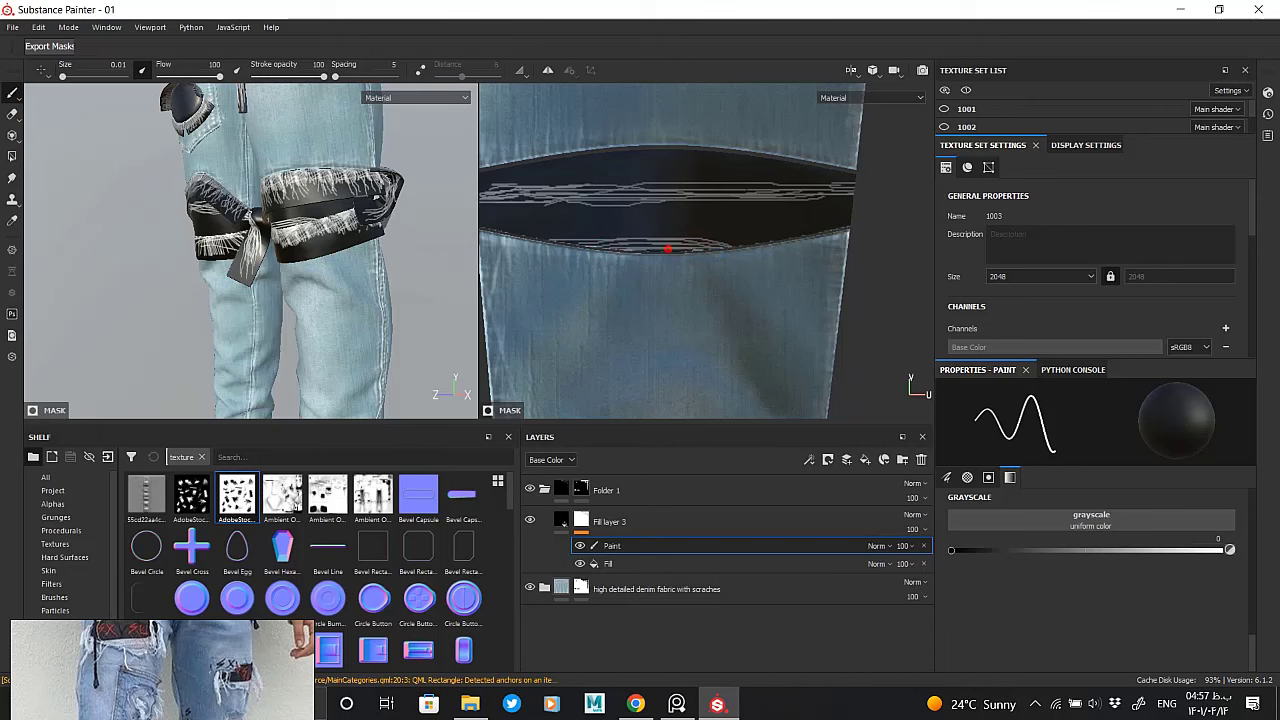
mouse_move(250, 214)
alt+mouse_down()
mouse_move(293, 253)
mouse_move(250, 250)
alt+mouse_up()
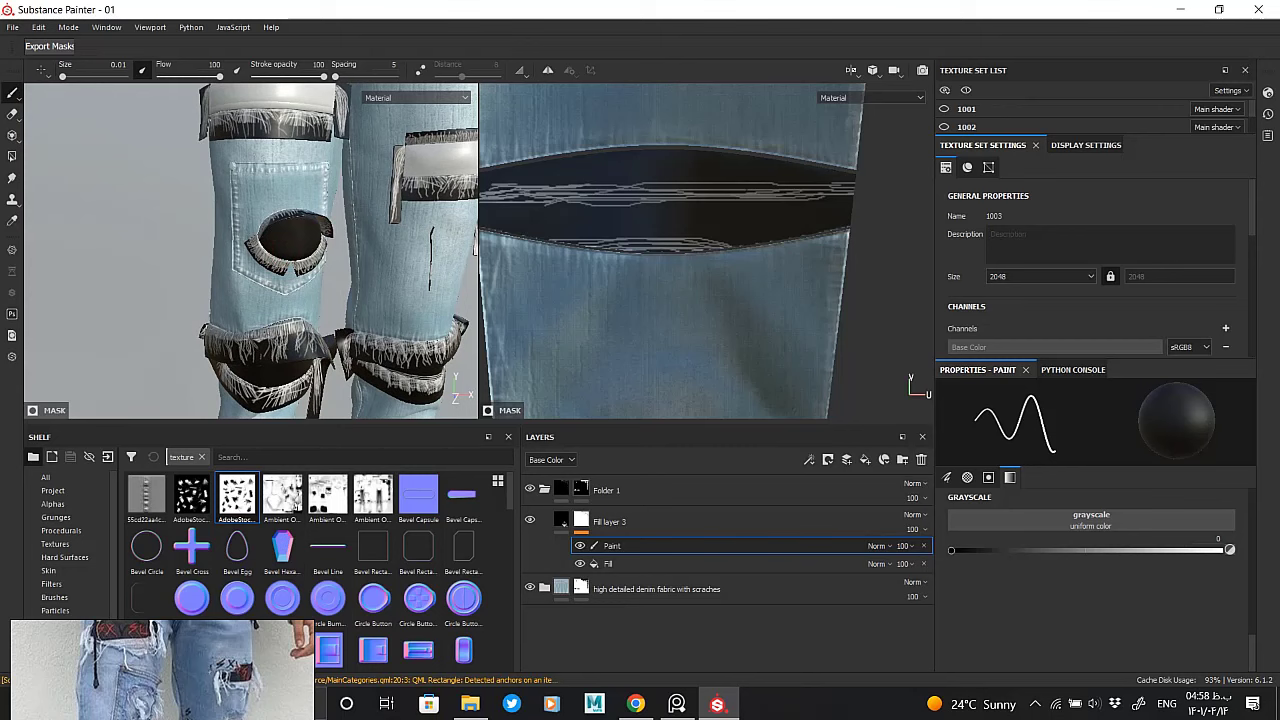
Zoom into the knee-pocket hole and scribble white strokes across the black patch's middle
scroll(285, 240, up, 2)
scroll(285, 240, up, 2)
scroll(285, 240, up, 2)
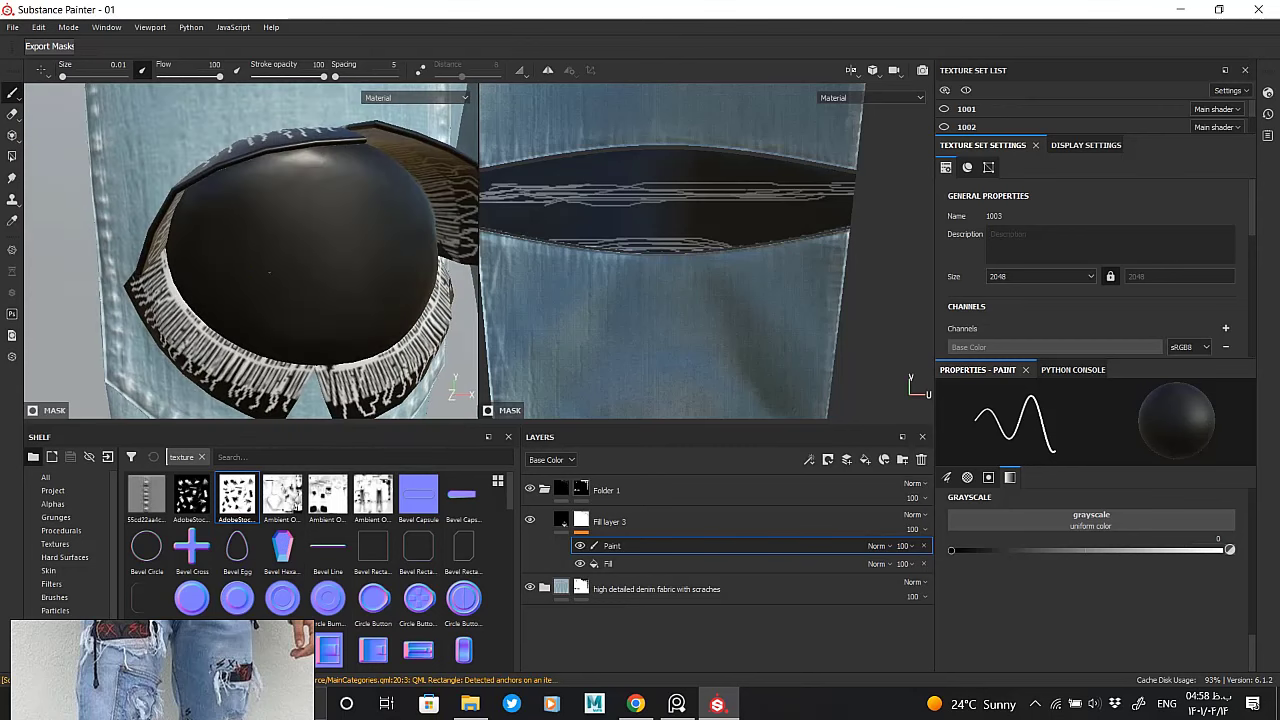
mouse_move(290, 253)
mouse_down()
mouse_move(250, 290)
mouse_move(300, 255)
mouse_move(240, 280)
mouse_move(357, 263)
mouse_move(349, 286)
mouse_move(369, 305)
mouse_move(360, 265)
mouse_move(250, 240)
mouse_move(417, 263)
mouse_move(318, 322)
mouse_move(338, 270)
mouse_up()
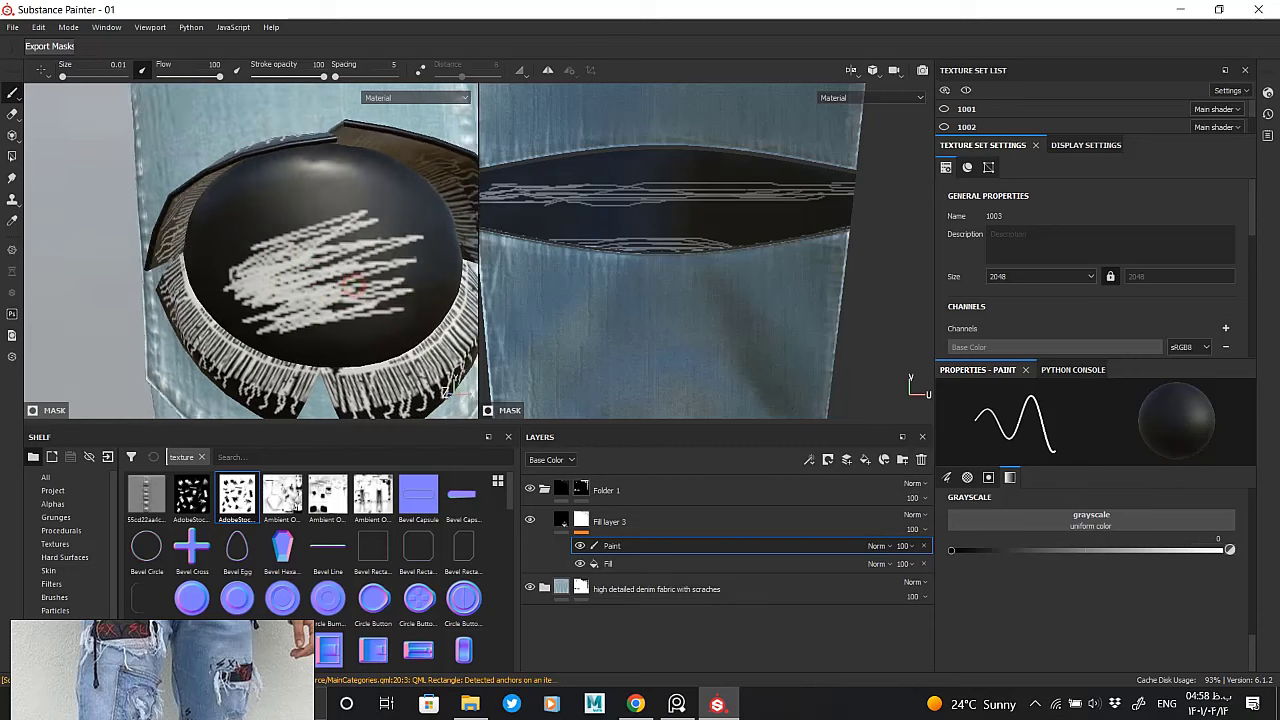
mouse_move(232, 259)
mouse_down()
mouse_move(340, 230)
mouse_move(260, 225)
mouse_move(380, 237)
mouse_up()
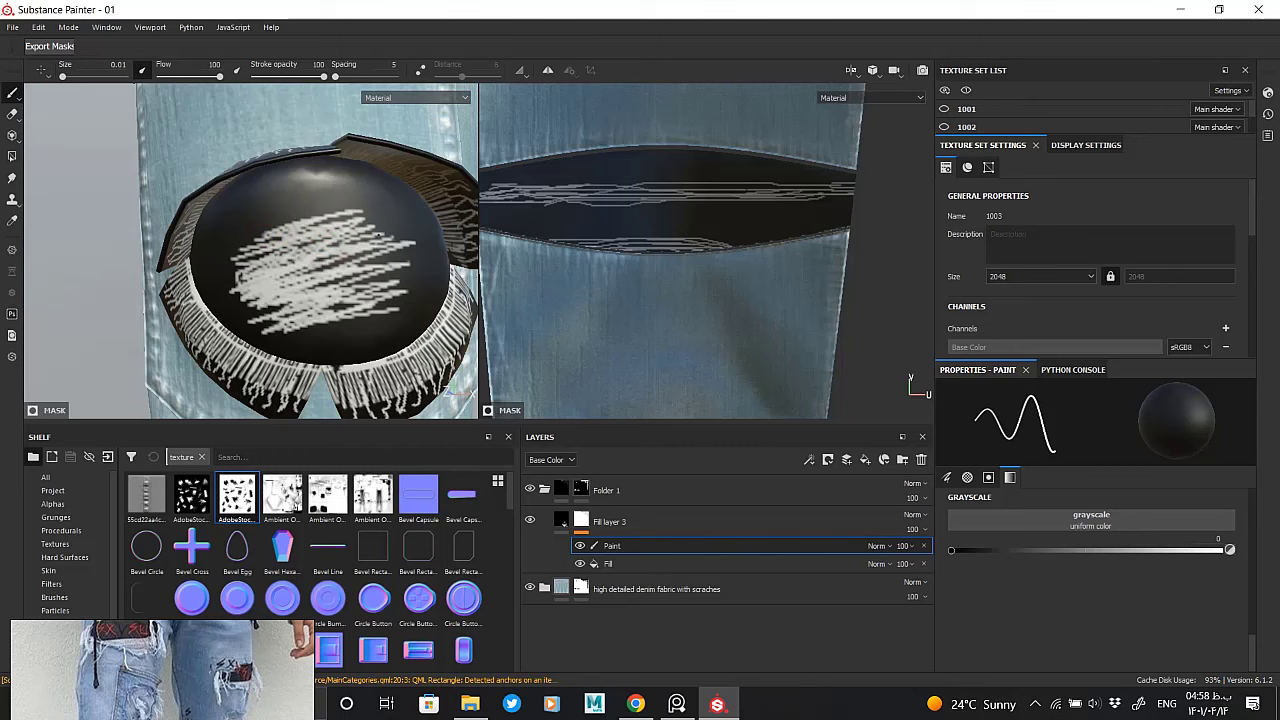
Zoom back out and move the view down the leg to the knee pad
scroll(310, 313, down, 3)
scroll(363, 291, down, 3)
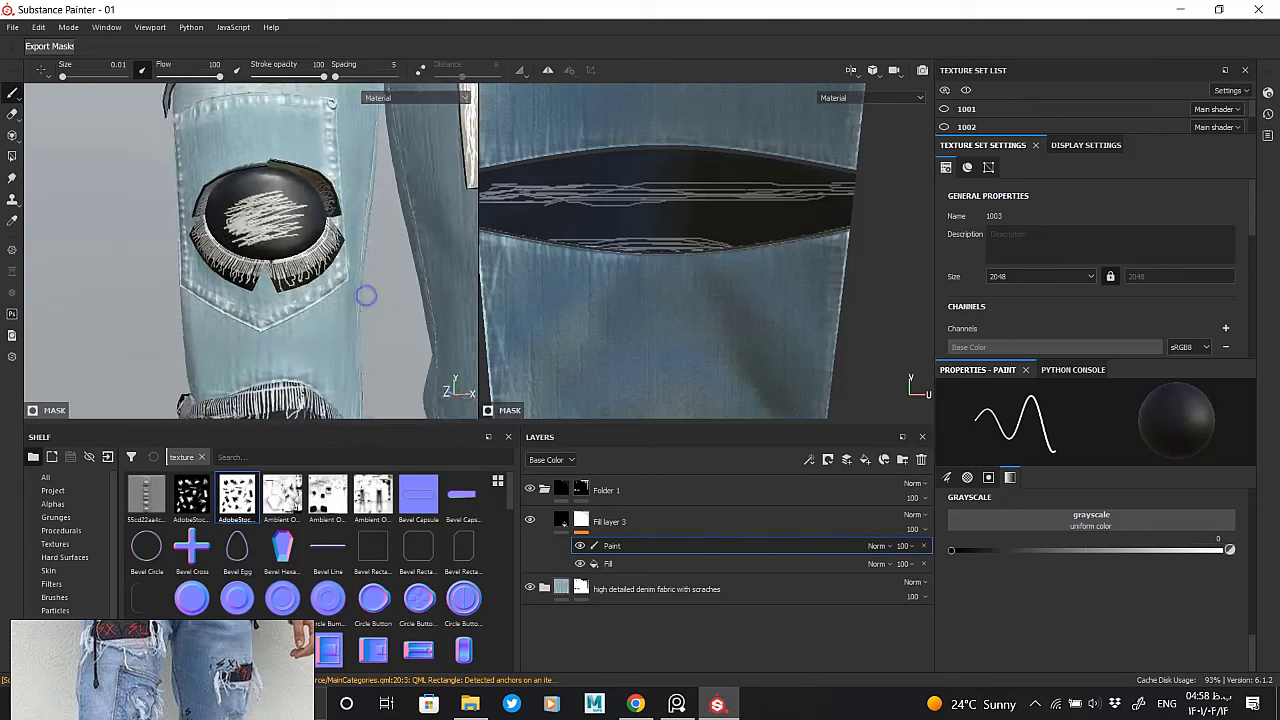
scroll(363, 291, down, 3)
scroll(380, 255, down, 2)
scroll(380, 255, down, 2)
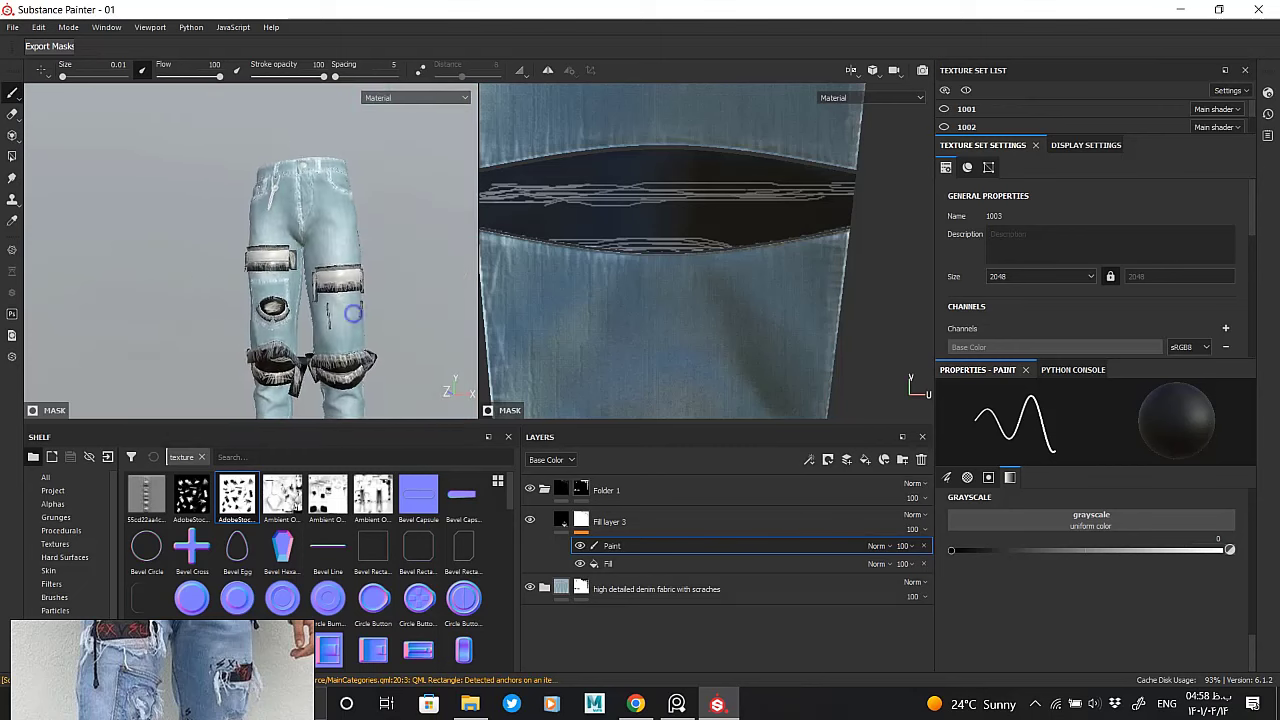
scroll(380, 255, down, 2)
scroll(287, 206, up, 2)
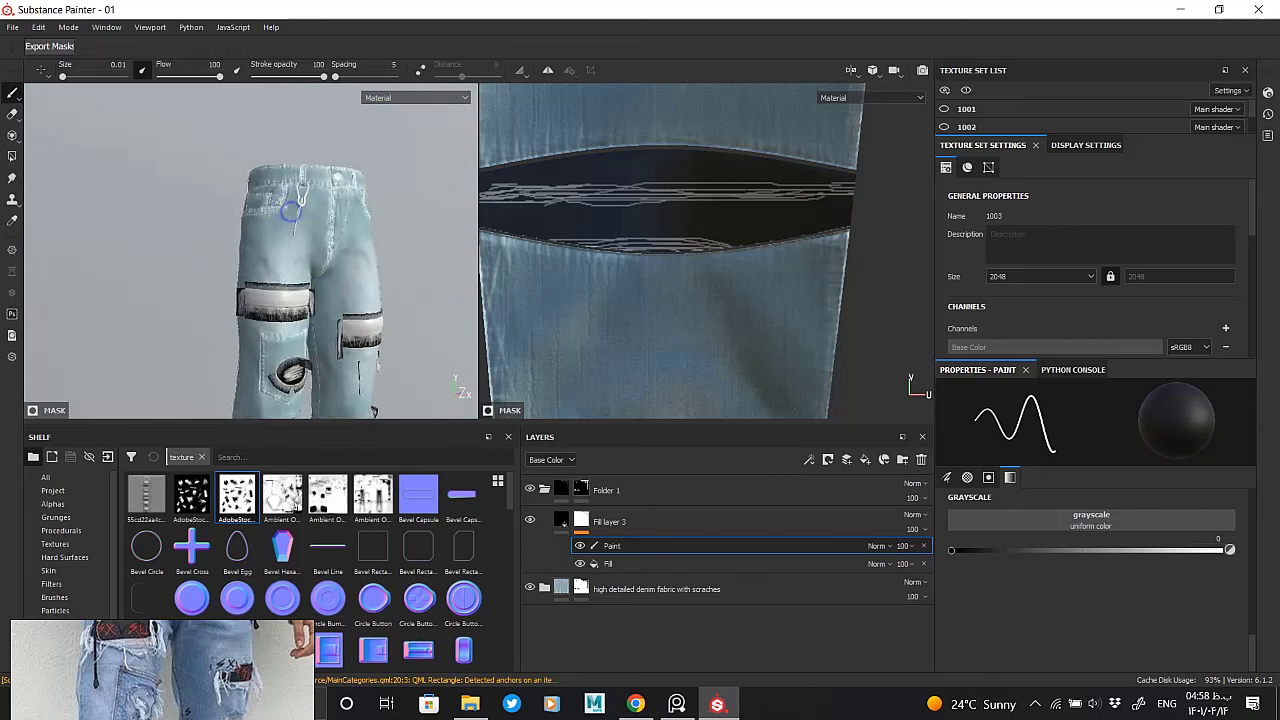
scroll(285, 215, up, 2)
scroll(280, 240, up, 2)
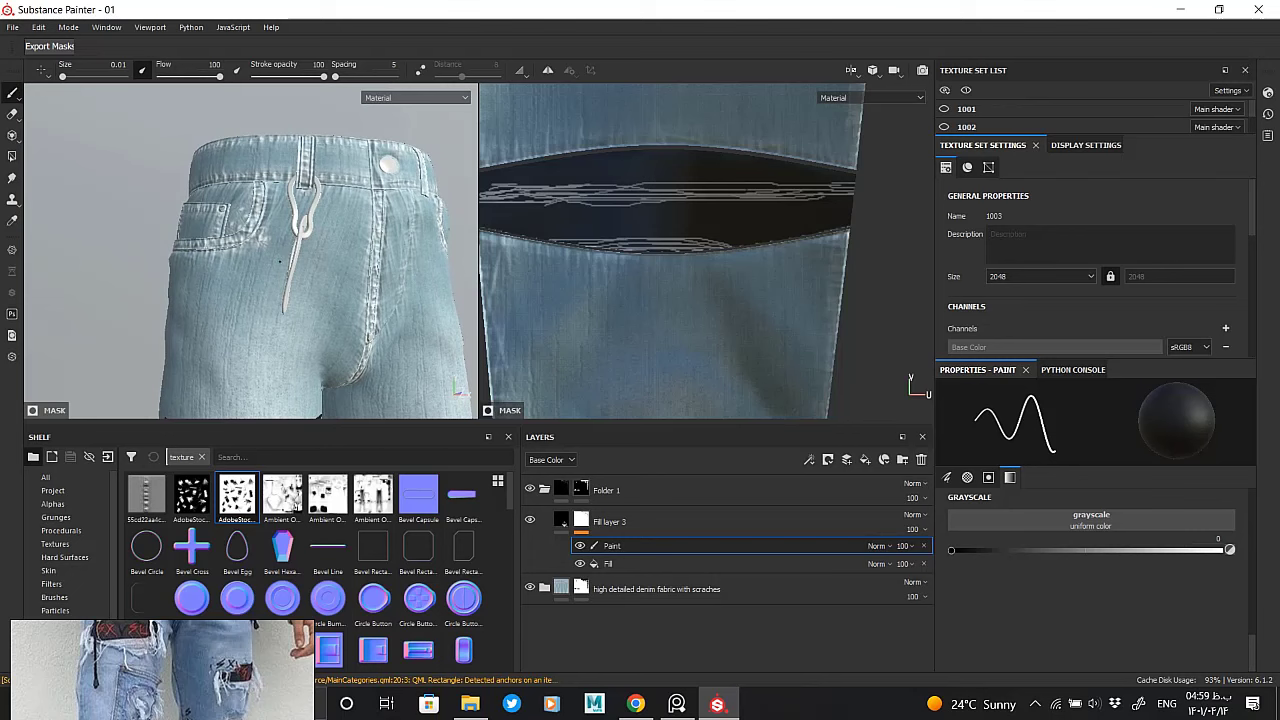
middle_drag(279, 262, 279, 190)
scroll(265, 255, up, 2)
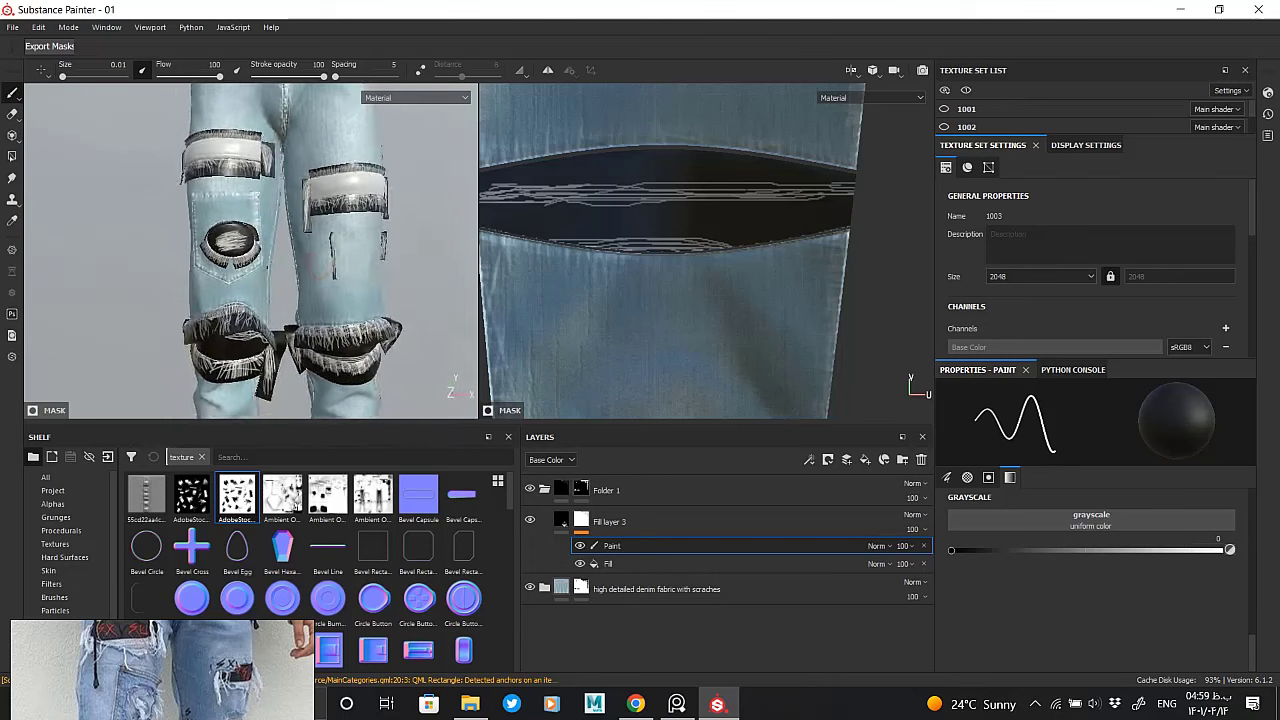
scroll(262, 253, up, 3)
Orbit around the knee pads to inspect them from below, the side and the front
alt+drag(270, 283, 246, 274)
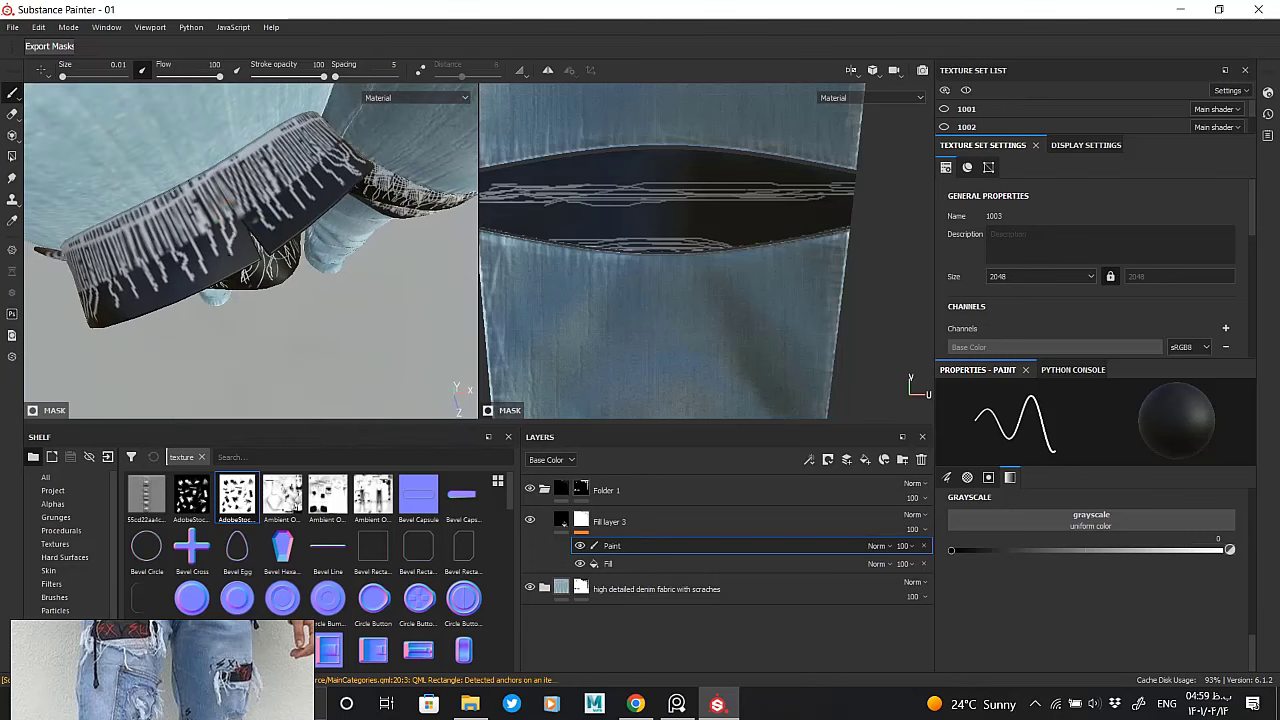
alt+drag(150, 140, 60, 165)
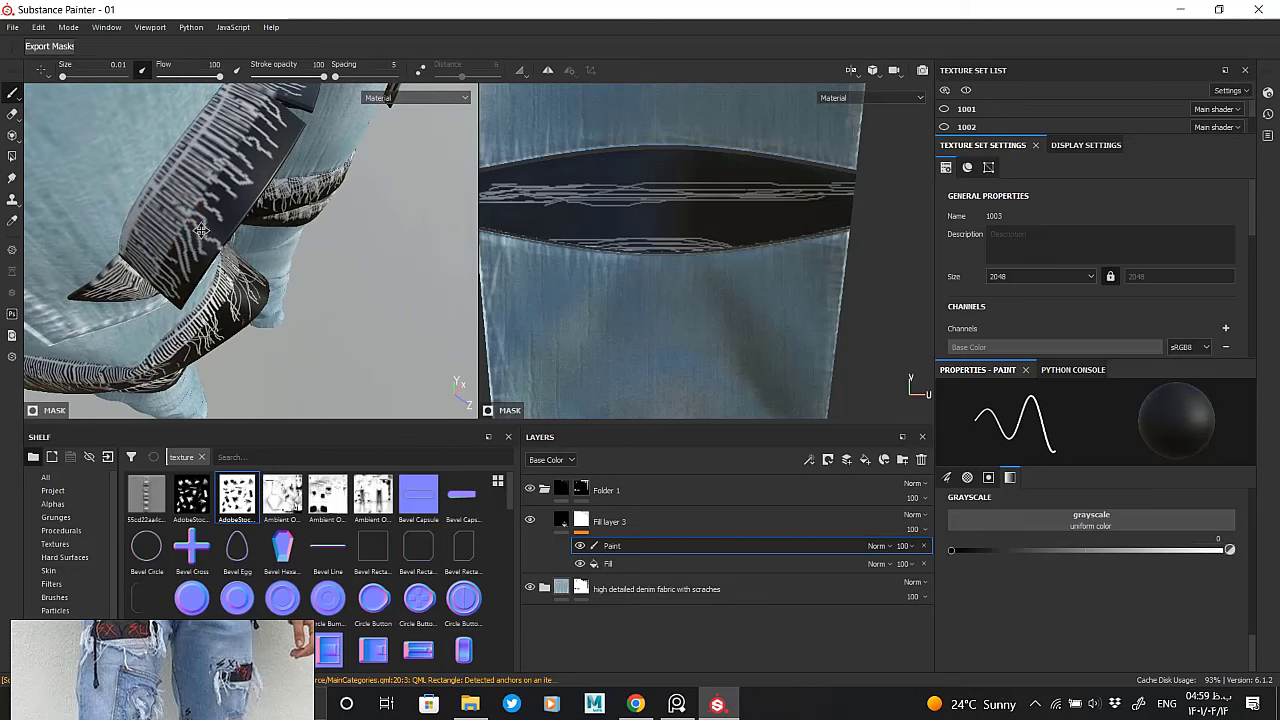
mouse_move(201, 230)
alt+mouse_down()
mouse_move(211, 210)
mouse_move(107, 159)
alt+mouse_up()
alt+drag(205, 200, 242, 232)
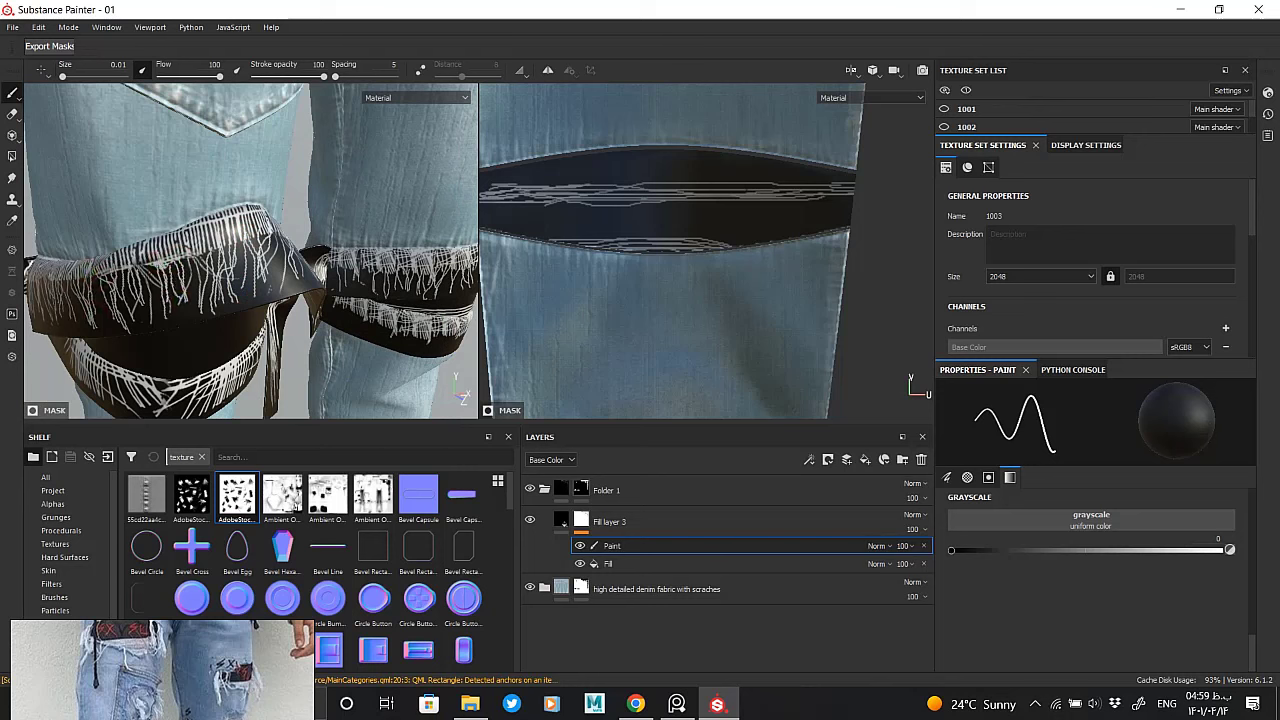
mouse_move(250, 260)
alt+mouse_down()
mouse_move(260, 283)
mouse_move(252, 228)
alt+mouse_up()
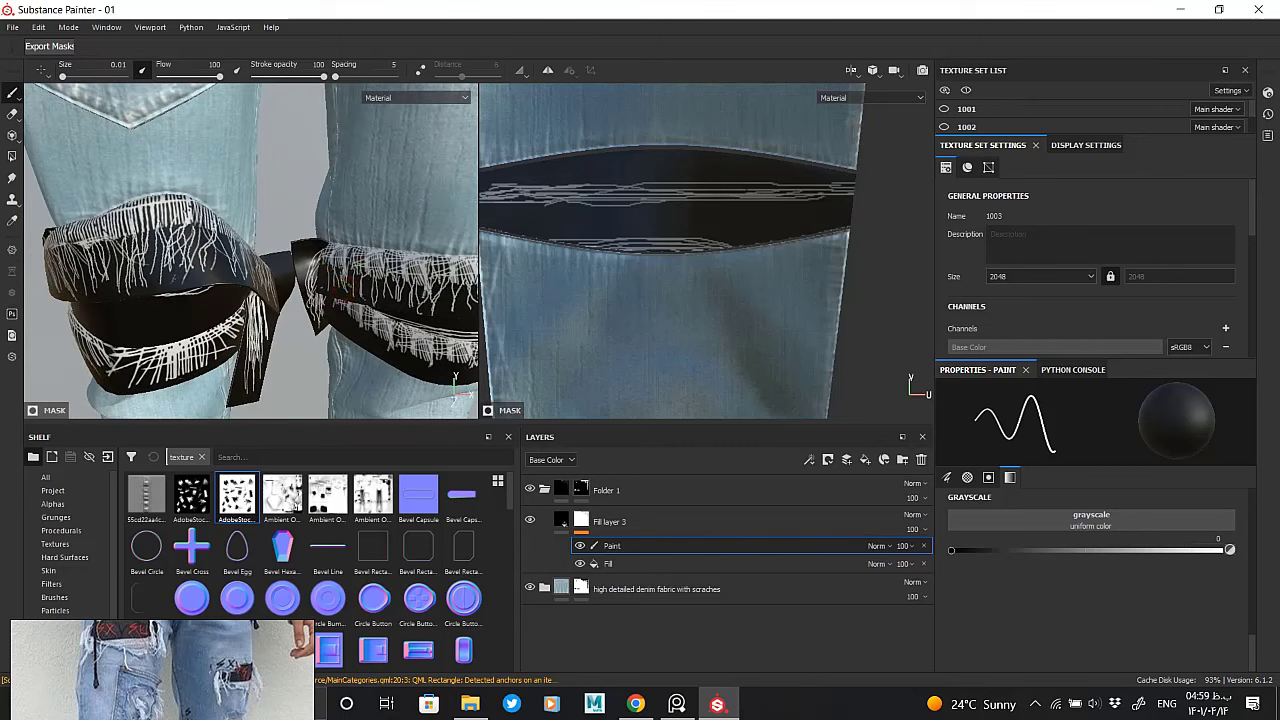
mouse_move(255, 250)
alt+mouse_down()
mouse_move(235, 250)
mouse_move(230, 230)
mouse_move(398, 238)
mouse_move(437, 212)
mouse_move(254, 207)
mouse_move(323, 380)
alt+mouse_up()
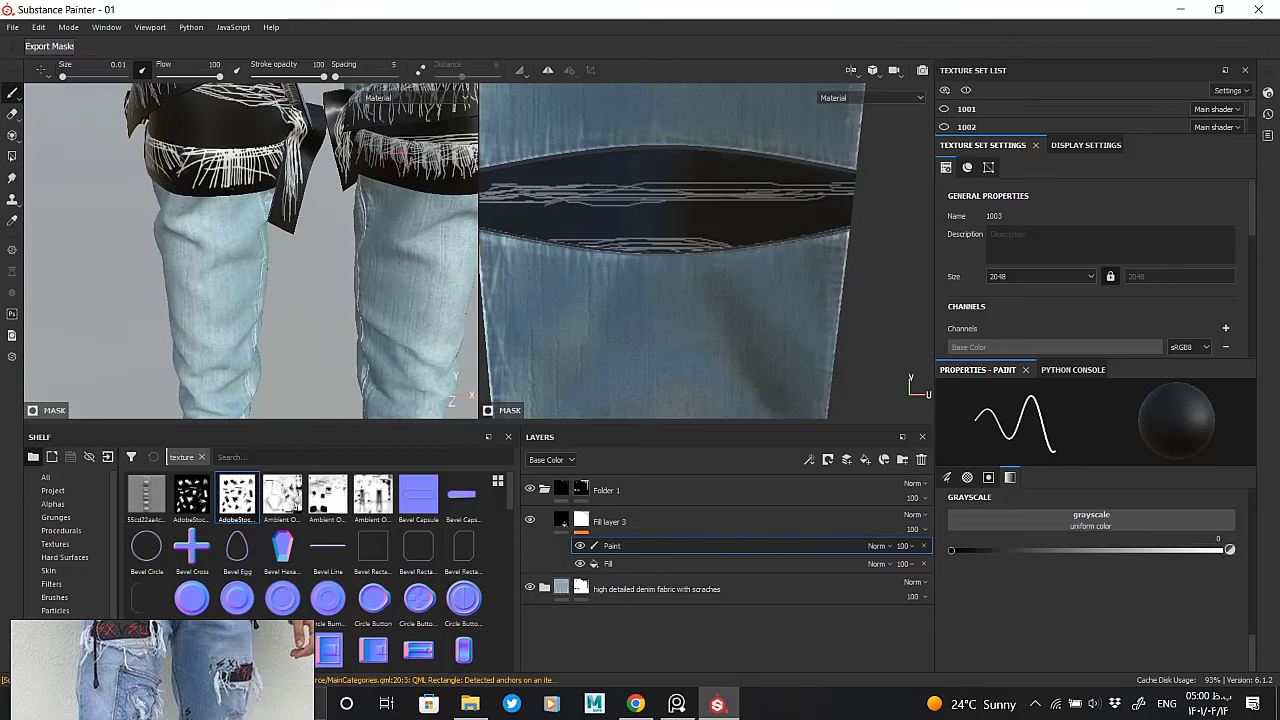
mouse_move(323, 194)
alt+mouse_down()
mouse_move(300, 245)
mouse_move(464, 434)
alt+mouse_up()
Drop Fill layer 3's opacity to 0 to hide the knee-pad fill
click(640, 521)
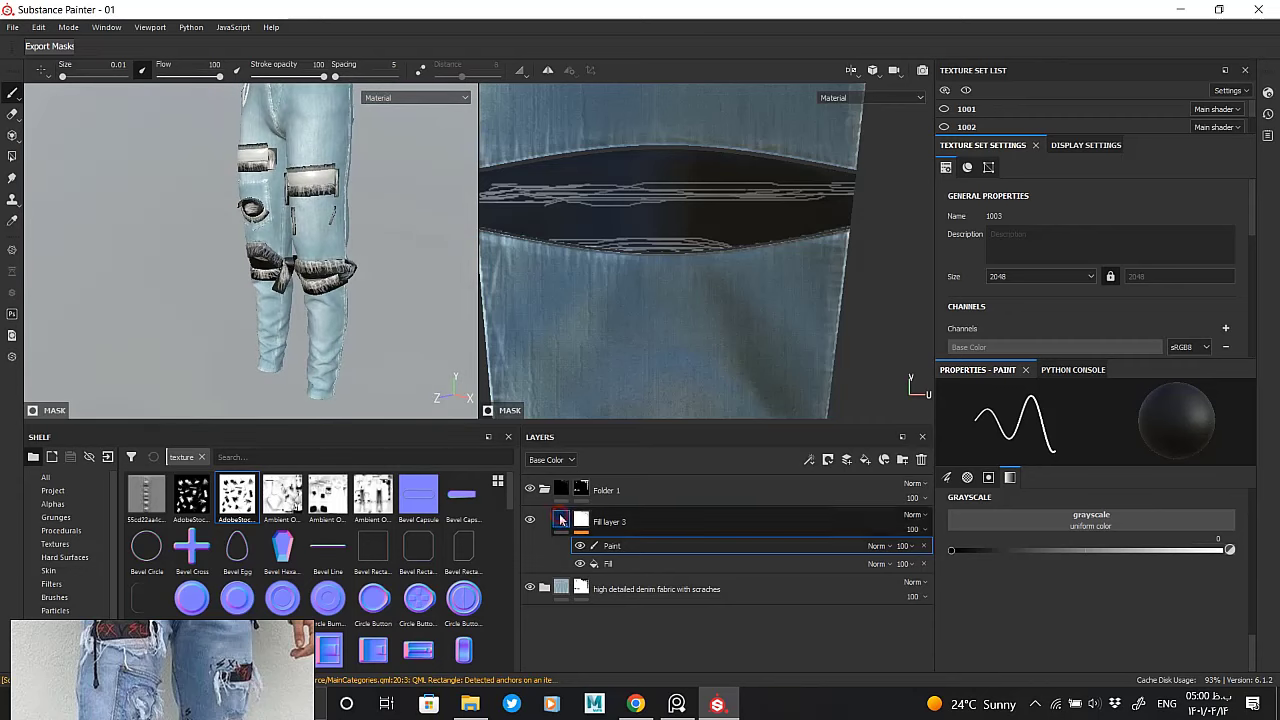
alt+drag(340, 250, 371, 286)
scroll(1076, 574, down, 3)
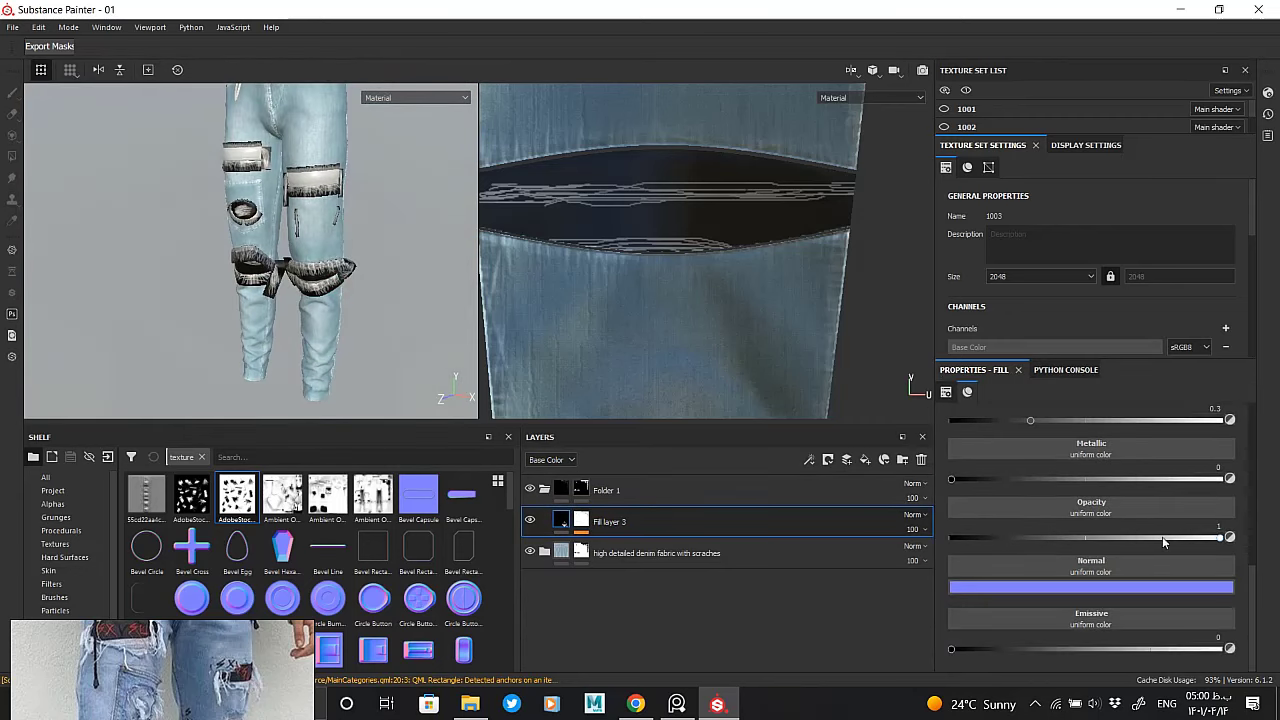
drag(1162, 536, 907, 533)
scroll(310, 252, up, 3)
scroll(310, 252, up, 2)
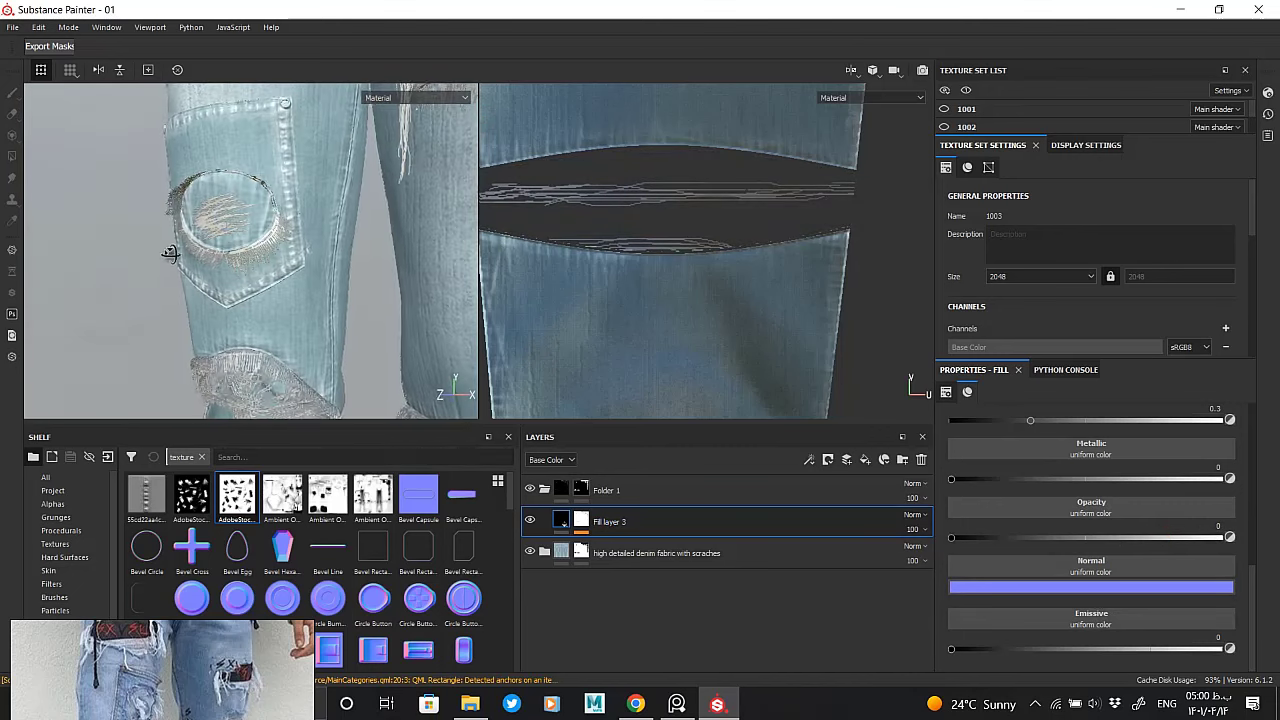
Compare the whole jeans without it, save the project, and restore the opacity to 1
alt+drag(47, 175, 297, 263)
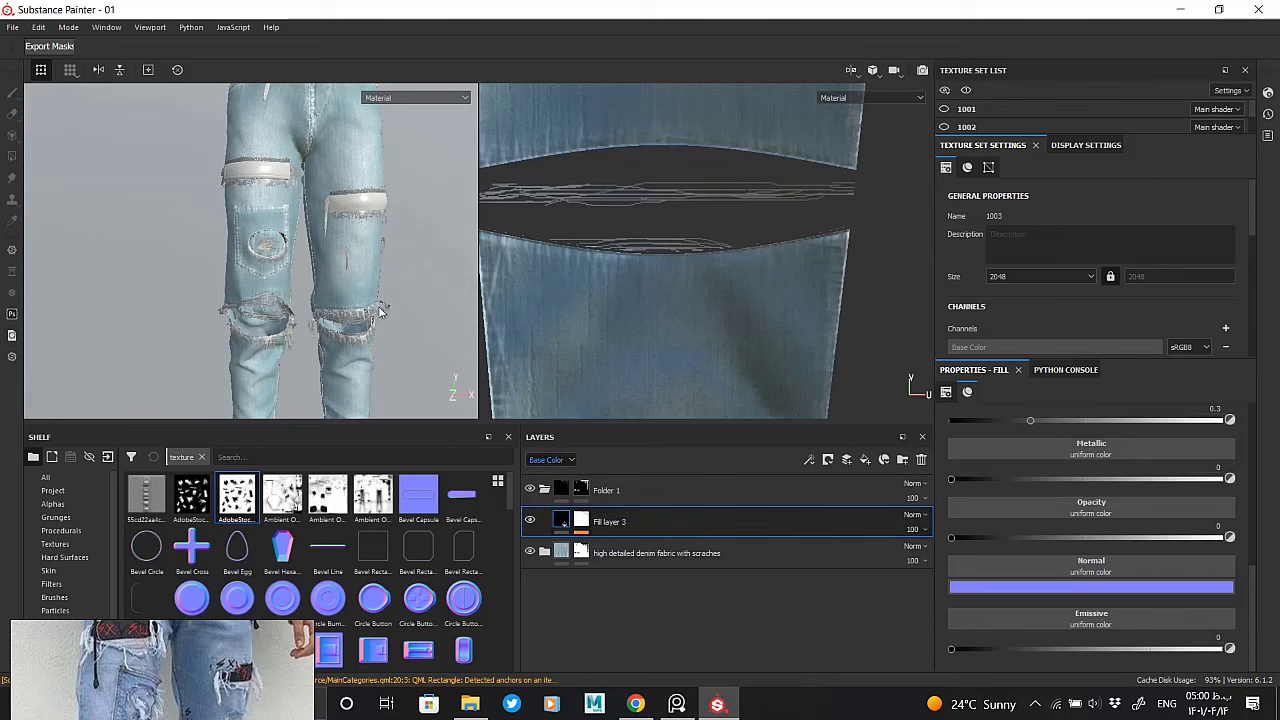
scroll(295, 252, up, 3)
mouse_move(295, 252)
alt+mouse_down()
mouse_move(443, 294)
mouse_move(192, 300)
alt+mouse_up()
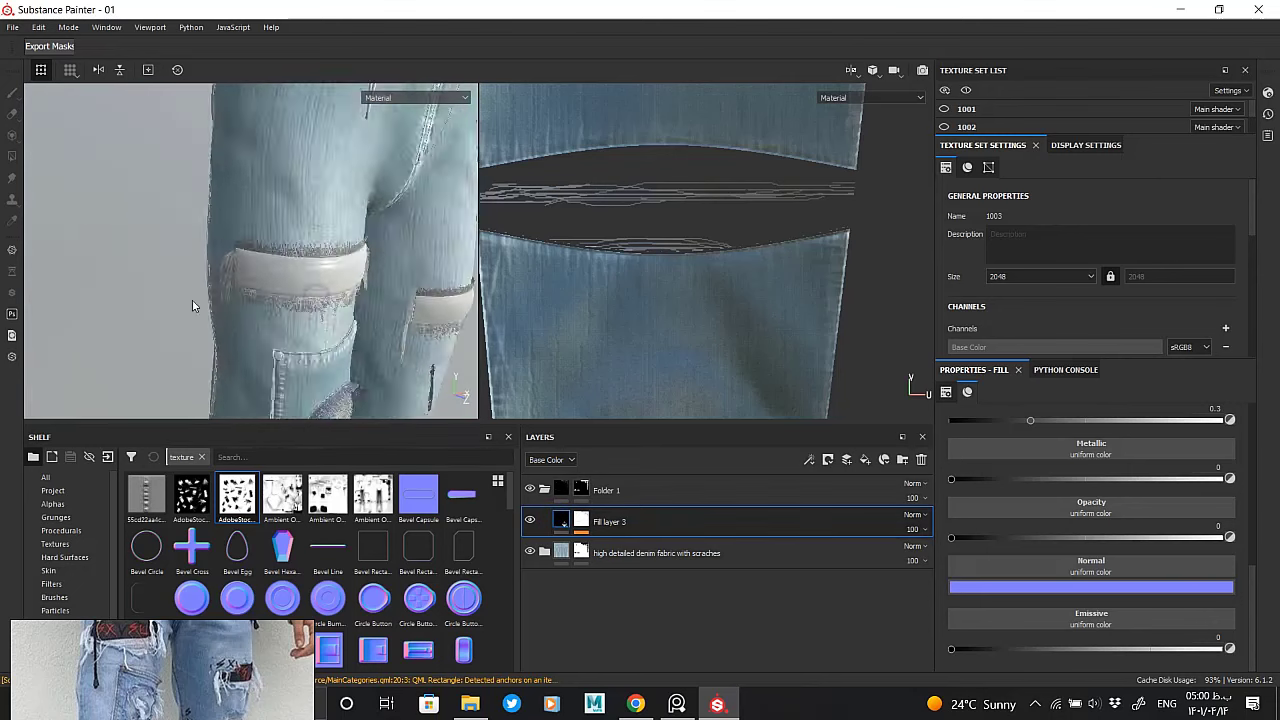
scroll(172, 200, down, 3)
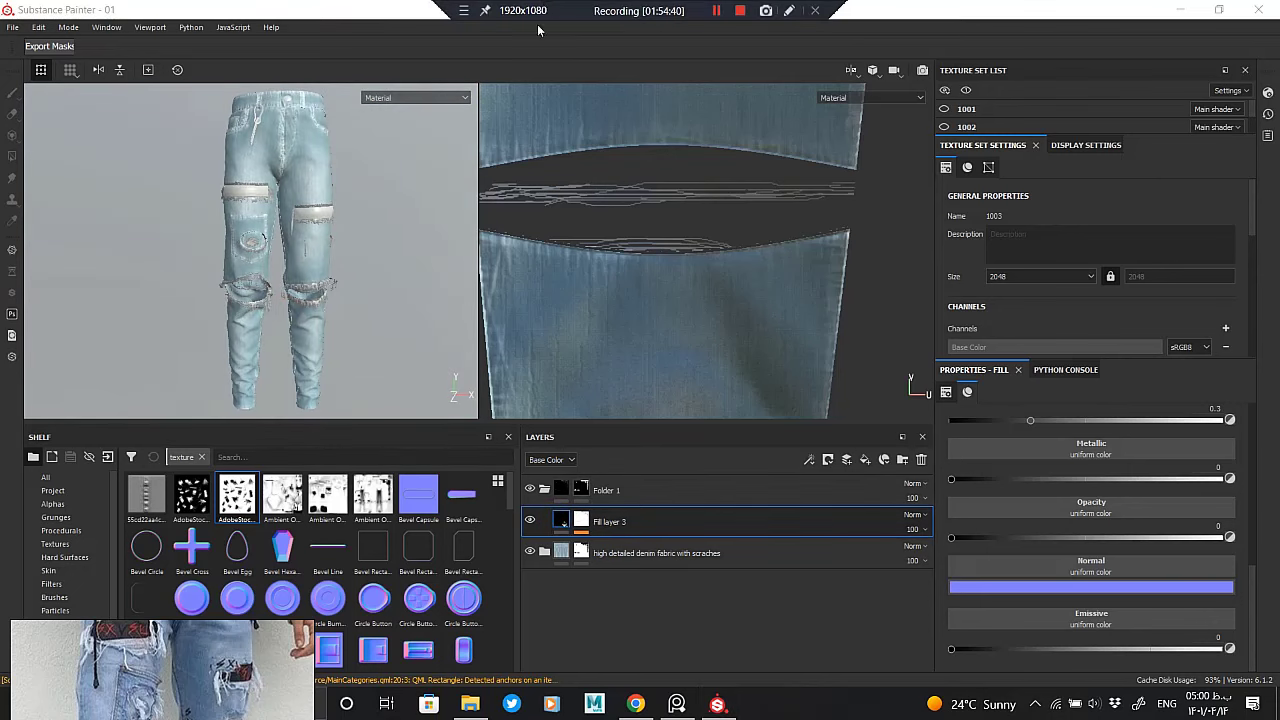
key(ctrl+s)
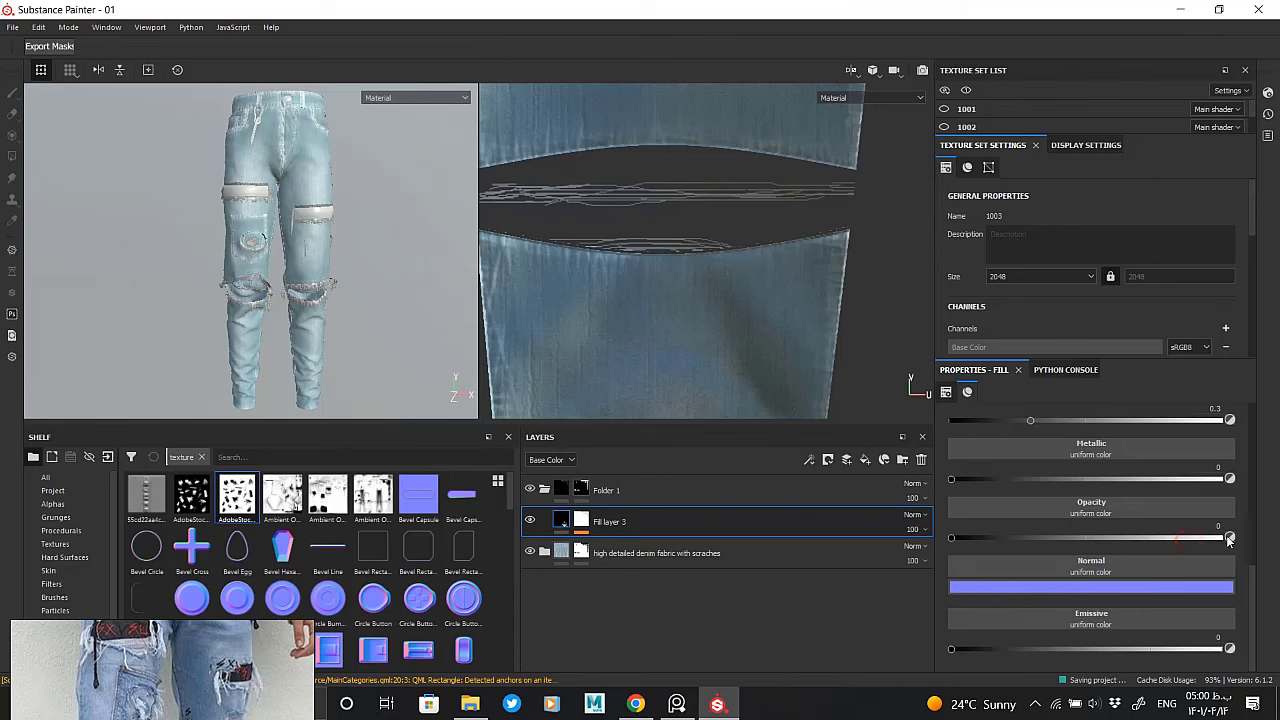
drag(952, 537, 1222, 537)
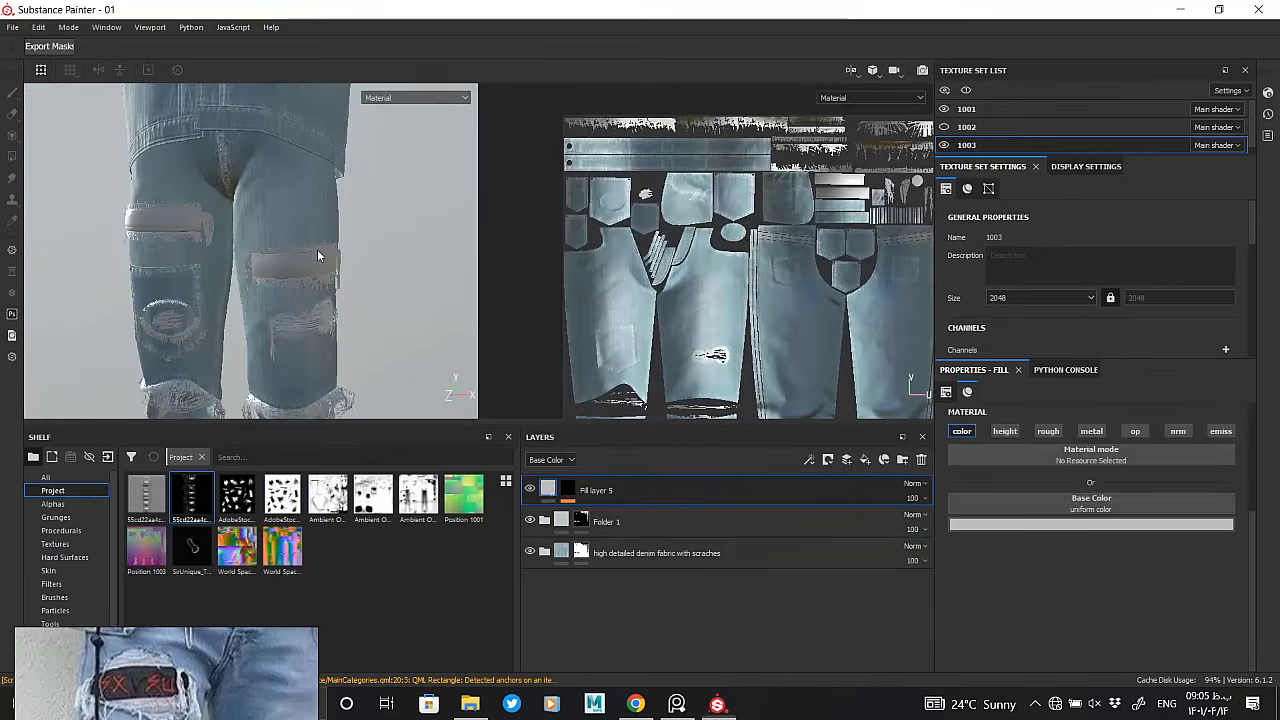
Add a new Fill layer 8 inside Folder 2 and set its base colour
right_click(560, 556)
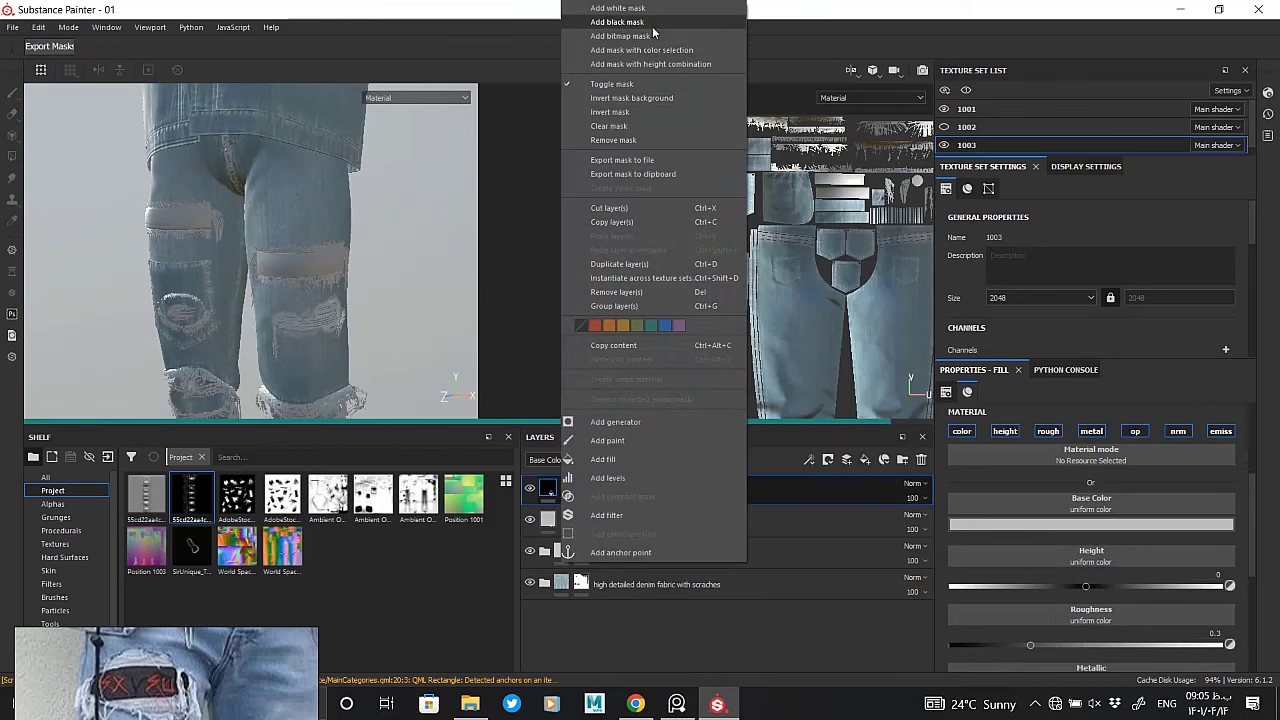
click(583, 527)
click(583, 527)
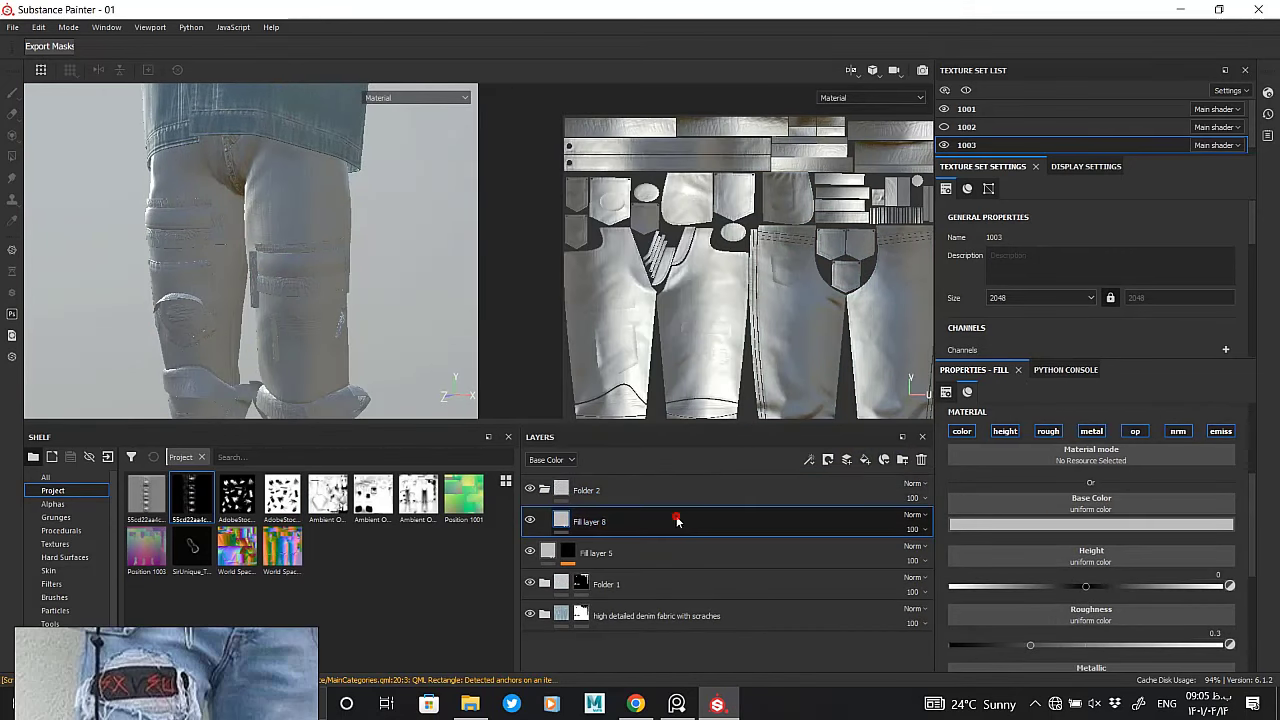
click(1090, 524)
click(1095, 595)
Use mesh-mode Polygon Fill on Folder 2's mask to add the thigh strap and side pocket strap
click(1013, 646)
click(567, 484)
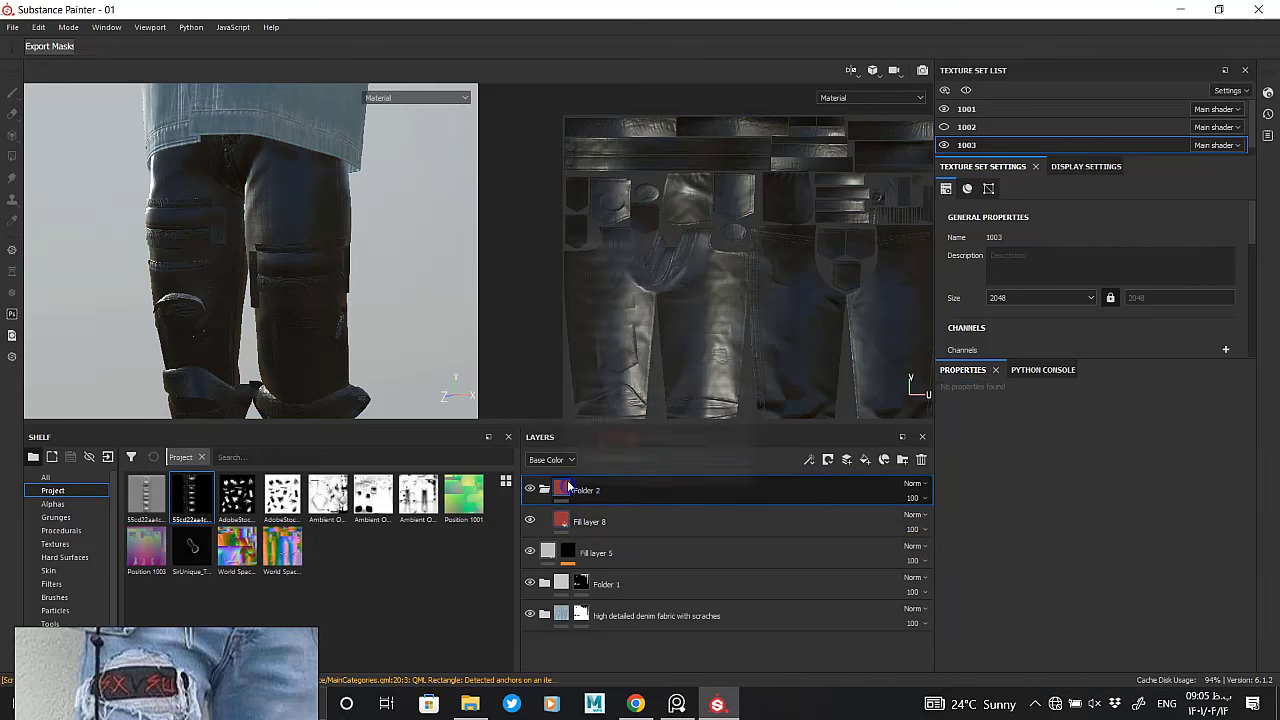
click(12, 155)
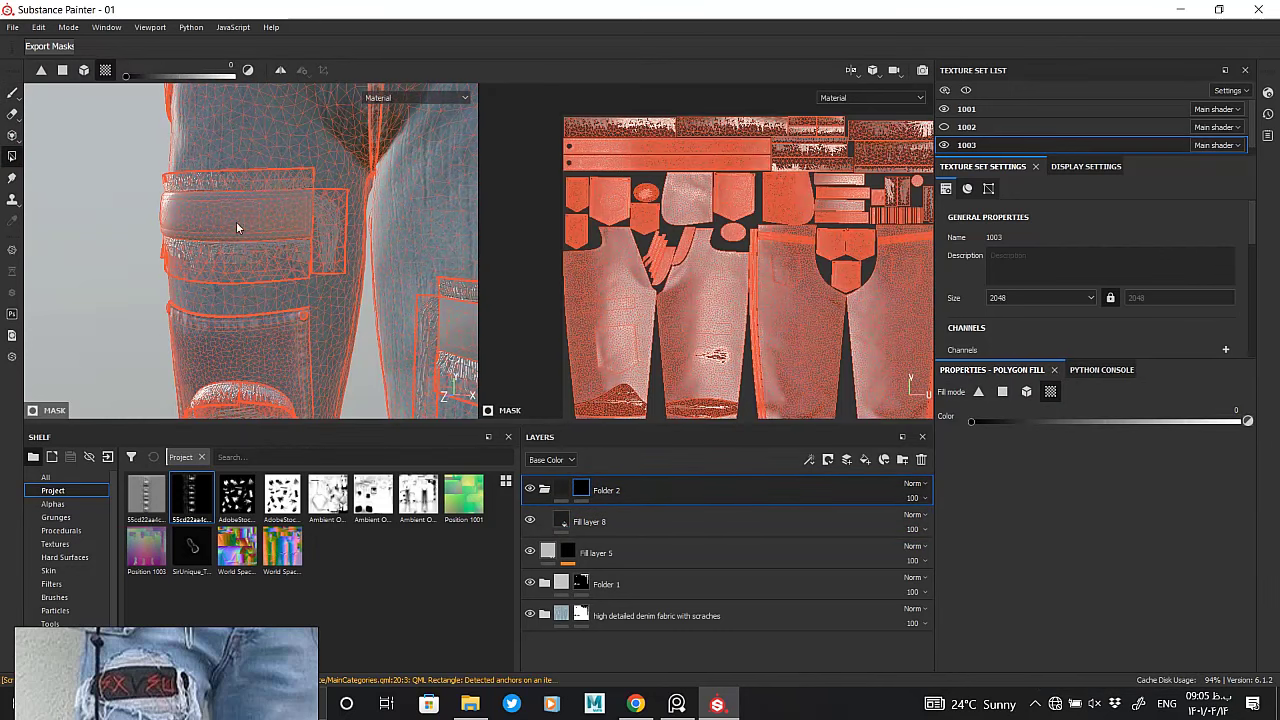
scroll(236, 228, down, 3)
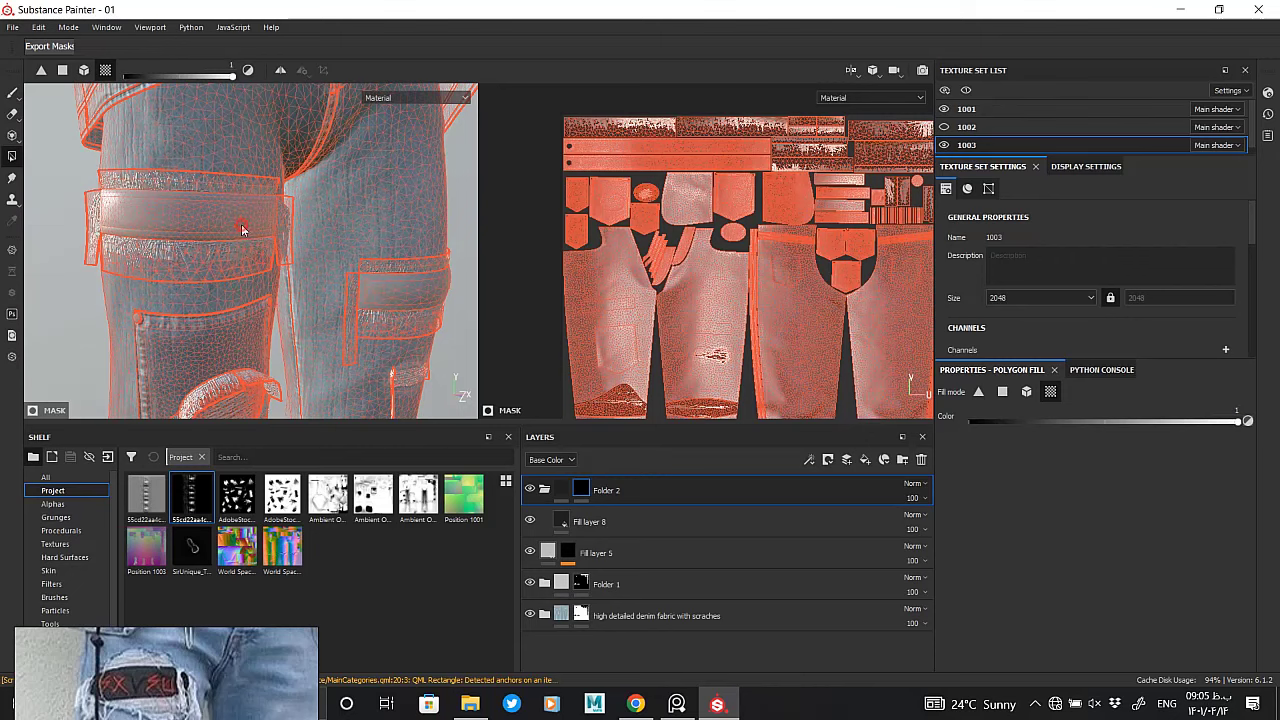
click(242, 229)
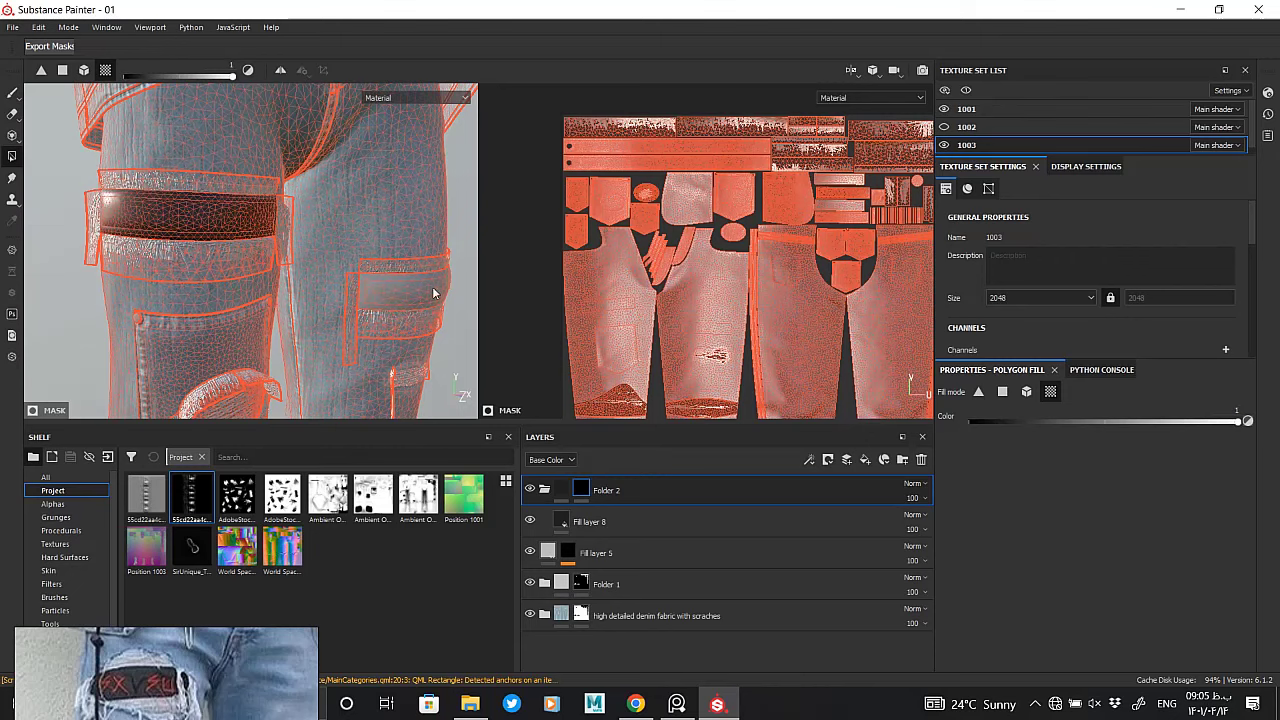
click(434, 286)
scroll(434, 286, up, 3)
alt+drag(334, 277, 250, 300)
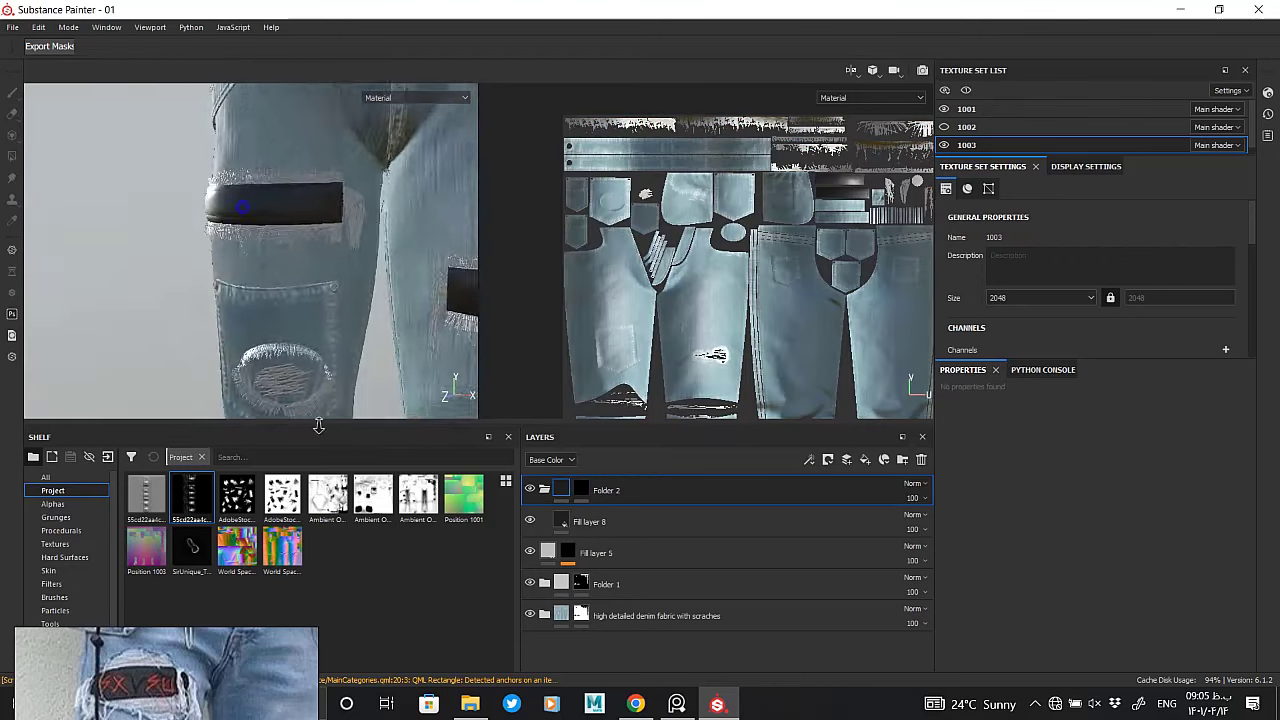
Adjust the brightness of Fill layer 8's base colour
scroll(250, 250, up, 3)
click(600, 521)
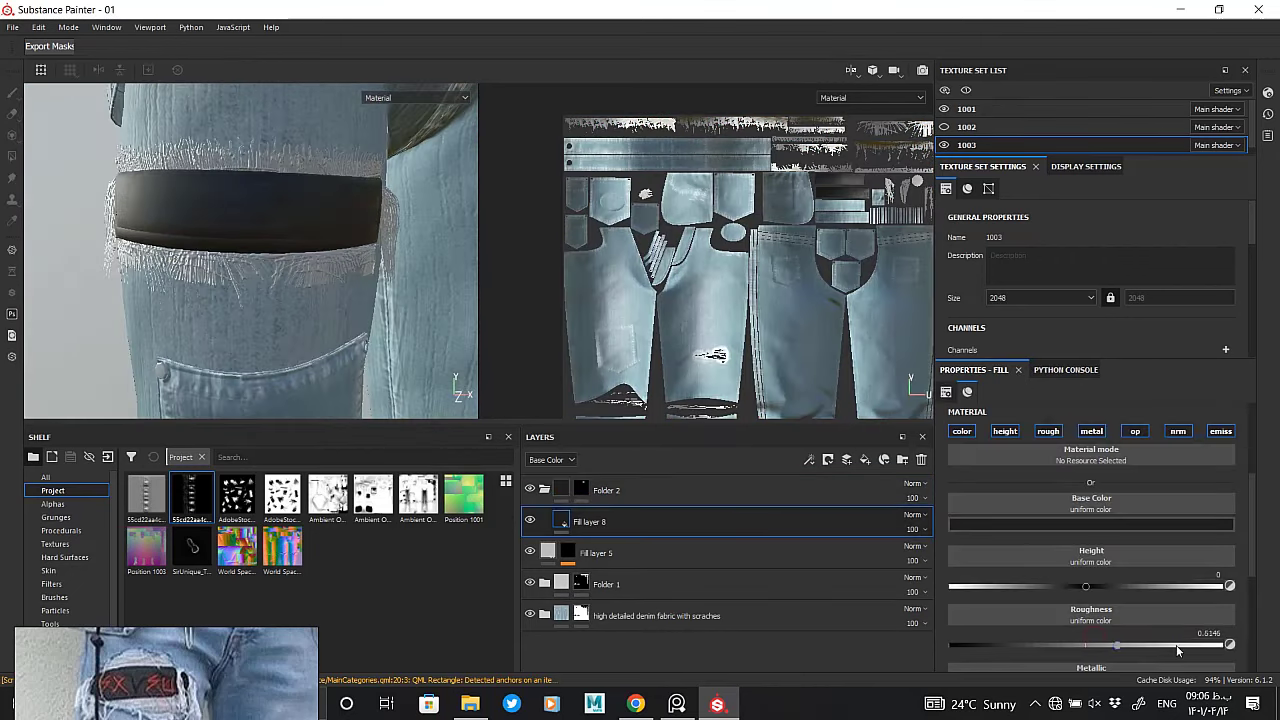
click(1110, 526)
drag(1262, 648, 1262, 630)
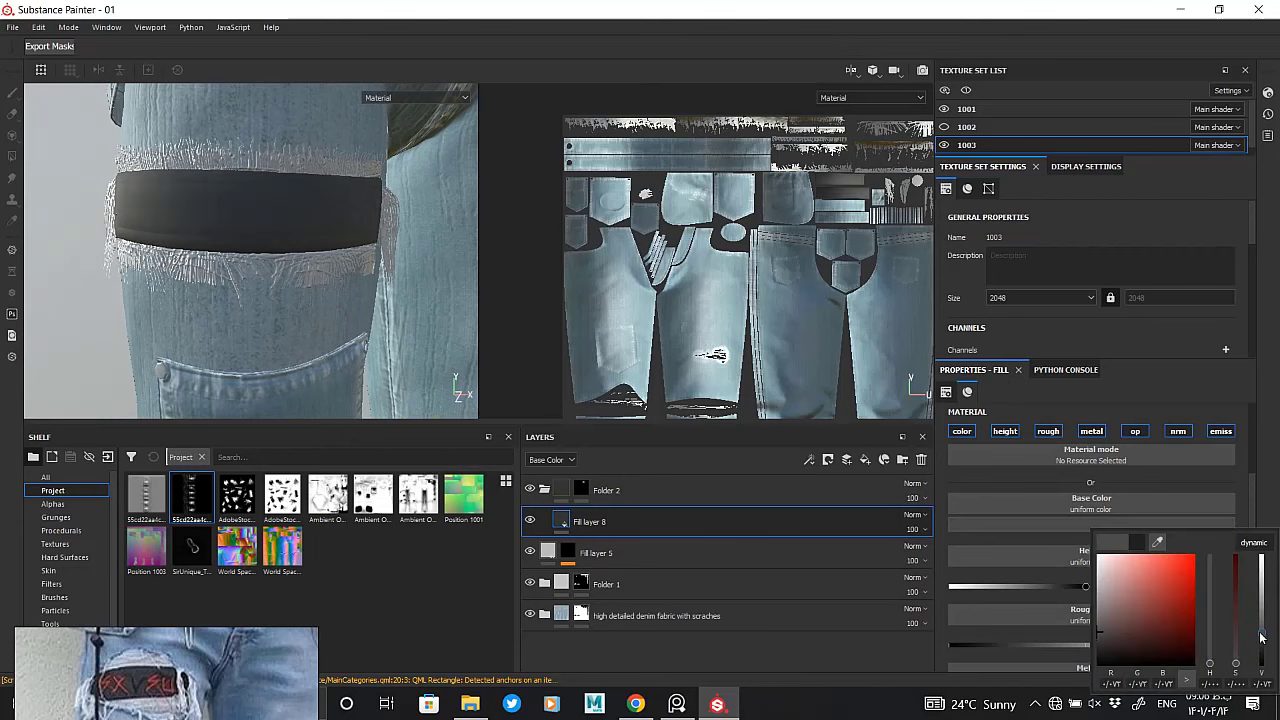
click(652, 509)
Add Fill layer 9 with a black mask and a White Noise fill effect
click(846, 459)
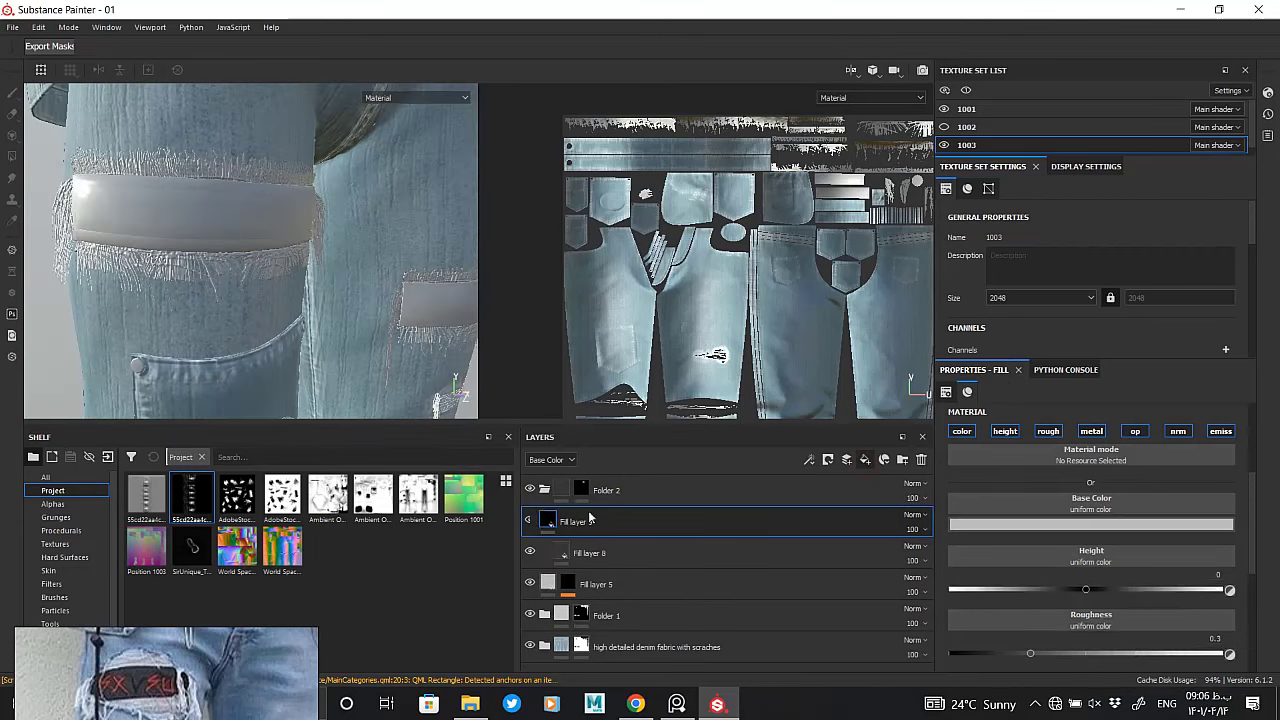
right_click(565, 522)
click(640, 155)
right_click(580, 525)
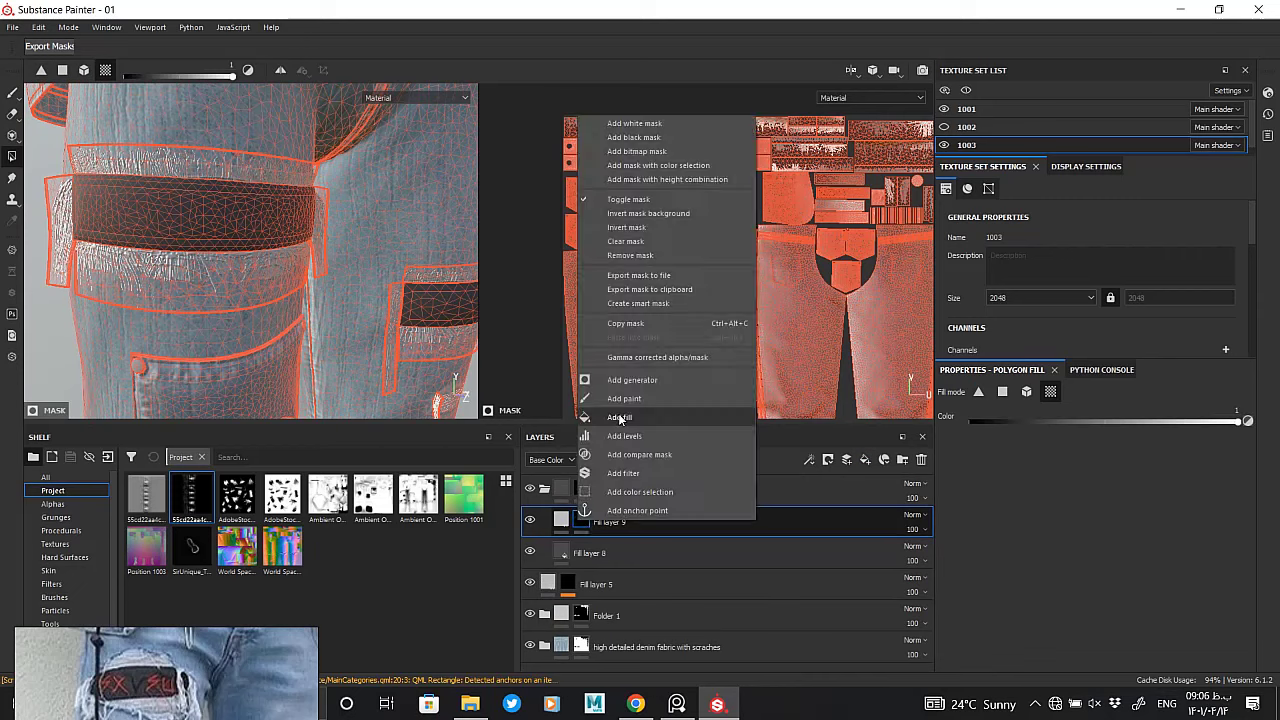
click(615, 430)
click(1091, 432)
scroll(1133, 572, down, 10)
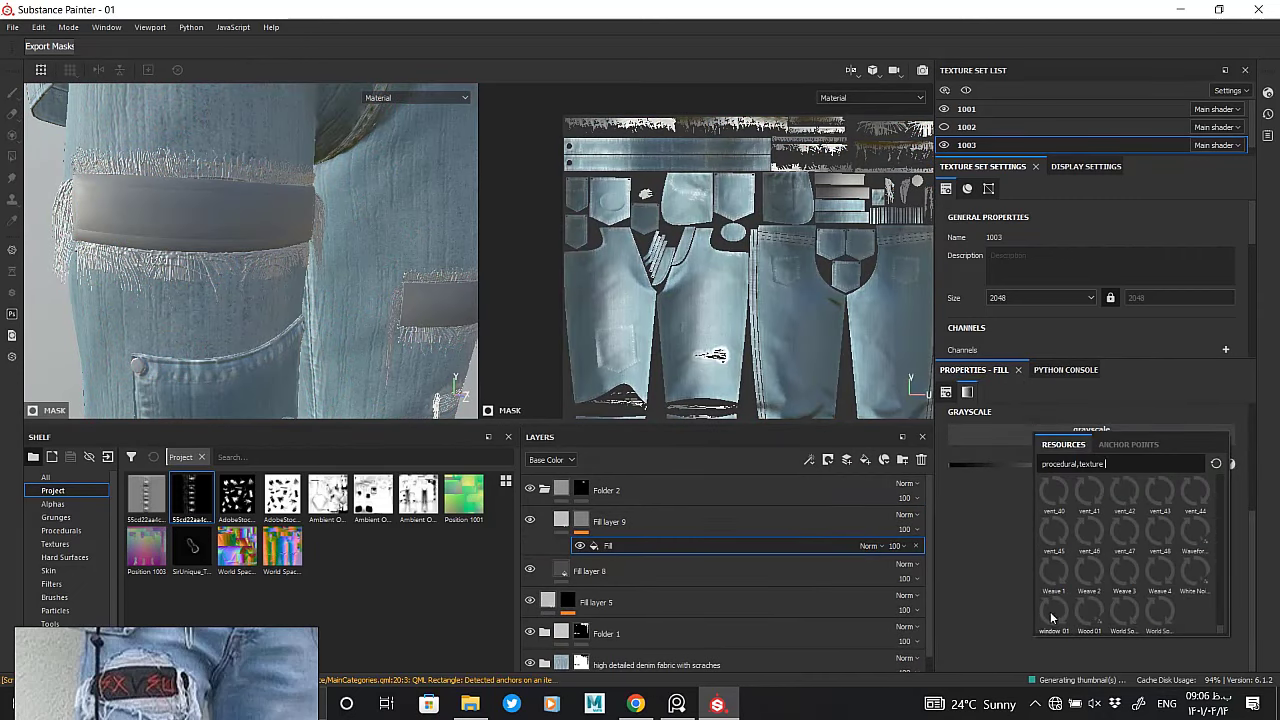
click(1136, 599)
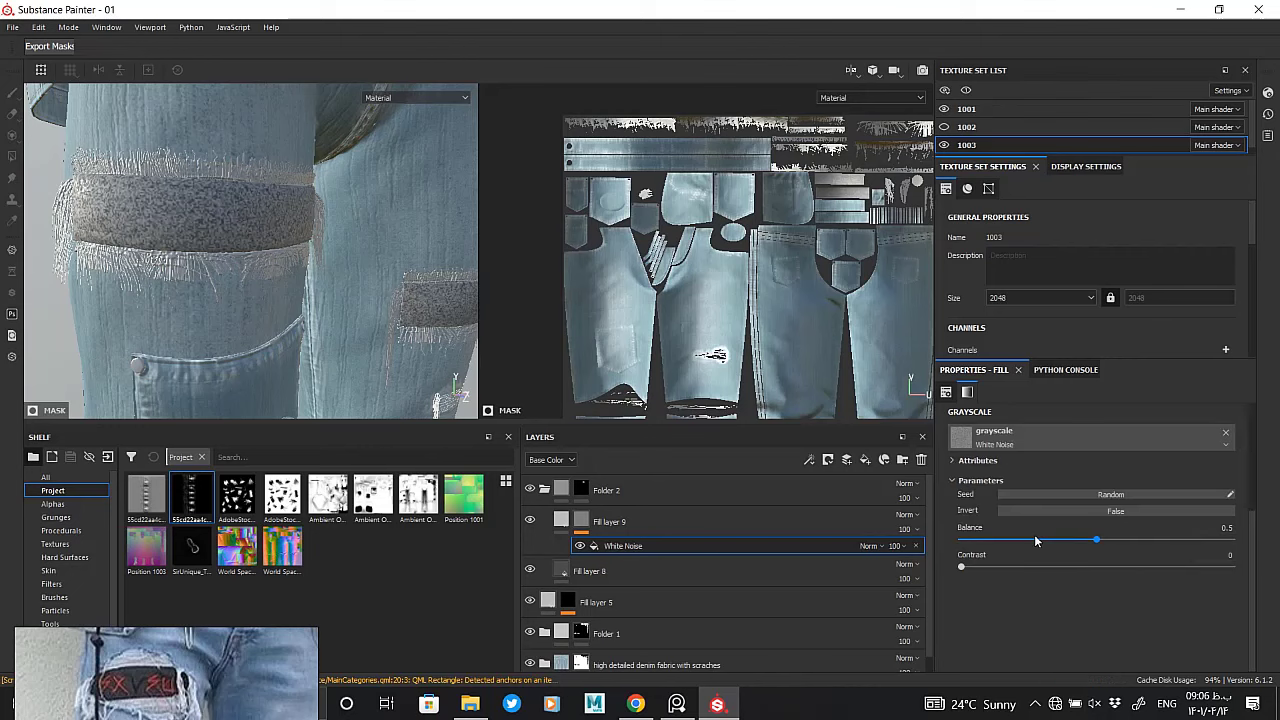
Give Fill layer 9 a grey base colour and switch off unneeded material channels
click(830, 545)
click(1090, 525)
drag(1251, 580, 1256, 641)
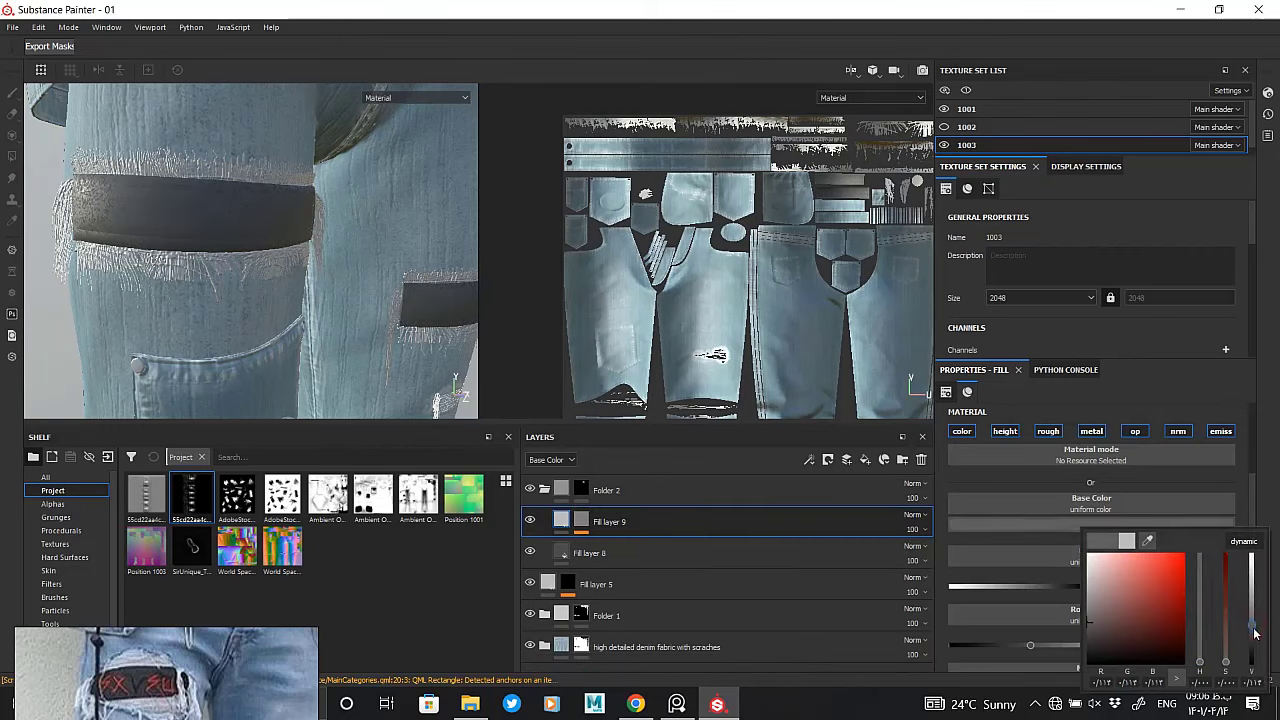
click(1063, 430)
click(1091, 431)
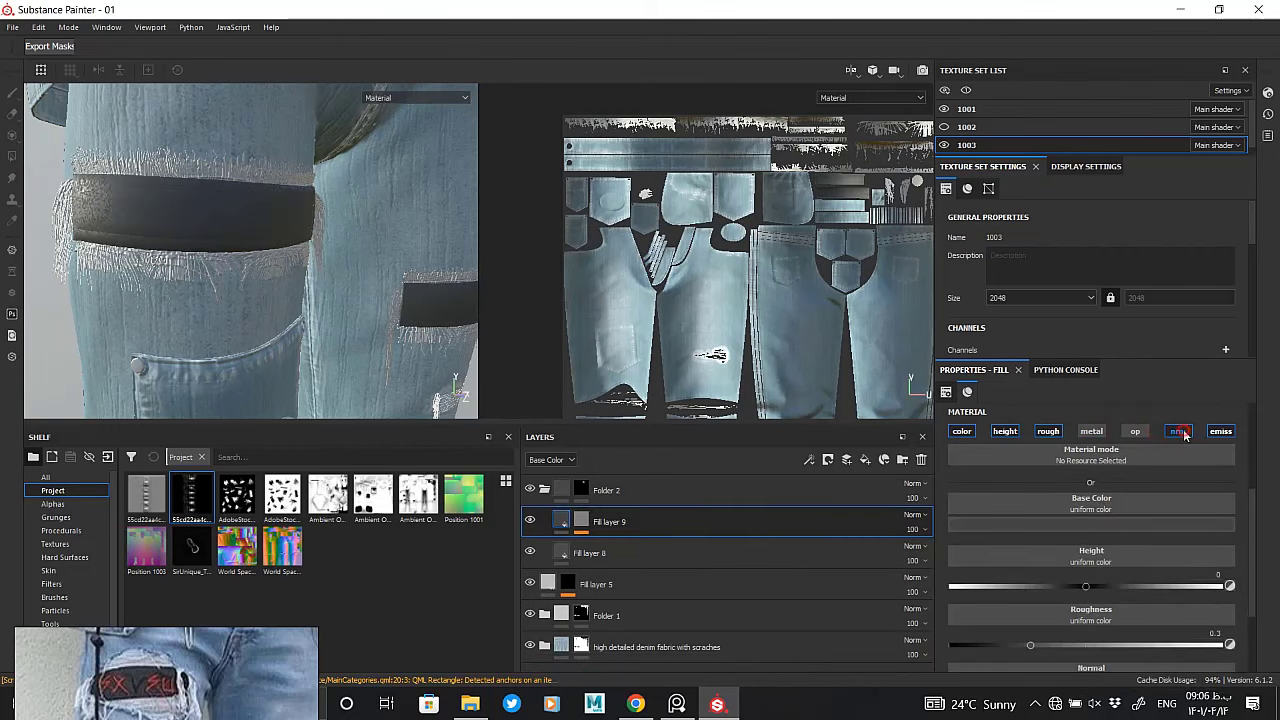
click(1178, 431)
click(1005, 431)
click(1086, 530)
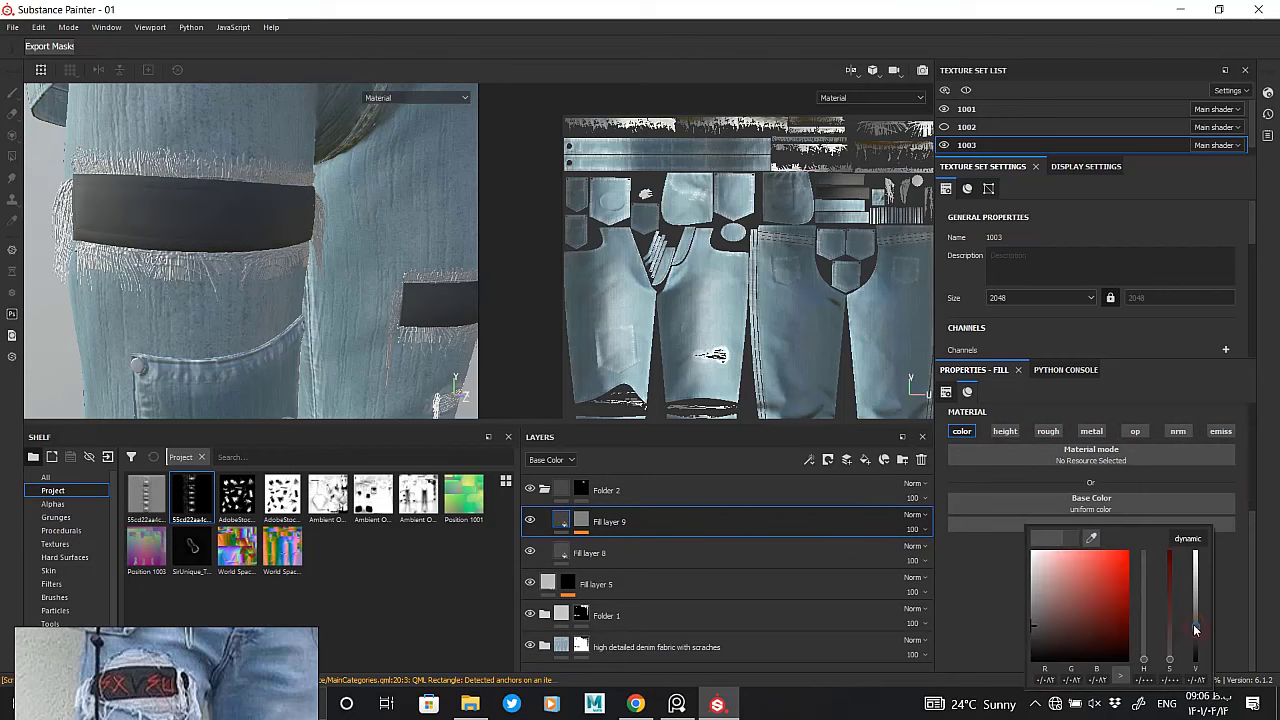
Enable height 0.0341 on Fill layer 9 and add a new paint Layer 2
scroll(332, 237, up, 3)
scroll(210, 312, down, 3)
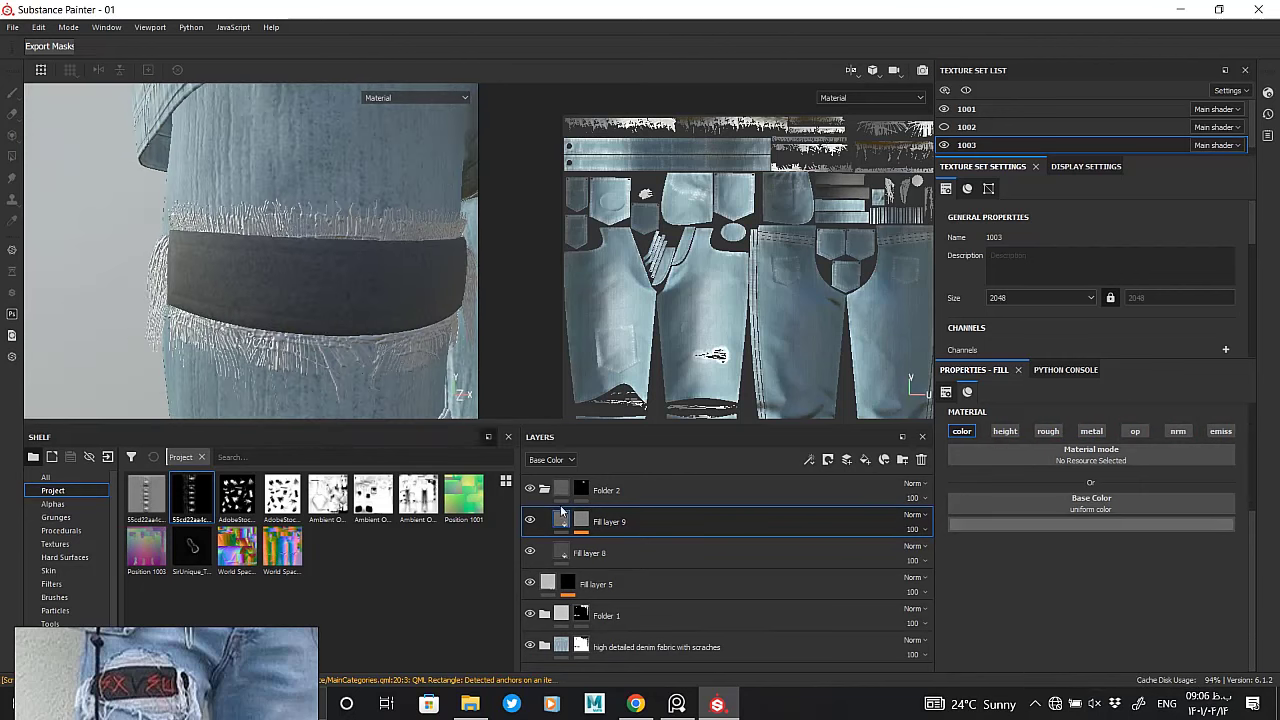
mouse_move(210, 312)
alt+mouse_down()
mouse_move(284, 233)
mouse_move(407, 296)
alt+mouse_up()
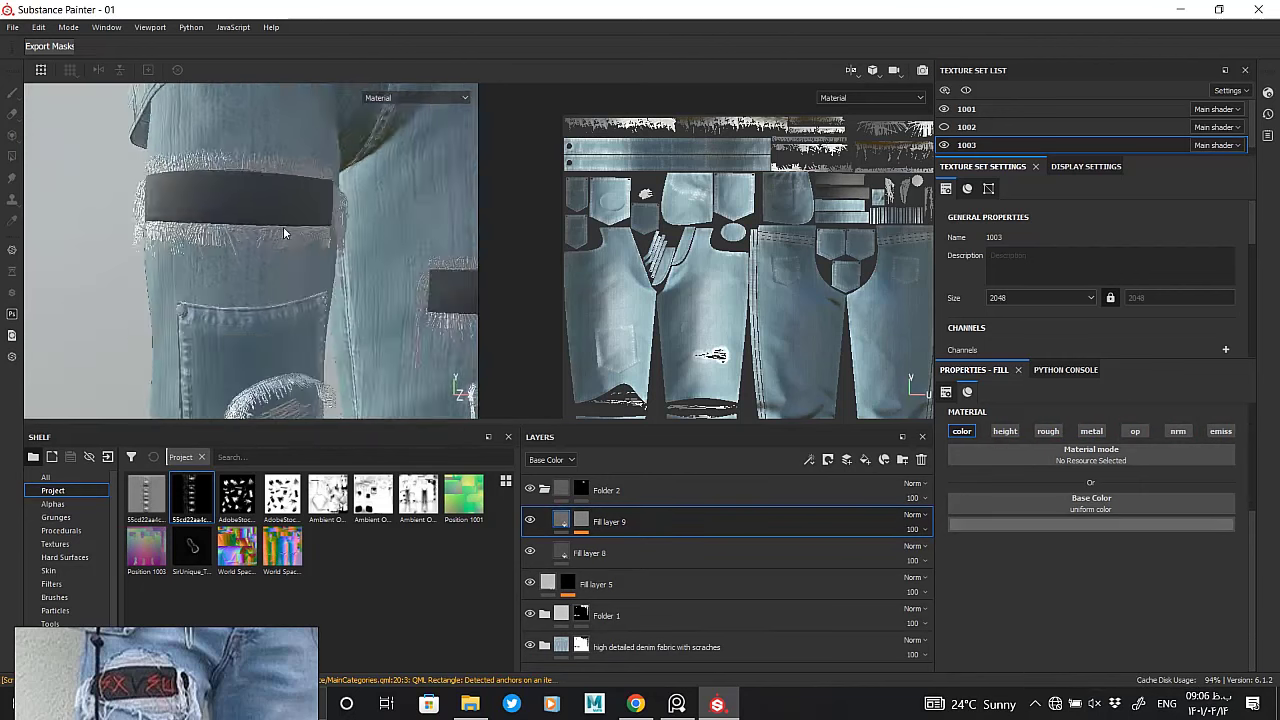
scroll(284, 233, up, 3)
click(1005, 431)
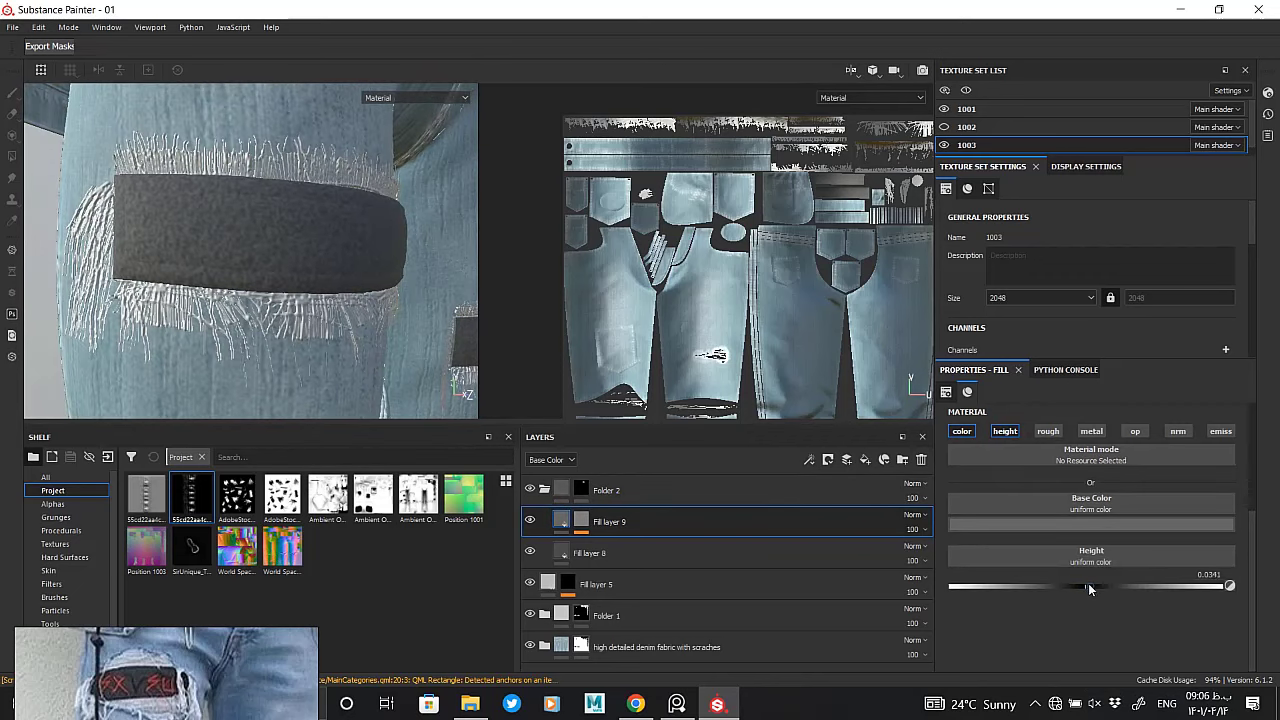
scroll(237, 271, down, 3)
alt+drag(237, 271, 280, 363)
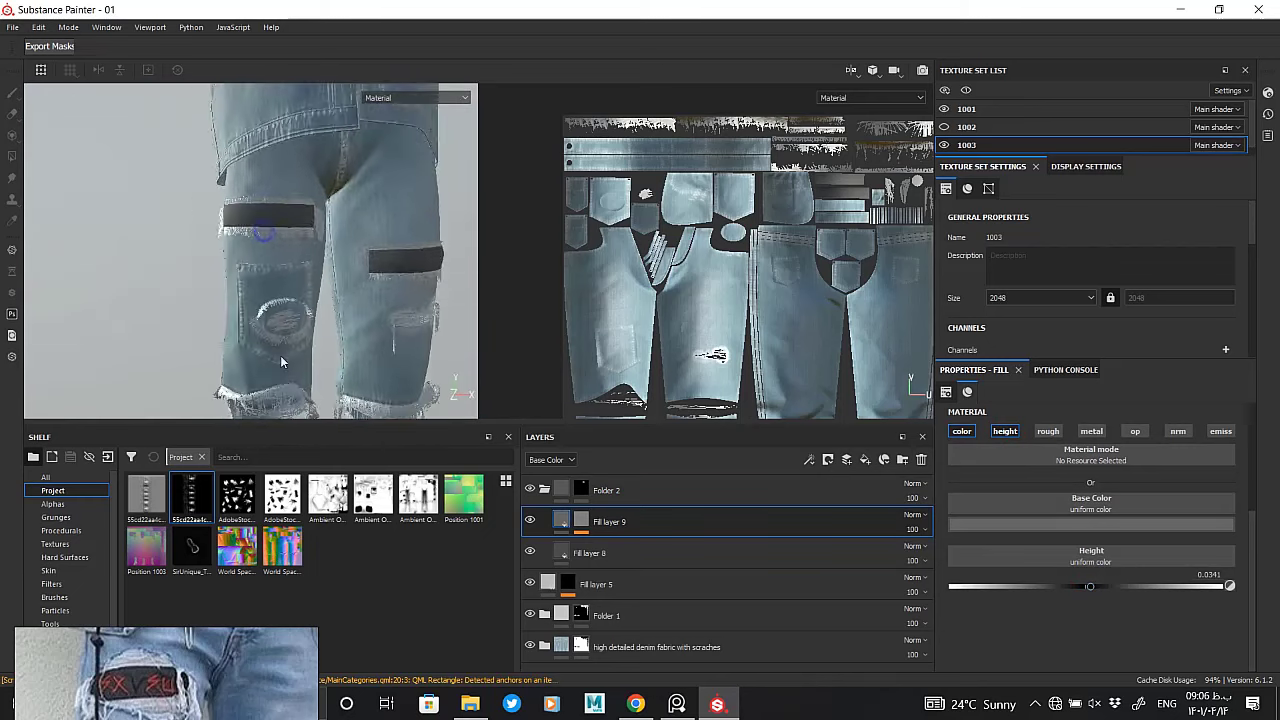
scroll(280, 355, up, 5)
click(845, 461)
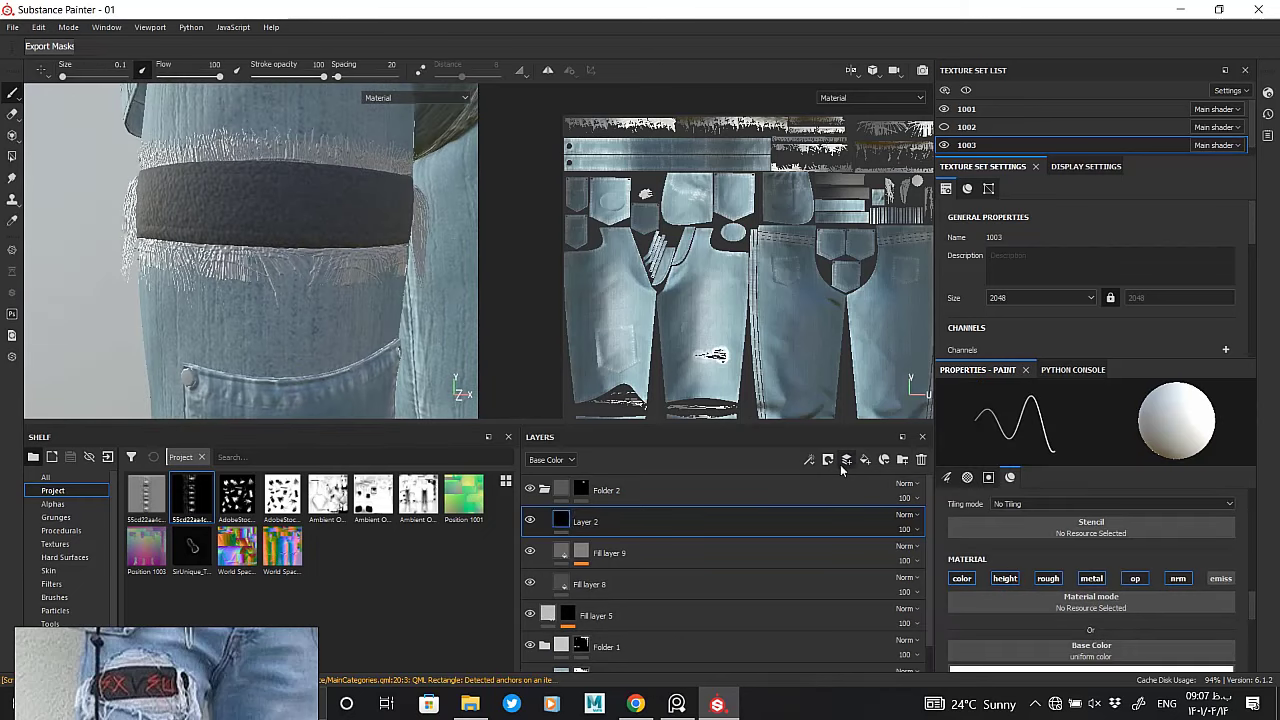
Limit Layer 2 to colour and height channels and pick red as its colour
click(1048, 578)
click(1091, 578)
click(1135, 578)
click(1178, 578)
scroll(1068, 586, down, 2)
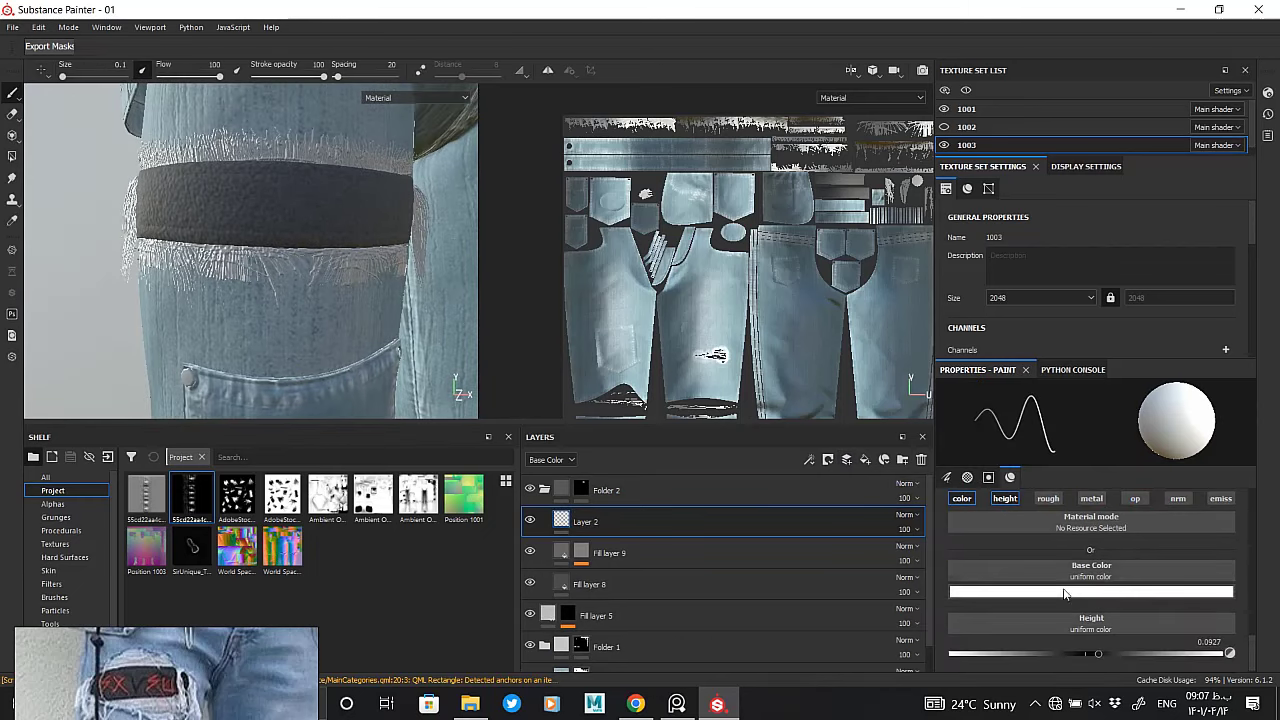
click(1068, 586)
click(1170, 478)
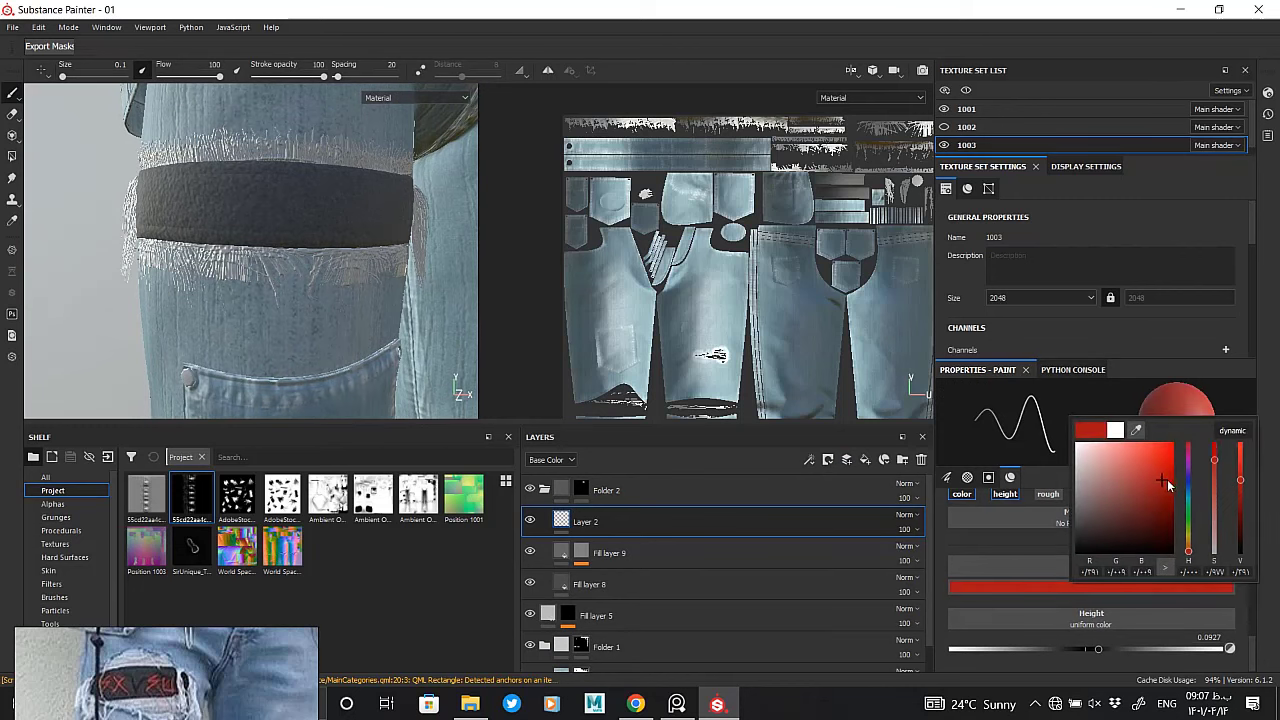
click(1012, 543)
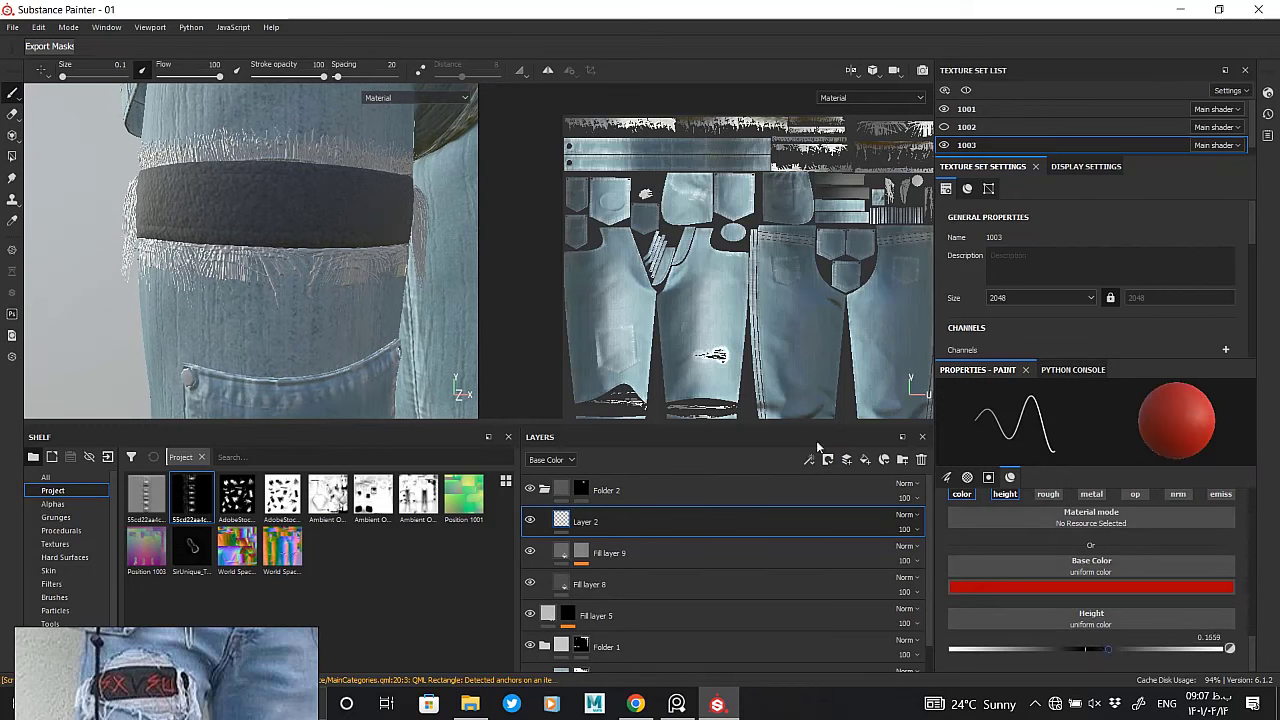
Move Layer 2 to the top of the layer stack above Folder 2
scroll(680, 160, up, 3)
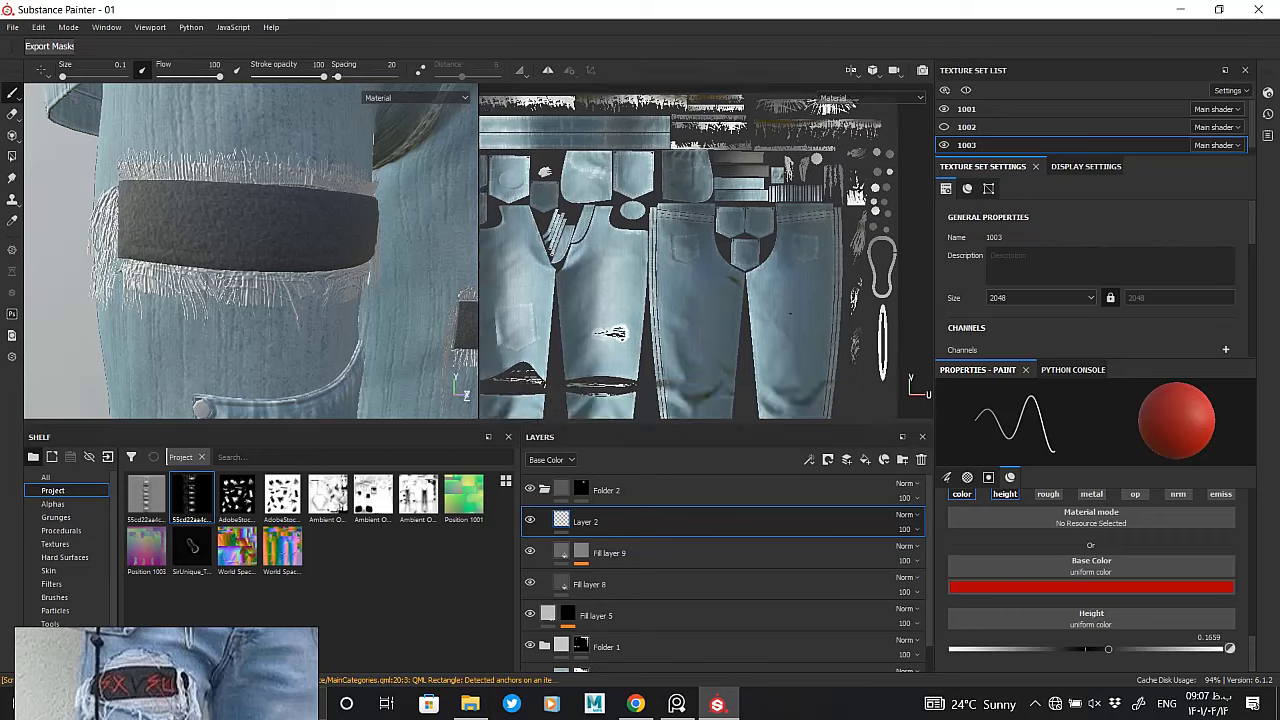
scroll(680, 160, up, 3)
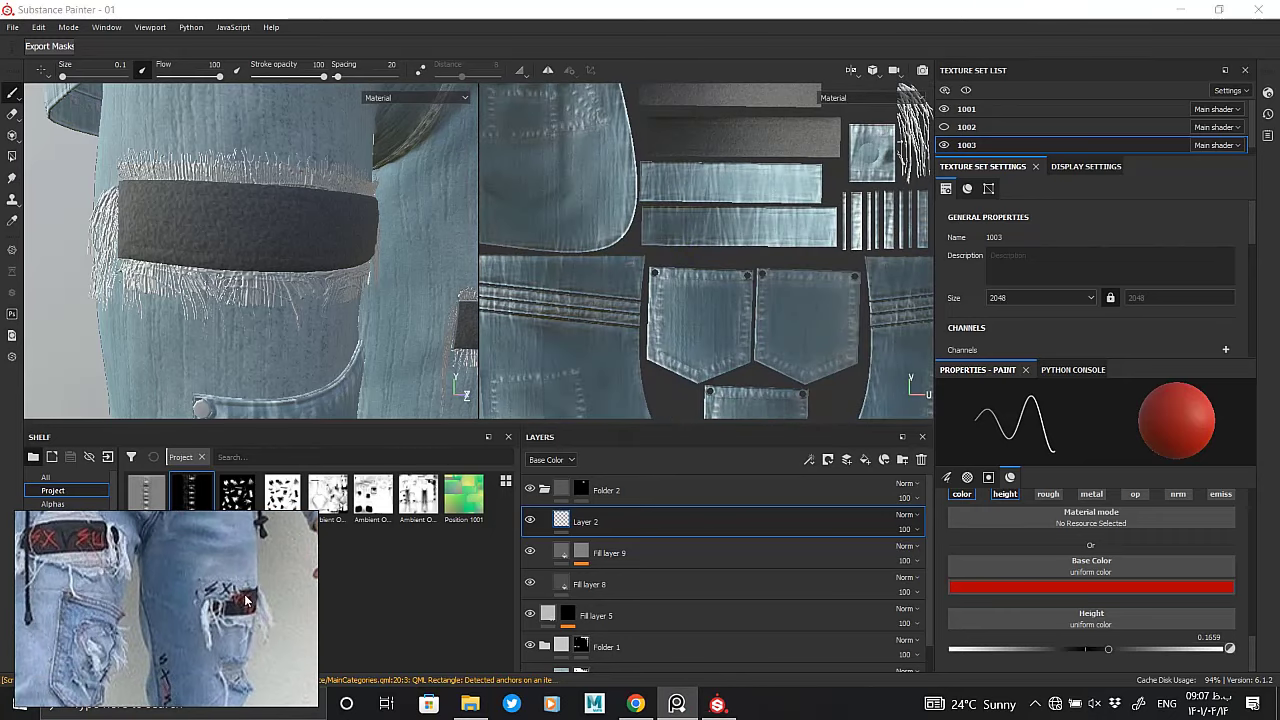
drag(585, 521, 600, 487)
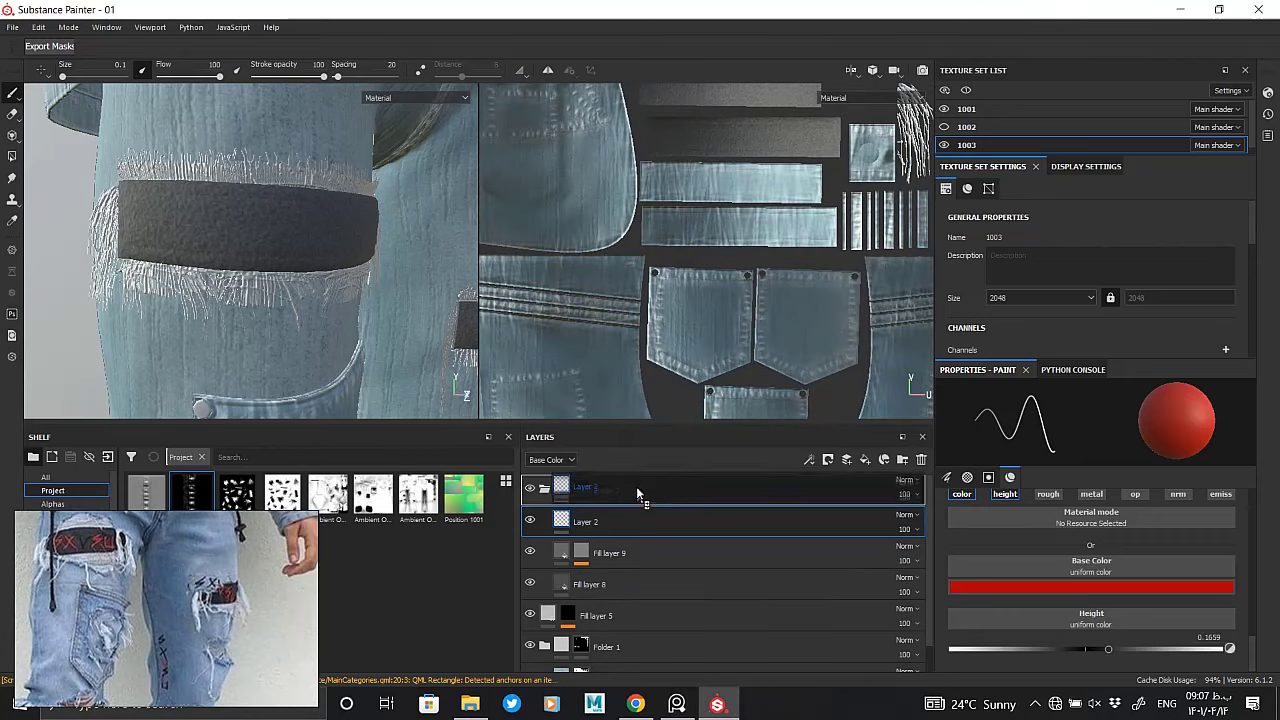
scroll(288, 373, up, 2)
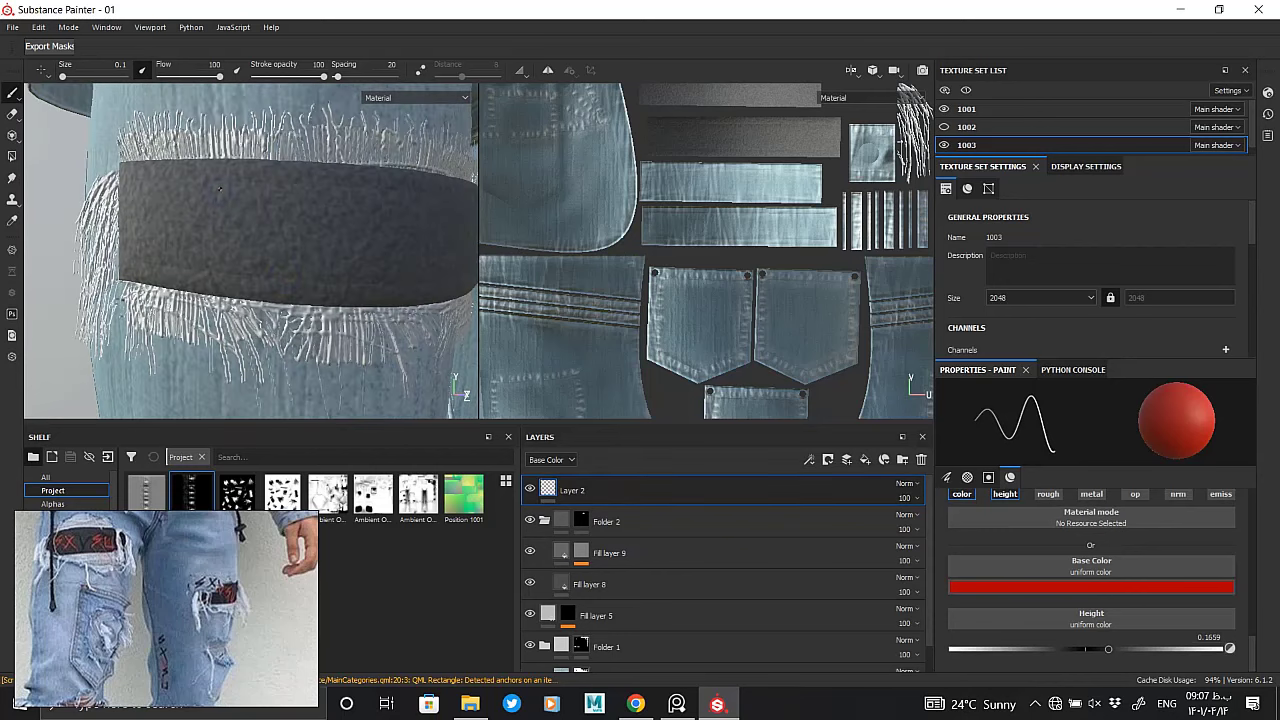
Paint red straight-stroke S, X and S lettering on the thigh strap
shift+click(178, 218)
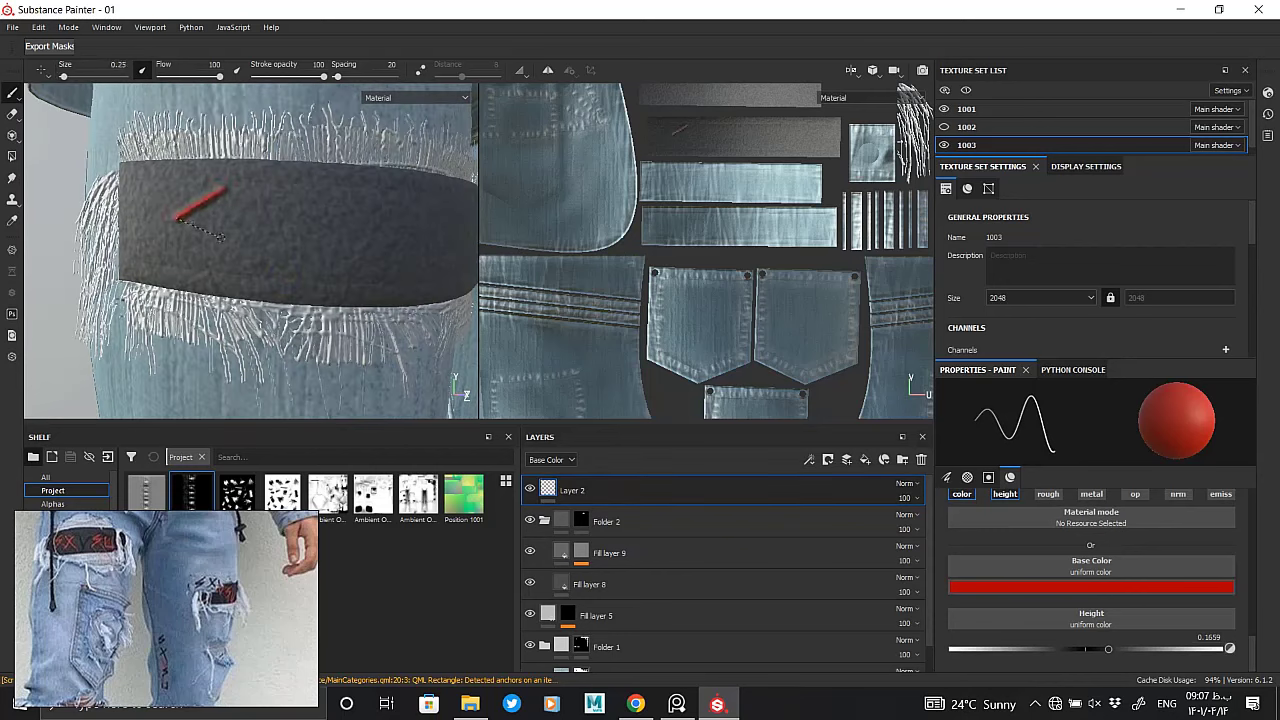
shift+click(225, 224)
shift+click(180, 258)
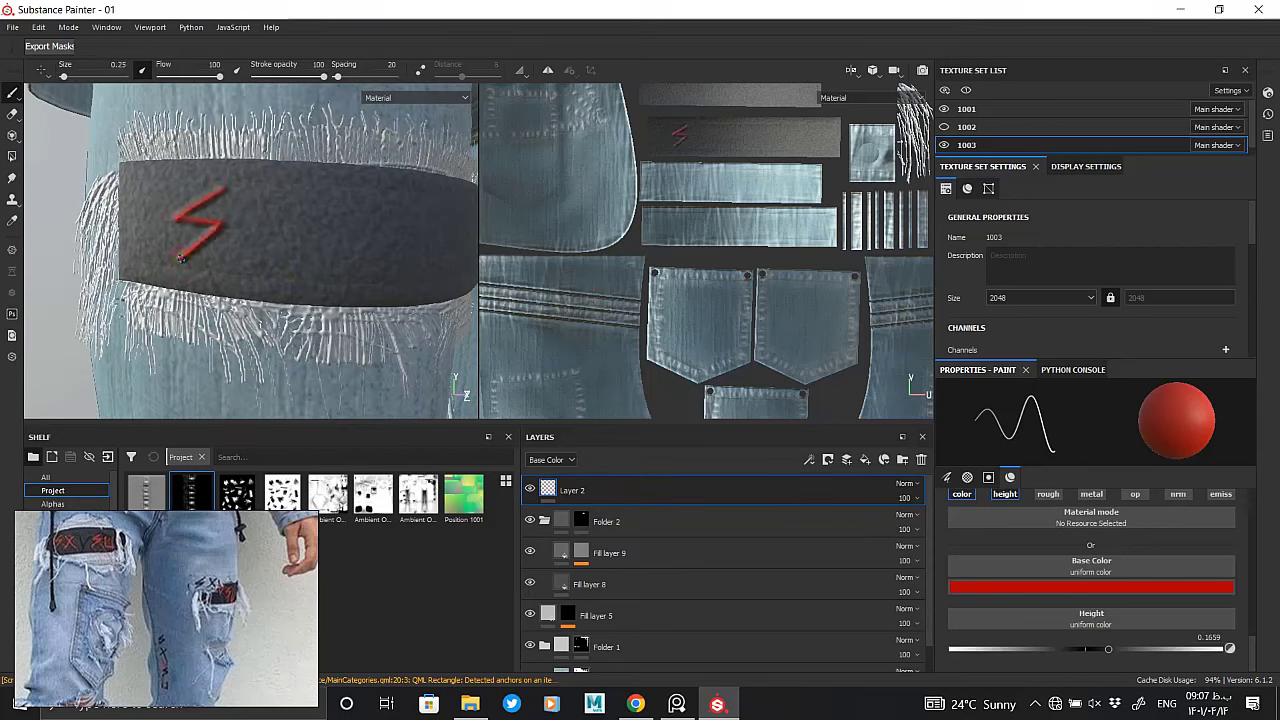
shift+click(295, 193)
click(245, 192)
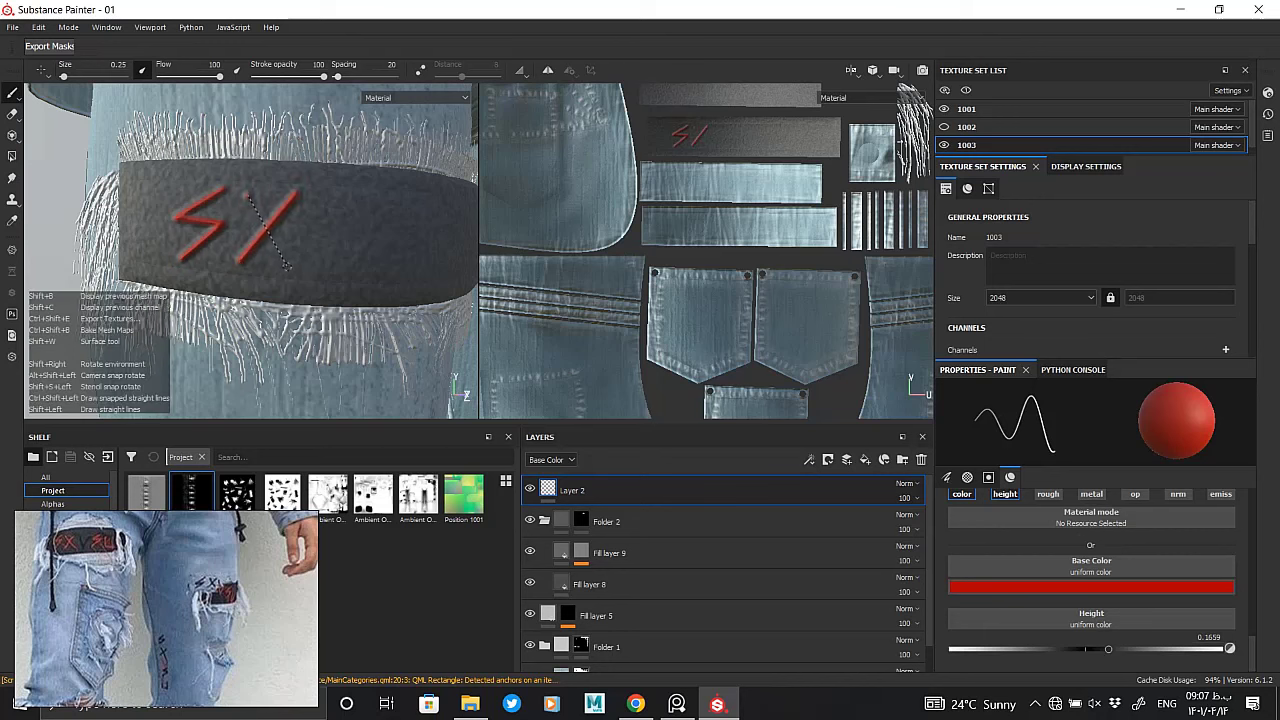
shift+click(290, 263)
alt+drag(314, 250, 327, 262)
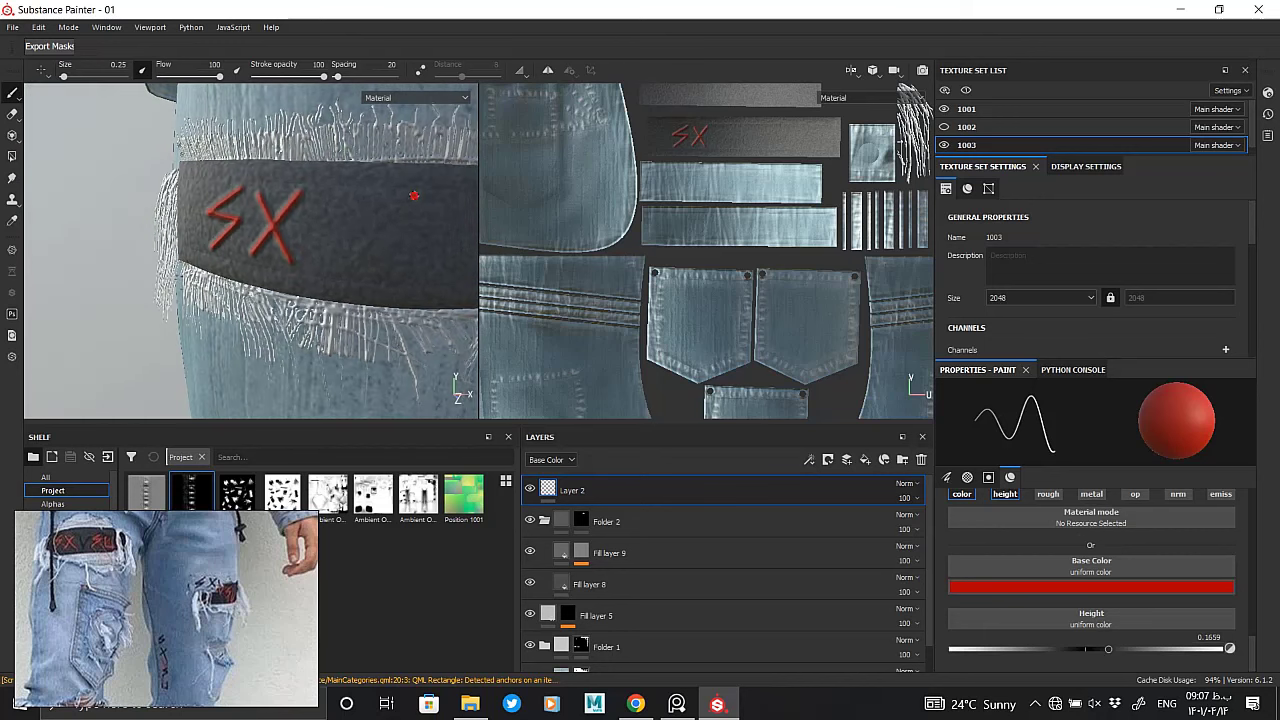
shift+click(372, 227)
shift+click(372, 258)
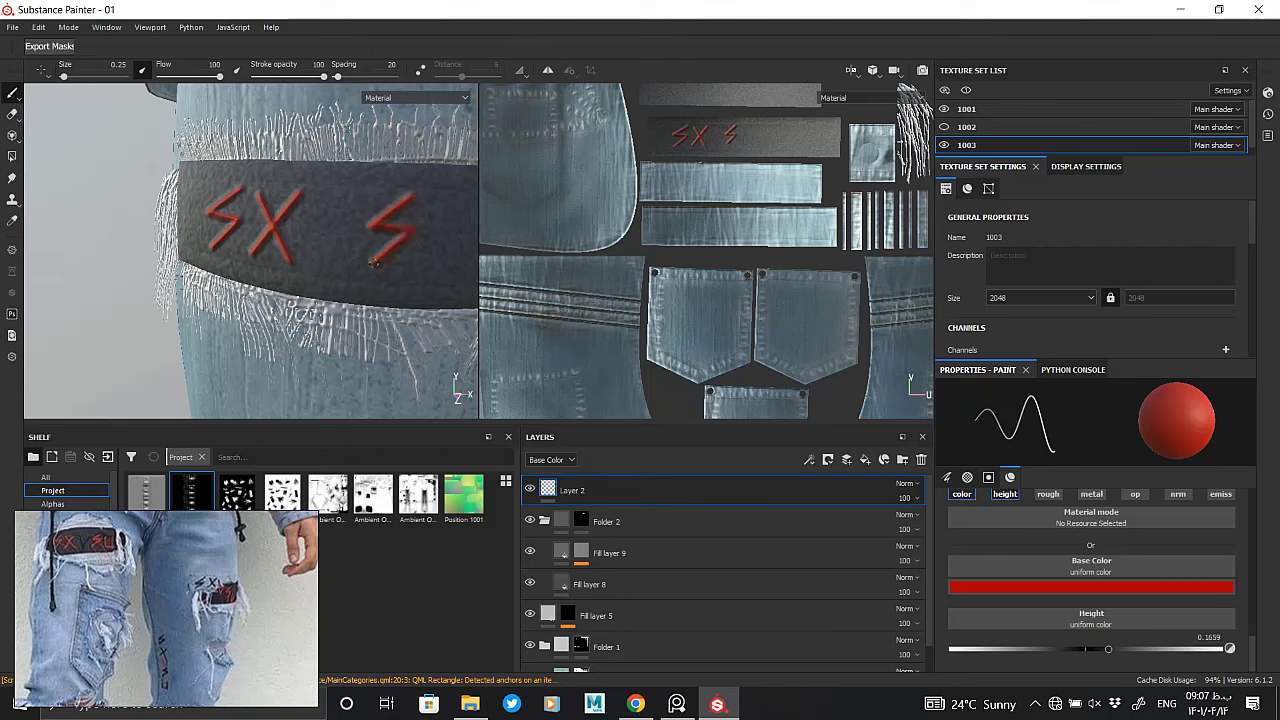
alt+drag(375, 263, 330, 240)
alt+right_drag(330, 240, 44, 176)
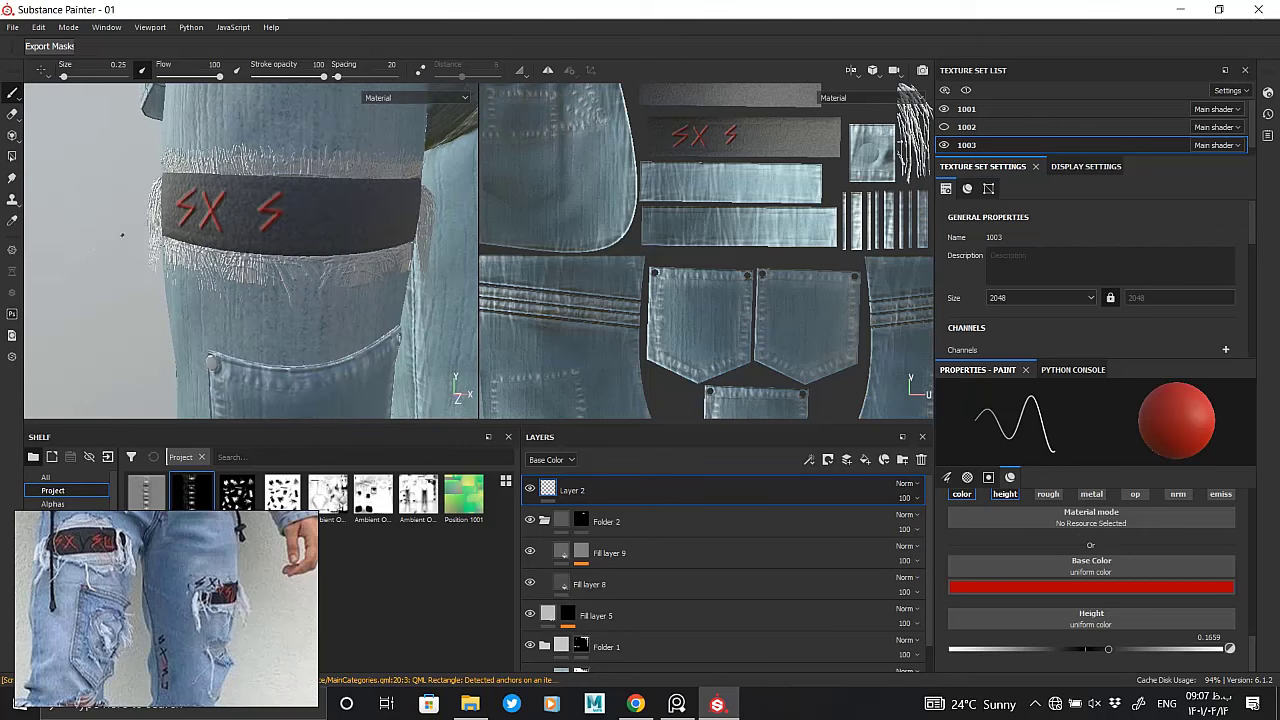
alt+right_drag(122, 236, 128, 205)
mouse_move(128, 205)
alt+mouse_down()
mouse_move(305, 187)
mouse_move(307, 237)
alt+mouse_up()
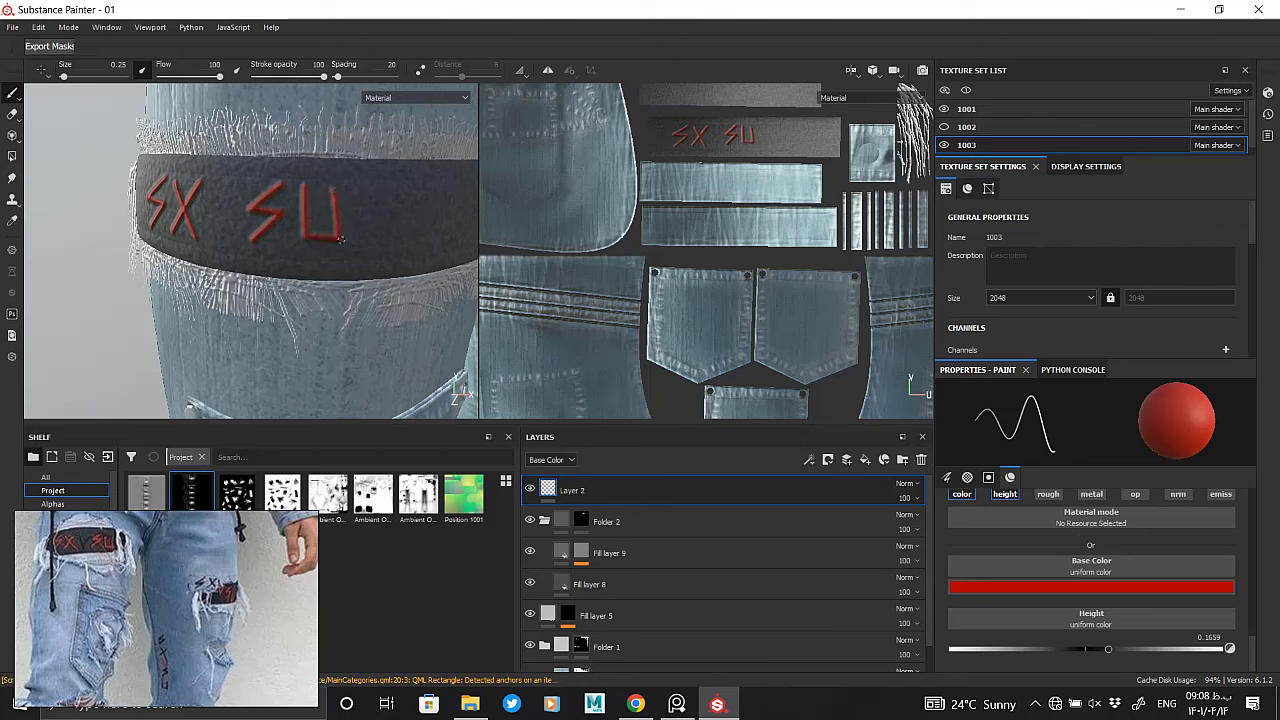
alt+right_drag(341, 238, 320, 255)
alt+drag(320, 255, 355, 273)
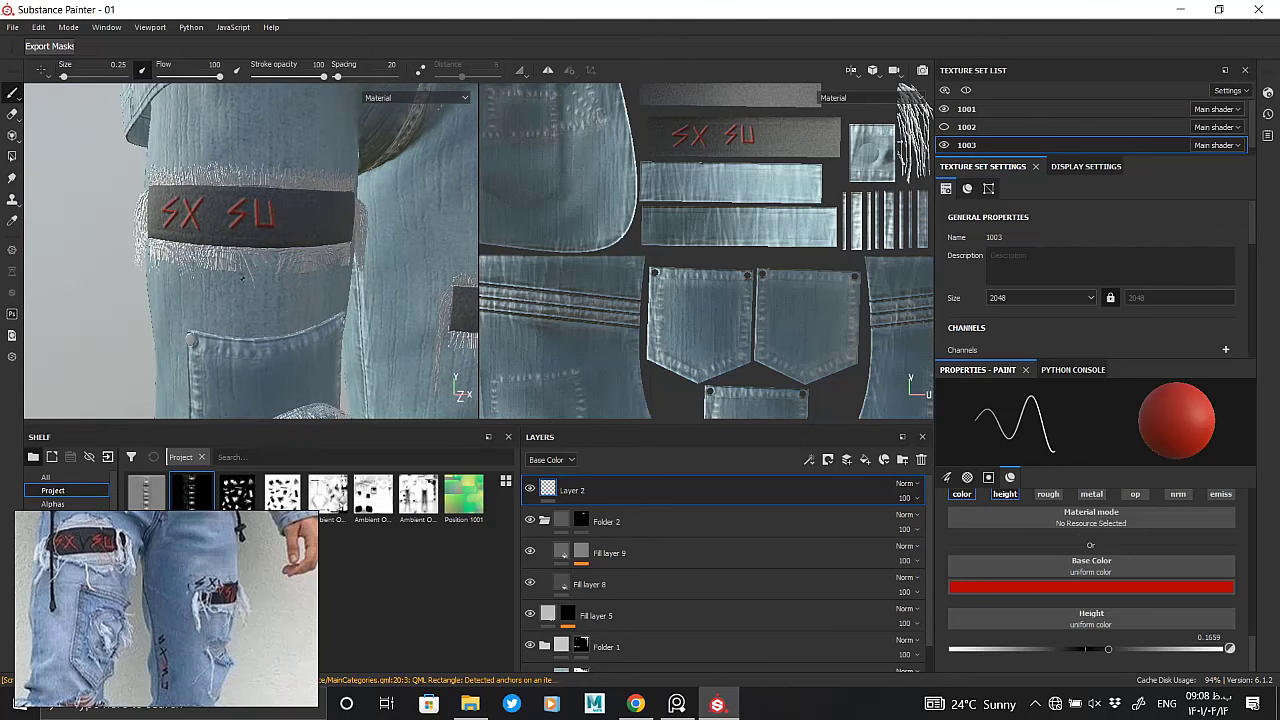
Letter red SX S onto the other leg's belt patch and review it
alt+drag(242, 278, 330, 290)
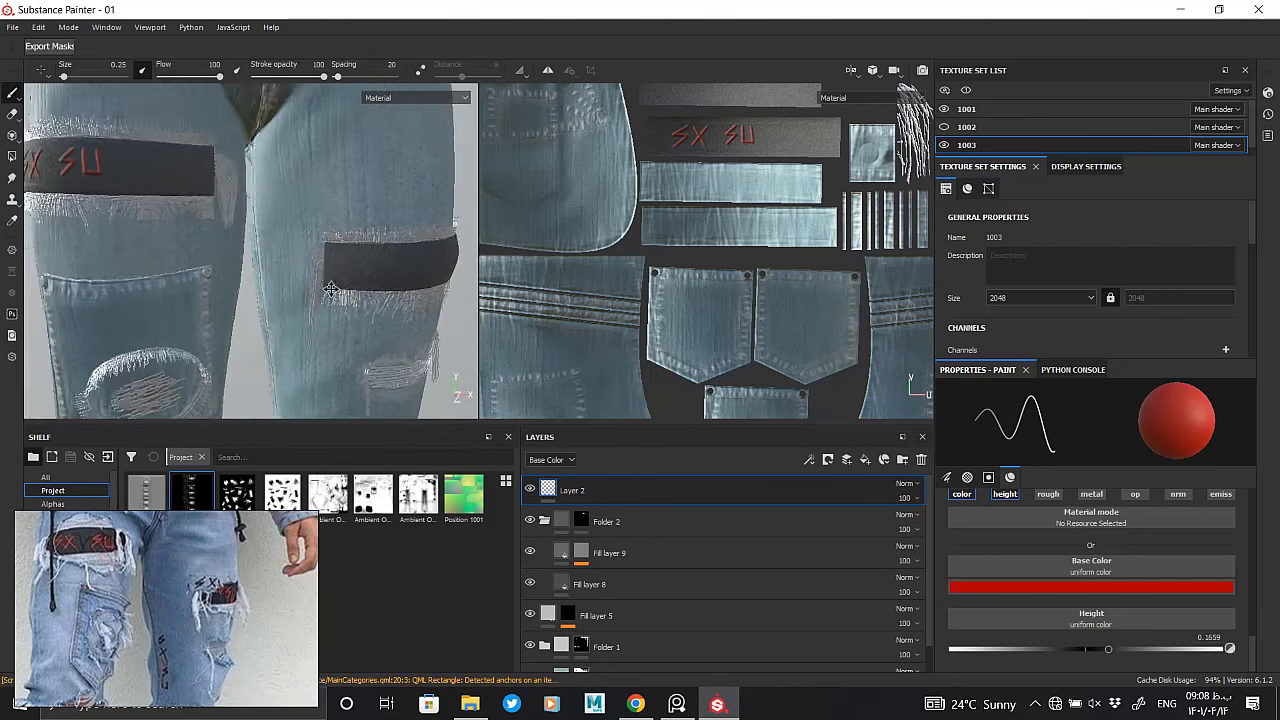
scroll(330, 290, up, 3)
scroll(310, 291, up, 2)
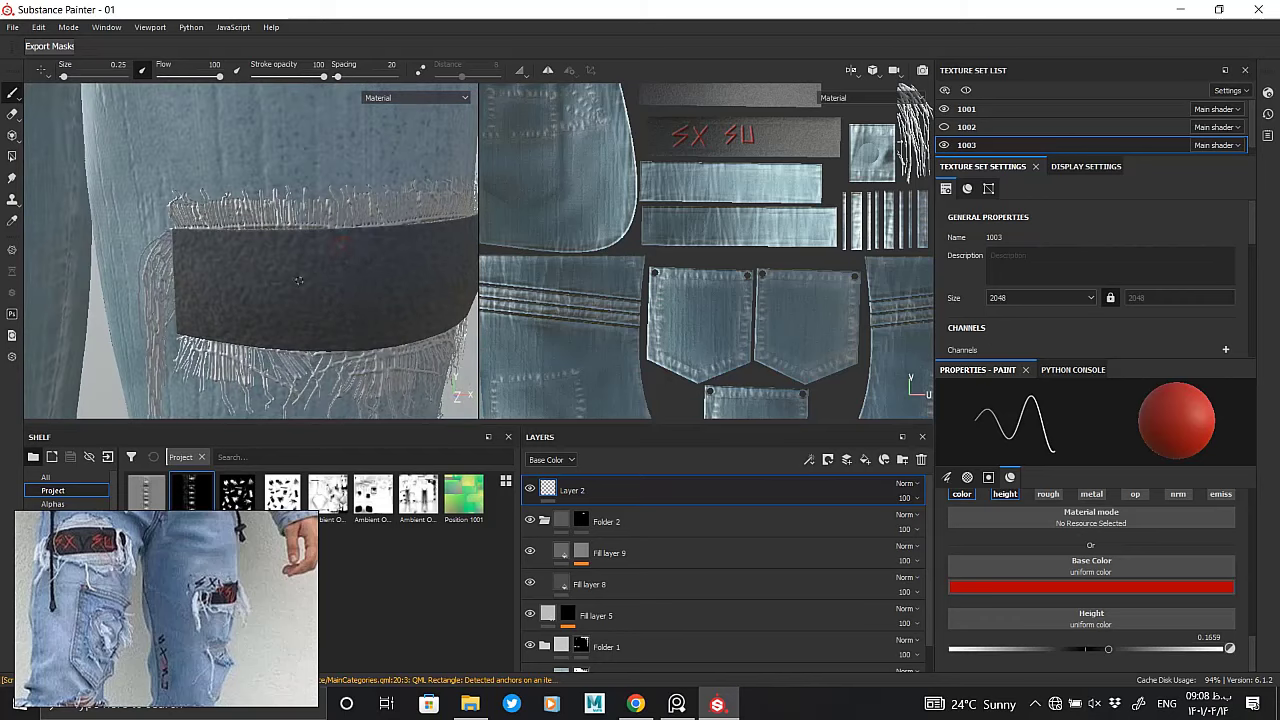
shift+click(298, 281)
shift+click(300, 330)
alt+drag(300, 330, 357, 256)
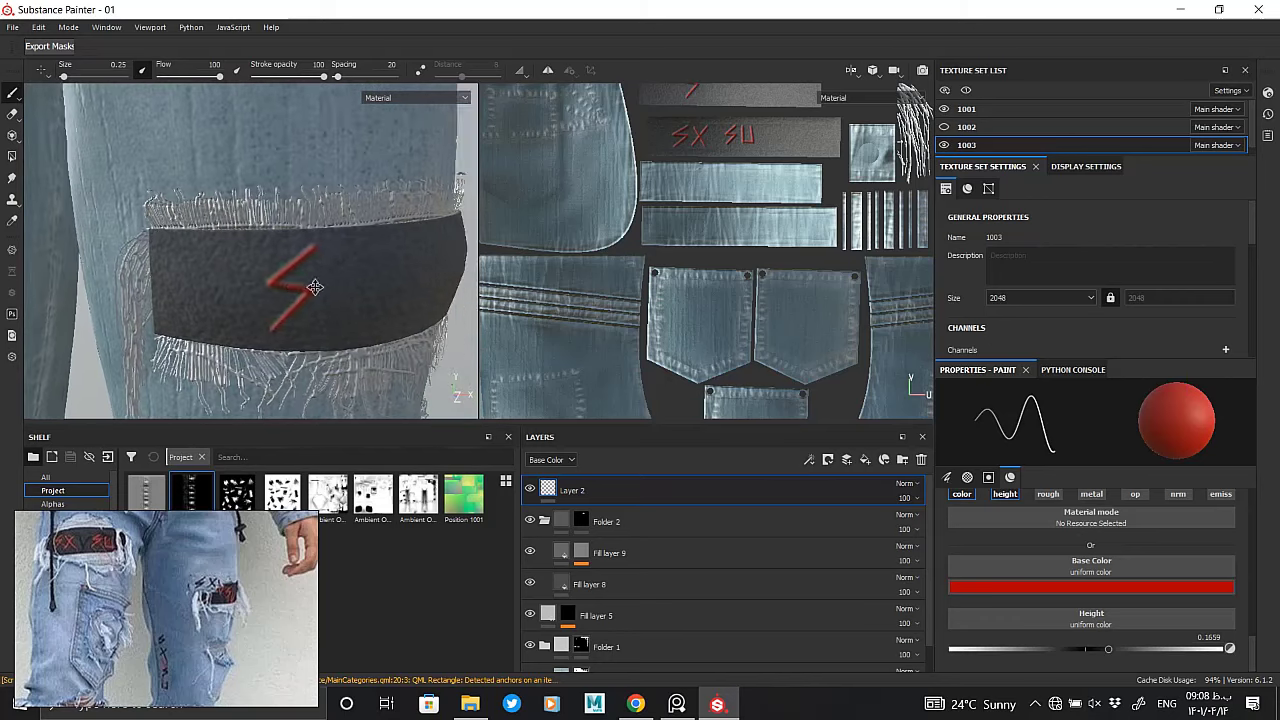
drag(317, 313, 358, 252)
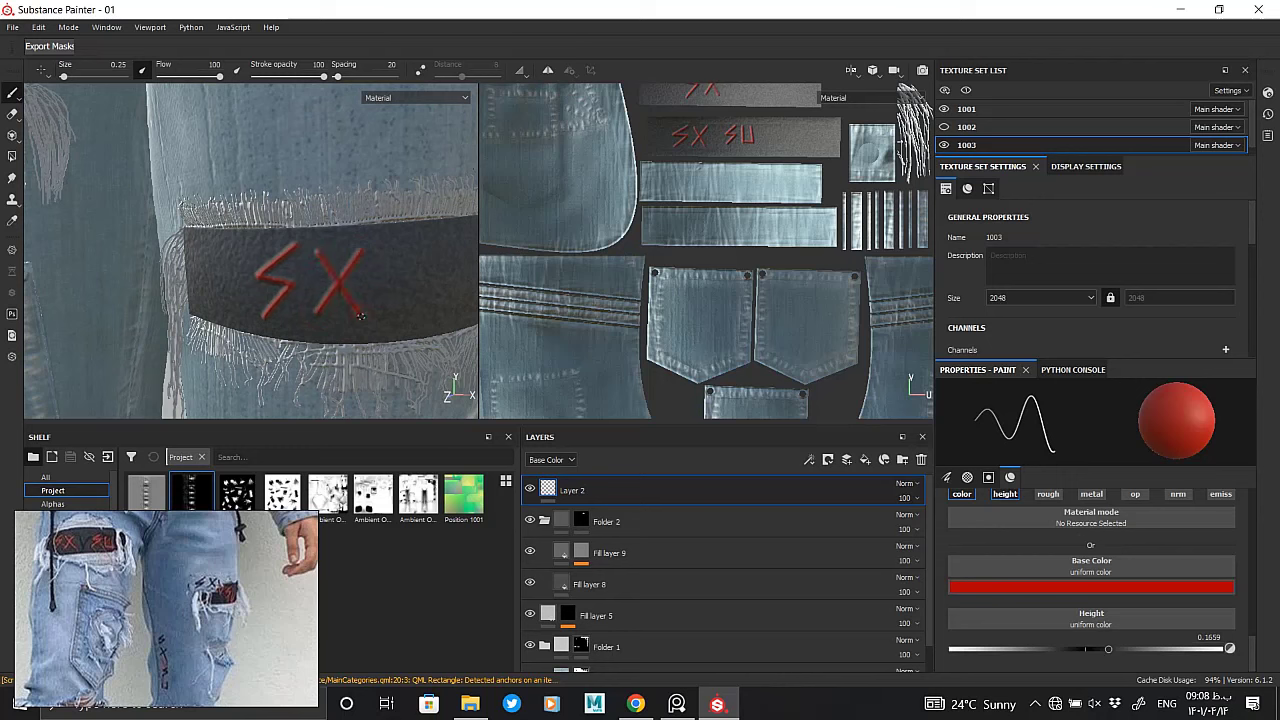
alt+drag(360, 316, 355, 271)
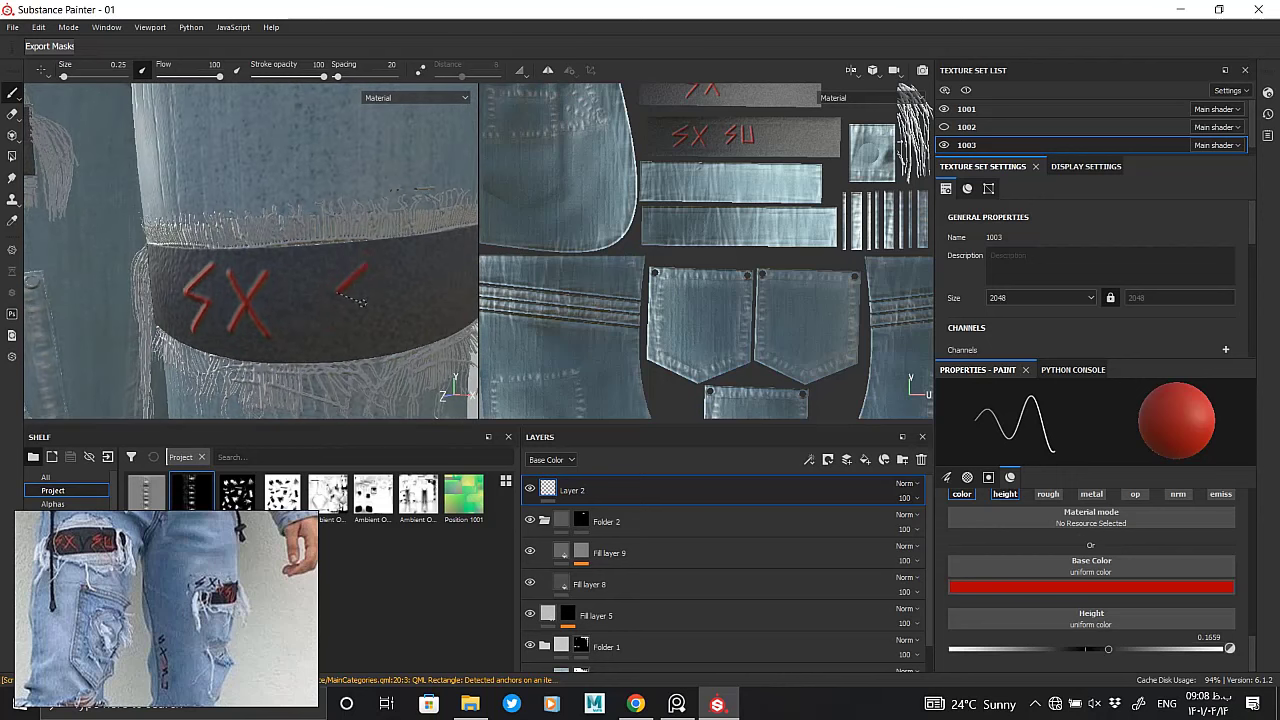
shift+click(371, 302)
shift+click(339, 338)
alt+drag(378, 319, 311, 316)
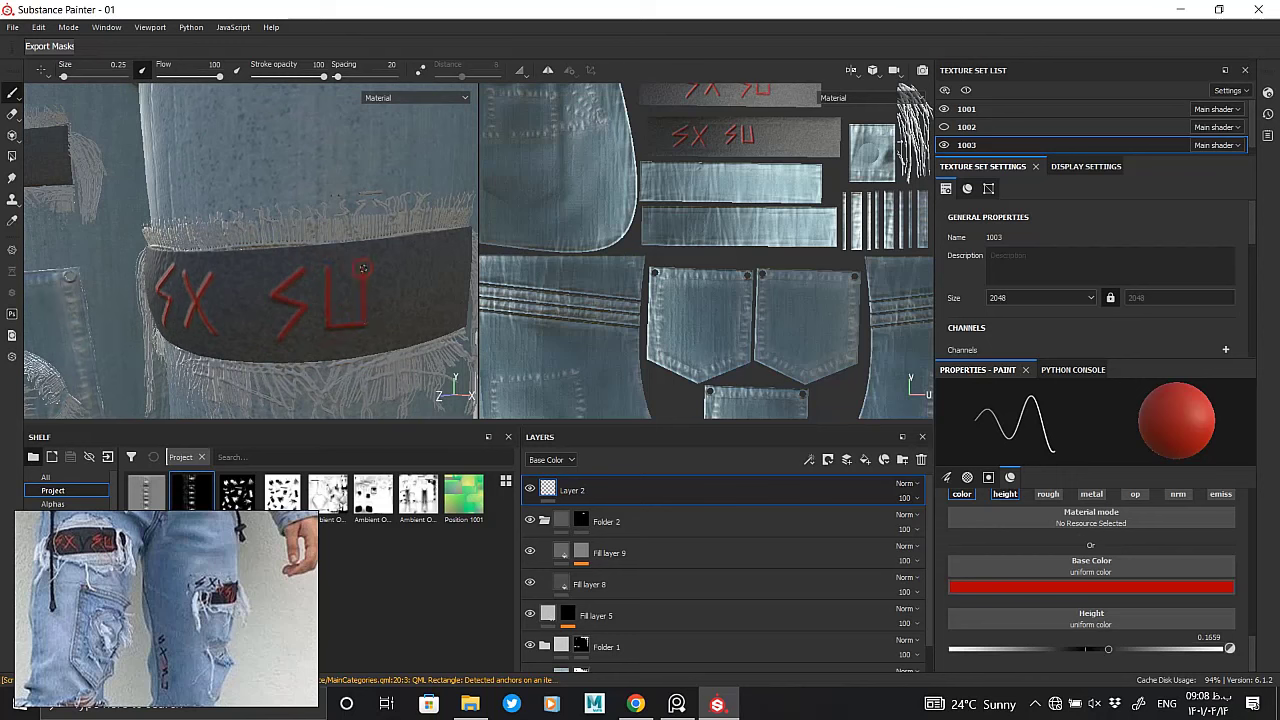
alt+drag(363, 268, 110, 270)
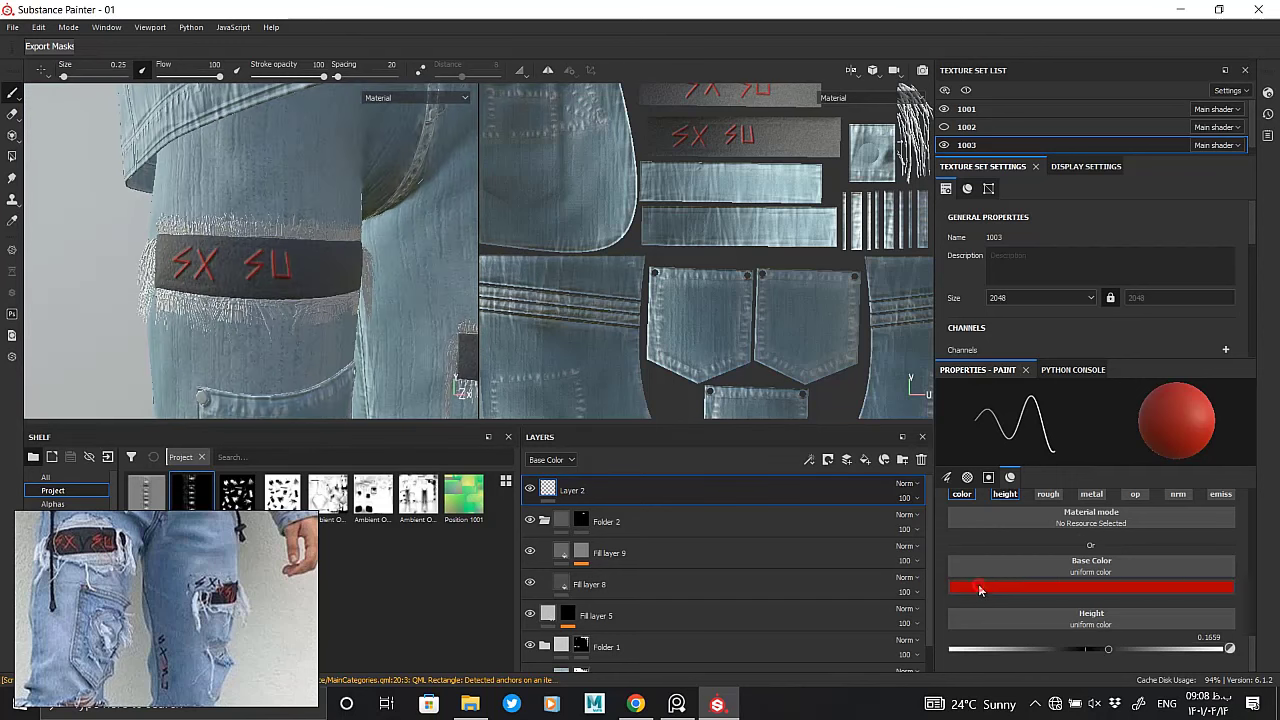
click(980, 590)
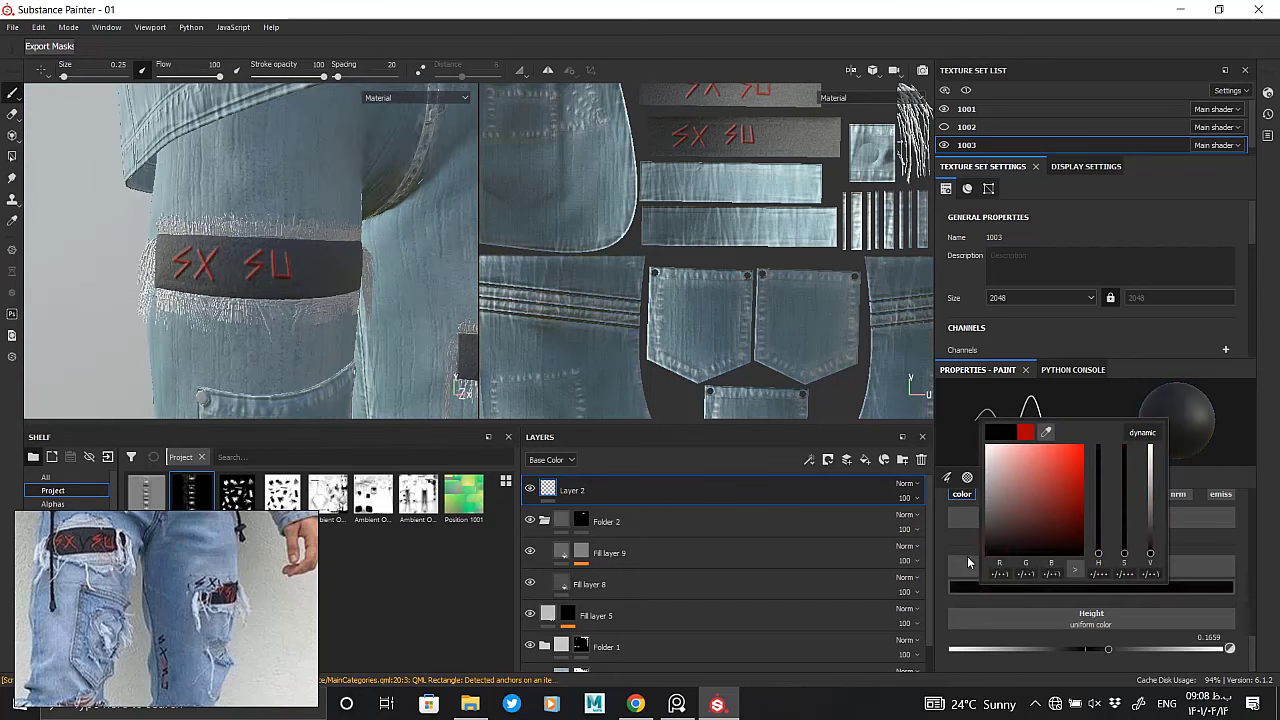
Paint a V between SX and SU on the belt patch, redoing a misplaced try
scroll(301, 288, up, 2)
scroll(301, 288, up, 2)
mouse_move(297, 288)
mouse_down()
mouse_move(311, 377)
mouse_move(349, 291)
mouse_move(310, 346)
mouse_move(334, 300)
mouse_move(325, 232)
mouse_up()
key(ctrl+z)
key(ctrl+z)
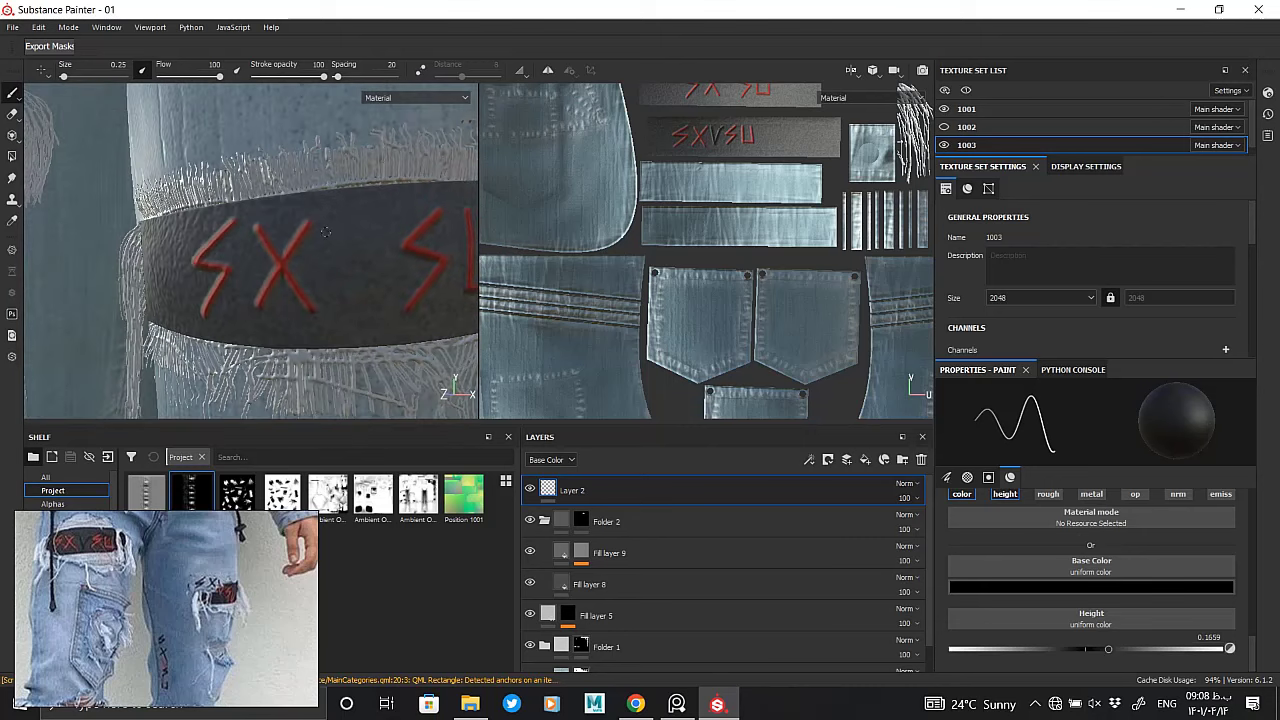
shift+click(351, 292)
shift+click(372, 224)
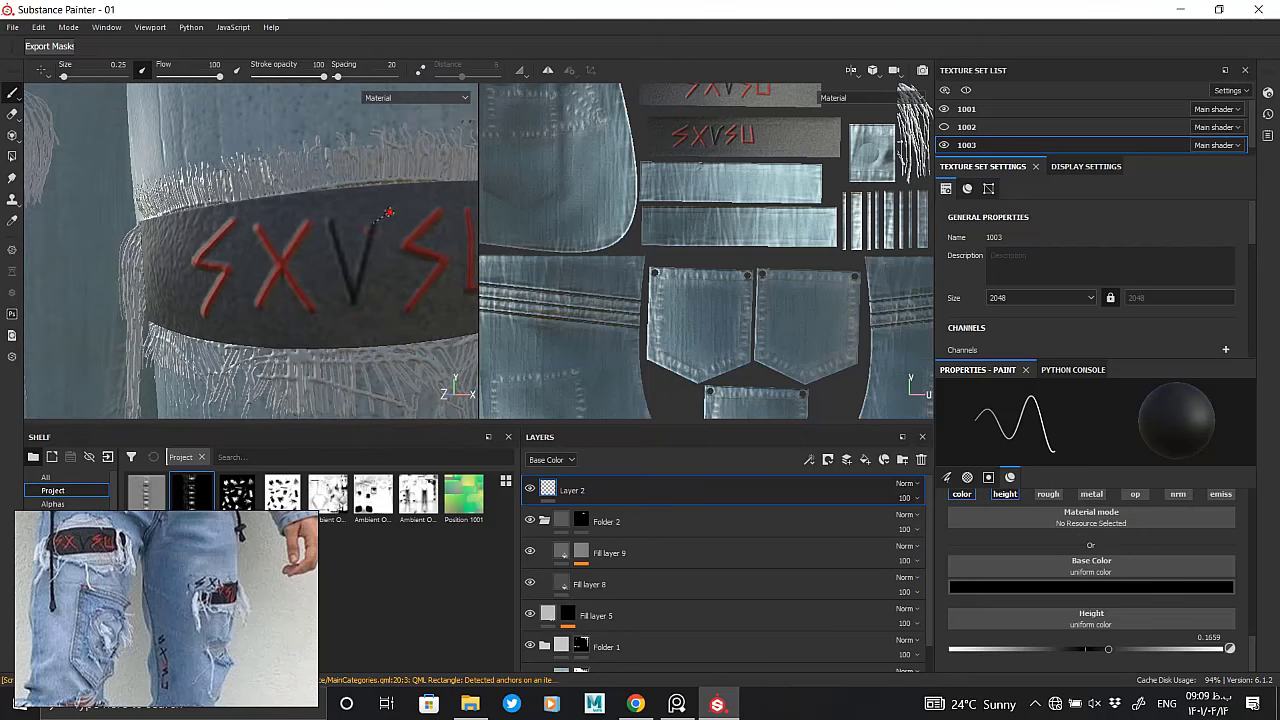
Orbit around the belt patch and legs to review the SXVSU lettering
scroll(389, 213, down, 5)
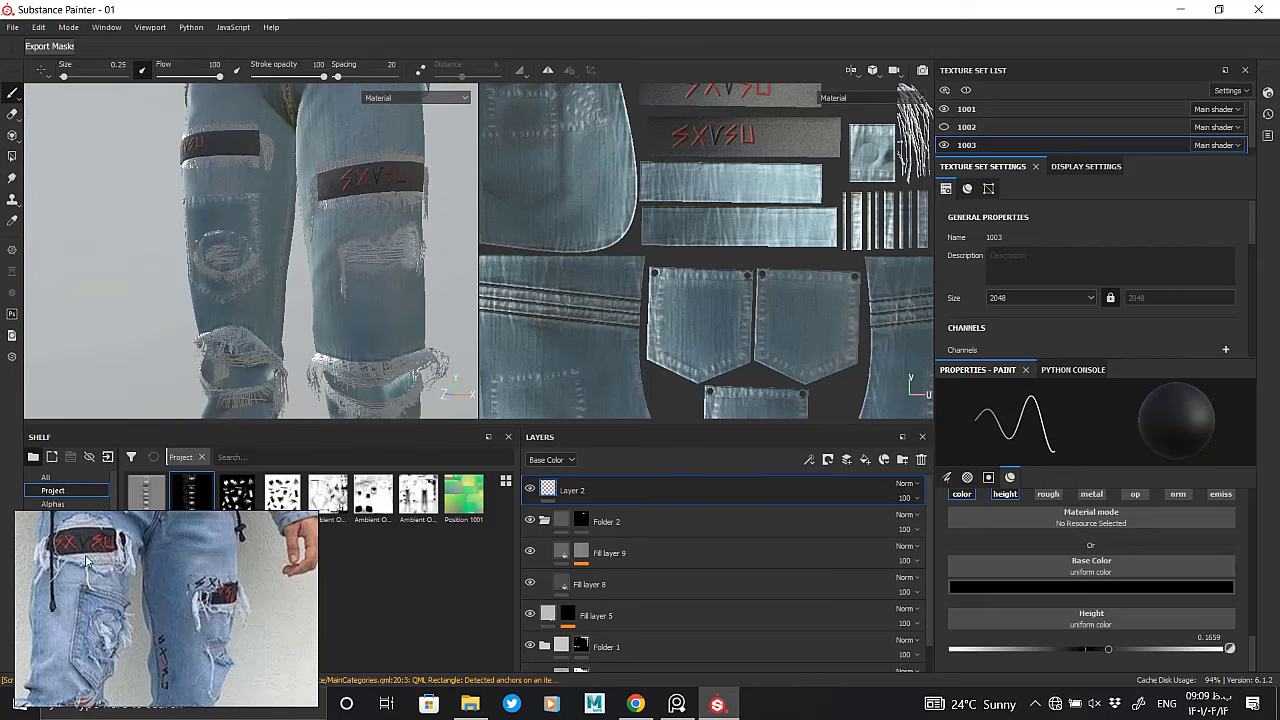
scroll(206, 309, down, 2)
scroll(177, 256, down, 2)
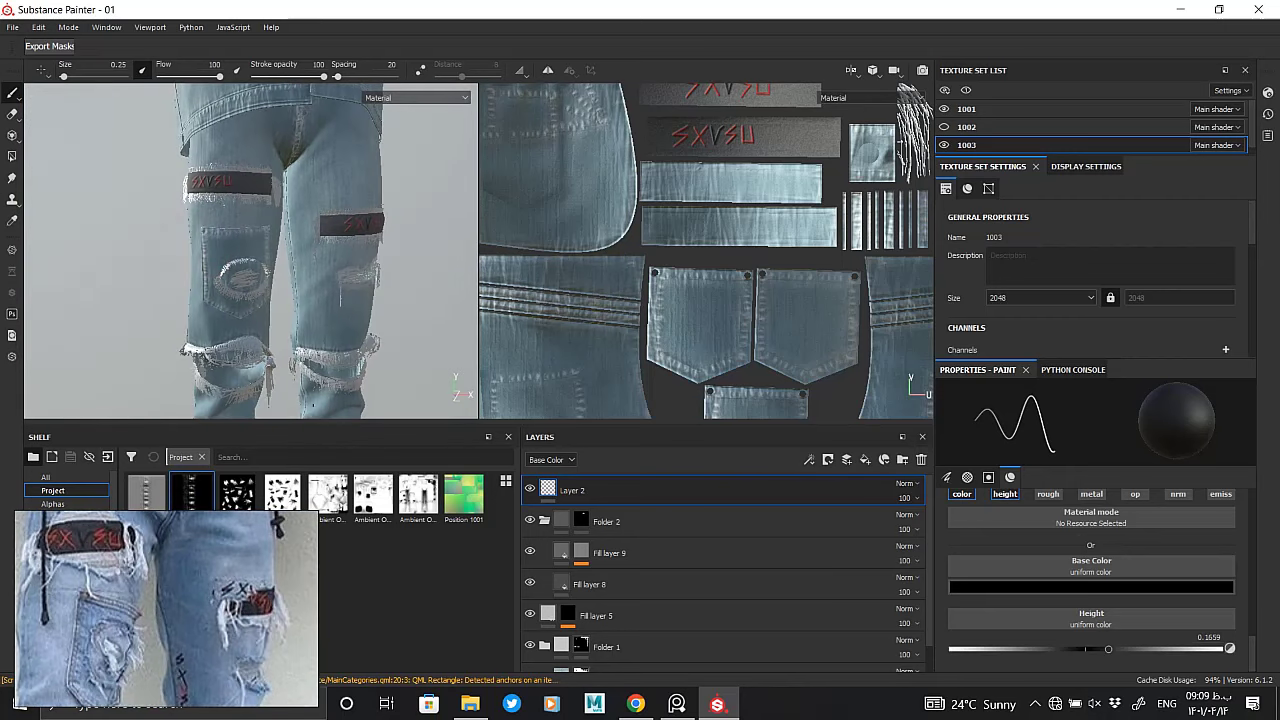
scroll(247, 293, up, 2)
scroll(247, 293, up, 3)
alt+drag(252, 273, 258, 187)
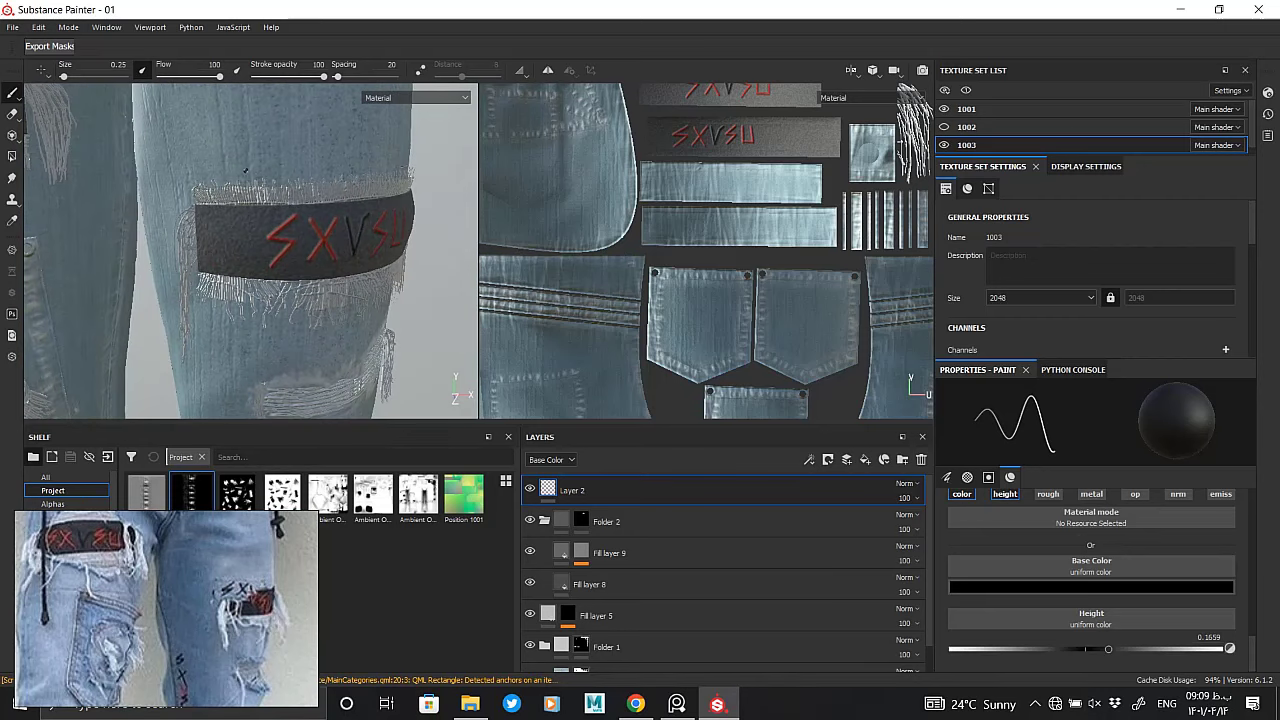
alt+drag(232, 201, 276, 249)
Zoom in on the lower leg and set the paint colour to black
alt+right_drag(276, 249, 221, 195)
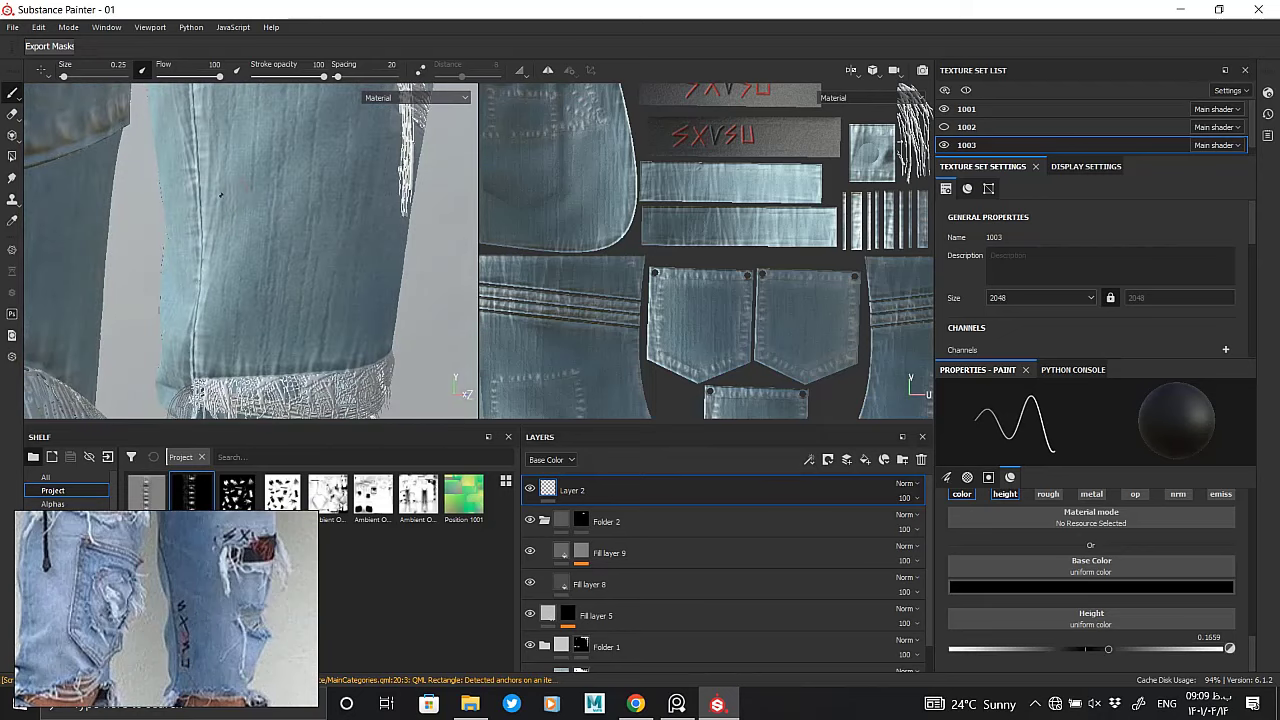
click(959, 585)
drag(1054, 498, 1074, 492)
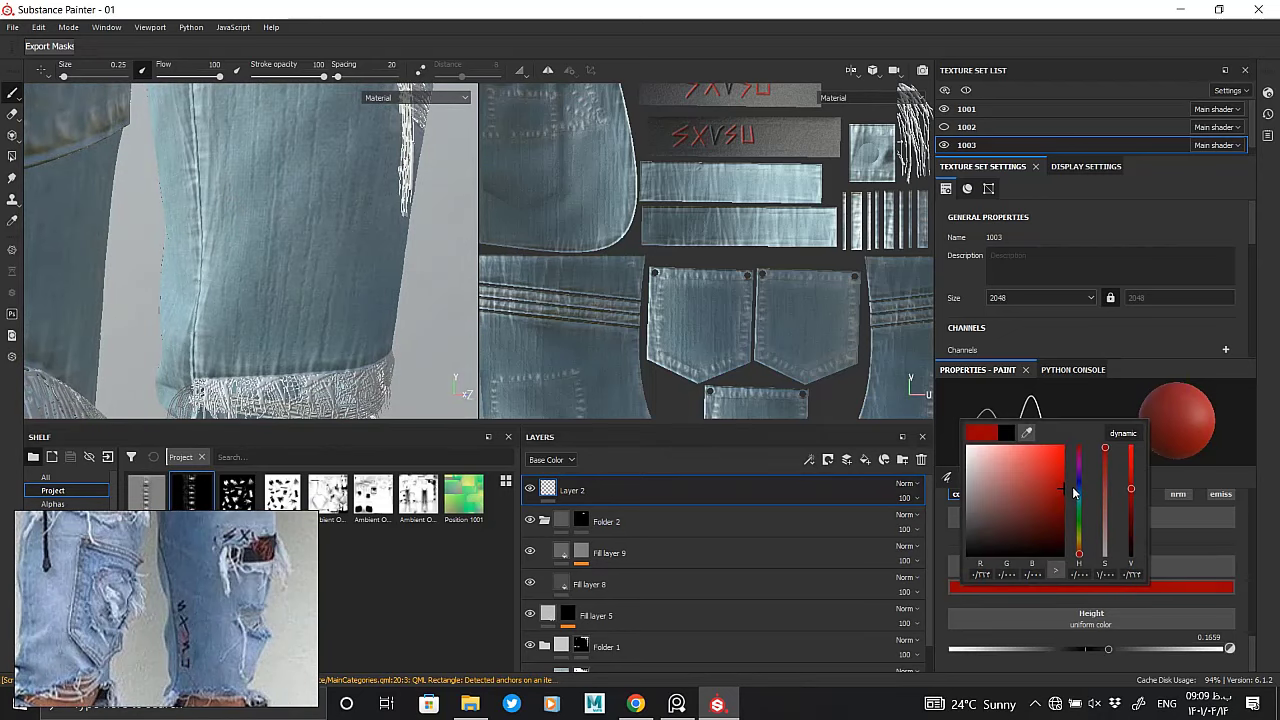
click(240, 228)
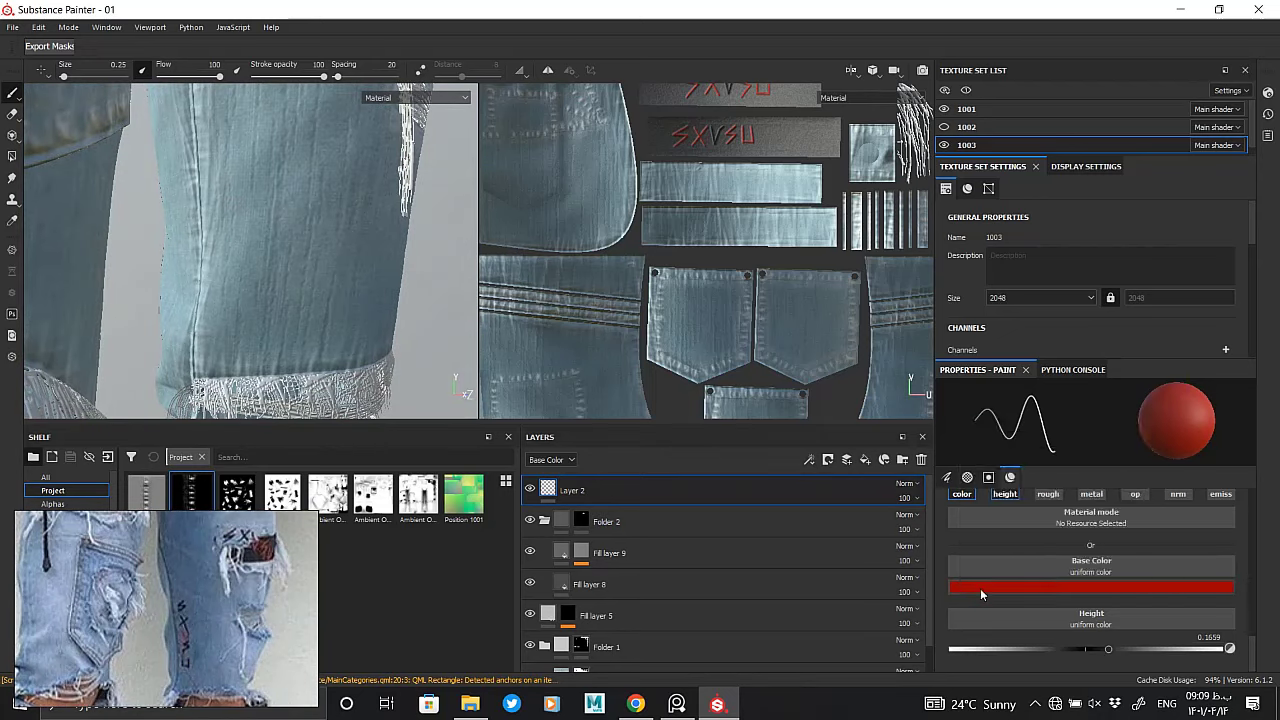
click(980, 588)
drag(1000, 500, 960, 560)
click(237, 216)
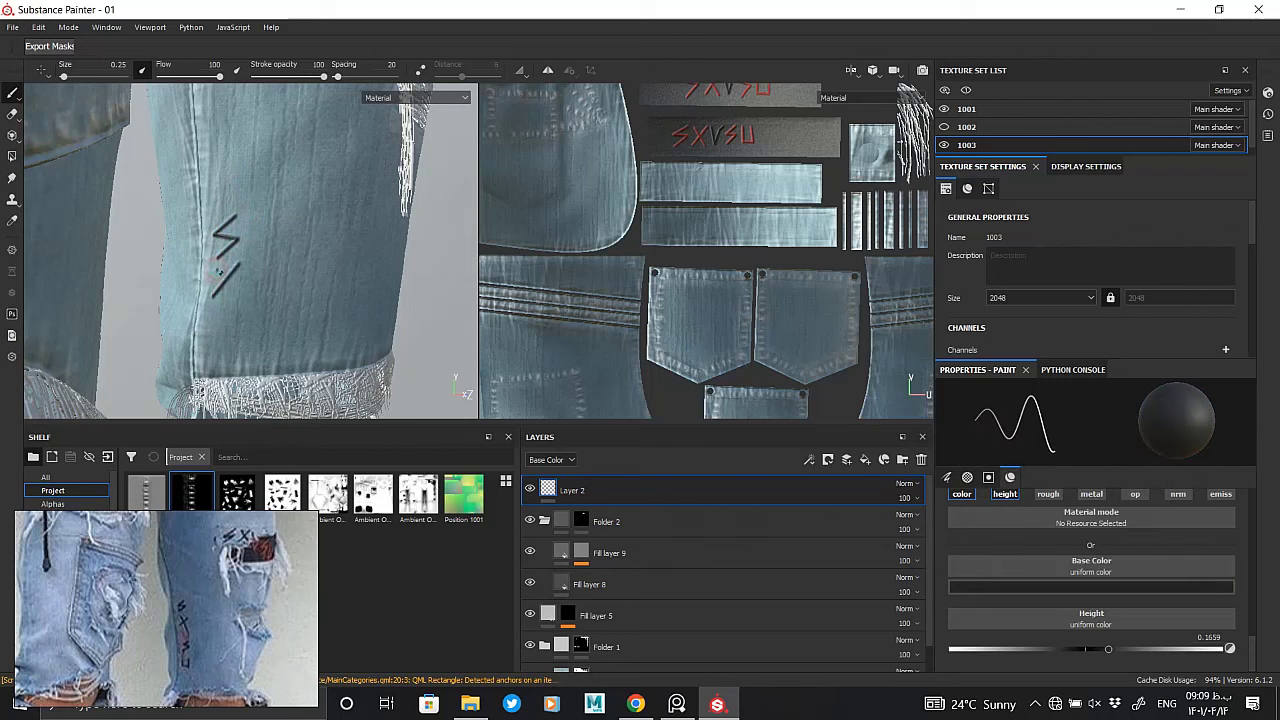
Paint black S, X, S and U strokes vertically down the lower leg
drag(216, 266, 237, 296)
key(ctrl+z)
key(ctrl+z)
key(ctrl+z)
shift+click(207, 157)
shift+click(237, 160)
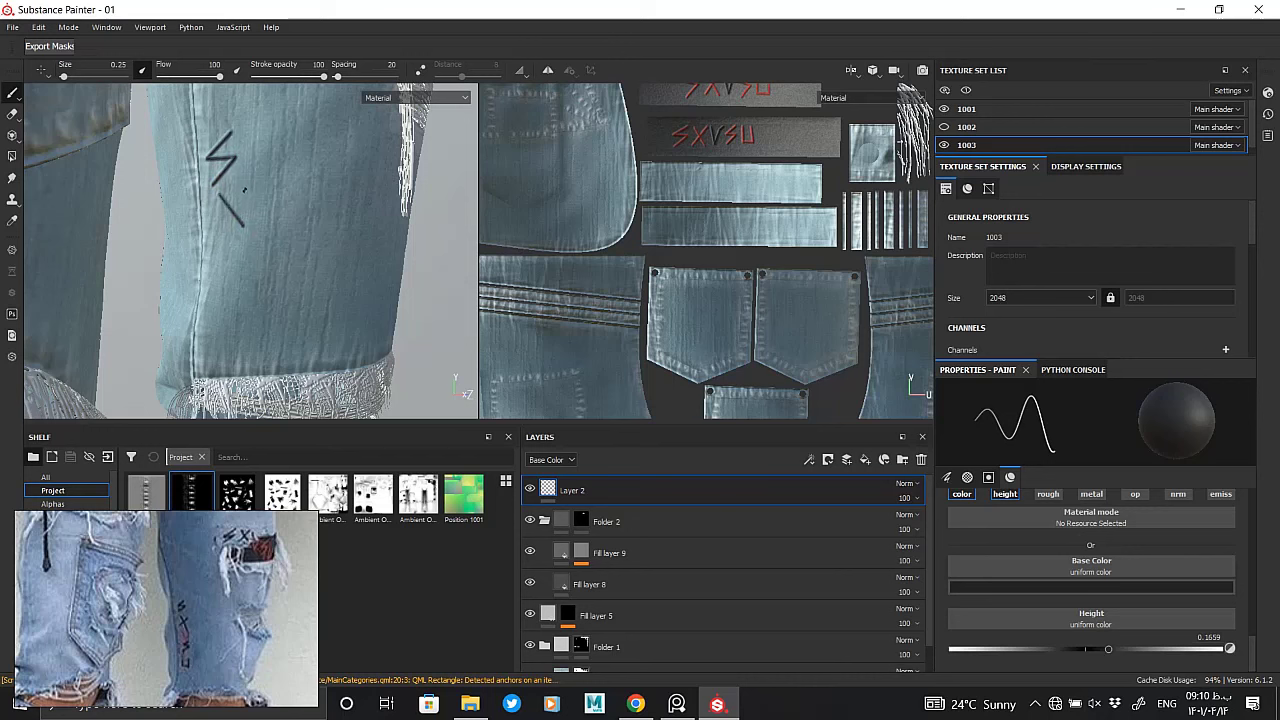
shift+click(213, 230)
shift+click(212, 298)
shift+click(214, 366)
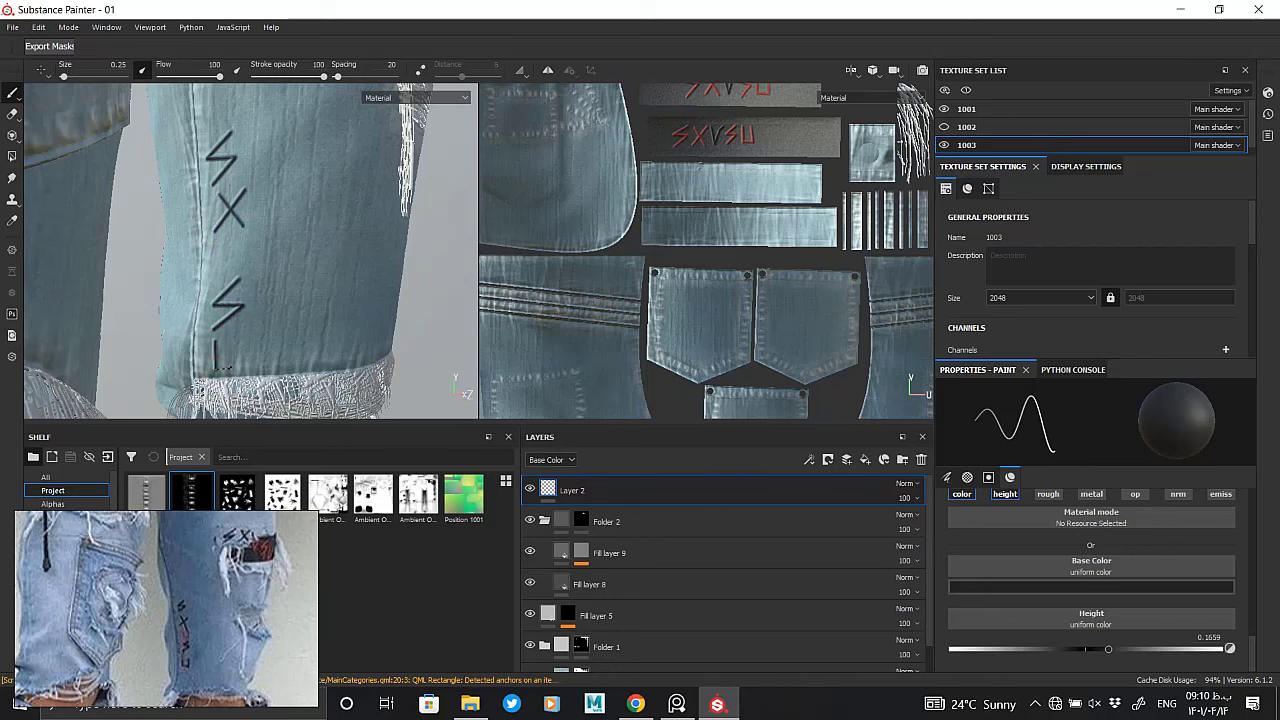
Paint a red V between the X and lower S on the leg
click(1138, 585)
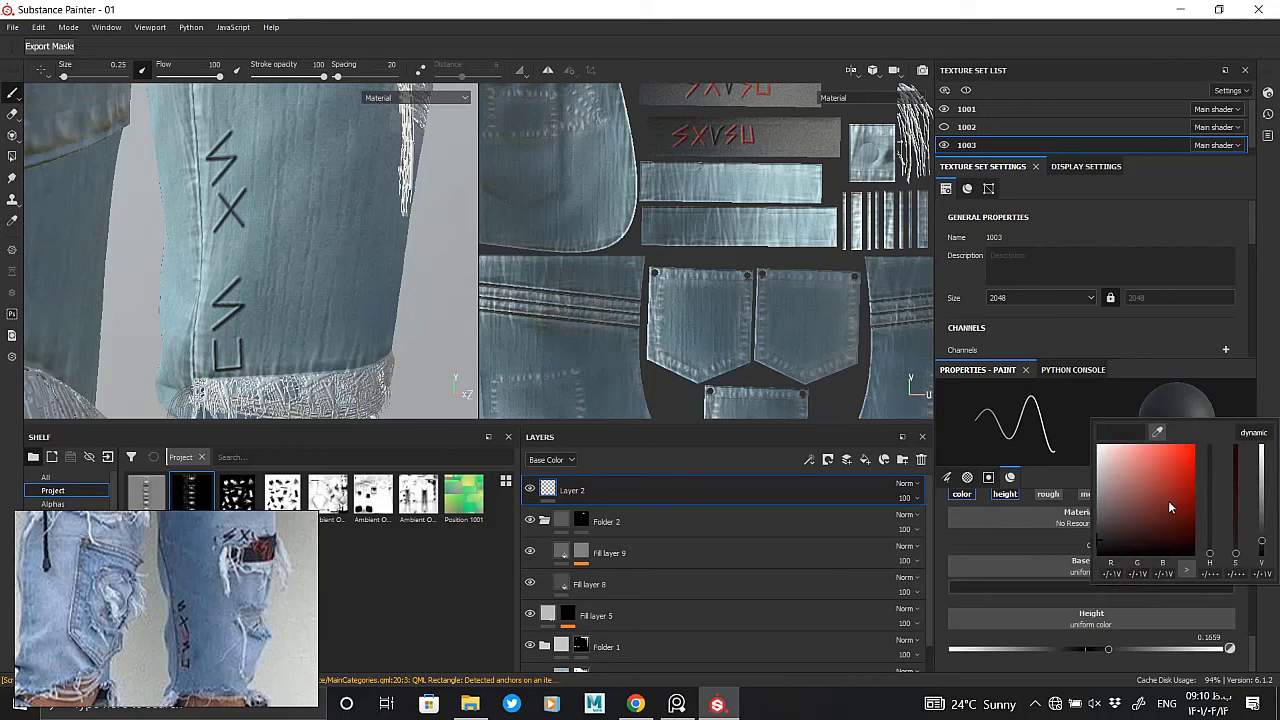
click(220, 245)
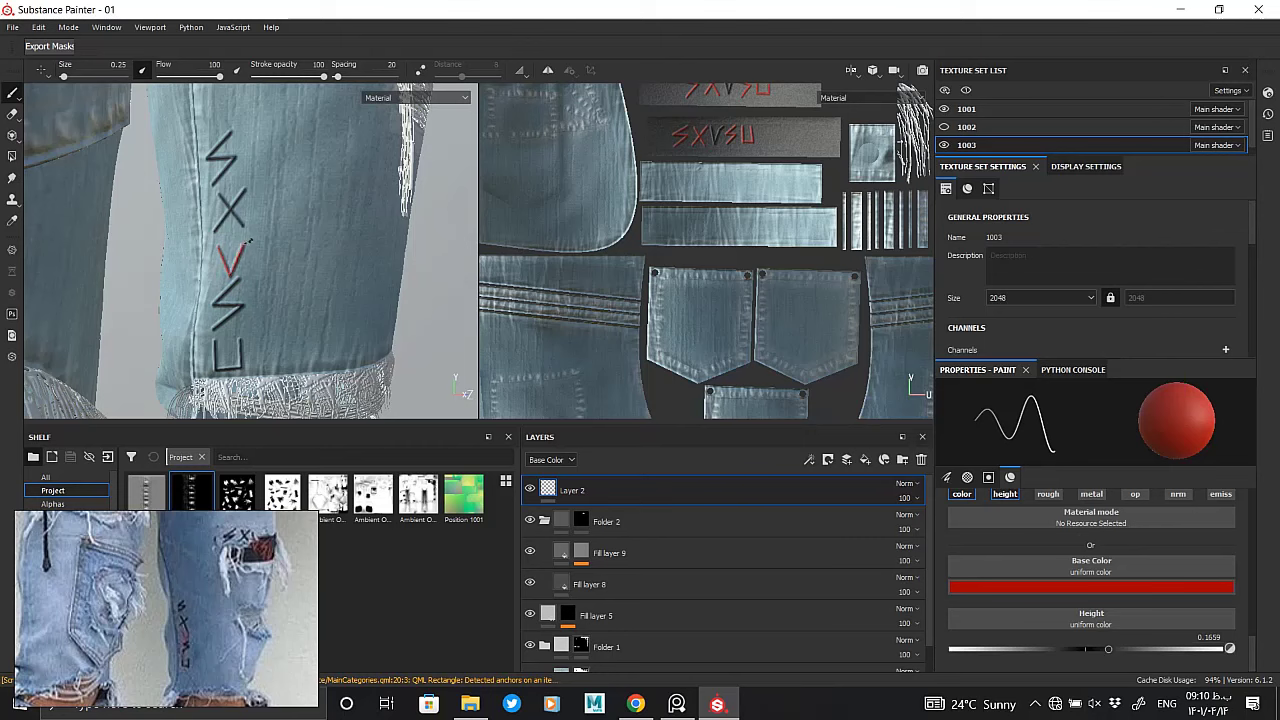
scroll(254, 281, down, 5)
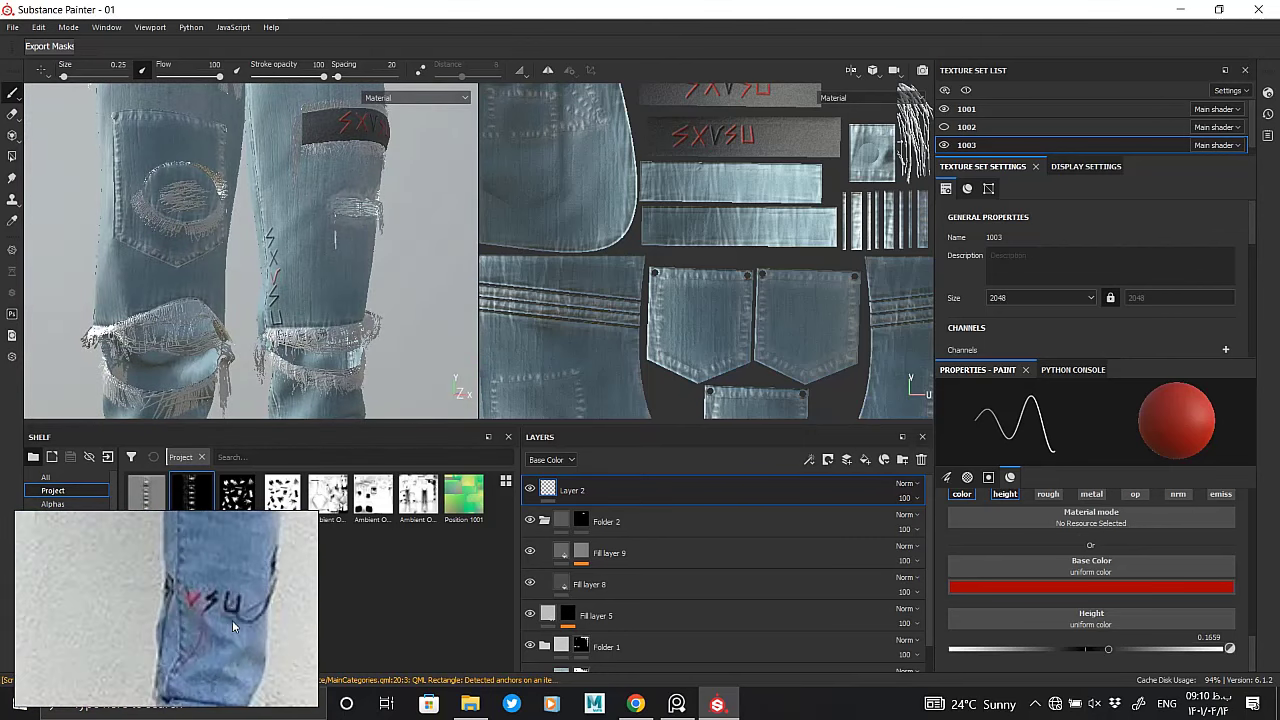
scroll(233, 311, up, 5)
mouse_move(200, 300)
alt+mouse_down()
mouse_move(371, 306)
mouse_move(234, 306)
alt+mouse_up()
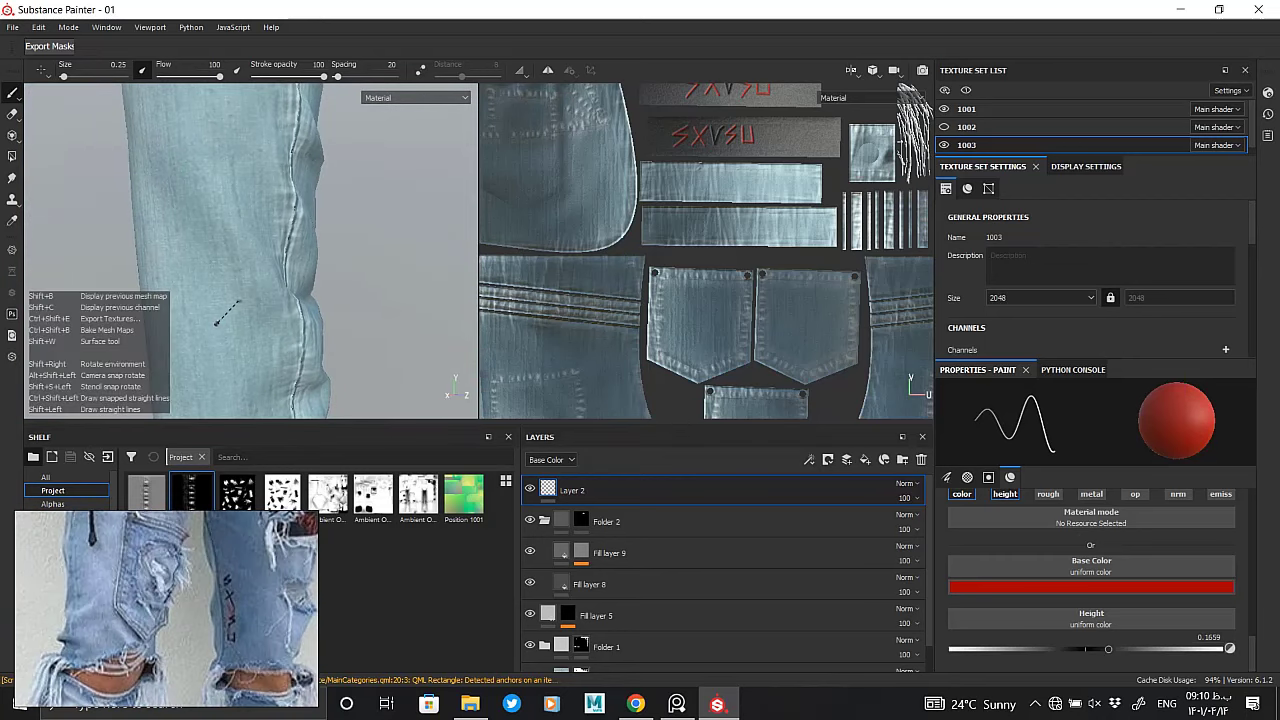
Paint a black lightning S and X on the jeans leg
click(1005, 587)
click(1020, 540)
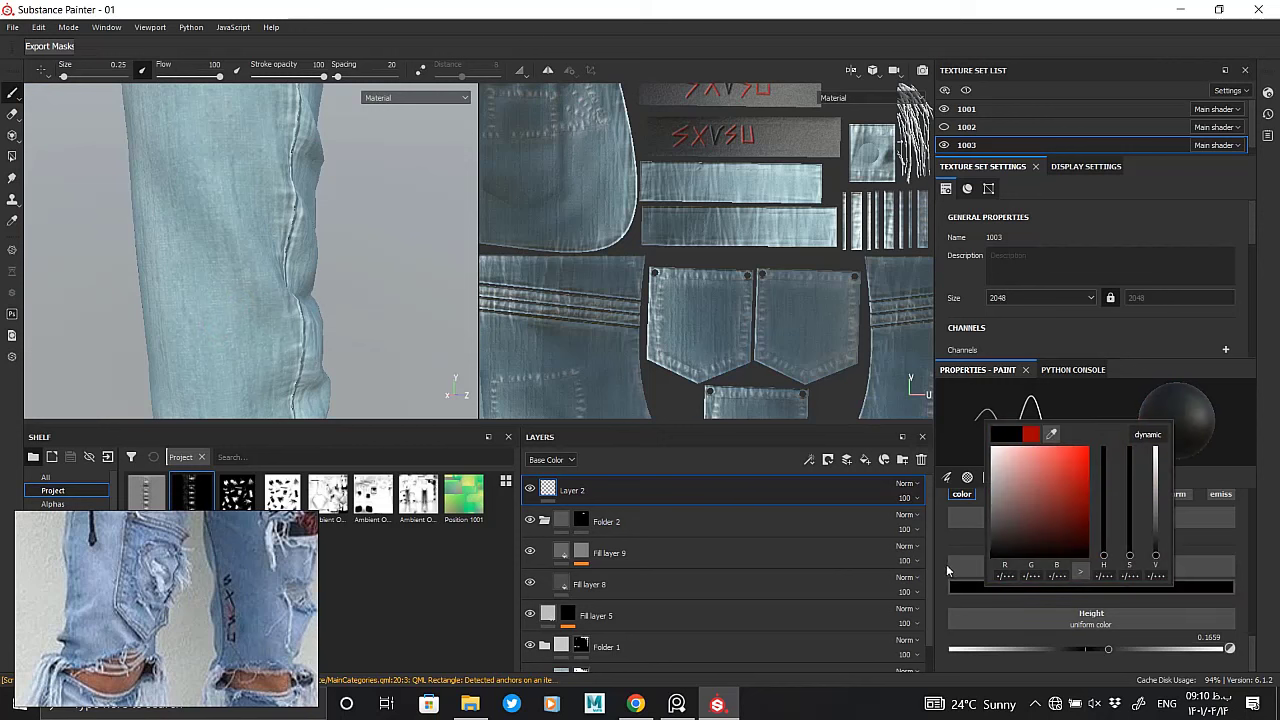
click(235, 293)
shift+click(208, 328)
shift+click(236, 324)
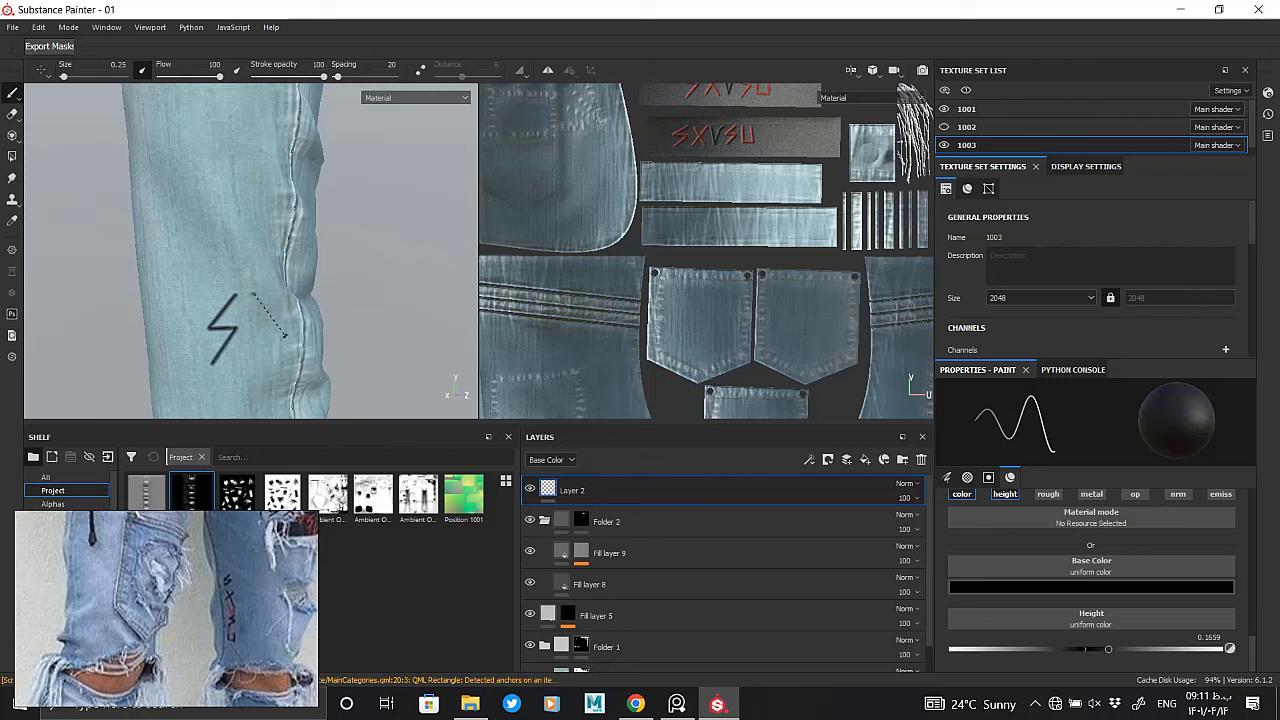
shift+click(286, 340)
drag(289, 294, 256, 352)
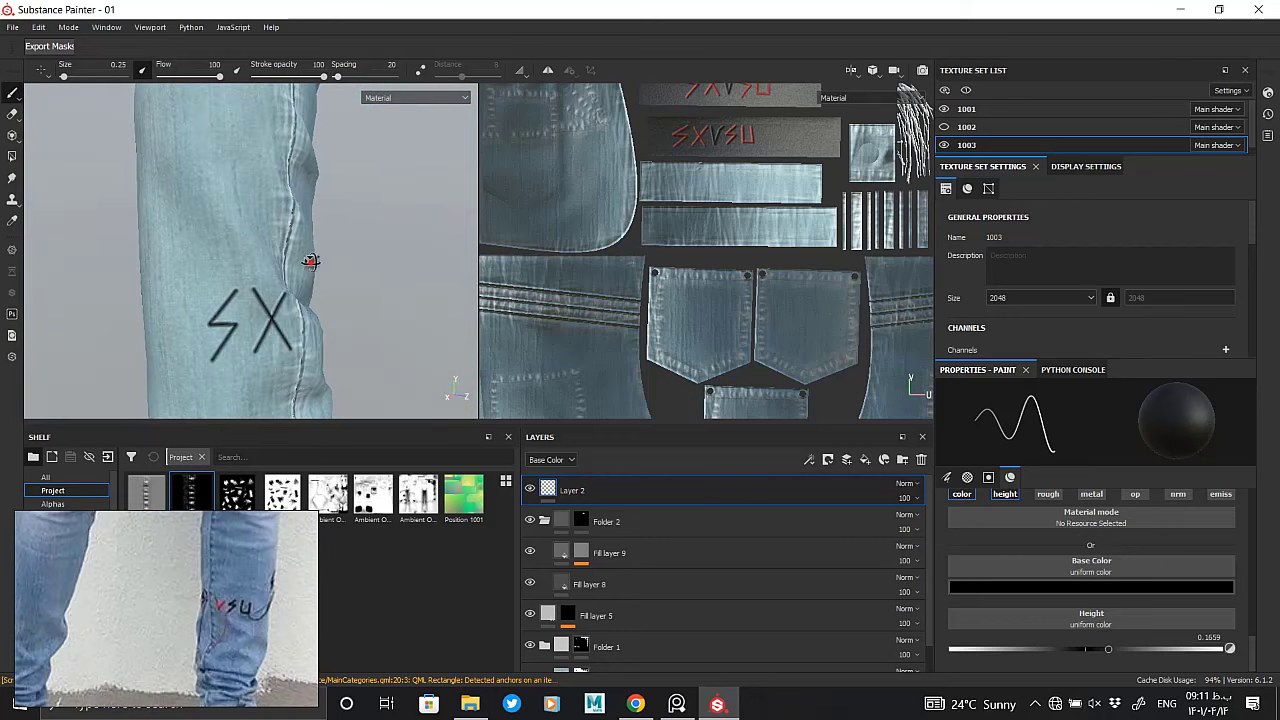
Add a red V after the X, then set the paint colour back to black
alt+drag(305, 265, 250, 268)
click(950, 590)
click(1049, 500)
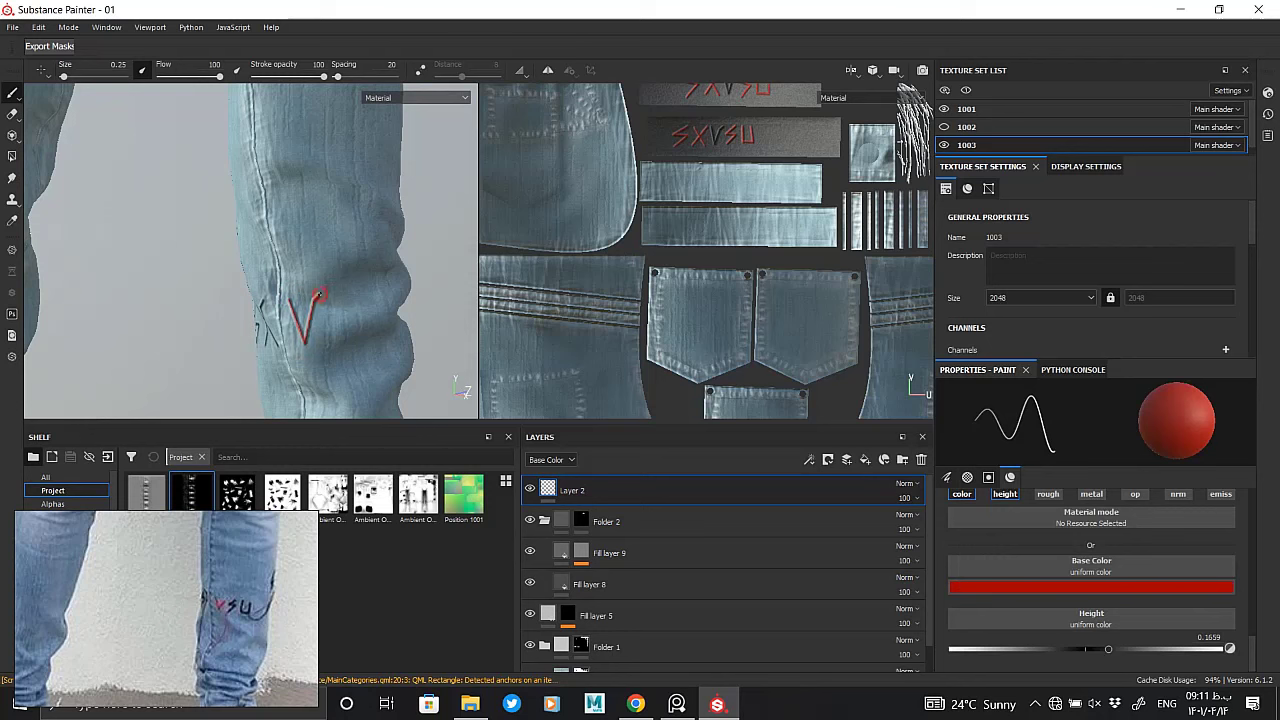
alt+drag(343, 310, 375, 308)
click(950, 590)
click(987, 433)
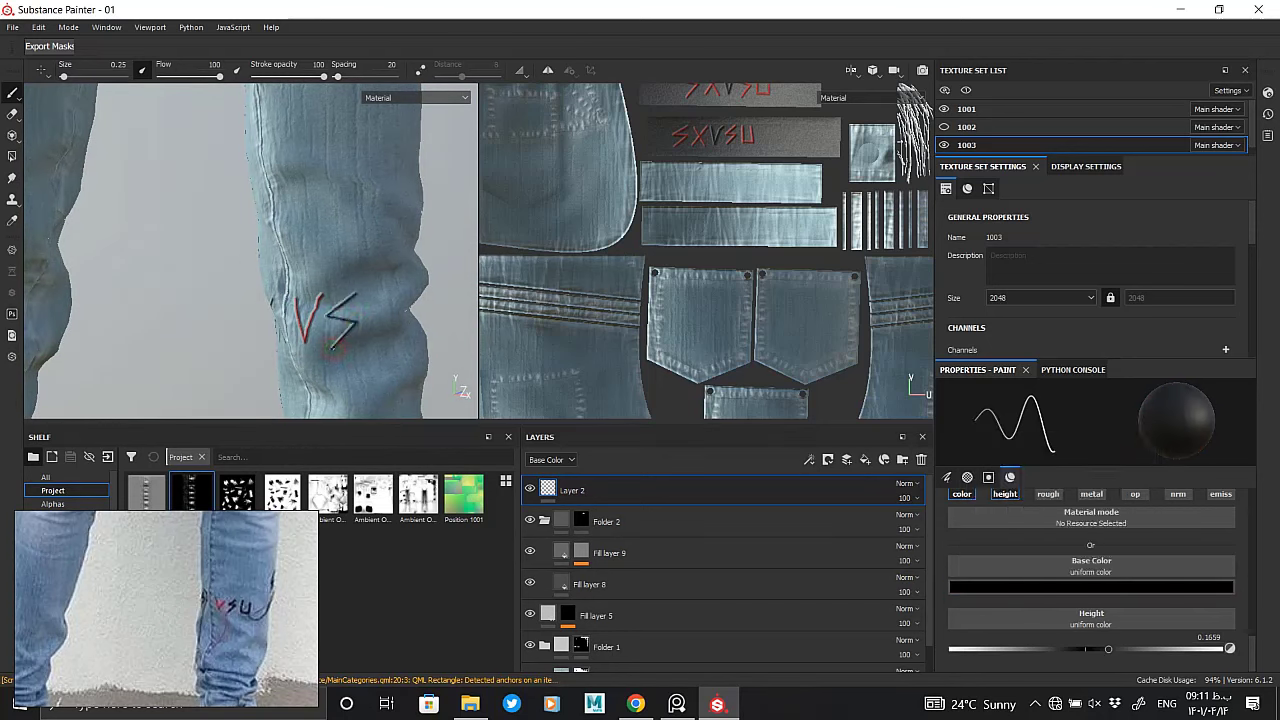
Zoom out and orbit to inspect the SXVSU patches on both jeans legs
alt+drag(333, 345, 361, 312)
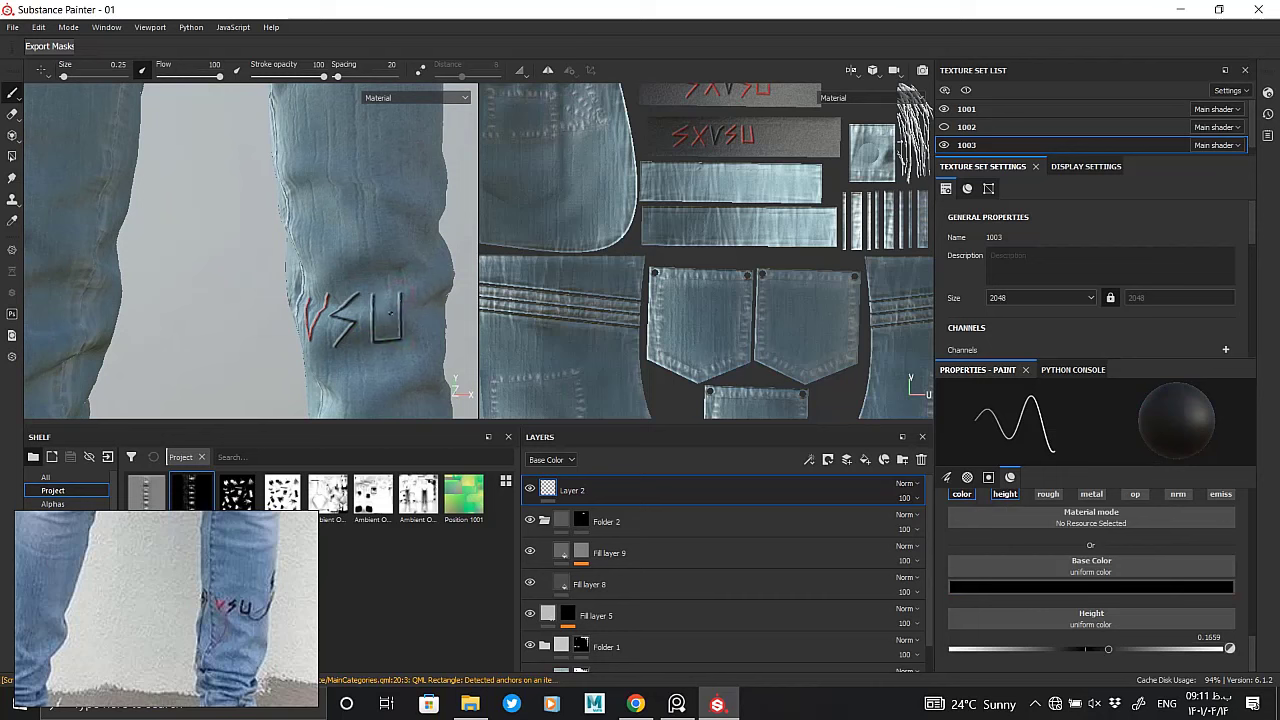
alt+drag(391, 313, 329, 320)
scroll(329, 320, down, 3)
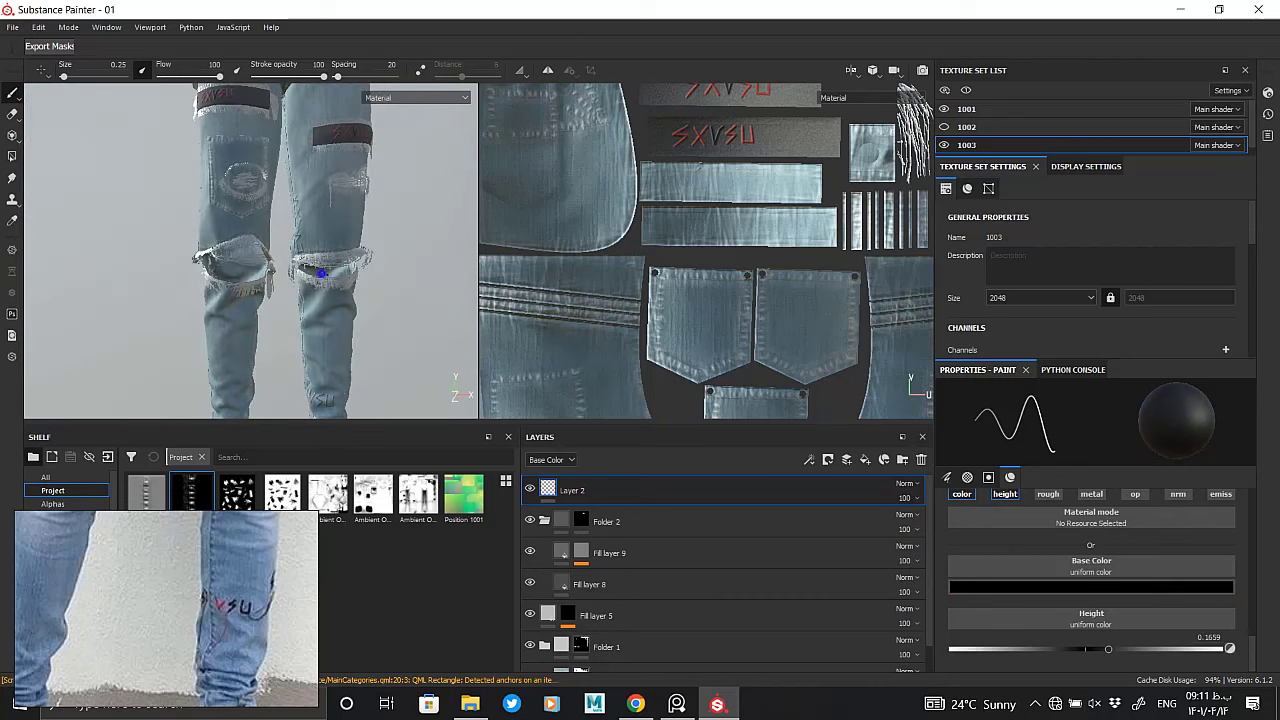
alt+middle_drag(322, 273, 322, 440)
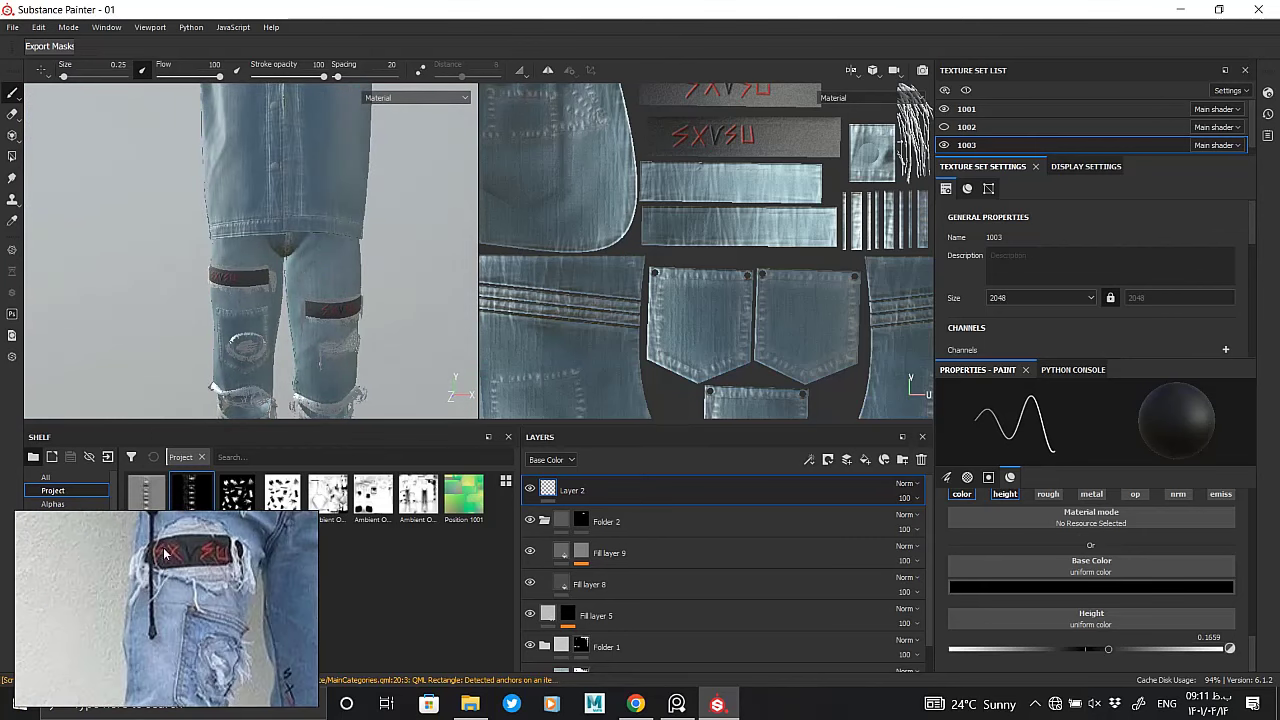
scroll(300, 250, up, 3)
alt+drag(300, 250, 260, 250)
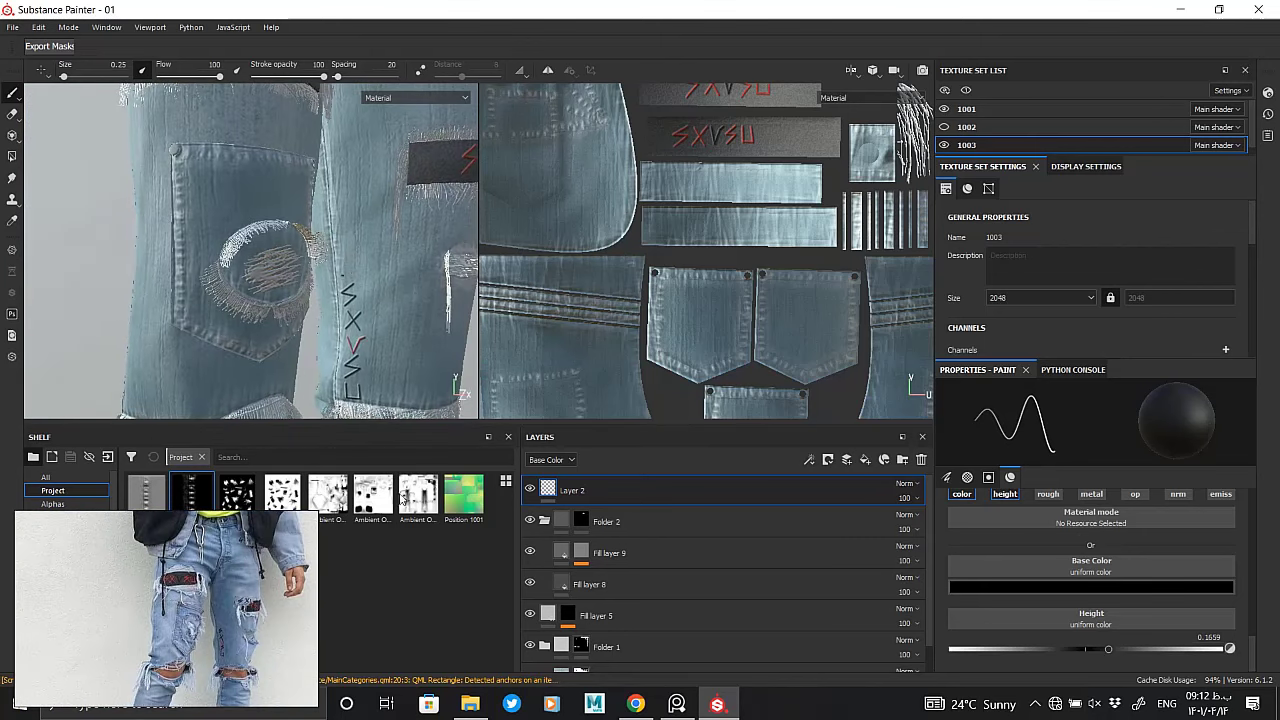
mouse_move(280, 300)
alt+mouse_down()
mouse_move(302, 323)
mouse_move(291, 209)
mouse_move(374, 209)
mouse_move(318, 221)
mouse_move(329, 257)
mouse_move(337, 229)
mouse_move(300, 150)
mouse_move(257, 200)
mouse_move(241, 117)
mouse_move(212, 279)
mouse_move(254, 331)
mouse_move(409, 229)
mouse_move(252, 246)
alt+mouse_up()
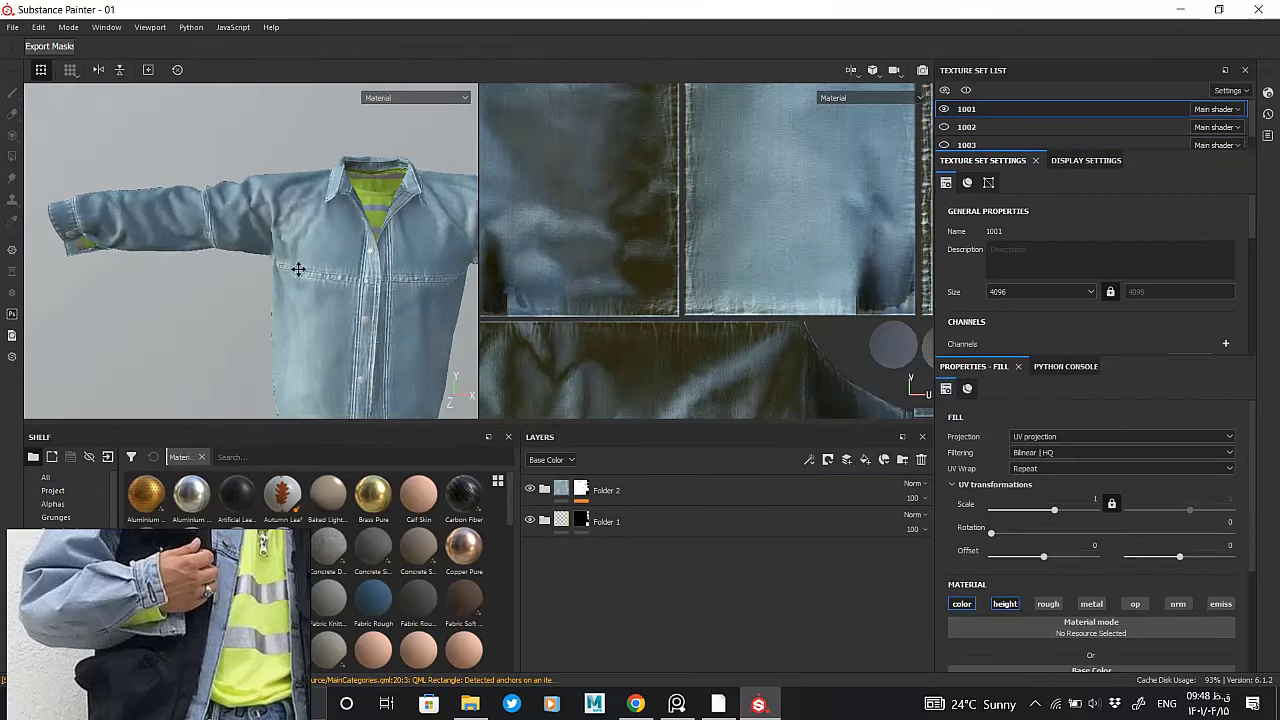
Add Folder 3 containing Fill layer 5 and set its roughness to 0.5122
scroll(298, 269, up, 3)
scroll(298, 269, up, 2)
click(902, 459)
click(847, 459)
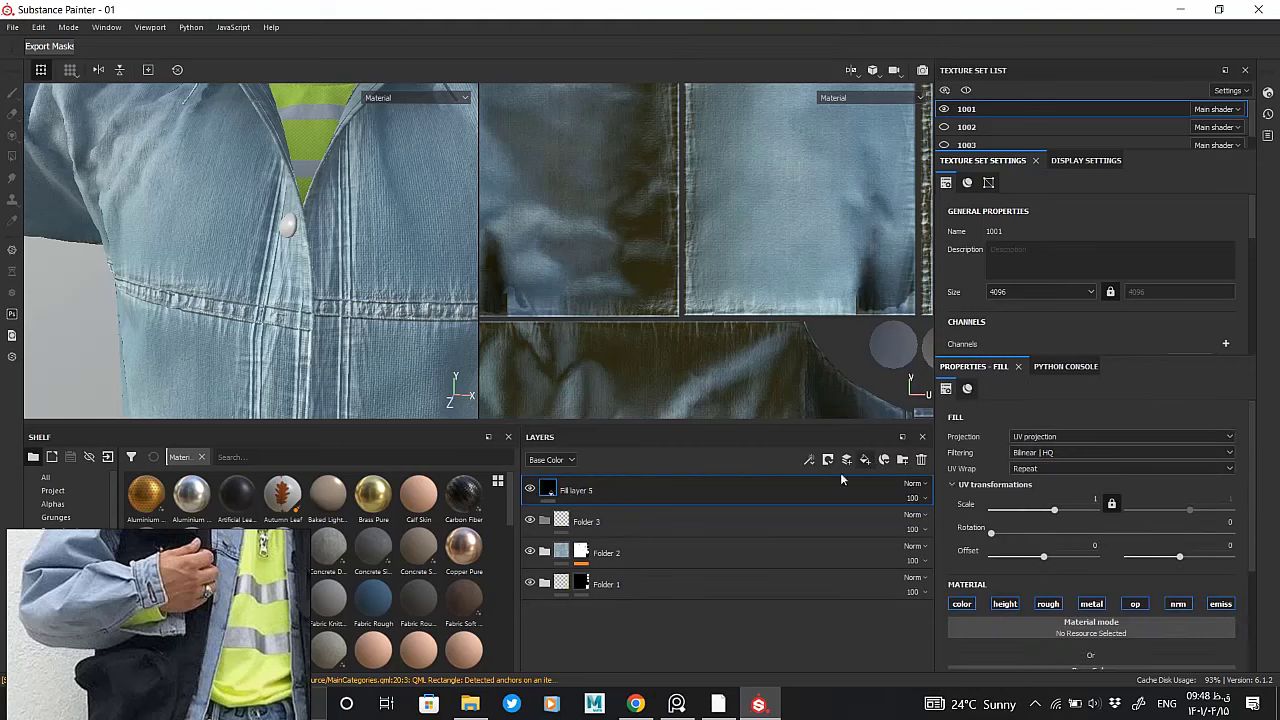
drag(841, 484, 622, 510)
scroll(1026, 620, down, 3)
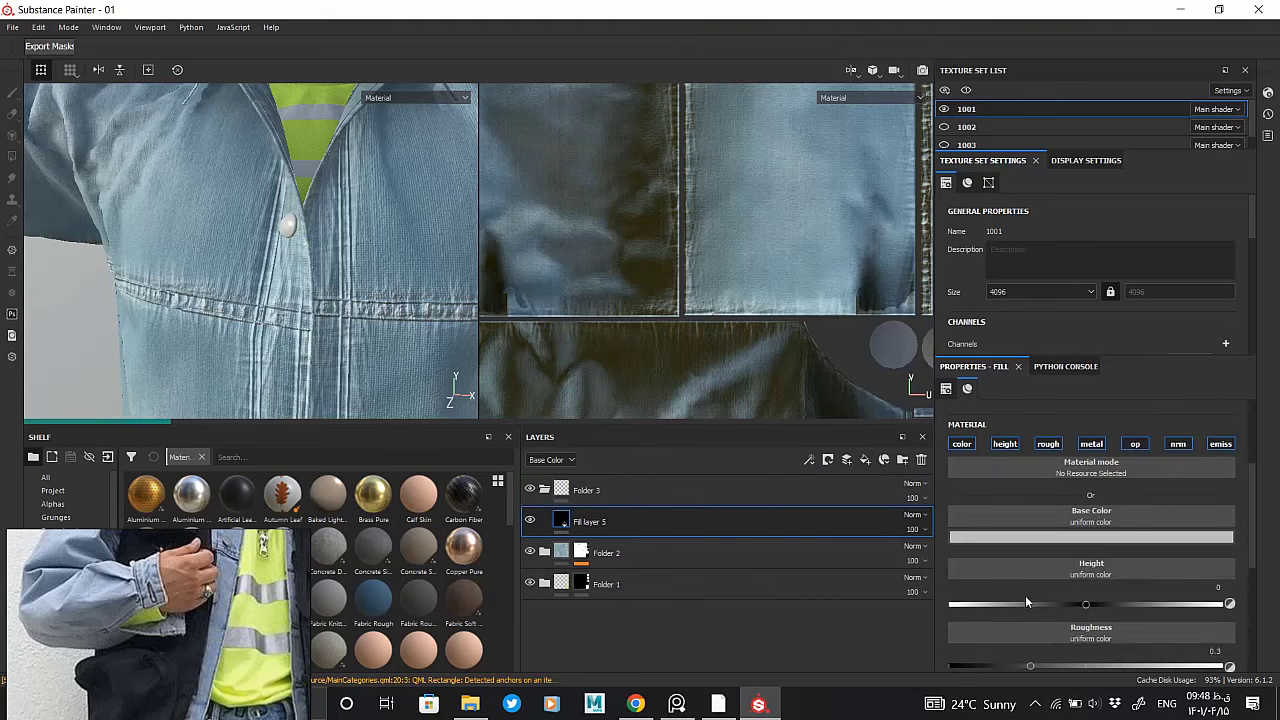
scroll(1088, 651, down, 2)
drag(1092, 615, 1124, 617)
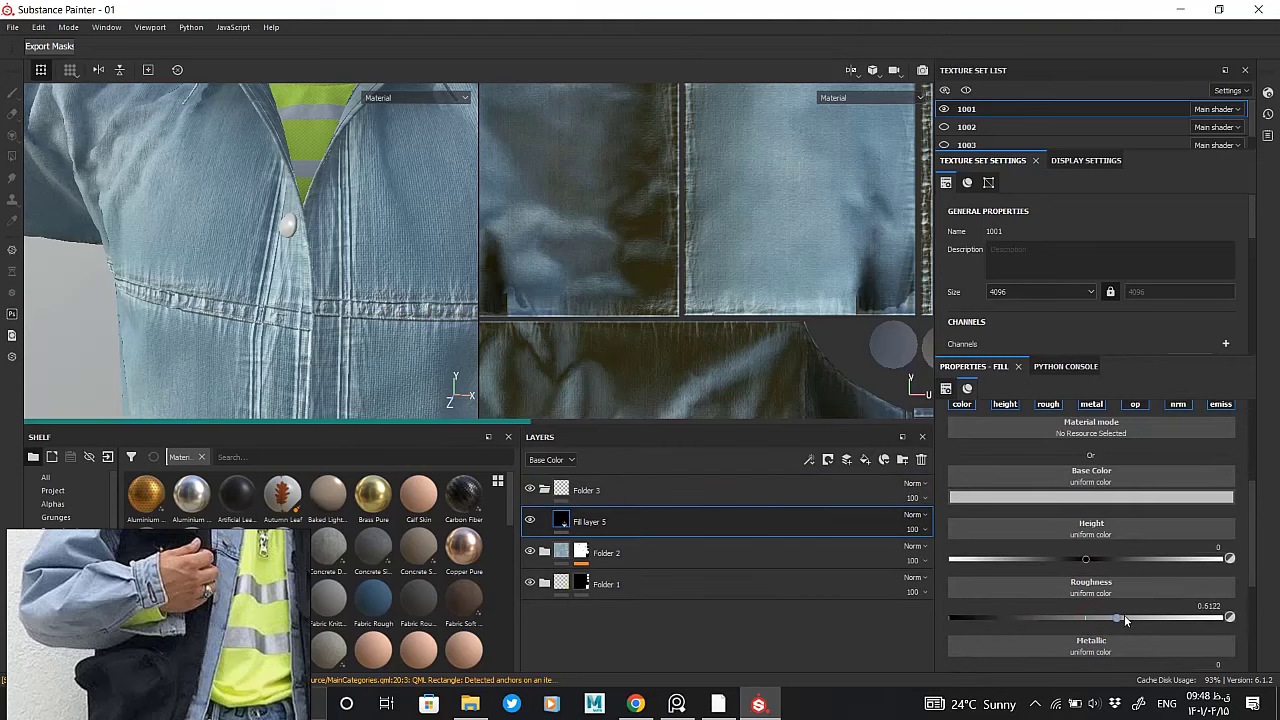
Add a black mask to Folder 3 and switch Polygon Fill to UV chunk mode
click(1056, 497)
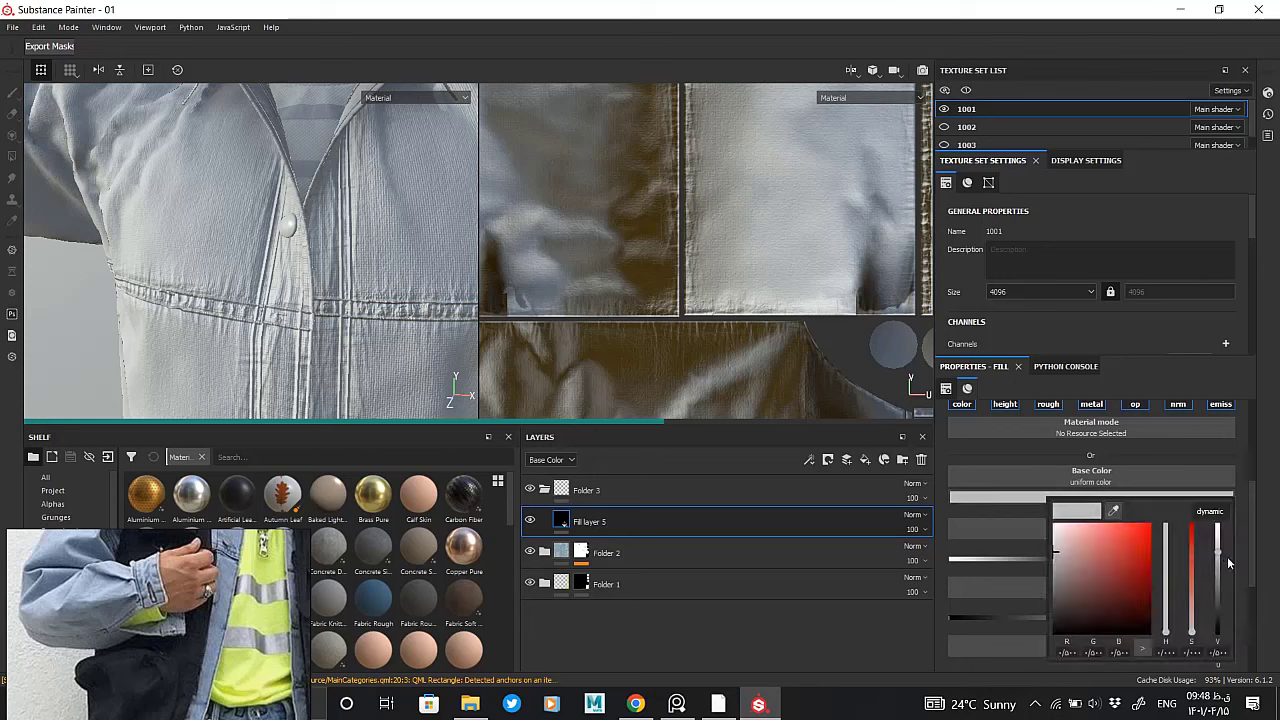
right_click(583, 494)
click(750, 288)
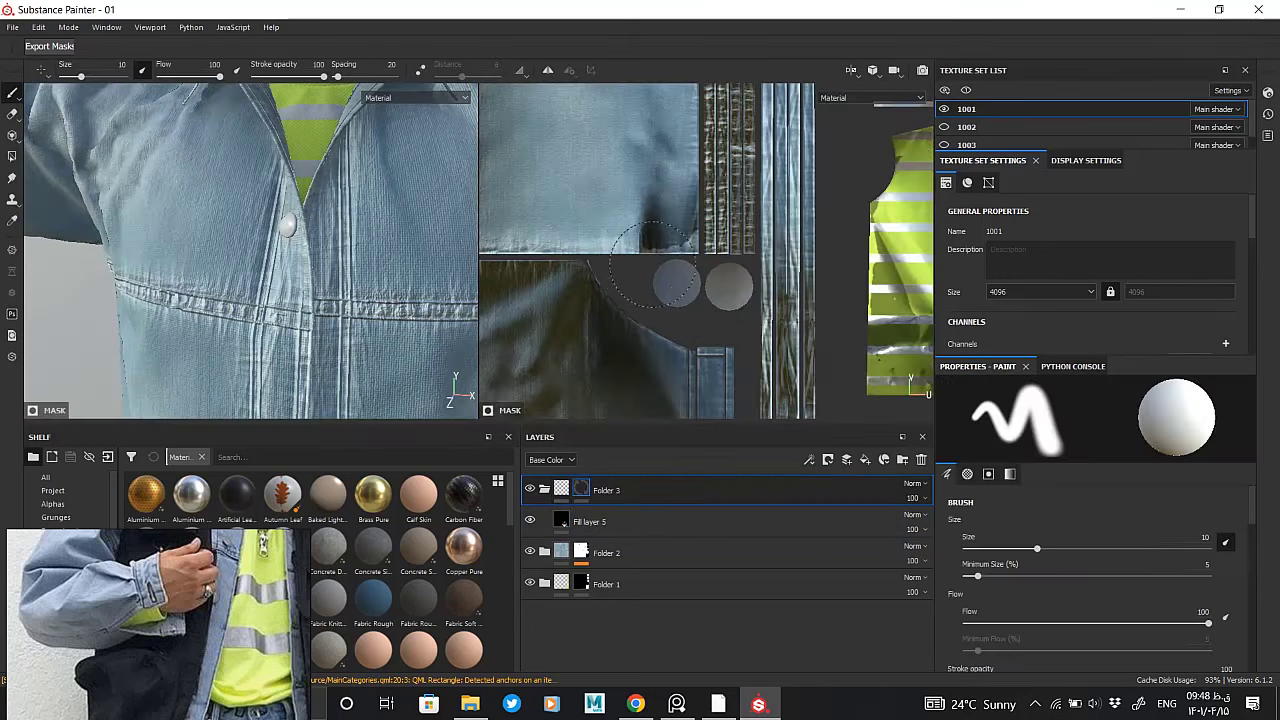
key(4)
click(1050, 388)
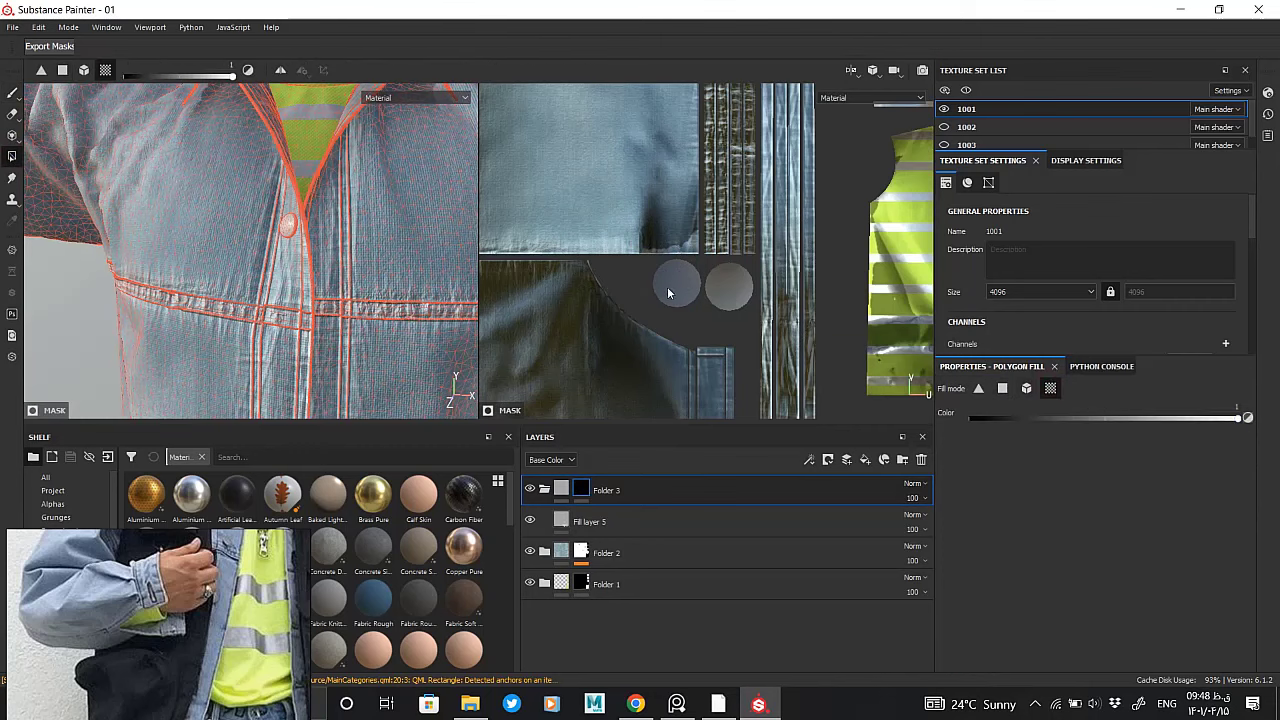
Preview Folder 3's mask, then return to the material view near the chest button
scroll(669, 292, down, 5)
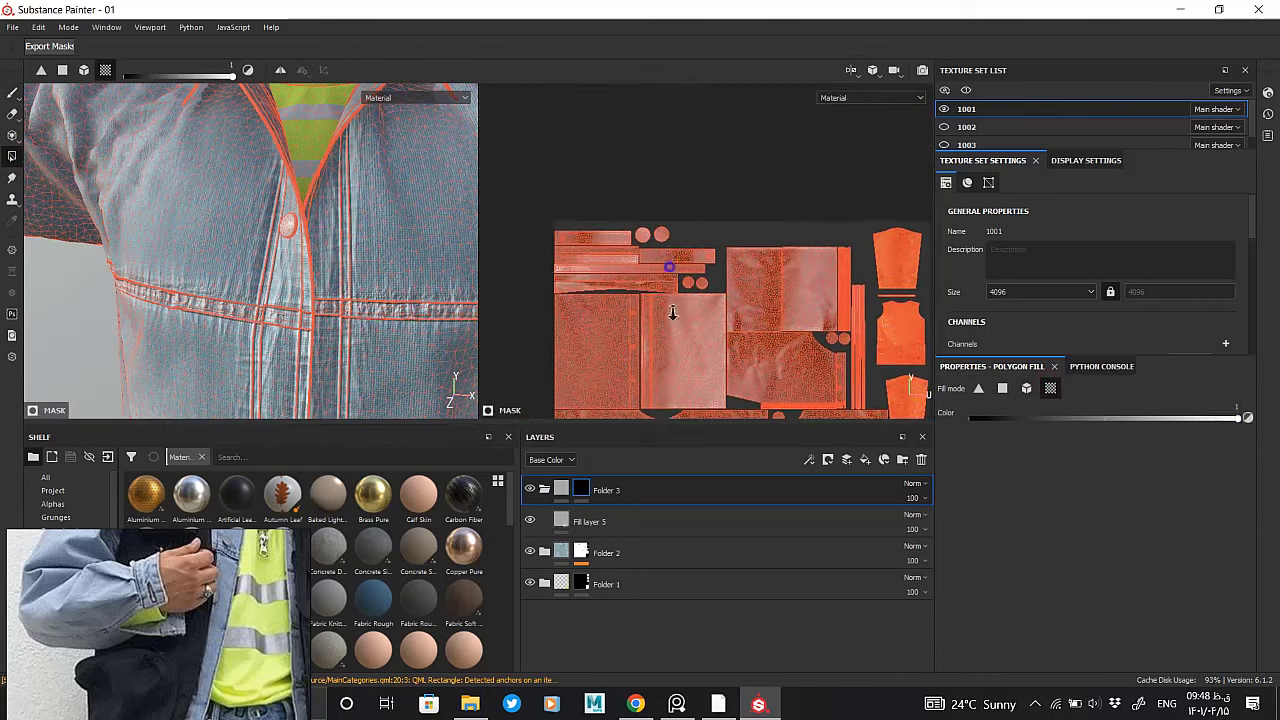
scroll(672, 312, up, 5)
scroll(740, 270, up, 1)
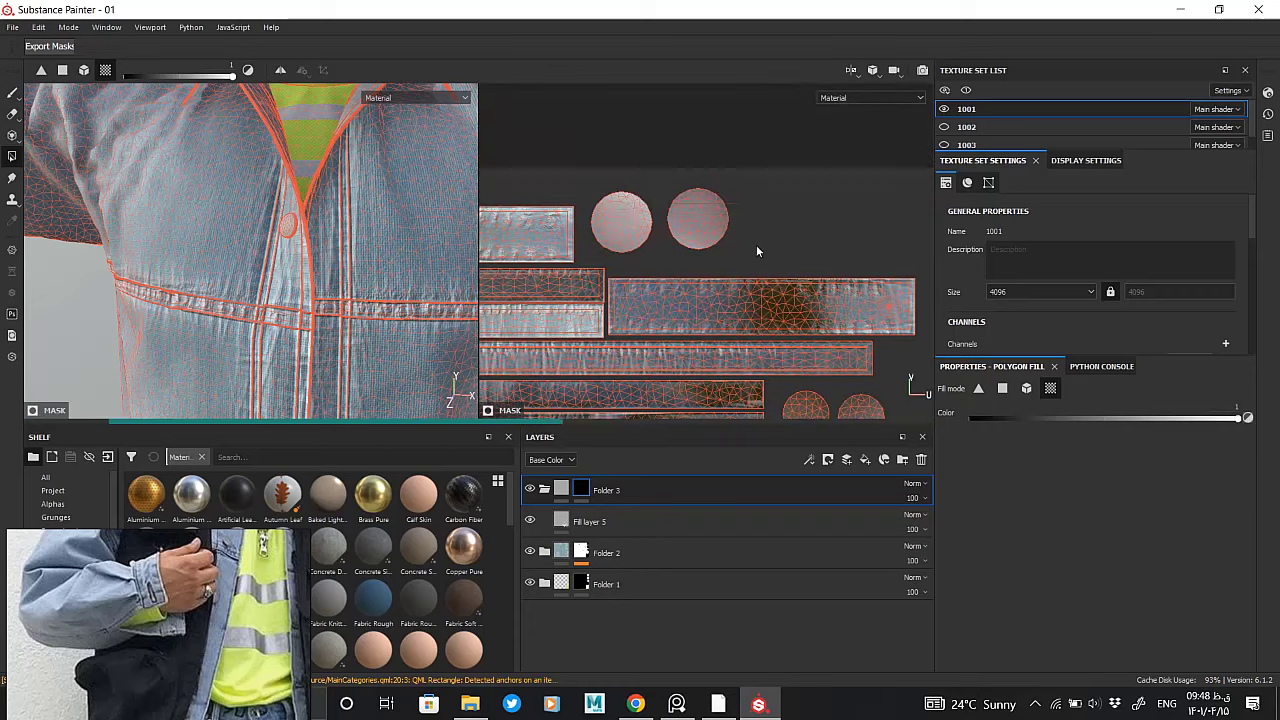
alt+click(581, 490)
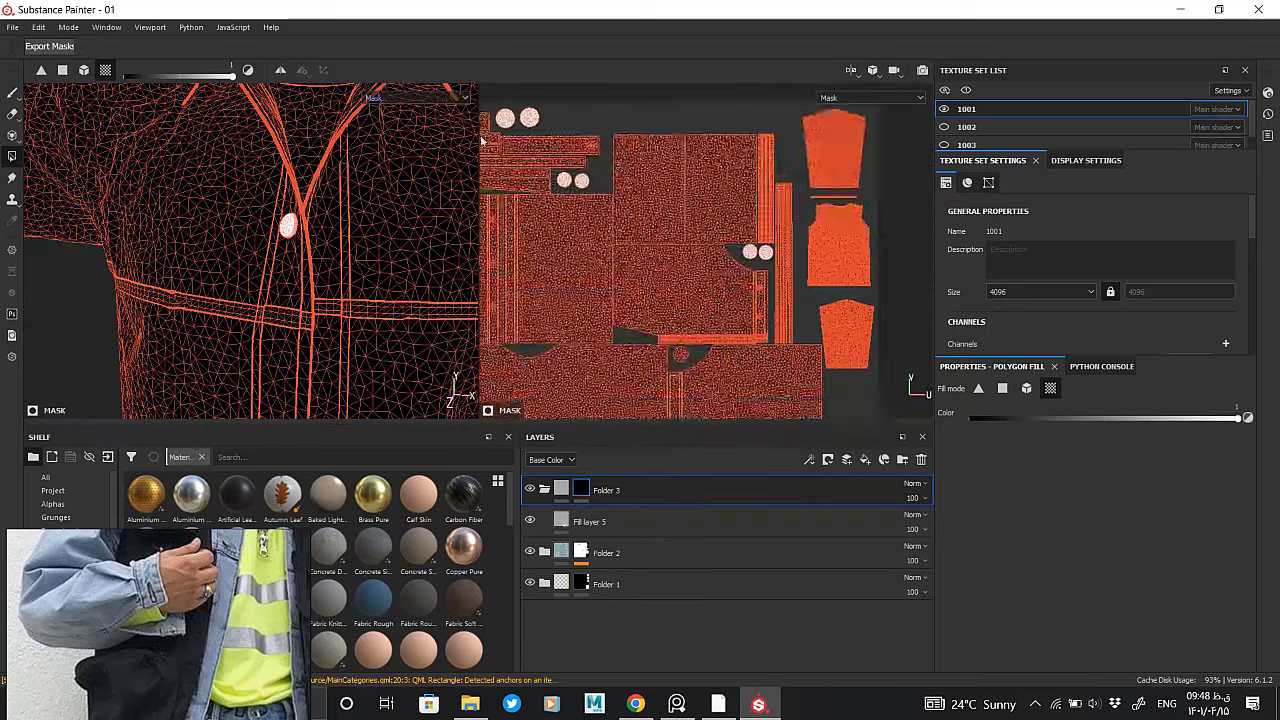
scroll(657, 289, up, 2)
scroll(683, 280, down, 2)
scroll(794, 347, down, 2)
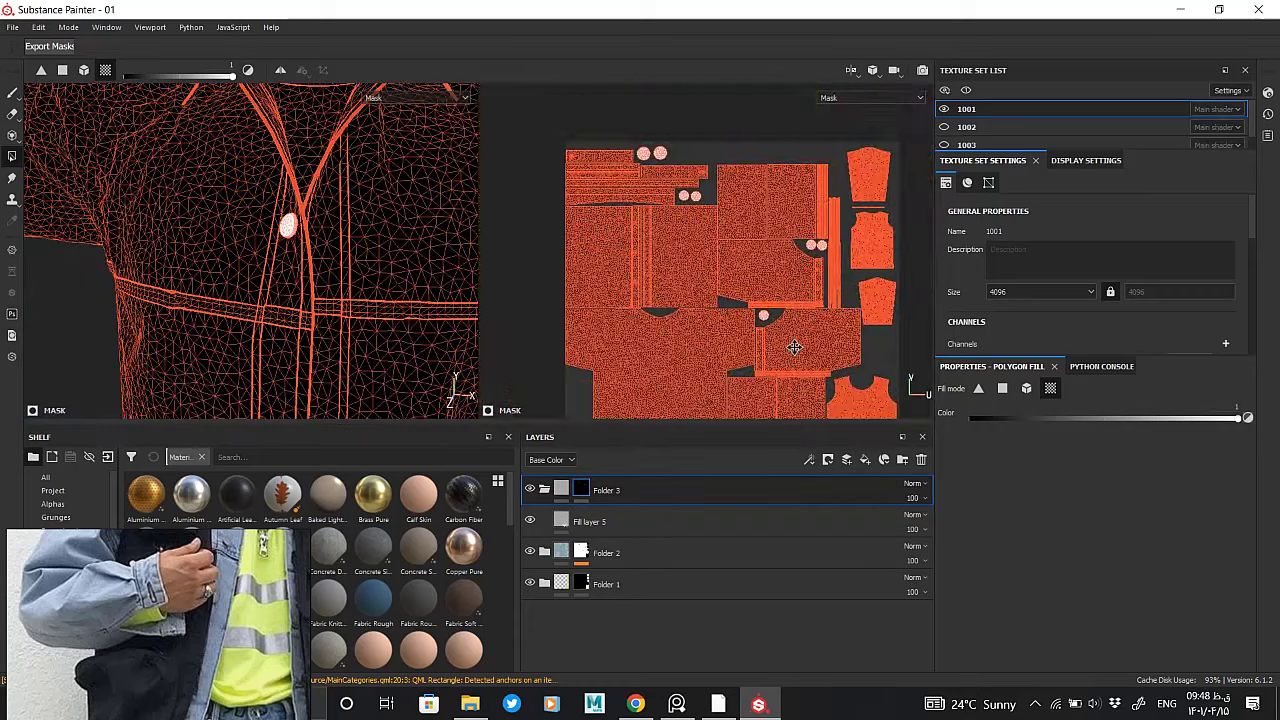
click(561, 490)
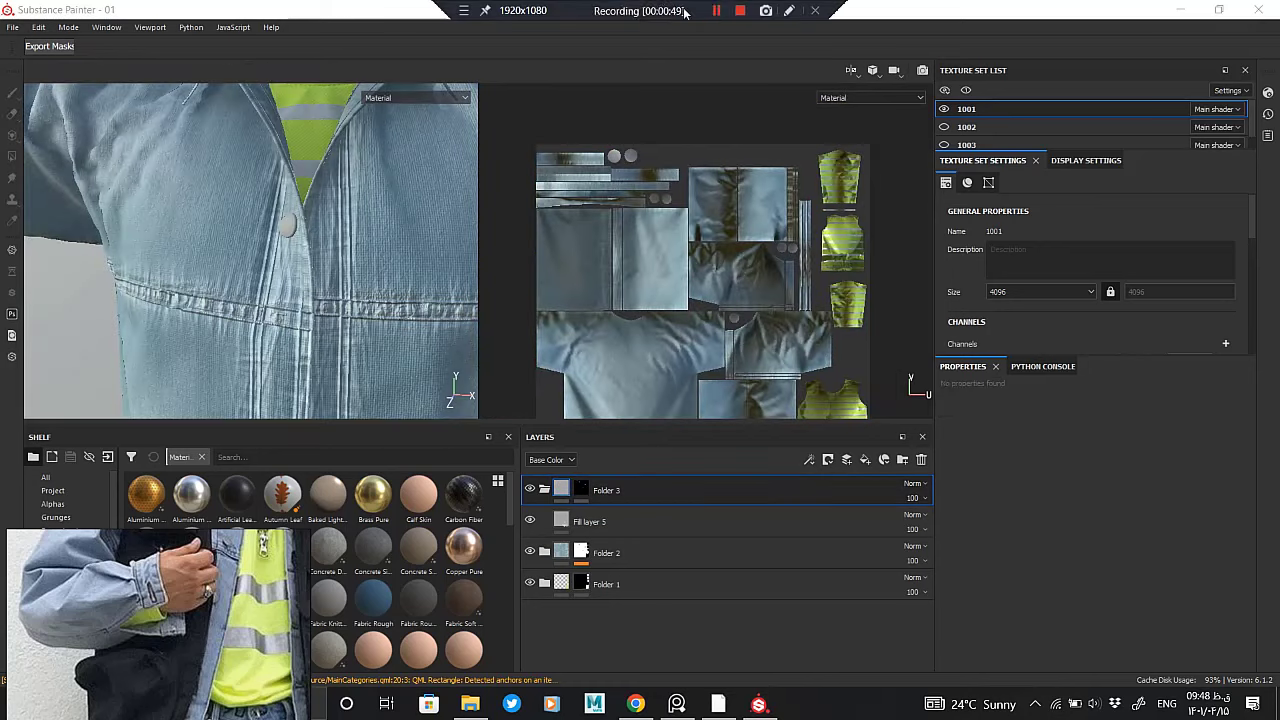
alt+drag(335, 351, 300, 340)
scroll(300, 300, up, 3)
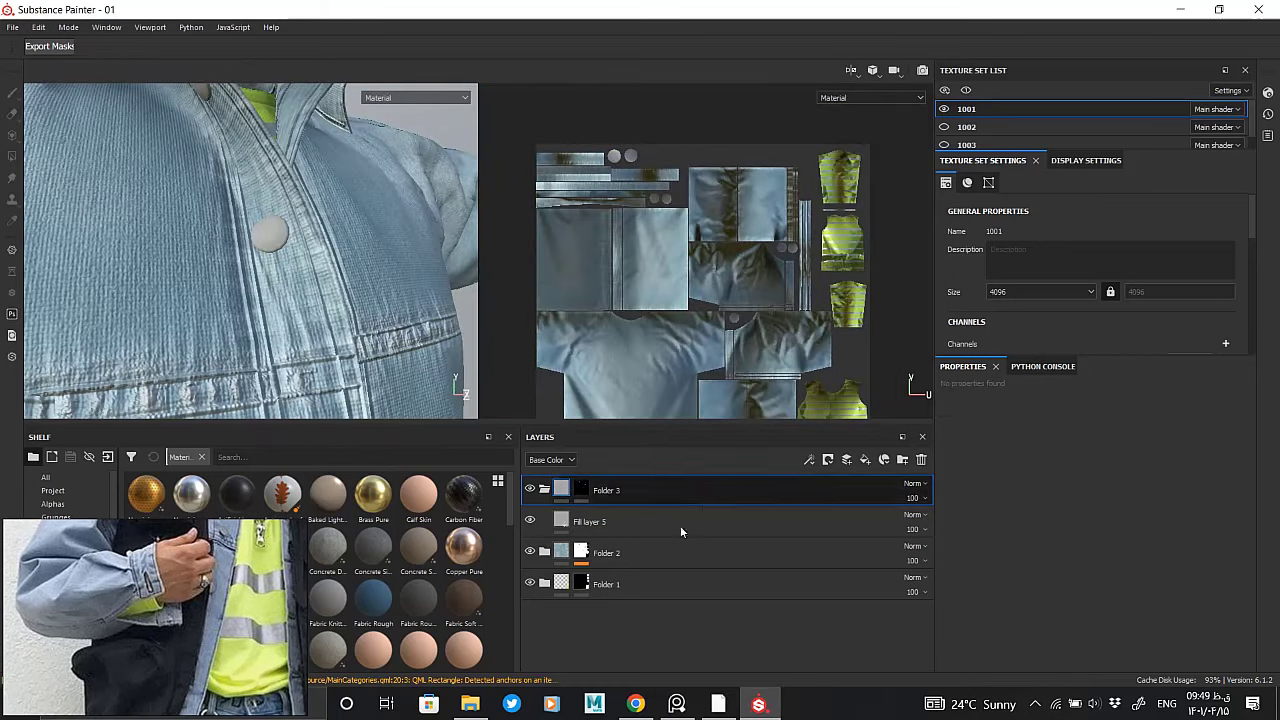
Check Fill layer 5's roughness value of 0.5122
click(680, 525)
click(1091, 617)
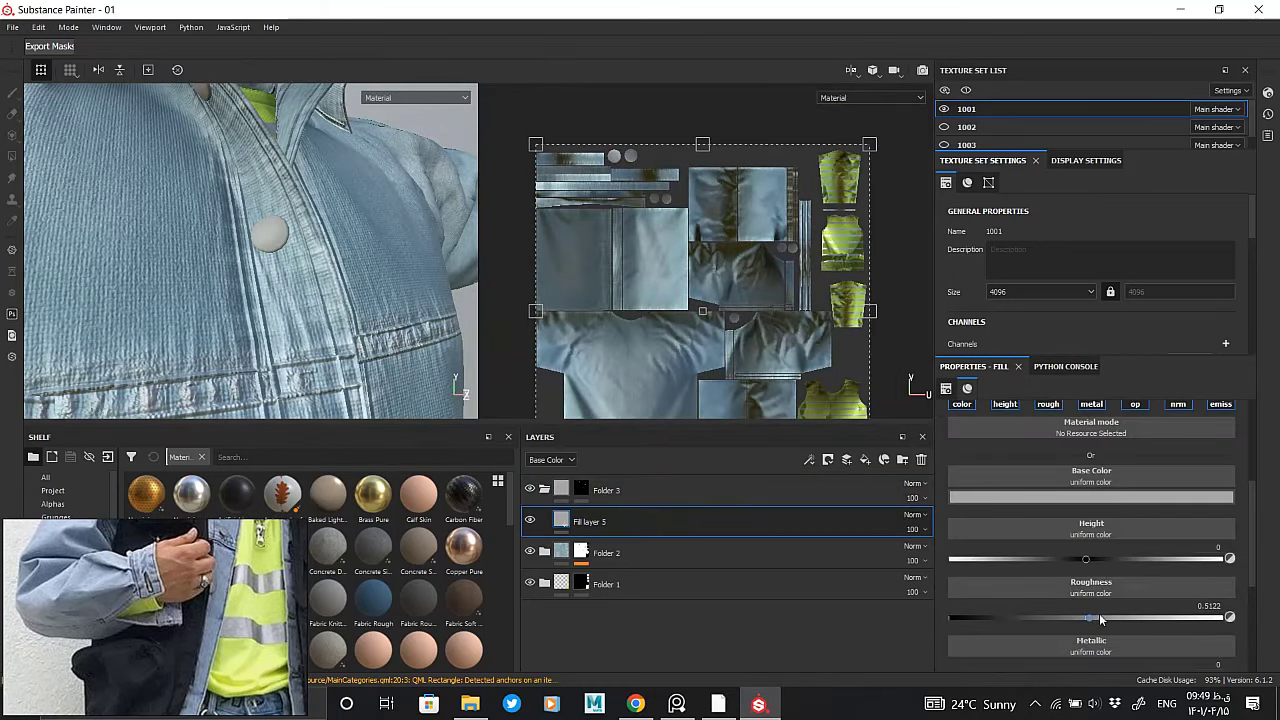
scroll(178, 245, down, 2)
scroll(266, 316, down, 3)
scroll(260, 260, down, 3)
scroll(256, 212, down, 2)
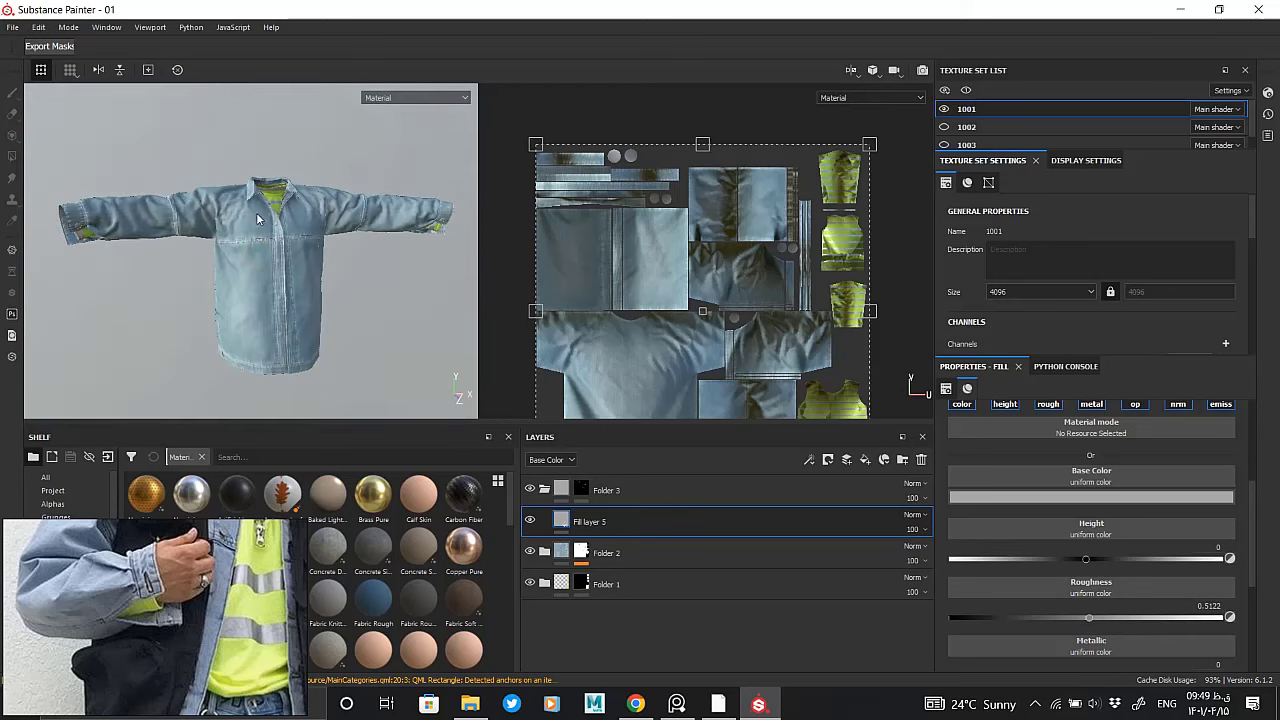
scroll(256, 212, up, 3)
scroll(302, 299, up, 3)
scroll(302, 299, up, 2)
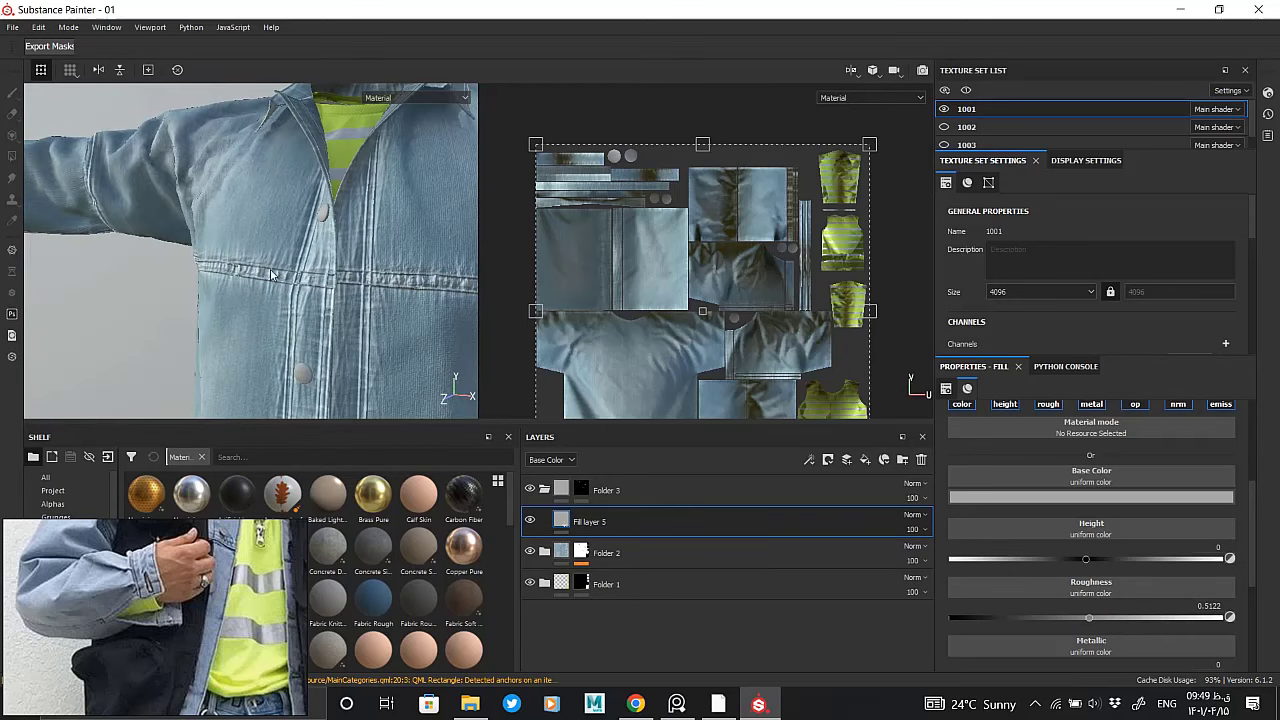
Add paint Layer 1 above Folder 3, with texture size 2048 and brush size 0.59
click(709, 492)
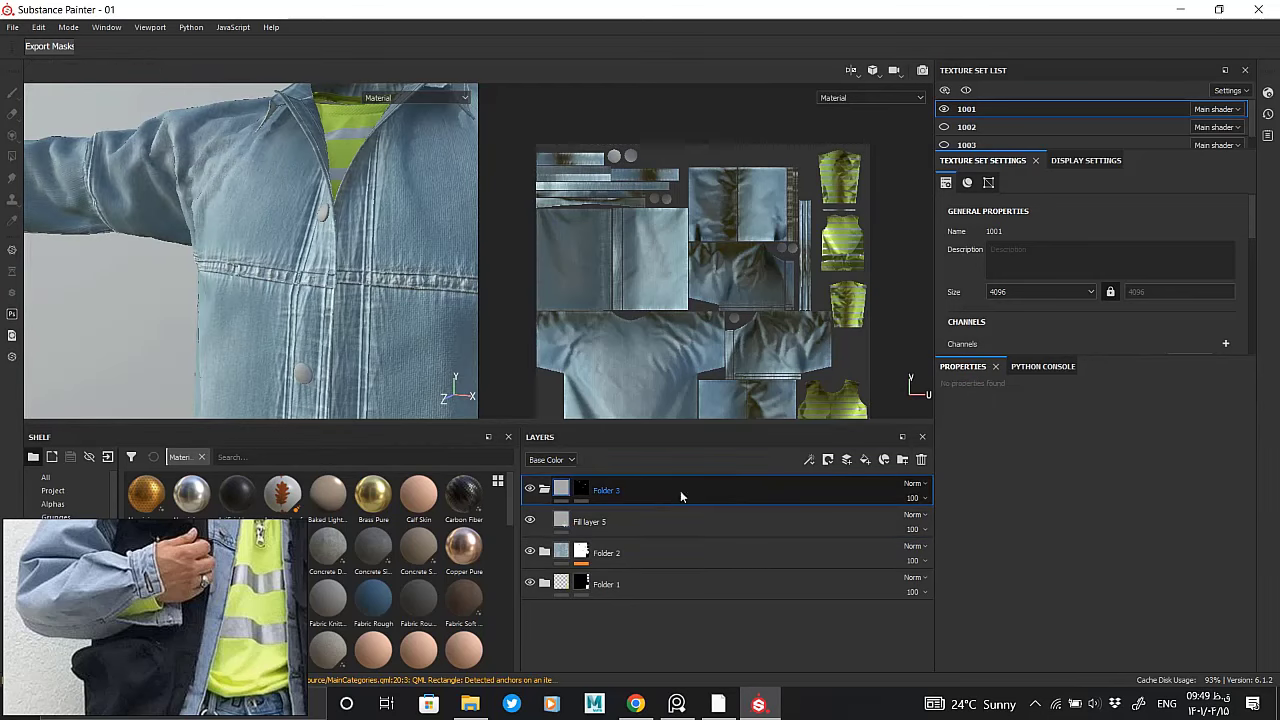
click(847, 461)
click(1040, 292)
click(1012, 334)
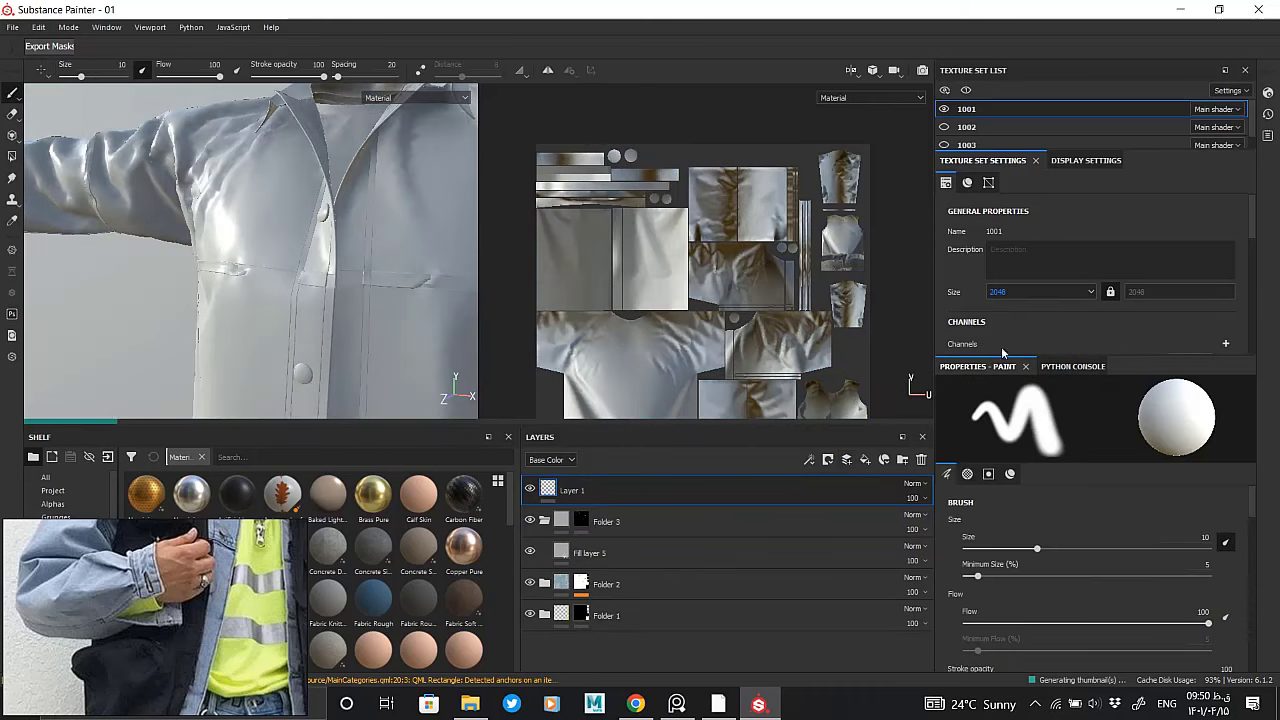
ctrl+right_drag(390, 250, 366, 258)
Give the paint a near-black colour, metallic disabled and height 0.0244
scroll(1044, 587, down, 1)
scroll(1044, 587, down, 2)
scroll(1044, 587, down, 2)
click(1040, 586)
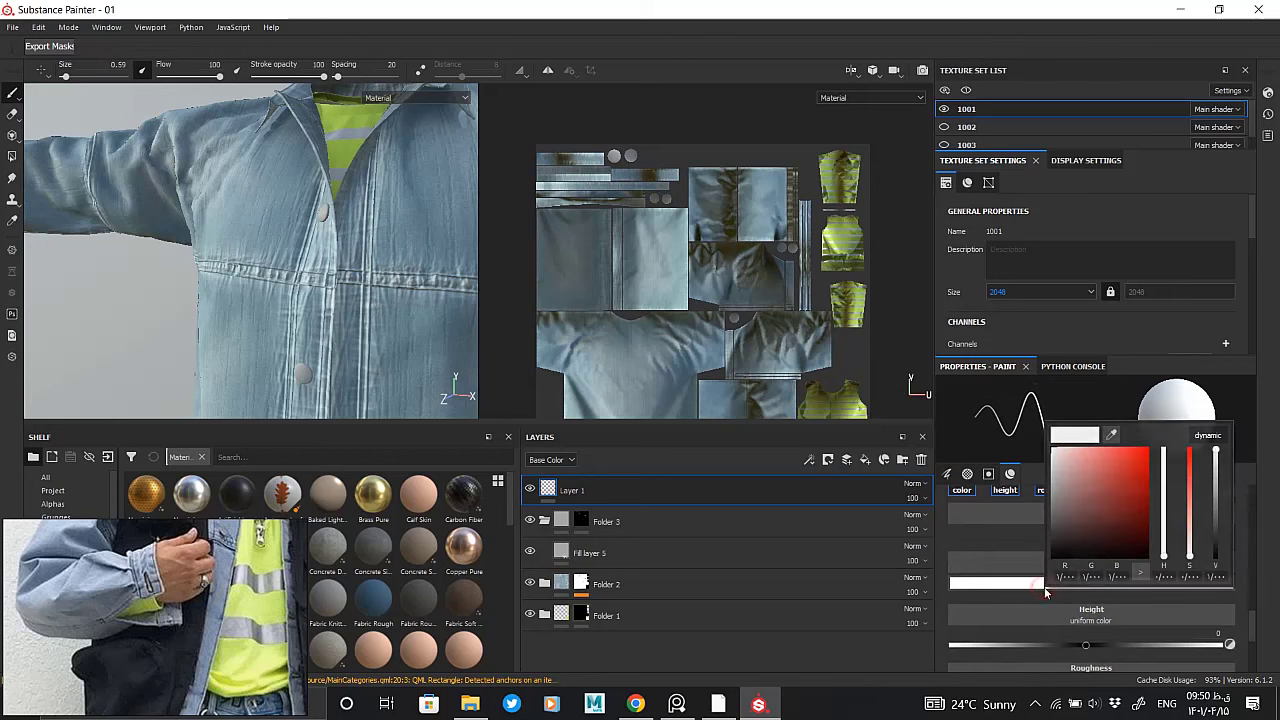
drag(1067, 530, 1028, 548)
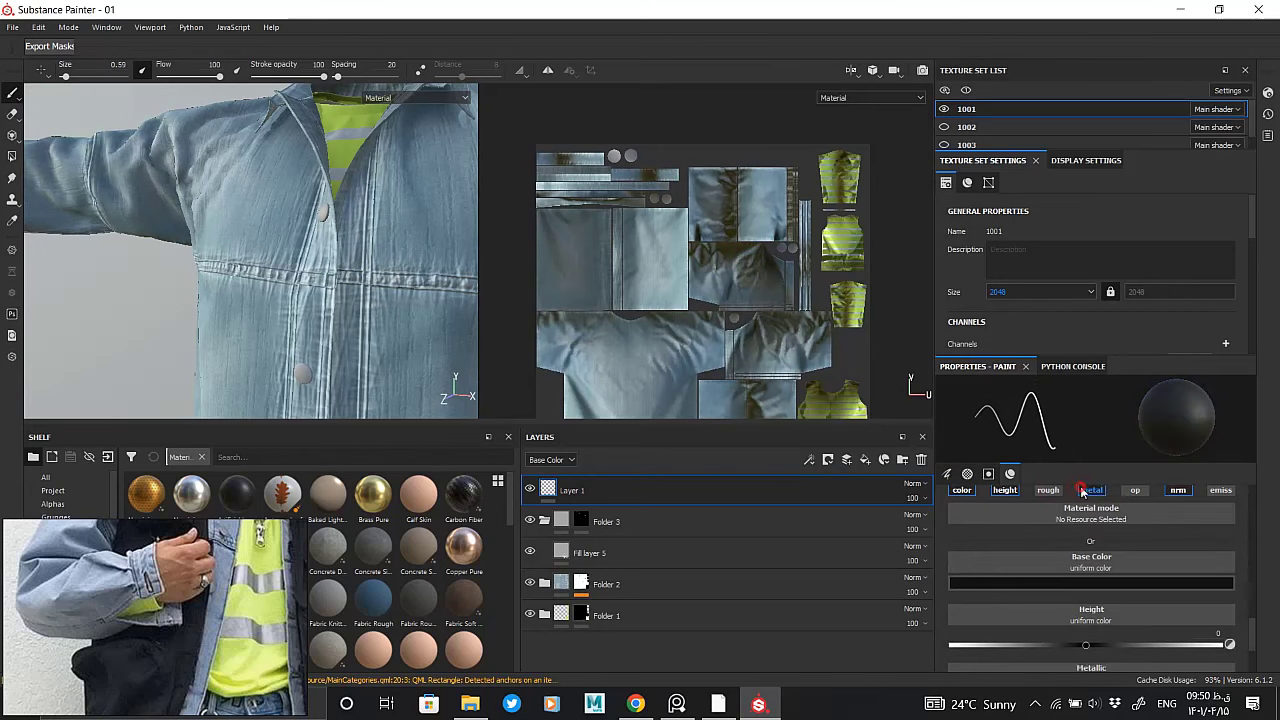
click(1082, 490)
drag(1090, 653, 1088, 653)
Paint a thin dark raised stroke beside the chest button
scroll(378, 226, up, 2)
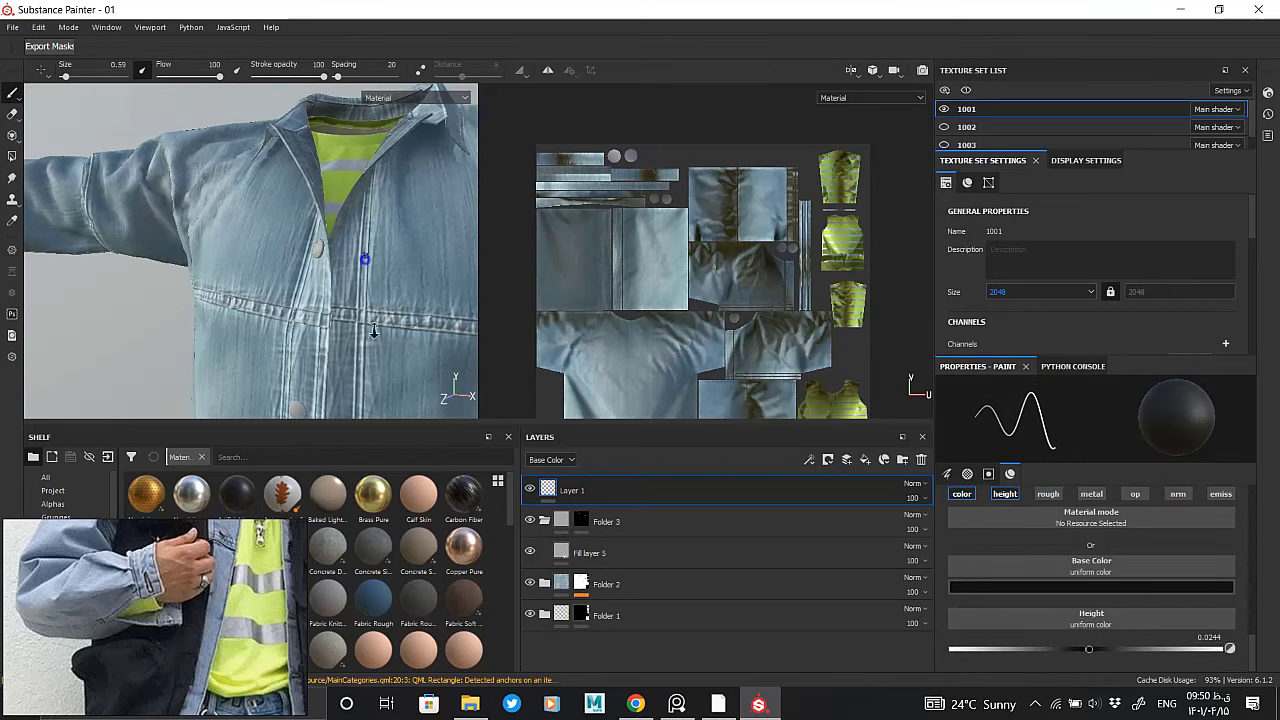
scroll(328, 246, up, 2)
scroll(315, 296, up, 2)
click(310, 272)
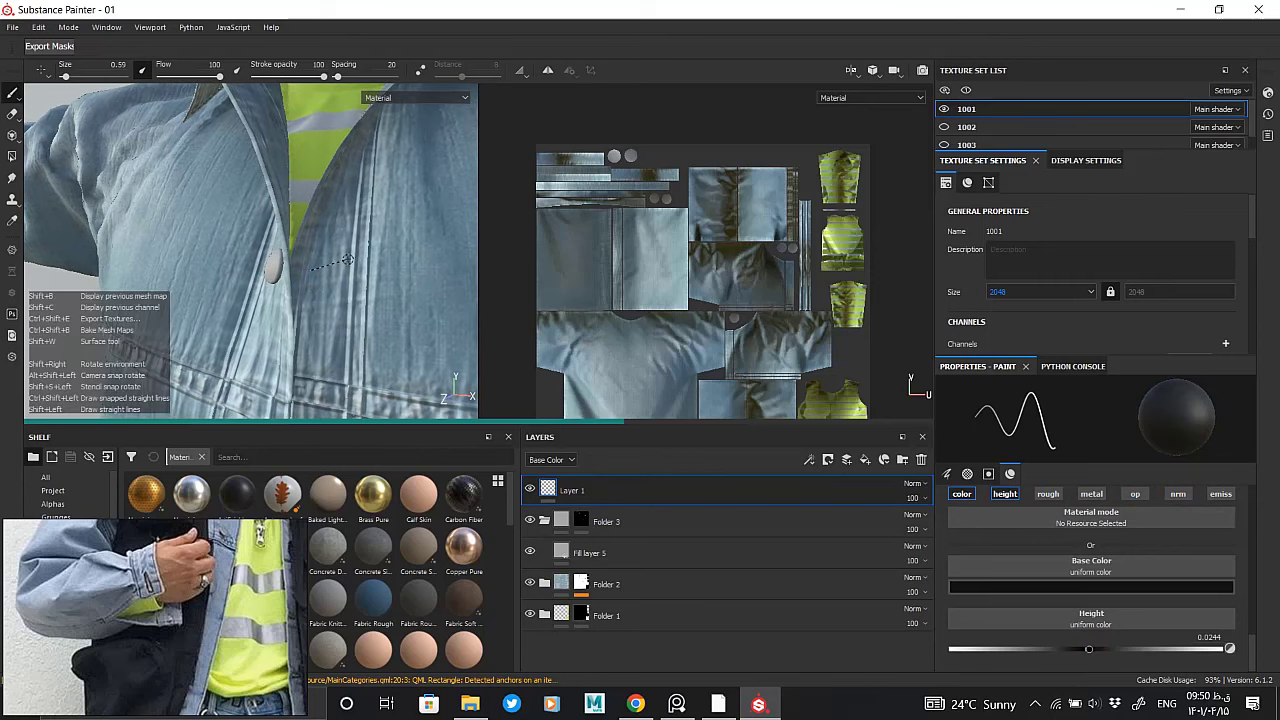
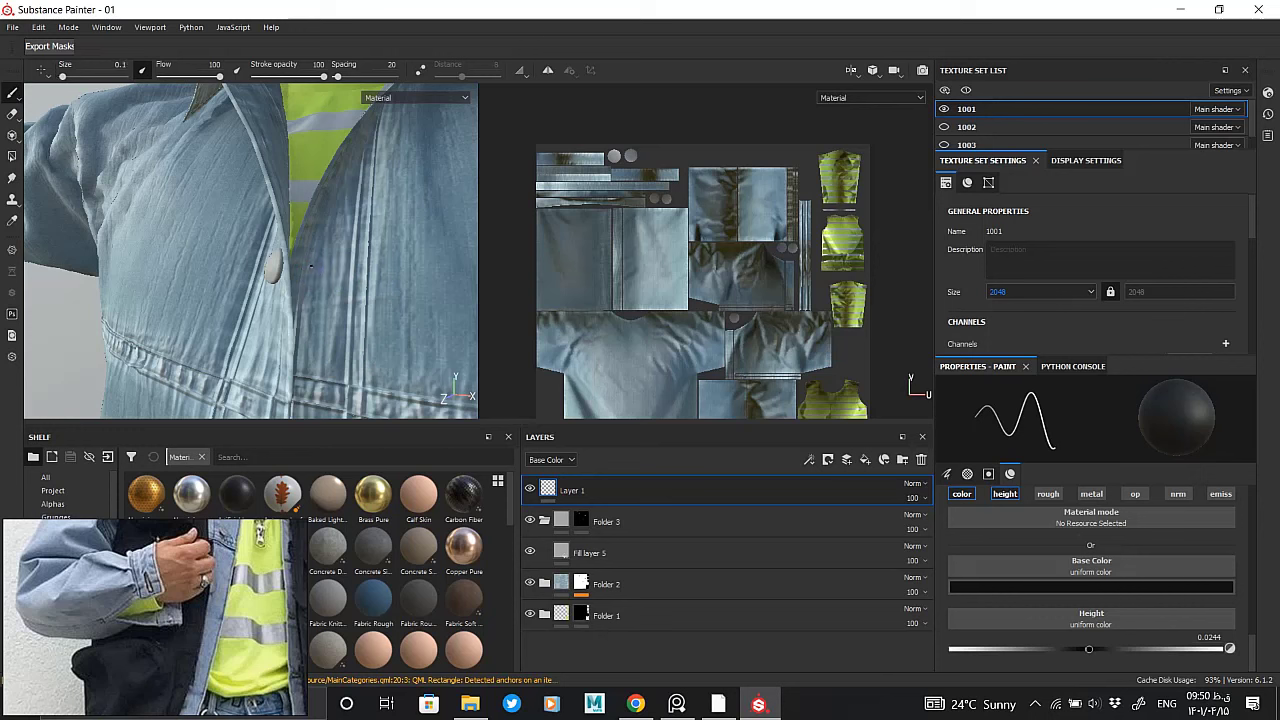
Paint two short dark horizontal strokes on Layer 1 beside the jacket button
shift+click(349, 263)
middle_drag(651, 243, 621, 228)
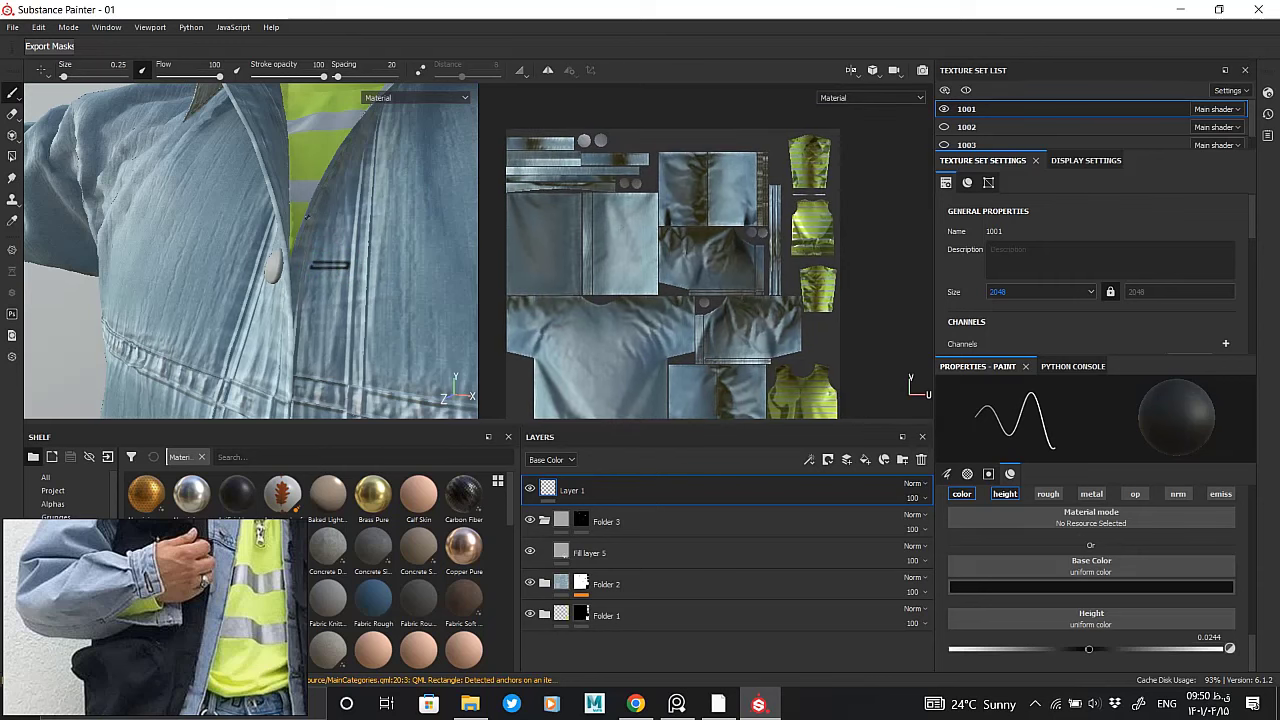
scroll(307, 215, up, 5)
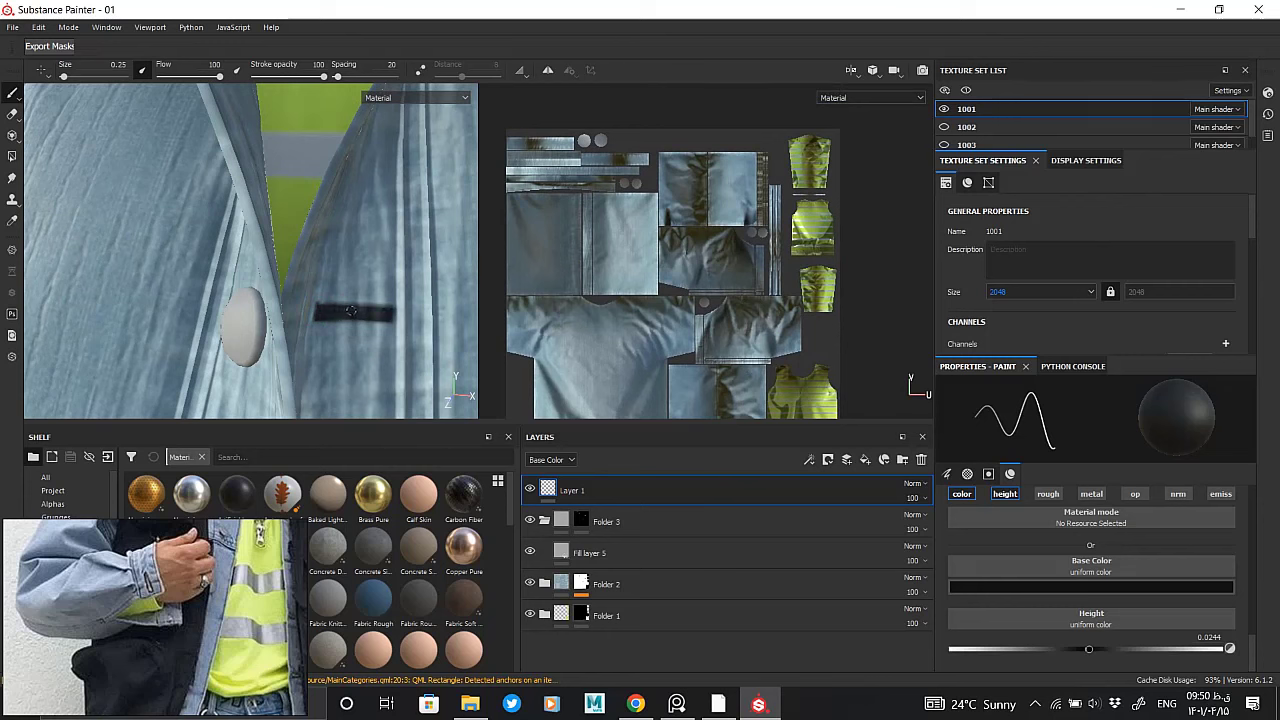
scroll(398, 316, down, 5)
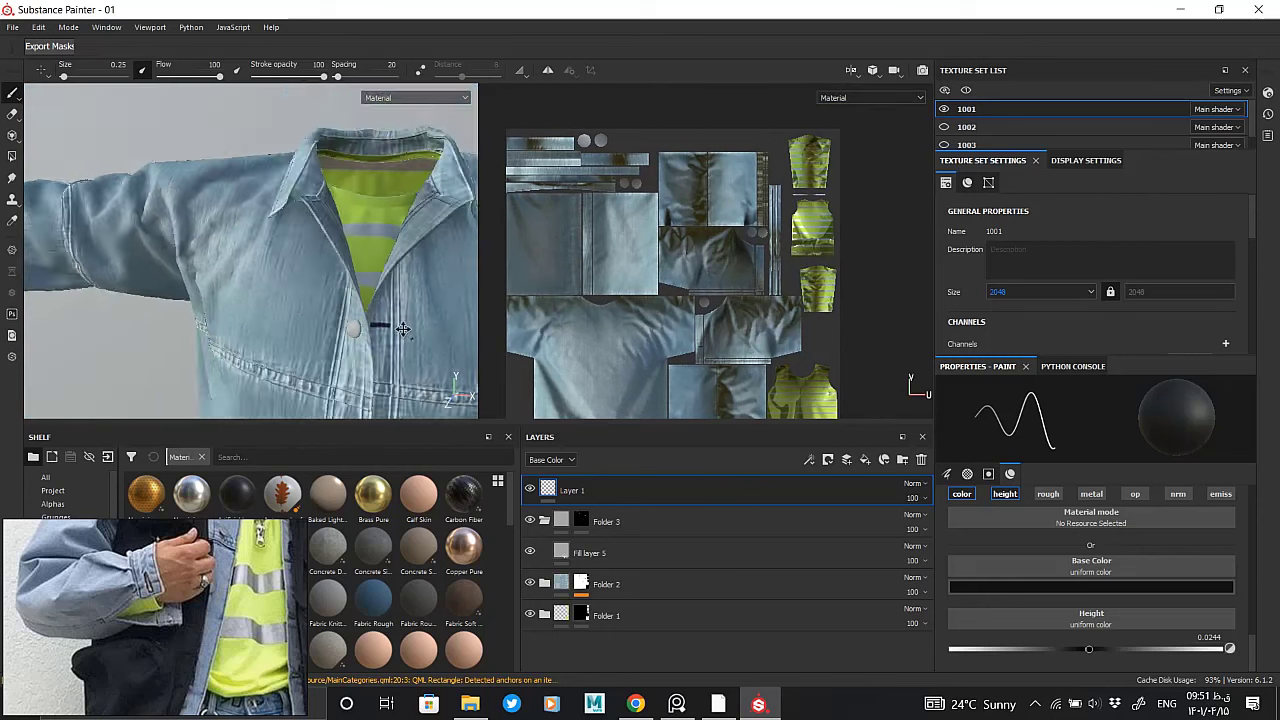
scroll(350, 255, up, 3)
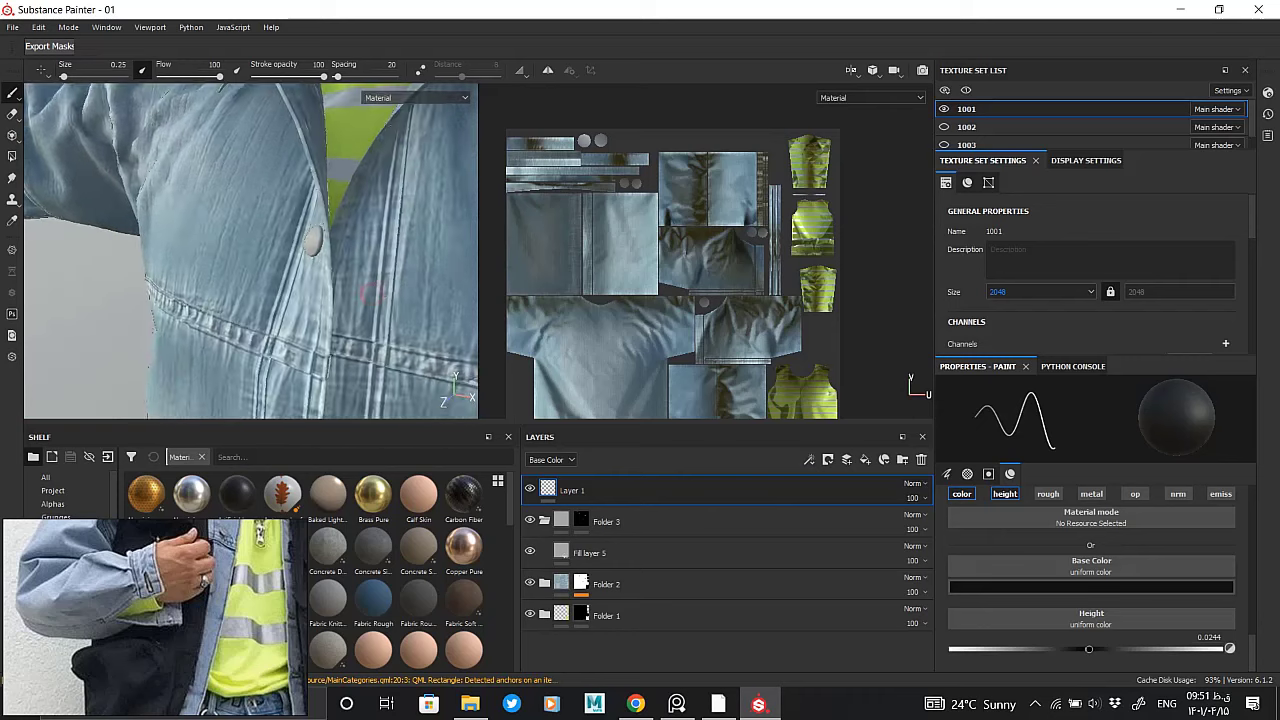
scroll(350, 255, up, 2)
mouse_move(343, 249)
mouse_down()
mouse_move(372, 250)
mouse_move(357, 311)
mouse_move(345, 311)
mouse_move(371, 249)
mouse_move(357, 249)
mouse_move(414, 294)
mouse_move(341, 273)
mouse_move(386, 214)
mouse_move(420, 260)
mouse_up()
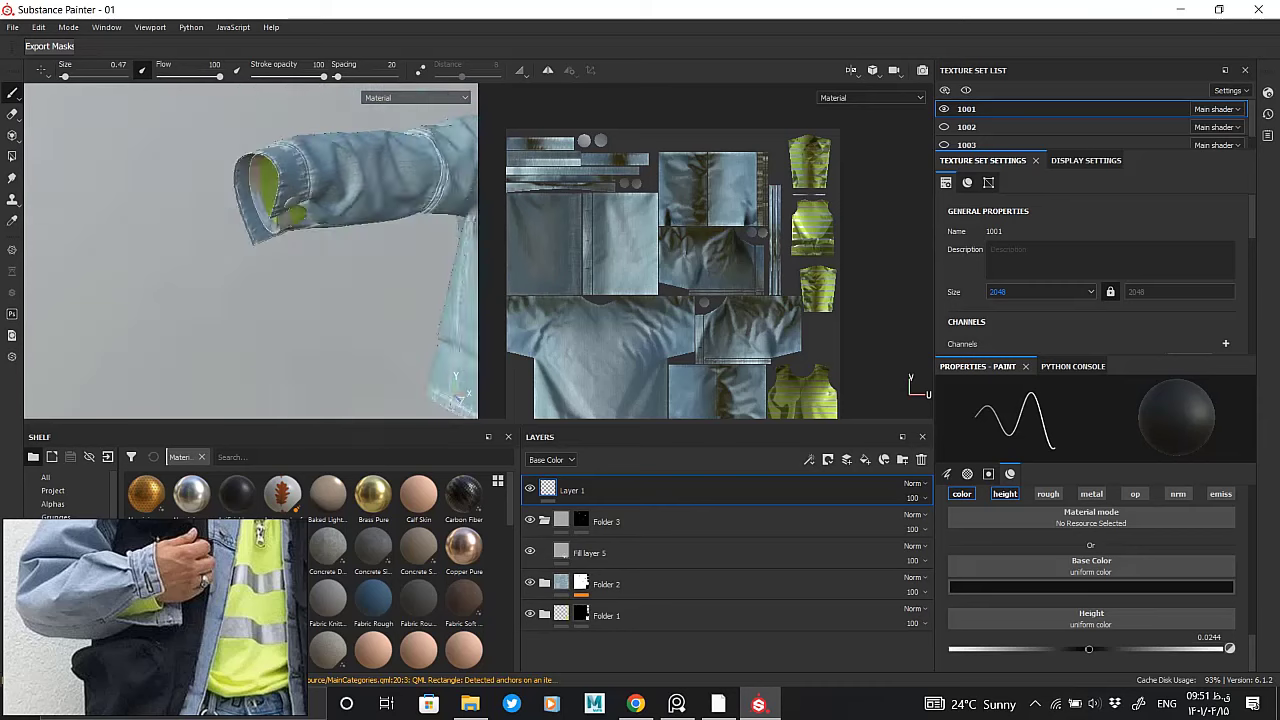
Orbit around the jacket to check the strokes at the cuff, yoke seam and front
mouse_move(293, 212)
alt+mouse_down()
mouse_move(314, 229)
mouse_move(309, 137)
mouse_move(254, 190)
mouse_move(106, 200)
mouse_move(120, 217)
mouse_move(137, 190)
mouse_move(410, 232)
mouse_move(206, 171)
mouse_move(286, 251)
mouse_move(362, 148)
alt+mouse_up()
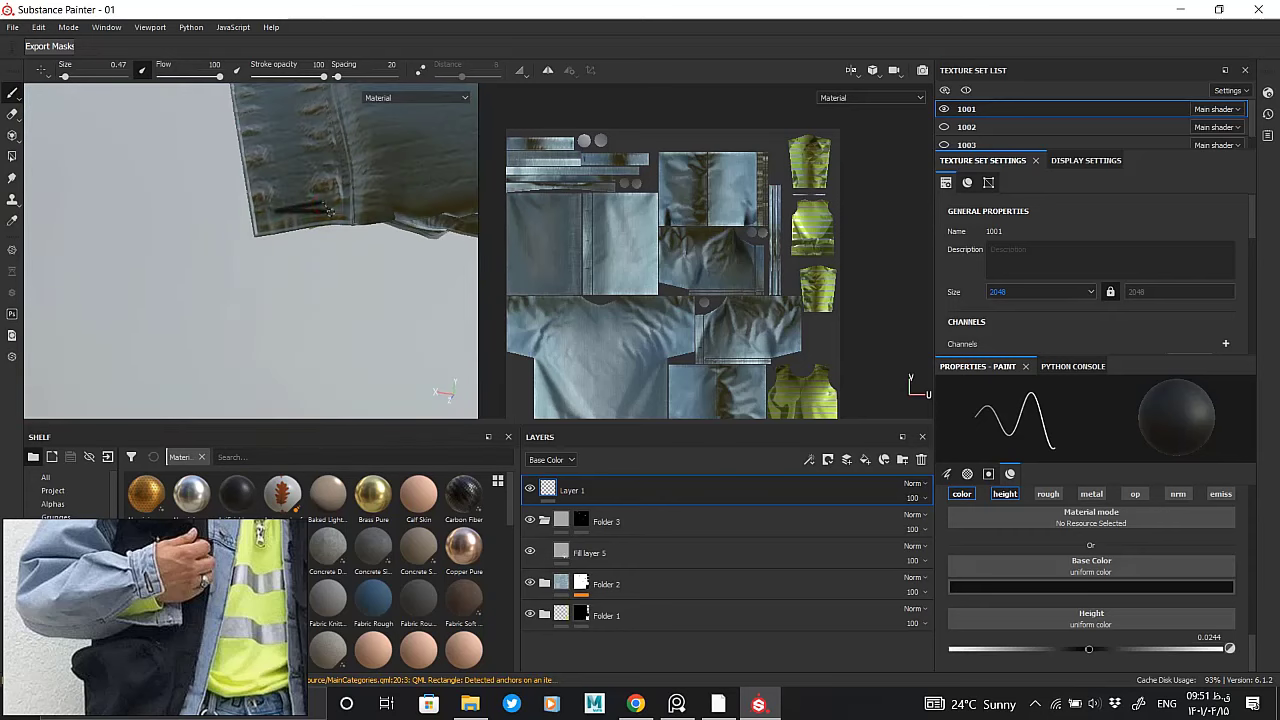
mouse_move(328, 211)
alt+mouse_down()
mouse_move(250, 178)
mouse_move(400, 180)
alt+mouse_up()
scroll(250, 250, up, 3)
scroll(250, 250, up, 2)
mouse_move(250, 250)
alt+mouse_down()
mouse_move(250, 290)
mouse_move(300, 280)
mouse_move(258, 284)
alt+mouse_up()
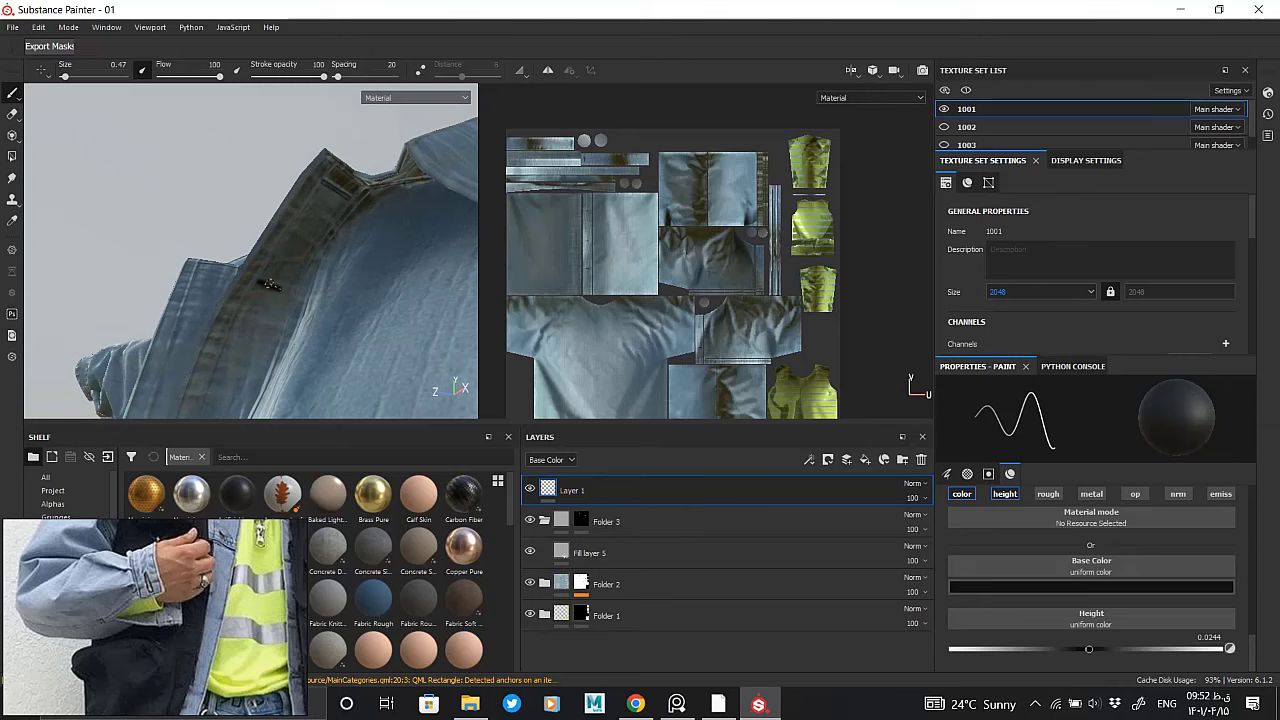
mouse_move(312, 246)
alt+mouse_down()
mouse_move(371, 148)
mouse_move(360, 250)
mouse_move(365, 160)
alt+mouse_up()
scroll(371, 148, down, 3)
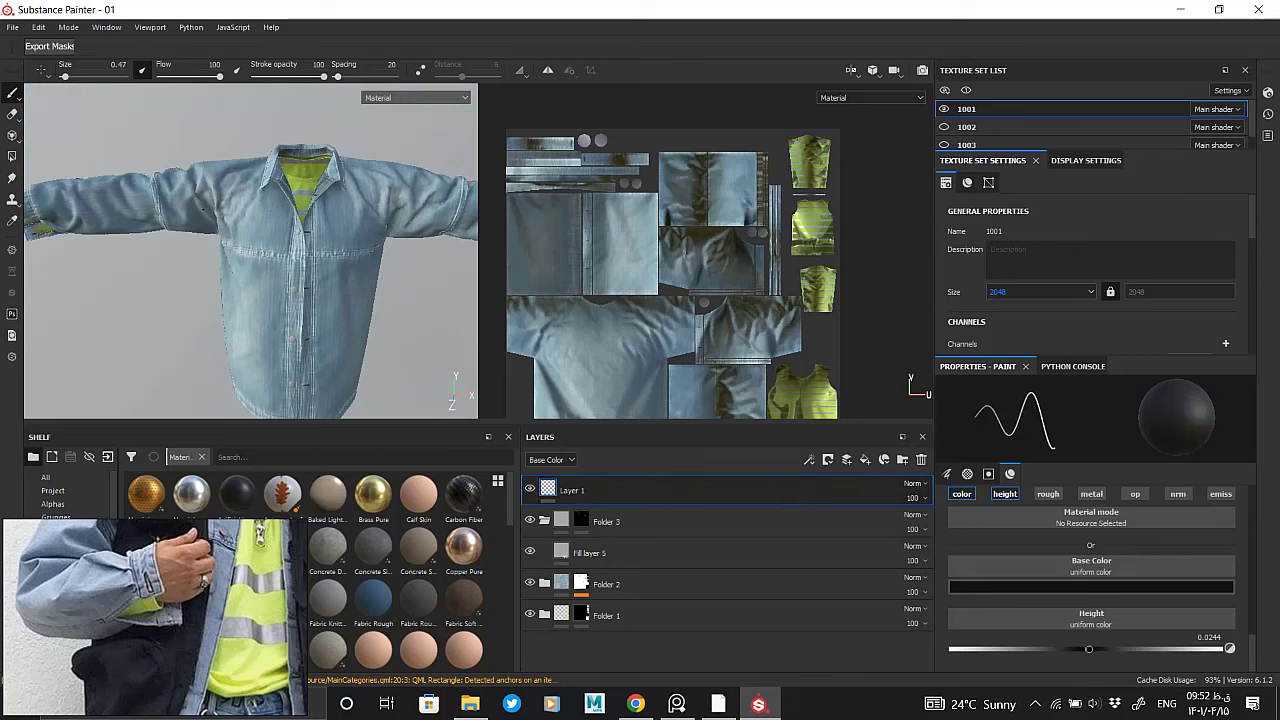
Unhide the vest texture set 1002 and make it the active set for editing
mouse_move(270, 240)
alt+mouse_down()
mouse_move(300, 231)
mouse_move(166, 229)
mouse_move(347, 234)
alt+mouse_up()
scroll(300, 231, down, 2)
scroll(313, 189, up, 2)
scroll(312, 215, up, 2)
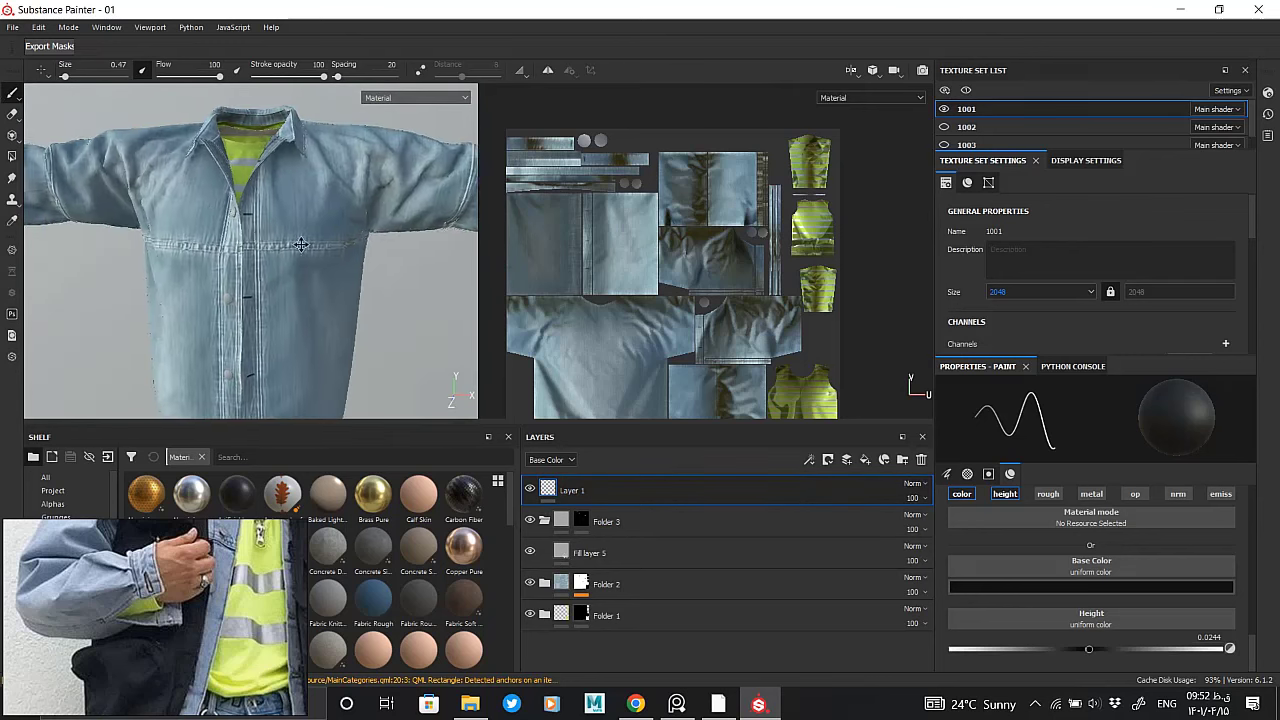
scroll(312, 240, up, 2)
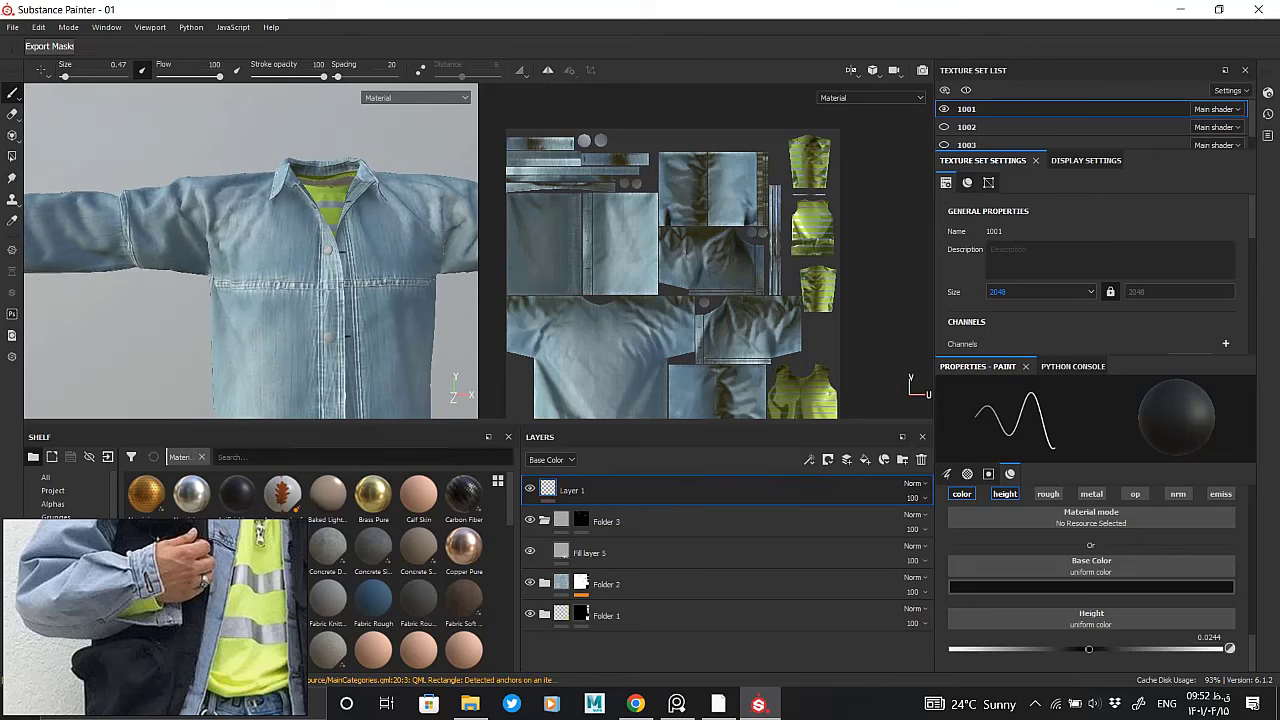
alt+drag(346, 267, 400, 308)
click(944, 127)
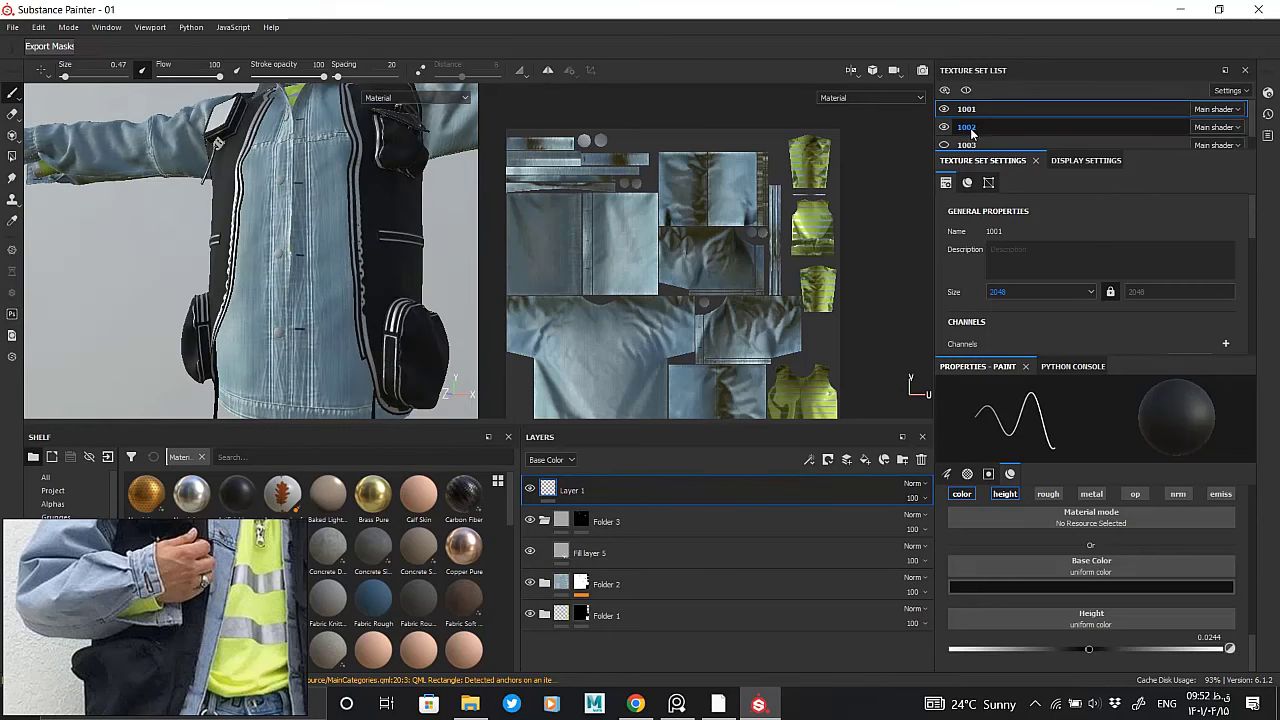
click(977, 128)
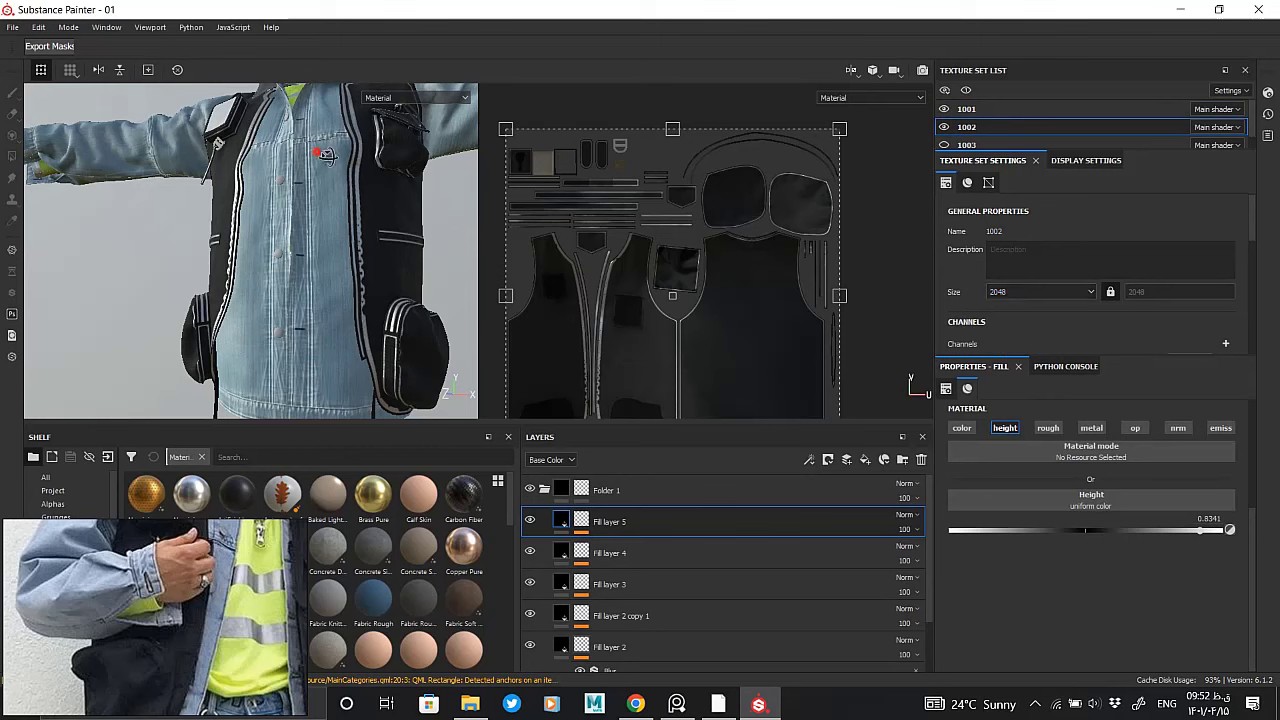
alt+drag(326, 155, 343, 272)
Add a fill layer to the vest and give Folder 2 a black mask, previewing it
click(527, 492)
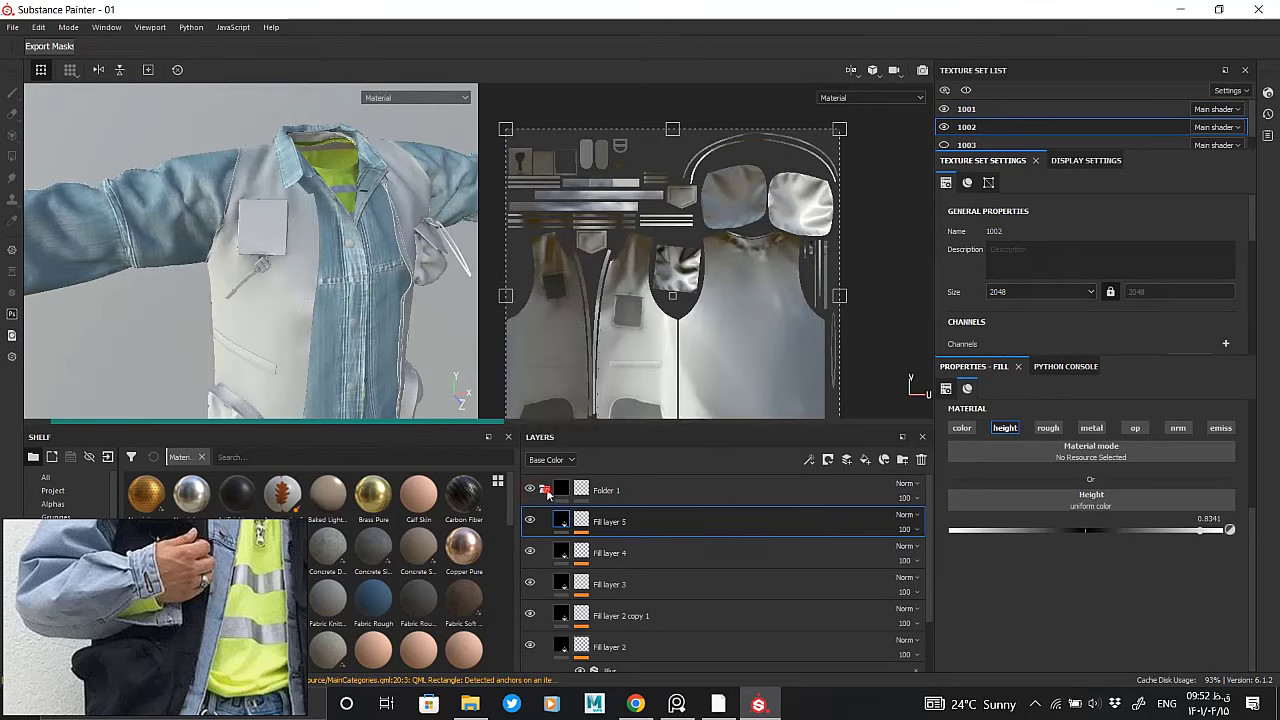
click(866, 461)
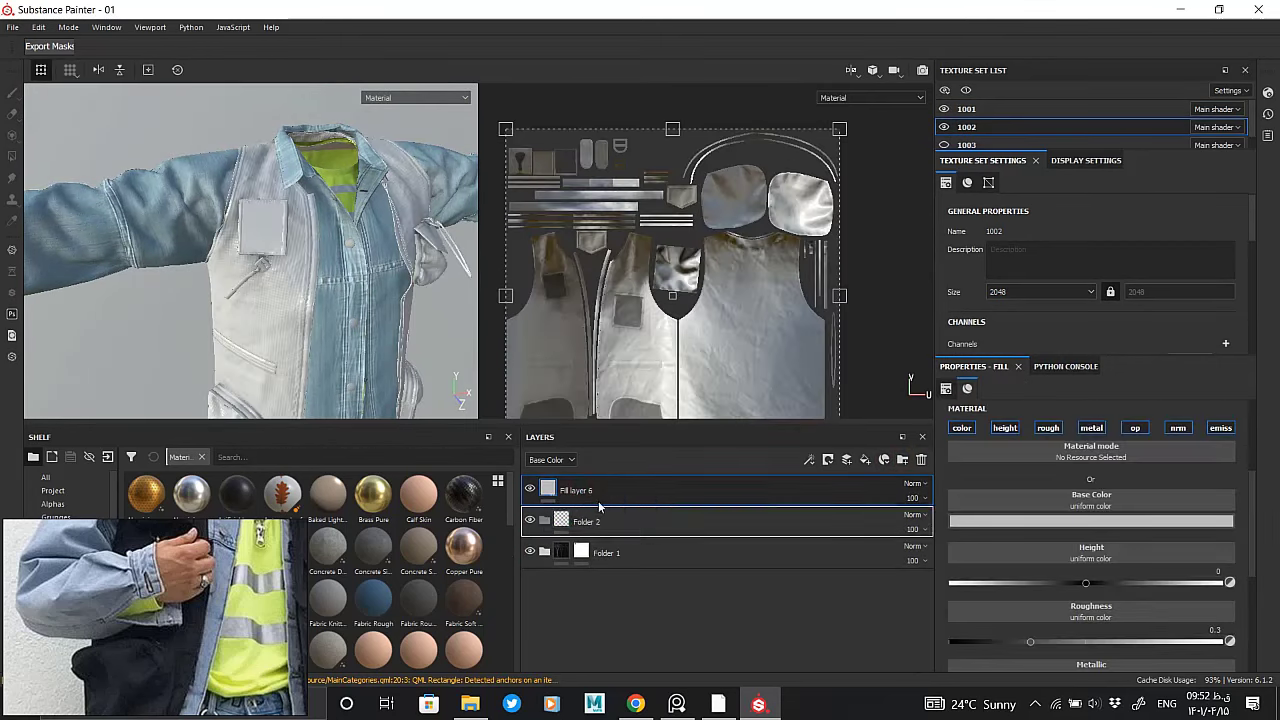
right_click(572, 490)
click(602, 258)
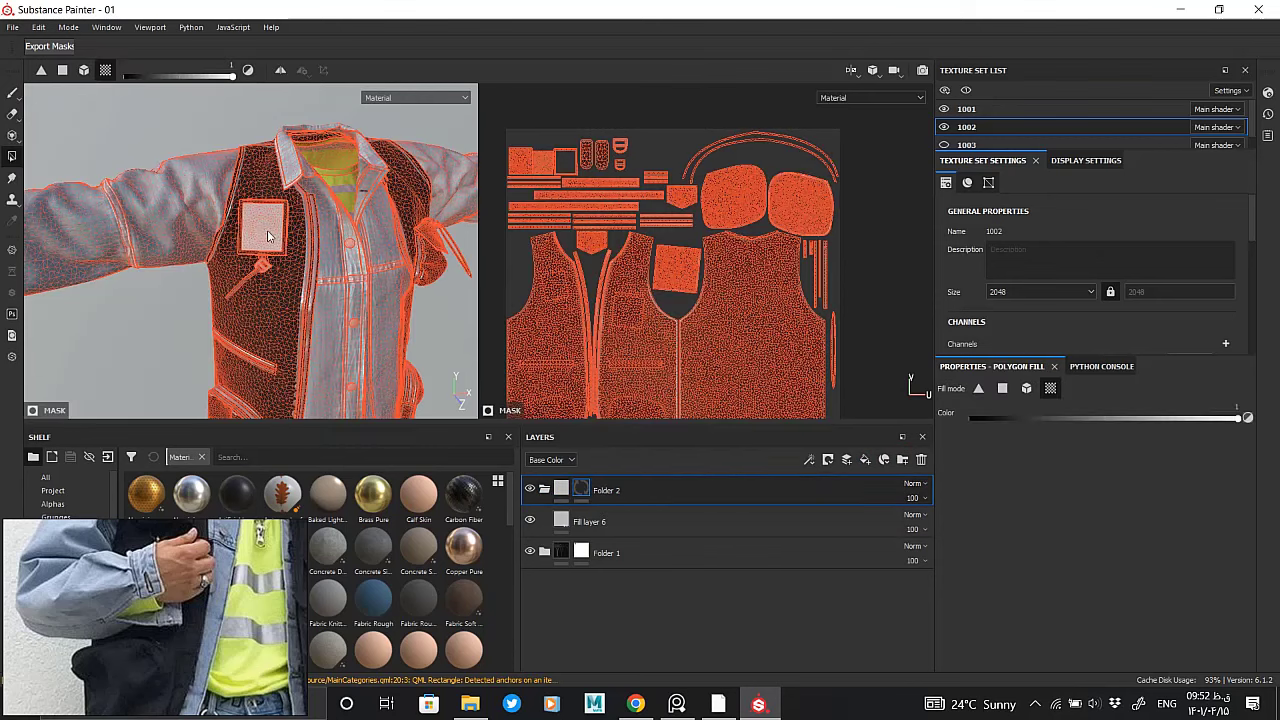
click(566, 489)
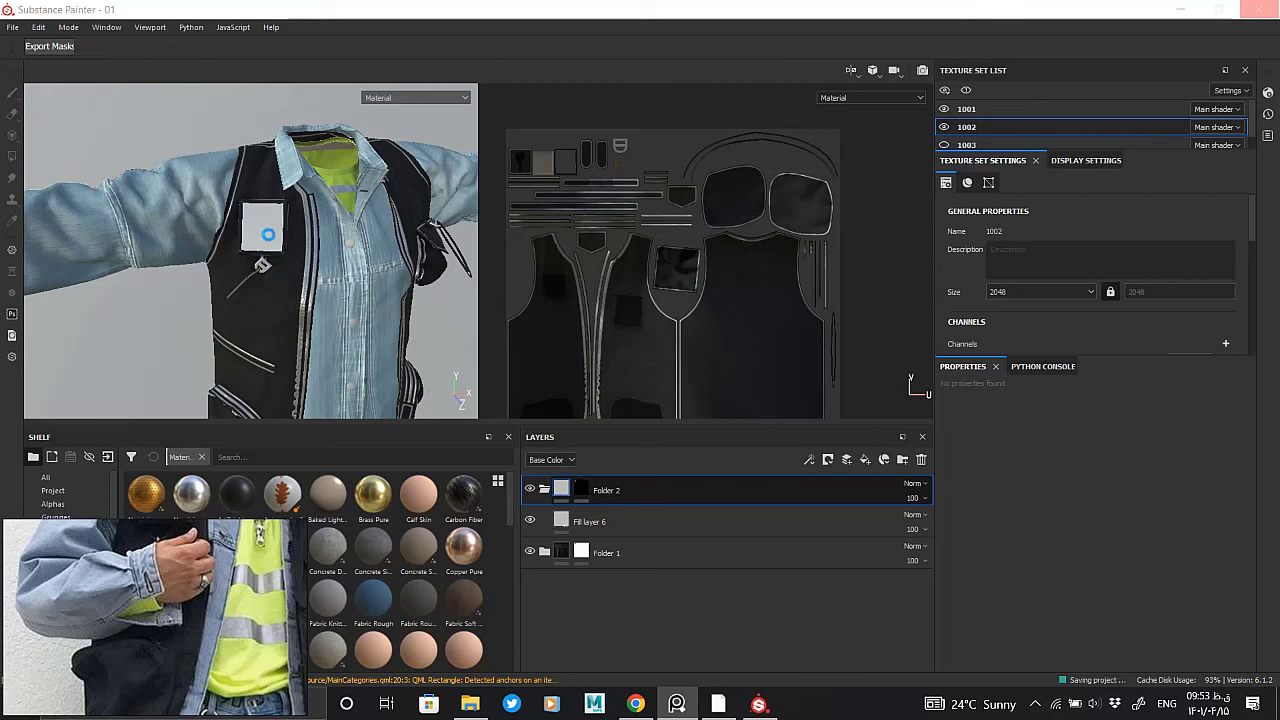
alt+click(582, 492)
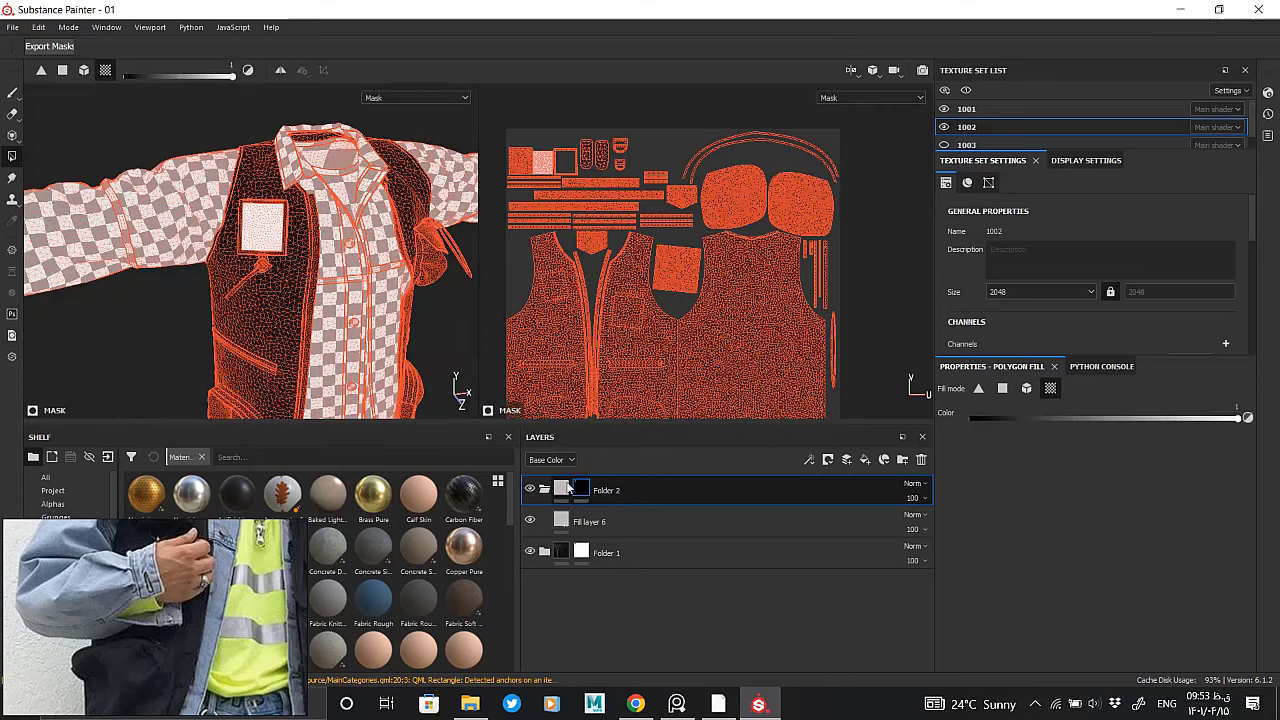
click(561, 489)
Set Fill layer 6's base colour to dark grey and roughness to 0.25
click(589, 521)
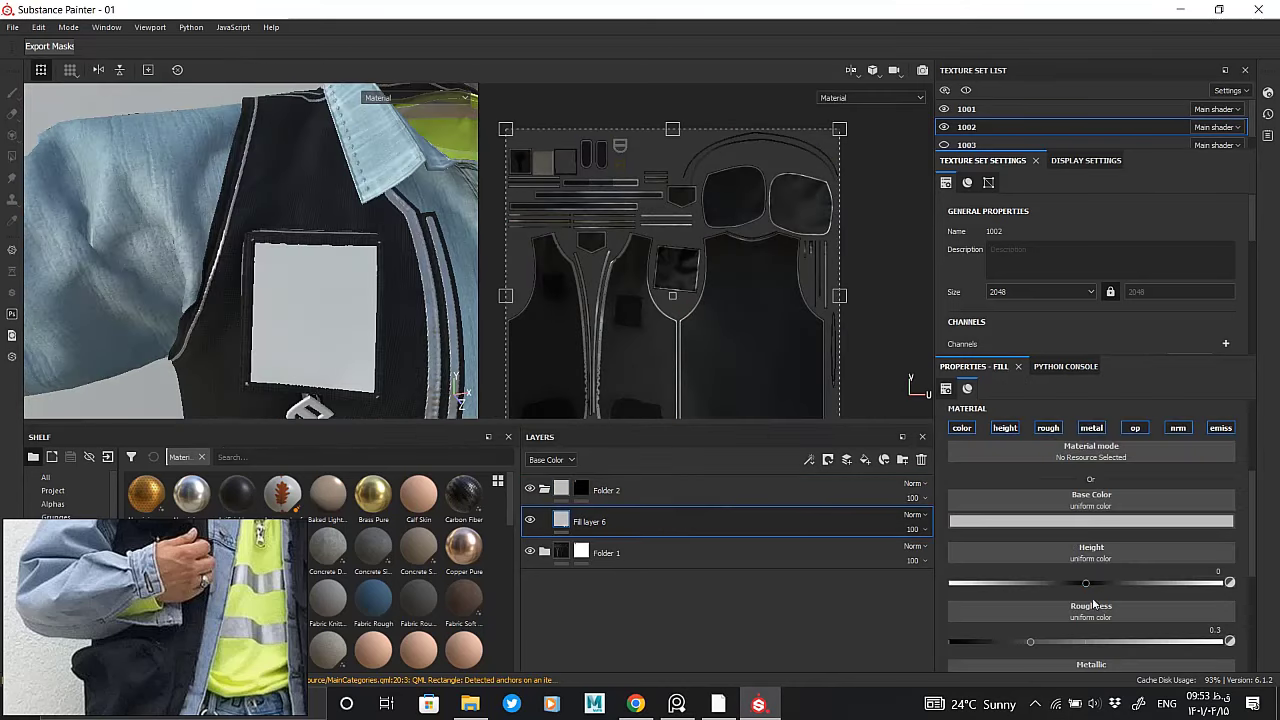
click(1091, 520)
click(1076, 616)
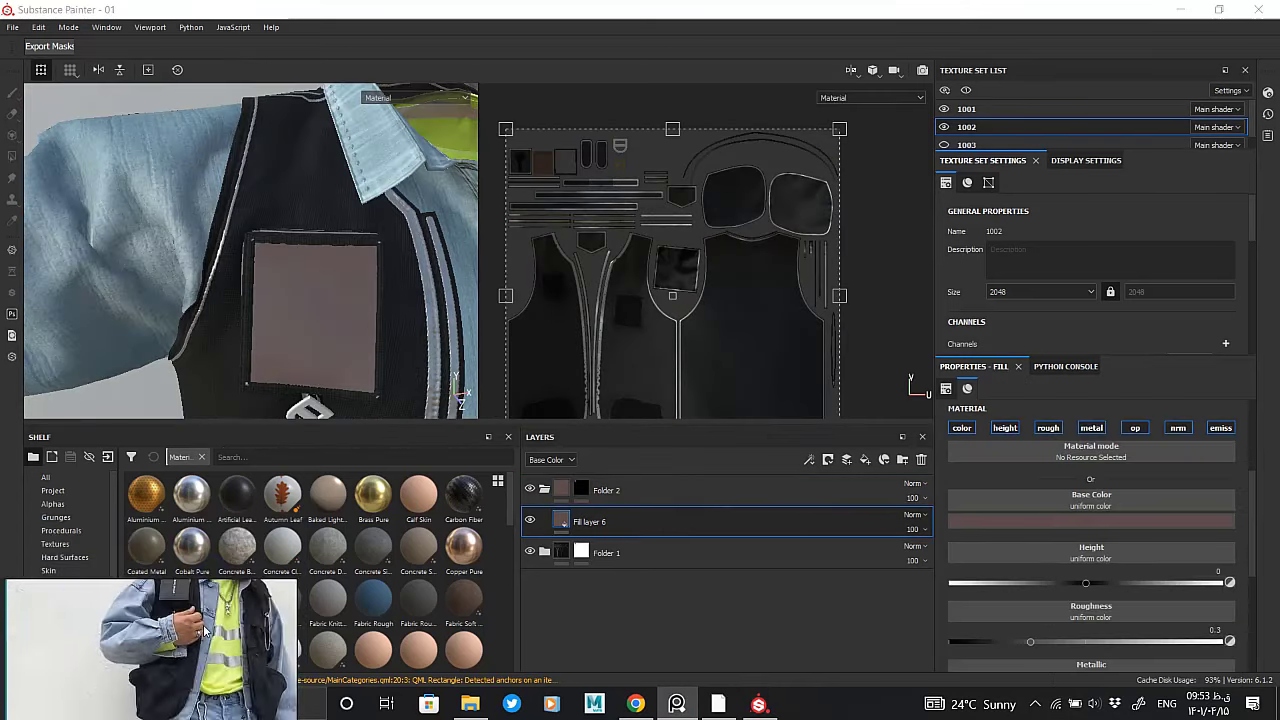
scroll(1065, 620, down, 5)
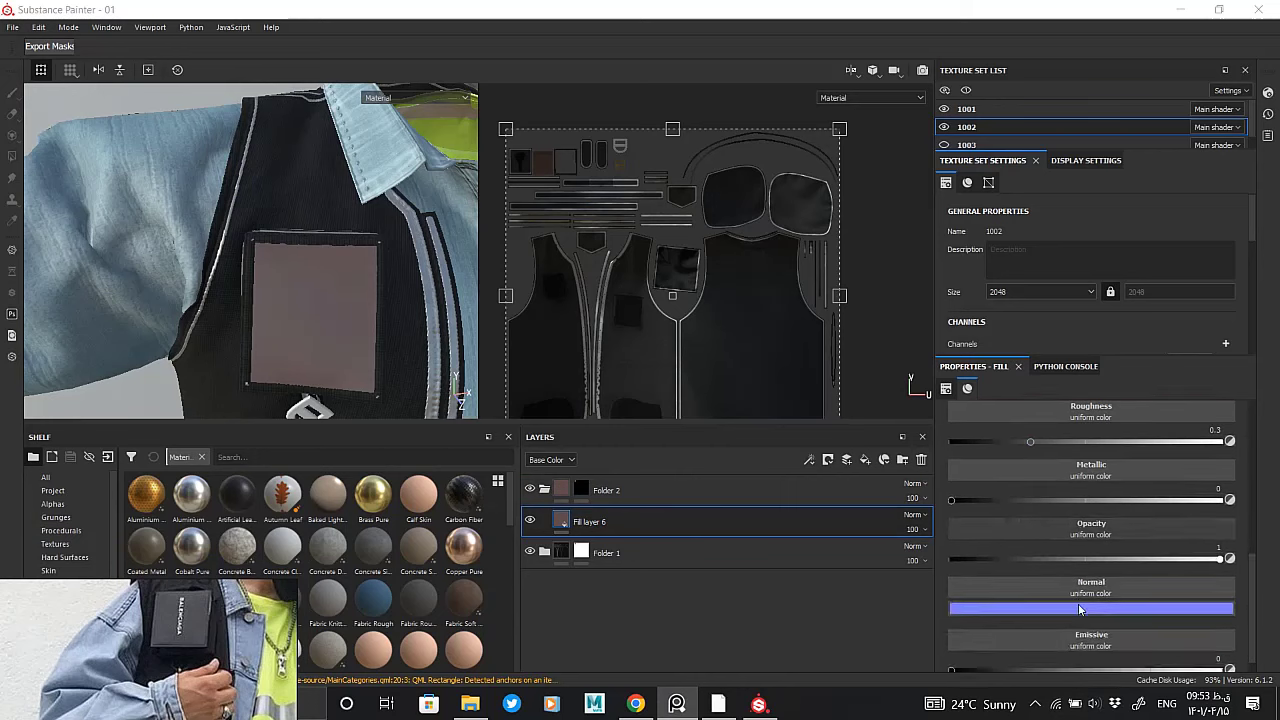
scroll(1065, 620, up, 4)
click(1060, 481)
drag(1053, 620, 1012, 607)
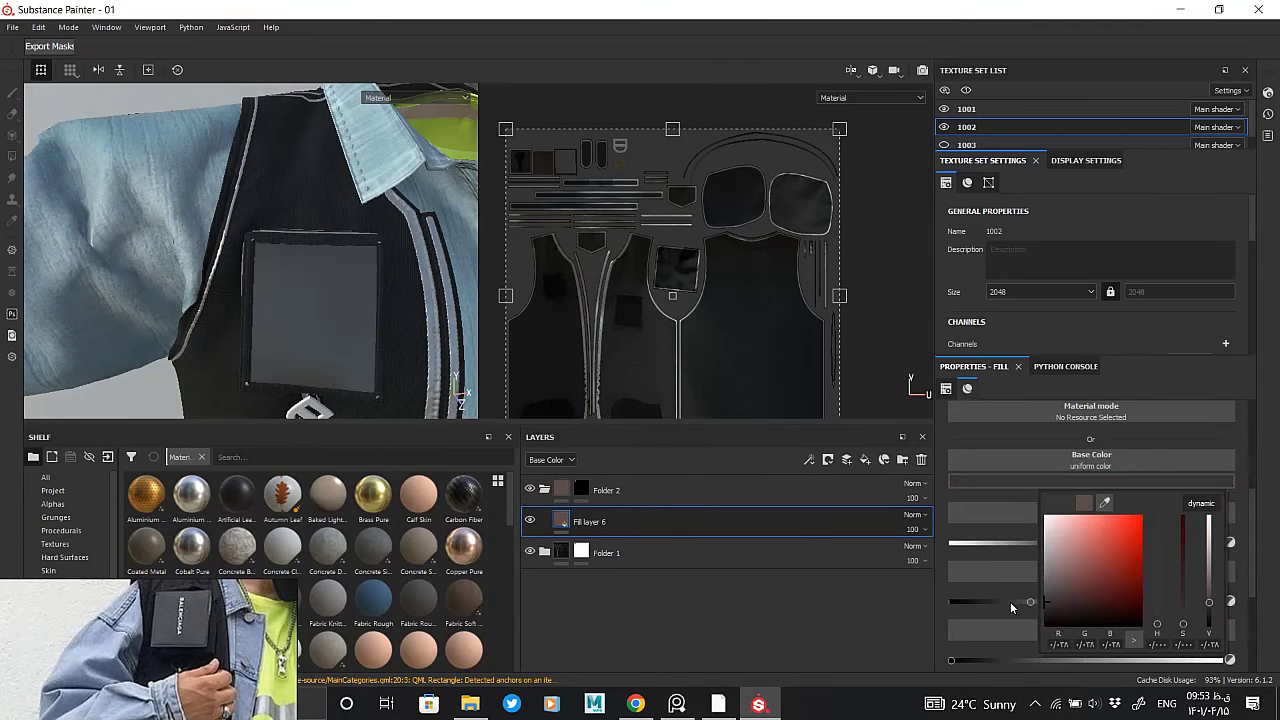
click(1015, 601)
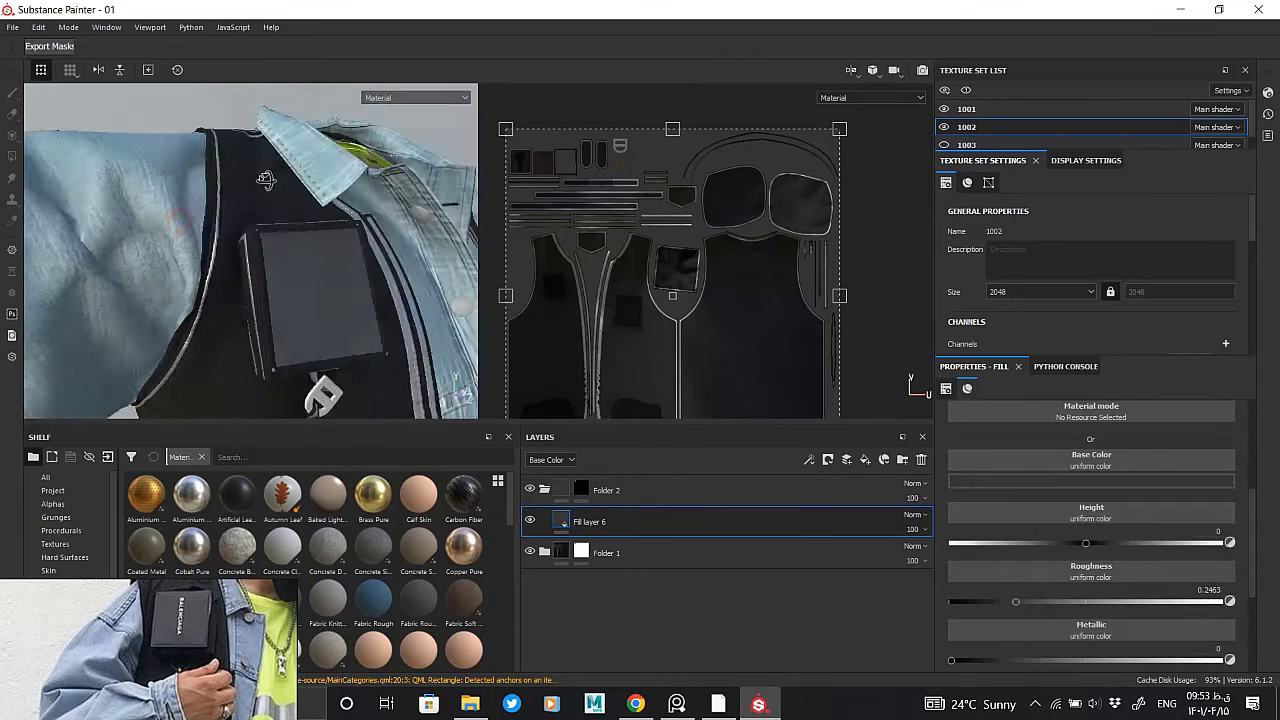
right_click(562, 521)
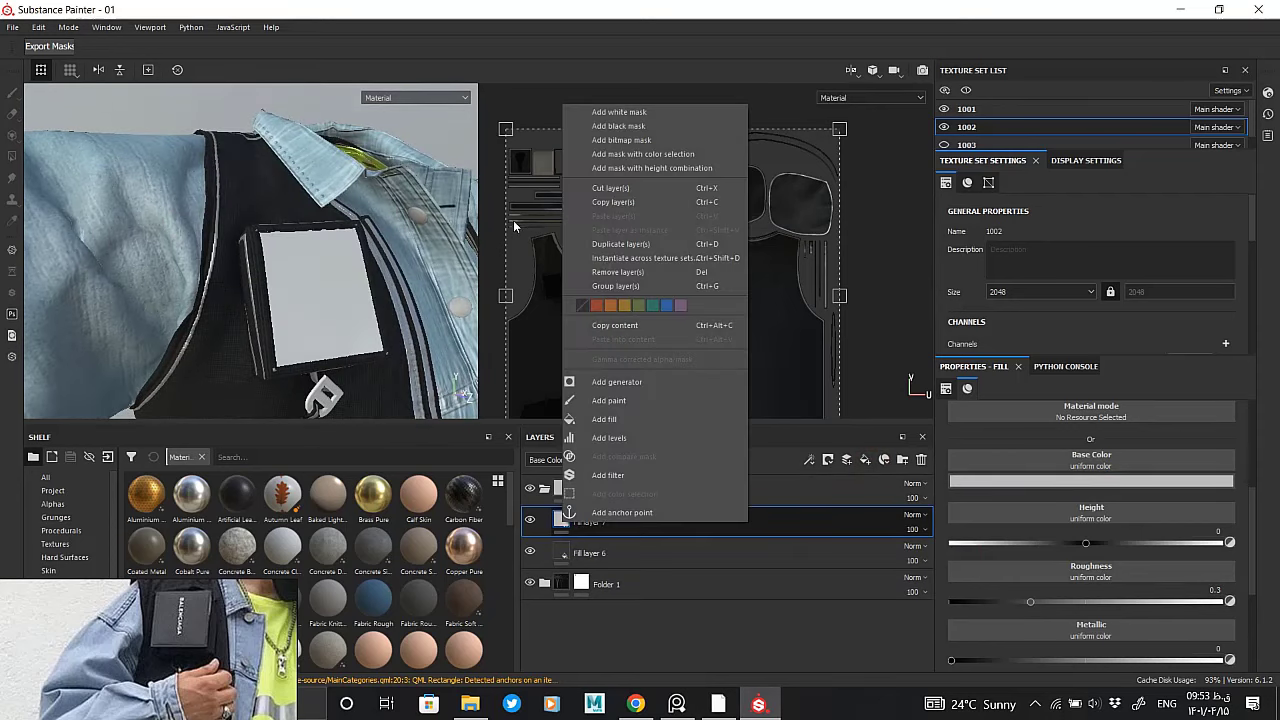
Give Fill layer 7 a black mask with a Grunge Leather fill effect
click(618, 126)
right_click(582, 519)
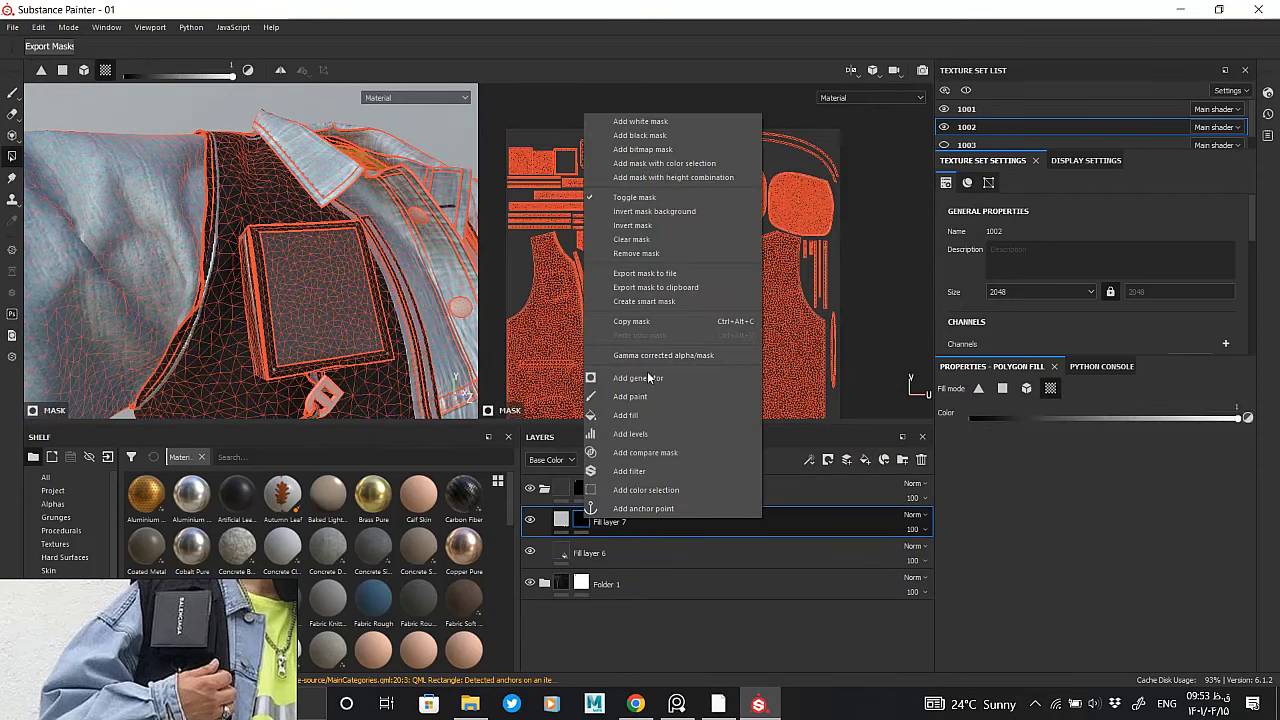
click(640, 416)
click(1091, 430)
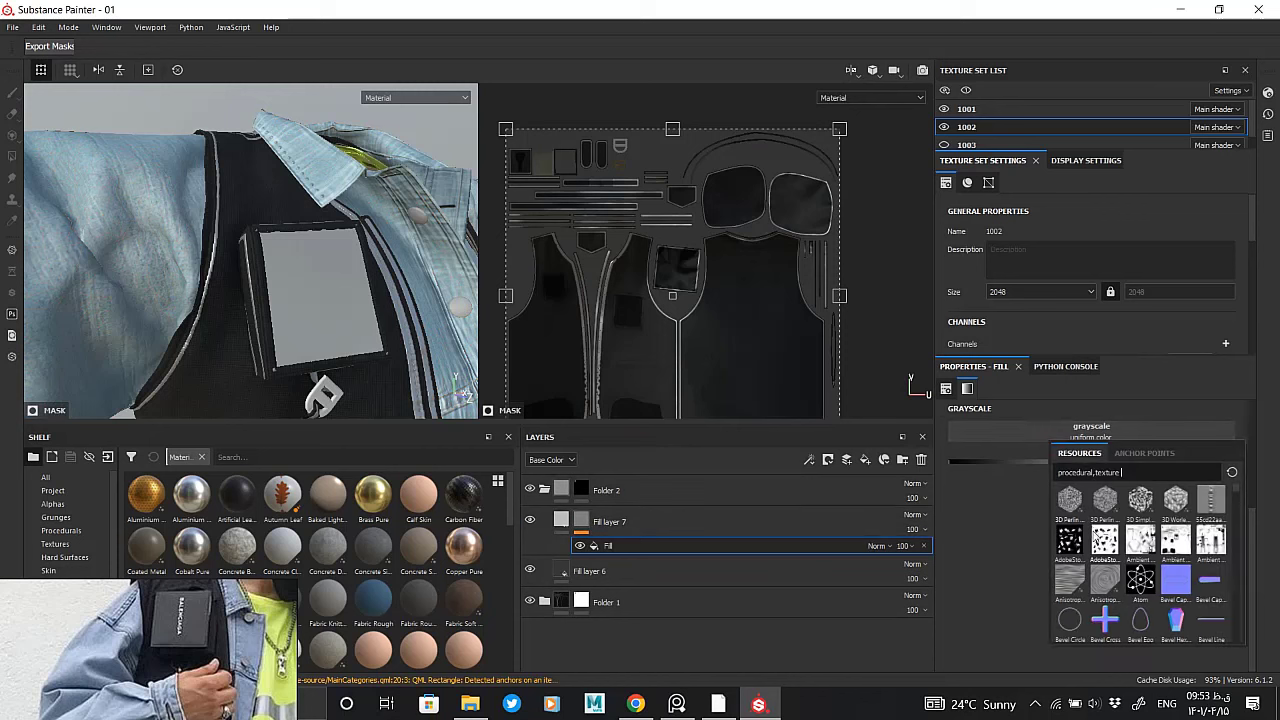
text(lea)
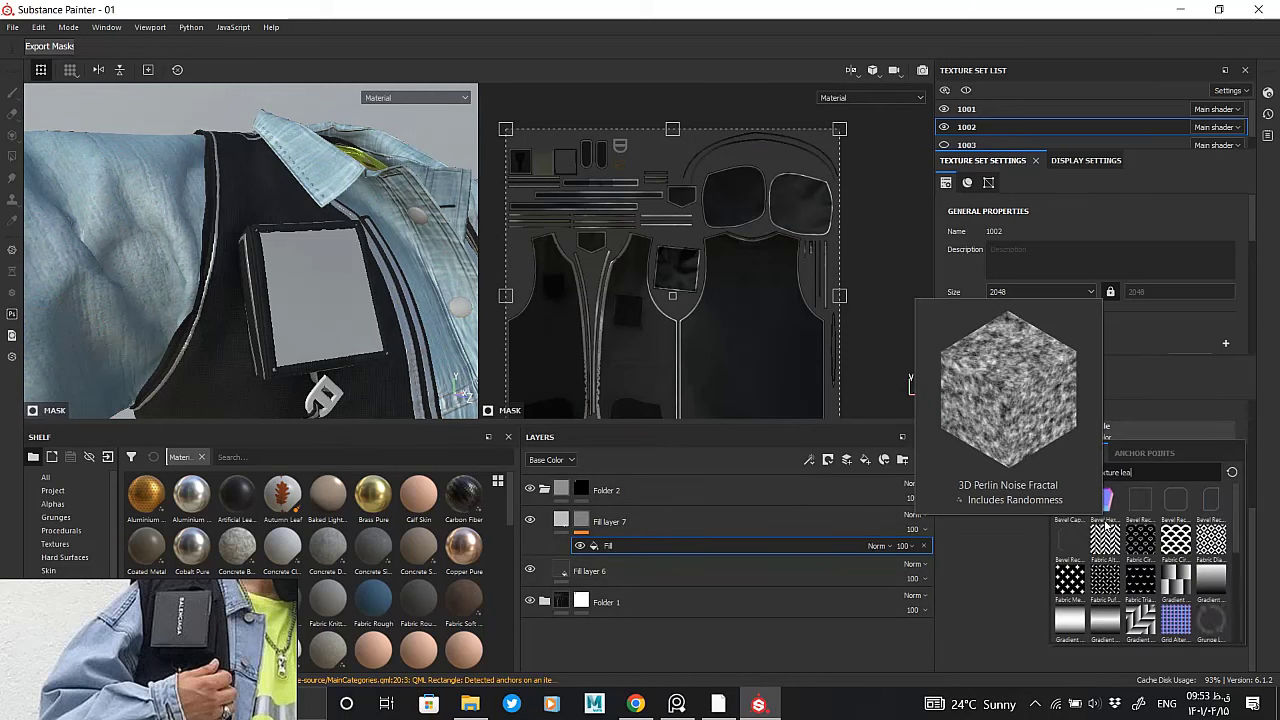
text(th)
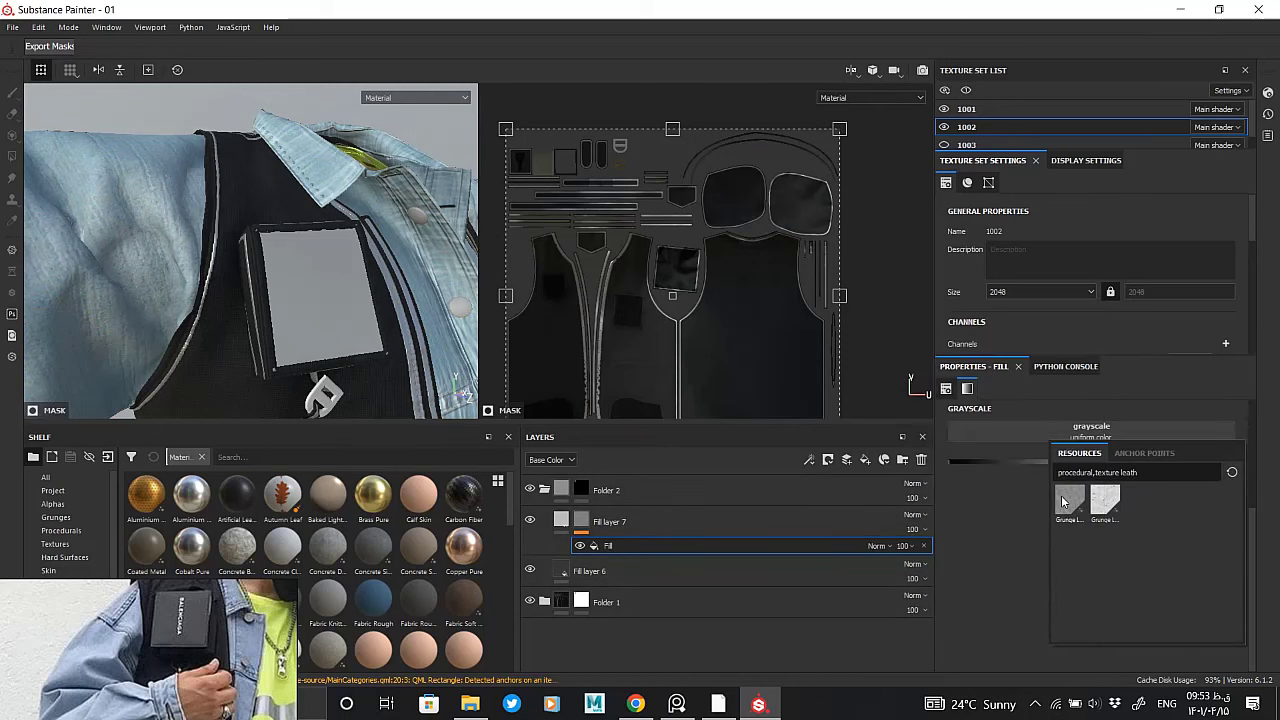
click(1066, 502)
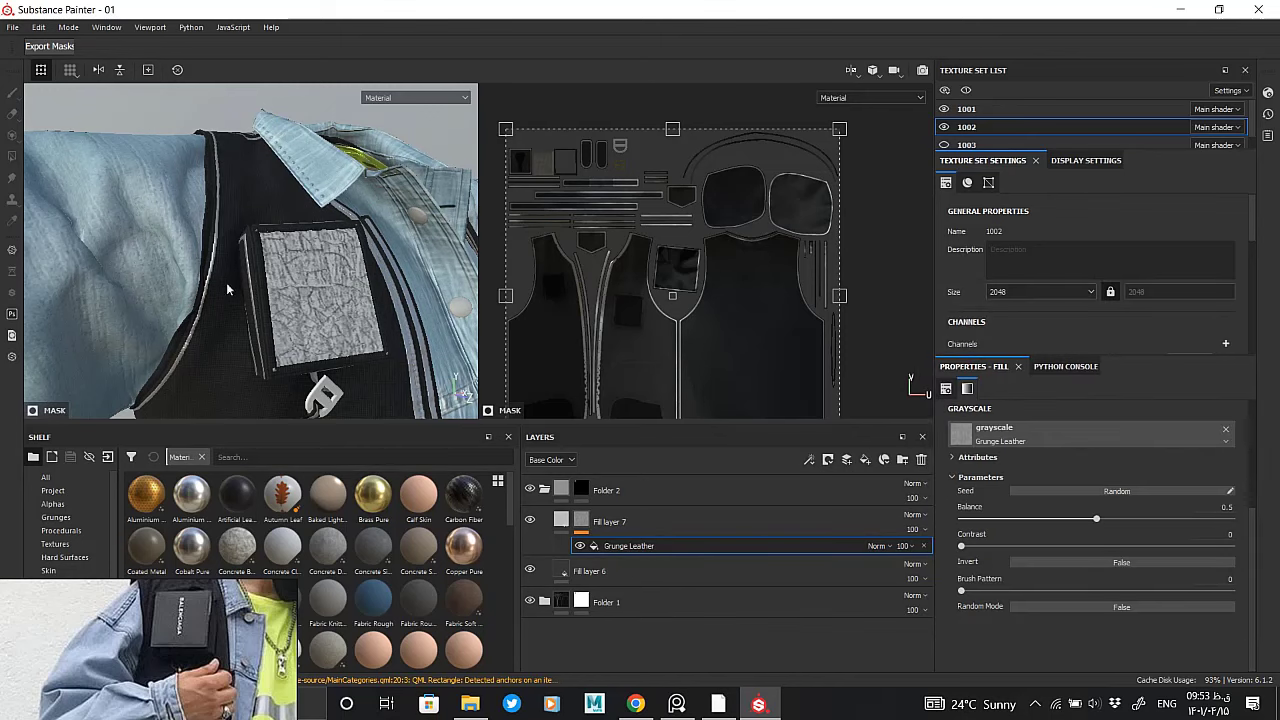
Set the Grunge Leather mask to scale 4.74, contrast 1 and balance 0.42
alt+drag(314, 284, 330, 300)
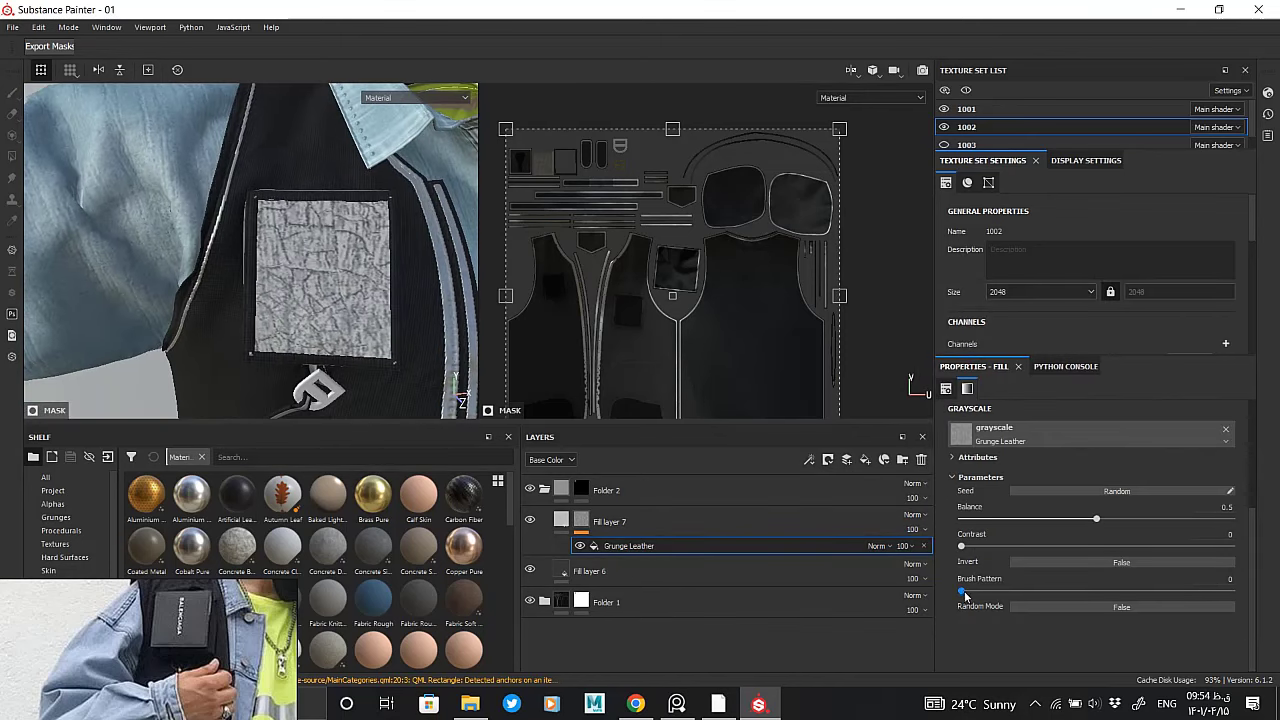
scroll(1060, 500, up, 1)
scroll(1060, 500, up, 1)
drag(1030, 413, 1062, 415)
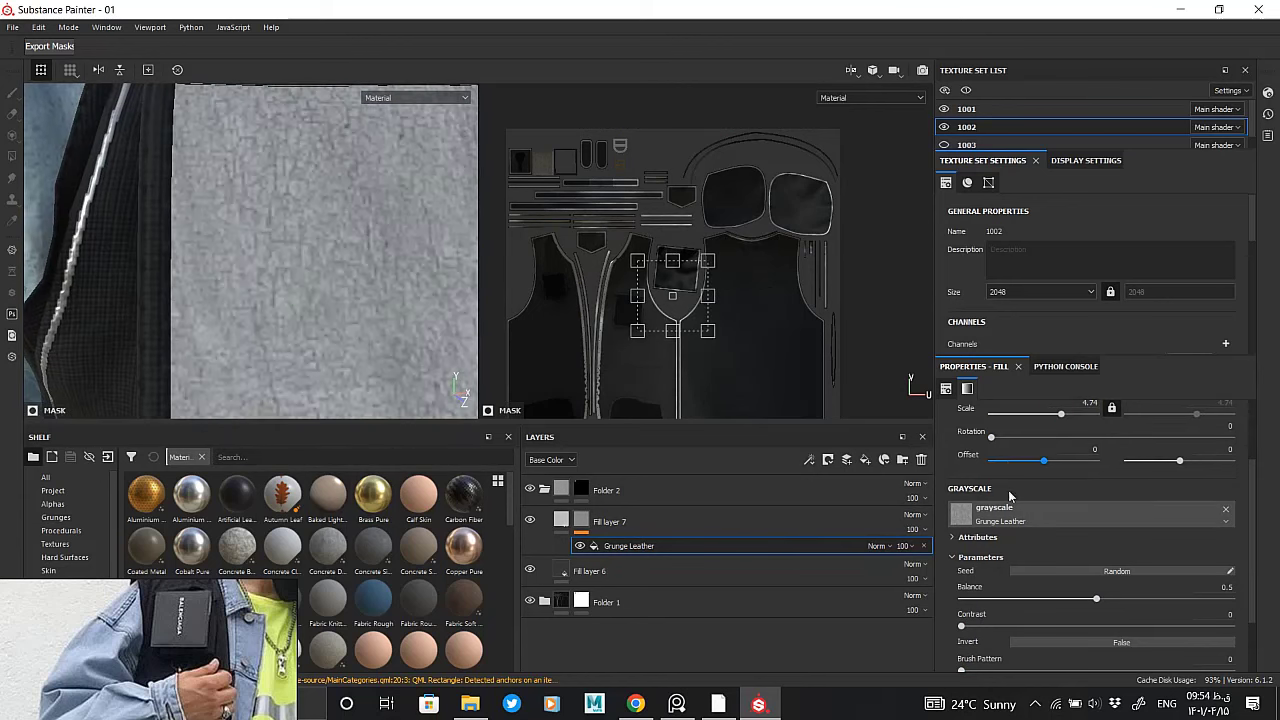
drag(1073, 625, 1236, 625)
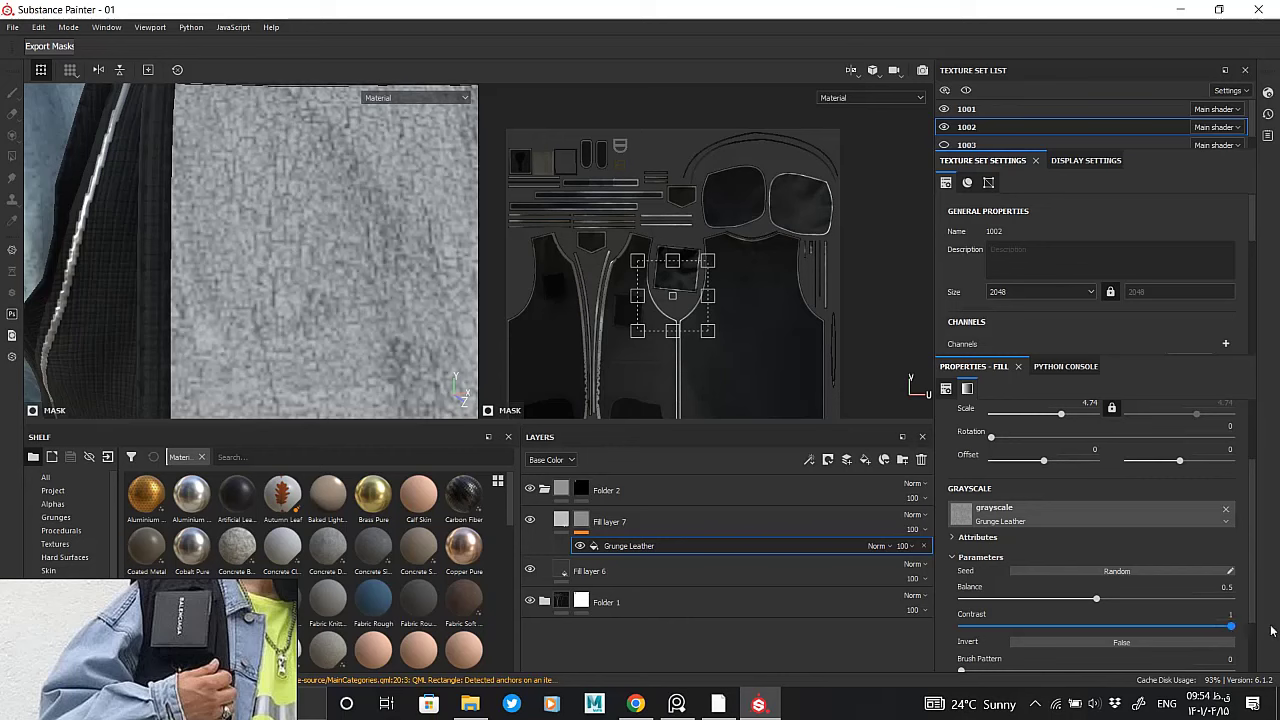
mouse_move(1096, 598)
mouse_down()
mouse_move(1187, 600)
mouse_move(1069, 593)
mouse_up()
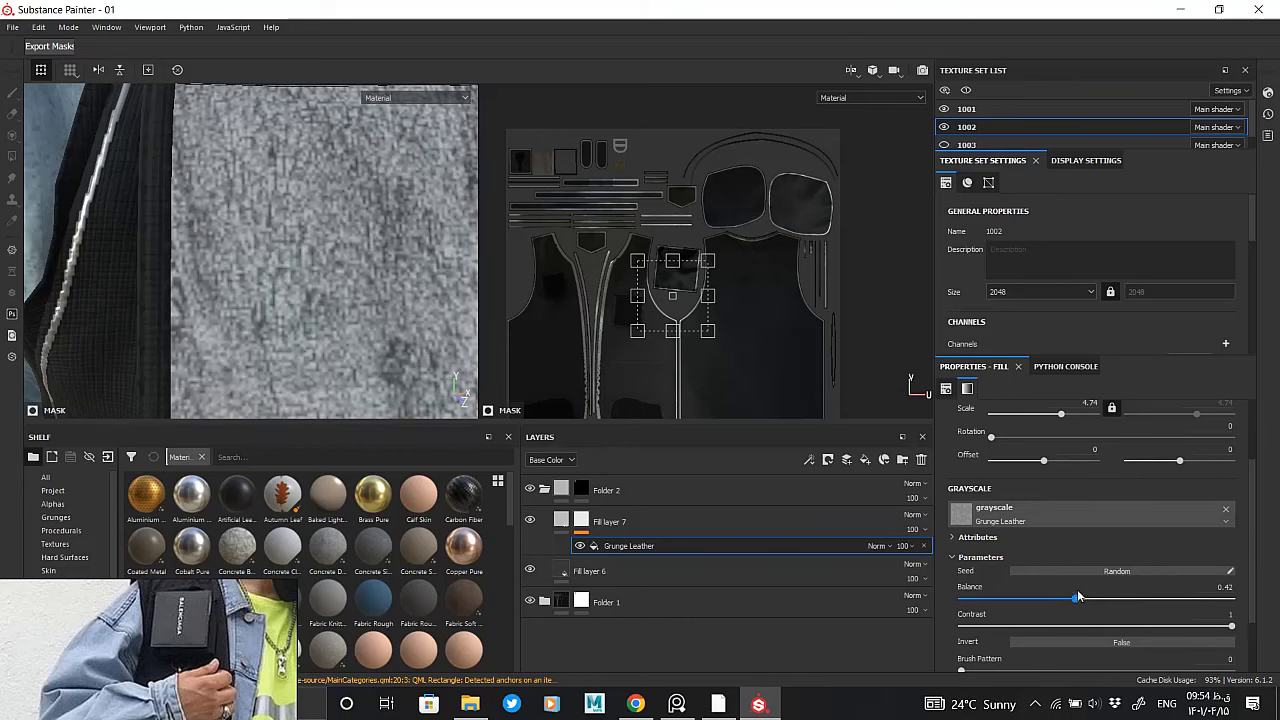
scroll(1100, 585, down, 2)
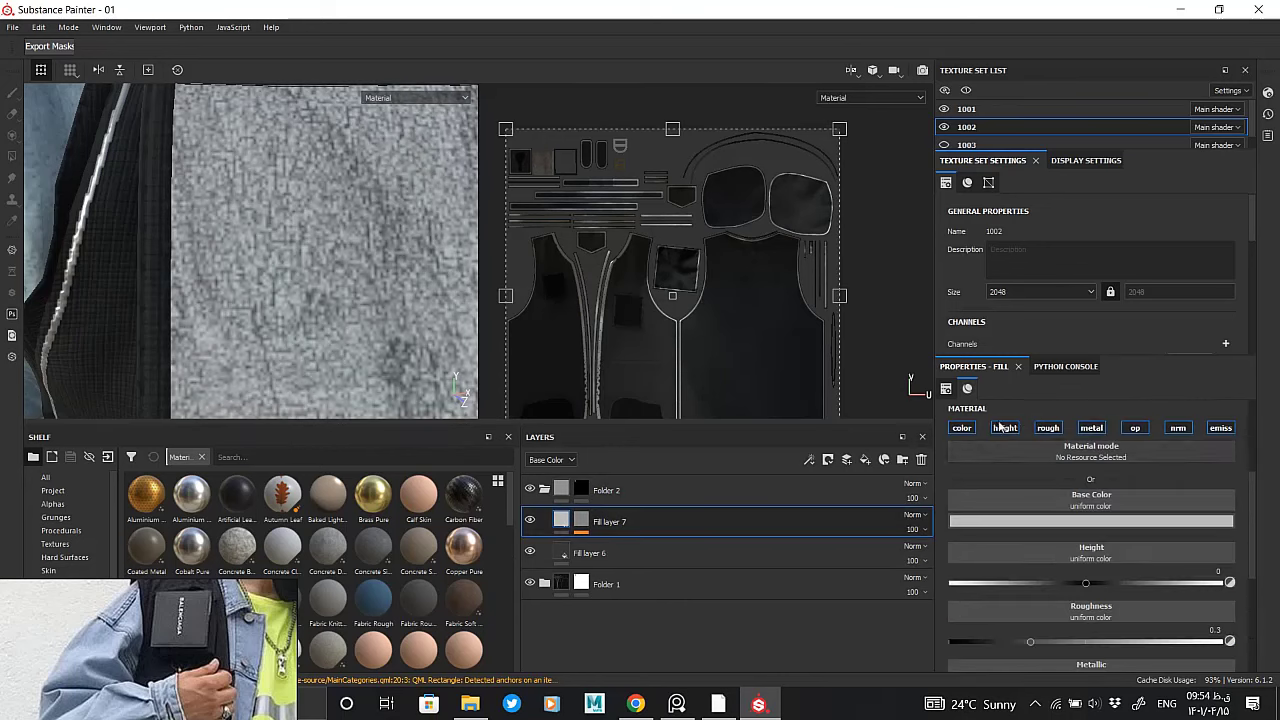
Turn off every Fill layer 7 channel except height
click(561, 521)
click(1135, 427)
click(1178, 427)
click(1220, 427)
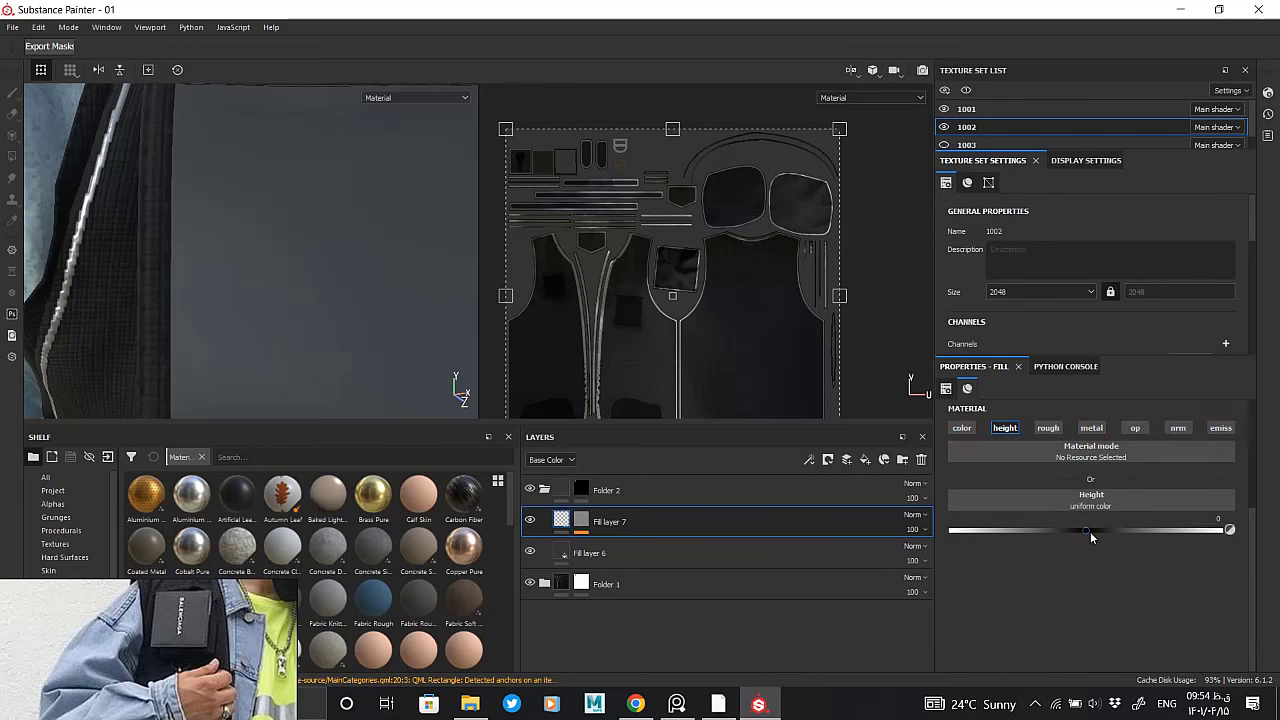
alt+drag(236, 254, 300, 250)
key(4)
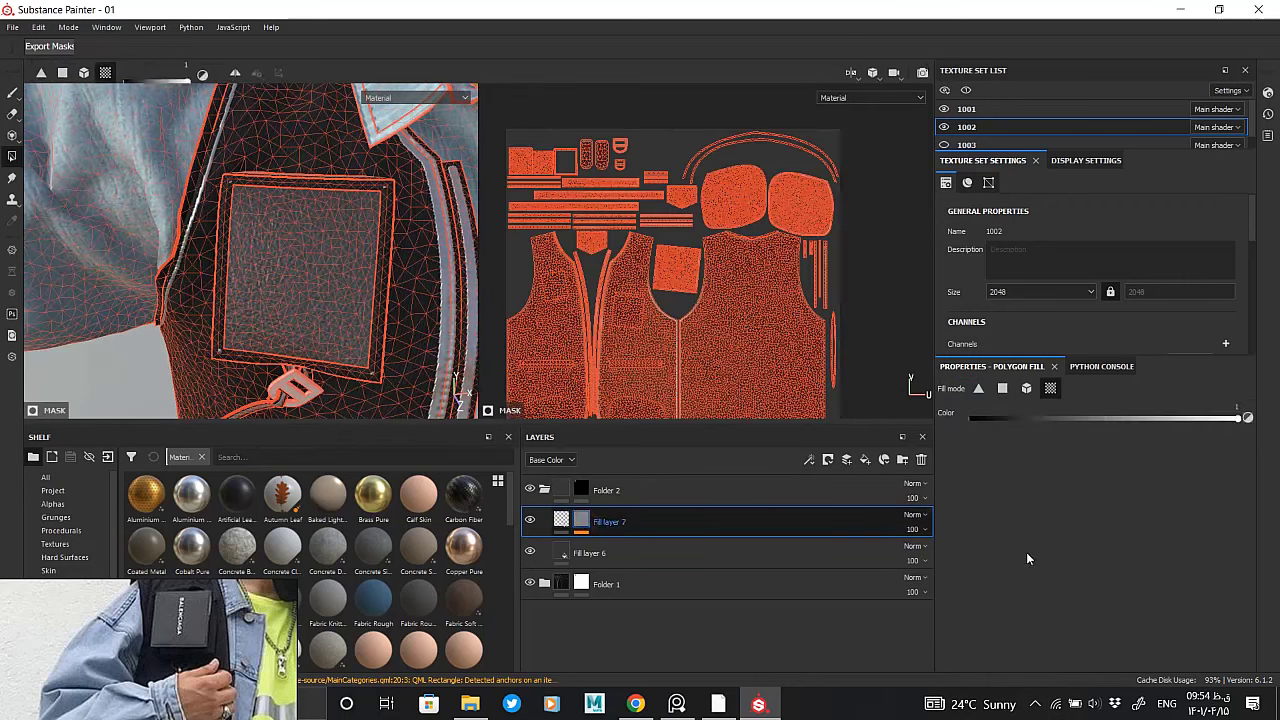
Replace the Grunge Leather mask pattern with Cells 2 and lower its noise scale
click(737, 545)
click(1045, 430)
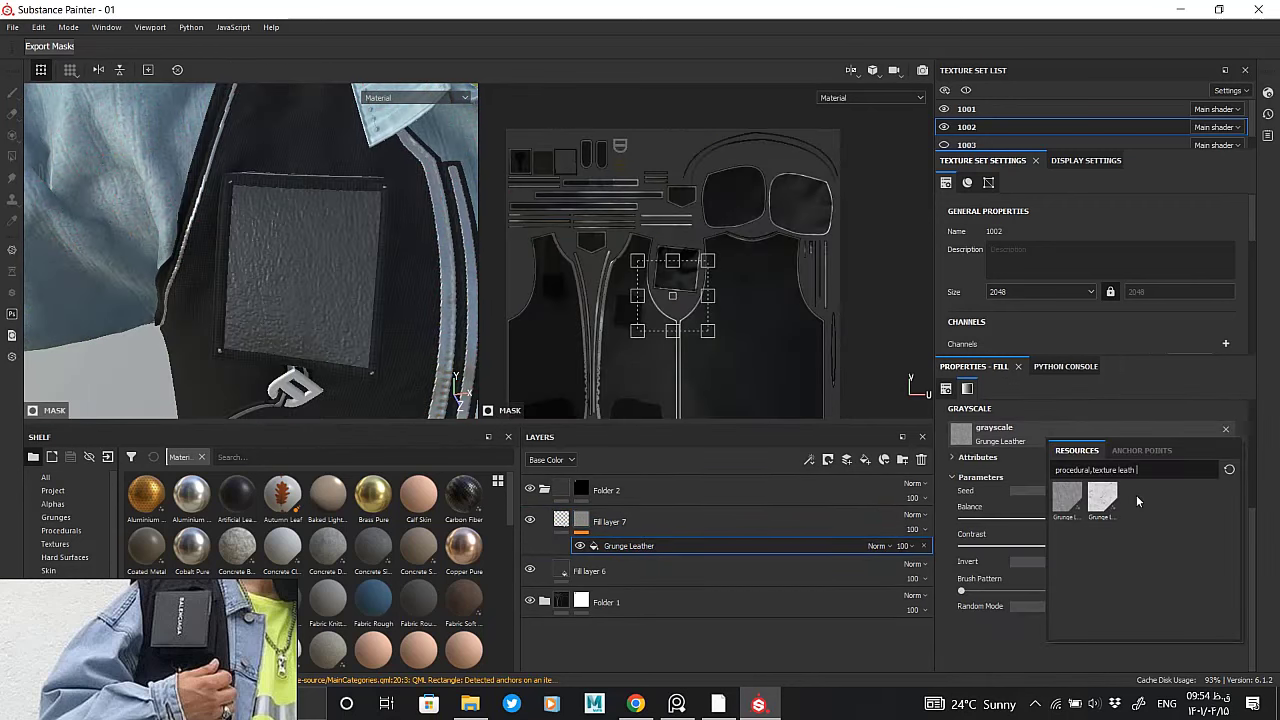
key(BackSpace)
key(BackSpace)
key(BackSpace)
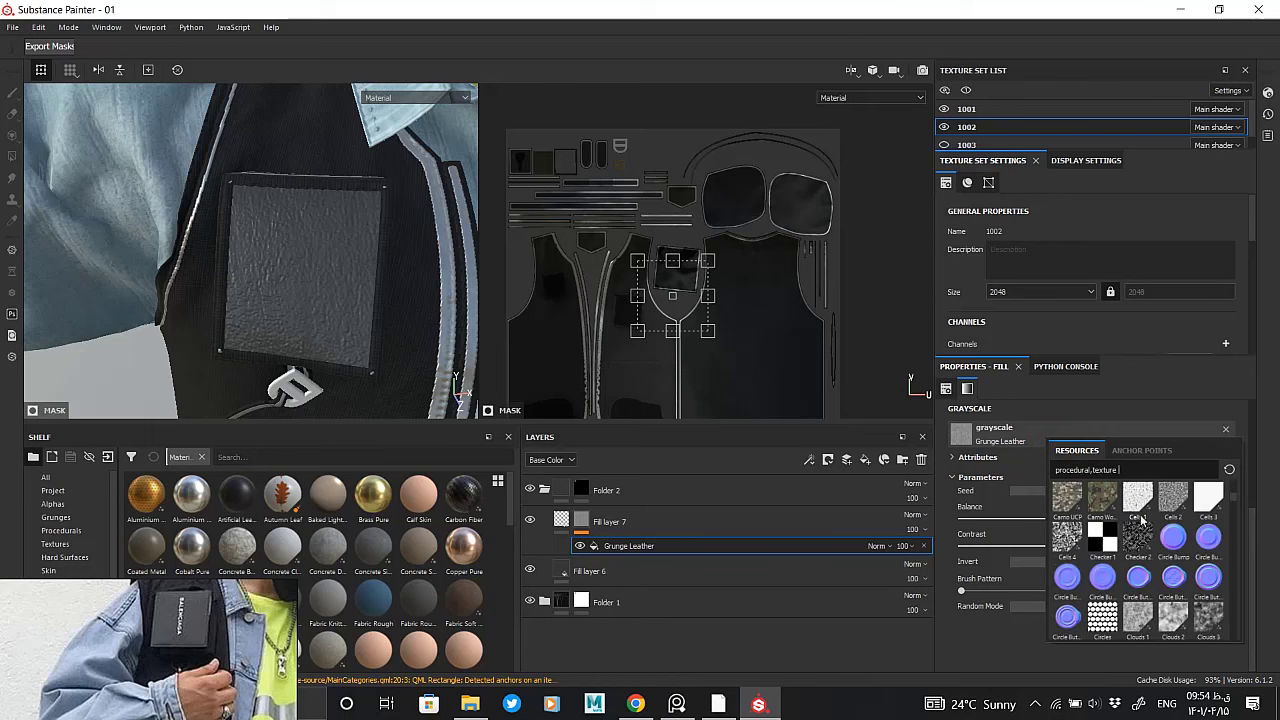
click(1172, 499)
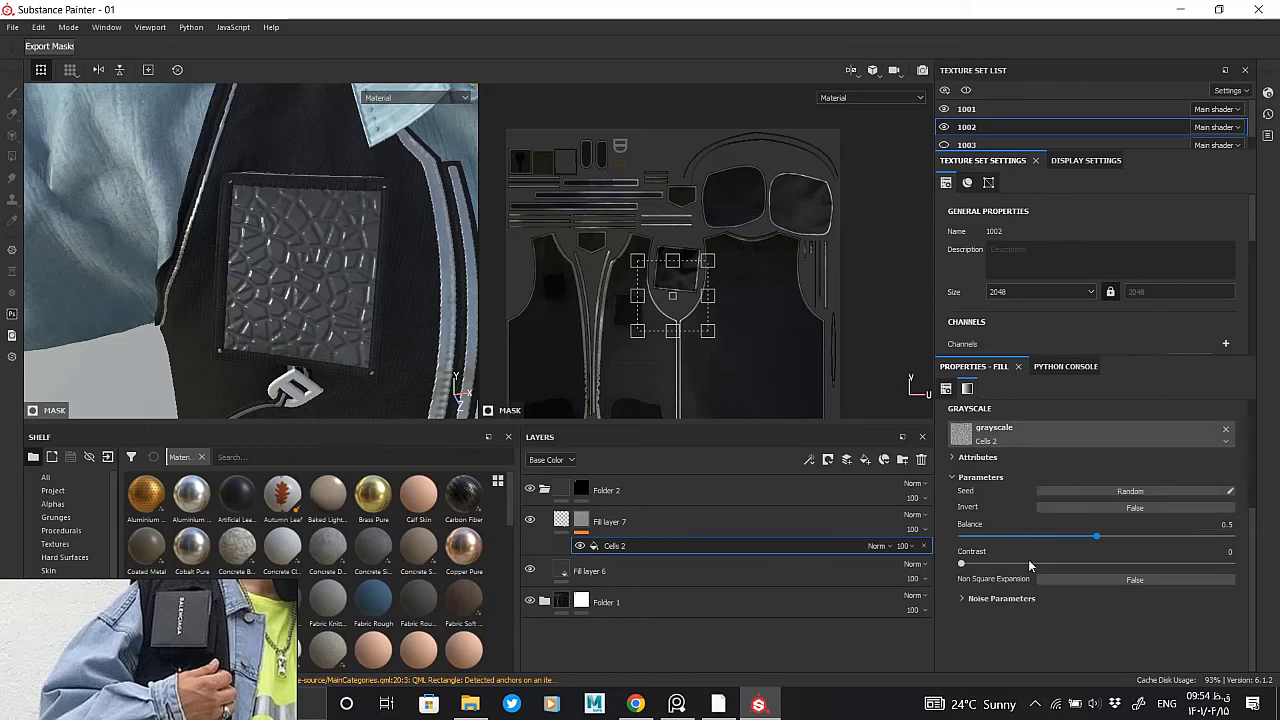
drag(1002, 624, 1236, 628)
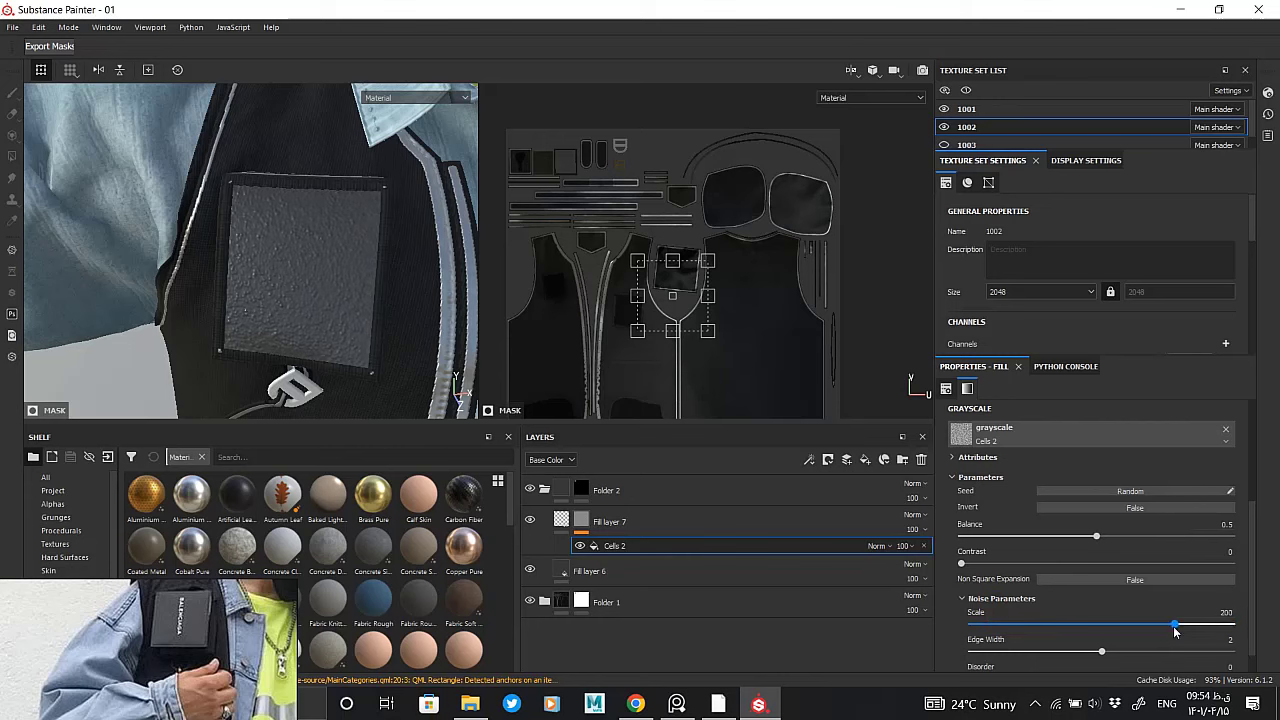
drag(1147, 628, 1099, 628)
scroll(309, 323, up, 3)
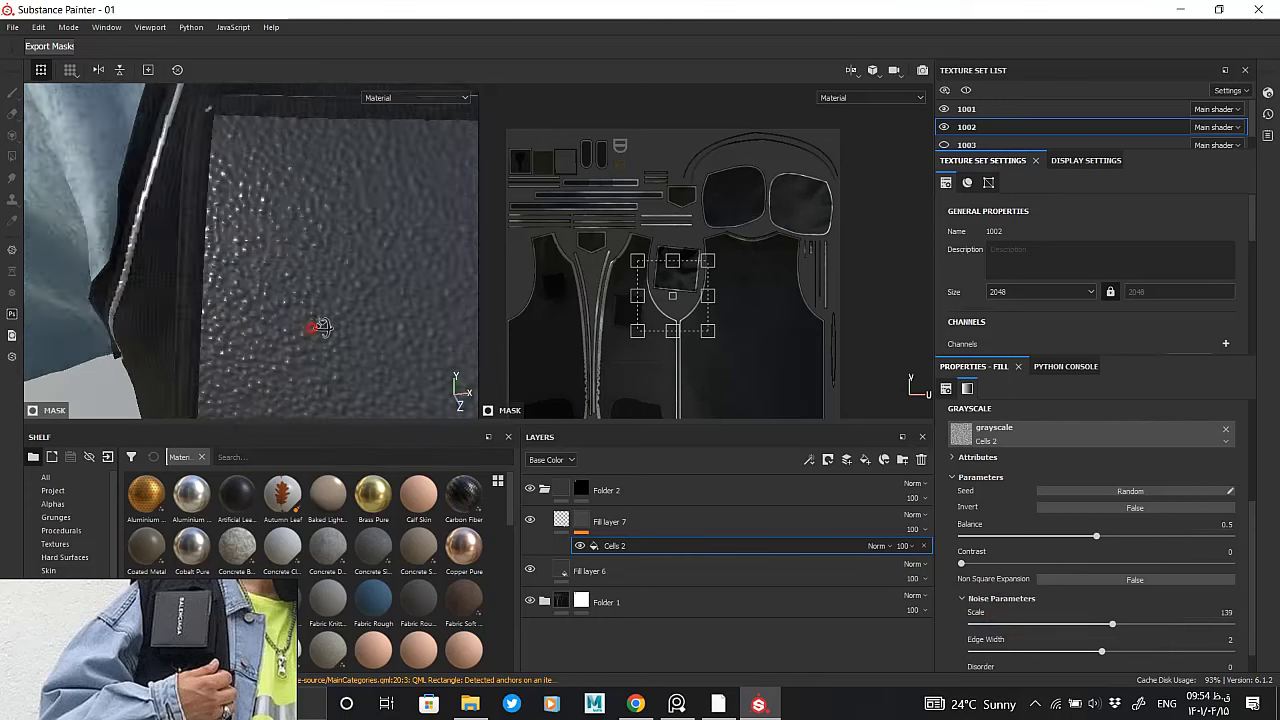
alt+click(581, 521)
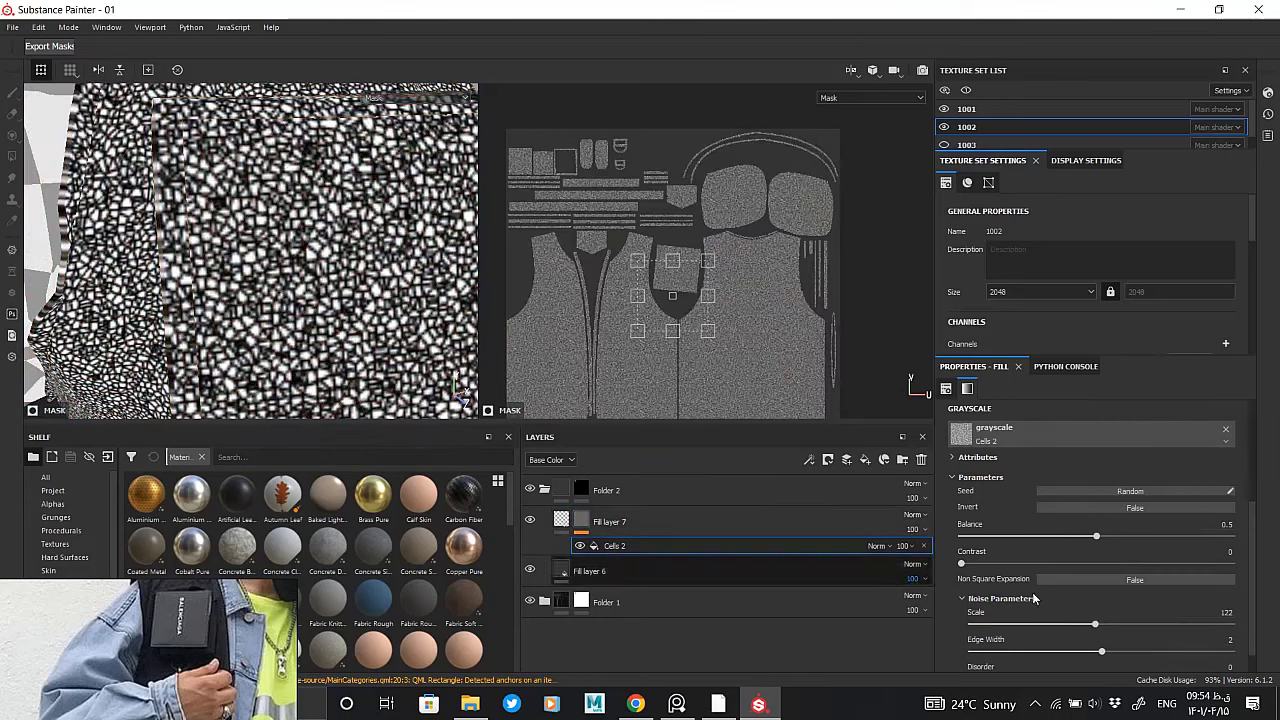
mouse_move(1099, 624)
mouse_down()
mouse_move(1077, 626)
mouse_move(1063, 656)
mouse_up()
Set Fill layer 7's height to about 0.0195 for a subtle bump on the patch
click(561, 520)
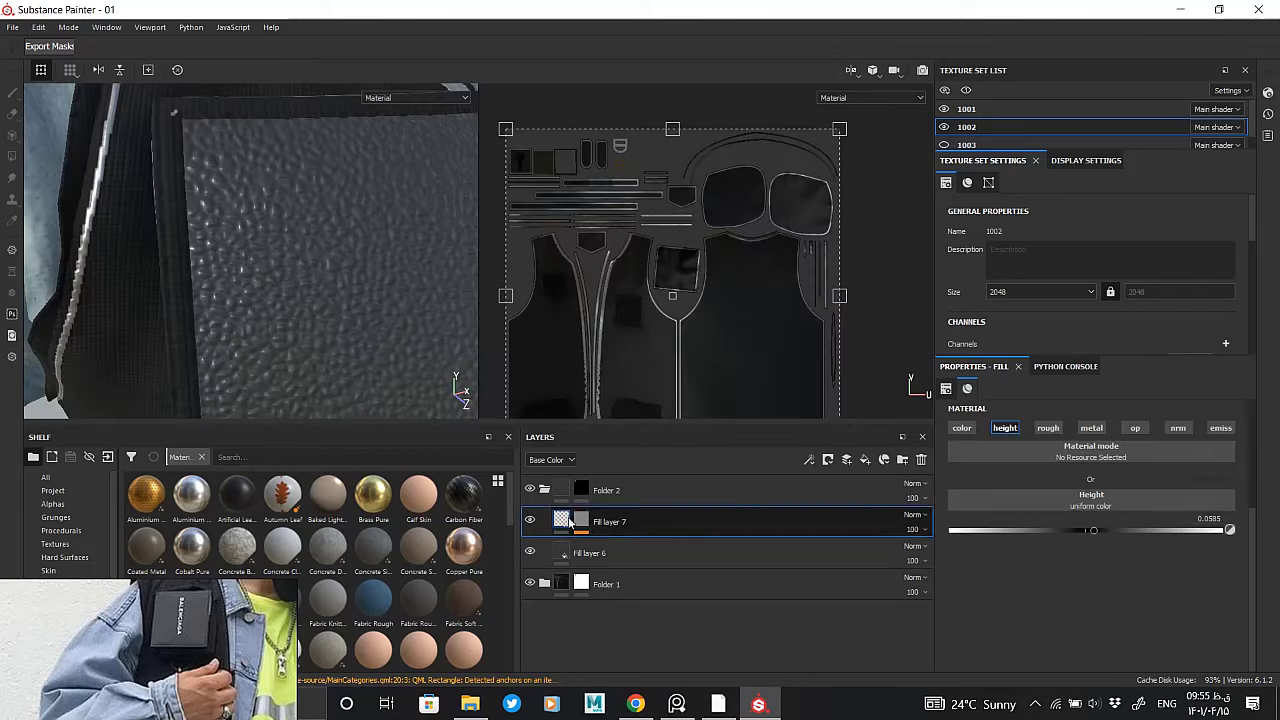
drag(1081, 537, 1092, 535)
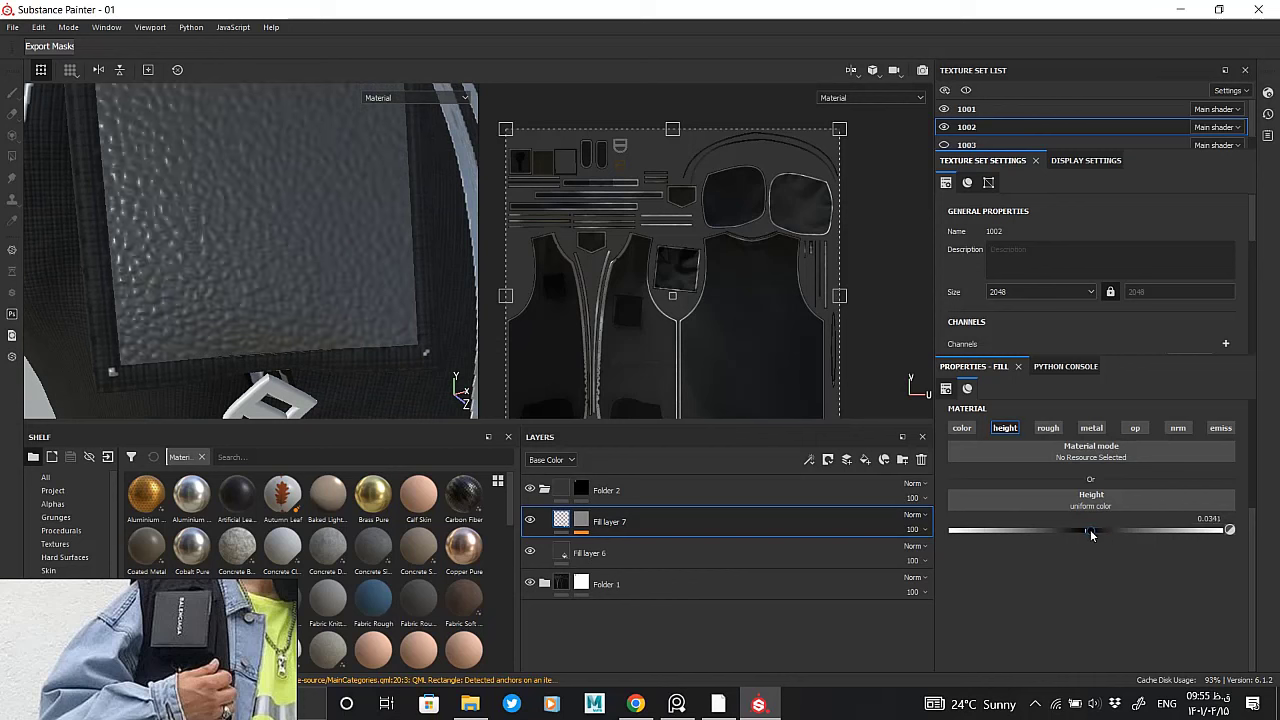
mouse_move(186, 277)
alt+mouse_down()
mouse_move(391, 300)
mouse_move(316, 268)
alt+mouse_up()
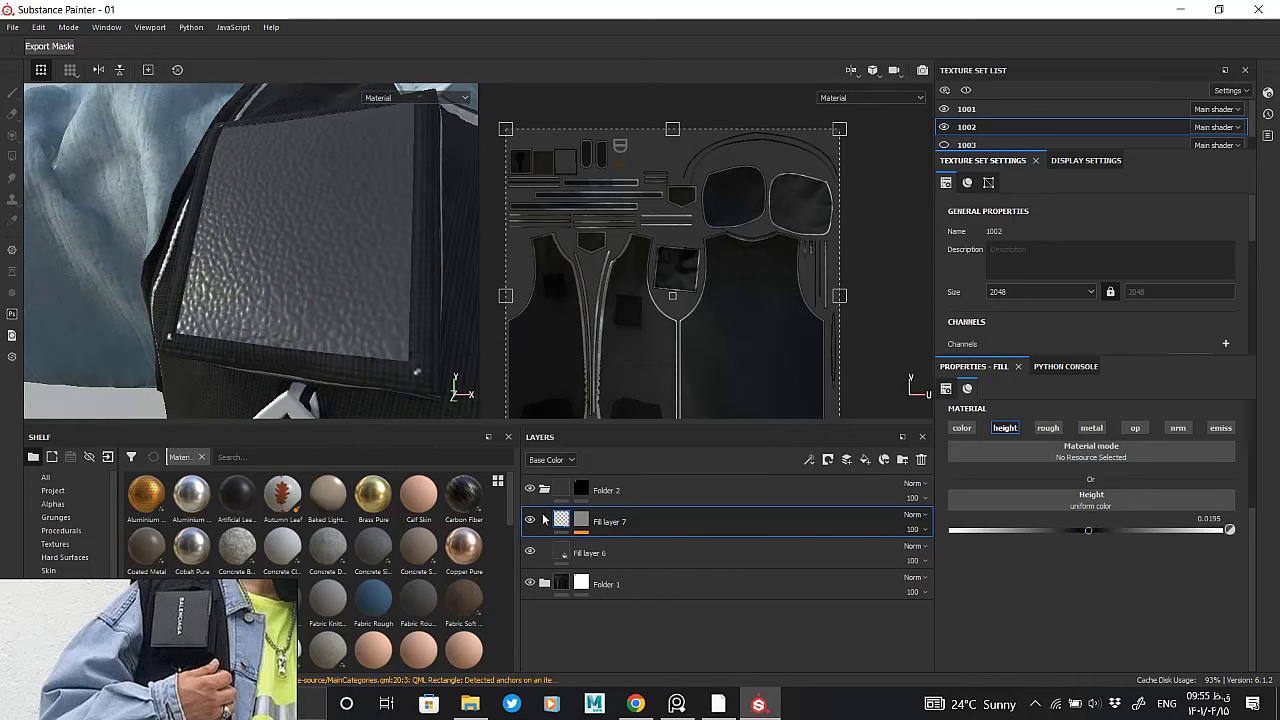
click(580, 553)
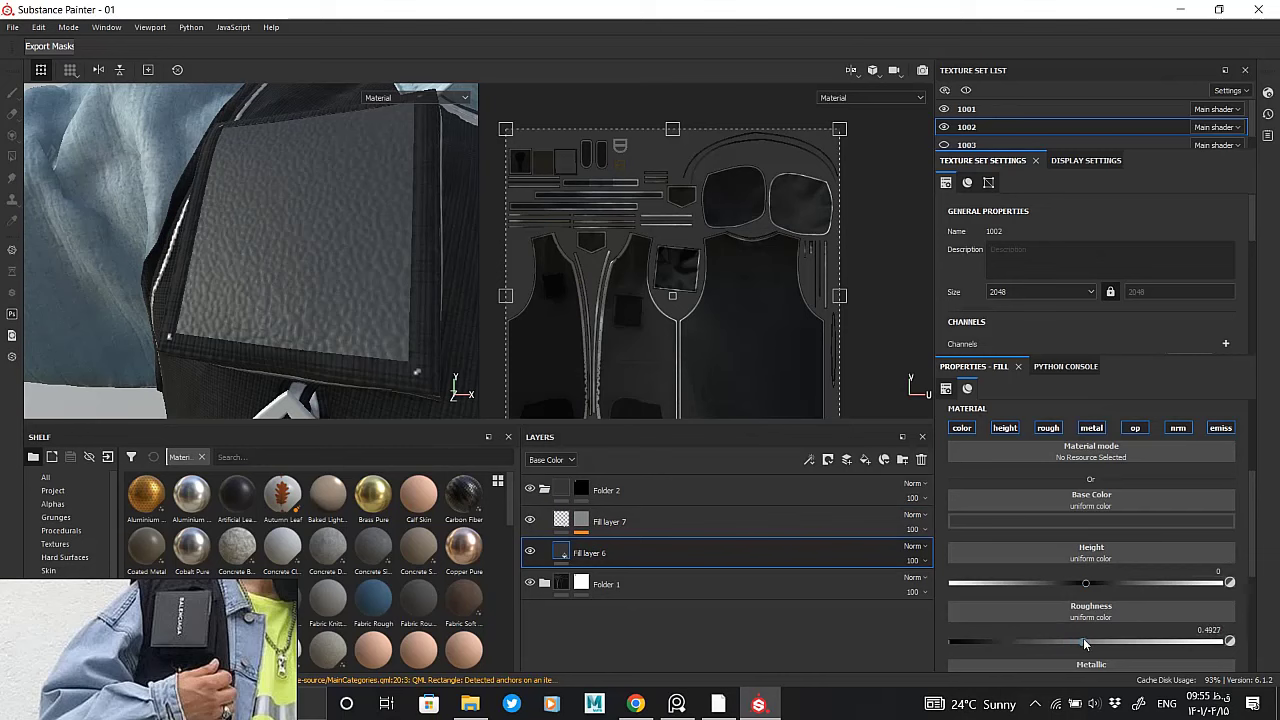
scroll(334, 261, down, 5)
mouse_move(334, 261)
alt+mouse_down()
mouse_move(198, 194)
mouse_move(323, 286)
mouse_move(257, 214)
mouse_move(330, 300)
alt+mouse_up()
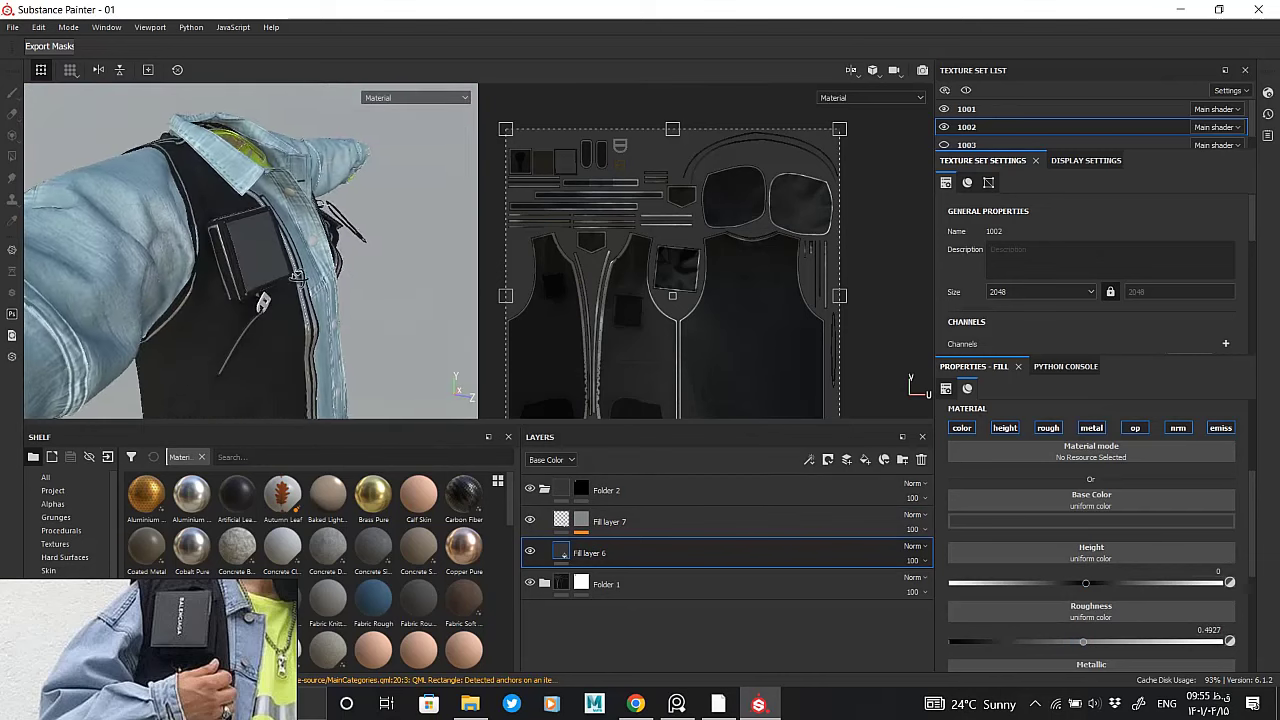
Add a fill layer with Metallic 1 and a white base colour
click(544, 489)
click(847, 459)
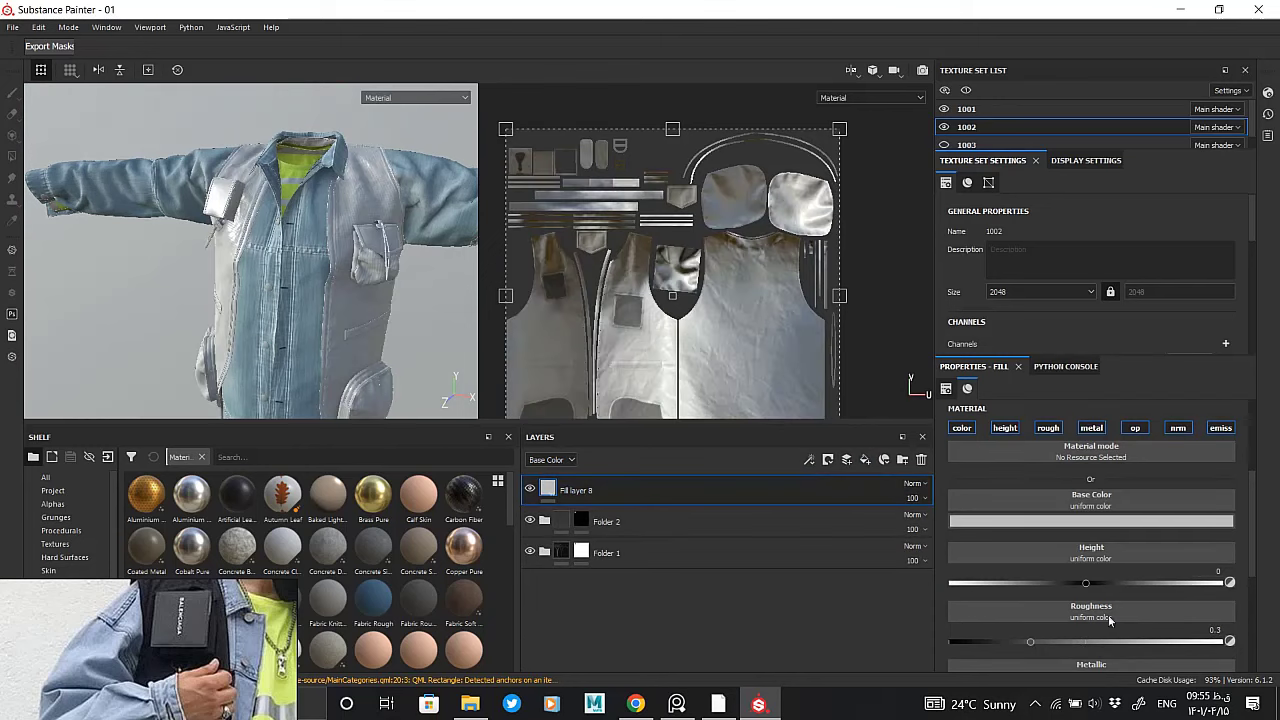
scroll(1080, 616, down, 1)
drag(1072, 658, 1229, 660)
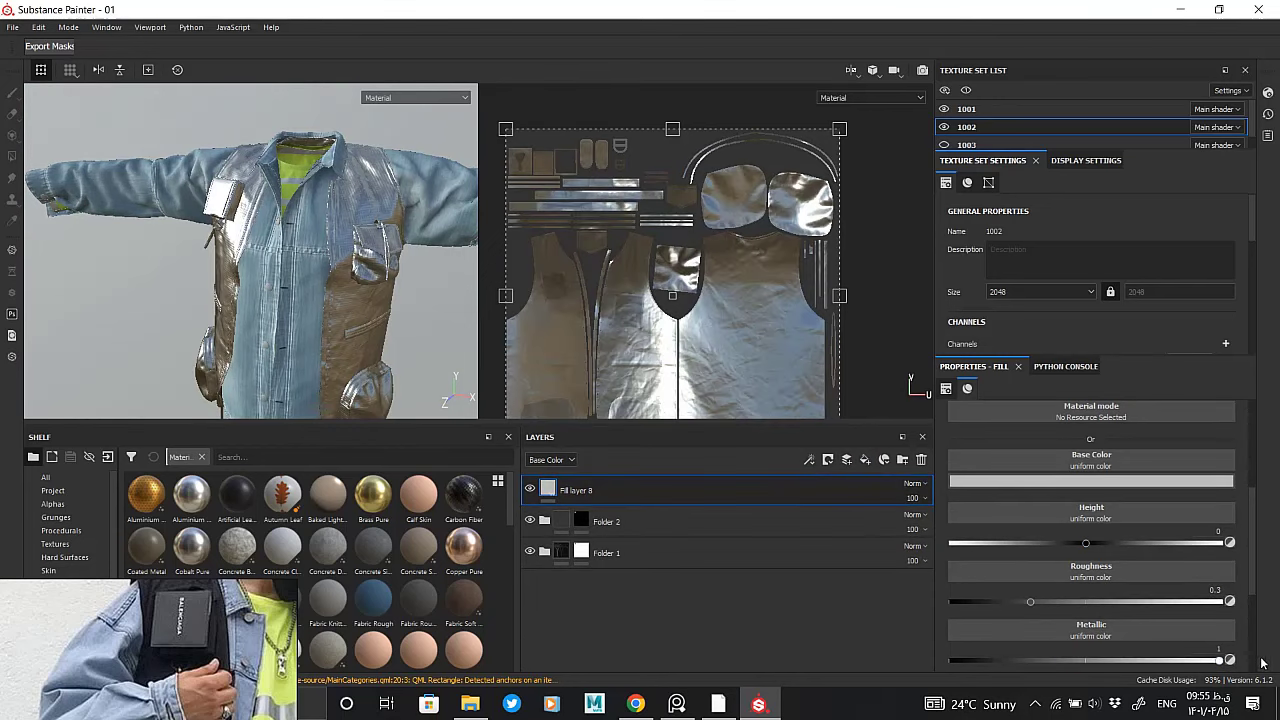
click(1138, 481)
drag(1090, 555, 1062, 521)
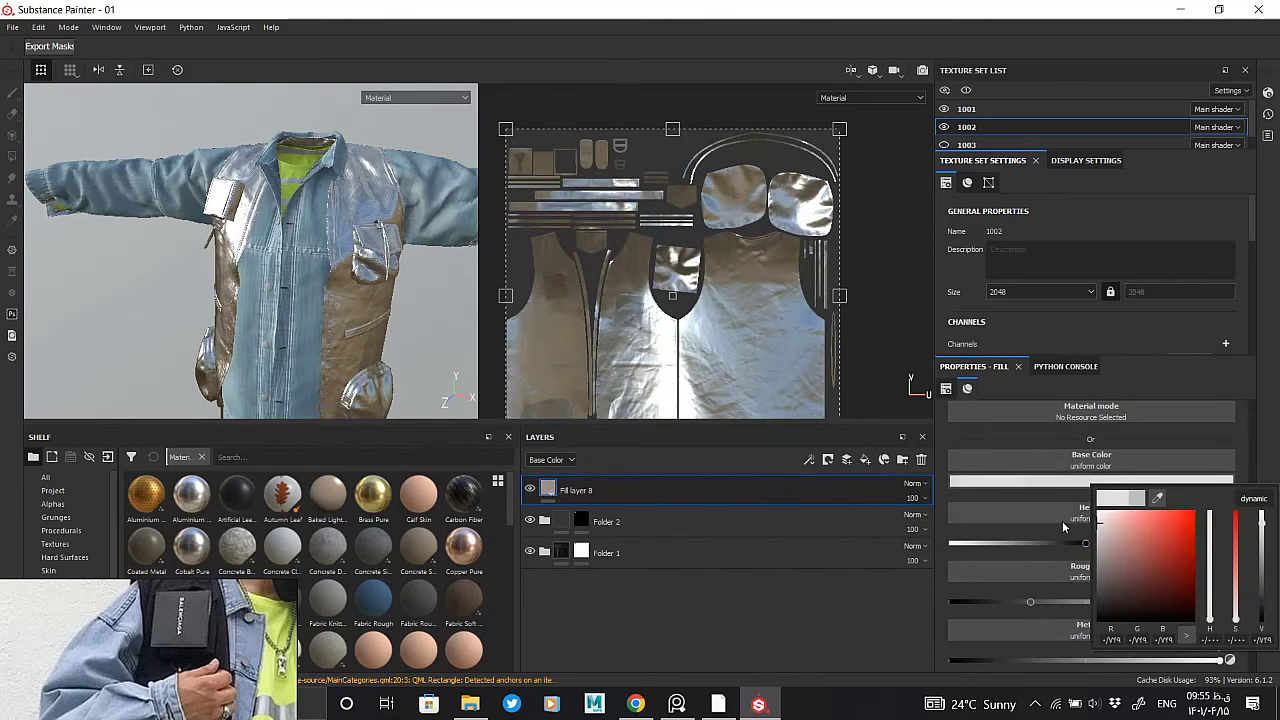
Give Fill layer 8 a black mask and add a new paint layer above it
key(4)
scroll(370, 200, up, 5)
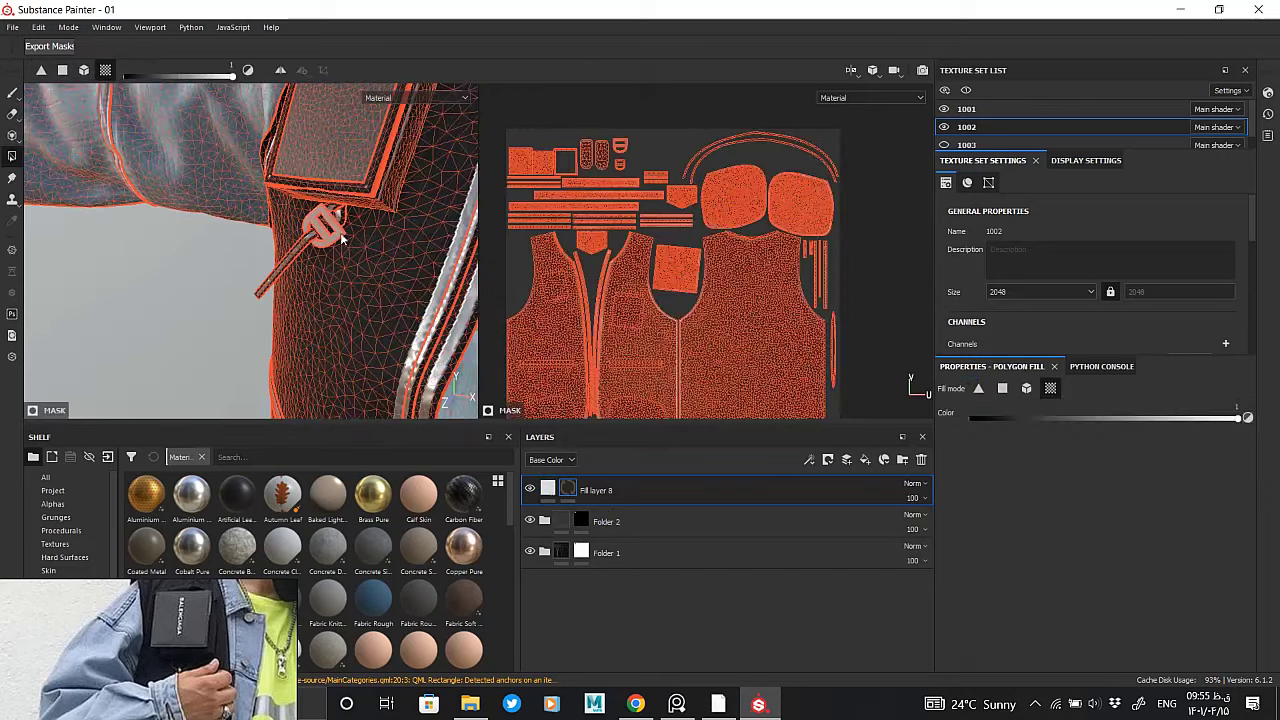
alt+drag(174, 50, 257, 176)
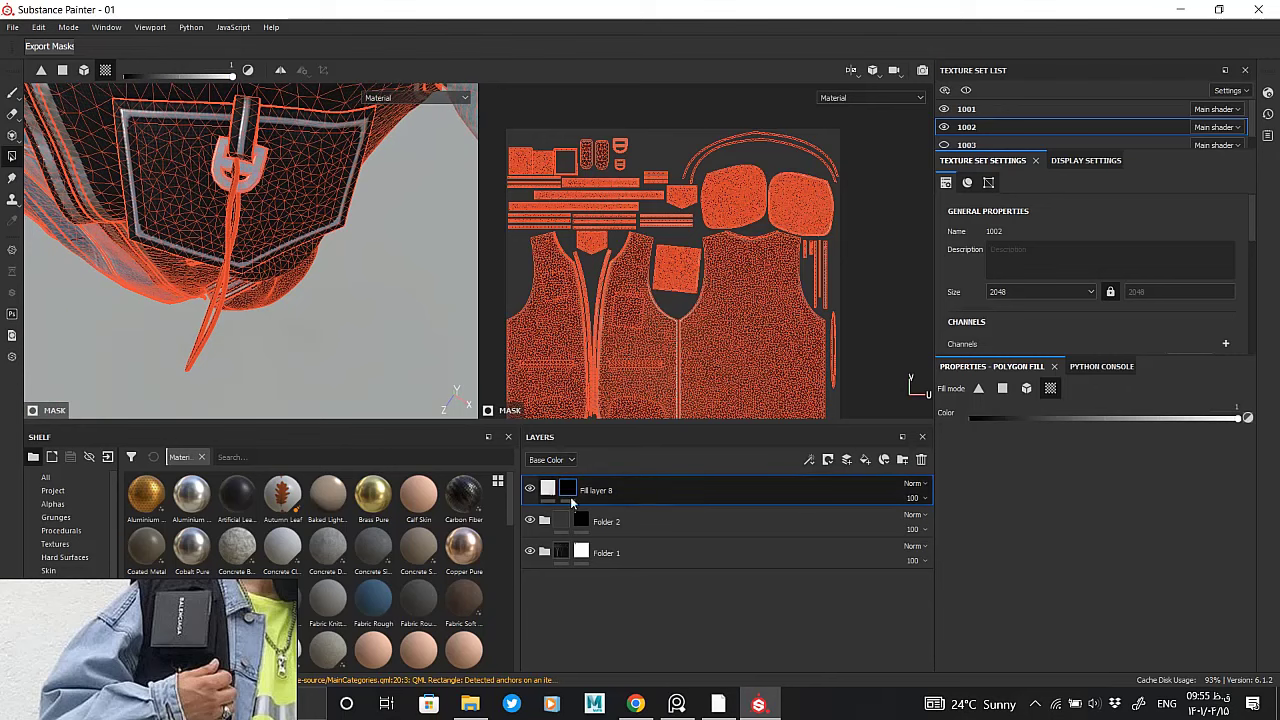
click(548, 488)
mouse_move(308, 226)
alt+mouse_down()
mouse_move(191, 182)
mouse_move(320, 234)
mouse_move(420, 300)
alt+mouse_up()
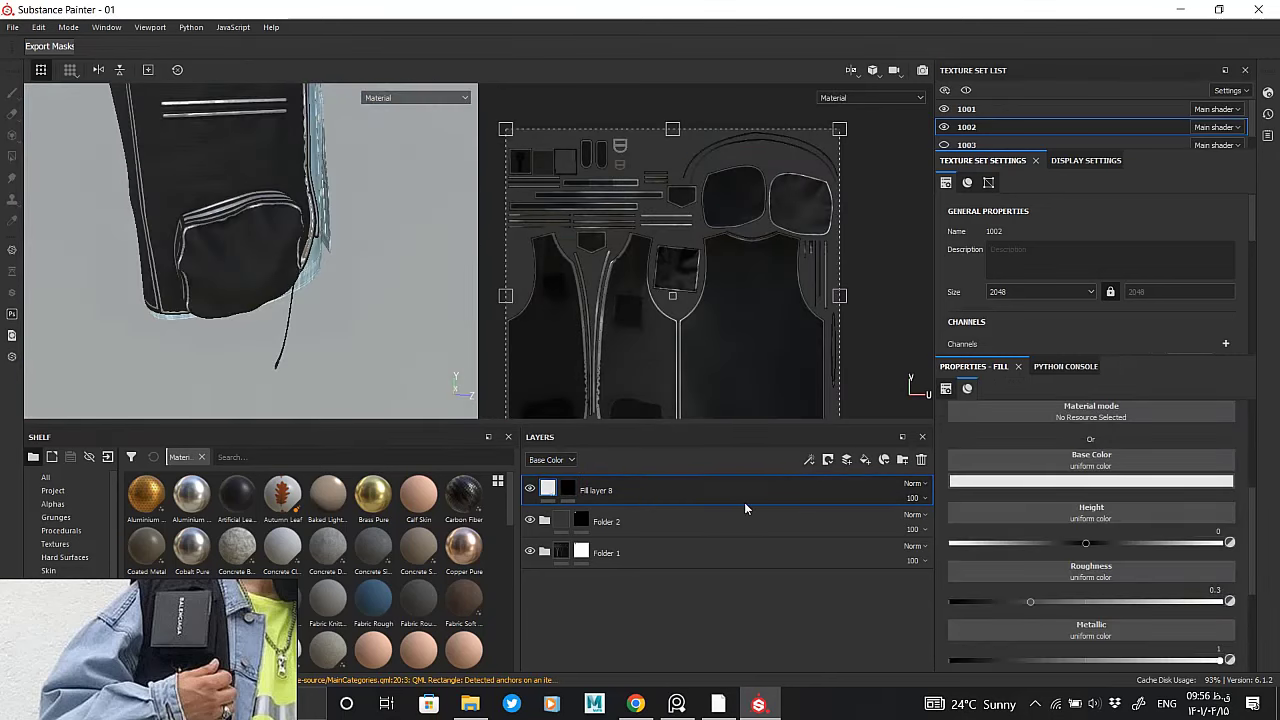
click(846, 462)
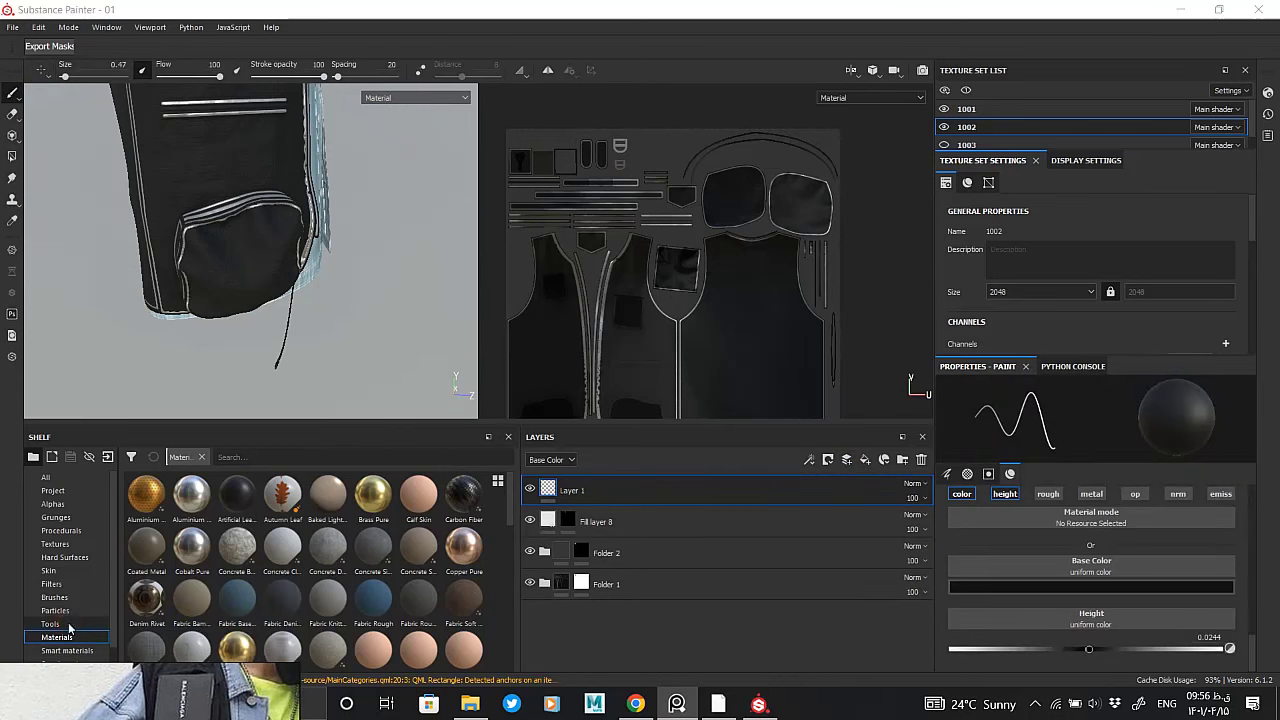
Pick the zipper brush, try and undo a stroke on the jacket, then shrink the brush
click(50, 623)
click(456, 595)
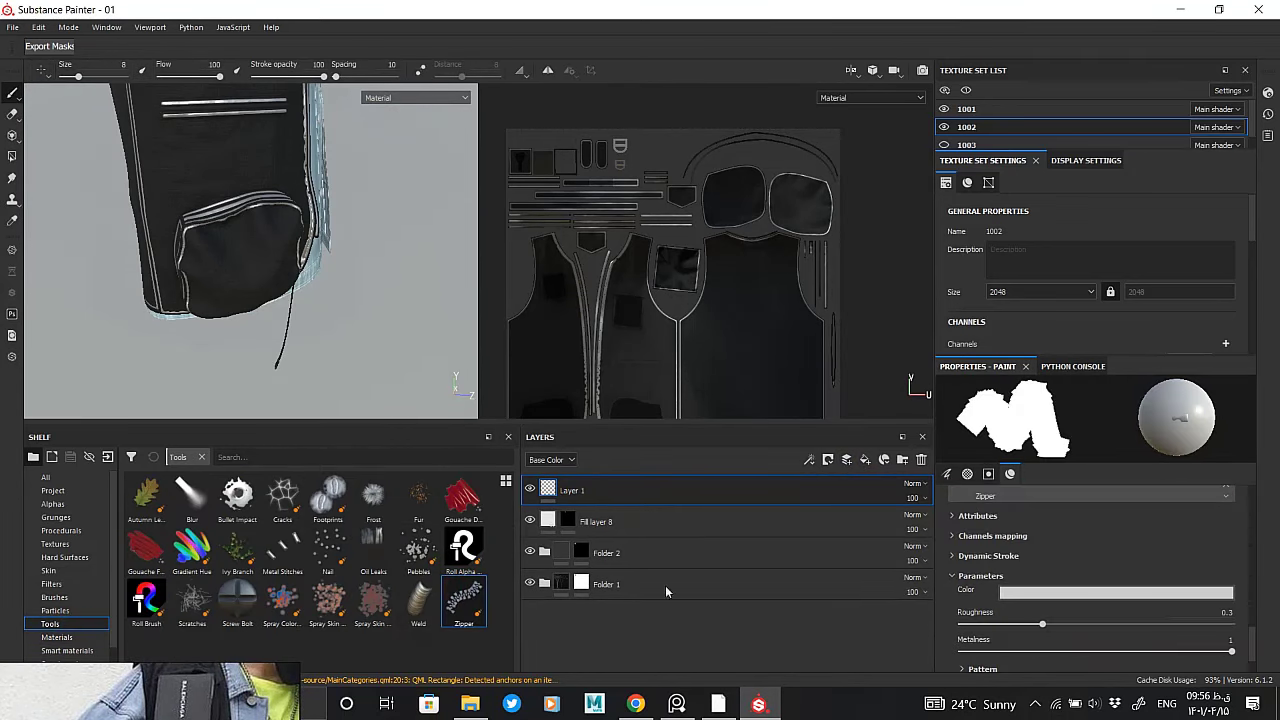
scroll(1011, 598, down, 2)
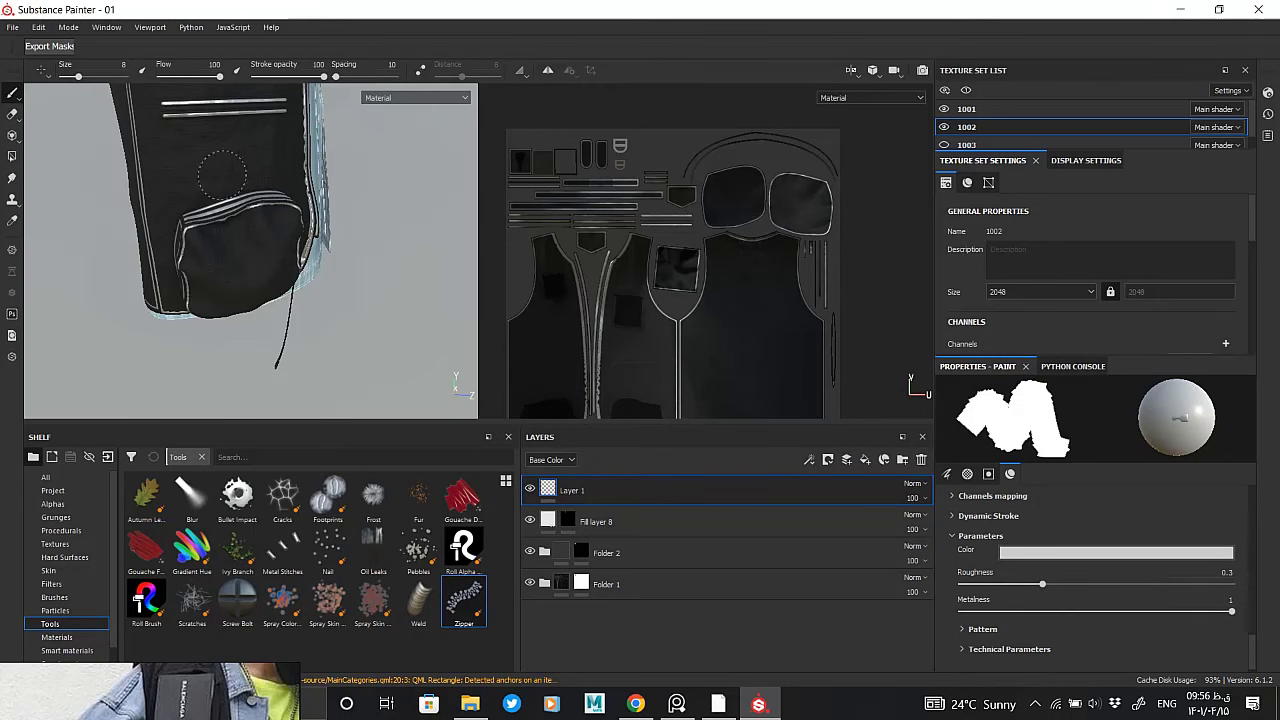
mouse_move(222, 175)
alt+mouse_down()
mouse_move(257, 277)
mouse_move(240, 263)
mouse_move(383, 268)
alt+mouse_up()
scroll(240, 263, up, 3)
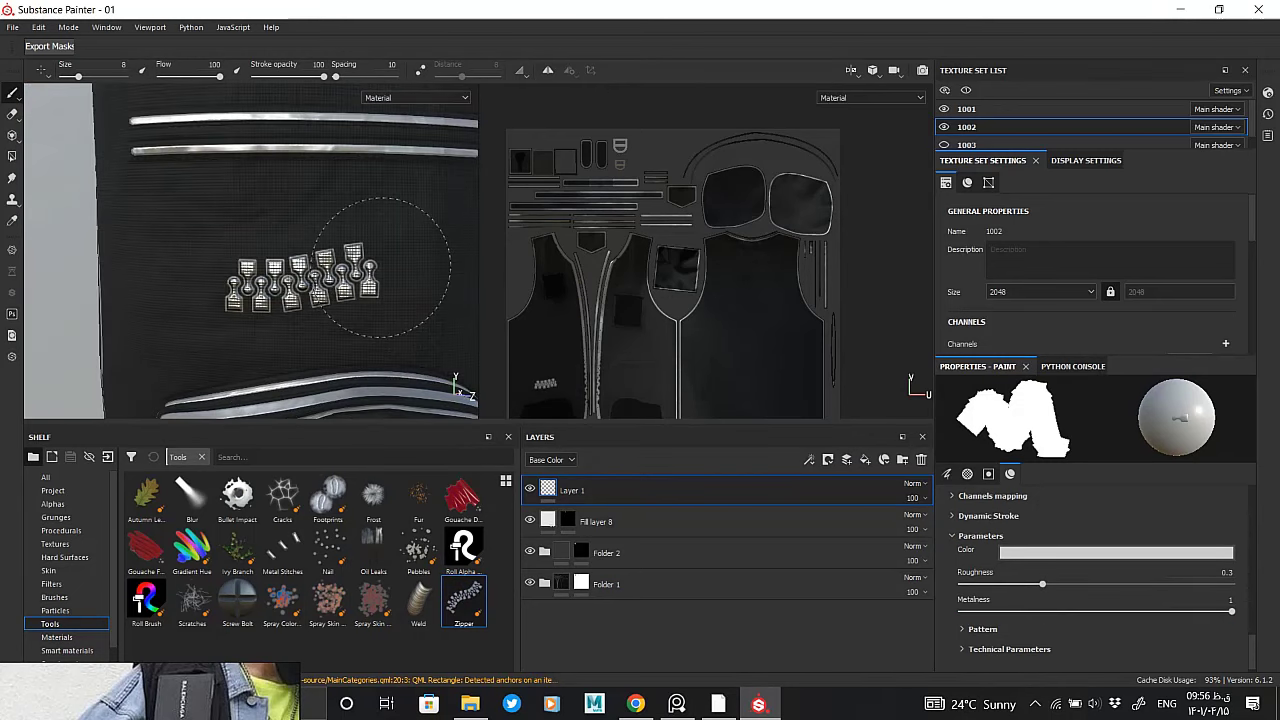
key(ctrl+z)
ctrl+right_drag(370, 270, 335, 270)
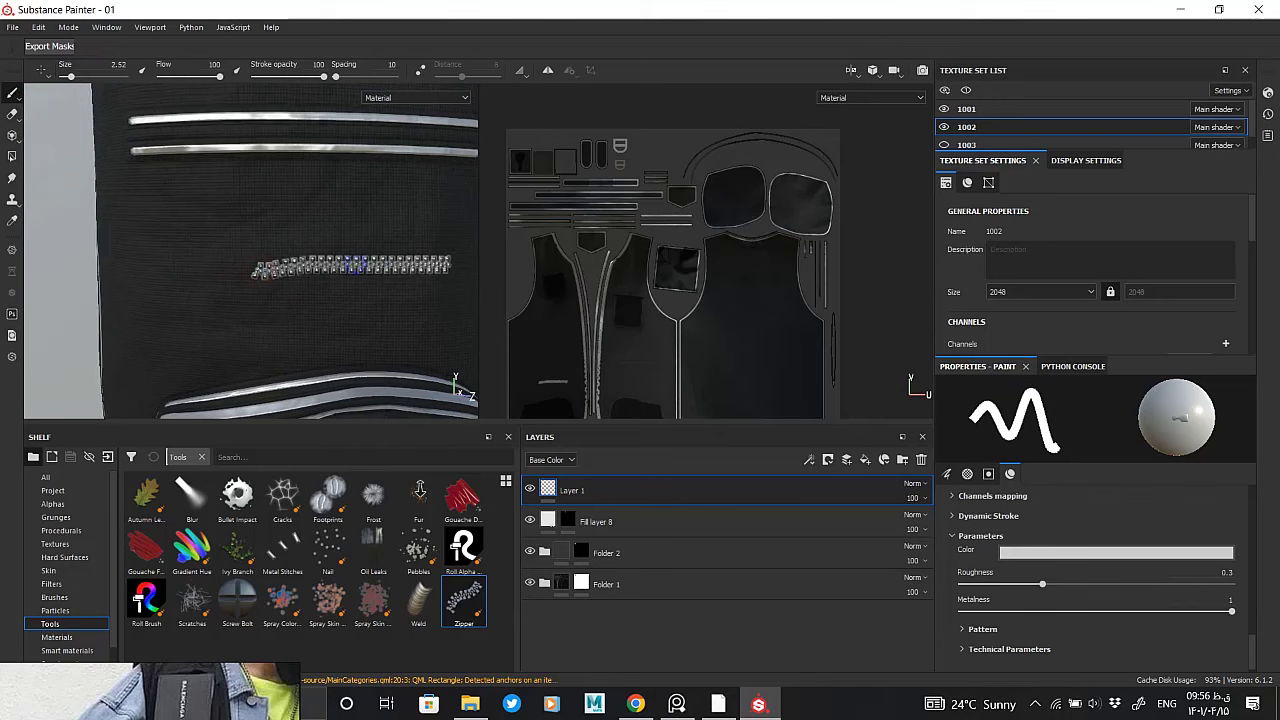
Set the zipper colour to white and paint a zipper line on the middle stripe
scroll(398, 265, up, 3)
click(1022, 552)
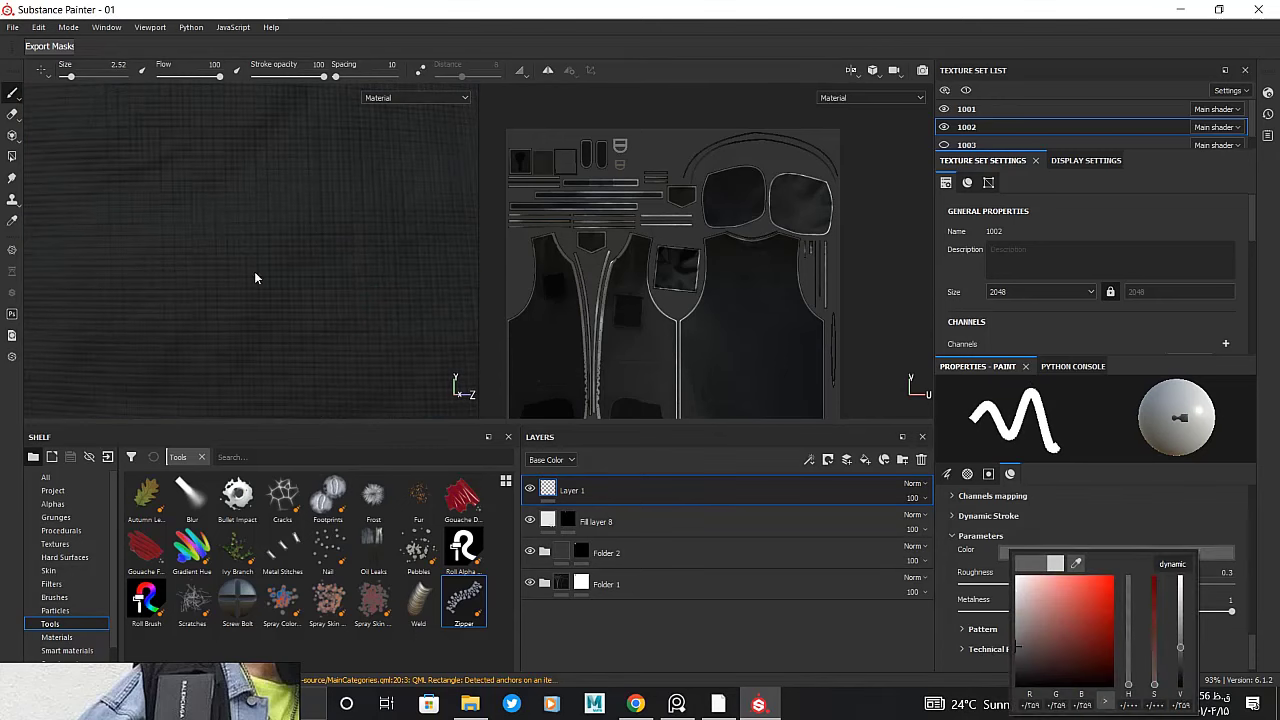
click(1022, 552)
click(1016, 580)
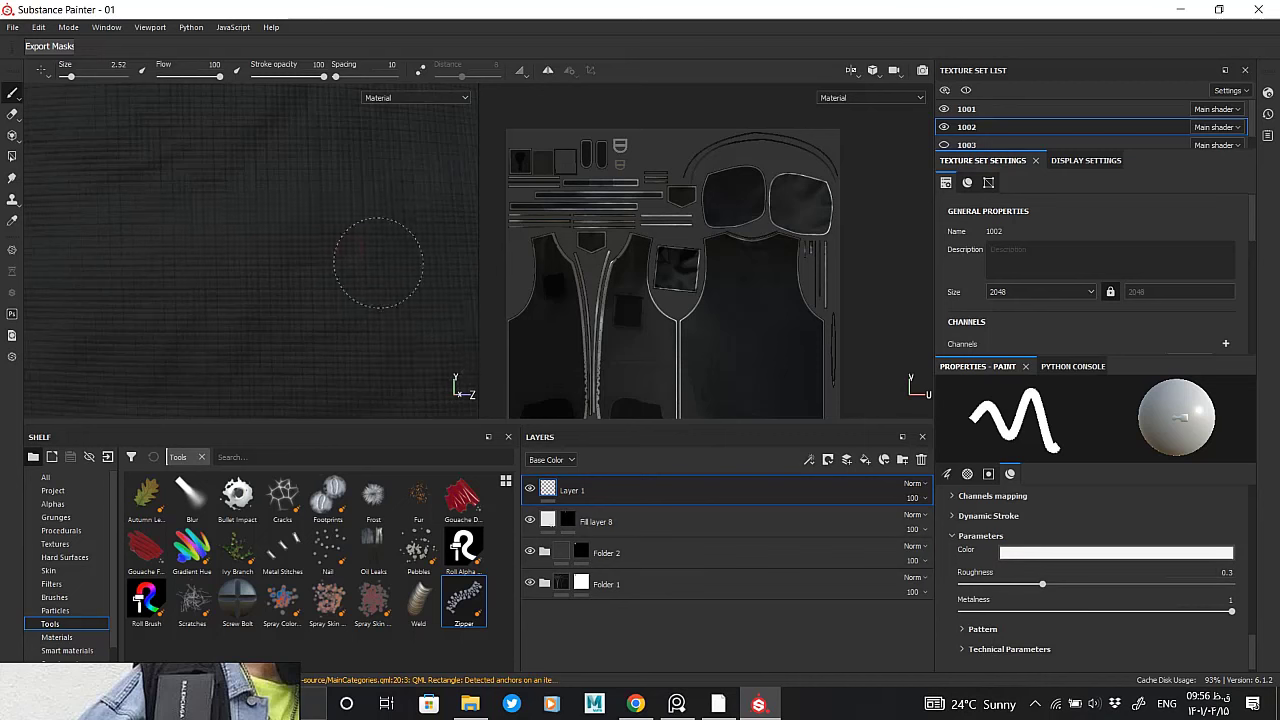
alt+drag(378, 262, 205, 305)
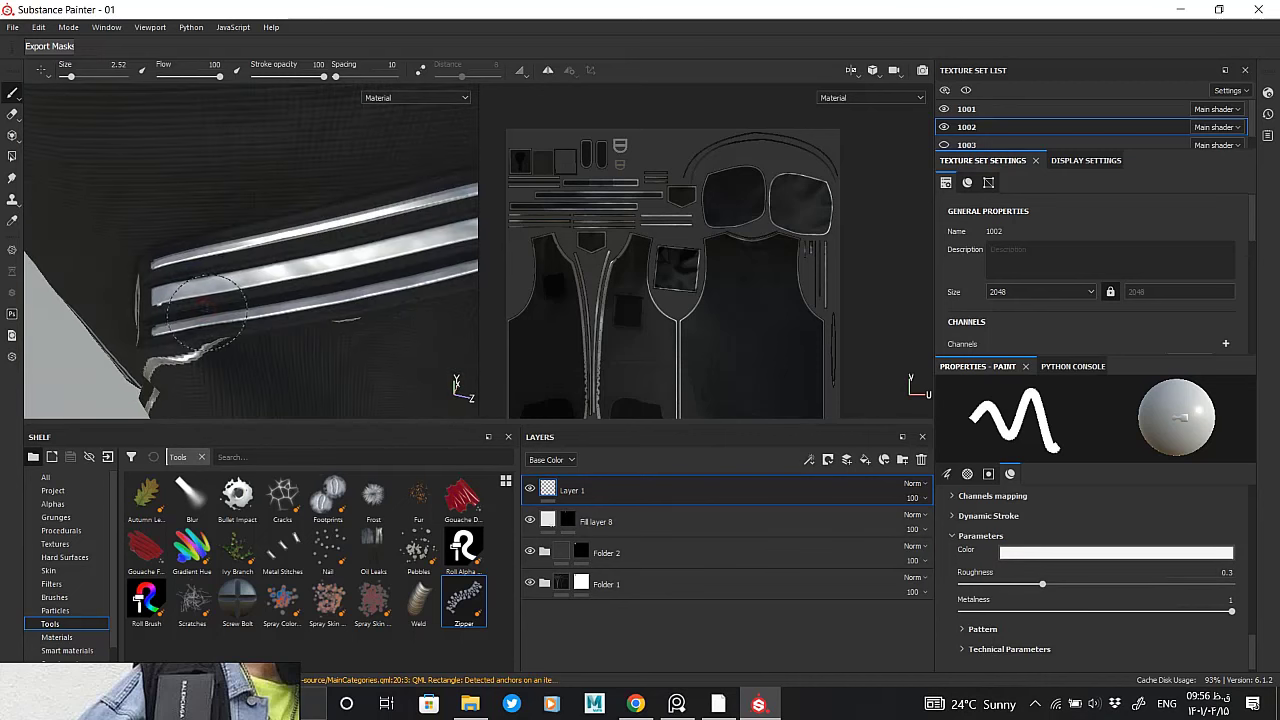
shift+click(363, 263)
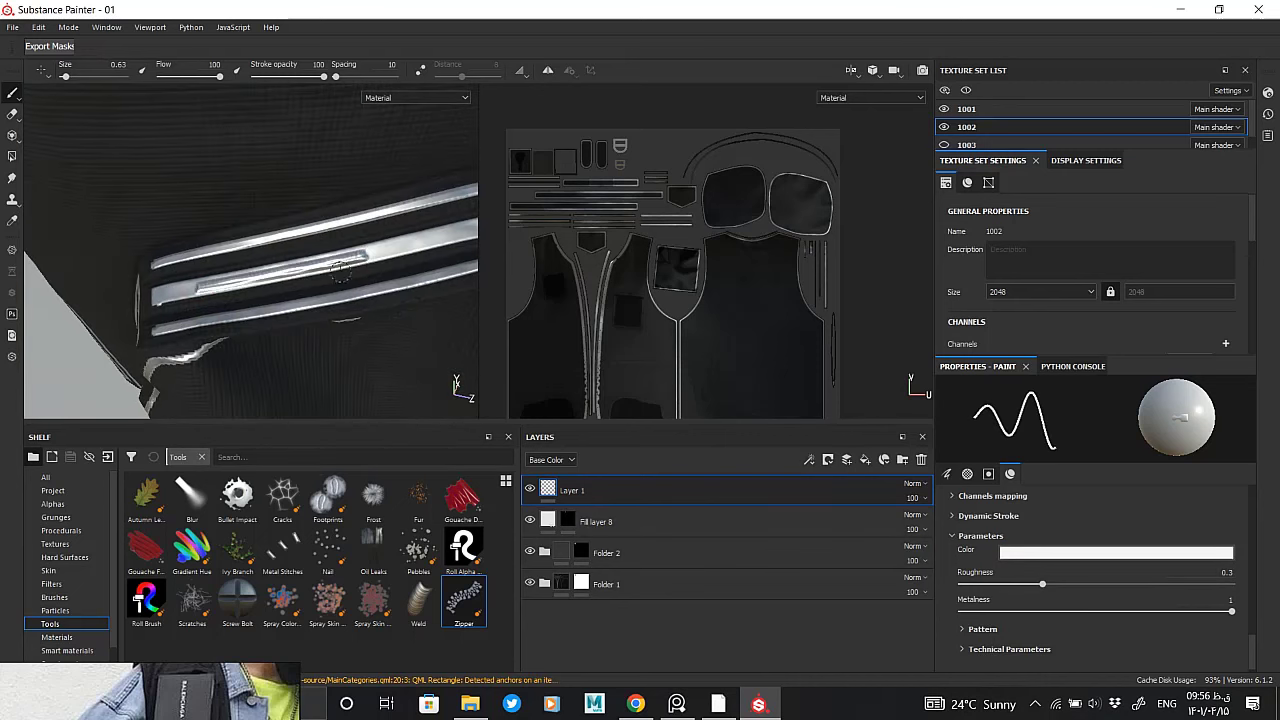
Inspect the stripe zipper in the UV layout view, then undo it
scroll(340, 270, up, 3)
scroll(691, 329, up, 5)
scroll(755, 302, up, 3)
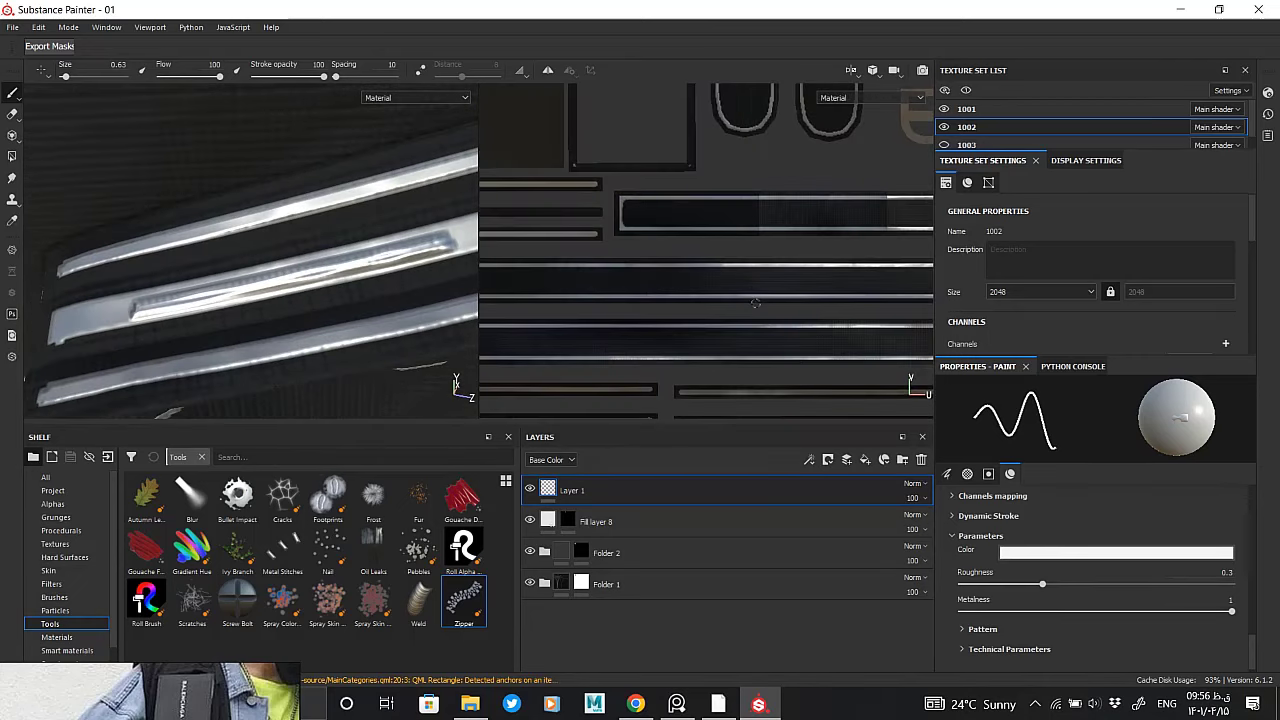
scroll(755, 302, down, 3)
scroll(760, 300, up, 2)
middle_drag(760, 300, 469, 266)
scroll(722, 286, up, 2)
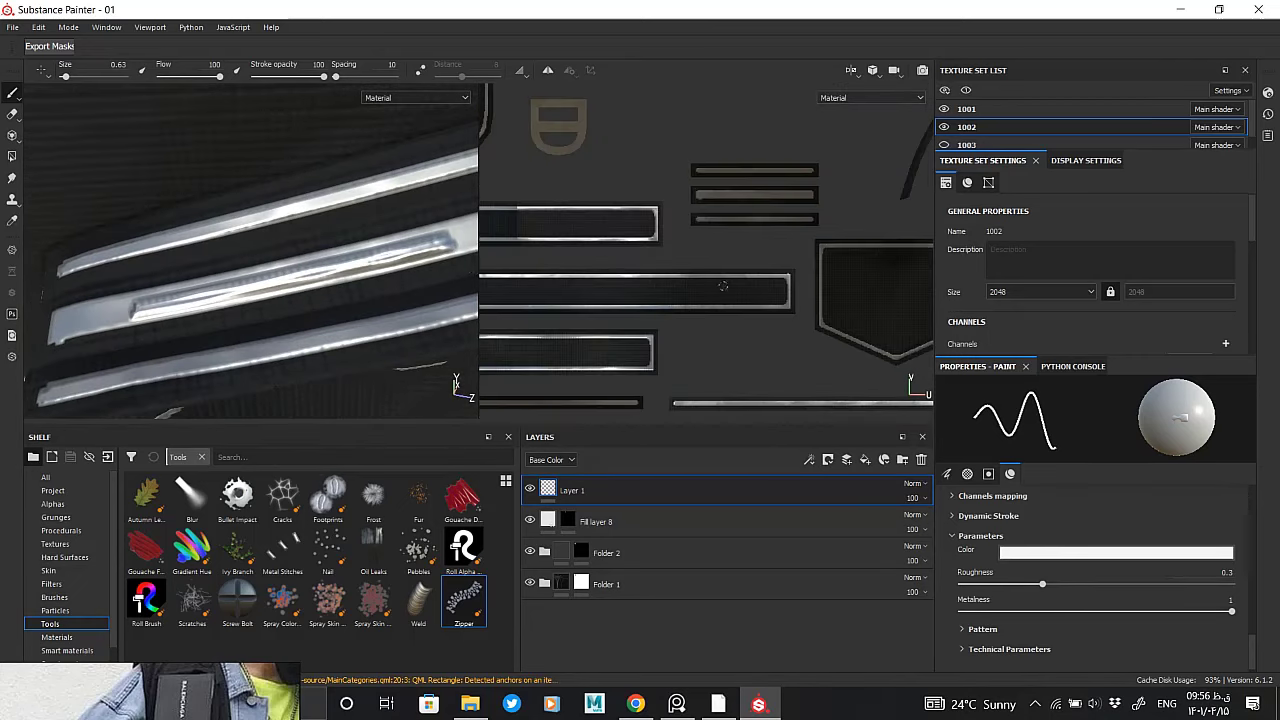
scroll(722, 286, down, 2)
scroll(603, 307, up, 2)
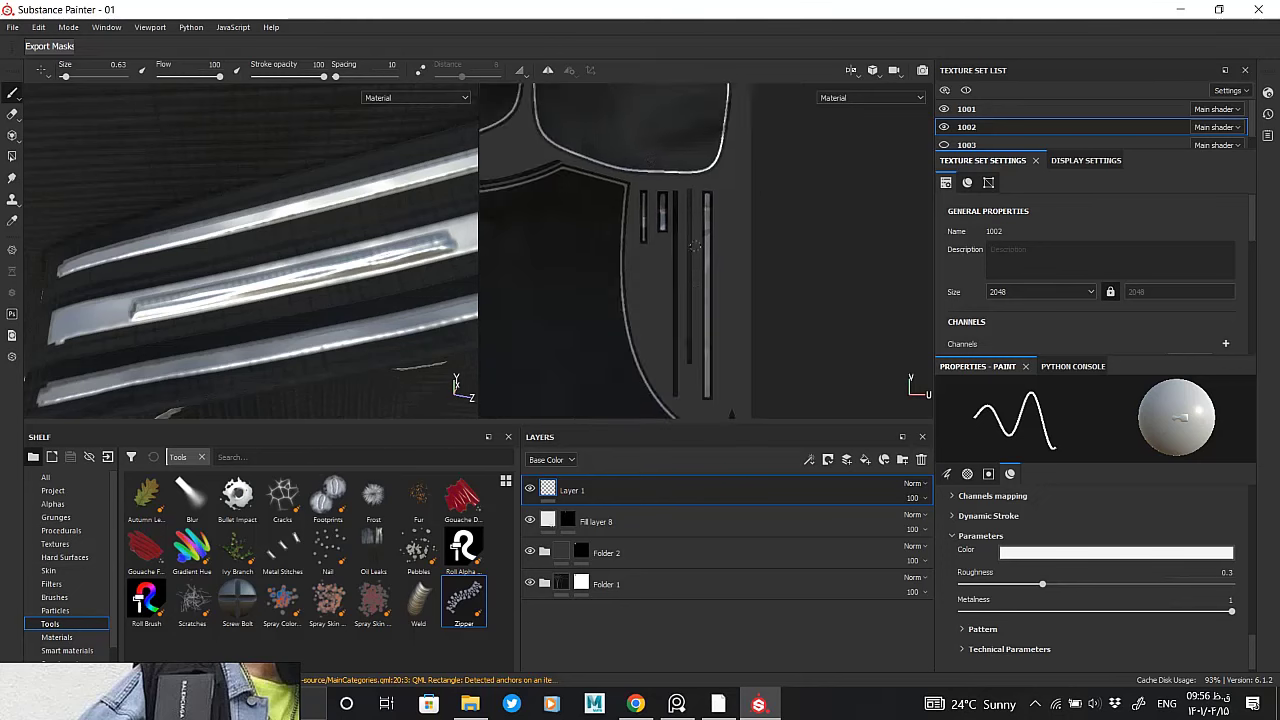
scroll(603, 307, up, 2)
scroll(603, 307, up, 2)
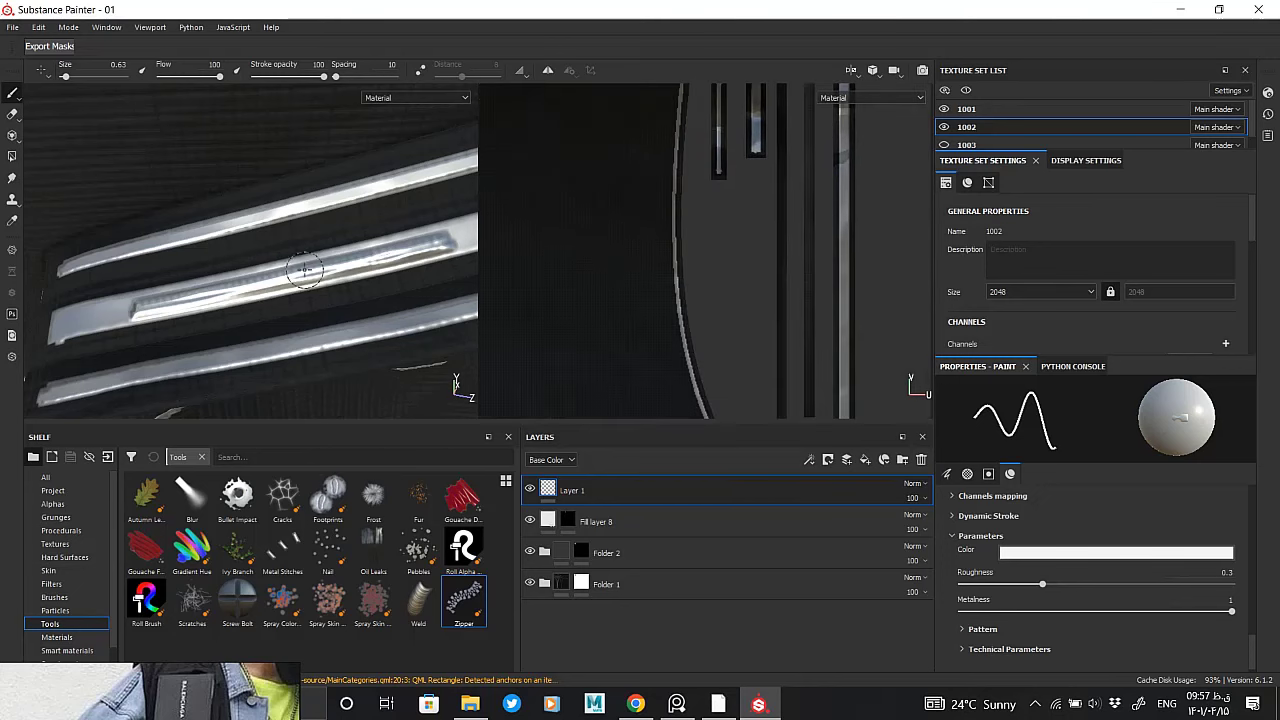
scroll(694, 374, down, 2)
scroll(694, 374, down, 2)
scroll(640, 260, up, 3)
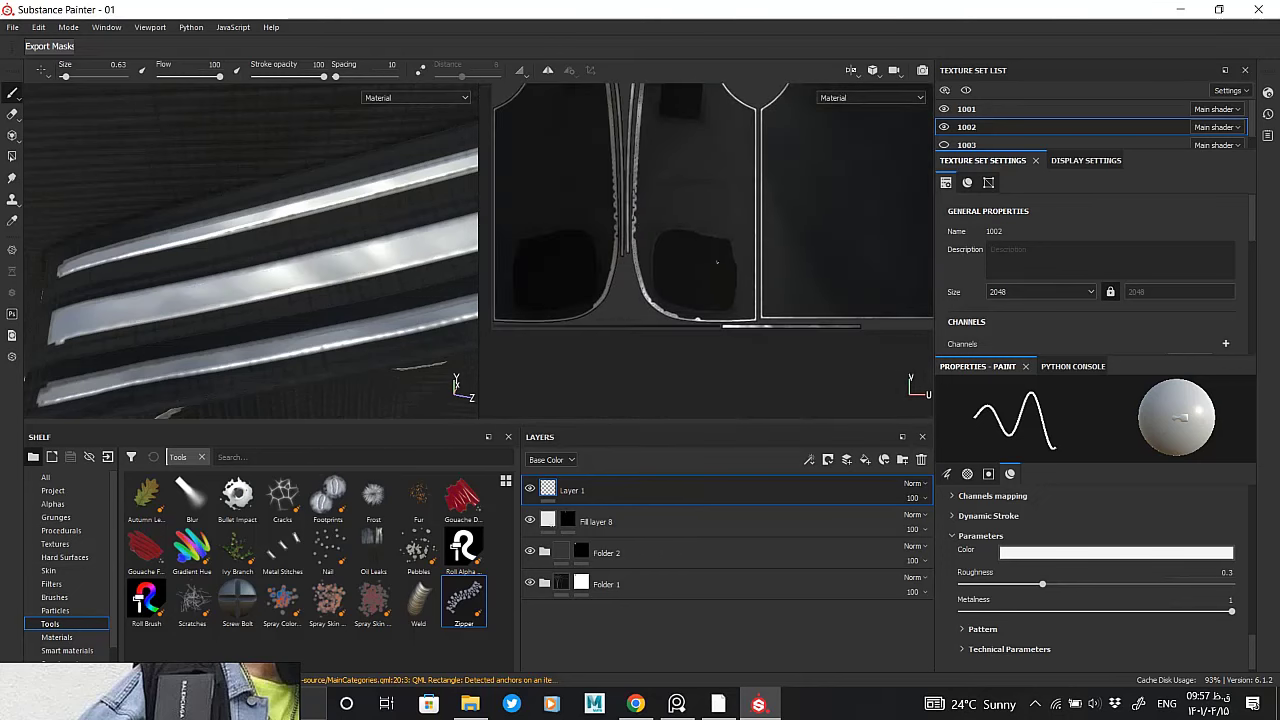
scroll(640, 260, up, 2)
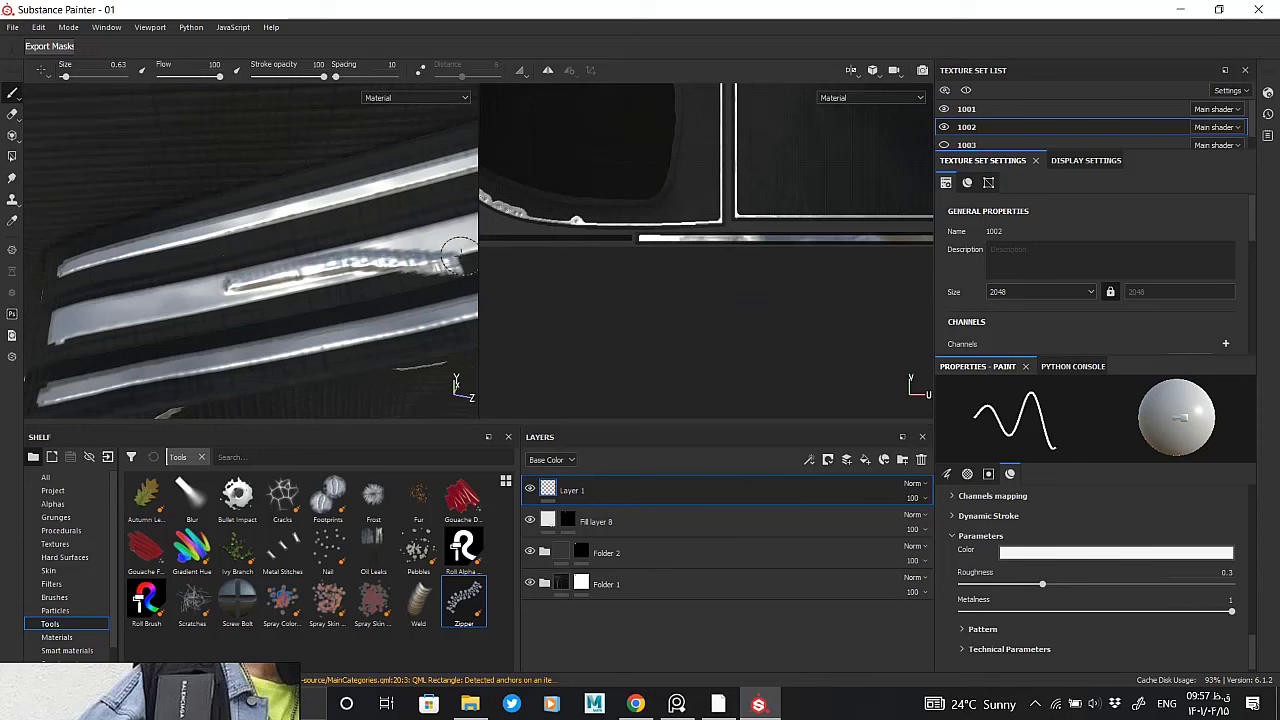
scroll(445, 258, up, 2)
scroll(600, 284, down, 1)
scroll(608, 284, down, 2)
scroll(702, 330, down, 2)
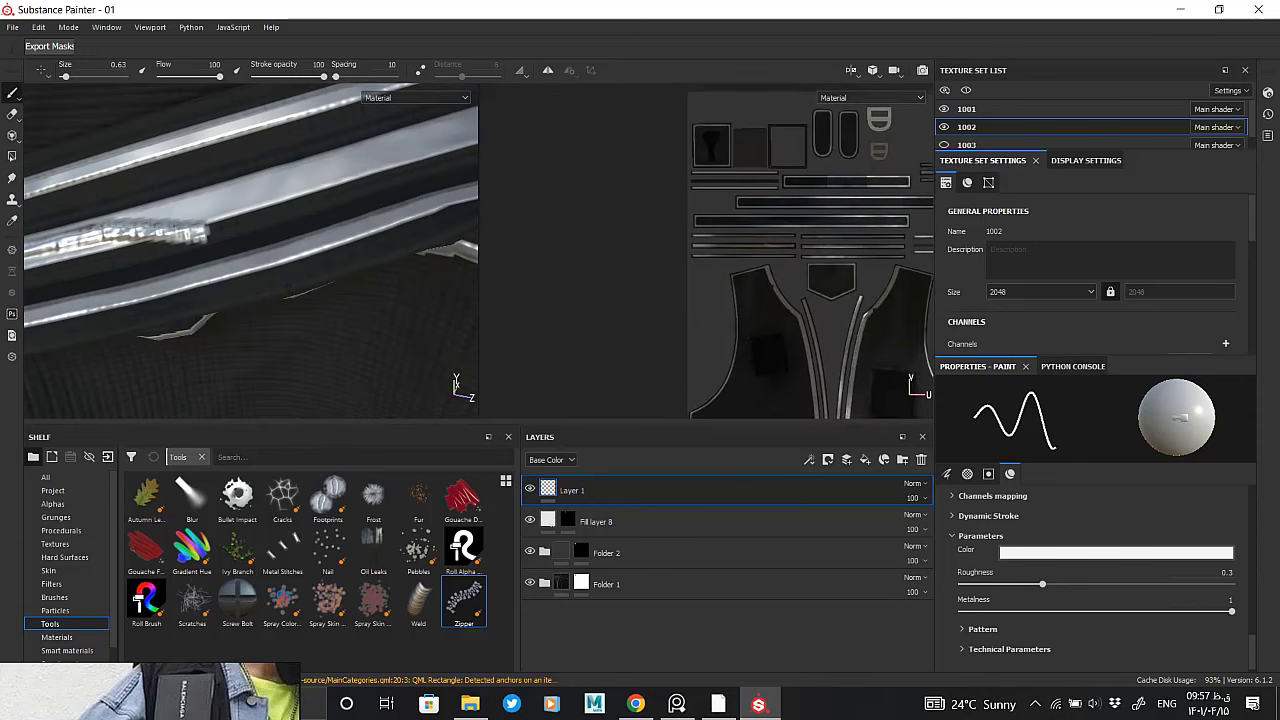
scroll(702, 330, up, 1)
scroll(702, 330, up, 2)
scroll(702, 330, up, 1)
key(ctrl+z)
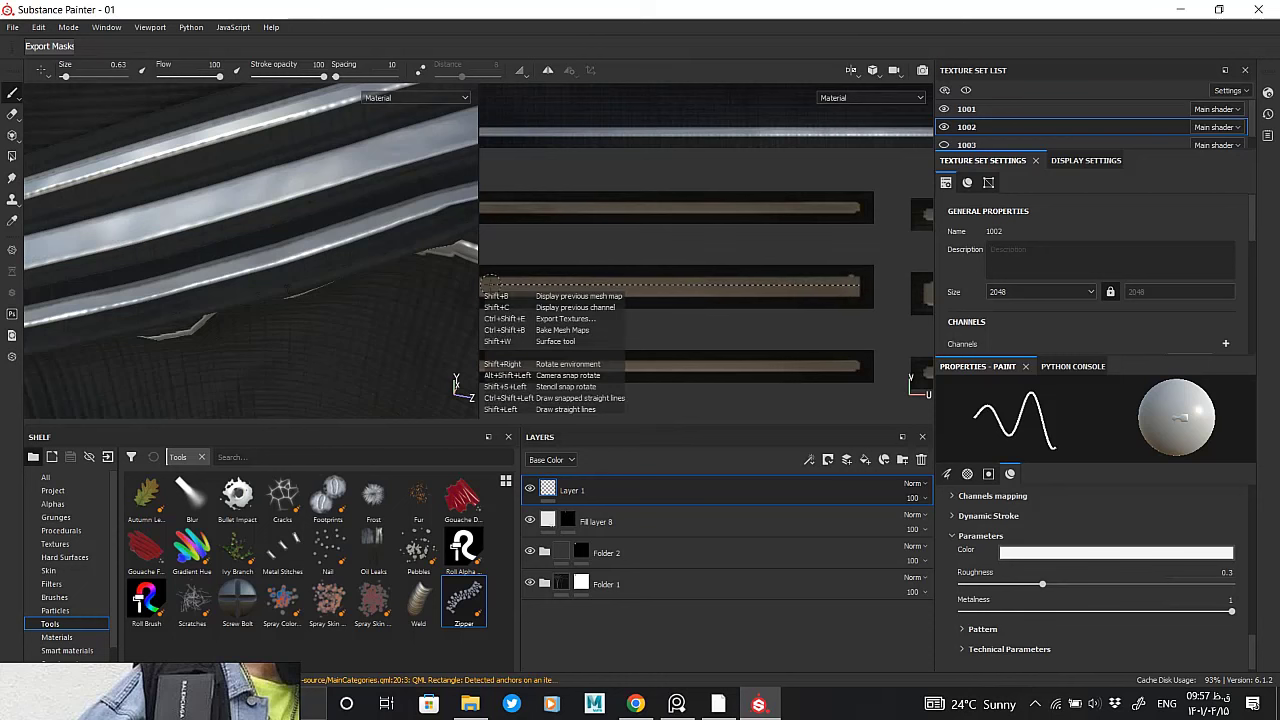
Paint a straight zipper line along the vest's middle stripe, extending it down to the stripe's end
shift+click(490, 286)
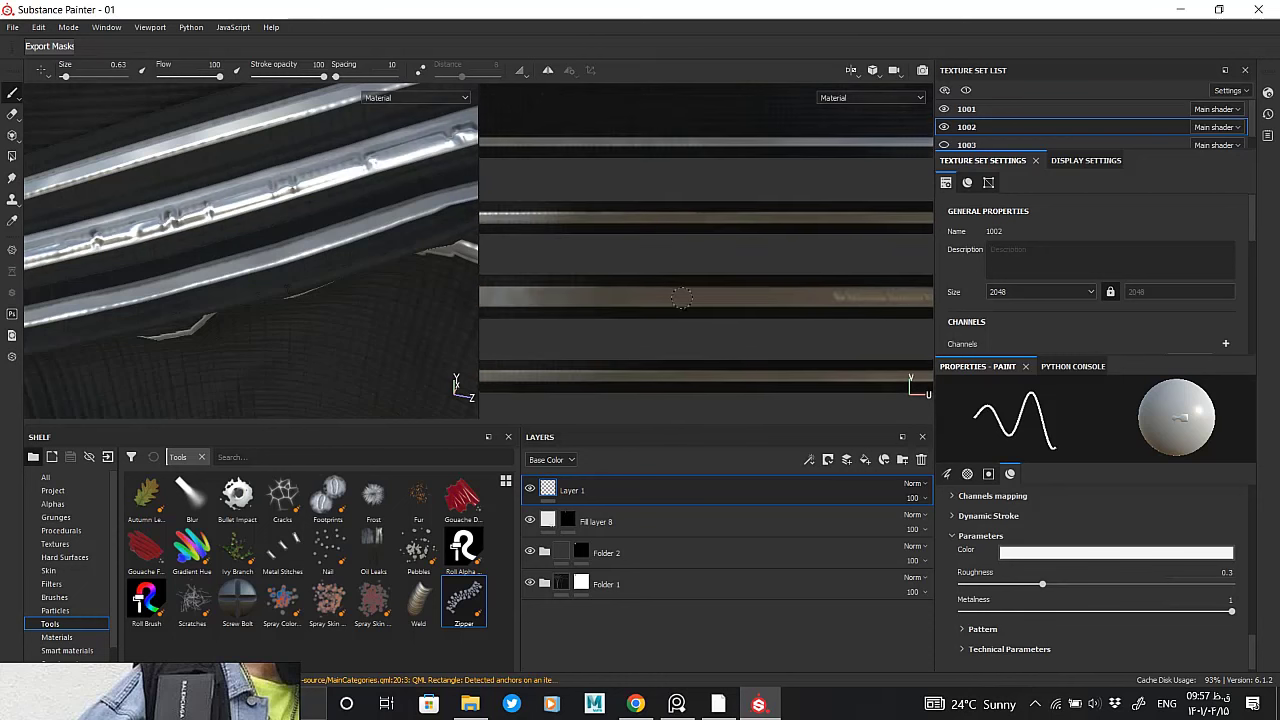
key(ctrl+z)
middle_drag(510, 286, 600, 299)
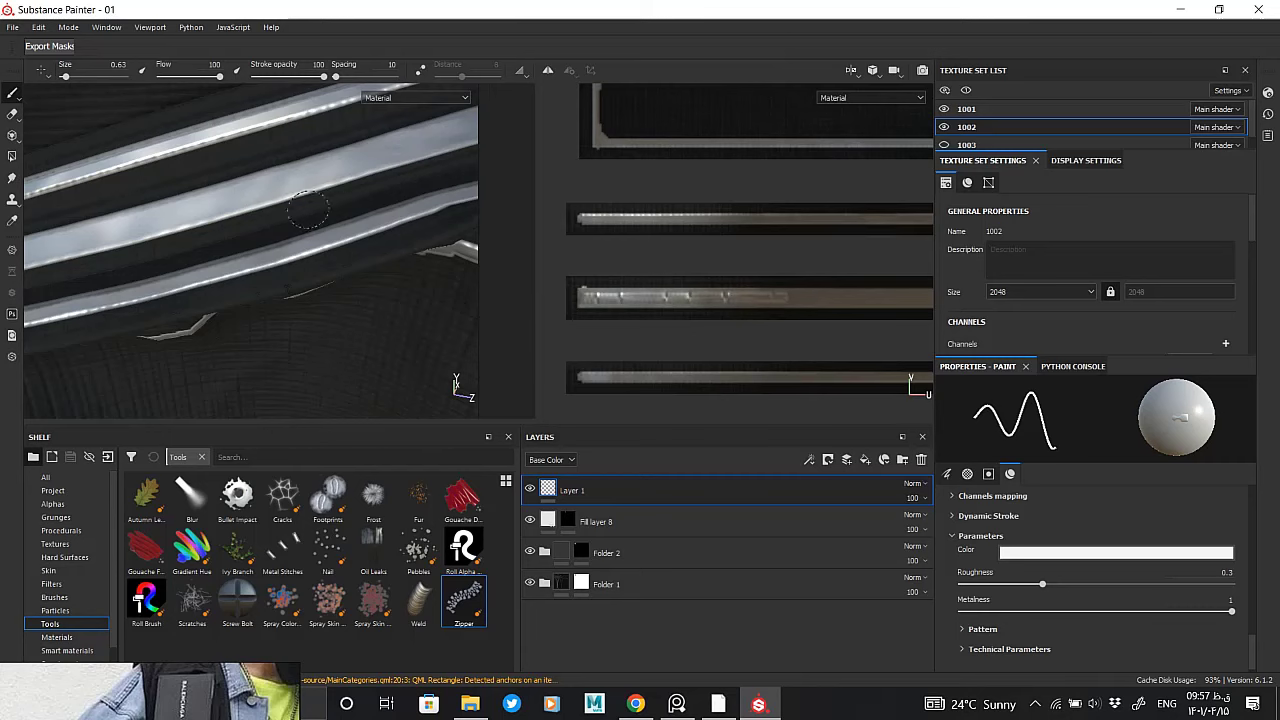
alt+drag(308, 209, 208, 261)
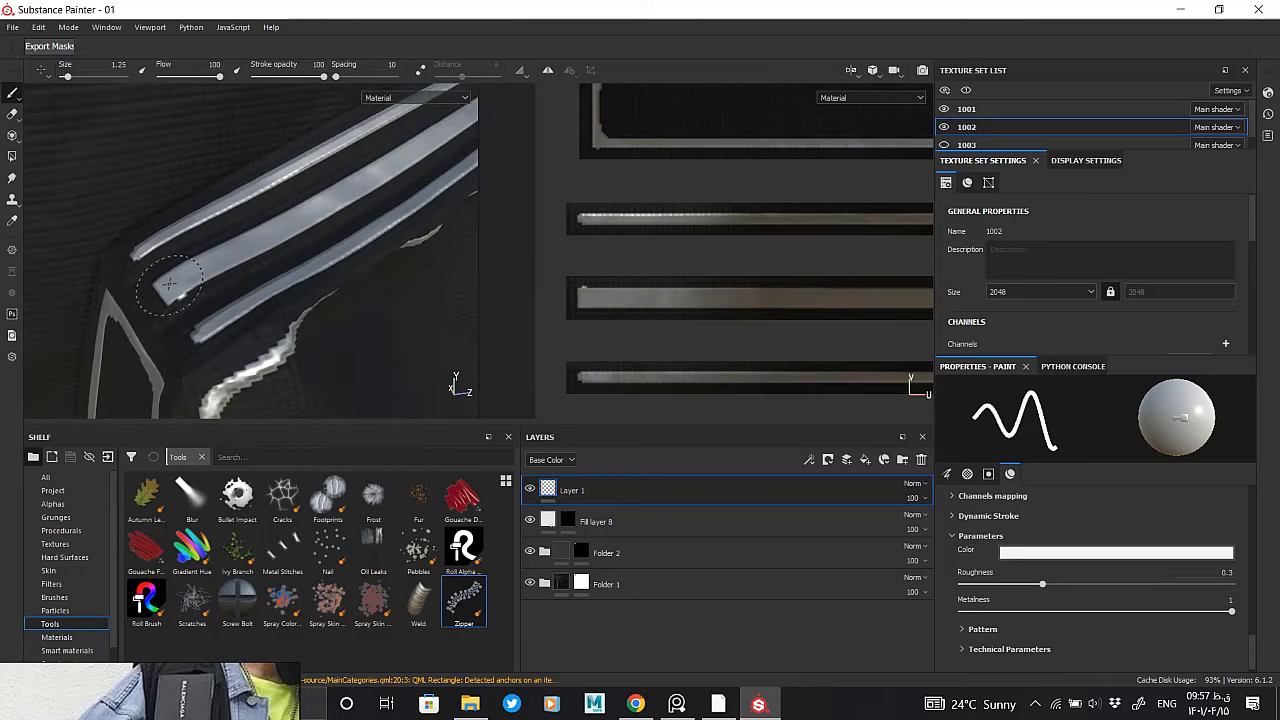
shift+click(252, 241)
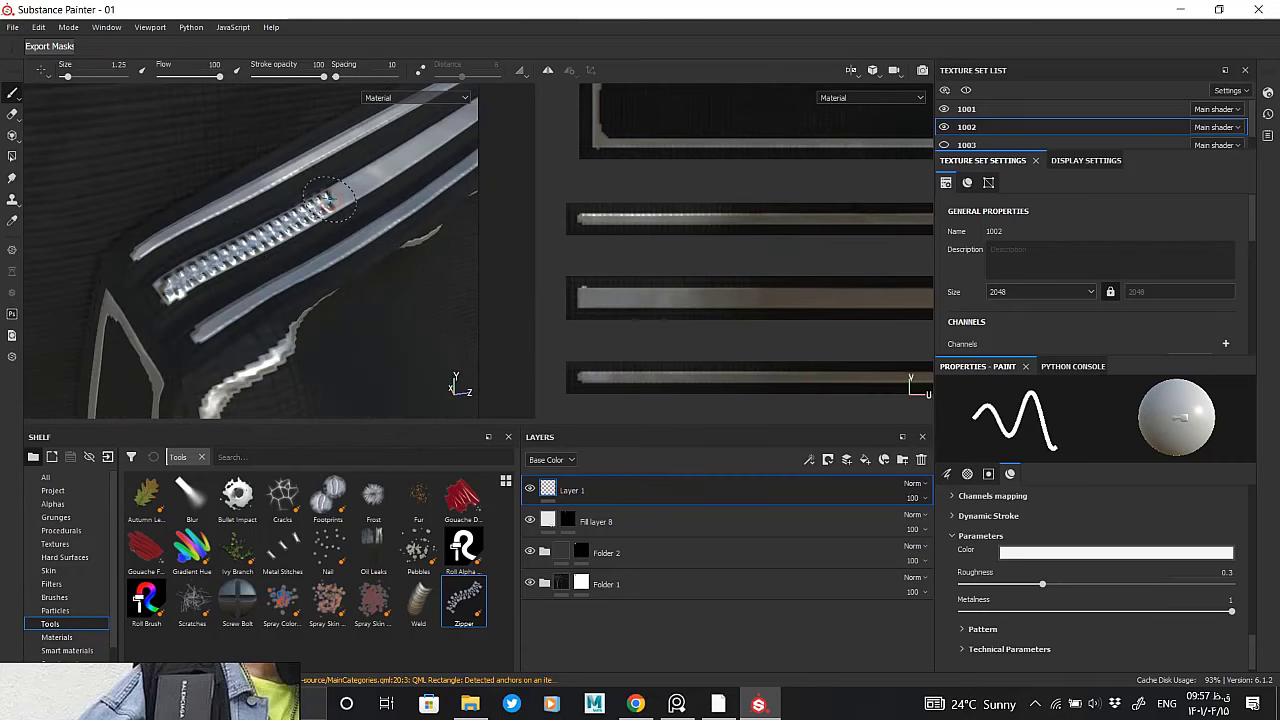
alt+drag(396, 157, 341, 207)
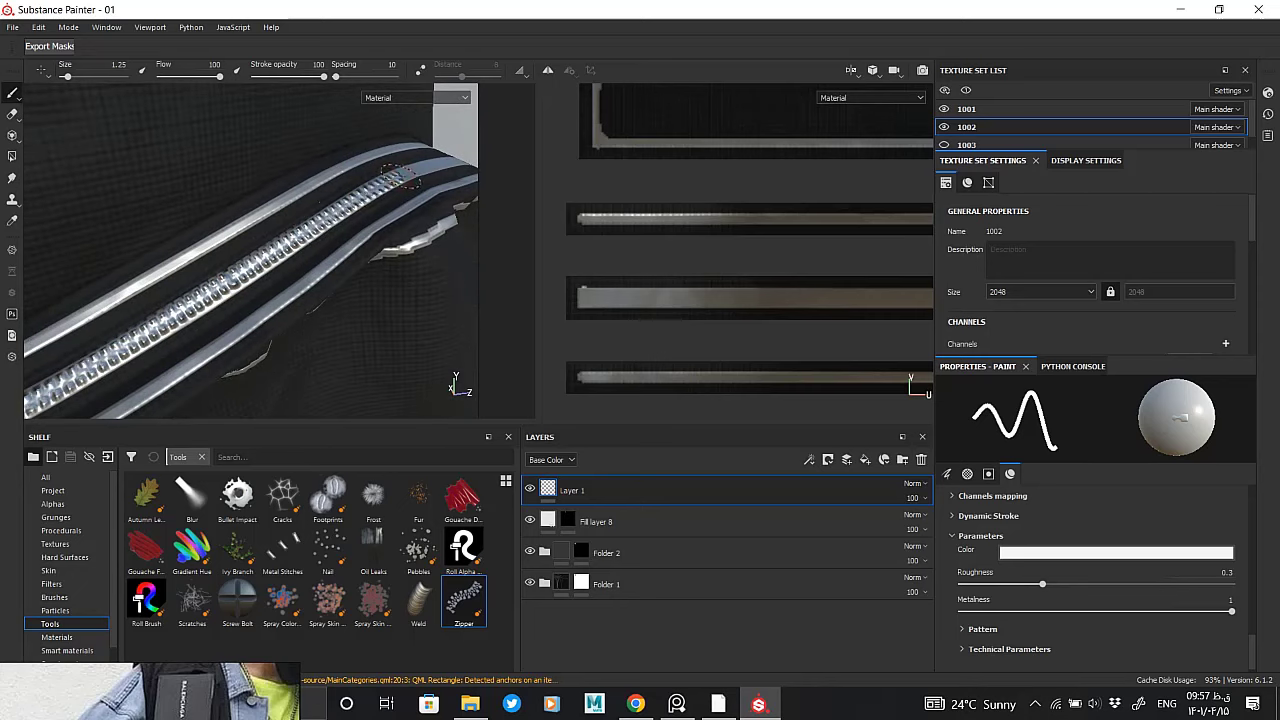
mouse_move(398, 177)
alt+mouse_down()
mouse_move(278, 316)
mouse_move(293, 210)
alt+mouse_up()
shift+click(278, 316)
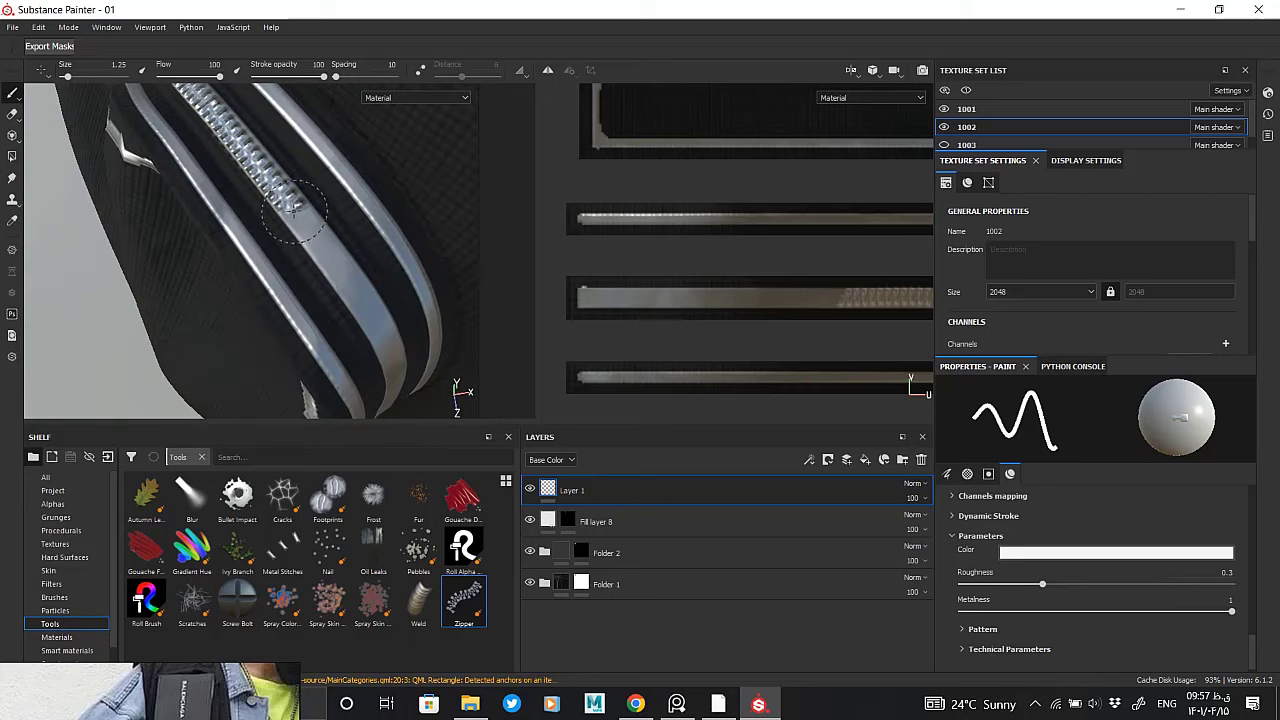
shift+click(362, 302)
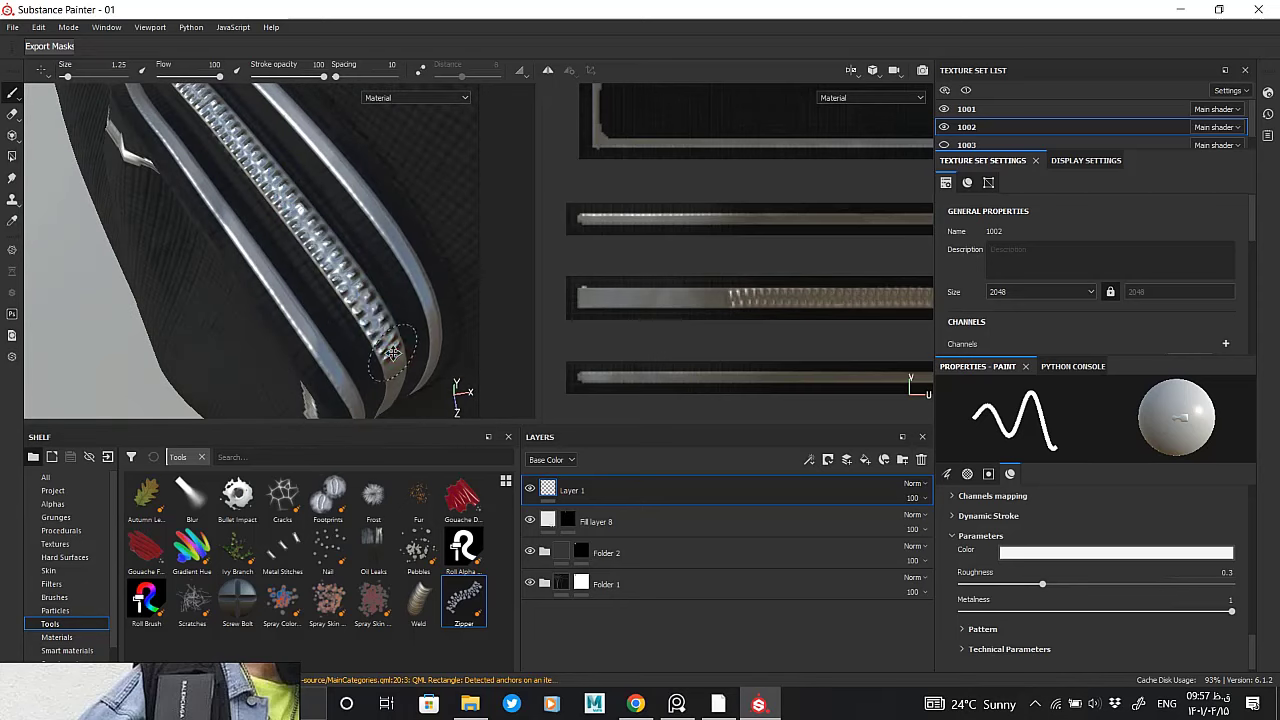
alt+drag(400, 350, 362, 218)
shift+click(356, 226)
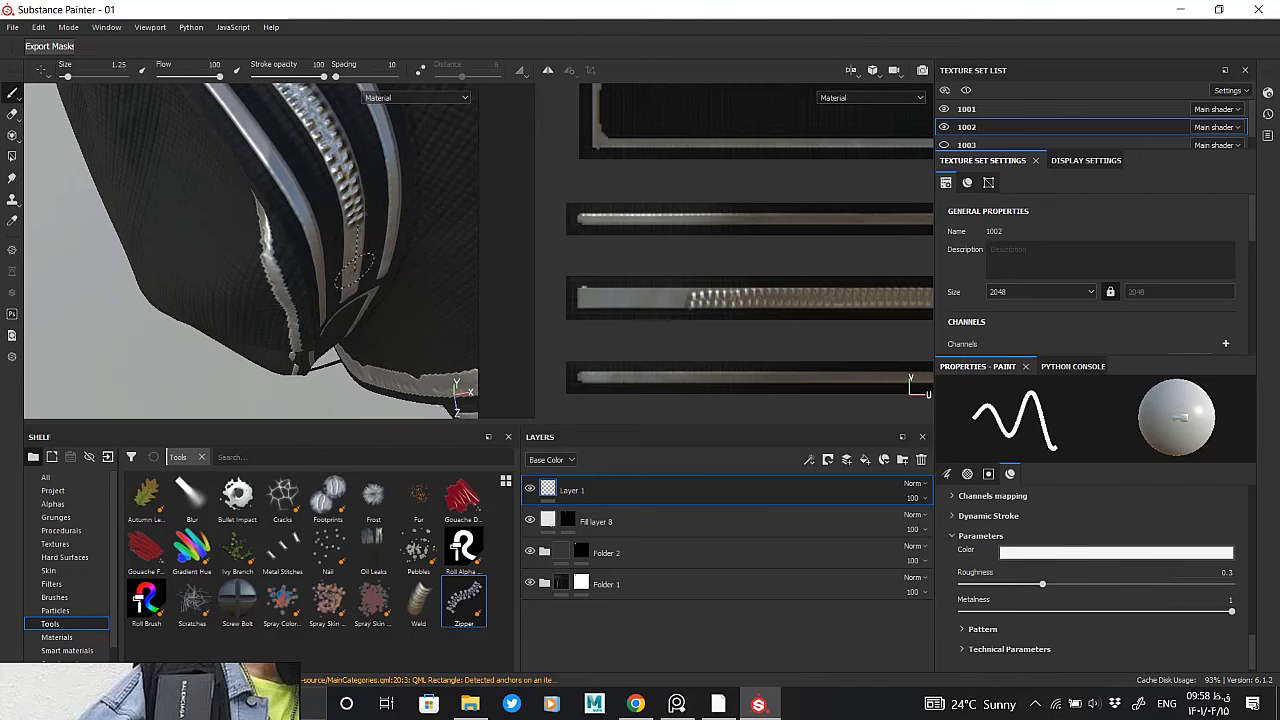
Paint a zipper straight up the striped back strap and along its curve
alt+drag(350, 290, 12, 190)
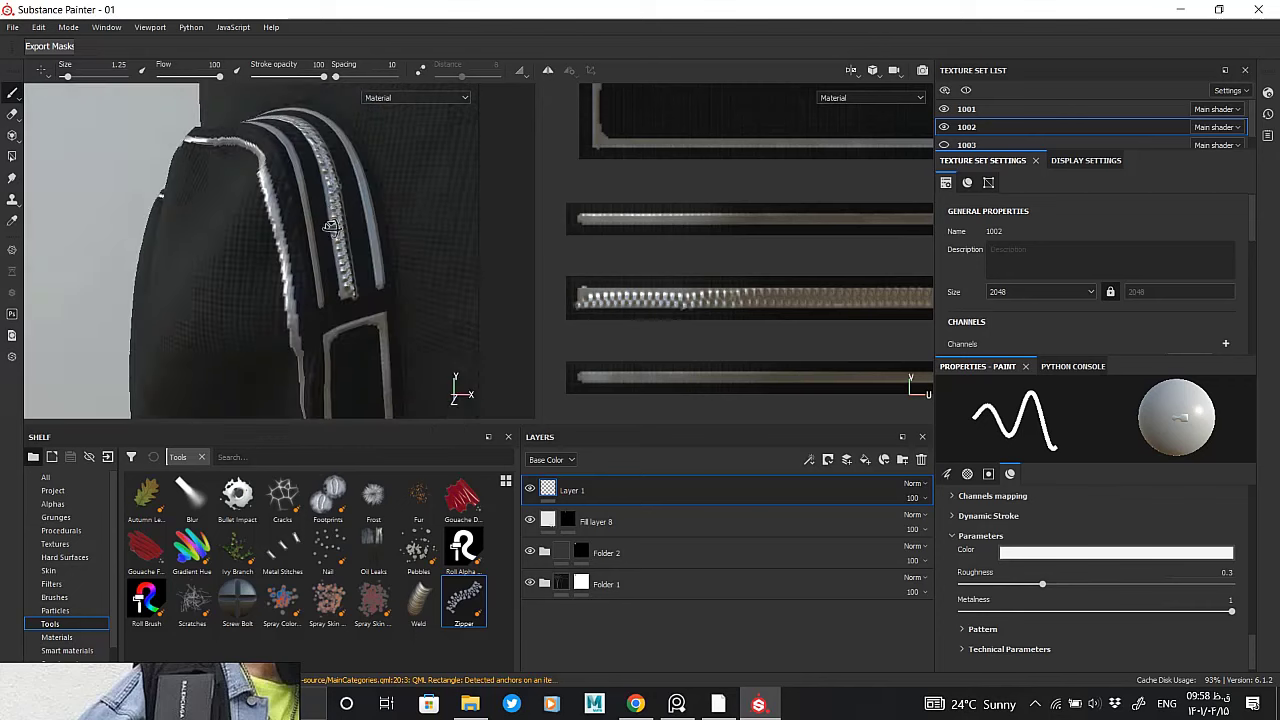
alt+right_drag(12, 190, 203, 265)
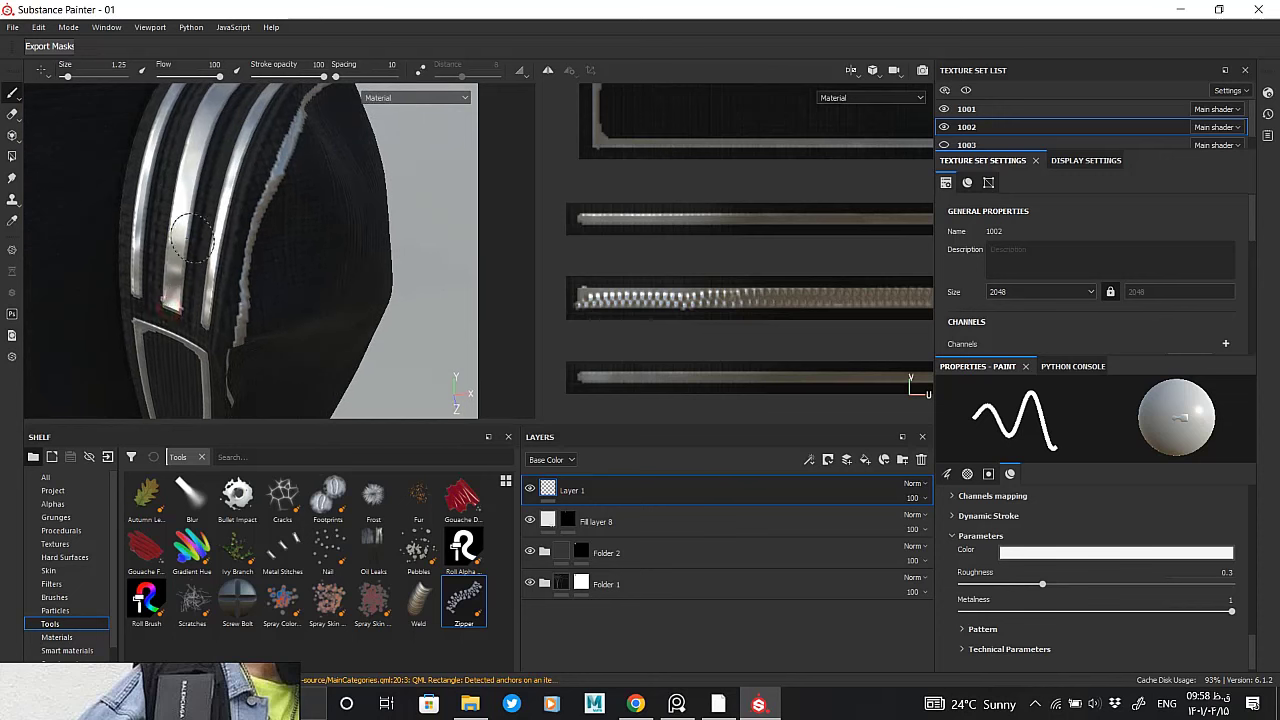
shift+click(193, 168)
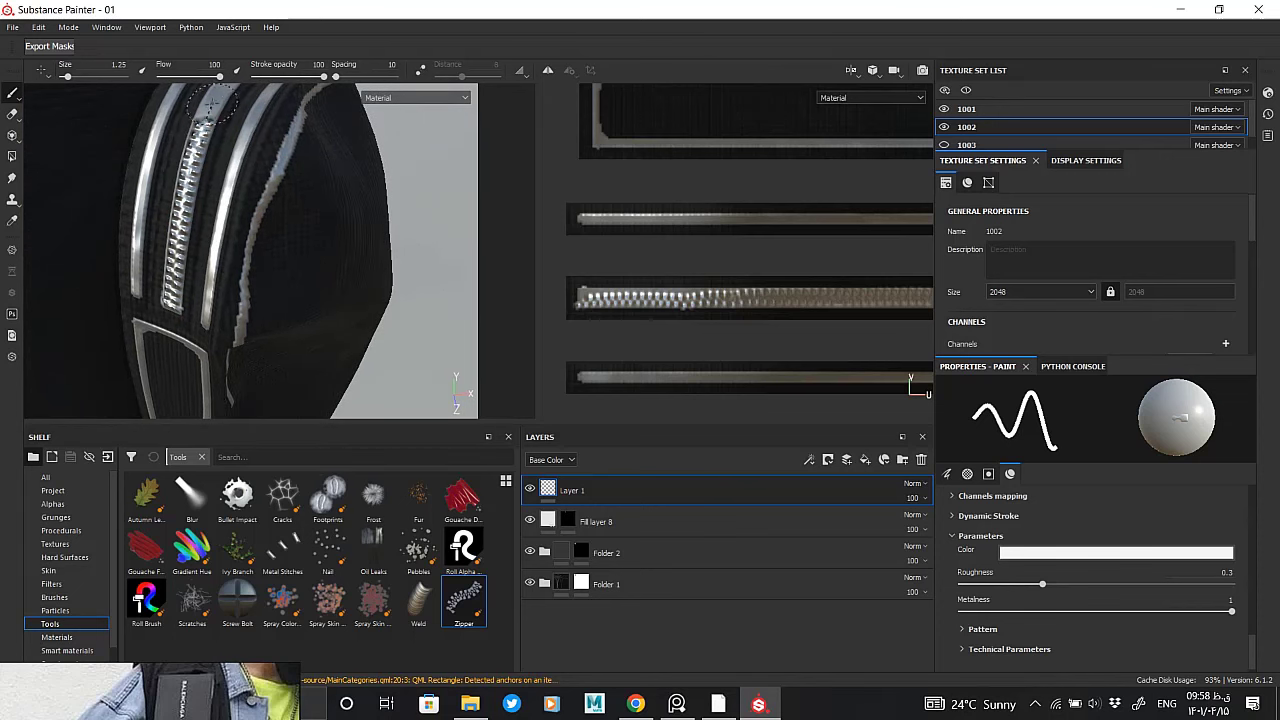
alt+drag(215, 97, 228, 294)
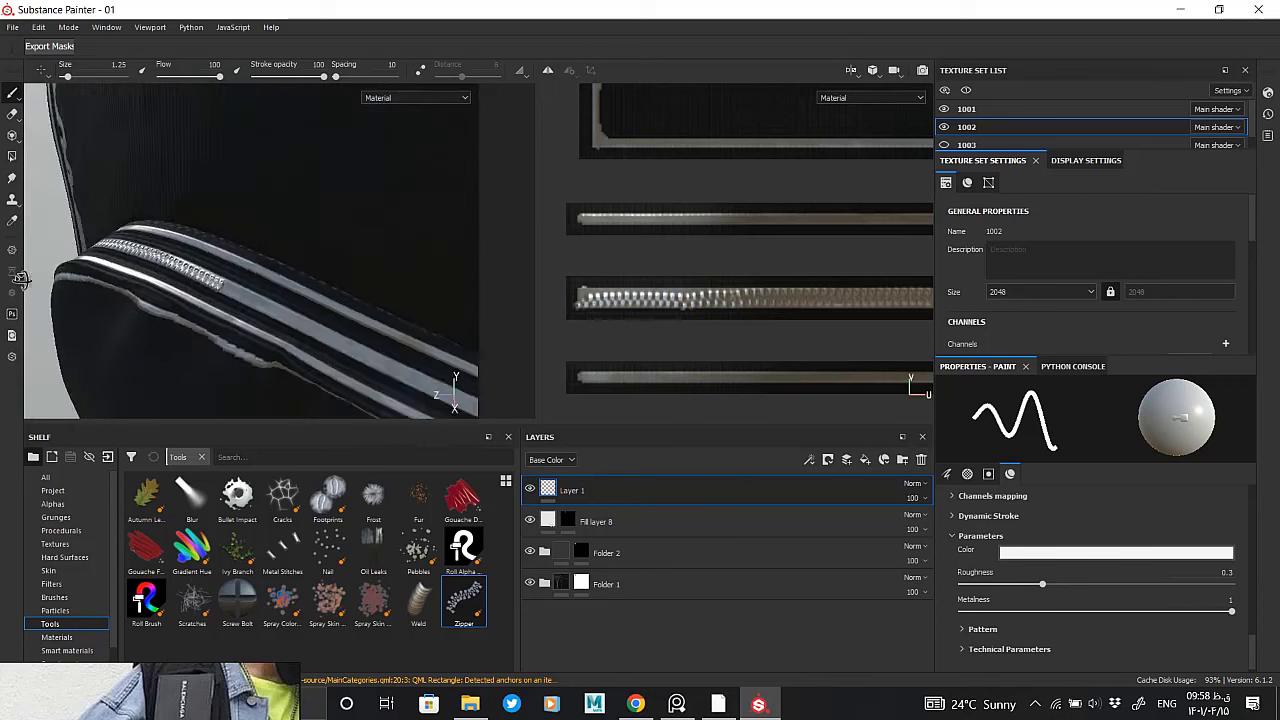
shift+click(324, 276)
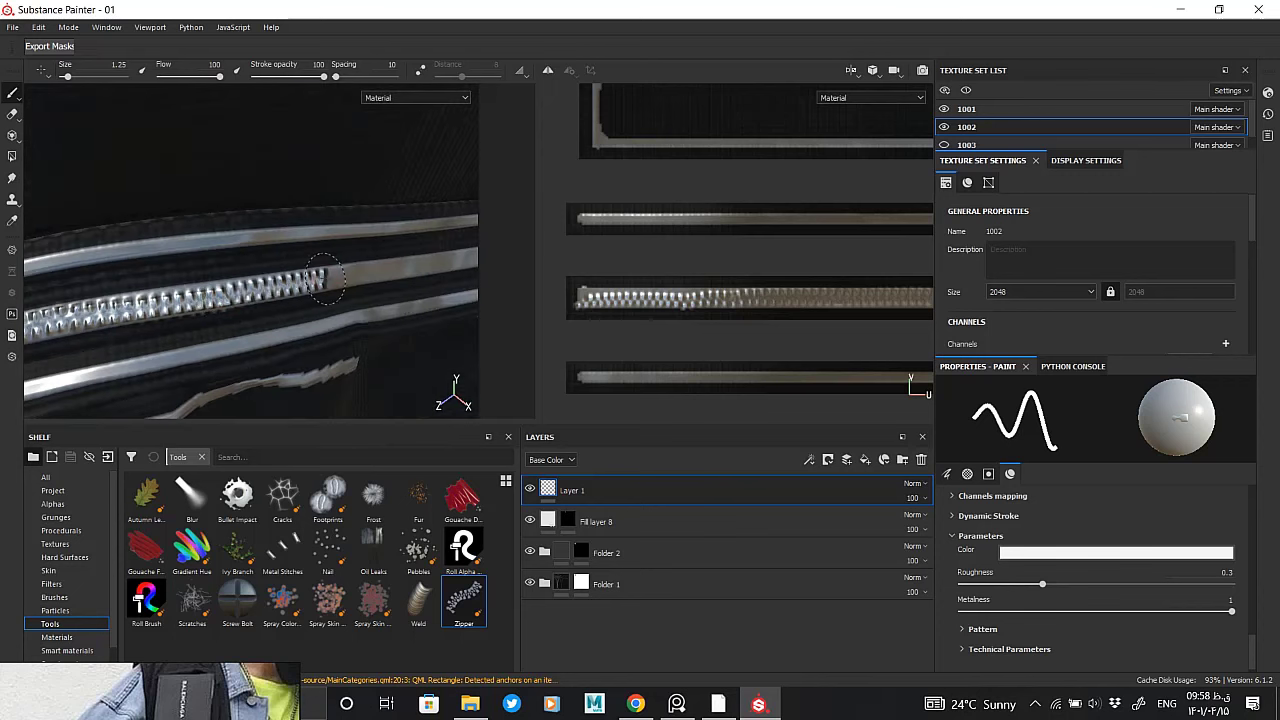
mouse_move(460, 258)
alt+mouse_down()
mouse_move(318, 262)
mouse_move(240, 315)
mouse_move(190, 302)
mouse_move(183, 236)
alt+mouse_up()
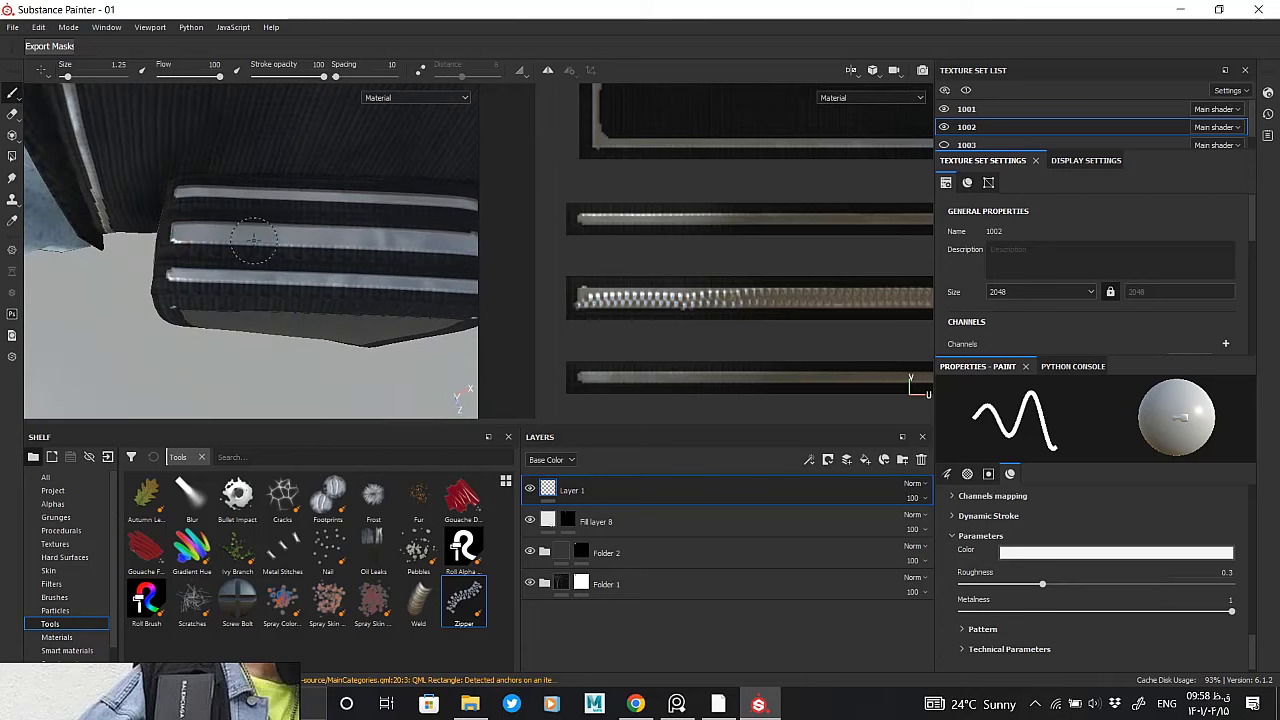
Zoom out and orbit around the whole outfit to inspect the zippers
mouse_move(413, 240)
alt+mouse_down()
mouse_move(343, 226)
mouse_move(198, 254)
alt+mouse_up()
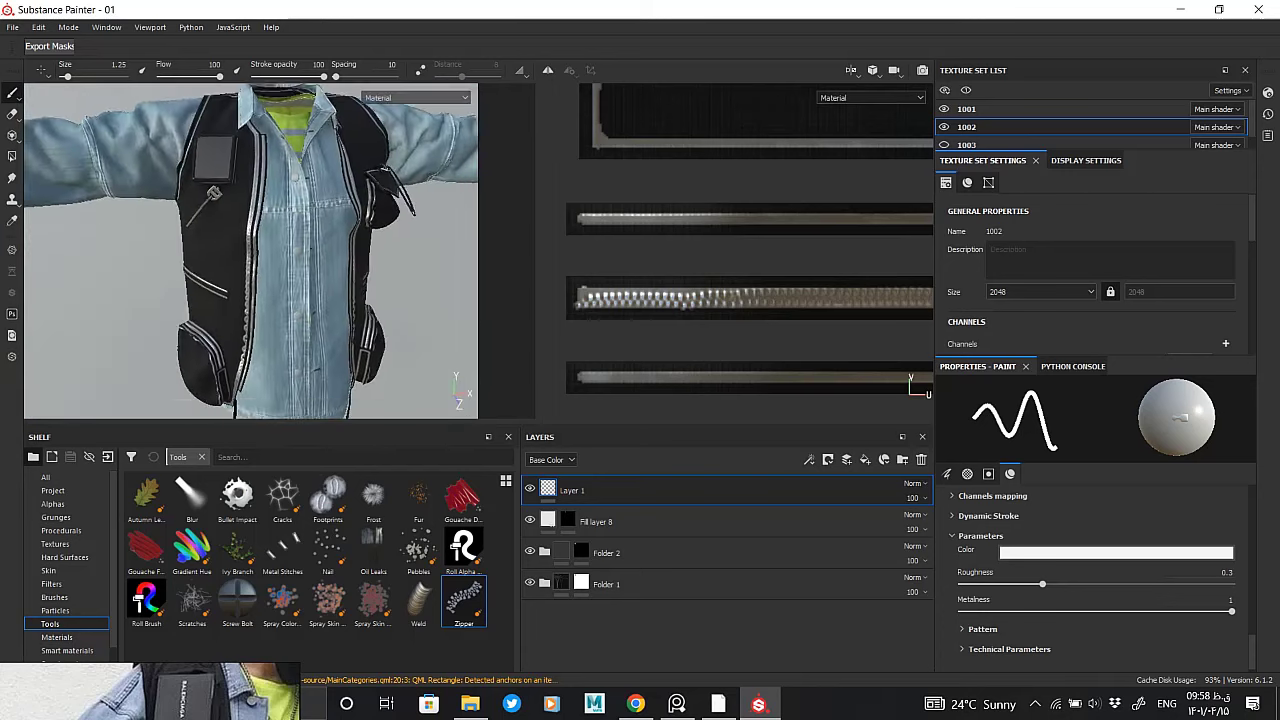
alt+right_drag(198, 254, 183, 303)
mouse_move(183, 303)
alt+mouse_down()
mouse_move(443, 377)
mouse_move(349, 94)
mouse_move(368, 348)
mouse_move(457, 386)
mouse_move(57, 214)
mouse_move(210, 147)
alt+mouse_up()
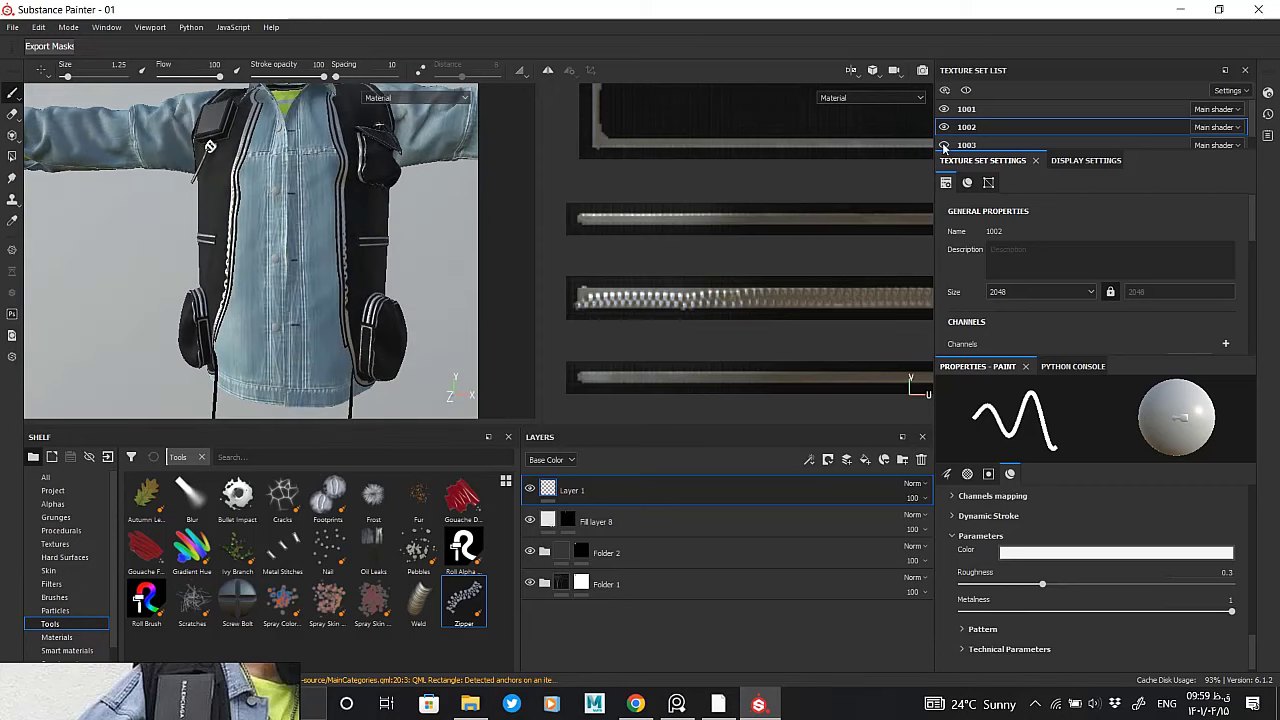
Switch to the 1003 texture set, hiding sets 1001 and 1002, to show the patched jeans legs
click(976, 146)
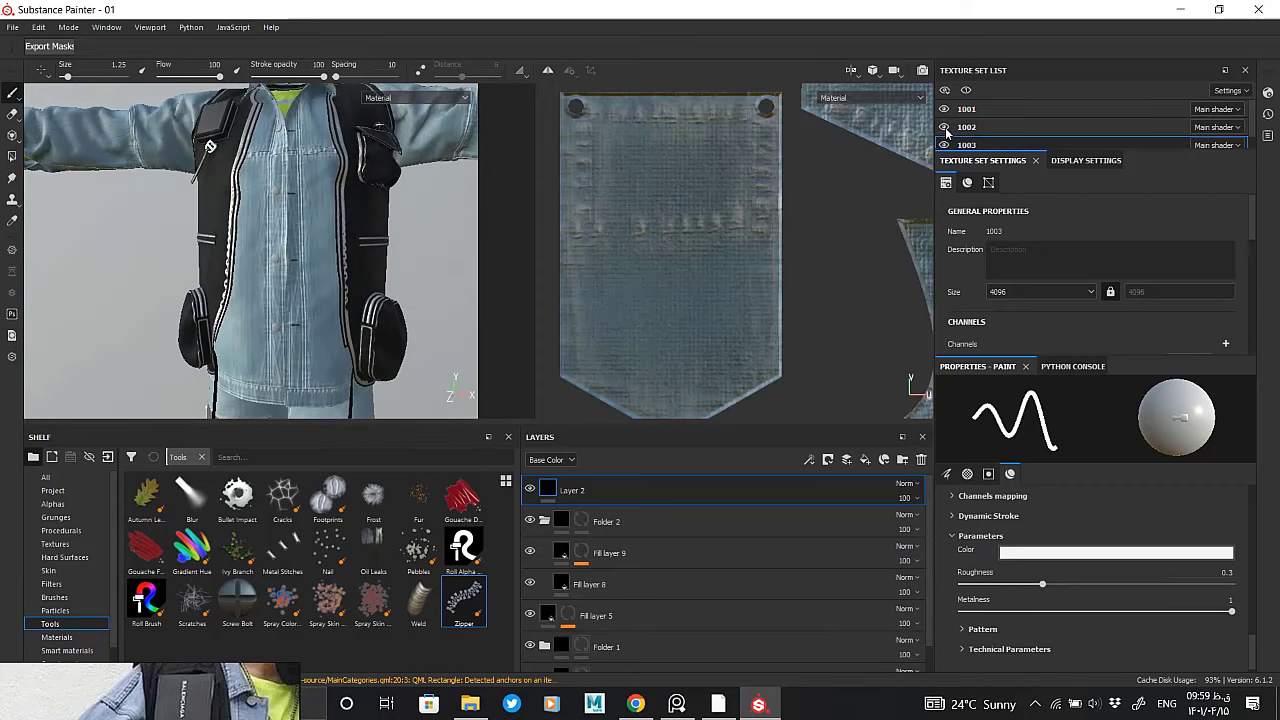
click(944, 127)
click(944, 109)
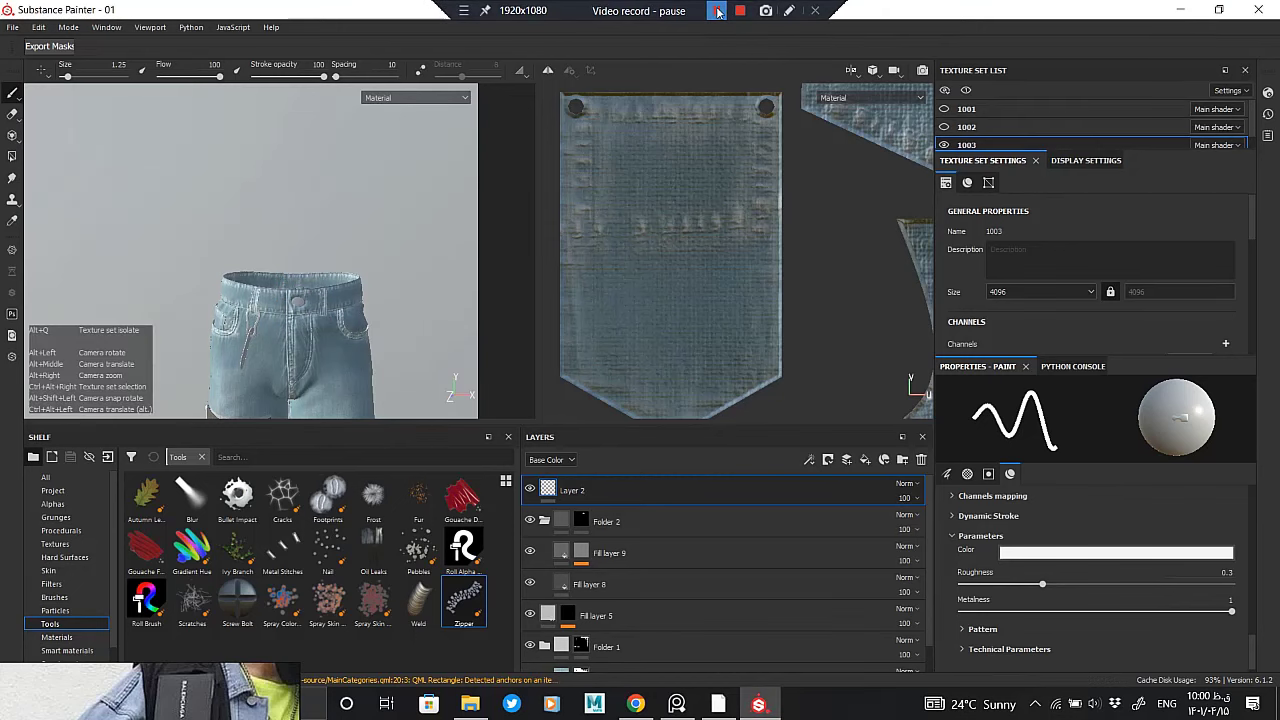
middle_drag(303, 254, 287, 415)
scroll(287, 415, up, 5)
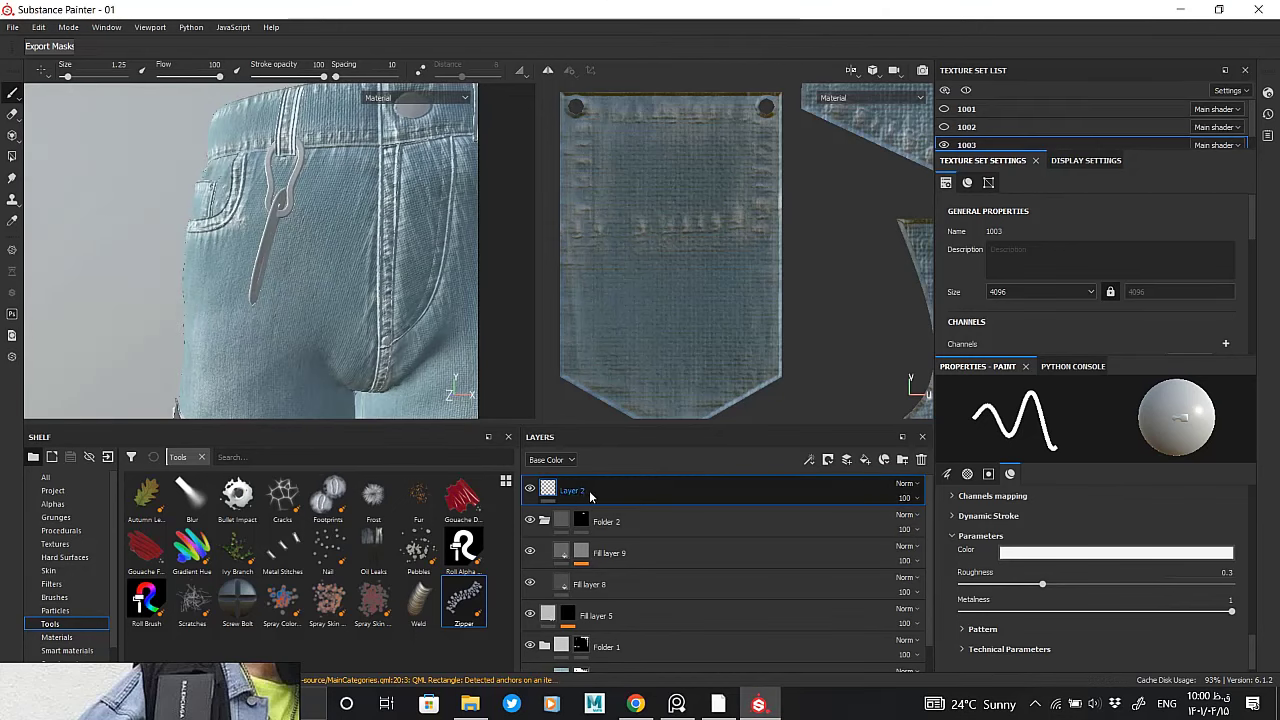
Add a new fill layer with a black mask
click(866, 460)
right_click(556, 488)
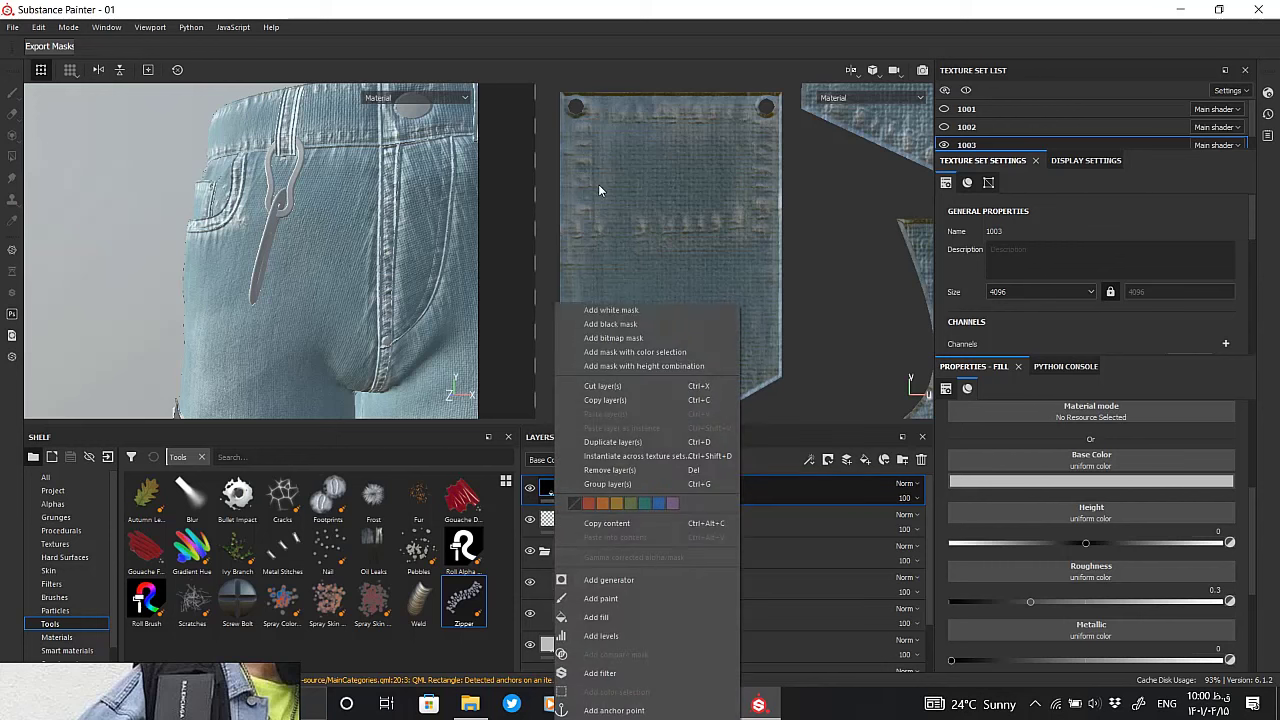
click(607, 325)
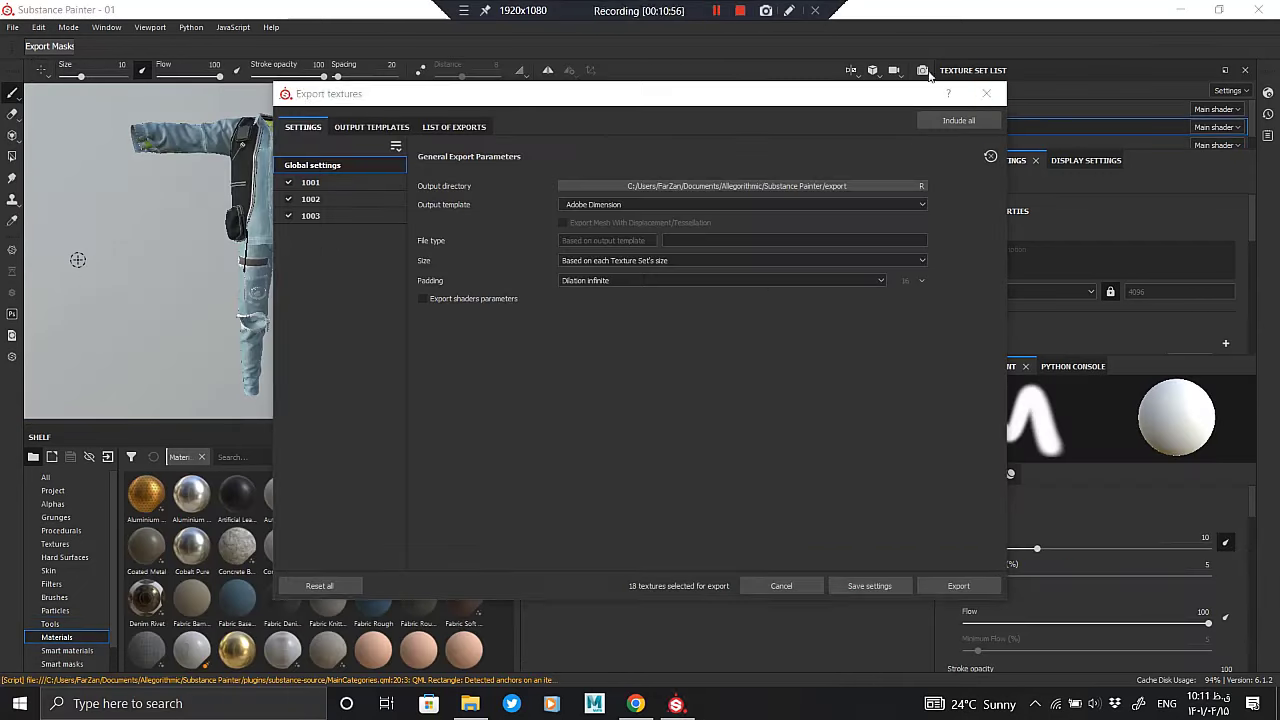
Set the texture export output to a new 'textures' folder inside Desktop/grunge
click(42, 262)
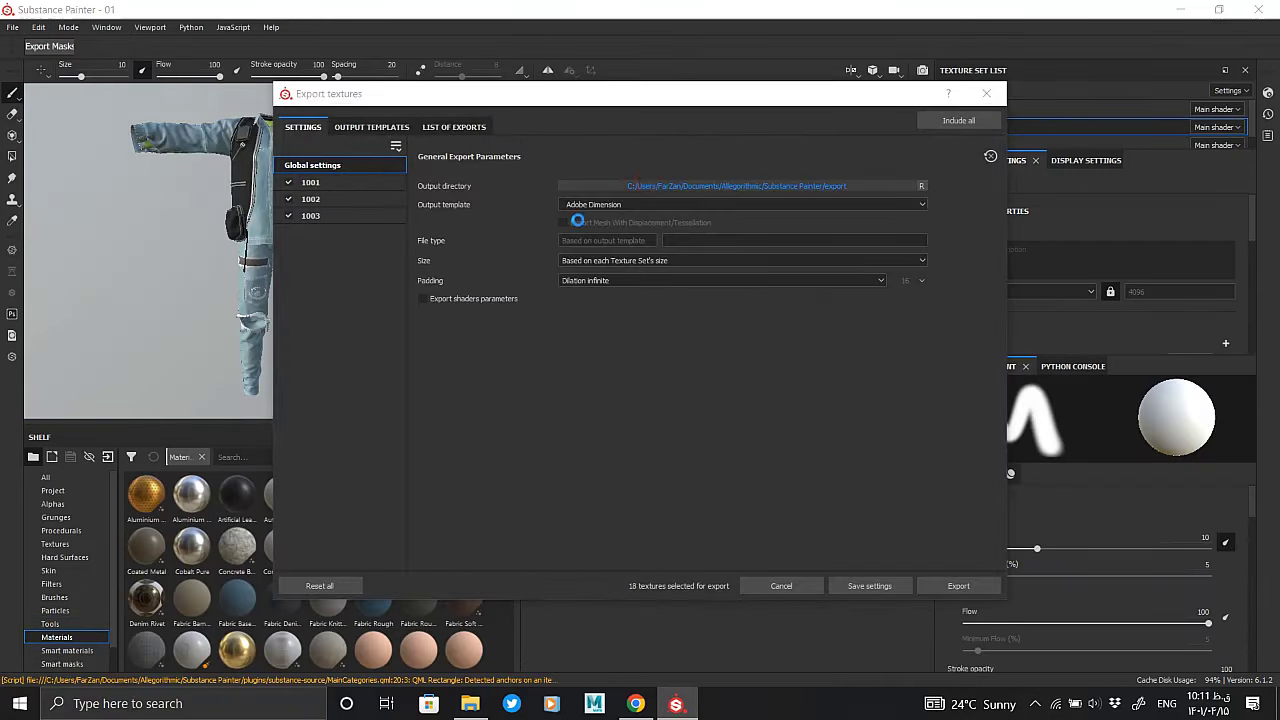
click(645, 186)
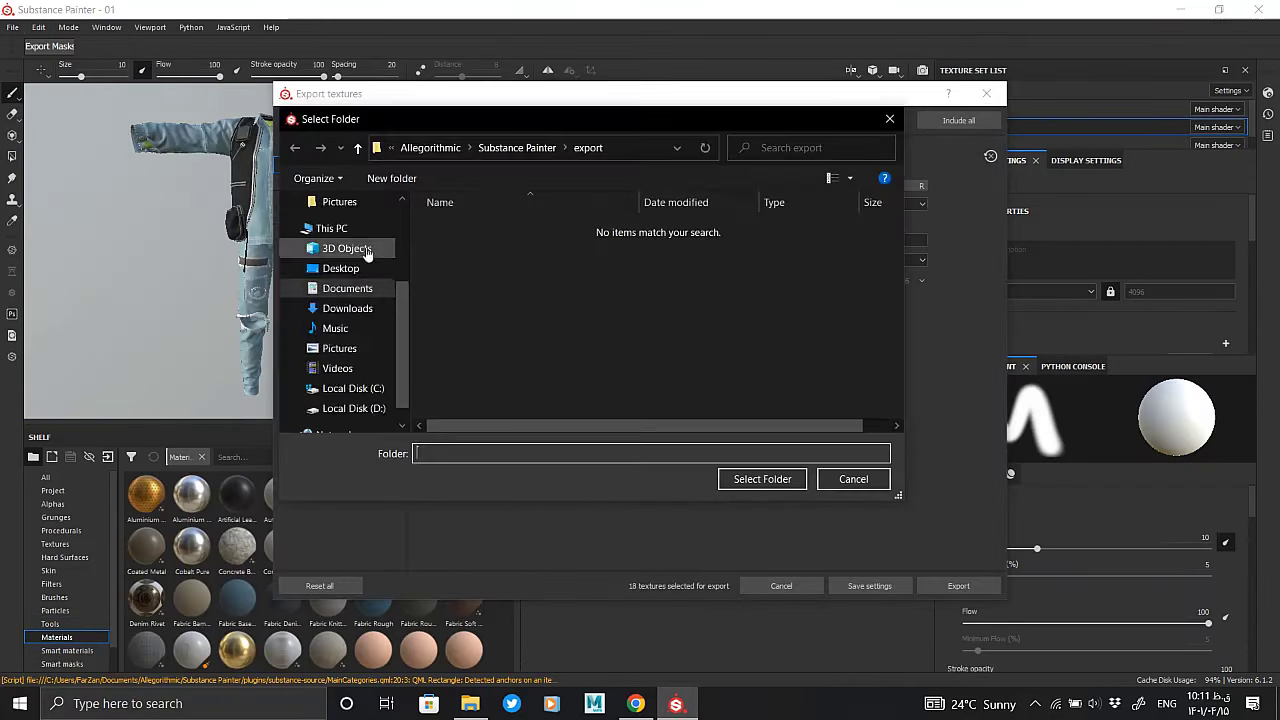
scroll(340, 280, up, 3)
click(340, 336)
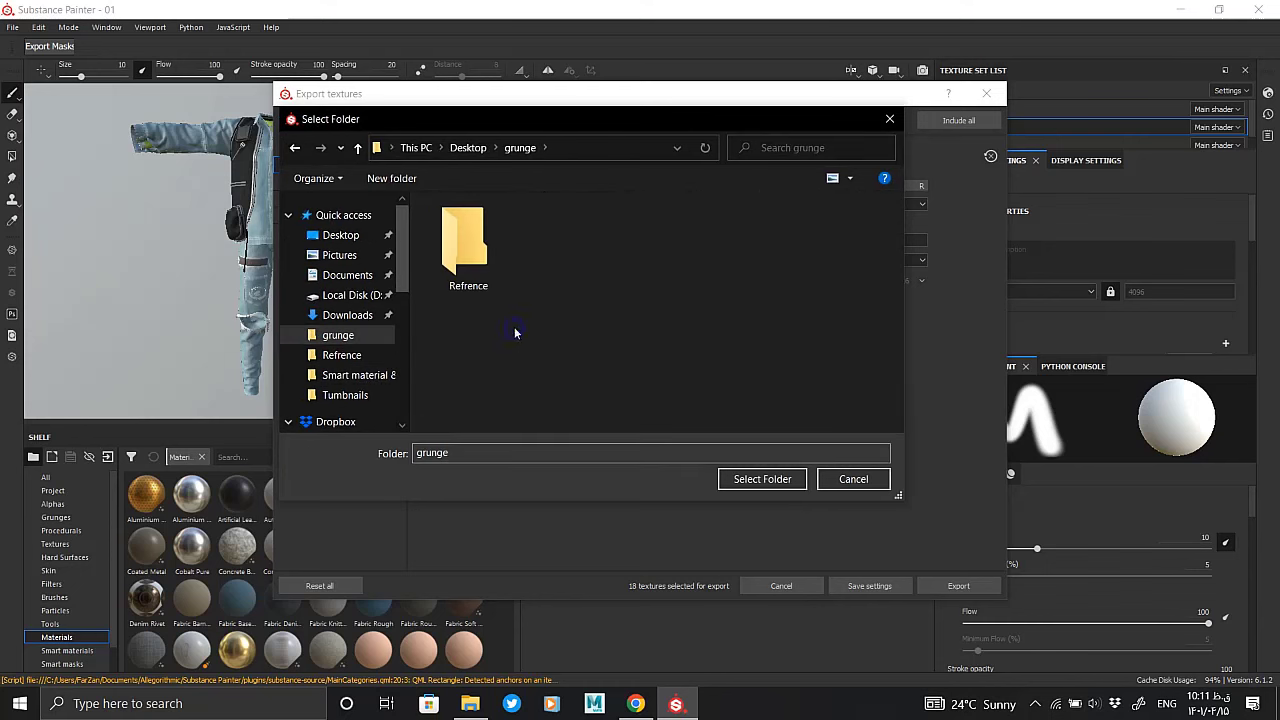
right_click(518, 329)
click(564, 488)
text(ture)
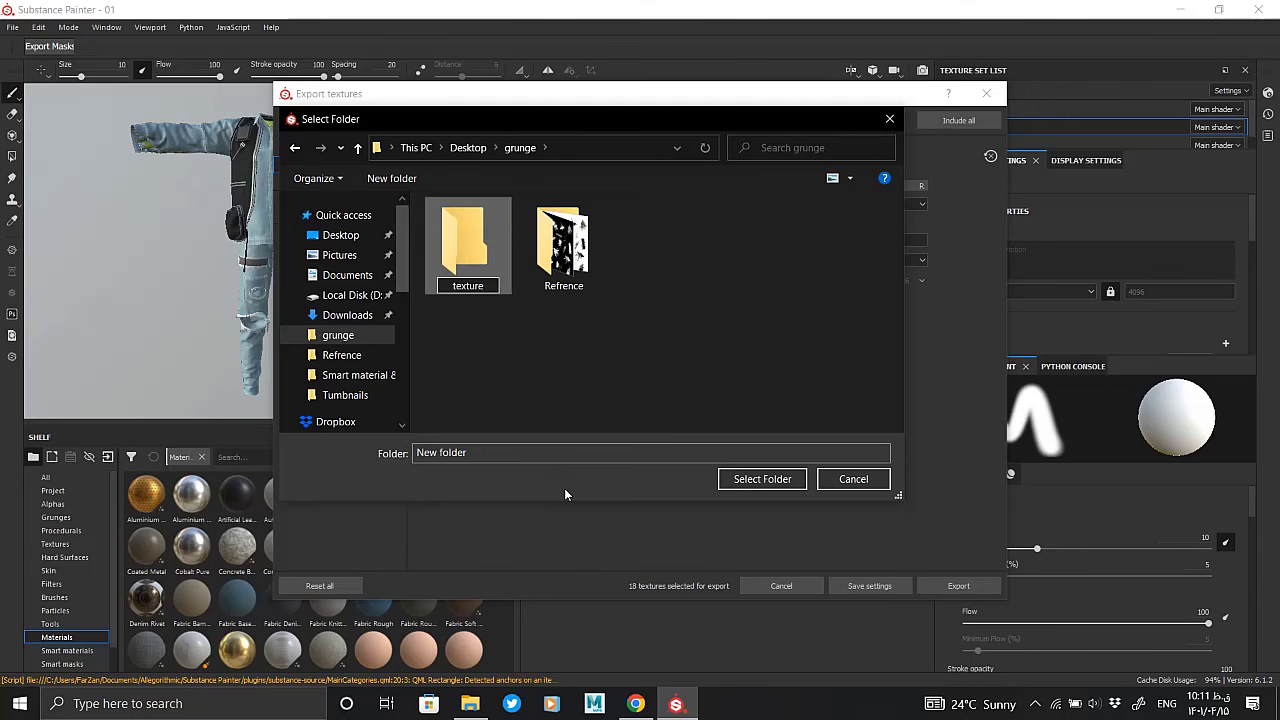
text(s)
key(Return)
double_click(470, 250)
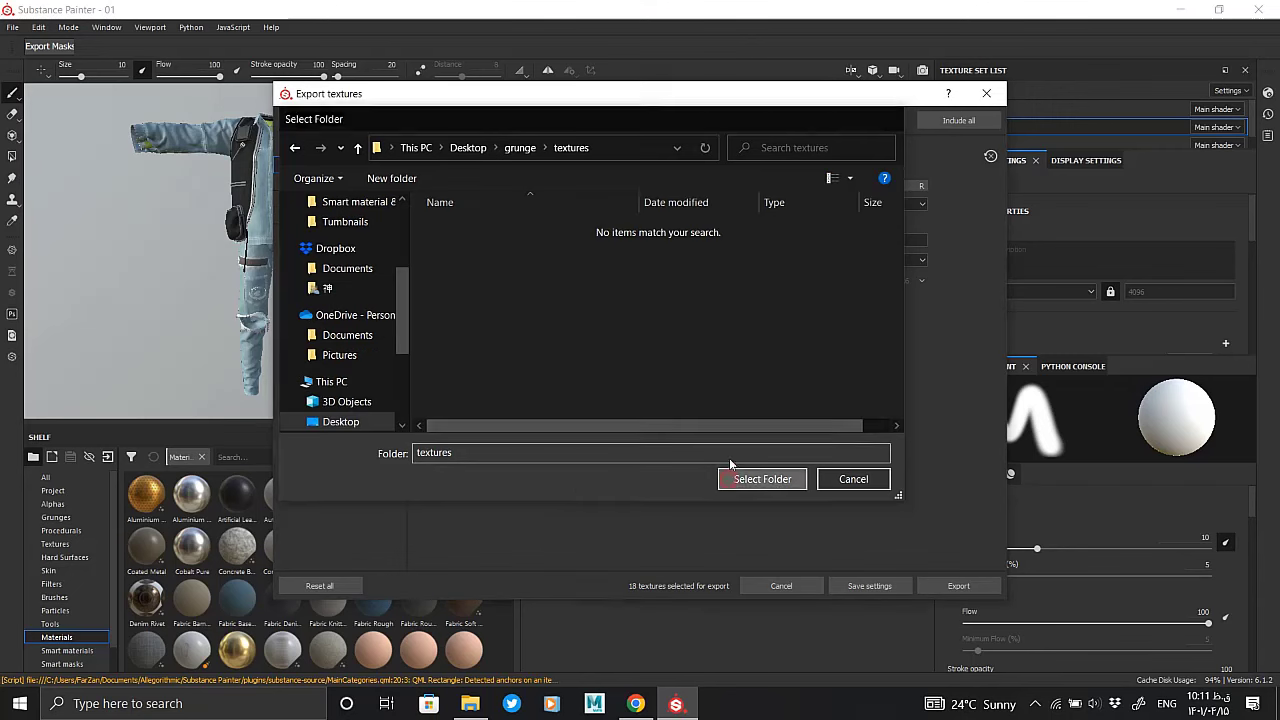
click(762, 479)
Choose the Arnold UDIM (AiStandard) template, exr format and 4096 export size
click(700, 204)
click(628, 230)
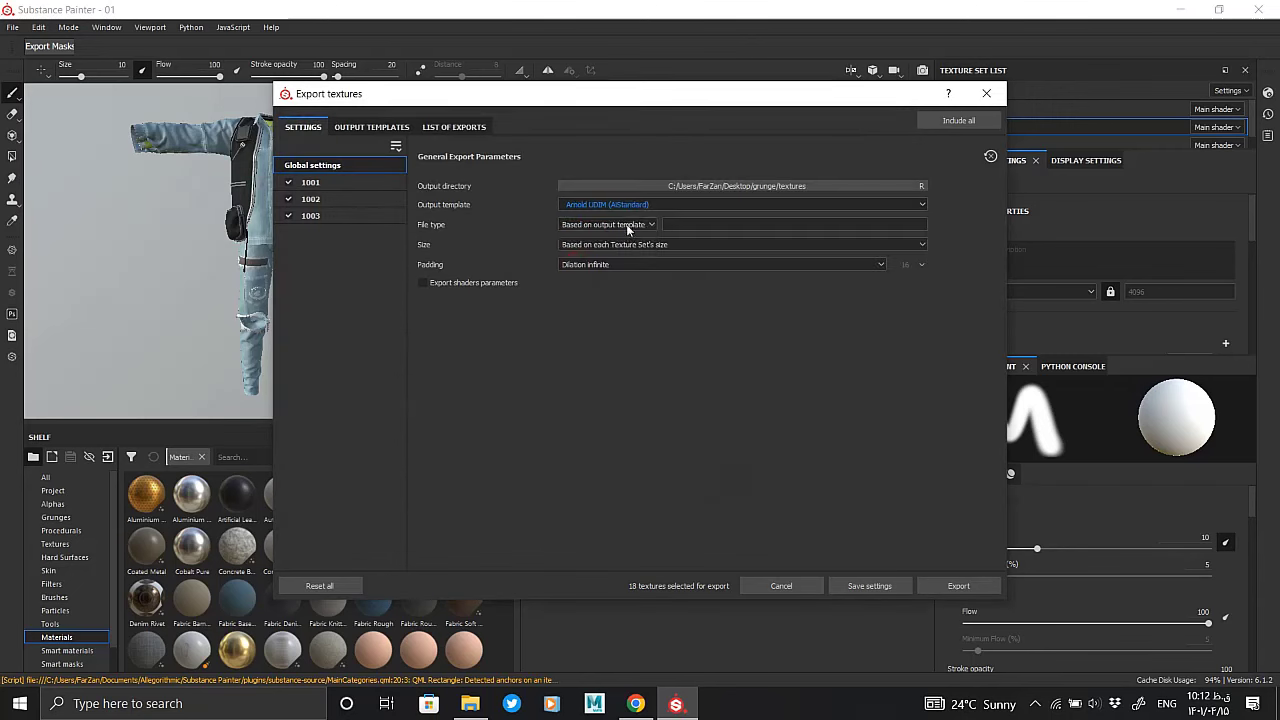
click(628, 225)
click(578, 299)
click(740, 244)
click(600, 310)
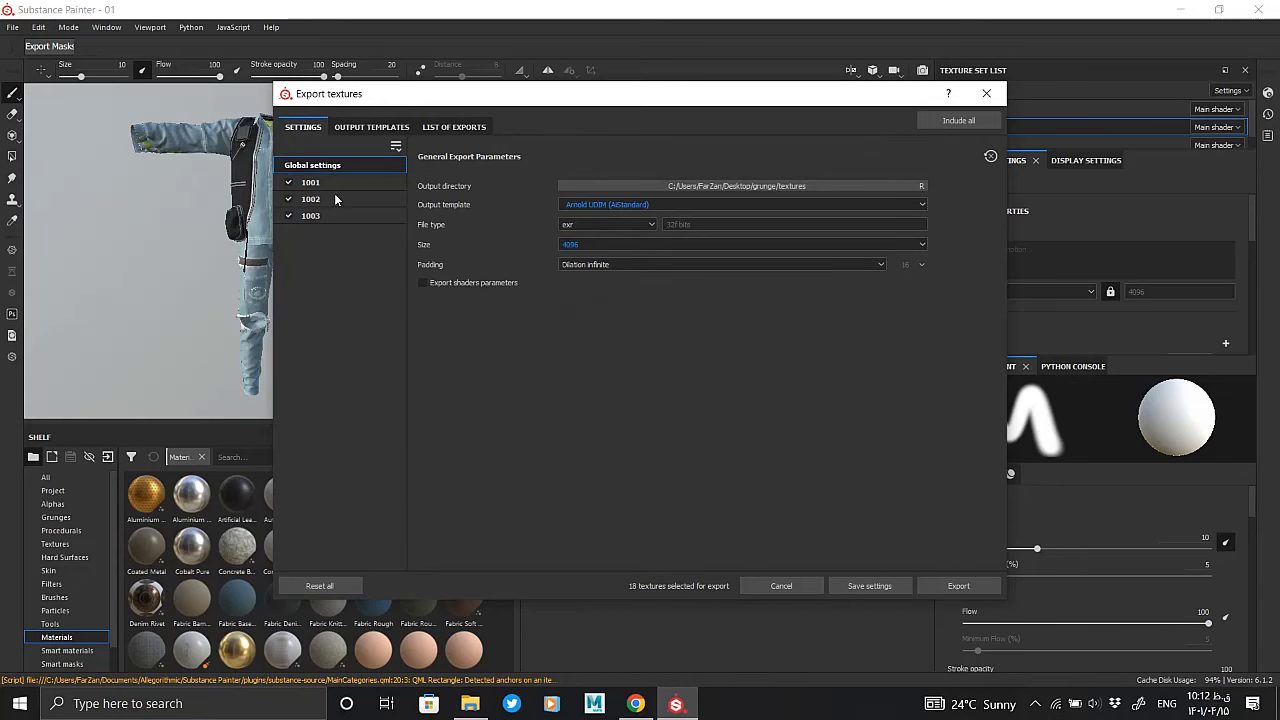
click(368, 127)
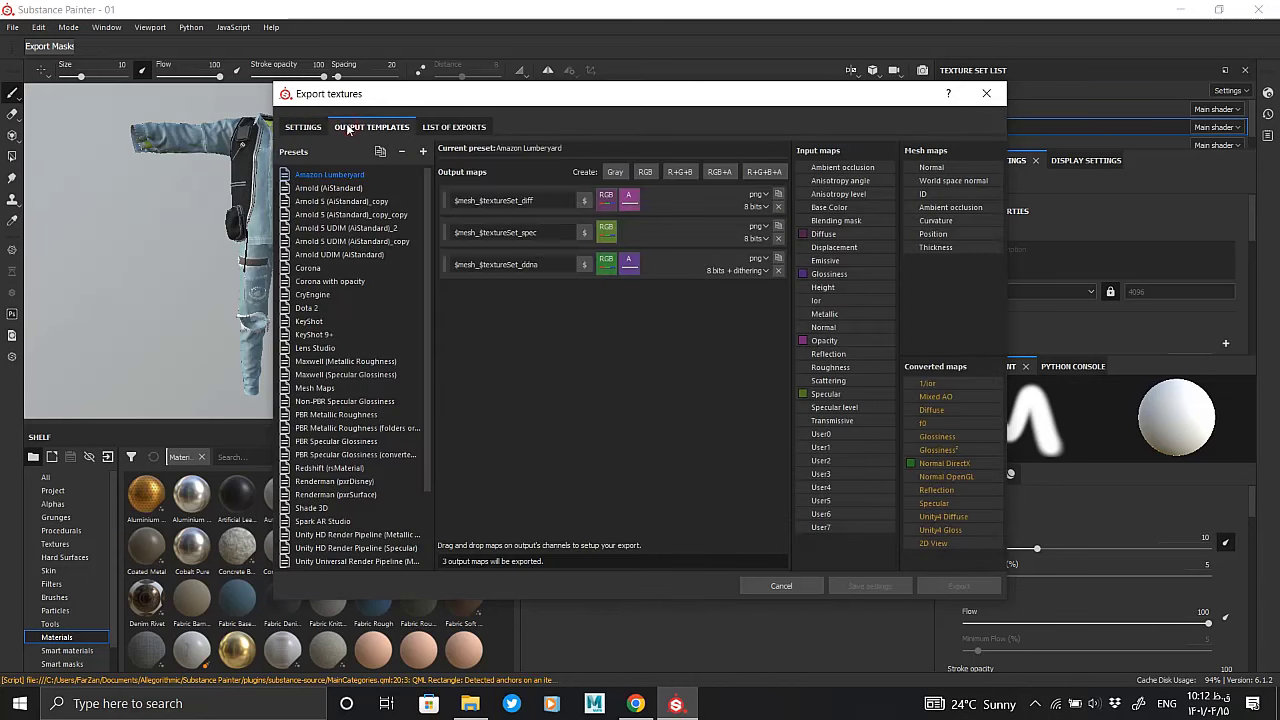
Add an RGB Opacity output map to the Arnold UDIM (AiStandard) template, naming it like Emissive
click(326, 255)
click(643, 173)
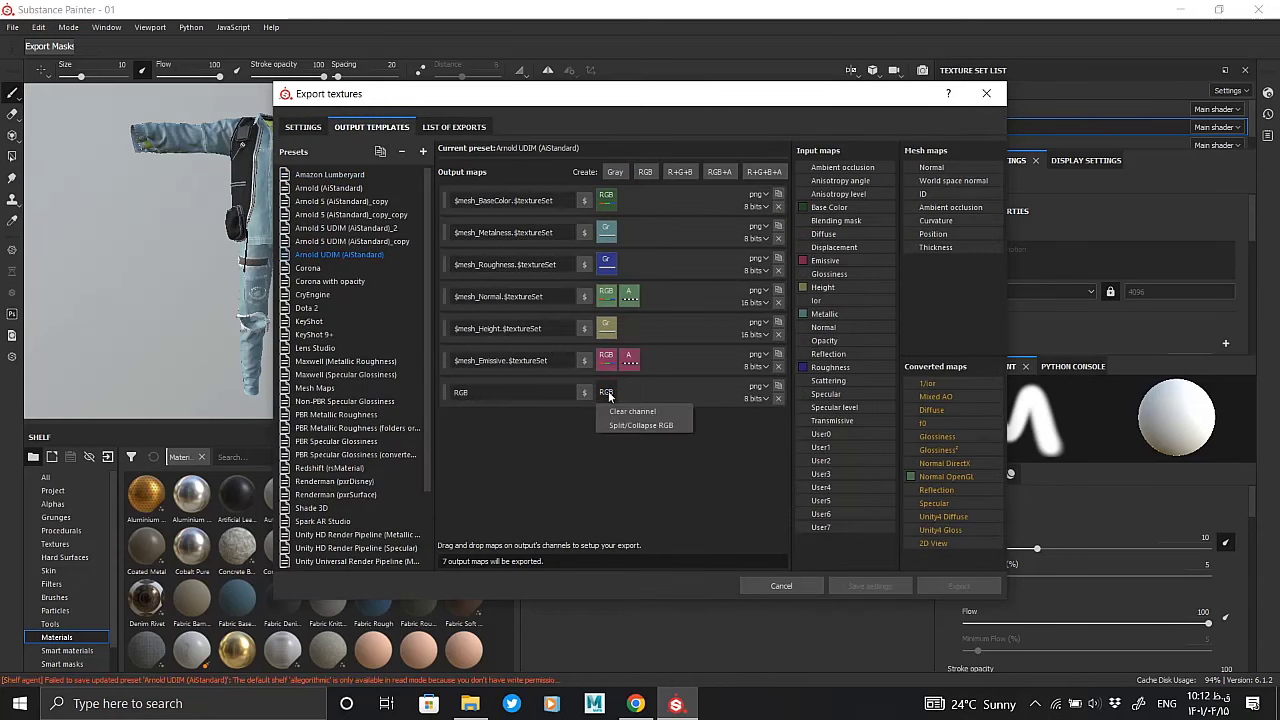
drag(716, 390, 606, 392)
click(628, 400)
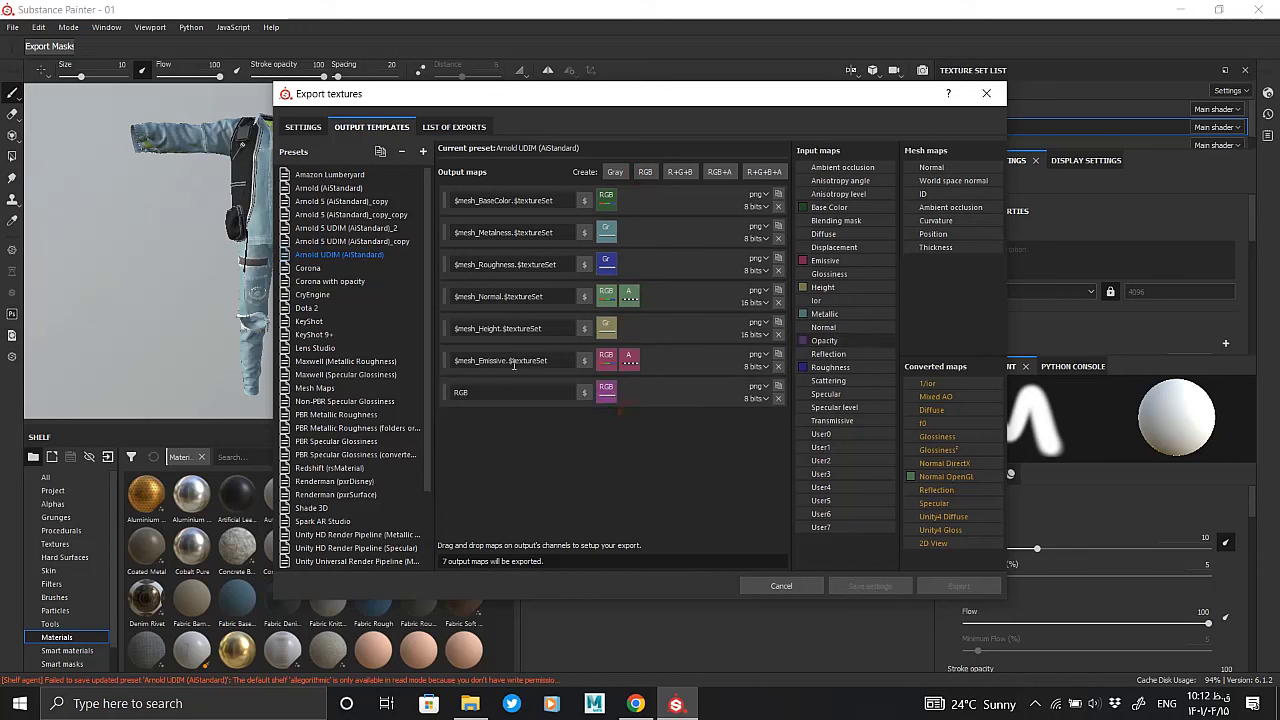
right_click(455, 360)
click(520, 400)
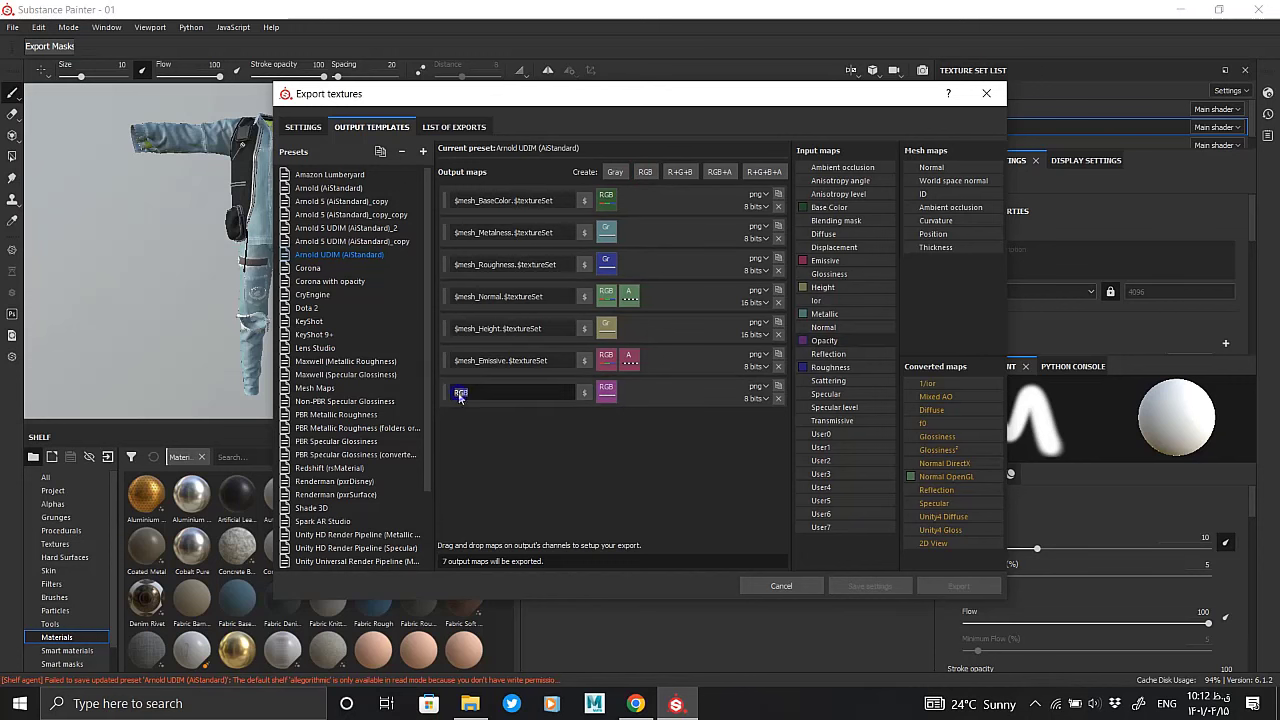
right_click(460, 392)
click(485, 447)
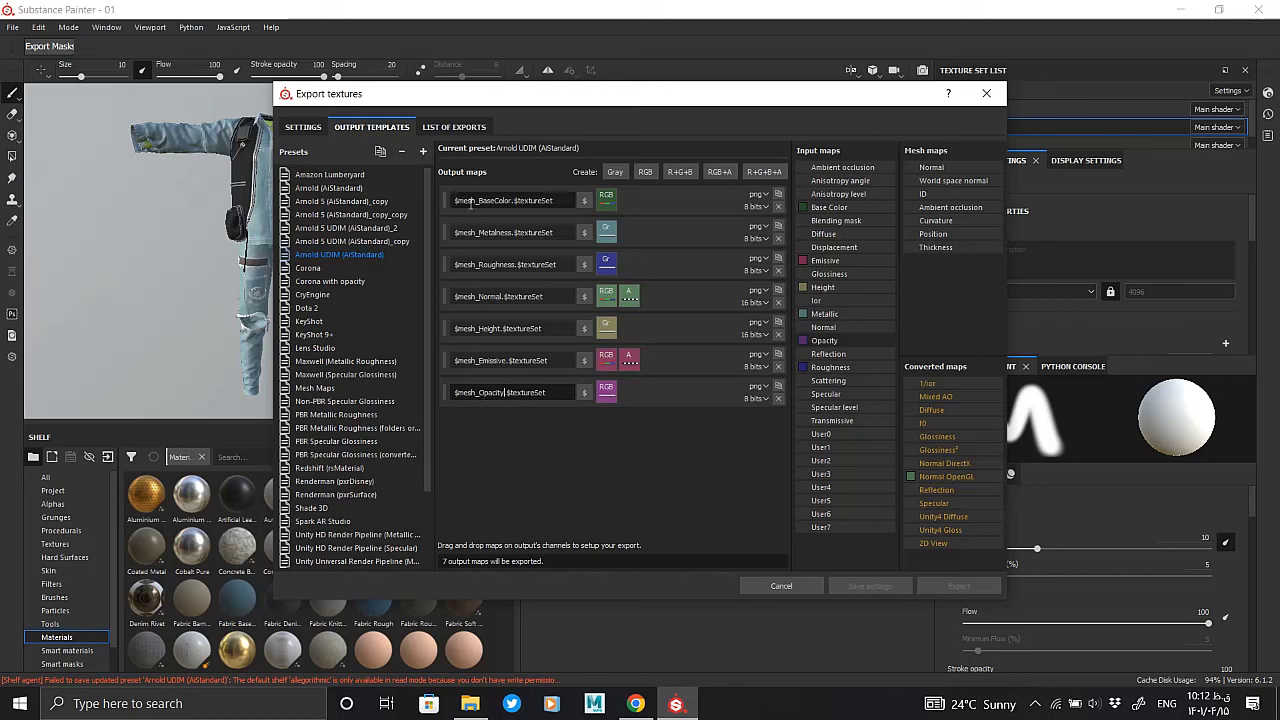
Remove the '$mesh_' prefix from the BaseColor, Normal, Height and Opacity map names
key(BackSpace)
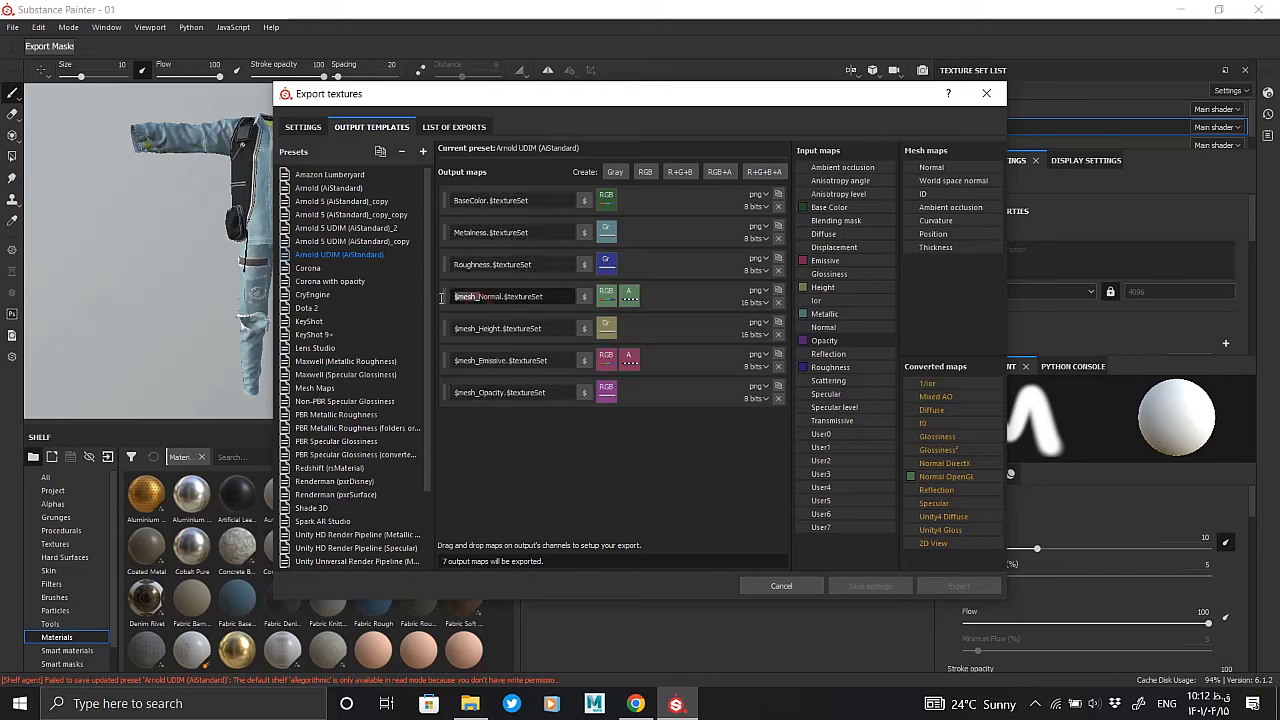
key(BackSpace)
drag(454, 328, 482, 328)
key(BackSpace)
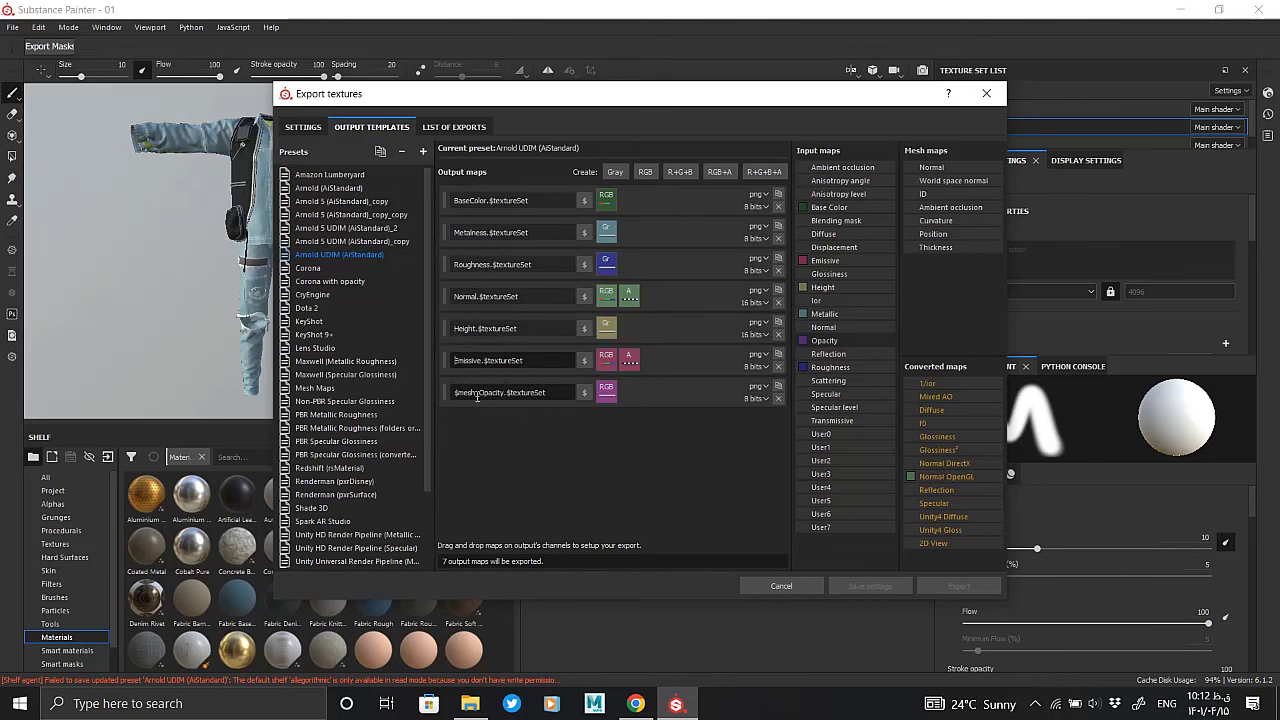
drag(477, 395, 443, 392)
Review the export list, close the export settings and save the project
click(296, 130)
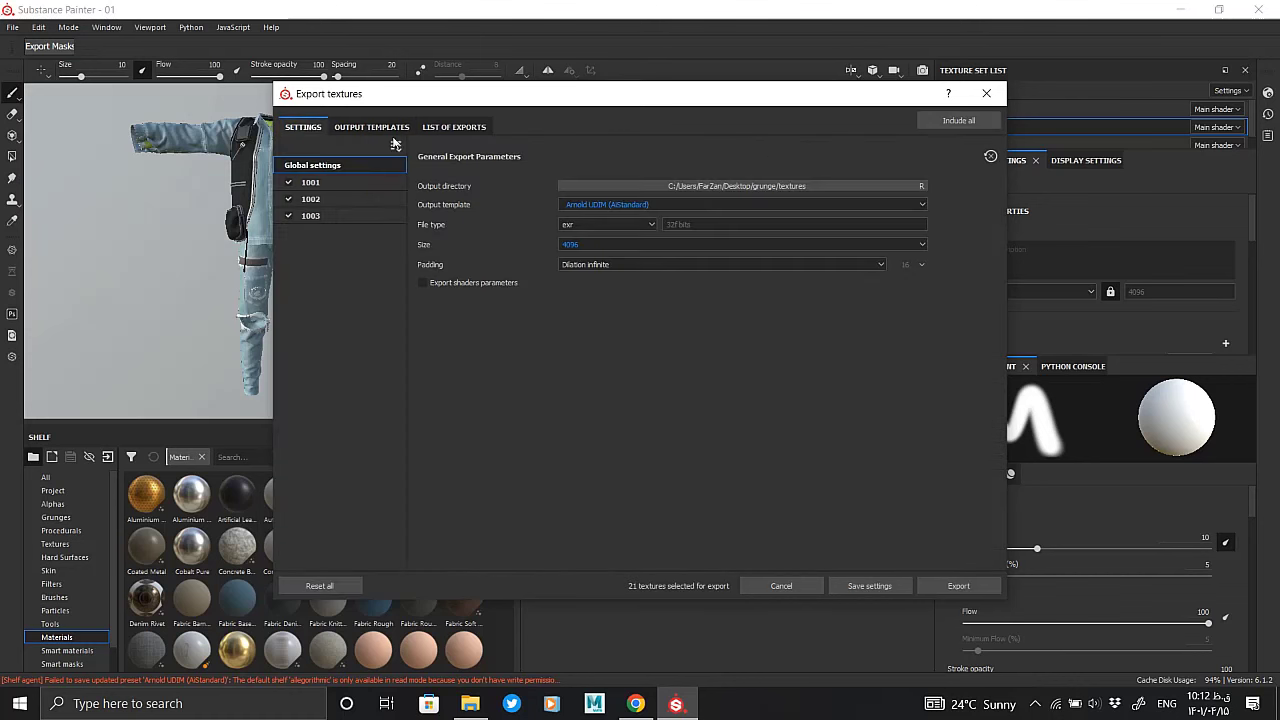
click(454, 127)
click(857, 589)
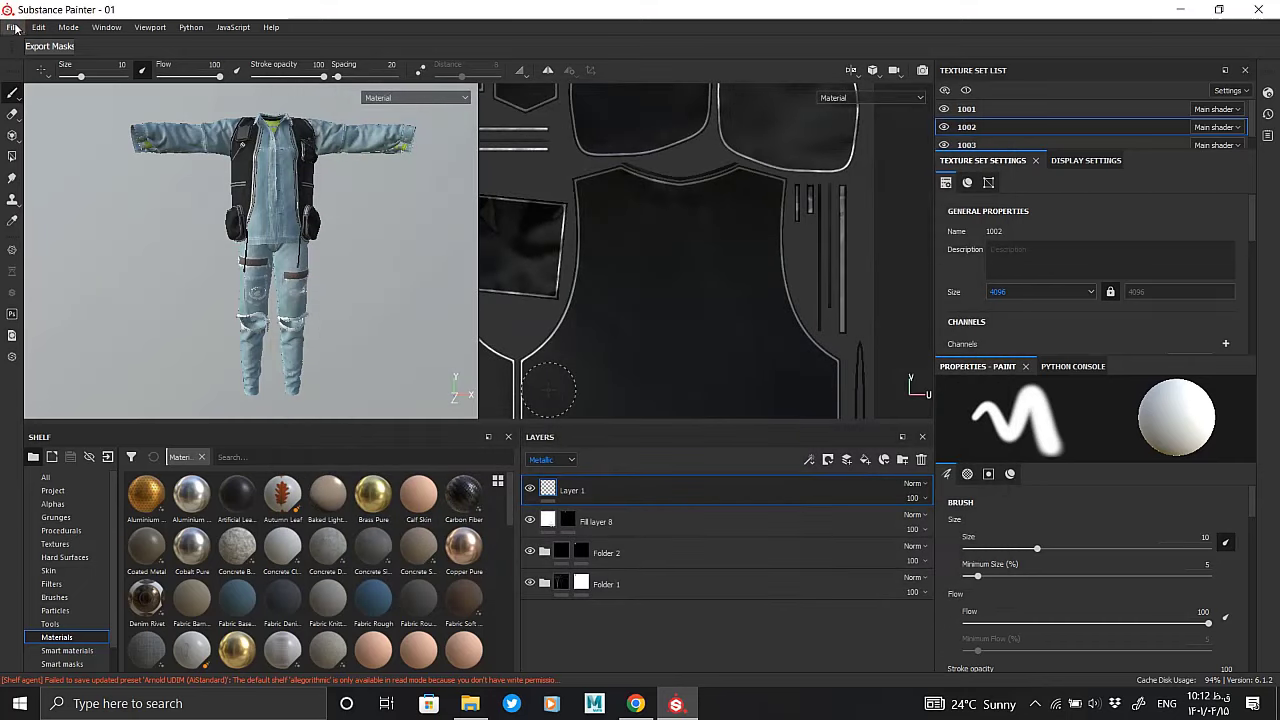
click(12, 27)
click(50, 147)
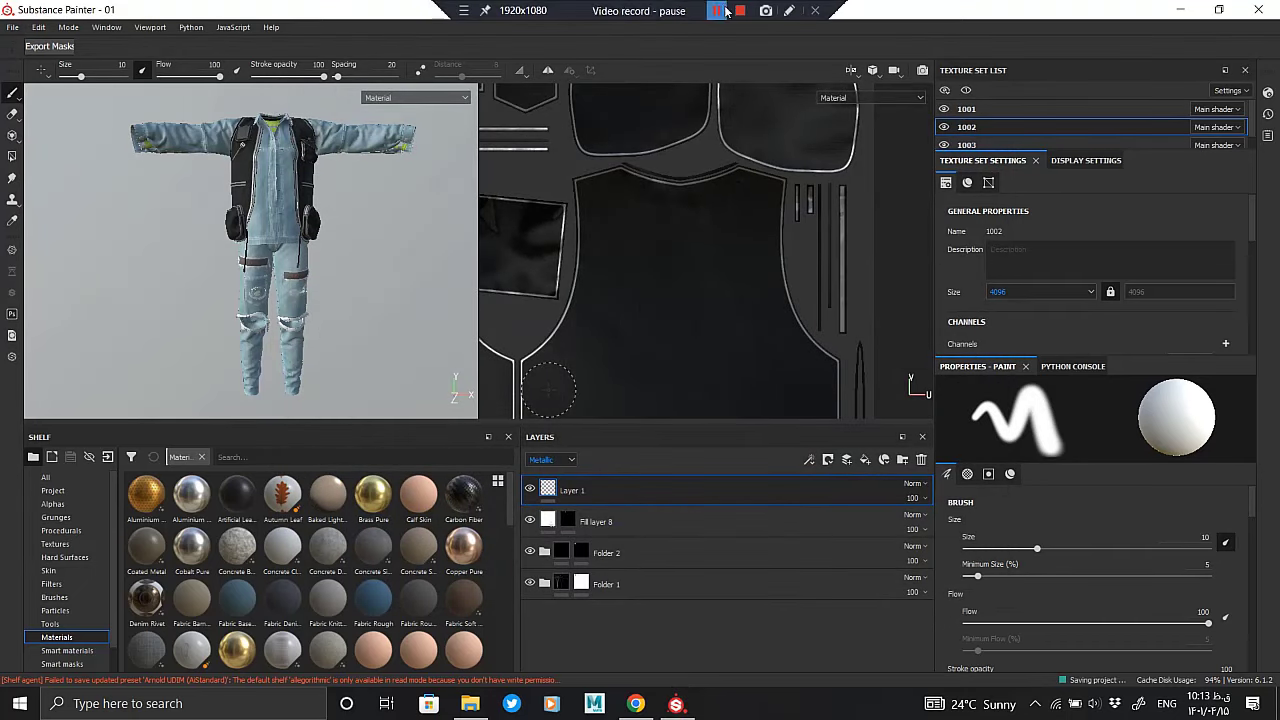
Recheck the edited template and export all 21 exr textures
click(12, 27)
click(55, 271)
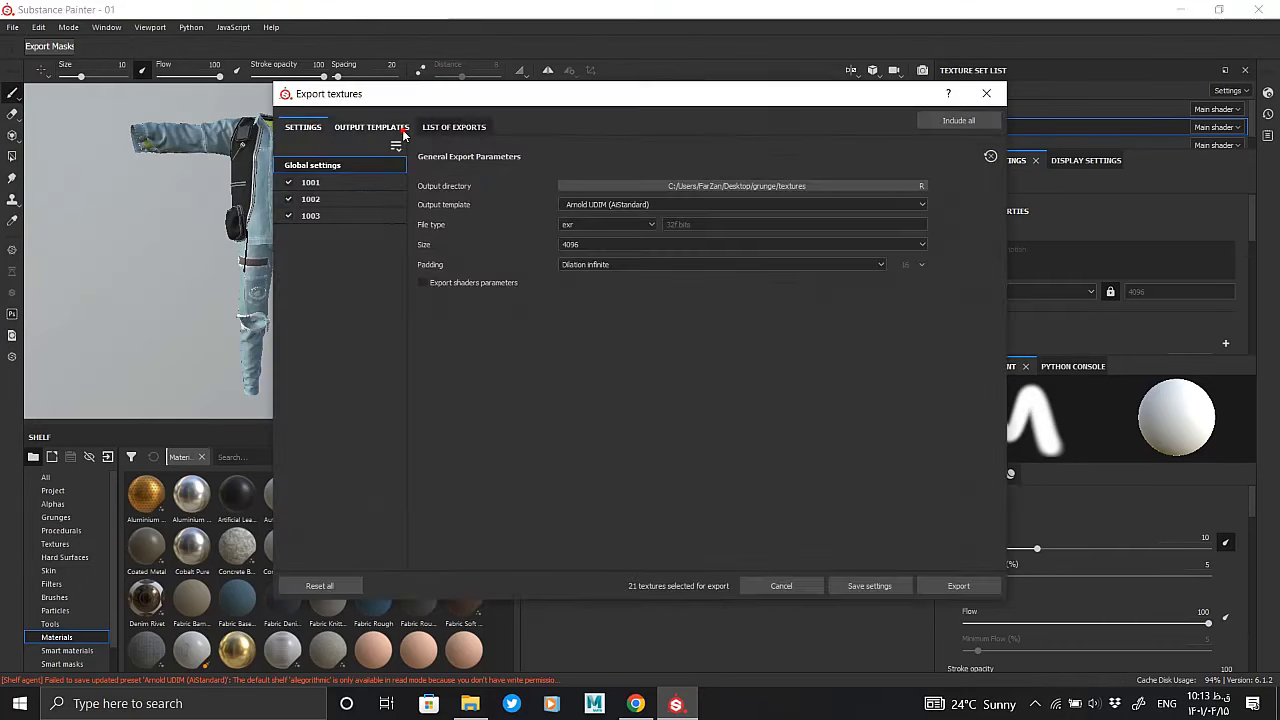
click(395, 130)
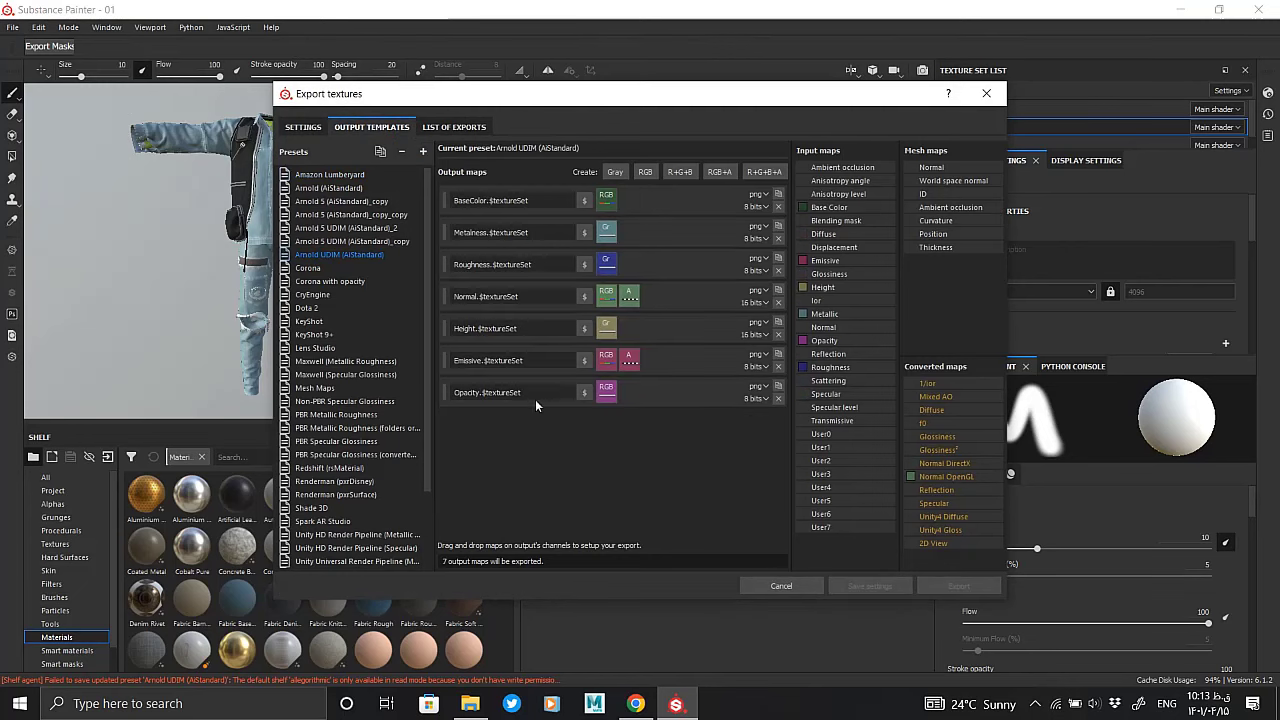
click(454, 127)
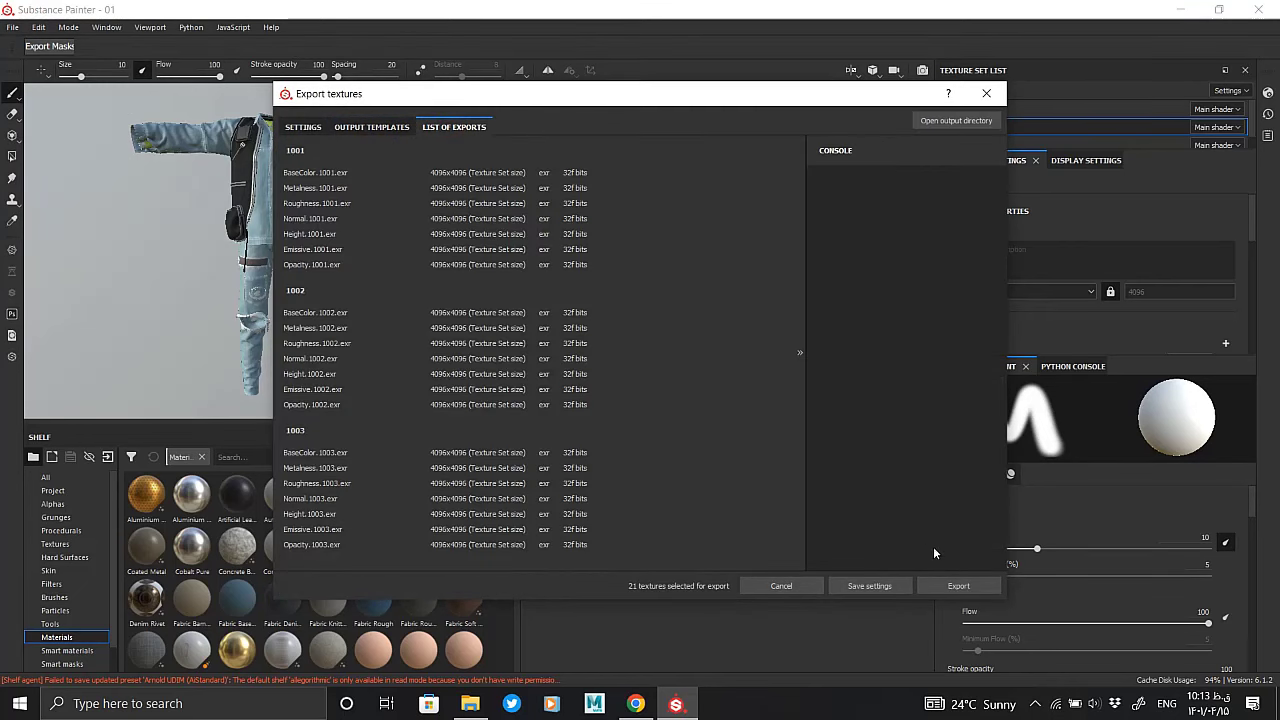
click(956, 587)
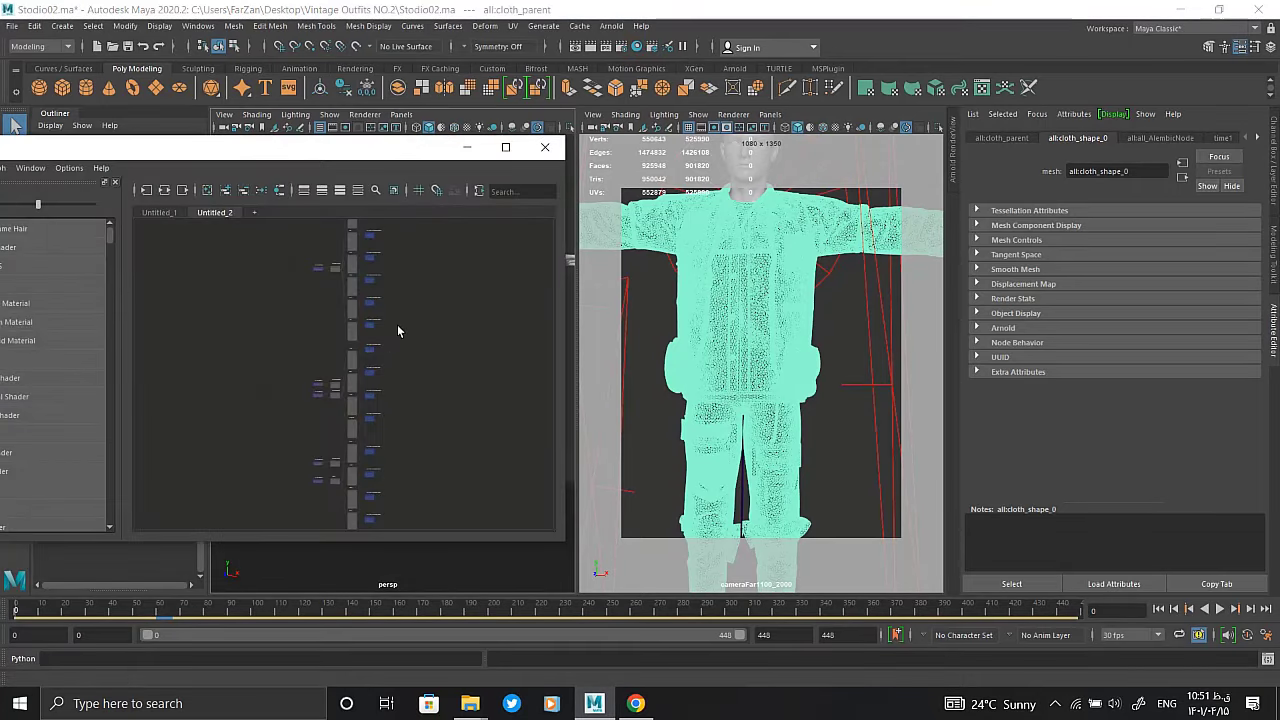
Open a new empty Hypershade node graph and show the Arnold node types
click(171, 214)
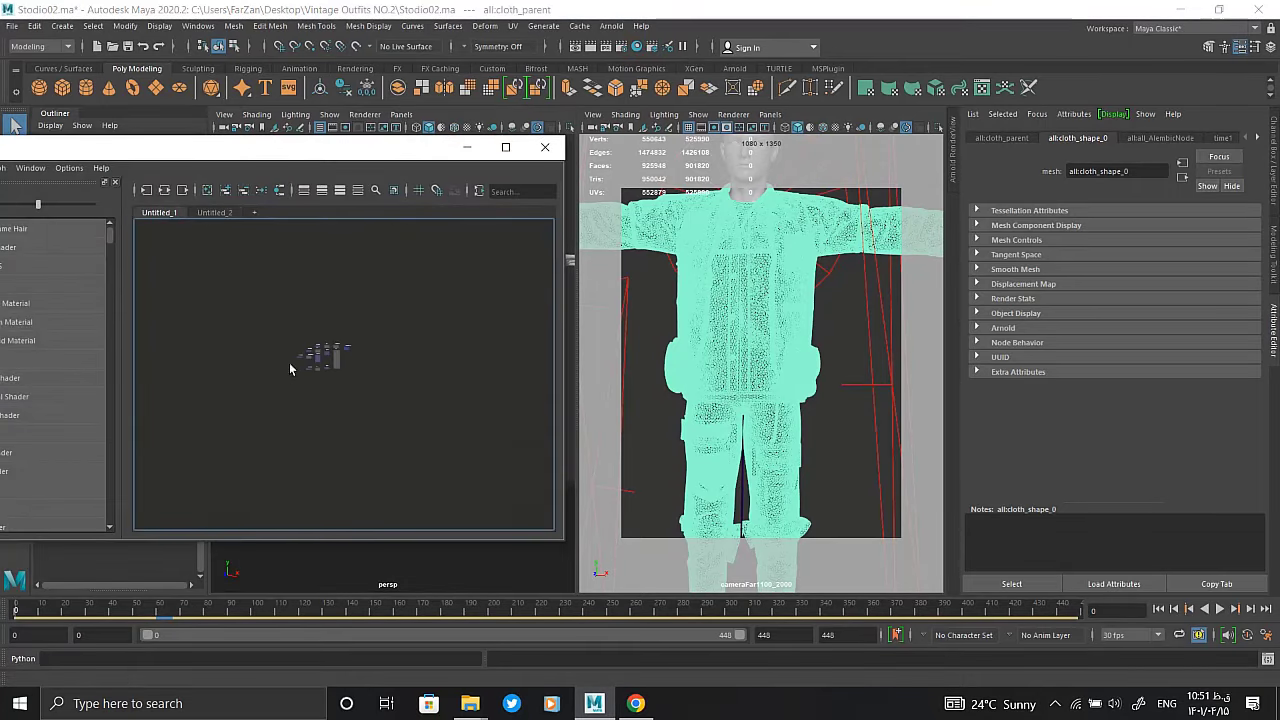
scroll(341, 316, up, 2)
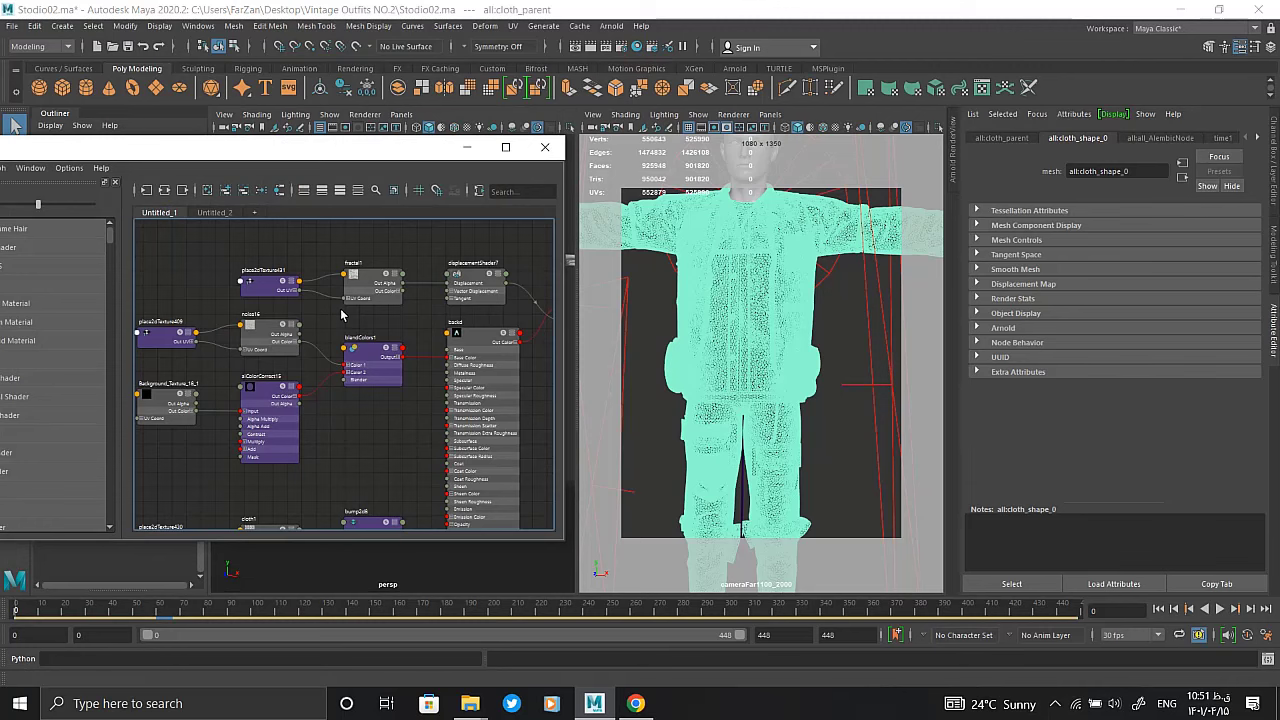
scroll(341, 316, down, 2)
click(254, 212)
drag(272, 147, 362, 146)
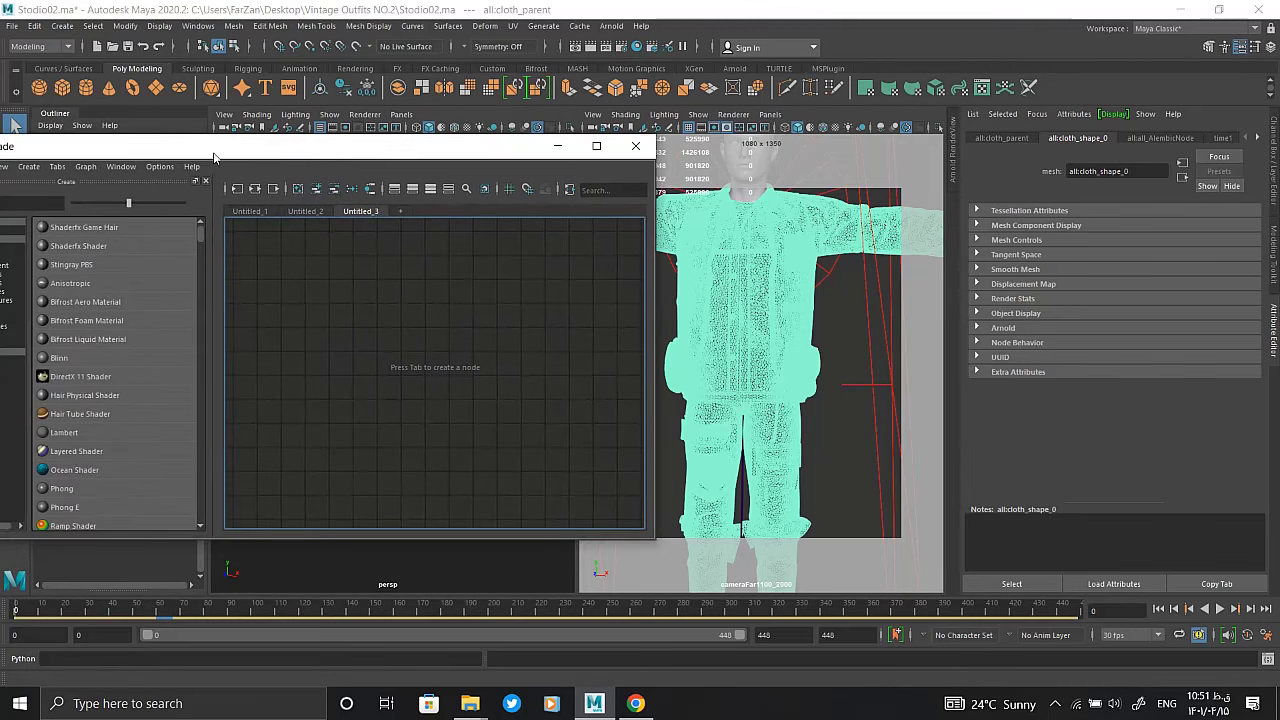
drag(213, 157, 283, 155)
click(43, 349)
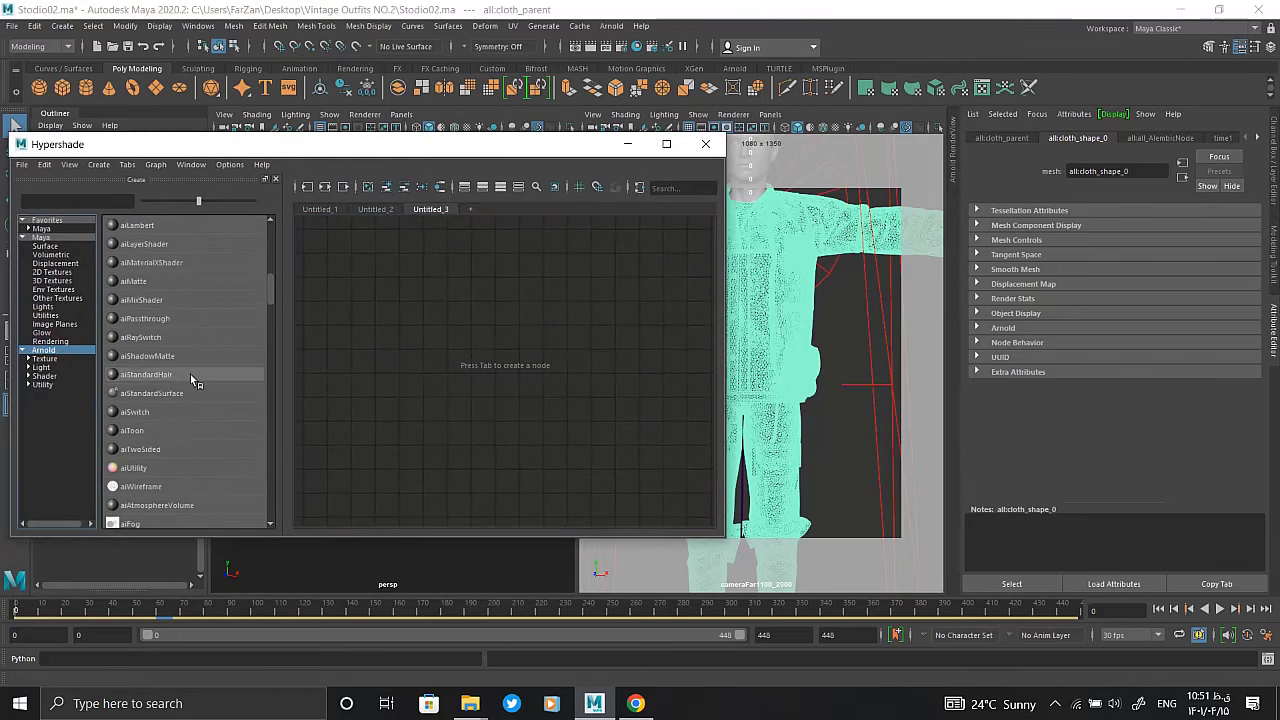
scroll(190, 374, down, 1)
Create an aiStandardSurface shader node and select it in the graph
click(150, 337)
scroll(576, 331, down, 2)
click(790, 330)
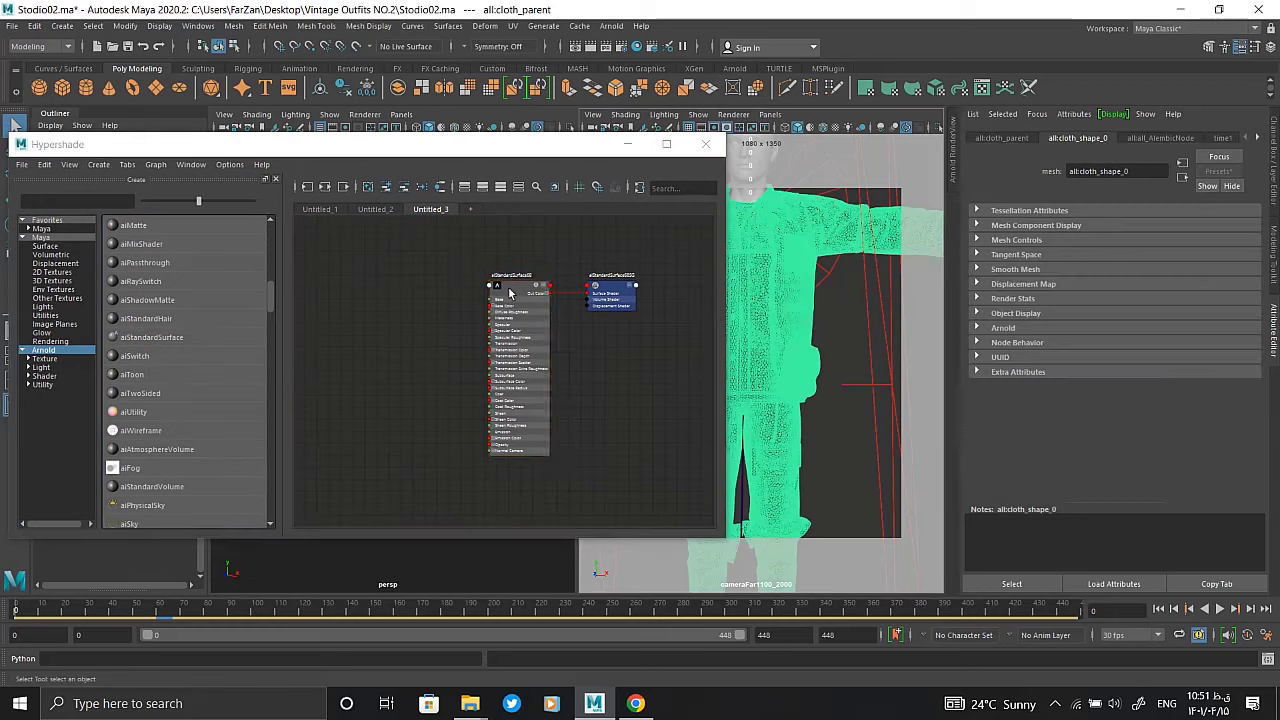
scroll(520, 300, up, 3)
right_click(510, 280)
click(536, 318)
scroll(536, 318, down, 2)
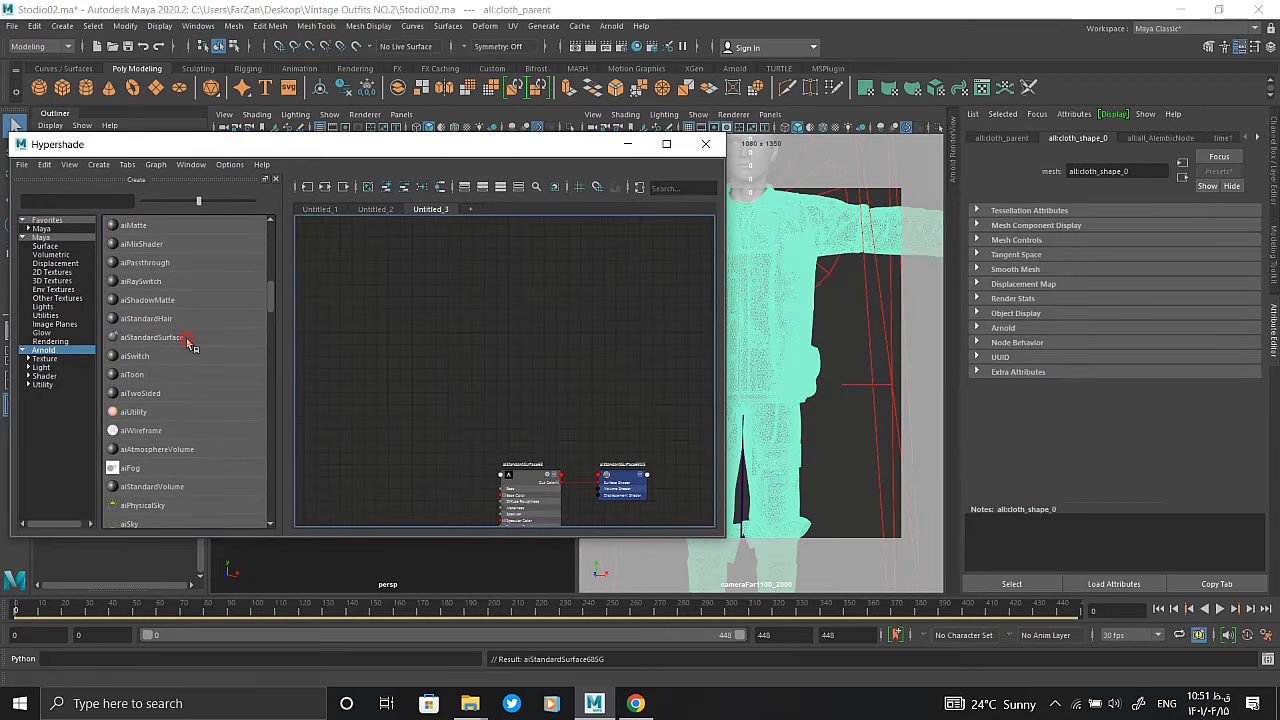
Create another aiStandardSurface shader and show aiStandardSurface69's settings
click(150, 337)
click(803, 263)
scroll(803, 263, down, 1)
click(770, 215)
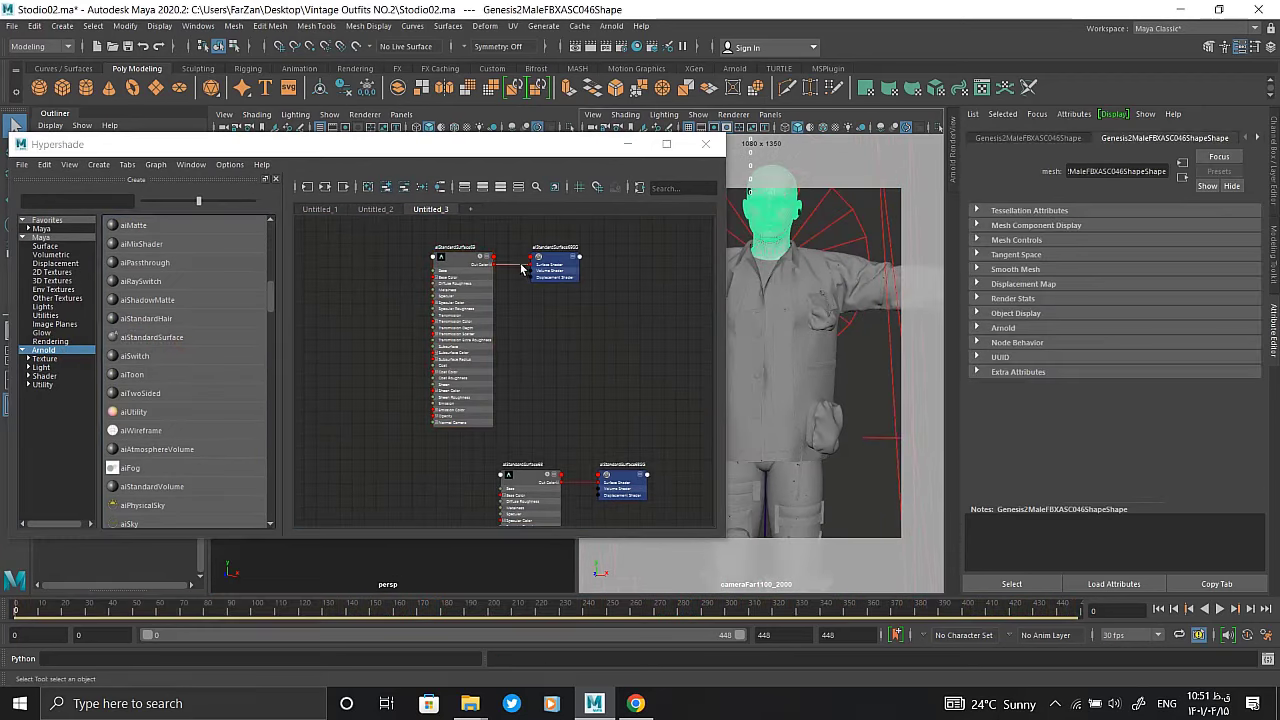
scroll(452, 263, up, 2)
click(452, 263)
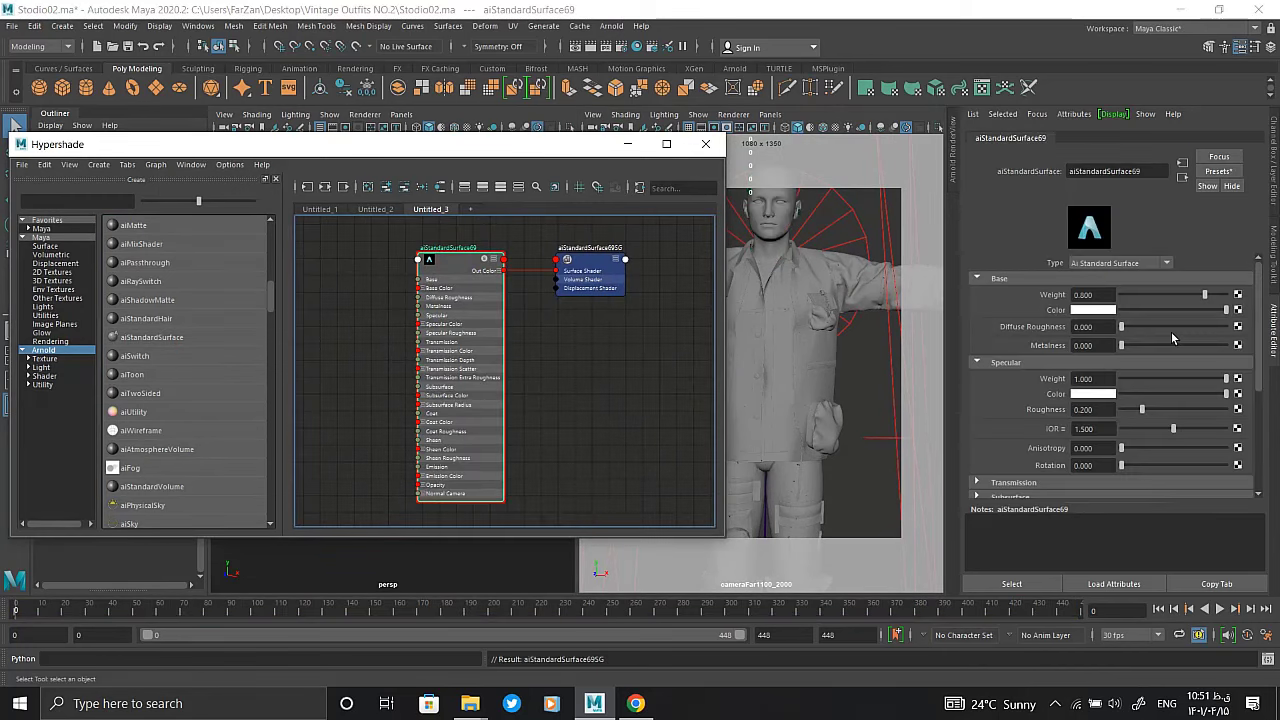
Set specular roughness to 0.284 and the base colour to light grey
click(1155, 413)
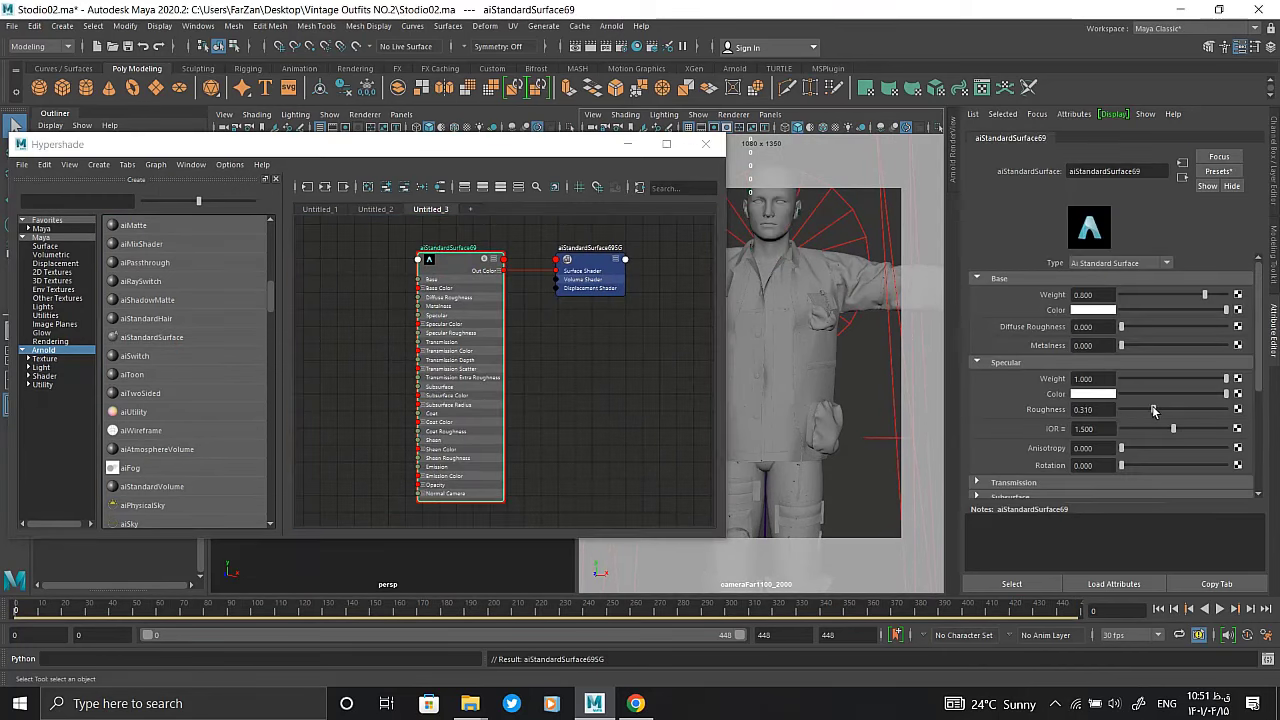
drag(1214, 314, 1193, 313)
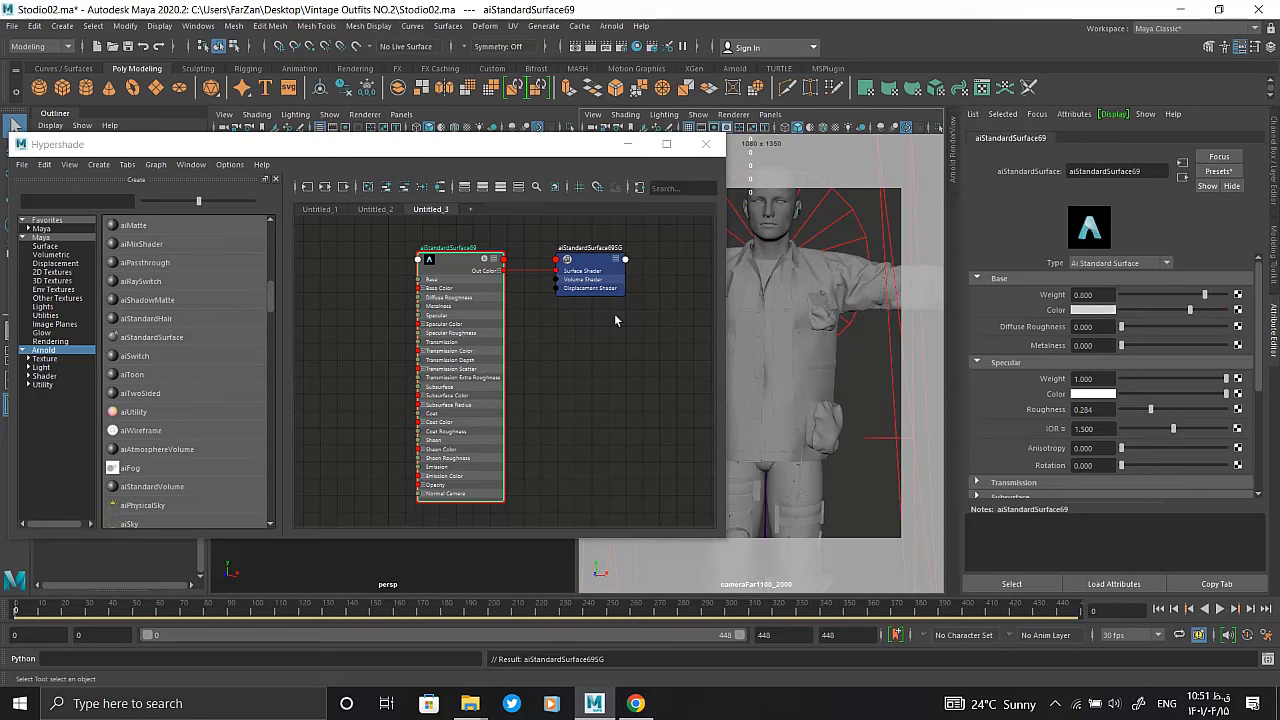
scroll(614, 320, down, 2)
alt+middle_drag(392, 320, 443, 337)
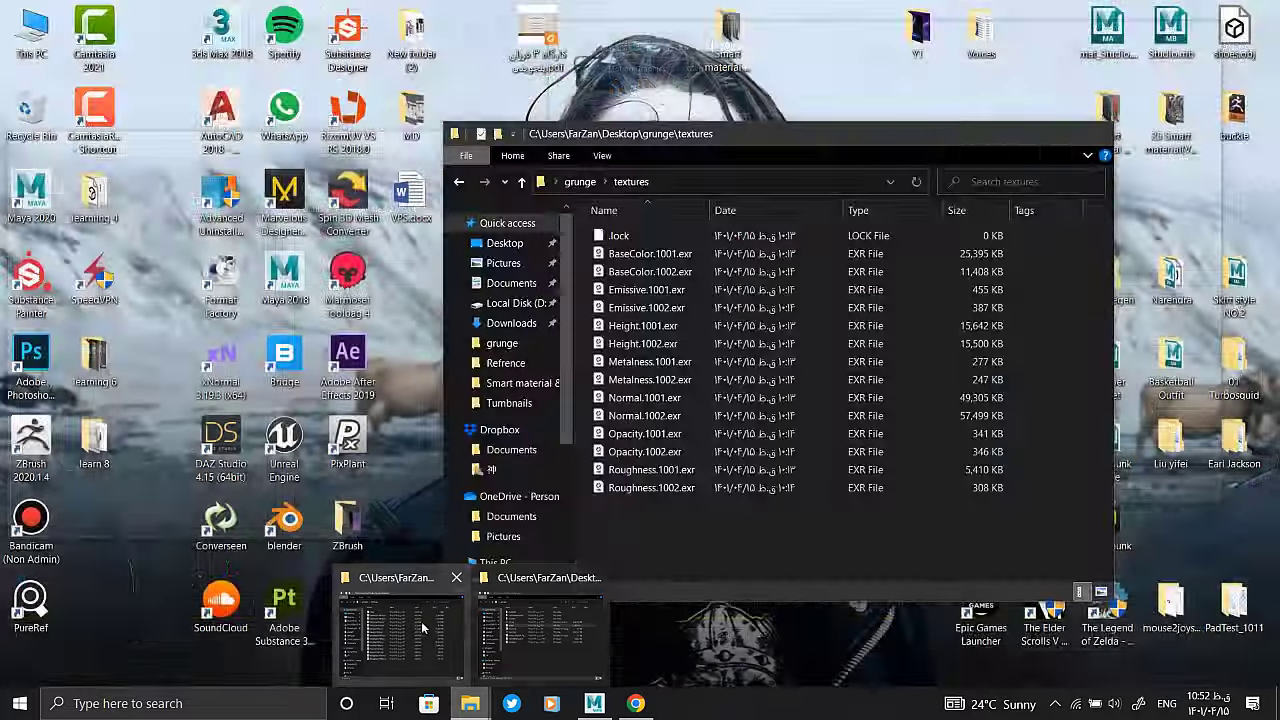
Import the BaseColor, Height, Metalness, Normal, Opacity and Roughness 1001 EXR maps into Hypershade
click(421, 621)
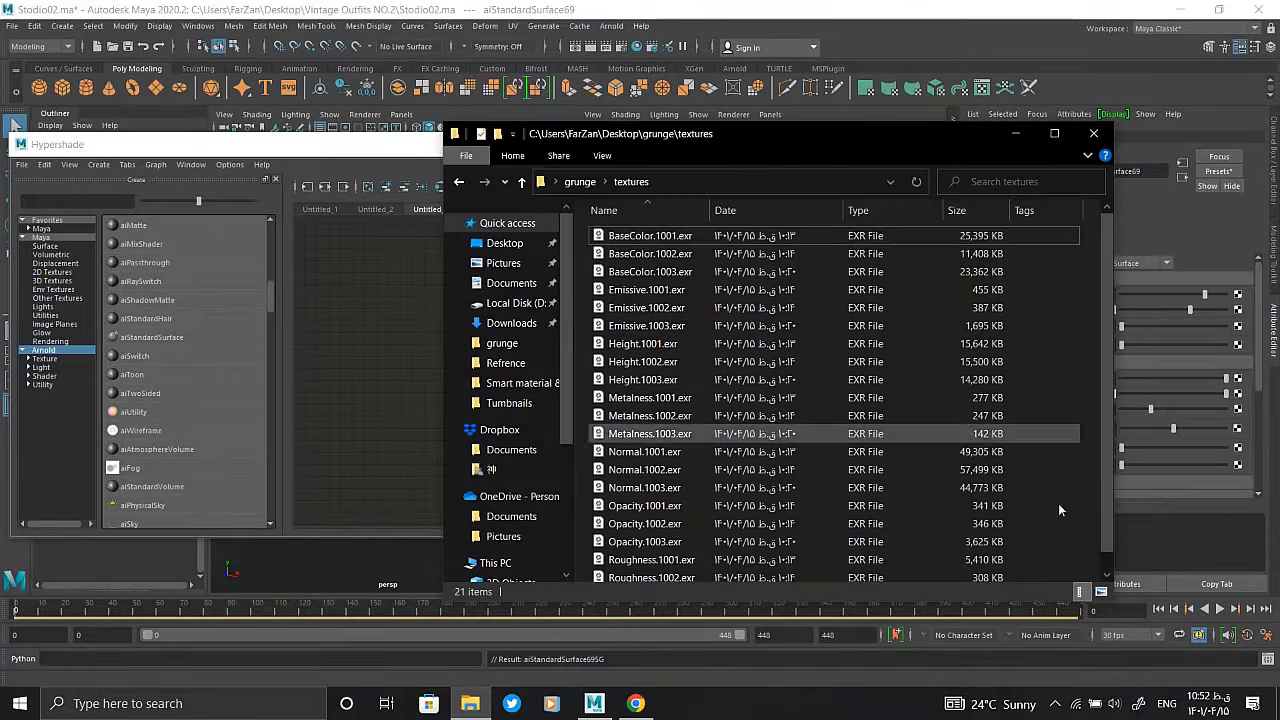
drag(736, 140, 965, 157)
mouse_move(880, 252)
mouse_down()
mouse_move(438, 267)
mouse_move(425, 282)
mouse_up()
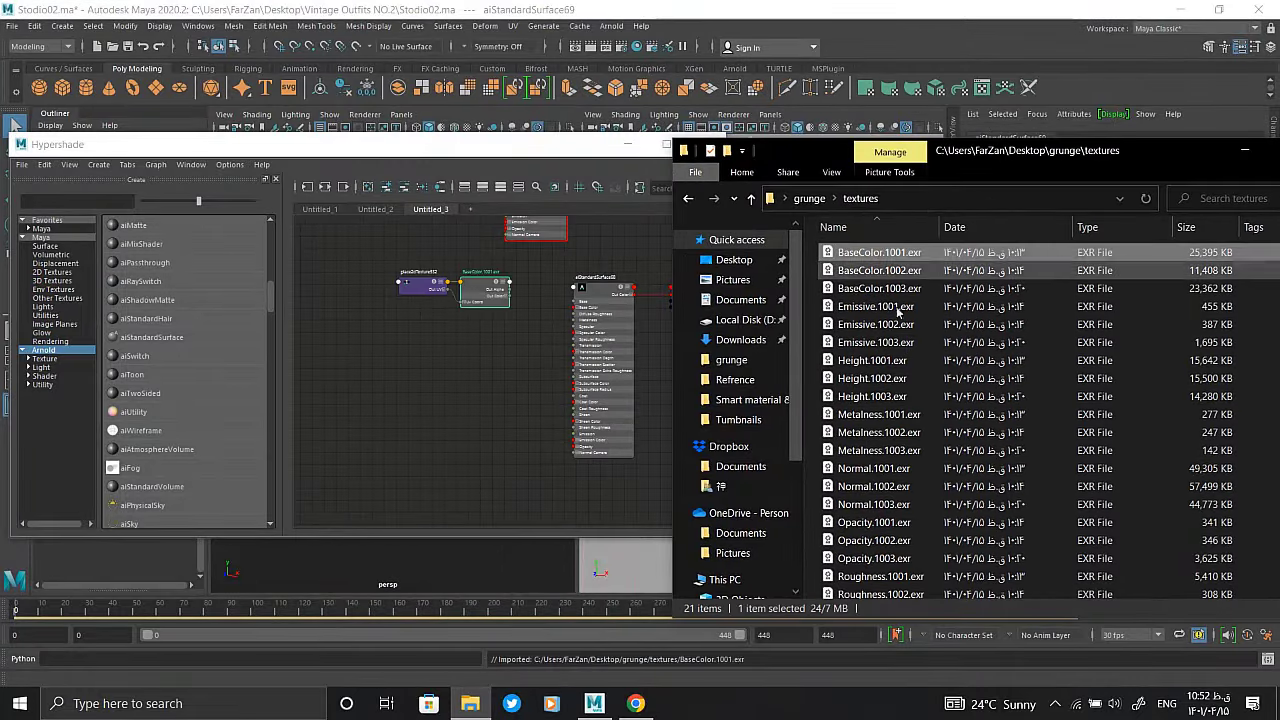
mouse_move(870, 360)
mouse_down()
mouse_move(428, 471)
mouse_move(440, 495)
mouse_up()
click(870, 414)
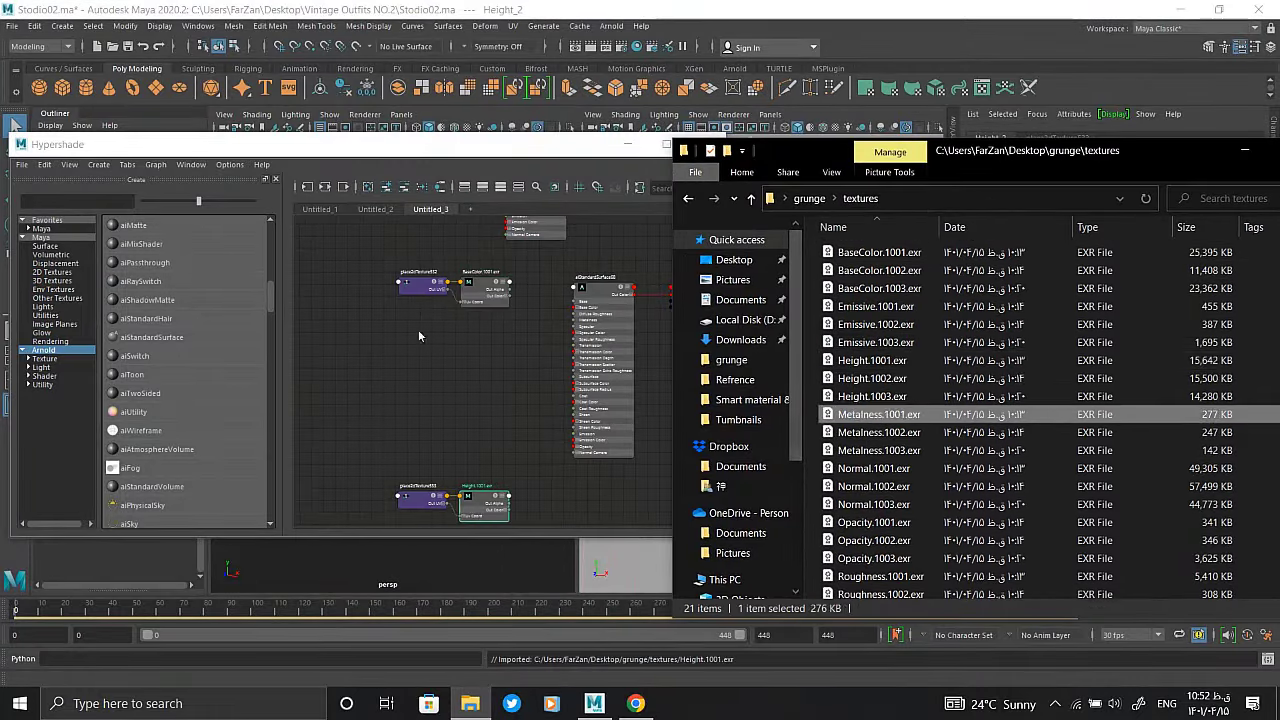
mouse_move(870, 468)
mouse_down()
mouse_move(371, 386)
mouse_move(380, 462)
mouse_up()
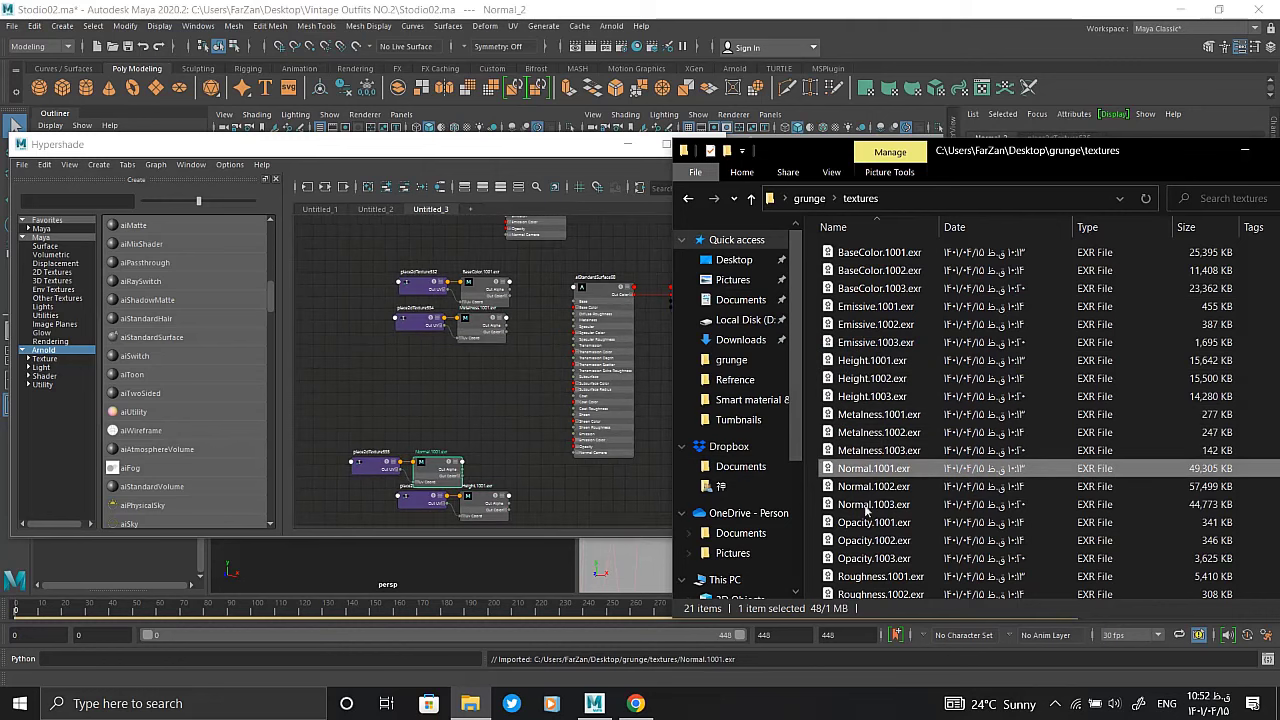
drag(870, 522, 385, 425)
drag(870, 576, 455, 365)
Wire Metalness red, Roughness red and Opacity colour into aiStandardSurface68's matching inputs
click(490, 308)
scroll(490, 308, up, 3)
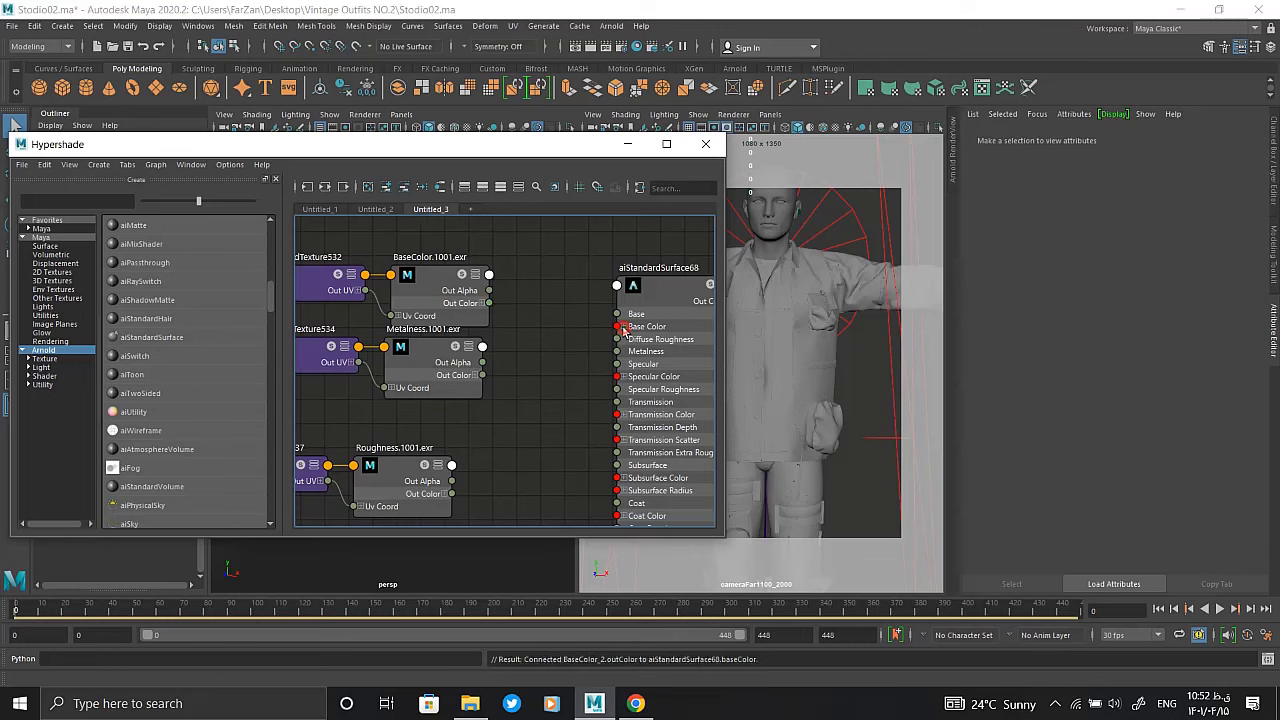
click(474, 376)
middle_drag(628, 357, 600, 250)
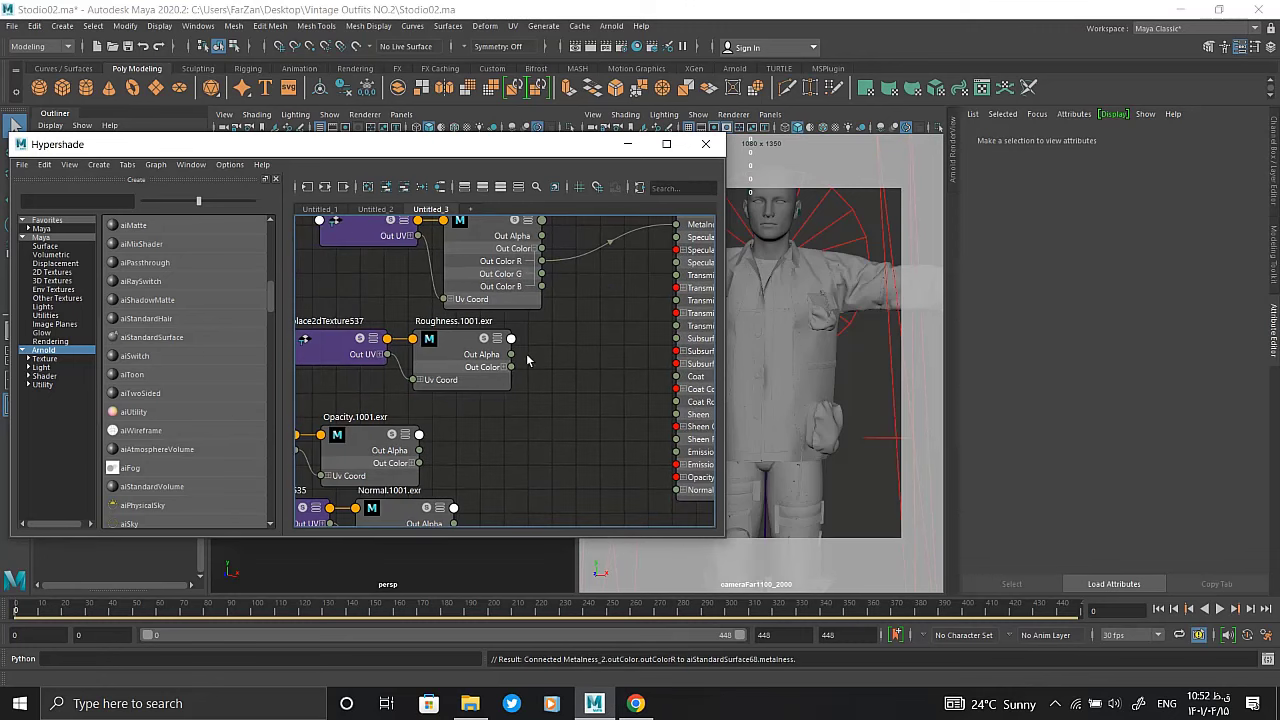
drag(408, 434, 594, 305)
mouse_move(594, 305)
middle_down()
mouse_move(509, 344)
mouse_move(400, 360)
middle_up()
drag(328, 347, 585, 361)
middle_drag(445, 395, 545, 355)
Create an aiNormalMap node and feed the Normal texture colour into it
key(Tab)
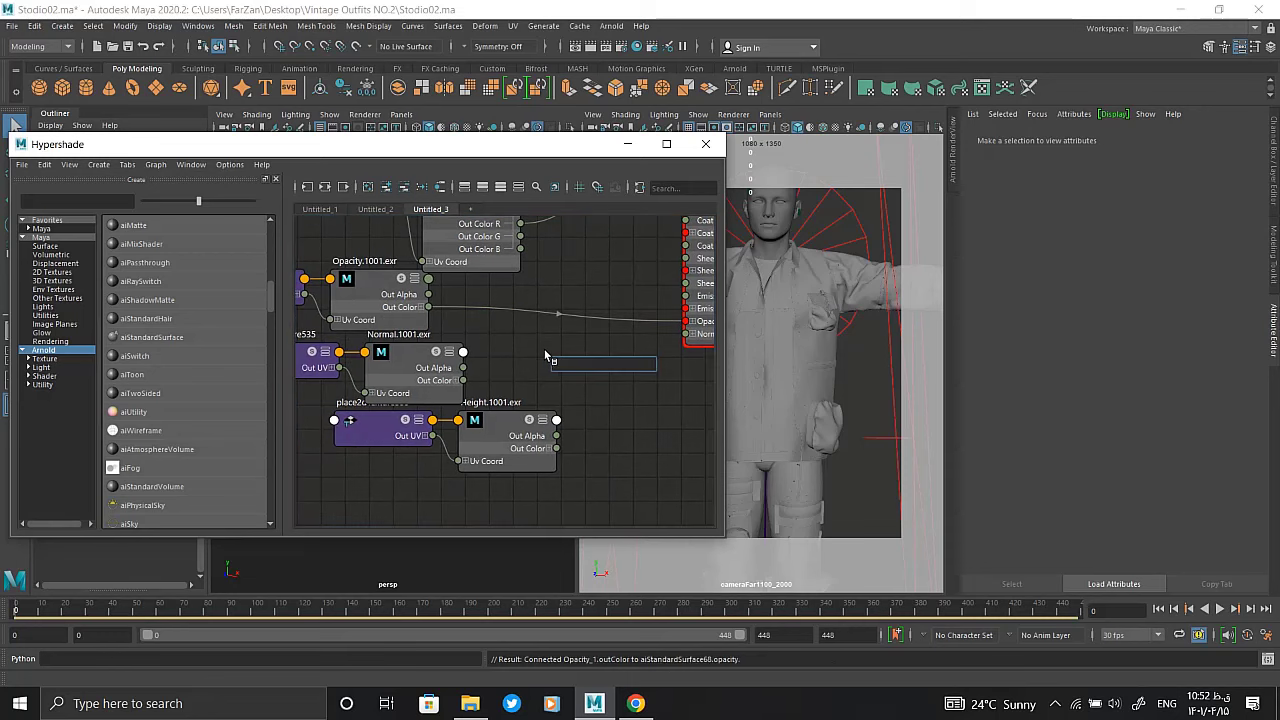
text(normal)
key(Return)
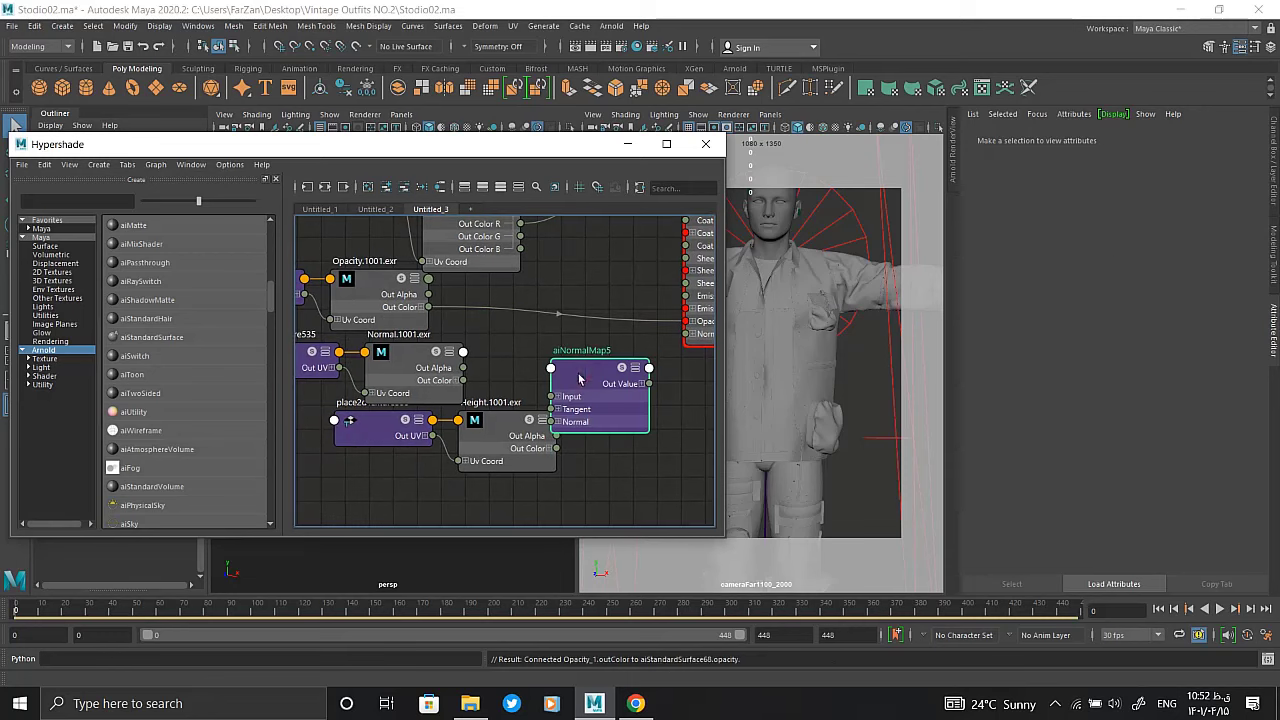
drag(568, 362, 546, 328)
drag(462, 380, 532, 358)
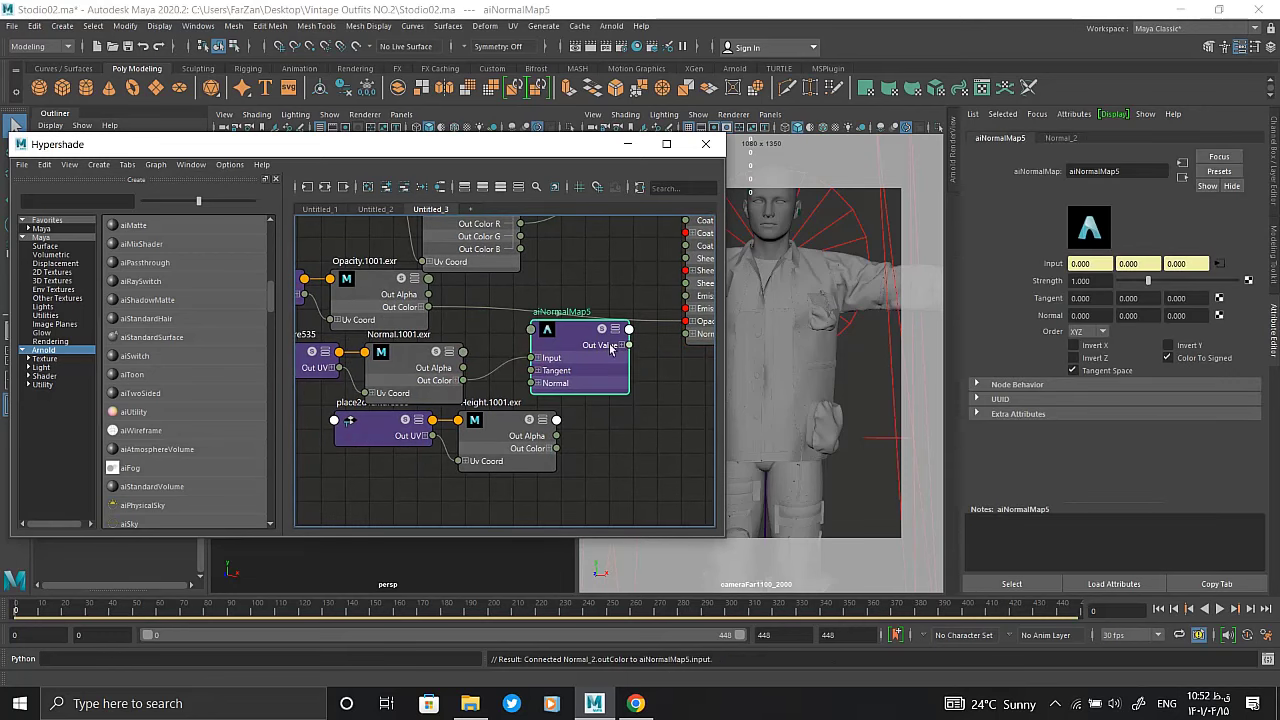
Add a displacement shader to the shading group, driven by Height's red channel
click(511, 445)
scroll(554, 474, down, 3)
drag(594, 457, 617, 306)
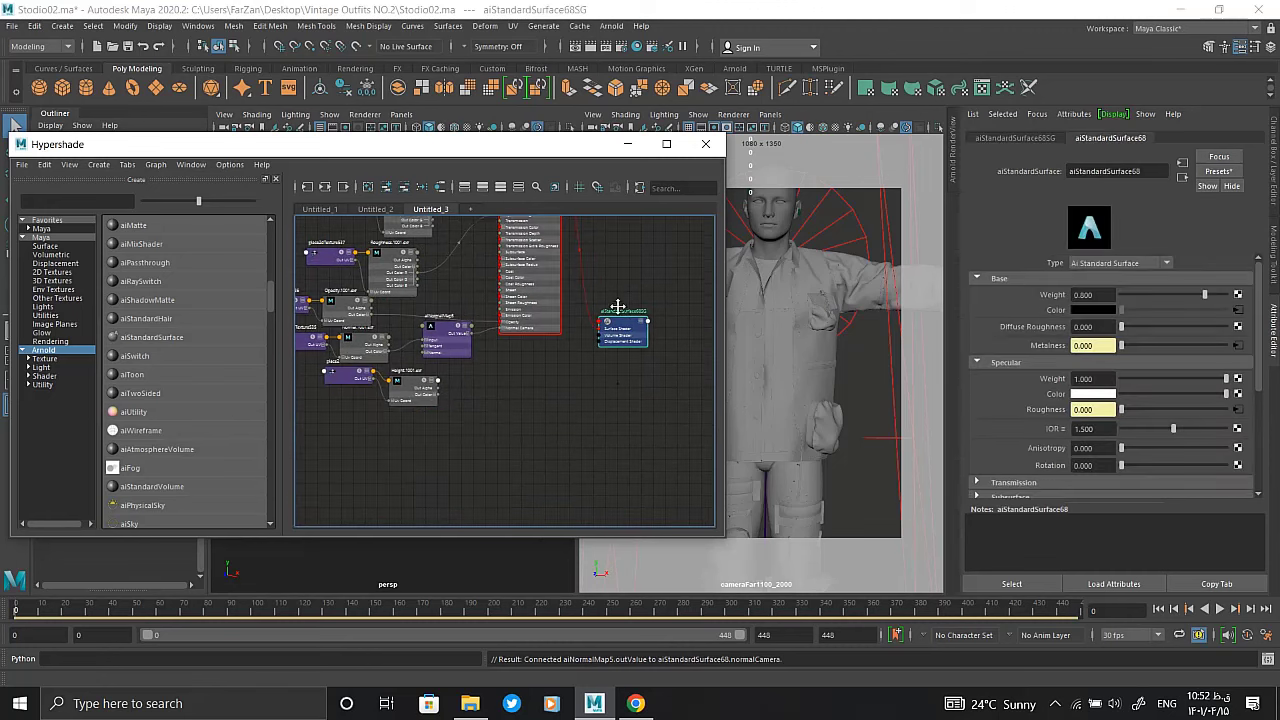
scroll(618, 308, up, 2)
click(630, 355)
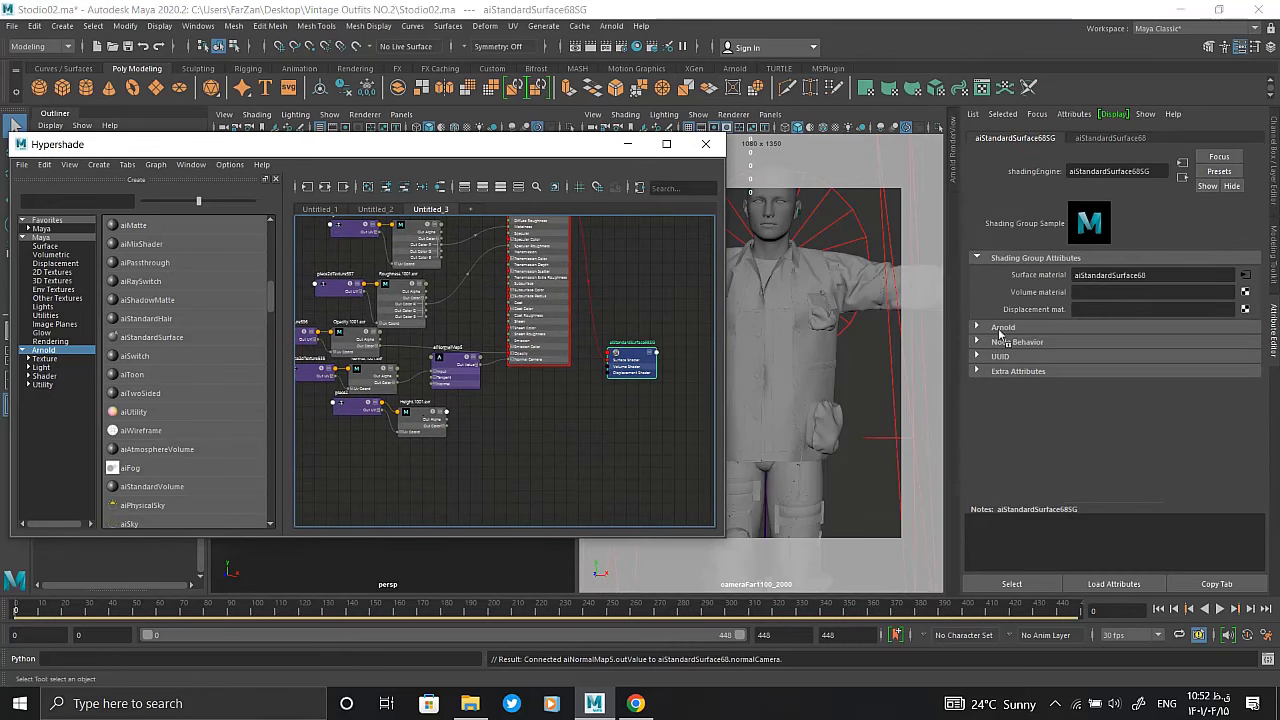
scroll(600, 370, up, 4)
click(615, 330)
click(434, 436)
drag(446, 453, 569, 352)
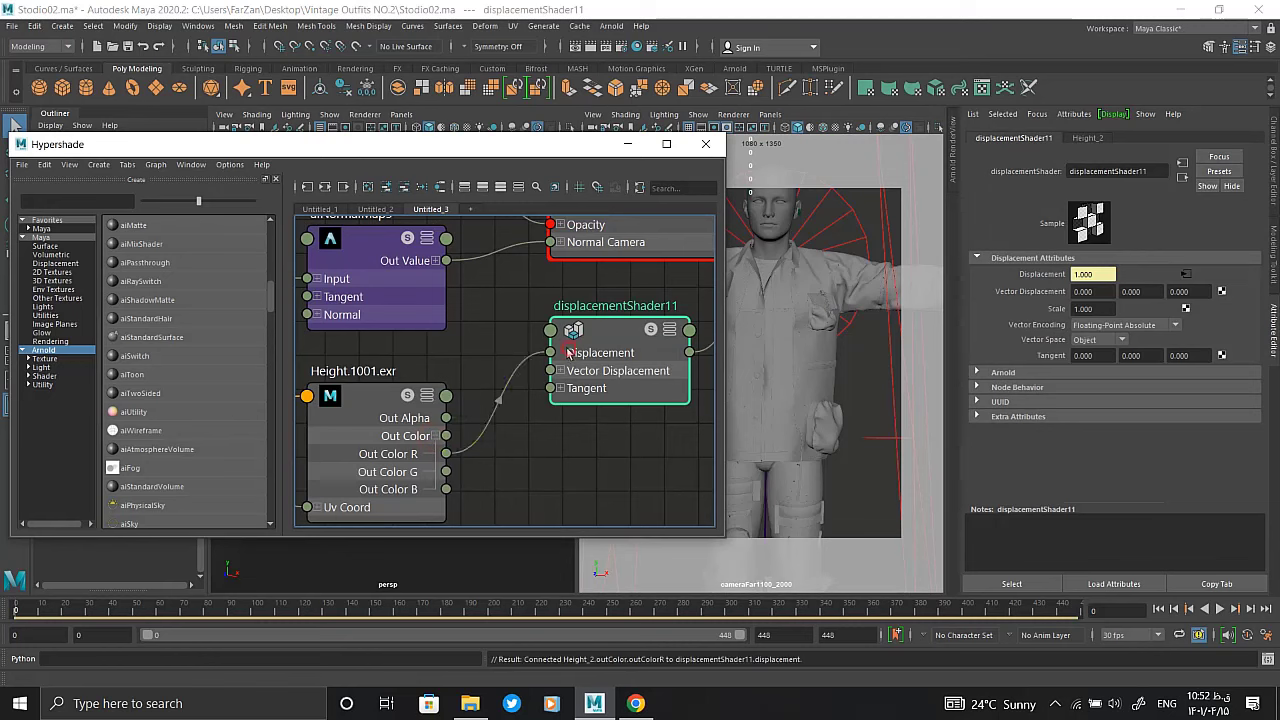
scroll(569, 352, down, 4)
Set UV Tiling Mode to UDIM (Mari) on BaseColor, Metalness, Roughness and Opacity textures
click(470, 262)
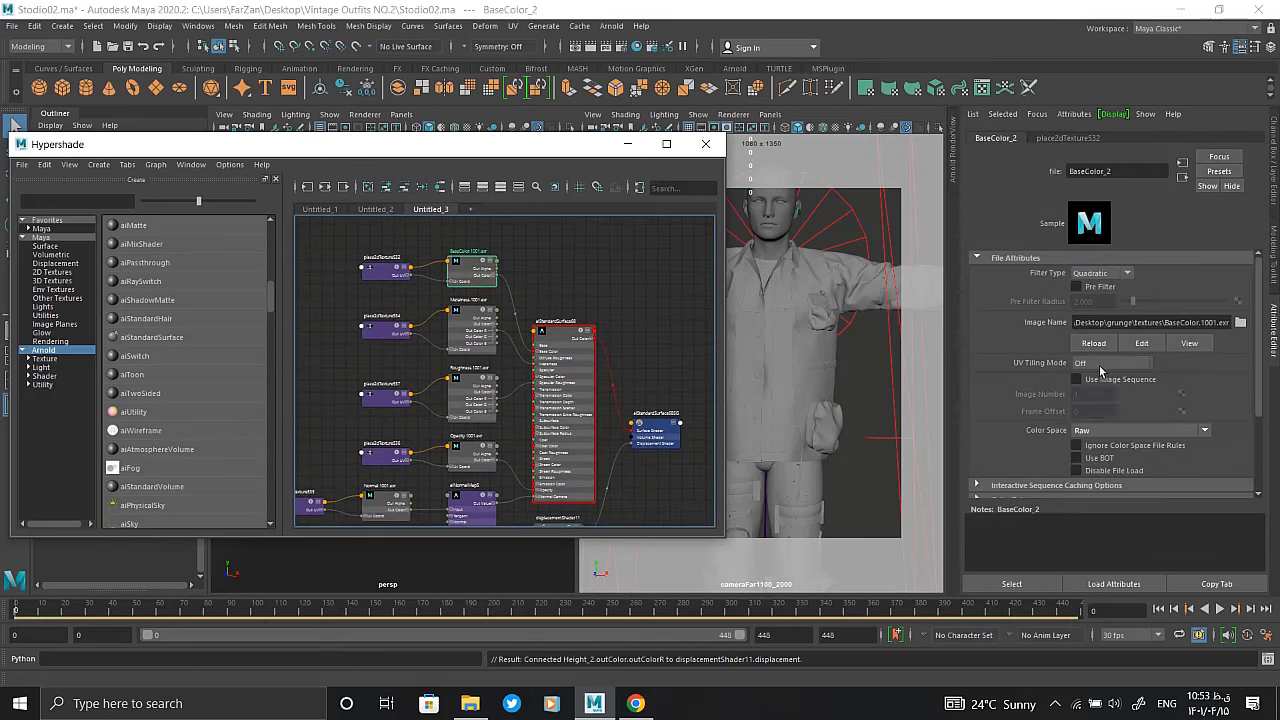
click(1100, 362)
click(1100, 417)
click(470, 318)
click(1100, 362)
click(1100, 417)
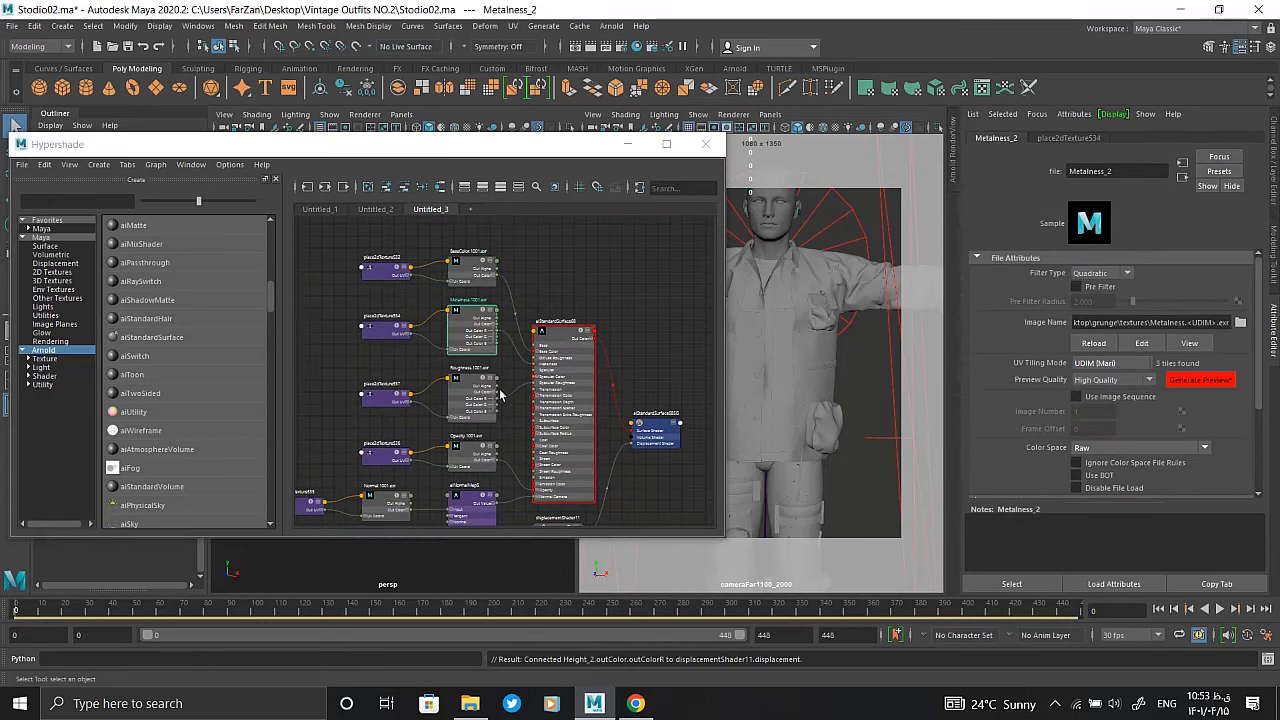
click(480, 388)
click(1100, 362)
click(1100, 417)
click(470, 453)
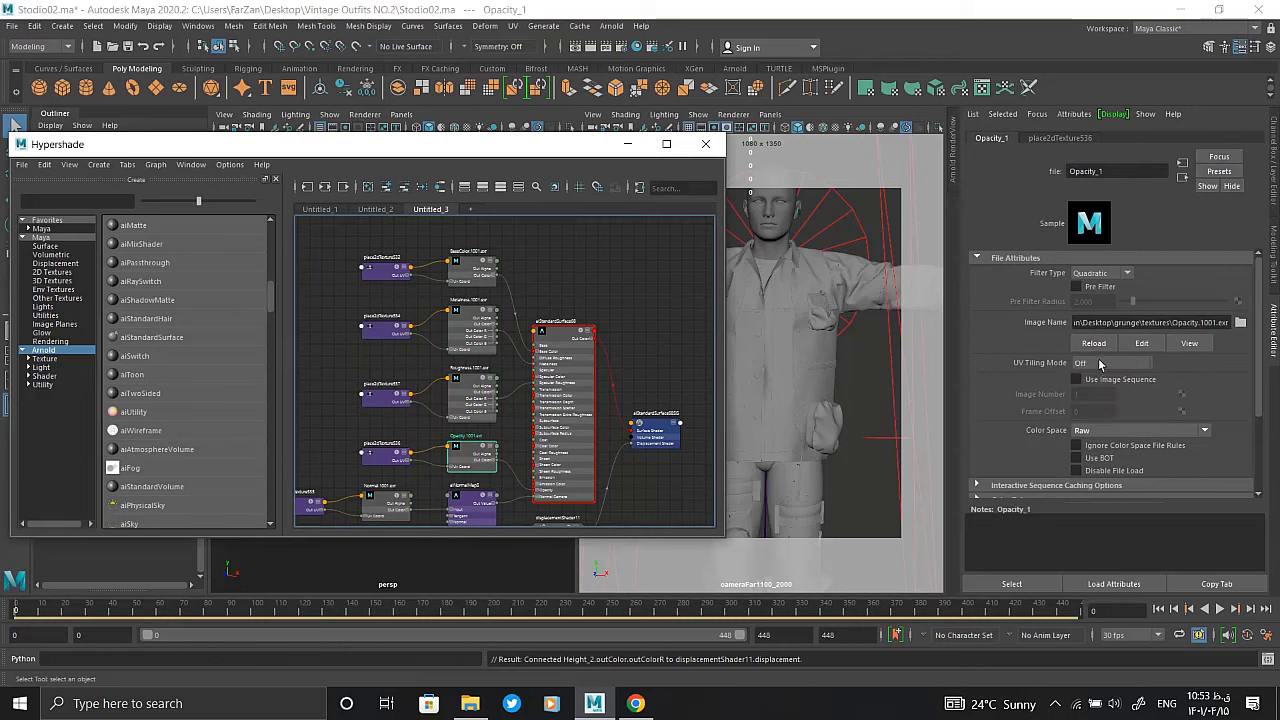
click(1100, 362)
click(1100, 417)
Check the Normal and Height maps' tiling modes unchanged, then hide Hypershade
click(468, 460)
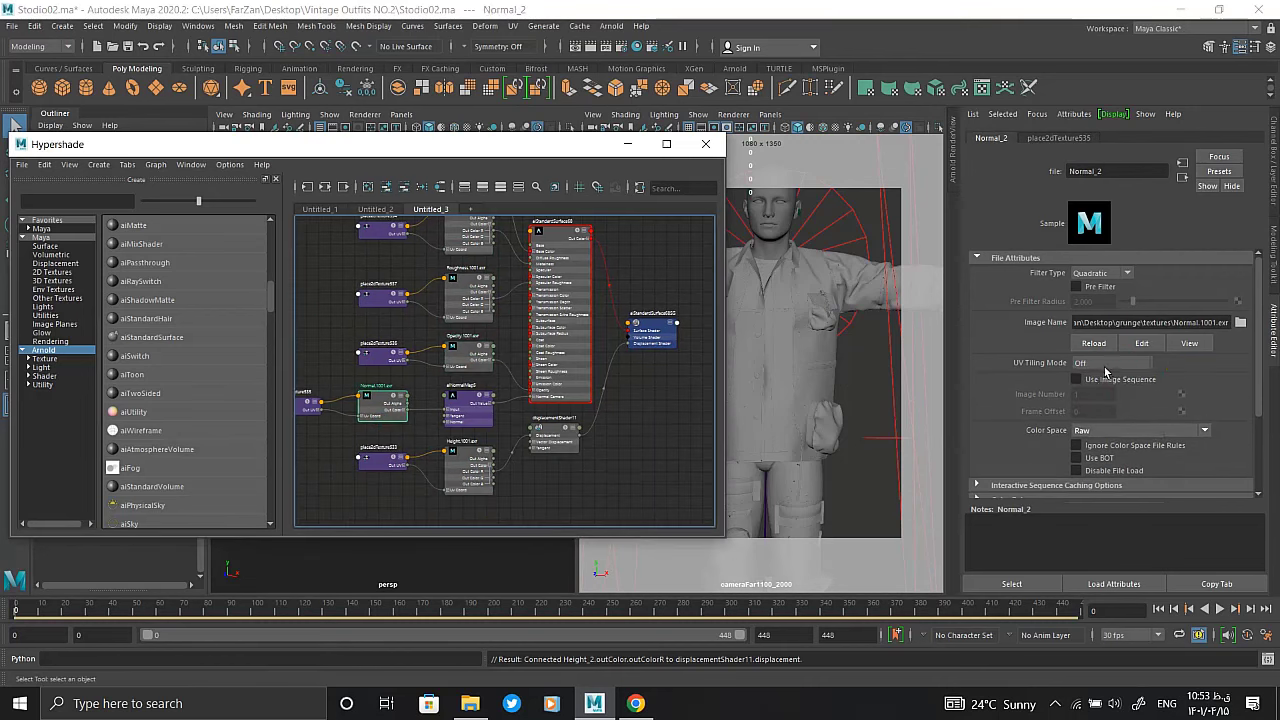
click(1100, 363)
click(1085, 377)
click(1100, 363)
click(1085, 418)
click(712, 321)
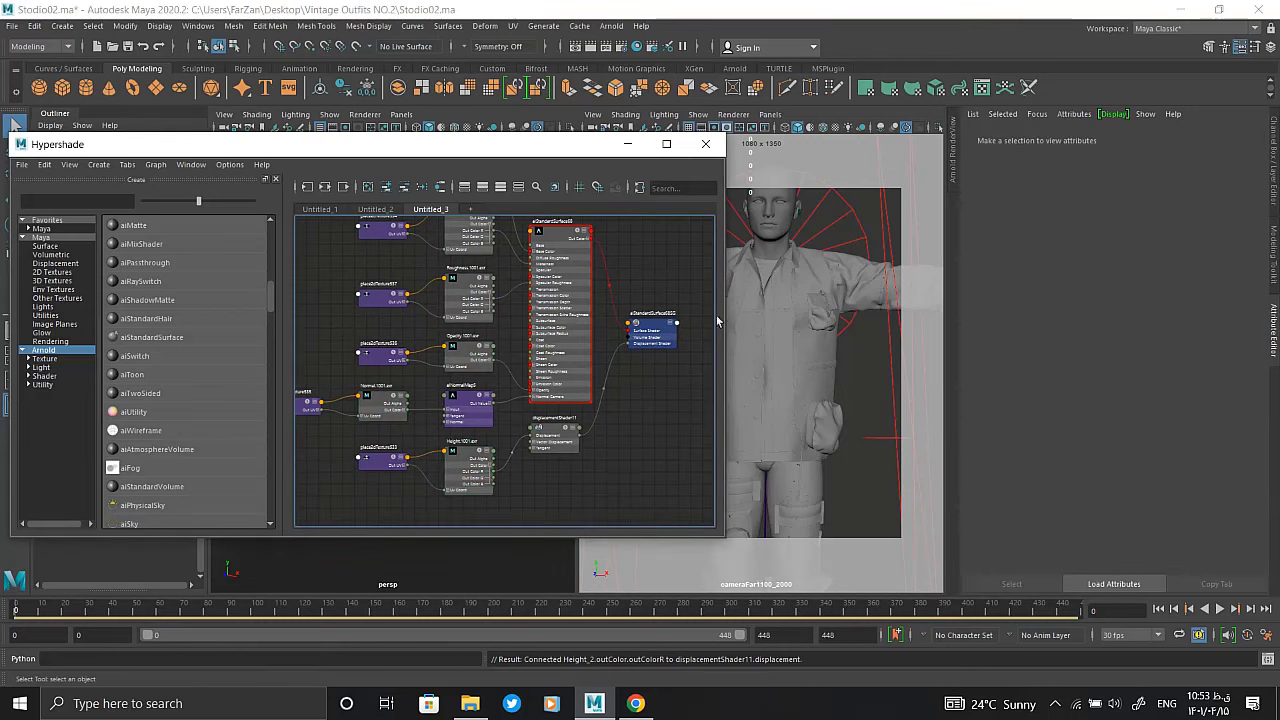
click(628, 146)
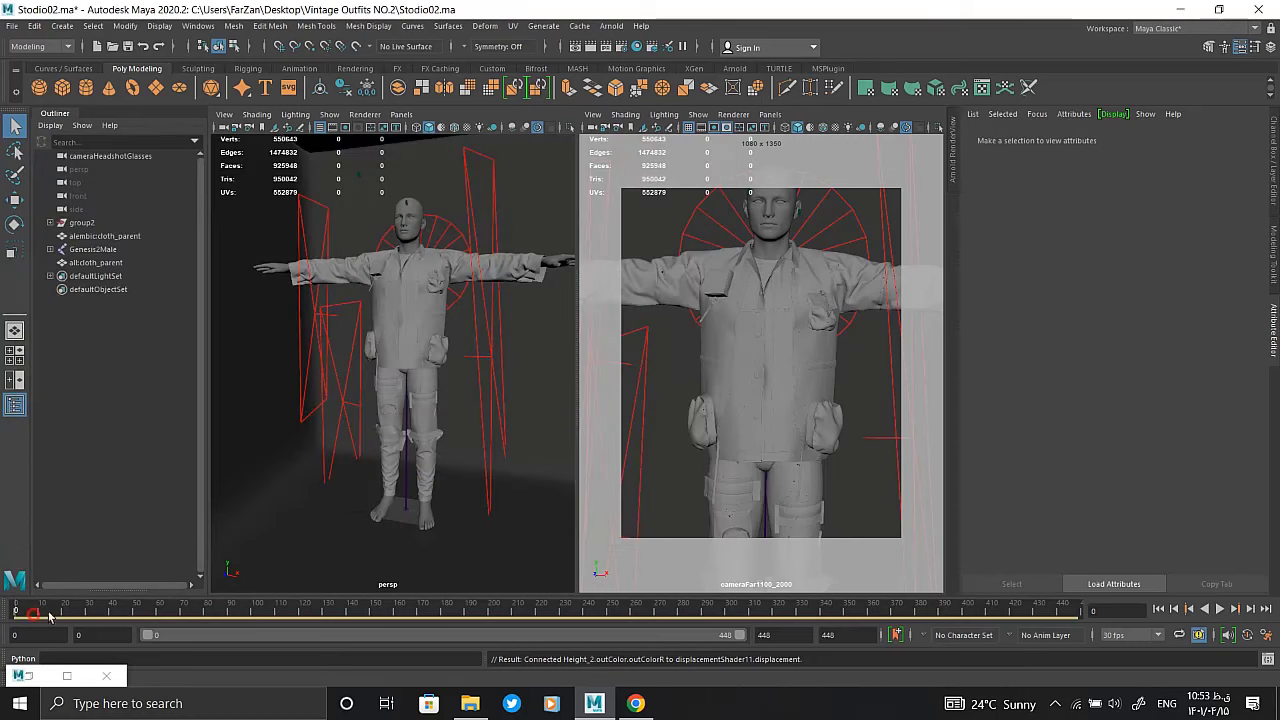
Play and scrub the animation between frames 32 and 83, selecting the cloth mesh
key(alt+v)
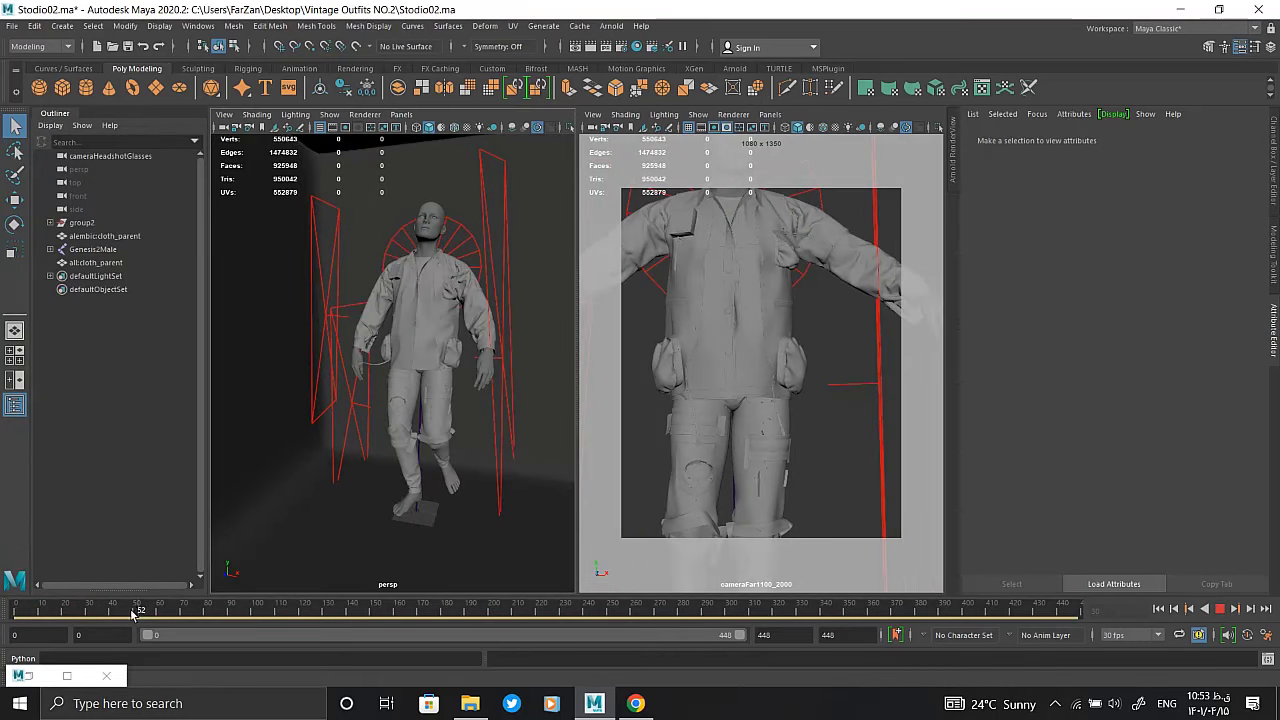
drag(133, 614, 123, 612)
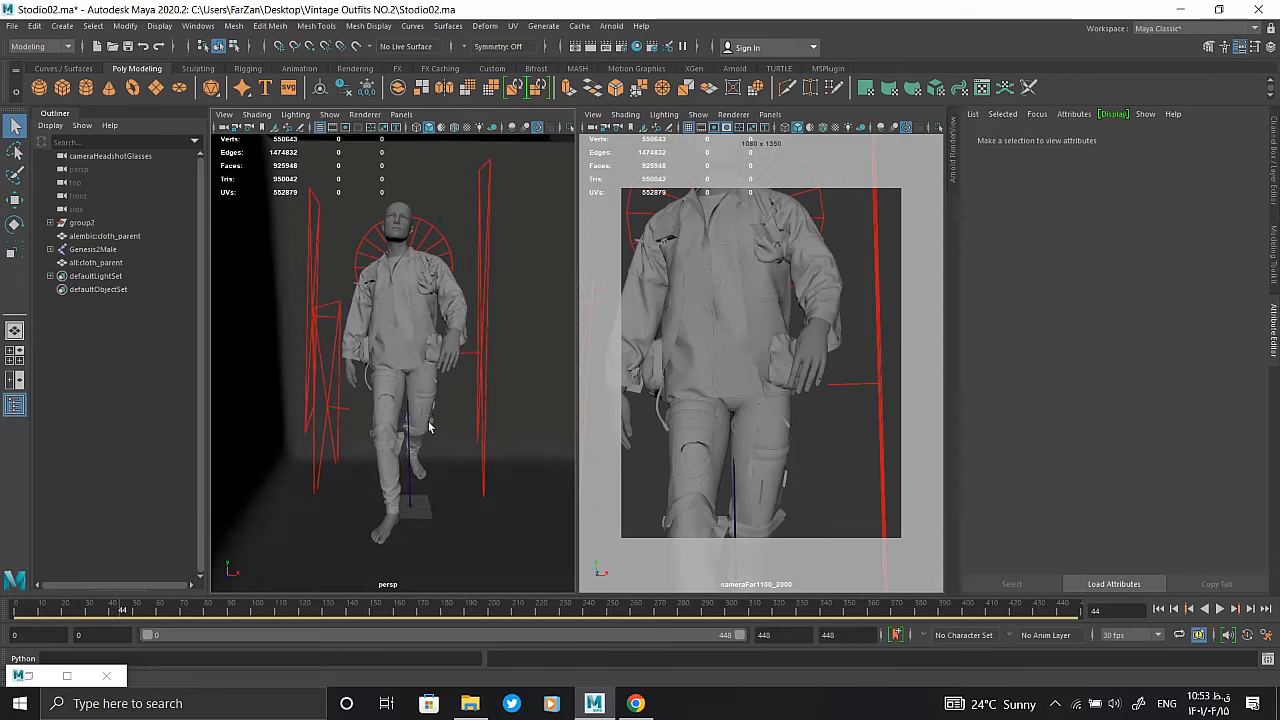
click(808, 360)
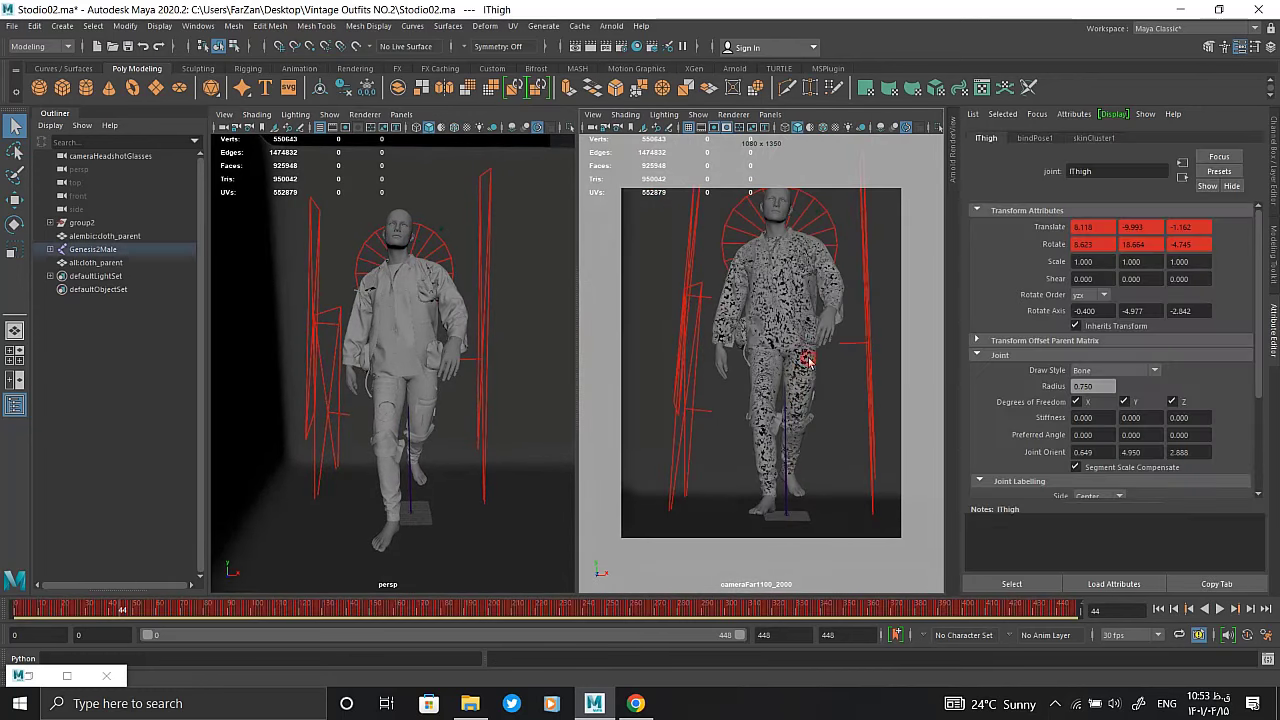
click(808, 360)
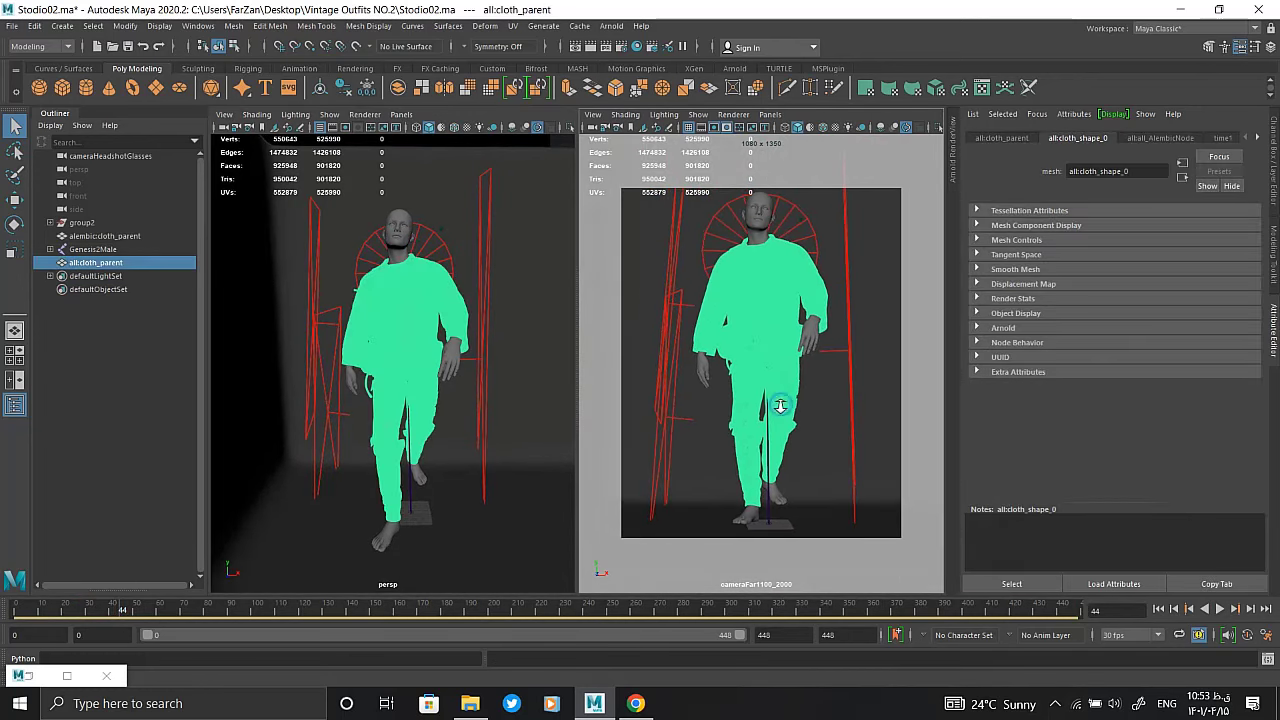
mouse_move(390, 330)
alt+mouse_down()
mouse_move(434, 429)
mouse_move(522, 396)
alt+mouse_up()
click(440, 440)
key(w)
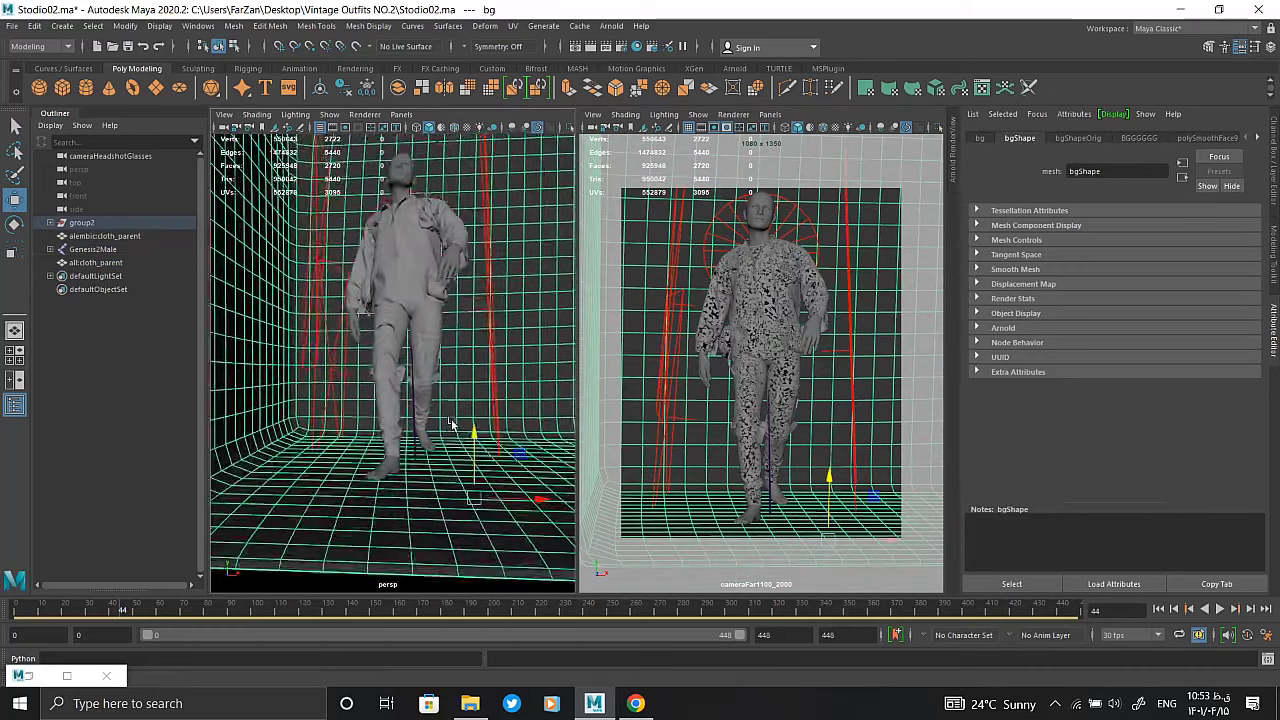
key(alt+v)
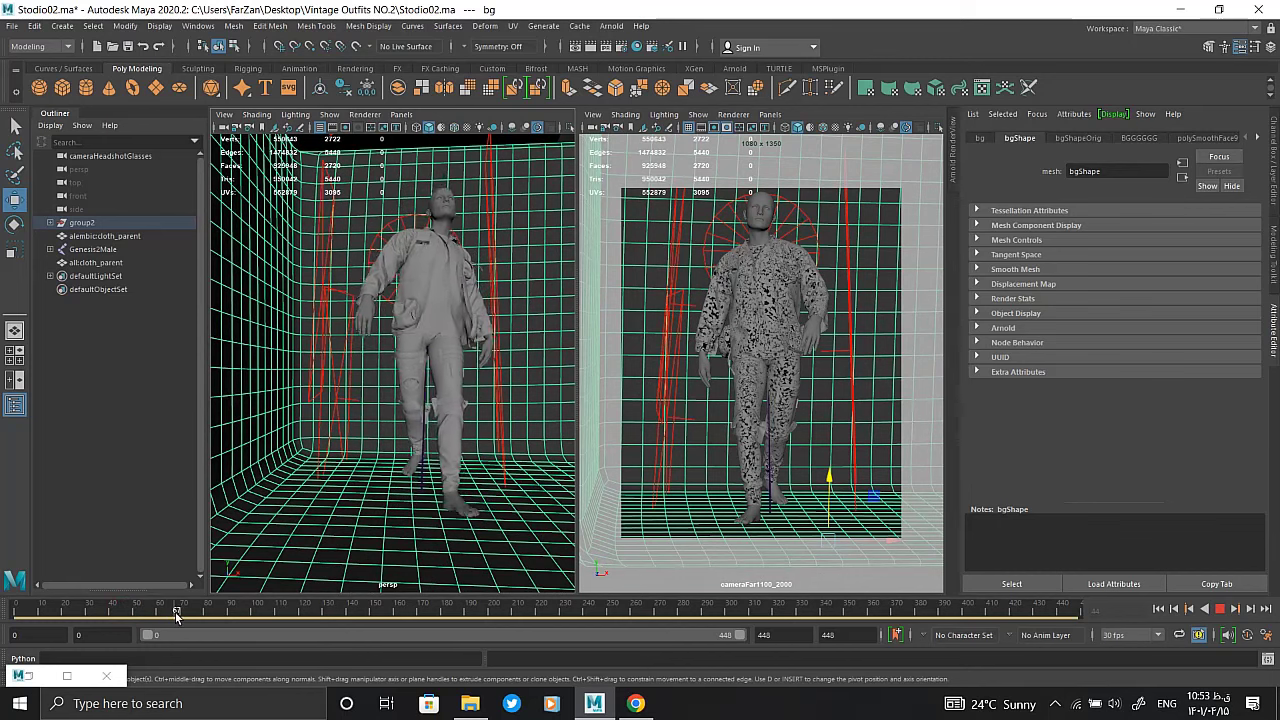
key(alt+v)
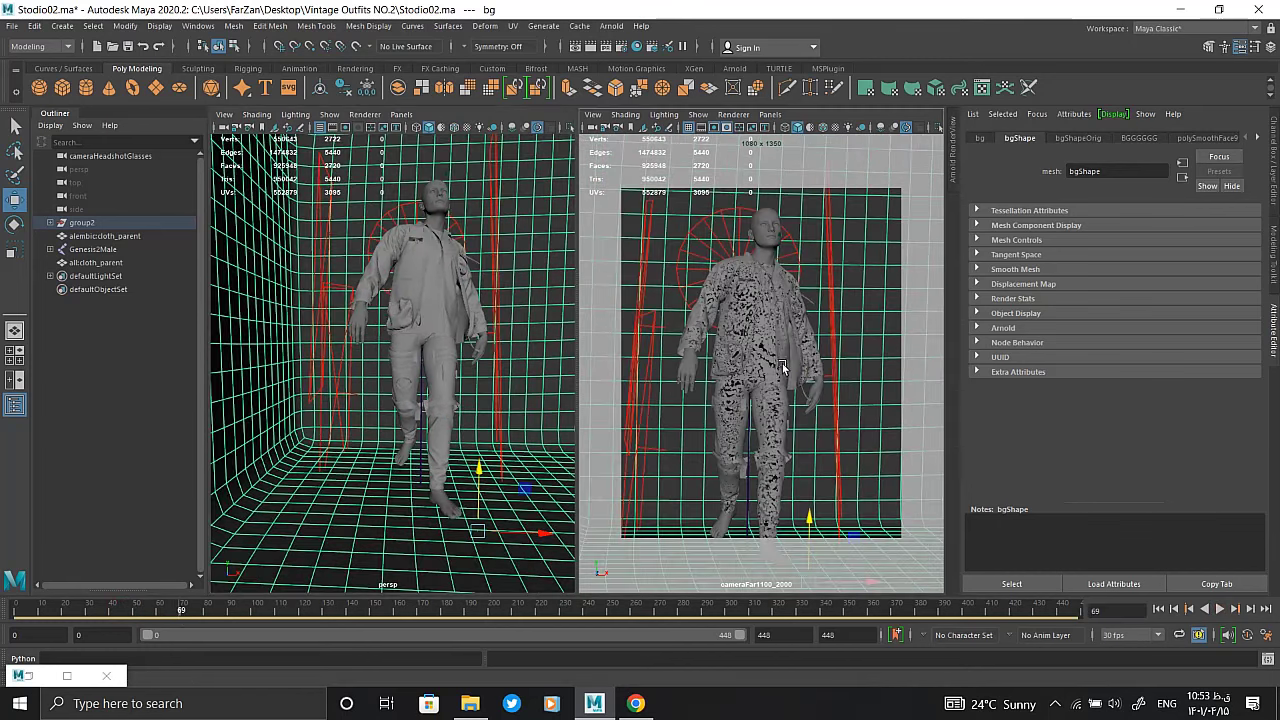
key(alt+v)
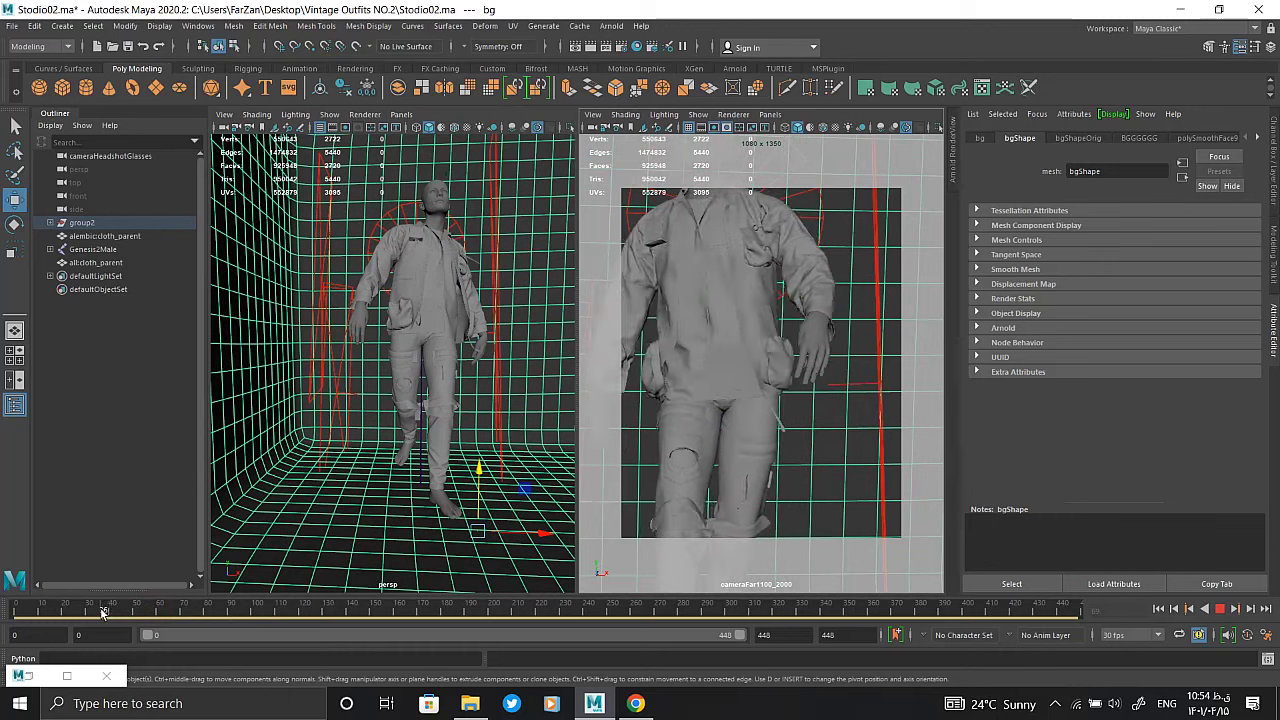
click(92, 618)
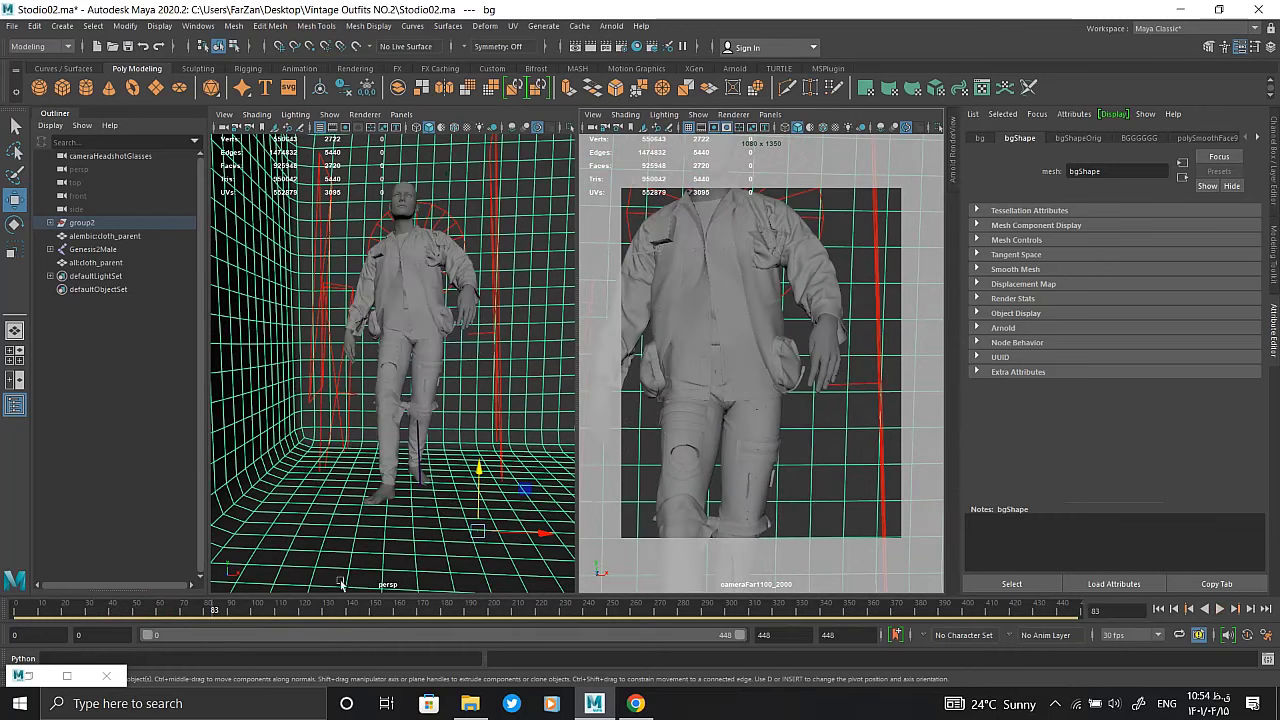
key(alt+v)
Zoom in on the torso and play from frame 120, stopping at frame 136
scroll(460, 378, up, 5)
alt+middle_drag(423, 420, 460, 378)
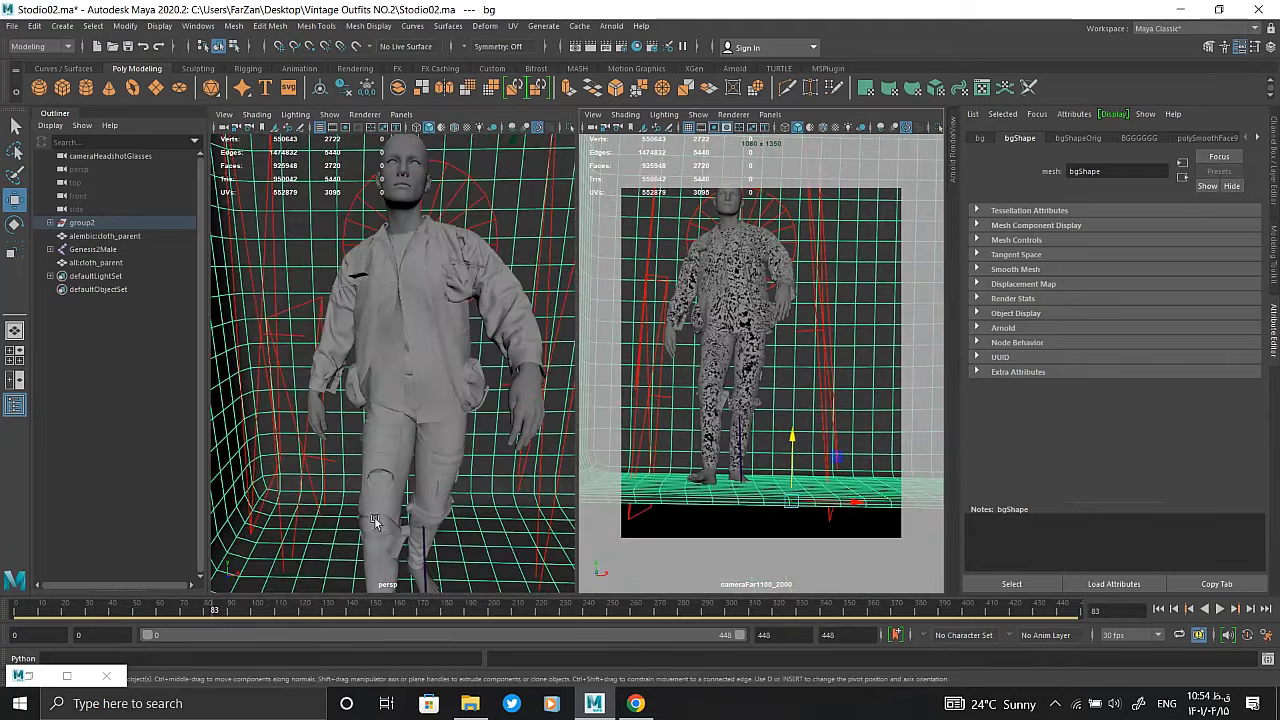
key(alt+v)
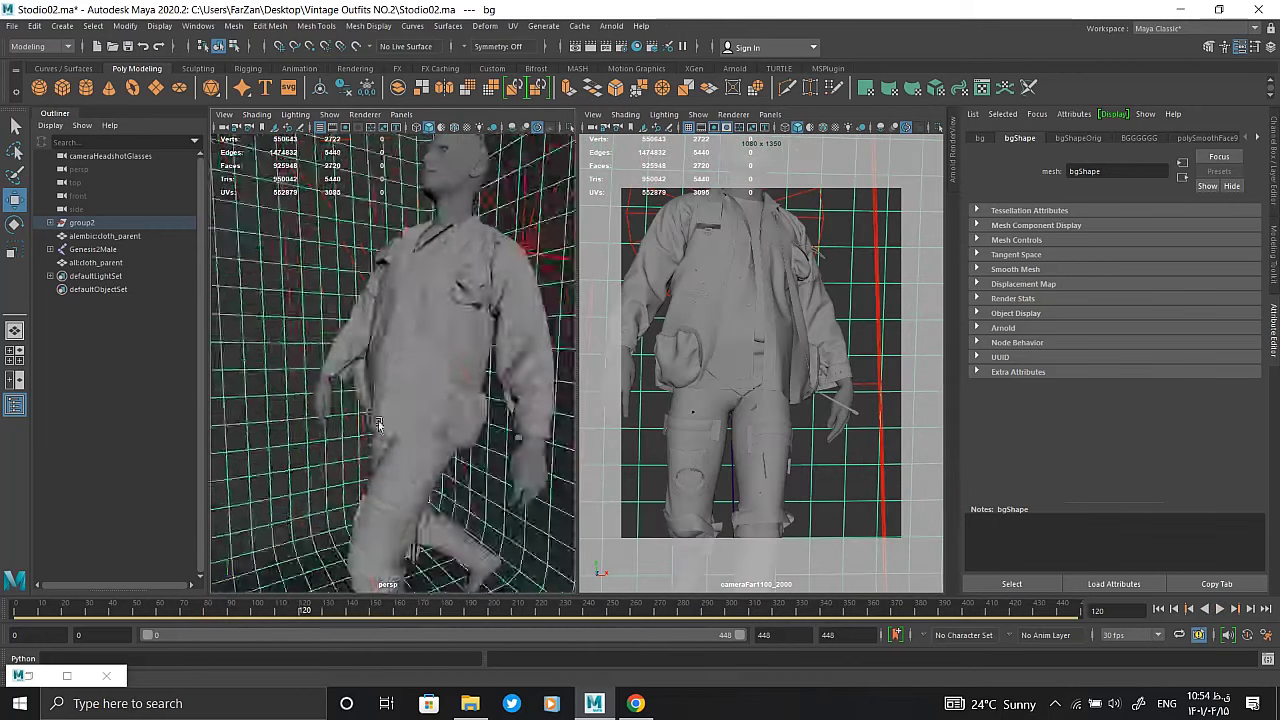
key(Escape)
alt+drag(450, 424, 457, 408)
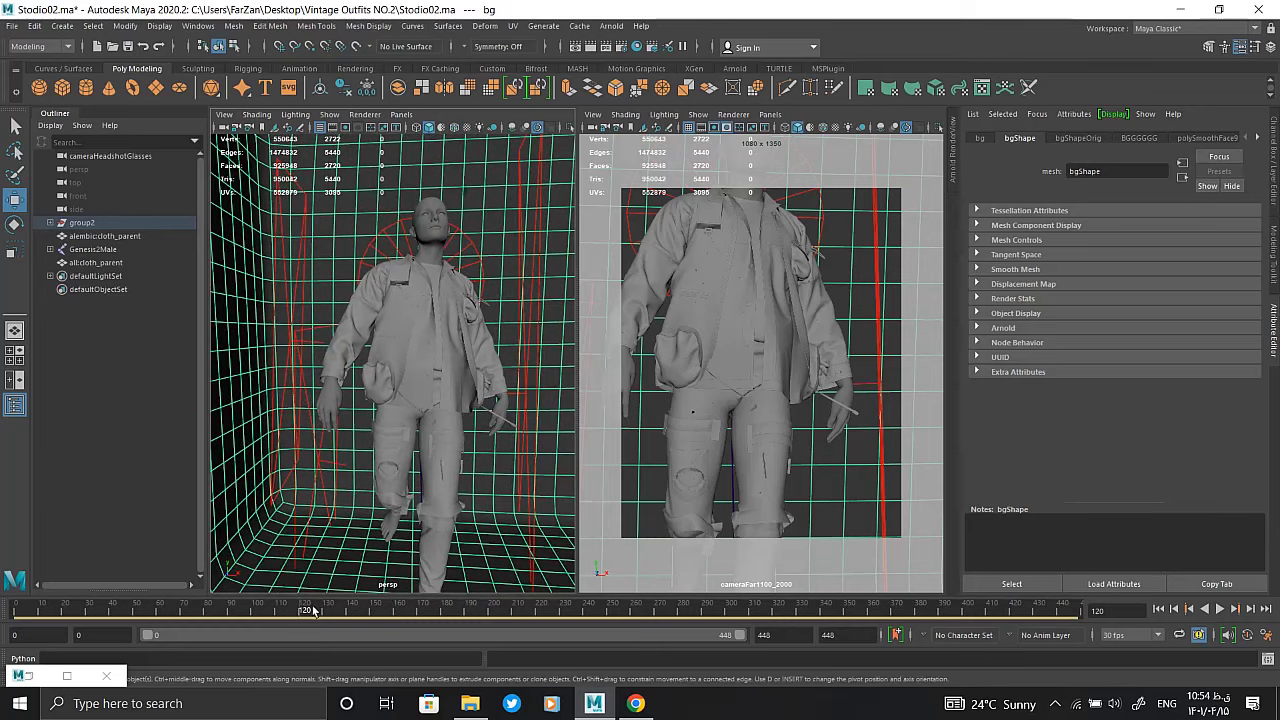
click(309, 608)
key(alt+v)
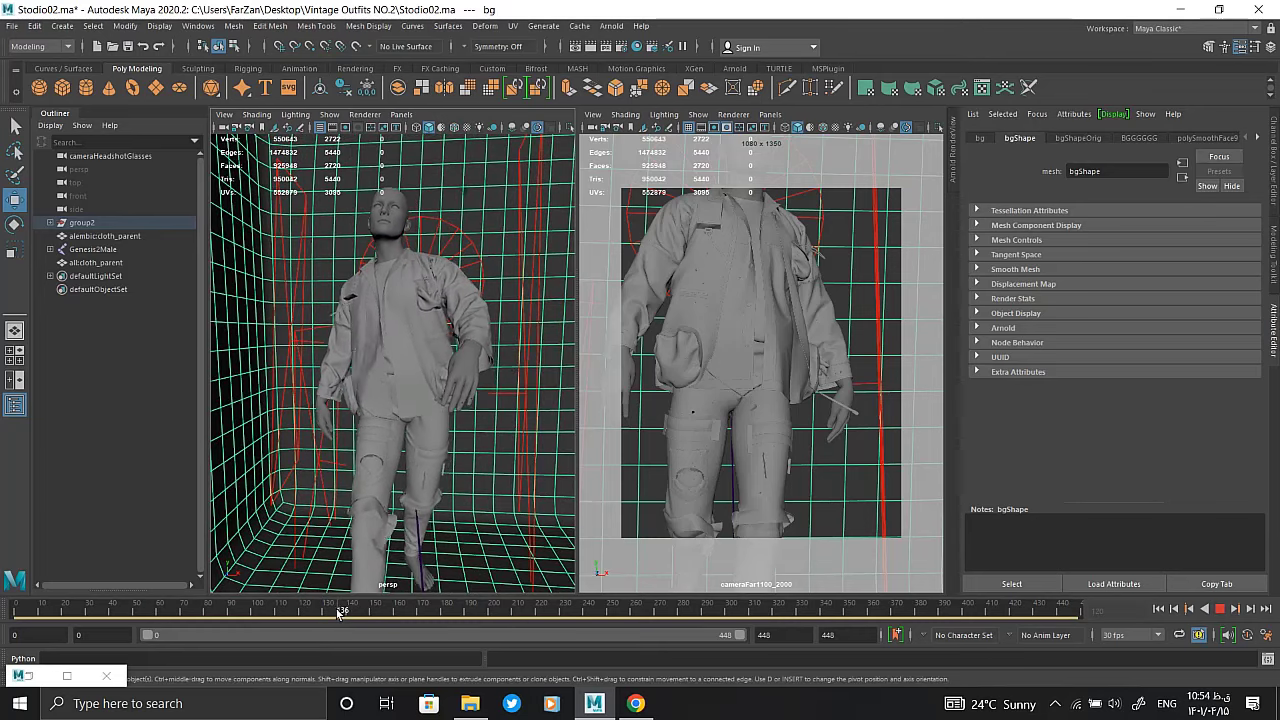
drag(354, 612, 321, 617)
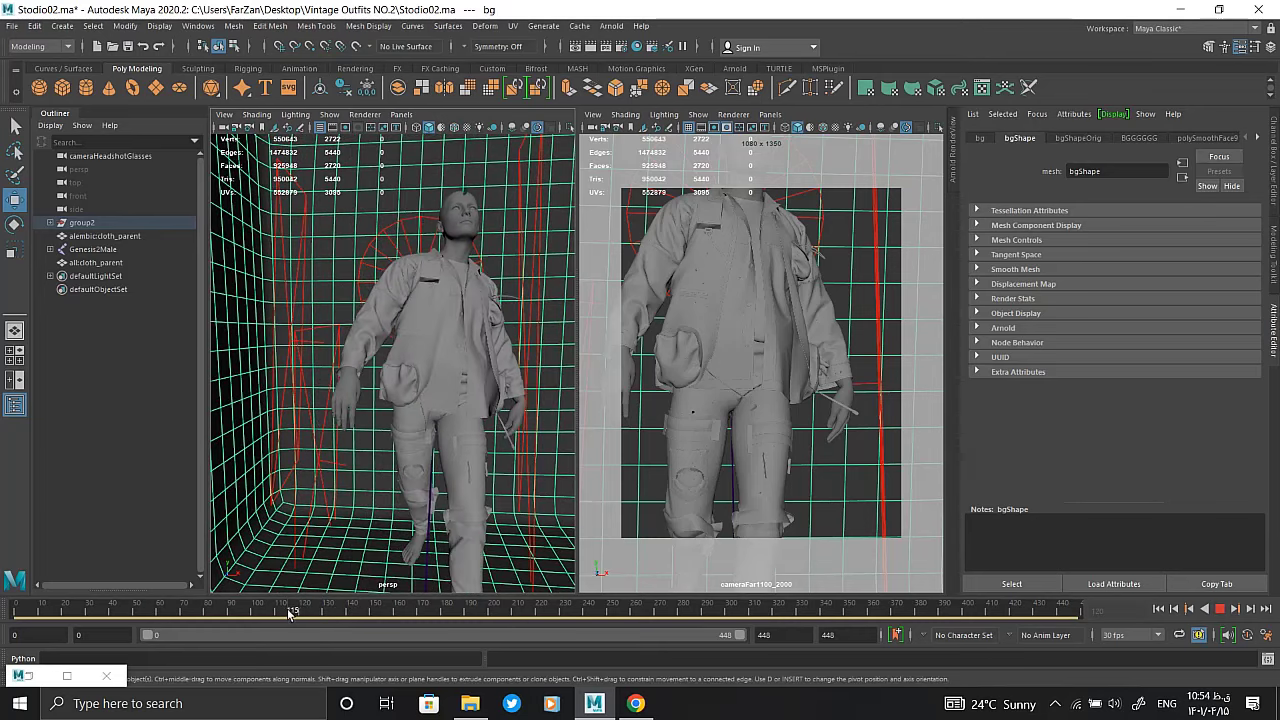
drag(321, 617, 343, 612)
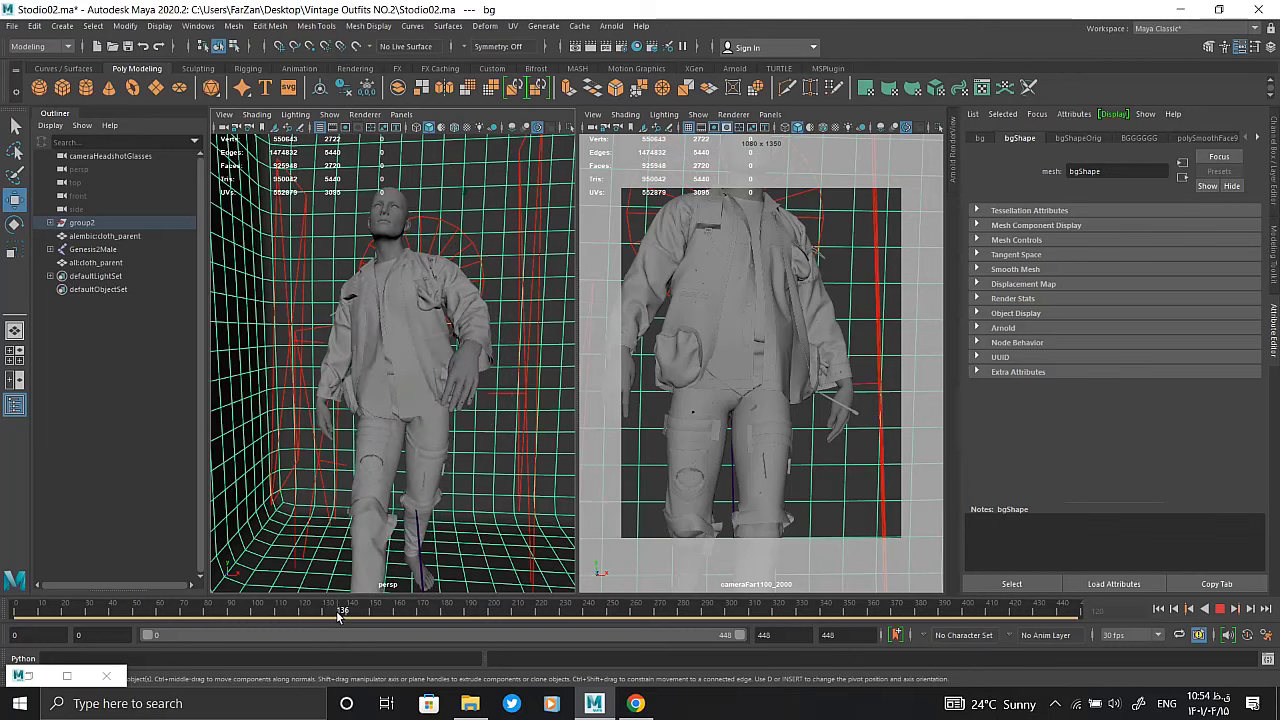
Orbit both viewports around the textured figure, ending on a frontal angle
scroll(777, 357, down, 3)
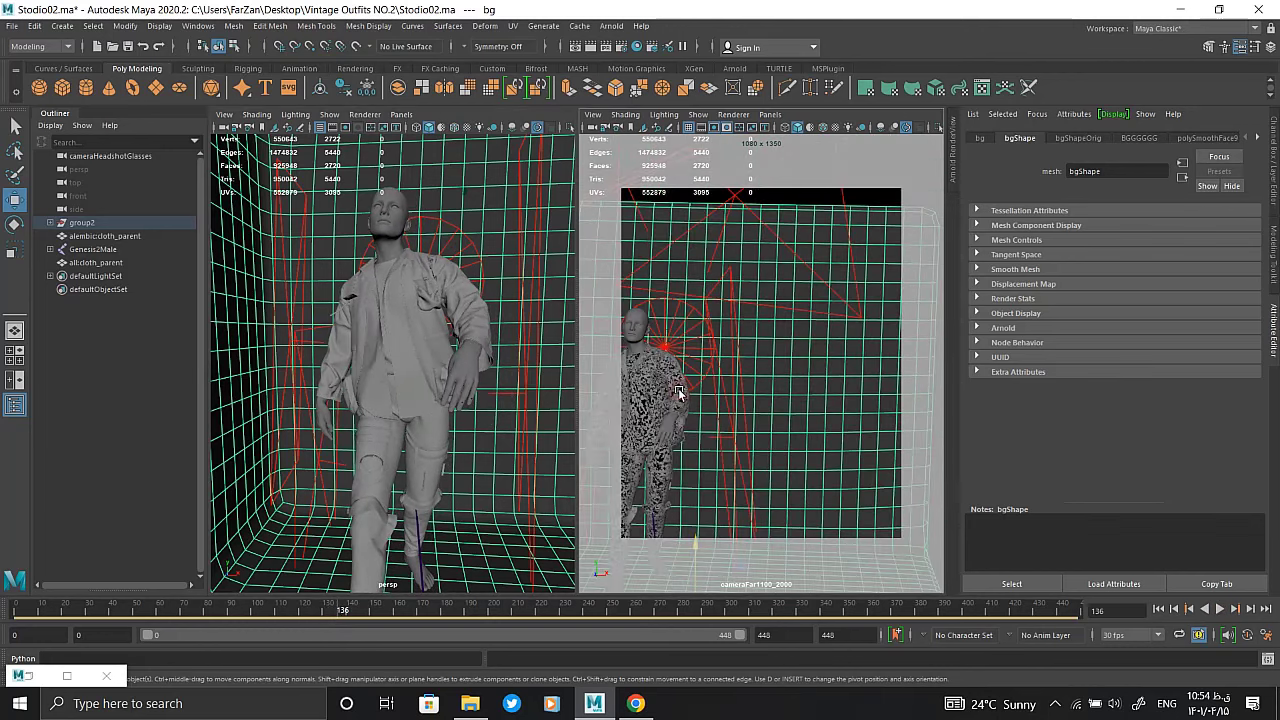
click(683, 405)
click(683, 405)
scroll(683, 405, up, 3)
mouse_move(683, 405)
alt+middle_down()
mouse_move(761, 379)
mouse_move(766, 363)
mouse_move(766, 374)
alt+middle_up()
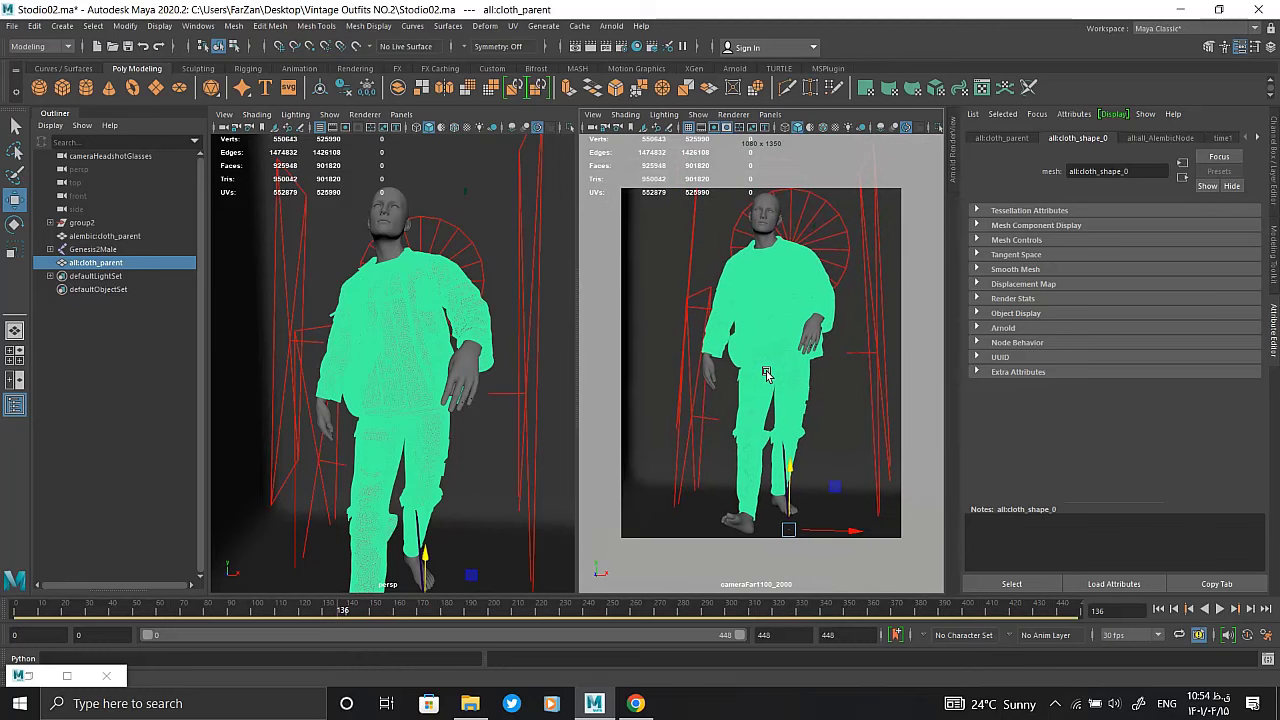
alt+drag(522, 319, 577, 358)
click(483, 209)
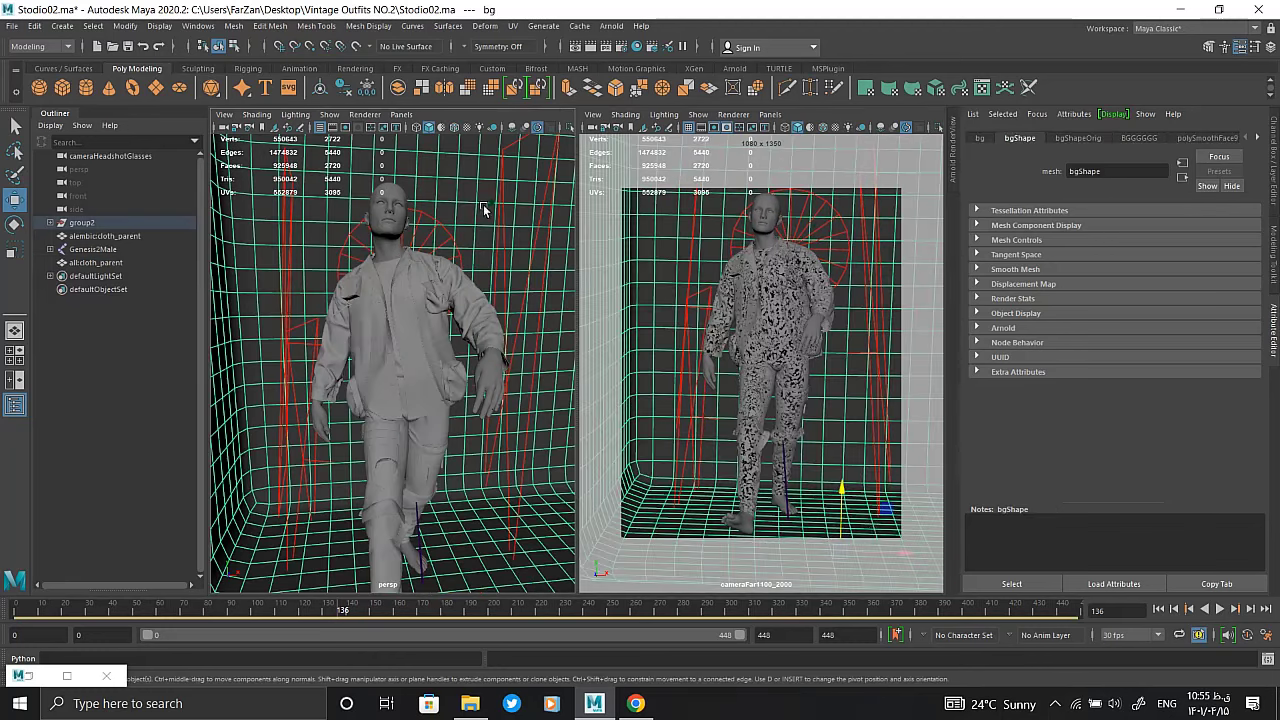
alt+right_drag(440, 480, 524, 526)
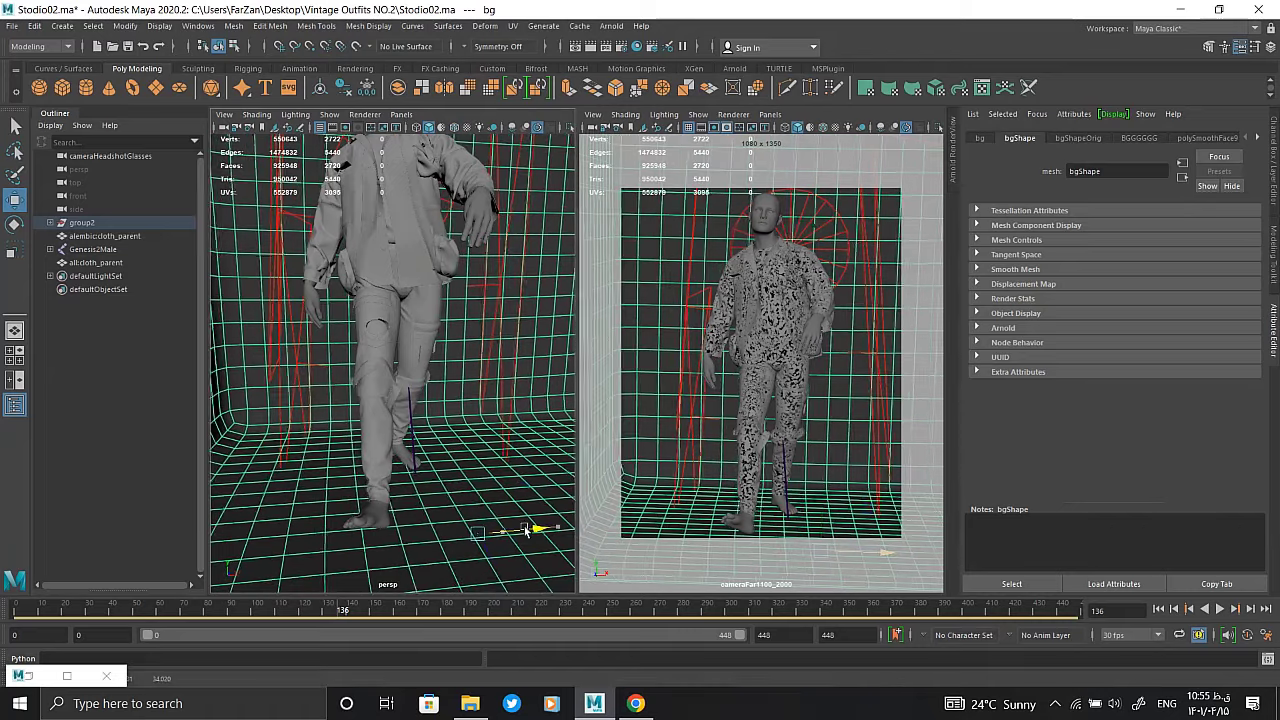
alt+drag(688, 430, 785, 425)
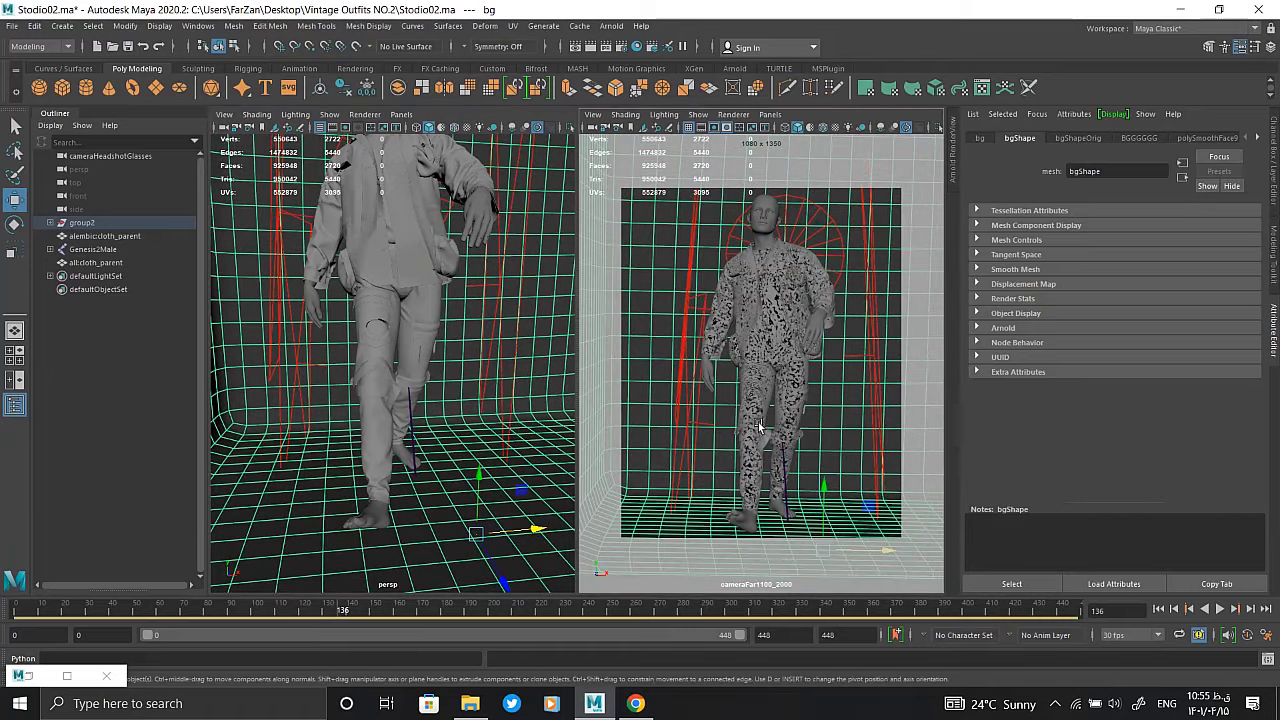
alt+drag(467, 344, 425, 380)
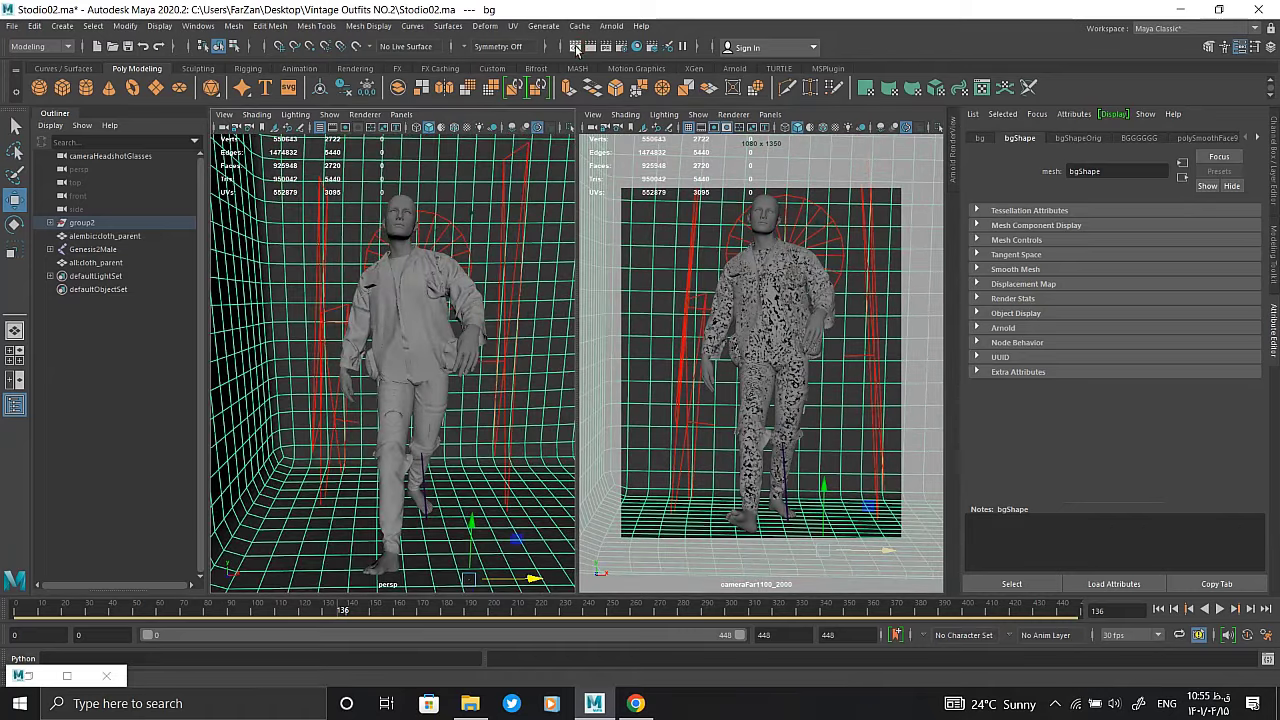
Open Maya's Render View window full screen
click(576, 46)
click(1190, 8)
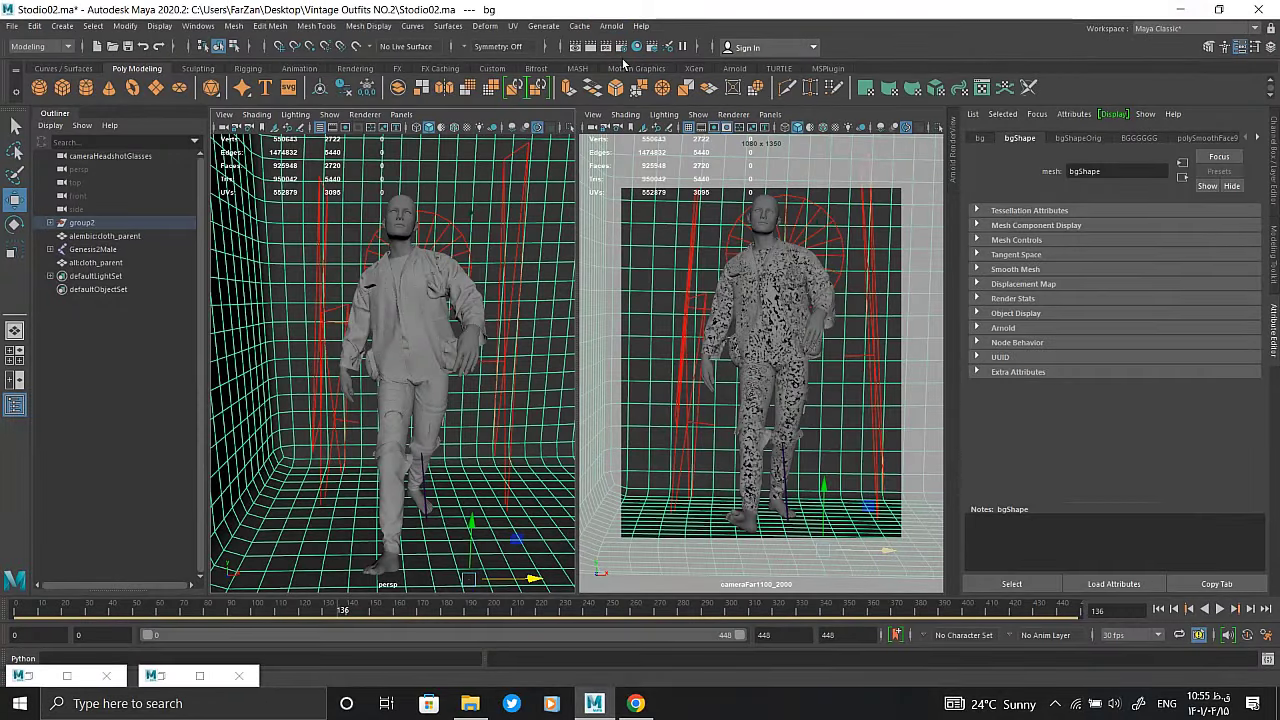
click(165, 676)
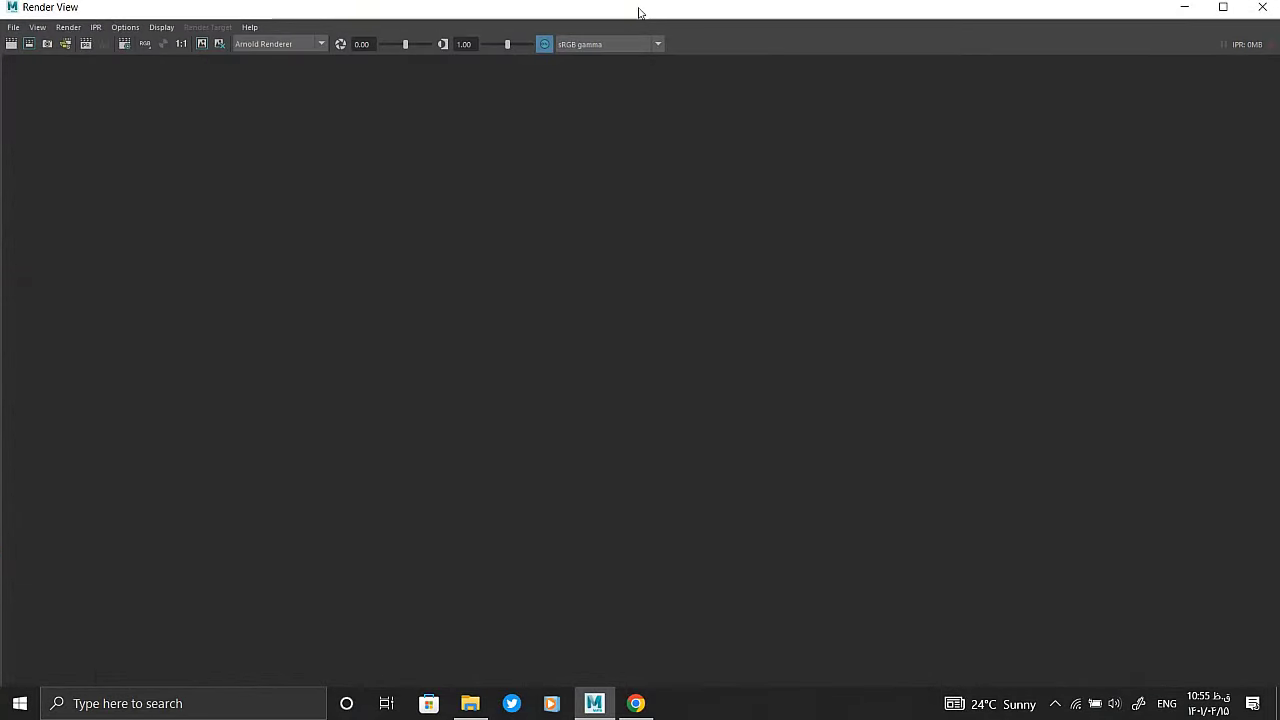
Open the Arnold RenderView and render through cameraFar1100_2000Shape
drag(640, 12, 637, 37)
click(1137, 66)
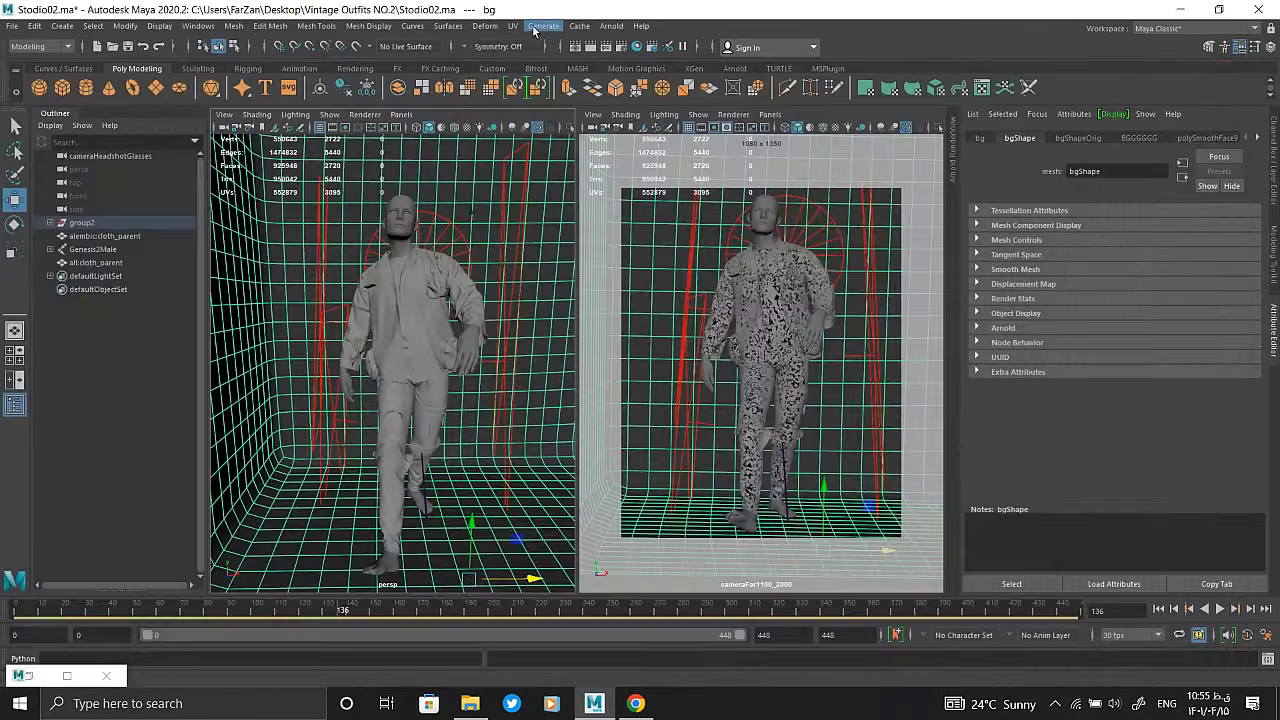
click(604, 28)
click(632, 63)
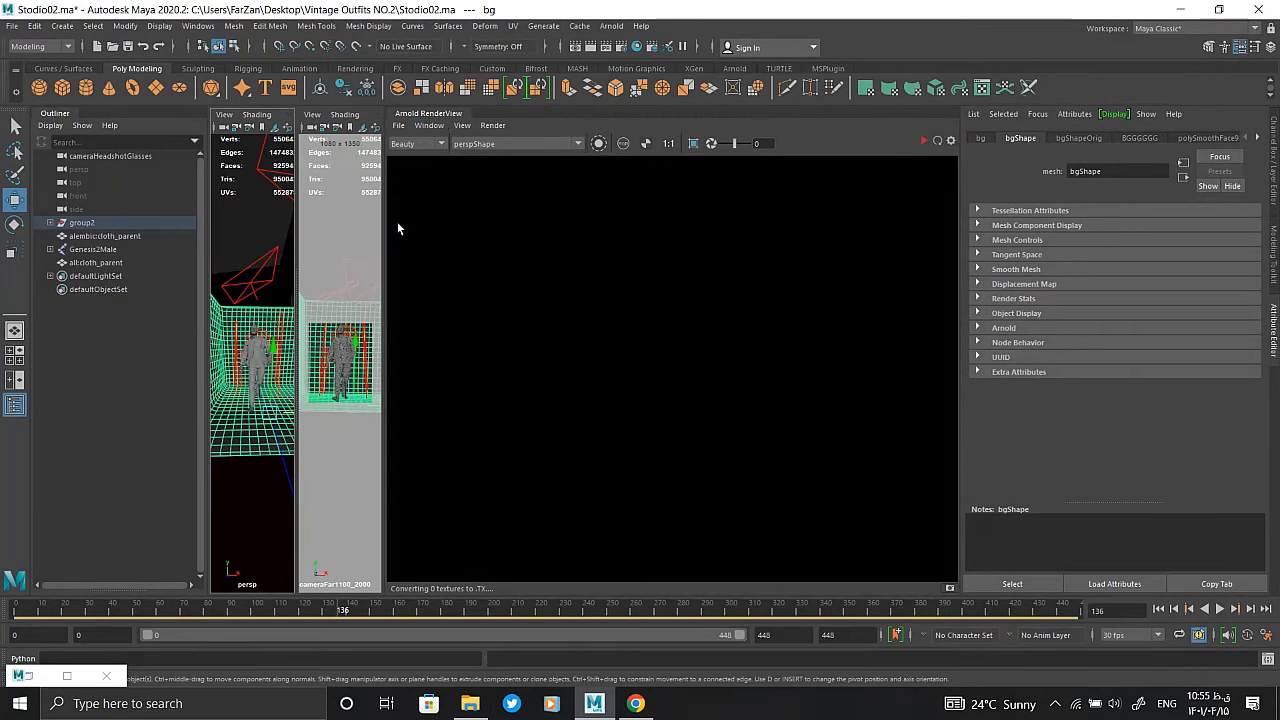
click(462, 126)
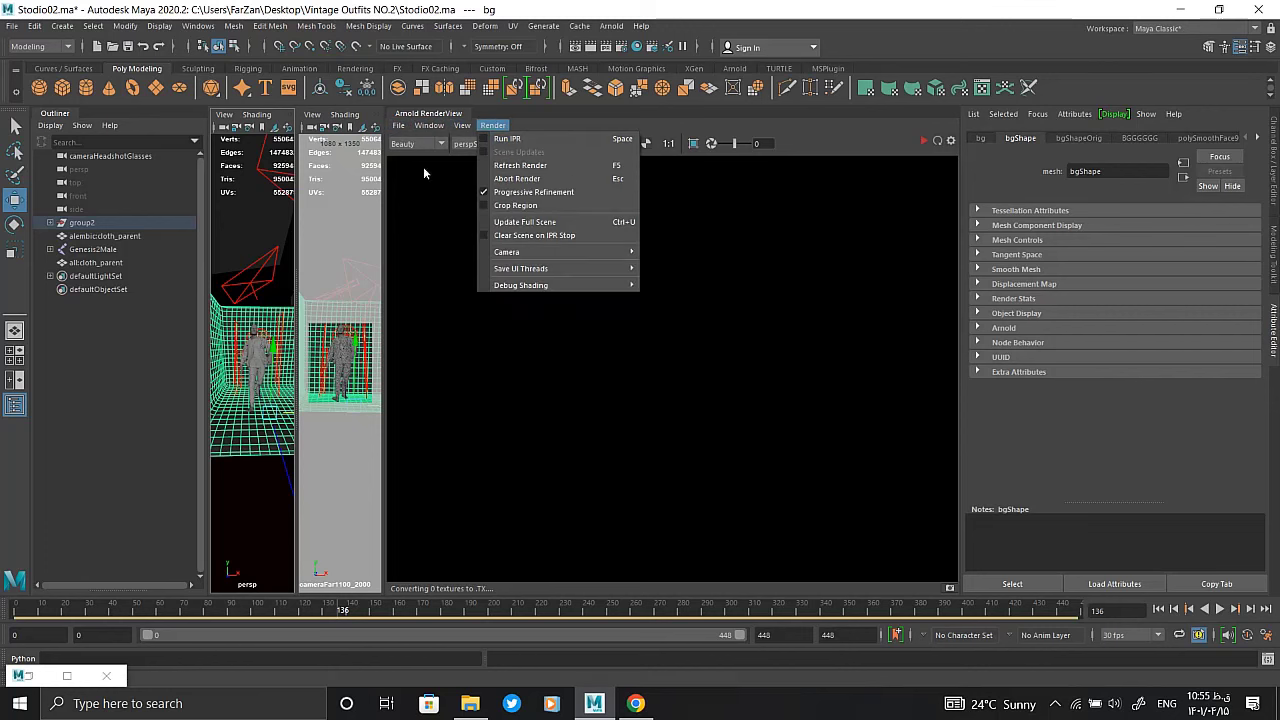
click(480, 144)
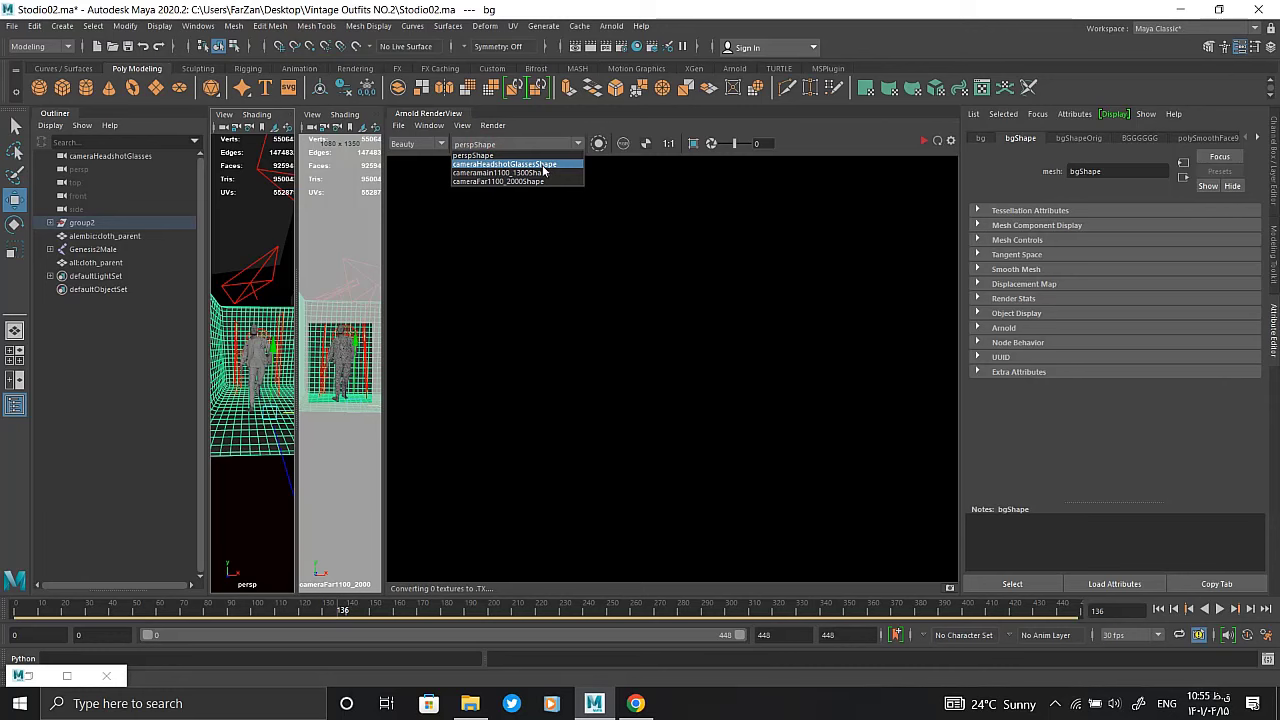
click(536, 183)
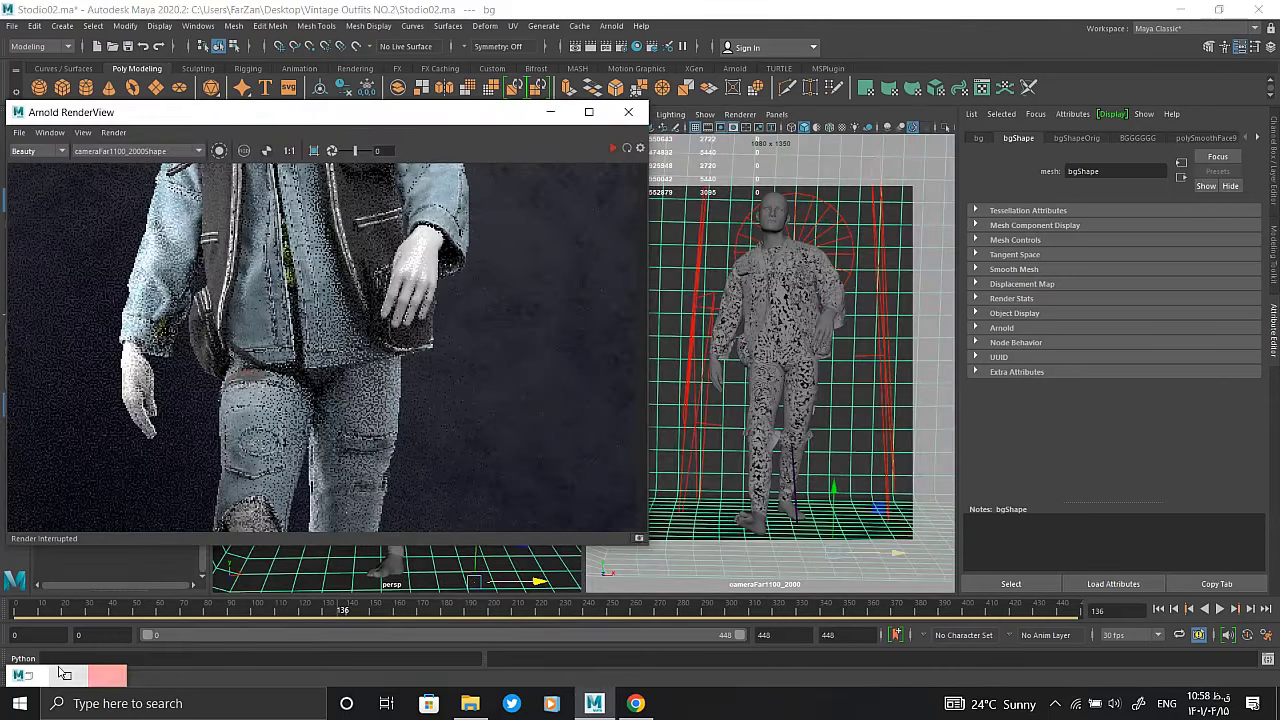
Set displacementShader11's Scale to 0.150 and move the render window aside to inspect it
click(60, 672)
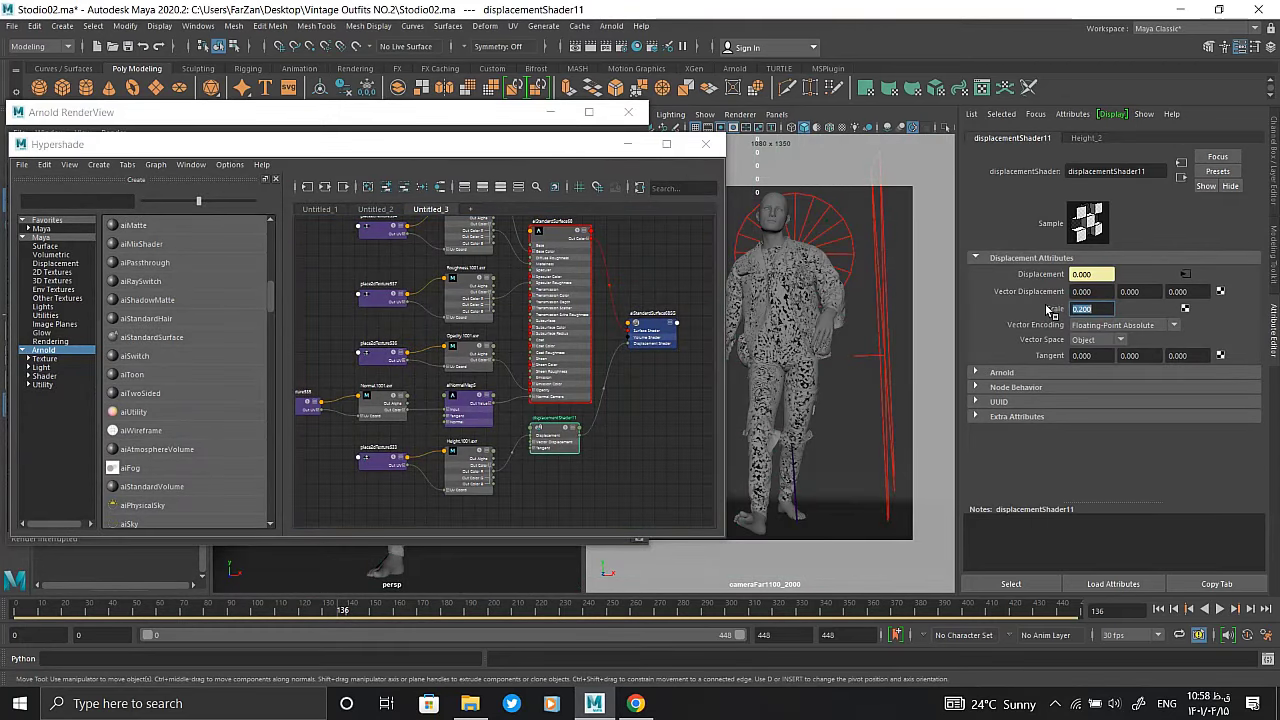
click(628, 146)
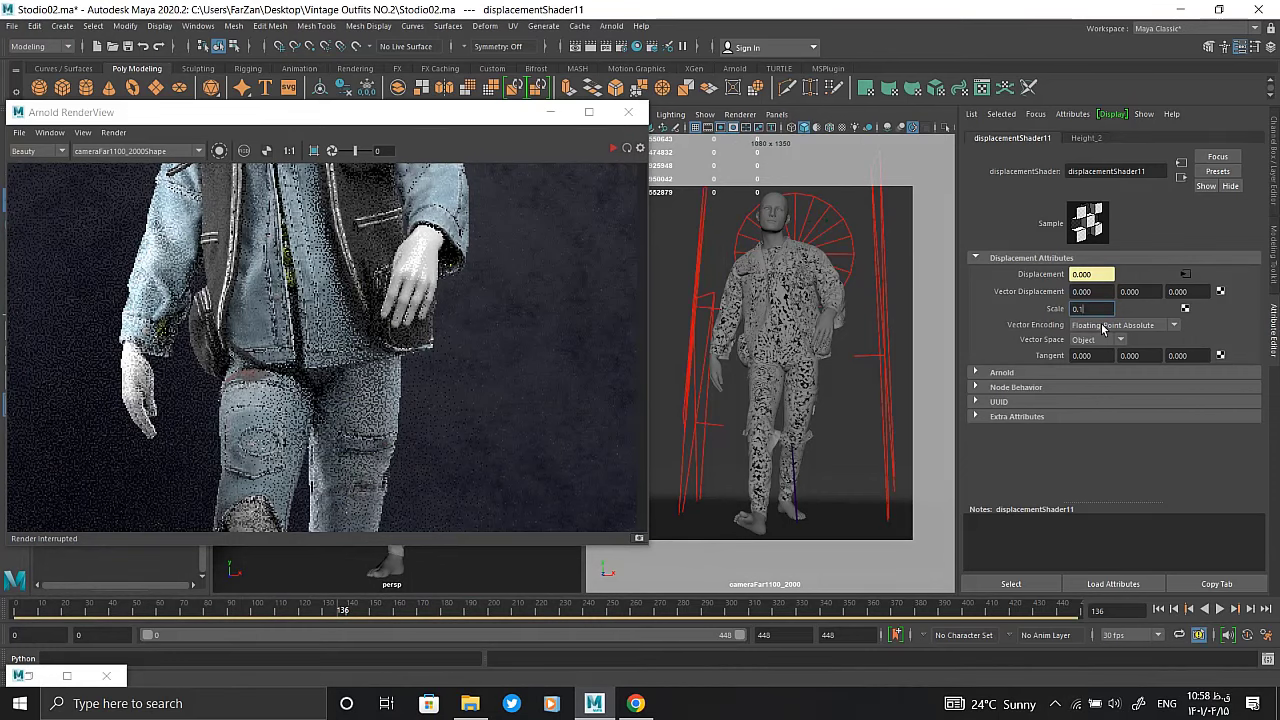
scroll(300, 300, down, 2)
scroll(281, 200, up, 2)
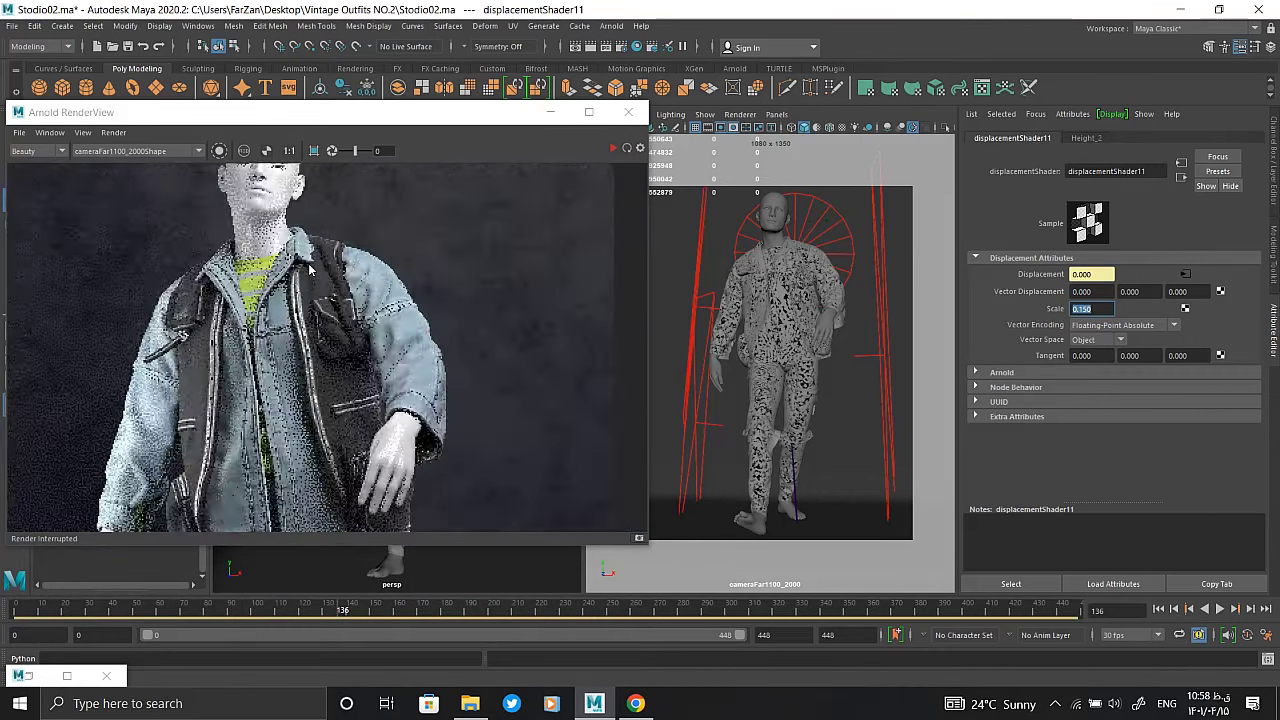
scroll(281, 200, up, 2)
scroll(281, 200, down, 2)
scroll(320, 200, up, 1)
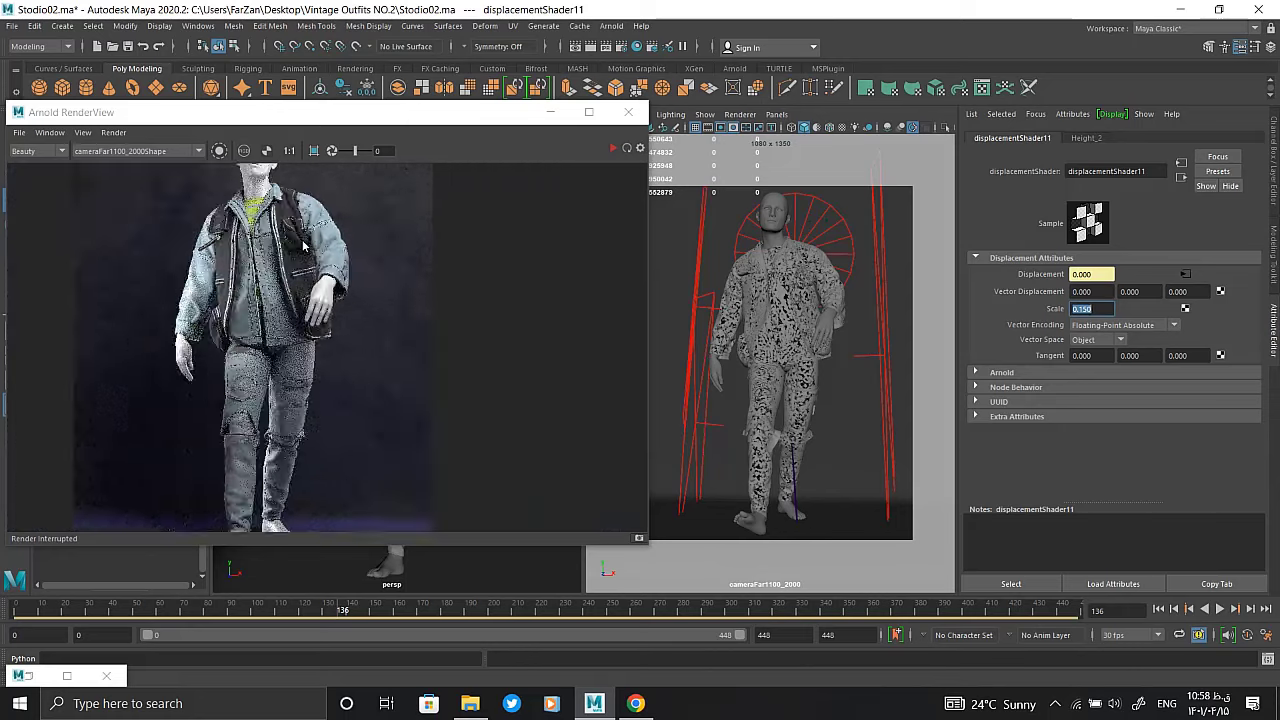
scroll(370, 199, up, 1)
scroll(414, 198, up, 1)
drag(414, 112, 936, 146)
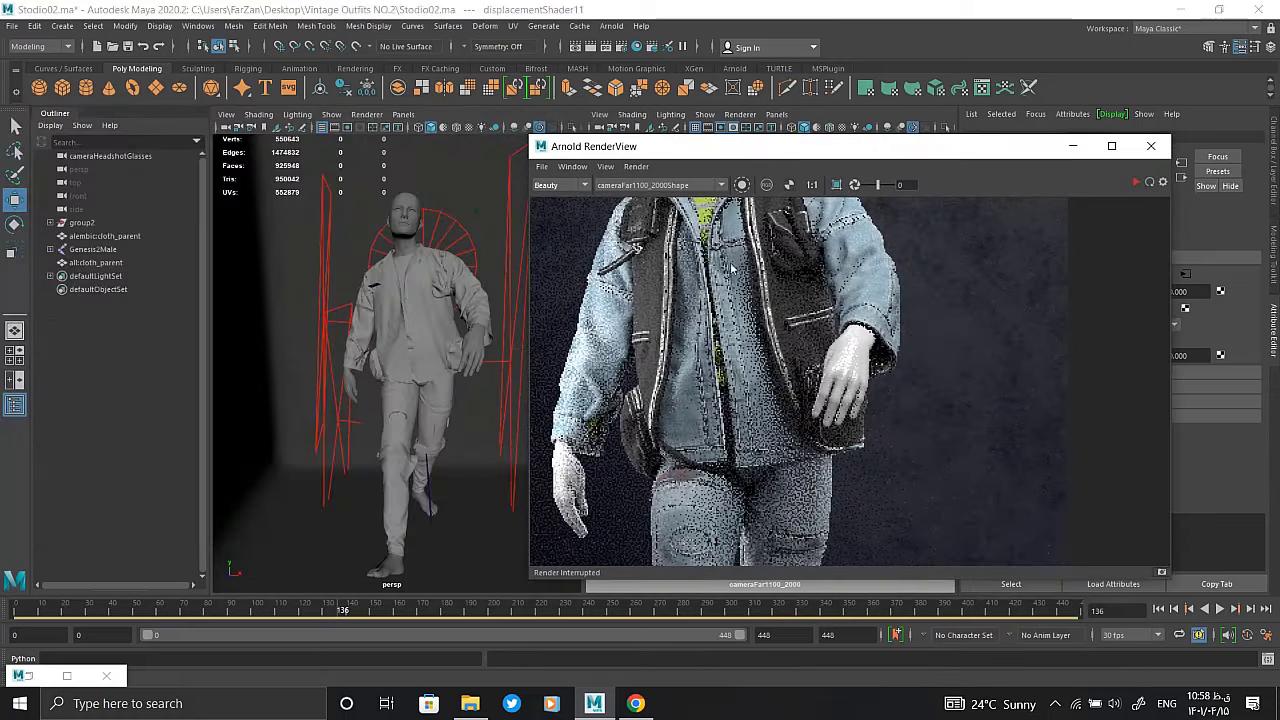
Move the render window aside, select a scene light and switch it to rotate mode
drag(707, 153, 760, 155)
alt+drag(412, 367, 450, 340)
click(459, 335)
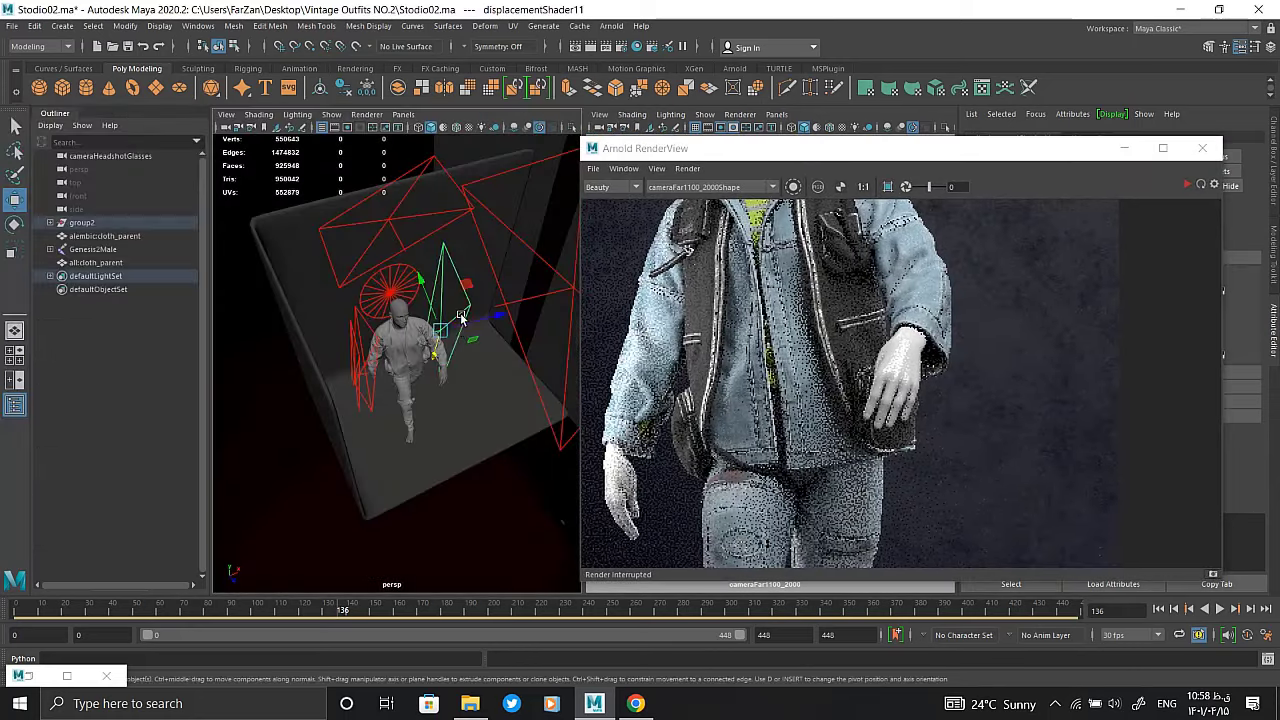
click(435, 316)
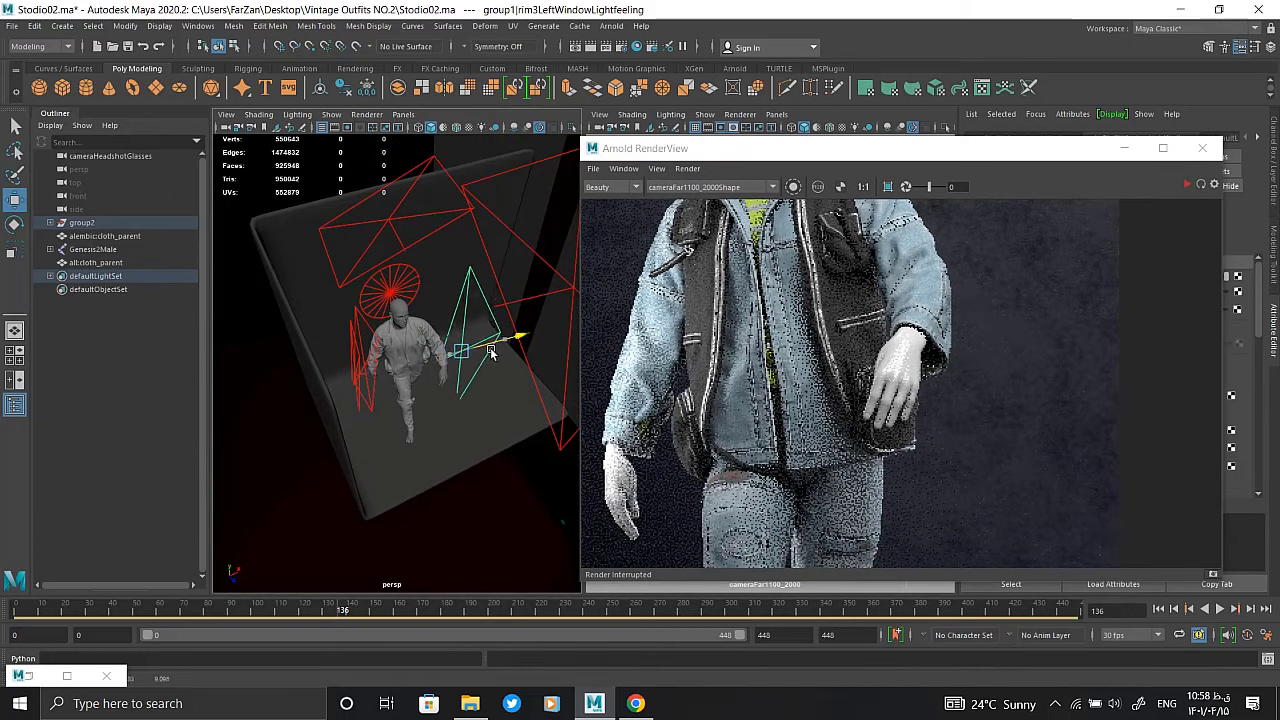
alt+drag(490, 352, 408, 423)
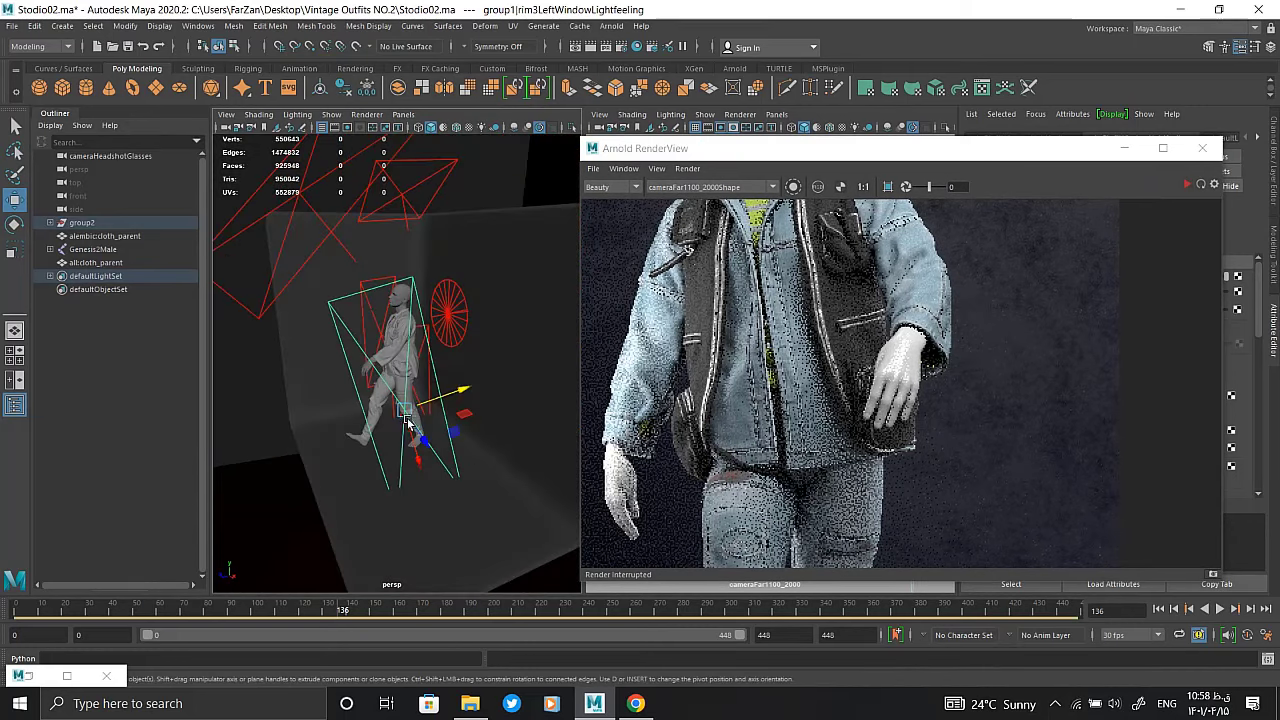
key(e)
mouse_move(403, 397)
alt+mouse_down()
mouse_move(390, 410)
mouse_move(353, 372)
mouse_move(380, 405)
mouse_move(370, 428)
mouse_move(419, 462)
mouse_move(297, 374)
alt+mouse_up()
Cycle through the hair, legs-only and rim1 lights, then rotate the left window rim light toward the figure
click(390, 410)
key(w)
click(372, 380)
click(368, 428)
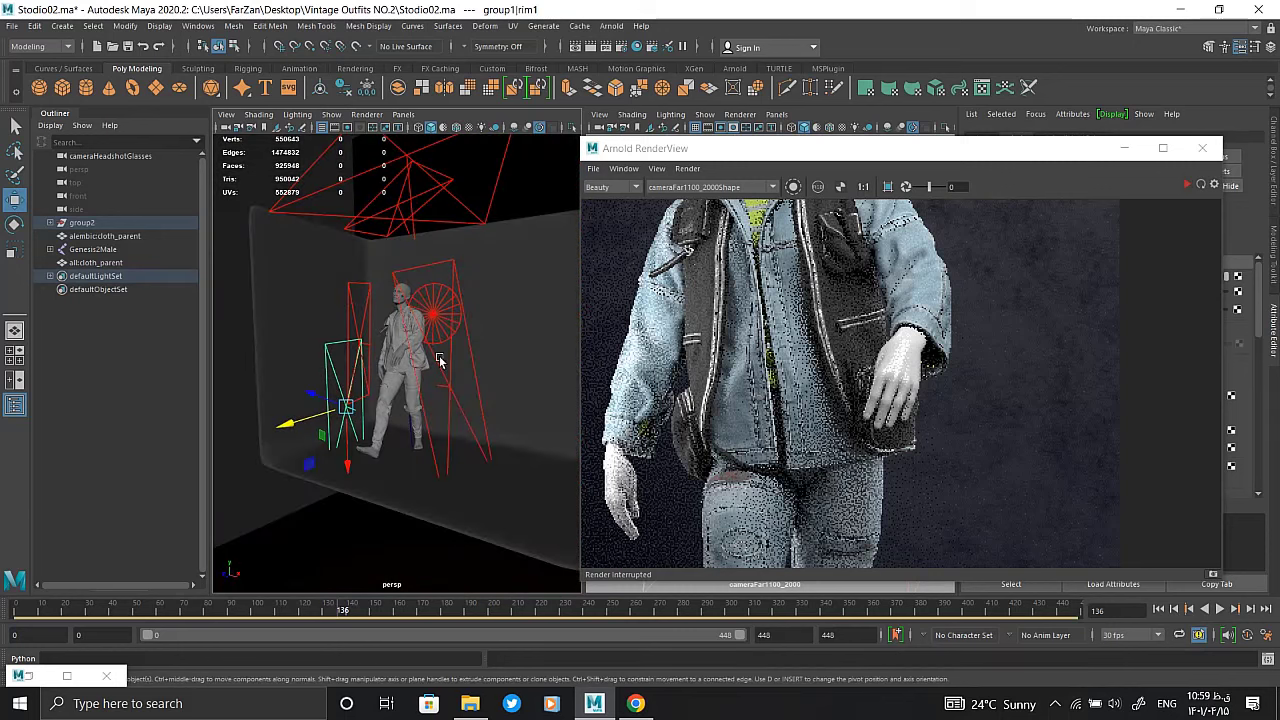
key(e)
click(449, 350)
mouse_move(449, 352)
mouse_down()
mouse_move(520, 380)
mouse_move(497, 383)
mouse_up()
Zoom in and out on the Arnold render to check the new lighting
scroll(1053, 244, down, 3)
click(1180, 211)
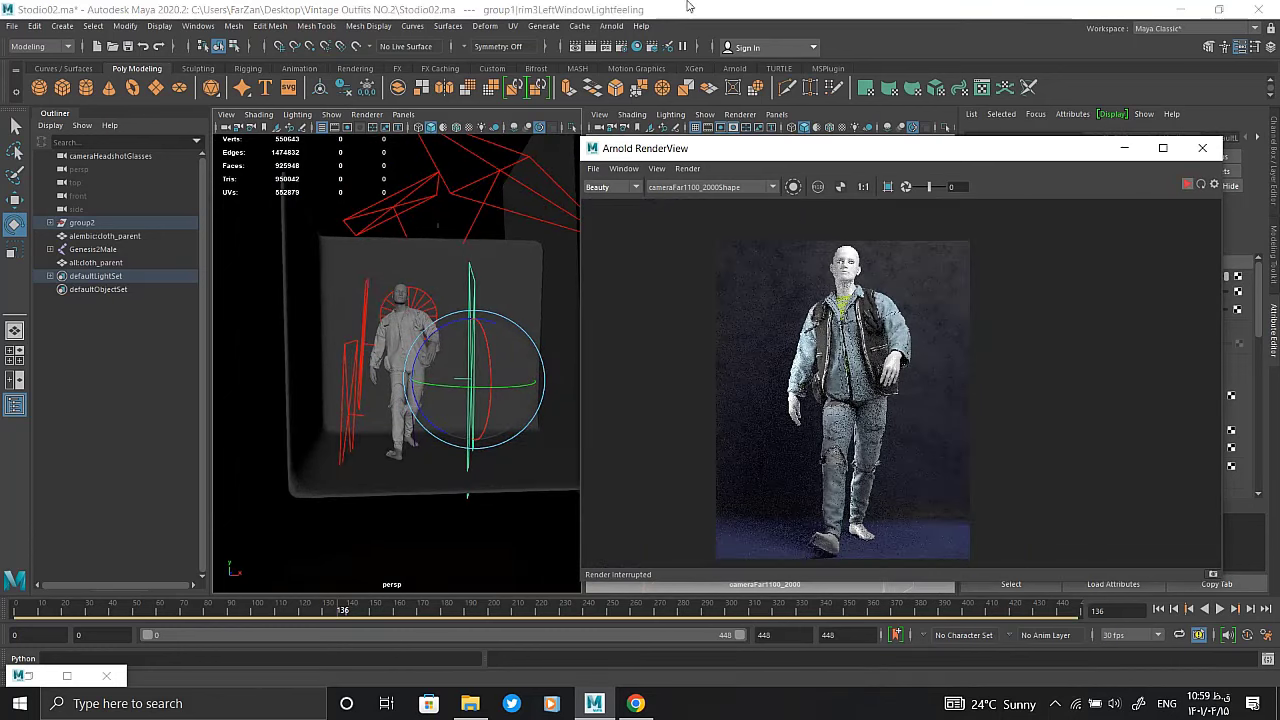
scroll(827, 474, up, 5)
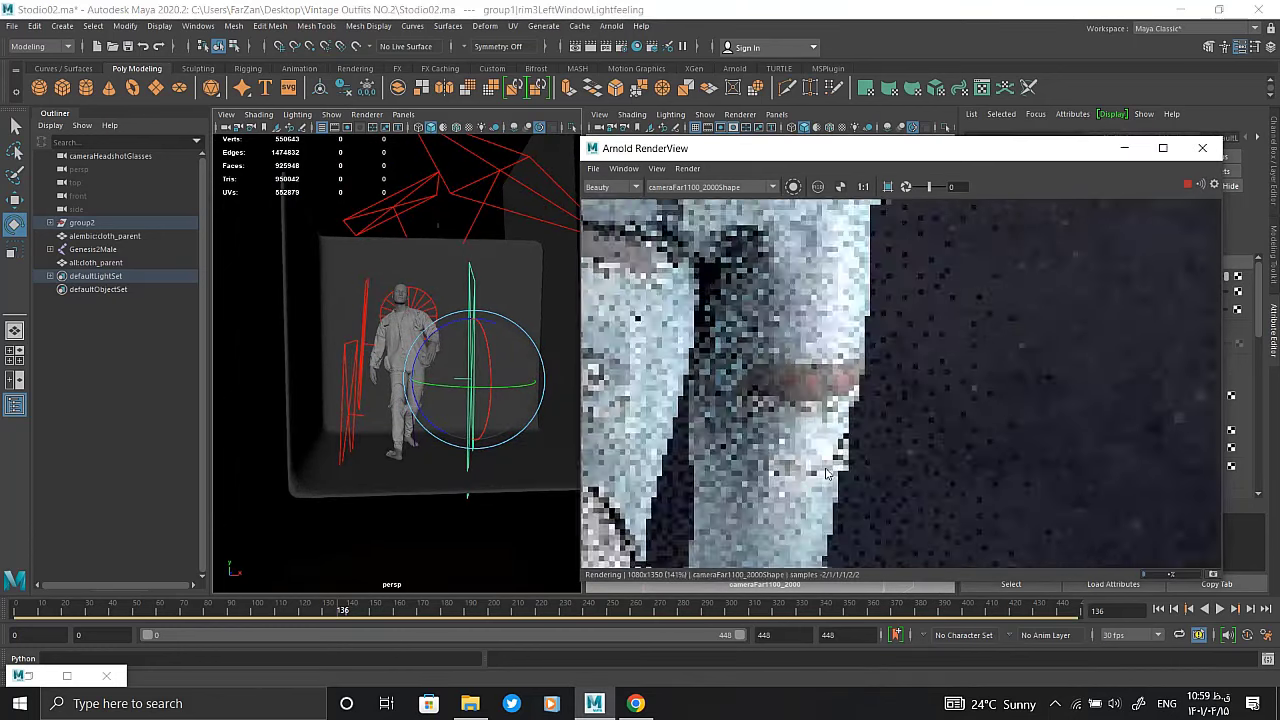
scroll(827, 474, down, 5)
scroll(801, 470, up, 4)
scroll(842, 414, down, 4)
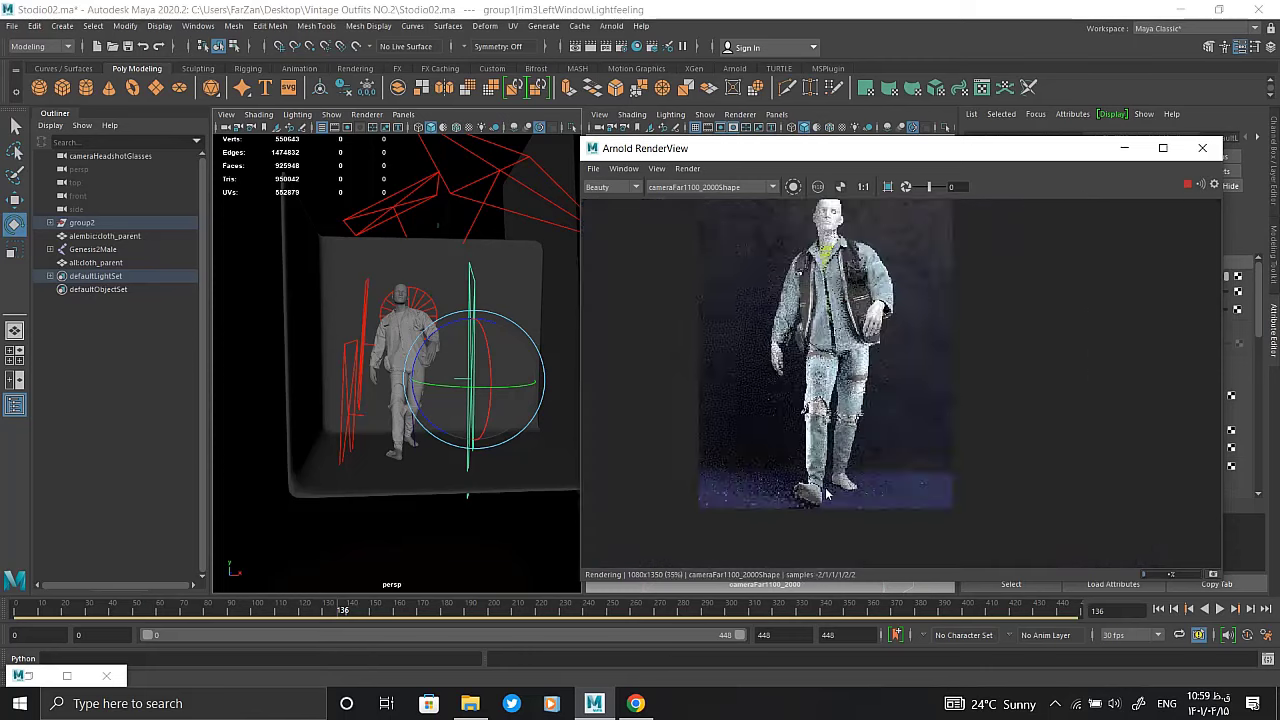
scroll(978, 343, up, 3)
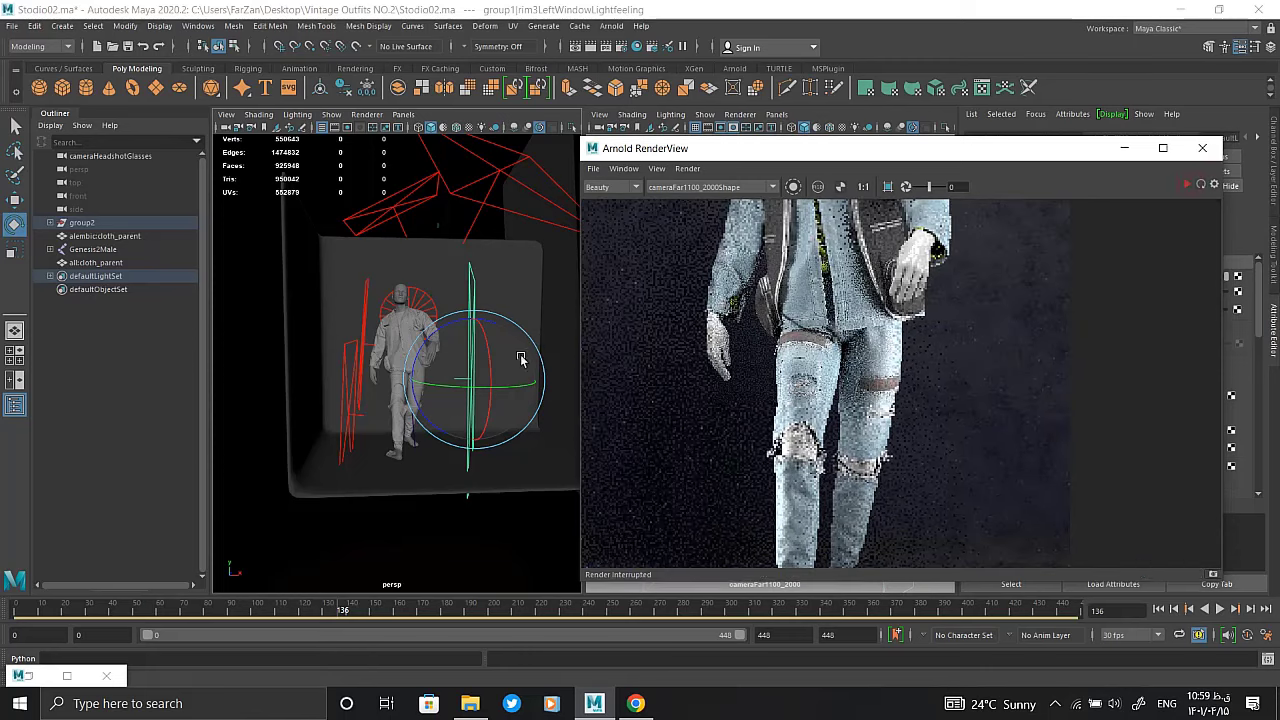
Select the rim1 light in move mode and restart the Arnold render
mouse_move(520, 359)
alt+mouse_down()
mouse_move(523, 388)
mouse_move(548, 385)
alt+mouse_up()
key(w)
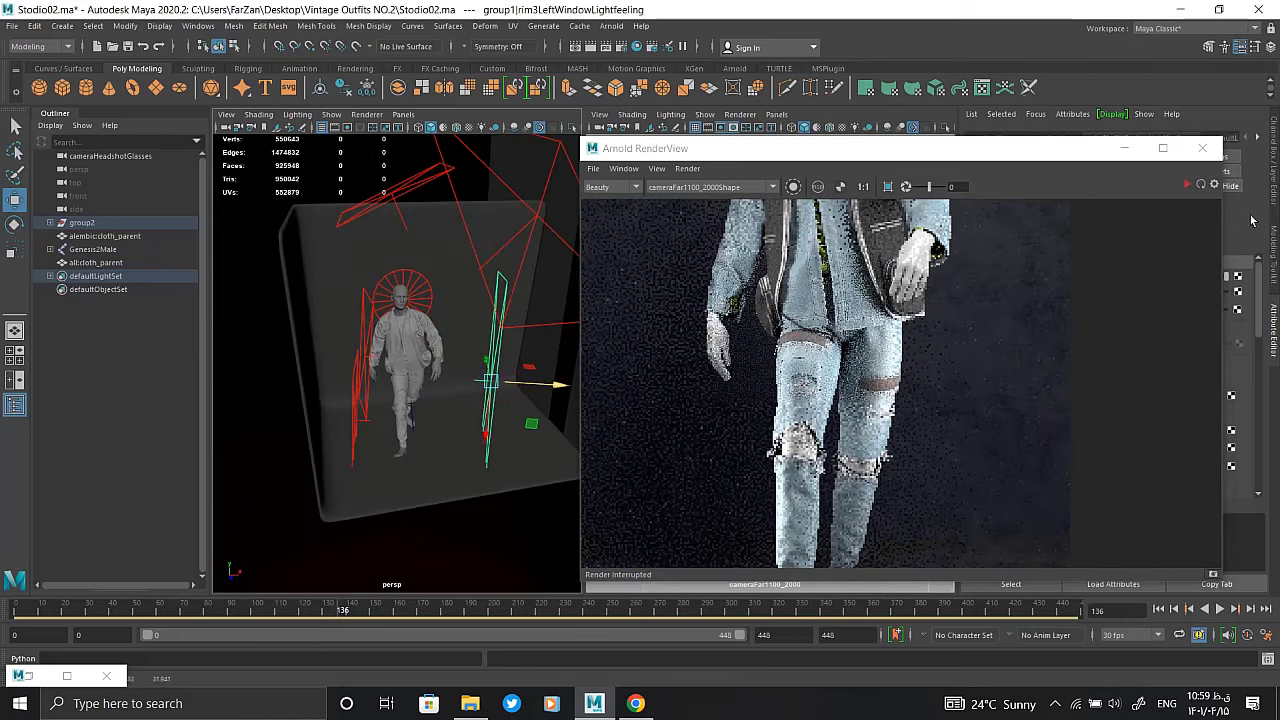
click(1188, 185)
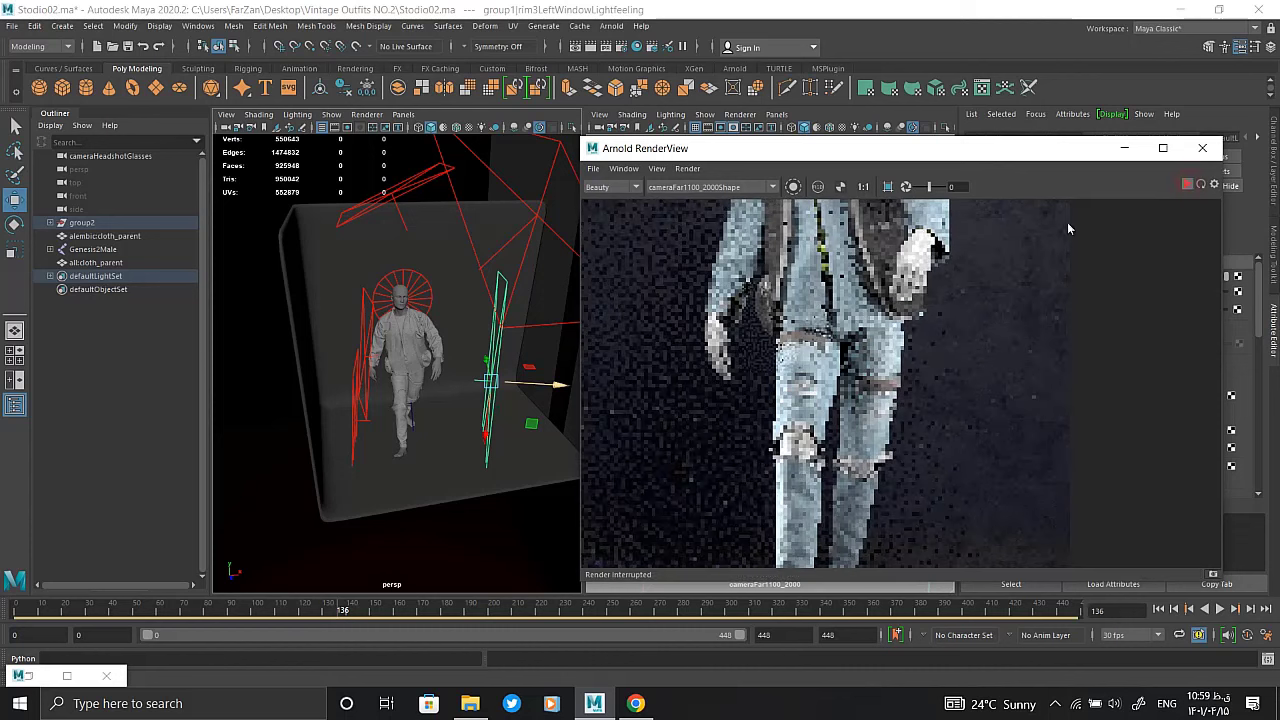
scroll(873, 289, down, 2)
click(347, 393)
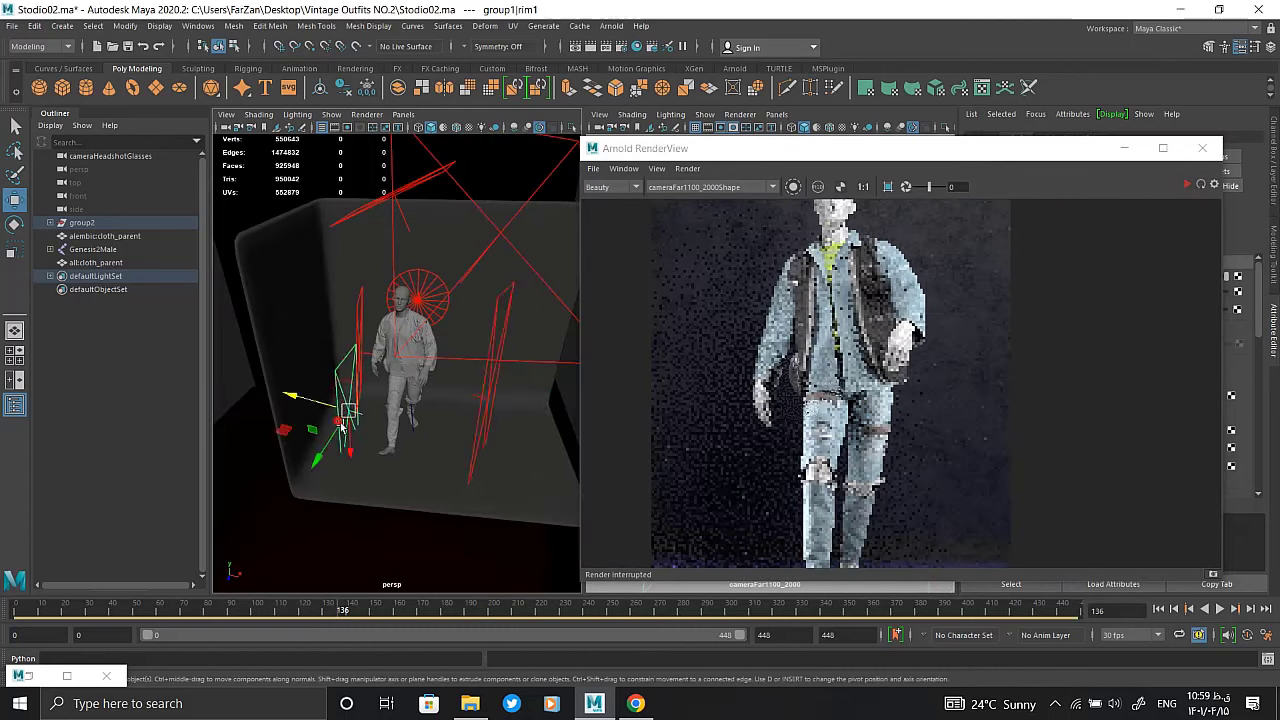
alt+drag(347, 393, 320, 416)
click(1187, 185)
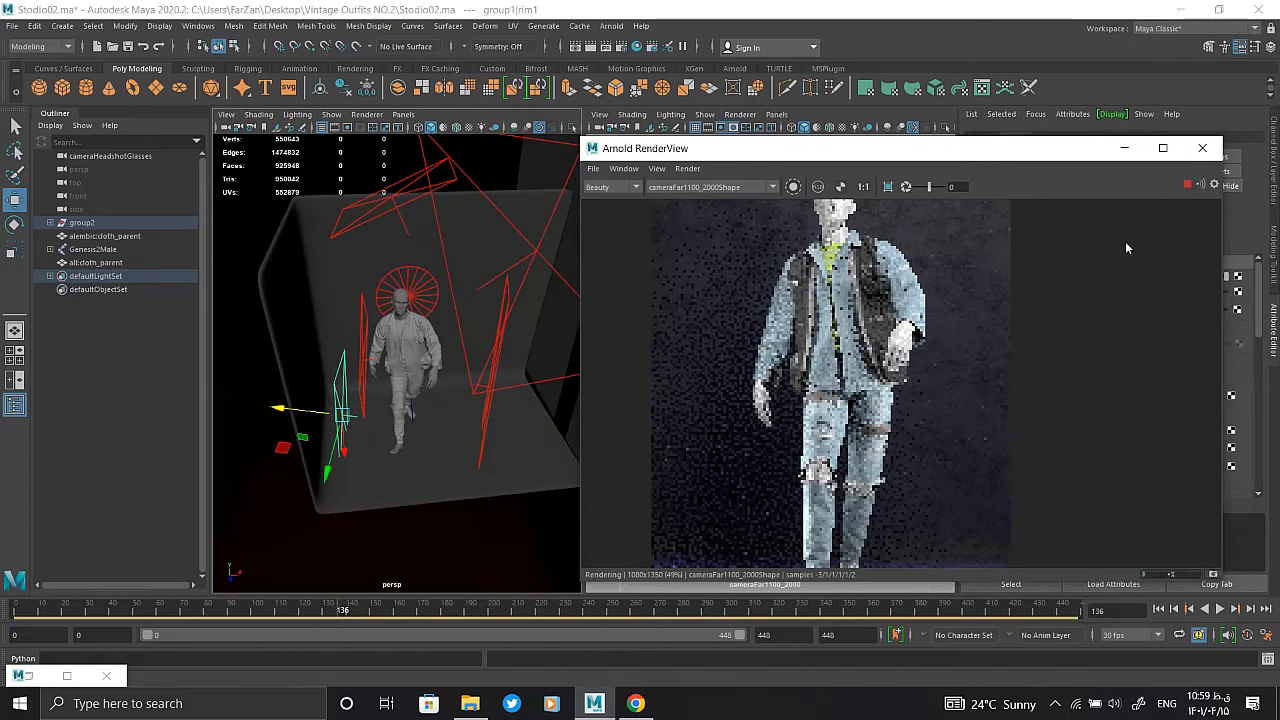
Select the legs-only rim light, refresh the render, then stop it
alt+drag(360, 395, 299, 351)
click(340, 370)
key(q)
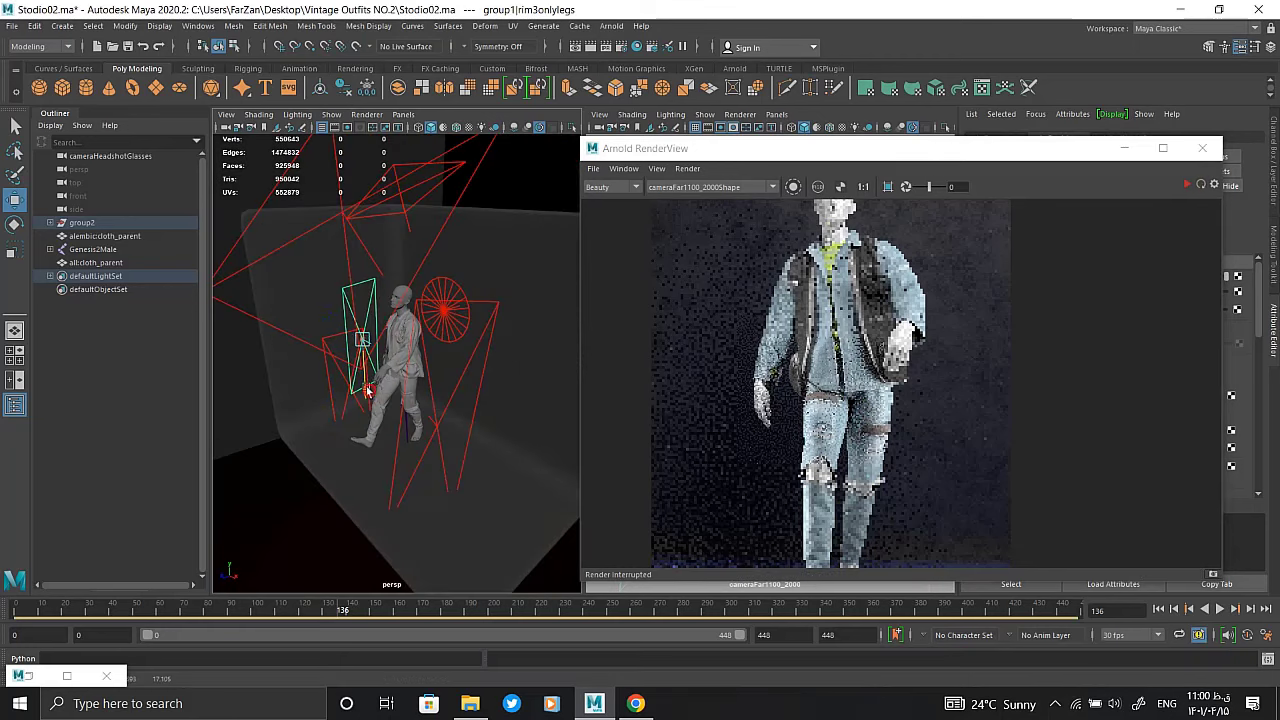
key(w)
click(1187, 186)
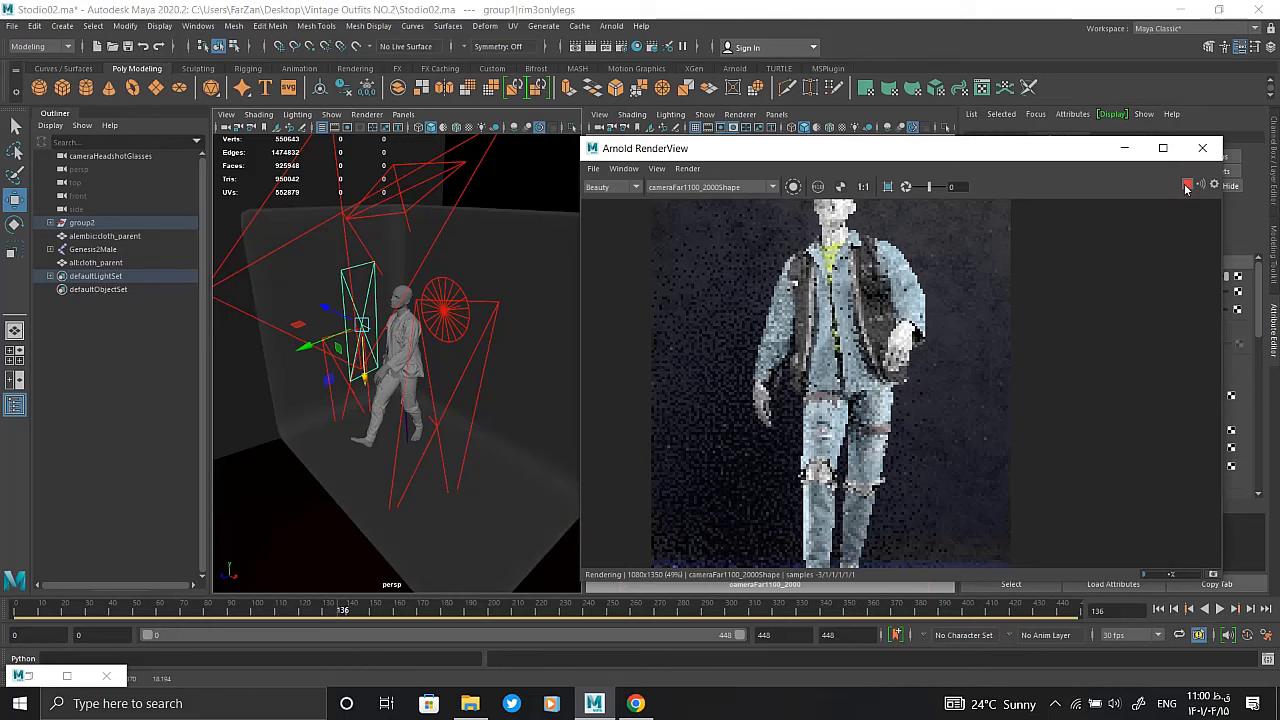
click(1187, 186)
Move the hair light above the figure down and right, then re-render
mouse_move(470, 300)
alt+mouse_down()
mouse_move(527, 370)
mouse_move(392, 232)
mouse_move(441, 341)
mouse_move(440, 250)
alt+mouse_up()
click(392, 232)
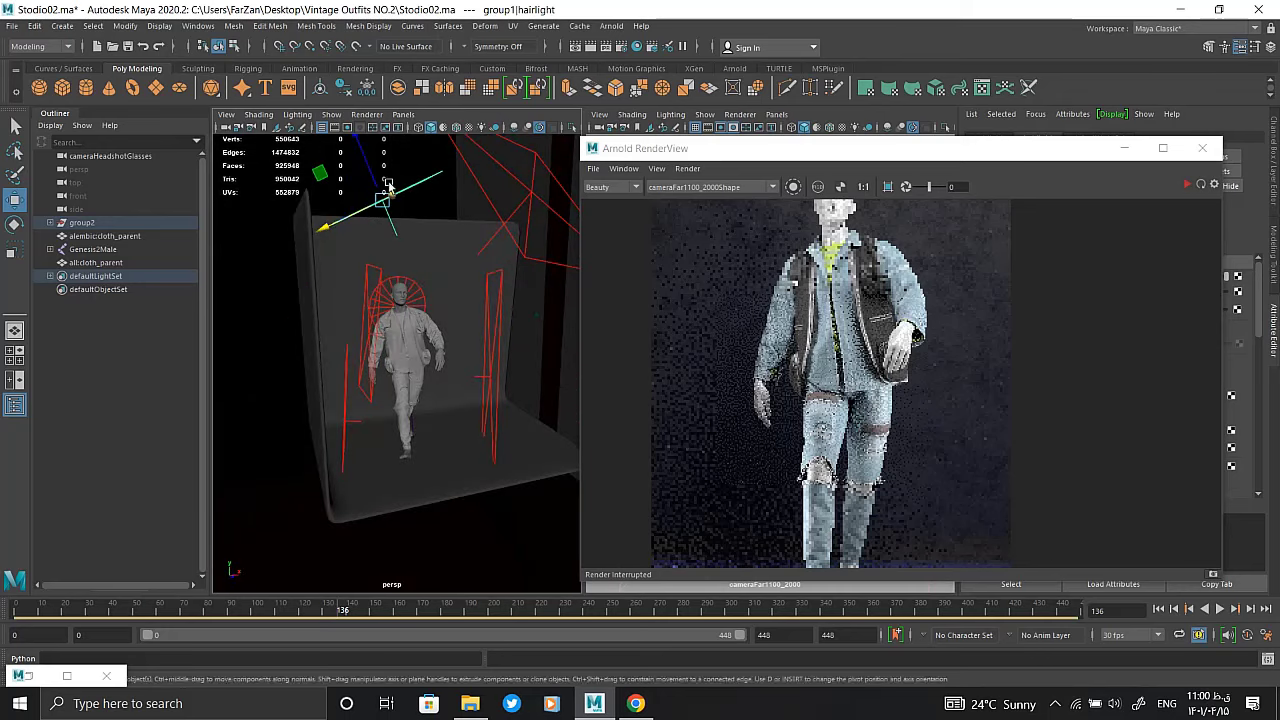
drag(389, 187, 401, 212)
click(1187, 186)
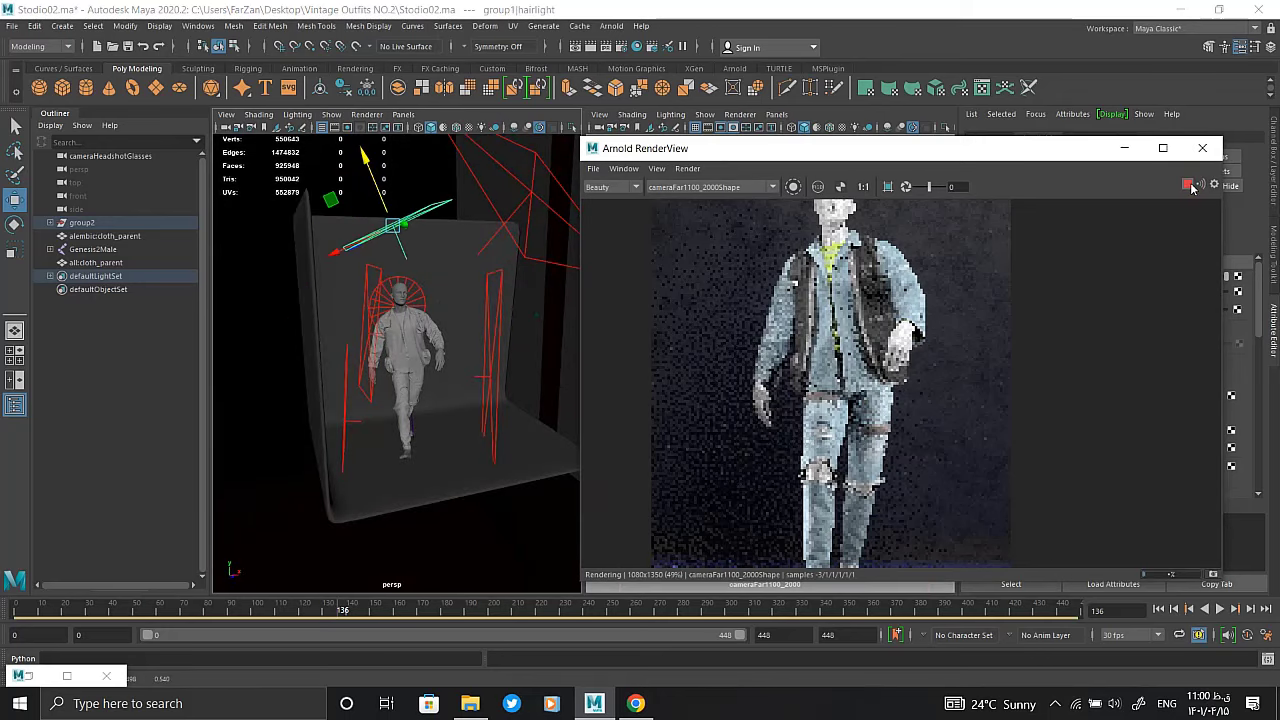
Zoom around the re-rendered full-length outfit, then move the render window aside
scroll(880, 455, down, 2)
scroll(851, 532, up, 3)
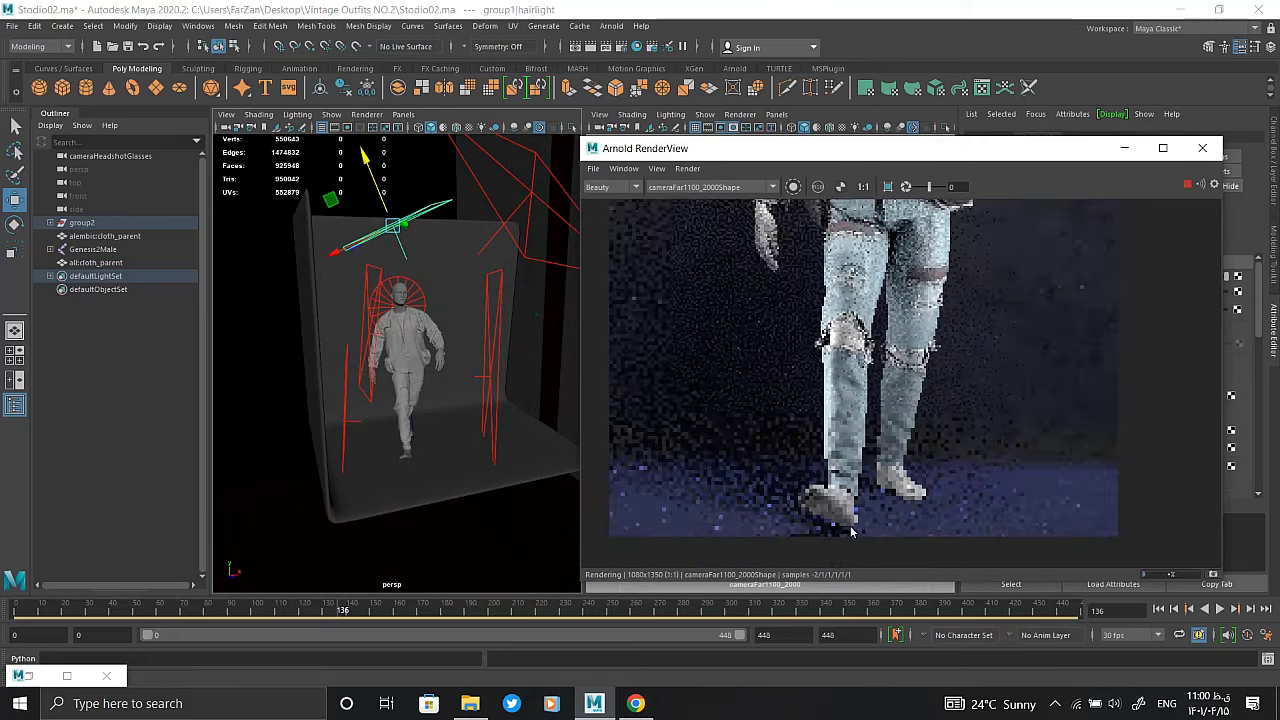
scroll(851, 532, down, 2)
scroll(851, 400, up, 3)
scroll(851, 400, down, 2)
scroll(870, 350, up, 2)
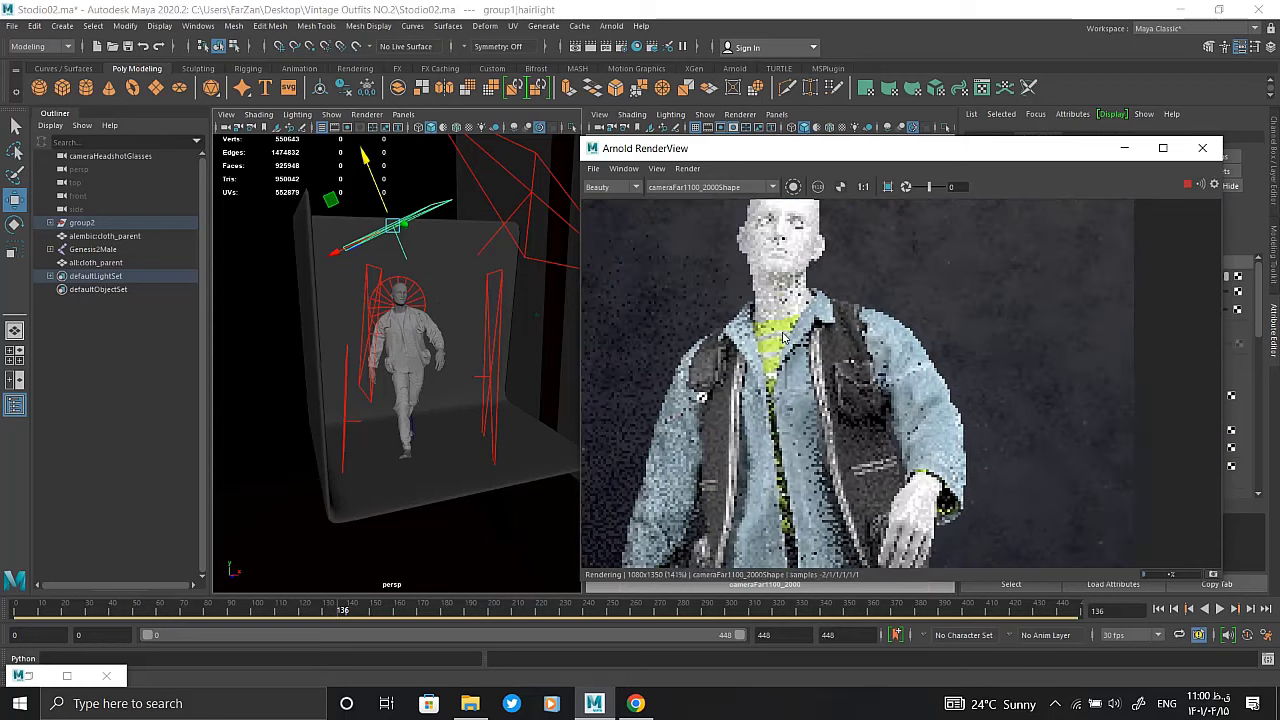
scroll(850, 340, down, 2)
scroll(800, 310, up, 2)
scroll(792, 306, up, 1)
scroll(792, 306, down, 3)
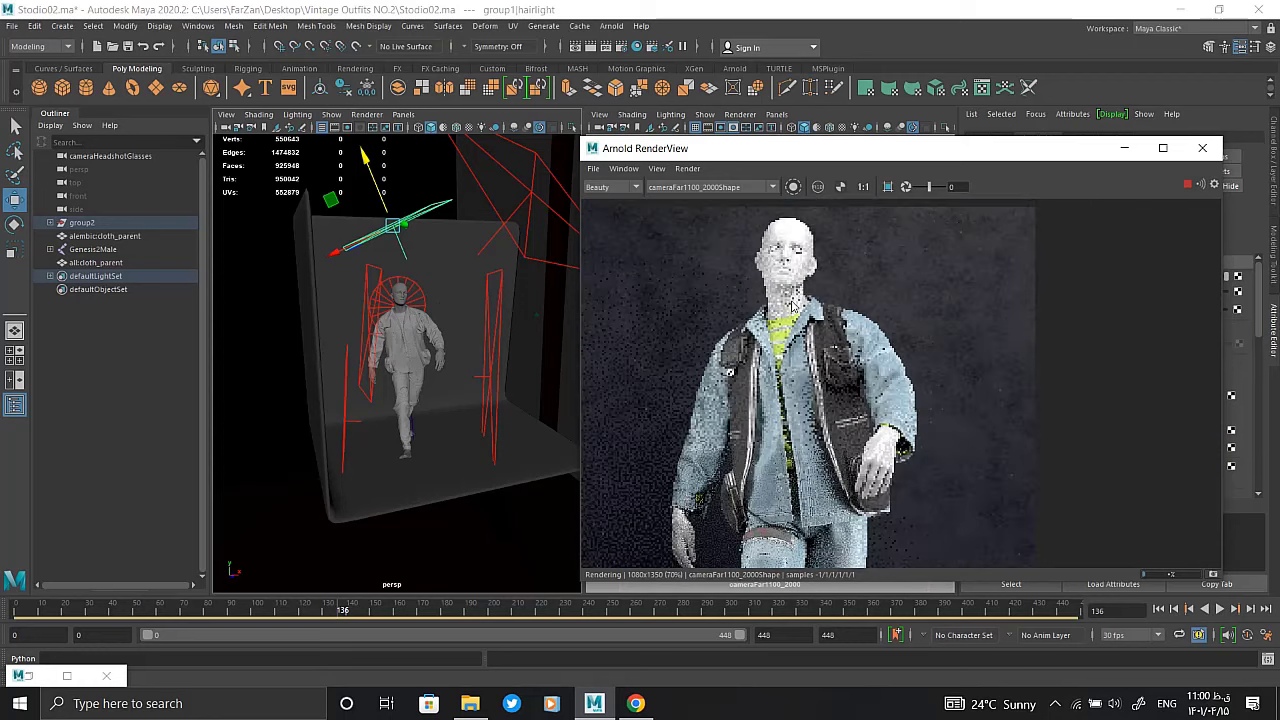
scroll(792, 306, down, 1)
scroll(830, 340, up, 2)
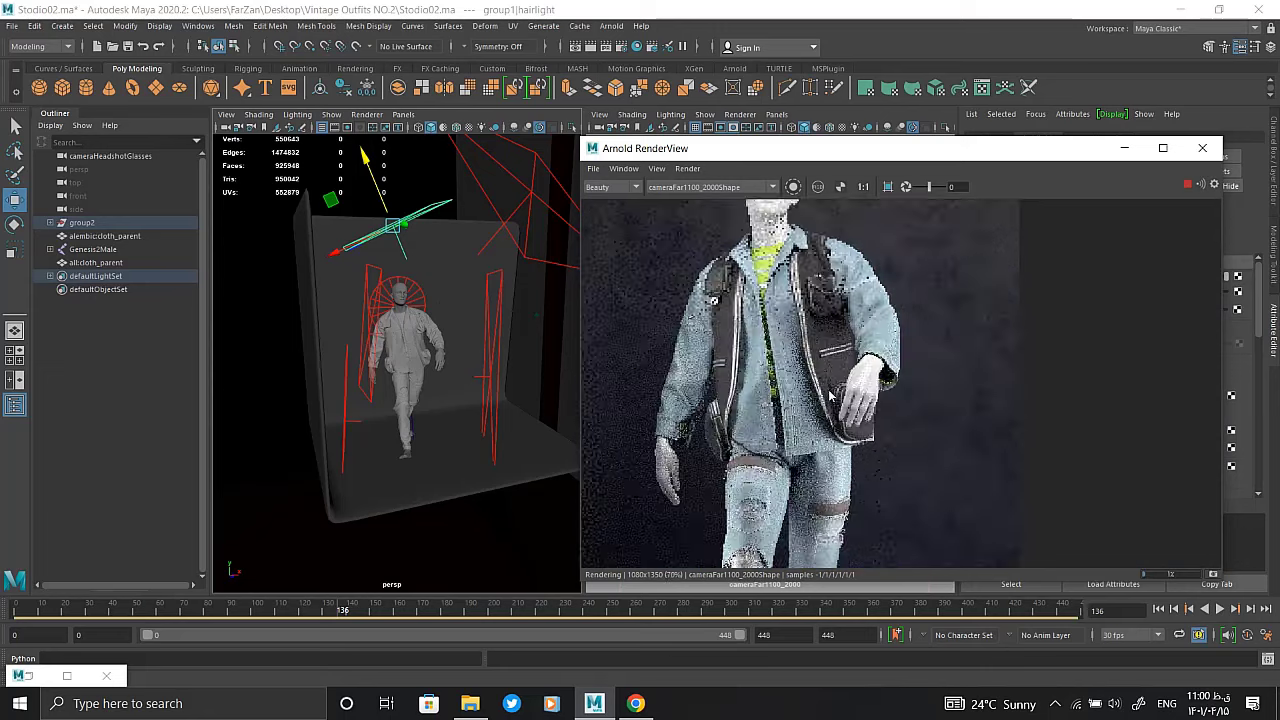
scroll(870, 385, up, 2)
scroll(878, 396, down, 2)
scroll(865, 450, down, 3)
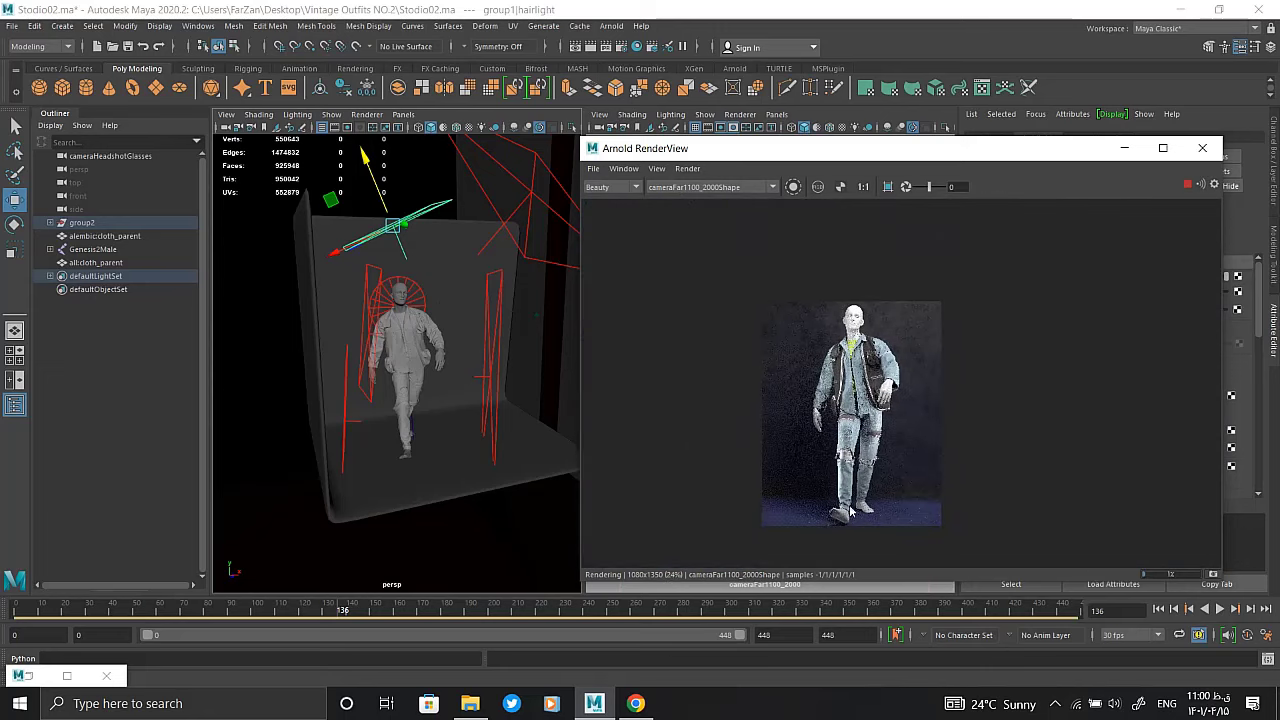
drag(1030, 150, 625, 176)
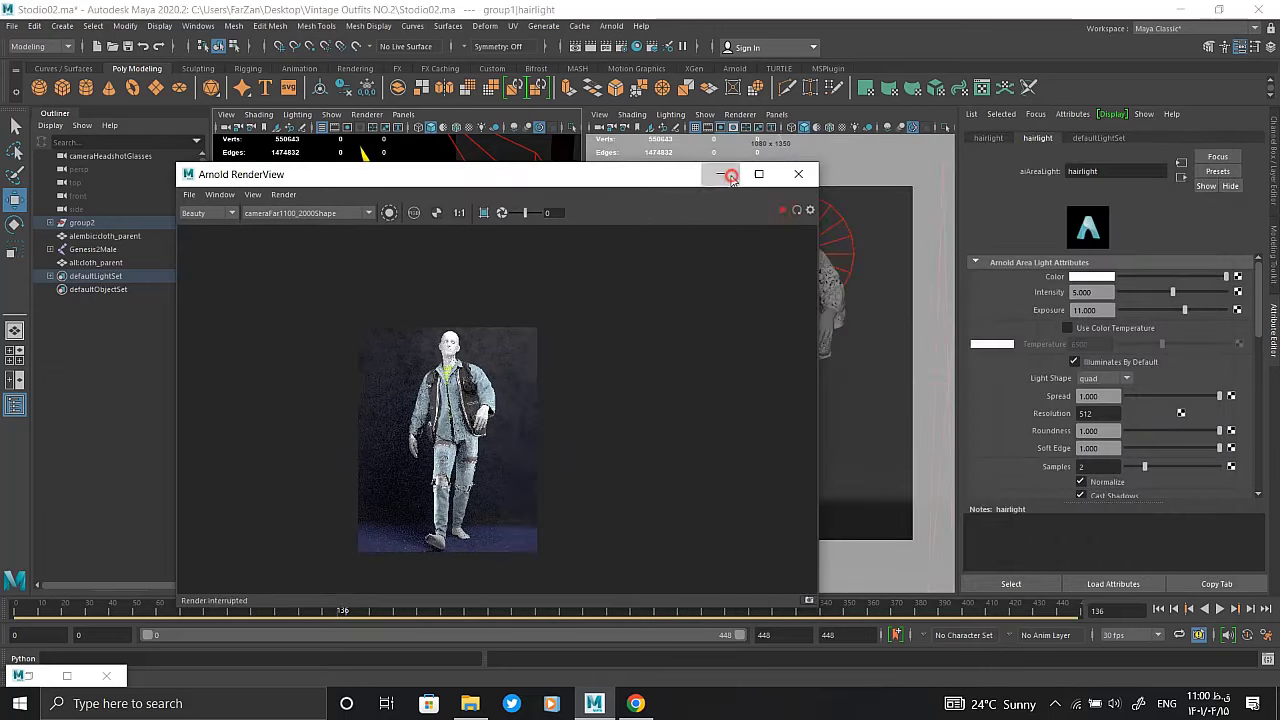
Minimize the render window and select the eye faces on the figure's head mesh
click(731, 176)
scroll(365, 310, up, 3)
scroll(409, 425, up, 3)
click(428, 322)
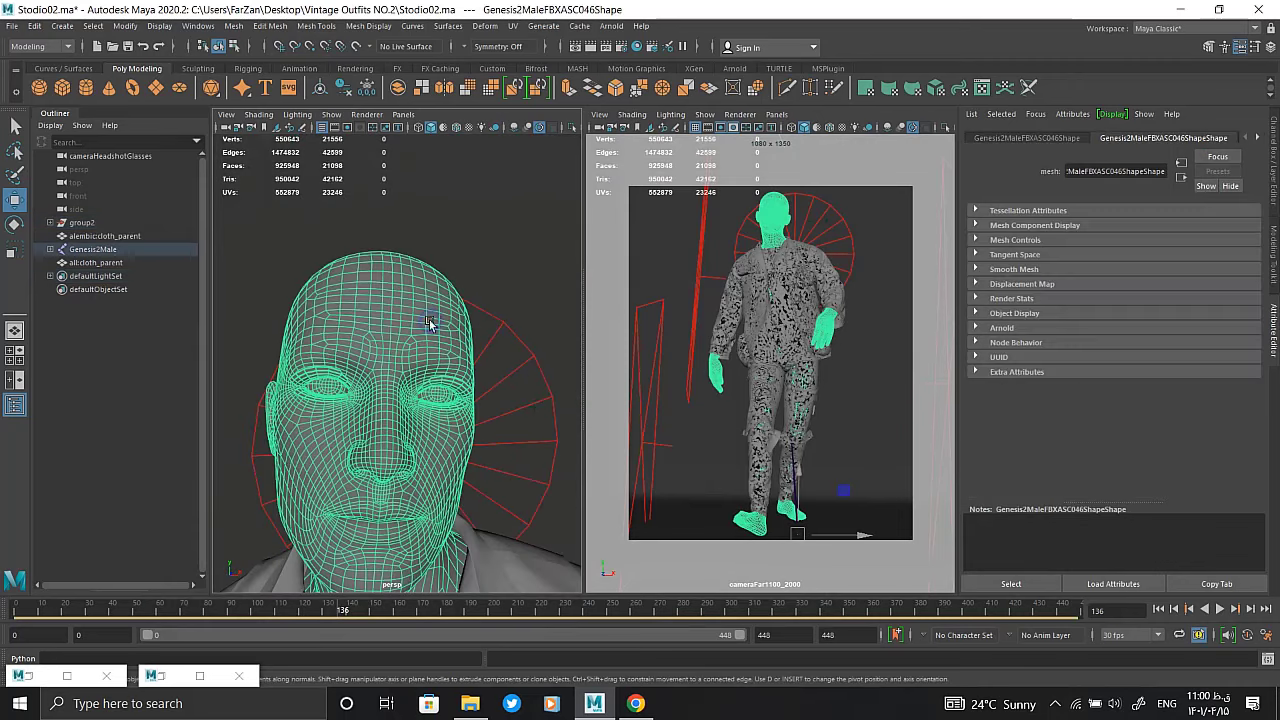
right_drag(481, 328, 455, 388)
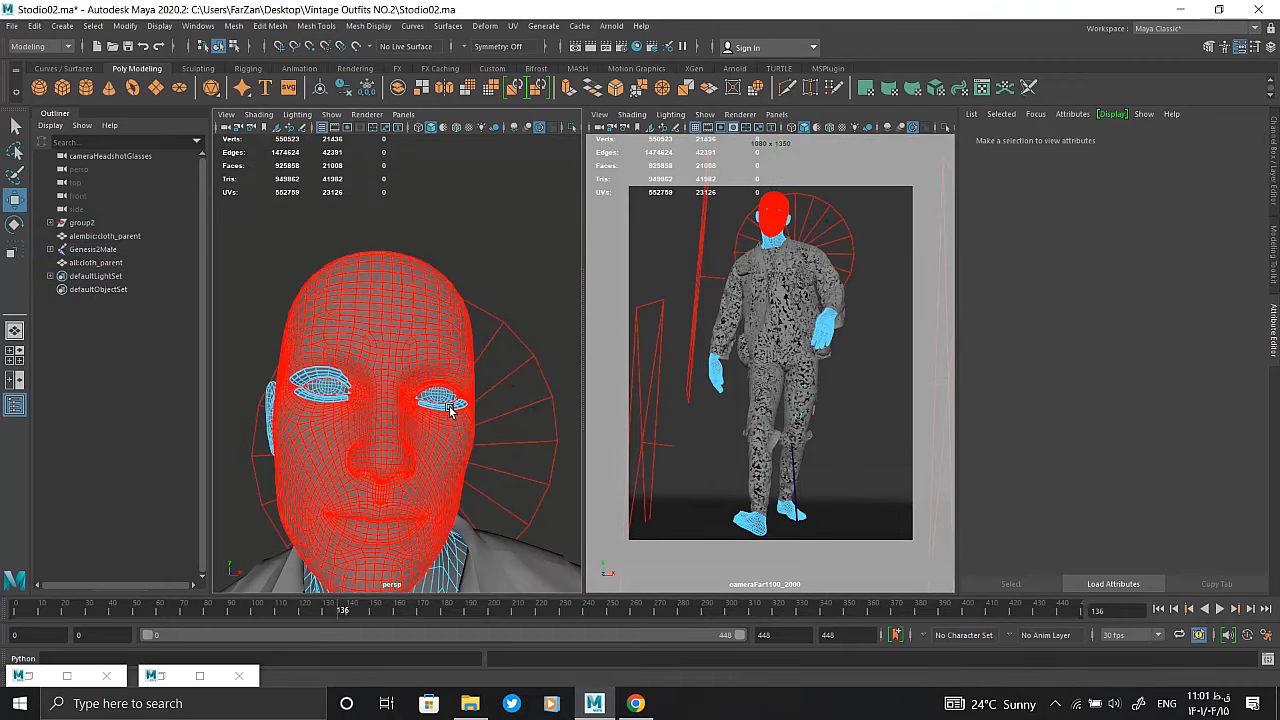
click(450, 410)
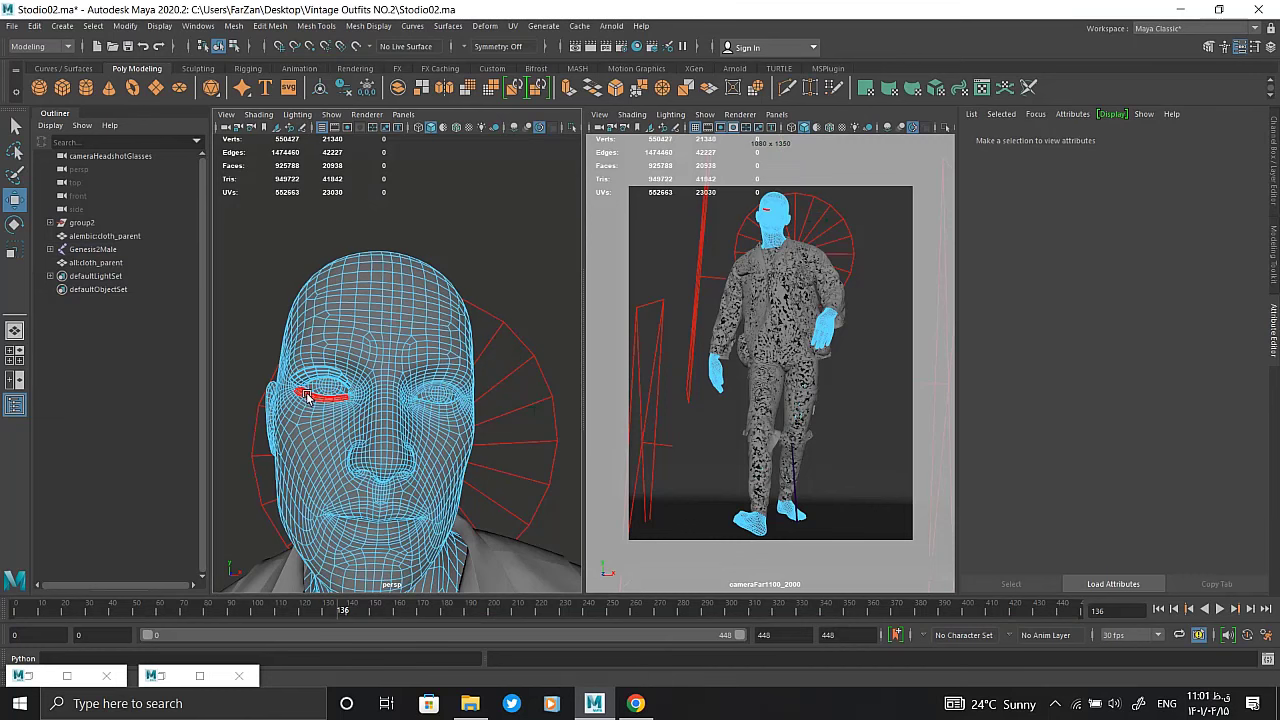
click(305, 380)
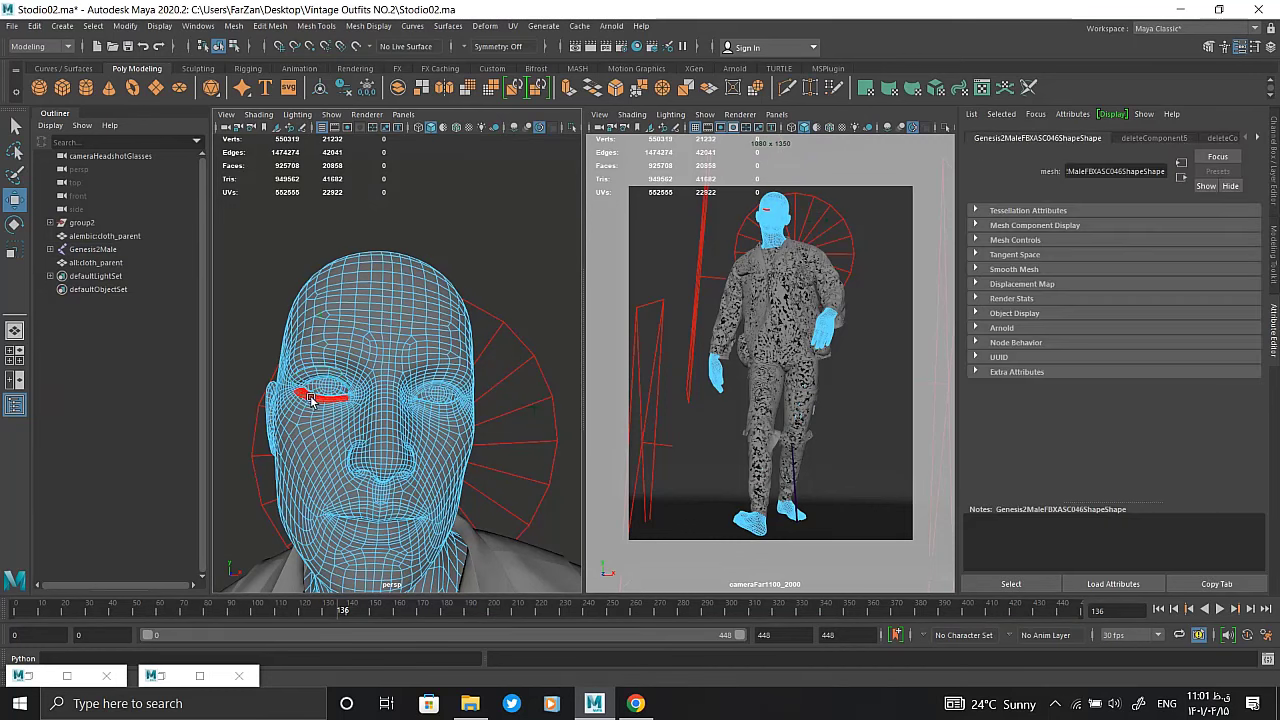
click(305, 388)
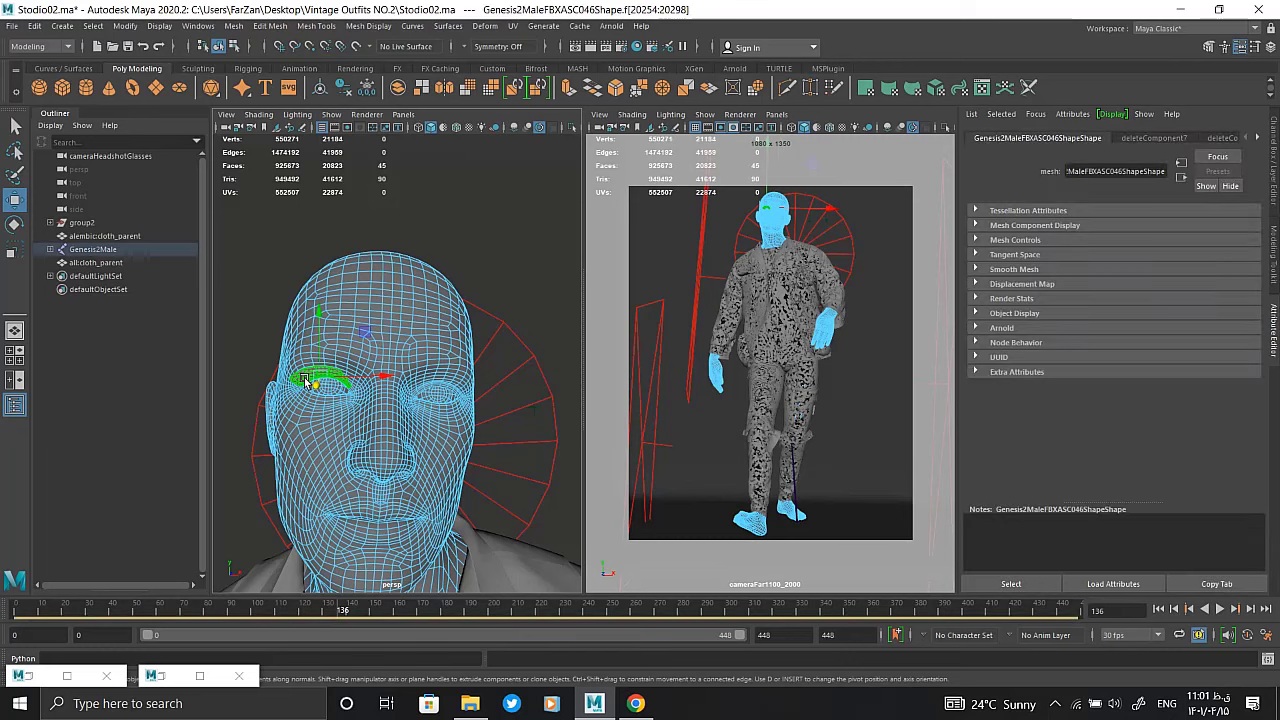
Create an aiStandardSurface70 material and assign it to the eye faces
click(58, 675)
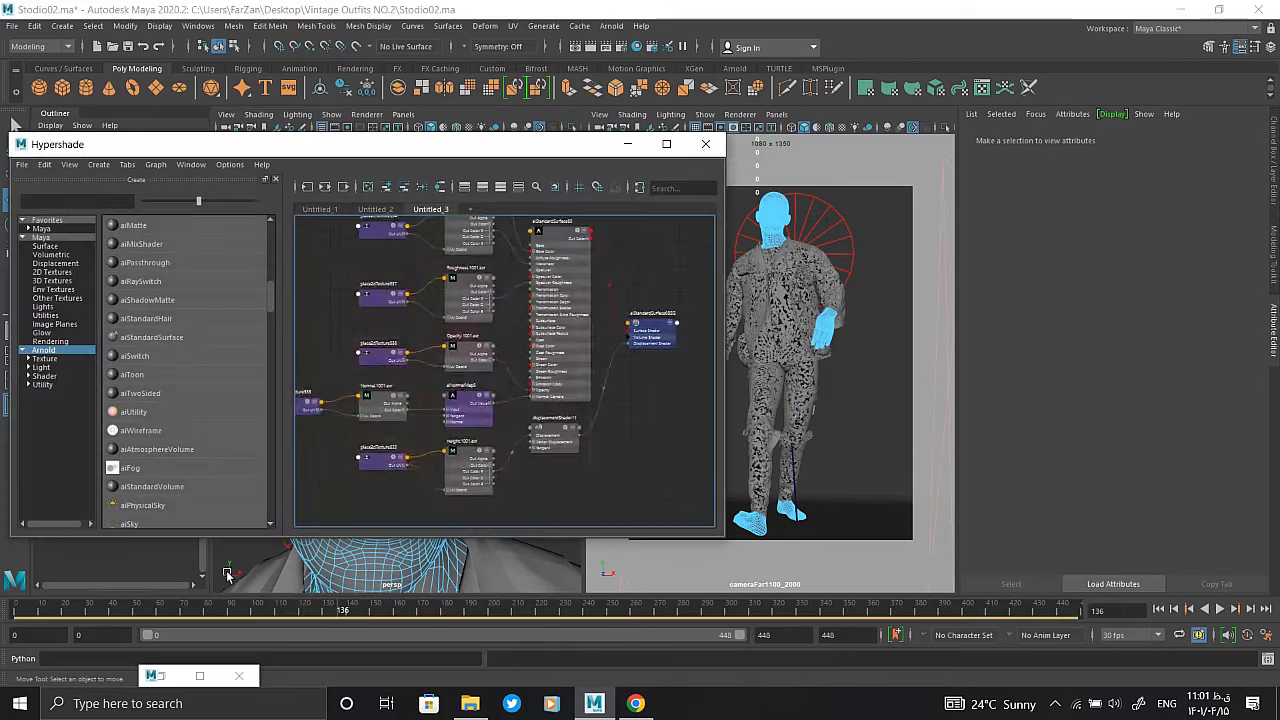
click(152, 337)
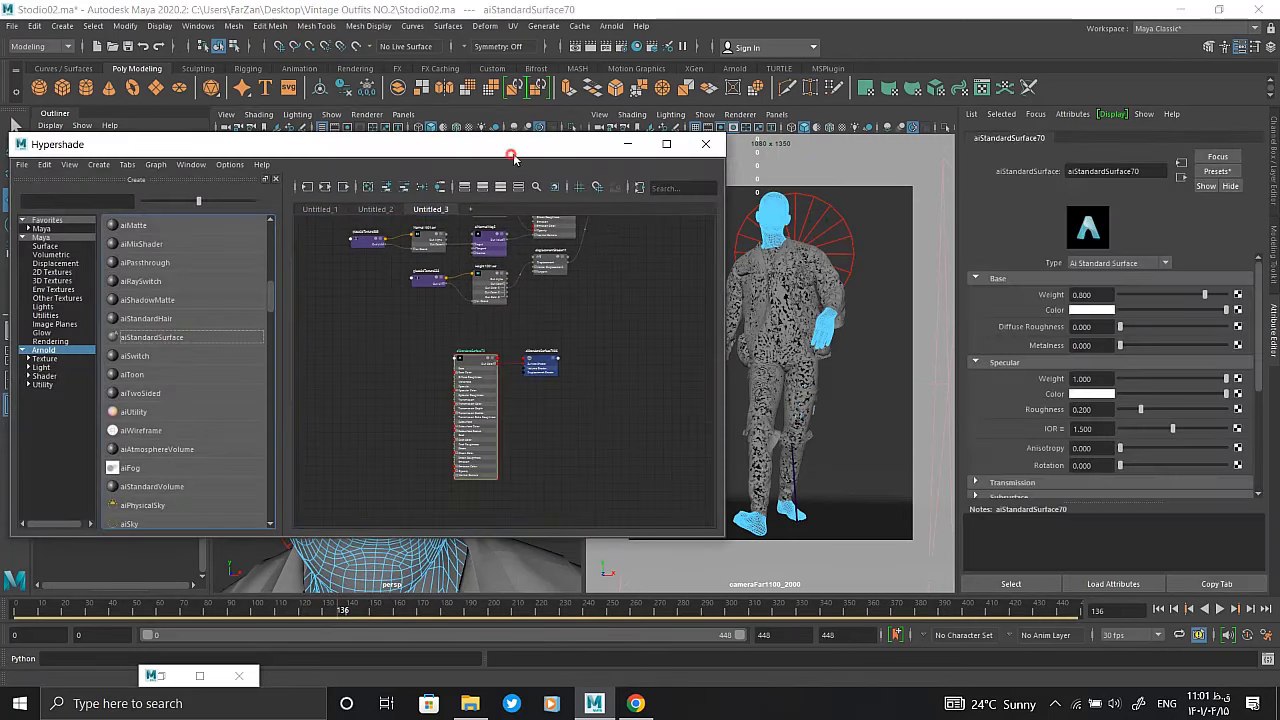
drag(300, 144, 842, 178)
click(440, 397)
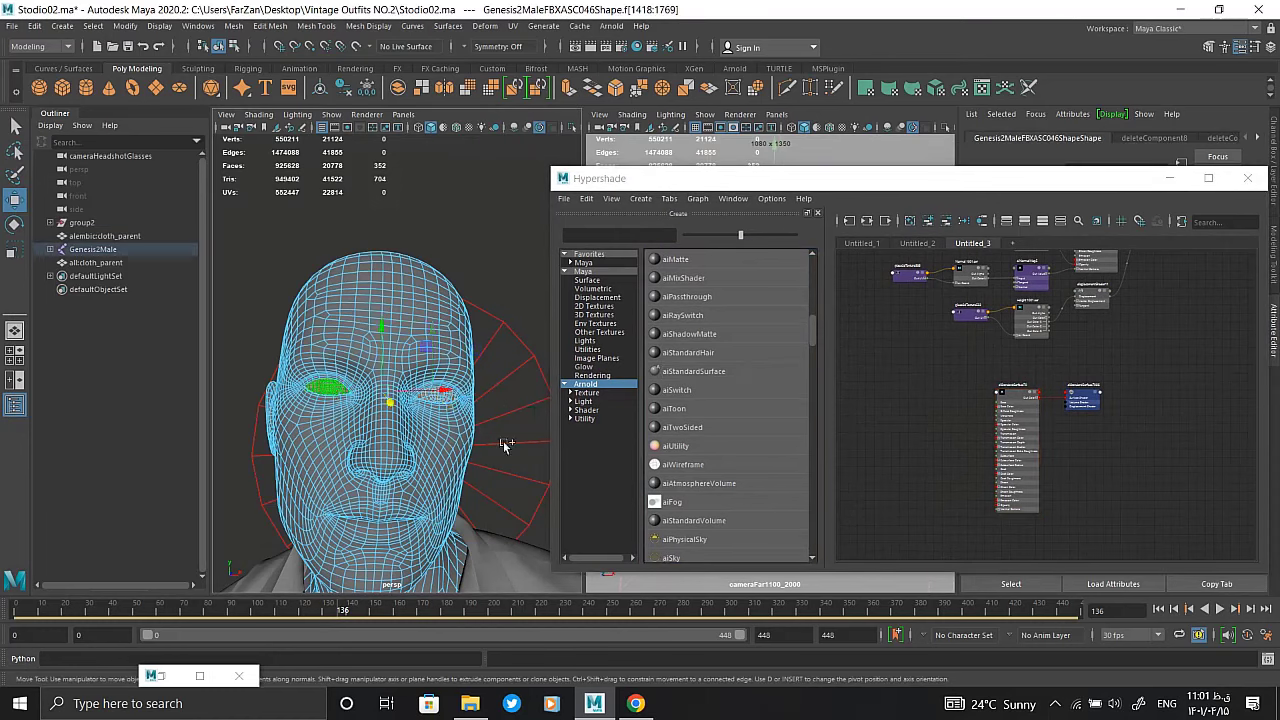
key(f)
right_drag(1005, 393, 911, 353)
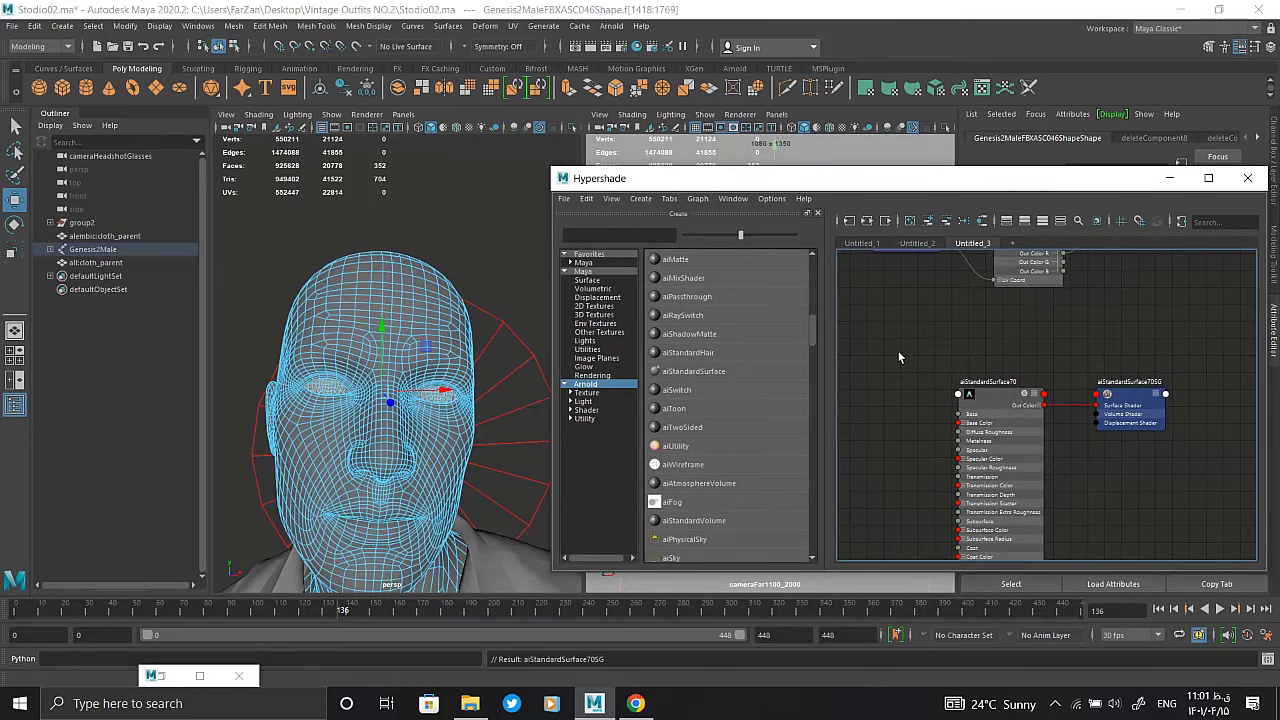
key(F8)
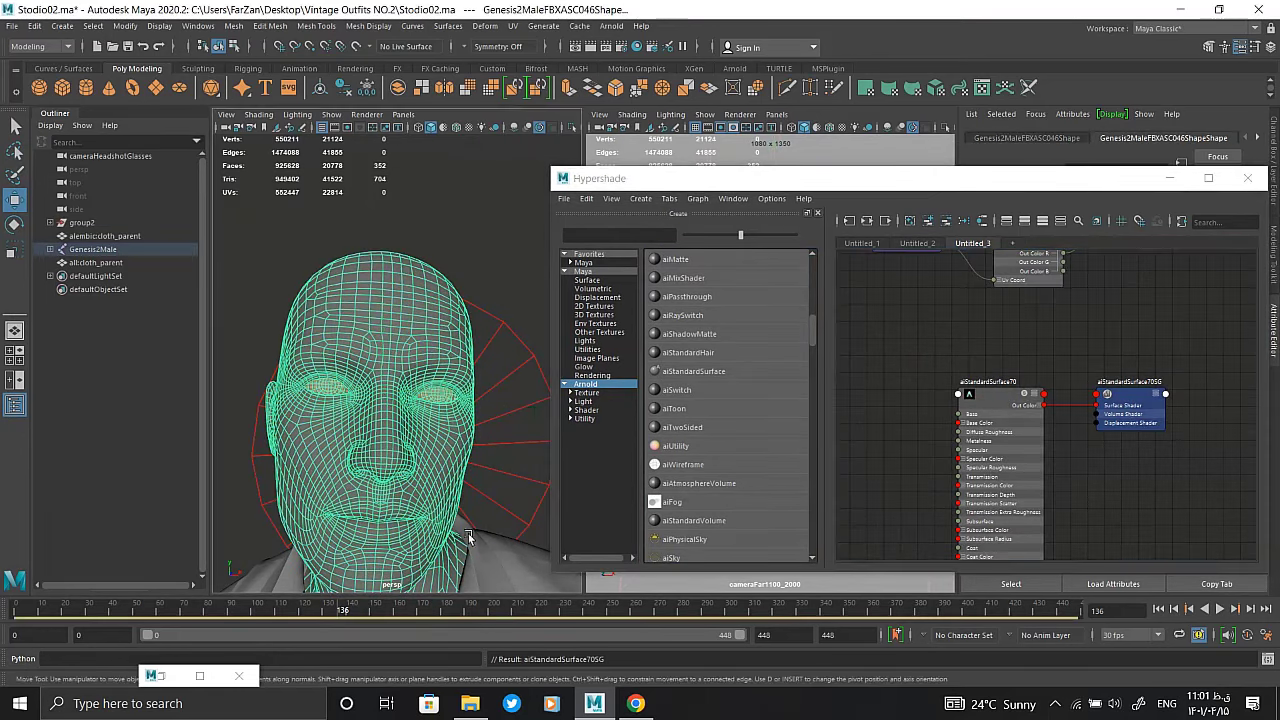
Minimize Hypershade and restore the Arnold RenderView showing the outfit render
click(469, 538)
click(995, 385)
drag(700, 178, 445, 178)
click(910, 178)
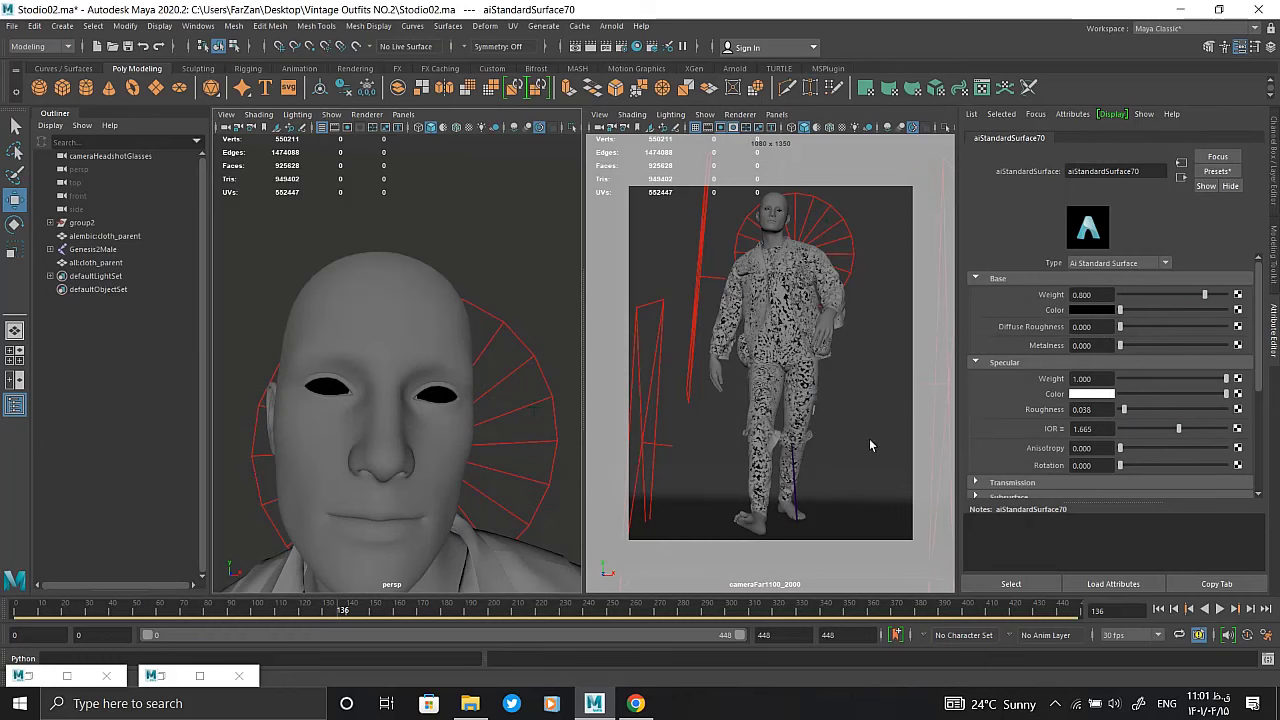
double_click(165, 676)
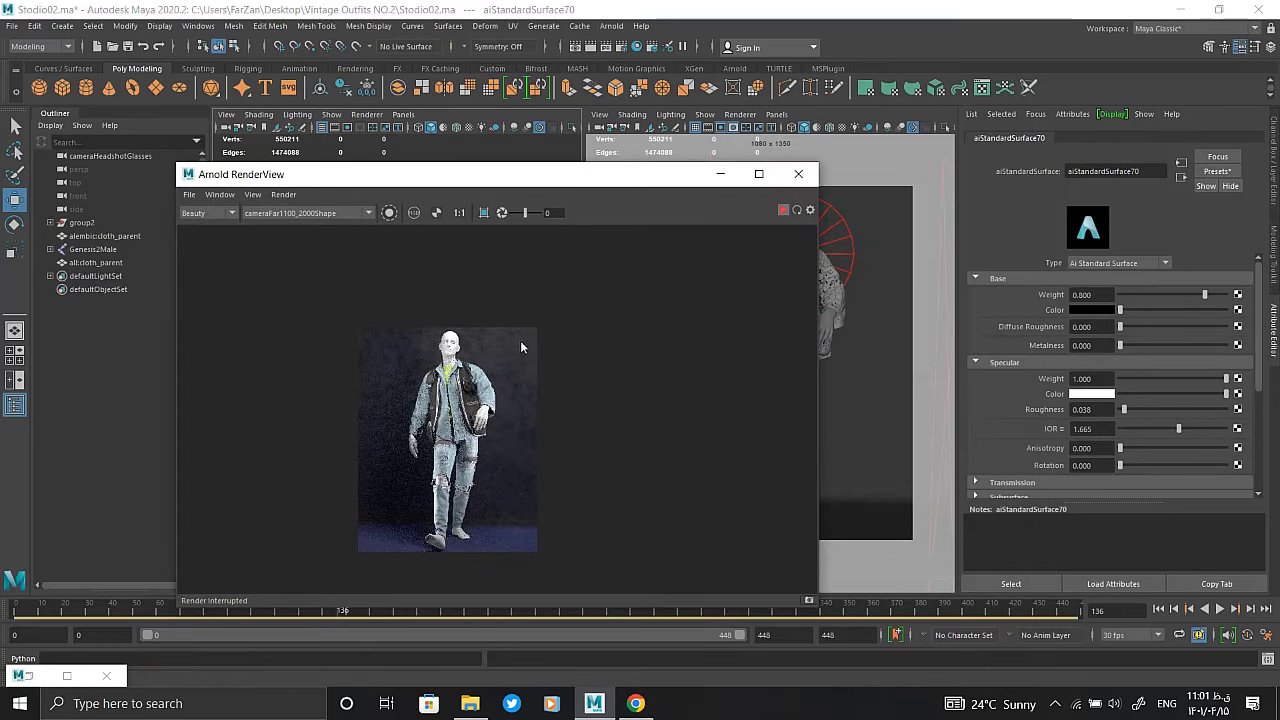
Zoom into the face and jacket in the Arnold render, then minimize the RenderView
scroll(450, 343, up, 3)
scroll(452, 350, down, 3)
scroll(455, 360, up, 3)
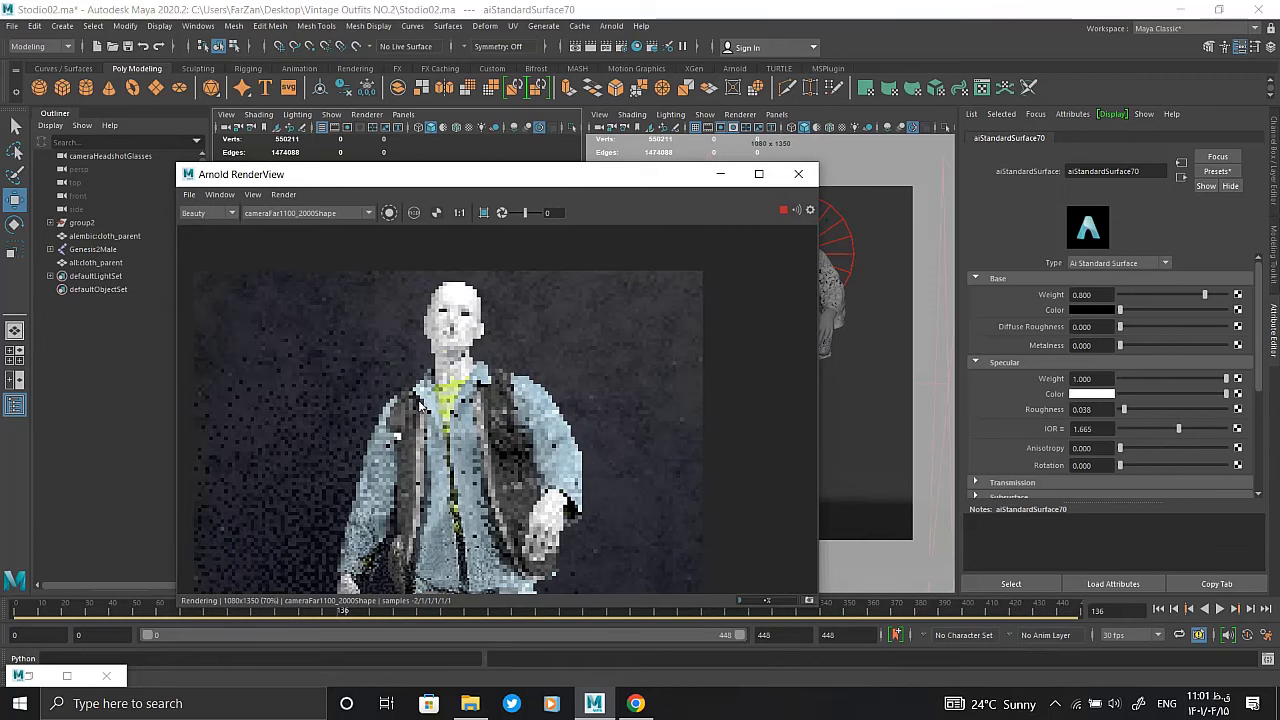
scroll(457, 315, up, 3)
scroll(457, 315, up, 2)
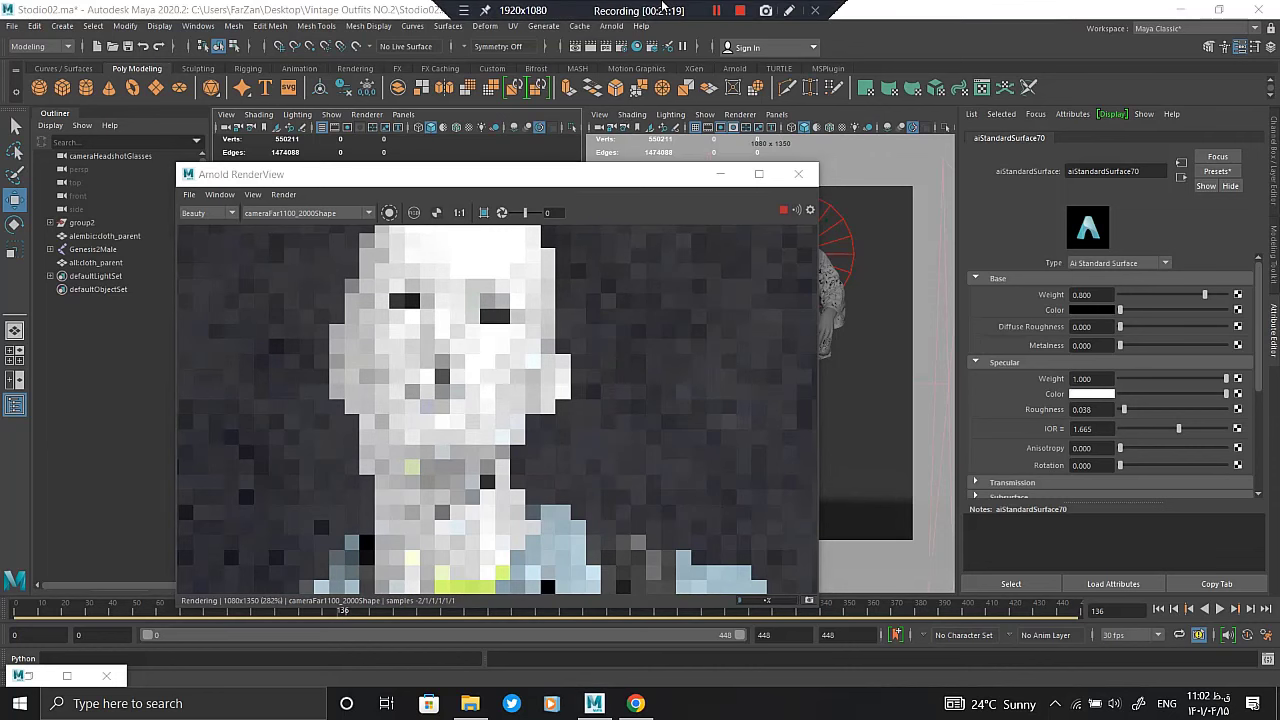
scroll(557, 387, up, 3)
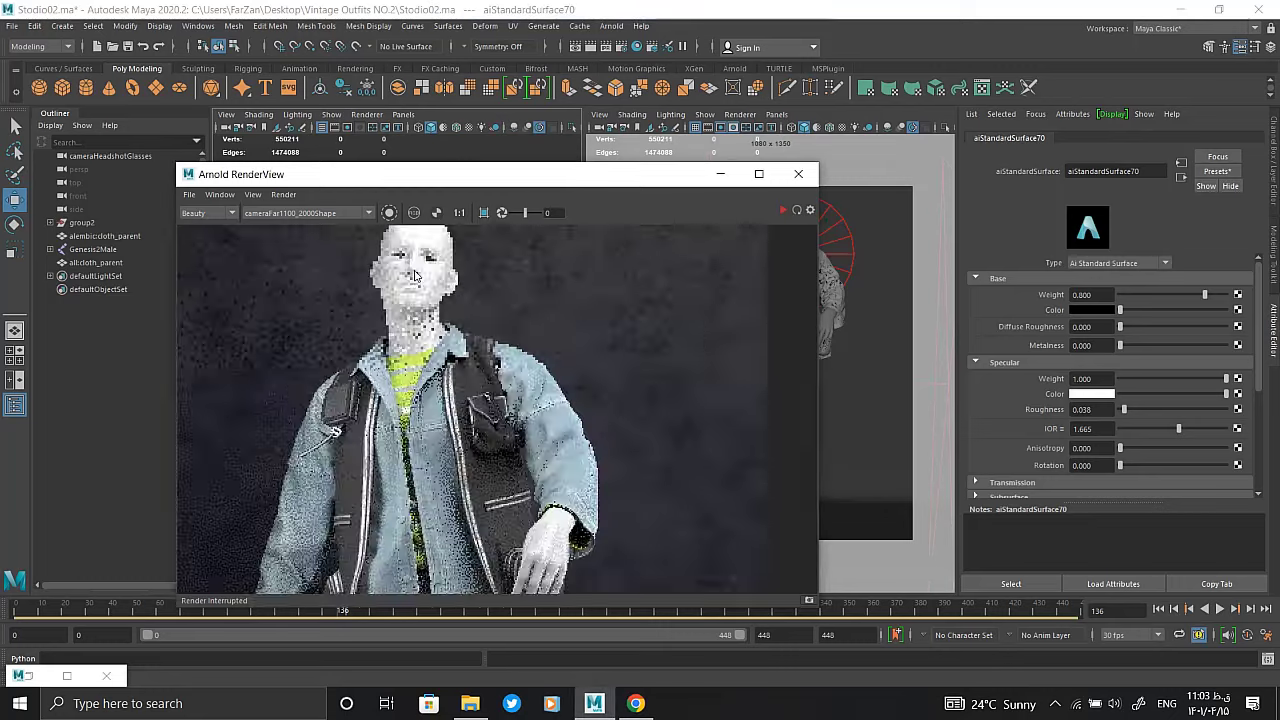
scroll(557, 387, up, 2)
scroll(557, 387, down, 3)
scroll(557, 387, up, 4)
scroll(650, 300, down, 2)
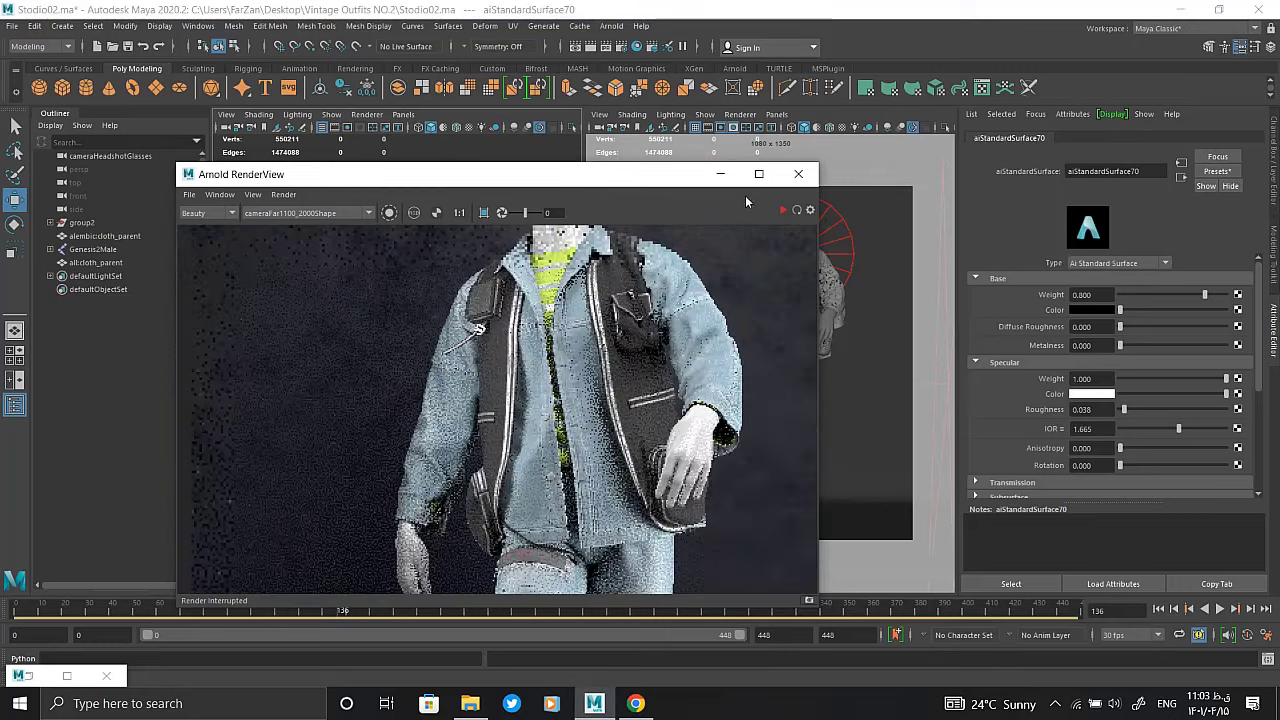
click(720, 175)
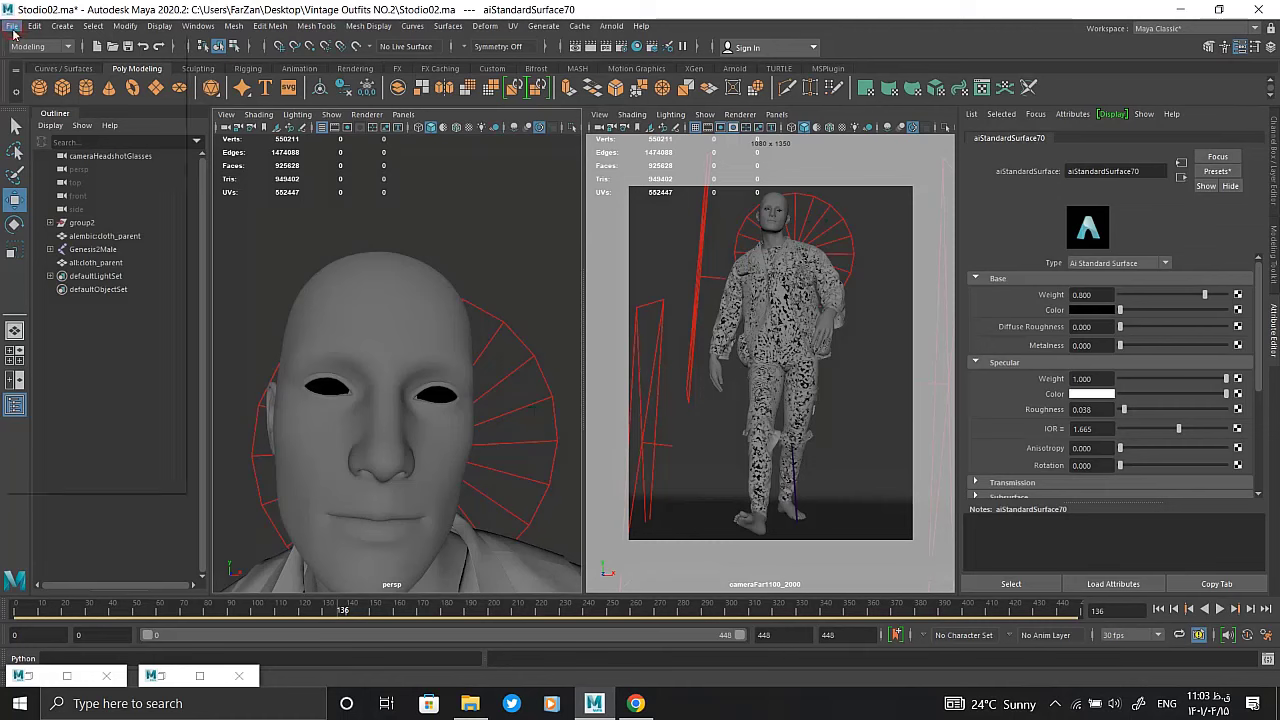
Save the scene as Stodio02.ma in Desktop\grunge and display the finished render
click(12, 28)
click(379, 354)
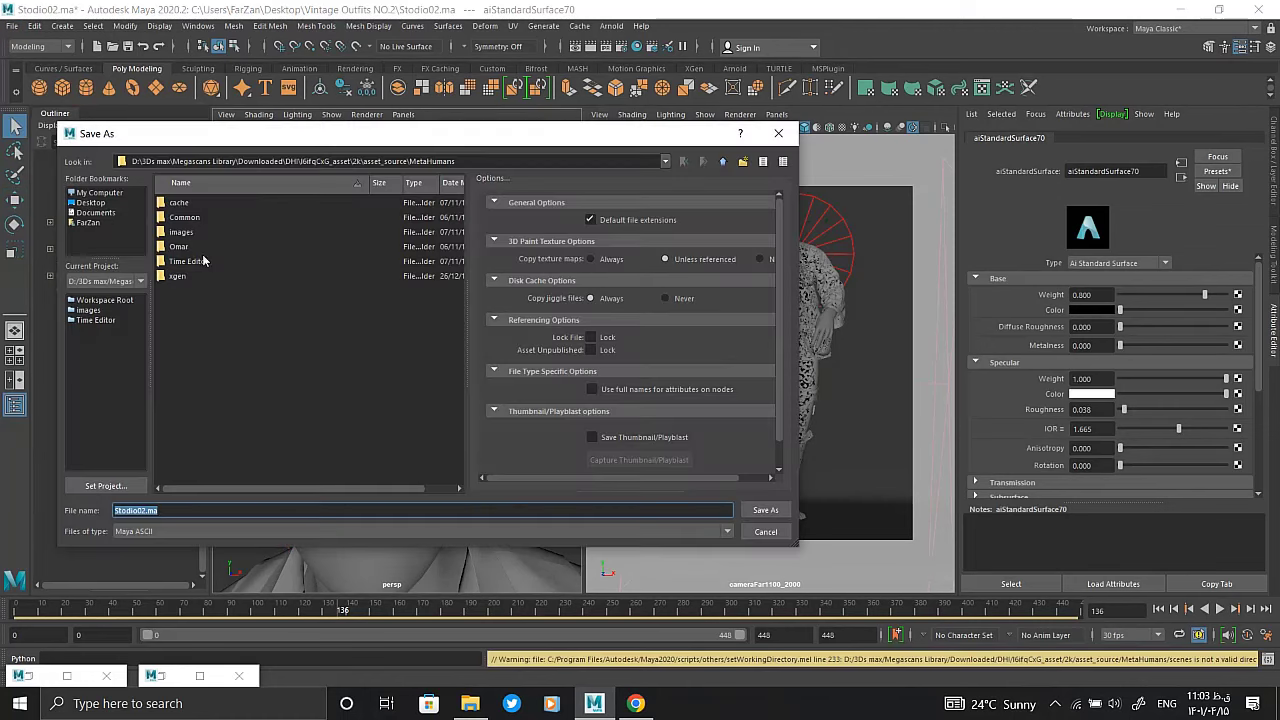
click(92, 203)
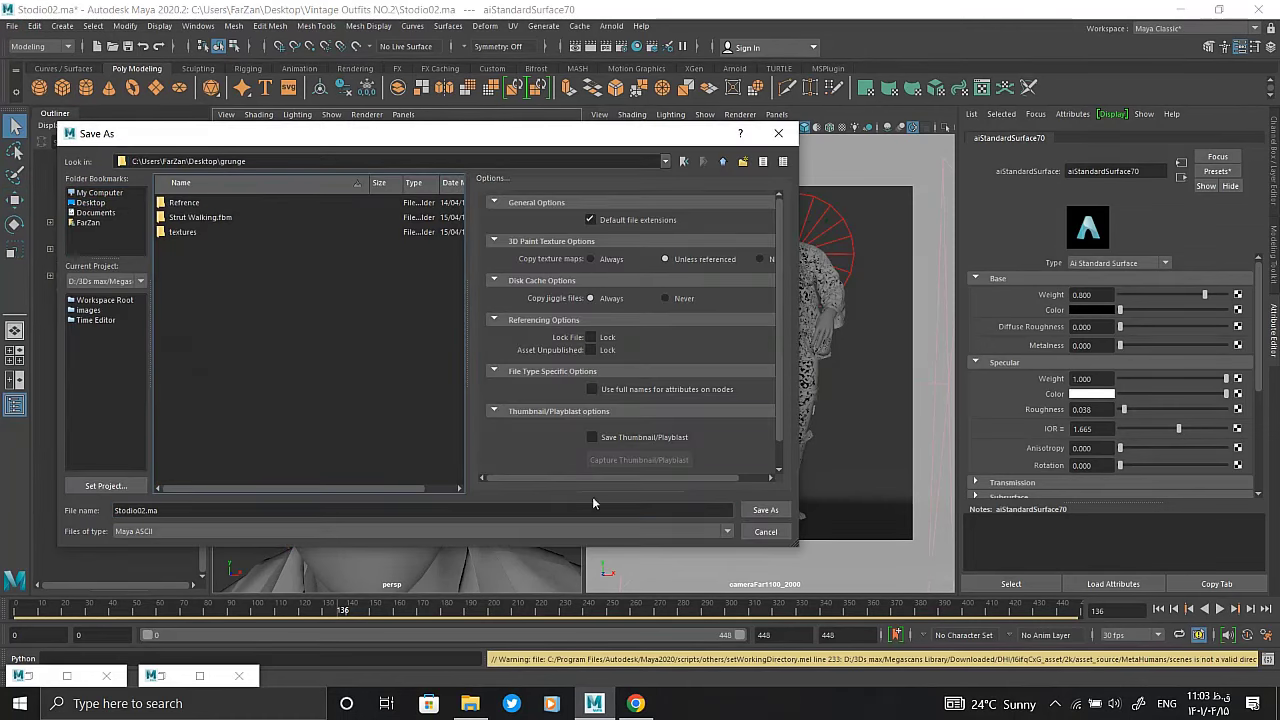
click(766, 512)
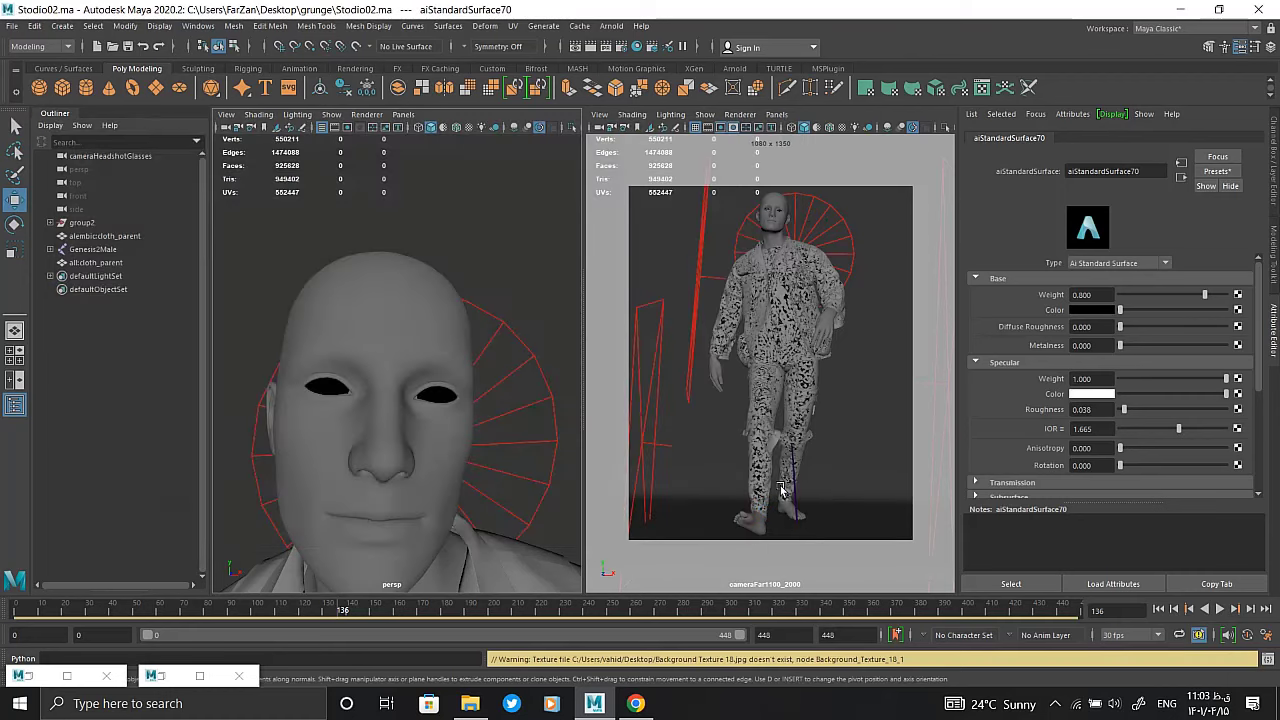
click(12, 27)
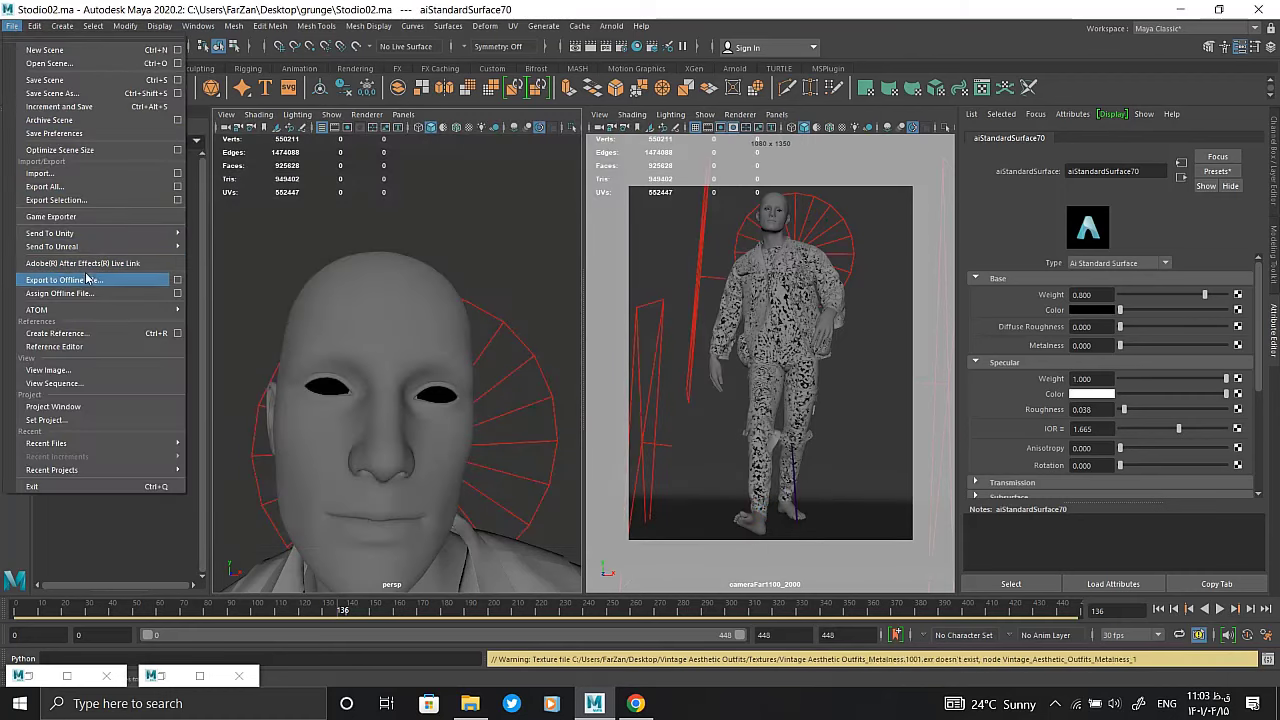
click(575, 46)
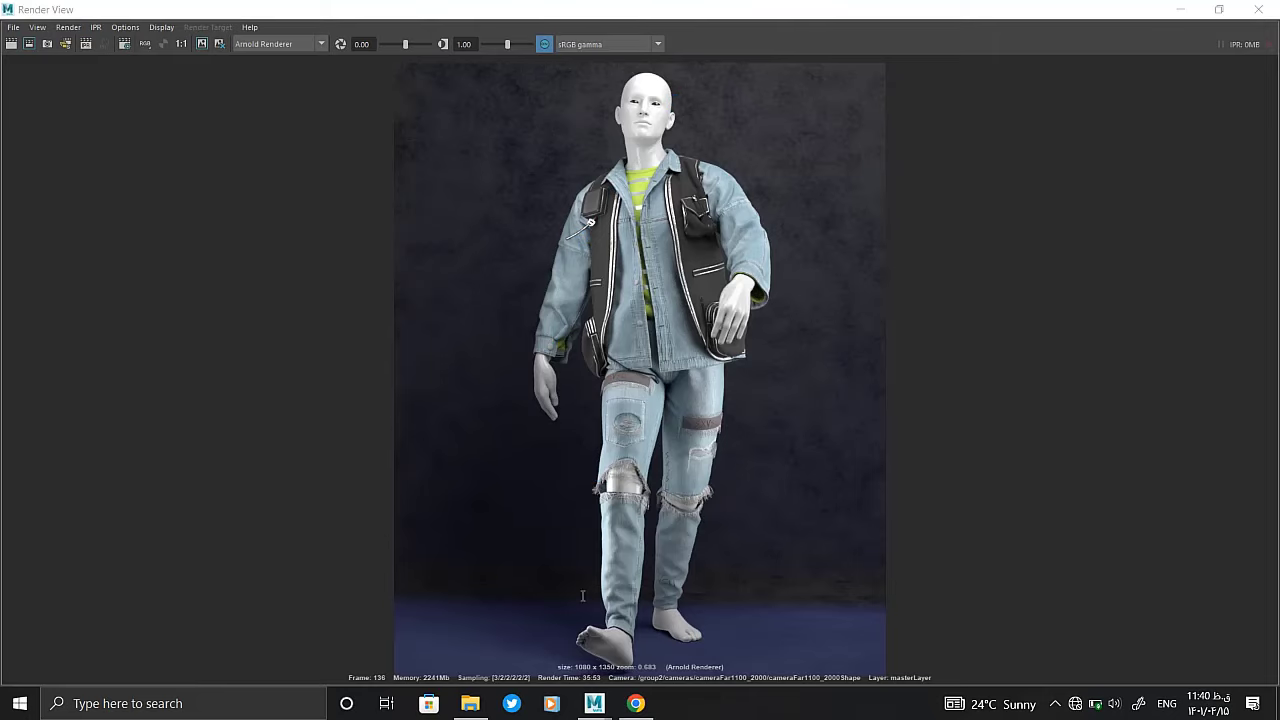
scroll(582, 596, up, 5)
scroll(635, 566, up, 2)
scroll(664, 343, down, 2)
scroll(696, 509, up, 2)
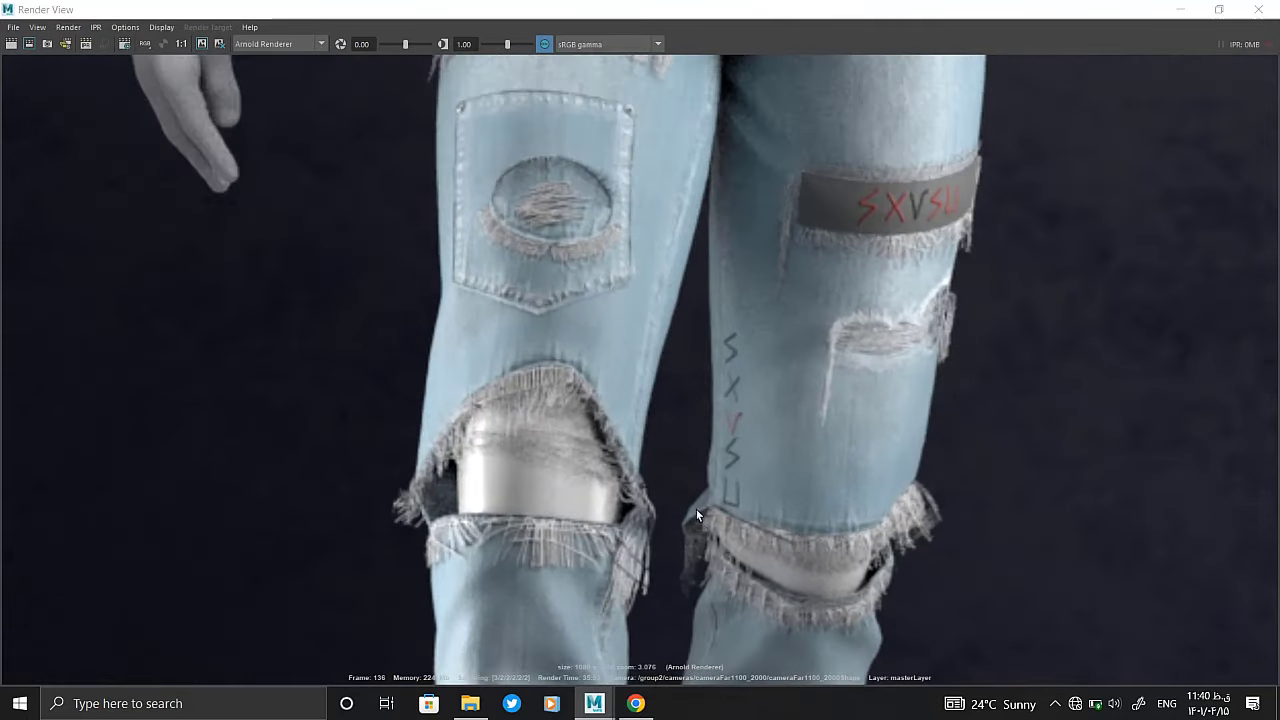
scroll(697, 514, down, 1)
scroll(703, 528, down, 3)
scroll(715, 510, up, 3)
scroll(724, 503, up, 1)
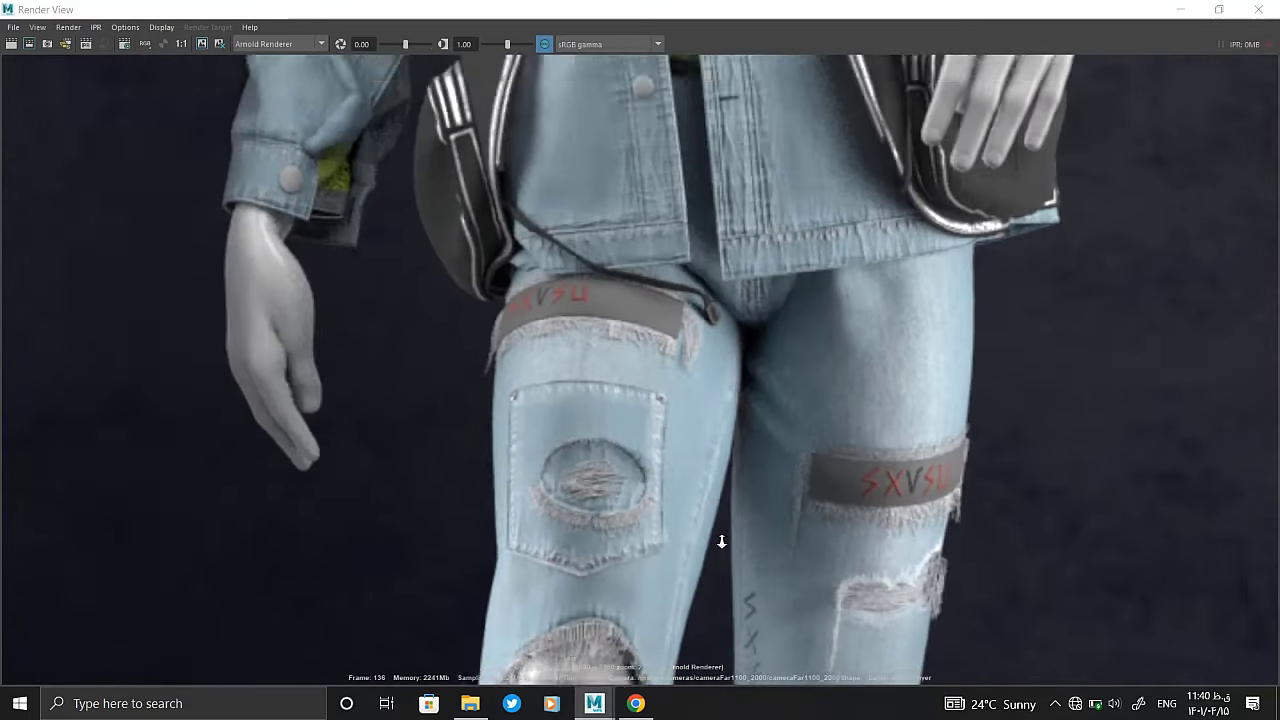
scroll(722, 541, down, 2)
scroll(734, 339, up, 1)
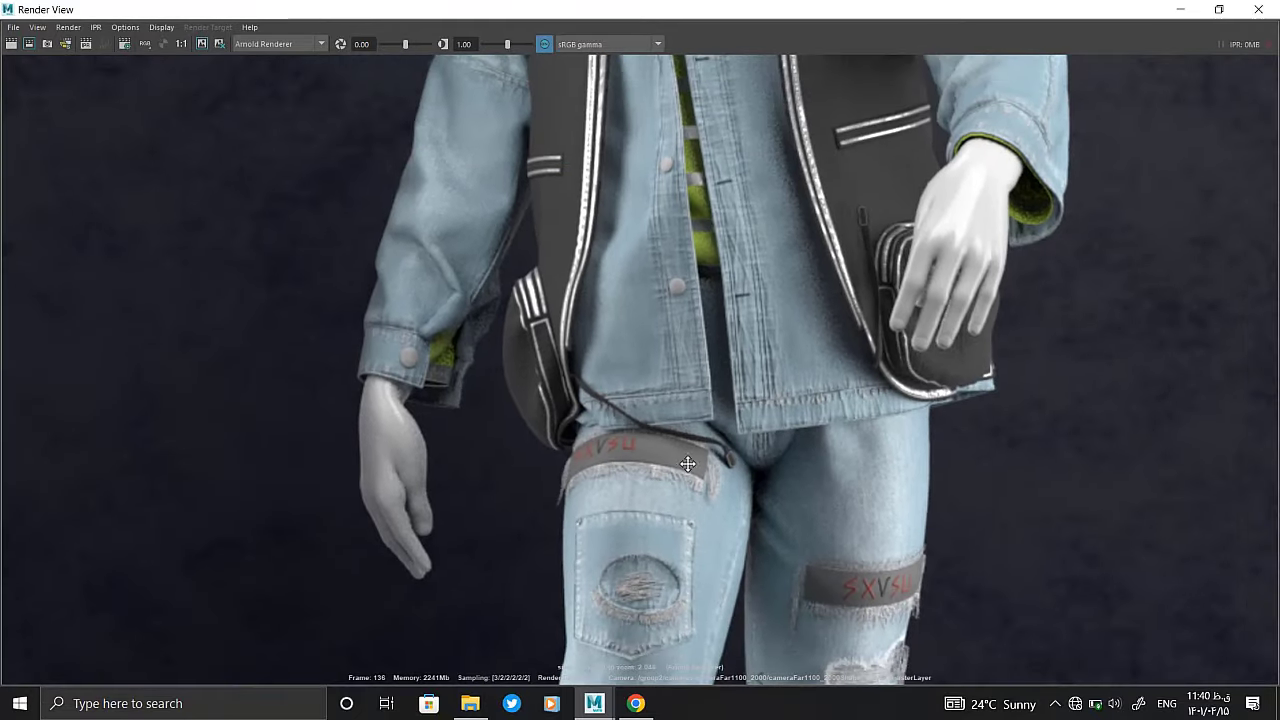
scroll(688, 463, down, 2)
scroll(676, 221, up, 2)
scroll(657, 277, up, 1)
scroll(700, 271, down, 1)
scroll(680, 238, up, 1)
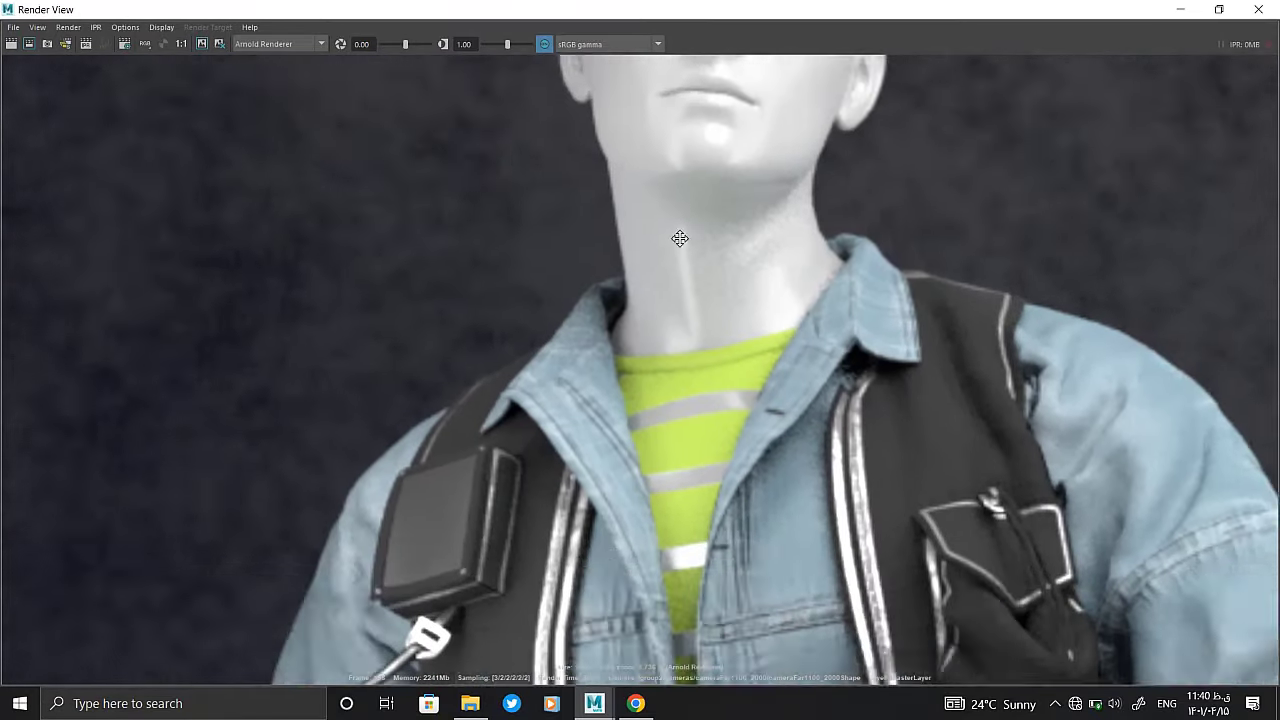
scroll(680, 238, down, 2)
scroll(634, 329, down, 1)
scroll(589, 277, up, 1)
scroll(617, 377, up, 2)
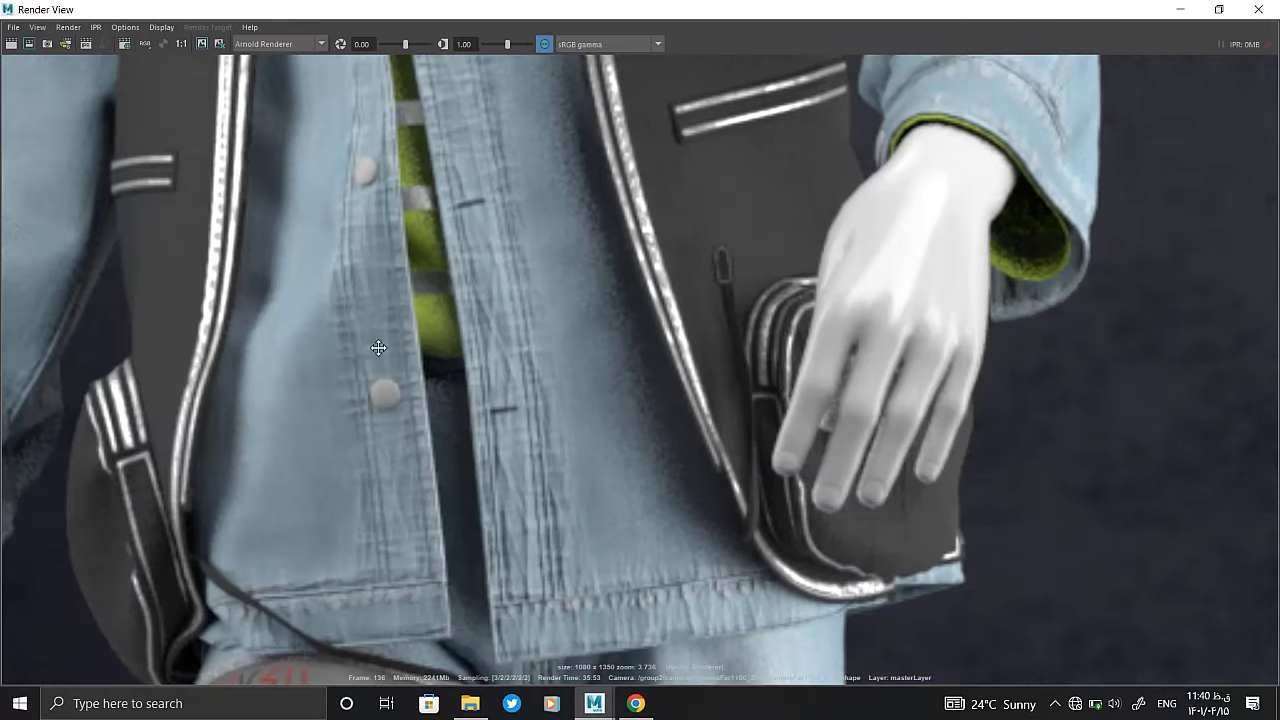
scroll(604, 389, down, 1)
scroll(766, 269, down, 1)
scroll(700, 240, up, 2)
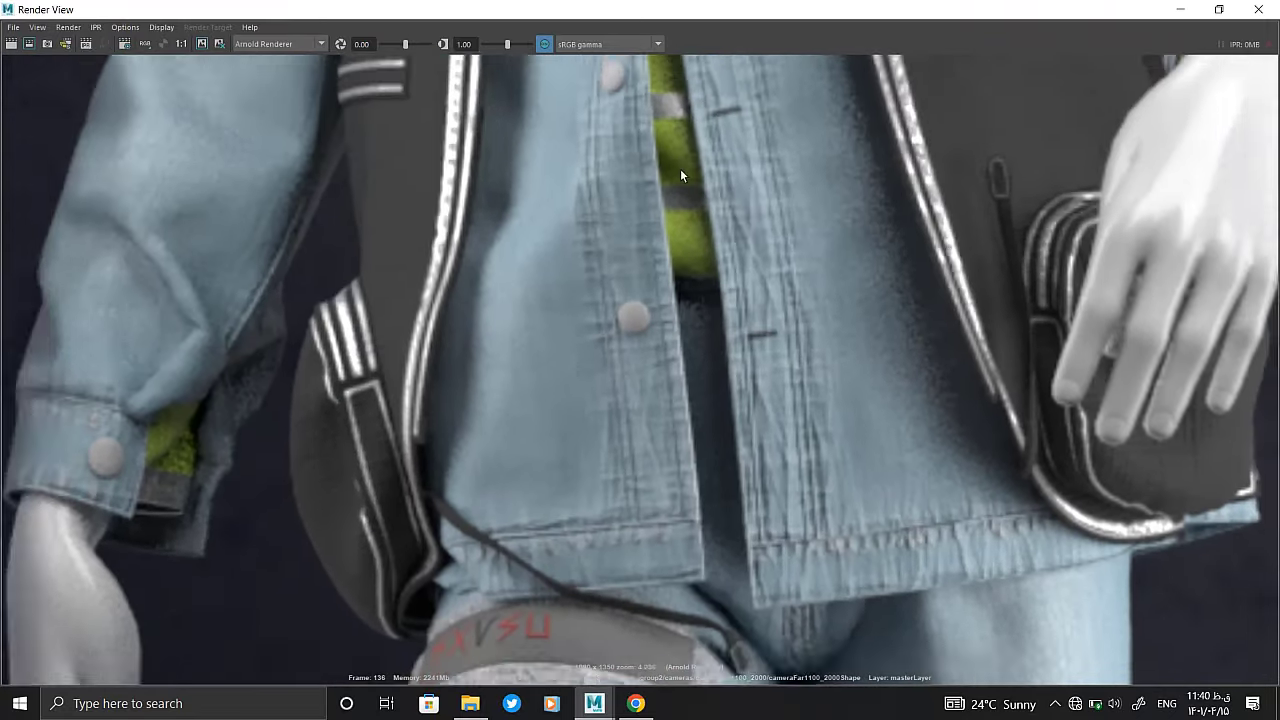
scroll(690, 210, down, 2)
scroll(731, 337, down, 1)
alt+middle_drag(491, 309, 598, 346)
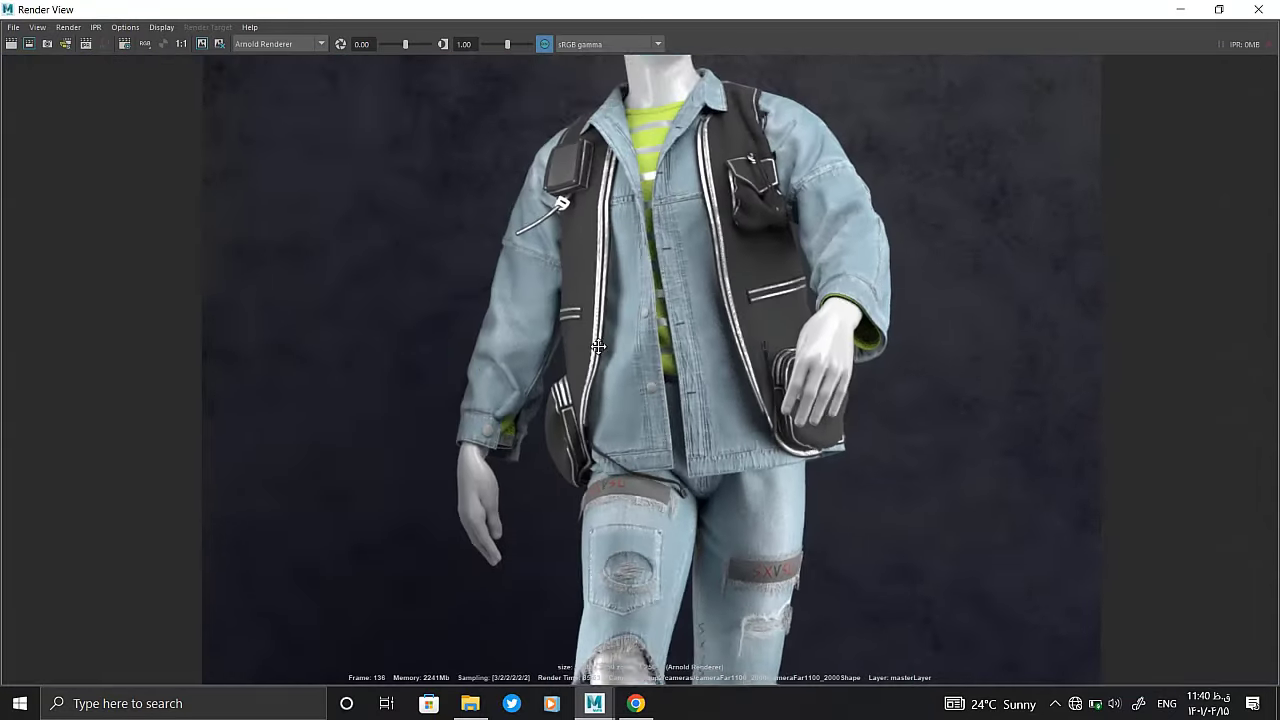
scroll(598, 346, down, 1)
scroll(669, 354, down, 1)
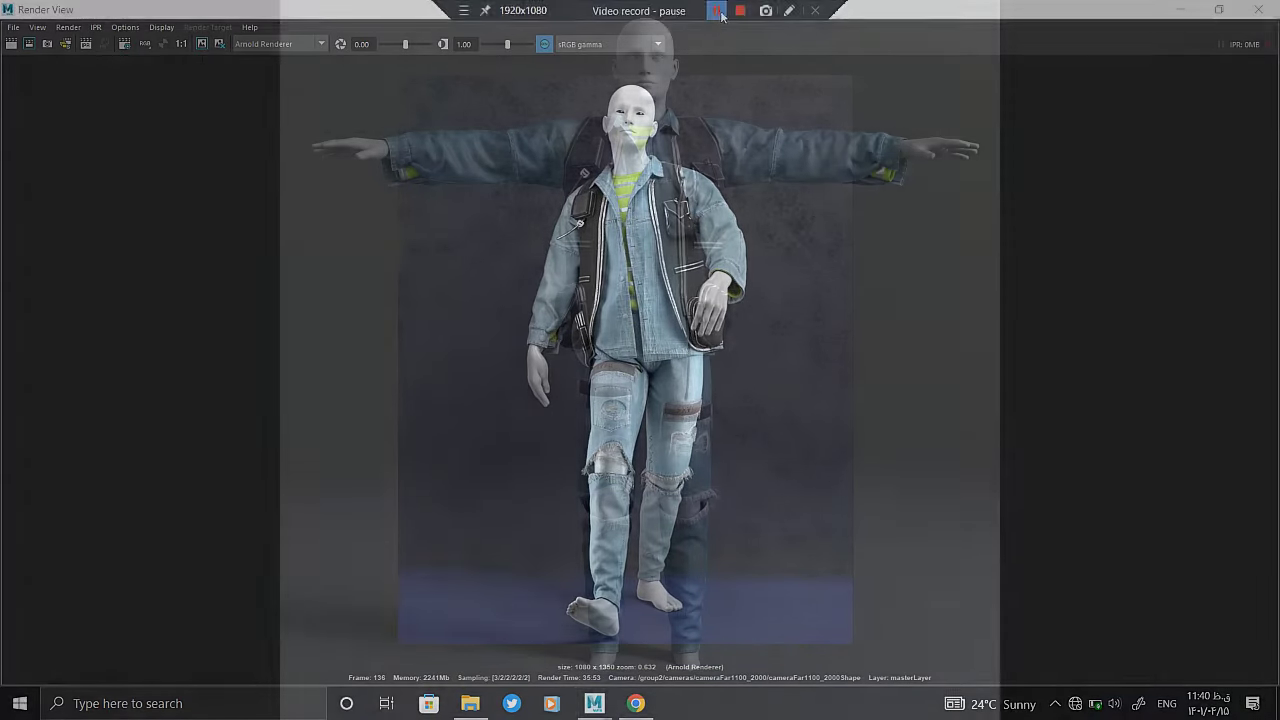